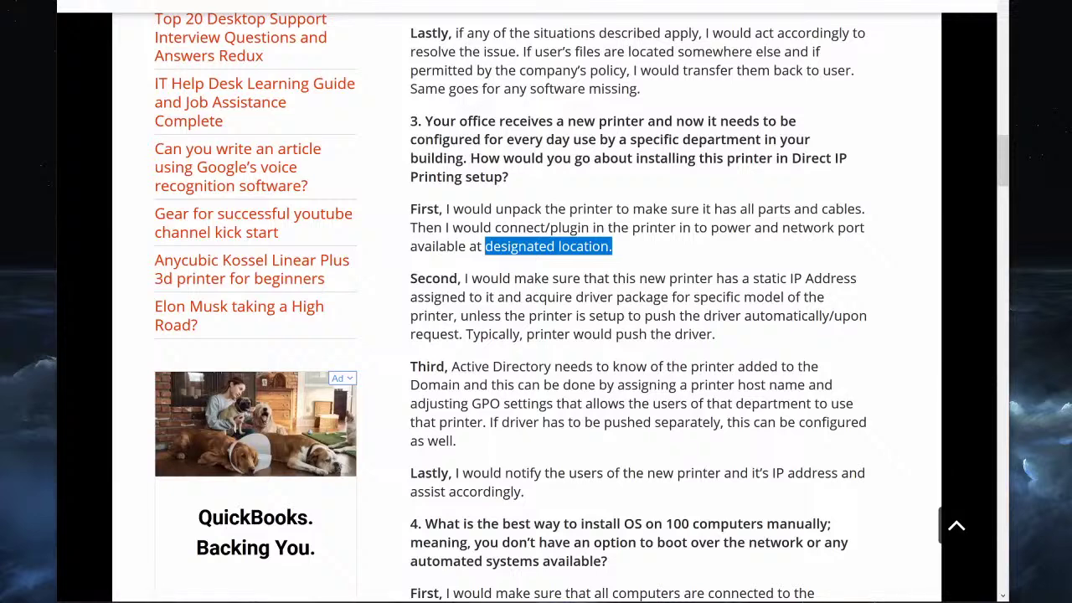
# Step: Highlight the Second step about the printer's static IP address, then close the Printers & scanners settings
pyautogui.click(493, 266)
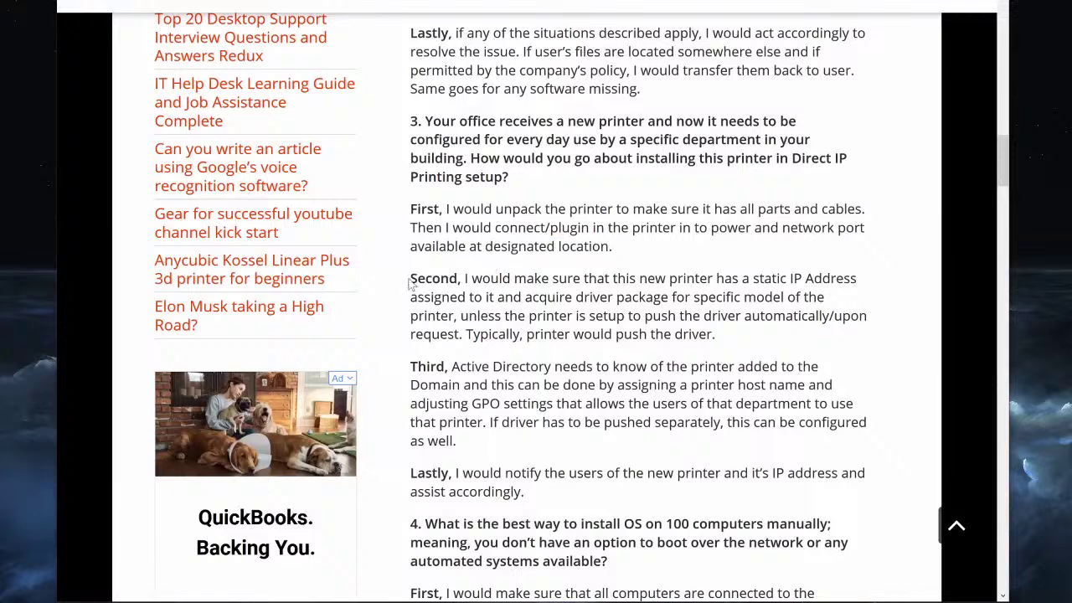
pyautogui.moveTo(409, 279); pyautogui.dragTo(496, 297)
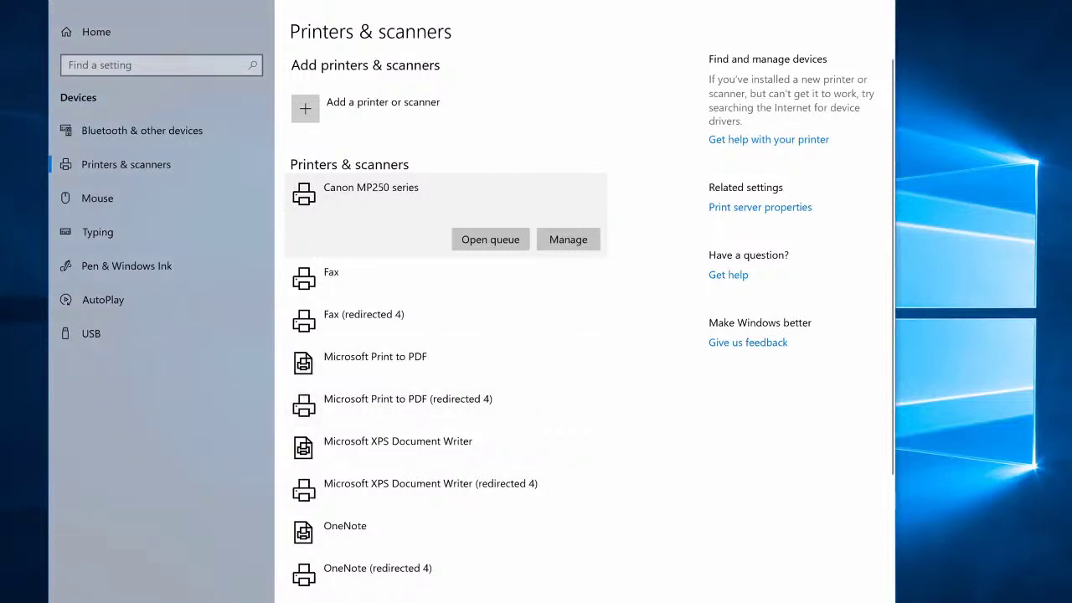
pyautogui.click(871, 3)
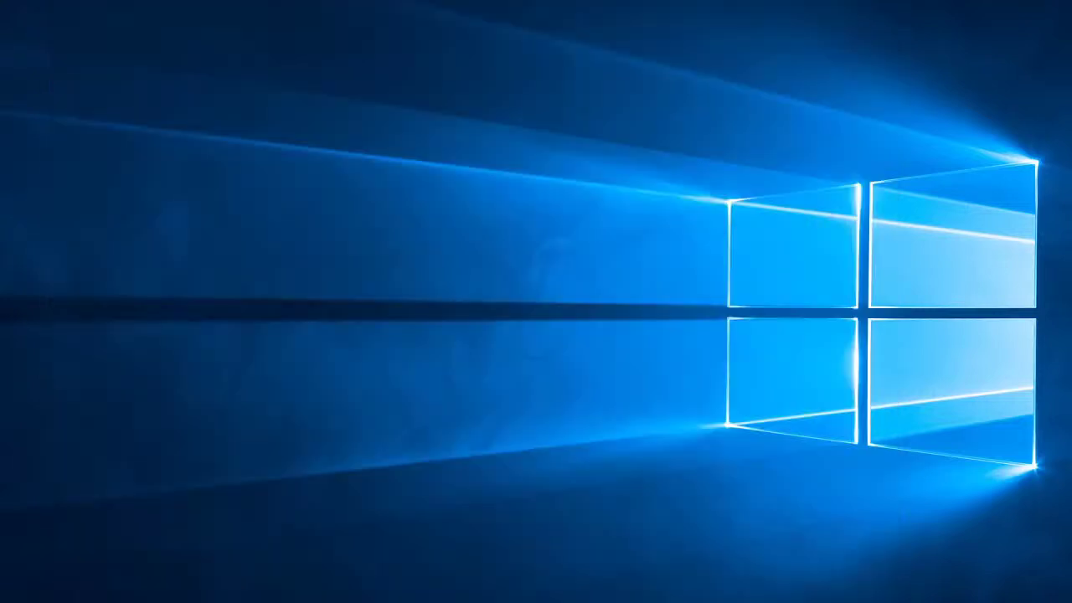
# Step: From Settings' network adapter list, open Properties for the Ethernet 2 adapter
pyautogui.press('super+i')
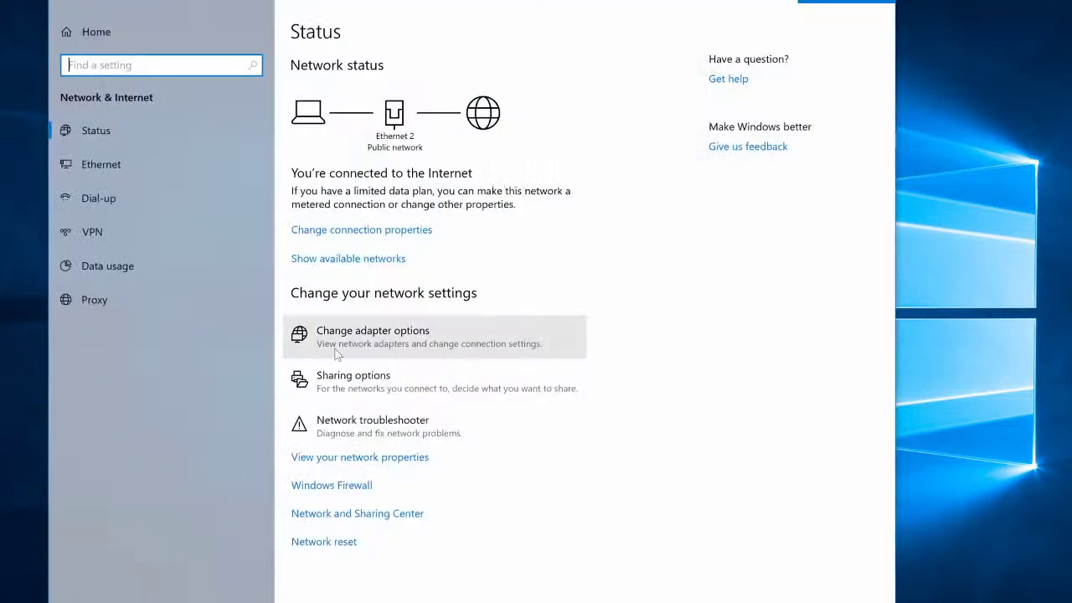
pyautogui.click(350, 345)
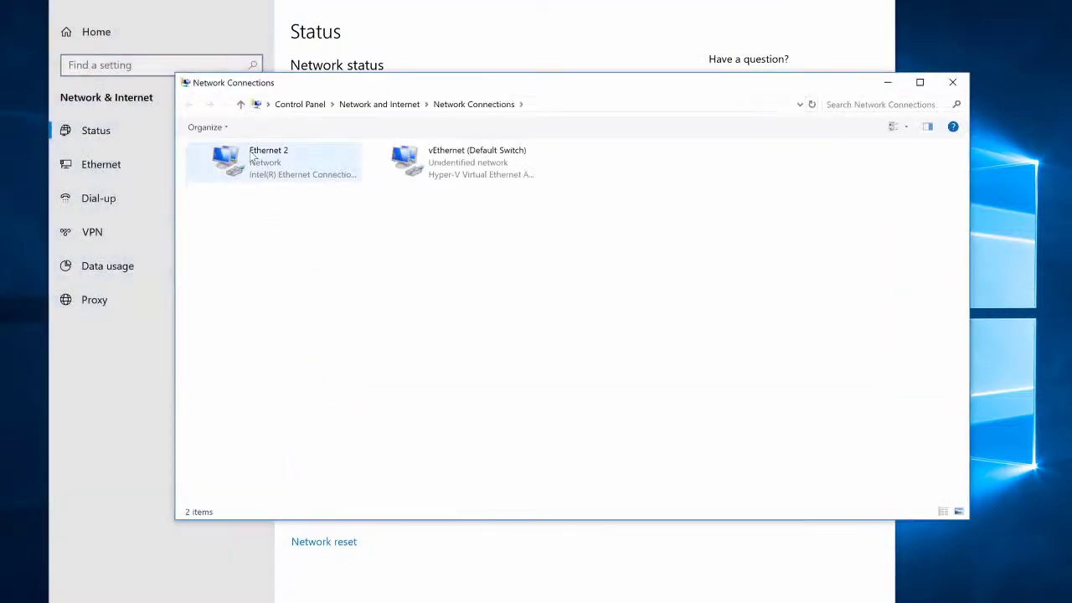
pyautogui.click(251, 154)
pyautogui.rightClick(251, 154)
pyautogui.click(327, 287)
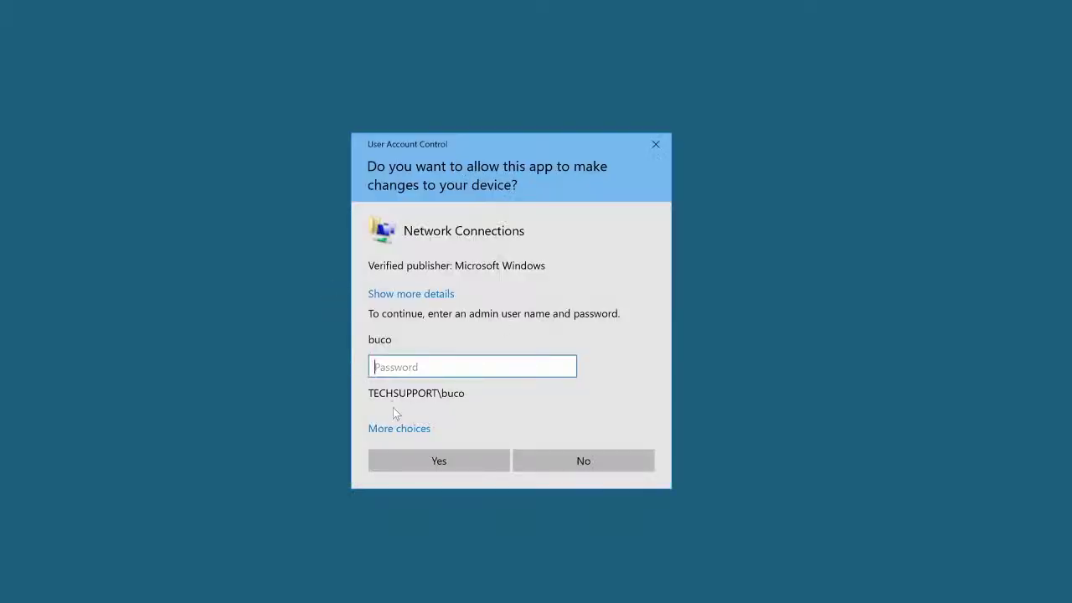
# Step: Approve the administrator prompt using another admin account and its password
pyautogui.click(398, 427)
pyautogui.click(578, 503)
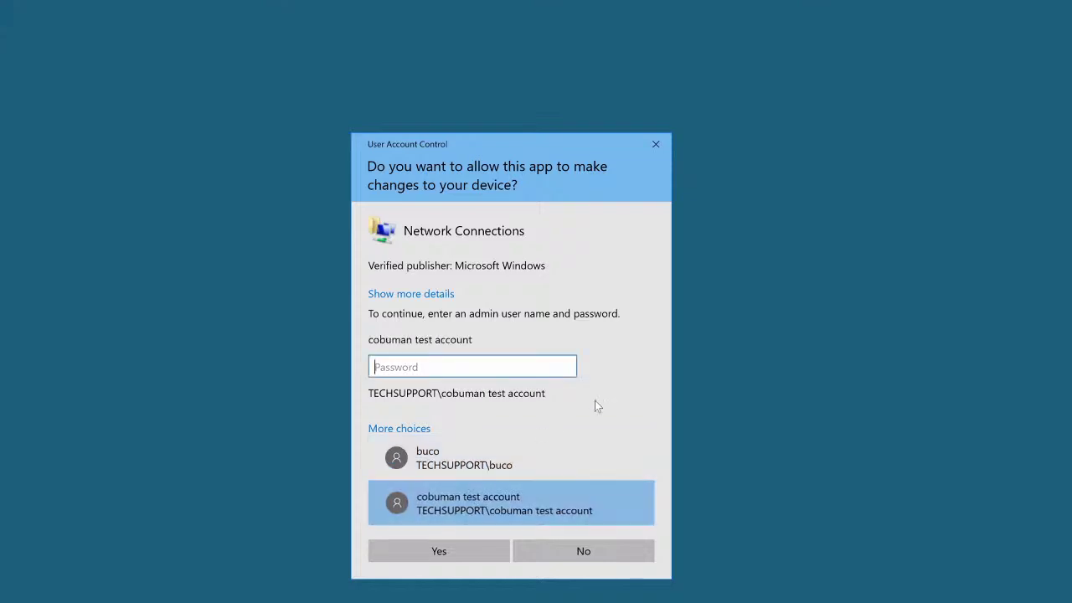
pyautogui.write('•')
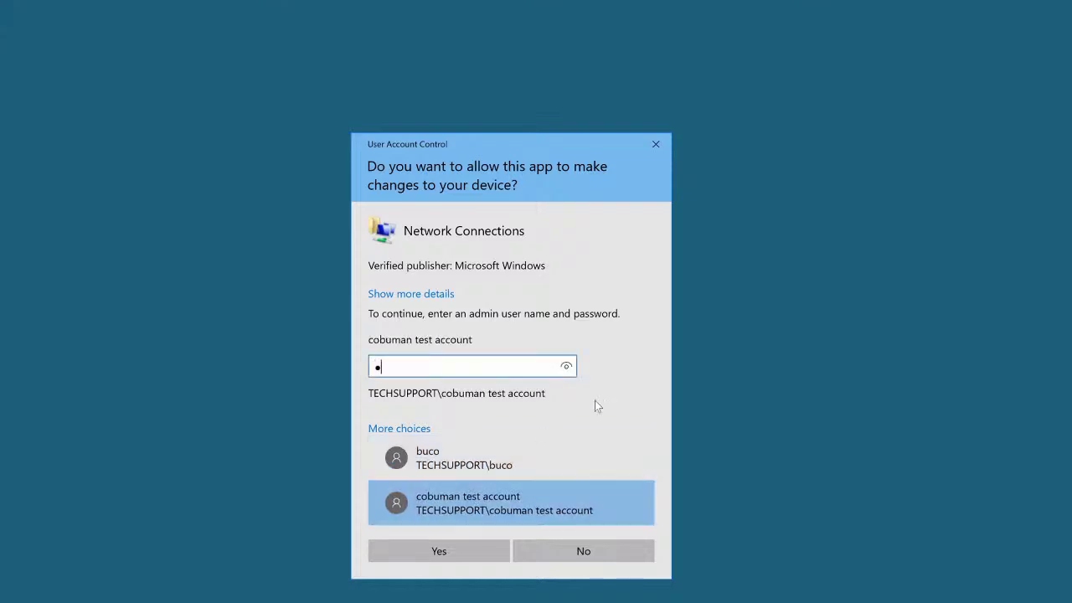
pyautogui.write('•••••••')
pyautogui.press('Return')
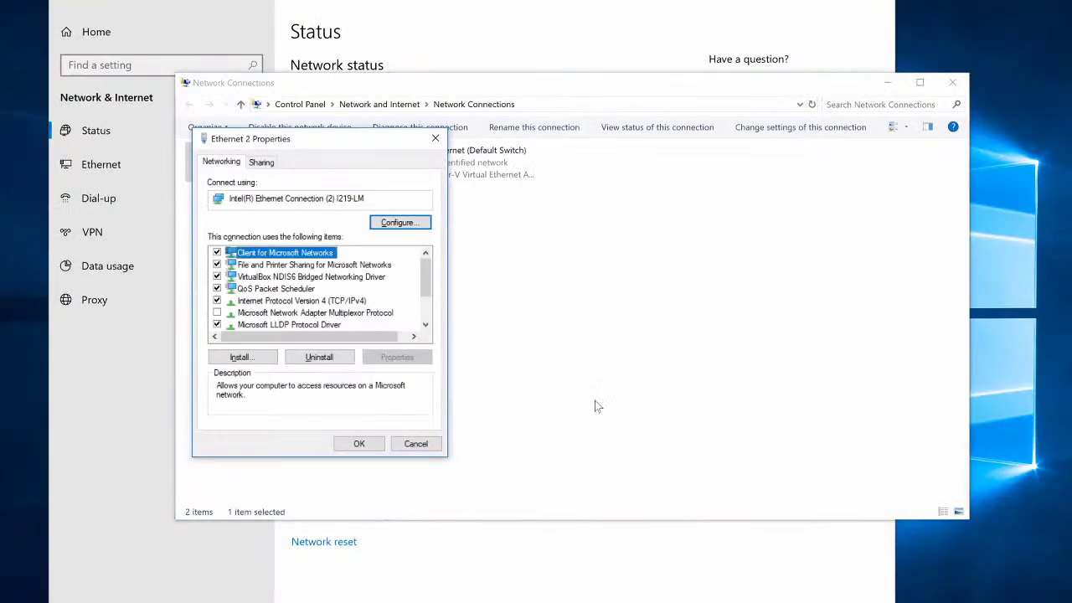
pyautogui.moveTo(397, 143); pyautogui.dragTo(589, 181)
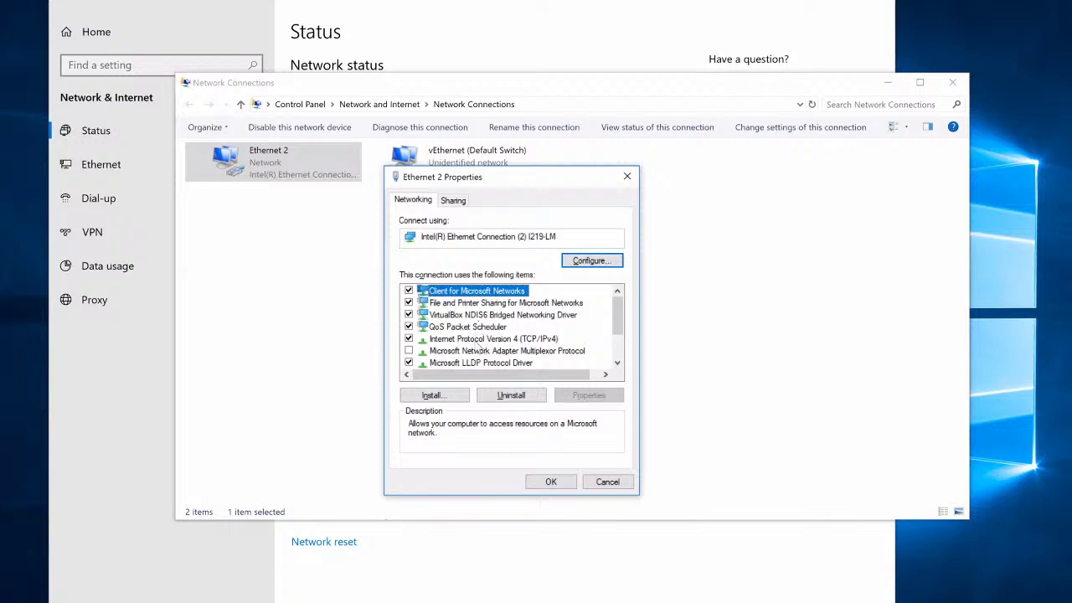
pyautogui.click(476, 339)
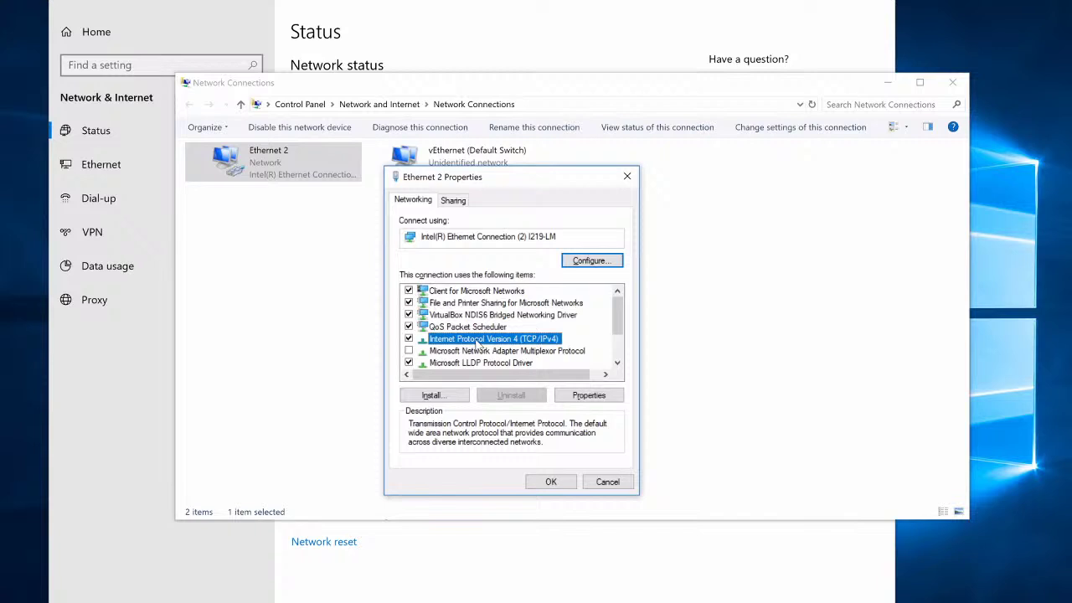
pyautogui.doubleClick(480, 339)
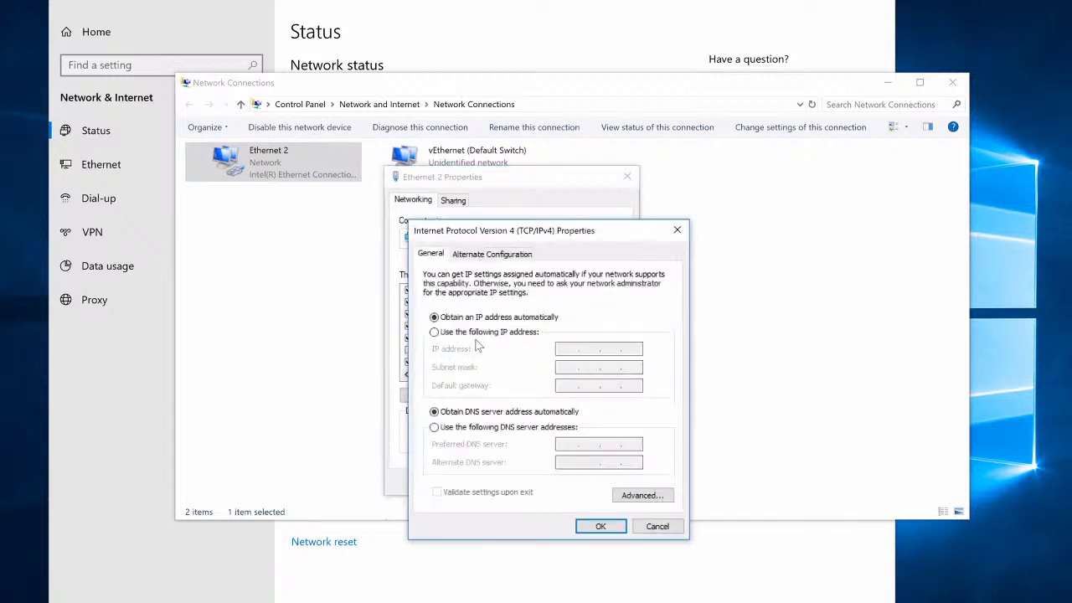
pyautogui.moveTo(479, 239); pyautogui.dragTo(626, 204)
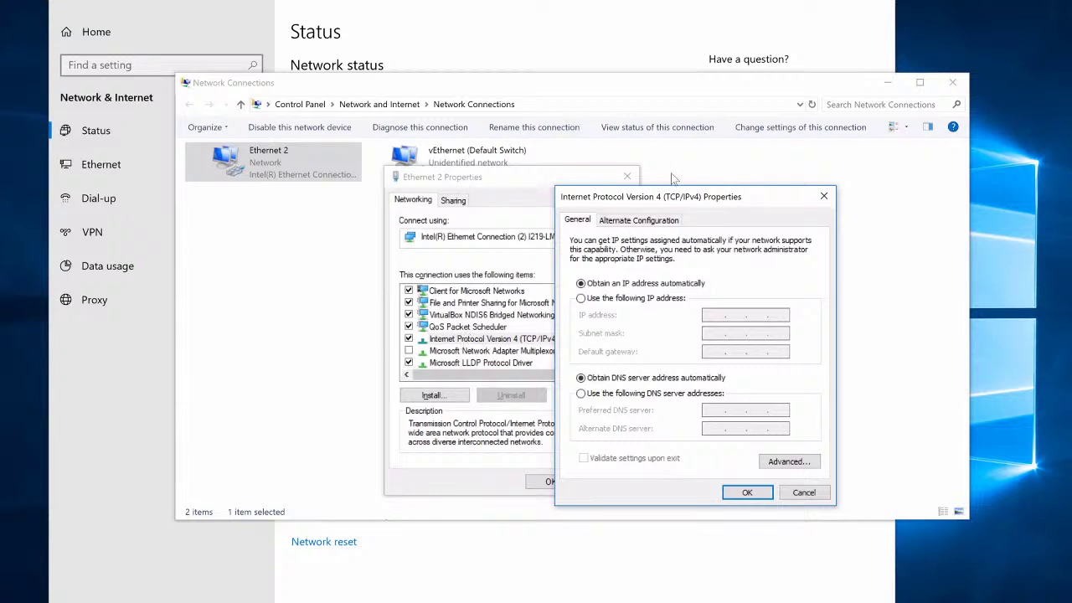
pyautogui.moveTo(658, 201); pyautogui.dragTo(684, 186)
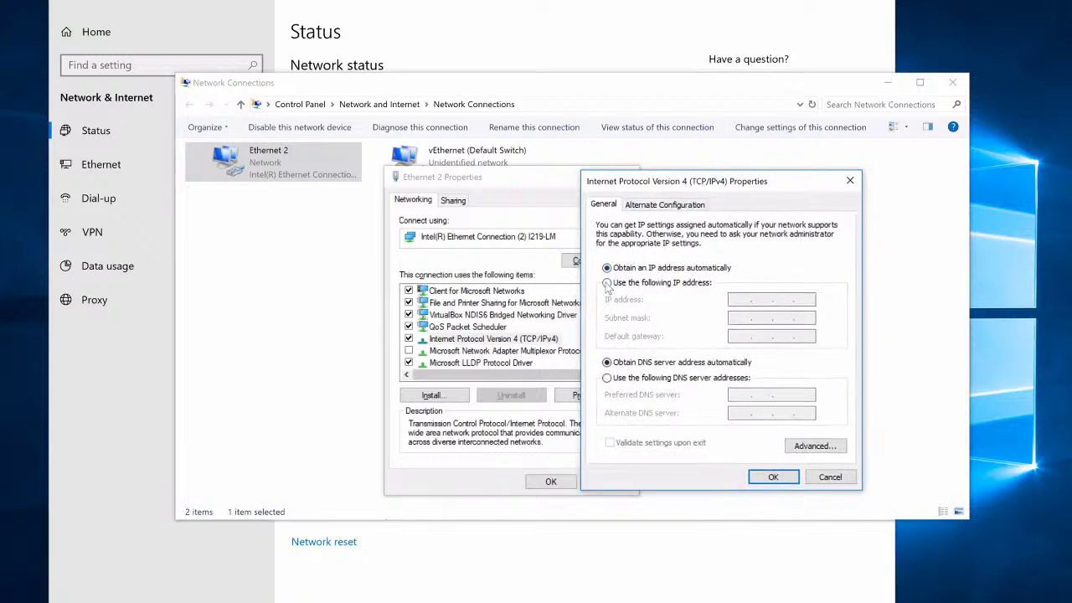
pyautogui.click(607, 283)
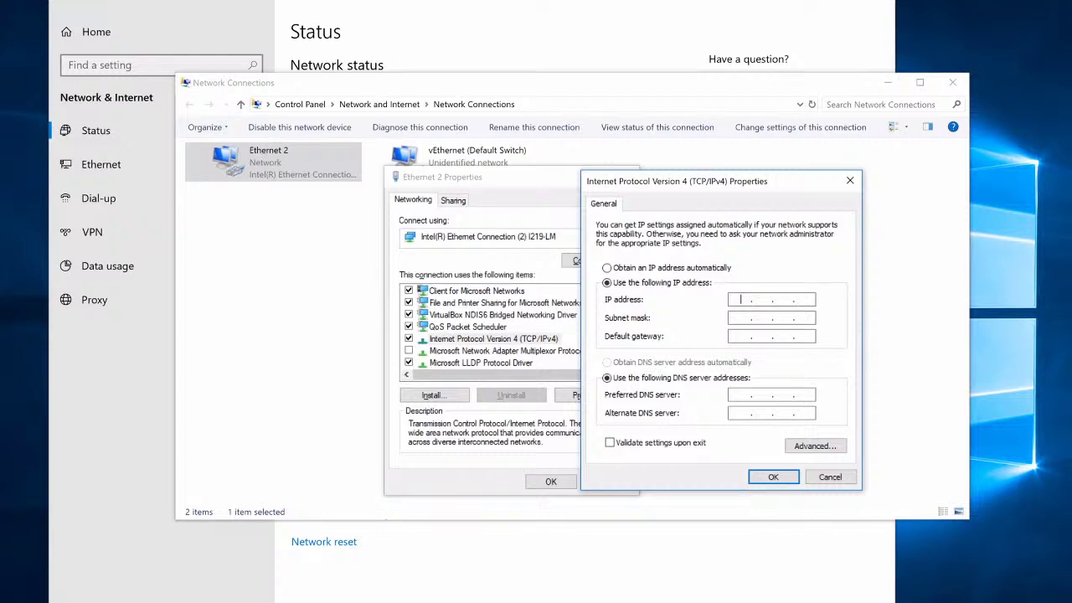
pyautogui.click(827, 481)
pyautogui.click(633, 183)
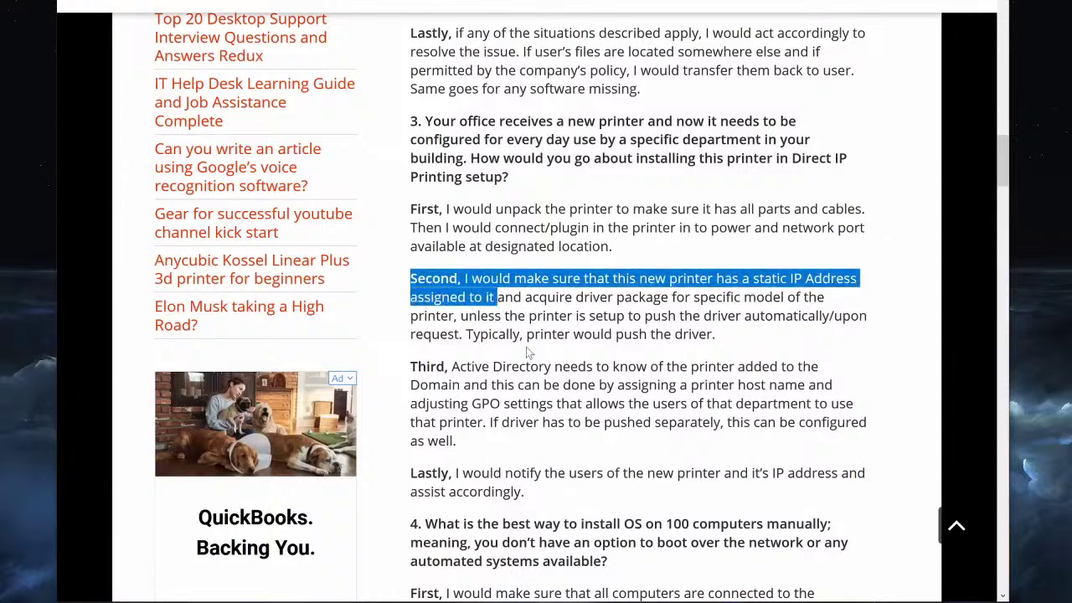
# Step: Highlight the driver-package phrases and 'Typically, printer would push the driver', then clear the selection
pyautogui.moveTo(497, 296); pyautogui.dragTo(462, 334)
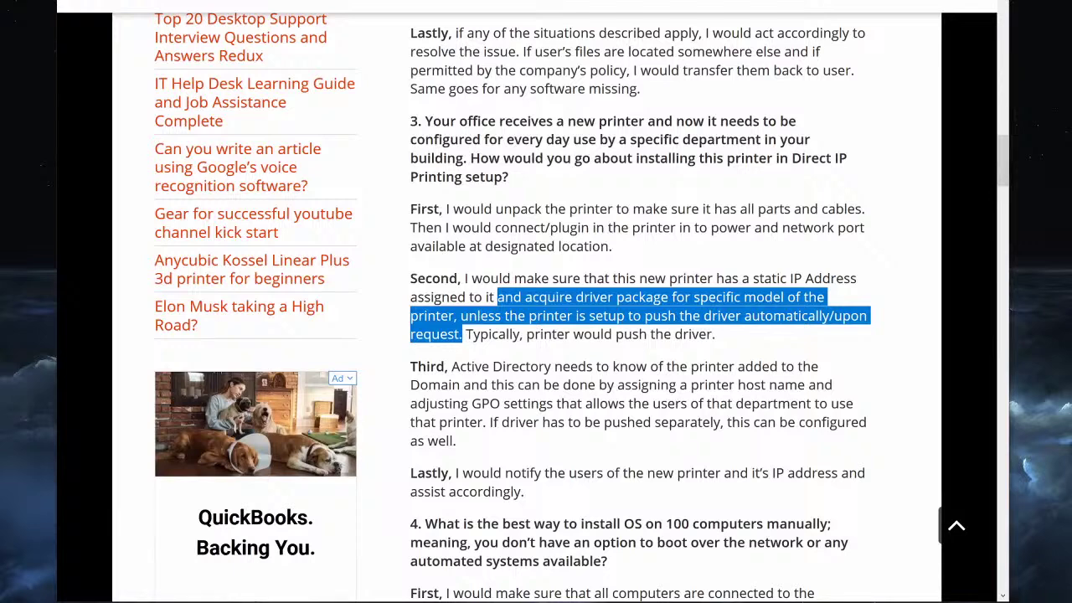
pyautogui.click(462, 334)
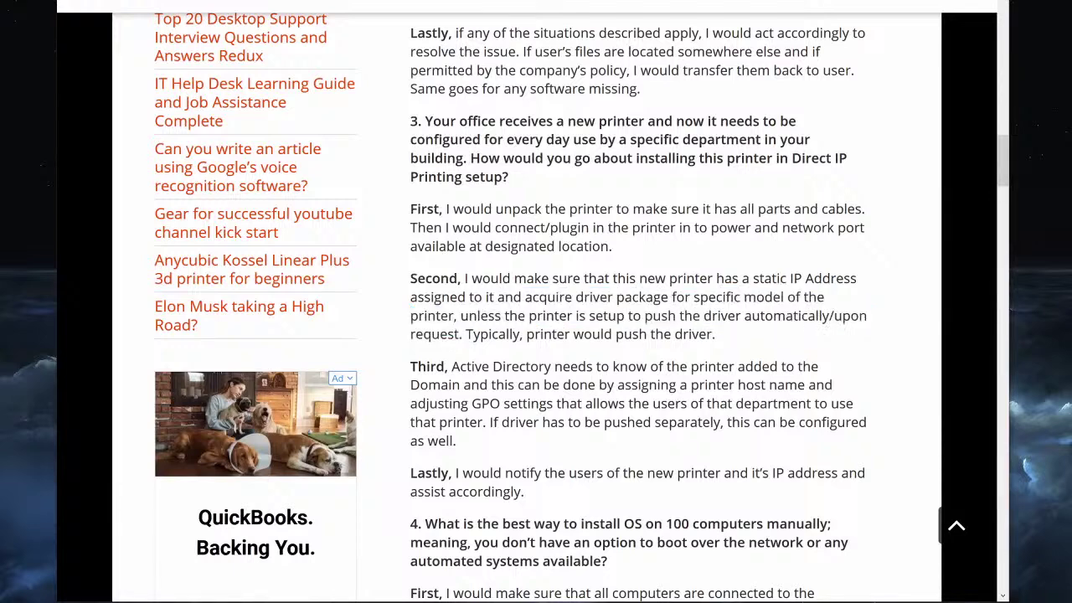
pyautogui.moveTo(525, 297); pyautogui.dragTo(802, 296)
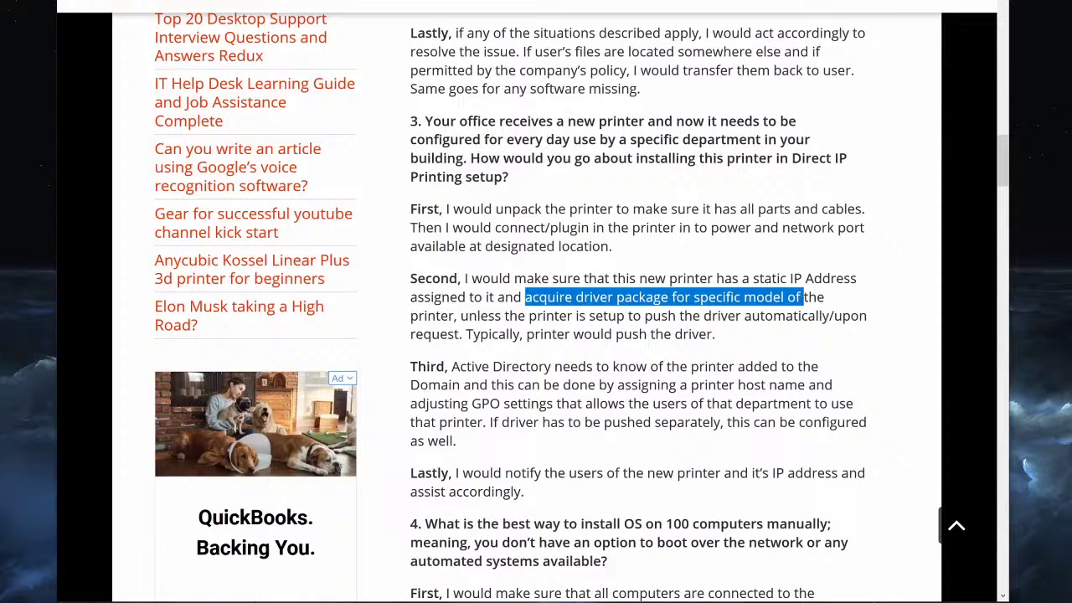
pyautogui.moveTo(802, 296); pyautogui.dragTo(799, 296)
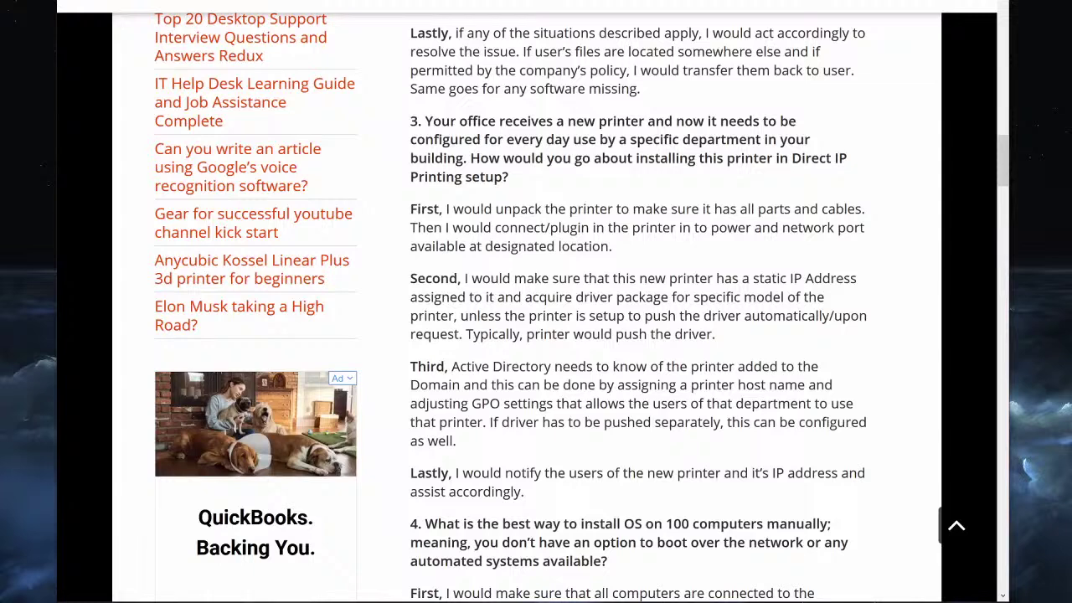
pyautogui.moveTo(464, 335); pyautogui.dragTo(745, 343)
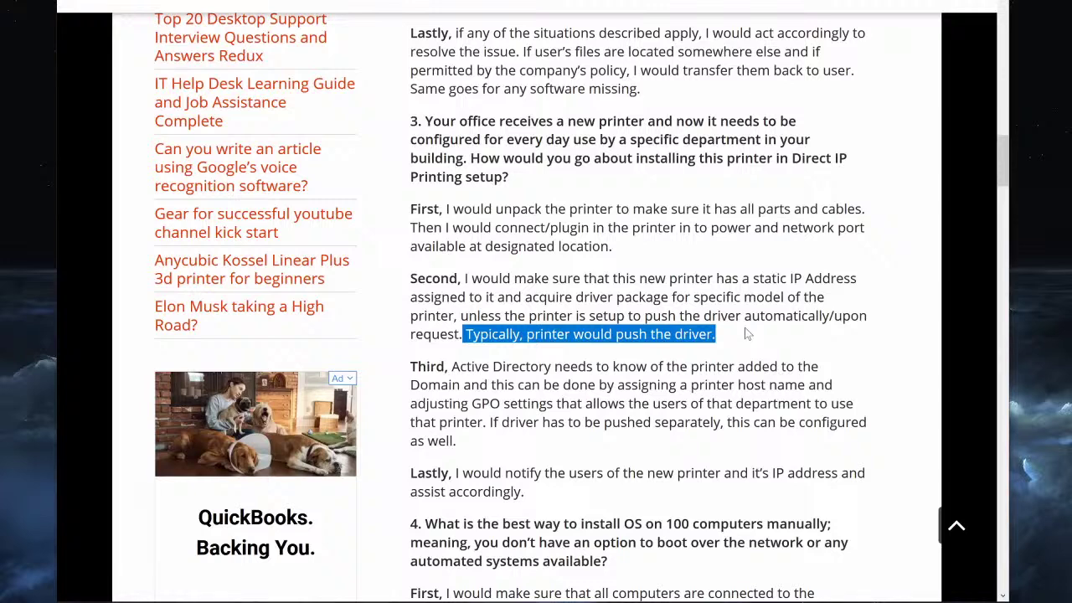
pyautogui.click(747, 335)
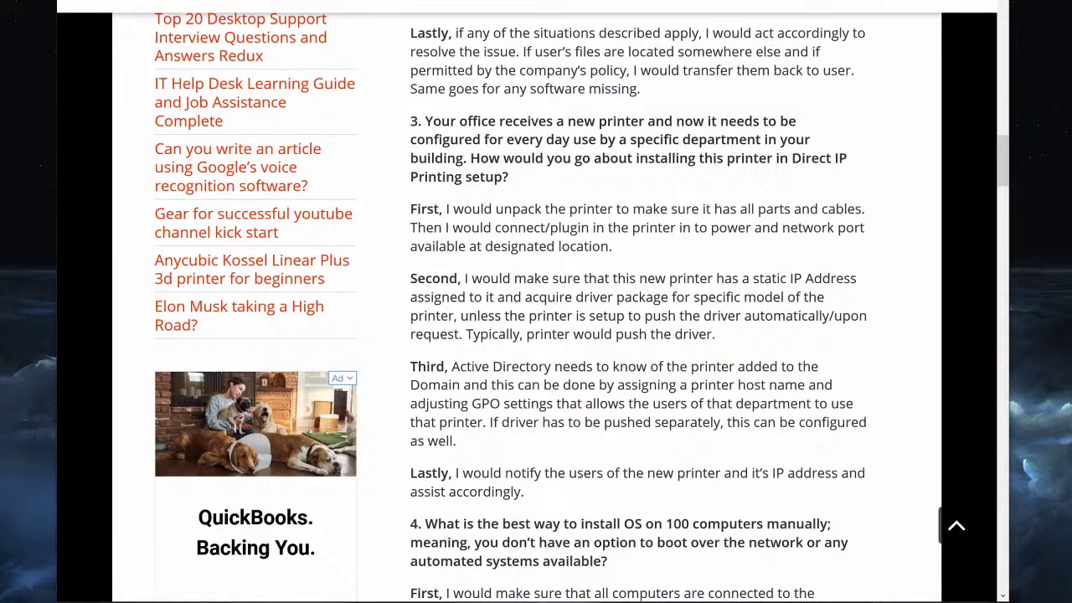
# Step: Highlight the Third step's Active Directory through GPO settings text
pyautogui.scroll(-1, 534, 353)
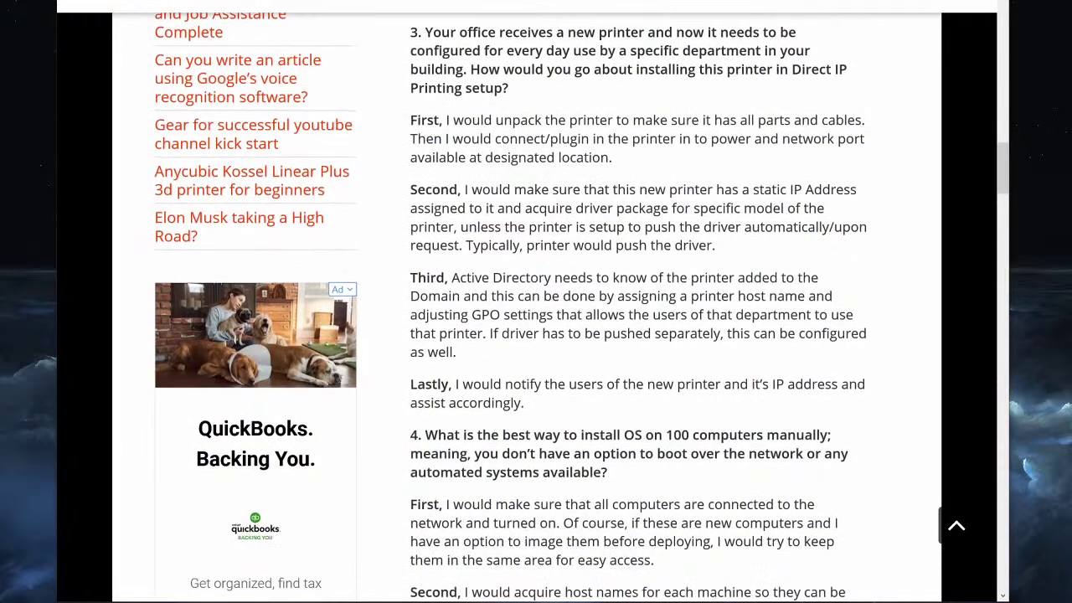
pyautogui.moveTo(410, 278); pyautogui.dragTo(462, 296)
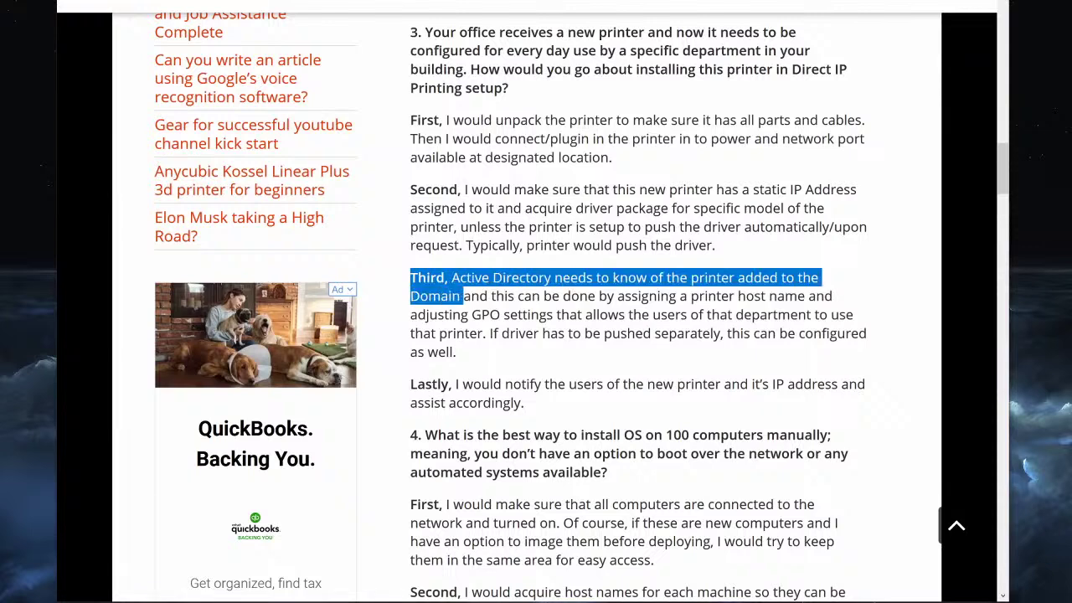
pyautogui.click(462, 295)
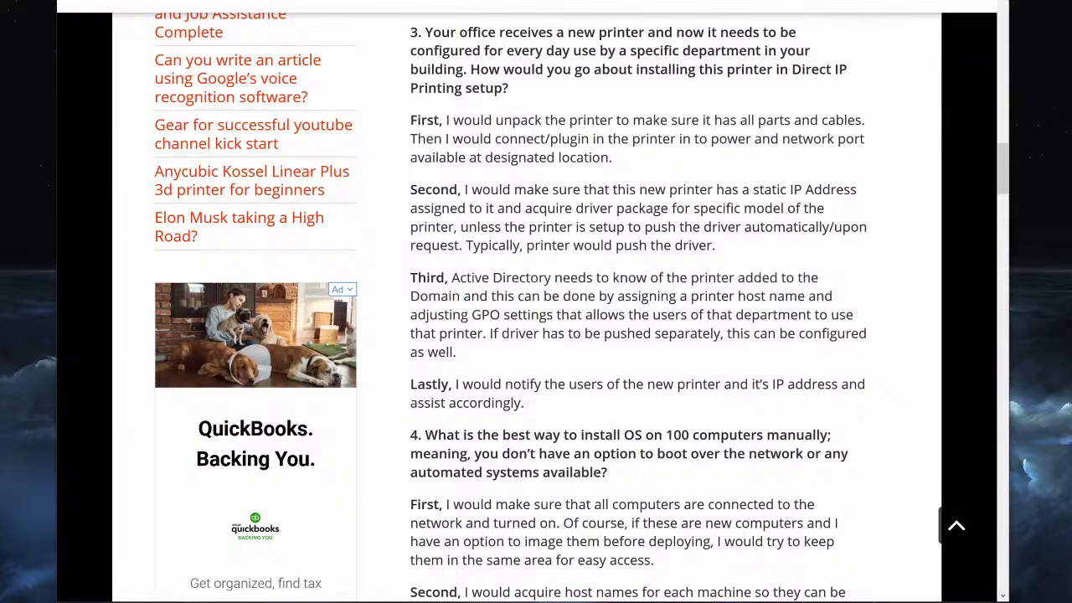
pyautogui.moveTo(451, 278)
pyautogui.mouseDown()
pyautogui.moveTo(546, 278)
pyautogui.moveTo(459, 296)
pyautogui.mouseUp()
pyautogui.moveTo(452, 277); pyautogui.dragTo(551, 278)
pyautogui.moveTo(472, 315); pyautogui.dragTo(500, 315)
pyautogui.click(500, 315)
pyautogui.moveTo(472, 315); pyautogui.dragTo(486, 333)
pyautogui.moveTo(451, 277); pyautogui.dragTo(528, 314)
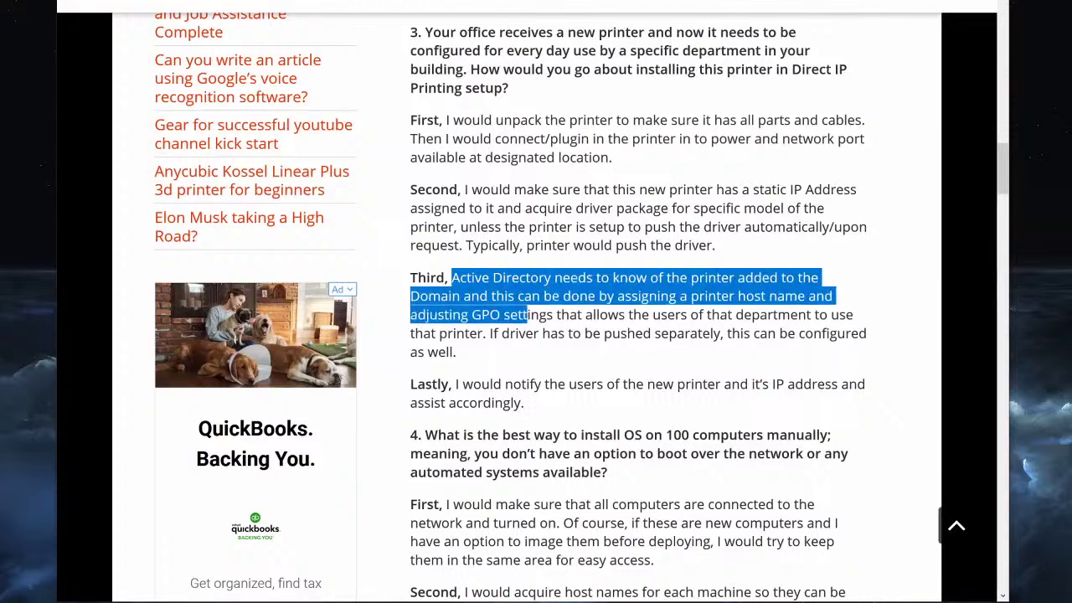
pyautogui.click(527, 314)
pyautogui.scroll(3, 636, 335)
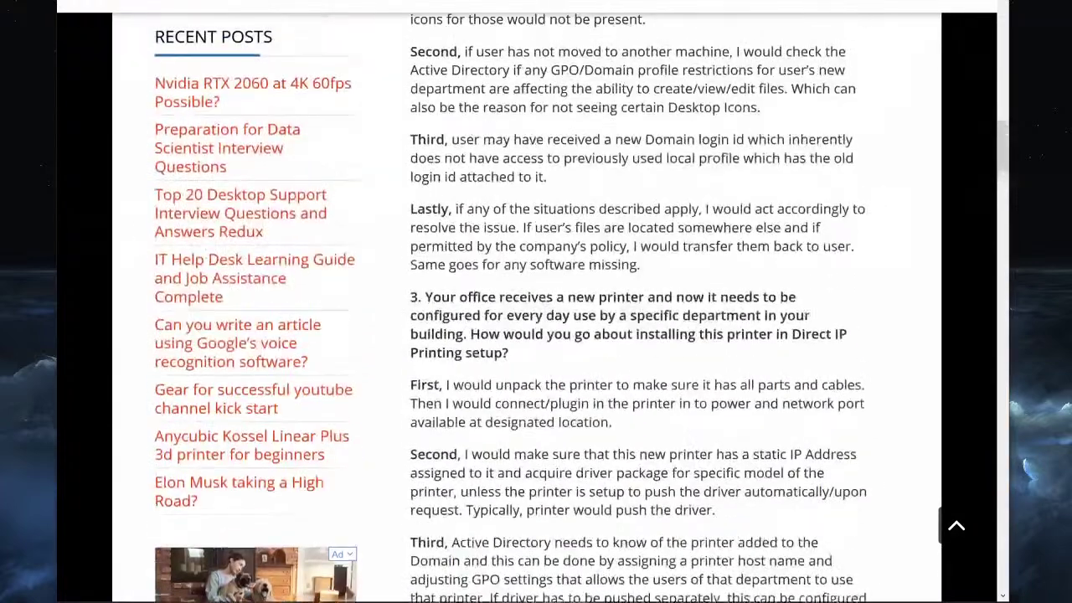
pyautogui.scroll(-2, 536, 314)
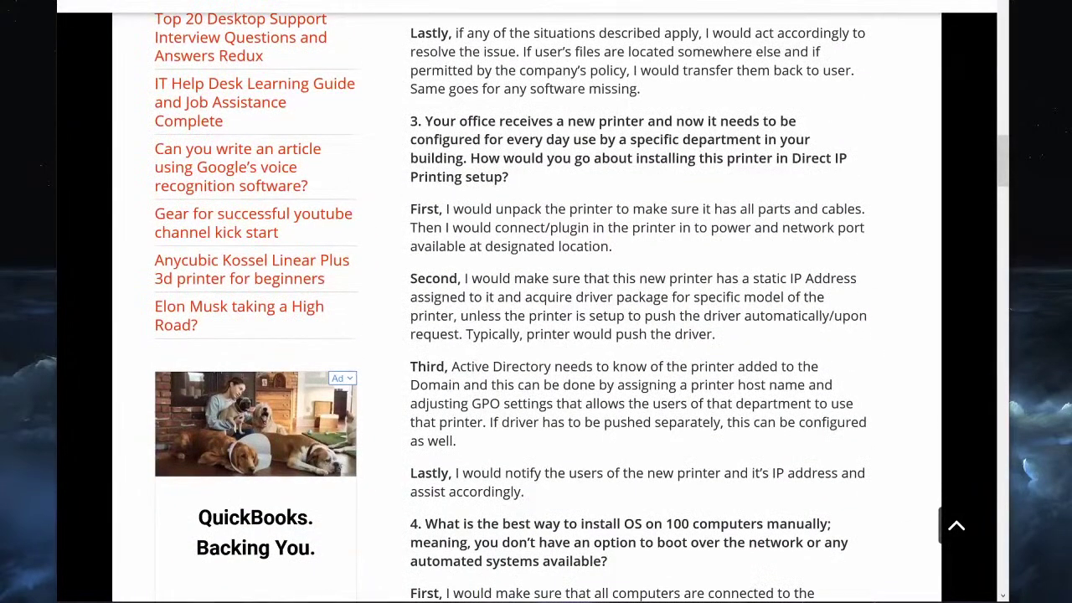
pyautogui.moveTo(524, 296); pyautogui.dragTo(787, 296)
pyautogui.click(787, 296)
pyautogui.moveTo(452, 366); pyautogui.dragTo(551, 366)
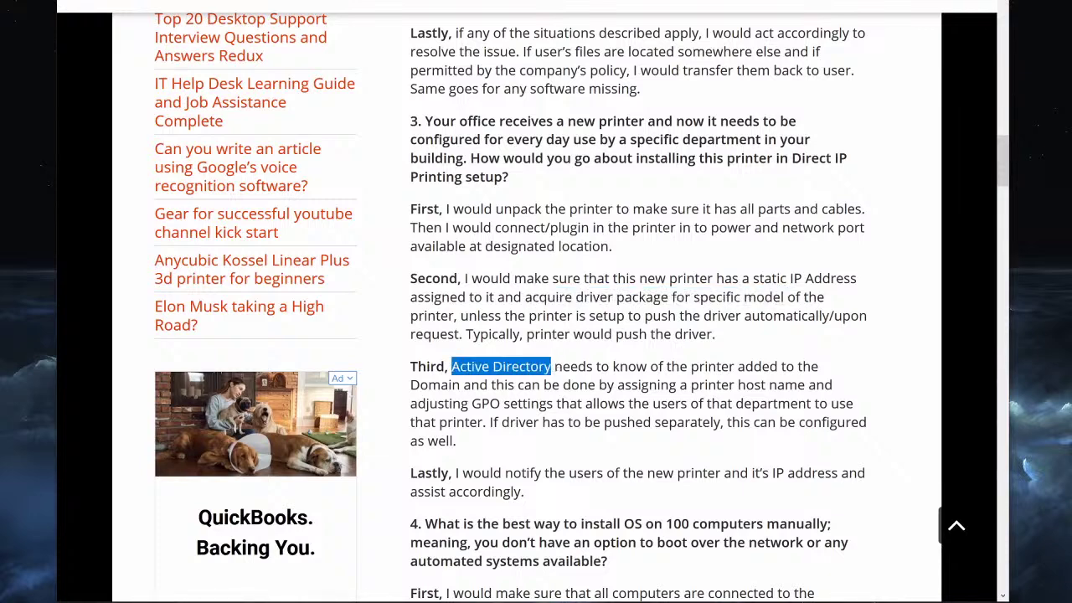
pyautogui.click(551, 366)
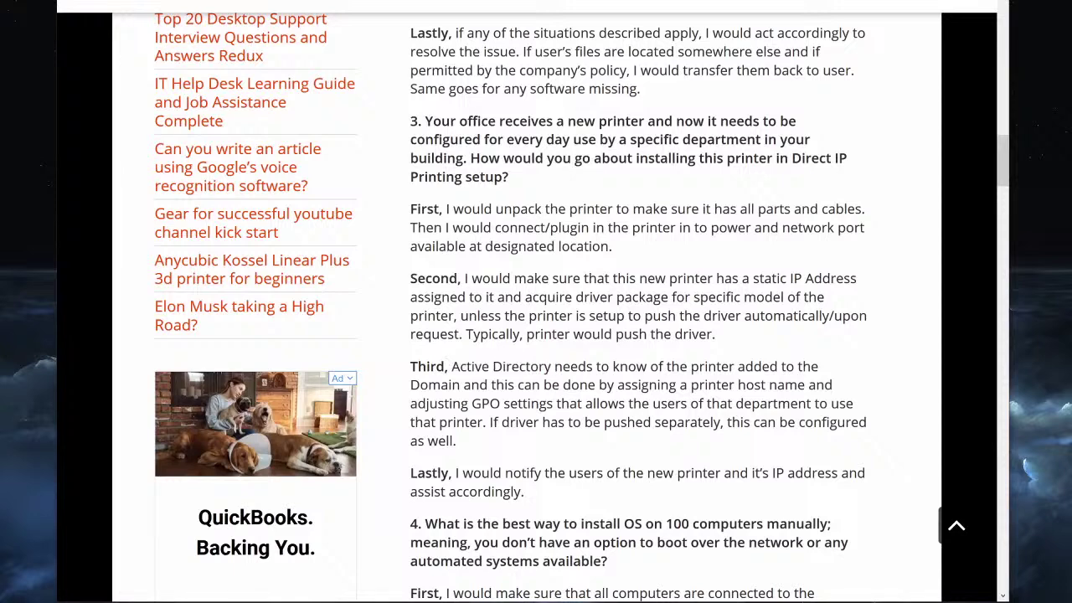
pyautogui.moveTo(466, 334); pyautogui.dragTo(720, 336)
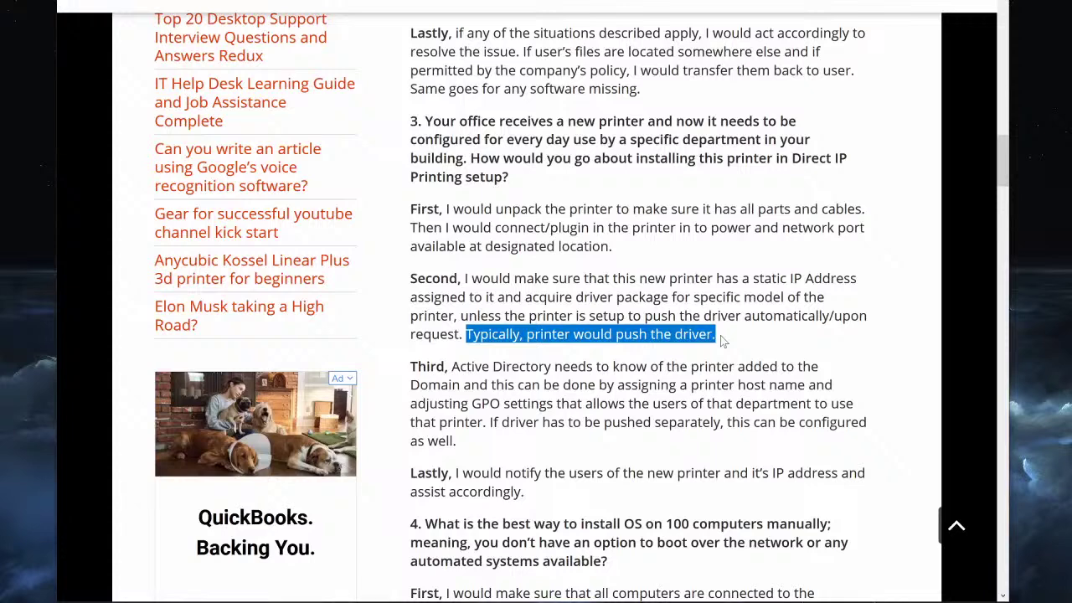
pyautogui.click(720, 337)
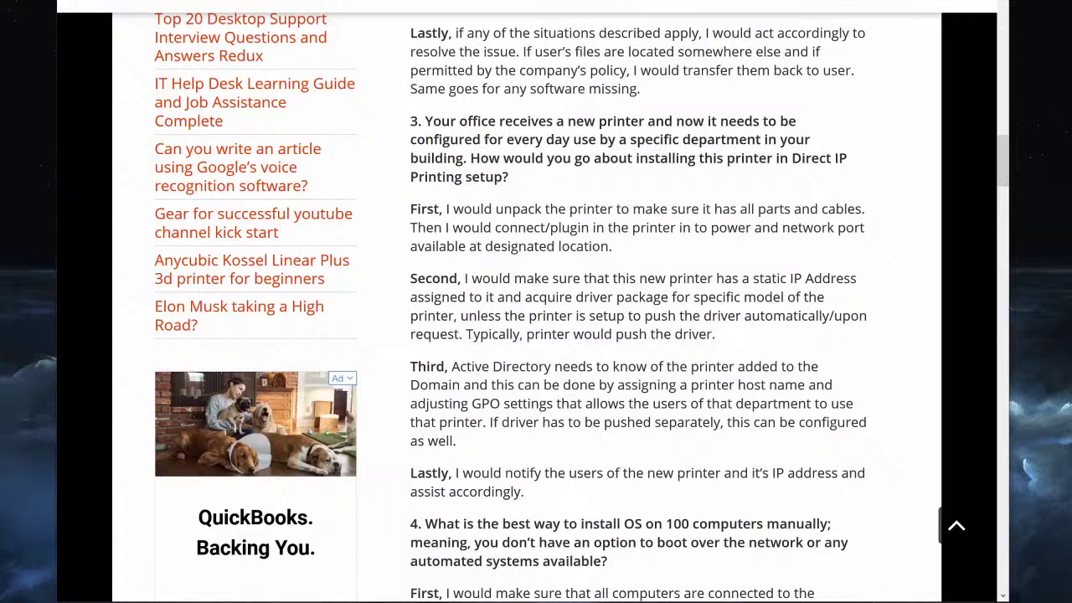
pyautogui.scroll(-1, 603, 350)
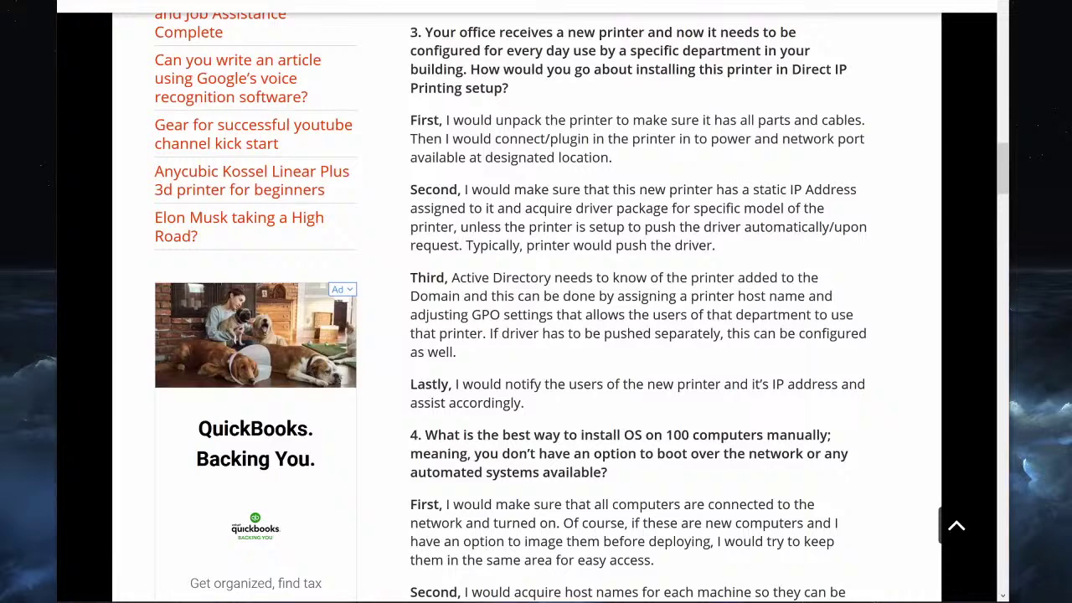
pyautogui.moveTo(488, 334); pyautogui.dragTo(667, 353)
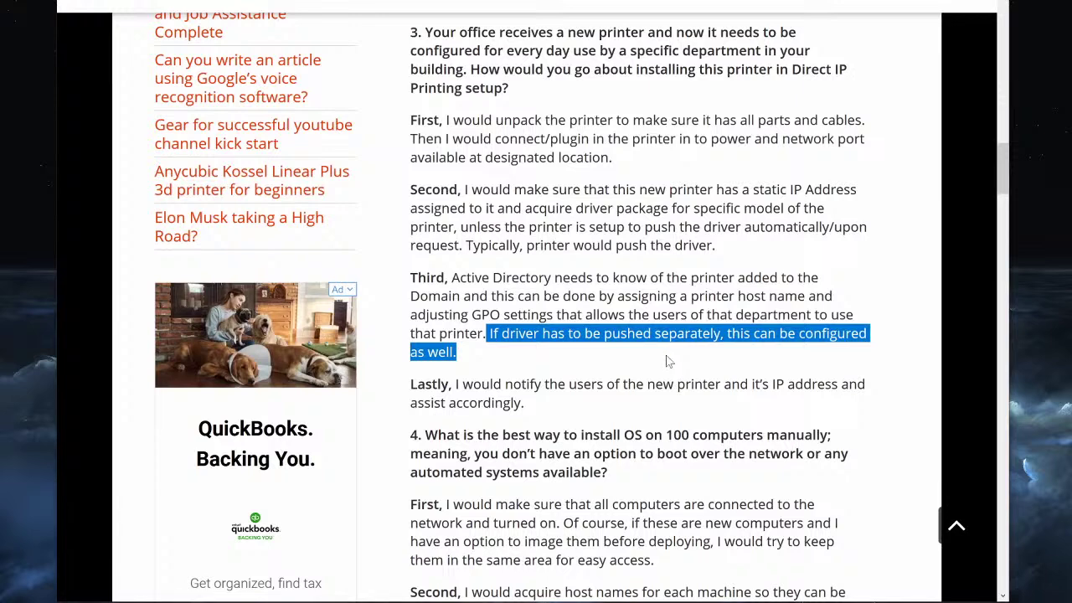
pyautogui.moveTo(410, 385); pyautogui.dragTo(540, 403)
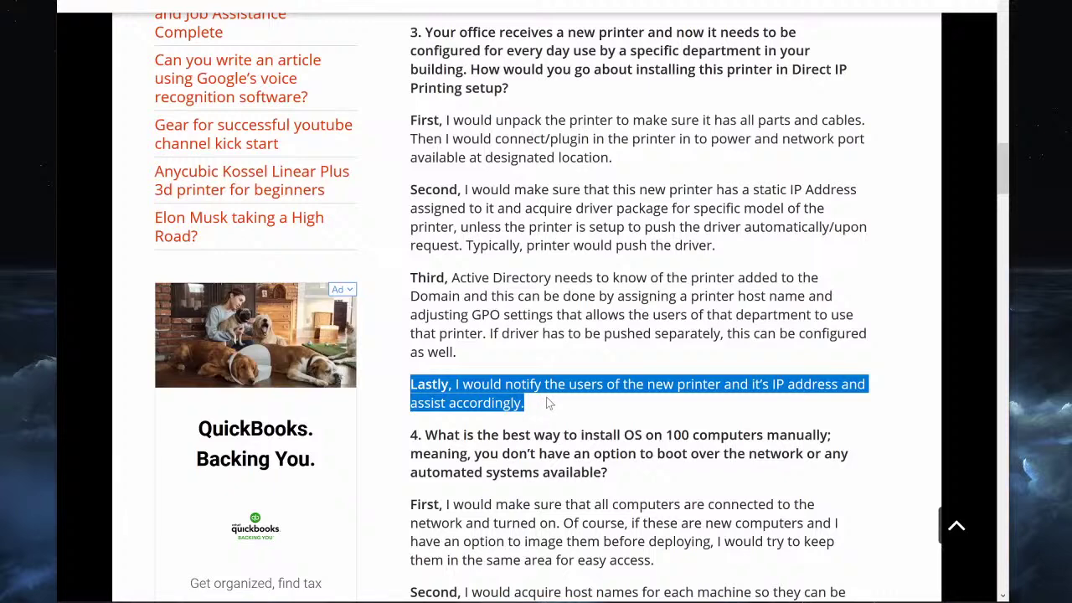
pyautogui.click(548, 404)
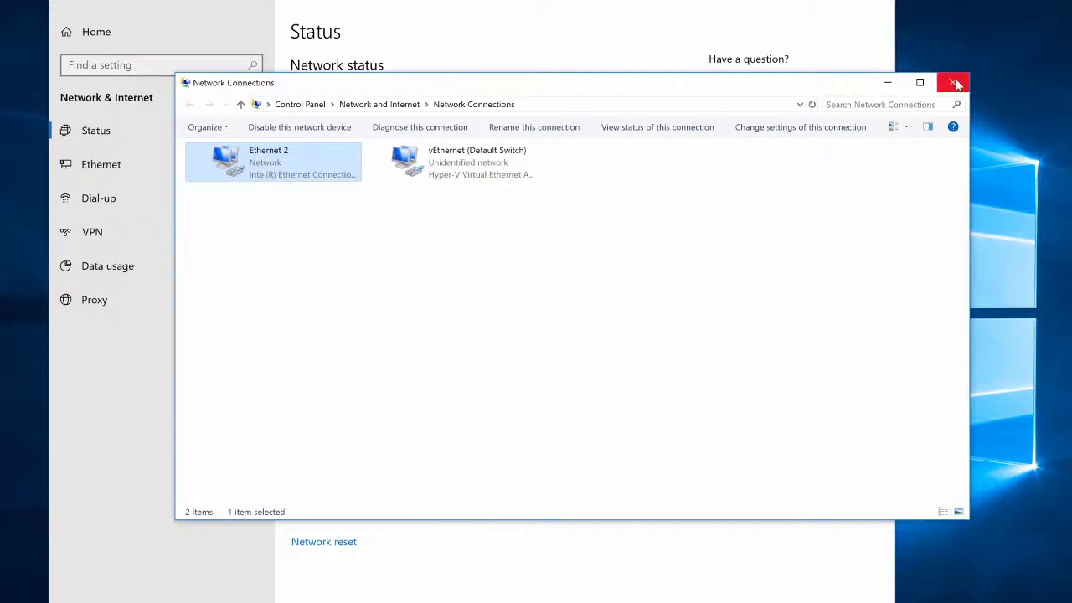
# Step: Close the Network Connections window and the network Status settings
pyautogui.moveTo(590, 88); pyautogui.dragTo(855, 106)
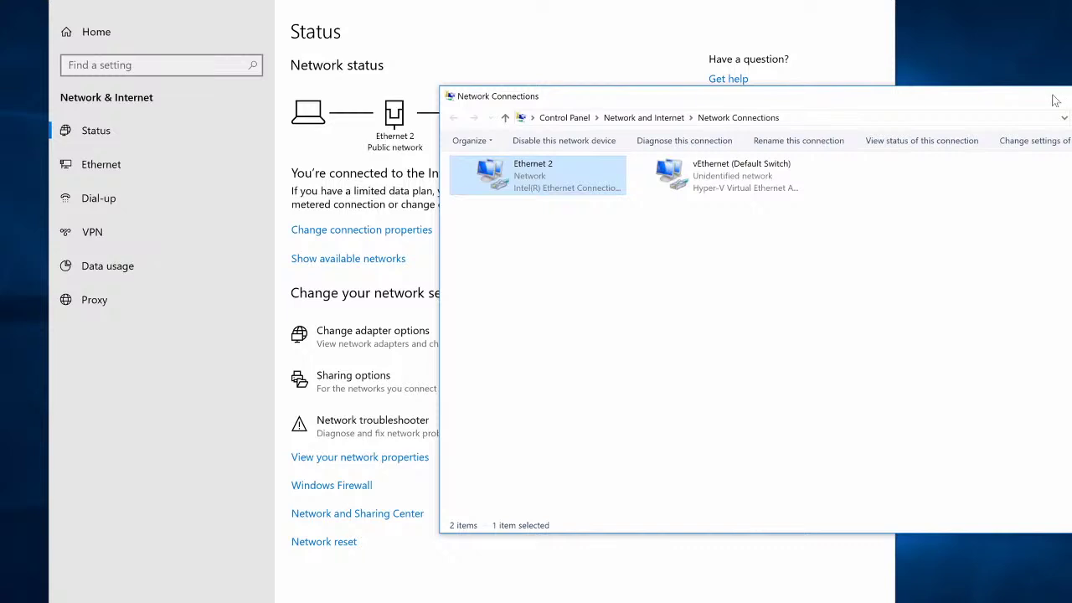
pyautogui.moveTo(1055, 101); pyautogui.dragTo(815, 132)
pyautogui.click(971, 126)
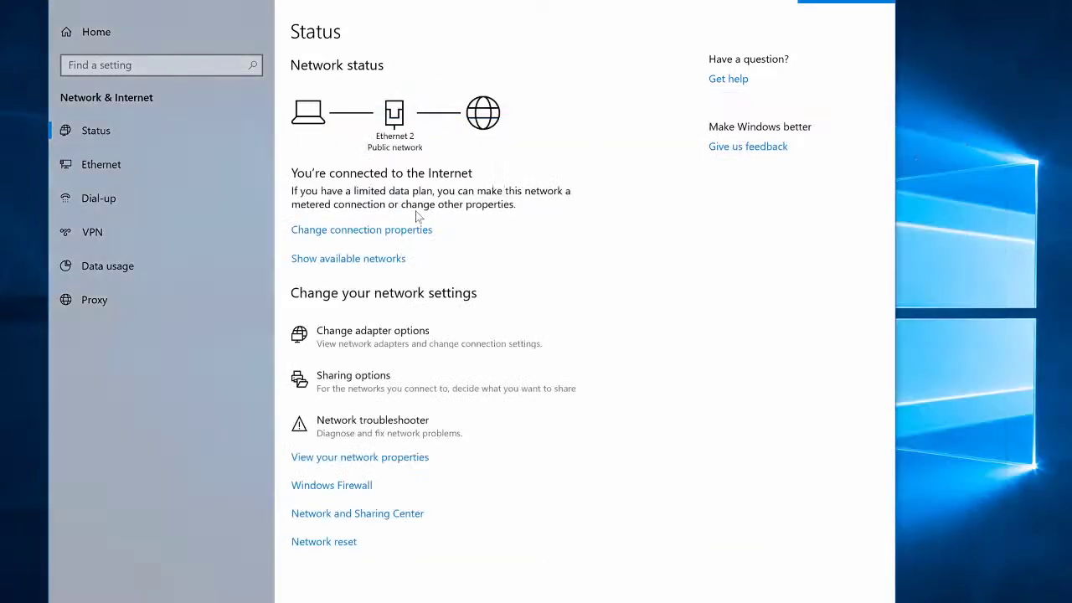
pyautogui.click(876, 4)
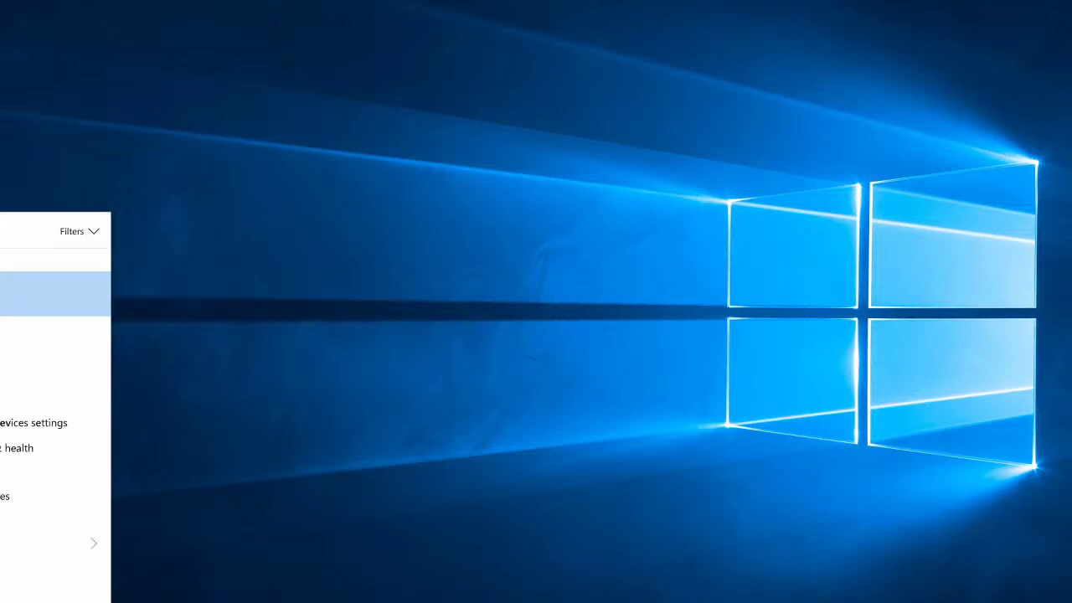
# Step: Open Printers & scanners from search and add a printer that isn't listed
pyautogui.press('Return')
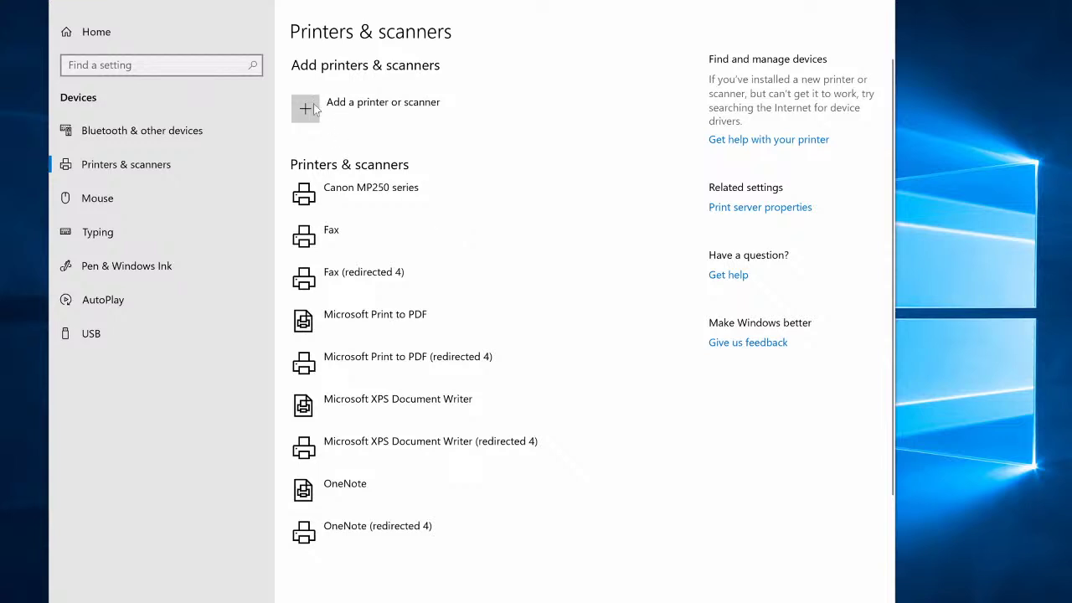
pyautogui.click(426, 3)
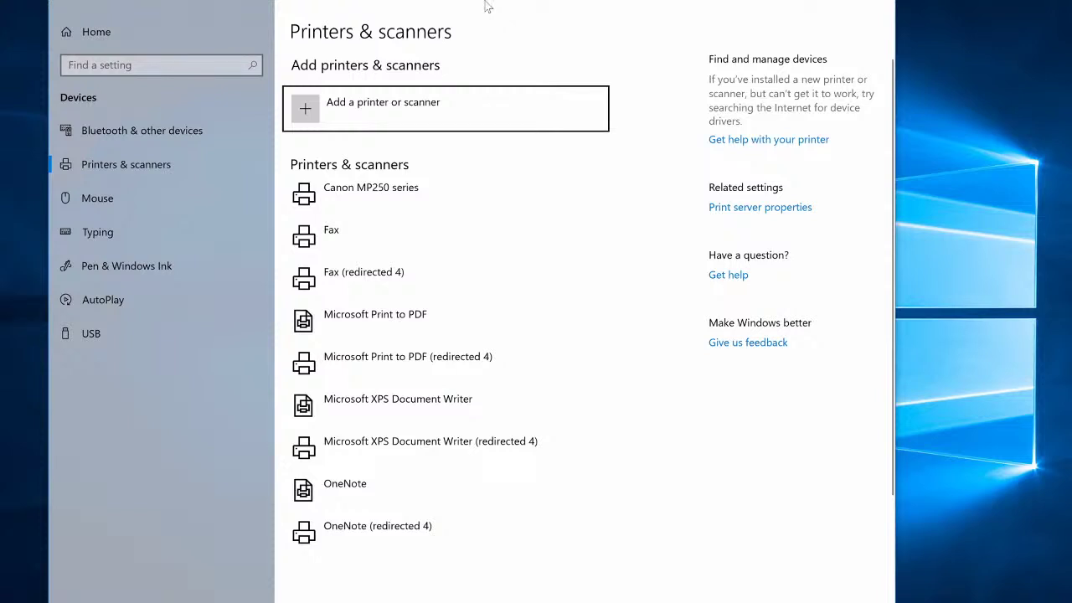
pyautogui.moveTo(485, 5); pyautogui.dragTo(541, 0)
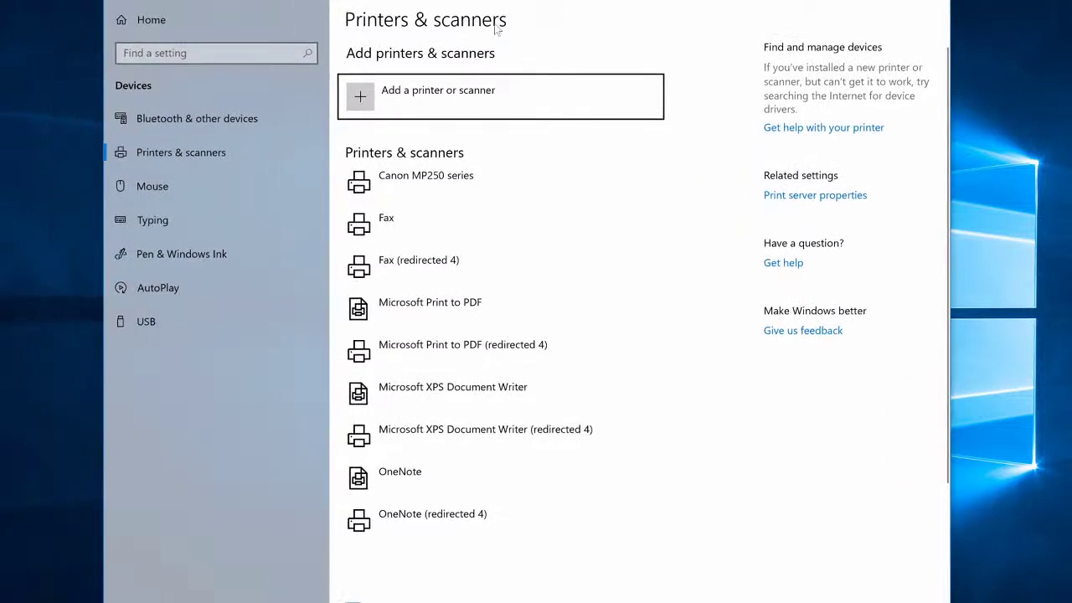
pyautogui.click(371, 99)
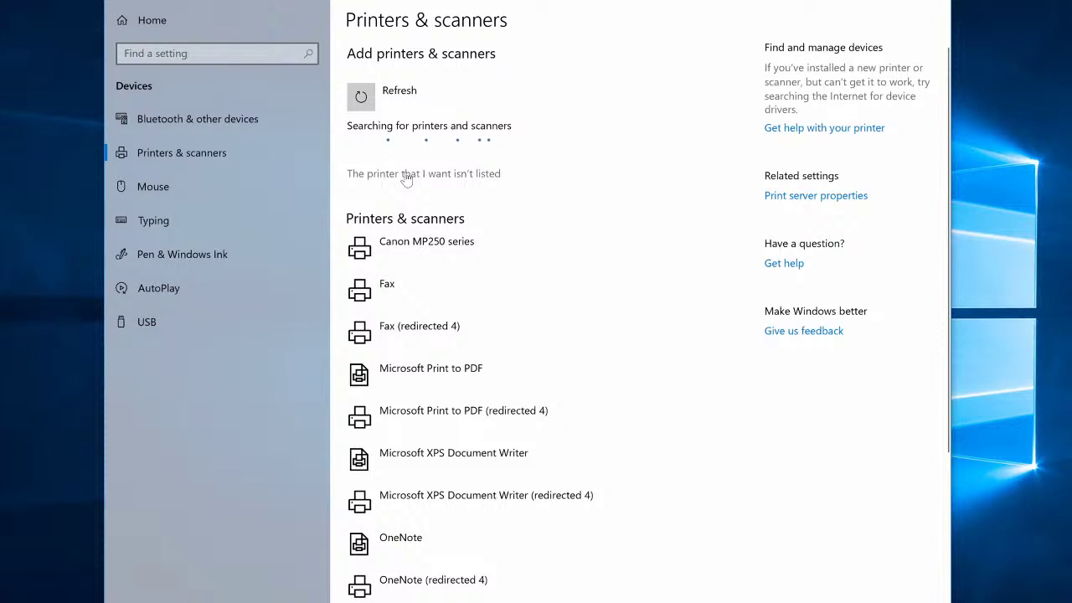
pyautogui.click(405, 177)
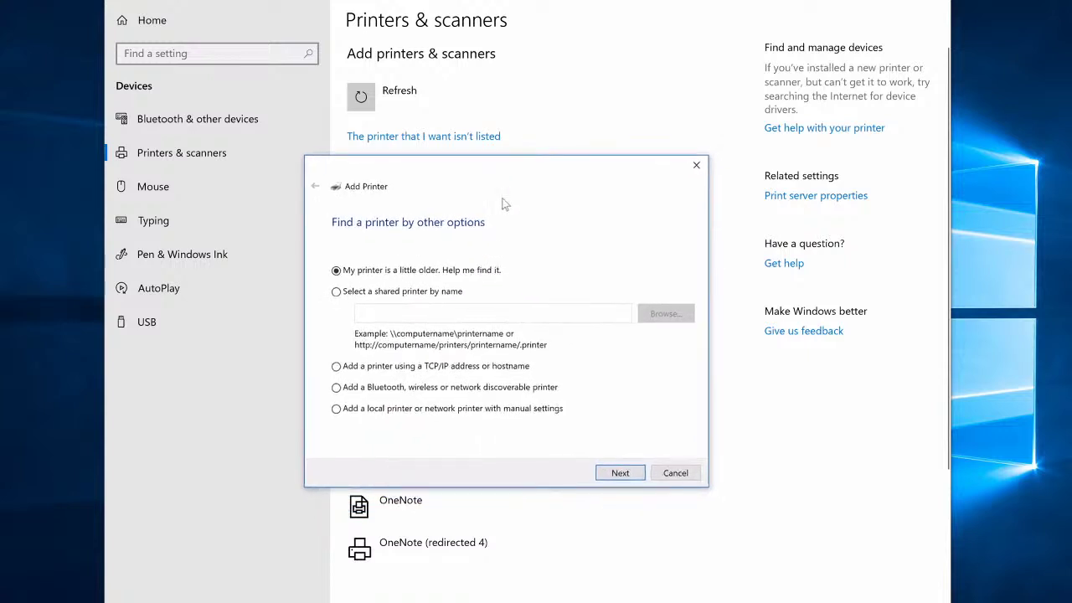
# Step: Choose 'Add a printer using a TCP/IP address or hostname' and continue to the address page
pyautogui.moveTo(504, 204); pyautogui.dragTo(507, 94)
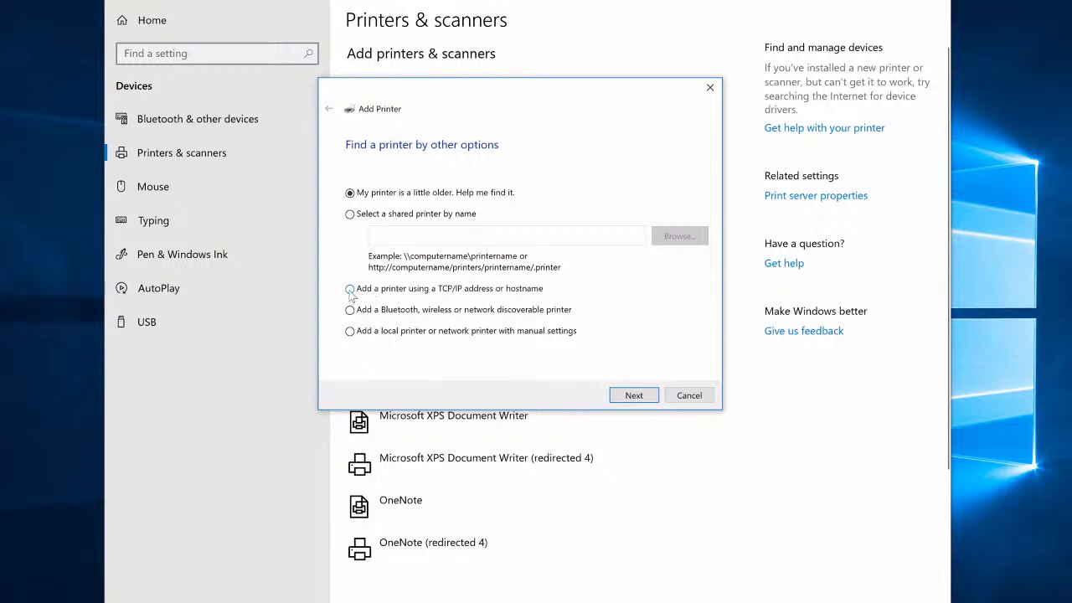
pyautogui.click(350, 289)
pyautogui.click(636, 396)
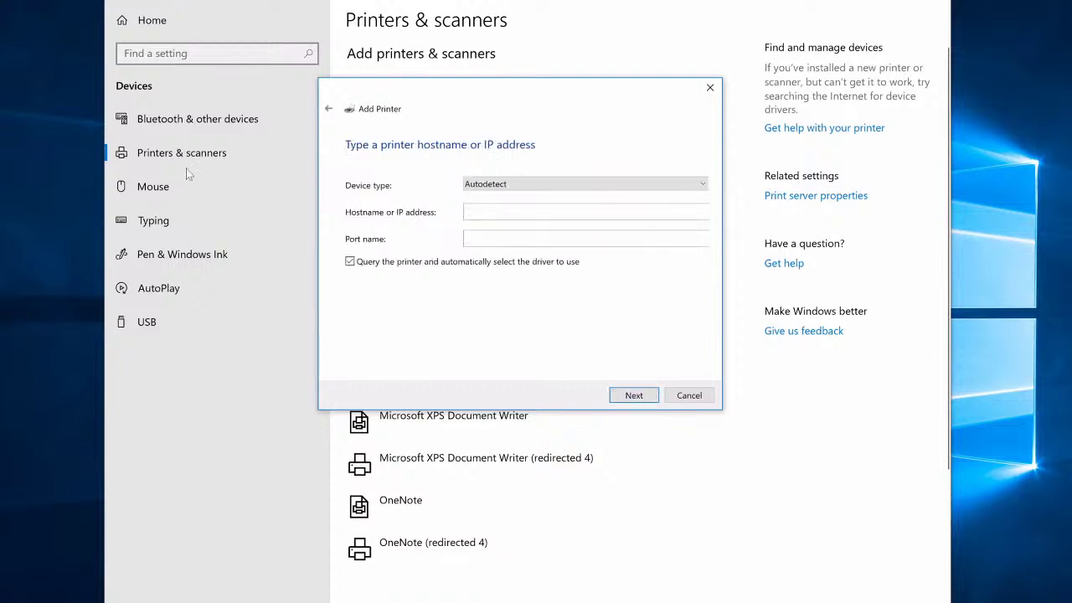
# Step: Enter 192.168.100.1 as the printer hostname, leaving 'Query the printer' enabled
pyautogui.click(505, 211)
pyautogui.write('192.168')
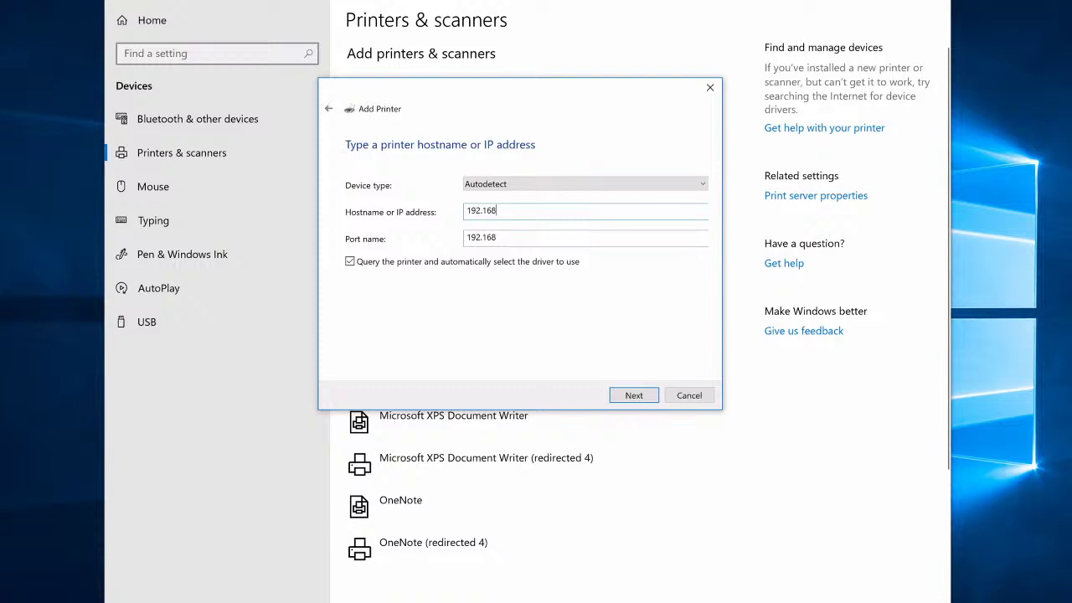
pyautogui.write('.100.1')
pyautogui.click(352, 267)
pyautogui.click(350, 265)
pyautogui.click(350, 263)
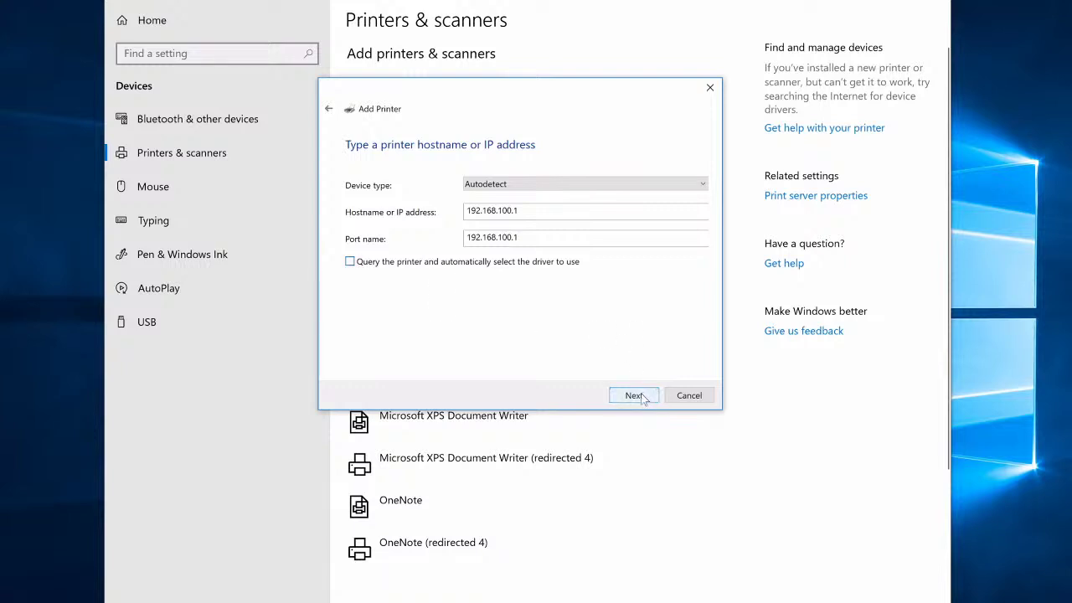
pyautogui.click(350, 261)
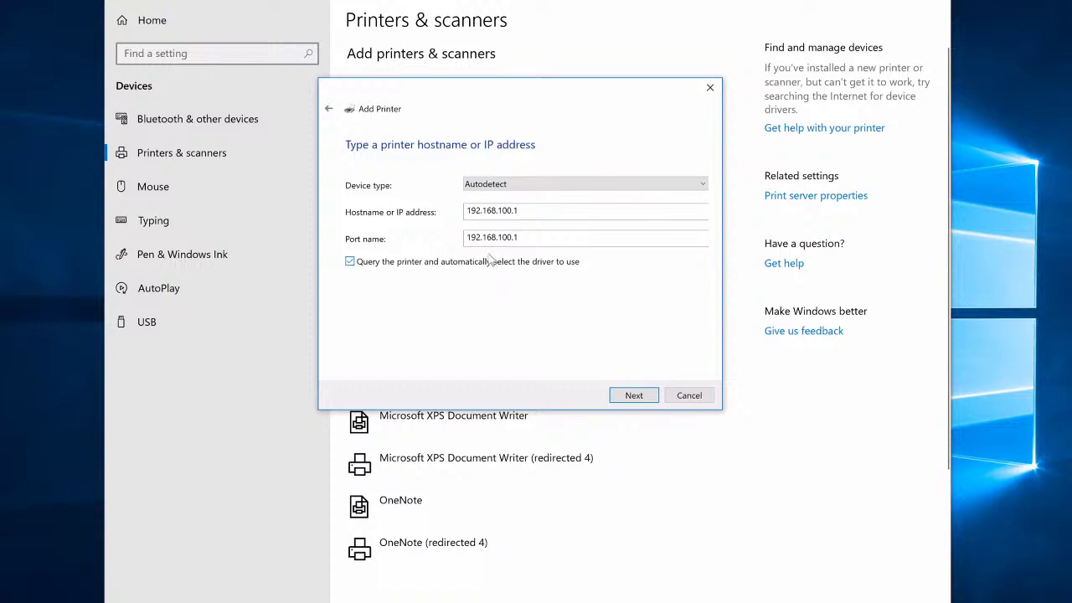
# Step: Proceed to port detection, then cancel so no printer is added
pyautogui.click(634, 395)
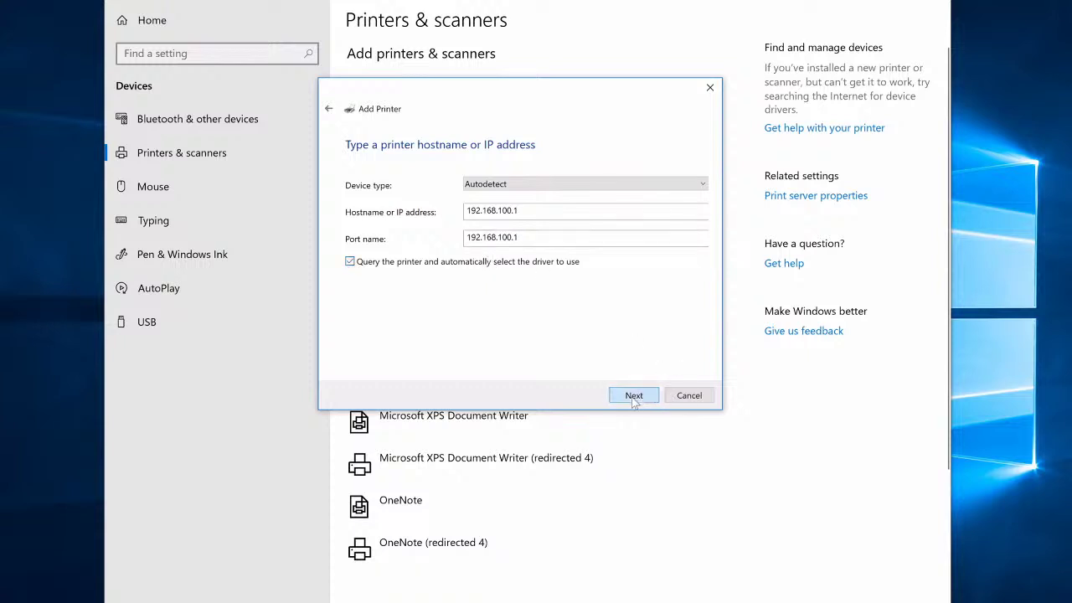
pyautogui.click(677, 395)
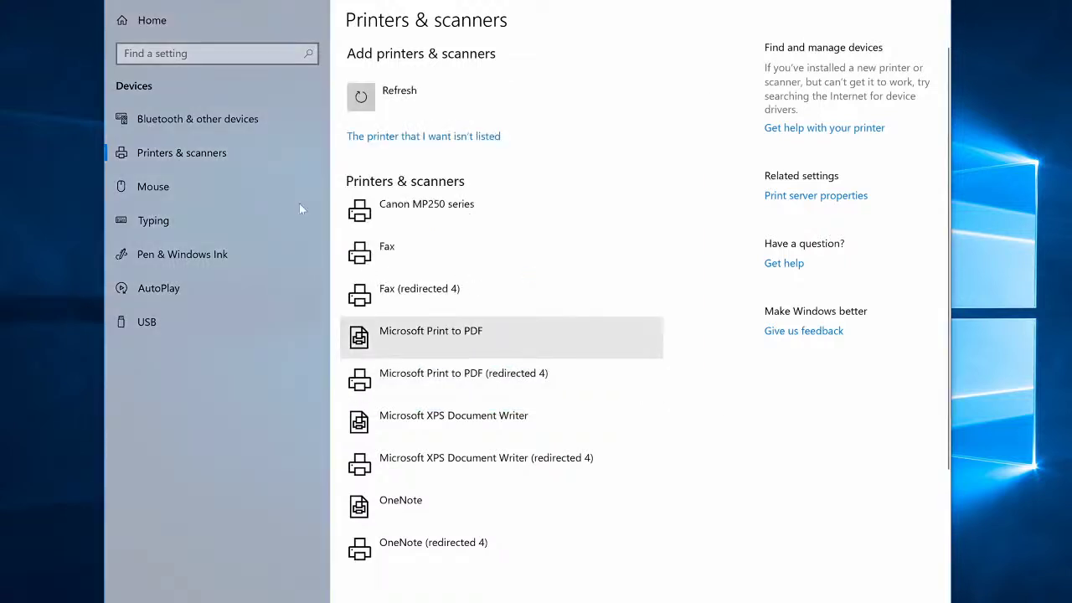
pyautogui.click(397, 137)
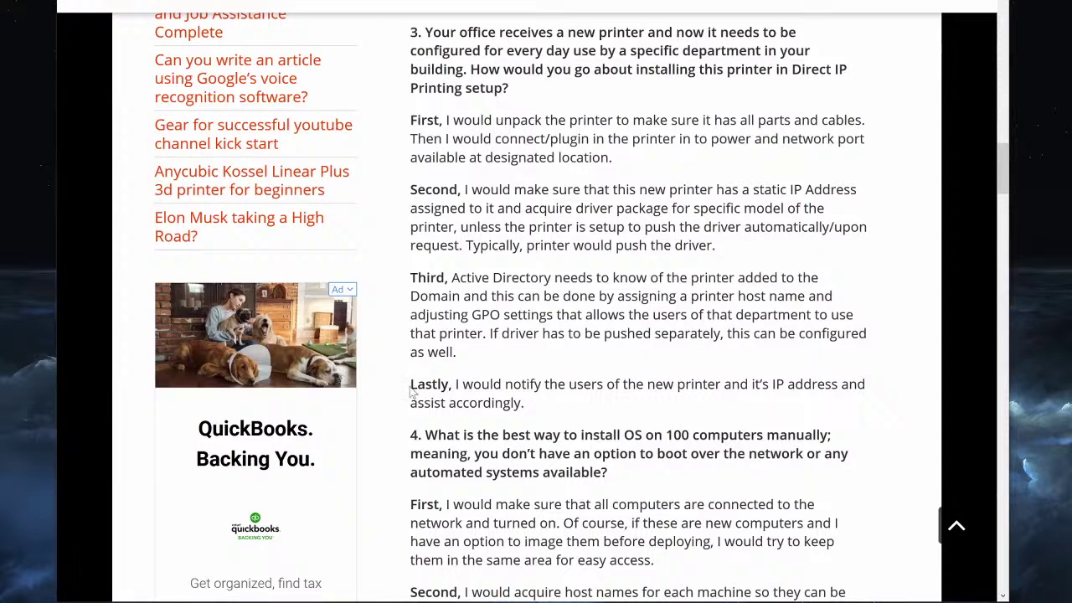
# Step: Highlight the 'Lastly' paragraph and clear the selection, twice
pyautogui.moveTo(411, 387); pyautogui.dragTo(524, 405)
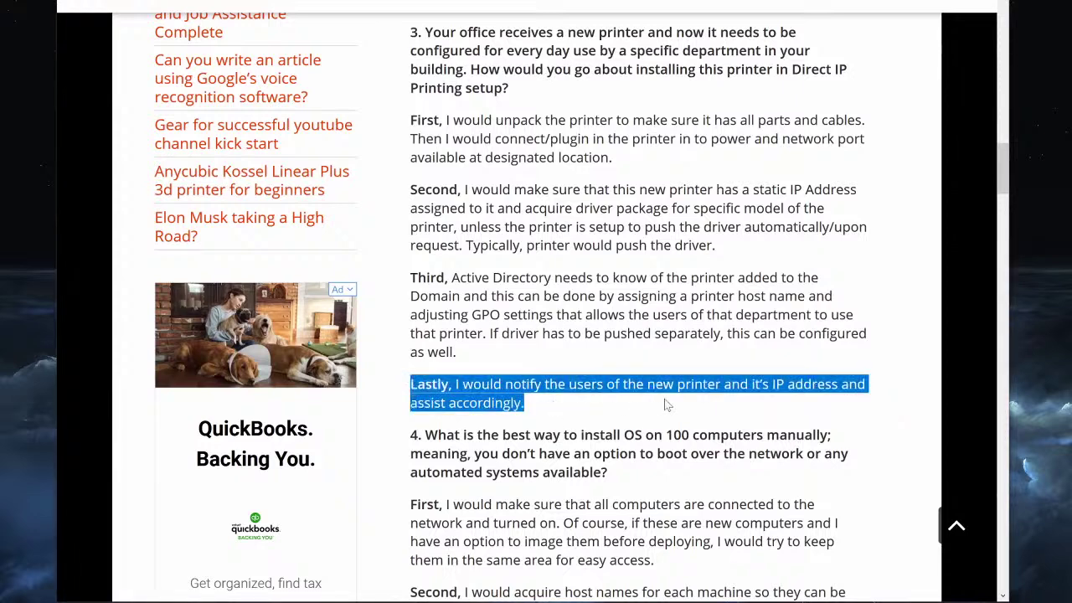
pyautogui.click(618, 403)
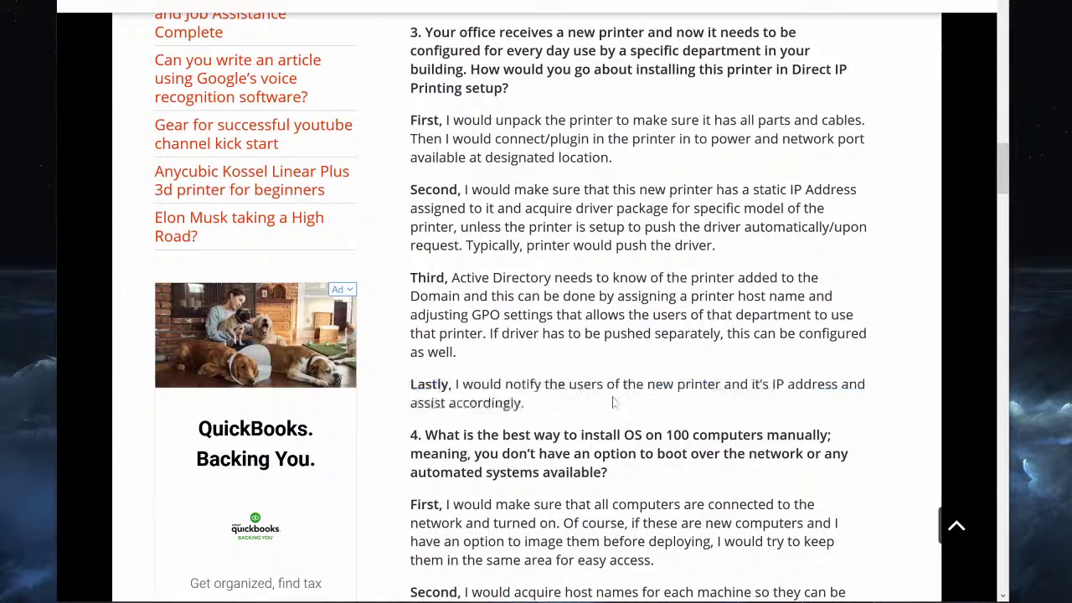
pyautogui.moveTo(524, 404); pyautogui.dragTo(415, 387)
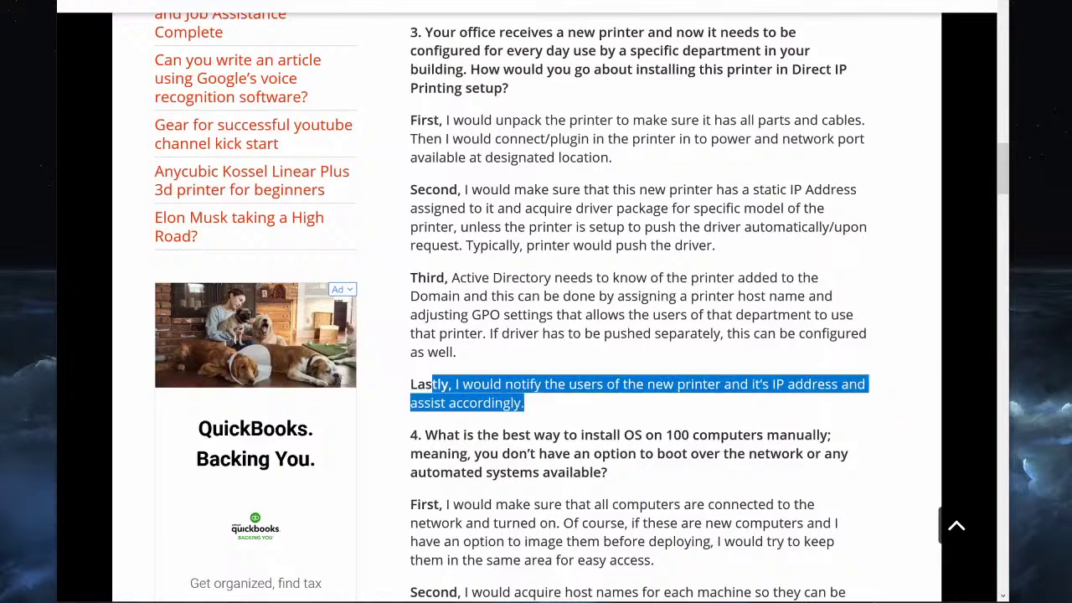
pyautogui.click(411, 387)
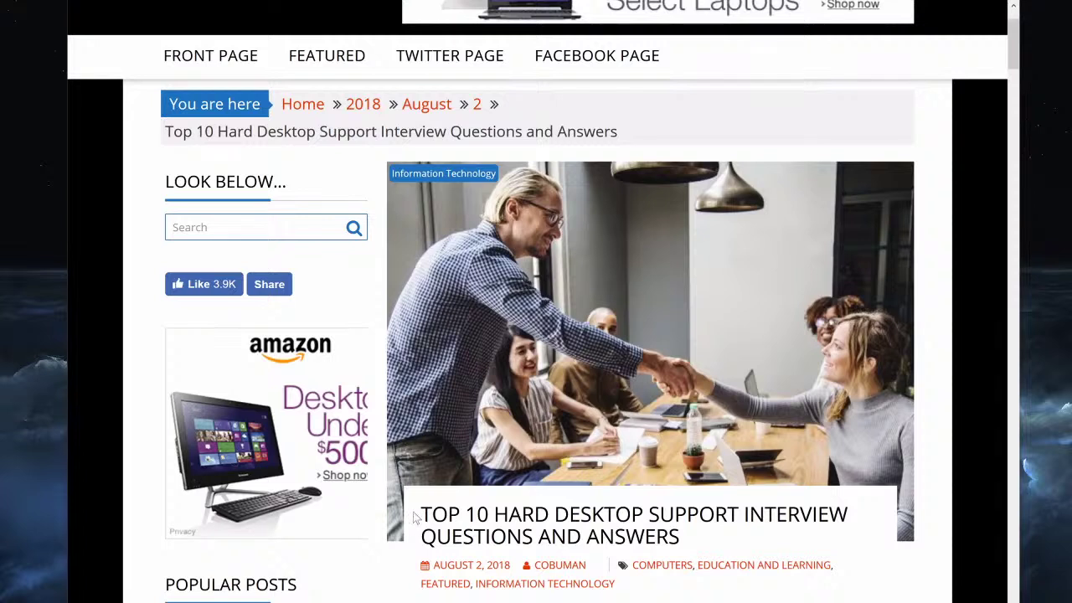
# Step: Mark the article title and question 2 text while scrolling down the article
pyautogui.moveTo(421, 514); pyautogui.dragTo(685, 544)
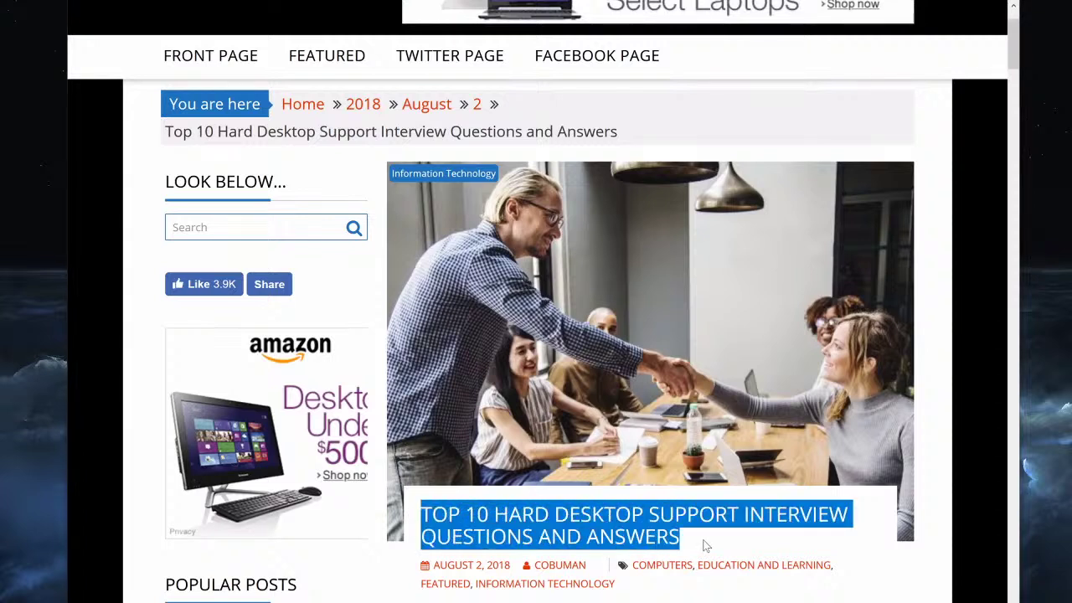
pyautogui.click(706, 545)
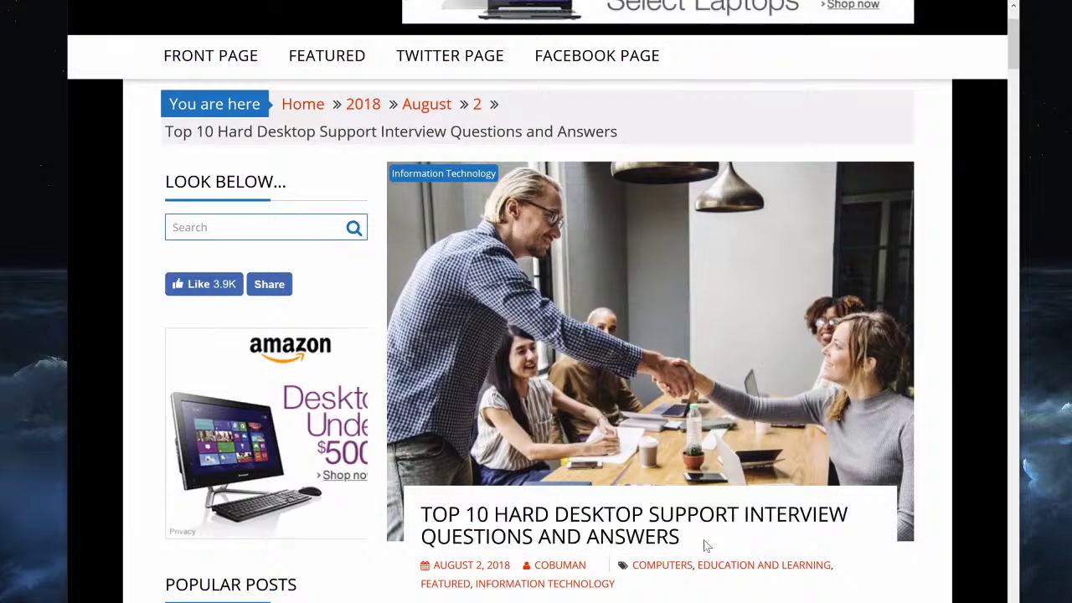
pyautogui.scroll(-10, 706, 545)
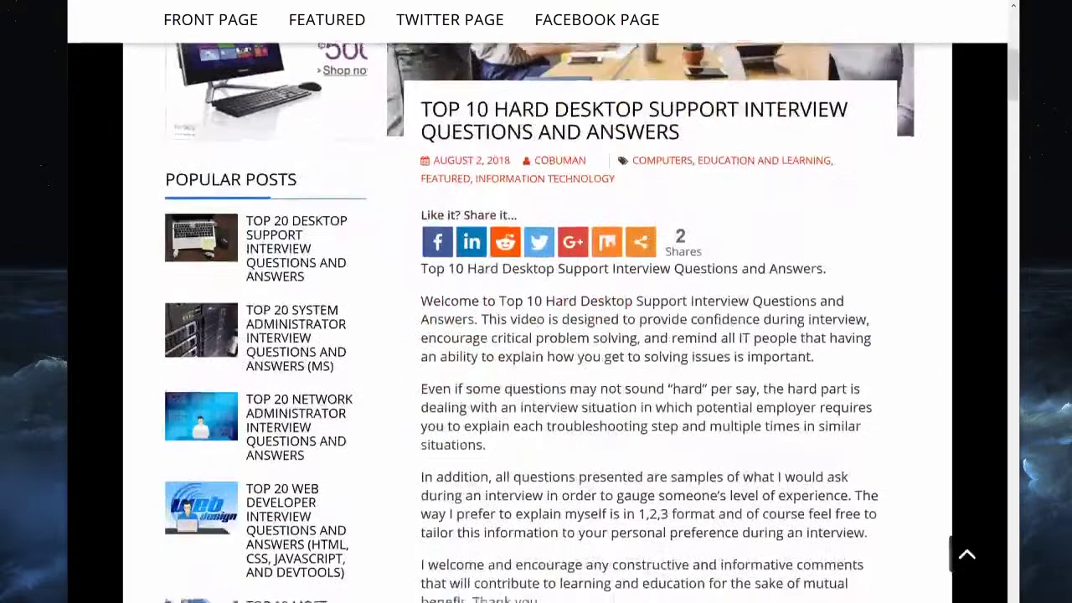
pyautogui.scroll(-3, 706, 533)
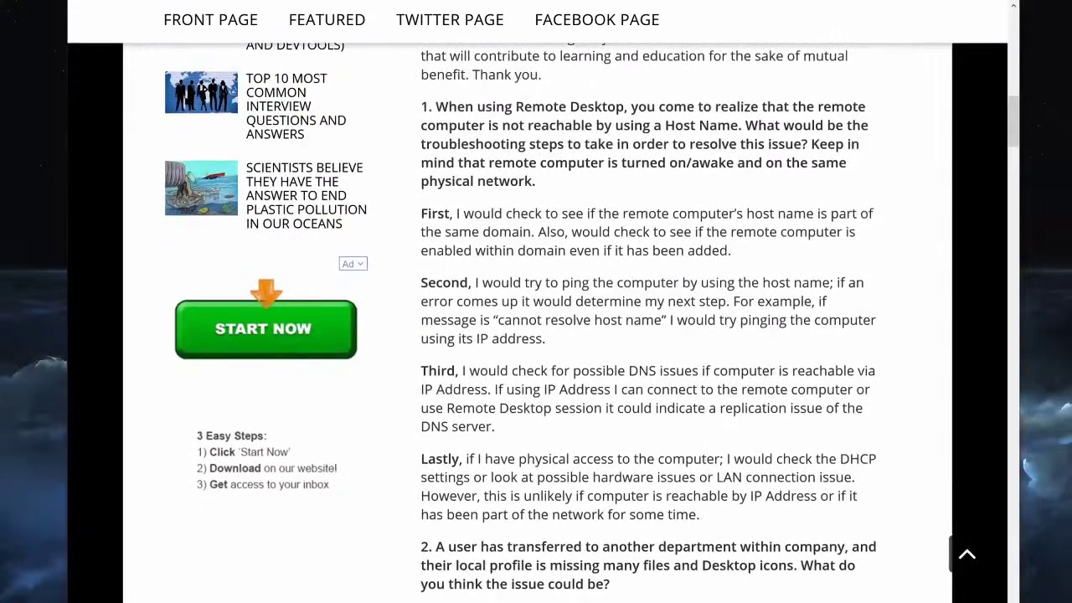
pyautogui.moveTo(421, 546); pyautogui.dragTo(650, 565)
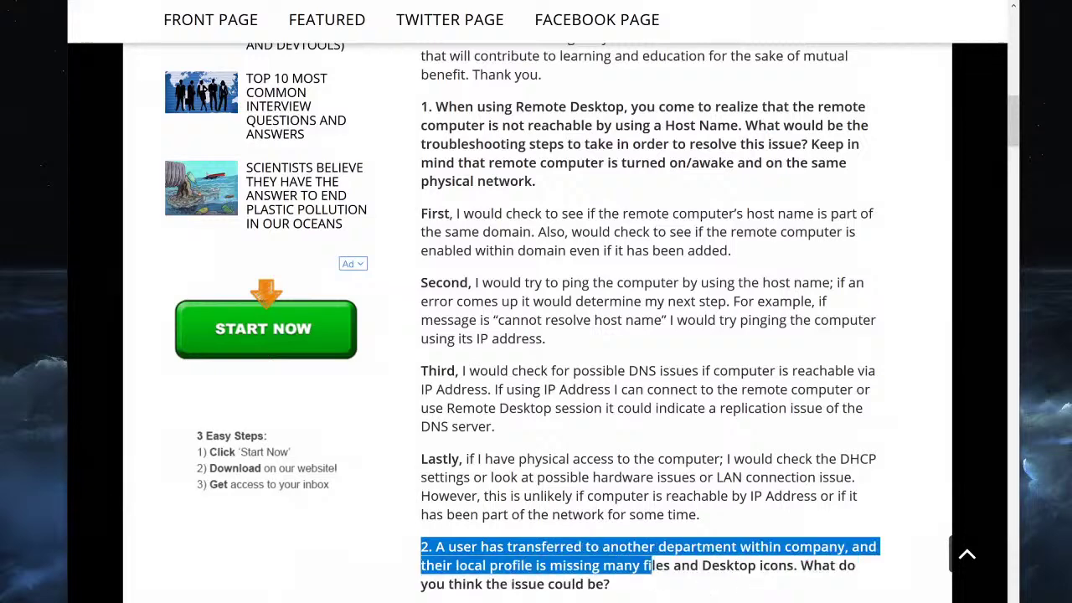
pyautogui.click(649, 566)
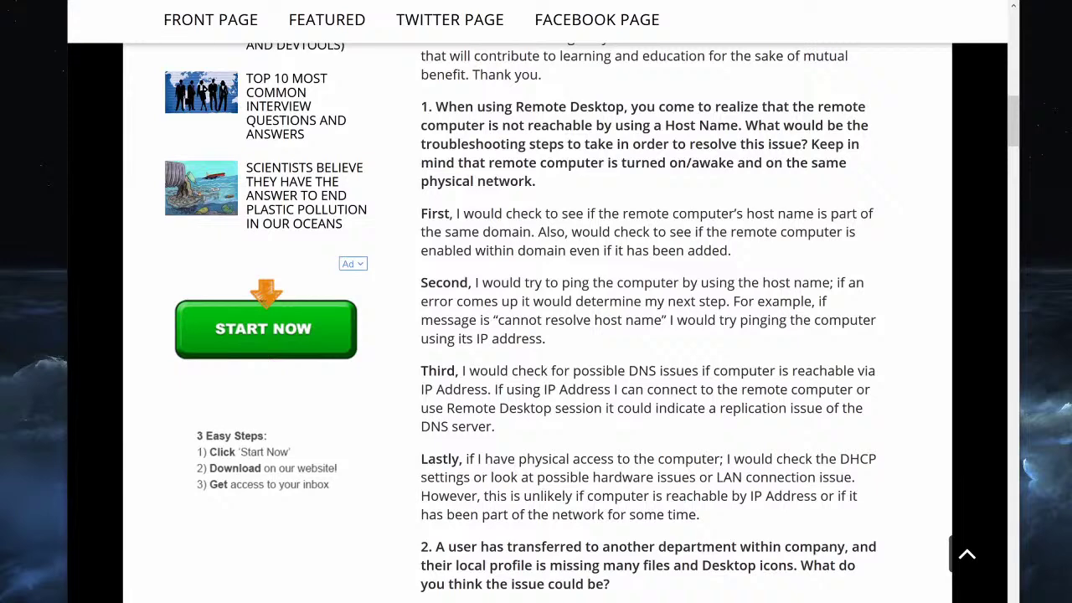
pyautogui.moveTo(536, 565); pyautogui.dragTo(641, 581)
pyautogui.click(641, 582)
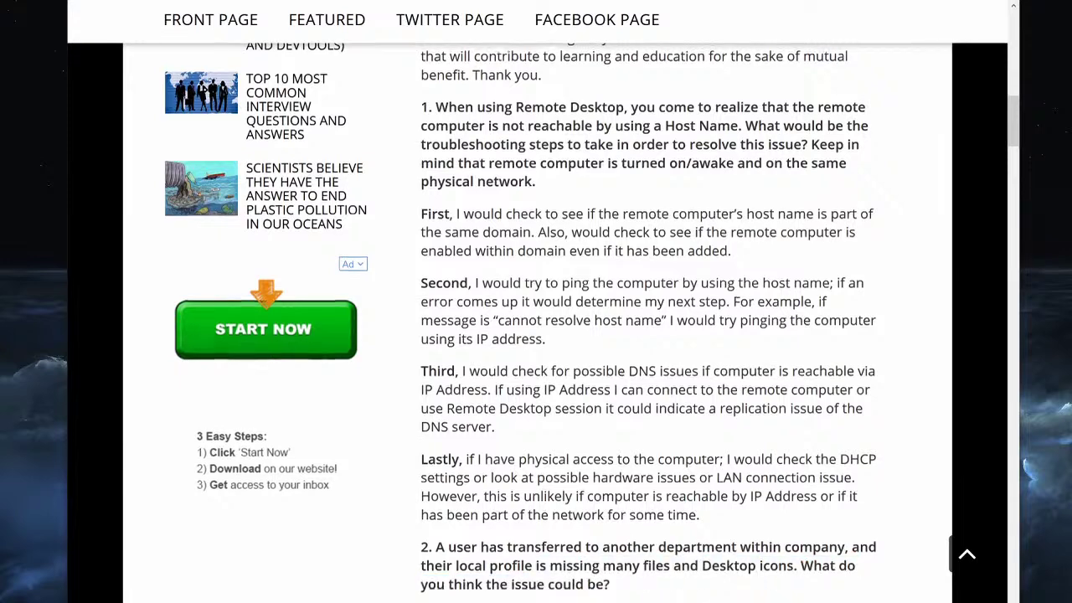
# Step: Scroll back up and mark question 1's statement about the unreachable Remote Desktop host
pyautogui.scroll(1, 612, 519)
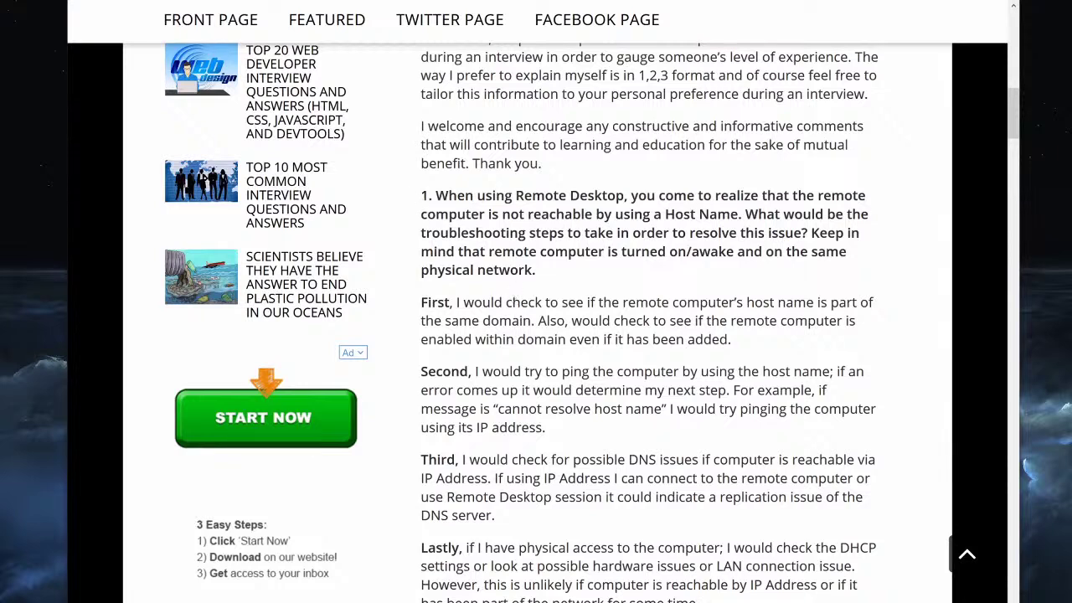
pyautogui.moveTo(428, 195); pyautogui.dragTo(742, 214)
pyautogui.moveTo(428, 195); pyautogui.dragTo(740, 214)
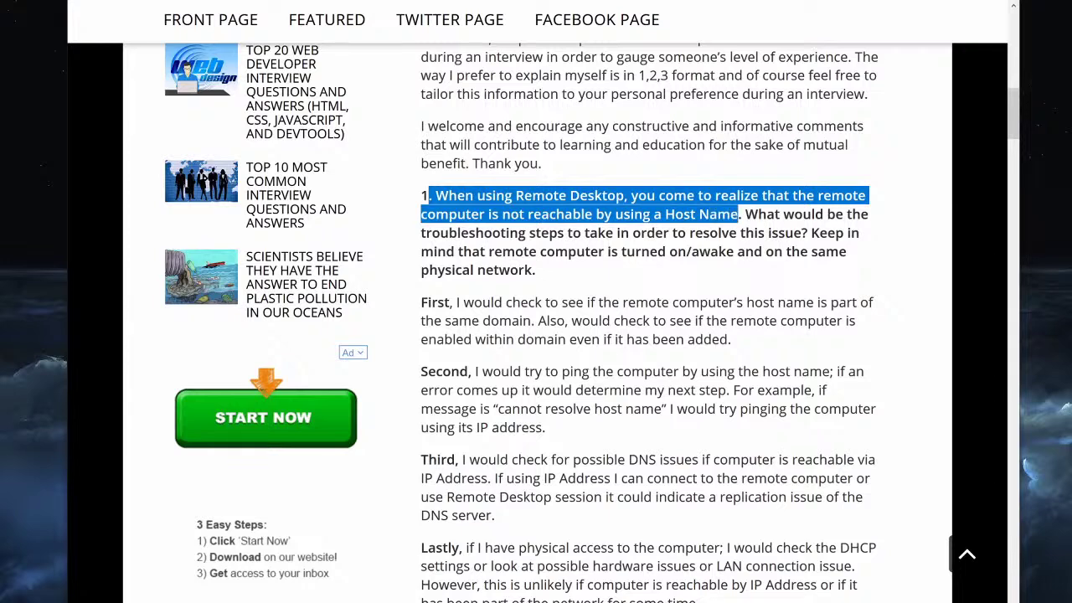
pyautogui.click(740, 215)
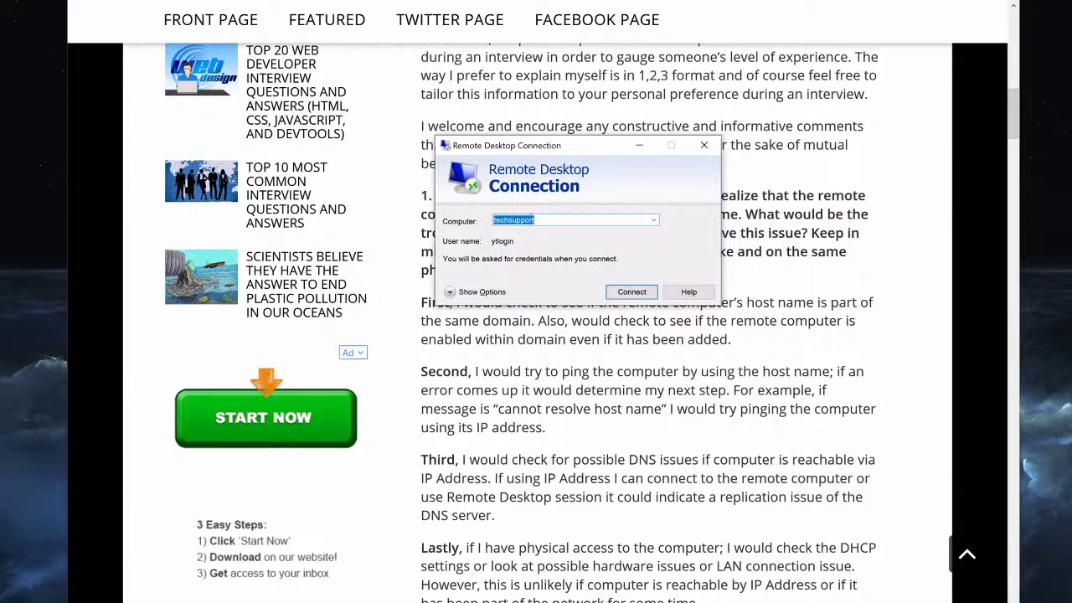
# Step: Launch Command Prompt from Windows search with 'cmd'
pyautogui.press('super')
pyautogui.write('cmd')
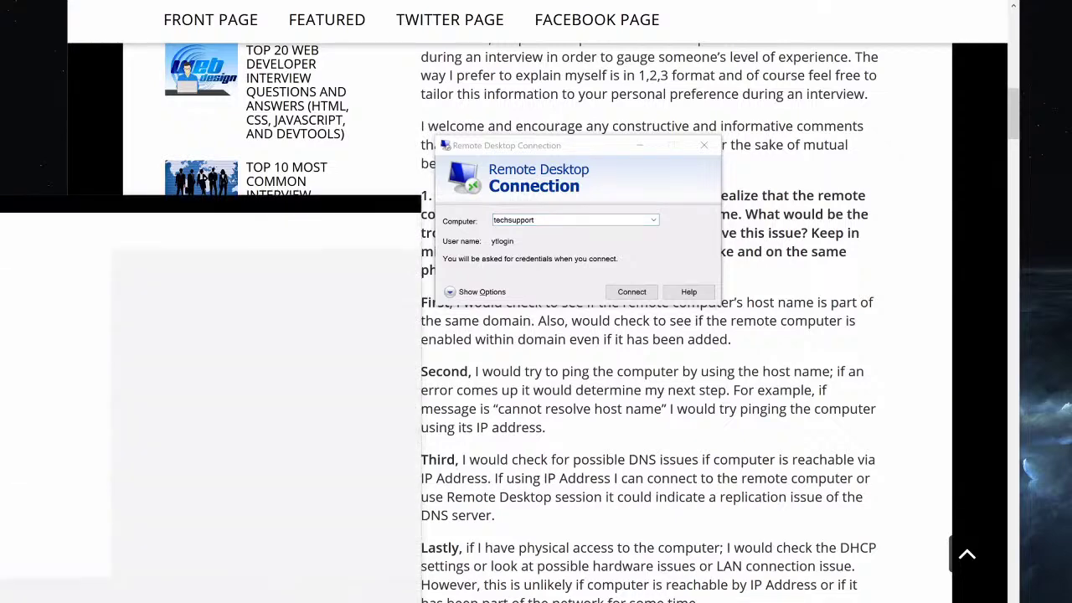
pyautogui.press('Return')
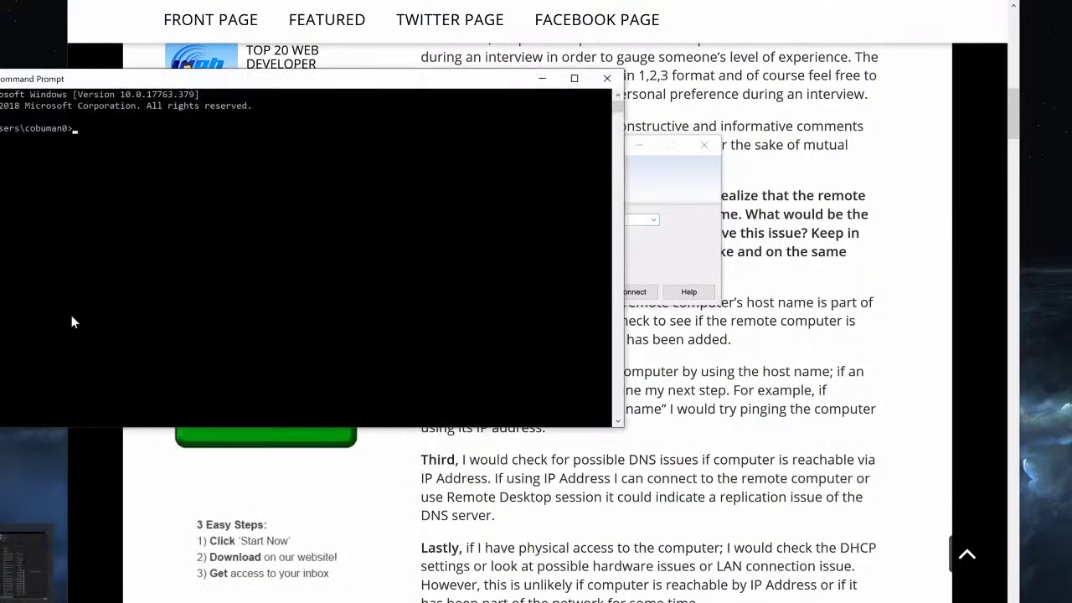
# Step: Place the Command Prompt lower right and the Remote Desktop dialog at the top, console active
pyautogui.moveTo(283, 87); pyautogui.dragTo(597, 189)
pyautogui.click(559, 147)
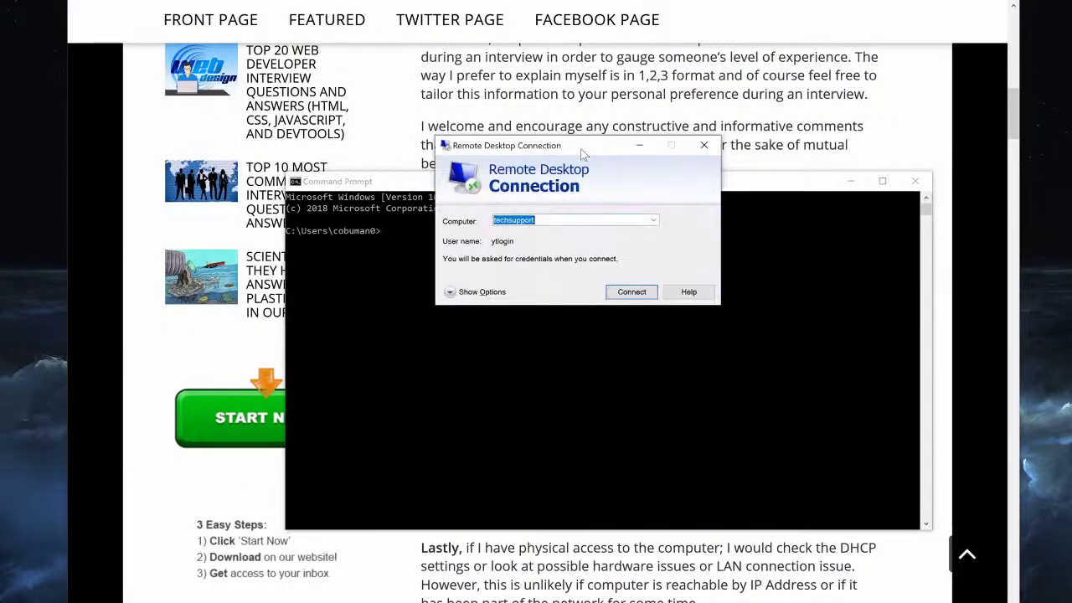
pyautogui.moveTo(581, 147); pyautogui.dragTo(432, 10)
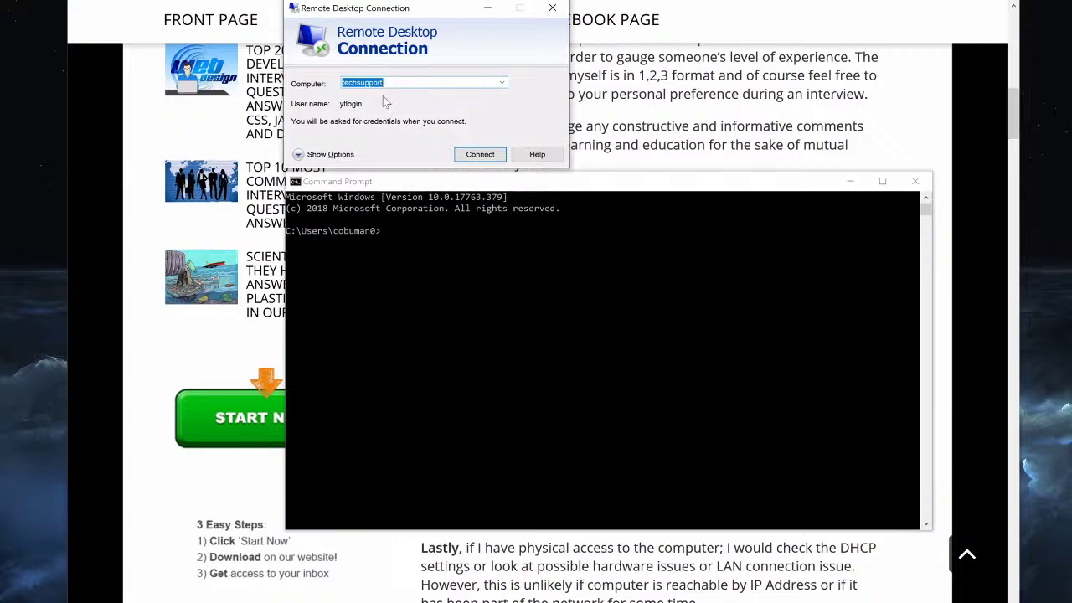
pyautogui.click(462, 252)
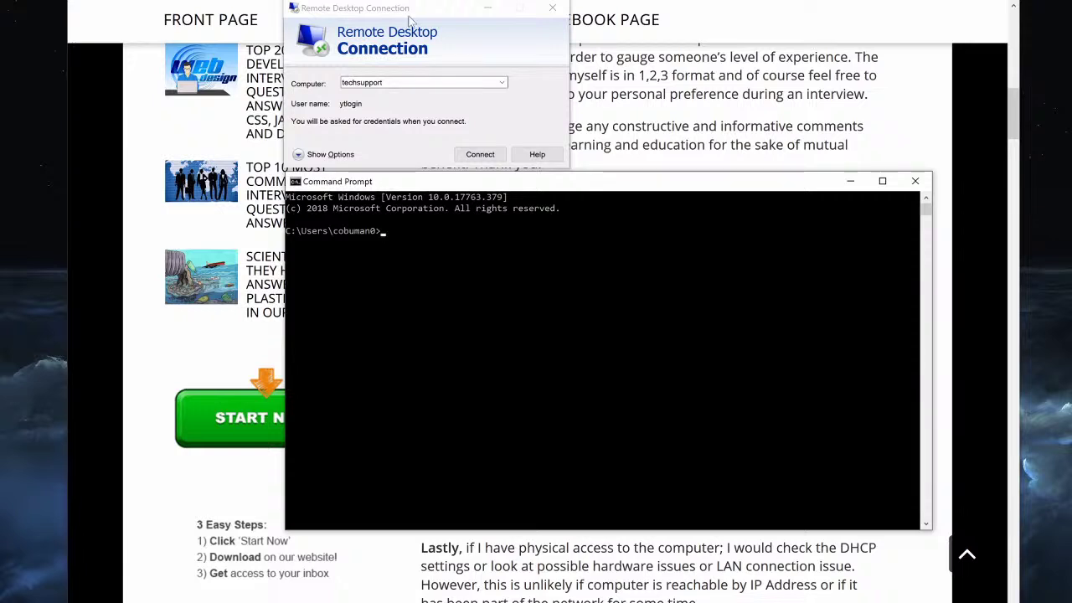
pyautogui.moveTo(411, 20); pyautogui.dragTo(415, 17)
pyautogui.click(393, 234)
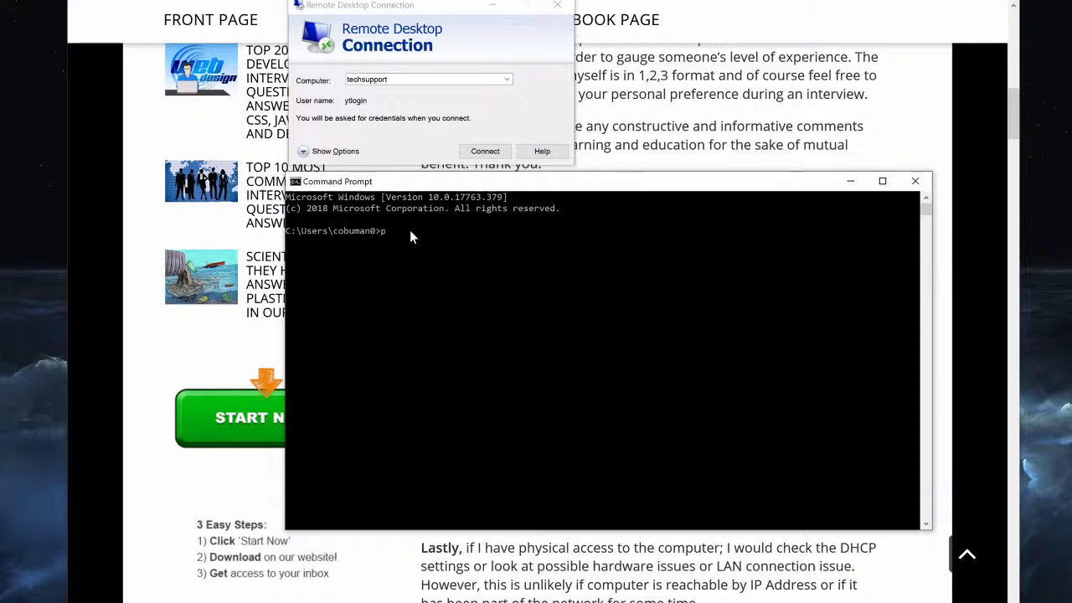
pyautogui.write('techsupport')
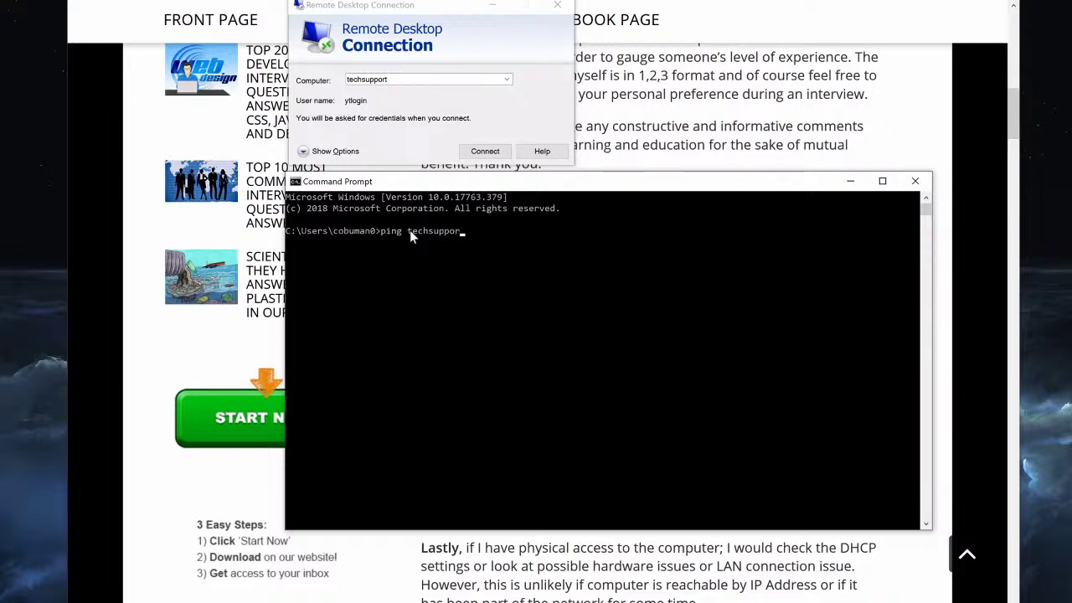
pyautogui.press('Return')
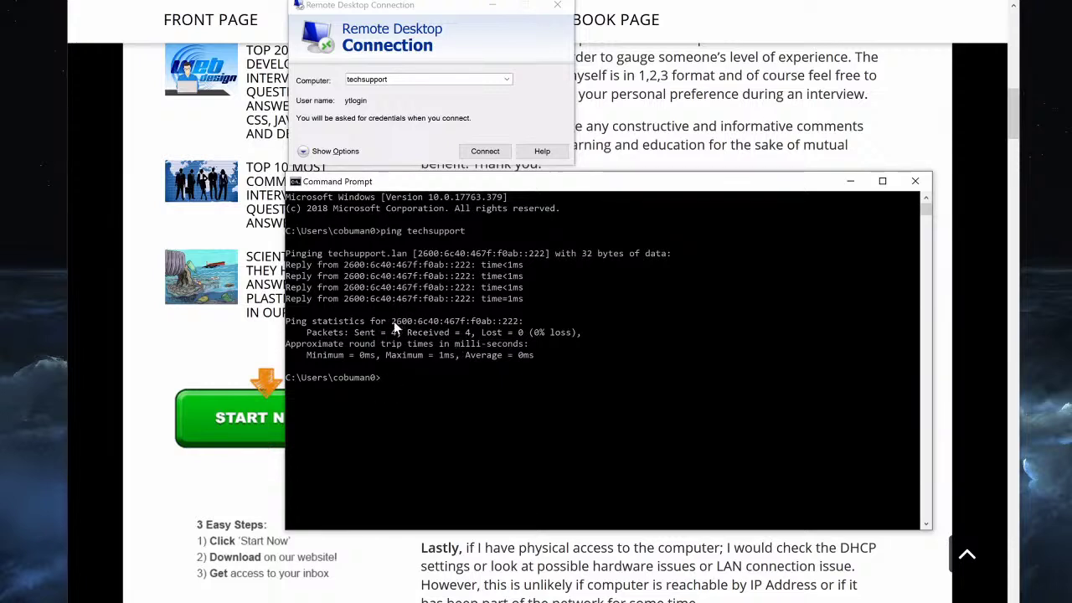
pyautogui.moveTo(394, 321); pyautogui.dragTo(517, 328)
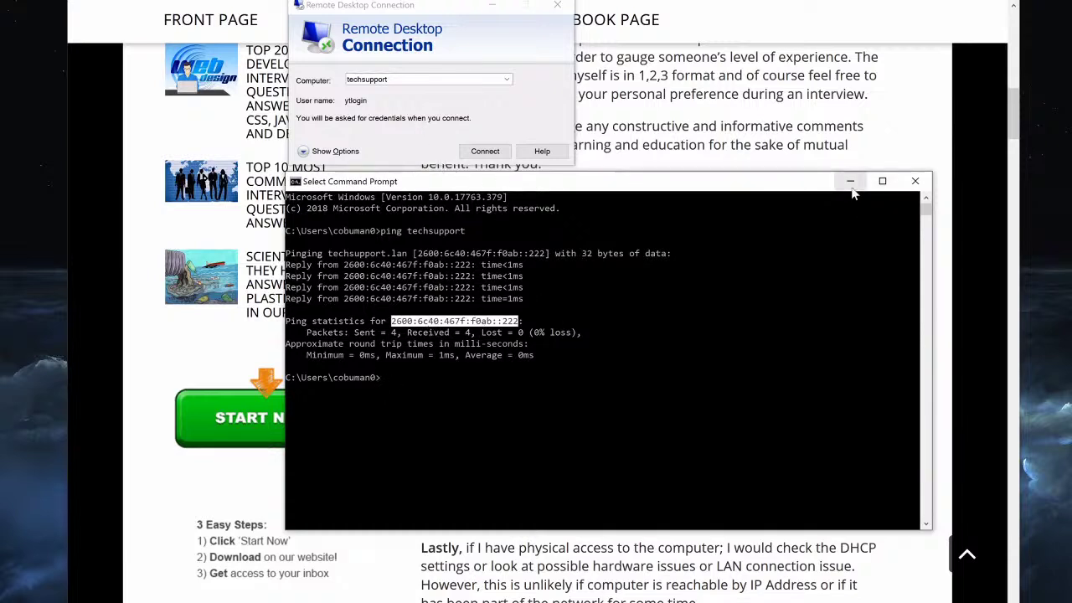
# Step: Minimize the Command Prompt and centre the Remote Desktop Connection window on screen
pyautogui.click(401, 79)
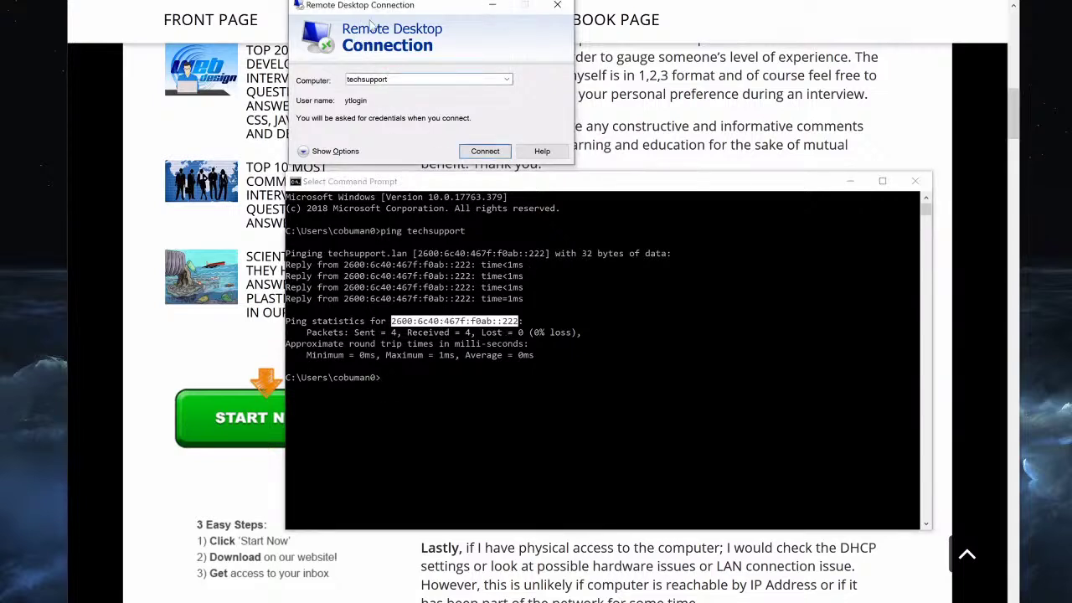
pyautogui.click(852, 182)
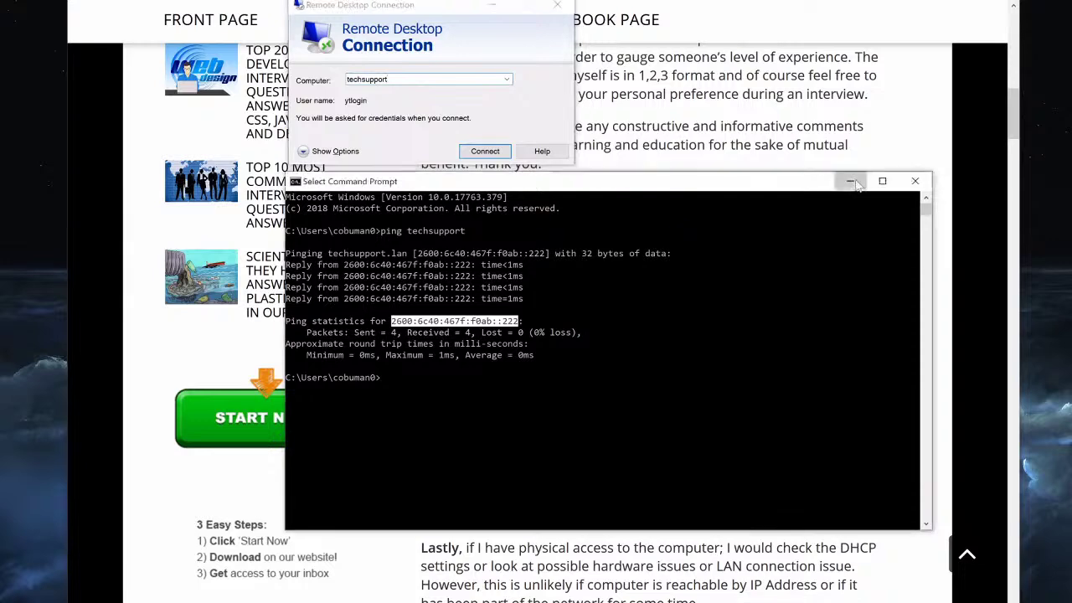
pyautogui.click(852, 181)
pyautogui.moveTo(452, 8); pyautogui.dragTo(598, 220)
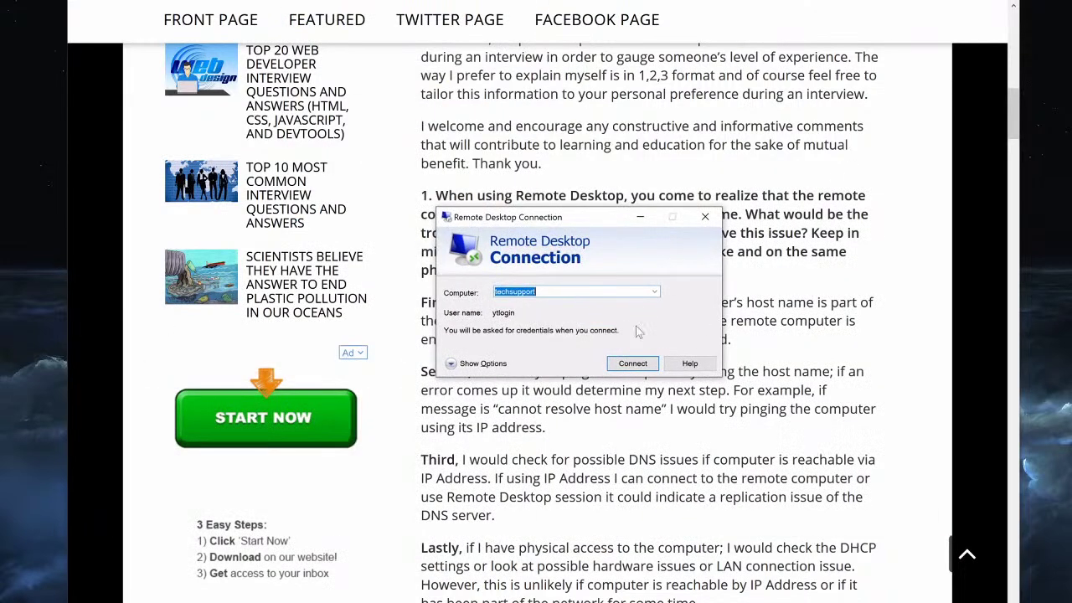
# Step: Connect to techsupport, entering the account password in the Windows Security credentials prompt
pyautogui.click(632, 363)
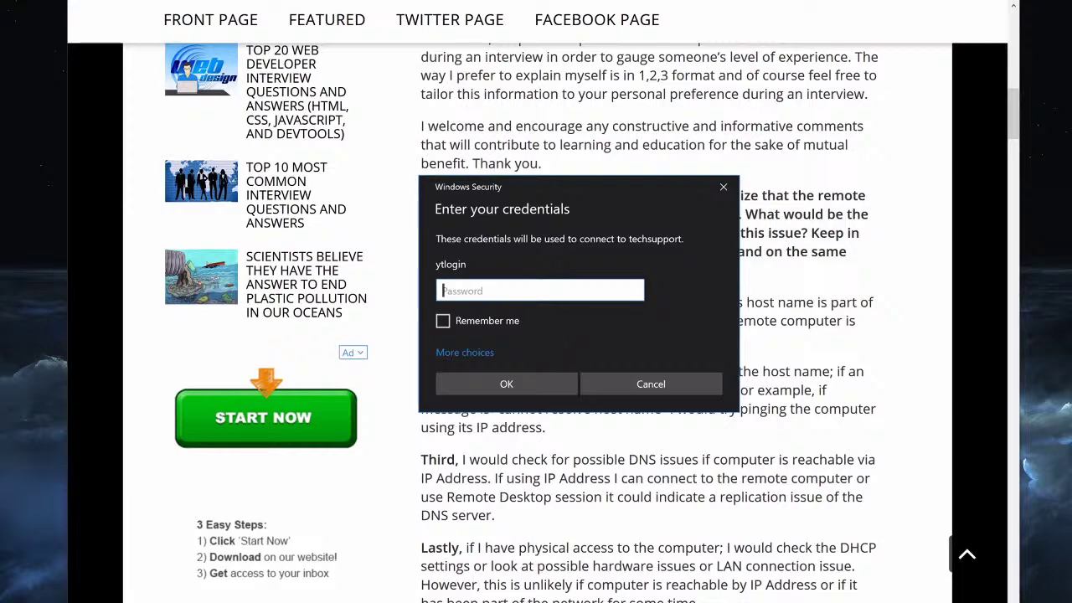
pyautogui.write('password')
pyautogui.press('Return')
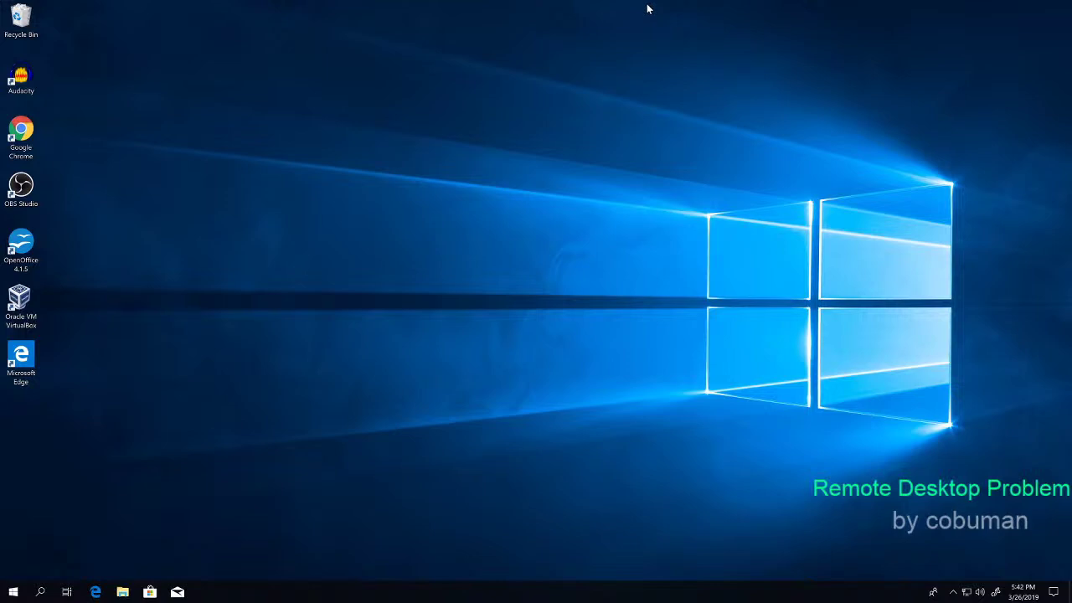
# Step: Launch Remote Desktop Connection from a 'remote' search and try connecting to computer 'cobu'
pyautogui.click(40, 592)
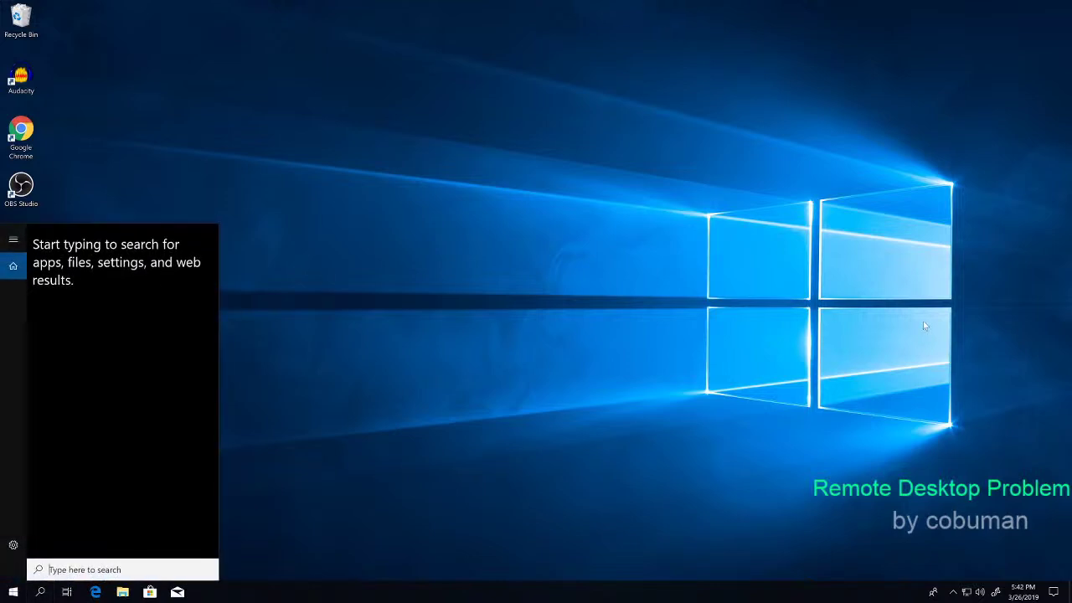
pyautogui.write('remote')
pyautogui.press('Return')
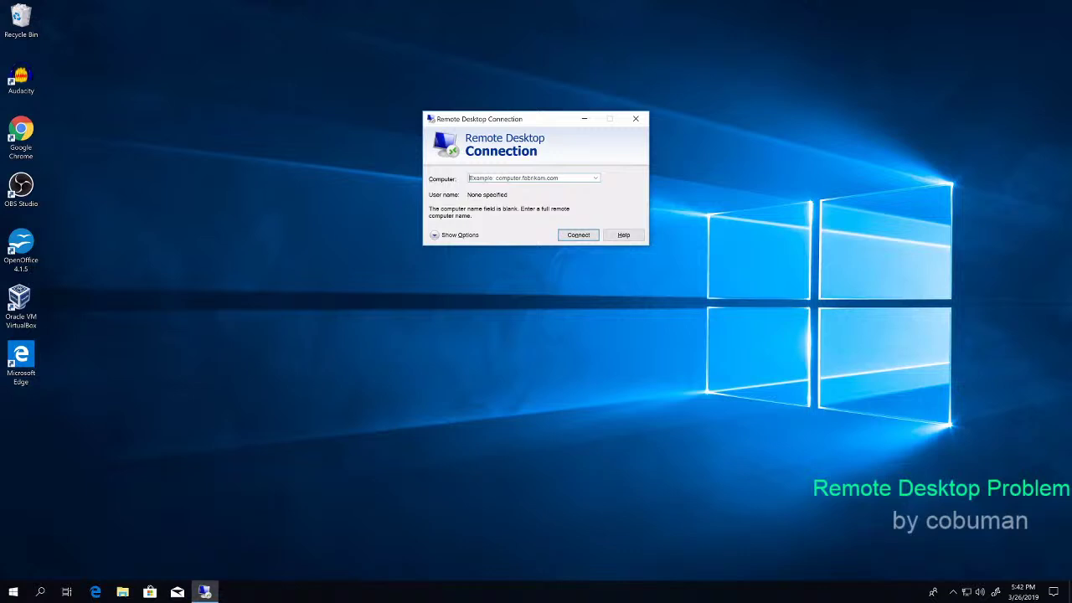
pyautogui.write('cobuman')
pyautogui.press('Return')
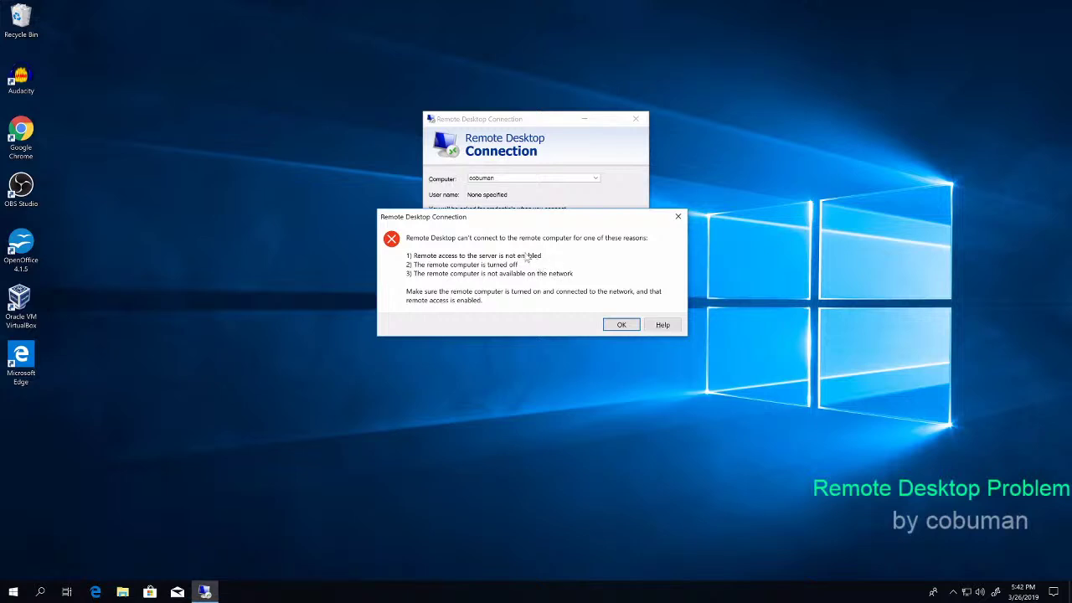
# Step: Open This PC's System properties via a 'computer' search, then move the Remote Desktop error upper right
pyautogui.click(39, 592)
pyautogui.write('c')
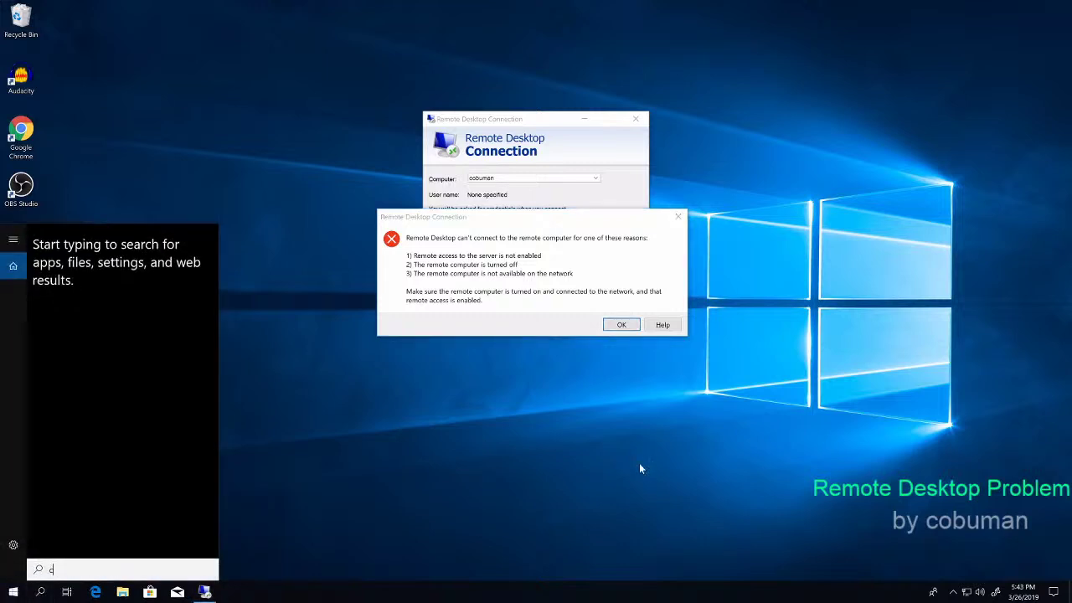
pyautogui.write('omputer')
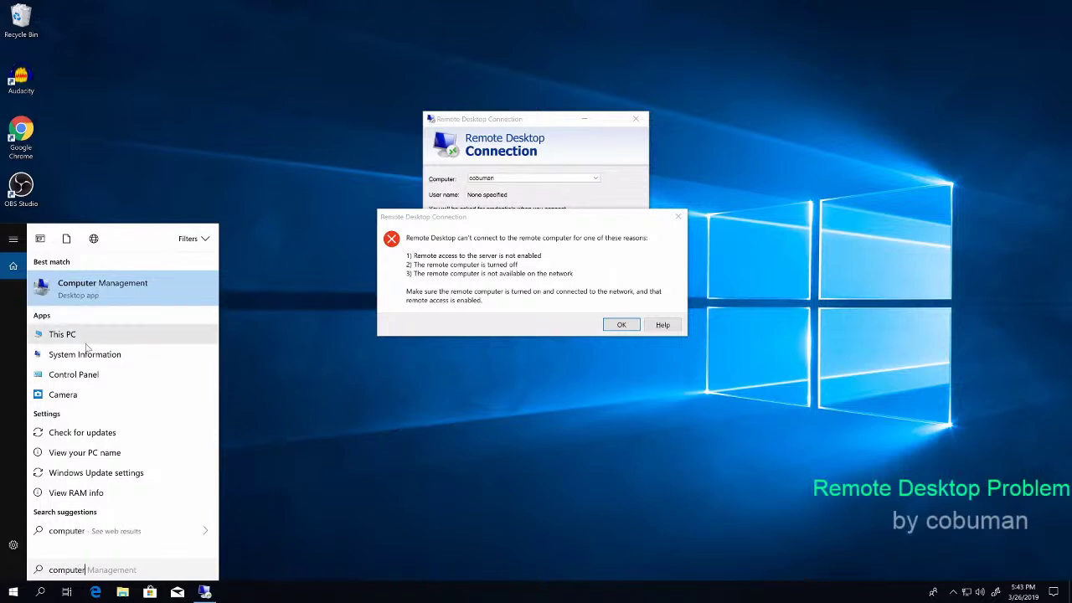
pyautogui.rightClick(87, 339)
pyautogui.click(125, 431)
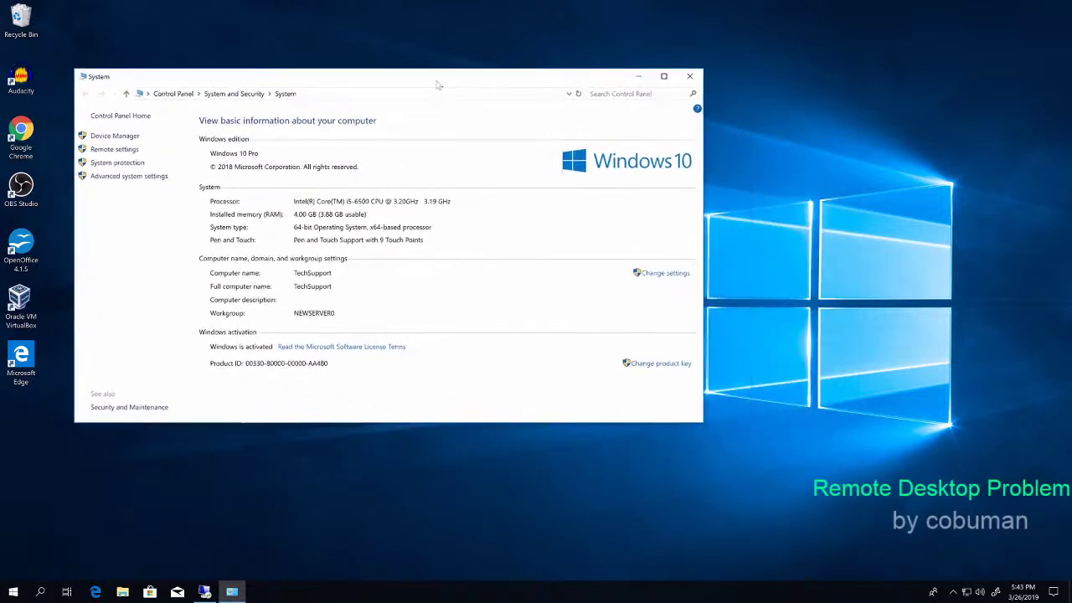
pyautogui.click(205, 591)
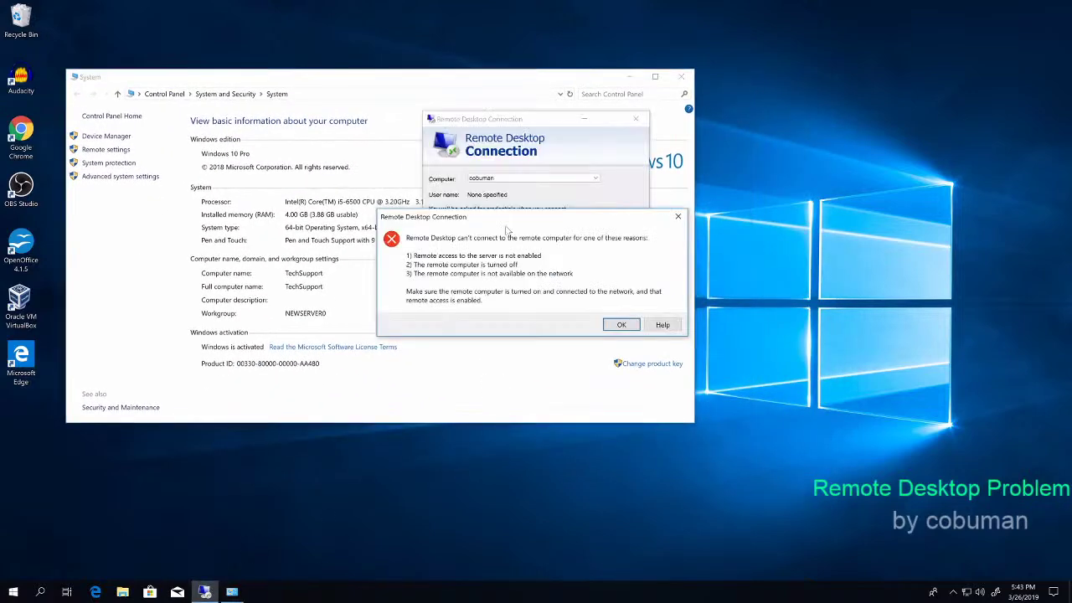
pyautogui.moveTo(523, 218); pyautogui.dragTo(855, 96)
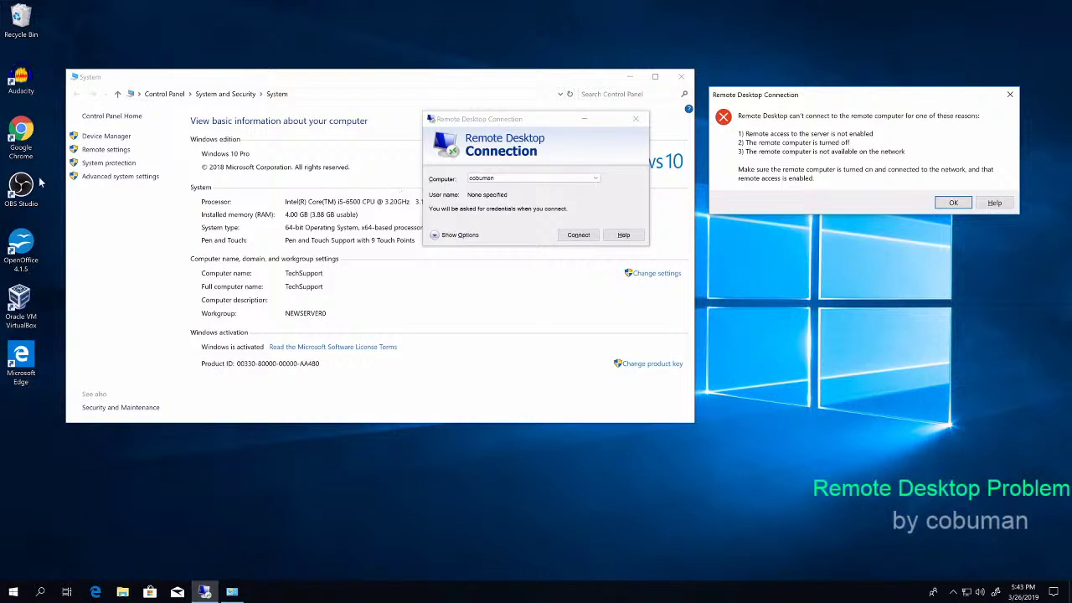
# Step: Open Advanced system settings, approving with the test administrator account after the first password fails
pyautogui.click(134, 178)
pyautogui.click(136, 177)
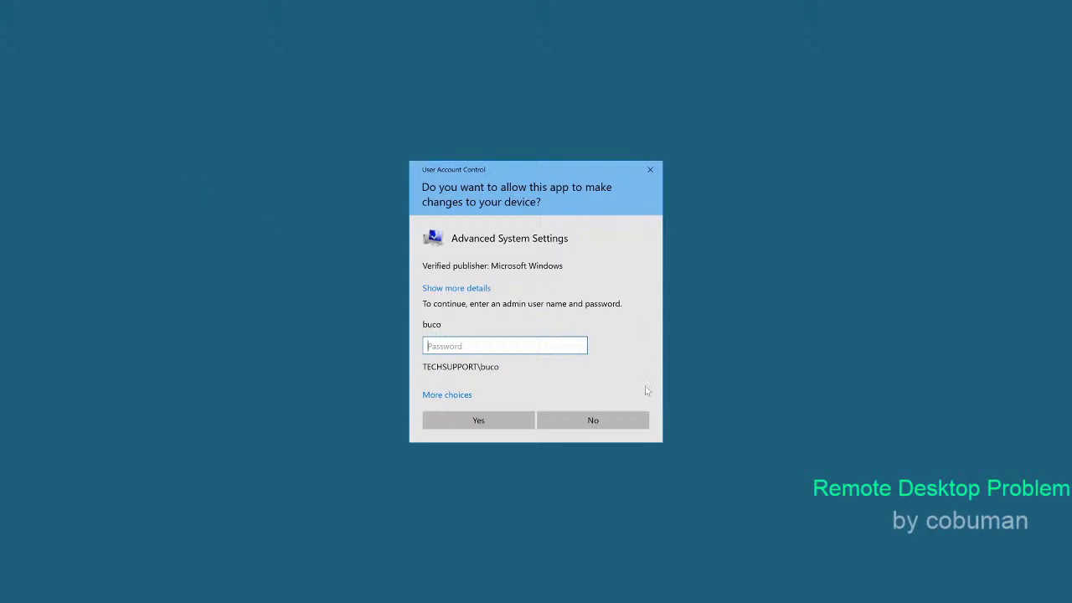
pyautogui.write('••••••••')
pyautogui.press('Return')
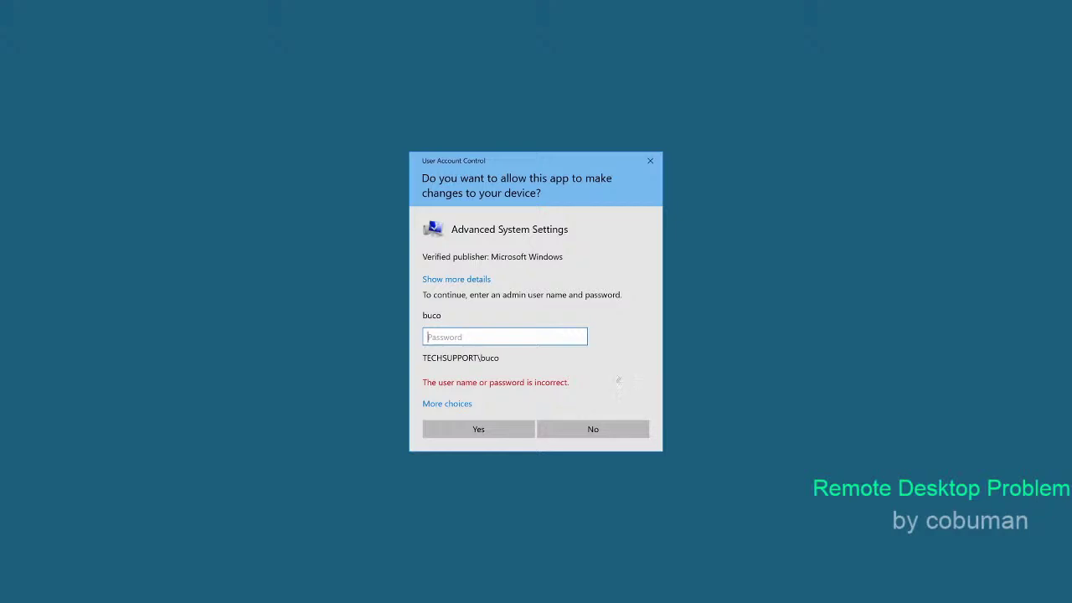
pyautogui.click(452, 403)
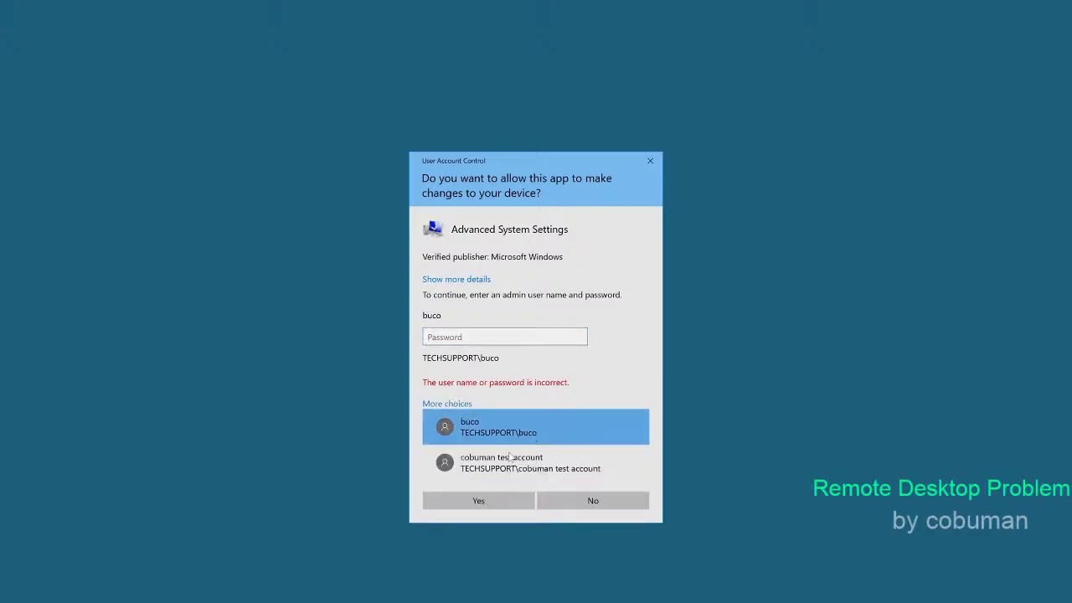
pyautogui.click(515, 473)
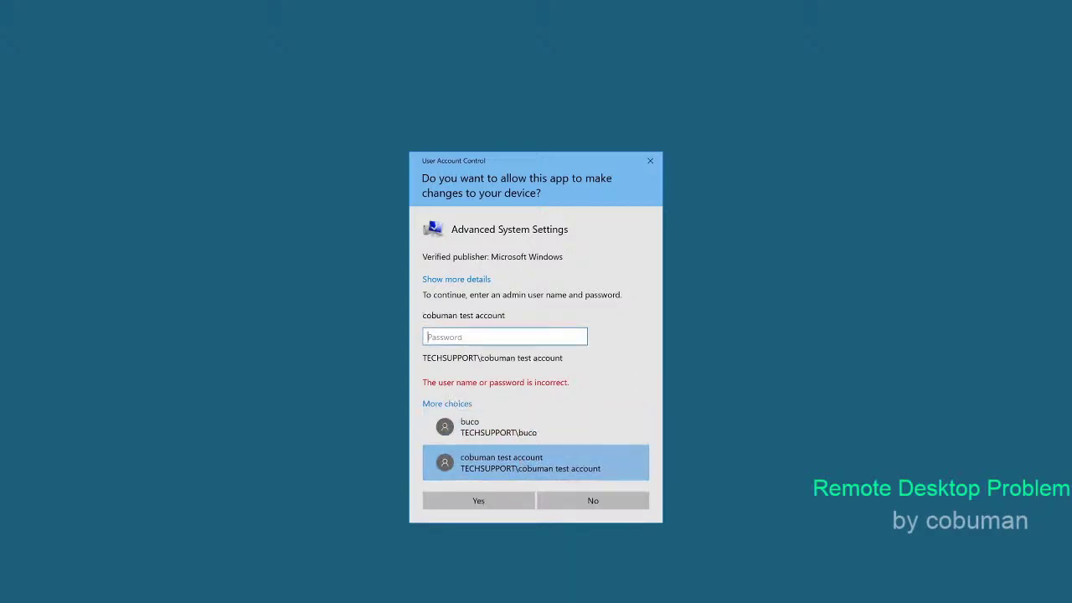
pyautogui.write('•••••')
pyautogui.press('Return')
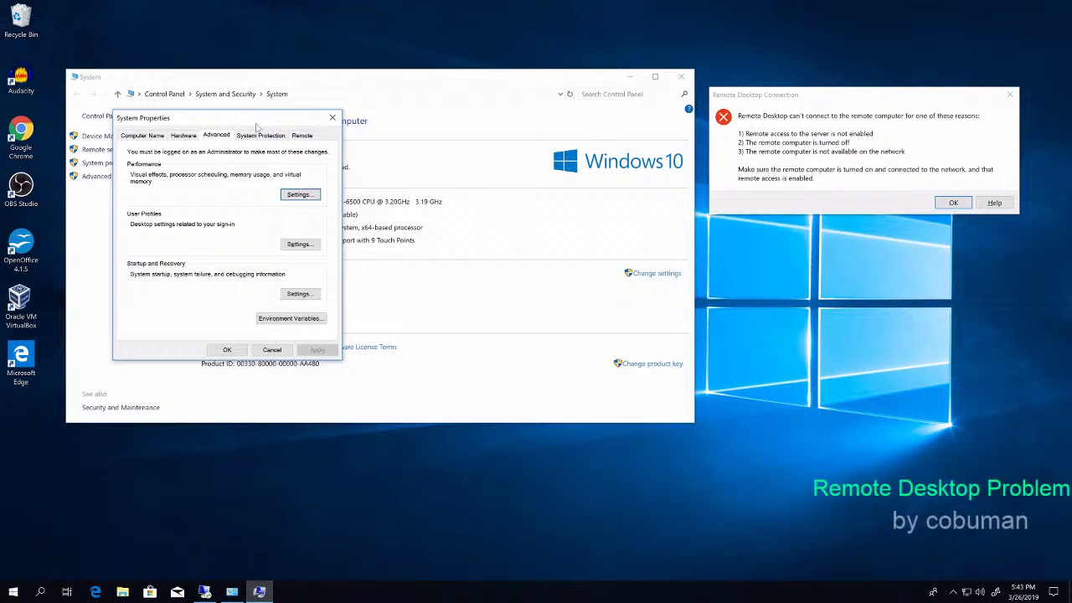
# Step: On the Remote tab, tick Allow remote connections, acknowledge the sleep warning, then Cancel and move the error aside
pyautogui.moveTo(255, 122); pyautogui.dragTo(241, 124)
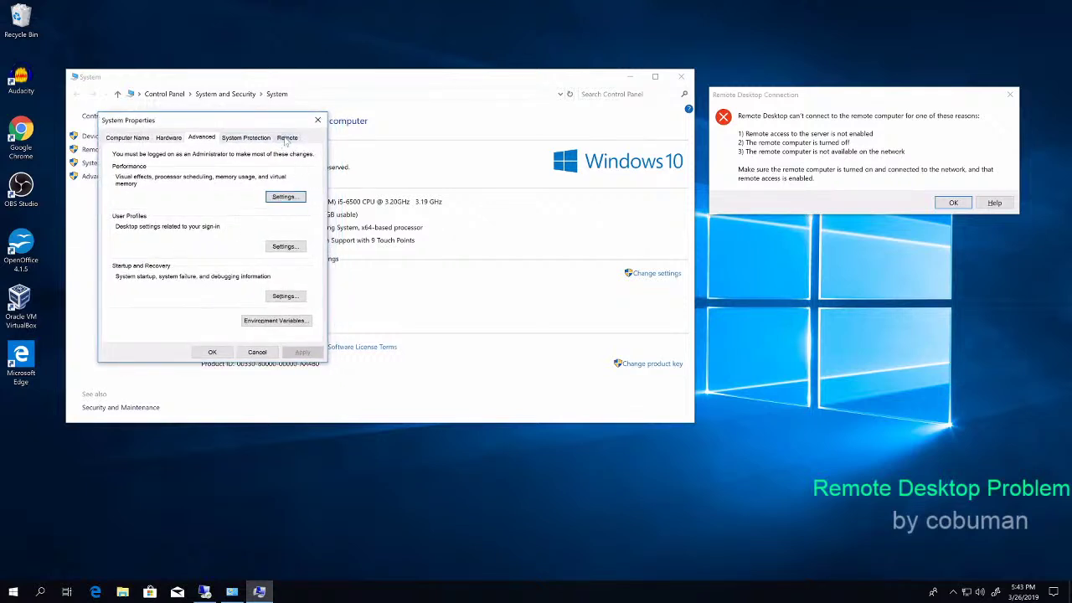
pyautogui.click(286, 138)
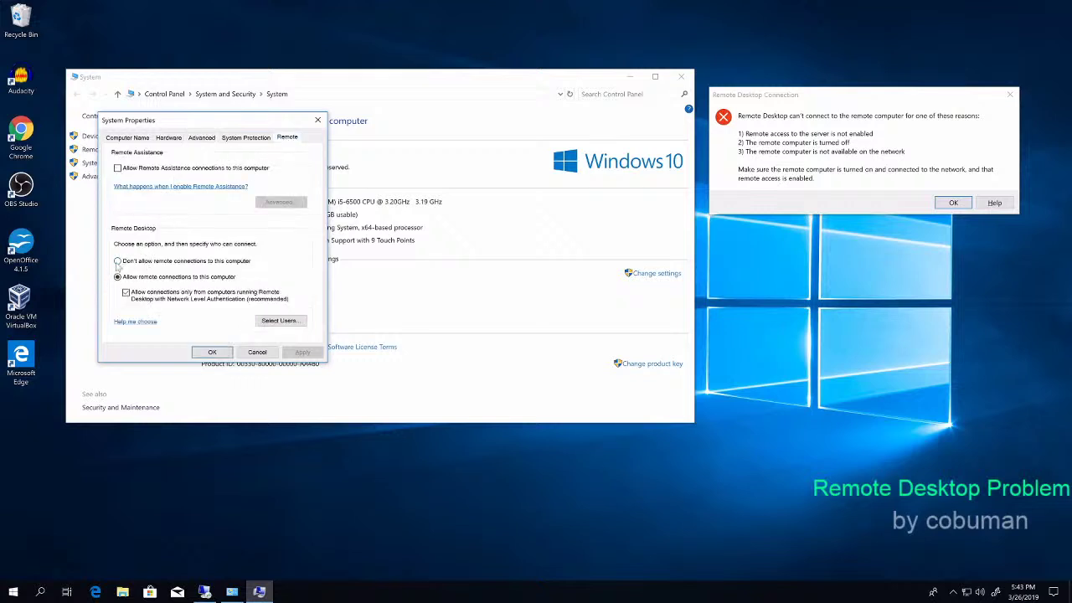
pyautogui.click(118, 276)
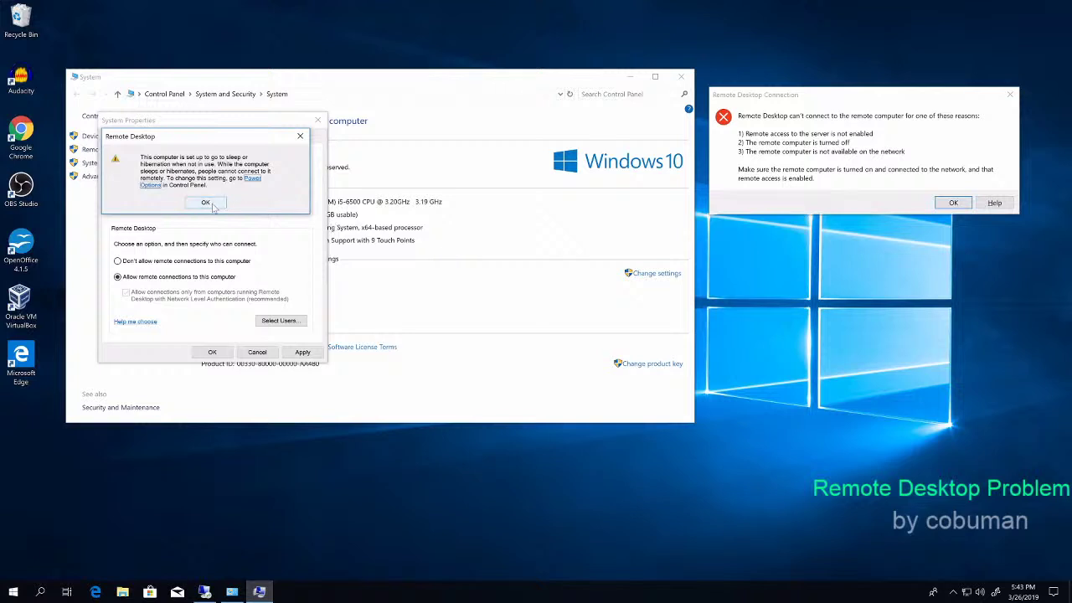
pyautogui.click(206, 204)
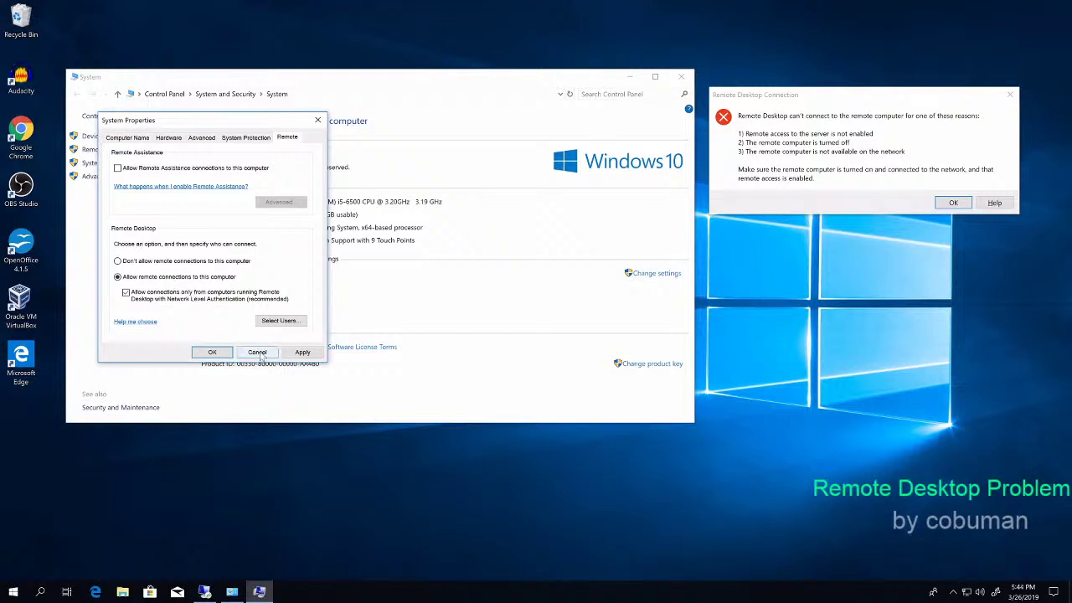
pyautogui.click(258, 353)
pyautogui.moveTo(867, 95); pyautogui.dragTo(833, 115)
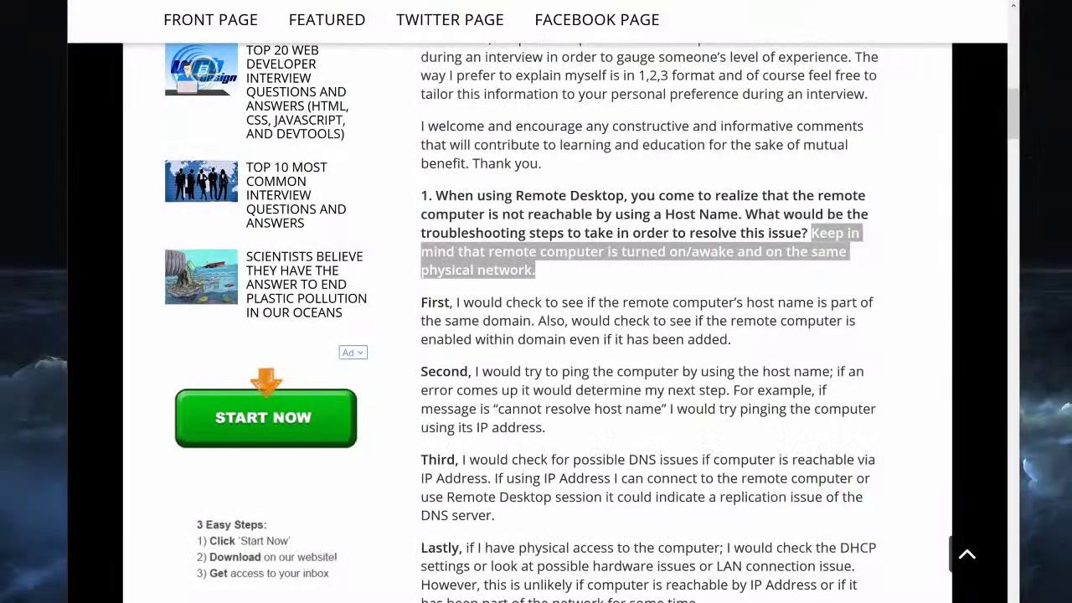
# Step: Scroll to question 1's full answer and highlight the word First
pyautogui.click(578, 285)
pyautogui.scroll(-1, 536, 321)
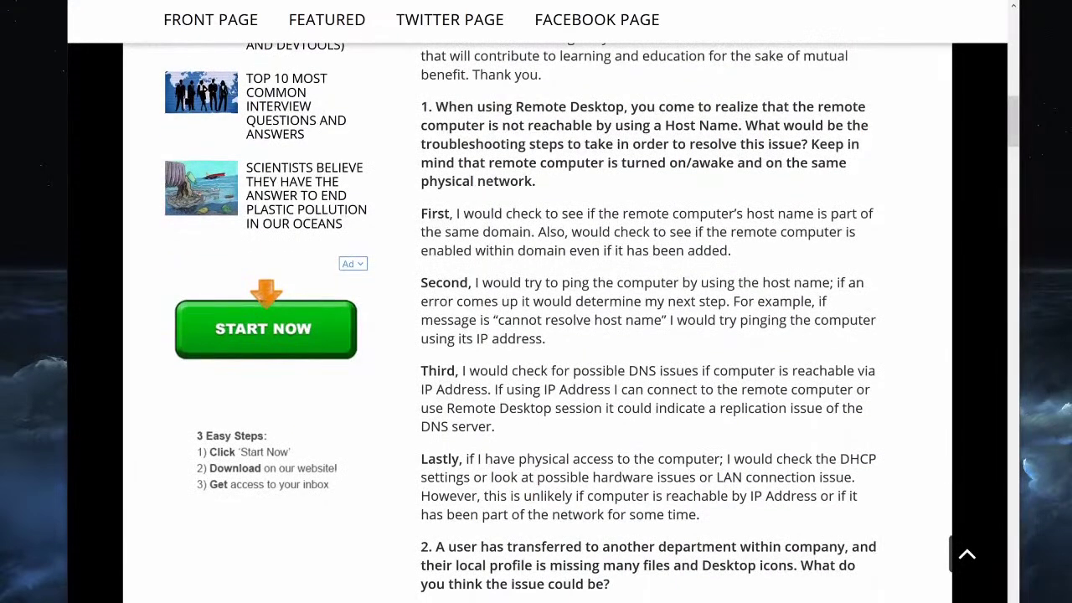
pyautogui.moveTo(420, 213); pyautogui.dragTo(453, 213)
pyautogui.click(457, 266)
pyautogui.moveTo(420, 213); pyautogui.dragTo(453, 214)
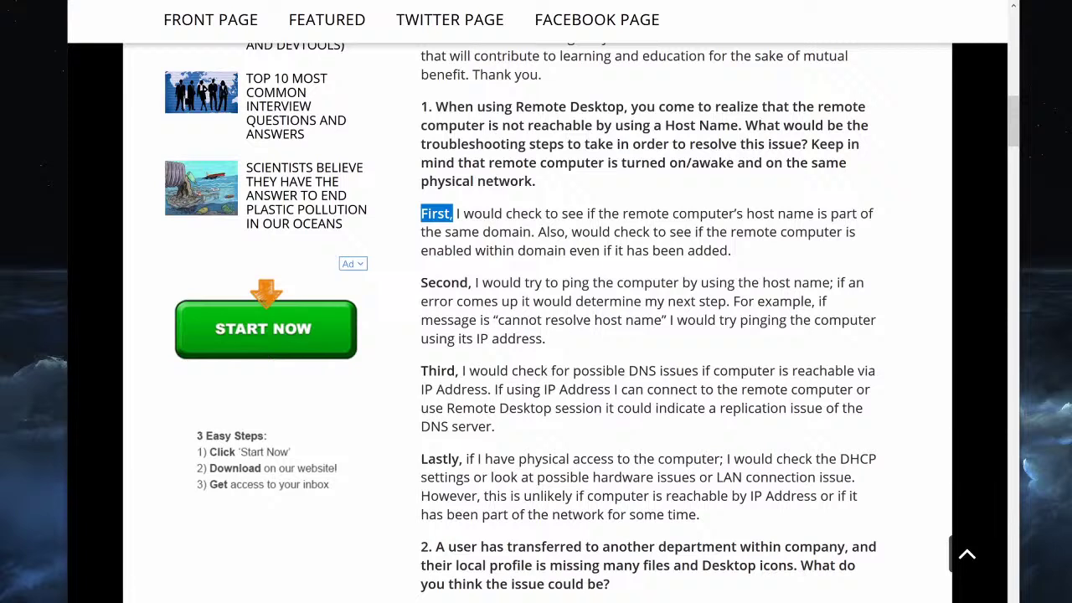
pyautogui.moveTo(453, 214); pyautogui.dragTo(456, 214)
pyautogui.click(457, 214)
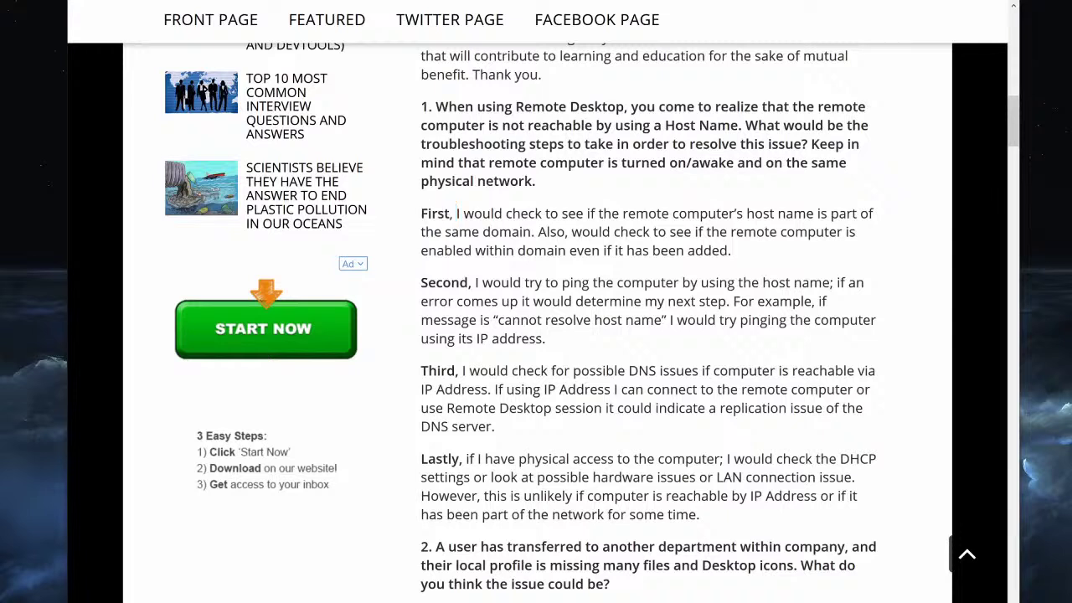
pyautogui.moveTo(456, 213); pyautogui.dragTo(421, 218)
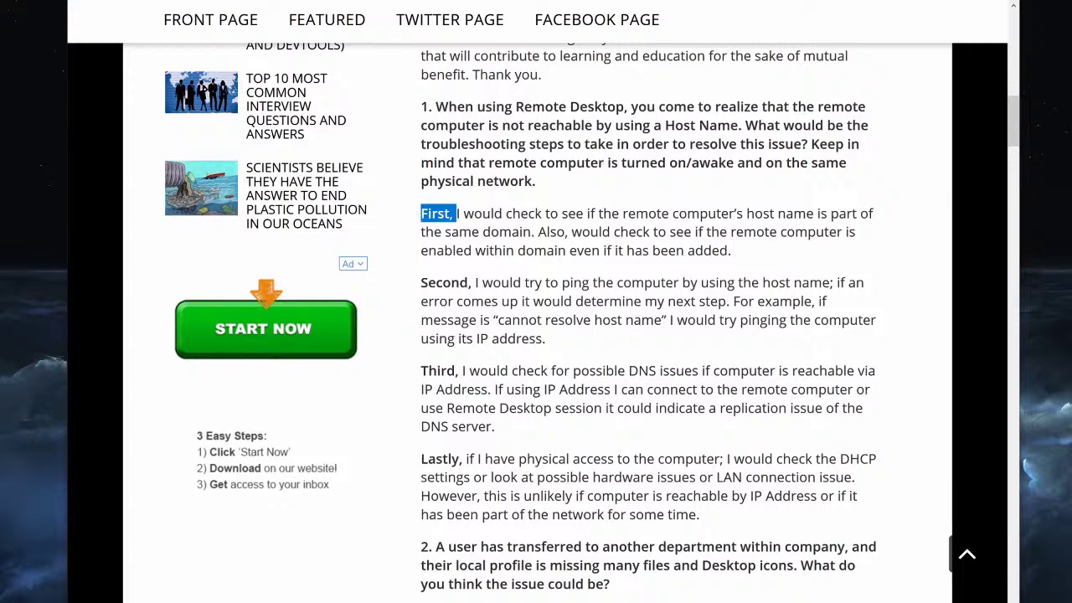
pyautogui.moveTo(457, 213); pyautogui.dragTo(420, 215)
pyautogui.click(473, 282)
# Step: Highlight Second, Third and Lastly in turn, then the start of the First step's explanation
pyautogui.moveTo(473, 282); pyautogui.dragTo(421, 283)
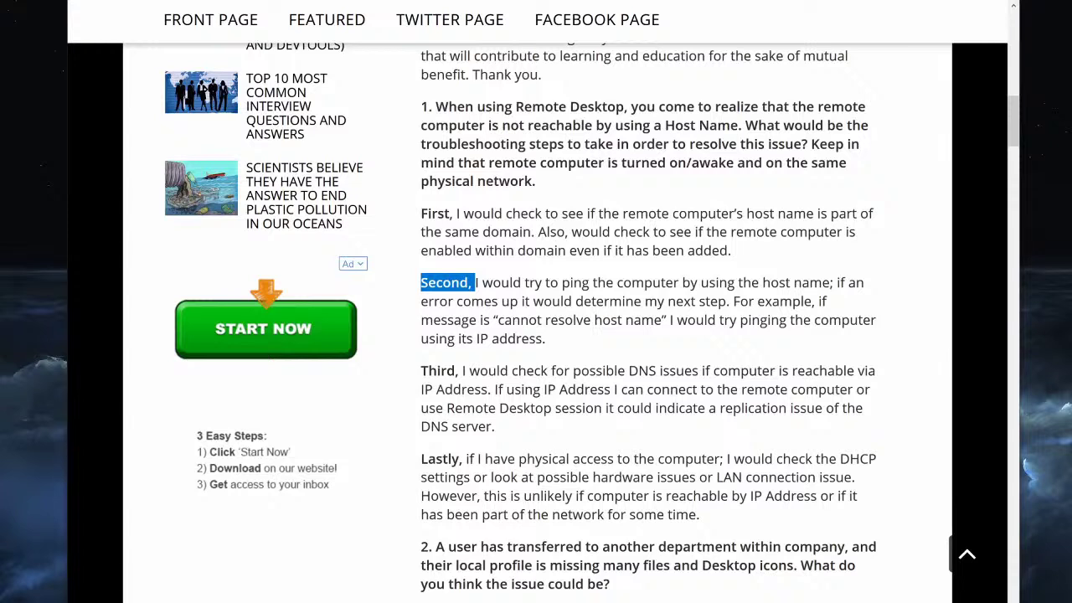
pyautogui.click(462, 370)
pyautogui.moveTo(462, 370); pyautogui.dragTo(420, 371)
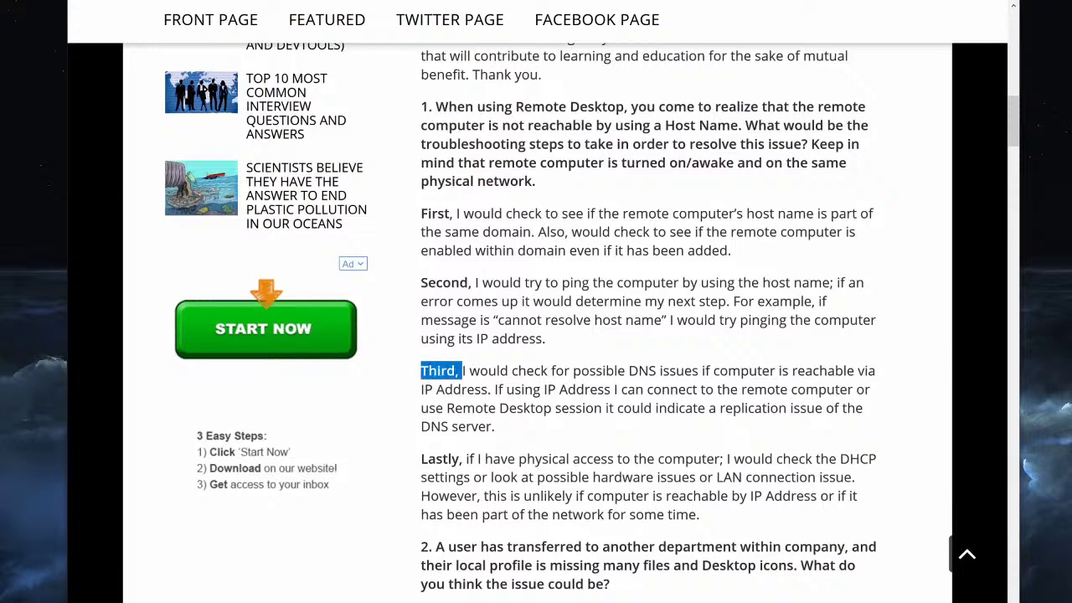
pyautogui.moveTo(466, 458); pyautogui.dragTo(420, 459)
pyautogui.click(556, 358)
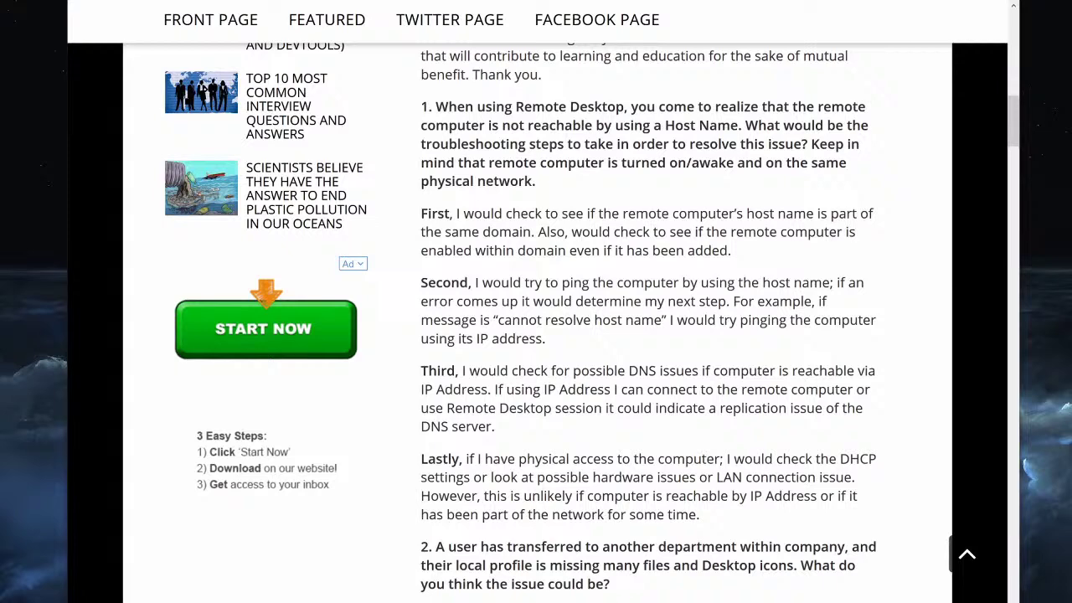
pyautogui.moveTo(456, 213); pyautogui.dragTo(538, 232)
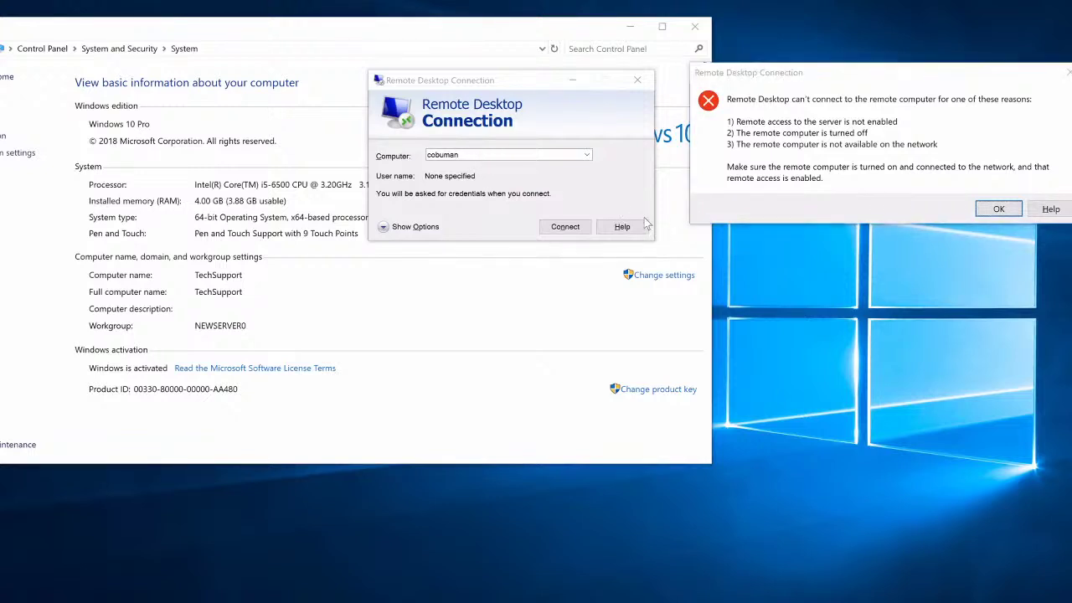
# Step: Close the can't-connect error and highlight the blog sentence about checking the computer in the domain
pyautogui.click(998, 215)
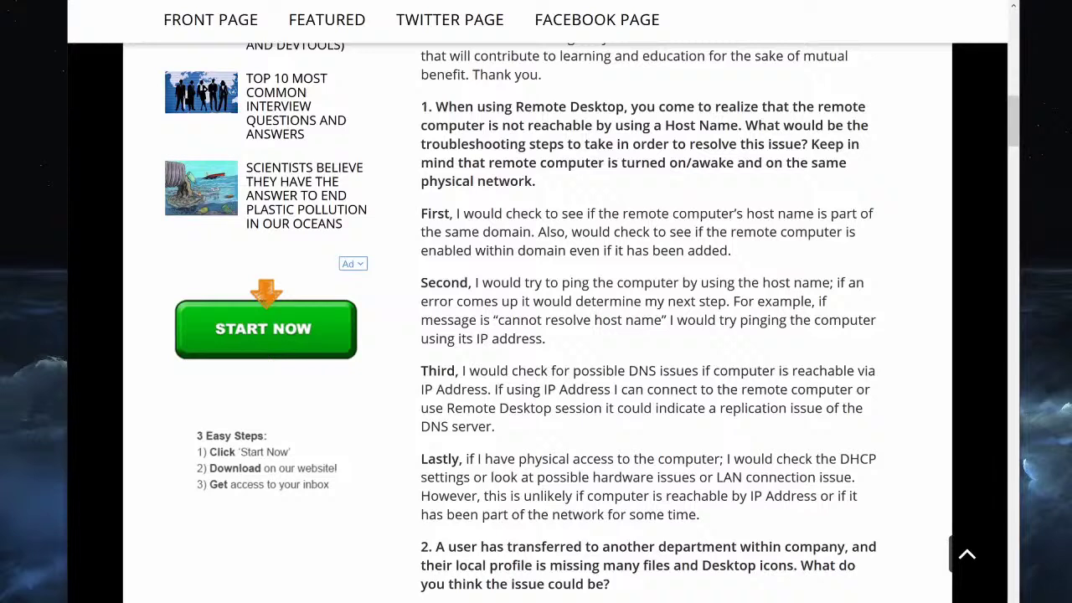
pyautogui.moveTo(537, 232); pyautogui.dragTo(753, 263)
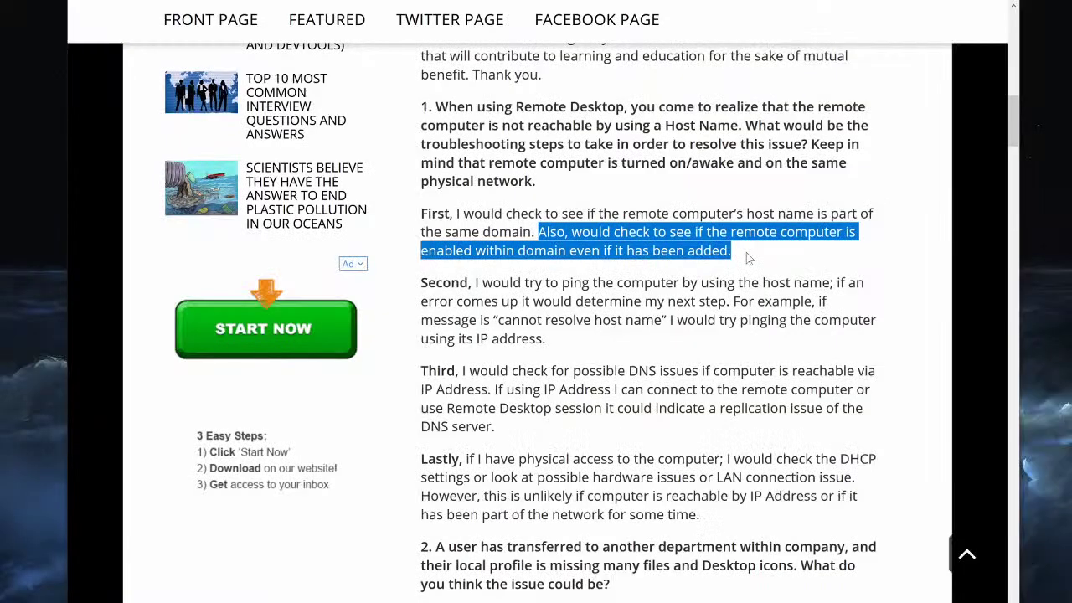
# Step: Highlight the domain-check sentence and the Second step on pinging by host name, then show the Command Prompt ping results
pyautogui.click(746, 252)
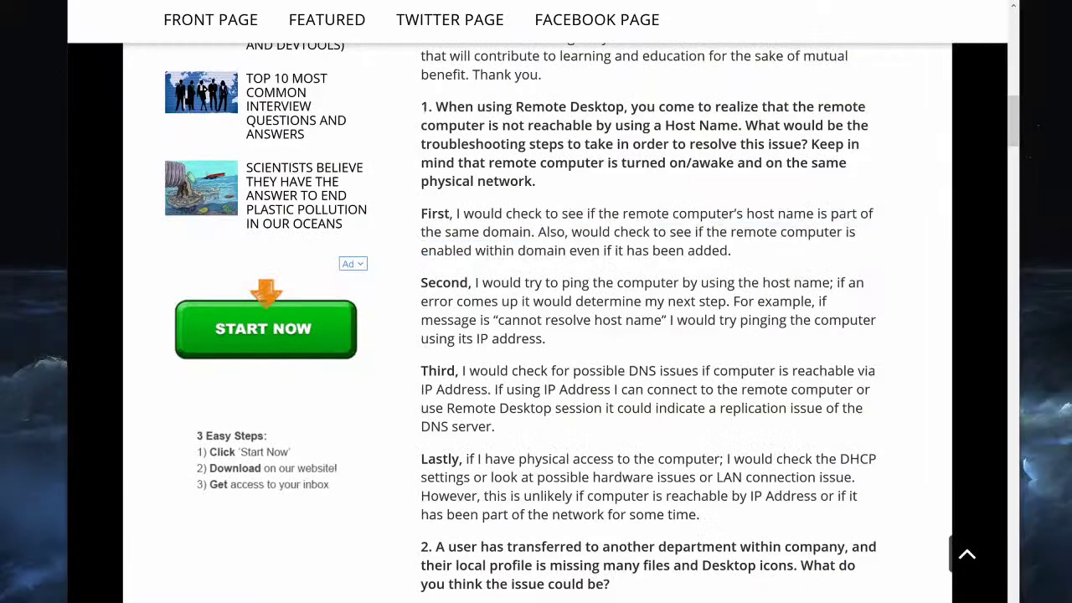
pyautogui.moveTo(540, 232); pyautogui.dragTo(738, 252)
pyautogui.moveTo(540, 232); pyautogui.dragTo(750, 256)
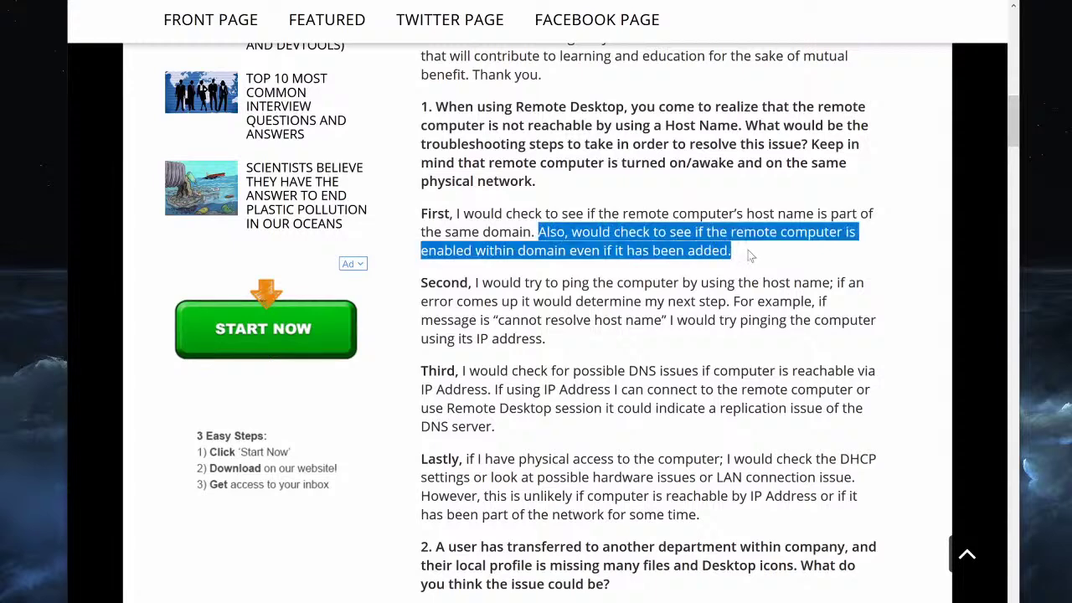
pyautogui.click(741, 254)
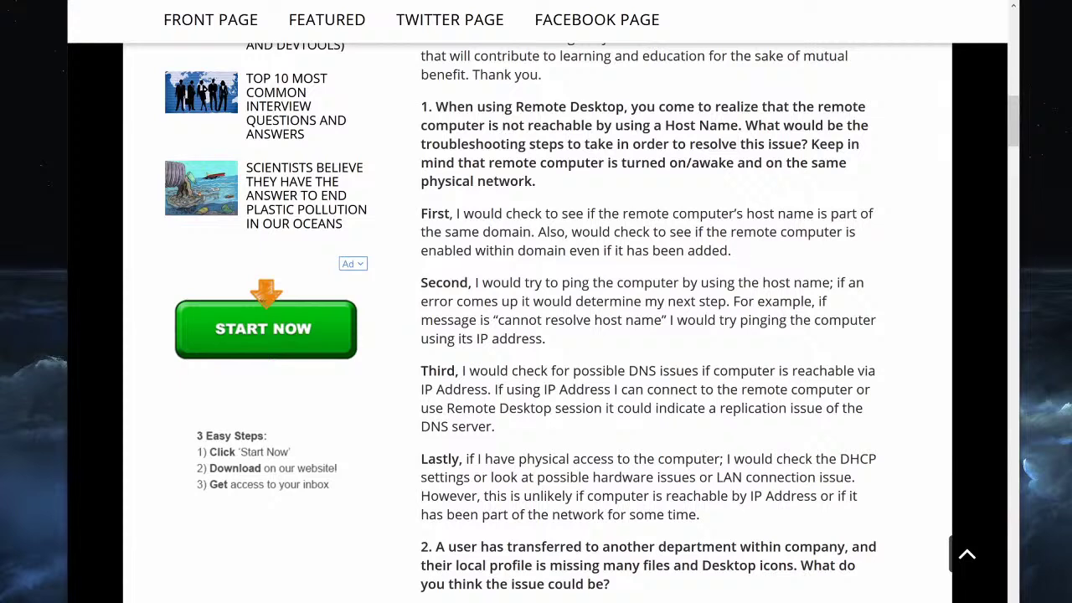
pyautogui.moveTo(427, 283); pyautogui.dragTo(726, 302)
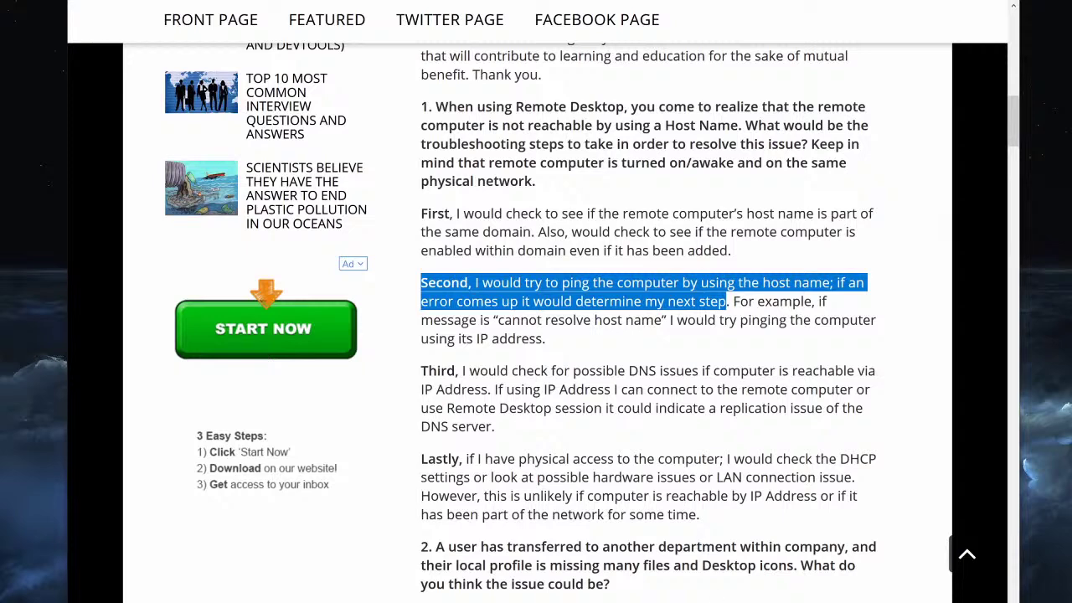
pyautogui.hotkey('alt', 'Tab')
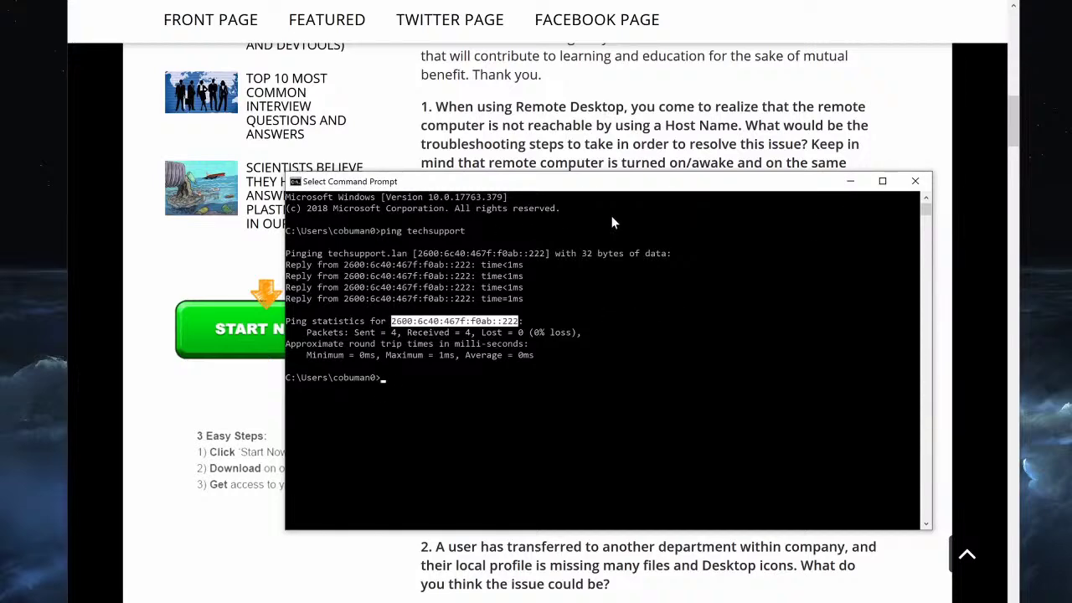
# Step: Run 'ping cobuman' in Command Prompt
pyautogui.click(850, 181)
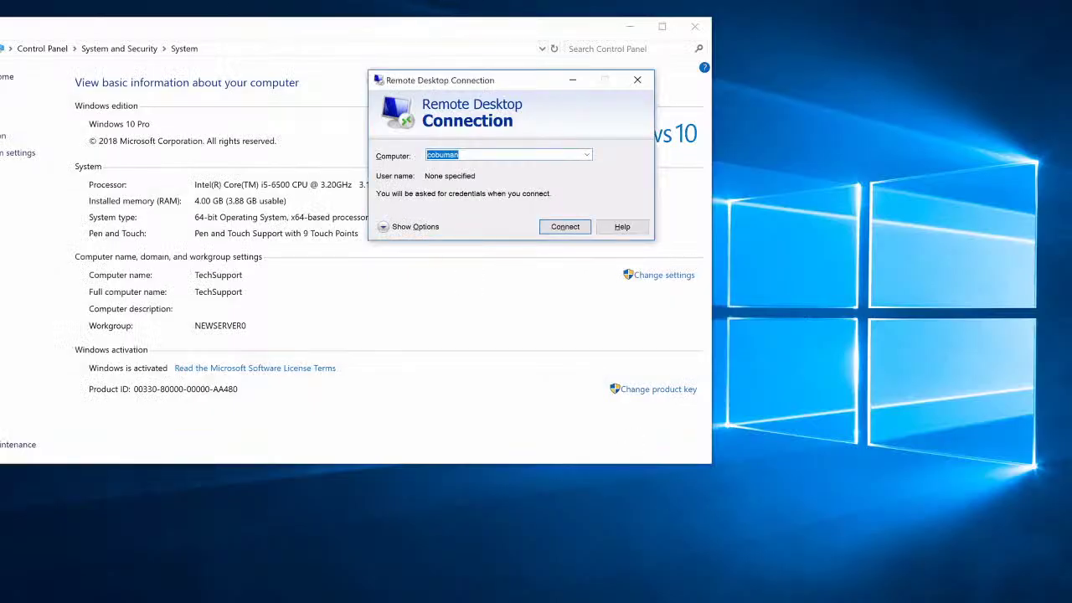
pyautogui.click(13, 596)
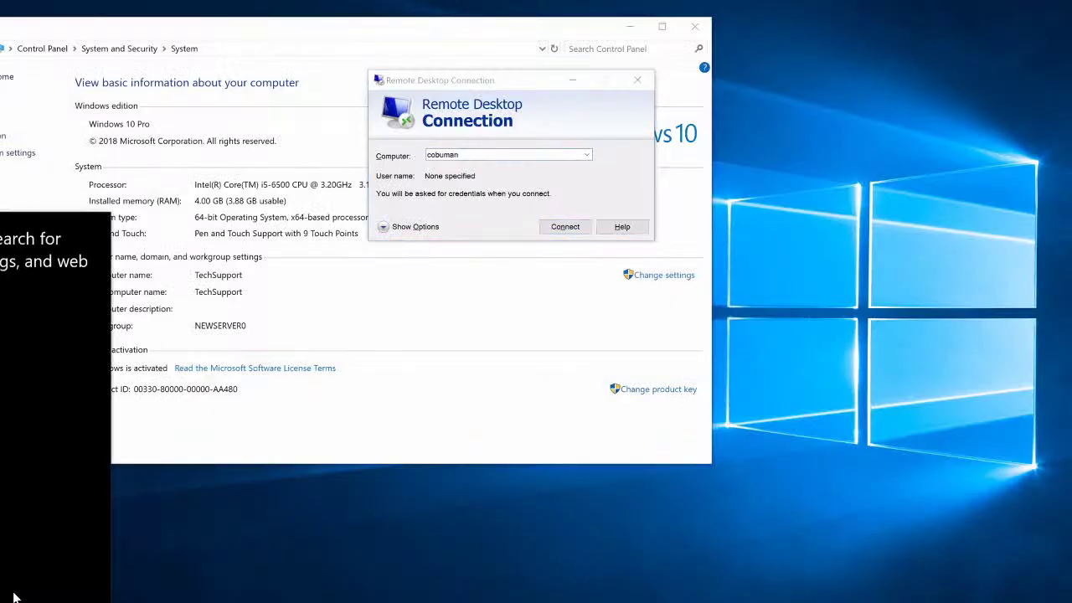
pyautogui.write('pi')
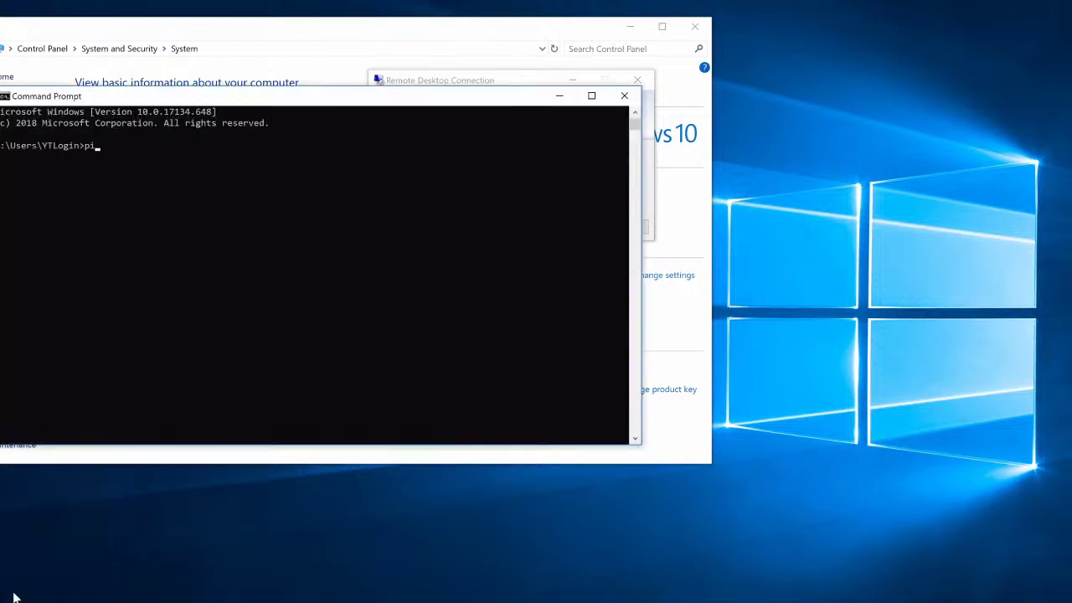
pyautogui.write('ng cobuman')
pyautogui.press('Return')
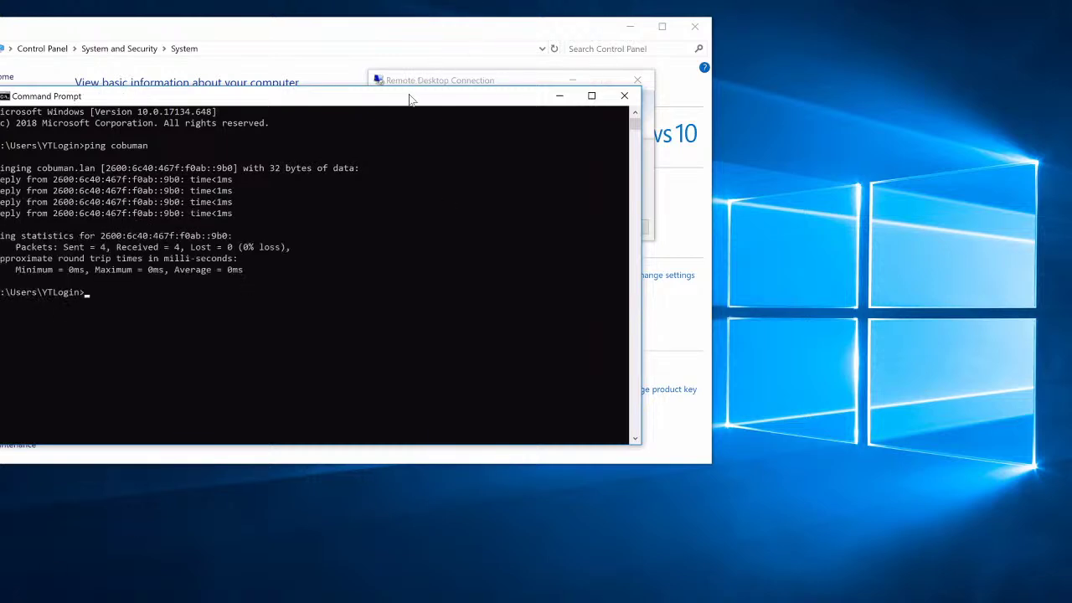
# Step: Move the console aside and mark the 0% loss figure in the ping statistics
pyautogui.moveTo(413, 95); pyautogui.dragTo(926, 277)
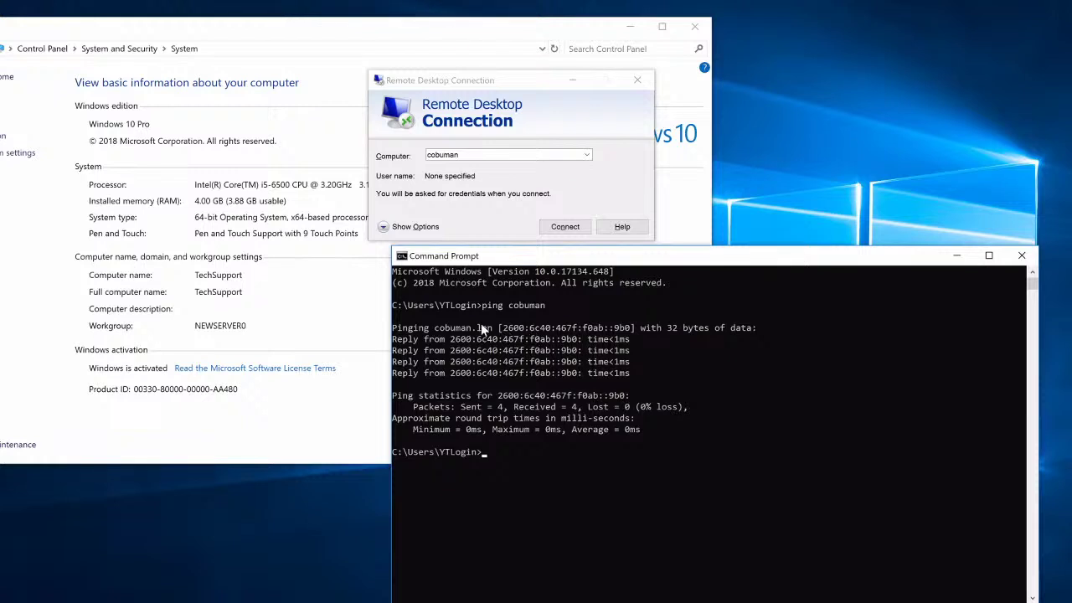
pyautogui.click(643, 408)
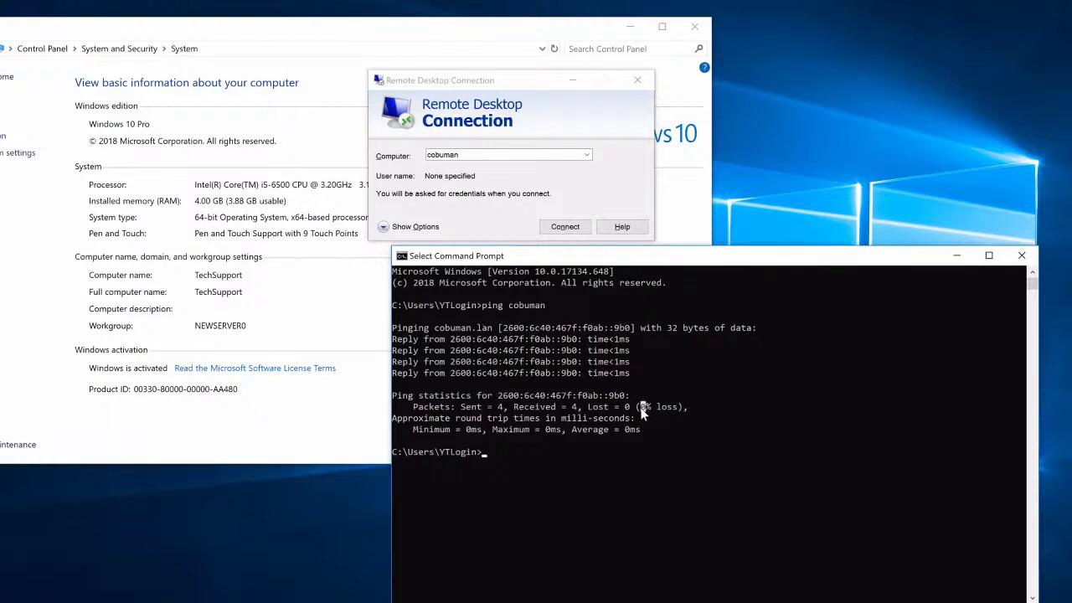
pyautogui.moveTo(672, 407); pyautogui.dragTo(675, 410)
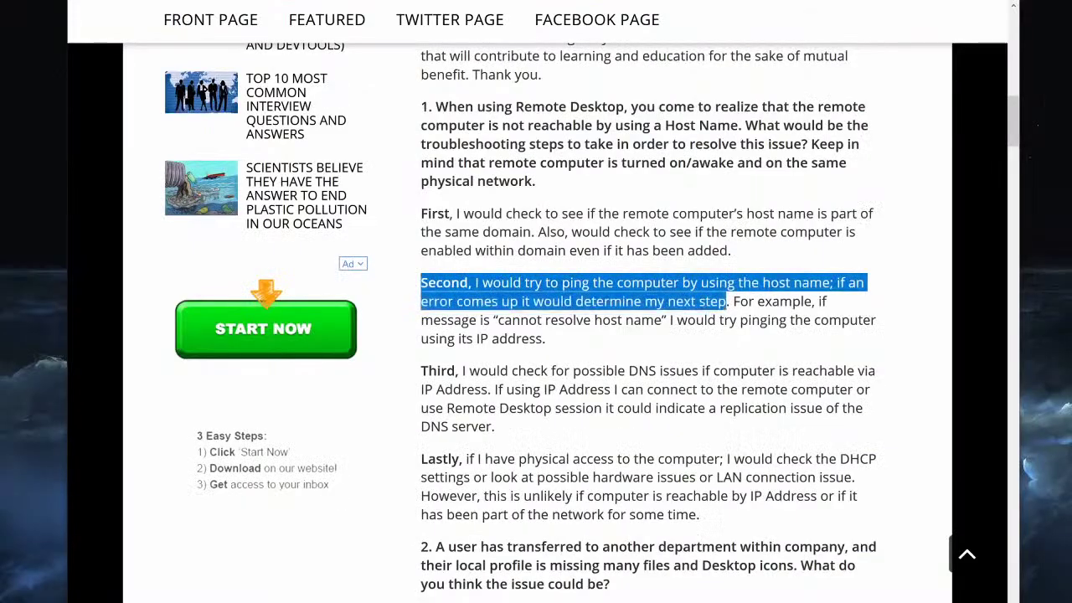
pyautogui.click(717, 339)
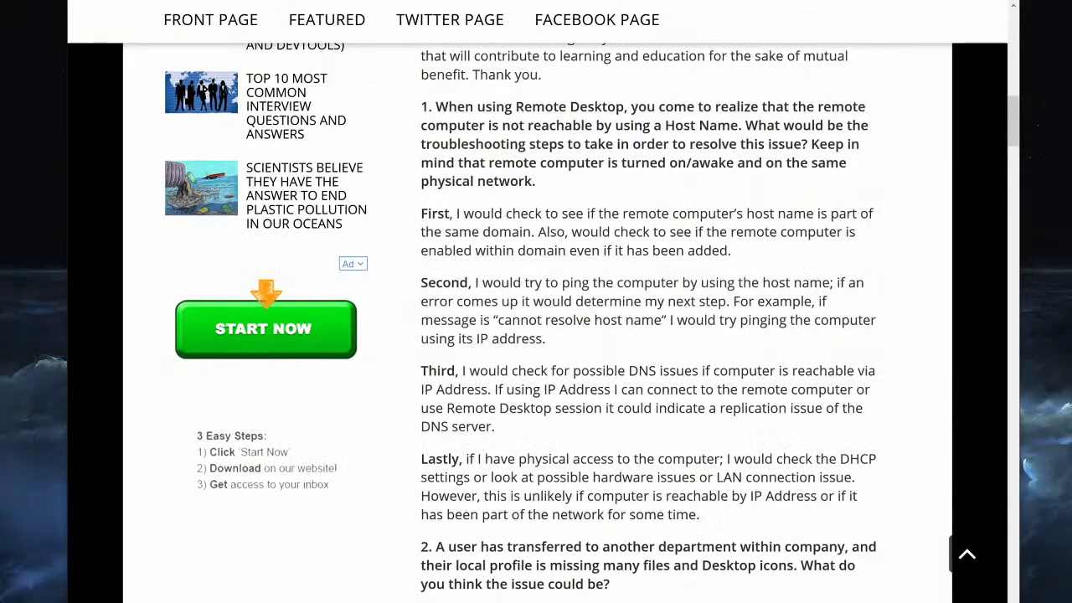
pyautogui.moveTo(733, 301); pyautogui.dragTo(680, 339)
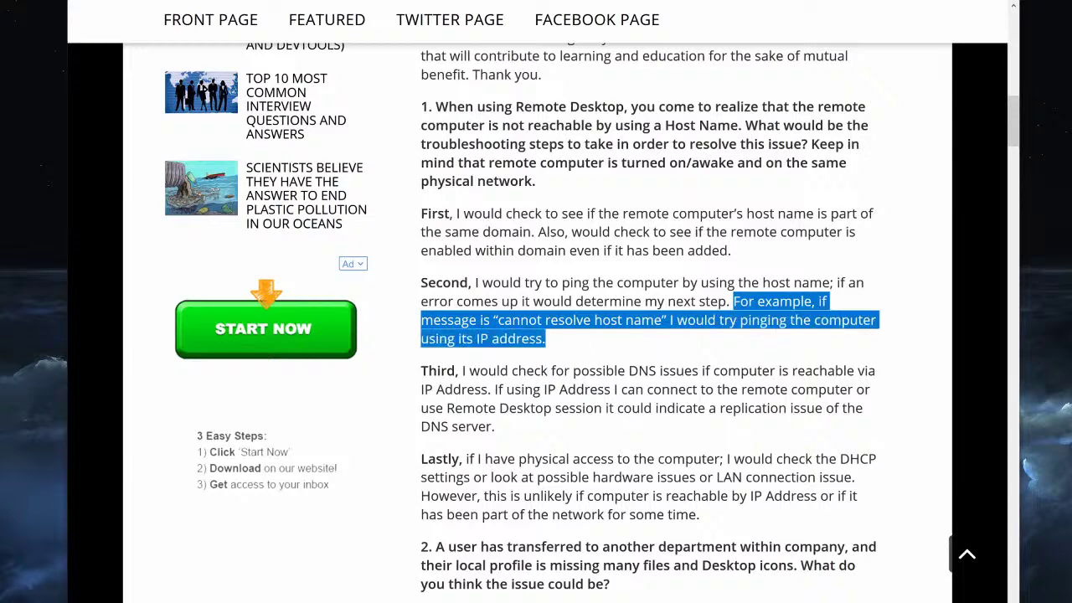
pyautogui.click(554, 342)
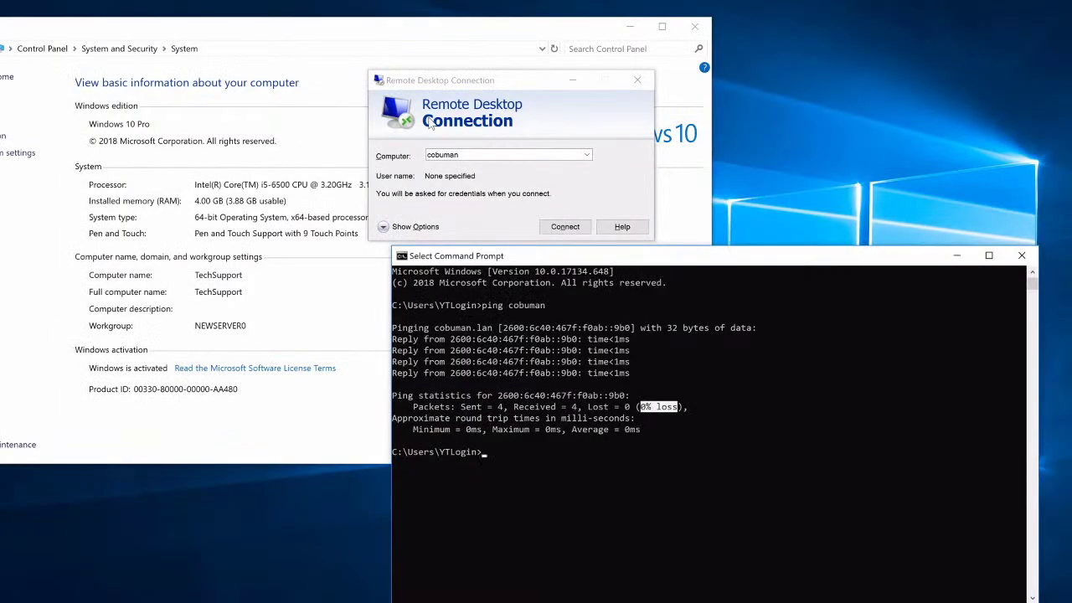
pyautogui.click(706, 388)
pyautogui.moveTo(707, 260); pyautogui.dragTo(656, 268)
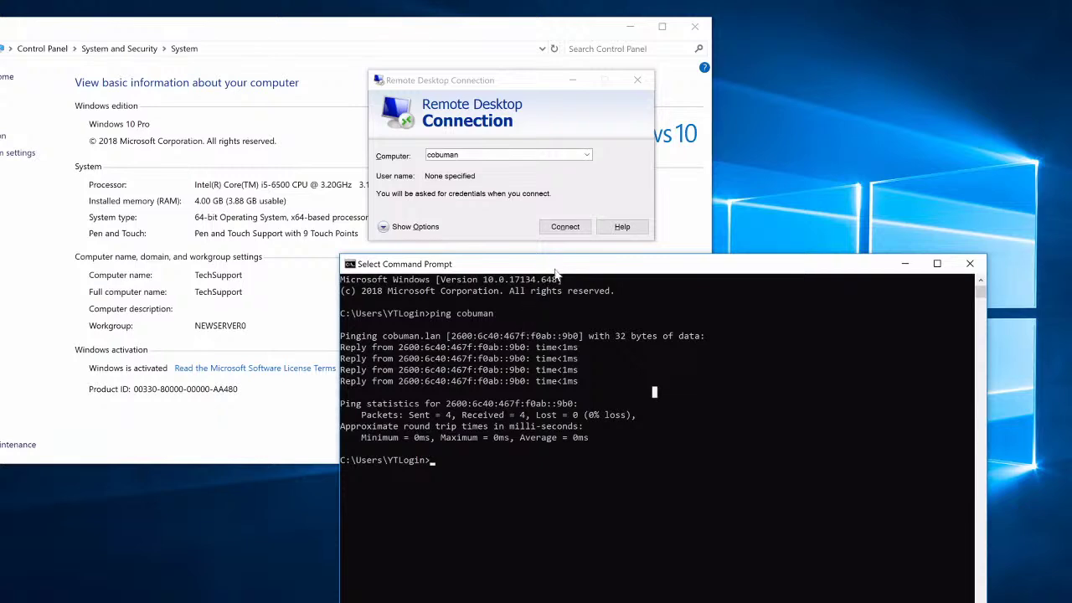
pyautogui.moveTo(561, 269); pyautogui.dragTo(586, 258)
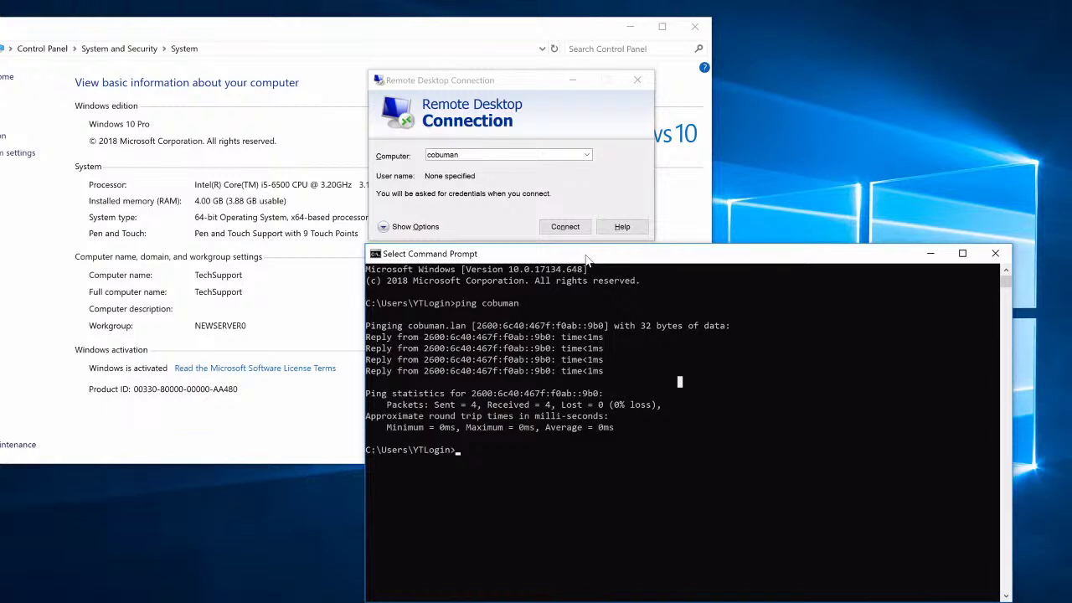
pyautogui.moveTo(586, 258); pyautogui.dragTo(448, 250)
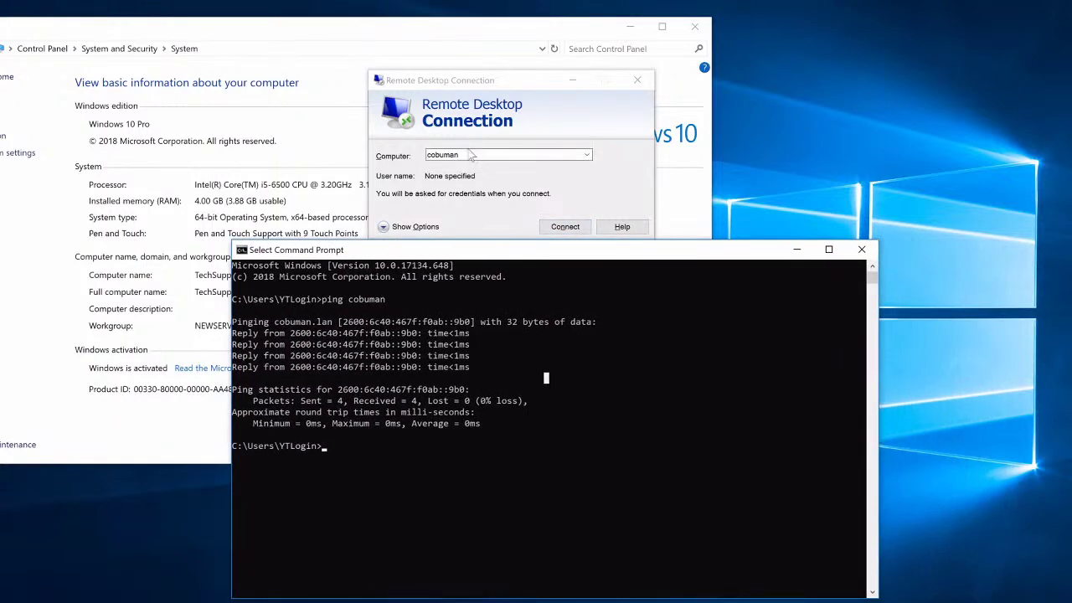
pyautogui.hotkey('alt', 'Tab')
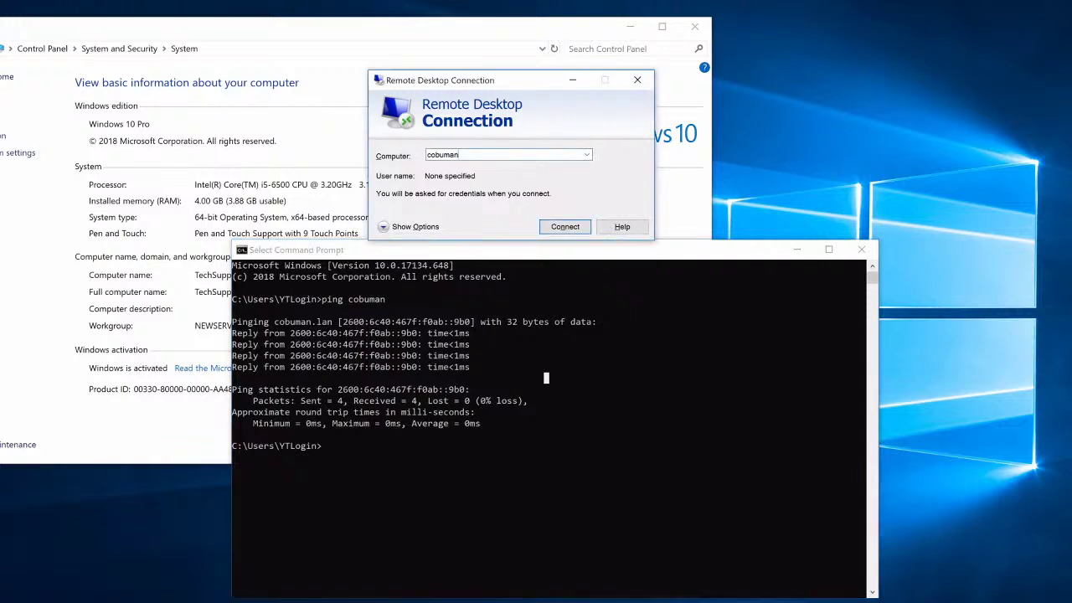
pyautogui.doubleClick(442, 155)
pyautogui.click(572, 256)
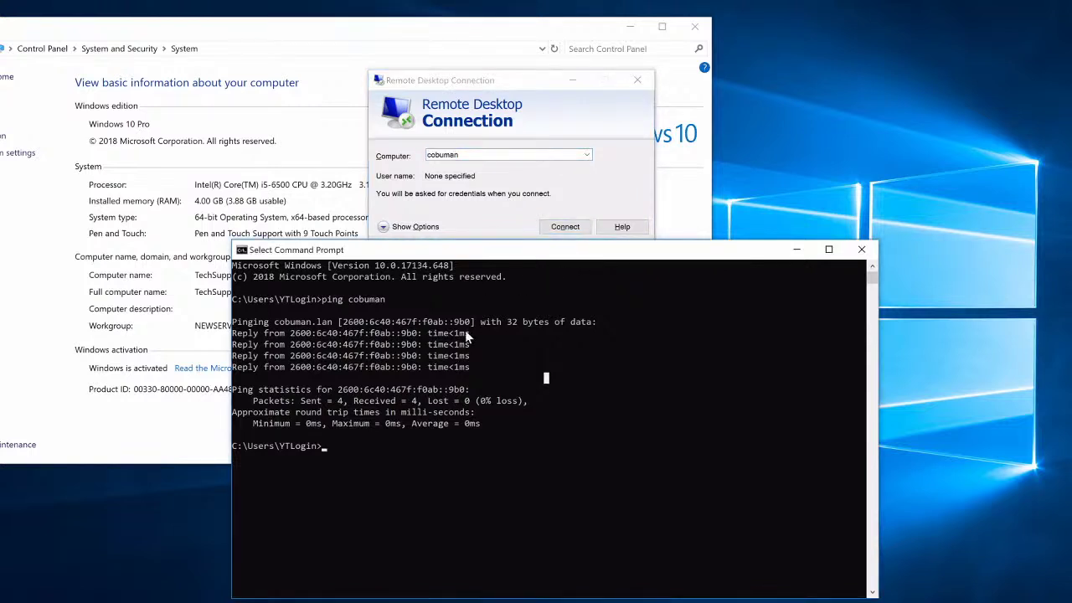
pyautogui.click(499, 154)
pyautogui.doubleClick(443, 155)
pyautogui.click(564, 228)
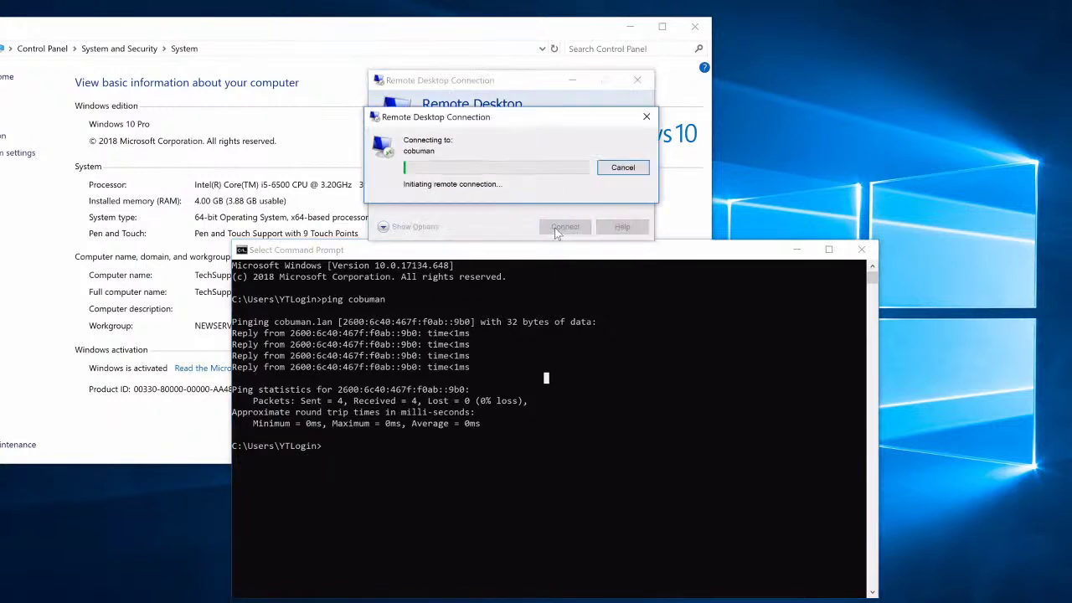
pyautogui.click(621, 169)
pyautogui.click(341, 322)
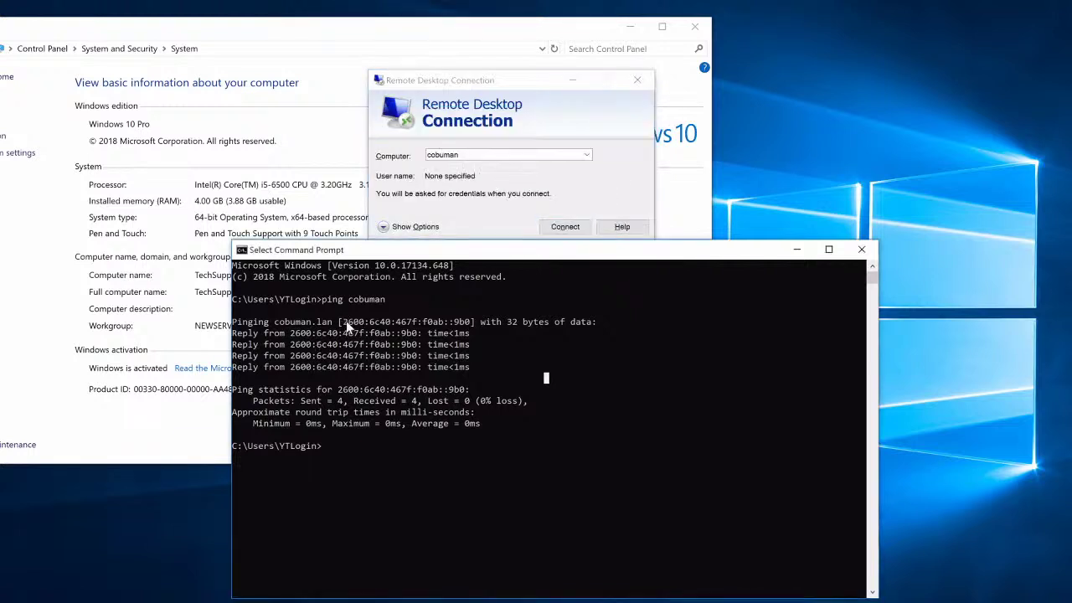
pyautogui.moveTo(472, 327); pyautogui.dragTo(346, 325)
pyautogui.rightClick(363, 328)
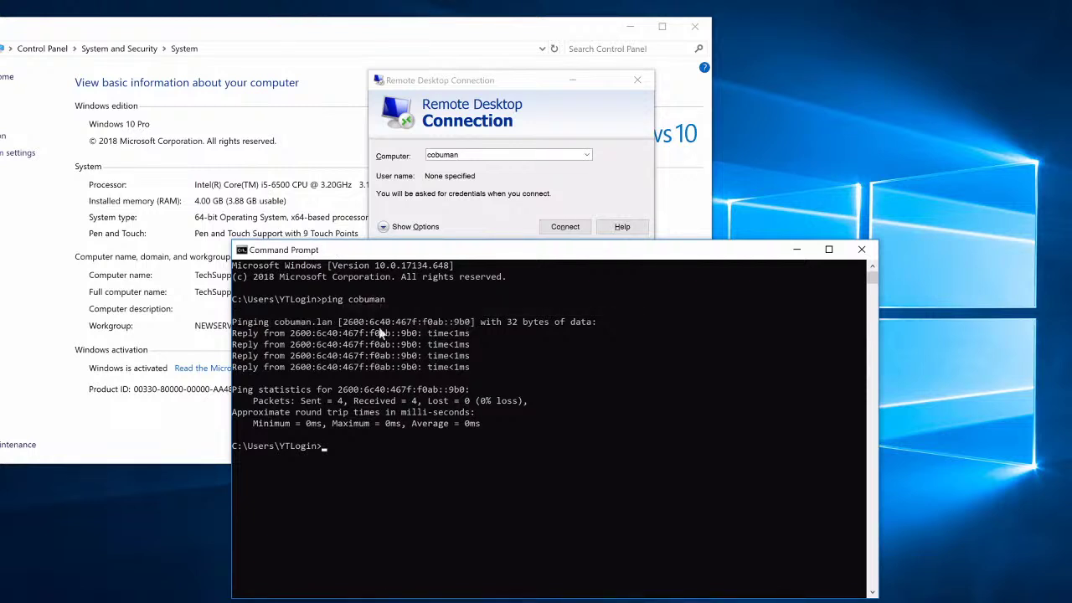
pyautogui.click(454, 321)
pyautogui.moveTo(466, 320); pyautogui.dragTo(345, 325)
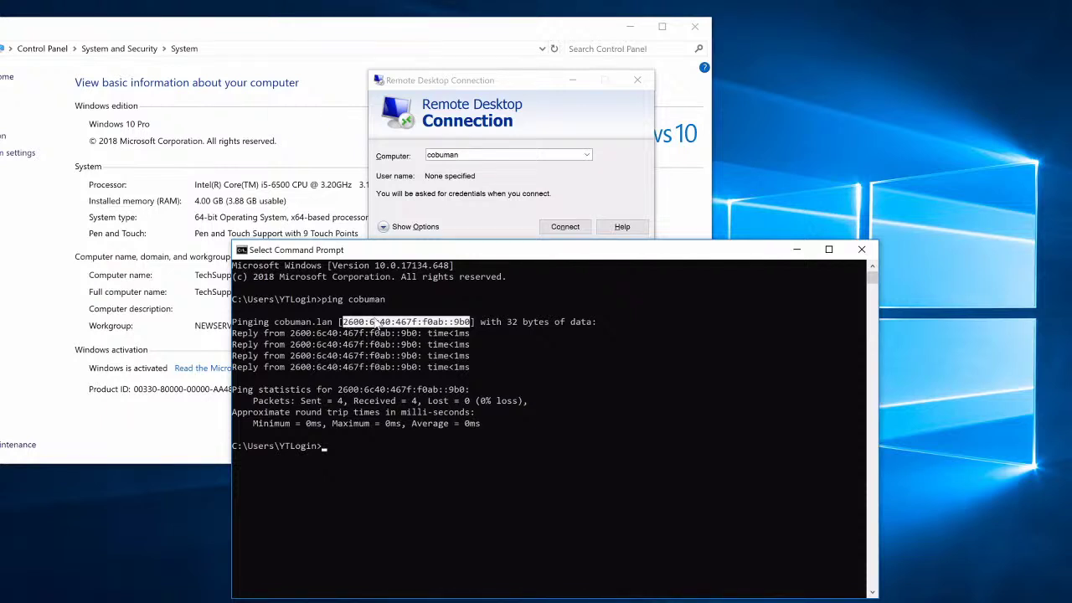
pyautogui.rightClick(375, 322)
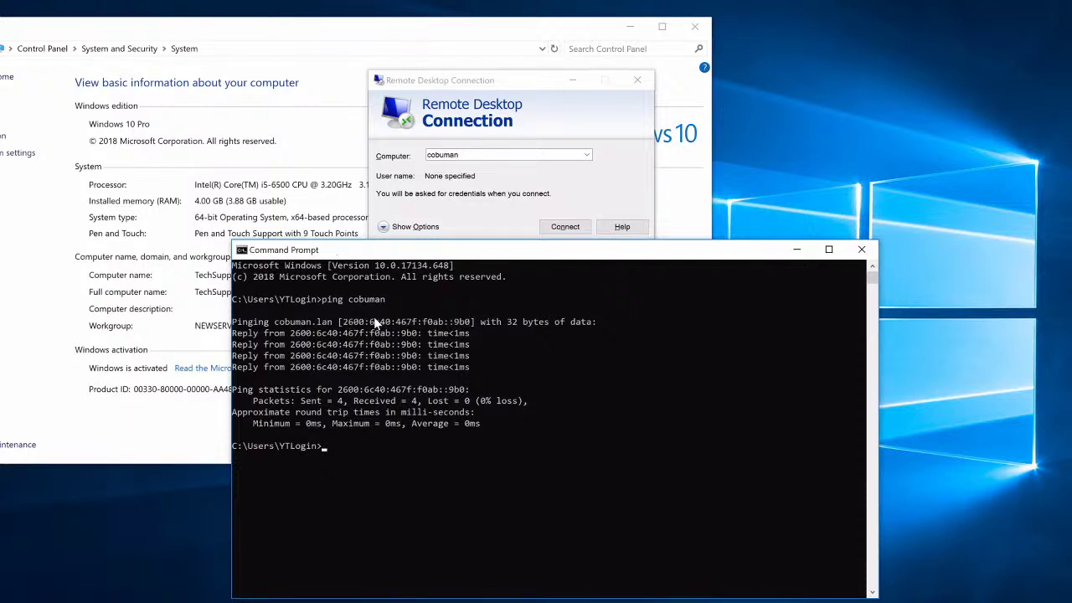
pyautogui.click(538, 170)
pyautogui.hotkey('ctrl', 'v')
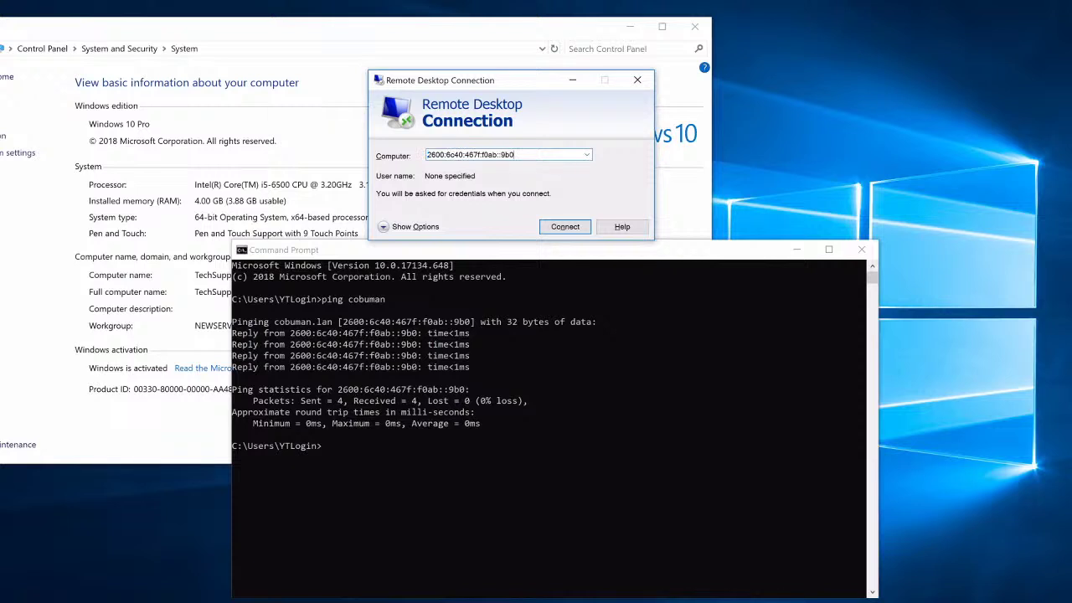
pyautogui.click(557, 229)
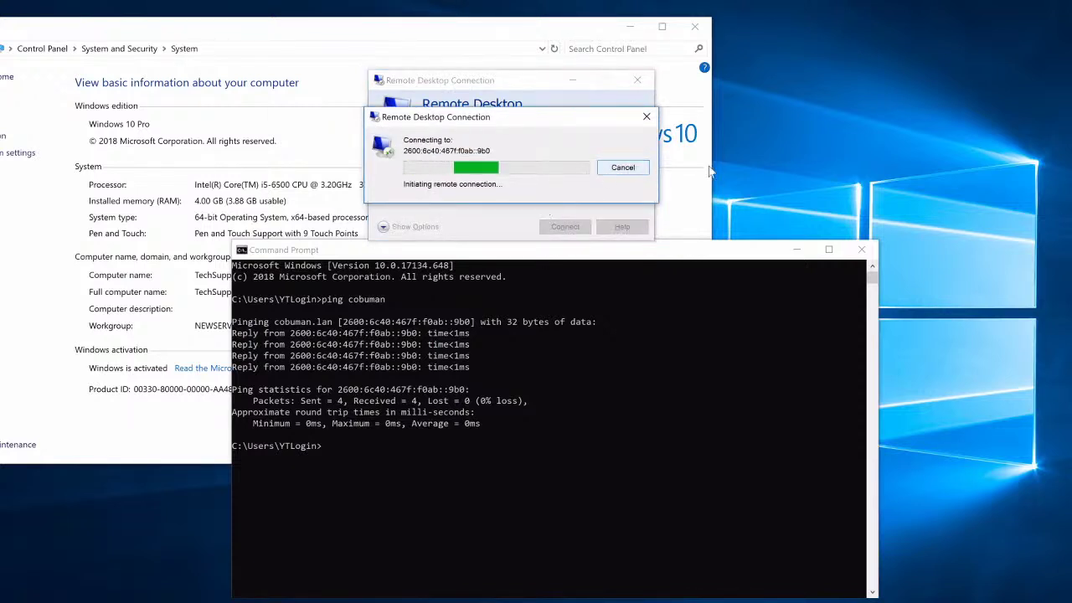
pyautogui.click(623, 168)
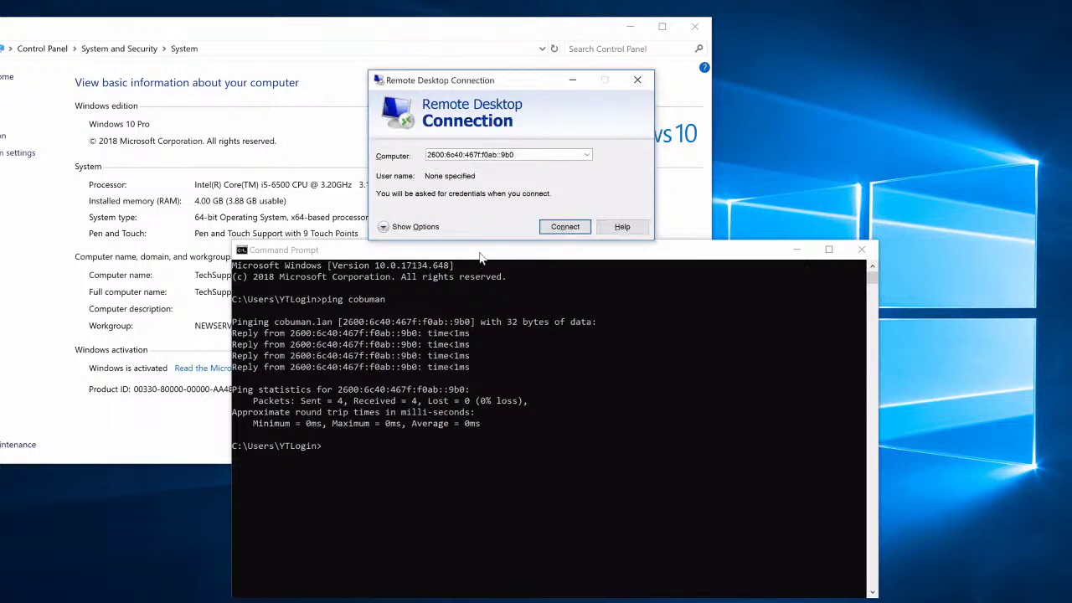
pyautogui.click(481, 257)
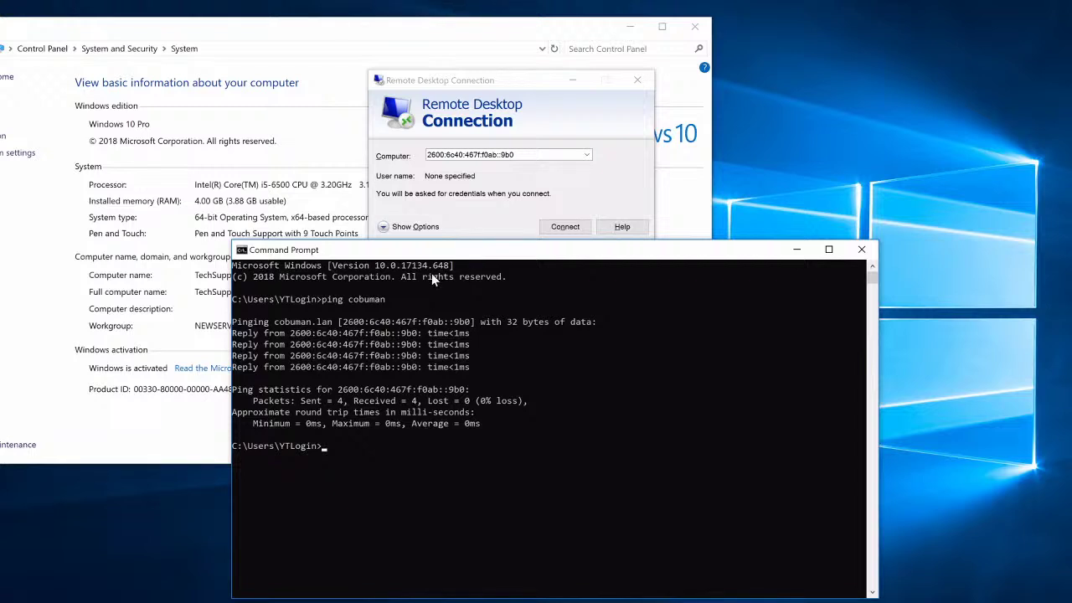
pyautogui.click(379, 144)
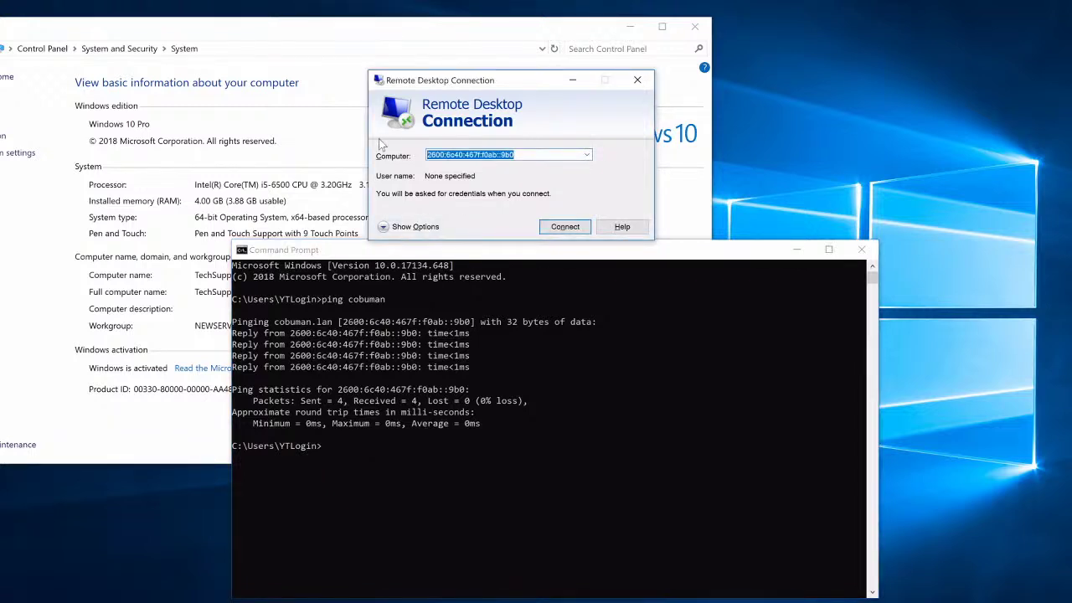
pyautogui.write('cobuman')
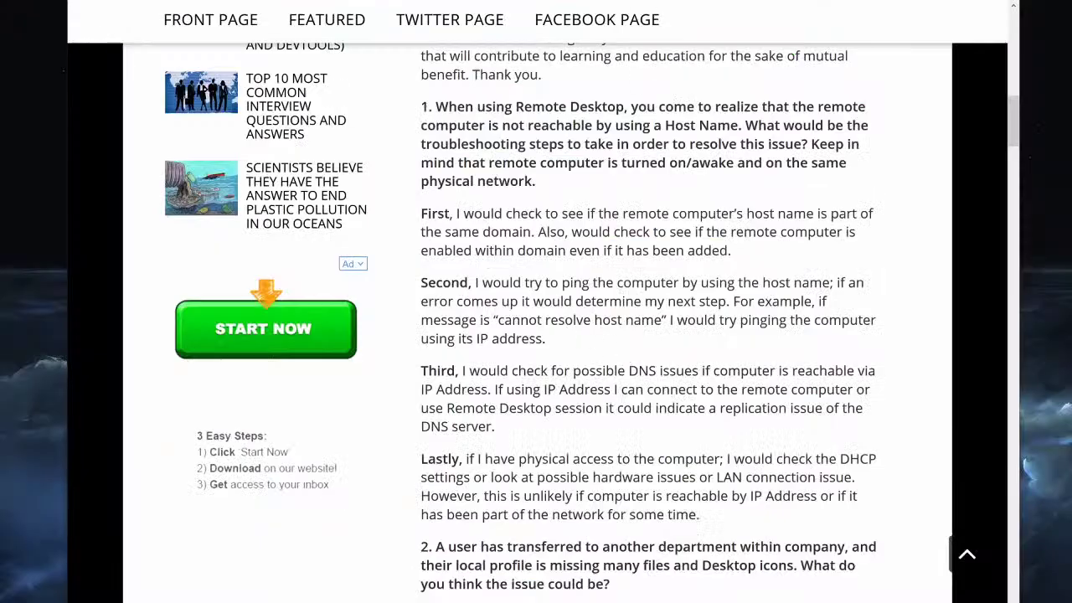
pyautogui.scroll(-1, 591, 321)
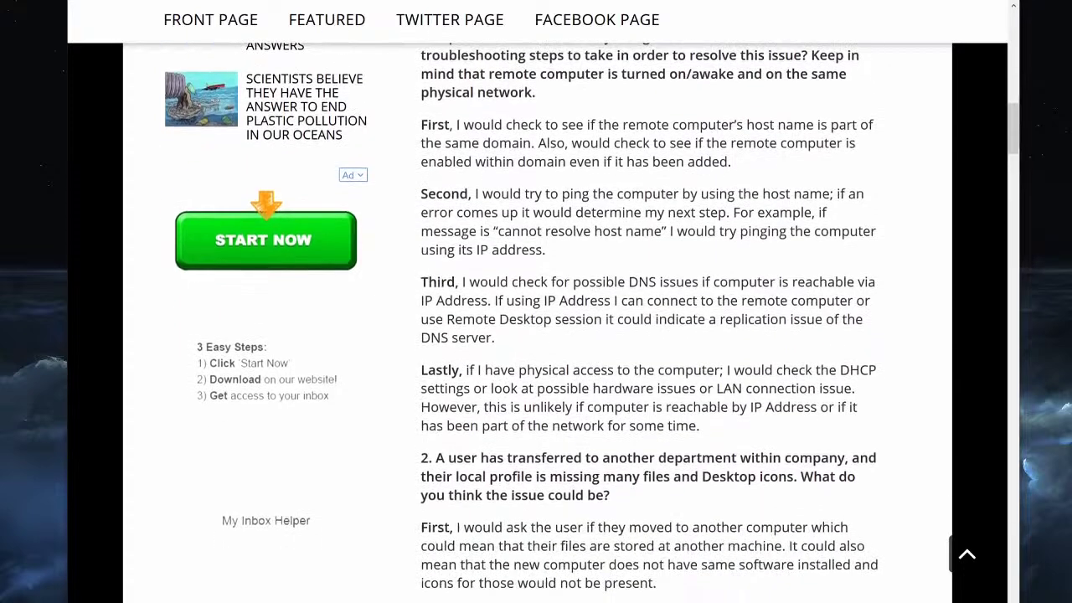
pyautogui.moveTo(455, 281); pyautogui.dragTo(495, 299)
pyautogui.click(494, 300)
pyautogui.moveTo(495, 300); pyautogui.dragTo(699, 334)
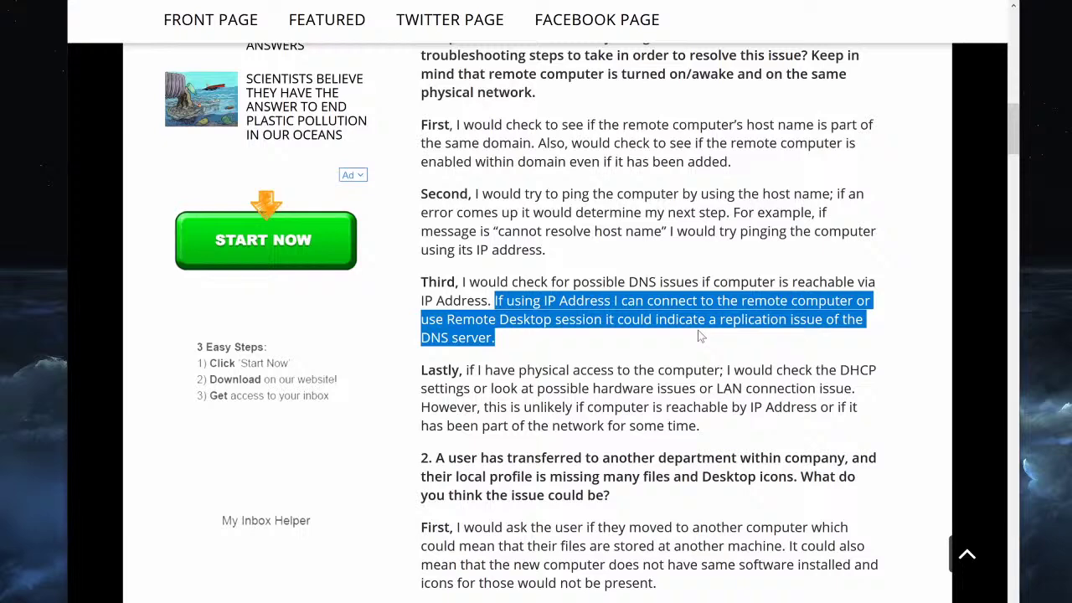
pyautogui.click(528, 338)
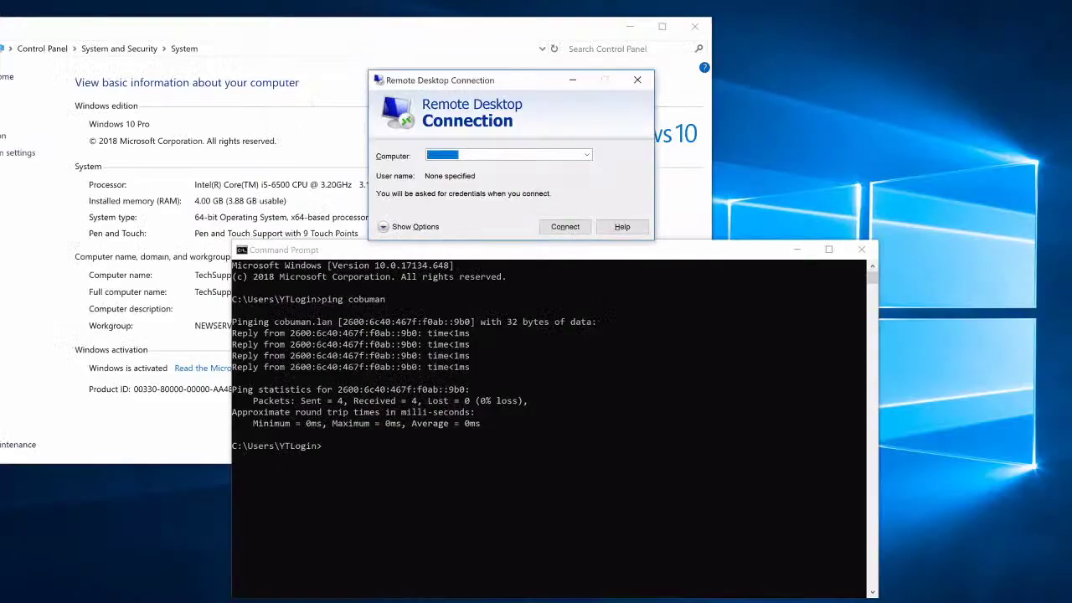
# Step: Arrange the cobuman ping window and connection dialog, then refocus Remote Desktop Connection
pyautogui.click(541, 253)
pyautogui.moveTo(541, 253)
pyautogui.mouseDown()
pyautogui.moveTo(557, 251)
pyautogui.moveTo(529, 260)
pyautogui.moveTo(563, 324)
pyautogui.moveTo(563, 259)
pyautogui.moveTo(549, 243)
pyautogui.moveTo(553, 258)
pyautogui.mouseUp()
pyautogui.click(494, 79)
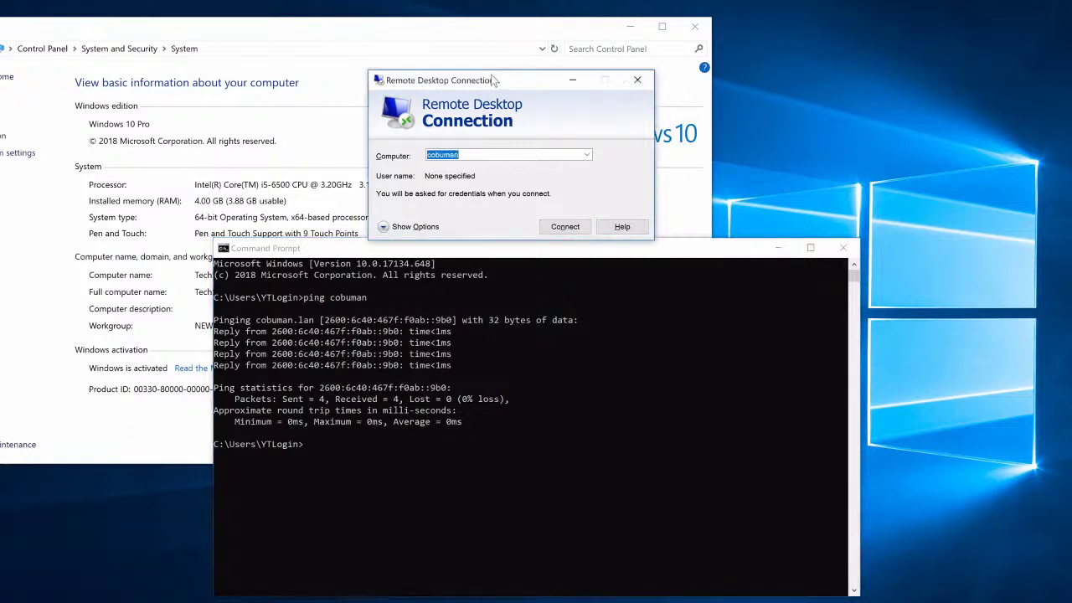
pyautogui.moveTo(494, 79); pyautogui.dragTo(516, 46)
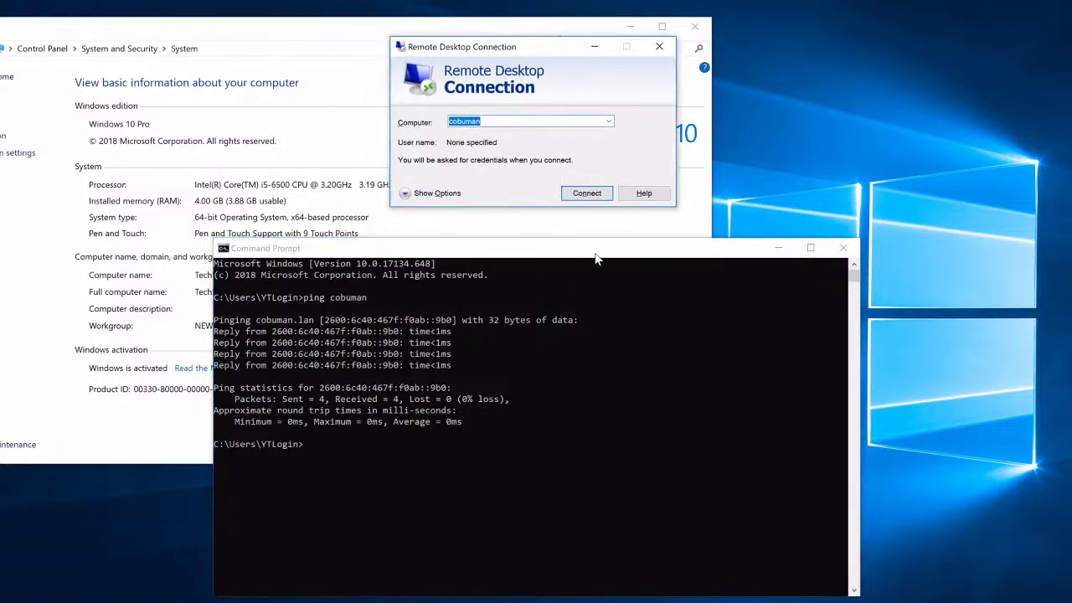
pyautogui.moveTo(596, 249); pyautogui.dragTo(626, 231)
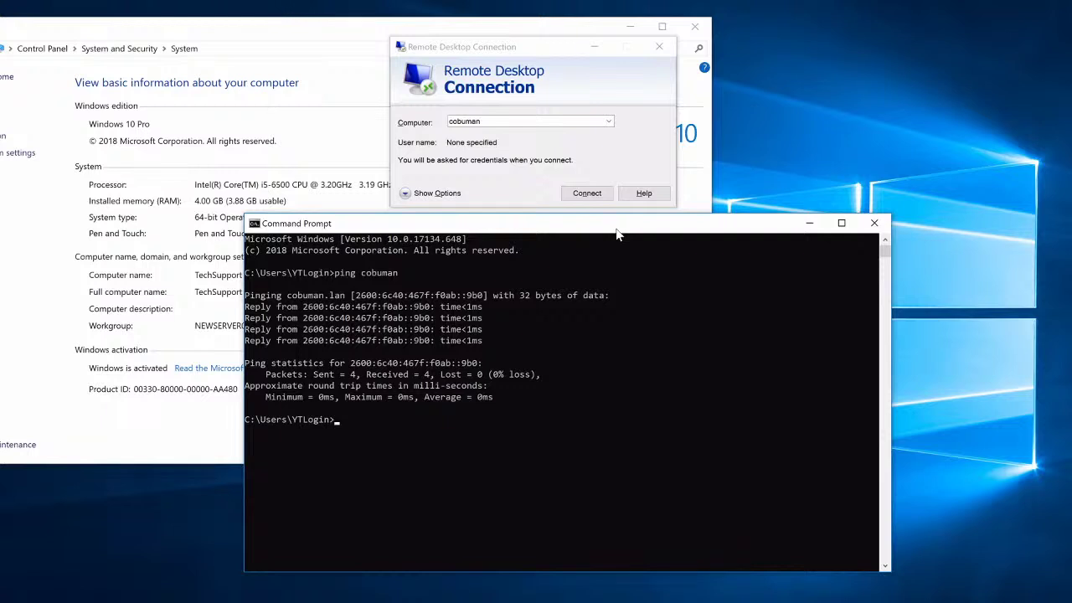
pyautogui.moveTo(616, 235)
pyautogui.mouseDown()
pyautogui.moveTo(622, 225)
pyautogui.moveTo(607, 227)
pyautogui.mouseUp()
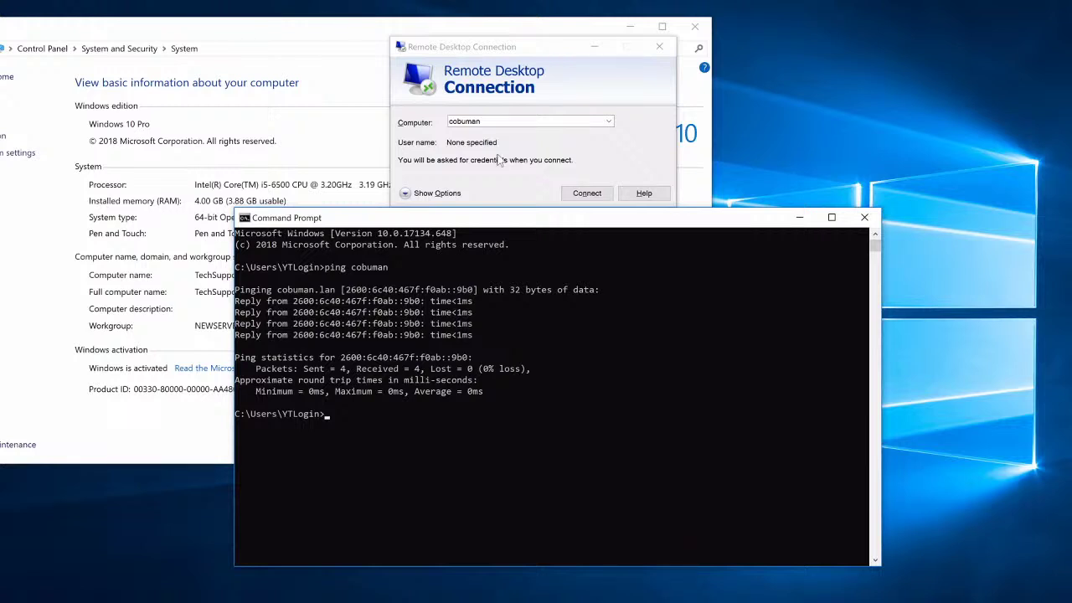
pyautogui.moveTo(483, 223); pyautogui.dragTo(479, 233)
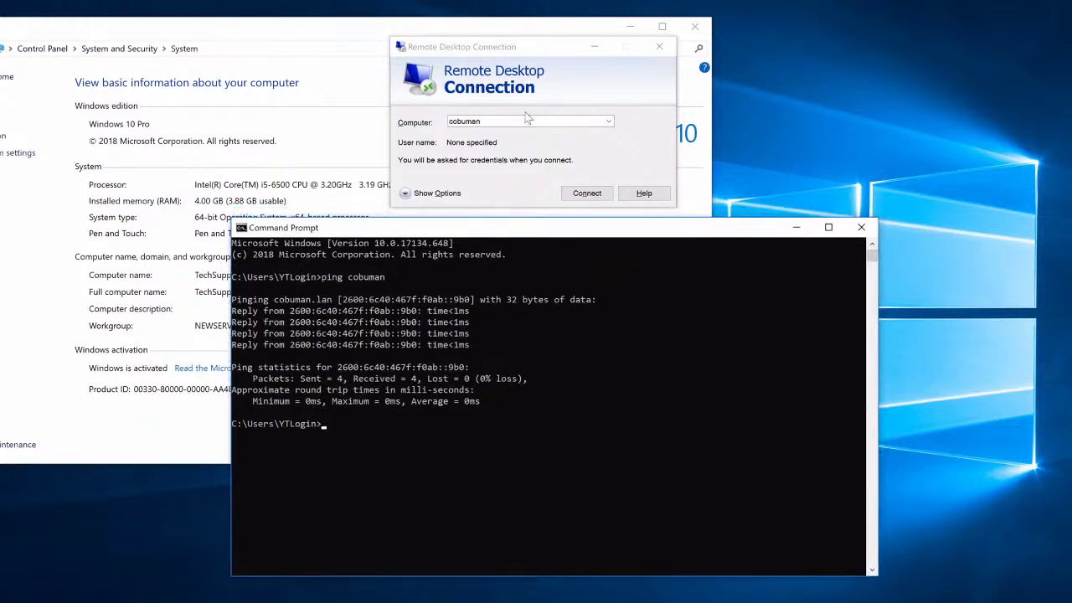
pyautogui.hotkey('alt', 'Tab')
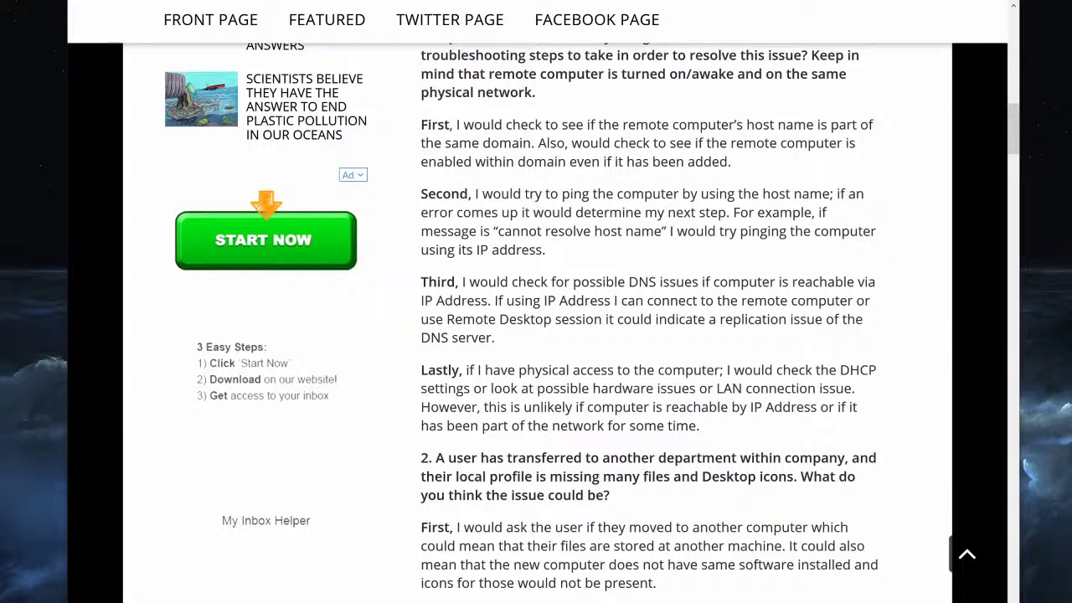
# Step: Highlight the Lastly answer's sentences about checking DHCP settings, then clear the highlight
pyautogui.moveTo(421, 371); pyautogui.dragTo(857, 395)
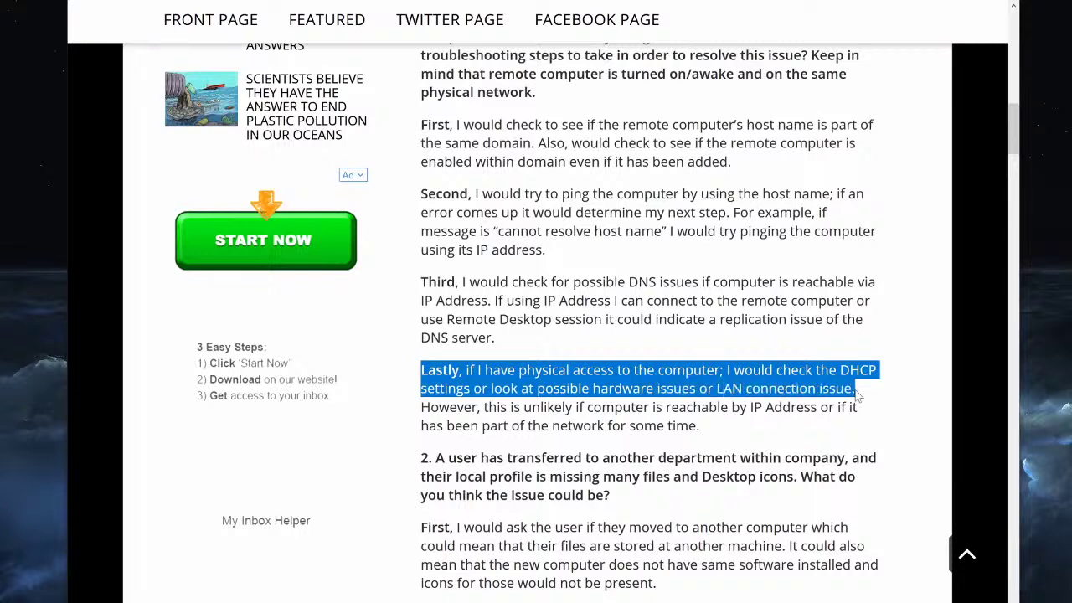
pyautogui.click(855, 389)
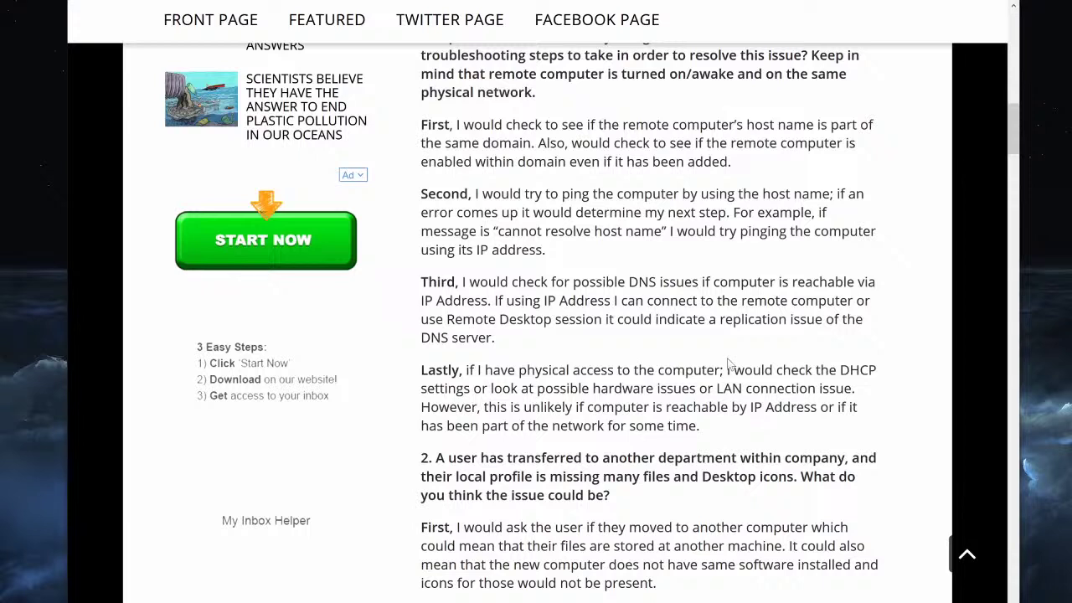
pyautogui.moveTo(727, 367); pyautogui.dragTo(815, 387)
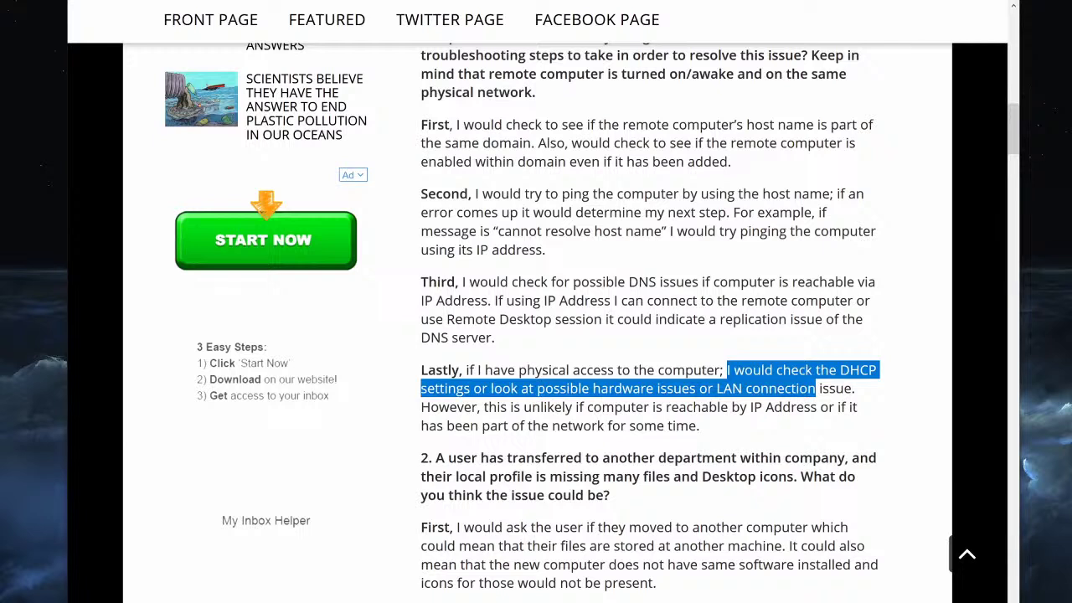
pyautogui.moveTo(814, 388); pyautogui.dragTo(871, 391)
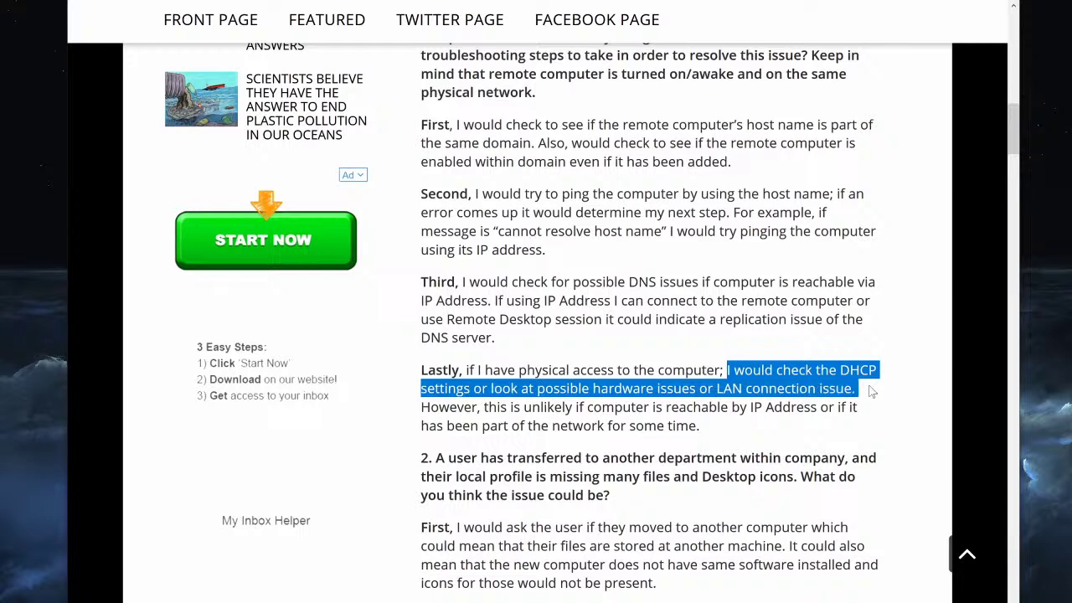
pyautogui.moveTo(580, 370); pyautogui.dragTo(473, 388)
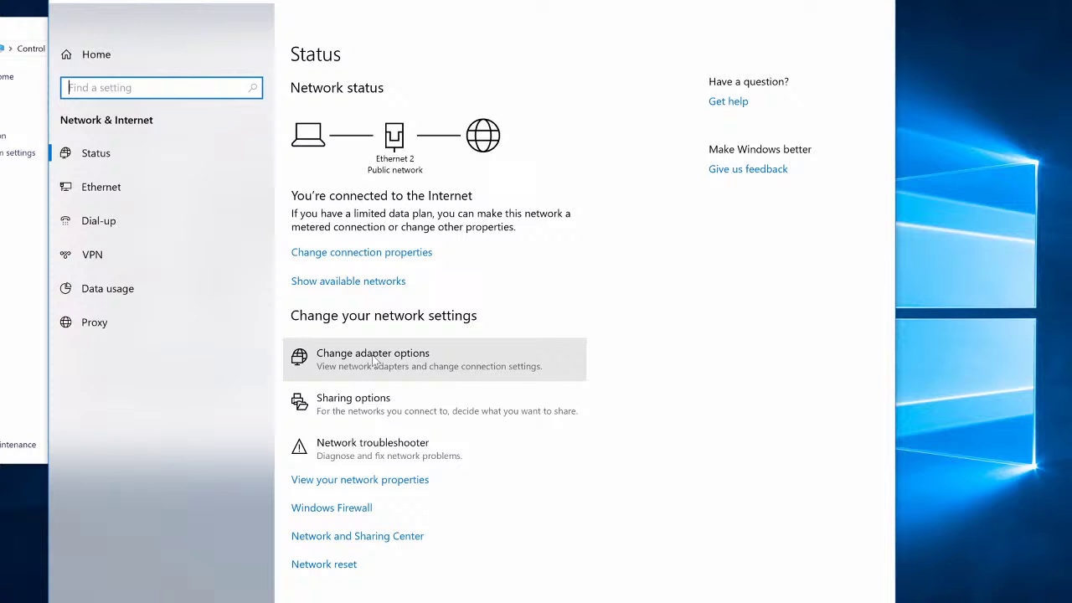
# Step: Open Ethernet 2 adapter properties, authenticating with the other admin account's password
pyautogui.click(374, 359)
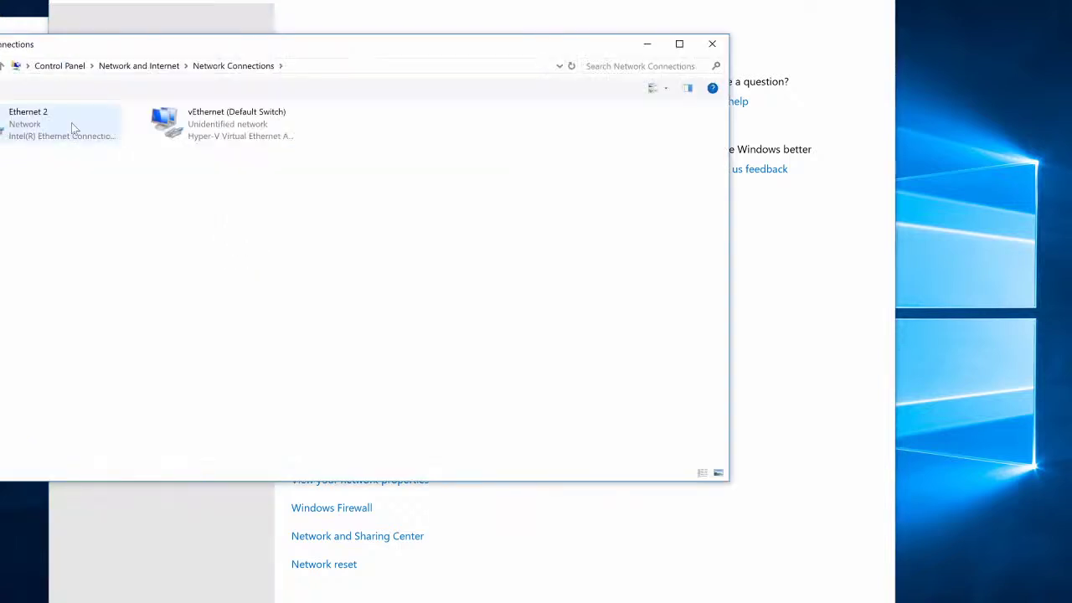
pyautogui.click(71, 126)
pyautogui.rightClick(32, 128)
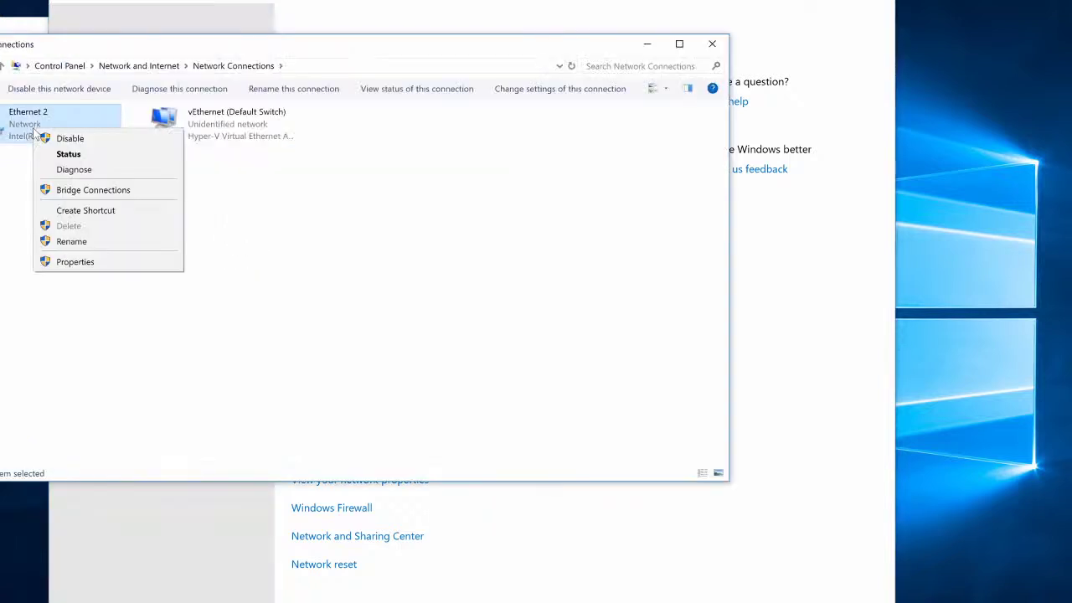
pyautogui.click(129, 266)
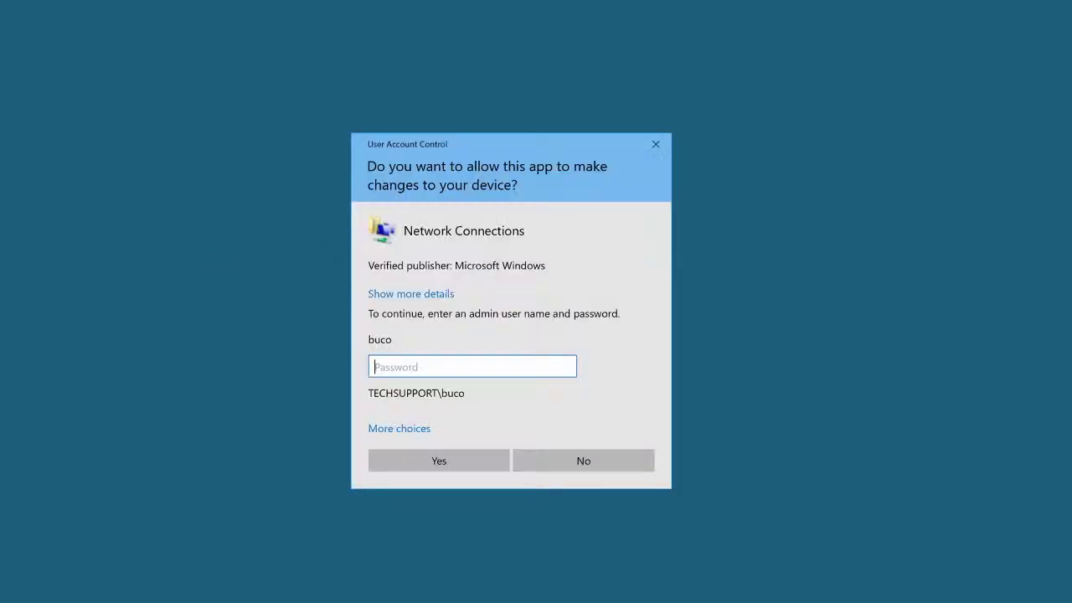
pyautogui.click(423, 429)
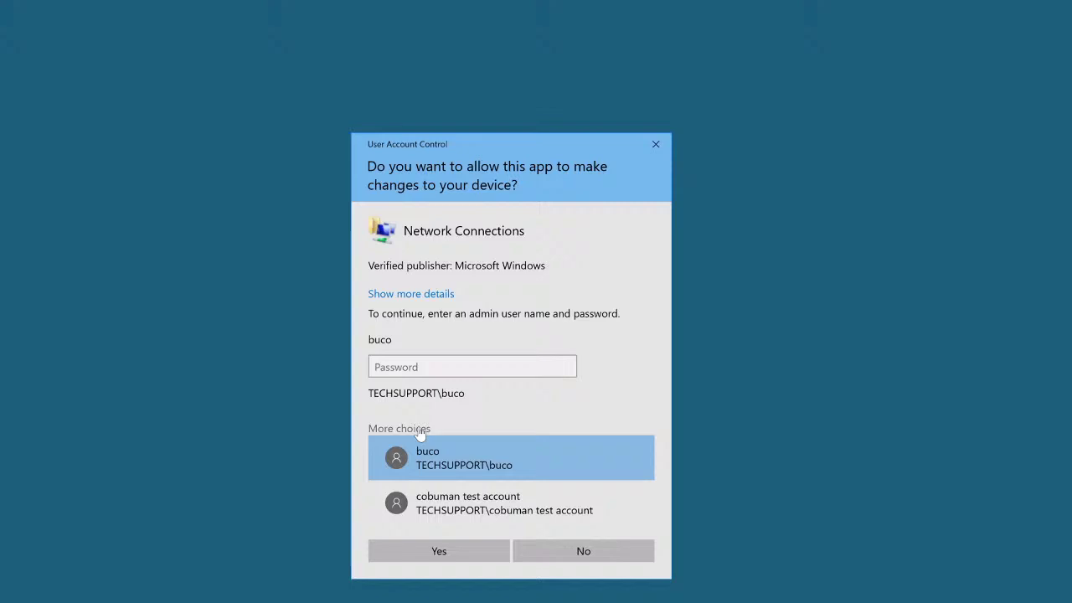
pyautogui.click(502, 514)
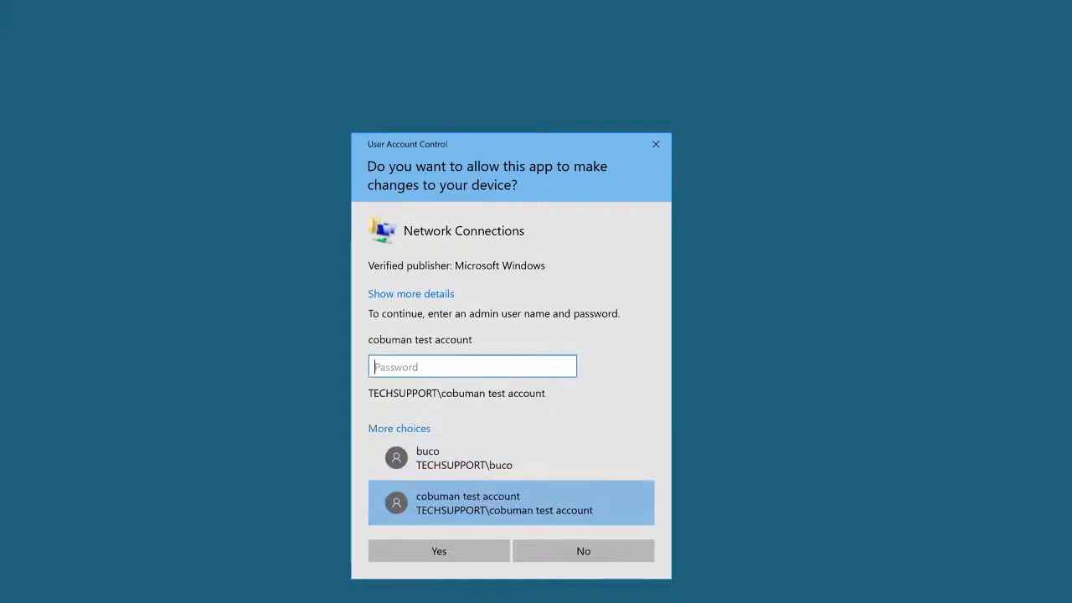
pyautogui.write('abc')
pyautogui.press('BackSpace')
pyautogui.press('BackSpace')
pyautogui.press('BackSpace')
pyautogui.write('password')
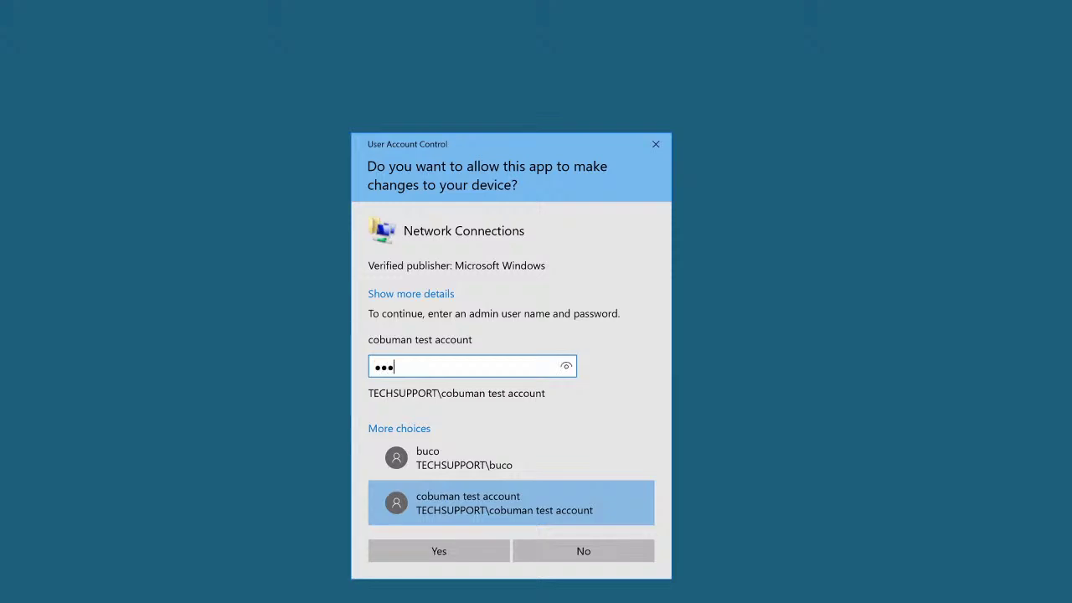
pyautogui.press('Return')
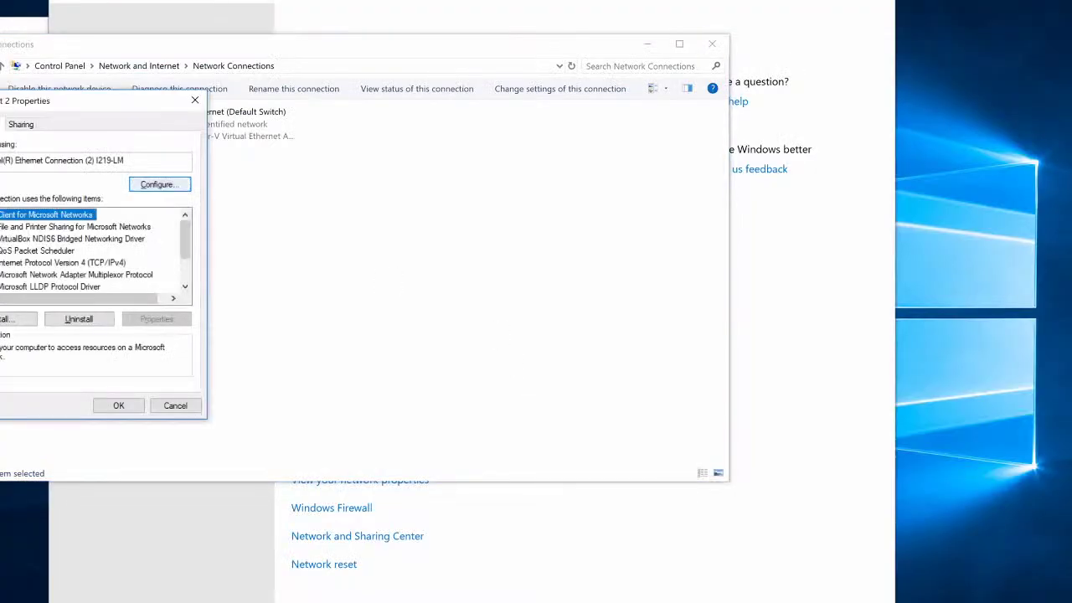
# Step: Review the IPv6 (TCP/IPv6) settings, set to obtain automatically, and close them unchanged
pyautogui.moveTo(72, 101); pyautogui.dragTo(397, 137)
pyautogui.moveTo(462, 290); pyautogui.dragTo(459, 310)
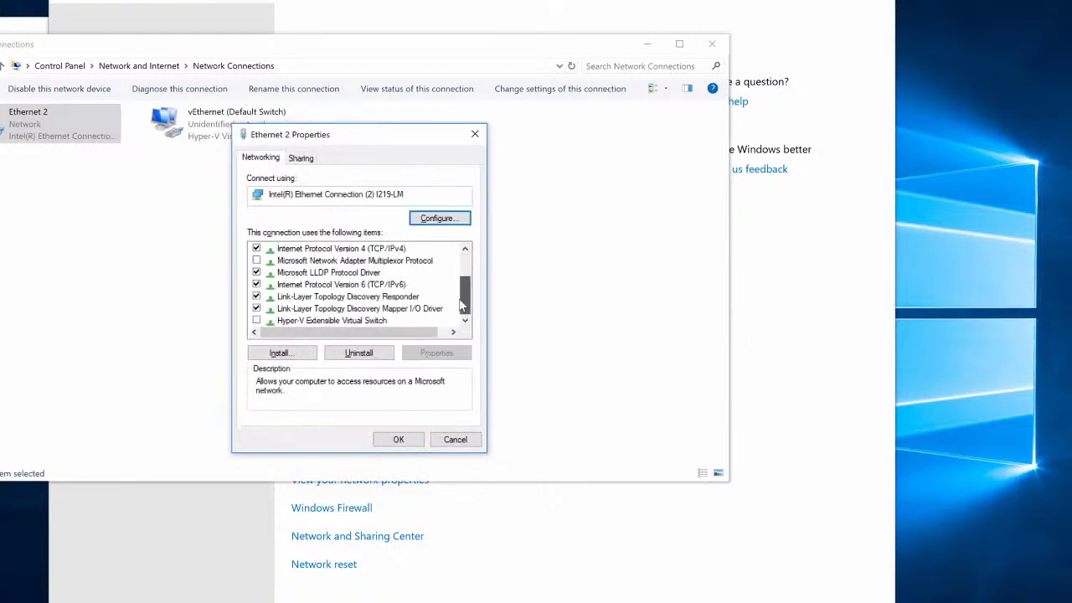
pyautogui.click(326, 287)
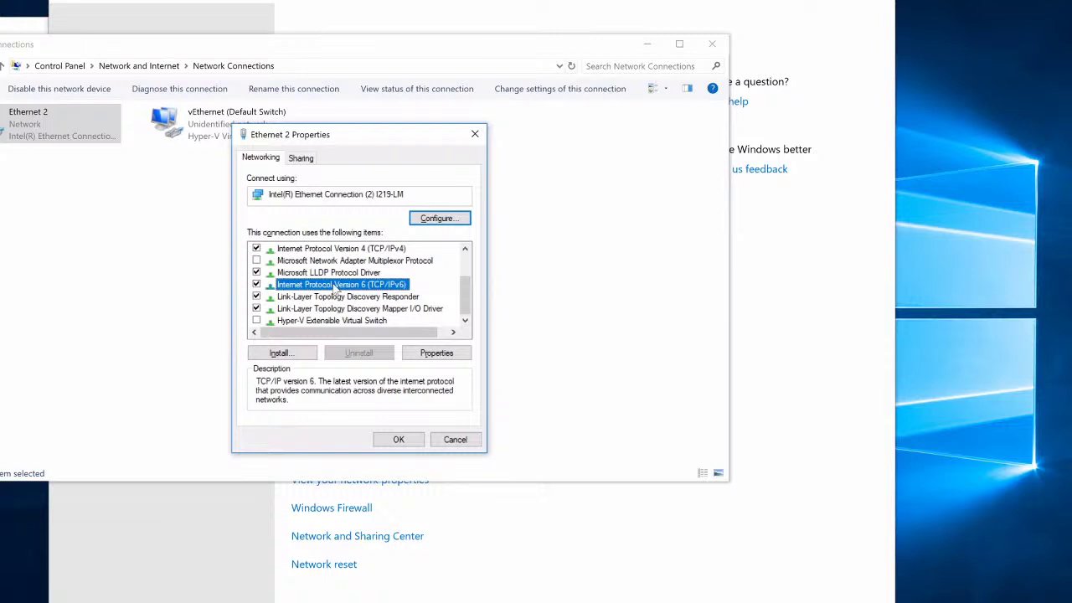
pyautogui.doubleClick(333, 286)
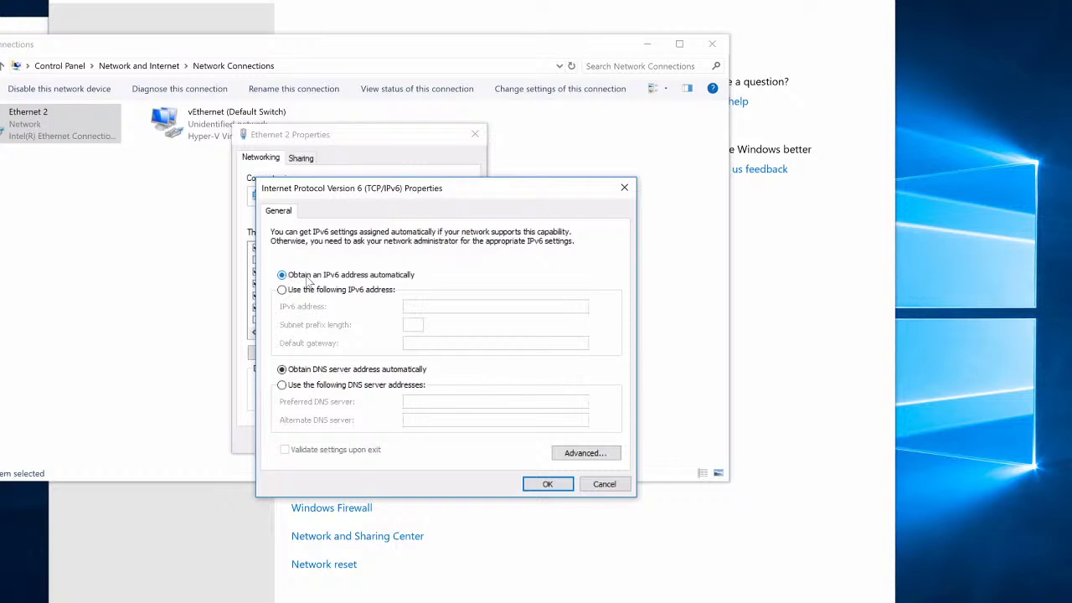
pyautogui.click(599, 487)
pyautogui.click(305, 160)
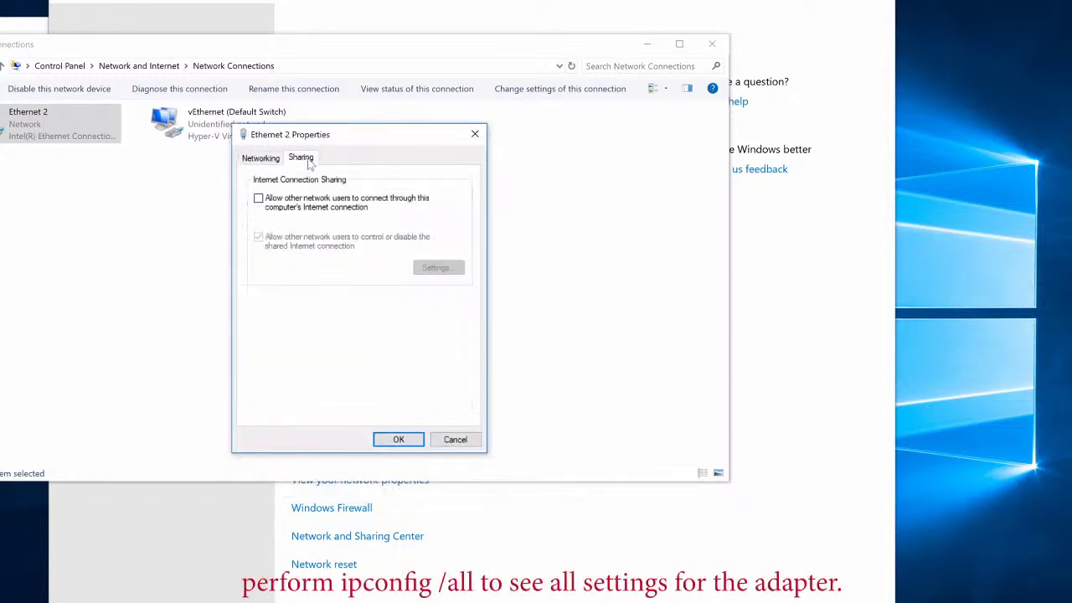
pyautogui.click(474, 134)
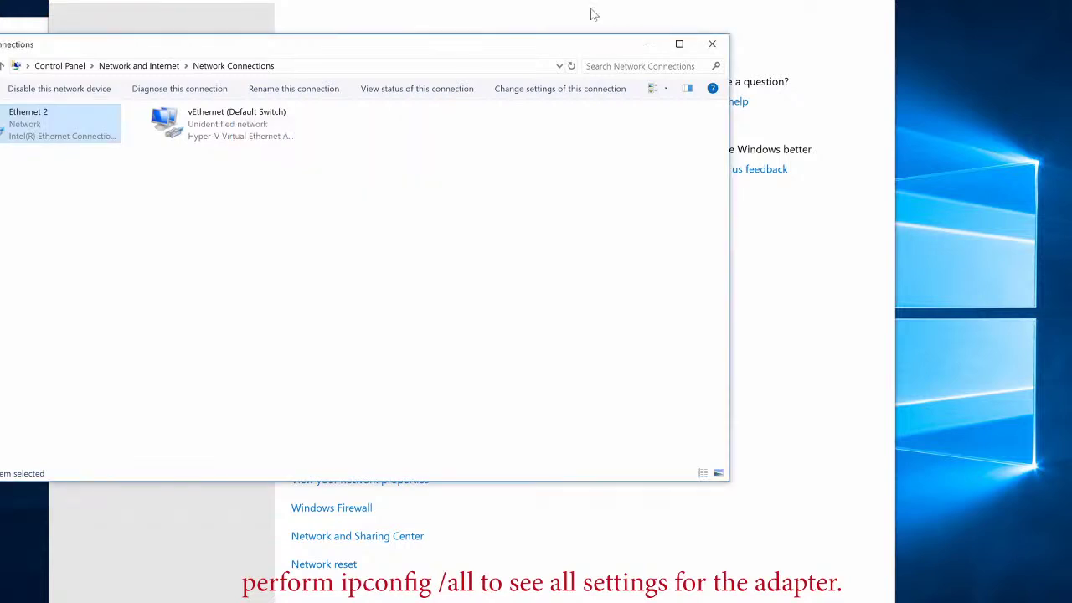
# Step: Close Network Connections and highlight the blog sentences about hardware/LAN issues being unlikely
pyautogui.click(710, 43)
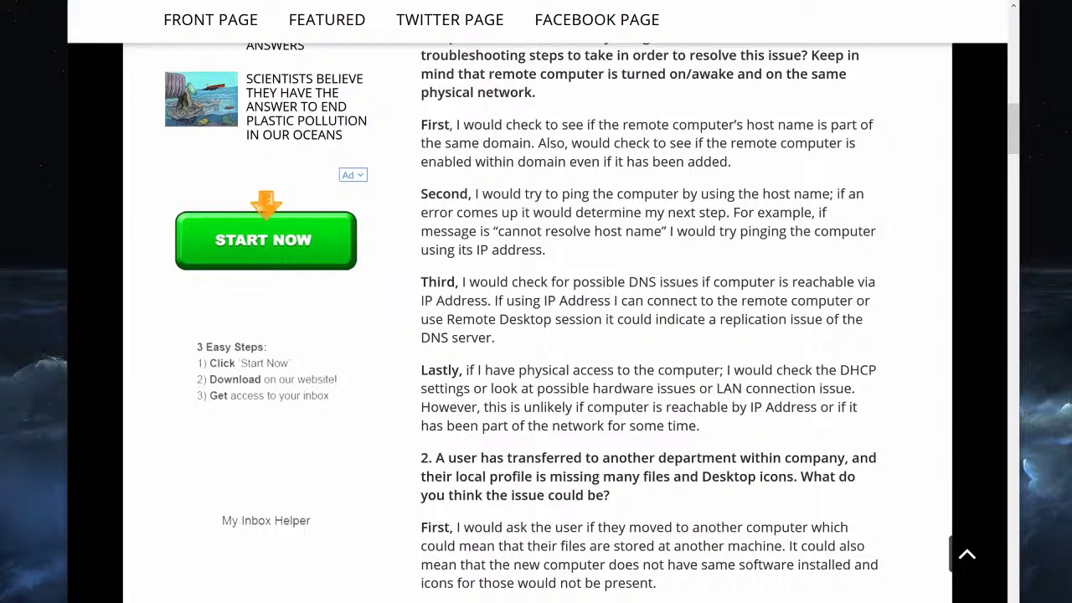
pyautogui.moveTo(501, 387); pyautogui.dragTo(862, 394)
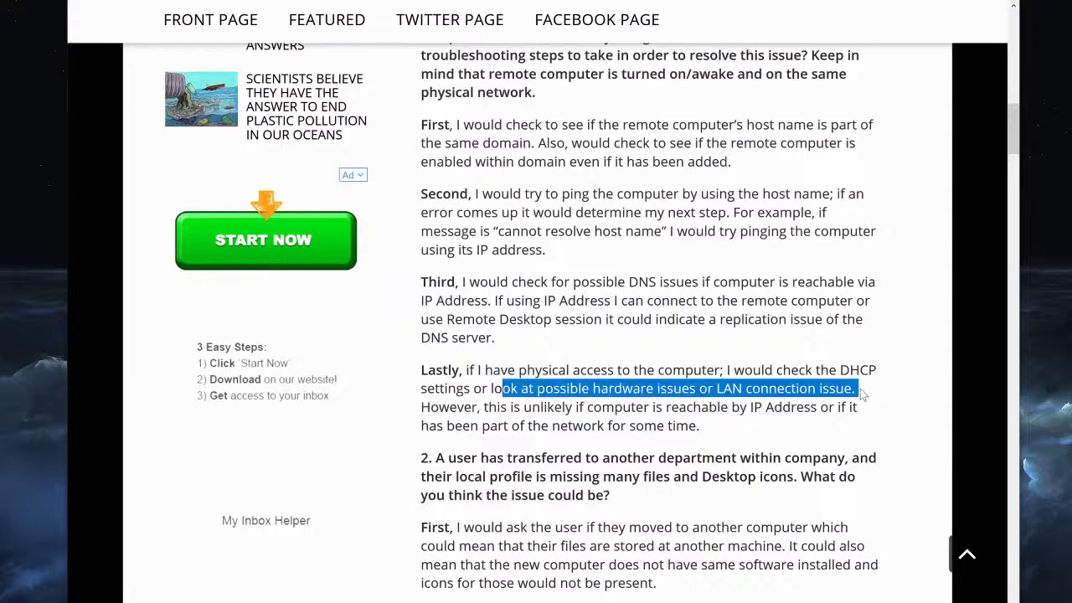
pyautogui.click(864, 394)
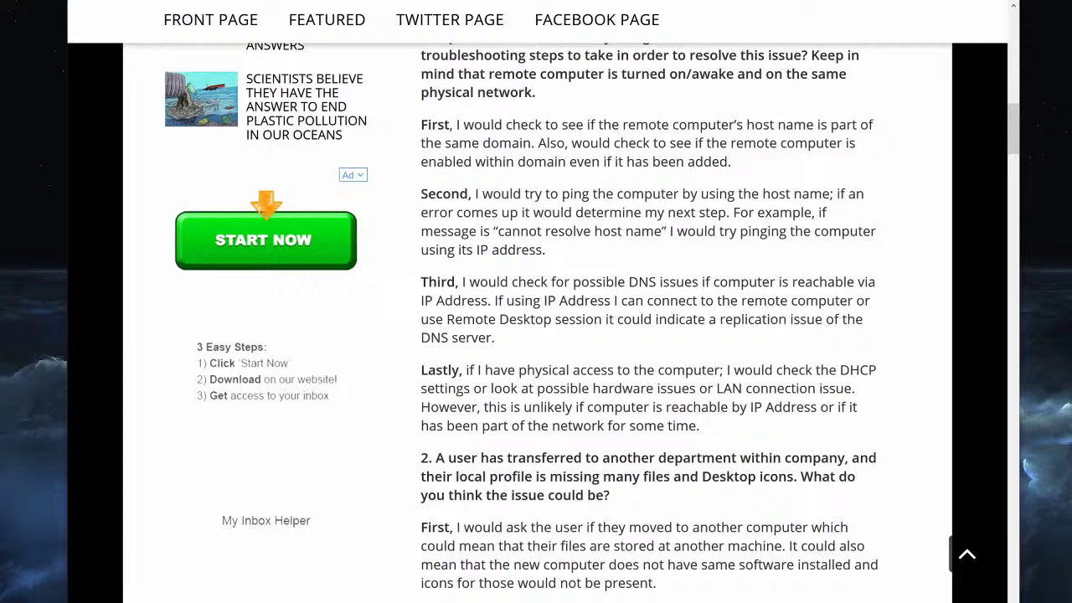
pyautogui.moveTo(422, 408); pyautogui.dragTo(772, 424)
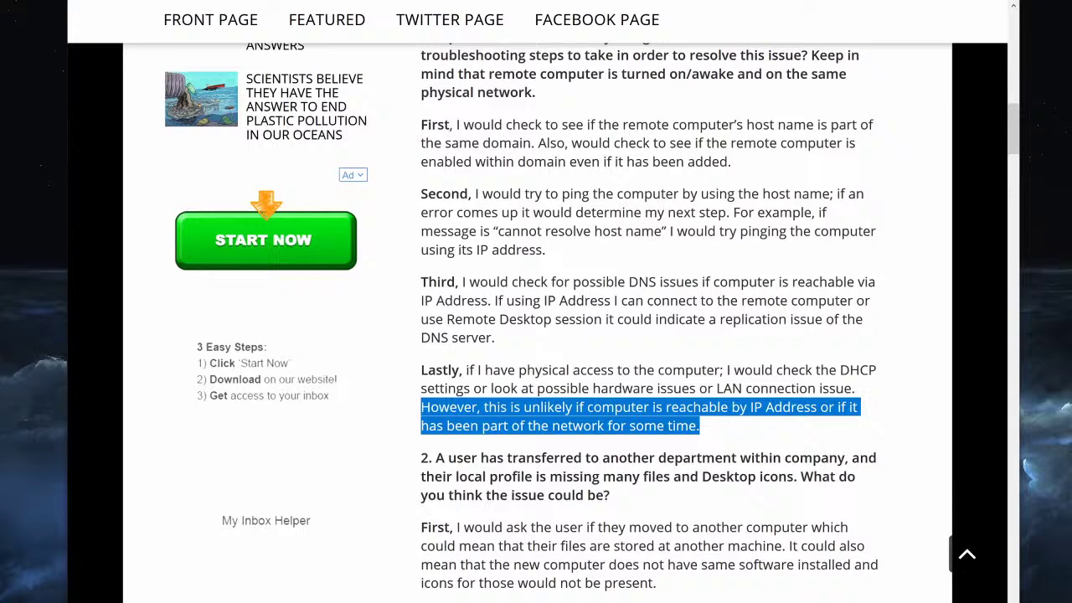
pyautogui.click(730, 425)
# Step: Scroll up and highlight 'DNS issues' and 'Host Name' in question 1
pyautogui.scroll(1, 572, 341)
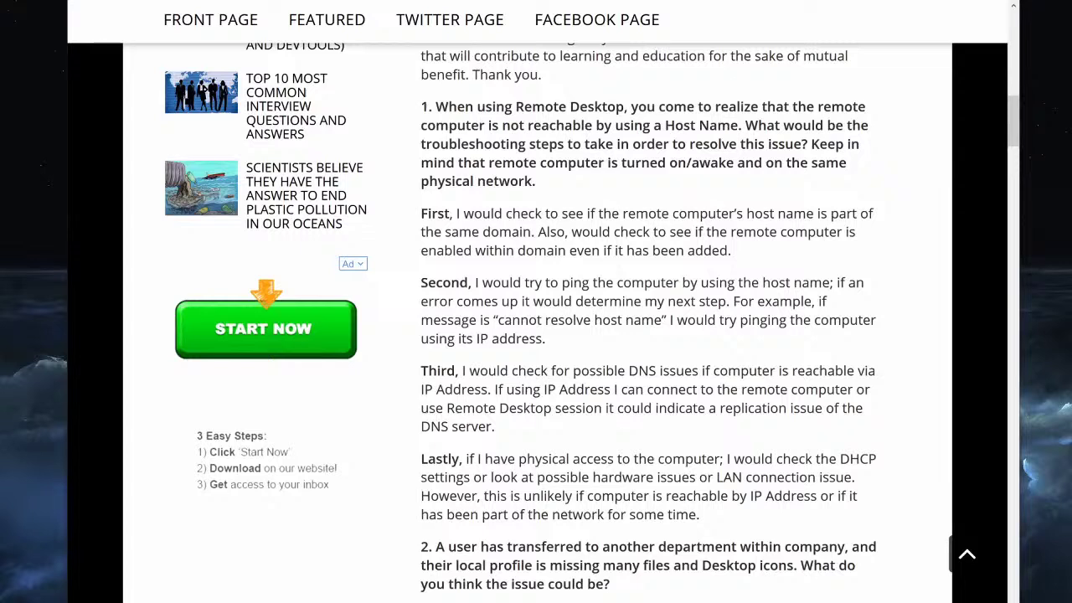
pyautogui.moveTo(628, 370); pyautogui.dragTo(699, 370)
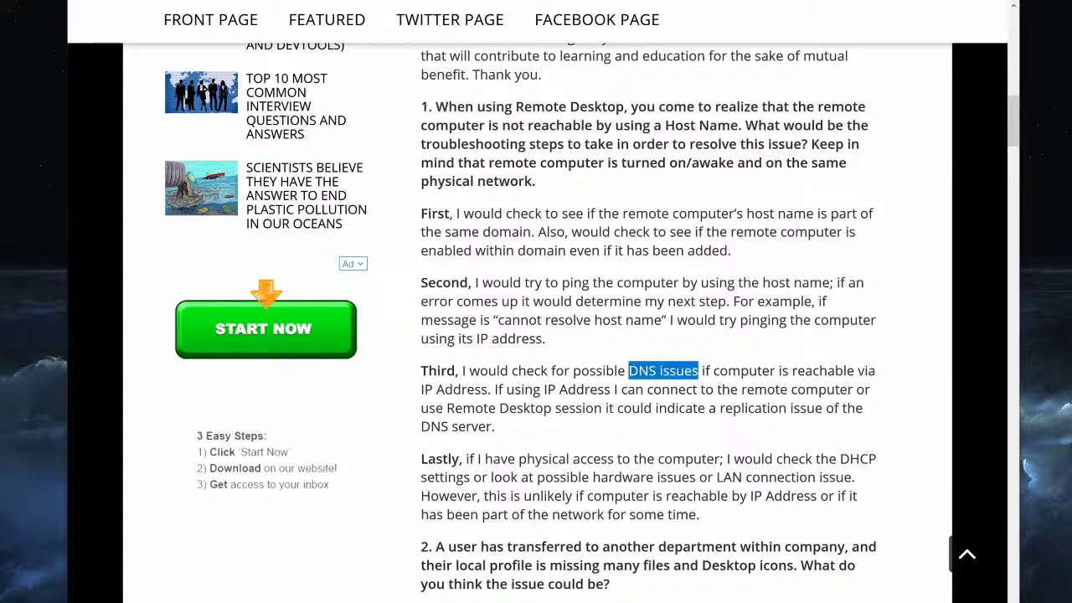
pyautogui.moveTo(663, 125); pyautogui.dragTo(745, 124)
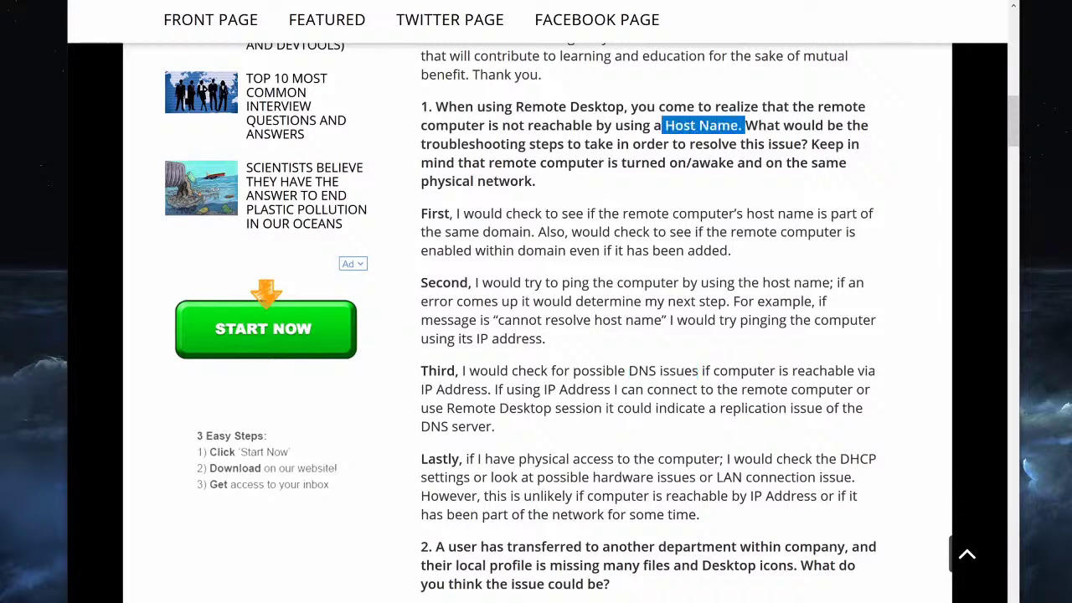
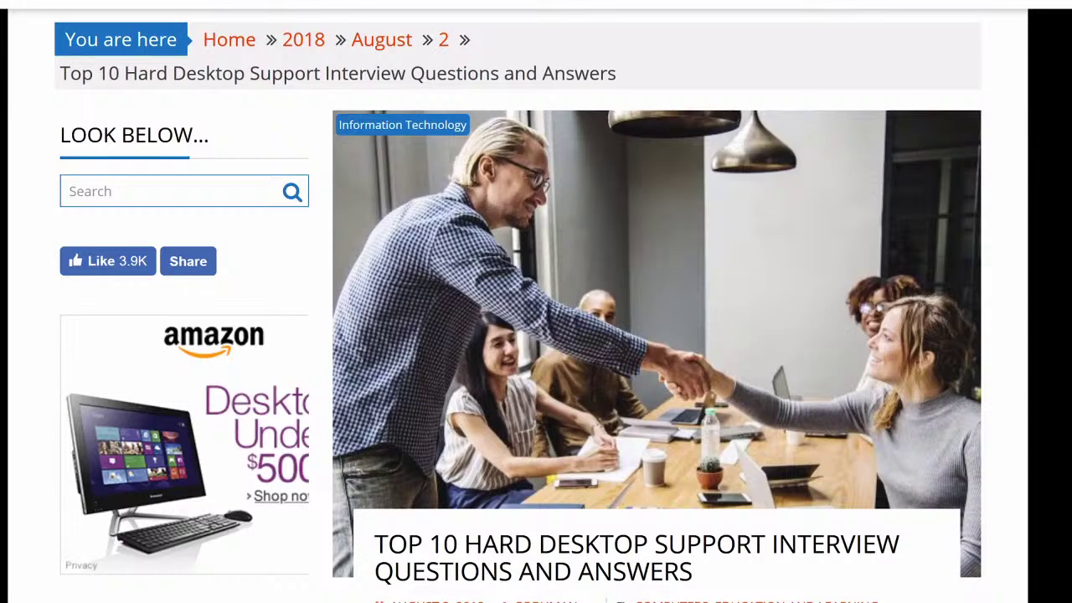
# Step: Highlight and deselect the article title, then scroll to question 1 on Remote Desktop host names
pyautogui.scroll(-1, 536, 302)
pyautogui.scroll(2, 536, 302)
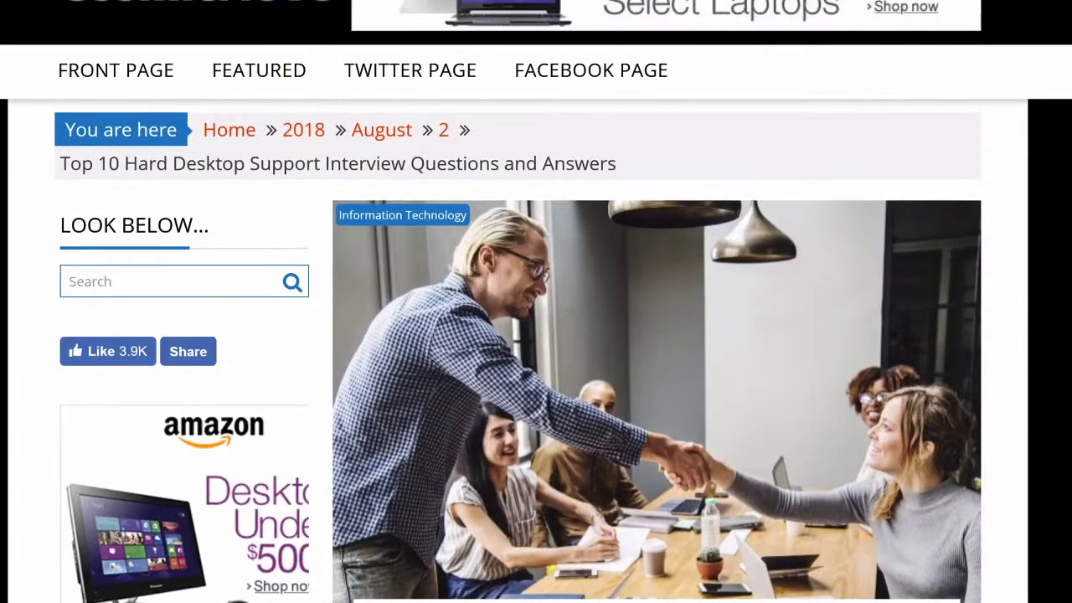
pyautogui.scroll(-1, 536, 302)
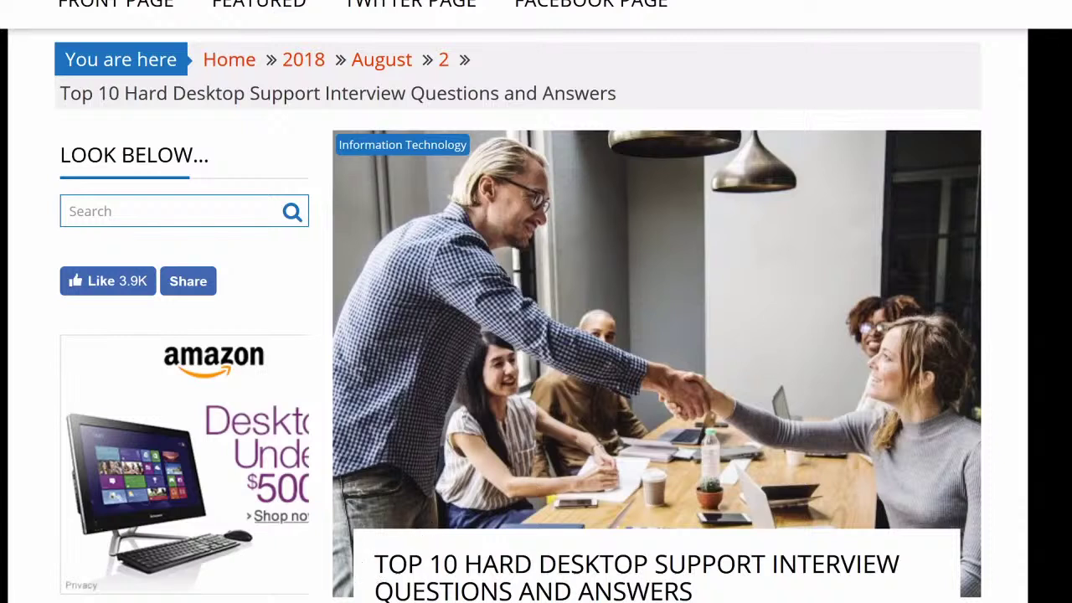
pyautogui.moveTo(373, 563); pyautogui.dragTo(720, 595)
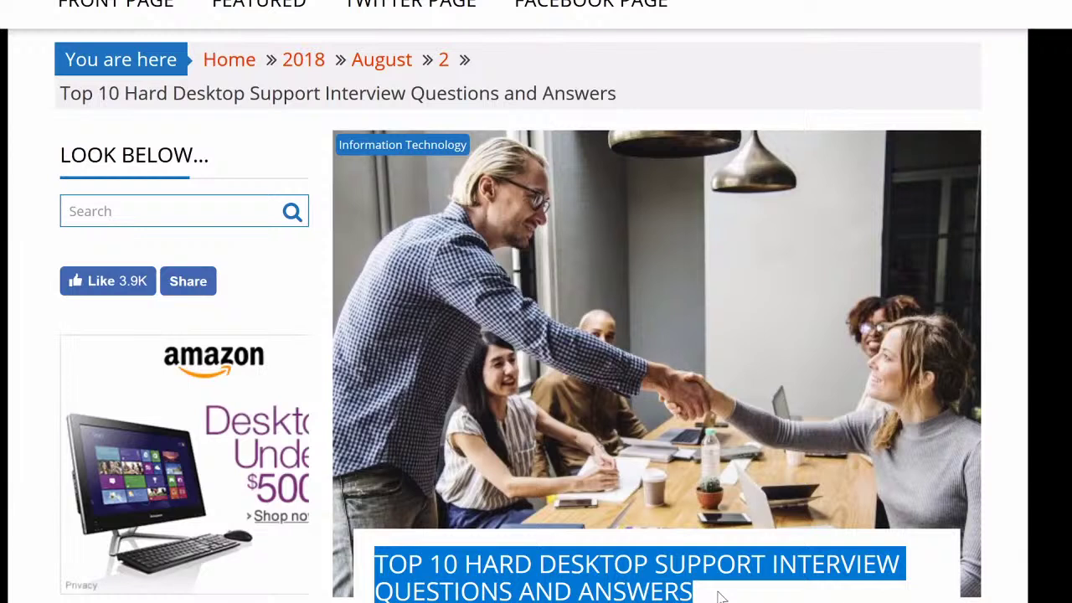
pyautogui.click(712, 594)
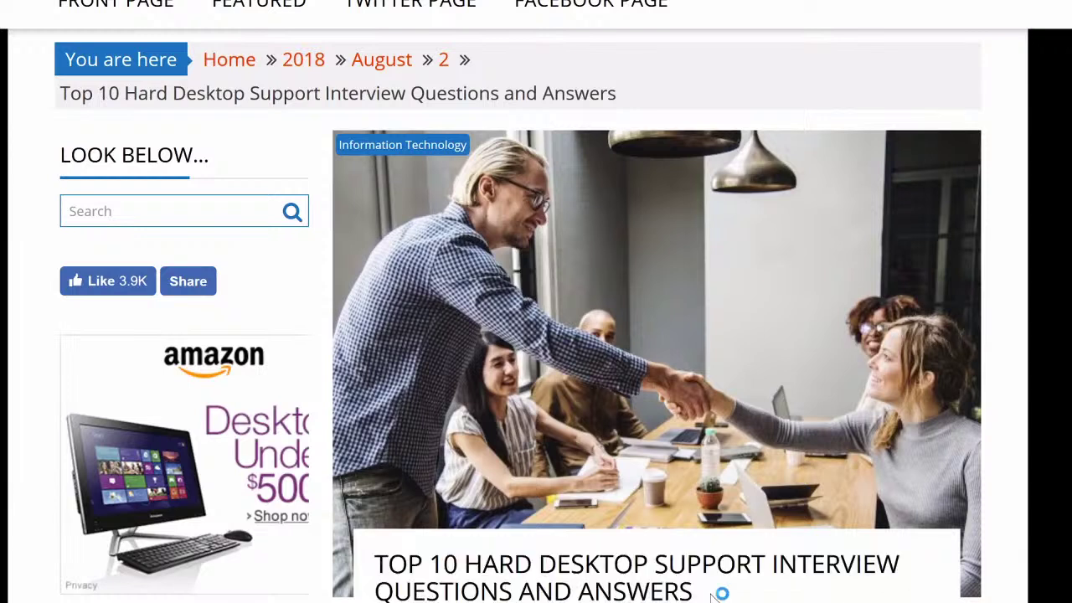
pyautogui.scroll(-10, 712, 594)
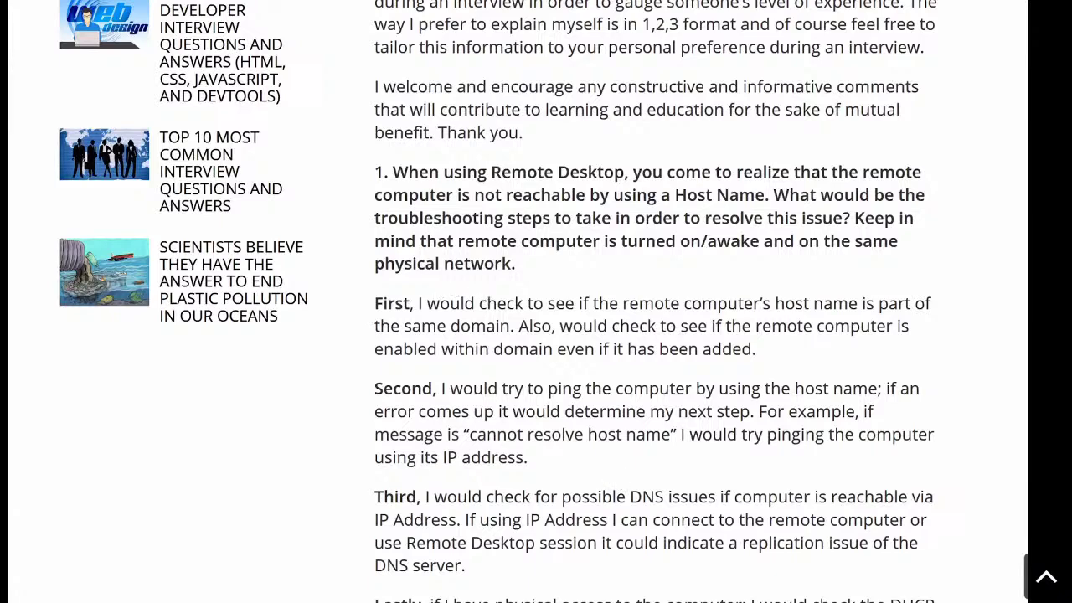
# Step: Scroll down the article to question 4 about installing an OS on 100 computers
pyautogui.scroll(-4, 468, 266)
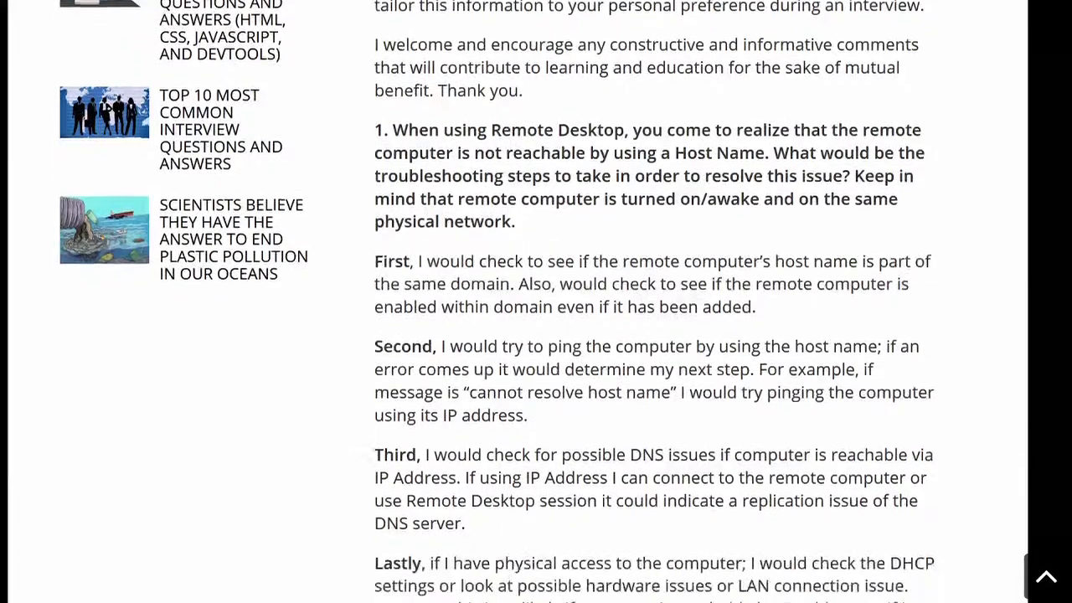
pyautogui.scroll(-3, 467, 267)
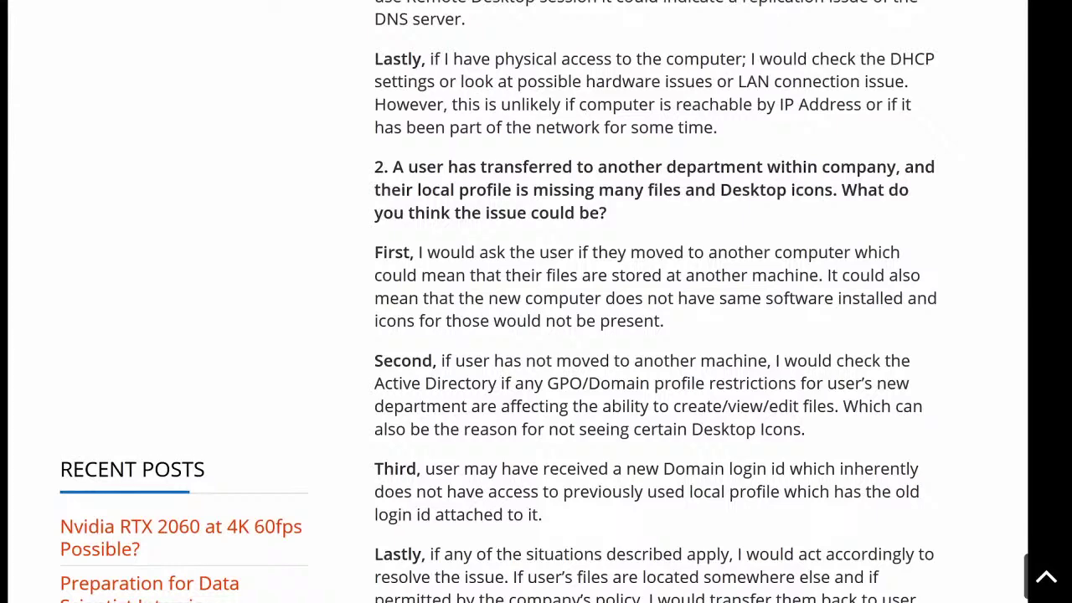
pyautogui.scroll(-4, 491, 357)
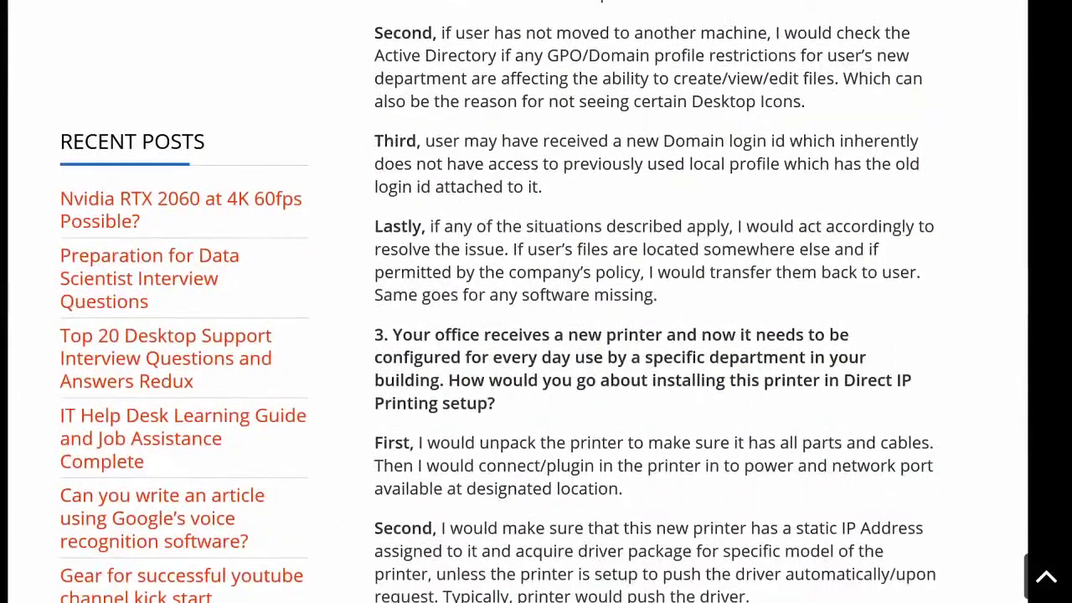
pyautogui.scroll(-8, 498, 305)
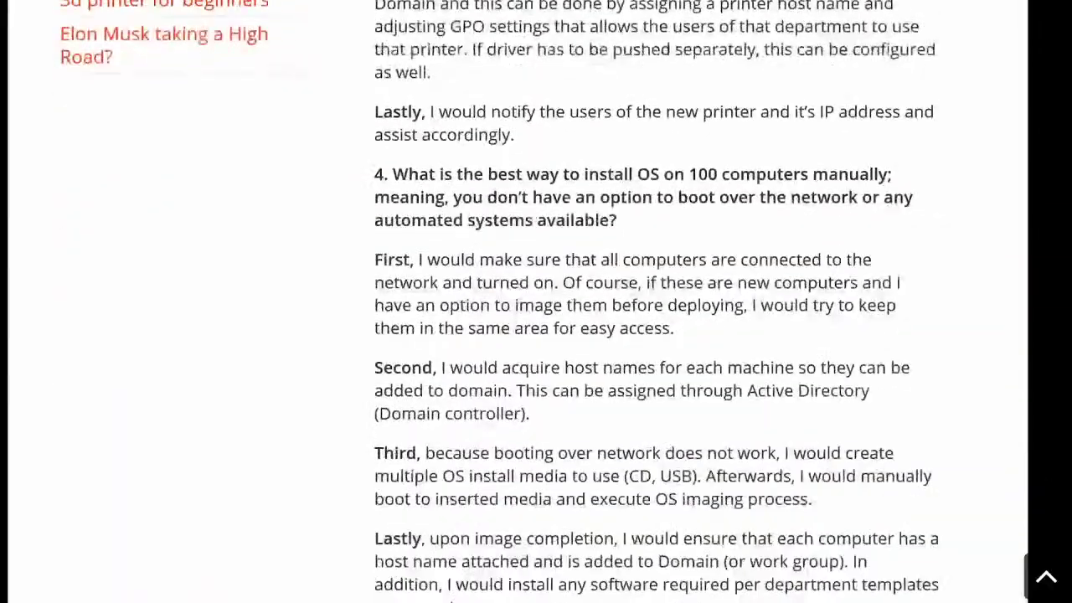
pyautogui.scroll(-2, 500, 333)
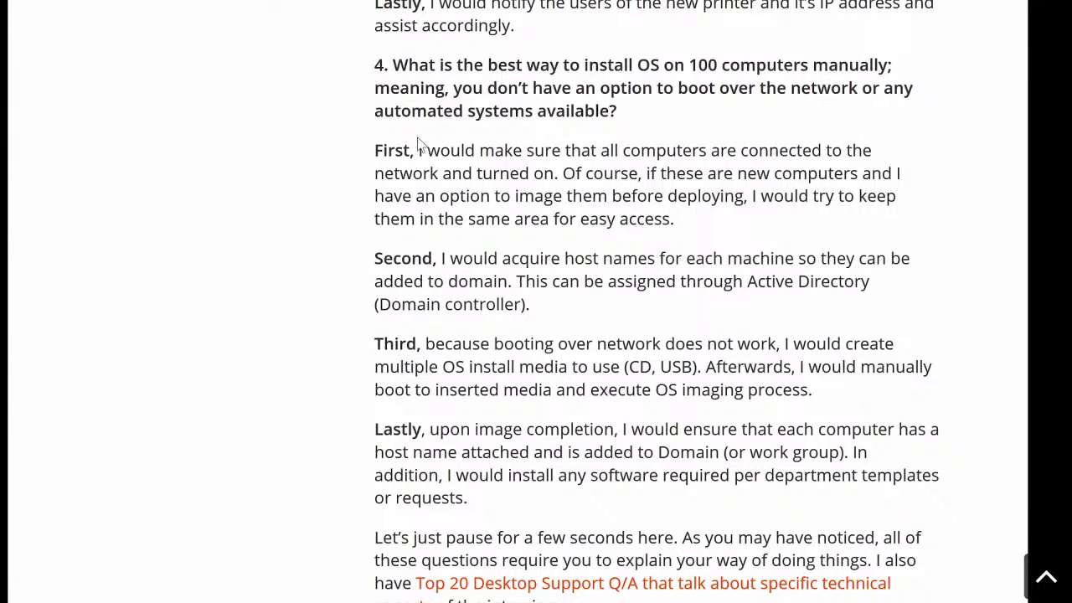
# Step: Highlight the 'First,', 'Second,', 'Third,' and 'Lastly,' step labels in turn, then deselect
pyautogui.moveTo(419, 151); pyautogui.dragTo(376, 151)
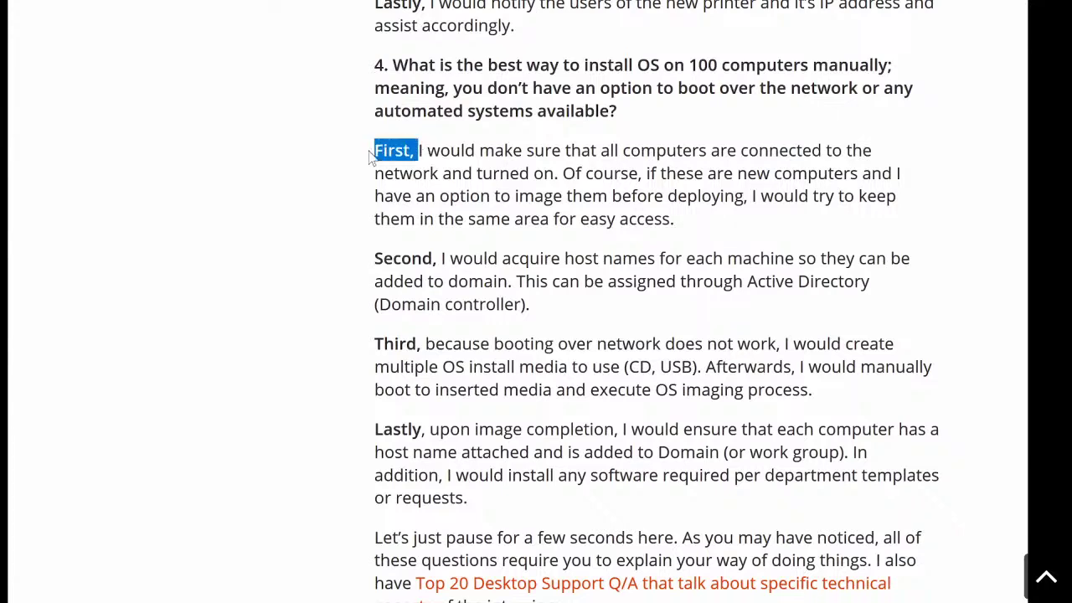
pyautogui.moveTo(438, 258); pyautogui.dragTo(374, 257)
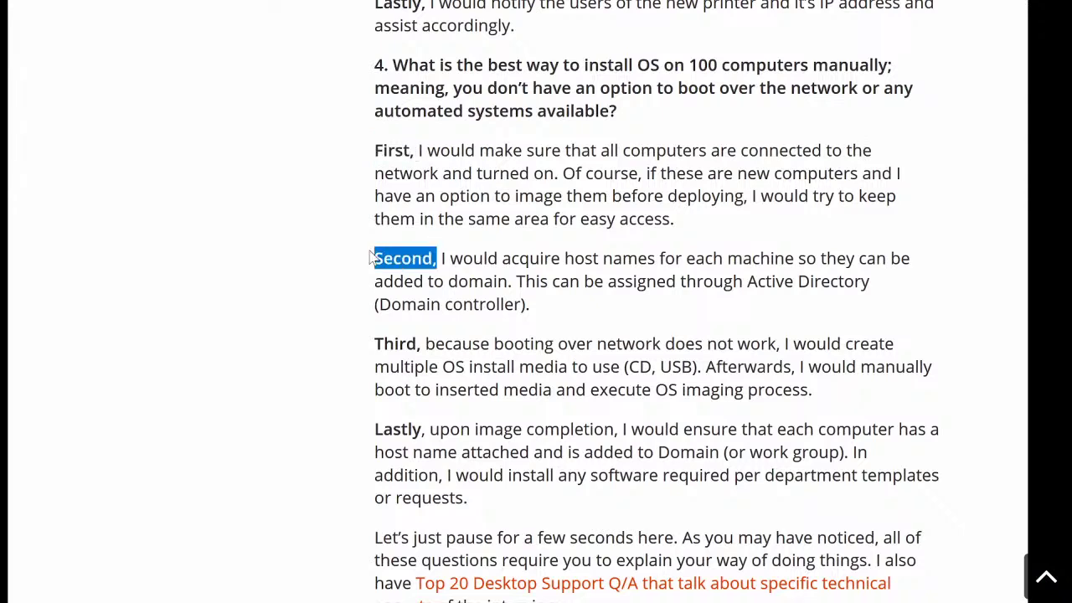
pyautogui.moveTo(426, 344); pyautogui.dragTo(366, 352)
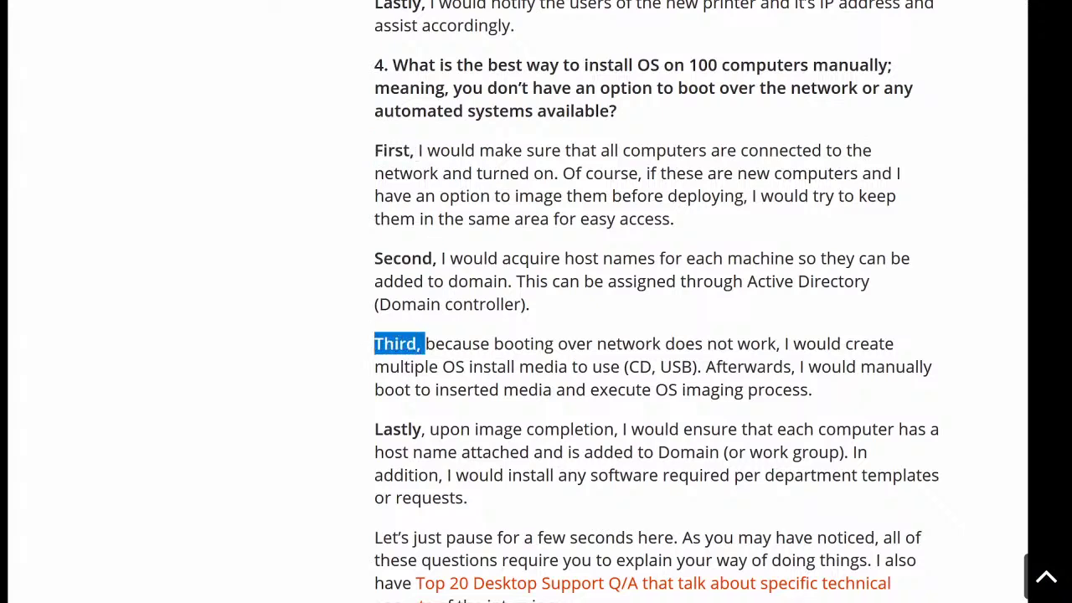
pyautogui.moveTo(425, 429); pyautogui.dragTo(374, 431)
pyautogui.click(374, 431)
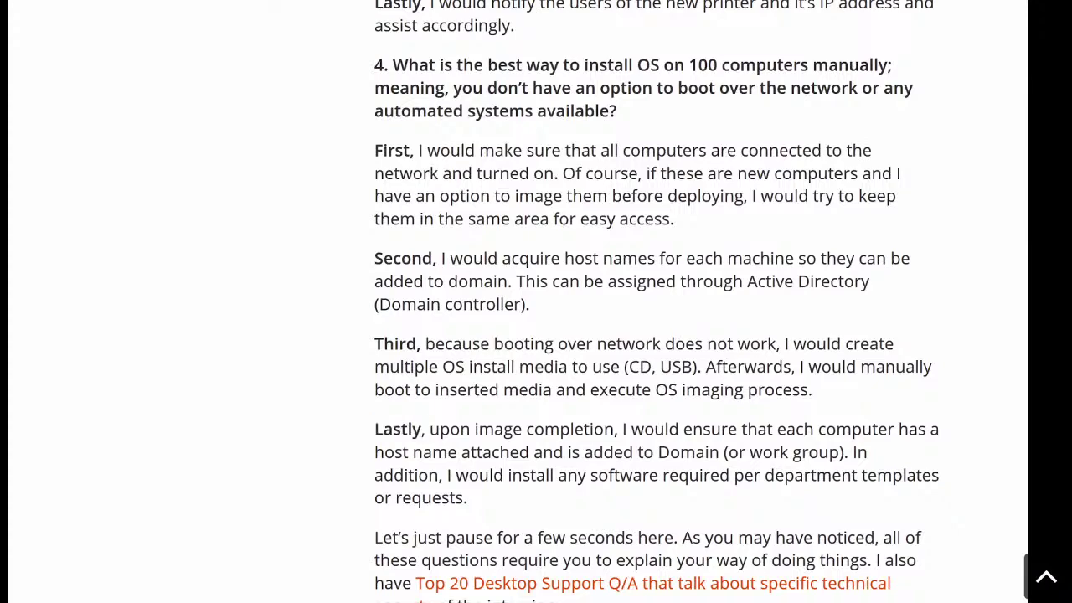
pyautogui.scroll(1, 514, 330)
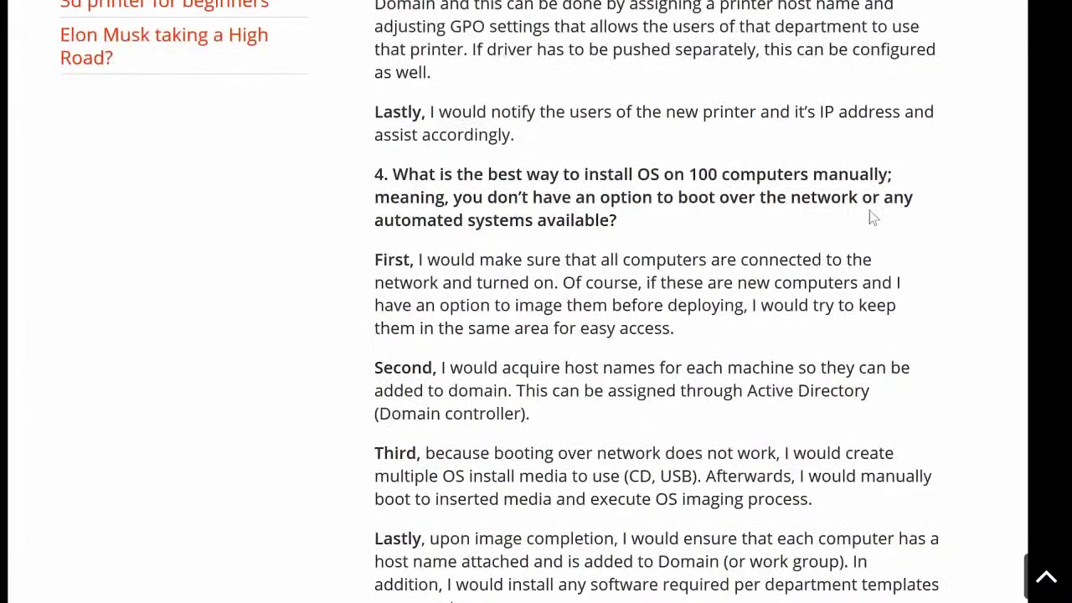
pyautogui.scroll(1, 451, 601)
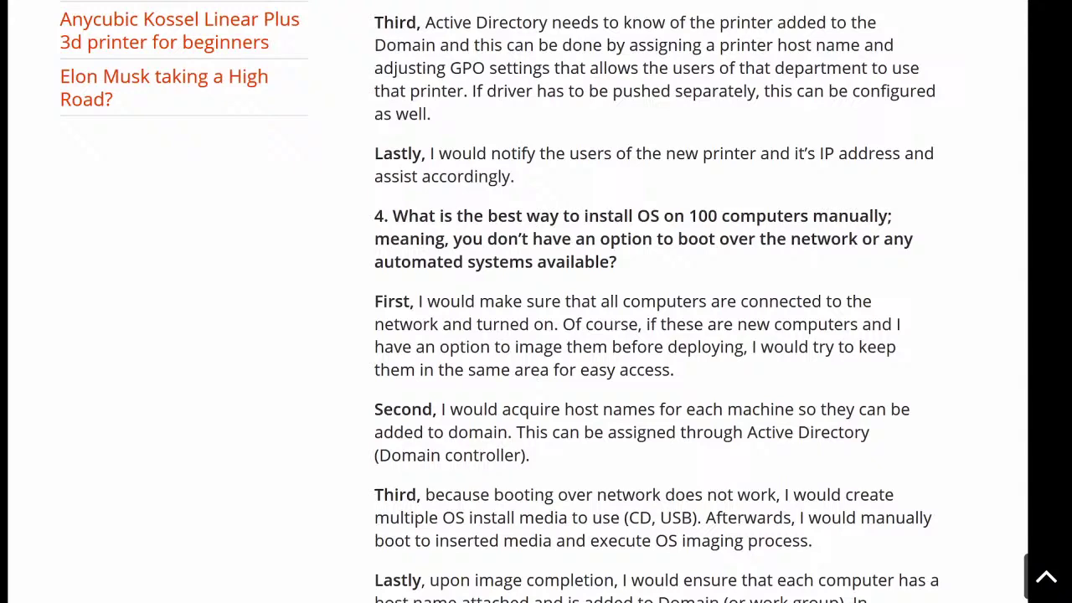
pyautogui.scroll(-1, 460, 285)
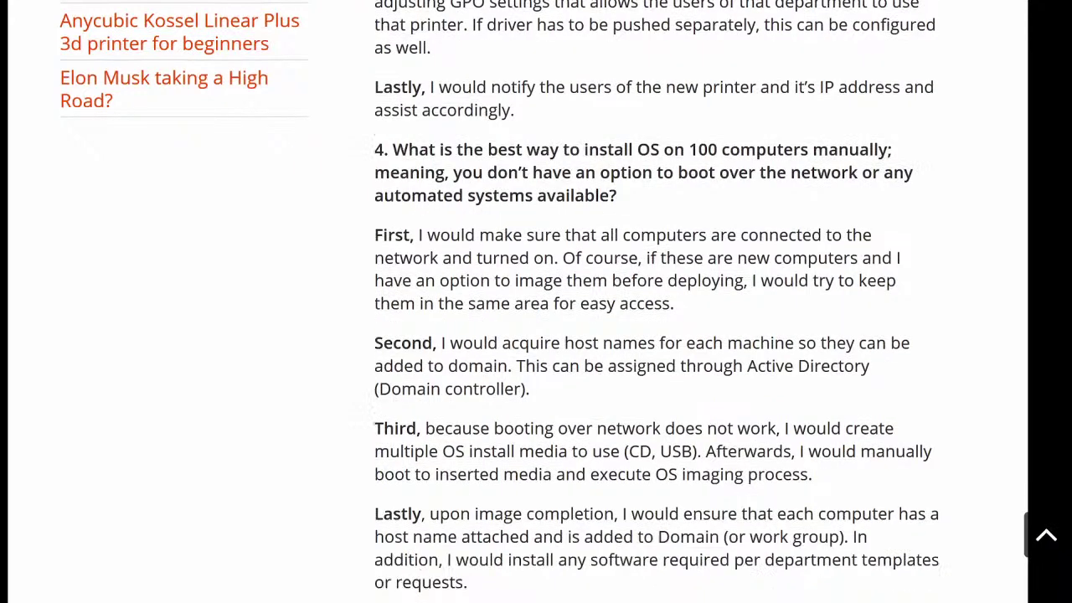
pyautogui.moveTo(375, 149); pyautogui.dragTo(892, 149)
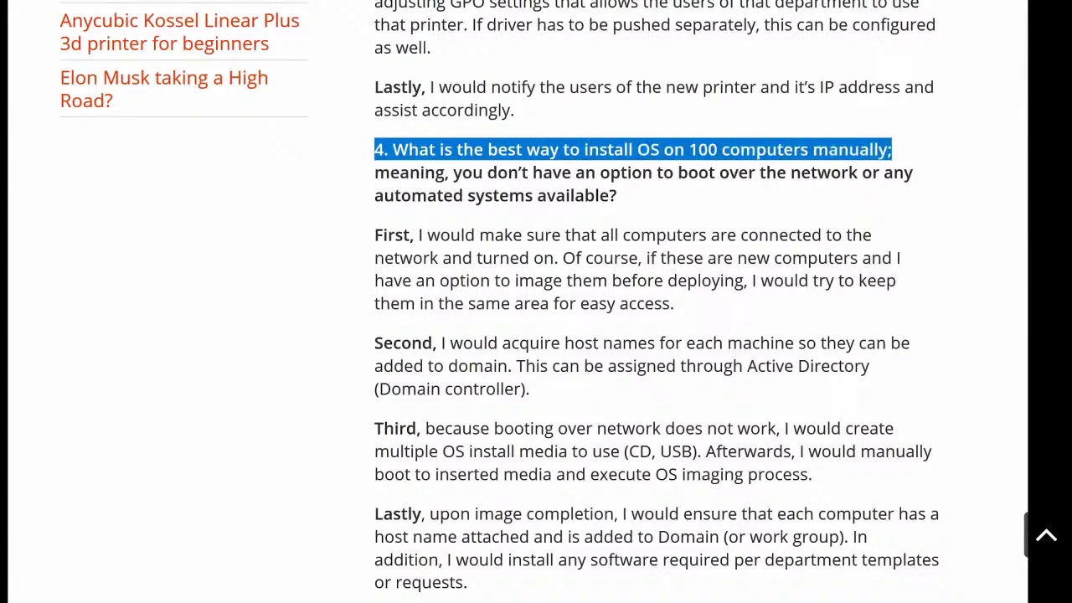
pyautogui.click(620, 134)
pyautogui.moveTo(375, 149); pyautogui.dragTo(609, 195)
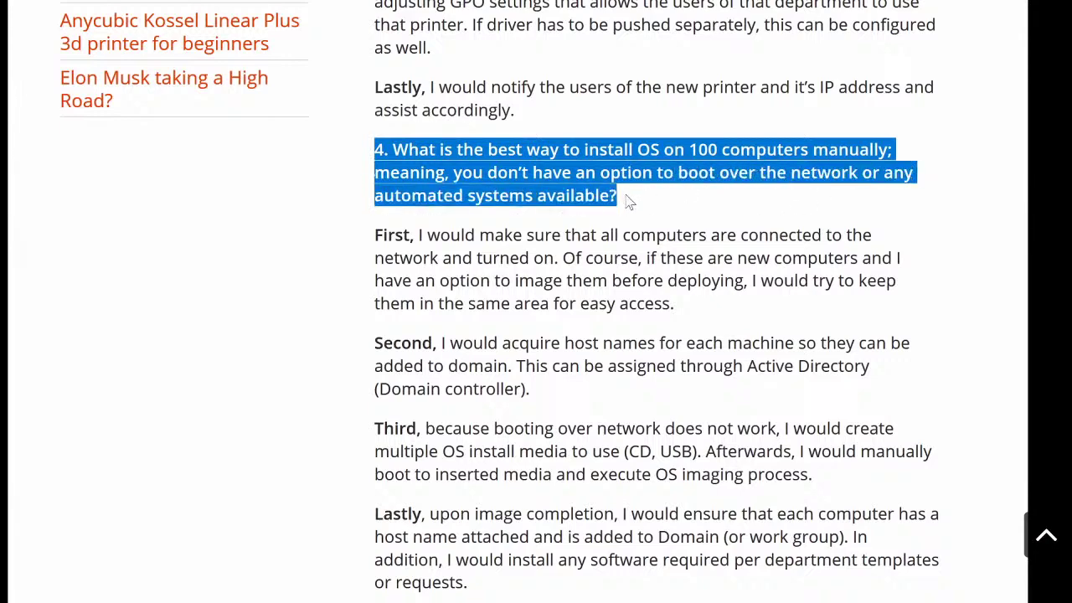
pyautogui.click(629, 201)
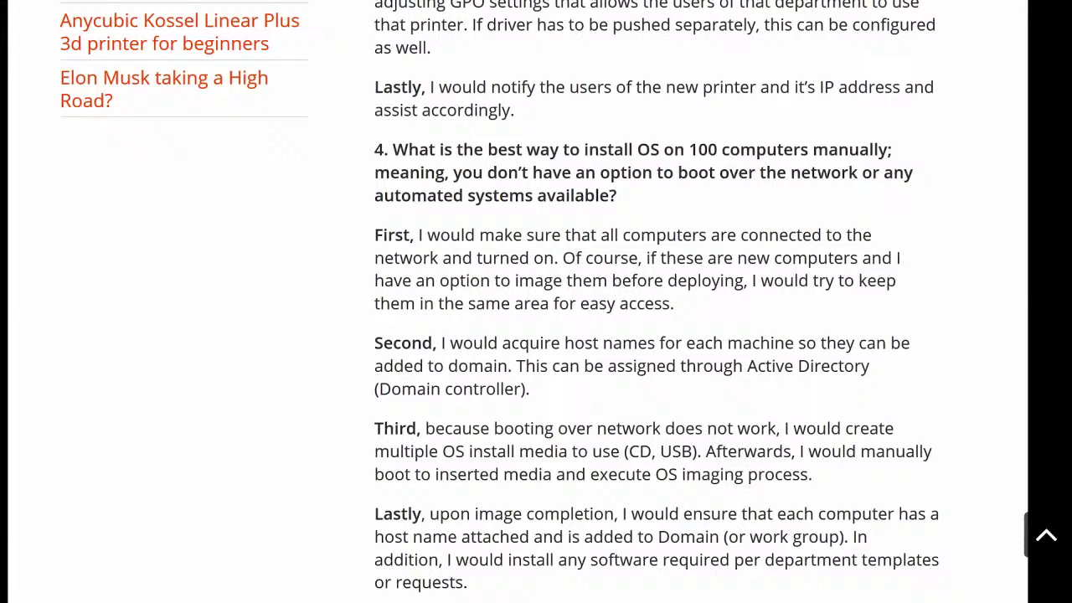
pyautogui.moveTo(375, 235); pyautogui.dragTo(558, 258)
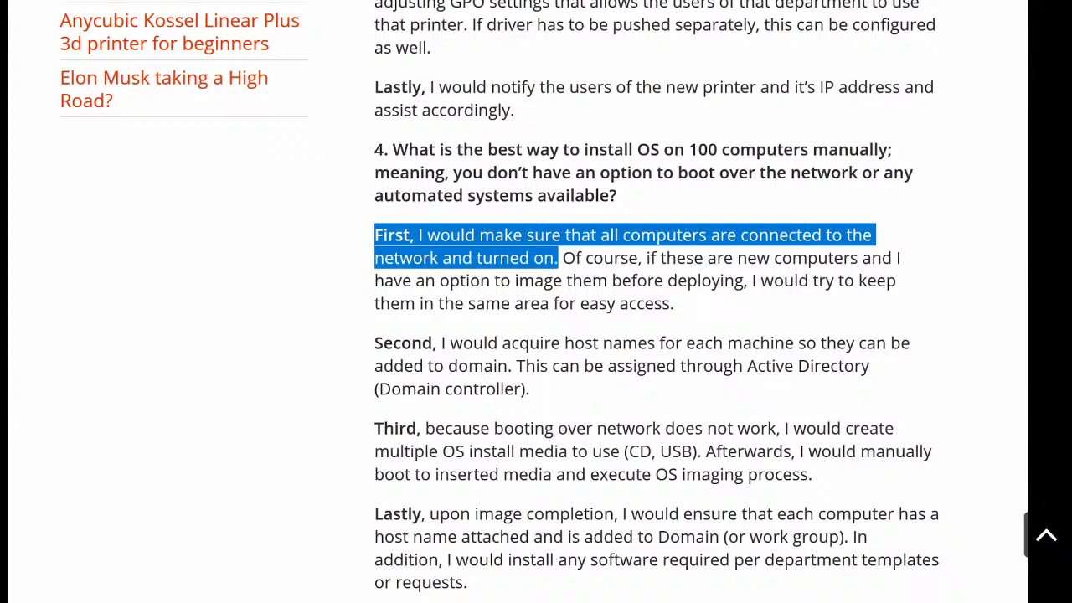
pyautogui.moveTo(562, 258); pyautogui.dragTo(717, 311)
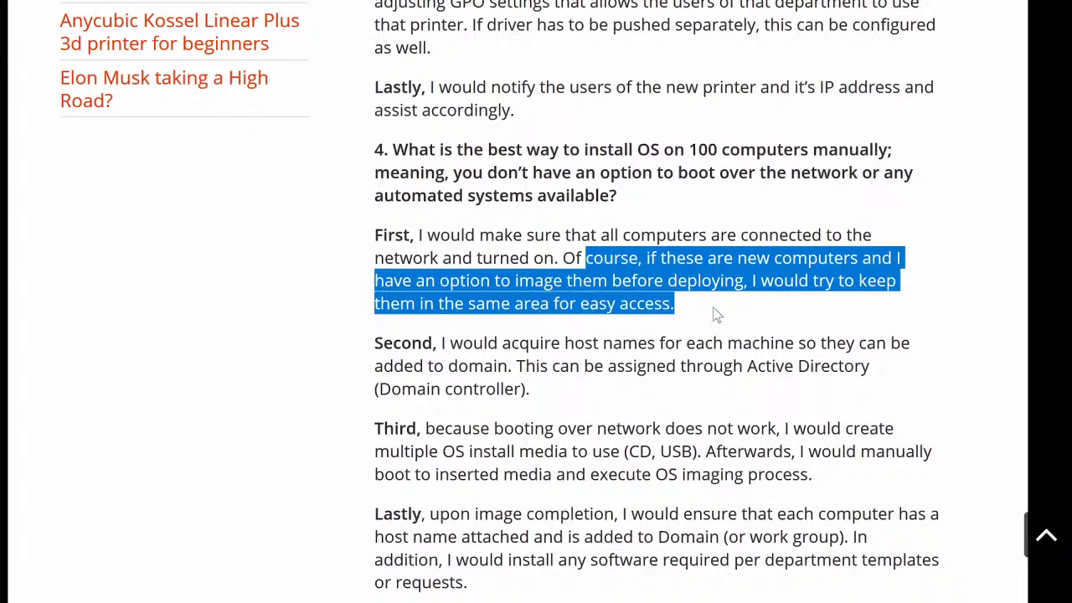
pyautogui.click(707, 316)
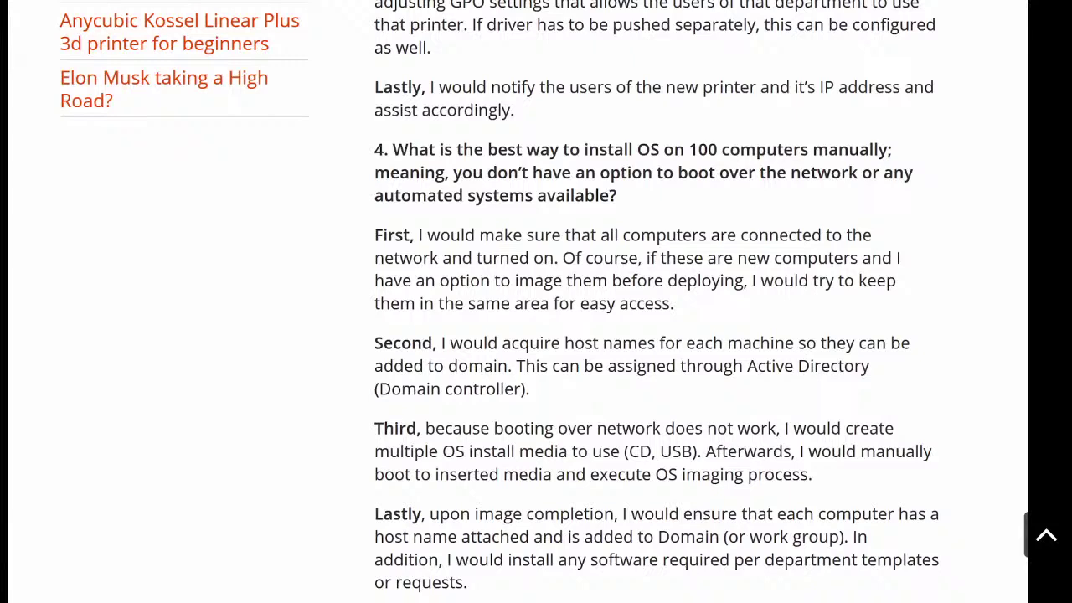
pyautogui.moveTo(581, 304); pyautogui.dragTo(683, 314)
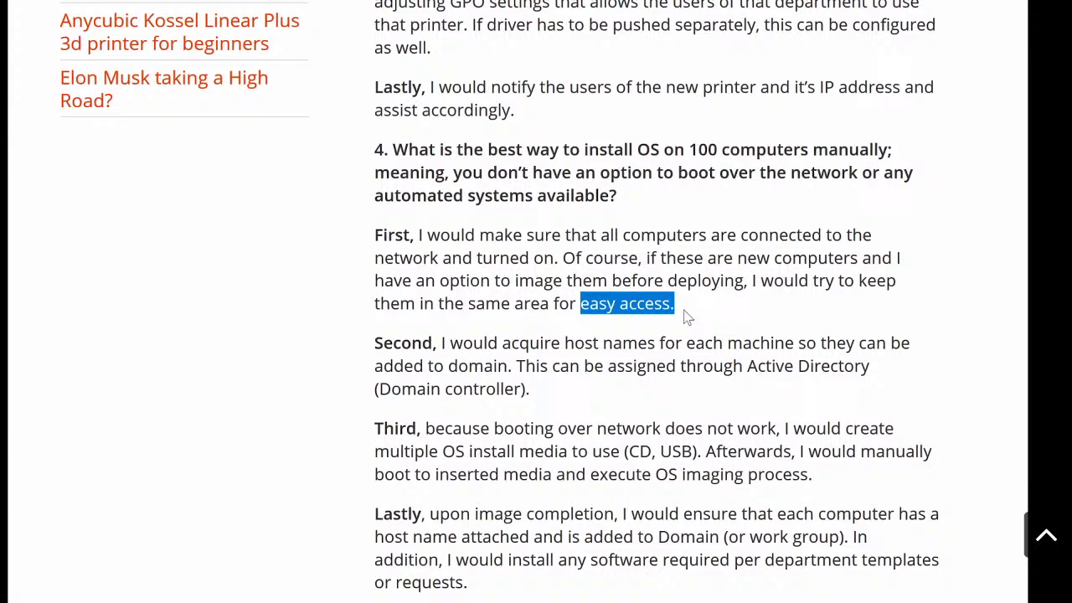
pyautogui.click(687, 315)
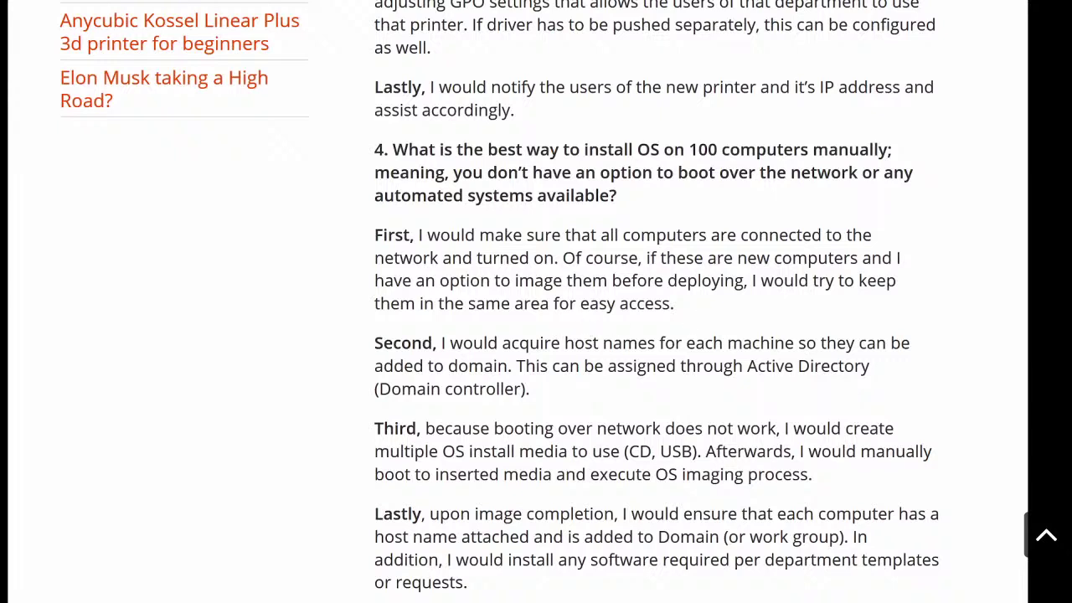
pyautogui.moveTo(374, 342); pyautogui.dragTo(514, 366)
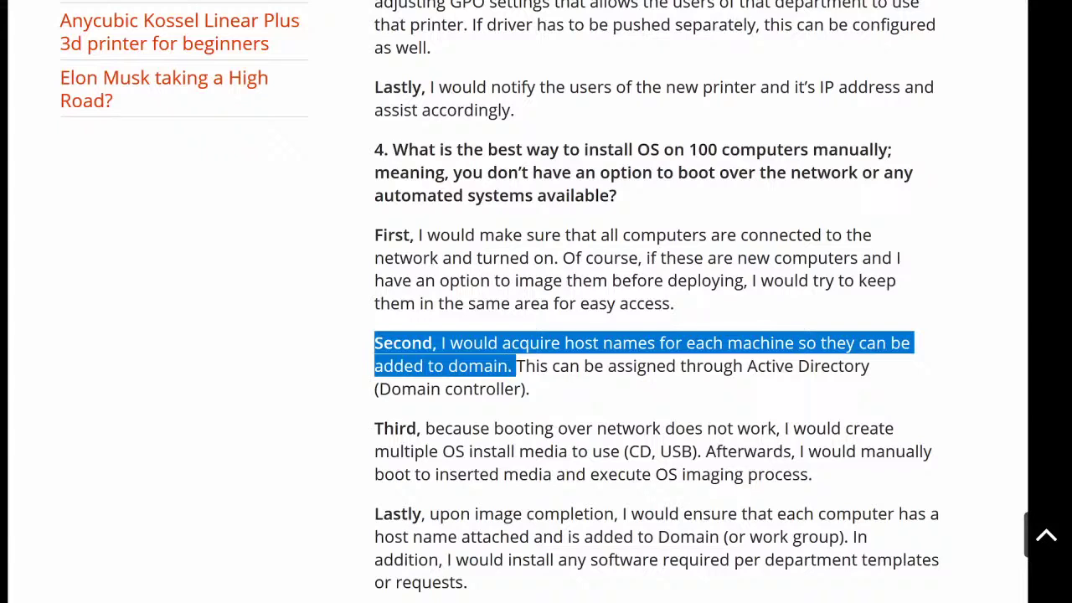
pyautogui.click(535, 335)
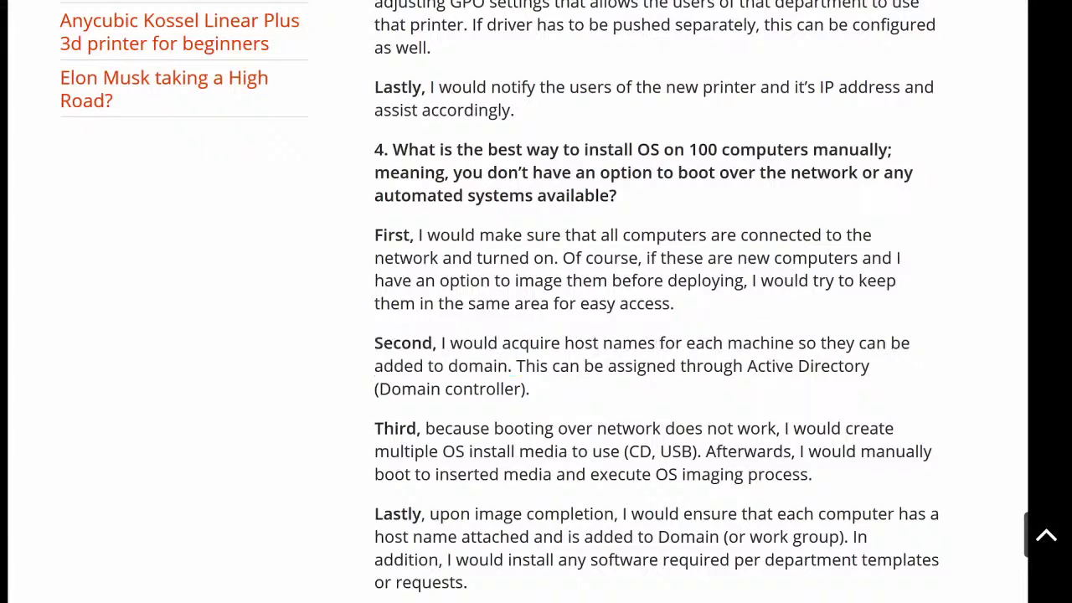
pyautogui.moveTo(374, 235); pyautogui.dragTo(558, 258)
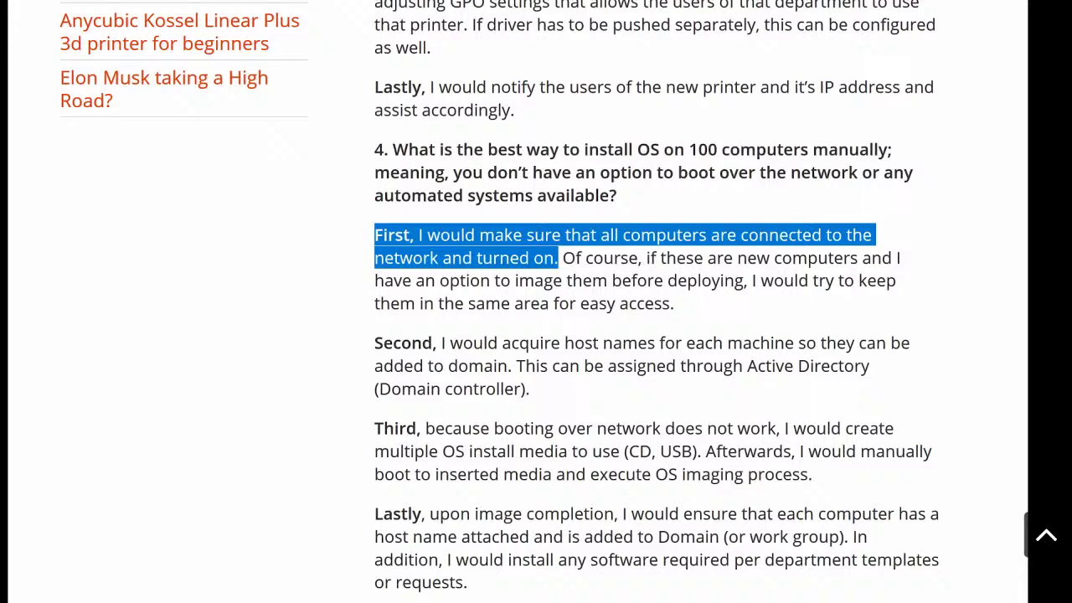
pyautogui.moveTo(441, 342); pyautogui.dragTo(513, 366)
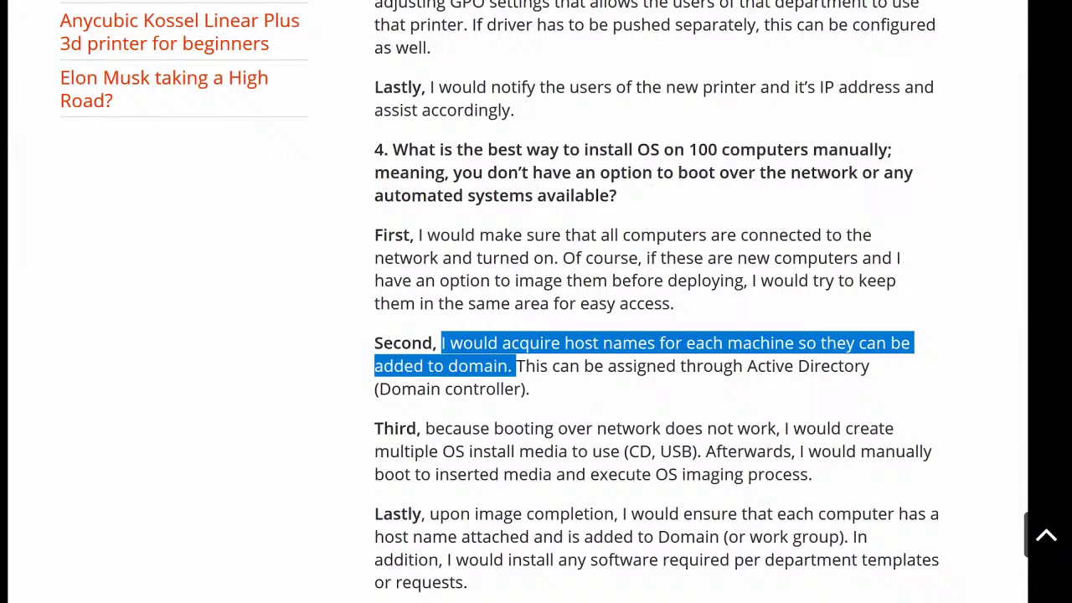
pyautogui.moveTo(558, 258); pyautogui.dragTo(364, 262)
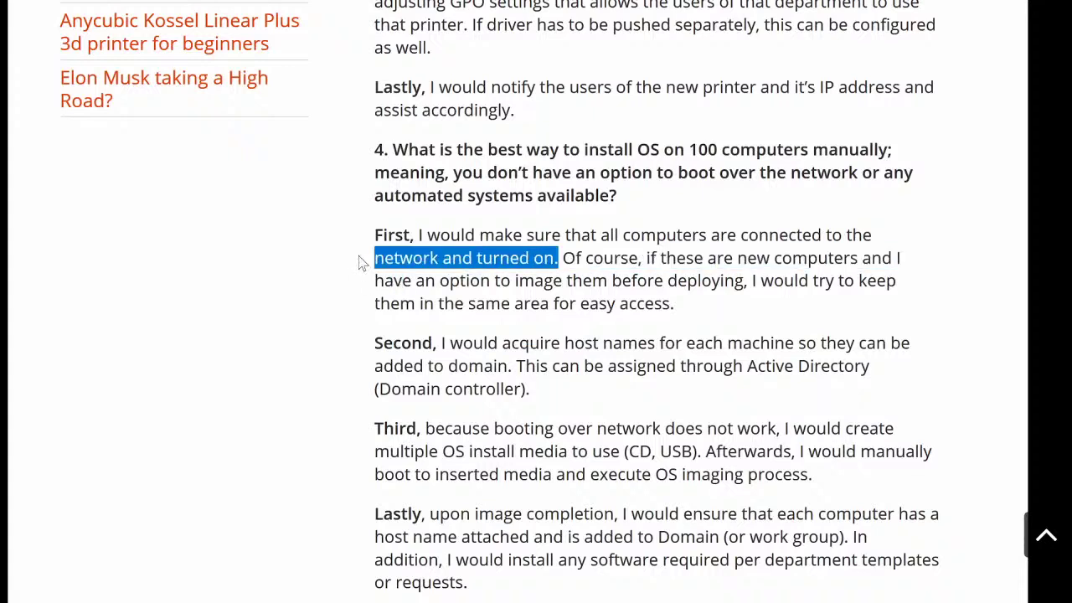
pyautogui.click(361, 262)
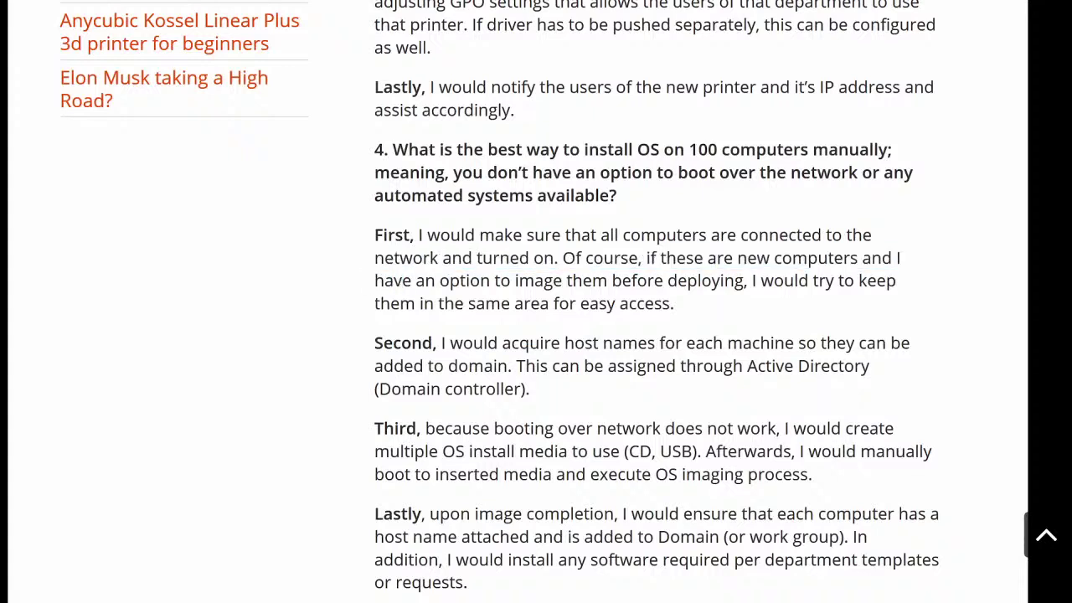
pyautogui.moveTo(513, 365); pyautogui.dragTo(877, 380)
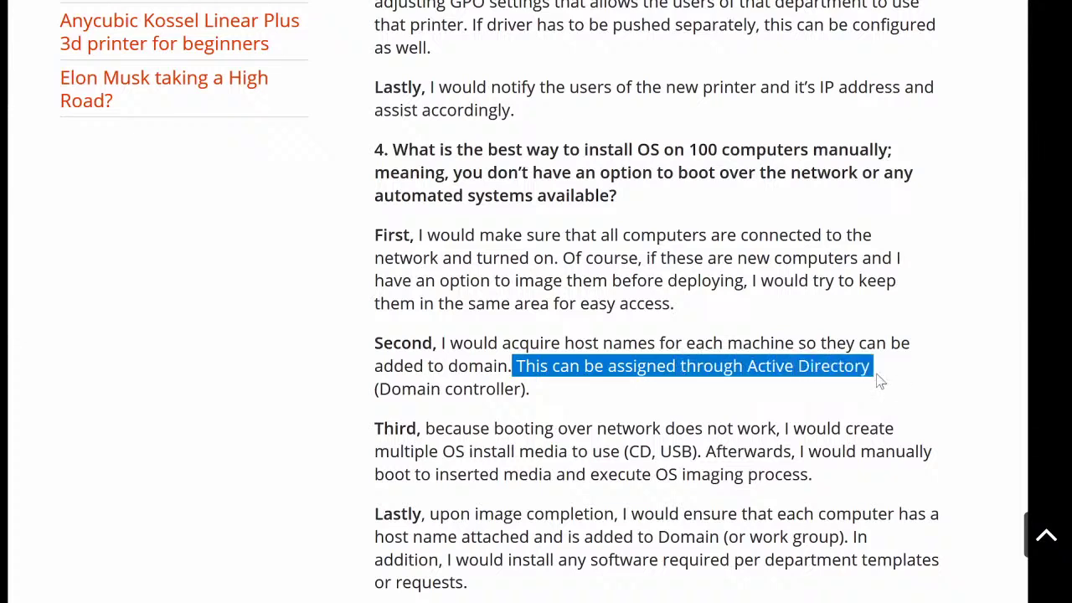
pyautogui.moveTo(523, 390); pyautogui.dragTo(374, 390)
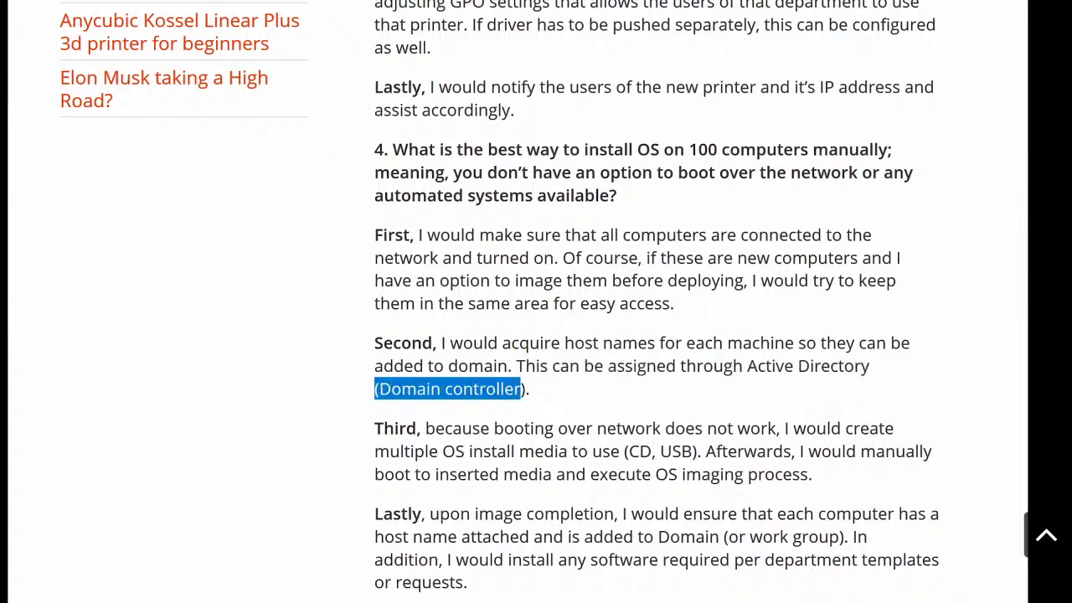
pyautogui.click(561, 387)
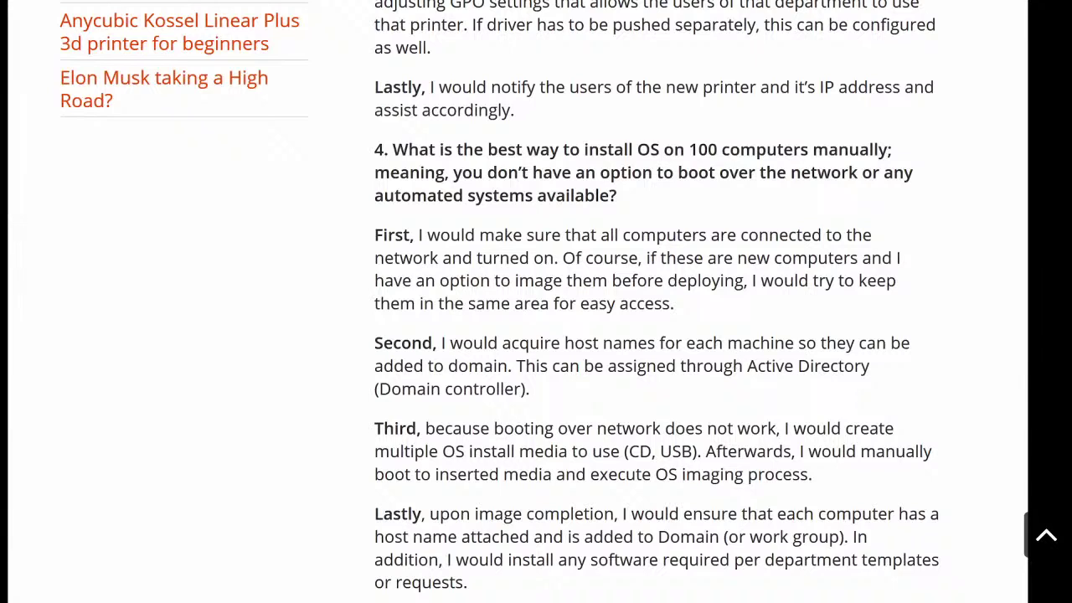
pyautogui.moveTo(747, 366); pyautogui.dragTo(885, 366)
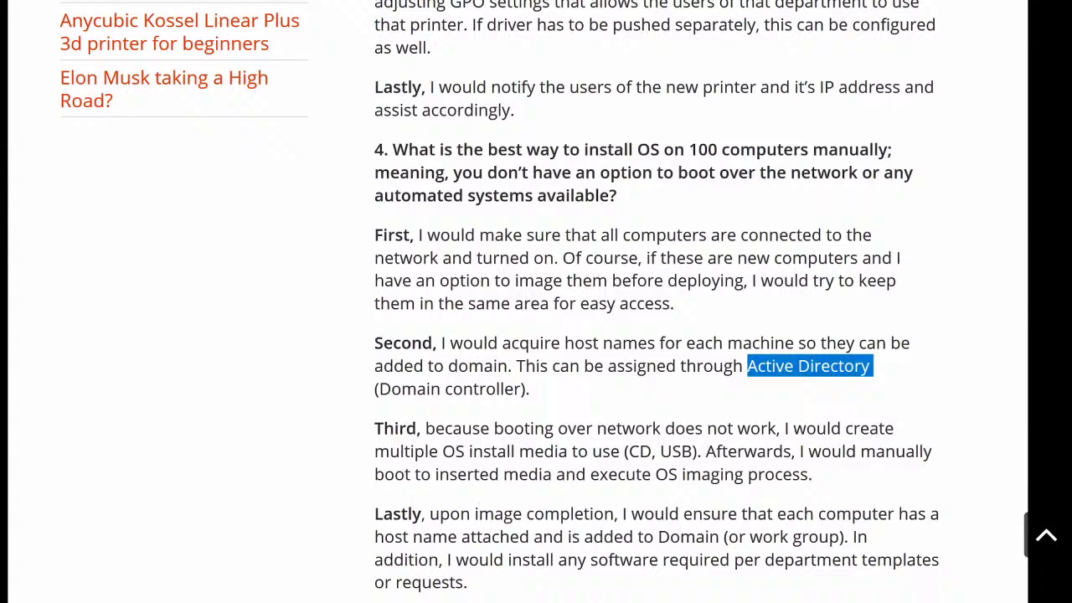
pyautogui.moveTo(740, 235); pyautogui.dragTo(439, 258)
pyautogui.click(439, 258)
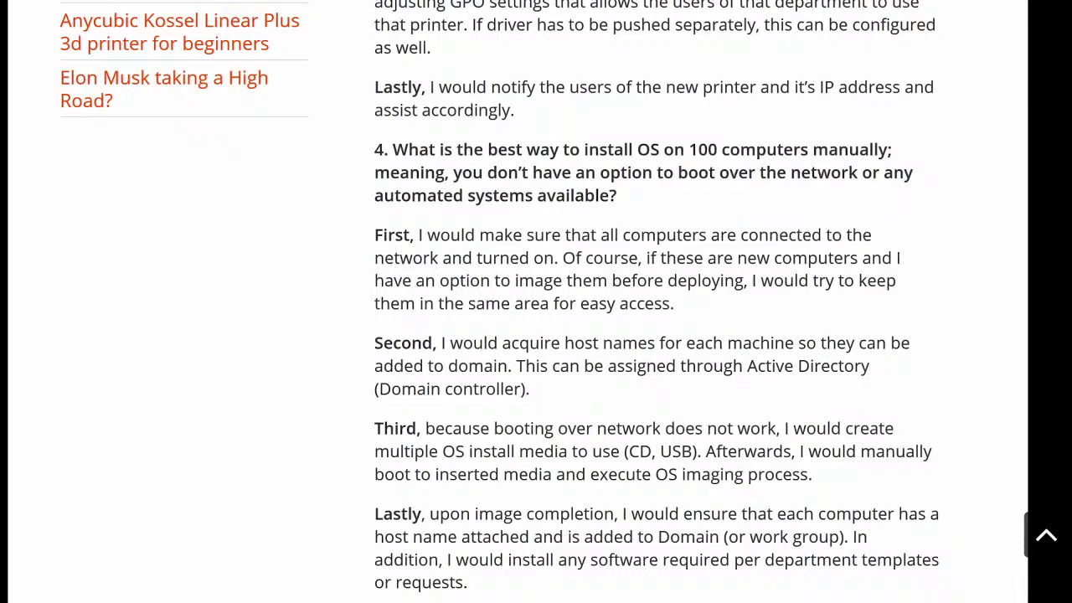
pyautogui.scroll(-1, 536, 301)
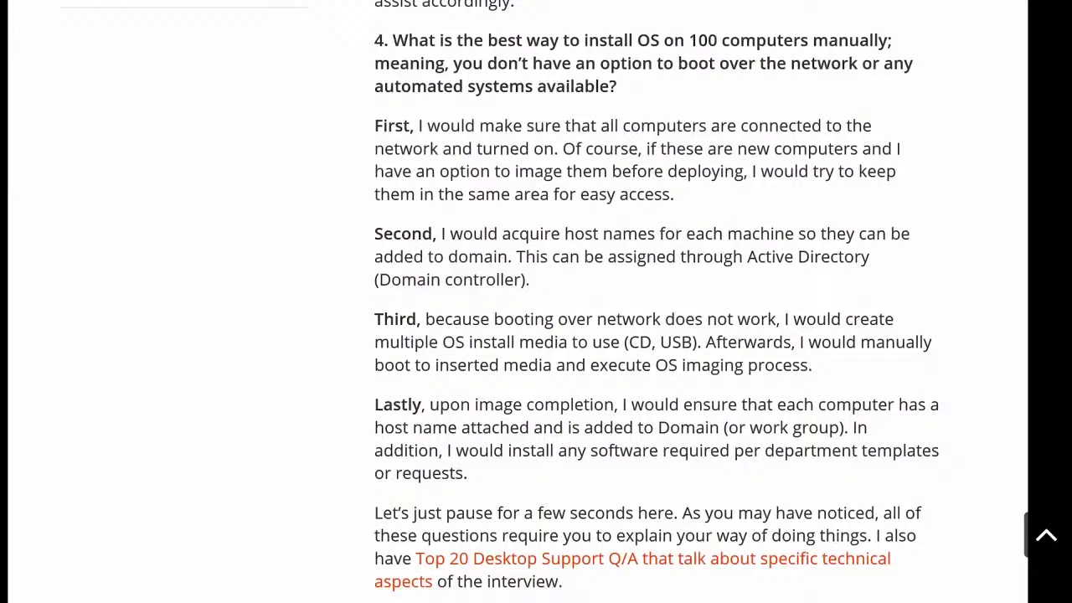
pyautogui.moveTo(374, 319); pyautogui.dragTo(702, 342)
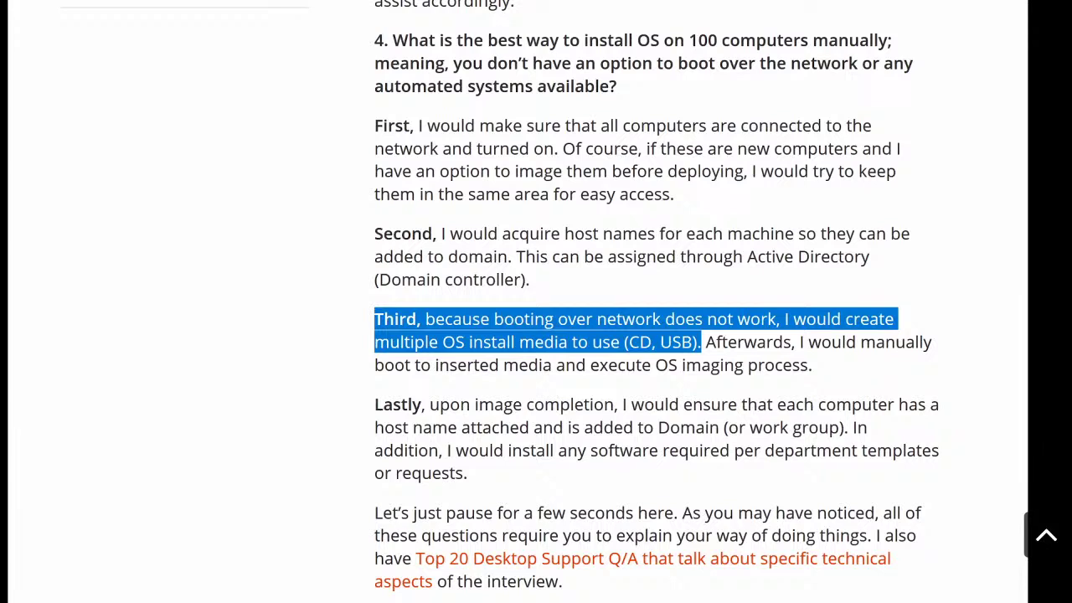
pyautogui.click(701, 342)
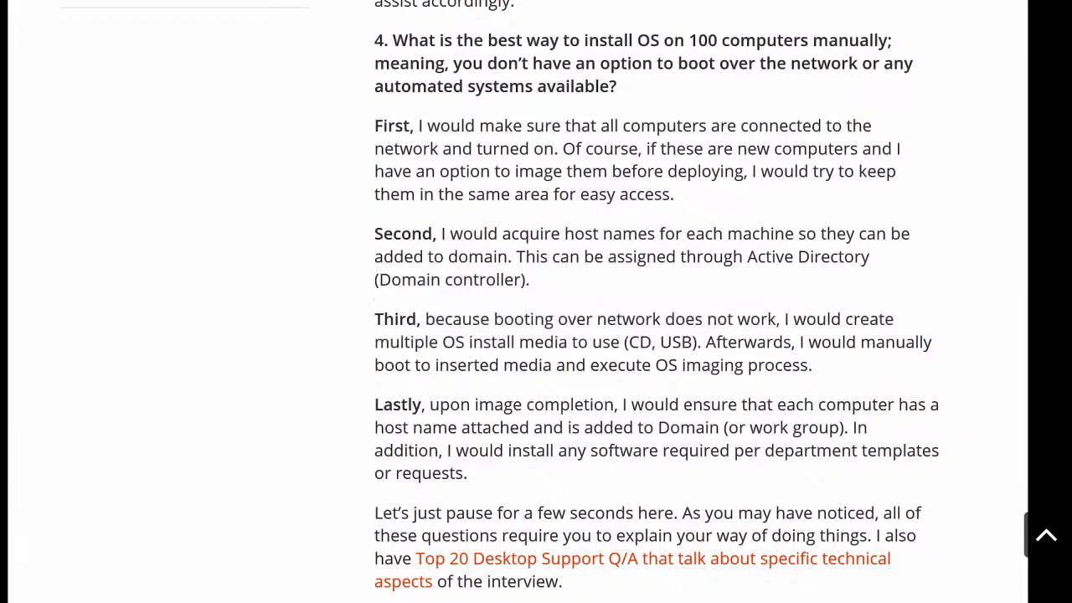
pyautogui.moveTo(750, 171); pyautogui.dragTo(923, 192)
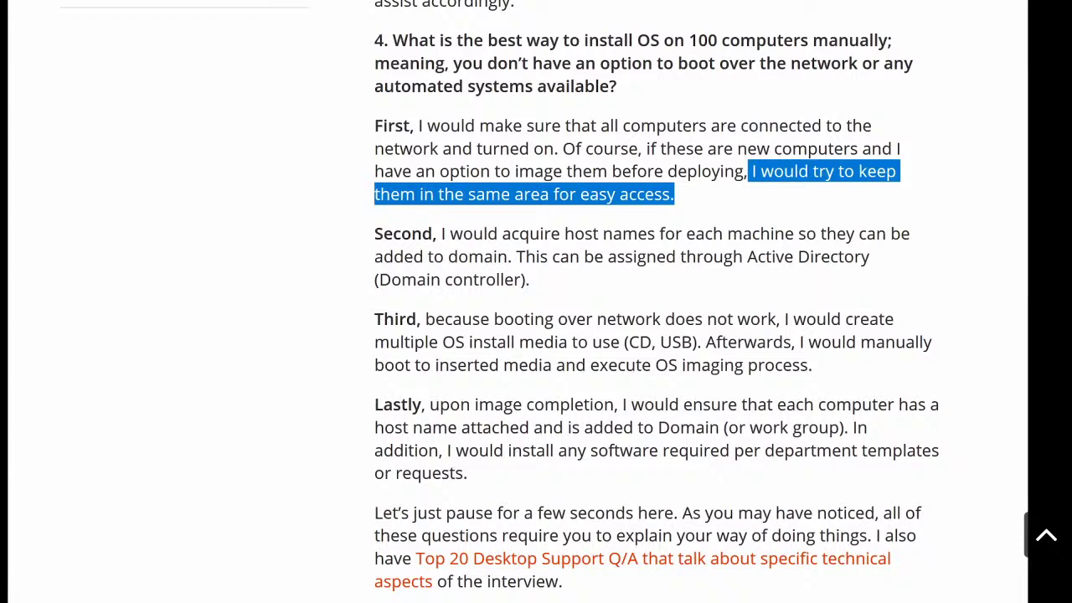
pyautogui.moveTo(471, 342); pyautogui.dragTo(907, 371)
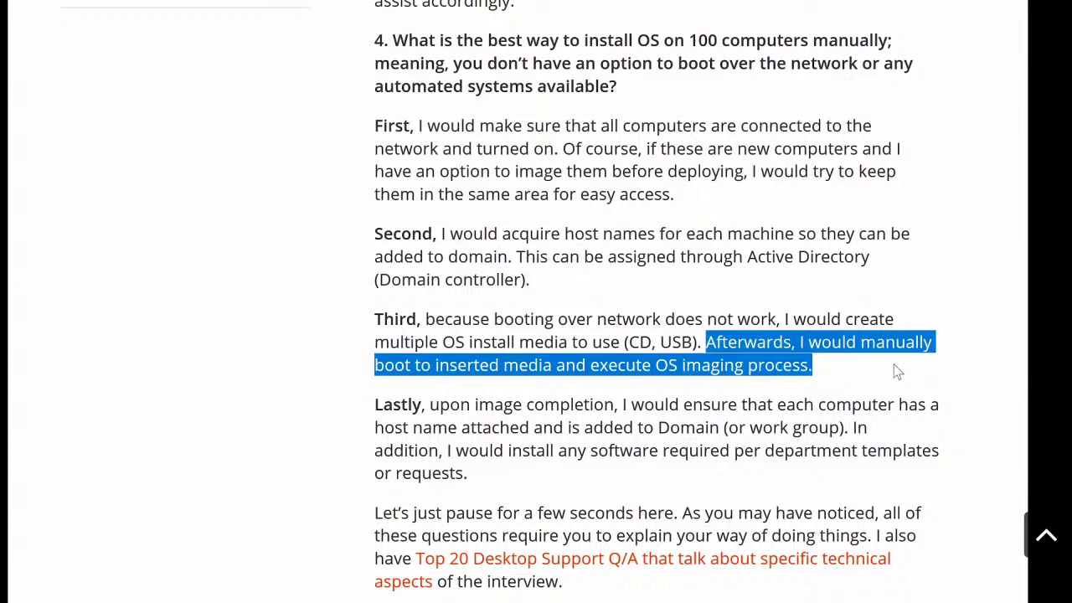
pyautogui.click(816, 365)
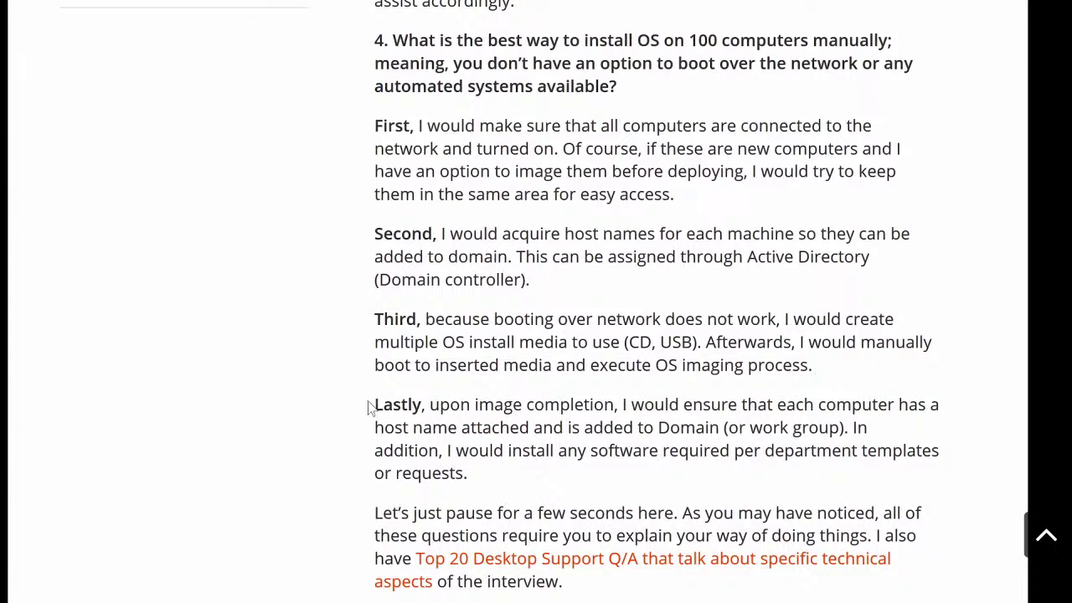
pyautogui.moveTo(375, 404); pyautogui.dragTo(848, 427)
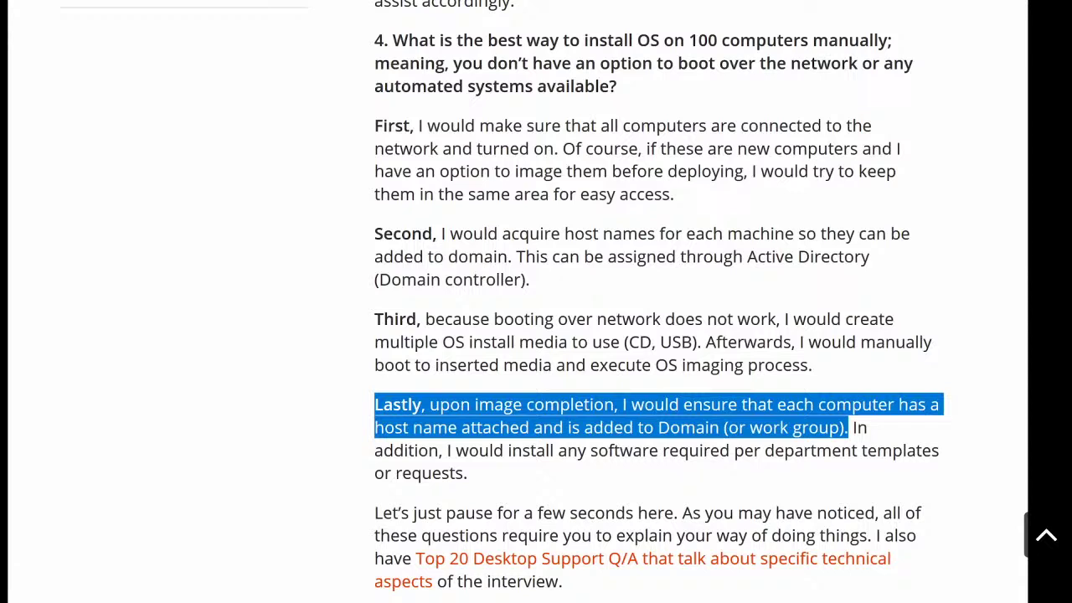
pyautogui.moveTo(839, 427); pyautogui.dragTo(750, 427)
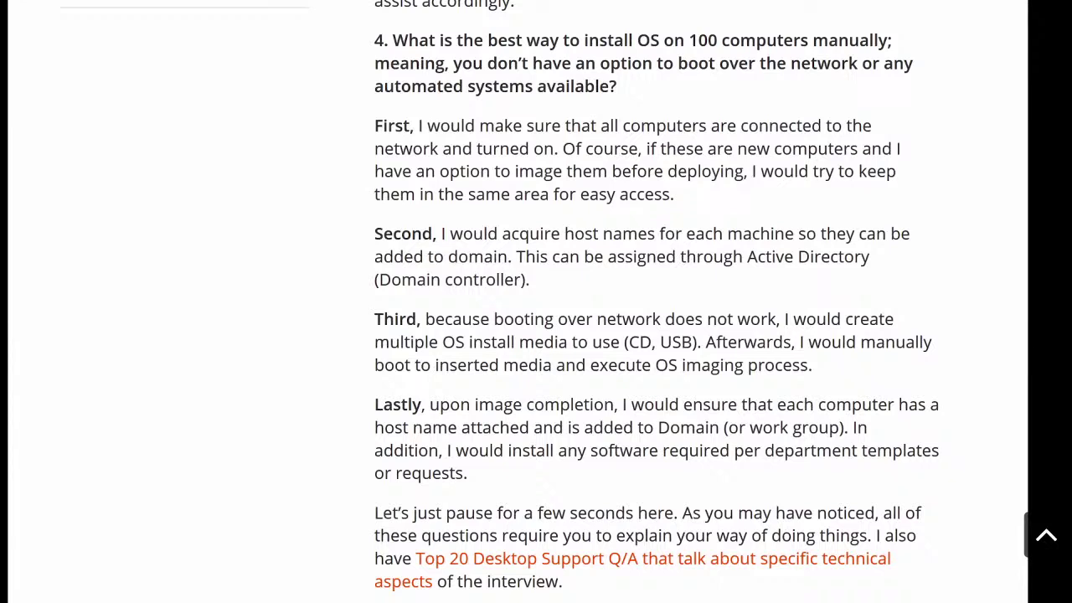
pyautogui.moveTo(584, 427); pyautogui.dragTo(719, 427)
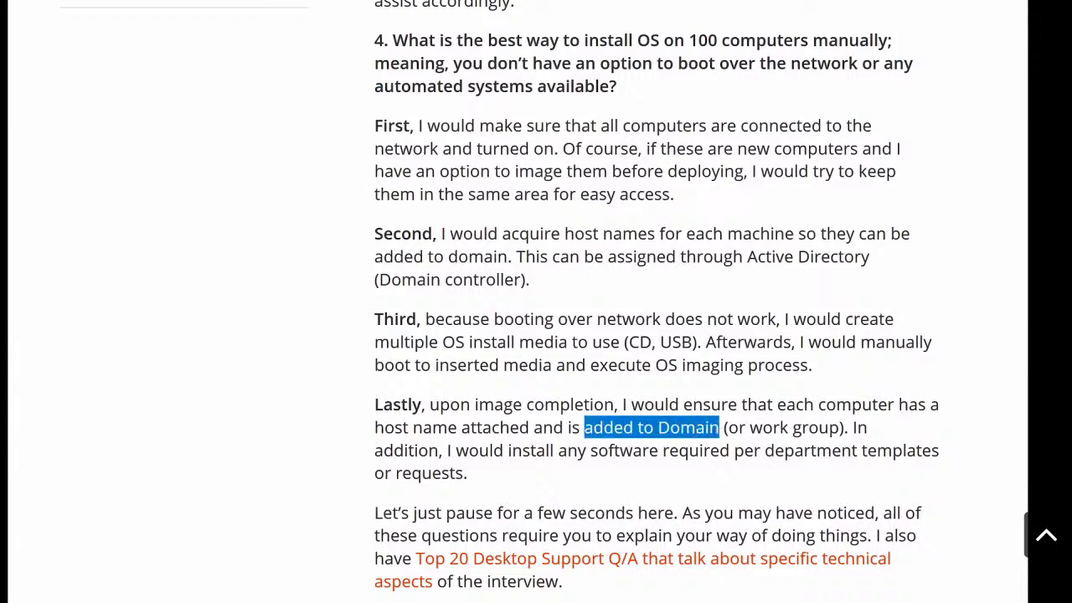
pyautogui.moveTo(374, 427); pyautogui.dragTo(529, 427)
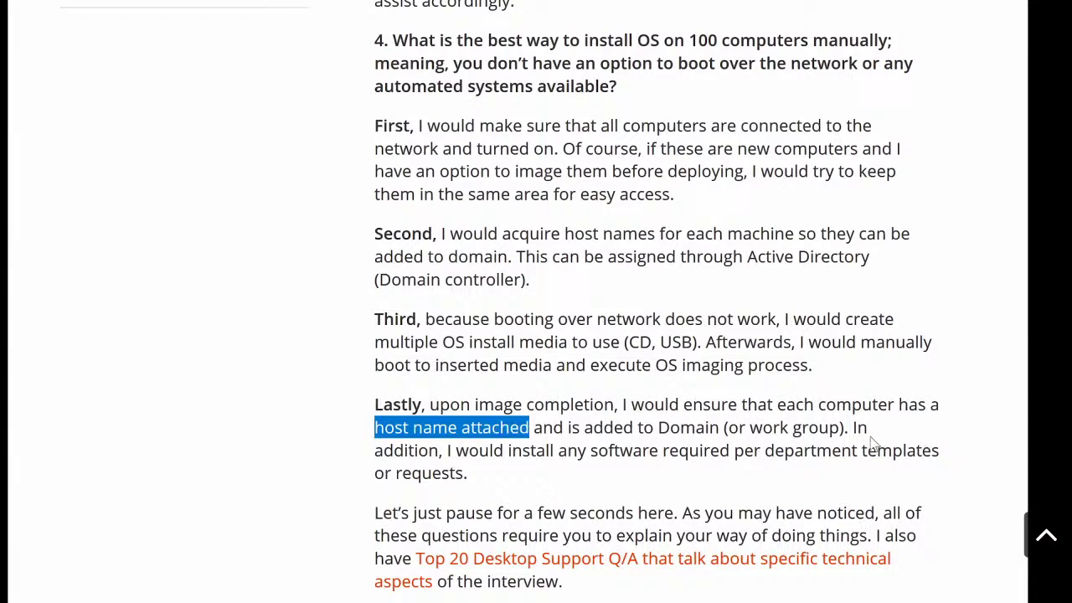
pyautogui.moveTo(848, 427); pyautogui.dragTo(615, 474)
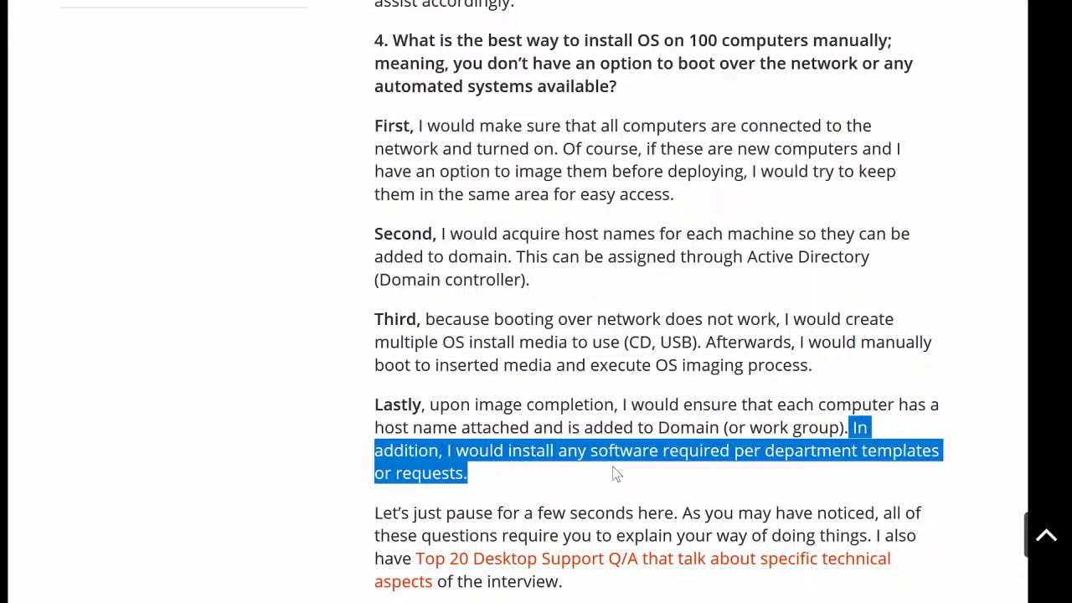
pyautogui.click(615, 474)
pyautogui.scroll(1, 615, 474)
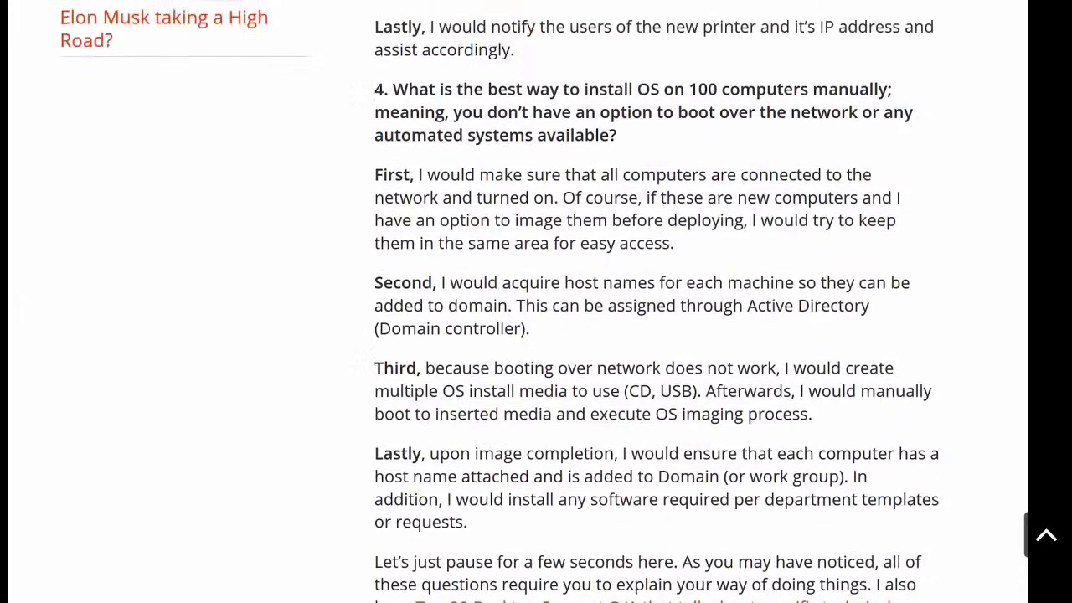
pyautogui.scroll(1, 616, 335)
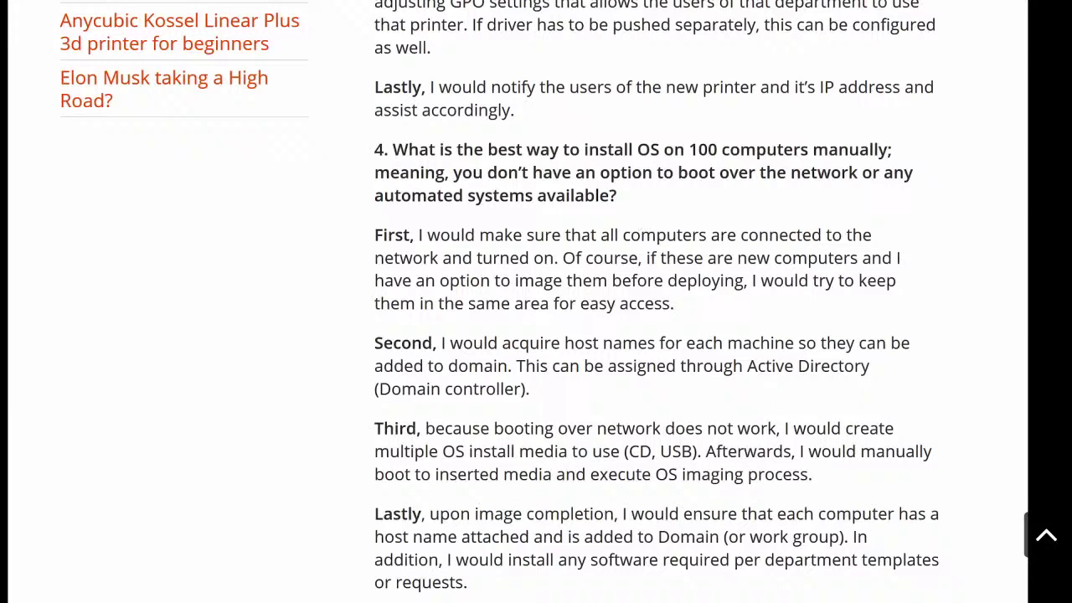
pyautogui.moveTo(447, 560); pyautogui.dragTo(717, 582)
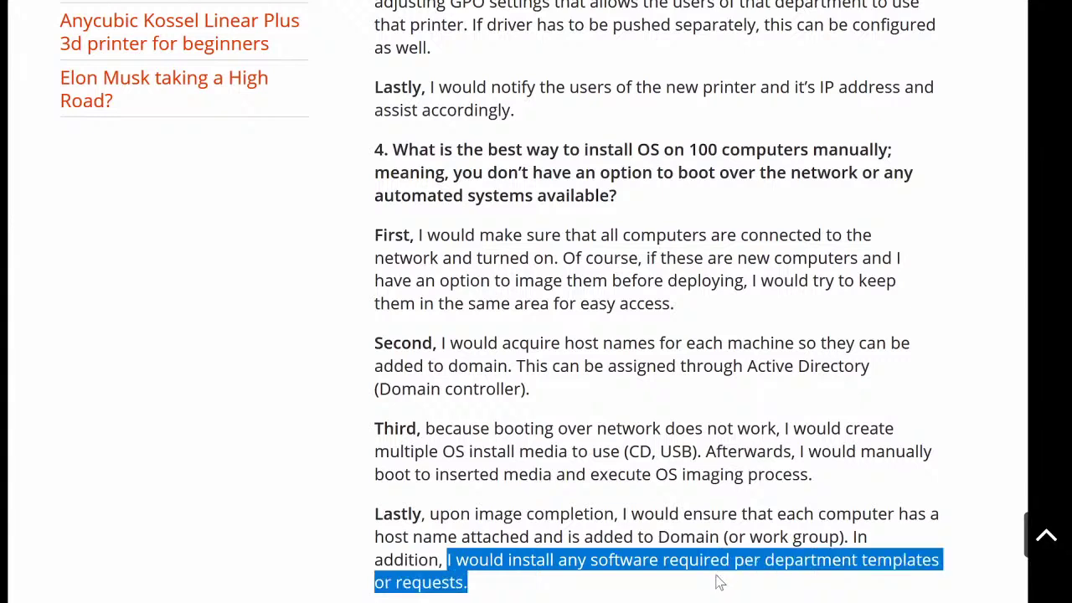
pyautogui.click(718, 582)
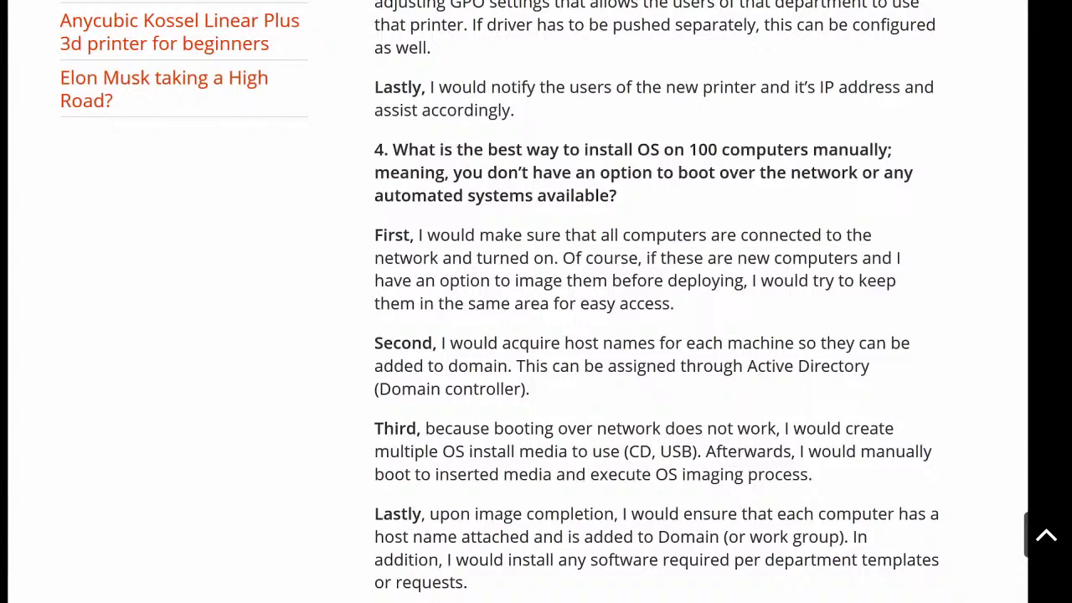
pyautogui.scroll(1, 536, 302)
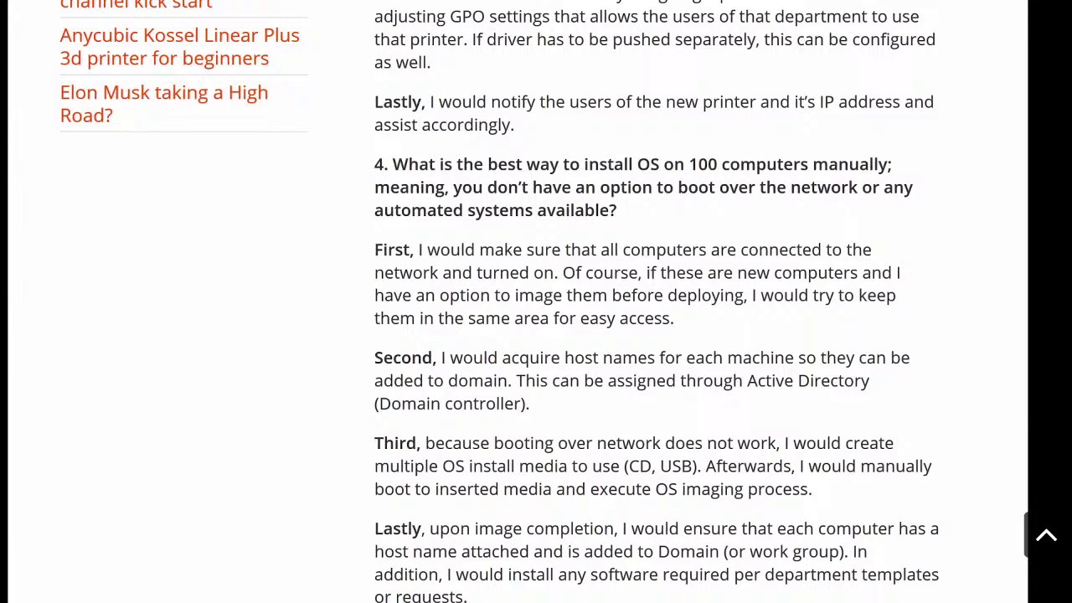
# Step: Highlight part of question 4's heading
pyautogui.moveTo(688, 164); pyautogui.dragTo(894, 172)
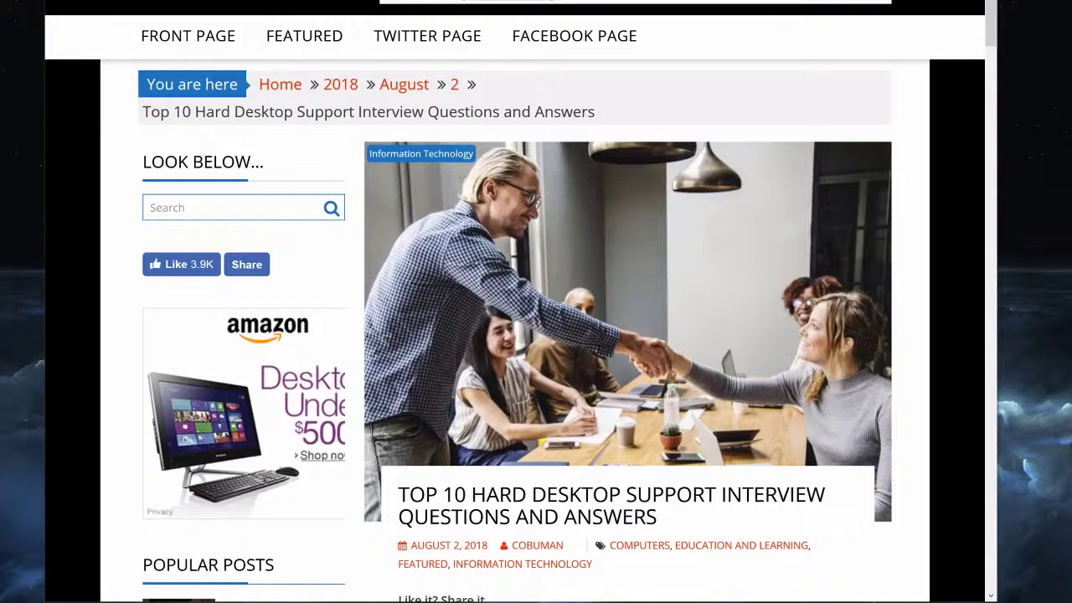
# Step: Highlight the article title, then scroll to question 2 and highlight its heading
pyautogui.moveTo(398, 494); pyautogui.dragTo(679, 522)
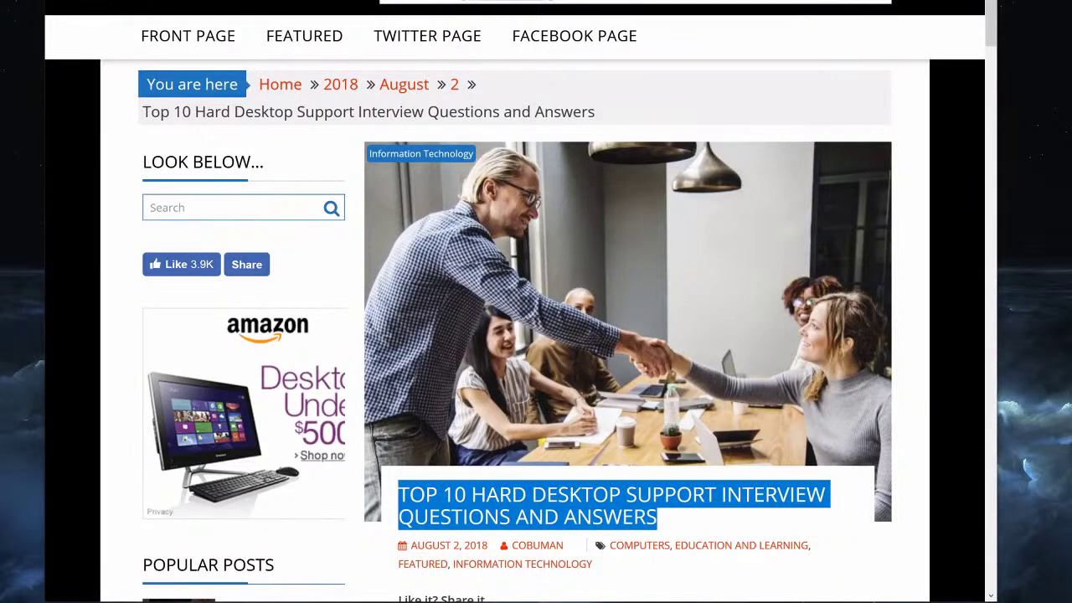
pyautogui.click(679, 522)
pyautogui.scroll(-10, 638, 500)
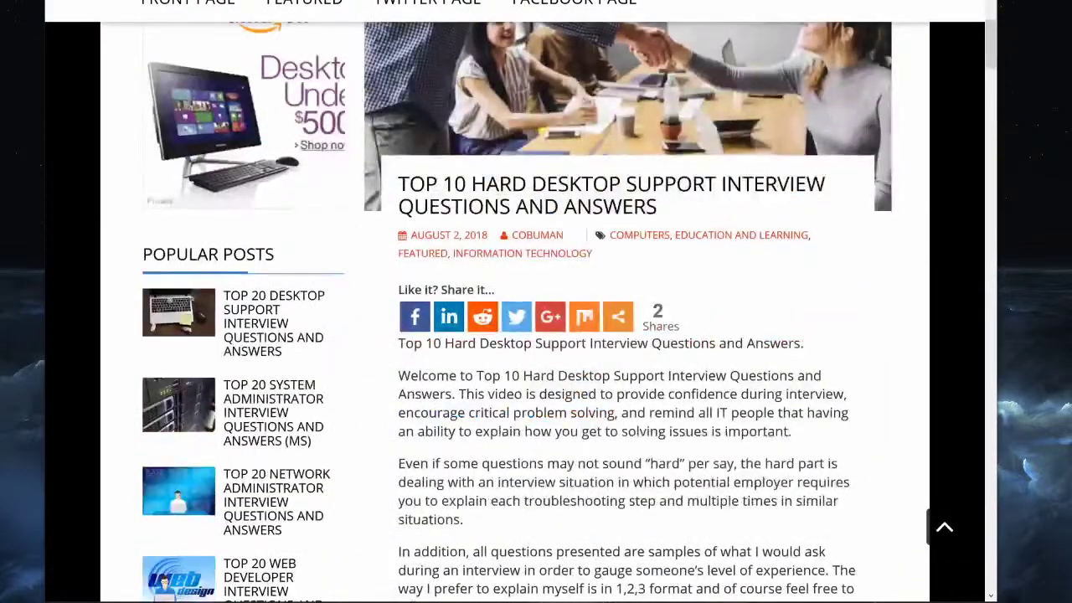
pyautogui.scroll(-3, 638, 500)
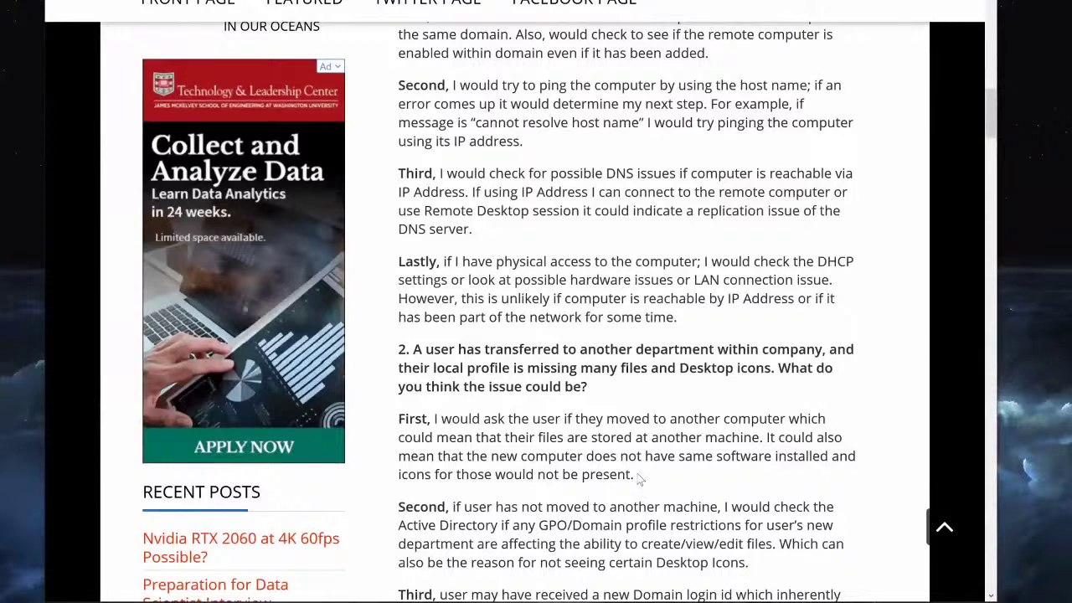
pyautogui.scroll(-2, 498, 311)
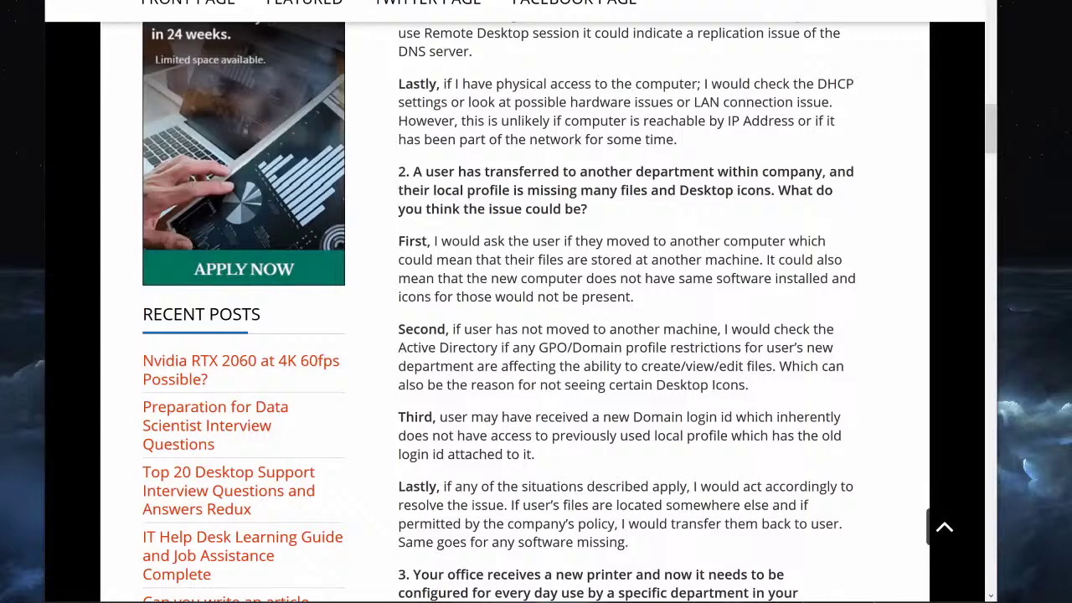
pyautogui.moveTo(413, 170); pyautogui.dragTo(708, 210)
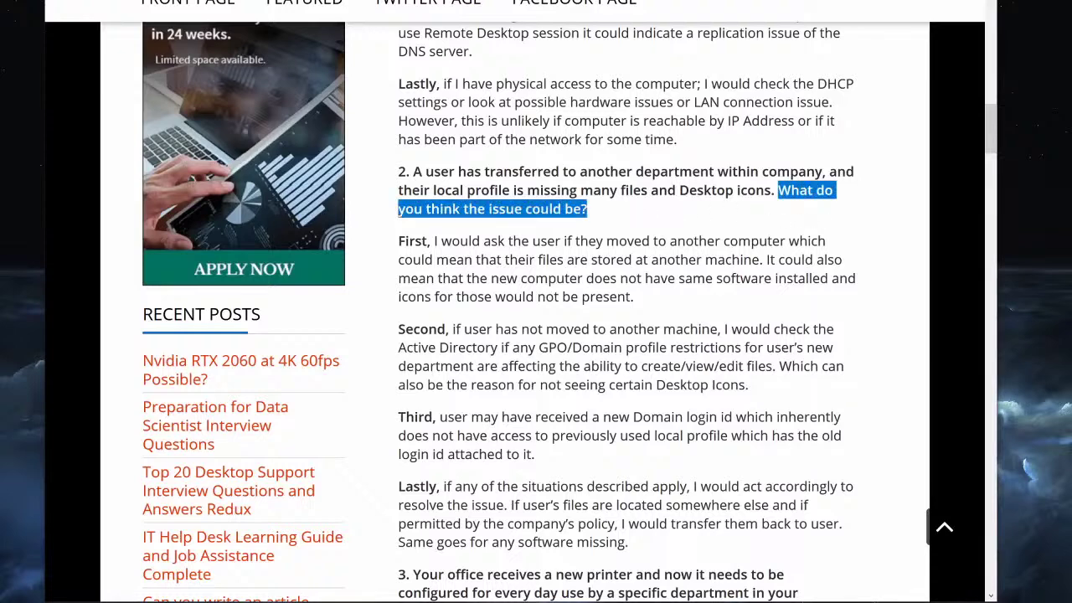
# Step: Highlight the First, Second, Third and Lastly words of question 2's answer, then deselect
pyautogui.click(632, 214)
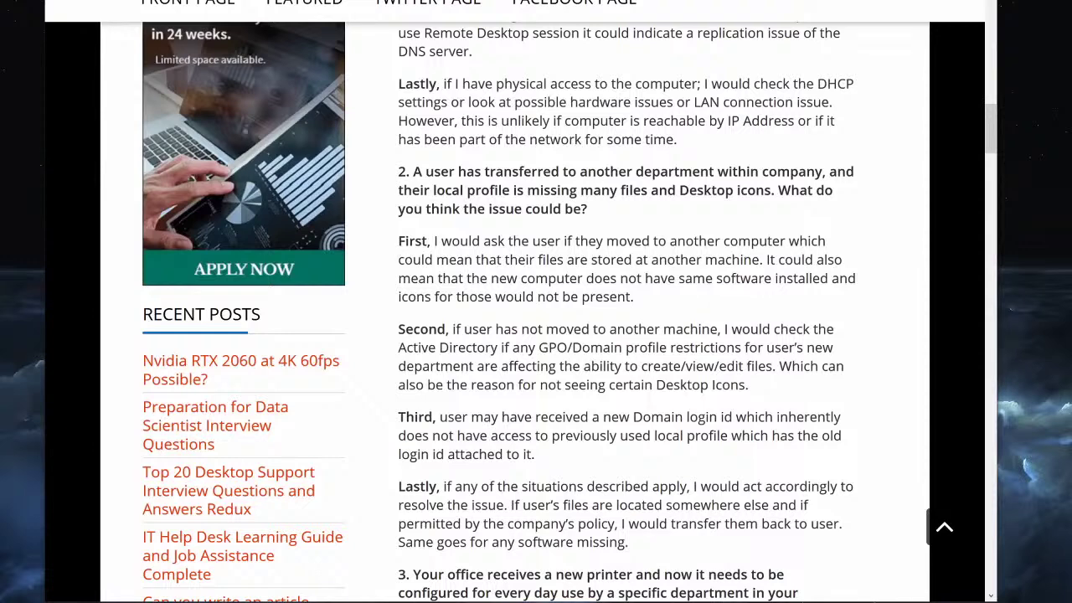
pyautogui.doubleClick(412, 241)
pyautogui.moveTo(399, 329); pyautogui.dragTo(438, 347)
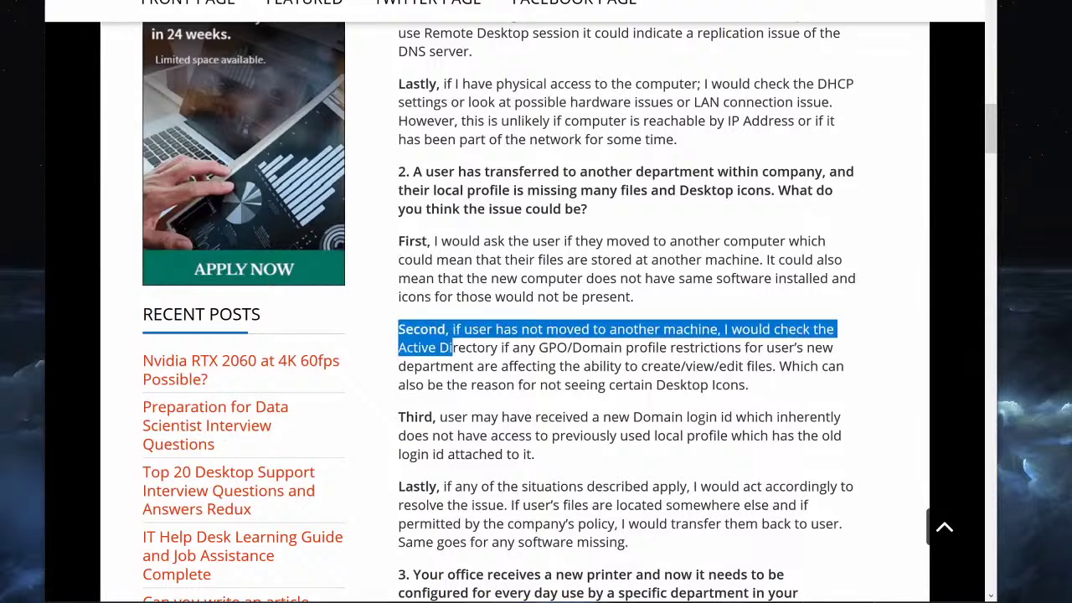
pyautogui.moveTo(398, 416); pyautogui.dragTo(434, 416)
pyautogui.moveTo(398, 486); pyautogui.dragTo(436, 486)
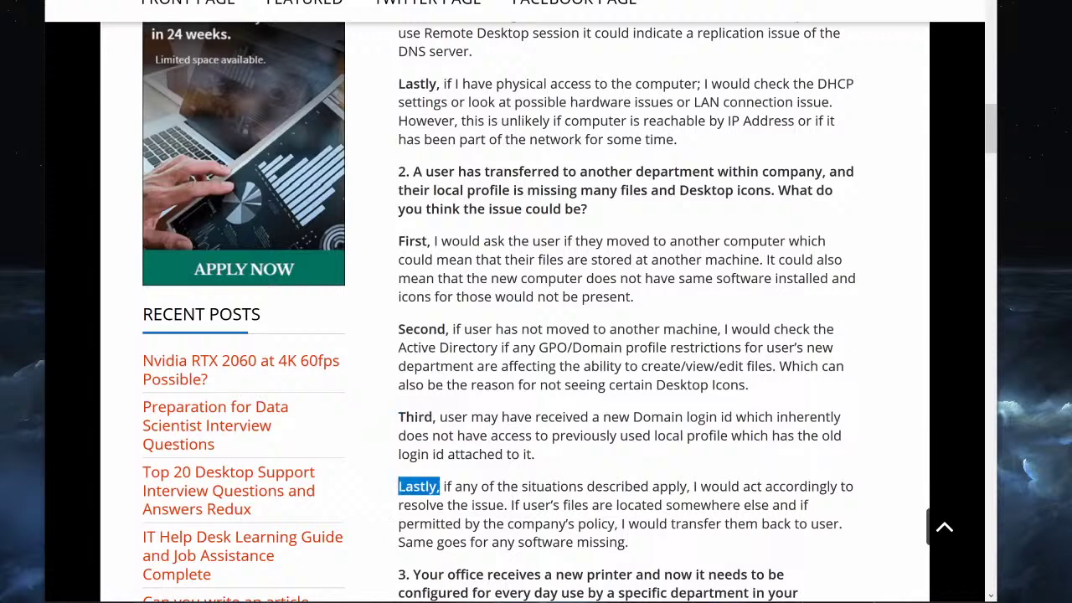
pyautogui.moveTo(398, 240); pyautogui.dragTo(422, 241)
pyautogui.moveTo(398, 329); pyautogui.dragTo(437, 329)
pyautogui.moveTo(397, 416); pyautogui.dragTo(434, 416)
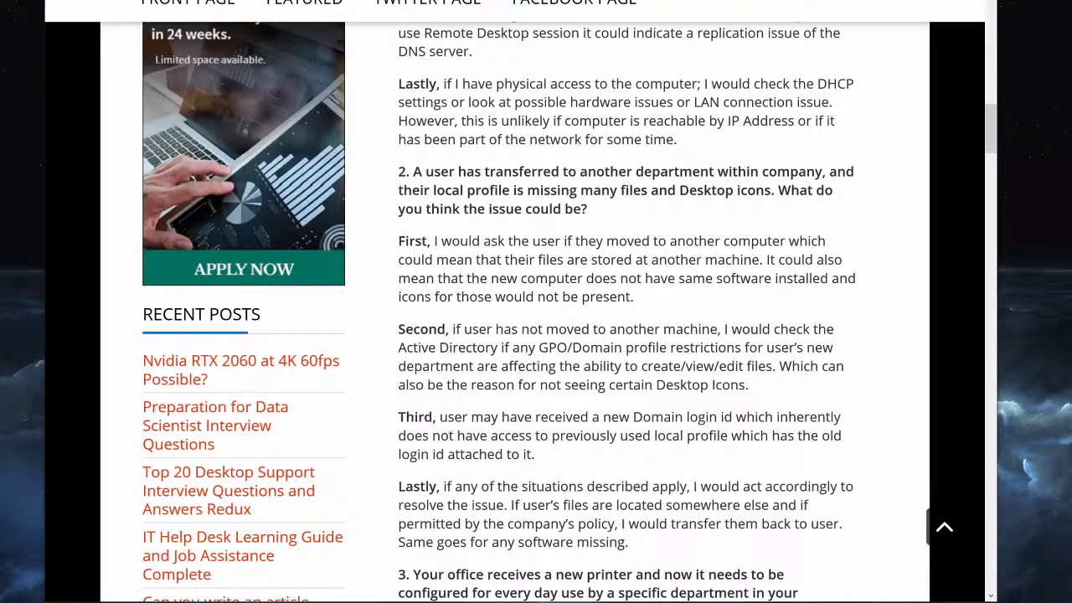
pyautogui.moveTo(398, 485); pyautogui.dragTo(437, 486)
pyautogui.click(446, 468)
# Step: Highlight the suggestion about another computer and the sentence on missing software and icons
pyautogui.moveTo(434, 242); pyautogui.dragTo(765, 260)
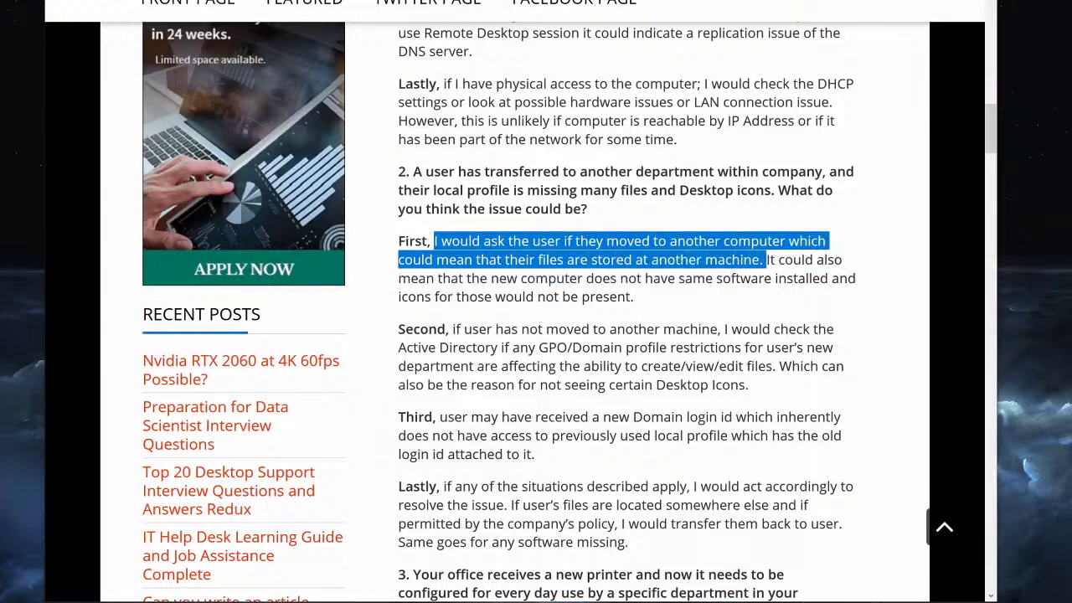
pyautogui.click(765, 260)
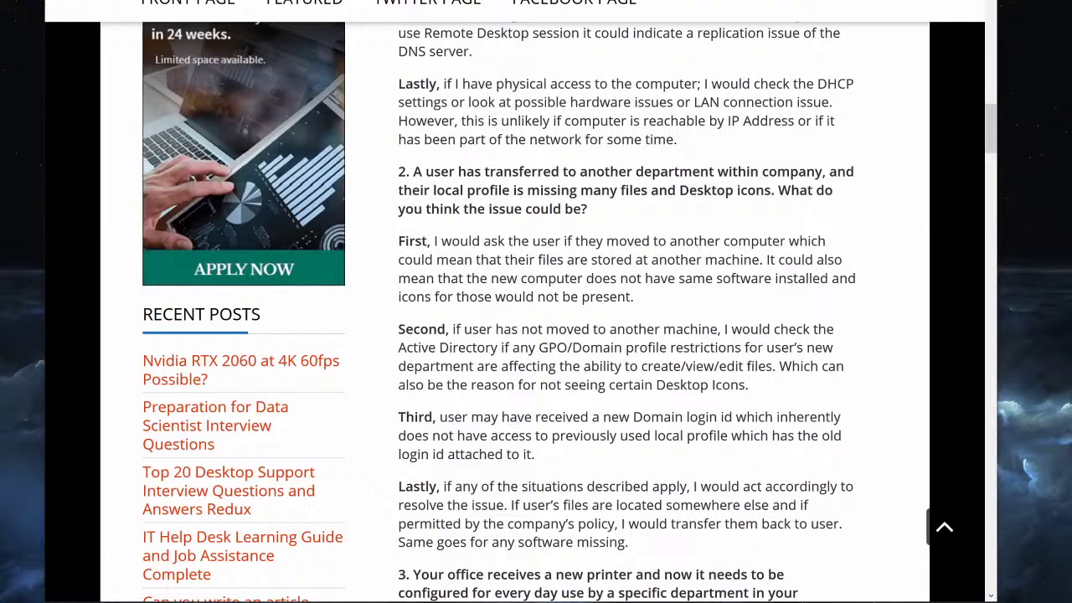
pyautogui.moveTo(762, 260); pyautogui.dragTo(680, 293)
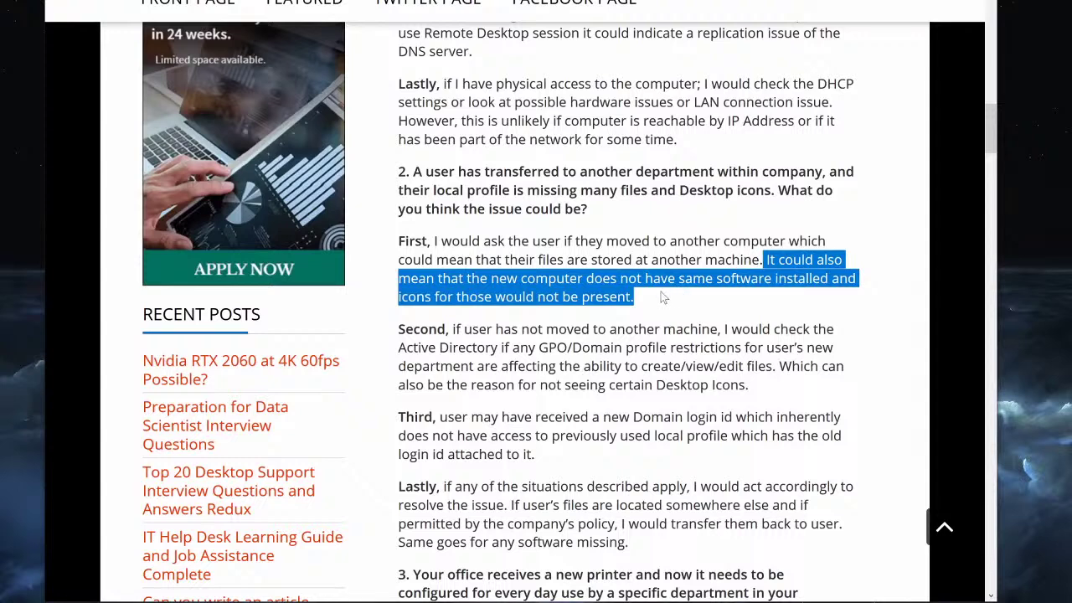
pyautogui.click(663, 297)
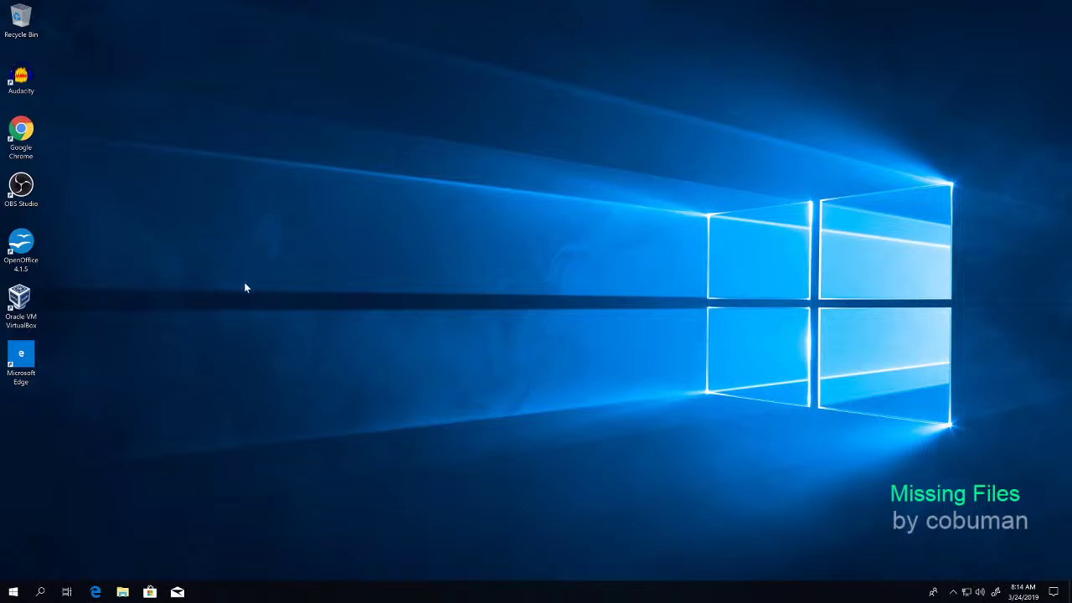
# Step: In File Explorer, confirm Downloads and Documents are empty, then open the Desktop folder
pyautogui.click(122, 592)
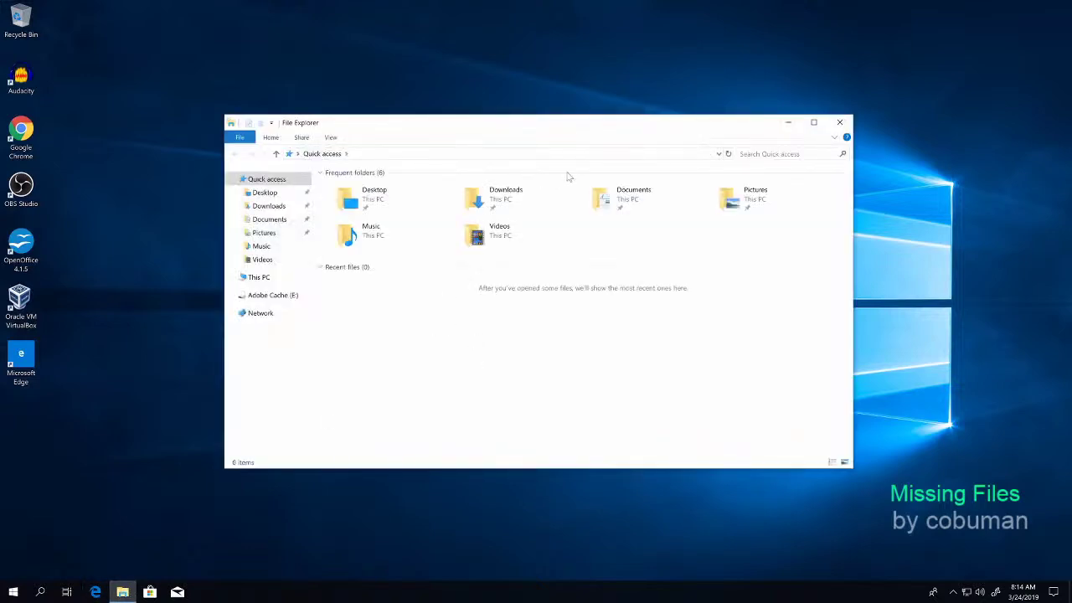
pyautogui.doubleClick(502, 198)
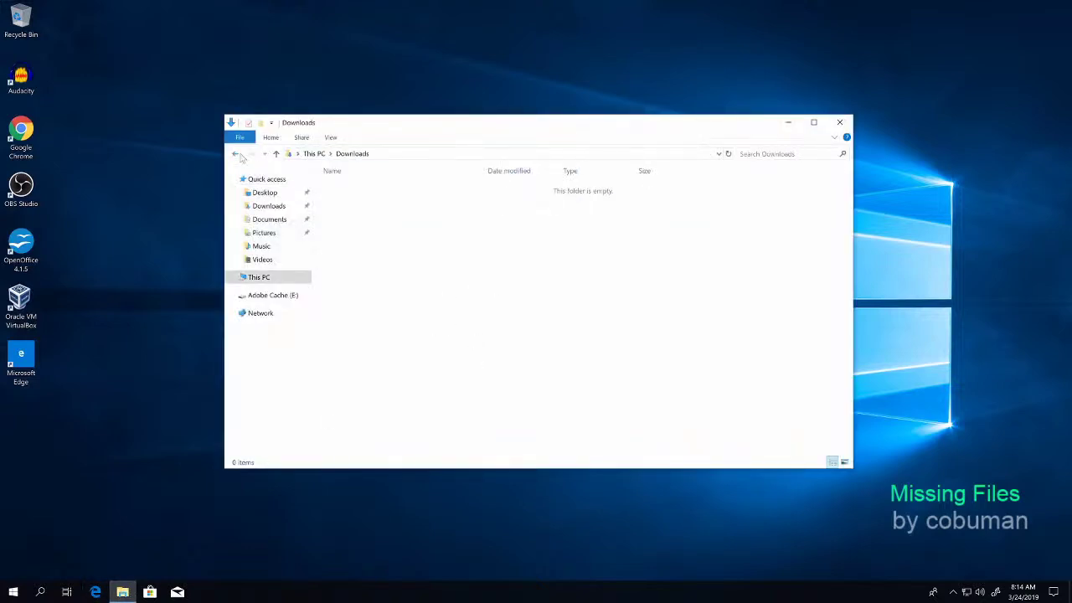
pyautogui.click(234, 153)
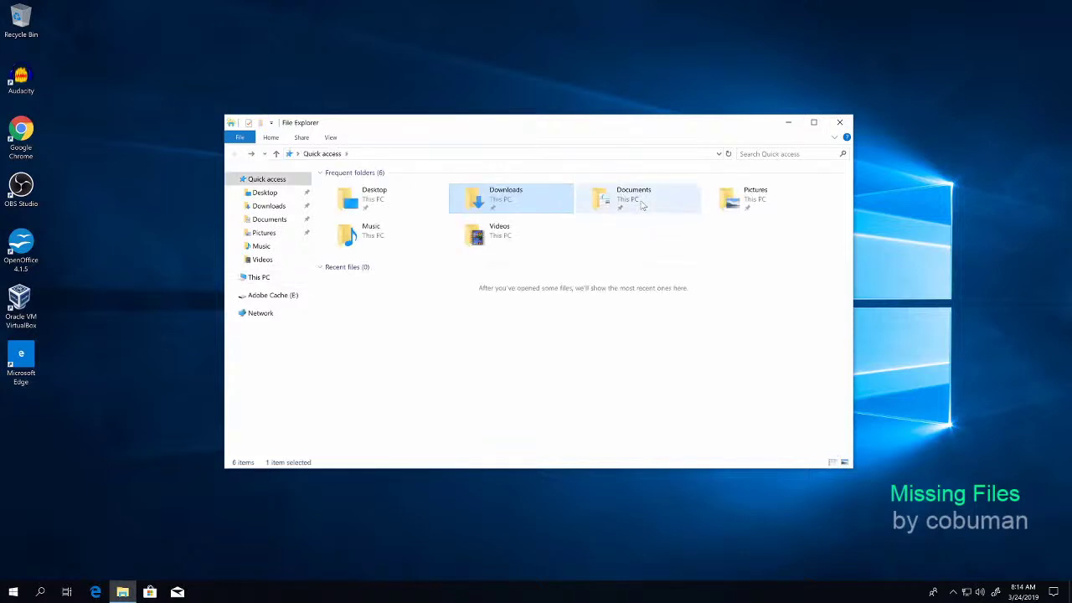
pyautogui.doubleClick(636, 201)
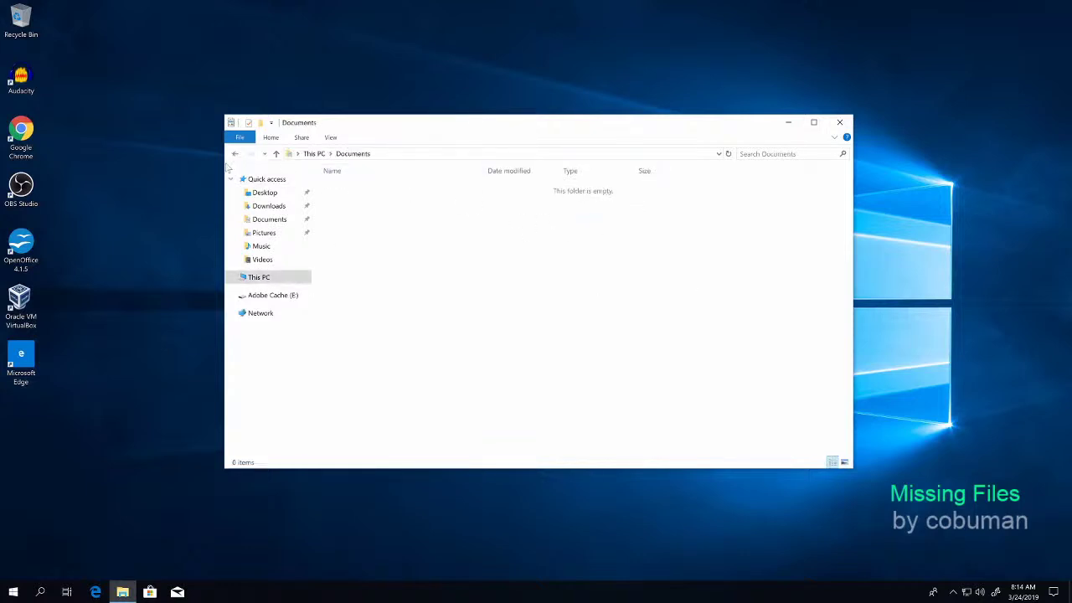
pyautogui.click(236, 154)
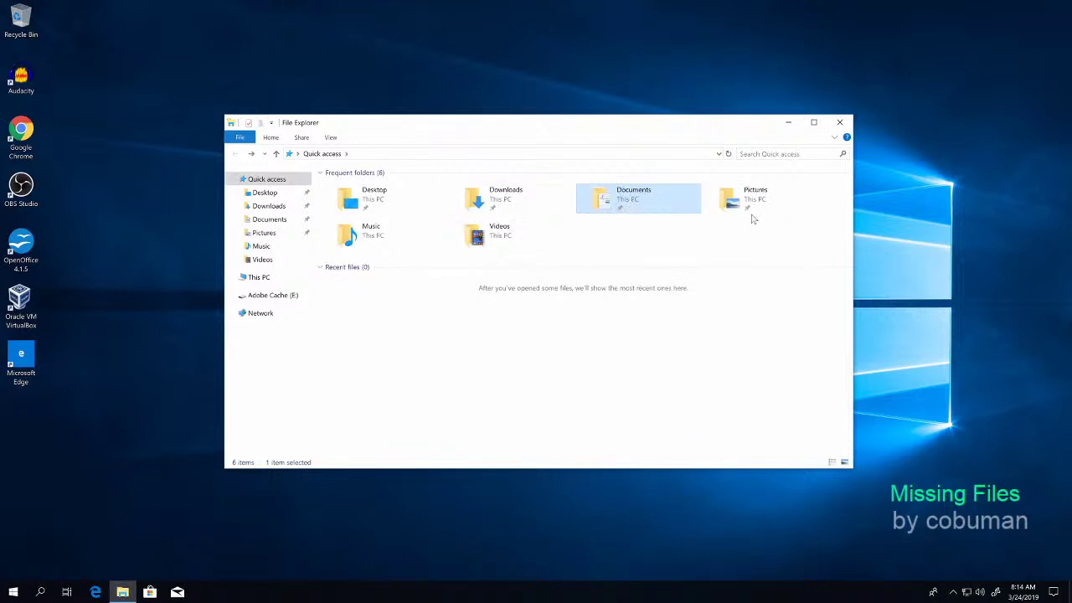
pyautogui.doubleClick(374, 194)
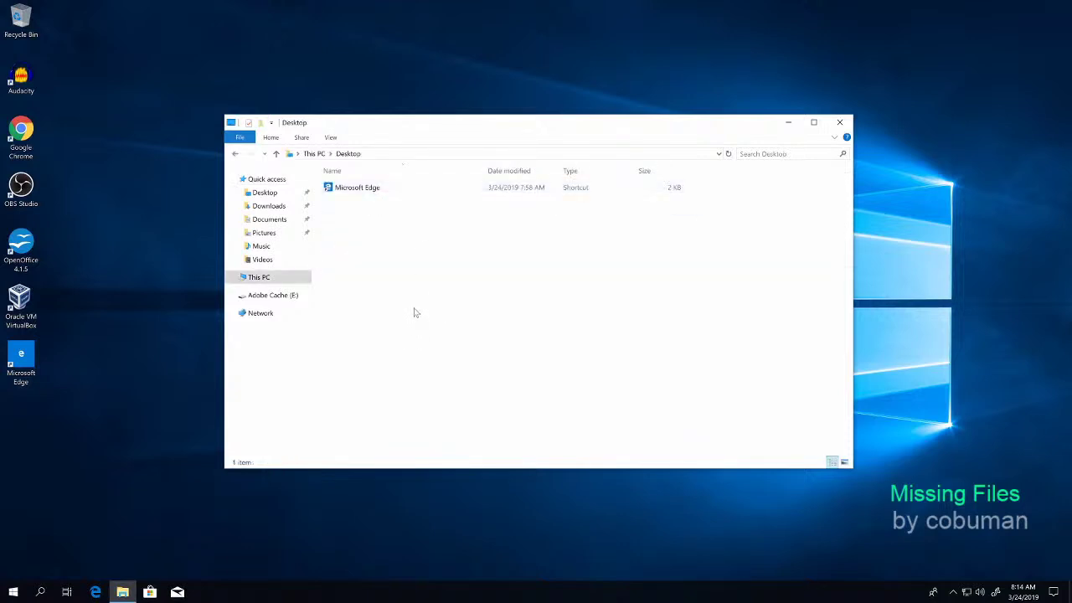
pyautogui.click(372, 192)
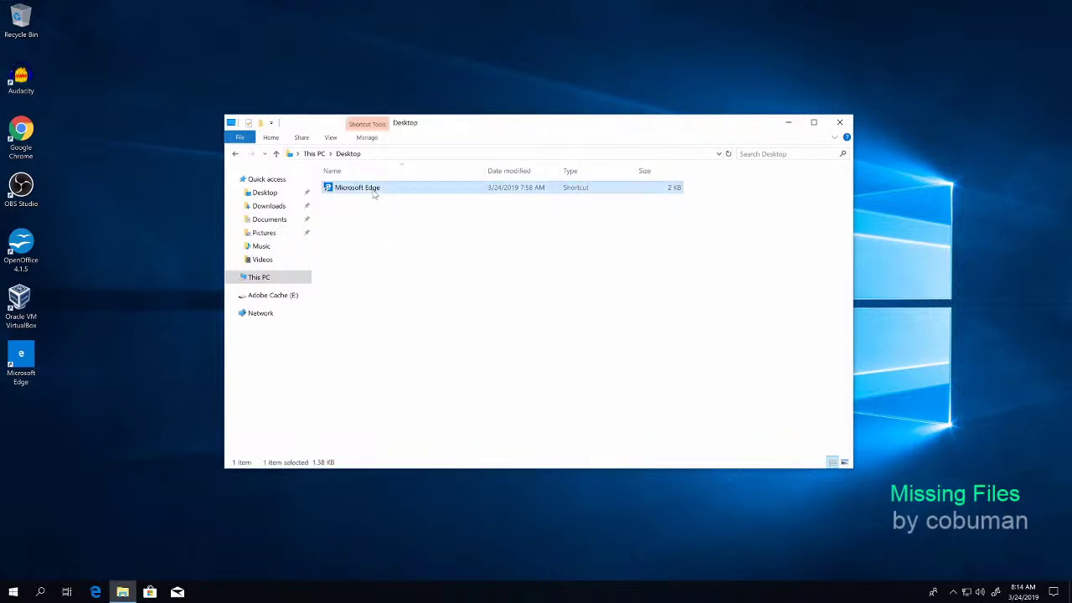
pyautogui.click(379, 300)
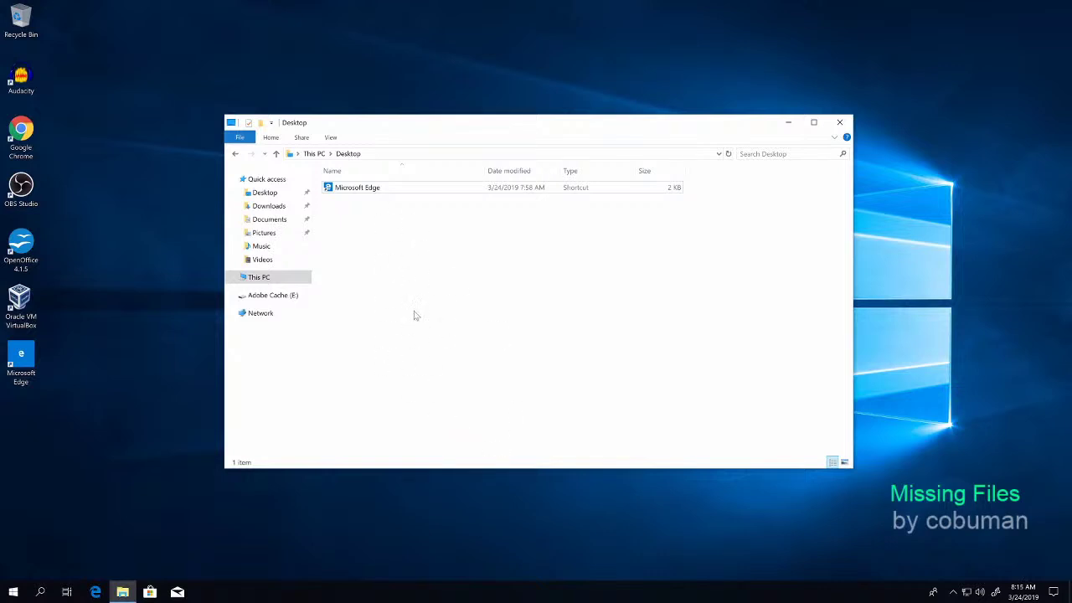
# Step: Create a New Bitmap Image on the desktop, return to Quick access and close Explorer
pyautogui.rightClick(520, 59)
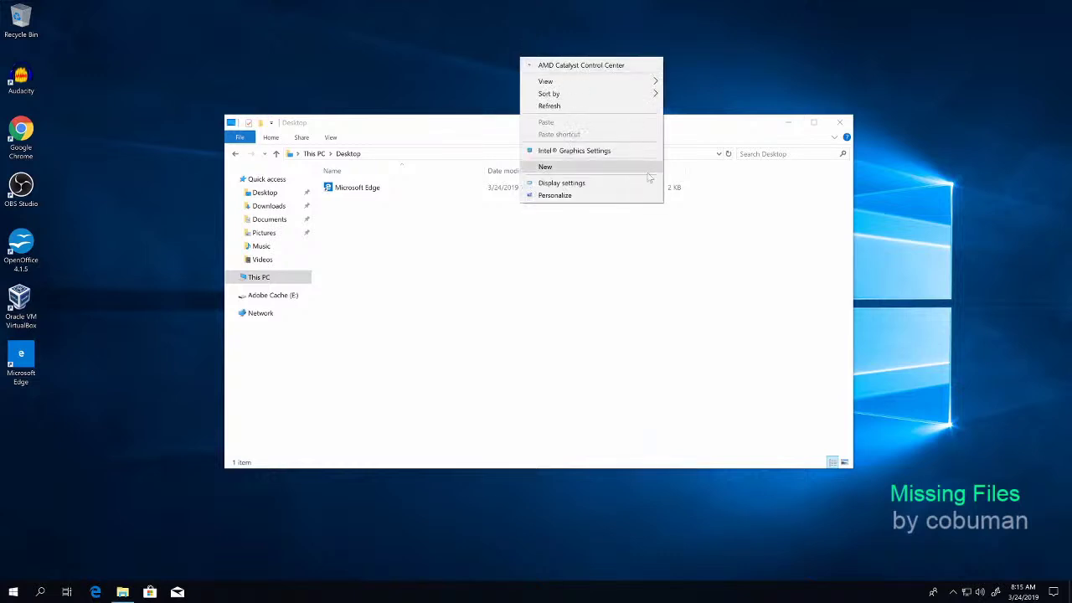
pyautogui.moveTo(645, 168)
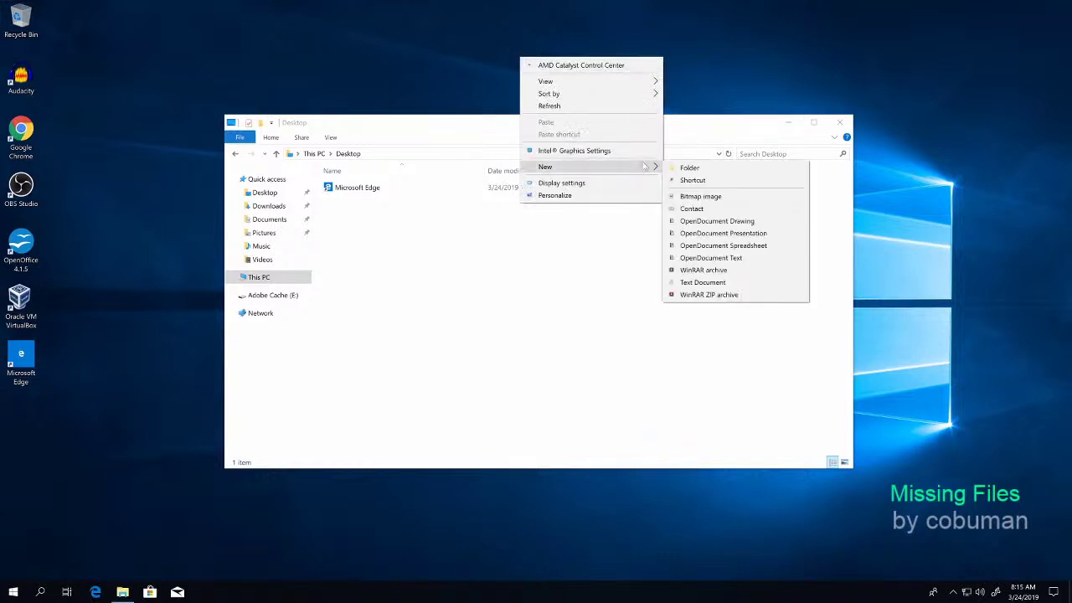
pyautogui.click(727, 196)
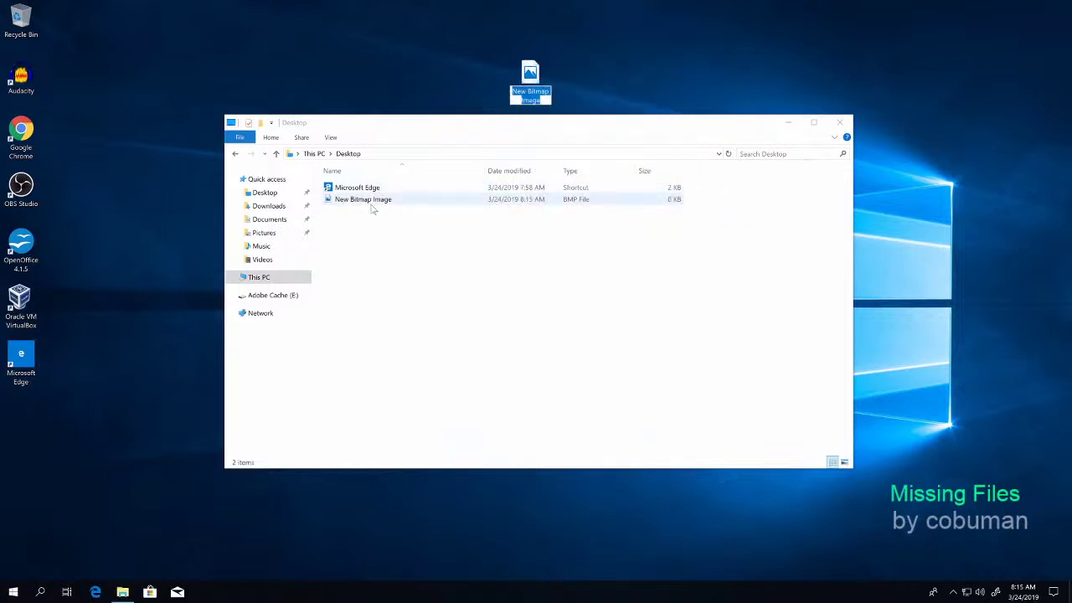
pyautogui.click(381, 206)
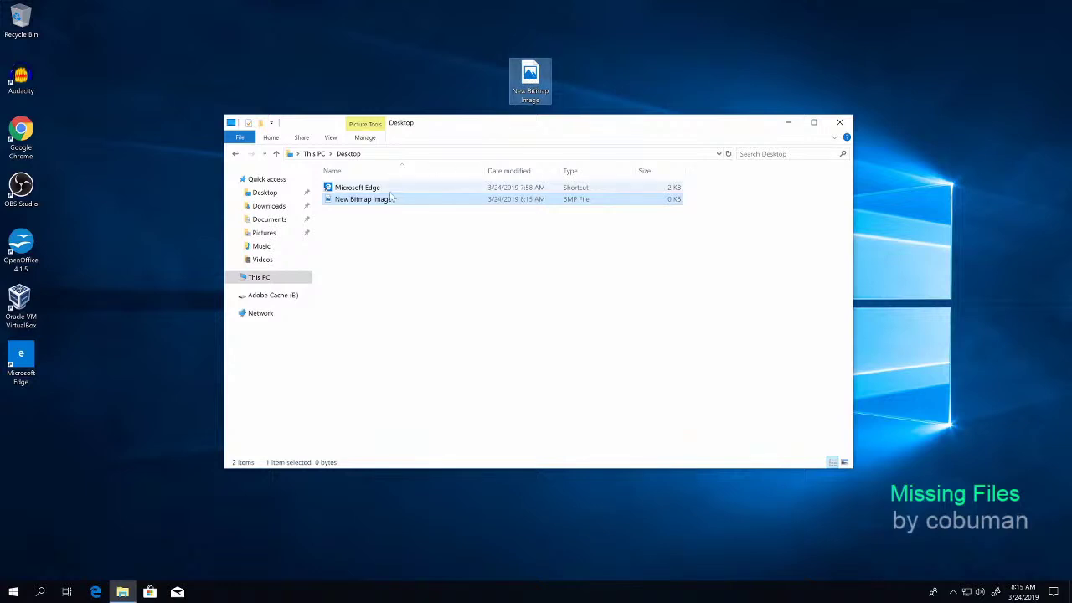
pyautogui.click(502, 188)
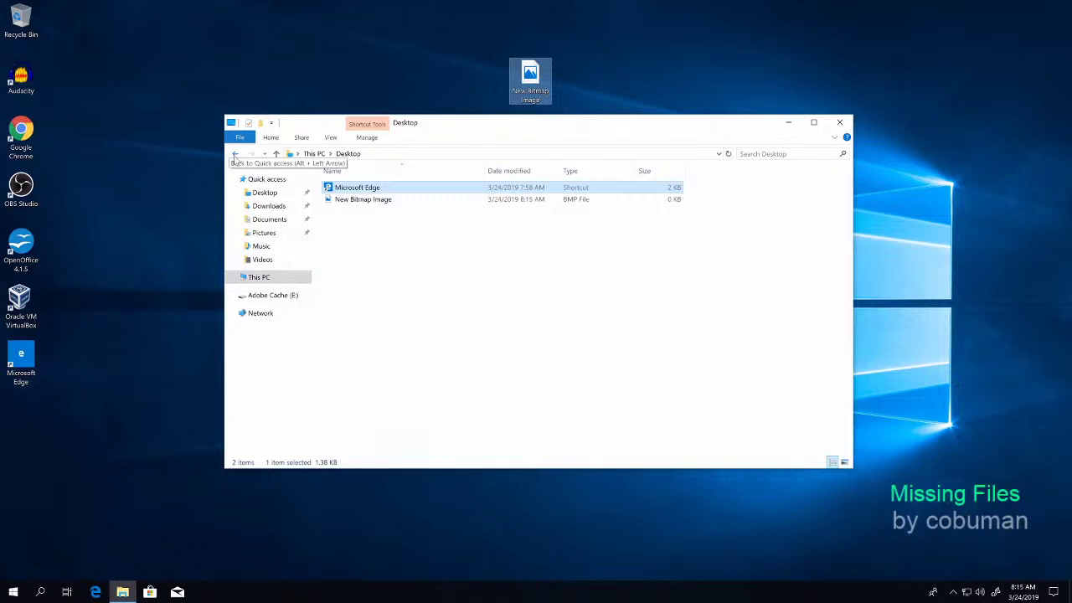
pyautogui.click(236, 156)
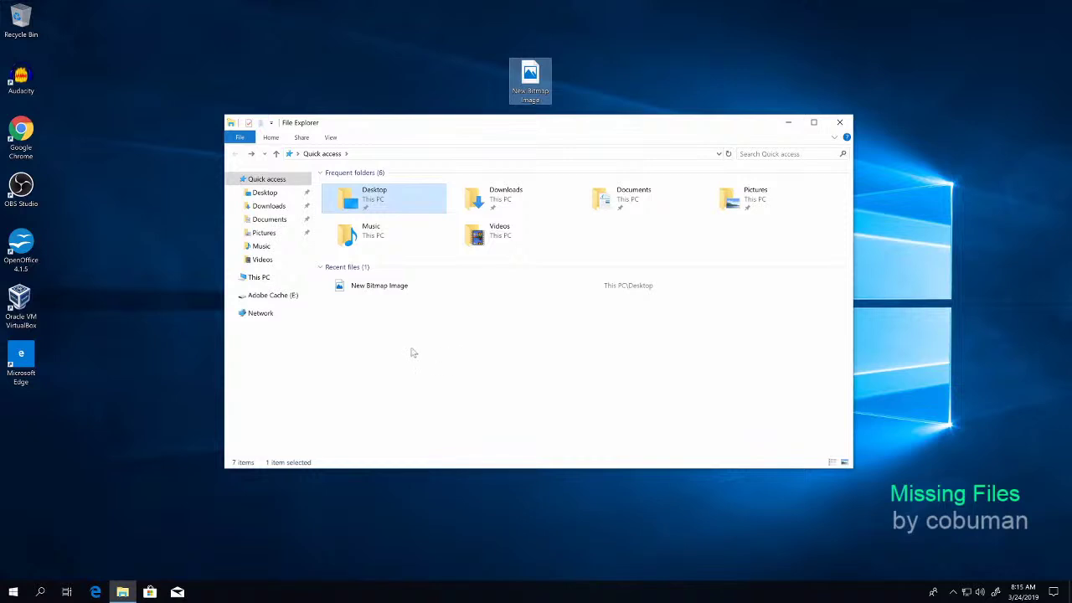
pyautogui.click(410, 352)
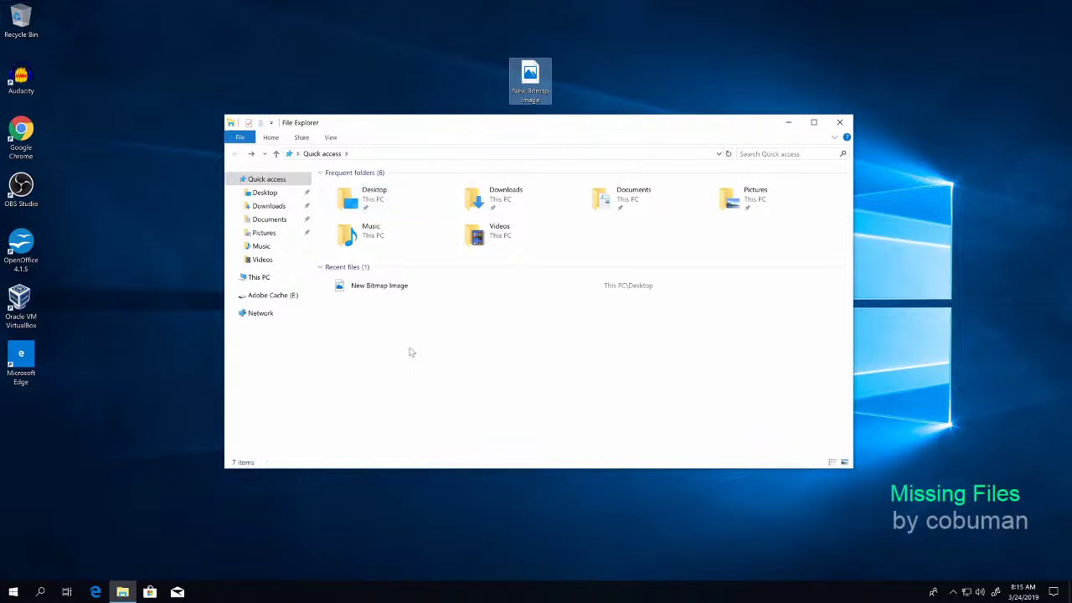
pyautogui.click(839, 123)
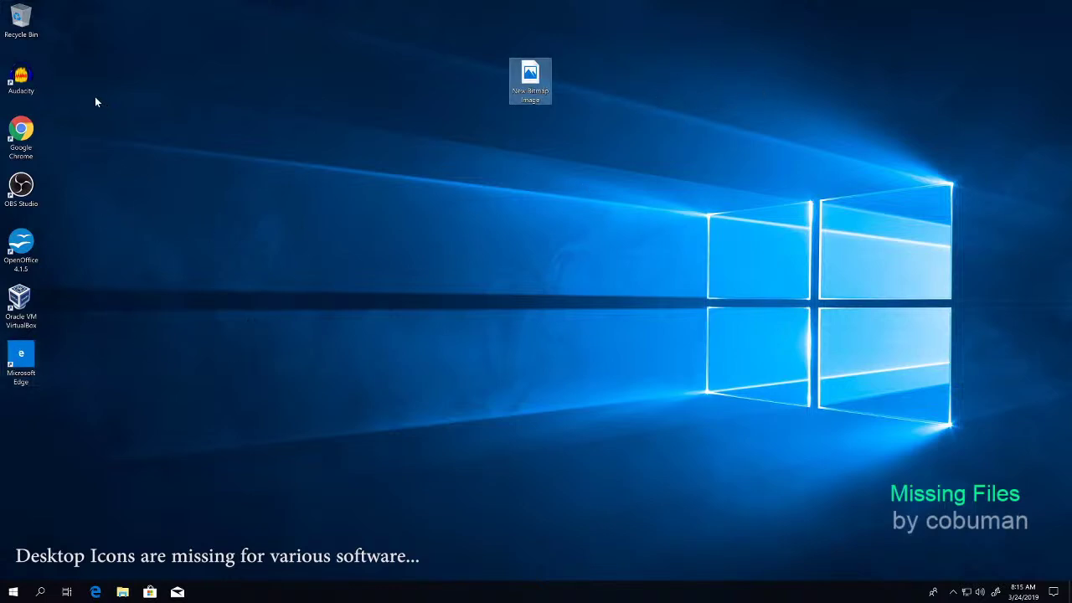
# Step: Select the Audacity, Chrome, OBS and OpenOffice desktop icons, then clear the selection
pyautogui.moveTo(83, 76); pyautogui.dragTo(37, 225)
pyautogui.moveTo(36, 262); pyautogui.dragTo(8, 272)
pyautogui.click(74, 139)
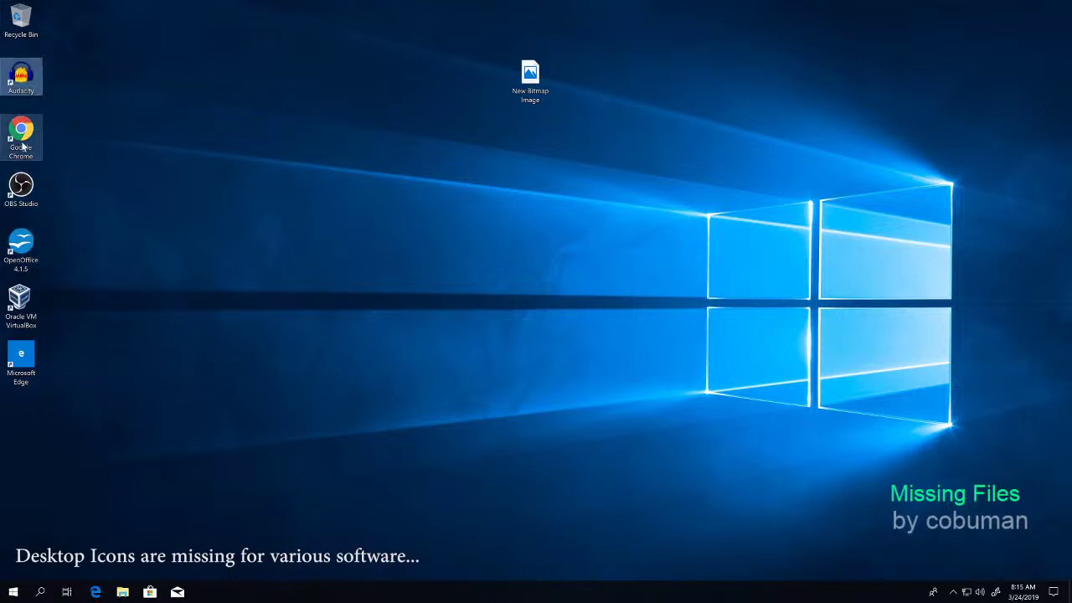
pyautogui.click(26, 251)
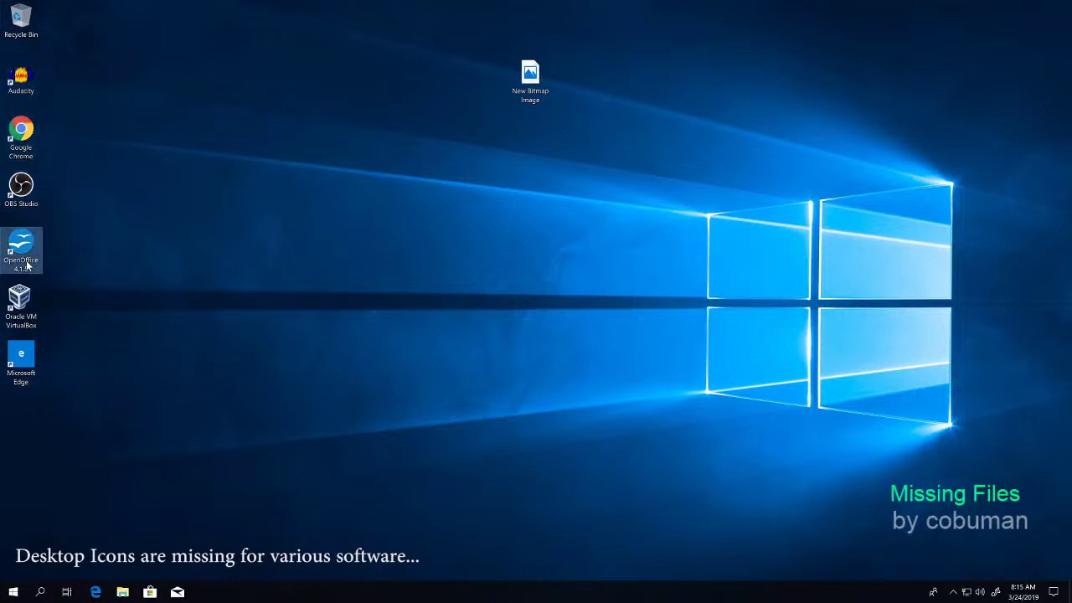
pyautogui.click(221, 306)
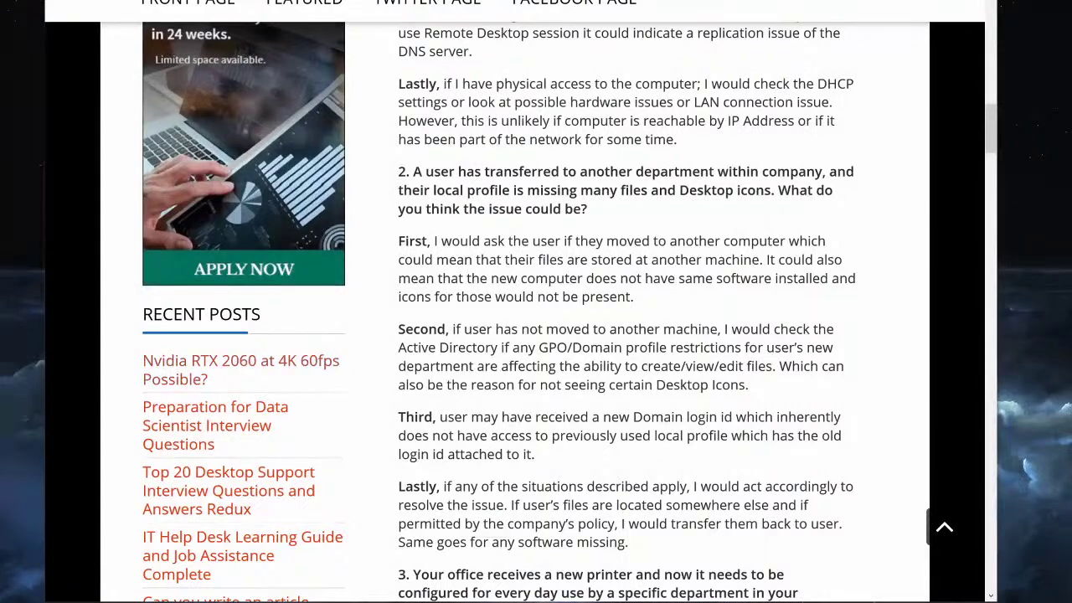
# Step: Highlight the Second suggestion and its line about Active Directory in the article
pyautogui.moveTo(399, 332); pyautogui.dragTo(772, 366)
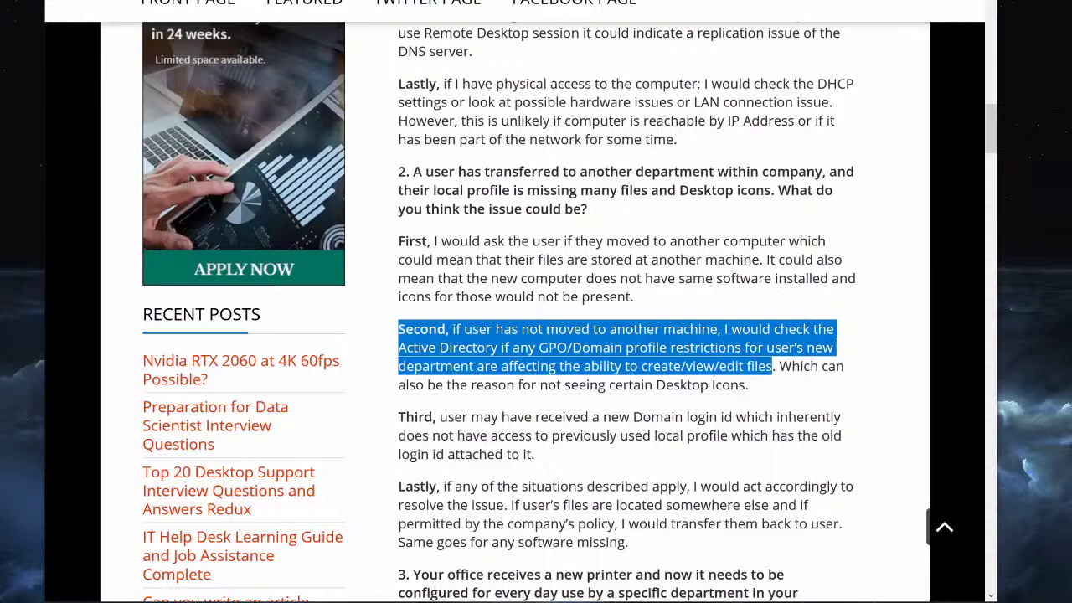
pyautogui.click(772, 365)
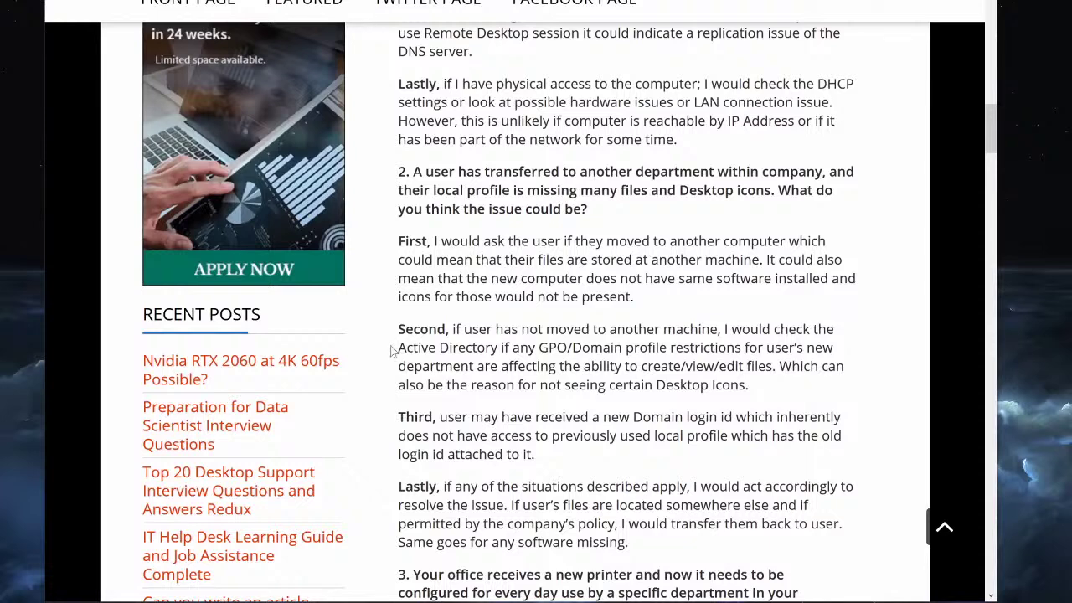
pyautogui.moveTo(398, 347); pyautogui.dragTo(622, 348)
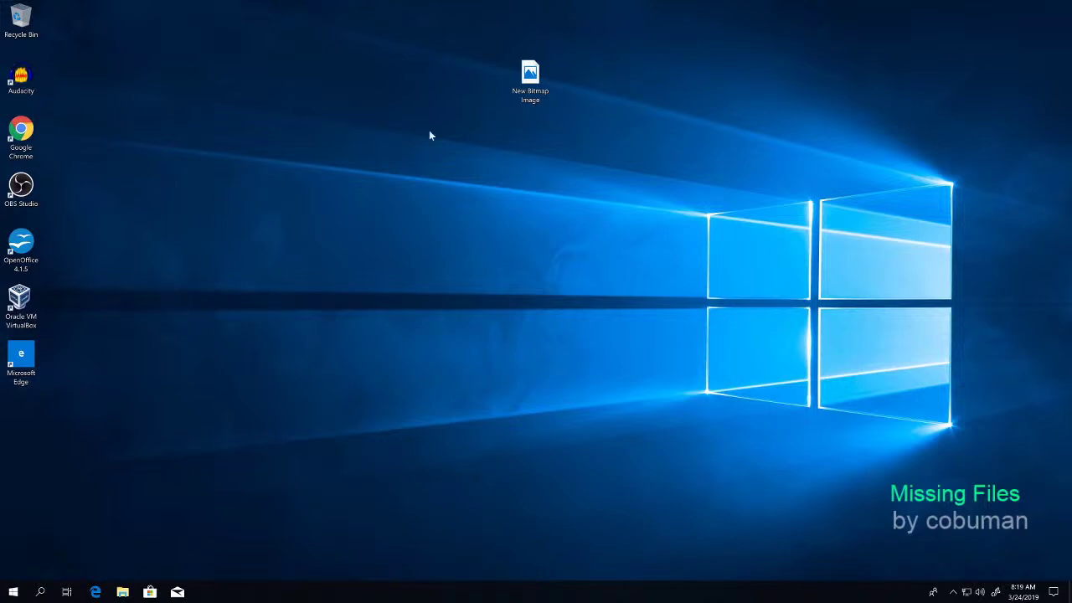
# Step: Open File Explorer on This PC, select Local Disk (C:) and nudge the window
pyautogui.click(123, 592)
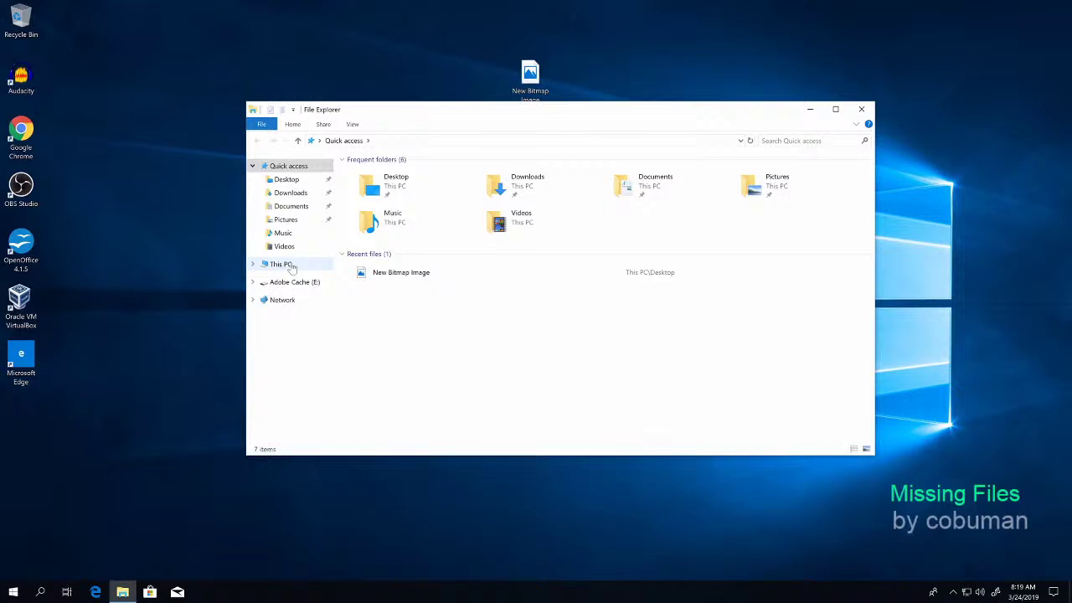
pyautogui.click(292, 267)
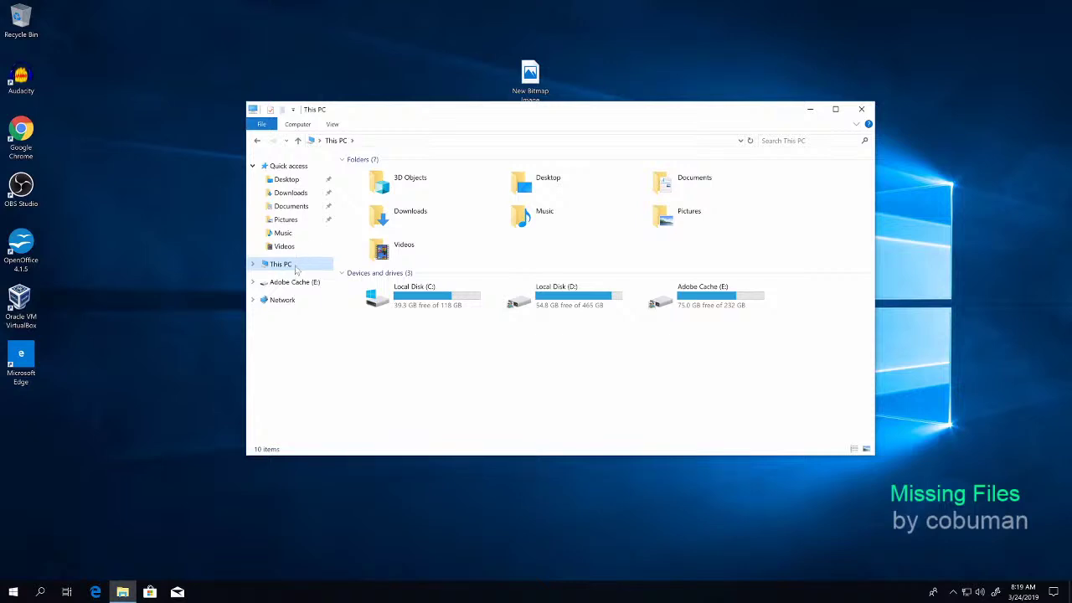
pyautogui.click(439, 299)
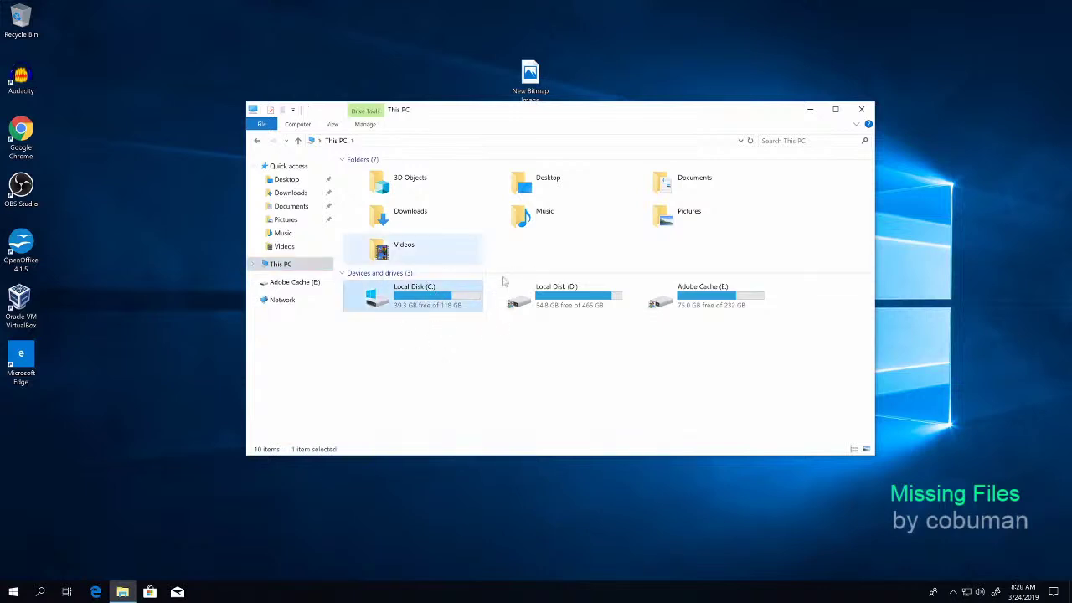
pyautogui.moveTo(511, 304)
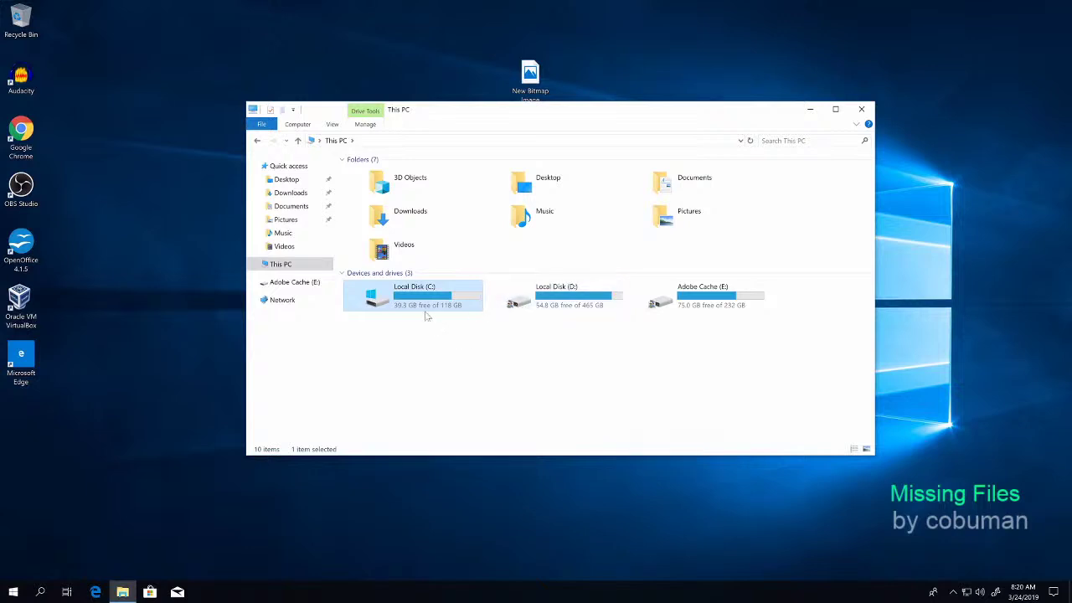
pyautogui.moveTo(429, 298)
pyautogui.moveTo(677, 115); pyautogui.dragTo(657, 144)
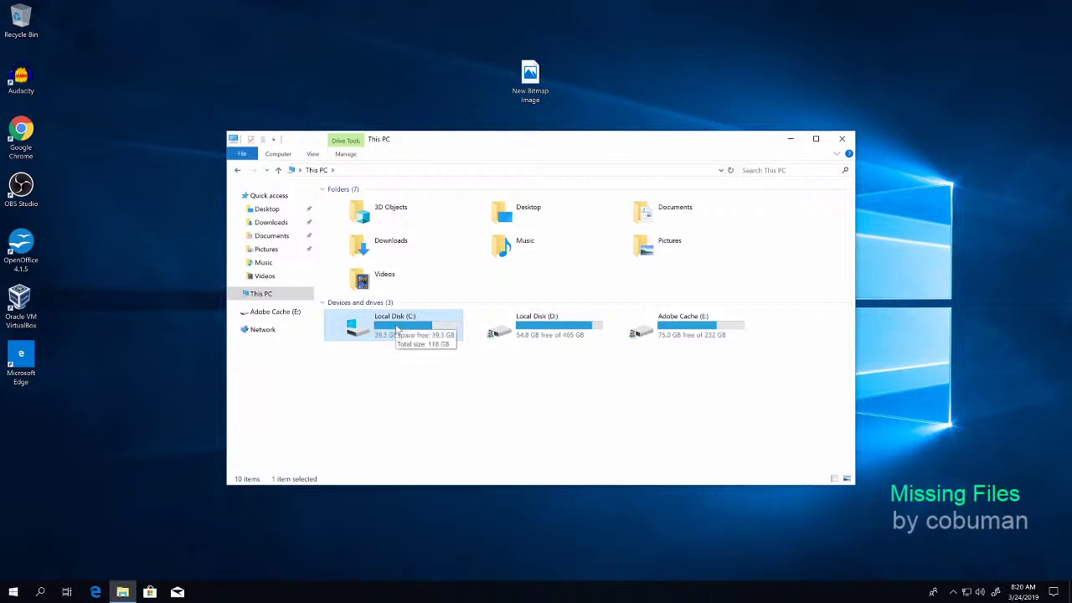
# Step: Open Local Disk (C:), go back, then reach it again by entering c: in the address bar
pyautogui.doubleClick(397, 329)
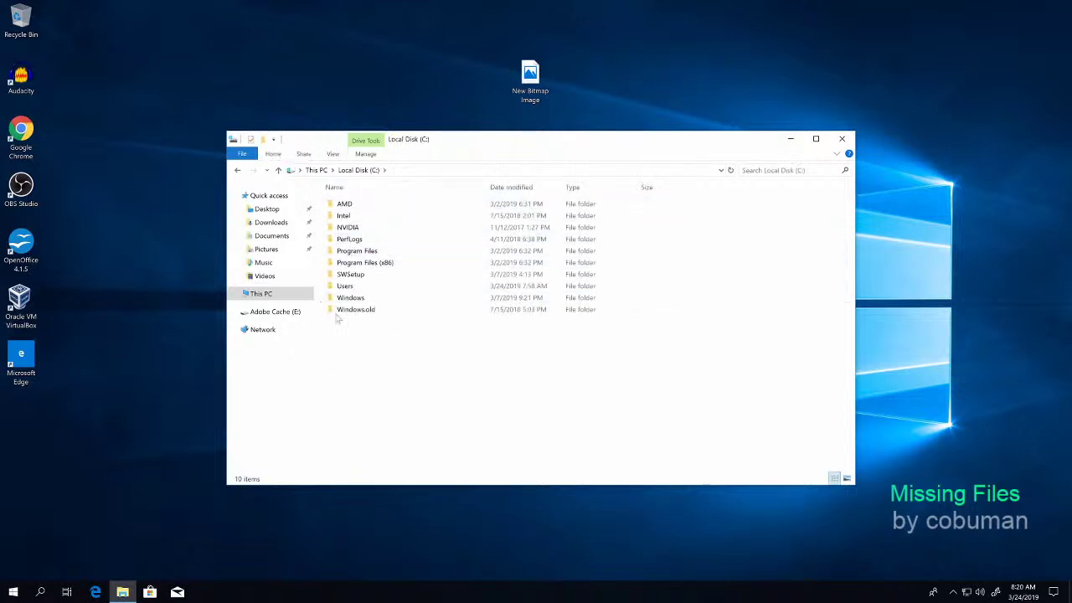
pyautogui.click(321, 172)
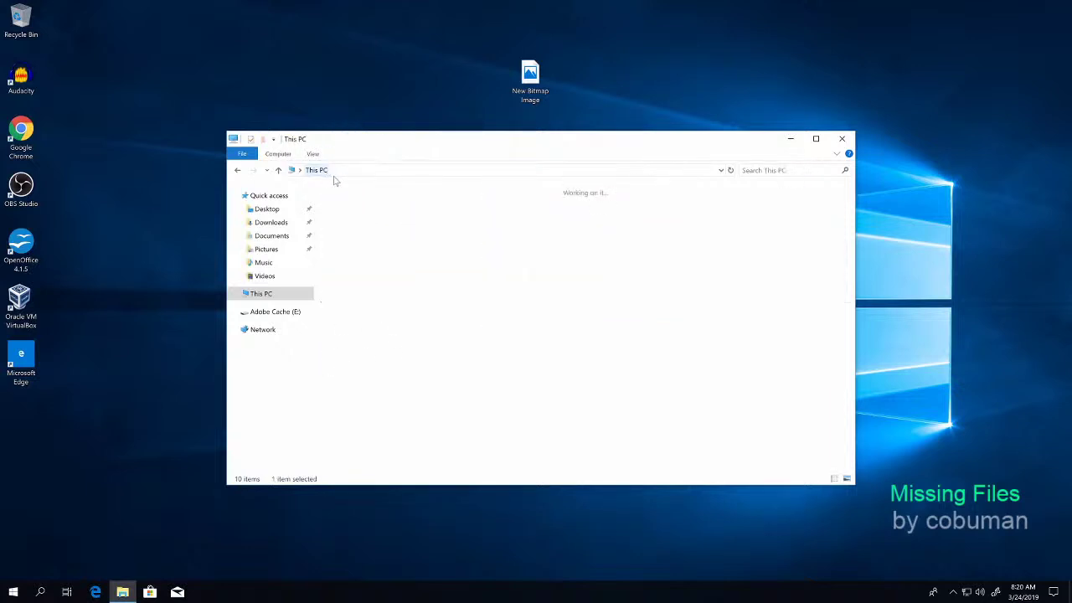
pyautogui.click(411, 170)
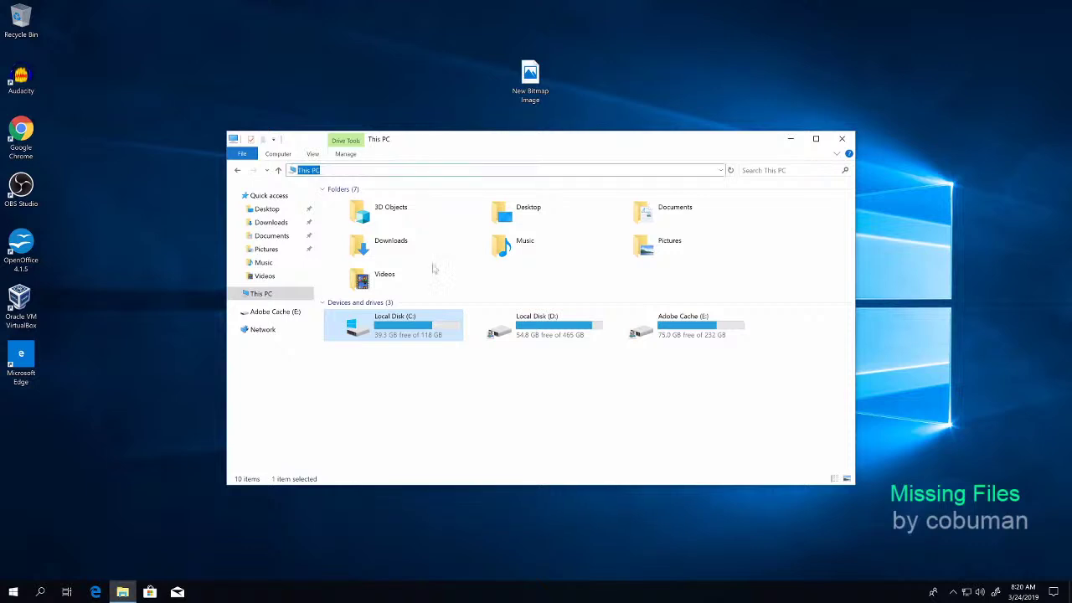
pyautogui.click(405, 374)
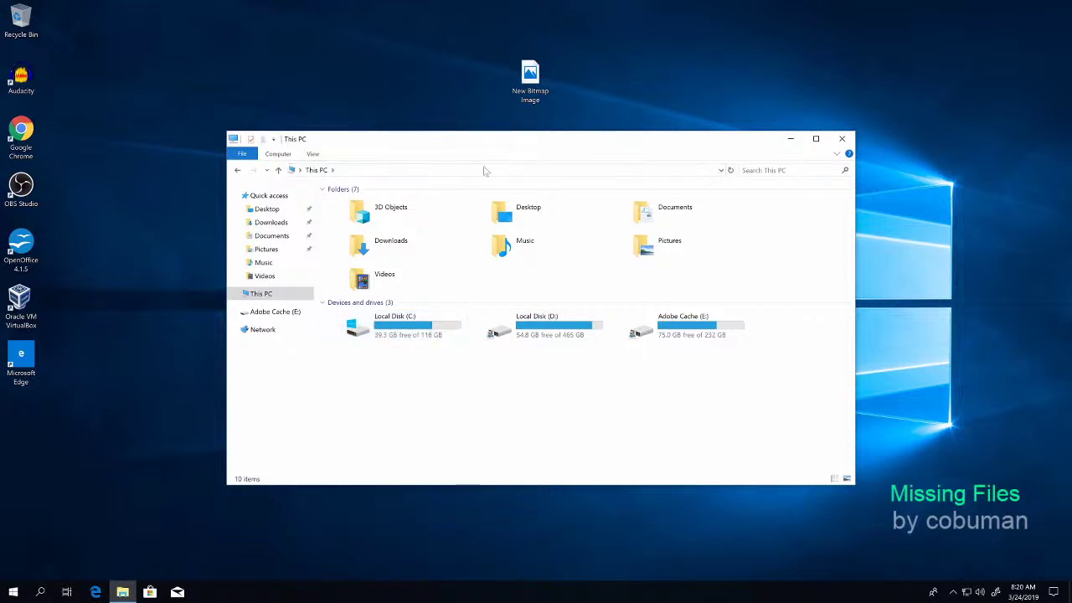
pyautogui.click(483, 170)
pyautogui.write('c:')
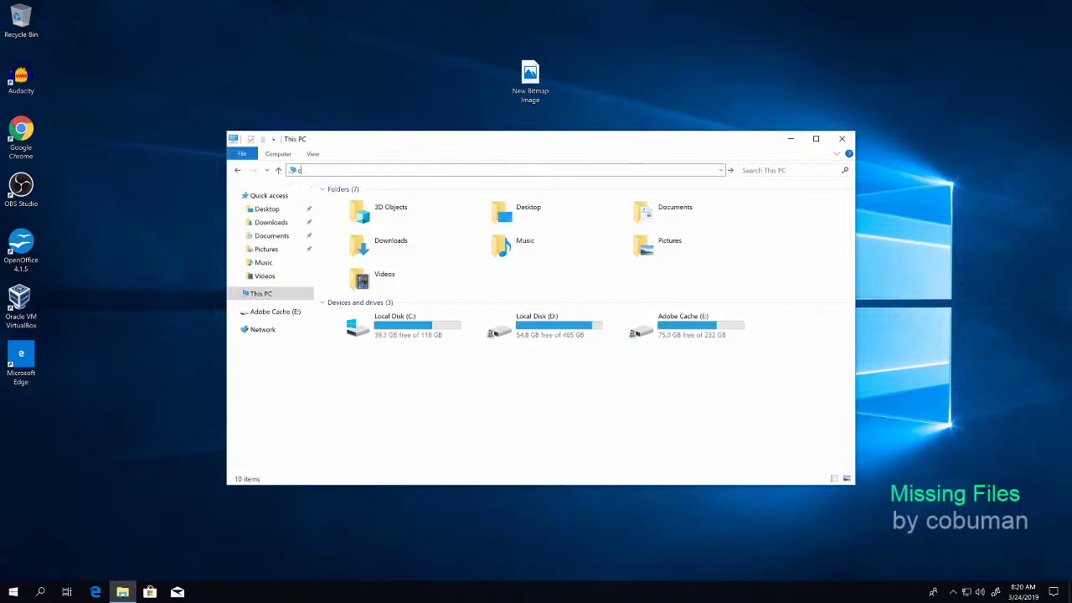
pyautogui.press('Return')
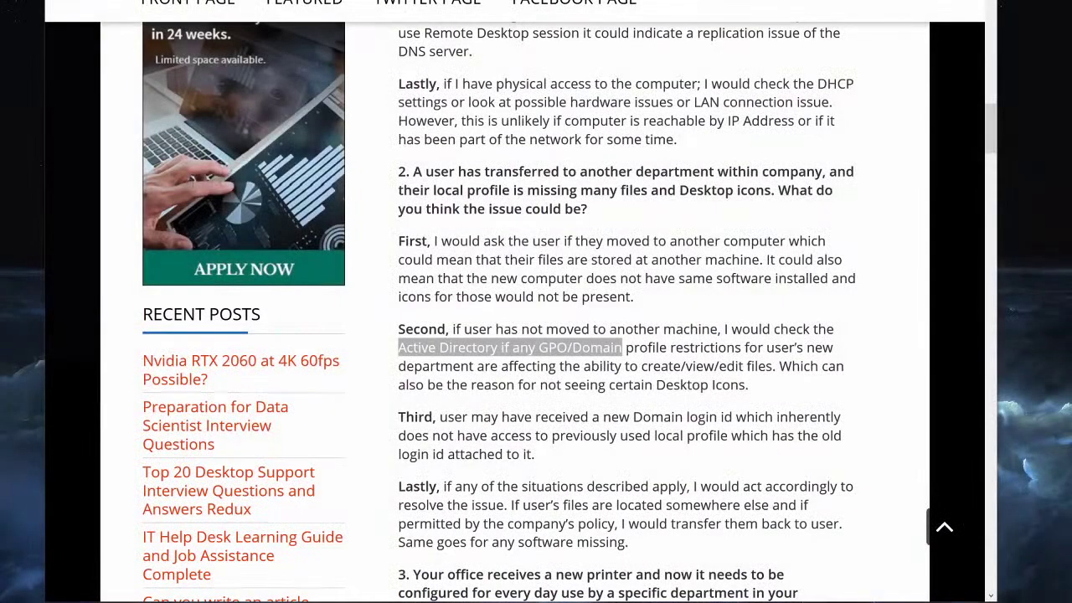
pyautogui.scroll(-1, 400, 320)
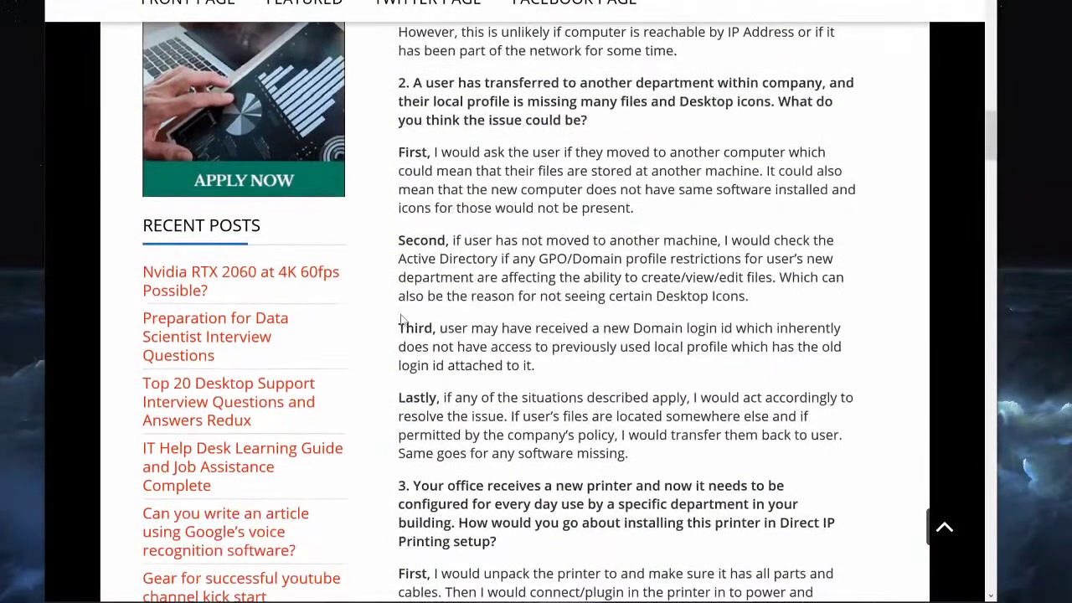
pyautogui.moveTo(440, 328); pyautogui.dragTo(810, 347)
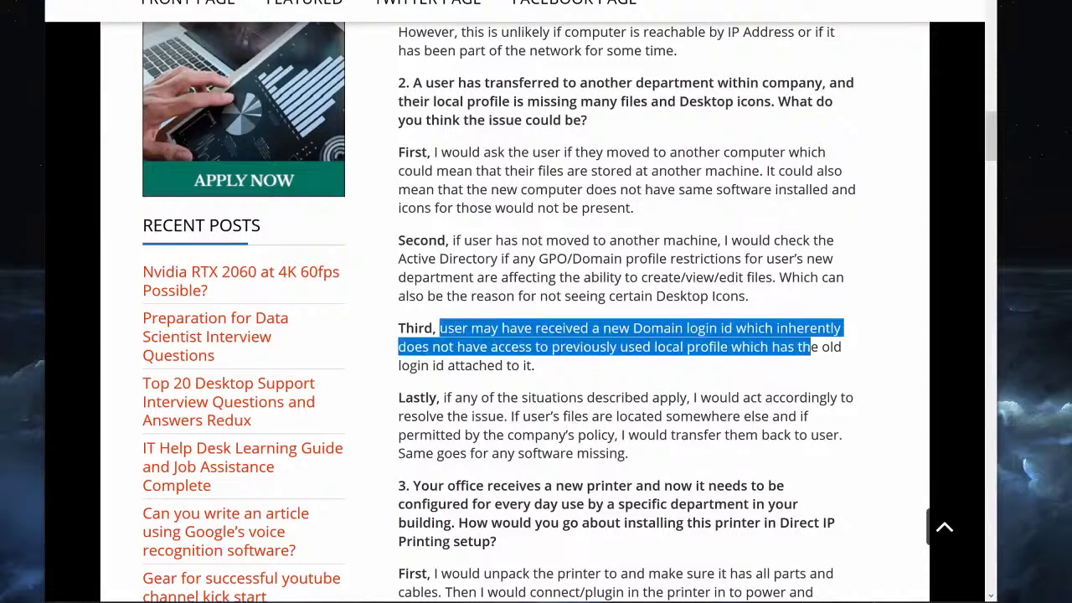
pyautogui.moveTo(810, 347); pyautogui.dragTo(777, 371)
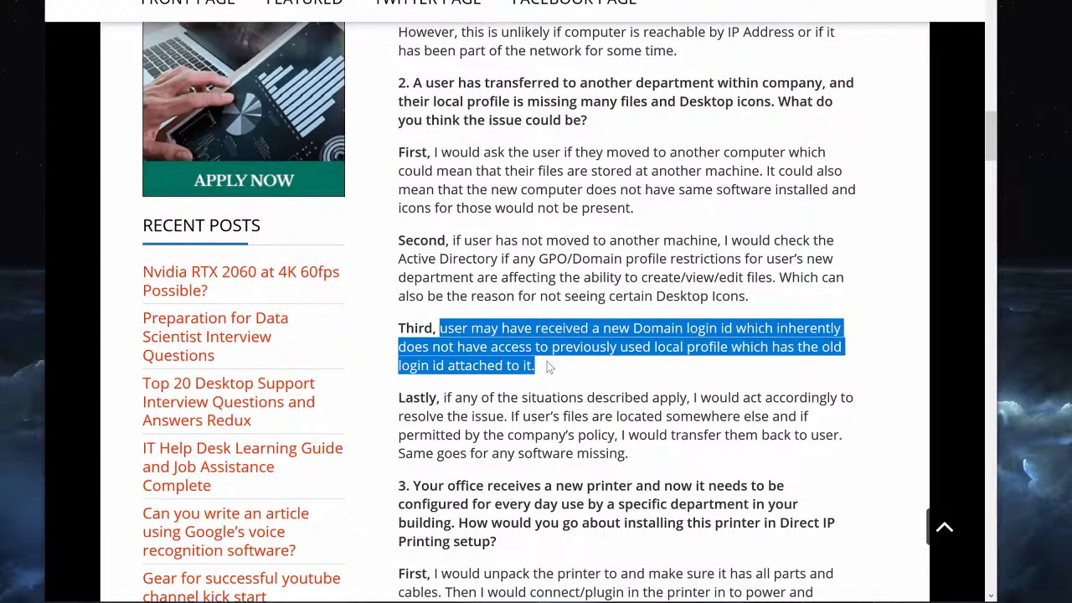
pyautogui.click(545, 367)
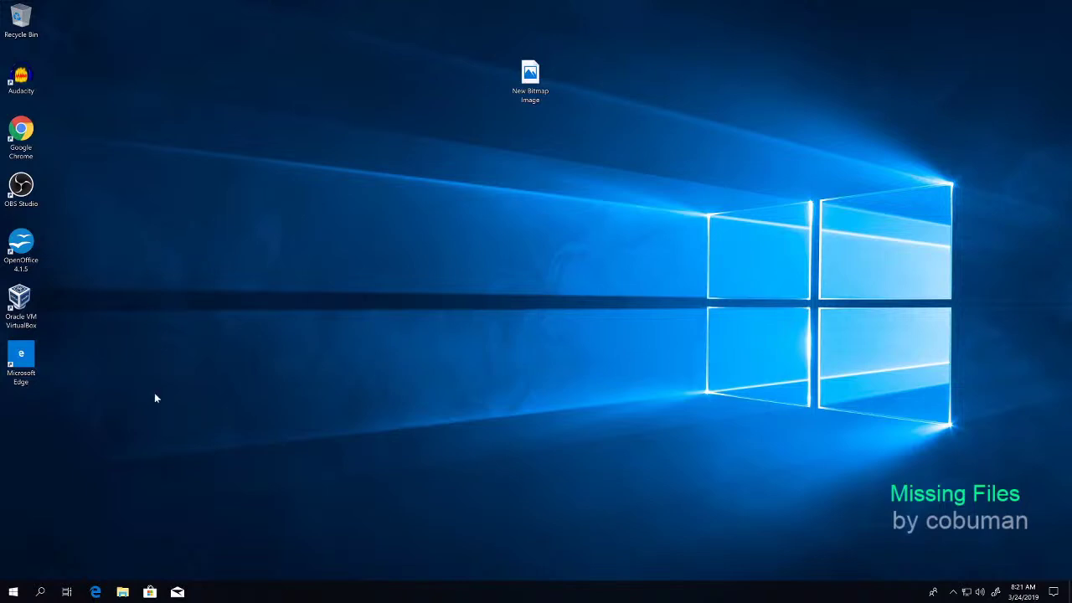
# Step: Open File Explorer to C:\Users and select the newest user profile folder
pyautogui.click(128, 594)
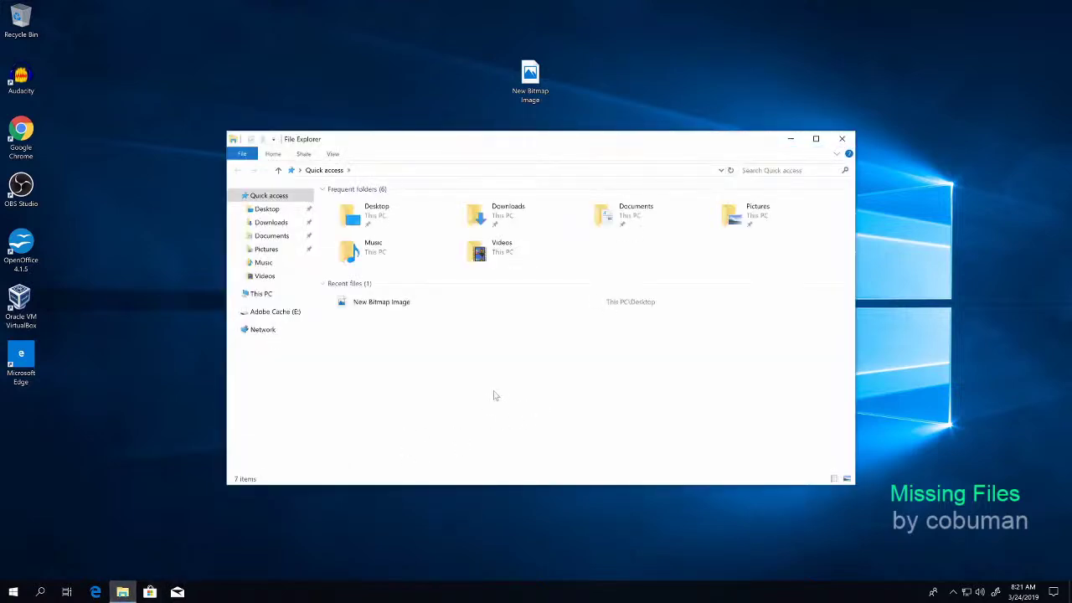
pyautogui.click(260, 294)
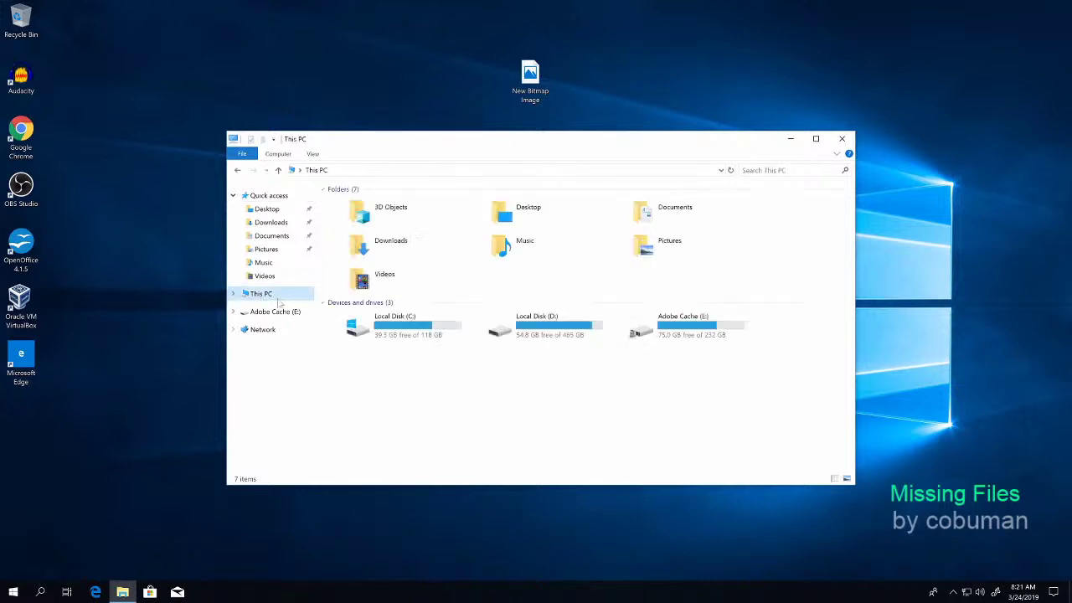
pyautogui.doubleClick(421, 331)
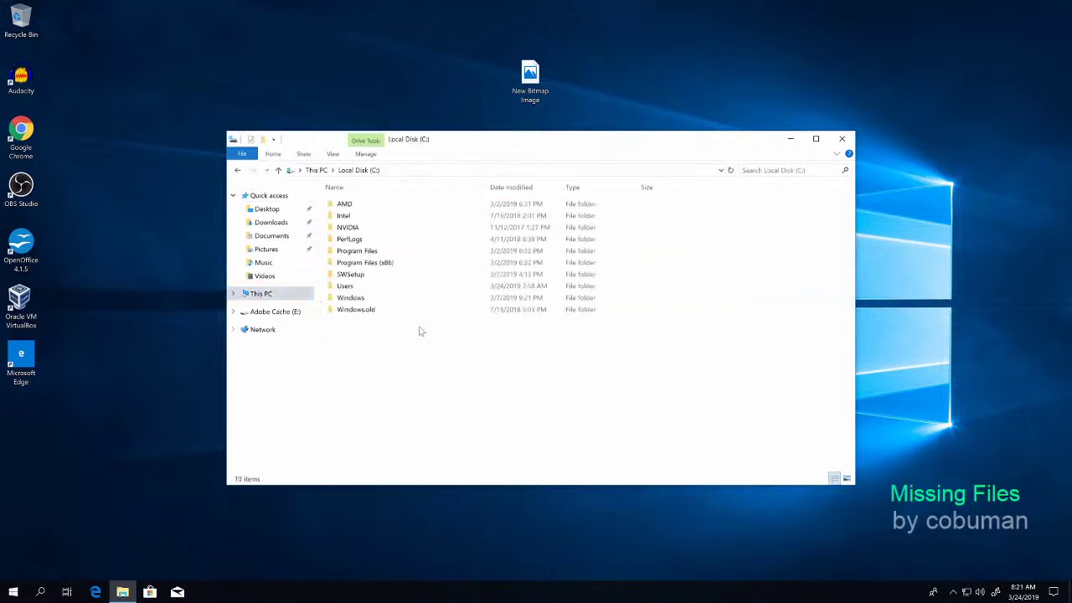
pyautogui.doubleClick(357, 285)
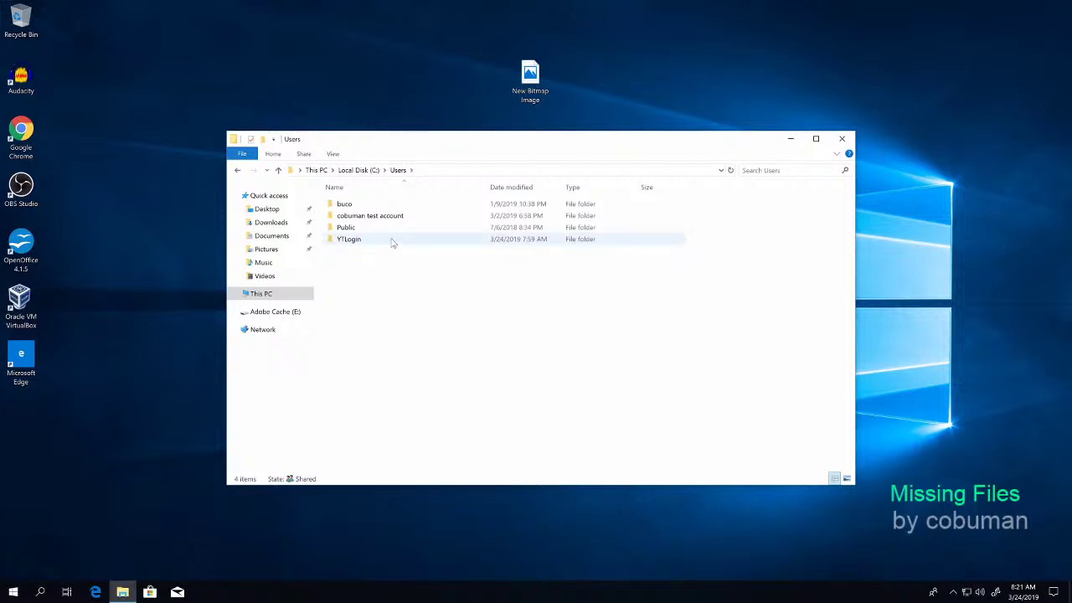
pyautogui.click(391, 241)
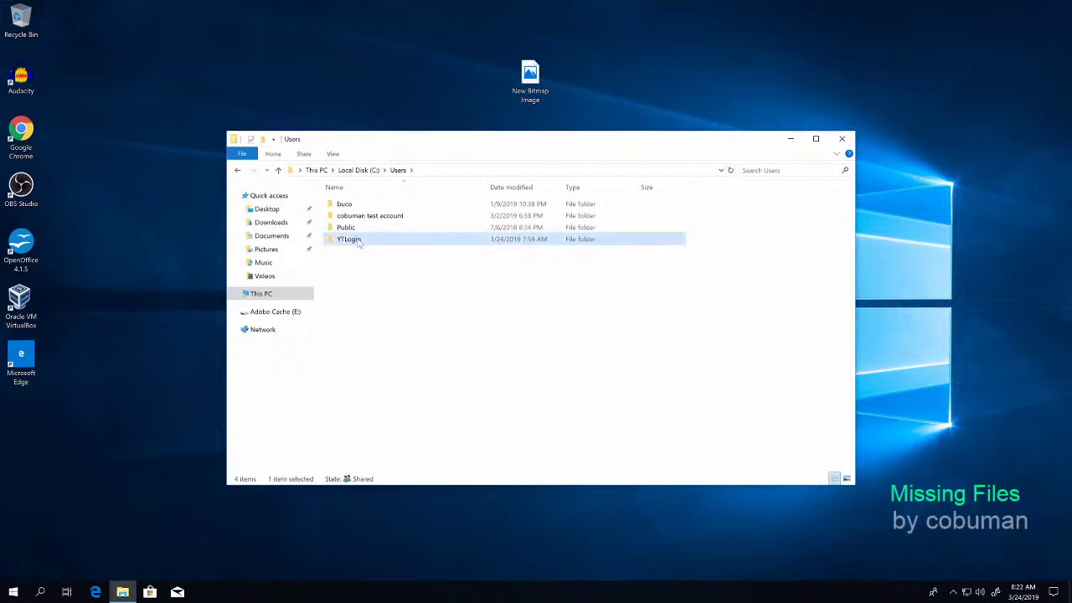
# Step: Cancel the access prompt for the older test profile and open the newest profile instead
pyautogui.moveTo(356, 243)
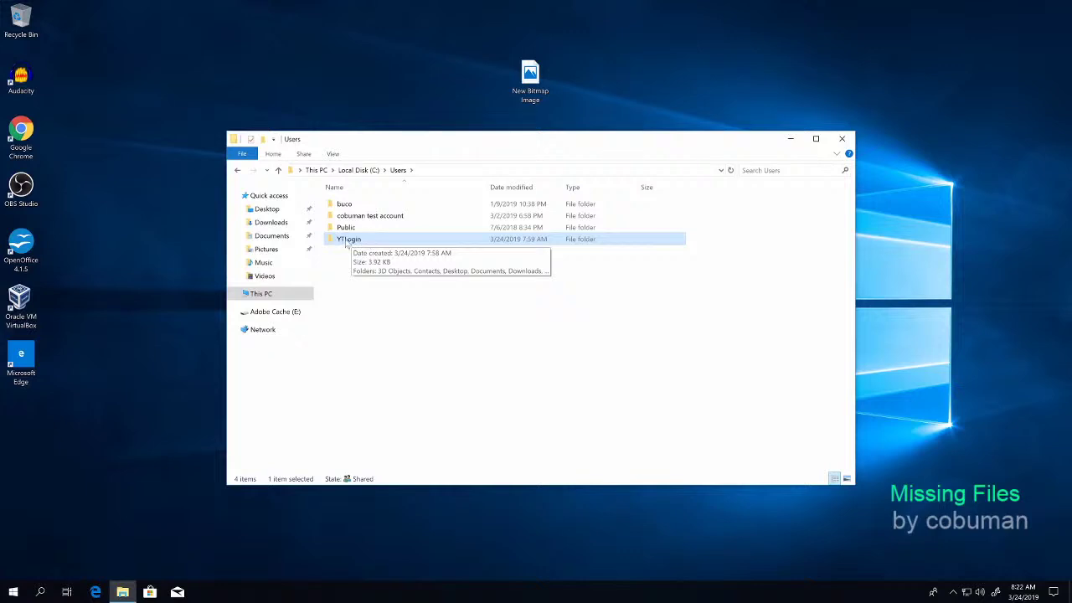
pyautogui.click(361, 219)
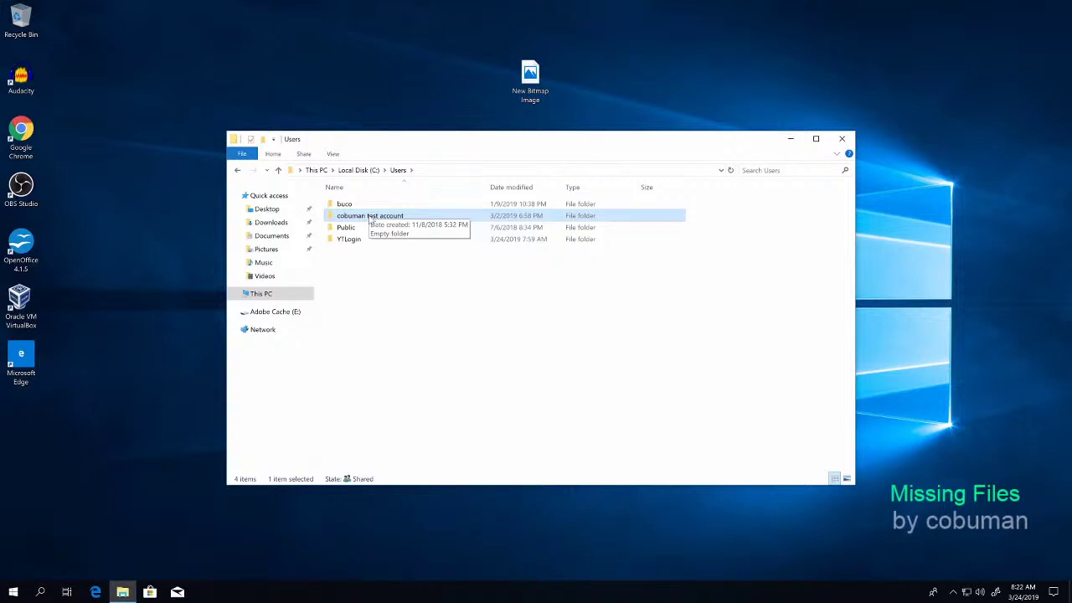
pyautogui.click(365, 242)
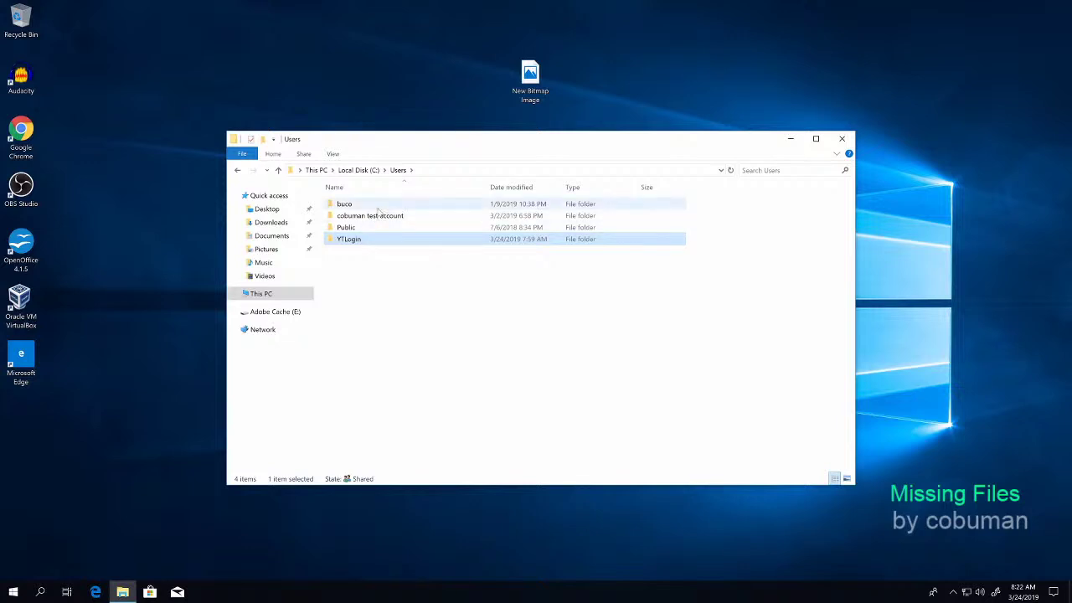
pyautogui.click(369, 217)
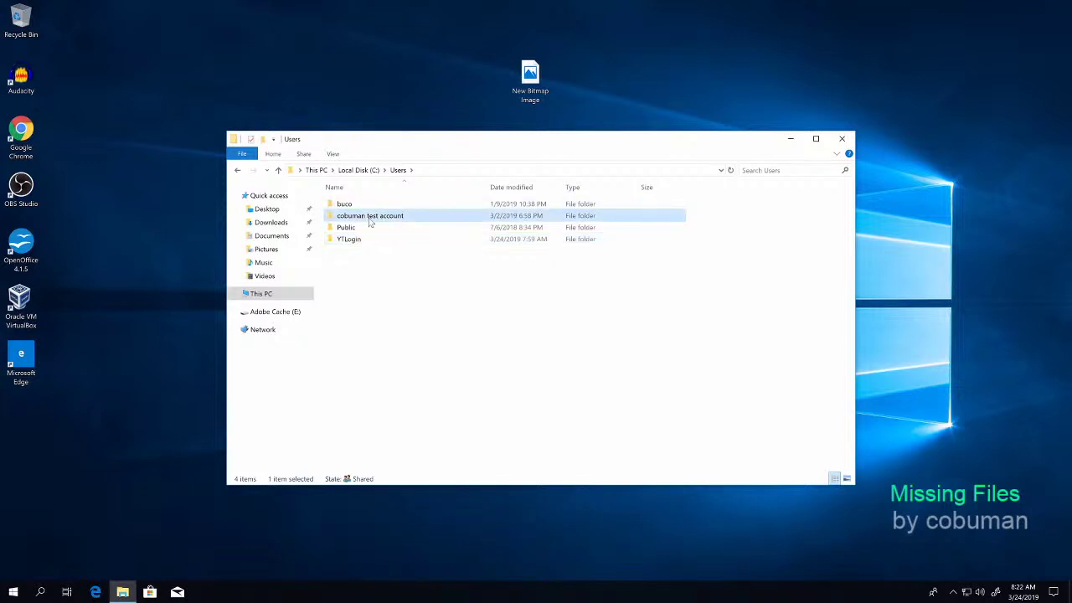
pyautogui.doubleClick(369, 218)
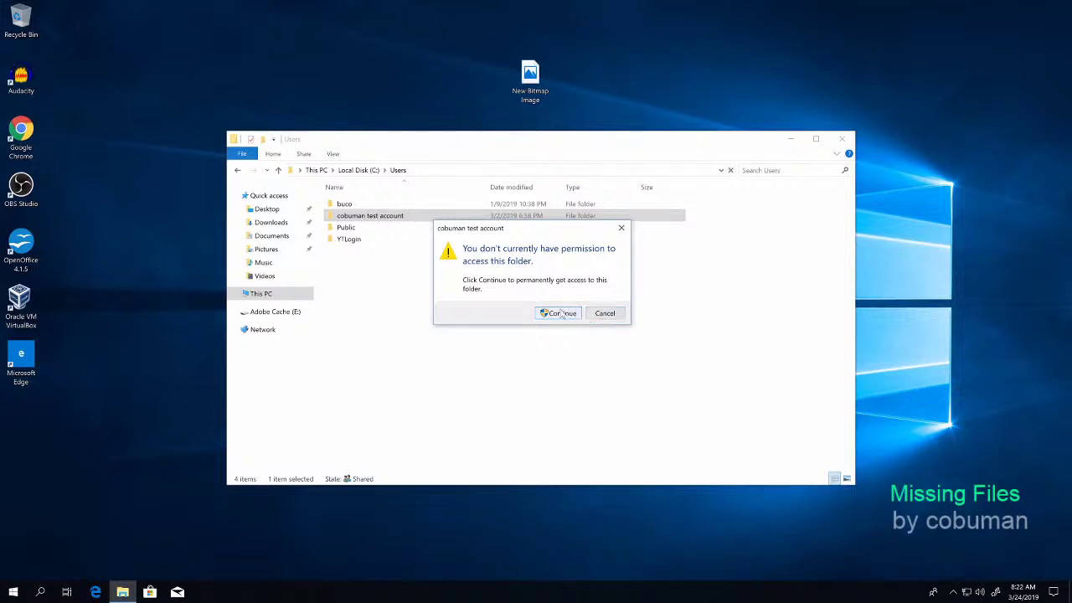
pyautogui.click(559, 314)
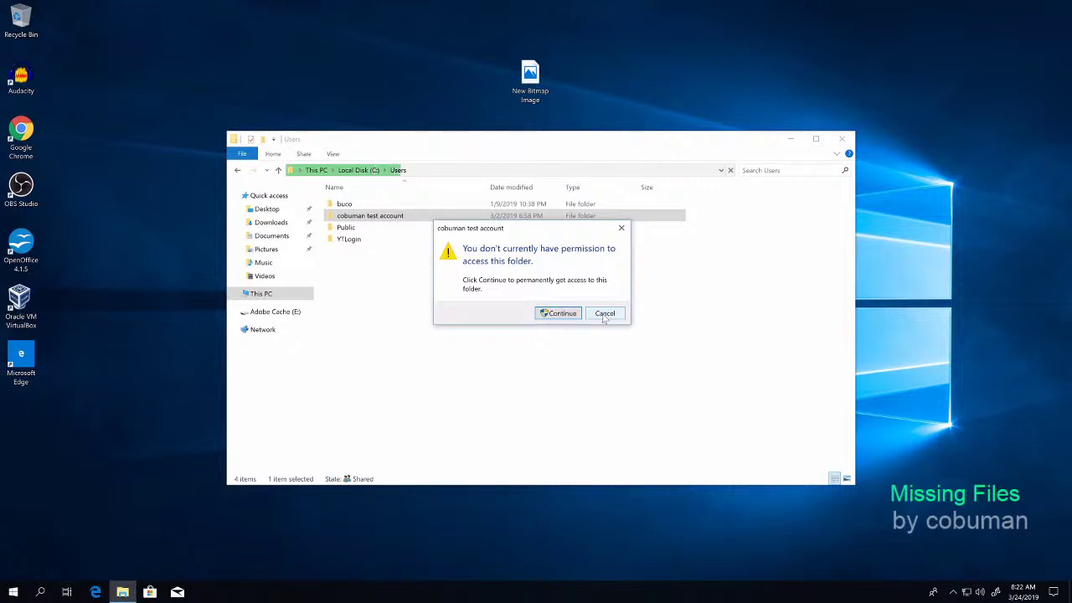
pyautogui.click(604, 315)
pyautogui.doubleClick(390, 239)
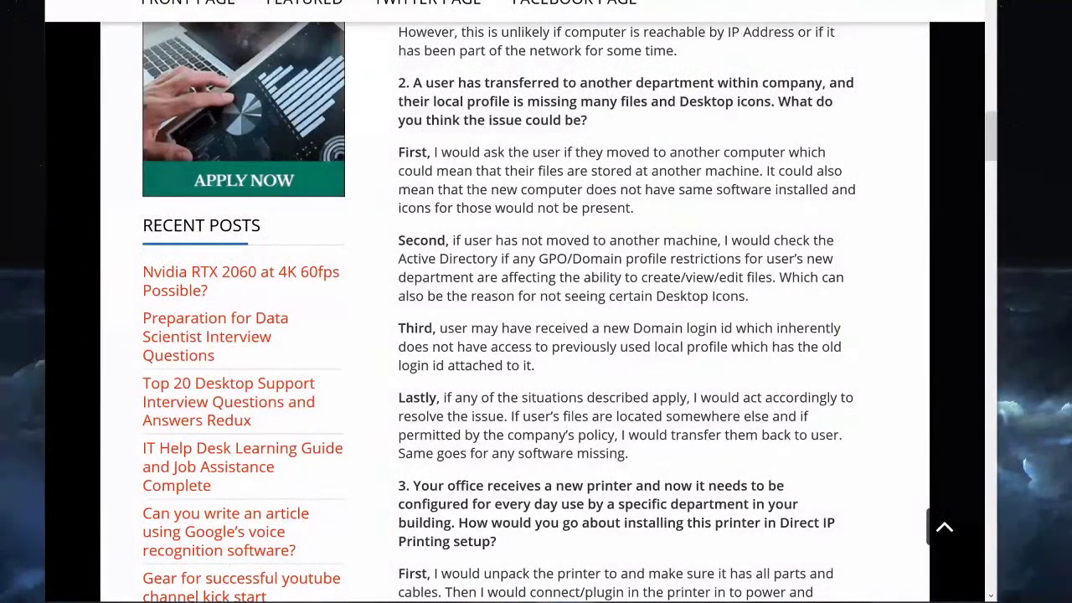
pyautogui.scroll(-2, 496, 211)
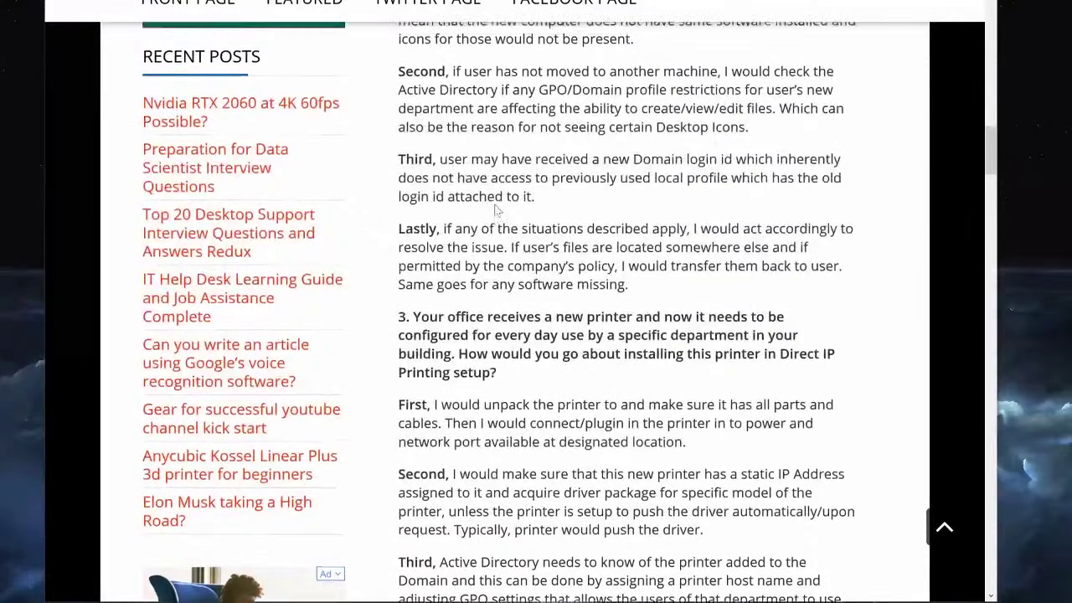
pyautogui.scroll(1, 496, 210)
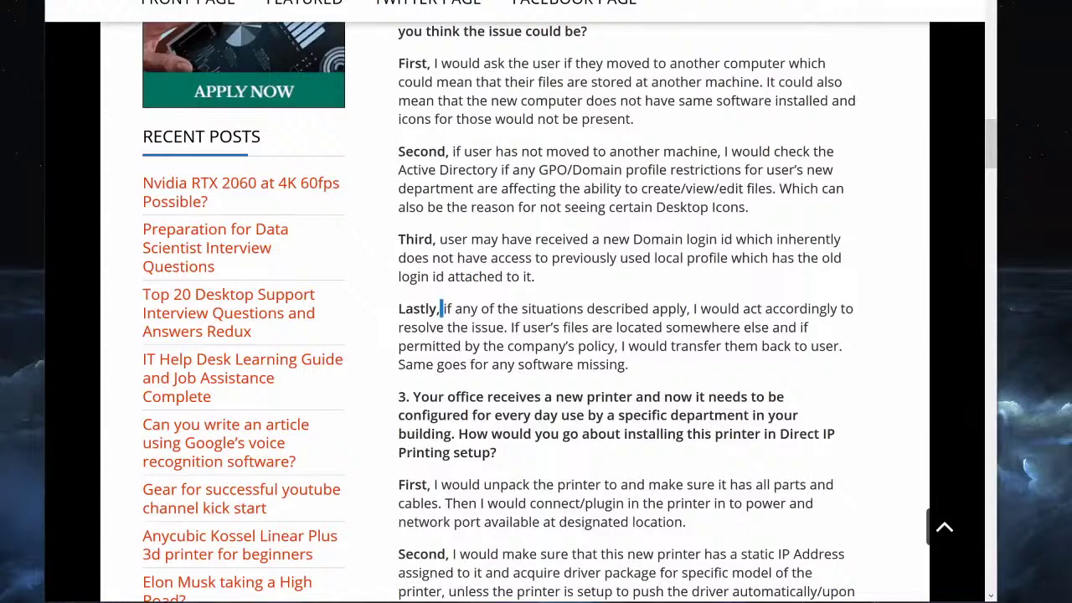
pyautogui.moveTo(441, 309); pyautogui.dragTo(800, 379)
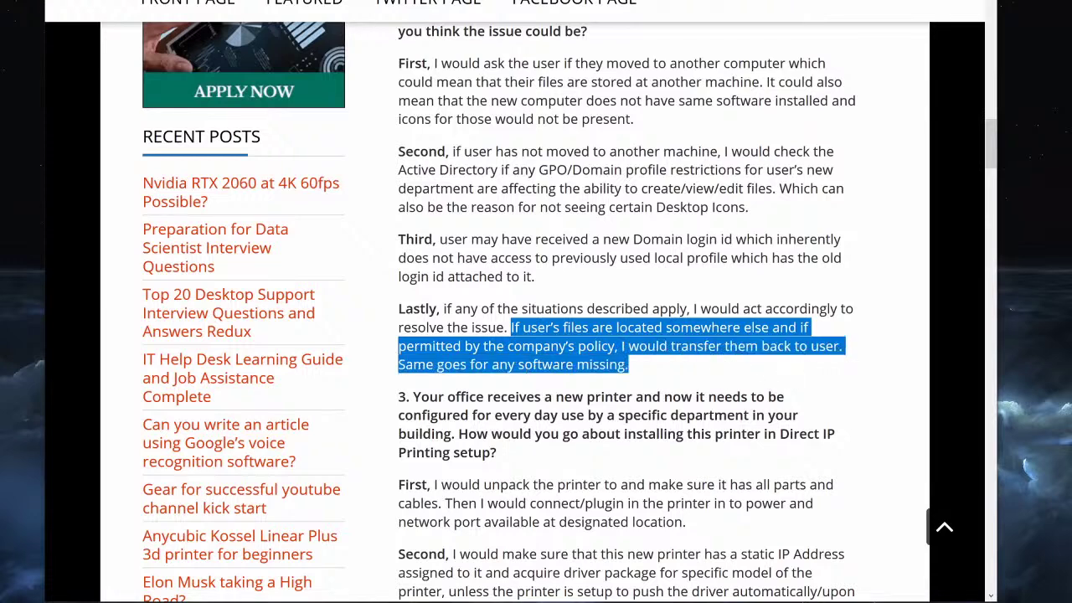
pyautogui.click(724, 380)
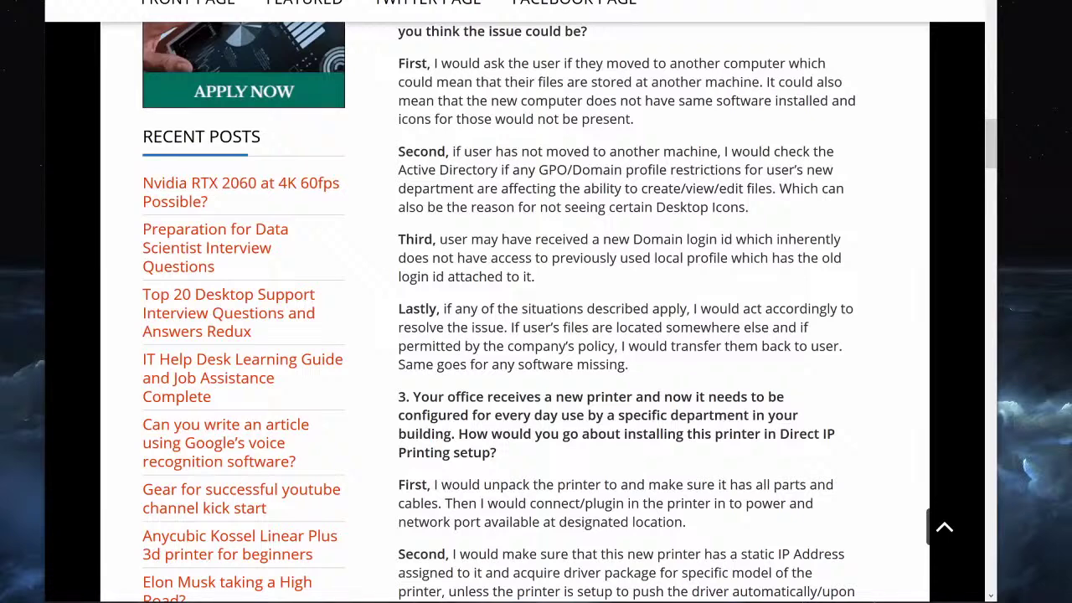
pyautogui.doubleClick(694, 309)
pyautogui.moveTo(672, 327); pyautogui.dragTo(681, 327)
pyautogui.click(676, 328)
pyautogui.moveTo(621, 346)
pyautogui.mouseDown()
pyautogui.moveTo(634, 365)
pyautogui.moveTo(623, 365)
pyautogui.moveTo(622, 346)
pyautogui.mouseUp()
pyautogui.click(628, 365)
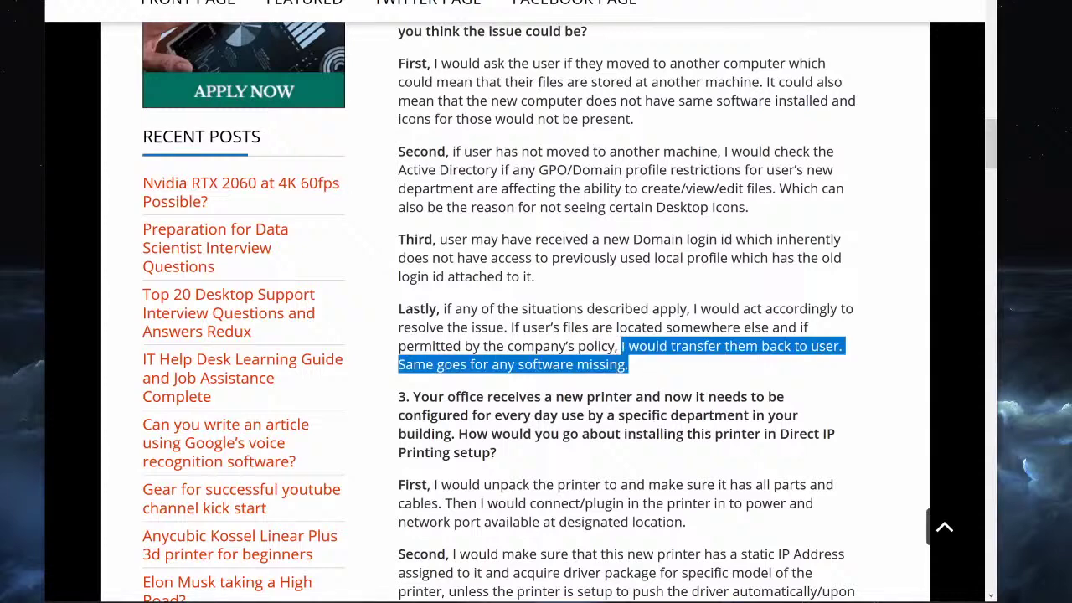
pyautogui.click(621, 345)
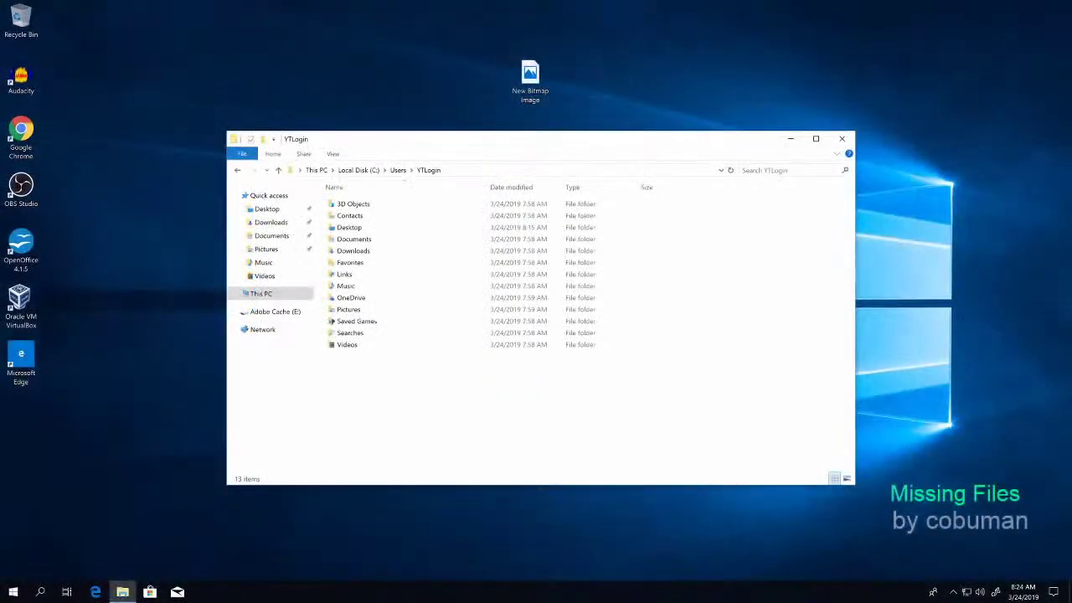
pyautogui.click(843, 139)
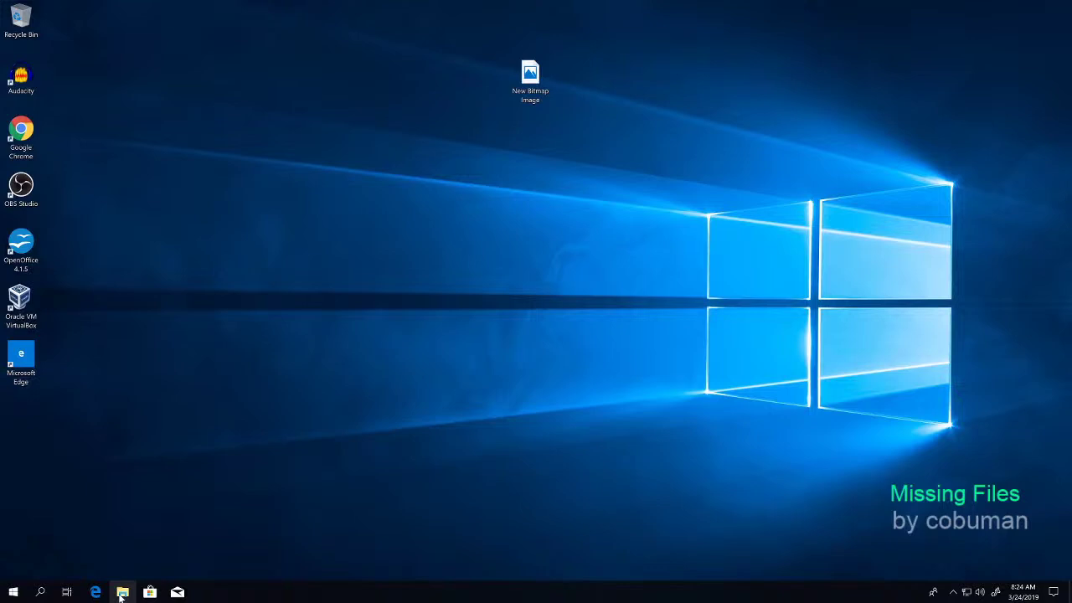
pyautogui.click(122, 592)
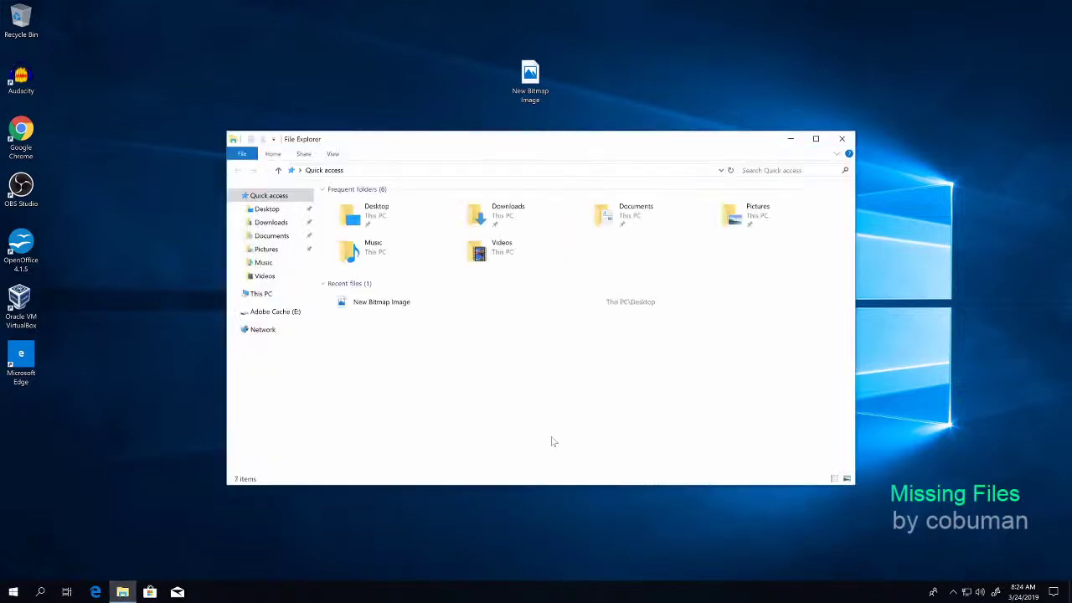
pyautogui.click(268, 294)
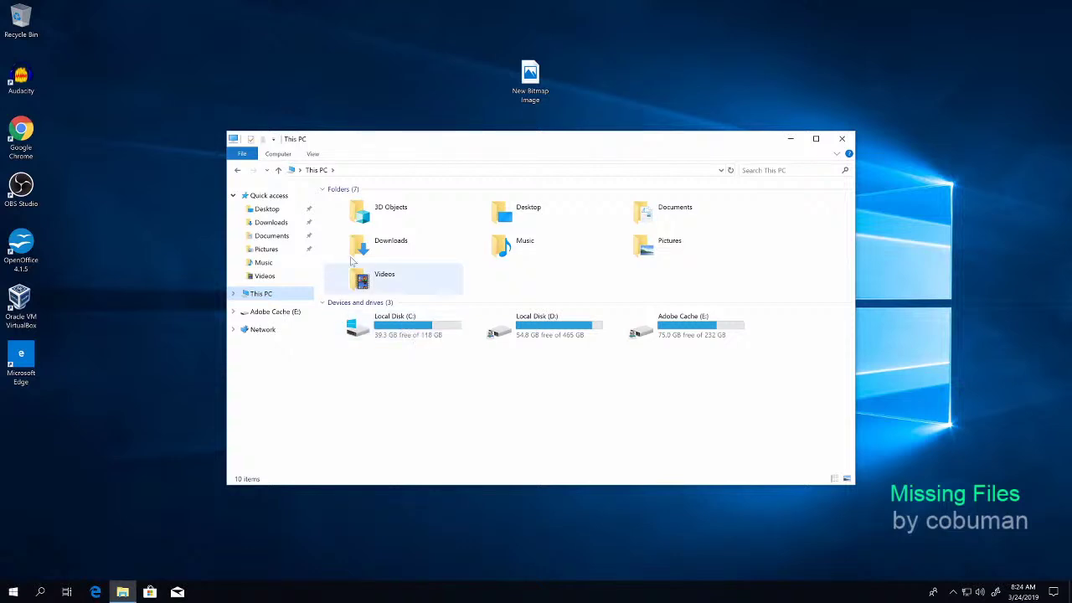
pyautogui.click(520, 215)
pyautogui.doubleClick(520, 215)
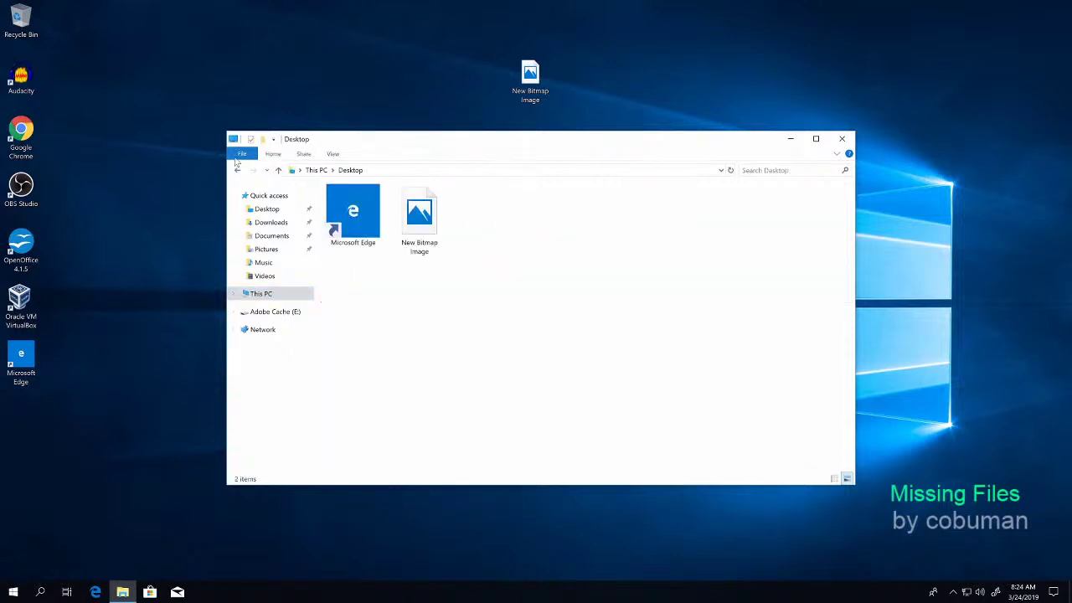
pyautogui.click(237, 170)
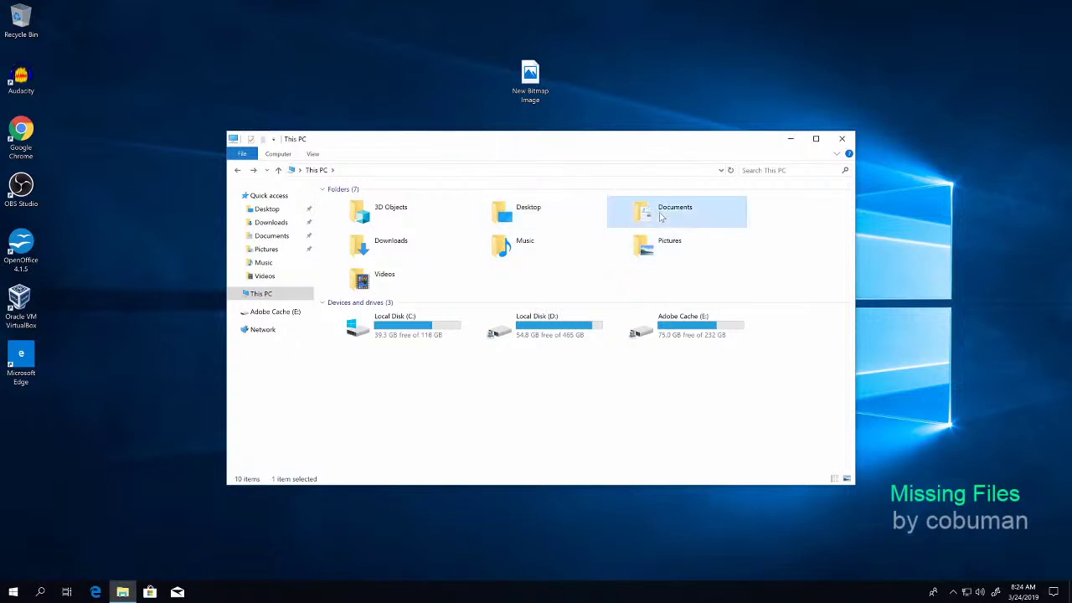
pyautogui.doubleClick(661, 213)
pyautogui.click(237, 170)
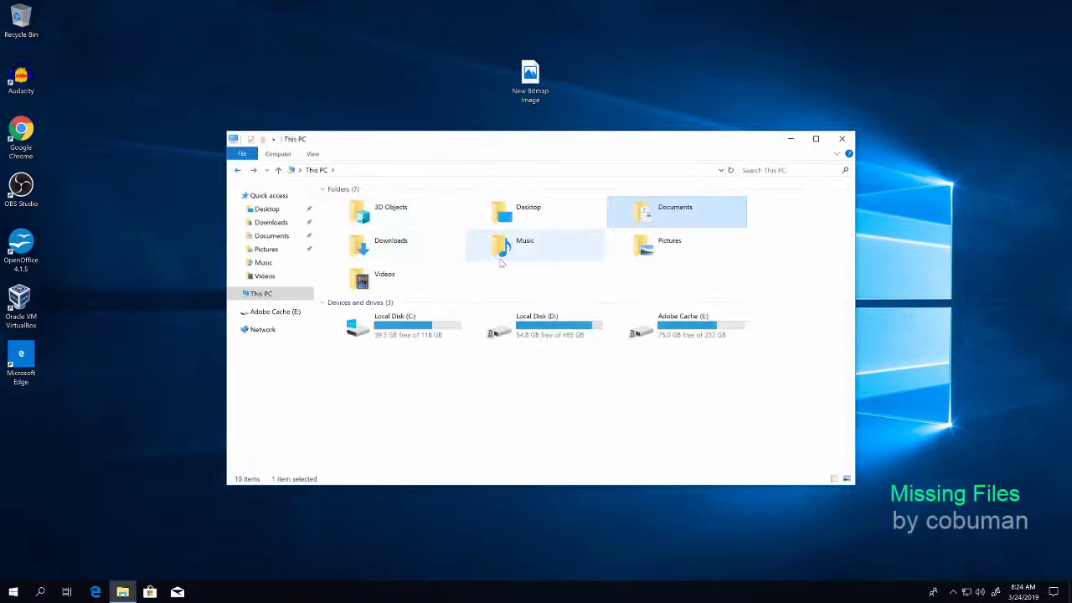
pyautogui.click(402, 367)
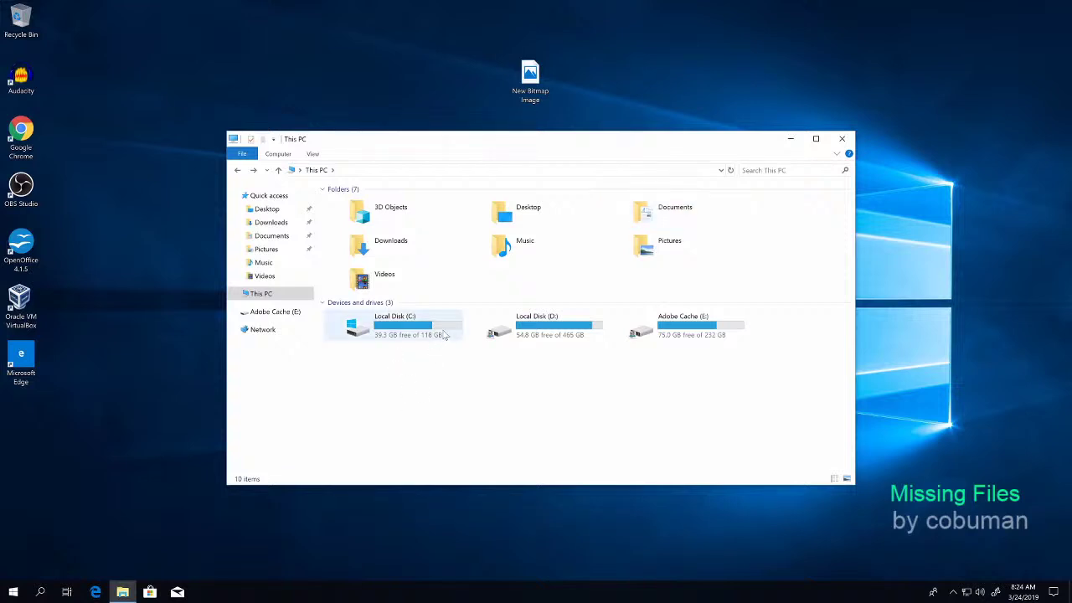
pyautogui.moveTo(444, 335)
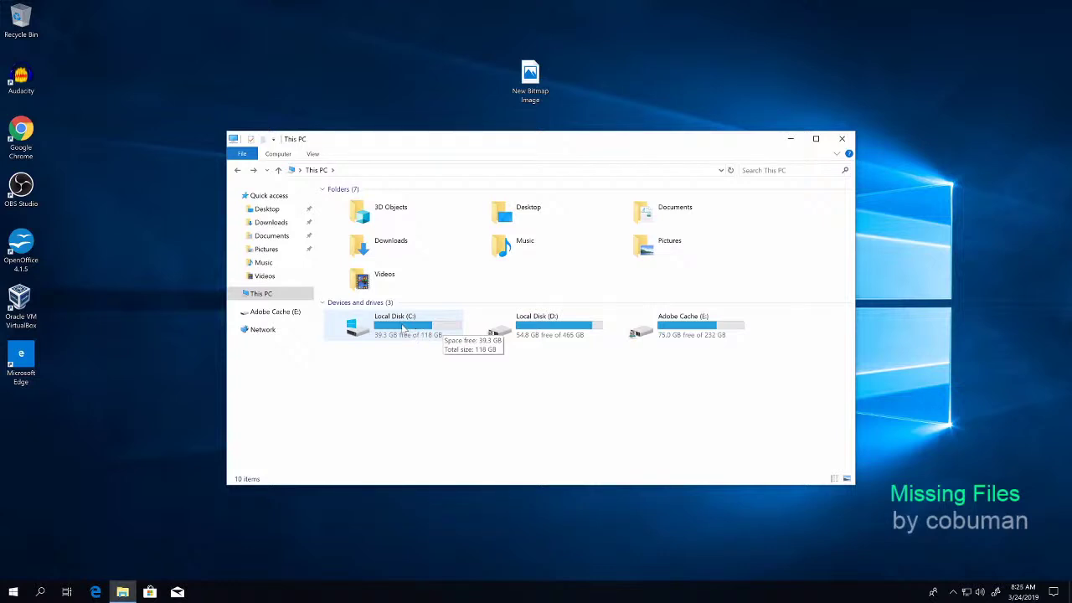
pyautogui.click(422, 169)
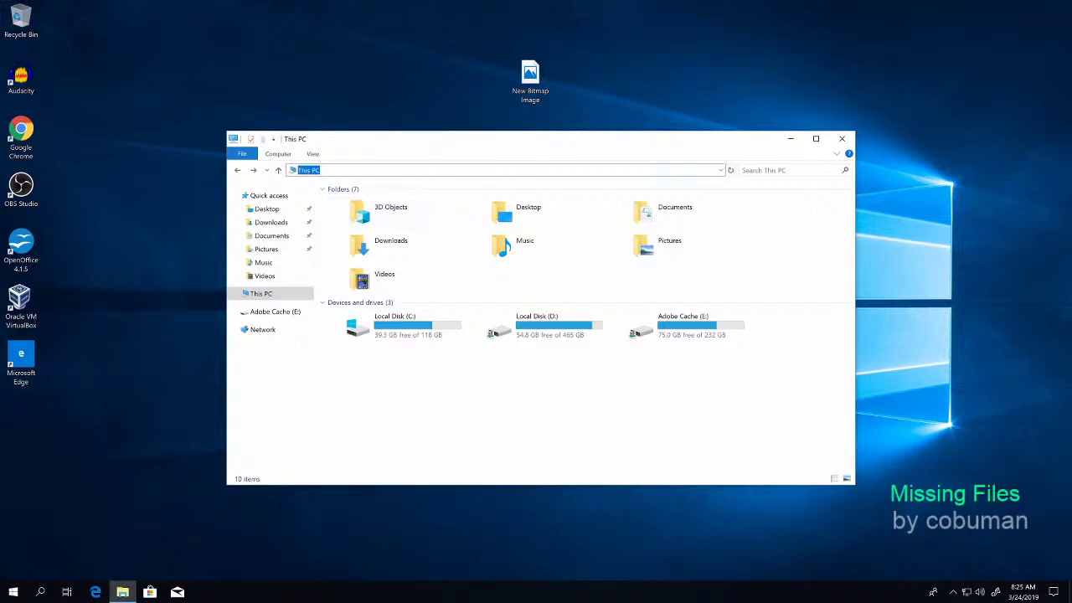
# Step: Enter the \\nameofthecomputer\c$ path in File Explorer and open Local Disk (C:)
pyautogui.write('\\\\')
pyautogui.press('BackSpace')
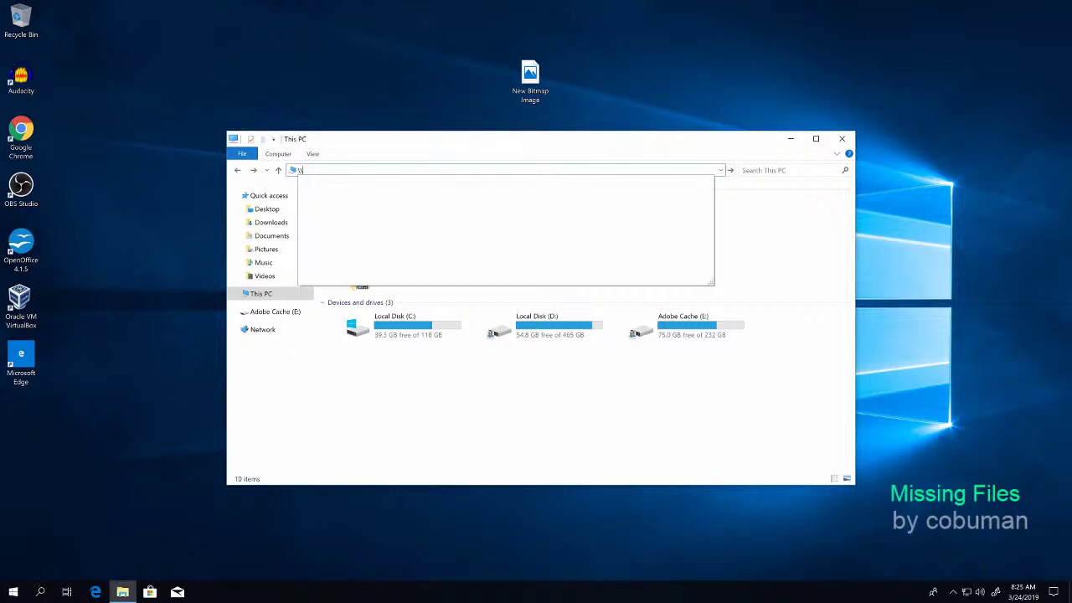
pyautogui.write('\\nameof t')
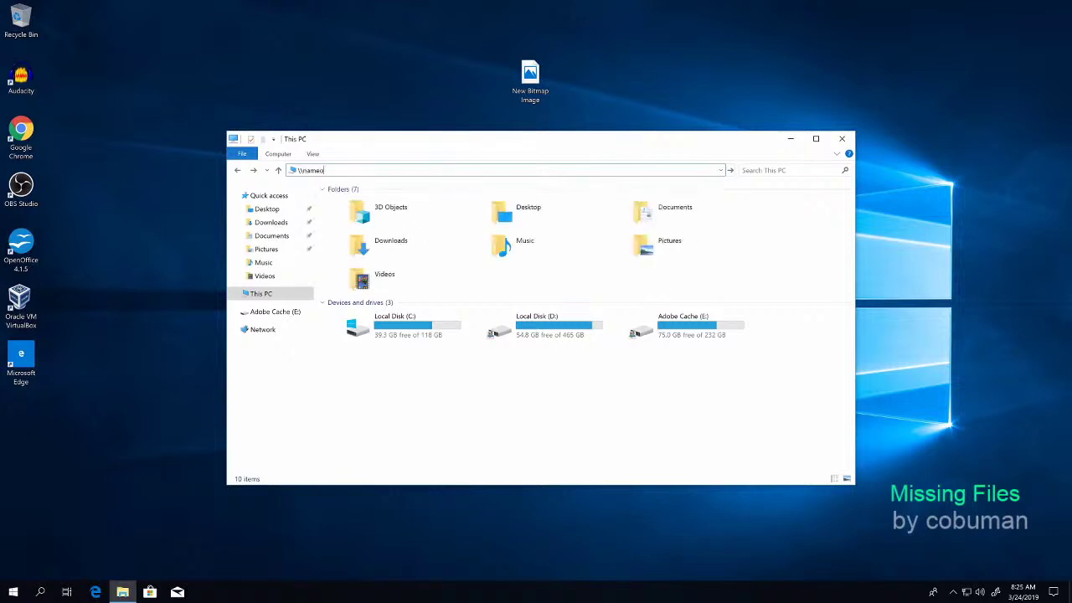
pyautogui.write('thecomputer\\c$')
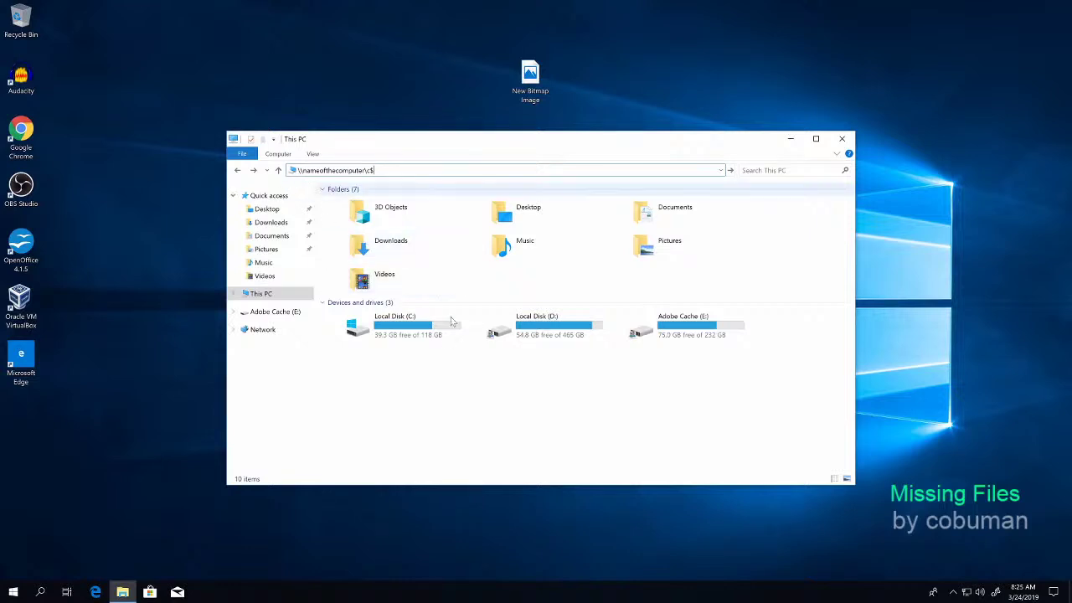
pyautogui.doubleClick(424, 328)
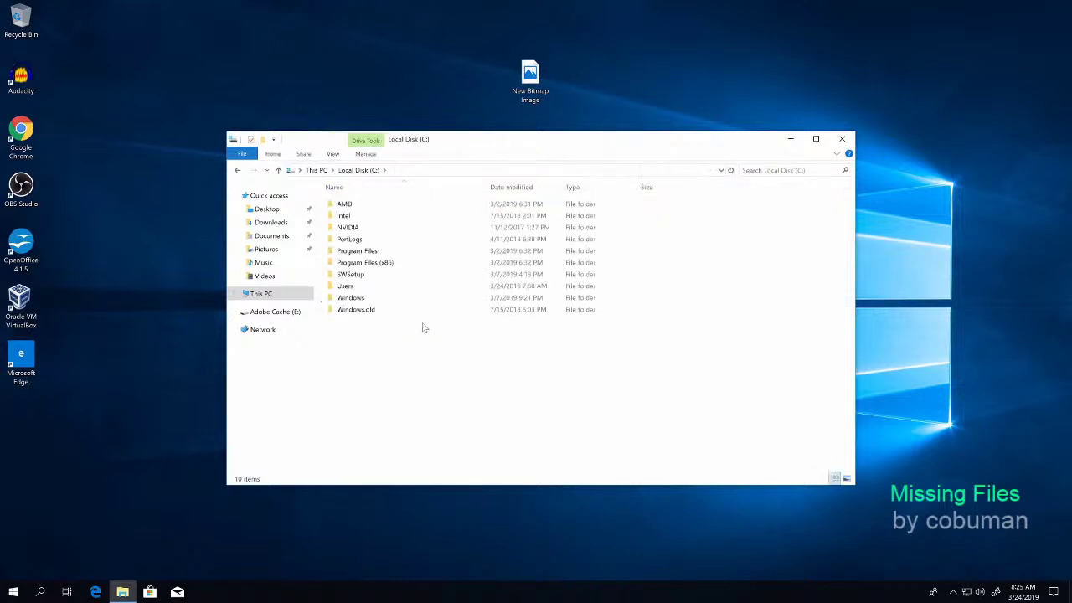
# Step: Open the Users folder and then the last user's profile folder
pyautogui.click(404, 173)
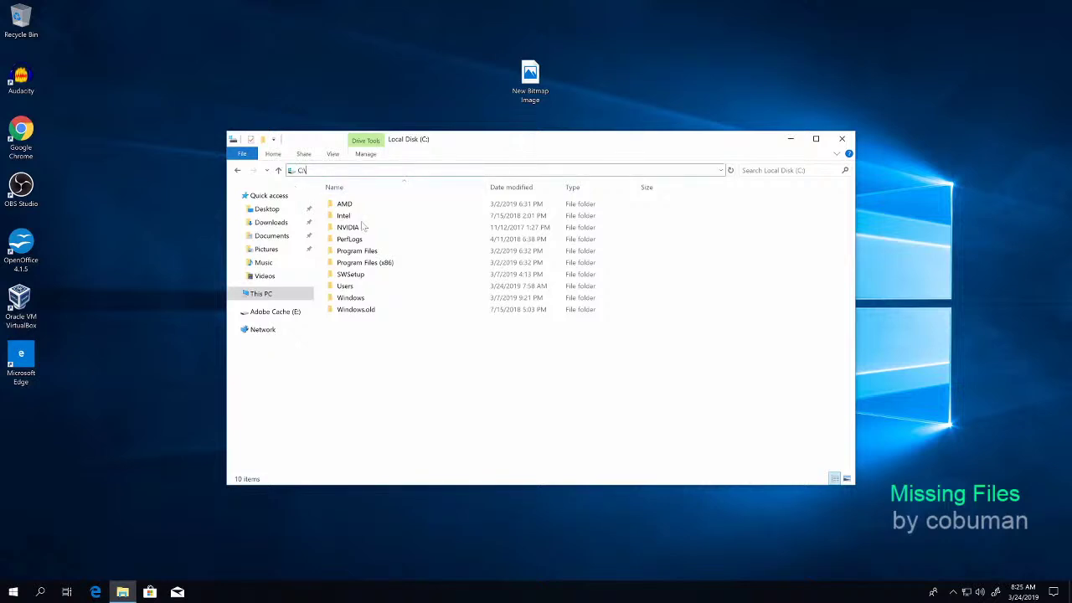
pyautogui.click(390, 387)
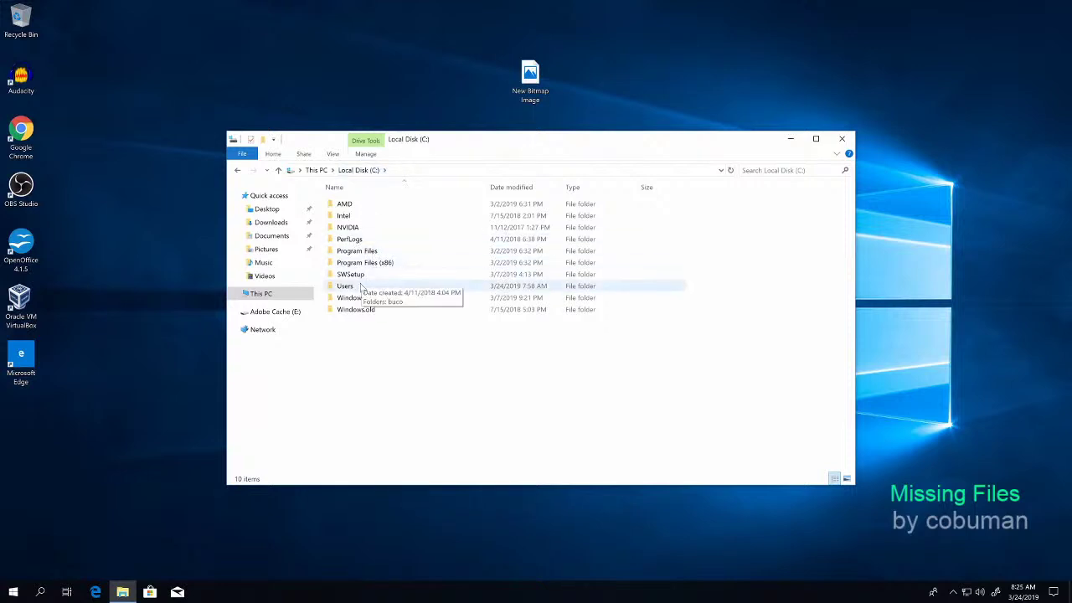
pyautogui.doubleClick(360, 287)
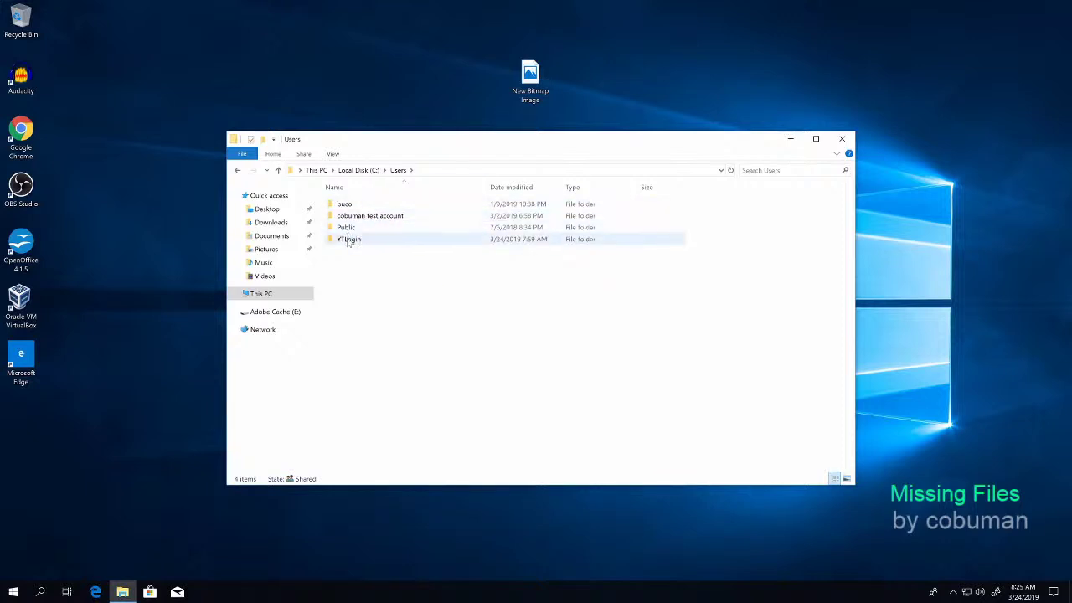
pyautogui.doubleClick(350, 241)
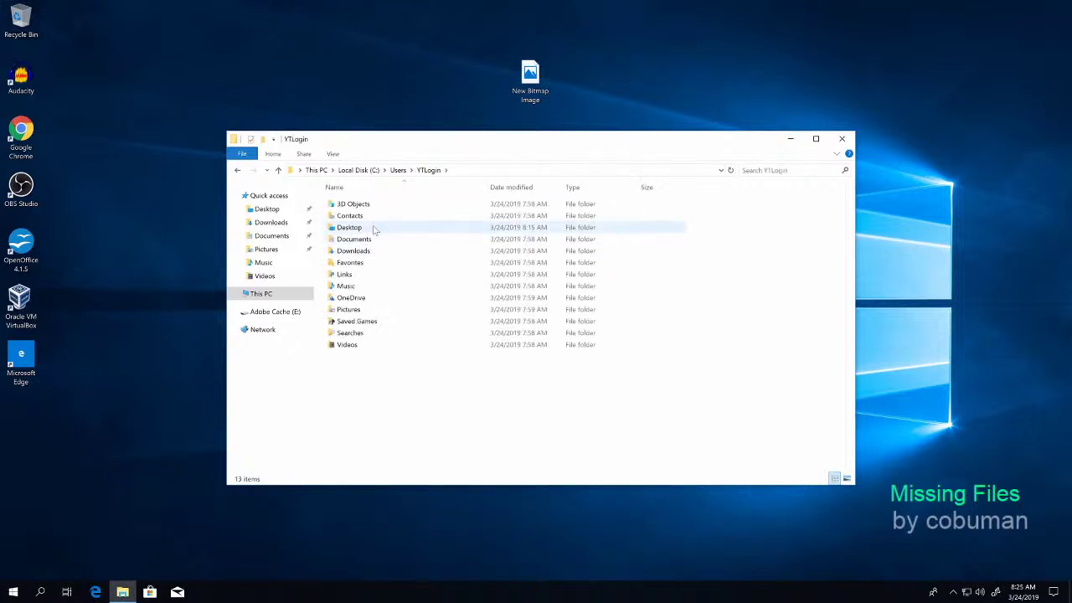
# Step: Copy the Desktop, Documents and Favorites folders from the profile
pyautogui.click(374, 229)
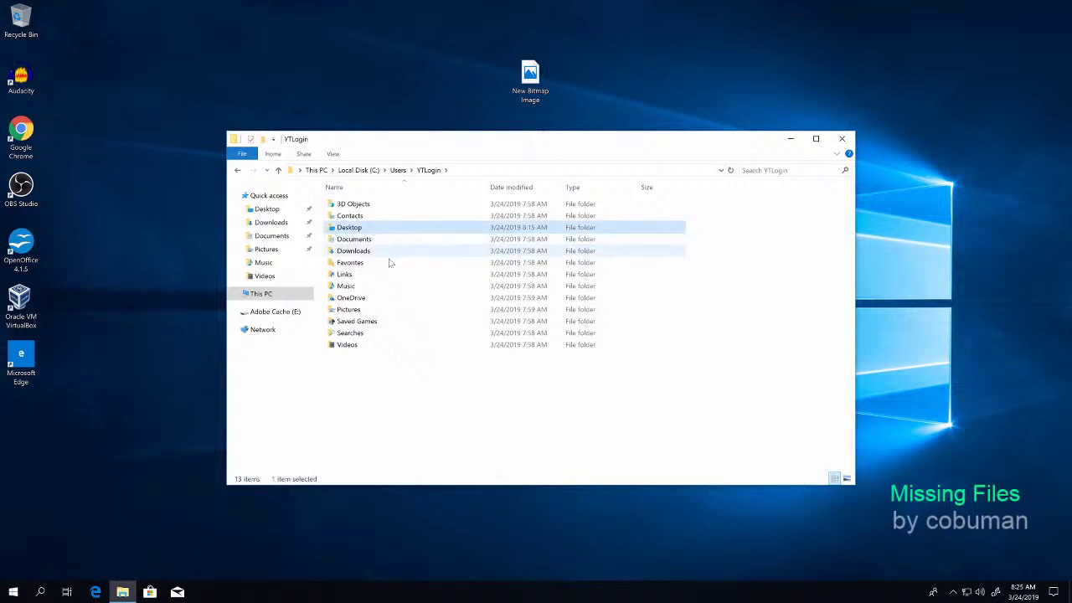
pyautogui.keyDown('ctrl'); pyautogui.click(372, 241); pyautogui.keyUp('ctrl')
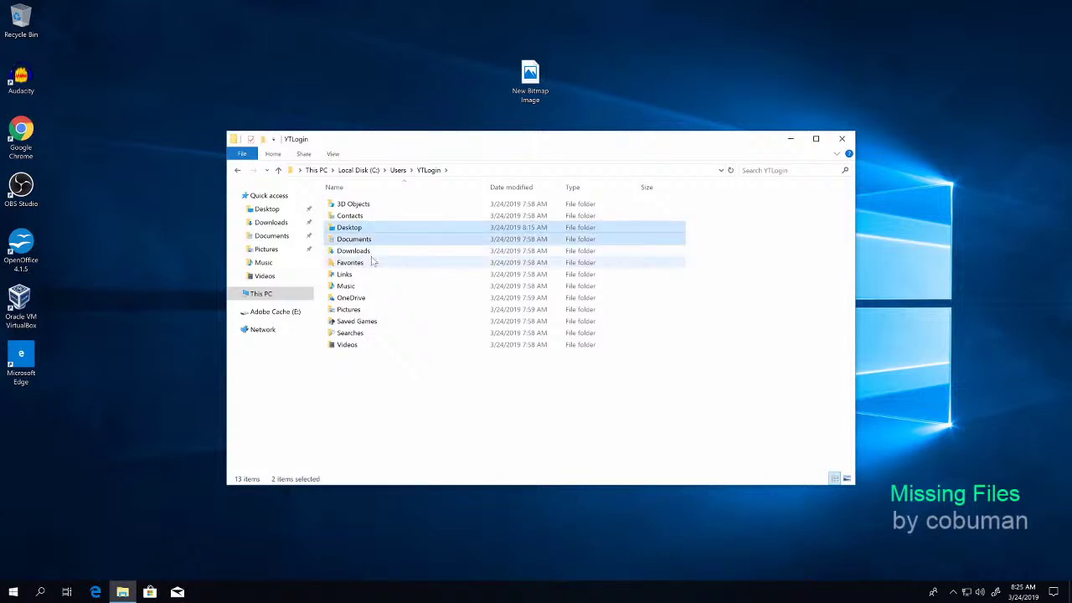
pyautogui.keyDown('ctrl'); pyautogui.click(373, 264); pyautogui.keyUp('ctrl')
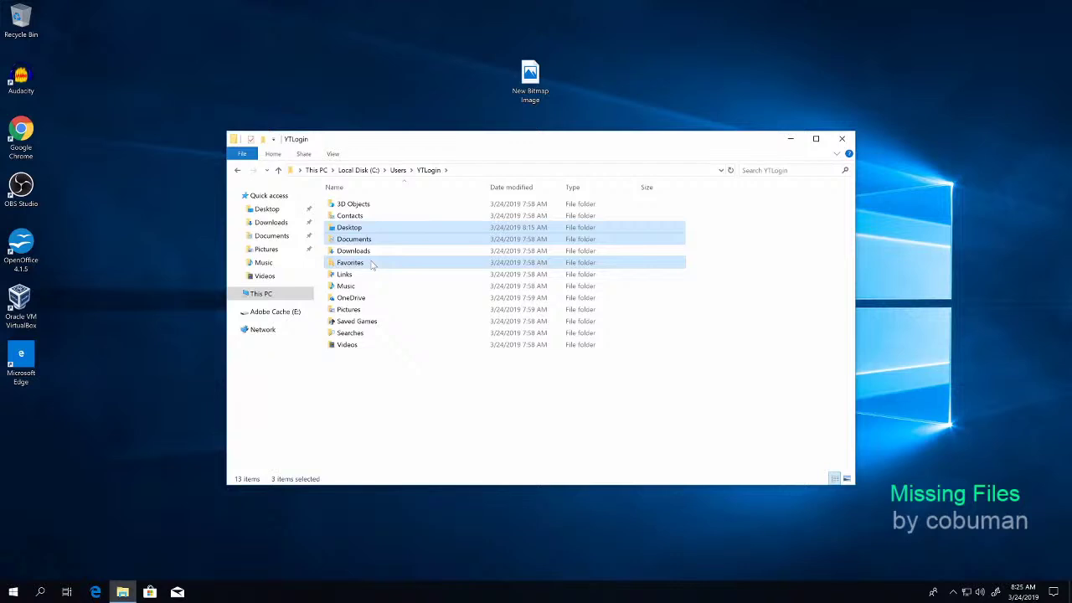
pyautogui.rightClick(373, 265)
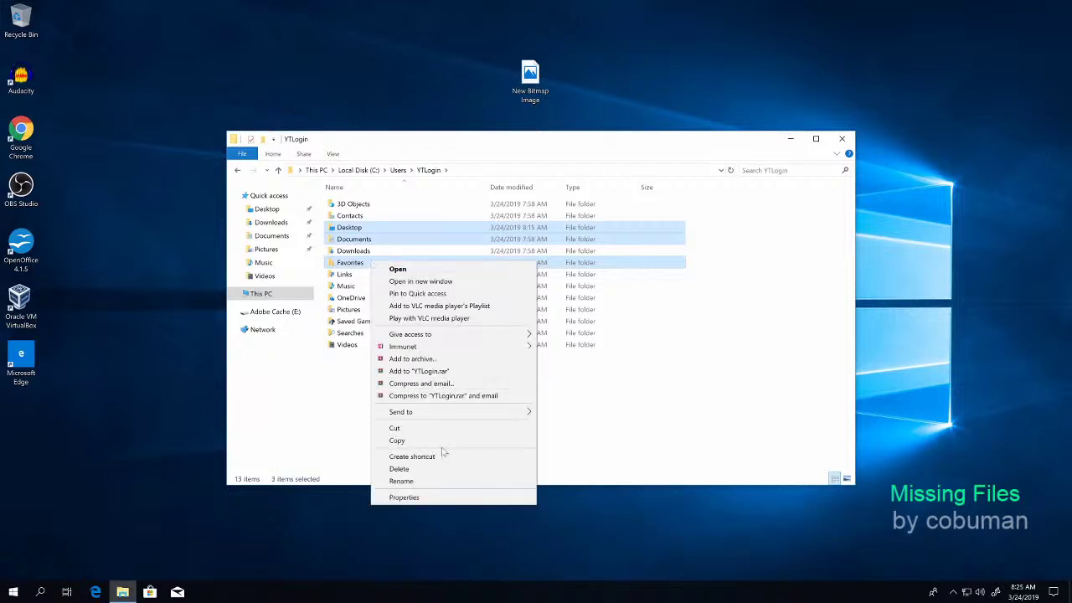
pyautogui.click(442, 440)
pyautogui.click(385, 418)
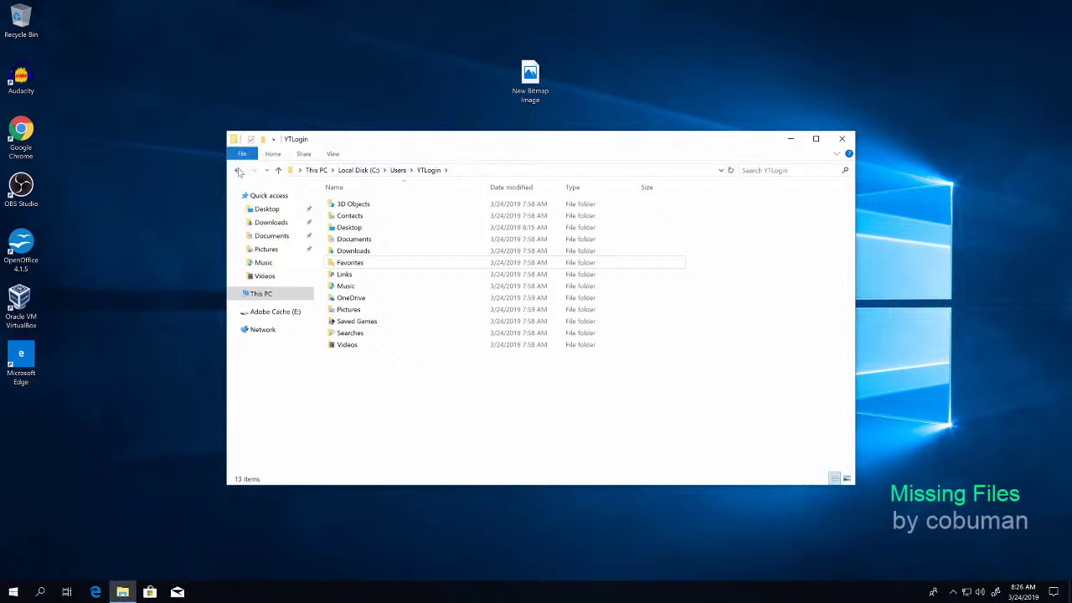
pyautogui.click(239, 171)
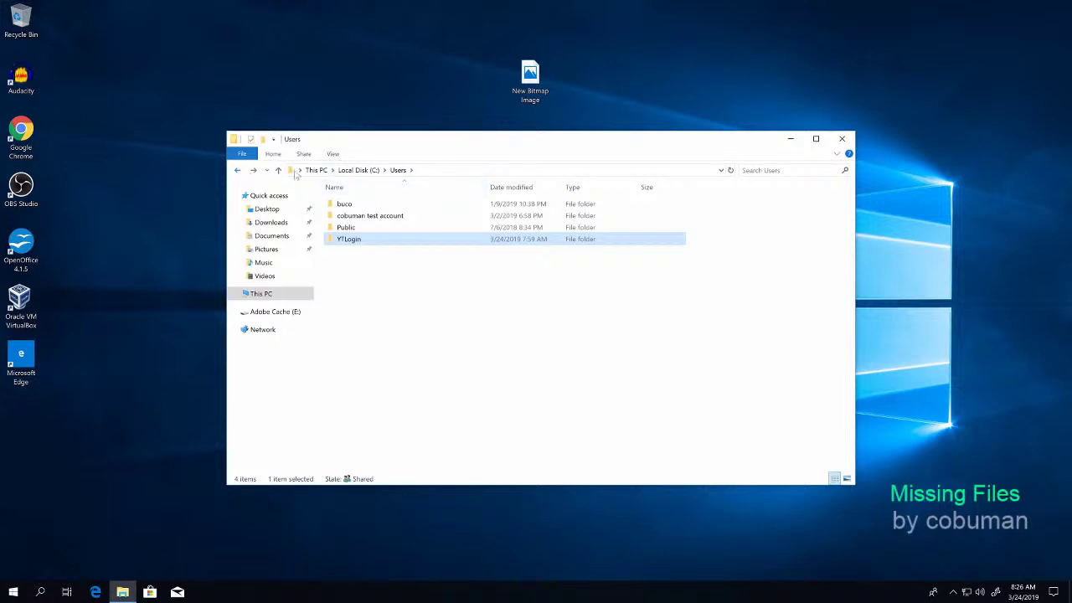
pyautogui.doubleClick(359, 240)
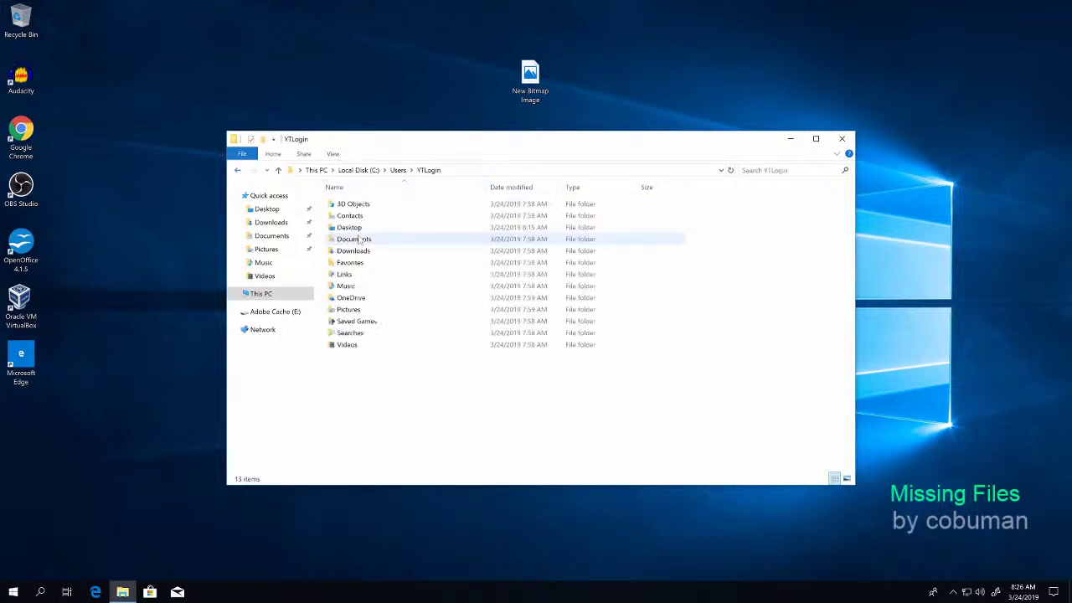
pyautogui.rightClick(379, 393)
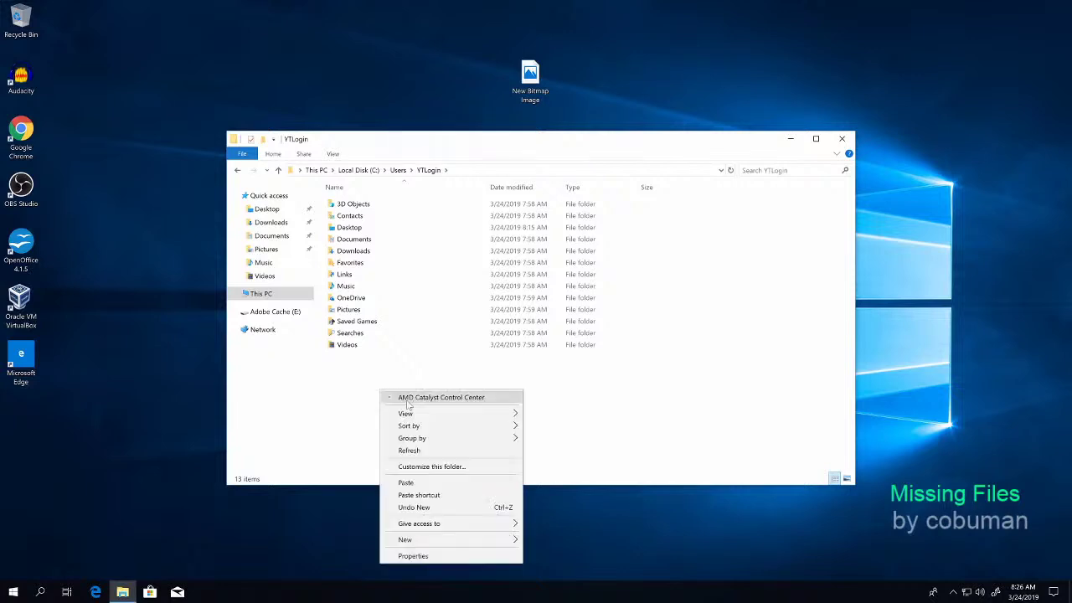
pyautogui.click(408, 483)
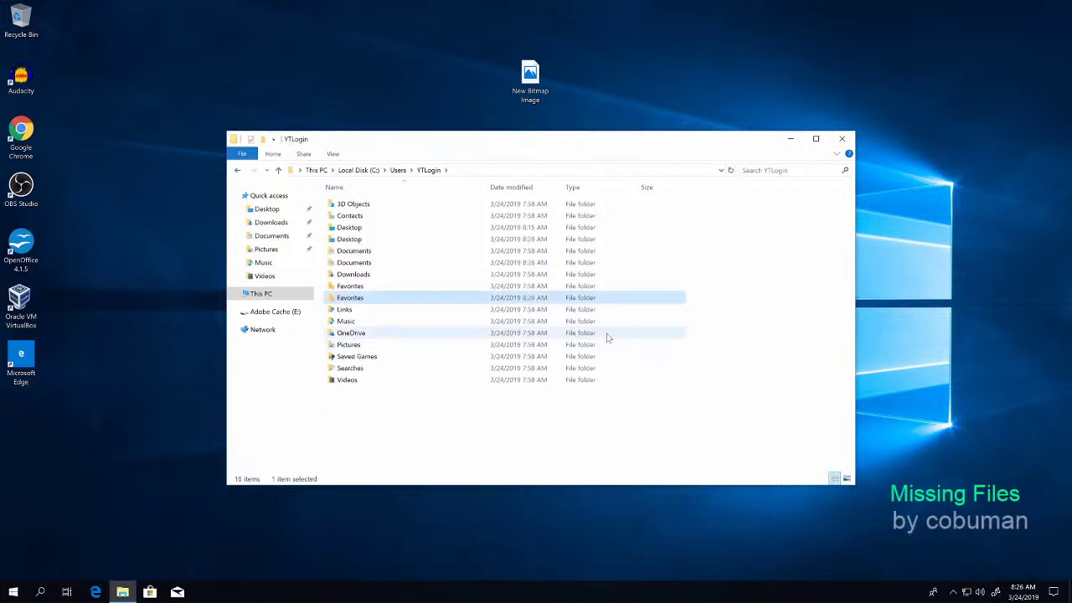
pyautogui.click(356, 288)
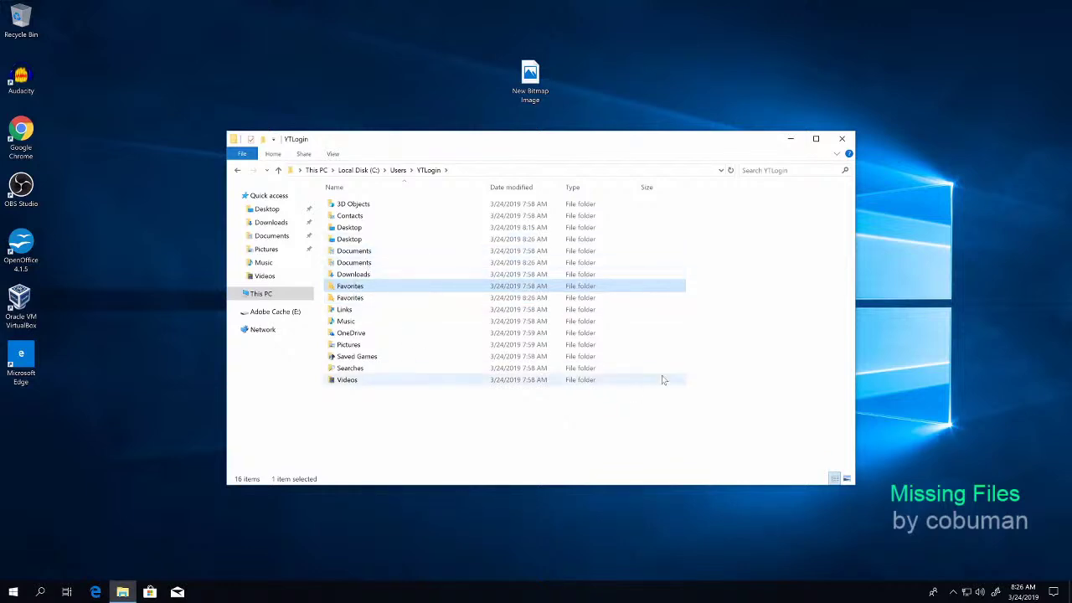
pyautogui.press('F5')
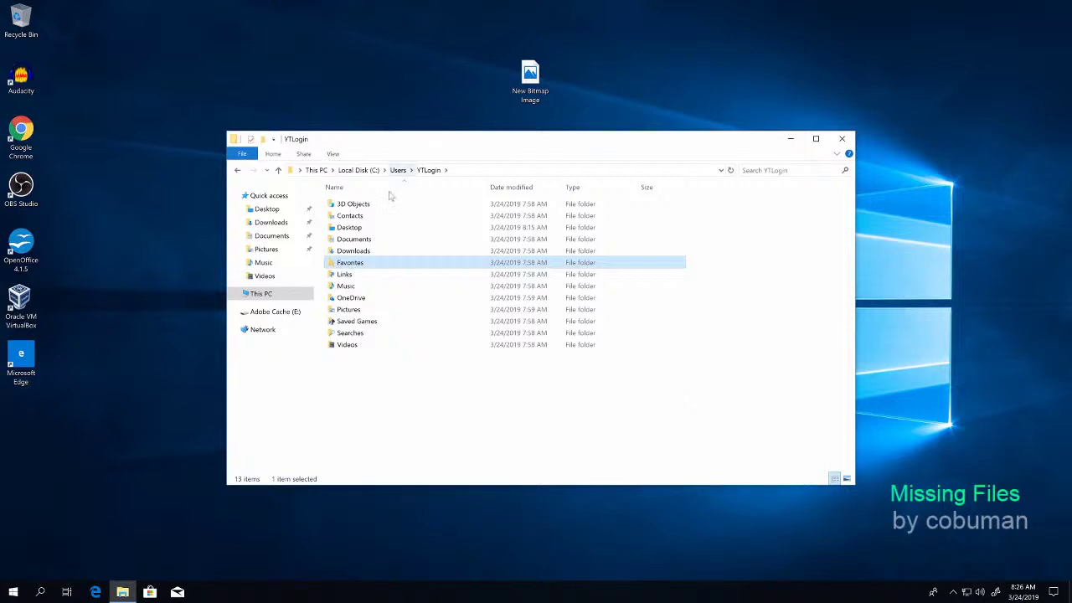
pyautogui.click(349, 424)
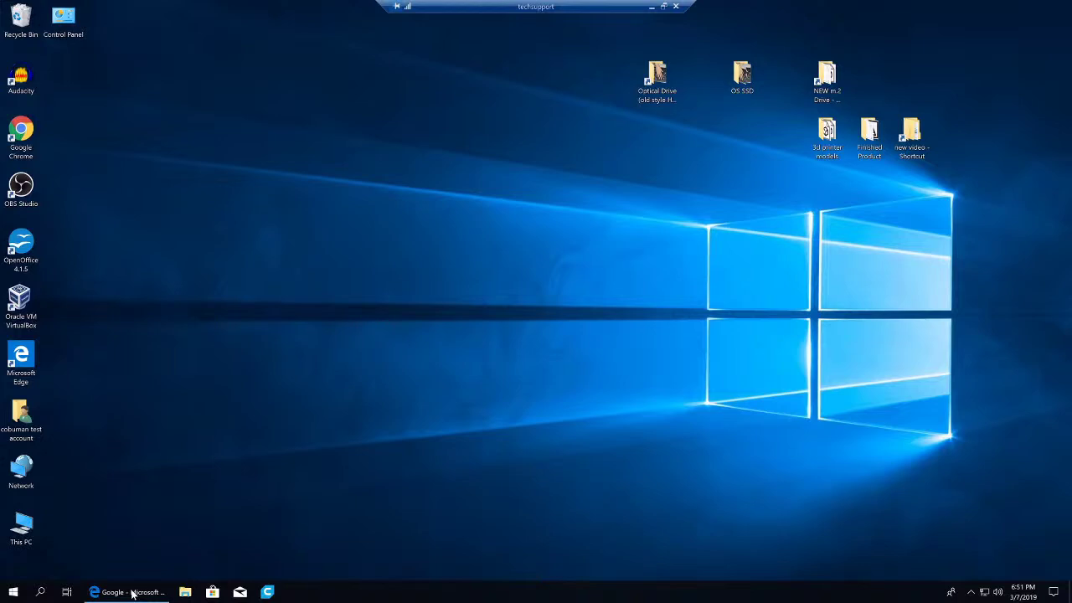
# Step: Return to Edge and search Google for 'hp 800 g2 bios'
pyautogui.click(132, 593)
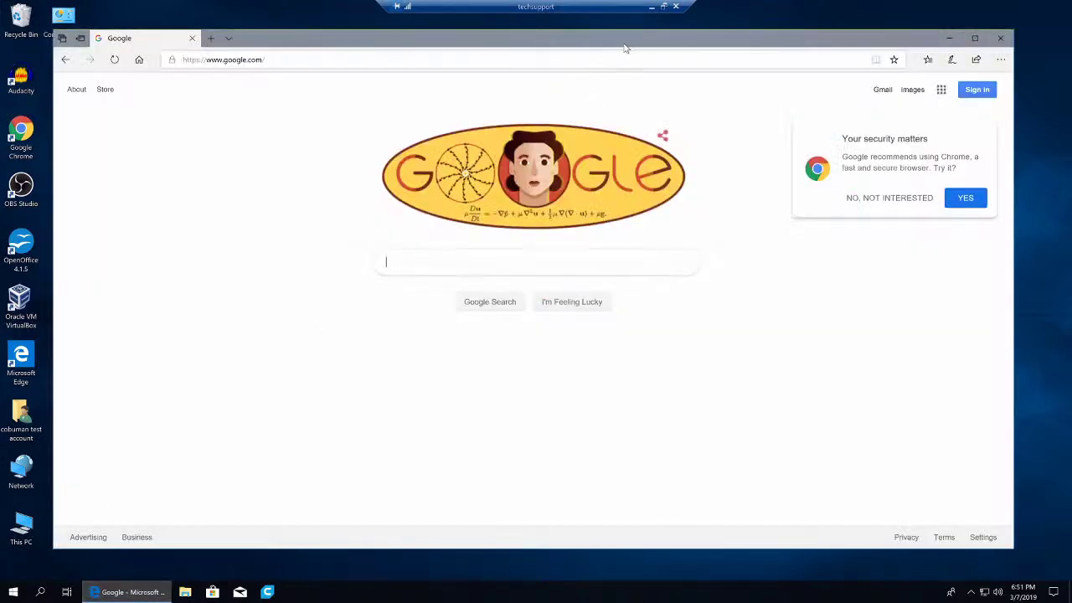
pyautogui.moveTo(633, 40); pyautogui.dragTo(633, 41)
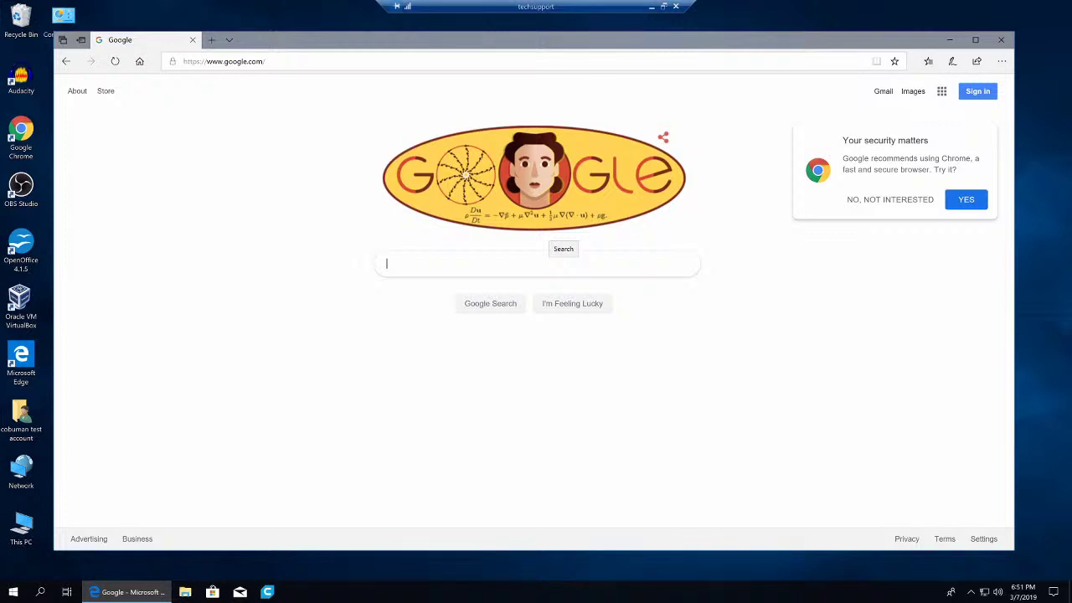
pyautogui.write('hp')
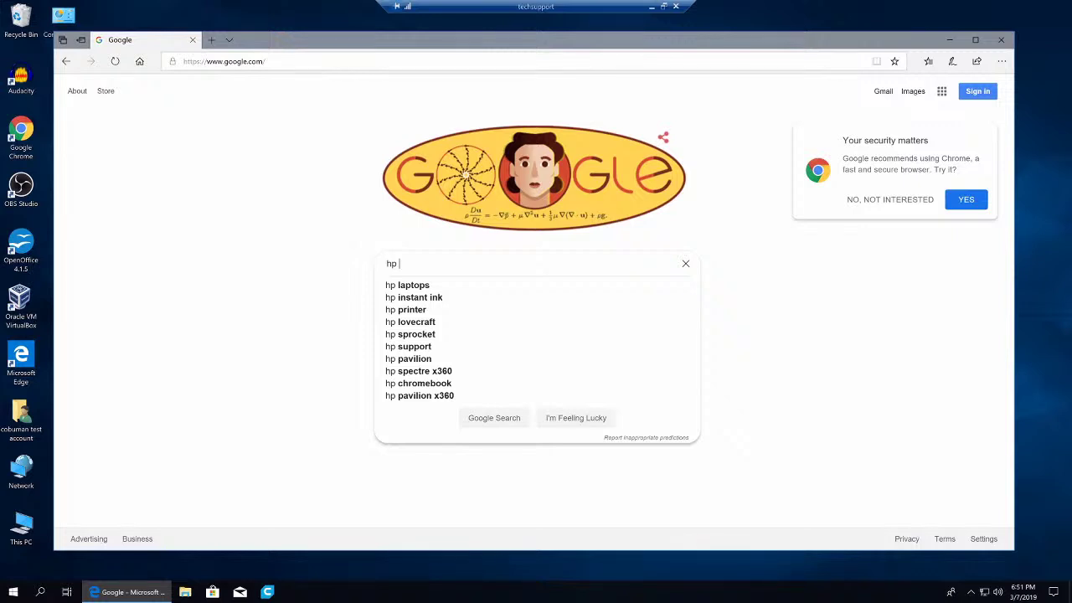
pyautogui.write('8')
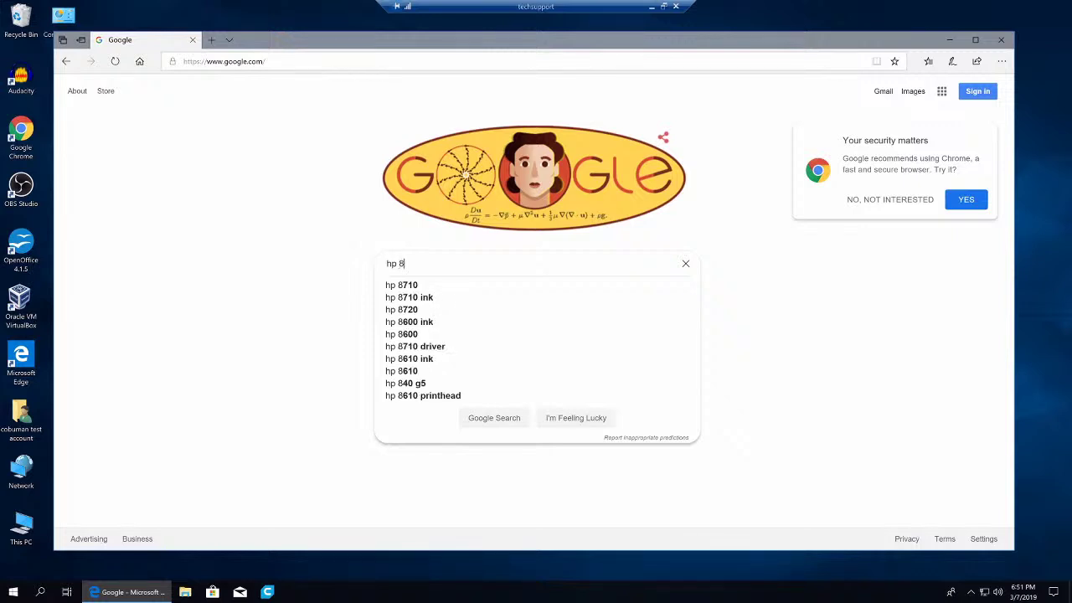
pyautogui.write('00 g2')
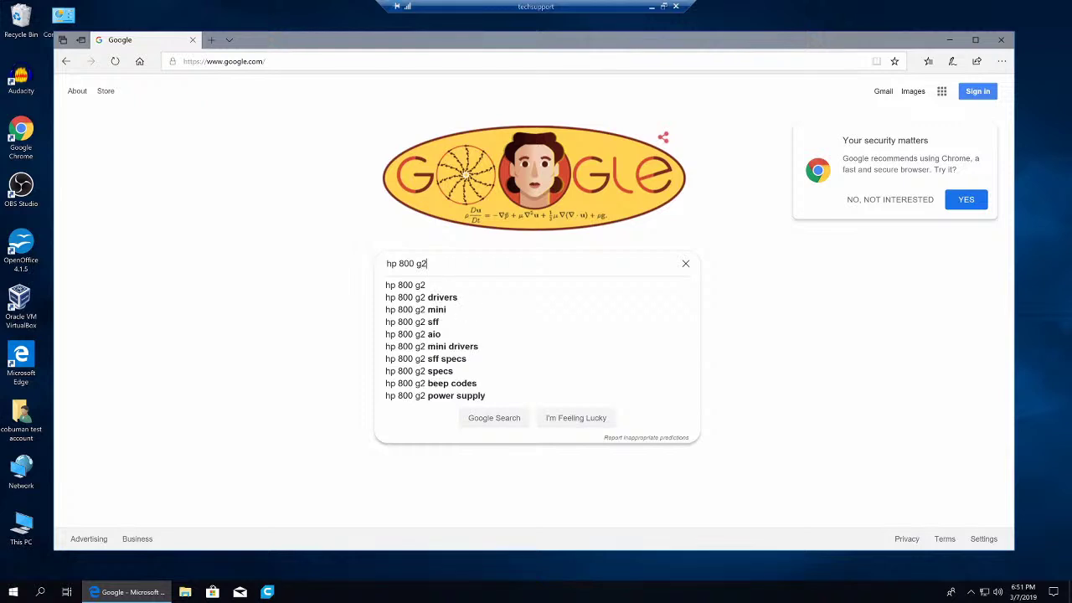
pyautogui.write(' bios')
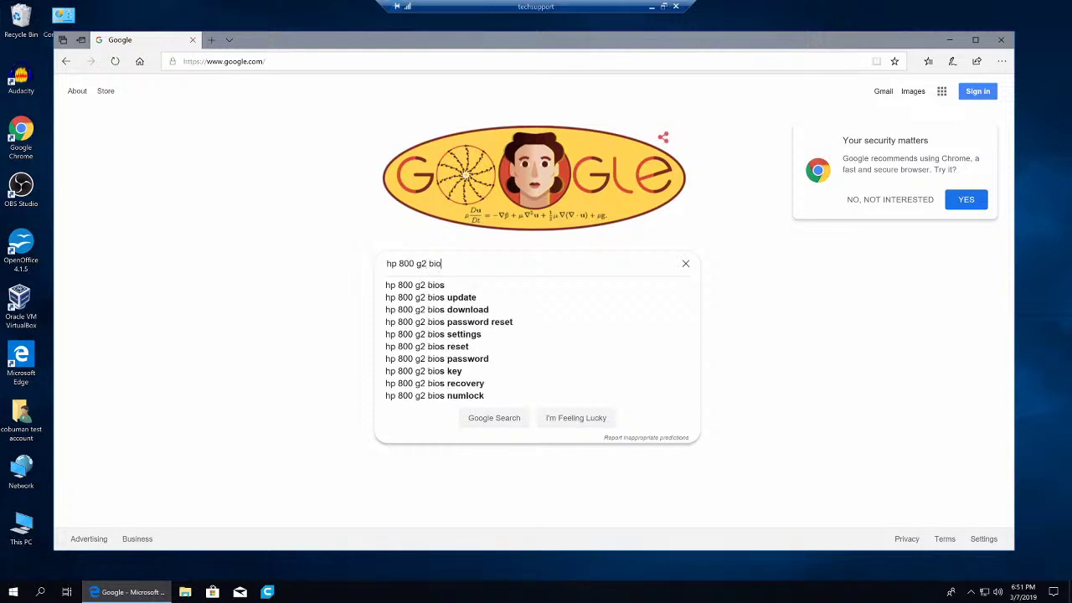
pyautogui.press('Return')
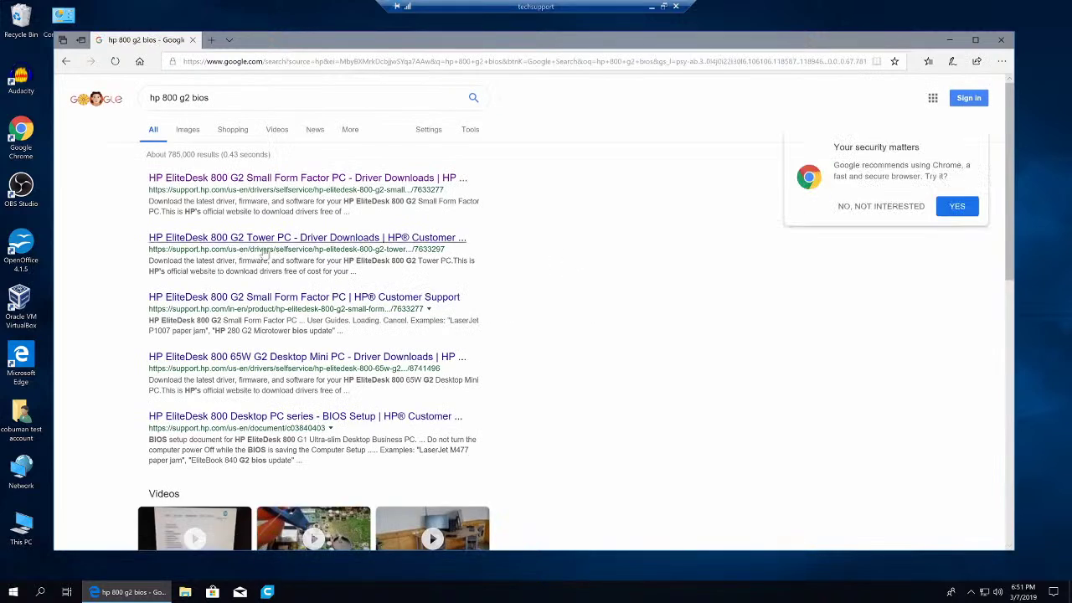
# Step: Open the EliteDesk 800 G2 SFF driver result and expand its BIOS category showing SystemBIOS 02.37 Rev.A
pyautogui.click(225, 181)
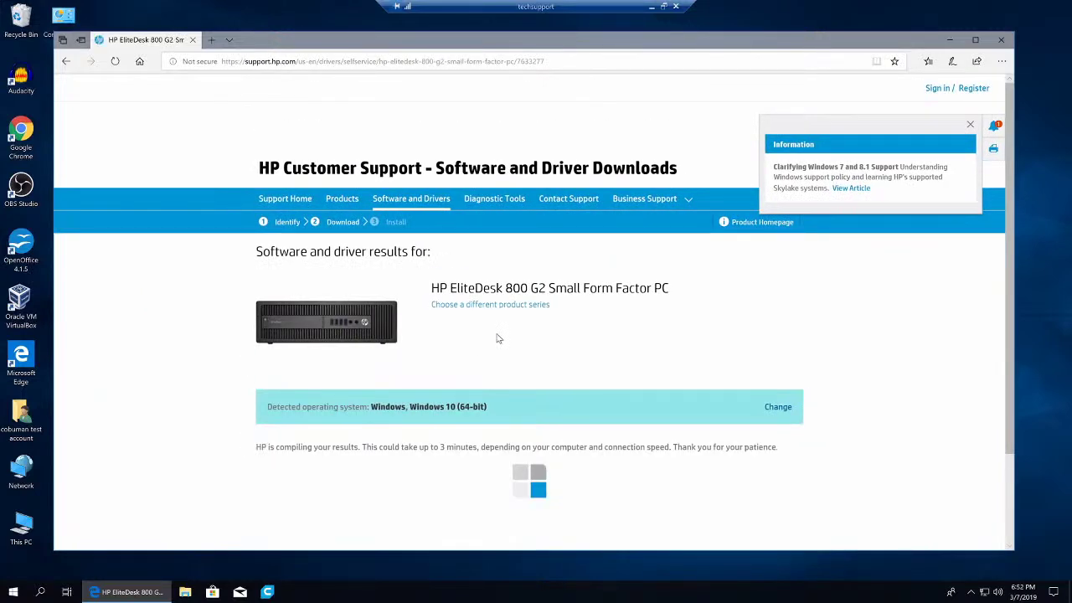
pyautogui.scroll(-1, 497, 337)
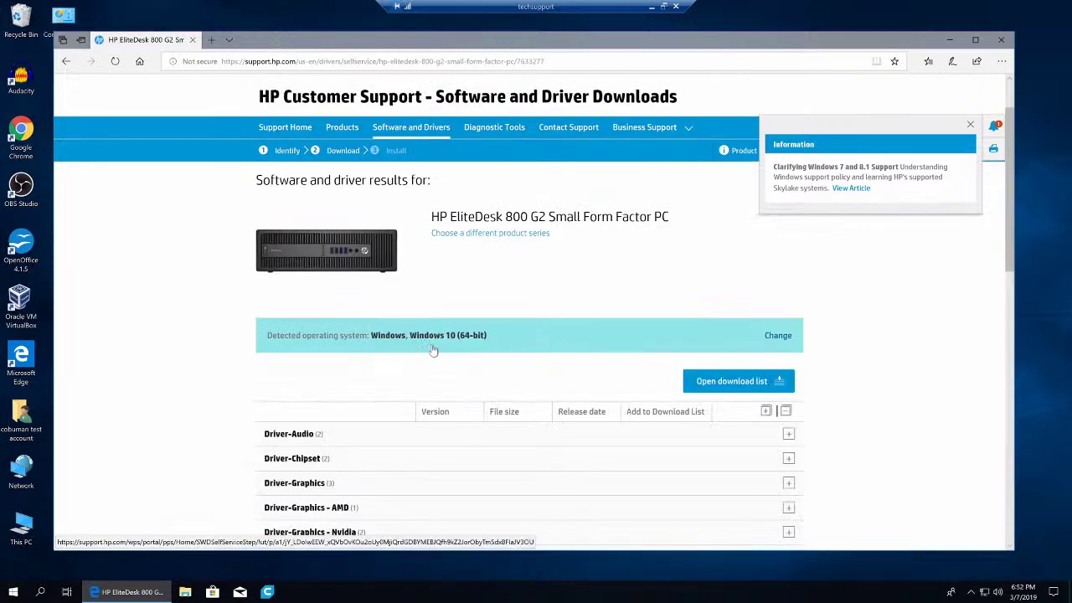
pyautogui.scroll(-2, 429, 349)
pyautogui.scroll(-1, 433, 350)
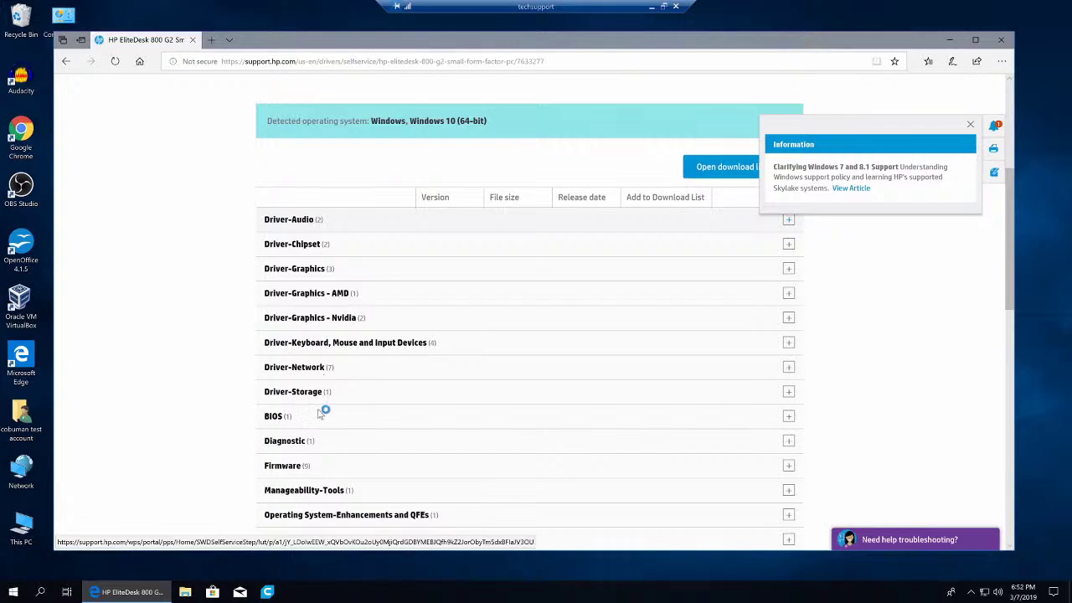
pyautogui.hotkey('alt', 'F4')
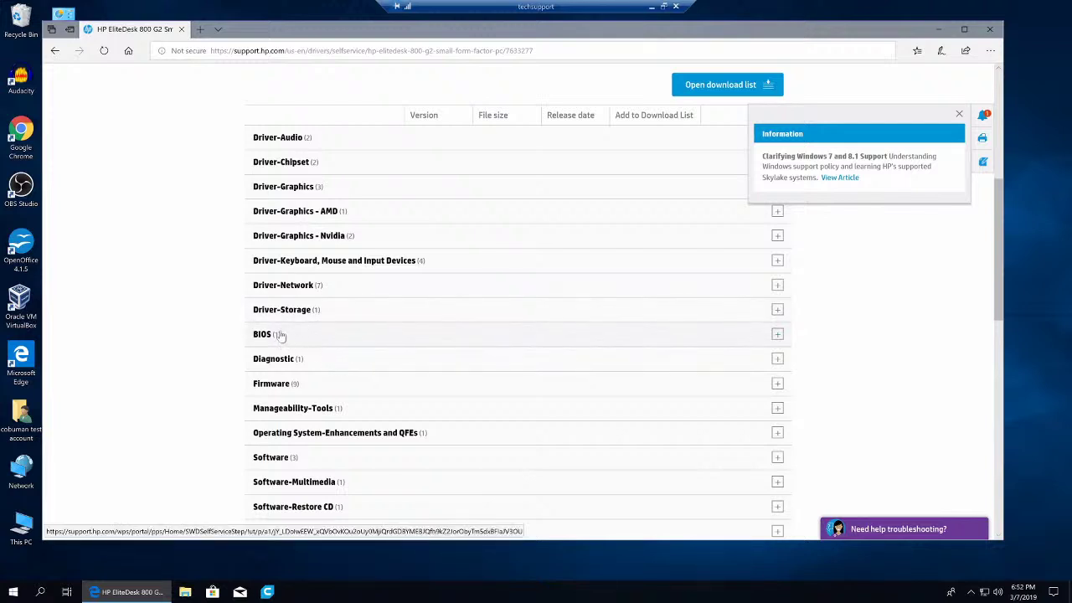
pyautogui.click(280, 334)
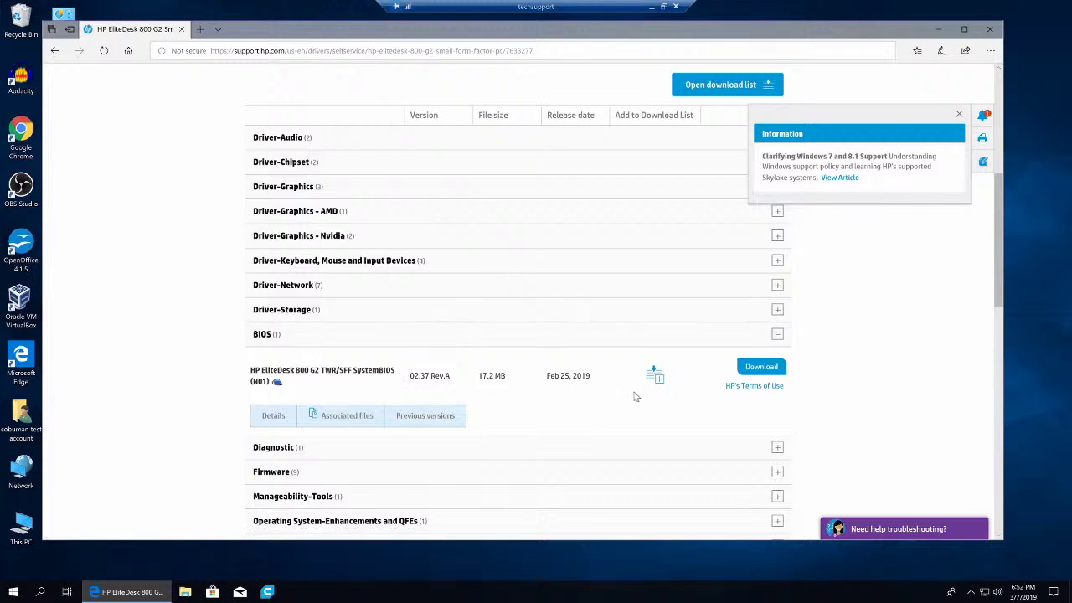
# Step: Download the 02.37 Rev.A system BIOS and save sp94599.exe to the computer
pyautogui.click(756, 365)
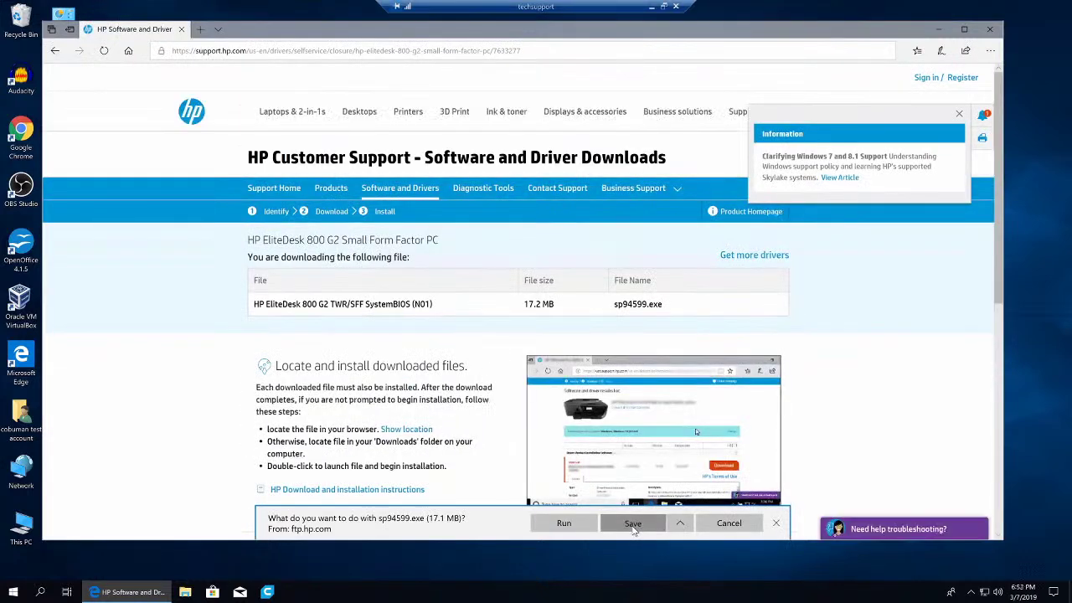
pyautogui.click(633, 524)
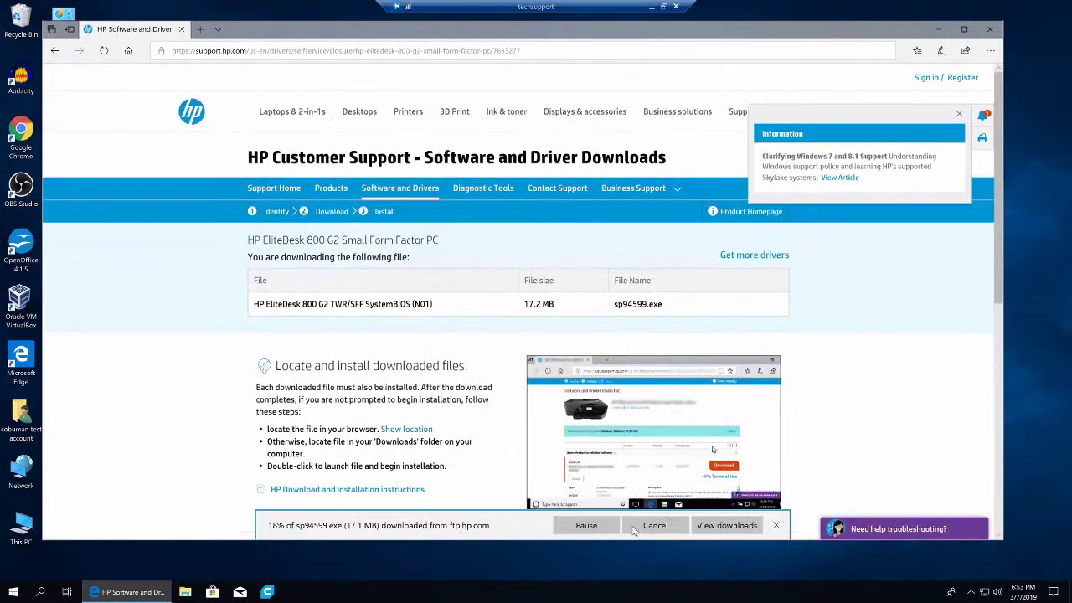
pyautogui.scroll(-3, 421, 339)
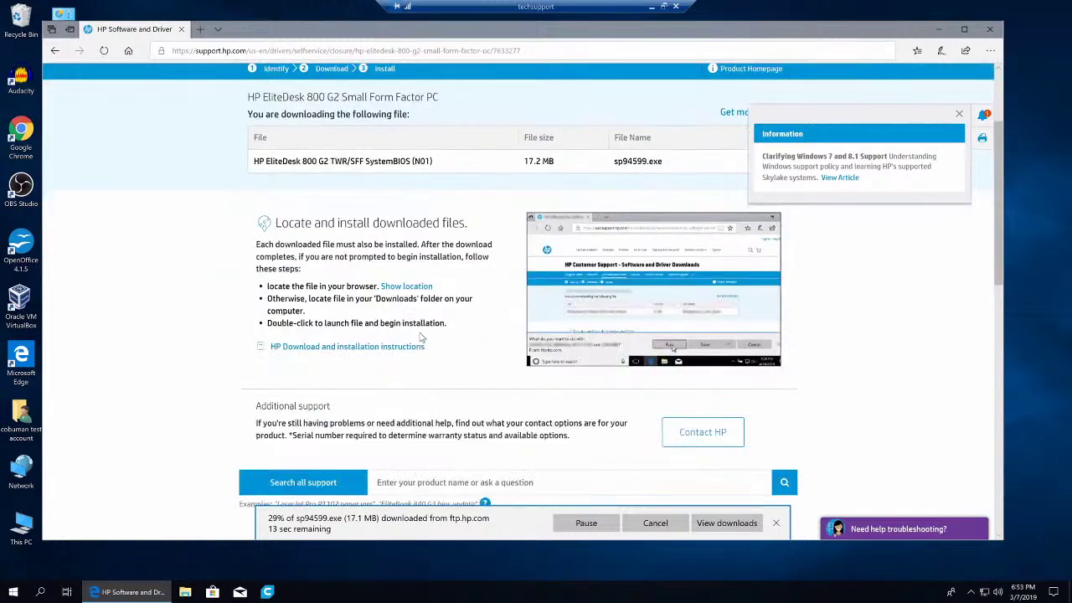
pyautogui.scroll(-1, 420, 337)
pyautogui.scroll(-2, 423, 318)
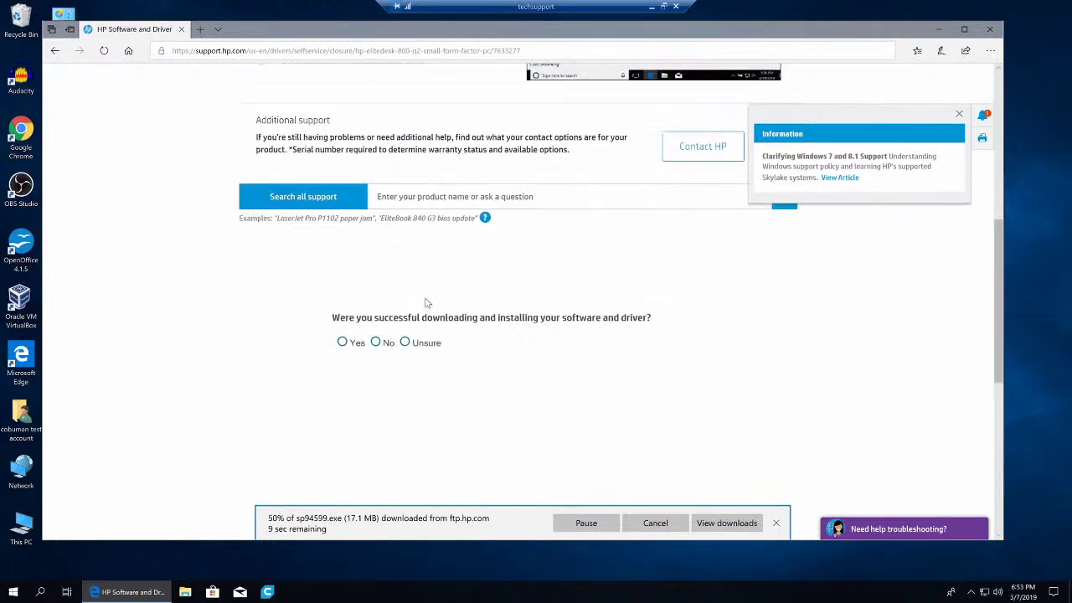
pyautogui.scroll(2, 427, 303)
# Step: Go back to the driver page, re-expand the BIOS category and check the 02.37 Rev.A version
pyautogui.hotkey('alt', 'Left')
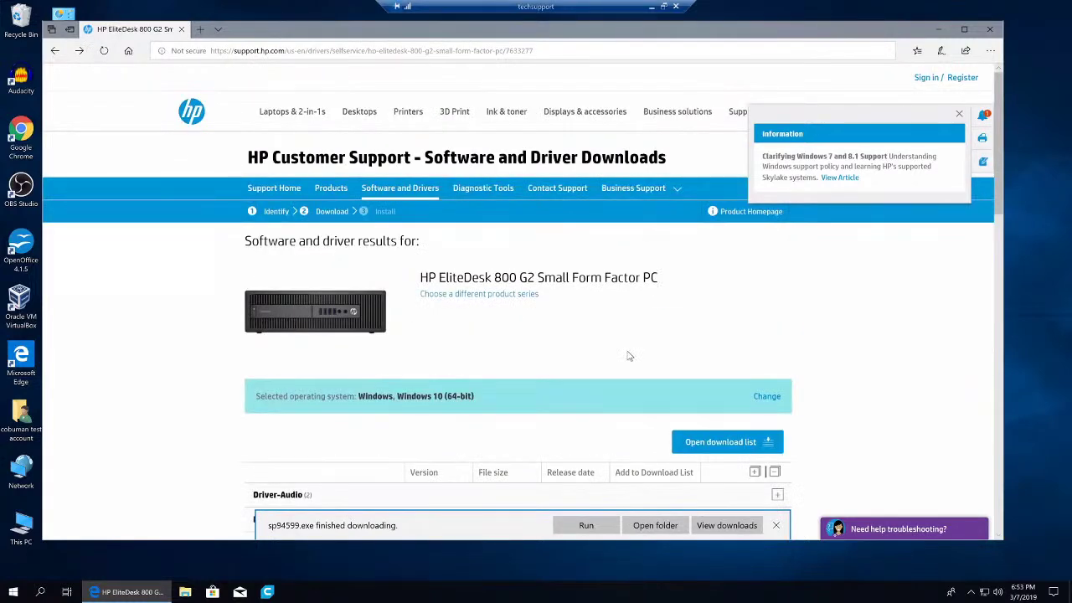
pyautogui.scroll(-3, 629, 356)
pyautogui.scroll(-1, 628, 357)
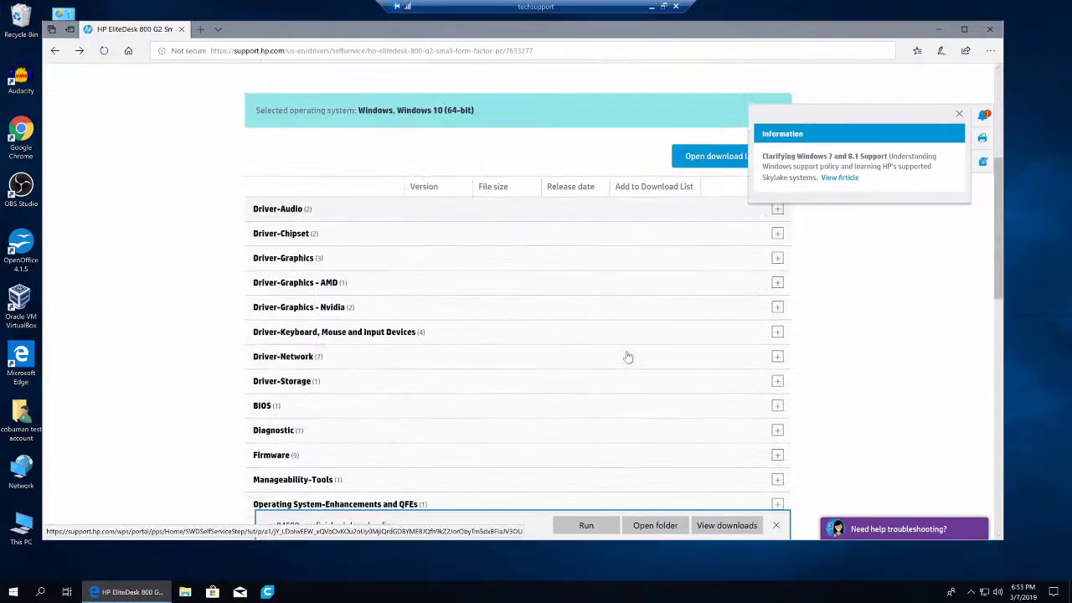
pyautogui.scroll(-1, 454, 374)
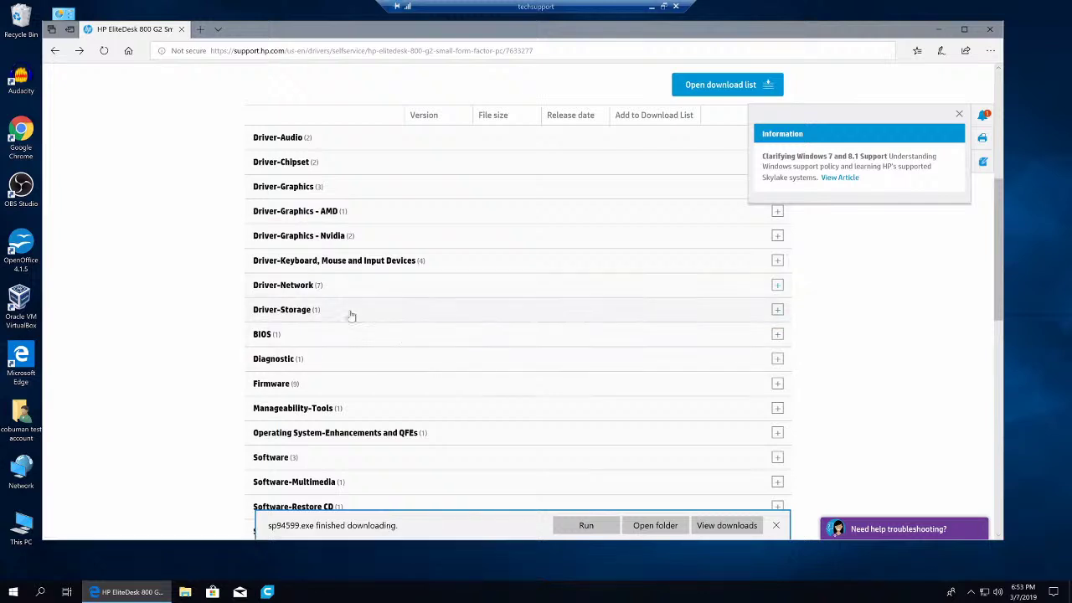
pyautogui.click(343, 336)
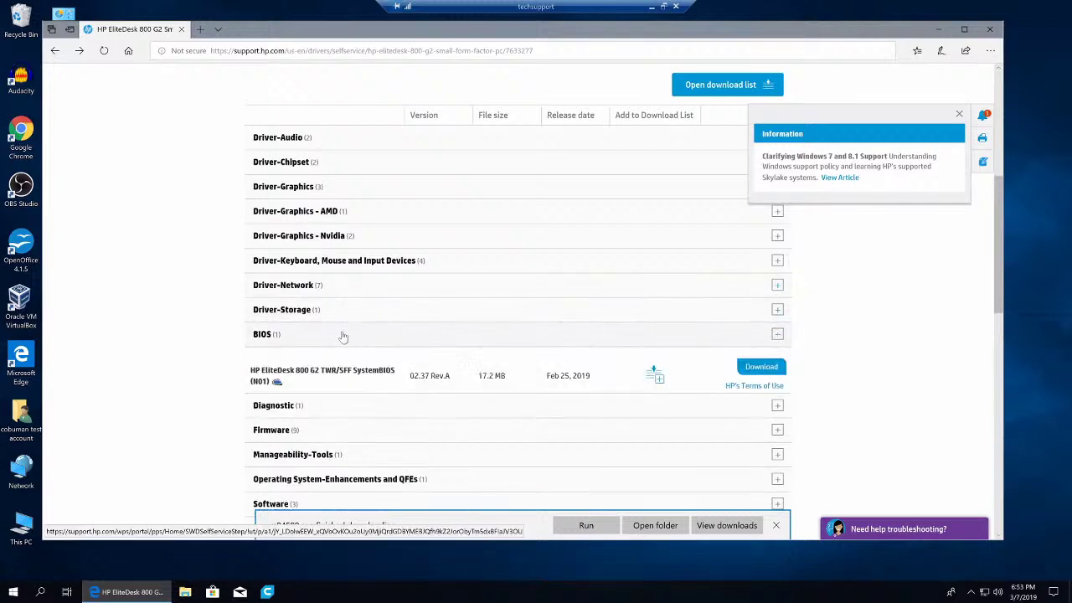
pyautogui.scroll(-1, 383, 339)
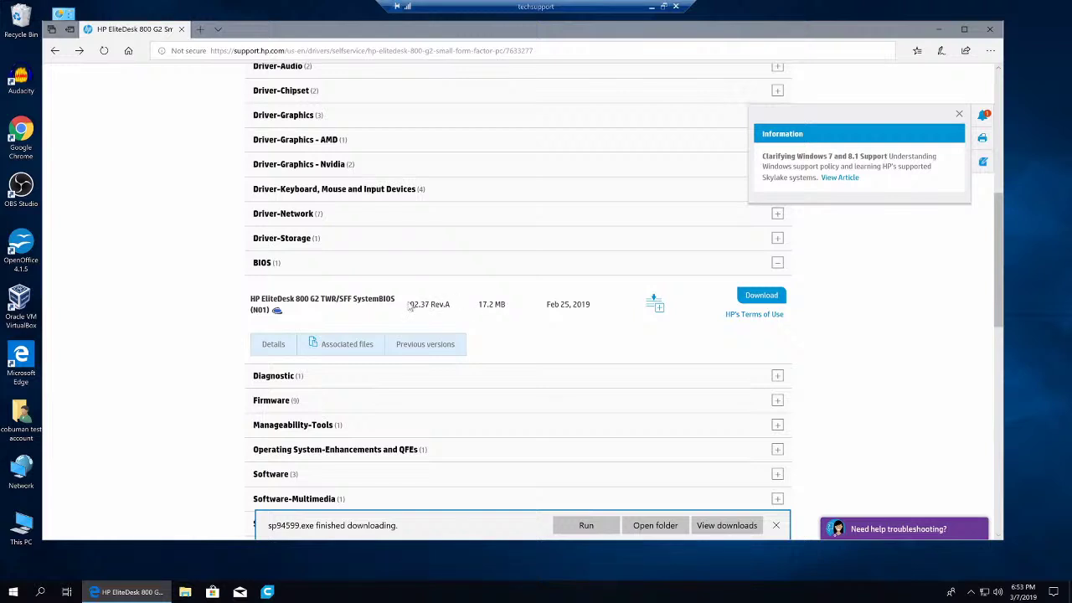
pyautogui.moveTo(410, 304); pyautogui.dragTo(450, 304)
pyautogui.click(432, 308)
# Step: Review older BIOS versions such as 02.30 Rev.A, then open the folder holding the download
pyautogui.click(427, 346)
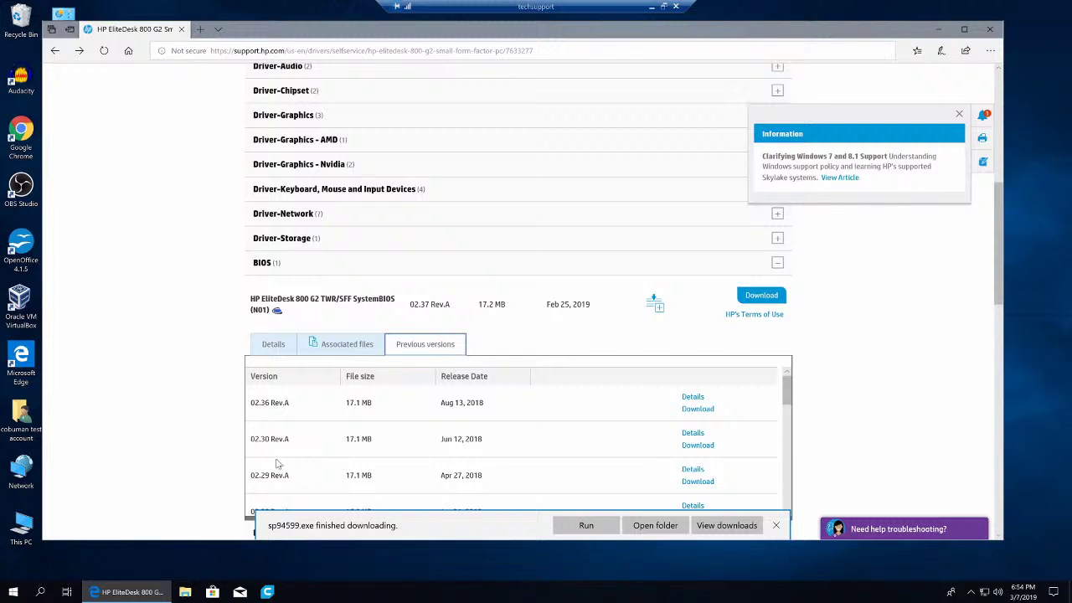
pyautogui.moveTo(271, 438); pyautogui.dragTo(254, 445)
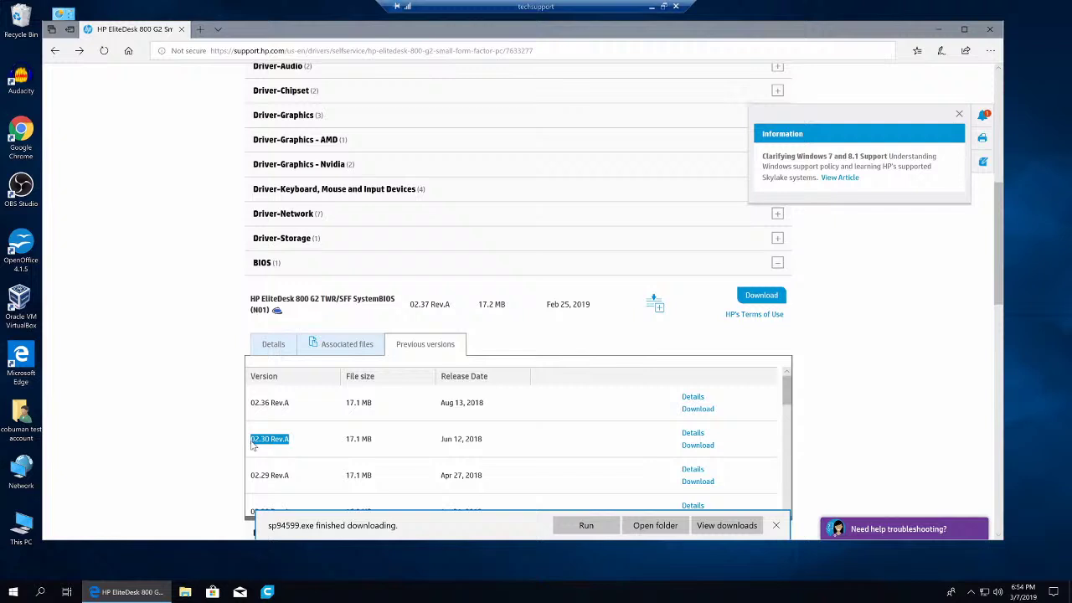
pyautogui.click(441, 321)
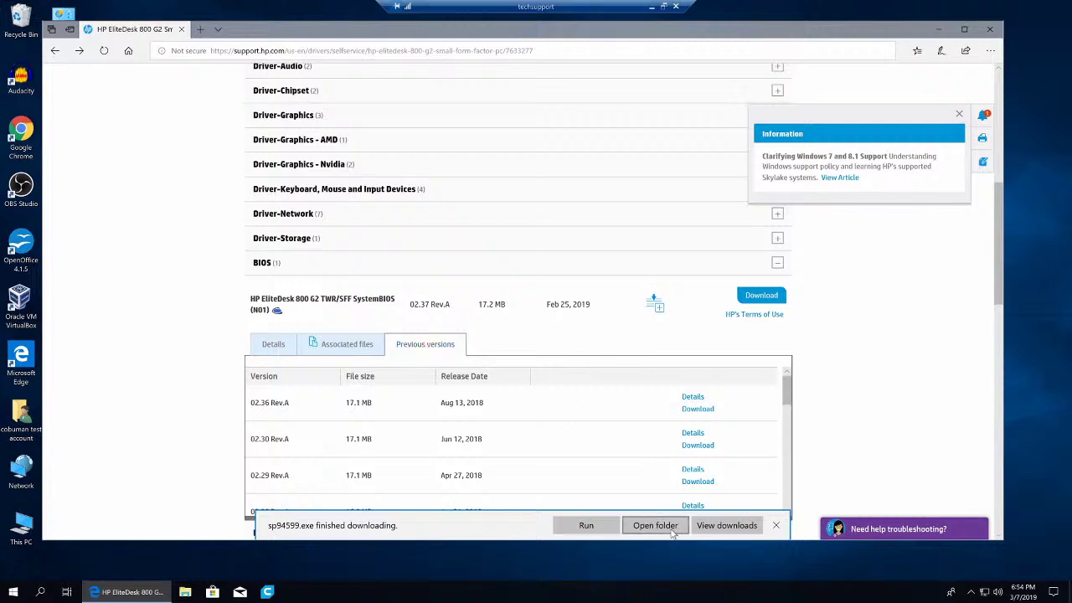
pyautogui.click(656, 529)
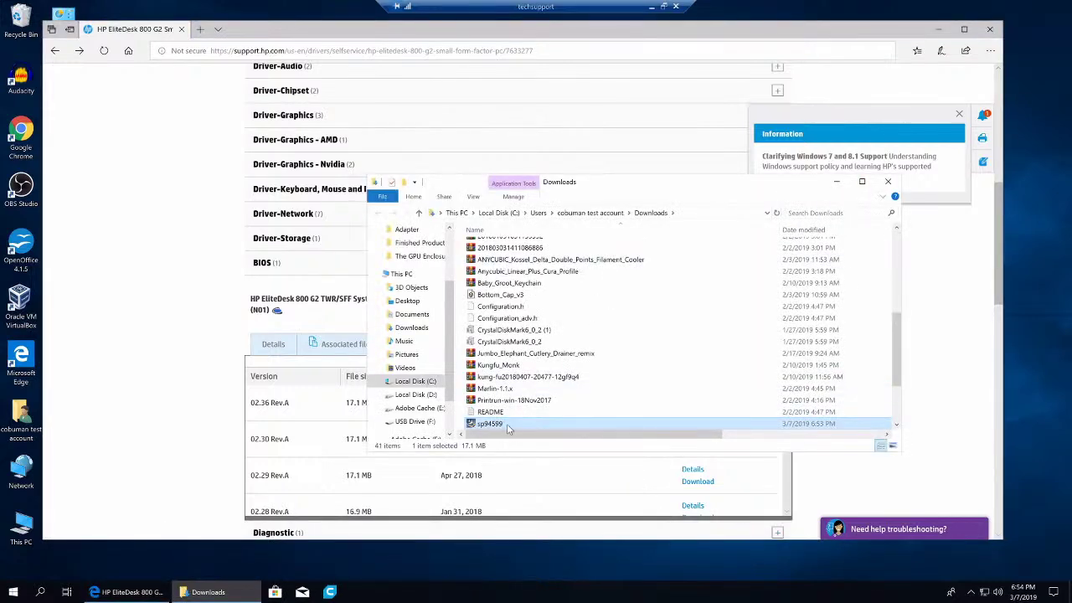
# Step: Copy sp94599 from Downloads and paste it onto the desktop
pyautogui.rightClick(507, 423)
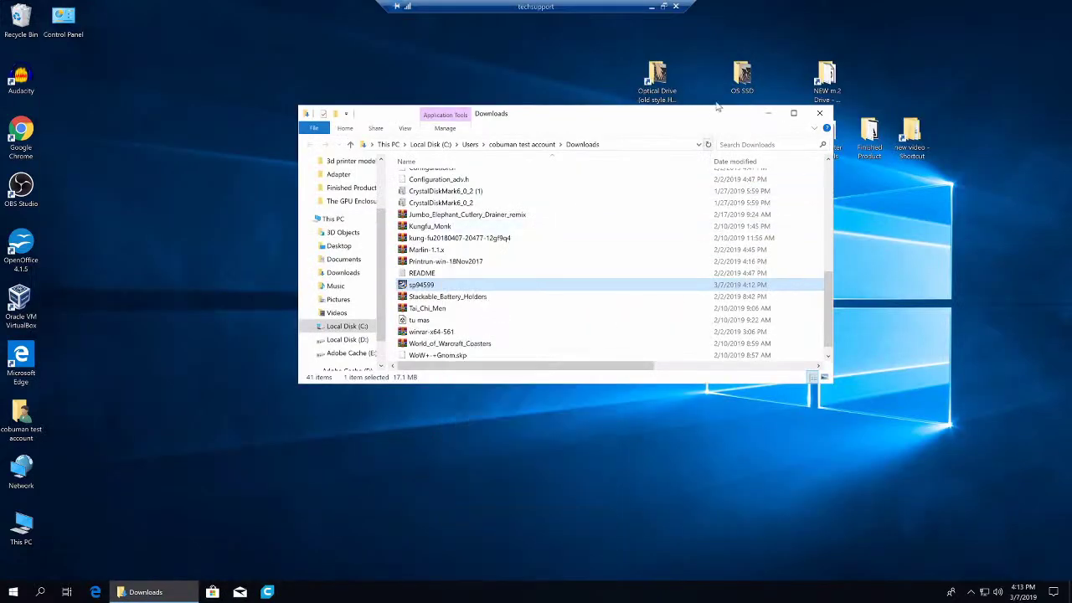
pyautogui.click(819, 113)
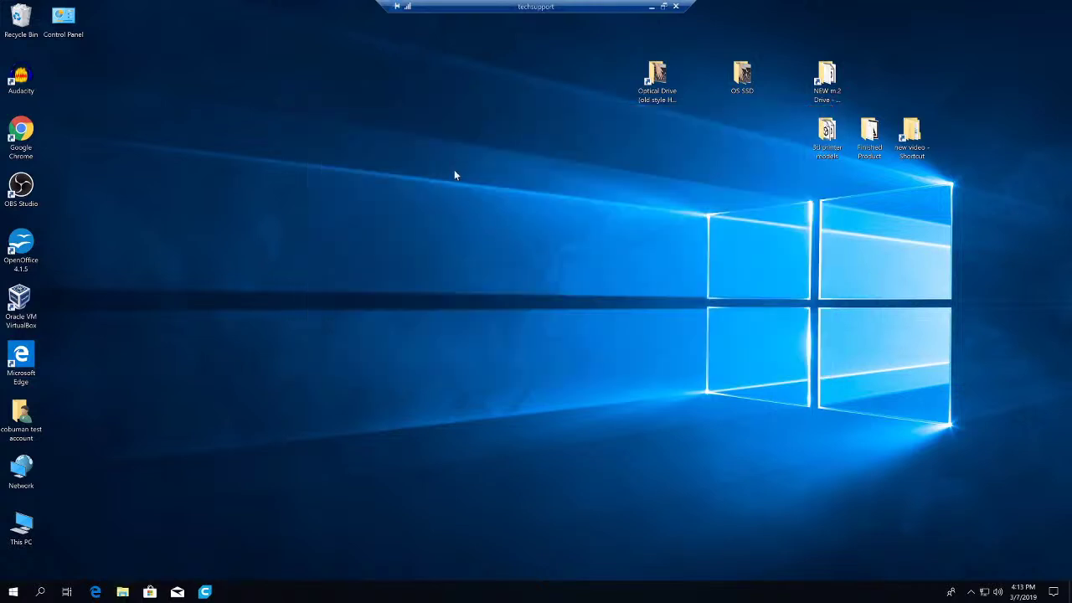
pyautogui.rightClick(453, 159)
pyautogui.click(483, 223)
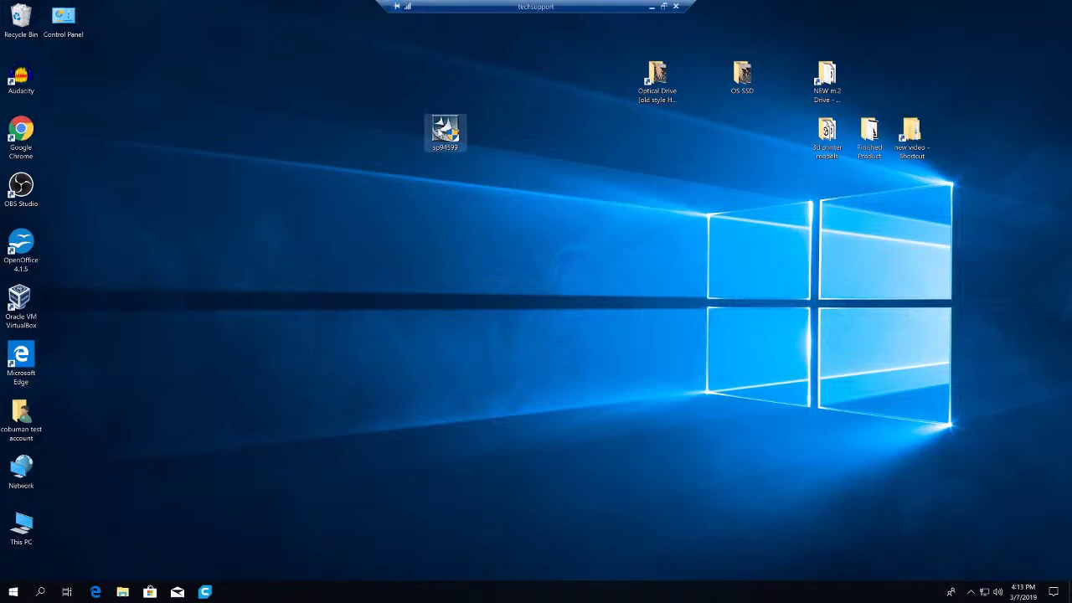
pyautogui.click(441, 132)
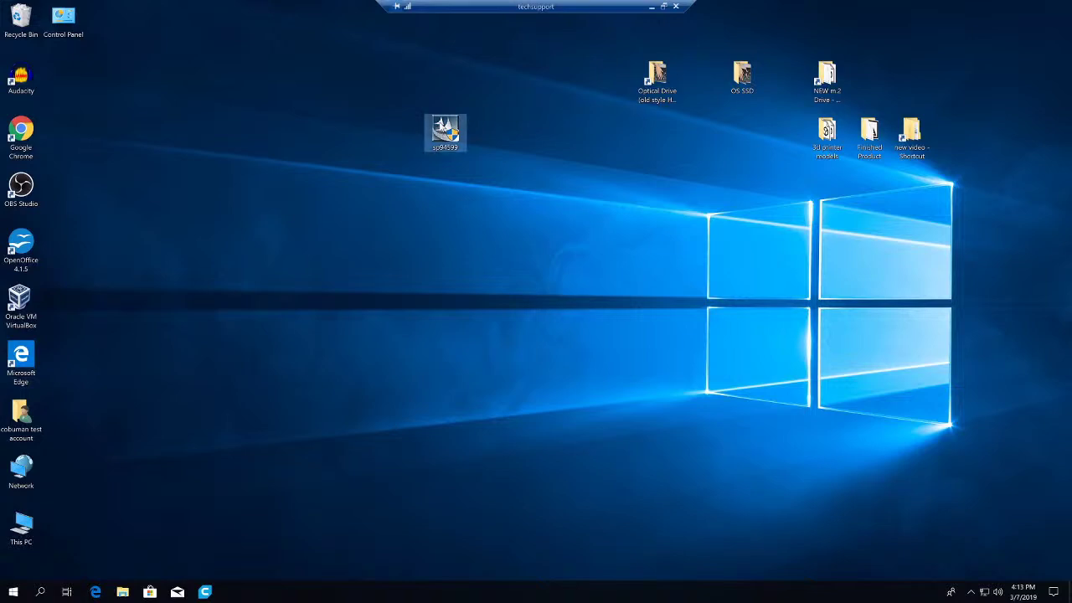
# Step: Run sp94599, accept the licence and extract it to the default C:\SWSetup\SP94599 folder
pyautogui.doubleClick(444, 132)
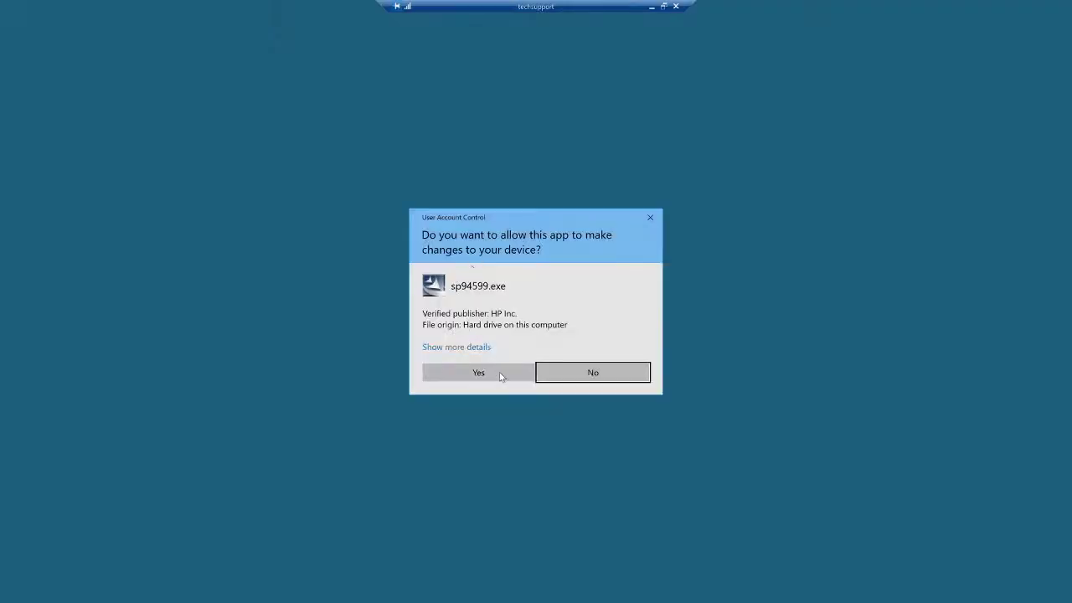
pyautogui.click(494, 379)
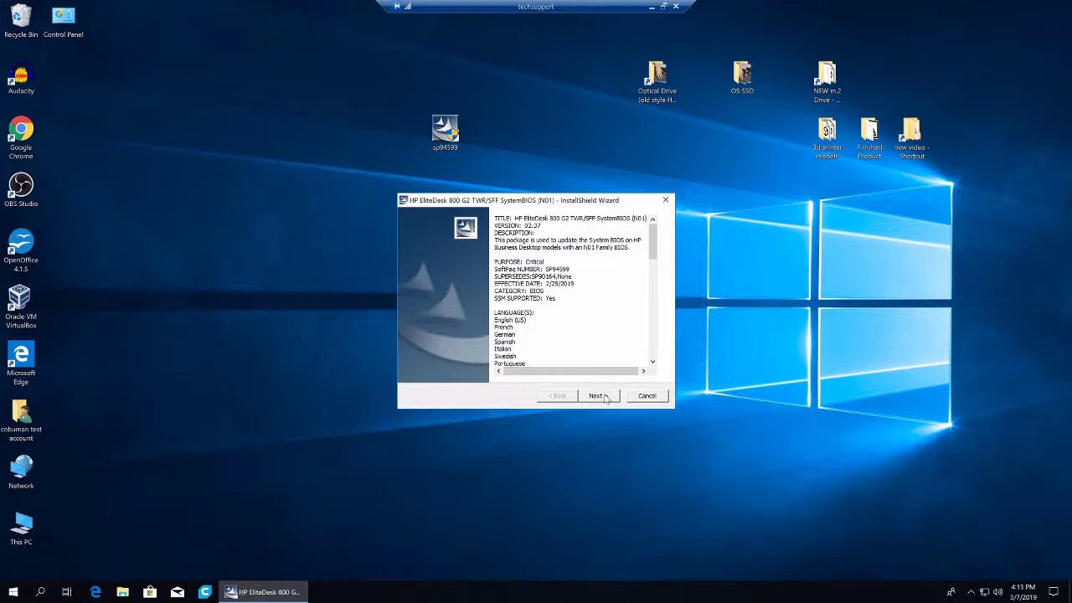
pyautogui.click(604, 399)
pyautogui.click(526, 360)
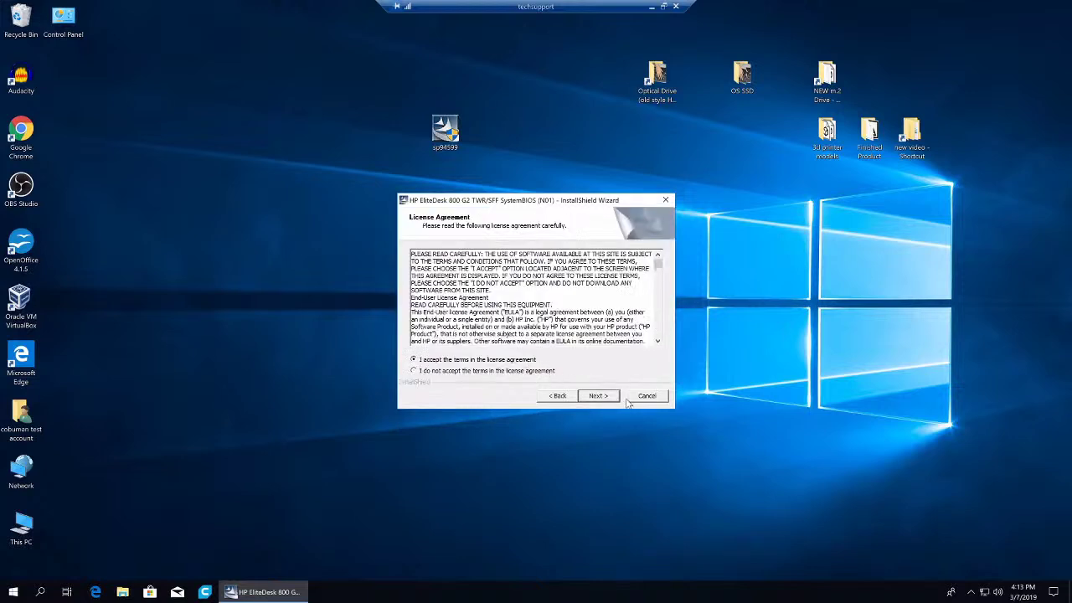
pyautogui.click(609, 398)
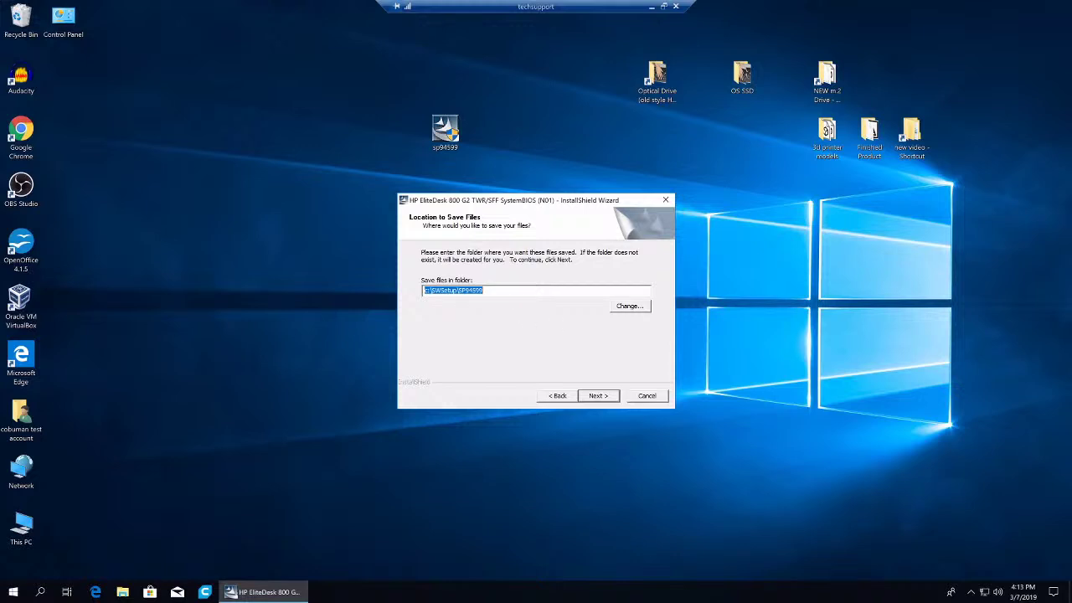
pyautogui.click(607, 397)
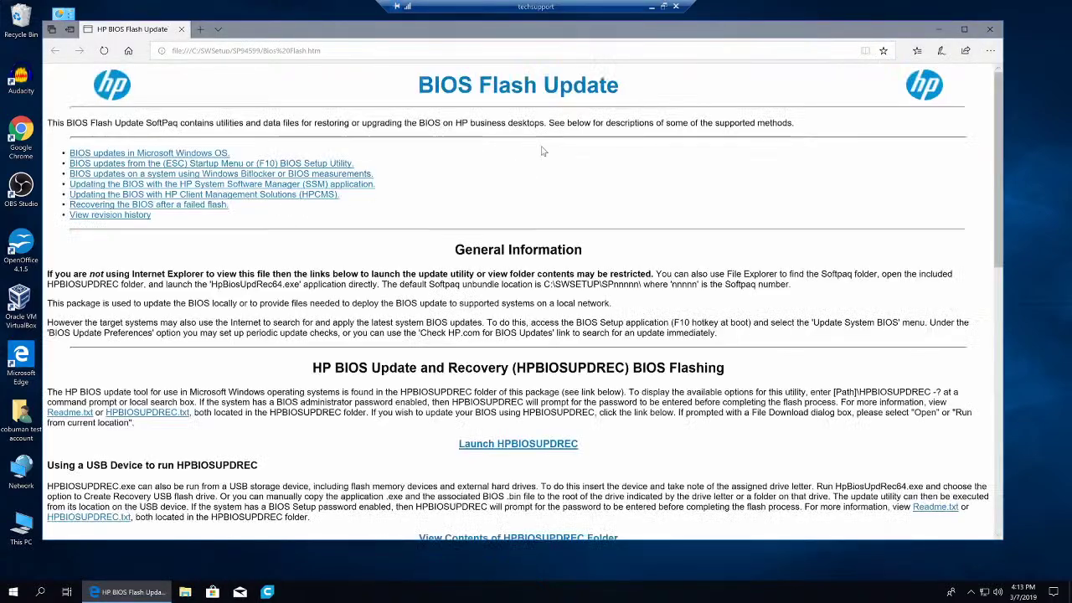
# Step: Read the BIOS Flash Update instructions, including the Startup Menu / F10 Setup section, then close Edge
pyautogui.scroll(-1, 730, 311)
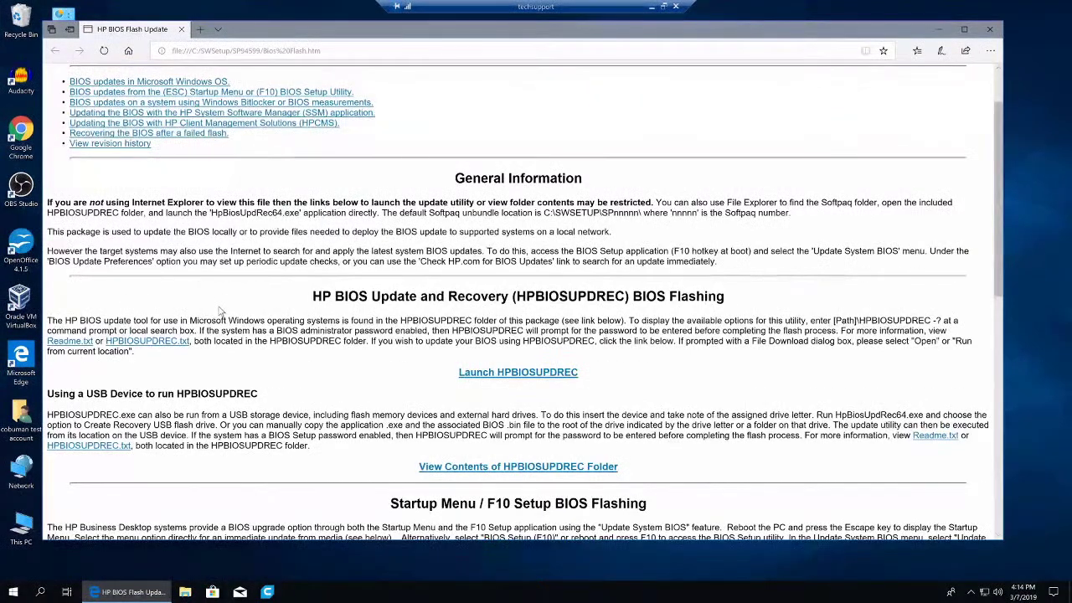
pyautogui.scroll(1, 222, 307)
pyautogui.scroll(-1, 229, 317)
pyautogui.scroll(-4, 385, 219)
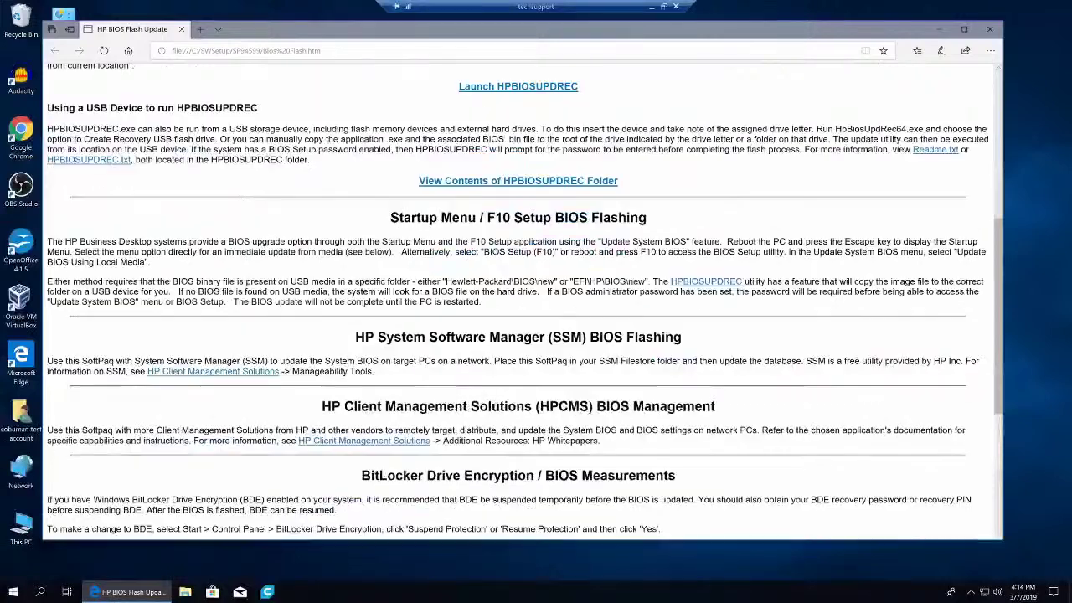
pyautogui.moveTo(387, 217); pyautogui.dragTo(646, 218)
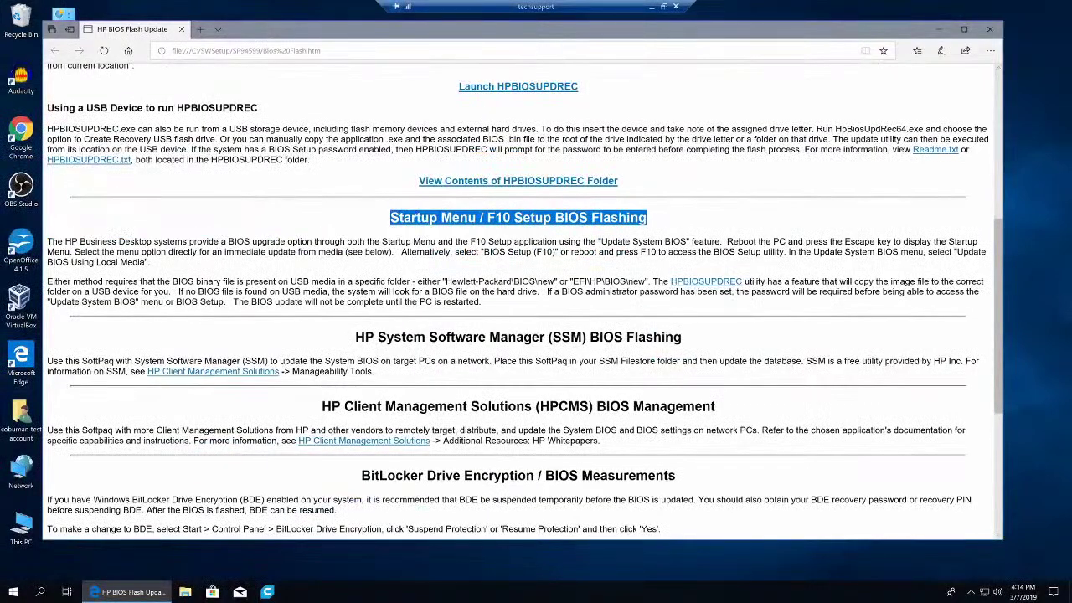
pyautogui.click(668, 227)
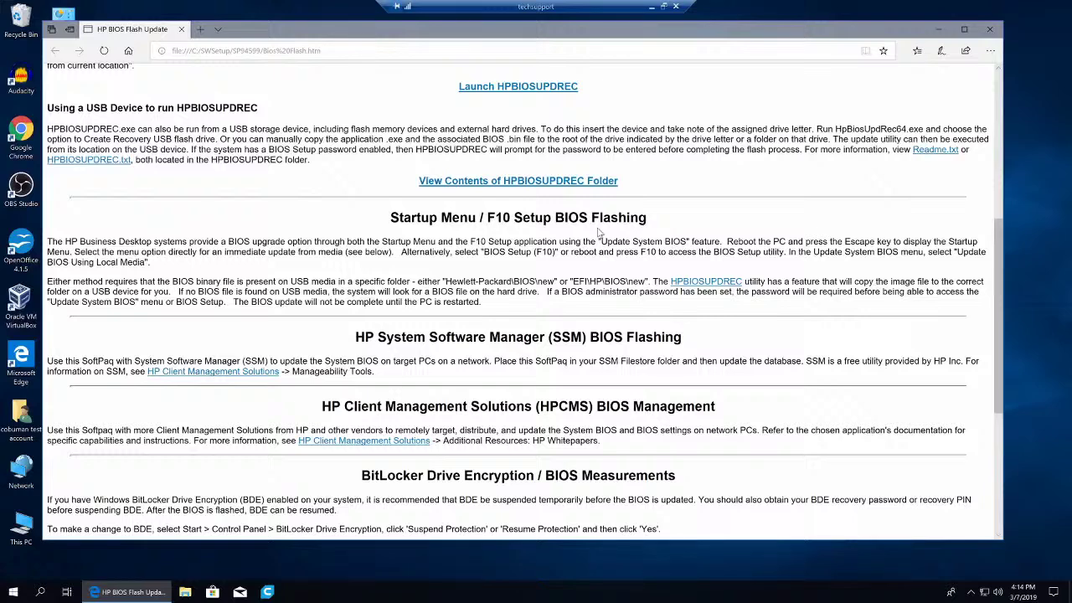
pyautogui.scroll(-1, 598, 233)
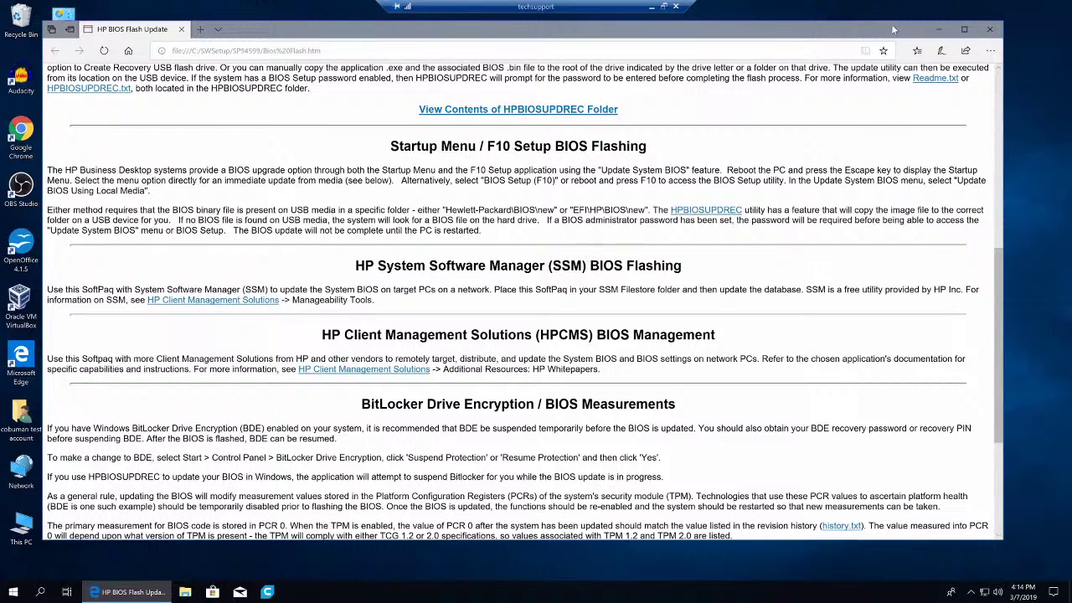
pyautogui.click(989, 30)
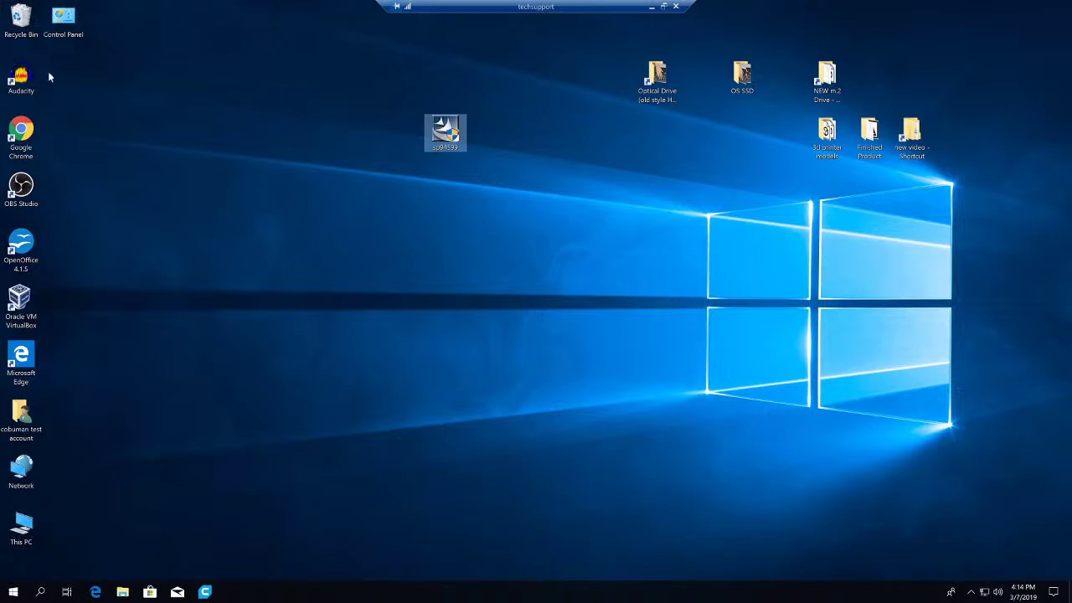
# Step: Browse This PC > Local Disk (C:) > SWSetup > SP94599 into the HPBIOSUPDREC folder
pyautogui.doubleClick(26, 525)
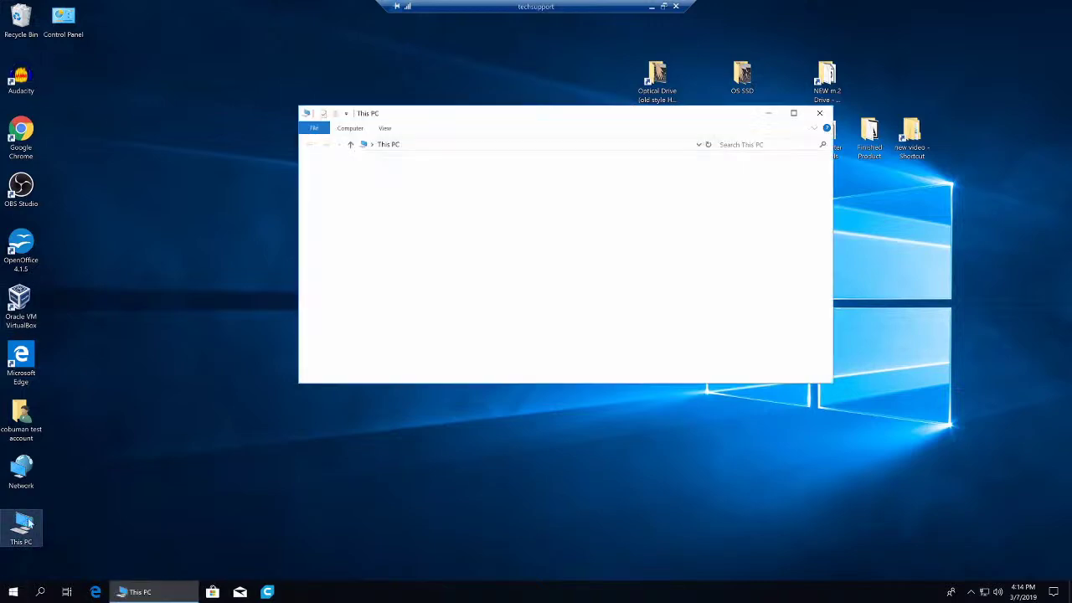
pyautogui.doubleClick(500, 311)
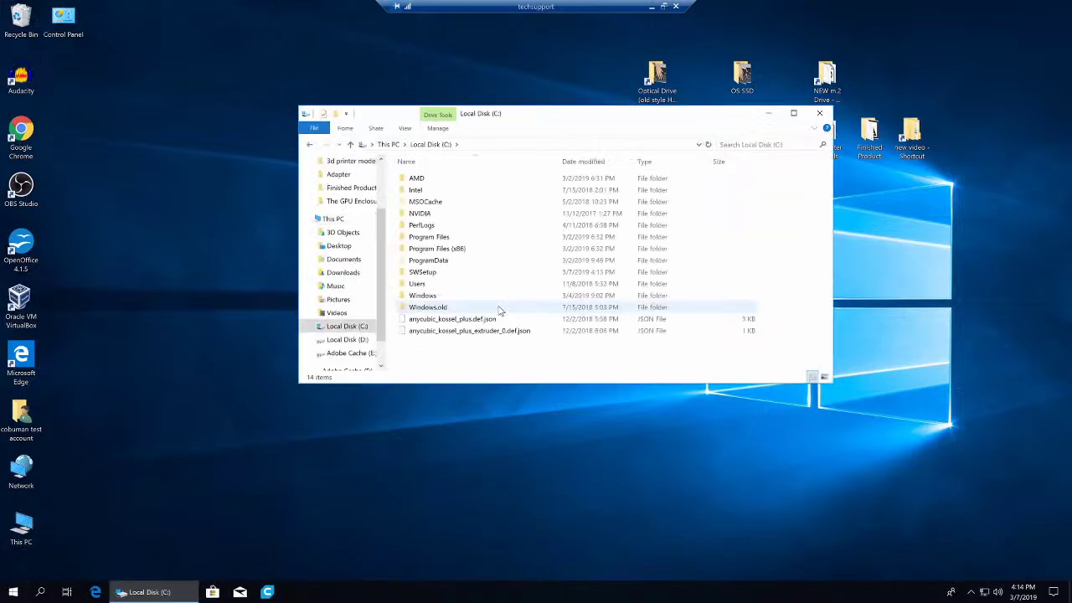
pyautogui.doubleClick(435, 274)
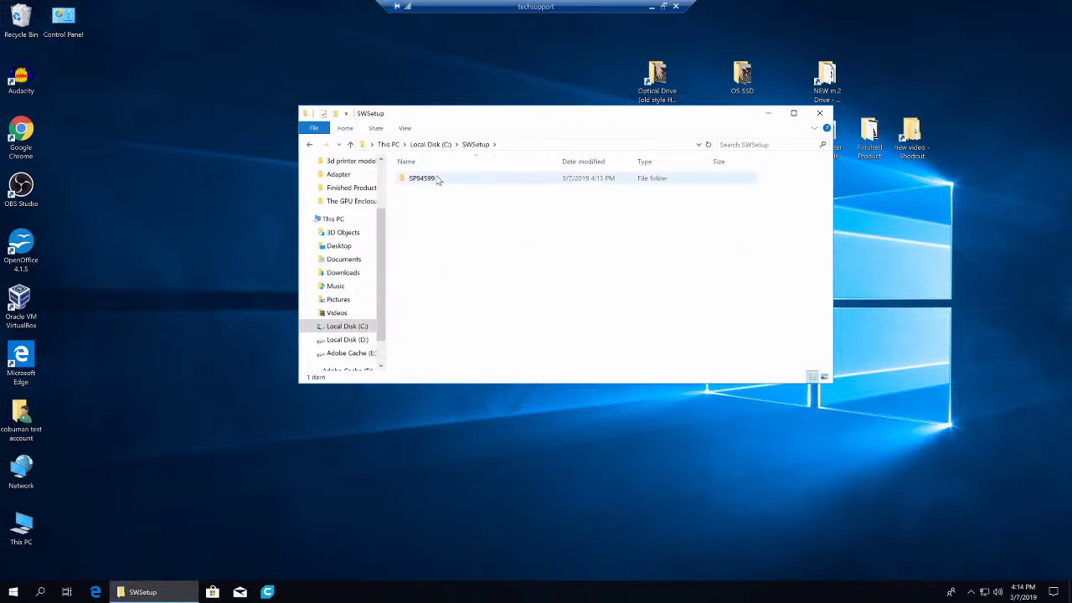
pyautogui.doubleClick(437, 180)
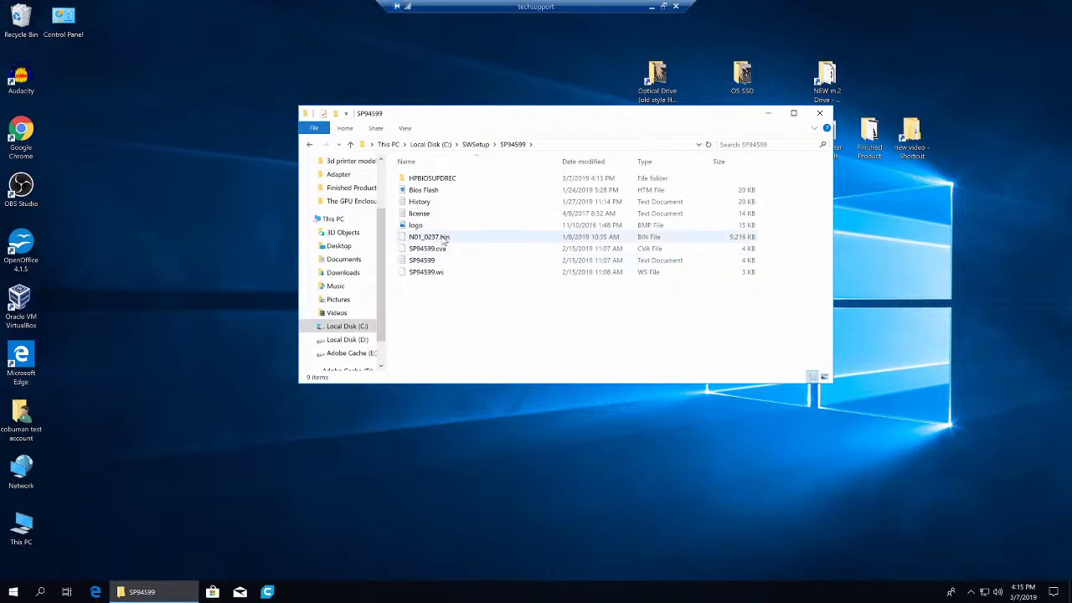
pyautogui.click(429, 180)
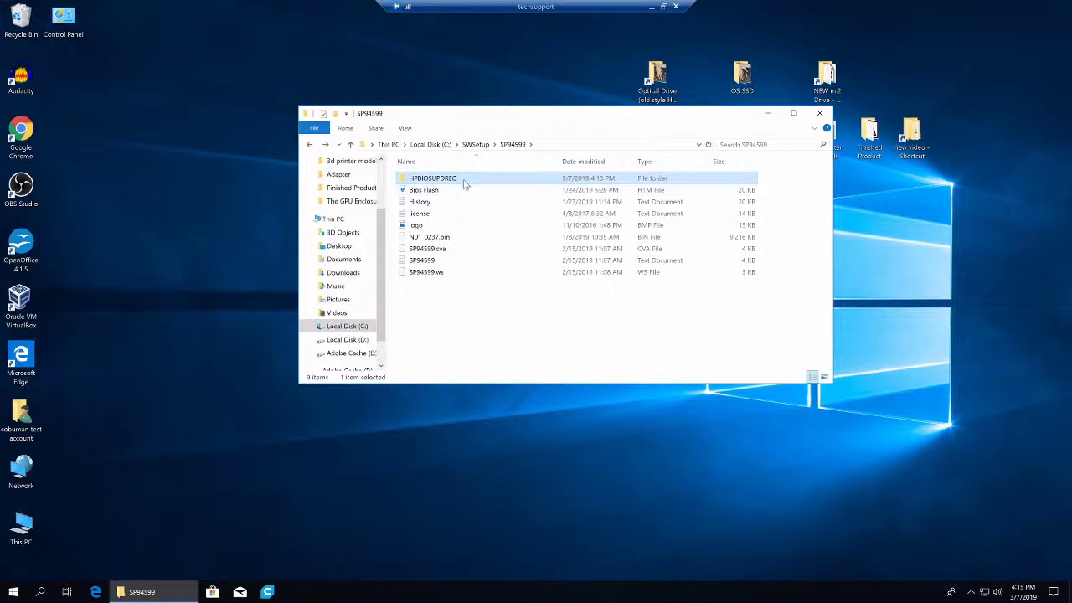
pyautogui.click(465, 185)
pyautogui.doubleClick(403, 178)
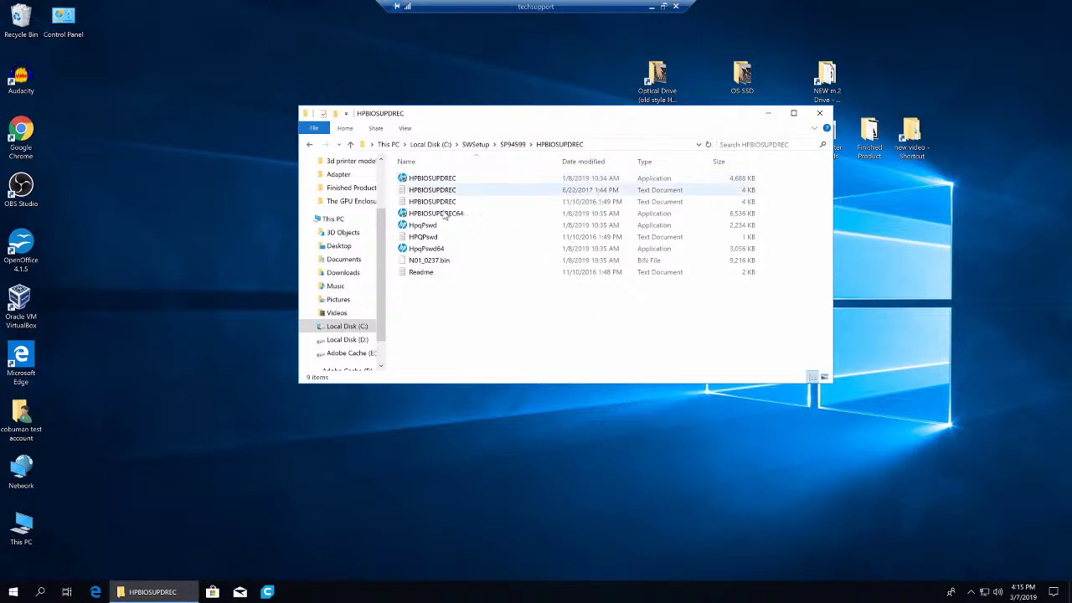
# Step: View and close the HPBIOSUPDREC log file, then launch the HPBIOSUPDREC utility
pyautogui.doubleClick(456, 191)
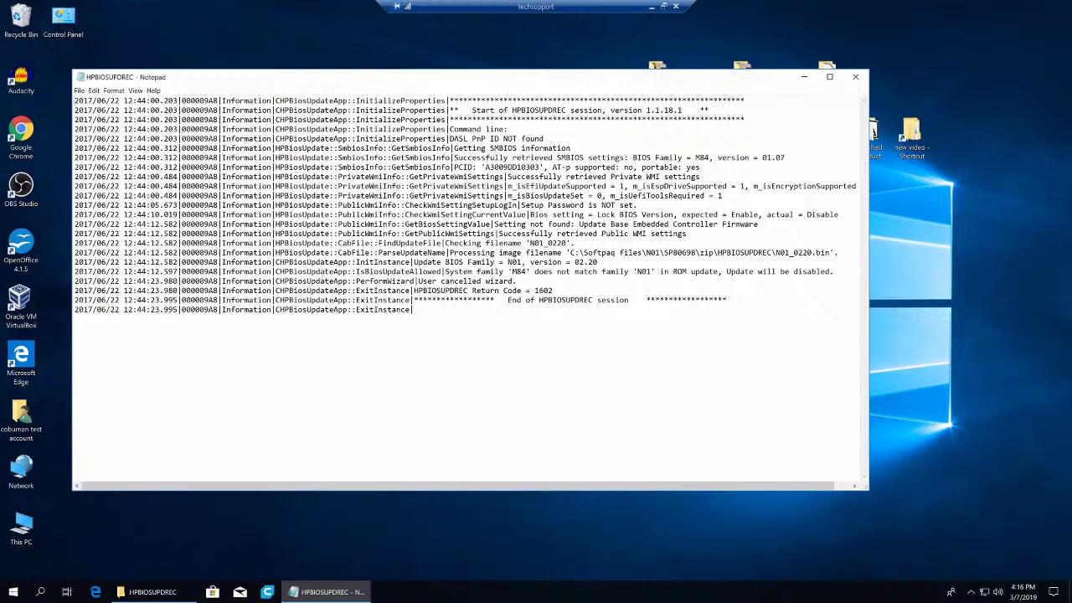
pyautogui.click(855, 76)
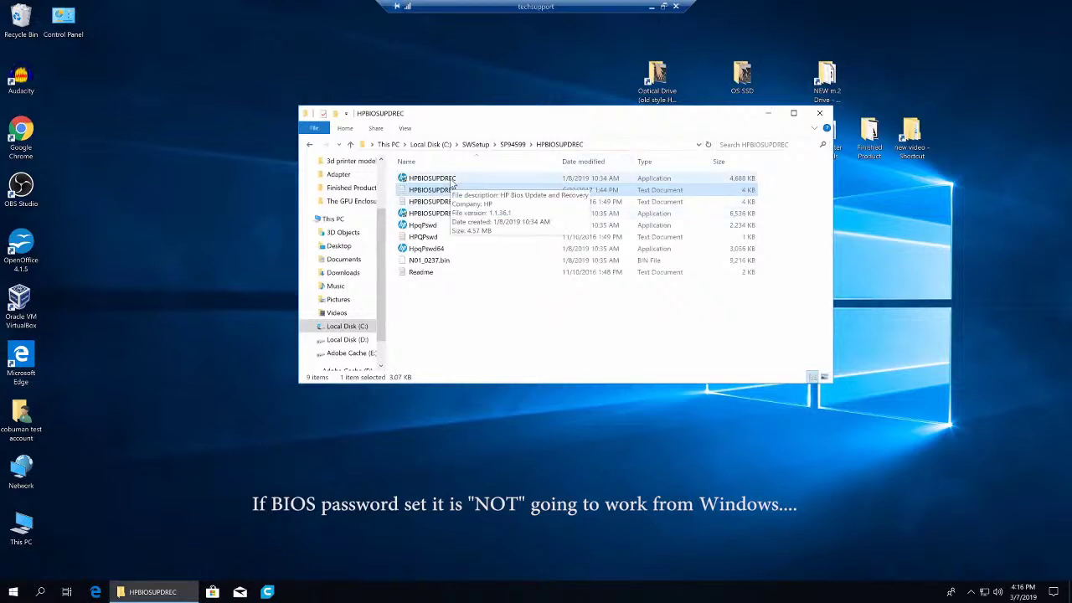
pyautogui.doubleClick(451, 179)
# Step: Back up the current BIOS as N01_0215.bin into the HPBIOSUPDREC folder
pyautogui.click(479, 381)
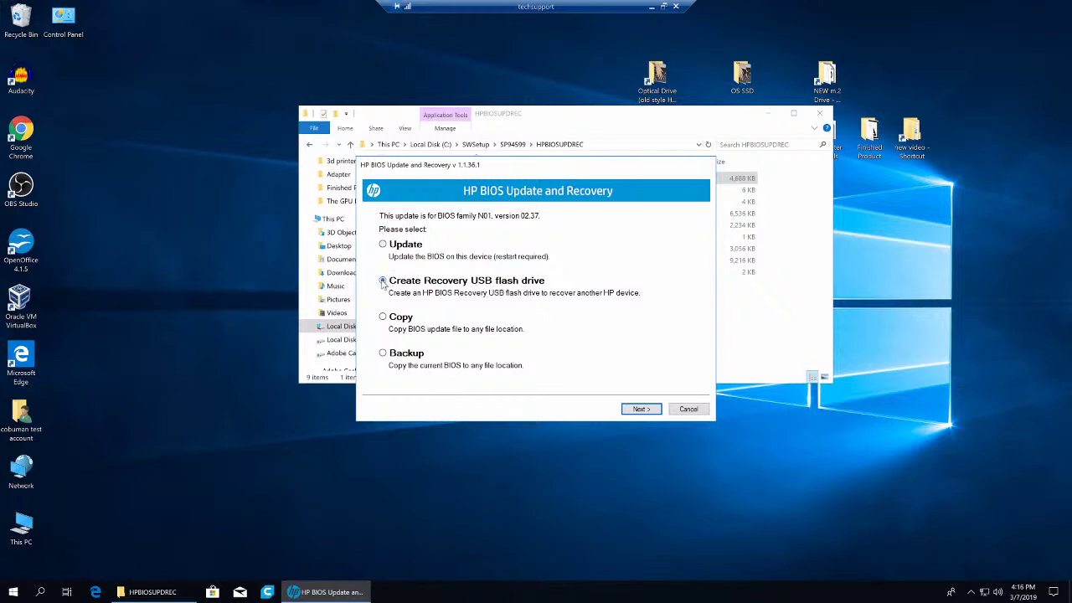
pyautogui.click(382, 281)
pyautogui.click(635, 413)
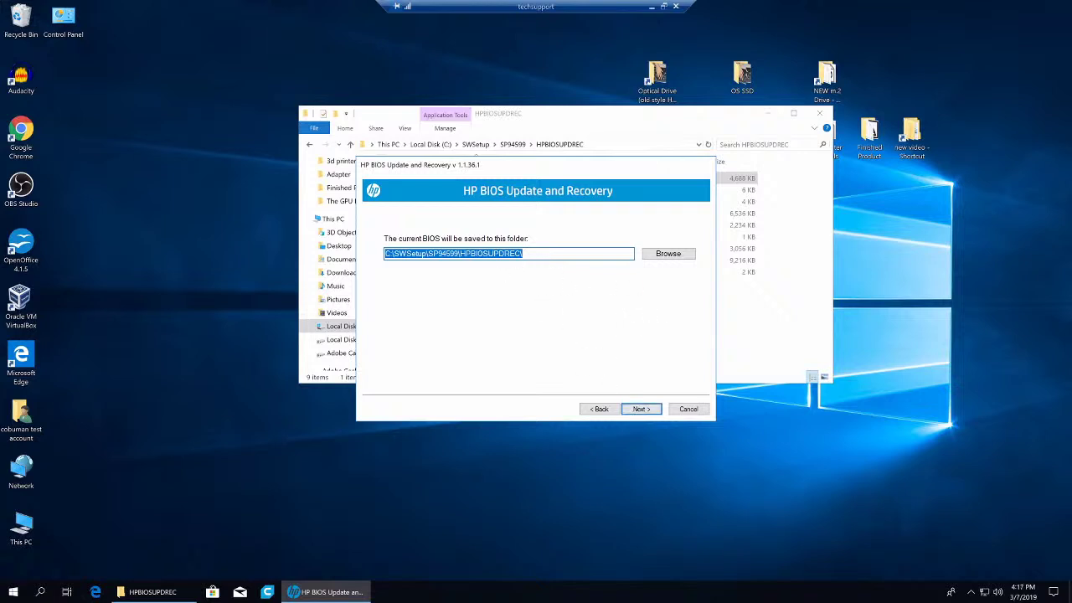
pyautogui.click(654, 414)
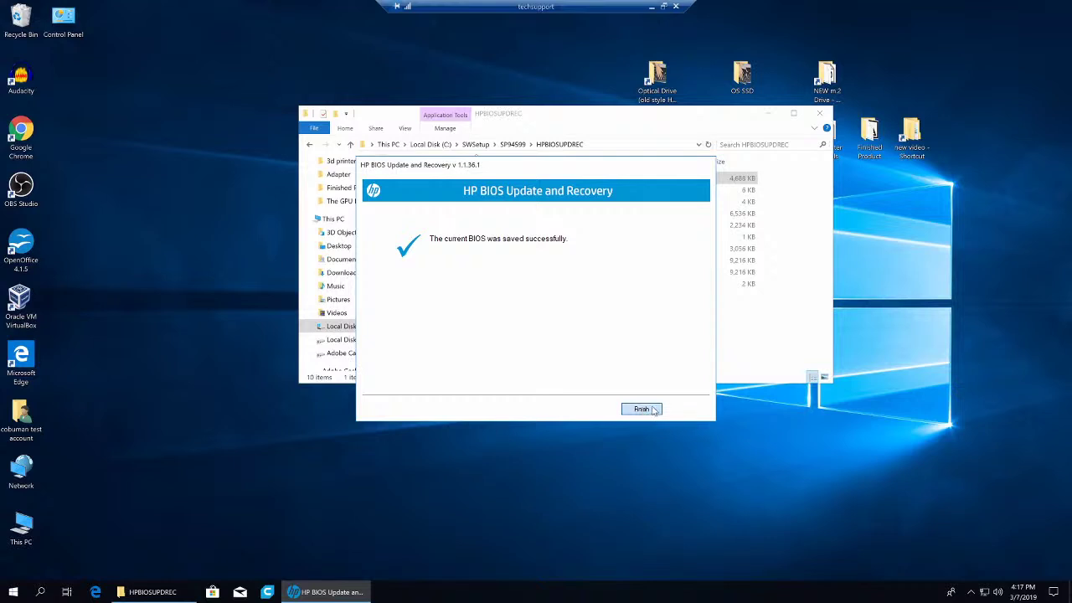
pyautogui.click(641, 409)
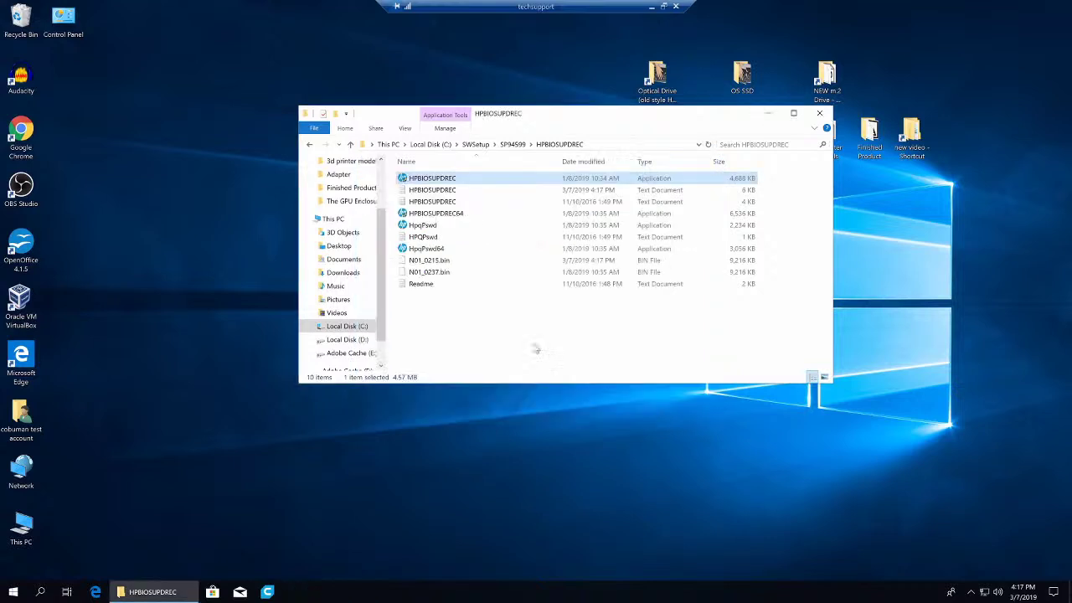
# Step: Relaunch HPBIOSUPDREC, choose Update to BIOS 02.37 and acknowledge the Intel AMT firmware warning
pyautogui.doubleClick(445, 181)
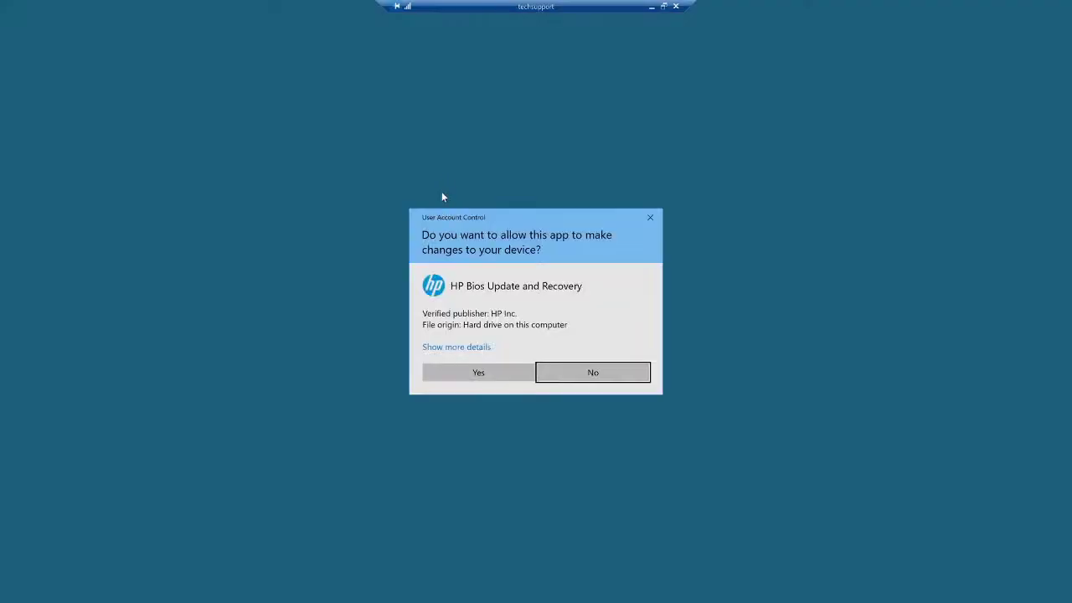
pyautogui.click(484, 378)
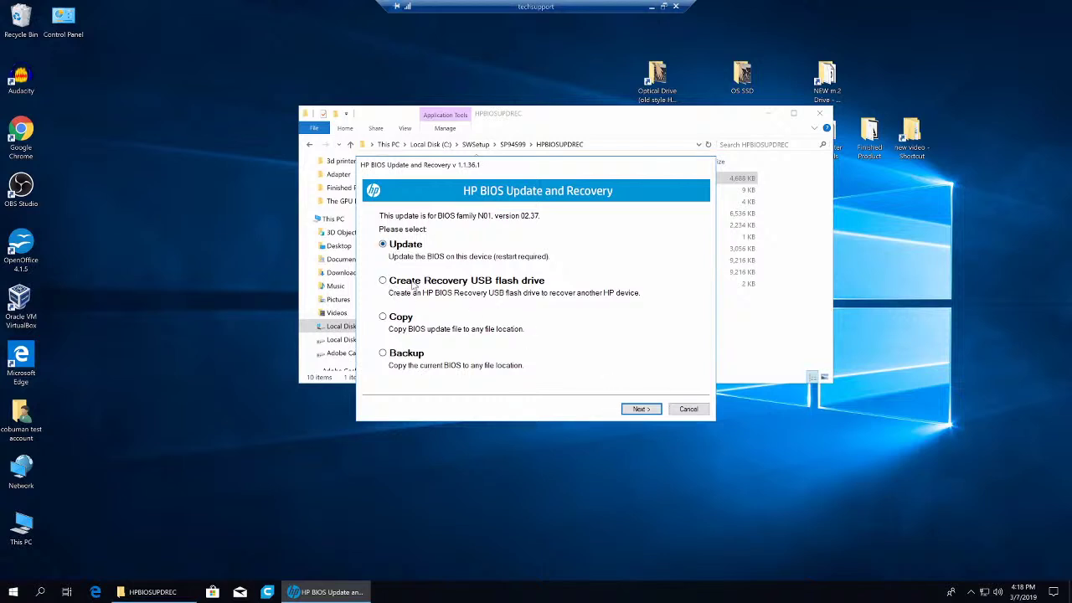
pyautogui.click(642, 408)
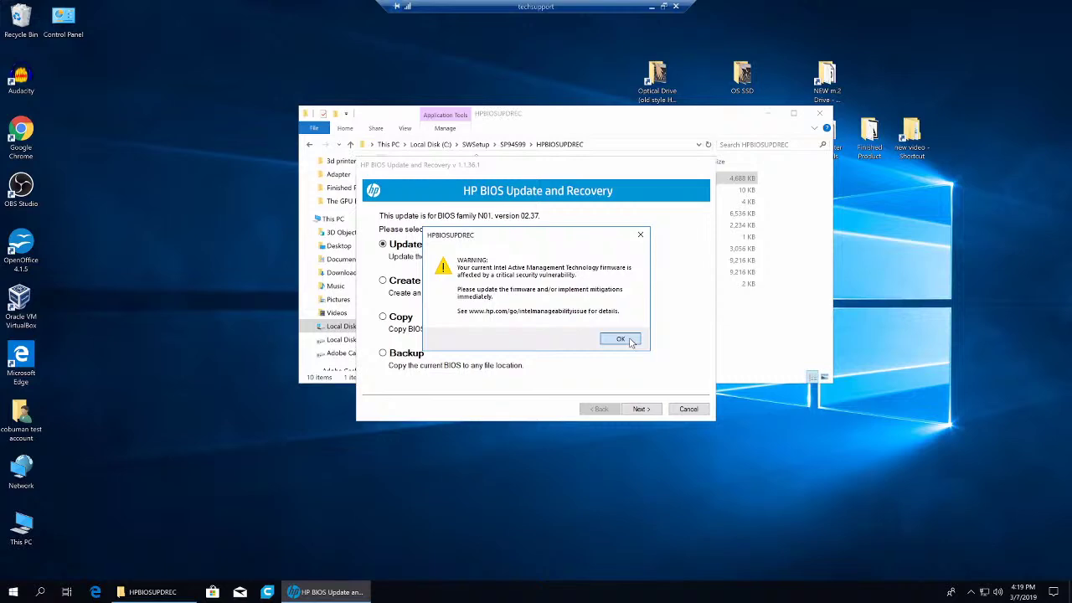
pyautogui.click(631, 342)
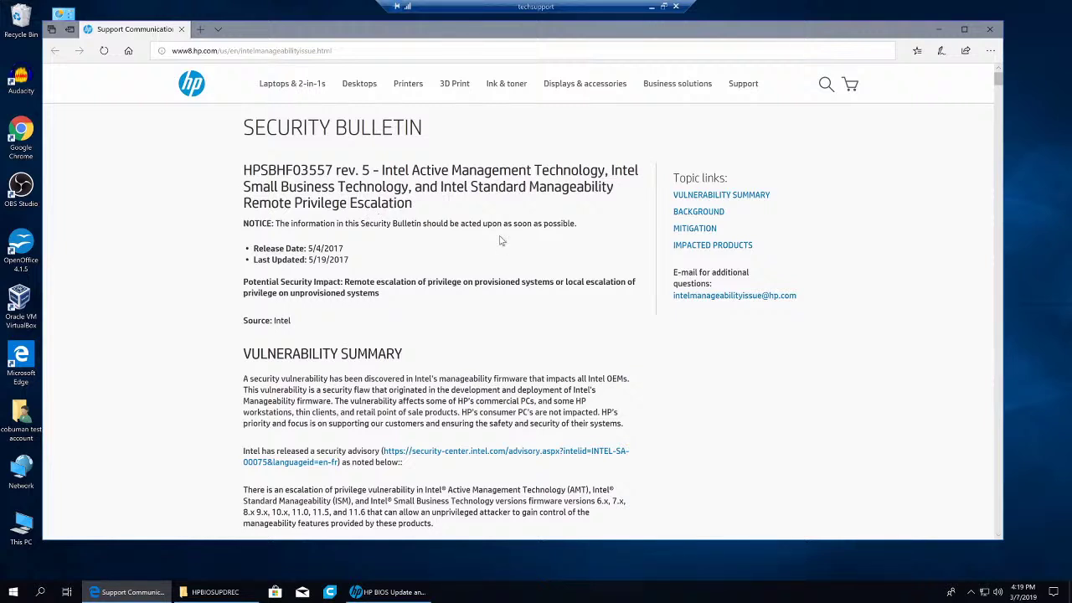
# Step: Scroll through HP's Intel AMT vulnerability bulletin to its summary citing CVE-2017-5689 and INTEL-SA-00075
pyautogui.scroll(-1, 503, 269)
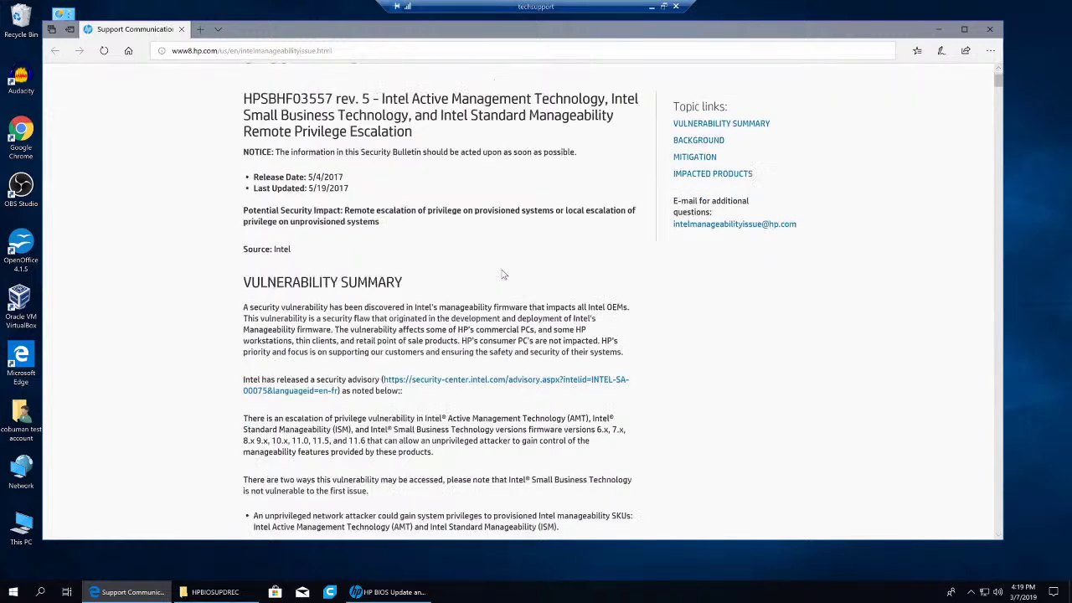
pyautogui.scroll(-1, 504, 275)
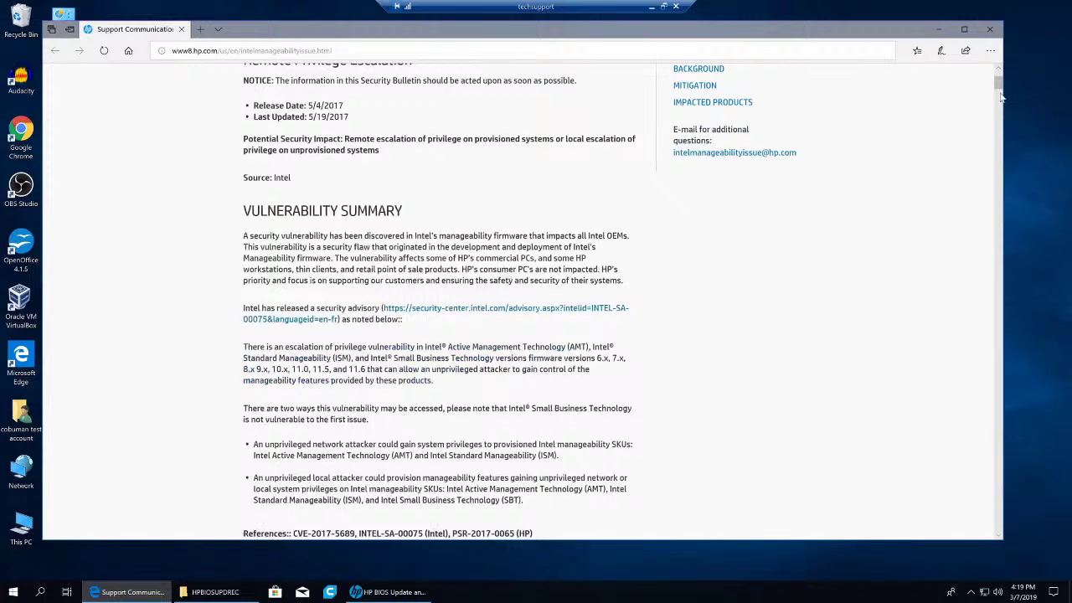
# Step: Close the bulletin, advance from BIOS 02.15 to 02.37, and start flashing 2.37 after restart
pyautogui.click(990, 31)
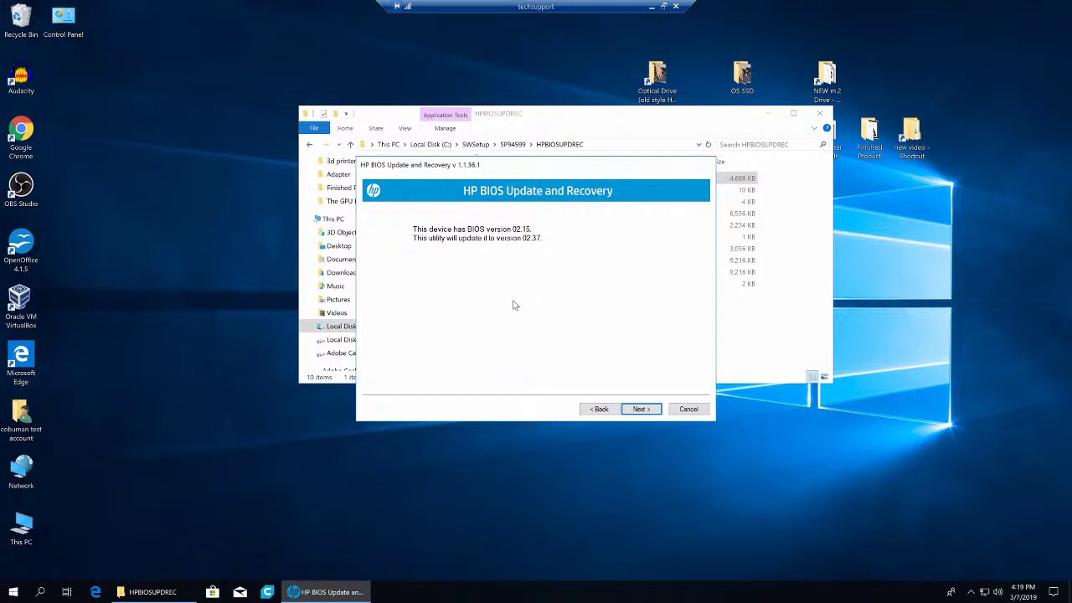
pyautogui.click(645, 410)
pyautogui.click(641, 409)
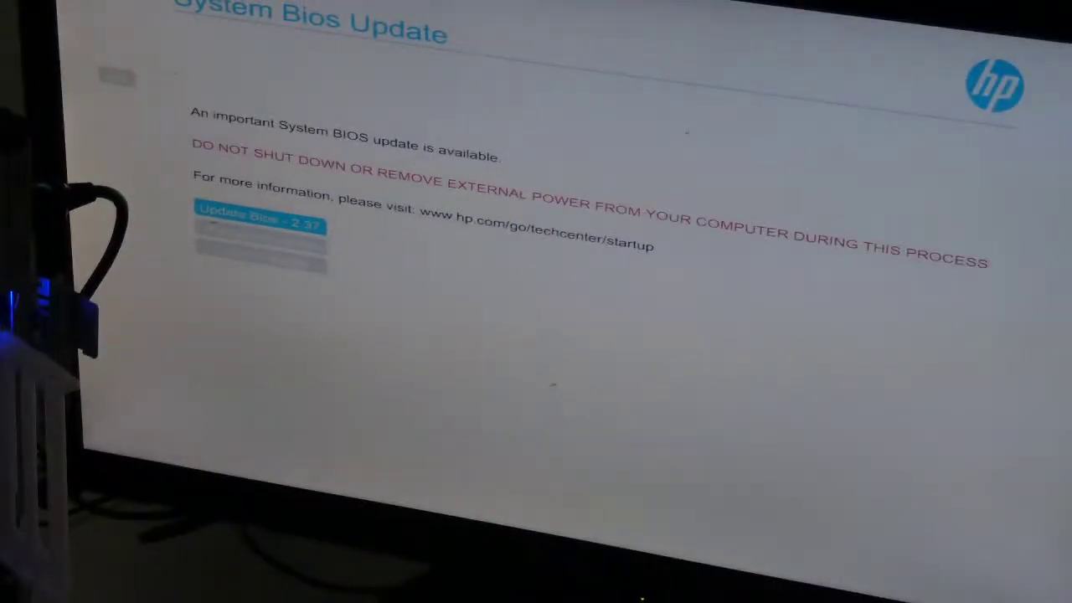
pyautogui.press('Return')
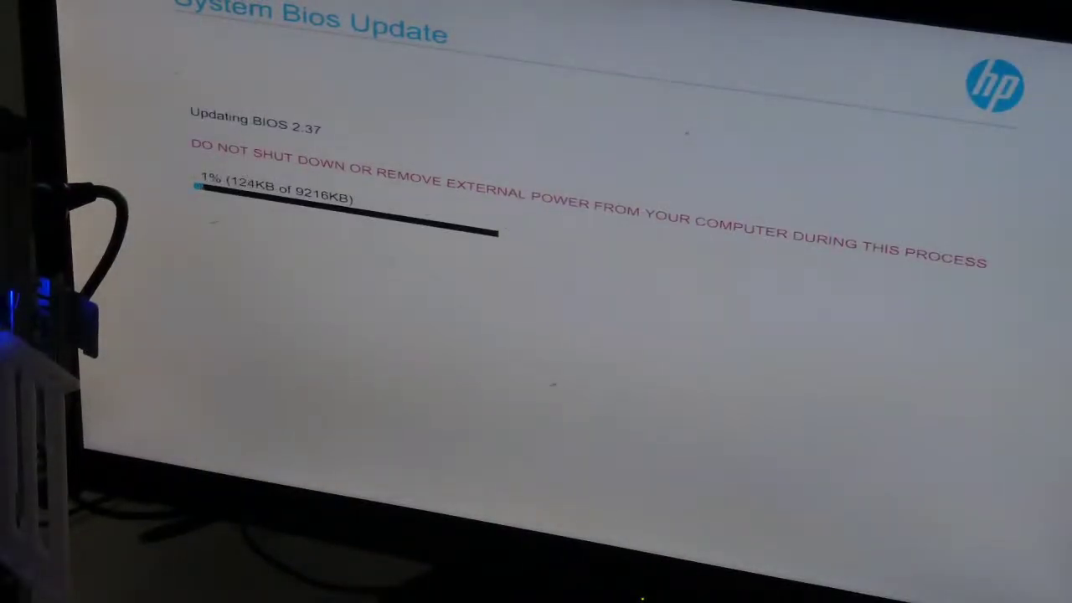
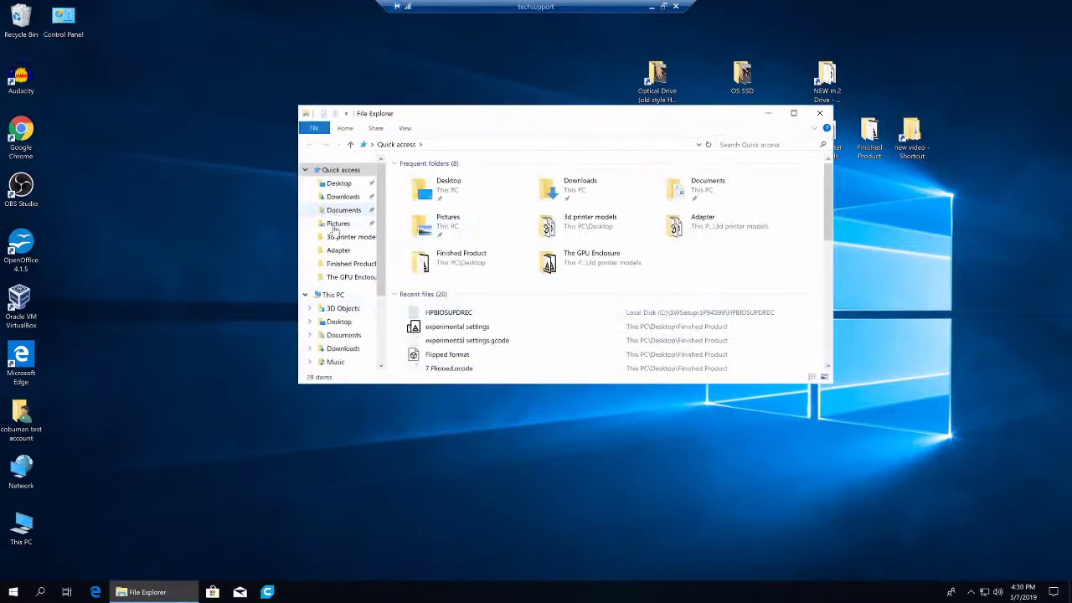
# Step: Browse This PC to C:\SWSetup\SP94599\HPBIOSUPDREC, then close File Explorer
pyautogui.click(332, 294)
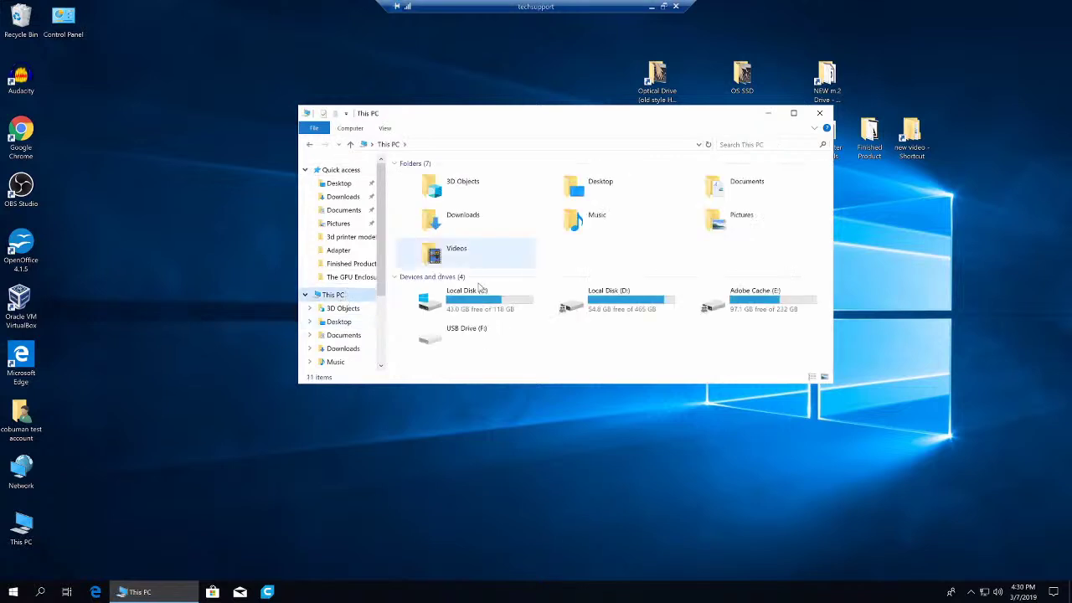
pyautogui.doubleClick(481, 289)
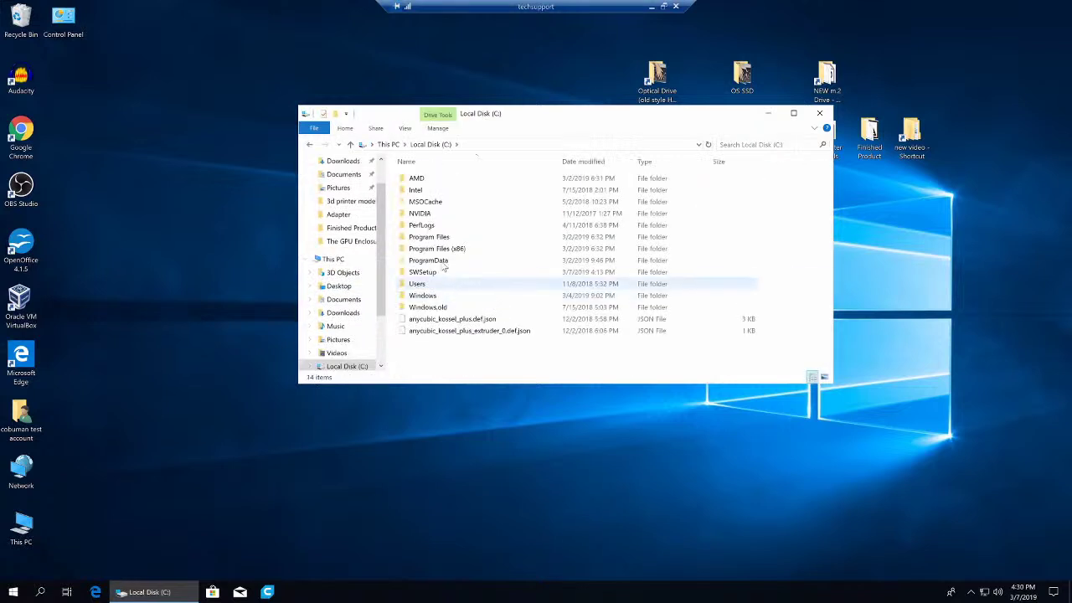
pyautogui.doubleClick(429, 272)
pyautogui.click(431, 179)
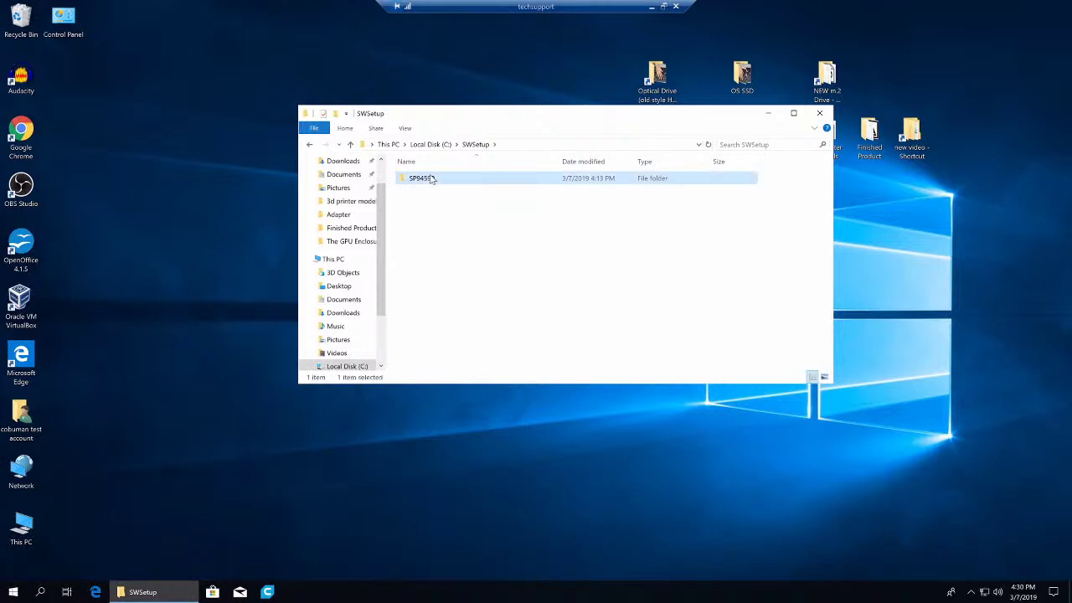
pyautogui.doubleClick(431, 178)
pyautogui.doubleClick(429, 179)
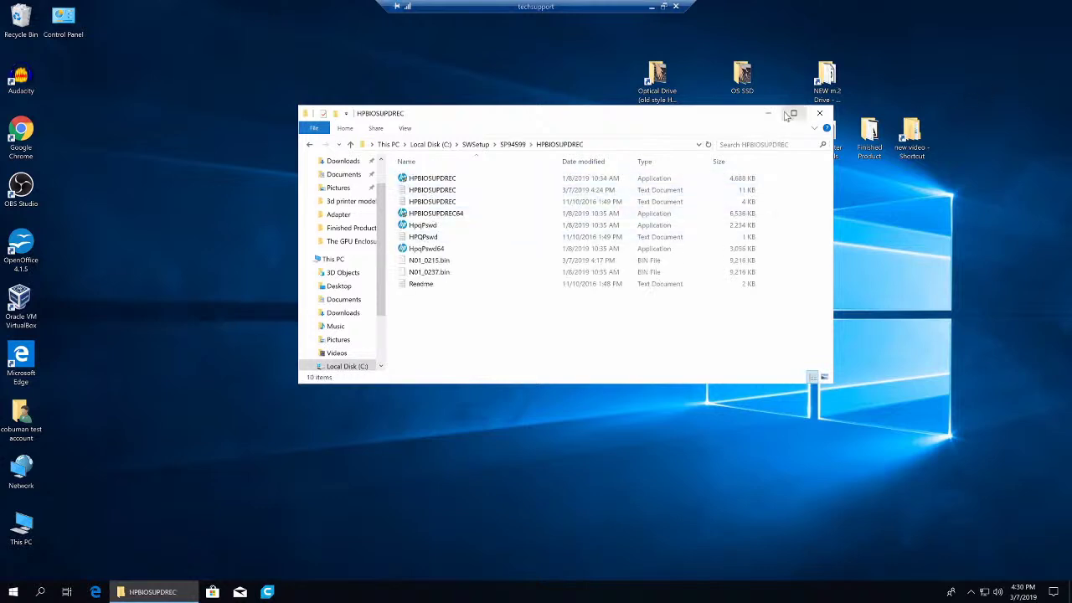
pyautogui.click(820, 115)
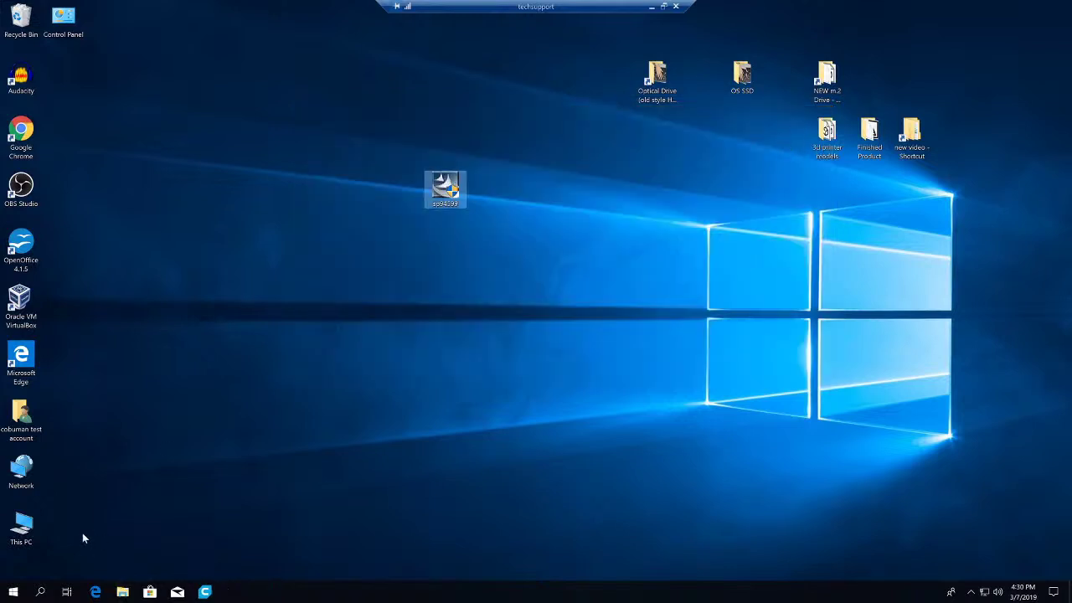
# Step: Launch System Information by searching 'system info' from the taskbar
pyautogui.click(41, 592)
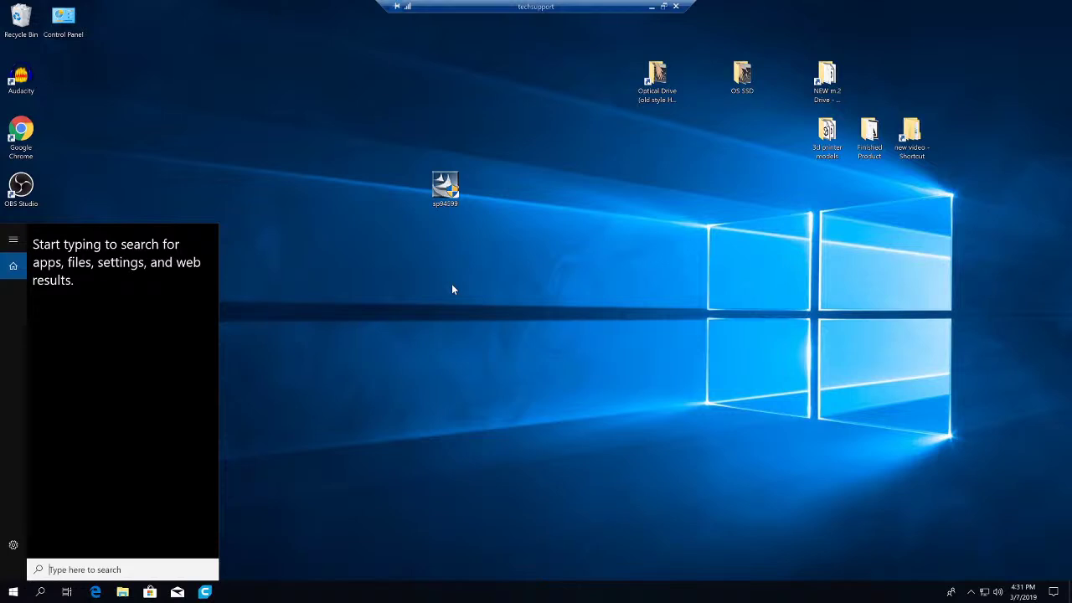
pyautogui.write('system')
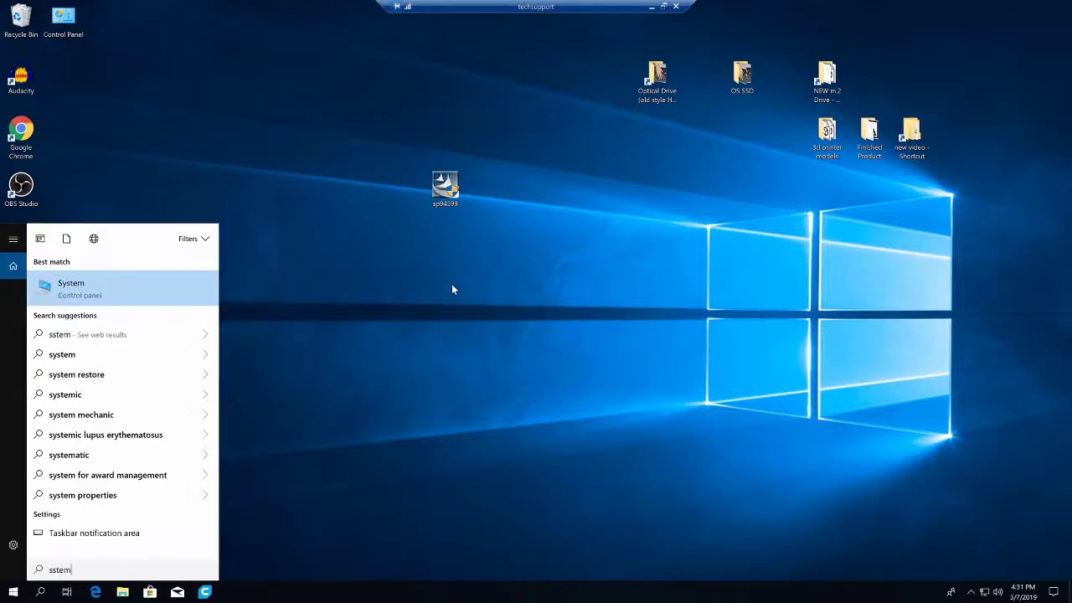
pyautogui.press('BackSpace')
pyautogui.press('BackSpace')
pyautogui.press('BackSpace')
pyautogui.press('BackSpace')
pyautogui.write('s')
pyautogui.press('BackSpace')
pyautogui.write('ystem info')
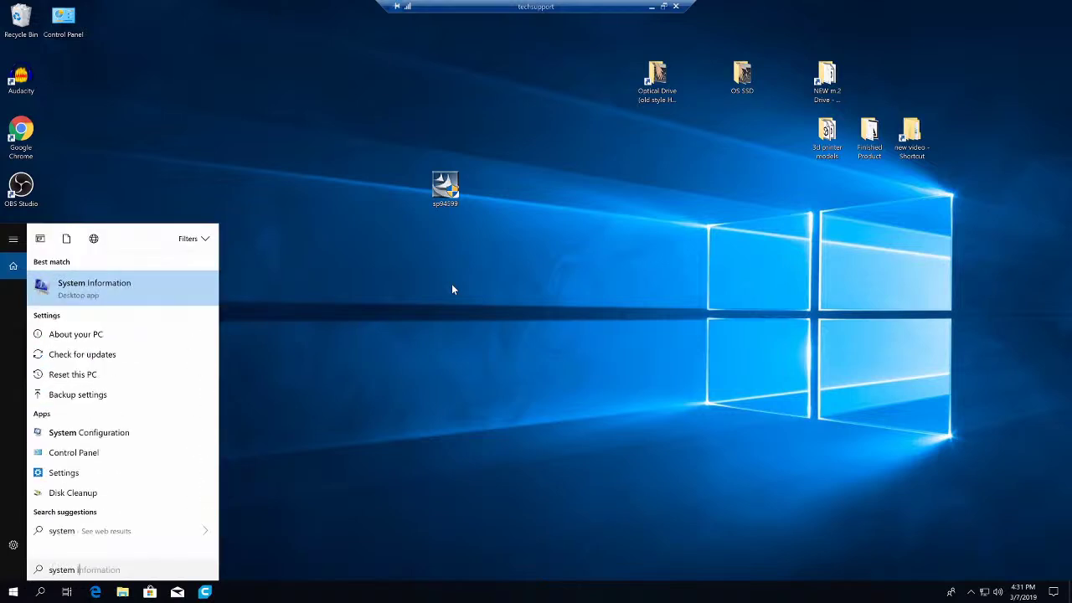
pyautogui.press('Return')
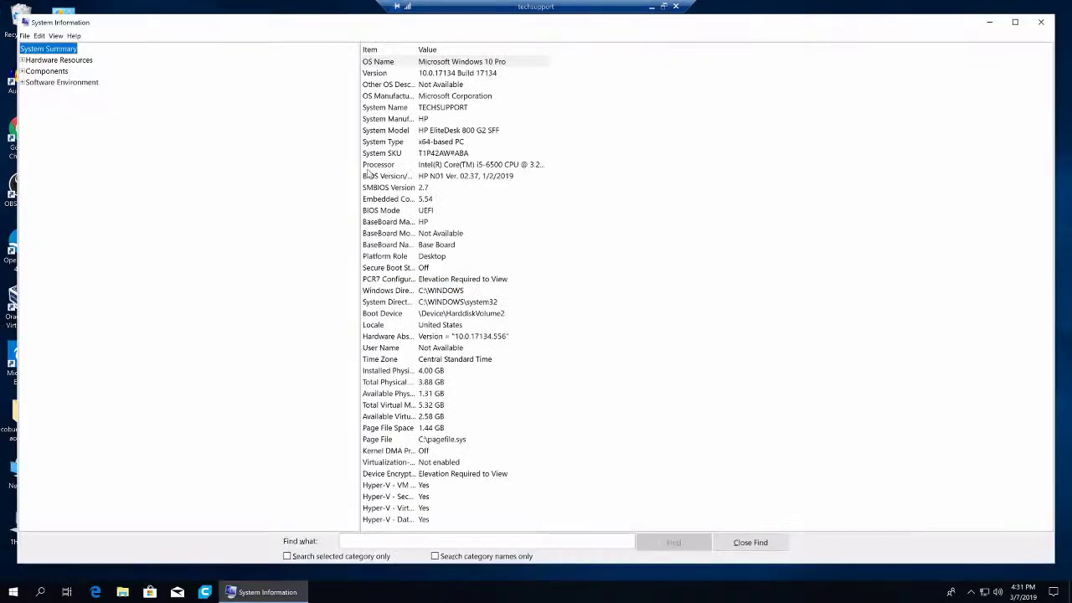
# Step: Check BIOS Version/Date reads HP N01 Ver. 02.37, 1/2/2019, then close the window
pyautogui.click(452, 176)
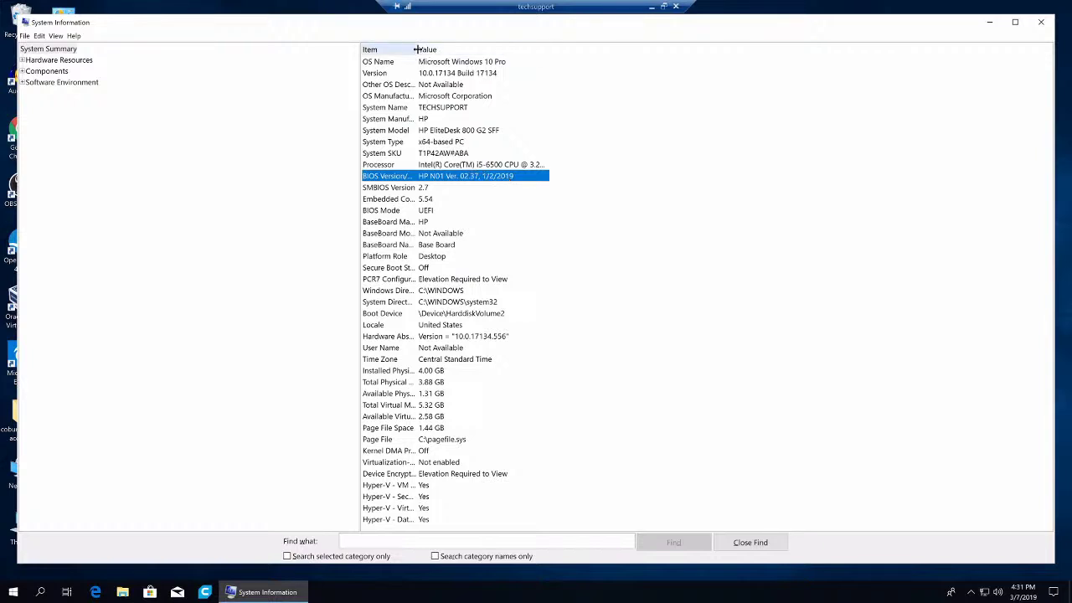
pyautogui.moveTo(414, 50); pyautogui.dragTo(439, 48)
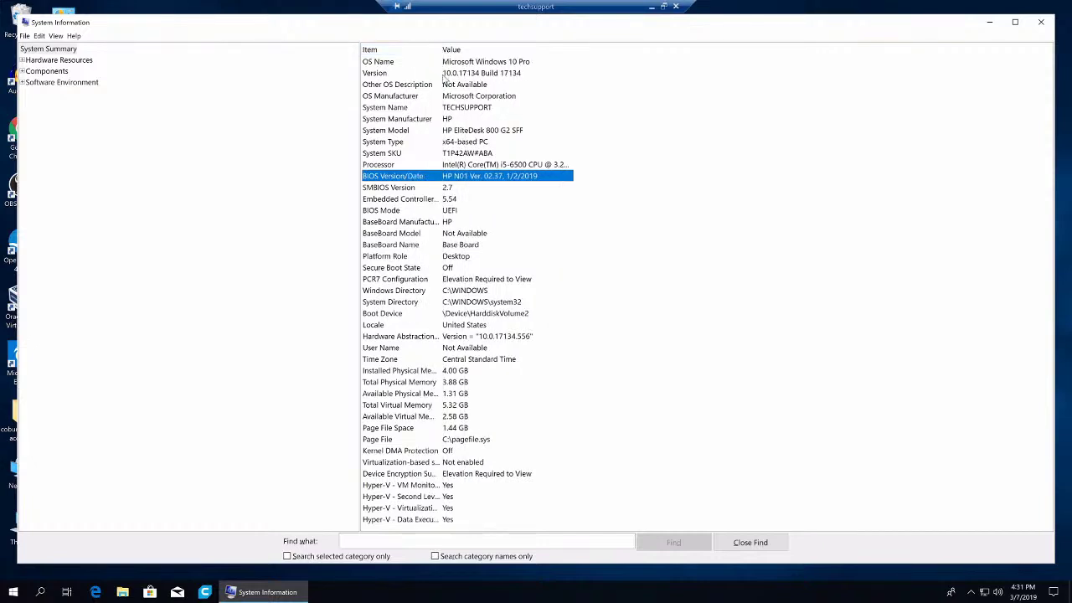
pyautogui.click(1045, 24)
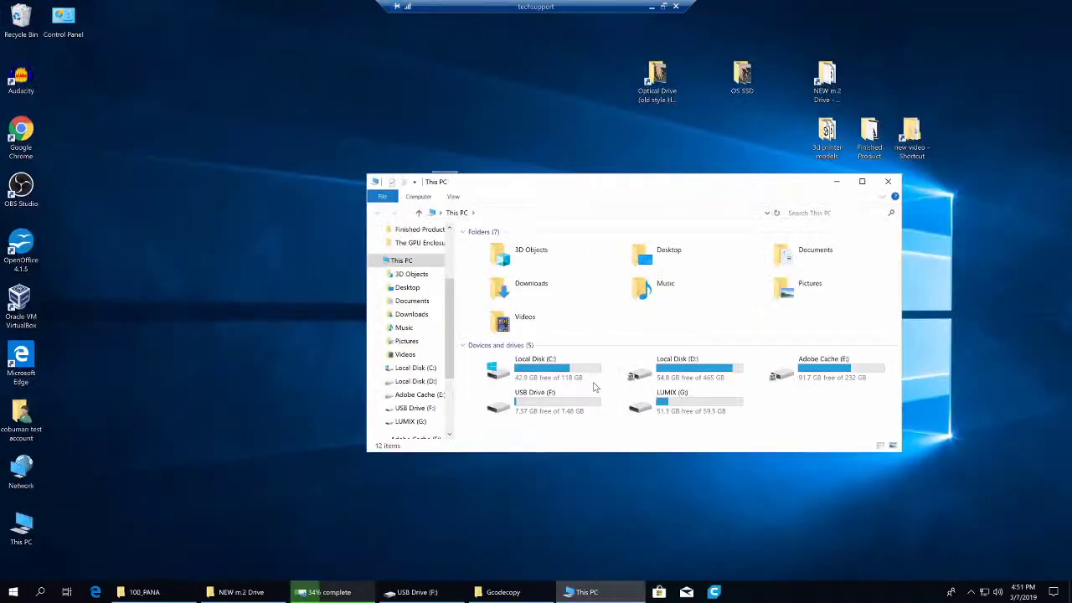
# Step: Reopen This PC and open the SWSetup folder on Local Disk (C:)
pyautogui.click(537, 403)
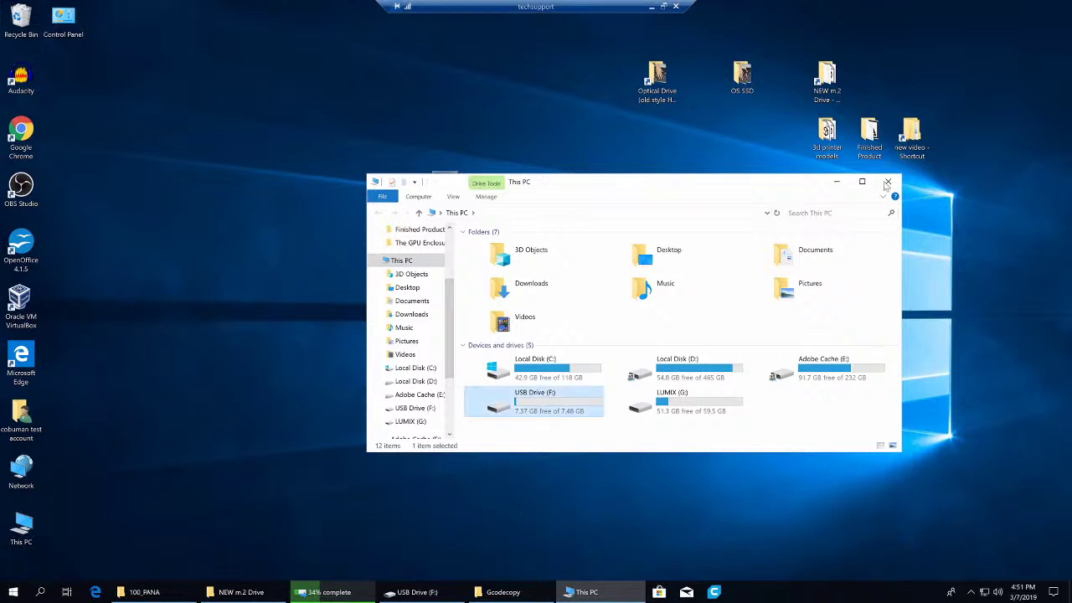
pyautogui.click(836, 181)
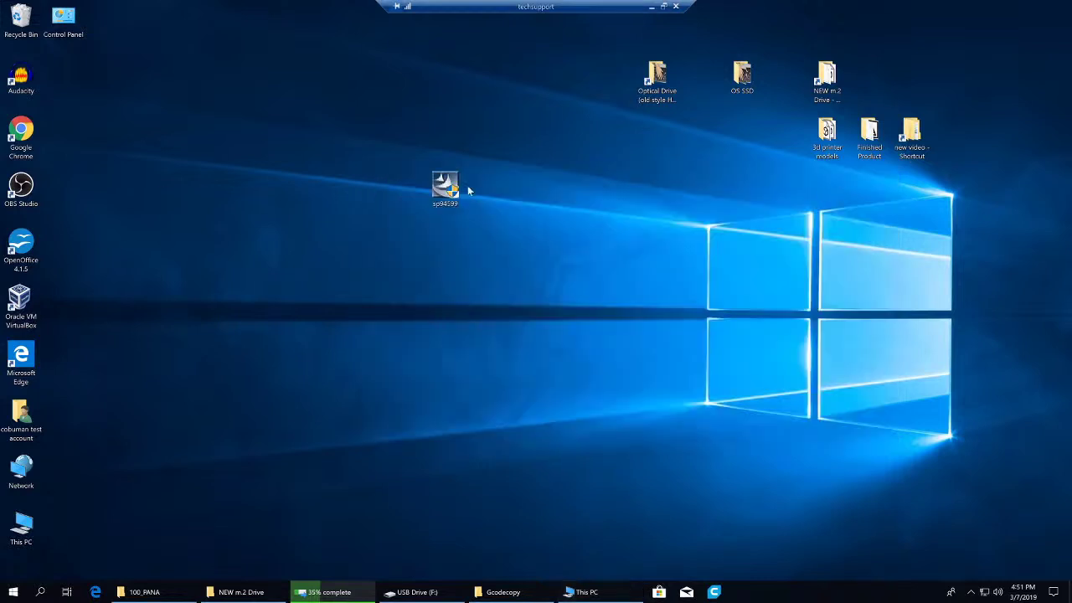
pyautogui.doubleClick(19, 520)
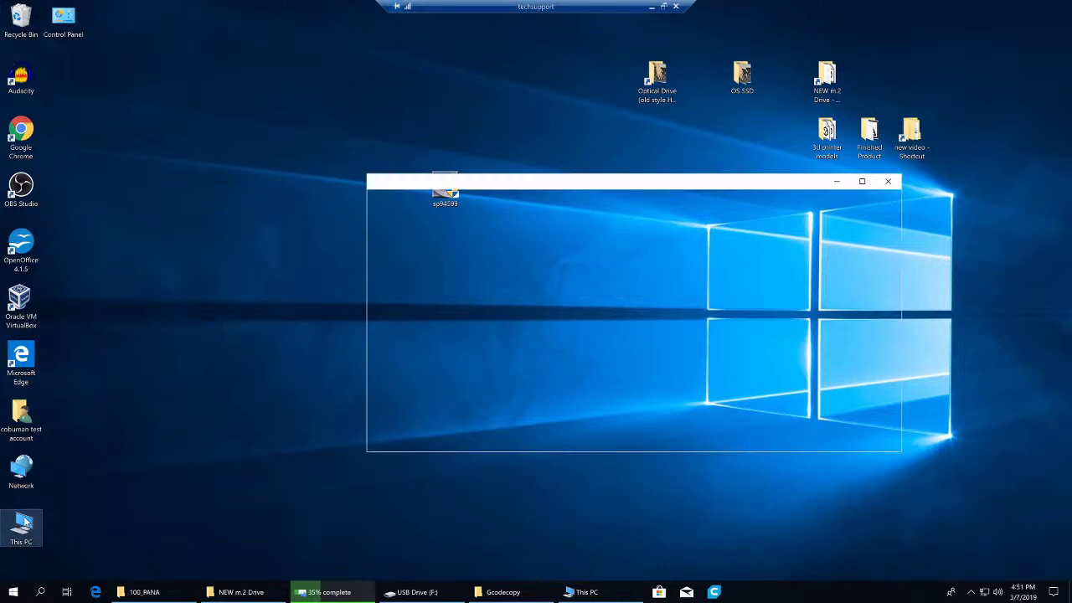
pyautogui.doubleClick(561, 369)
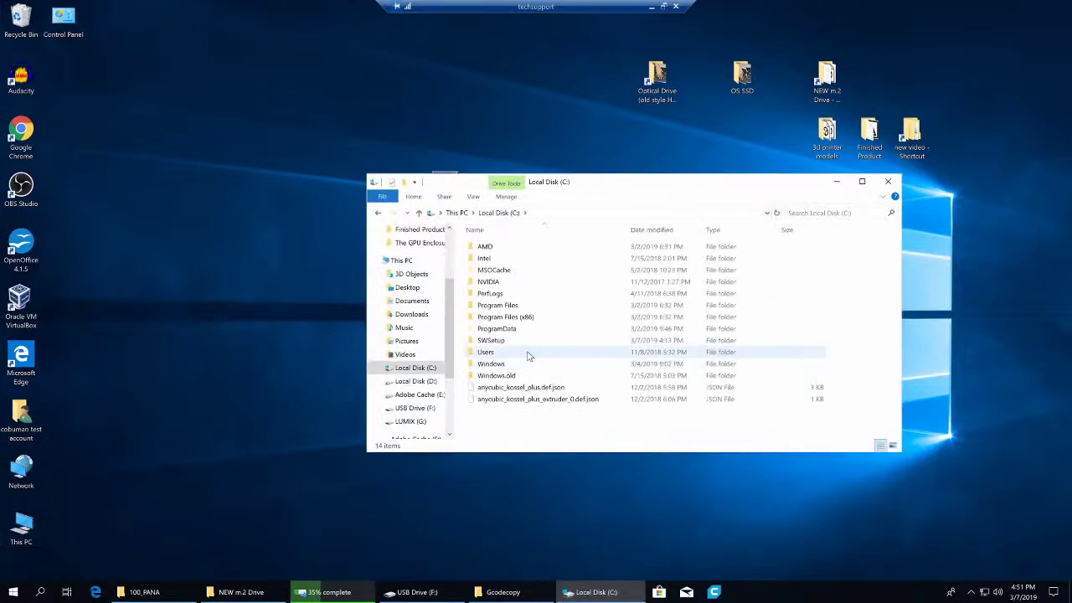
pyautogui.click(505, 343)
pyautogui.doubleClick(506, 343)
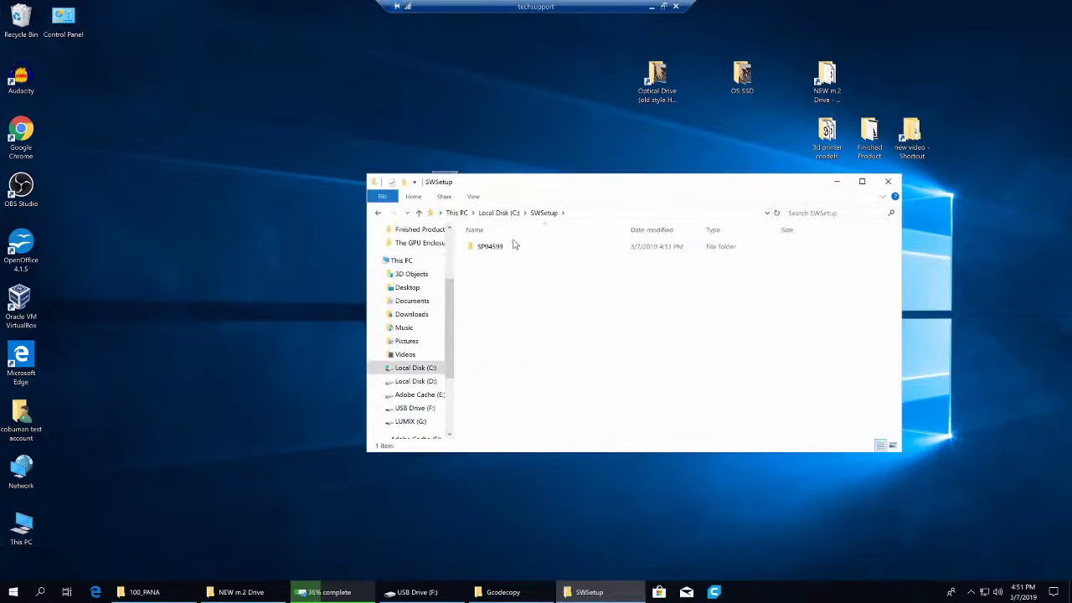
# Step: Open SP94599\HPBIOSUPDREC and run the HPBIOSUPDREC application
pyautogui.click(502, 249)
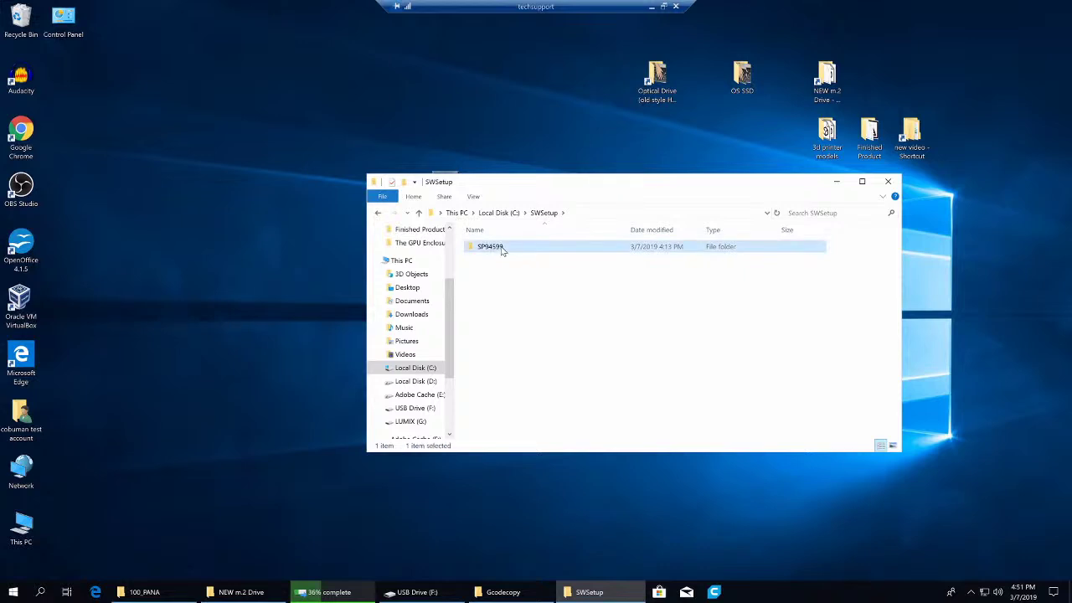
pyautogui.click(502, 248)
pyautogui.doubleClick(500, 248)
pyautogui.doubleClick(502, 248)
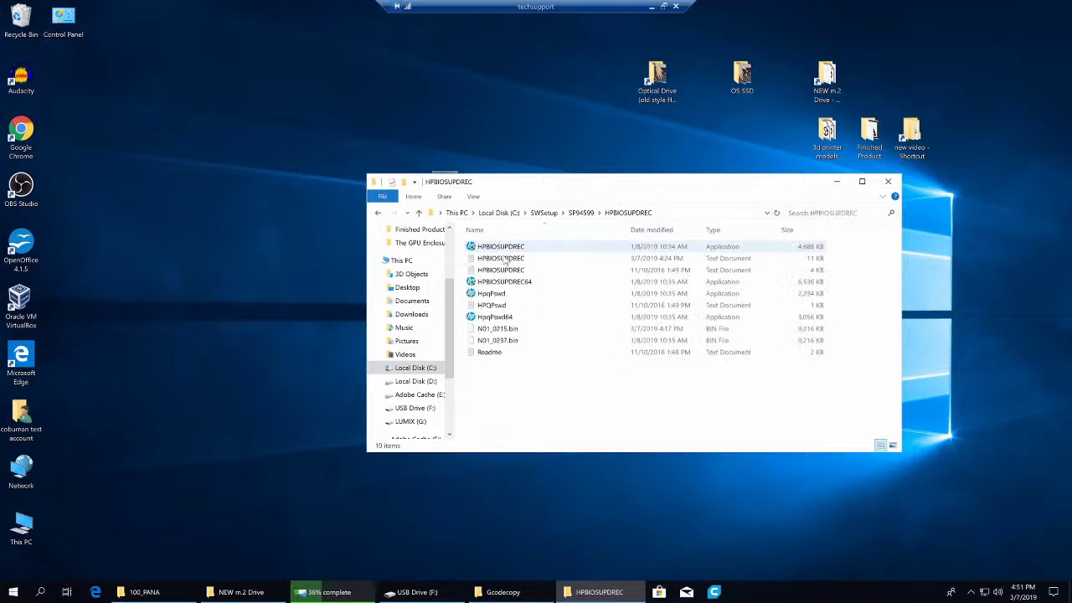
pyautogui.click(532, 247)
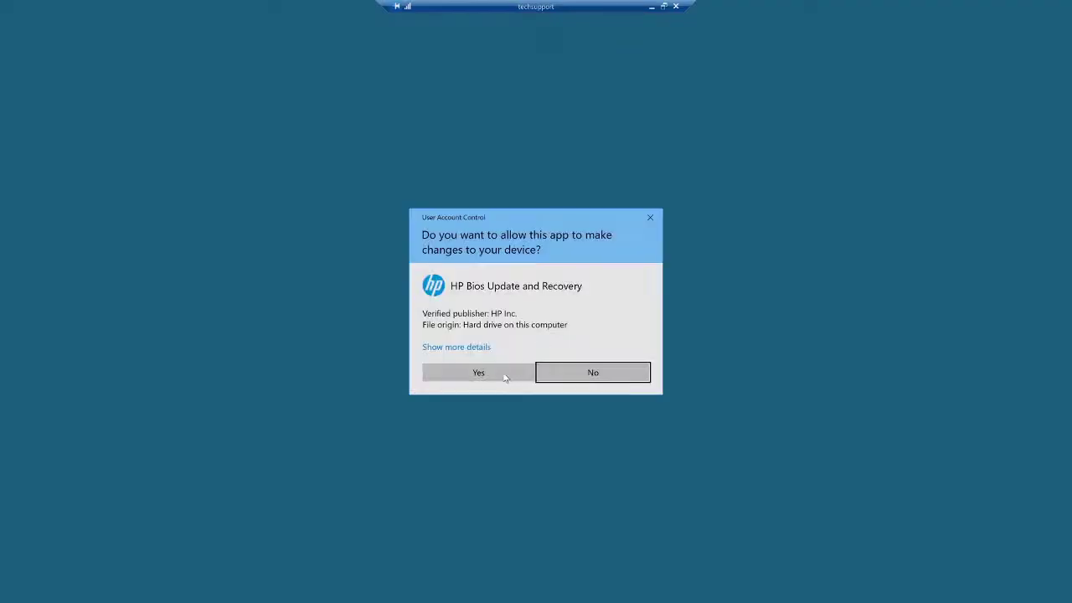
# Step: Approve the UAC prompt, create the recovery flash drive on USB drive F:, and close the tool
pyautogui.click(503, 372)
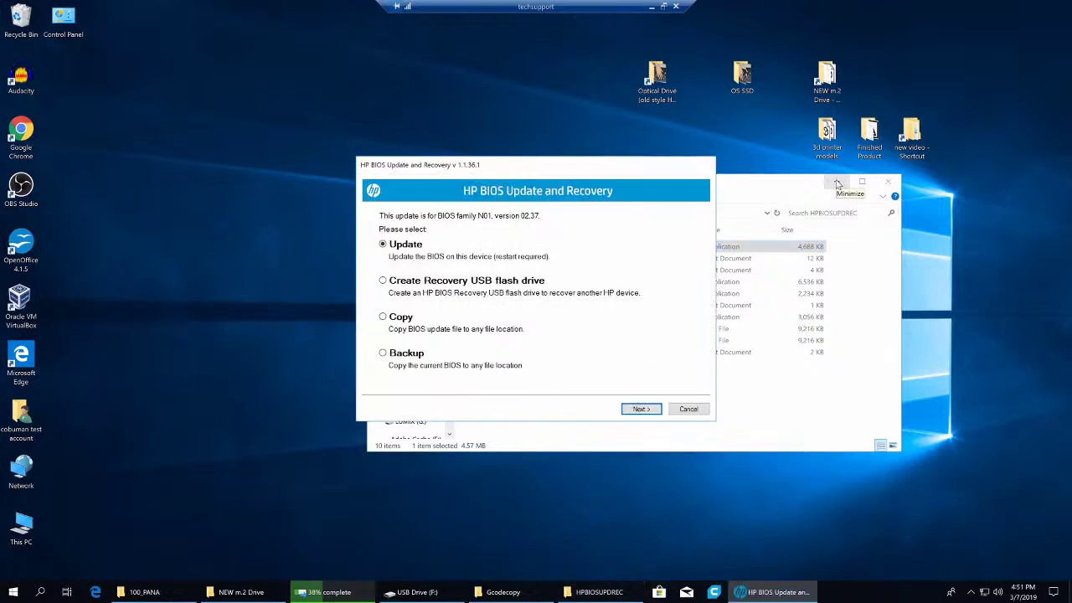
pyautogui.click(837, 183)
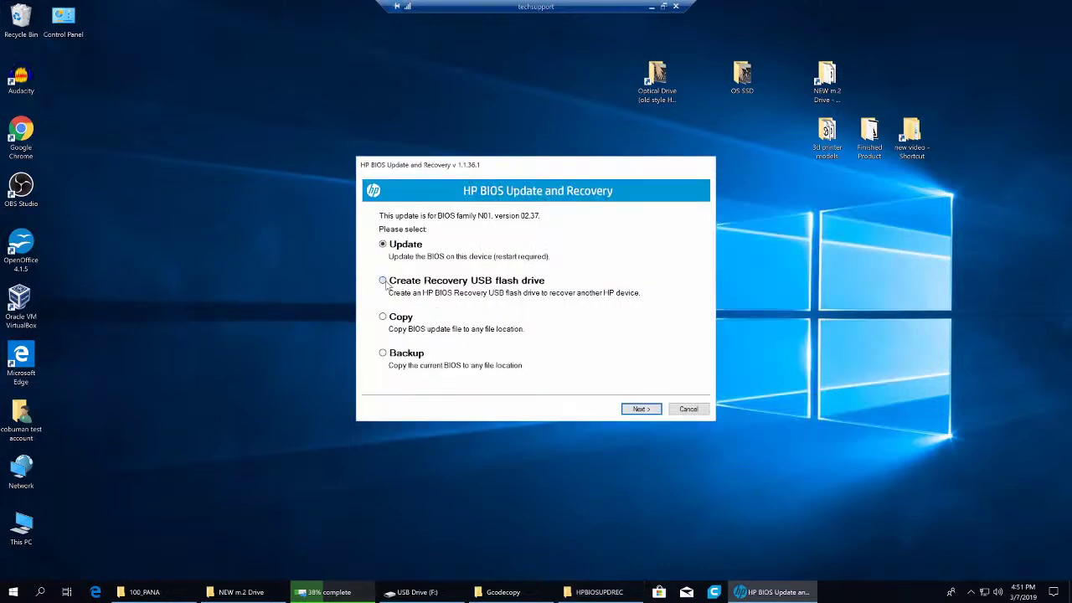
pyautogui.click(638, 410)
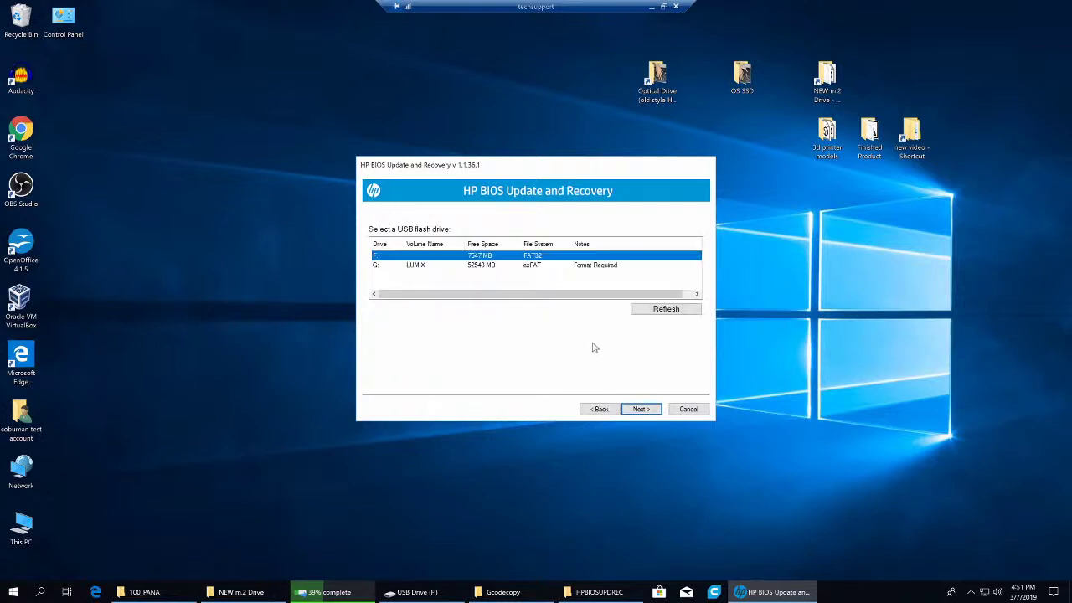
pyautogui.click(640, 411)
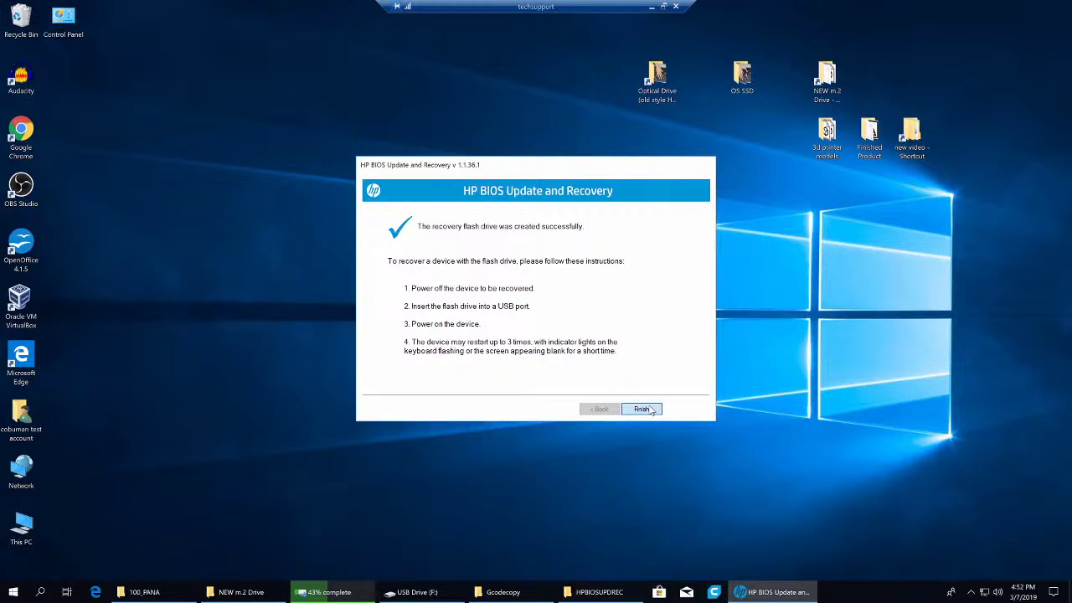
pyautogui.click(651, 410)
# Step: Open USB Drive (F:) and browse to Hewlett-Packard\BIOS\Current
pyautogui.doubleClick(21, 528)
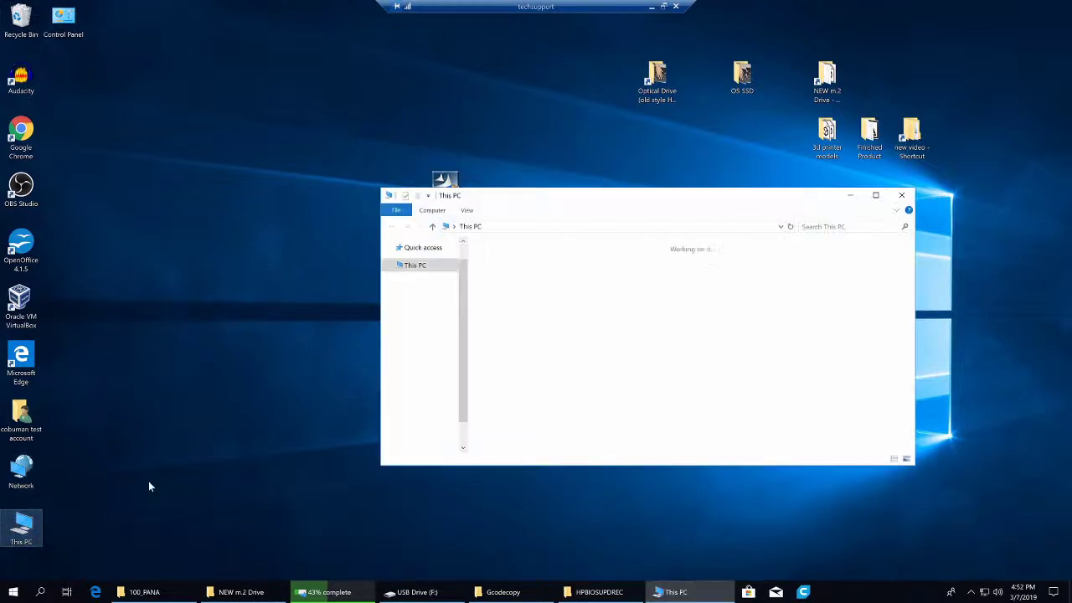
pyautogui.doubleClick(536, 413)
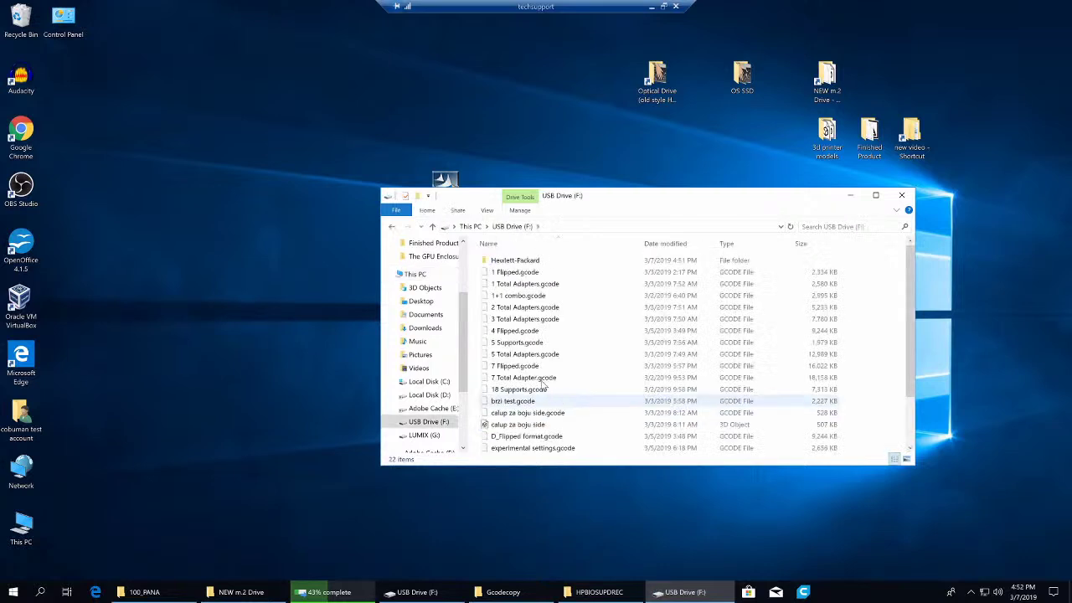
pyautogui.doubleClick(508, 261)
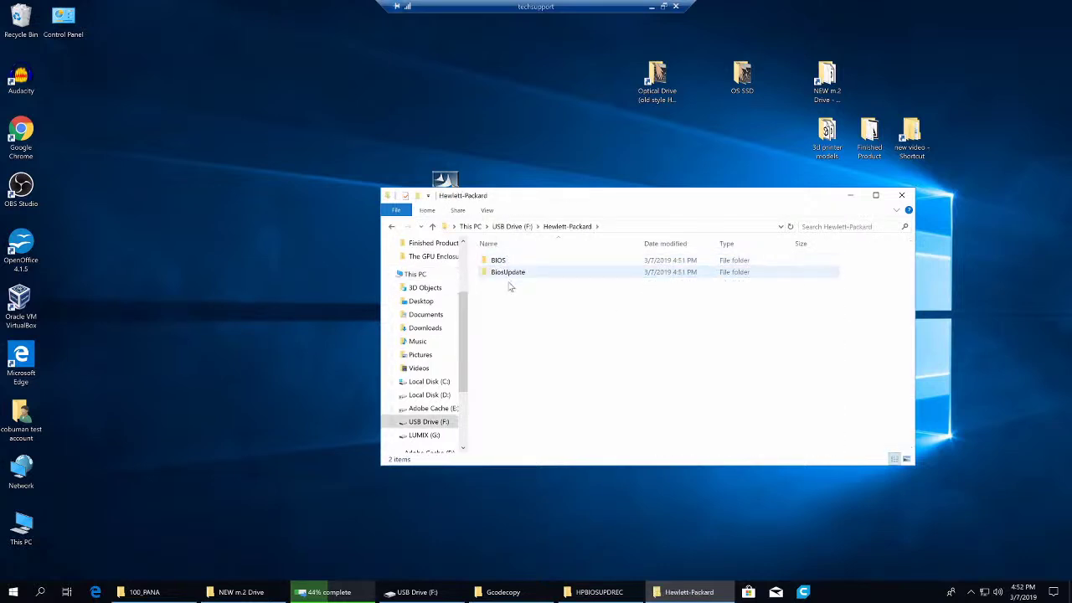
pyautogui.click(511, 273)
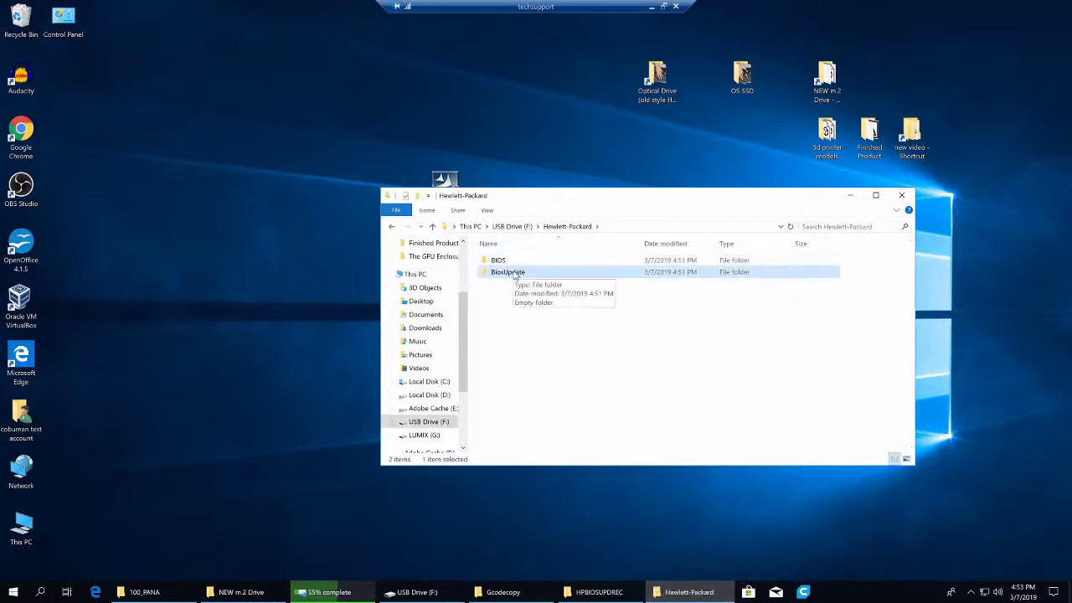
pyautogui.doubleClick(517, 273)
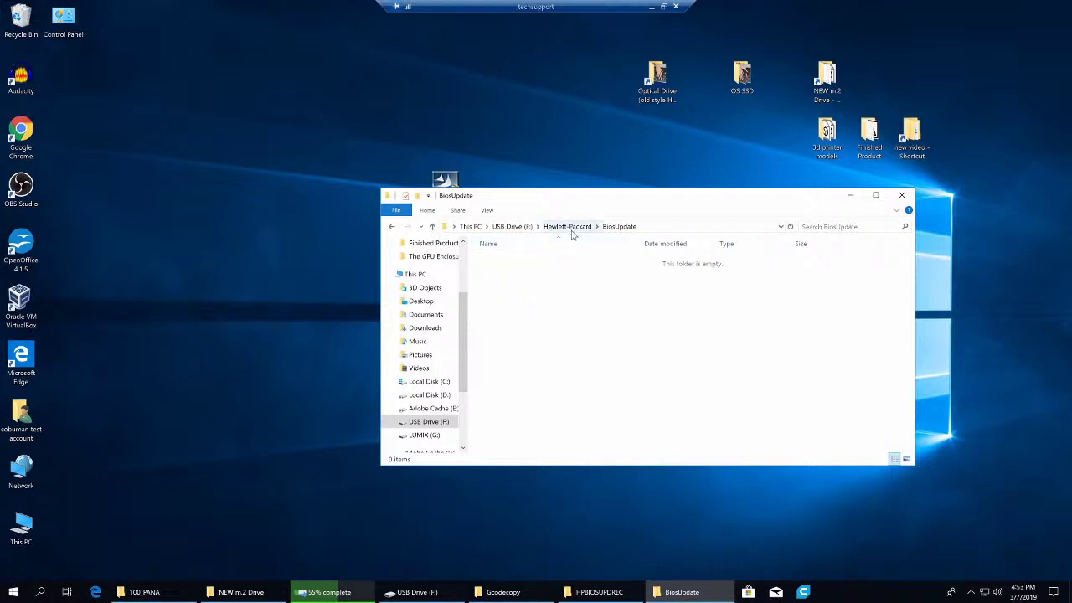
pyautogui.click(569, 228)
pyautogui.doubleClick(505, 262)
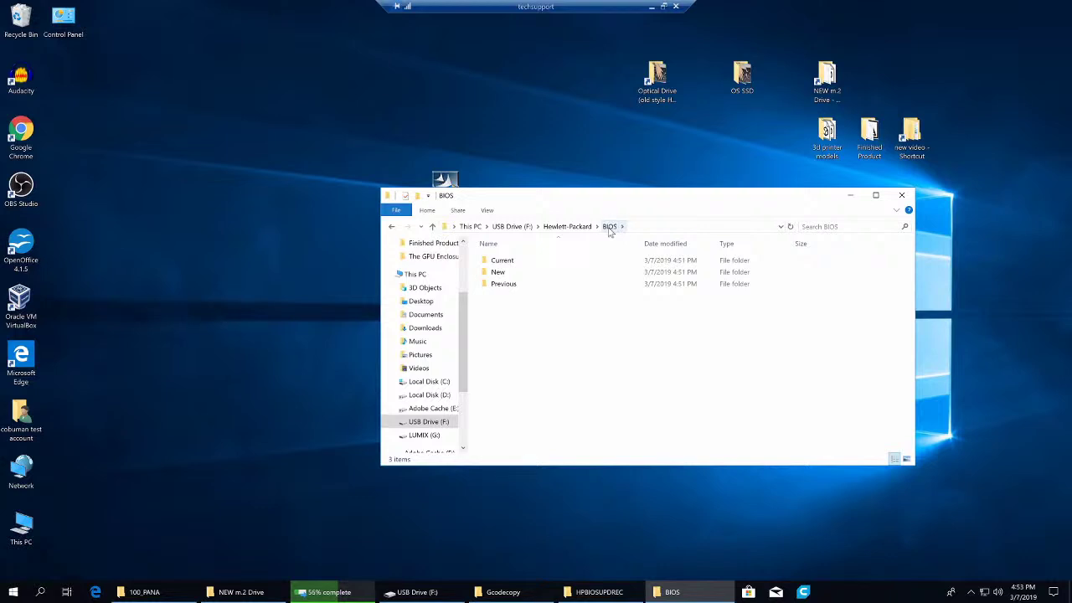
pyautogui.click(530, 262)
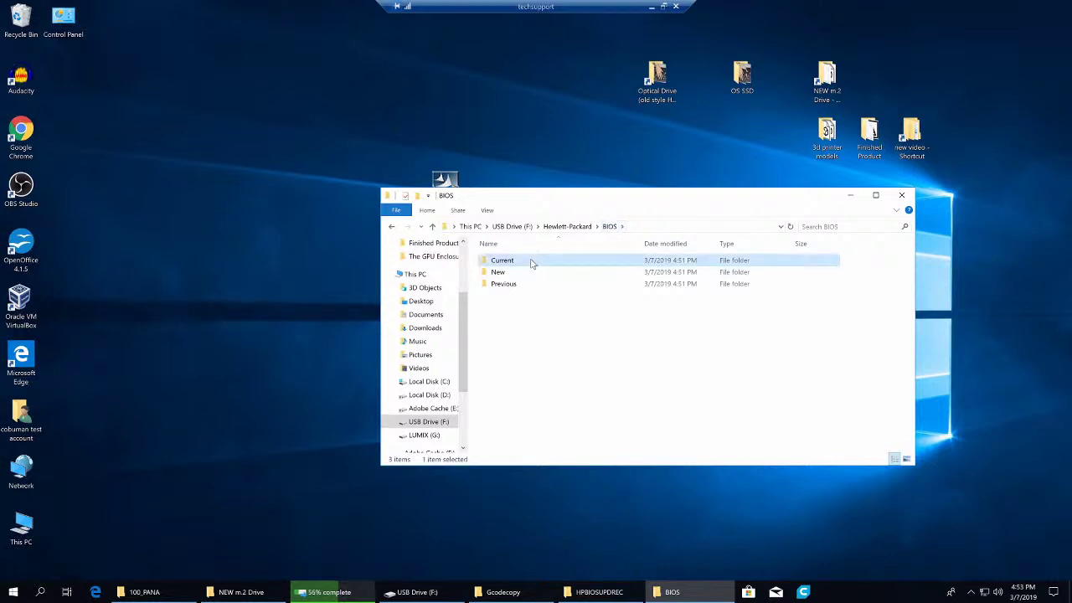
pyautogui.doubleClick(530, 262)
# Step: Look over the BIN files in Current and check the New and Previous folders
pyautogui.click(522, 265)
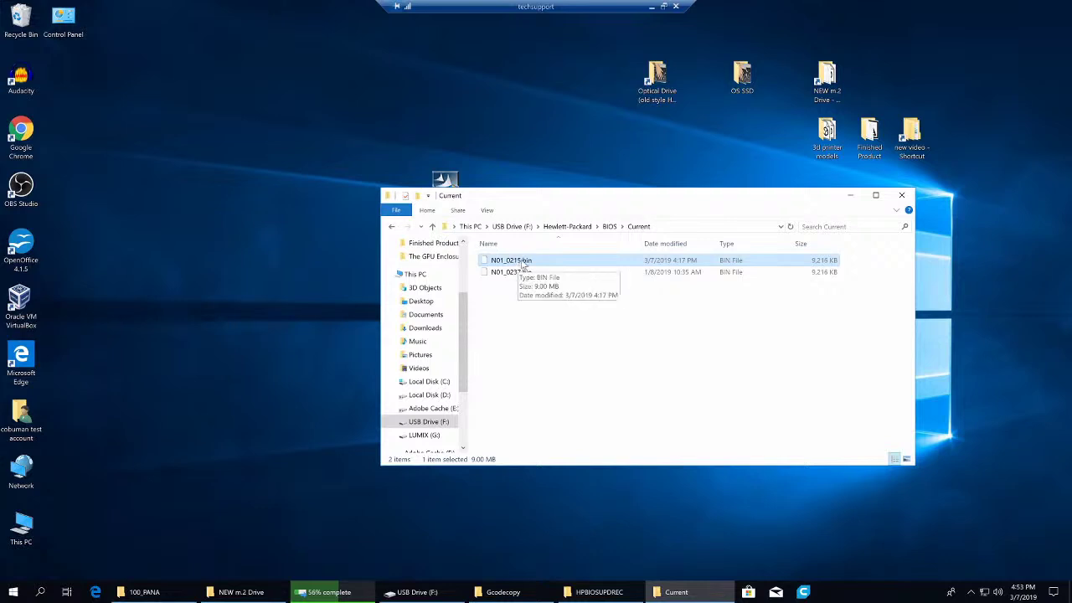
pyautogui.click(517, 274)
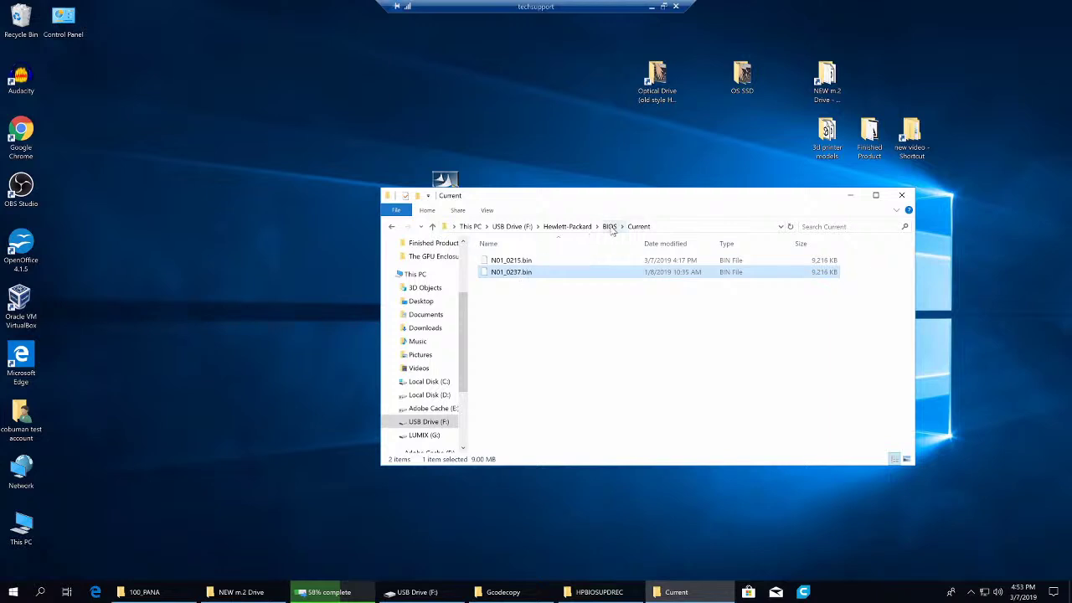
pyautogui.click(610, 227)
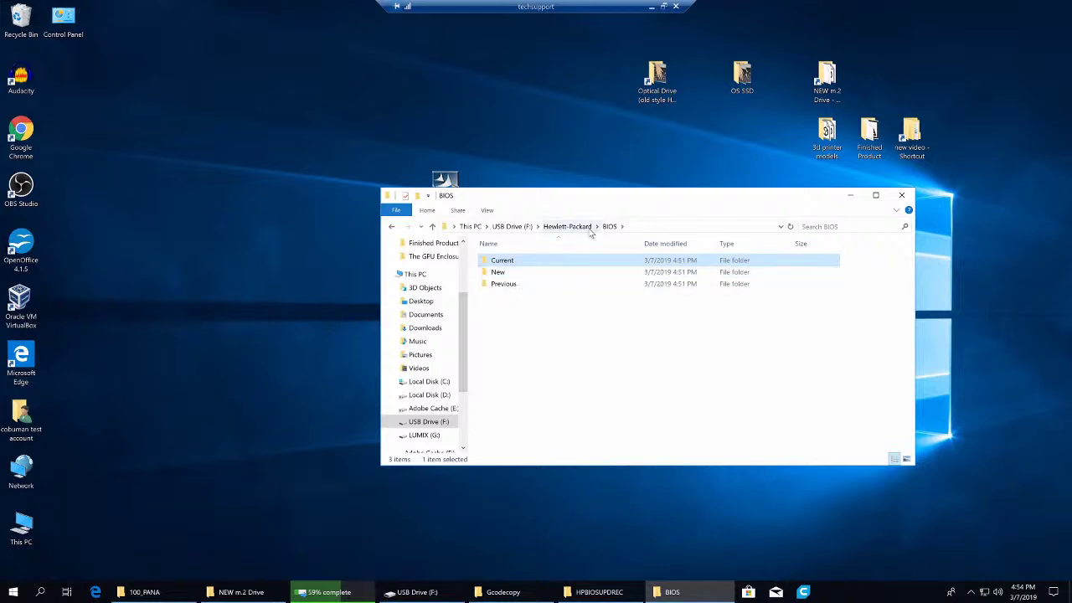
pyautogui.click(568, 227)
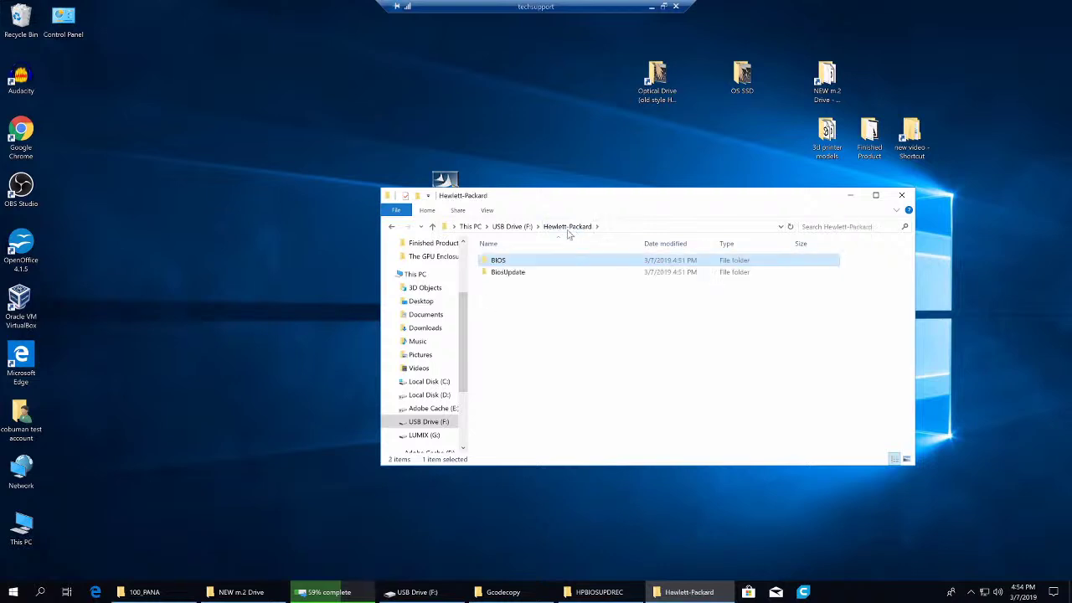
pyautogui.doubleClick(529, 263)
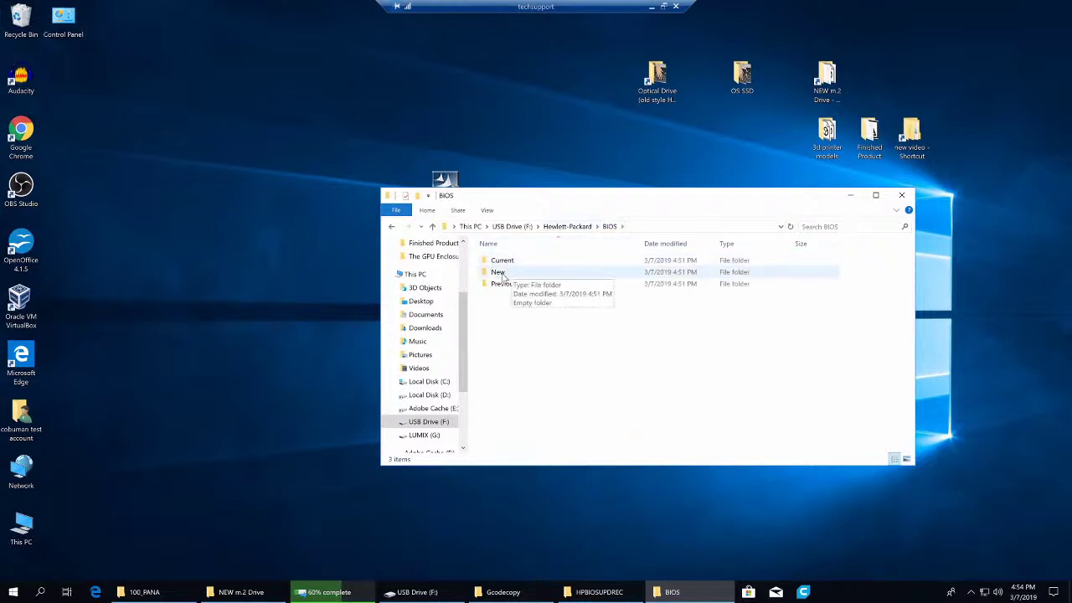
pyautogui.click(507, 285)
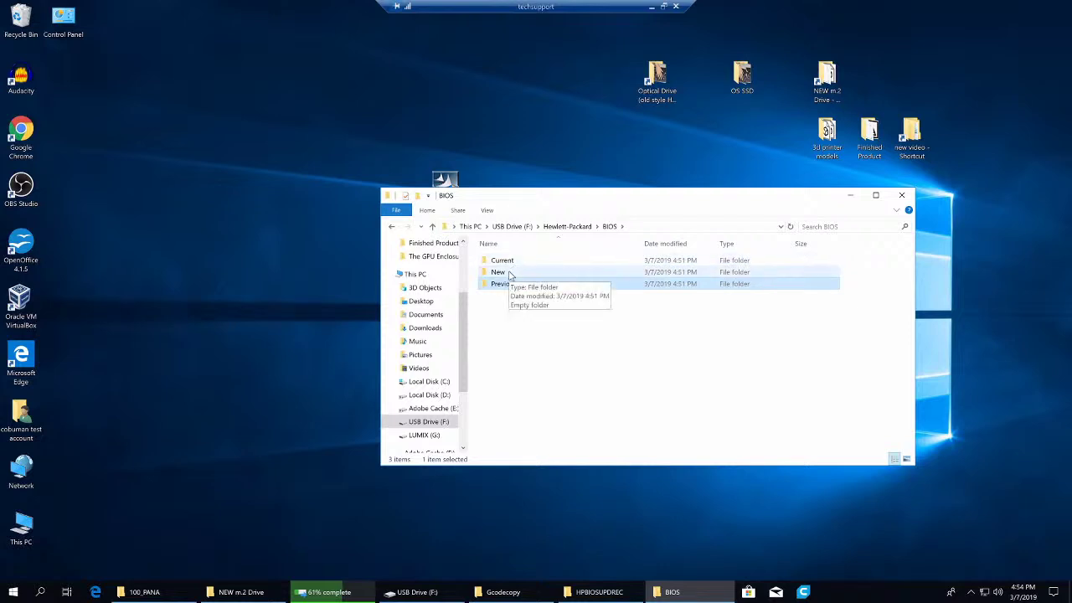
pyautogui.doubleClick(508, 274)
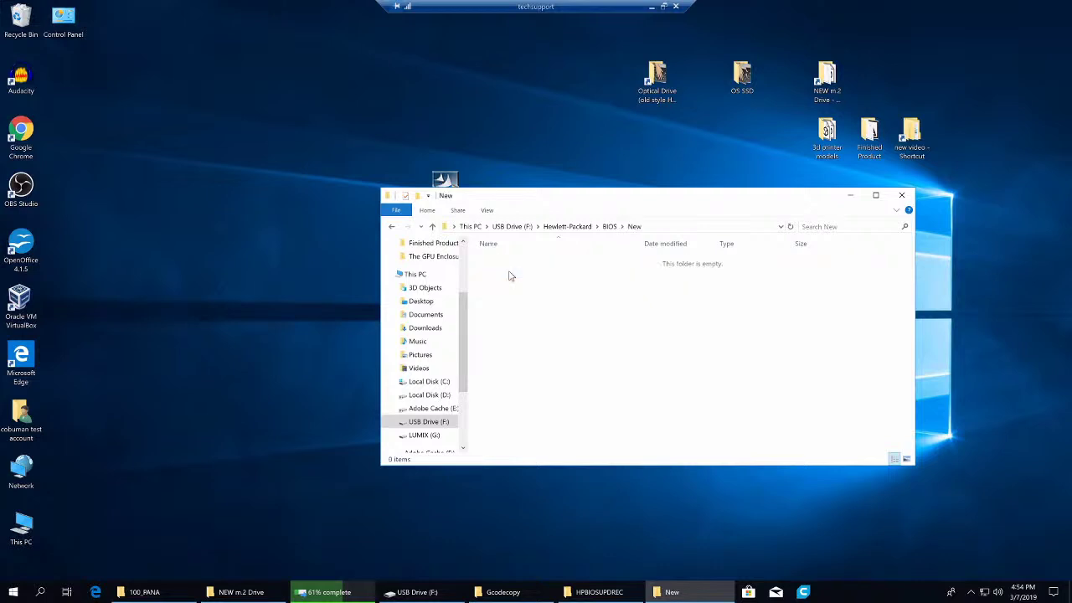
pyautogui.click(394, 228)
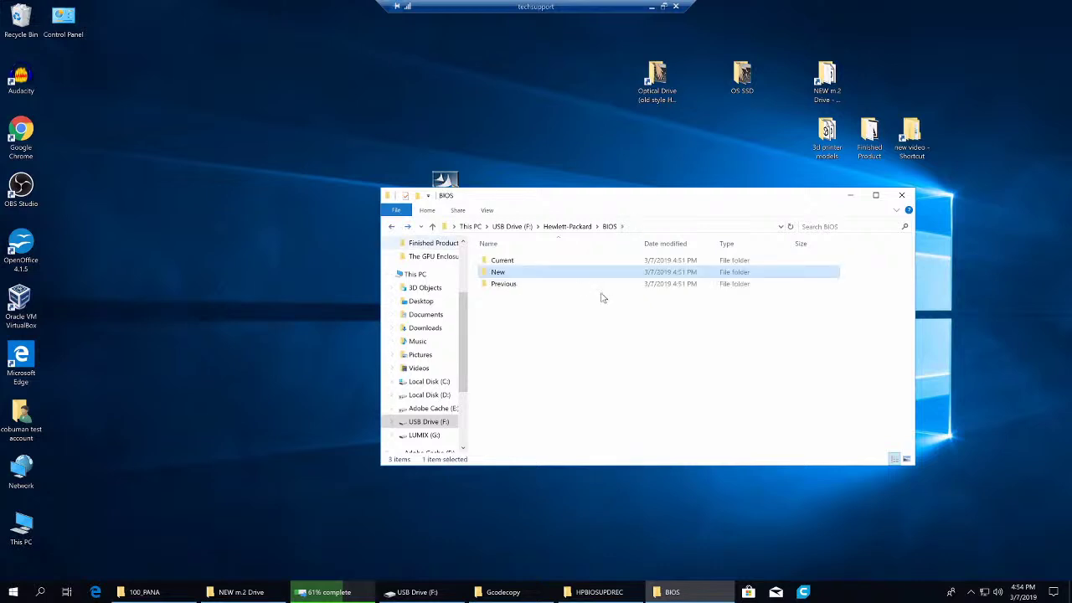
pyautogui.doubleClick(515, 284)
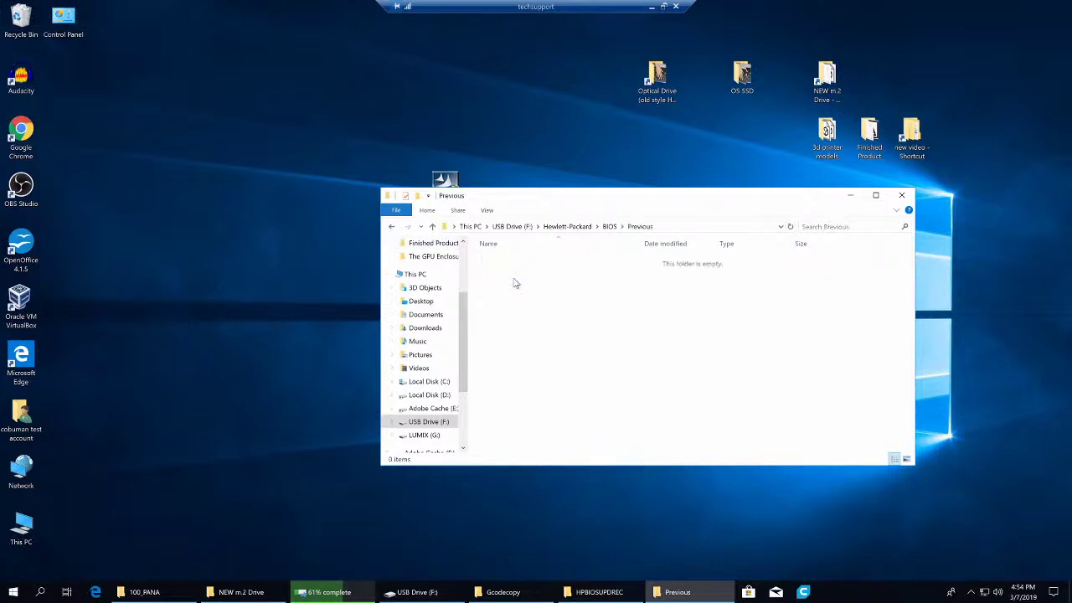
pyautogui.click(391, 228)
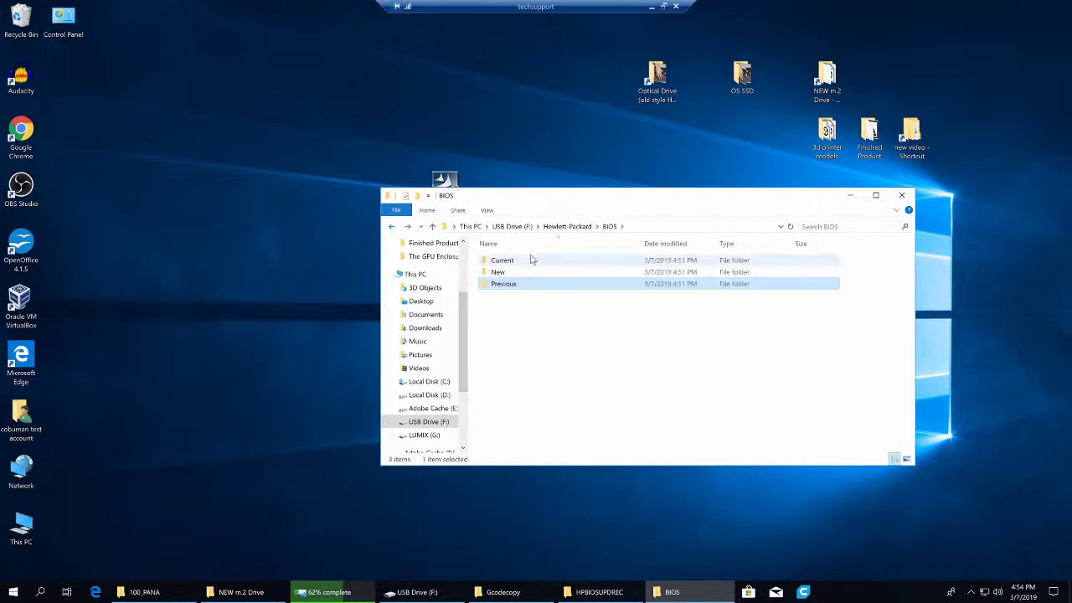
pyautogui.doubleClick(531, 260)
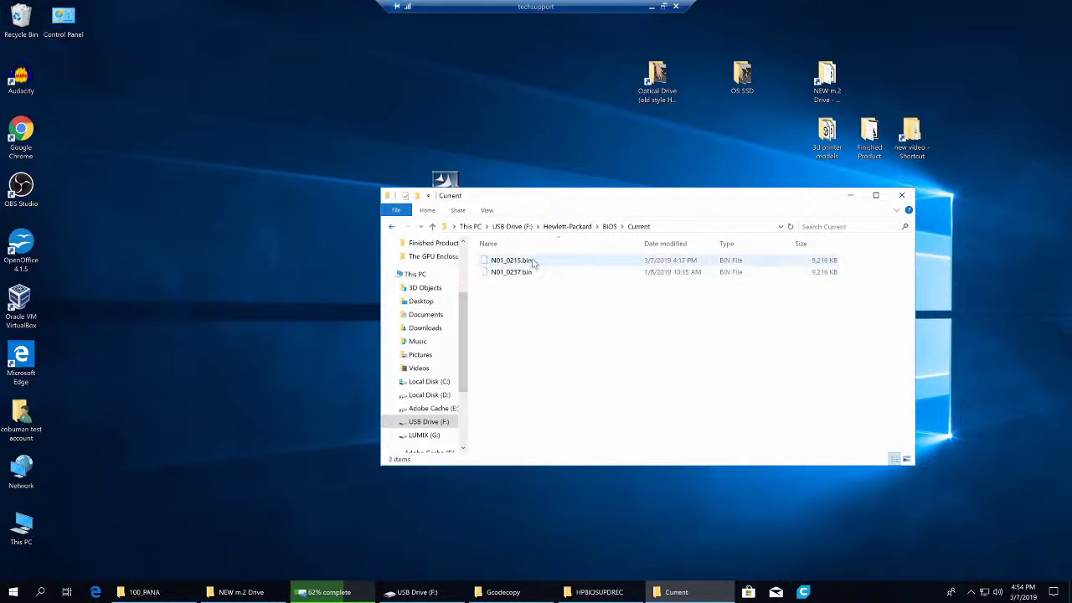
# Step: Copy N01_0215.bin from Current and paste it into the Previous folder
pyautogui.click(532, 262)
pyautogui.rightClick(533, 262)
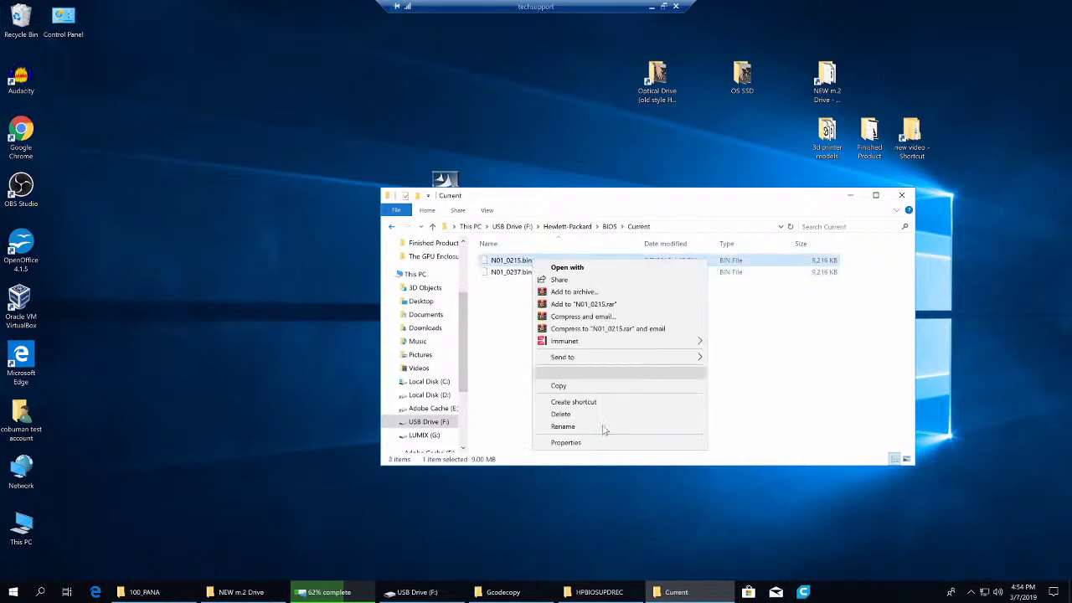
pyautogui.click(576, 387)
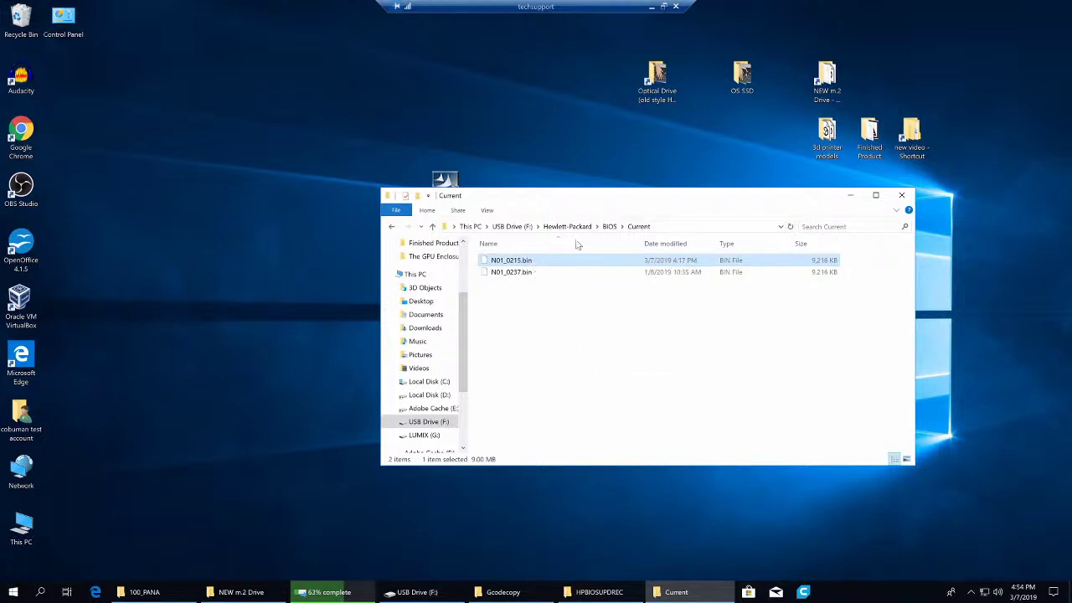
pyautogui.click(603, 227)
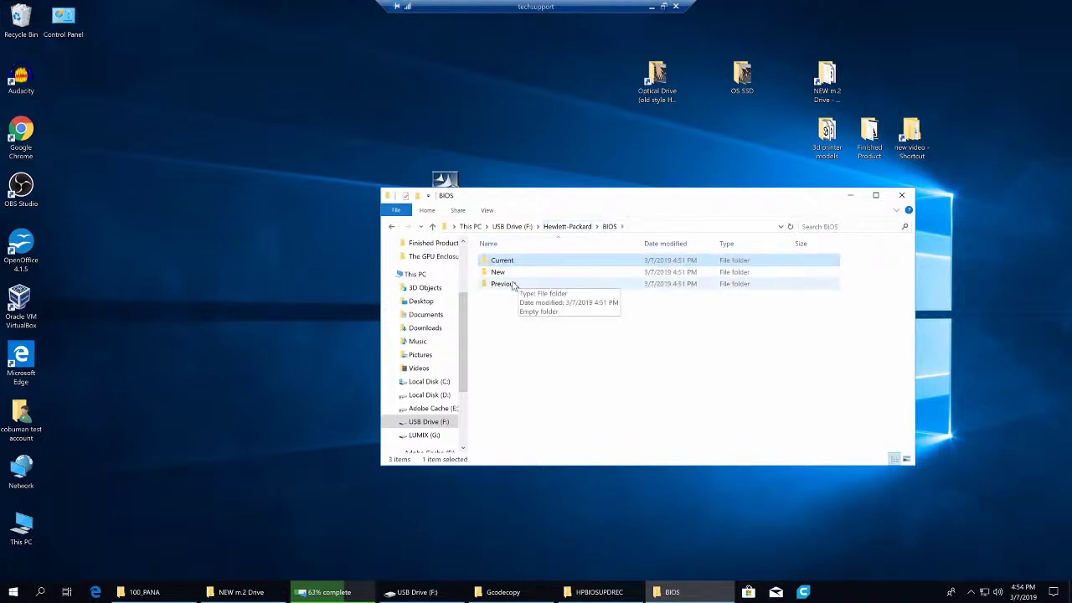
pyautogui.doubleClick(502, 284)
pyautogui.rightClick(527, 337)
pyautogui.click(574, 425)
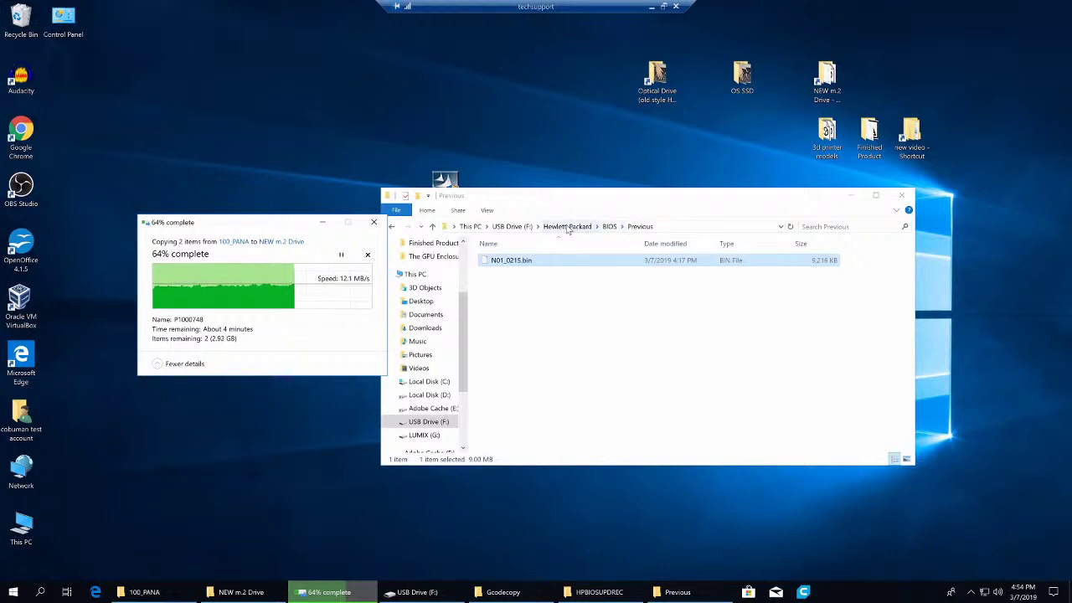
# Step: Copy N01_0237.bin from the Current folder, ending back in BIOS
pyautogui.click(611, 232)
pyautogui.click(612, 231)
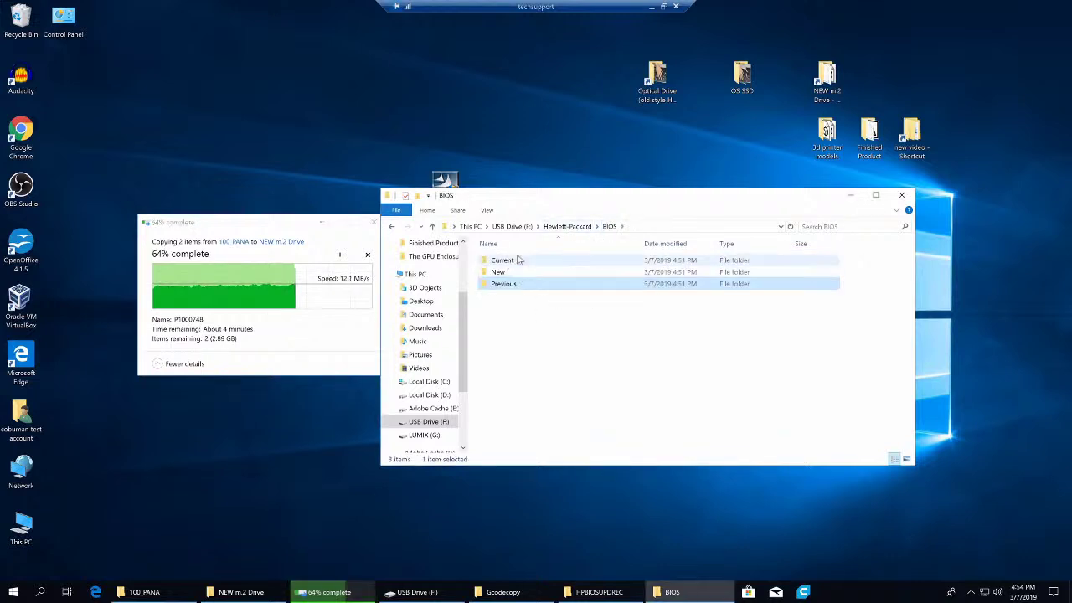
pyautogui.doubleClick(514, 263)
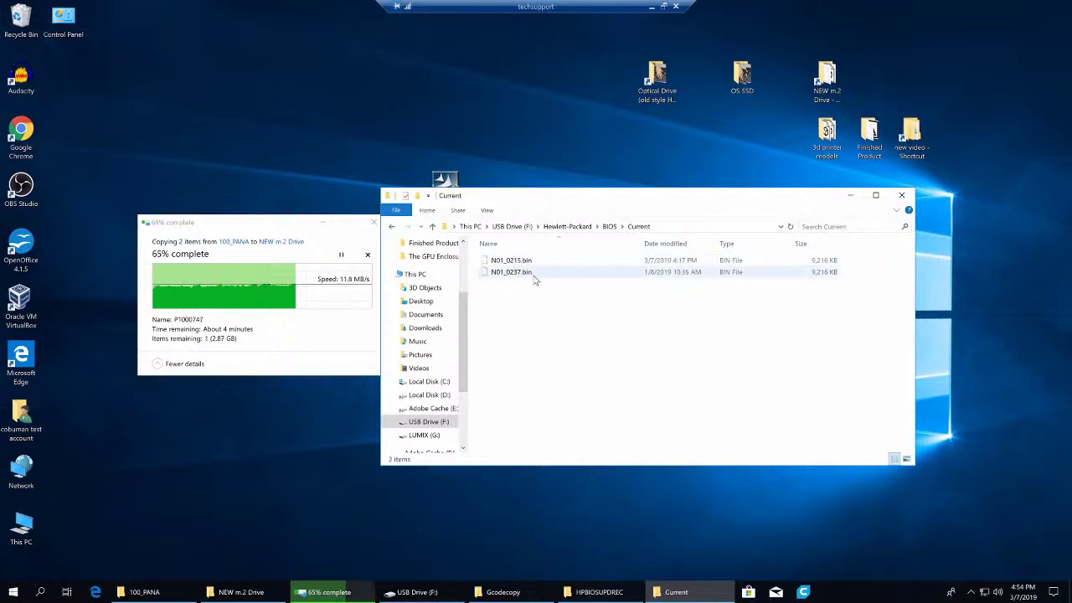
pyautogui.rightClick(533, 275)
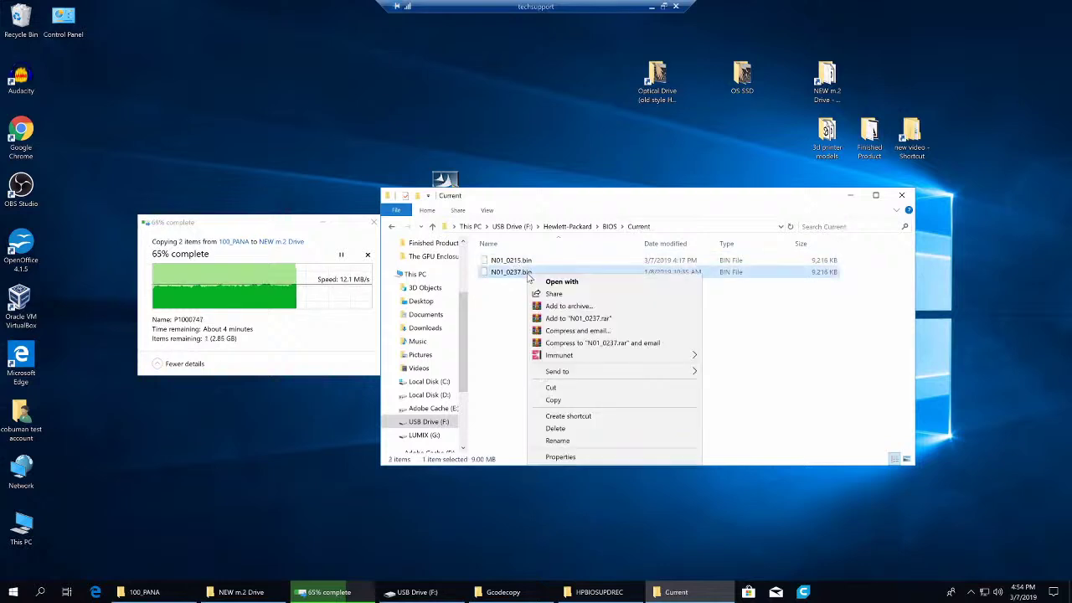
pyautogui.press('Escape')
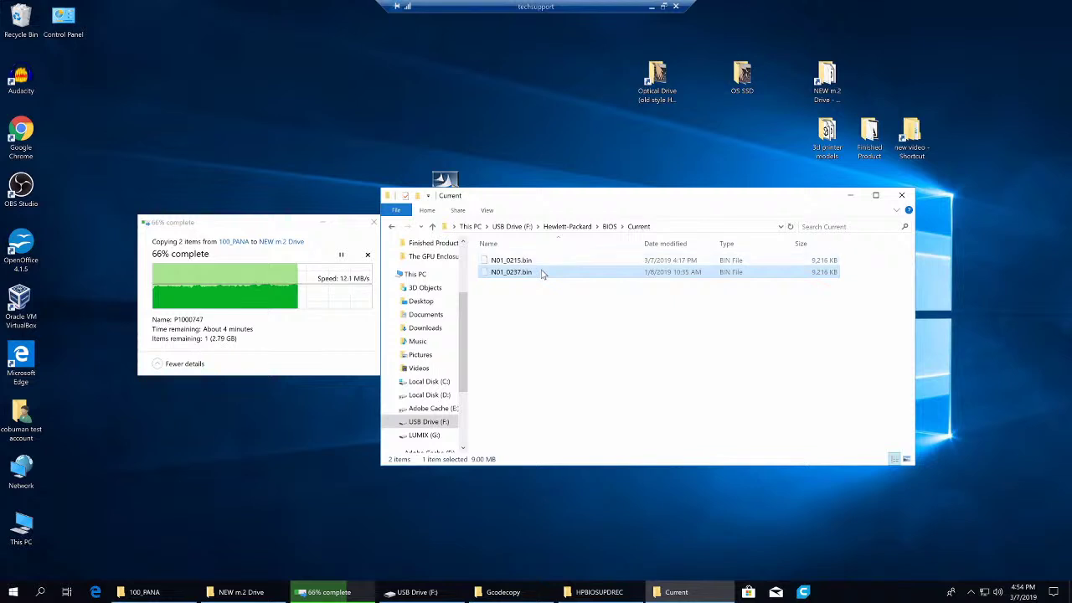
pyautogui.rightClick(542, 273)
pyautogui.click(594, 396)
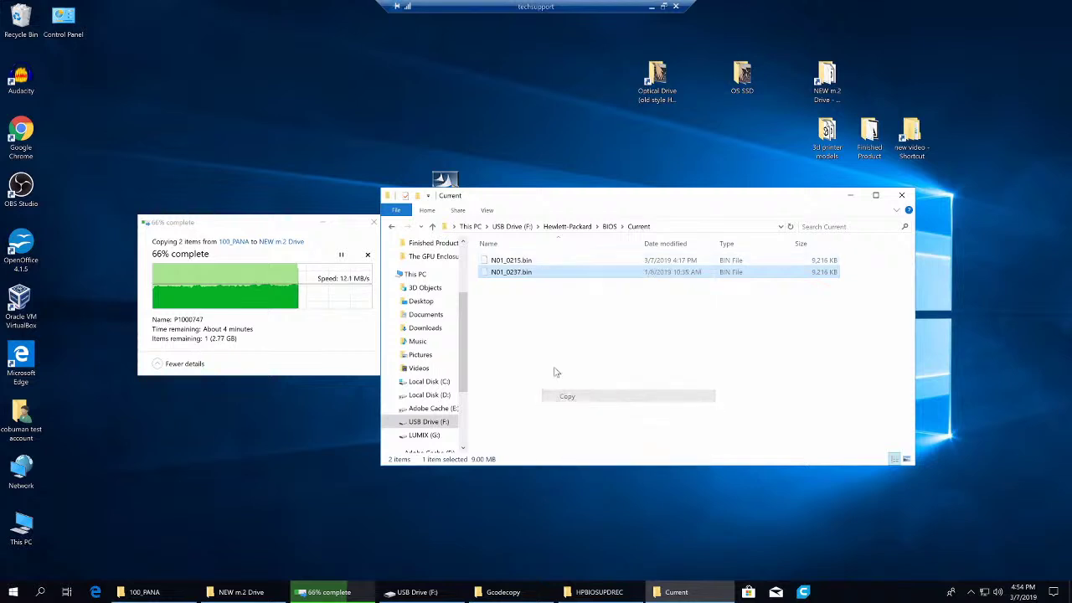
pyautogui.click(291, 231)
pyautogui.click(323, 225)
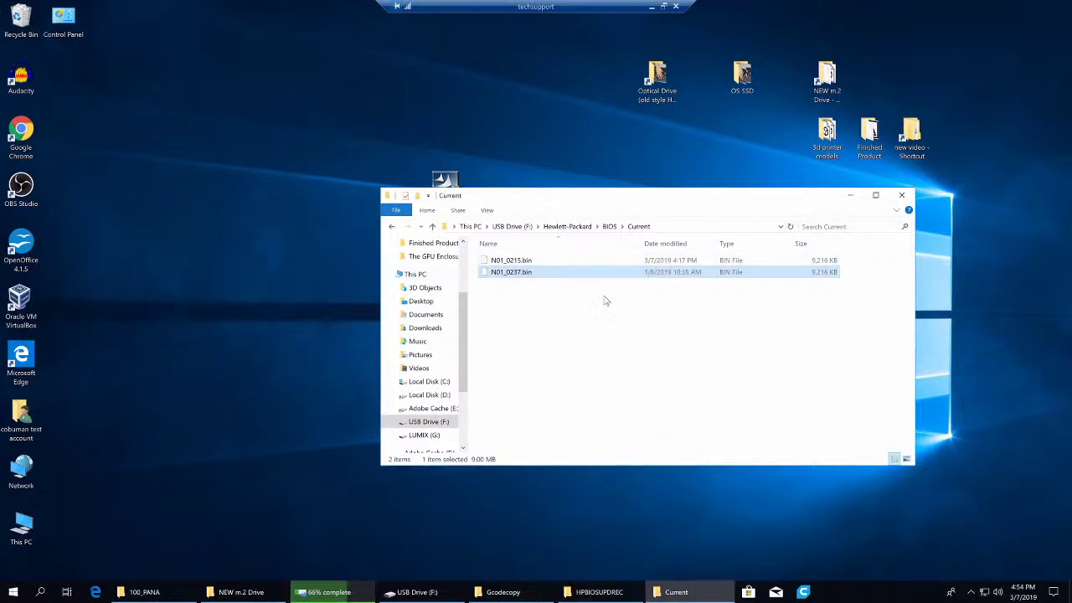
pyautogui.click(609, 227)
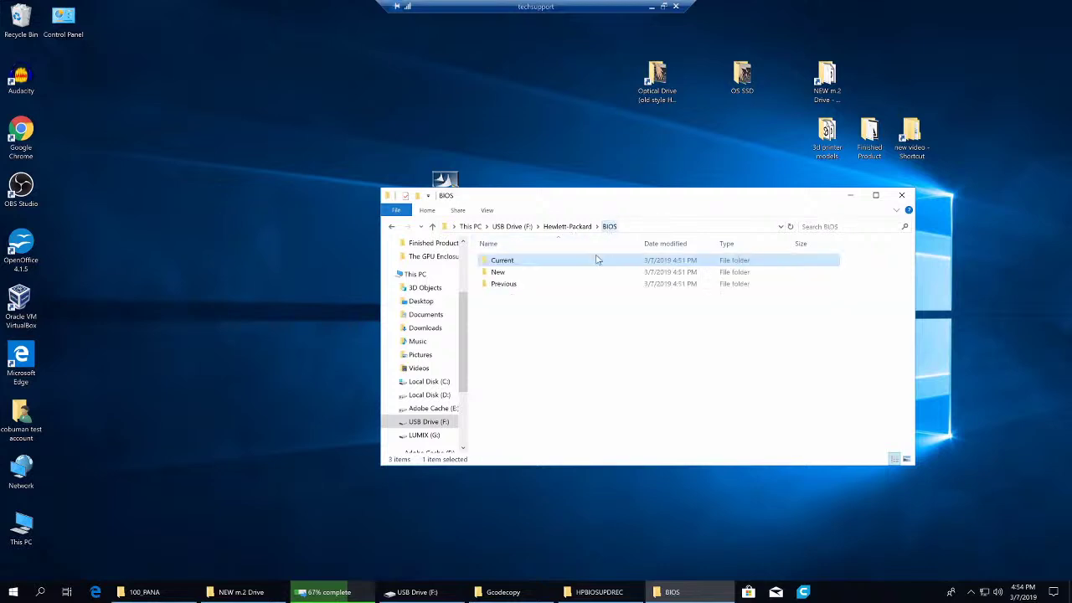
# Step: Paste N01_0237.bin into the BIOS New folder
pyautogui.doubleClick(515, 274)
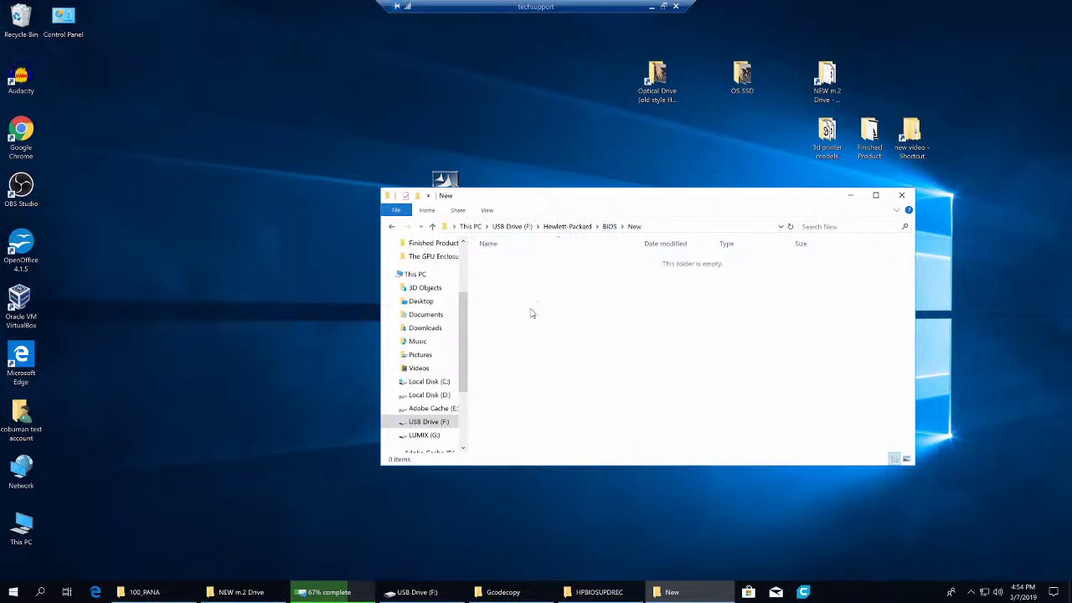
pyautogui.rightClick(530, 308)
pyautogui.click(584, 411)
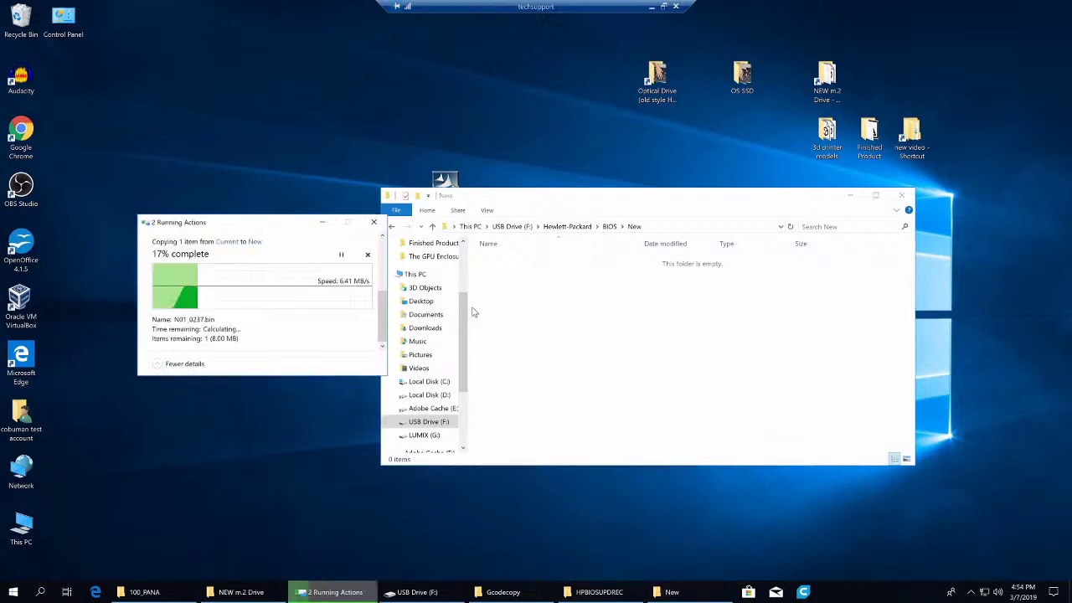
pyautogui.click(321, 224)
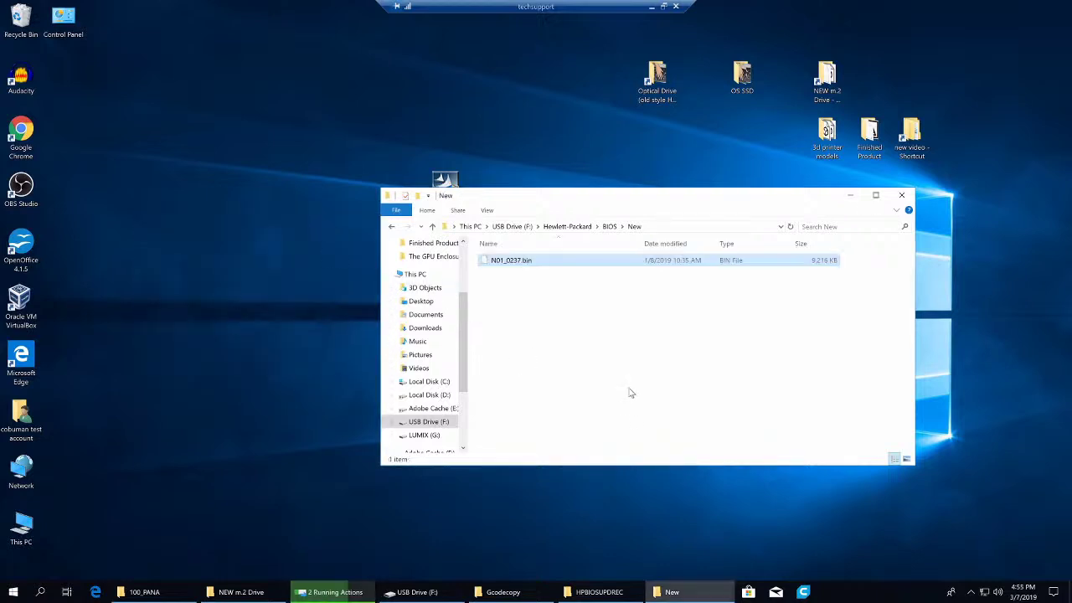
pyautogui.click(606, 226)
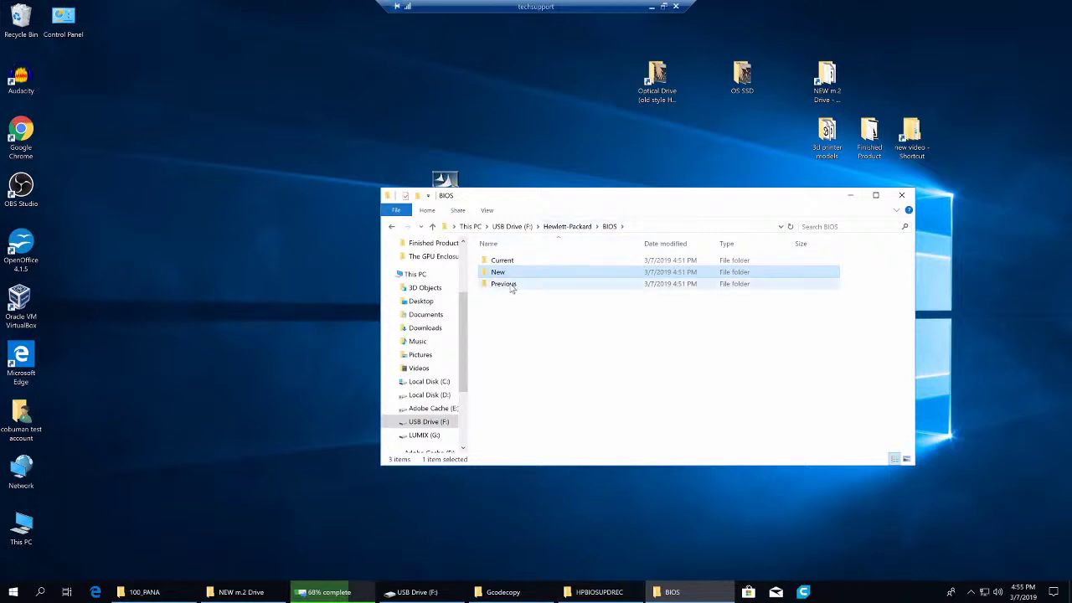
# Step: Check the Previous and New folder contents, returning to the BIOS folder
pyautogui.doubleClick(511, 287)
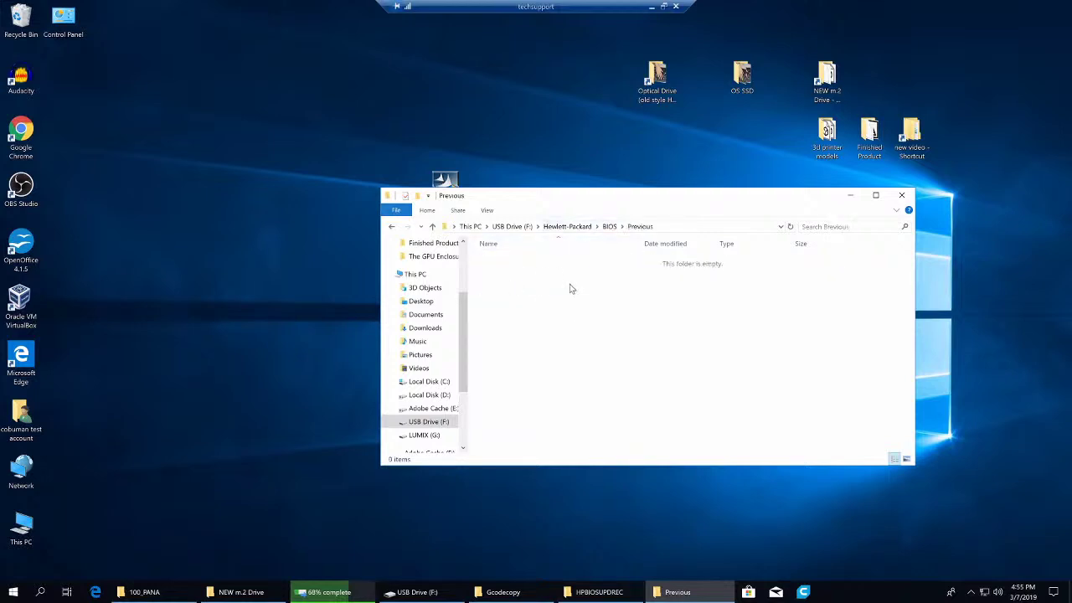
pyautogui.click(609, 228)
pyautogui.doubleClick(540, 276)
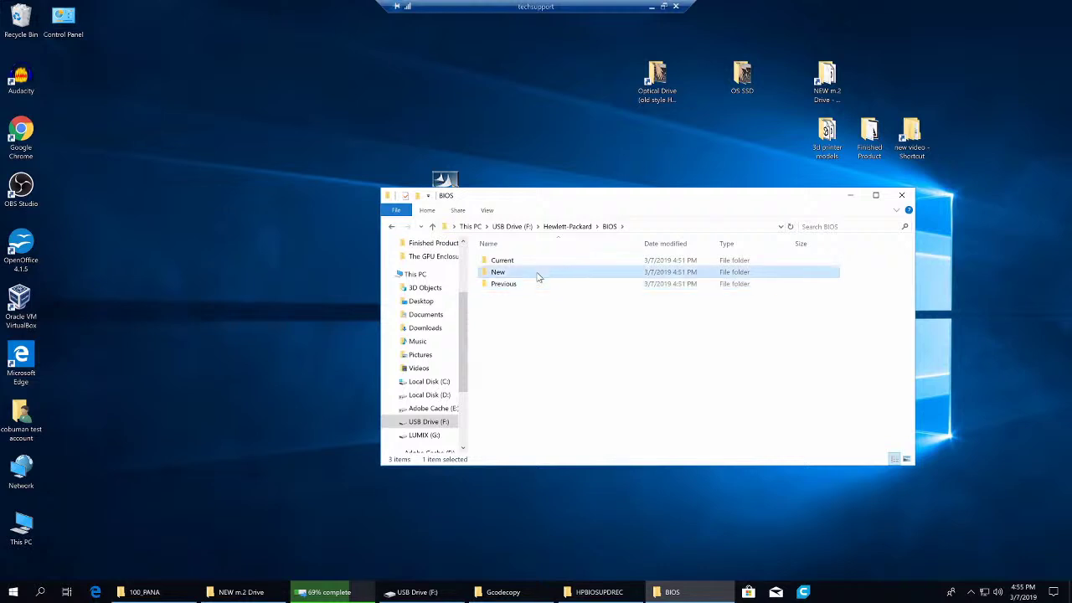
pyautogui.click(609, 226)
pyautogui.click(518, 284)
pyautogui.doubleClick(518, 284)
pyautogui.click(610, 226)
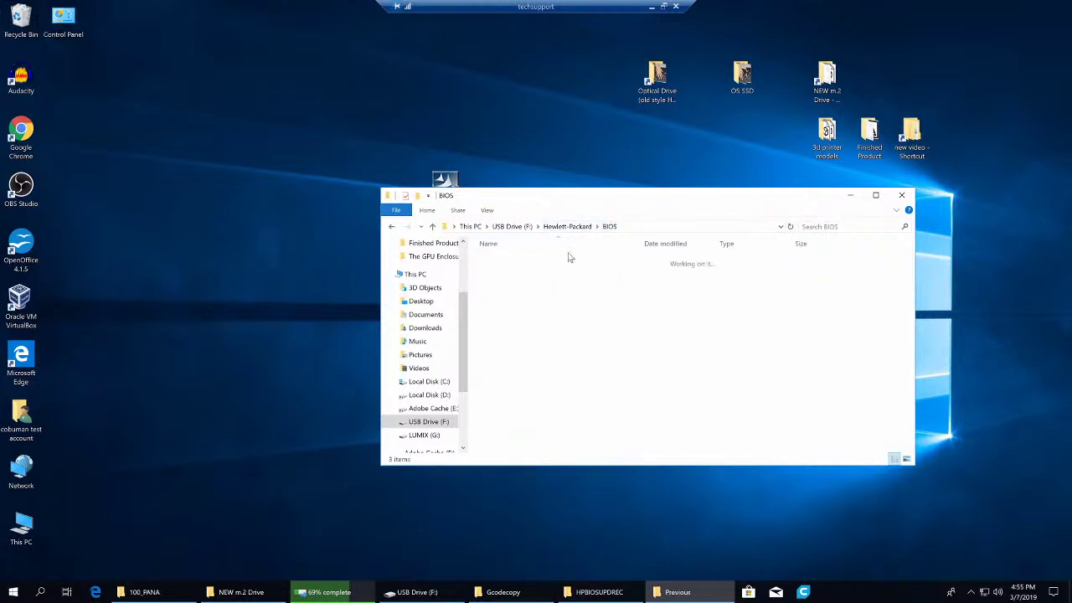
# Step: Copy N01_0215.bin from Current and paste it into the Previous folder
pyautogui.doubleClick(516, 261)
pyautogui.rightClick(514, 262)
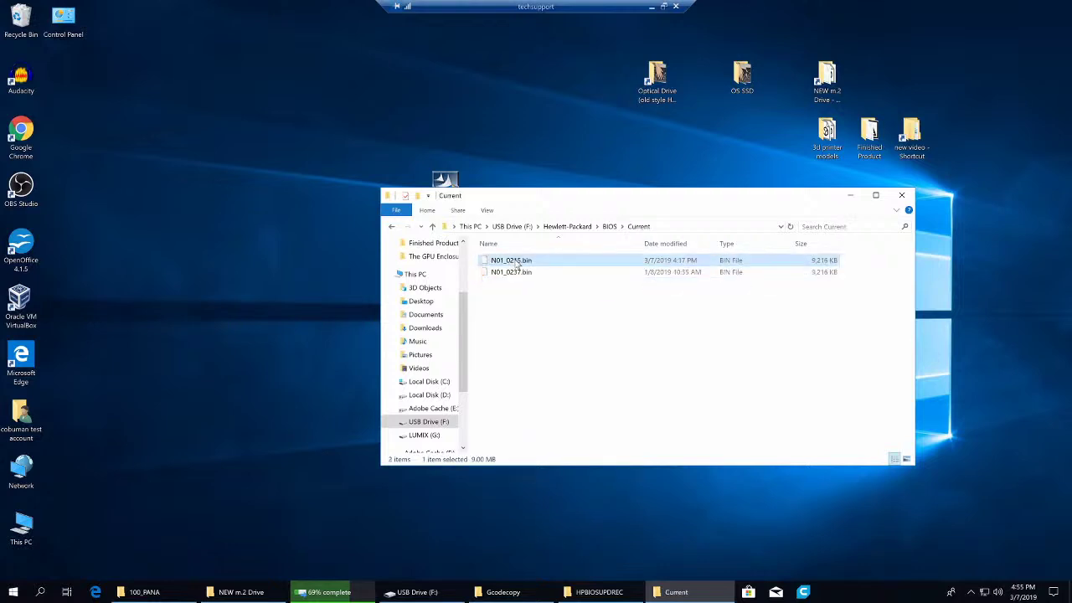
pyautogui.click(575, 386)
pyautogui.click(610, 226)
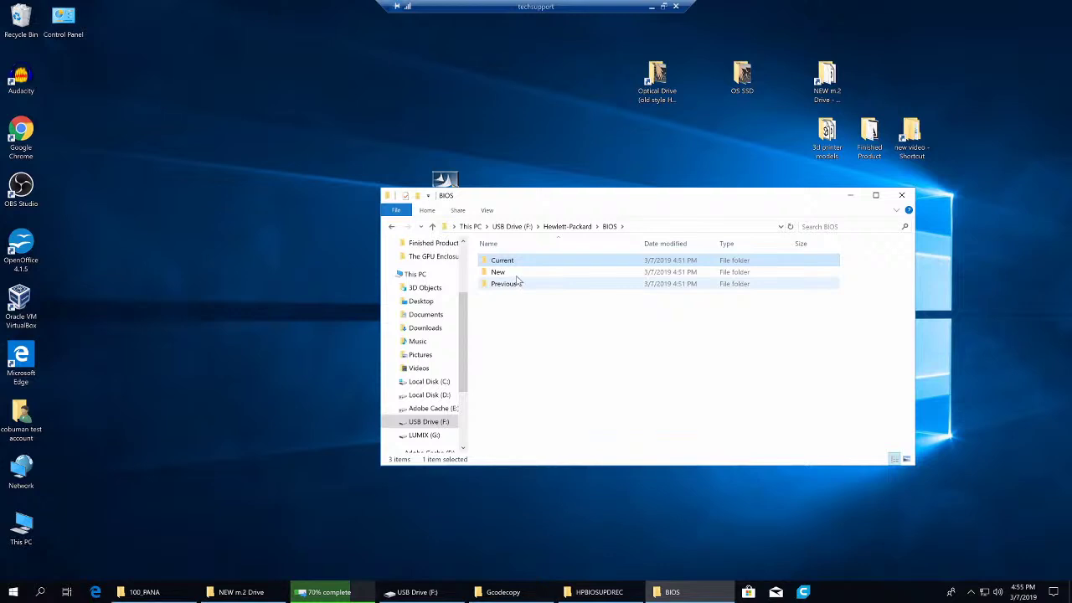
pyautogui.doubleClick(517, 283)
pyautogui.rightClick(512, 281)
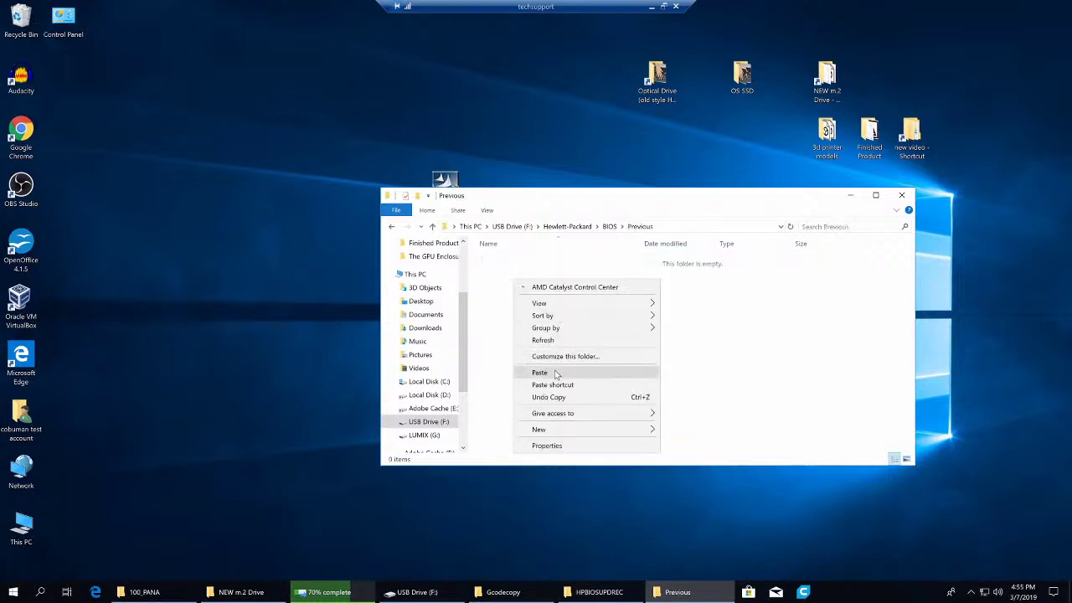
pyautogui.click(554, 374)
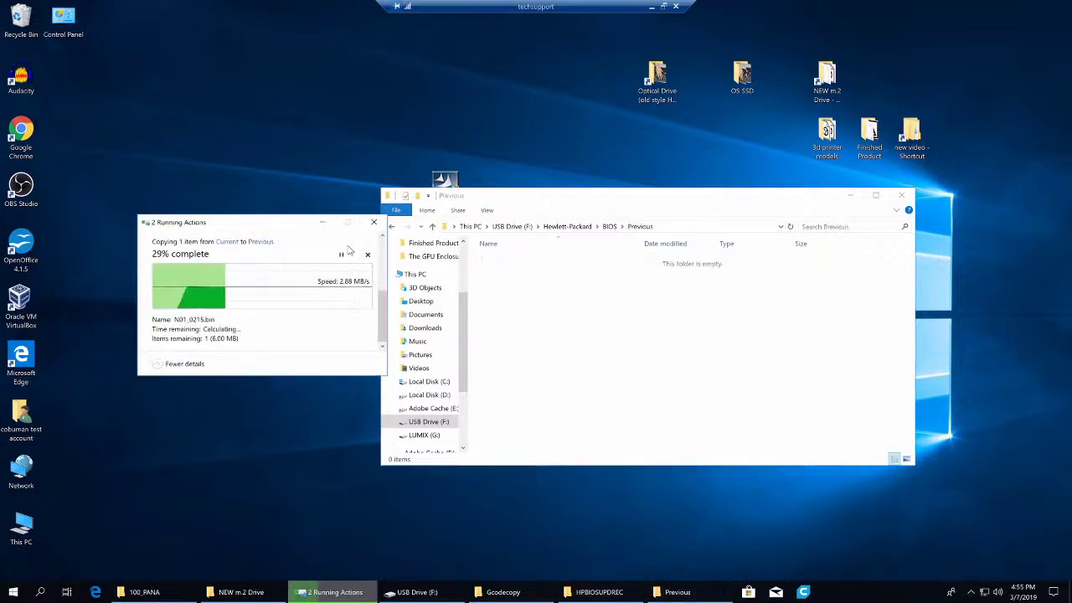
pyautogui.click(325, 224)
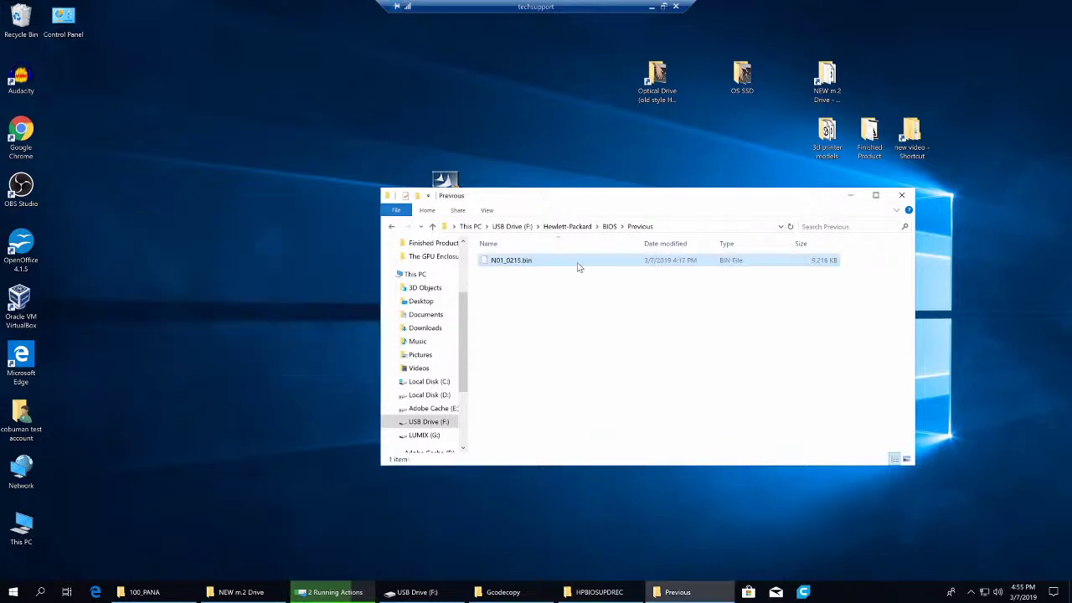
# Step: Verify the New, Previous and Current folder contents, then close File Explorer
pyautogui.click(610, 226)
pyautogui.doubleClick(536, 273)
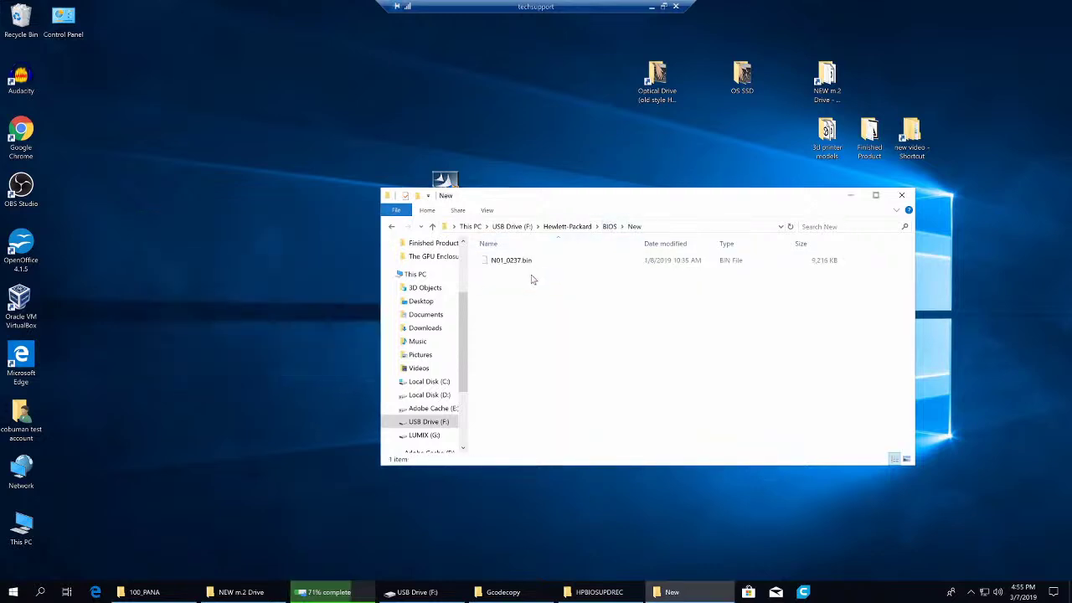
pyautogui.click(608, 227)
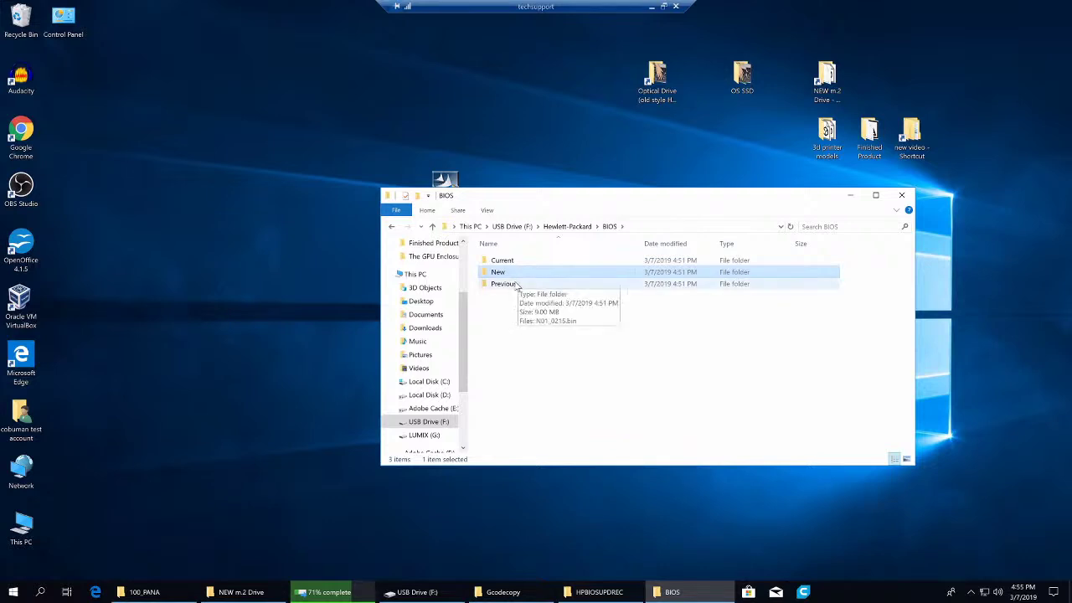
pyautogui.doubleClick(517, 287)
pyautogui.click(609, 227)
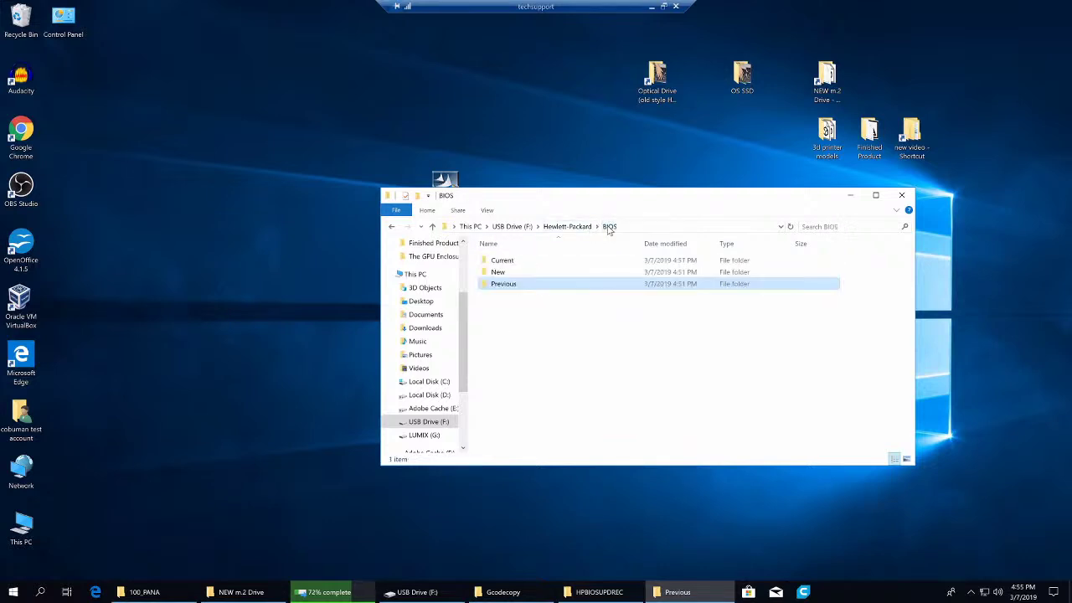
pyautogui.click(498, 274)
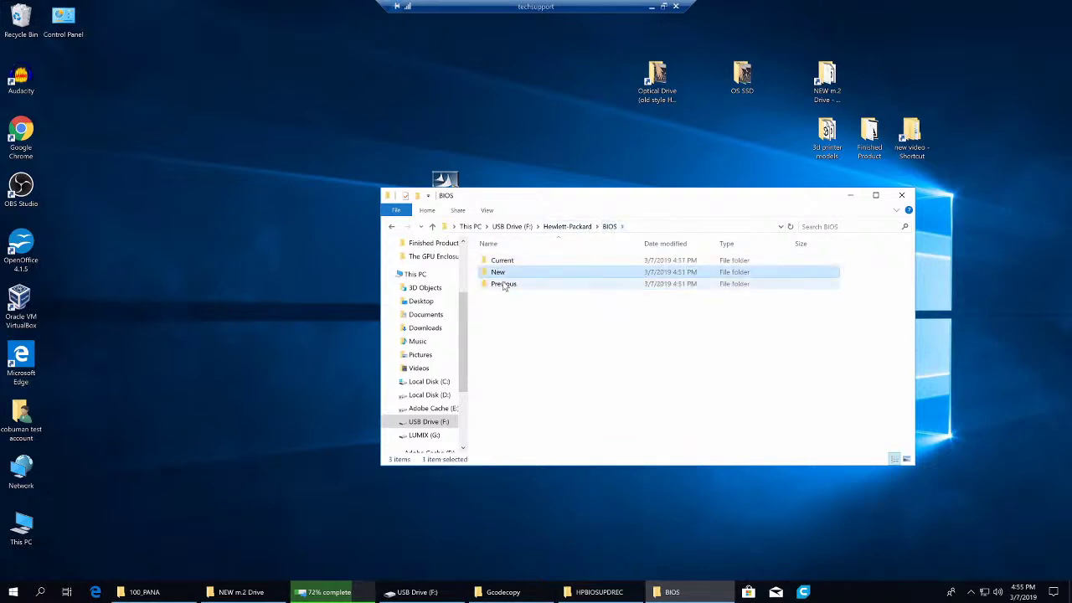
pyautogui.click(504, 286)
pyautogui.doubleClick(504, 286)
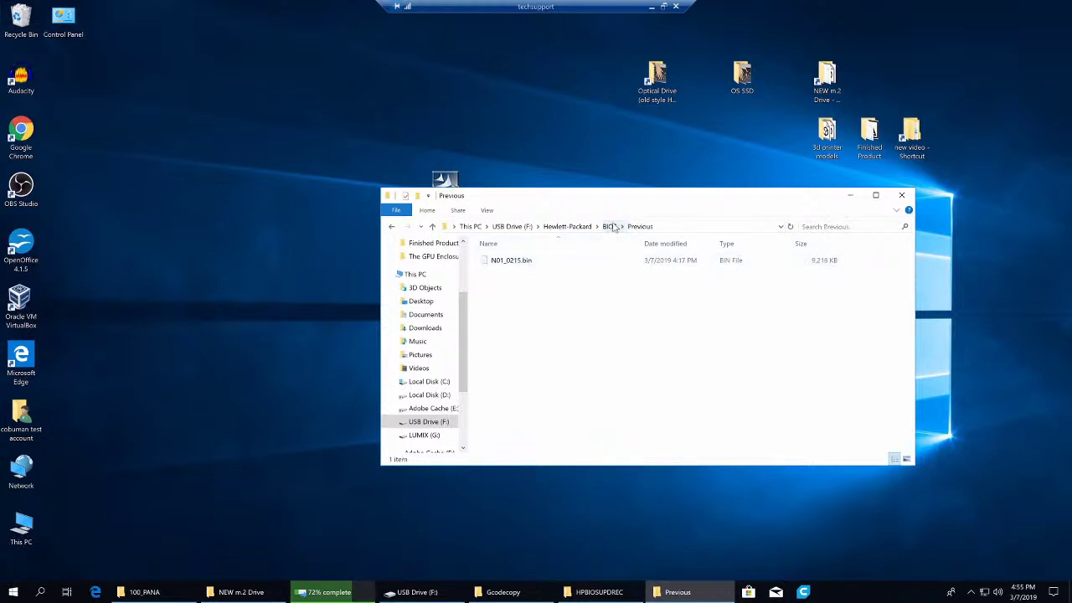
pyautogui.click(609, 227)
pyautogui.click(500, 274)
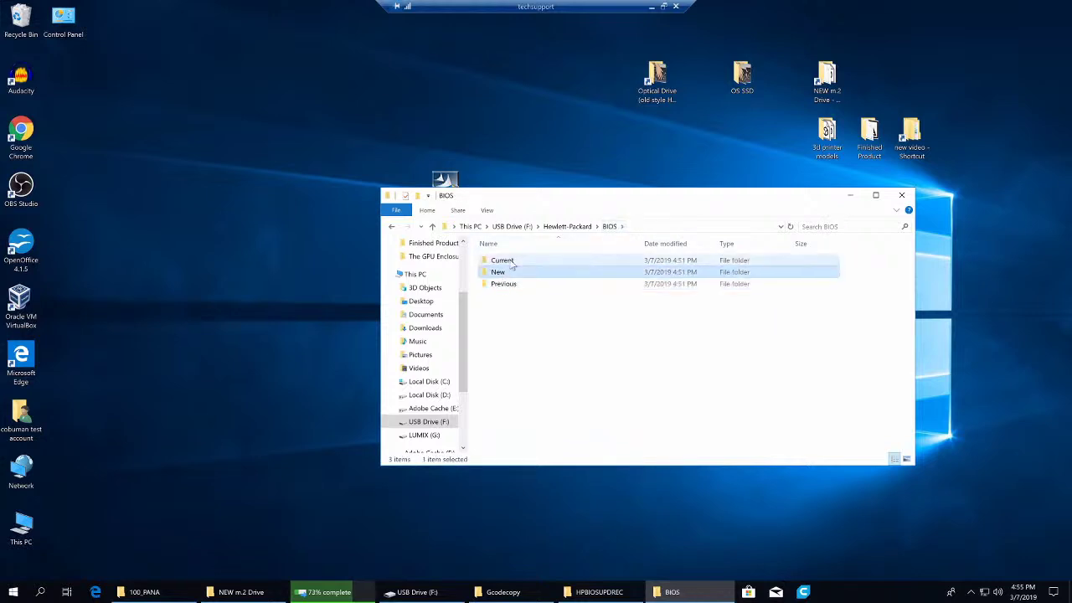
pyautogui.doubleClick(502, 261)
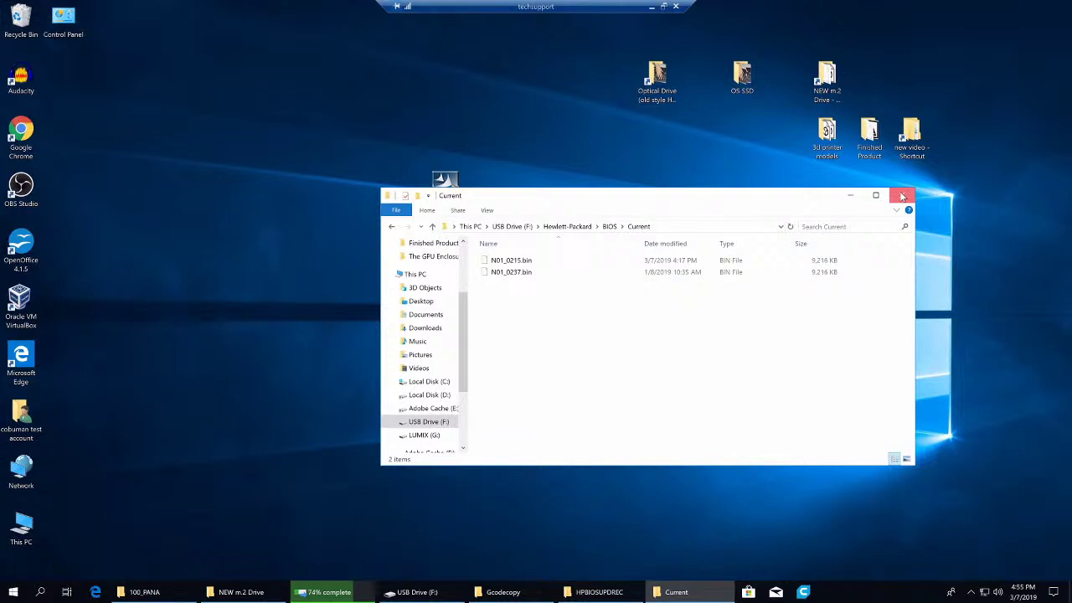
pyautogui.click(903, 195)
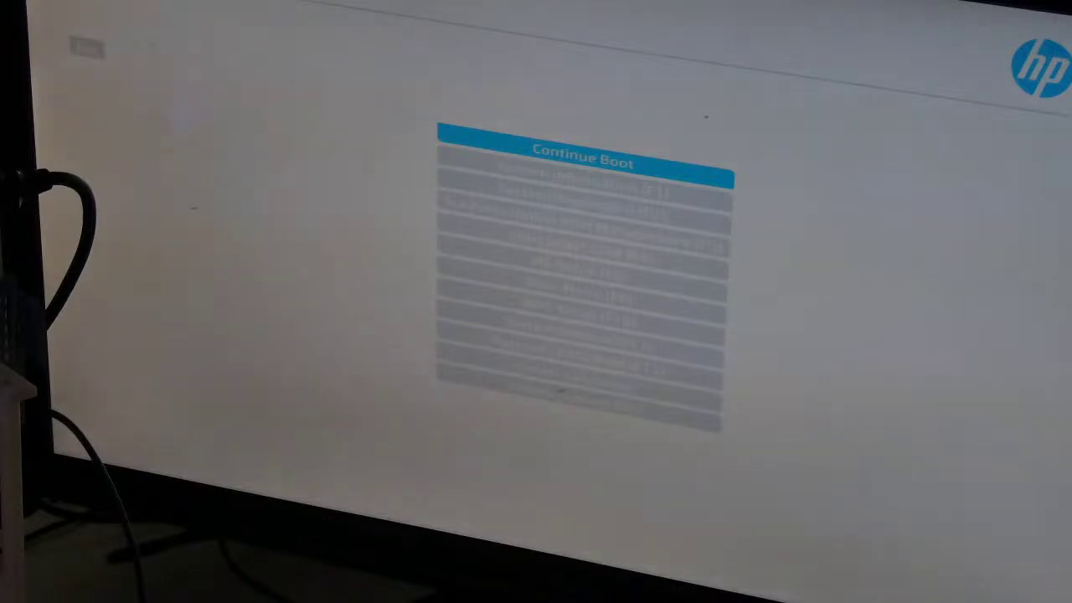
# Step: Select BIOS Setup (F10) in the HP Startup Menu to reach the Main page
pyautogui.press('Down')
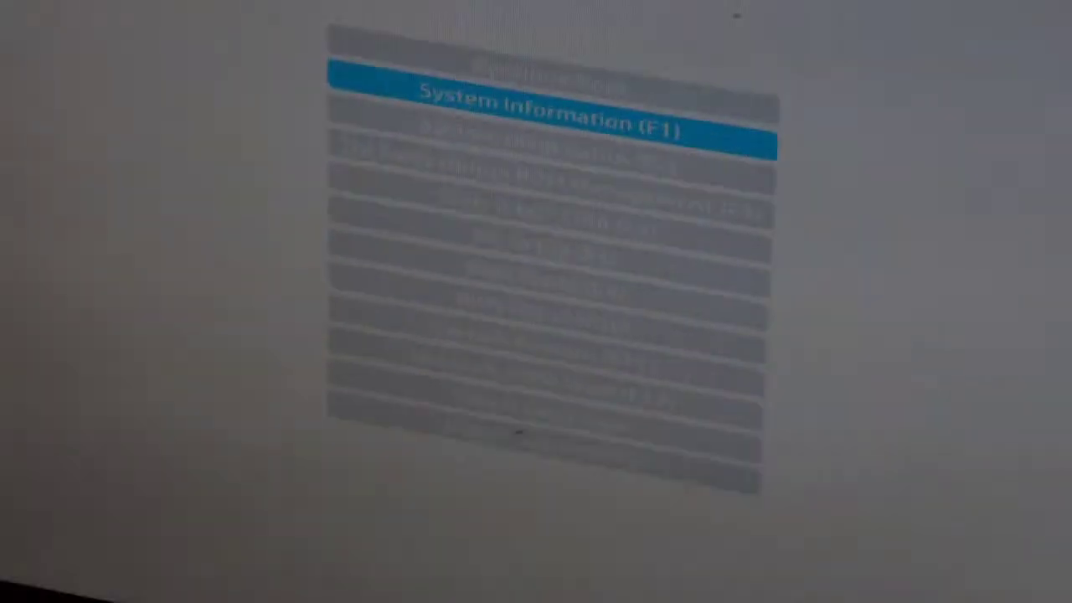
pyautogui.press('Down')
pyautogui.press('Down')
pyautogui.press('Down')
pyautogui.press('Down')
pyautogui.press('Down')
pyautogui.press('Down')
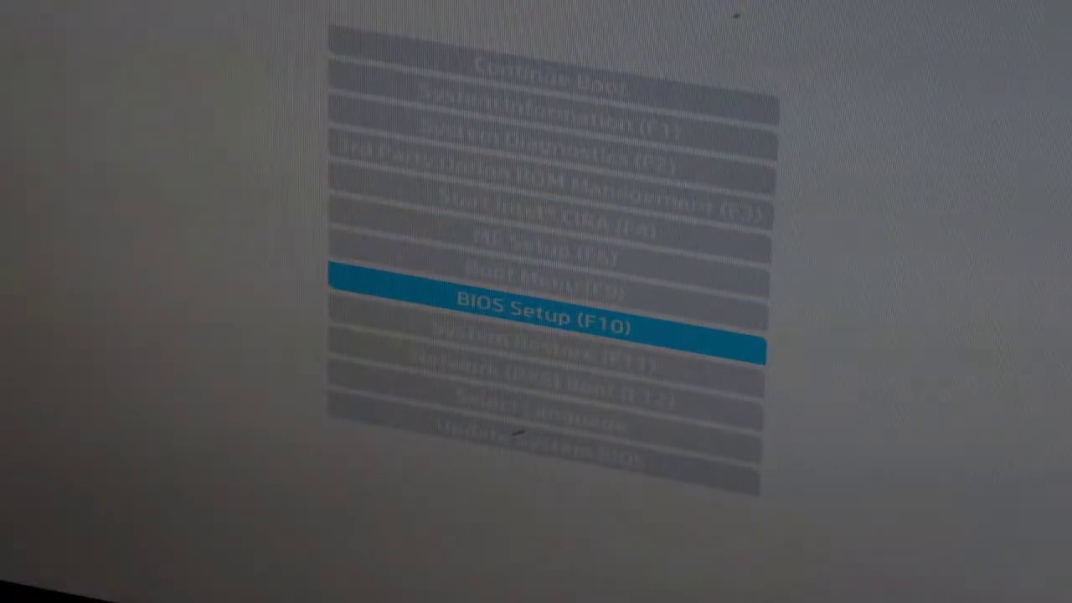
pyautogui.press('Return')
pyautogui.press('Up')
pyautogui.press('Up')
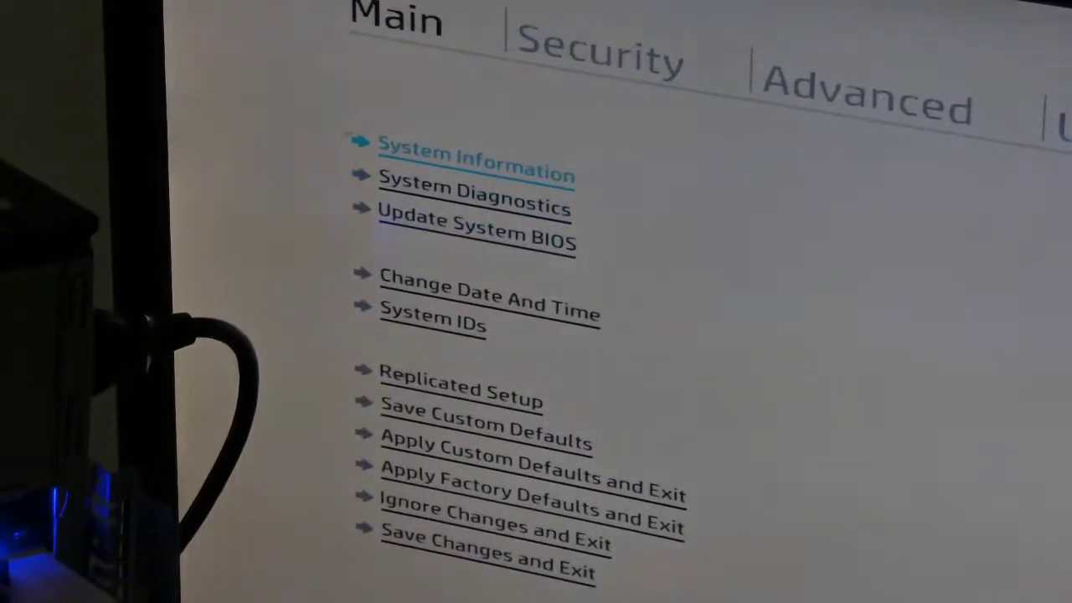
# Step: Open Update System BIOS and start Update BIOS Using Local Media
pyautogui.press('Down')
pyautogui.press('Down')
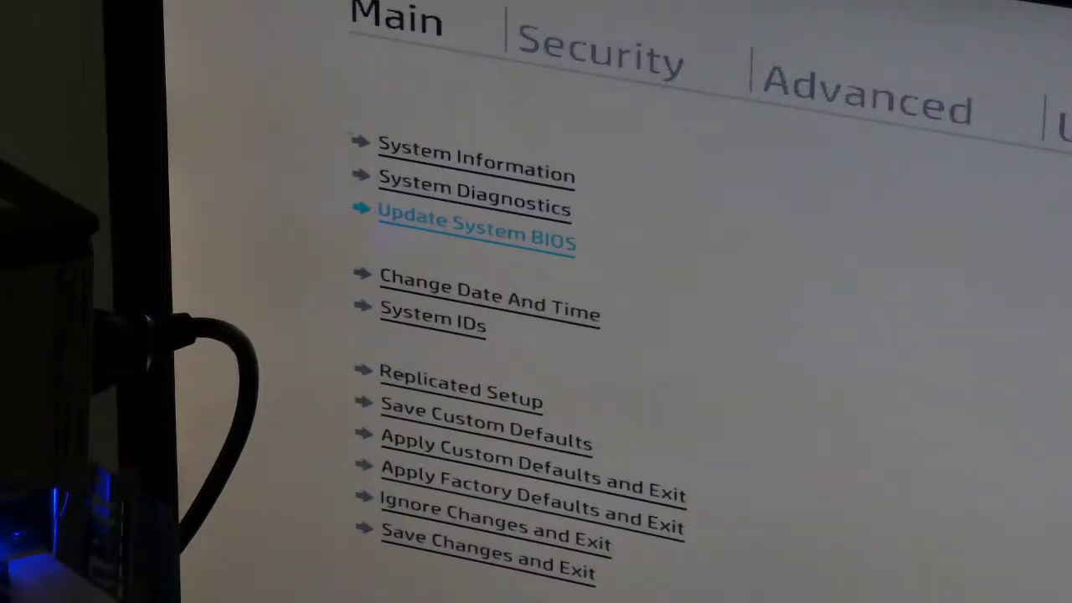
pyautogui.press('Return')
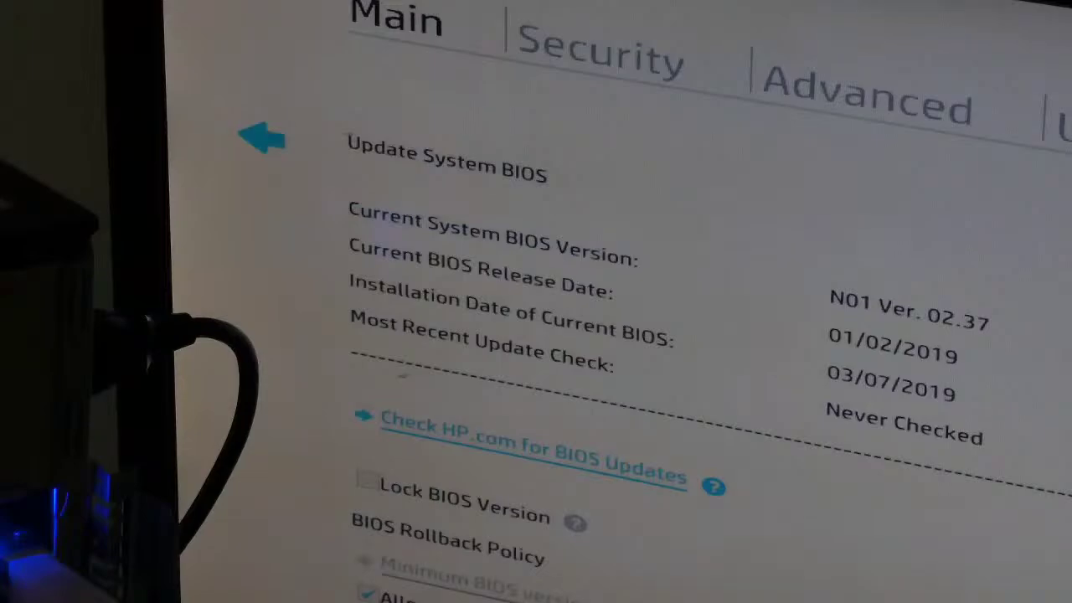
pyautogui.press('Down')
pyautogui.press('Down')
pyautogui.press('Down')
pyautogui.press('Down')
pyautogui.press('Down')
pyautogui.press('Down')
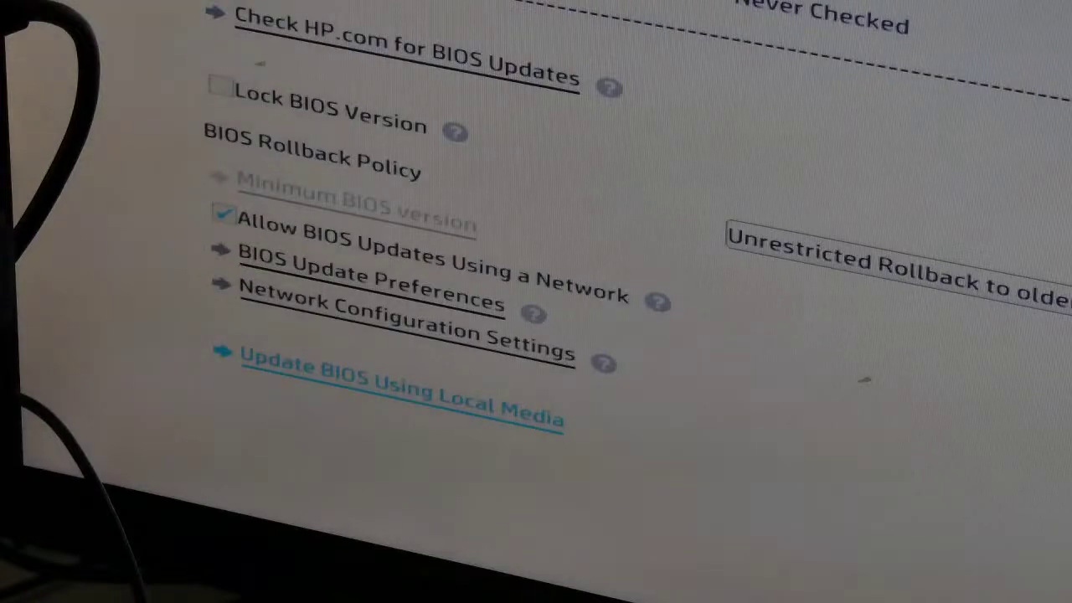
pyautogui.press('Return')
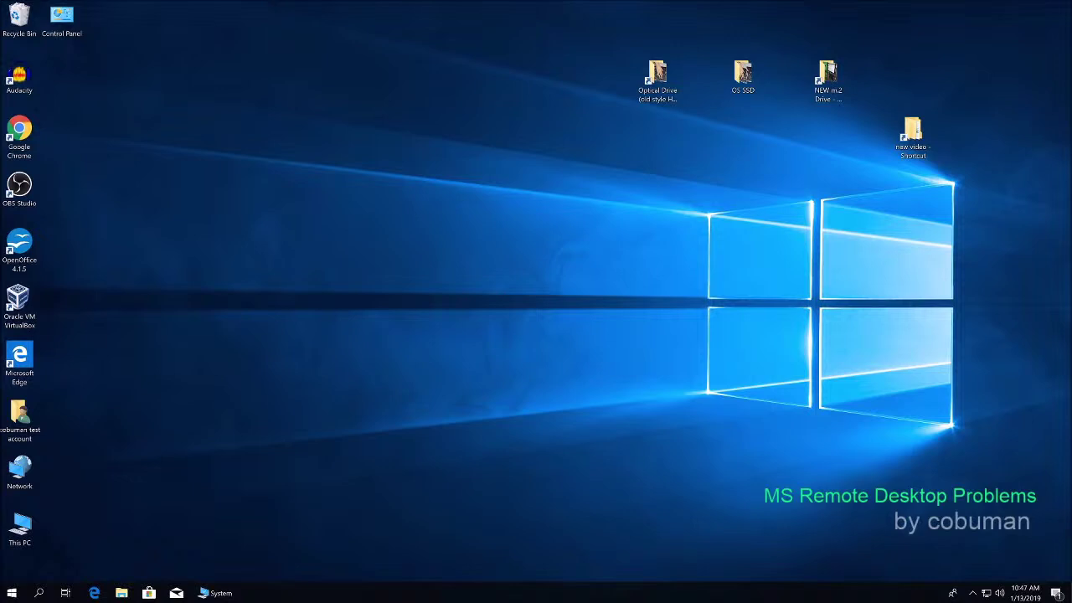
# Step: Launch Remote Desktop Connection from the Windows search with 'remote'
pyautogui.click(39, 593)
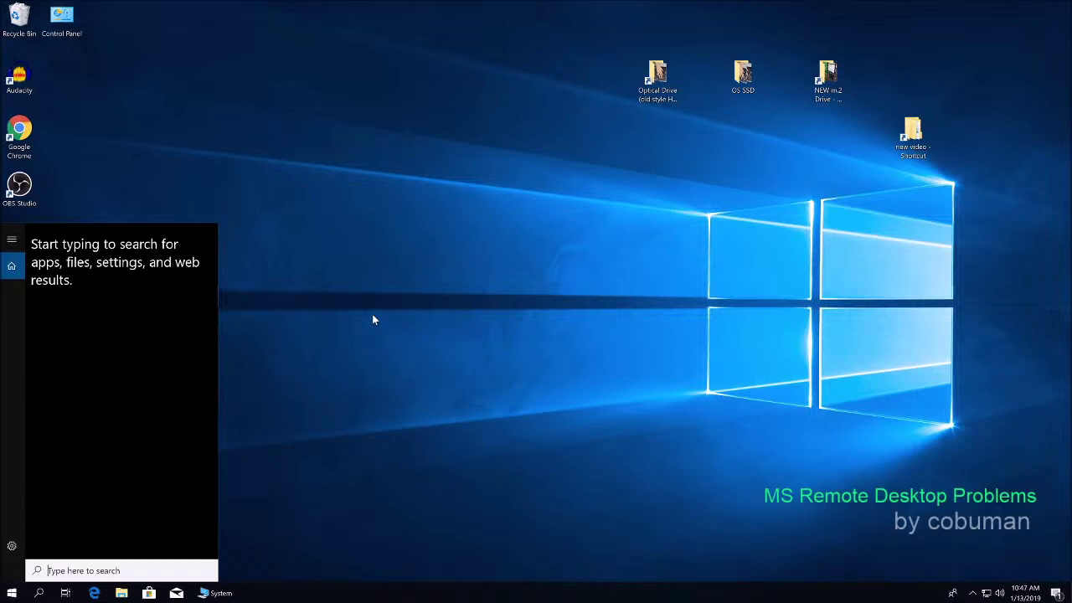
pyautogui.write('remote ')
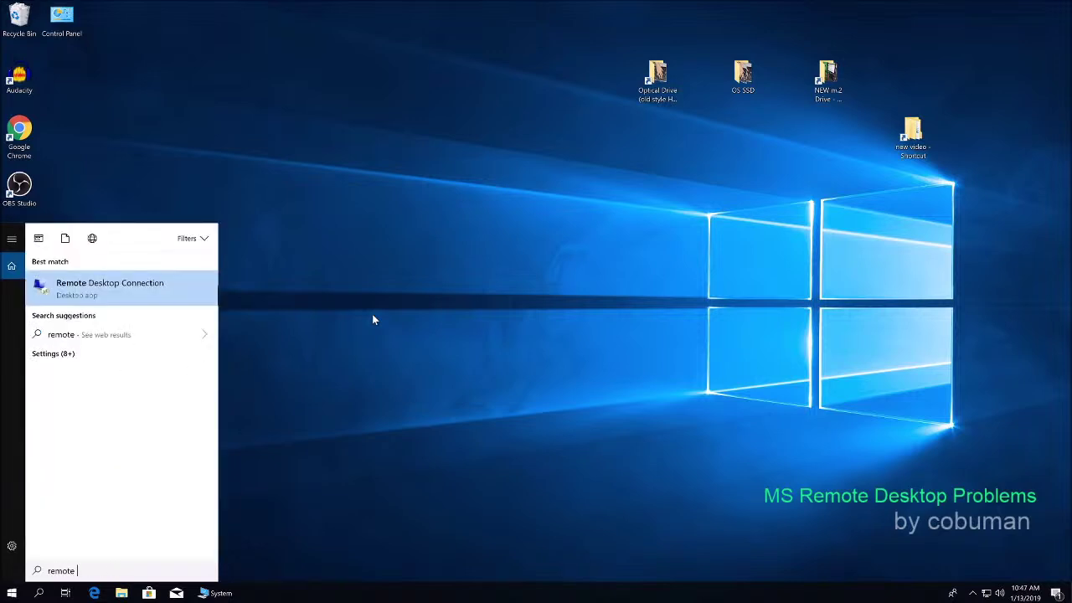
pyautogui.write('deskop')
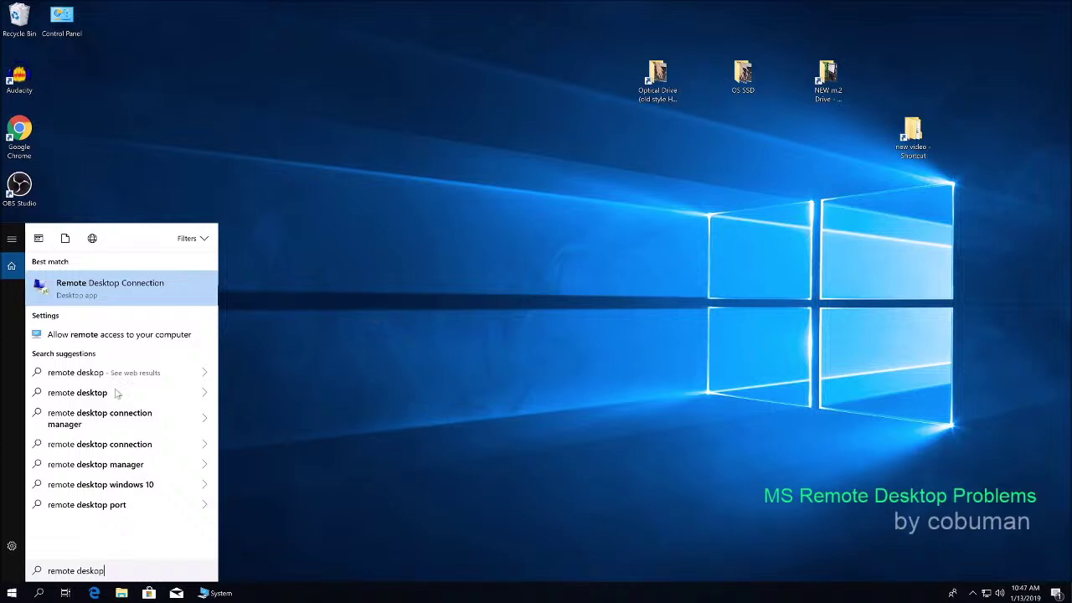
pyautogui.click(39, 593)
pyautogui.write('remote')
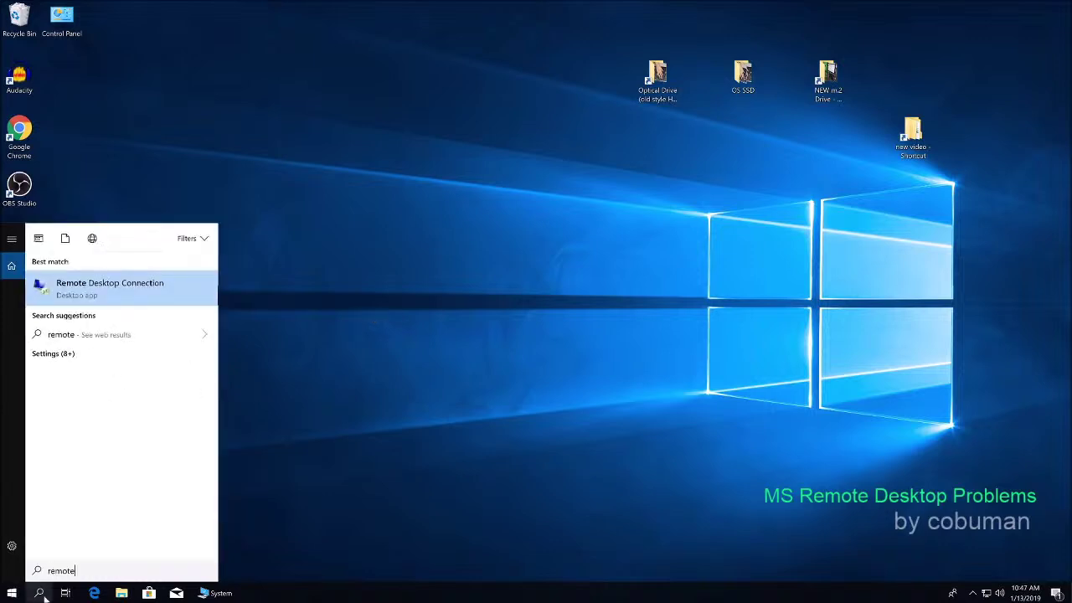
pyautogui.press('Return')
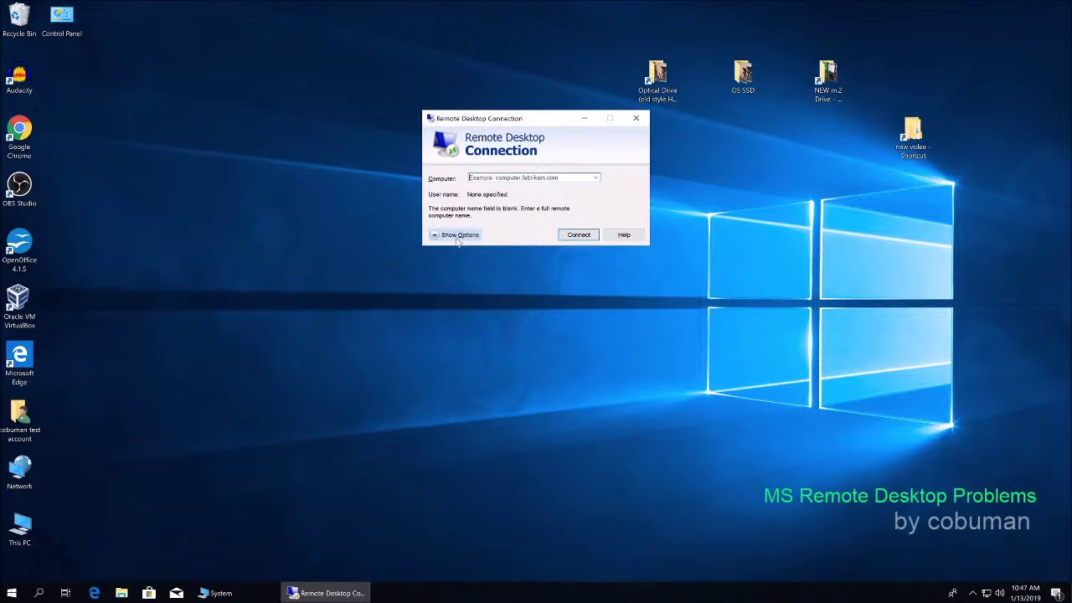
# Step: Enter computer1 as the computer name and connect
pyautogui.click(457, 236)
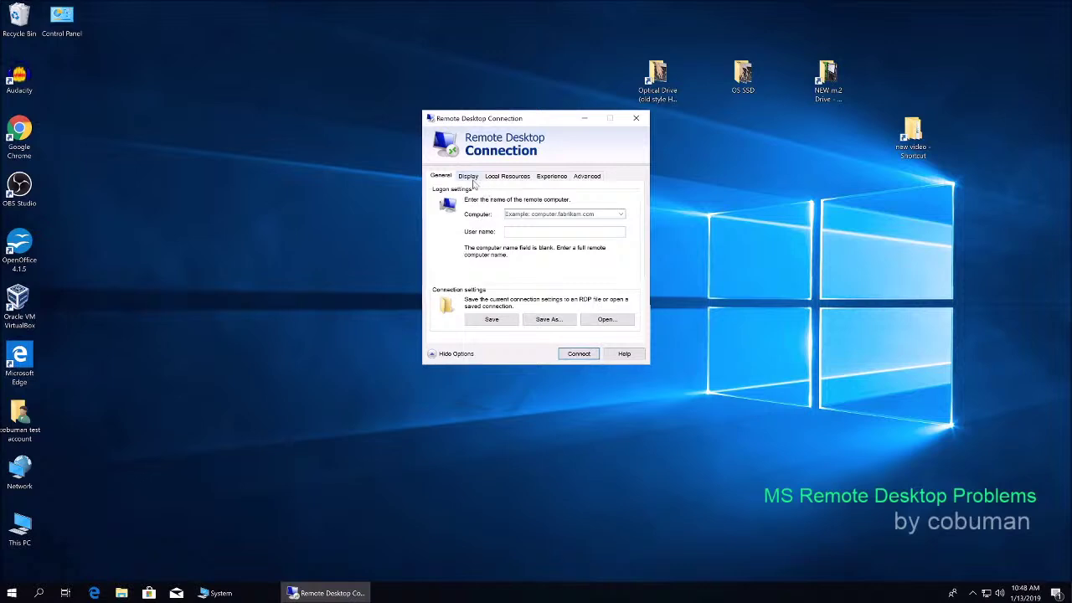
pyautogui.click(449, 354)
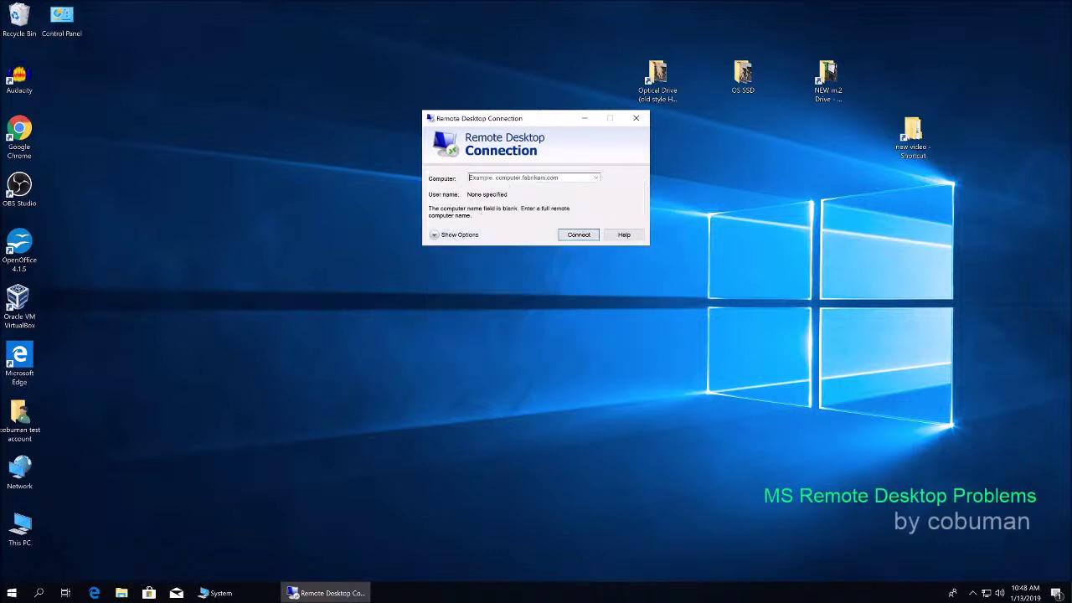
pyautogui.press('BackSpace')
pyautogui.moveTo(532, 122); pyautogui.dragTo(476, 118)
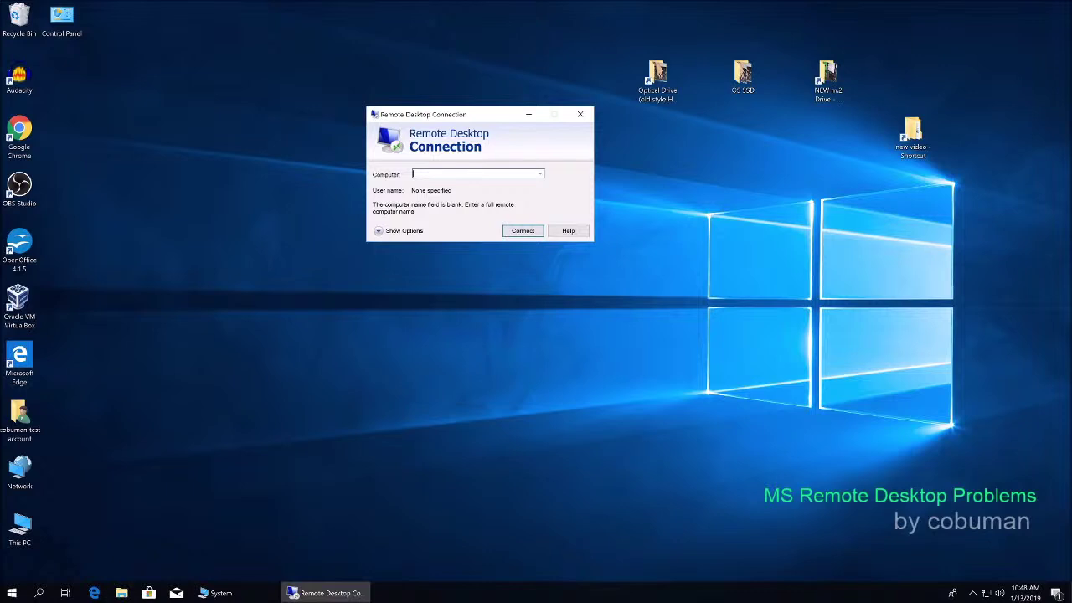
pyautogui.write('computer1')
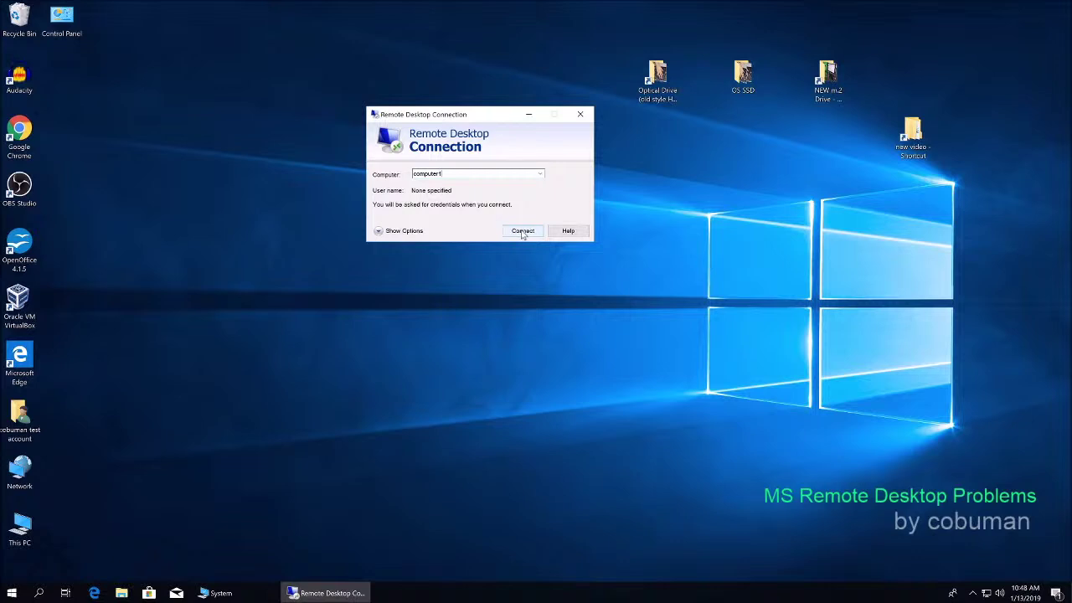
pyautogui.click(521, 234)
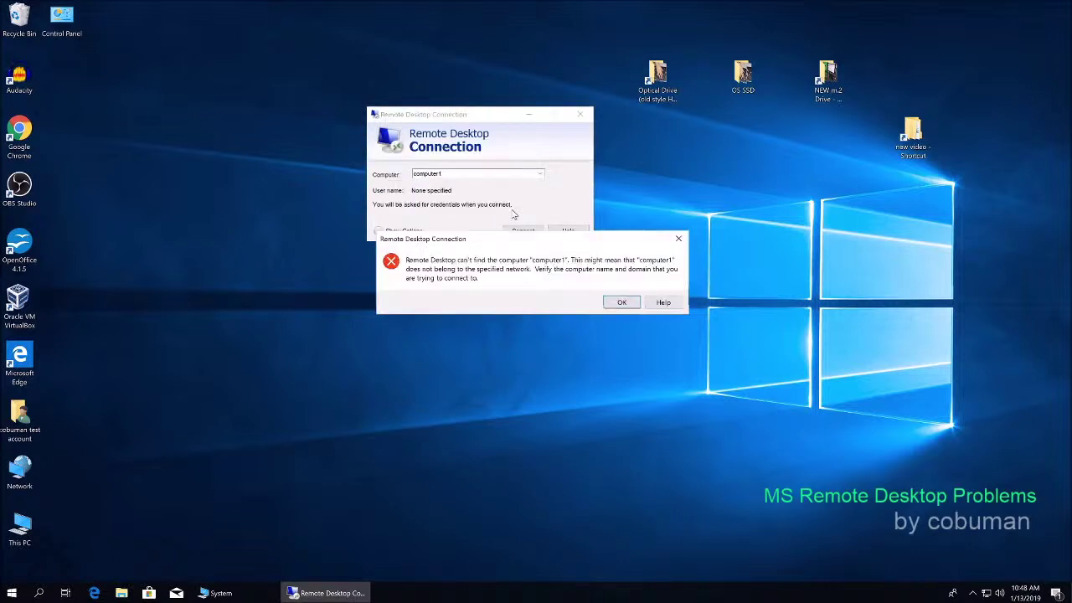
pyautogui.moveTo(577, 241); pyautogui.dragTo(578, 227)
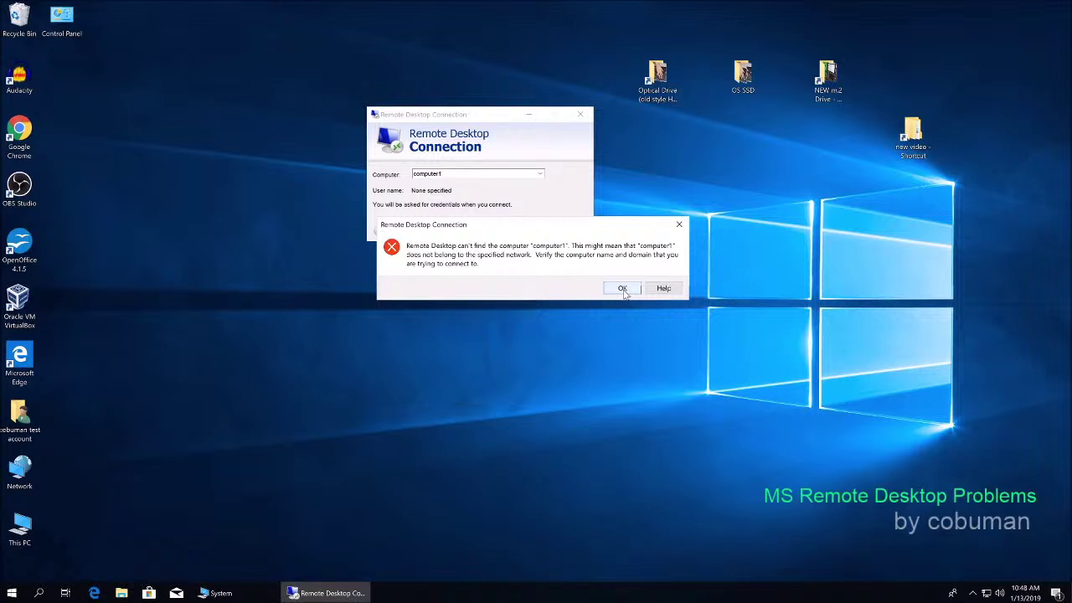
pyautogui.click(623, 289)
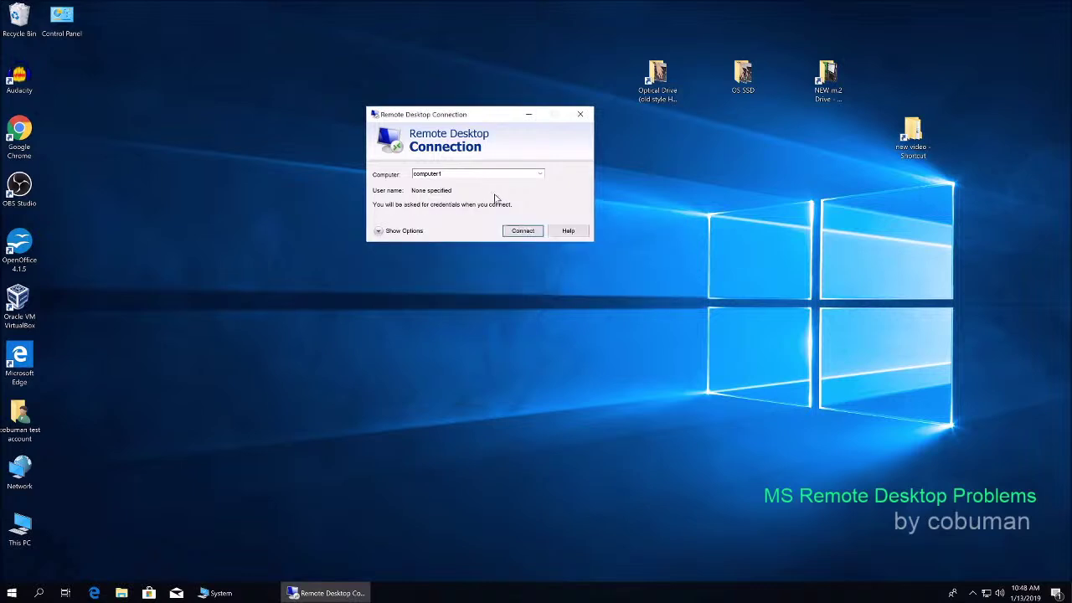
pyautogui.click(476, 174)
pyautogui.moveTo(490, 118); pyautogui.dragTo(541, 150)
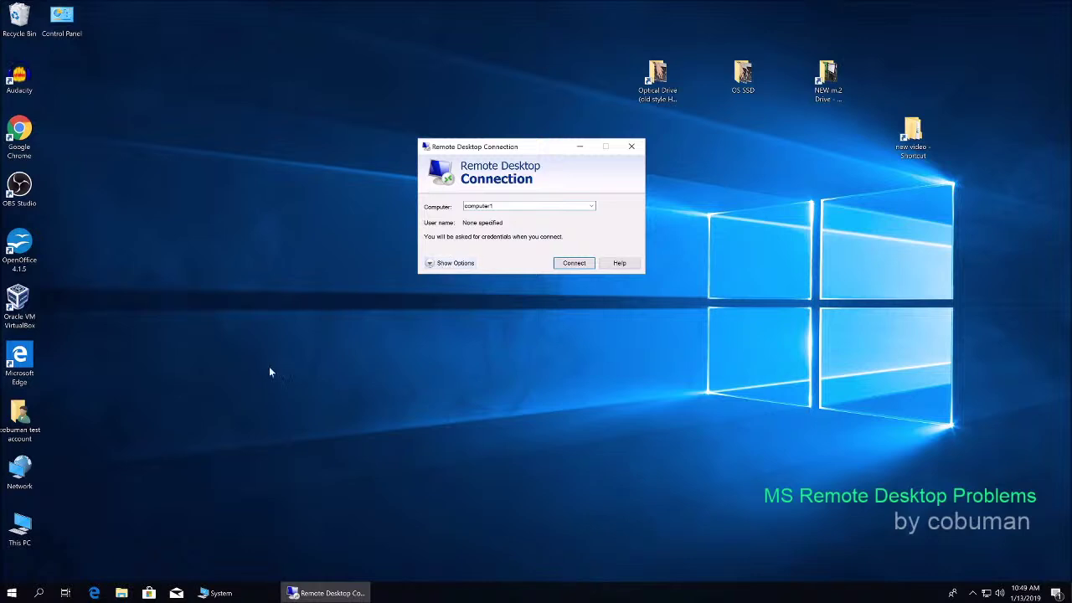
pyautogui.rightClick(8, 524)
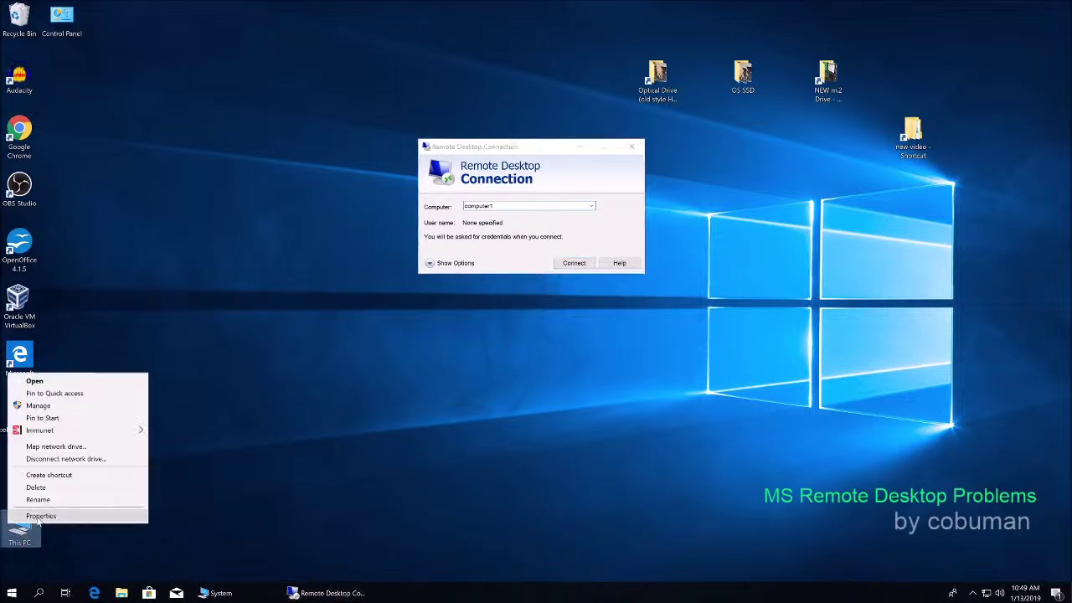
pyautogui.click(37, 516)
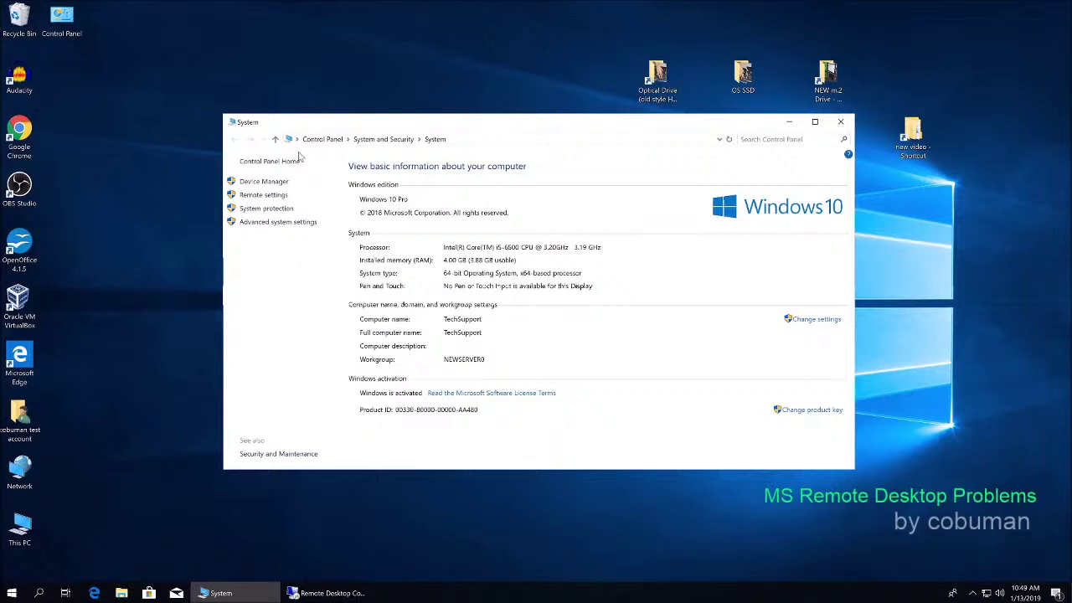
pyautogui.click(268, 196)
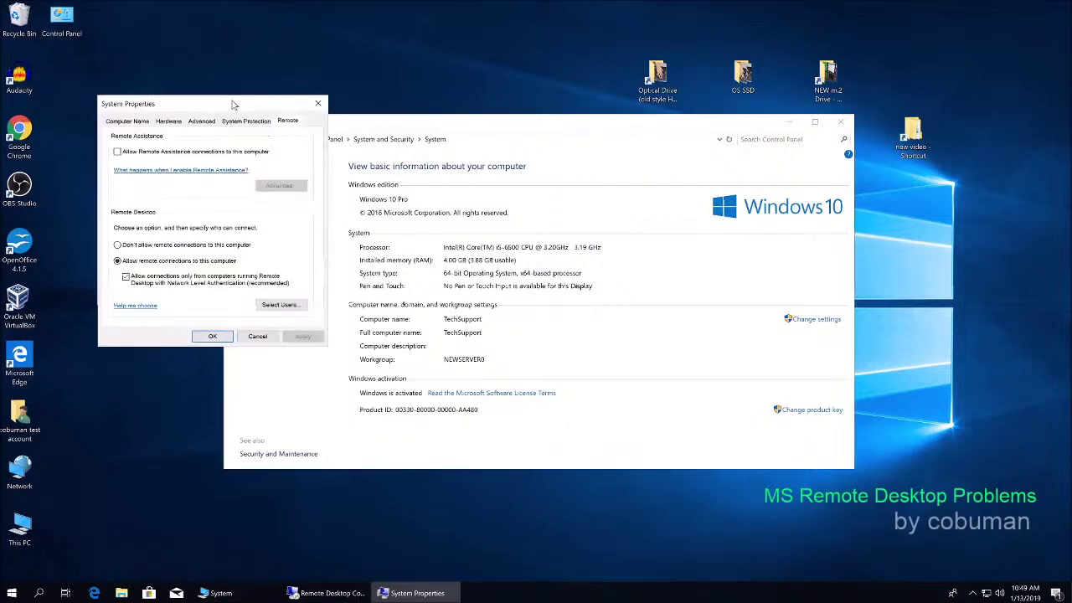
pyautogui.moveTo(230, 105); pyautogui.dragTo(498, 110)
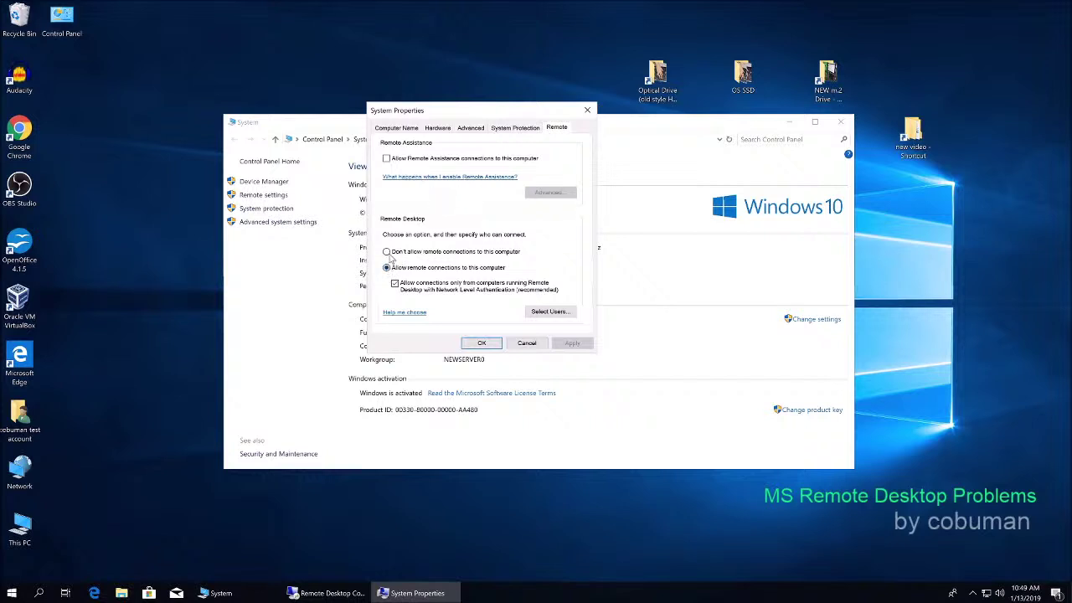
pyautogui.click(386, 252)
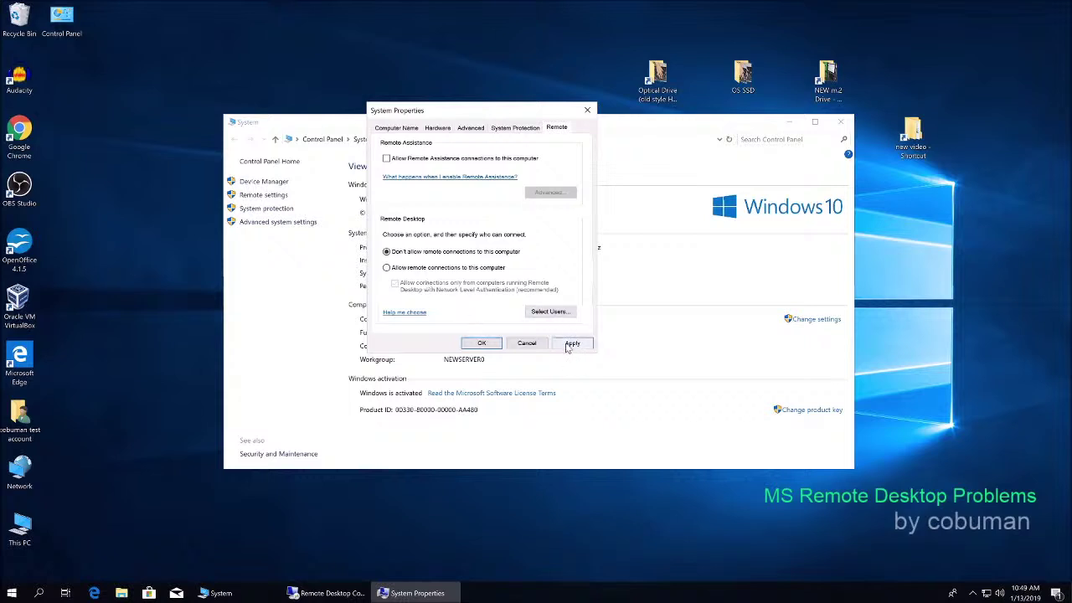
pyautogui.click(569, 343)
pyautogui.click(386, 267)
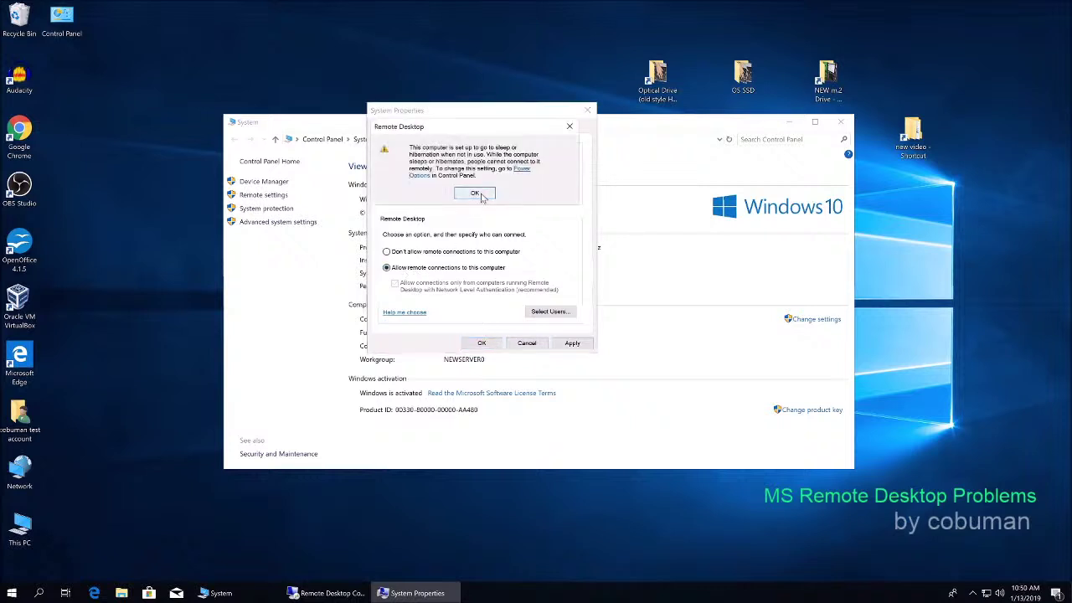
pyautogui.click(475, 194)
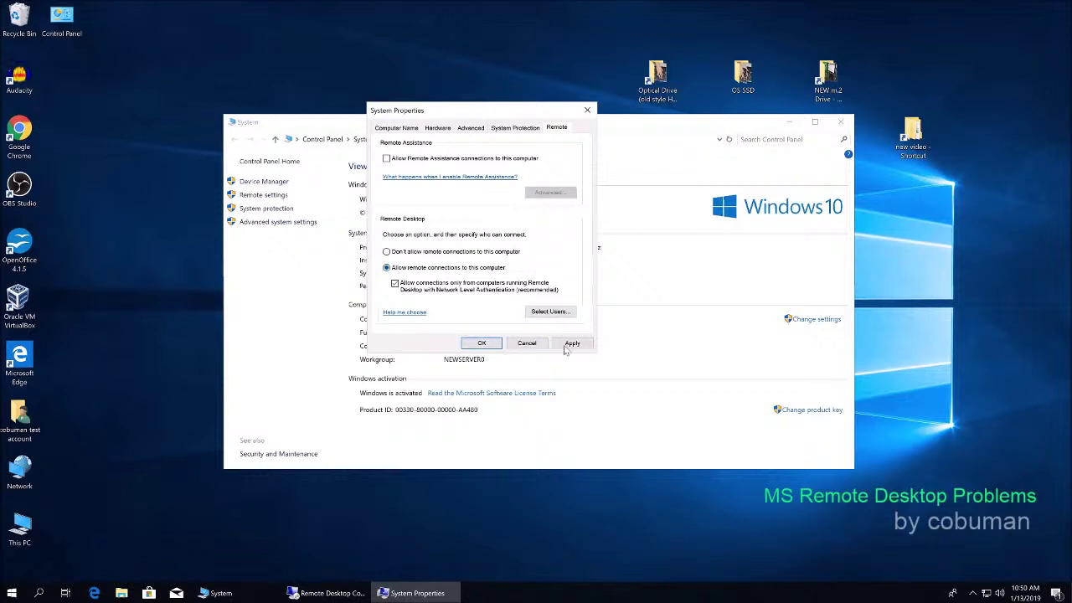
pyautogui.click(414, 253)
pyautogui.click(409, 269)
pyautogui.click(425, 252)
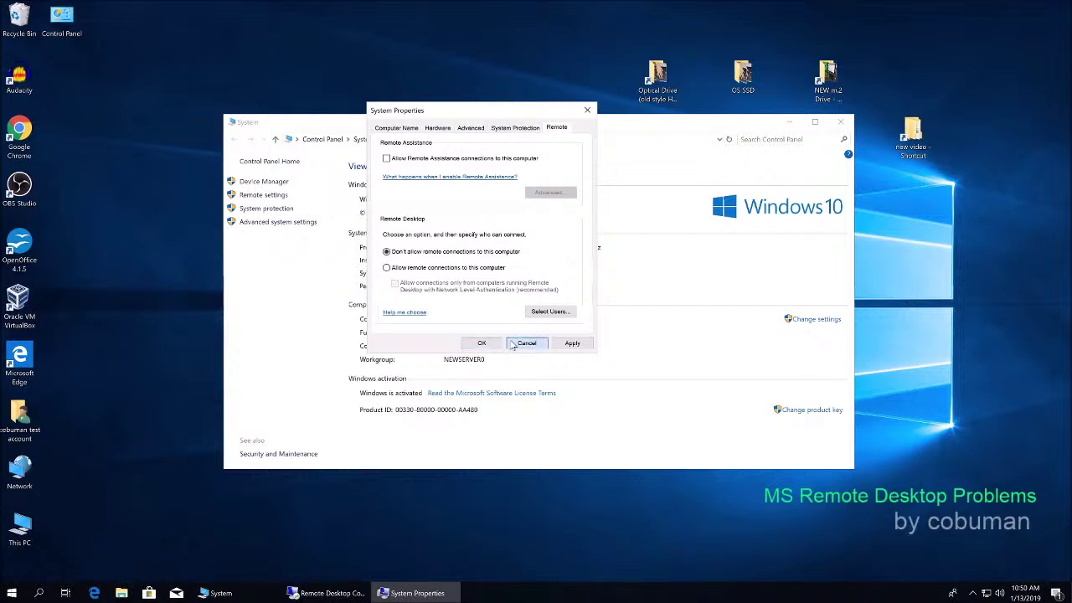
pyautogui.click(512, 344)
pyautogui.click(841, 121)
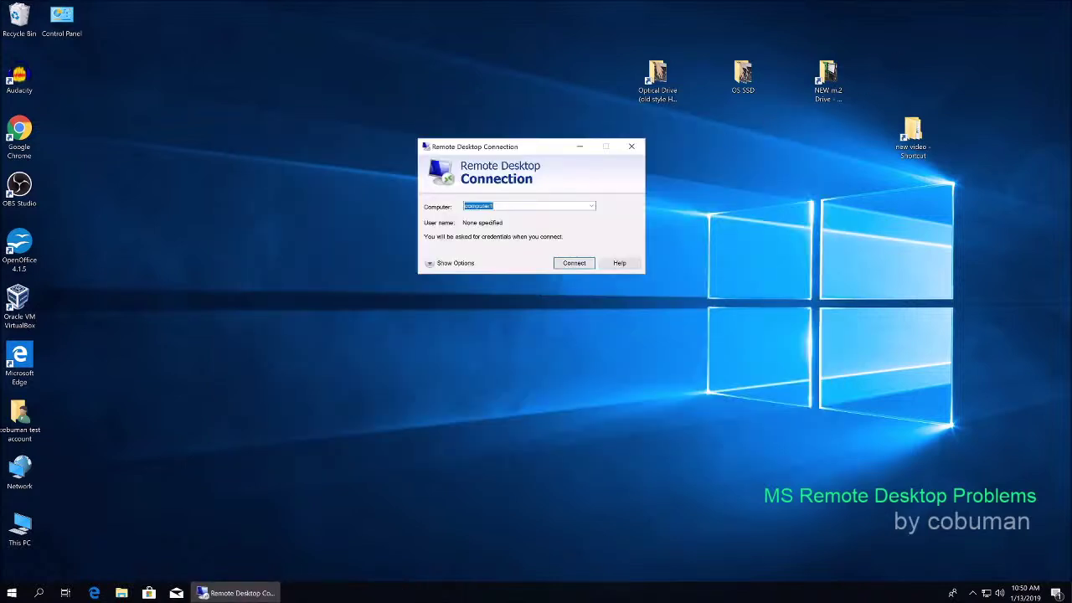
# Step: Retry connecting to computer1 and dismiss the can't-find-computer error
pyautogui.click(520, 208)
pyautogui.moveTo(528, 150); pyautogui.dragTo(528, 143)
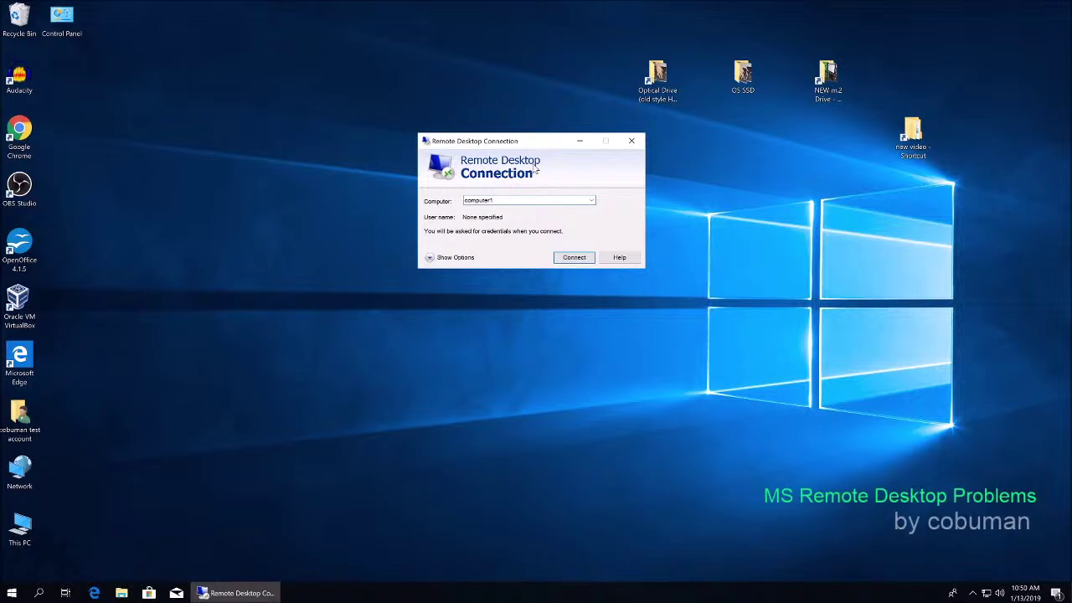
pyautogui.click(571, 257)
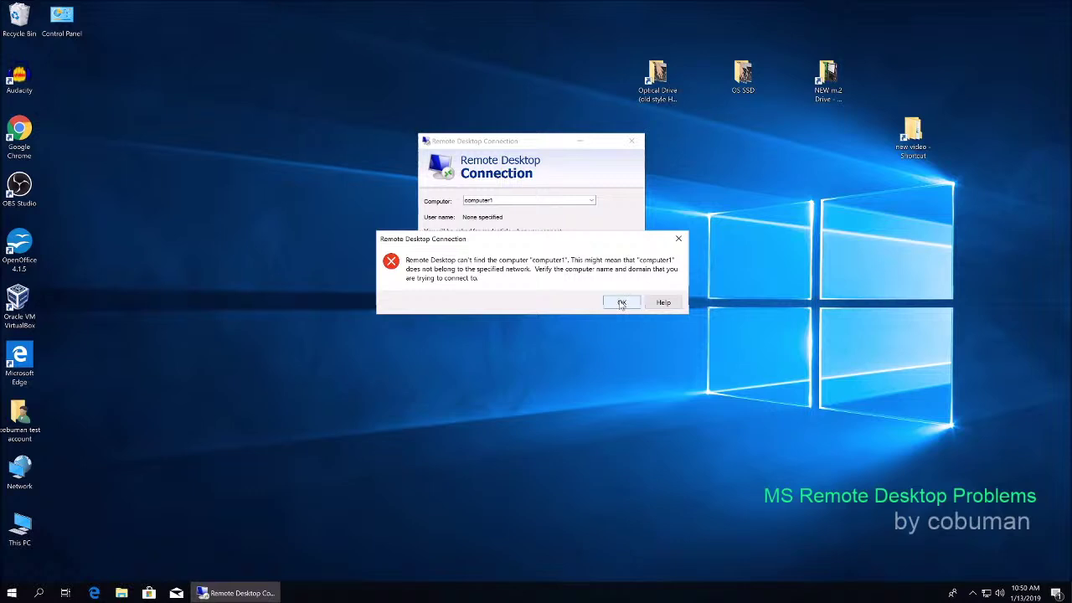
pyautogui.moveTo(594, 241); pyautogui.dragTo(591, 268)
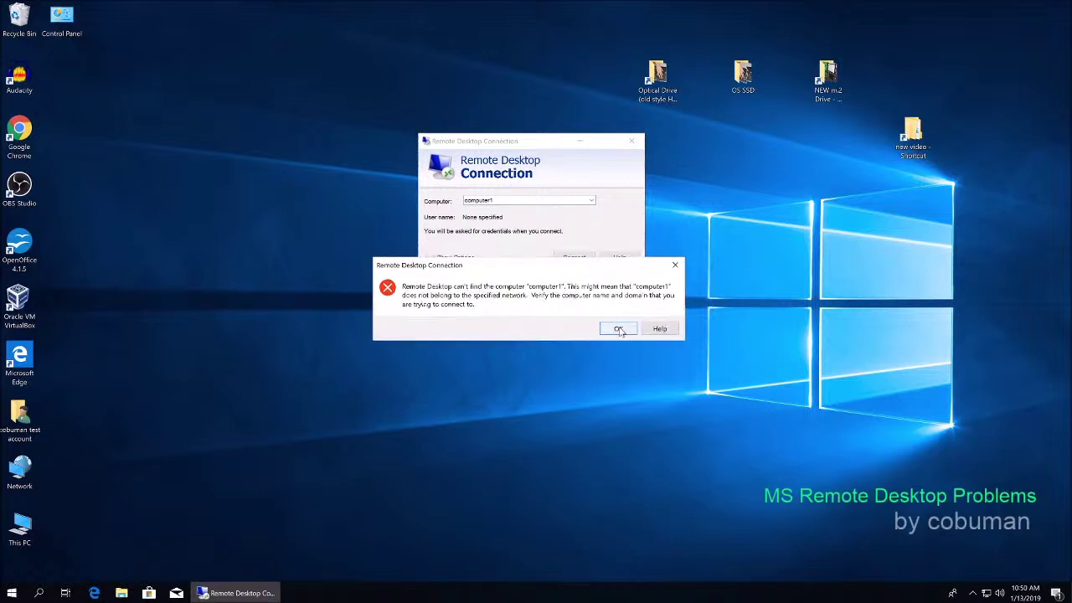
pyautogui.click(619, 329)
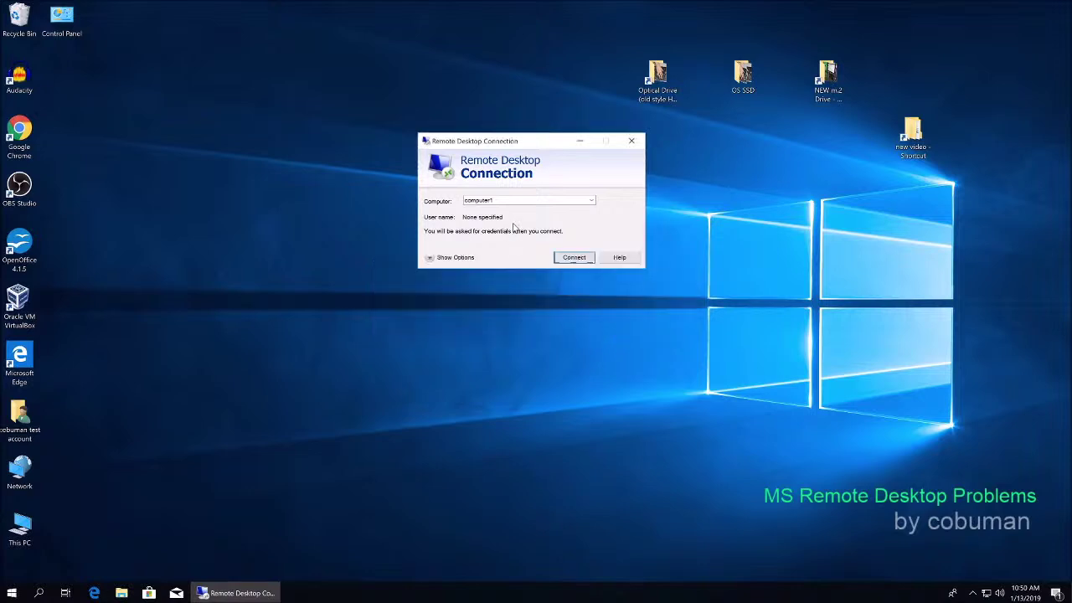
# Step: Cancel a second connection attempt, then select the computer1 name and reposition the dialog
pyautogui.click(573, 257)
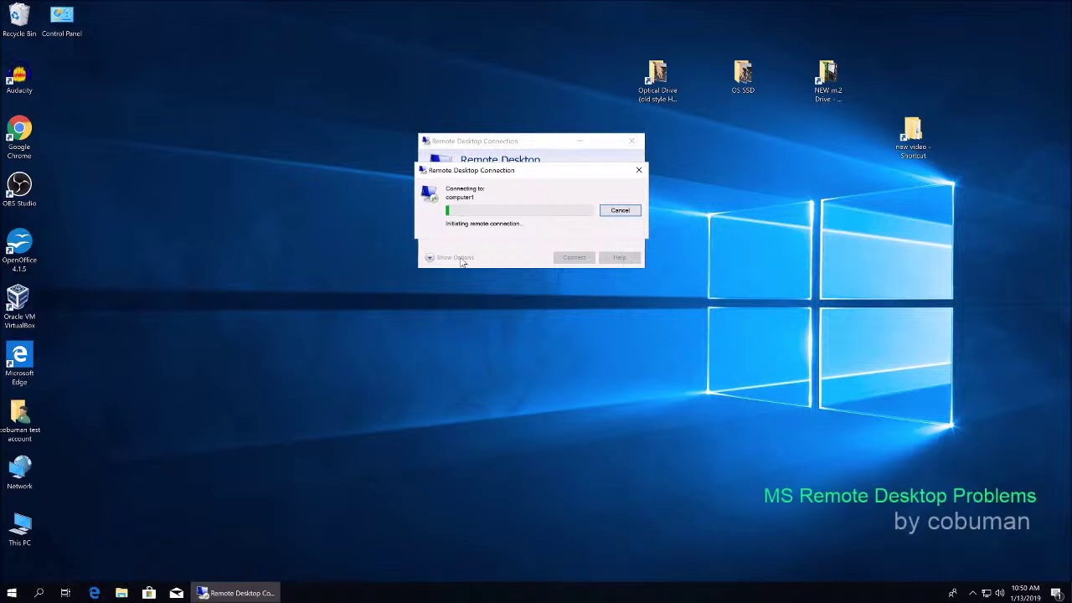
pyautogui.click(622, 213)
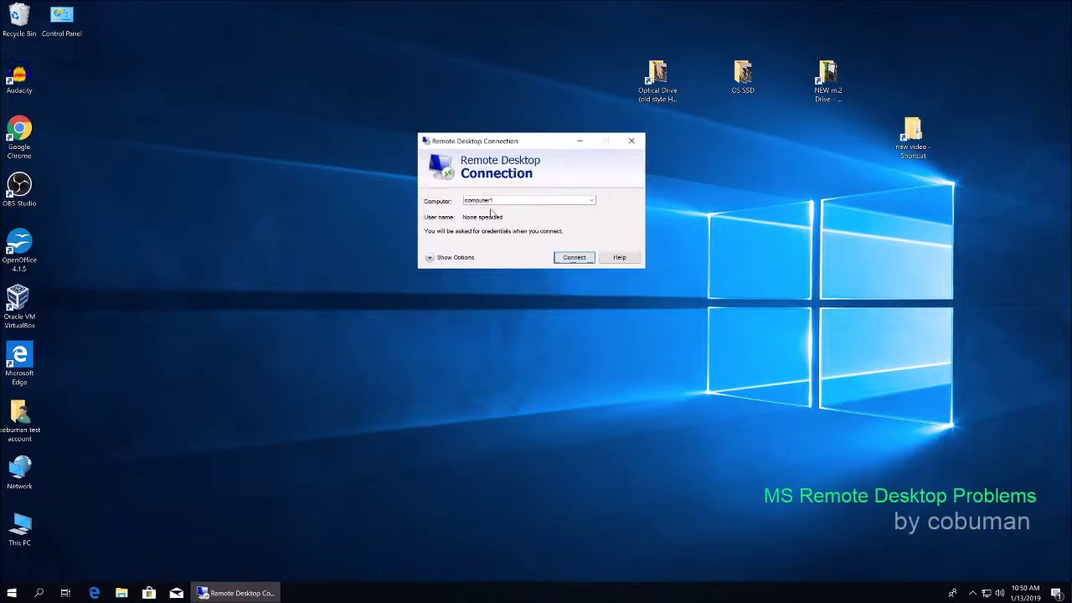
pyautogui.moveTo(524, 141); pyautogui.dragTo(523, 172)
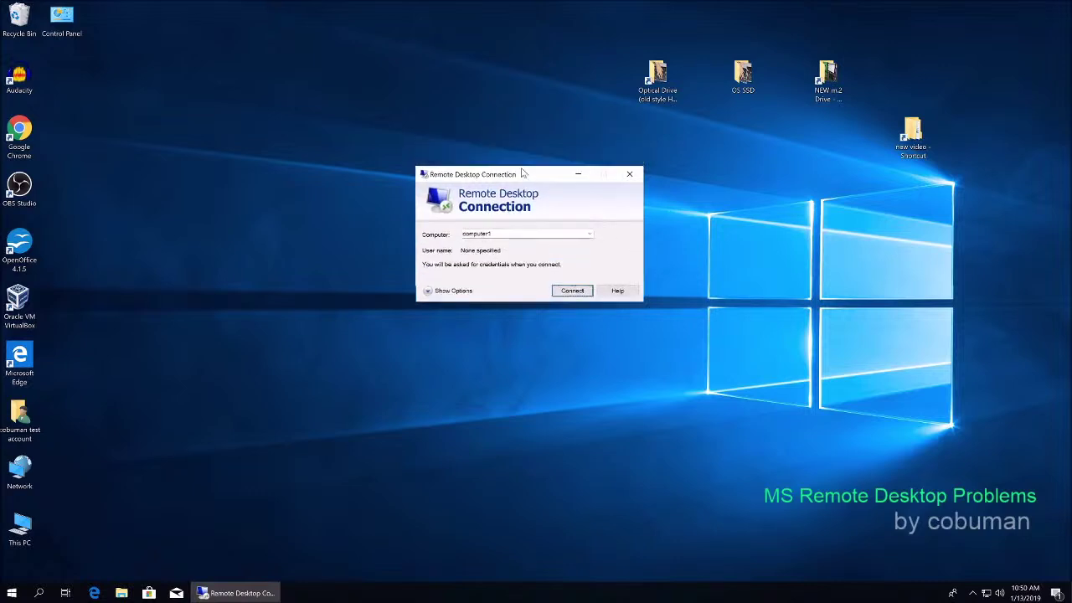
pyautogui.doubleClick(515, 237)
pyautogui.click(491, 233)
pyautogui.moveTo(537, 174); pyautogui.dragTo(560, 169)
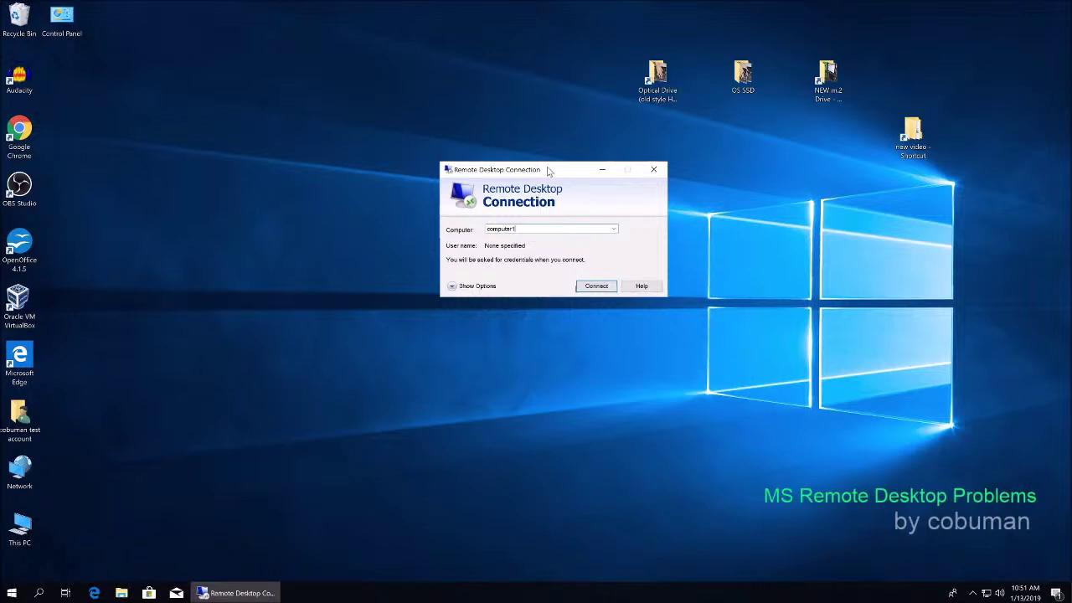
pyautogui.moveTo(549, 171); pyautogui.dragTo(552, 168)
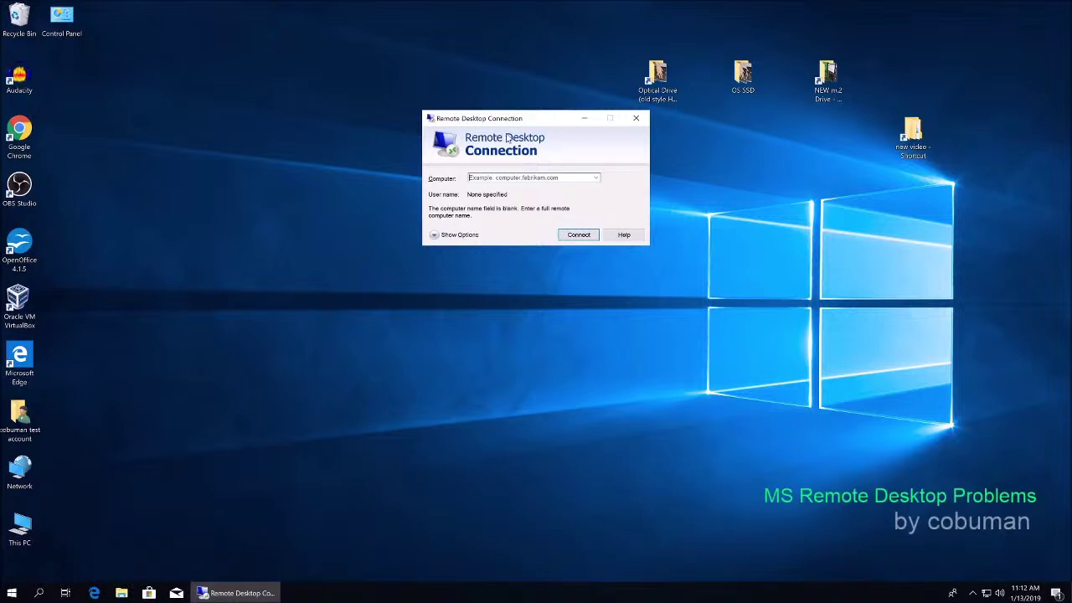
# Step: Open Device Manager from This PC's system properties
pyautogui.moveTo(522, 121); pyautogui.dragTo(490, 158)
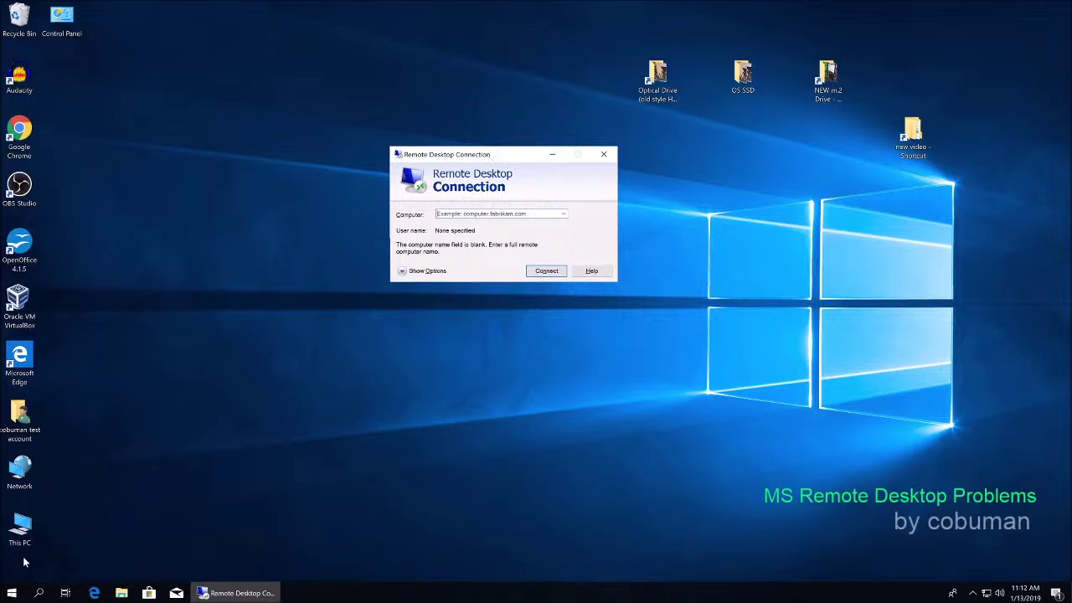
pyautogui.rightClick(27, 526)
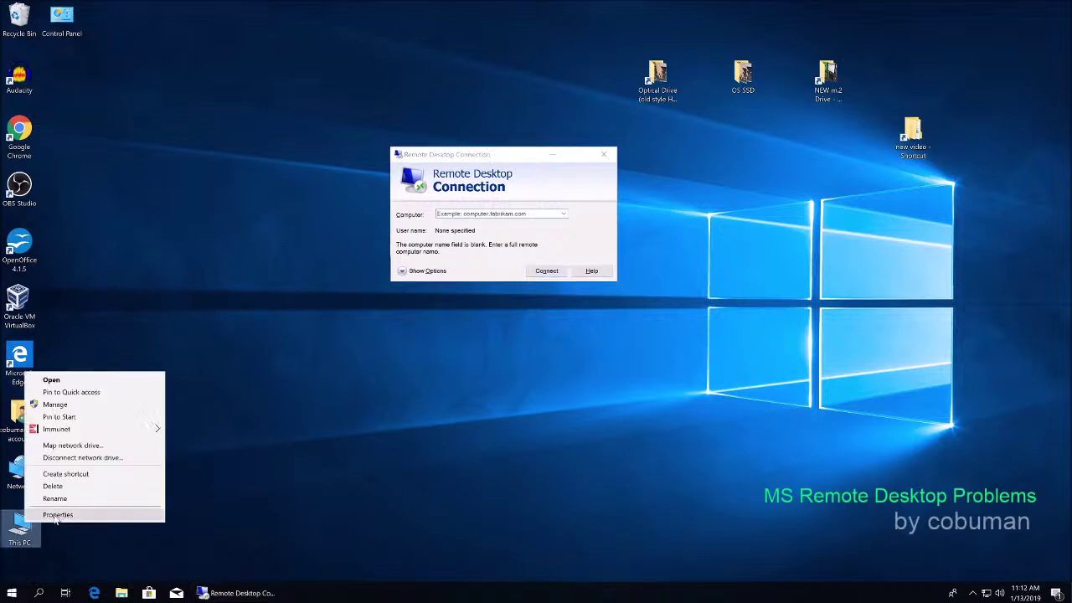
pyautogui.click(52, 512)
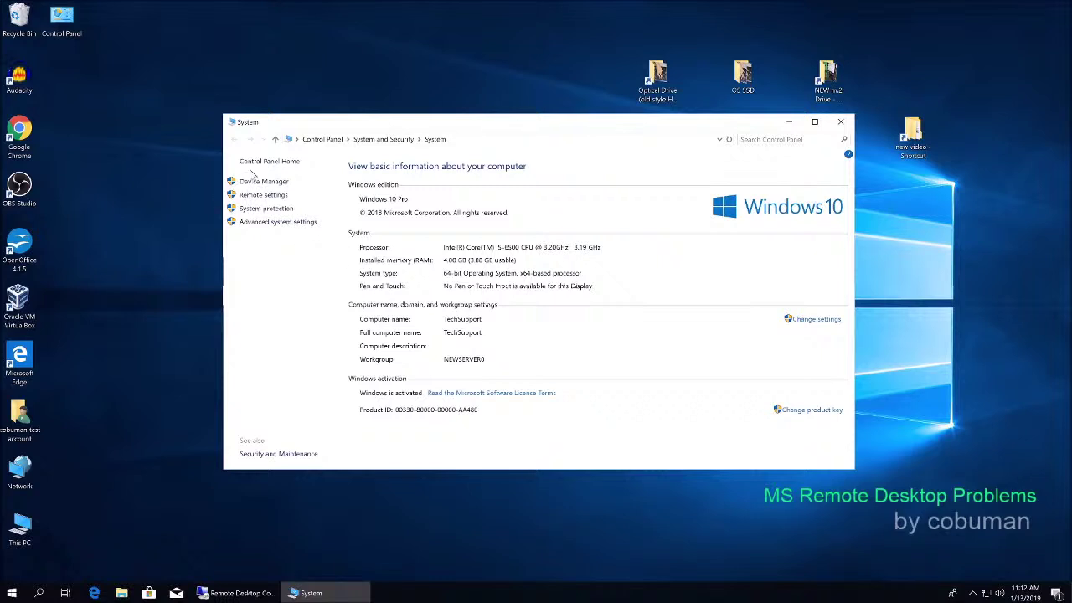
pyautogui.click(254, 183)
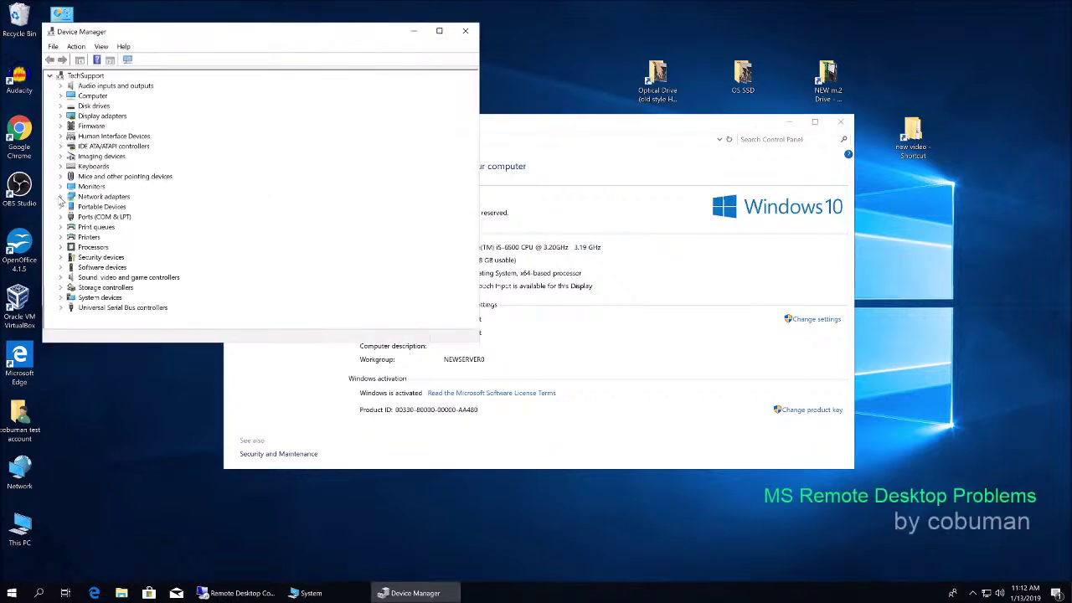
# Step: Check the Intel Ethernet Connection adapter's Power Management settings, then close Device Manager
pyautogui.click(61, 197)
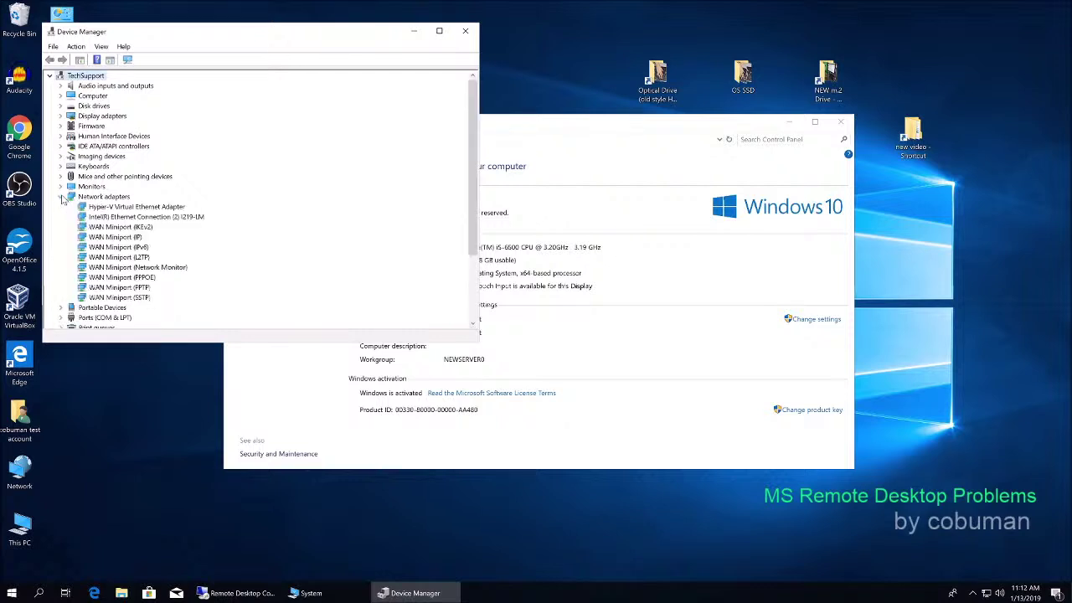
pyautogui.click(128, 217)
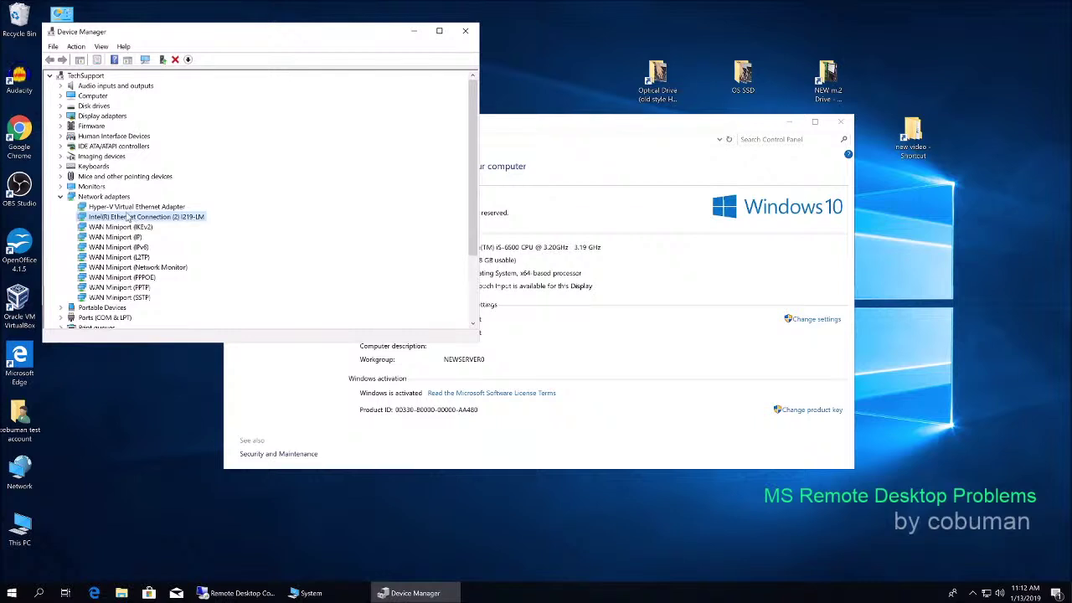
pyautogui.rightClick(148, 225)
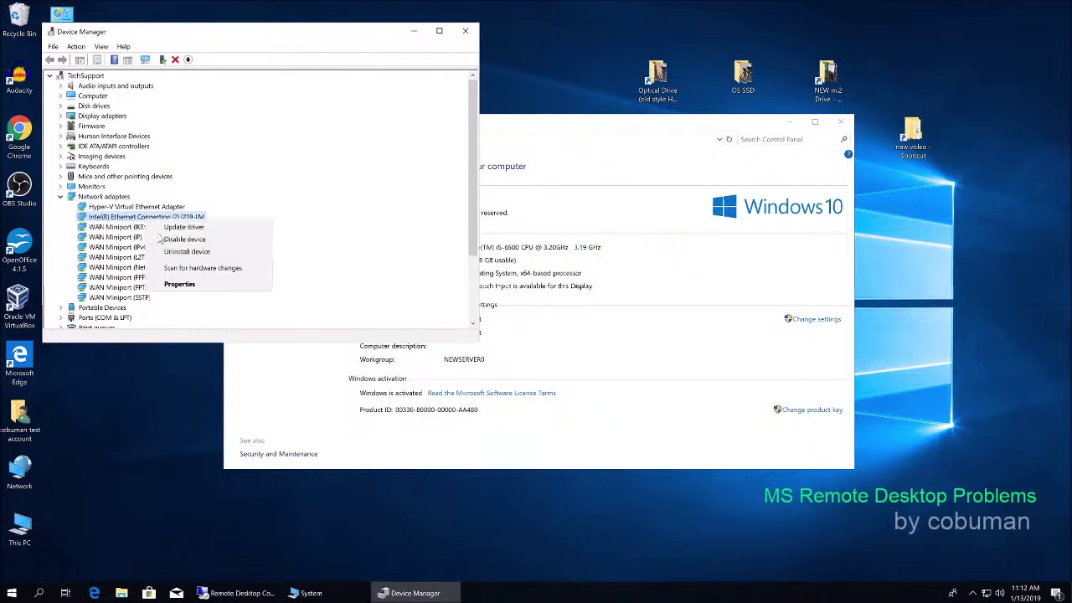
pyautogui.click(181, 285)
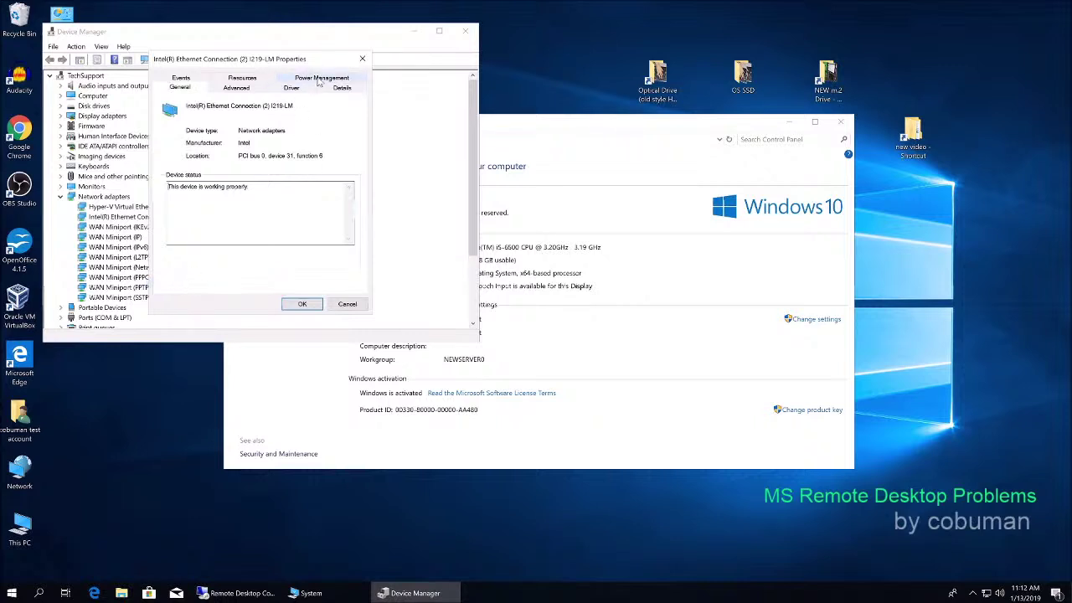
pyautogui.click(319, 78)
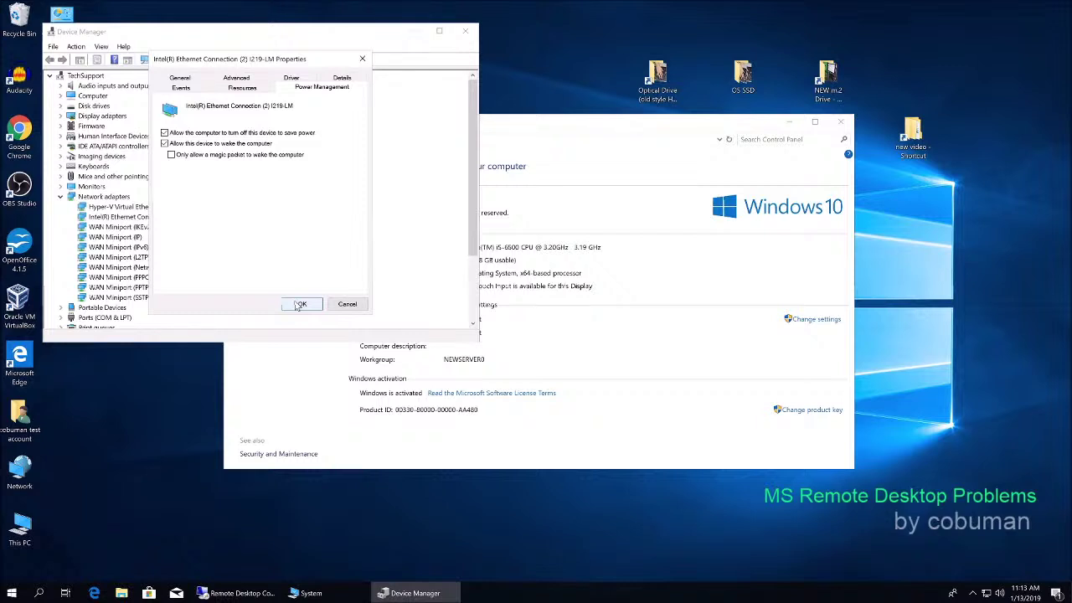
pyautogui.click(299, 305)
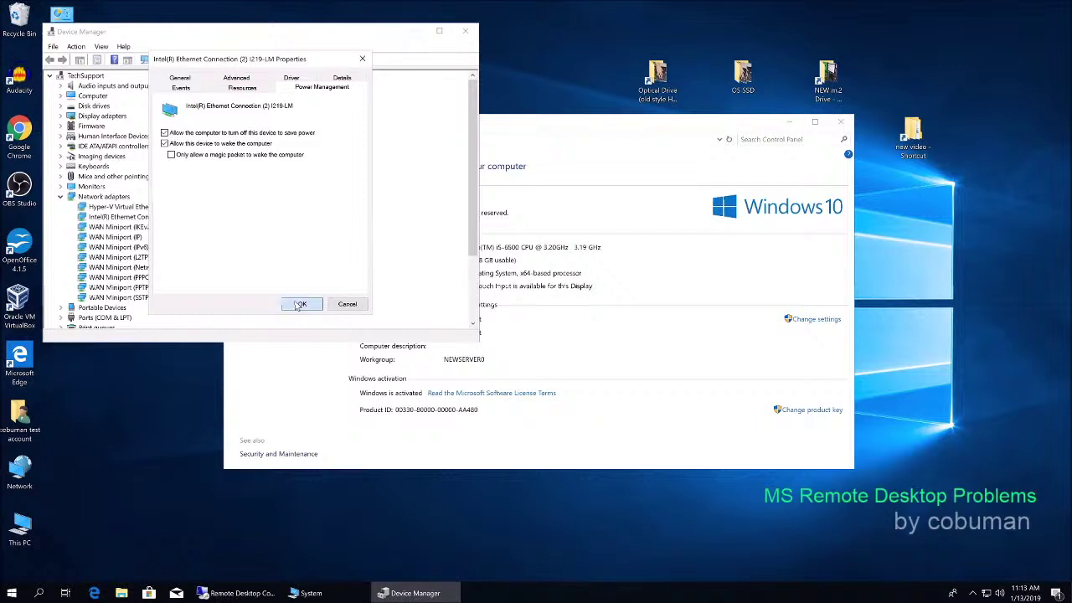
pyautogui.click(467, 34)
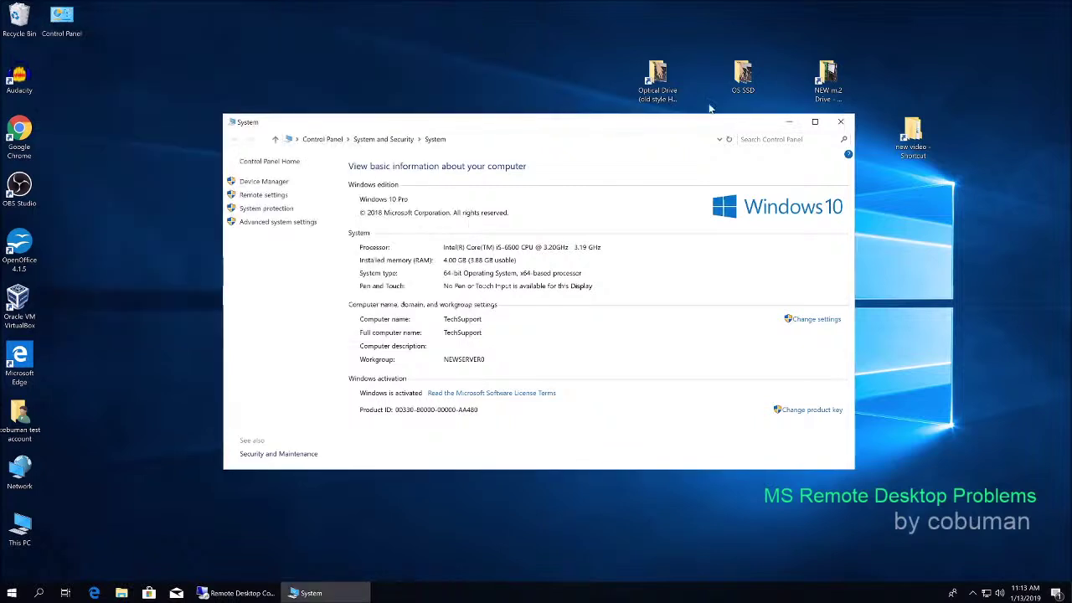
# Step: Close the System window and move the Remote Desktop Connection dialog lower and left
pyautogui.click(841, 122)
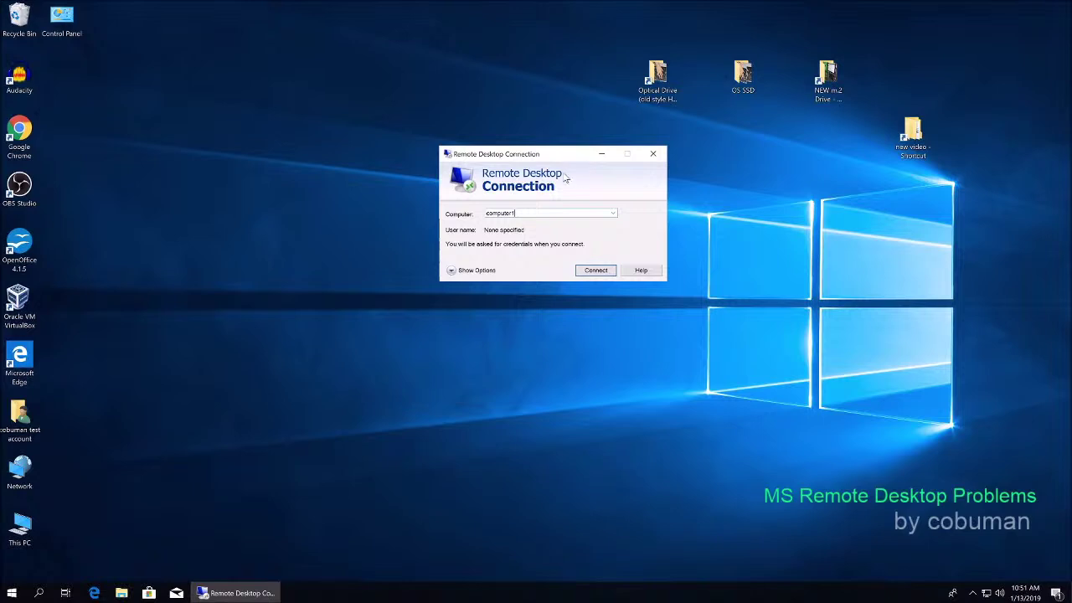
pyautogui.moveTo(559, 152); pyautogui.dragTo(561, 155)
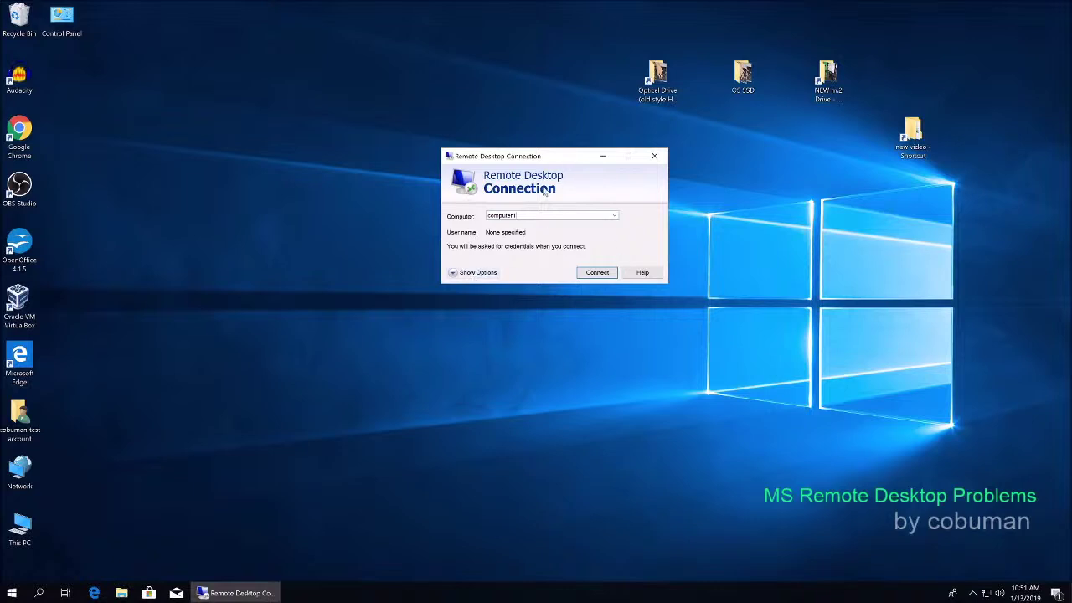
pyautogui.moveTo(551, 161)
pyautogui.mouseDown()
pyautogui.moveTo(468, 186)
pyautogui.moveTo(511, 228)
pyautogui.moveTo(492, 244)
pyautogui.moveTo(490, 202)
pyautogui.moveTo(533, 170)
pyautogui.mouseUp()
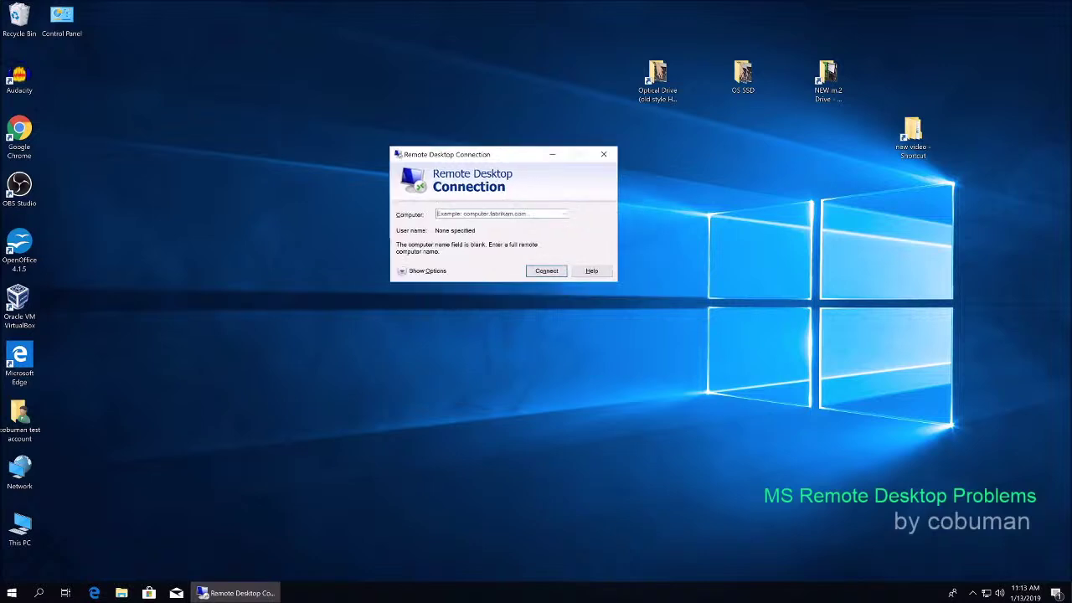
# Step: Launch Command Prompt by searching 'cmd' and arrange it below the connection dialog
pyautogui.press('super+s')
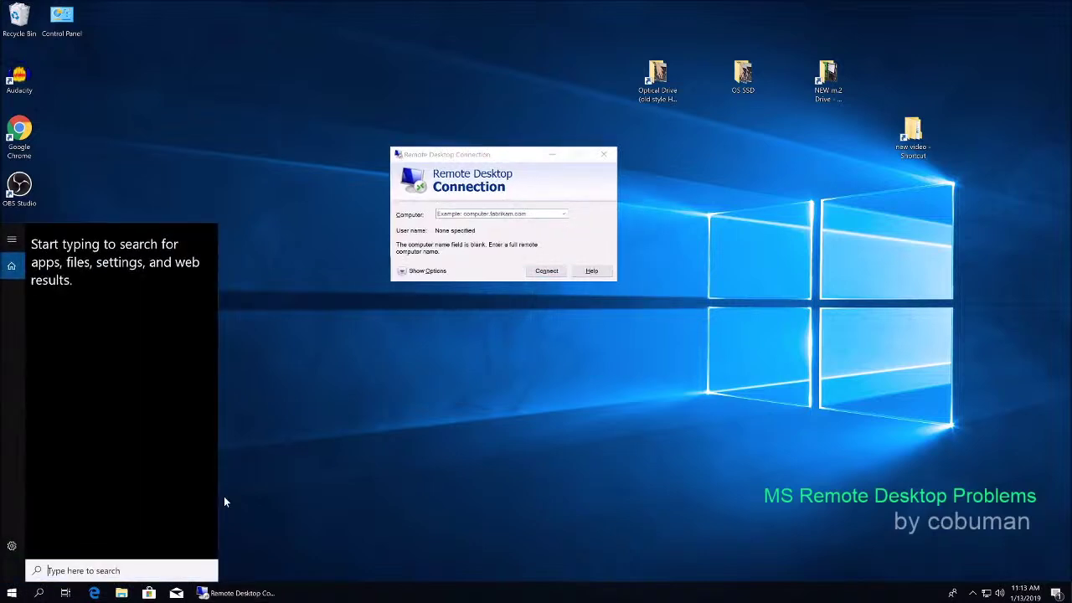
pyautogui.write('cmd')
pyautogui.press('Return')
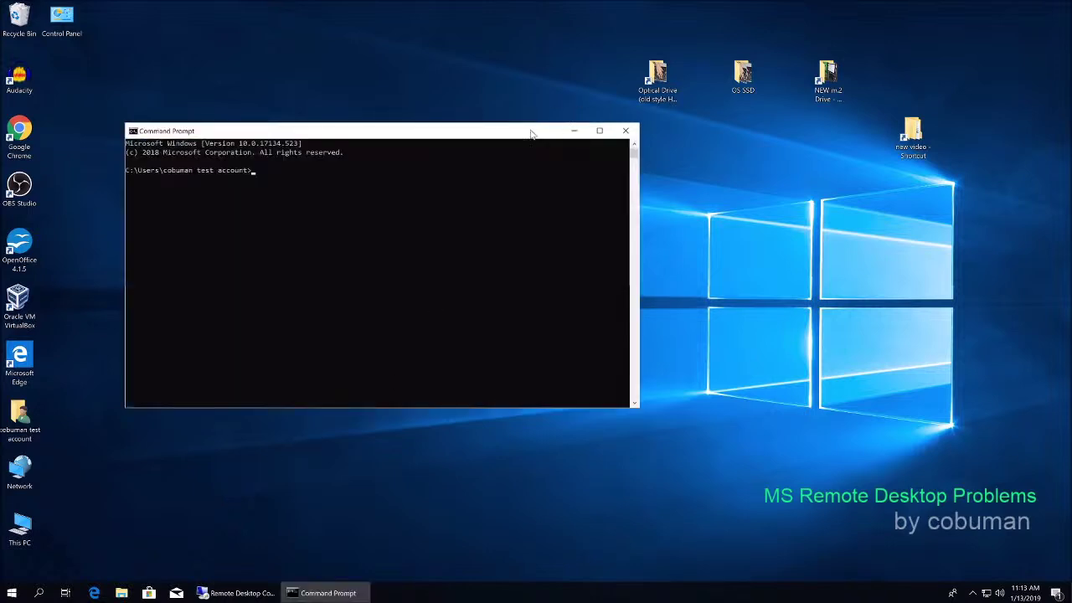
pyautogui.moveTo(530, 140); pyautogui.dragTo(612, 272)
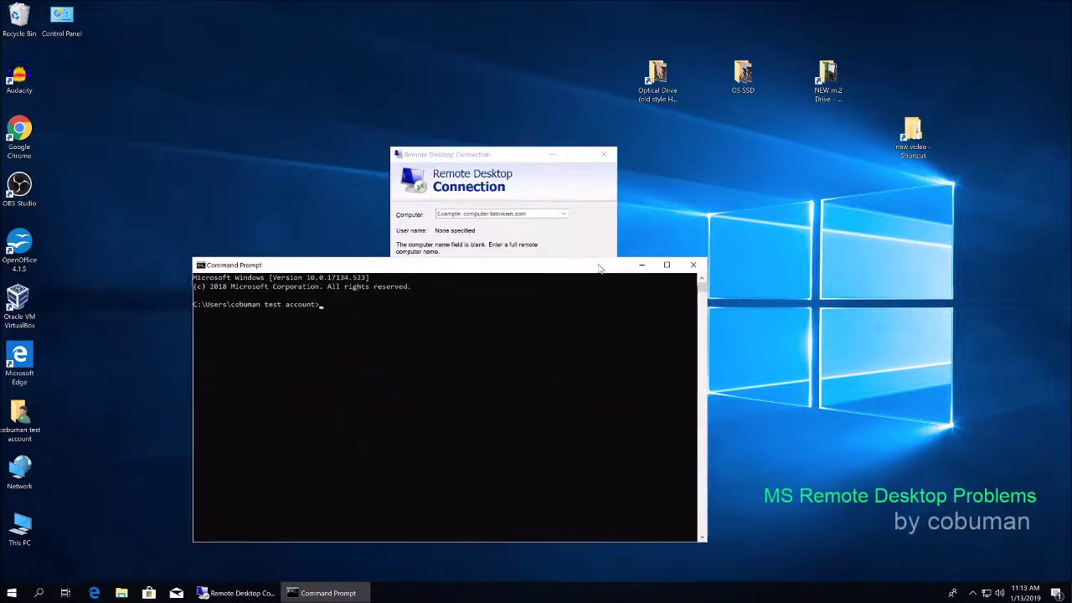
pyautogui.moveTo(484, 155); pyautogui.dragTo(484, 100)
pyautogui.moveTo(494, 267); pyautogui.dragTo(502, 242)
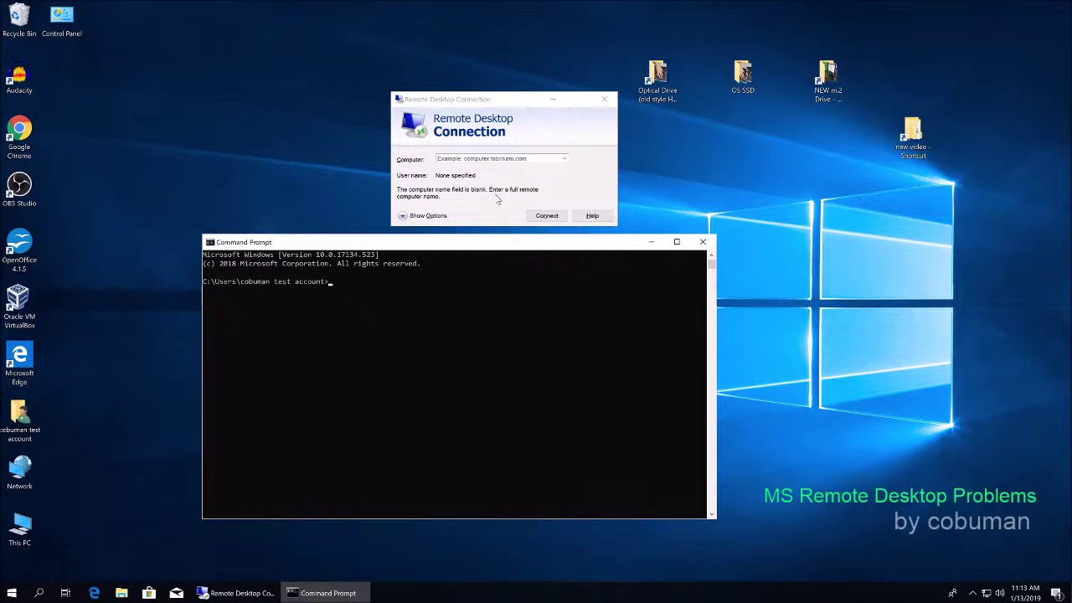
# Step: Type 'cobuman-' into the Remote Desktop Connection Computer box
pyautogui.click(502, 99)
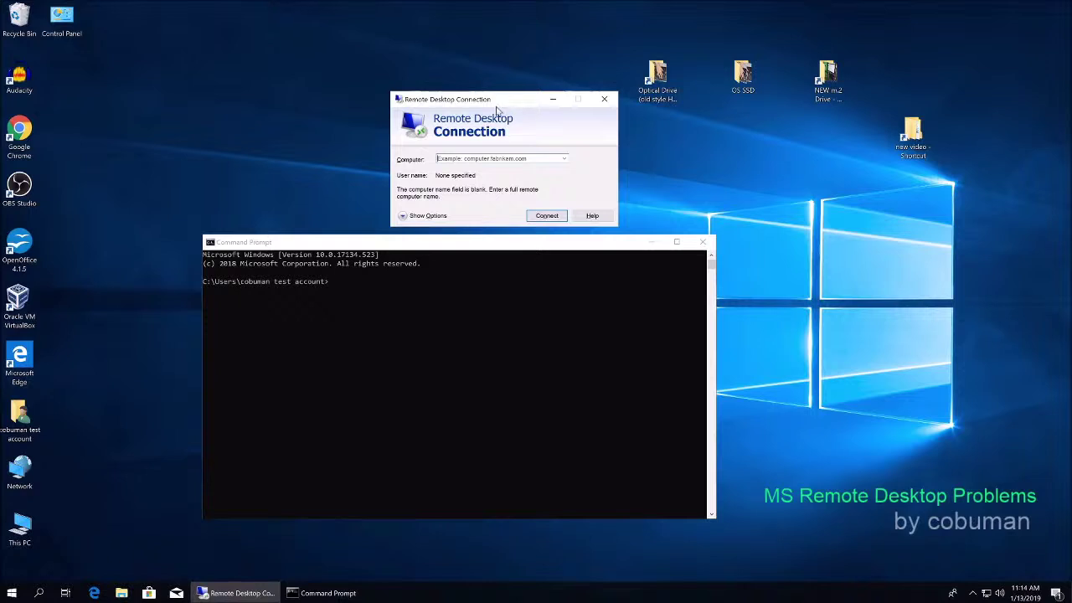
pyautogui.click(457, 248)
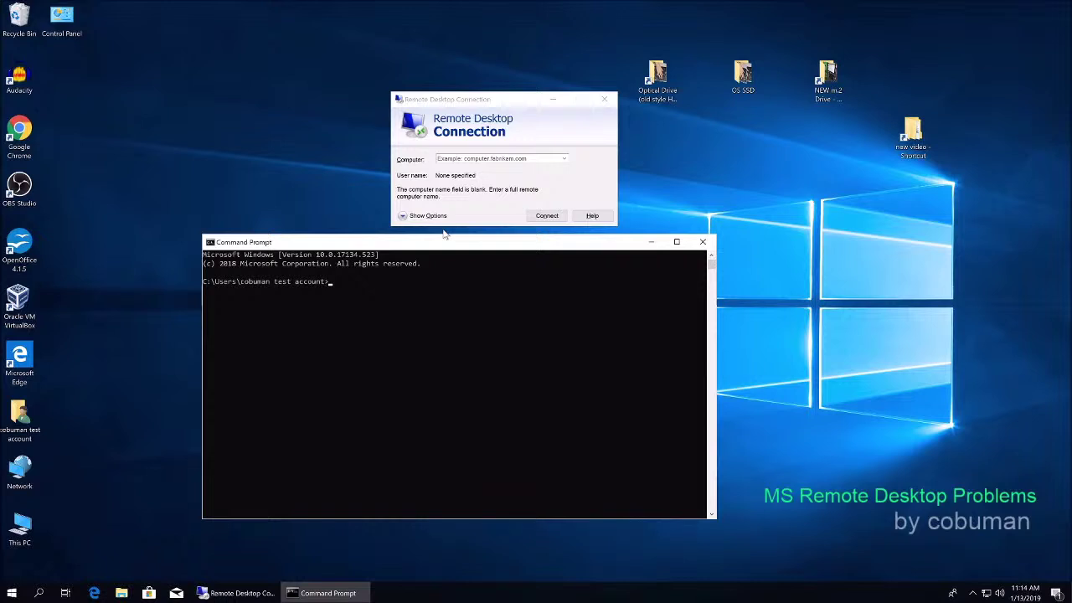
pyautogui.click(513, 175)
pyautogui.write('cobuman-1')
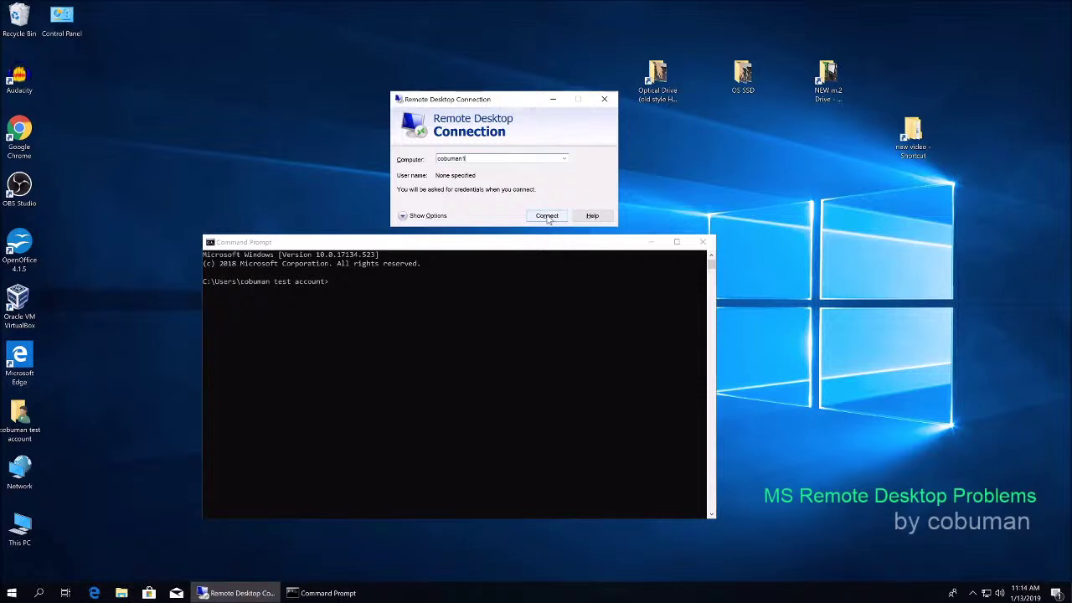
# Step: Run 'shutdown' in Command Prompt to list its options and scroll through them
pyautogui.click(492, 245)
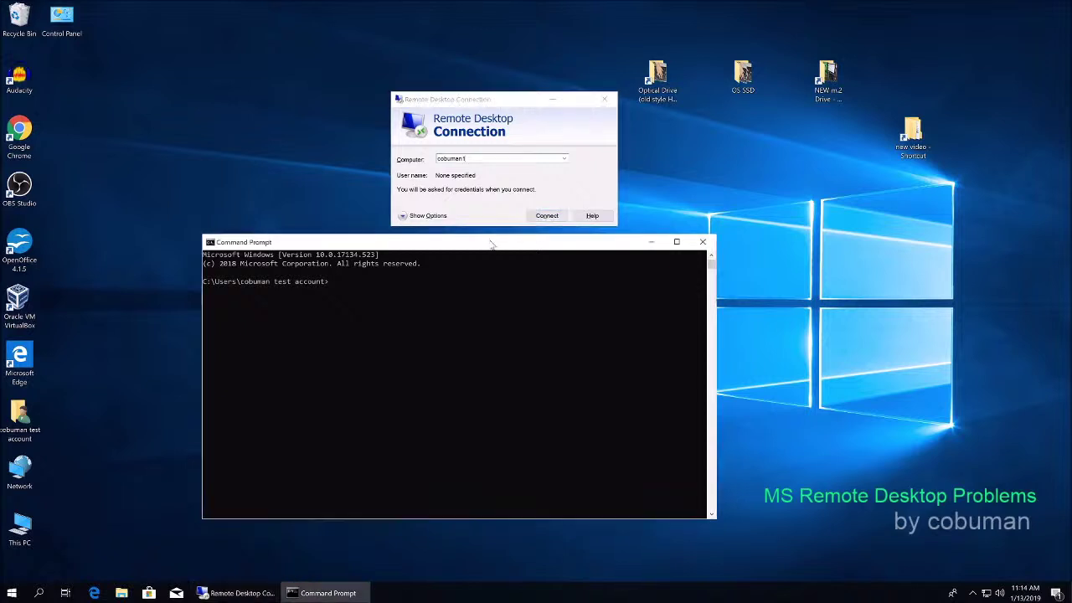
pyautogui.click(516, 192)
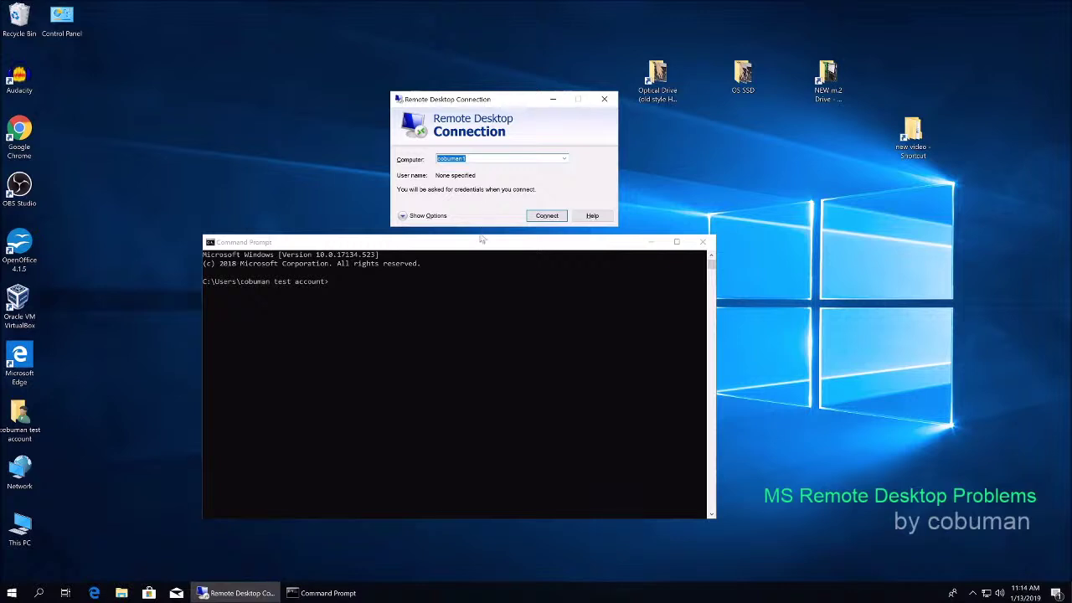
pyautogui.moveTo(474, 245); pyautogui.dragTo(502, 247)
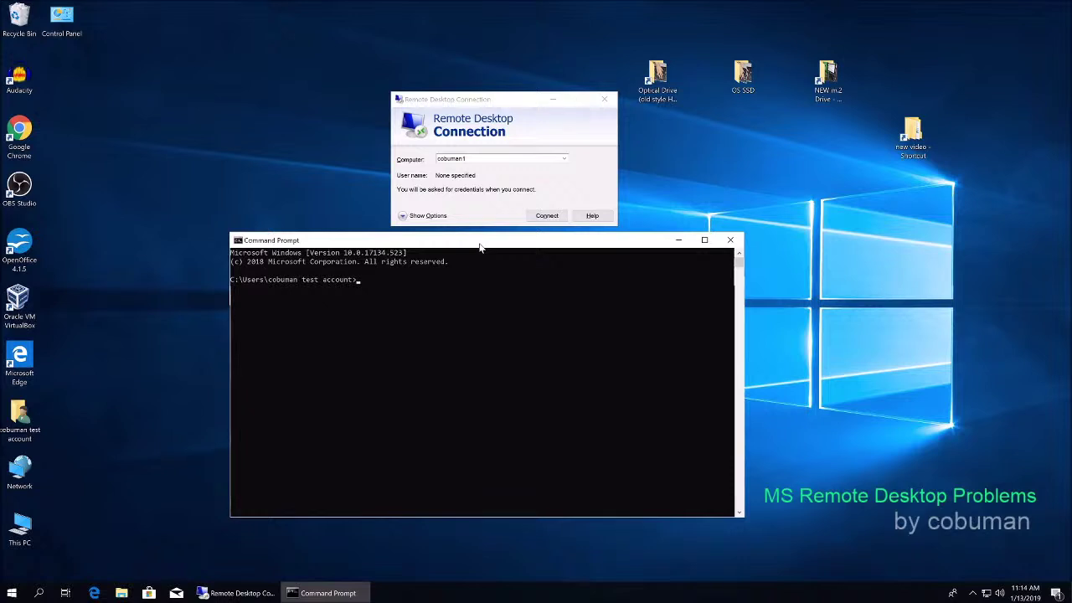
pyautogui.write('shutdown')
pyautogui.press('Return')
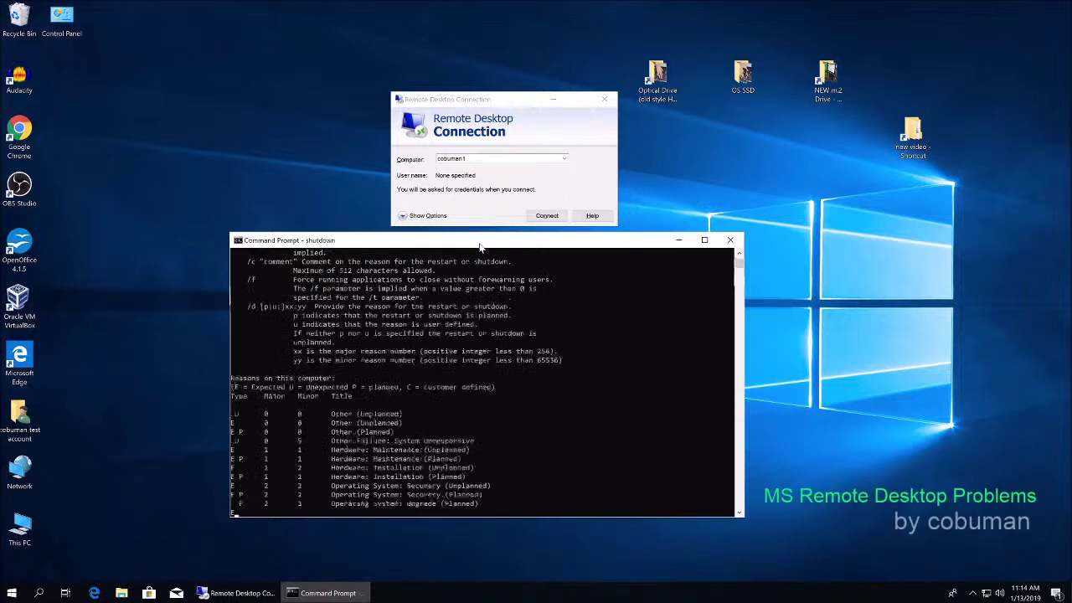
pyautogui.click(739, 253)
pyautogui.click(740, 254)
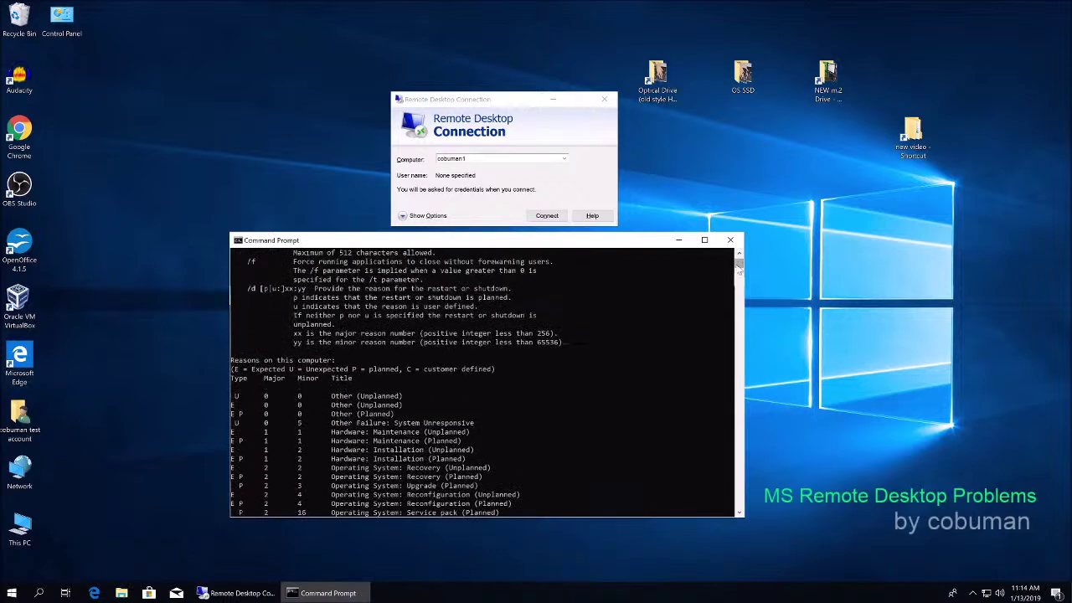
pyautogui.click(739, 255)
pyautogui.click(739, 259)
pyautogui.click(739, 256)
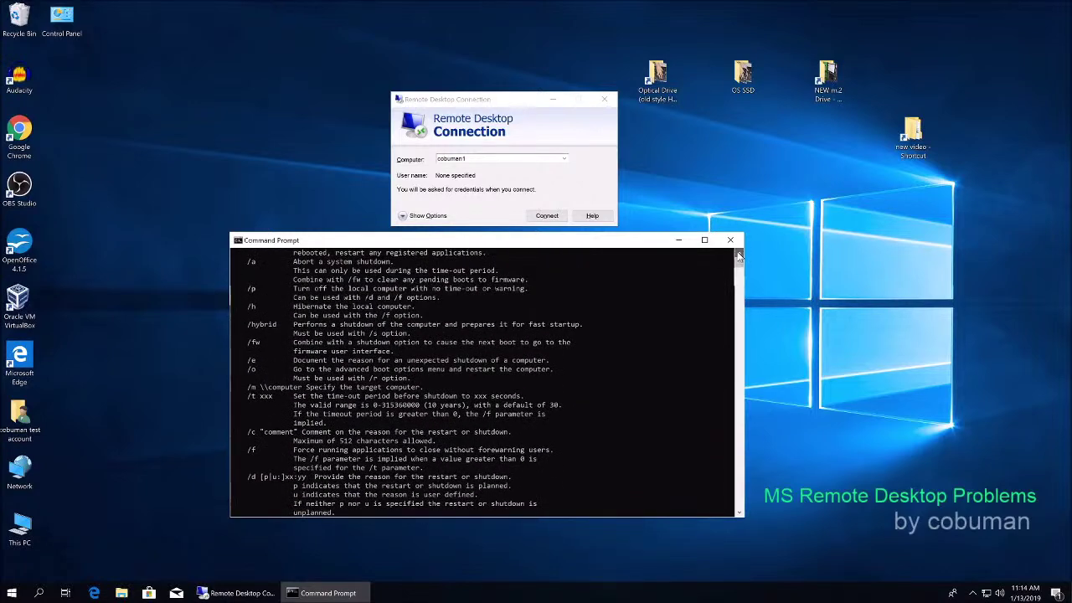
pyautogui.click(739, 255)
pyautogui.click(739, 256)
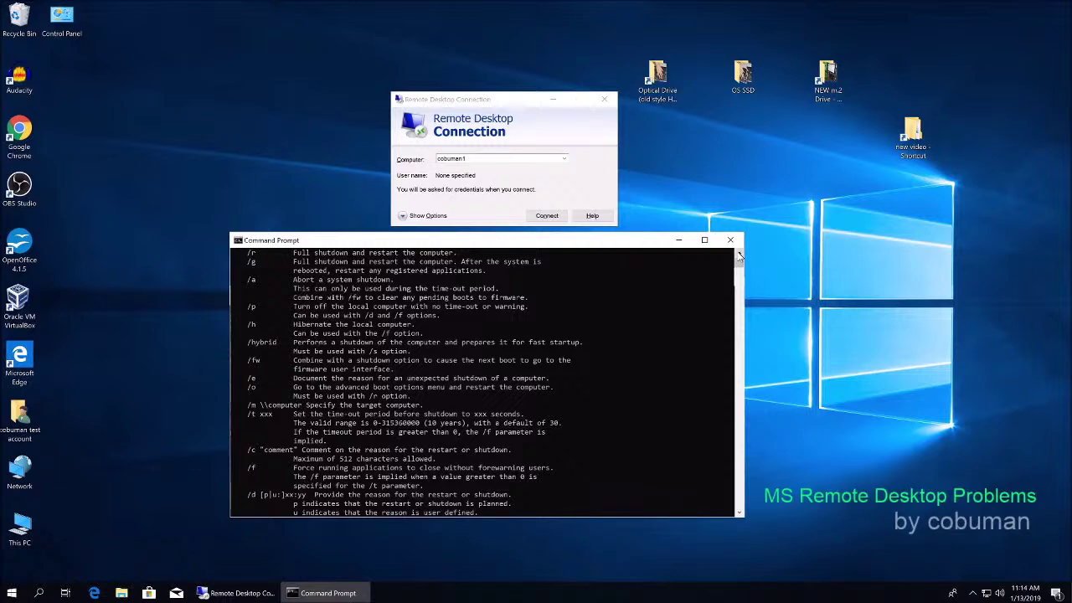
pyautogui.click(739, 255)
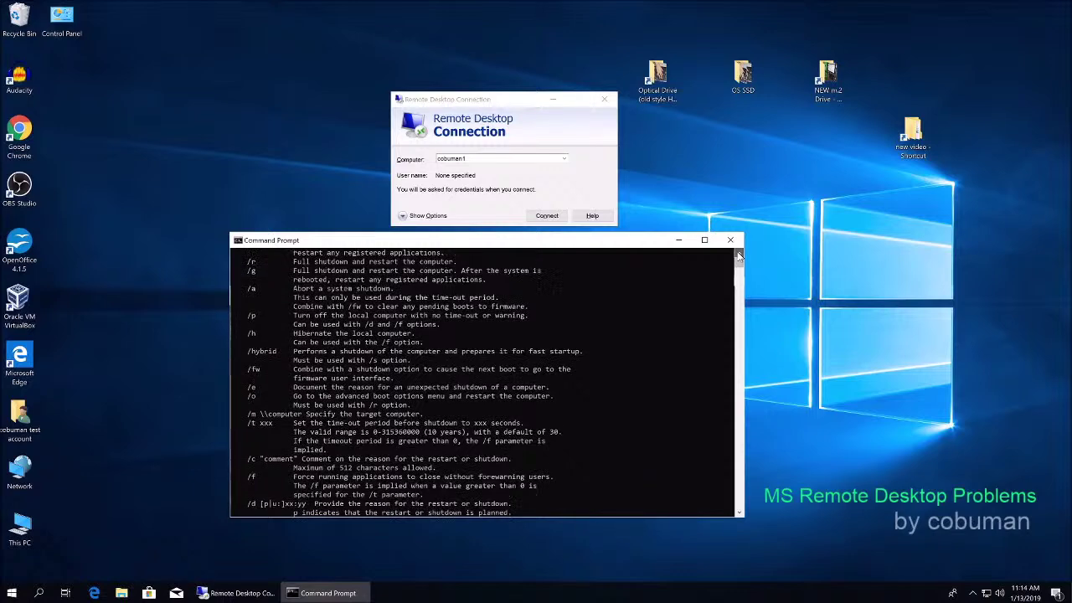
pyautogui.click(739, 255)
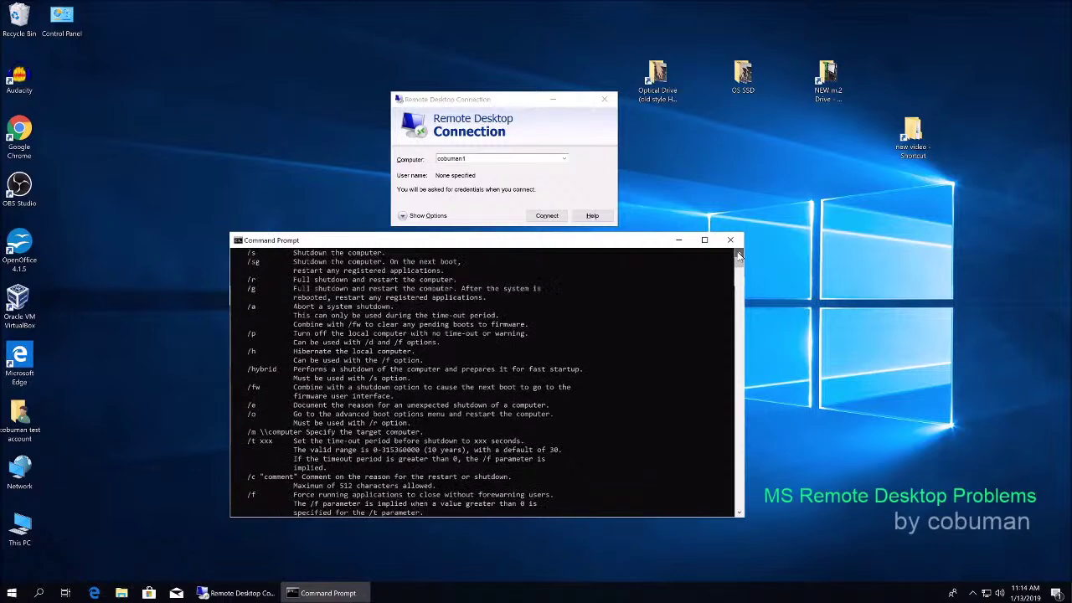
# Step: Scroll the shutdown help down and back up, placing the caret after the computer name
pyautogui.click(503, 100)
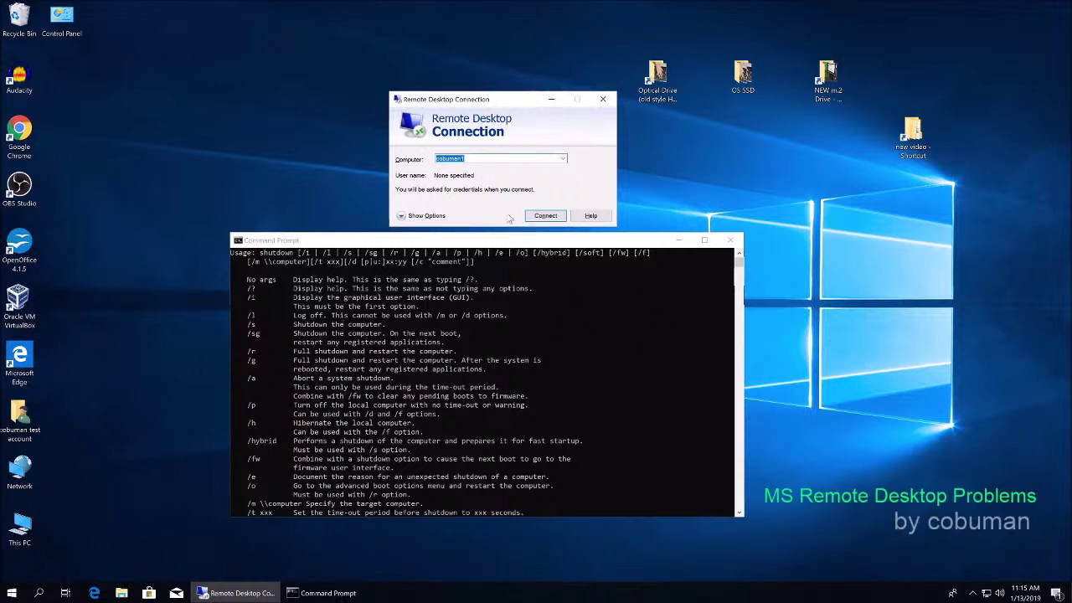
pyautogui.click(739, 253)
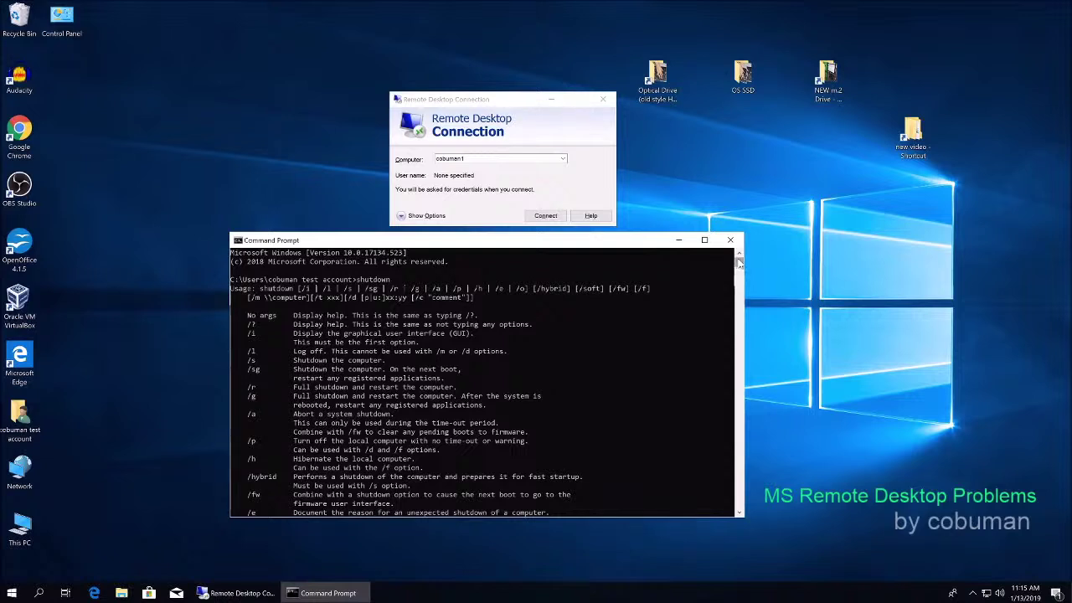
pyautogui.click(741, 512)
pyautogui.click(741, 513)
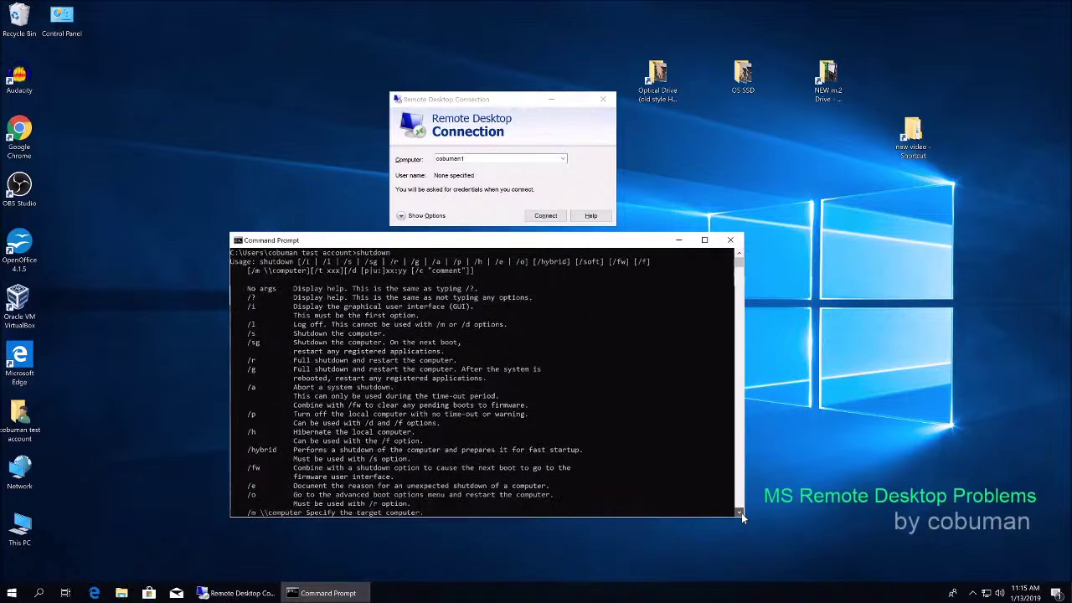
pyautogui.click(740, 512)
pyautogui.click(740, 512)
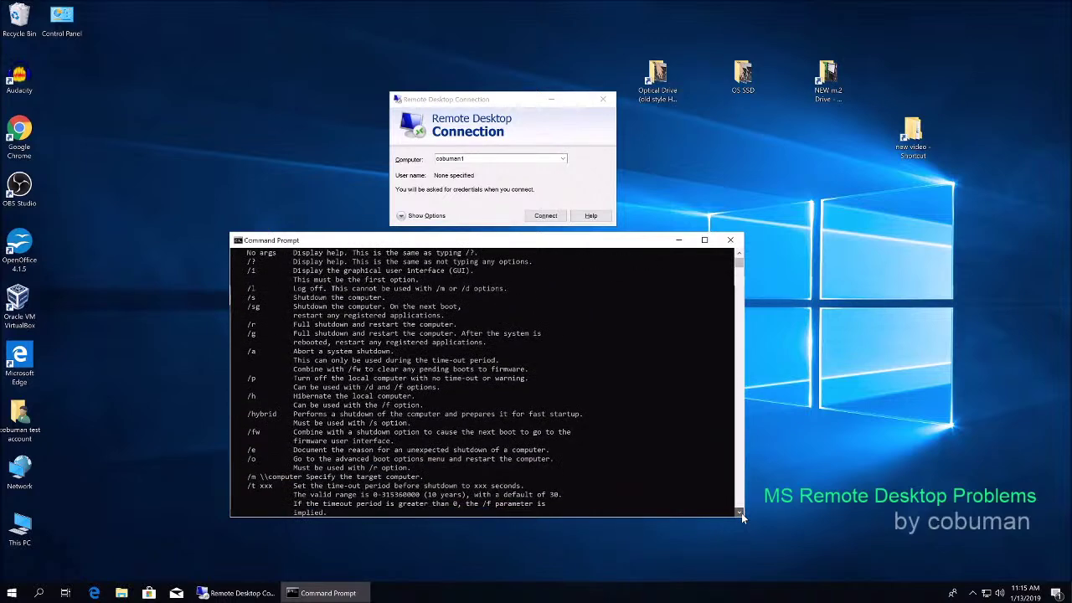
pyautogui.click(740, 513)
pyautogui.click(497, 177)
pyautogui.press('End')
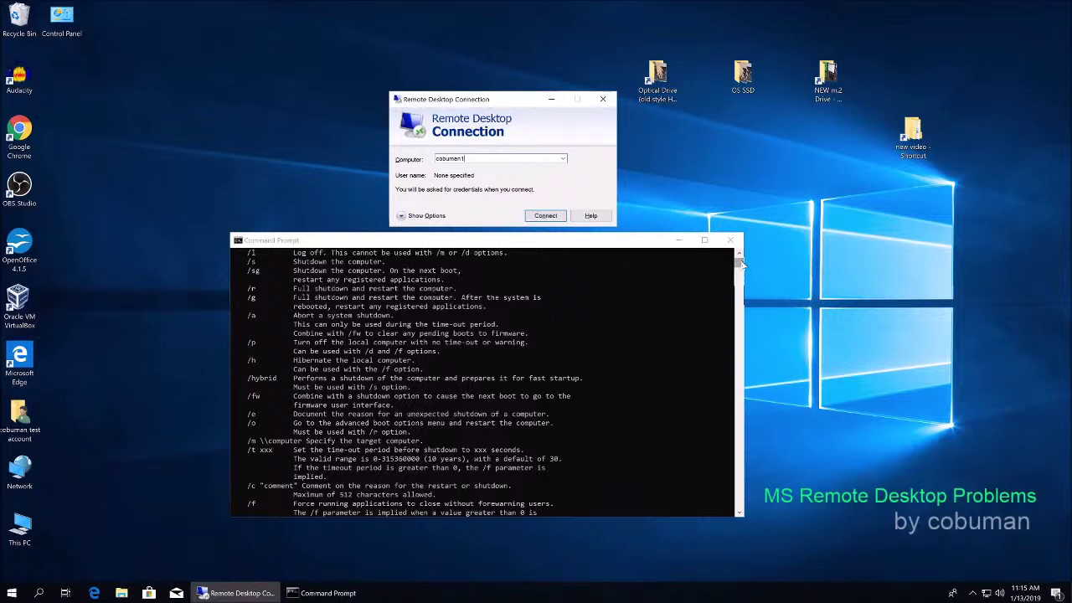
pyautogui.click(740, 264)
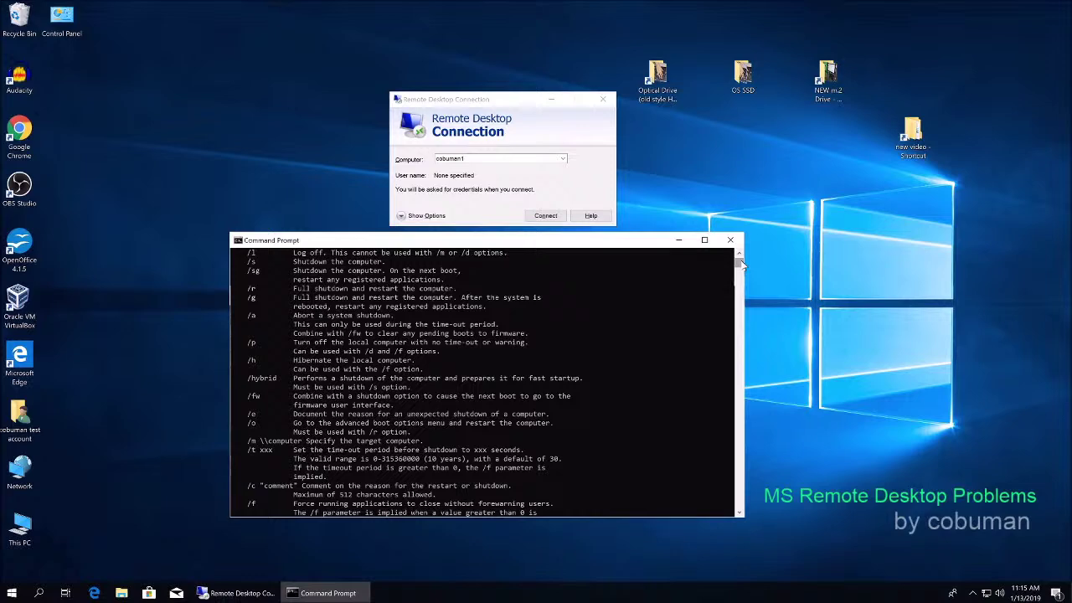
pyautogui.scroll(3, 739, 263)
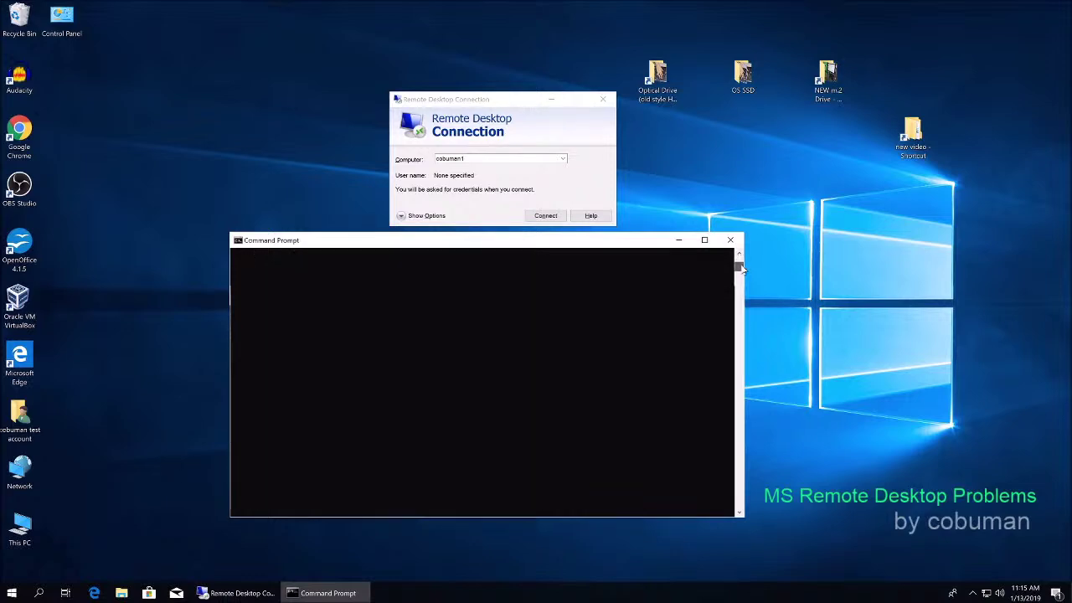
# Step: Close Command Prompt and the connection dialog, then deselect the This PC icon
pyautogui.click(730, 240)
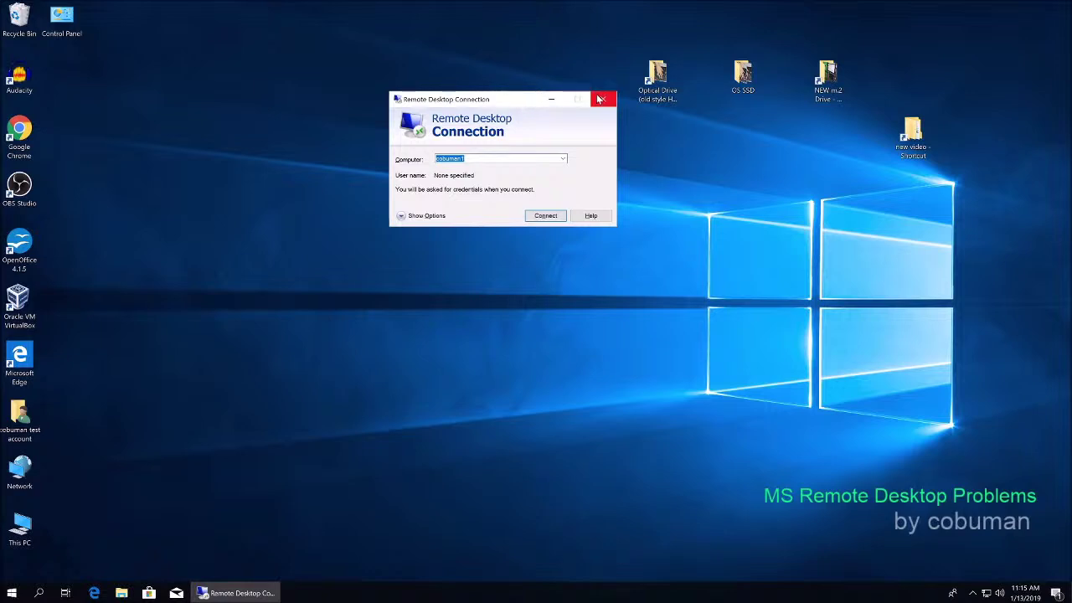
pyautogui.click(599, 99)
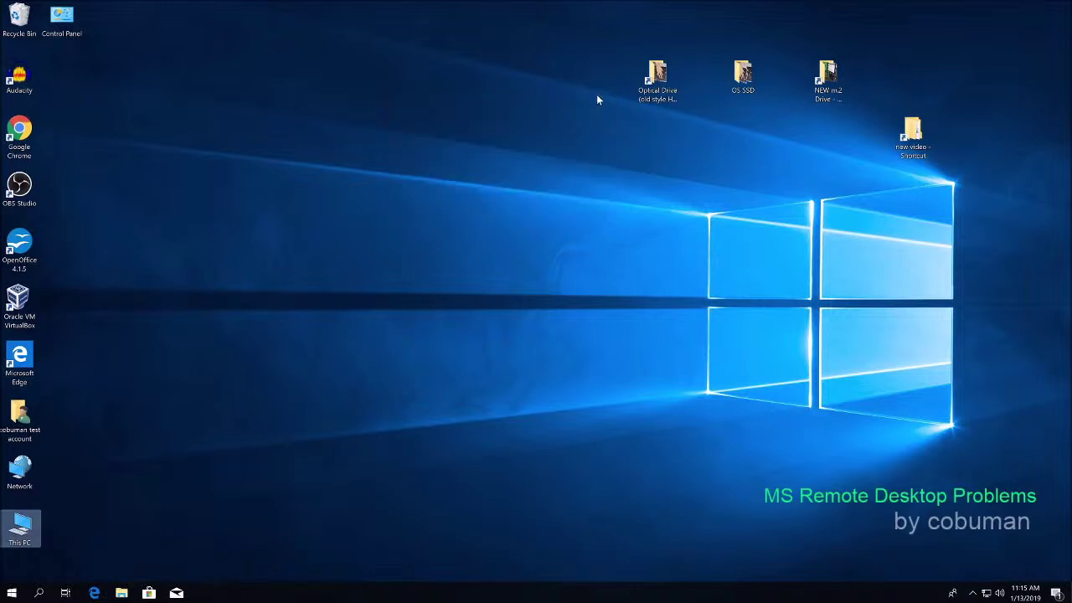
pyautogui.click(520, 278)
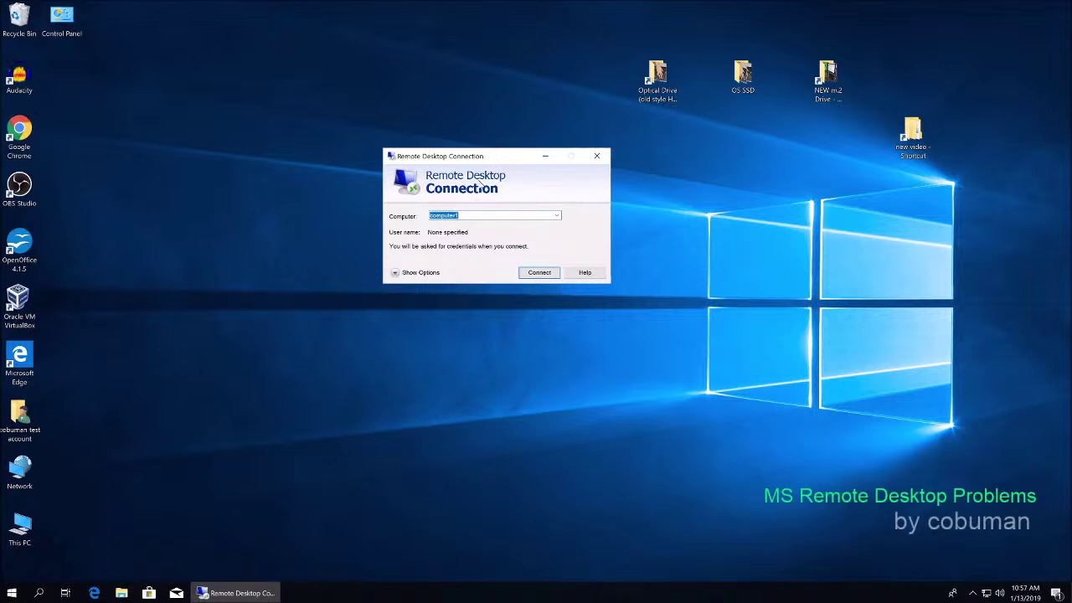
# Step: Expand Show Options for computer1, focus the User name field, and reposition the dialog
pyautogui.click(409, 278)
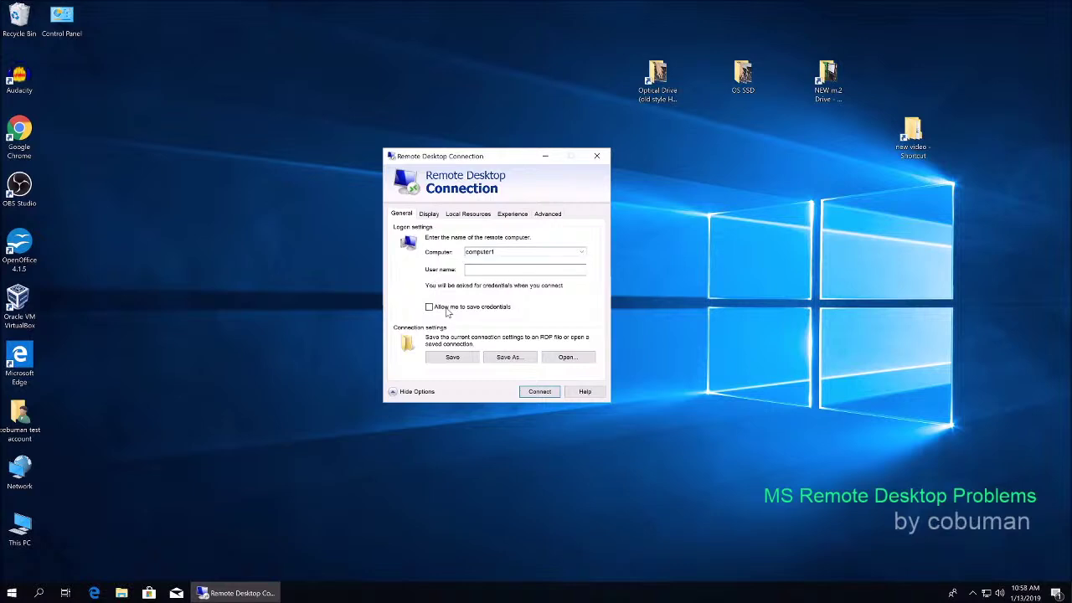
pyautogui.click(491, 270)
pyautogui.moveTo(502, 157); pyautogui.dragTo(519, 155)
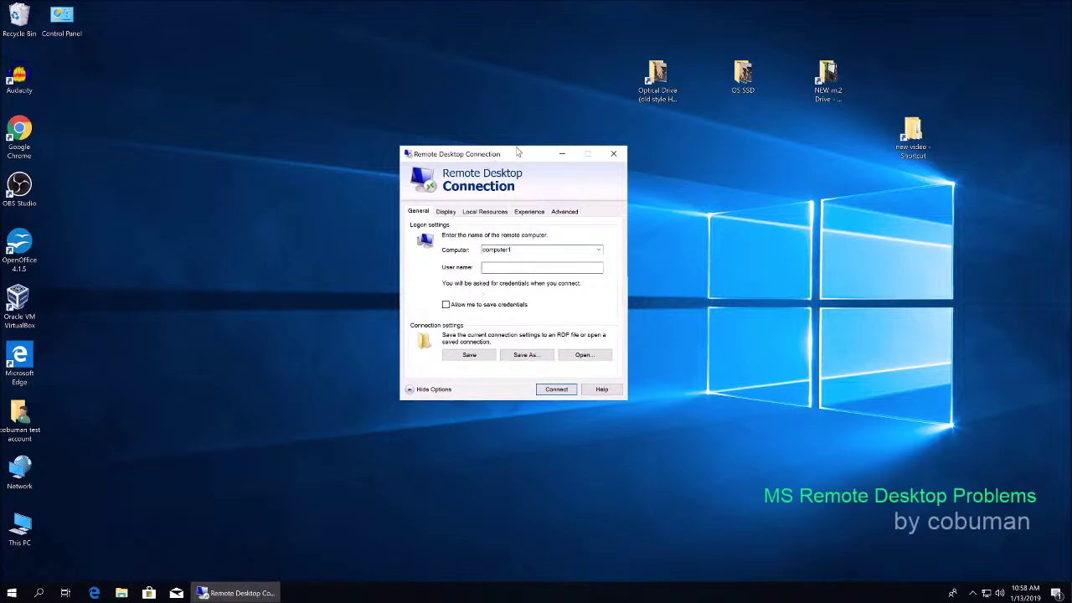
pyautogui.moveTo(524, 155); pyautogui.dragTo(528, 178)
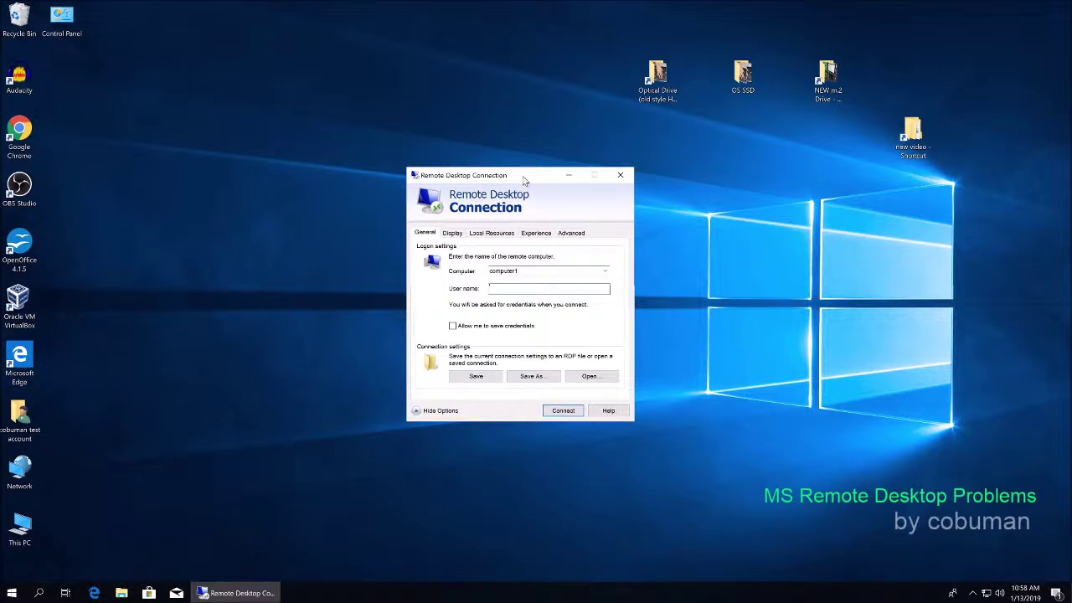
pyautogui.moveTo(524, 180); pyautogui.dragTo(521, 169)
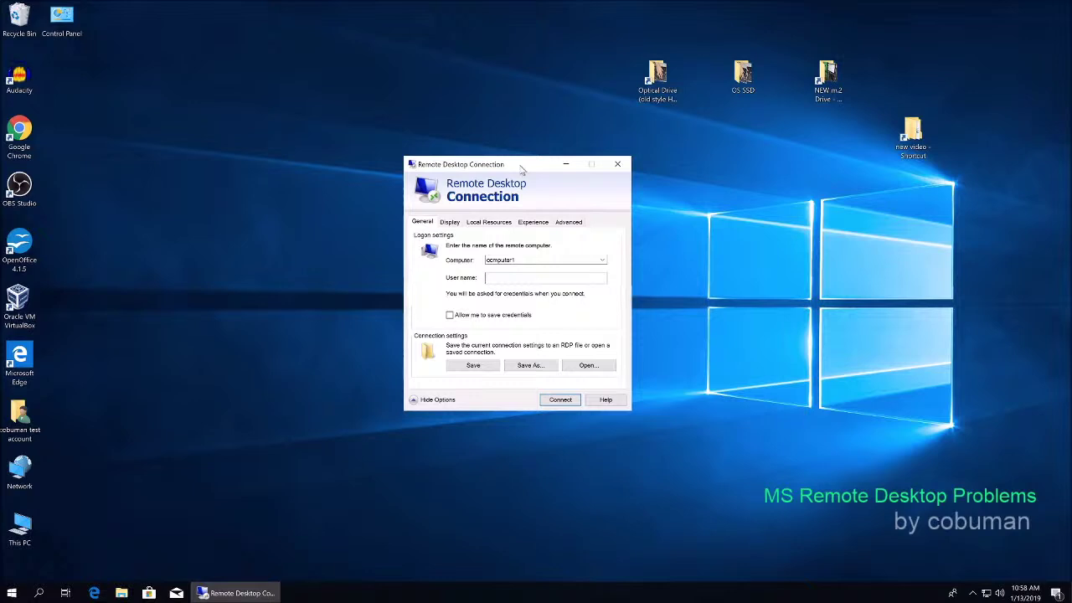
pyautogui.moveTo(529, 167); pyautogui.dragTo(513, 124)
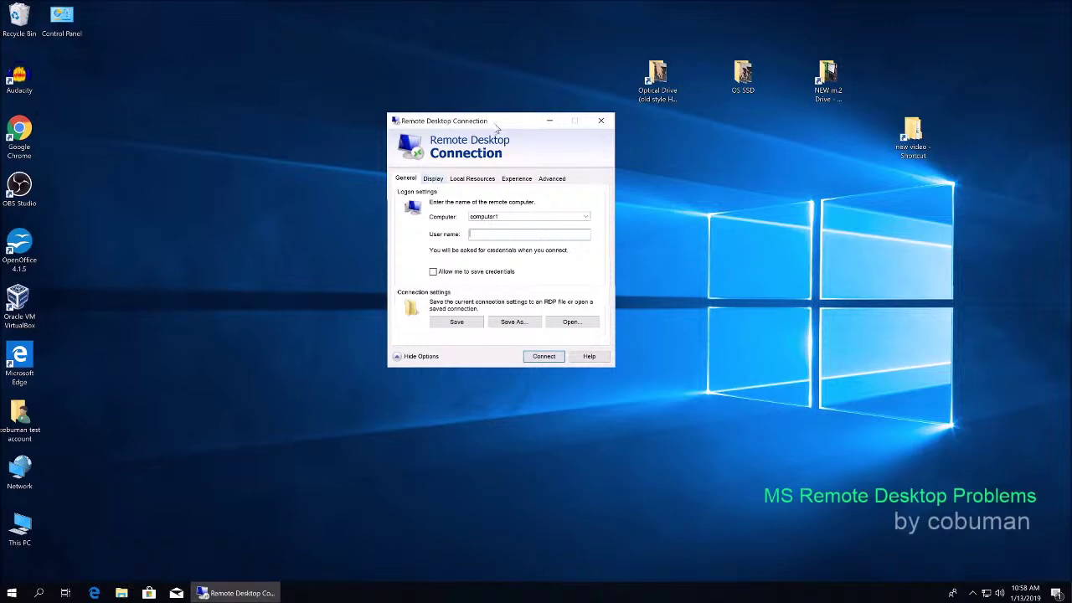
pyautogui.moveTo(505, 123); pyautogui.dragTo(504, 124)
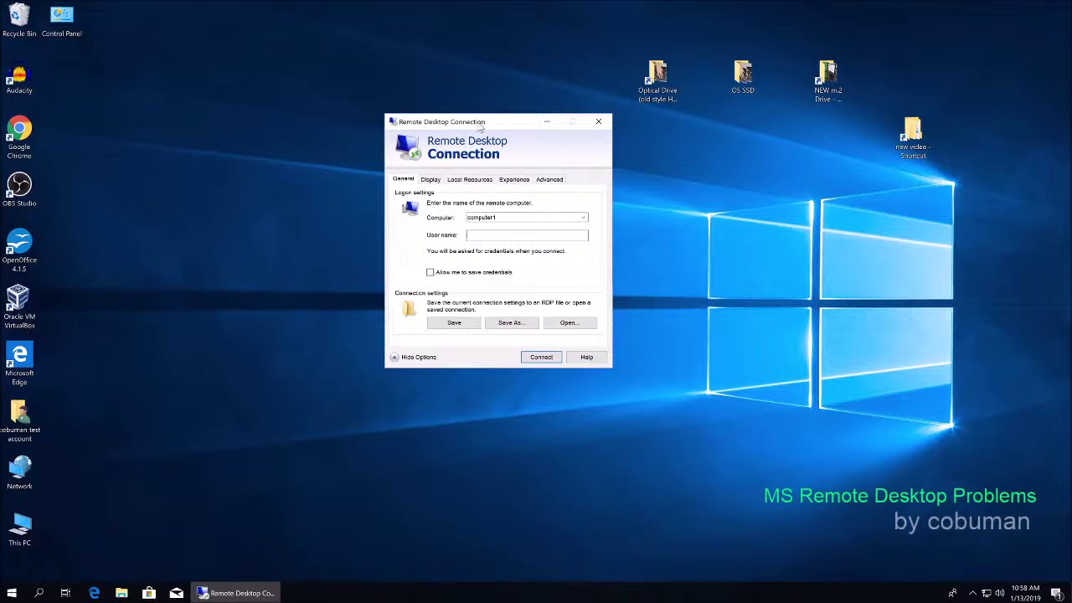
pyautogui.moveTo(494, 127); pyautogui.dragTo(515, 171)
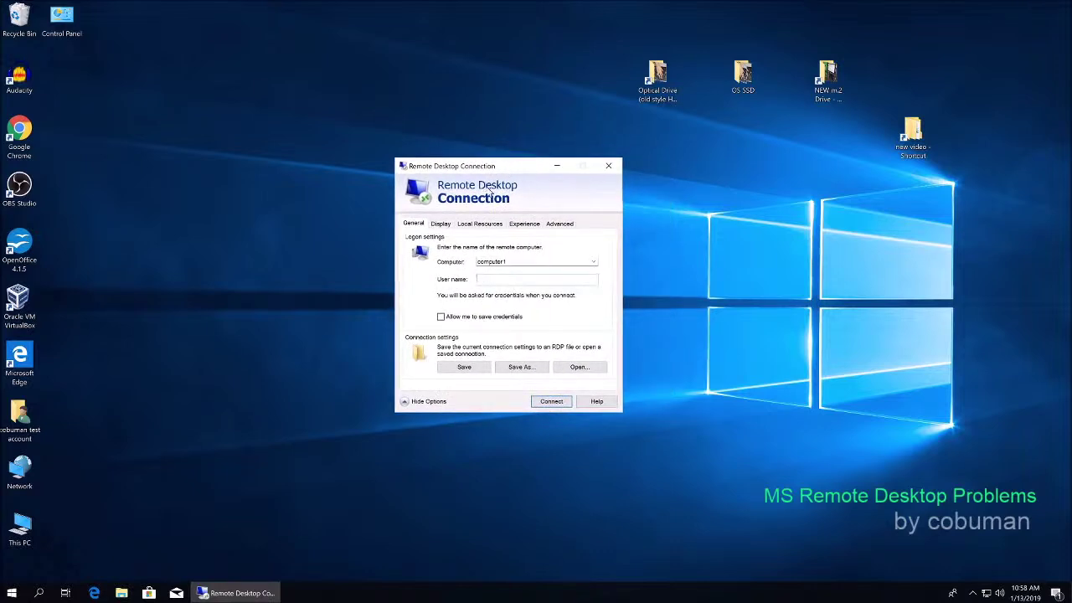
pyautogui.click(442, 226)
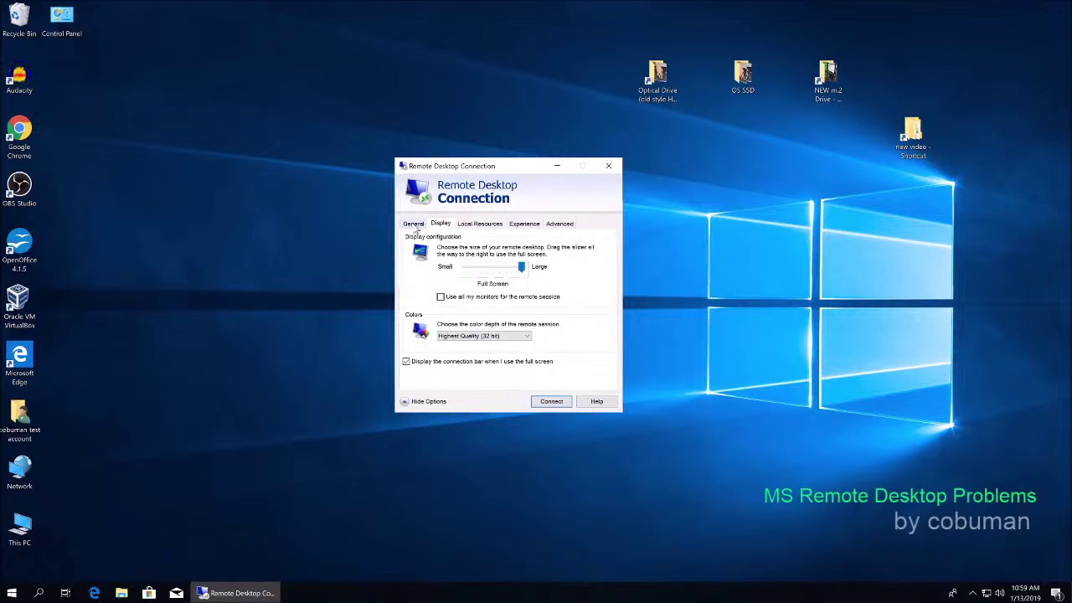
pyautogui.moveTo(514, 166); pyautogui.dragTo(512, 154)
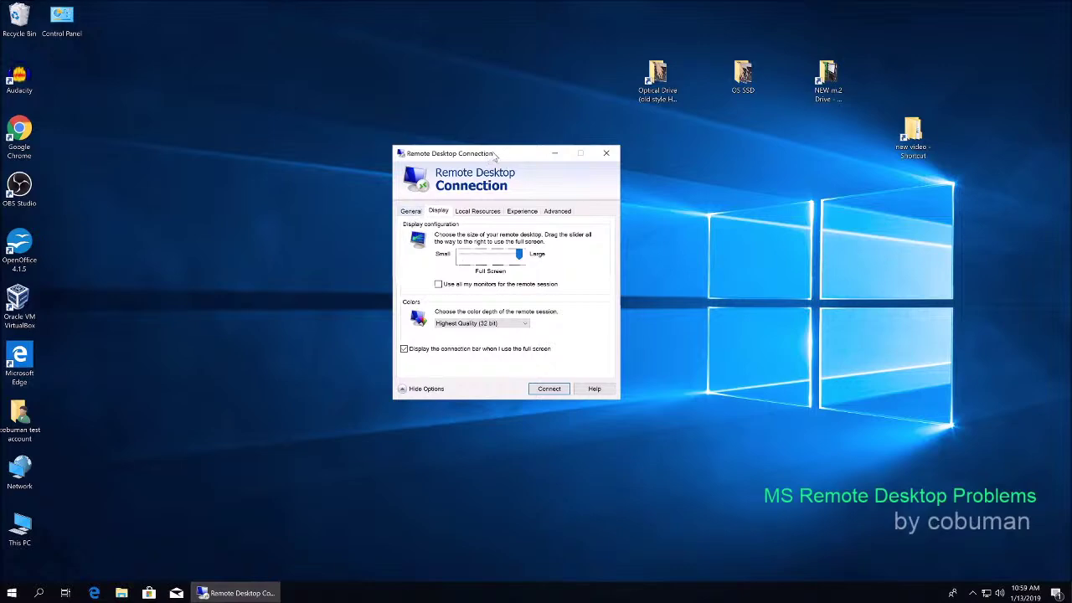
pyautogui.moveTo(494, 153); pyautogui.dragTo(495, 195)
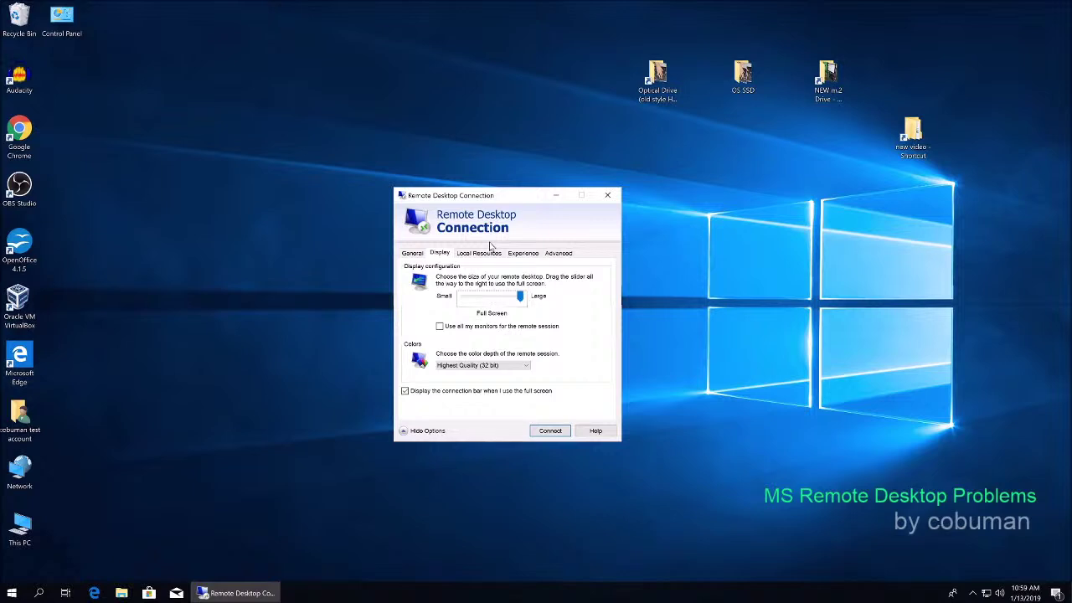
pyautogui.moveTo(516, 203); pyautogui.dragTo(509, 147)
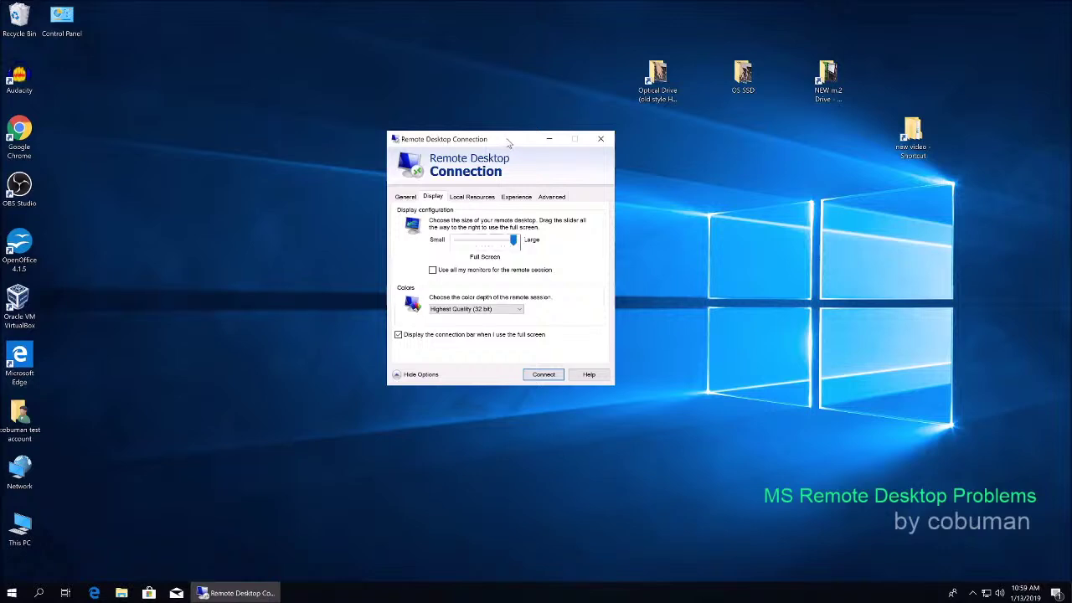
pyautogui.moveTo(508, 148); pyautogui.dragTo(514, 146)
pyautogui.click(408, 196)
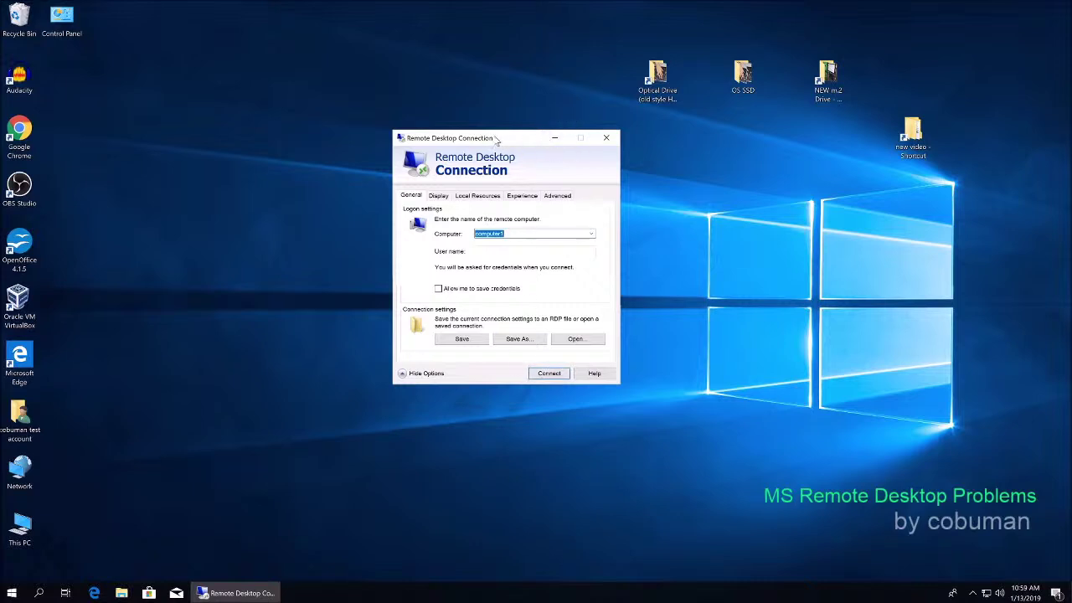
pyautogui.moveTo(495, 139); pyautogui.dragTo(524, 132)
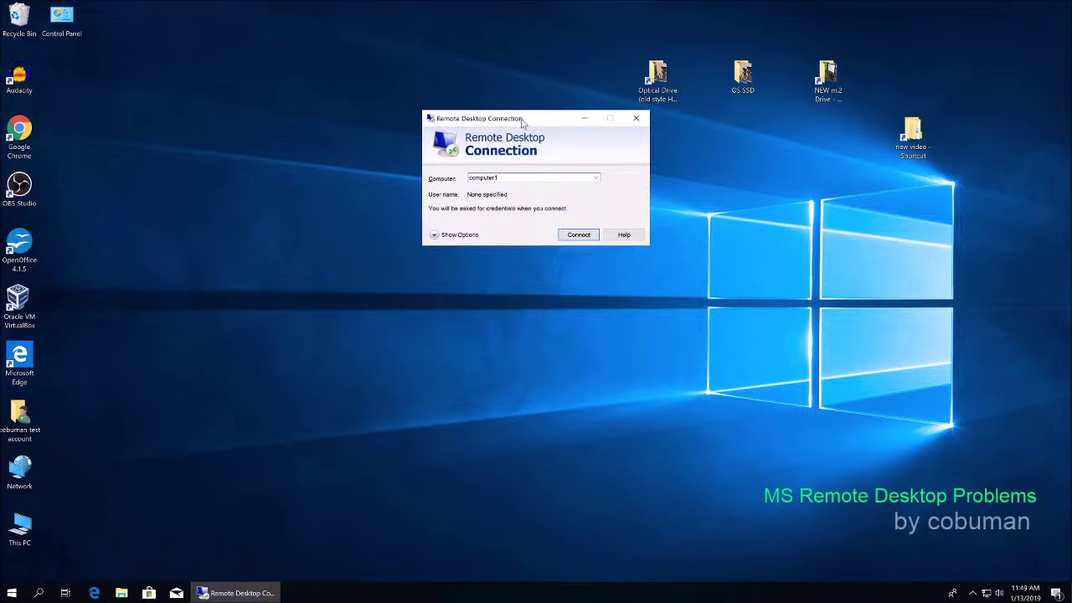
pyautogui.moveTo(526, 118); pyautogui.dragTo(521, 129)
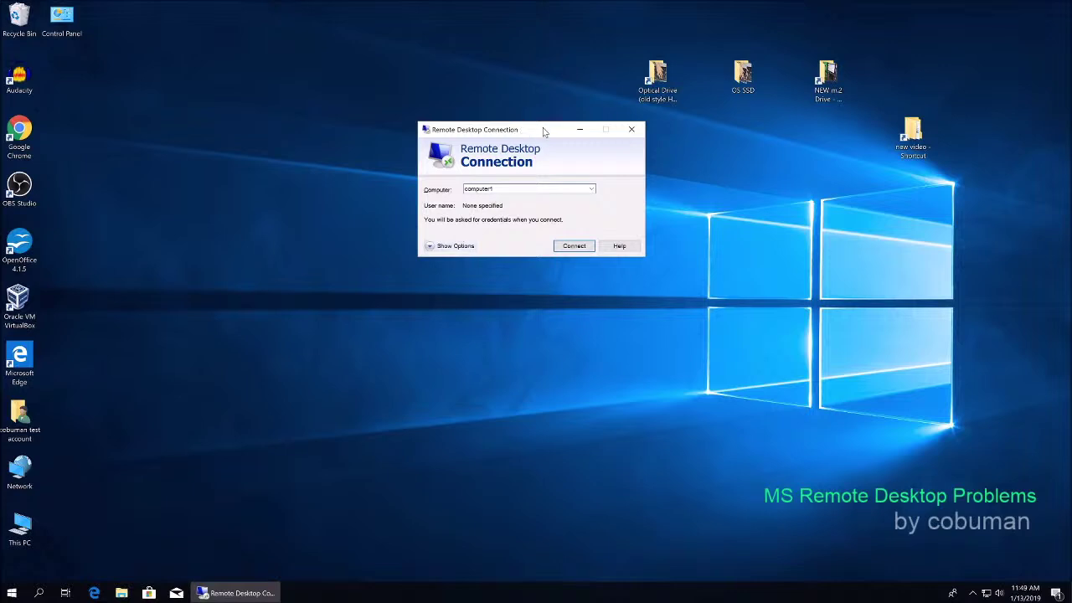
pyautogui.moveTo(541, 130); pyautogui.dragTo(543, 124)
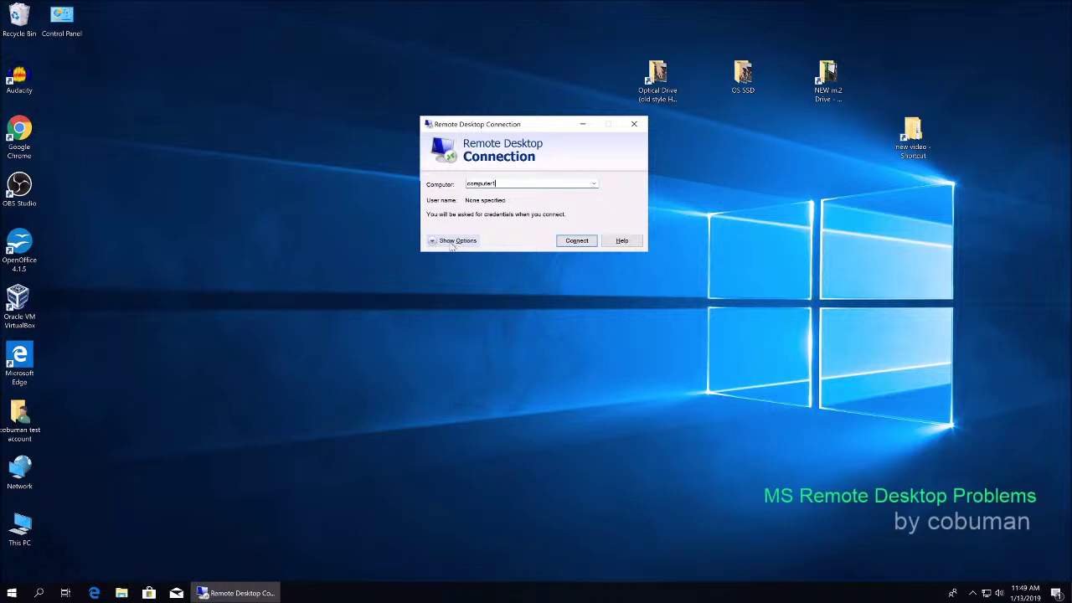
# Step: Set remote audio to Play on remote computer under Local Resources, then connect to computer1
pyautogui.click(453, 241)
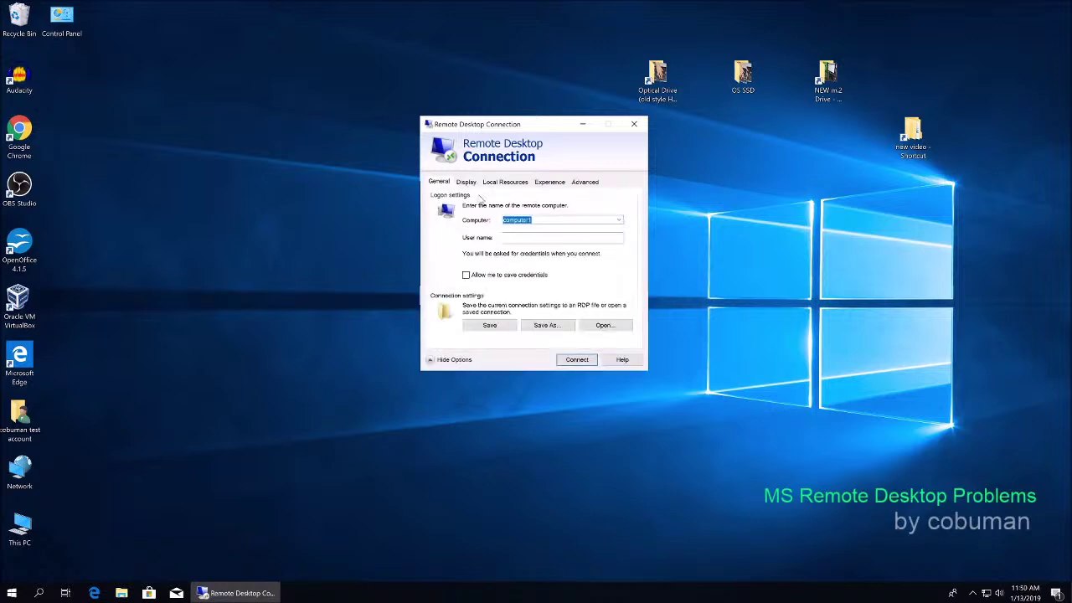
pyautogui.click(497, 185)
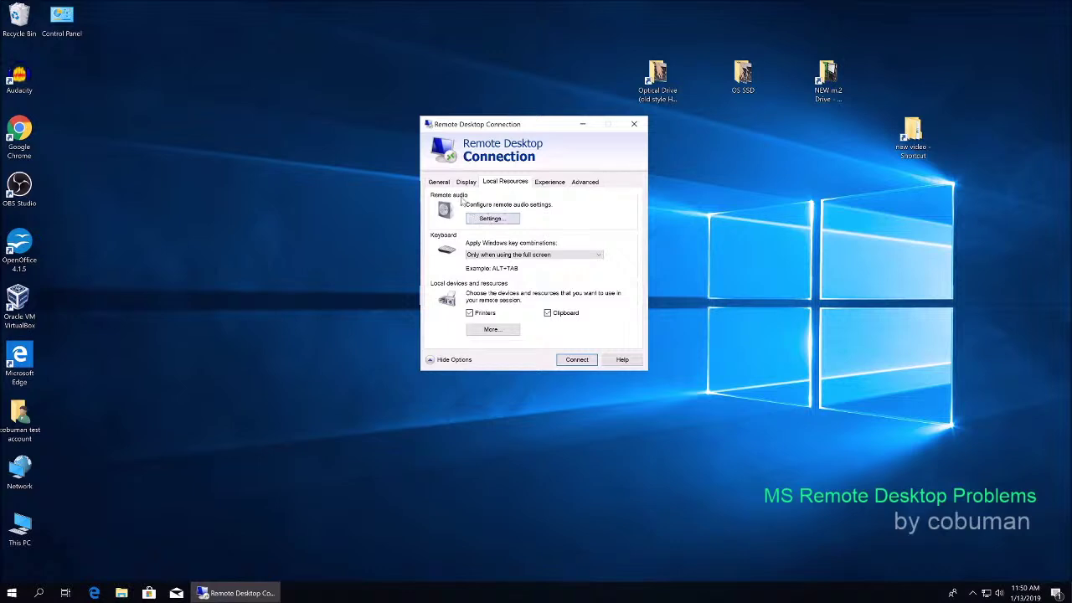
pyautogui.click(492, 218)
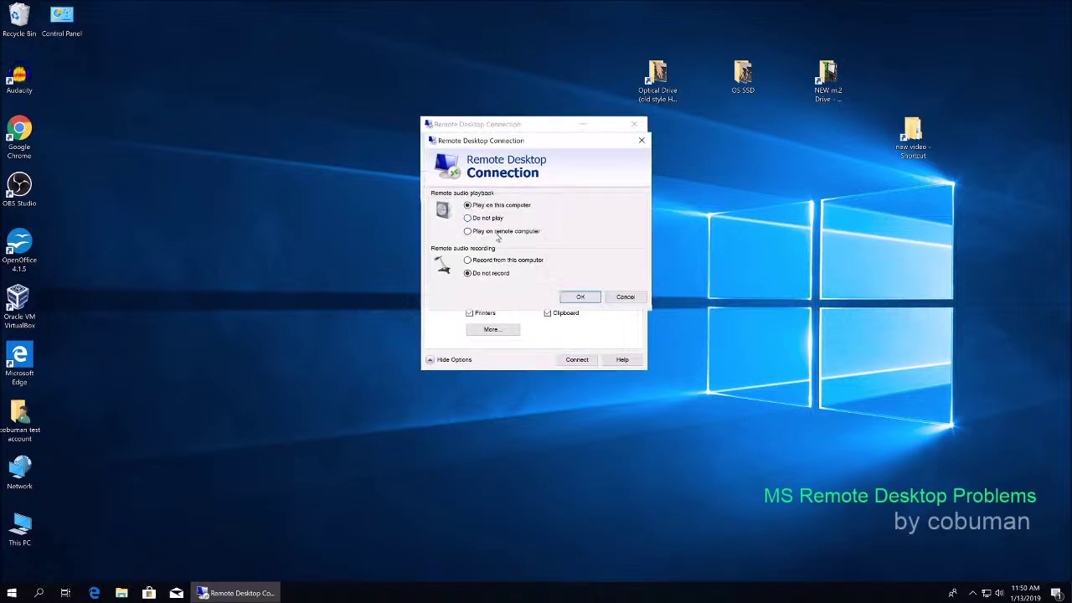
pyautogui.click(468, 232)
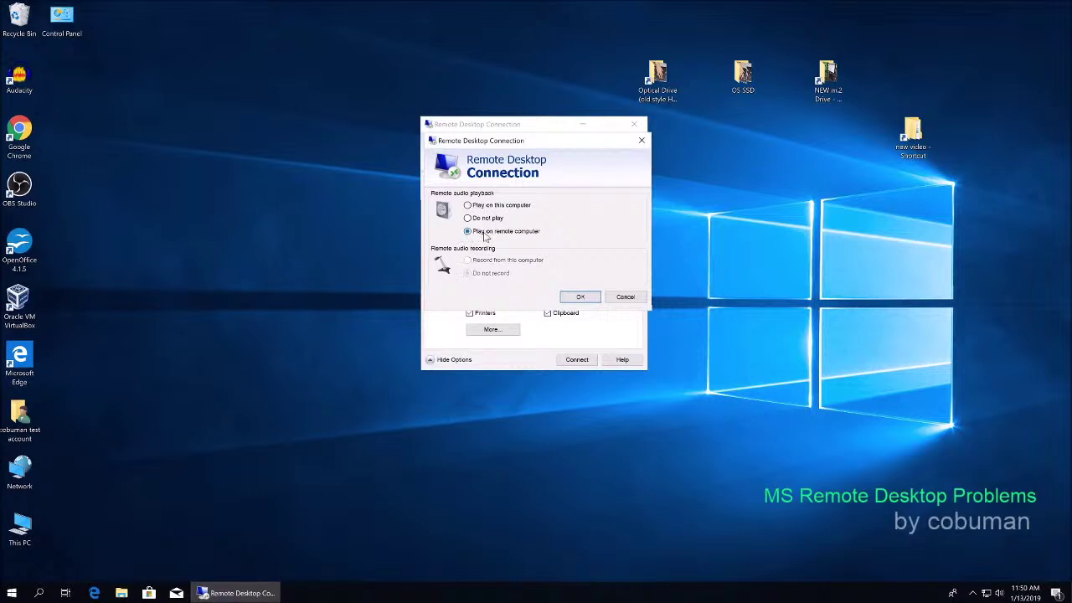
pyautogui.click(578, 297)
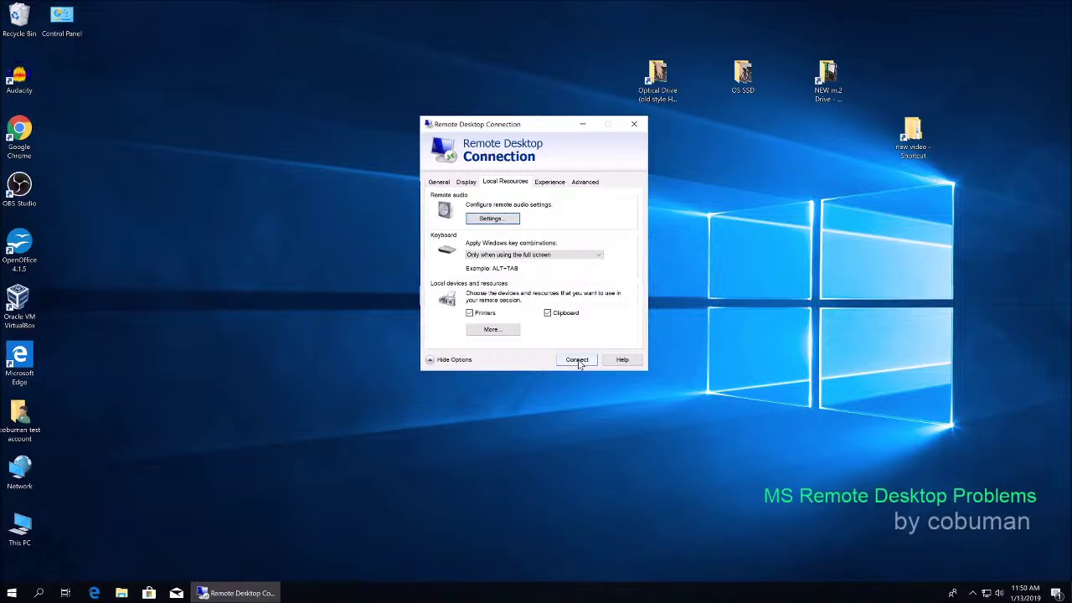
pyautogui.click(585, 362)
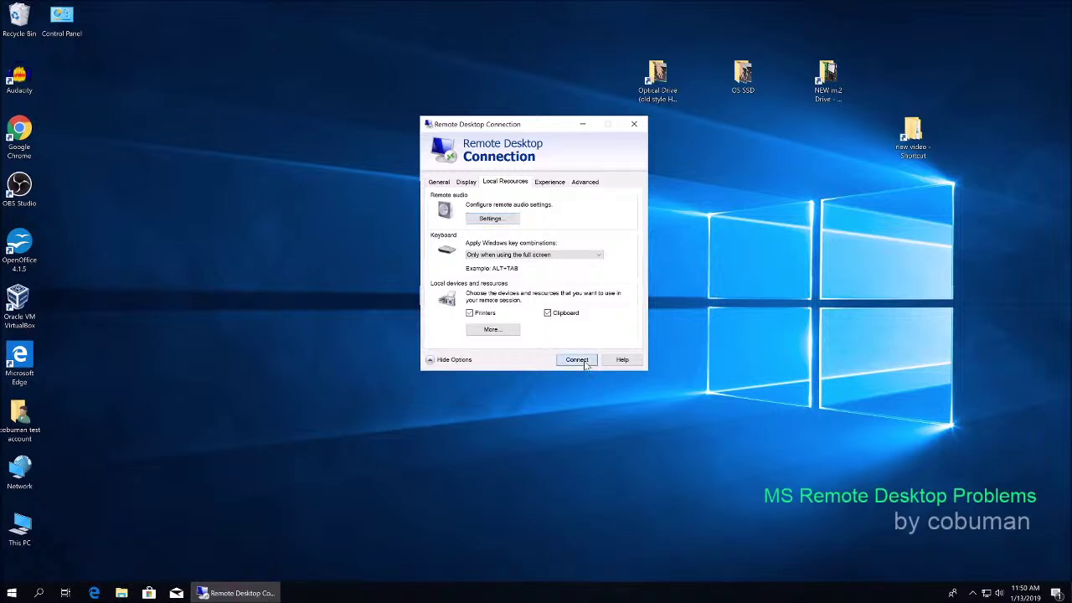
pyautogui.click(633, 124)
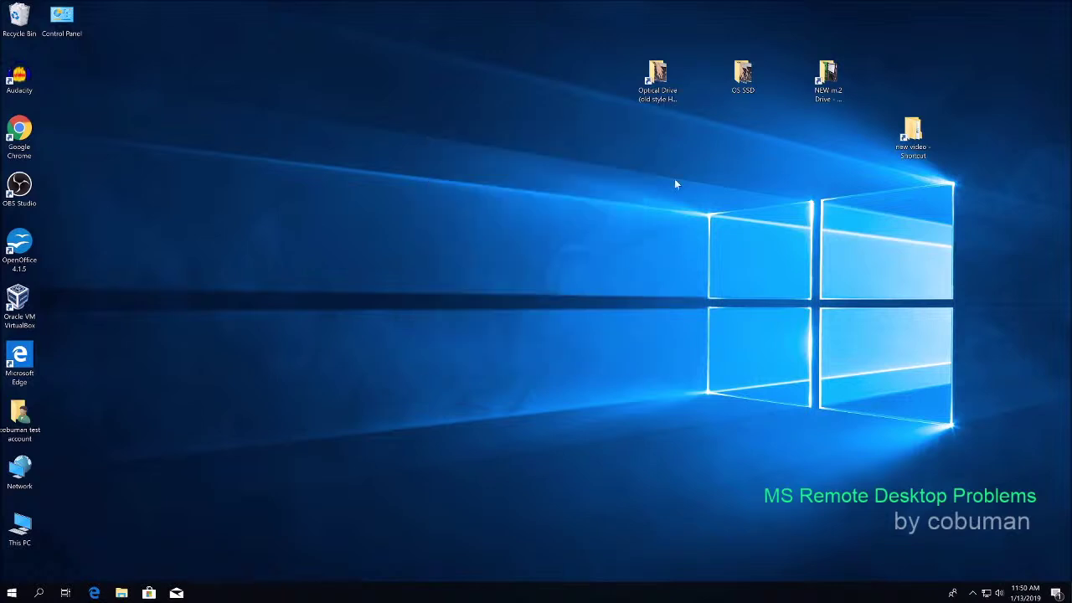
# Step: Open Sound settings from the tray speaker icon, select Speakers, and check the Recording devices
pyautogui.rightClick(999, 593)
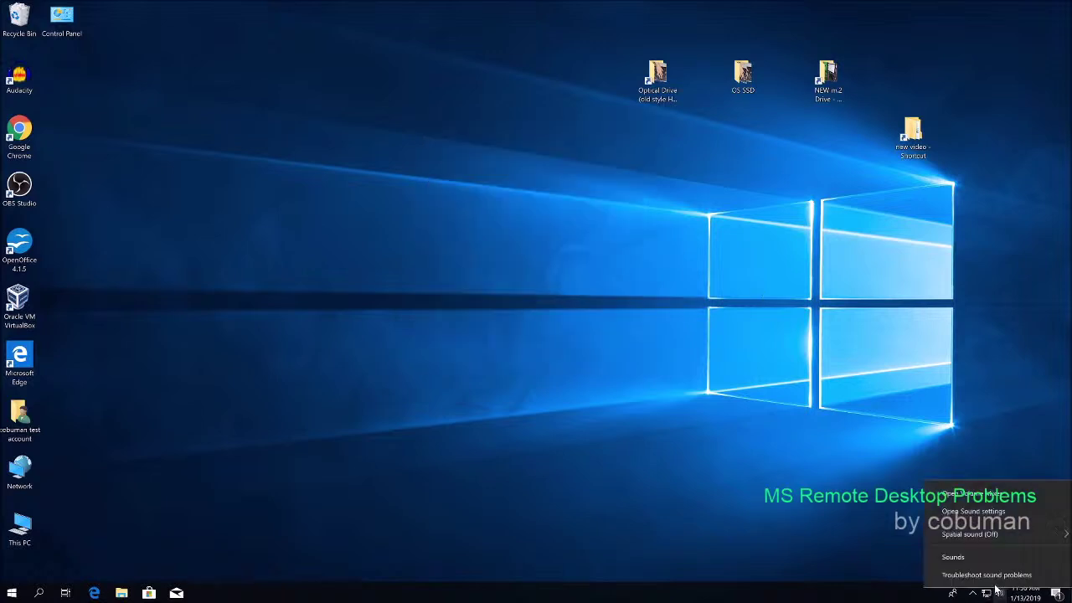
pyautogui.click(982, 558)
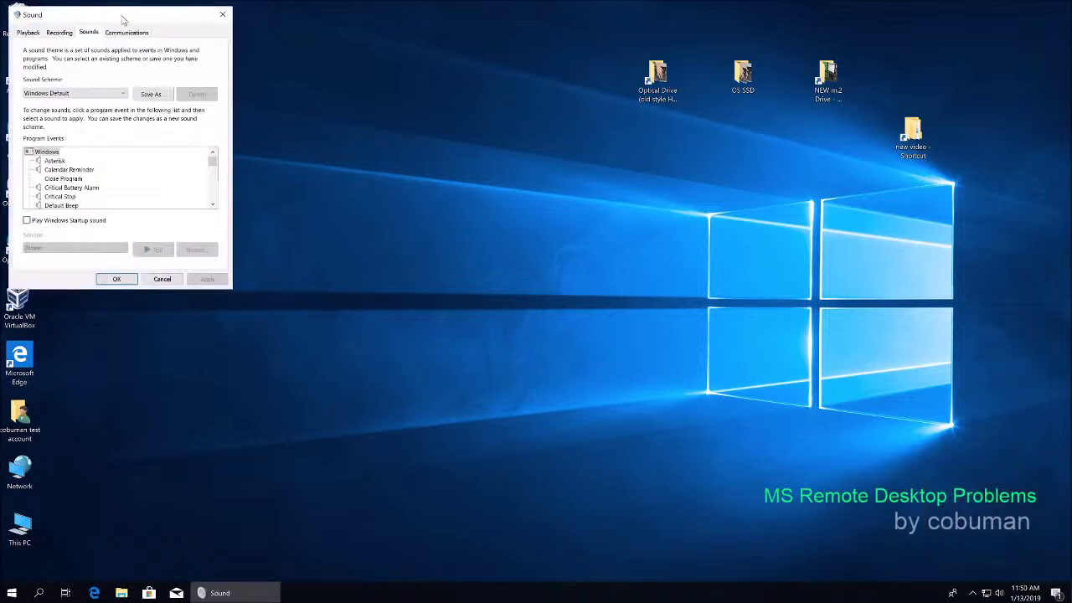
pyautogui.moveTo(124, 21); pyautogui.dragTo(275, 80)
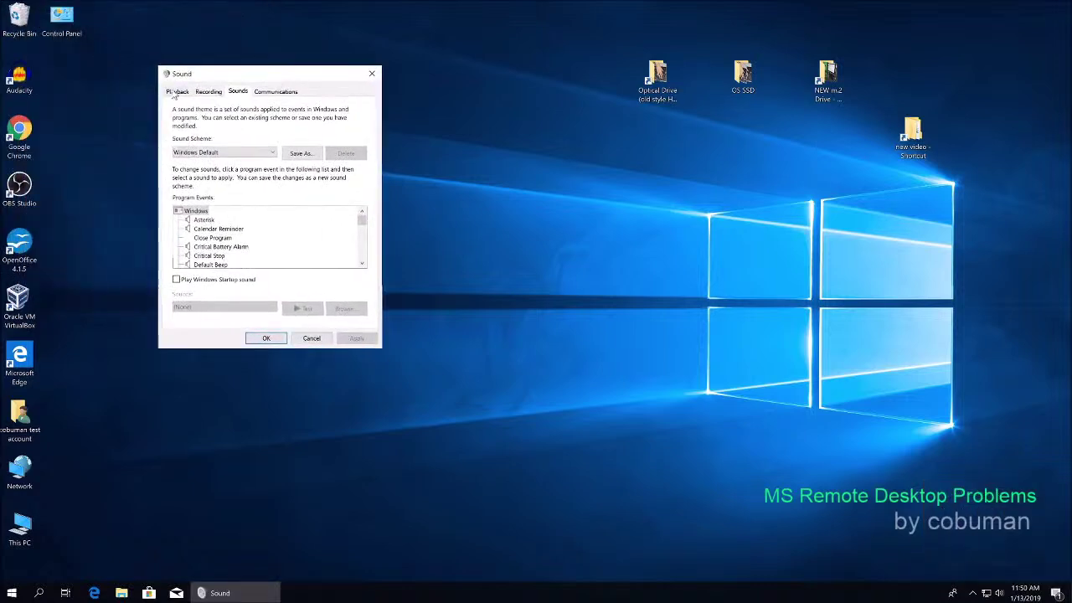
pyautogui.click(175, 91)
pyautogui.click(231, 144)
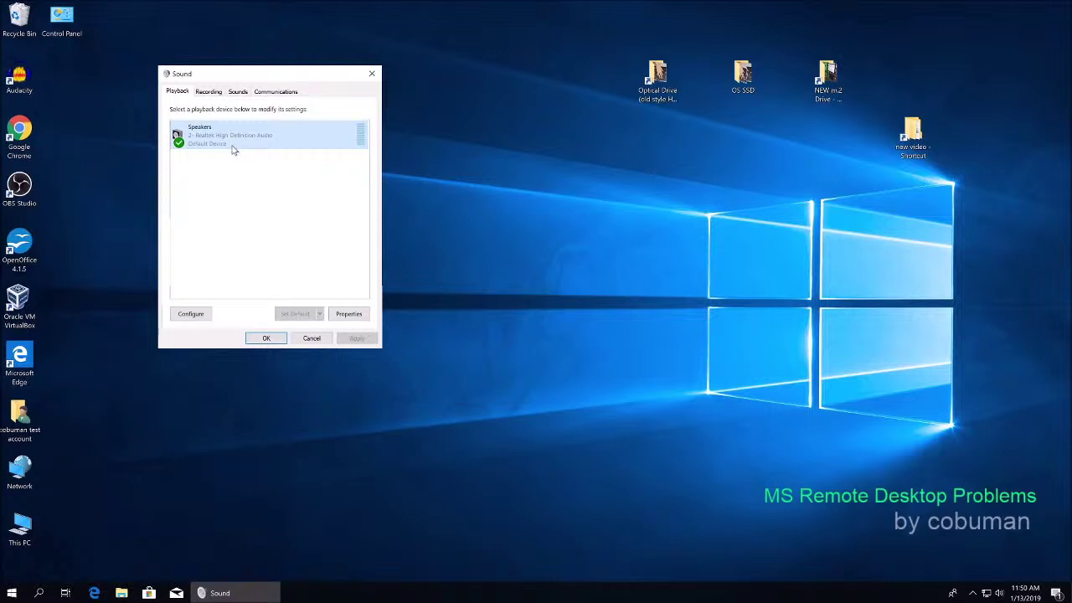
pyautogui.click(214, 91)
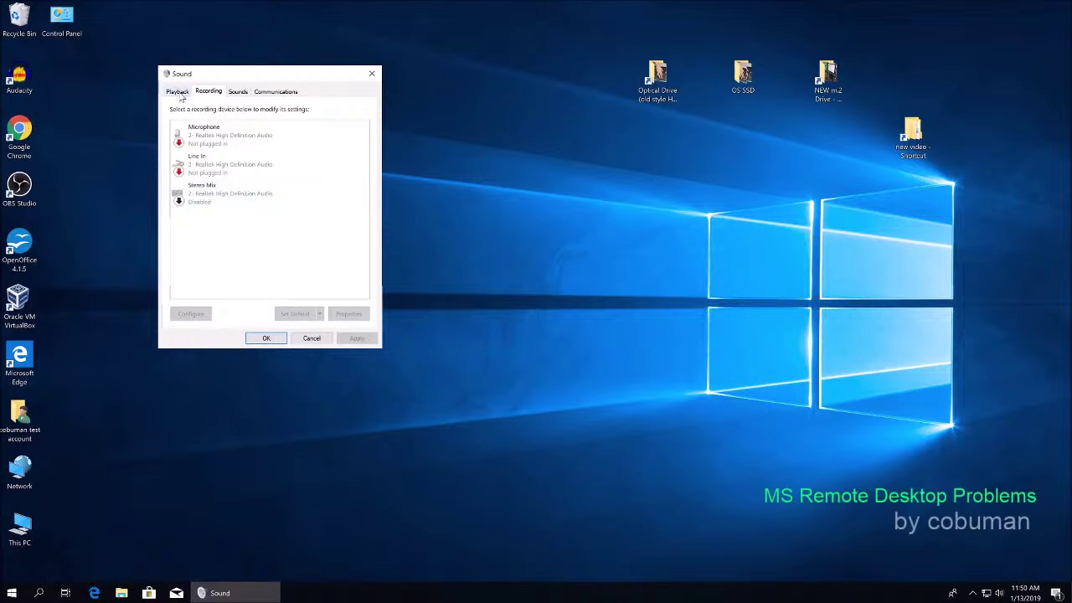
pyautogui.click(178, 94)
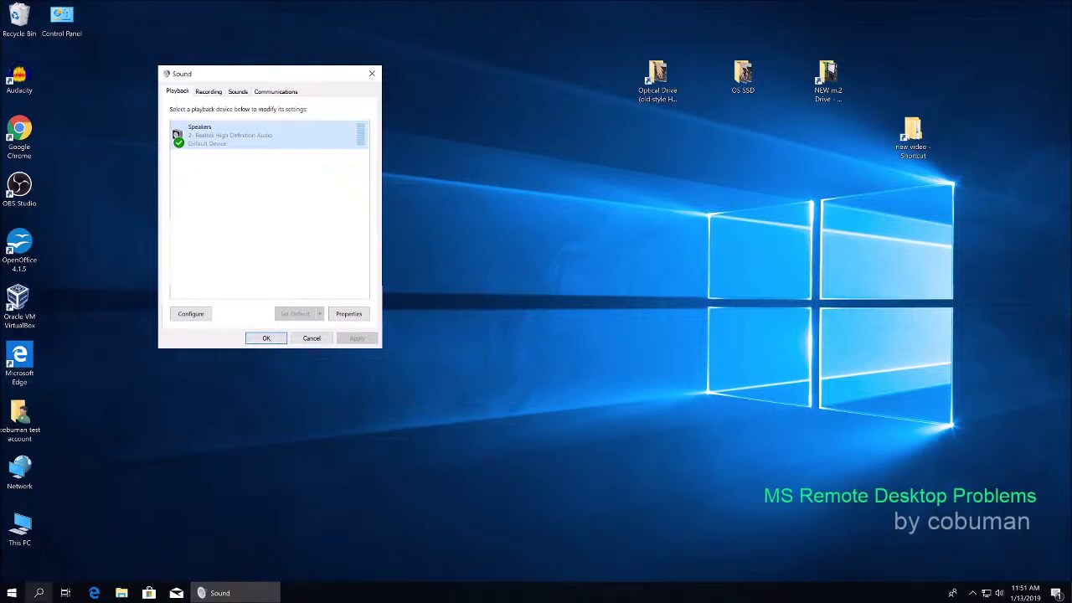
pyautogui.click(38, 593)
# Step: In Remote Desktop Connection's Local Resources, set remote audio to Play on remote computer
pyautogui.write('remote')
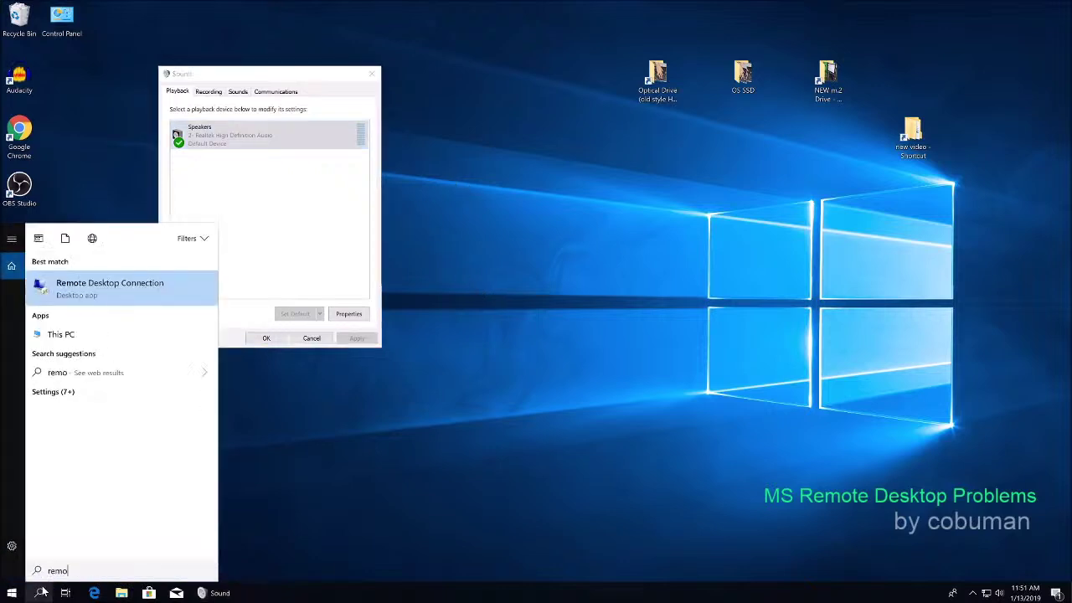
pyautogui.press('Return')
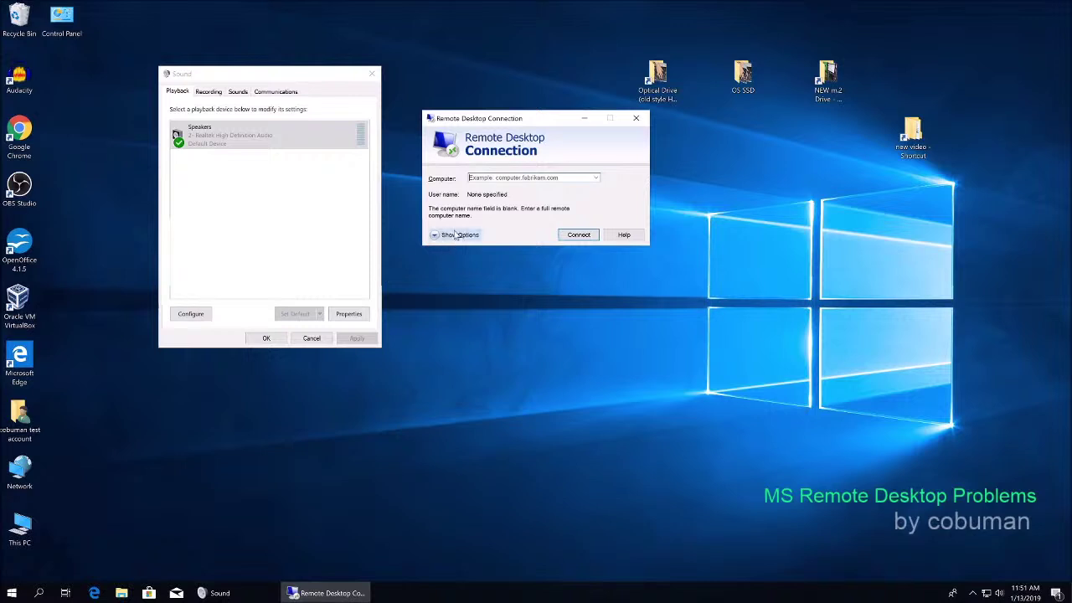
pyautogui.click(452, 234)
pyautogui.click(506, 176)
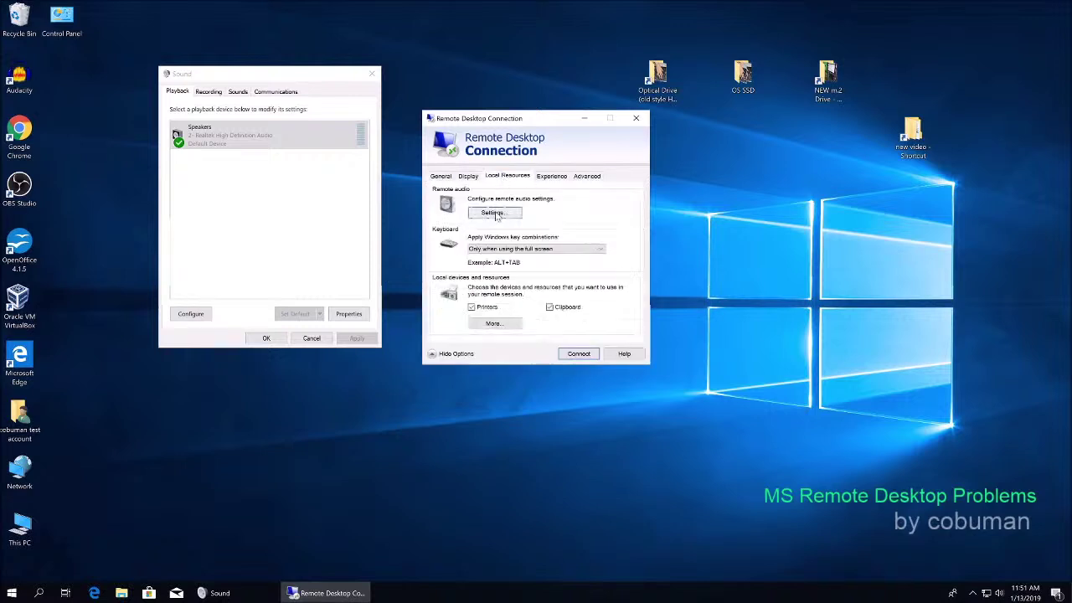
pyautogui.click(494, 211)
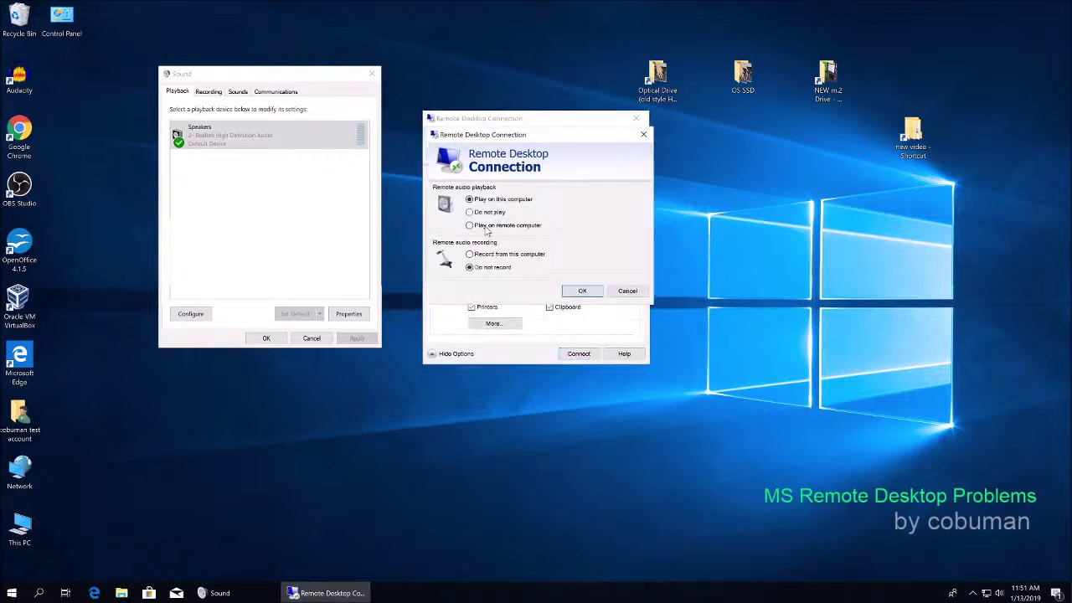
pyautogui.click(485, 226)
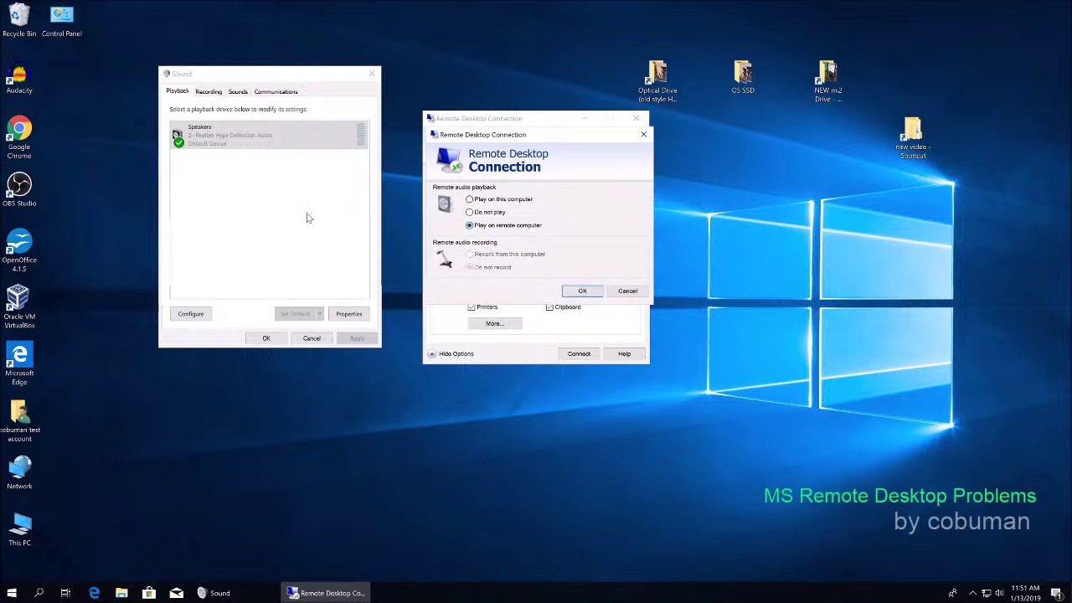
# Step: In the Sound window, select the Speakers playback device and review the recording devices
pyautogui.click(201, 141)
pyautogui.click(201, 144)
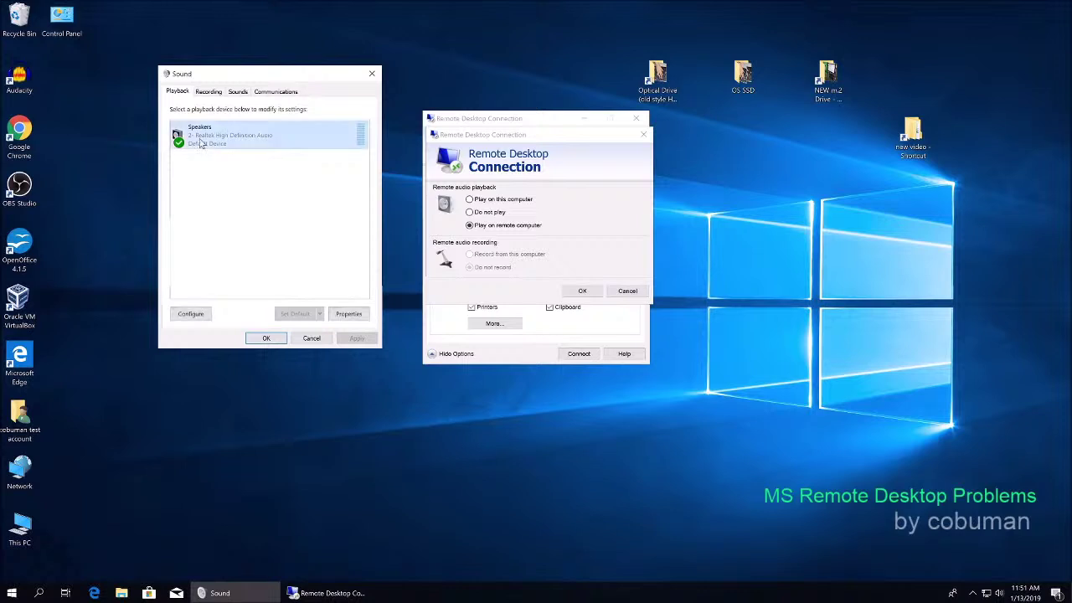
pyautogui.click(209, 92)
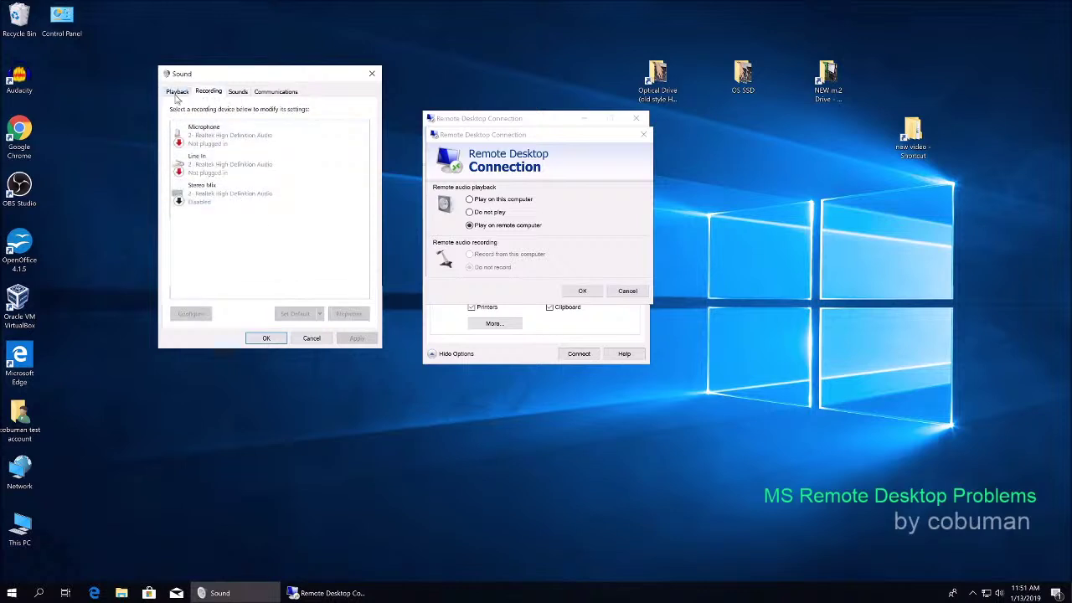
pyautogui.click(176, 92)
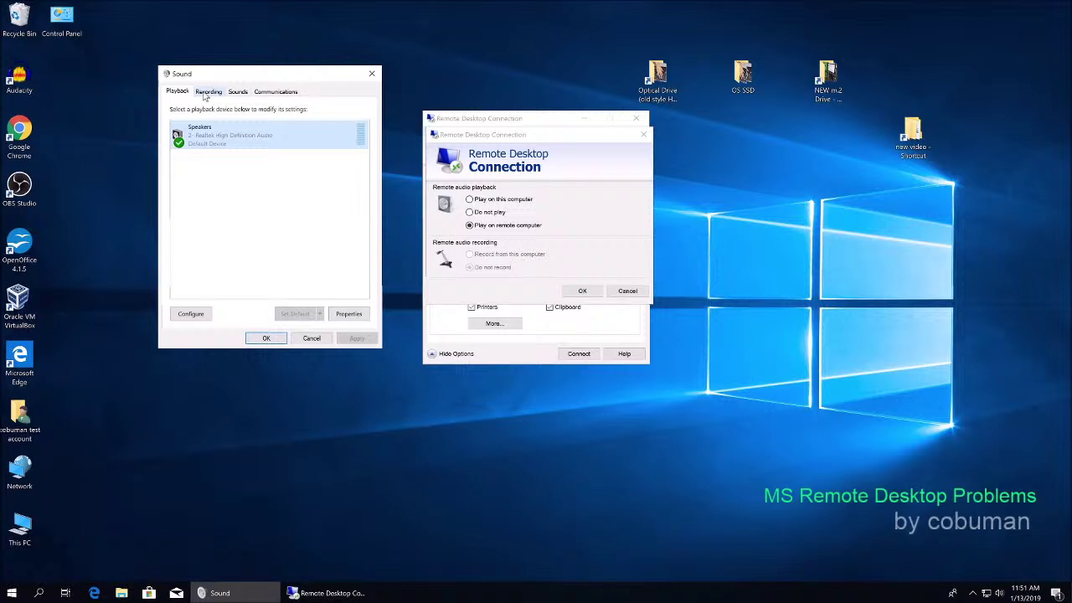
pyautogui.click(207, 92)
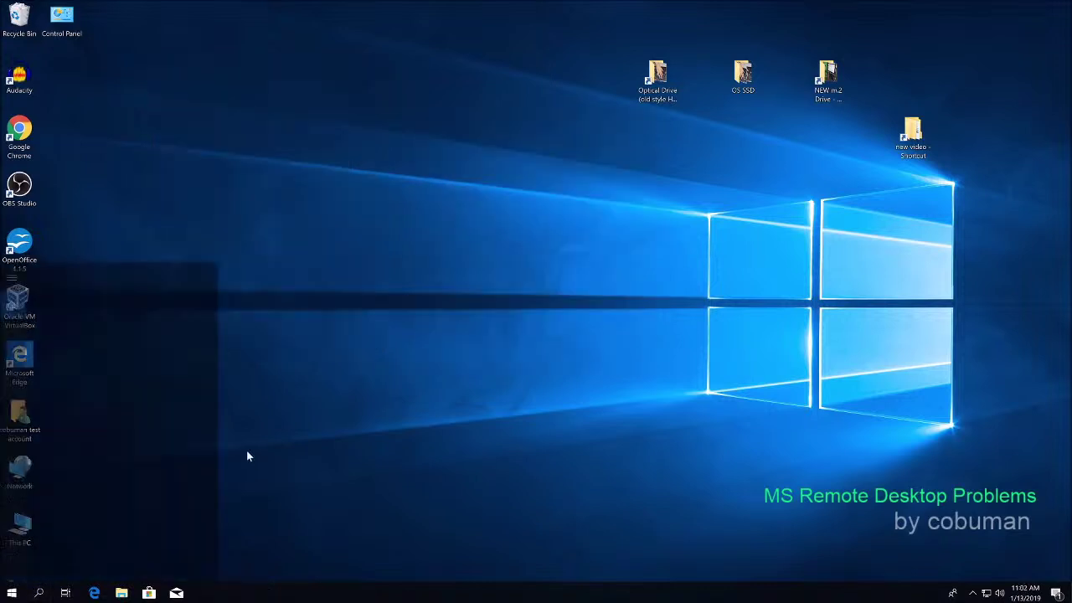
# Step: Launch Remote Desktop Connection with full options, check the Display tab, then return to General
pyautogui.write('remote')
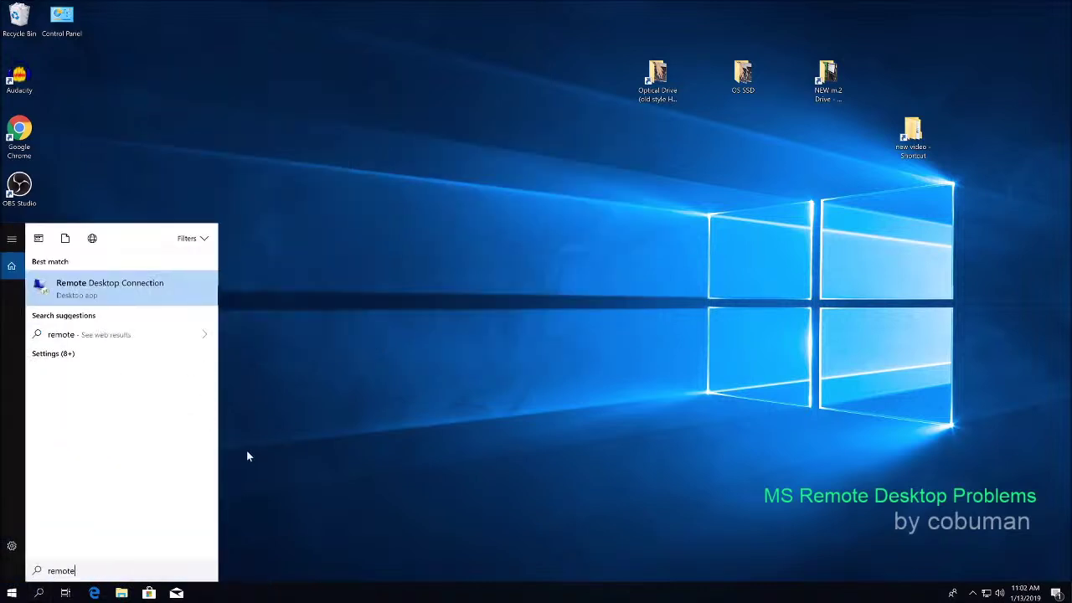
pyautogui.press('Return')
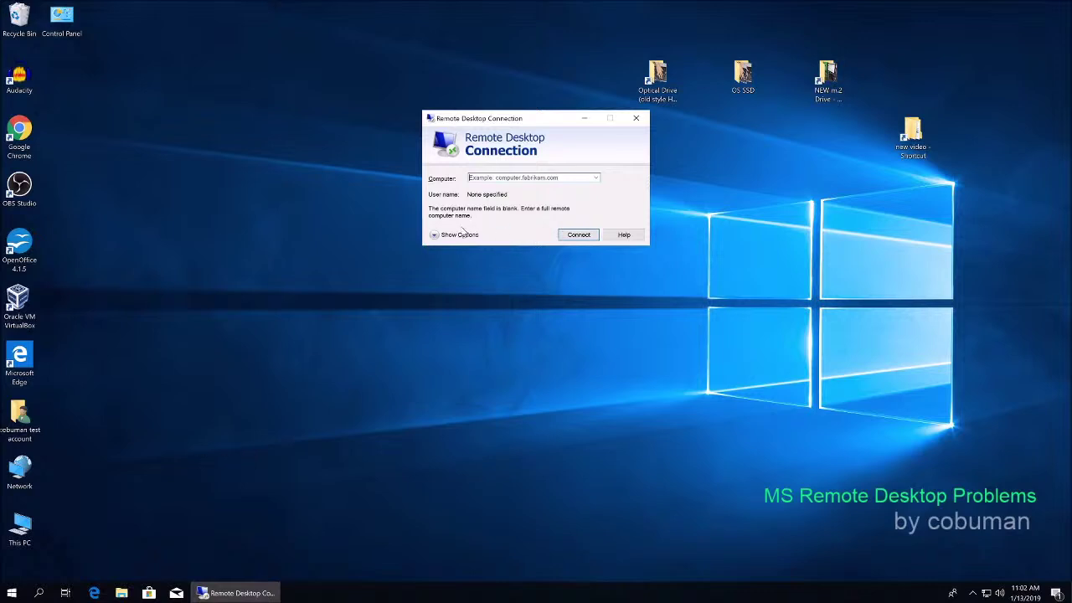
pyautogui.click(459, 235)
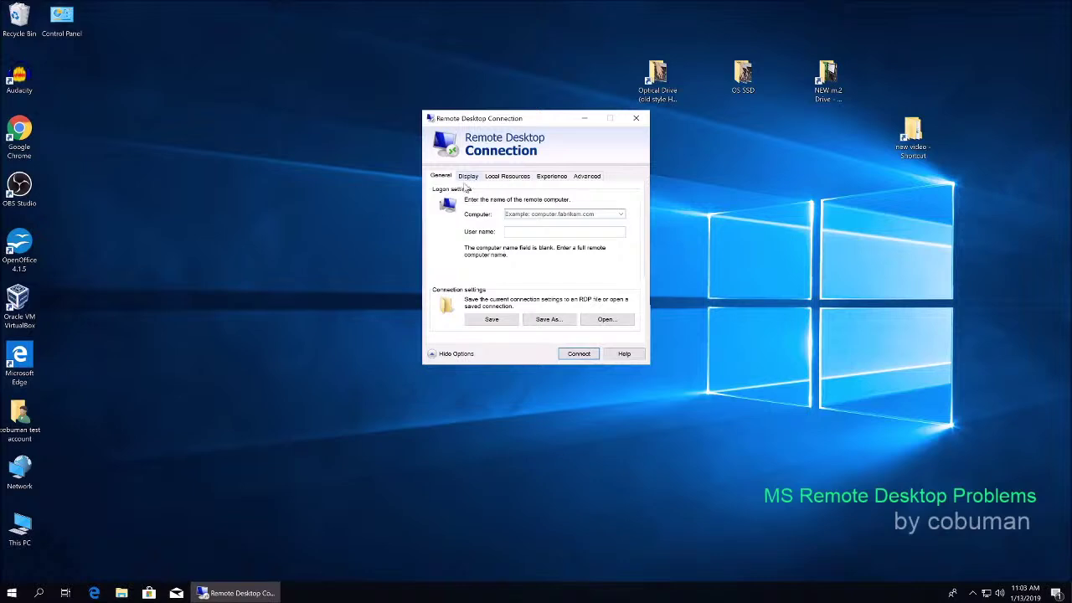
pyautogui.moveTo(529, 121); pyautogui.dragTo(529, 151)
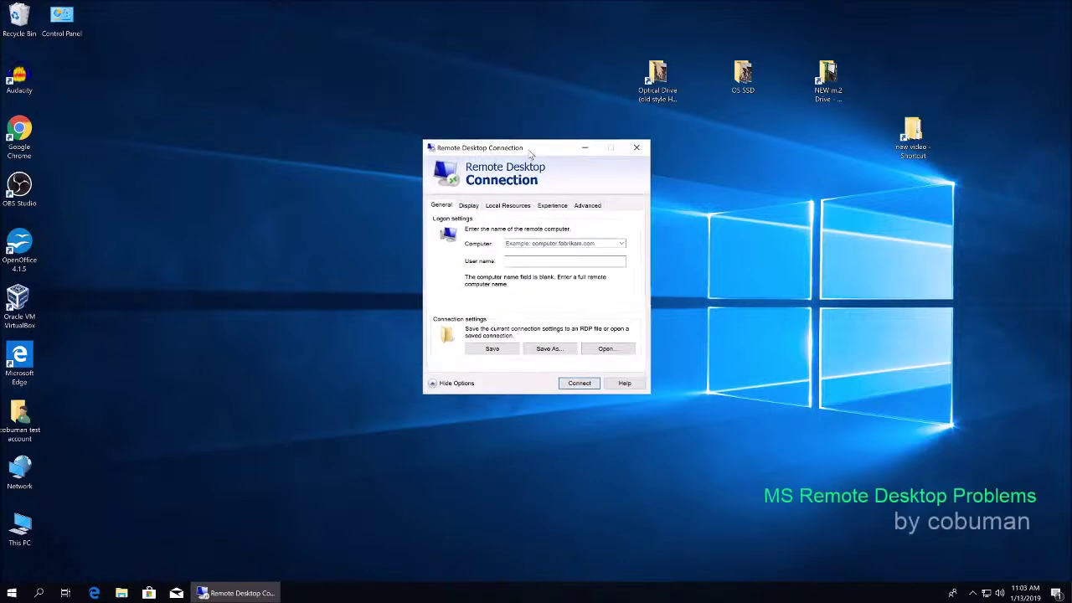
pyautogui.click(466, 209)
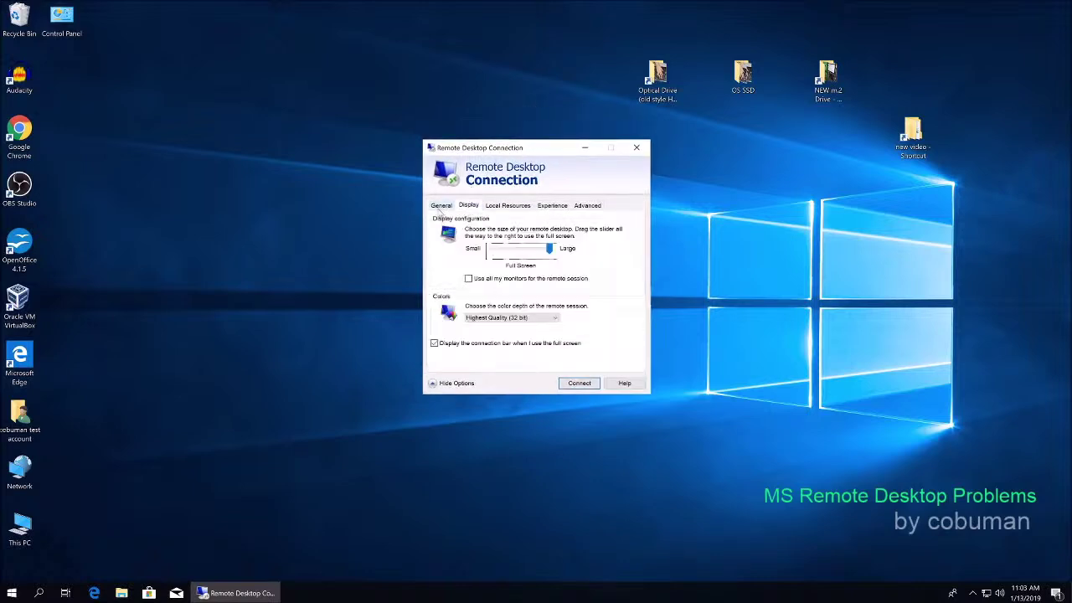
pyautogui.click(441, 207)
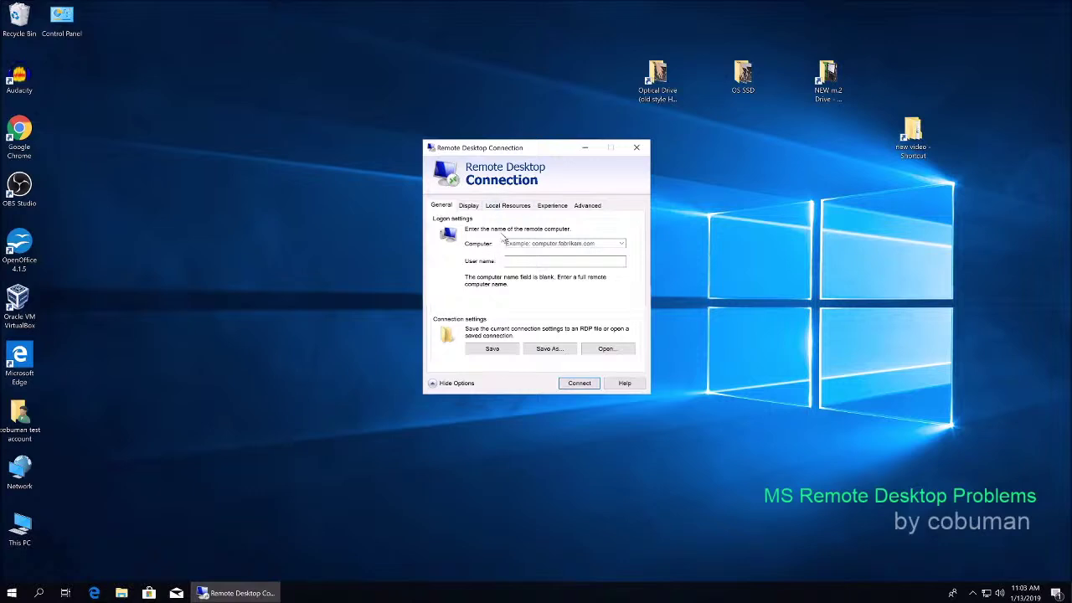
pyautogui.moveTo(553, 153); pyautogui.dragTo(445, 157)
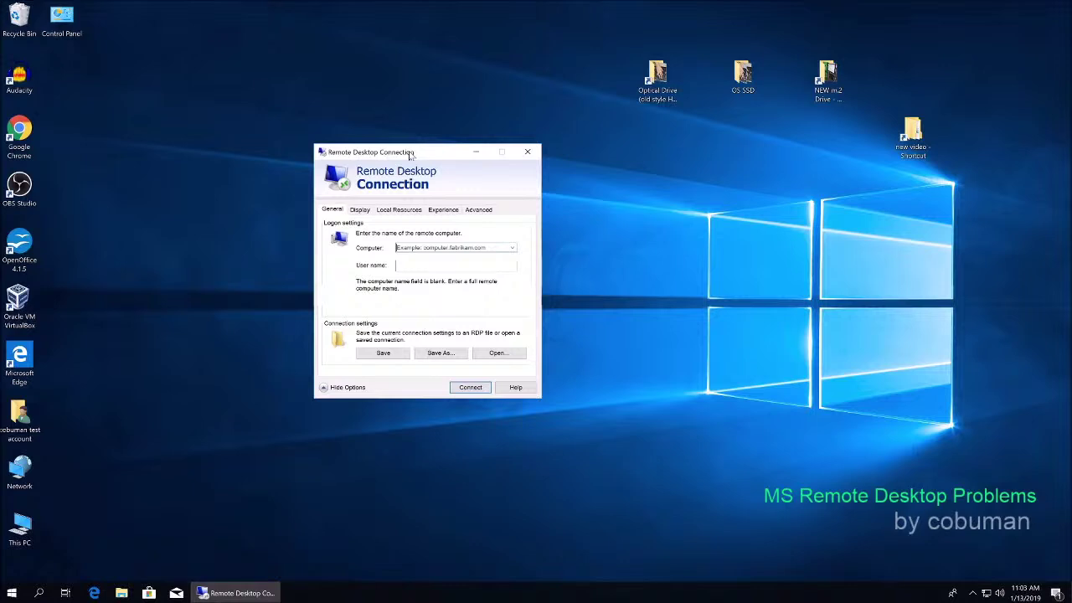
pyautogui.moveTo(411, 154); pyautogui.dragTo(496, 154)
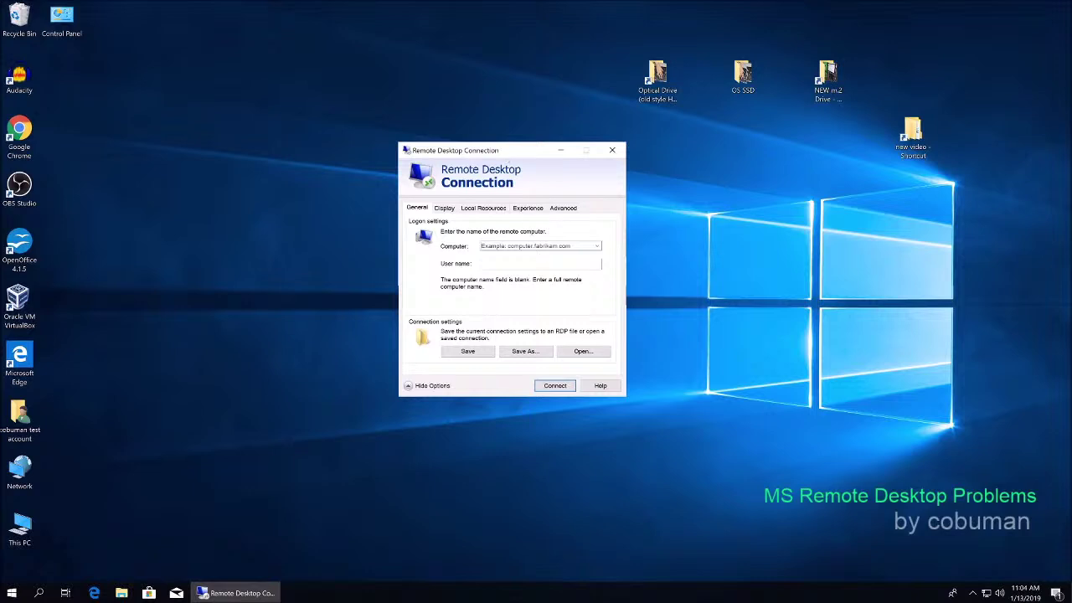
# Step: Start the connection, then select New Volume (E:) under This PC's devices and drives
pyautogui.click(541, 387)
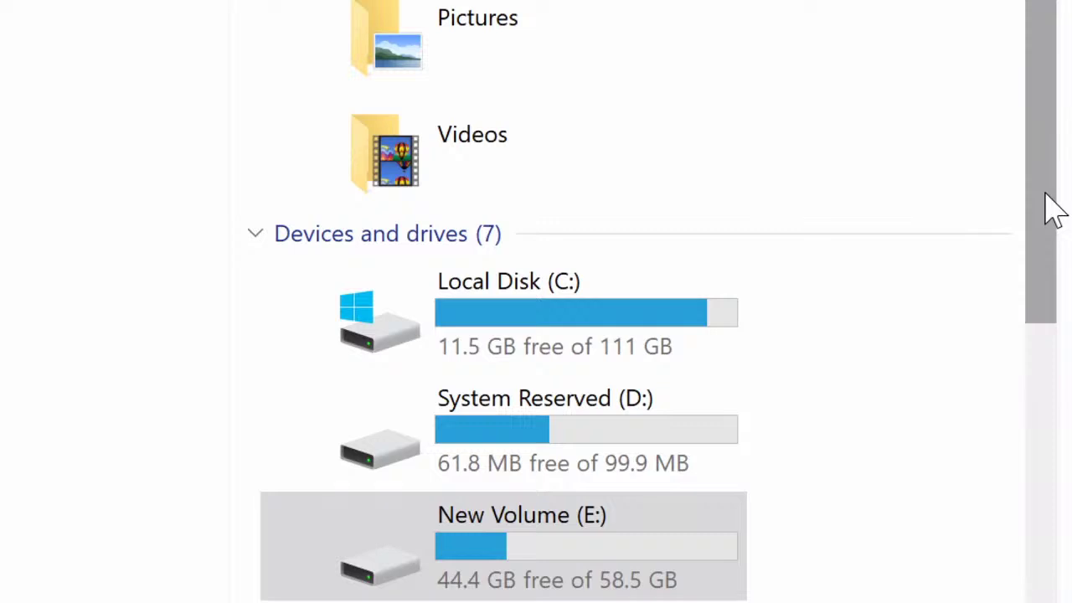
pyautogui.click(605, 566)
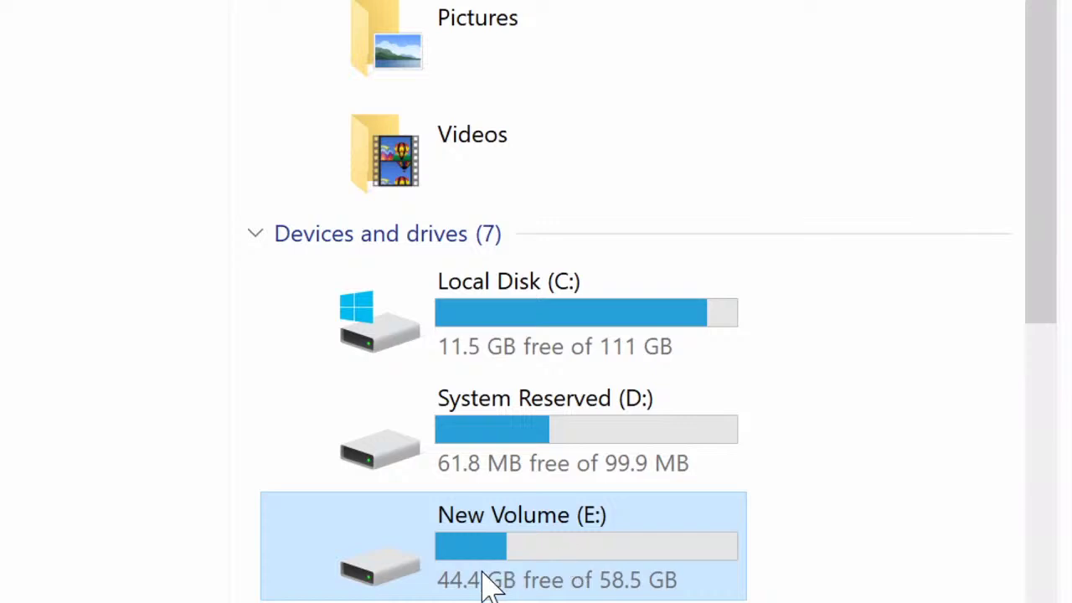
# Step: From New Volume (E:) Properties > Sharing > Advanced Sharing, turn on sharing as E
pyautogui.rightClick(583, 553)
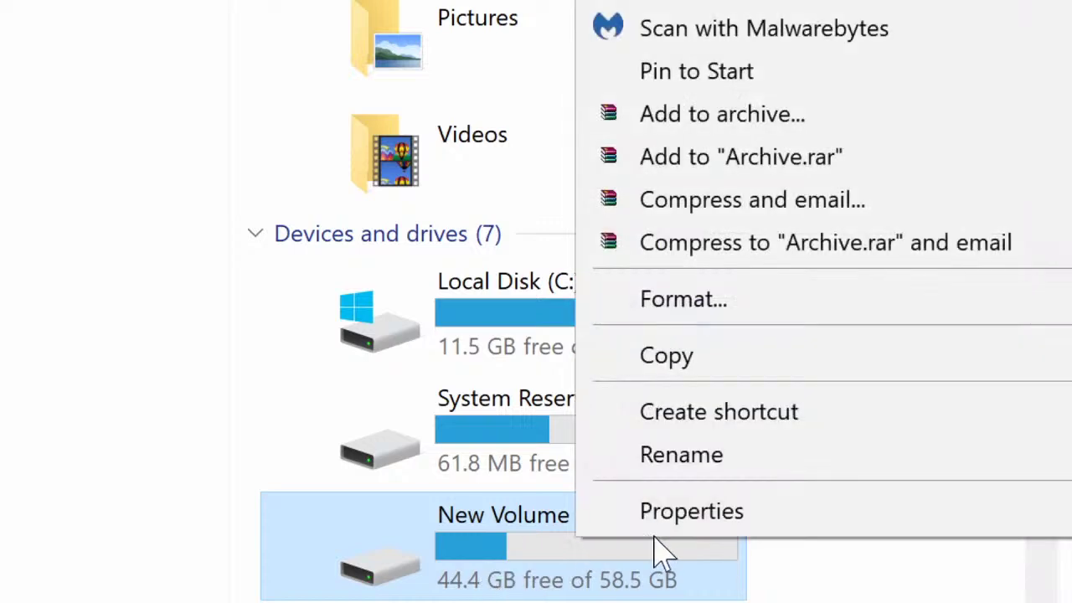
pyautogui.click(729, 526)
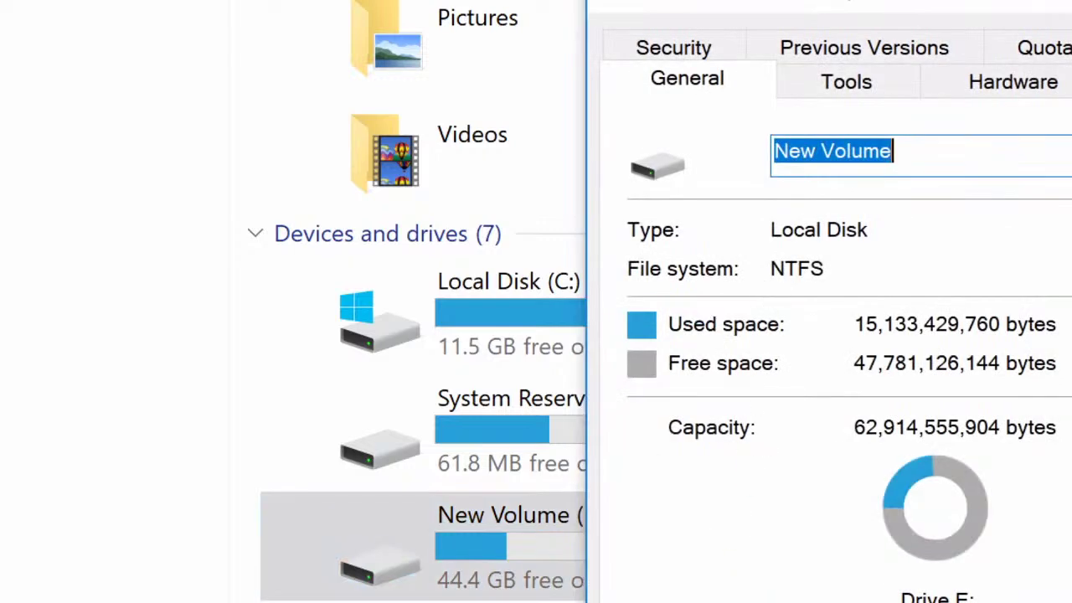
pyautogui.moveTo(908, 3); pyautogui.dragTo(430, 28)
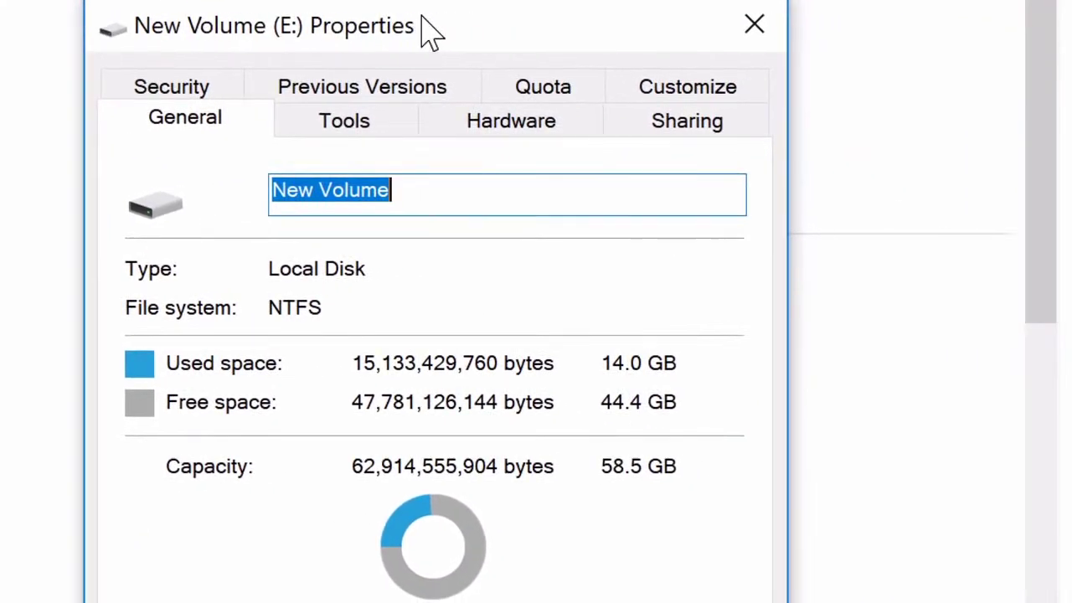
pyautogui.click(706, 132)
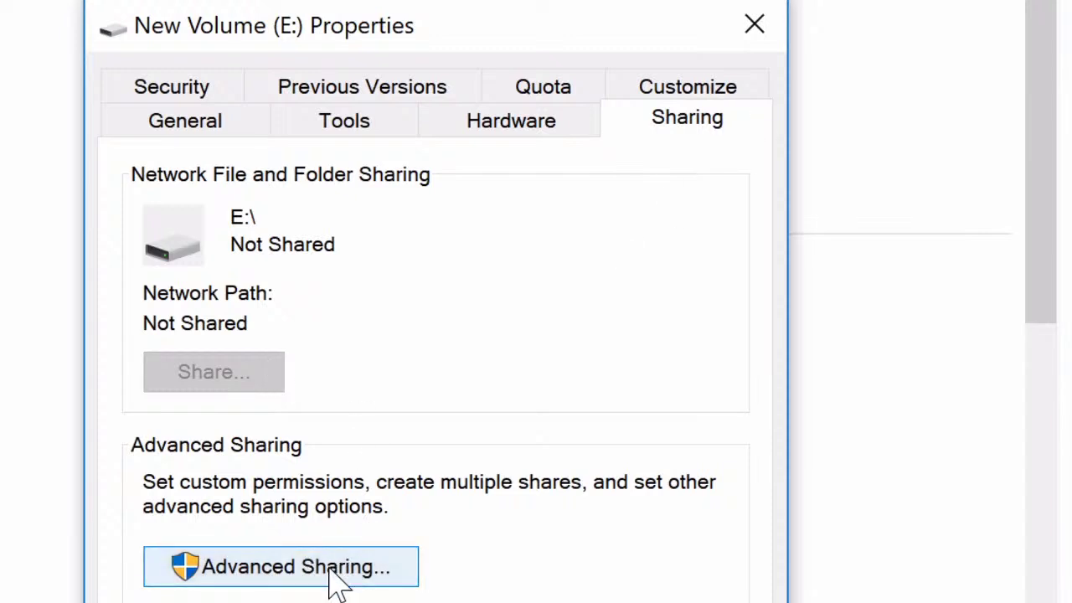
pyautogui.click(329, 566)
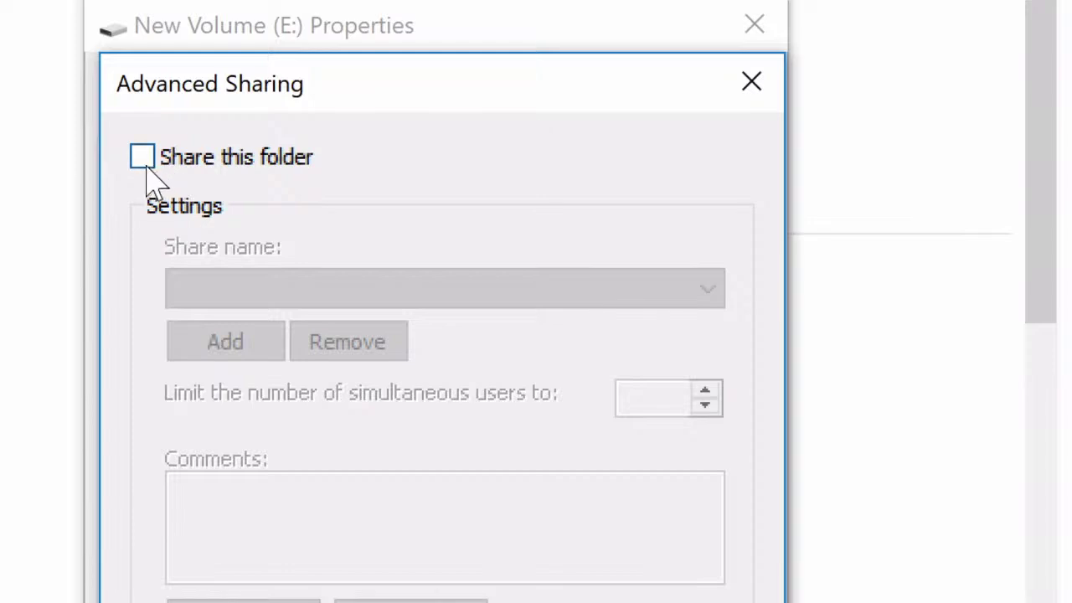
pyautogui.click(145, 159)
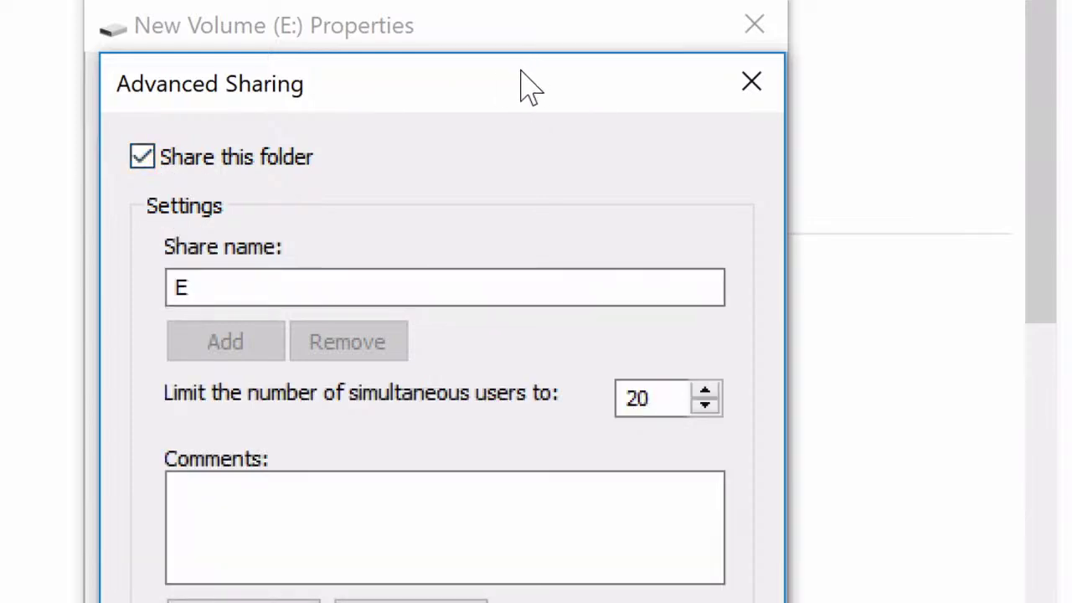
pyautogui.moveTo(531, 87); pyautogui.dragTo(576, 50)
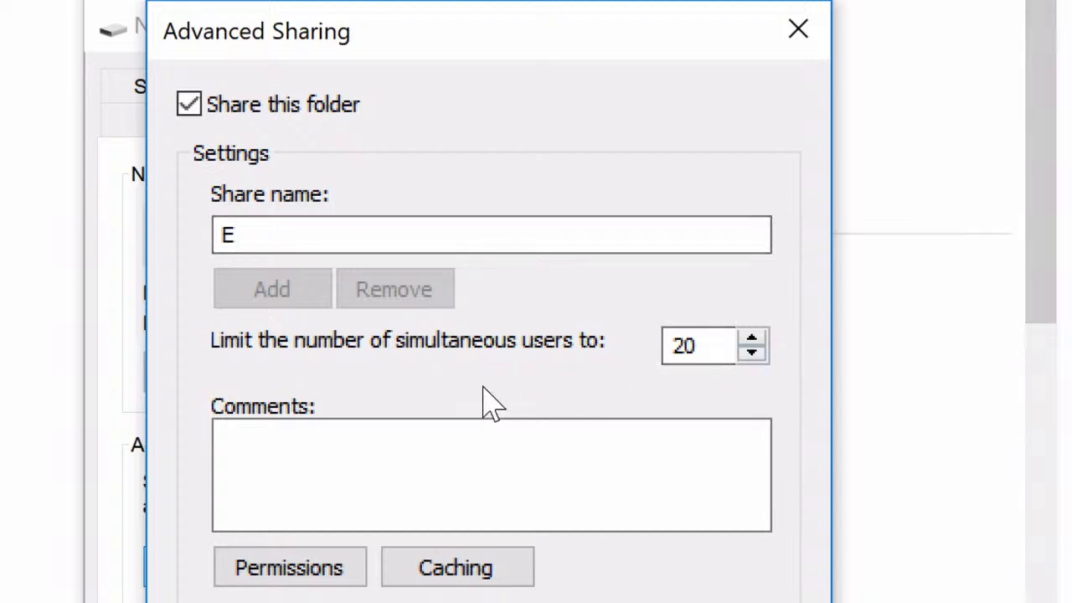
# Step: Open the E share's permissions and keep Everyone at Read only
pyautogui.click(289, 567)
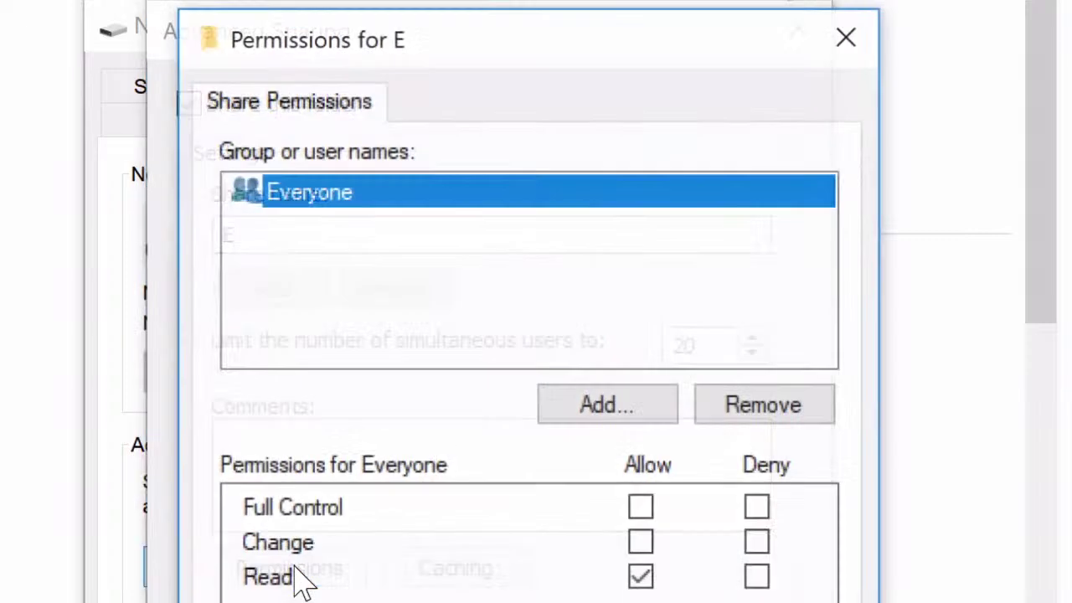
pyautogui.moveTo(636, 54); pyautogui.dragTo(636, 38)
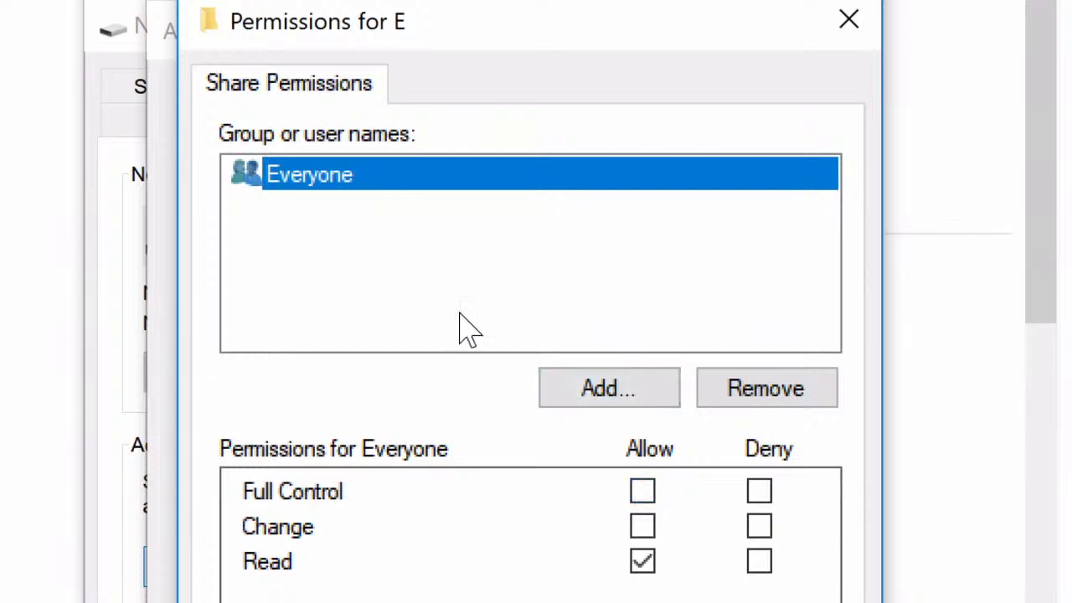
pyautogui.click(644, 494)
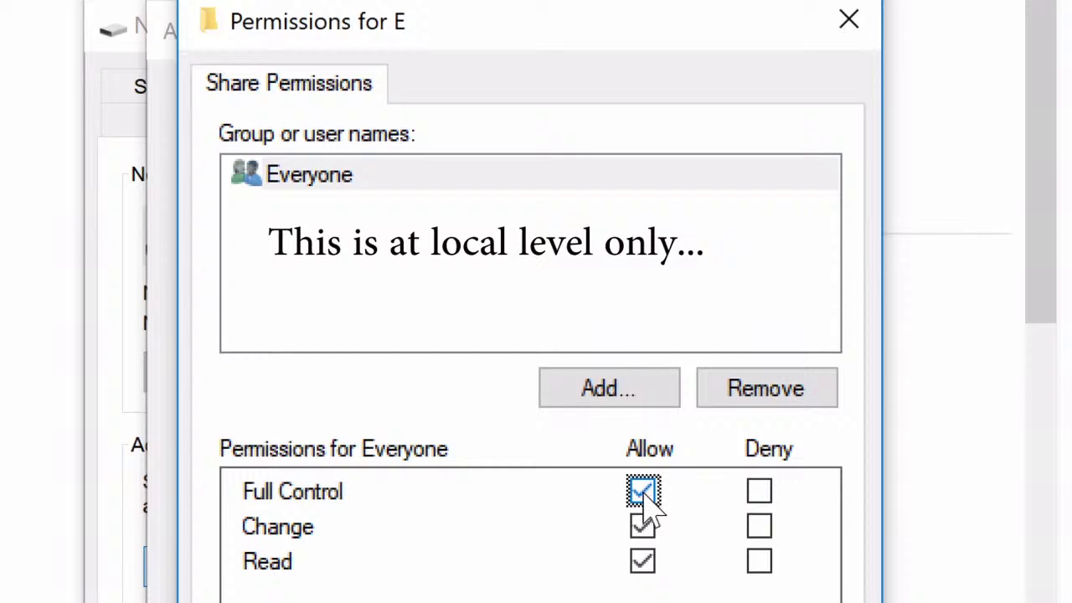
pyautogui.click(644, 490)
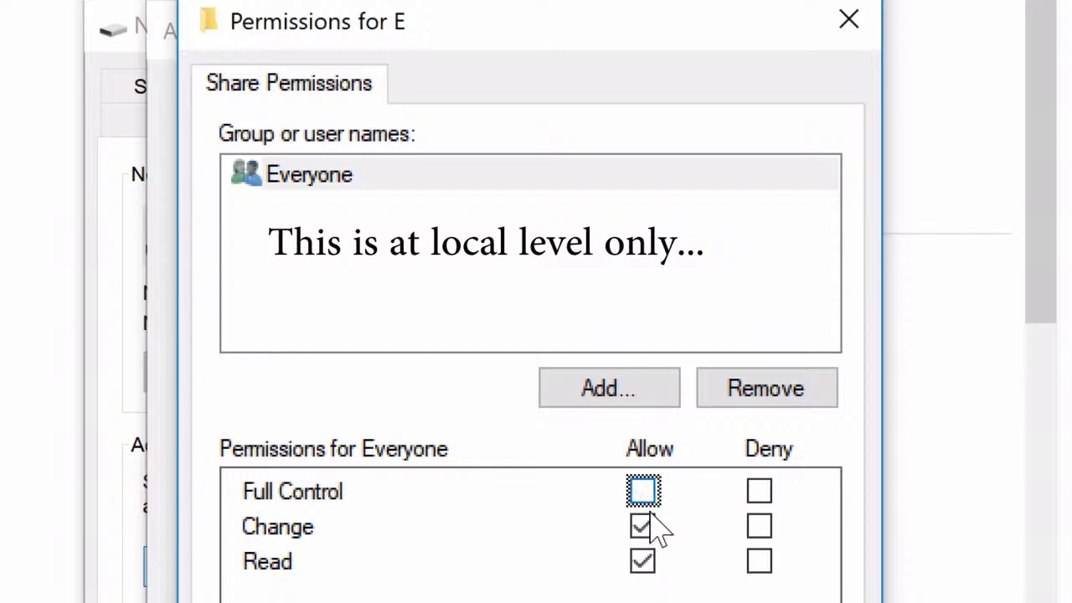
pyautogui.click(645, 525)
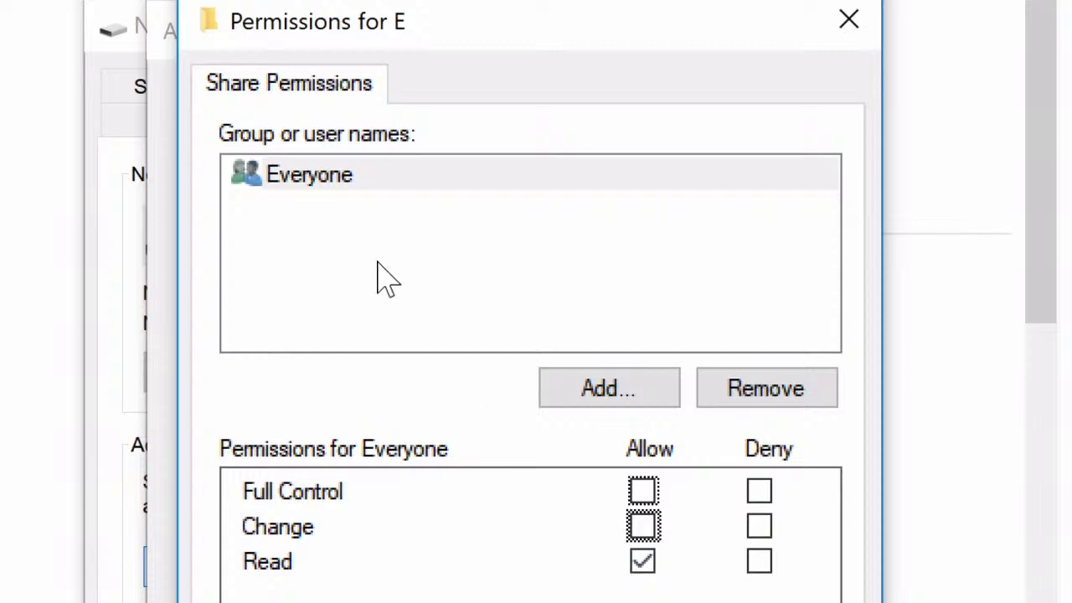
pyautogui.click(433, 178)
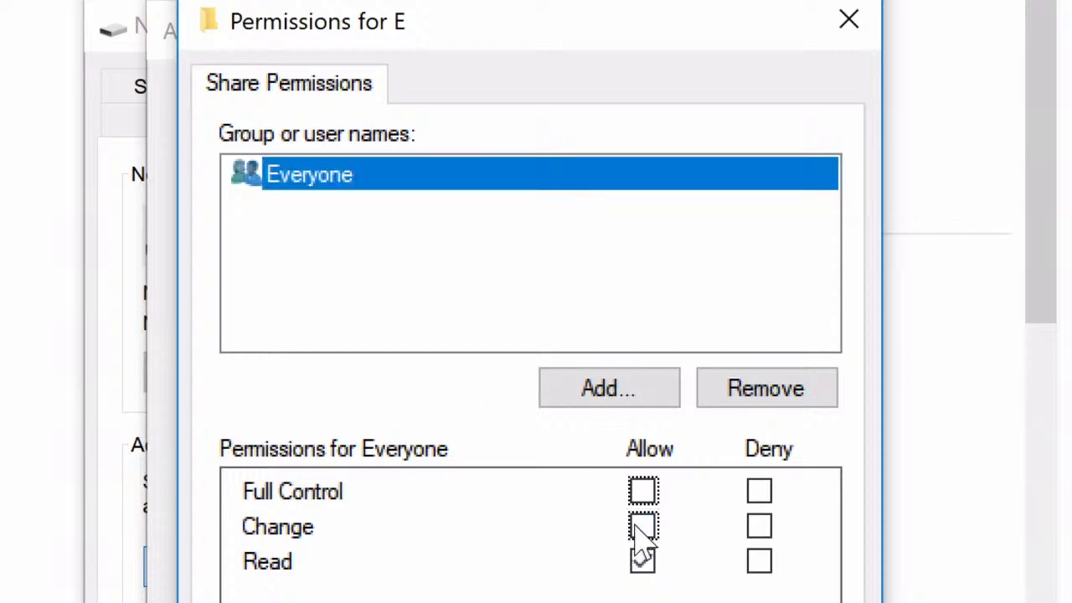
# Step: Add the local user account to the E share's permissions list
pyautogui.click(623, 388)
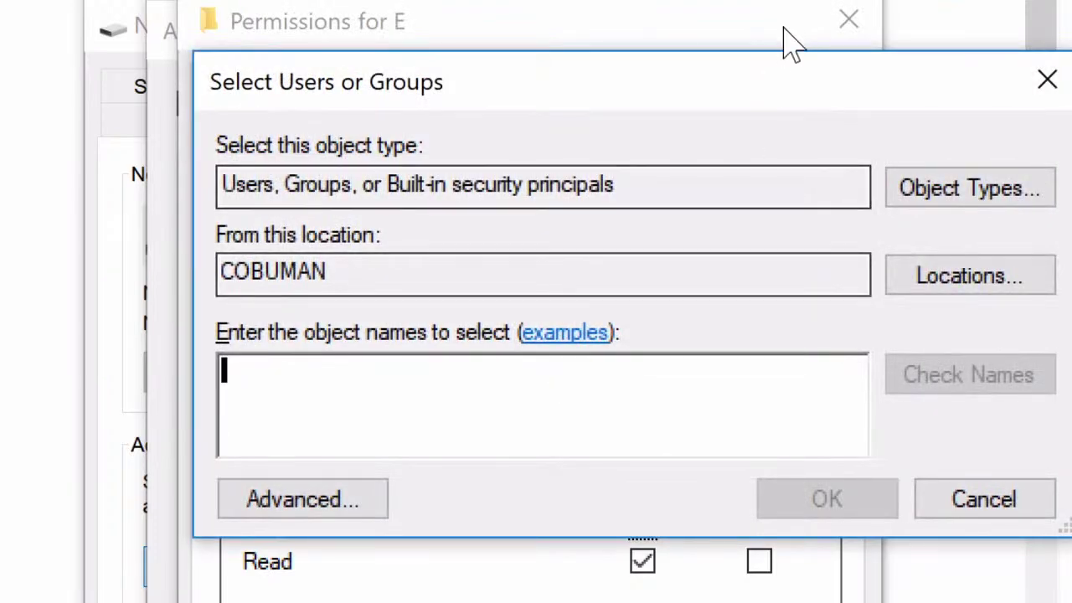
pyautogui.moveTo(764, 99); pyautogui.dragTo(603, 127)
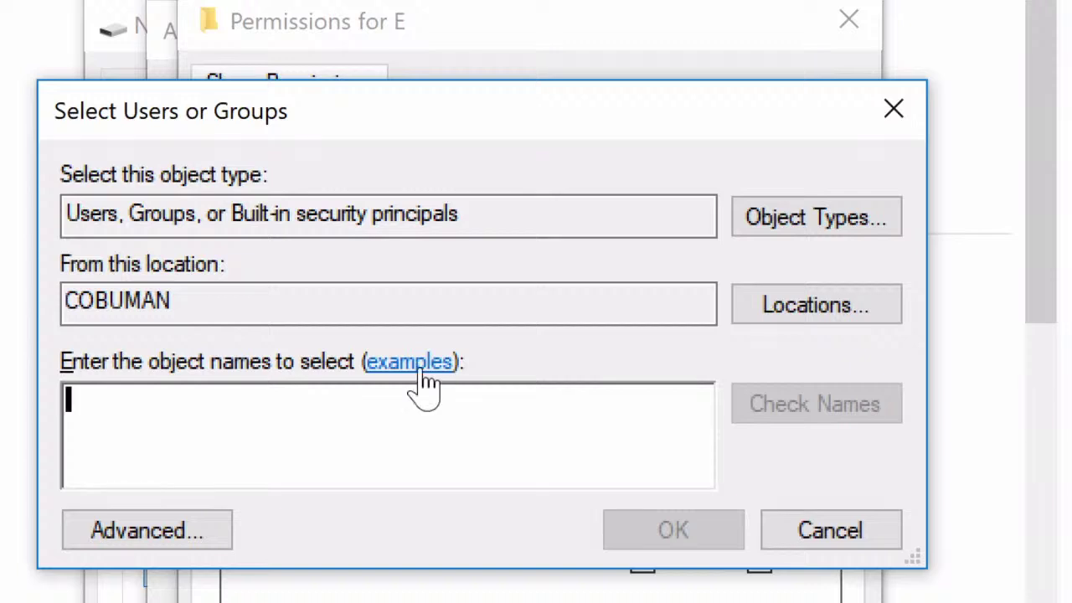
pyautogui.write('co')
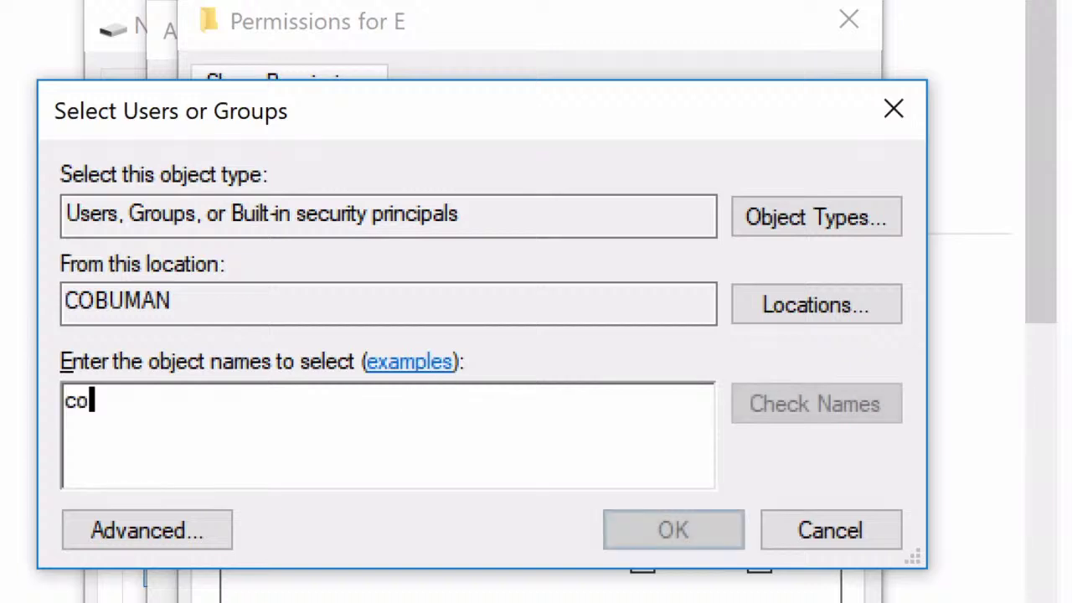
pyautogui.write('buman0')
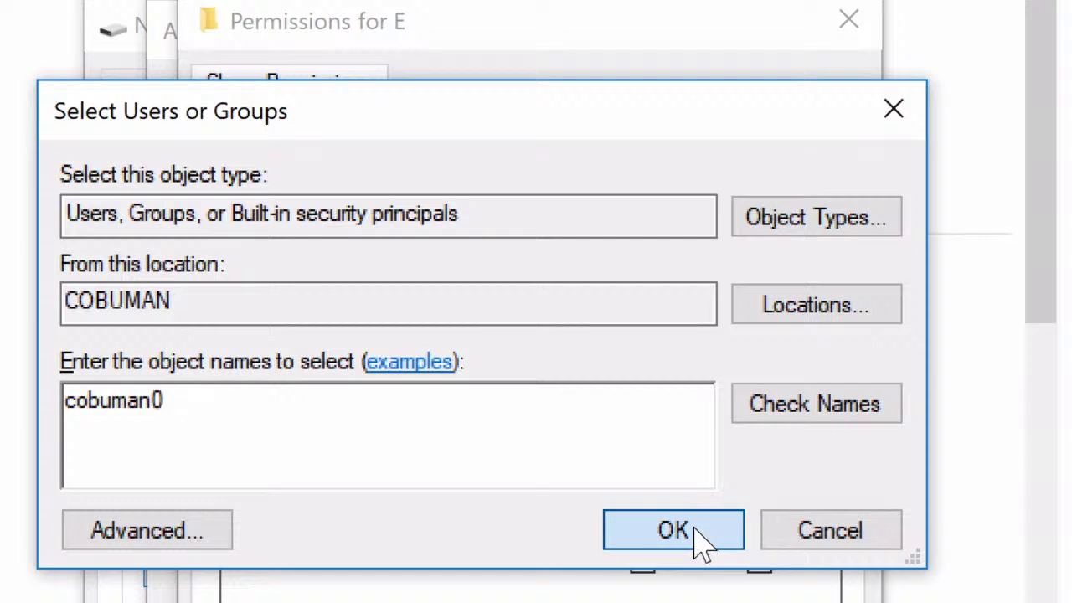
pyautogui.click(695, 531)
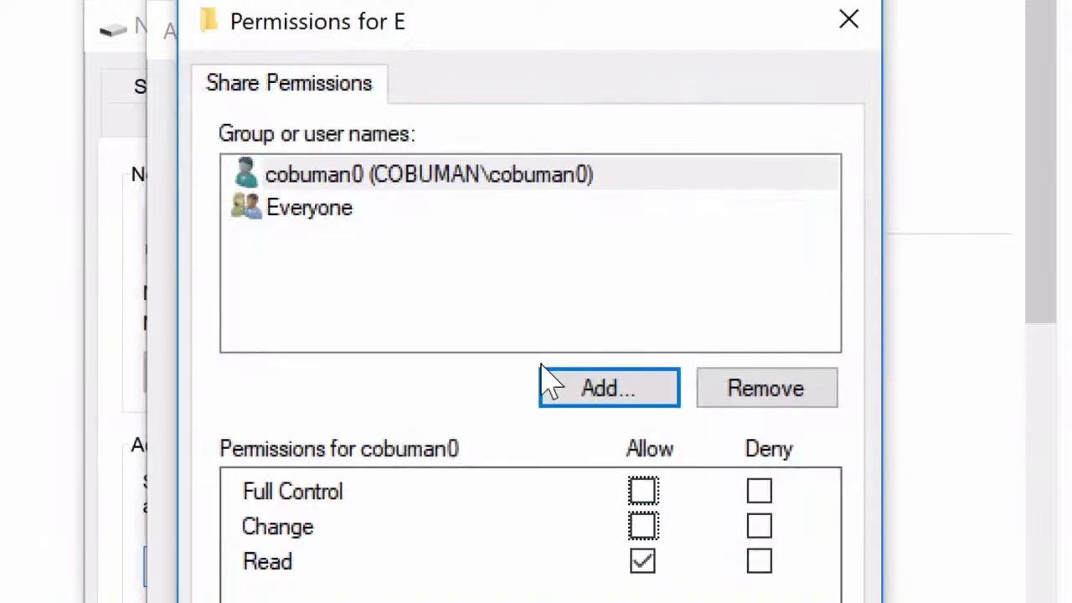
# Step: Allow Full Control for the user account, apply, and close the sharing dialogs
pyautogui.click(514, 177)
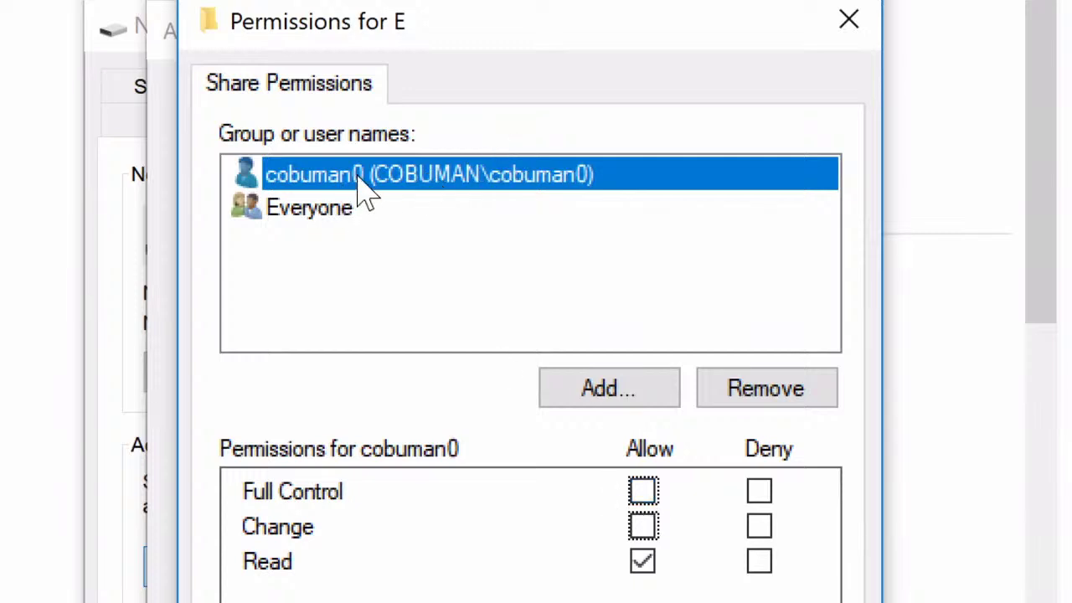
pyautogui.click(652, 499)
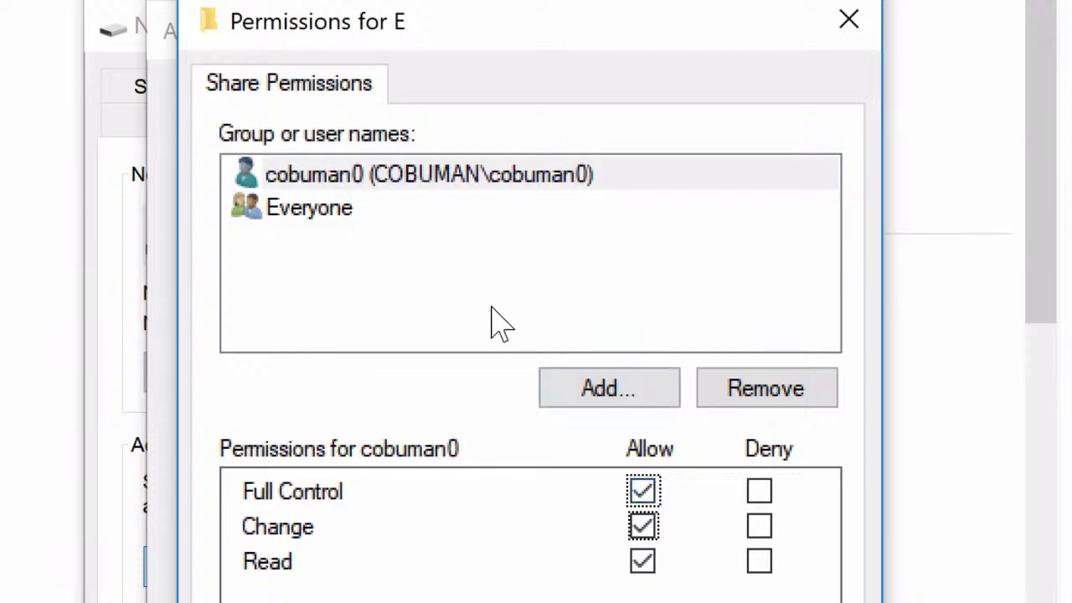
pyautogui.click(352, 214)
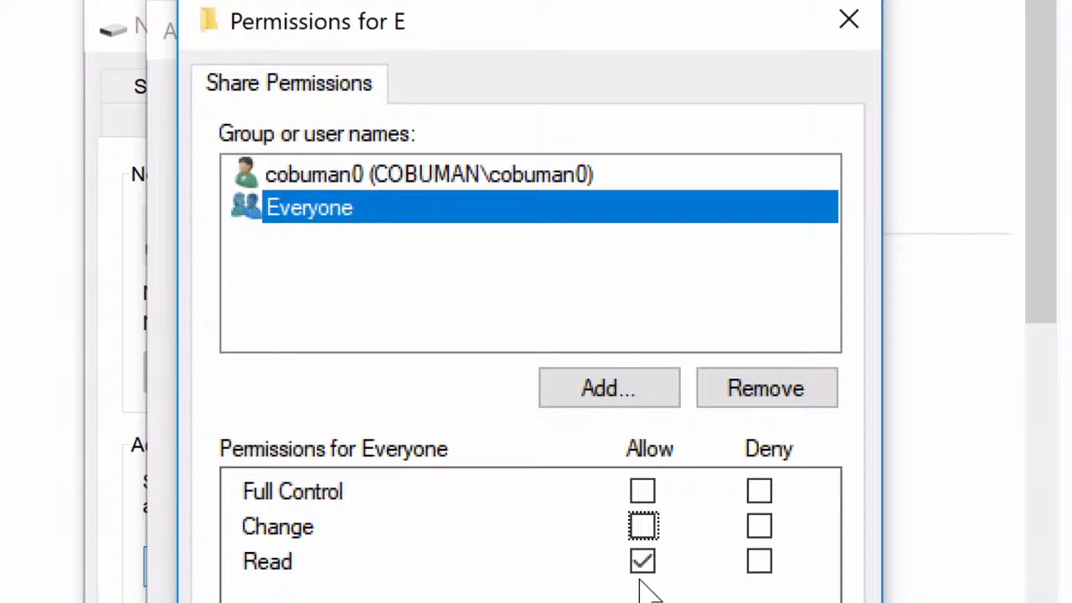
pyautogui.click(474, 176)
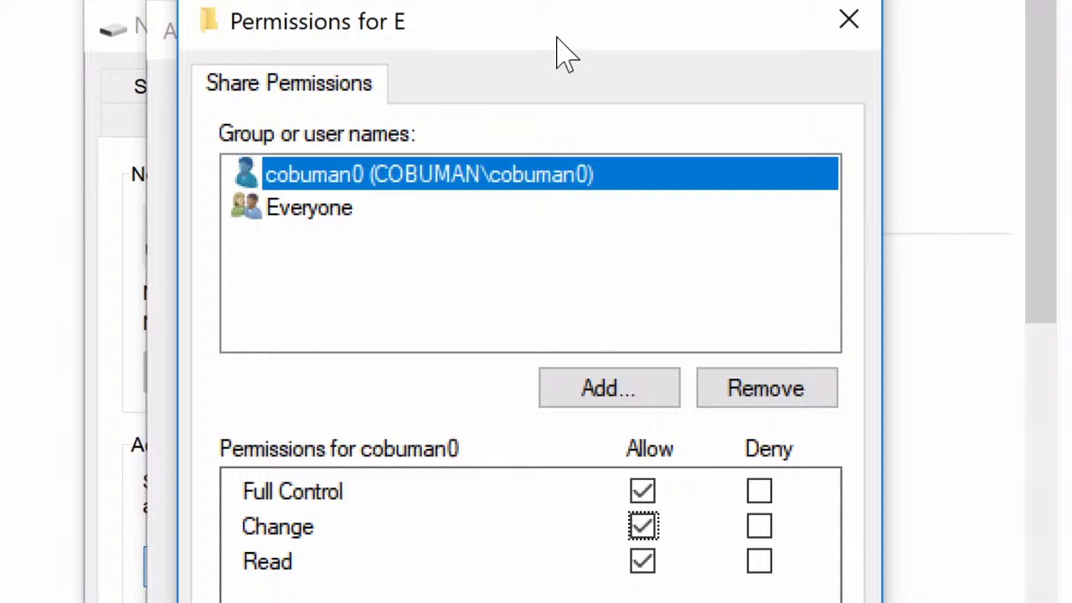
pyautogui.moveTo(556, 36); pyautogui.dragTo(559, 0)
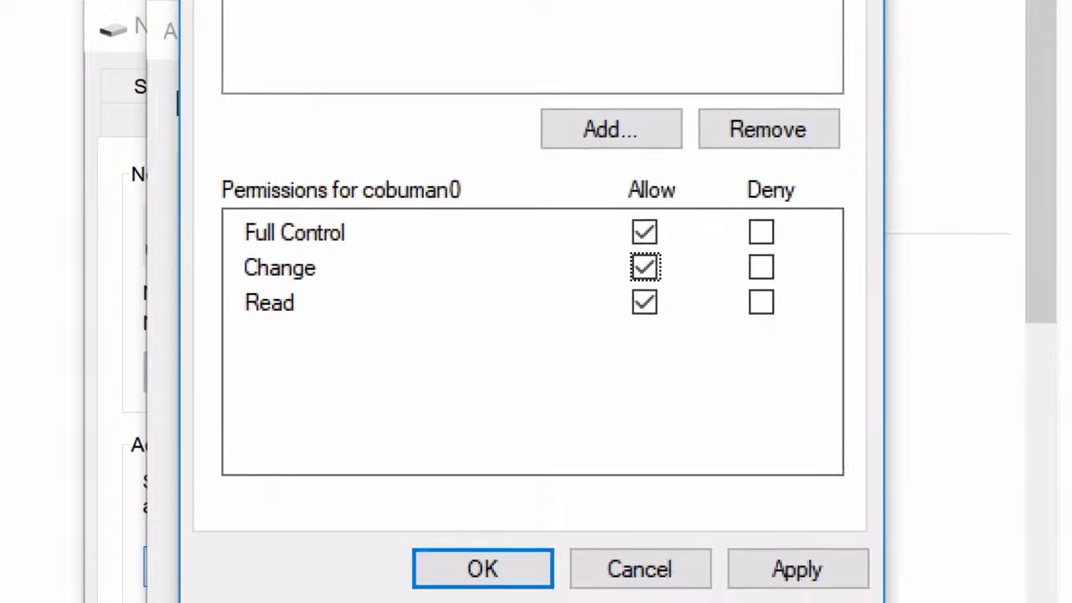
pyautogui.click(783, 576)
pyautogui.click(483, 572)
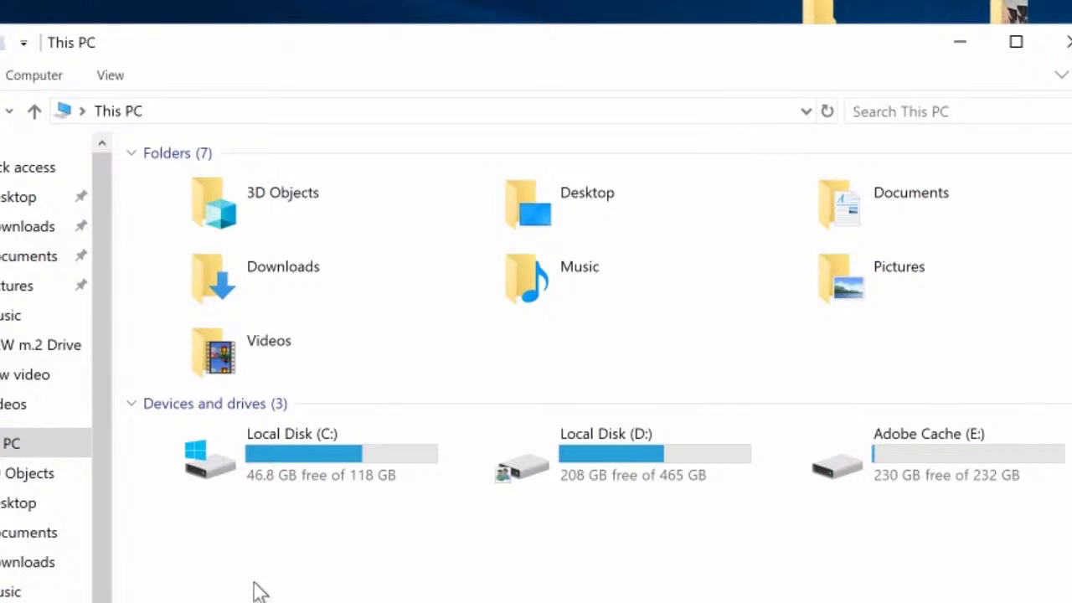
pyautogui.click(477, 116)
pyautogui.write('\\\\')
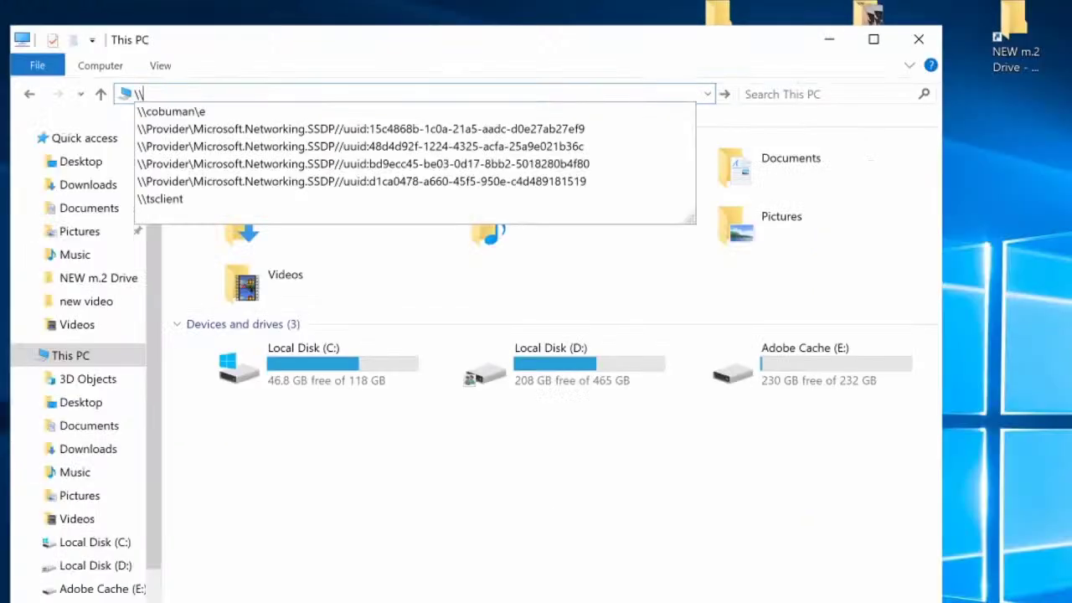
pyautogui.write('cobuman')
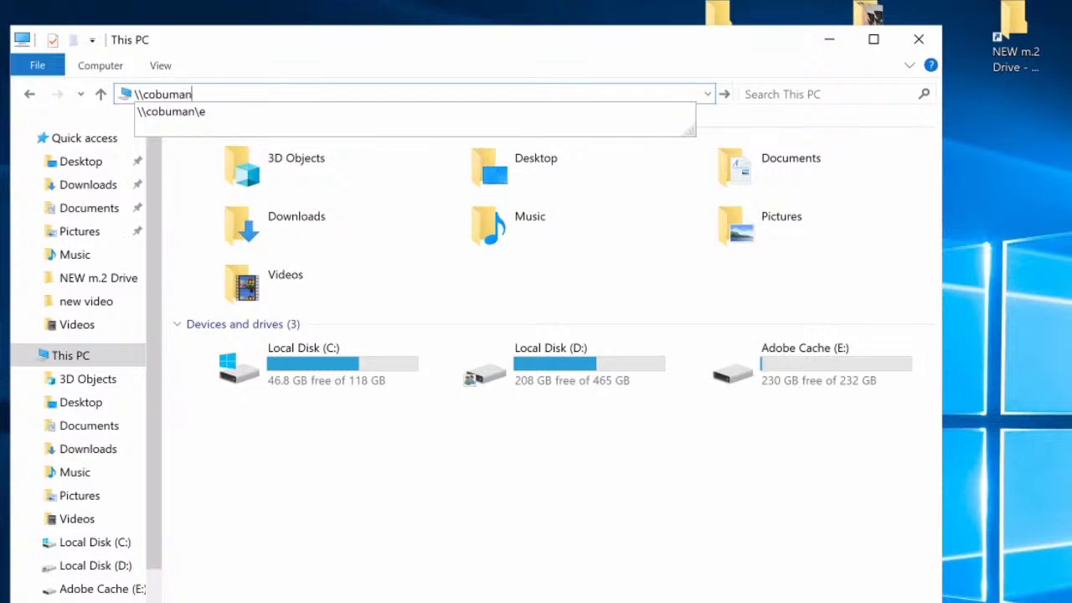
pyautogui.write('\\')
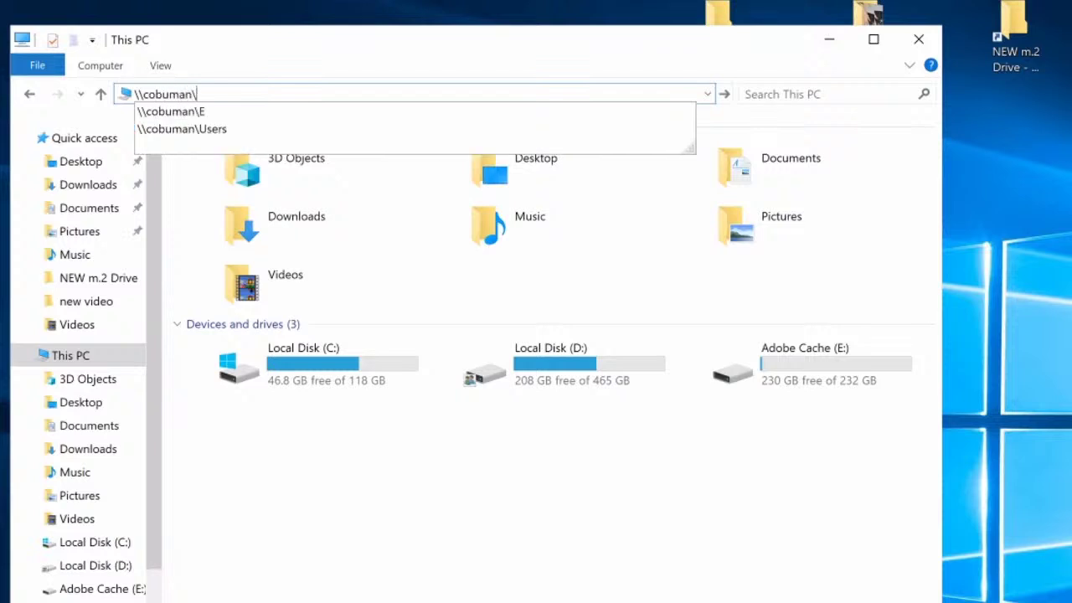
pyautogui.write('e')
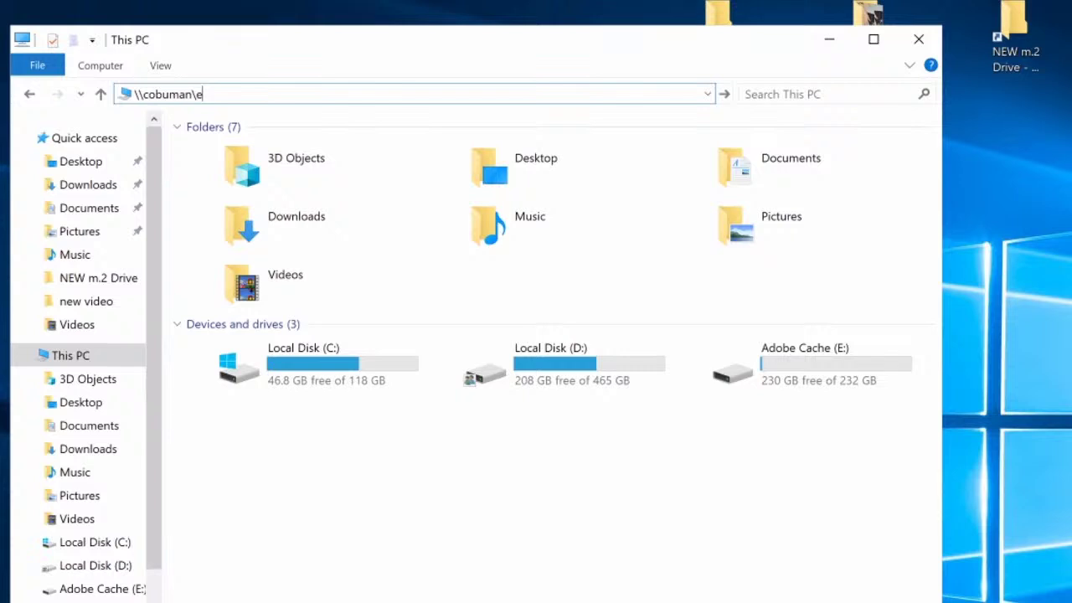
pyautogui.press('Return')
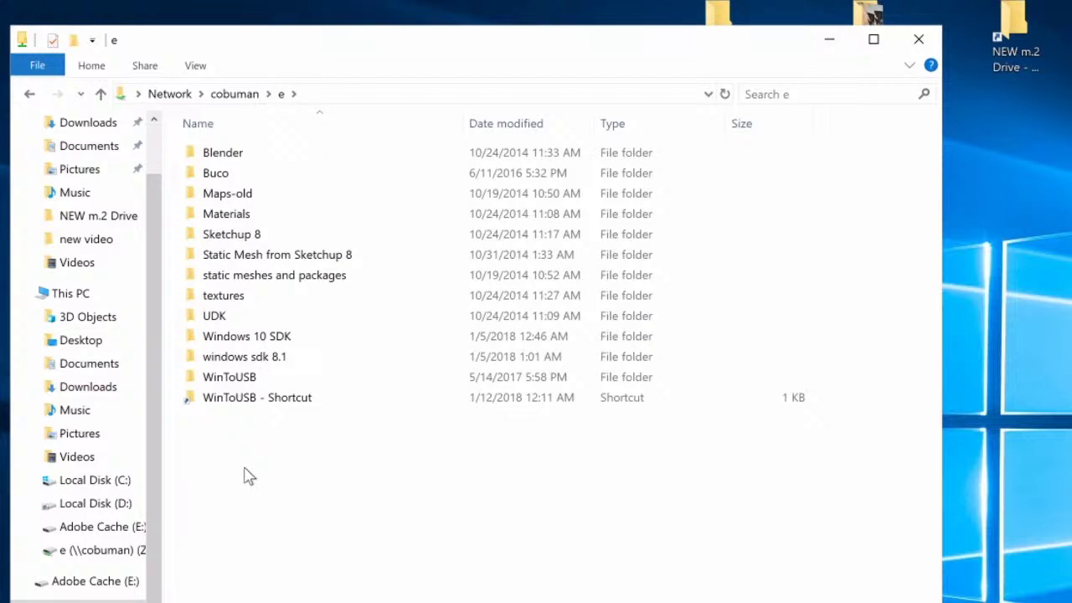
pyautogui.rightClick(242, 475)
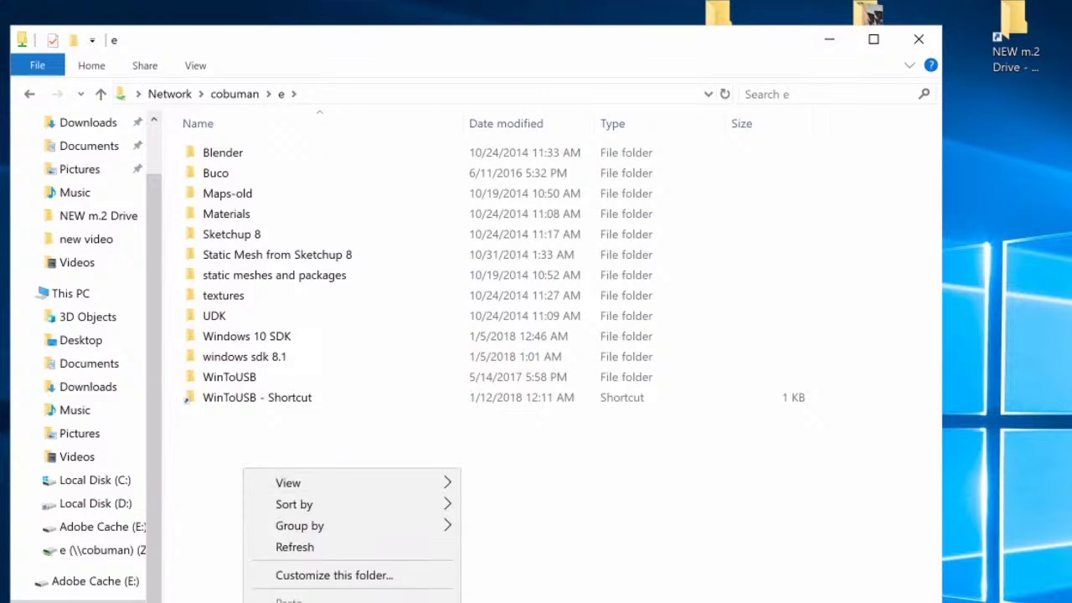
pyautogui.press('Escape')
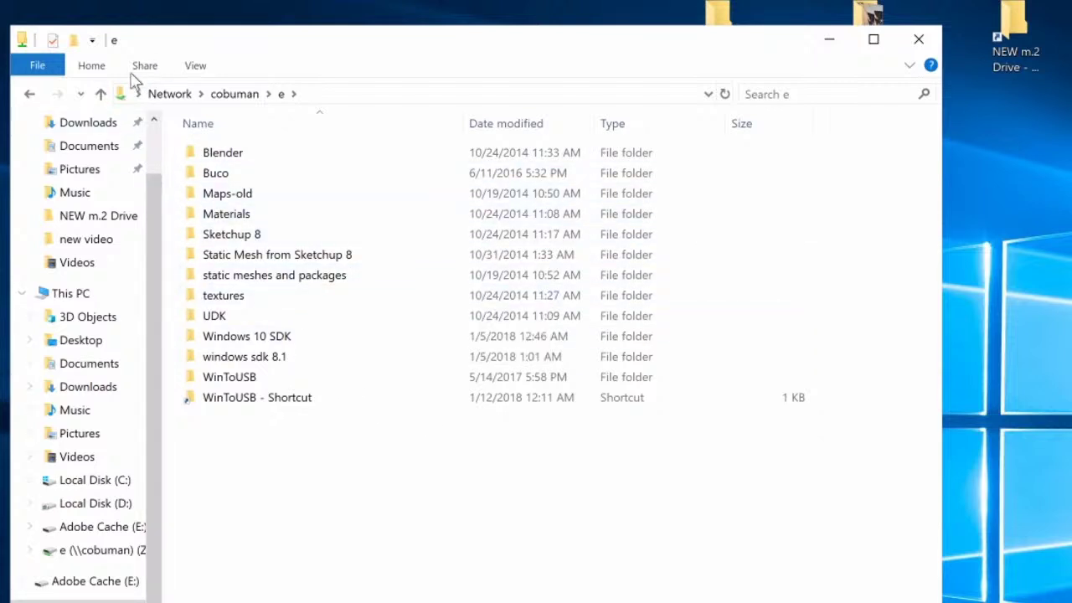
pyautogui.click(31, 94)
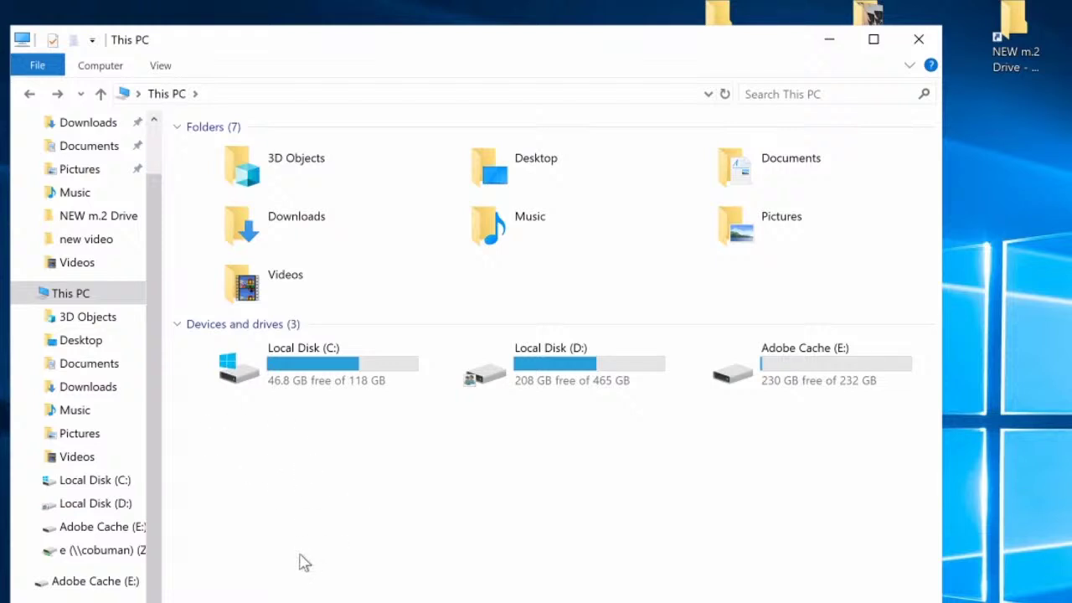
# Step: Map the other computer's shared e folder as drive Z: using different credentials
pyautogui.click(97, 67)
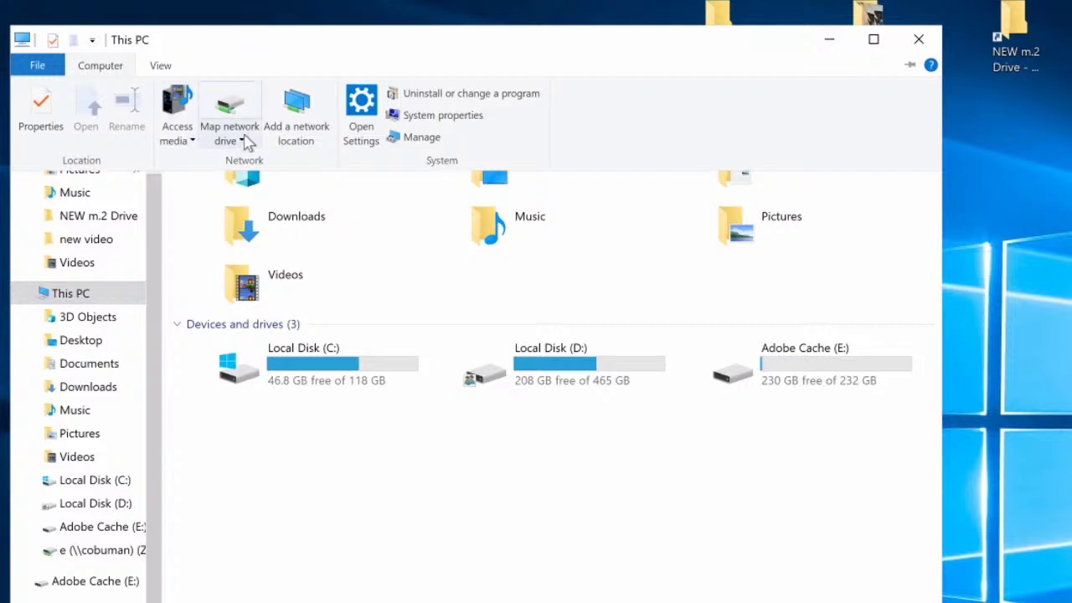
pyautogui.click(277, 449)
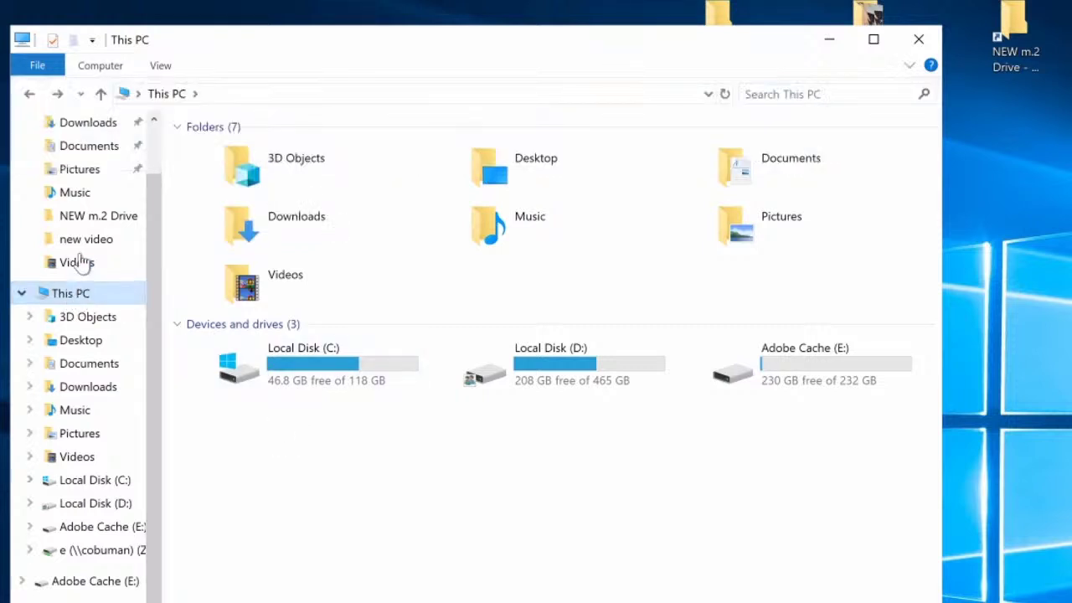
pyautogui.click(108, 68)
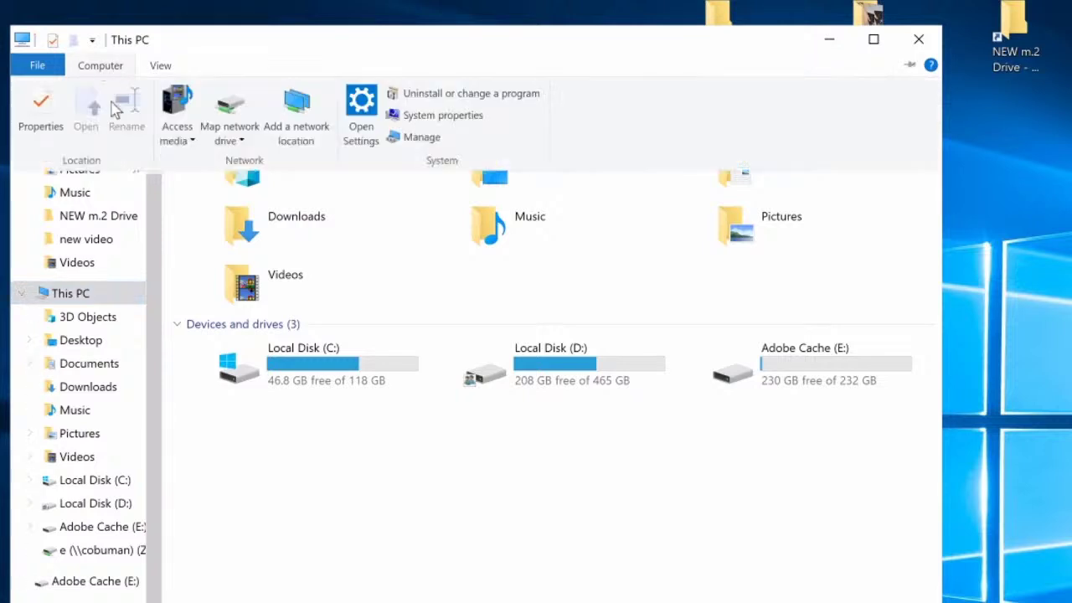
pyautogui.click(230, 111)
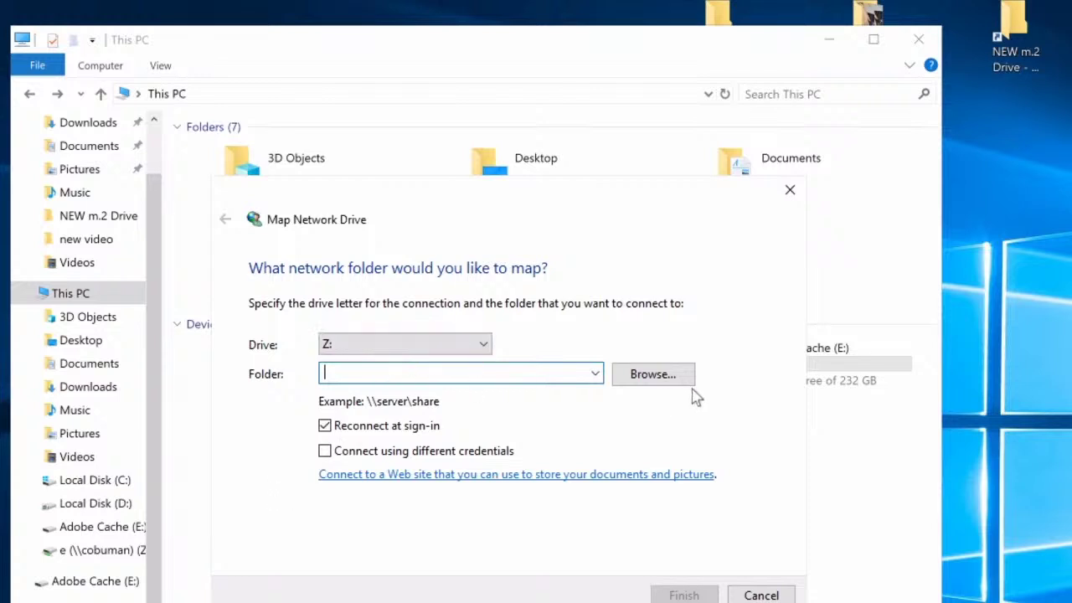
pyautogui.write('\\\\')
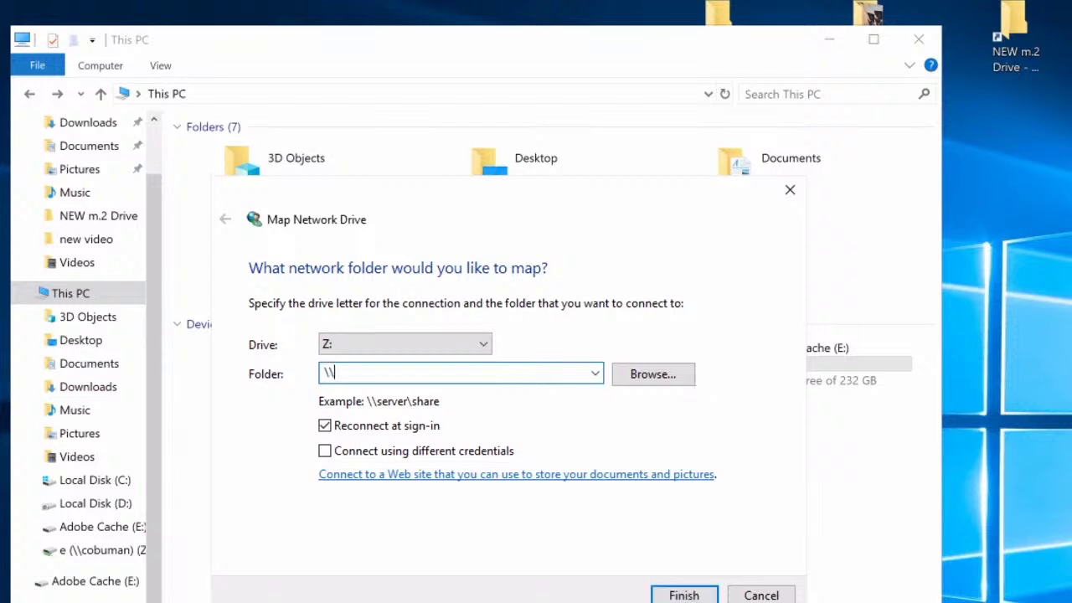
pyautogui.write('cobuman\\e')
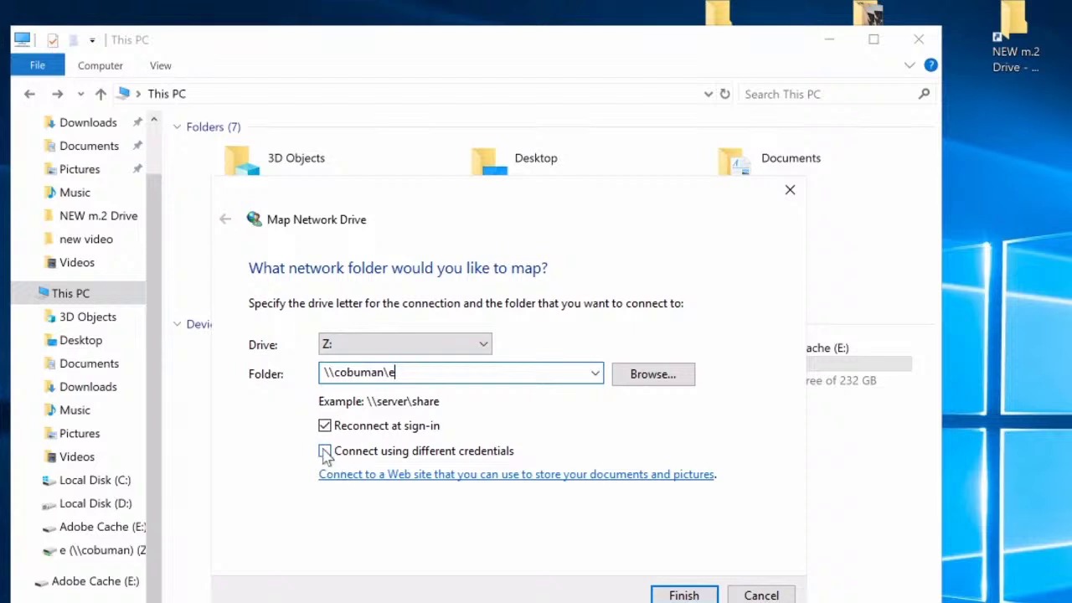
pyautogui.click(326, 452)
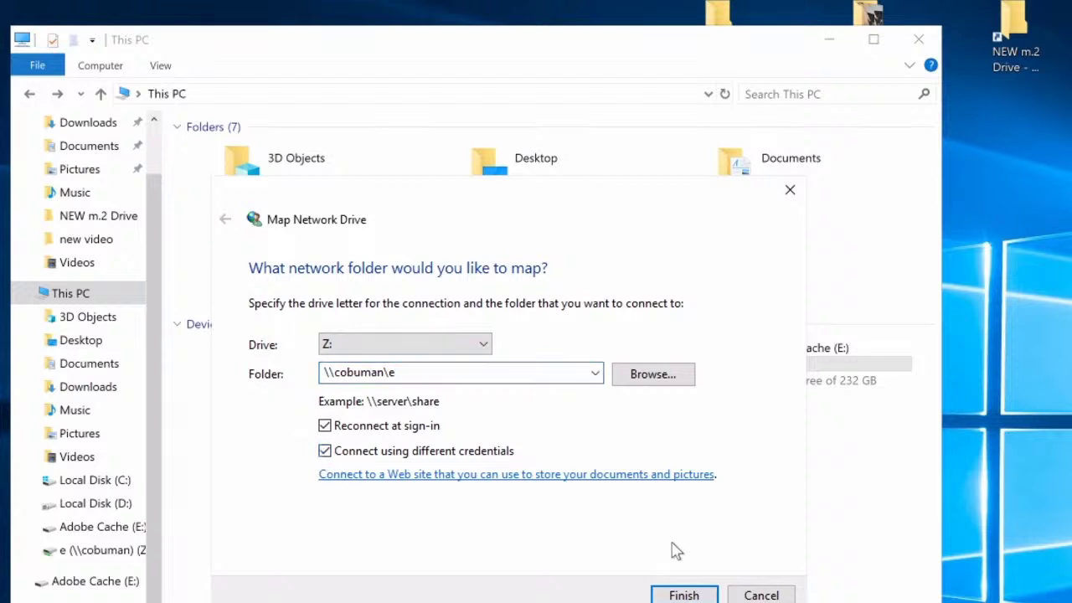
pyautogui.click(683, 595)
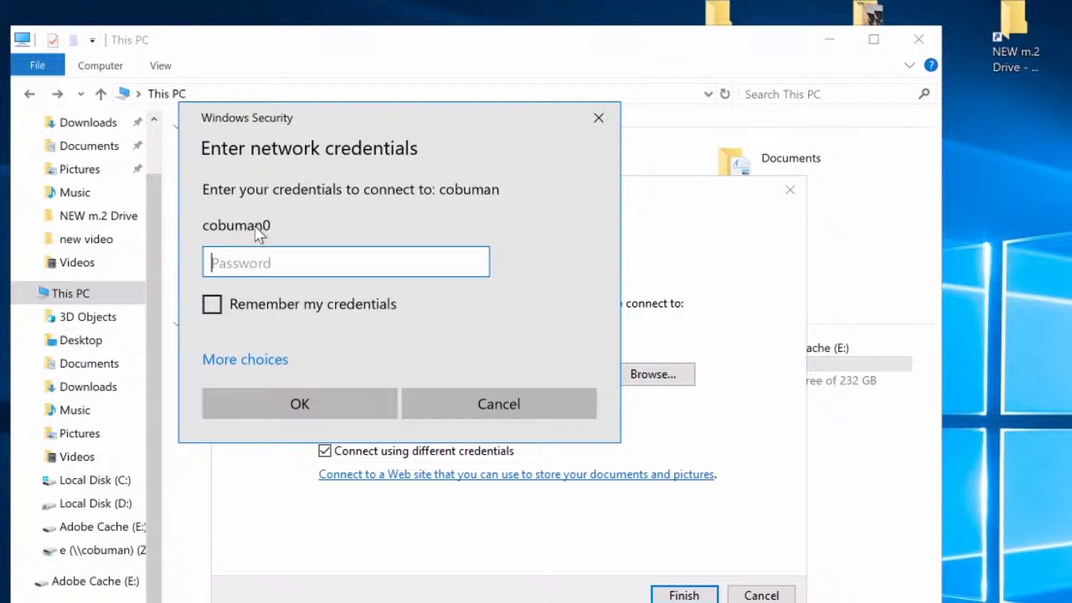
# Step: Sign in with a different account's user name and password, with Remember my credentials ticked
pyautogui.click(247, 364)
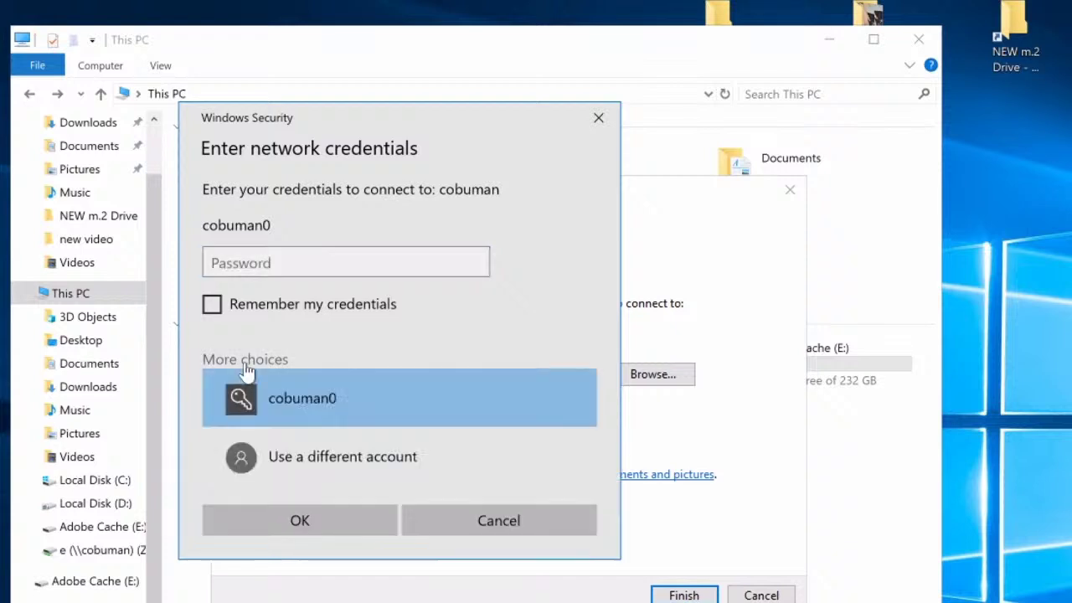
pyautogui.click(344, 462)
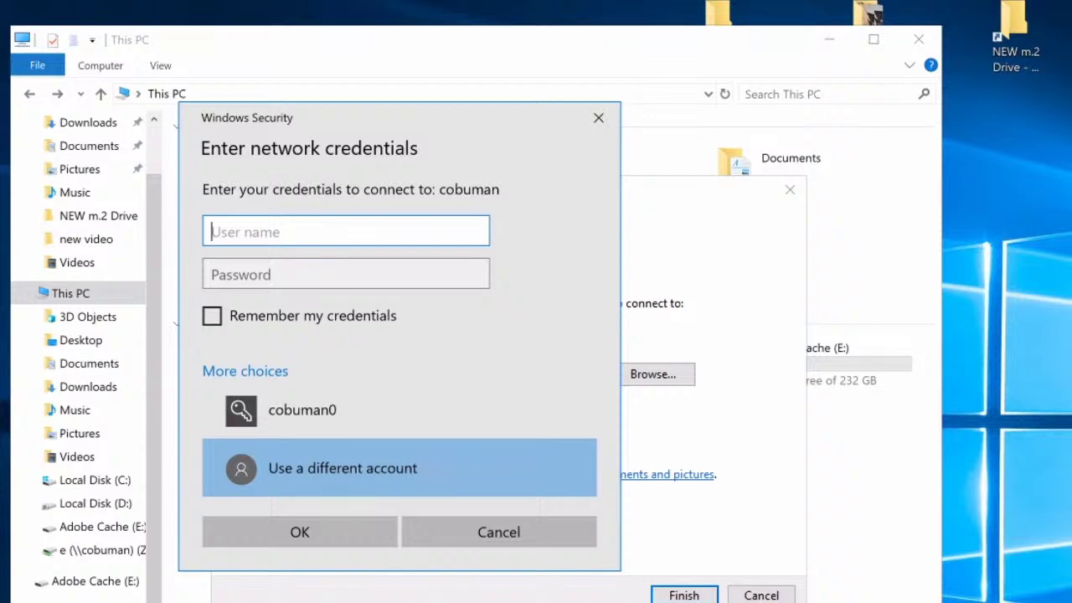
pyautogui.write('cobum')
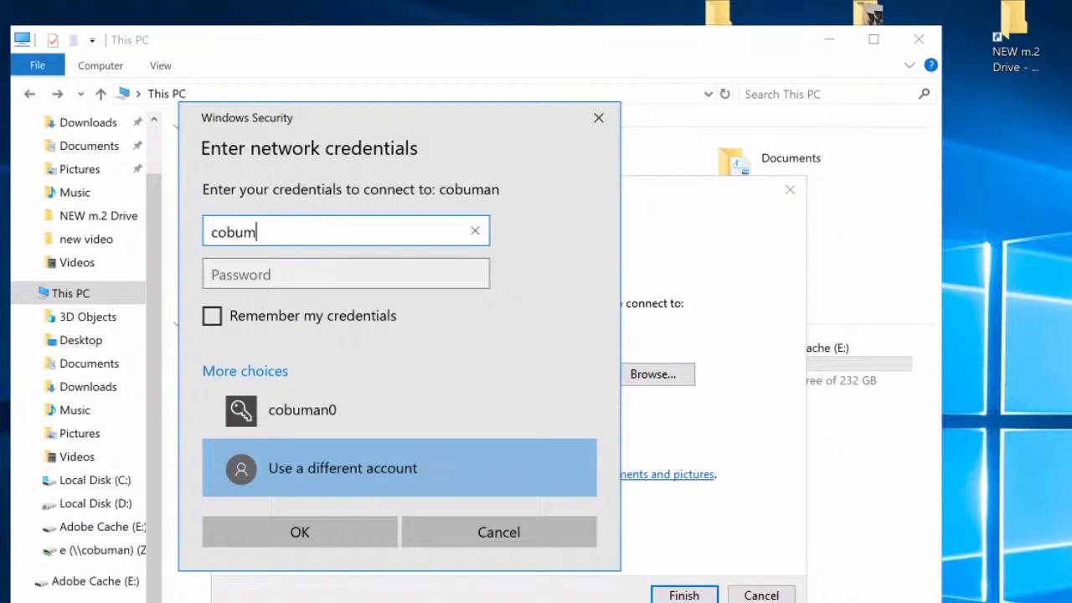
pyautogui.write('an0')
pyautogui.press('Tab')
pyautogui.write('••••••')
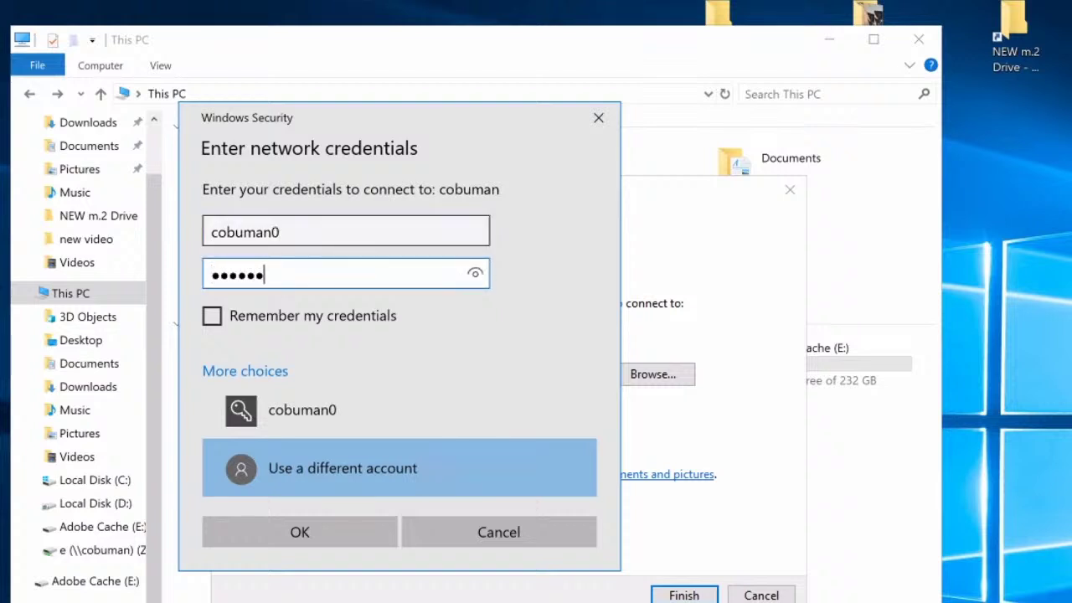
pyautogui.click(214, 318)
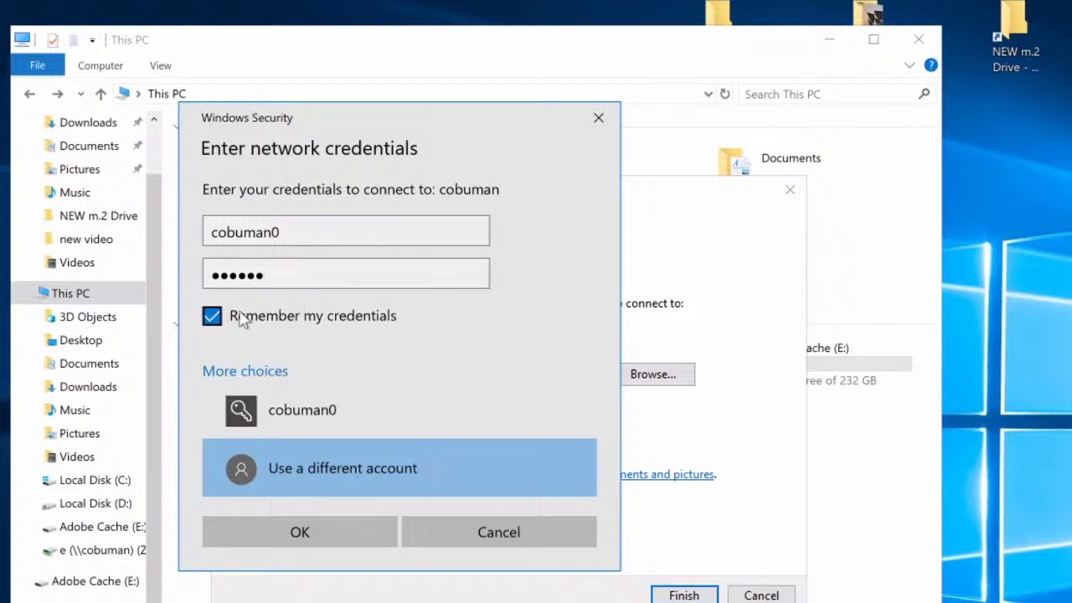
pyautogui.click(341, 540)
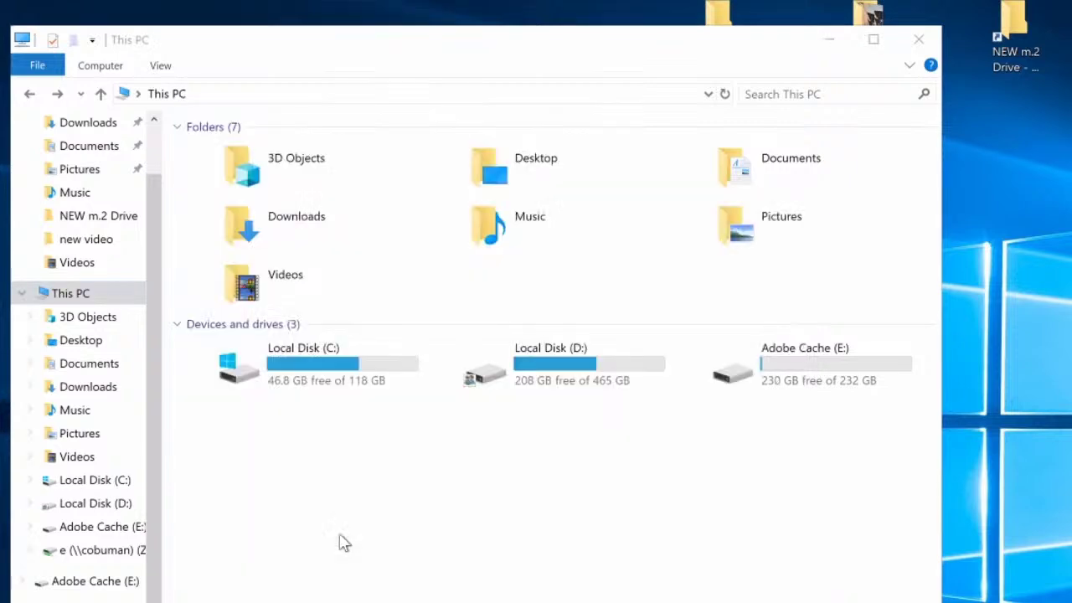
# Step: Open the Z: network drive and create a folder named New folder on it
pyautogui.rightClick(339, 508)
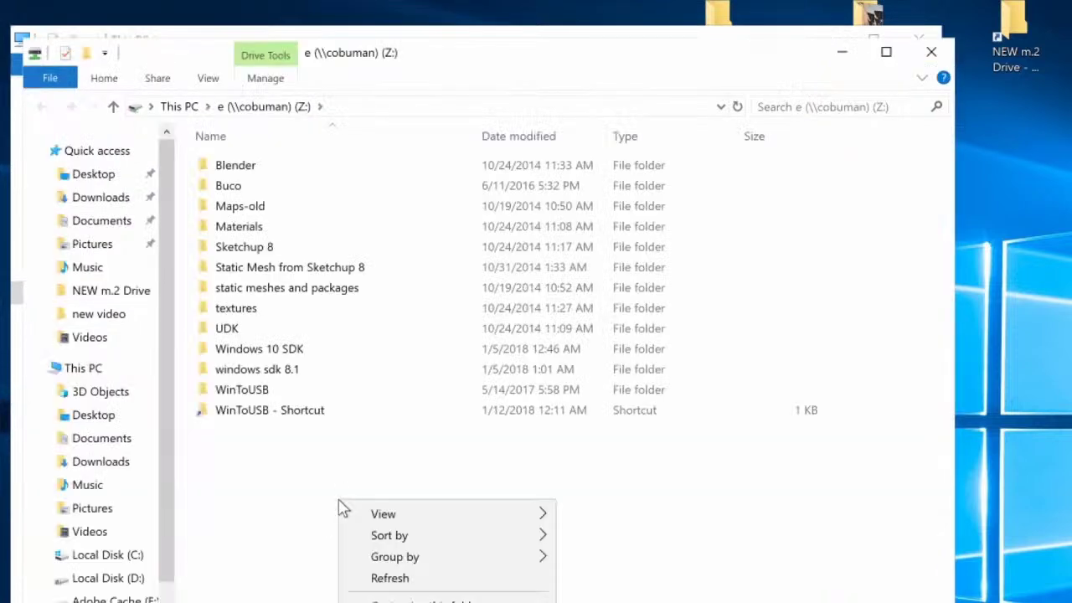
pyautogui.click(936, 55)
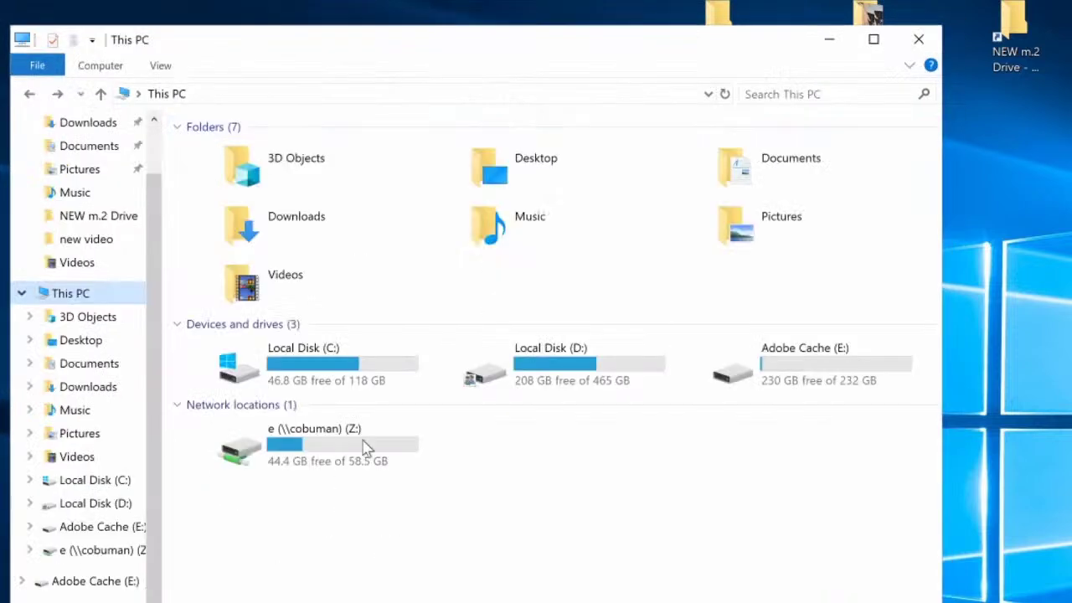
pyautogui.click(318, 453)
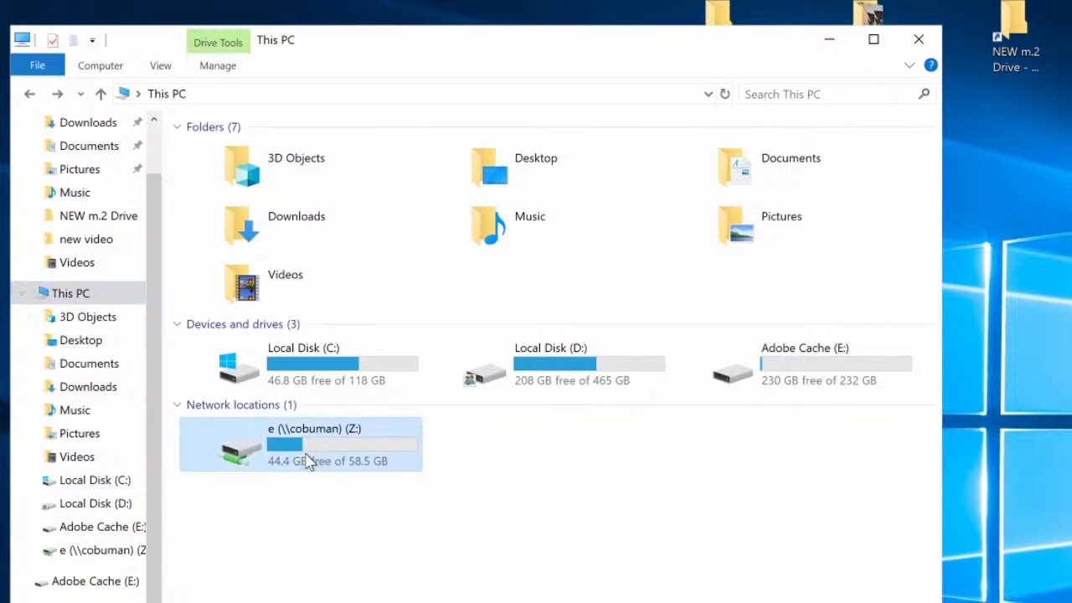
pyautogui.click(100, 69)
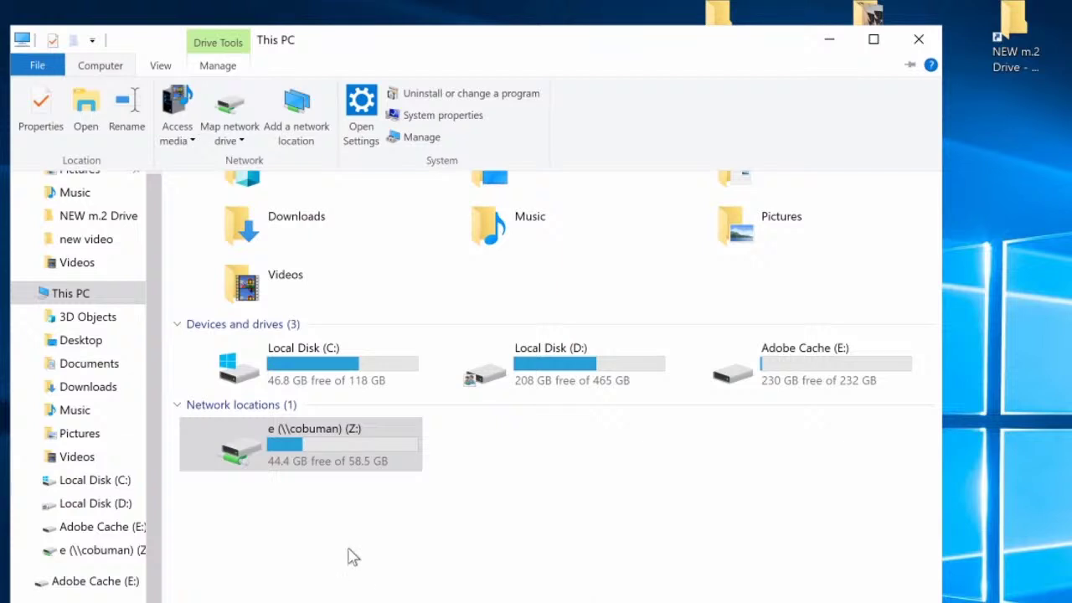
pyautogui.press('Escape')
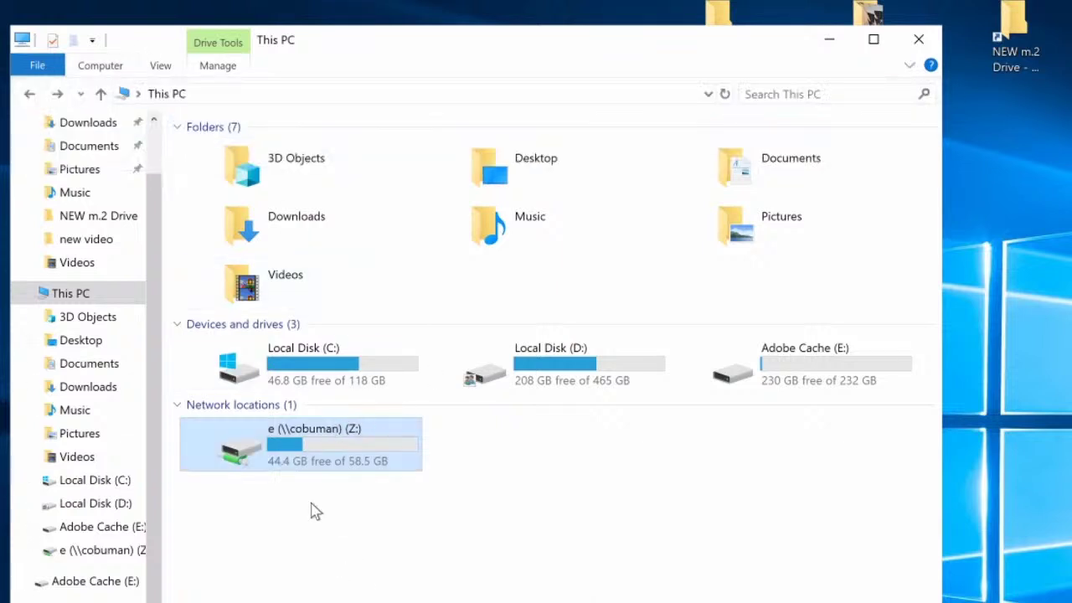
pyautogui.doubleClick(342, 452)
pyautogui.rightClick(303, 492)
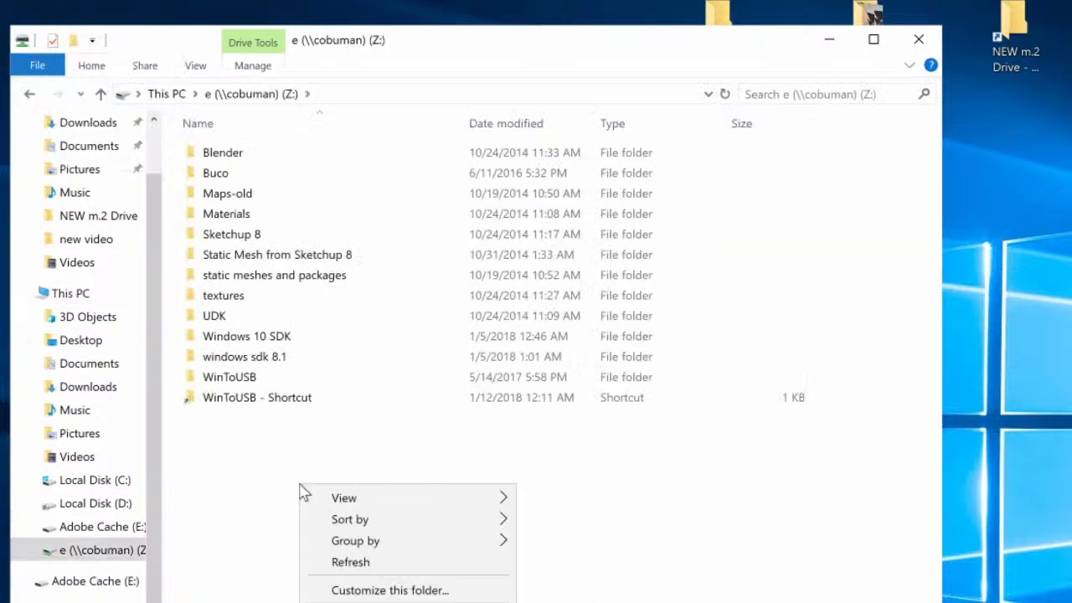
pyautogui.hotkey('ctrl', 'shift', 'n')
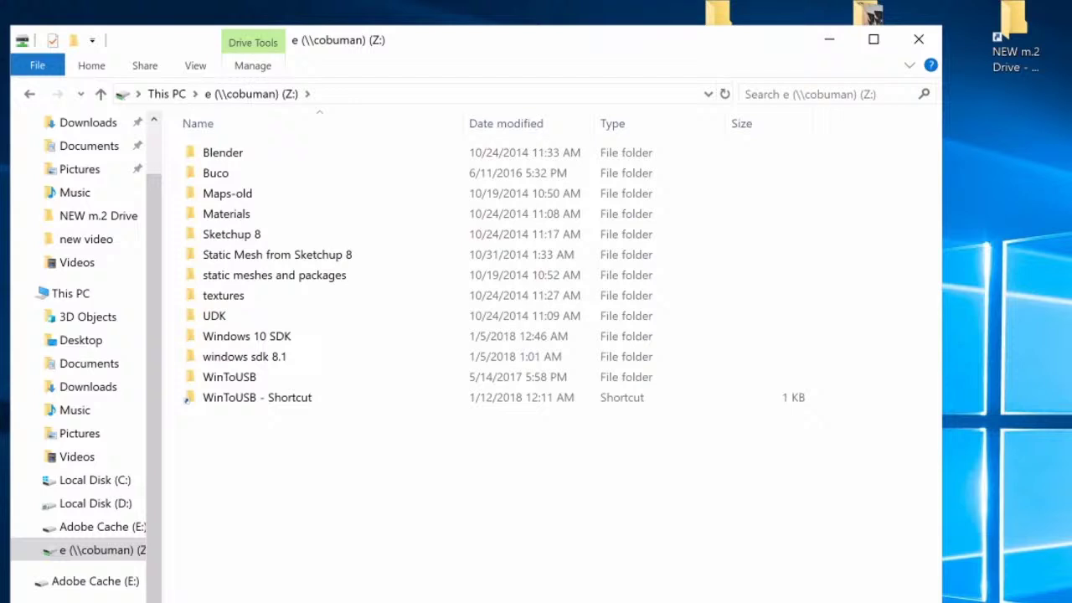
pyautogui.click(280, 519)
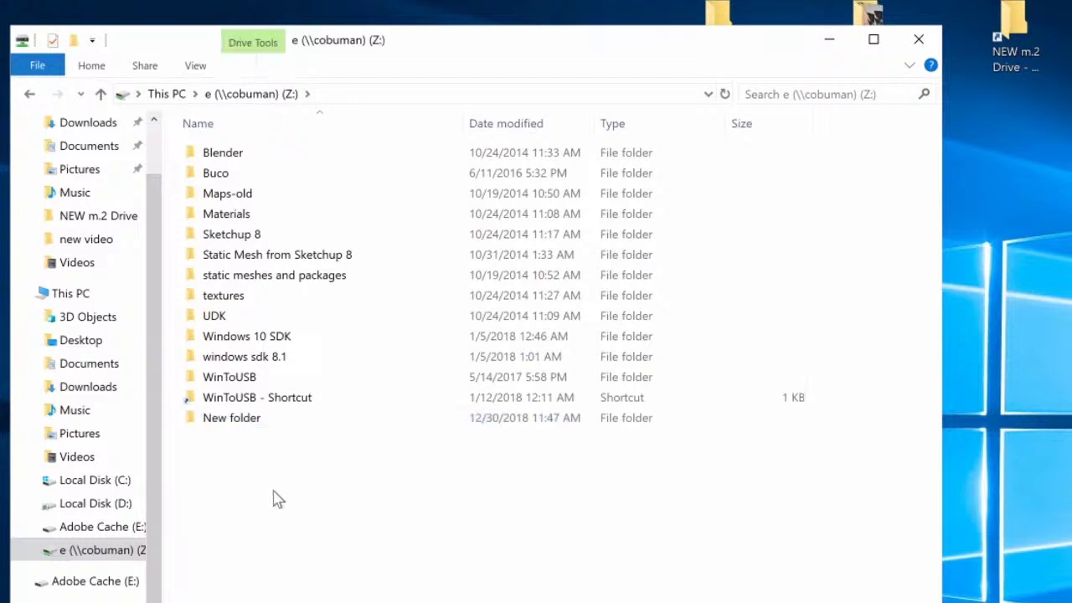
# Step: Add a New Bitmap Image inside New folder, then go back to the Z: listing
pyautogui.doubleClick(273, 419)
pyautogui.rightClick(291, 371)
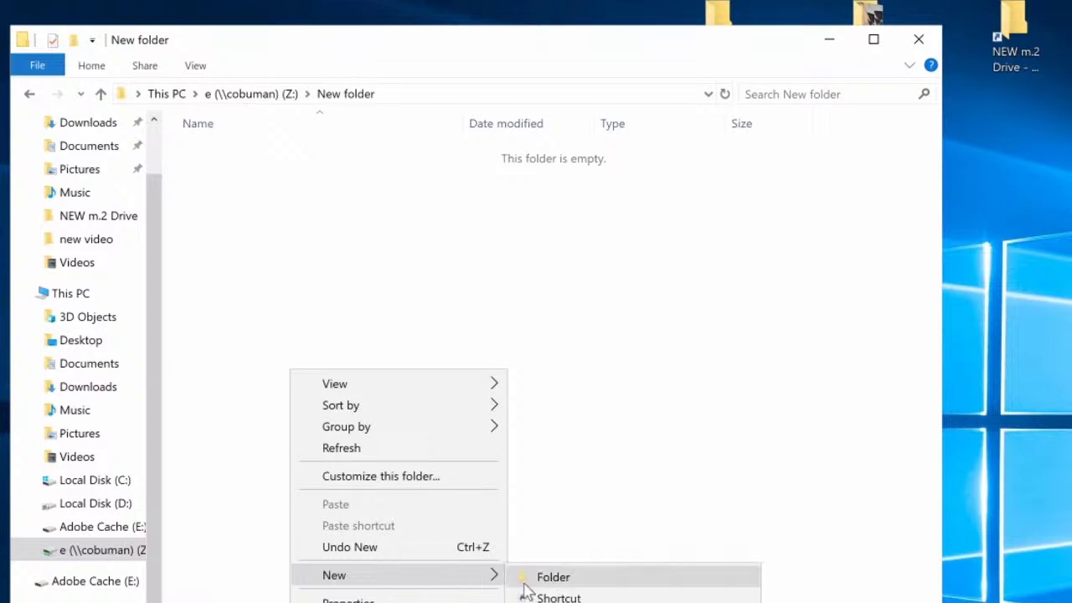
pyautogui.click(544, 601)
pyautogui.click(448, 462)
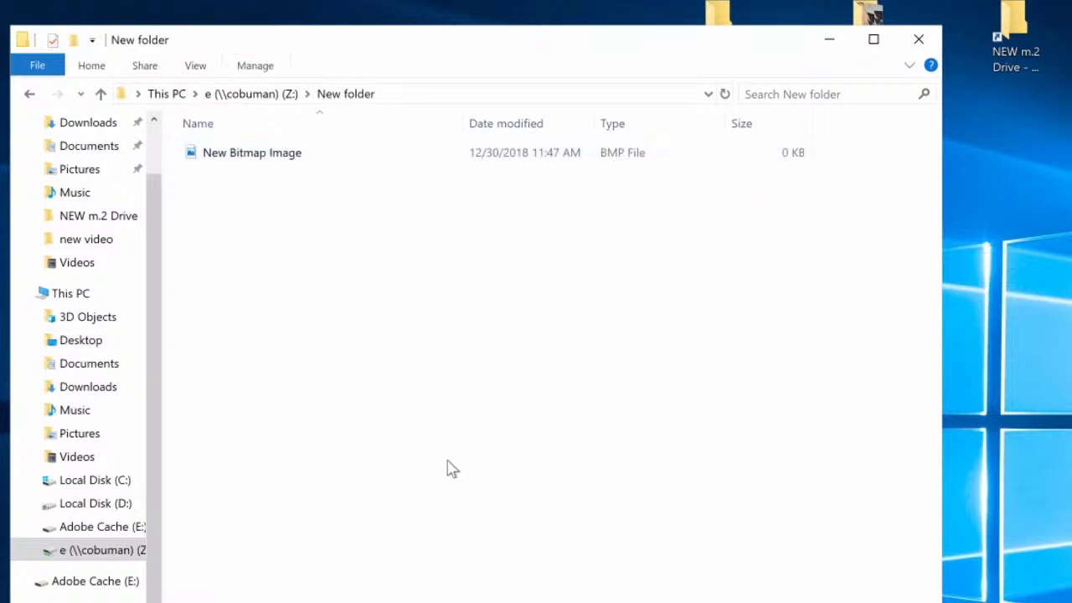
pyautogui.click(29, 94)
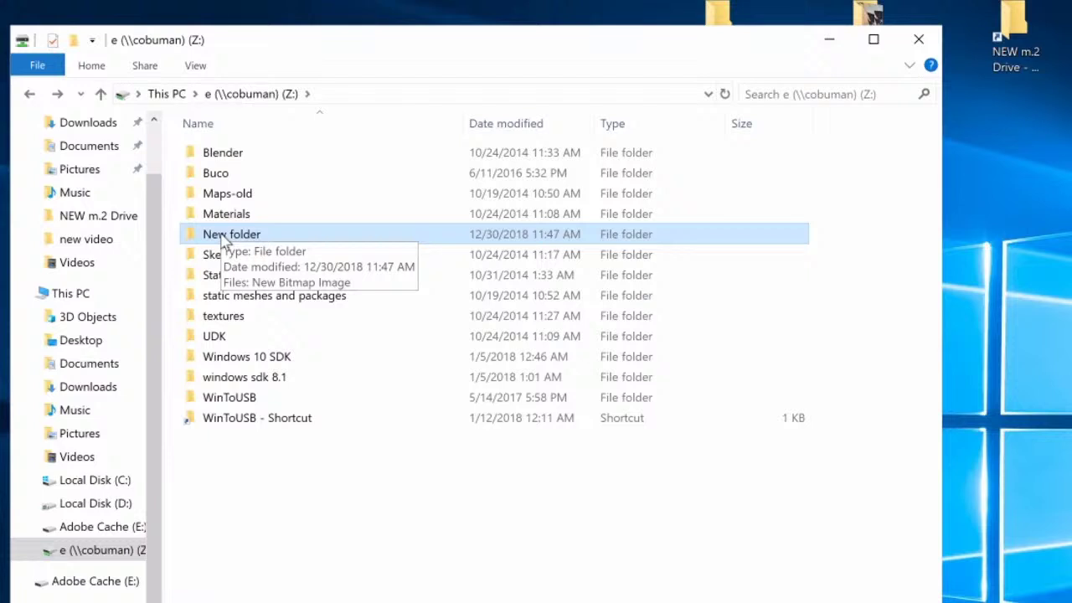
pyautogui.click(280, 527)
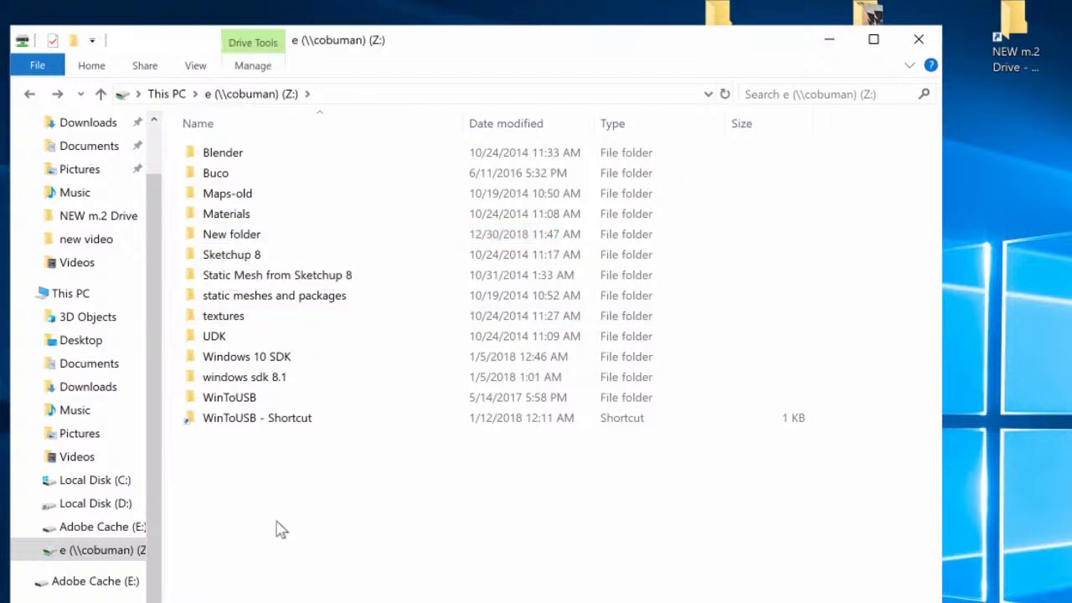
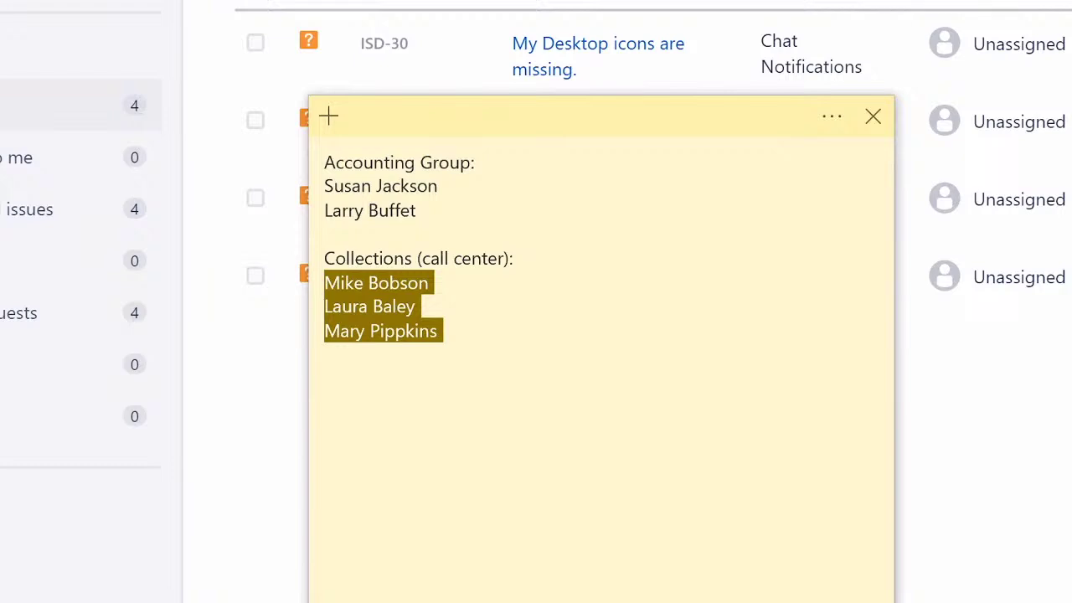
# Step: Clear the highlight on the Collections names in the sticky note and return to the Jira queue
pyautogui.click(438, 331)
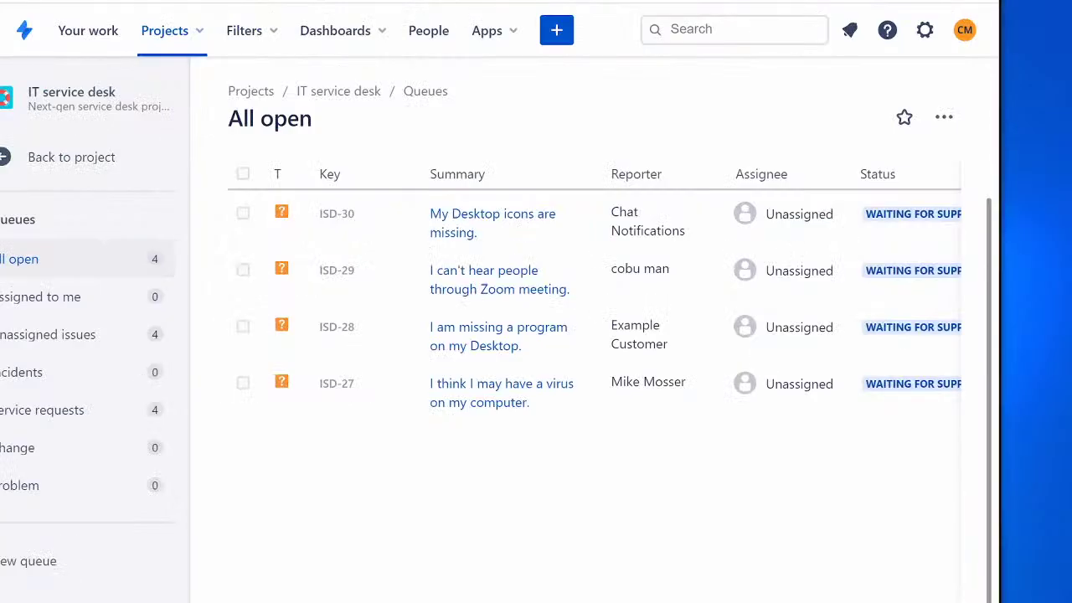
# Step: Widen the browser and scroll the queue right to reveal Time to done, showing -85h 45m
pyautogui.moveTo(862, 446); pyautogui.dragTo(963, 446)
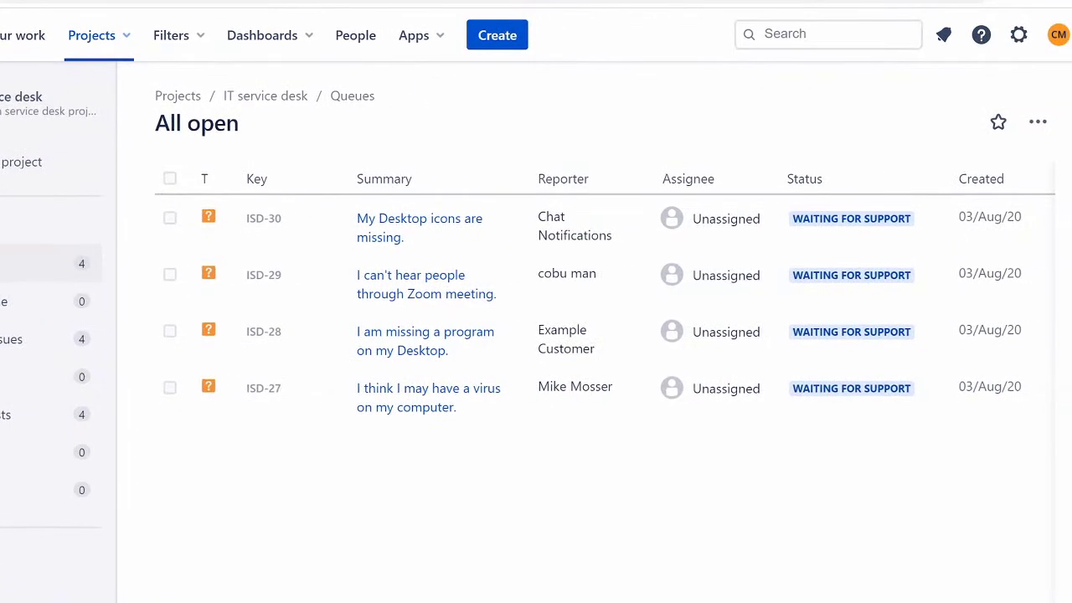
pyautogui.hscroll(3, 602, 293)
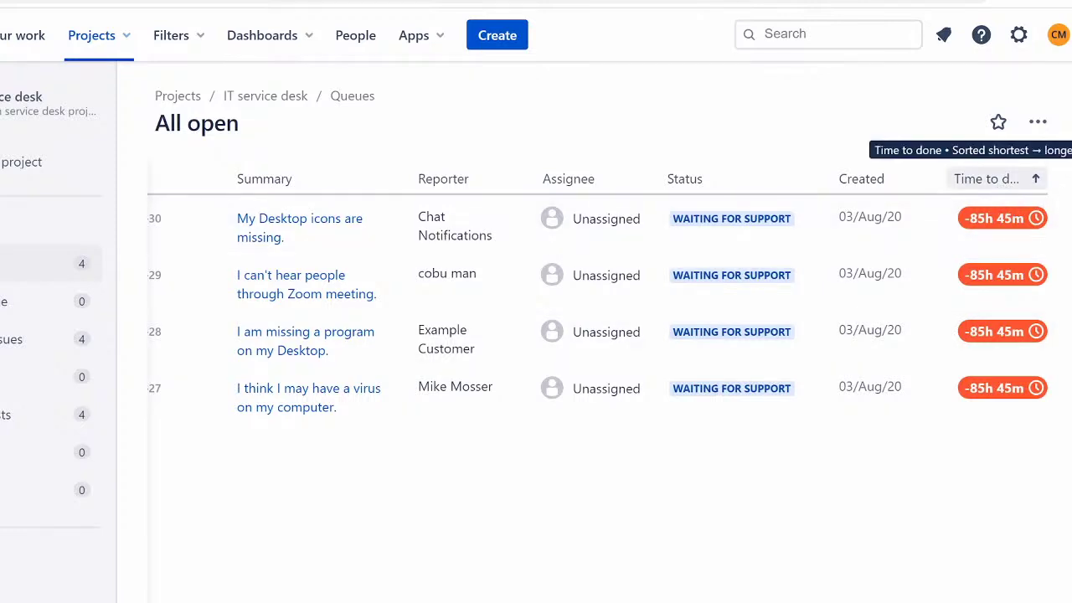
pyautogui.moveTo(1002, 219)
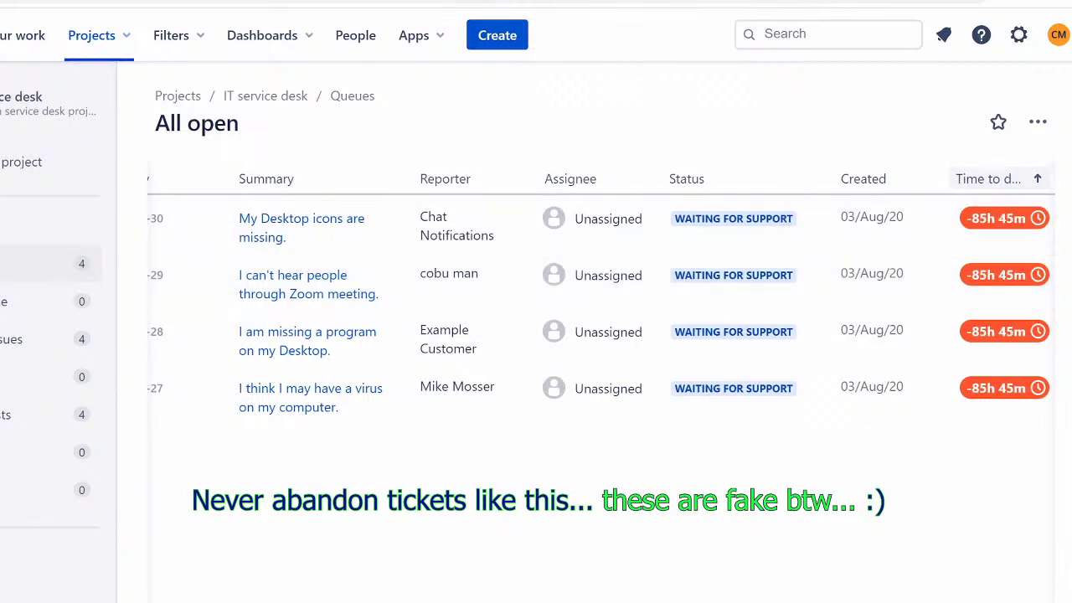
# Step: Create ticket ISD-31 with 'fake ticket' as both its summary and description
pyautogui.click(509, 37)
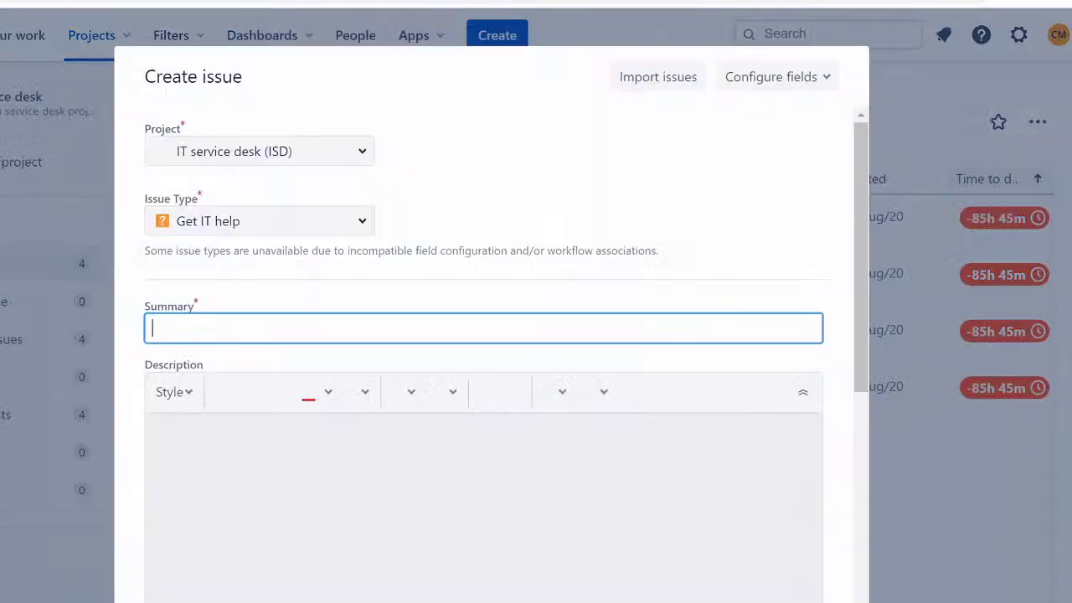
pyautogui.write('fake tickets')
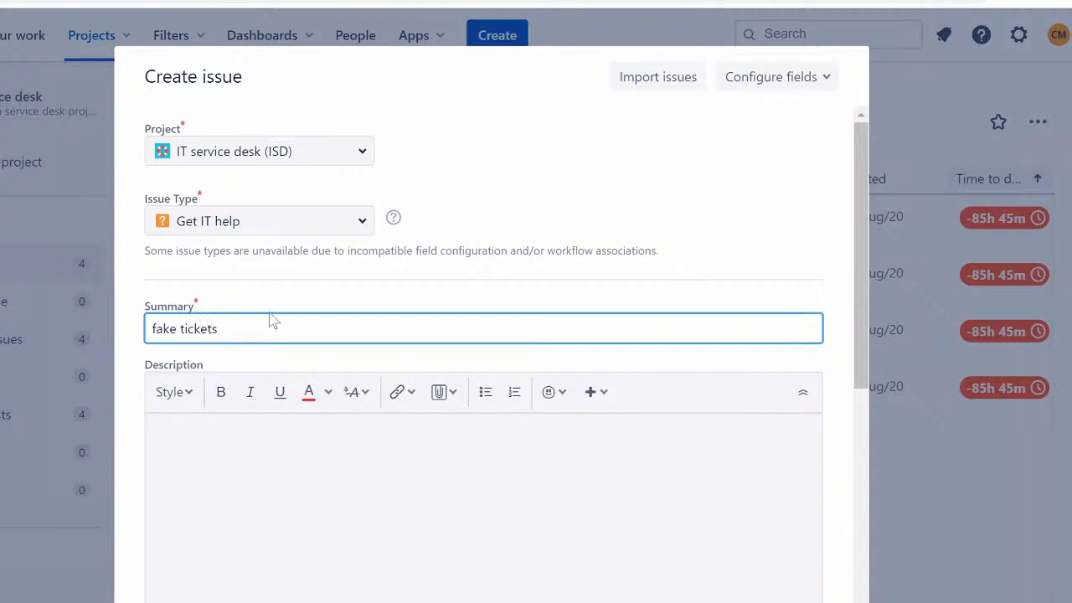
pyautogui.press('BackSpace')
pyautogui.press('Tab')
pyautogui.write('fake ticket')
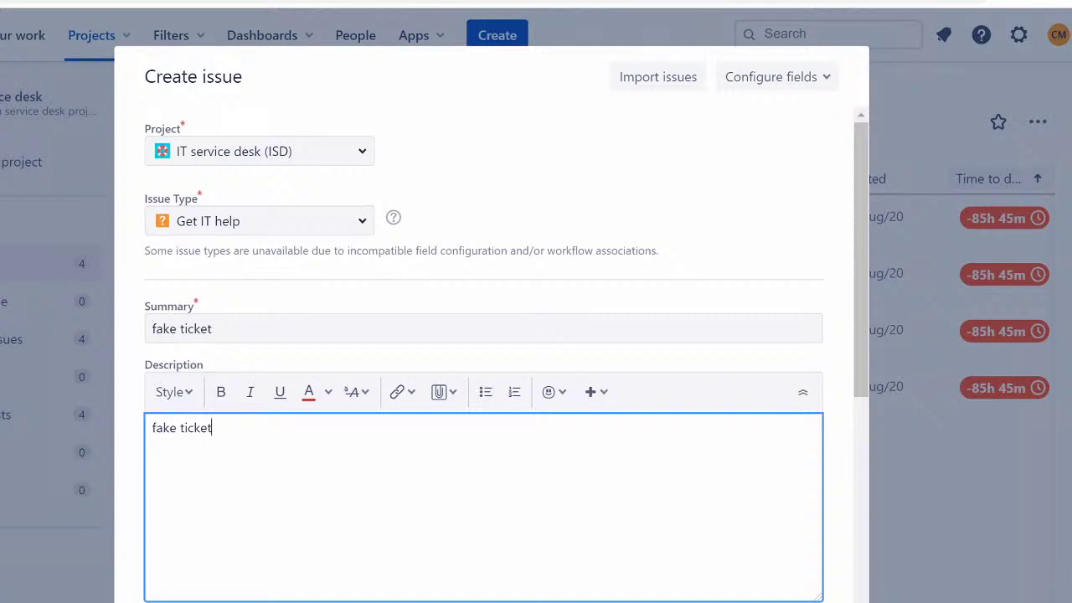
pyautogui.hotkey('alt', 's')
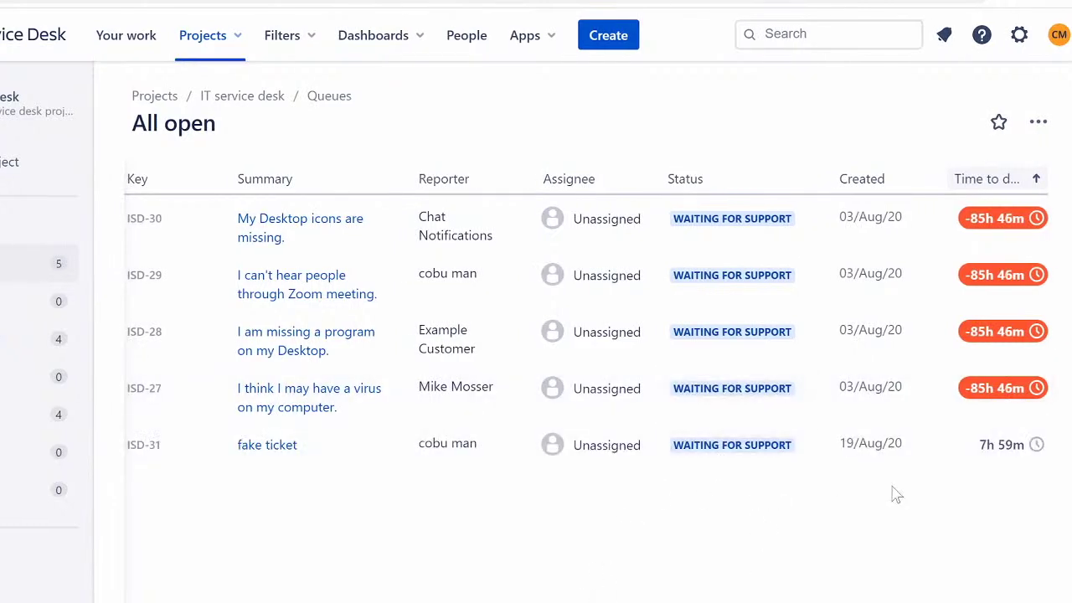
pyautogui.moveTo(993, 439)
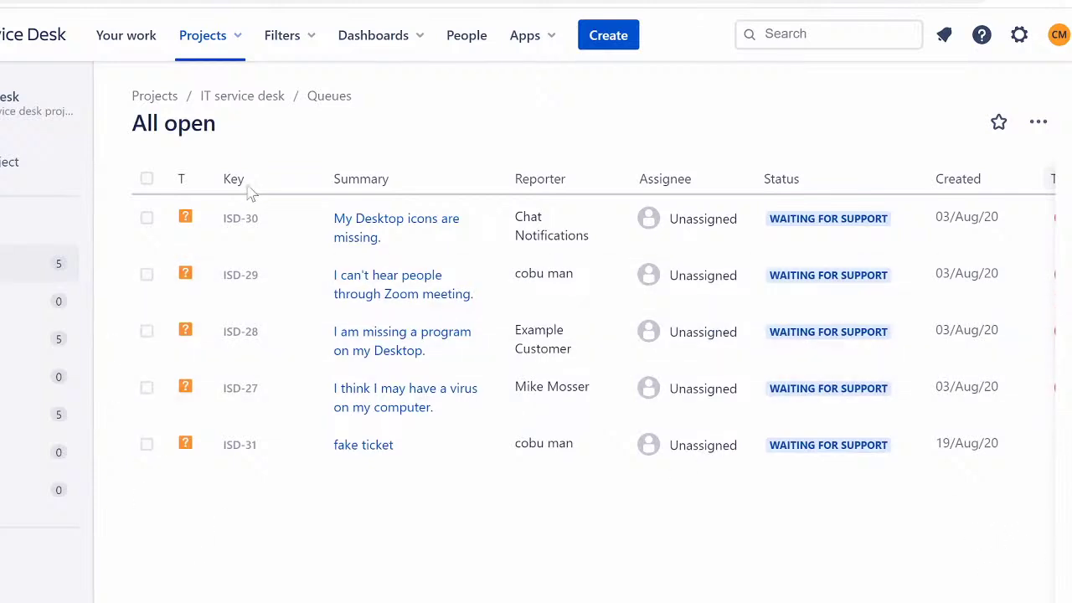
# Step: Open ticket ISD-30 'My Desktop icons are missing.' and start an empty internal note
pyautogui.click(408, 228)
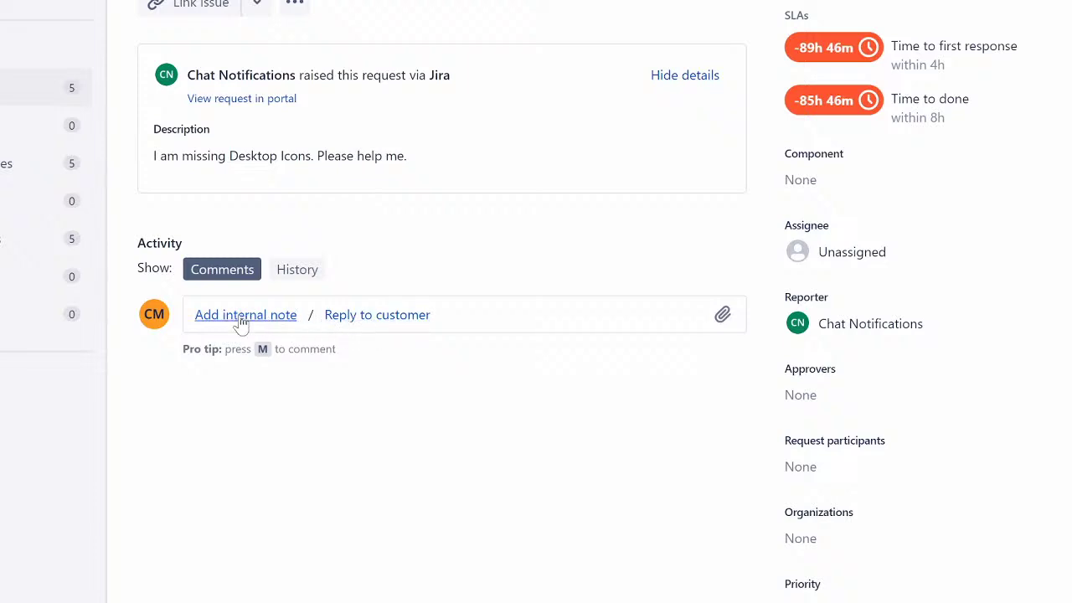
pyautogui.click(340, 316)
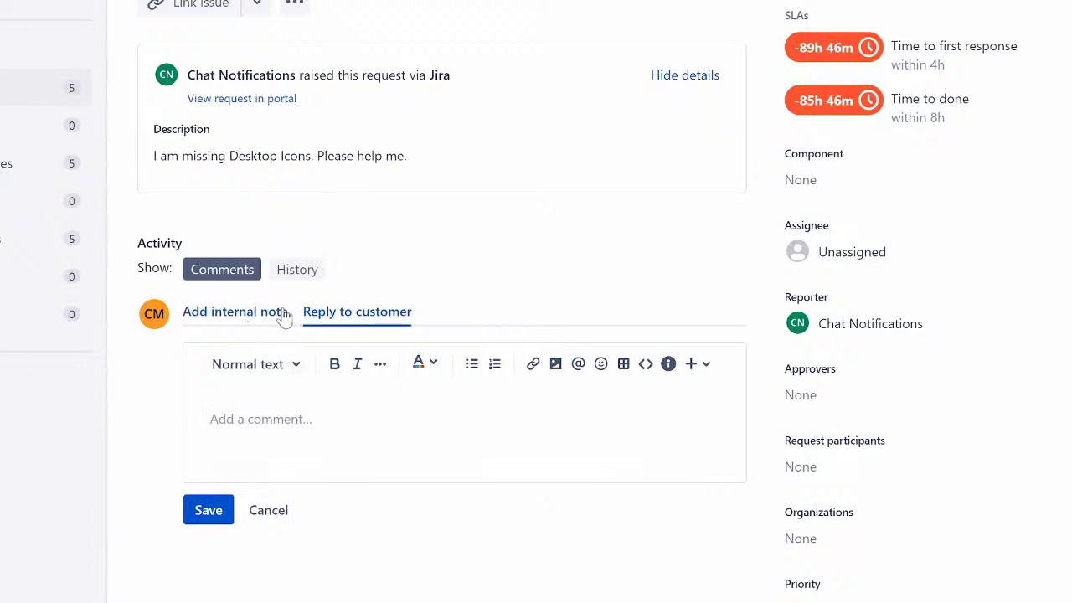
pyautogui.click(260, 315)
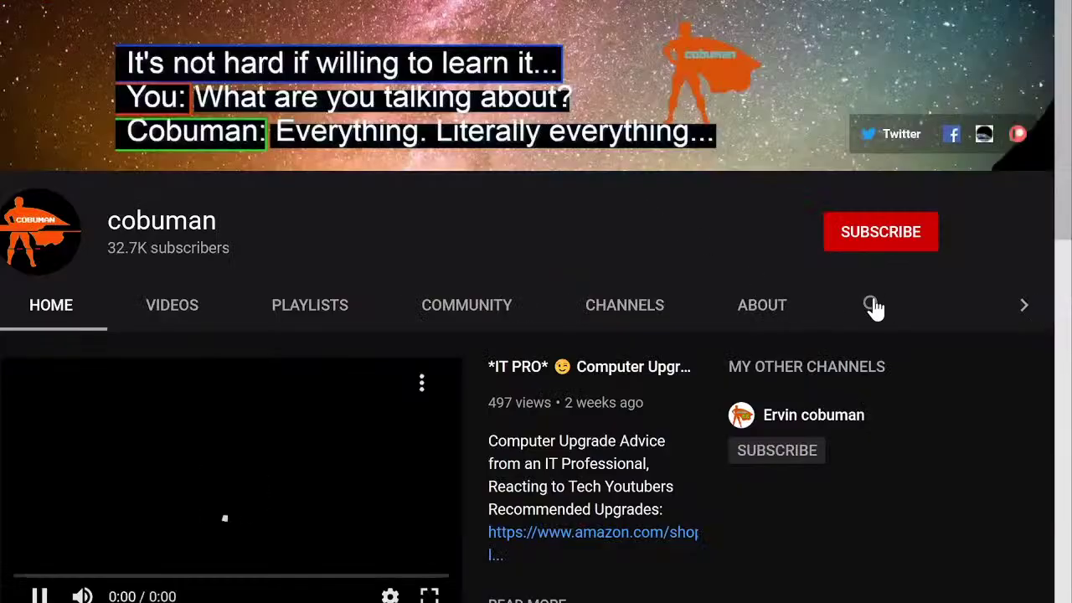
# Step: Search the YouTube channel for 'tickets' and scroll through the help-desk training videos
pyautogui.click(871, 307)
pyautogui.write('tickets')
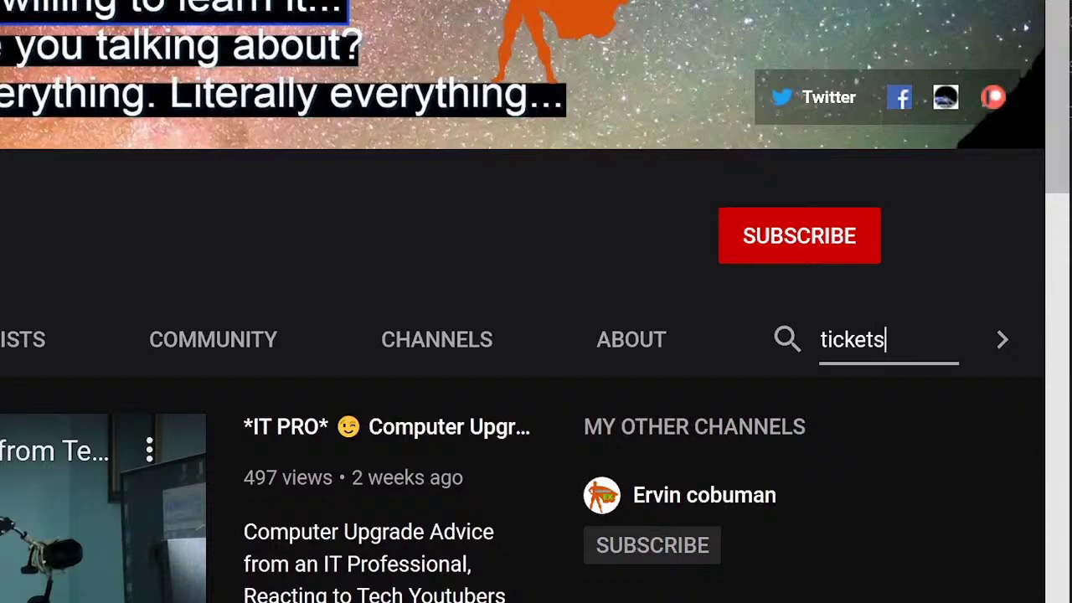
pyautogui.press('Return')
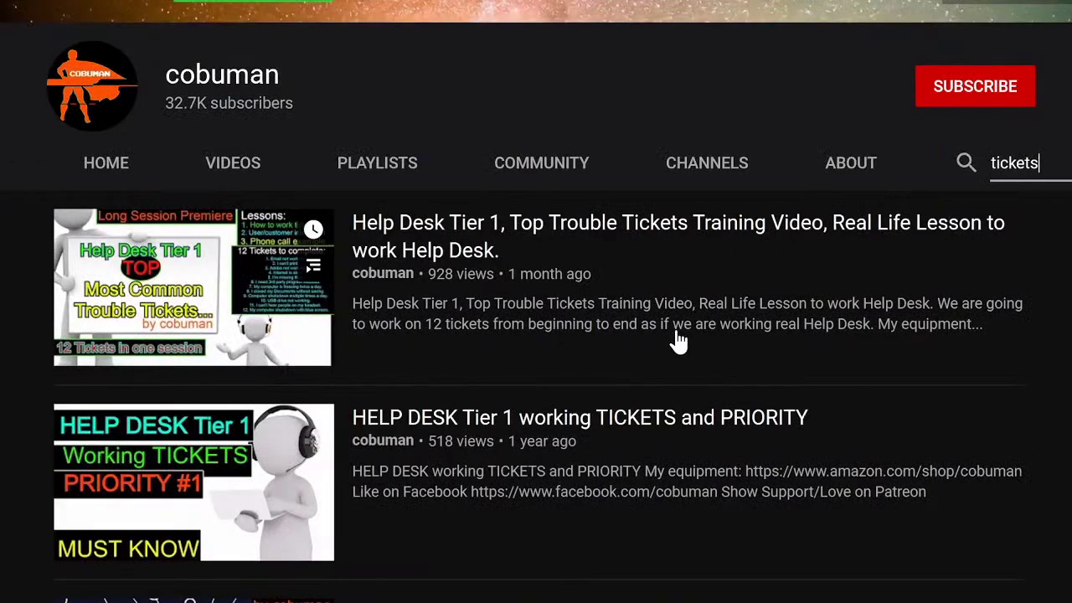
pyautogui.scroll(-5, 678, 341)
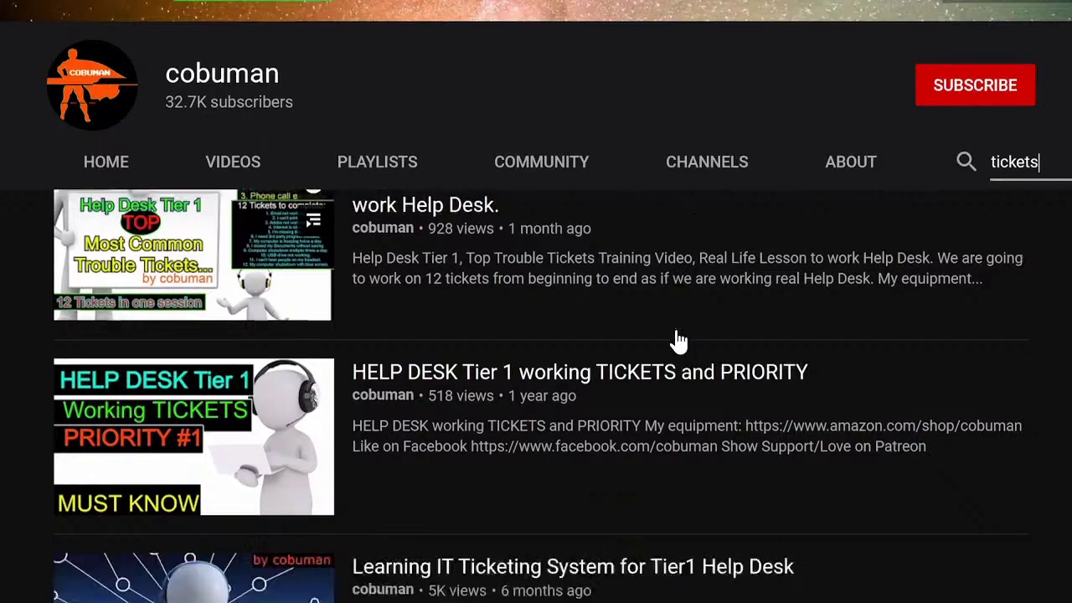
pyautogui.scroll(-10, 678, 341)
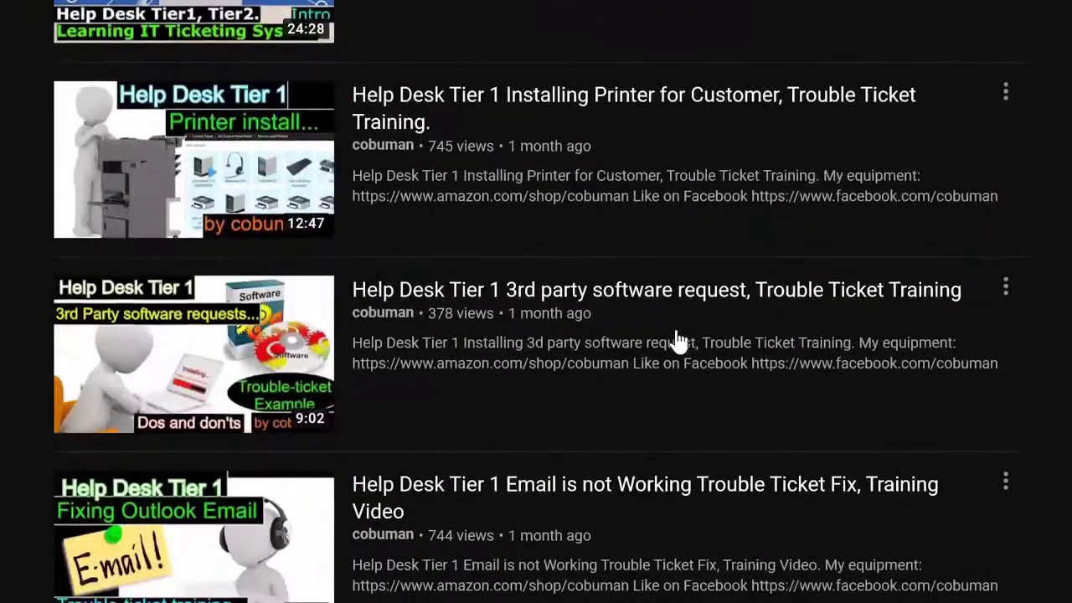
pyautogui.scroll(-7, 679, 342)
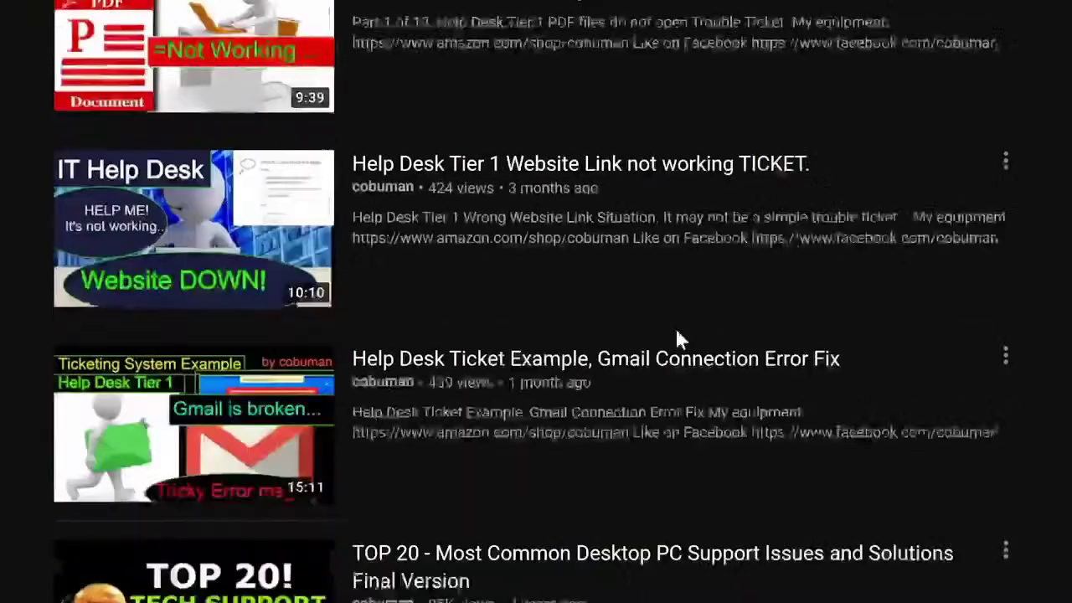
pyautogui.scroll(2, 679, 342)
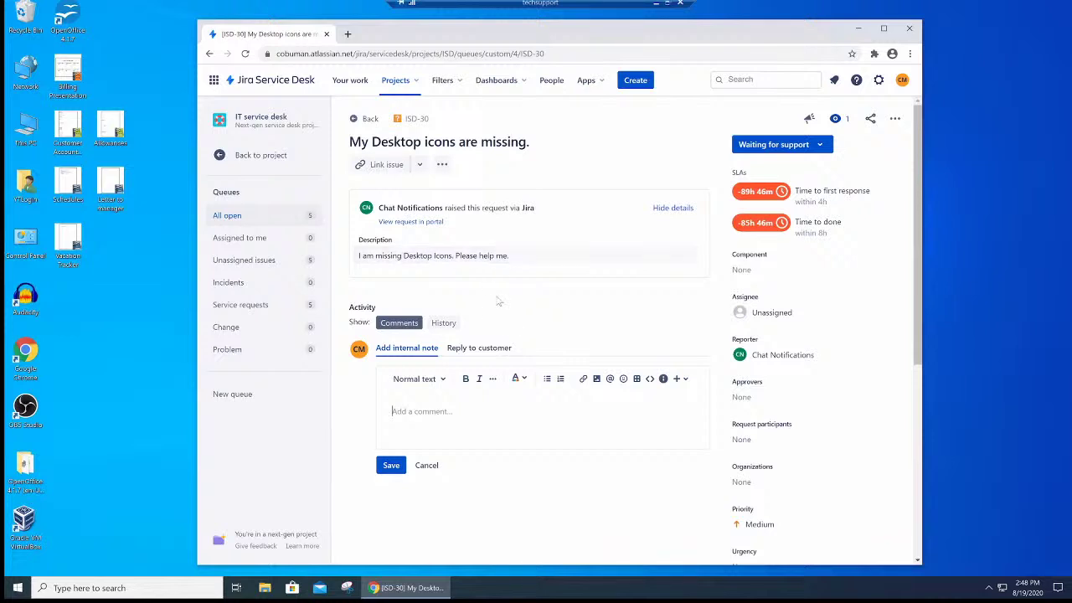
pyautogui.click(210, 53)
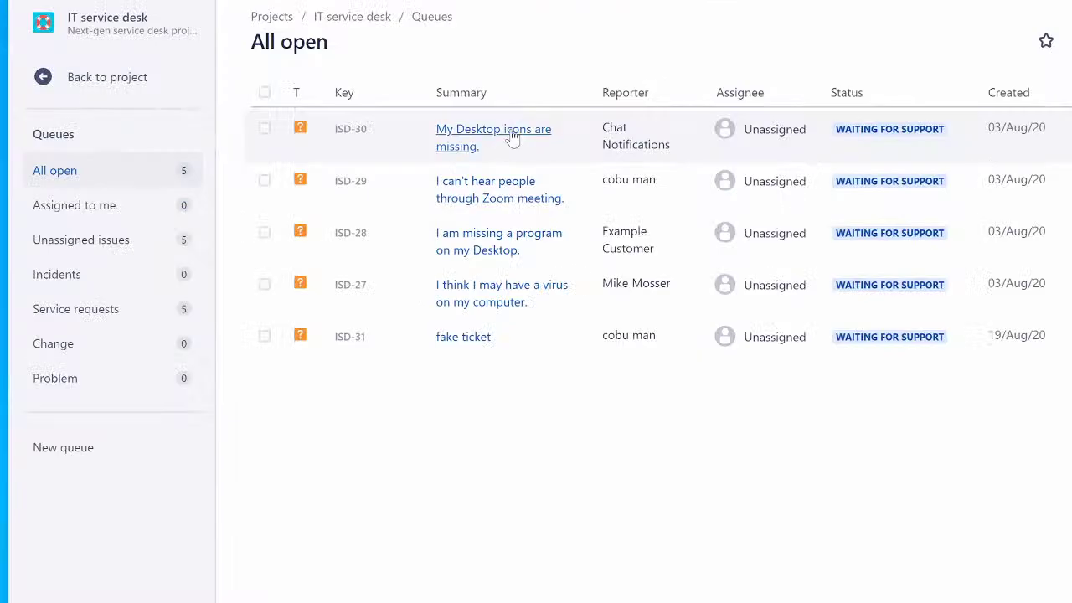
pyautogui.click(522, 193)
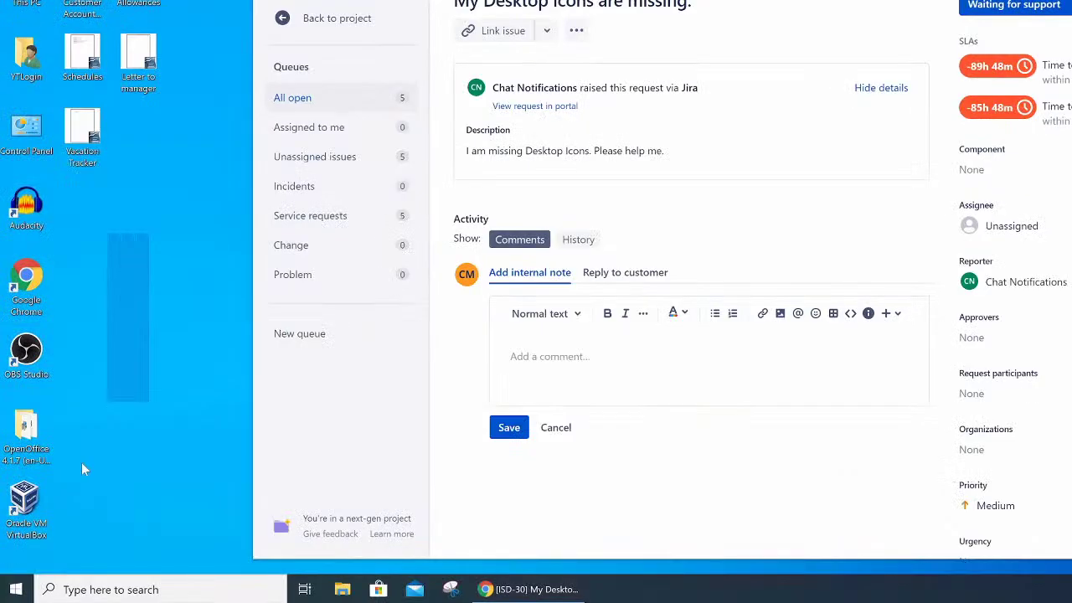
pyautogui.rightClick(46, 287)
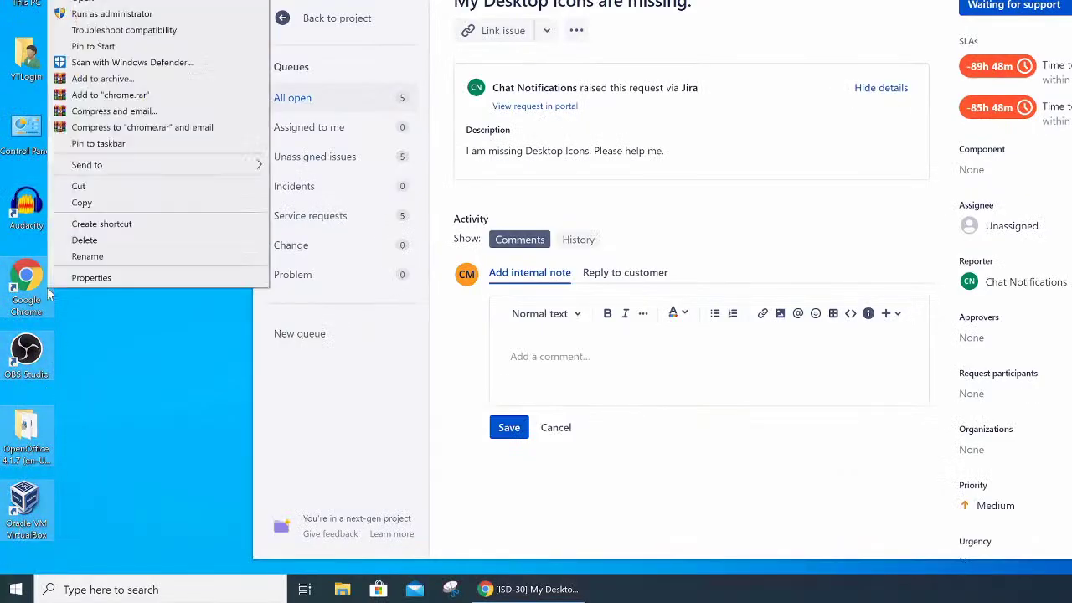
pyautogui.click(74, 325)
pyautogui.moveTo(1, 479); pyautogui.dragTo(4, 540)
pyautogui.moveTo(26, 281); pyautogui.dragTo(9, 8)
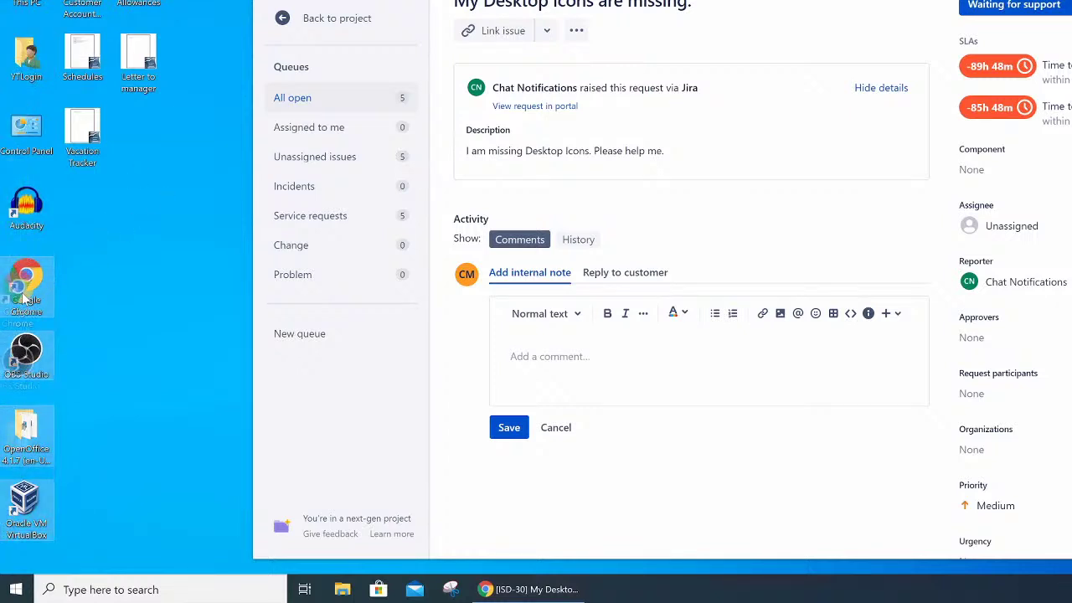
pyautogui.click(131, 270)
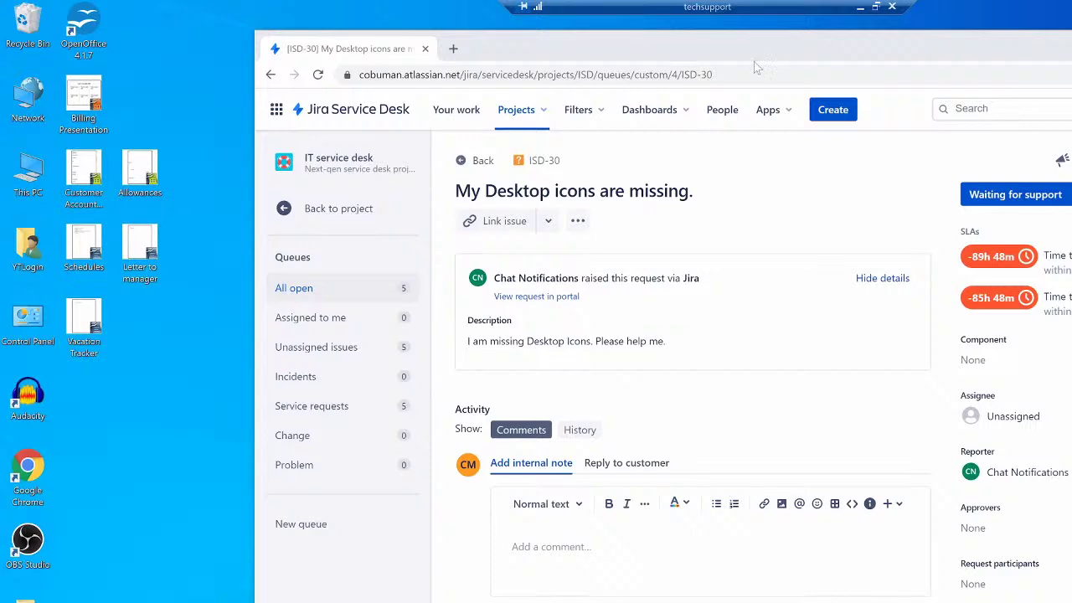
pyautogui.moveTo(754, 61); pyautogui.dragTo(795, 37)
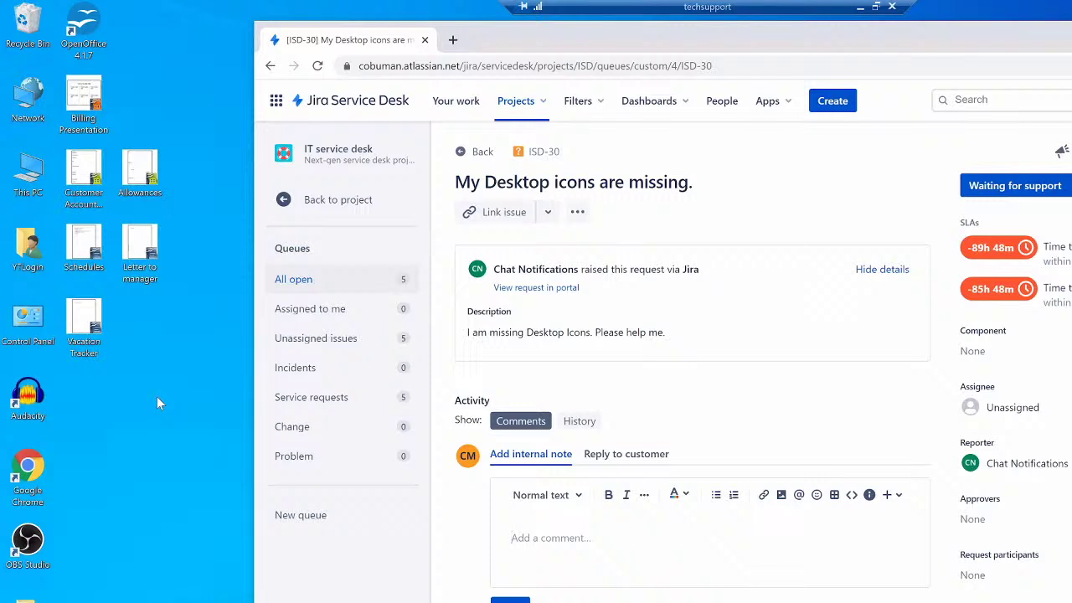
pyautogui.moveTo(198, 74); pyautogui.dragTo(79, 375)
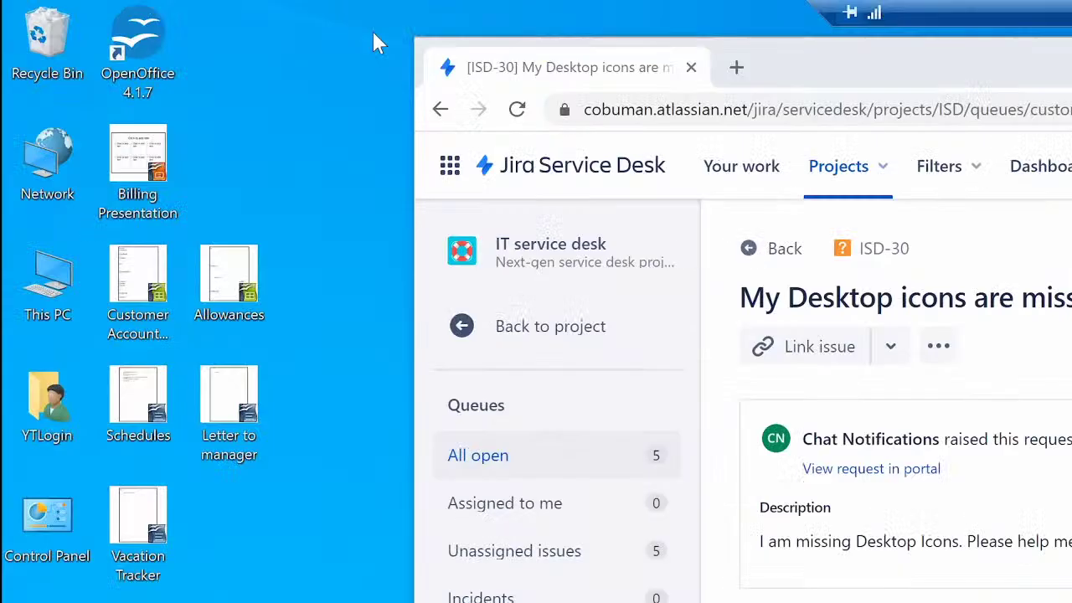
pyautogui.moveTo(226, 5); pyautogui.dragTo(127, 340)
pyautogui.moveTo(209, 557); pyautogui.dragTo(149, 600)
pyautogui.click(283, 584)
# Step: Select and deselect the six desktop file icons, then return to the All open queue
pyautogui.moveTo(357, 137); pyautogui.dragTo(117, 599)
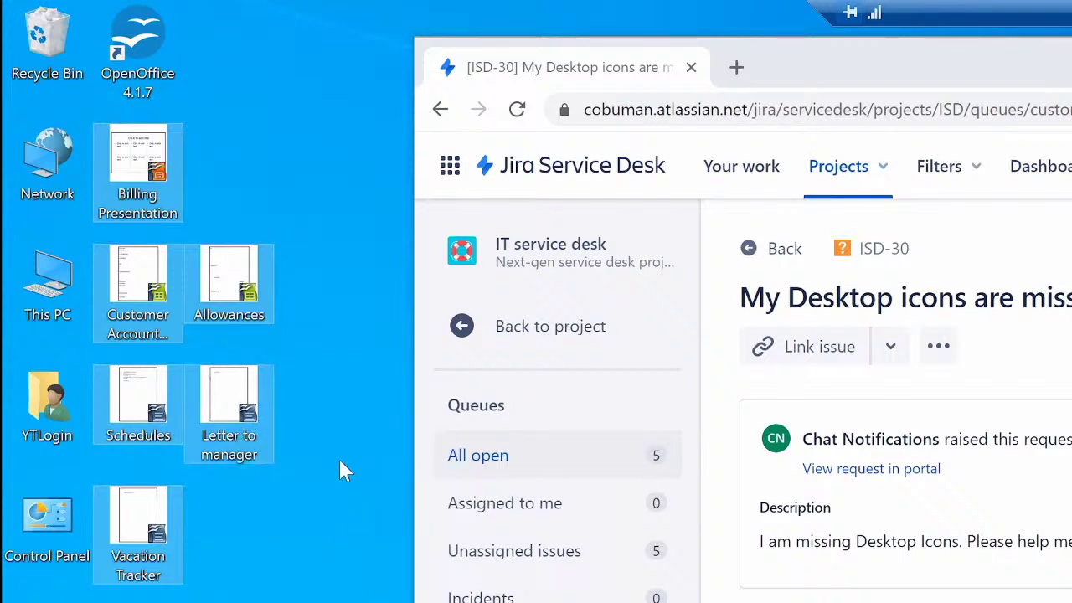
pyautogui.click(366, 309)
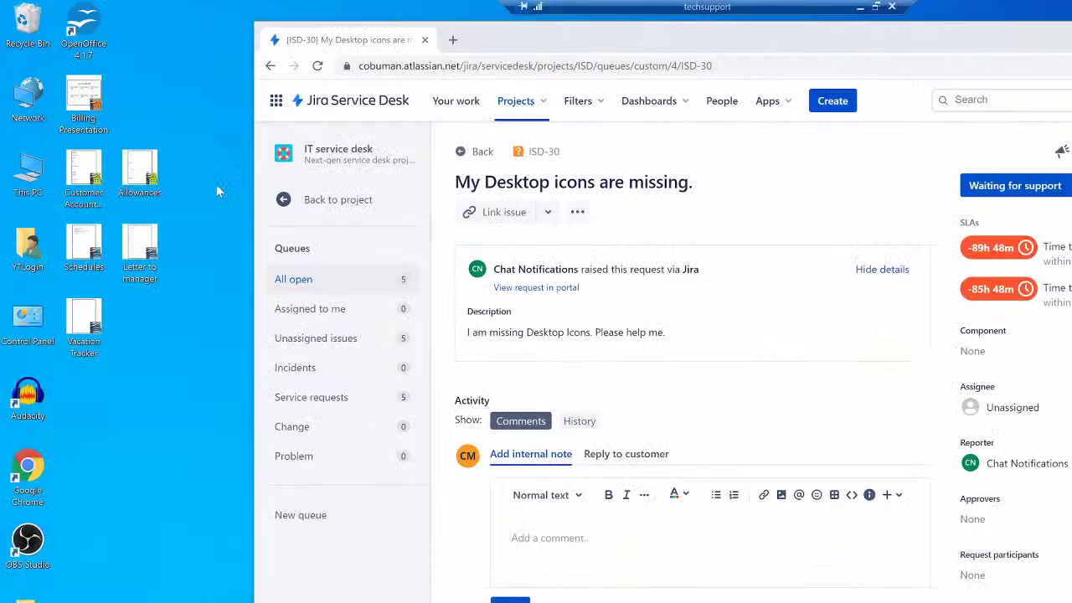
pyautogui.moveTo(235, 91); pyautogui.dragTo(74, 386)
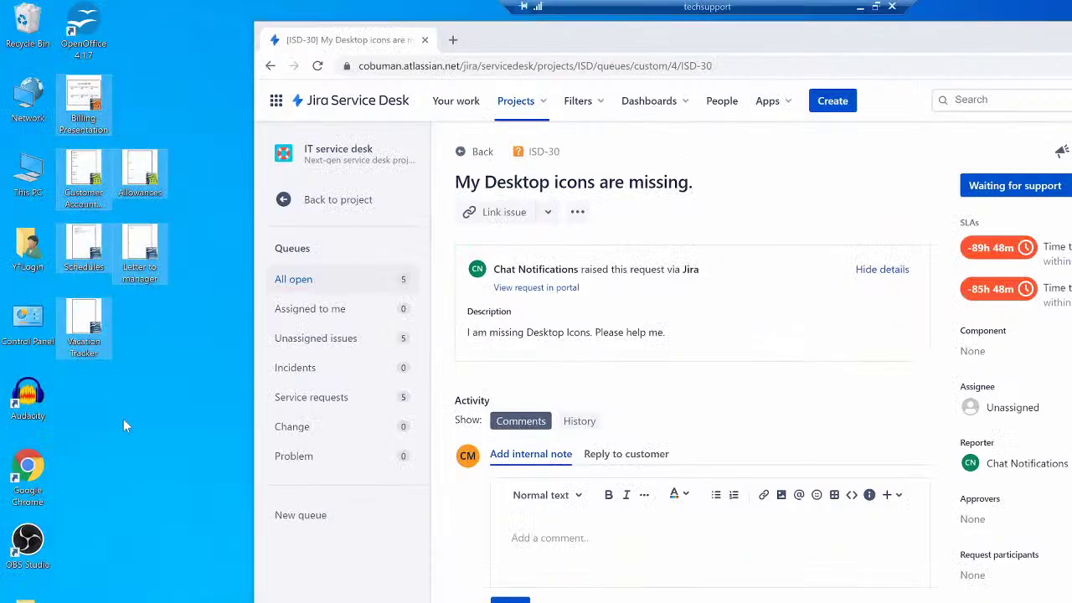
pyautogui.click(136, 425)
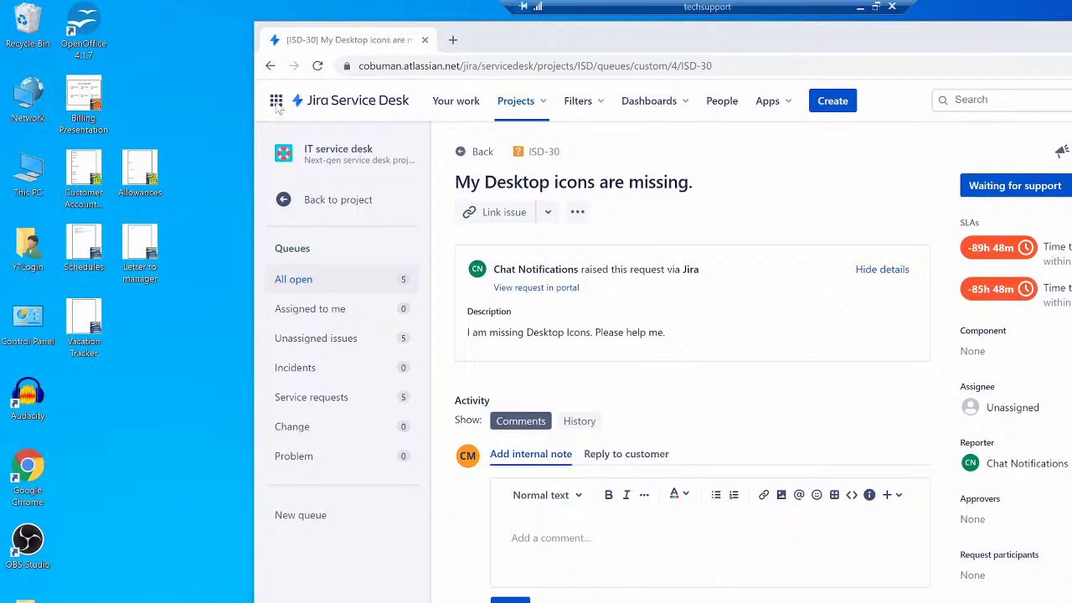
pyautogui.click(270, 66)
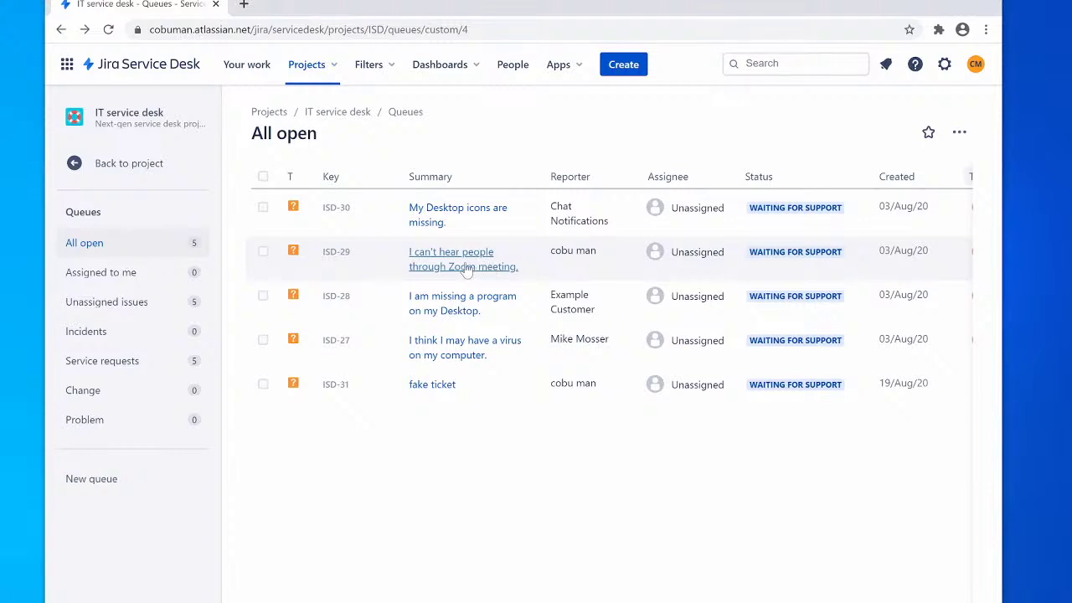
# Step: Open ticket ISD-29, "I can't hear people through Zoom meeting."
pyautogui.click(466, 266)
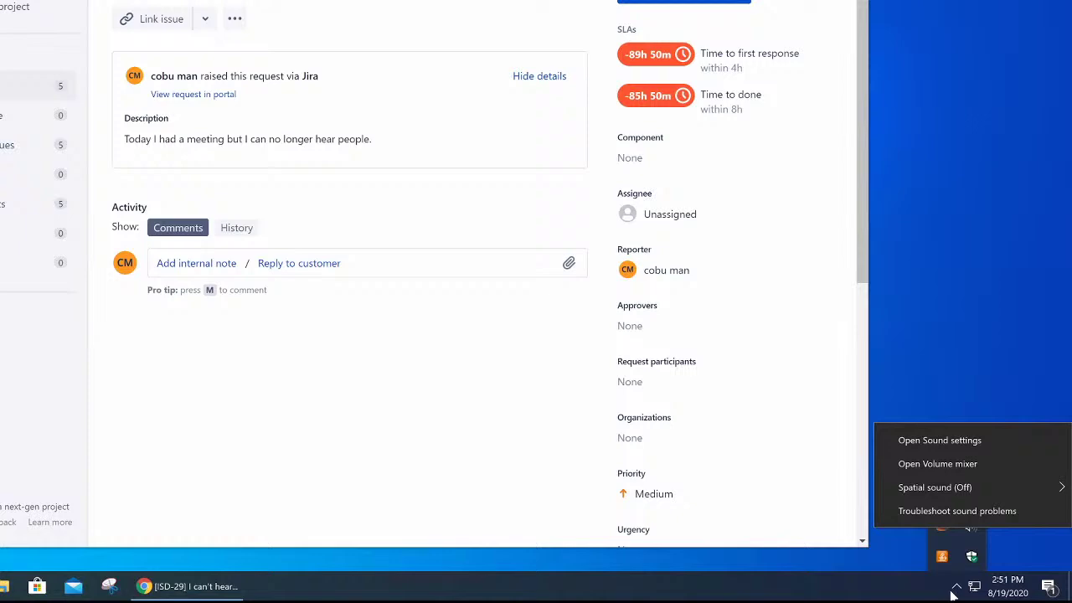
# Step: Open Windows Sound settings from the speaker icon among the hidden tray icons
pyautogui.click(955, 593)
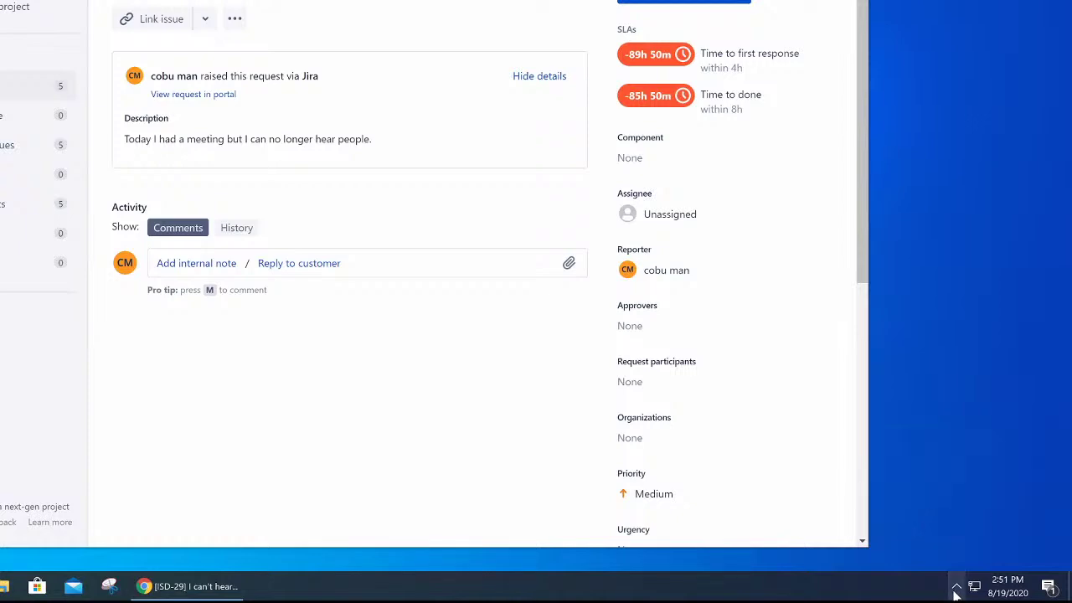
pyautogui.click(956, 588)
pyautogui.rightClick(965, 527)
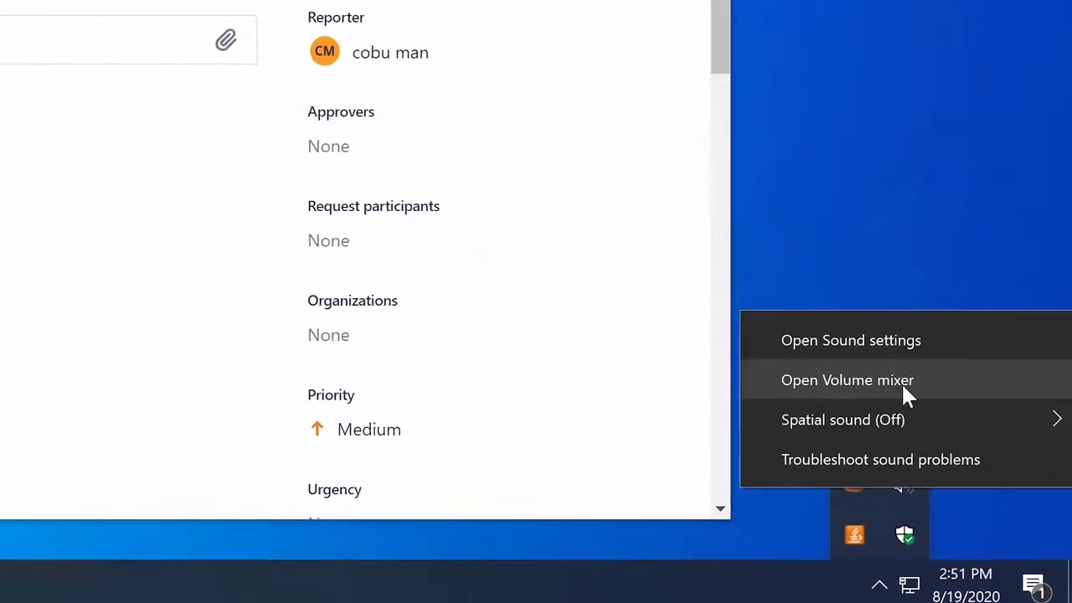
pyautogui.click(902, 341)
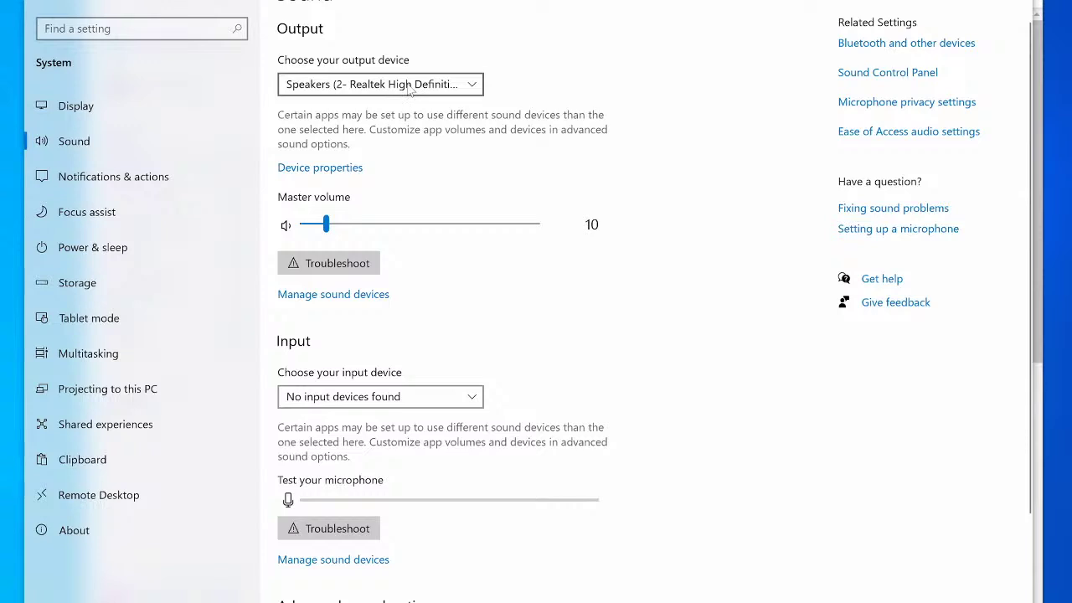
# Step: Keep Realtek speakers as the output device and confirm no input devices are listed
pyautogui.click(409, 93)
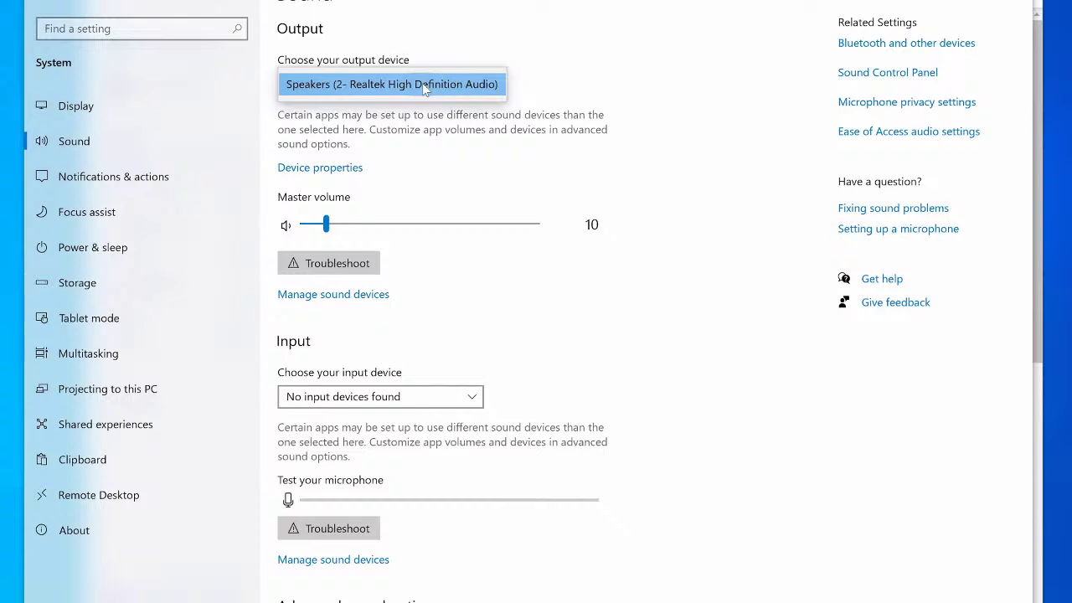
pyautogui.click(441, 124)
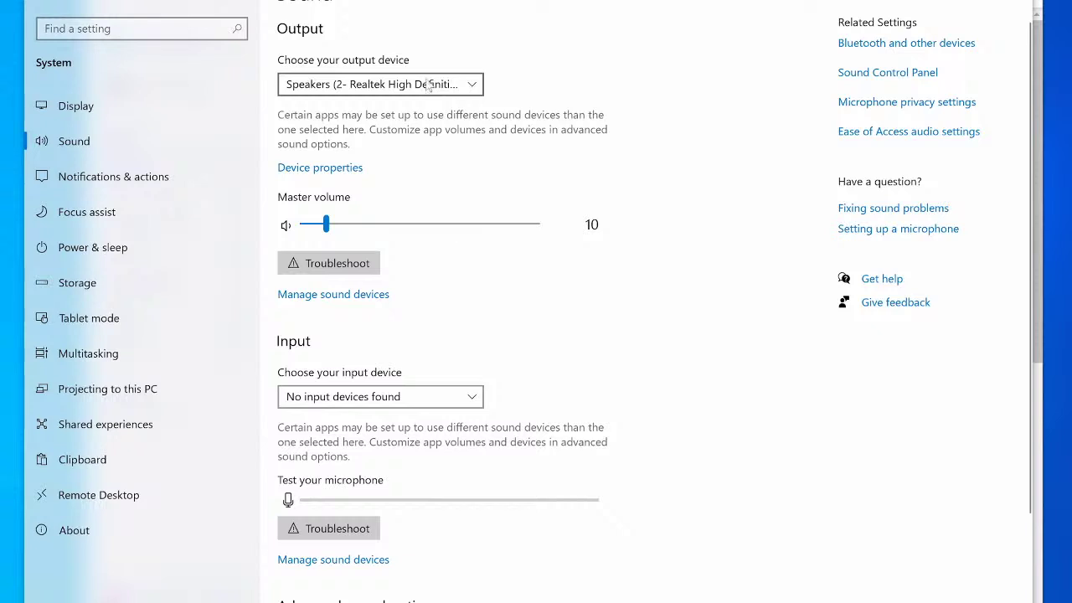
pyautogui.click(424, 92)
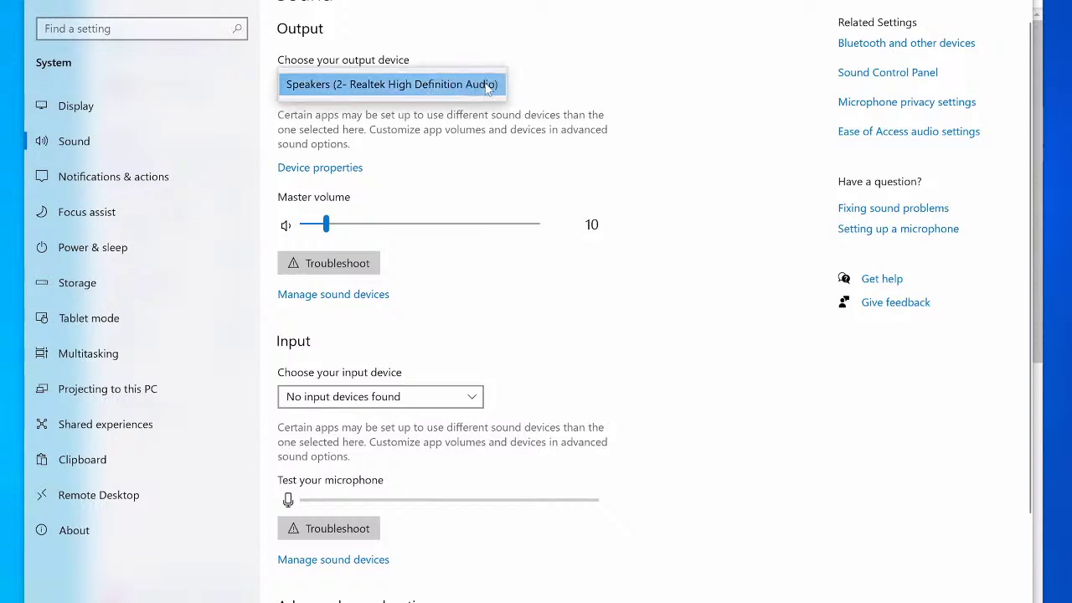
pyautogui.click(424, 118)
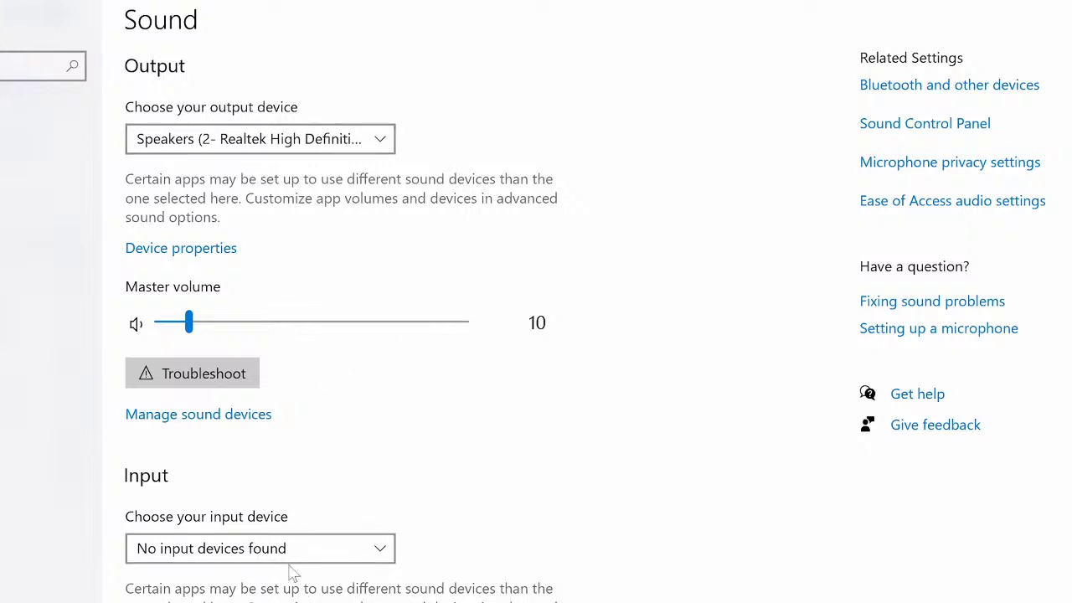
pyautogui.click(260, 555)
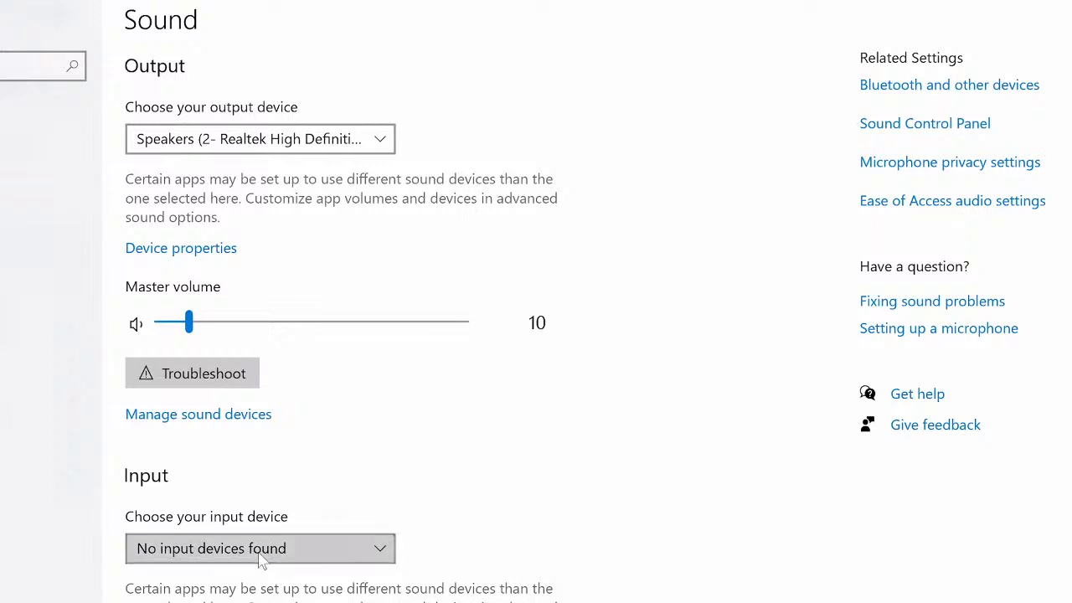
pyautogui.click(260, 596)
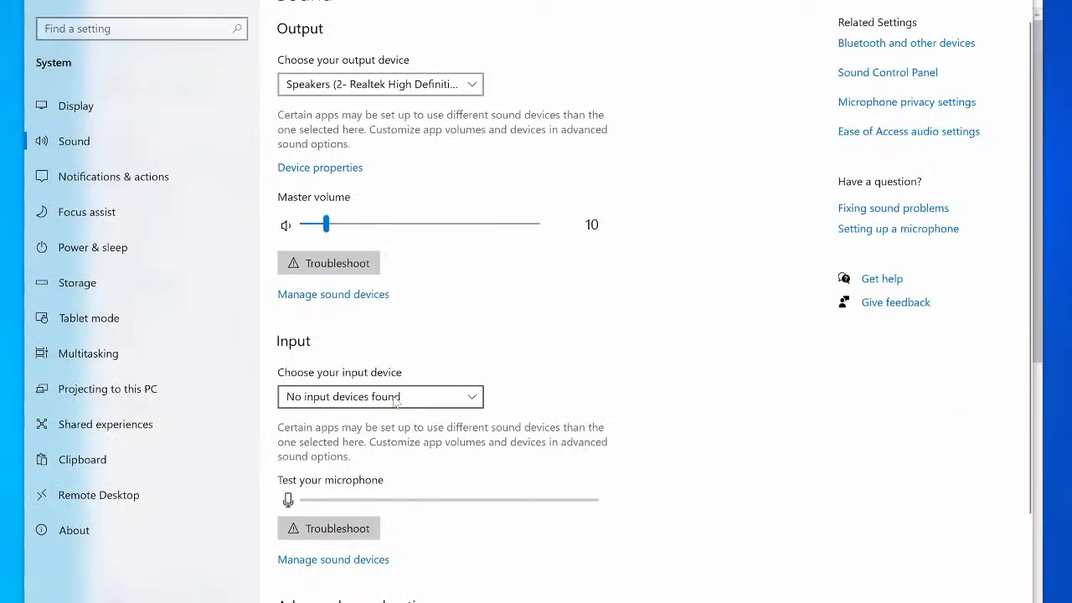
pyautogui.click(893, 75)
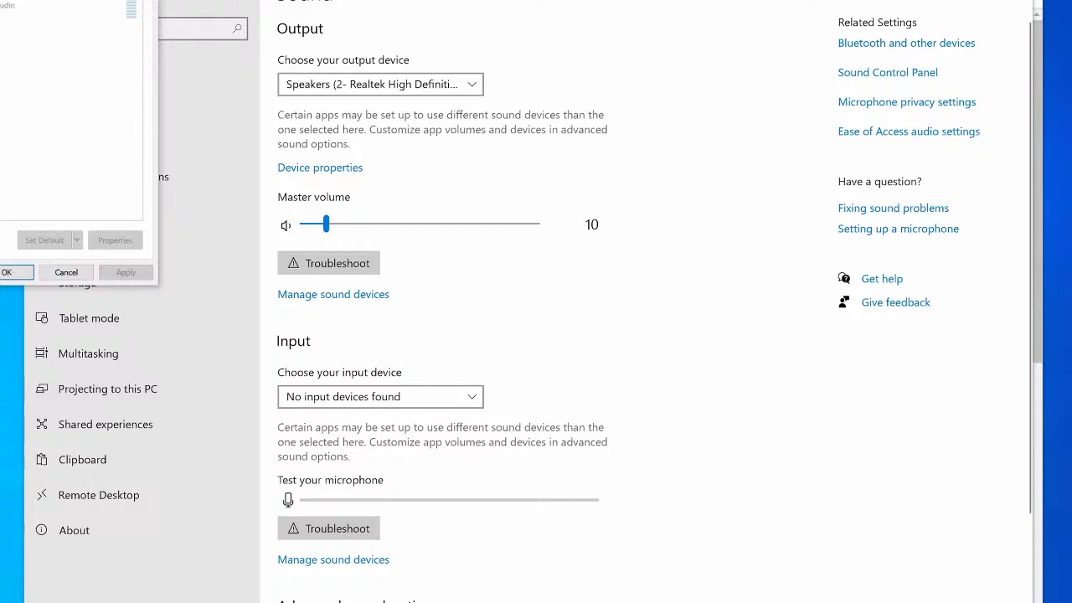
# Step: Centre the Sound dialog and inspect the Realtek and Plantronics C610 speakers on Playback
pyautogui.moveTo(0, 146); pyautogui.dragTo(0, 185)
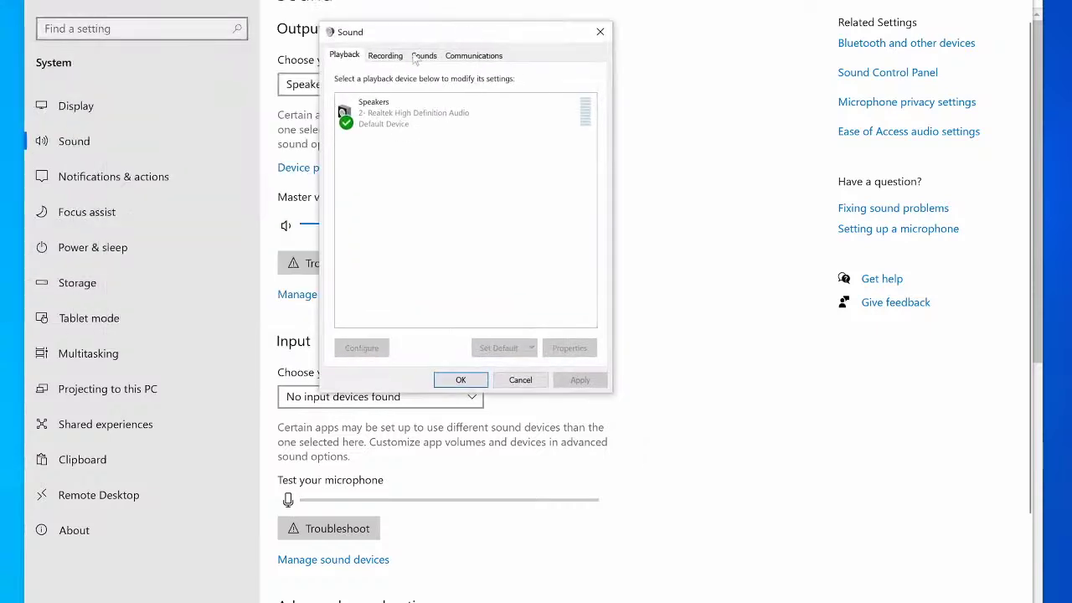
pyautogui.click(420, 111)
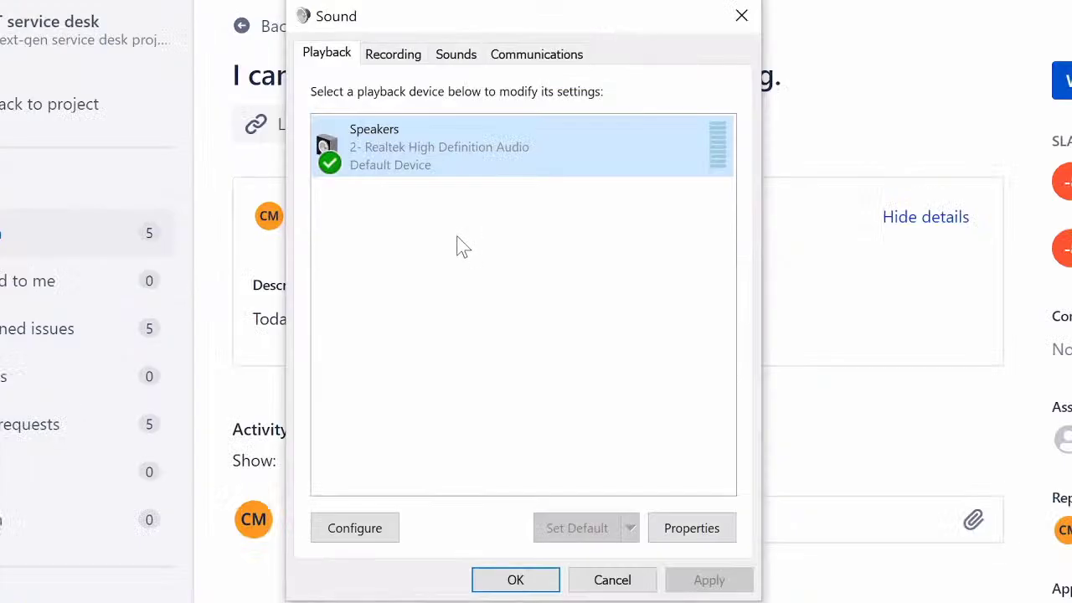
pyautogui.click(424, 172)
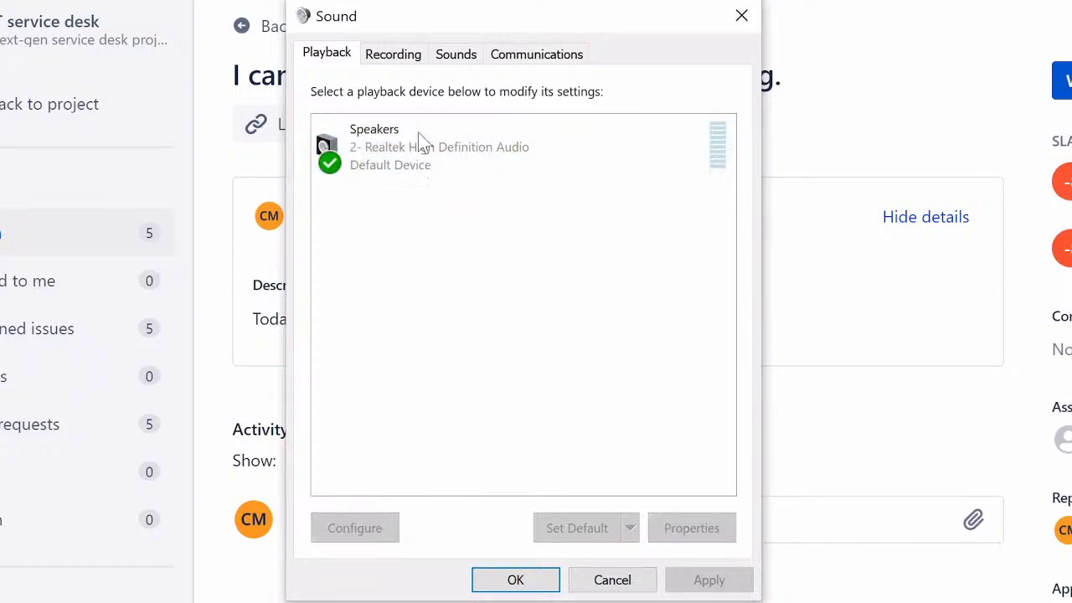
pyautogui.click(401, 108)
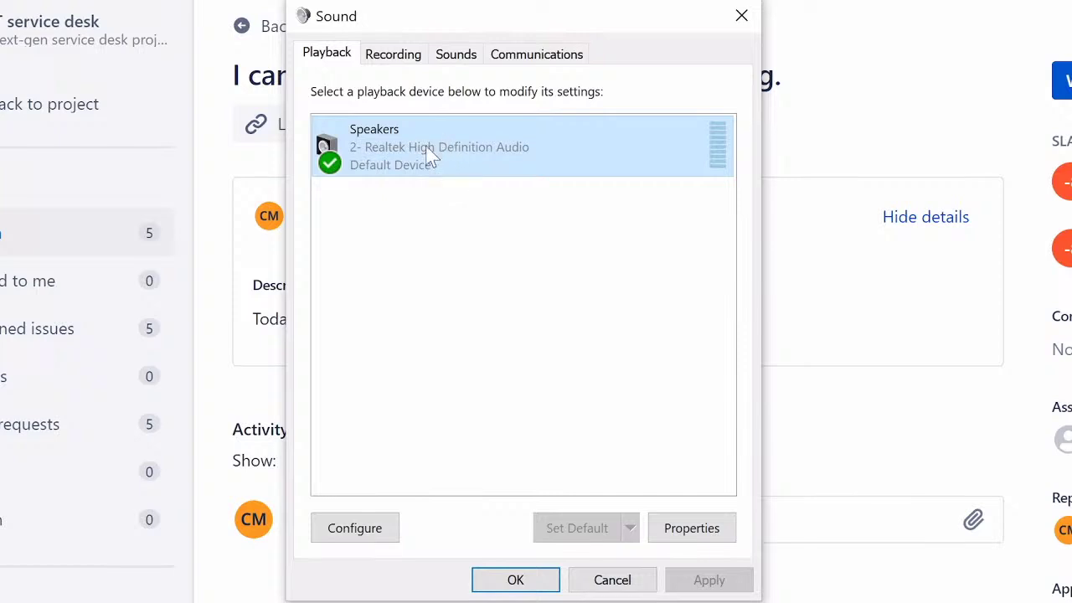
pyautogui.click(399, 197)
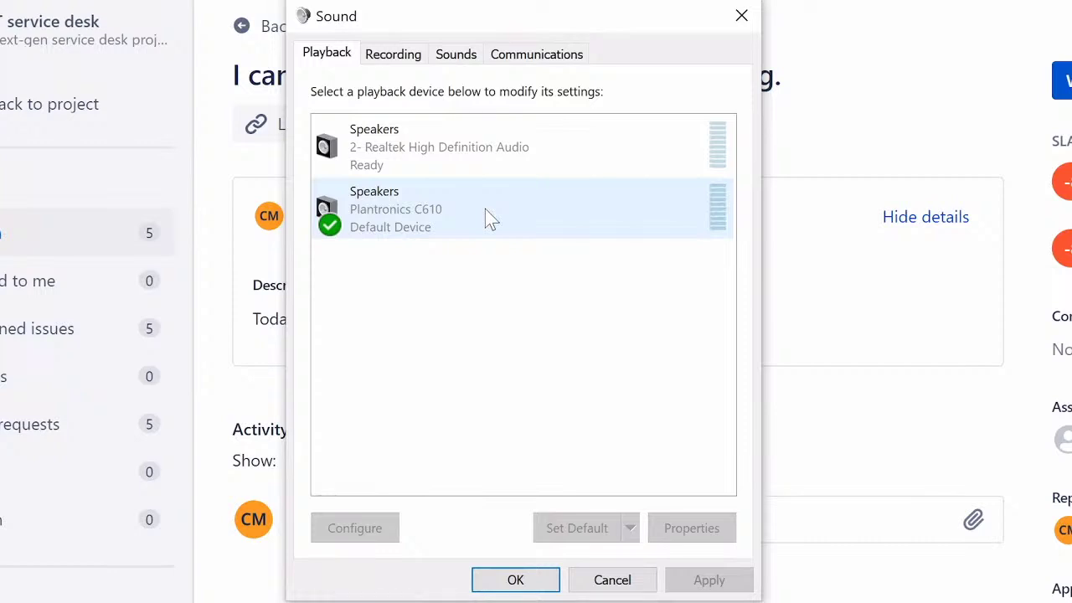
pyautogui.click(337, 236)
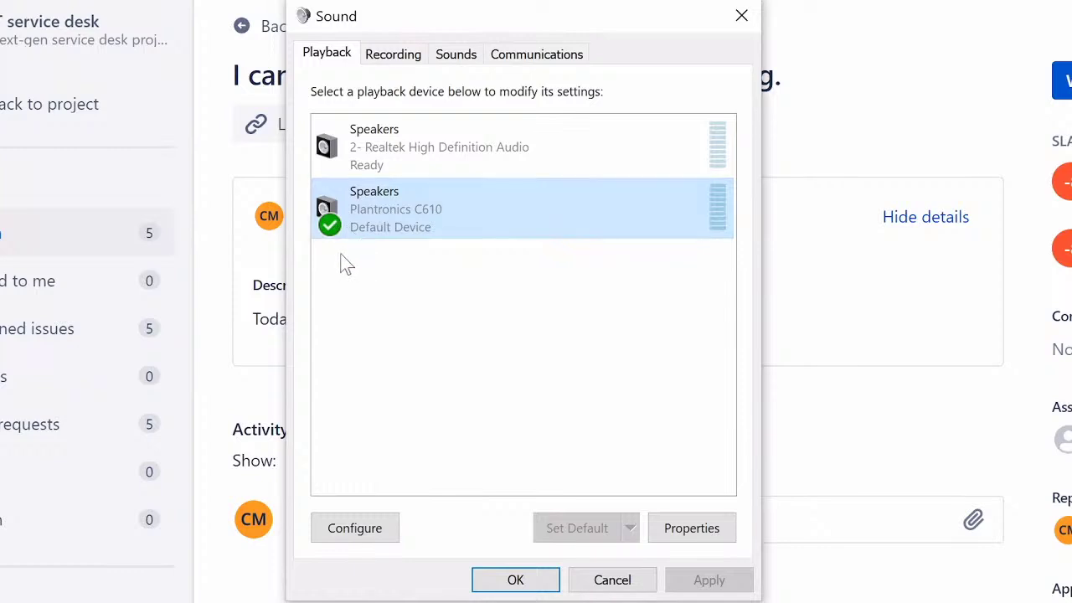
# Step: Set Realtek speakers as the default device and default communication device
pyautogui.click(450, 156)
pyautogui.rightClick(453, 150)
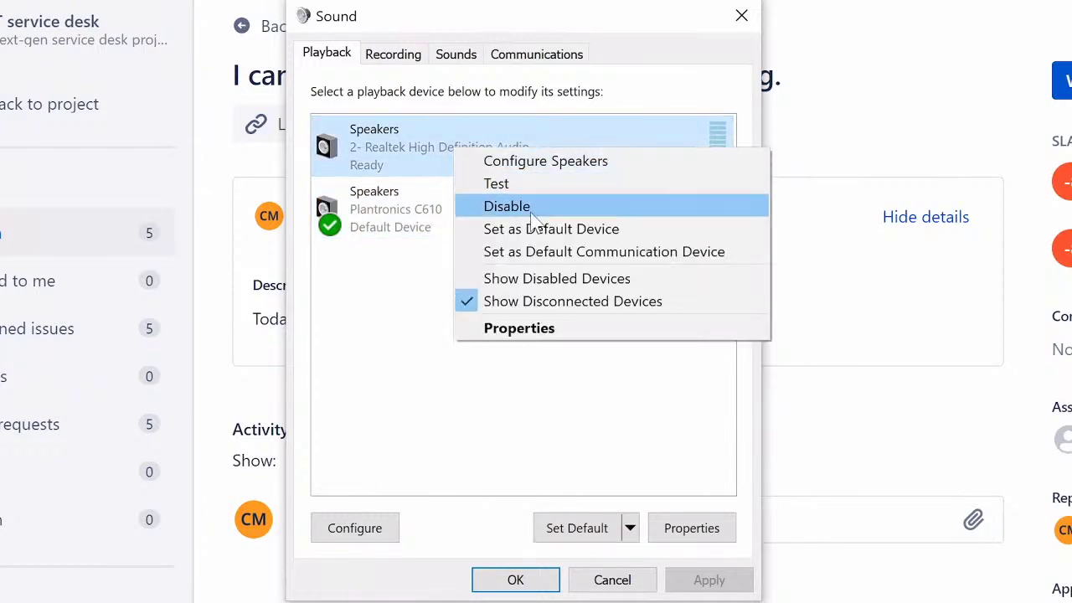
pyautogui.click(486, 229)
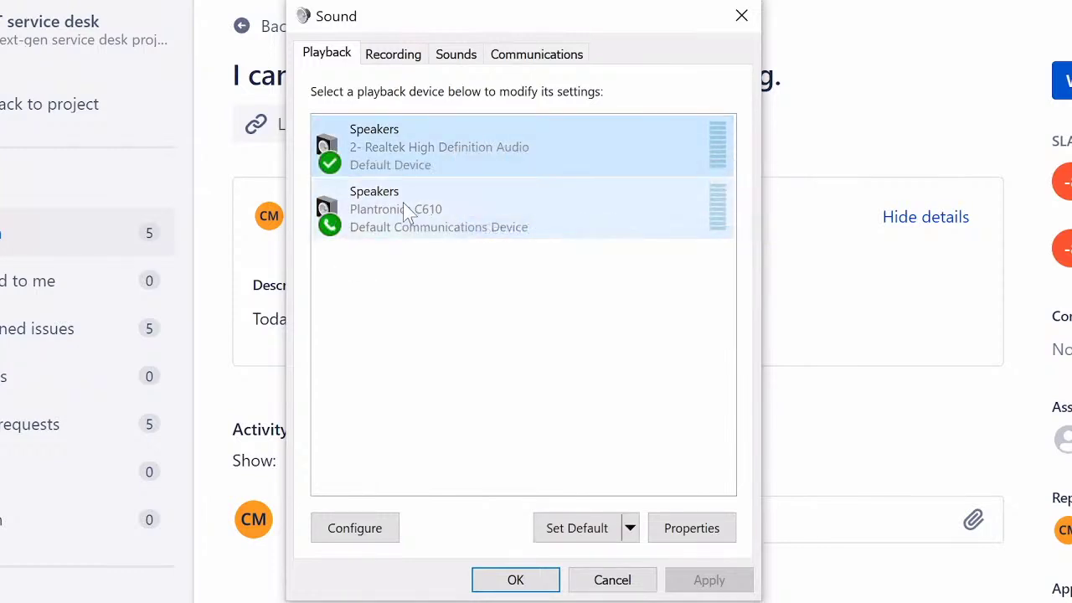
pyautogui.rightClick(449, 155)
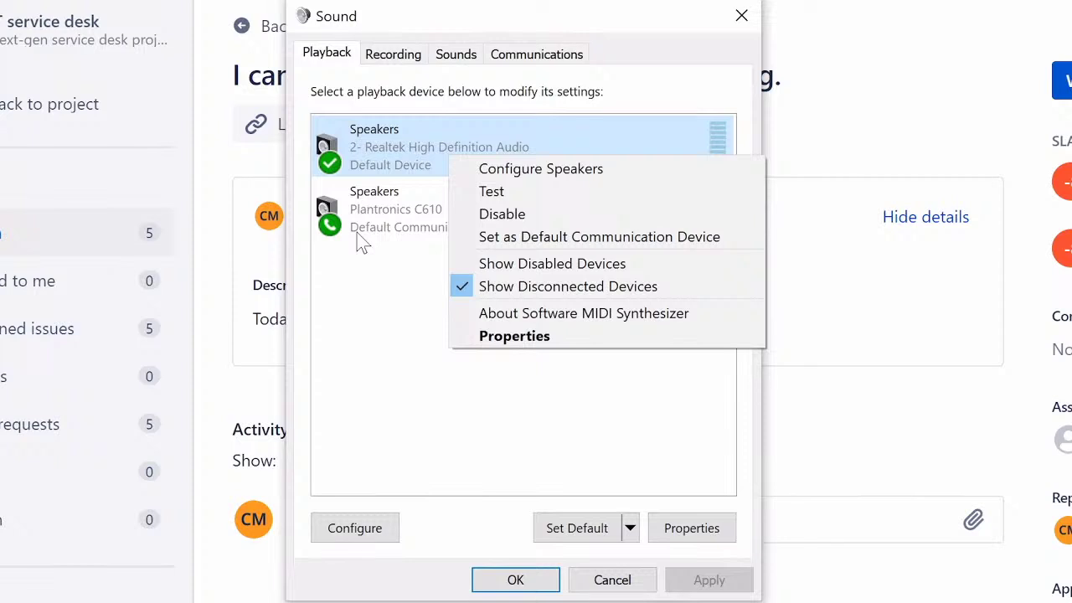
pyautogui.click(638, 237)
# Step: Make Plantronics C610 the default playback and default communication device
pyautogui.click(449, 222)
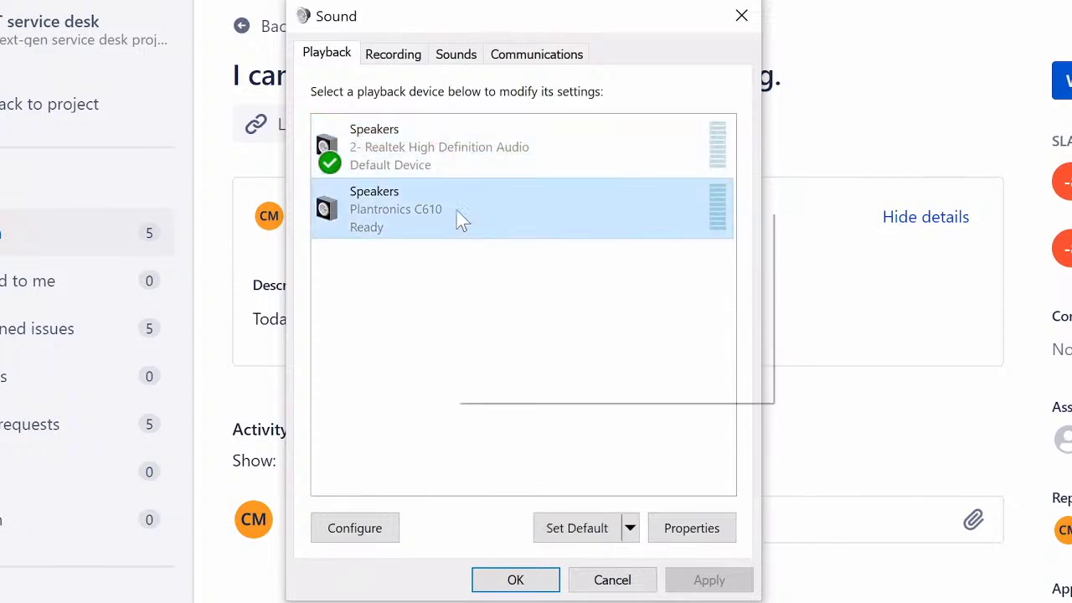
pyautogui.rightClick(457, 212)
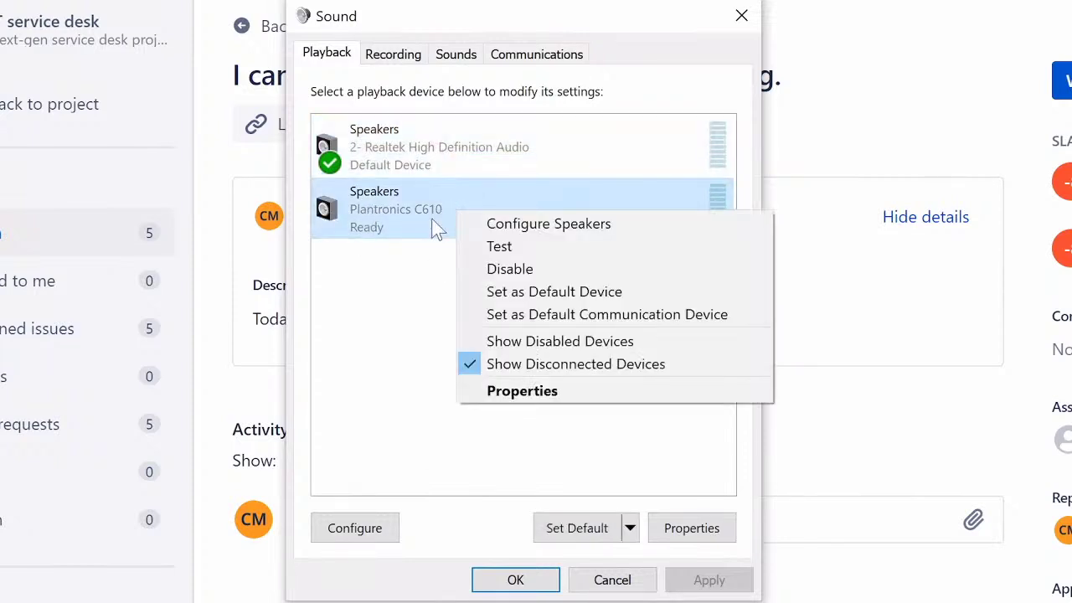
pyautogui.click(605, 291)
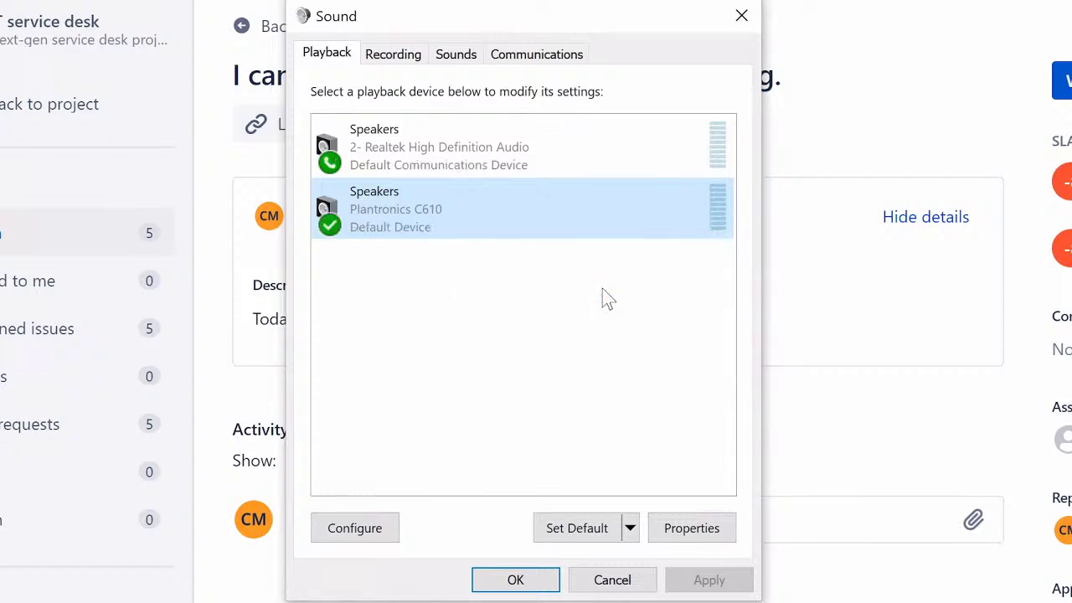
pyautogui.click(461, 162)
pyautogui.click(397, 225)
pyautogui.rightClick(393, 219)
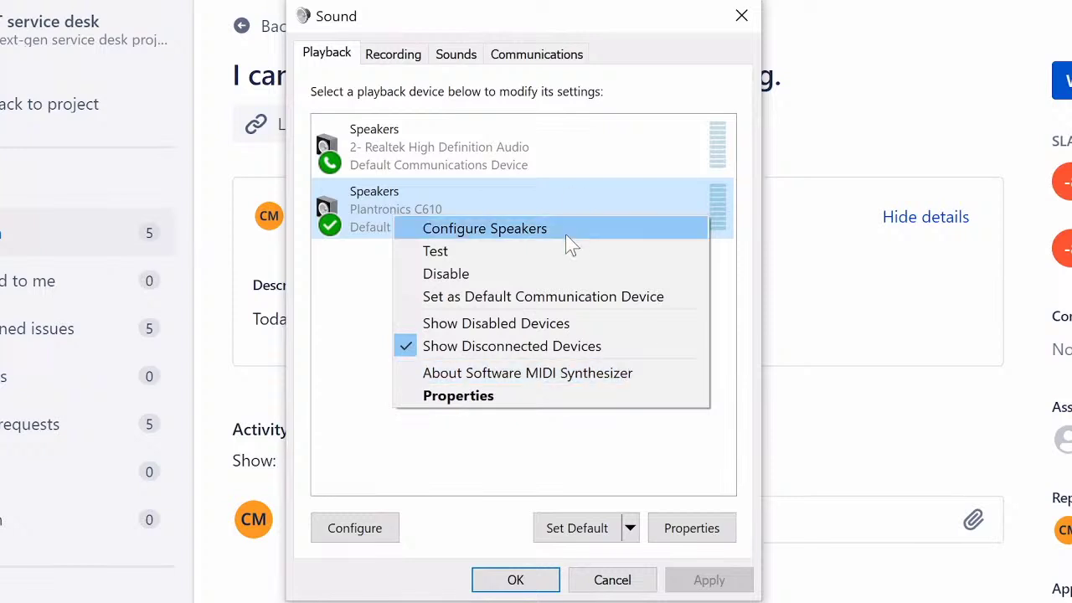
pyautogui.click(551, 295)
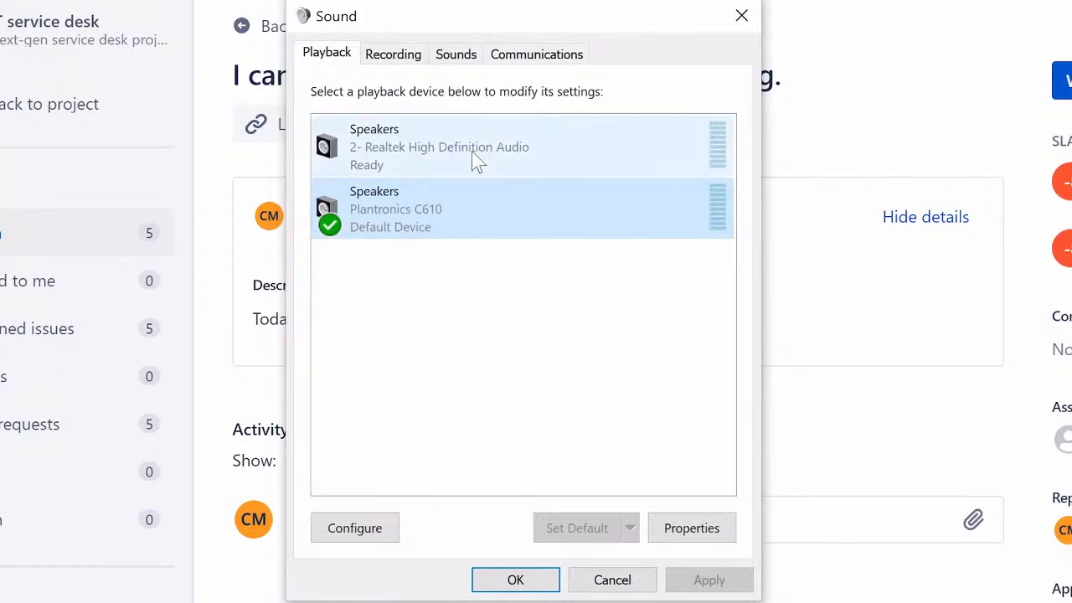
# Step: Check the recording devices, return to Playback, and close the Sound window
pyautogui.click(395, 53)
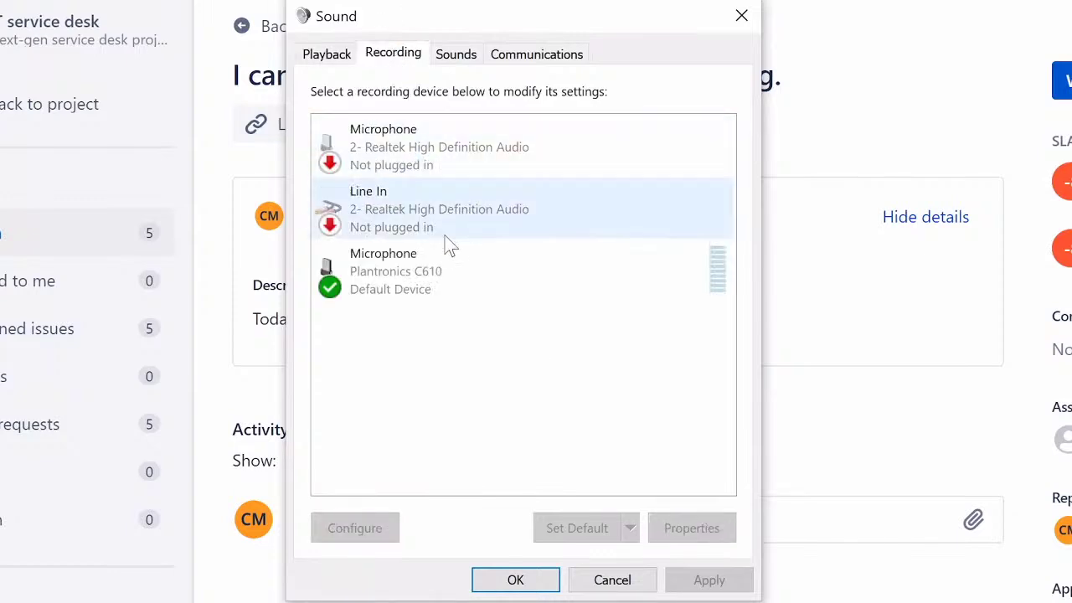
pyautogui.click(438, 285)
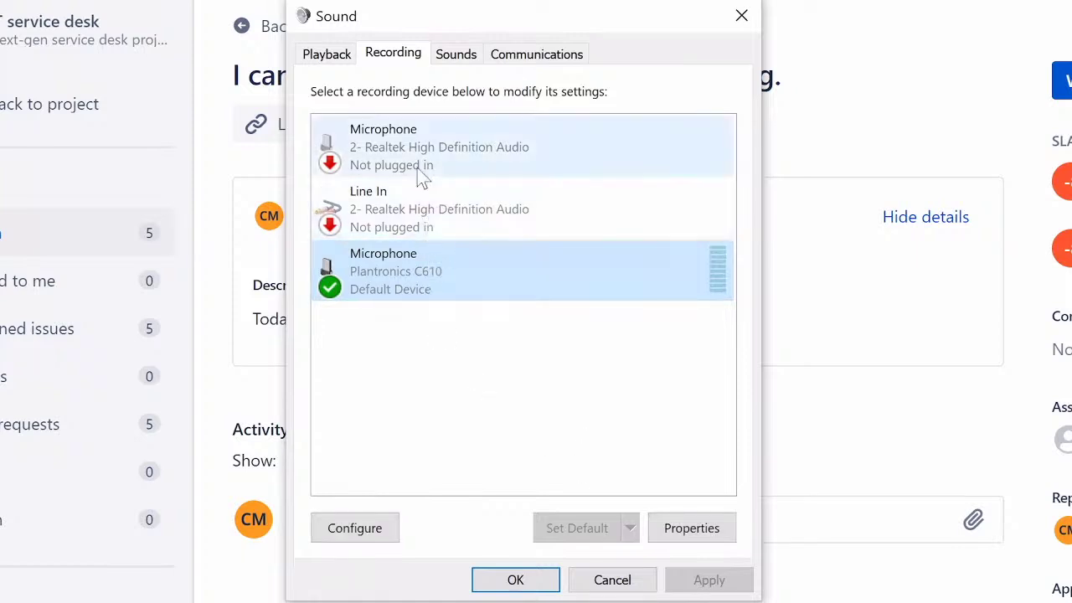
pyautogui.click(342, 62)
pyautogui.click(561, 387)
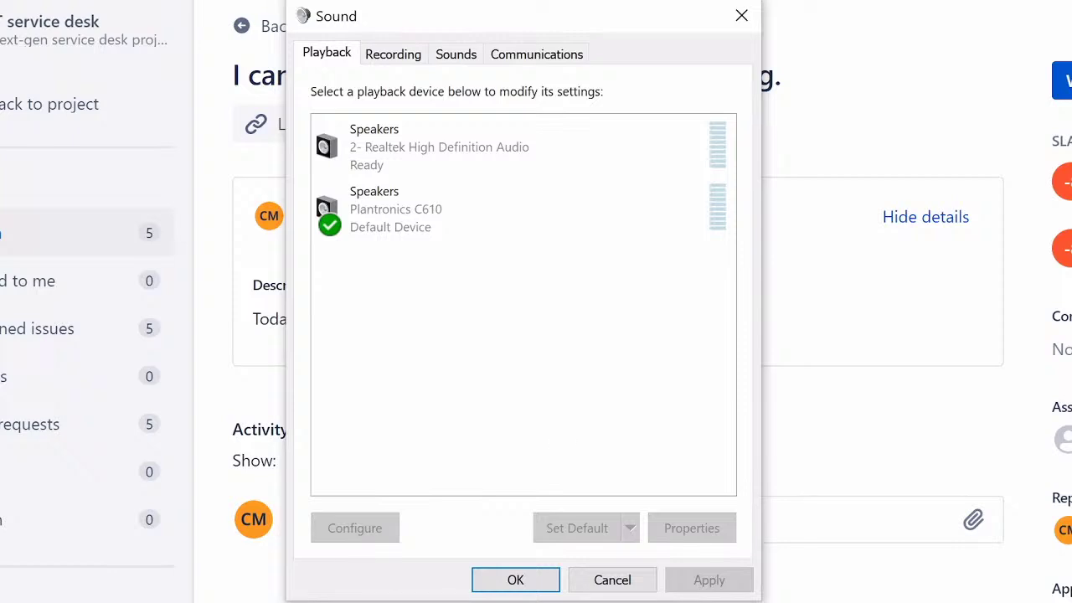
pyautogui.click(621, 586)
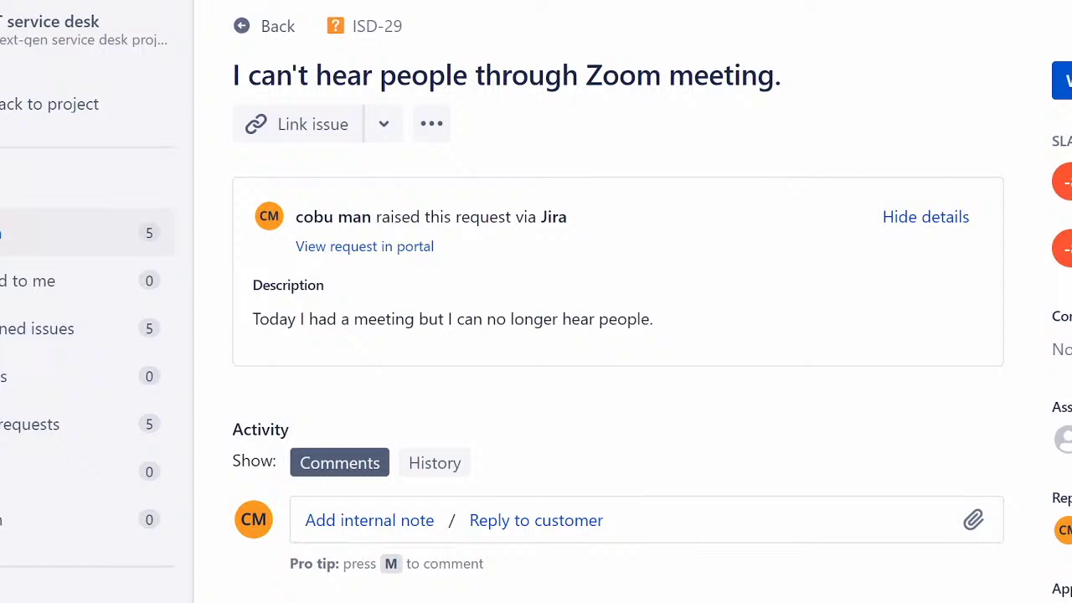
# Step: Return to the All open queue and open ticket ISD-28, 'I am missing a program on my Desktop.'
pyautogui.click(509, 599)
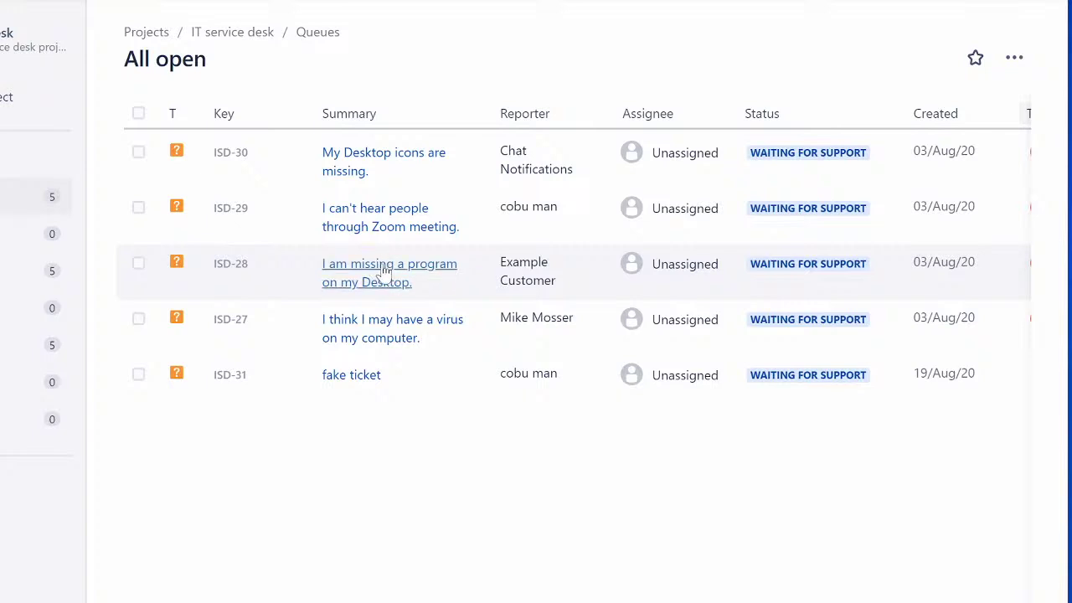
pyautogui.click(390, 269)
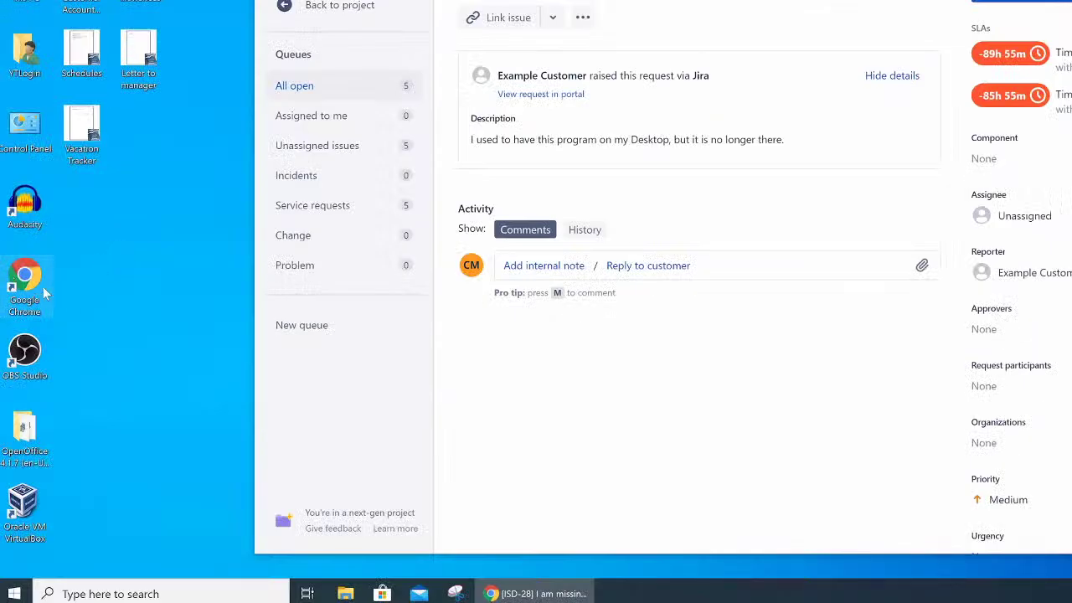
# Step: Move the Google Chrome desktop shortcut elsewhere and briefly check the Start menu app list
pyautogui.moveTo(42, 286); pyautogui.dragTo(141, 219)
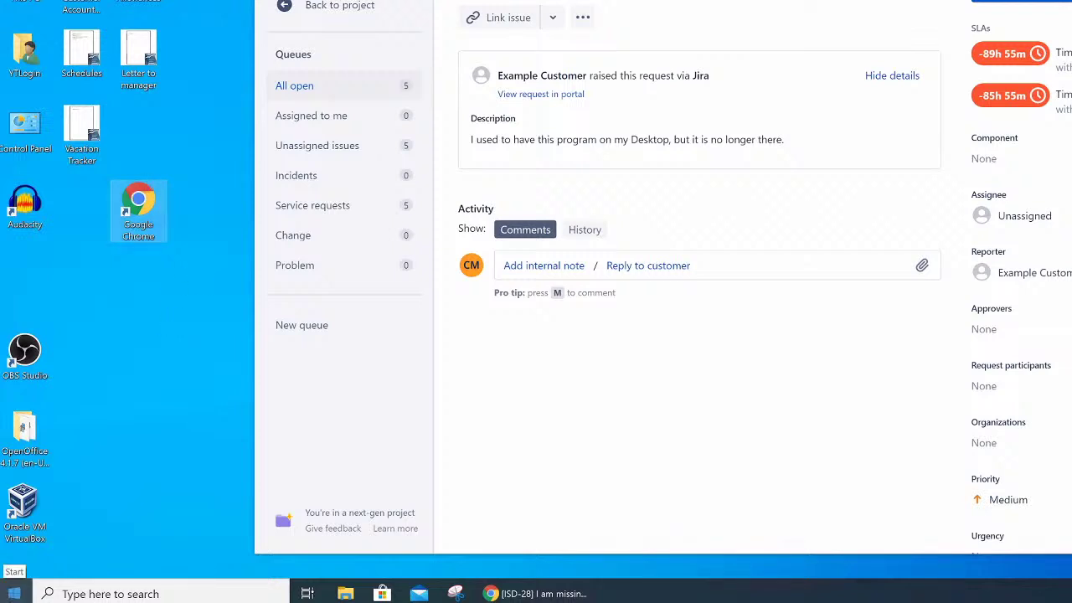
pyautogui.click(14, 592)
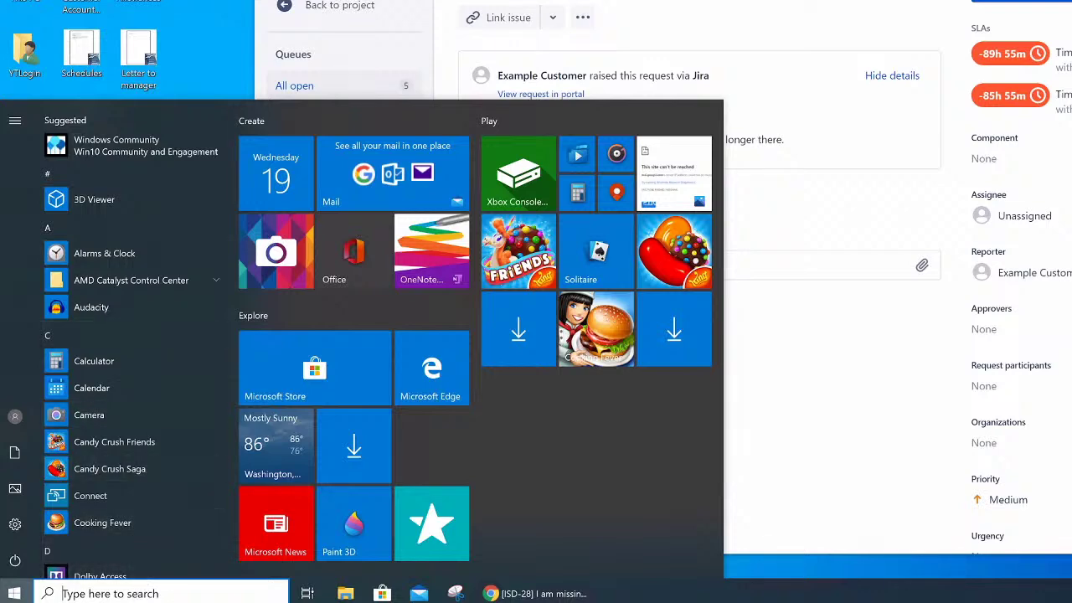
pyautogui.press('Escape')
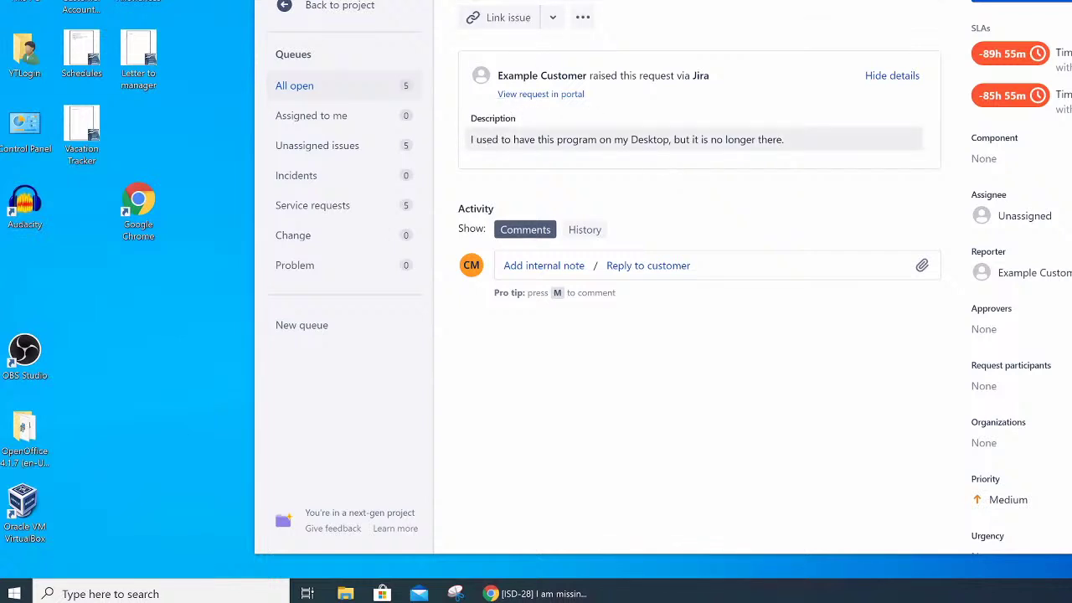
# Step: Put the Google Chrome shortcut back above OBS Studio and reopen the Start menu
pyautogui.moveTo(130, 214); pyautogui.dragTo(31, 281)
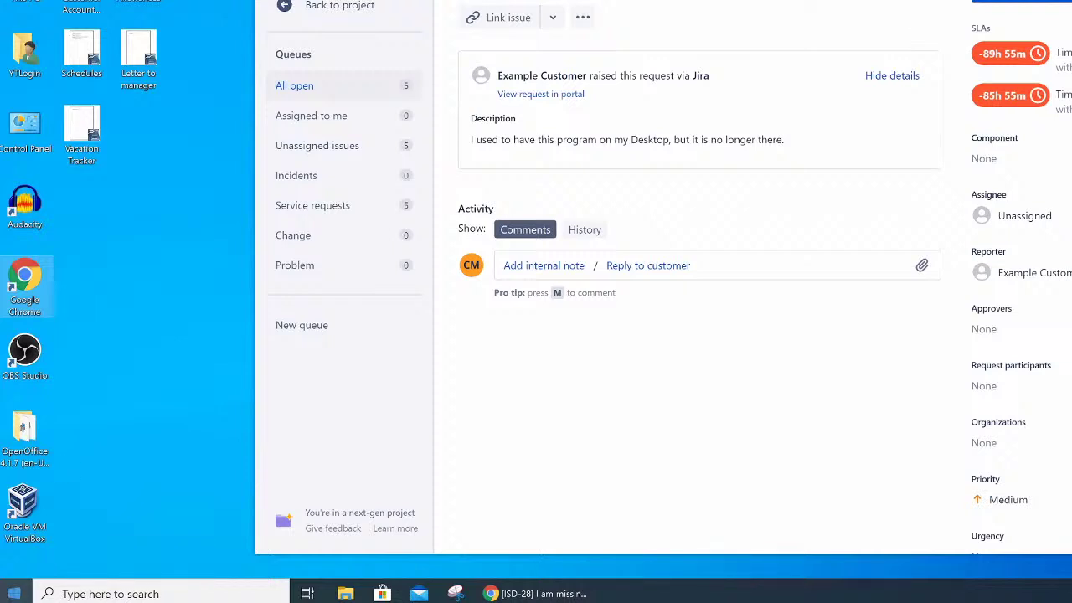
pyautogui.click(14, 593)
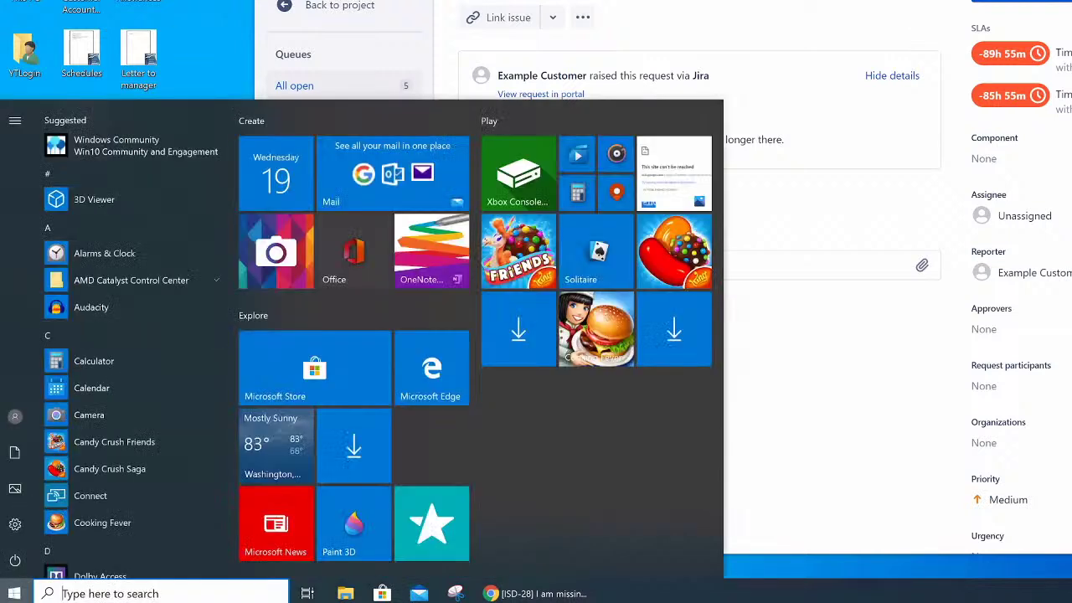
pyautogui.press('Escape')
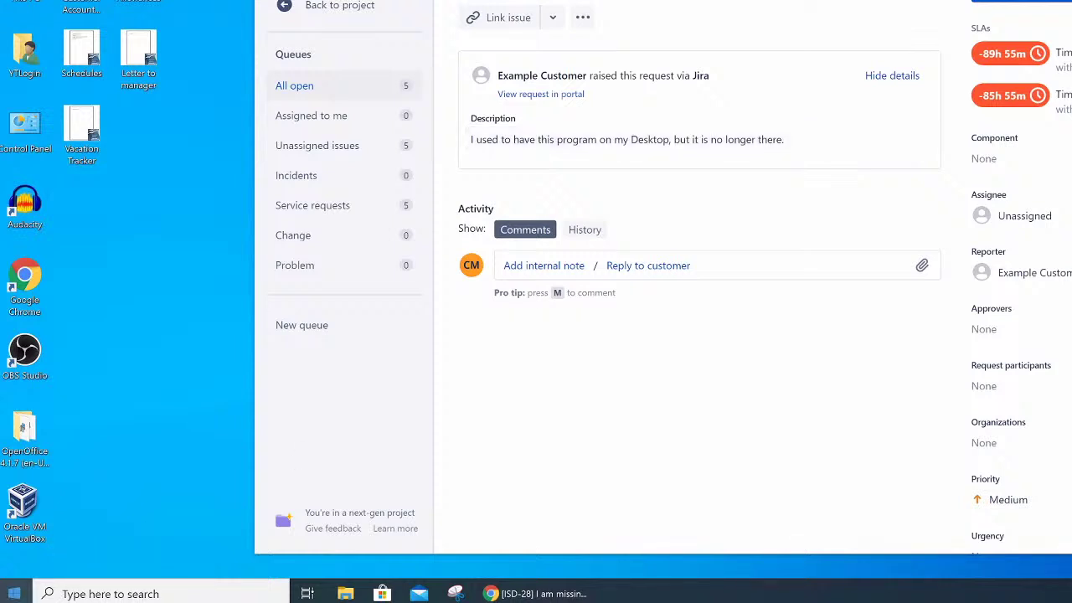
pyautogui.click(15, 594)
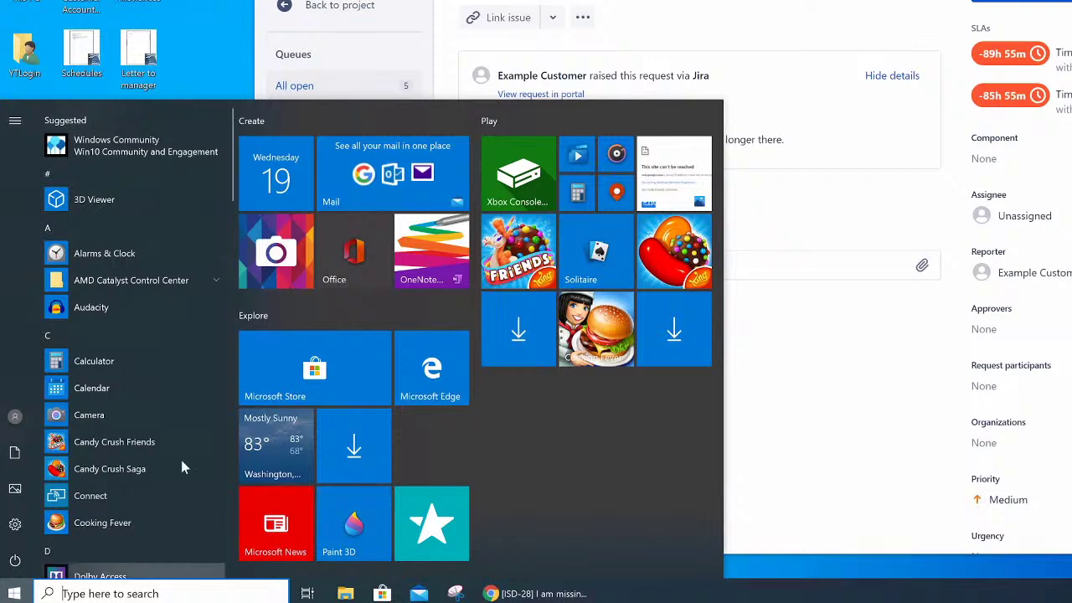
# Step: Scroll down through the Start menu's installed apps list, then close it
pyautogui.scroll(-2, 151, 373)
pyautogui.scroll(-2, 135, 370)
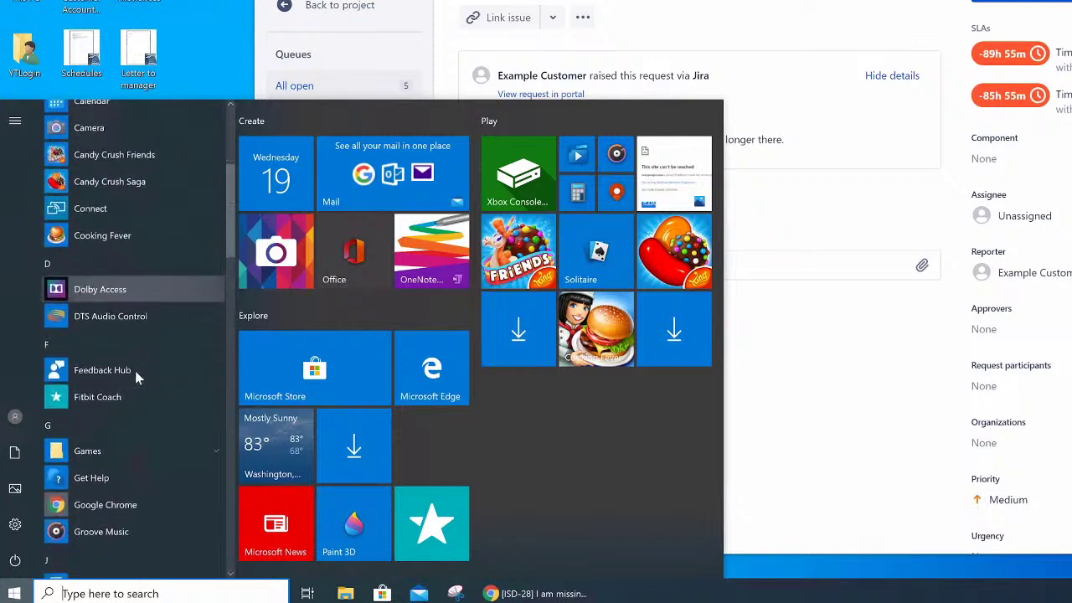
pyautogui.scroll(-4, 80, 433)
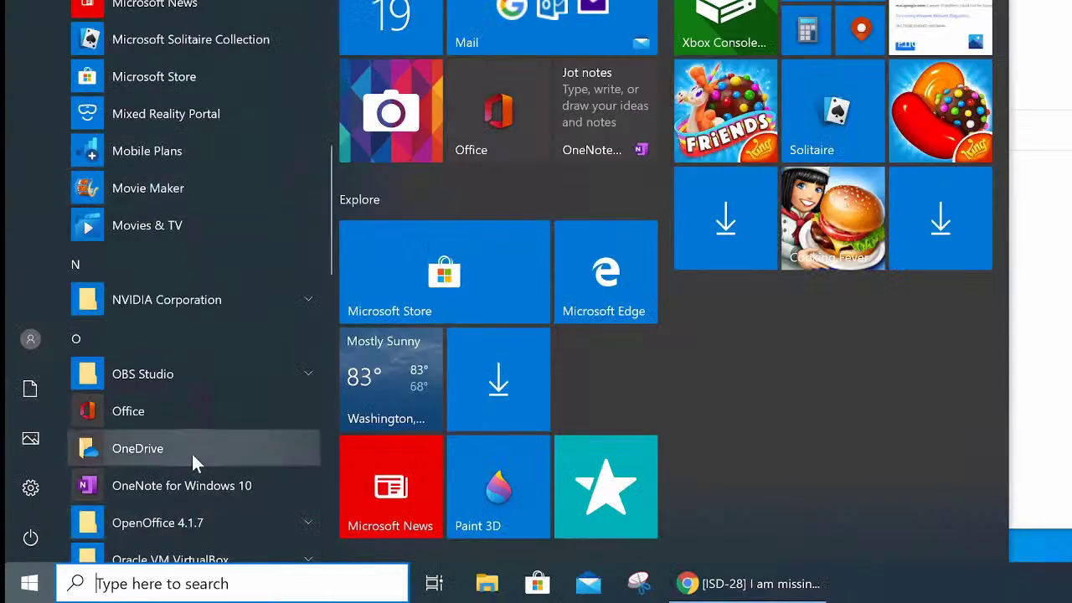
pyautogui.scroll(-2, 192, 454)
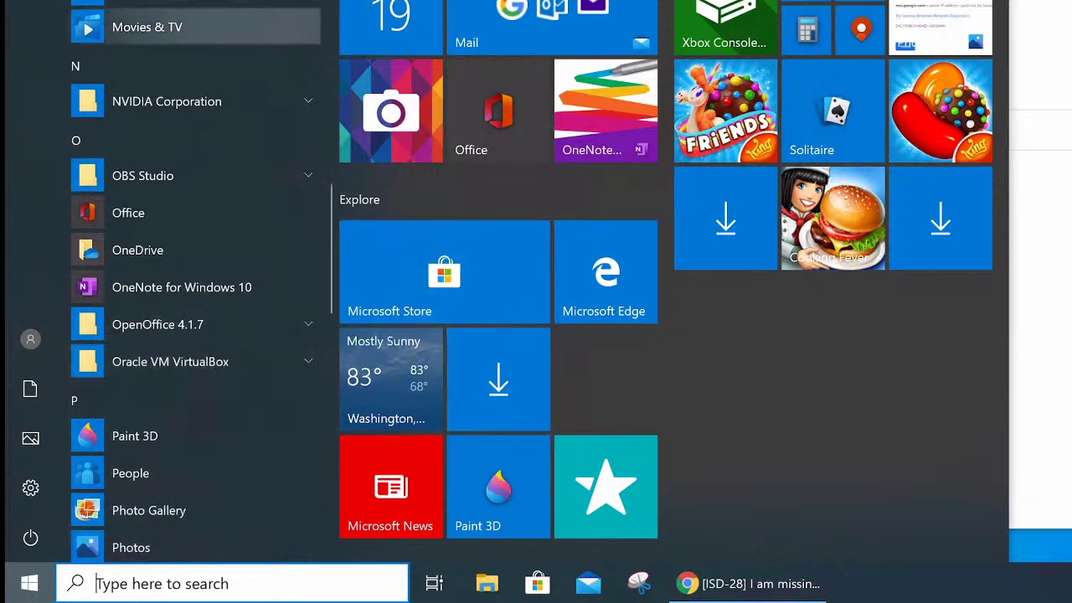
pyautogui.press('Escape')
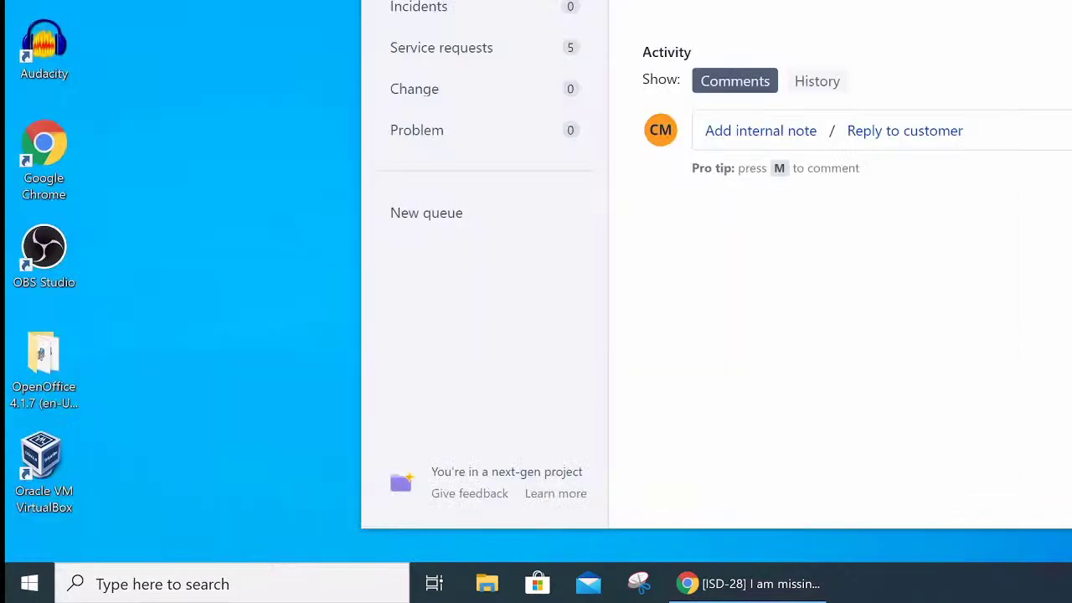
# Step: Reopen Start, bring up Windows Search, then dismiss it back to the desktop
pyautogui.click(19, 584)
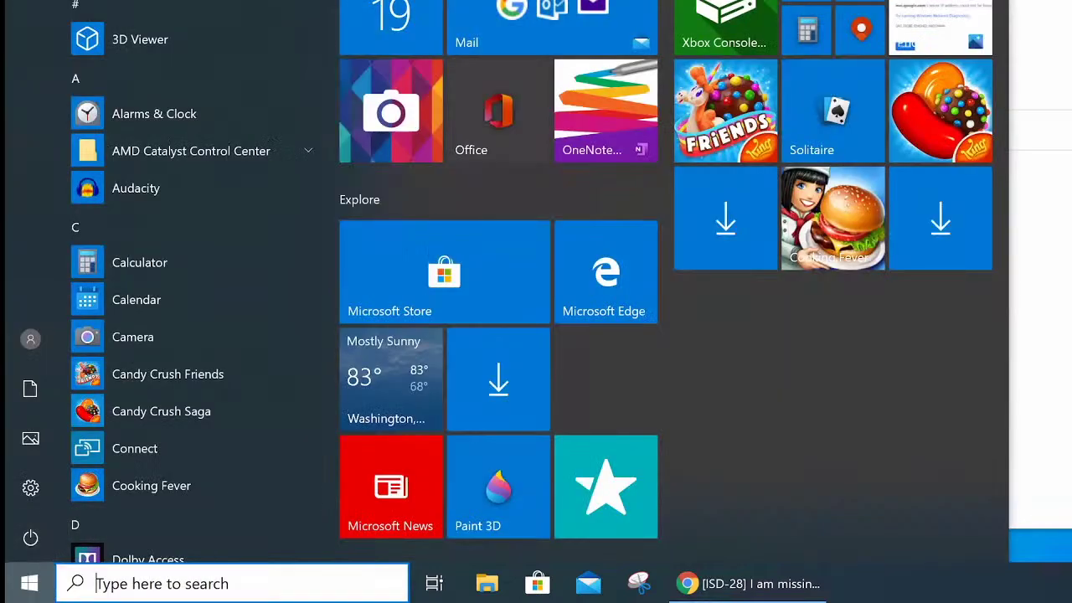
pyautogui.press('super+s')
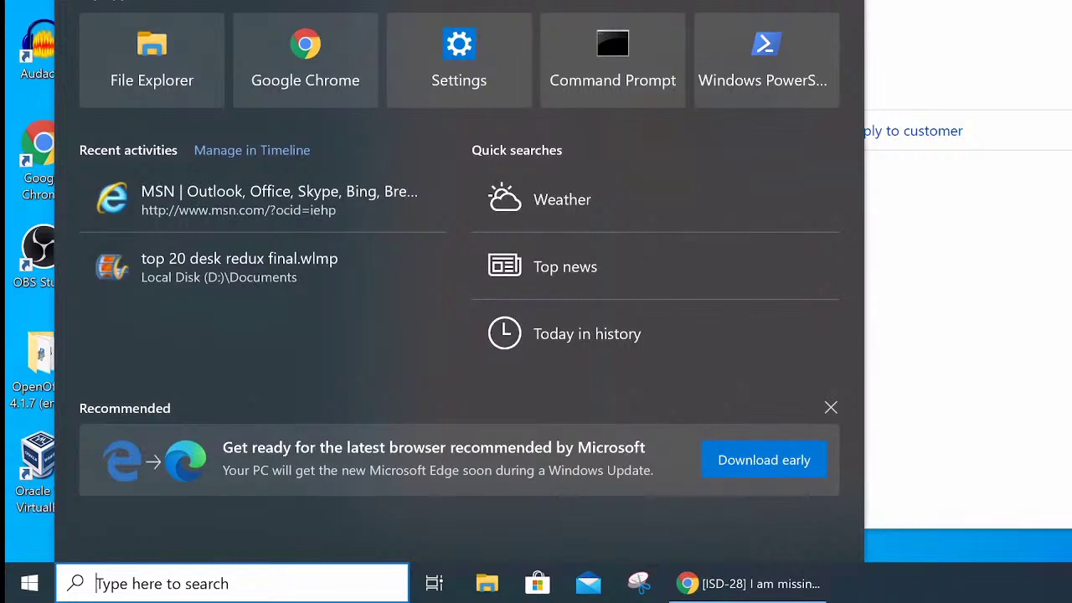
pyautogui.press('Escape')
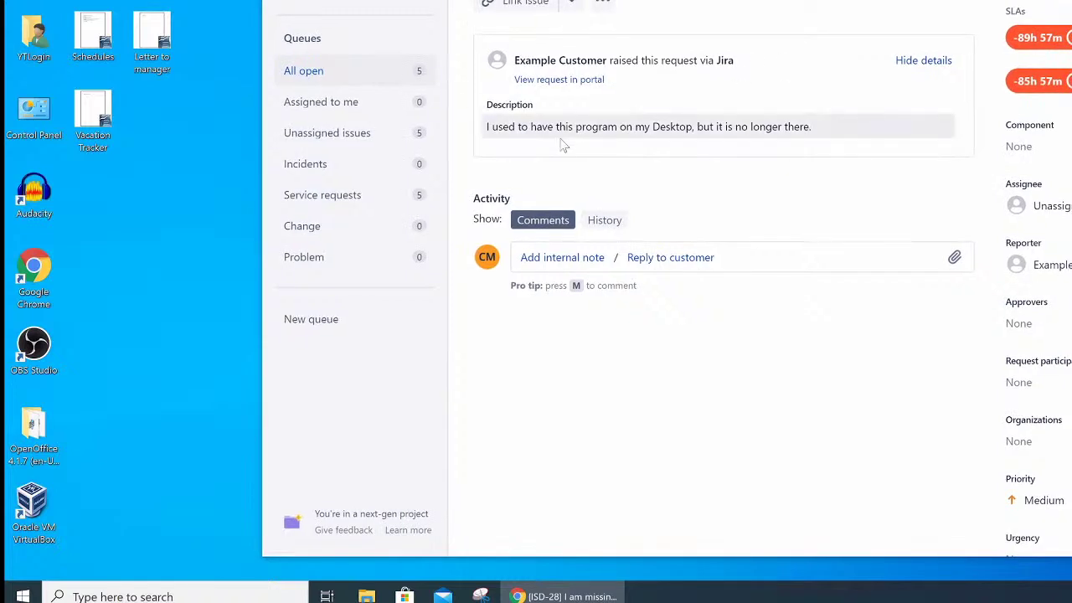
# Step: Highlight the phrase 'this program on my Desktop' in the ticket description
pyautogui.moveTo(566, 127); pyautogui.dragTo(692, 126)
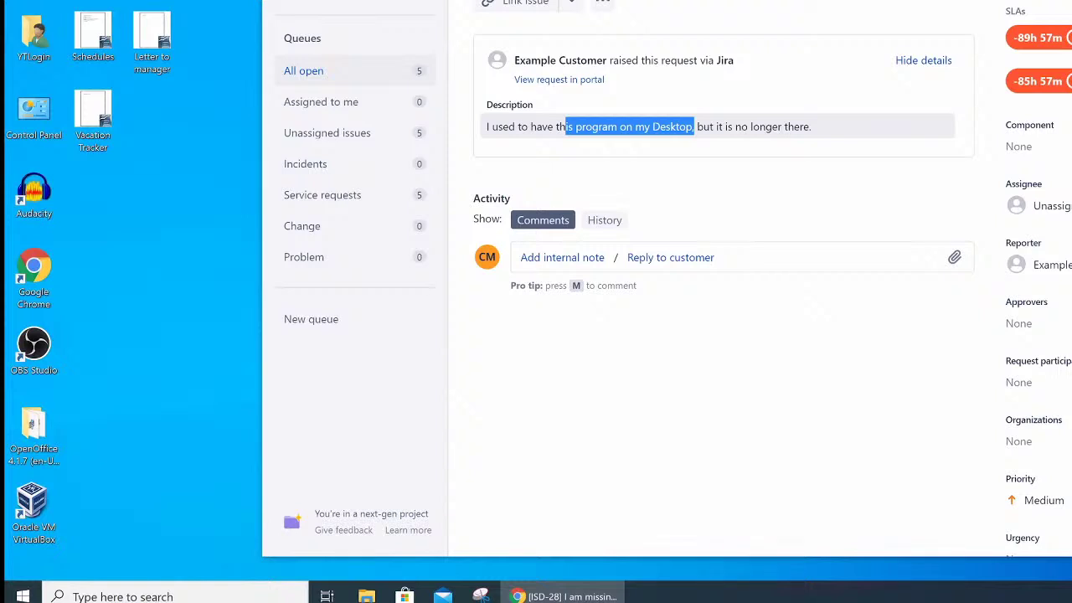
pyautogui.click(693, 127)
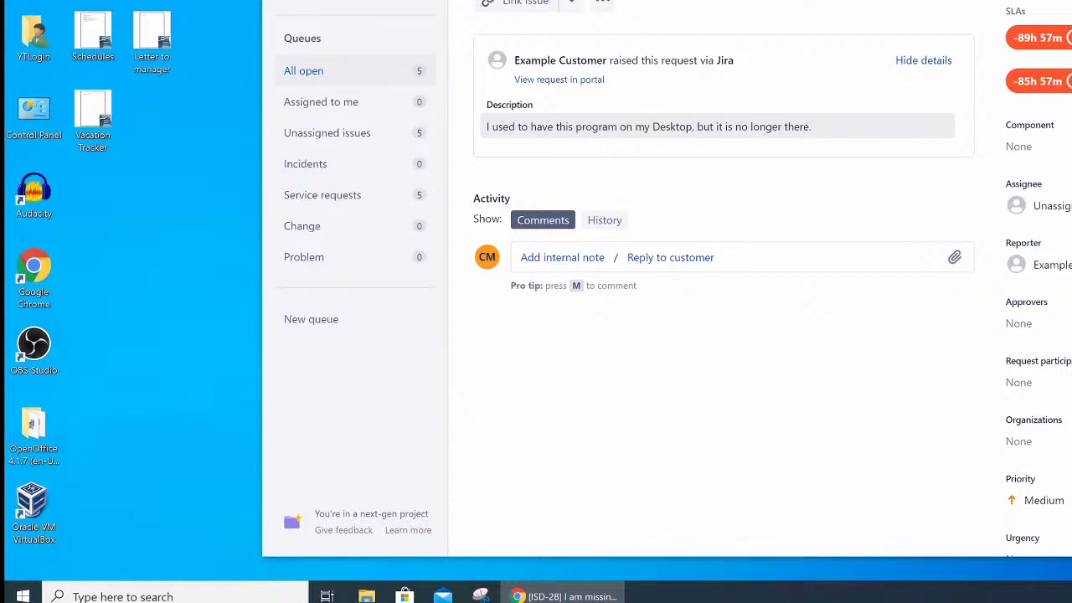
pyautogui.moveTo(693, 127); pyautogui.dragTo(556, 126)
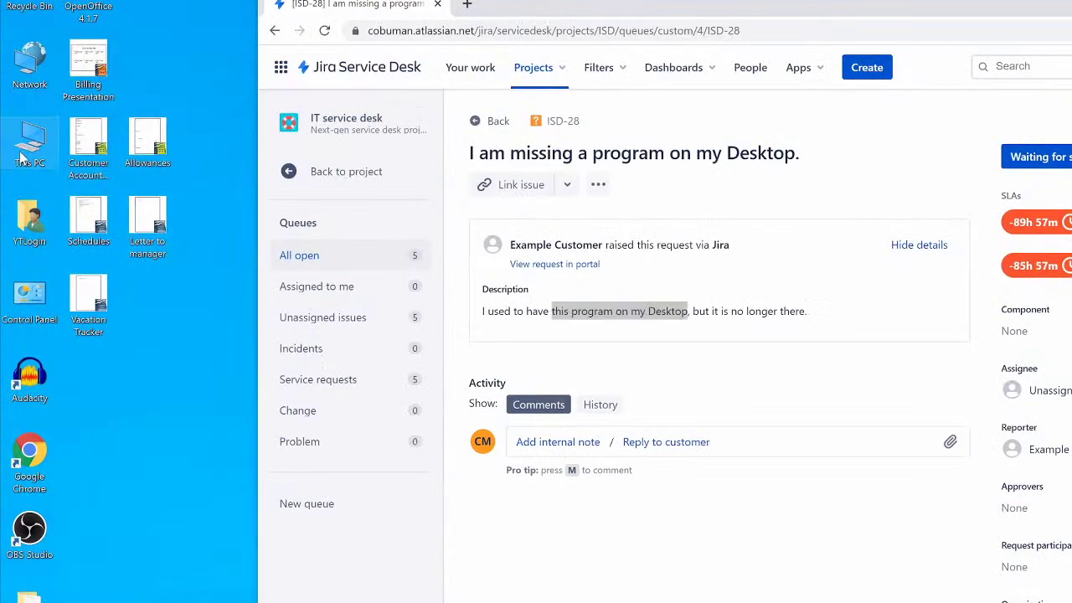
# Step: Open This PC's system properties and move the System window down and right
pyautogui.rightClick(22, 153)
pyautogui.click(65, 333)
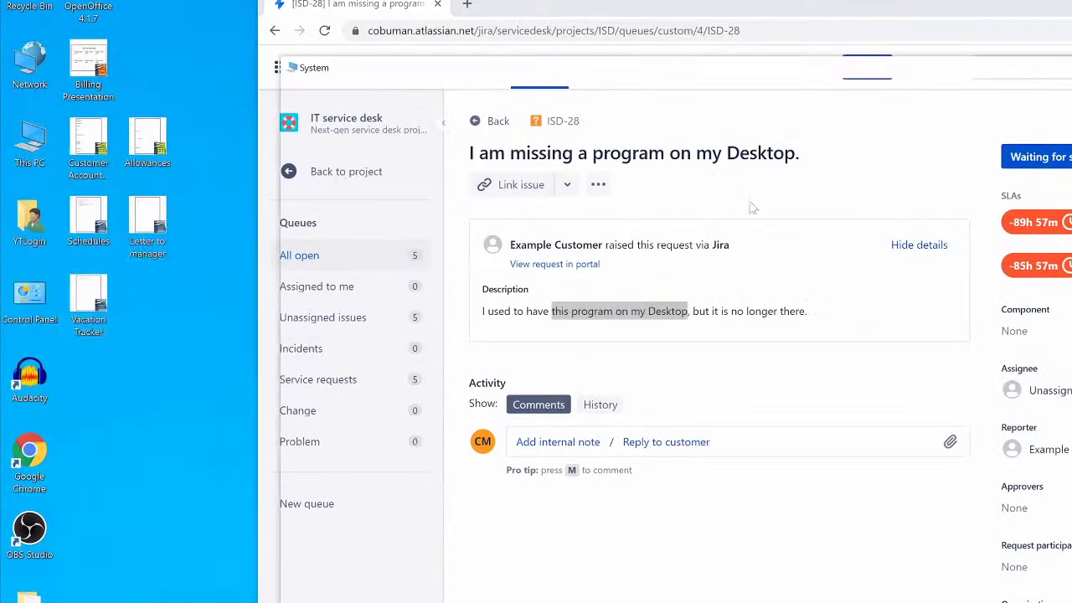
pyautogui.moveTo(751, 71); pyautogui.dragTo(772, 141)
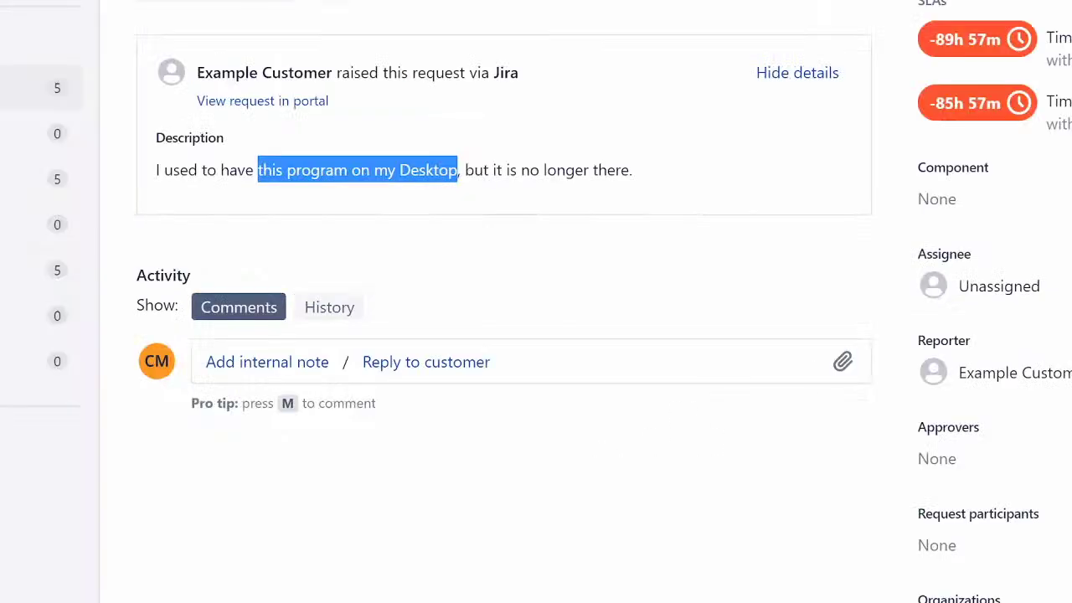
# Step: Close the System window to get back to Jira's All open queue of five tickets
pyautogui.click(413, 584)
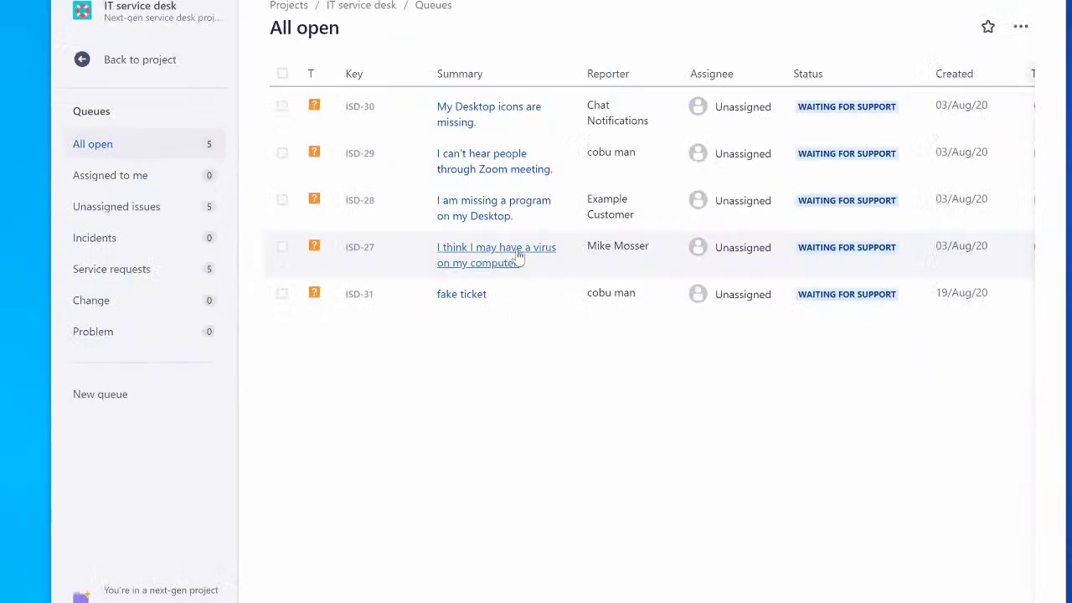
# Step: Open ticket ISD-27, 'I think I may have a virus on my computer.', and edit its description
pyautogui.click(546, 253)
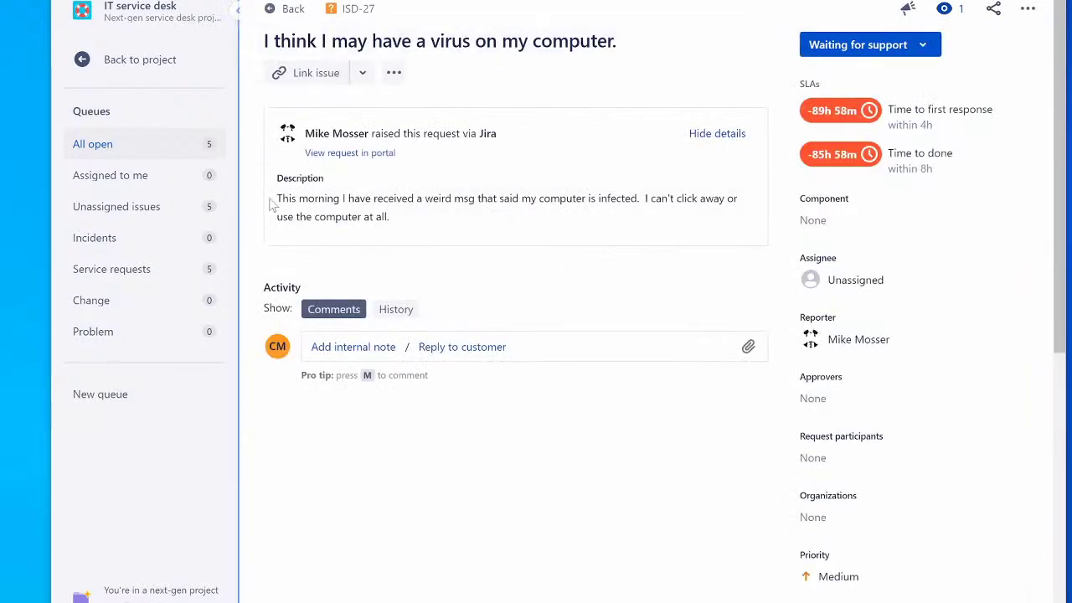
pyautogui.moveTo(438, 224); pyautogui.dragTo(282, 179)
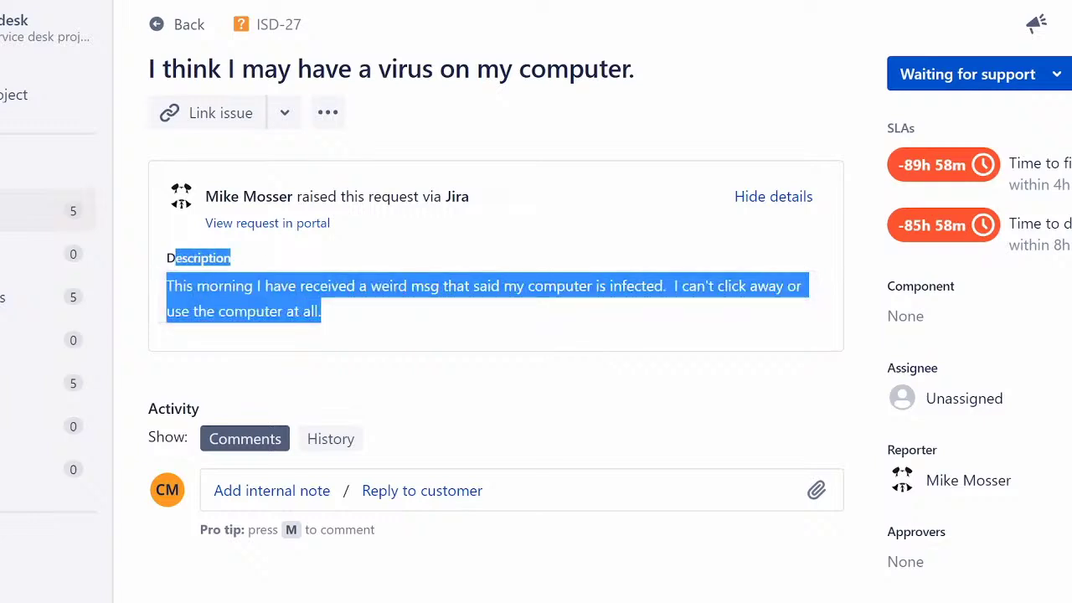
pyautogui.moveTo(174, 258); pyautogui.dragTo(166, 285)
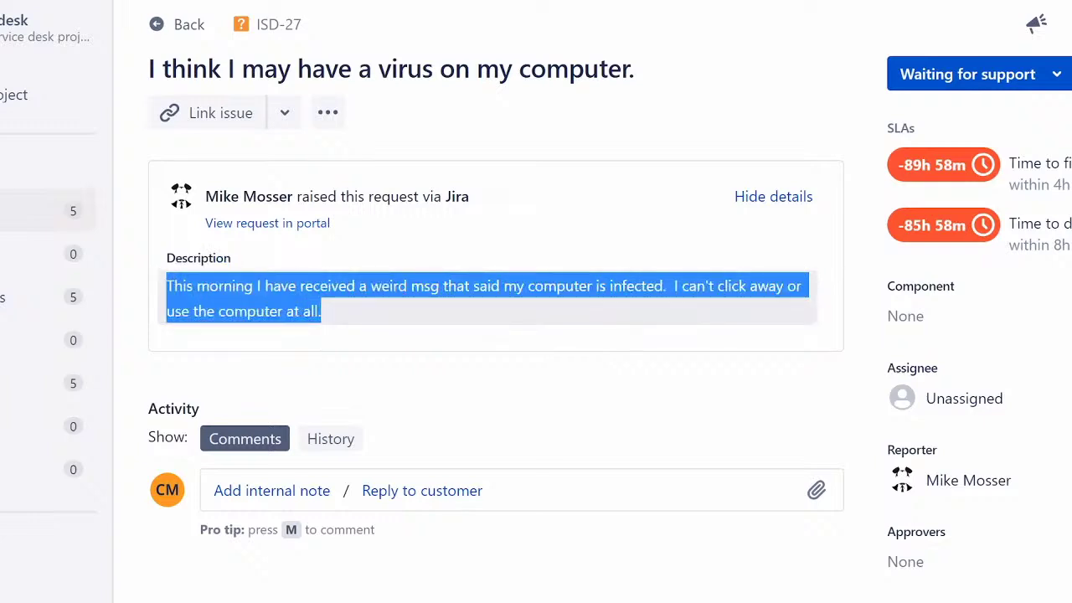
pyautogui.click(318, 299)
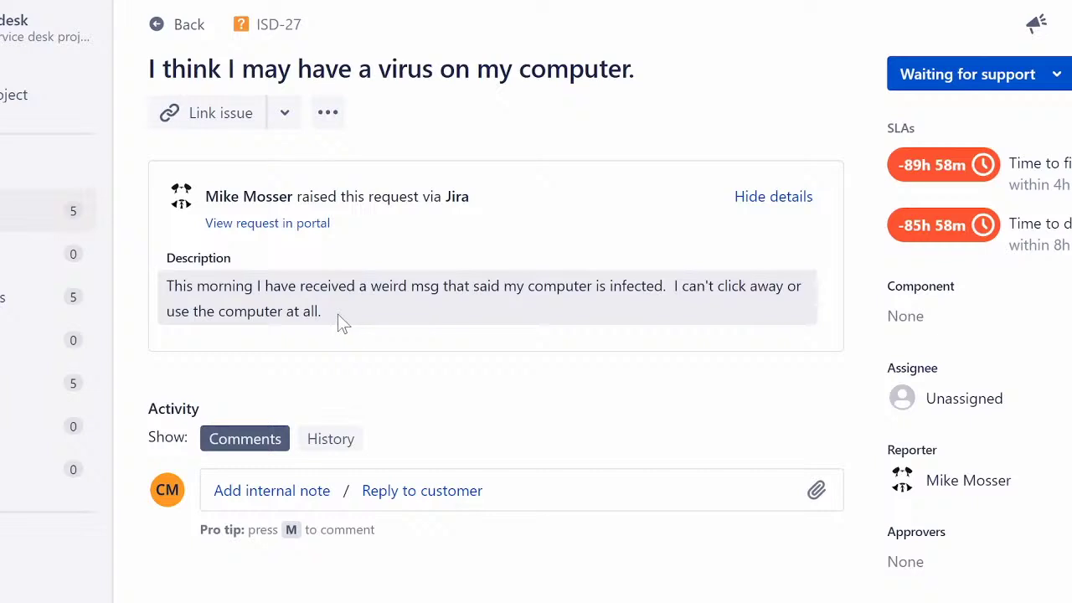
pyautogui.click(338, 314)
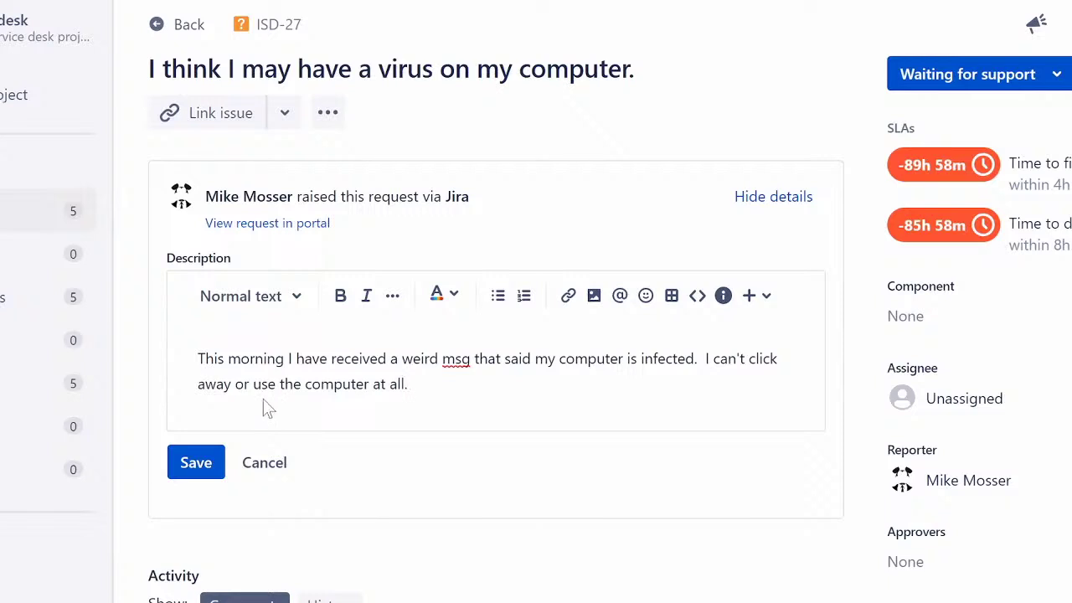
pyautogui.click(199, 358)
pyautogui.moveTo(198, 358); pyautogui.dragTo(408, 383)
pyautogui.click(407, 384)
pyautogui.hotkey('ctrl', 'shift', 'Home')
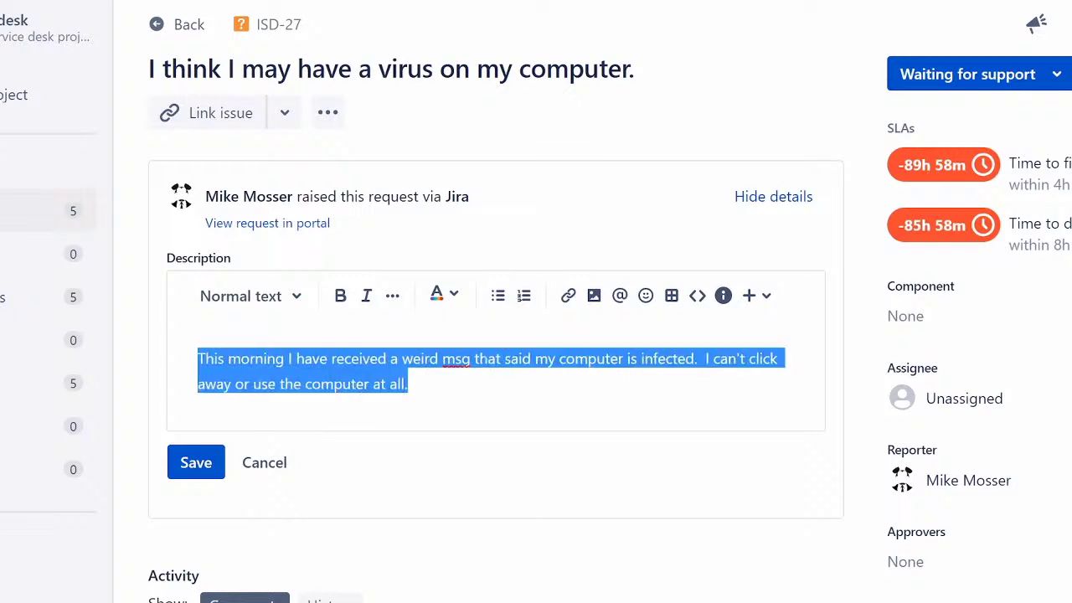
pyautogui.click(263, 359)
pyautogui.click(407, 384)
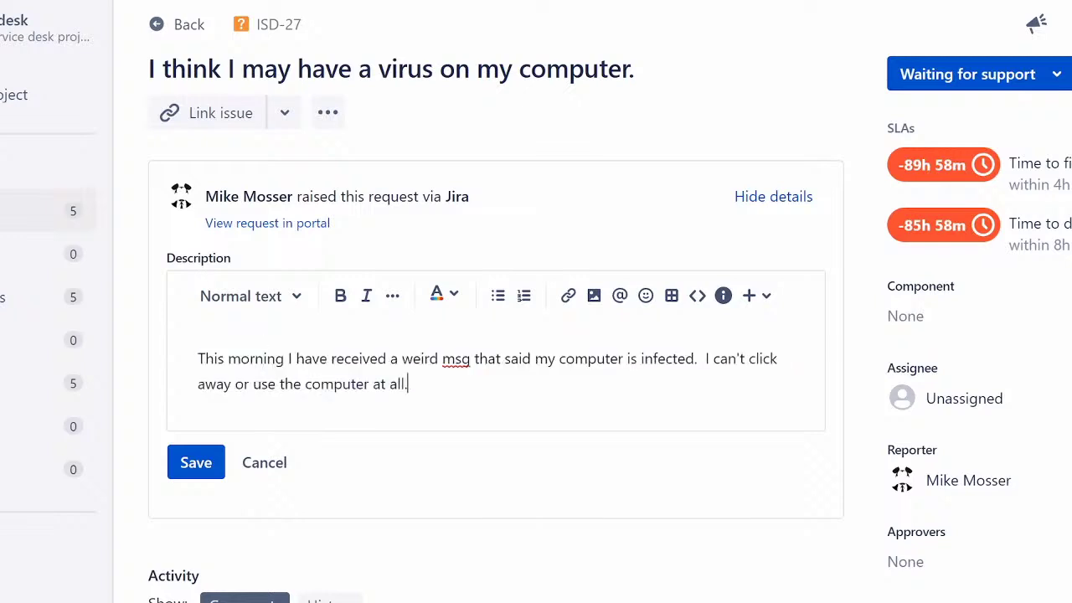
pyautogui.hotkey('shift', 'Left')
pyautogui.hotkey('shift', 'Left')
pyautogui.hotkey('shift', 'Left')
pyautogui.hotkey('shift', 'Left')
pyautogui.hotkey('shift', 'Left')
pyautogui.hotkey('shift', 'Left')
pyautogui.hotkey('shift', 'Left')
pyautogui.hotkey('shift', 'Left')
pyautogui.hotkey('shift', 'Left')
pyautogui.hotkey('shift', 'Left')
pyautogui.hotkey('shift', 'Left')
pyautogui.hotkey('shift', 'Left')
pyautogui.hotkey('shift', 'Left')
pyautogui.hotkey('shift', 'Left')
pyautogui.hotkey('ctrl', 'shift', 'Home')
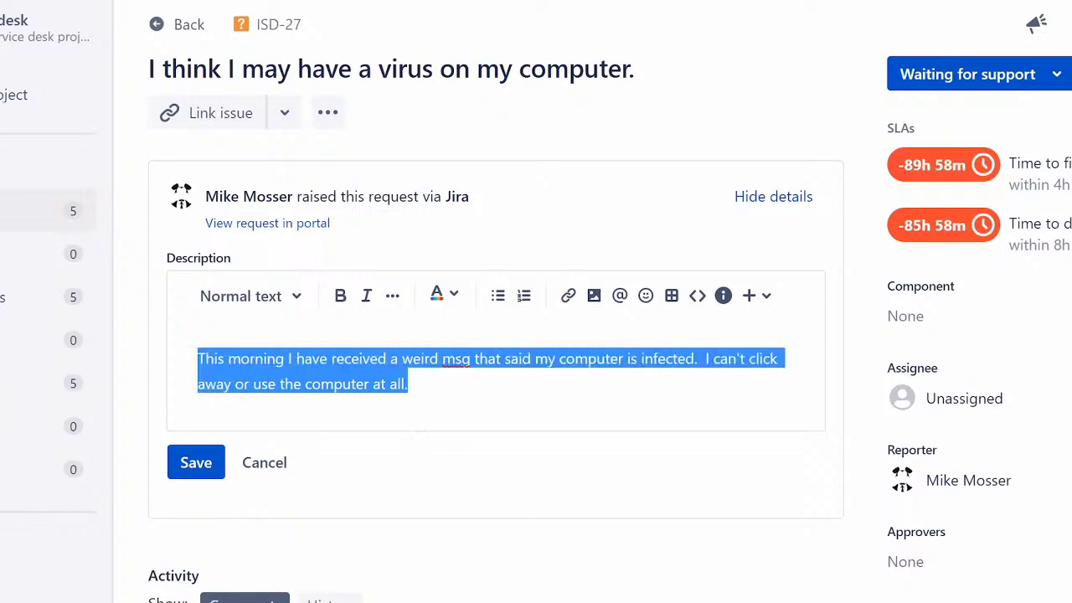
pyautogui.click(407, 384)
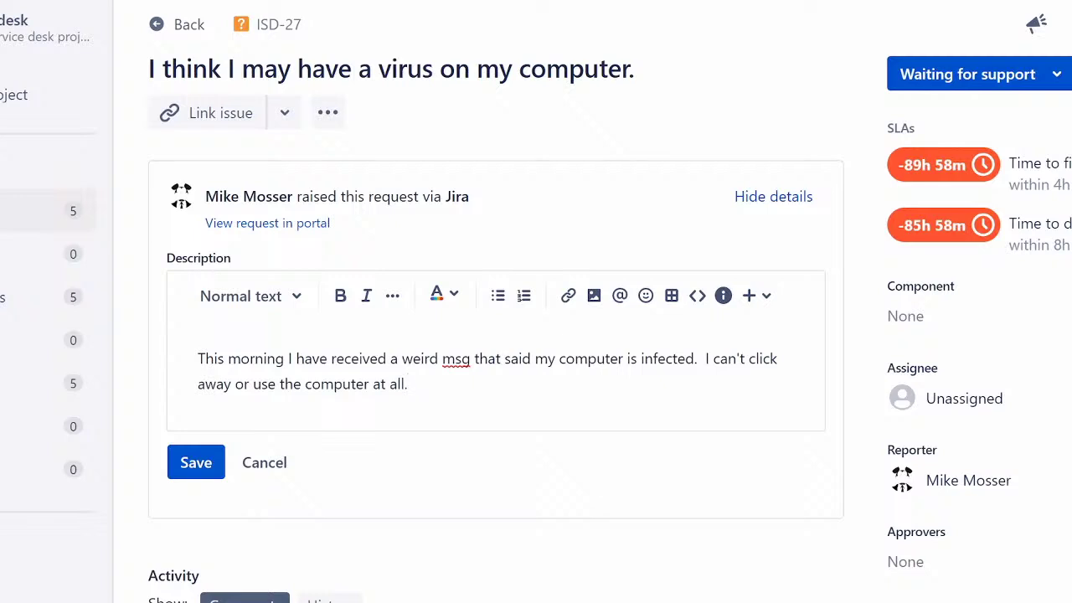
pyautogui.moveTo(227, 358); pyautogui.dragTo(407, 383)
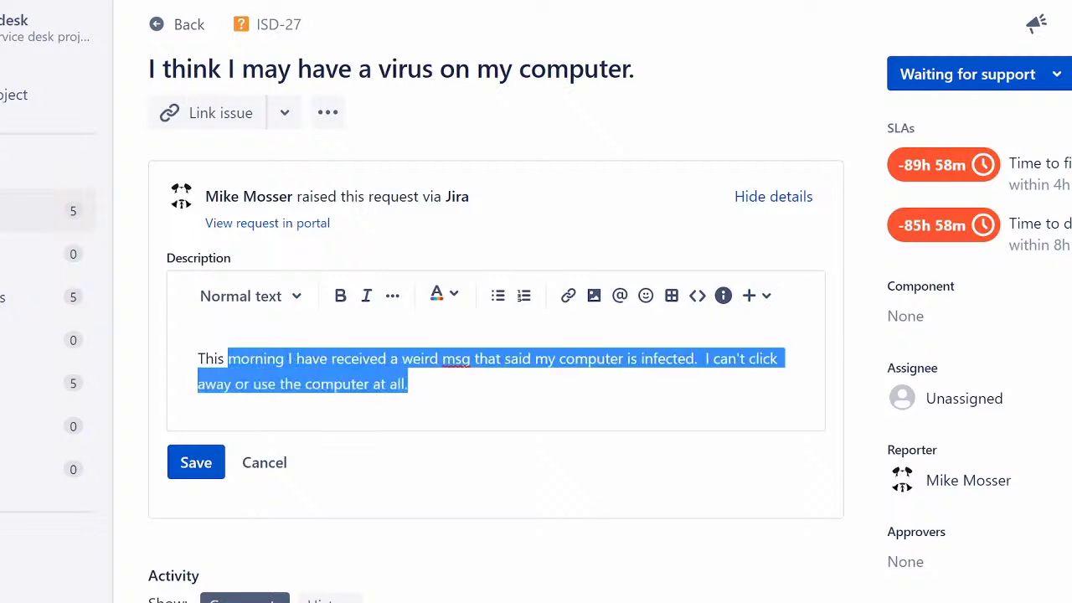
pyautogui.click(407, 384)
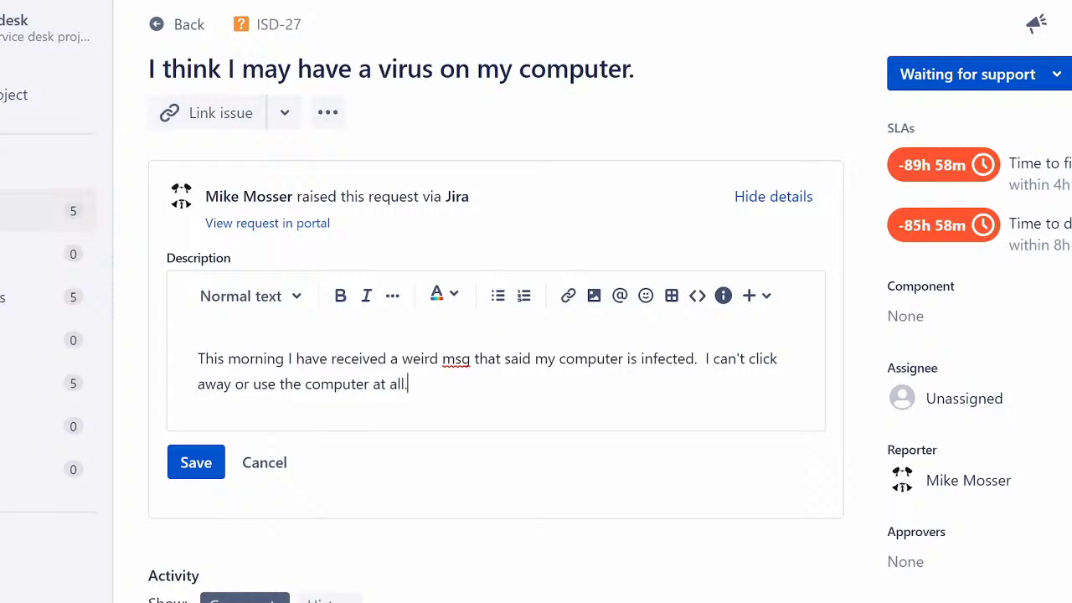
pyautogui.click(534, 358)
pyautogui.click(408, 383)
pyautogui.moveTo(696, 358); pyautogui.dragTo(407, 383)
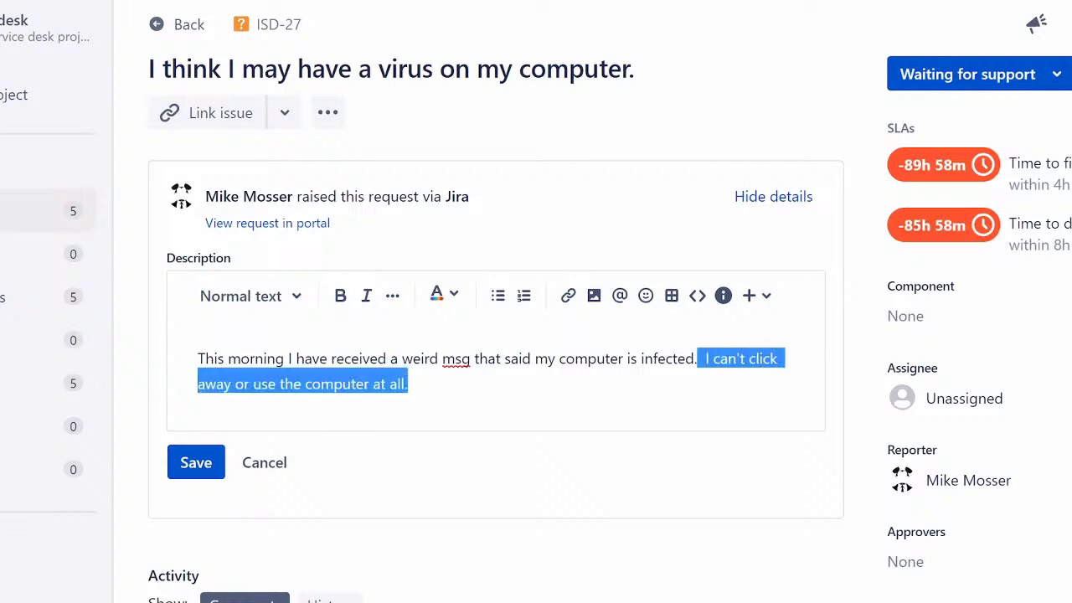
pyautogui.click(408, 384)
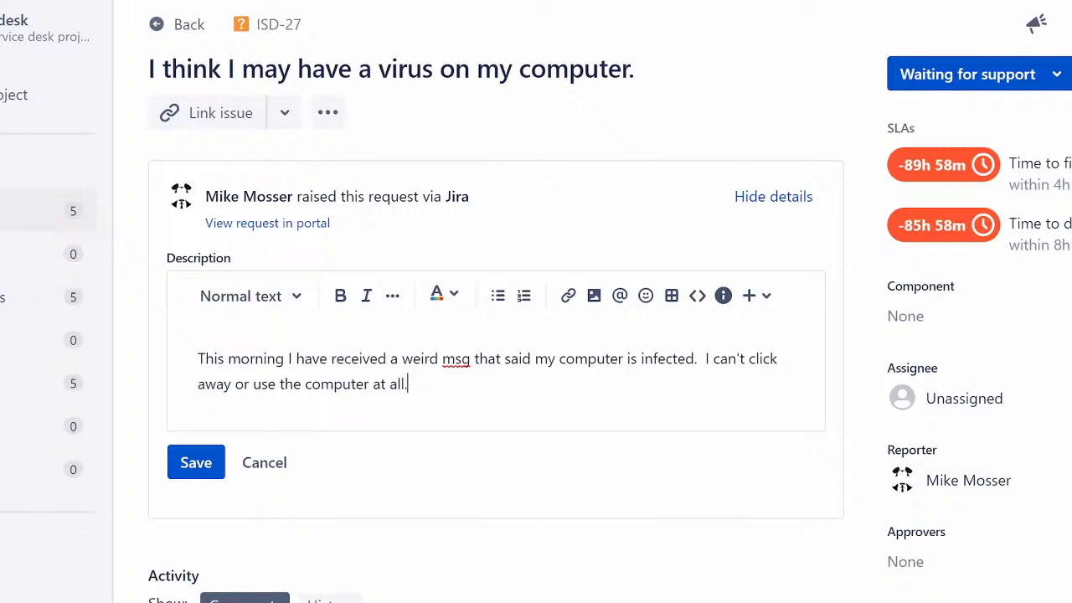
pyautogui.hotkey('ctrl', 'shift', 'Left')
pyautogui.hotkey('ctrl', 'shift', 'Left')
pyautogui.hotkey('shift', 'Up')
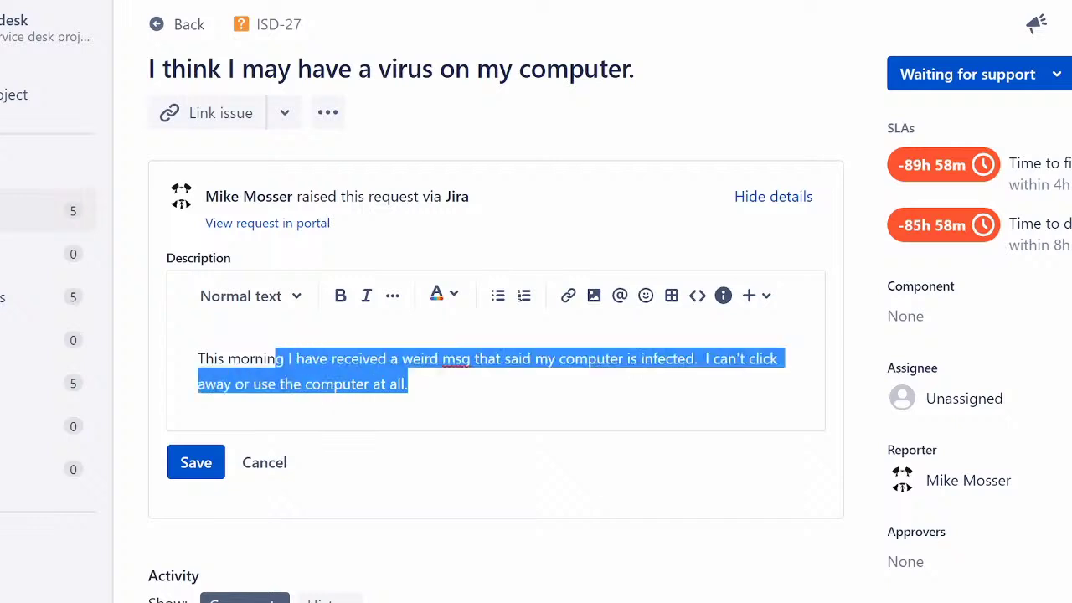
pyautogui.hotkey('ctrl', 'shift', 'Left')
pyautogui.hotkey('ctrl', 'shift', 'Left')
pyautogui.hotkey('shift', 'Home')
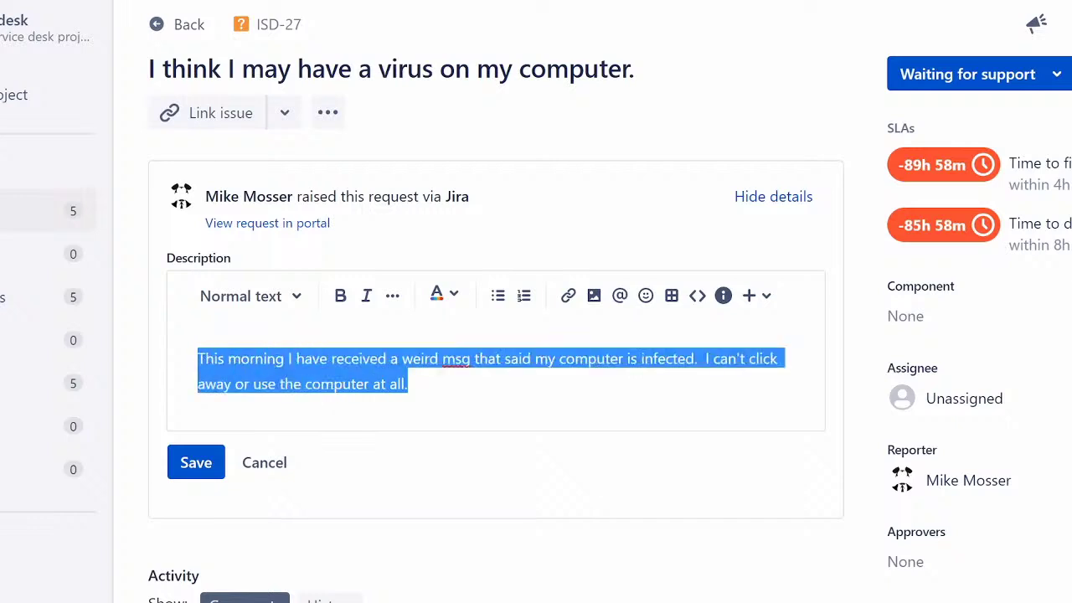
pyautogui.press('Right')
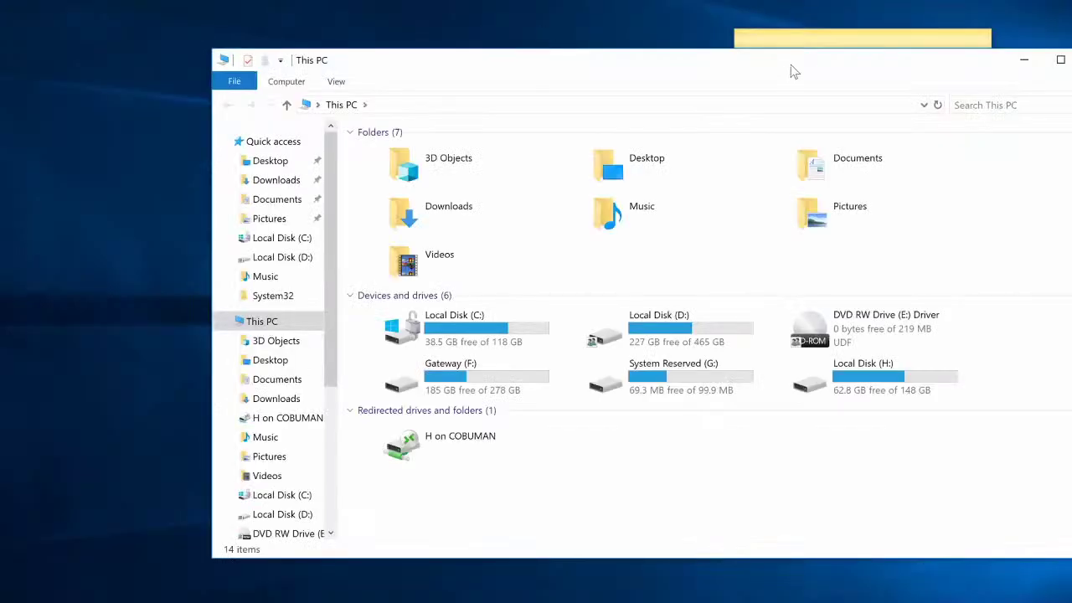
# Step: Shift the This PC window slightly down and to the right
pyautogui.moveTo(792, 70); pyautogui.dragTo(807, 101)
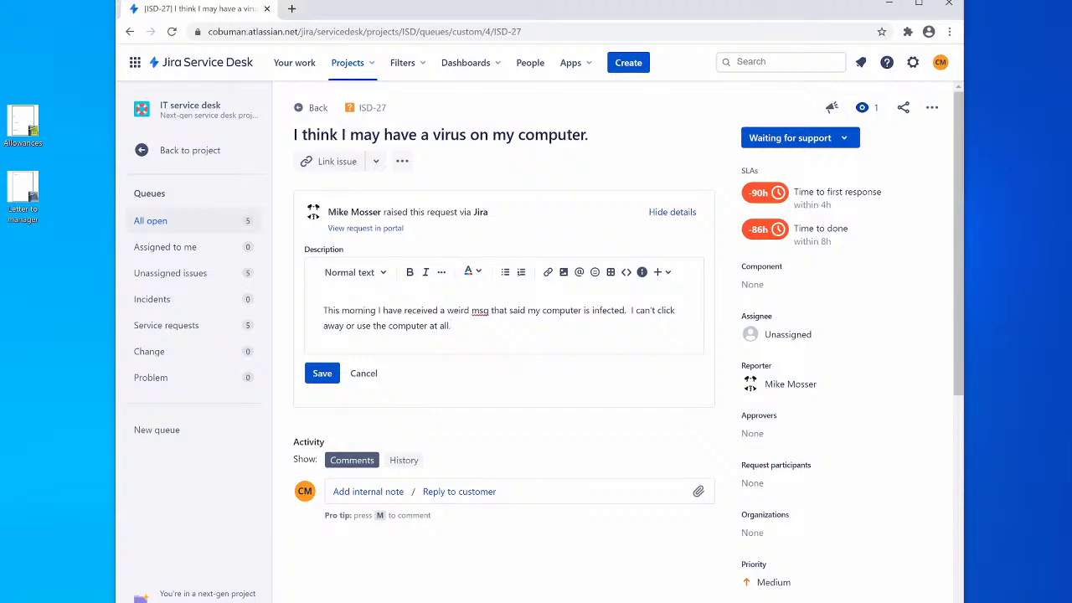
# Step: Open This PC with Win+E and select the Local Disk (D:) drive
pyautogui.press('super+e')
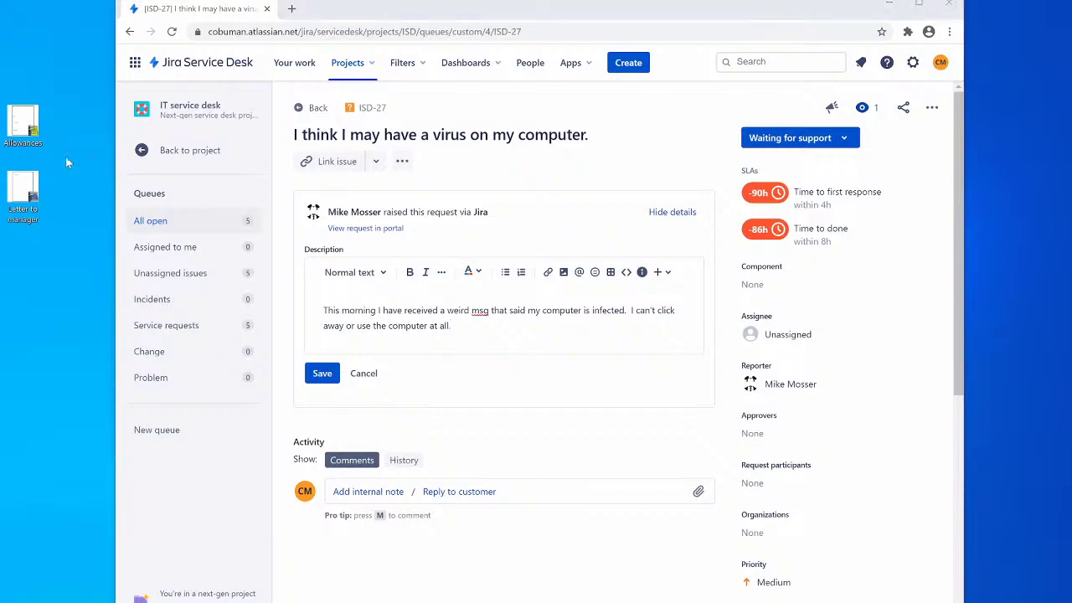
pyautogui.click(520, 347)
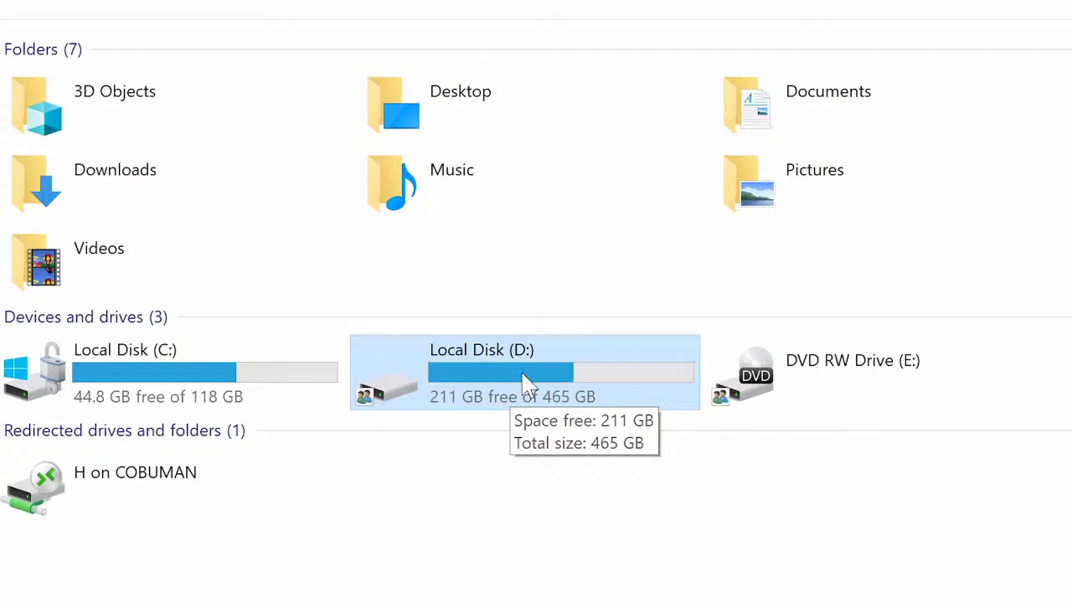
# Step: Select Local Disk (C:), launch Task Manager from the taskbar and snap it to the right half
pyautogui.click(194, 382)
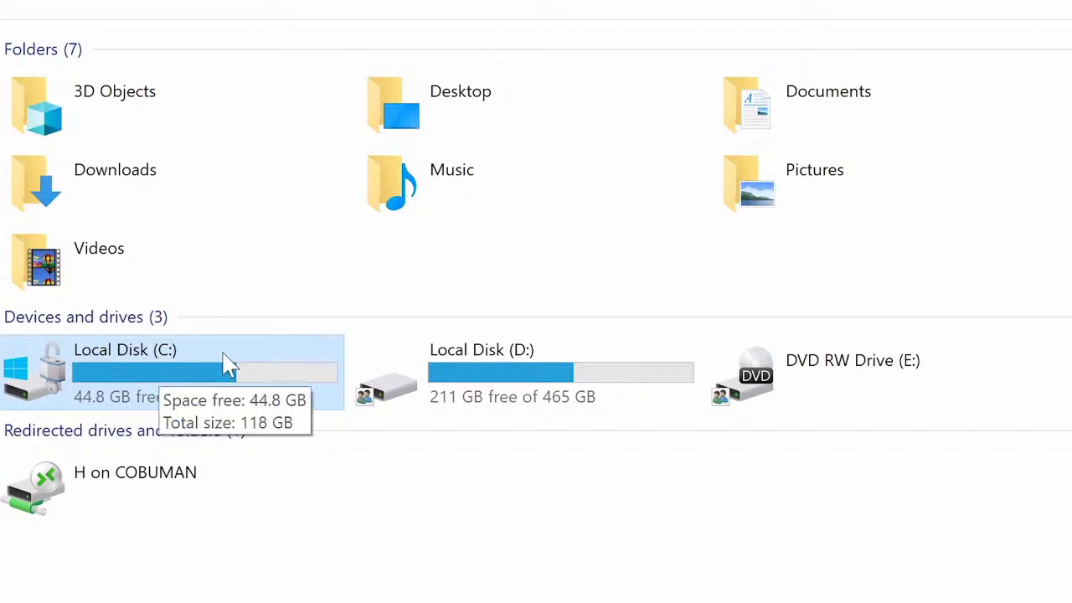
pyautogui.rightClick(896, 602)
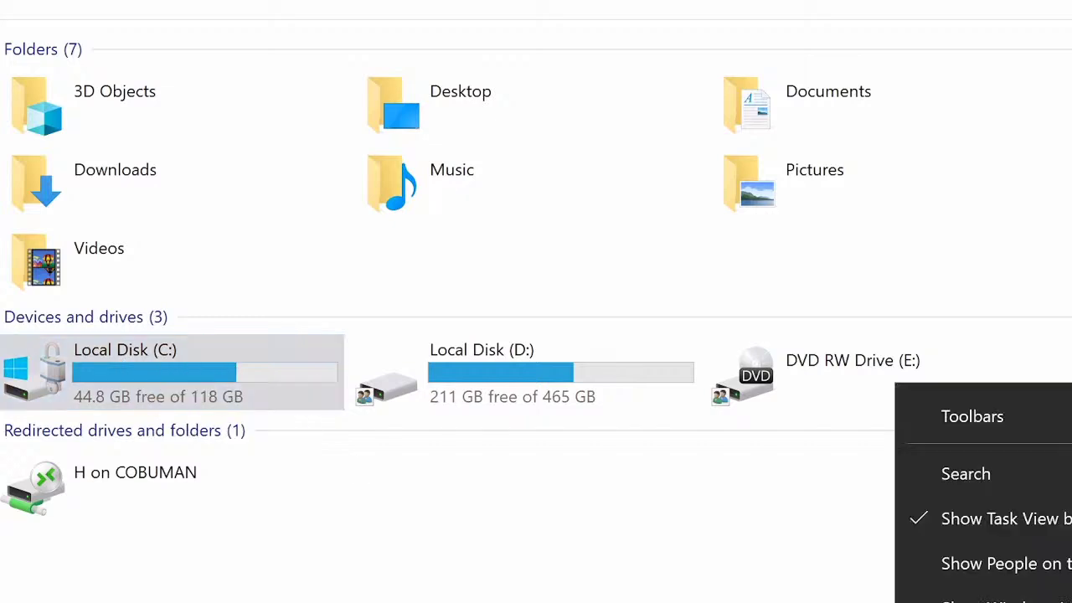
pyautogui.click(984, 599)
pyautogui.moveTo(851, 211); pyautogui.dragTo(341, 0)
pyautogui.moveTo(1034, 155); pyautogui.dragTo(1028, 259)
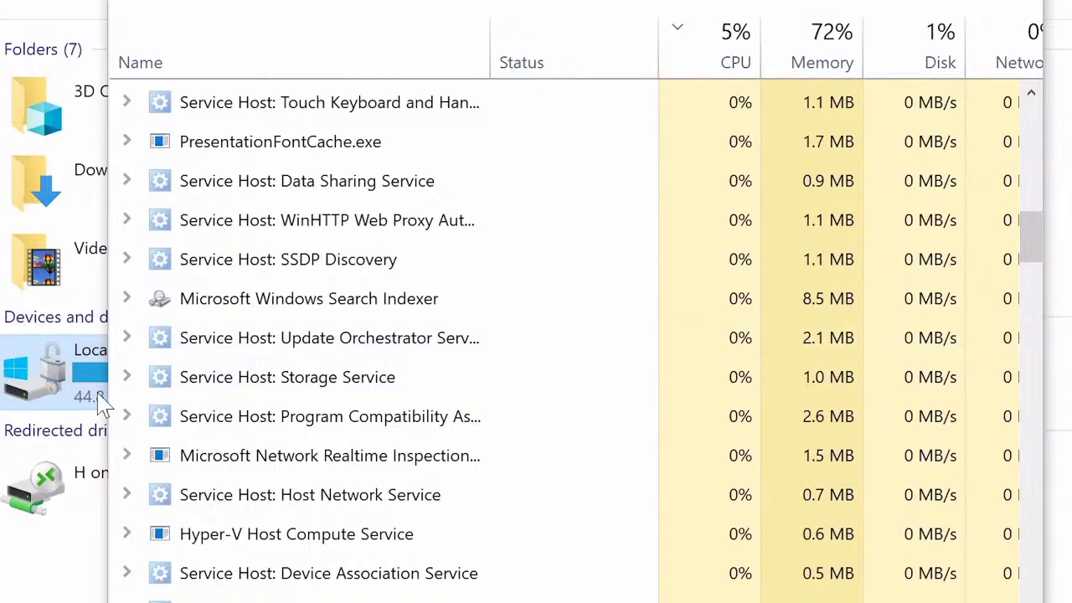
pyautogui.press('super+Right')
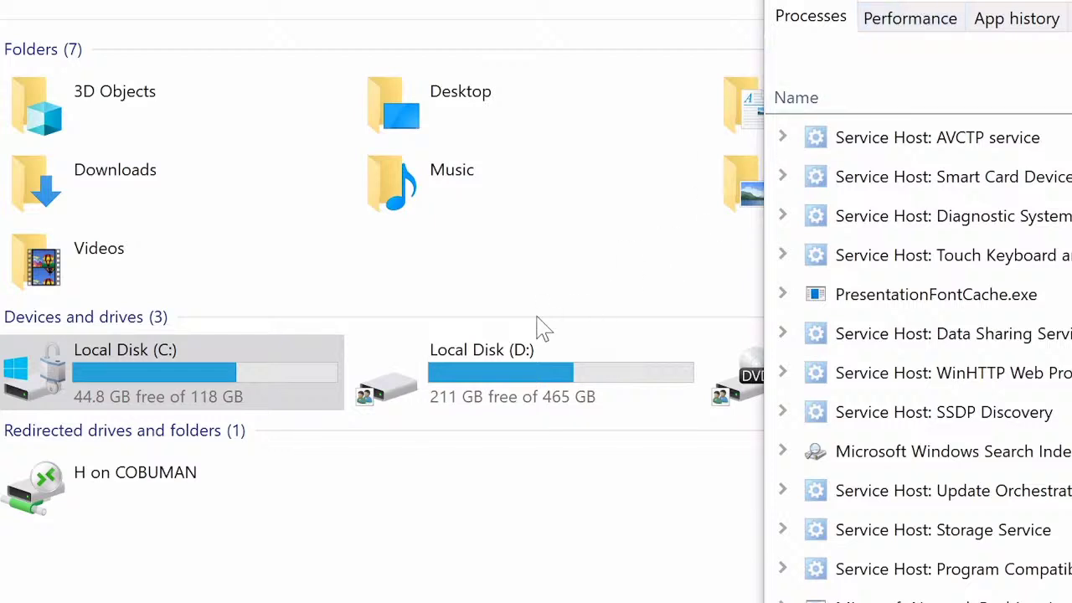
# Step: Open Local Disk (D:) to view its contents, then go back to This PC
pyautogui.click(506, 385)
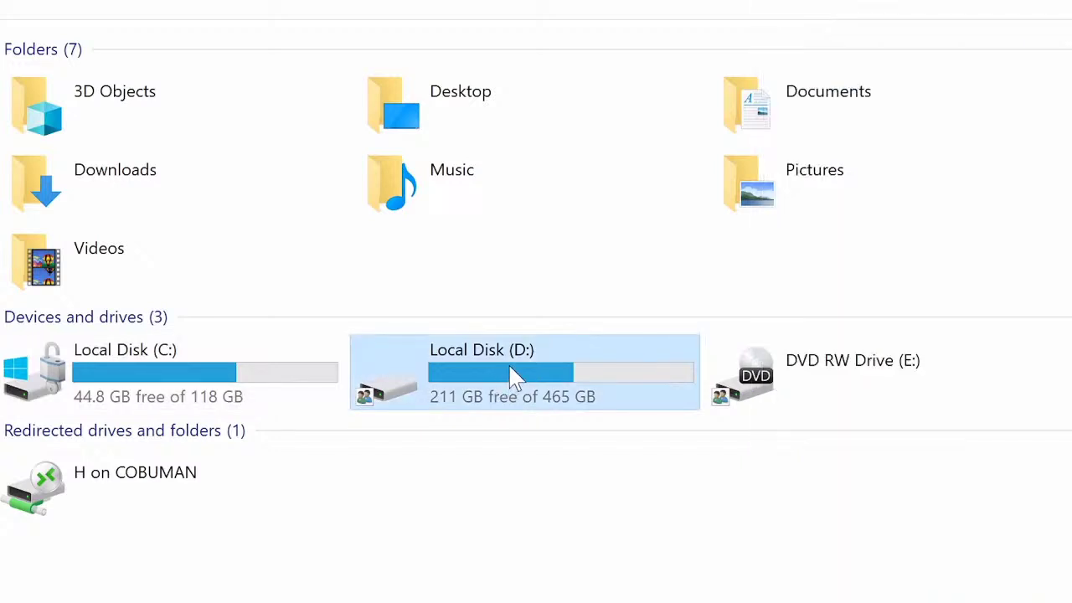
pyautogui.rightClick(515, 377)
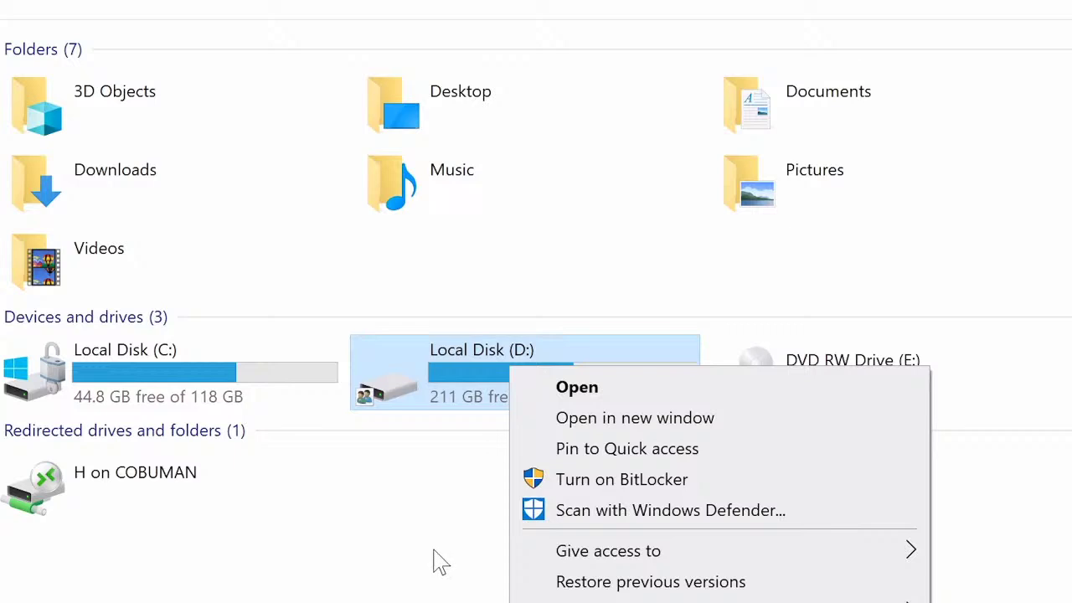
pyautogui.doubleClick(463, 385)
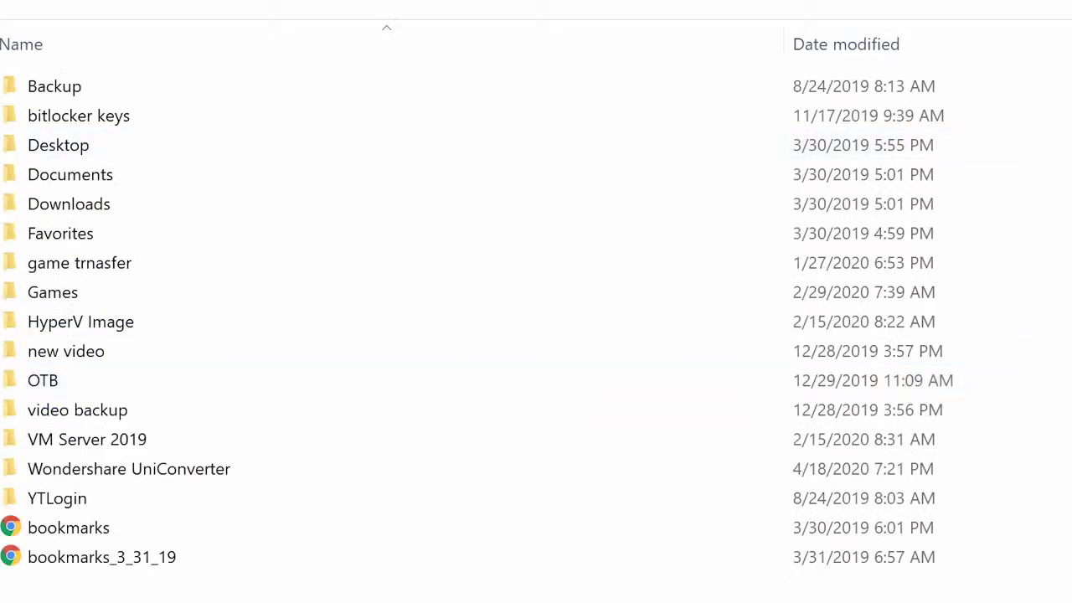
pyautogui.hotkey('alt', 'Left')
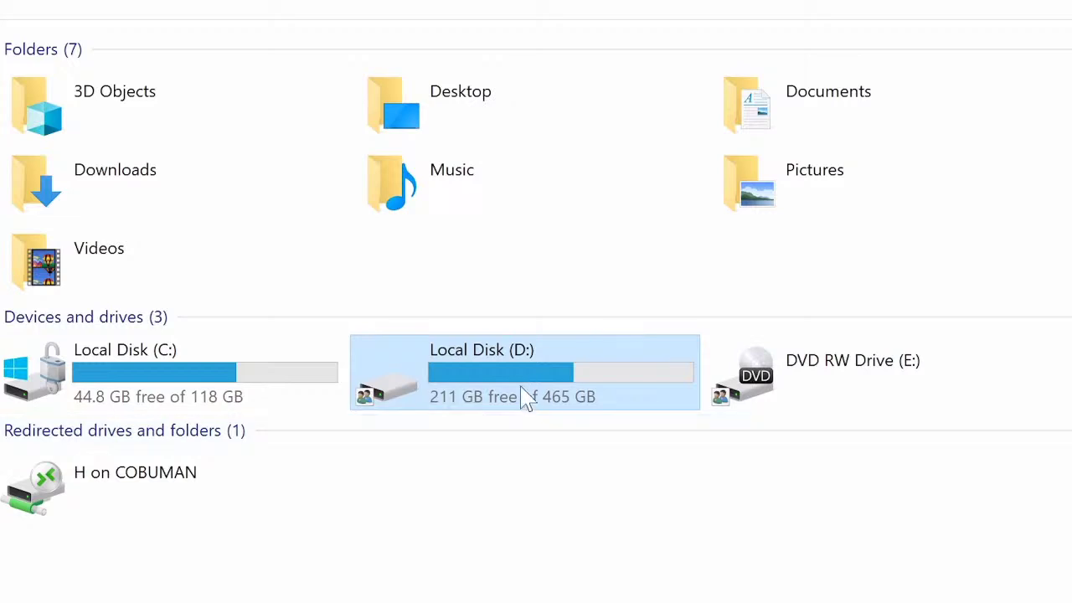
# Step: Bring up Local Disk (C:)'s context options showing Manage BitLocker
pyautogui.moveTo(530, 395)
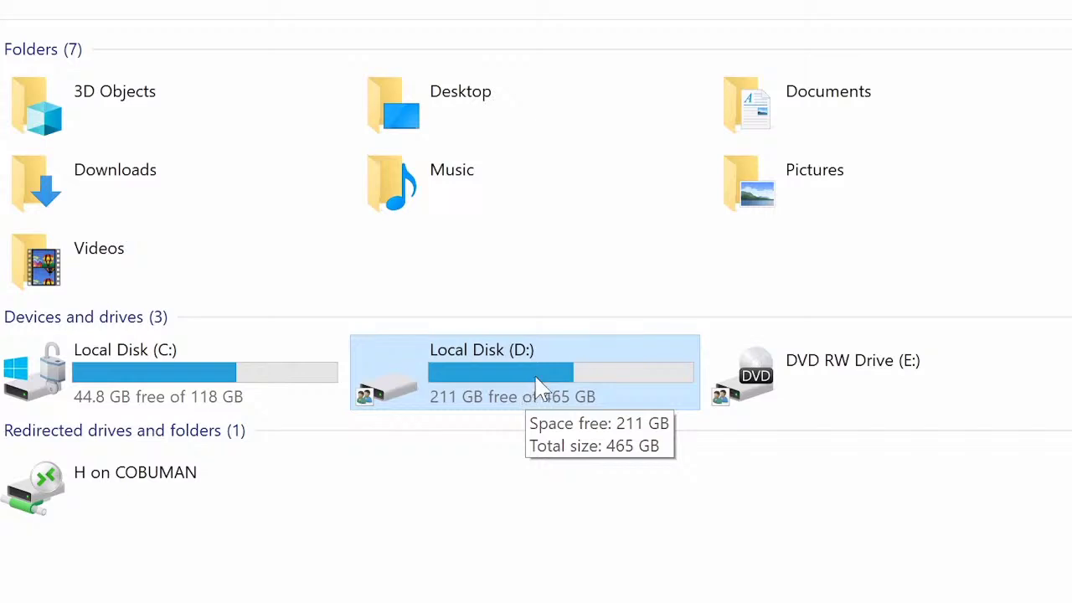
pyautogui.click(92, 383)
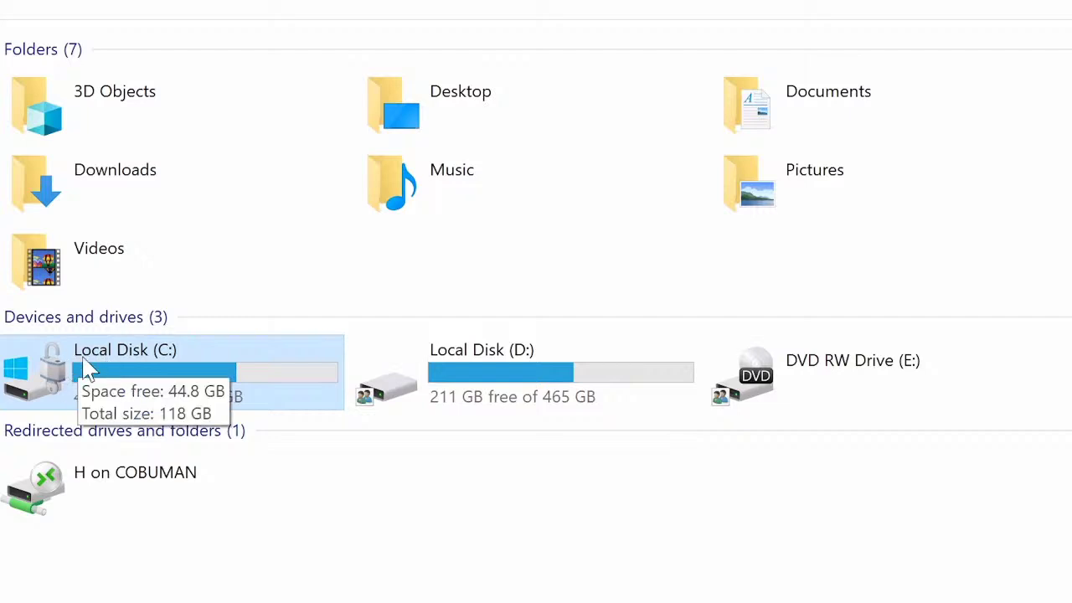
pyautogui.rightClick(130, 358)
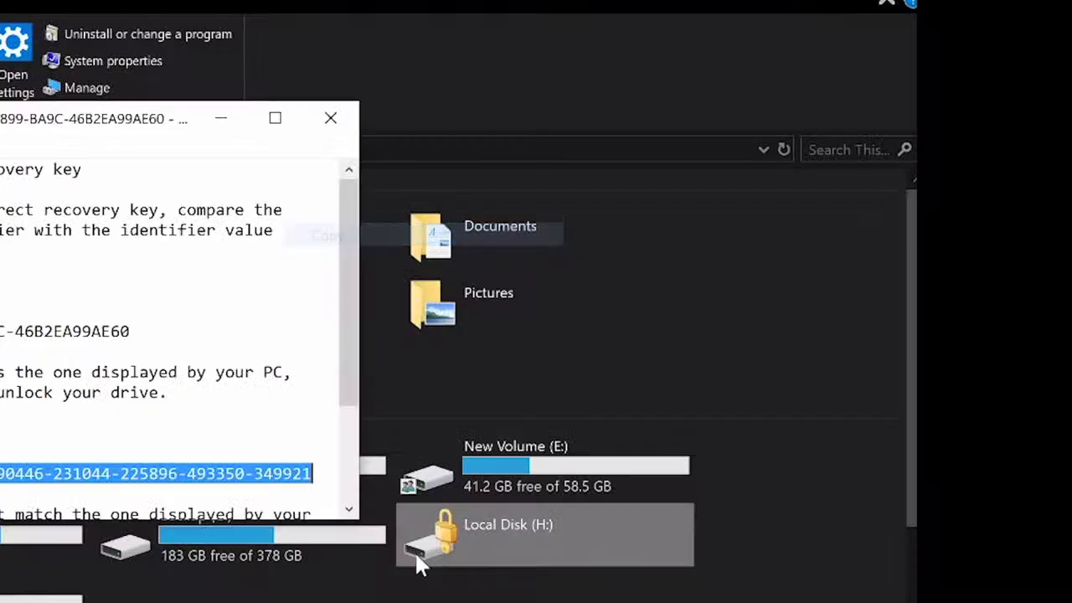
# Step: Unlock BitLocker drive H: by pasting its 48-digit recovery key from Notepad
pyautogui.doubleClick(499, 525)
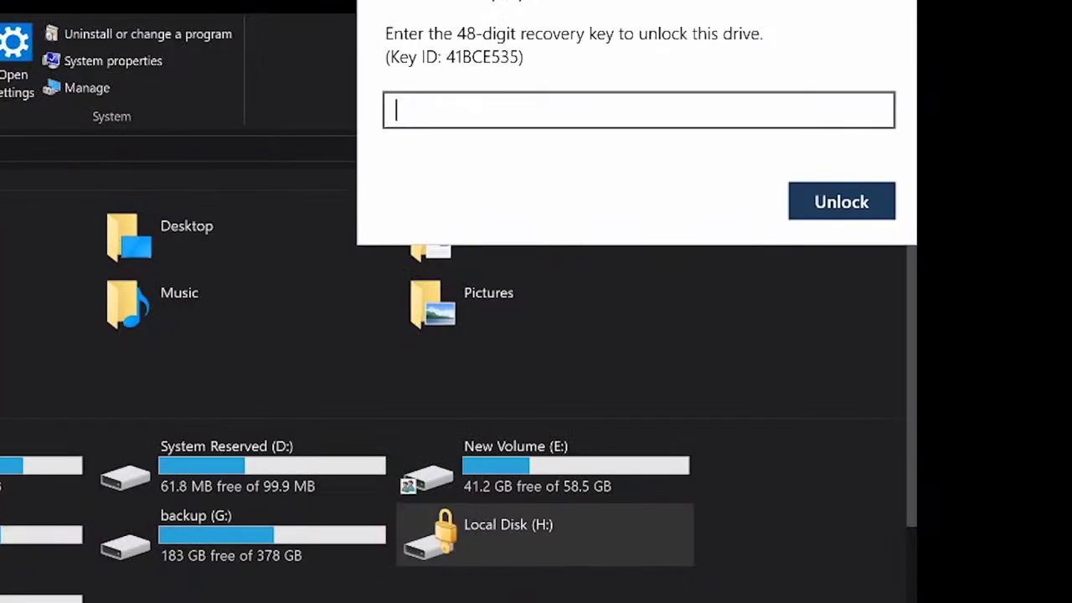
pyautogui.hotkey('ctrl', 'v')
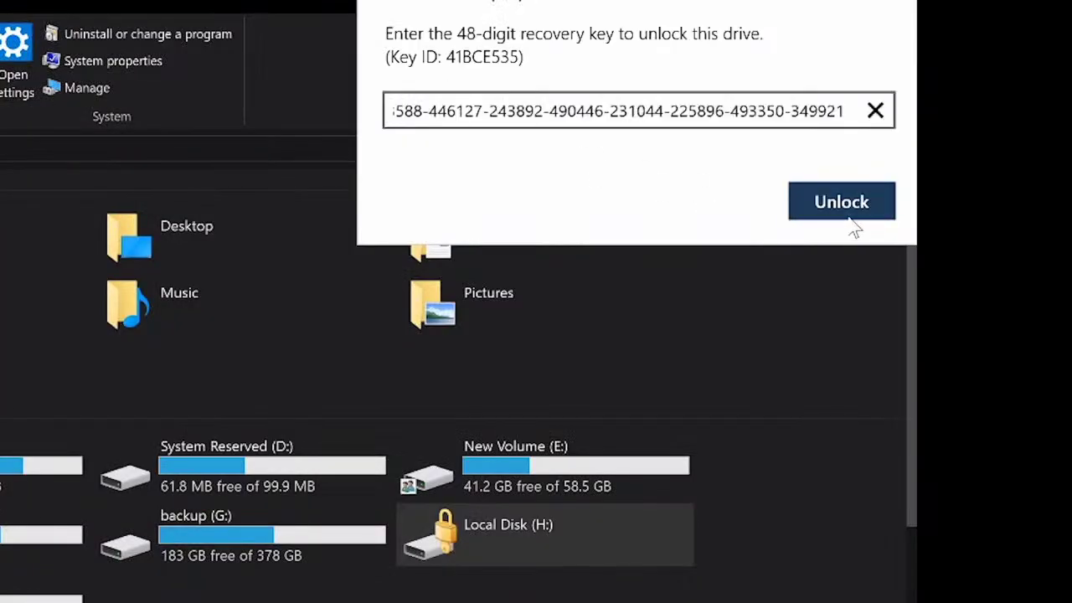
pyautogui.click(848, 214)
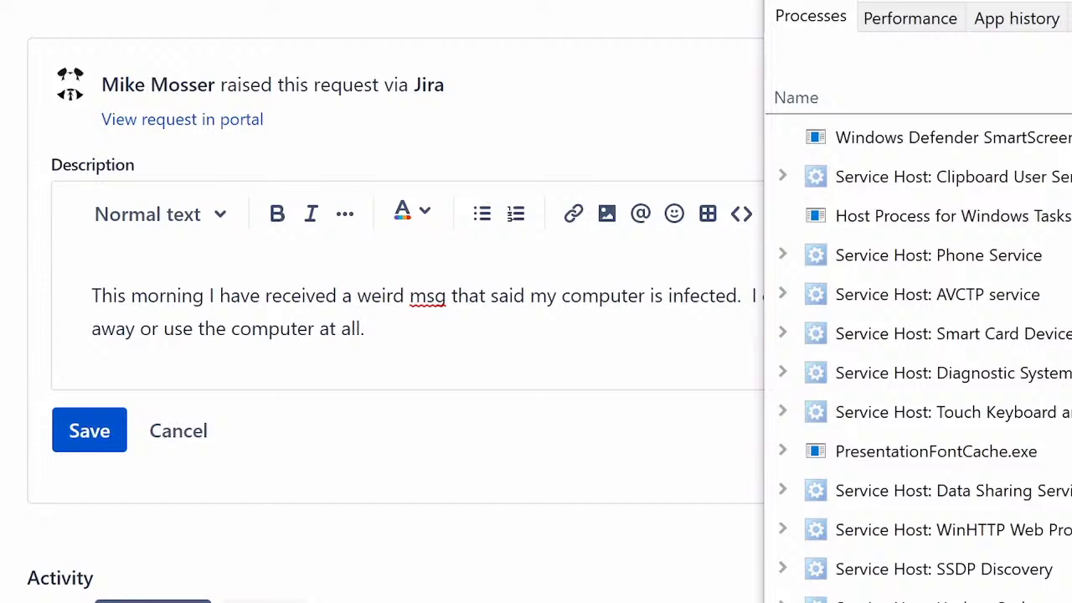
# Step: Switch away from Task Manager back to the Jira ticket queue listing ISD-27 to ISD-31
pyautogui.hotkey('alt', 'Tab')
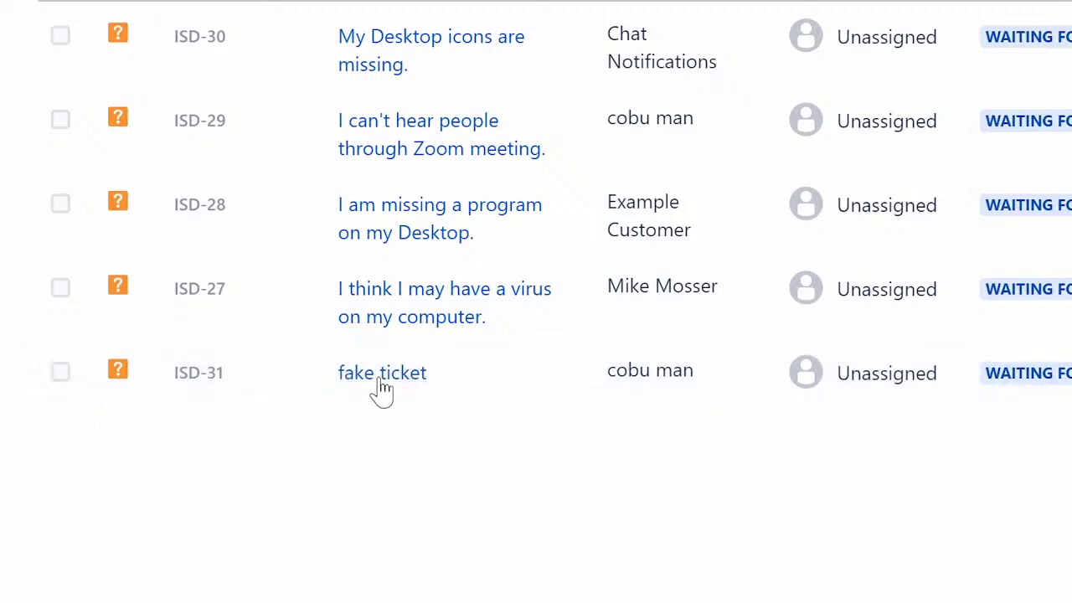
pyautogui.click(378, 384)
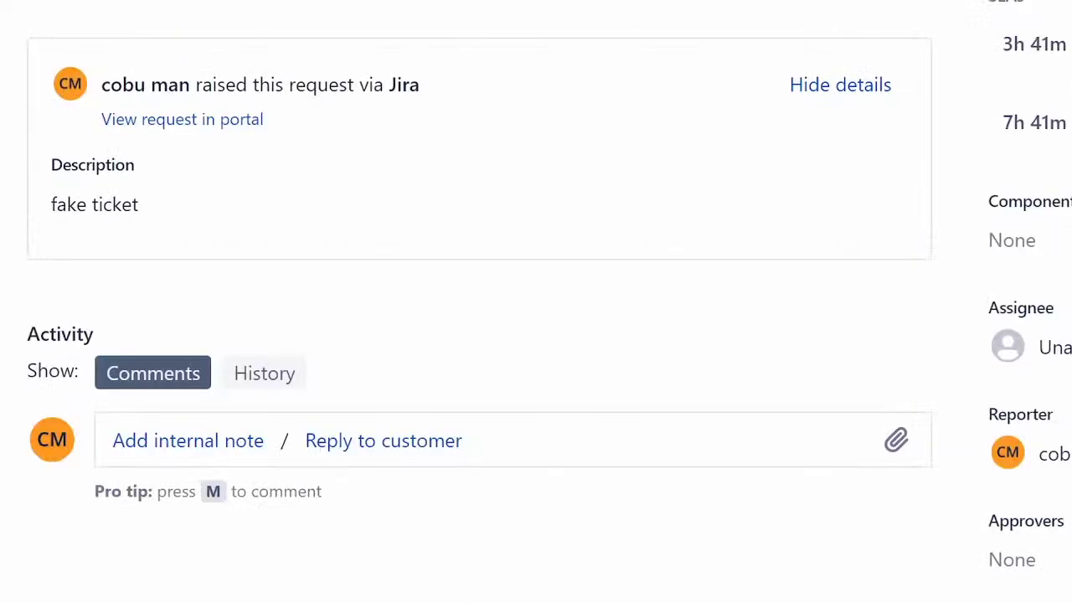
pyautogui.hotkey('alt', 'Left')
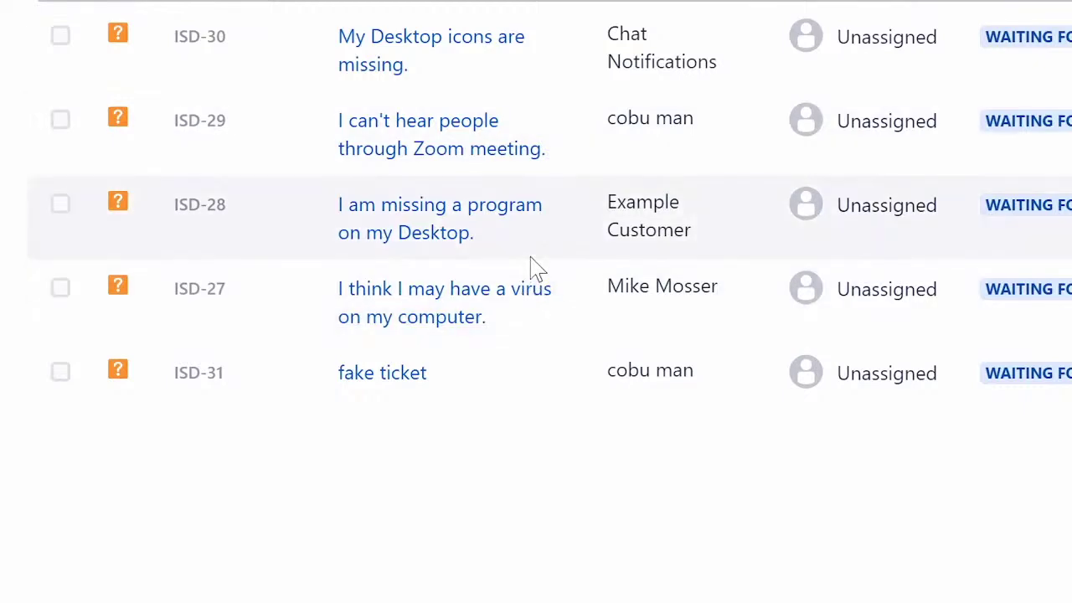
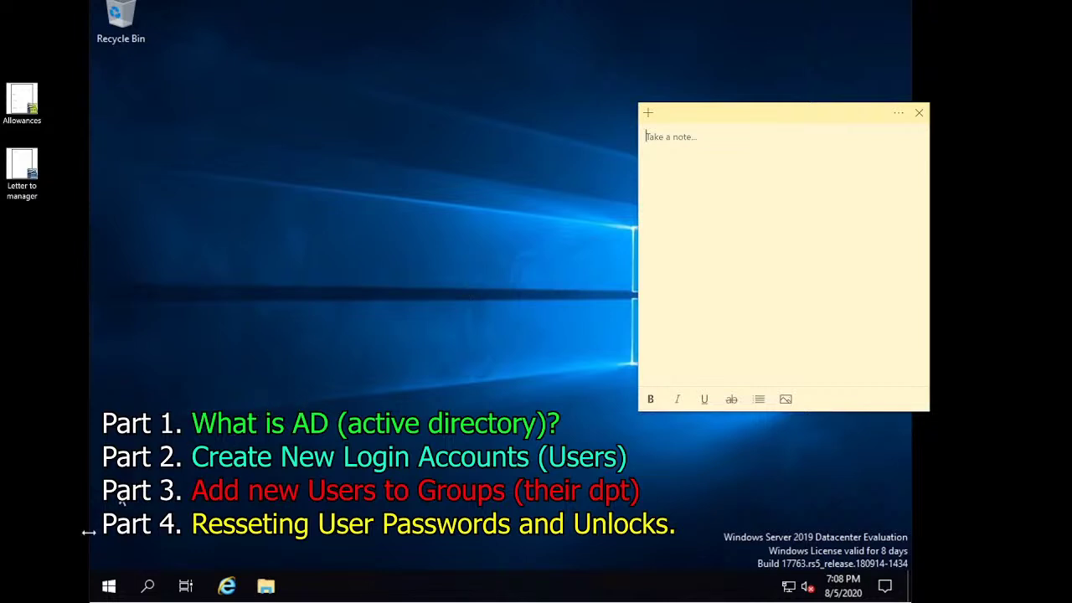
# Step: Open the Start menu, showing the installed apps and Windows Server tiles like Server Manager
pyautogui.click(109, 587)
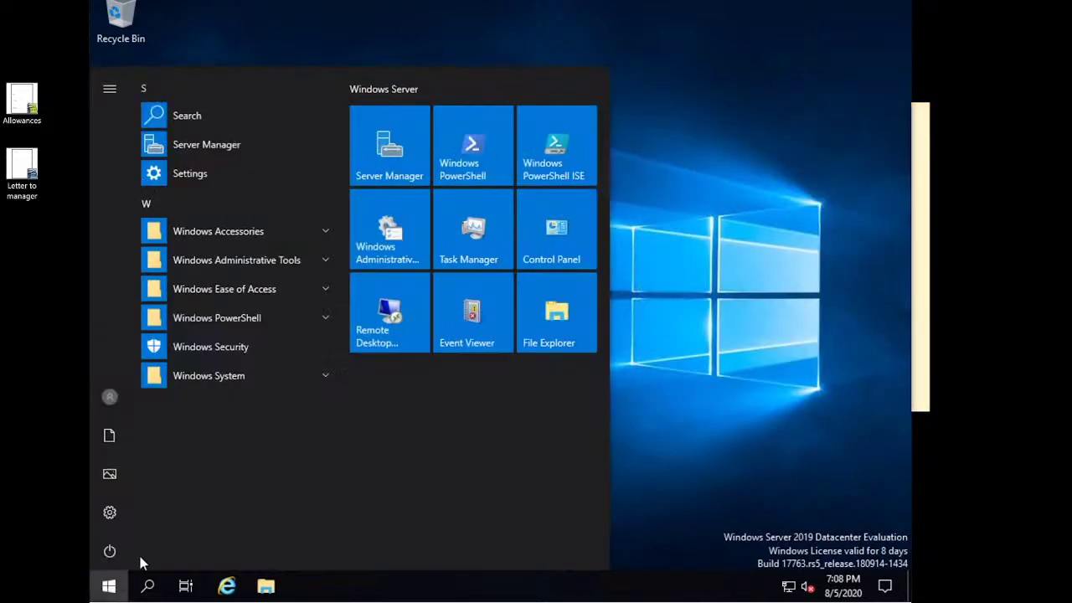
pyautogui.click(147, 586)
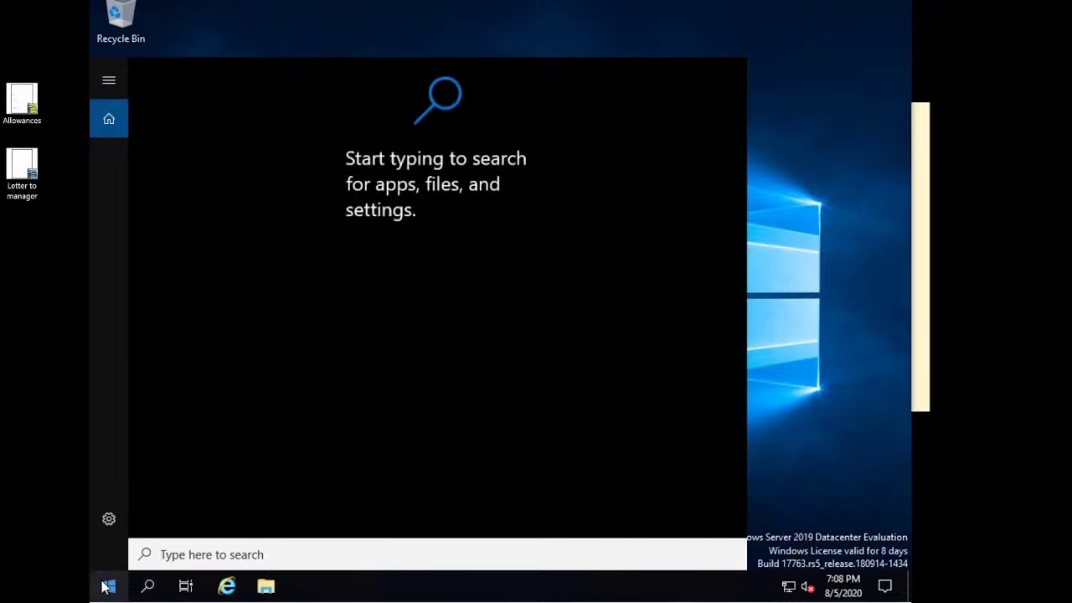
pyautogui.click(104, 587)
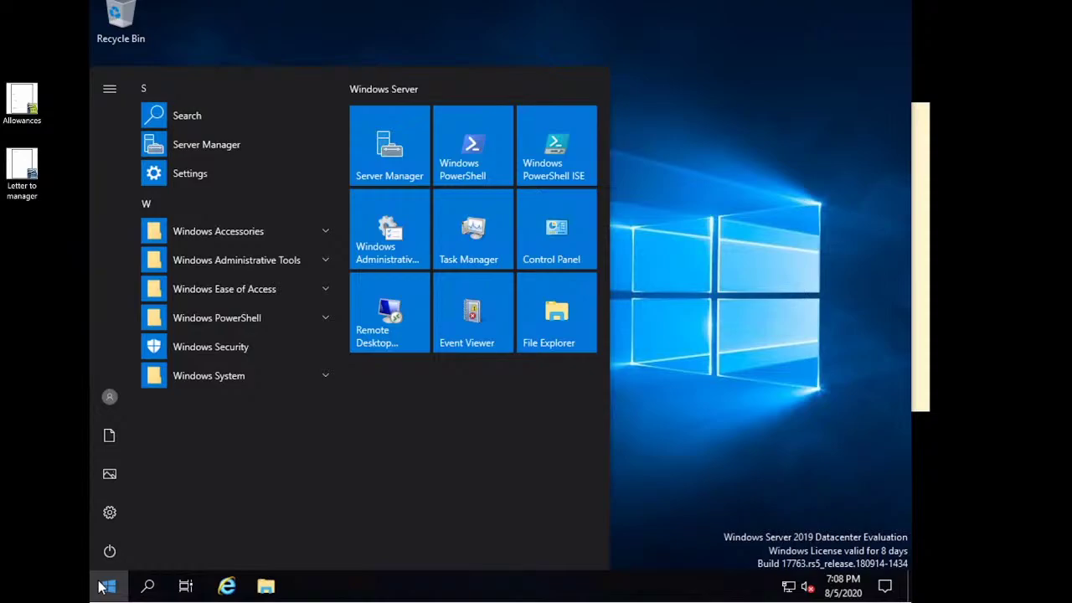
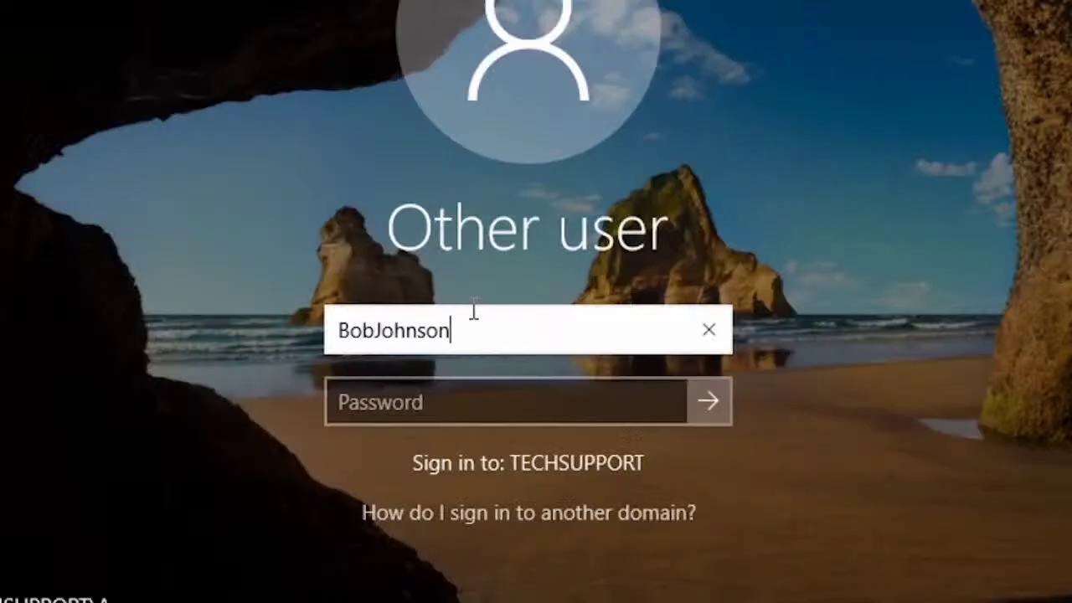
# Step: Sign in as the other TECHSUPPORT domain user with the account's username and password
pyautogui.press('Tab')
pyautogui.write('●●●●●●●●●●●●')
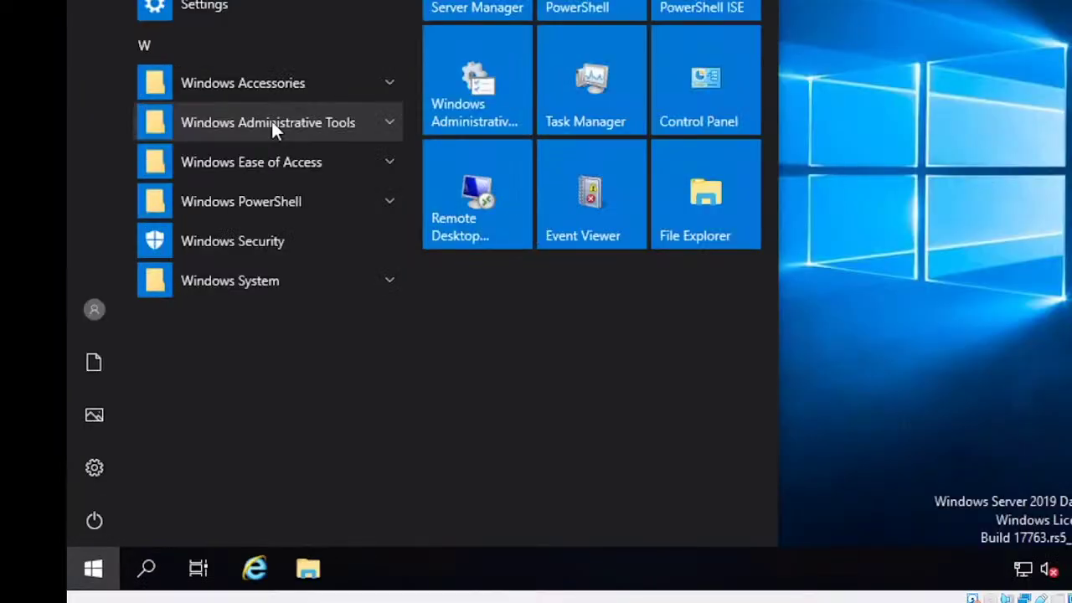
# Step: Expand Windows Administrative Tools and launch Active Directory Users and Computers
pyautogui.click(272, 120)
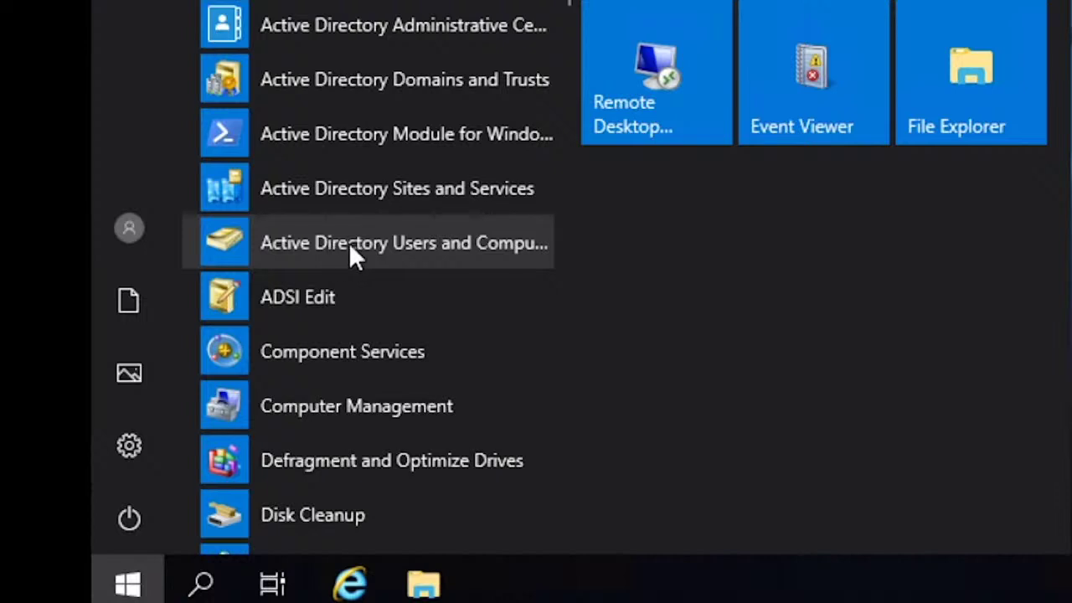
pyautogui.click(350, 248)
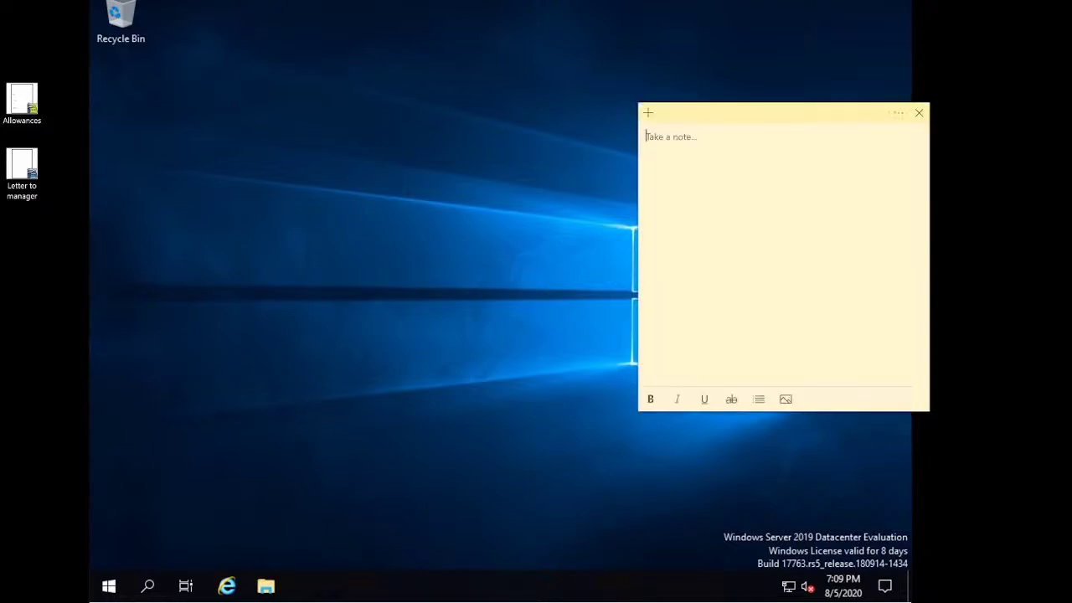
# Step: Nudge the sticky note left and bring the Active Directory console forward, moving it left
pyautogui.moveTo(752, 113); pyautogui.dragTo(724, 114)
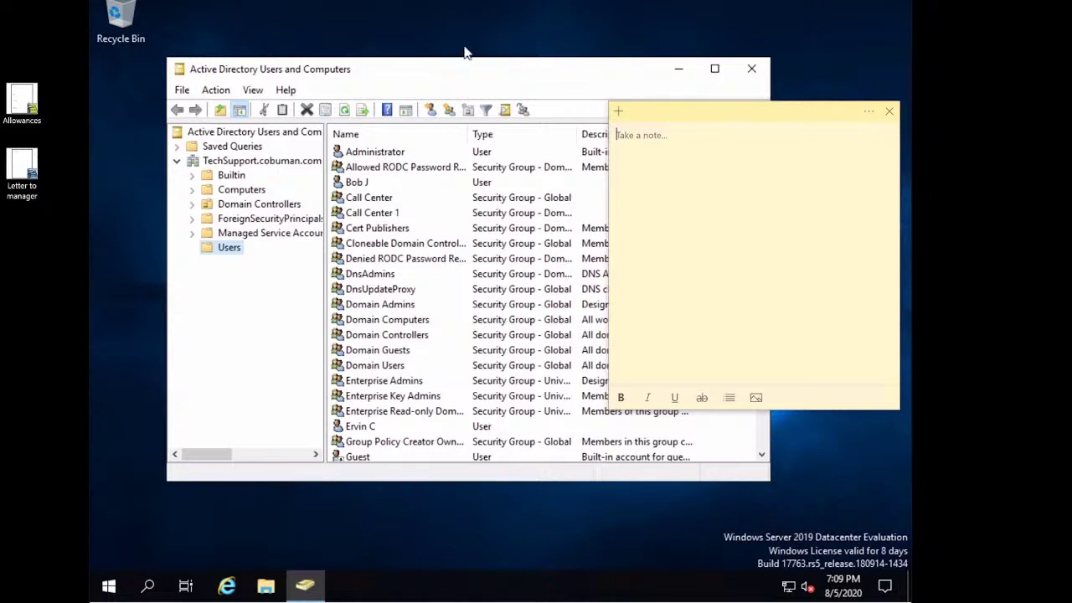
pyautogui.click(469, 70)
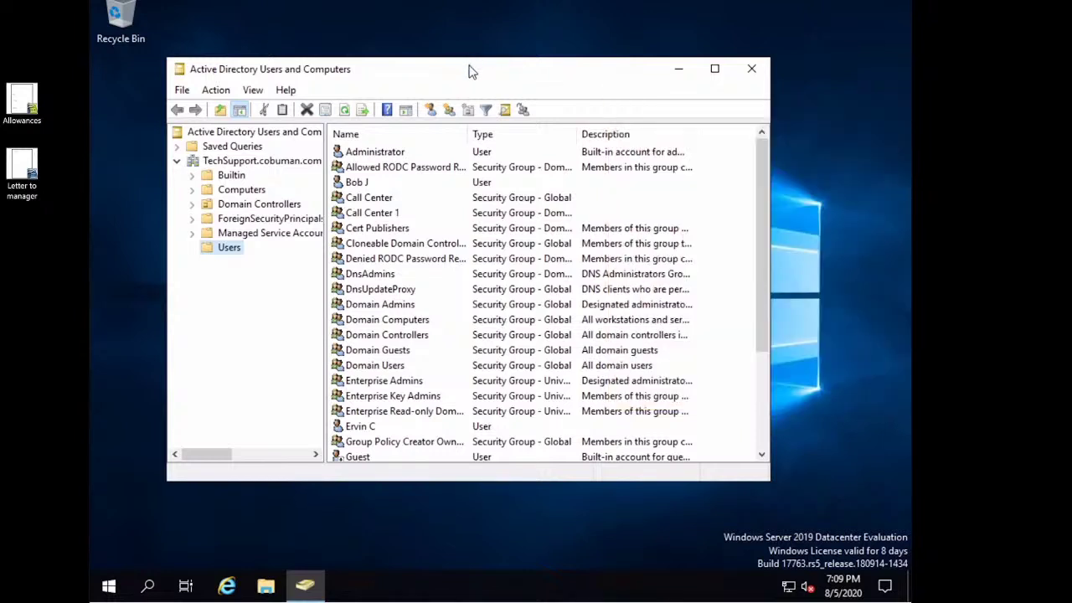
pyautogui.moveTo(469, 71); pyautogui.dragTo(437, 68)
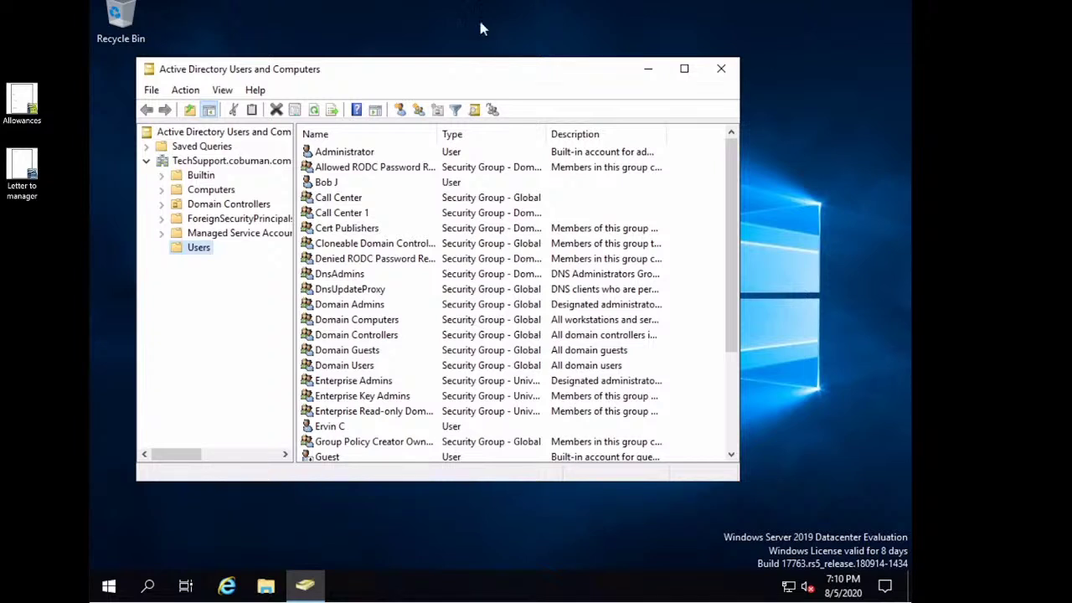
pyautogui.moveTo(542, 71); pyautogui.dragTo(502, 67)
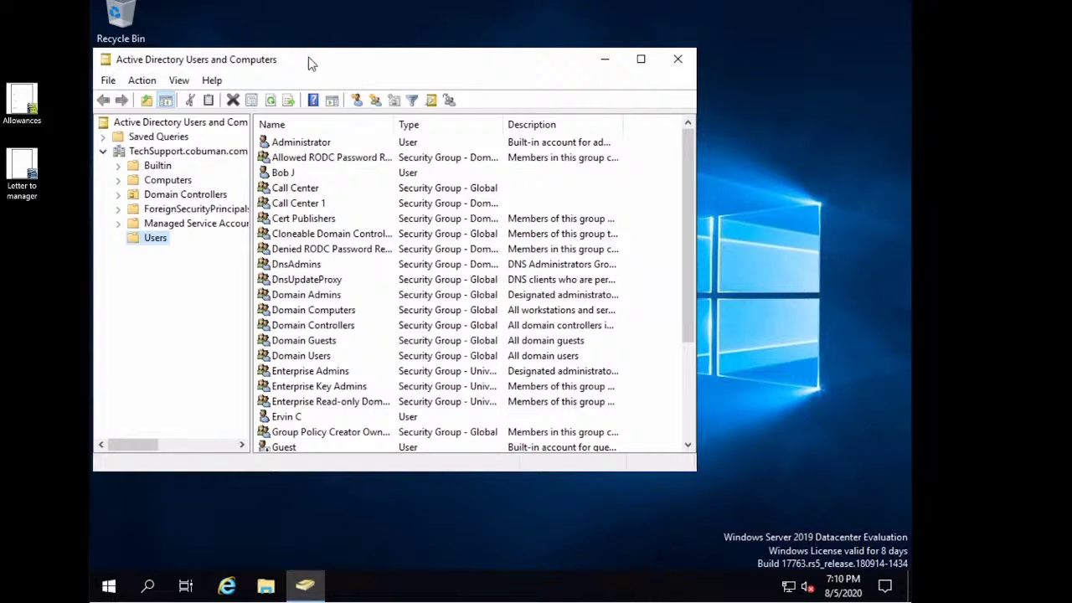
pyautogui.moveTo(311, 61); pyautogui.dragTo(368, 62)
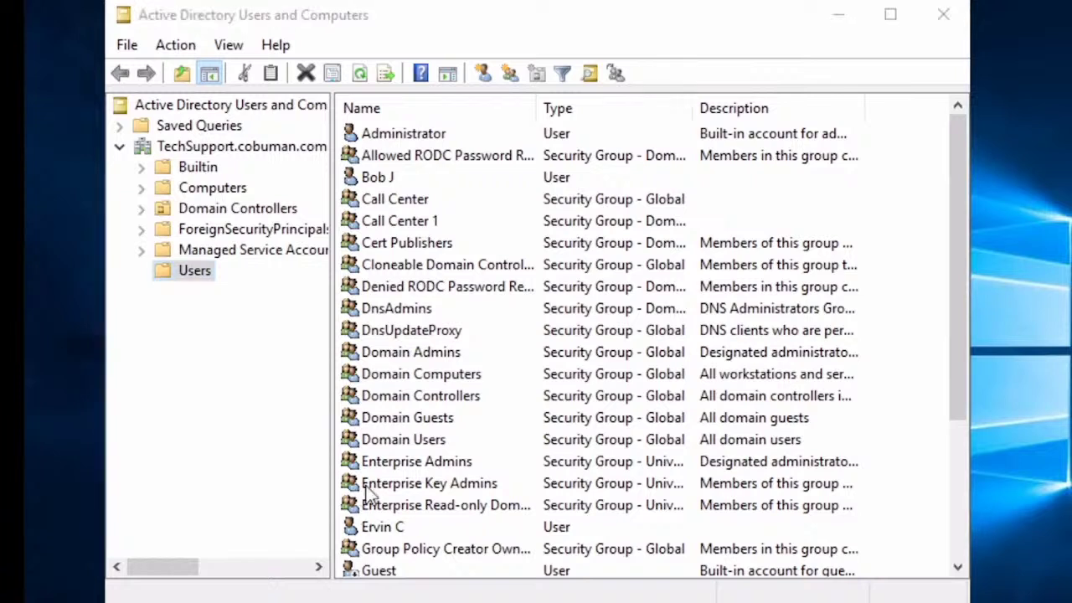
pyautogui.press('super+e')
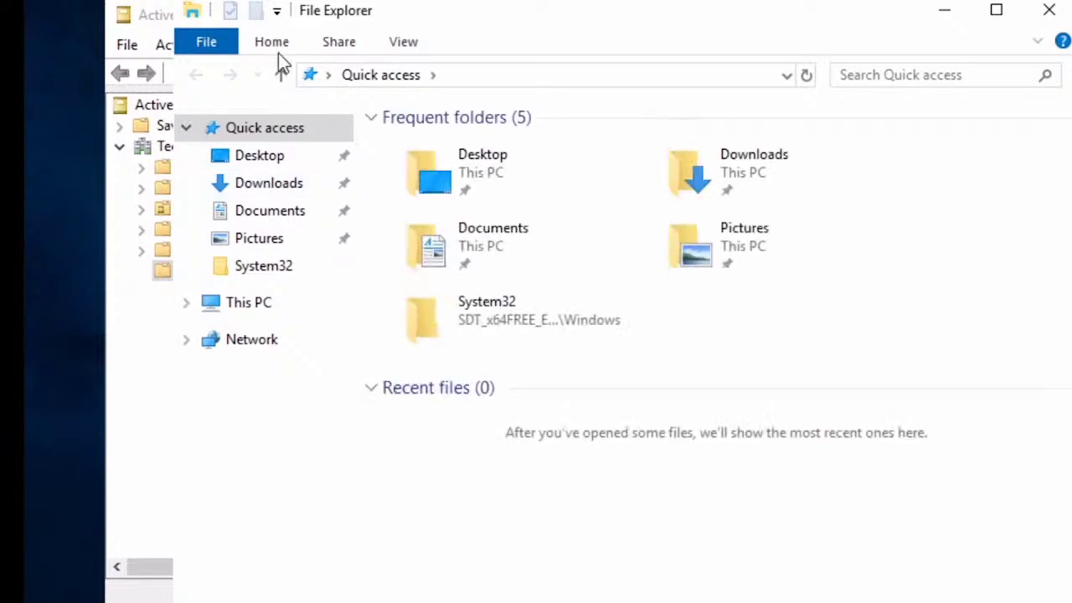
pyautogui.doubleClick(550, 222)
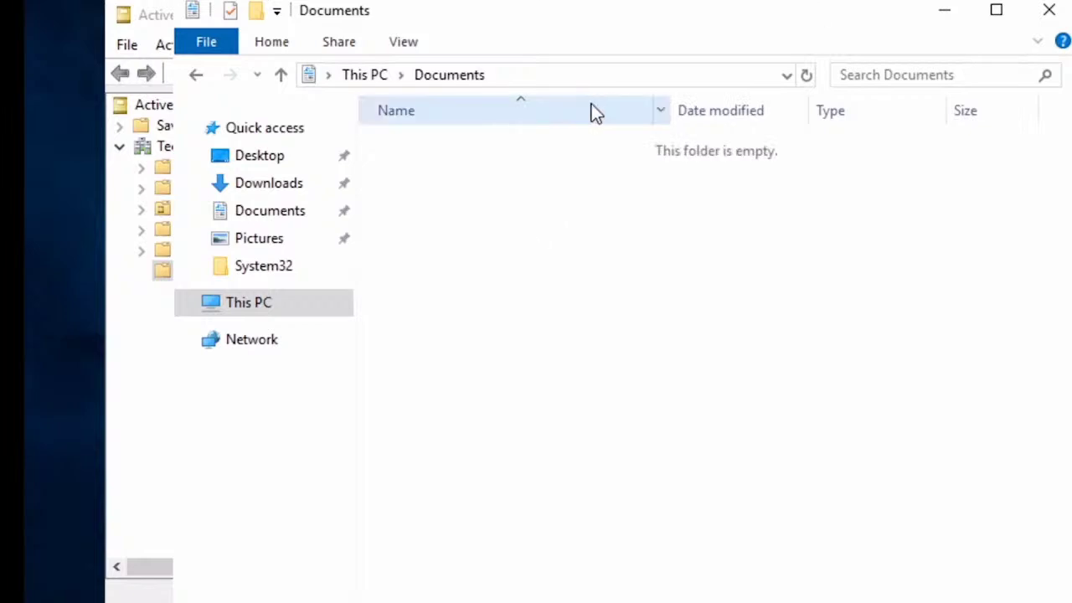
pyautogui.click(1062, 9)
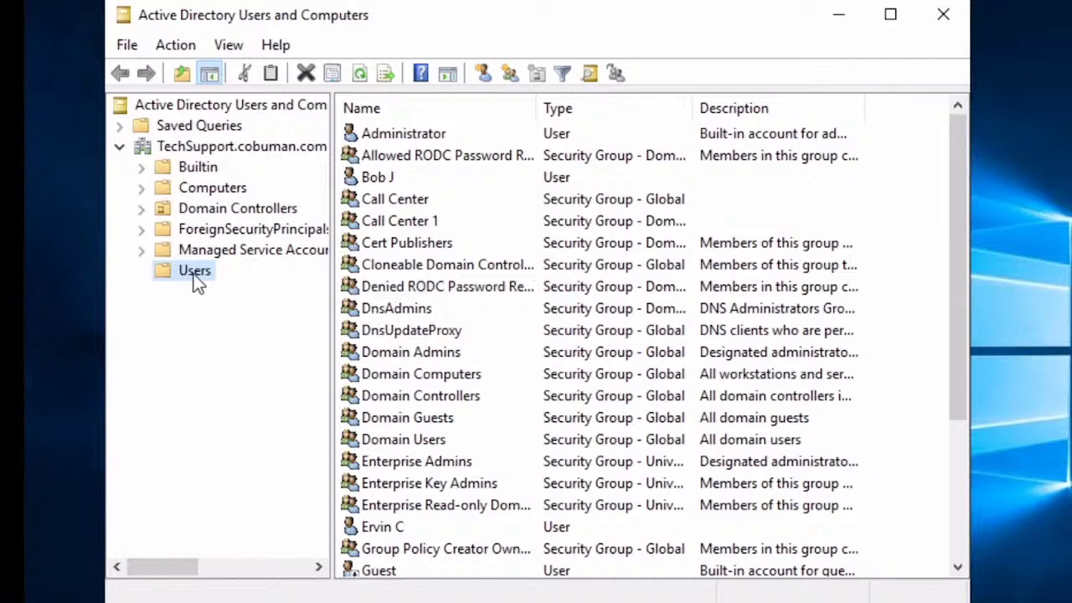
pyautogui.click(450, 311)
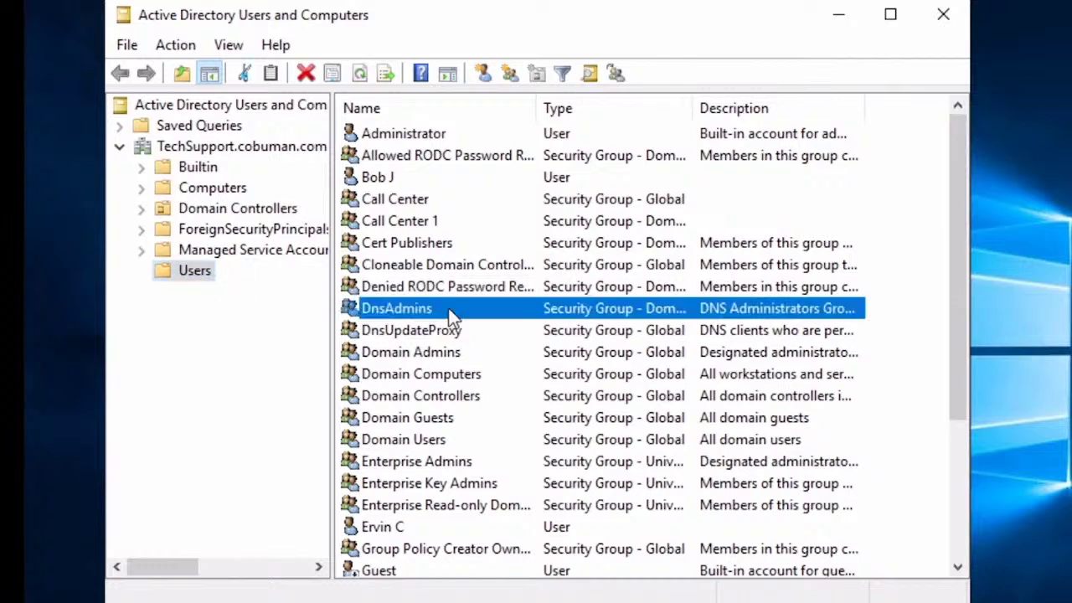
pyautogui.scroll(-1, 448, 309)
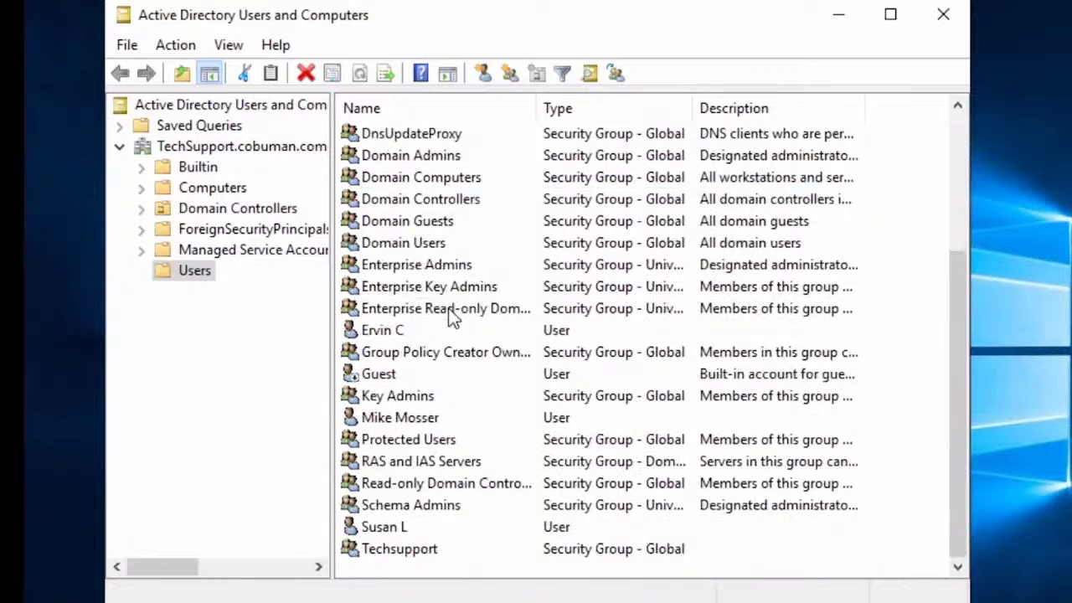
pyautogui.scroll(3, 449, 311)
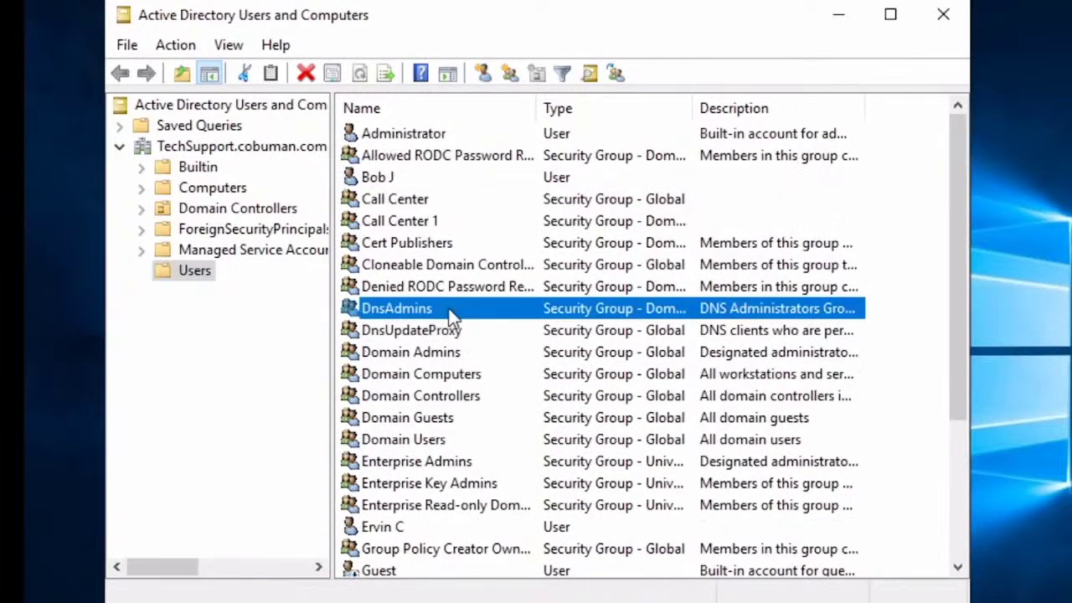
pyautogui.scroll(-2, 449, 314)
pyautogui.scroll(-1, 450, 317)
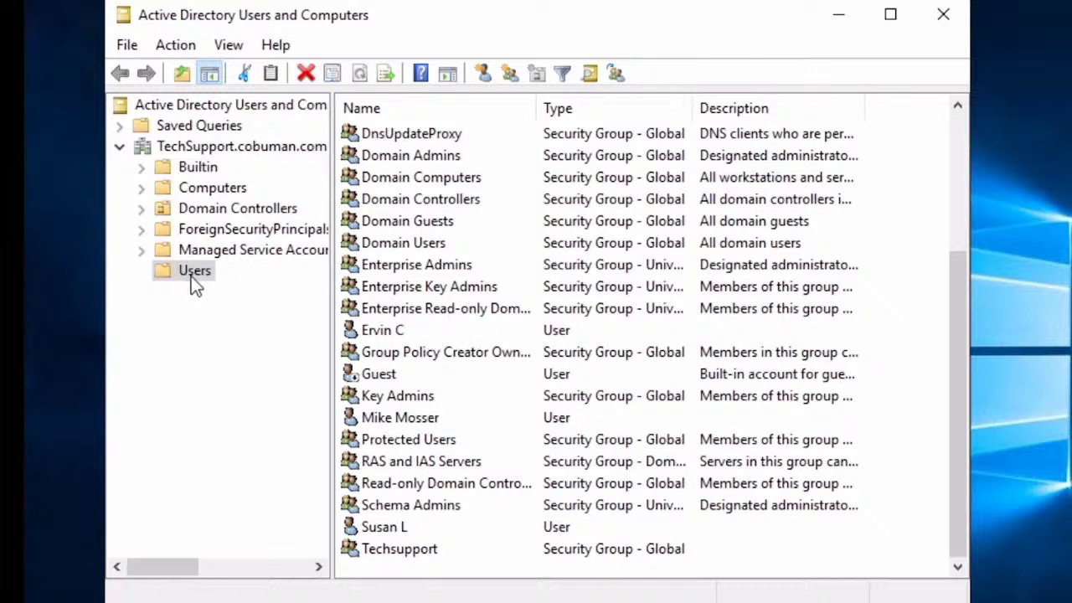
pyautogui.scroll(3, 429, 199)
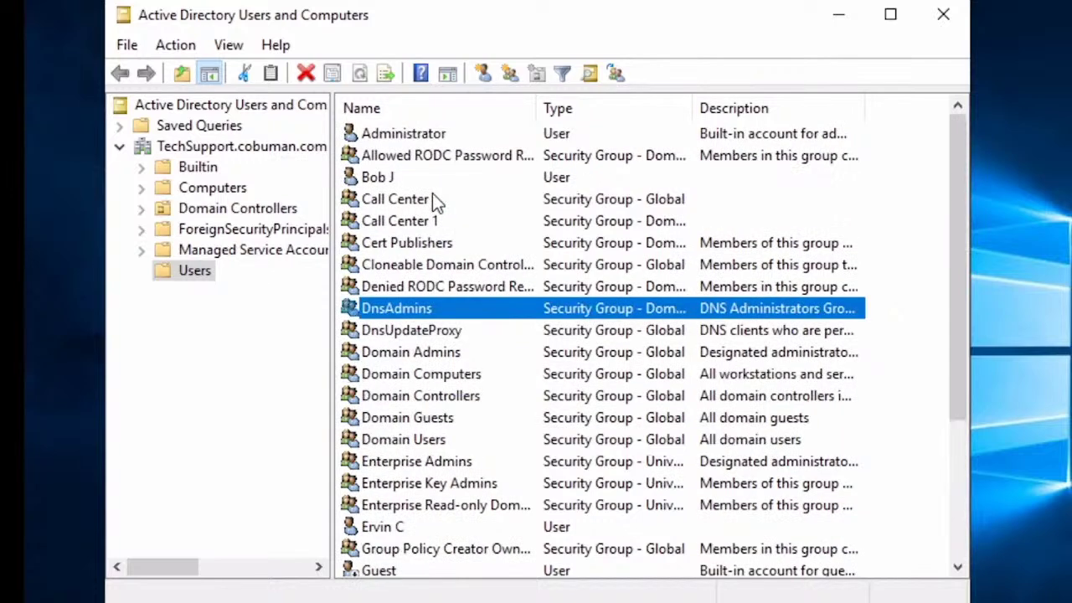
pyautogui.click(385, 179)
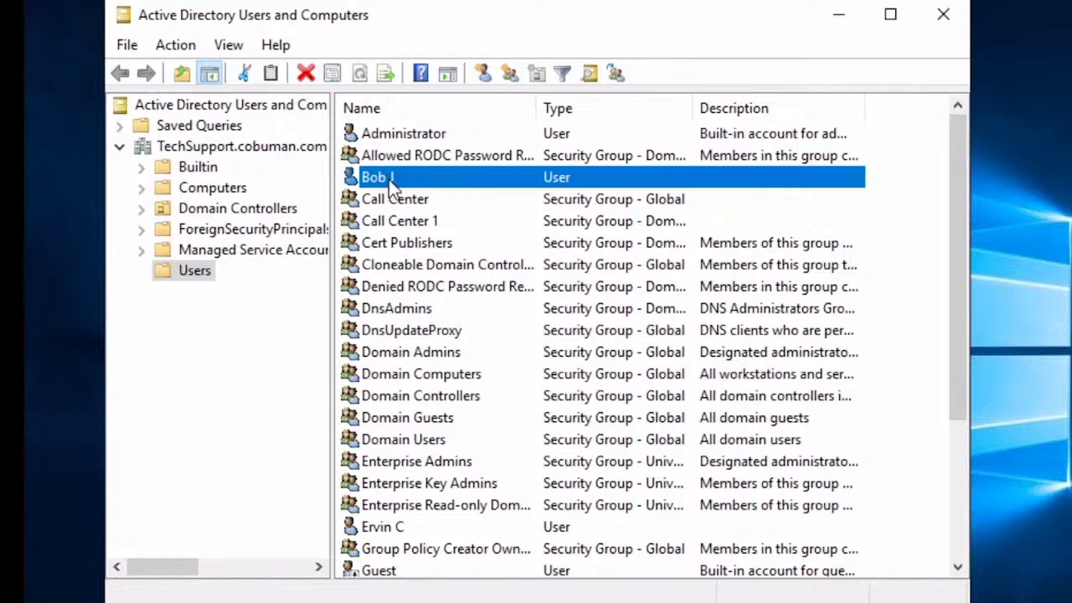
pyautogui.rightClick(195, 275)
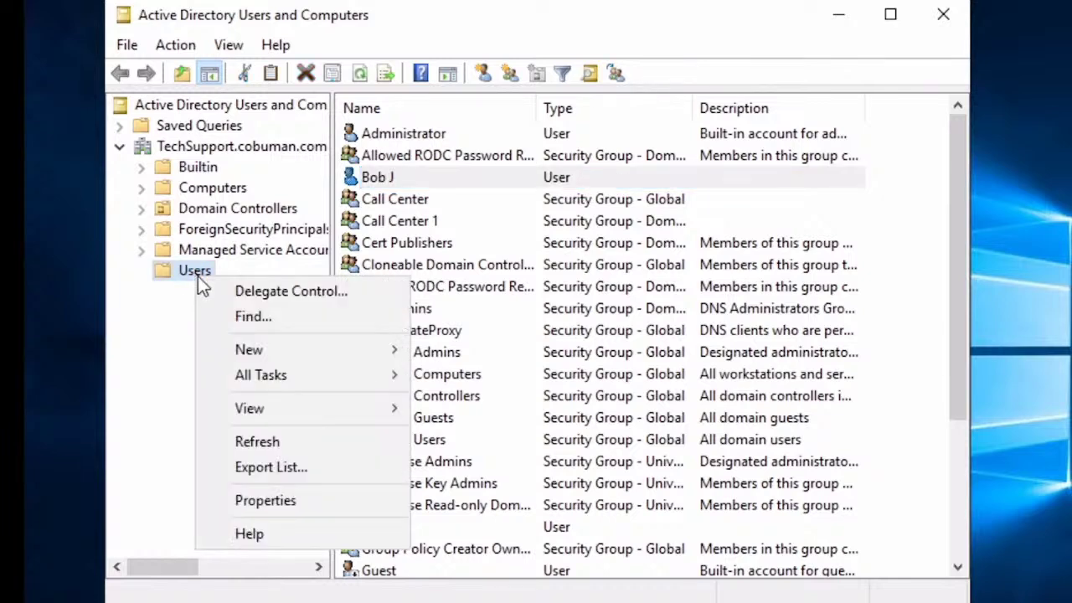
pyautogui.click(254, 319)
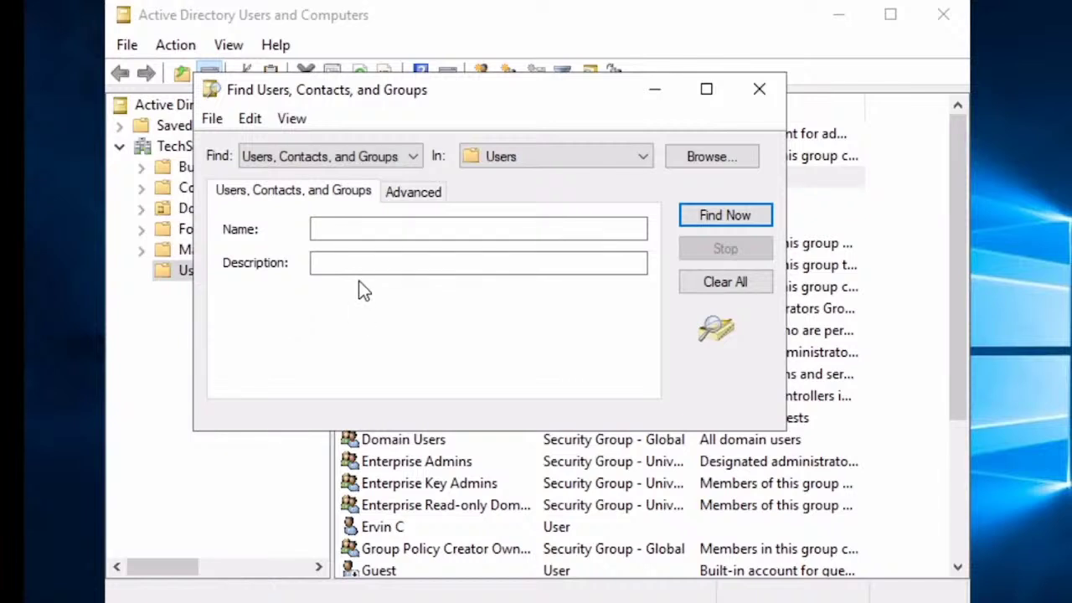
pyautogui.click(390, 231)
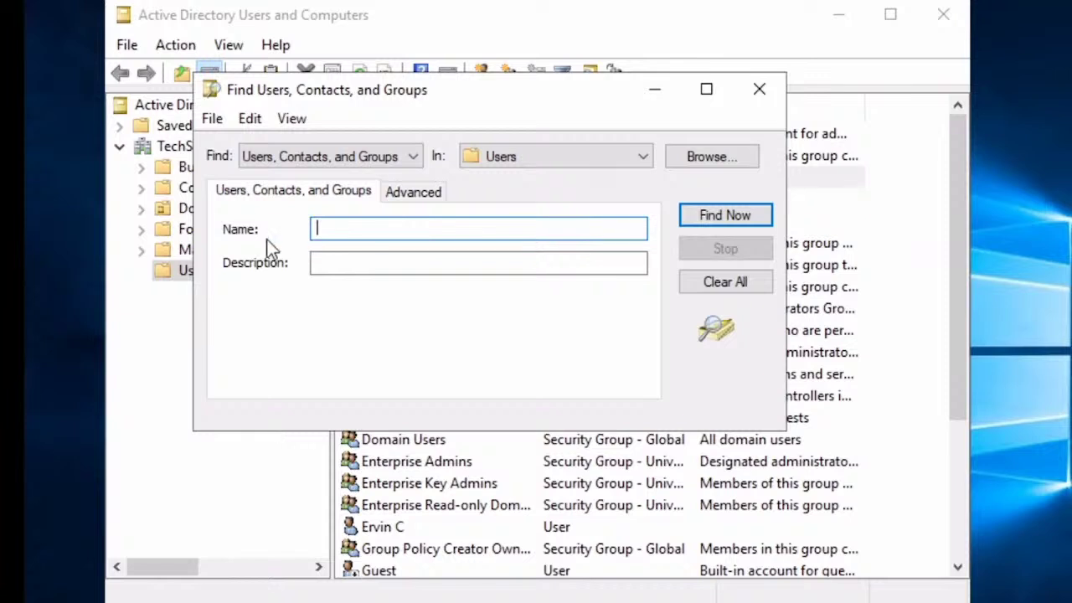
pyautogui.click(161, 271)
pyautogui.click(623, 101)
pyautogui.write('bob j')
pyautogui.click(735, 223)
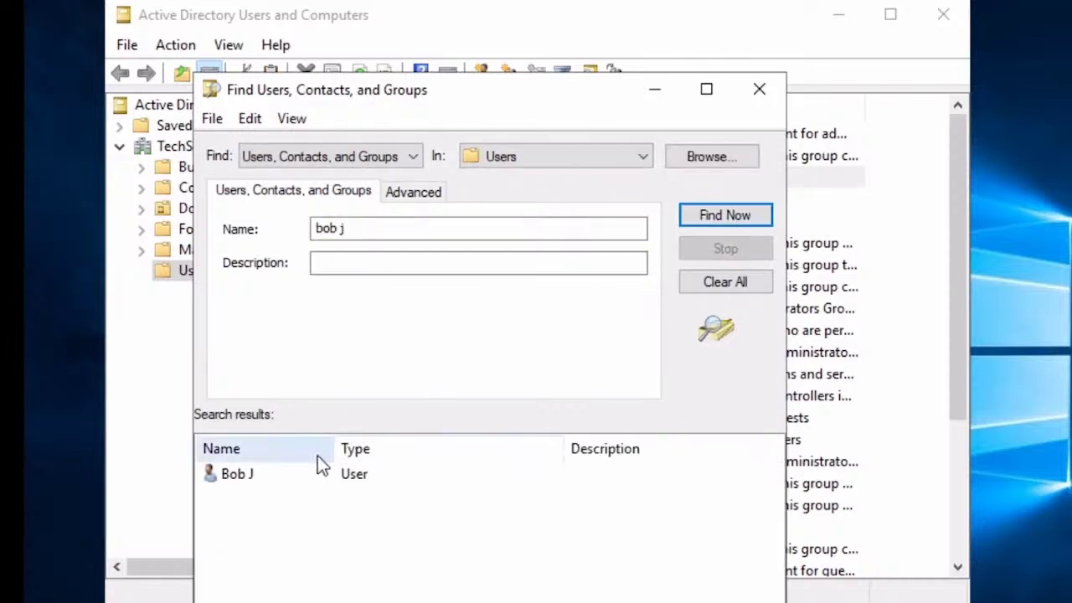
pyautogui.click(264, 474)
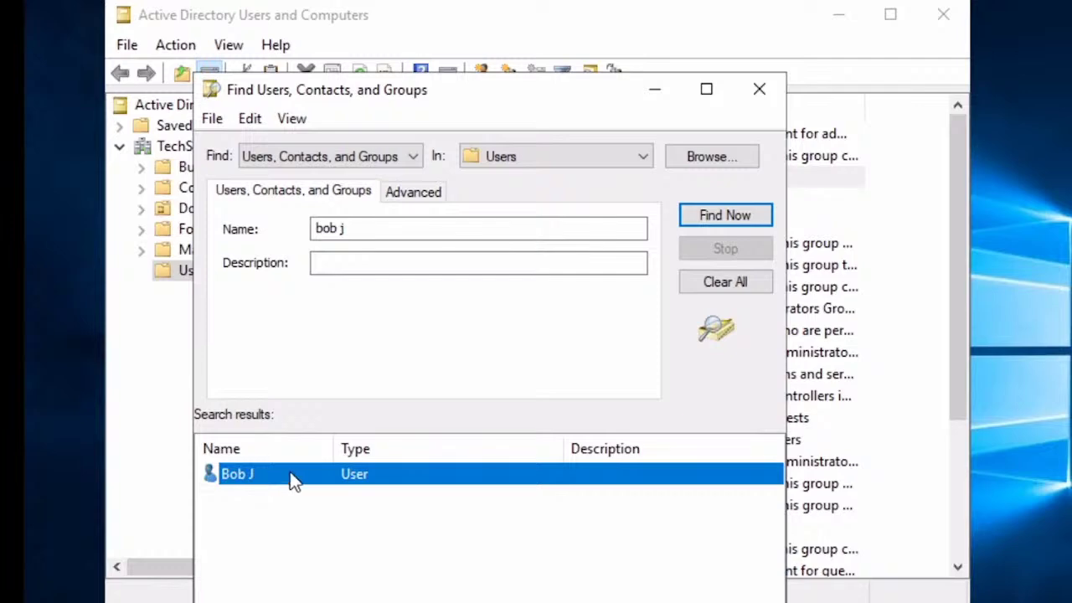
pyautogui.click(759, 88)
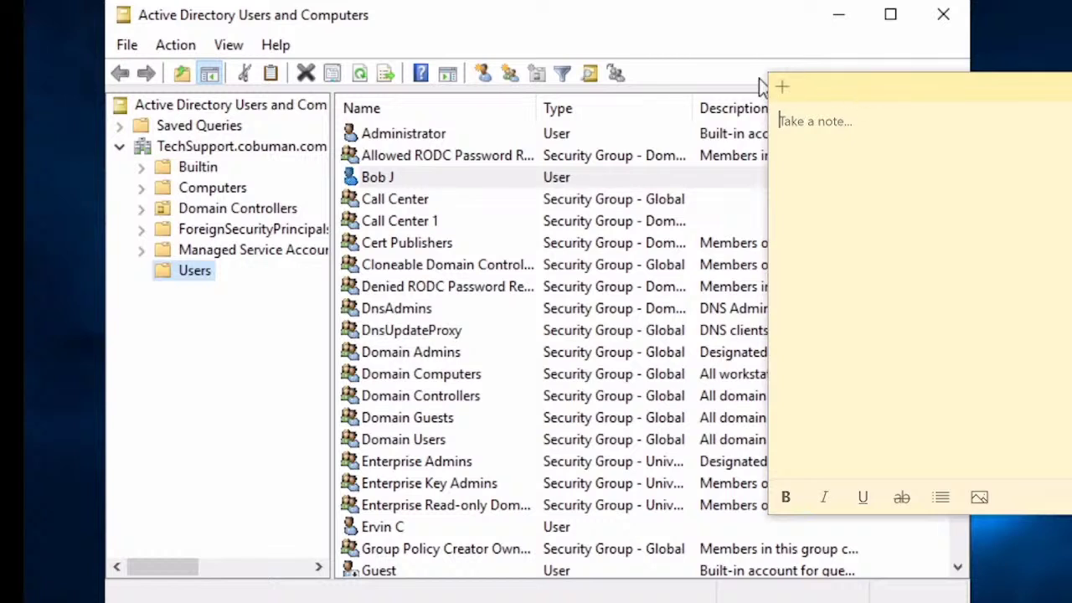
# Step: Type the first user's full name on the sticky note's first line and start a new line
pyautogui.moveTo(892, 96); pyautogui.dragTo(894, 88)
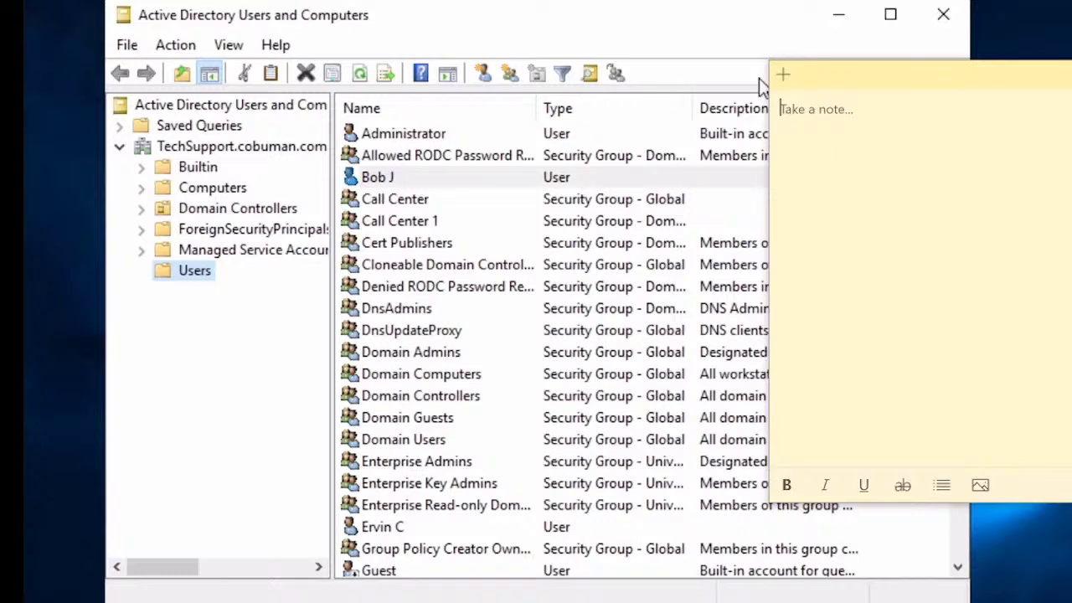
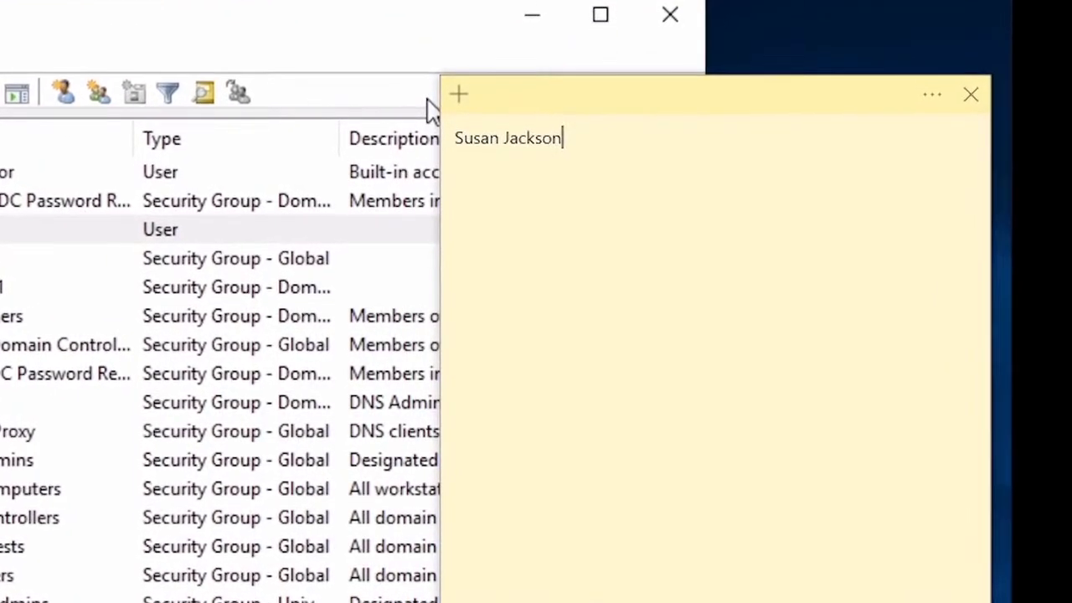
pyautogui.press('Return')
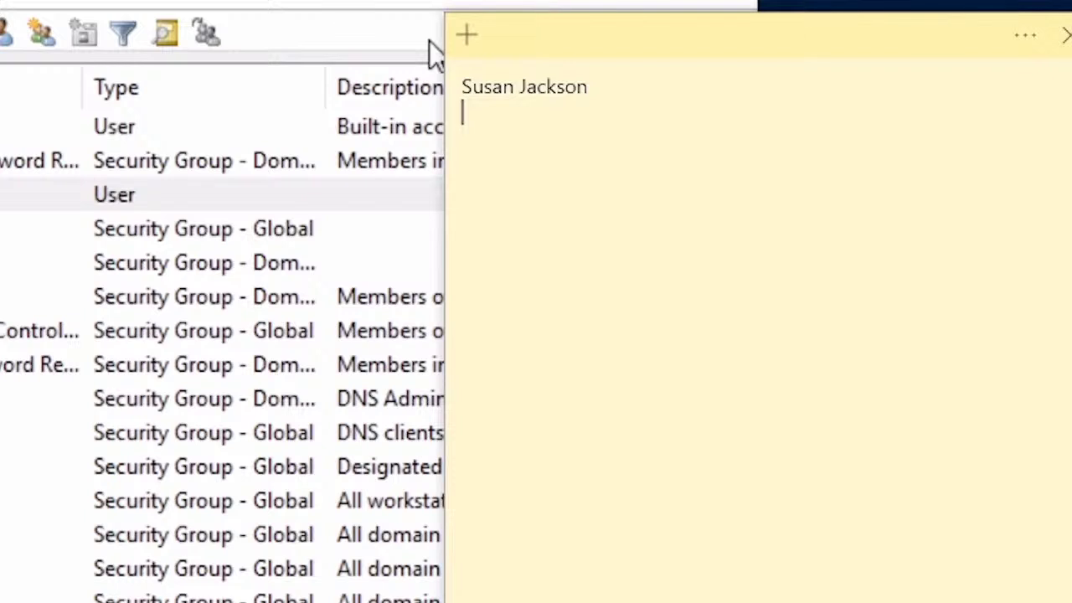
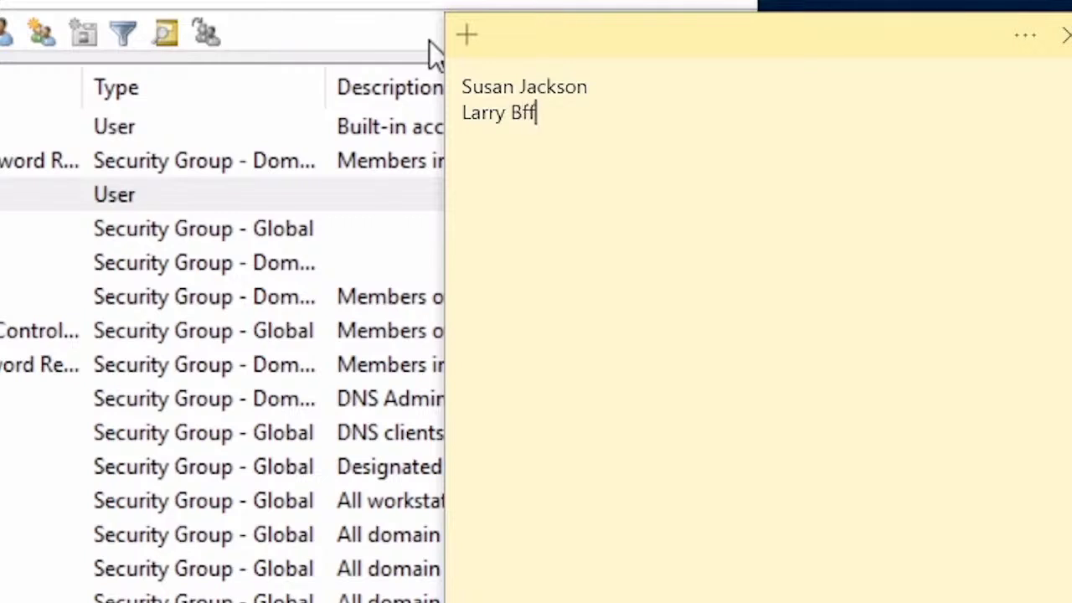
# Step: List the remaining users' full names one per line, correcting a surname typo
pyautogui.press('Return')
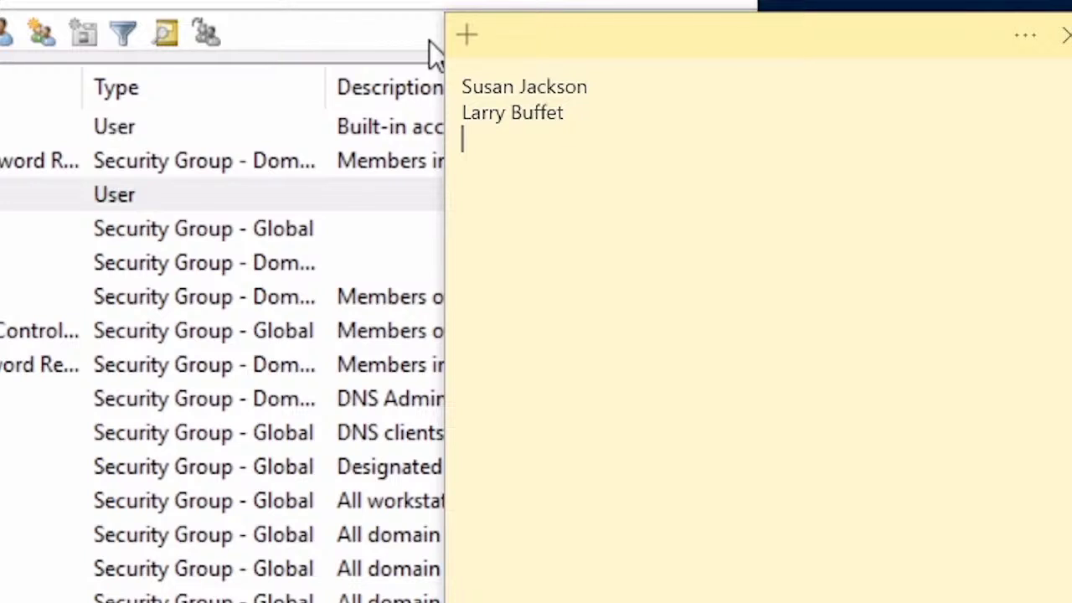
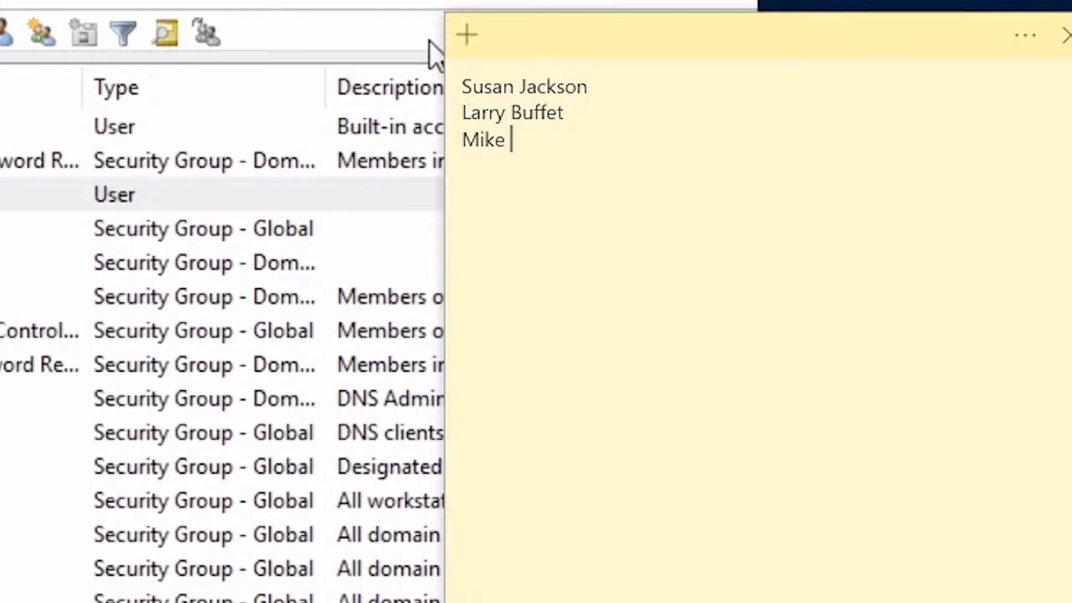
pyautogui.press('Return')
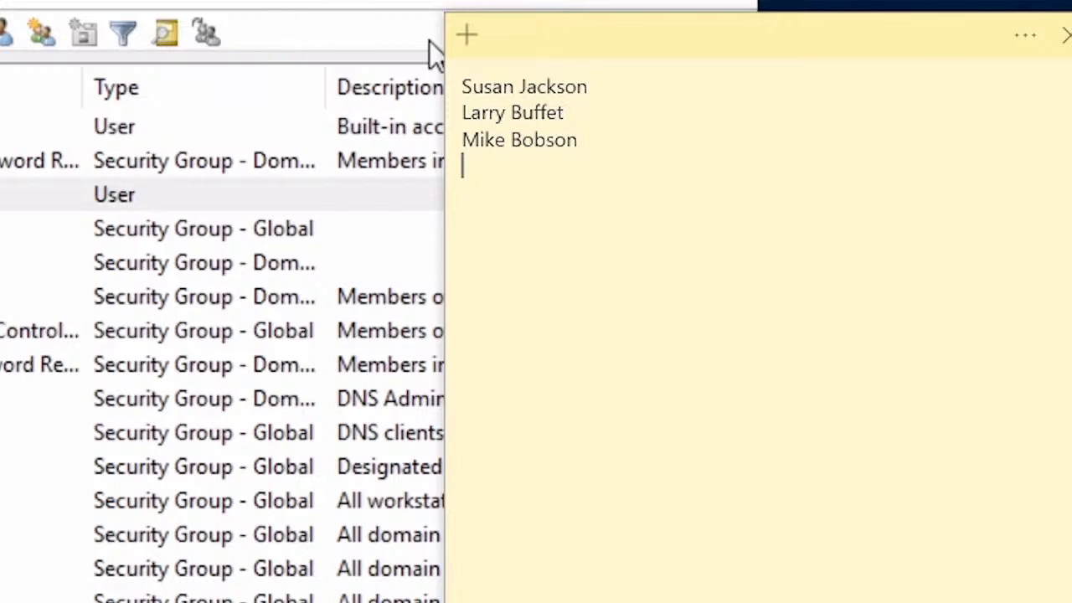
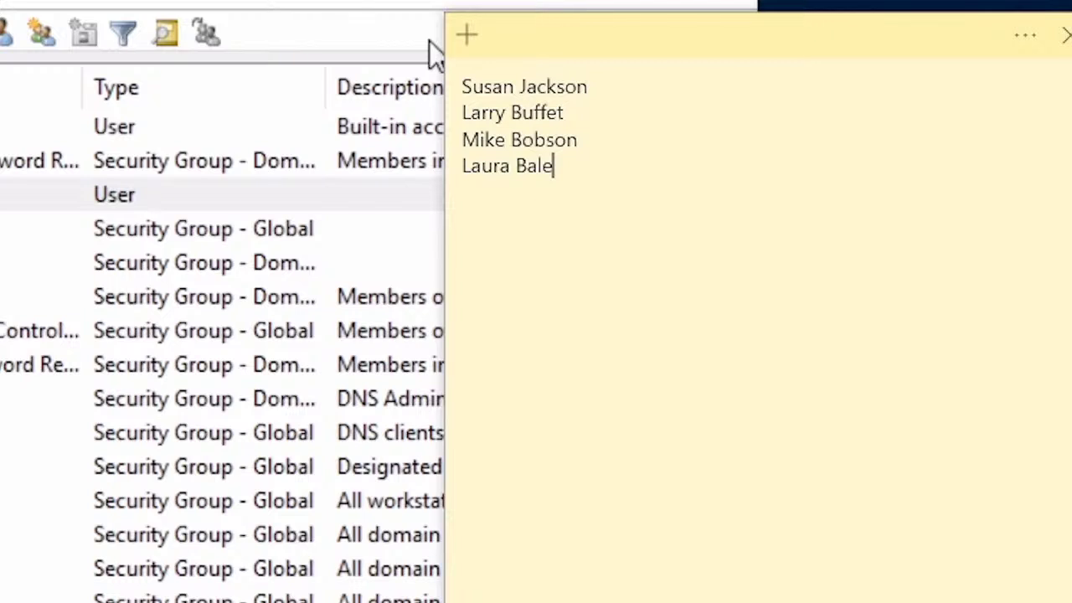
pyautogui.press('Return')
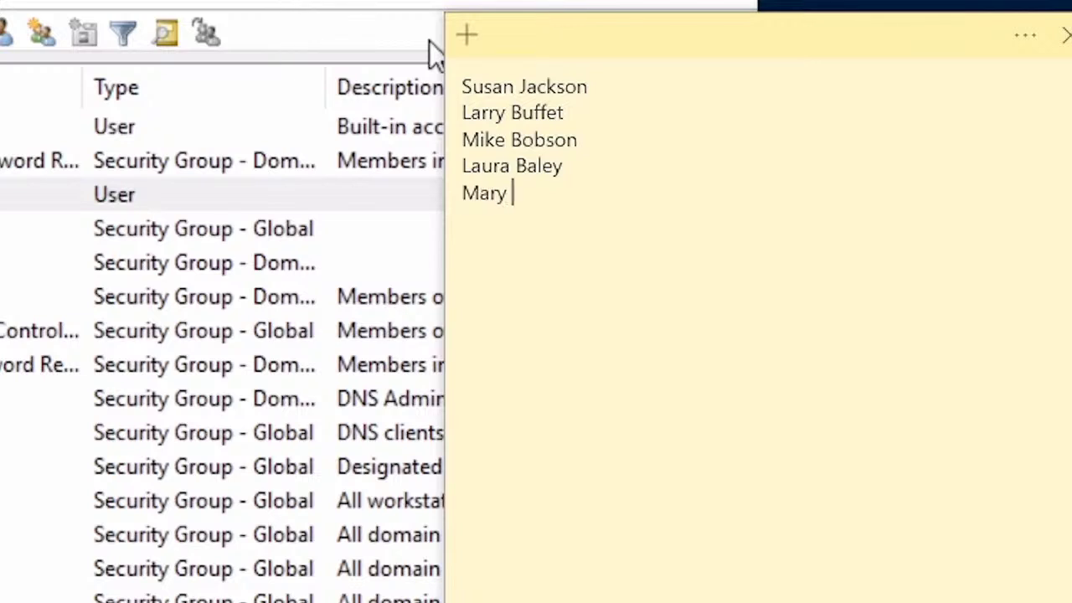
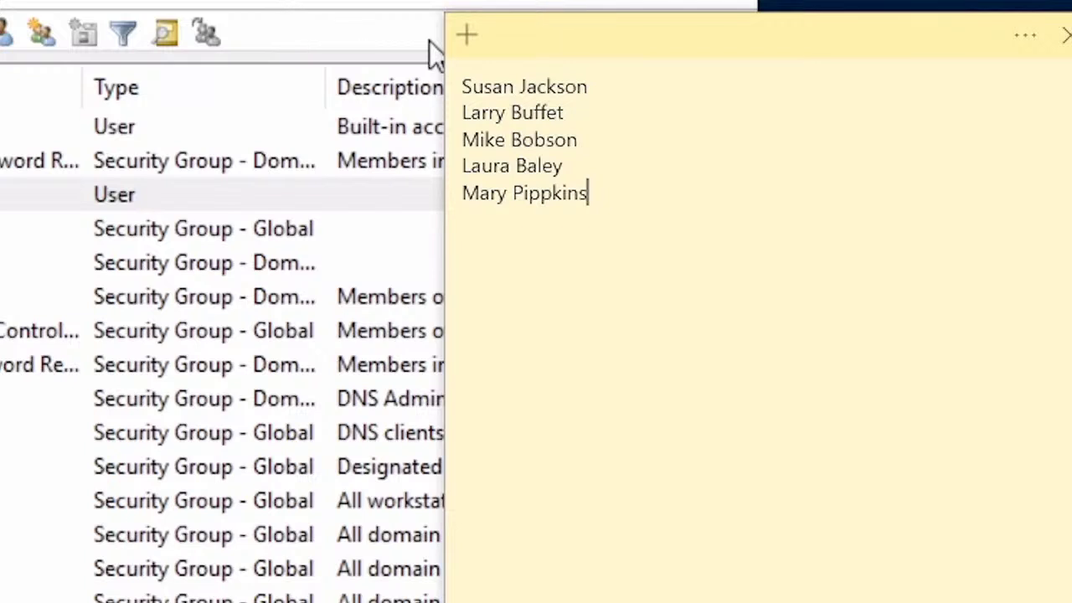
# Step: Add a blank line after the second name and an 'Accounting Group:' heading above the first
pyautogui.hotkey('ctrl', 'Home')
pyautogui.hotkey('shift', 'Down')
pyautogui.hotkey('shift', 'End')
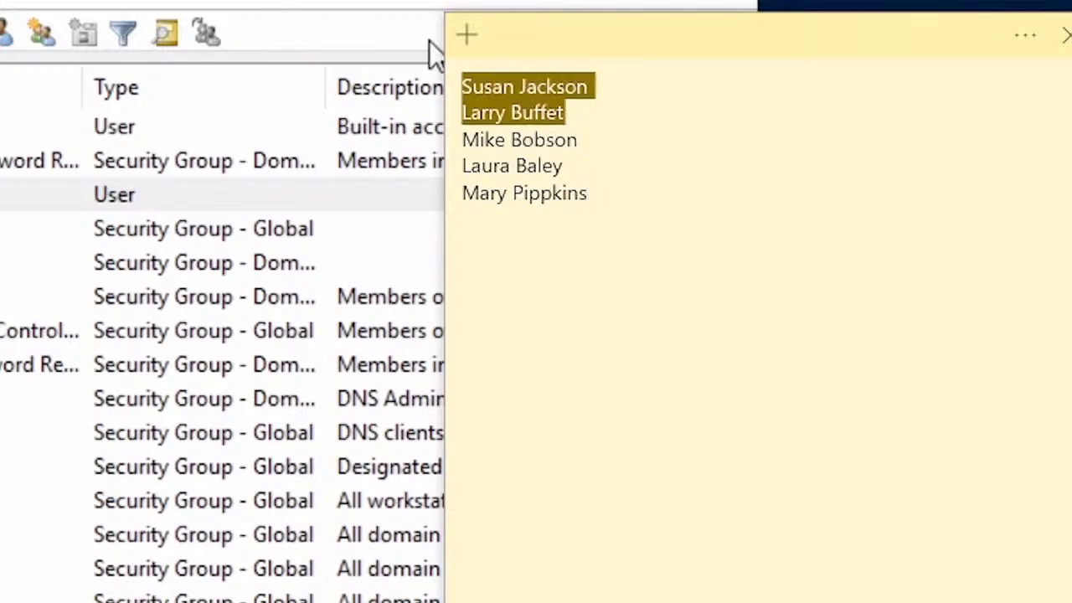
pyautogui.press('Right')
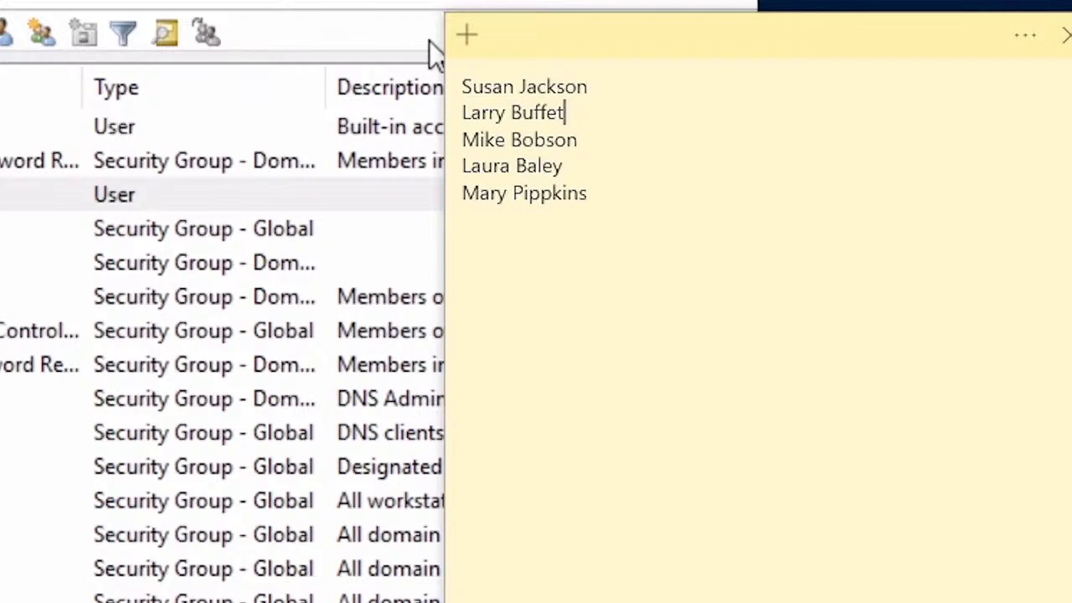
pyautogui.press('Return')
pyautogui.hotkey('ctrl', 'Home')
pyautogui.hotkey('shift', 'End')
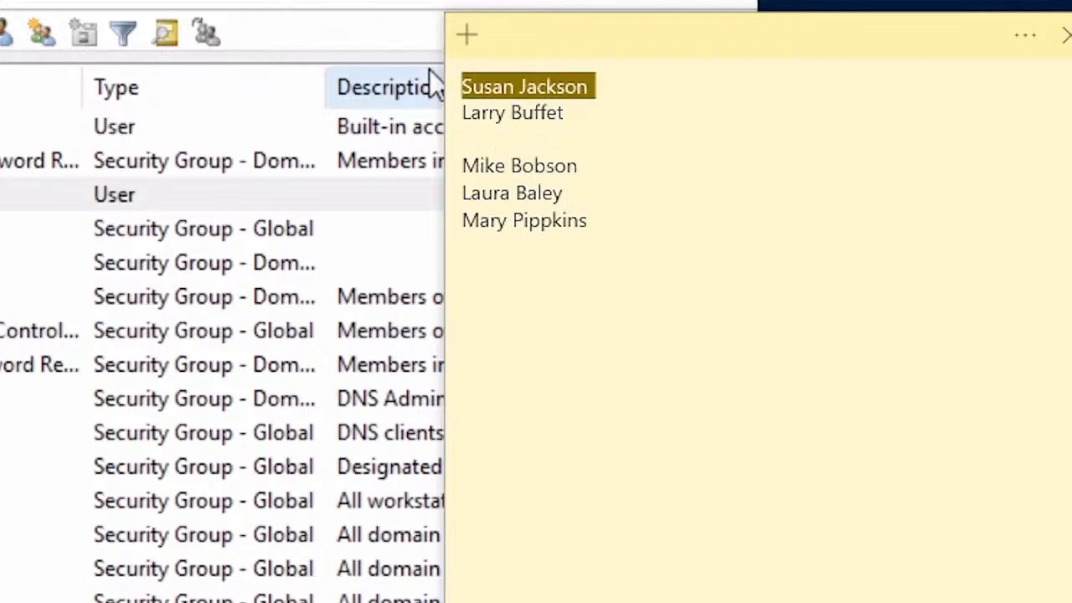
pyautogui.press('Home')
pyautogui.press('Return')
pyautogui.press('Up')
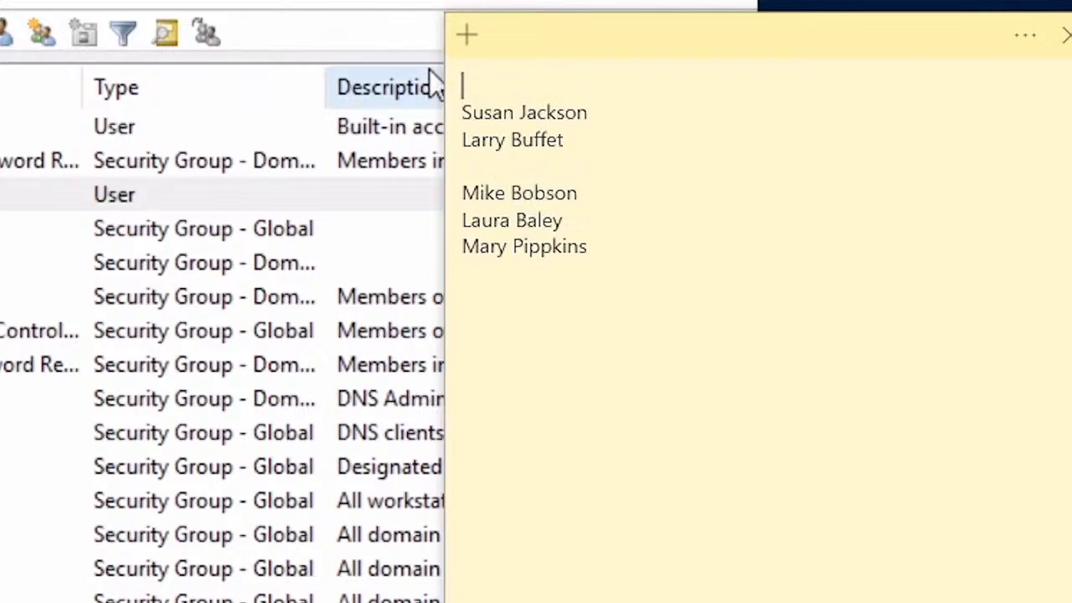
pyautogui.write('Accountin')
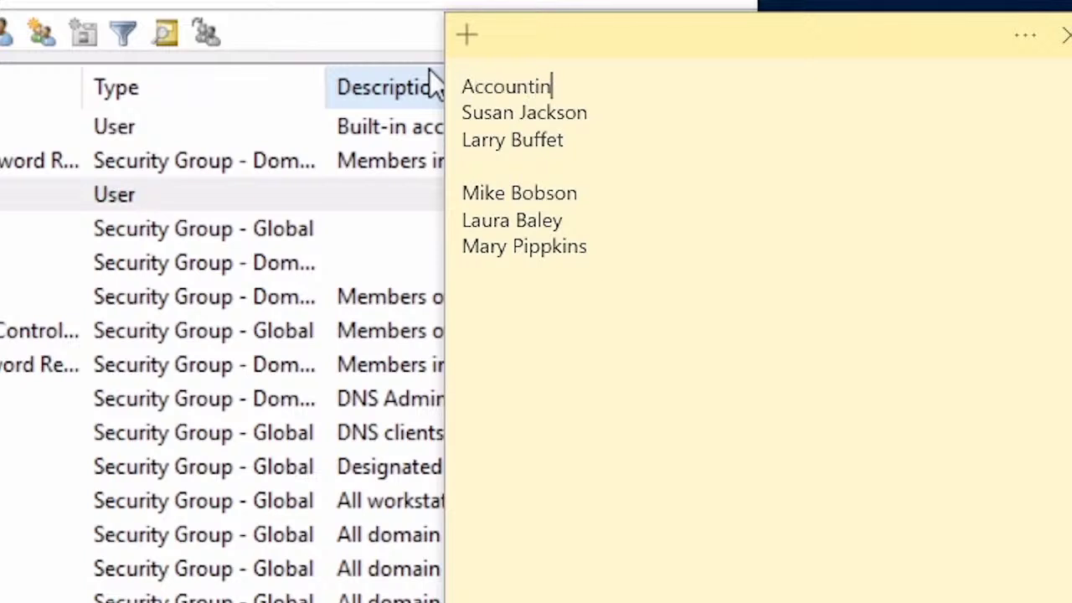
pyautogui.write('g Group')
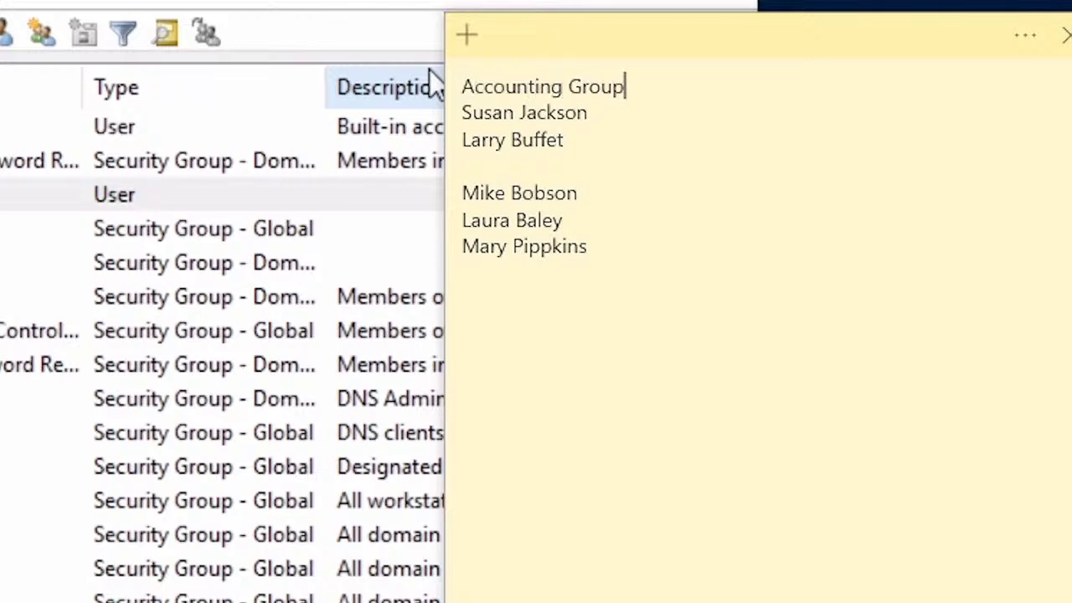
pyautogui.write(':')
# Step: Add a 'Collections (call center):' heading above the last three names
pyautogui.press('Down')
pyautogui.press('Down')
pyautogui.press('Down')
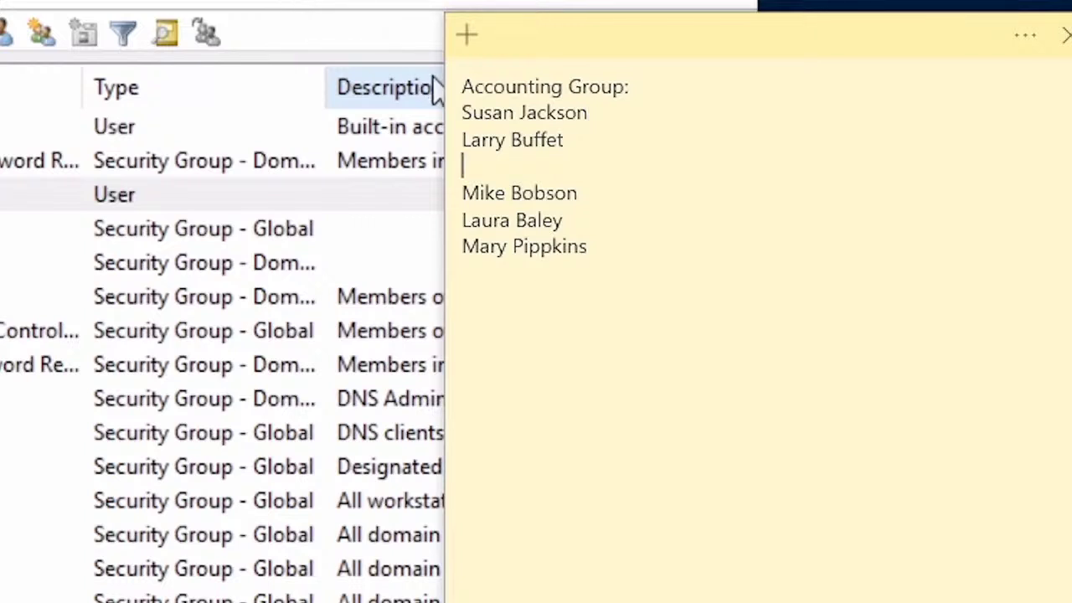
pyautogui.hotkey('shift', 'Right')
pyautogui.hotkey('shift', 'Right')
pyautogui.hotkey('shift', 'Right')
pyautogui.hotkey('shift', 'Right')
pyautogui.hotkey('shift', 'Right')
pyautogui.hotkey('shift', 'Right')
pyautogui.hotkey('shift', 'Right')
pyautogui.hotkey('shift', 'Right')
pyautogui.hotkey('shift', 'Right')
pyautogui.hotkey('shift', 'Right')
pyautogui.hotkey('shift', 'Right')
pyautogui.hotkey('shift', 'Right')
pyautogui.hotkey('shift', 'Right')
pyautogui.hotkey('shift', 'Right')
pyautogui.hotkey('shift', 'Right')
pyautogui.hotkey('shift', 'Right')
pyautogui.hotkey('shift', 'Right')
pyautogui.hotkey('shift', 'Right')
pyautogui.hotkey('shift', 'Right')
pyautogui.hotkey('shift', 'Right')
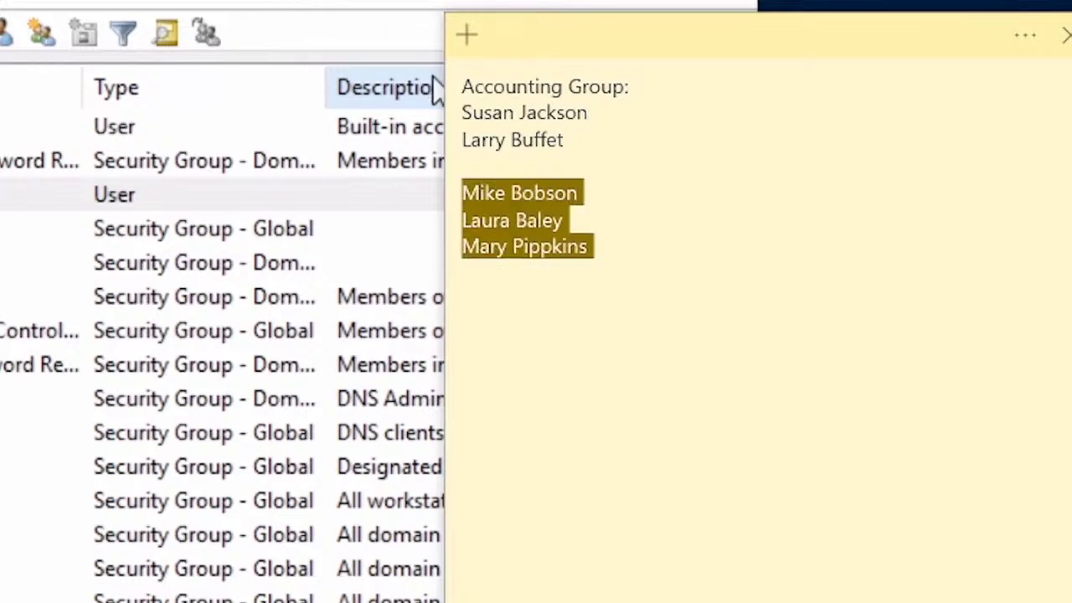
pyautogui.press('Left')
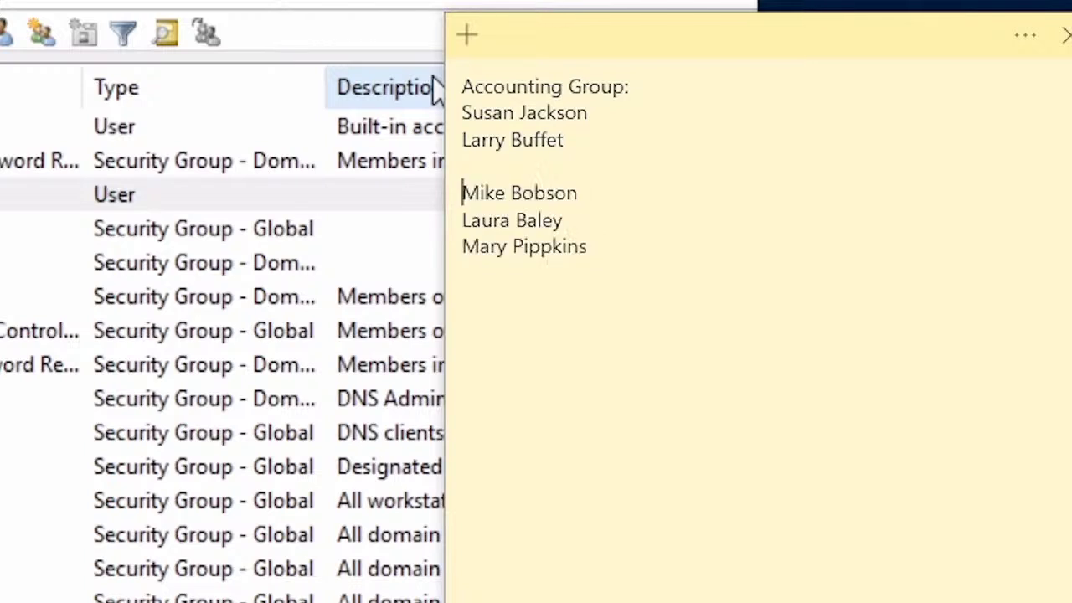
pyautogui.press('Return')
pyautogui.press('Up')
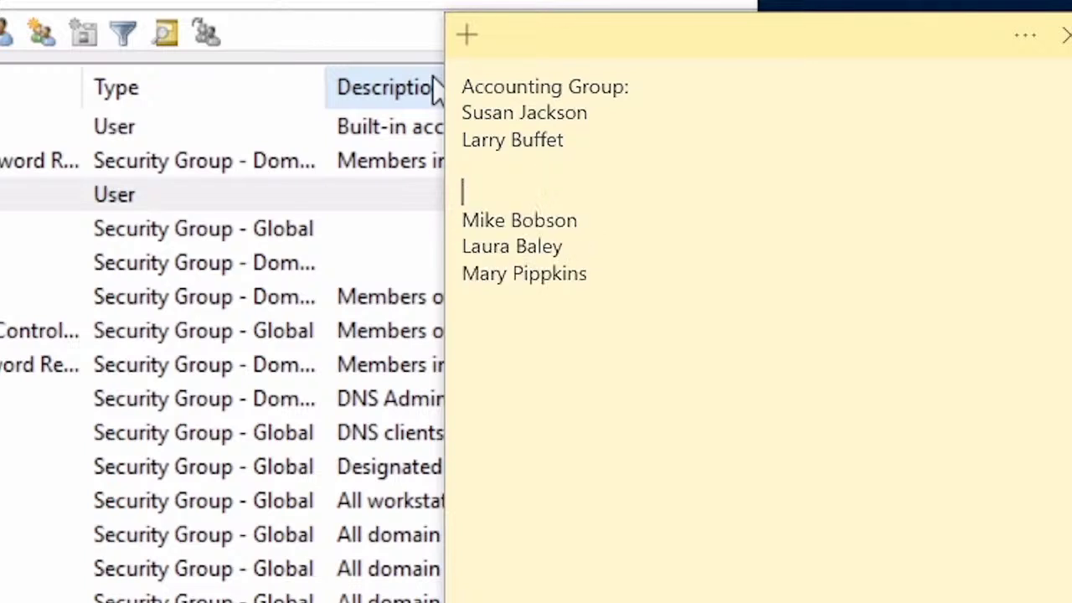
pyautogui.write('Collections')
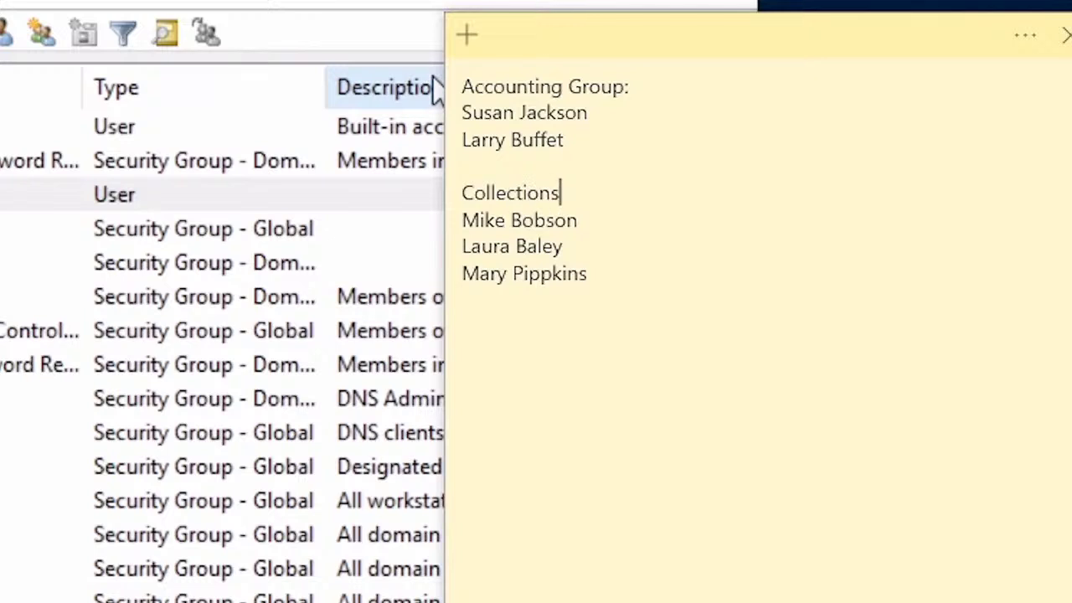
pyautogui.write(':')
pyautogui.press('Left')
pyautogui.press('Left')
pyautogui.press('Right')
pyautogui.write('(call center')
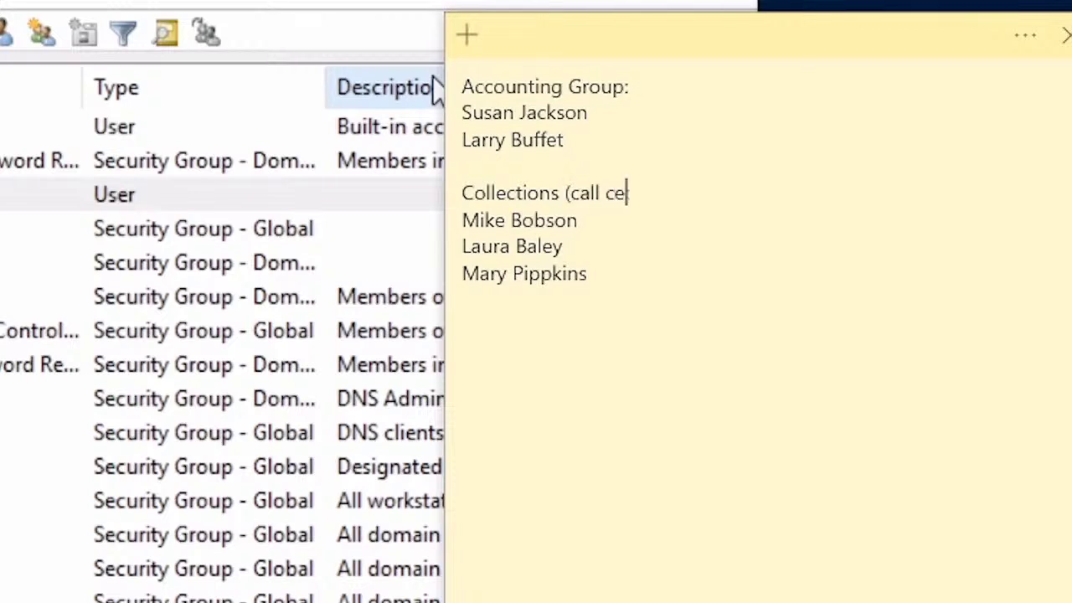
pyautogui.write('):')
pyautogui.press('Down')
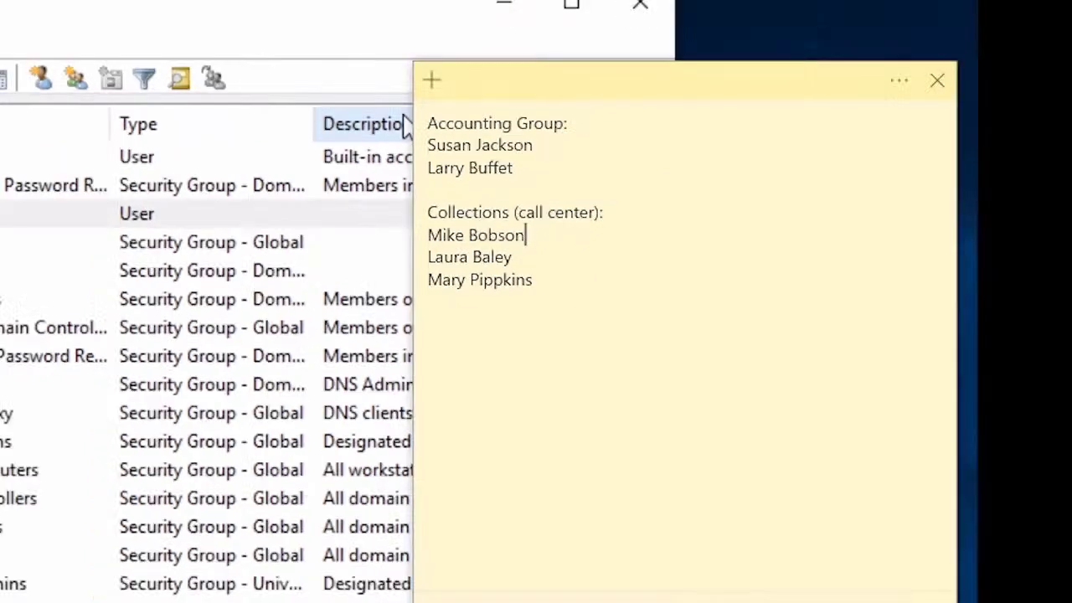
pyautogui.press('Up')
pyautogui.press('Up')
pyautogui.press('Up')
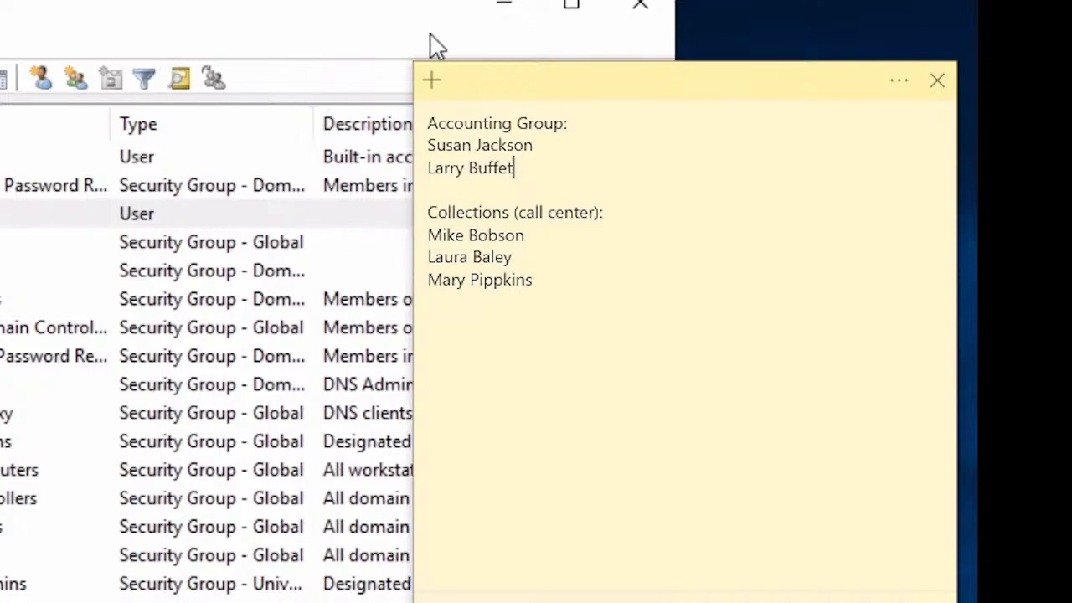
pyautogui.moveTo(526, 80); pyautogui.dragTo(528, 81)
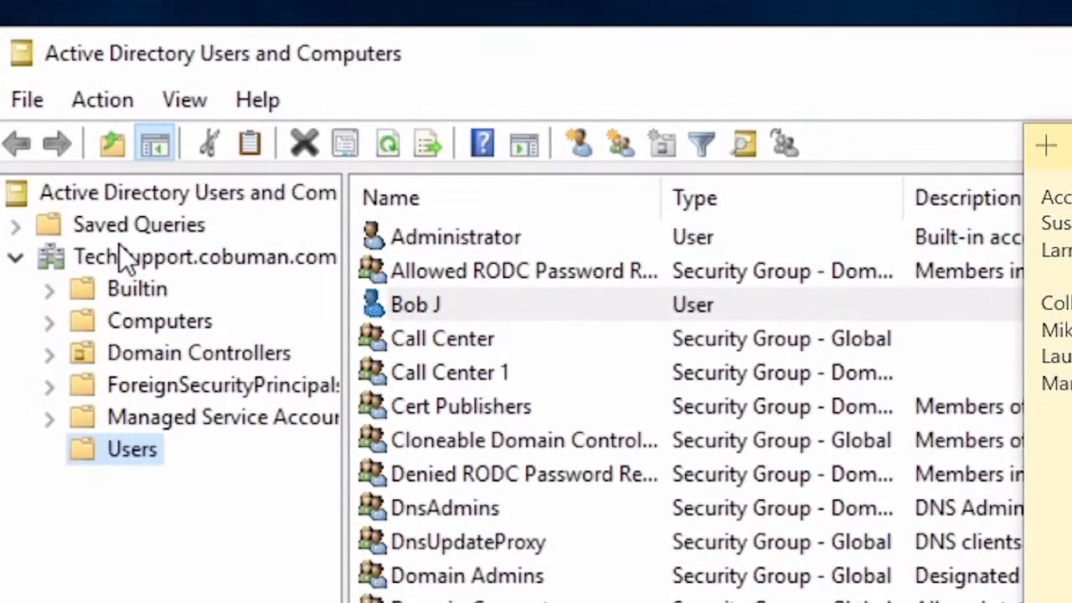
pyautogui.click(118, 247)
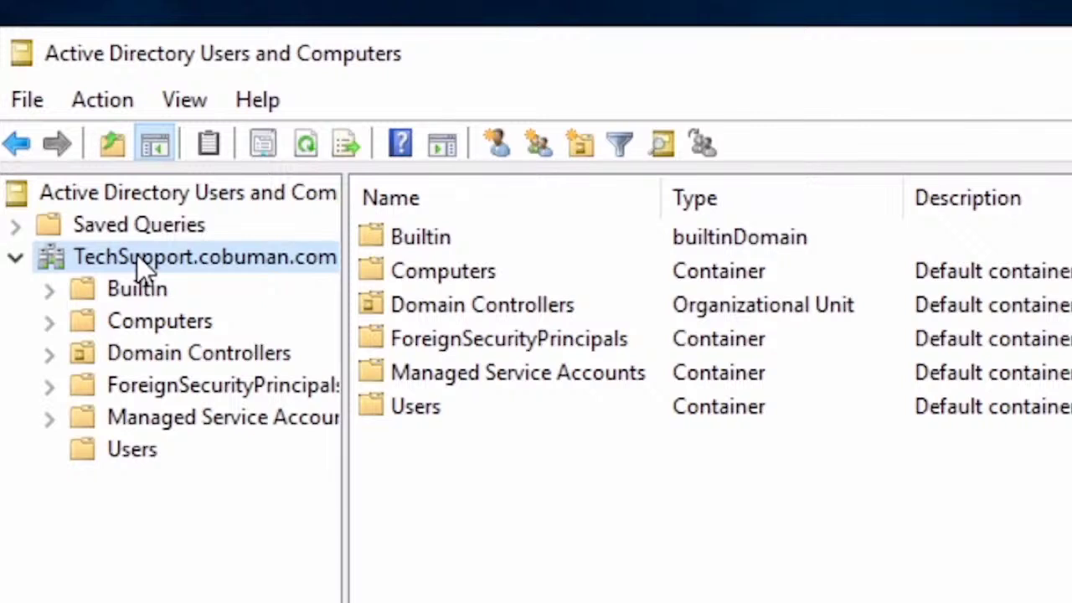
pyautogui.click(144, 312)
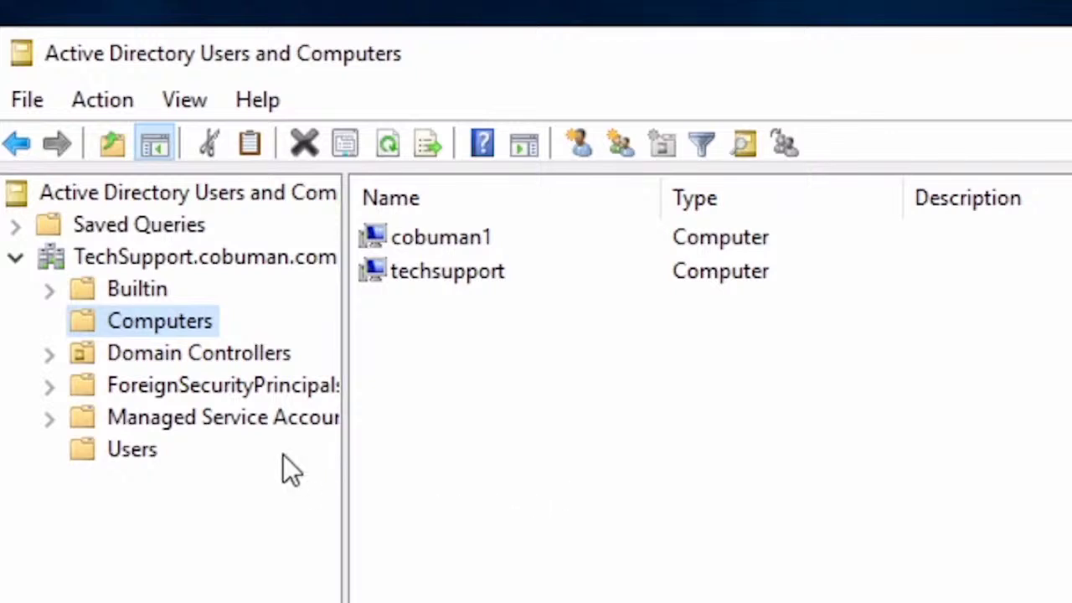
pyautogui.click(147, 453)
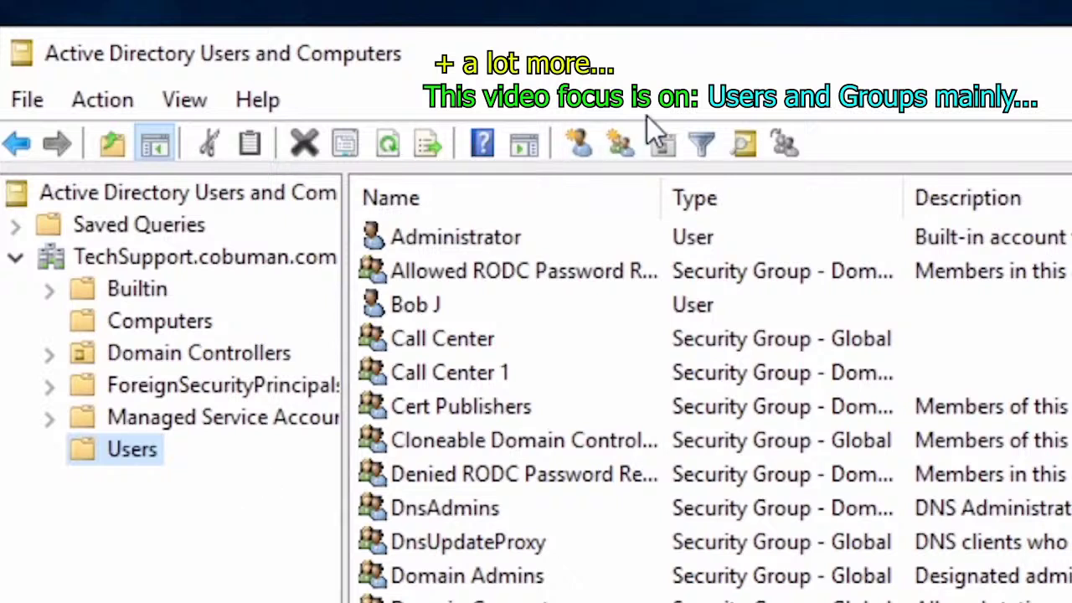
pyautogui.moveTo(682, 56); pyautogui.dragTo(721, 65)
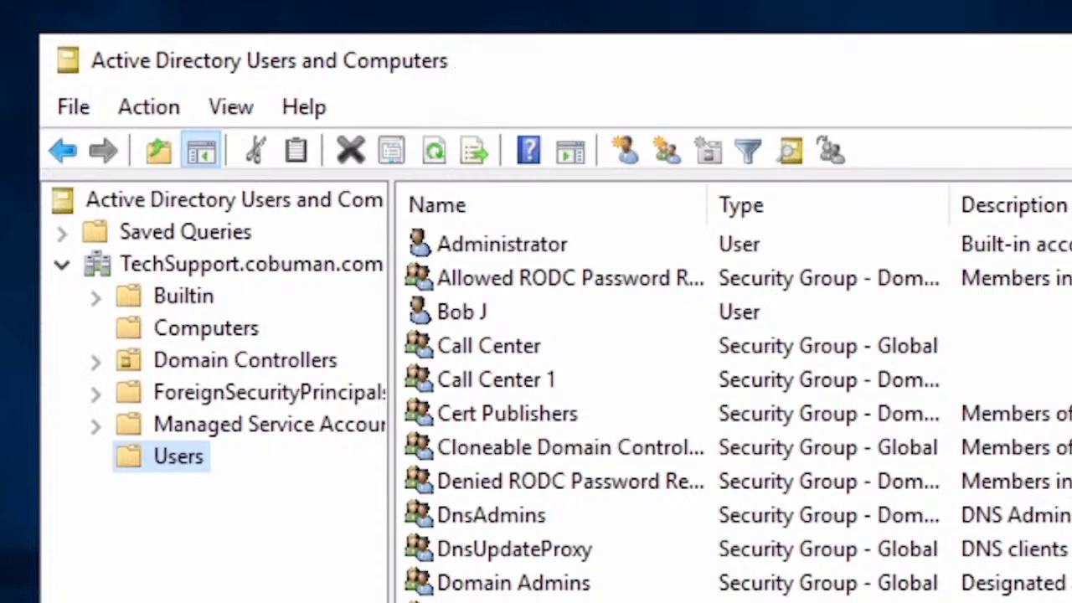
pyautogui.scroll(-1, 736, 413)
pyautogui.scroll(1, 737, 413)
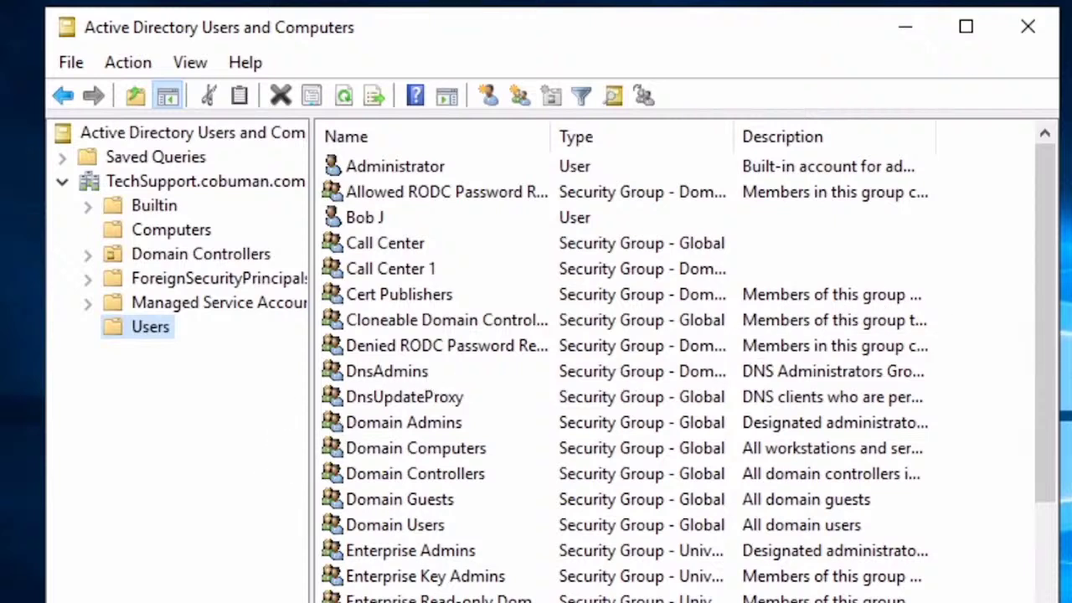
# Step: Choose New > User on the Users container to open the New Object - User dialog
pyautogui.hotkey('alt', 'Tab')
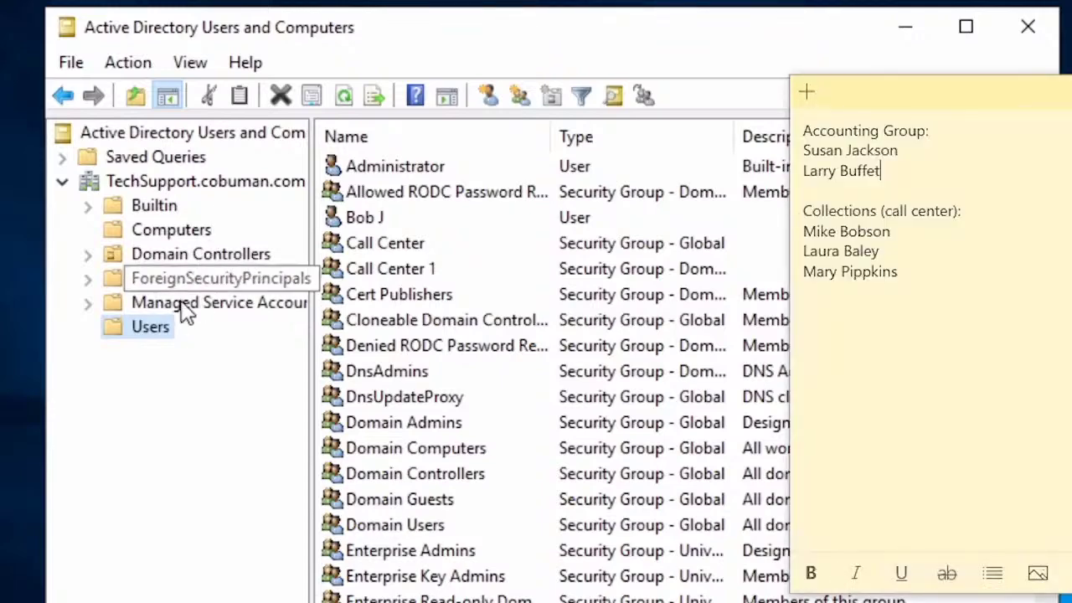
pyautogui.click(160, 335)
pyautogui.rightClick(159, 335)
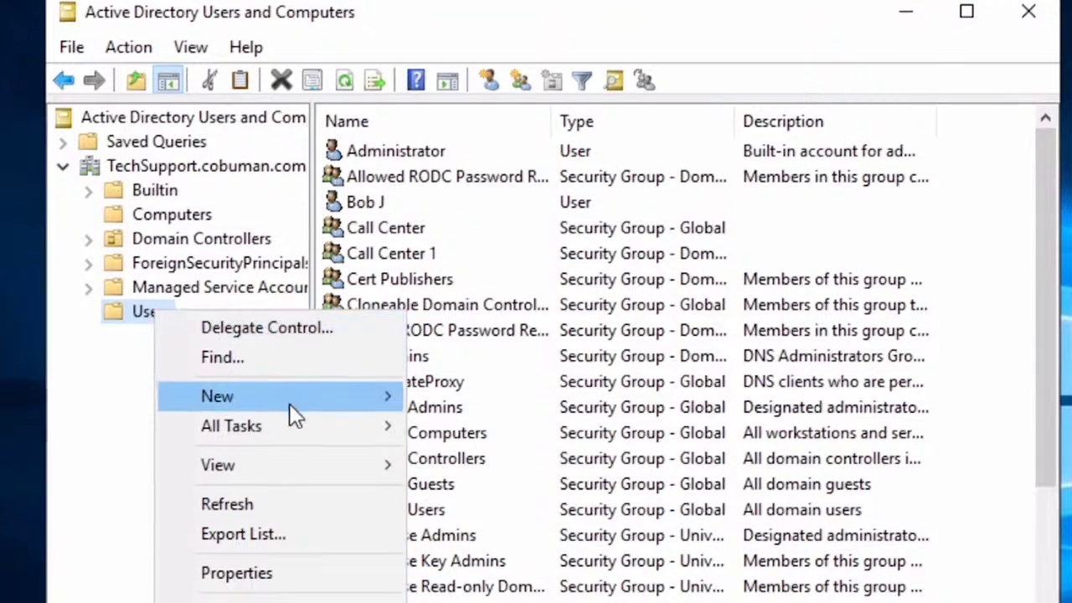
pyautogui.moveTo(290, 412)
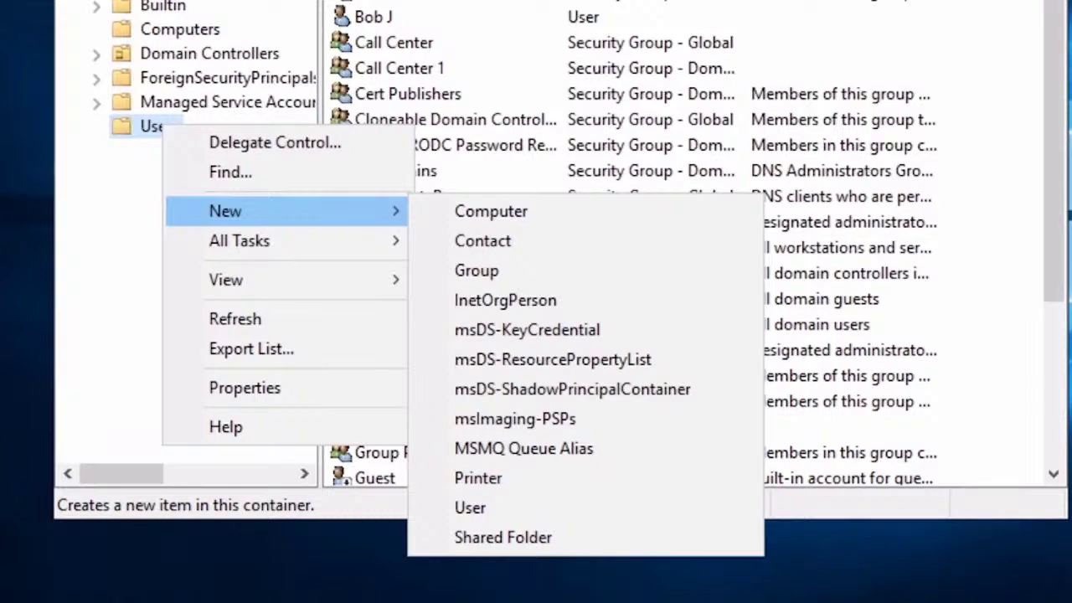
pyautogui.press('Escape')
pyautogui.press('Escape')
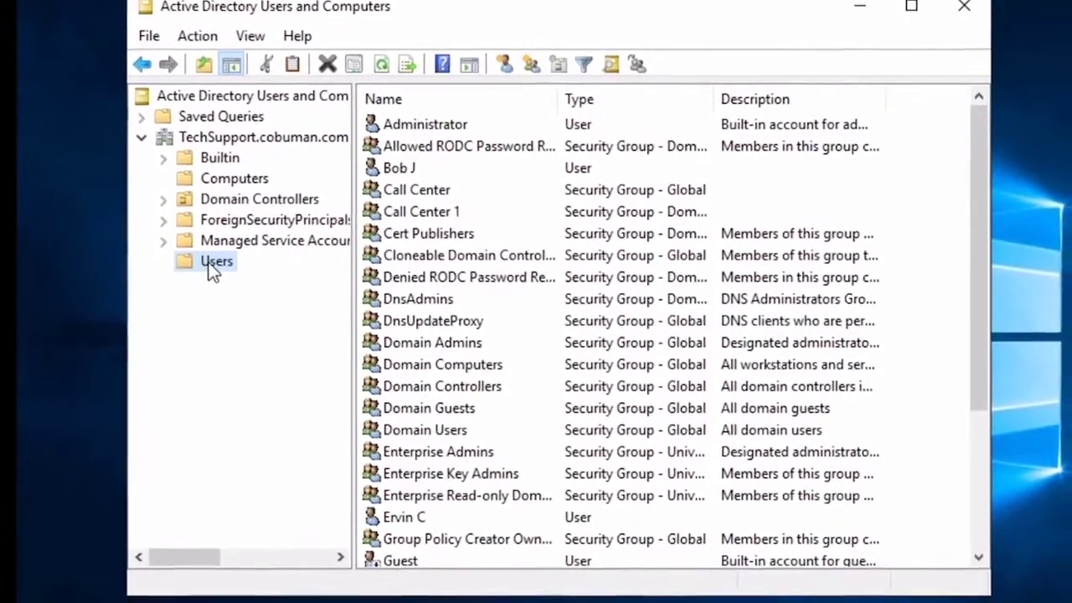
pyautogui.rightClick(206, 269)
pyautogui.moveTo(352, 328)
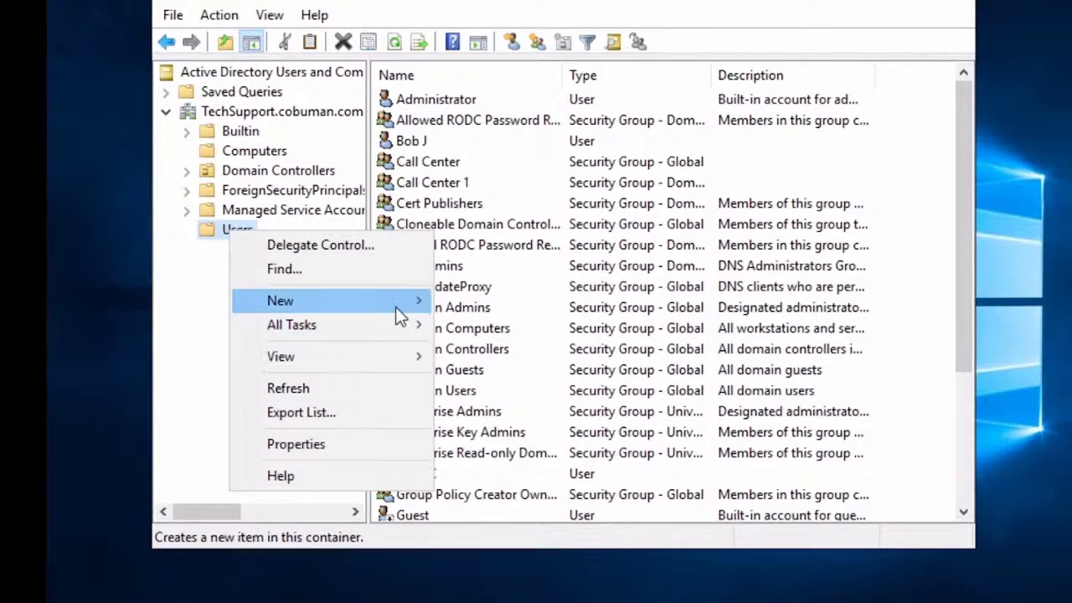
pyautogui.moveTo(400, 316)
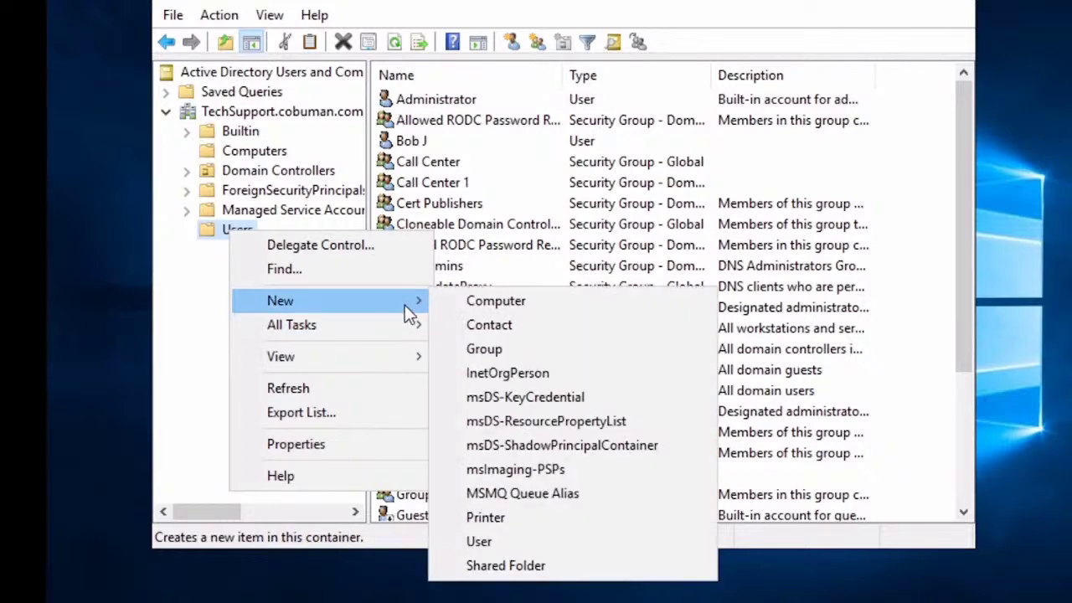
pyautogui.click(480, 541)
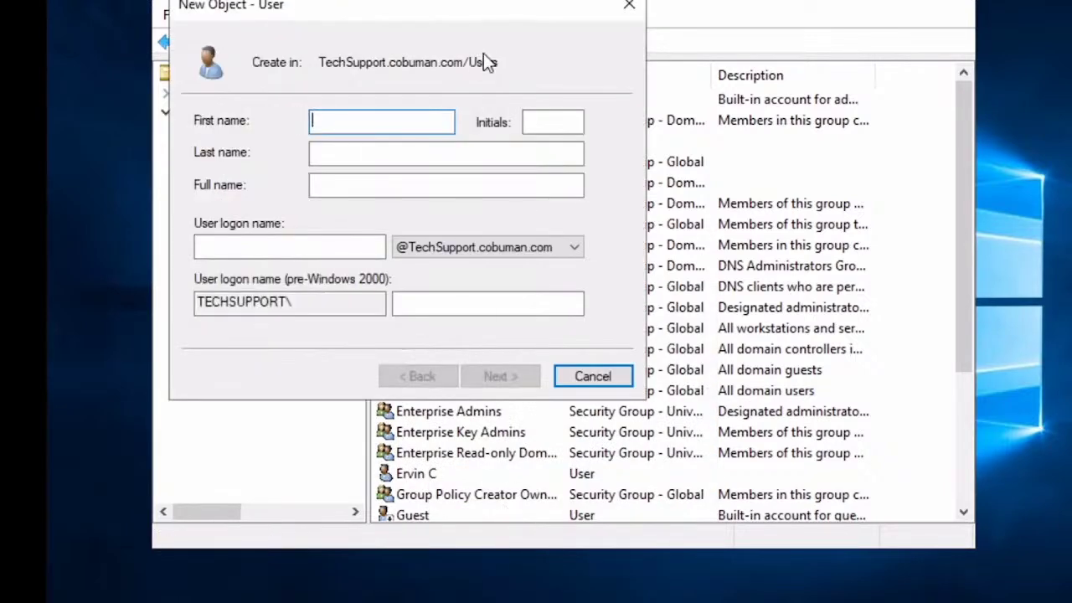
# Step: Move the New Object - User dialog aside and enter the user's first and last name
pyautogui.moveTo(499, 8); pyautogui.dragTo(709, 43)
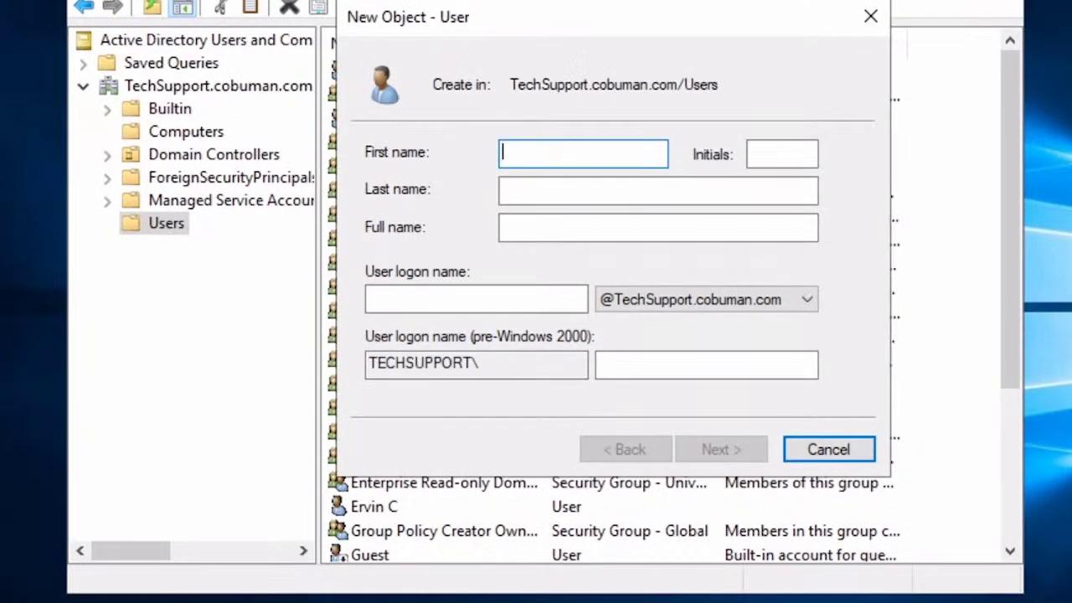
pyautogui.hotkey('alt', 'Tab')
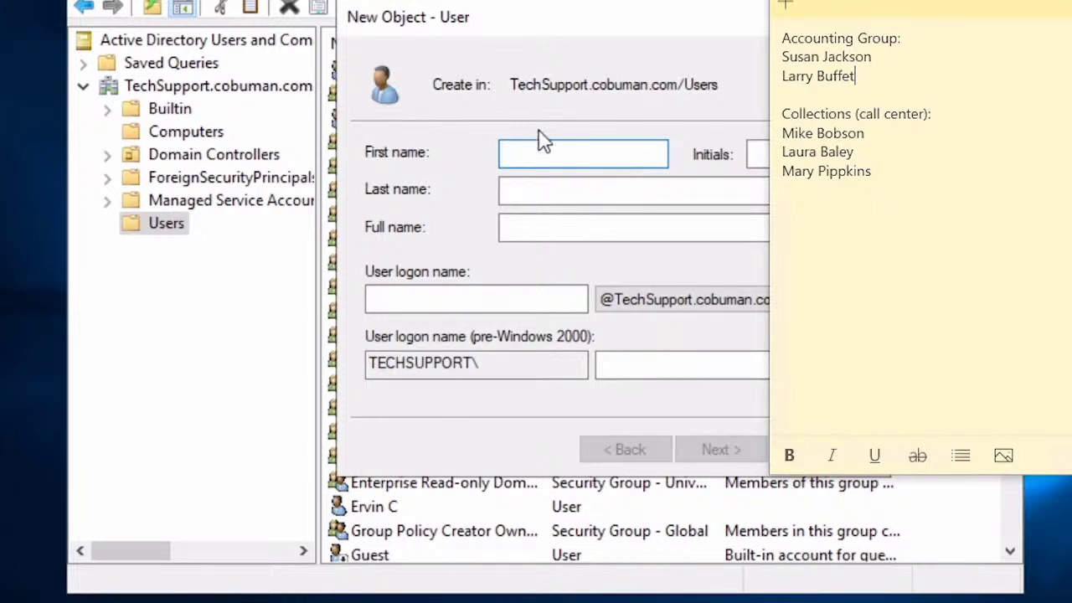
pyautogui.click(543, 159)
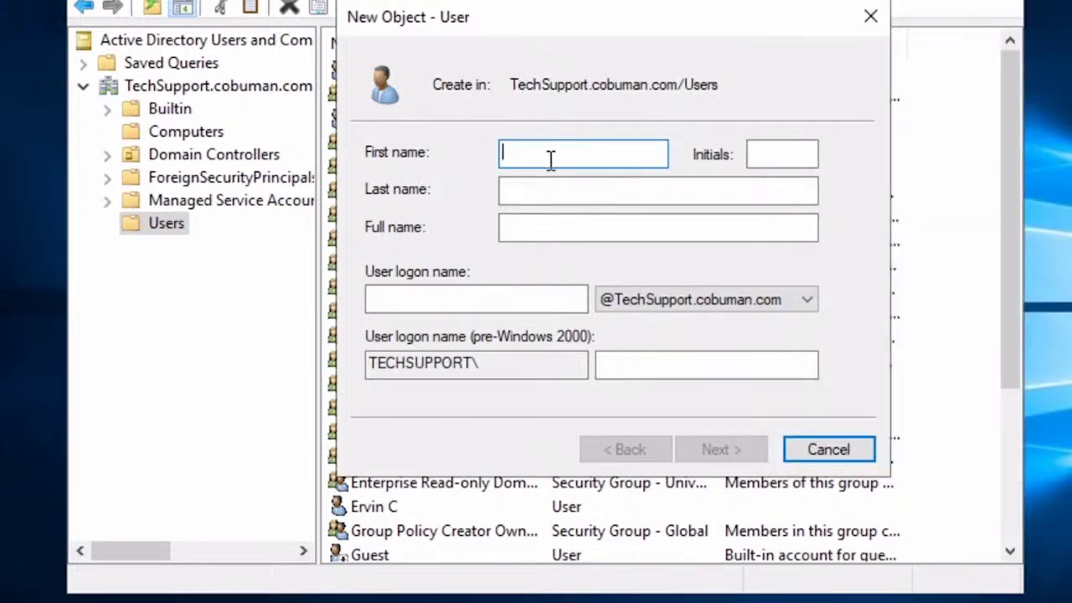
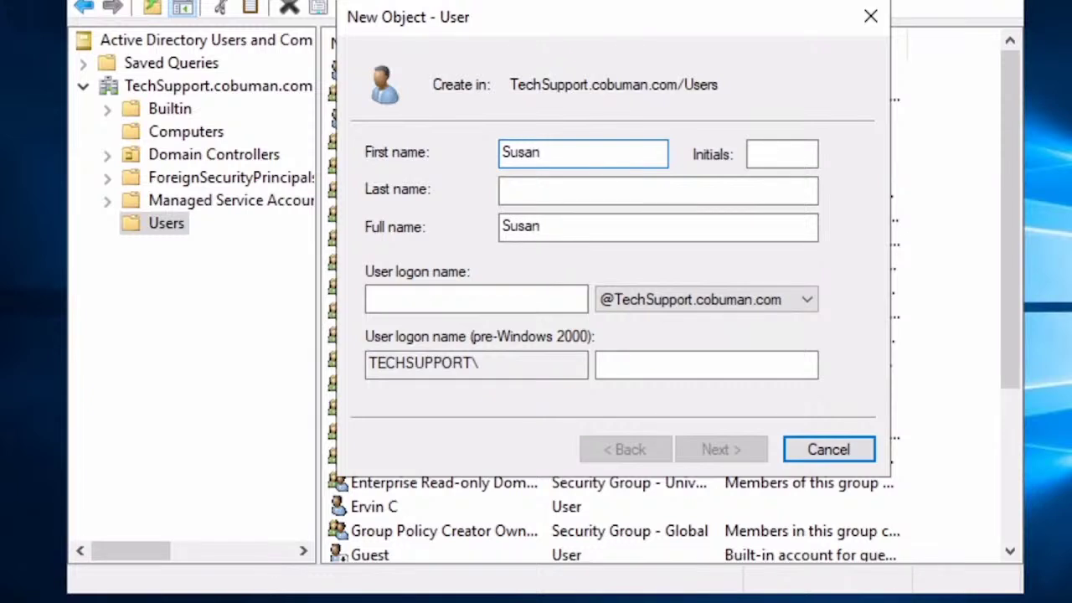
pyautogui.press('Tab')
pyautogui.press('Tab')
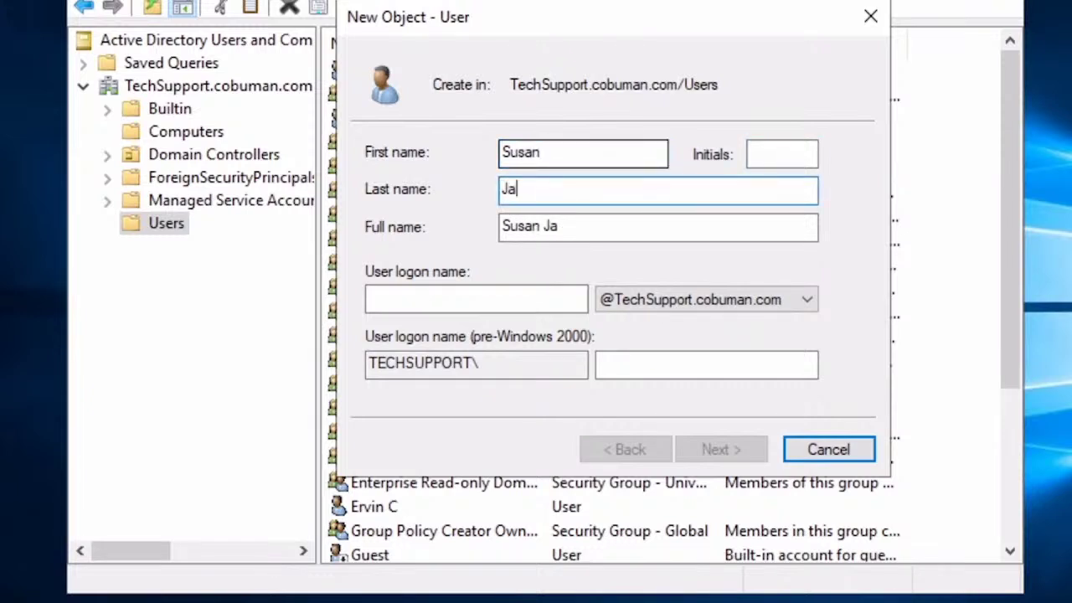
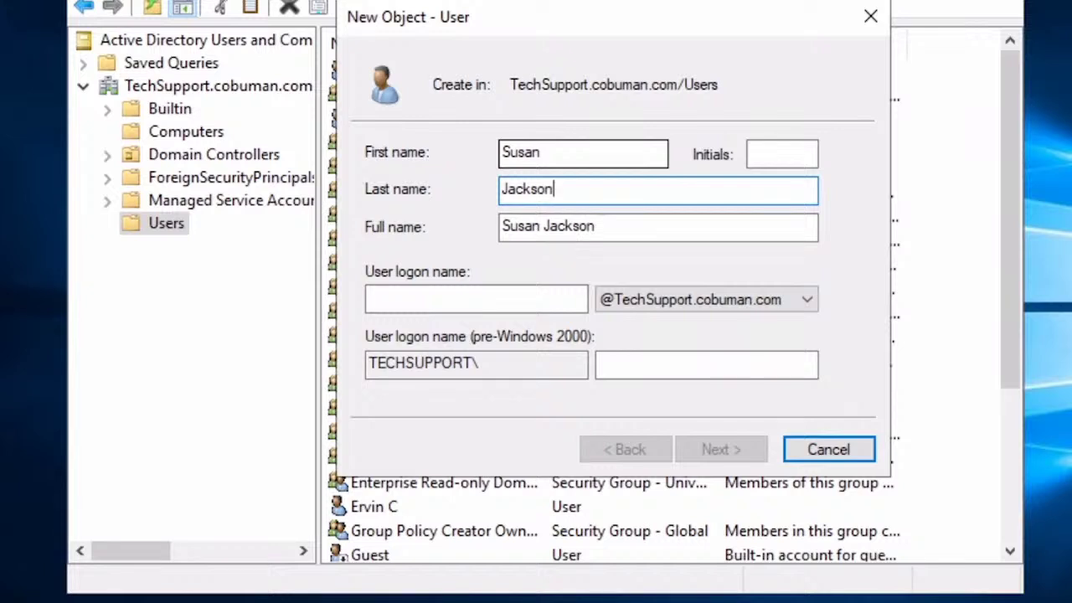
# Step: Enter the user logon name, removing stray trailing digits
pyautogui.click(505, 299)
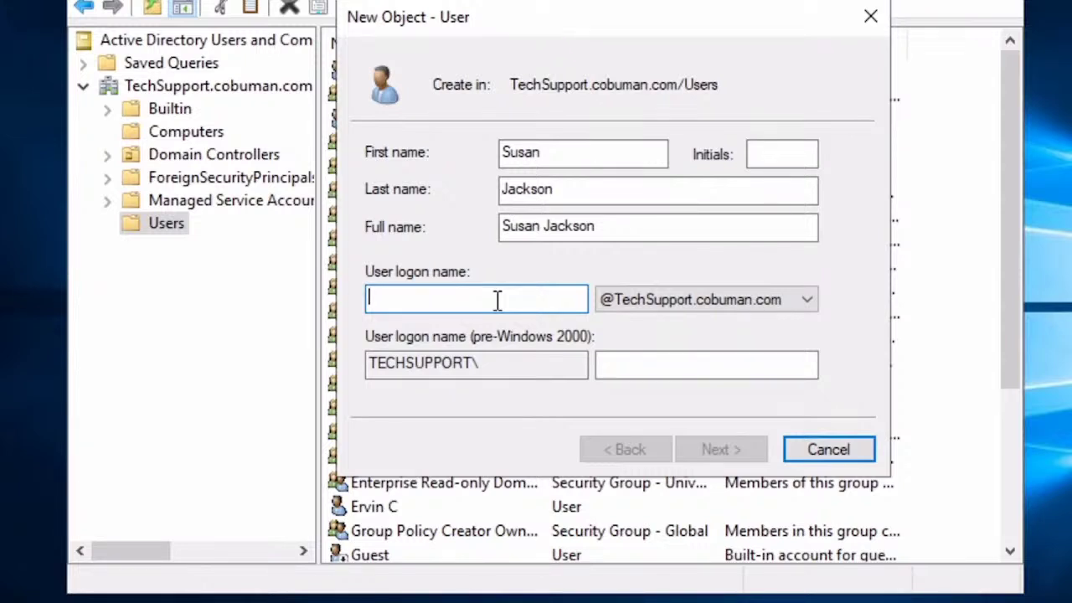
pyautogui.write('S')
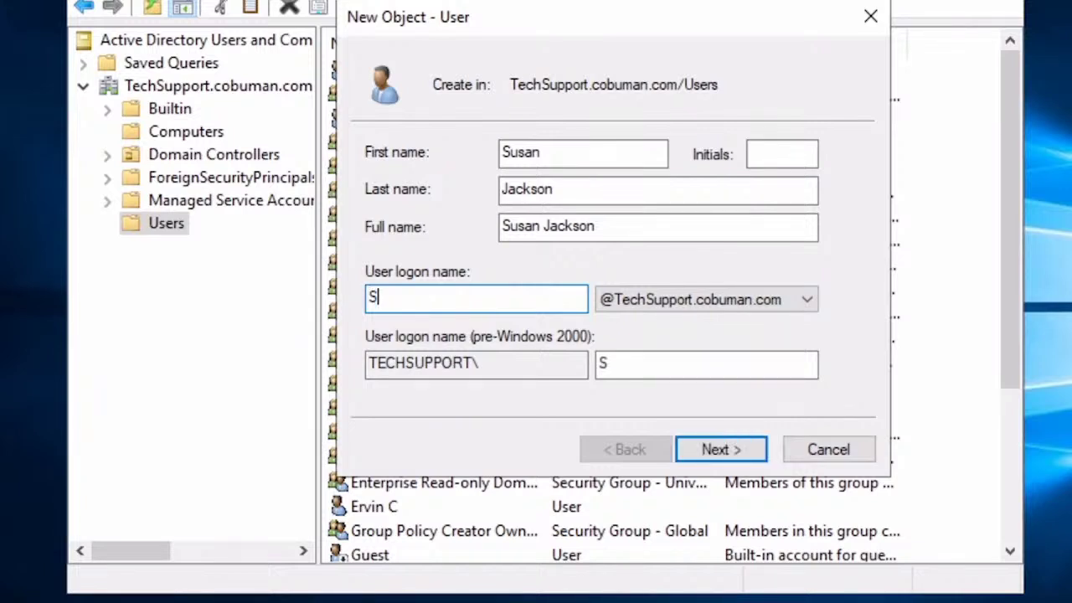
pyautogui.write('usanJ')
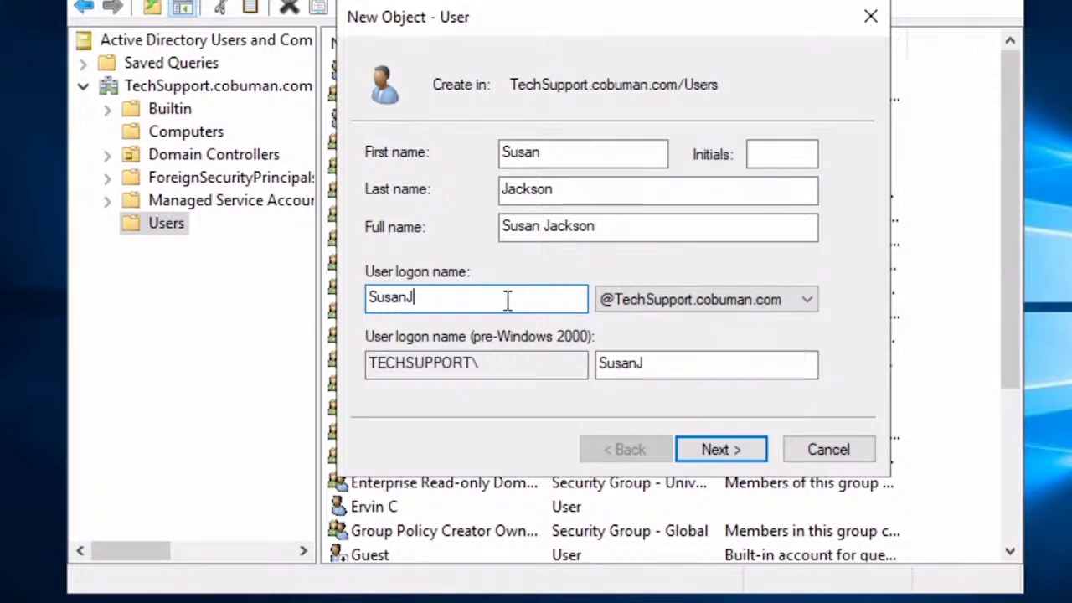
pyautogui.write('2')
pyautogui.press('BackSpace')
pyautogui.write('3')
pyautogui.press('BackSpace')
# Step: Enter and confirm the initial password, then continue to the new user's summary page
pyautogui.click(721, 453)
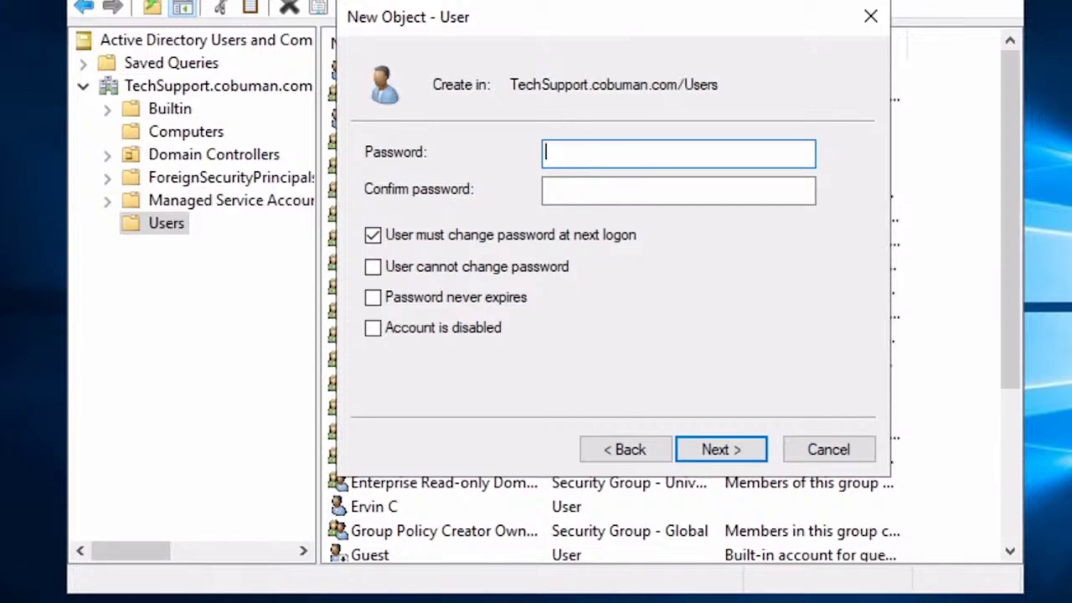
pyautogui.write('••••••••')
pyautogui.press('Tab')
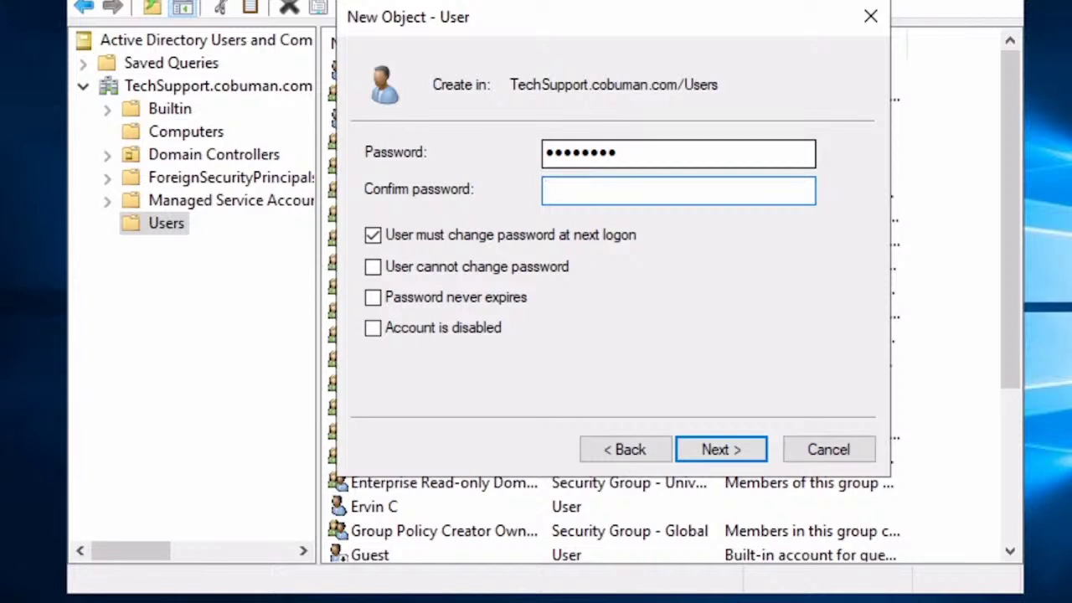
pyautogui.write('••••••••')
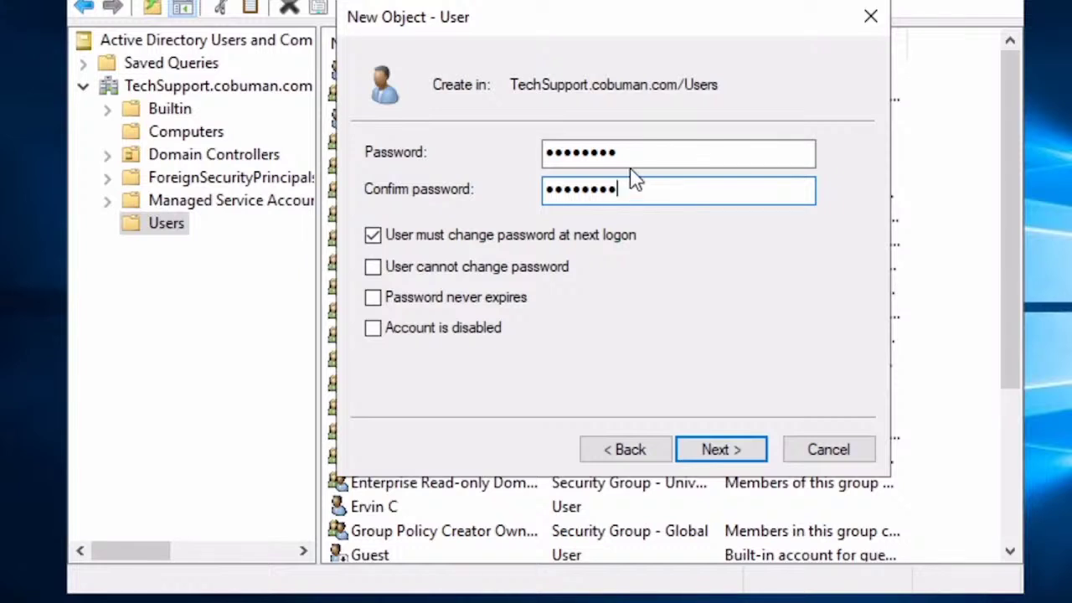
pyautogui.click(713, 438)
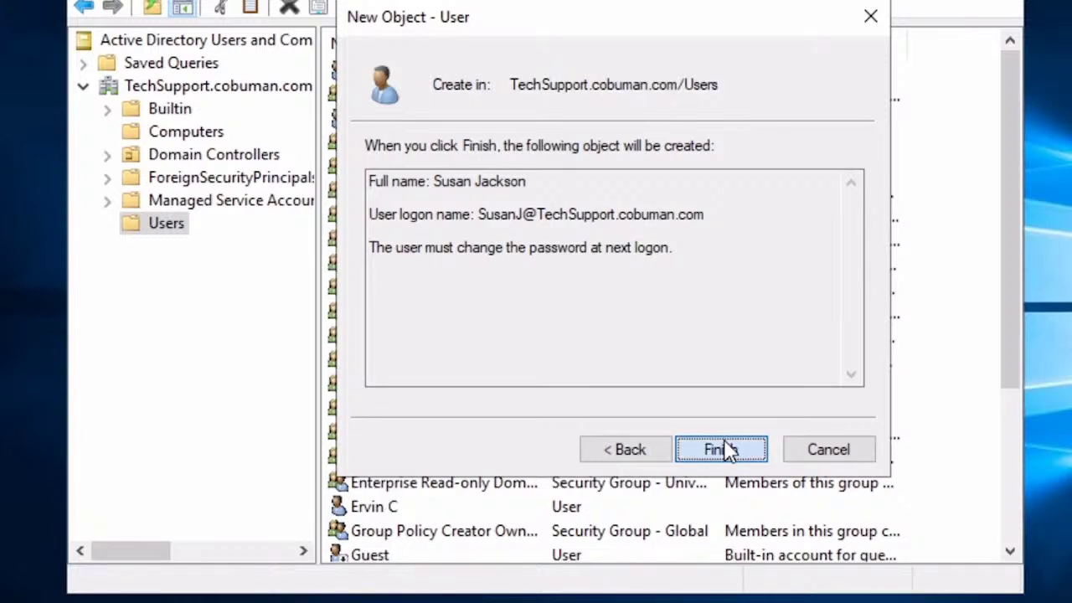
# Step: Finish creating the first Accounting member's account and select it in the Users list
pyautogui.click(725, 449)
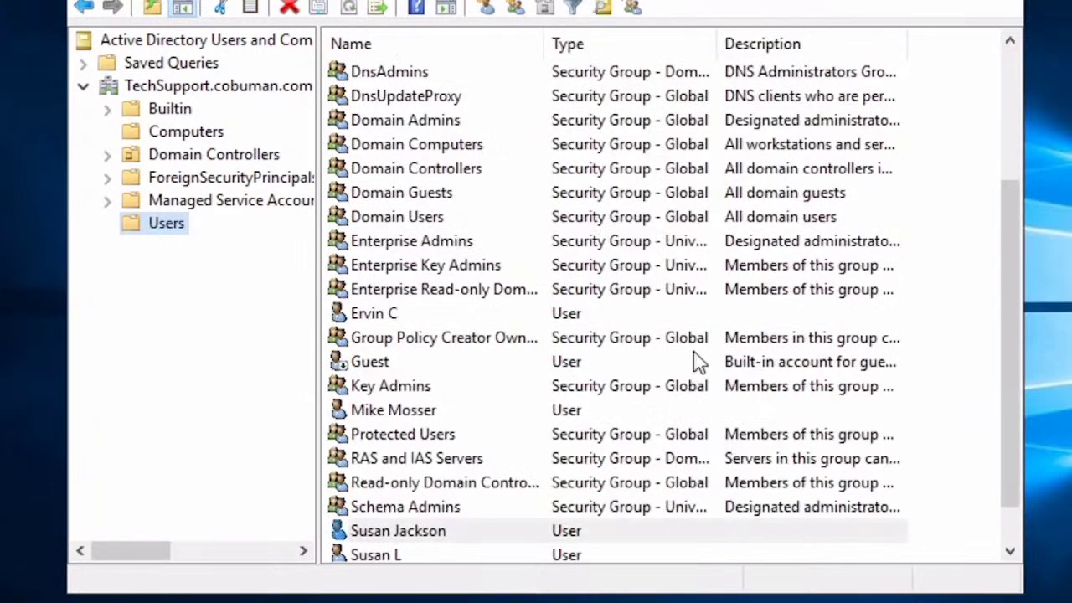
pyautogui.scroll(-1, 700, 361)
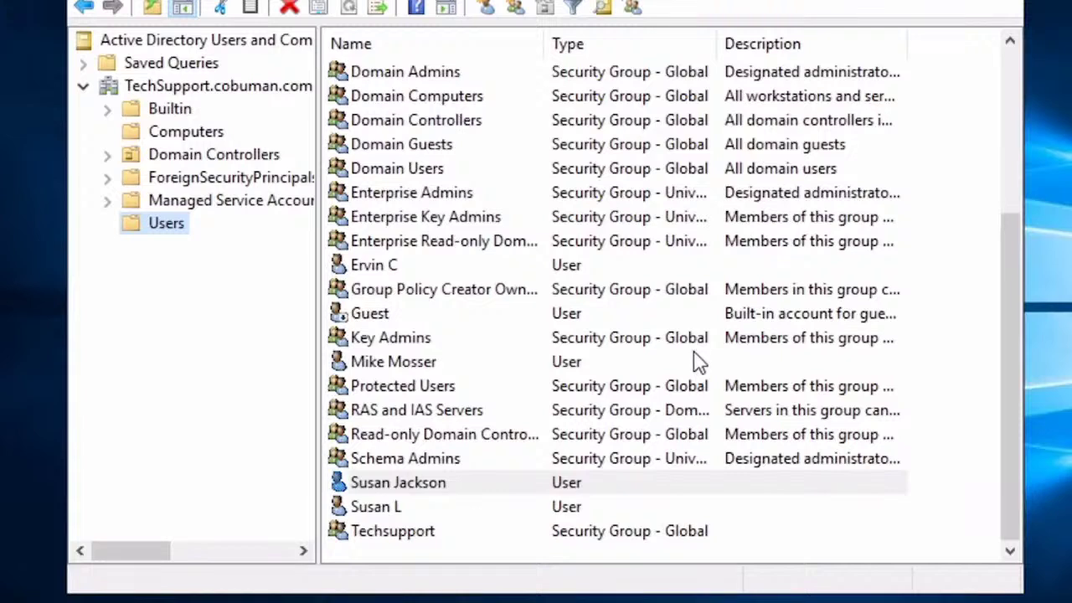
pyautogui.click(427, 490)
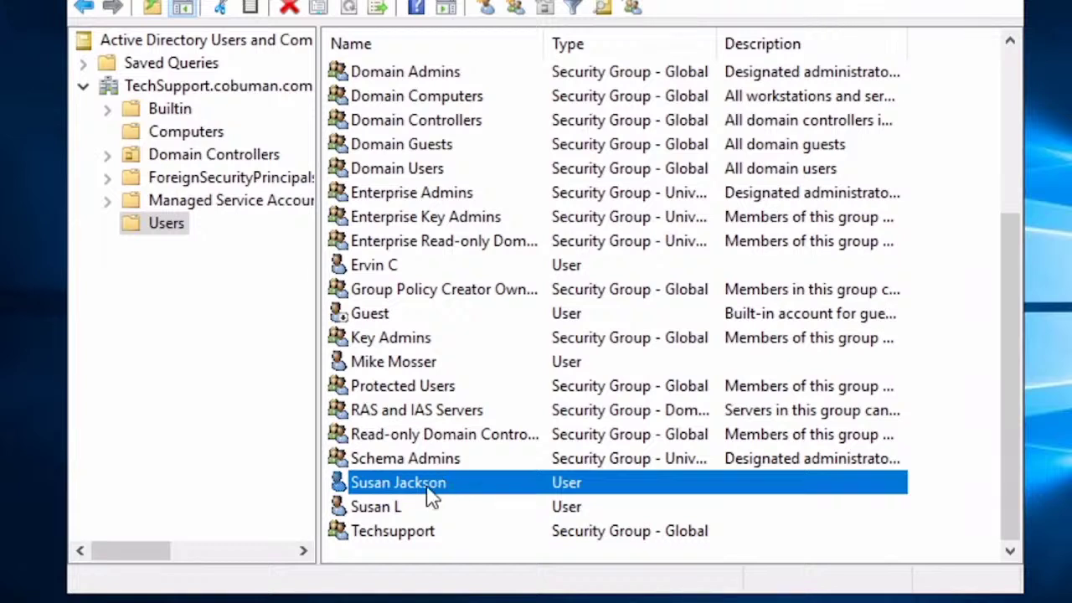
pyautogui.click(400, 507)
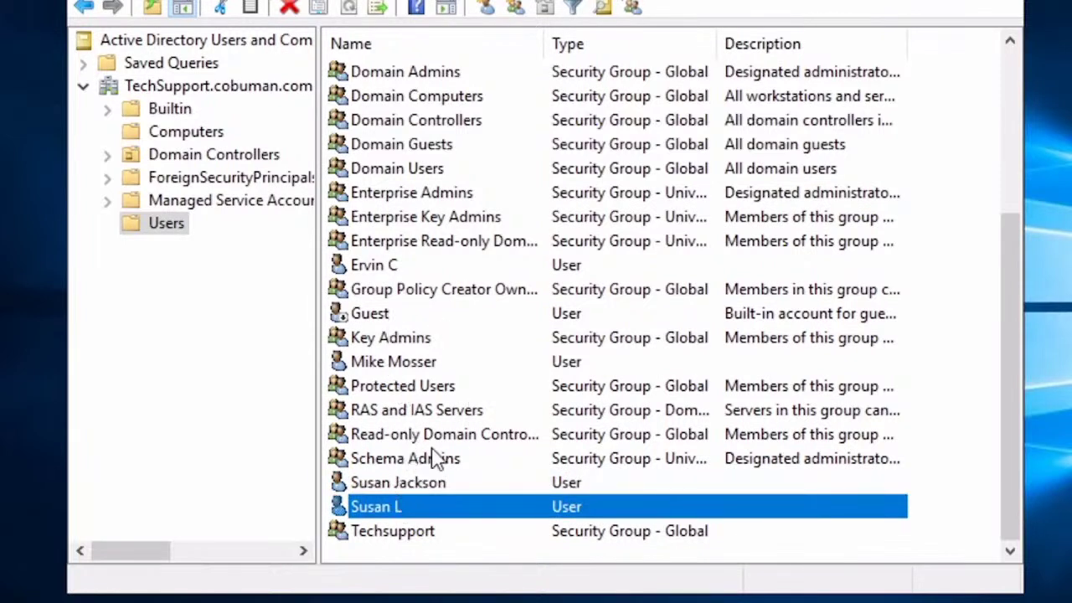
pyautogui.click(411, 484)
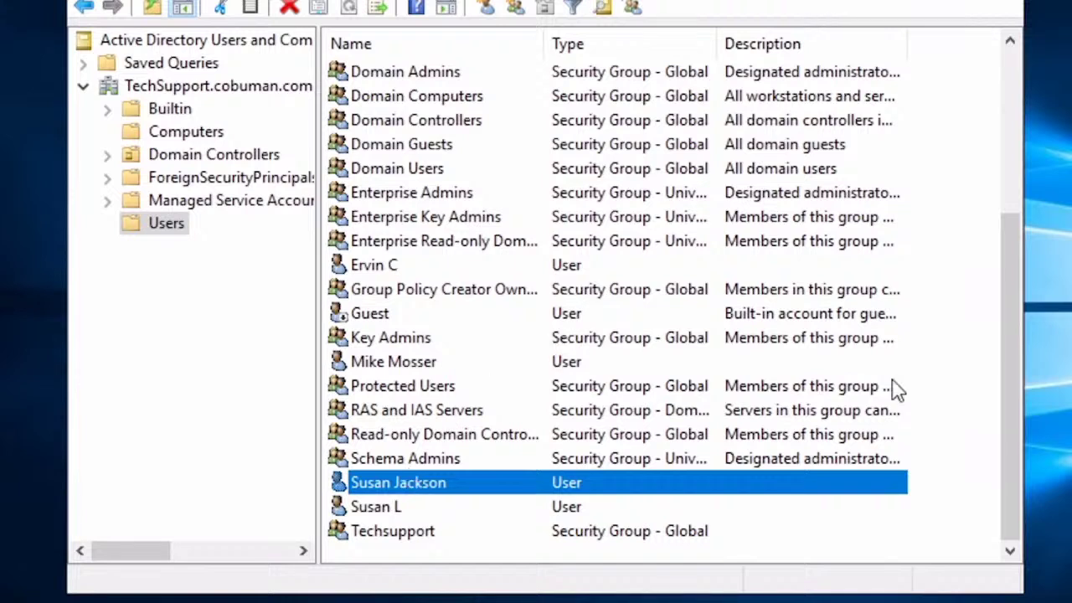
pyautogui.hotkey('alt', 'Tab')
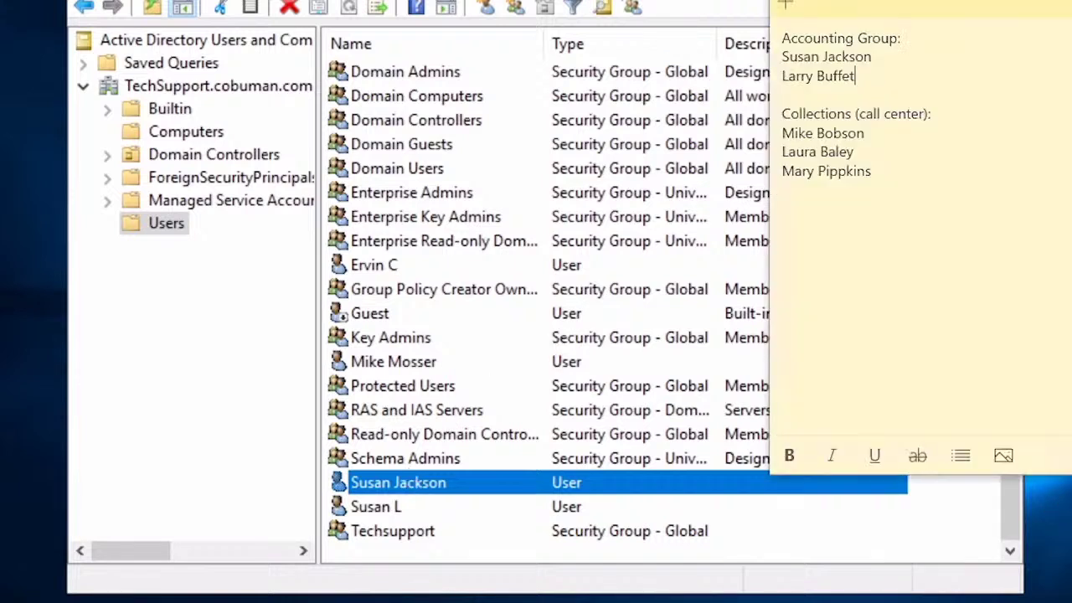
# Step: Select the Accounting Group heading in the sticky note
pyautogui.press('Up')
pyautogui.press('Up')
pyautogui.press('End')
pyautogui.hotkey('shift', 'Left')
pyautogui.hotkey('shift', 'Left')
pyautogui.hotkey('shift', 'Left')
pyautogui.hotkey('shift', 'Left')
pyautogui.hotkey('shift', 'Left')
pyautogui.hotkey('shift', 'Left')
pyautogui.hotkey('shift', 'Left')
pyautogui.hotkey('shift', 'Left')
pyautogui.hotkey('shift', 'Left')
pyautogui.hotkey('shift', 'Left')
pyautogui.hotkey('shift', 'Left')
pyautogui.hotkey('shift', 'Left')
pyautogui.hotkey('shift', 'Left')
pyautogui.hotkey('shift', 'Left')
pyautogui.hotkey('shift', 'Left')
pyautogui.hotkey('shift', 'Left')
pyautogui.hotkey('shift', 'Left')
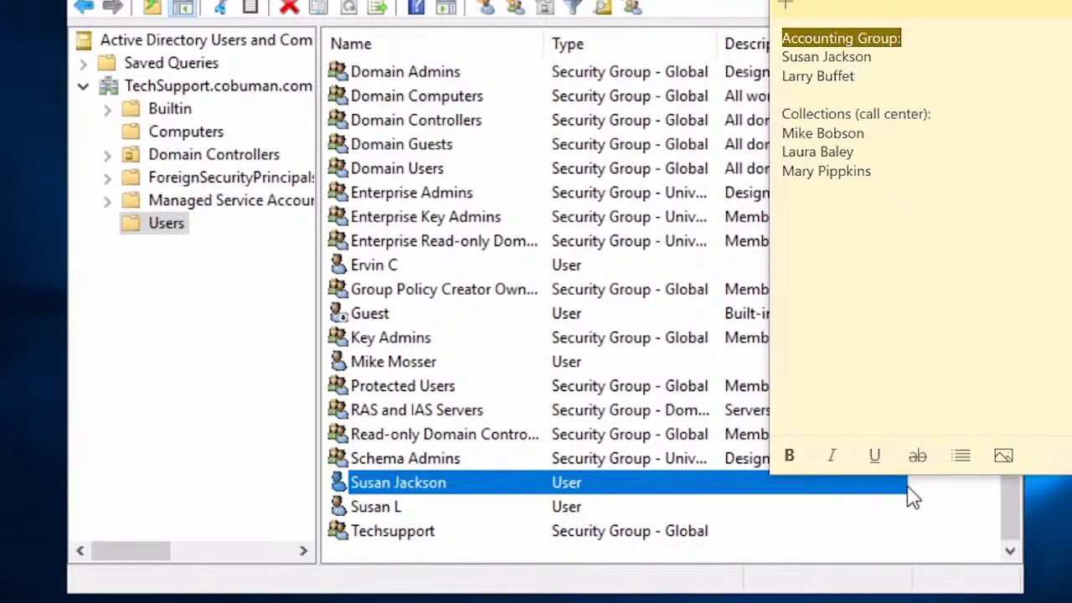
pyautogui.press('Left')
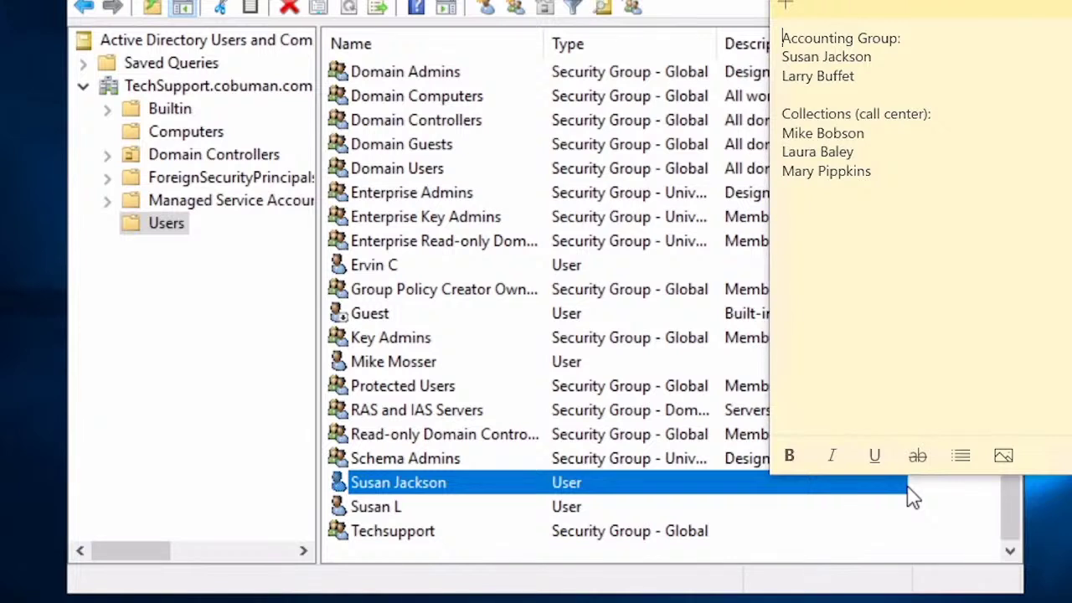
pyautogui.hotkey('shift', 'Right')
pyautogui.hotkey('shift', 'Right')
pyautogui.hotkey('shift', 'Right')
pyautogui.hotkey('shift', 'Right')
pyautogui.hotkey('shift', 'Right')
pyautogui.hotkey('shift', 'Right')
pyautogui.hotkey('shift', 'Right')
pyautogui.hotkey('shift', 'Right')
pyautogui.hotkey('shift', 'Right')
pyautogui.hotkey('shift', 'Right')
pyautogui.hotkey('shift', 'Right')
pyautogui.hotkey('shift', 'Right')
pyautogui.hotkey('shift', 'Right')
pyautogui.hotkey('shift', 'Right')
pyautogui.hotkey('shift', 'Right')
pyautogui.hotkey('shift', 'Right')
pyautogui.hotkey('shift', 'Right')
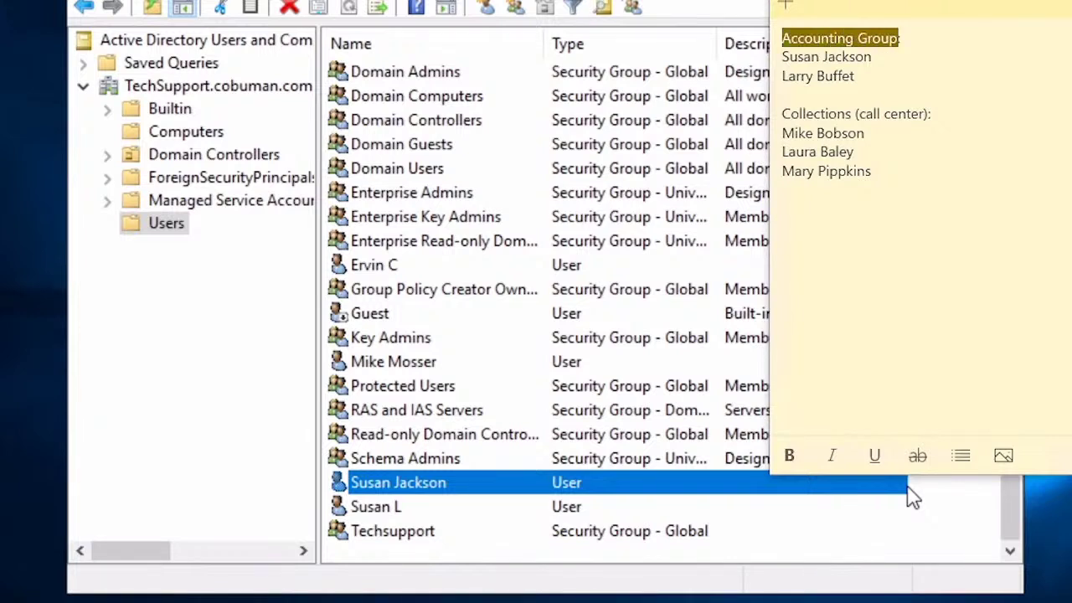
pyautogui.hotkey('shift', 'Right')
# Step: Move through both member lines in the note, then return to the Users container
pyautogui.press('Down')
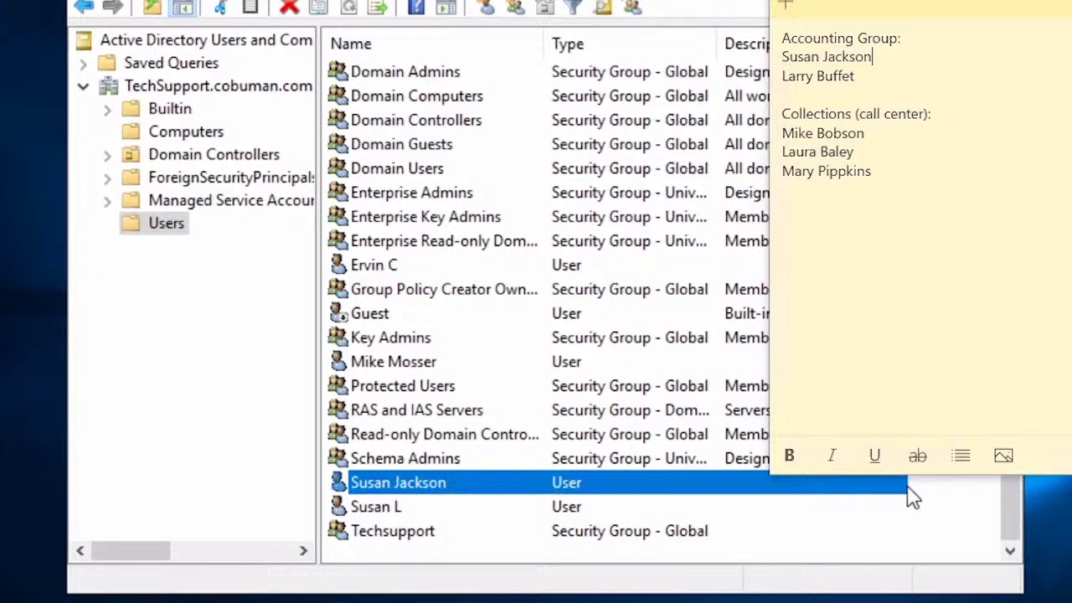
pyautogui.press('Down')
pyautogui.hotkey('shift', 'Left')
pyautogui.hotkey('shift', 'Left')
pyautogui.hotkey('shift', 'Left')
pyautogui.hotkey('shift', 'Left')
pyautogui.hotkey('shift', 'Left')
pyautogui.hotkey('shift', 'Left')
pyautogui.hotkey('shift', 'Left')
pyautogui.hotkey('shift', 'Left')
pyautogui.hotkey('shift', 'Left')
pyautogui.hotkey('shift', 'Left')
pyautogui.hotkey('shift', 'Left')
pyautogui.hotkey('shift', 'Left')
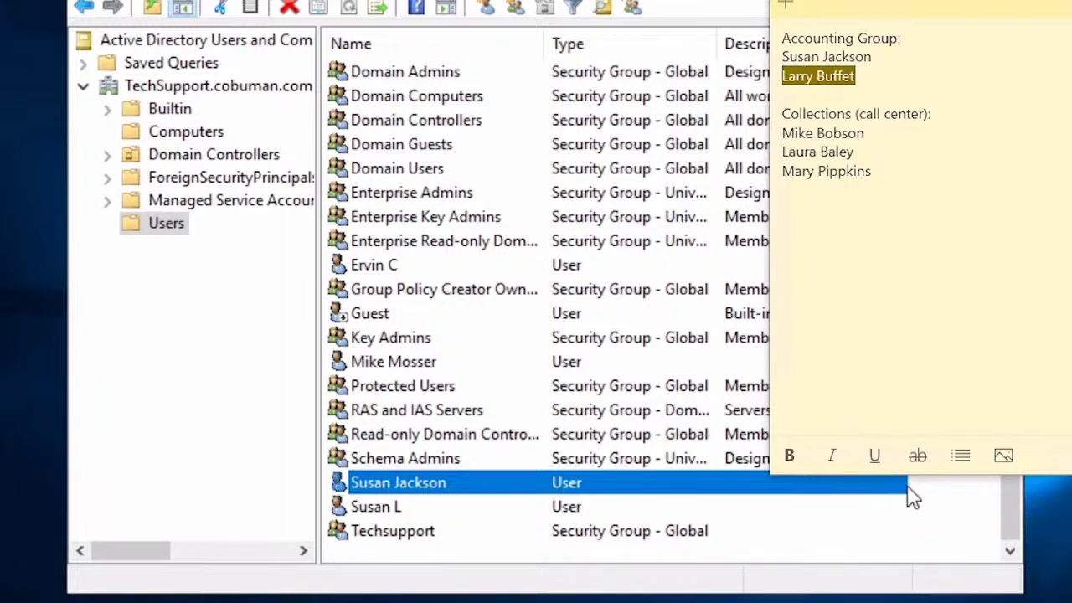
pyautogui.hotkey('alt', 'Tab')
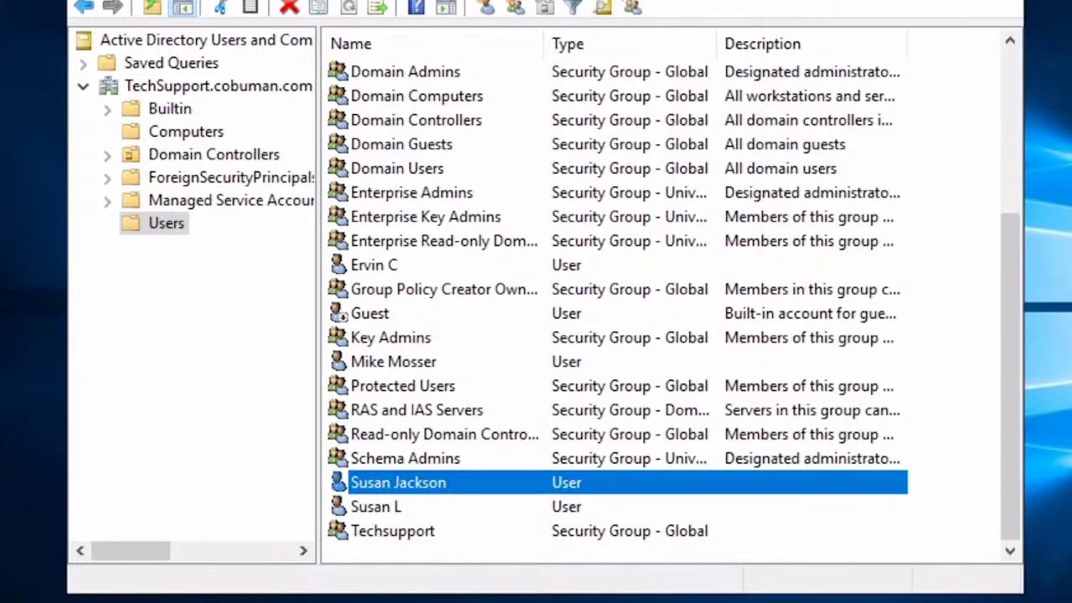
pyautogui.rightClick(173, 230)
# Step: Start a new user in Users with the second member's first name, last name and logon name
pyautogui.moveTo(308, 309)
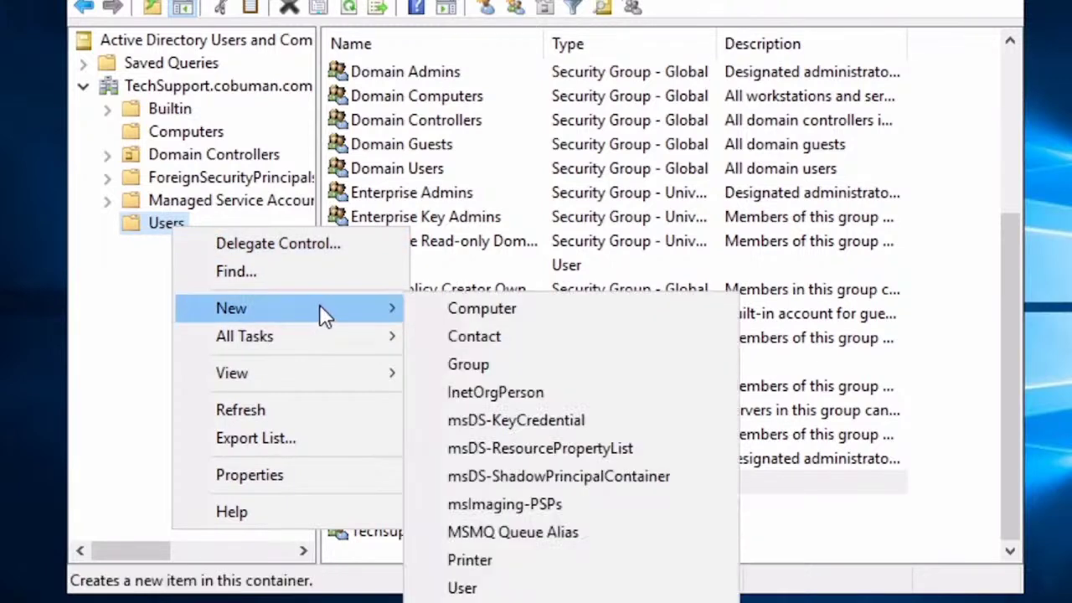
pyautogui.click(463, 590)
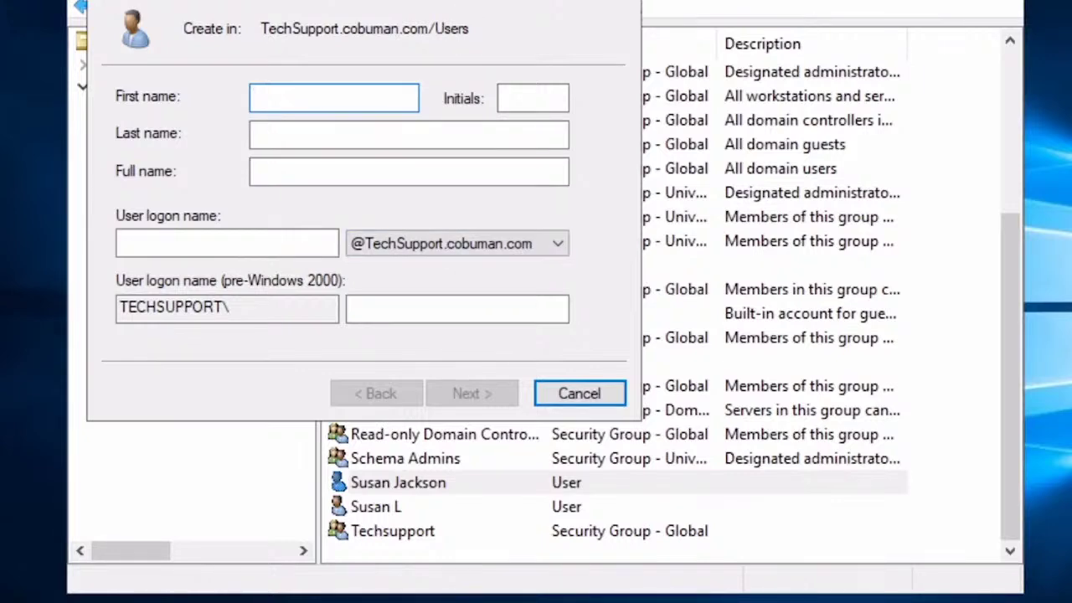
pyautogui.moveTo(492, 0); pyautogui.dragTo(691, 18)
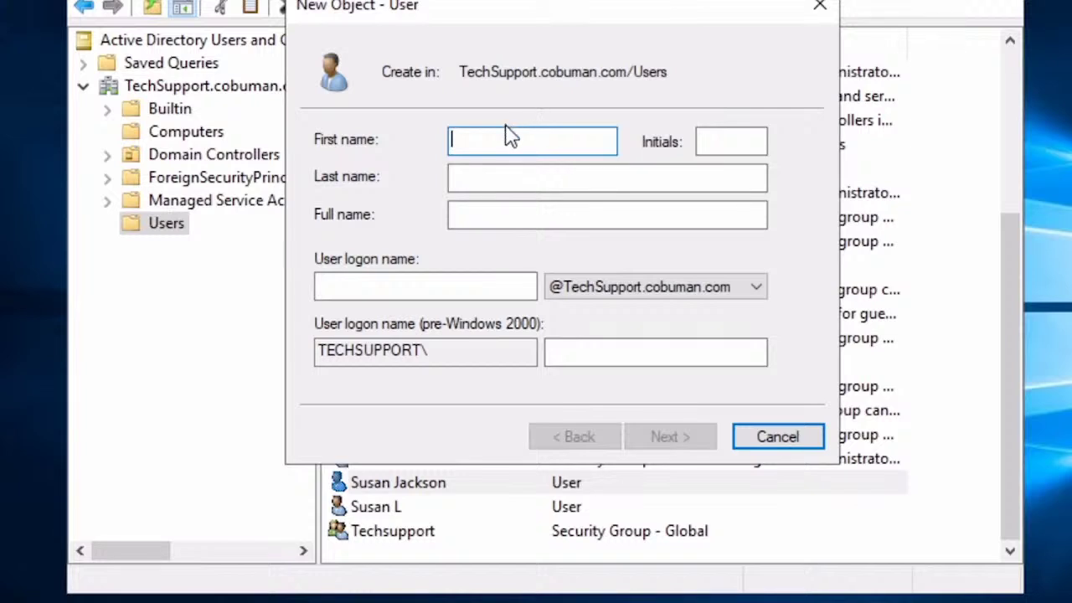
pyautogui.press('Tab')
pyautogui.press('Tab')
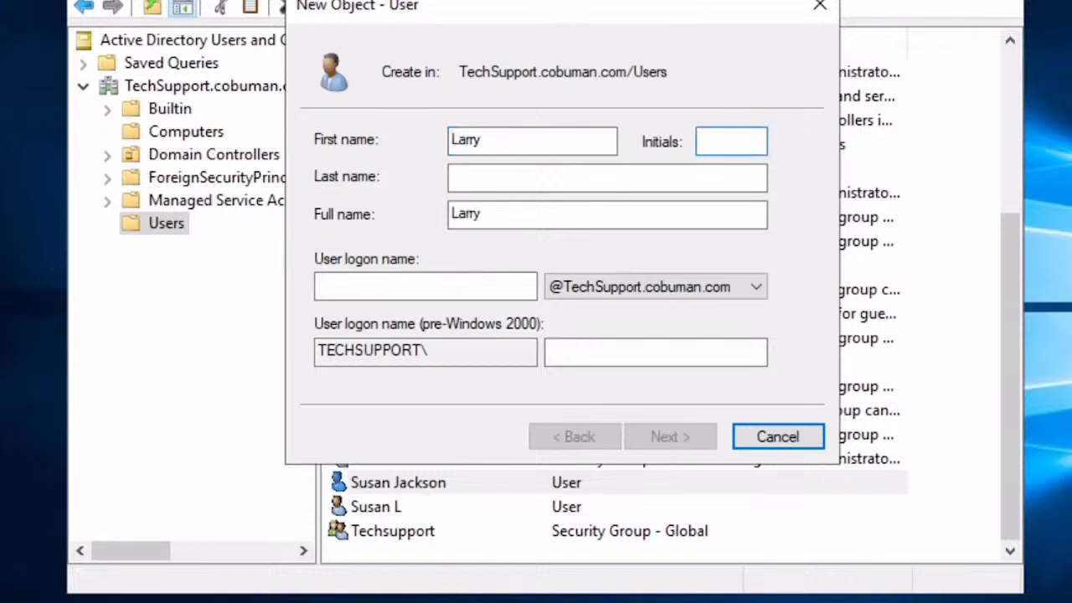
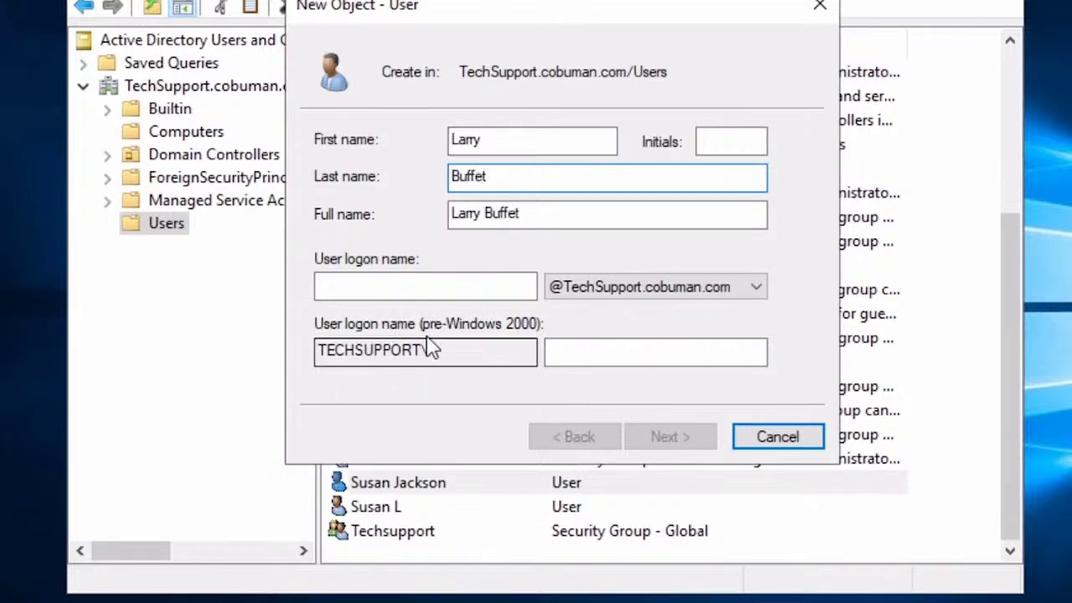
pyautogui.click(460, 289)
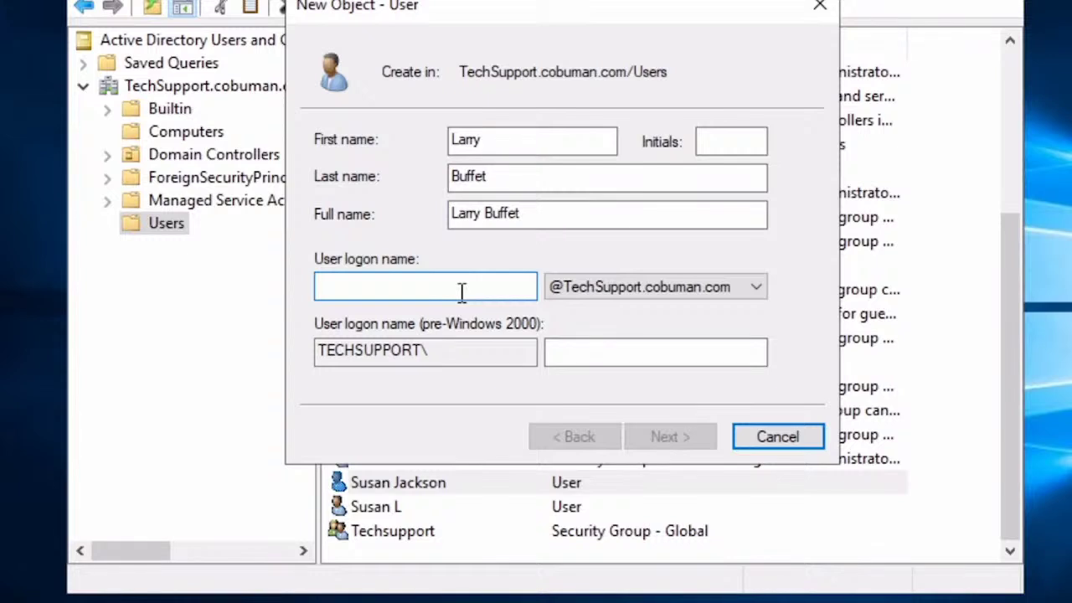
pyautogui.write('L')
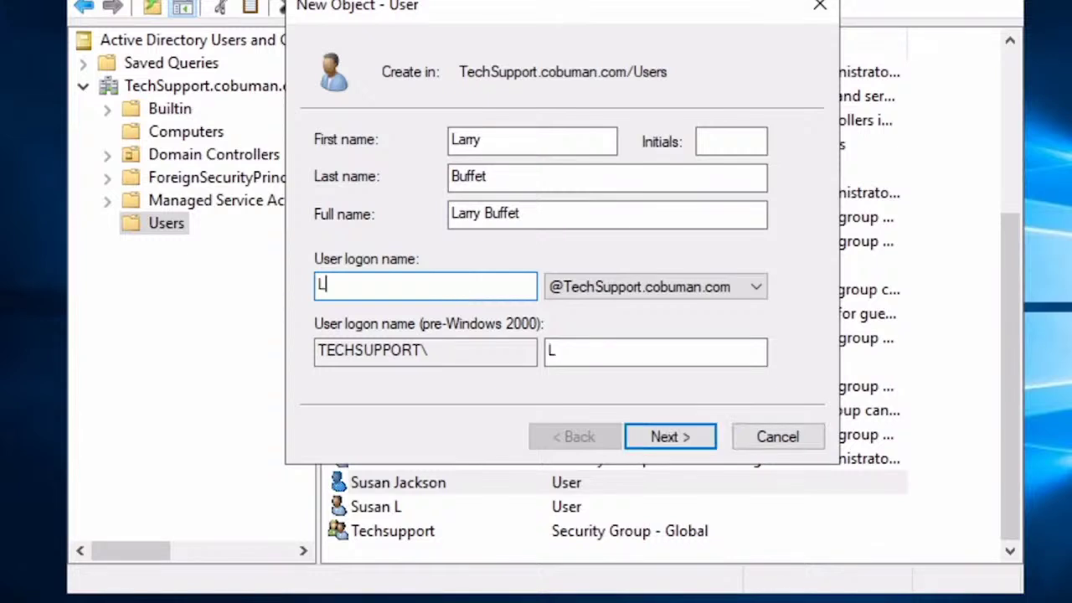
pyautogui.write('arryB')
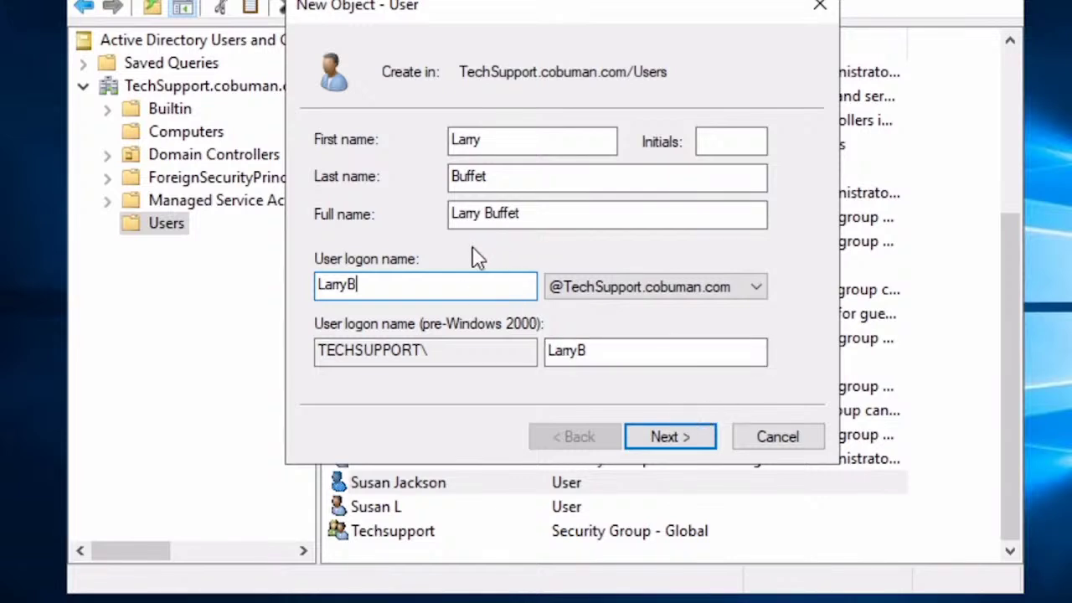
pyautogui.click(653, 436)
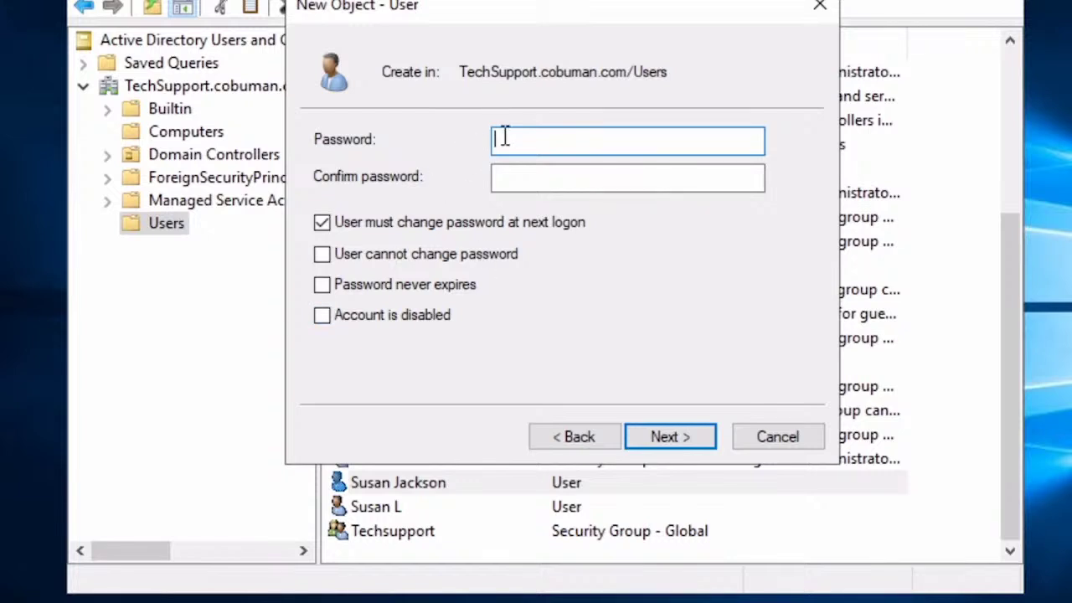
# Step: Enter and confirm the new user's initial password, fixing a mistyped entry, keeping change-at-next-logon
pyautogui.press('Tab')
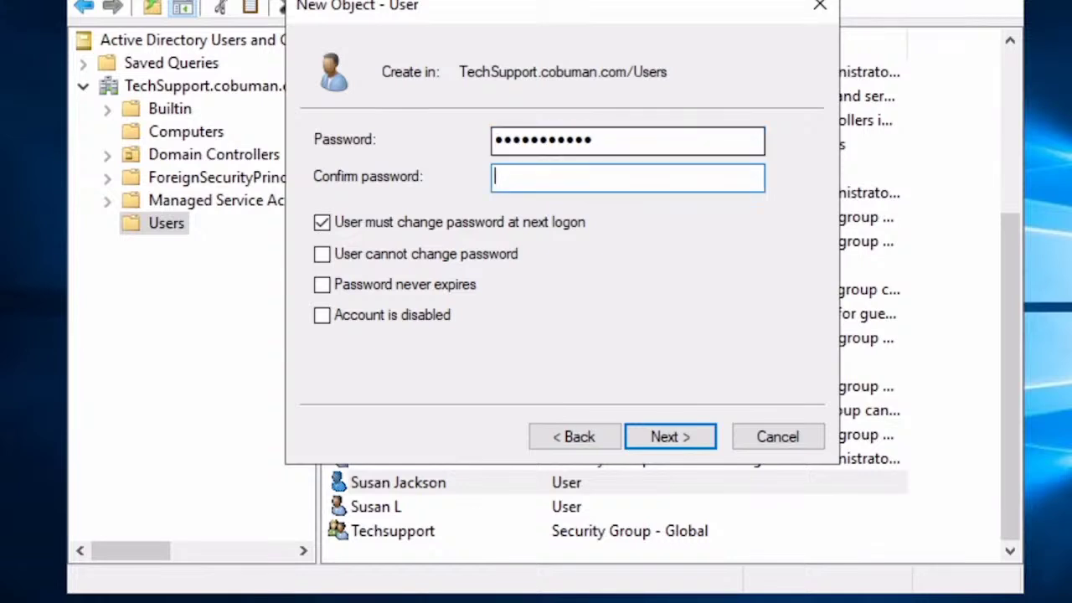
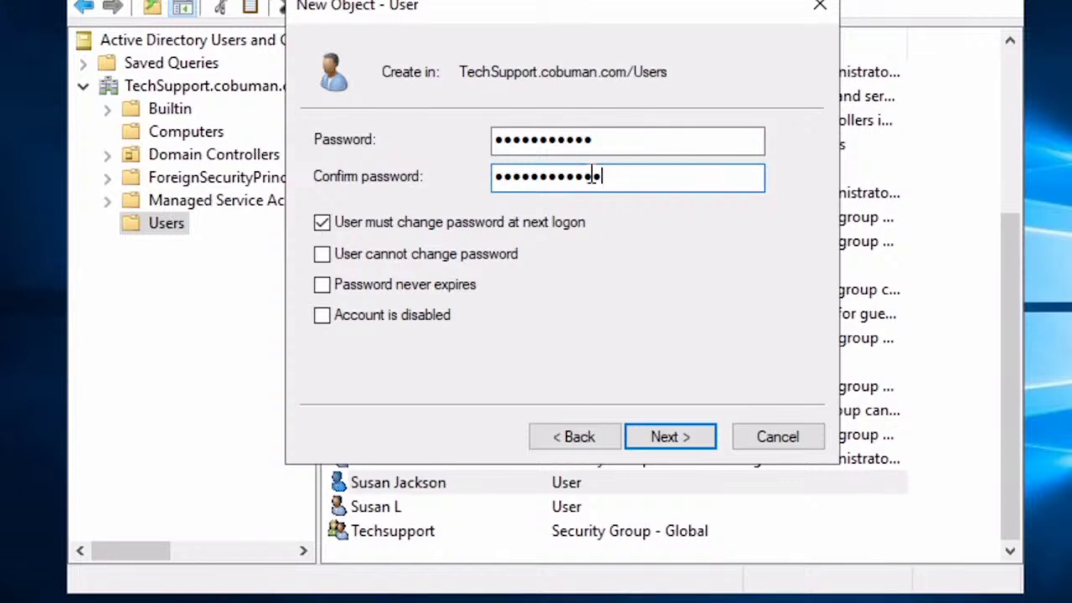
pyautogui.moveTo(599, 175); pyautogui.dragTo(495, 176)
pyautogui.press('BackSpace')
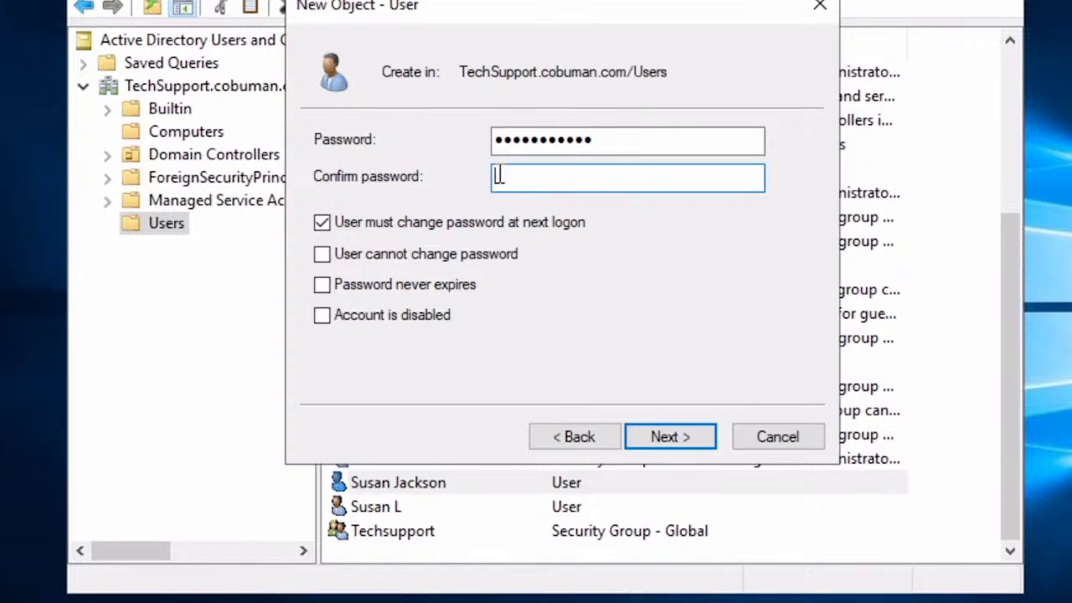
pyautogui.moveTo(620, 142); pyautogui.dragTo(474, 137)
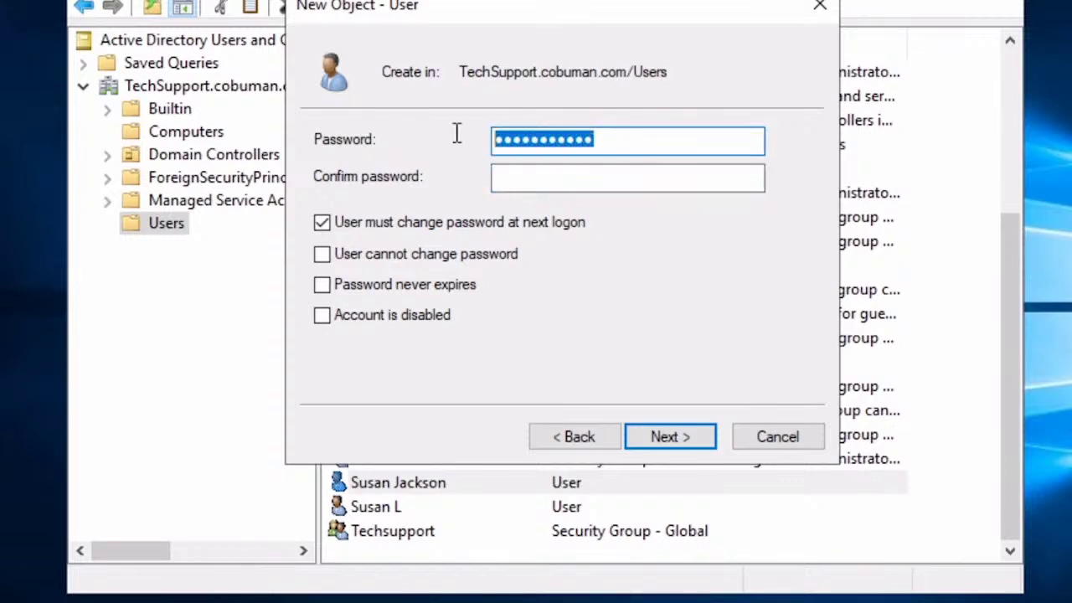
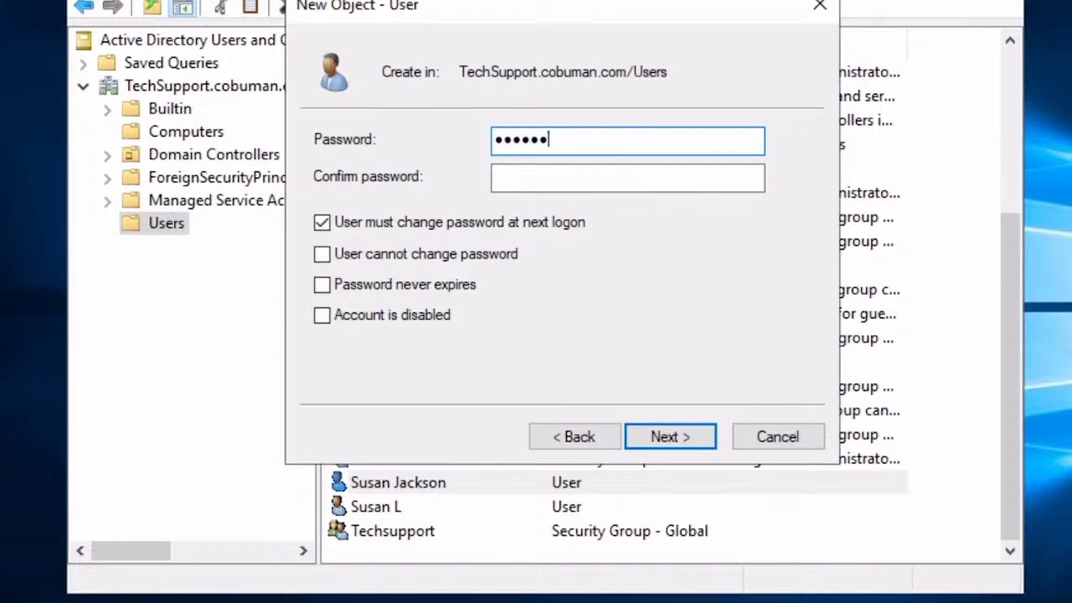
pyautogui.press('Tab')
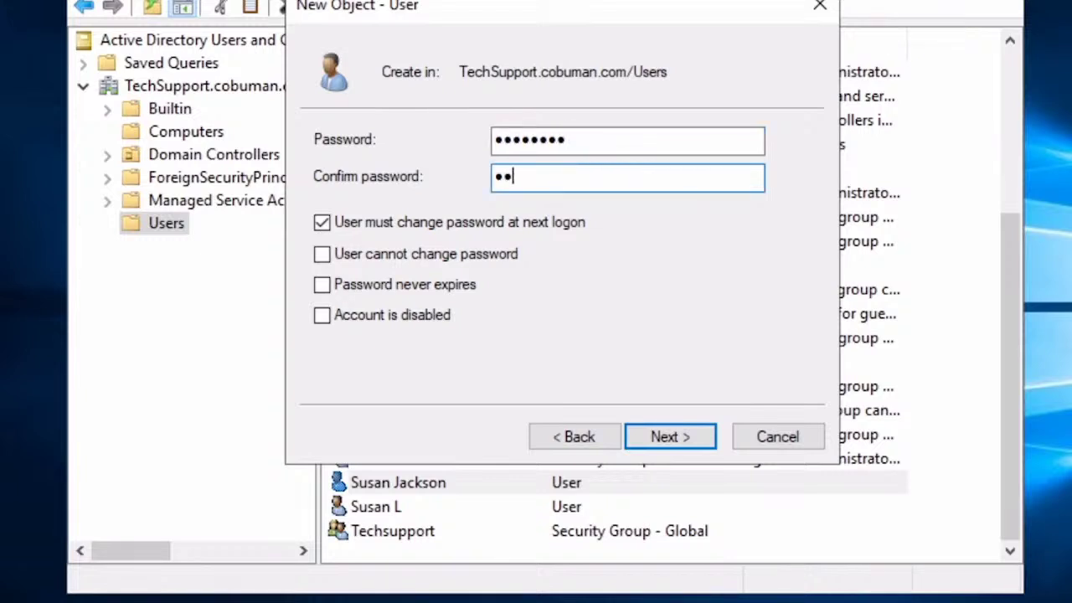
pyautogui.click(687, 446)
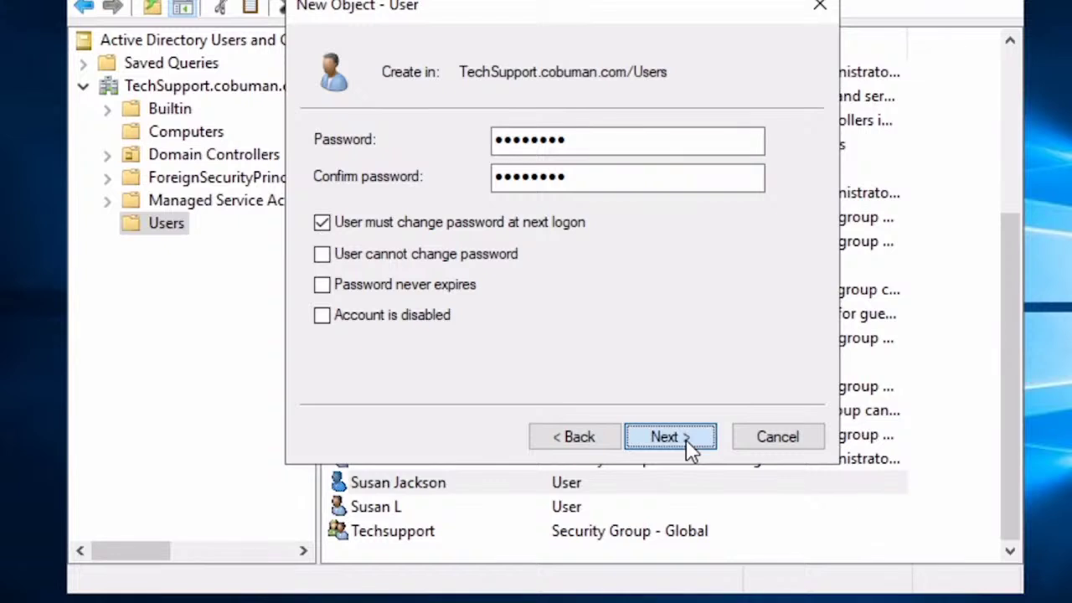
pyautogui.click(670, 436)
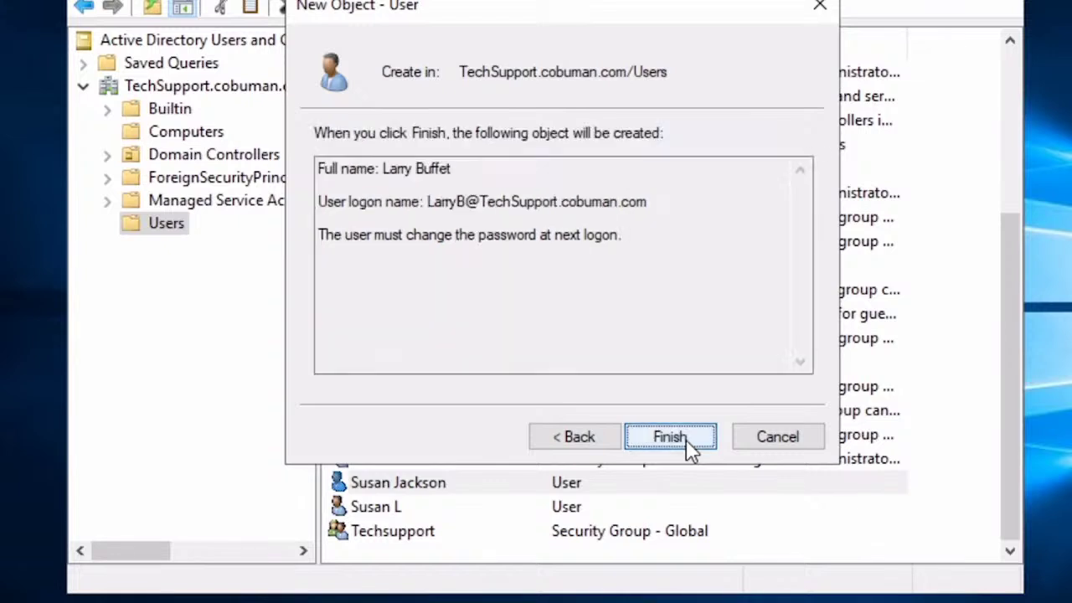
# Step: Finish the wizard and select the second member's new account in the Users list
pyautogui.click(686, 444)
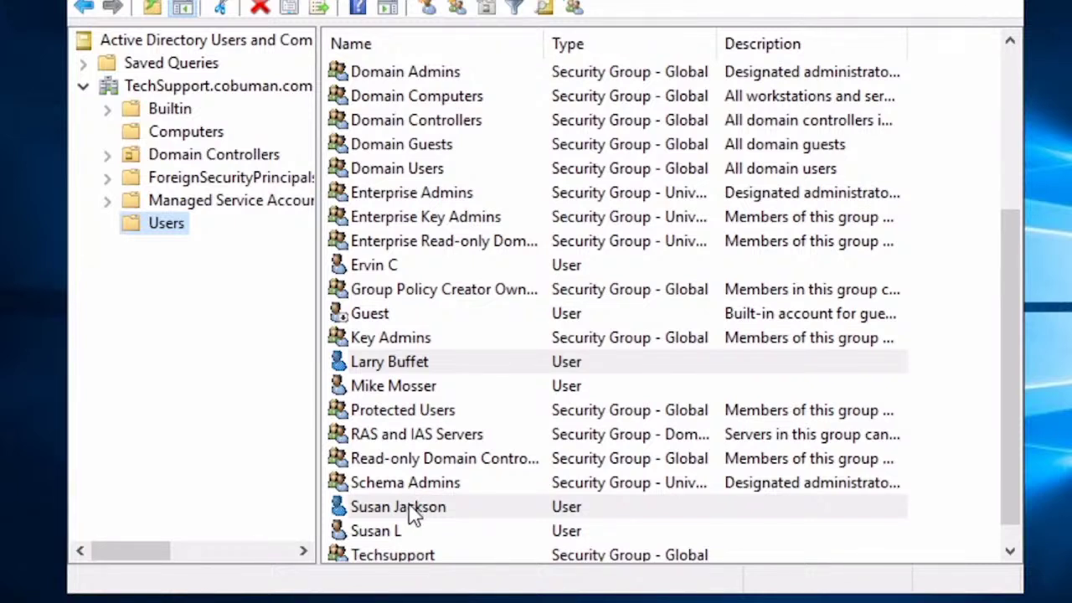
pyautogui.click(390, 388)
pyautogui.click(391, 365)
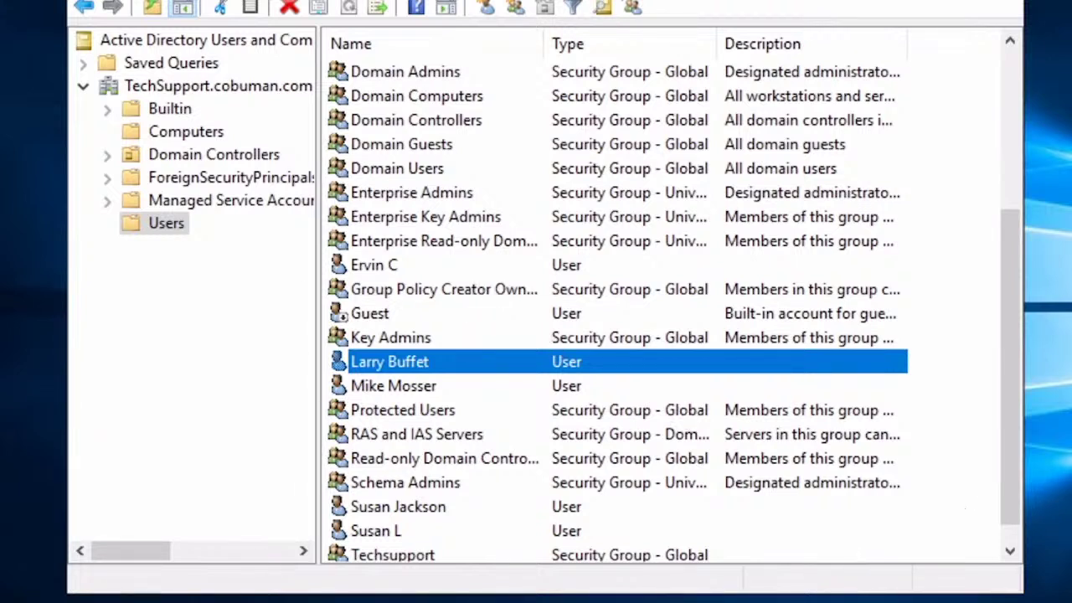
# Step: Bring back the sticky note and select its Accounting Group heading line
pyautogui.hotkey('alt', 'Tab')
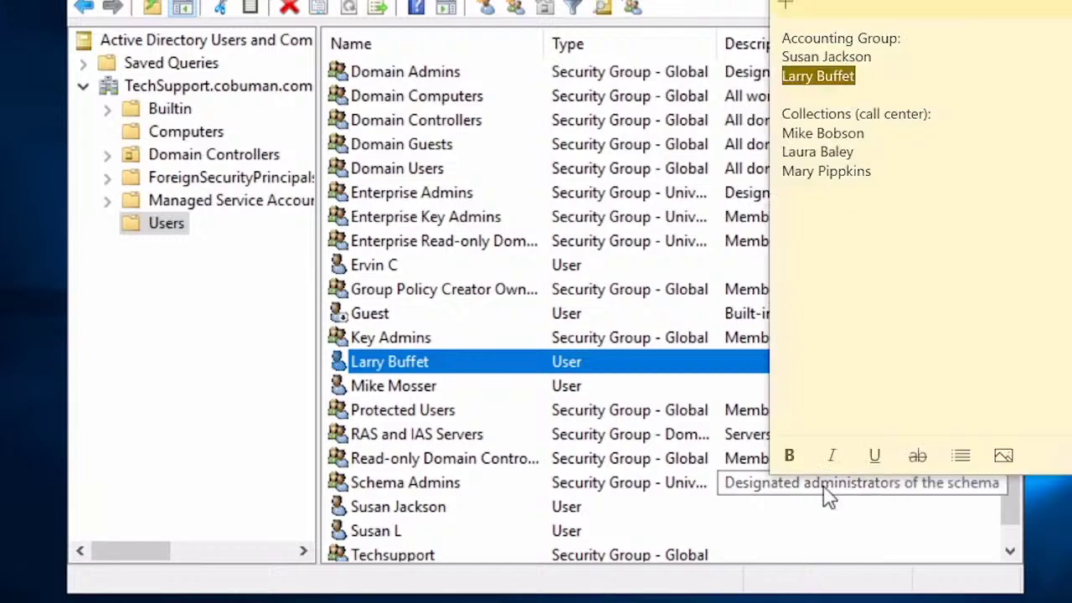
pyautogui.press('Up')
pyautogui.press('Up')
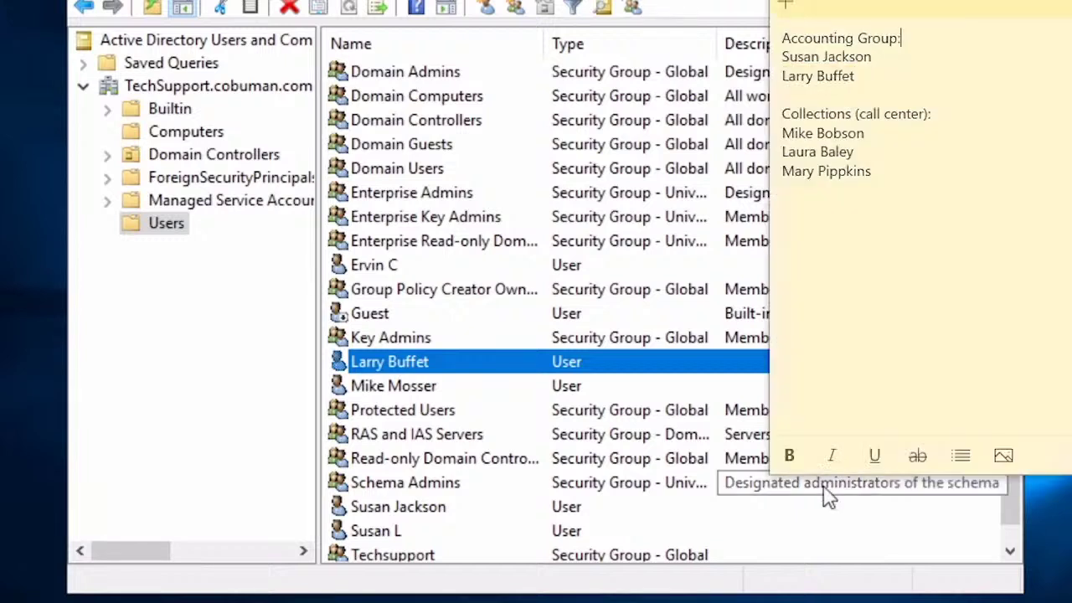
pyautogui.hotkey('shift', 'Left')
pyautogui.hotkey('shift', 'Left')
pyautogui.hotkey('shift', 'Left')
pyautogui.hotkey('shift', 'Left')
pyautogui.hotkey('shift', 'Left')
pyautogui.hotkey('shift', 'Left')
pyautogui.hotkey('shift', 'Left')
pyautogui.hotkey('shift', 'Left')
pyautogui.hotkey('shift', 'Left')
pyautogui.hotkey('shift', 'Left')
pyautogui.hotkey('shift', 'Left')
pyautogui.hotkey('shift', 'Left')
pyautogui.hotkey('shift', 'Left')
pyautogui.hotkey('shift', 'Left')
pyautogui.hotkey('shift', 'Left')
pyautogui.hotkey('shift', 'Left')
pyautogui.hotkey('shift', 'Left')
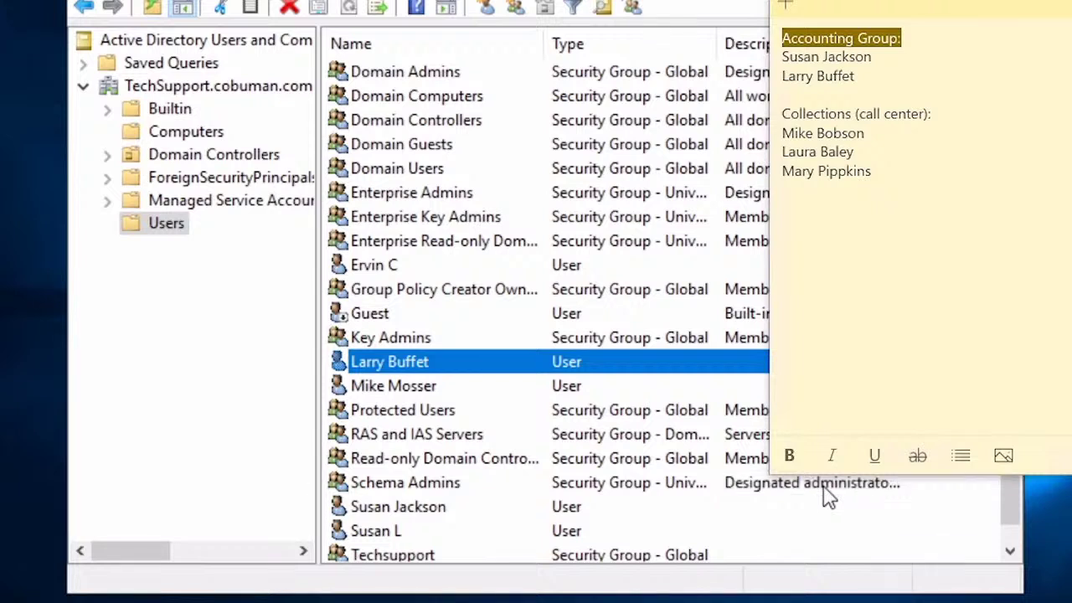
pyautogui.press('Down')
pyautogui.press('End')
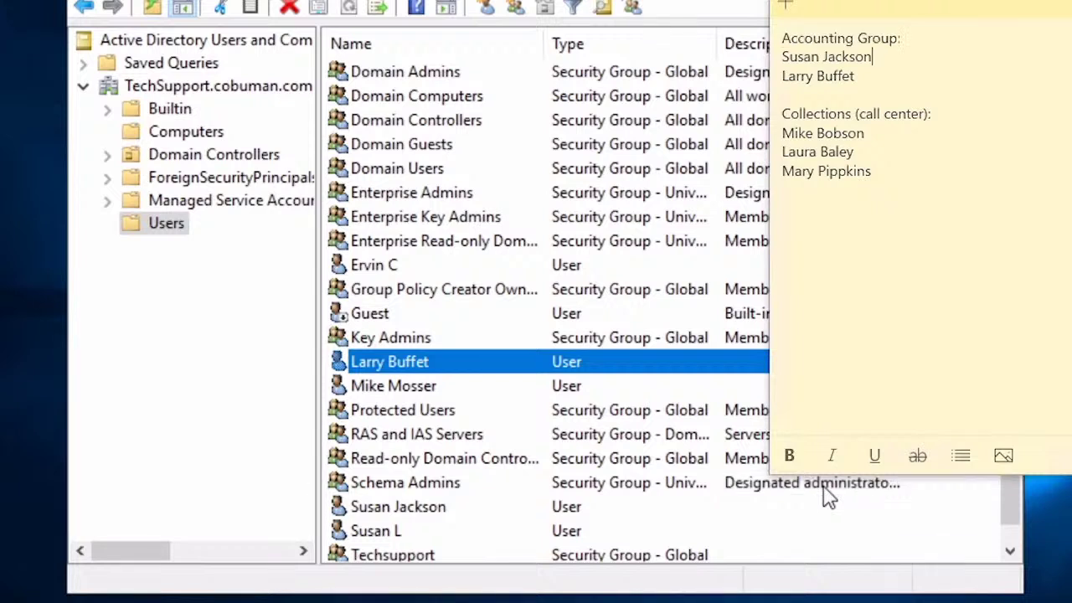
pyautogui.press('Up')
pyautogui.press('End')
pyautogui.hotkey('shift', 'Left')
pyautogui.hotkey('shift', 'Left')
pyautogui.hotkey('shift', 'Left')
pyautogui.hotkey('shift', 'Left')
pyautogui.hotkey('shift', 'Left')
pyautogui.hotkey('shift', 'Left')
pyautogui.hotkey('shift', 'Left')
pyautogui.hotkey('shift', 'Left')
pyautogui.hotkey('shift', 'Left')
pyautogui.hotkey('shift', 'Left')
pyautogui.hotkey('shift', 'Left')
pyautogui.hotkey('shift', 'Left')
pyautogui.hotkey('shift', 'Left')
pyautogui.hotkey('shift', 'Left')
pyautogui.hotkey('shift', 'Left')
pyautogui.hotkey('shift', 'Left')
pyautogui.hotkey('shift', 'Left')
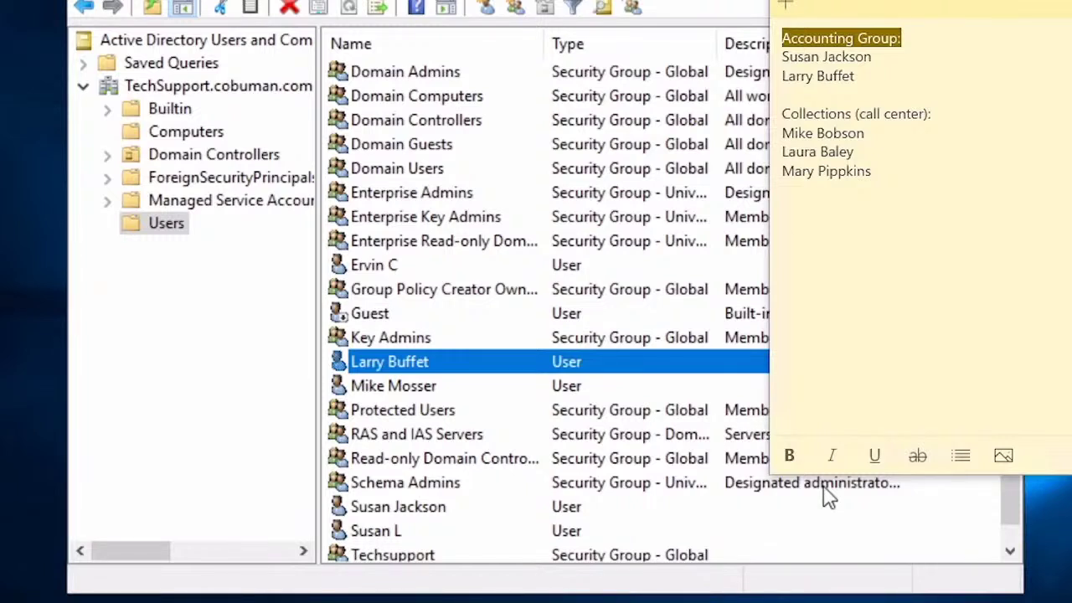
# Step: Step through the member lines, reselect the Accounting Group: heading and nudge the note lower
pyautogui.press('Down')
pyautogui.press('Down')
pyautogui.press('Down')
pyautogui.press('Down')
pyautogui.hotkey('ctrl', 'shift', 'Right')
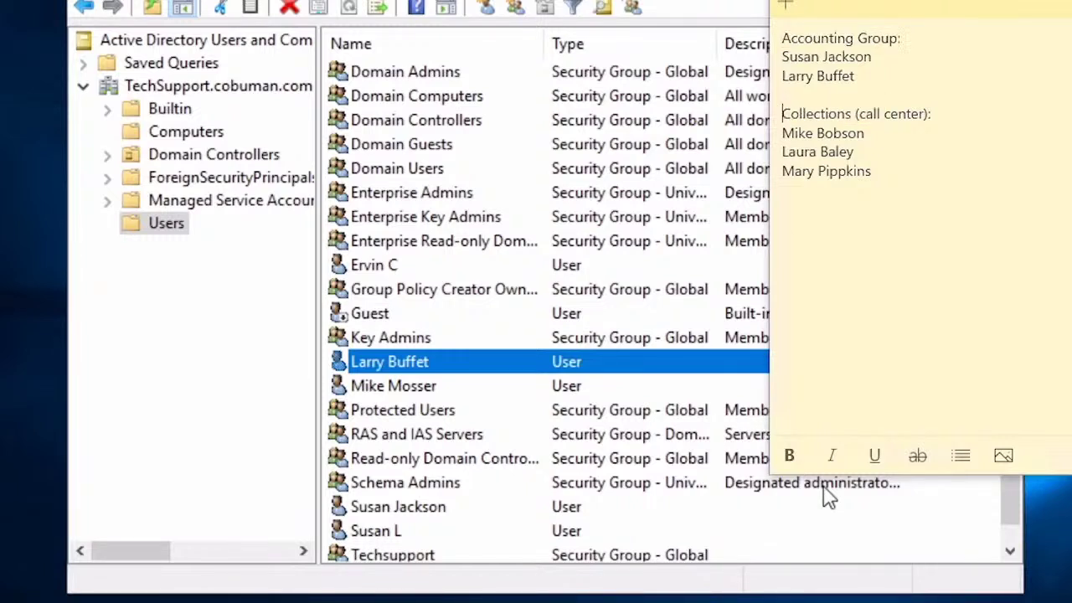
pyautogui.hotkey('shift', 'End')
pyautogui.press('Up')
pyautogui.press('Up')
pyautogui.press('Up')
pyautogui.press('Up')
pyautogui.hotkey('shift', 'Home')
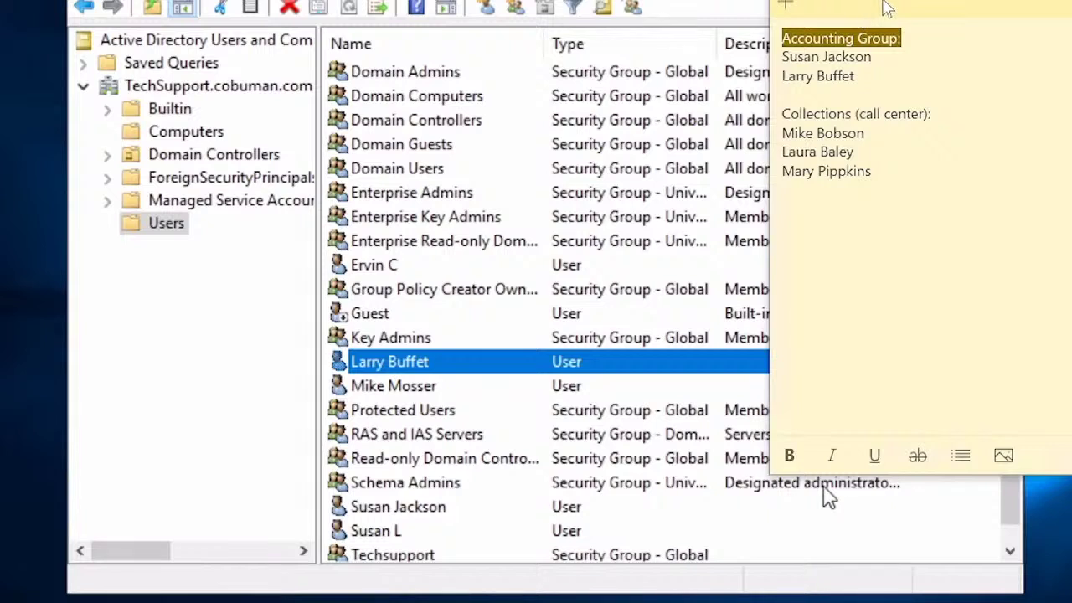
pyautogui.moveTo(884, 1); pyautogui.dragTo(885, 8)
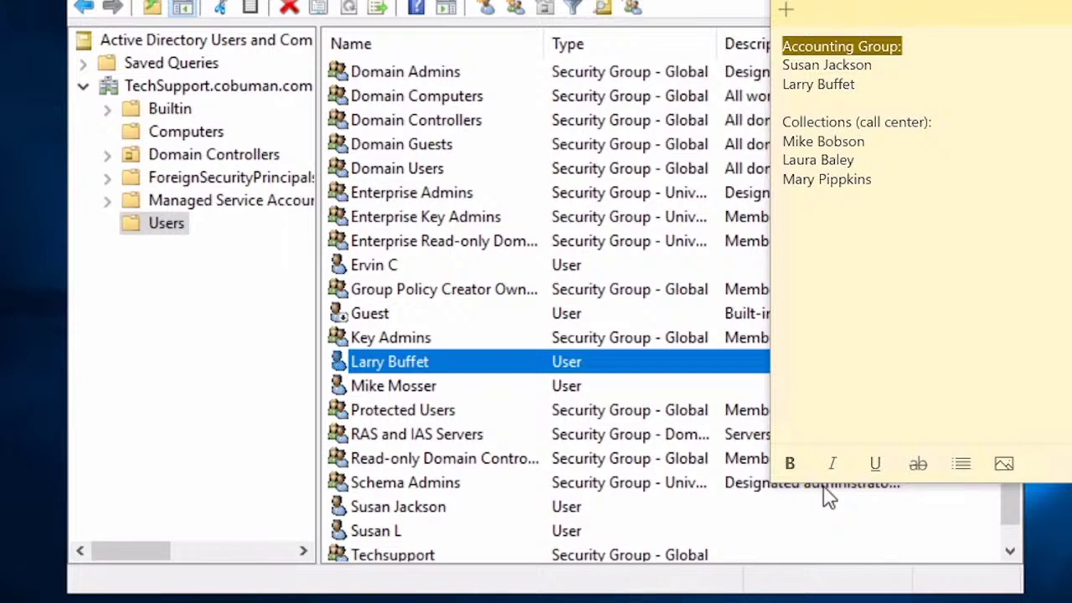
pyautogui.press('Right')
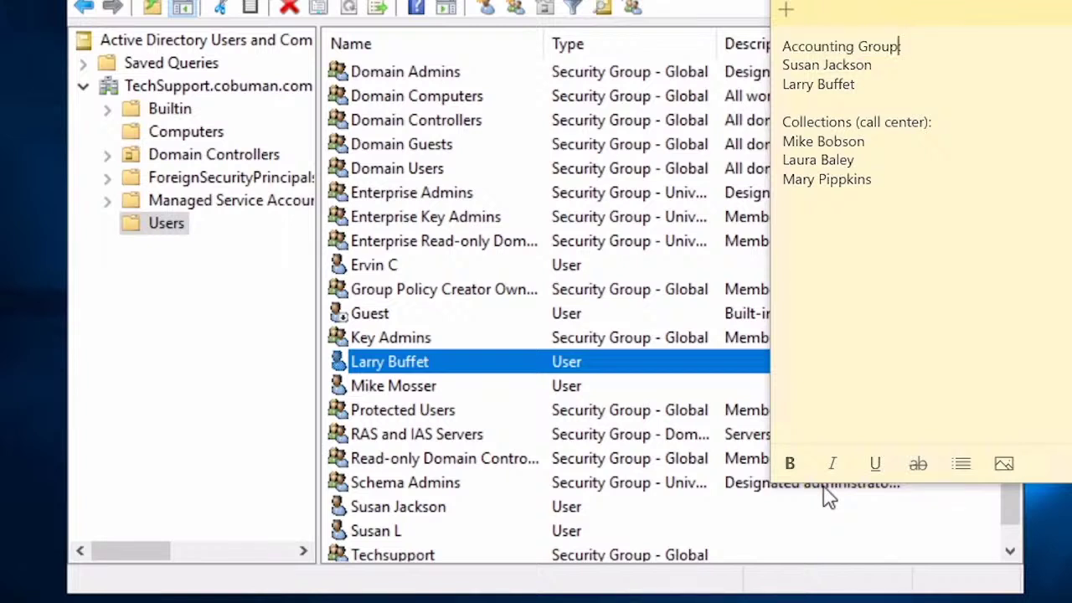
# Step: Hide the note with Ctrl+W and clear the selection so the full Users list shows
pyautogui.hotkey('ctrl', 'w')
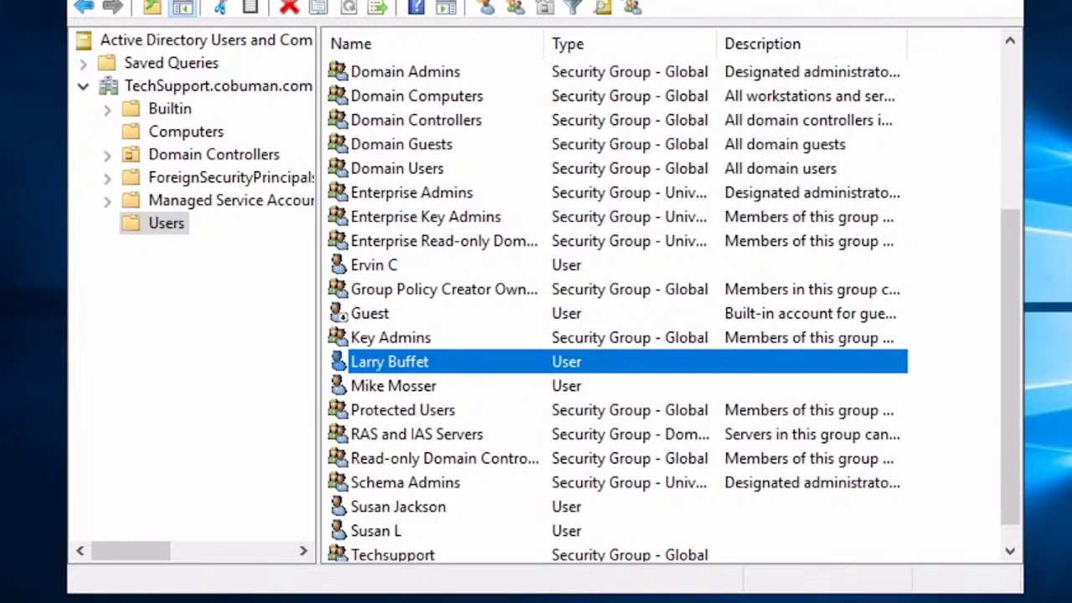
pyautogui.click(960, 308)
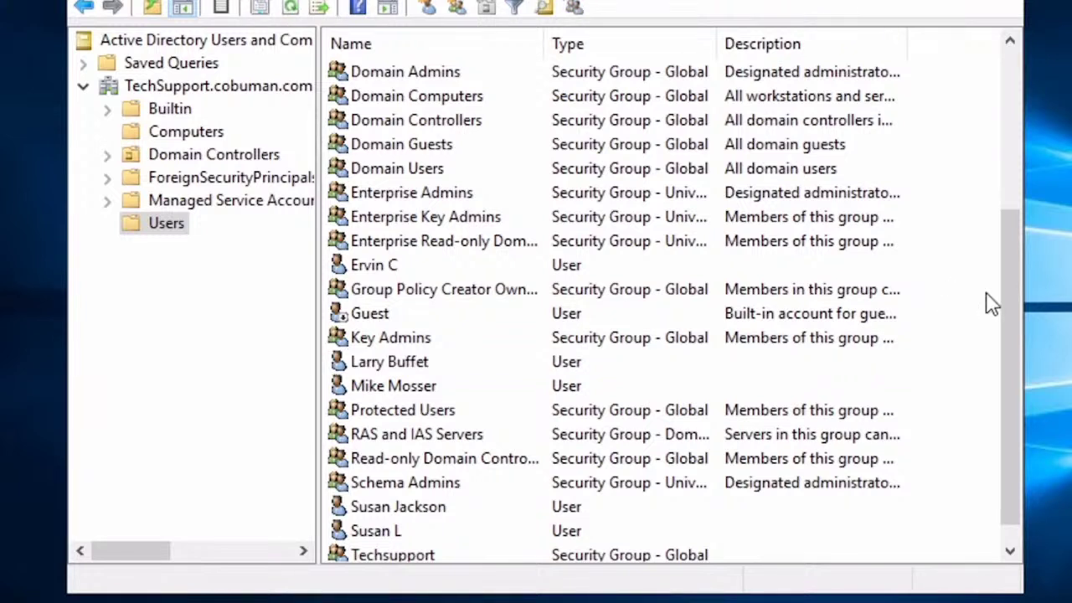
pyautogui.hotkey('alt', 'Tab')
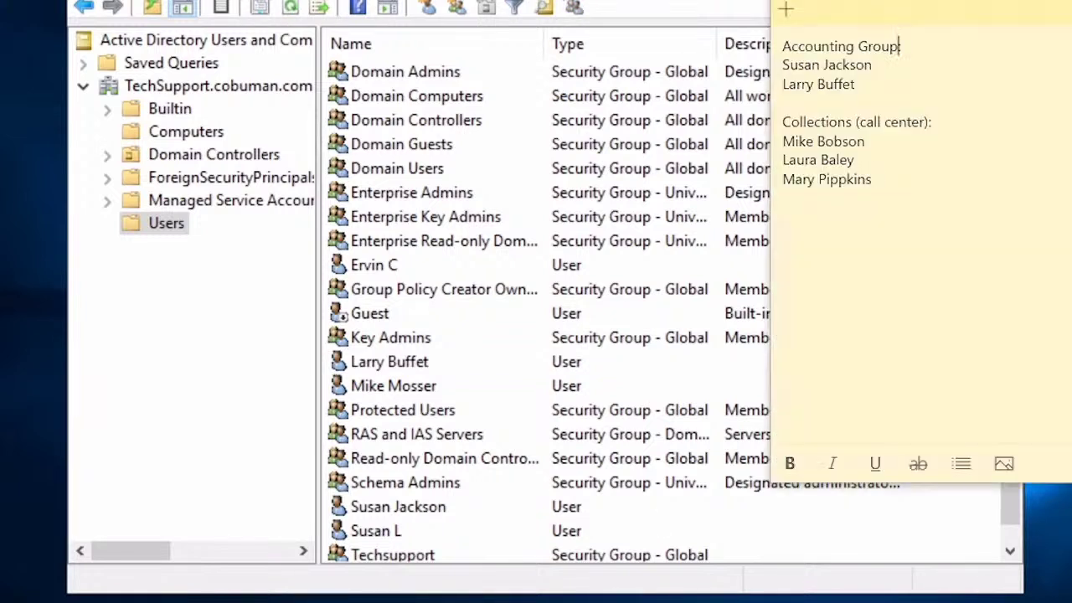
pyautogui.hotkey('alt', 'Tab')
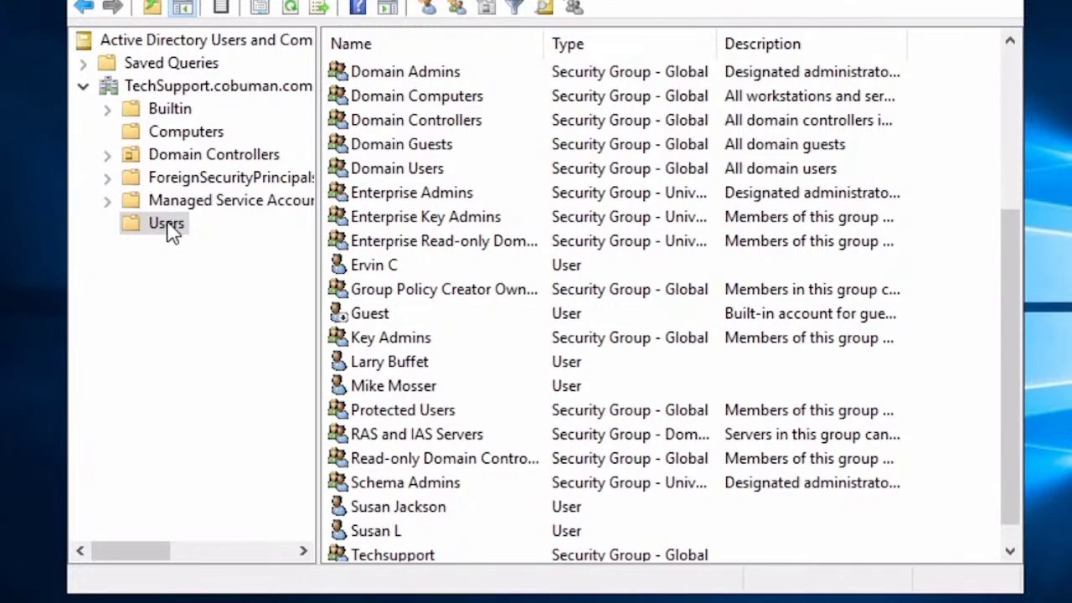
pyautogui.rightClick(172, 234)
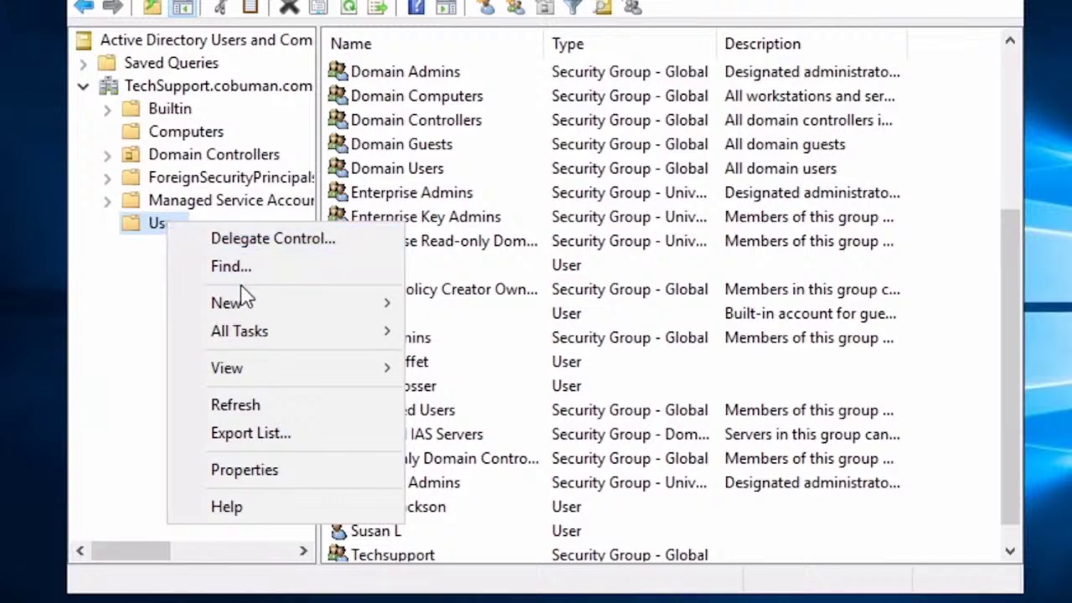
pyautogui.moveTo(237, 303)
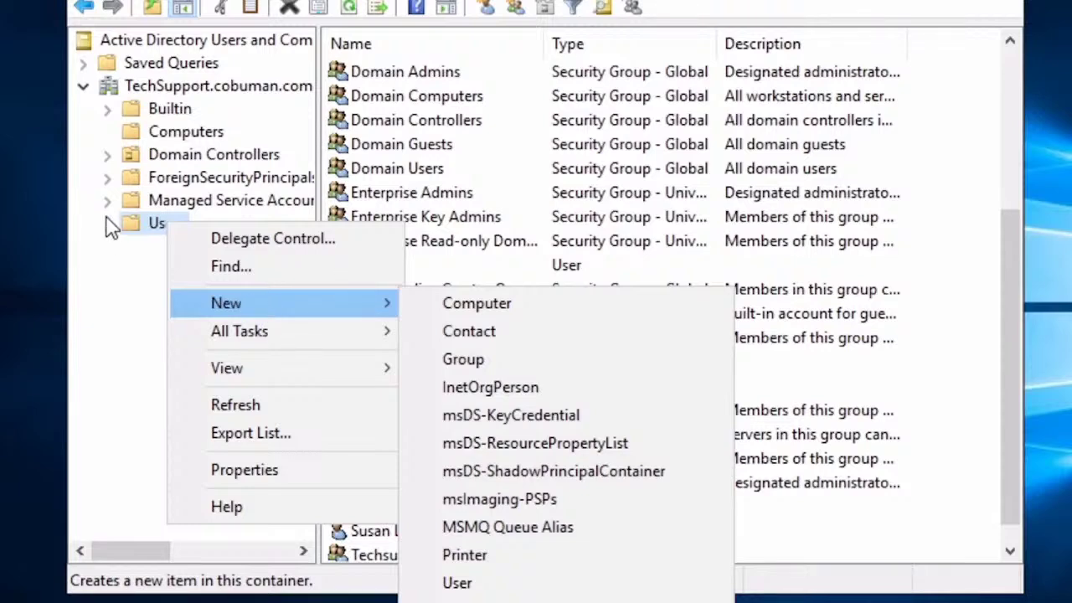
pyautogui.click(133, 266)
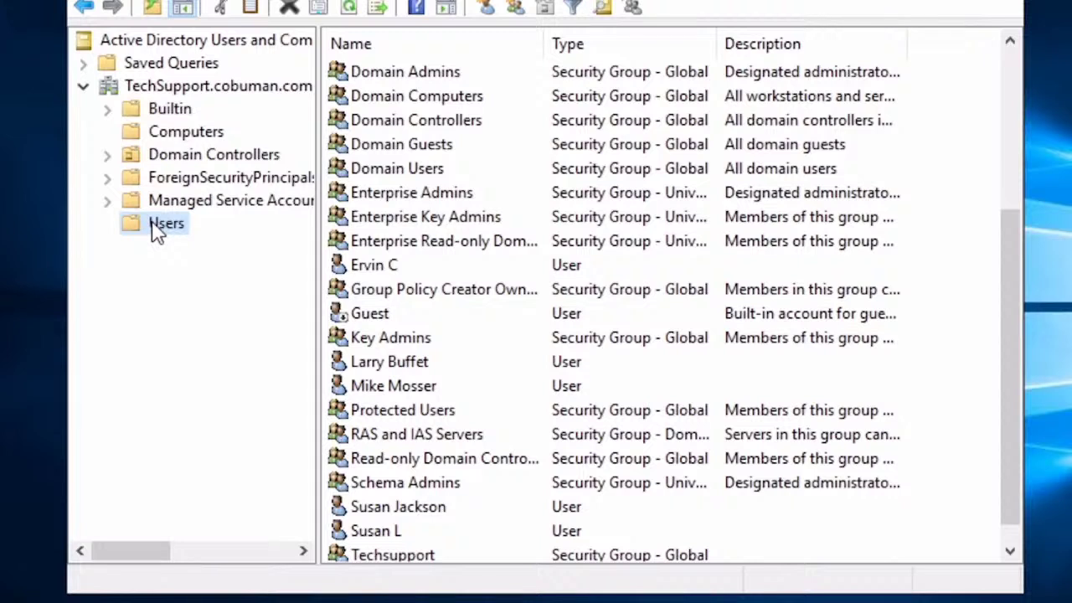
pyautogui.rightClick(154, 226)
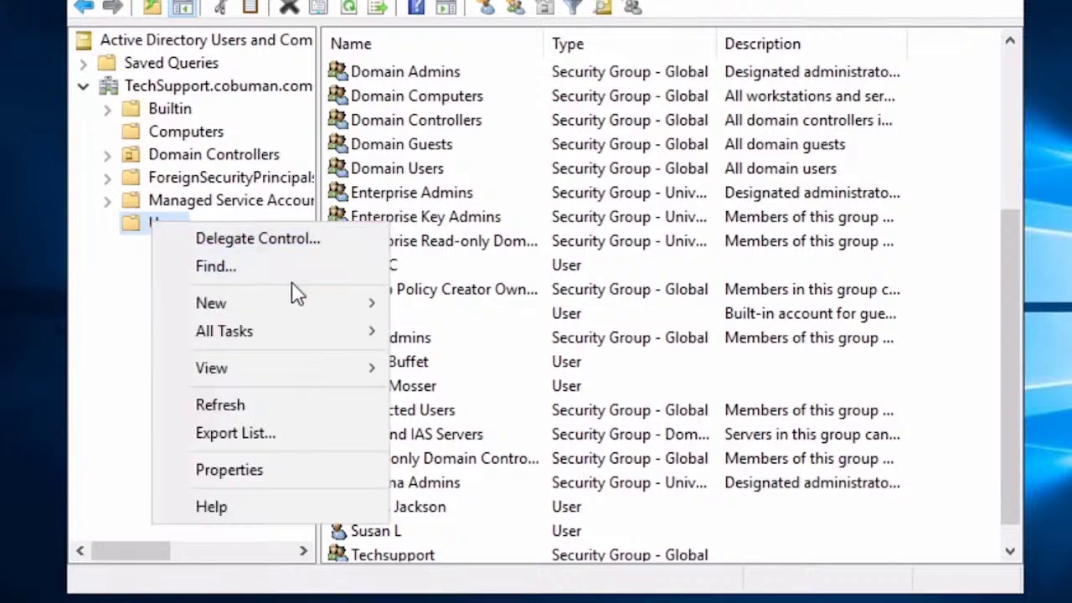
pyautogui.moveTo(298, 301)
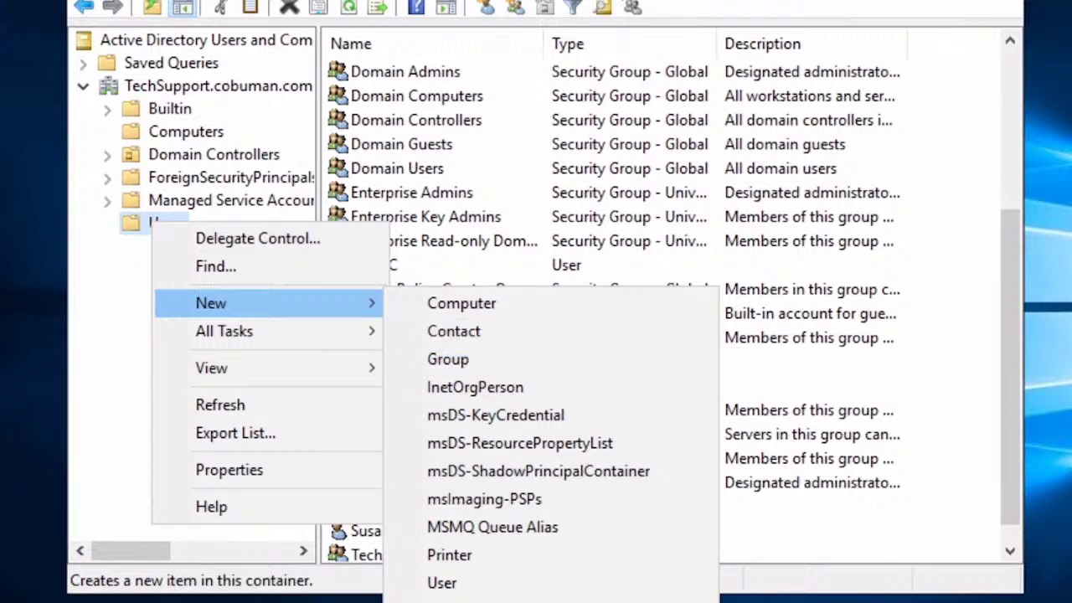
pyautogui.click(502, 6)
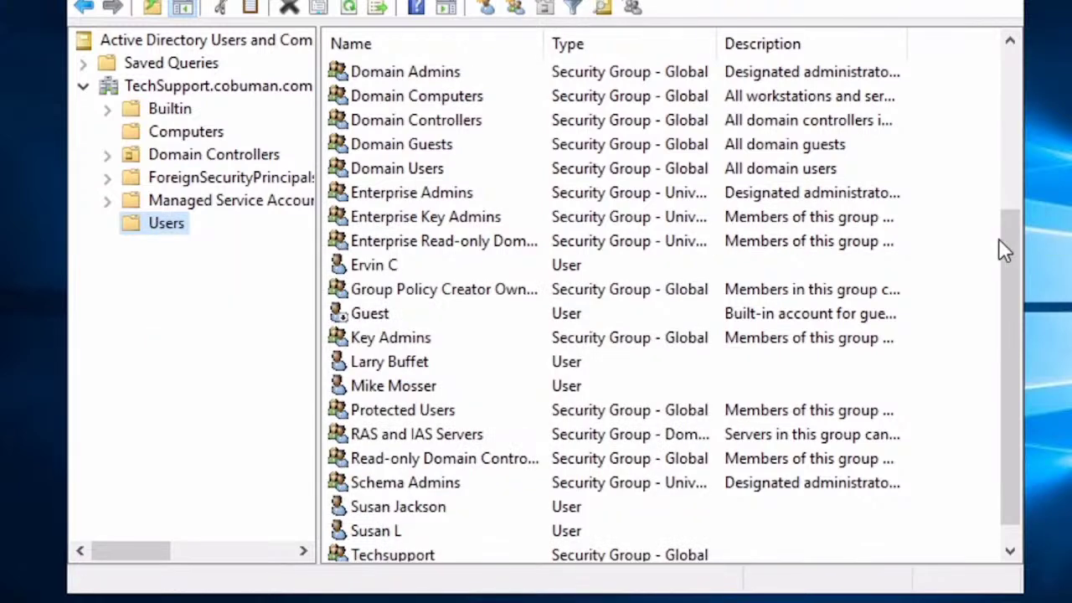
pyautogui.moveTo(1008, 237); pyautogui.dragTo(1003, 52)
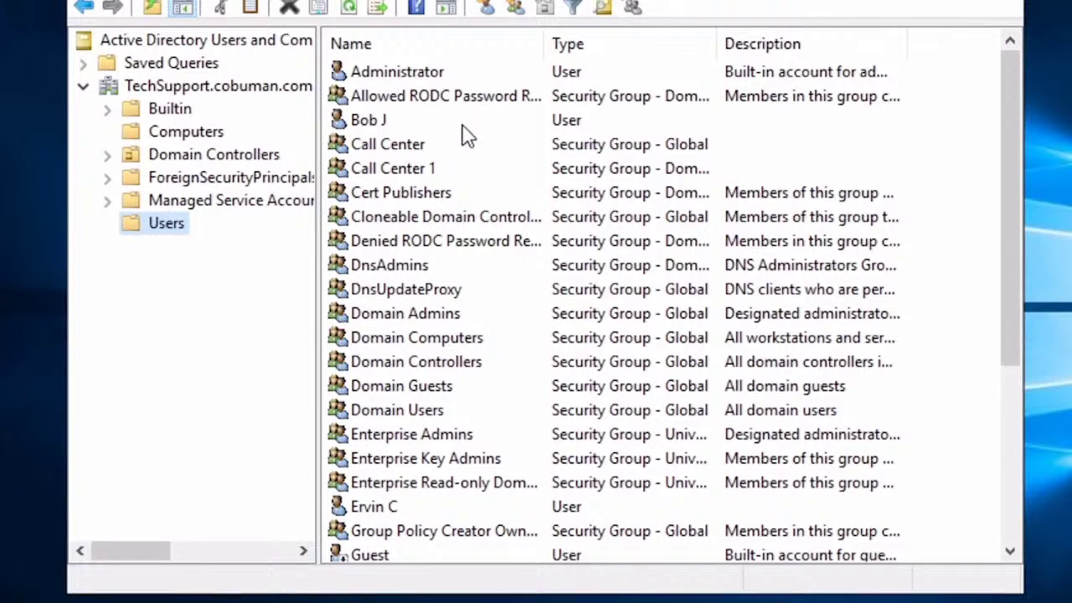
pyautogui.rightClick(165, 233)
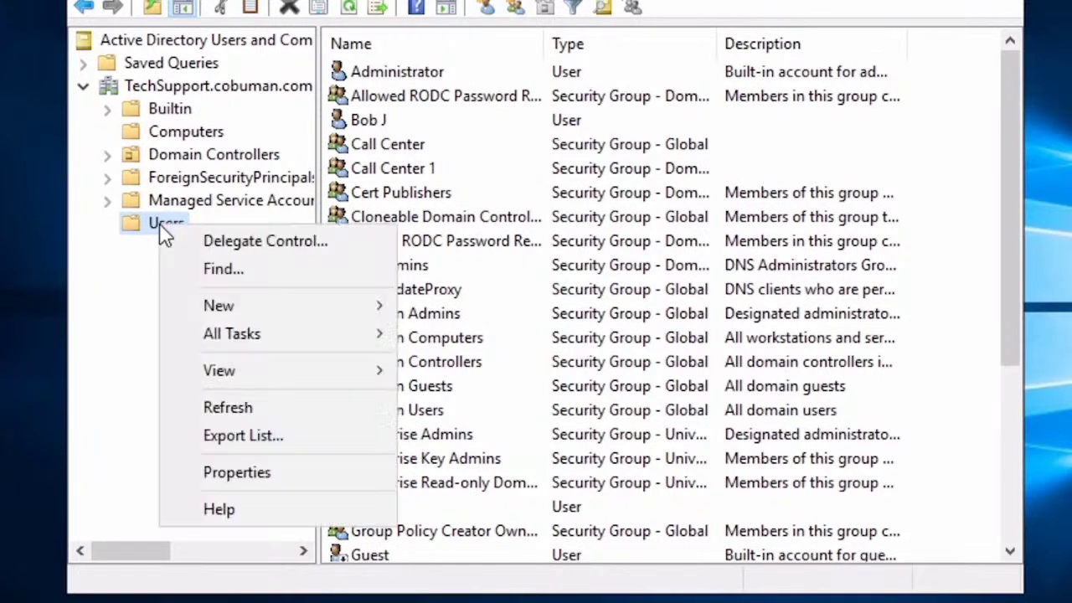
pyautogui.click(282, 269)
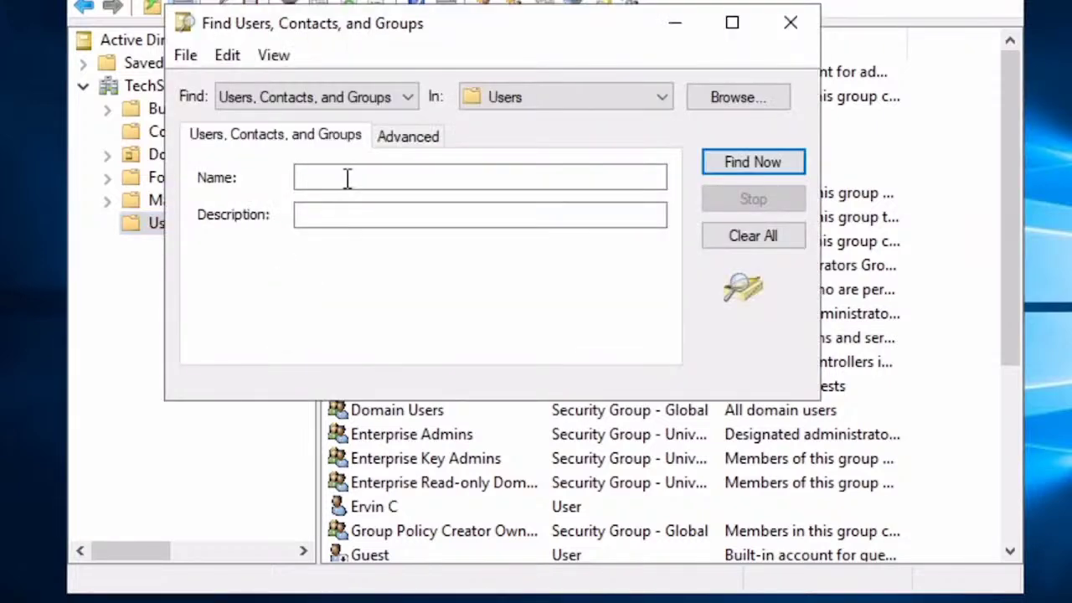
pyautogui.click(347, 177)
pyautogui.write('accounting')
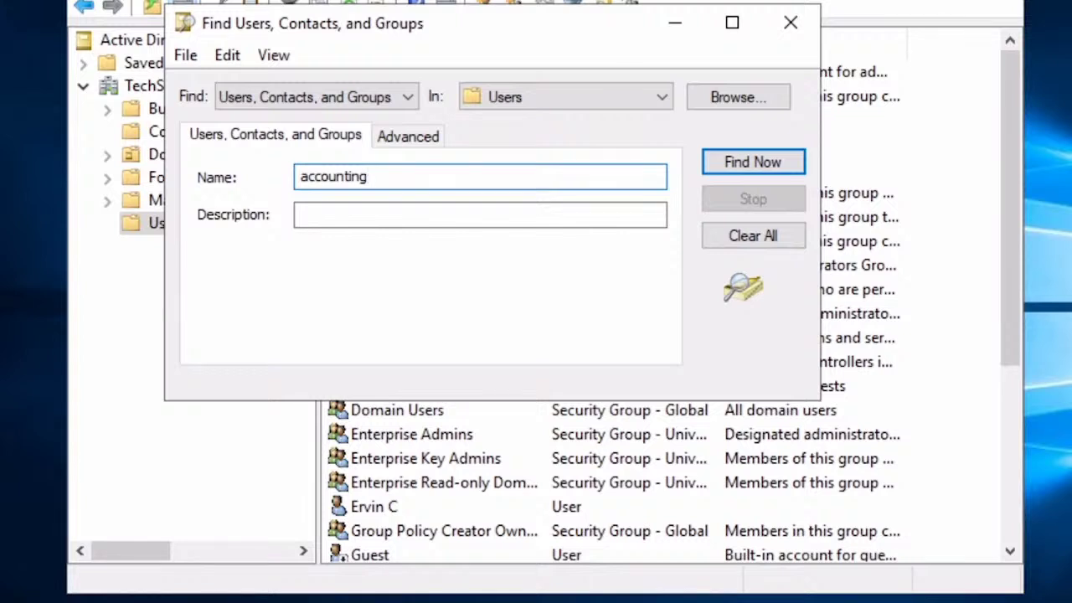
pyautogui.click(712, 160)
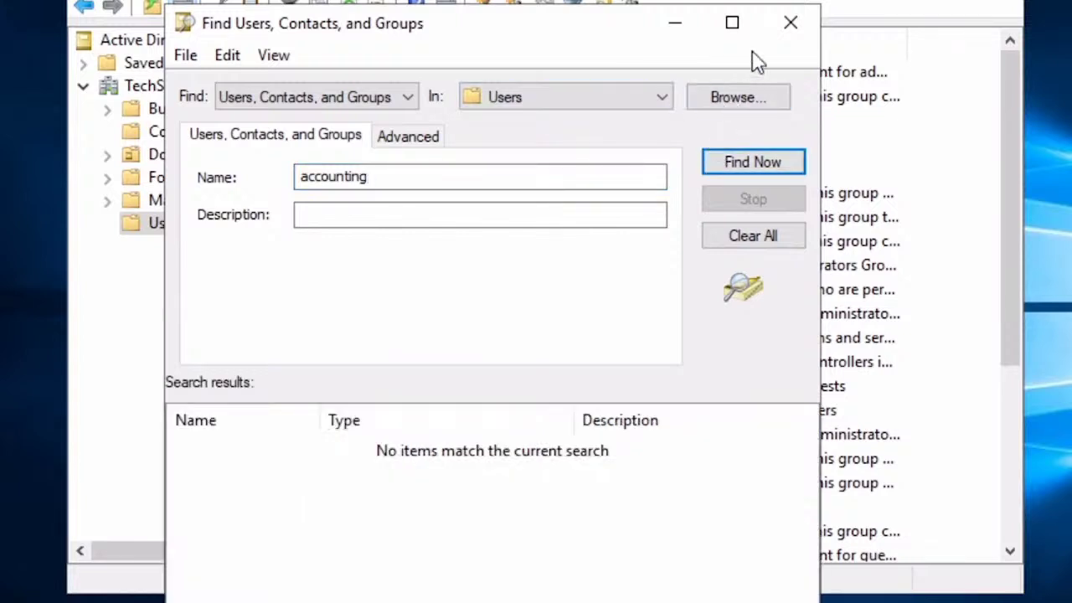
pyautogui.click(801, 19)
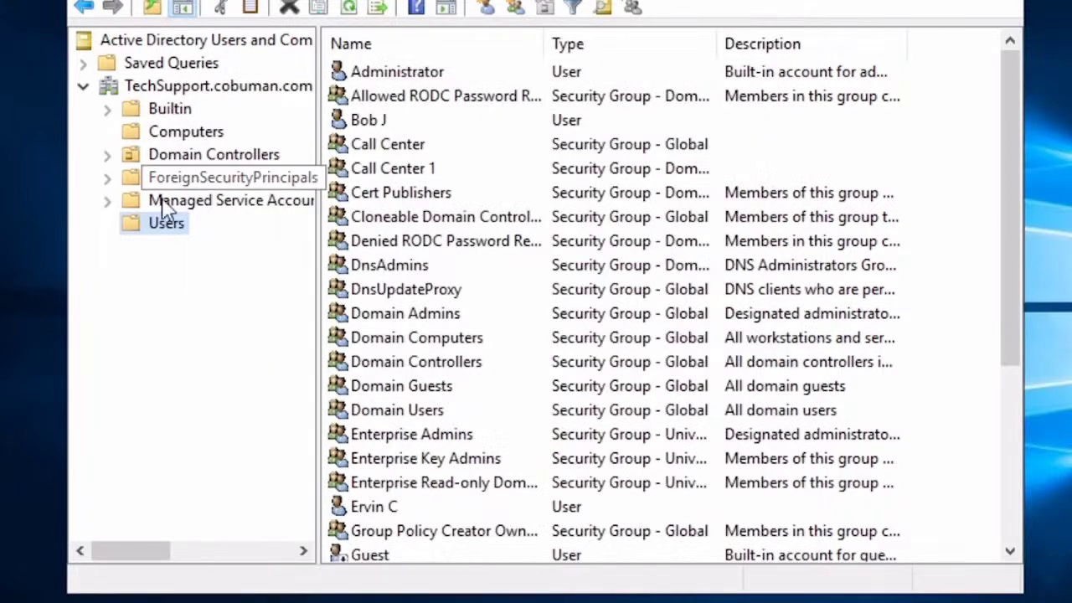
# Step: Start a new group in Users named Accounting, leaving Global scope and Security type
pyautogui.rightClick(151, 234)
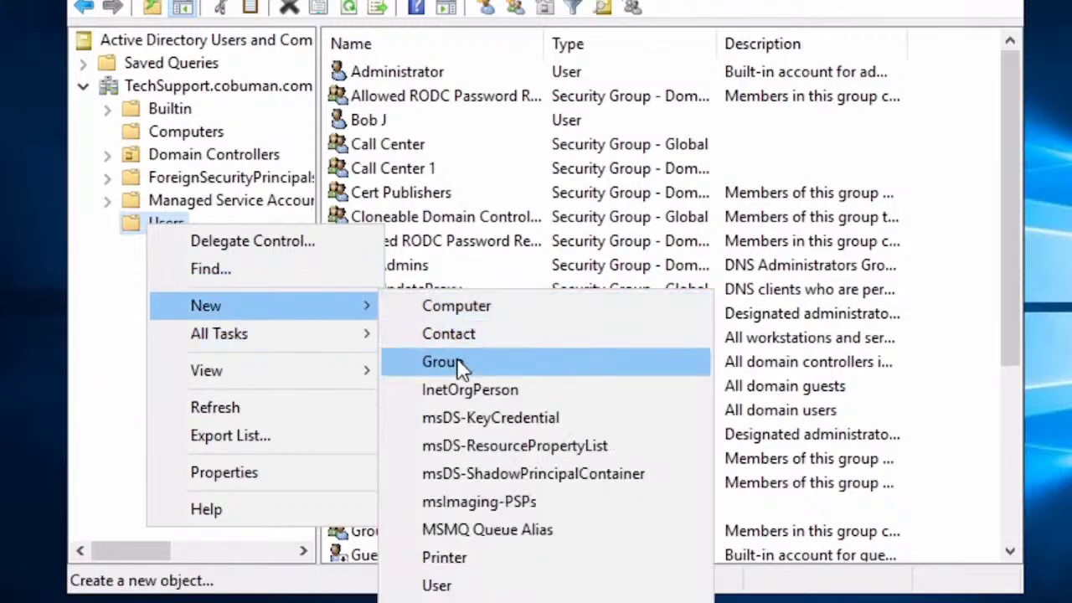
pyautogui.click(457, 365)
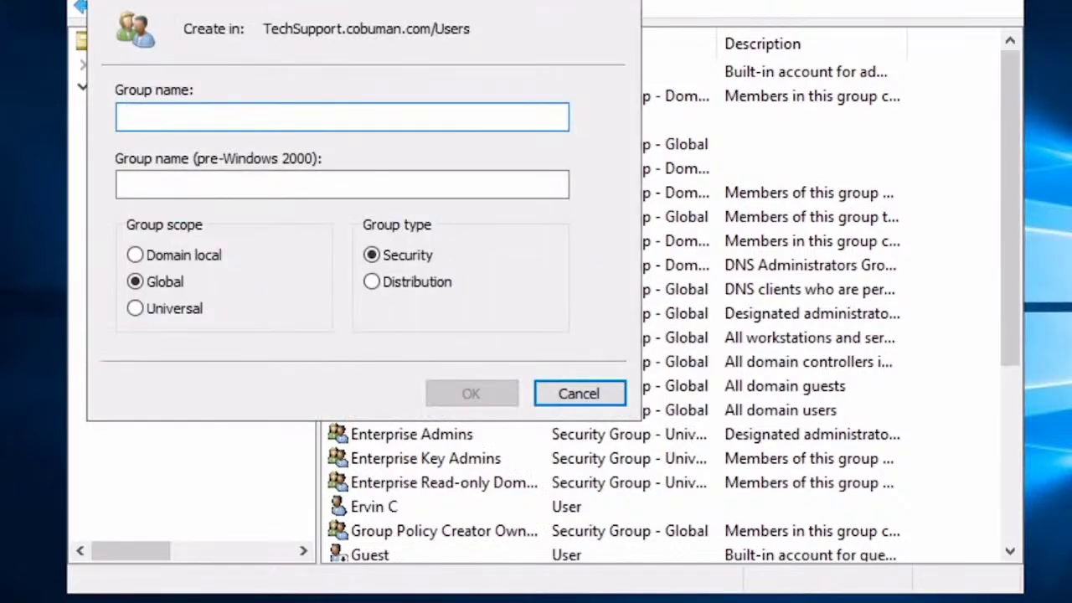
pyautogui.moveTo(424, 1); pyautogui.dragTo(557, 0)
pyautogui.moveTo(675, 39); pyautogui.dragTo(672, 38)
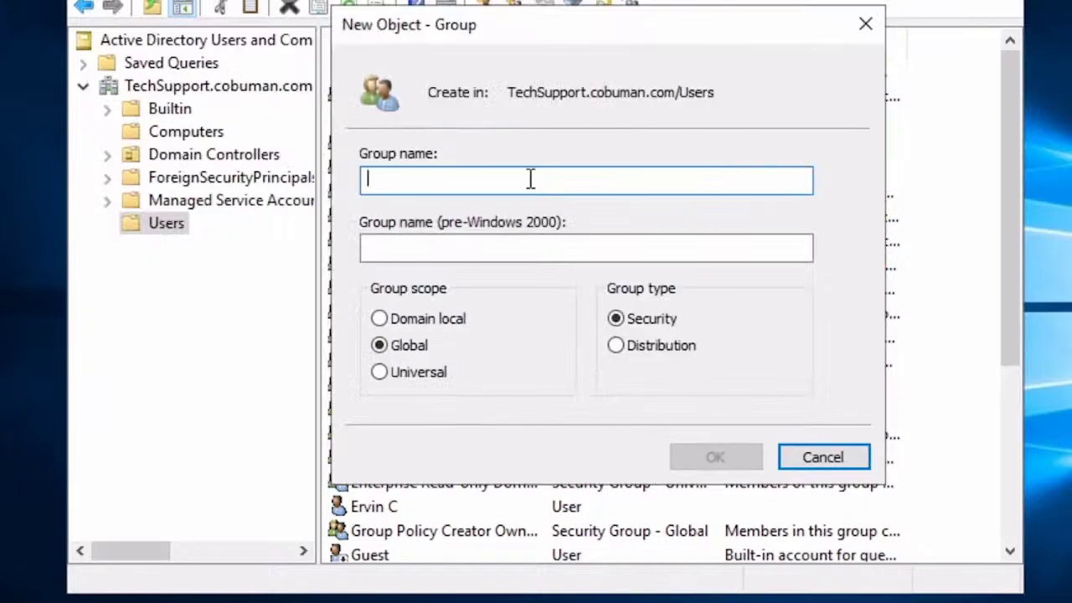
pyautogui.write('Accounting')
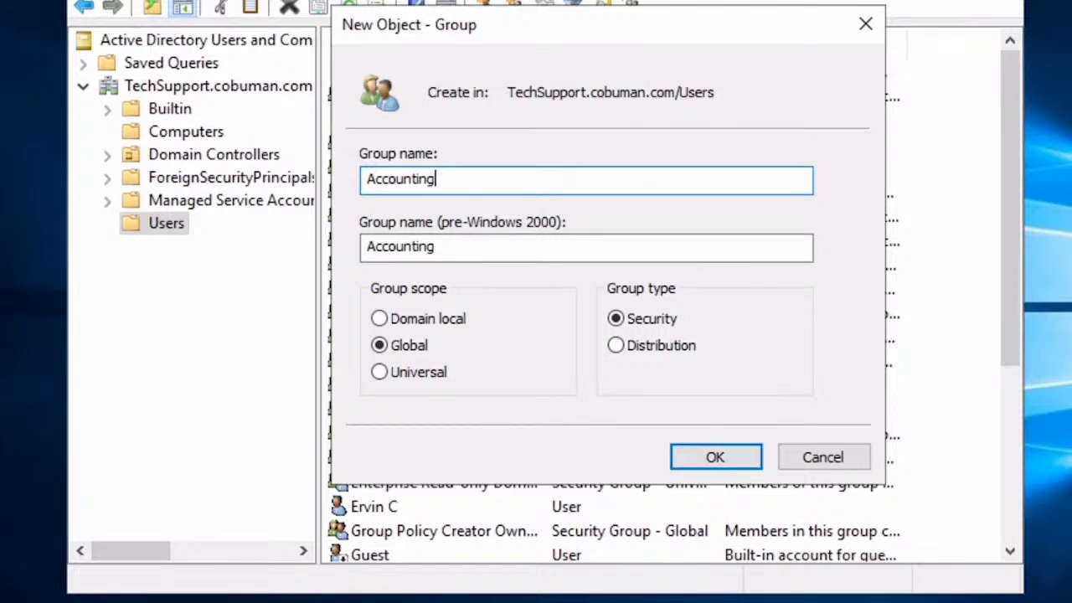
# Step: Check the group heading in the sticky note, then confirm creating the Accounting group
pyautogui.hotkey('alt', 'Tab')
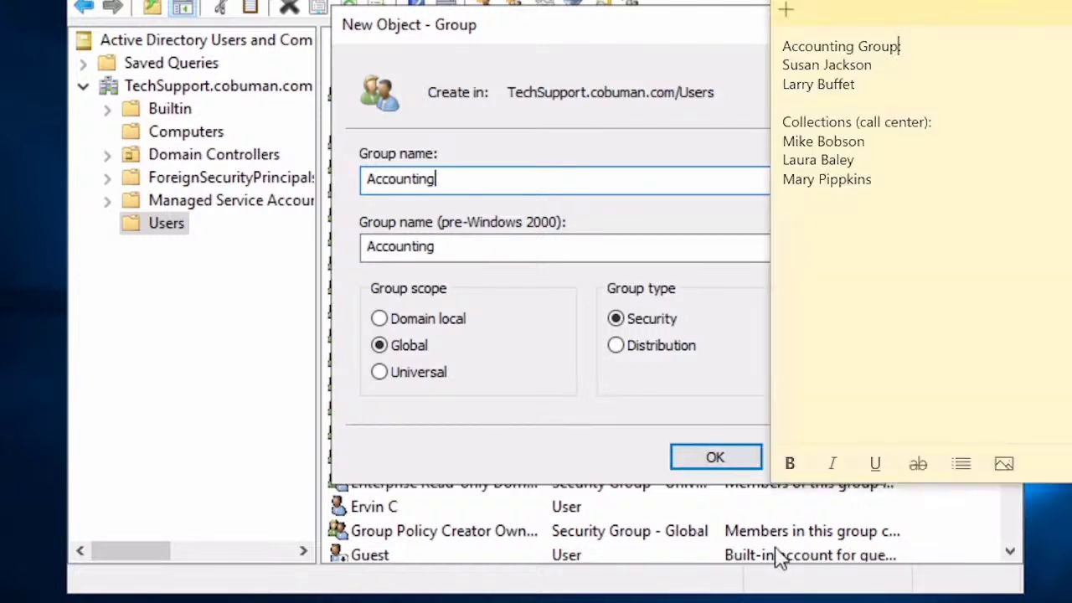
pyautogui.press('Down')
pyautogui.press('Down')
pyautogui.hotkey('shift', 'Left')
pyautogui.hotkey('shift', 'Left')
pyautogui.hotkey('shift', 'Left')
pyautogui.hotkey('shift', 'Left')
pyautogui.hotkey('shift', 'Left')
pyautogui.hotkey('shift', 'Left')
pyautogui.hotkey('shift', 'Left')
pyautogui.hotkey('shift', 'Left')
pyautogui.hotkey('shift', 'Left')
pyautogui.hotkey('shift', 'Left')
pyautogui.hotkey('shift', 'Left')
pyautogui.hotkey('shift', 'Left')
pyautogui.hotkey('shift', 'Left')
pyautogui.hotkey('shift', 'Left')
pyautogui.hotkey('shift', 'Left')
pyautogui.hotkey('shift', 'Left')
pyautogui.hotkey('shift', 'Left')
pyautogui.hotkey('shift', 'Left')
pyautogui.hotkey('shift', 'Left')
pyautogui.hotkey('shift', 'Left')
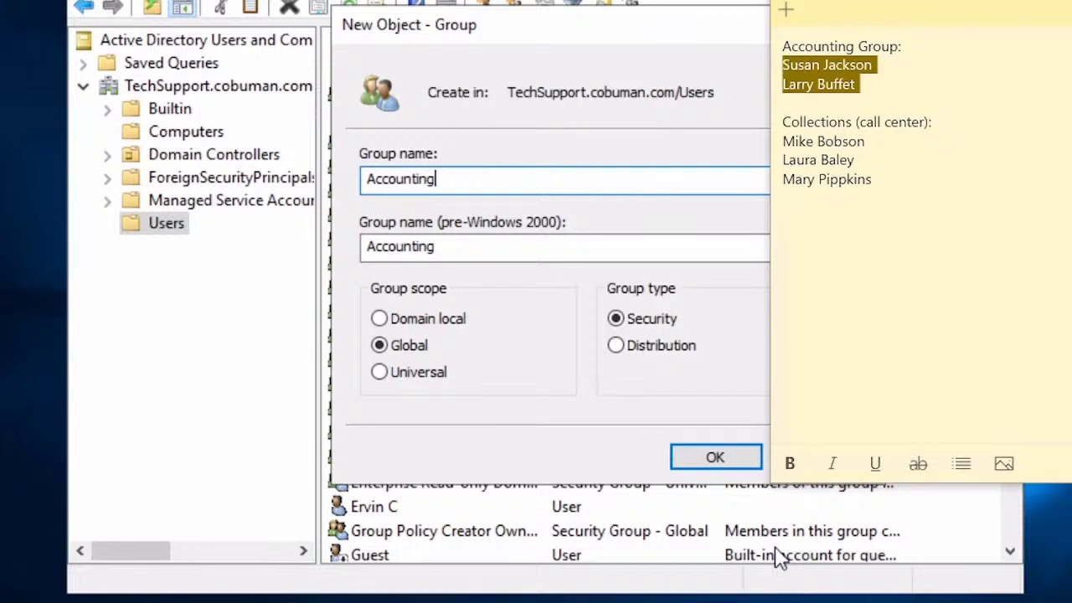
pyautogui.press('Right')
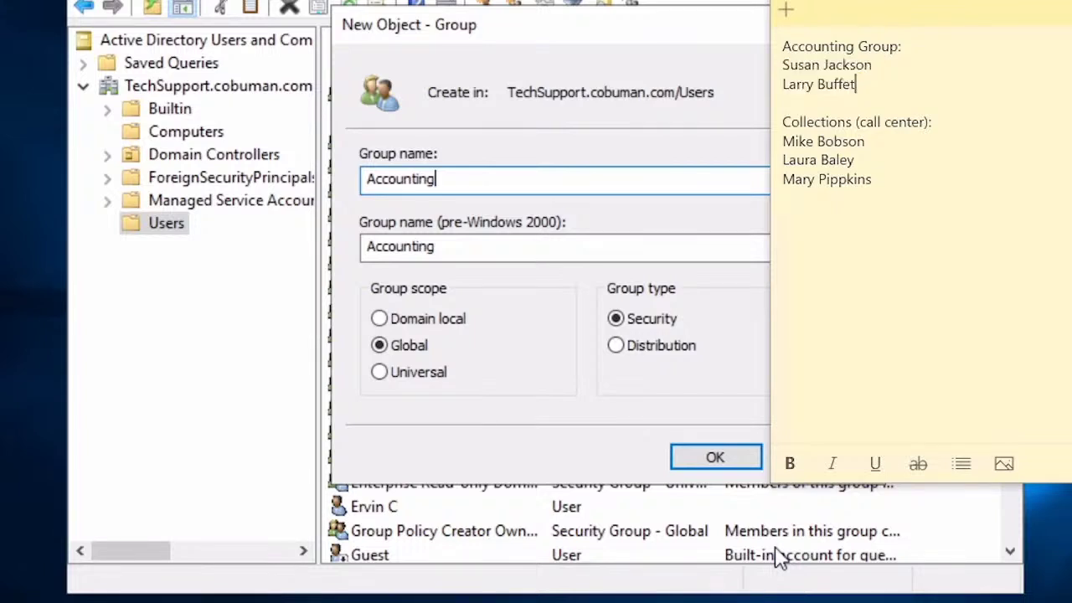
pyautogui.hotkey('ctrl', 'Home')
pyautogui.hotkey('shift', 'Right')
pyautogui.hotkey('shift', 'Right')
pyautogui.hotkey('shift', 'Right')
pyautogui.hotkey('shift', 'Right')
pyautogui.hotkey('shift', 'Right')
pyautogui.hotkey('shift', 'Right')
pyautogui.hotkey('shift', 'Right')
pyautogui.hotkey('shift', 'Right')
pyautogui.hotkey('shift', 'Right')
pyautogui.hotkey('shift', 'Right')
pyautogui.hotkey('shift', 'Right')
pyautogui.hotkey('shift', 'Right')
pyautogui.hotkey('shift', 'Right')
pyautogui.hotkey('shift', 'Right')
pyautogui.hotkey('shift', 'Right')
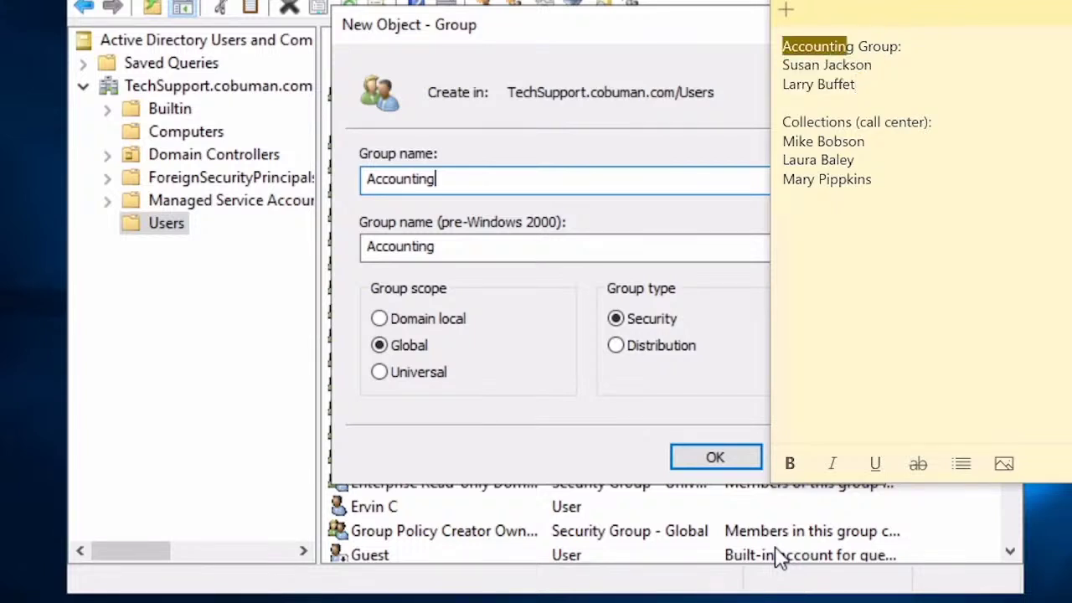
pyautogui.click(466, 167)
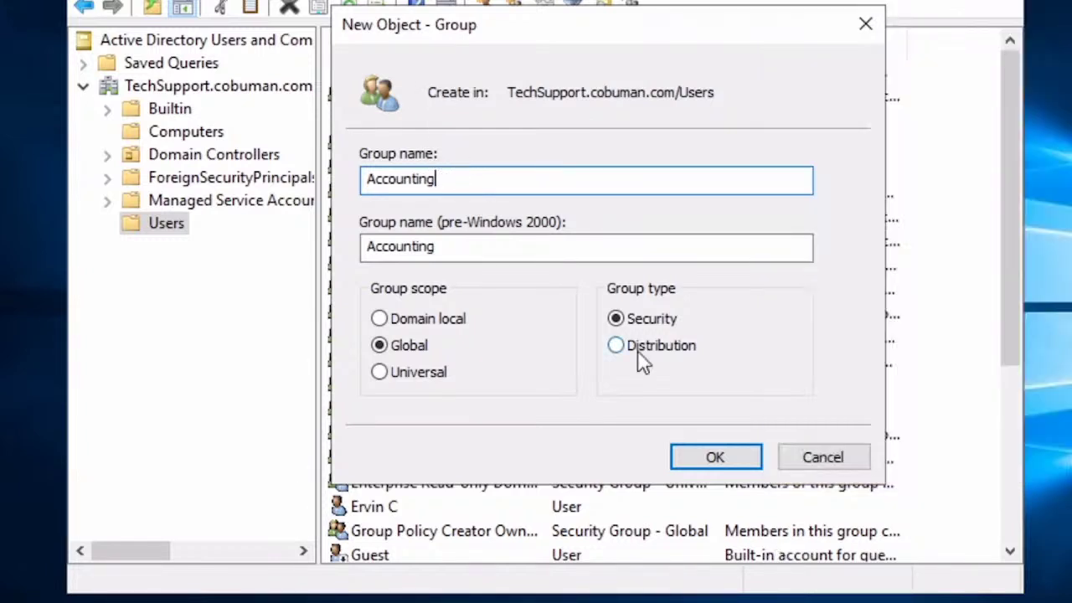
pyautogui.click(730, 466)
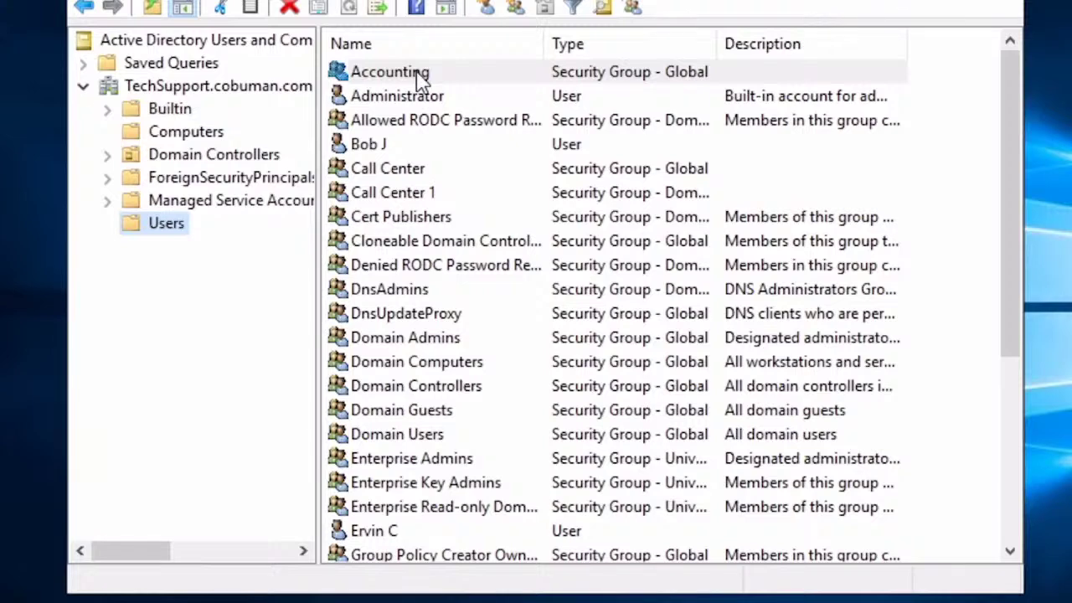
# Step: Open the Accounting group's properties, view its Members tab and cancel without changes
pyautogui.doubleClick(420, 72)
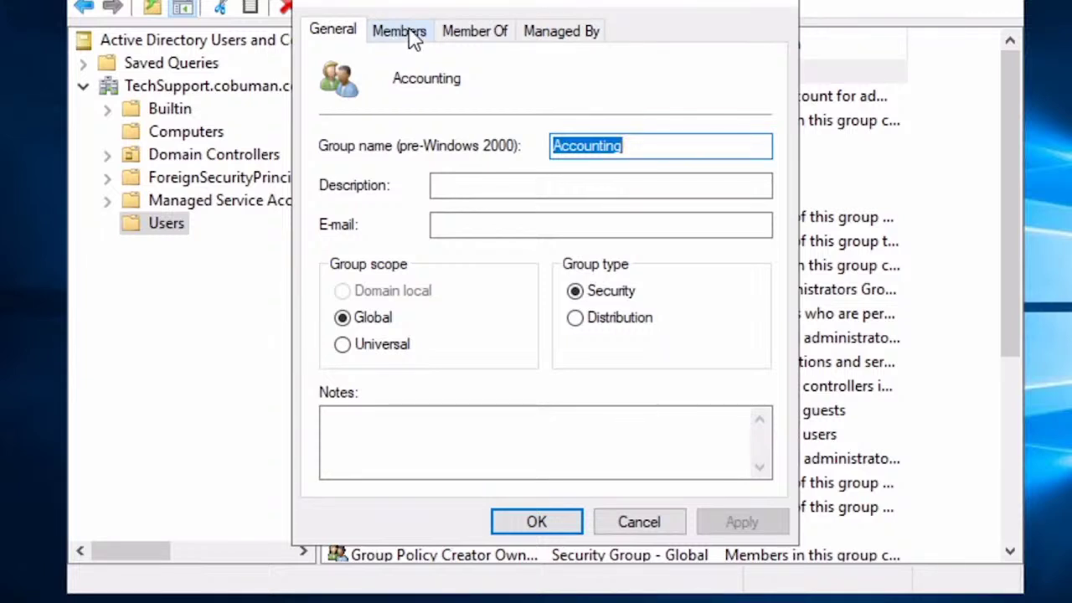
pyautogui.click(412, 40)
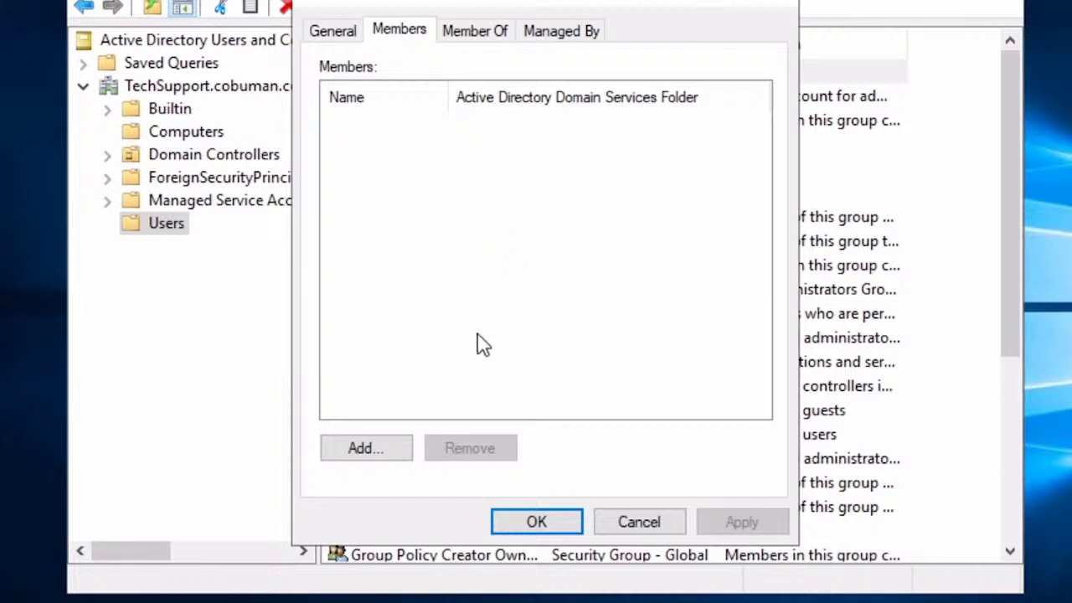
pyautogui.click(632, 526)
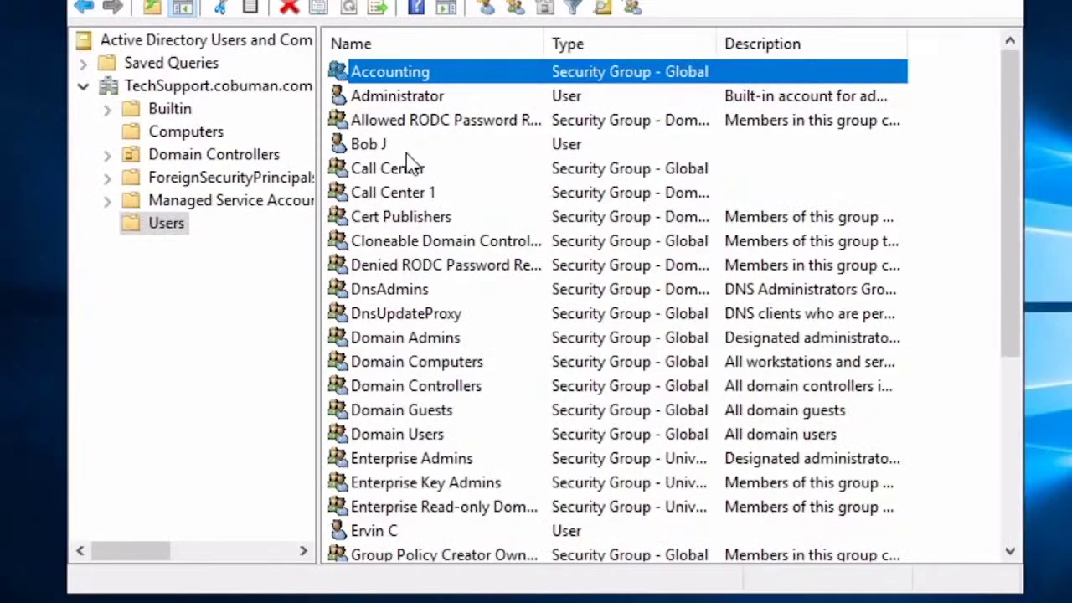
# Step: Scroll the Users list to check the new accounts, then select the Accounting group
pyautogui.scroll(-3, 435, 197)
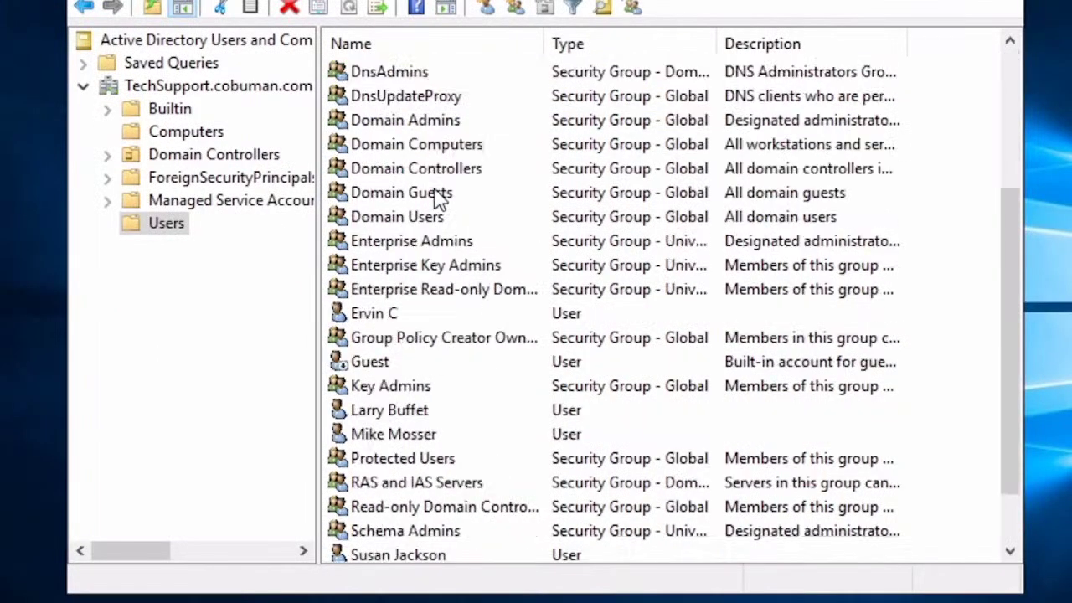
pyautogui.scroll(-1, 435, 197)
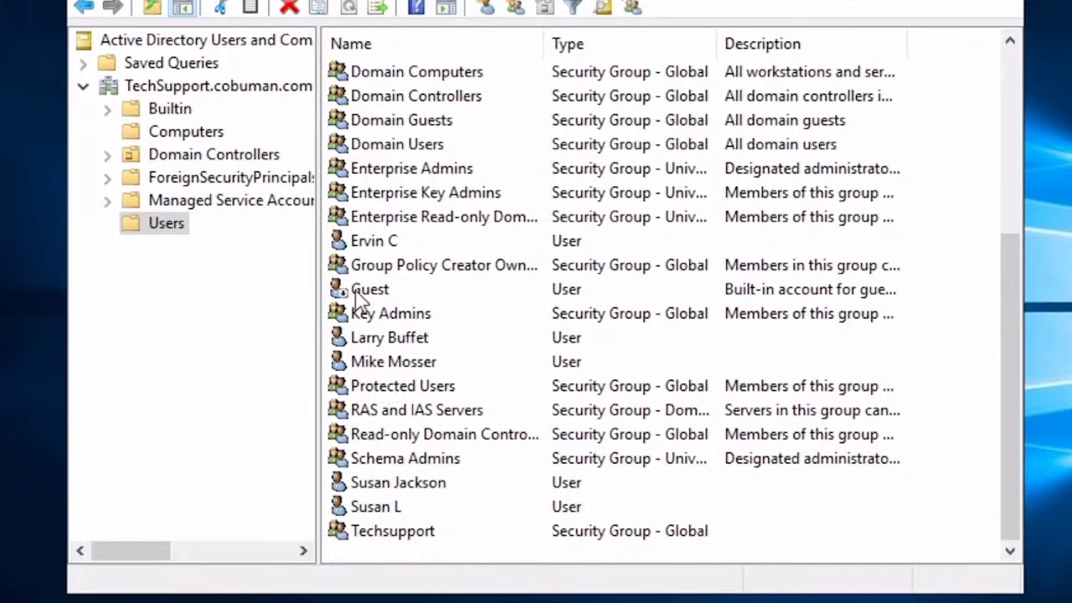
pyautogui.scroll(3, 356, 297)
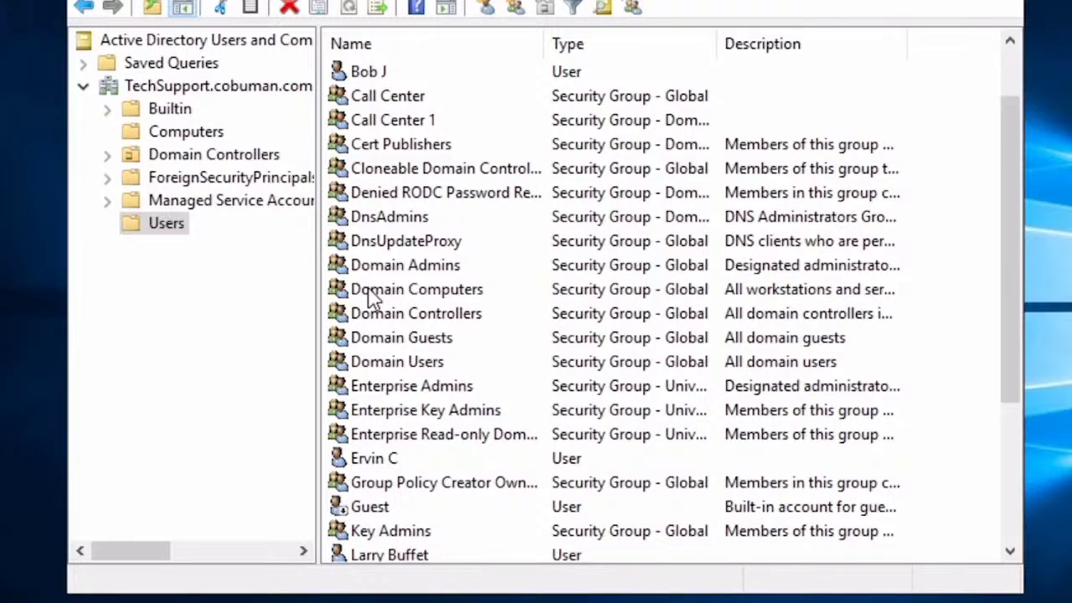
pyautogui.scroll(-1, 369, 299)
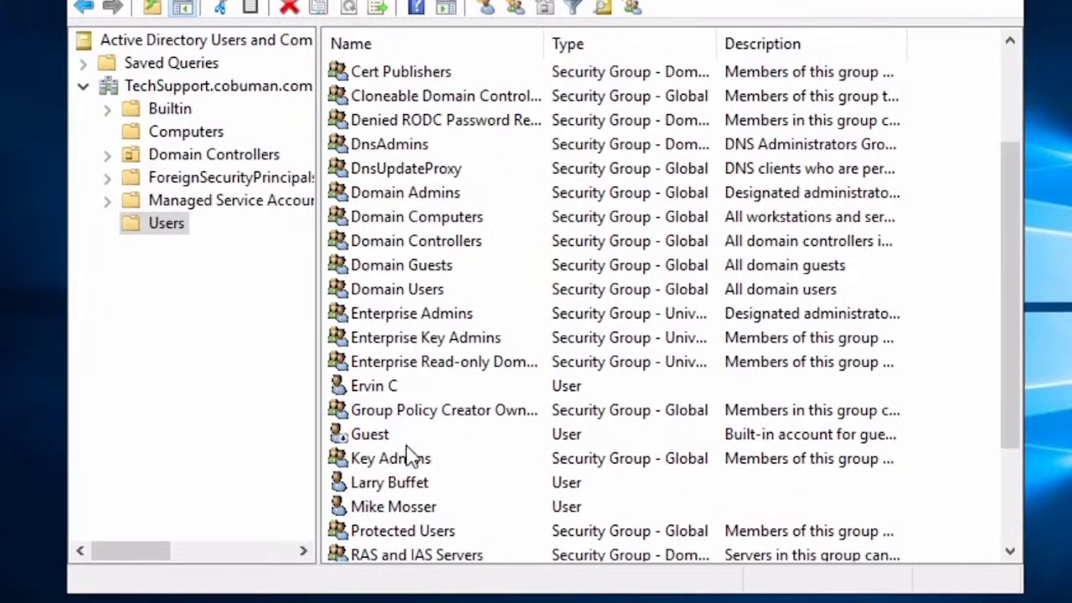
pyautogui.click(400, 485)
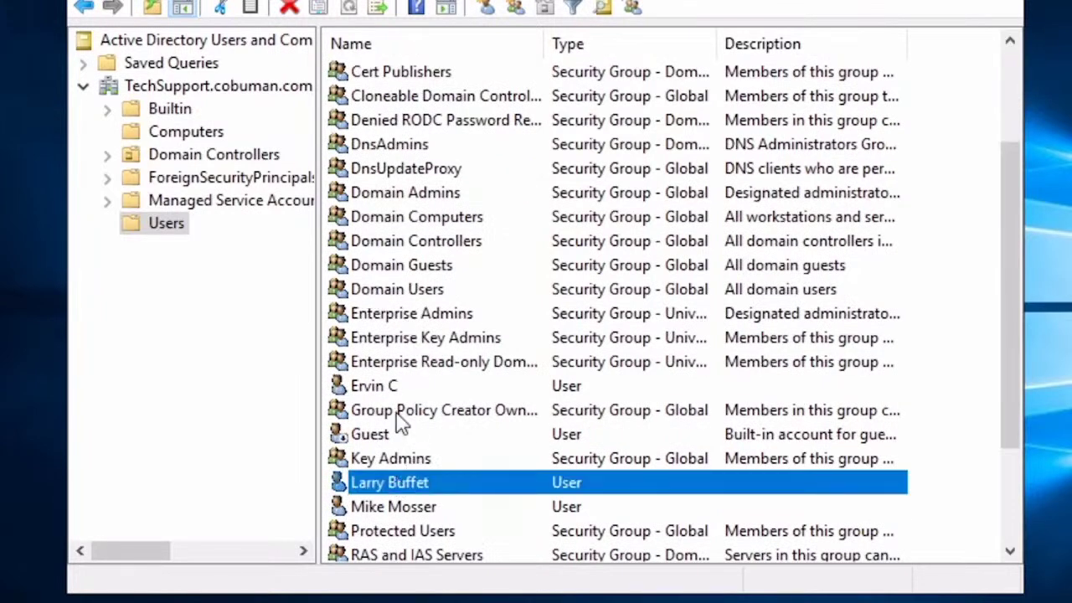
pyautogui.scroll(1, 393, 414)
pyautogui.scroll(1, 390, 405)
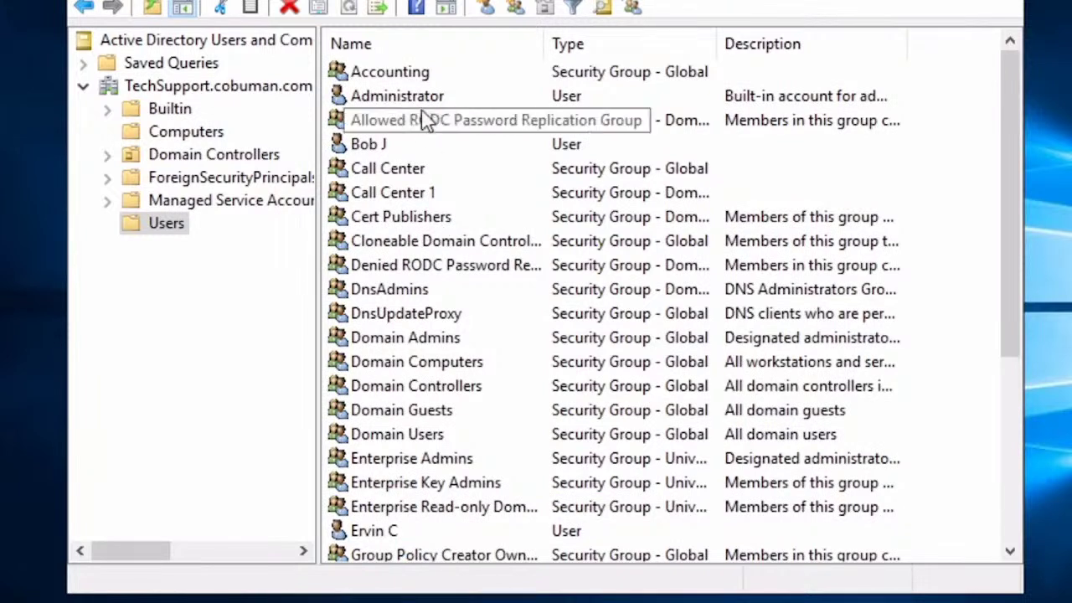
pyautogui.click(418, 79)
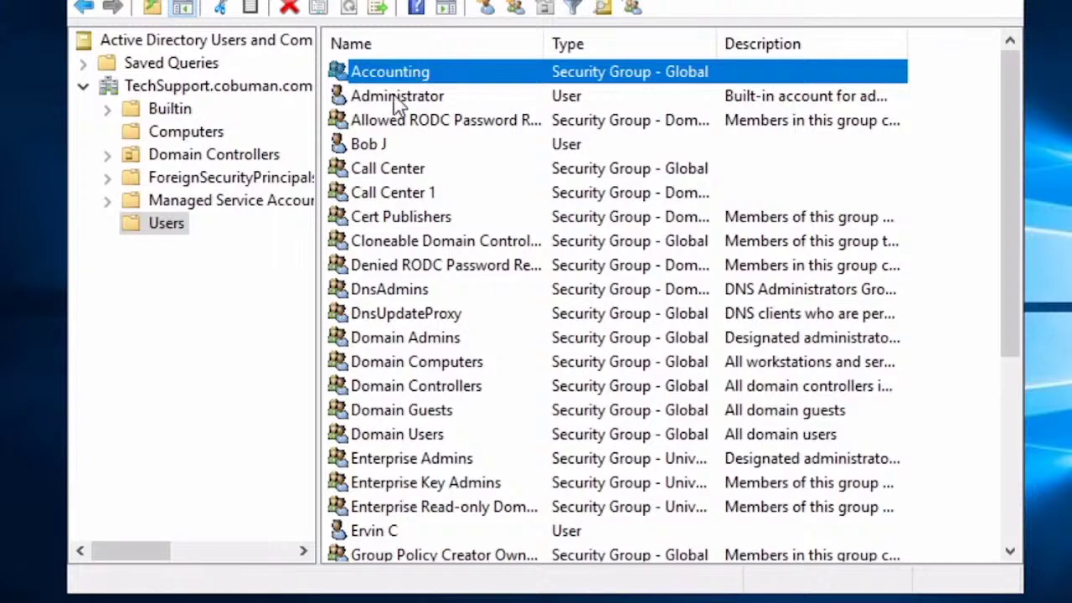
pyautogui.rightClick(186, 237)
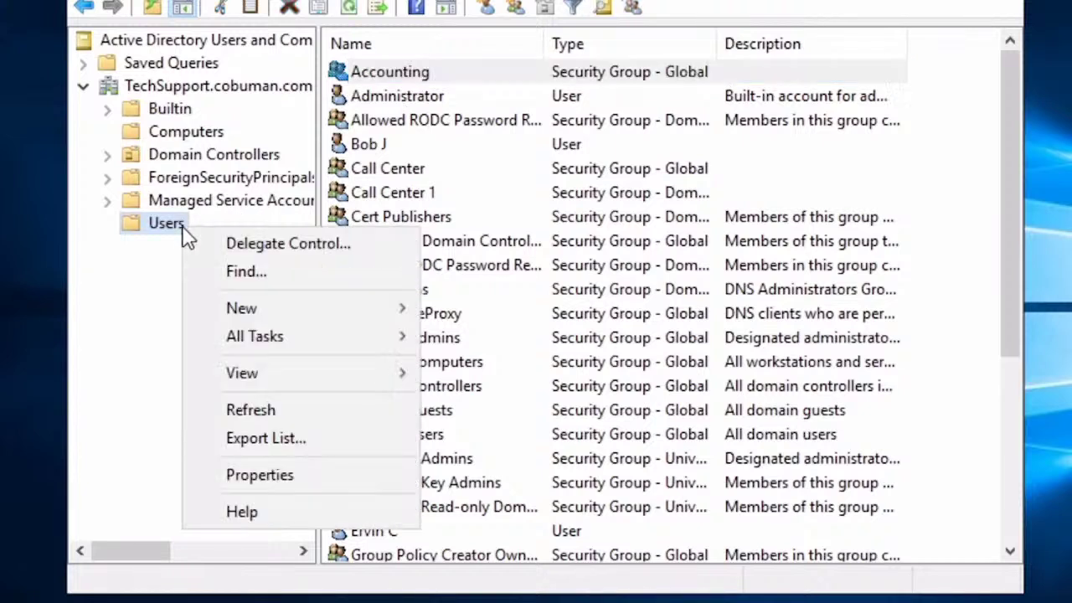
pyautogui.click(238, 272)
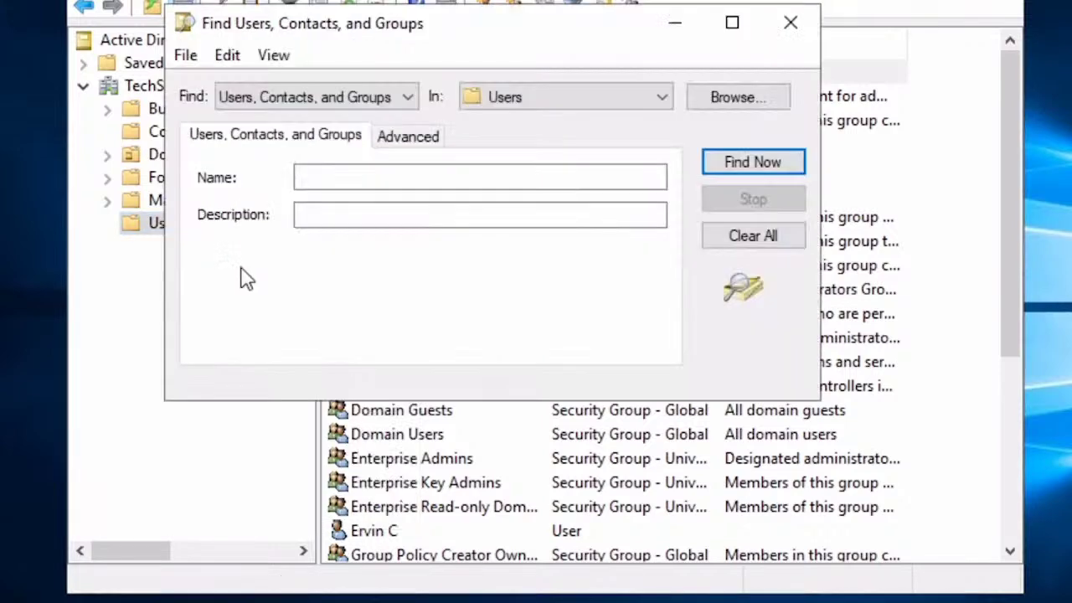
pyautogui.click(316, 178)
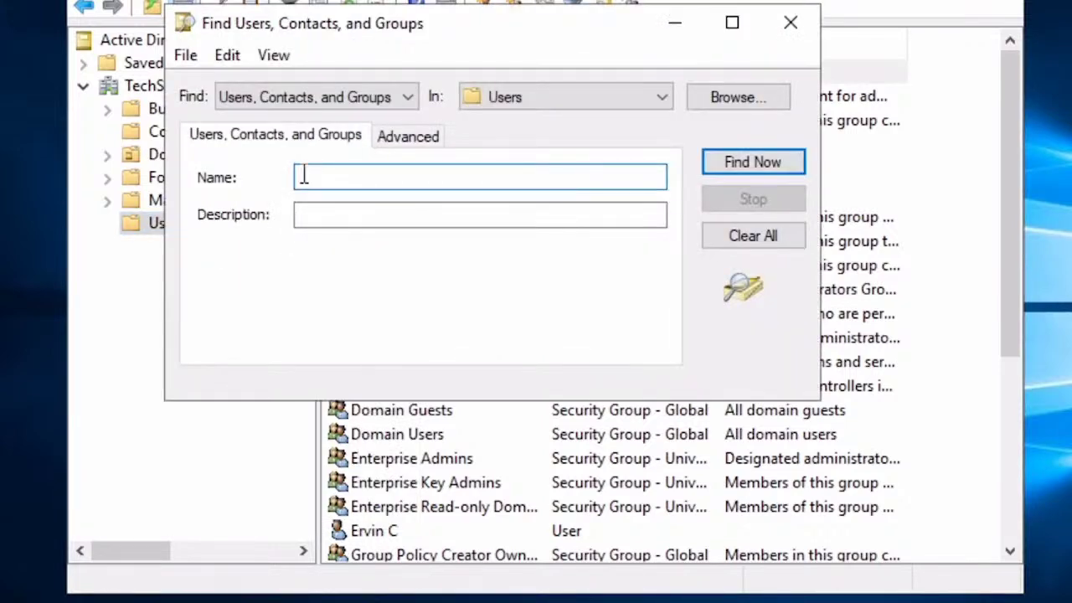
pyautogui.write('accounting')
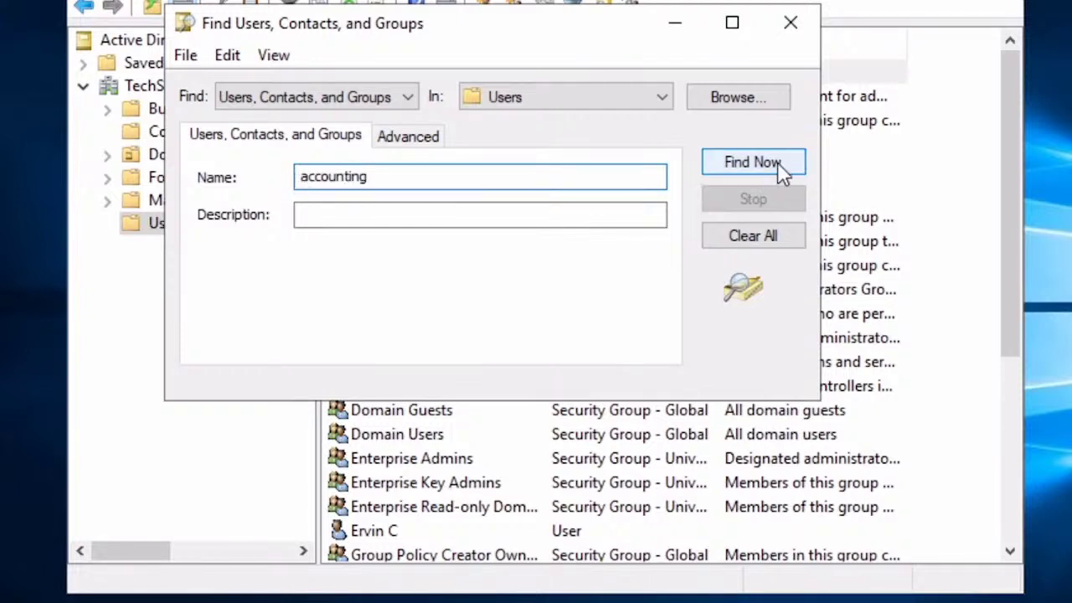
pyautogui.click(777, 161)
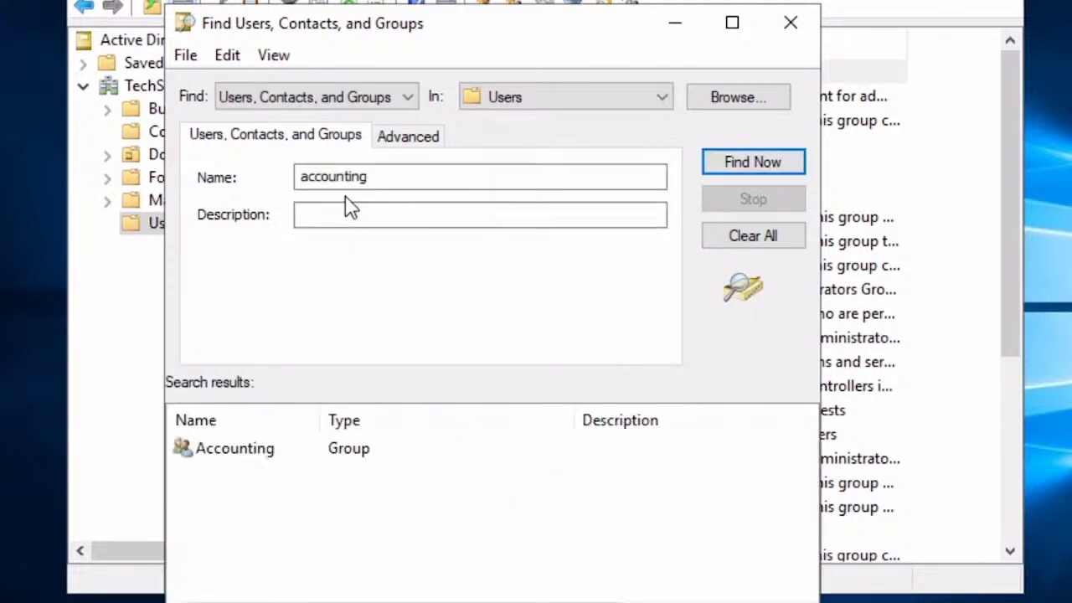
pyautogui.click(269, 465)
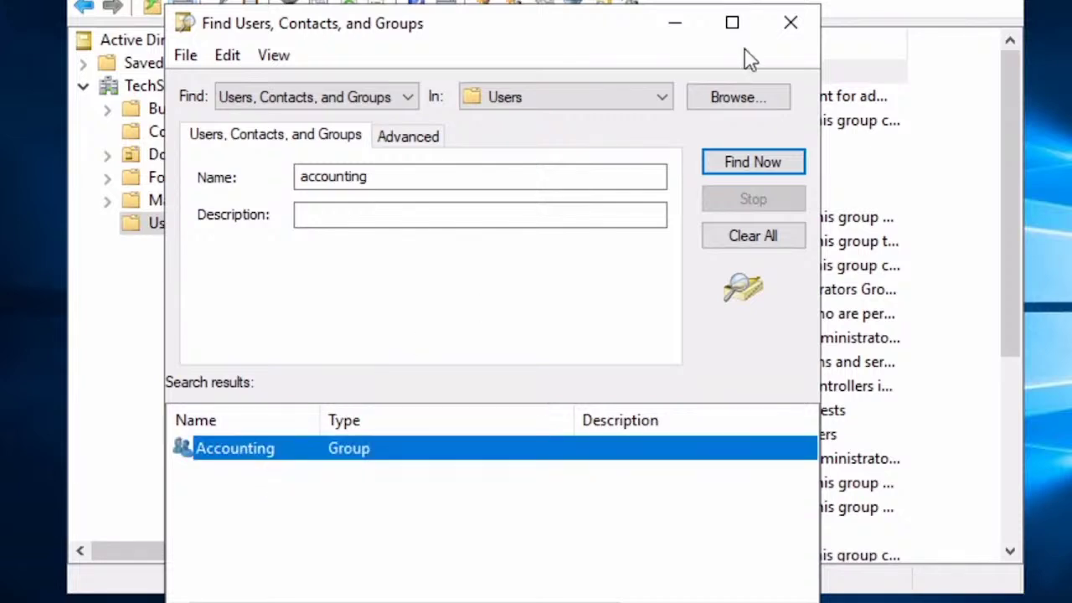
pyautogui.click(802, 18)
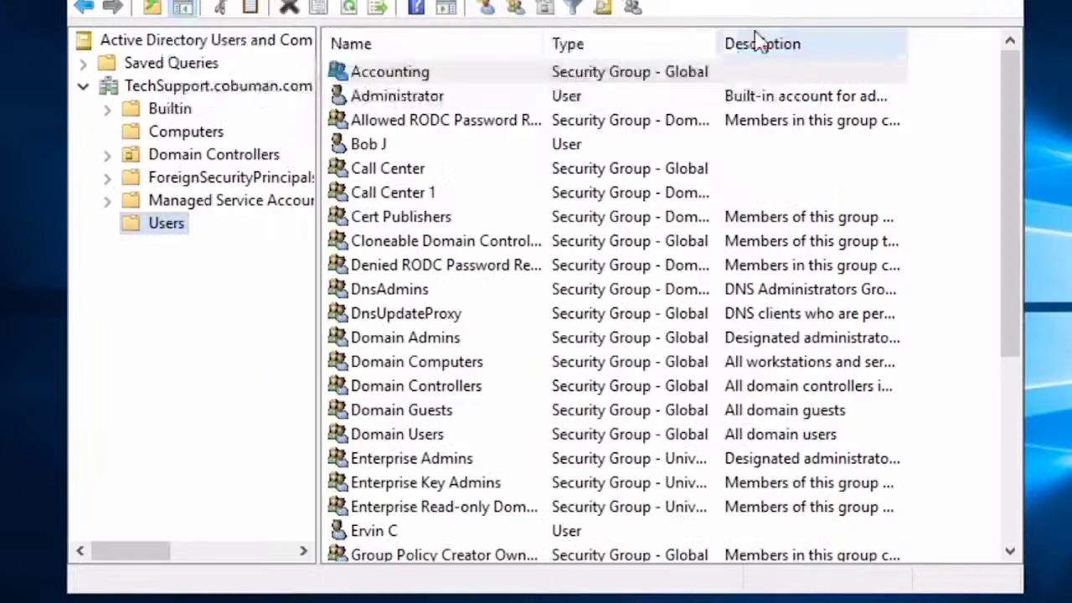
# Step: Open Accounting's Members tab and bring up the Add member picker, retrying after one cancel
pyautogui.doubleClick(400, 73)
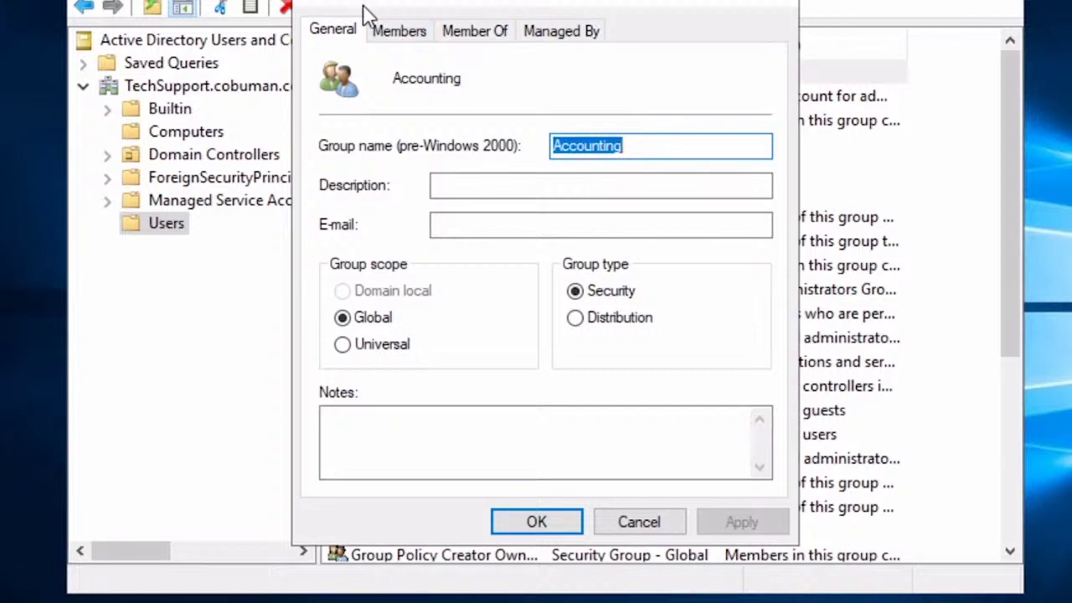
pyautogui.click(401, 37)
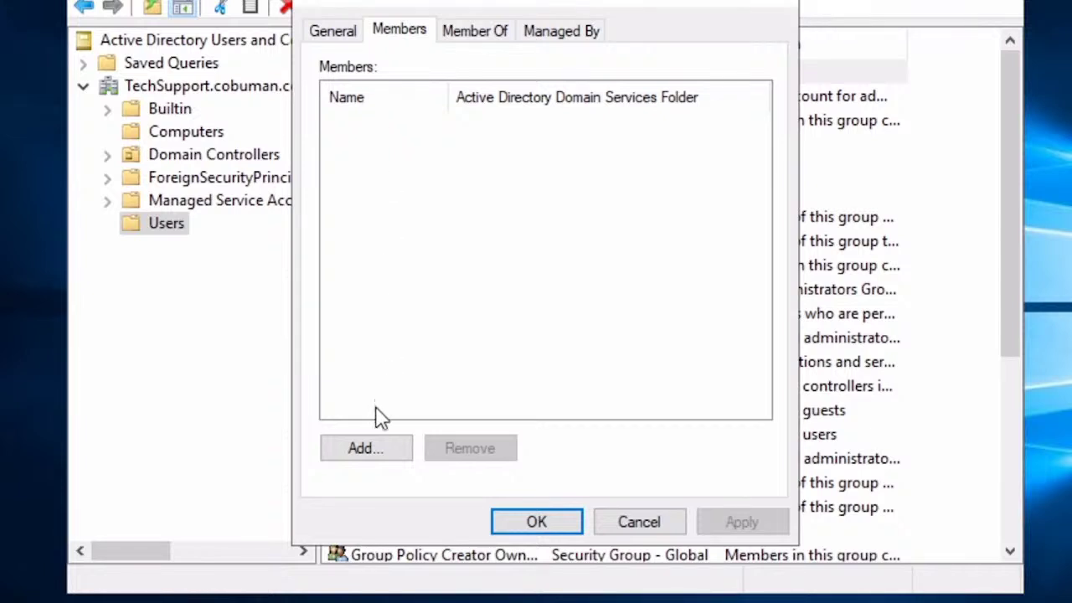
pyautogui.click(364, 448)
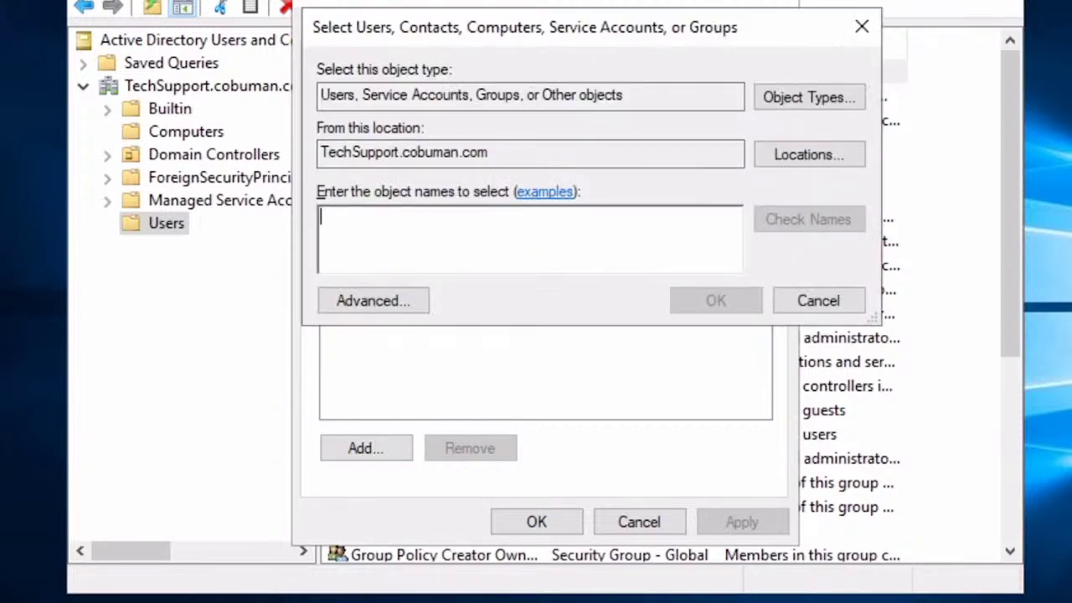
pyautogui.click(533, 226)
pyautogui.click(812, 310)
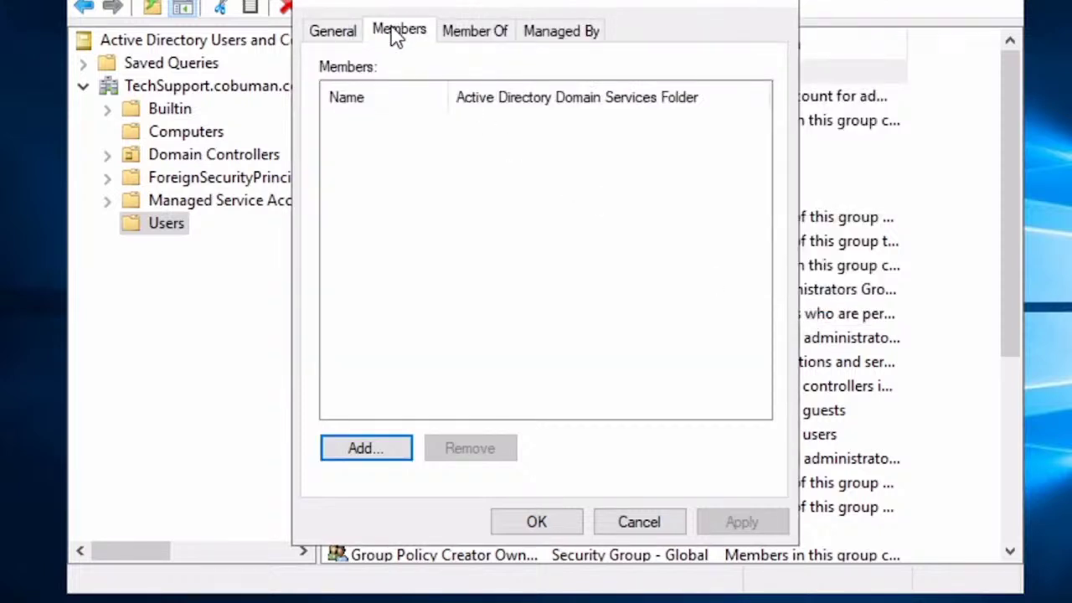
pyautogui.click(379, 450)
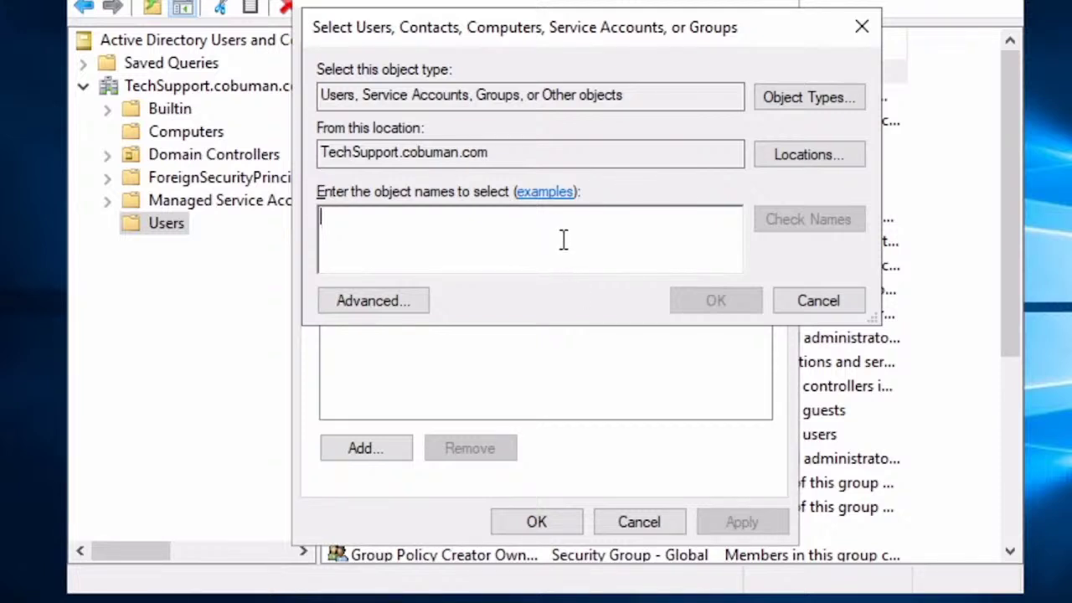
# Step: Resolve the first accounting user's name to their account and add it to Accounting's members
pyautogui.write('Susan')
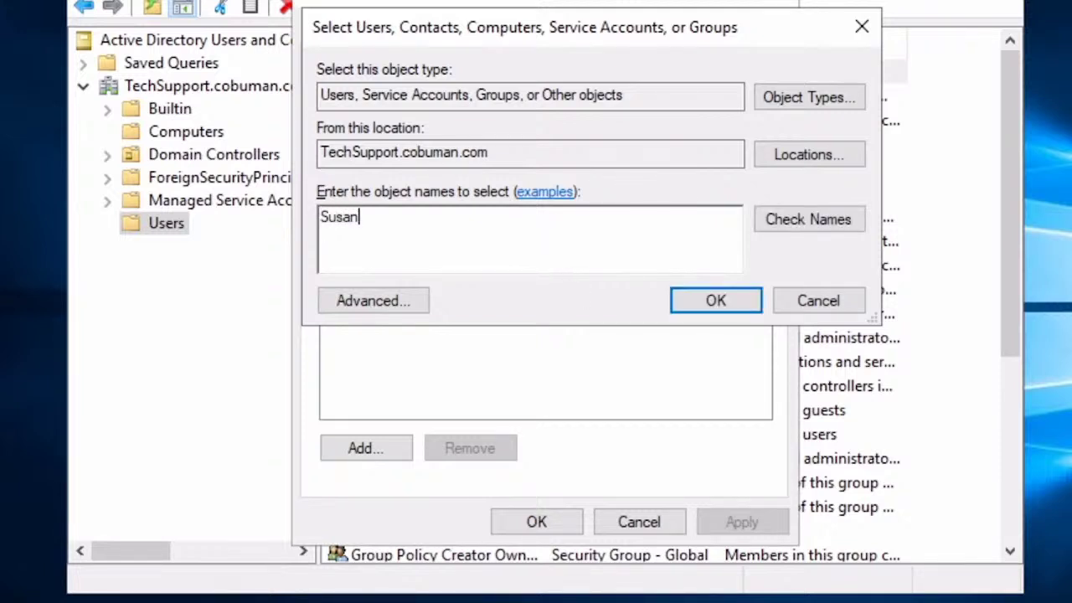
pyautogui.write(' J')
pyautogui.click(802, 229)
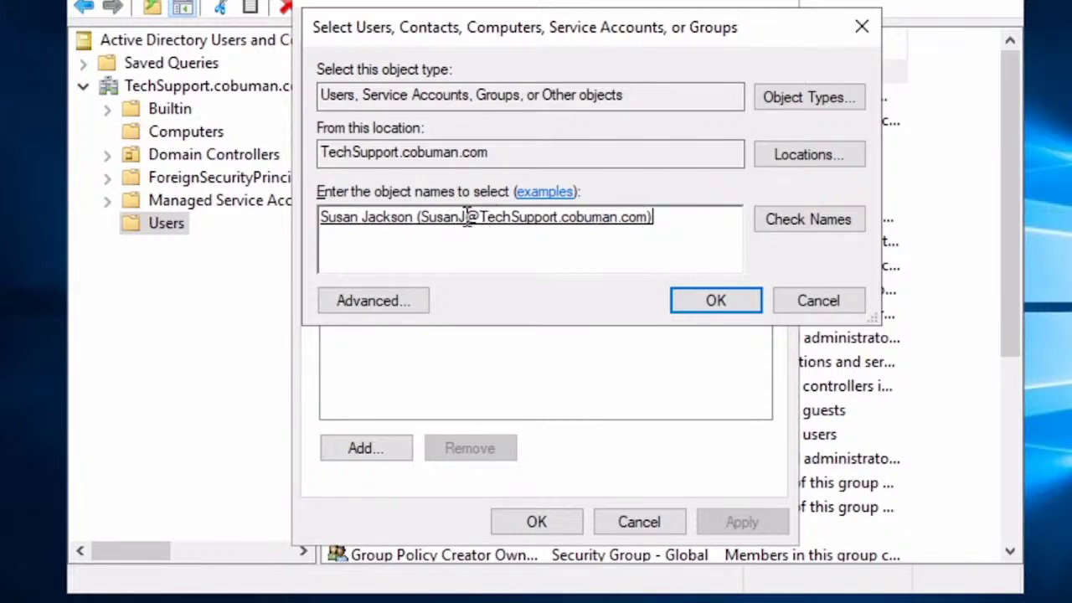
pyautogui.doubleClick(466, 216)
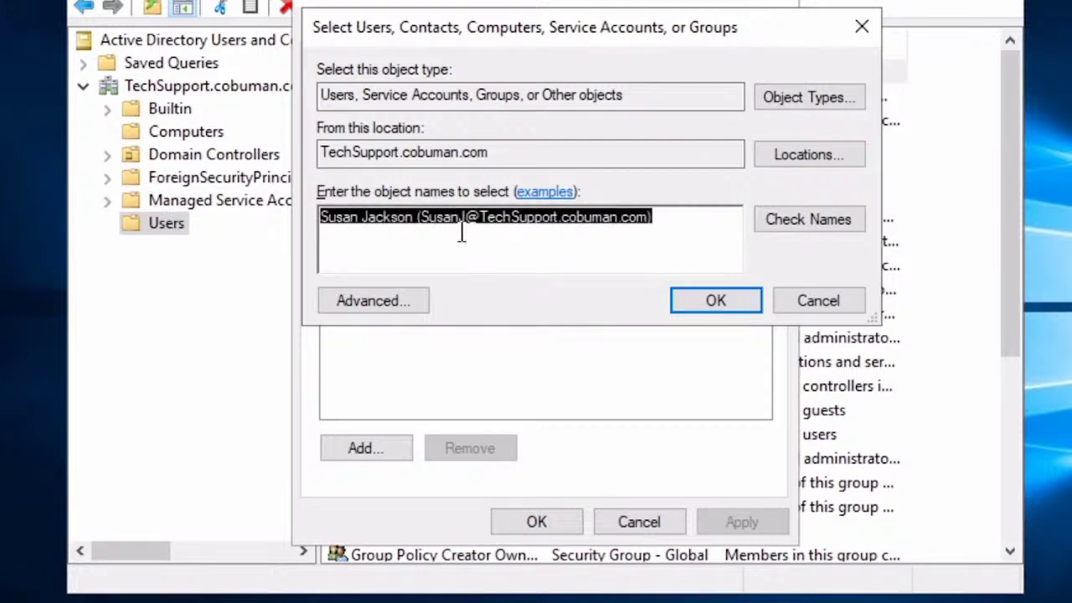
pyautogui.click(457, 244)
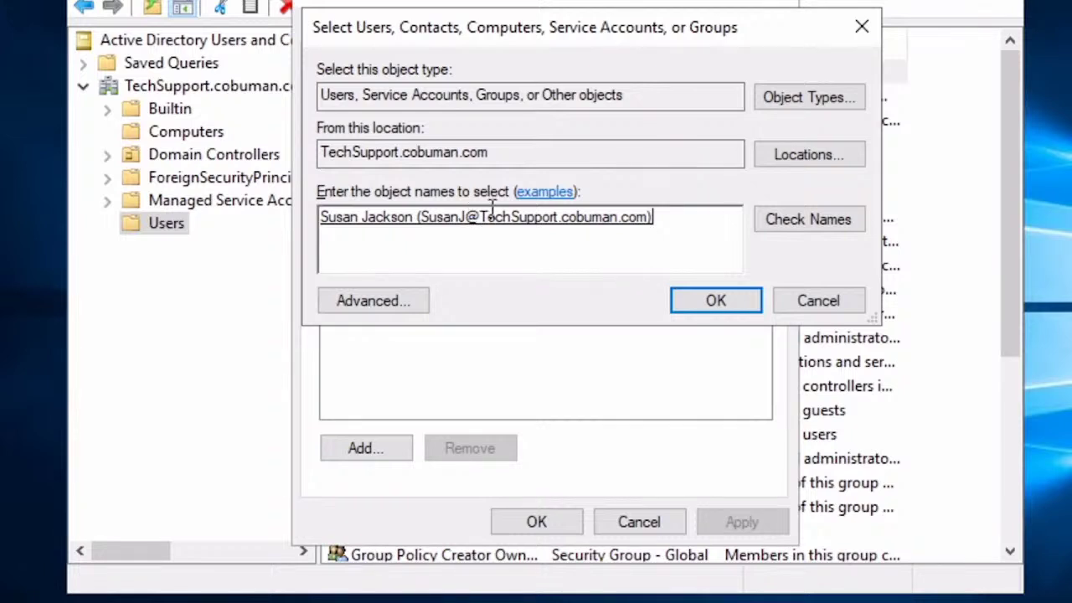
pyautogui.hotkey('ctrl', 'a')
pyautogui.click(500, 211)
pyautogui.click(715, 301)
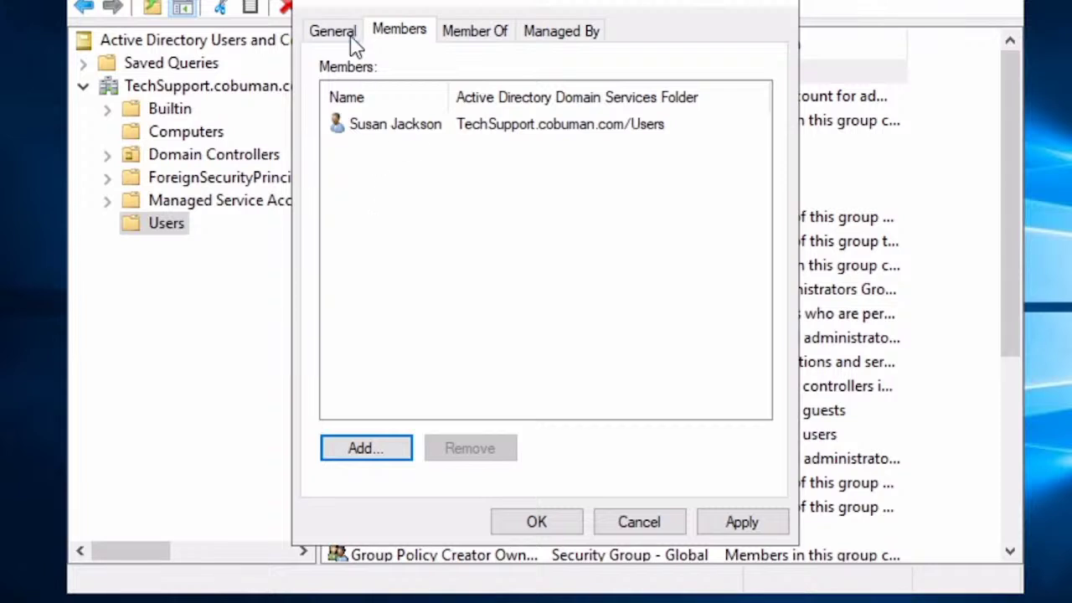
# Step: Add the second accounting user to the Accounting group, then apply and close its properties
pyautogui.click(383, 448)
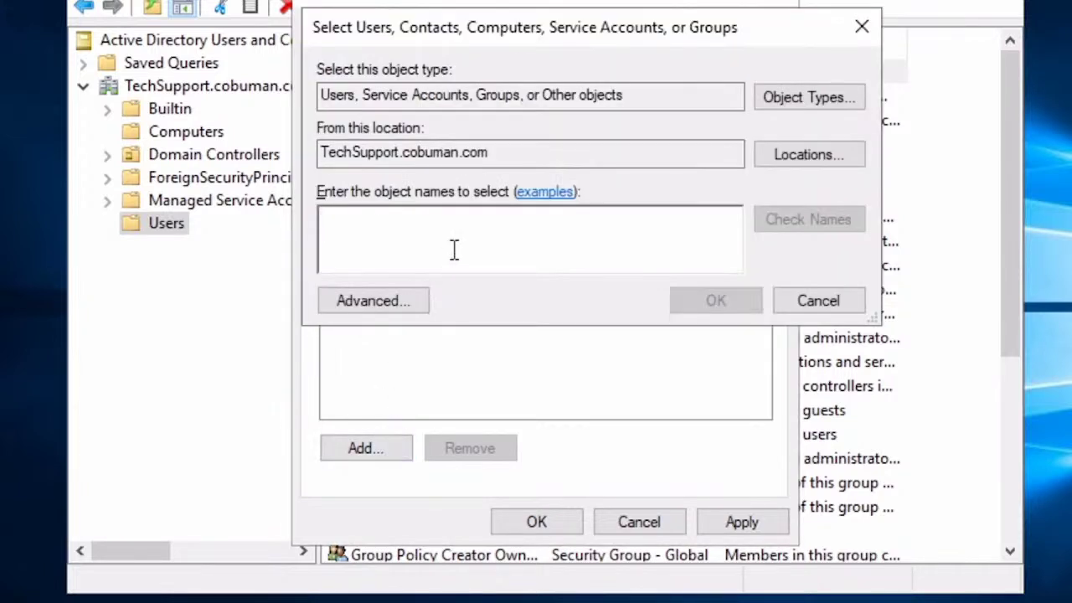
pyautogui.write('Larry')
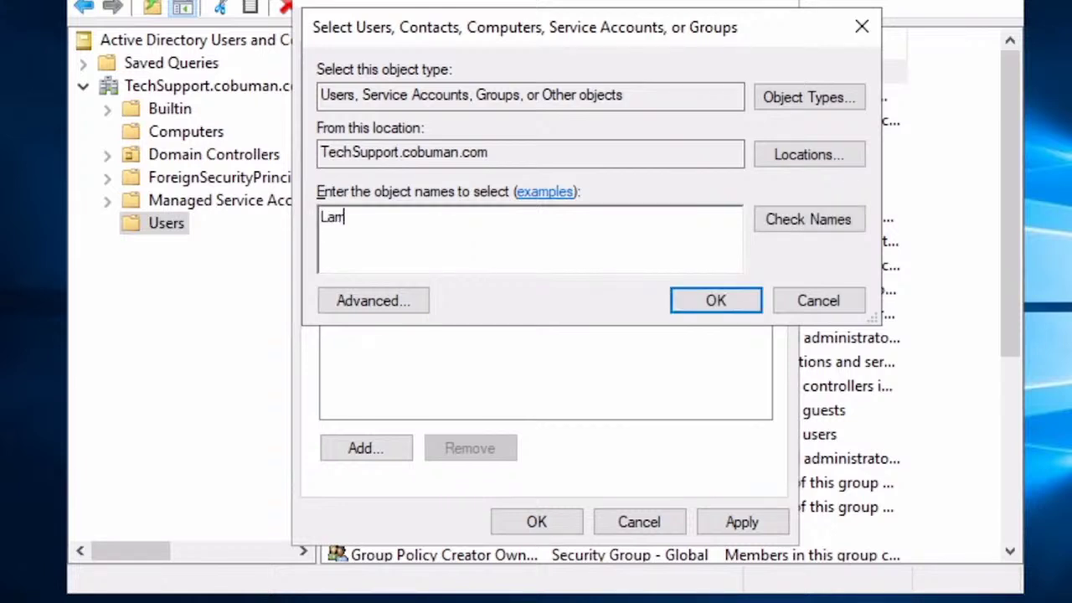
pyautogui.click(838, 234)
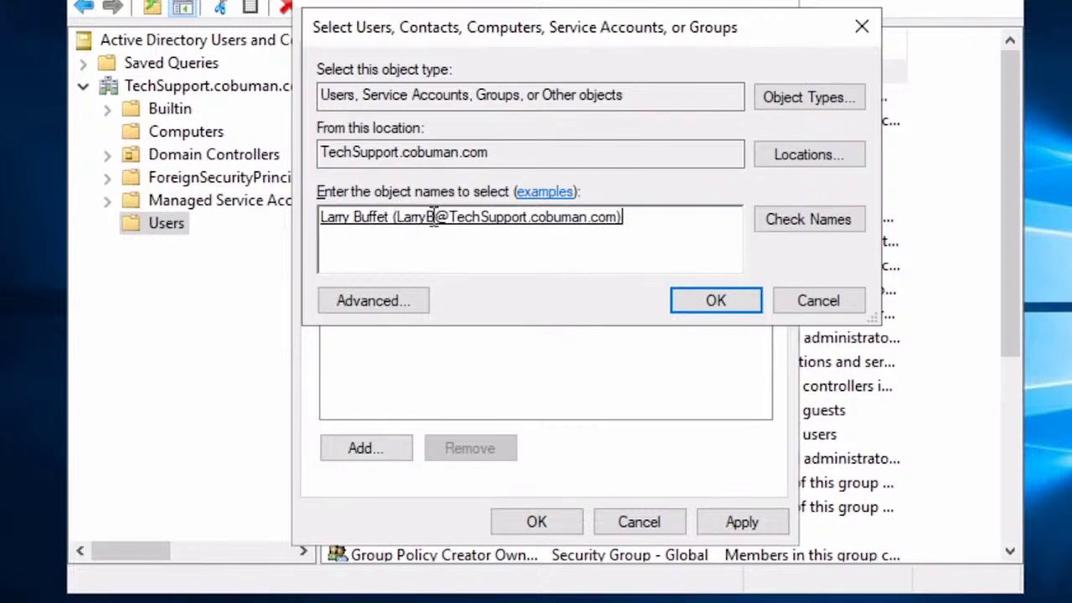
pyautogui.doubleClick(433, 216)
pyautogui.click(440, 218)
pyautogui.click(704, 307)
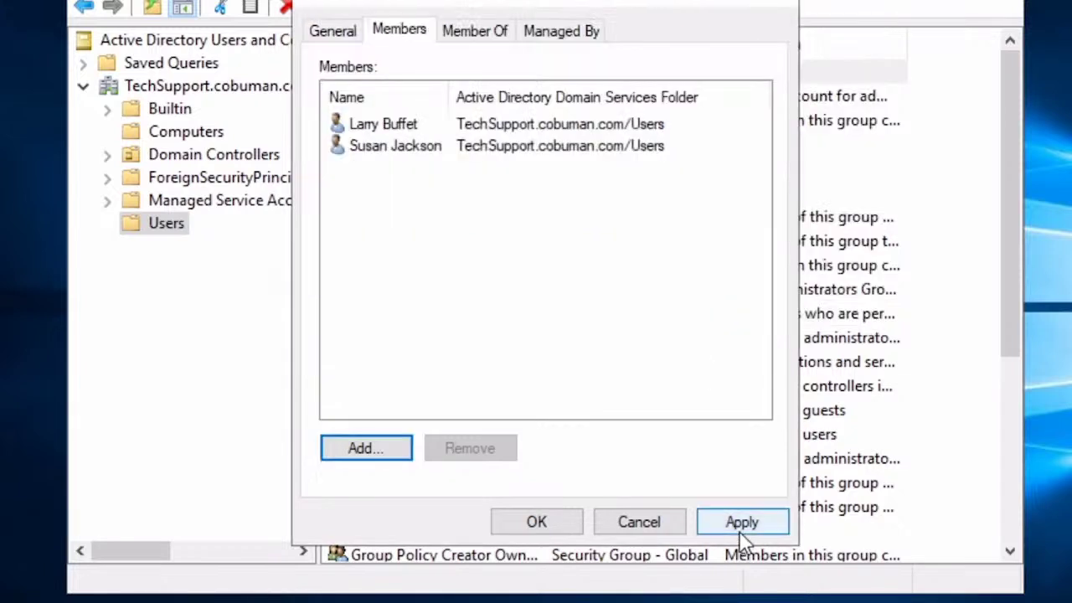
pyautogui.click(740, 529)
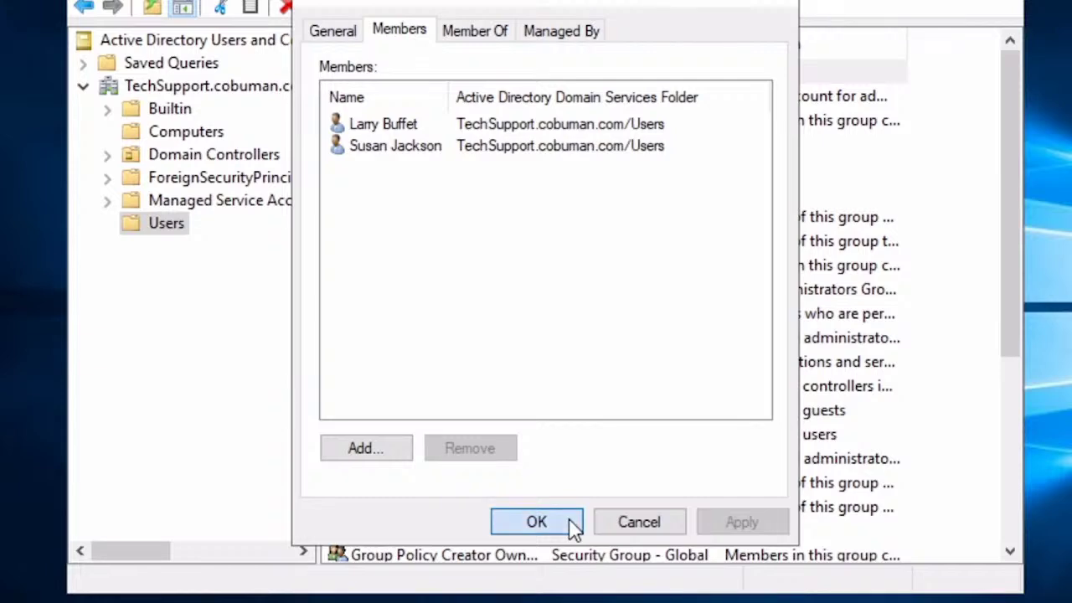
pyautogui.click(536, 522)
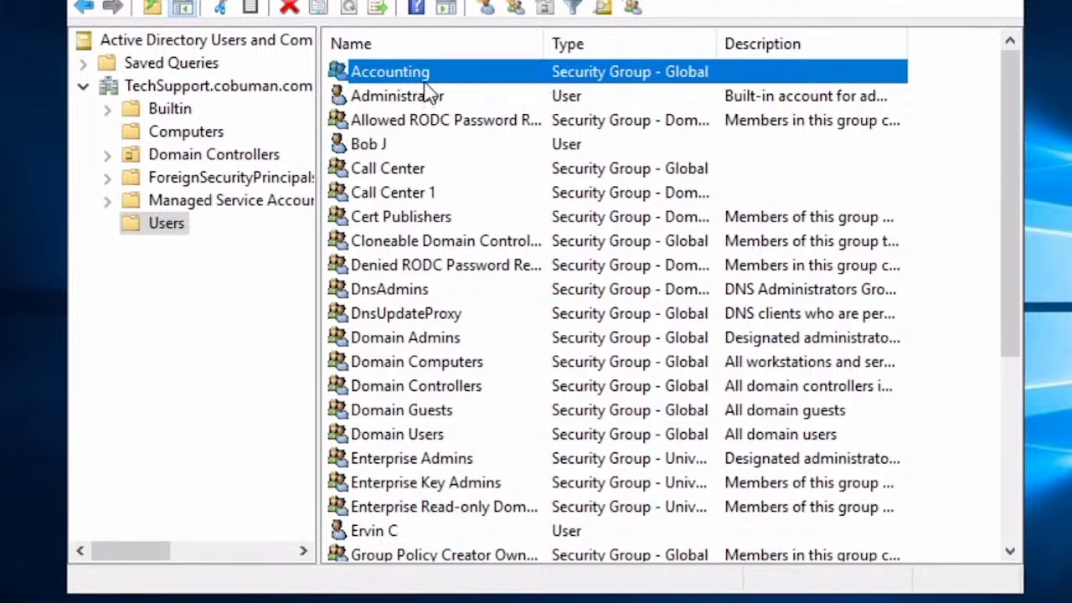
pyautogui.hotkey('alt', 'Tab')
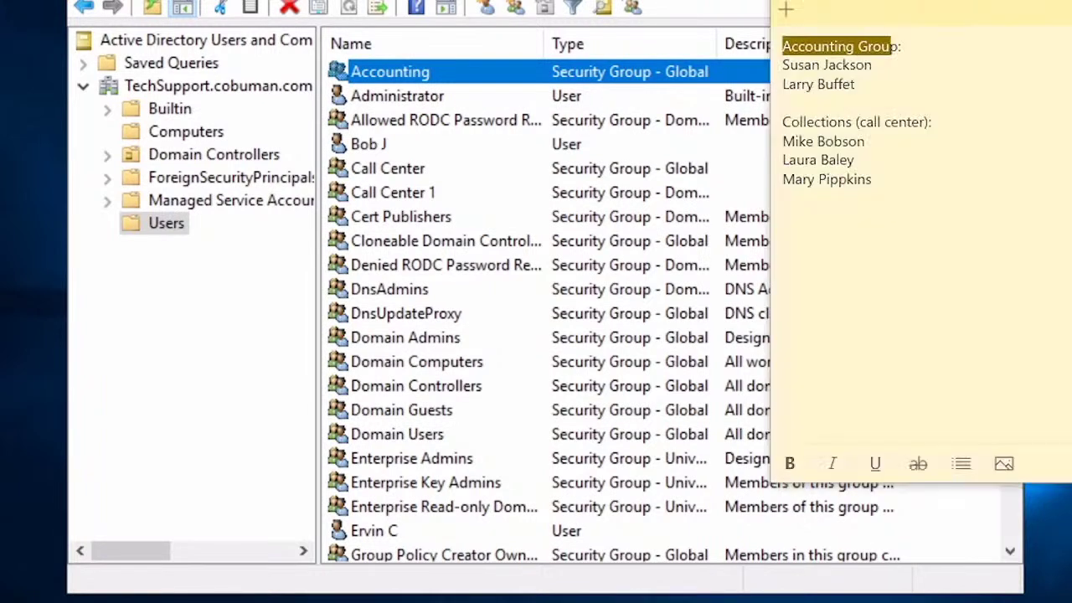
pyautogui.press('Down')
pyautogui.press('Down')
pyautogui.press('Down')
pyautogui.press('Down')
pyautogui.press('Down')
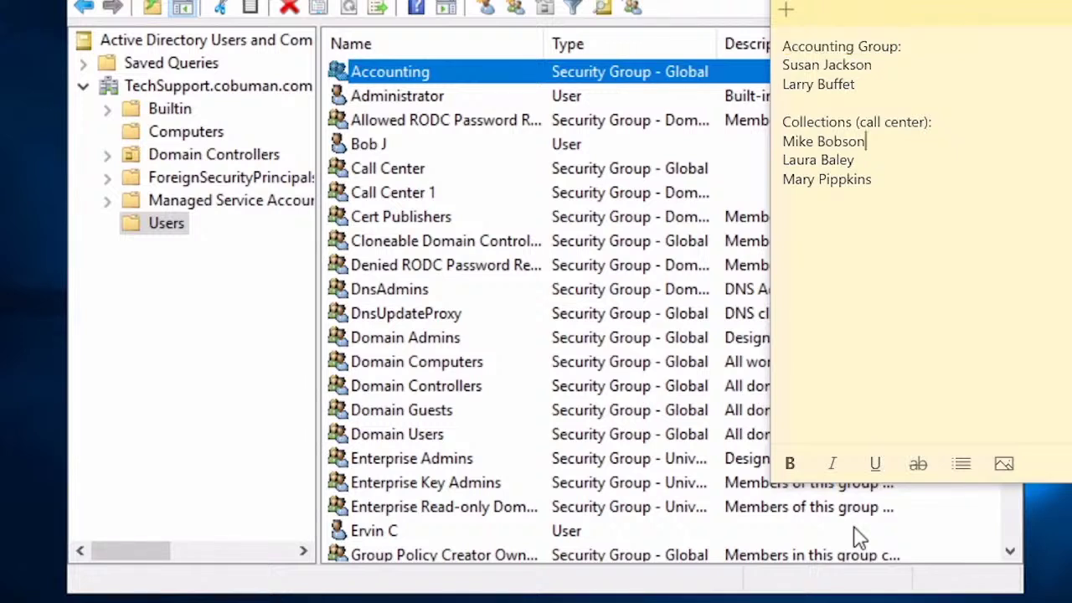
pyautogui.press('Up')
pyautogui.press('Up')
pyautogui.press('Up')
pyautogui.click(448, 79)
pyautogui.click(447, 73)
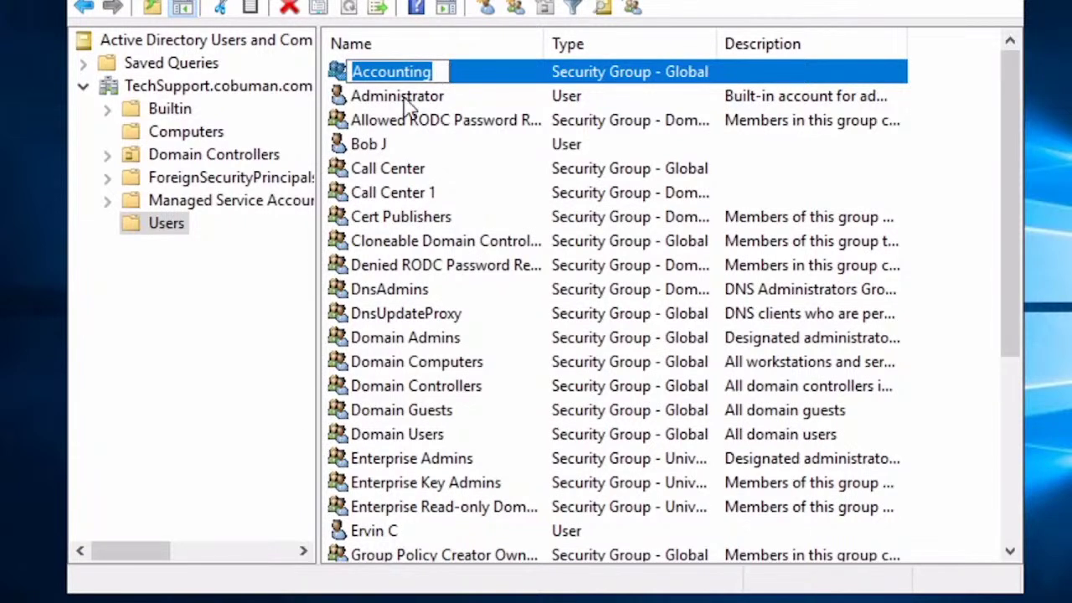
pyautogui.press('Return')
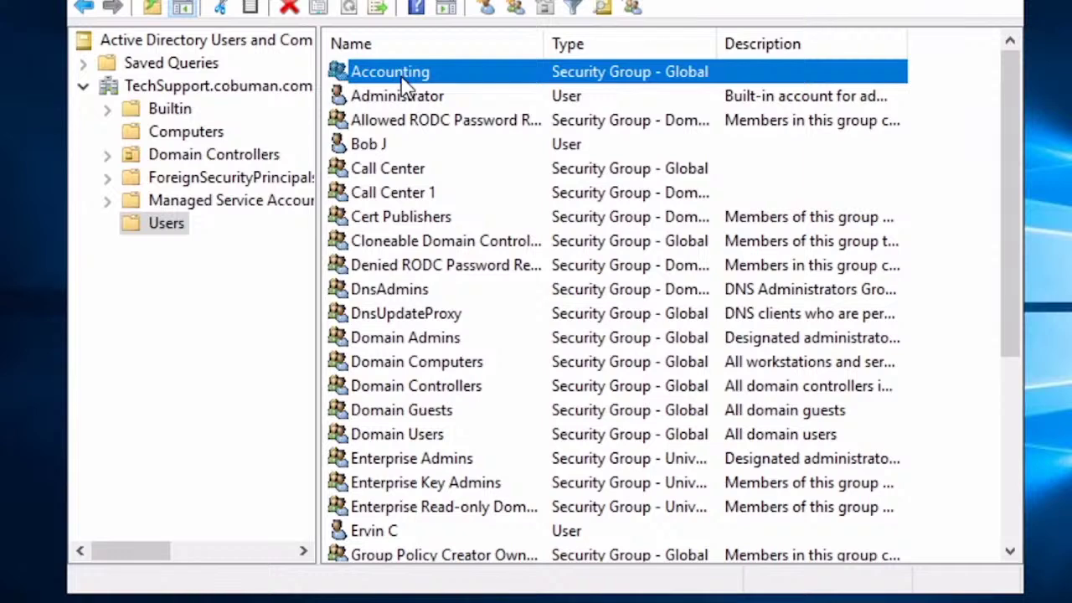
pyautogui.doubleClick(390, 71)
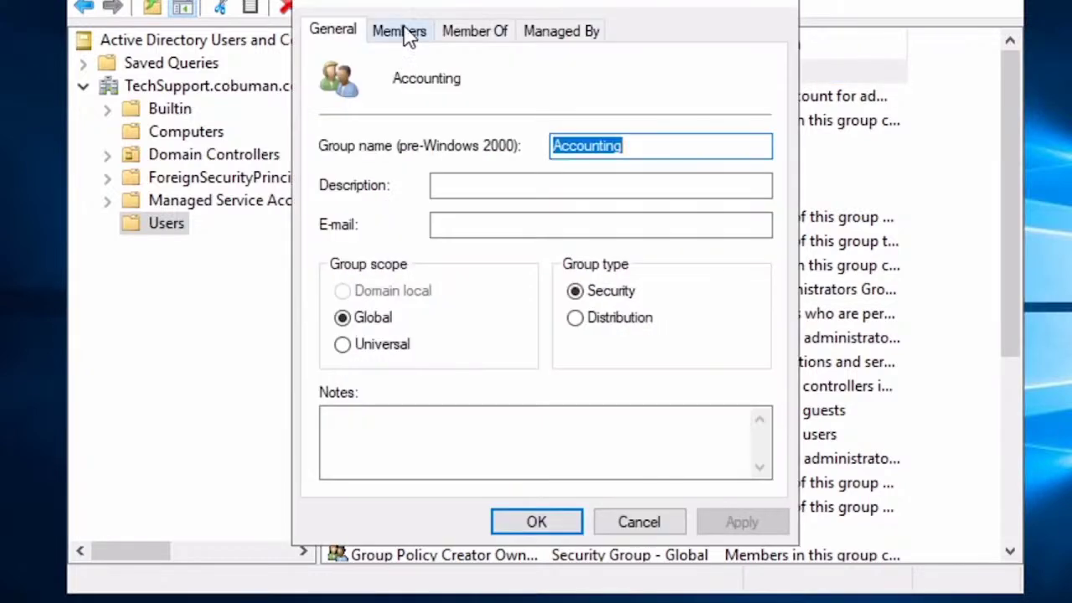
pyautogui.click(400, 34)
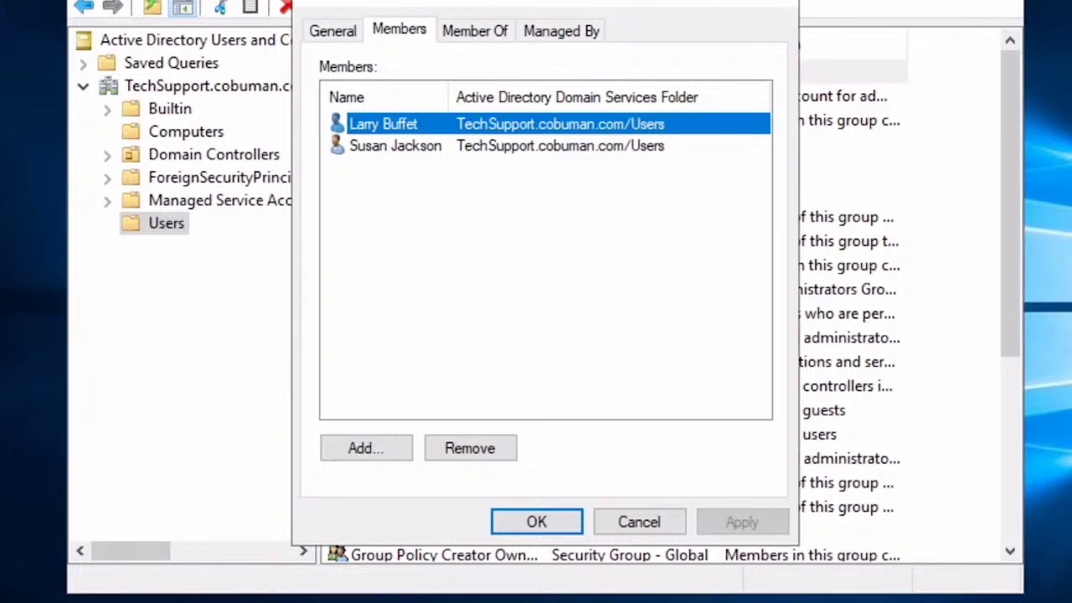
pyautogui.moveTo(428, 0); pyautogui.dragTo(531, 6)
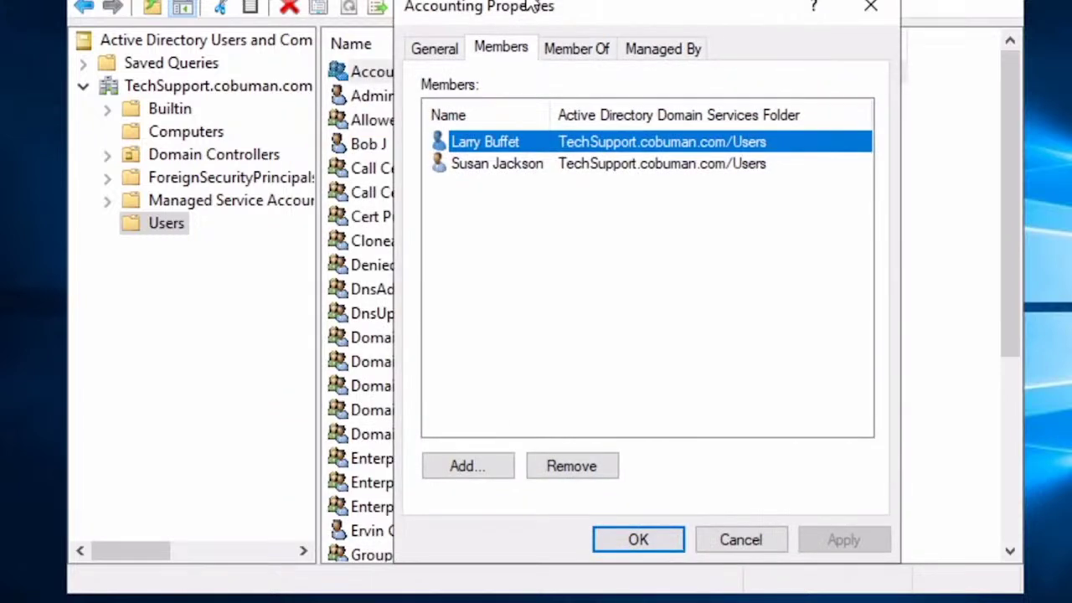
pyautogui.moveTo(594, 8); pyautogui.dragTo(599, 4)
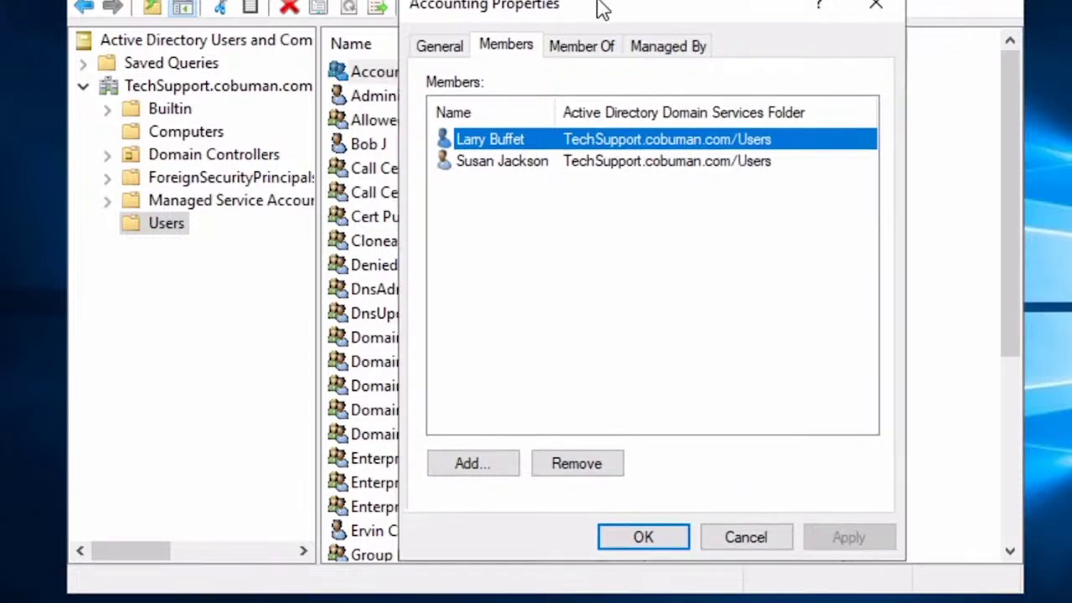
pyautogui.click(498, 167)
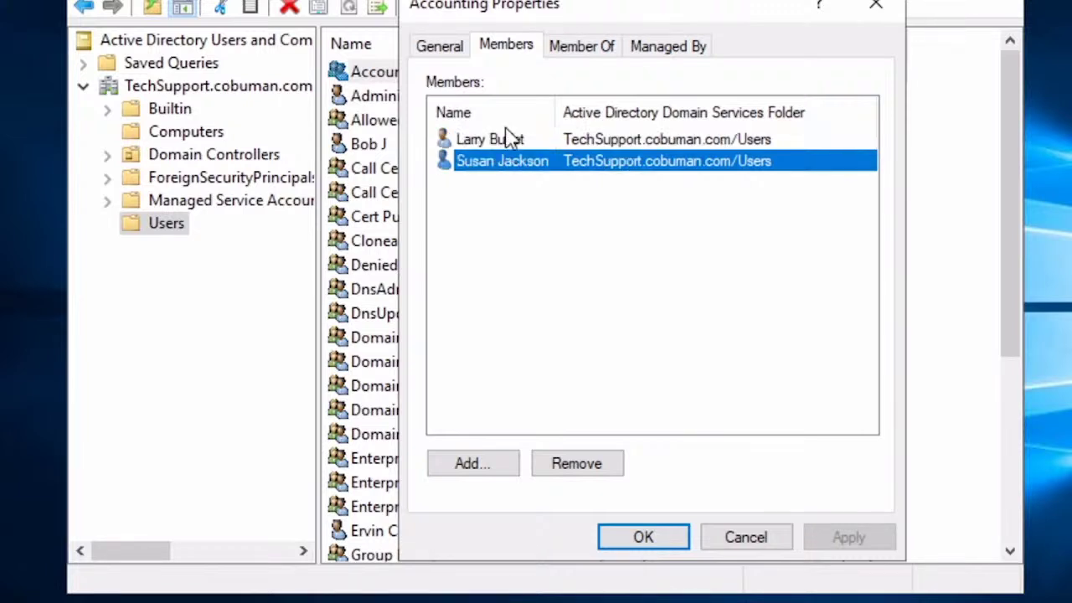
pyautogui.click(511, 142)
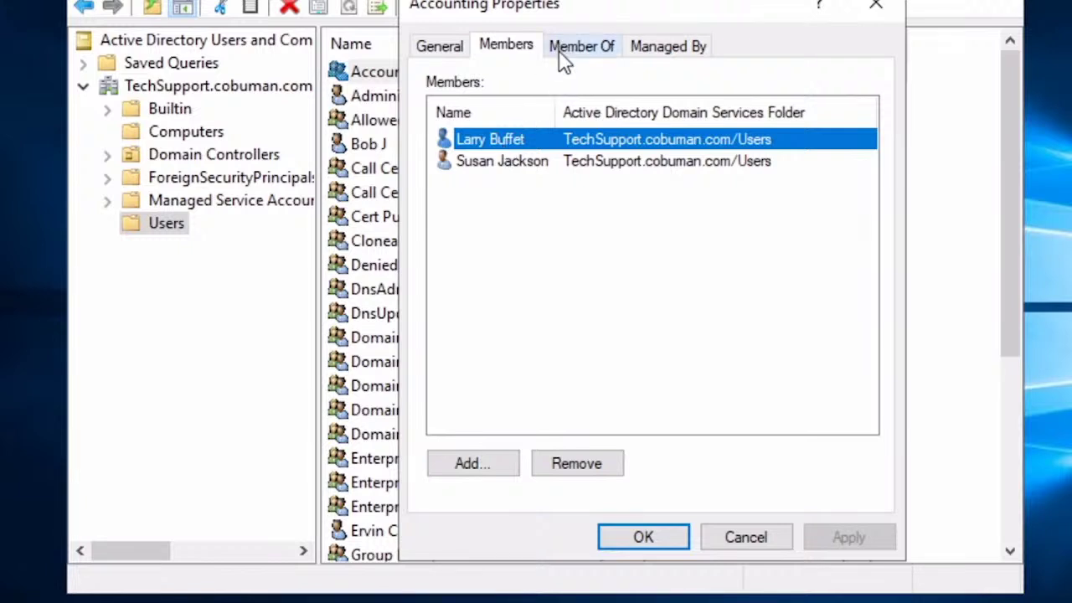
pyautogui.click(610, 165)
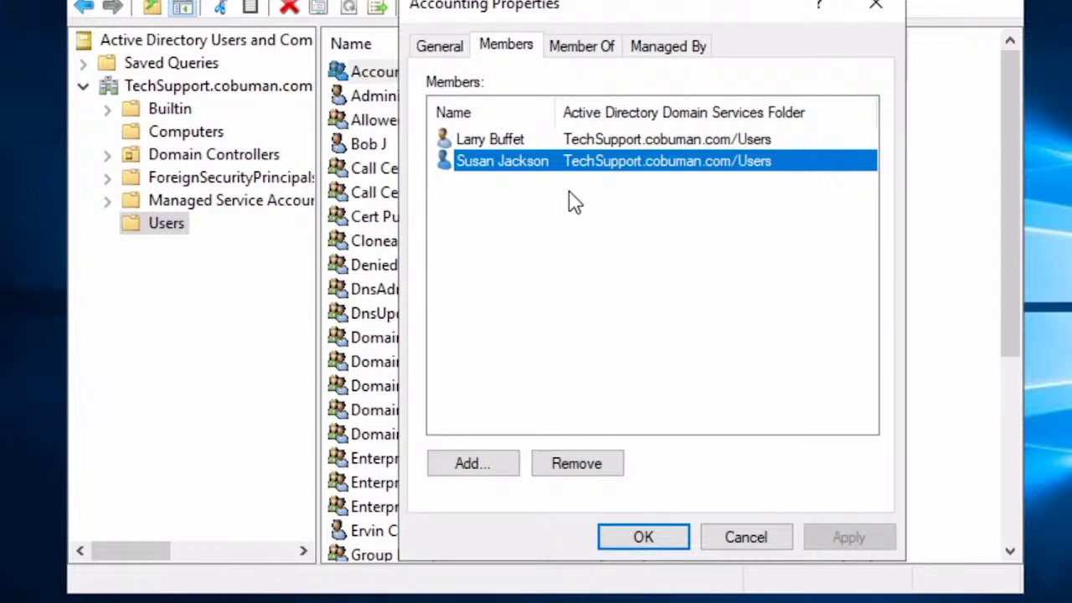
pyautogui.click(581, 144)
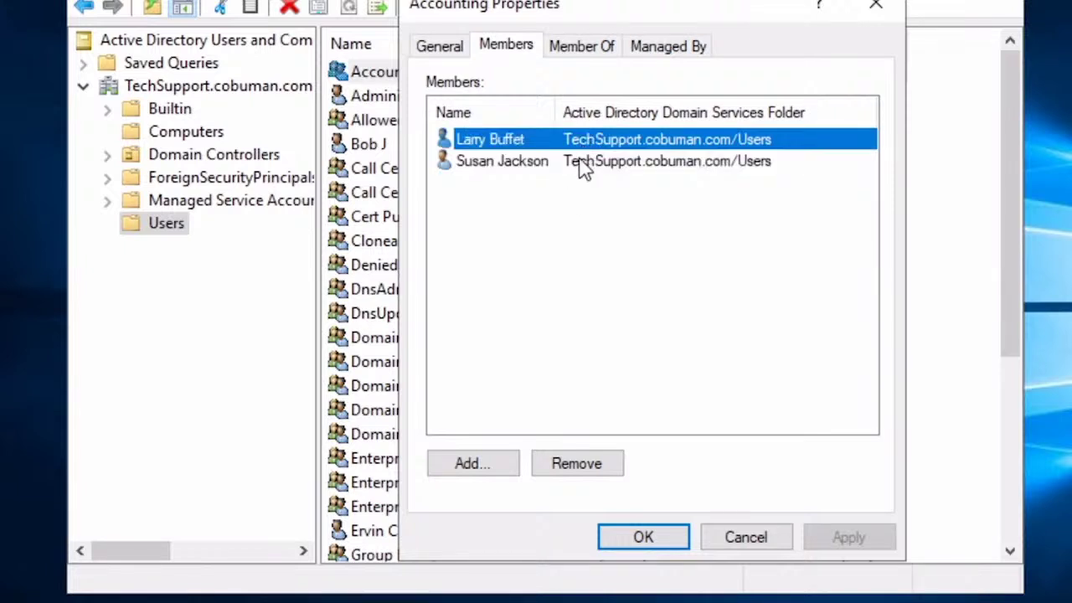
pyautogui.click(583, 165)
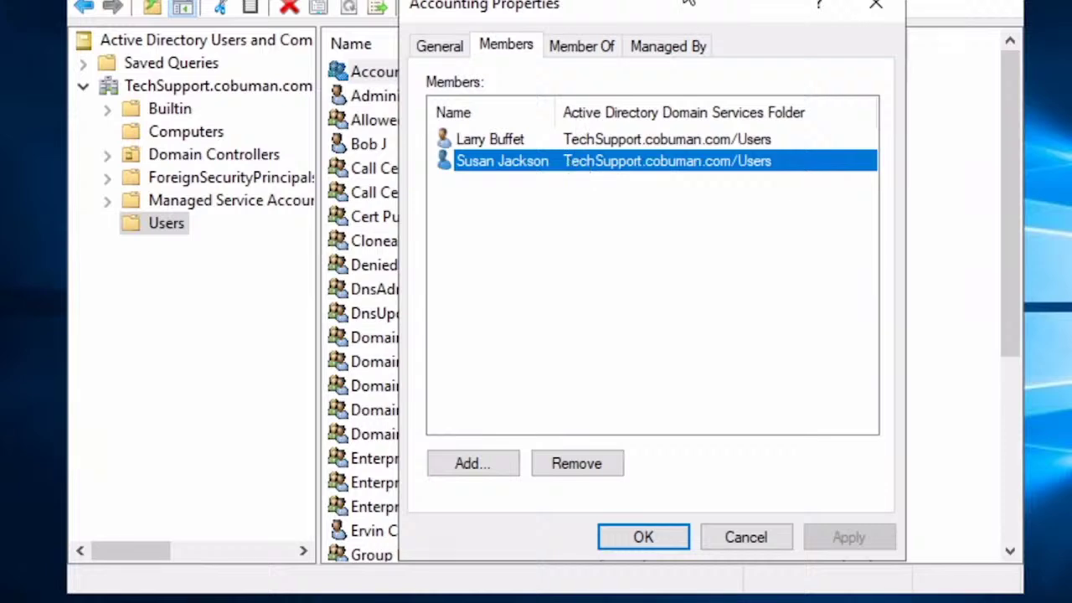
pyautogui.press('Return')
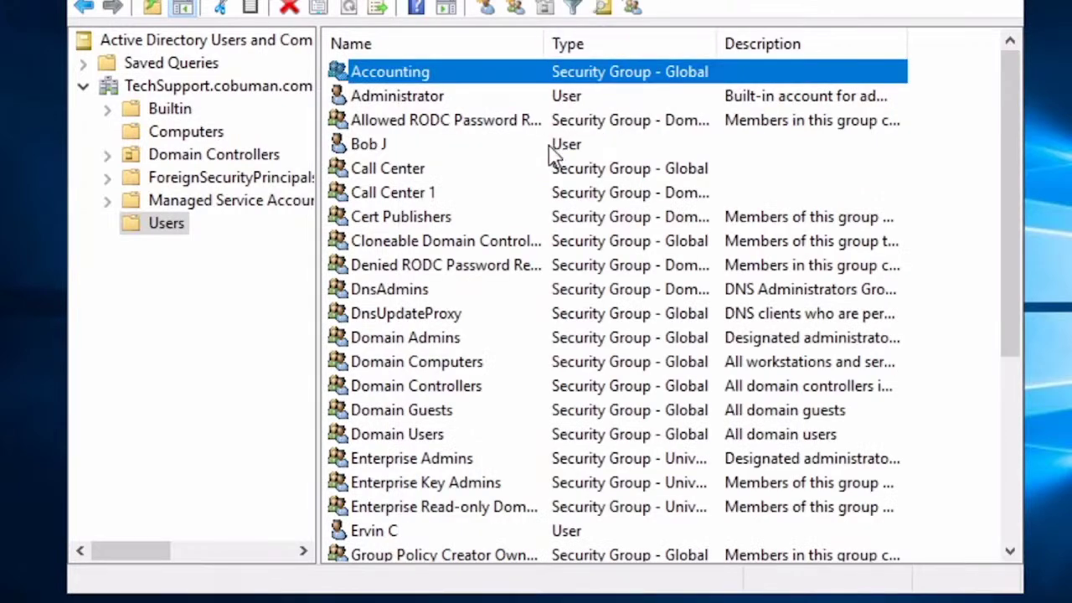
# Step: Locate the first accounting user in the Users list, then reopen the Accounting group's properties
pyautogui.scroll(-2, 550, 156)
pyautogui.scroll(-2, 550, 156)
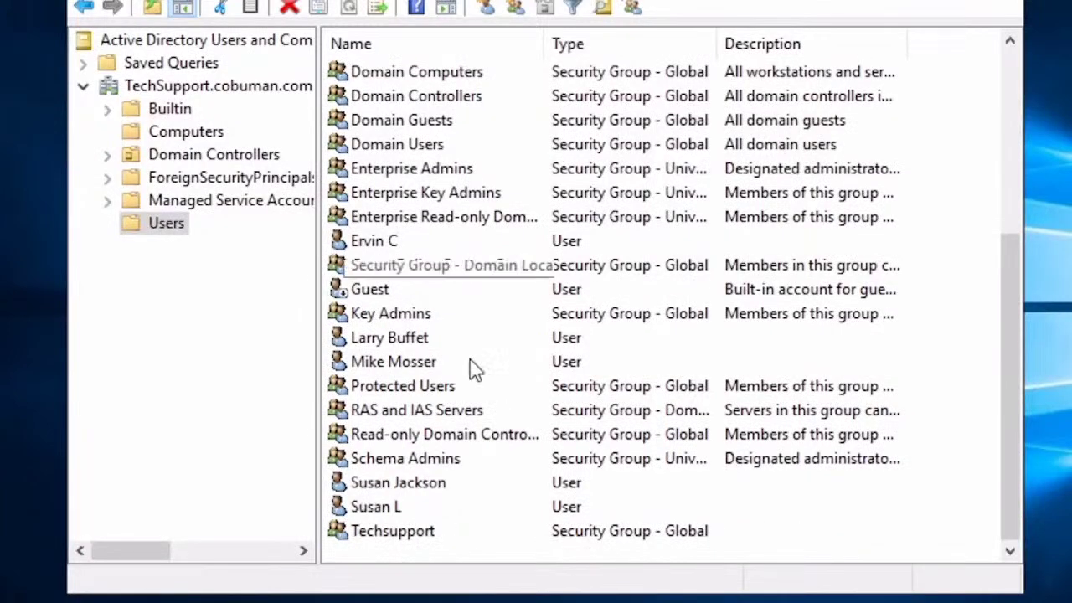
pyautogui.click(379, 487)
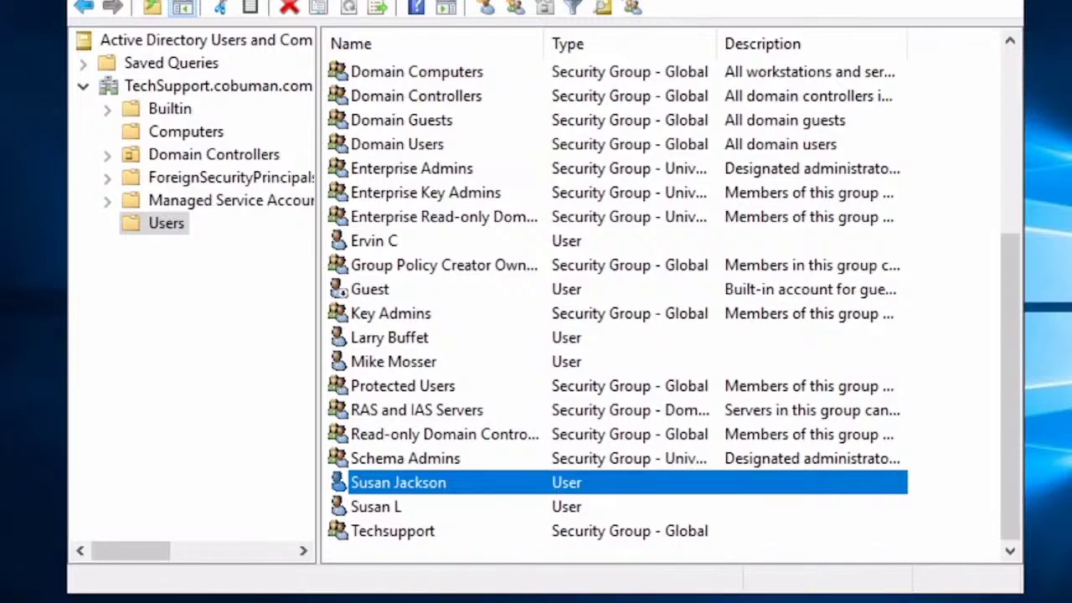
pyautogui.scroll(4, 490, 231)
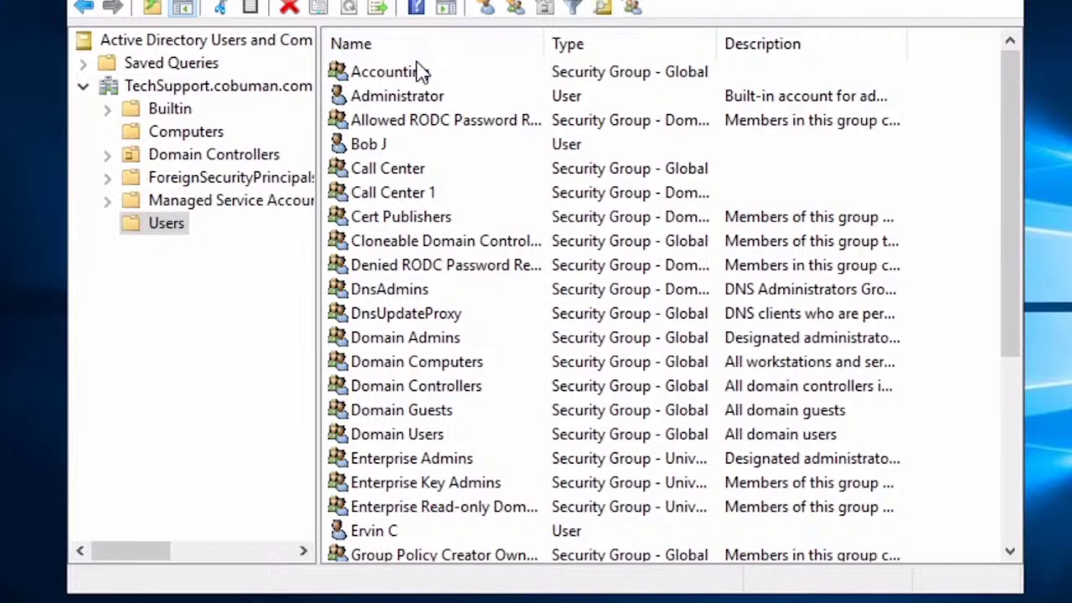
pyautogui.click(416, 75)
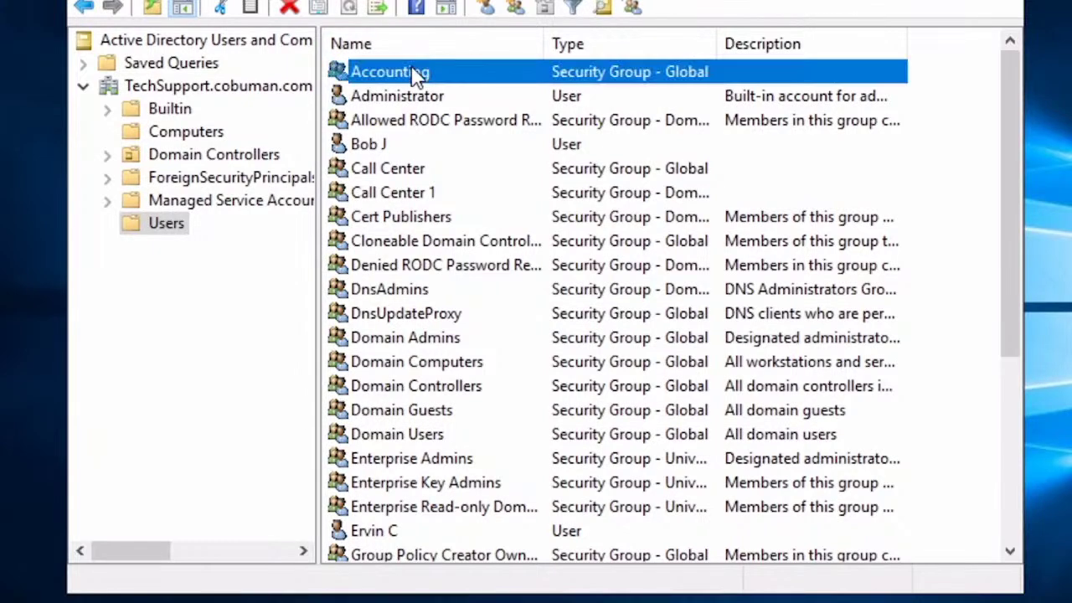
pyautogui.doubleClick(416, 74)
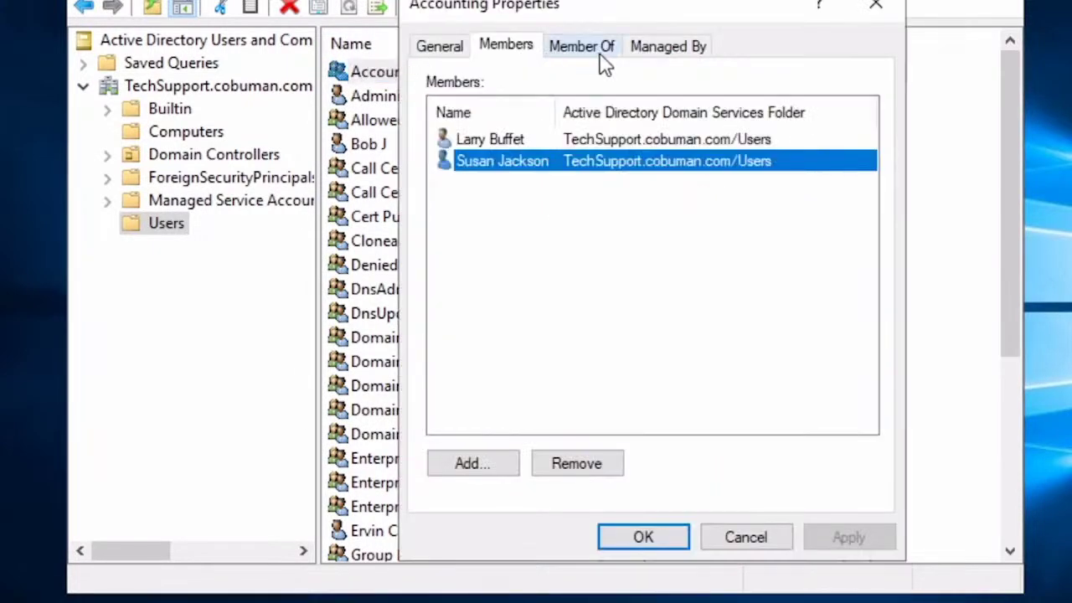
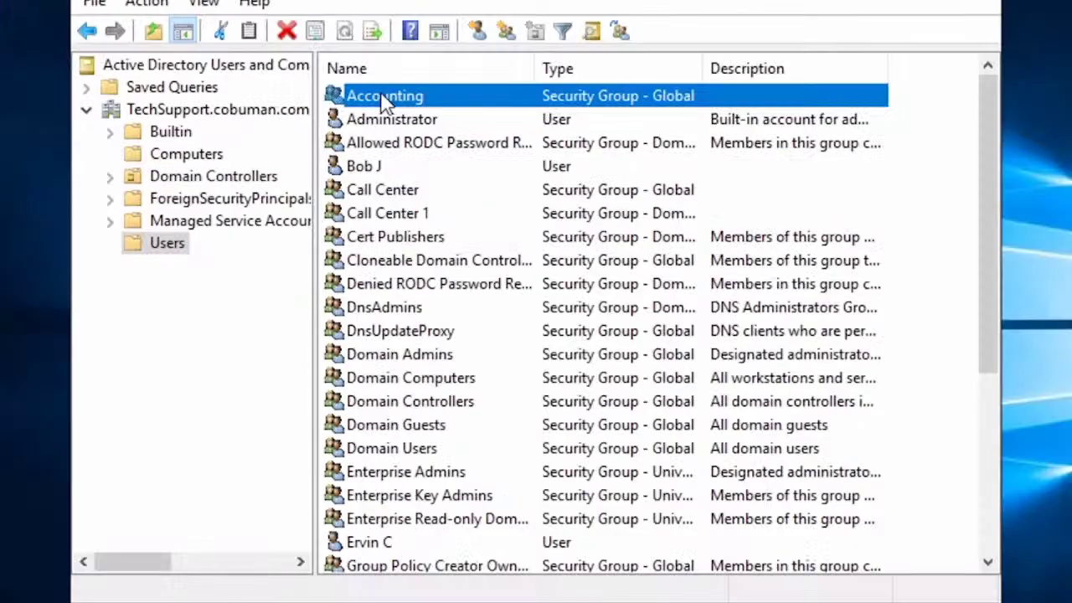
# Step: Scroll the Users list and review the Collections (call center) member names in the notes
pyautogui.click(408, 265)
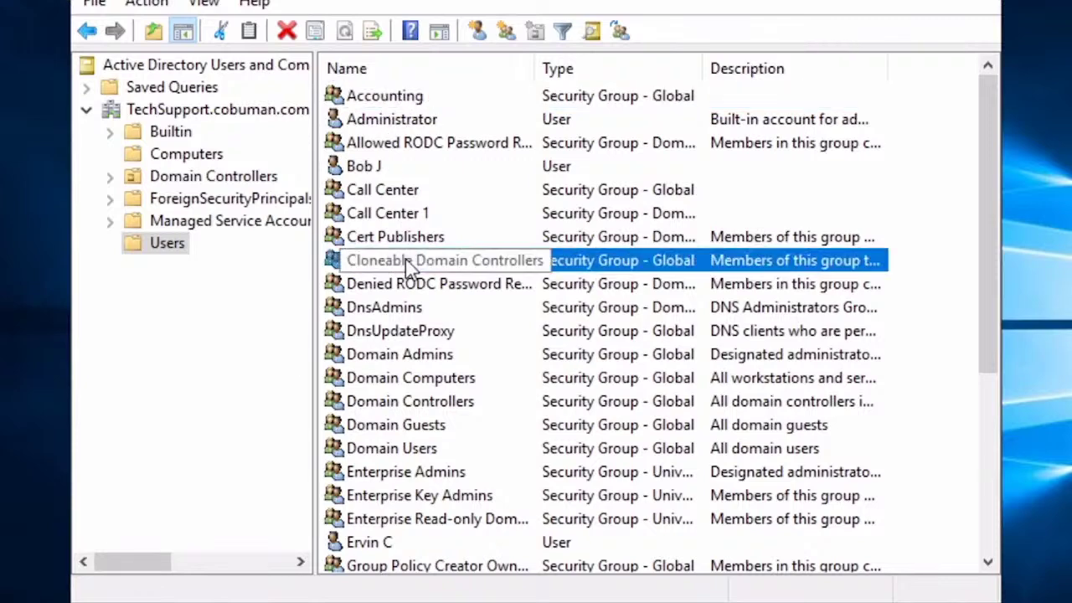
pyautogui.scroll(-4, 415, 284)
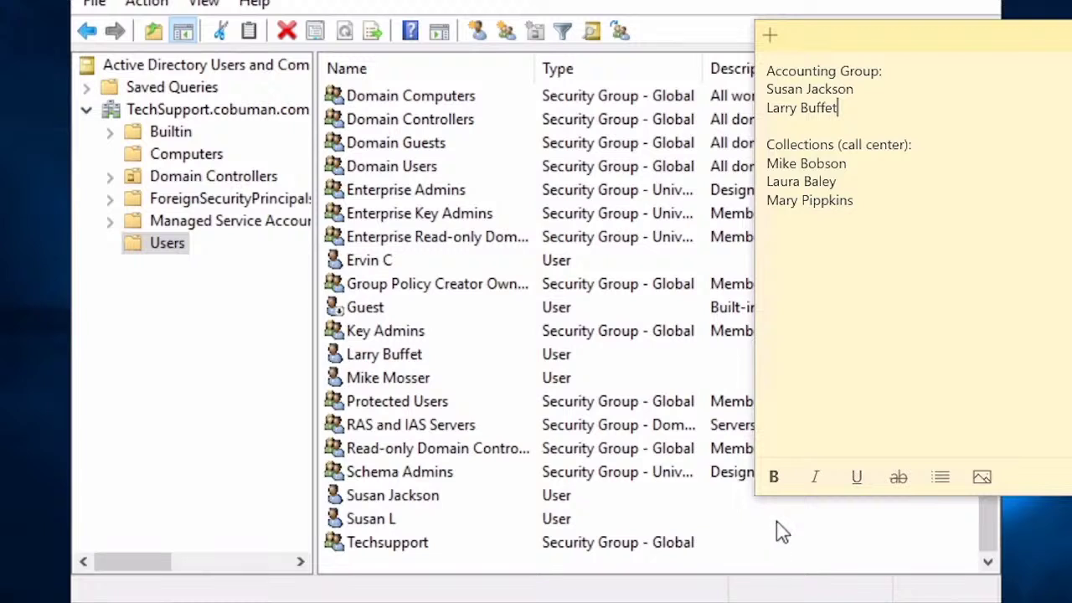
pyautogui.press('Down')
pyautogui.press('Down')
pyautogui.press('Down')
pyautogui.press('Left')
pyautogui.press('Left')
pyautogui.press('Left')
pyautogui.press('Up')
pyautogui.press('Right')
pyautogui.press('Right')
pyautogui.press('Right')
pyautogui.press('Right')
pyautogui.press('Right')
pyautogui.press('Right')
pyautogui.press('Right')
pyautogui.press('Right')
pyautogui.press('Right')
pyautogui.press('Right')
pyautogui.press('Down')
pyautogui.press('Down')
pyautogui.press('Down')
# Step: Start a new user in Users and enter the first member's first and last names
pyautogui.click(168, 251)
pyautogui.rightClick(167, 251)
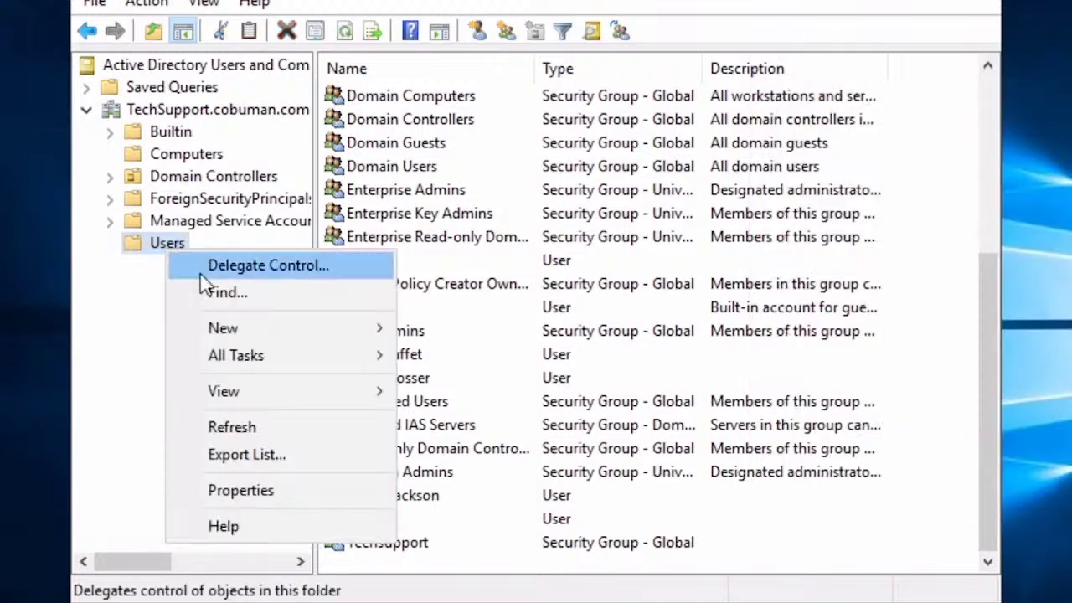
pyautogui.moveTo(380, 335)
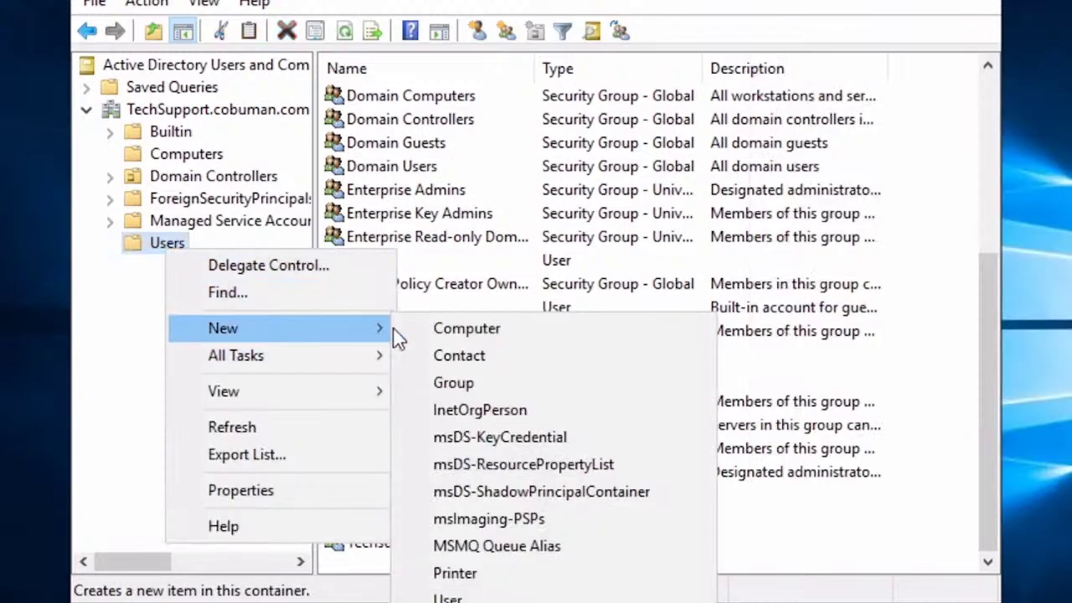
pyautogui.click(469, 595)
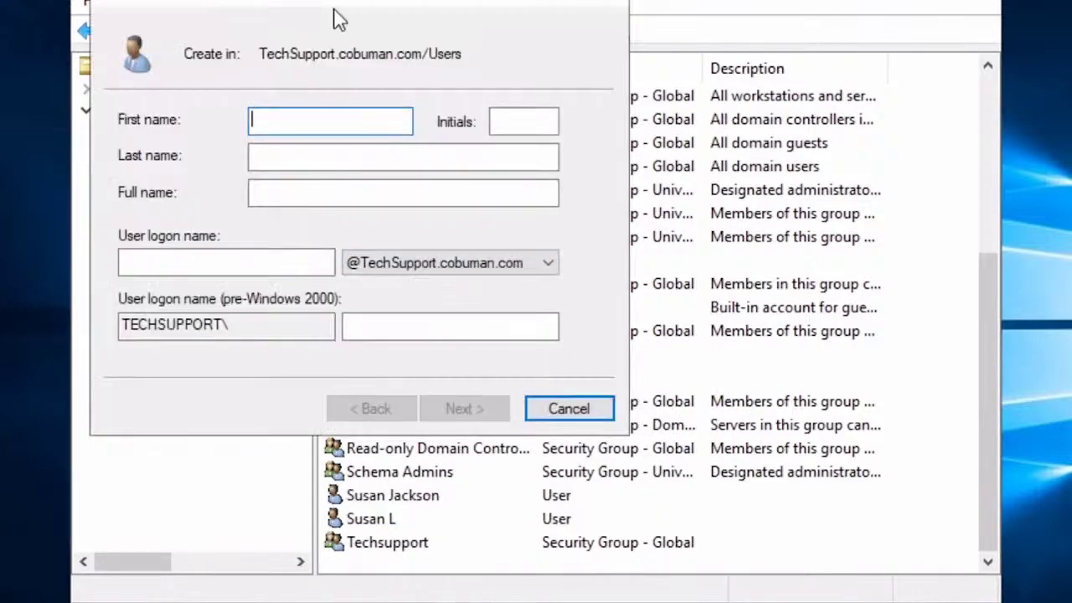
pyautogui.write('Bob')
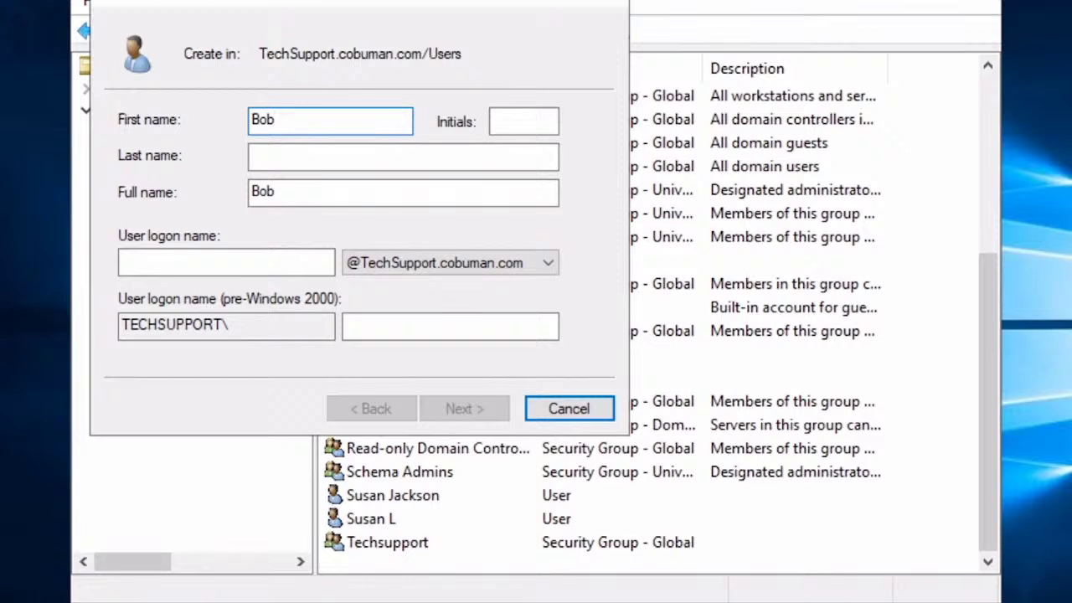
pyautogui.press('Tab')
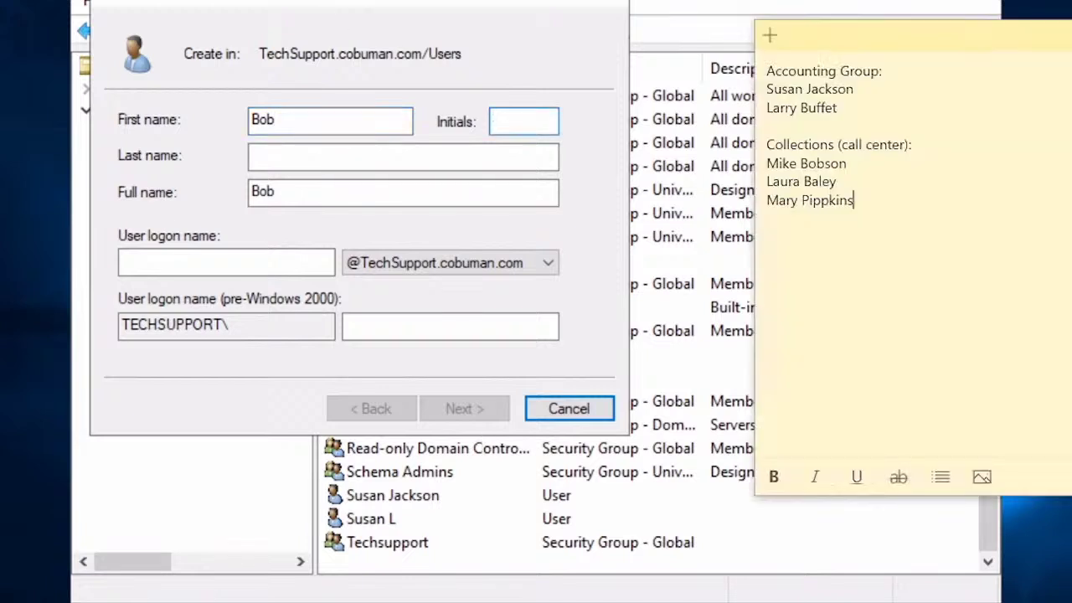
pyautogui.click(266, 122)
pyautogui.doubleClick(267, 121)
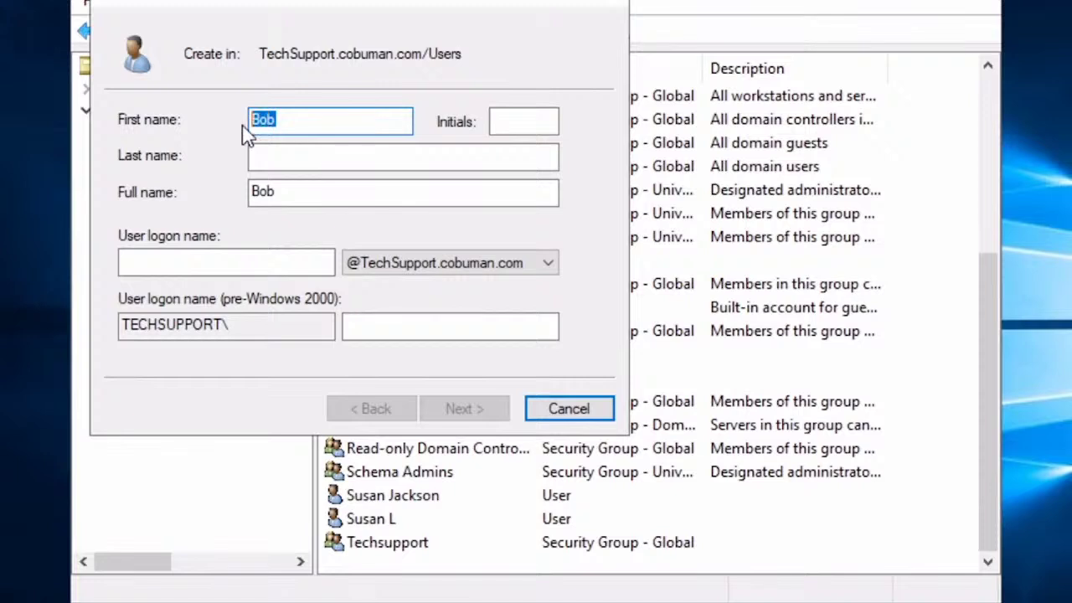
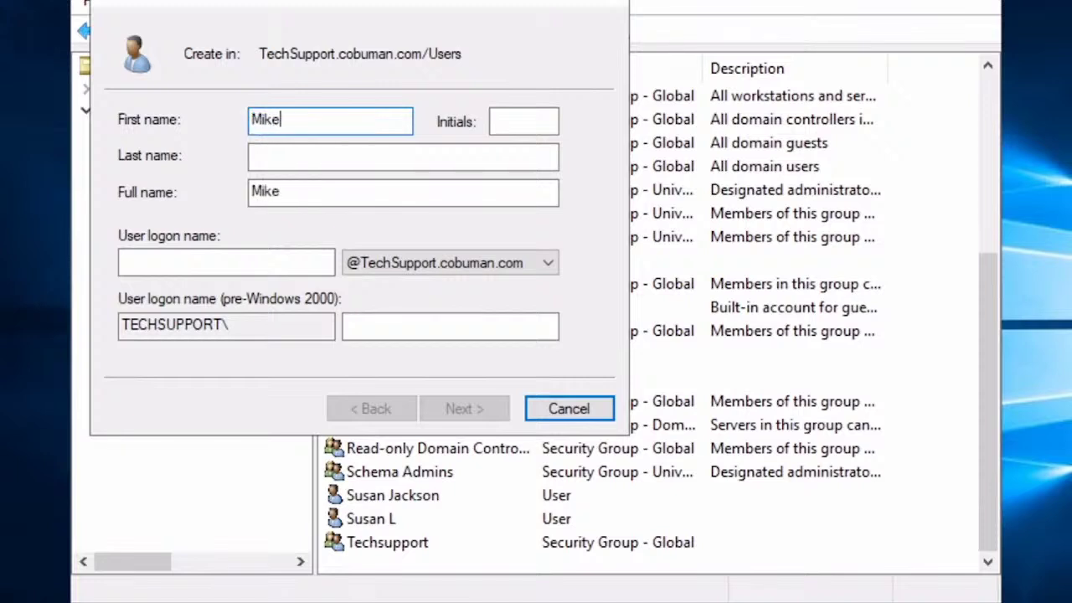
pyautogui.press('Tab')
pyautogui.click(253, 157)
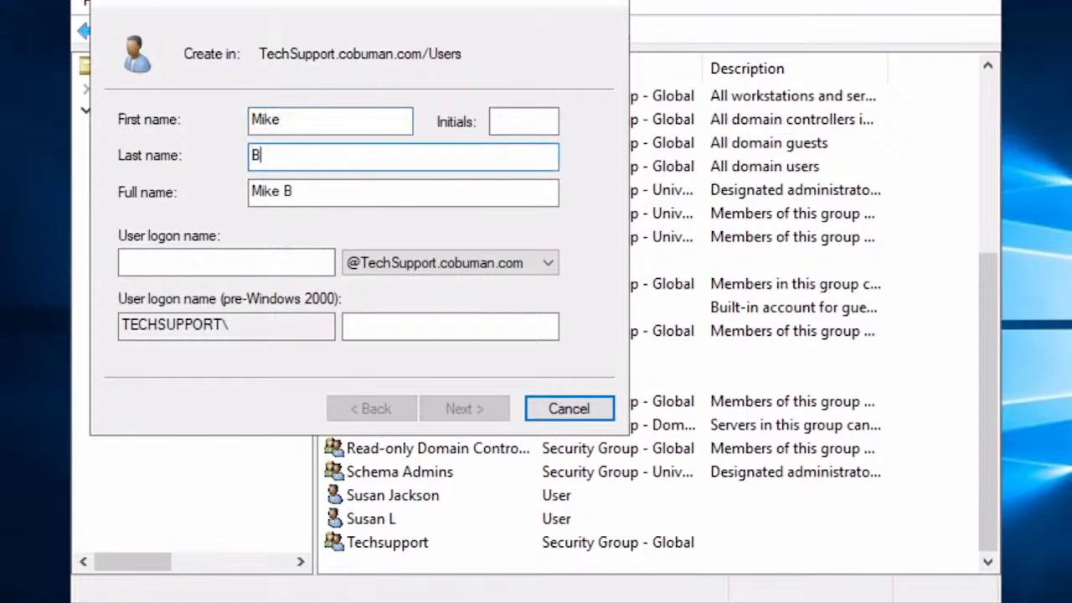
pyautogui.press('Tab')
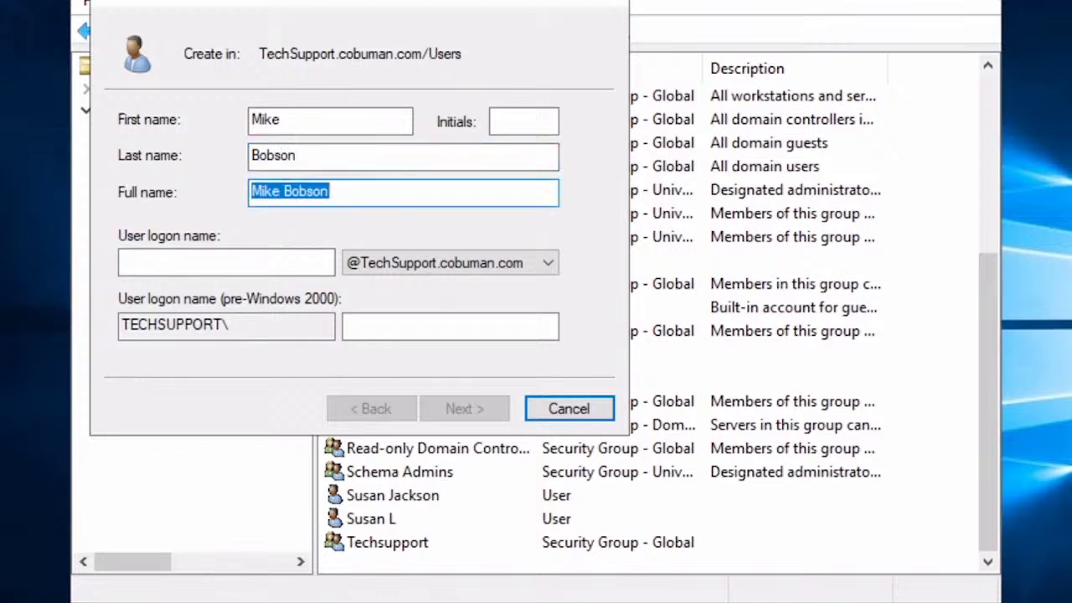
pyautogui.click(244, 263)
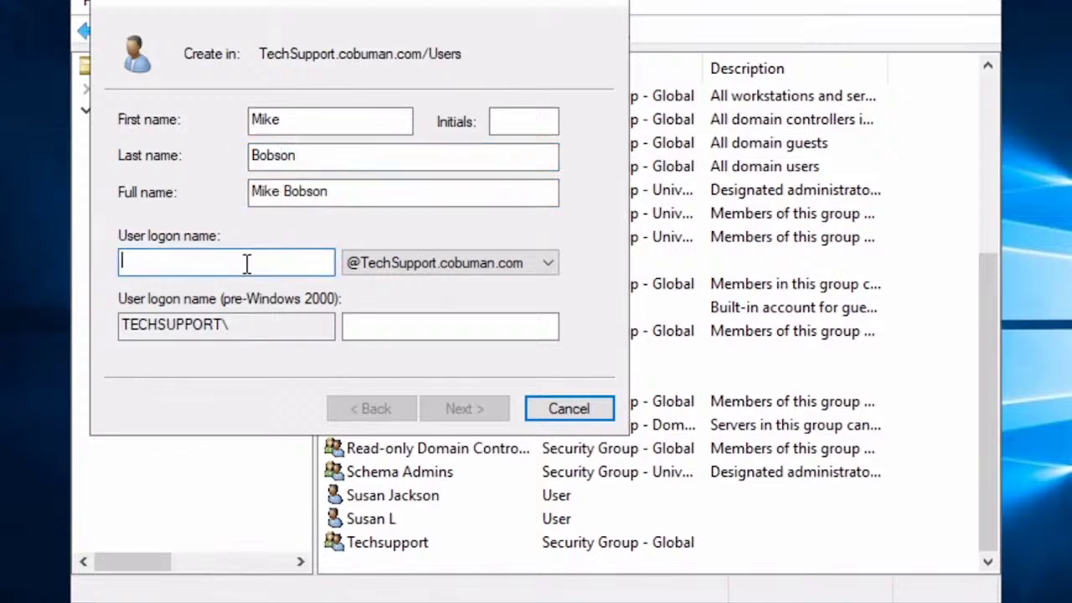
pyautogui.write('Mike')
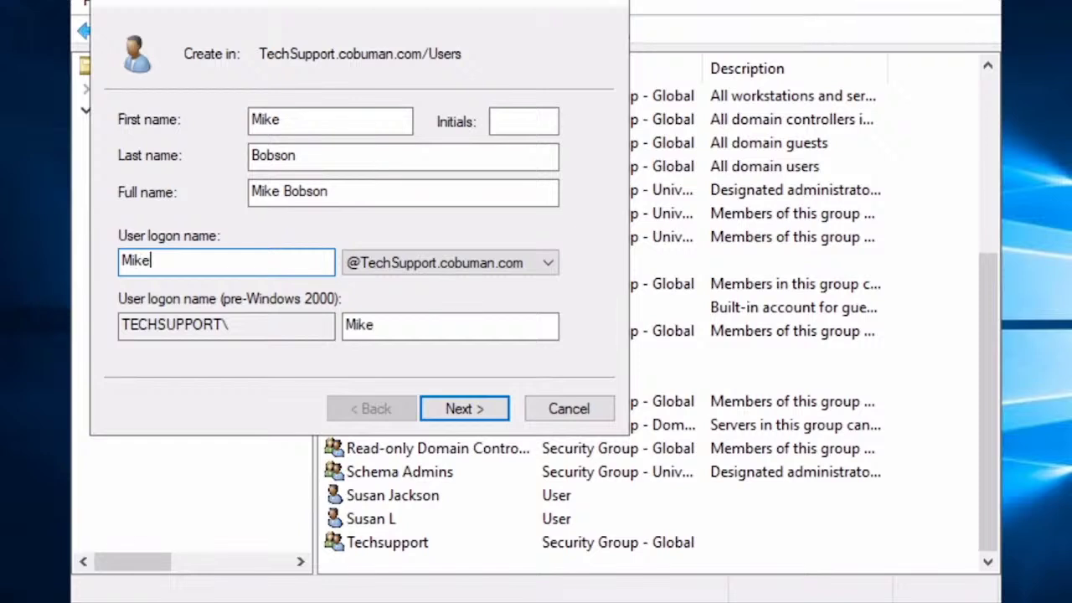
pyautogui.write('B')
pyautogui.click(480, 266)
pyautogui.click(481, 266)
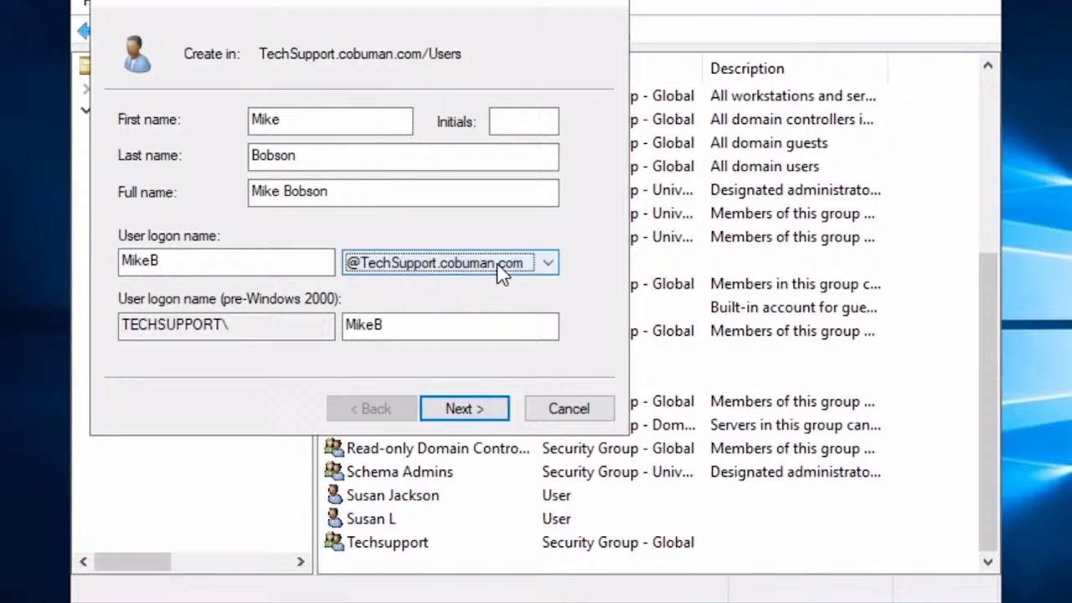
pyautogui.click(546, 263)
pyautogui.click(546, 263)
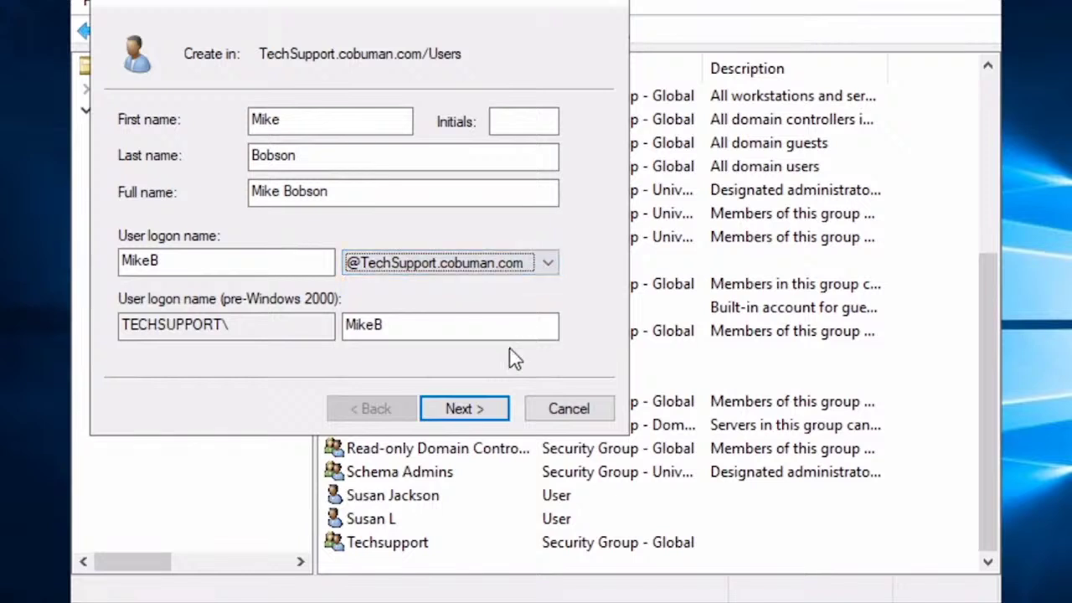
pyautogui.click(485, 410)
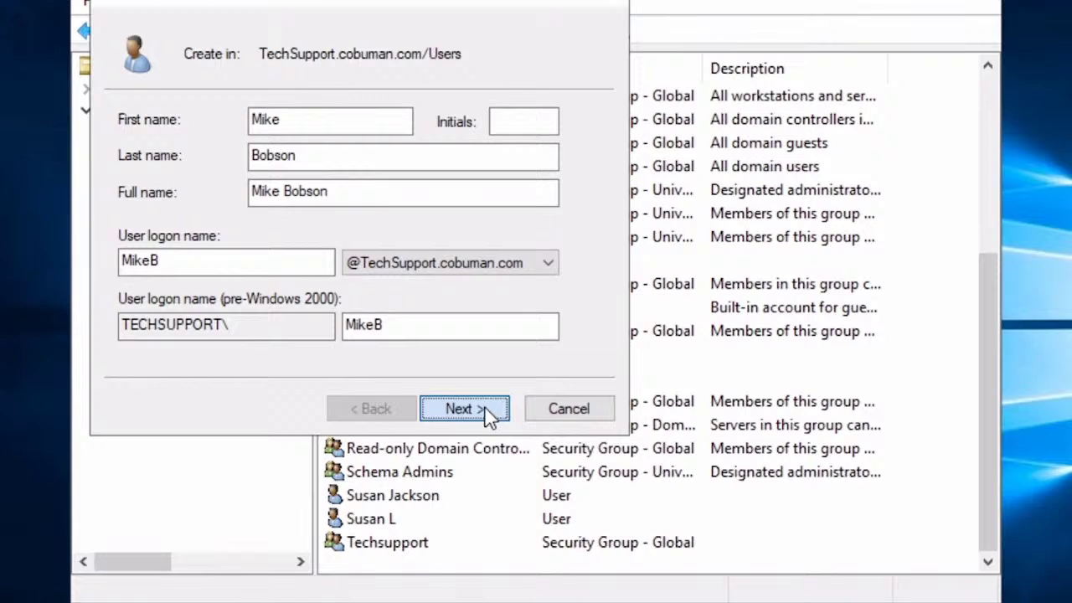
pyautogui.click(488, 410)
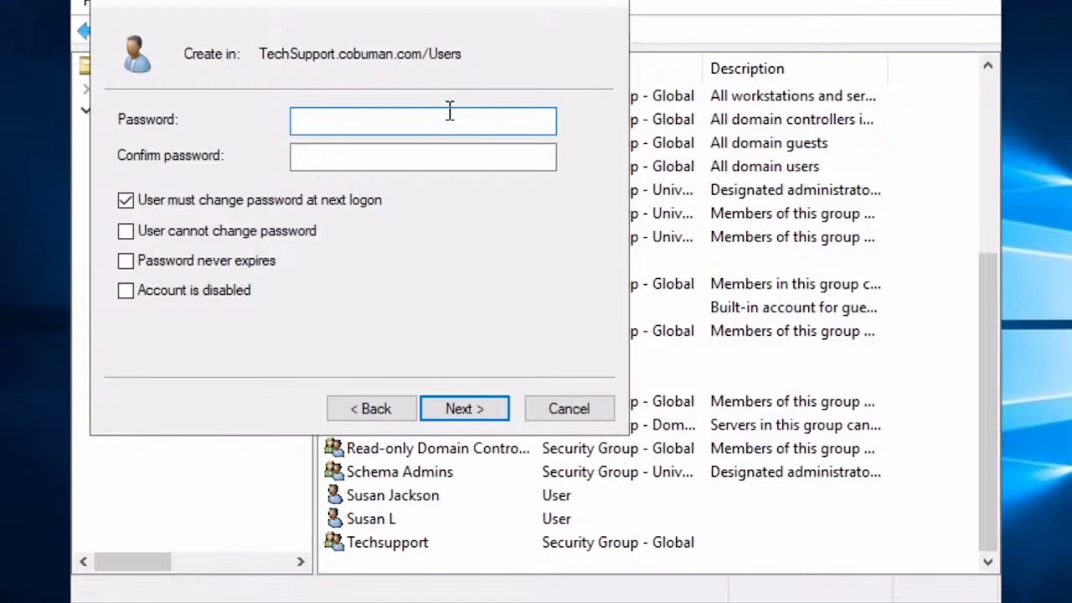
# Step: Enter and confirm the initial password, keep change-at-next-logon, and finish the account
pyautogui.write('Password')
pyautogui.click(423, 157)
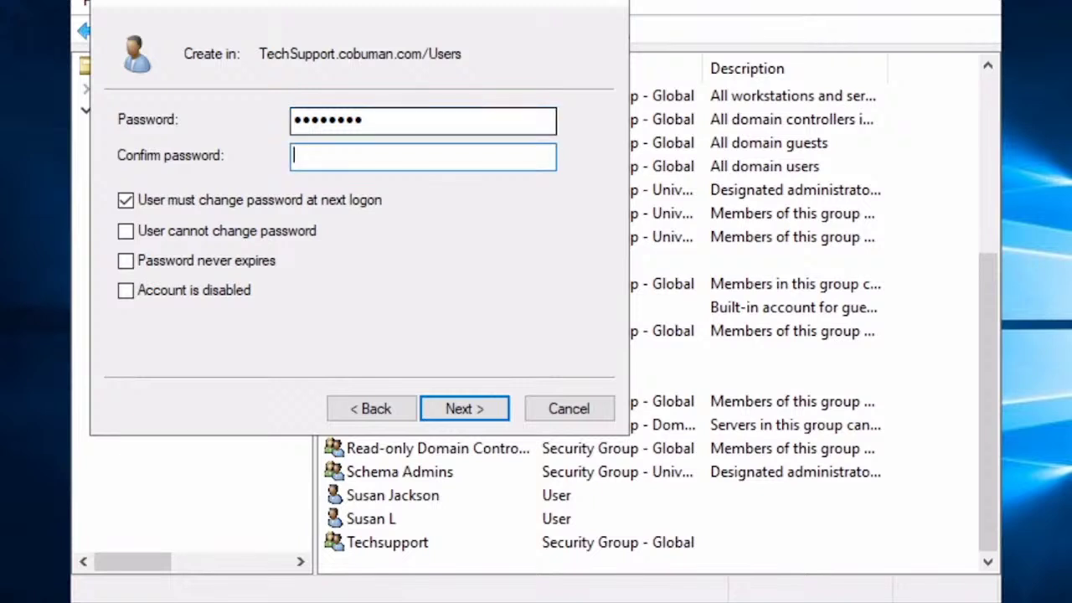
pyautogui.write('••••••••')
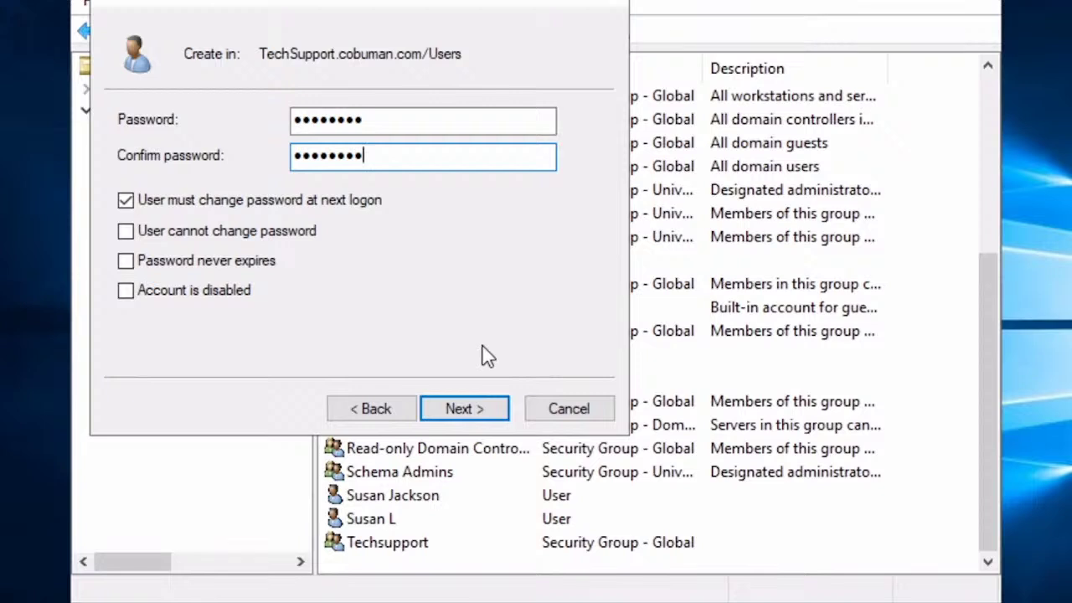
pyautogui.click(471, 408)
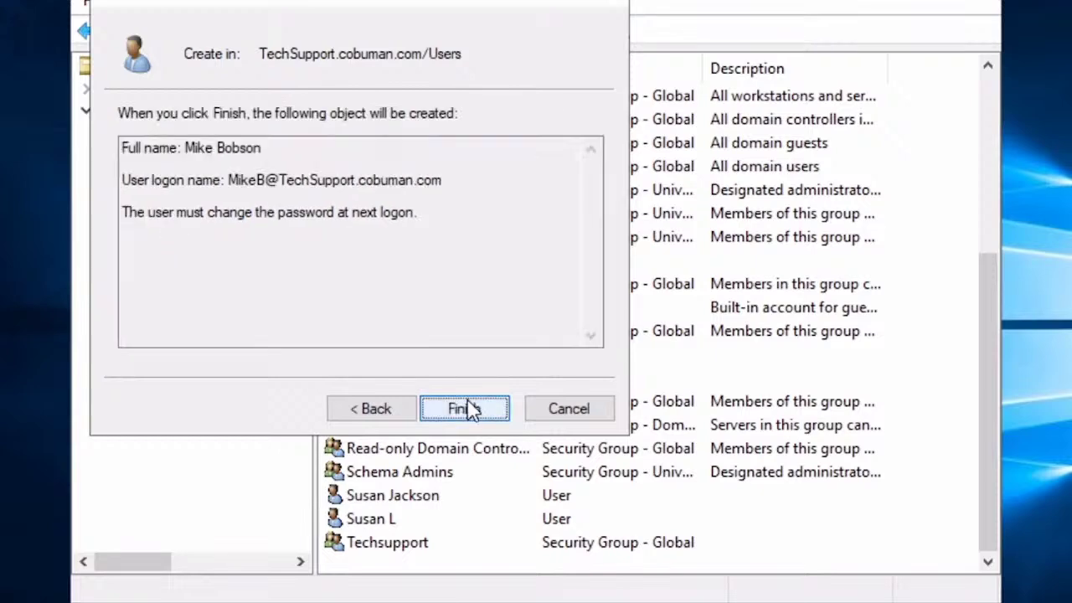
pyautogui.click(468, 408)
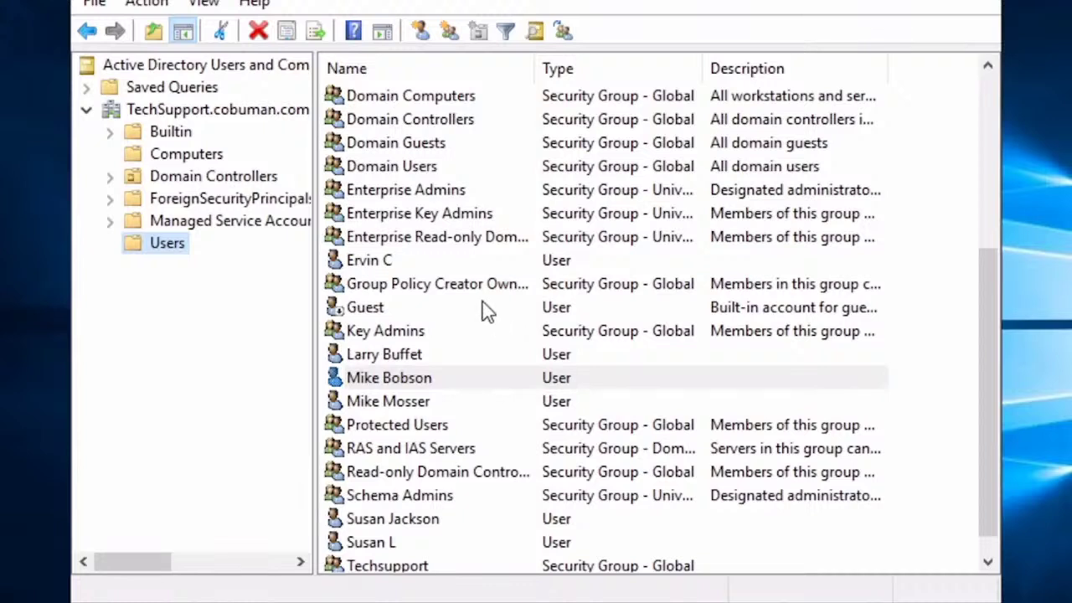
# Step: Start a second new user in Users with the second member's first, last and logon names
pyautogui.hotkey('alt', 'Tab')
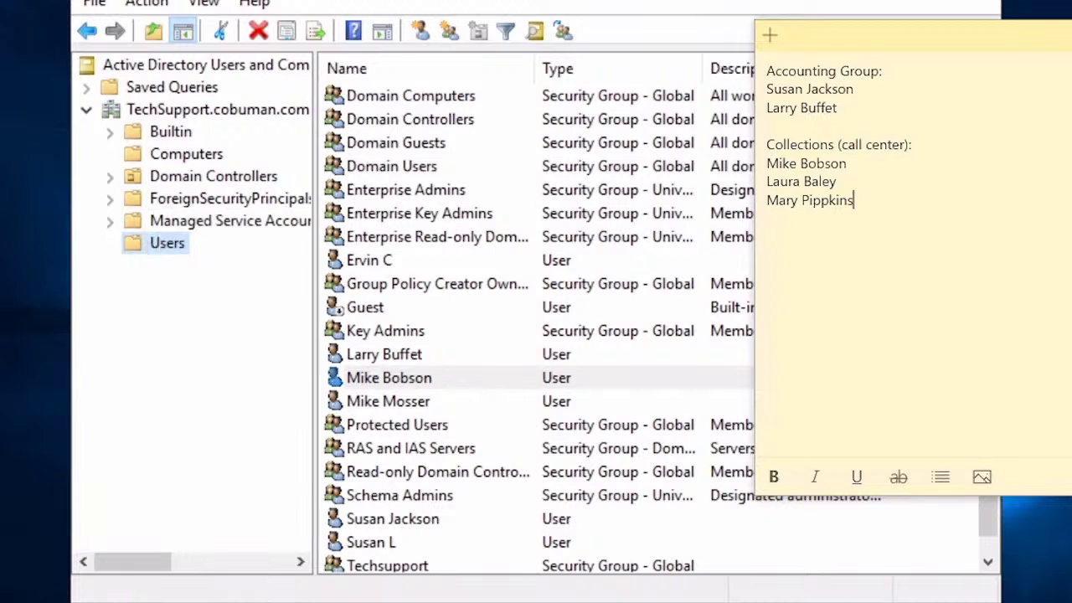
pyautogui.rightClick(174, 248)
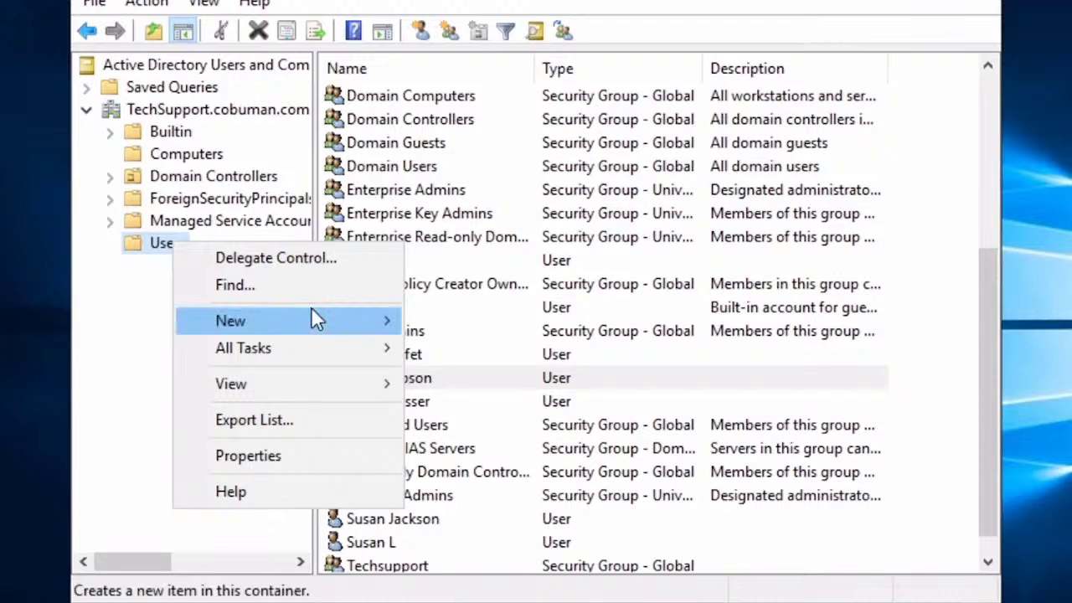
pyautogui.moveTo(325, 312)
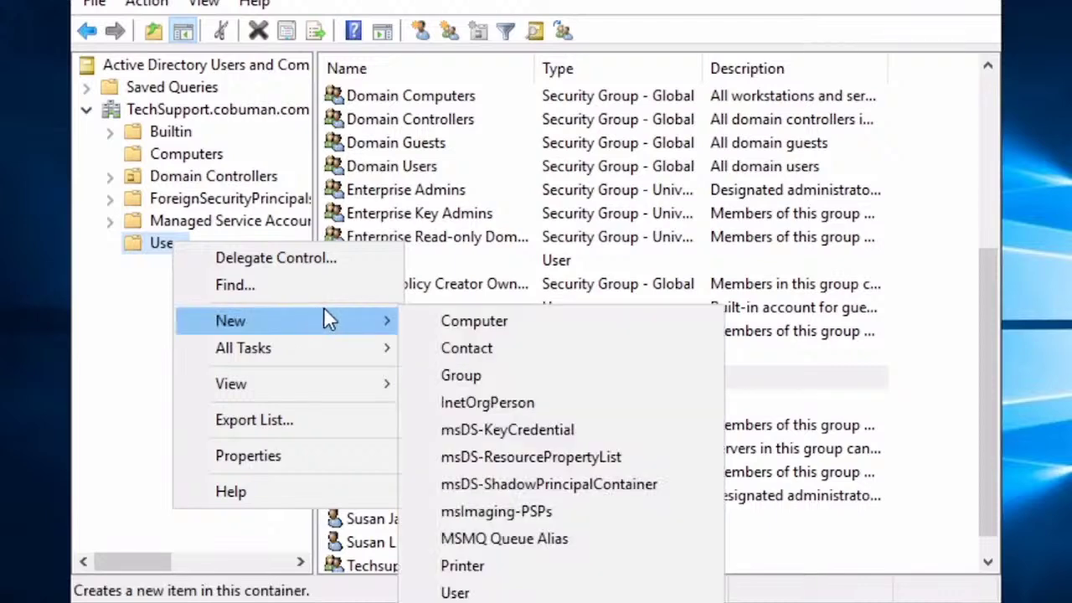
pyautogui.click(459, 591)
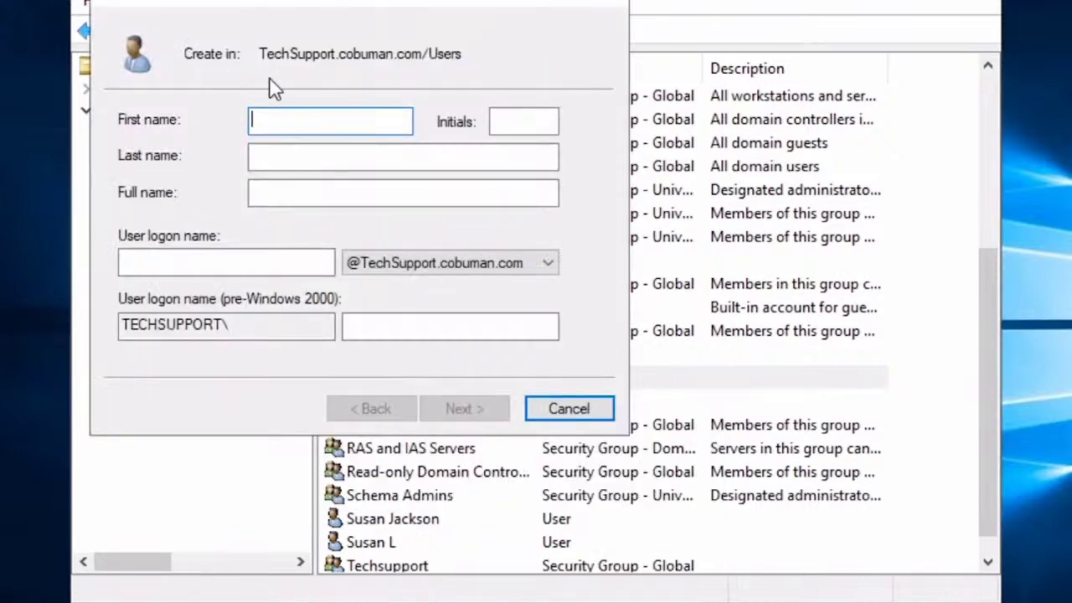
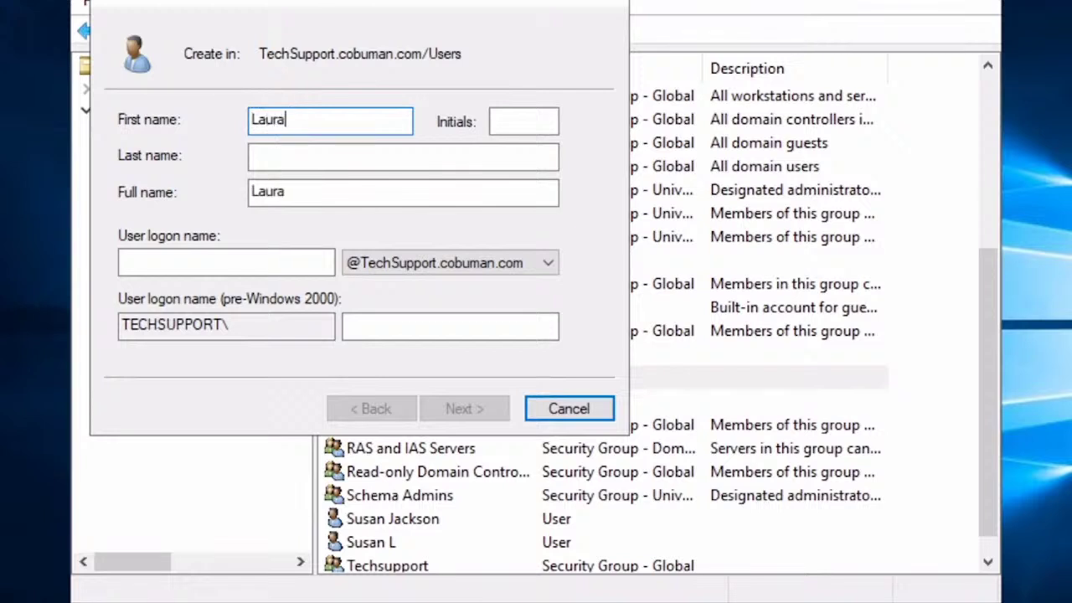
pyautogui.press('Tab')
pyautogui.click(251, 157)
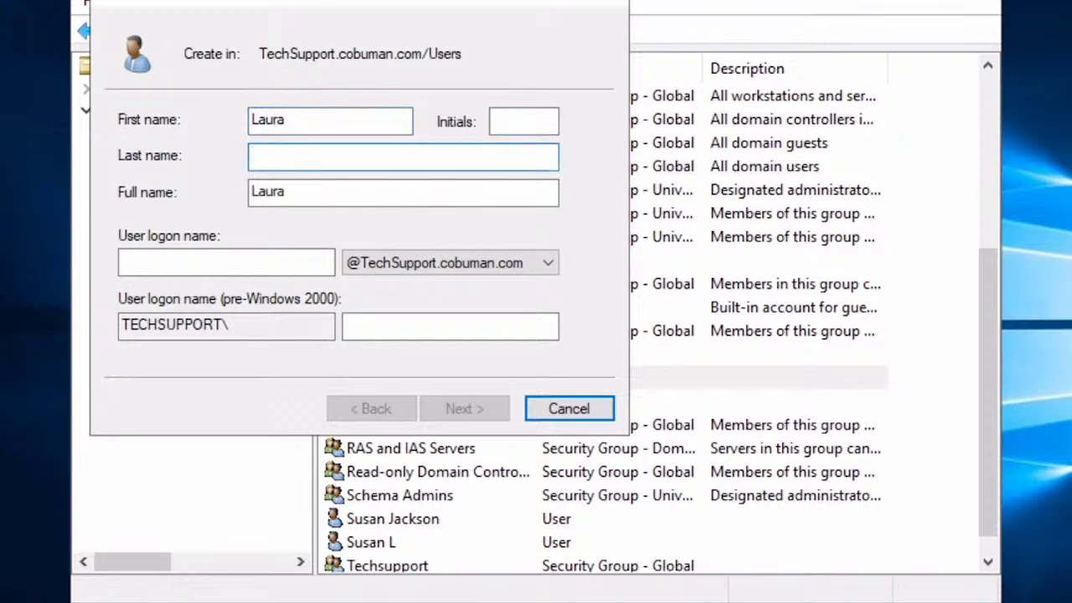
pyautogui.press('Tab')
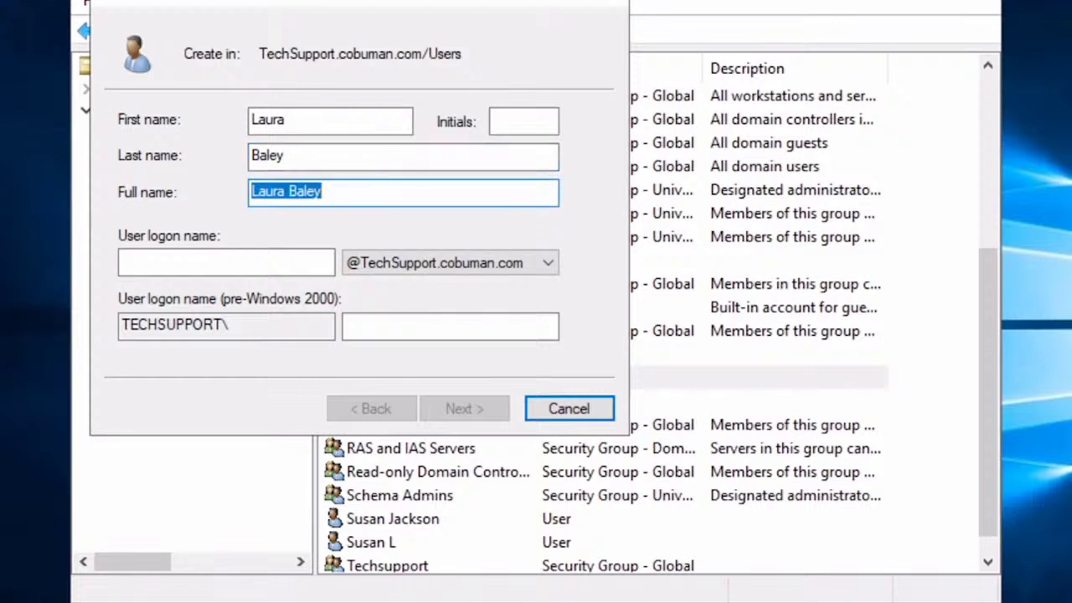
pyautogui.click(123, 262)
pyautogui.write('Laura')
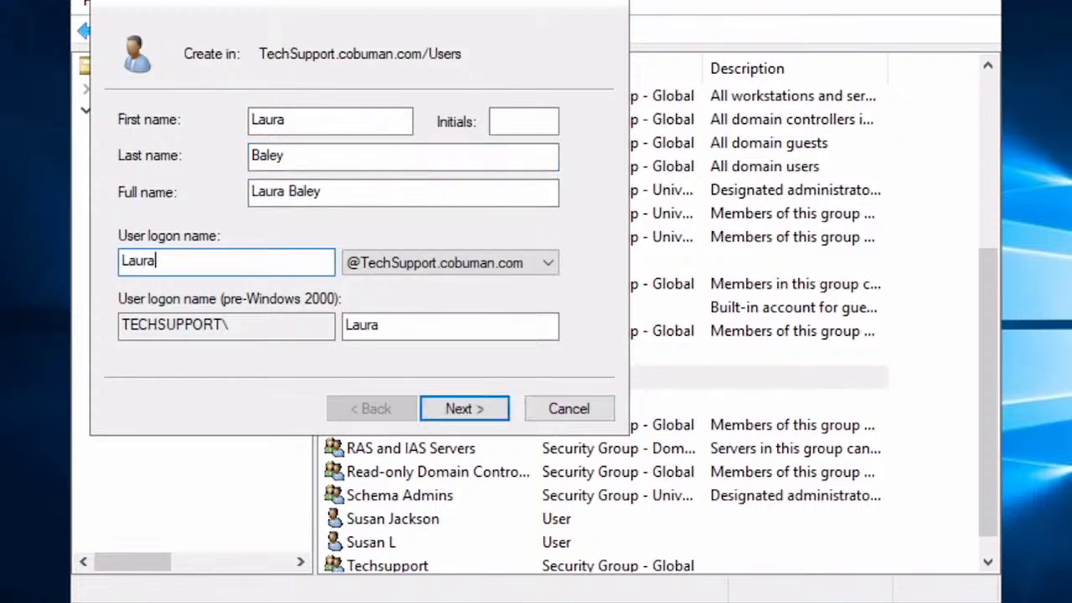
pyautogui.write('B')
# Step: Set and confirm the account's password, then finish creating it
pyautogui.click(460, 408)
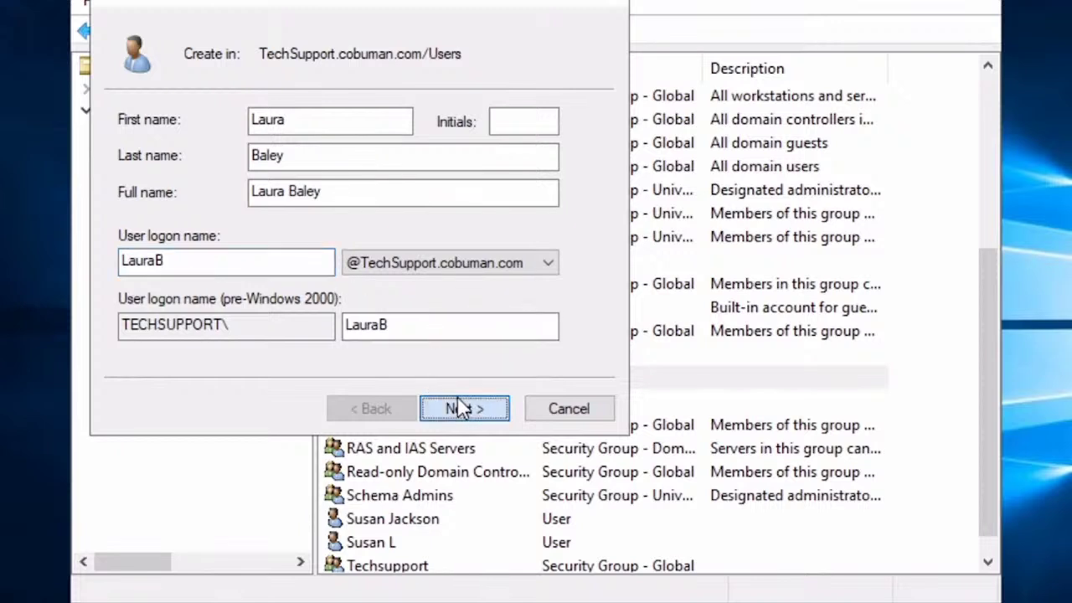
pyautogui.click(269, 267)
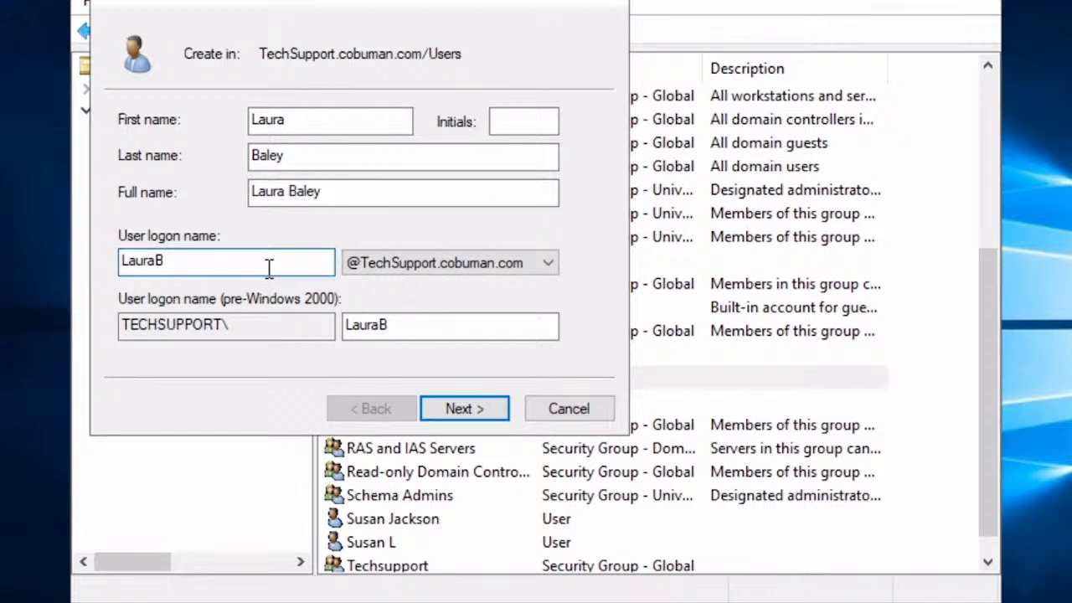
pyautogui.click(488, 412)
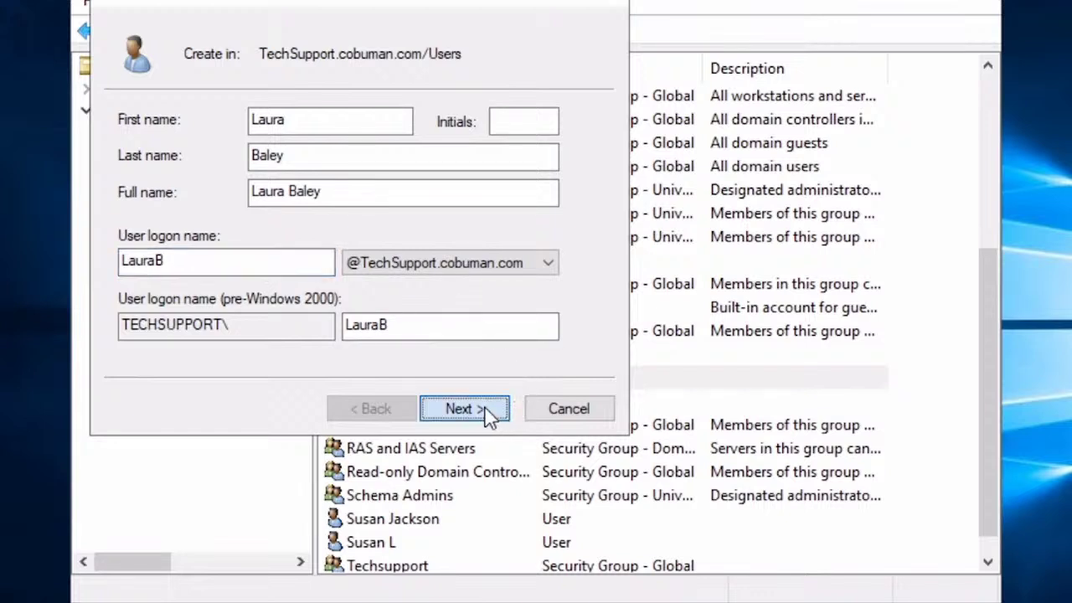
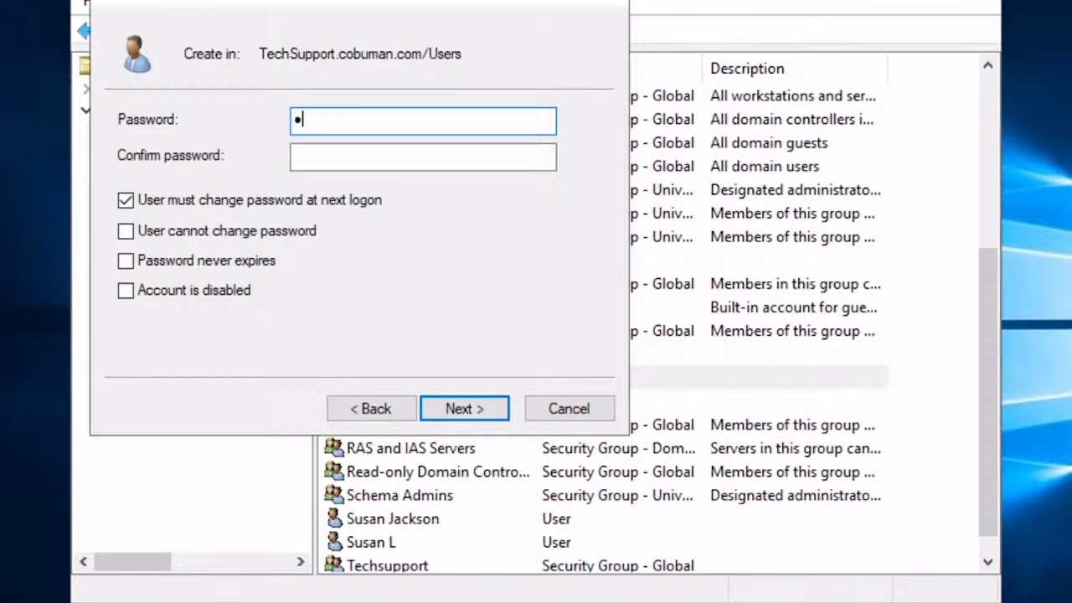
pyautogui.press('Tab')
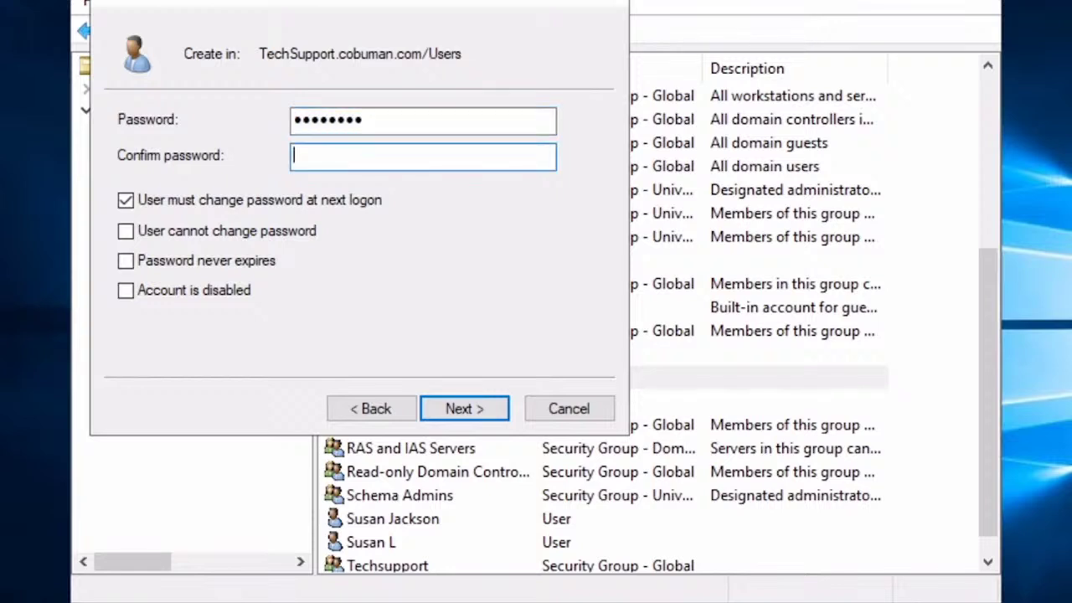
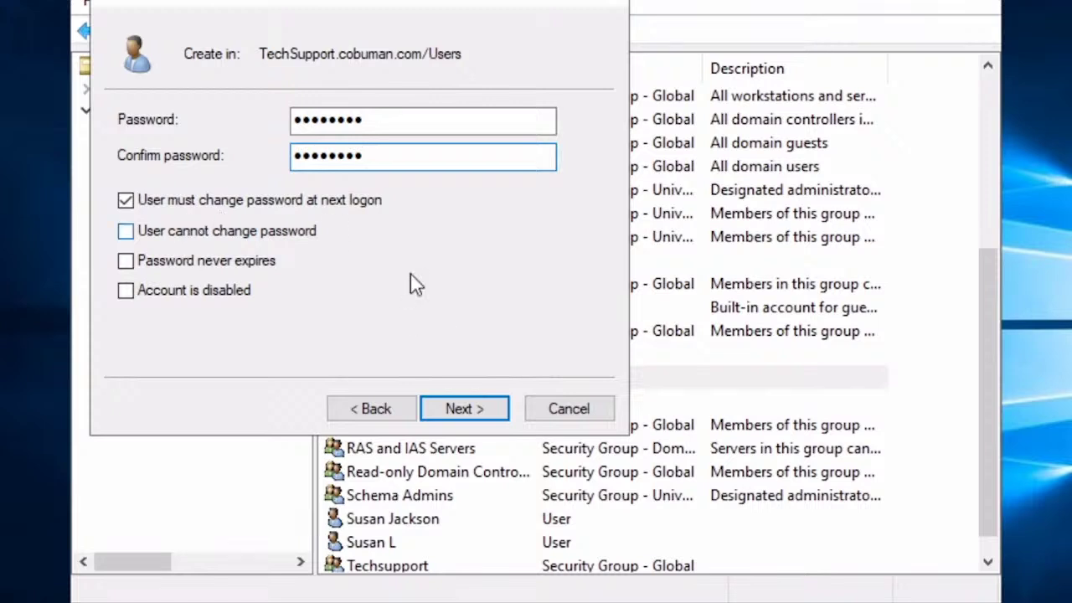
pyautogui.click(461, 408)
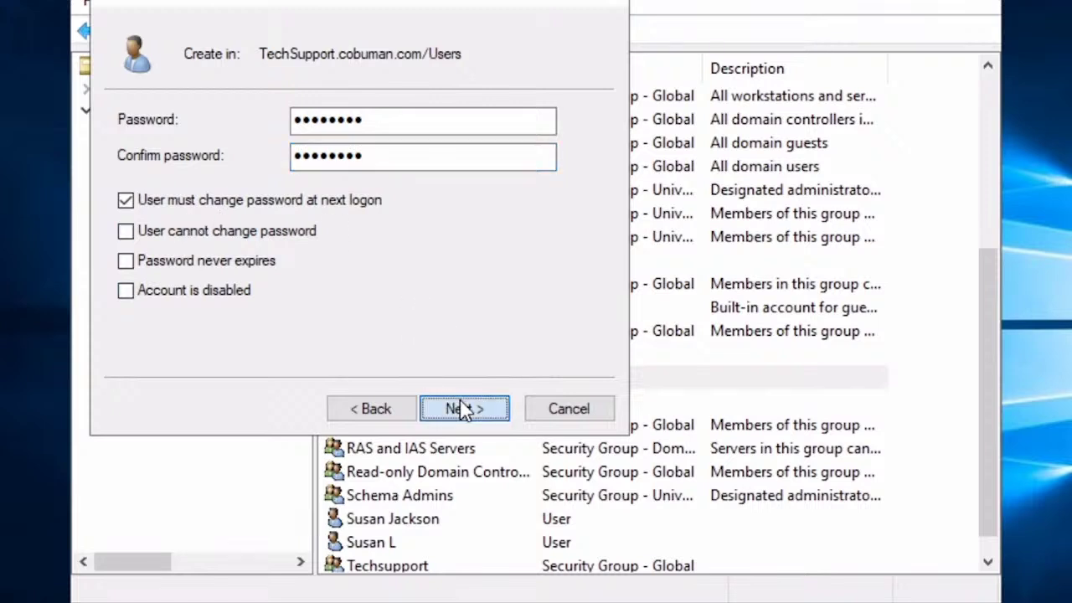
pyautogui.click(466, 409)
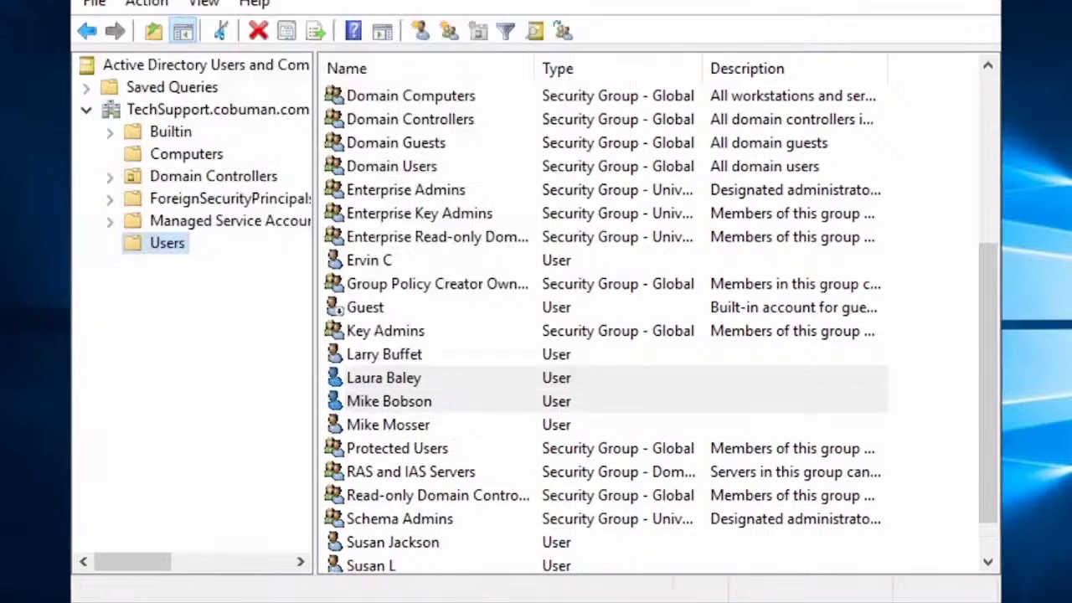
pyautogui.hotkey('alt', 'Tab')
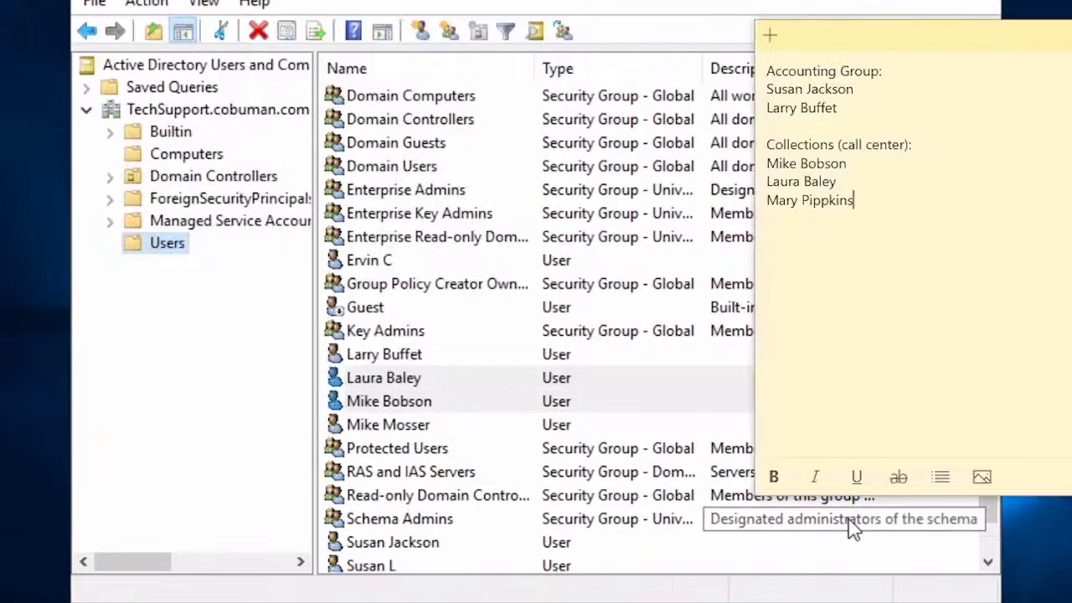
# Step: Start a third new user in Users with the third member's first, last and logon names
pyautogui.rightClick(150, 249)
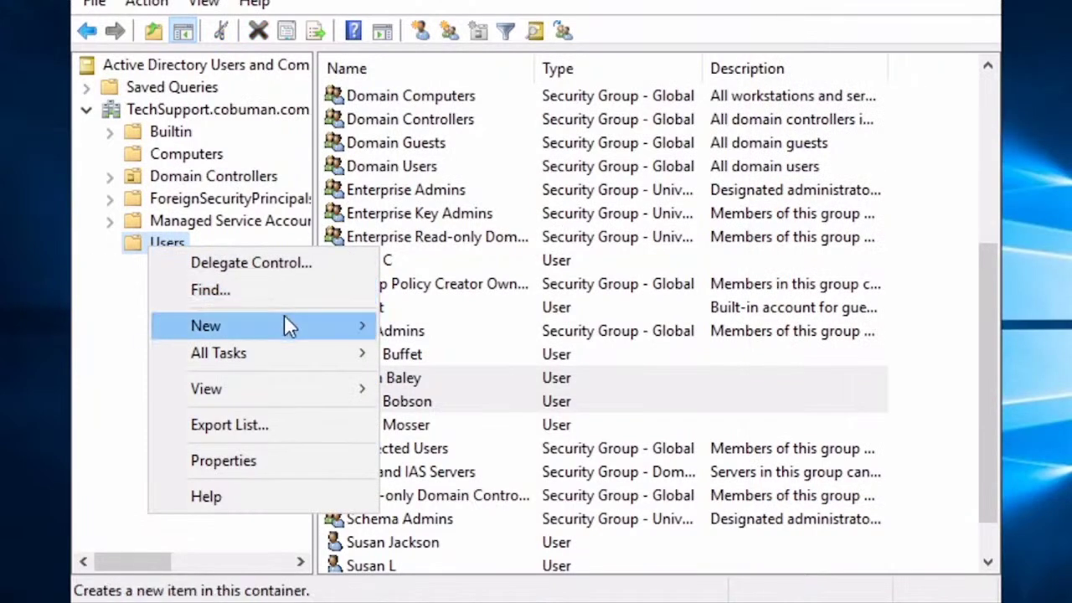
pyautogui.moveTo(284, 317)
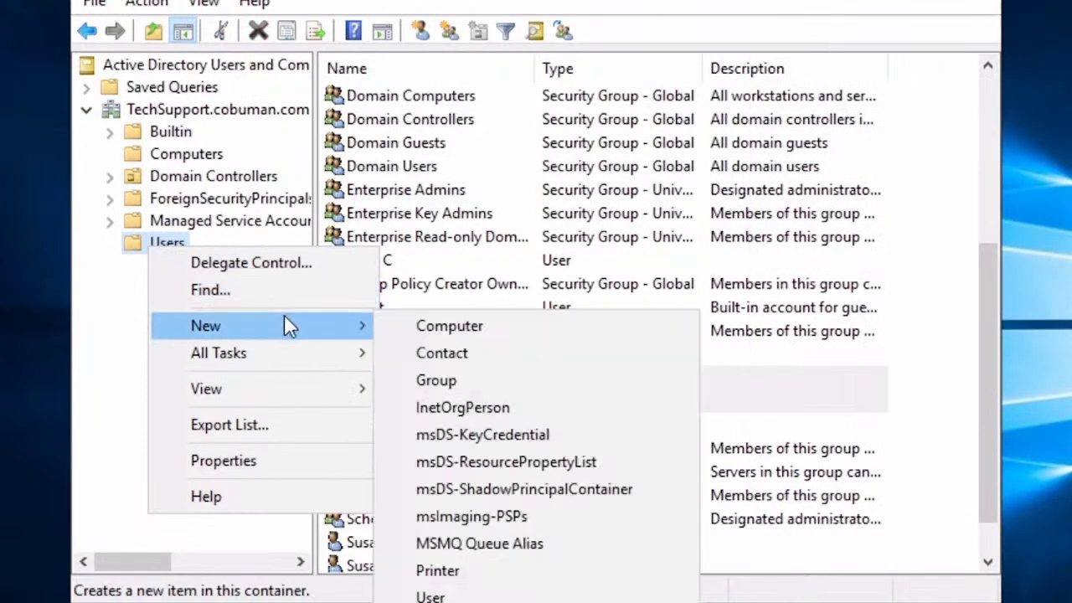
pyautogui.click(471, 595)
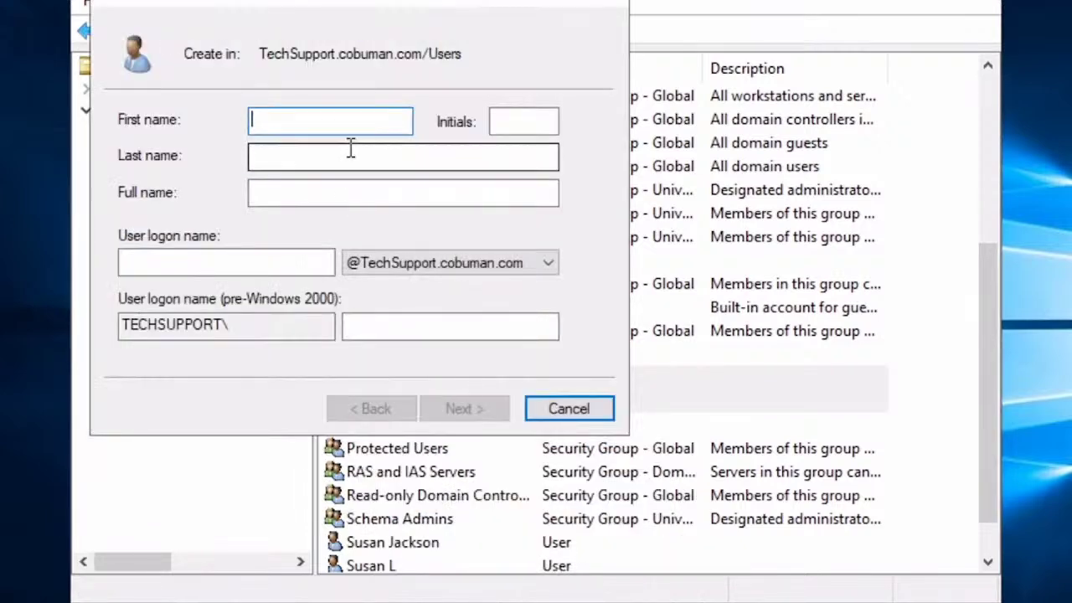
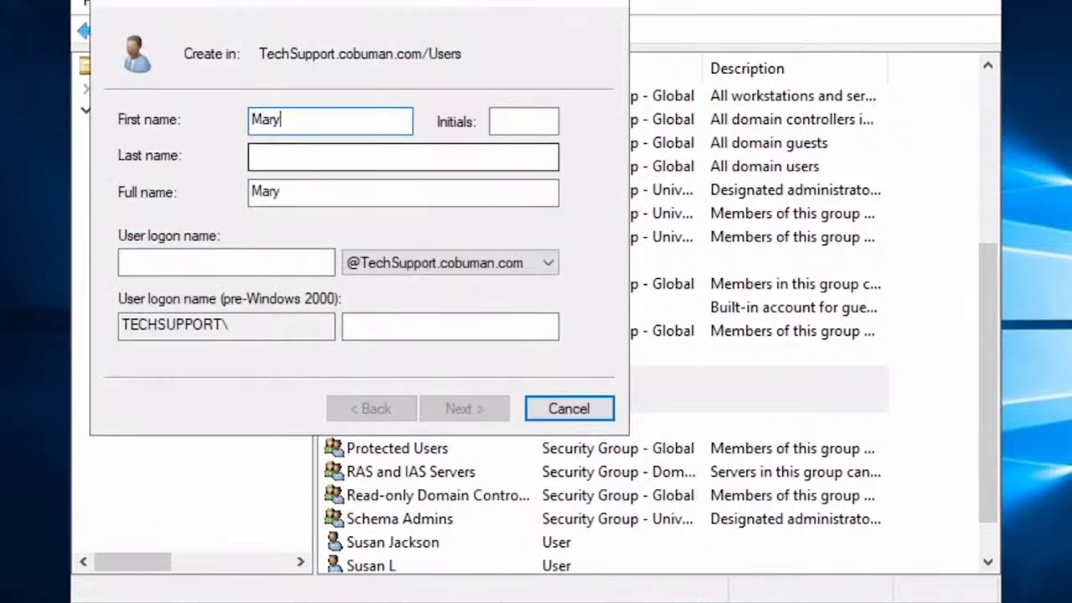
pyautogui.press('Tab')
pyautogui.press('Tab')
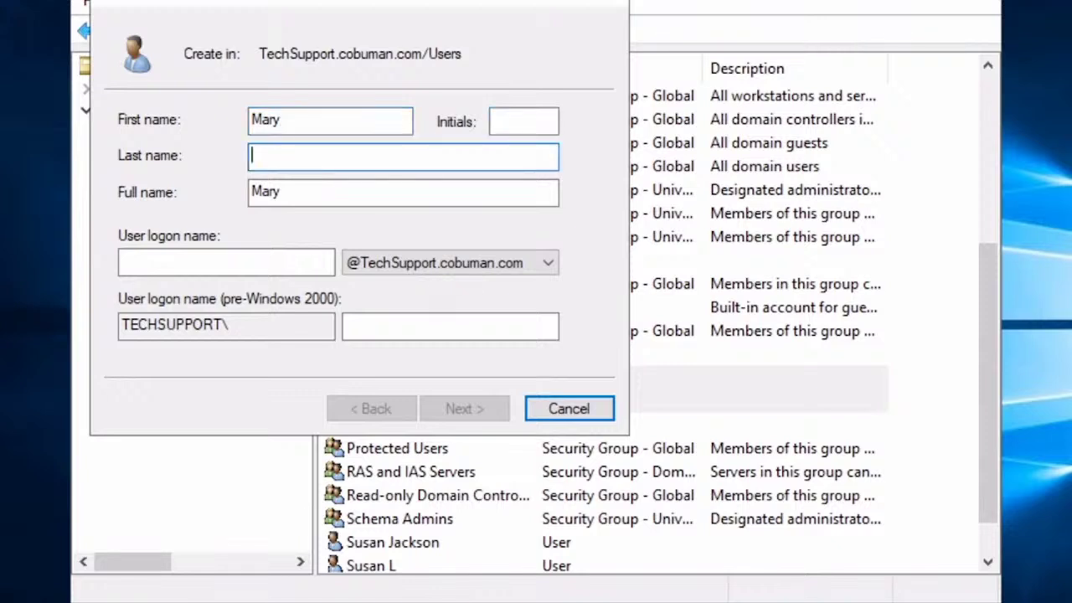
pyautogui.press('Tab')
pyautogui.press('Tab')
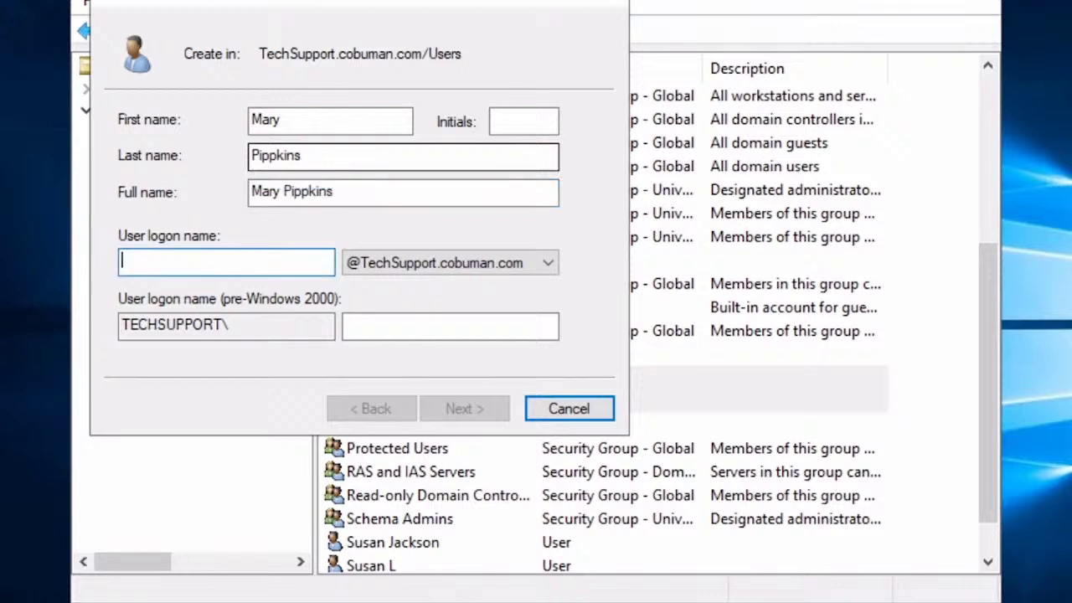
pyautogui.write('MaryP')
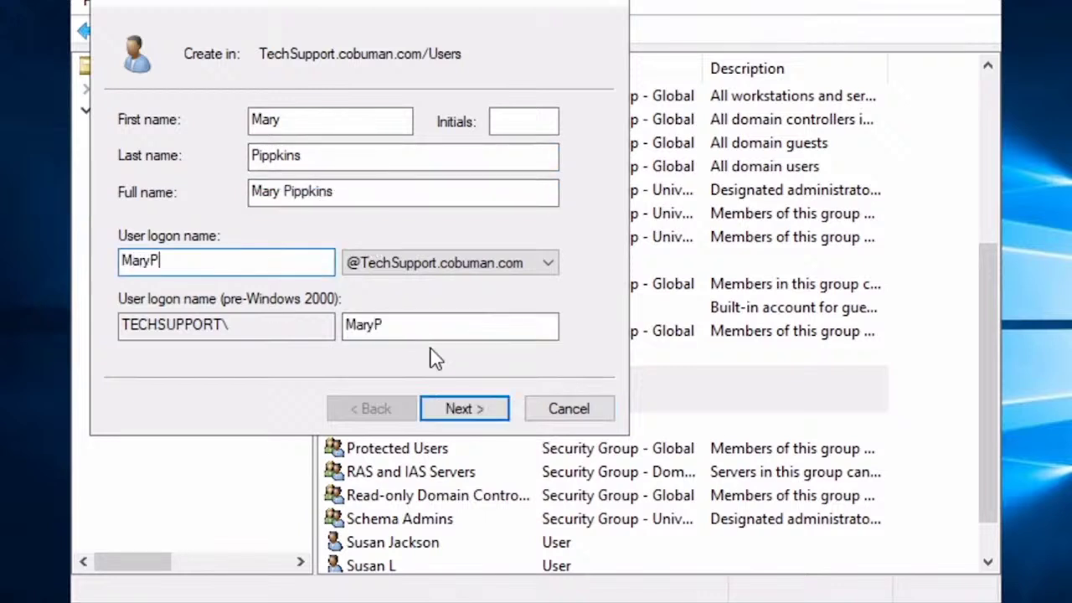
# Step: Enter and confirm its password, then finish creating the account
pyautogui.click(465, 409)
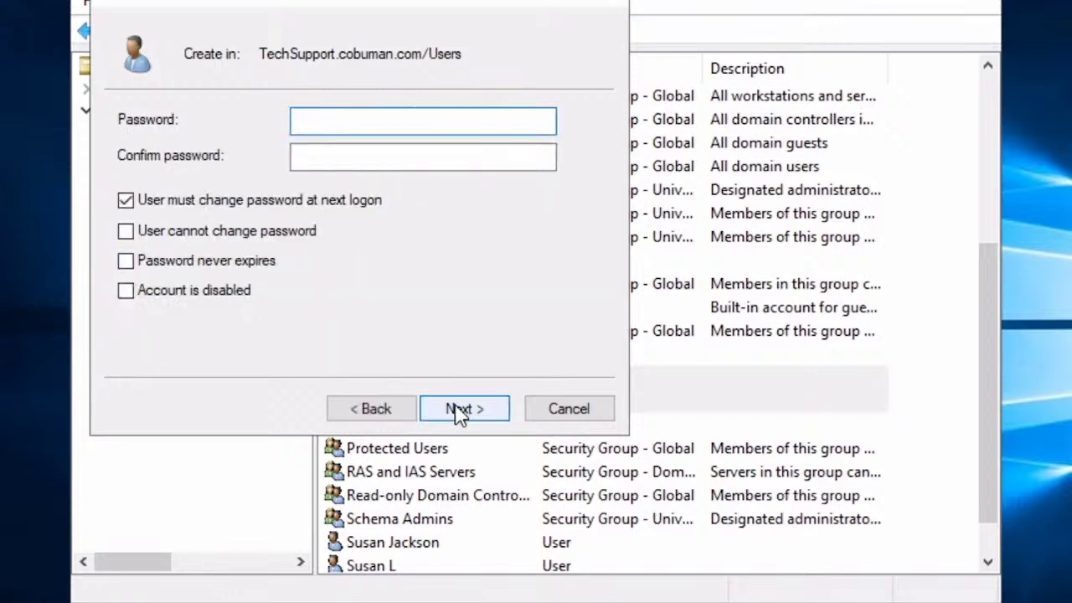
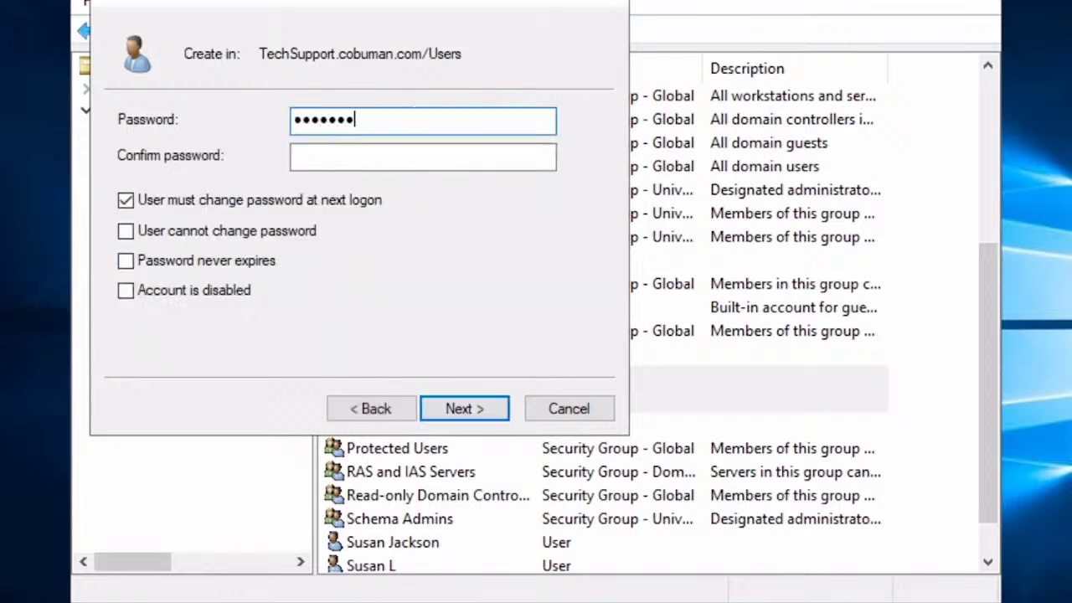
pyautogui.press('Tab')
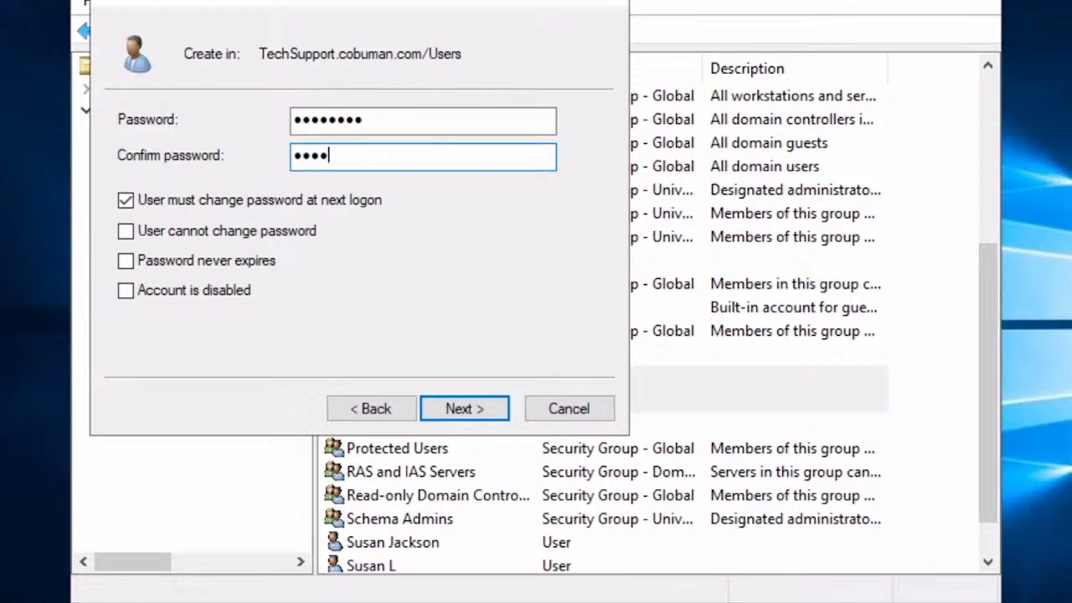
pyautogui.click(448, 417)
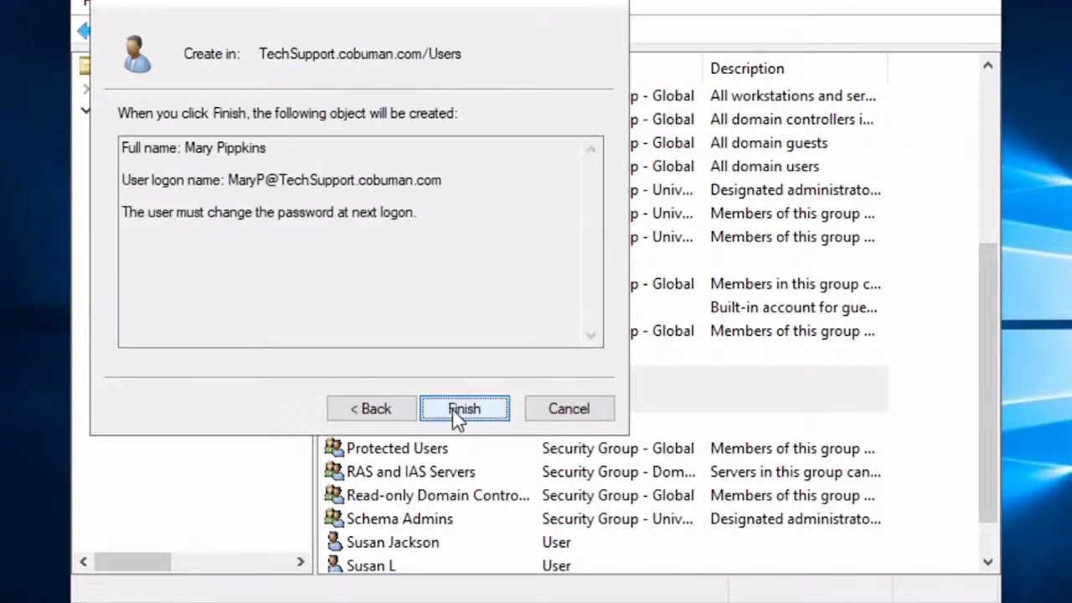
pyautogui.click(453, 416)
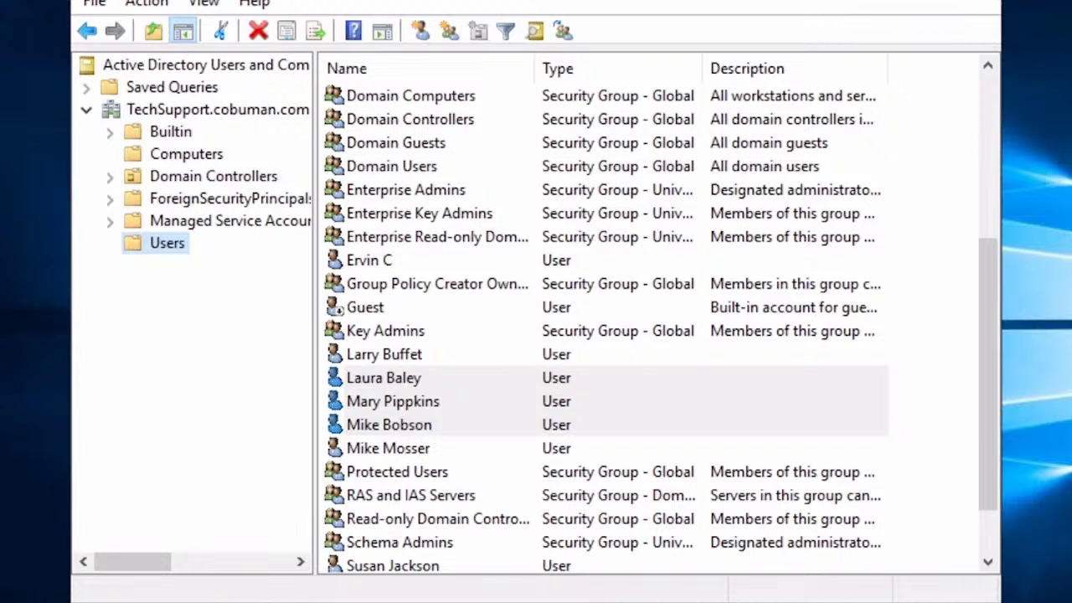
pyautogui.hotkey('alt', 'Tab')
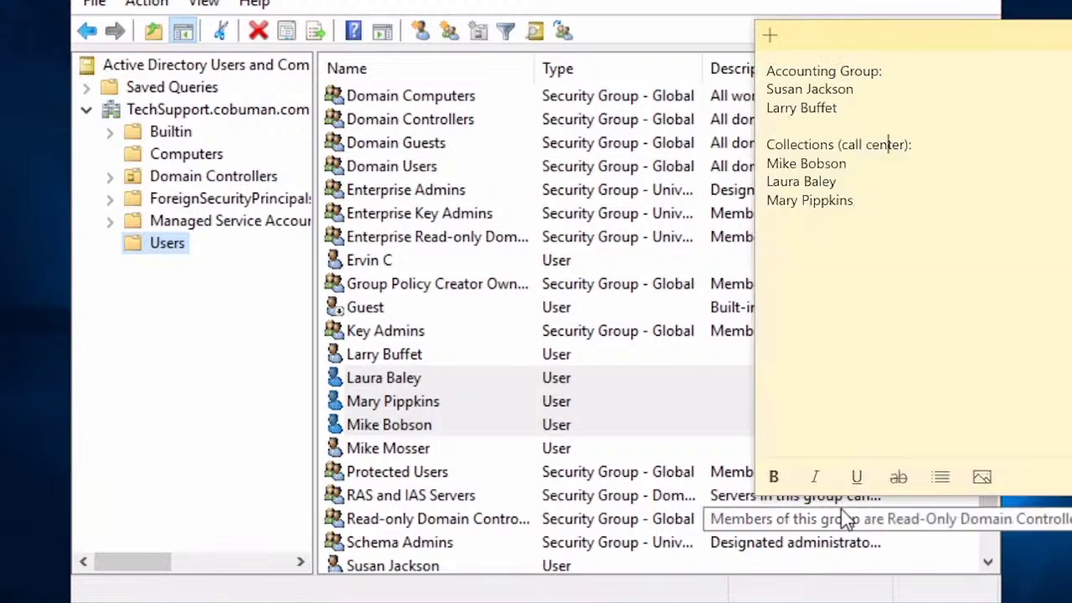
pyautogui.press('End')
pyautogui.hotkey('shift', 'Left')
pyautogui.hotkey('shift', 'Left')
pyautogui.hotkey('shift', 'Left')
pyautogui.hotkey('shift', 'Left')
pyautogui.hotkey('shift', 'Left')
pyautogui.hotkey('shift', 'Left')
pyautogui.hotkey('shift', 'Left')
pyautogui.hotkey('shift', 'Left')
pyautogui.hotkey('shift', 'Left')
pyautogui.hotkey('shift', 'Left')
pyautogui.hotkey('shift', 'Left')
pyautogui.hotkey('shift', 'Left')
pyautogui.hotkey('shift', 'Left')
pyautogui.hotkey('shift', 'Left')
pyautogui.hotkey('shift', 'Left')
pyautogui.hotkey('shift', 'Left')
pyautogui.hotkey('shift', 'Left')
pyautogui.hotkey('shift', 'Left')
pyautogui.hotkey('shift', 'Left')
pyautogui.hotkey('shift', 'Left')
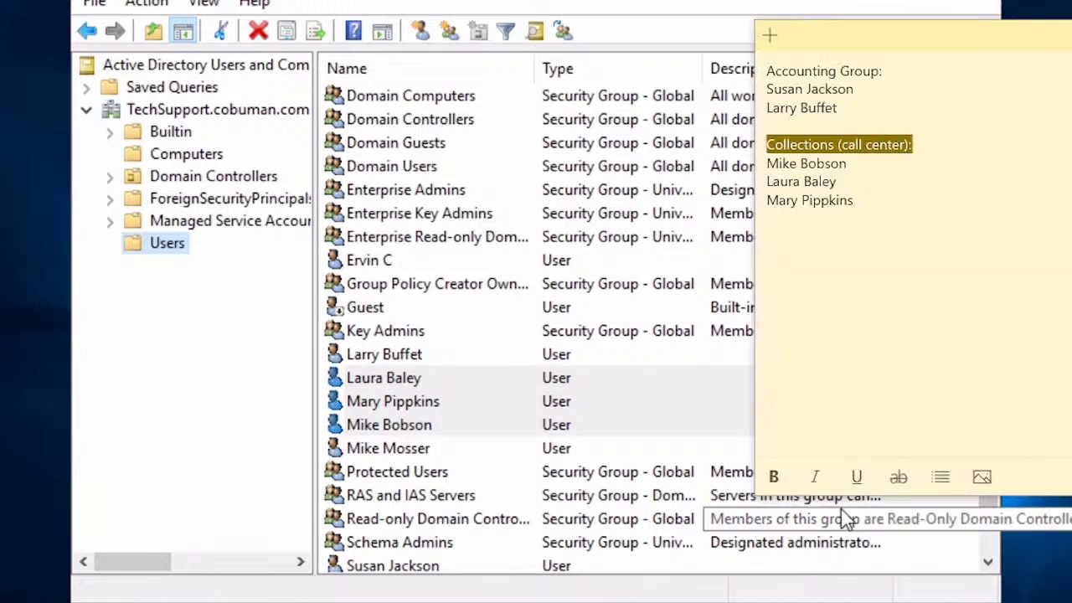
pyautogui.press('Right')
pyautogui.press('Left')
pyautogui.press('Left')
pyautogui.press('Left')
pyautogui.press('Left')
pyautogui.press('Left')
pyautogui.press('Left')
pyautogui.press('Left')
pyautogui.press('Left')
pyautogui.press('Left')
pyautogui.press('Left')
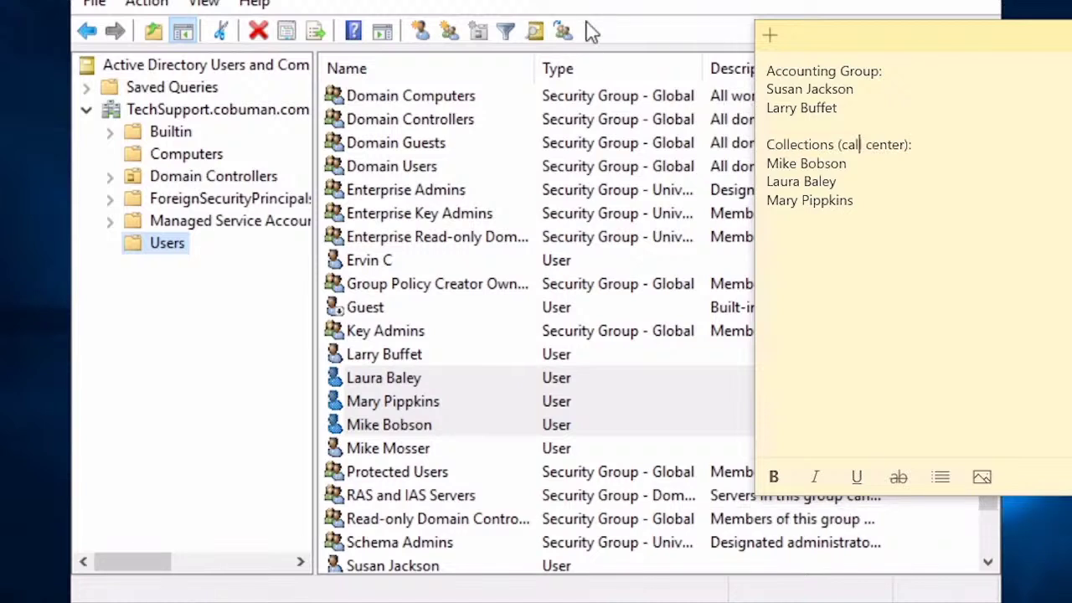
pyautogui.click(586, 4)
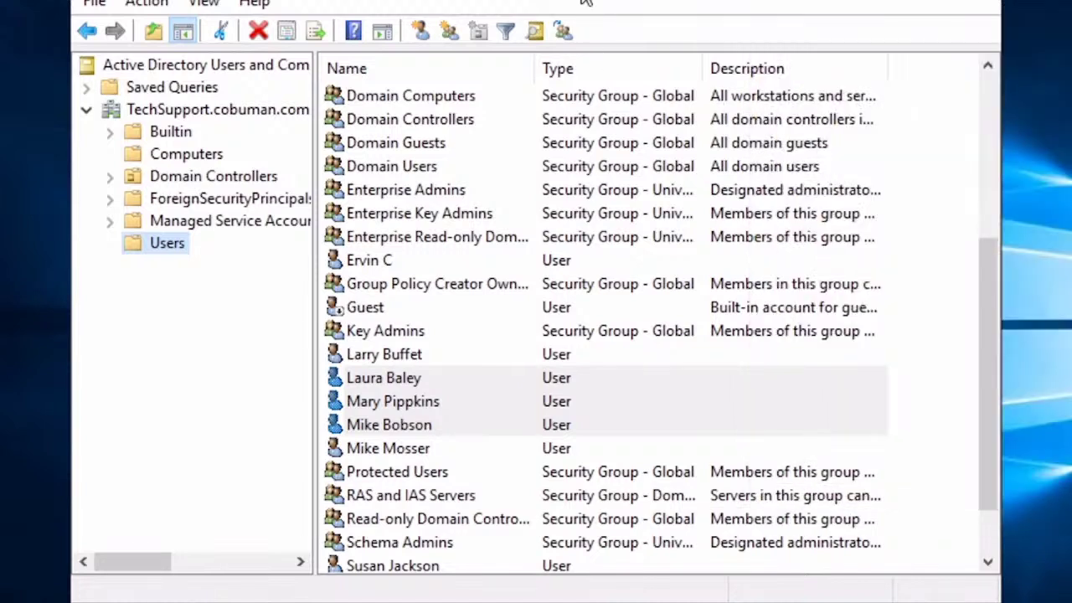
pyautogui.rightClick(173, 250)
pyautogui.click(318, 308)
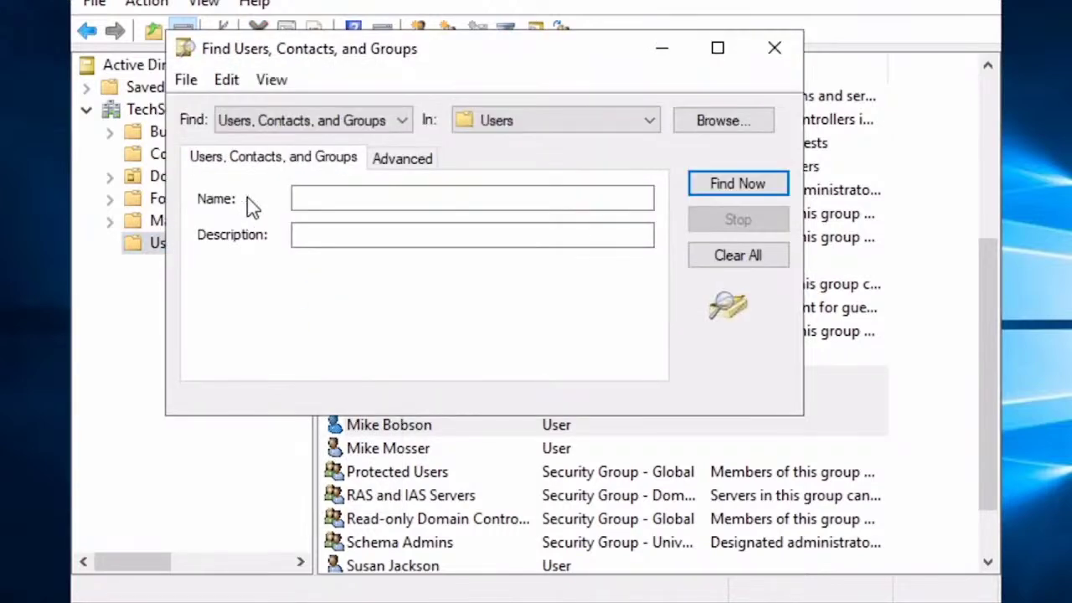
pyautogui.click(320, 192)
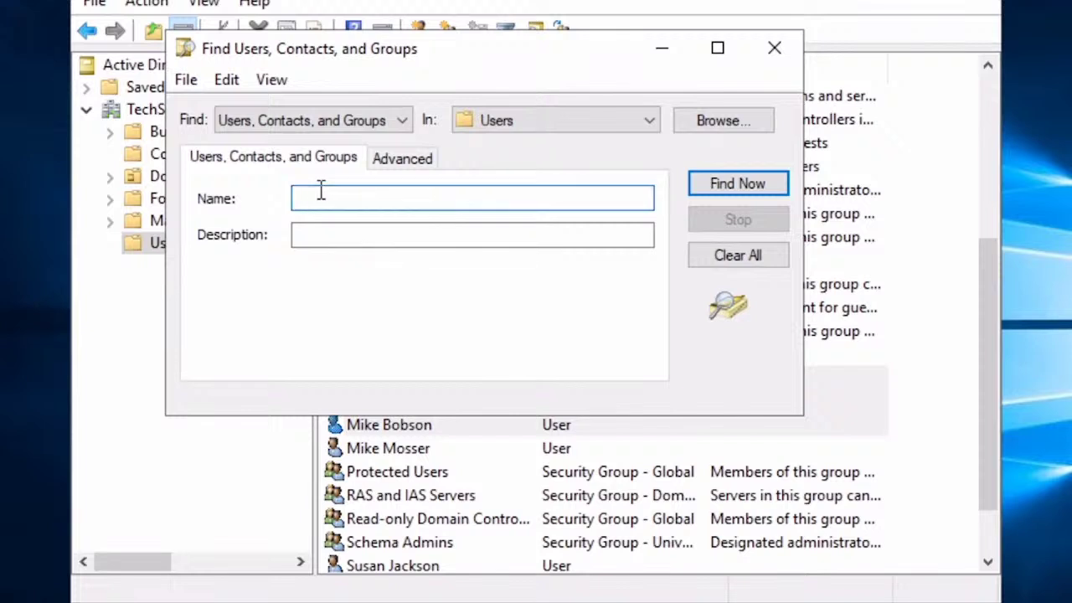
pyautogui.write('Collection')
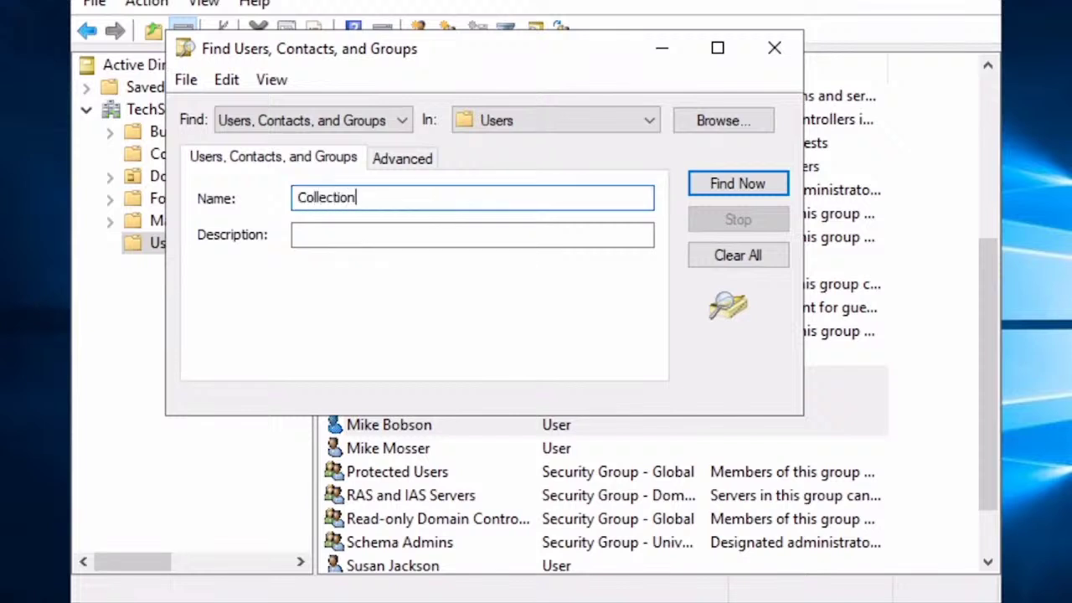
pyautogui.write('s')
pyautogui.click(728, 186)
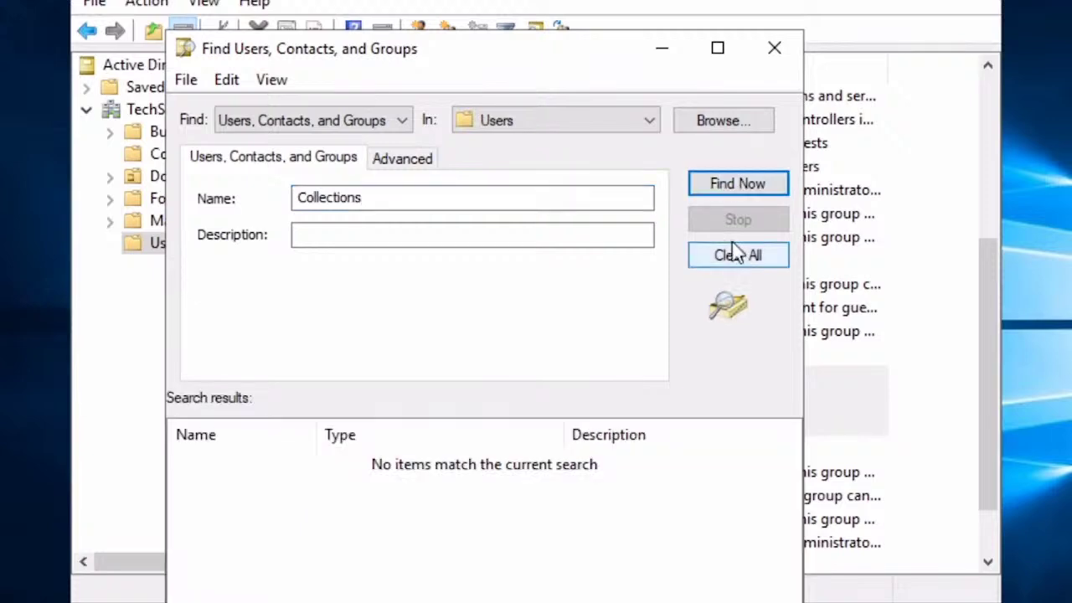
pyautogui.click(775, 52)
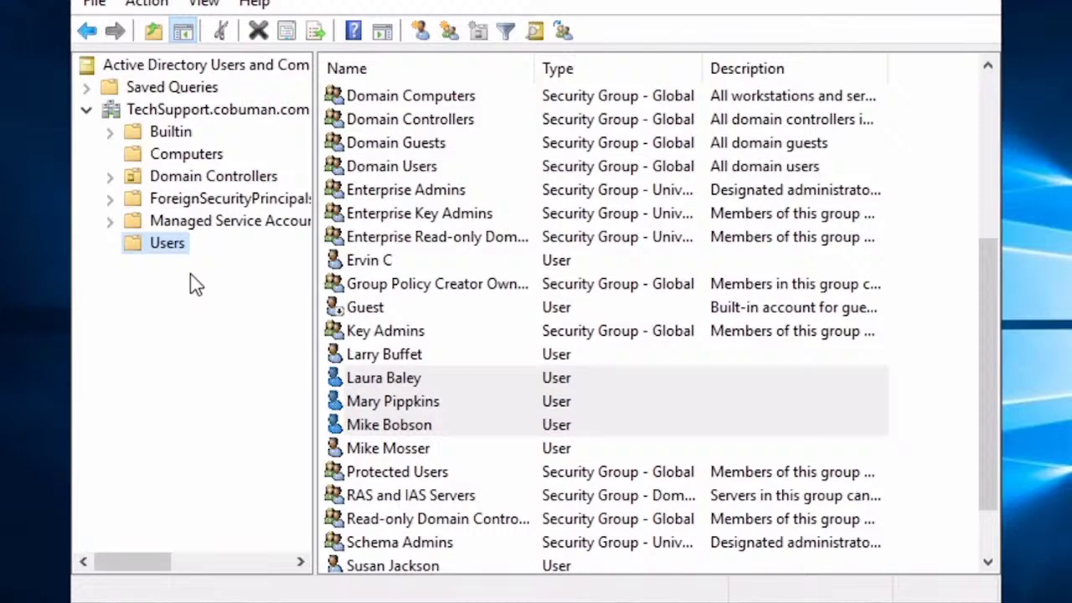
pyautogui.scroll(3, 507, 189)
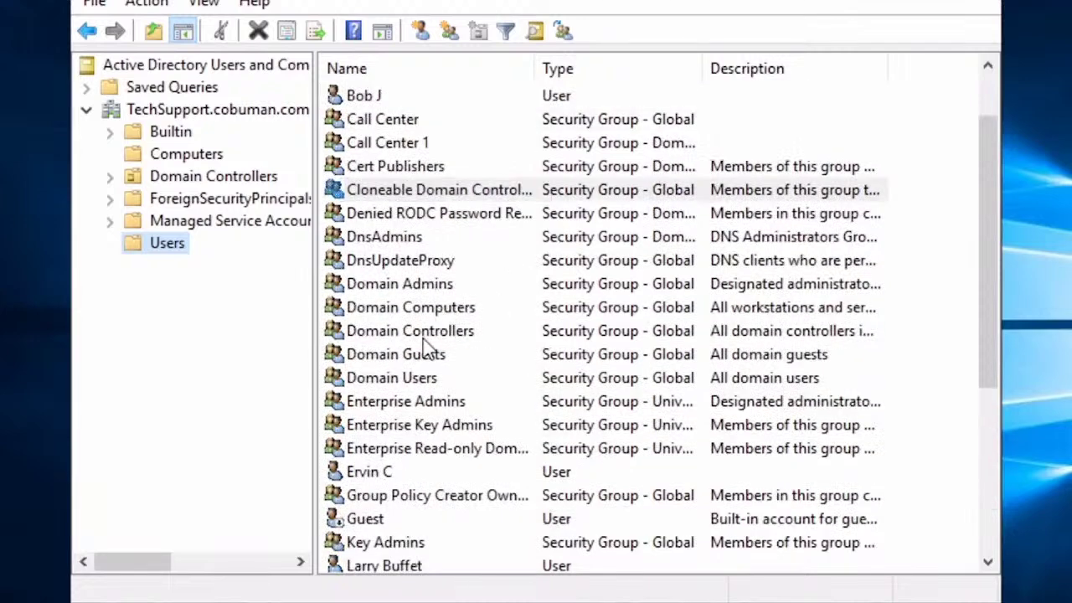
pyautogui.scroll(-1, 423, 351)
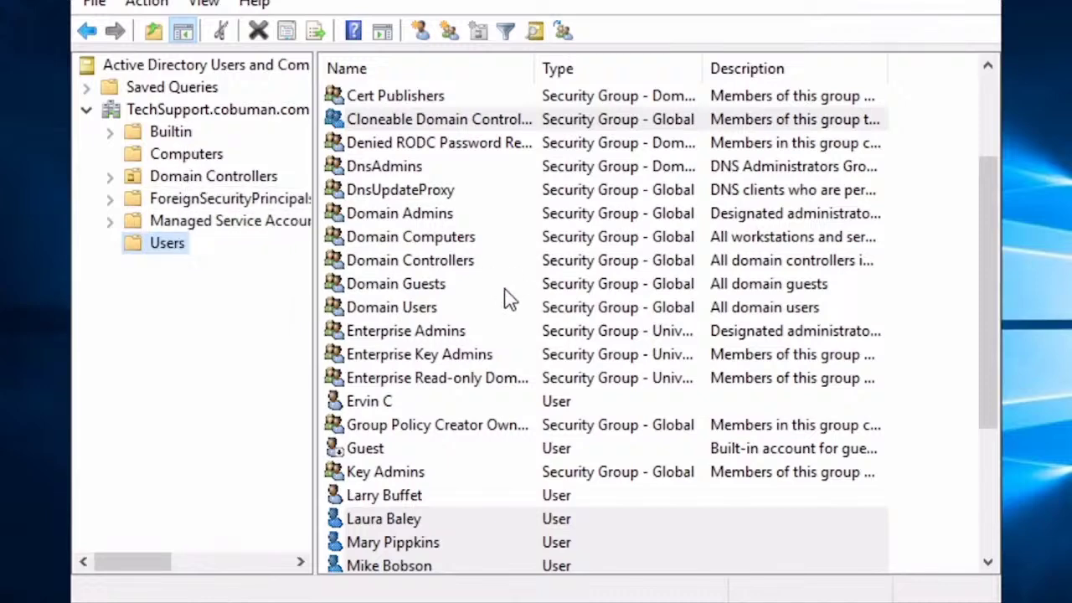
pyautogui.scroll(-3, 507, 299)
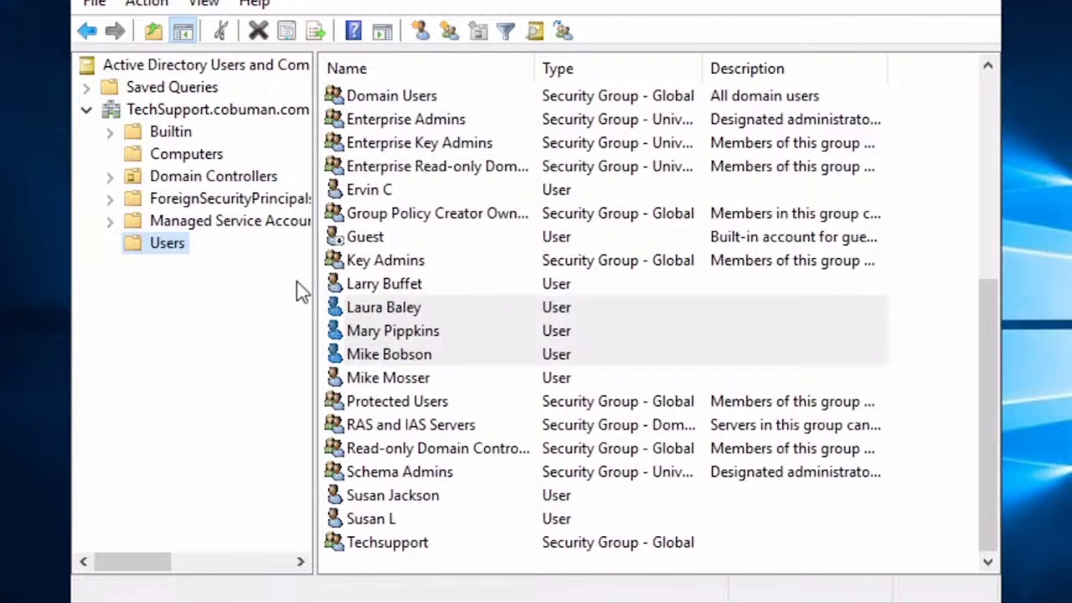
pyautogui.click(401, 334)
pyautogui.click(408, 309)
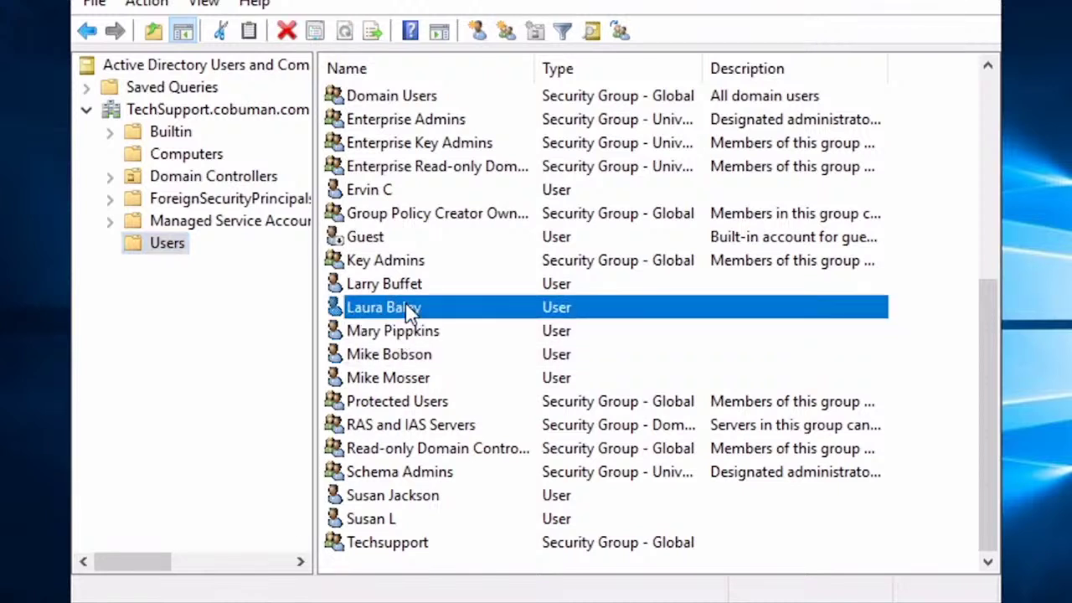
pyautogui.click(219, 376)
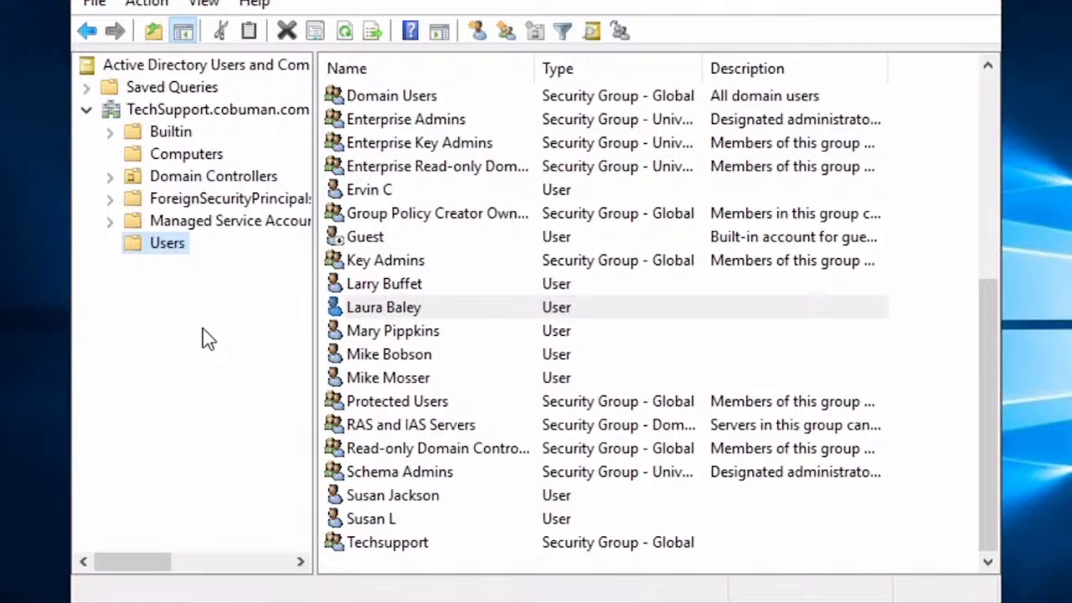
# Step: Create the Global Security group 'Collections (call center)' in the Users container
pyautogui.rightClick(177, 249)
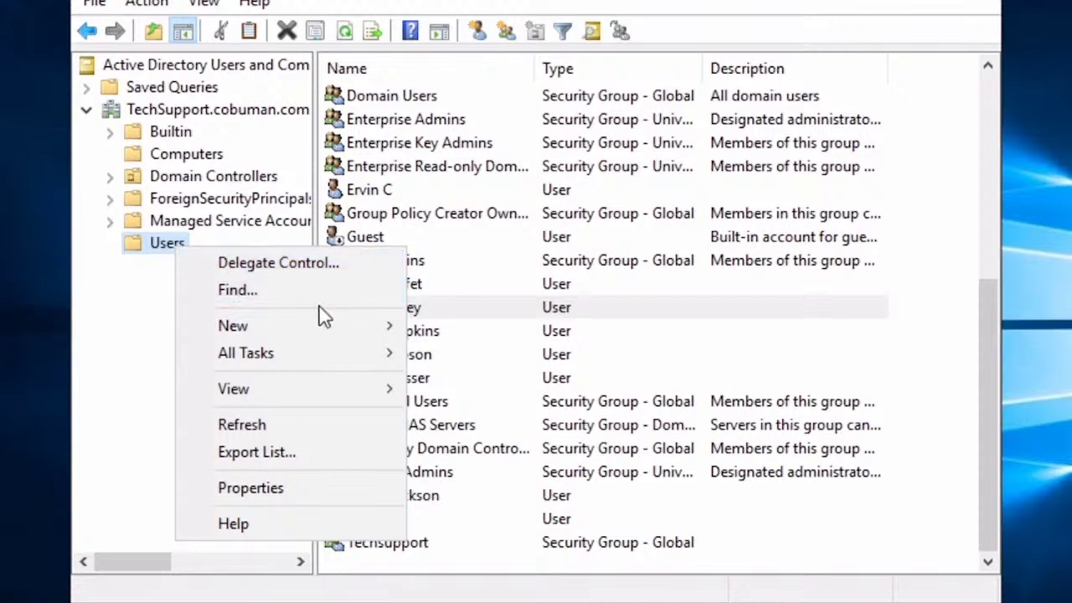
pyautogui.moveTo(322, 323)
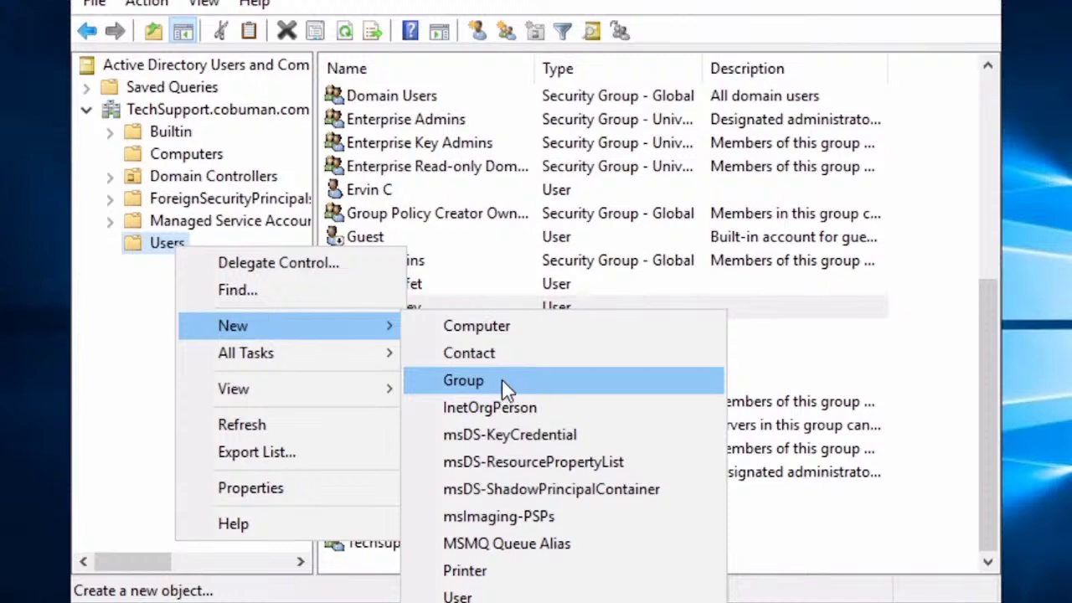
pyautogui.click(463, 380)
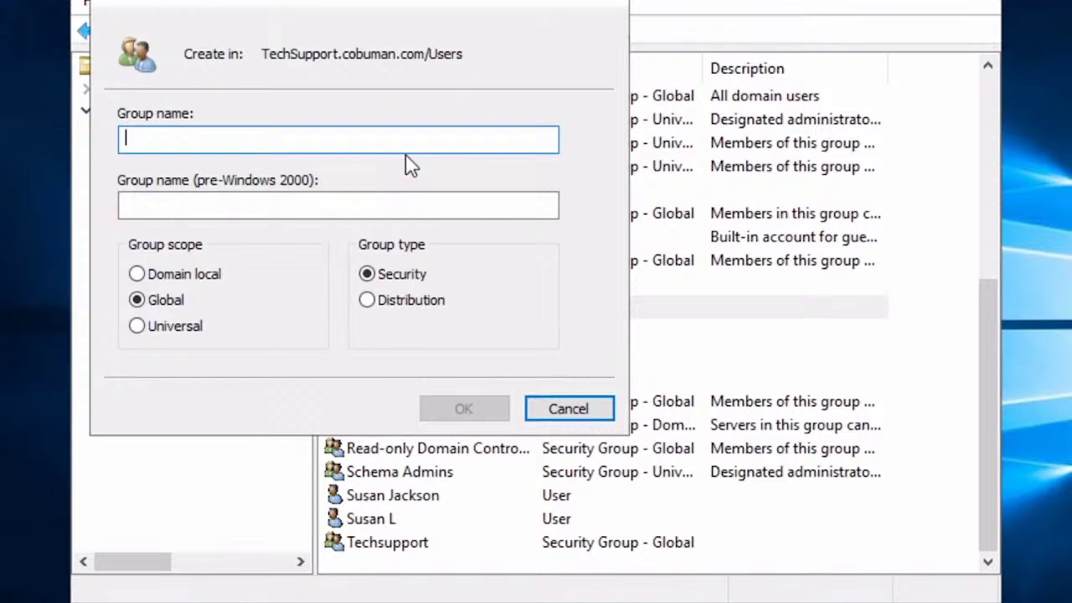
pyautogui.write('Collectio')
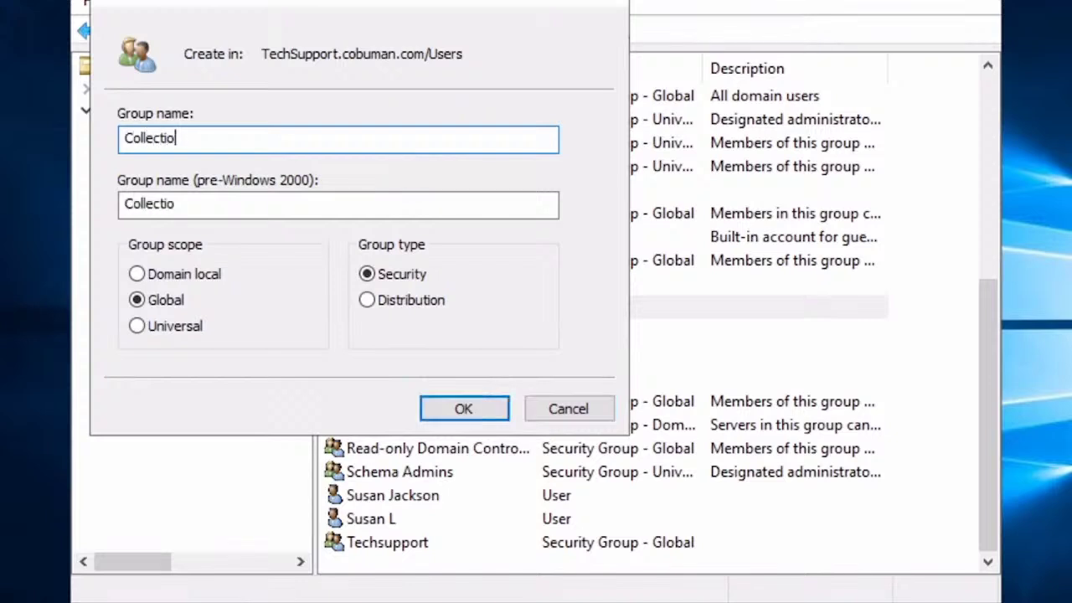
pyautogui.write('ns (call center)')
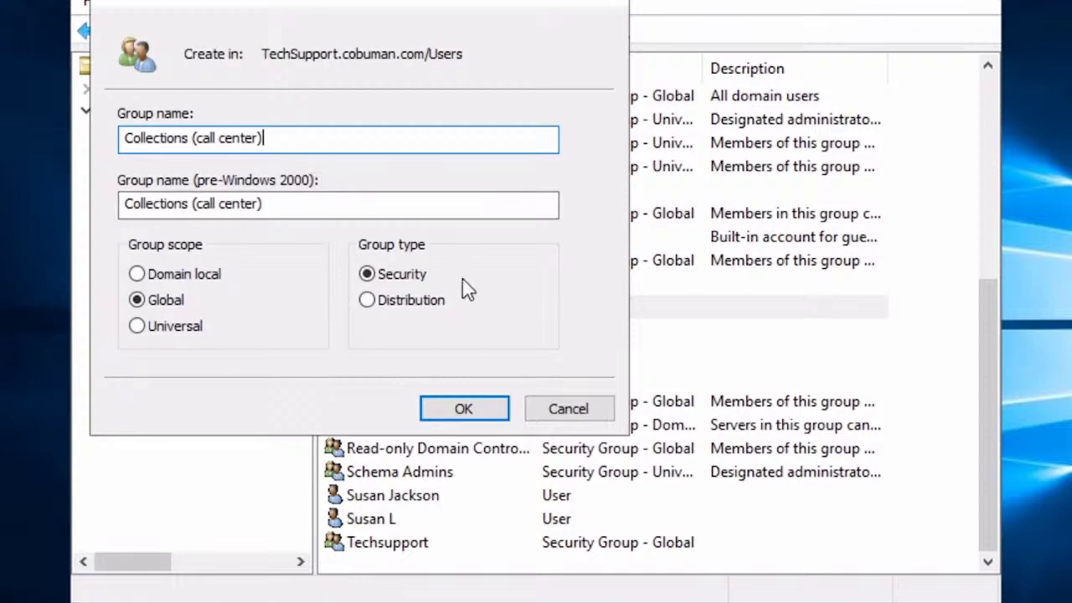
pyautogui.click(479, 406)
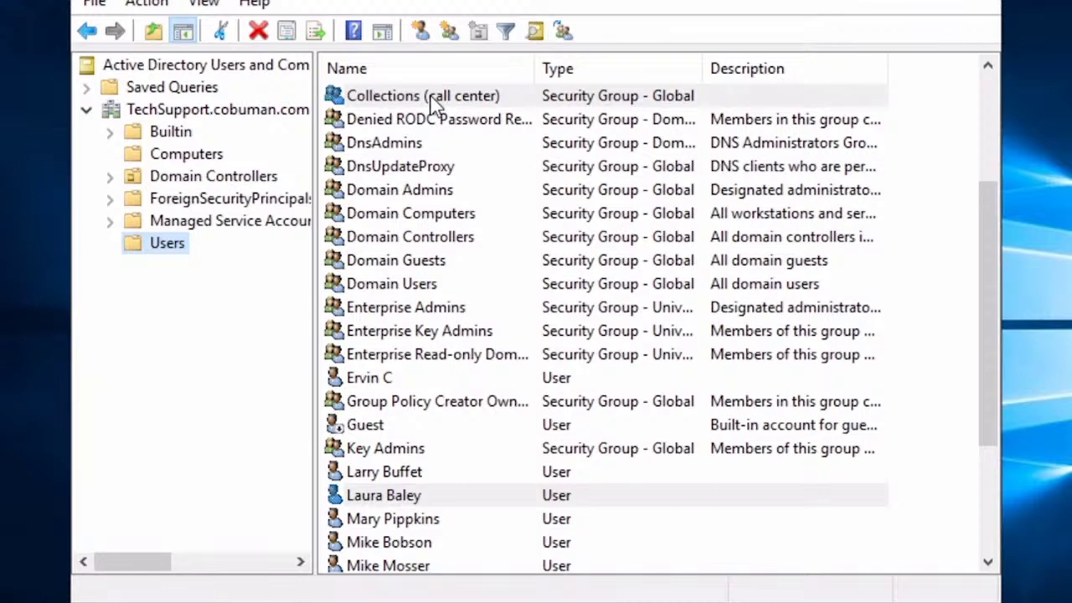
# Step: Open the Collections (call center) group's Members list and start adding a member
pyautogui.doubleClick(433, 102)
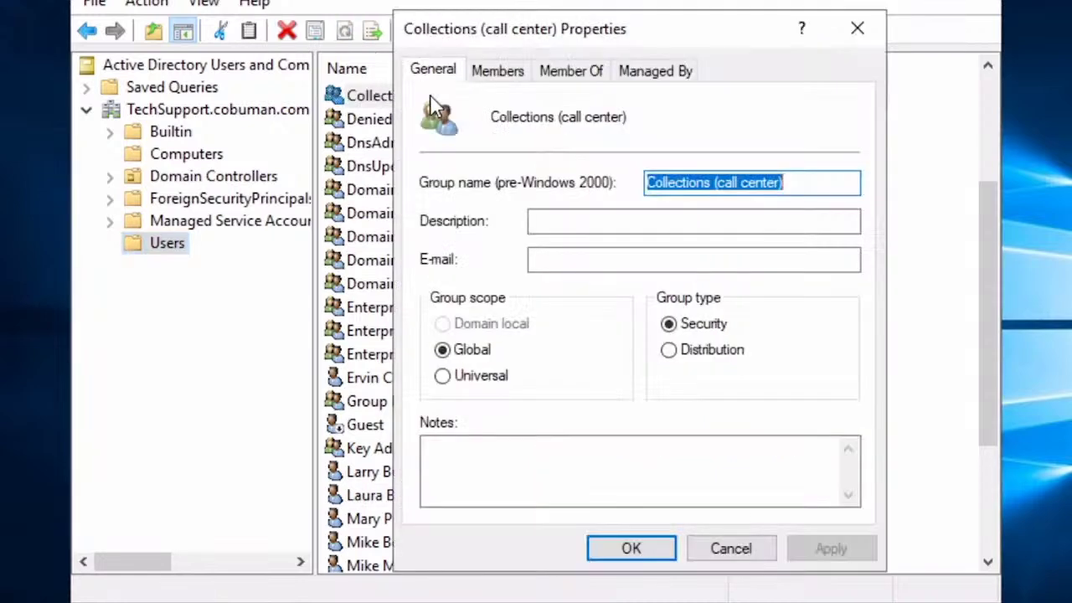
pyautogui.click(492, 73)
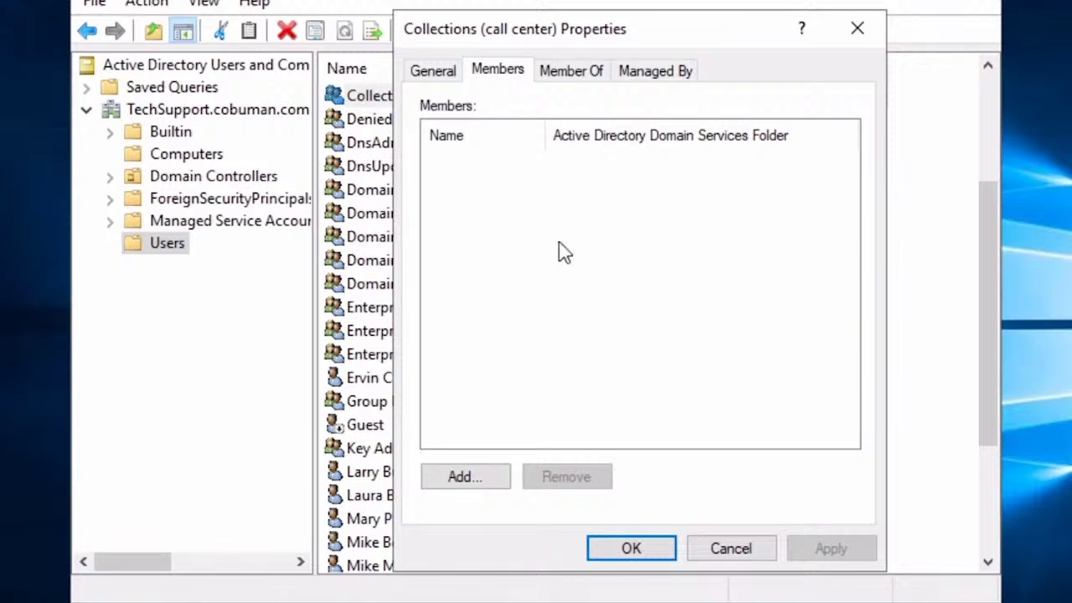
pyautogui.click(464, 477)
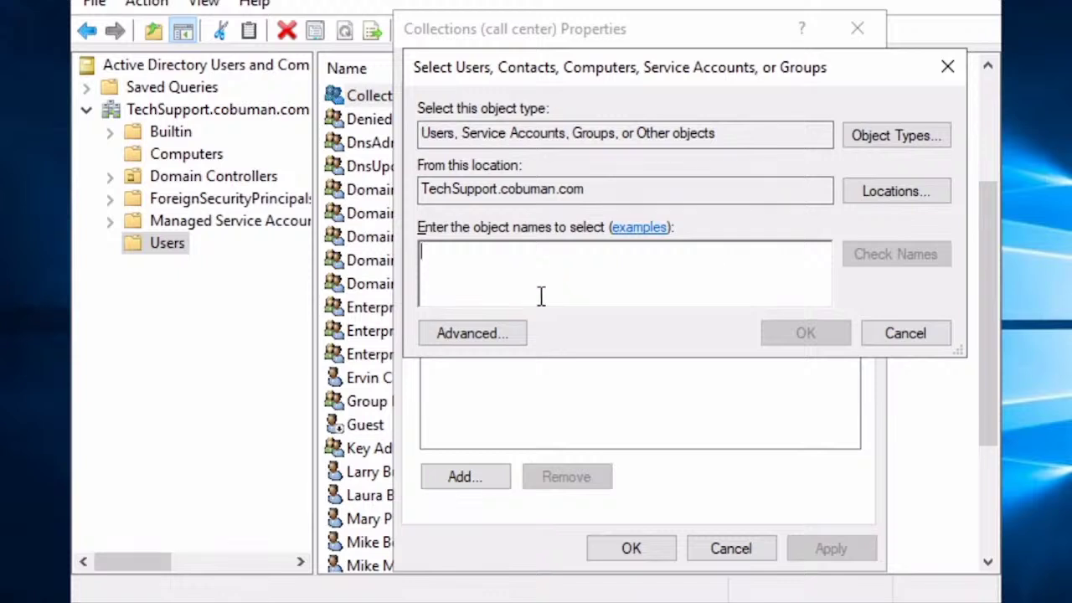
pyautogui.hotkey('alt', 'Tab')
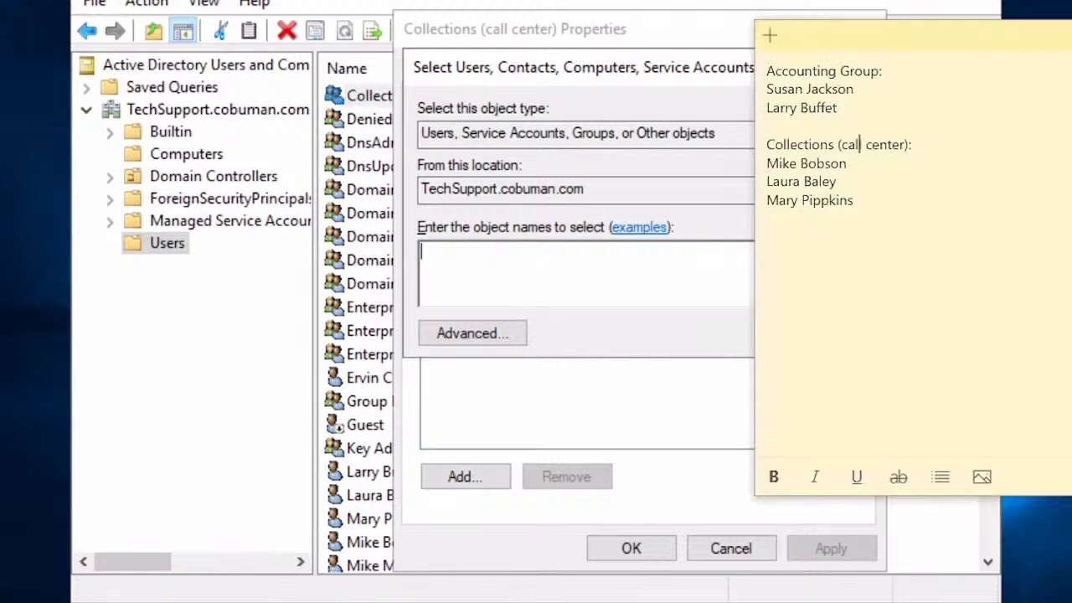
pyautogui.hotkey('alt', 'Tab')
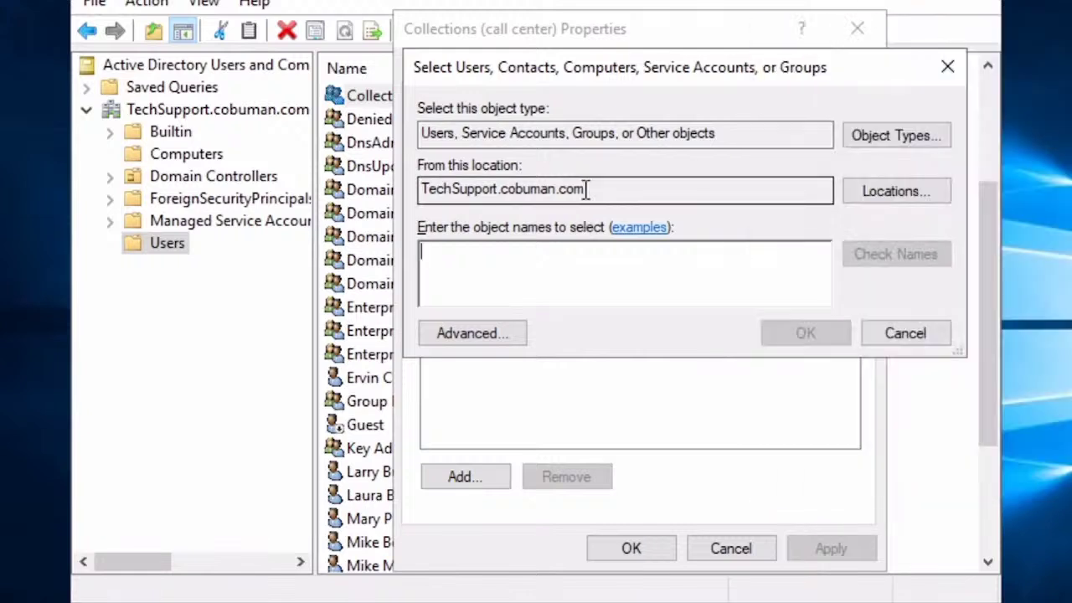
# Step: Search by the first member's name, pick the matching account, and add it to the group
pyautogui.write('mike bob')
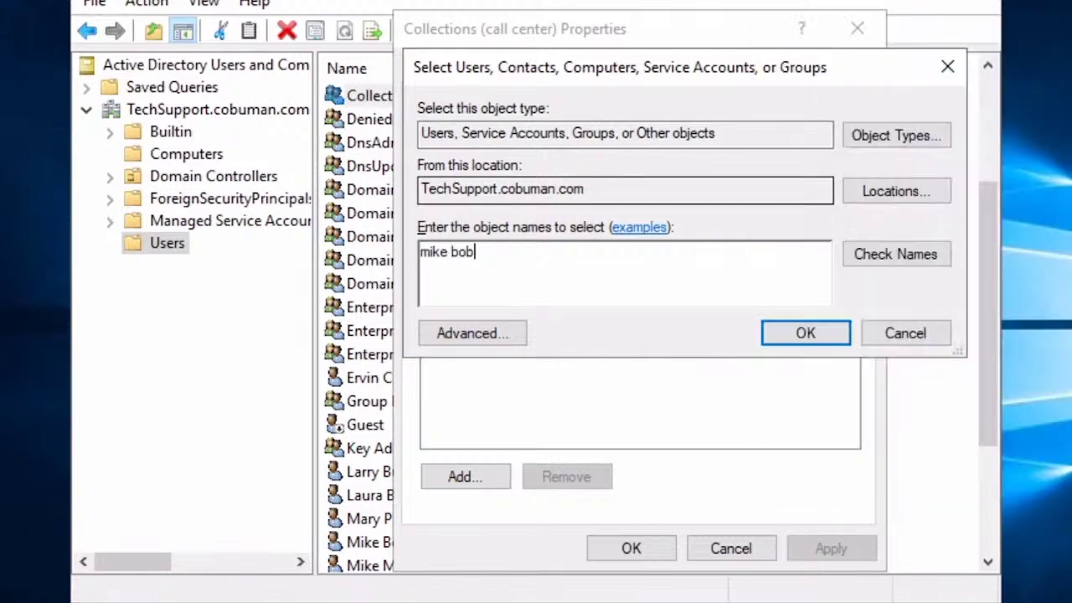
pyautogui.press('BackSpace')
pyautogui.press('BackSpace')
pyautogui.press('BackSpace')
pyautogui.click(862, 244)
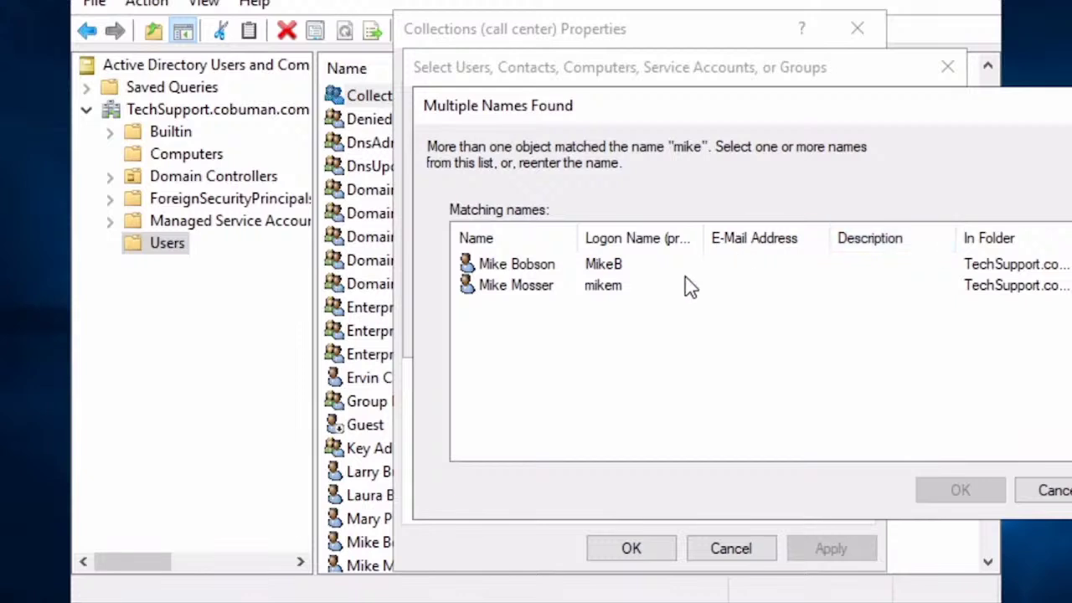
pyautogui.moveTo(781, 102); pyautogui.dragTo(667, 100)
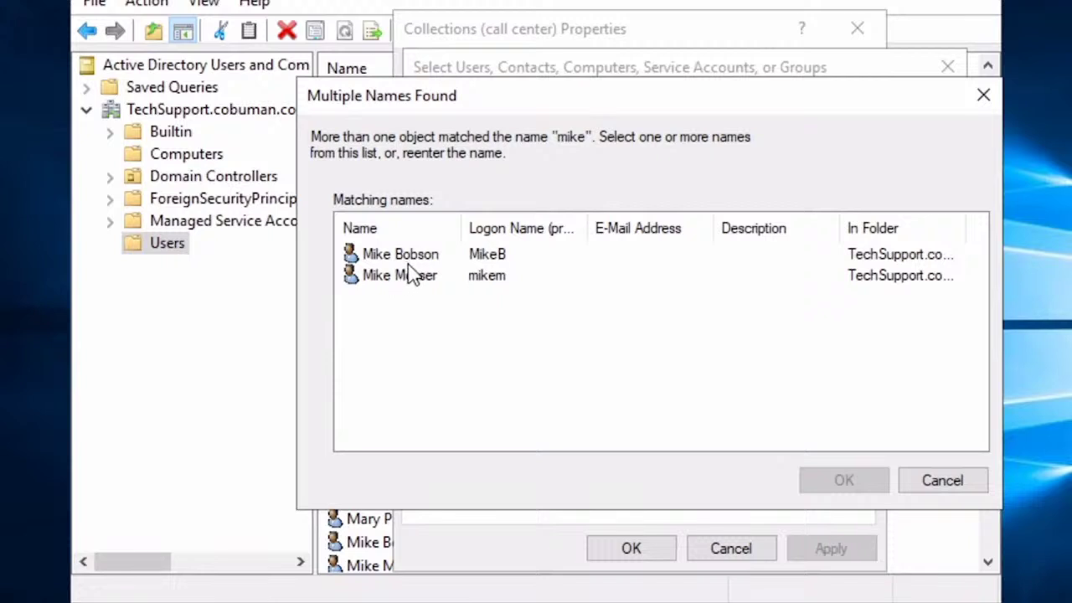
pyautogui.click(412, 261)
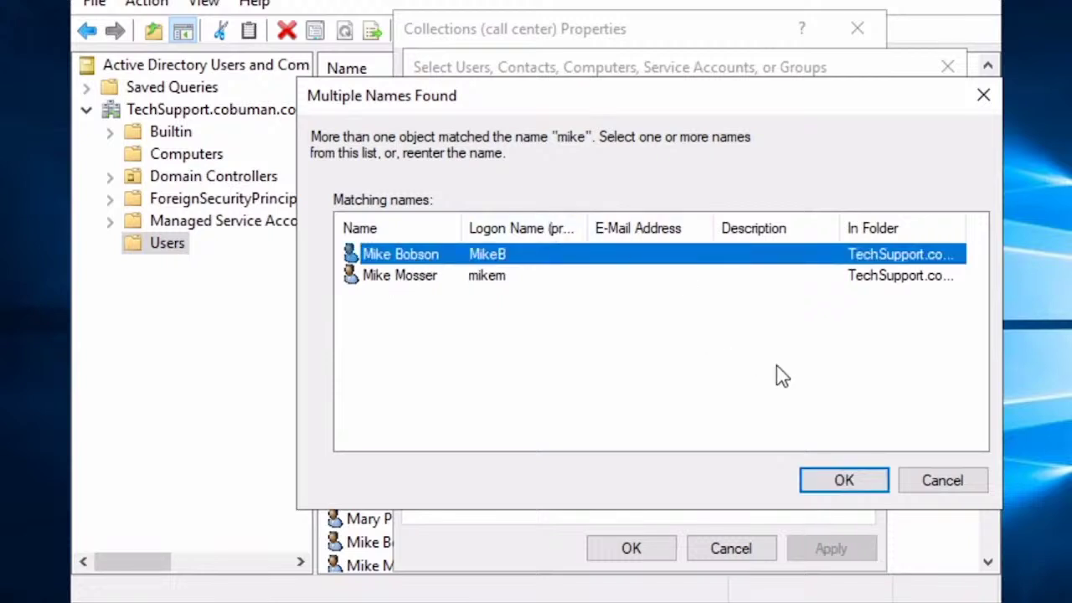
pyautogui.click(825, 484)
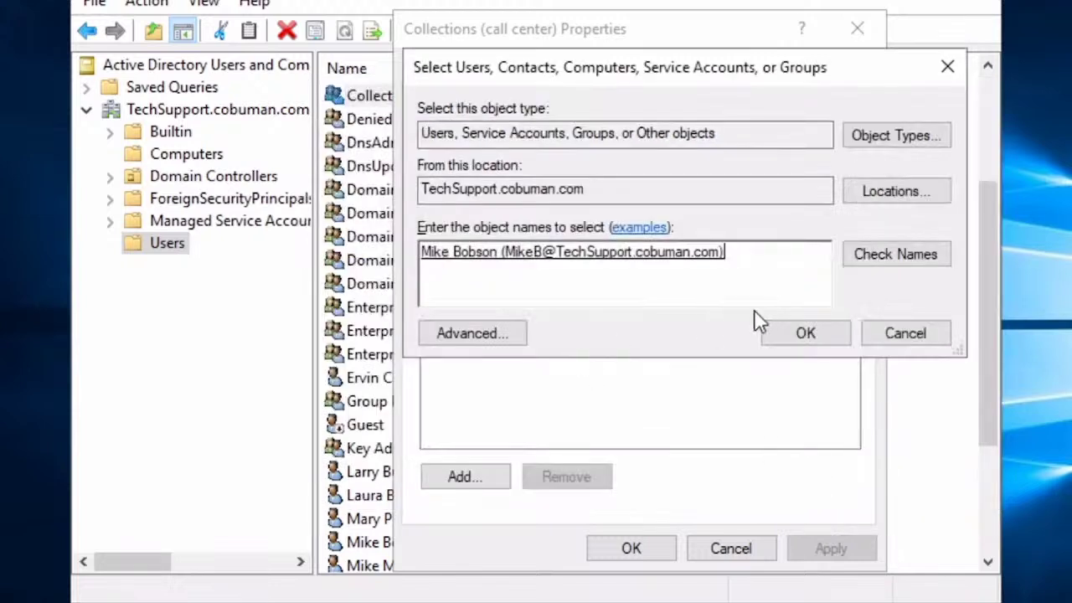
pyautogui.click(804, 335)
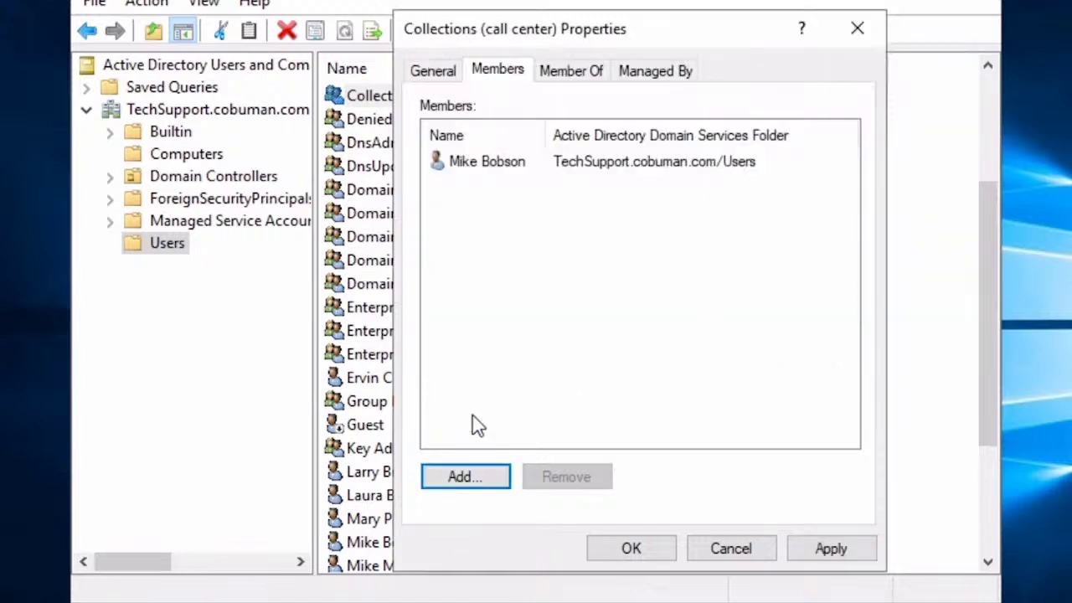
# Step: Add the second call-center user to the group, resolving the name with Check Names
pyautogui.click(465, 477)
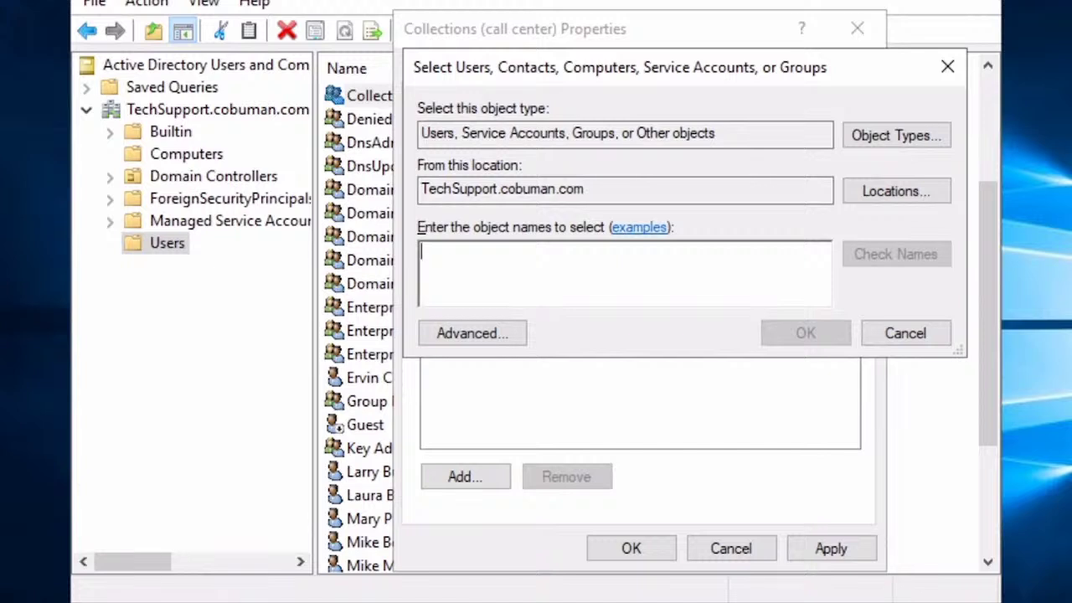
pyautogui.hotkey('alt', 'Tab')
pyautogui.hotkey('alt', 'Tab')
pyautogui.write('laura')
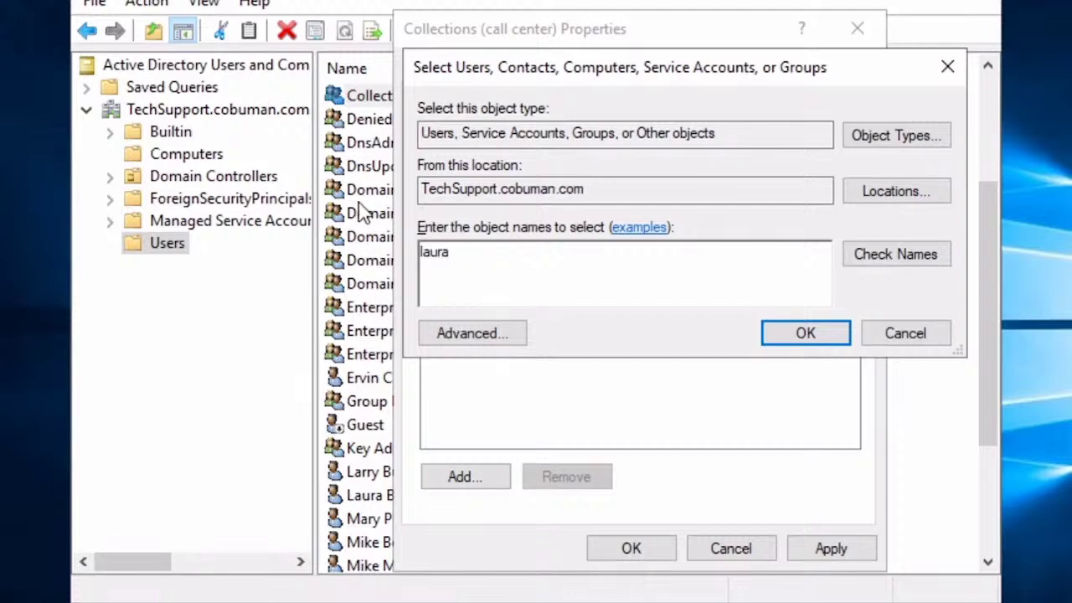
pyautogui.click(867, 266)
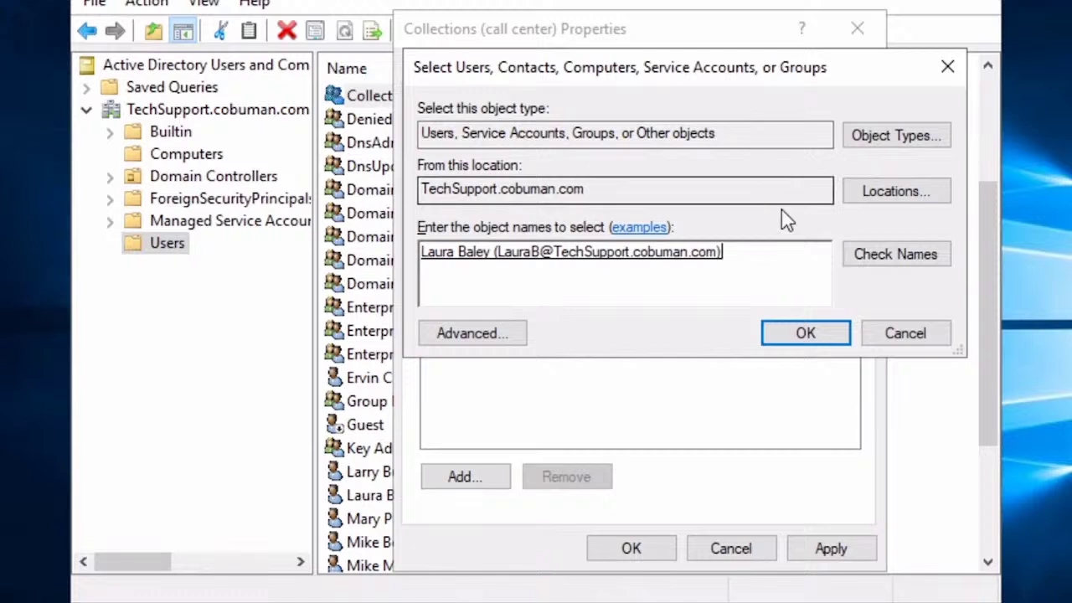
pyautogui.click(804, 336)
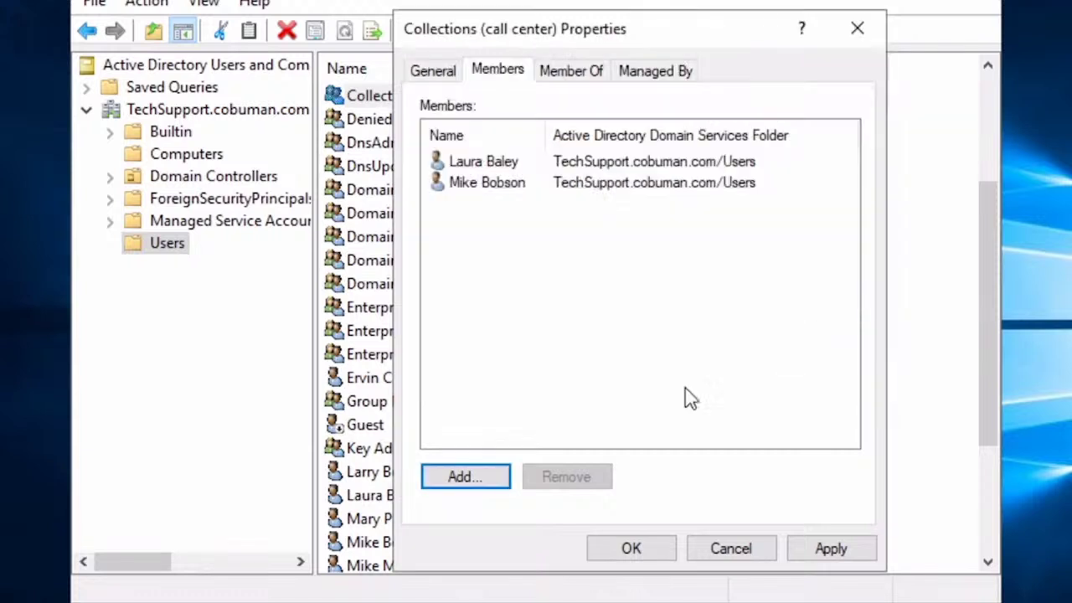
# Step: Add the third call-center user to the group's members the same way
pyautogui.click(470, 489)
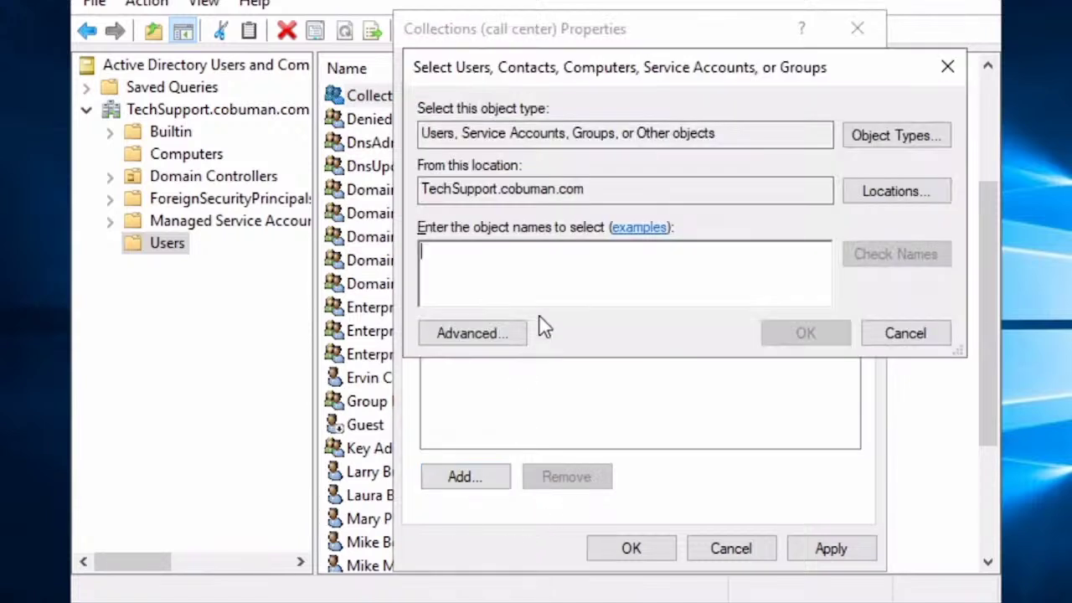
pyautogui.write('mary')
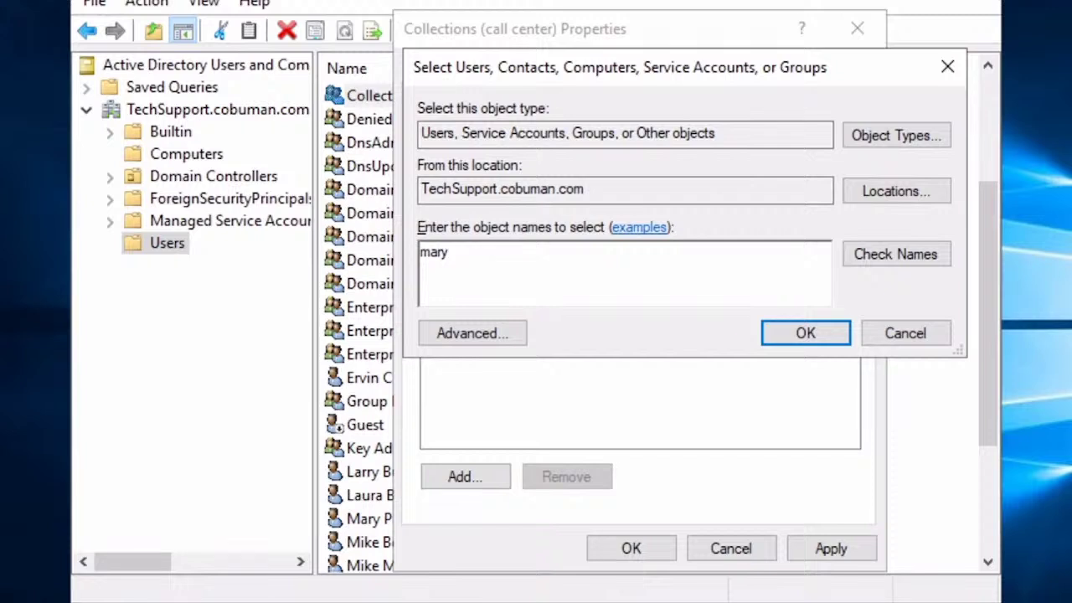
pyautogui.click(871, 259)
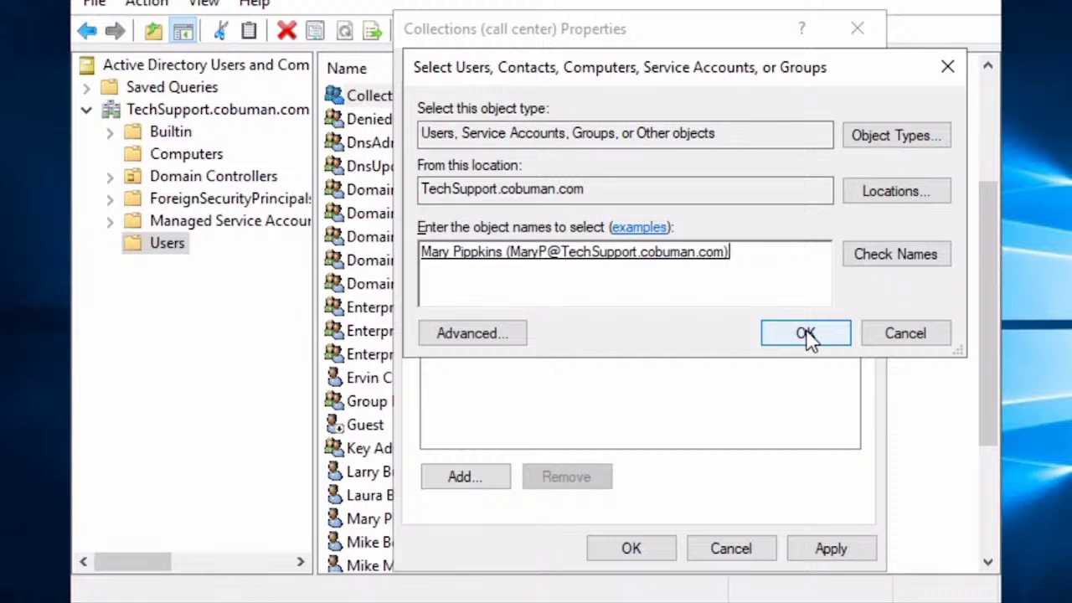
pyautogui.click(806, 333)
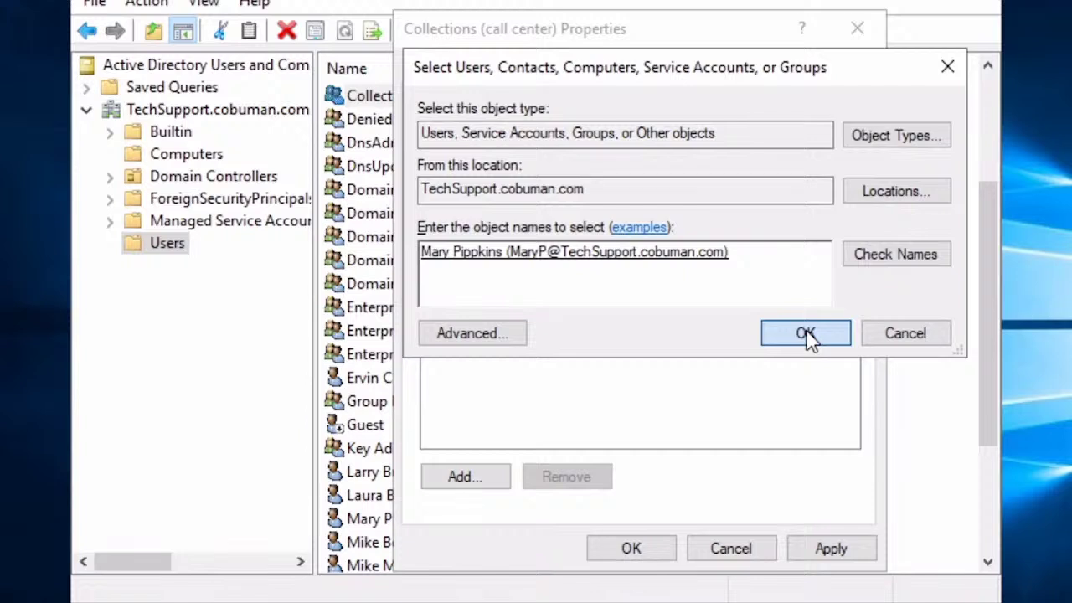
pyautogui.click(806, 334)
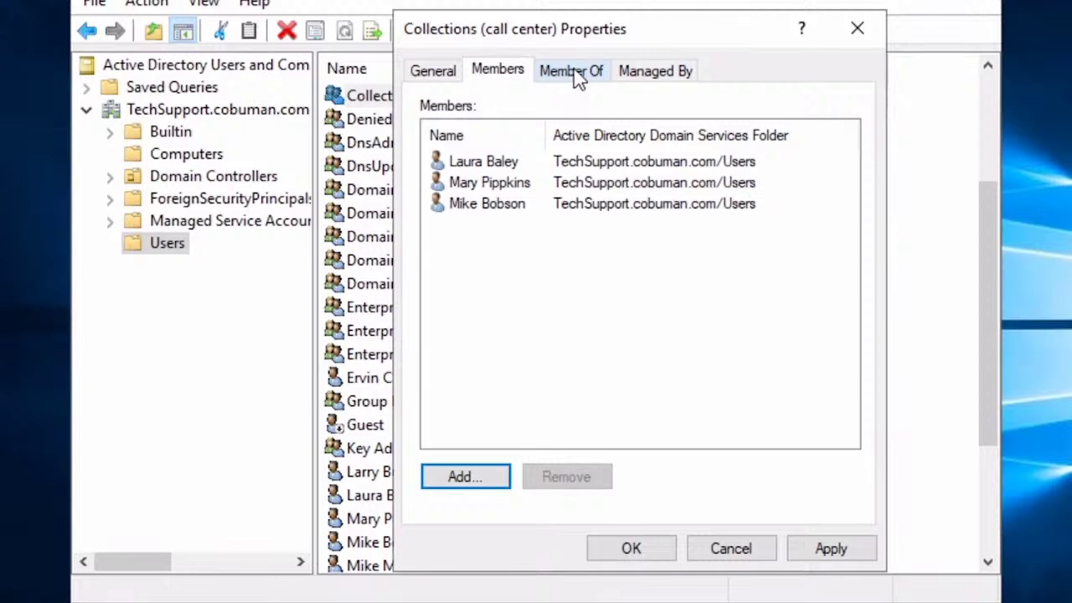
# Step: Review the group's Member Of and General tabs, then apply and save the membership
pyautogui.click(577, 75)
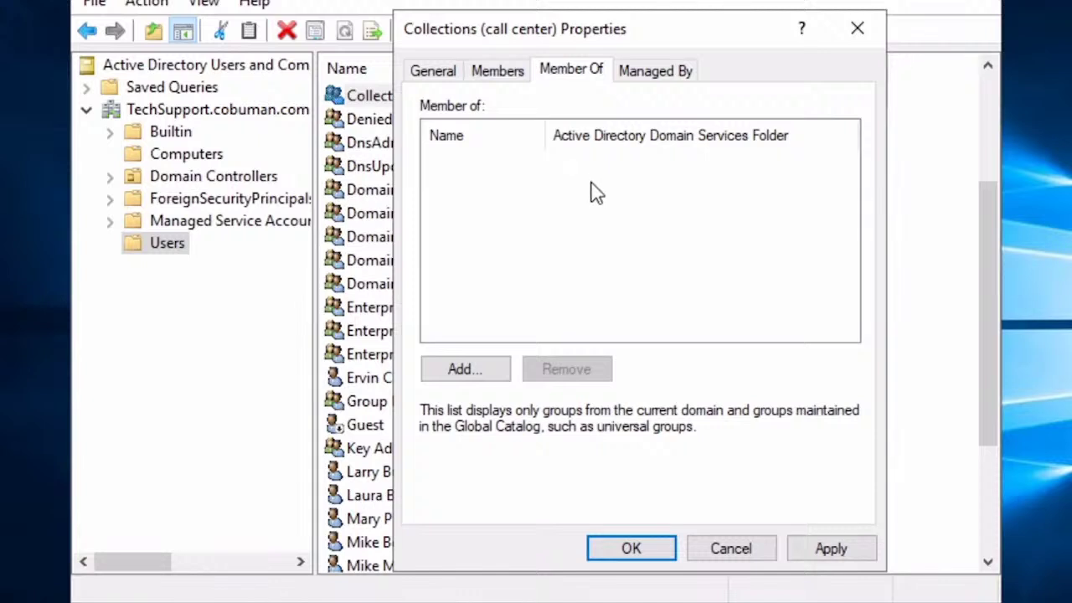
pyautogui.click(484, 73)
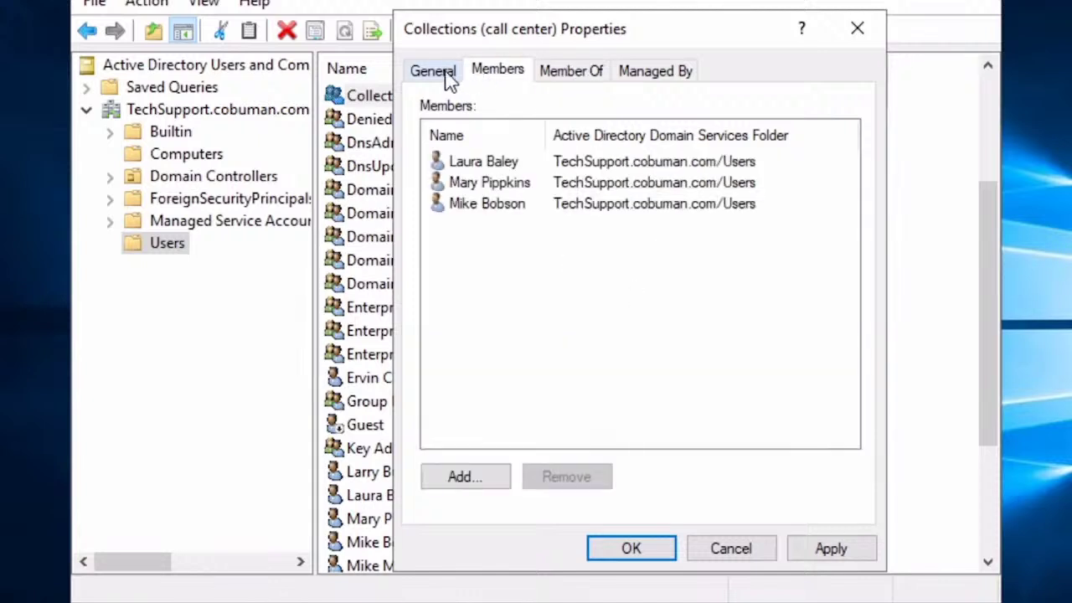
pyautogui.click(436, 74)
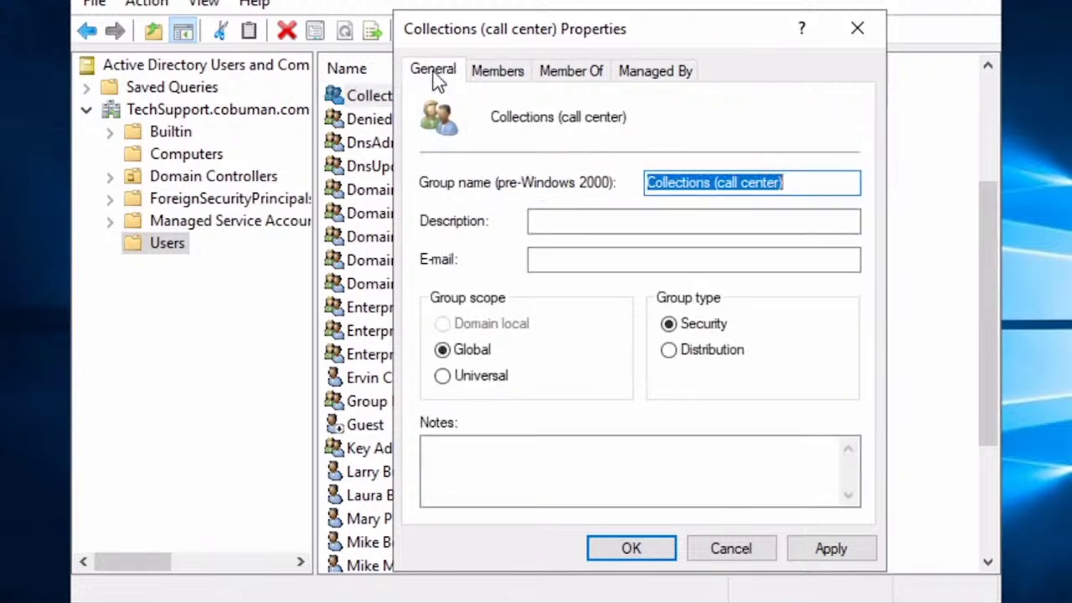
pyautogui.click(506, 74)
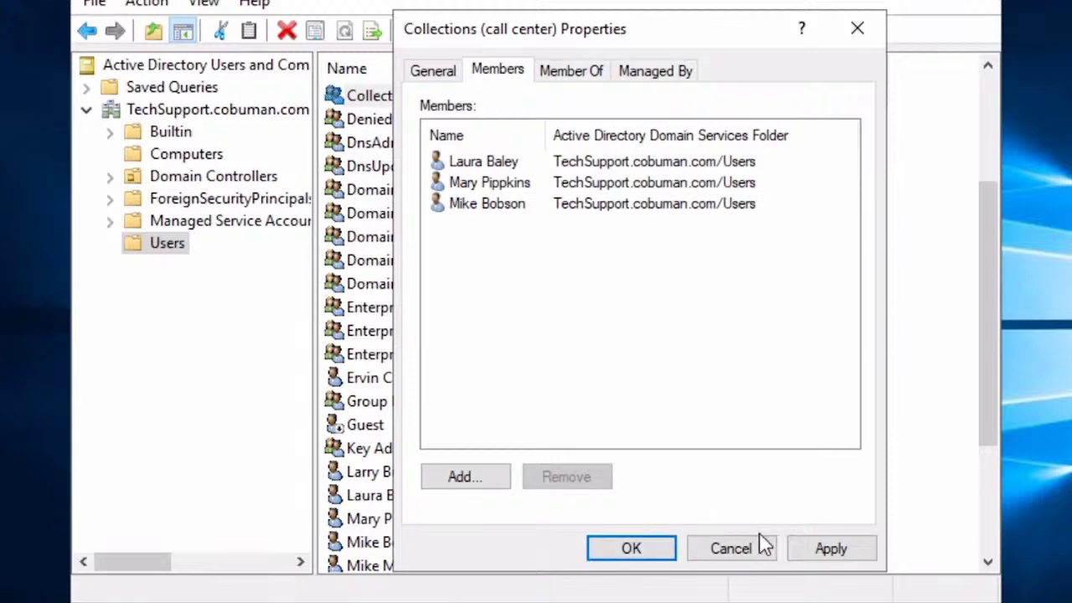
pyautogui.click(801, 548)
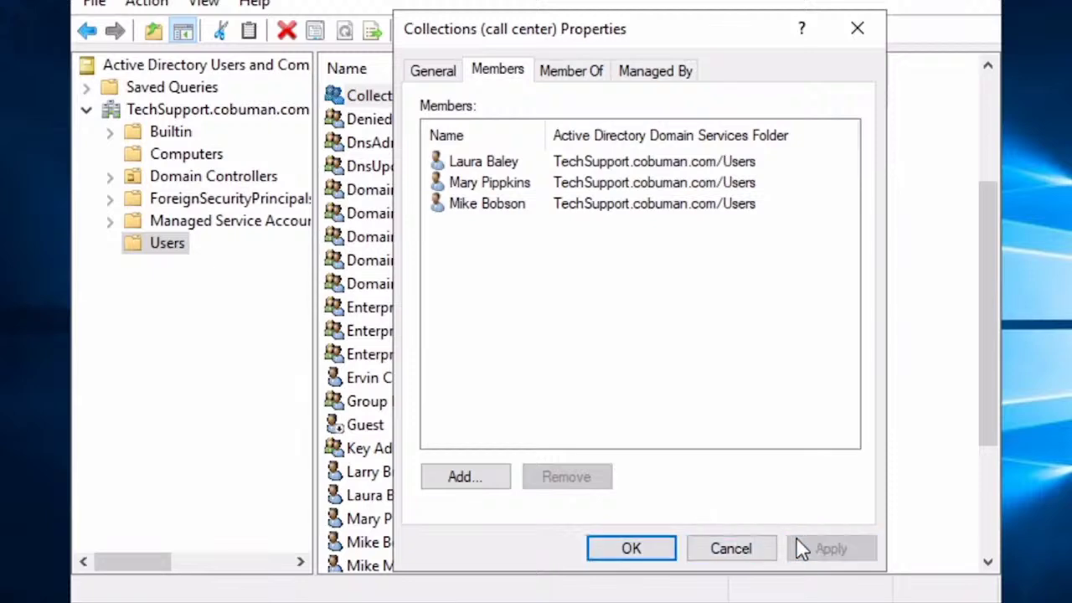
pyautogui.click(649, 554)
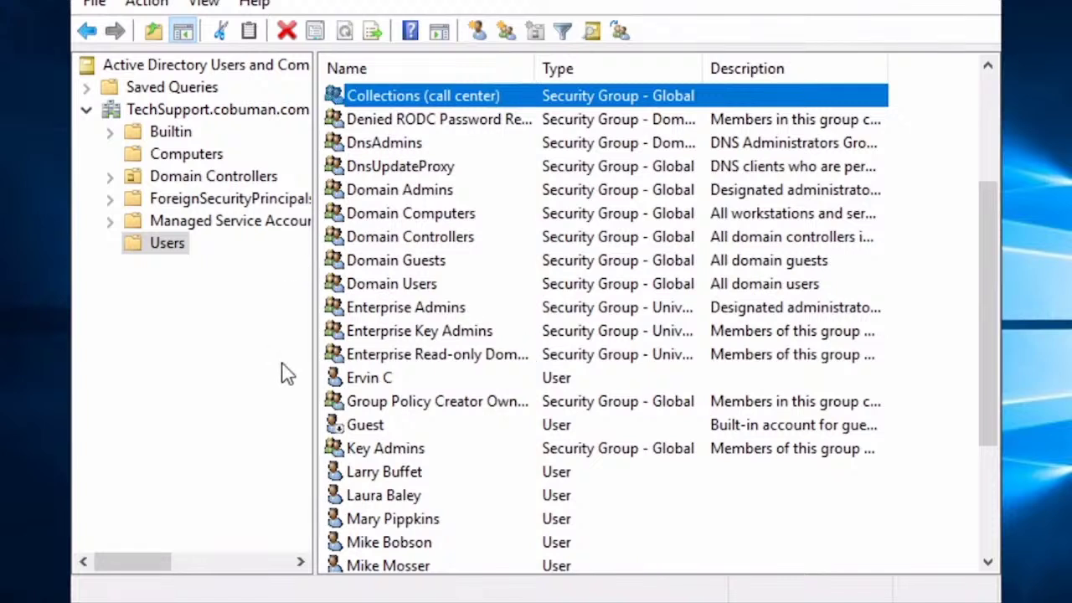
pyautogui.click(393, 289)
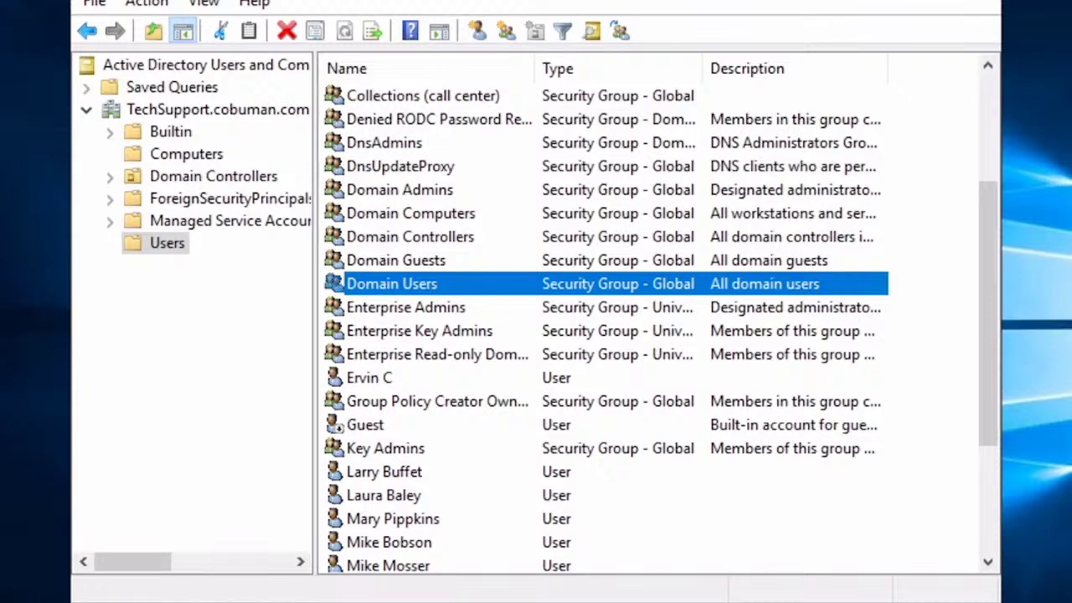
pyautogui.hotkey('alt', 'Tab')
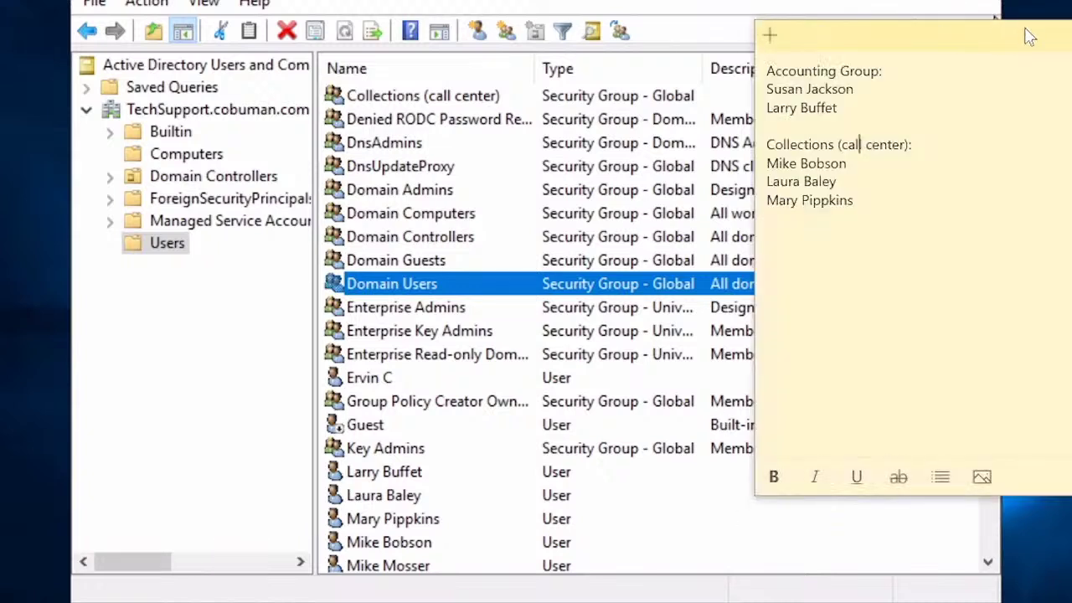
pyautogui.moveTo(1030, 37); pyautogui.dragTo(1019, 35)
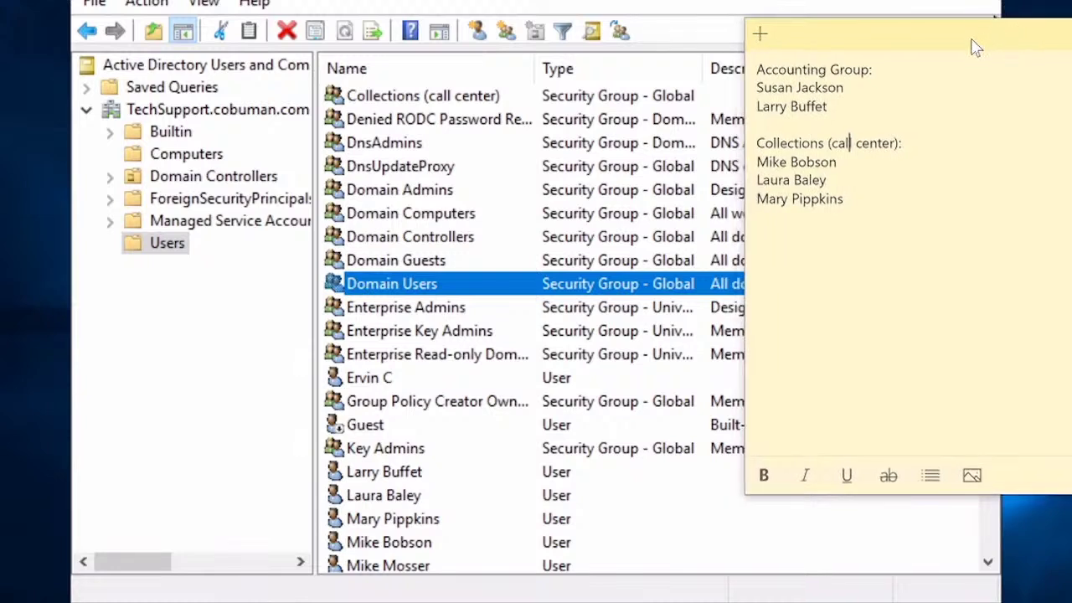
pyautogui.click(845, 87)
pyautogui.click(828, 107)
pyautogui.click(143, 328)
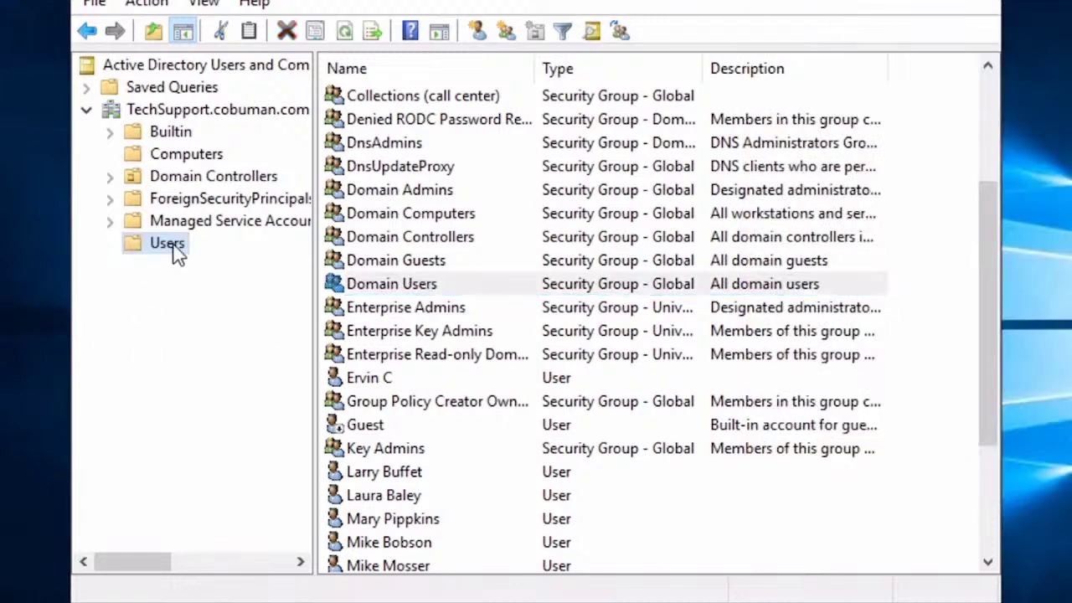
pyautogui.click(368, 238)
pyautogui.scroll(1, 369, 239)
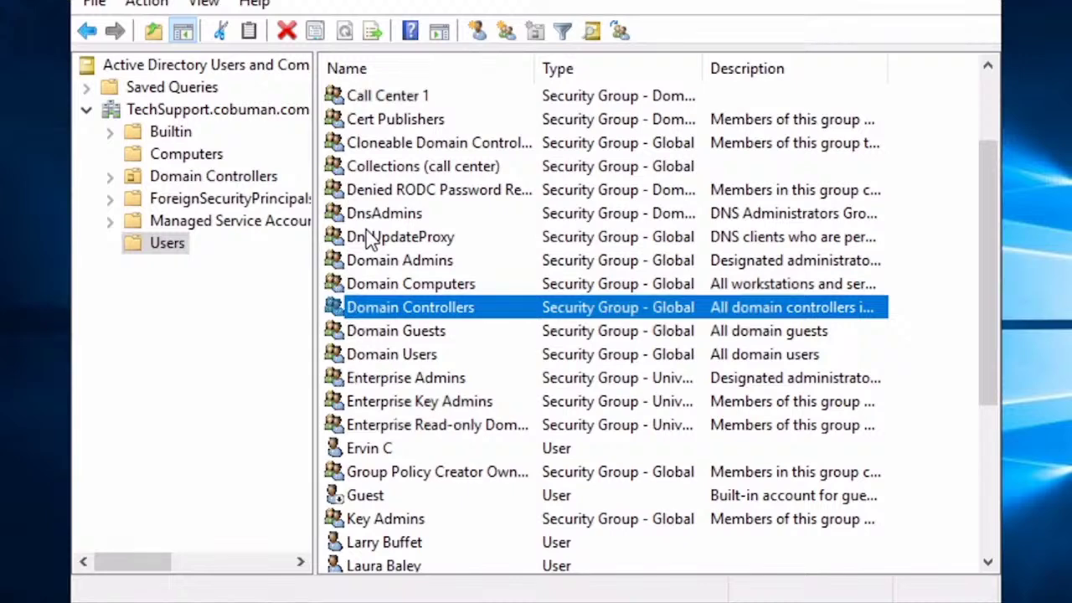
pyautogui.scroll(-2, 369, 239)
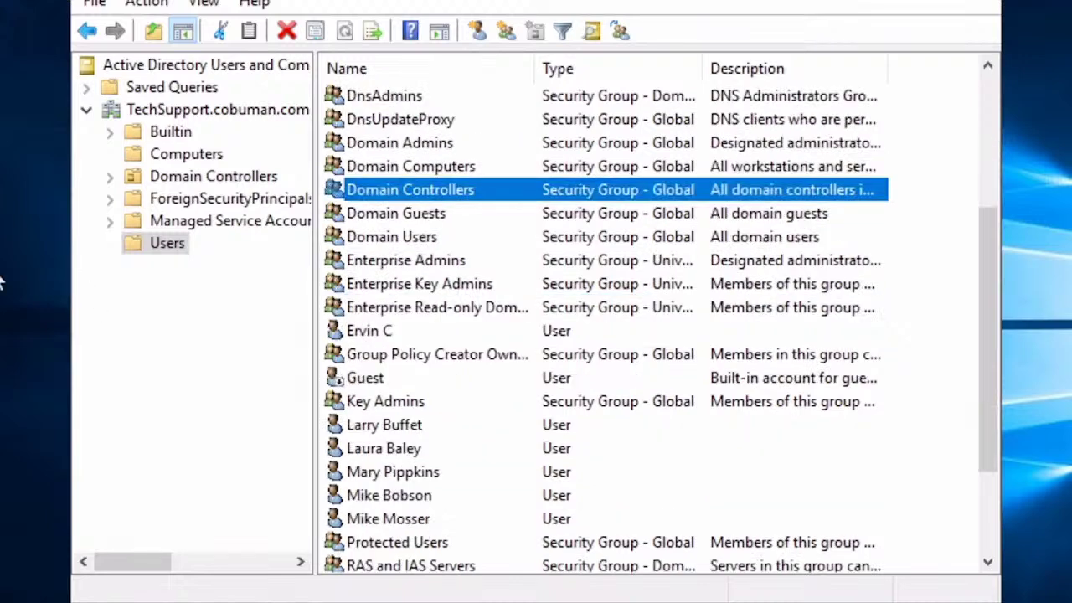
# Step: Open Find Users, Contacts, and Groups, search Users by the user's name, and select the result
pyautogui.rightClick(183, 249)
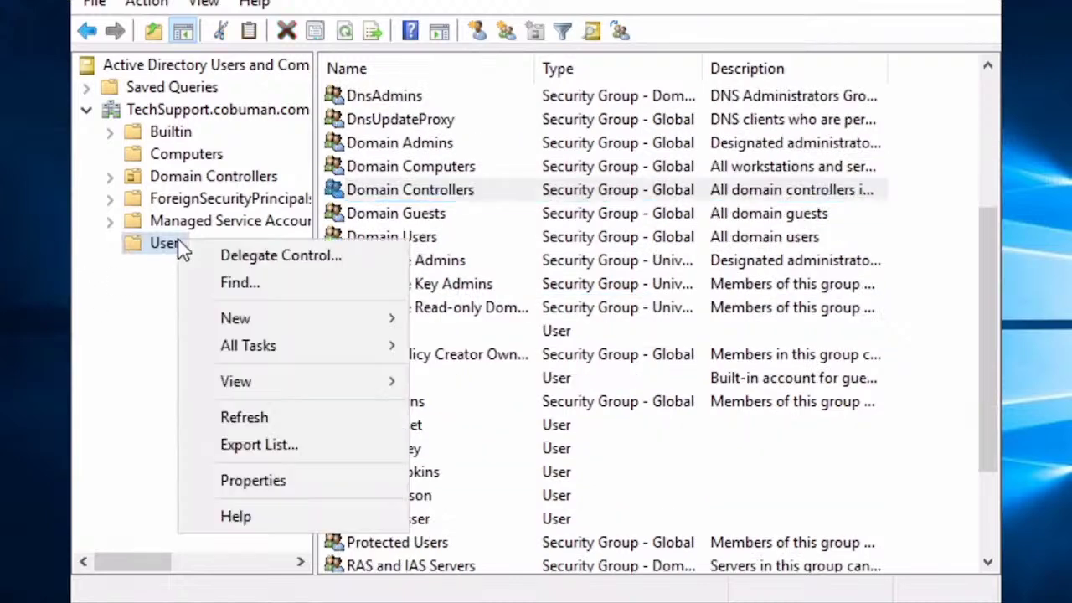
pyautogui.click(233, 280)
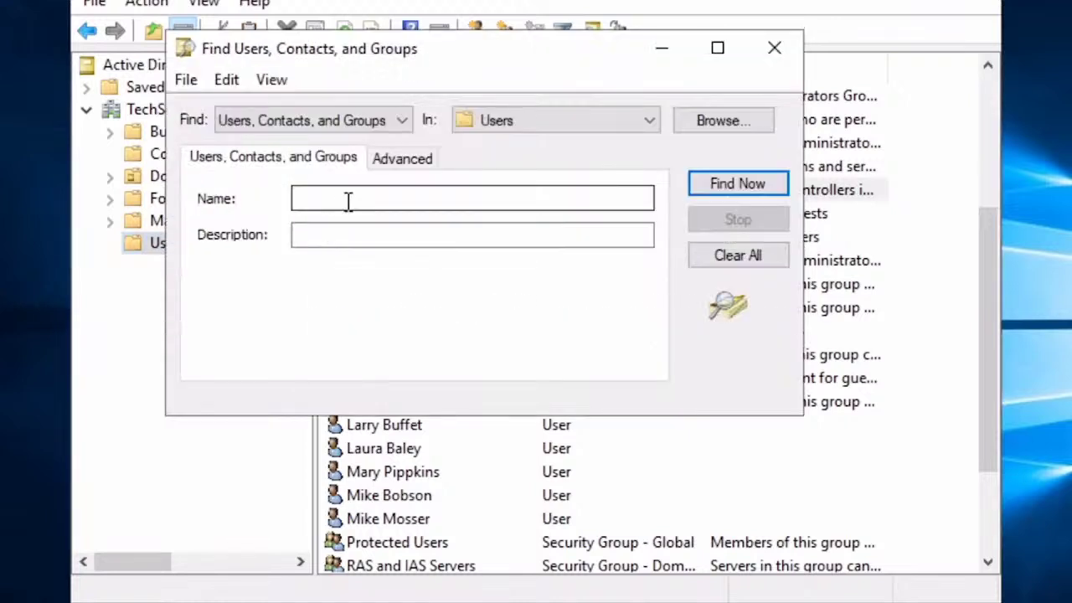
pyautogui.click(347, 200)
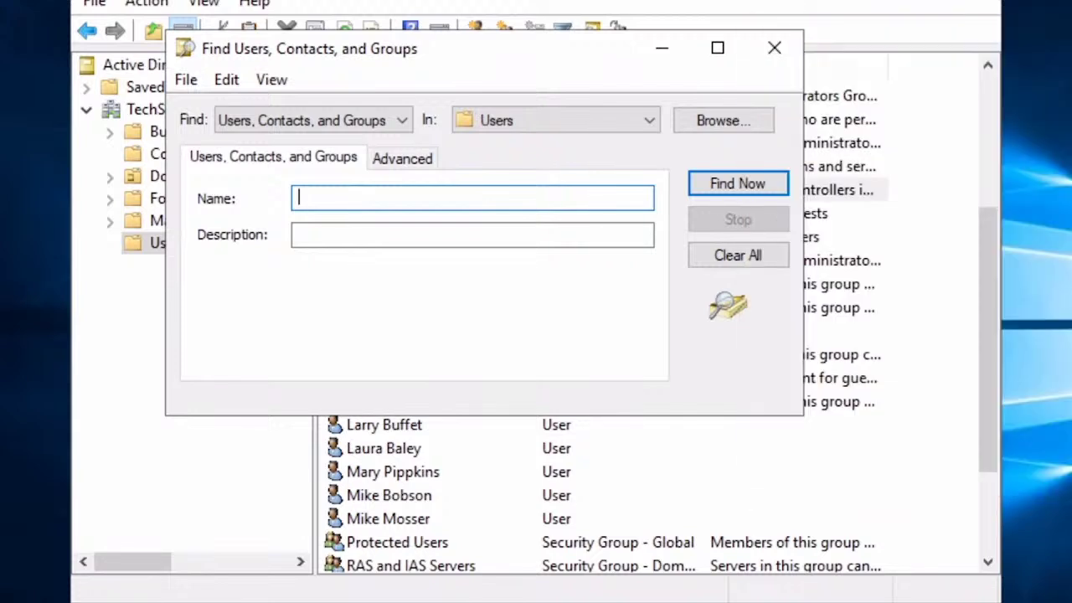
pyautogui.write('larry')
pyautogui.click(753, 186)
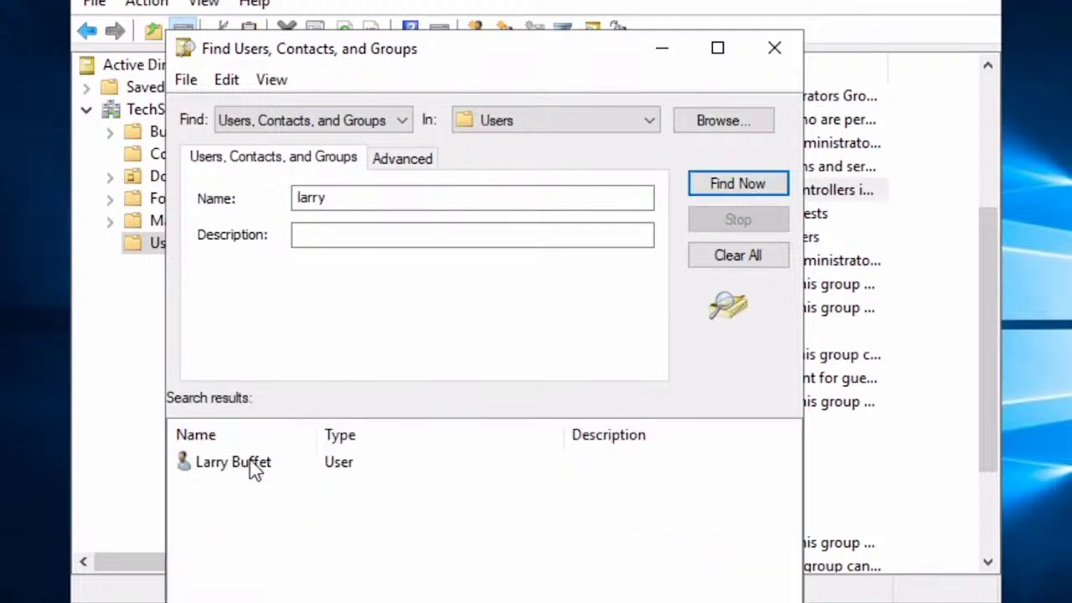
pyautogui.click(349, 192)
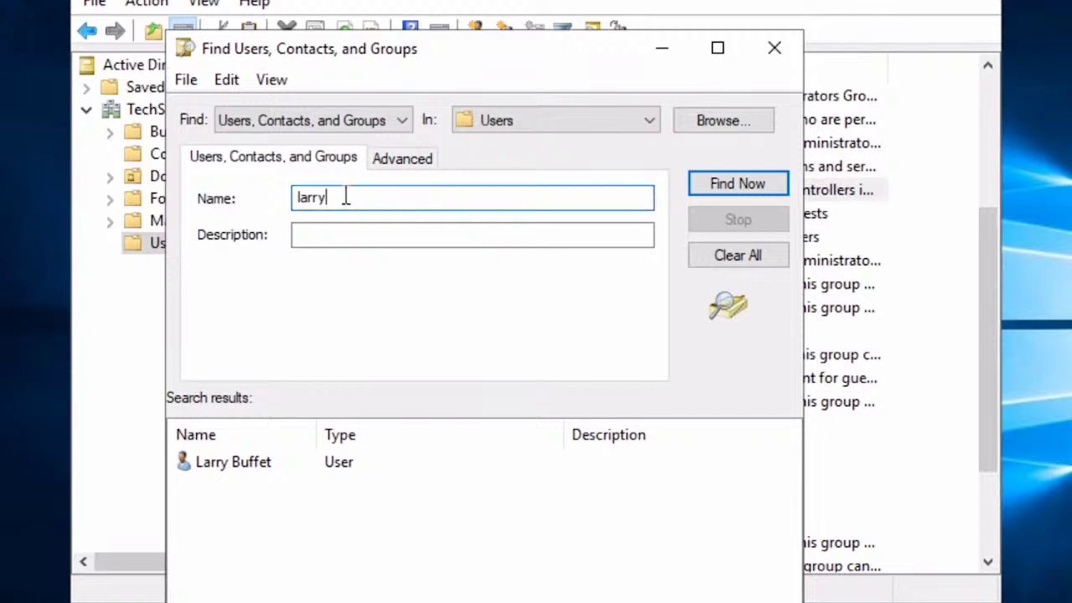
pyautogui.click(261, 467)
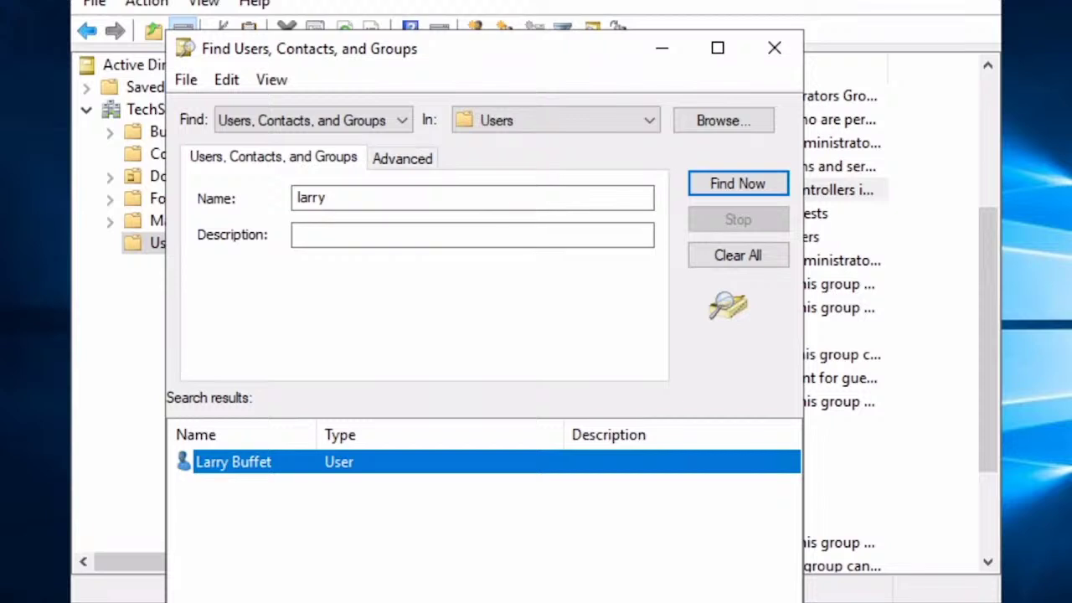
# Step: Clear the search, try another name, then rerun the original name search and select the user
pyautogui.hotkey('alt', 'Tab')
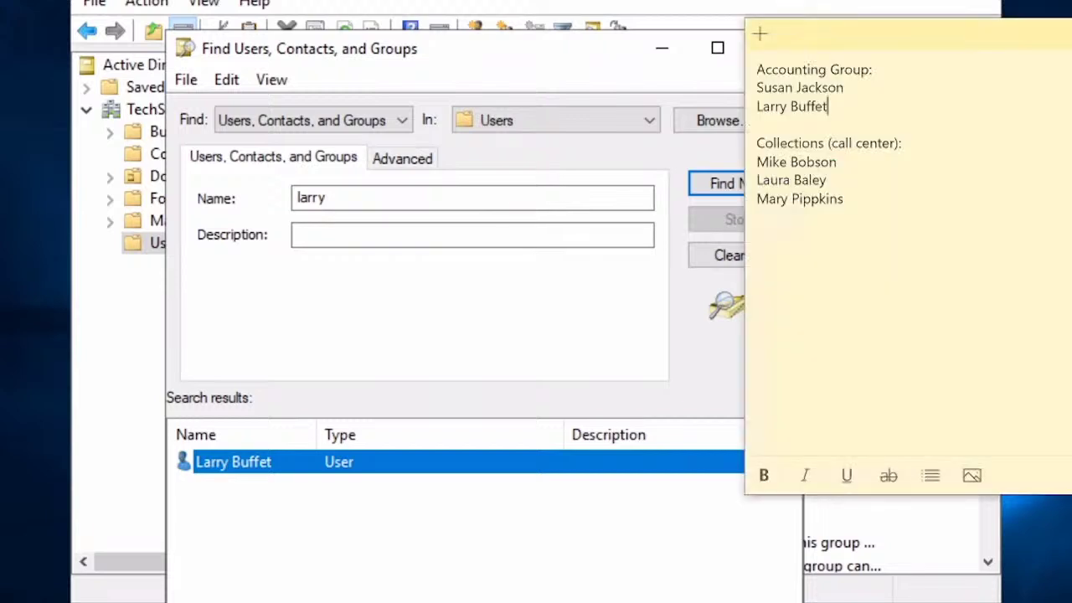
pyautogui.hotkey('alt', 'Tab')
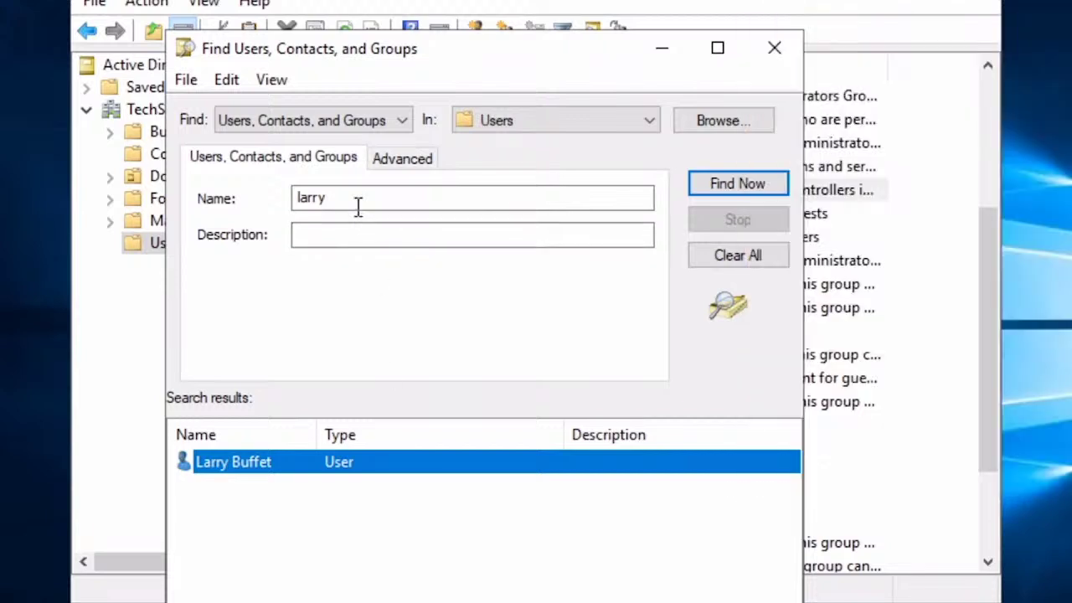
pyautogui.click(347, 203)
pyautogui.moveTo(344, 201); pyautogui.dragTo(280, 206)
pyautogui.press('BackSpace')
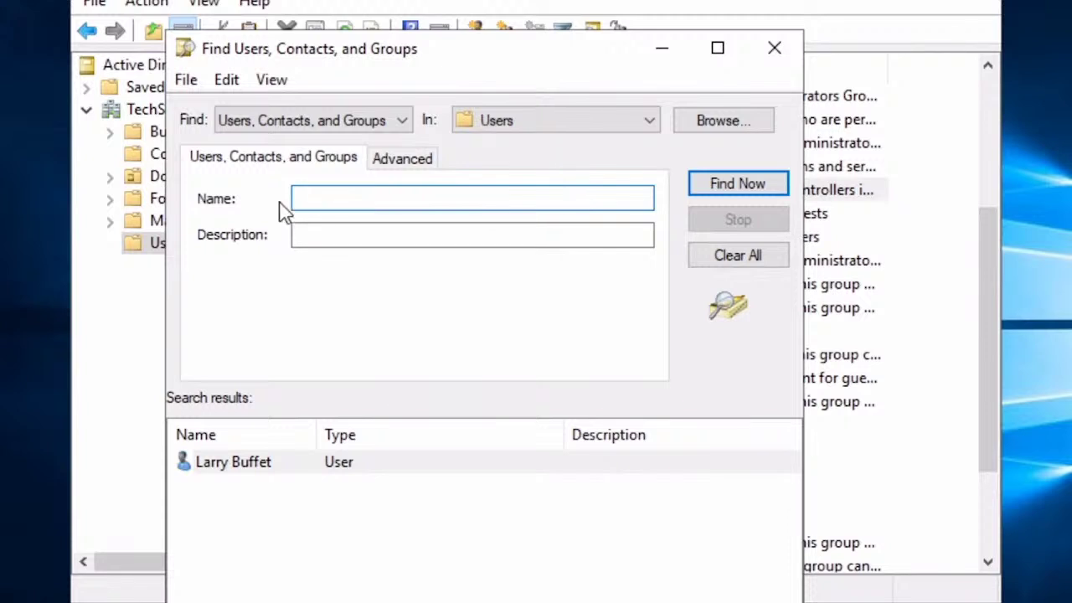
pyautogui.write('mike')
pyautogui.click(732, 190)
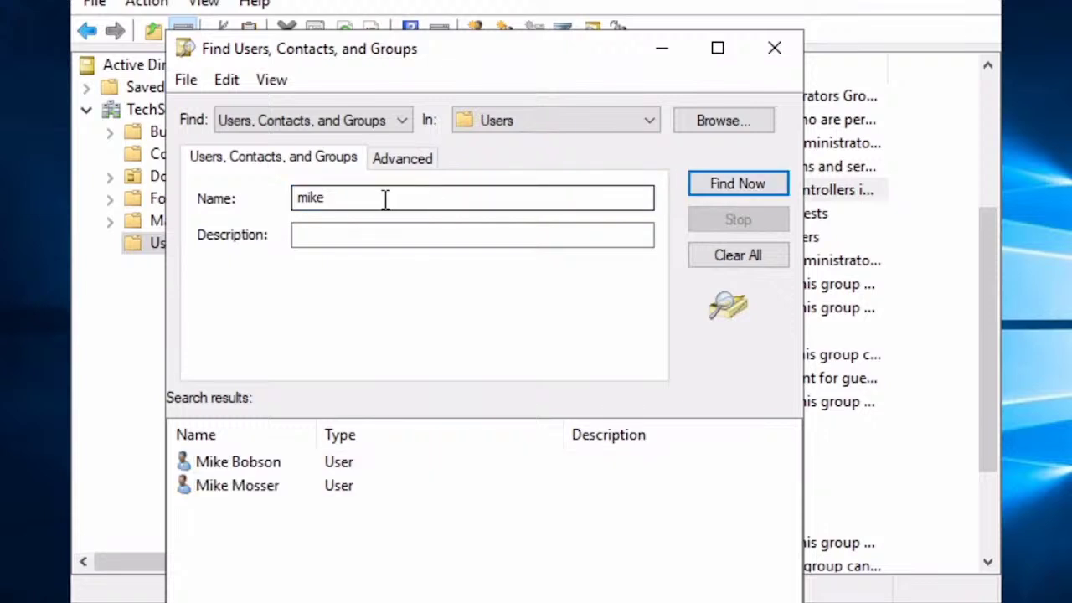
pyautogui.moveTo(385, 198); pyautogui.dragTo(287, 201)
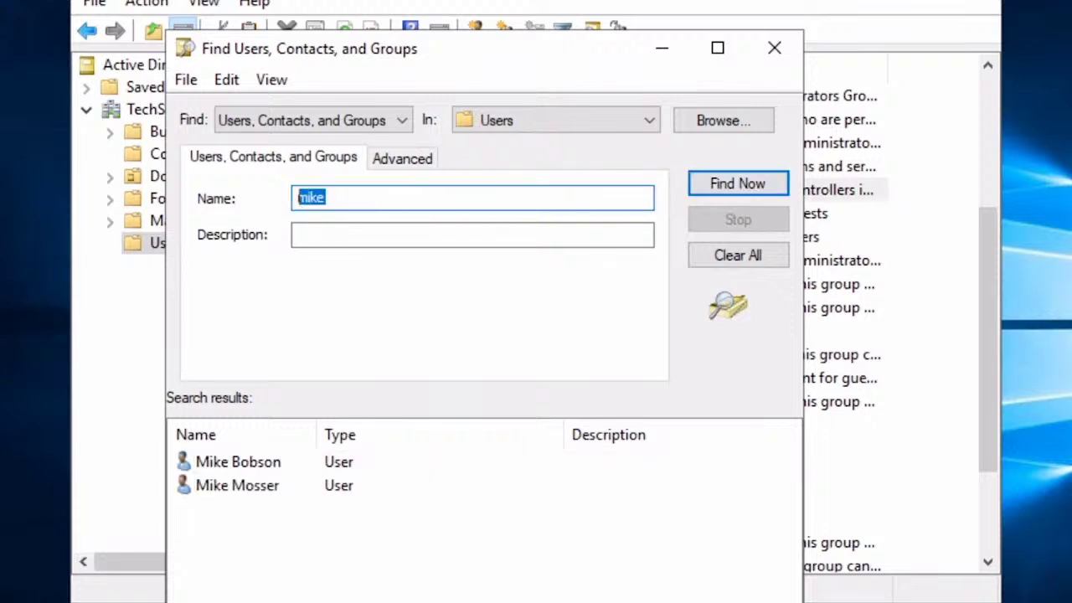
pyautogui.write('larry')
pyautogui.press('Return')
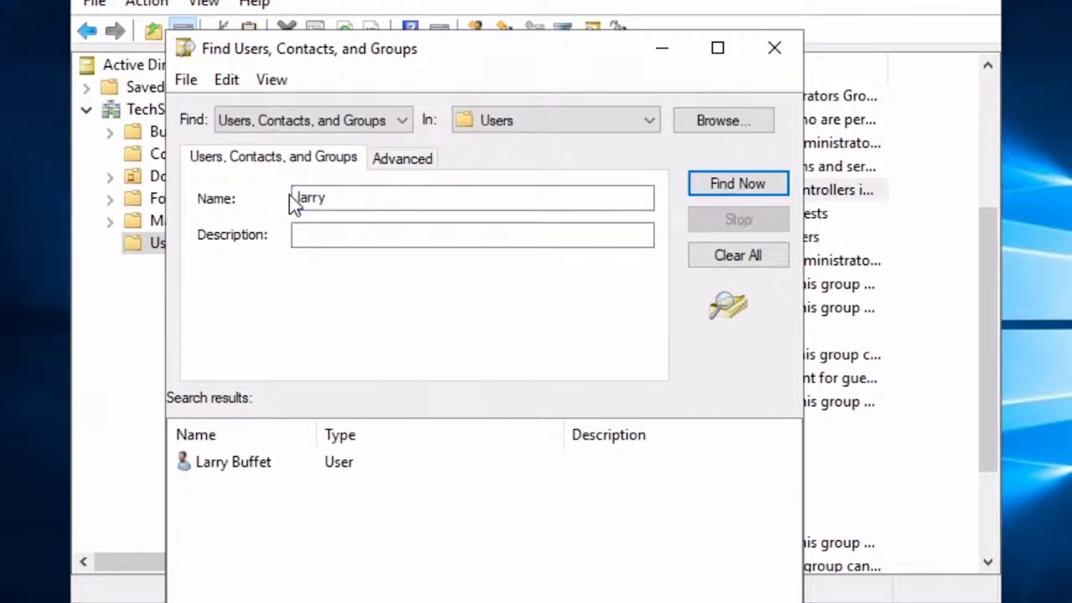
pyautogui.click(250, 466)
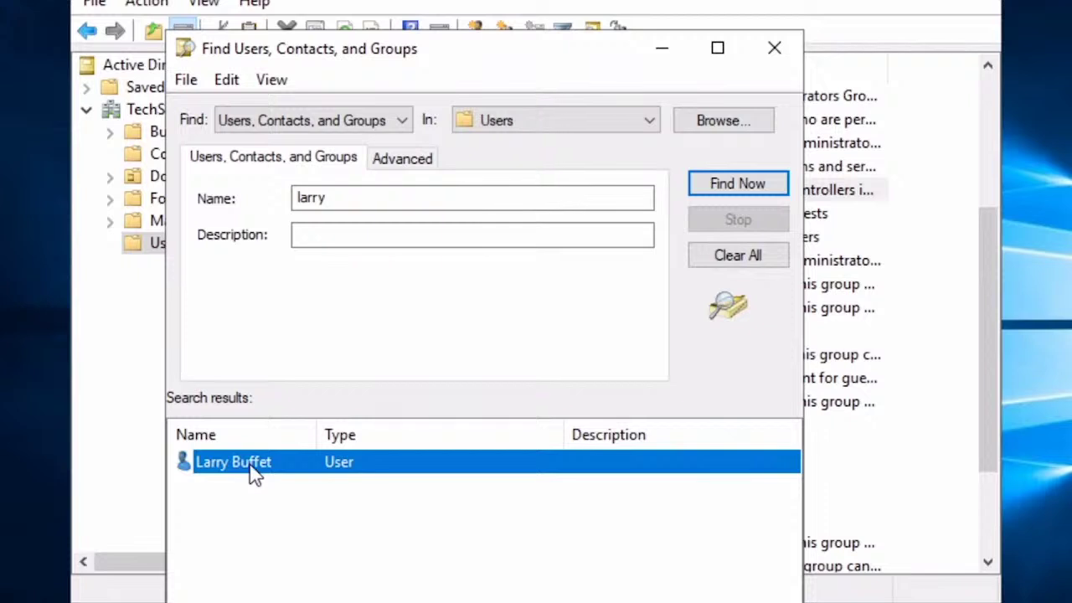
pyautogui.doubleClick(255, 473)
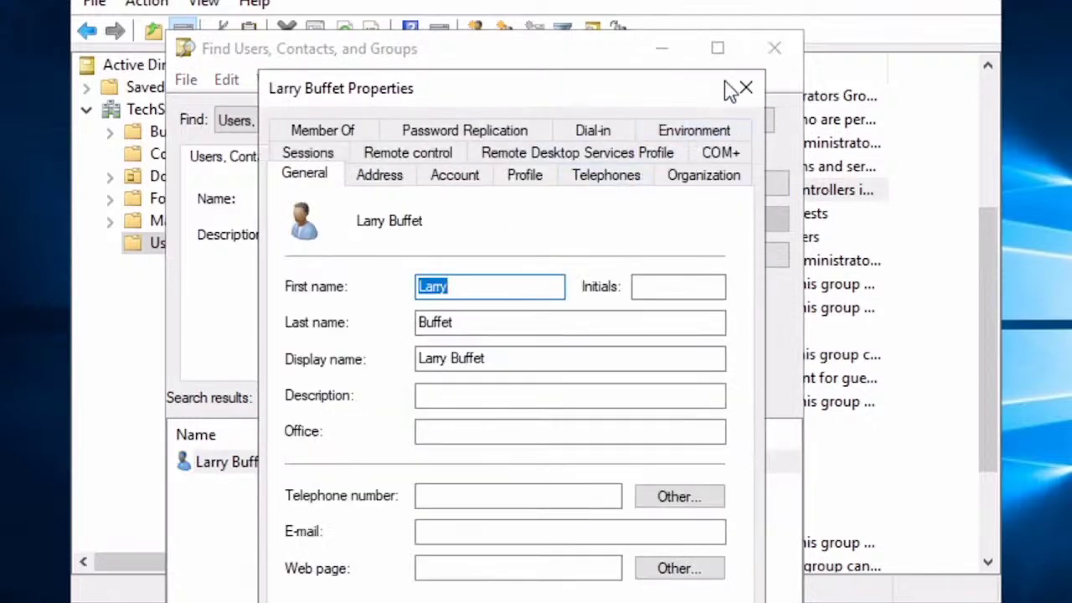
pyautogui.moveTo(633, 88); pyautogui.dragTo(651, 61)
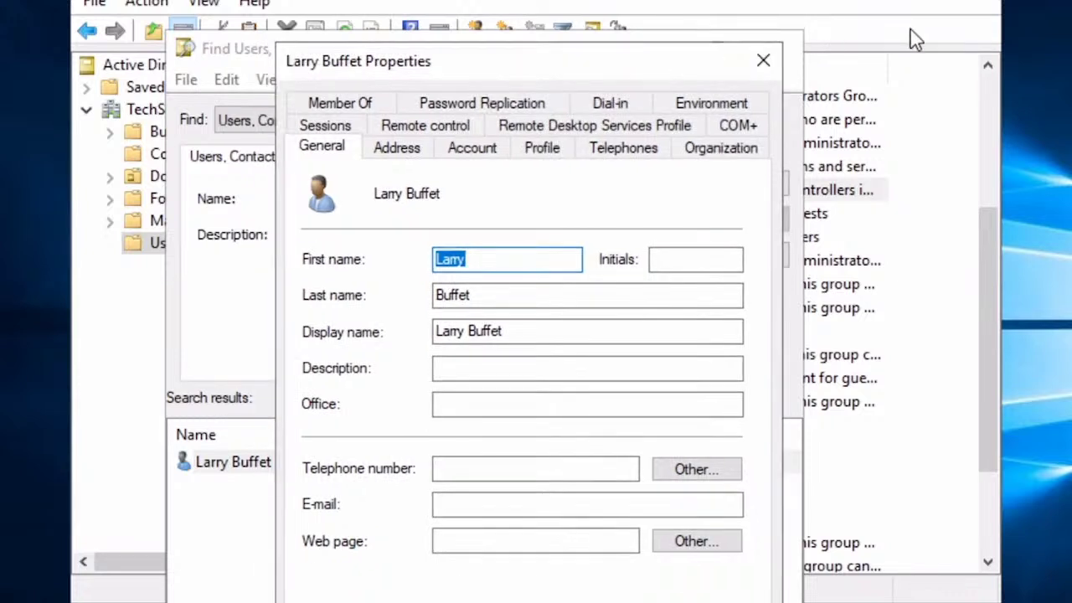
pyautogui.click(766, 52)
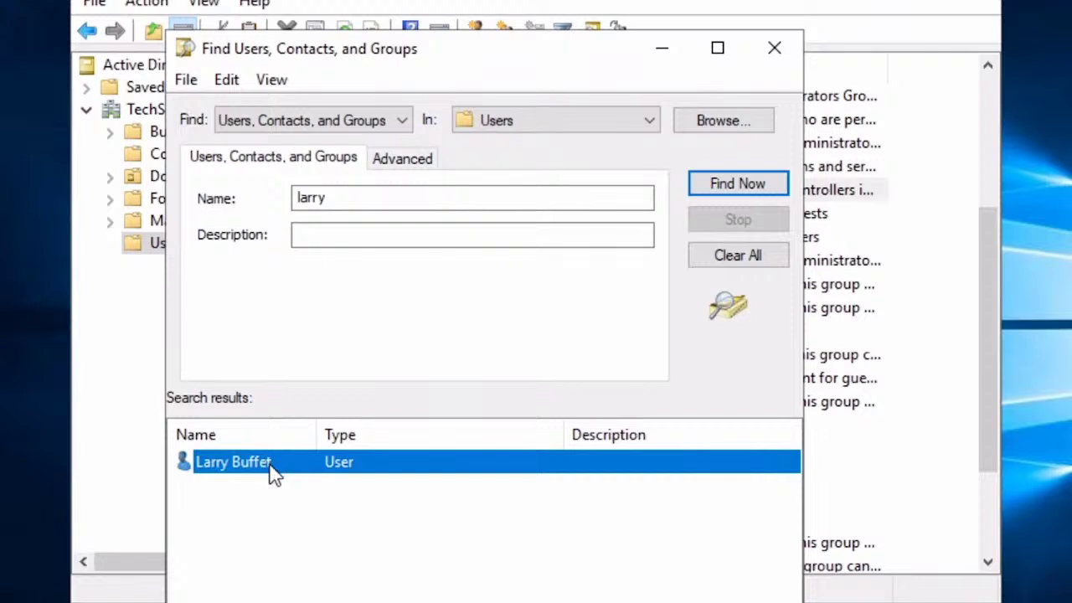
# Step: Open Reset Password for the found user and tick Unlock the user's account
pyautogui.rightClick(274, 474)
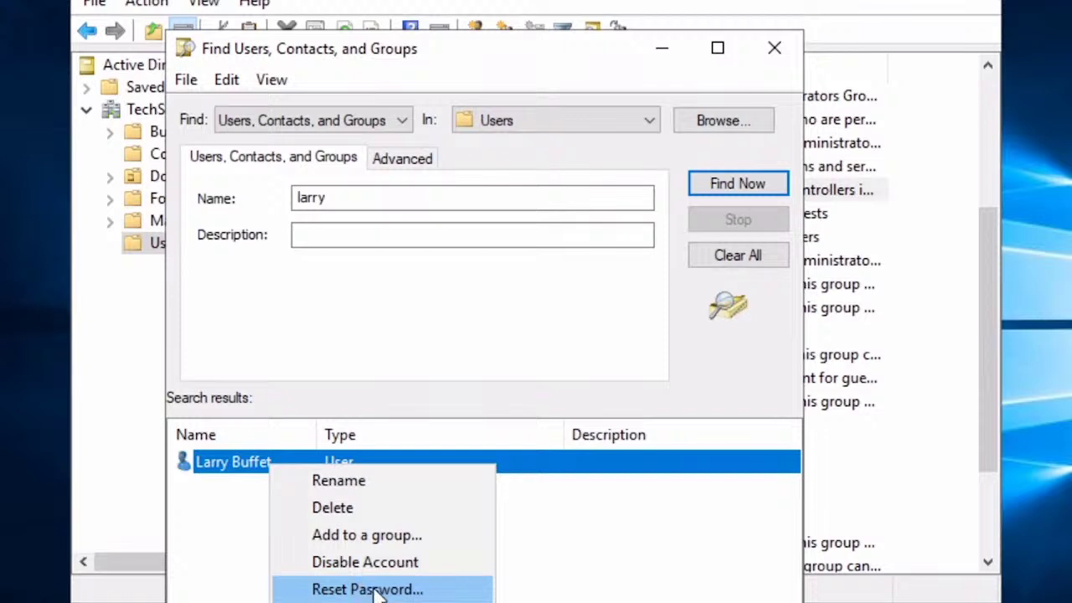
pyautogui.click(377, 590)
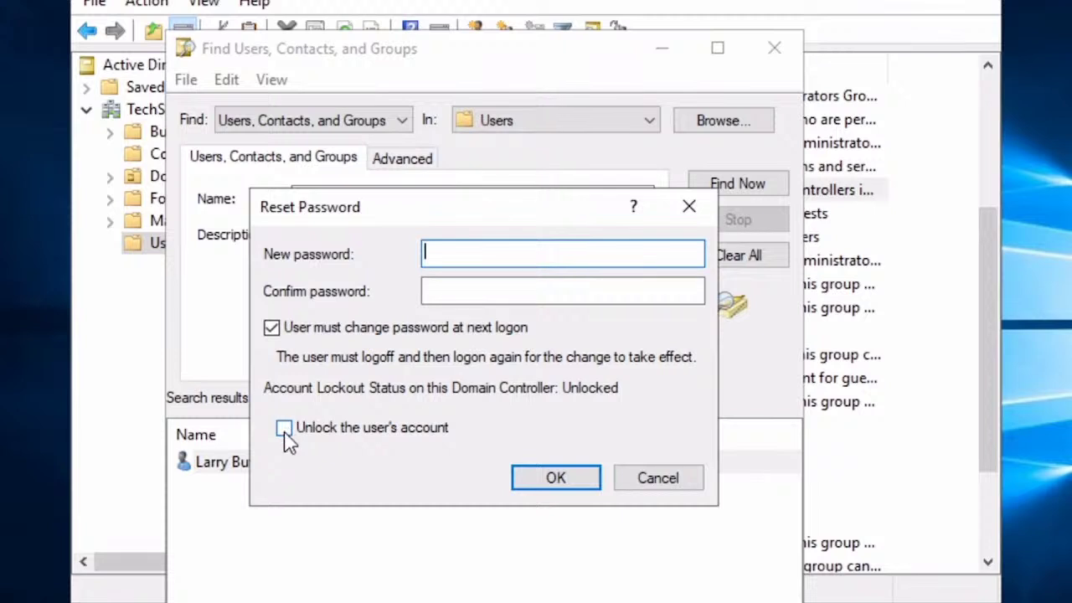
pyautogui.click(285, 432)
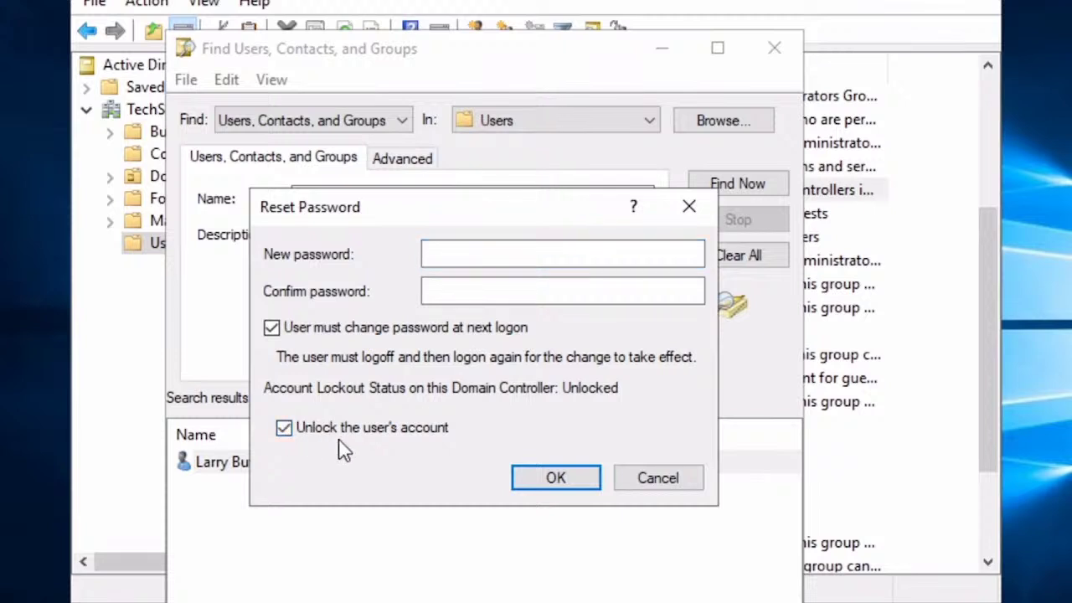
# Step: Enter and confirm the new password, keeping change at next logon, and apply the reset
pyautogui.click(464, 261)
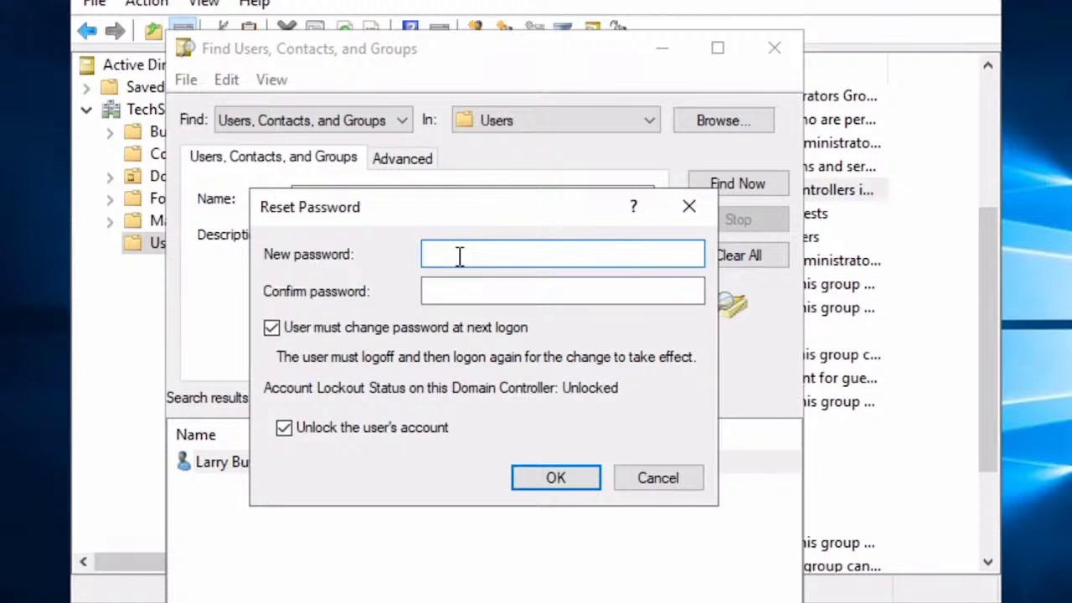
pyautogui.press('Tab')
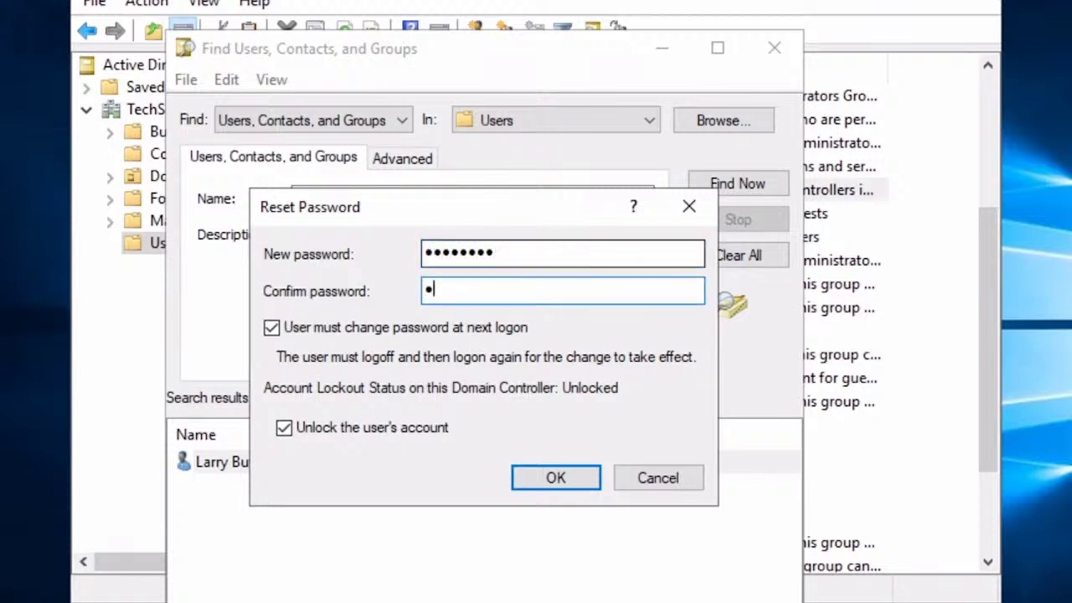
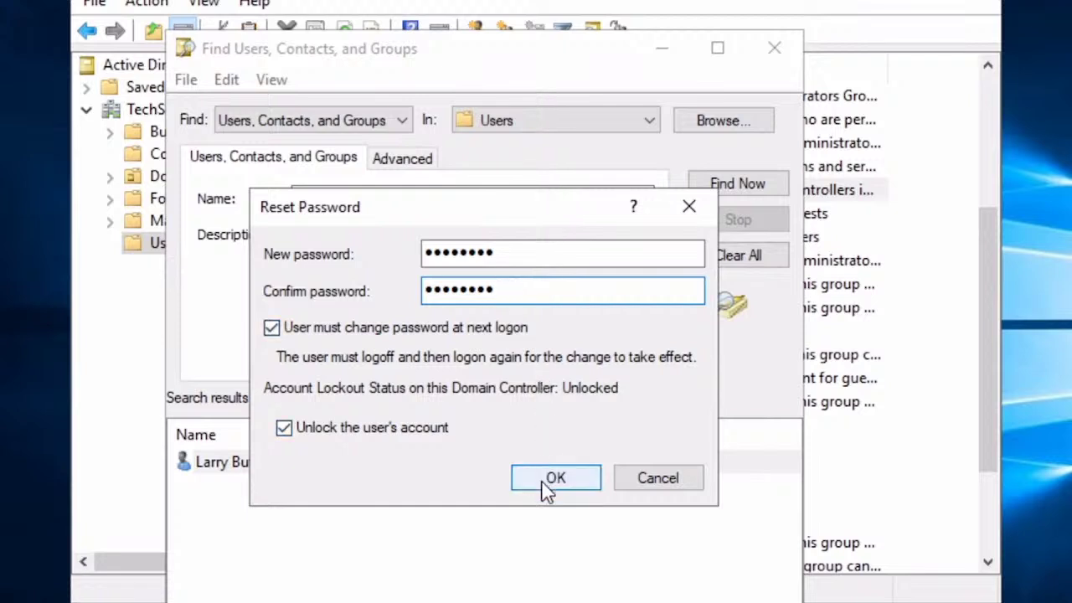
pyautogui.click(565, 257)
pyautogui.click(541, 287)
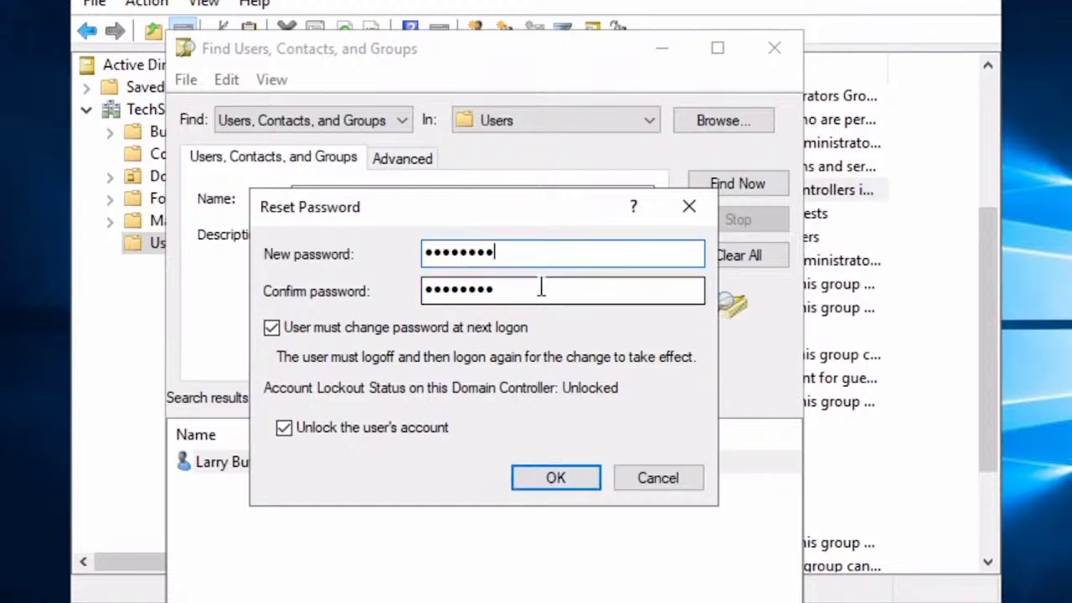
pyautogui.click(503, 257)
pyautogui.click(467, 287)
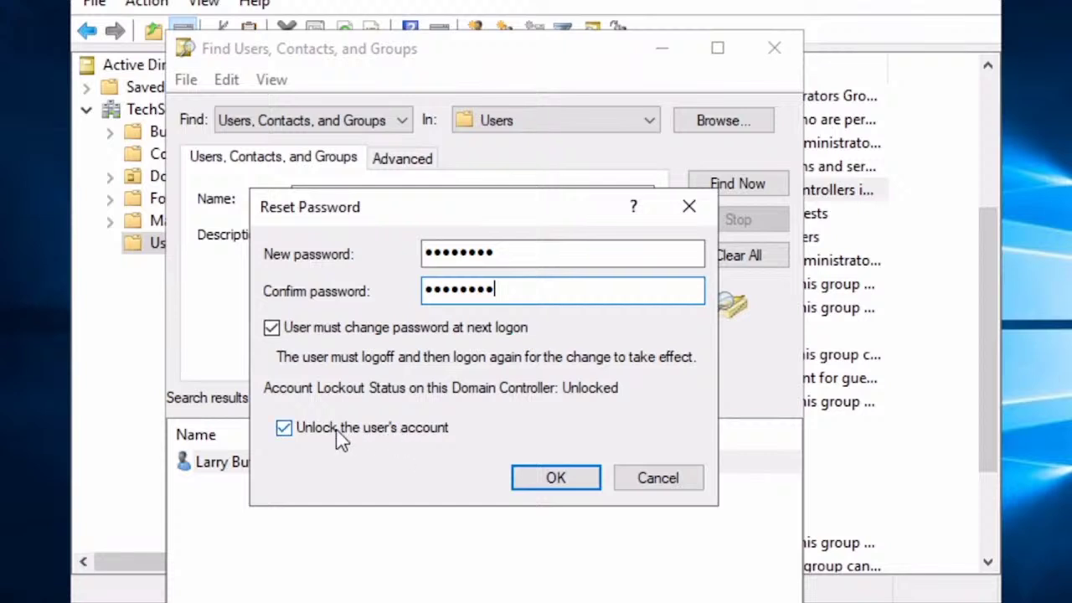
pyautogui.click(538, 484)
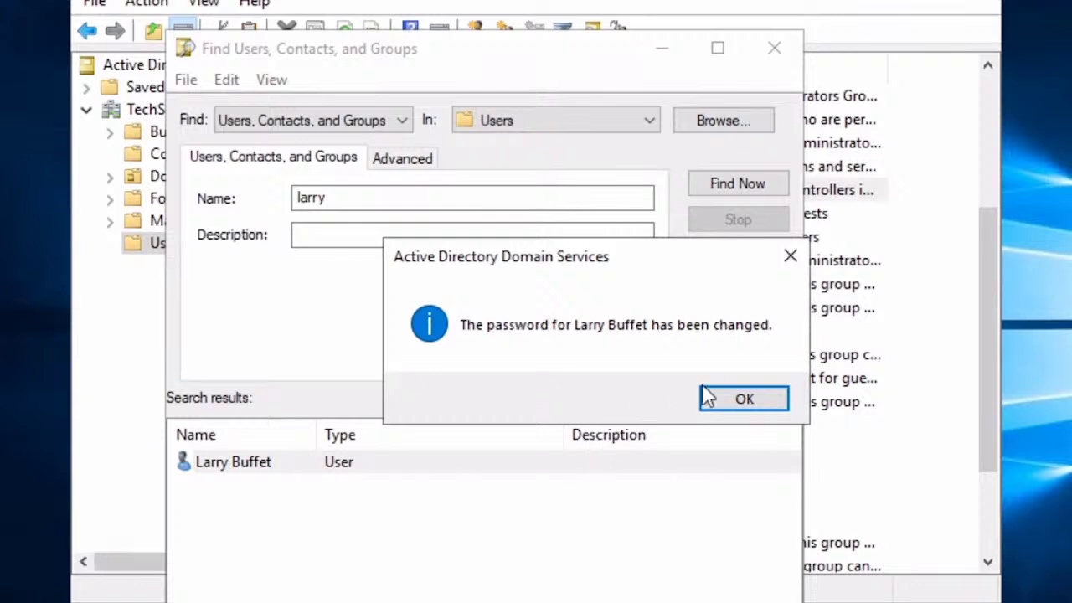
# Step: Acknowledge the password-changed message, close the Find search window, and refresh the Users container list
pyautogui.click(730, 400)
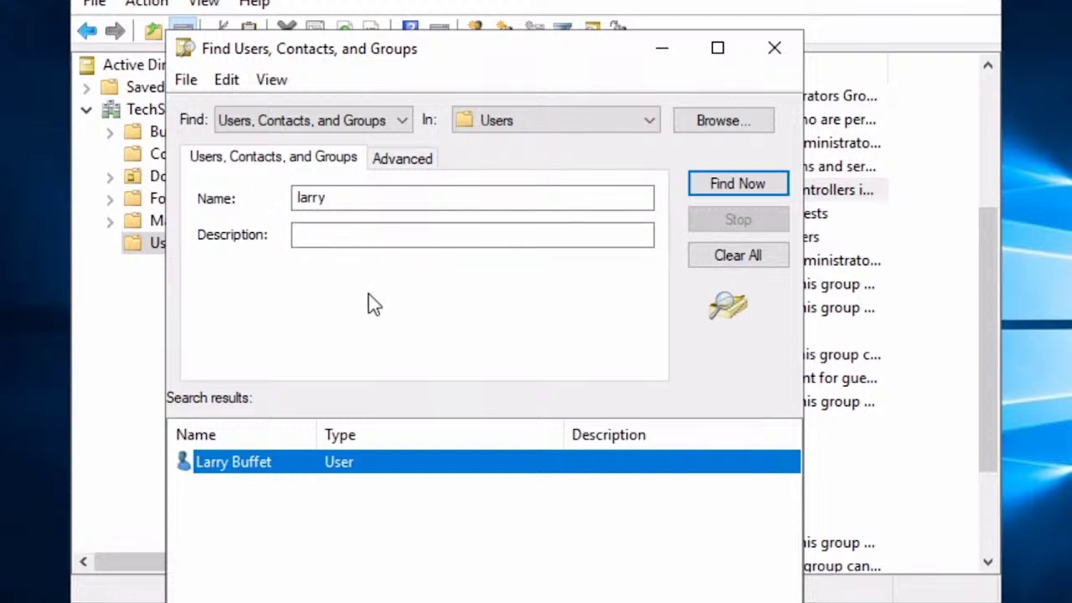
pyautogui.click(779, 45)
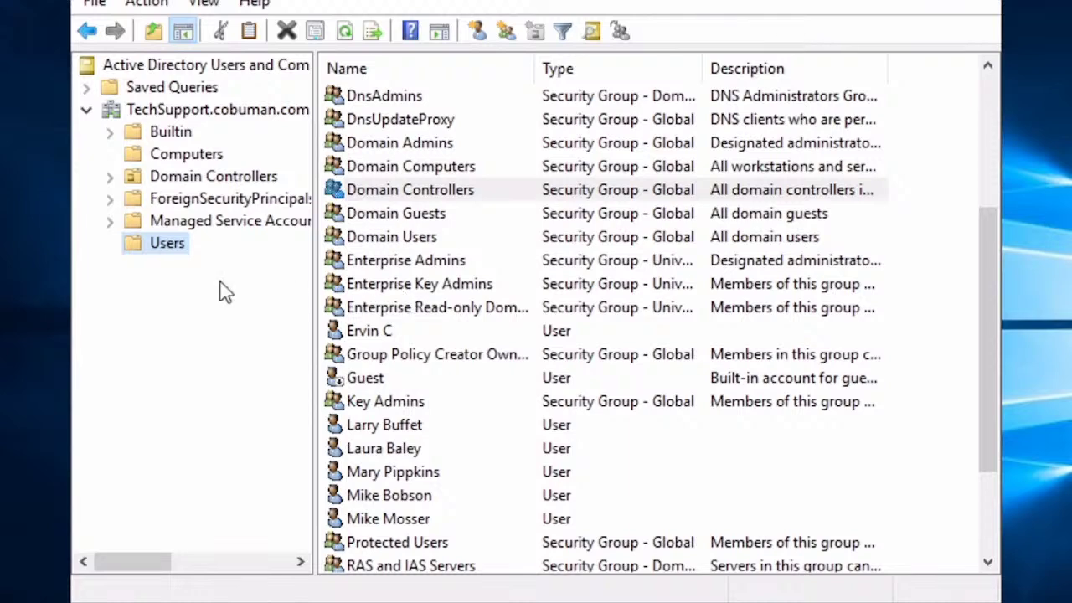
pyautogui.click(203, 226)
pyautogui.click(173, 244)
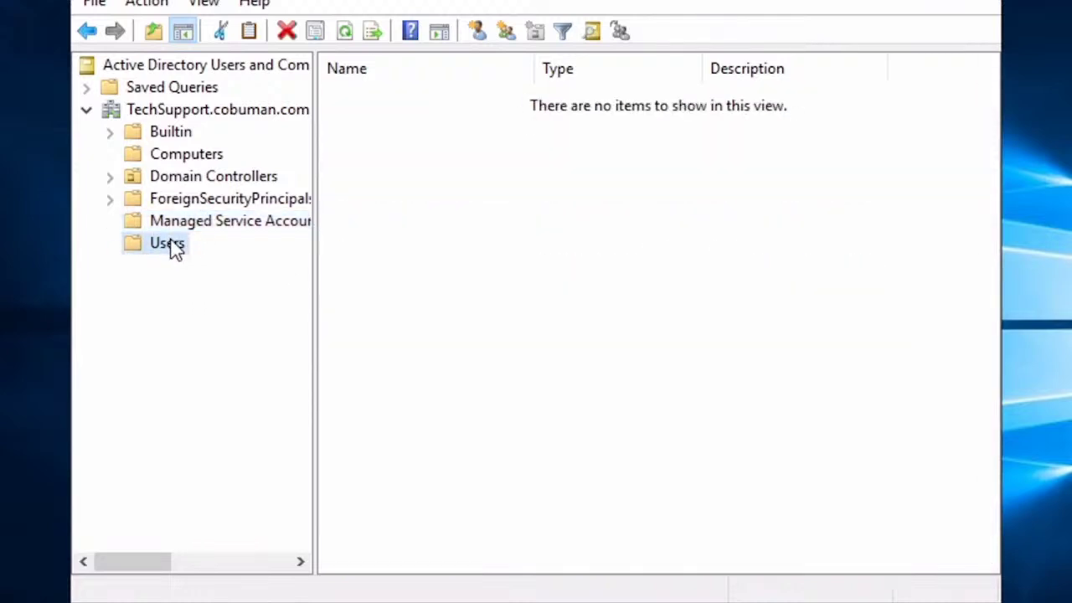
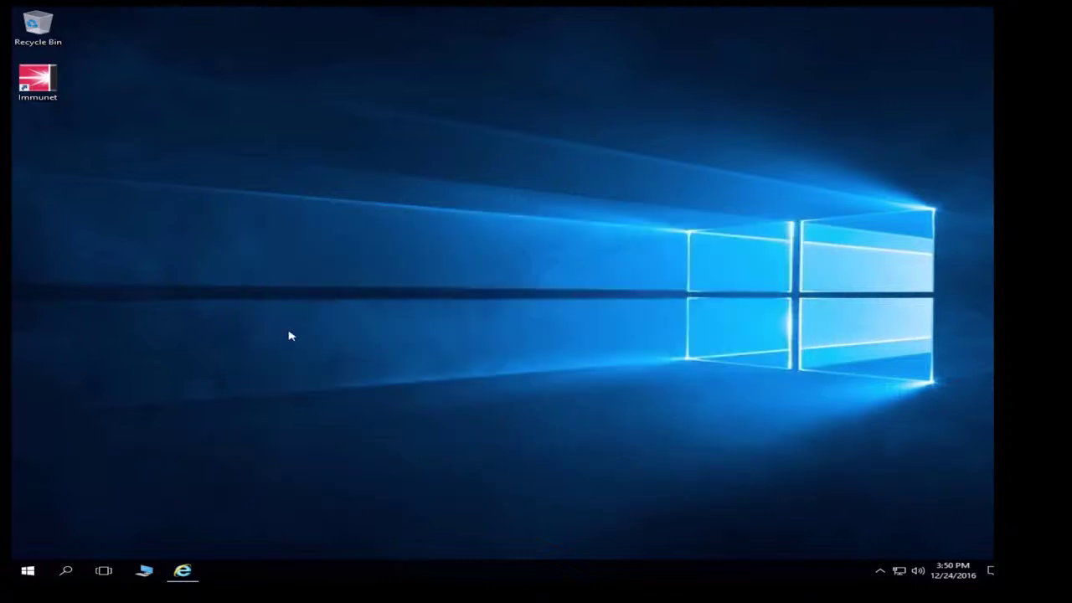
# Step: Open File Explorer at This PC and reposition its window on the desktop
pyautogui.click(144, 572)
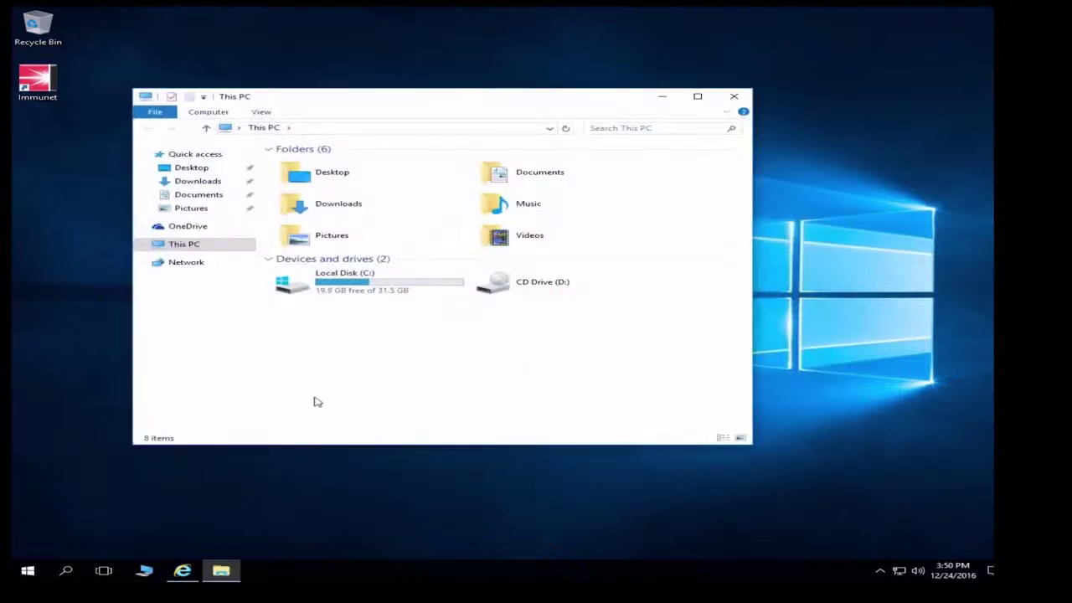
pyautogui.moveTo(459, 107); pyautogui.dragTo(493, 95)
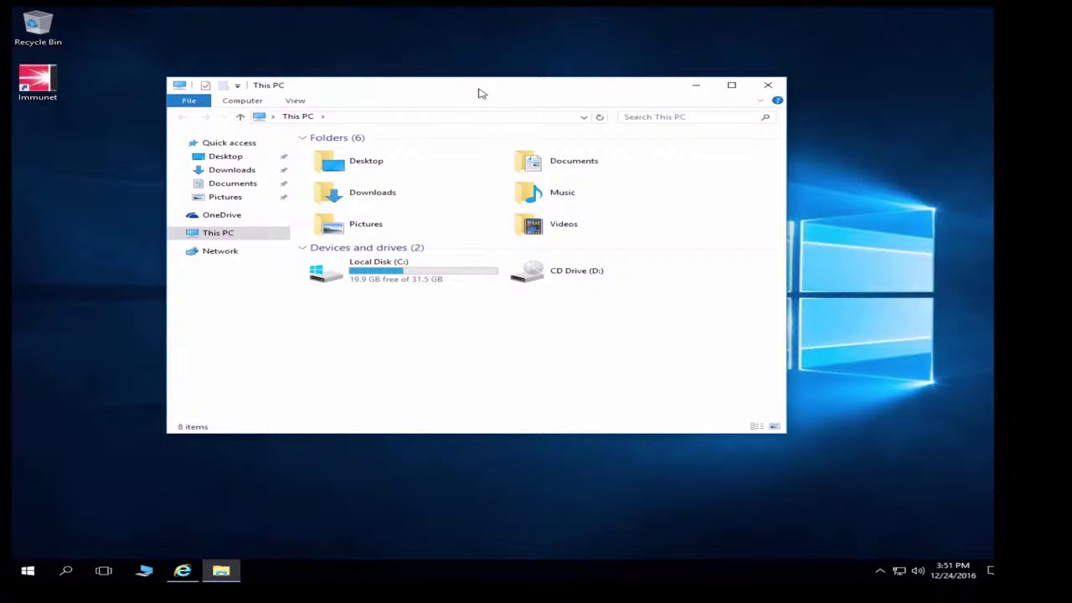
pyautogui.moveTo(482, 93)
pyautogui.mouseDown()
pyautogui.moveTo(507, 106)
pyautogui.moveTo(493, 97)
pyautogui.moveTo(474, 112)
pyautogui.mouseUp()
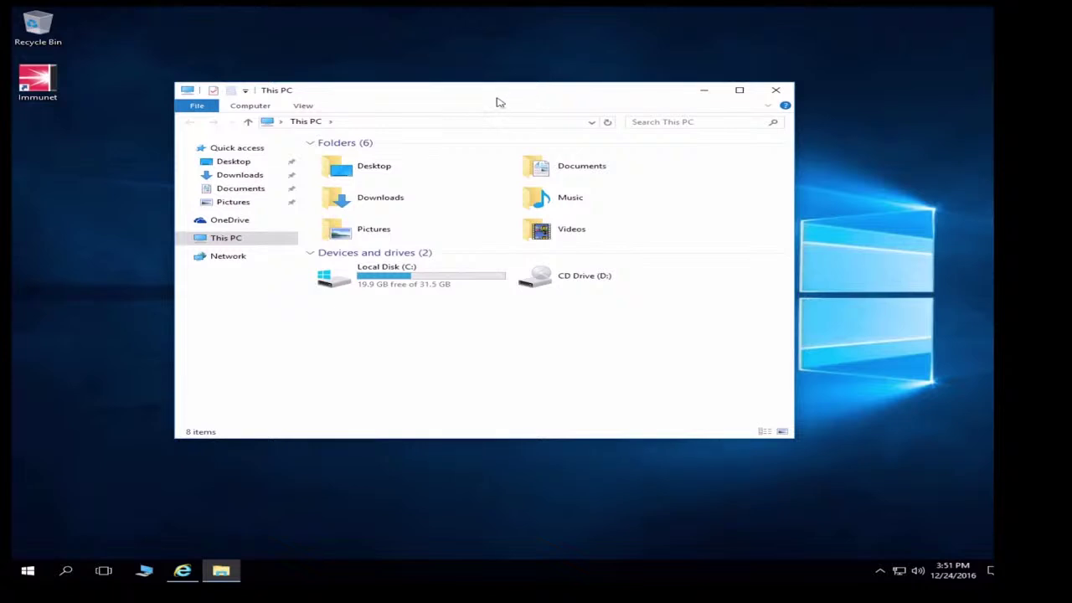
pyautogui.moveTo(517, 99)
pyautogui.mouseDown()
pyautogui.moveTo(526, 89)
pyautogui.moveTo(515, 95)
pyautogui.mouseUp()
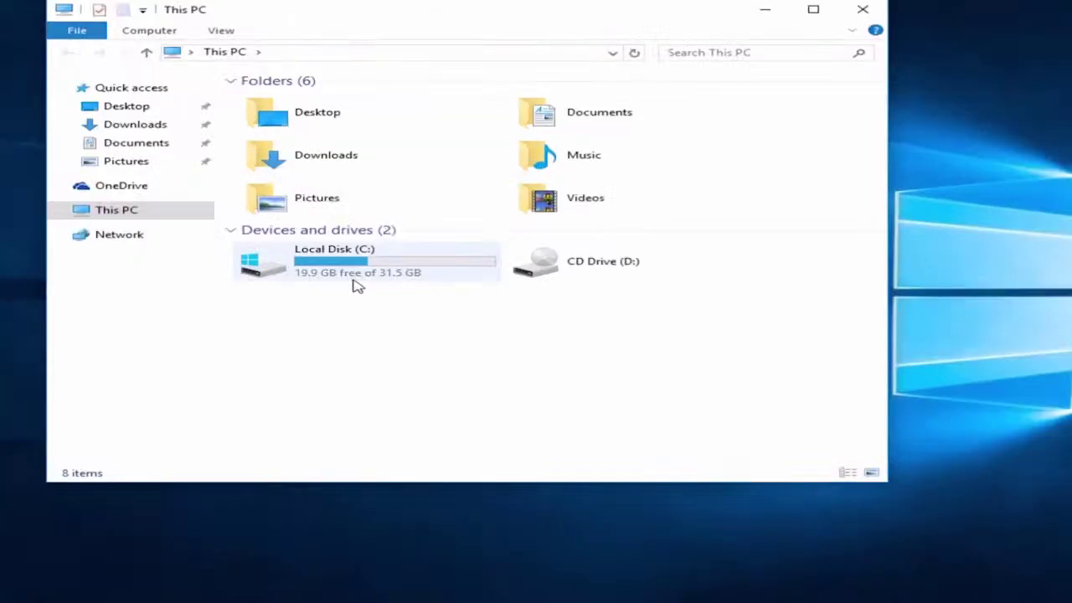
# Step: Browse into Local Disk (C:) twice, returning to This PC each time, then clear the selection
pyautogui.click(400, 270)
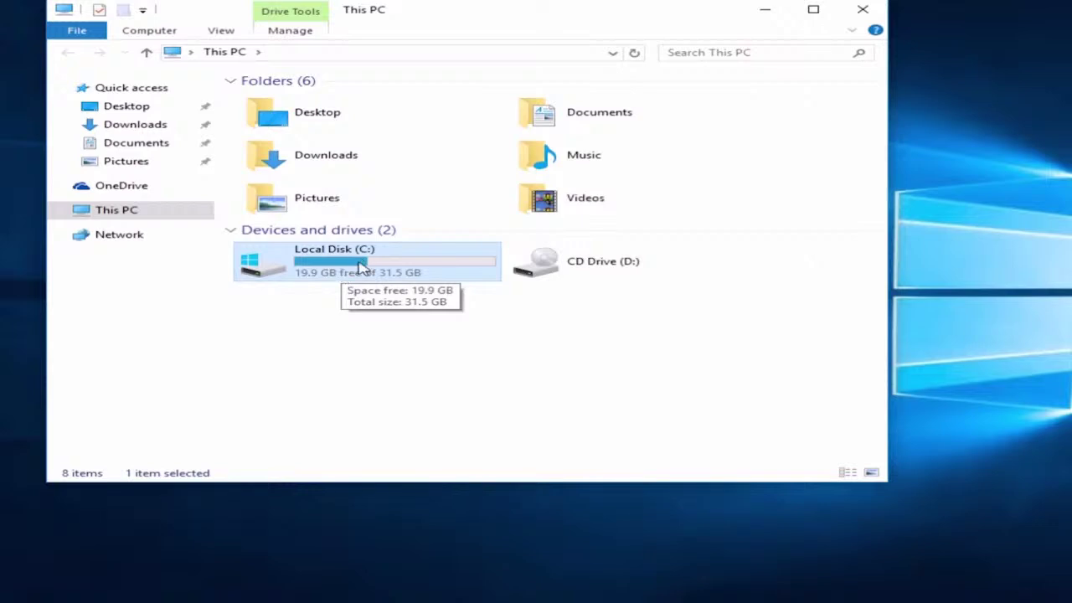
pyautogui.doubleClick(360, 266)
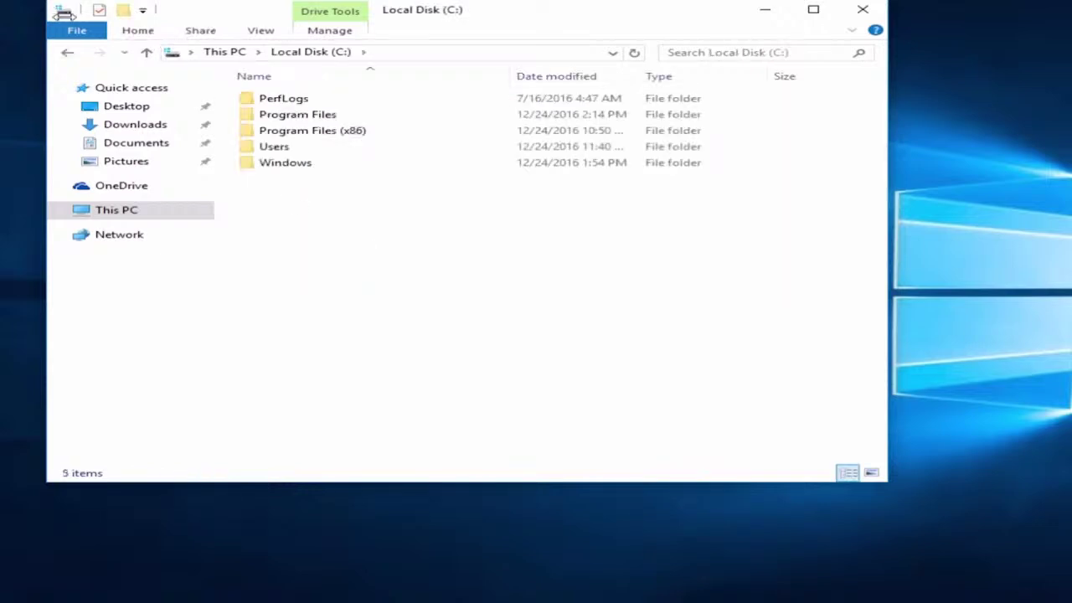
pyautogui.click(67, 52)
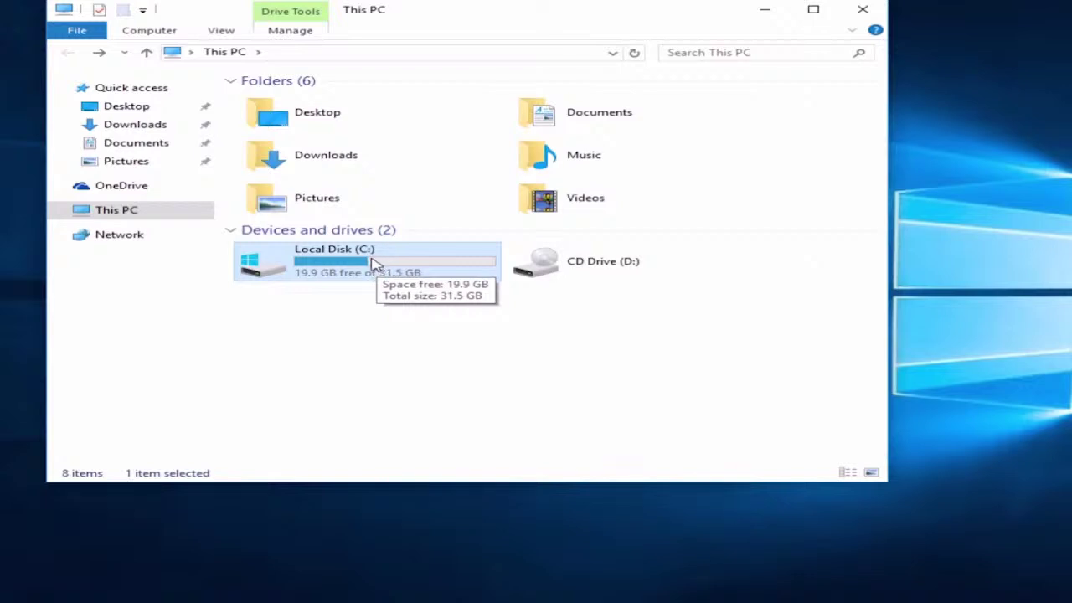
pyautogui.doubleClick(373, 264)
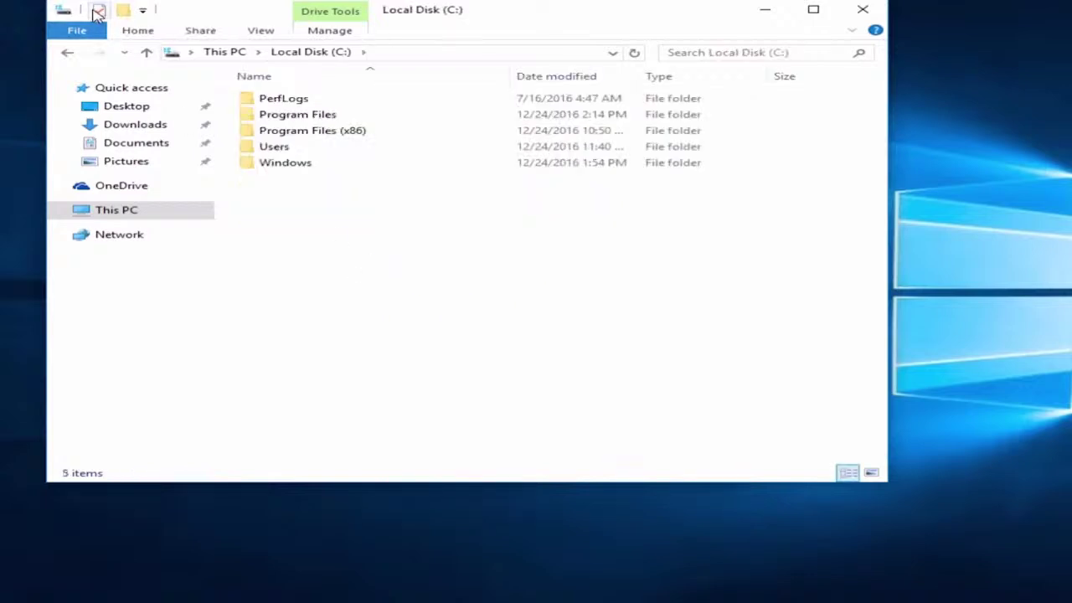
pyautogui.click(67, 54)
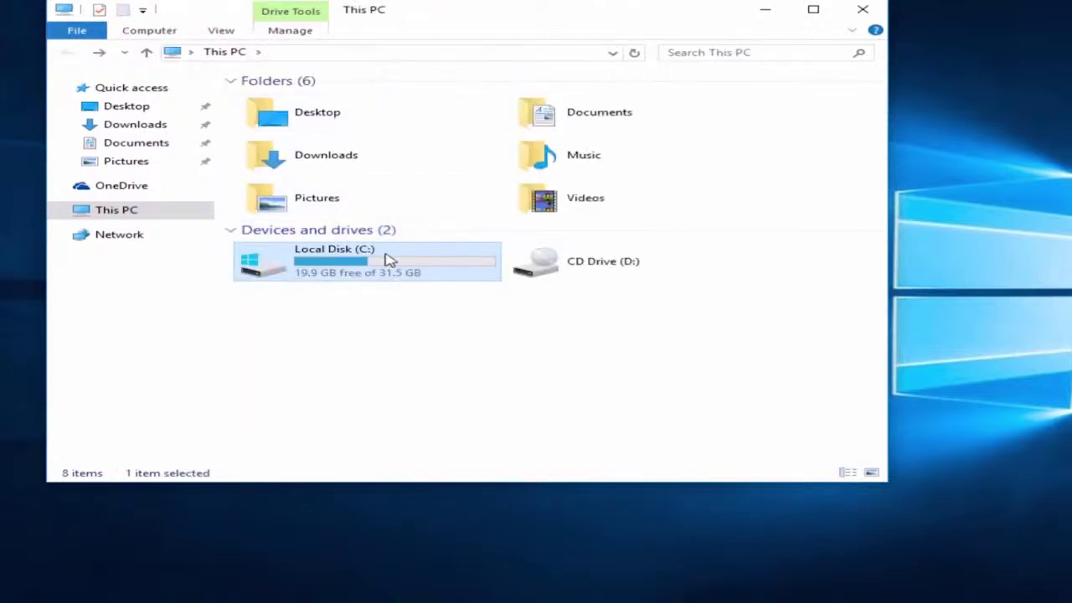
pyautogui.click(376, 341)
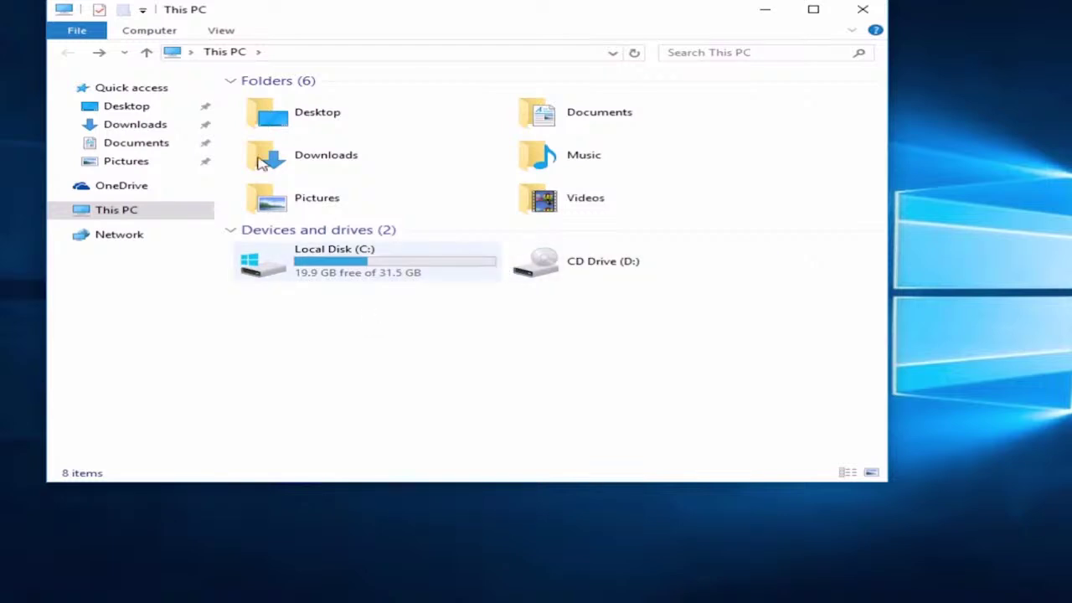
# Step: Open Map Network Drive from the Computer ribbon, keeping drive Z: with the folder path empty
pyautogui.click(168, 34)
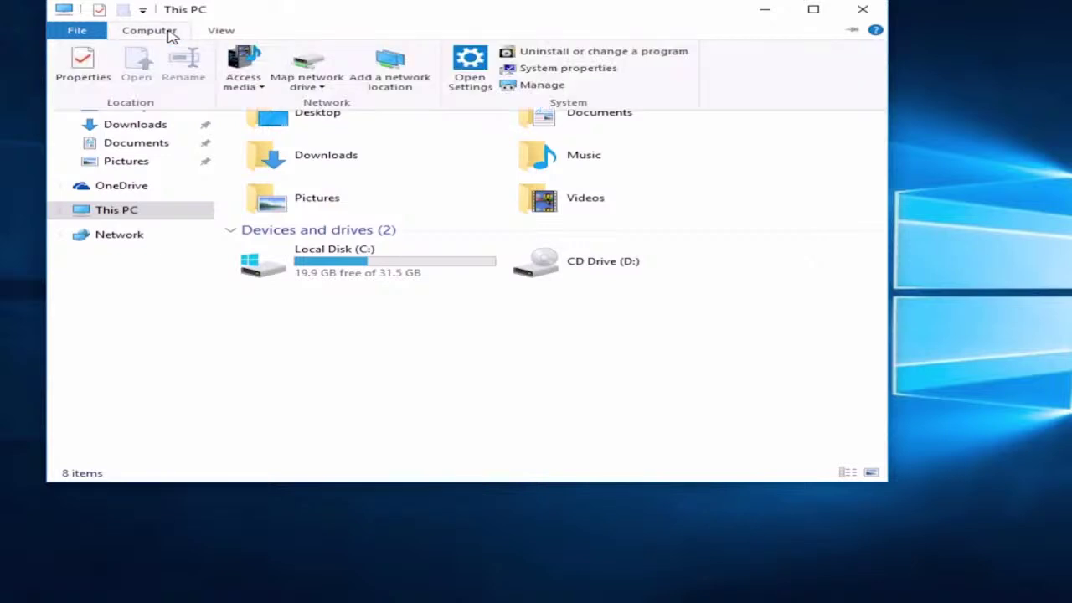
pyautogui.click(324, 70)
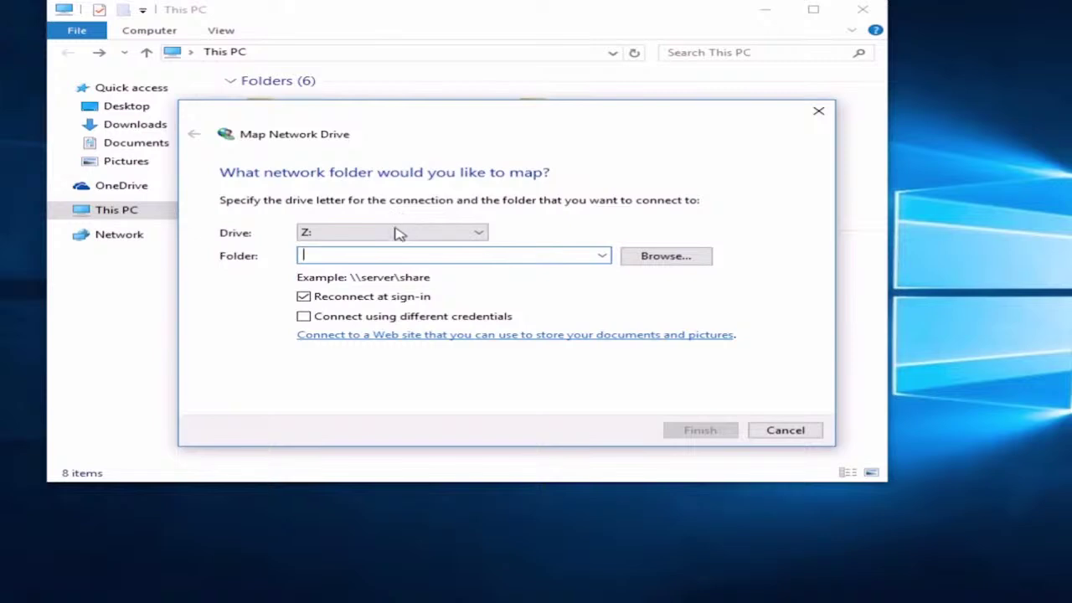
pyautogui.click(395, 233)
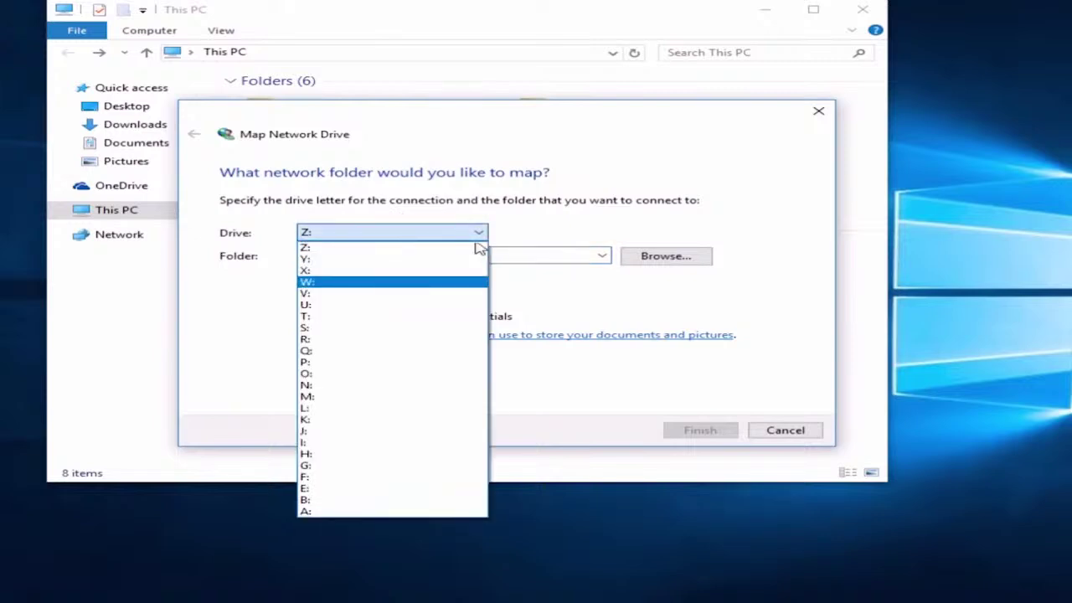
pyautogui.click(523, 236)
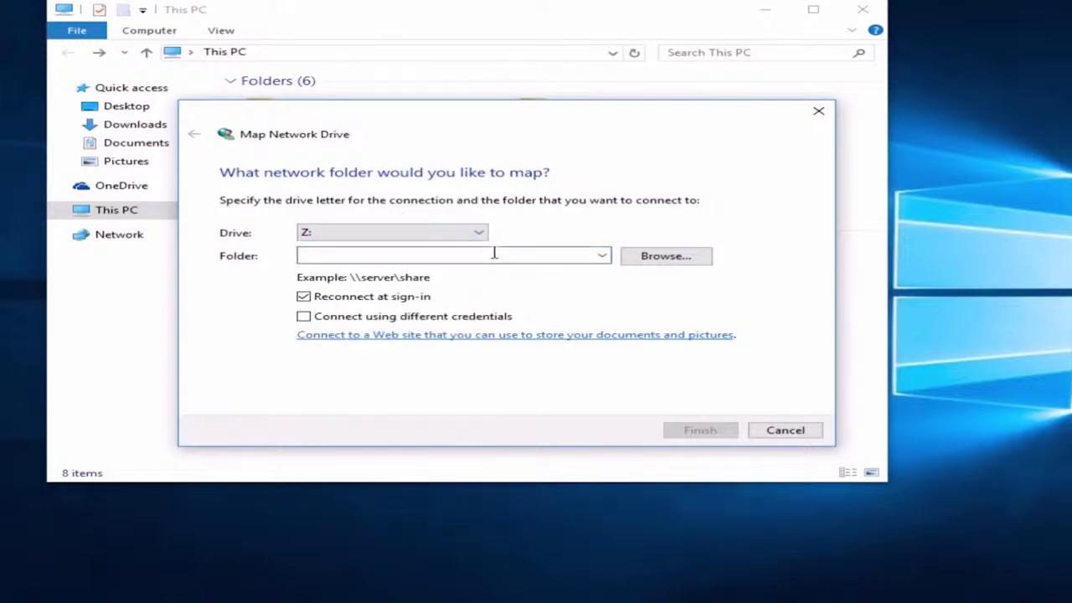
pyautogui.click(492, 254)
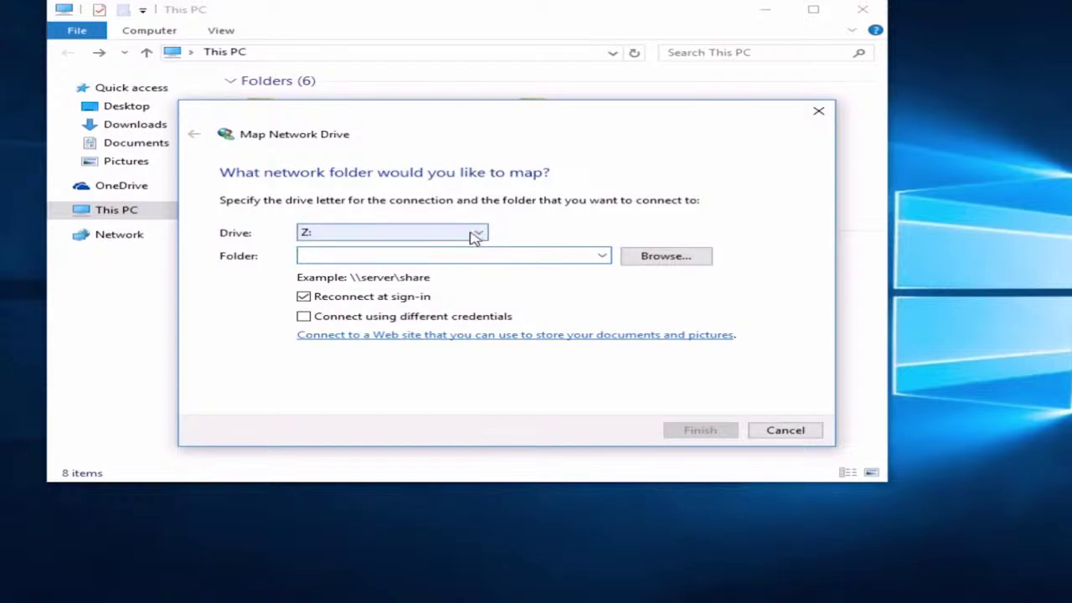
pyautogui.click(433, 232)
pyautogui.click(419, 238)
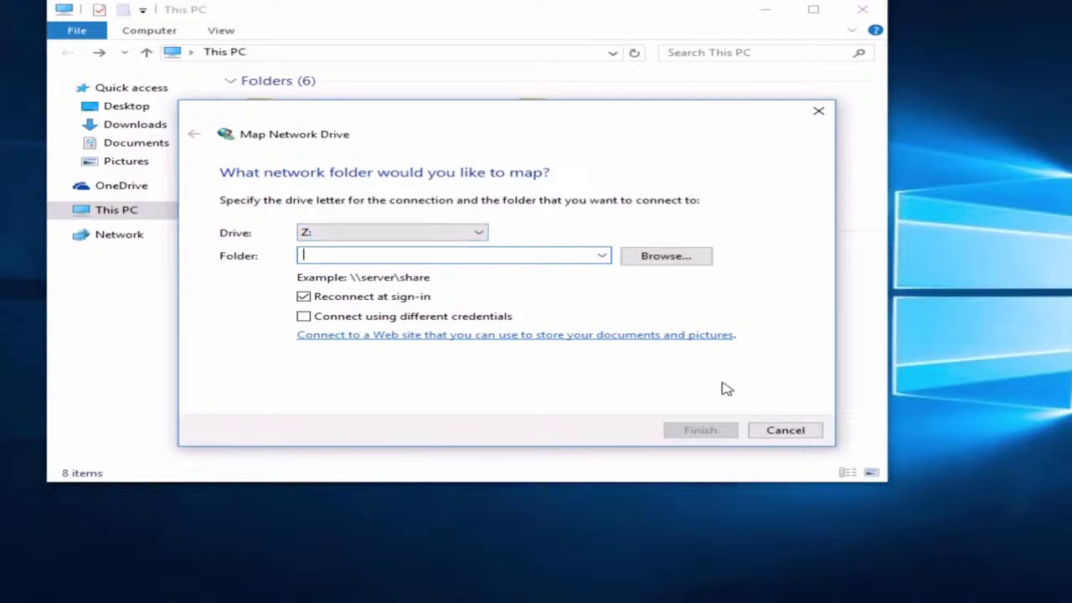
# Step: Enter \\sharedrive\folder as the network folder path in Map Network Drive
pyautogui.moveTo(577, 124); pyautogui.dragTo(556, 217)
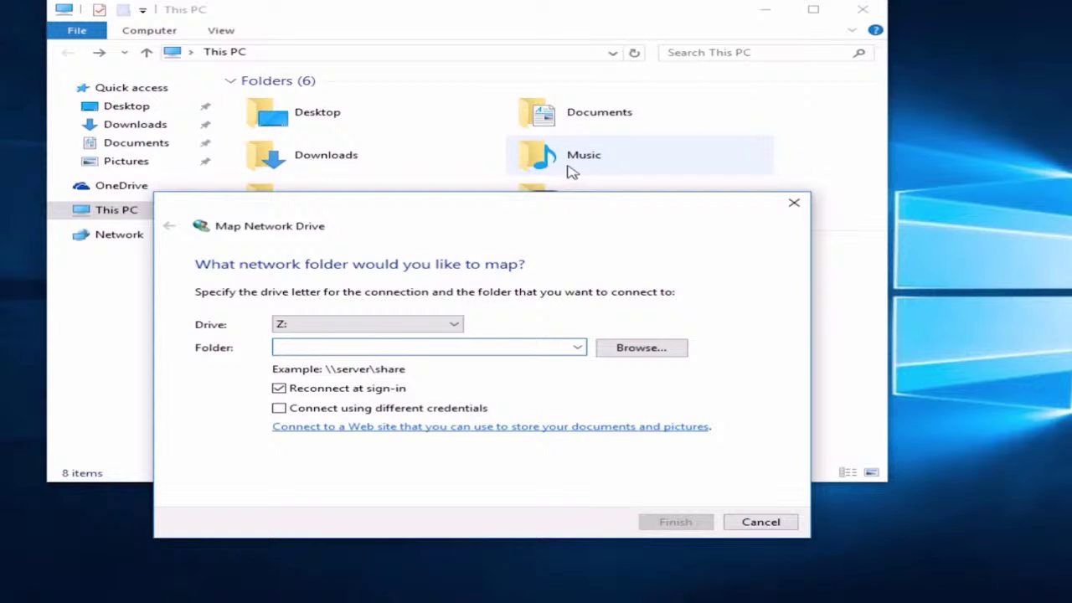
pyautogui.click(424, 326)
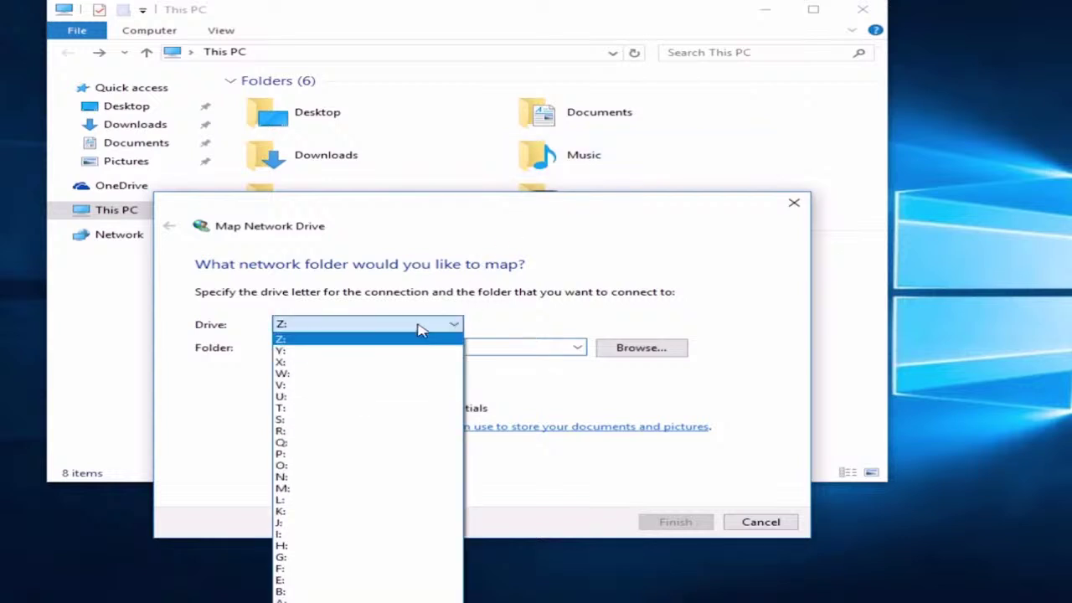
pyautogui.click(377, 397)
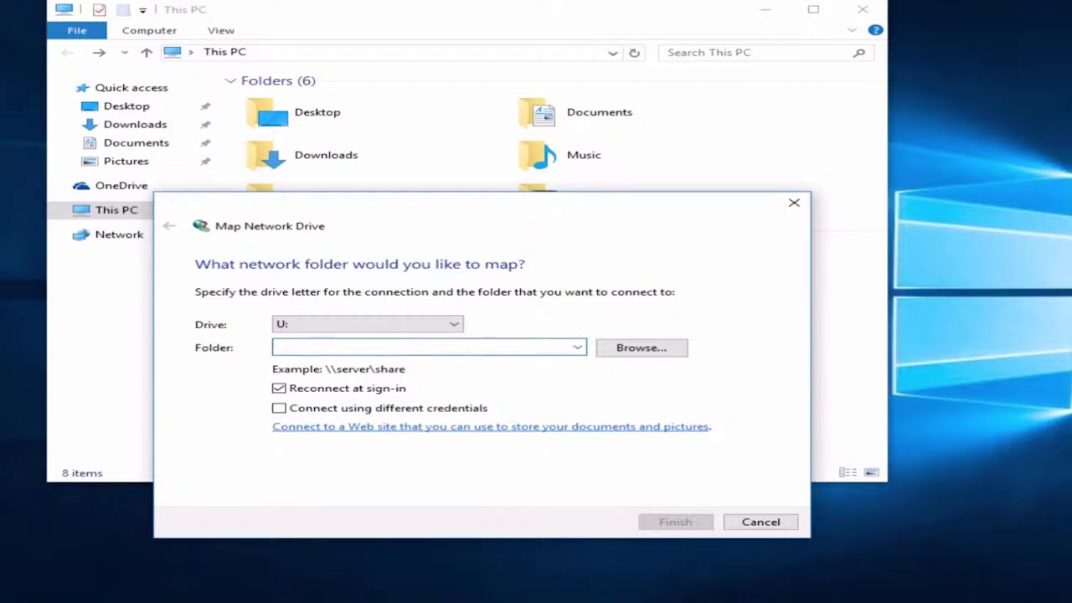
pyautogui.write('\\\\')
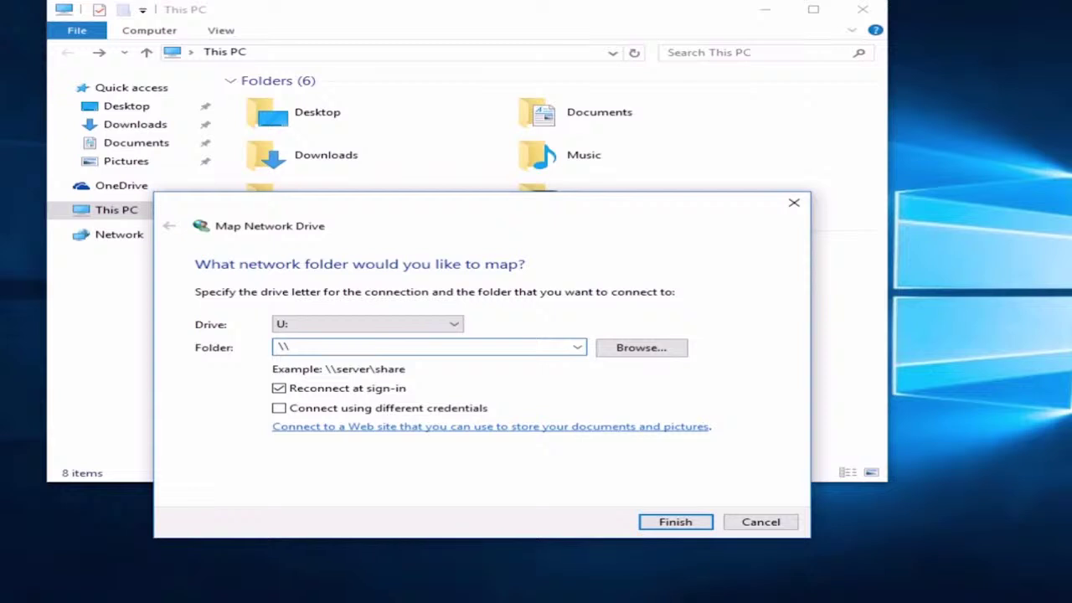
pyautogui.write('shared')
pyautogui.write('ddri')
pyautogui.press('BackSpace')
pyautogui.press('BackSpace')
pyautogui.press('BackSpace')
pyautogui.press('BackSpace')
pyautogui.press('BackSpace')
pyautogui.write('drive')
pyautogui.write('der')
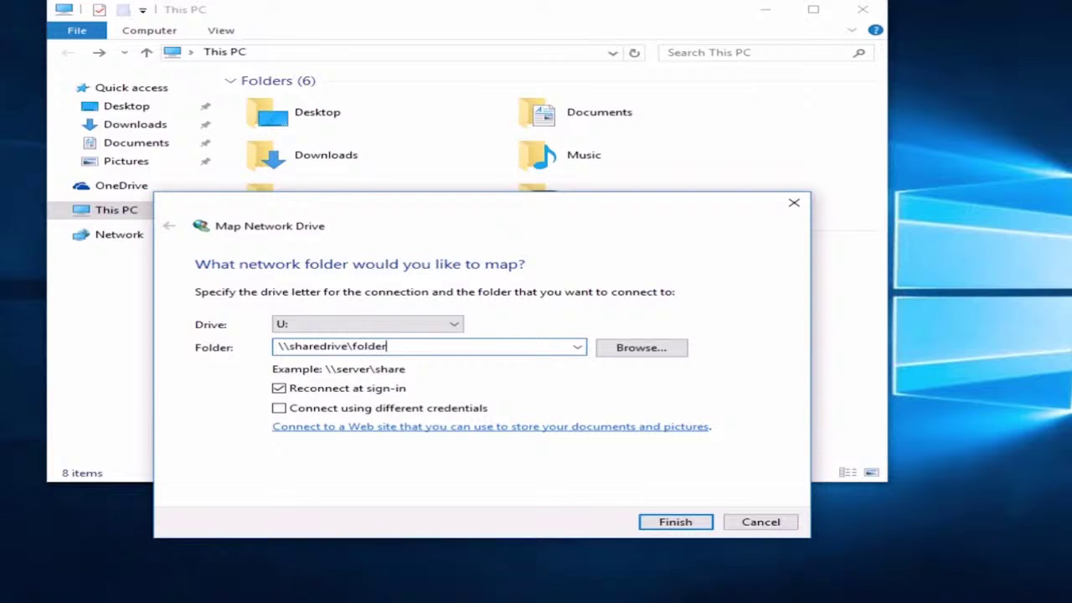
# Step: Set the drive letter back to Z: and finish the mapping to start connecting
pyautogui.click(419, 334)
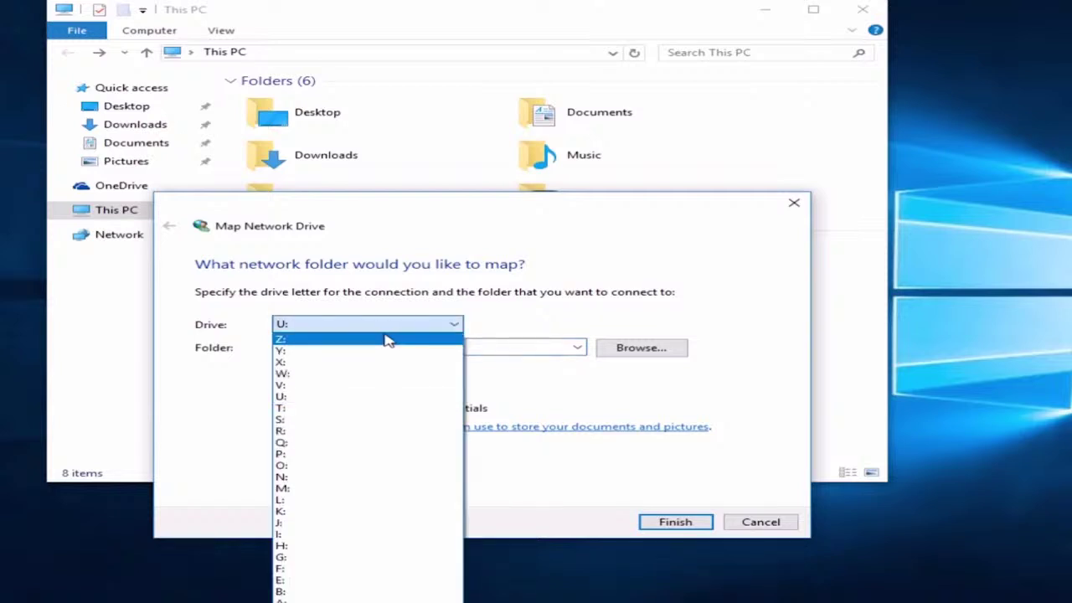
pyautogui.click(389, 339)
pyautogui.click(435, 352)
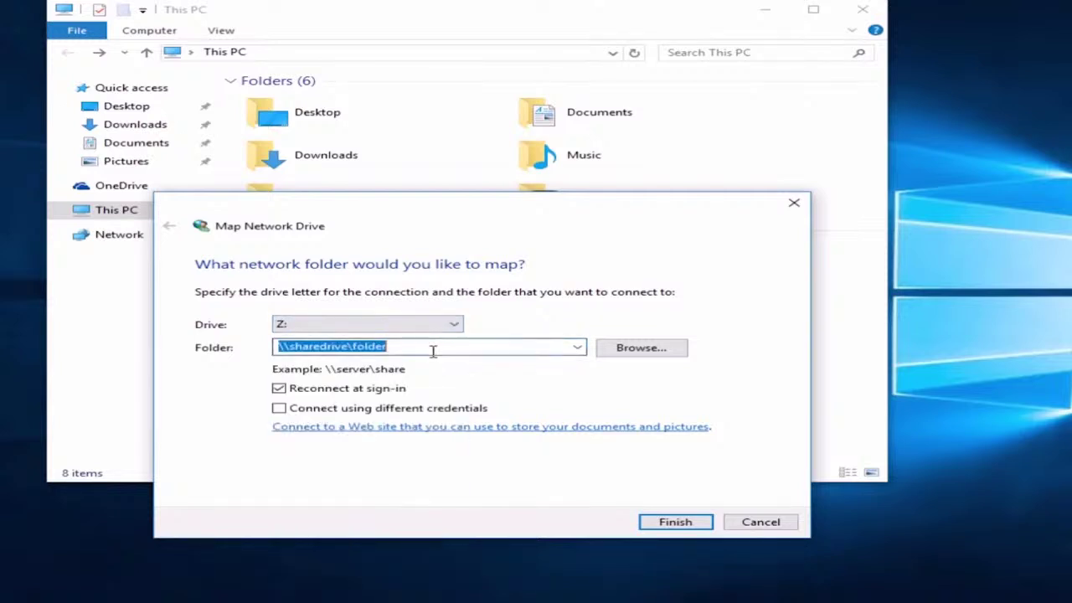
pyautogui.click(430, 351)
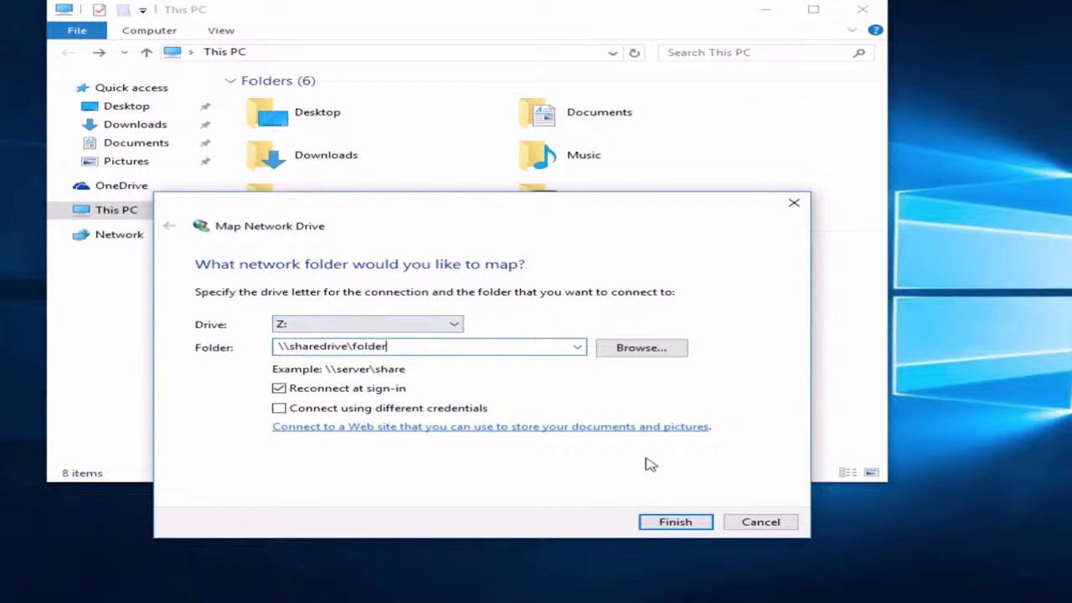
pyautogui.click(675, 522)
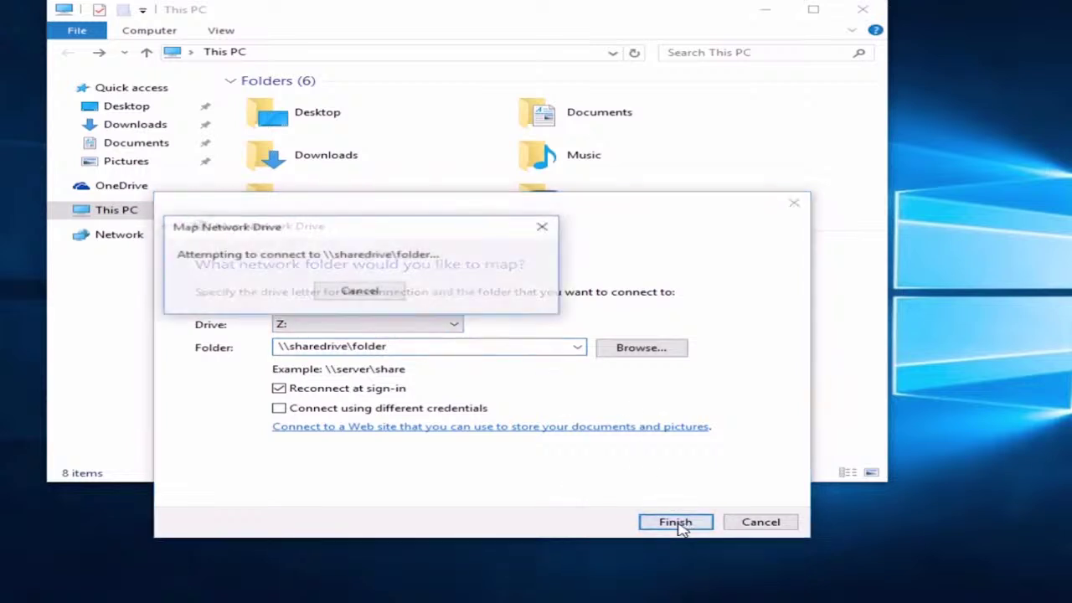
# Step: Cancel the connection attempt, close Map Network Drive, and minimize the This PC window
pyautogui.click(362, 293)
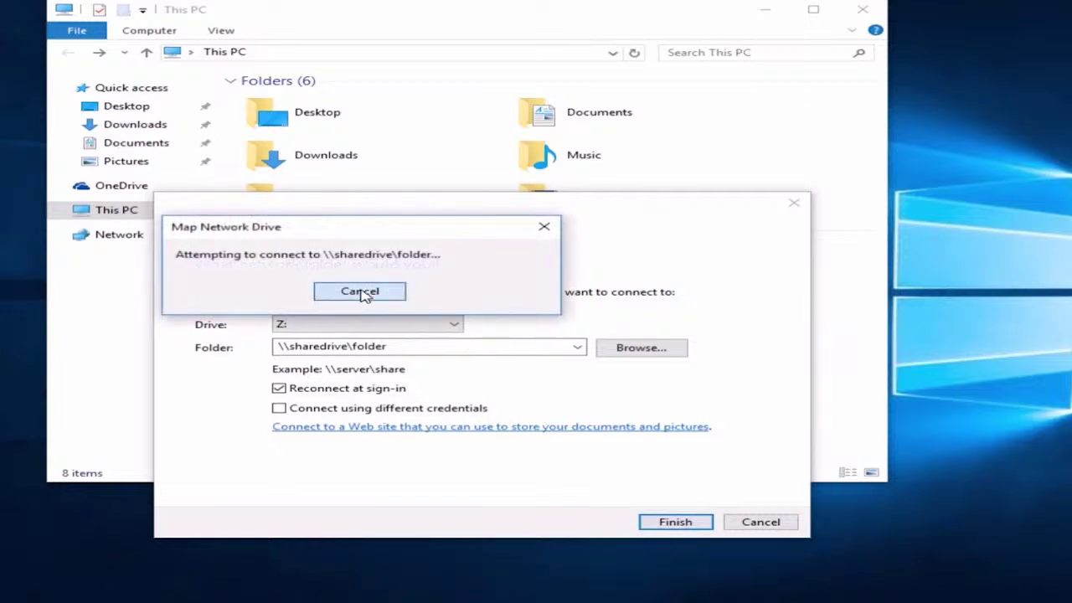
pyautogui.click(794, 204)
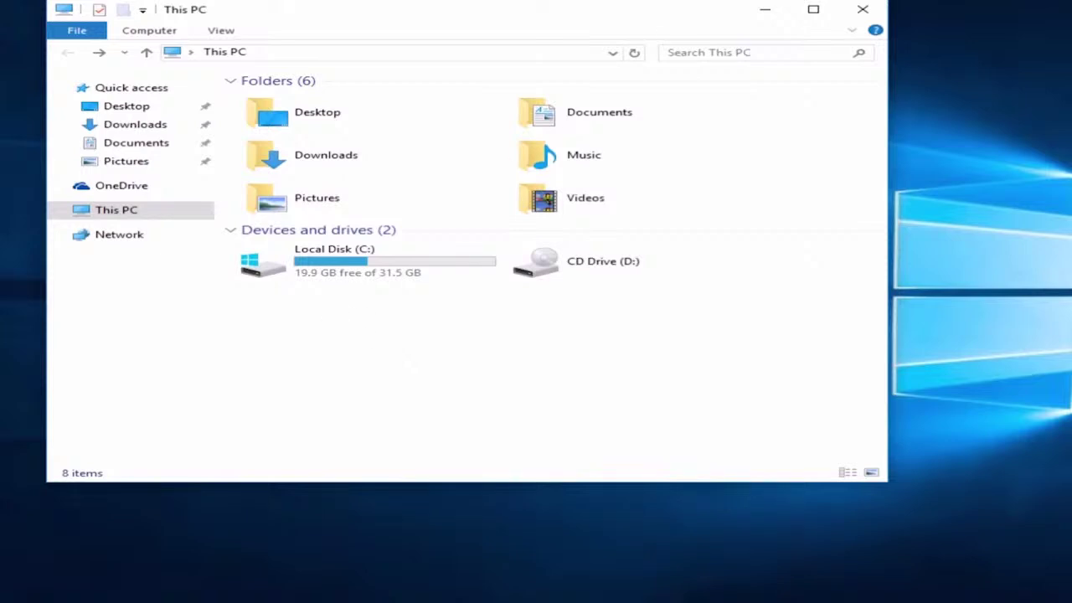
pyautogui.moveTo(491, 17); pyautogui.dragTo(495, 20)
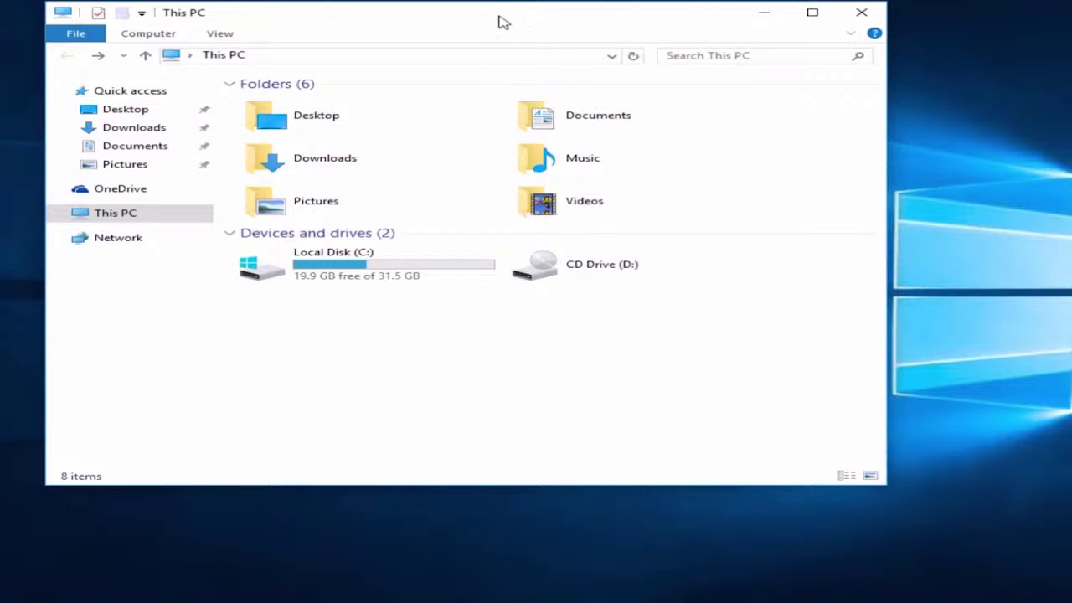
pyautogui.click(762, 16)
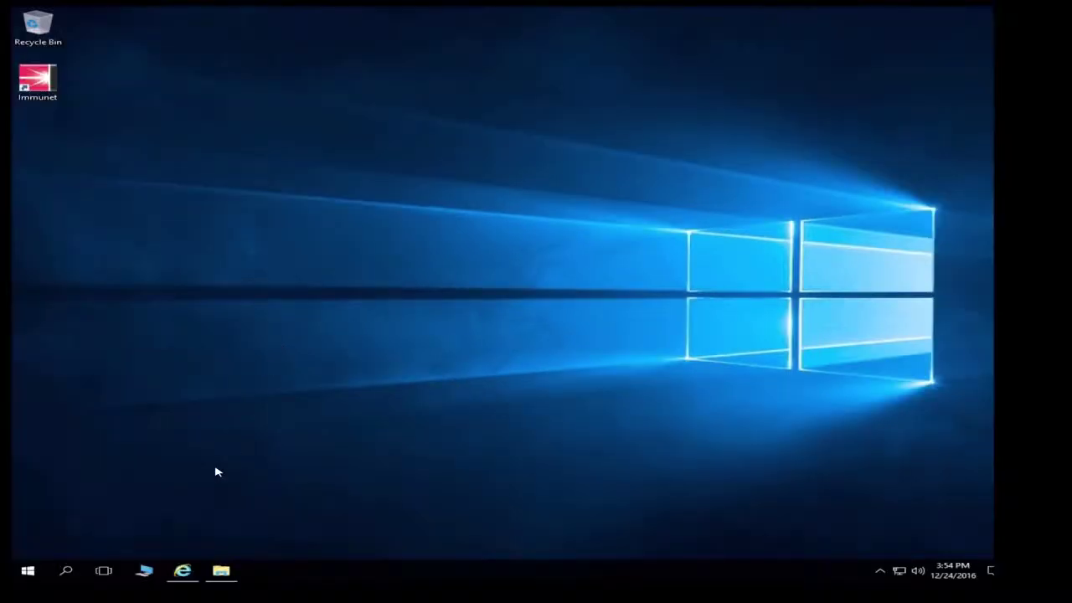
# Step: Search Google in Internet Explorer for 'the page cannot be displayed'
pyautogui.moveTo(185, 571)
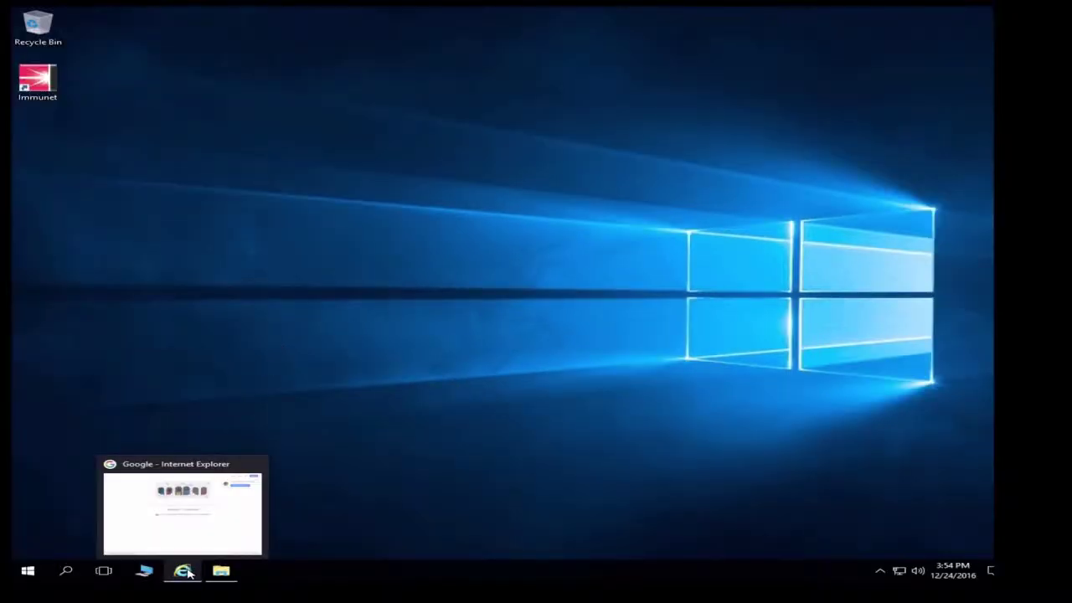
pyautogui.click(186, 571)
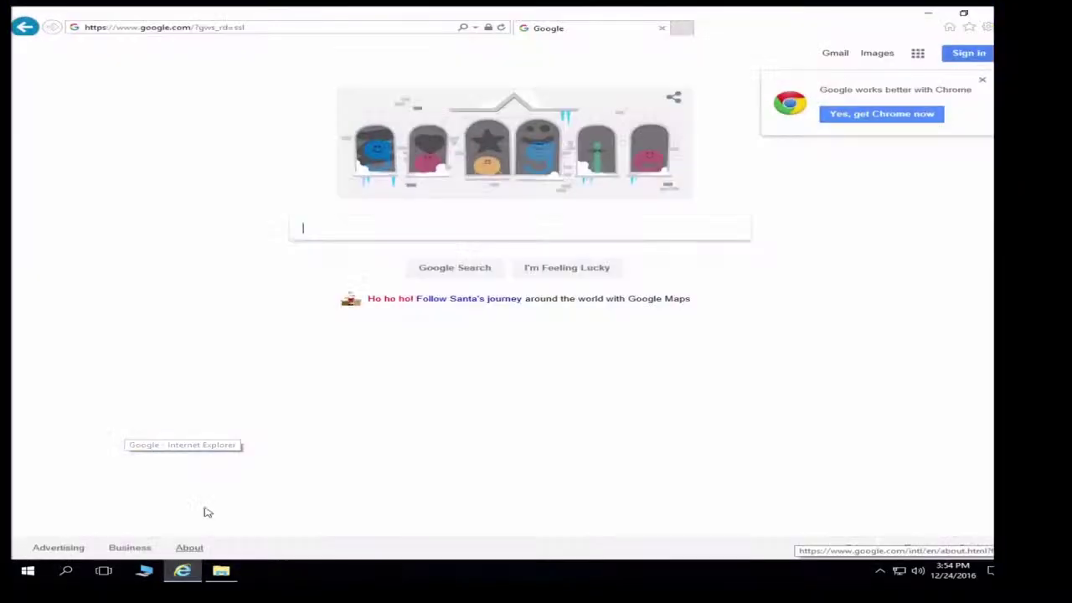
pyautogui.click(391, 232)
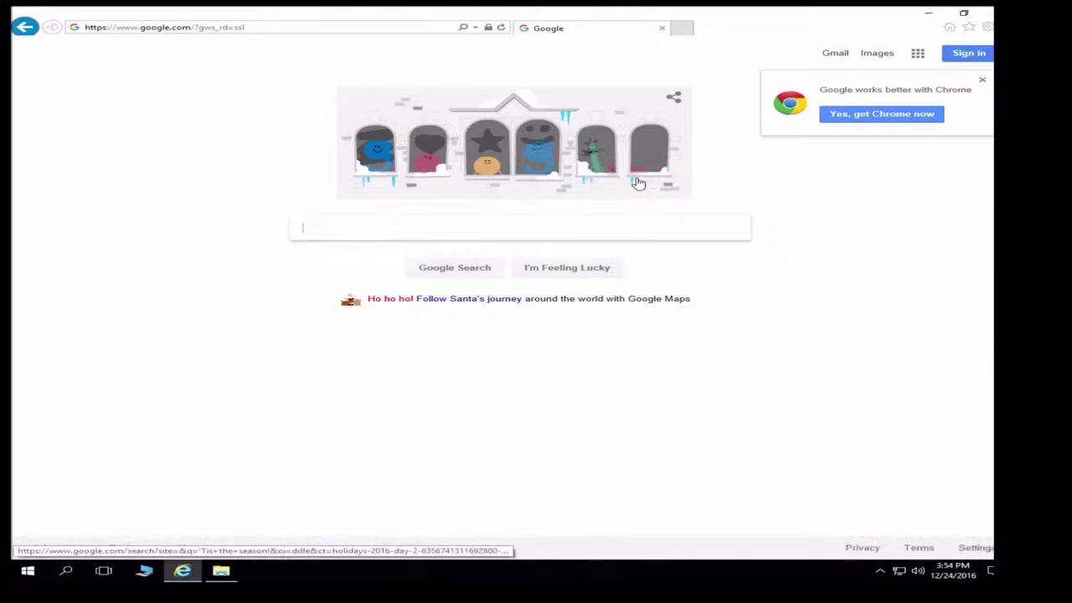
pyautogui.write('the page cann')
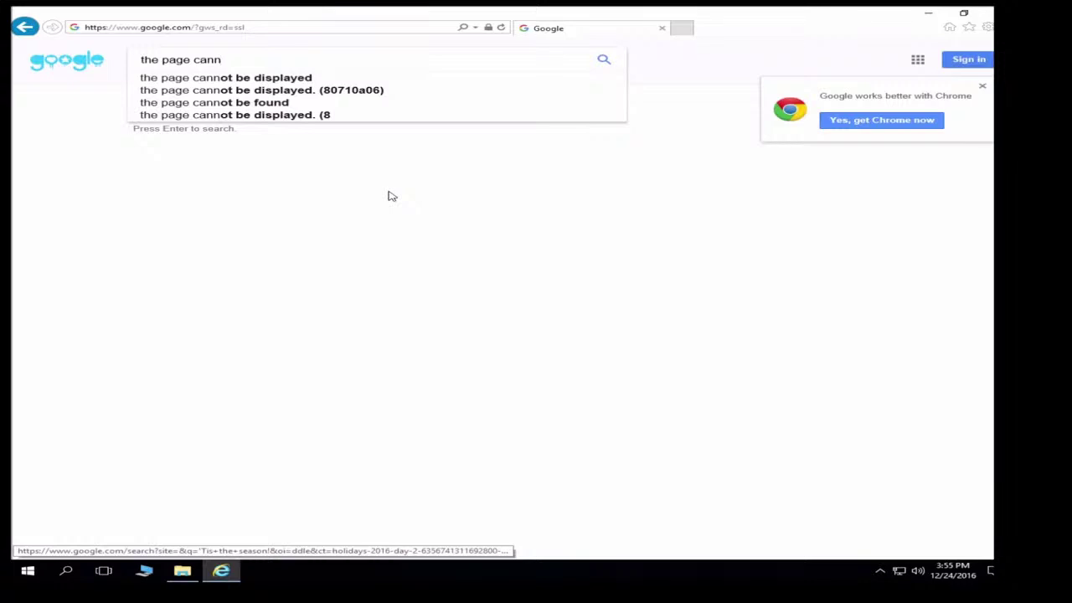
pyautogui.press('Down')
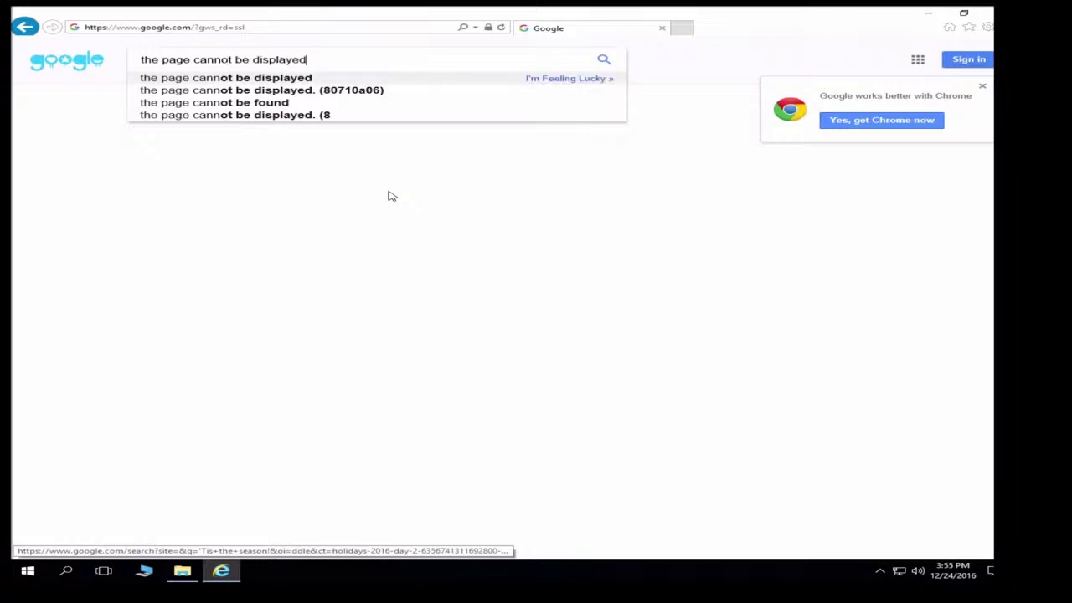
pyautogui.press('Return')
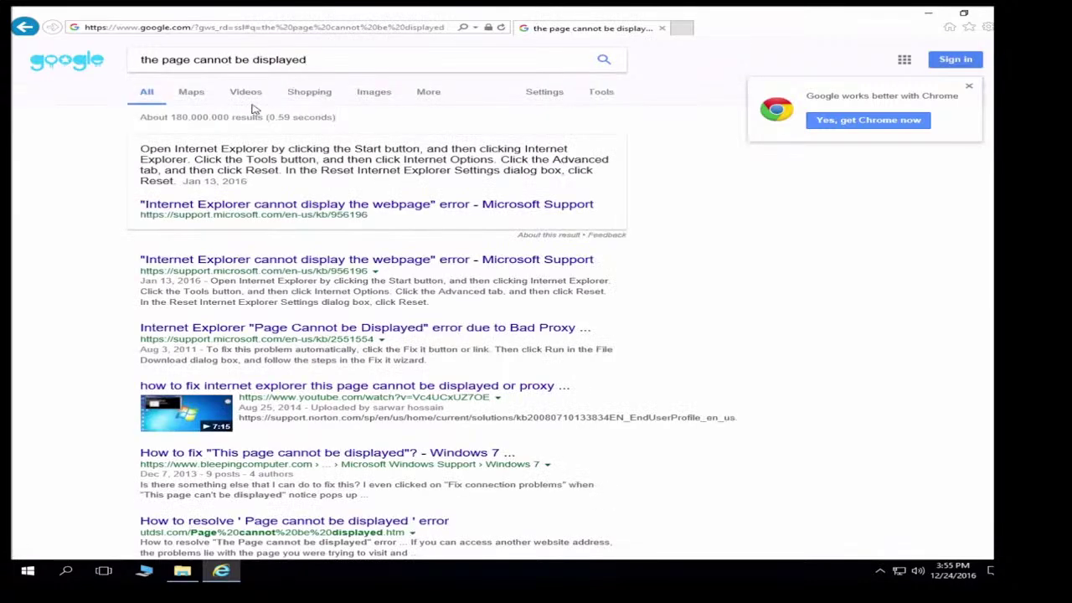
# Step: In Google Images, preview the first, weblogs, 'This page can't be displayed' and marshall.edu results
pyautogui.click(382, 95)
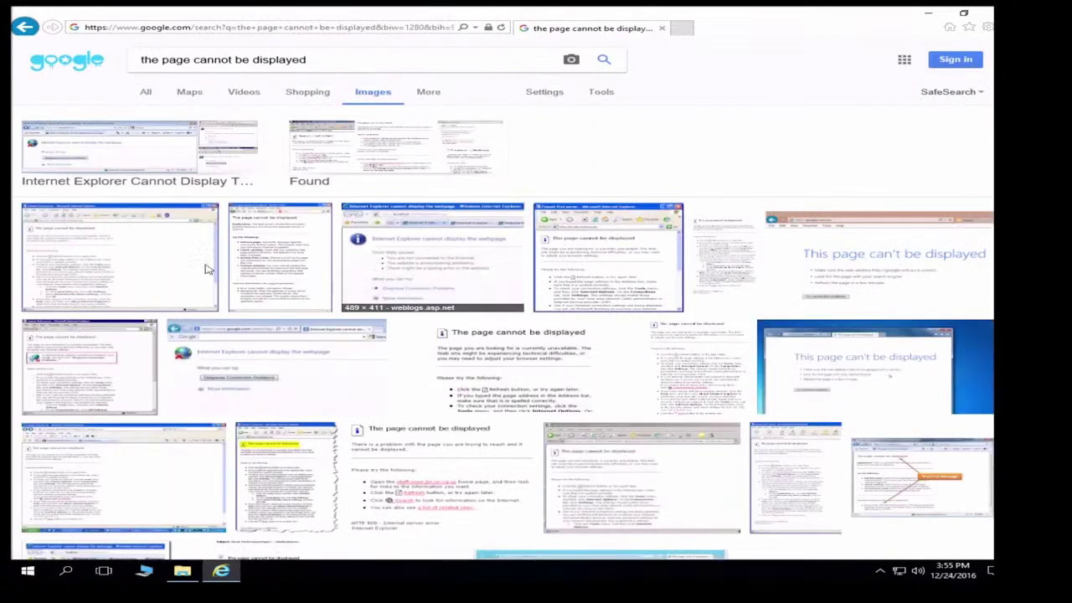
pyautogui.click(148, 251)
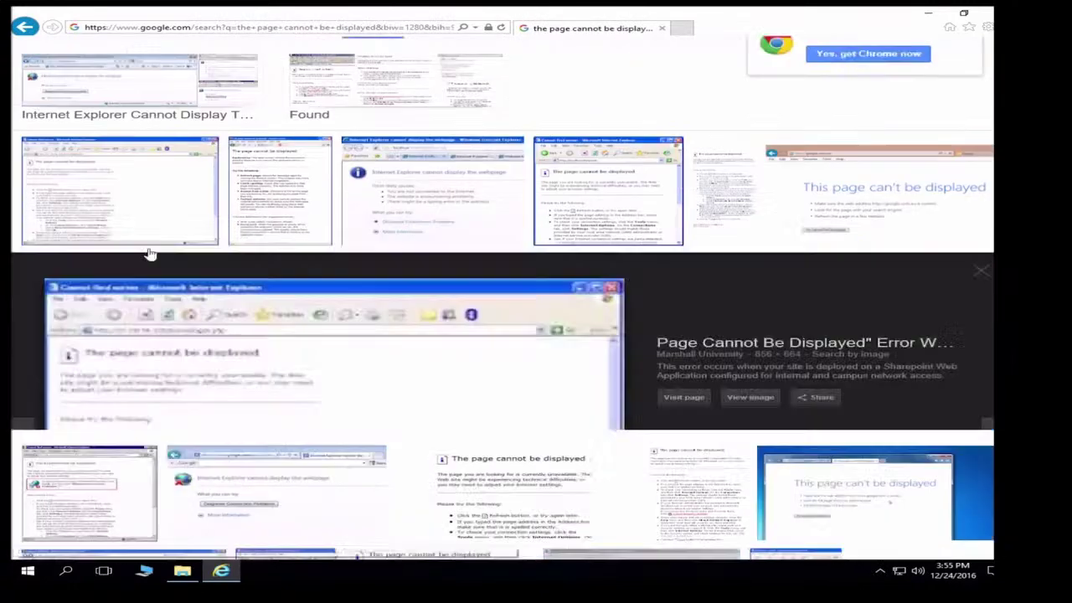
pyautogui.scroll(3, 347, 293)
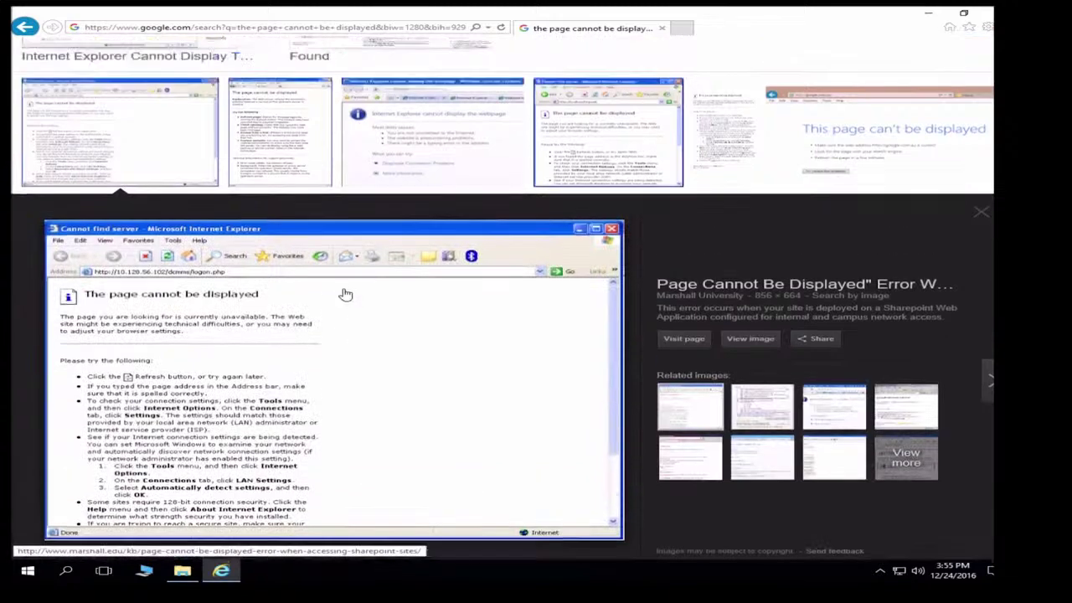
pyautogui.click(385, 261)
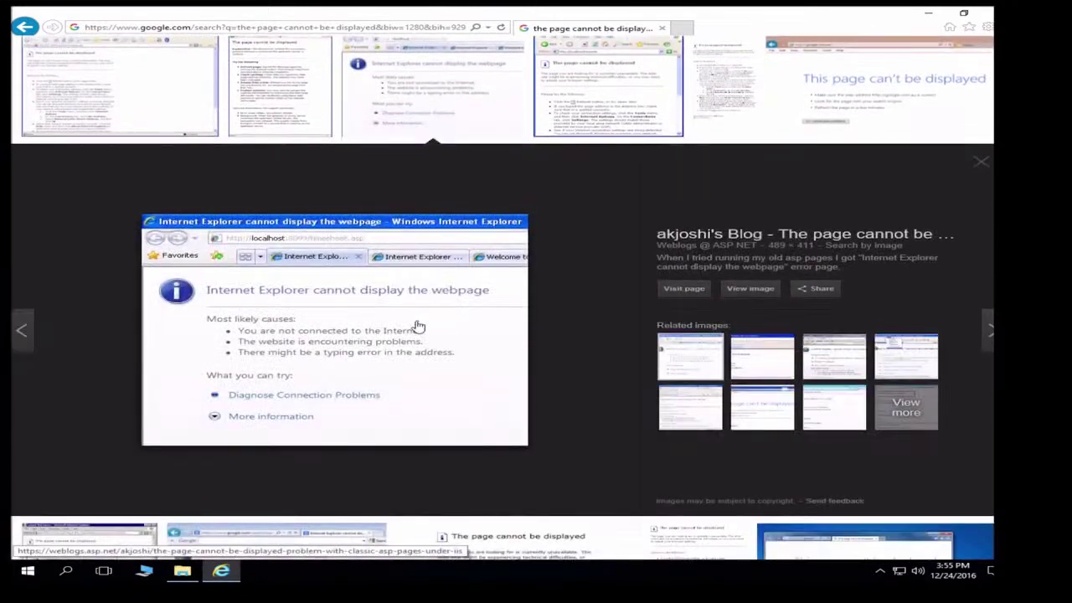
pyautogui.scroll(3, 419, 326)
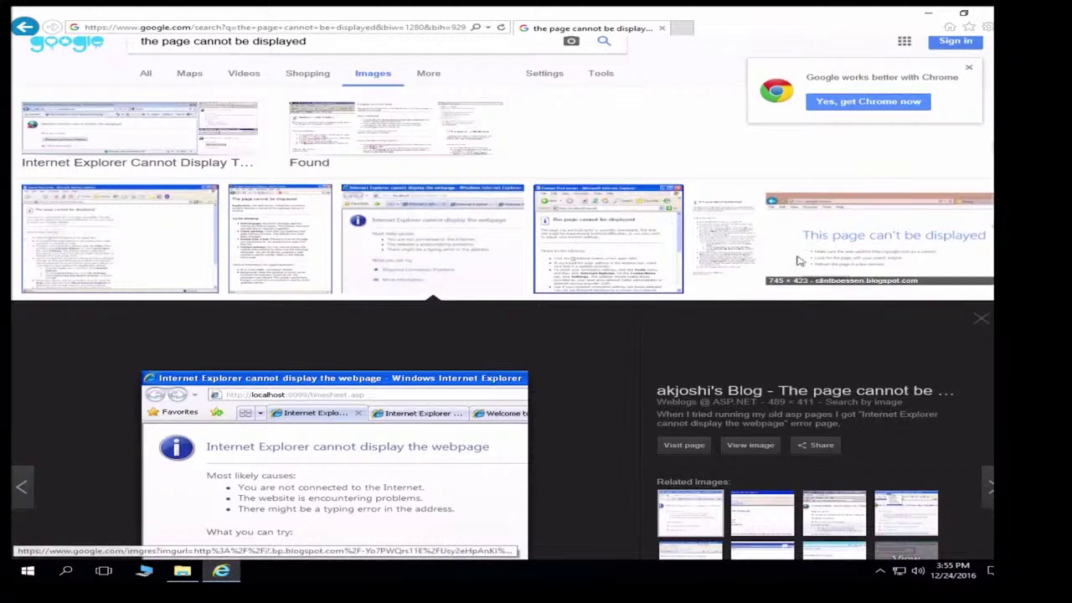
pyautogui.click(792, 261)
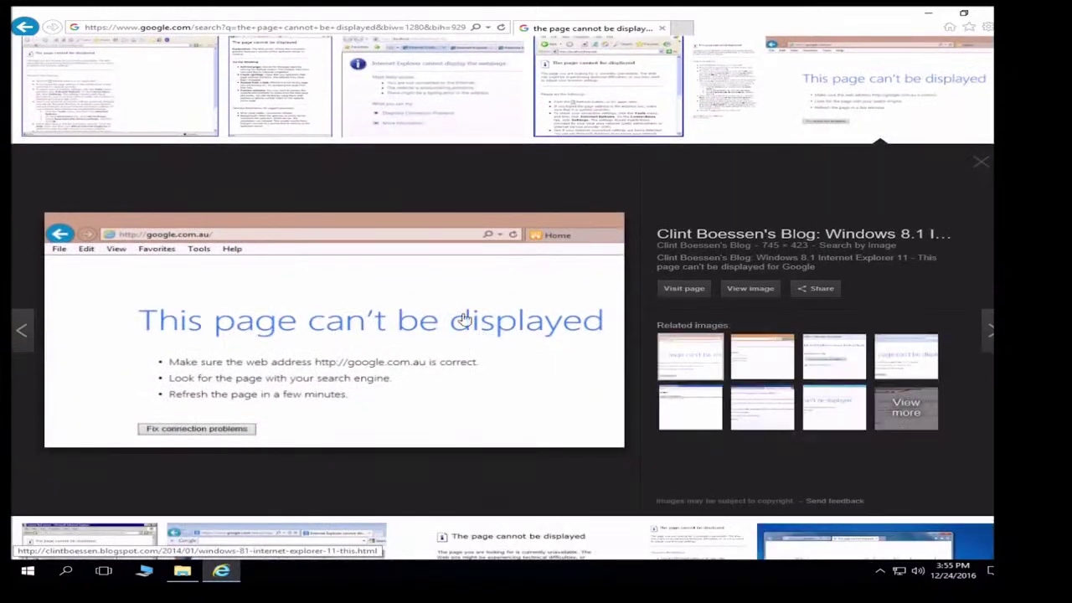
pyautogui.scroll(3, 460, 340)
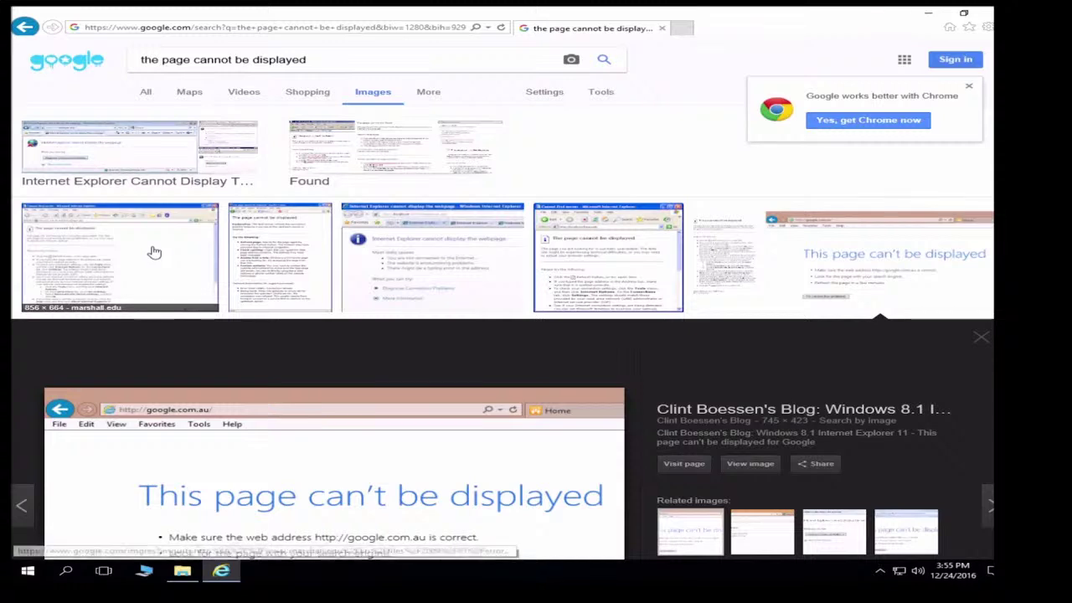
pyautogui.click(156, 251)
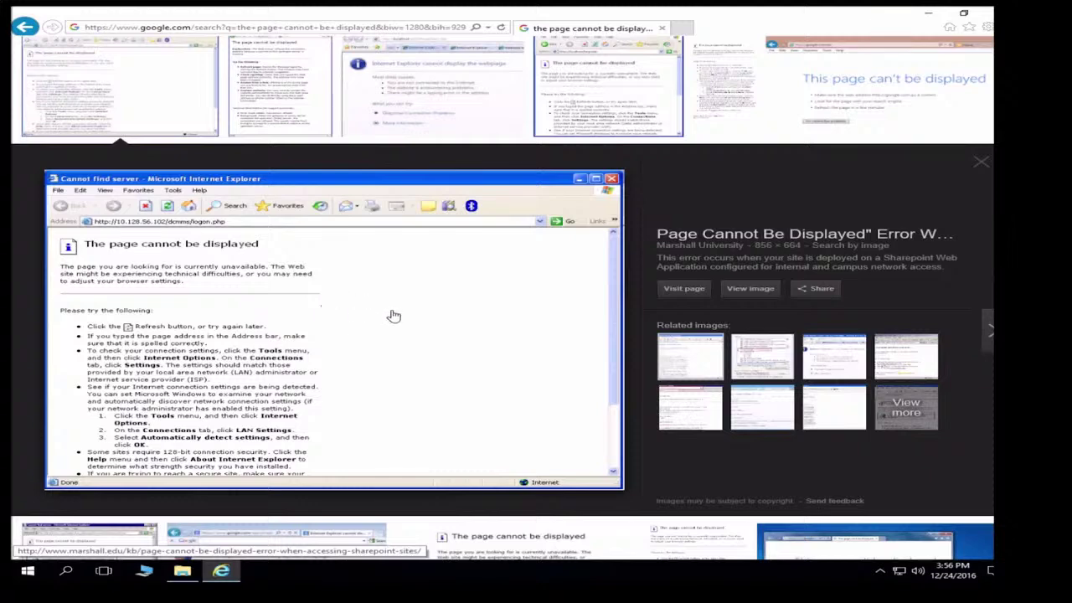
# Step: Preview the 'This page can't be displayed' image again, then the GetNetGoing Firefox error screenshot
pyautogui.scroll(2, 394, 313)
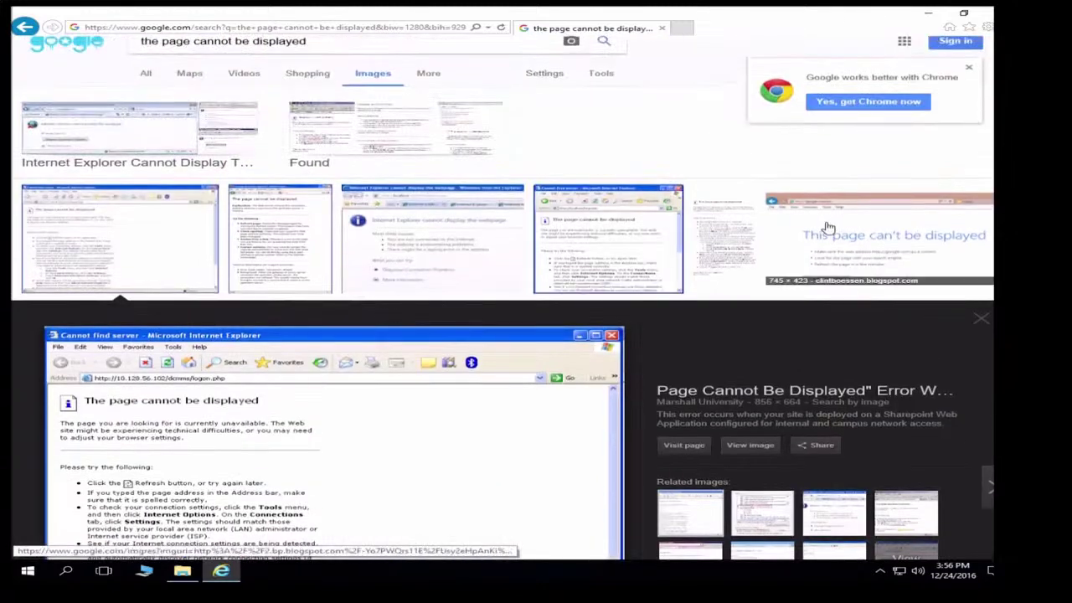
pyautogui.click(827, 228)
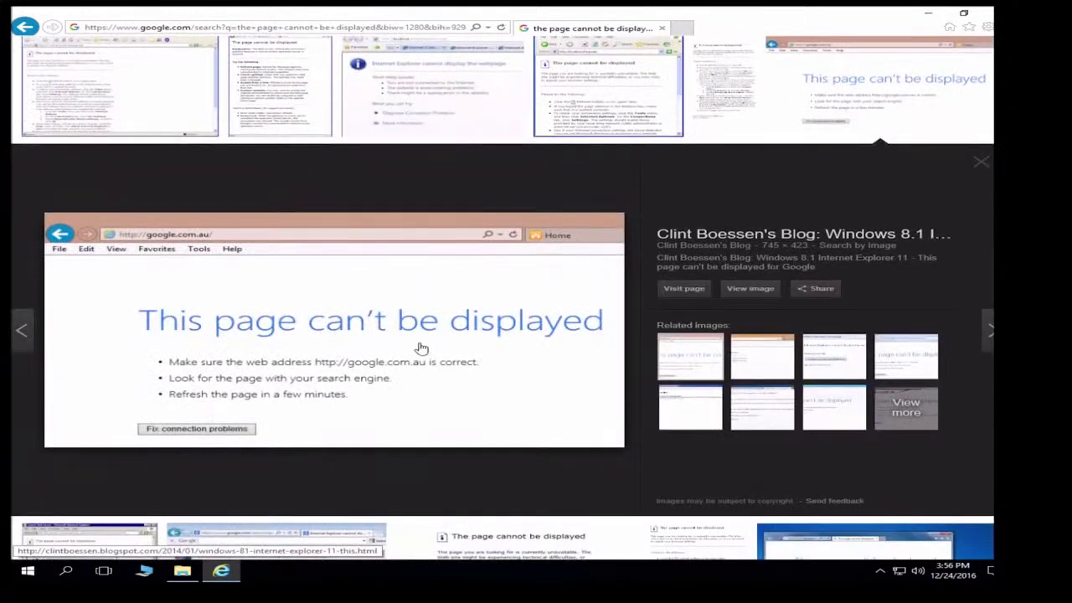
pyautogui.scroll(-3, 421, 347)
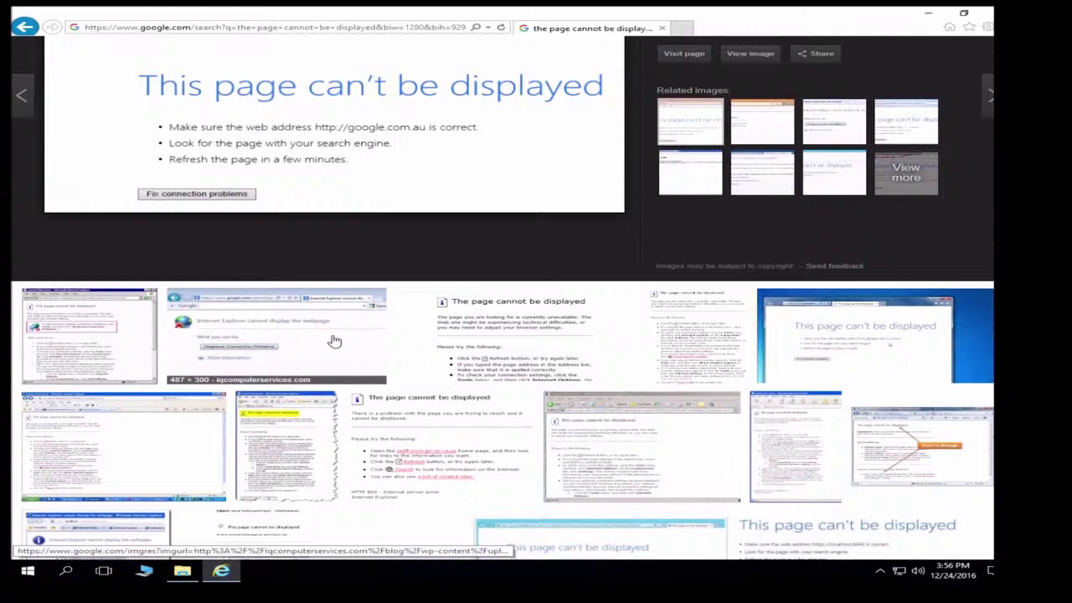
pyautogui.scroll(5, 333, 340)
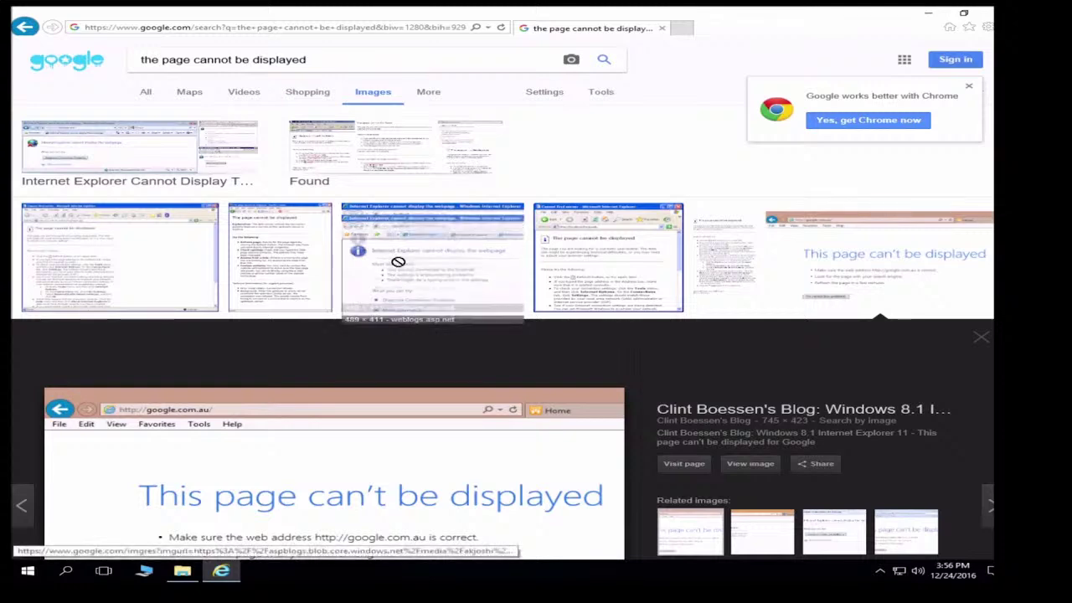
pyautogui.scroll(-2, 330, 424)
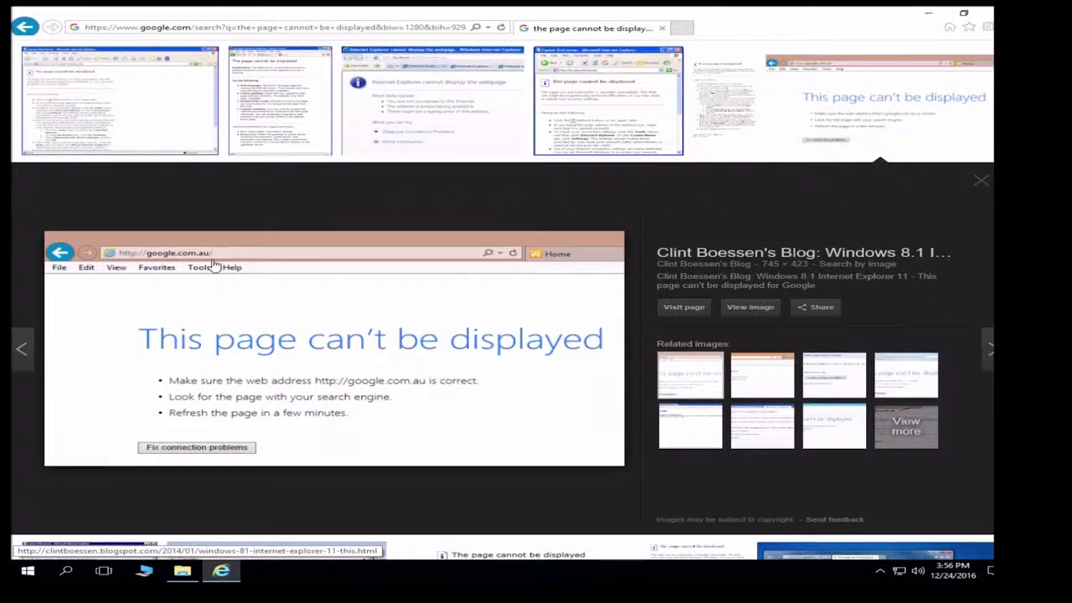
pyautogui.click(281, 134)
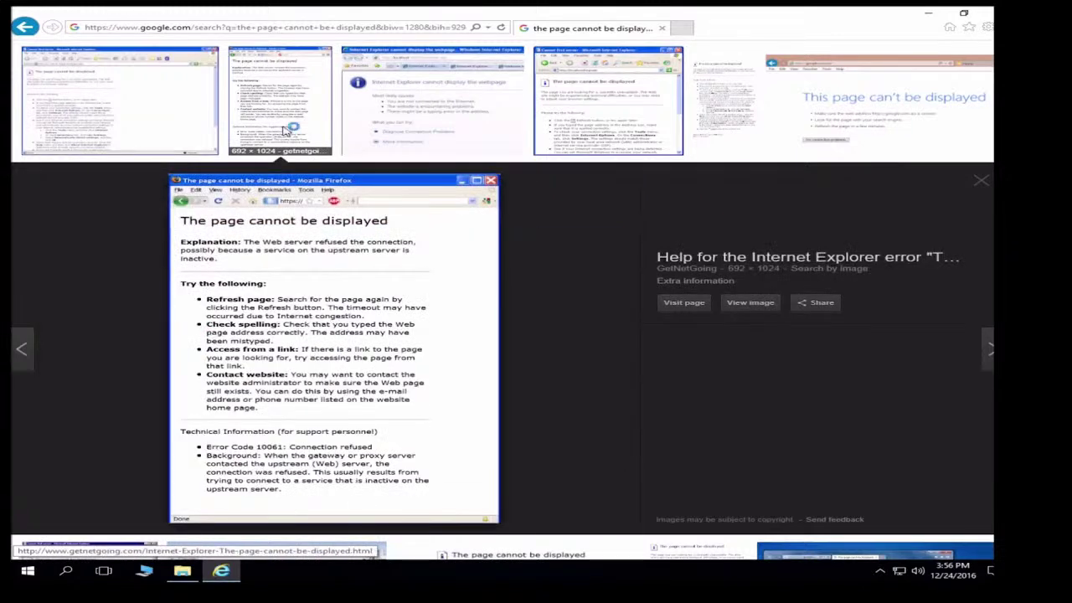
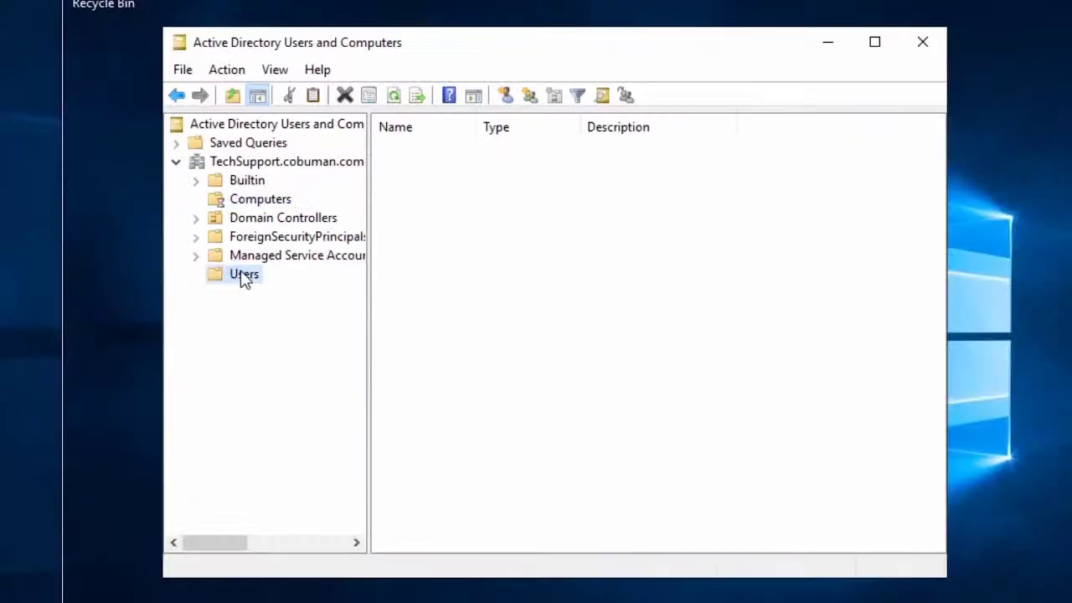
pyautogui.click(243, 276)
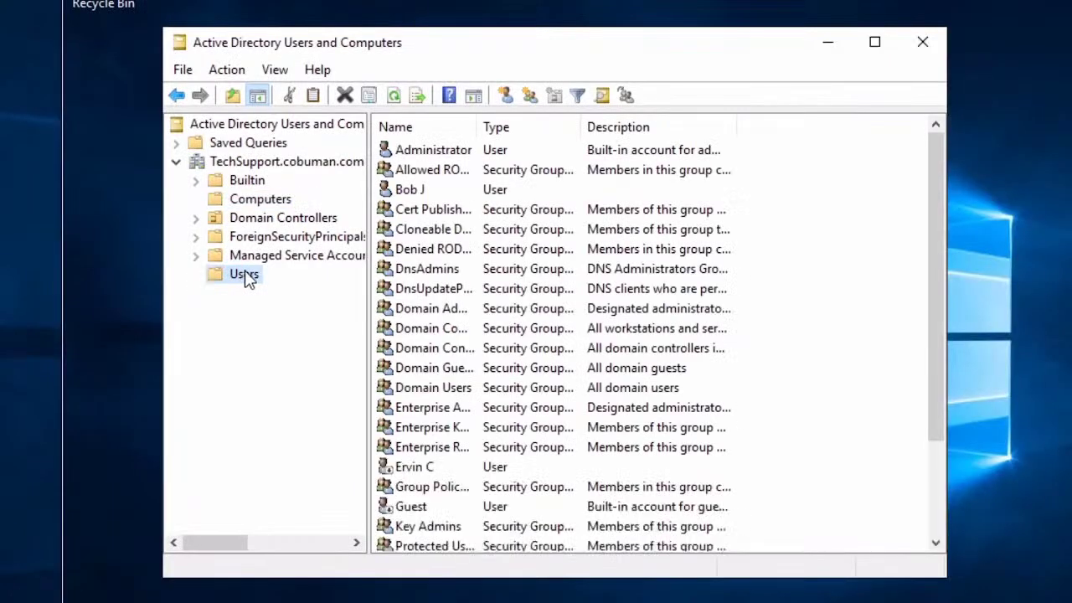
pyautogui.moveTo(938, 167)
pyautogui.mouseDown()
pyautogui.moveTo(918, 257)
pyautogui.moveTo(924, 151)
pyautogui.mouseUp()
pyautogui.rightClick(239, 277)
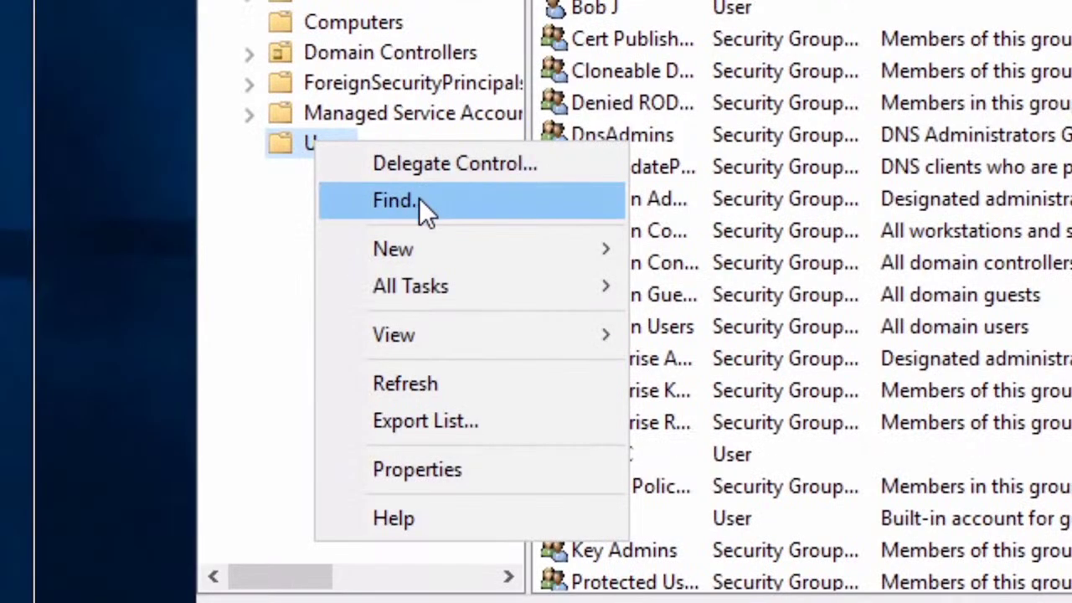
pyautogui.click(423, 209)
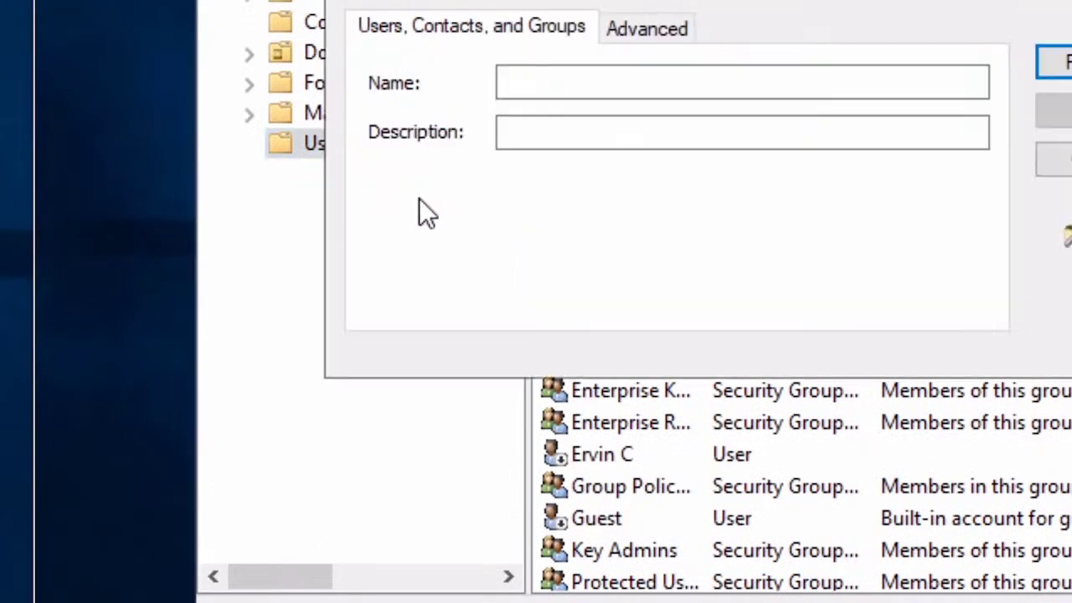
pyautogui.click(444, 238)
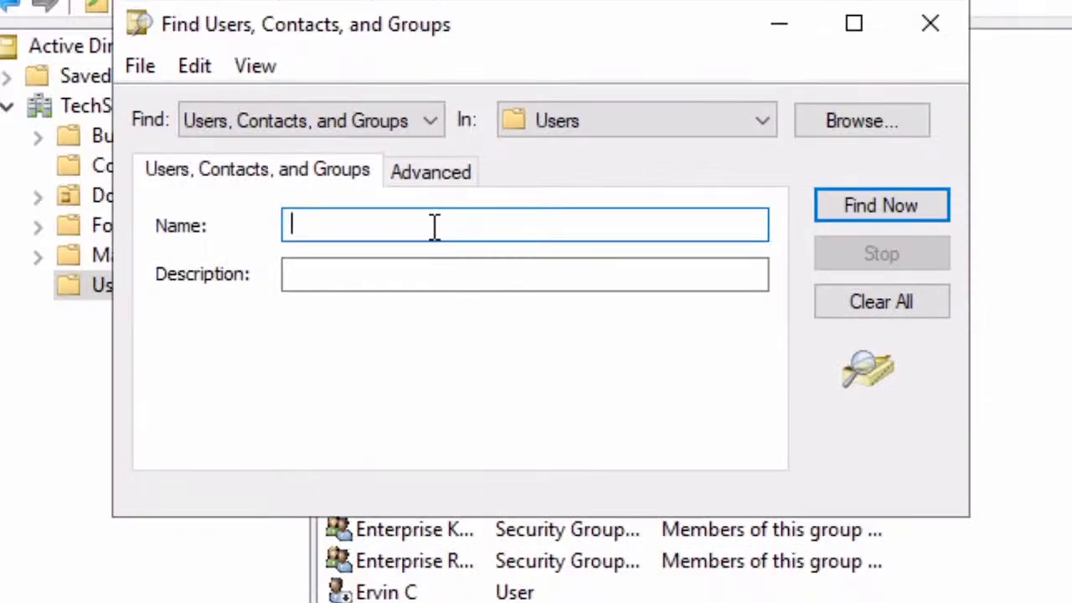
pyautogui.write('ervin_')
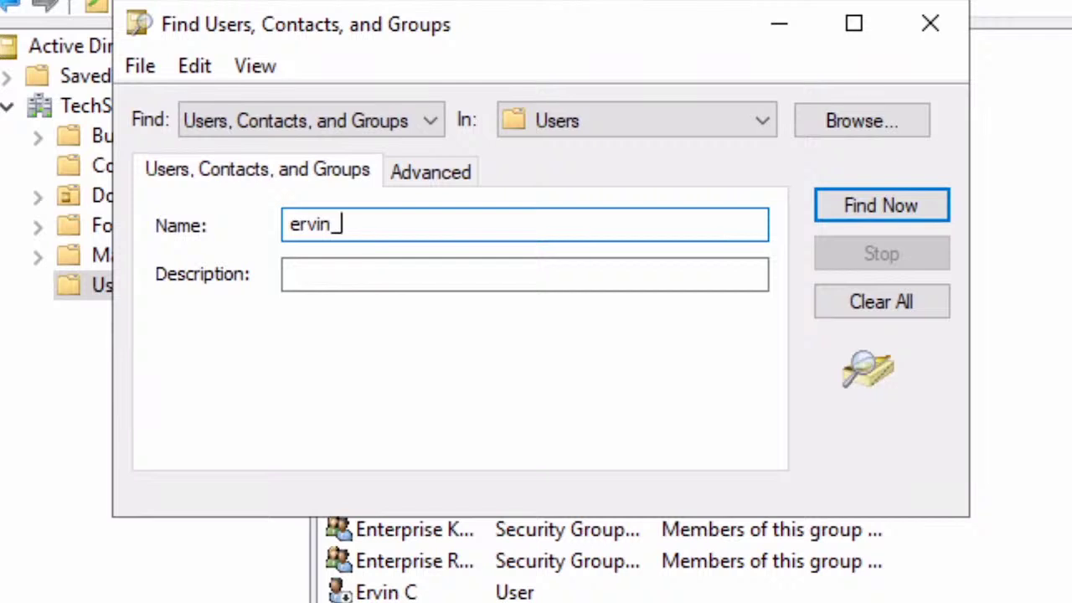
pyautogui.write('can')
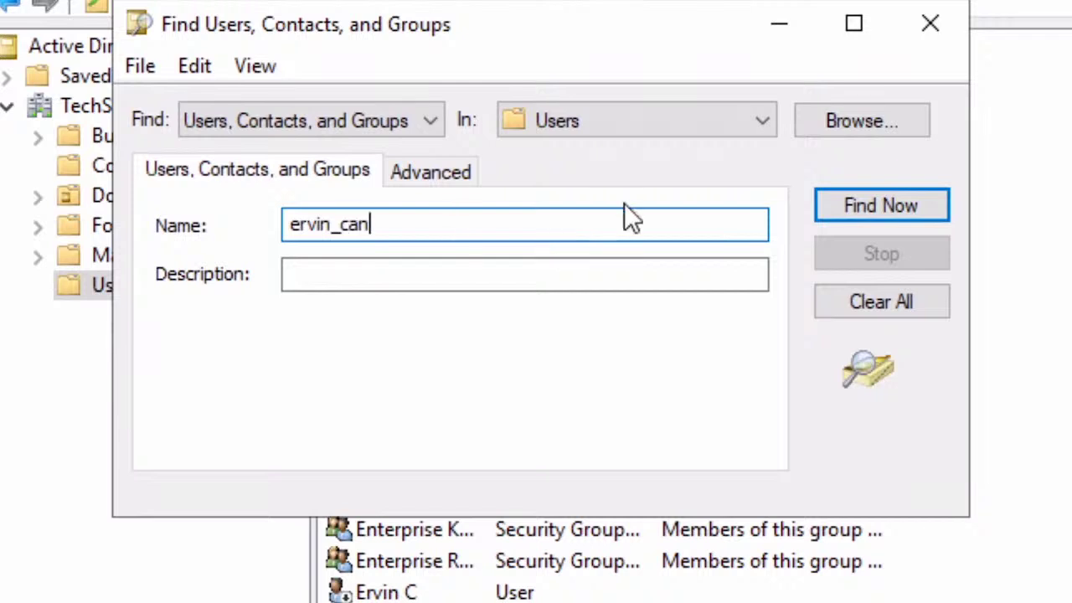
pyautogui.click(862, 206)
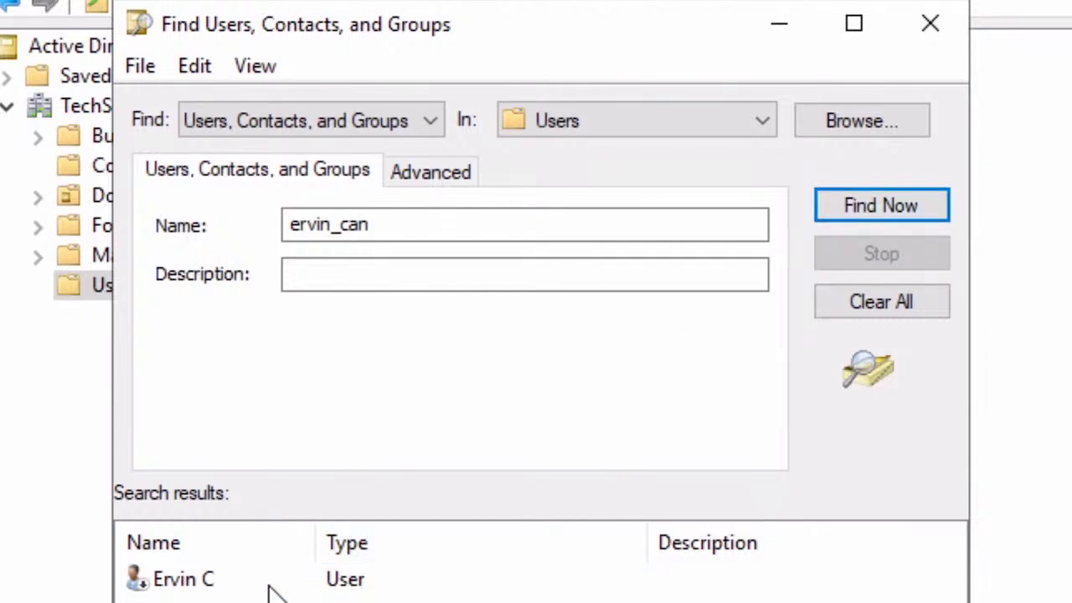
pyautogui.click(234, 592)
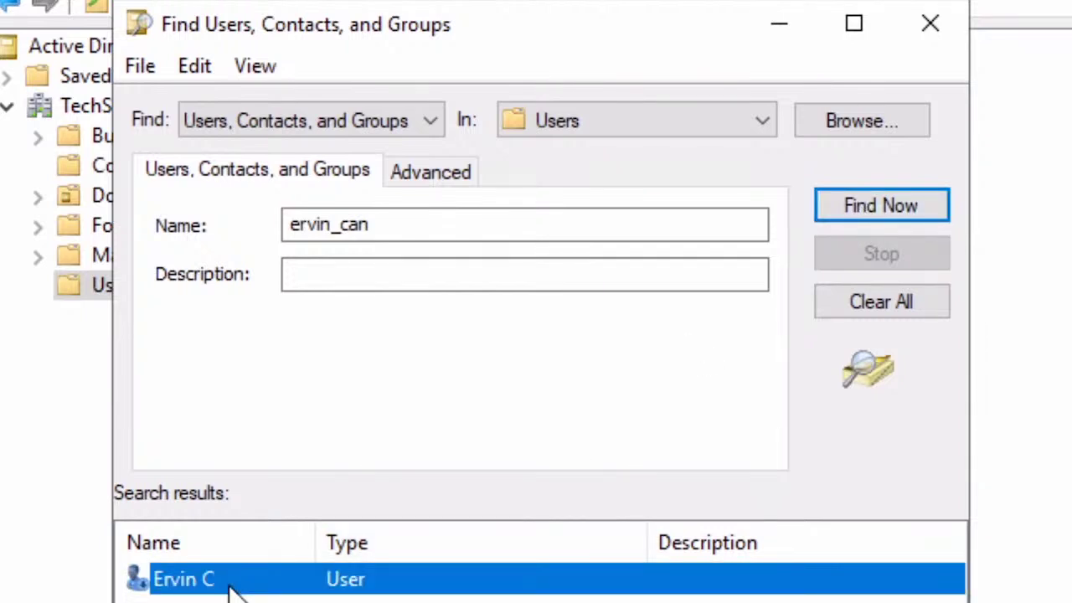
pyautogui.doubleClick(211, 577)
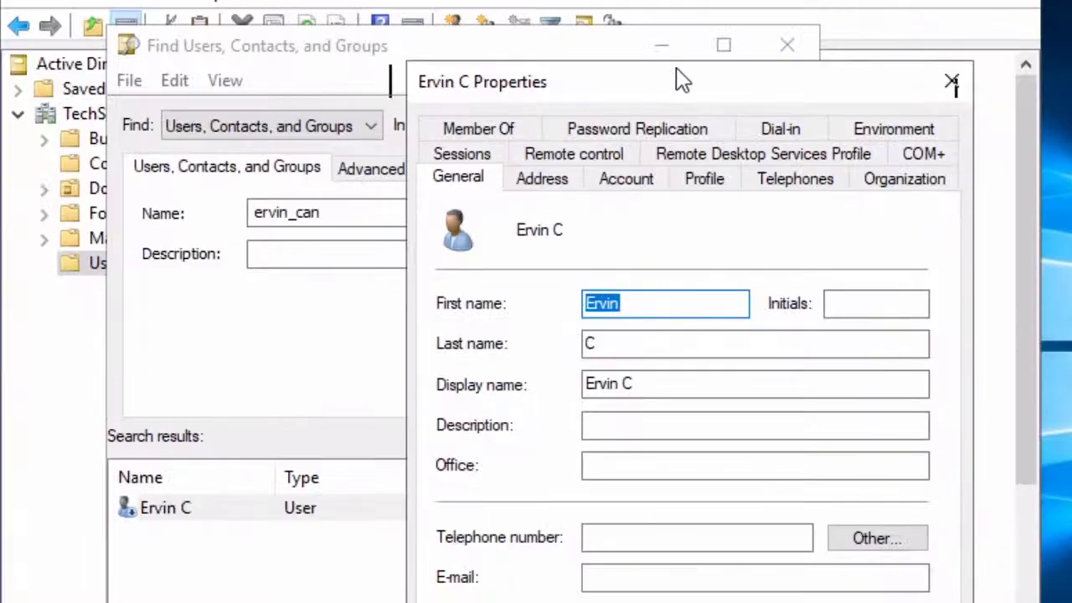
# Step: Tick Unlock account on the Account tab, apply it, and close the properties dialog
pyautogui.moveTo(678, 70); pyautogui.dragTo(591, 38)
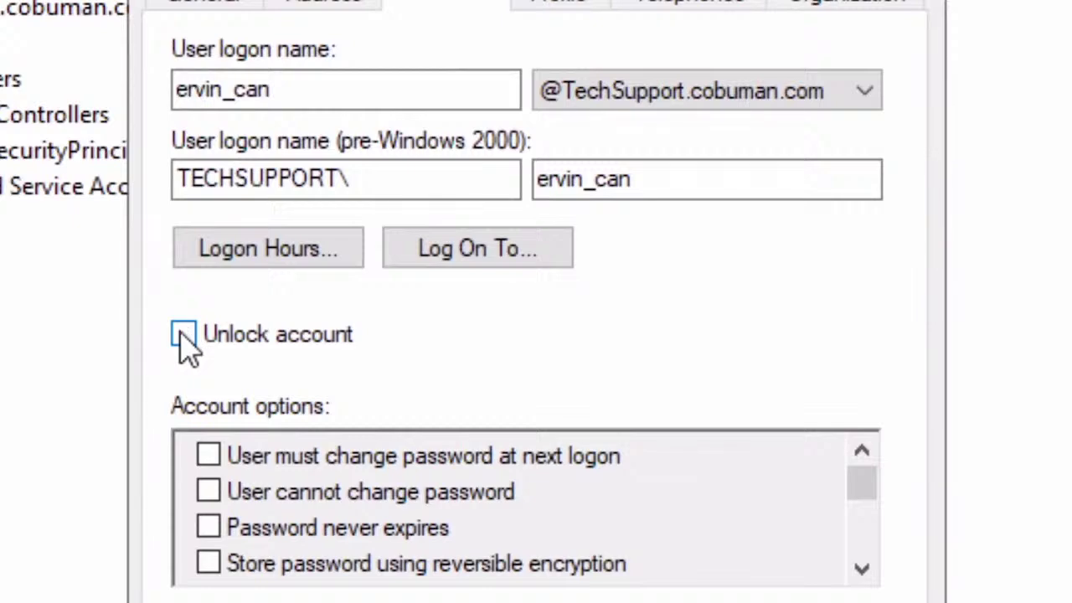
pyautogui.click(284, 341)
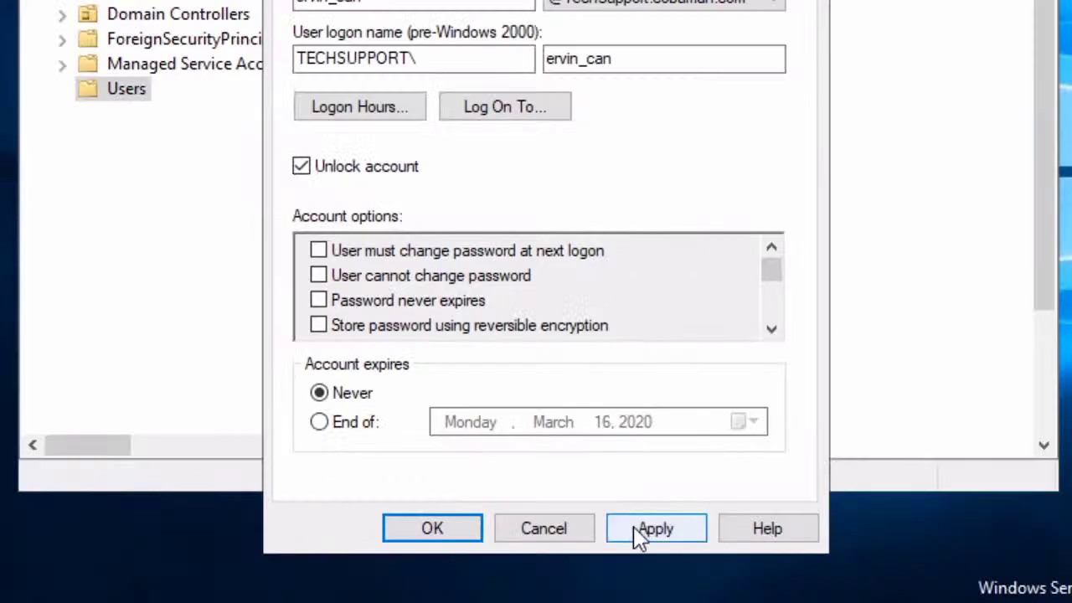
pyautogui.click(636, 529)
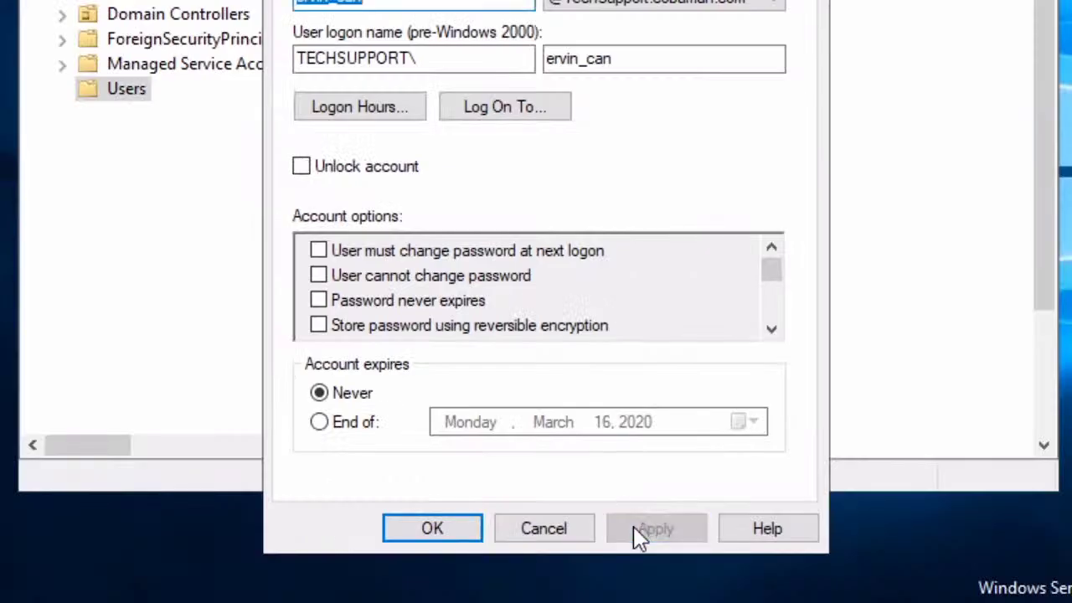
pyautogui.click(432, 528)
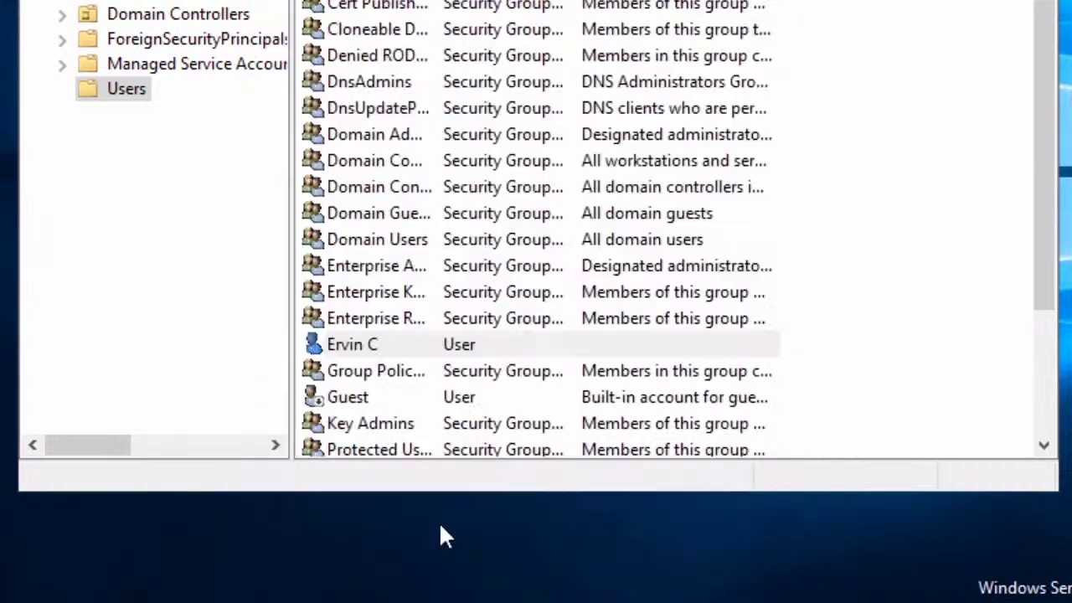
pyautogui.rightClick(125, 94)
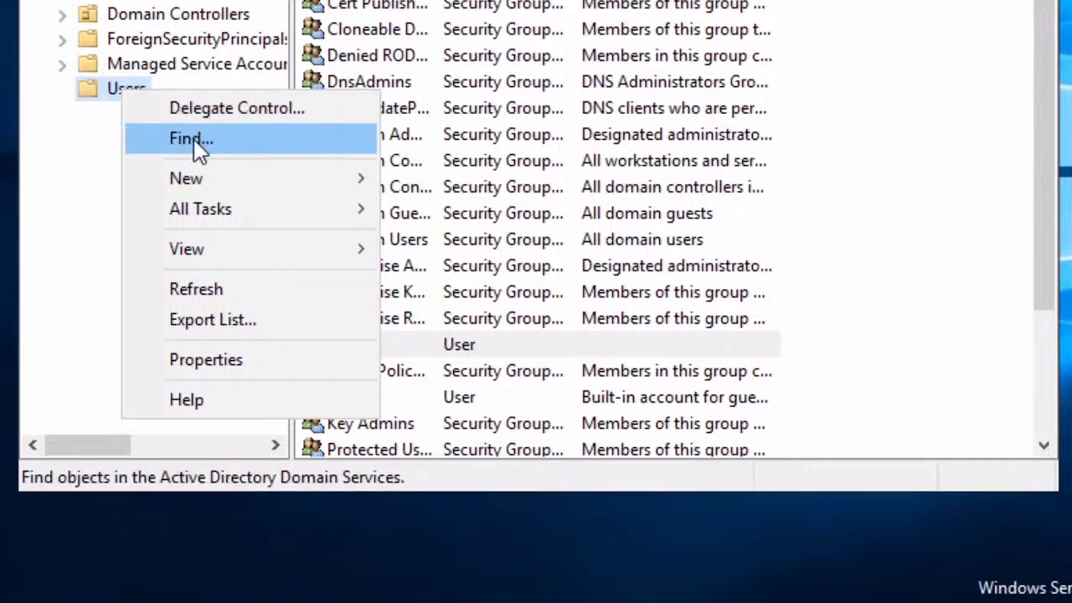
pyautogui.press('Escape')
pyautogui.doubleClick(335, 344)
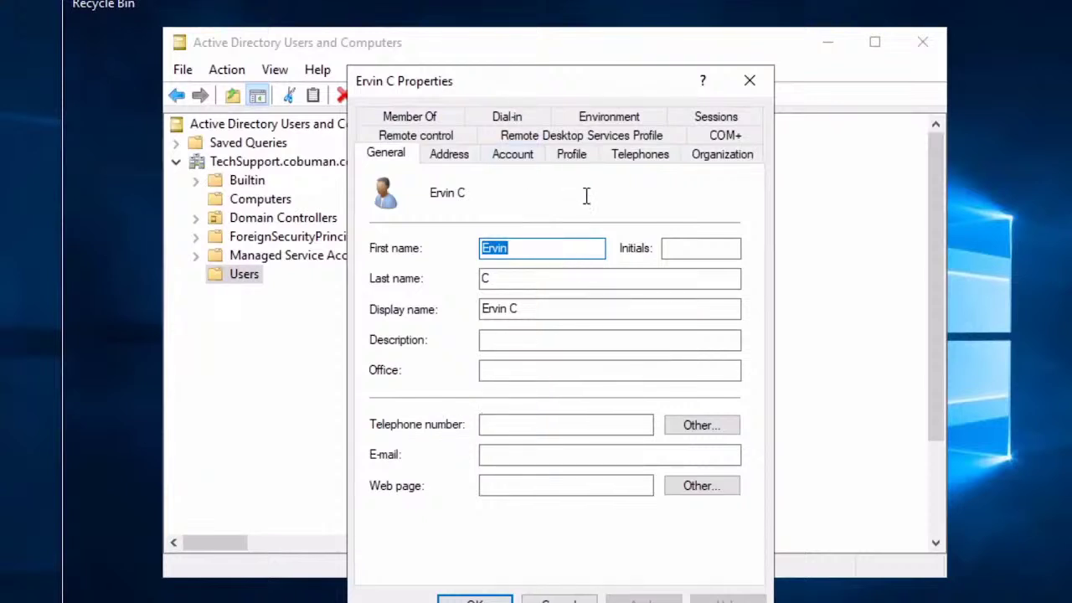
pyautogui.click(505, 164)
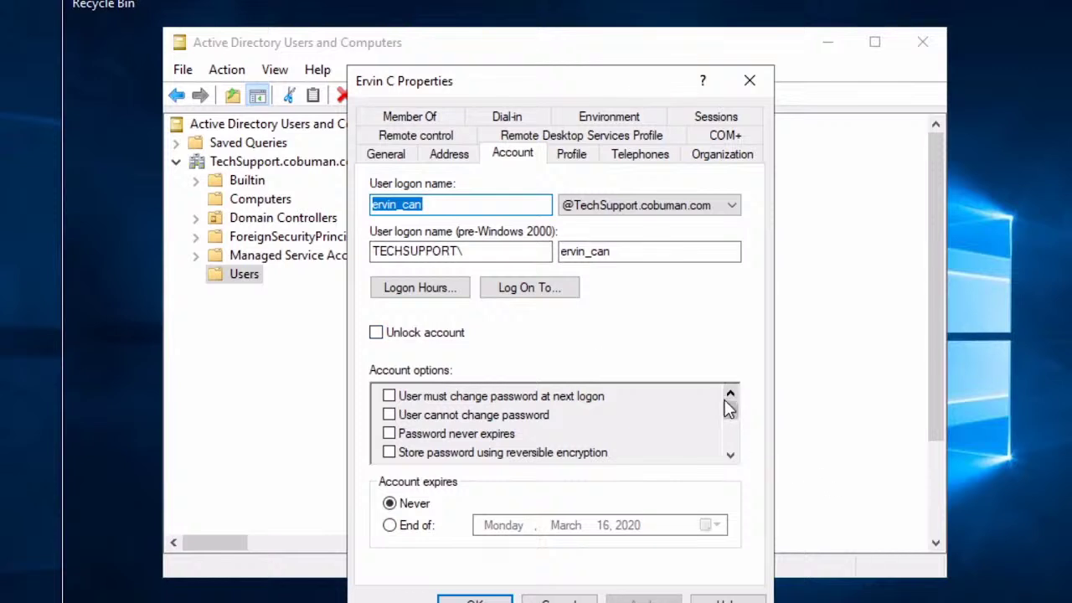
pyautogui.moveTo(734, 423); pyautogui.dragTo(731, 412)
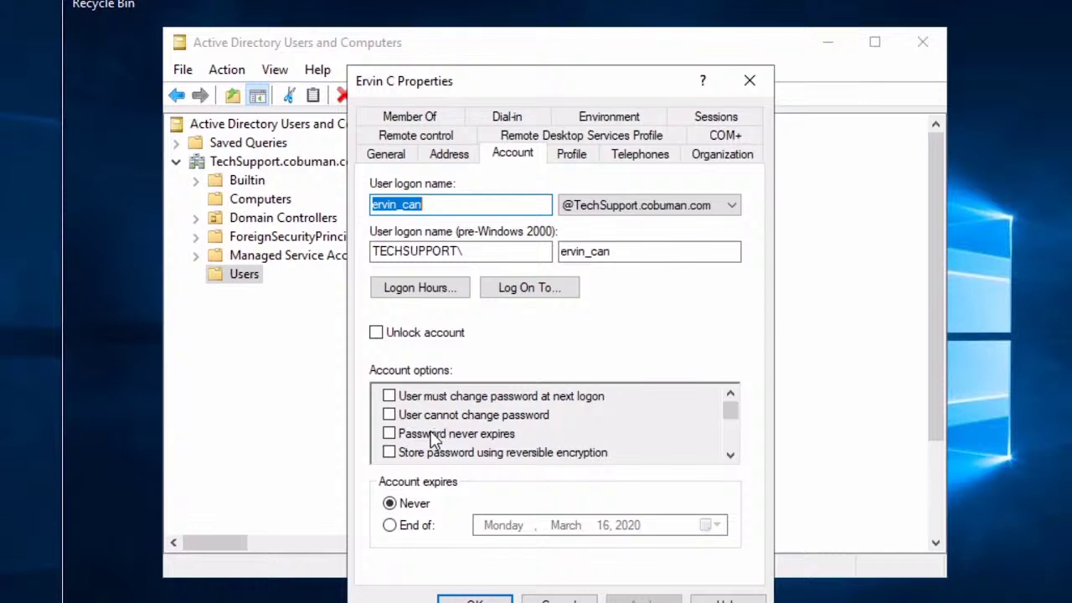
pyautogui.click(390, 396)
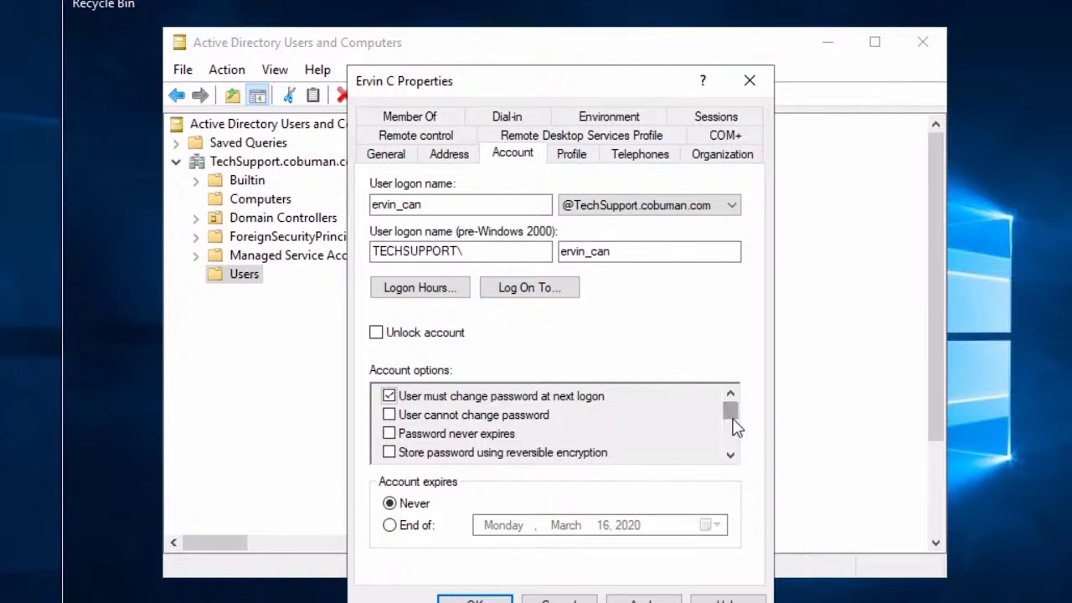
pyautogui.moveTo(730, 427)
pyautogui.mouseDown()
pyautogui.moveTo(727, 446)
pyautogui.moveTo(732, 409)
pyautogui.mouseUp()
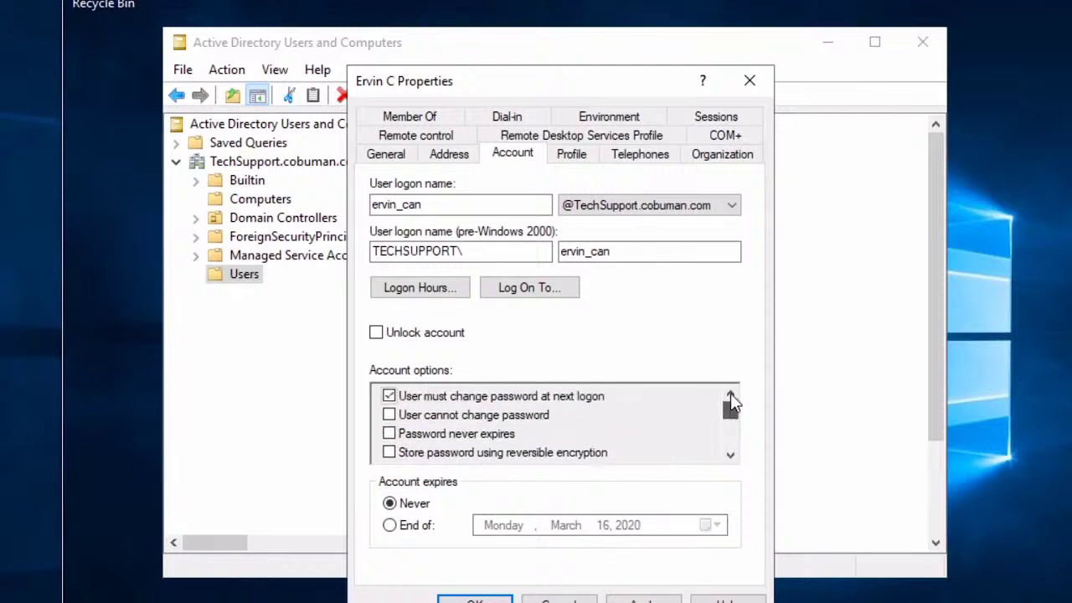
pyautogui.press('Return')
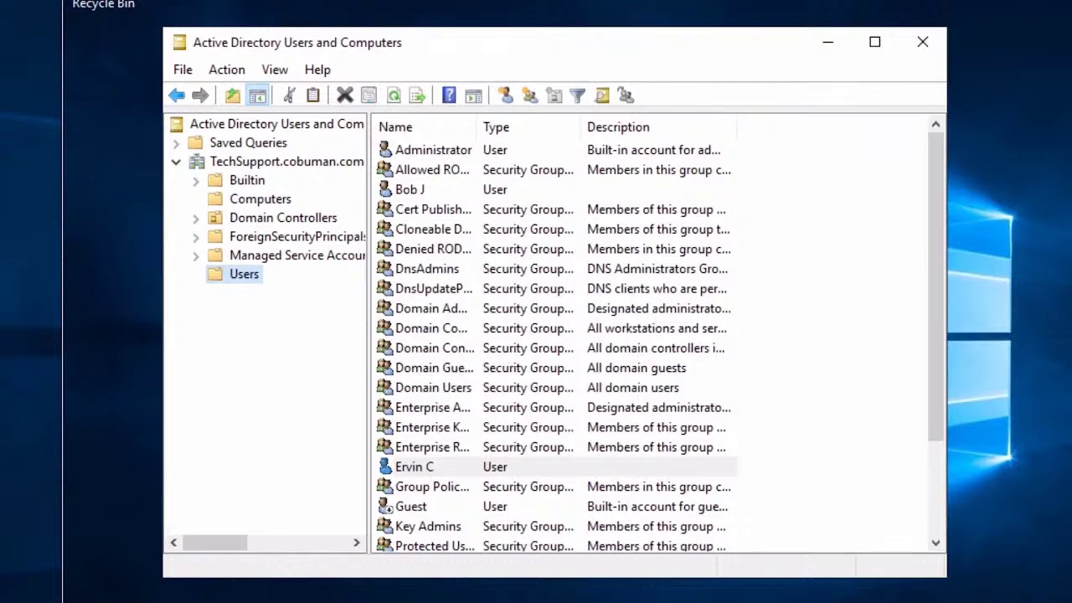
pyautogui.click(409, 471)
pyautogui.rightClick(409, 473)
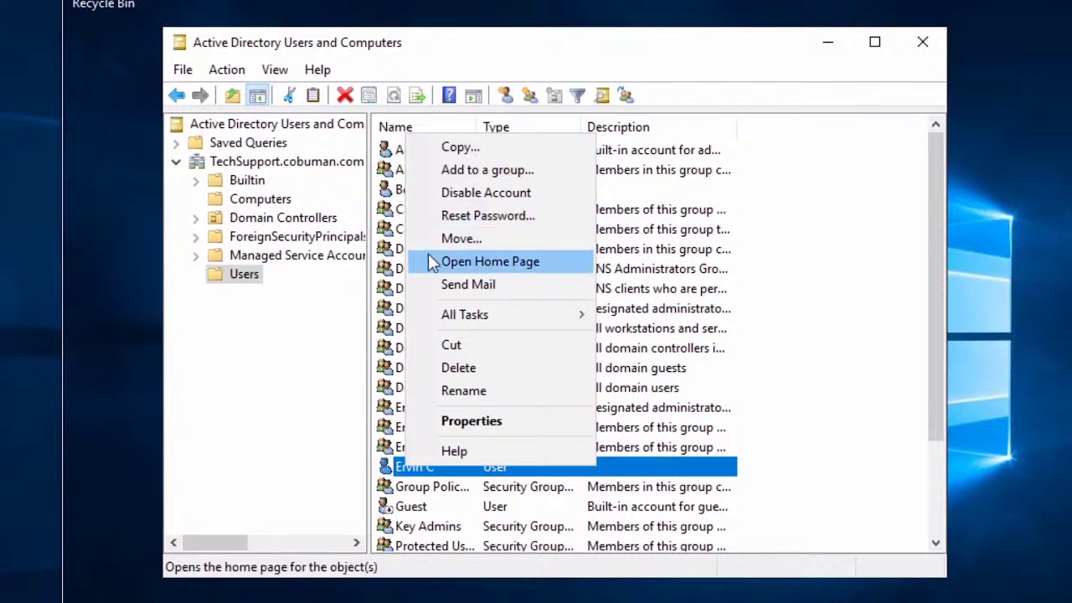
pyautogui.click(307, 385)
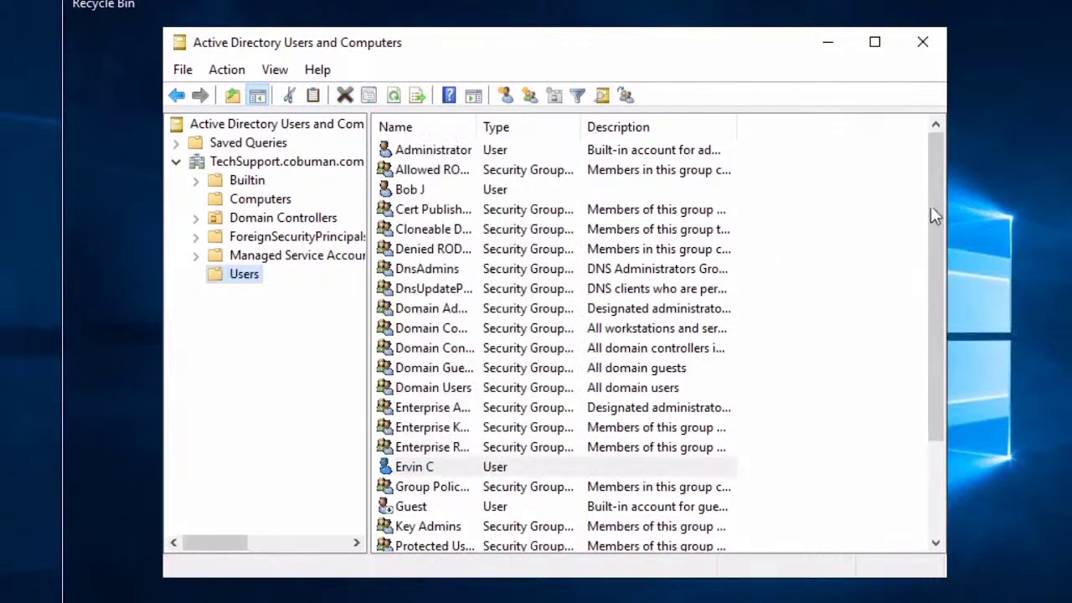
pyautogui.moveTo(930, 205); pyautogui.dragTo(927, 249)
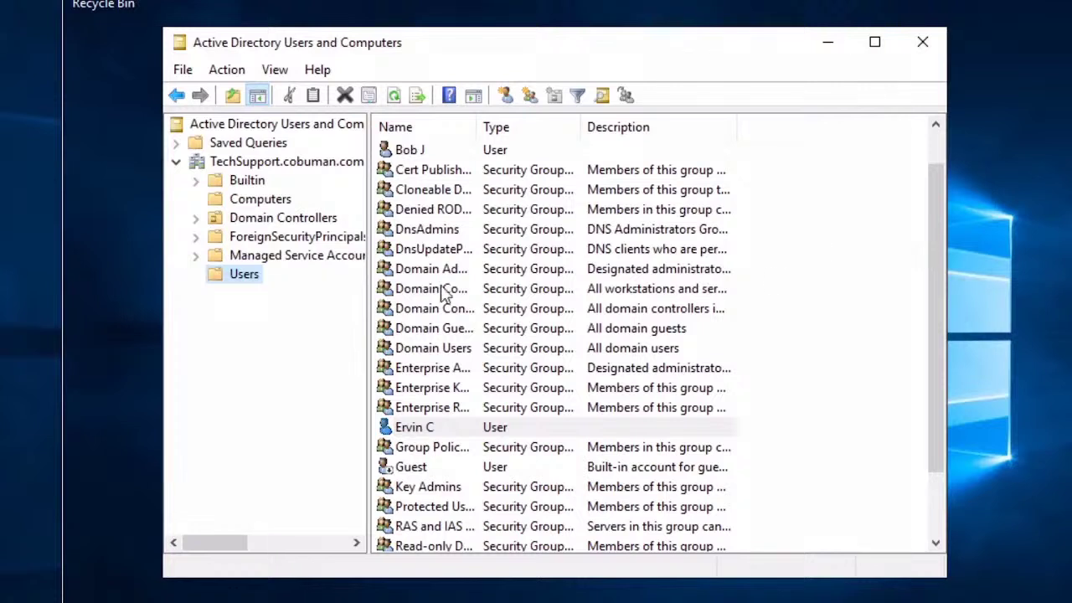
pyautogui.rightClick(244, 279)
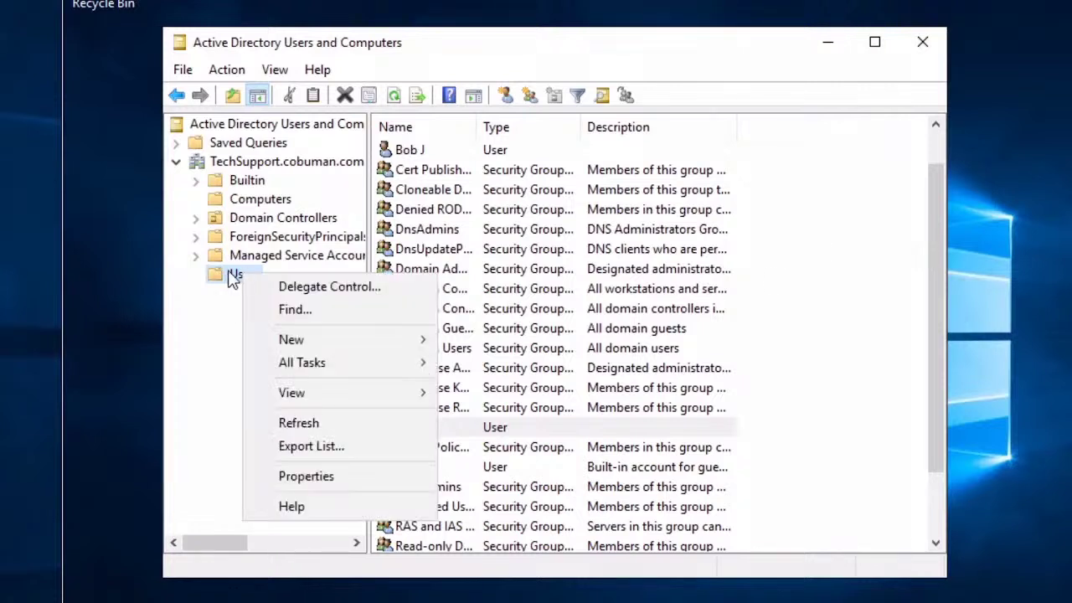
pyautogui.click(301, 309)
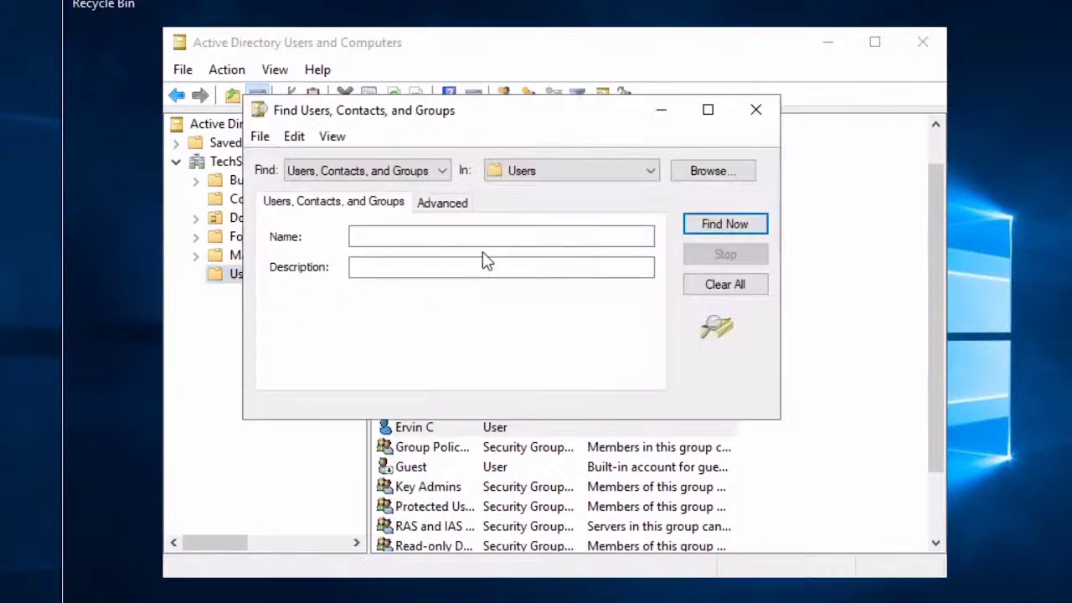
pyautogui.click(491, 240)
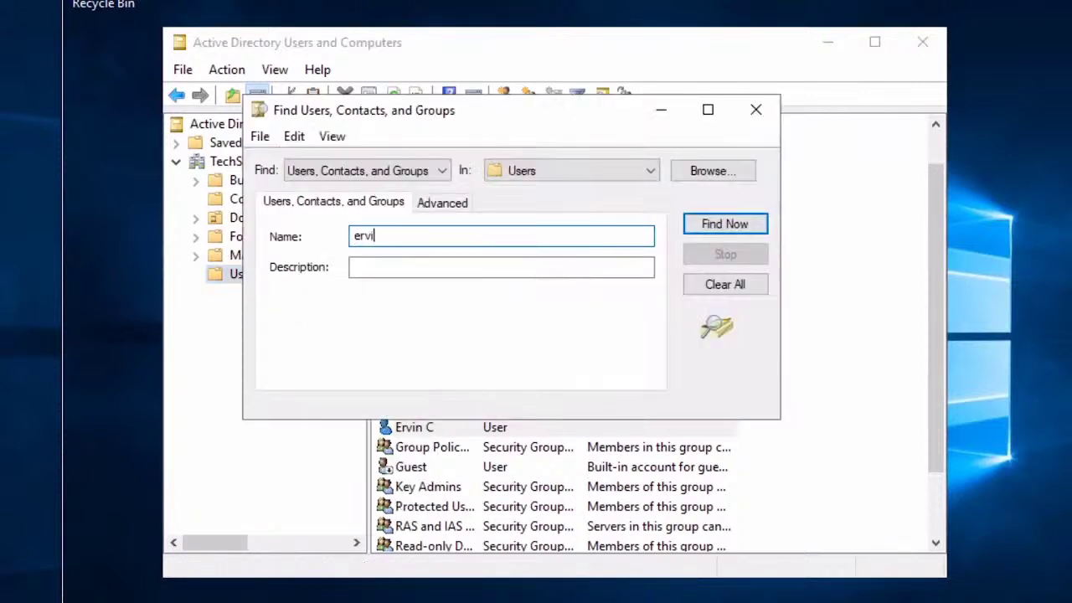
pyautogui.write('ervin_can')
pyautogui.press('Return')
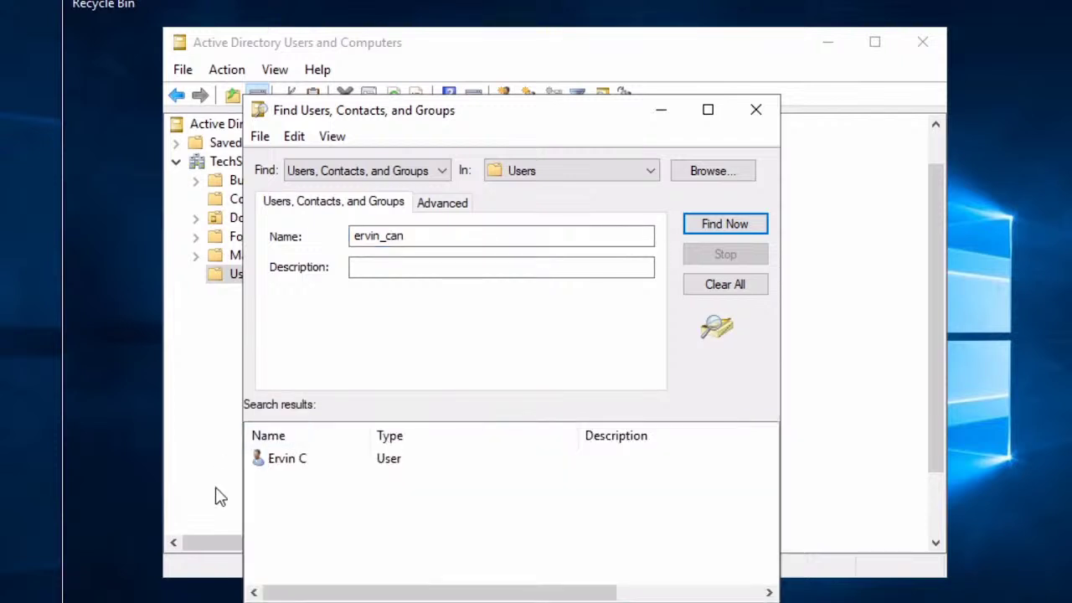
pyautogui.click(285, 461)
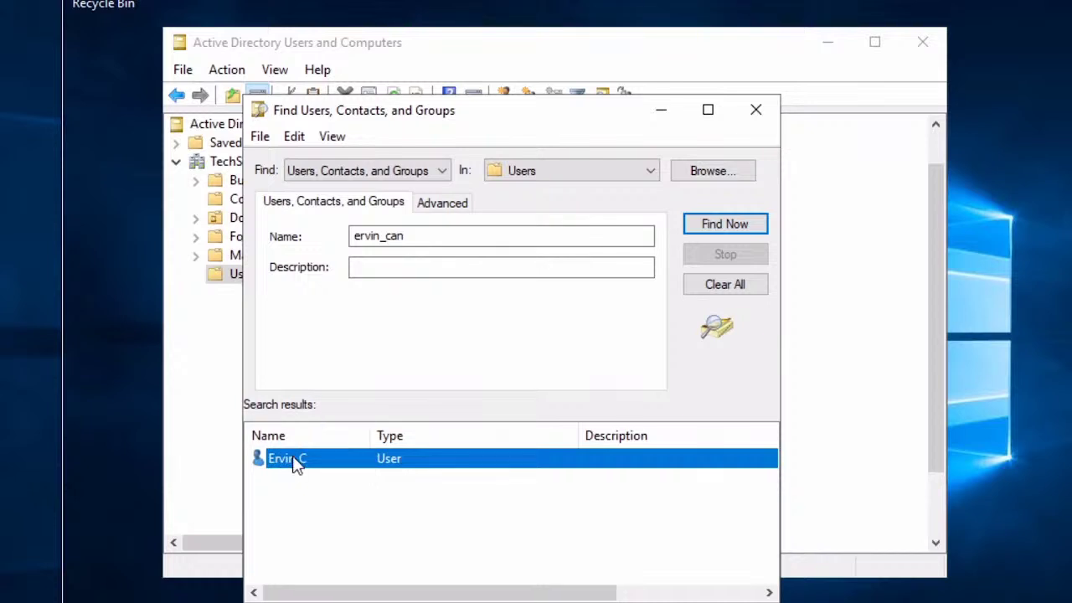
pyautogui.rightClick(294, 465)
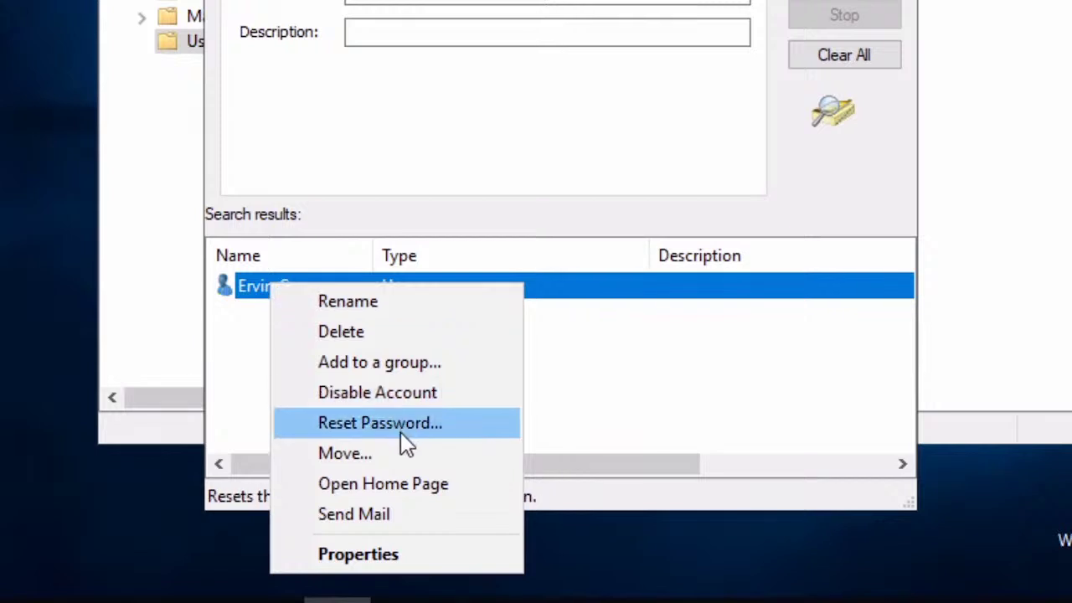
pyautogui.click(407, 437)
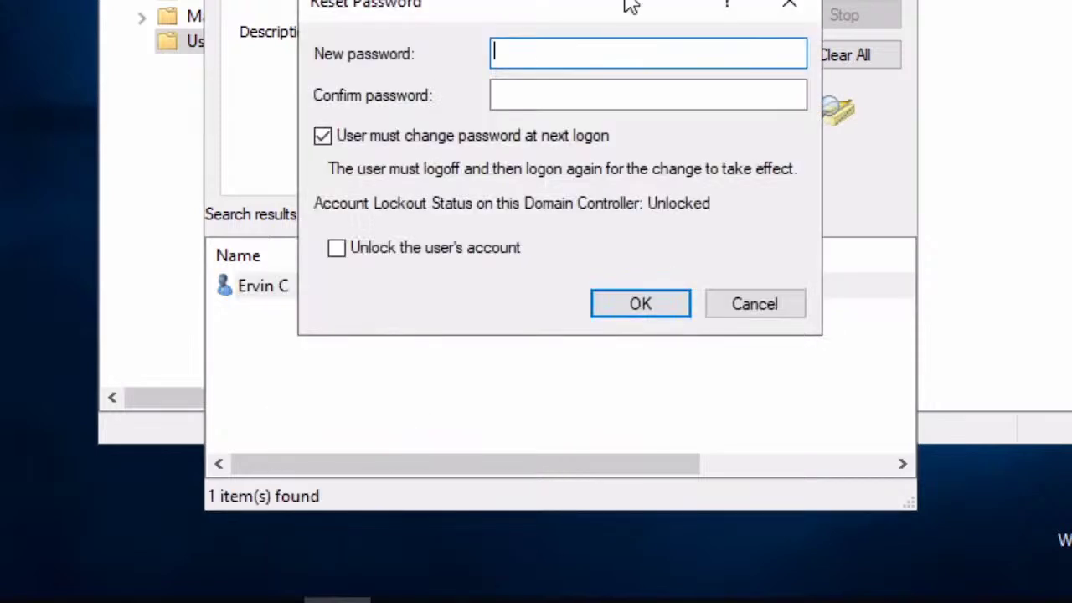
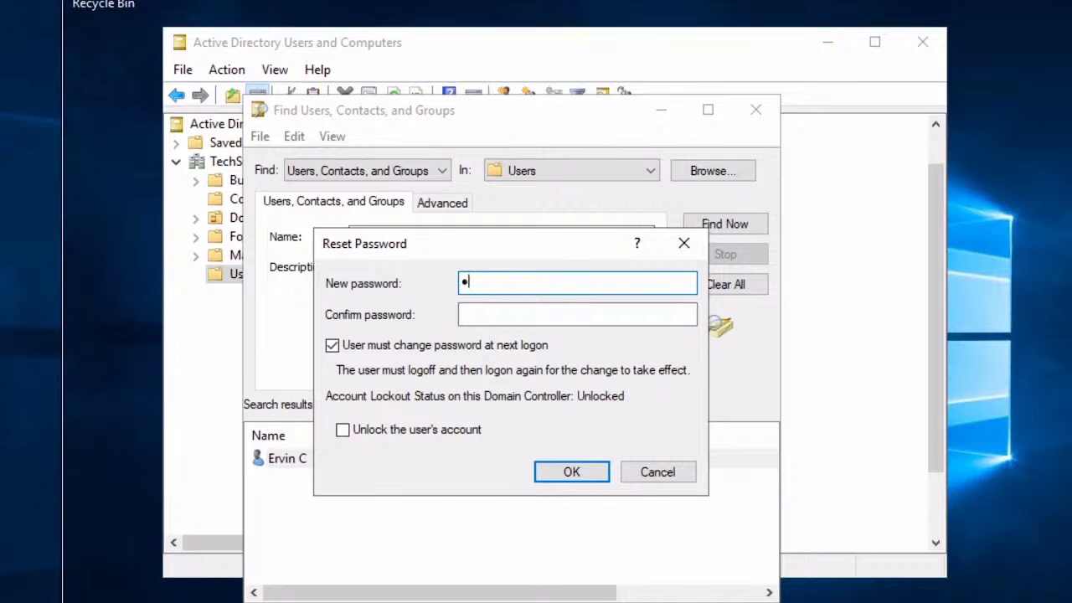
pyautogui.press('Tab')
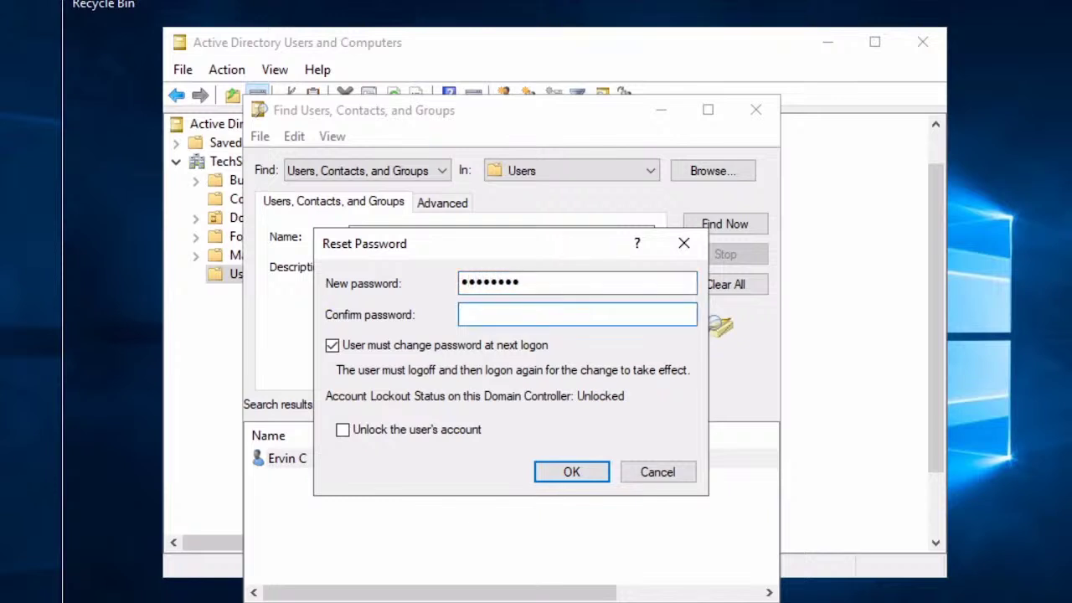
pyautogui.write('Passwor')
pyautogui.click(569, 471)
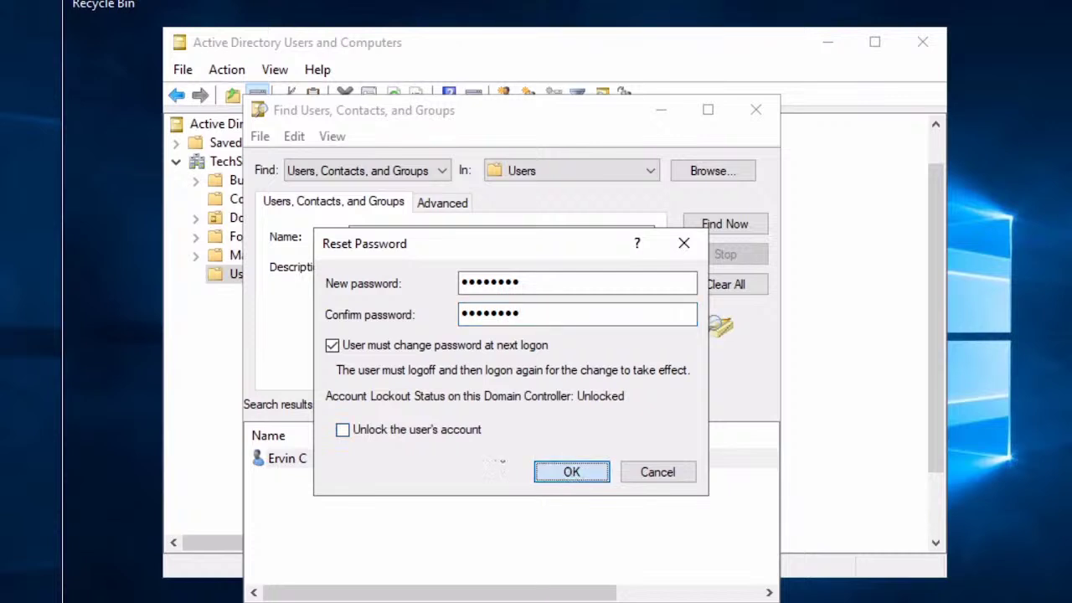
pyautogui.click(345, 432)
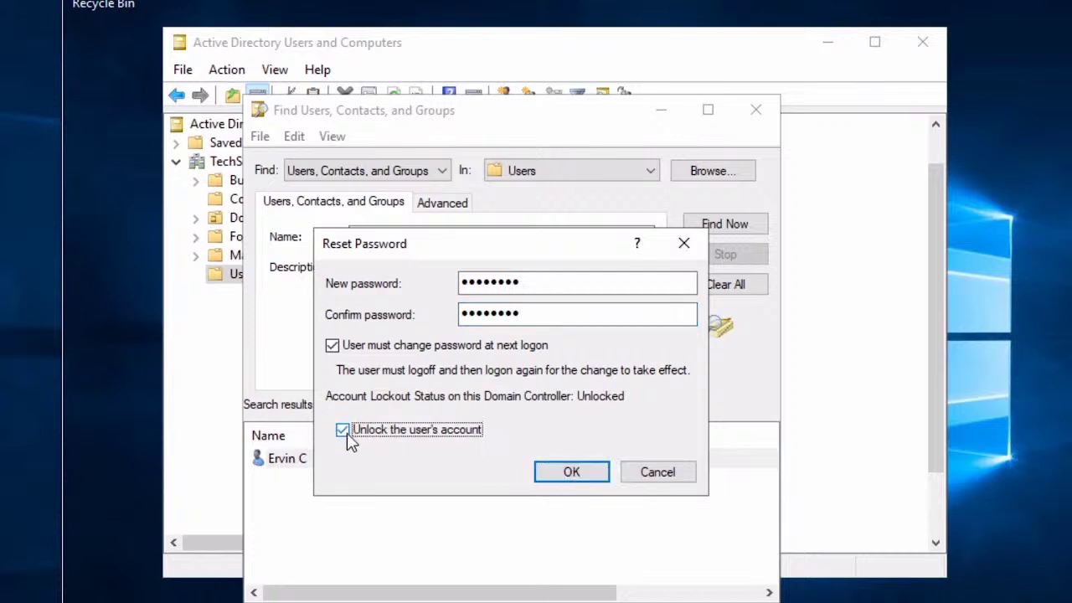
pyautogui.click(570, 471)
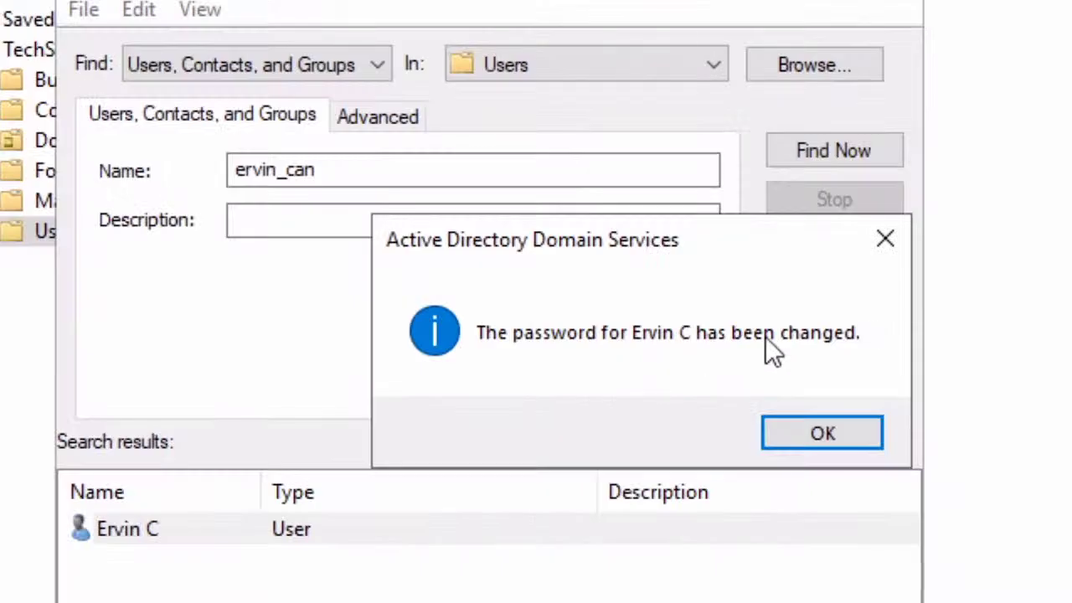
pyautogui.click(833, 427)
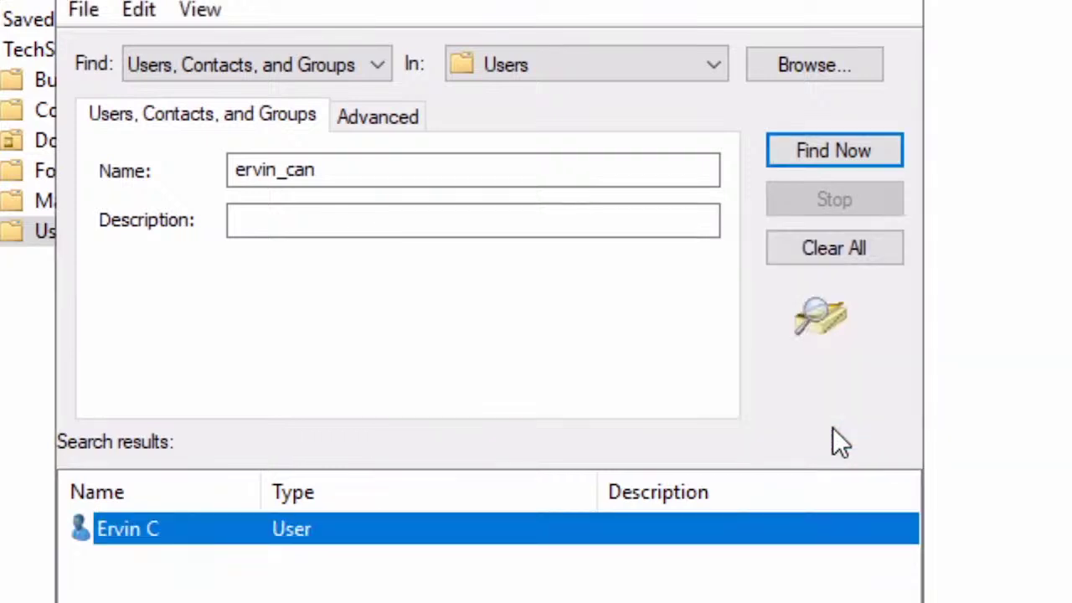
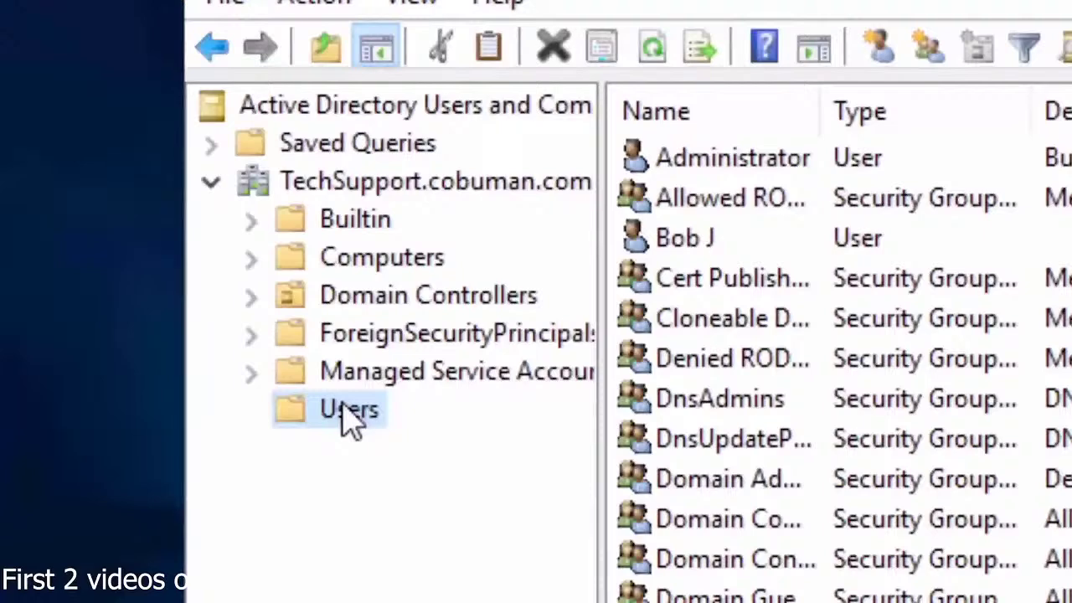
pyautogui.click(363, 270)
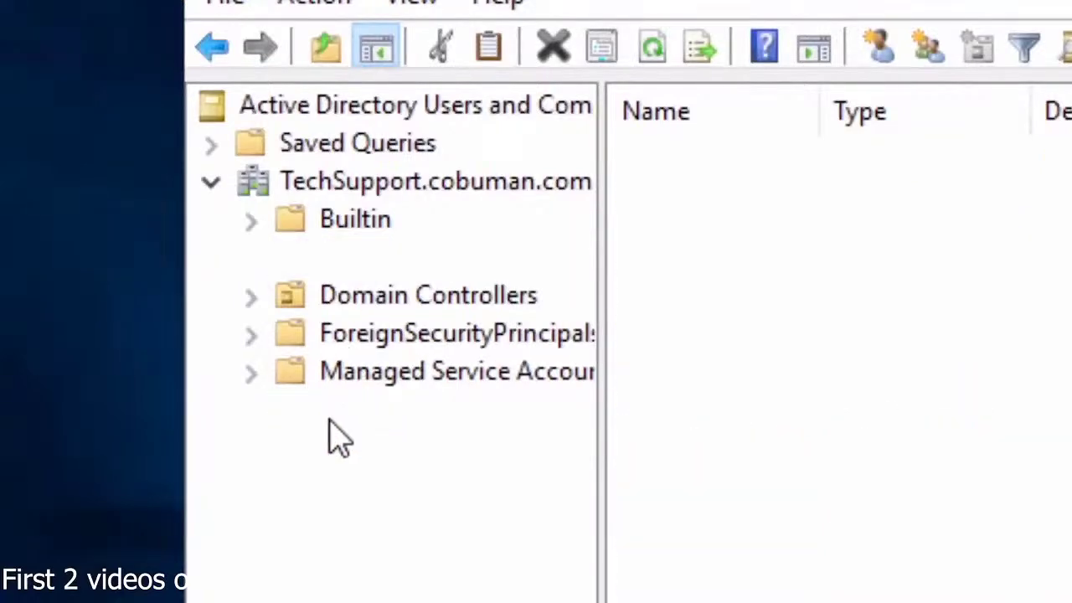
pyautogui.click(335, 406)
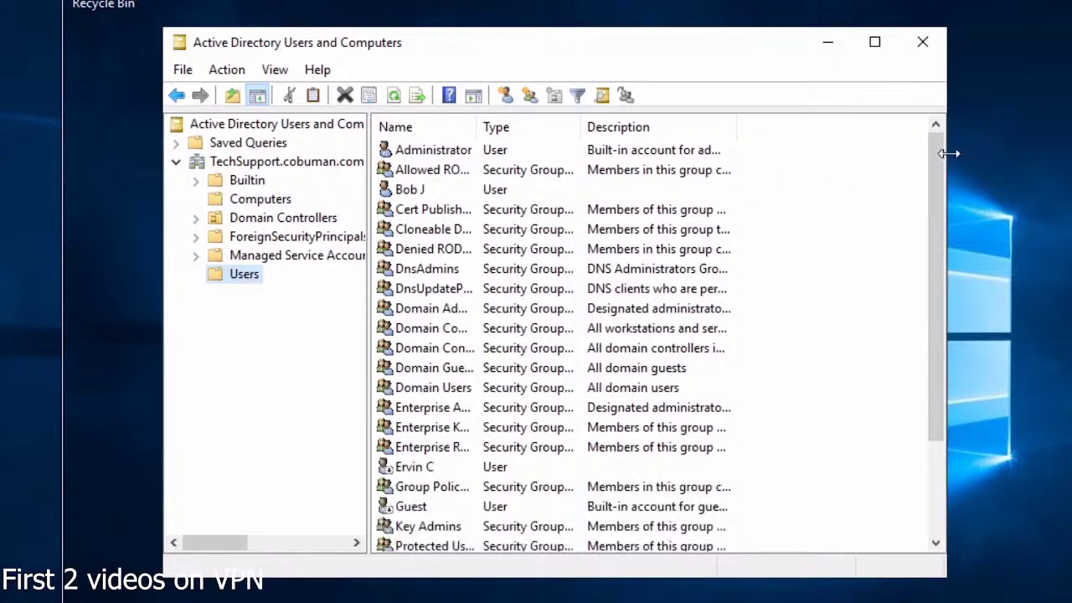
pyautogui.moveTo(939, 159); pyautogui.dragTo(925, 143)
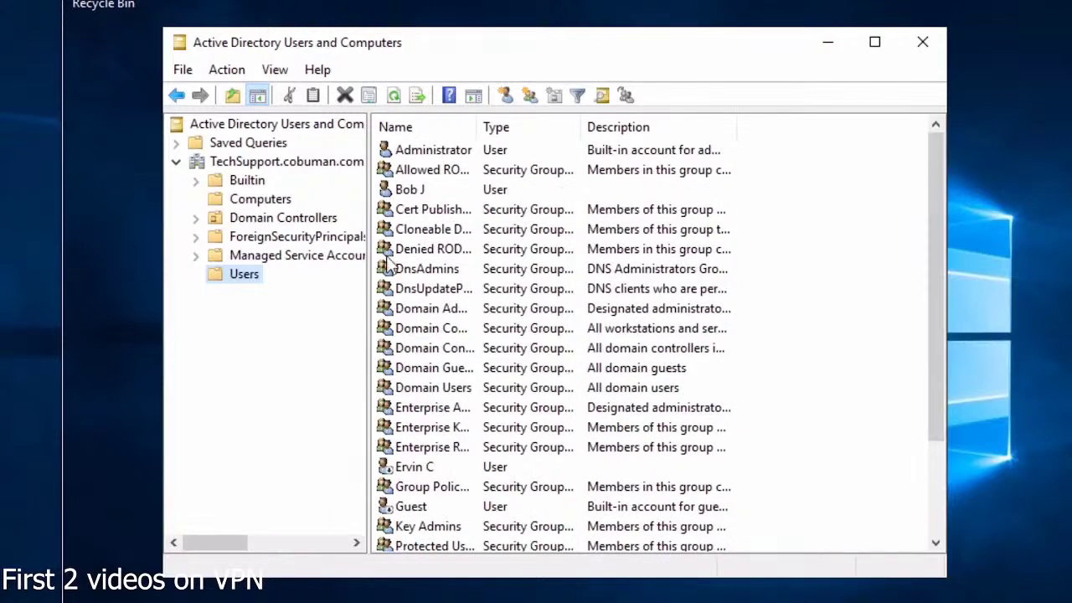
# Step: Search the Users container for the locked-out user's logon name and open their properties
pyautogui.rightClick(239, 276)
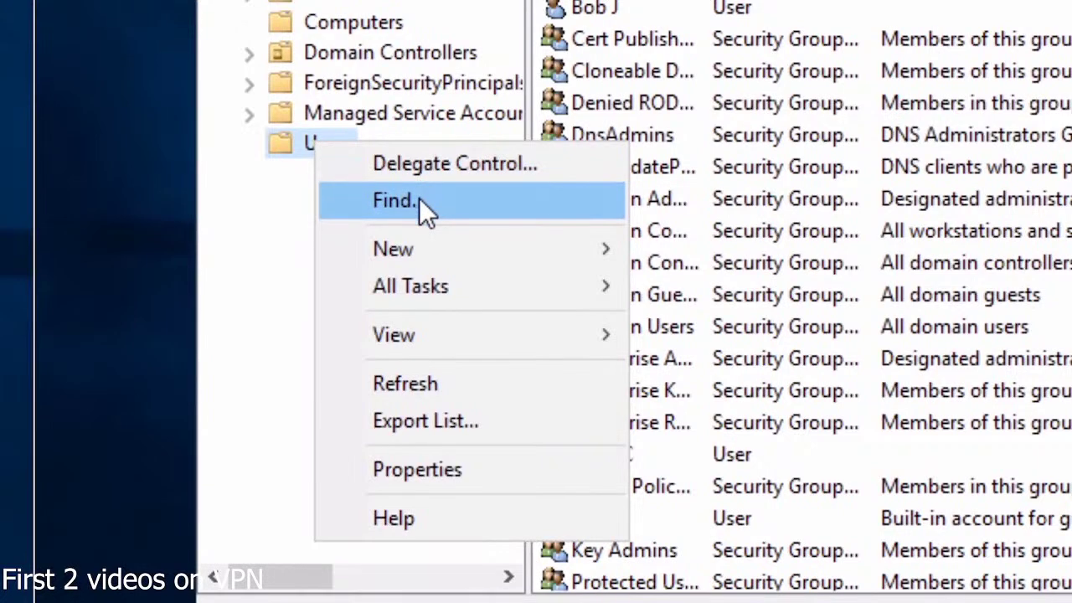
pyautogui.click(419, 201)
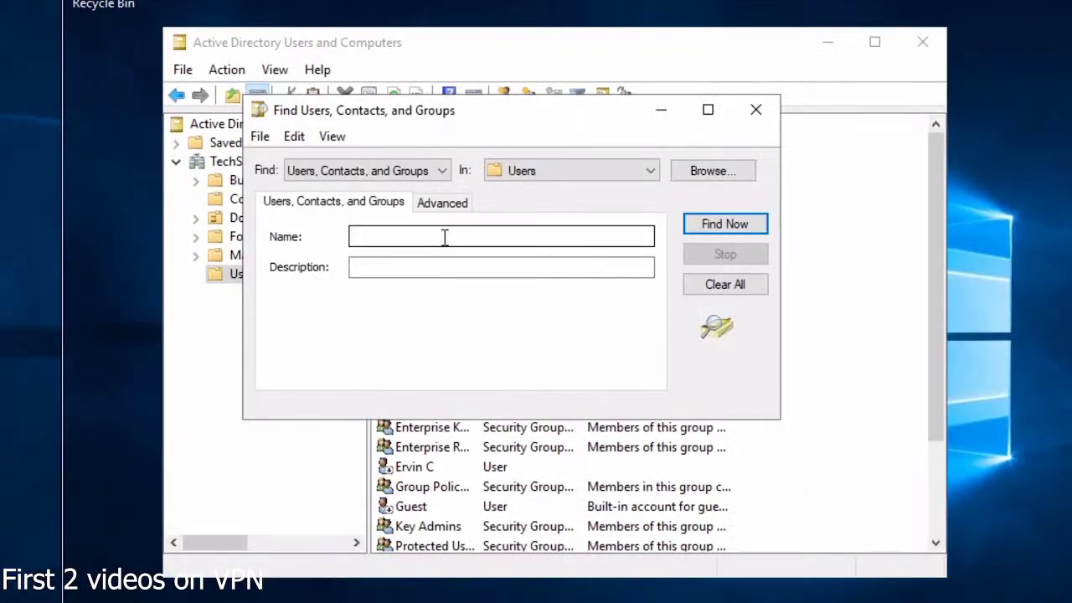
pyautogui.click(445, 237)
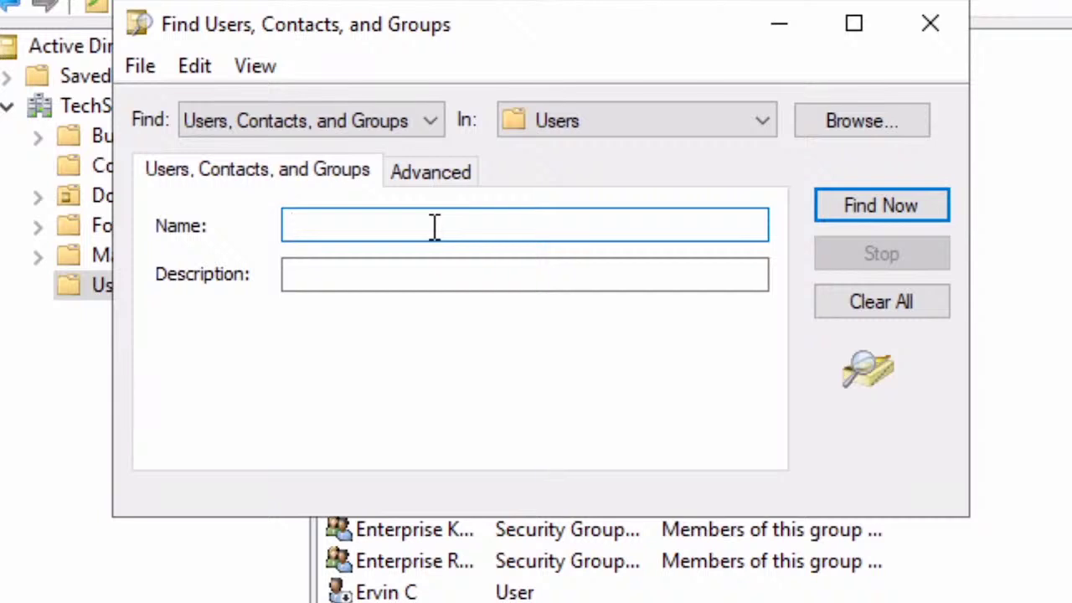
pyautogui.write('ervin')
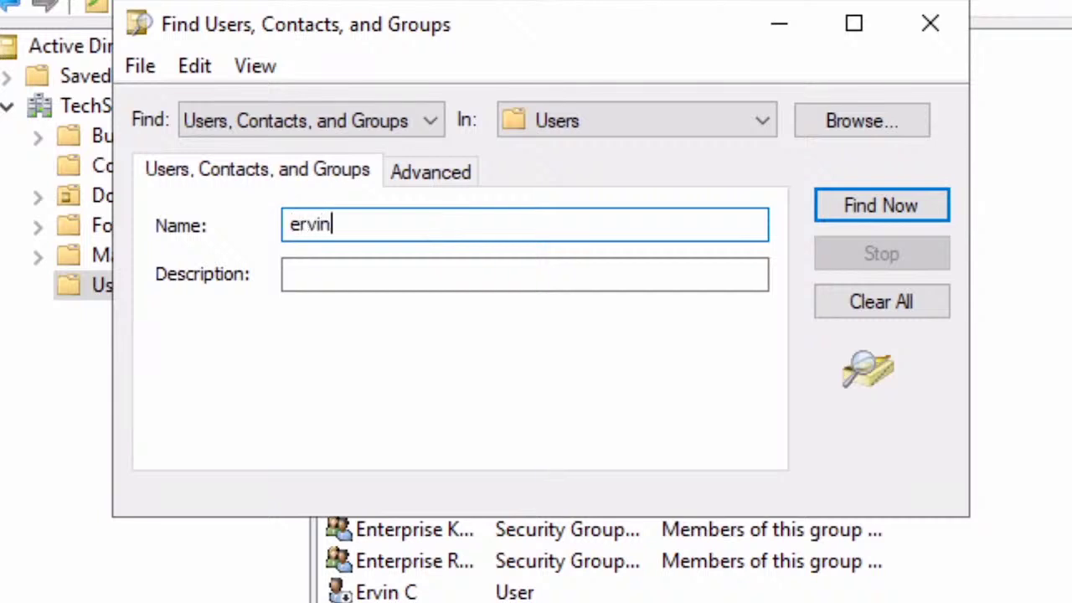
pyautogui.write('_can')
pyautogui.click(863, 219)
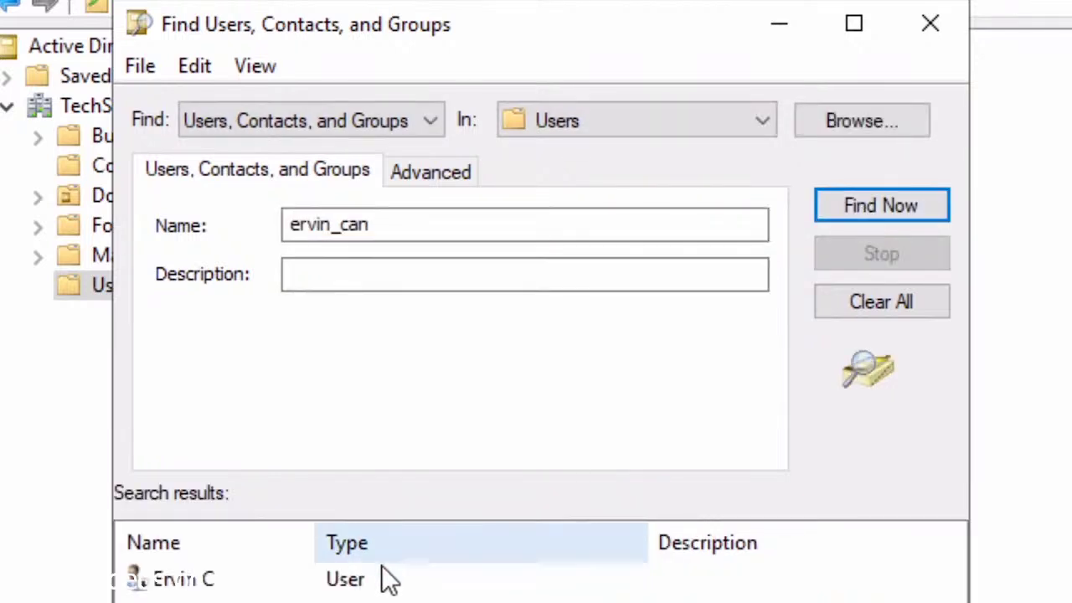
pyautogui.click(230, 584)
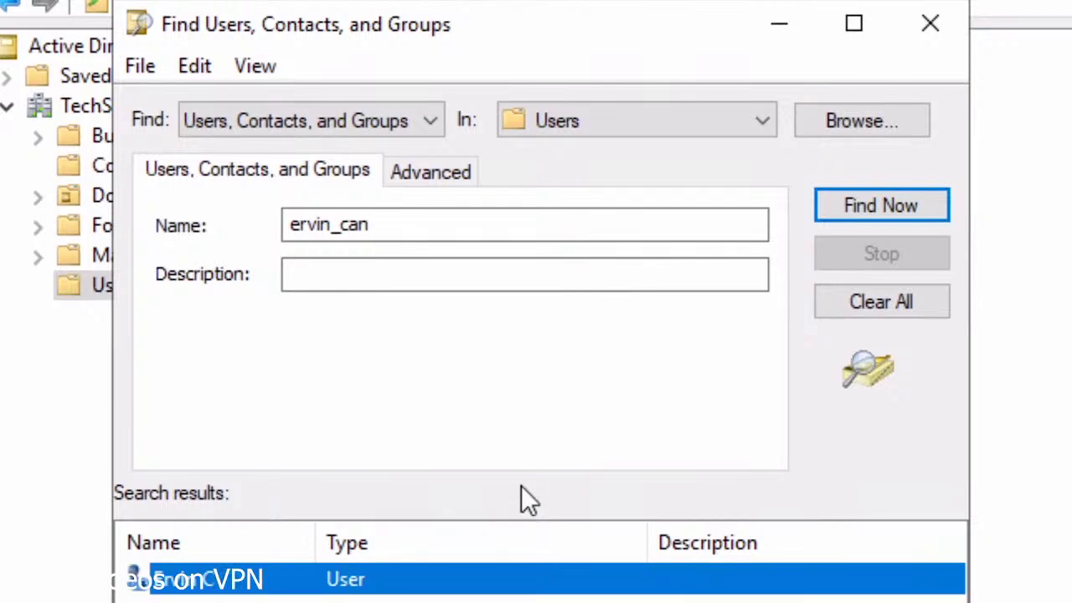
pyautogui.press('Return')
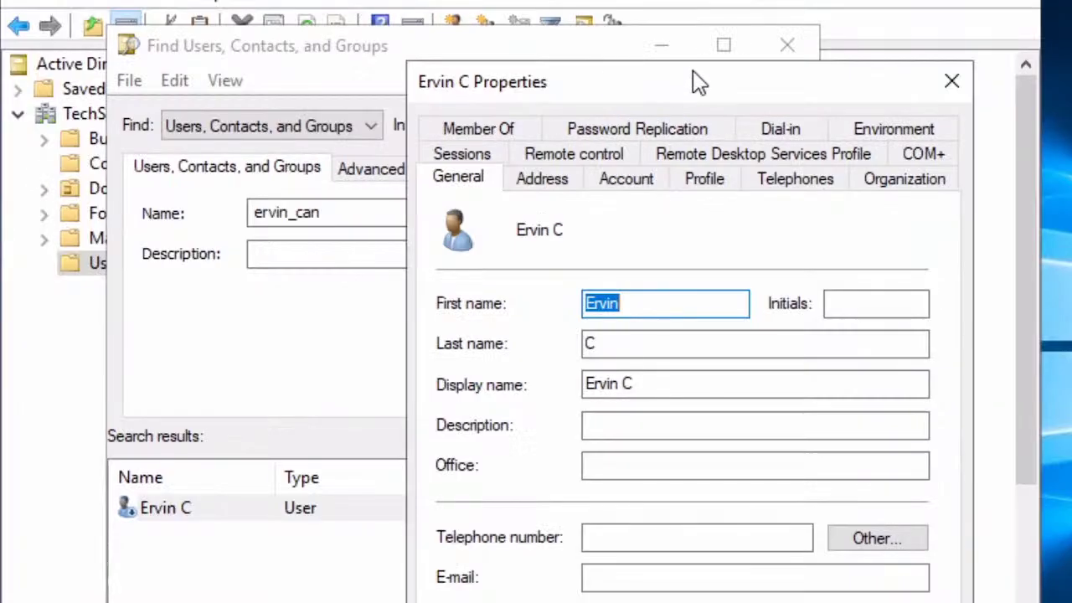
# Step: Tick Unlock account on the user's Account tab, apply it and close the properties
pyautogui.moveTo(685, 139); pyautogui.dragTo(666, 134)
pyautogui.moveTo(668, 77); pyautogui.dragTo(595, 47)
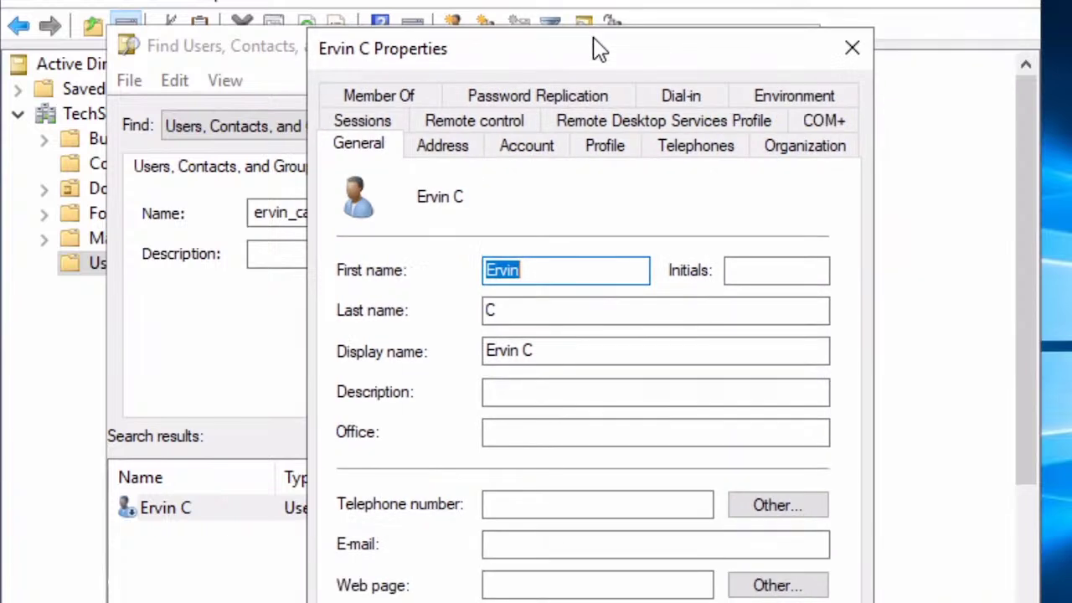
pyautogui.click(519, 142)
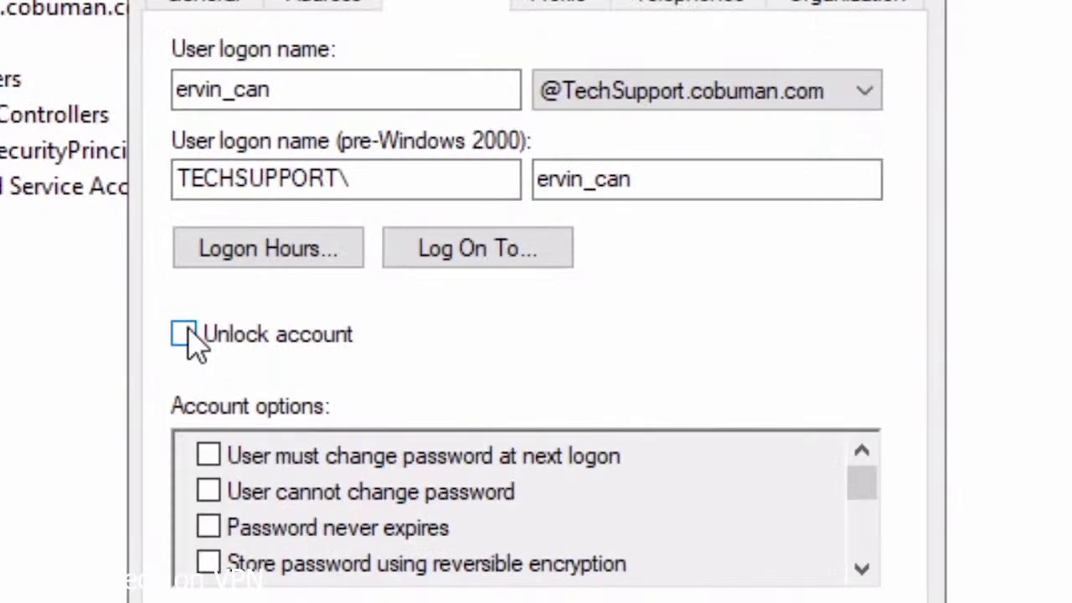
pyautogui.click(284, 341)
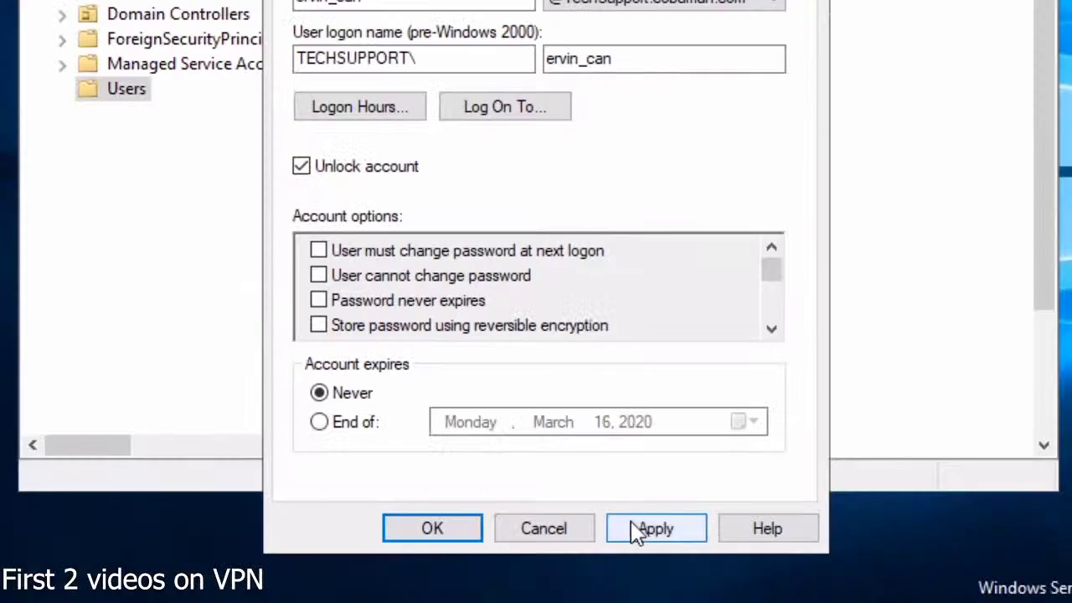
pyautogui.click(638, 531)
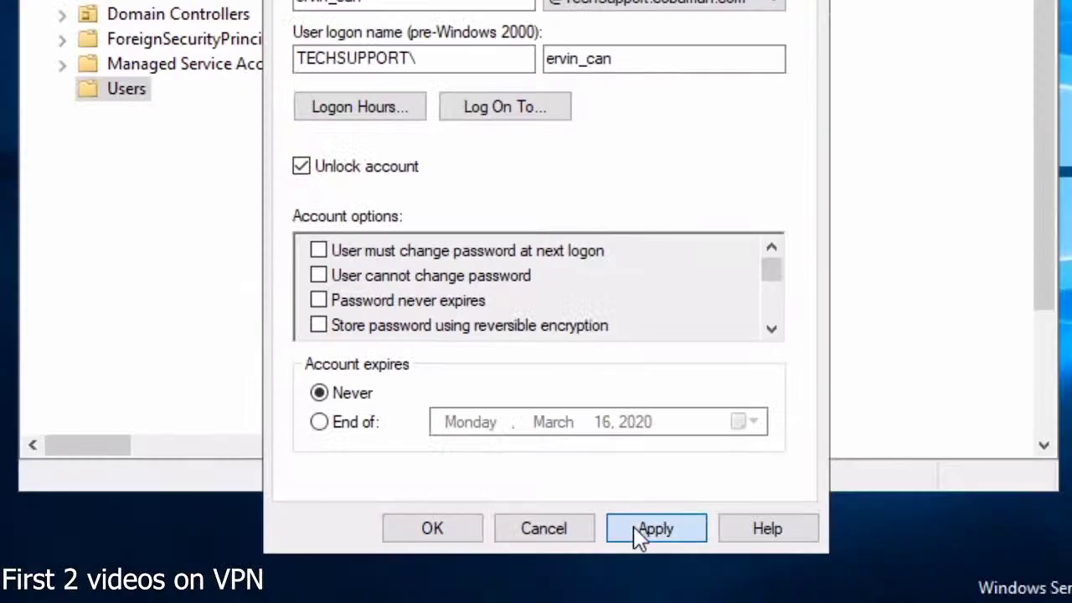
pyautogui.click(432, 528)
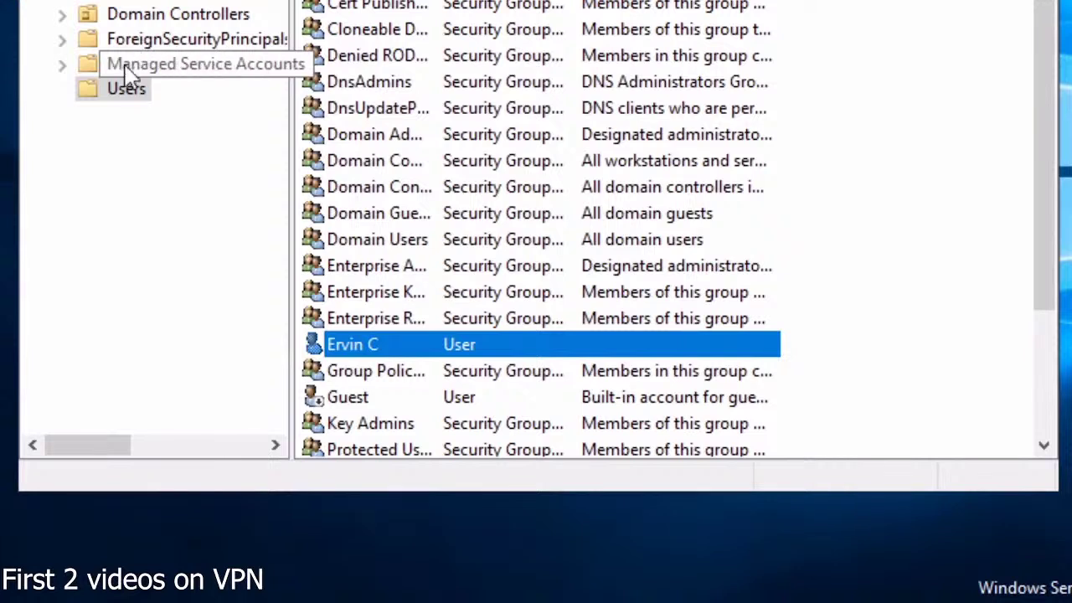
# Step: Tick 'User must change password at next logon' on the user's Account tab and save
pyautogui.rightClick(126, 98)
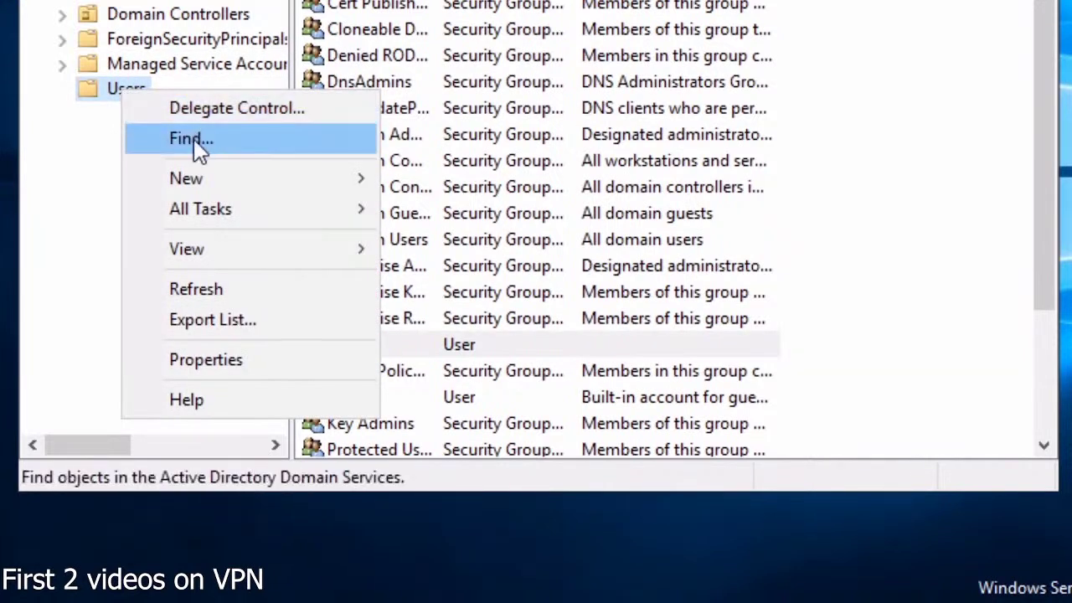
pyautogui.press('Escape')
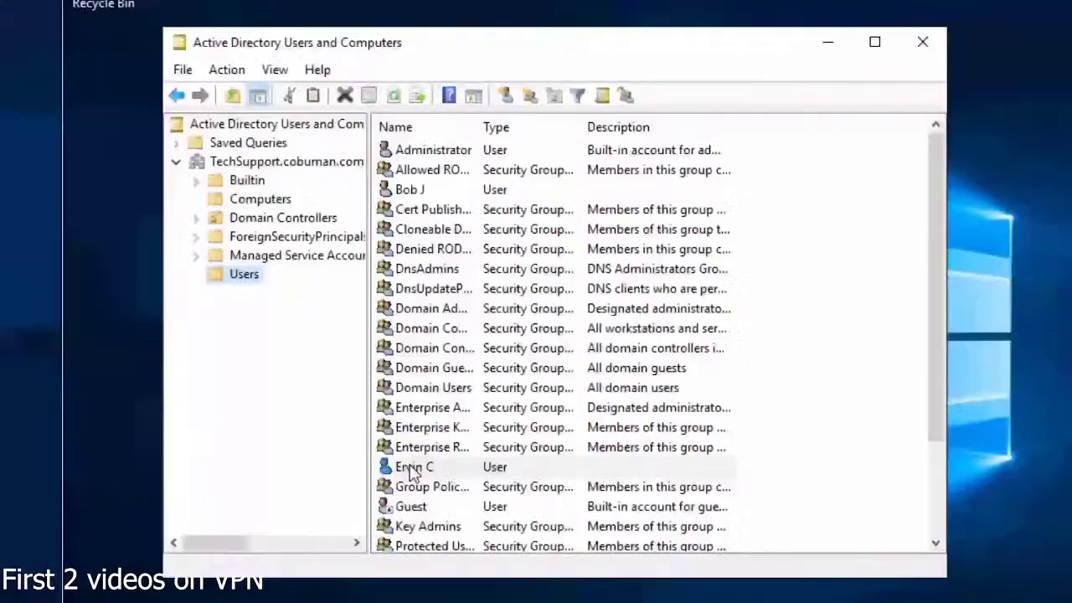
pyautogui.doubleClick(335, 344)
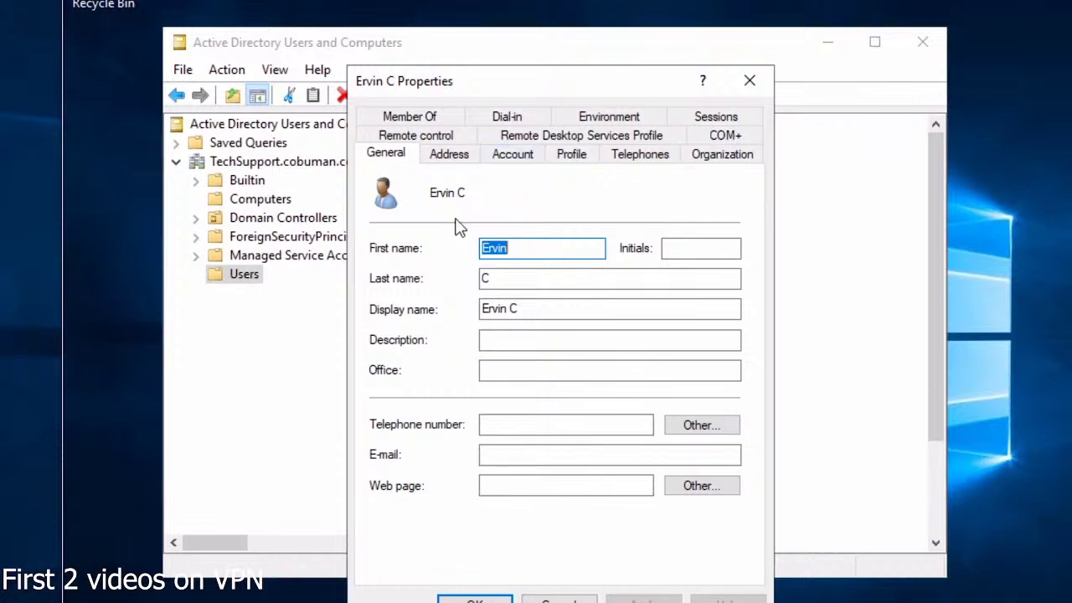
pyautogui.click(510, 156)
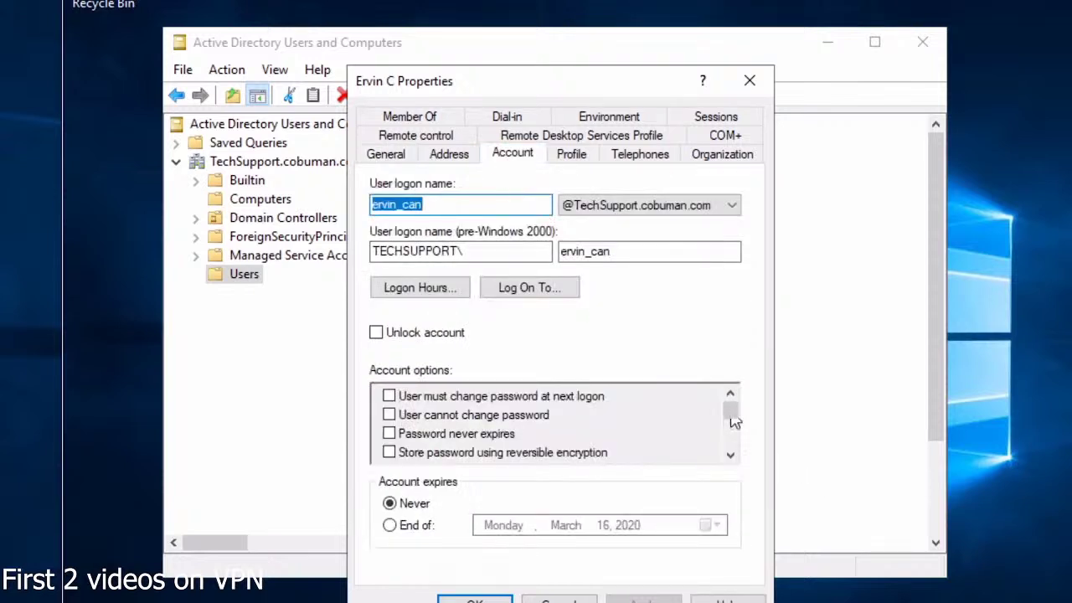
pyautogui.moveTo(733, 423); pyautogui.dragTo(732, 414)
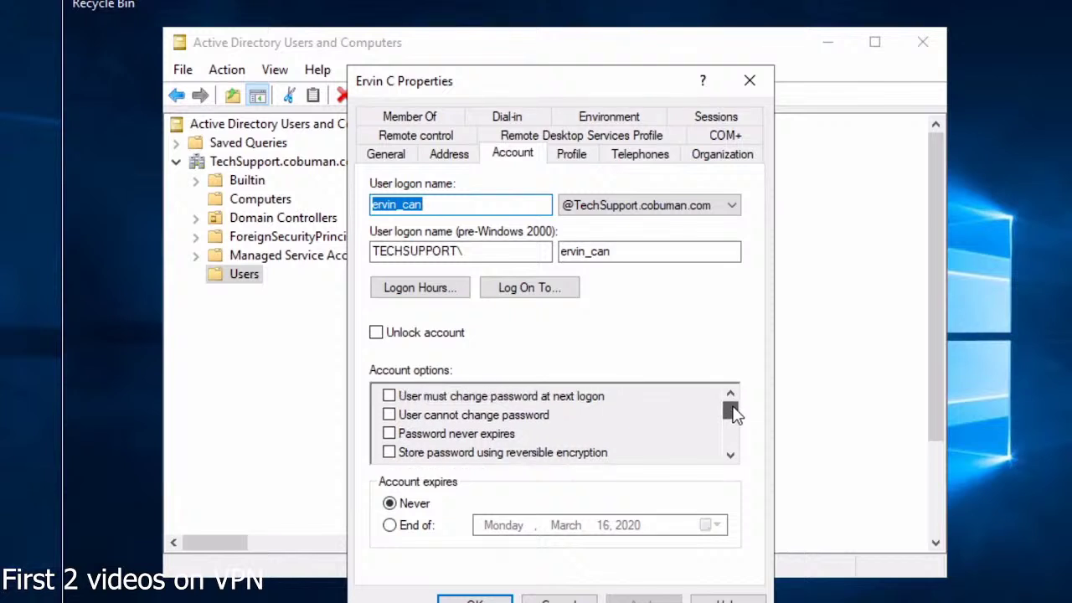
pyautogui.click(391, 397)
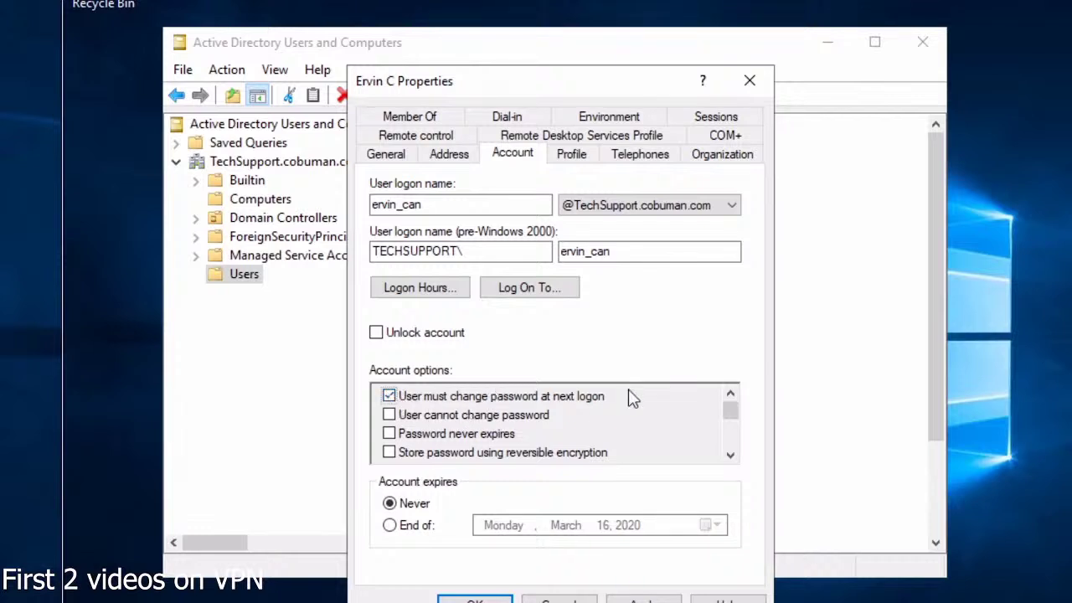
pyautogui.moveTo(730, 415)
pyautogui.mouseDown()
pyautogui.moveTo(725, 455)
pyautogui.moveTo(730, 414)
pyautogui.mouseUp()
pyautogui.press('Return')
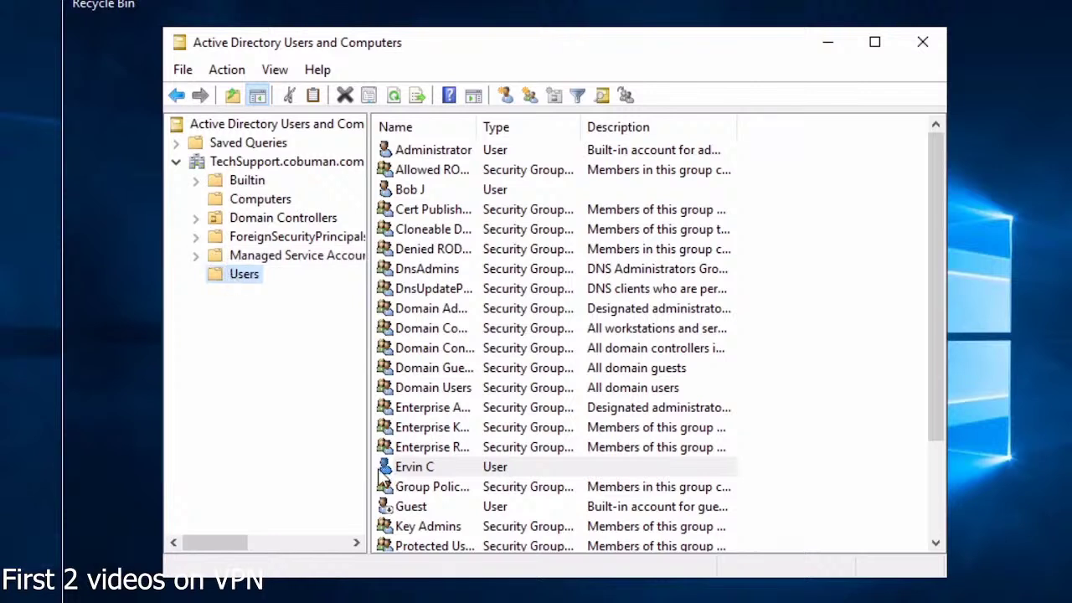
pyautogui.click(408, 473)
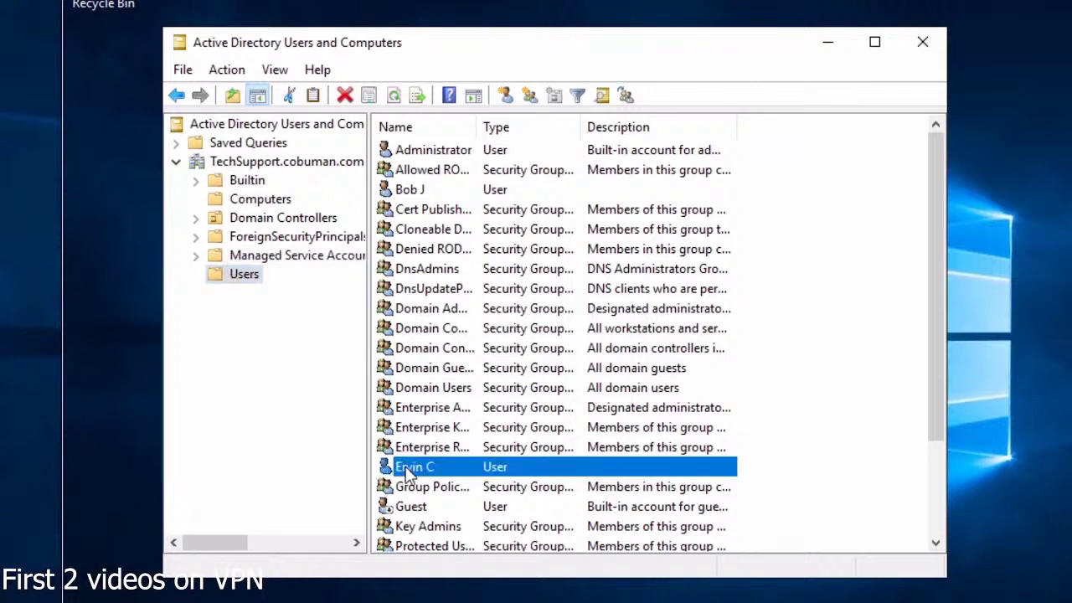
pyautogui.rightClick(408, 473)
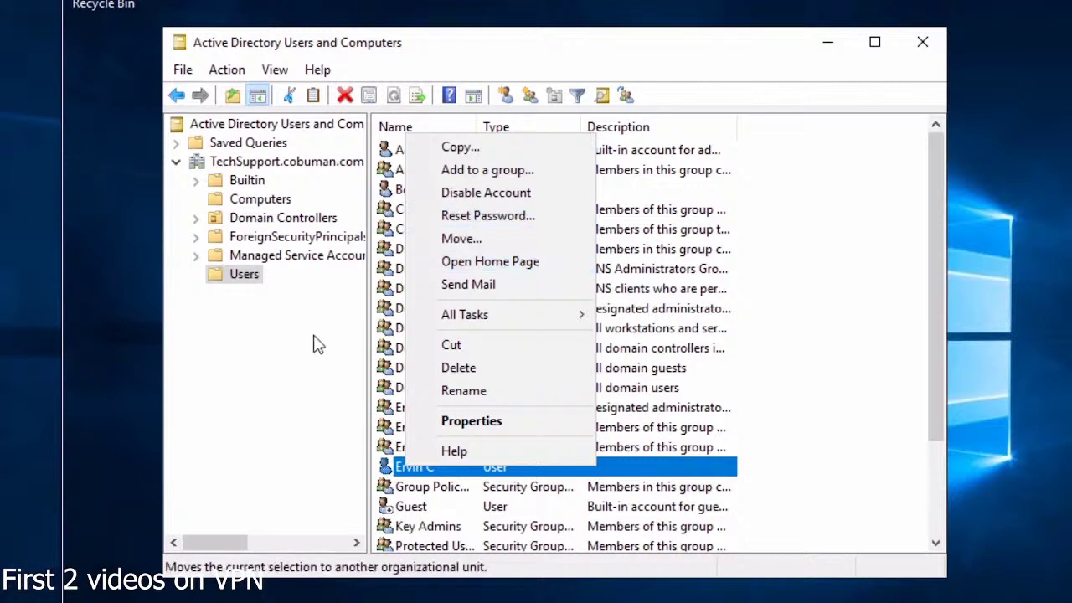
pyautogui.click(306, 389)
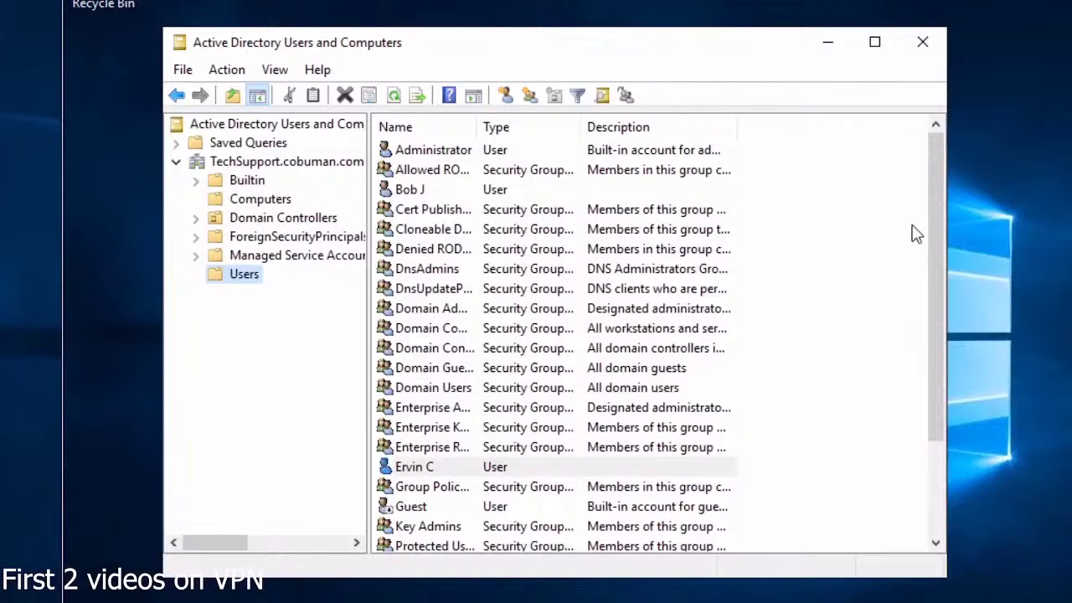
pyautogui.scroll(-1, 929, 233)
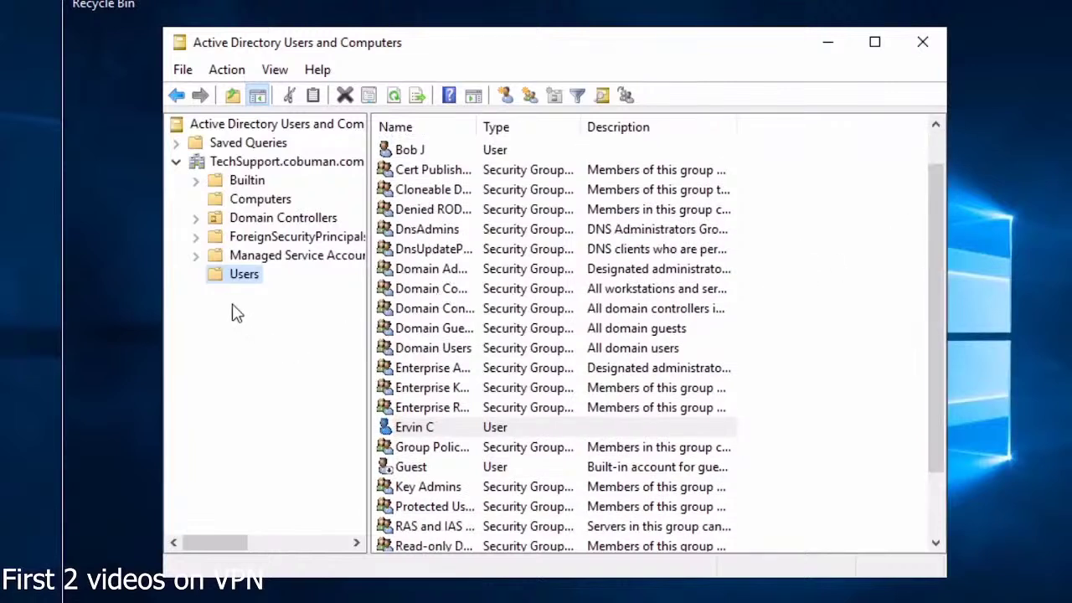
# Step: Find the user by account name in Find Users, Contacts, and Groups and open its context menu
pyautogui.rightClick(242, 279)
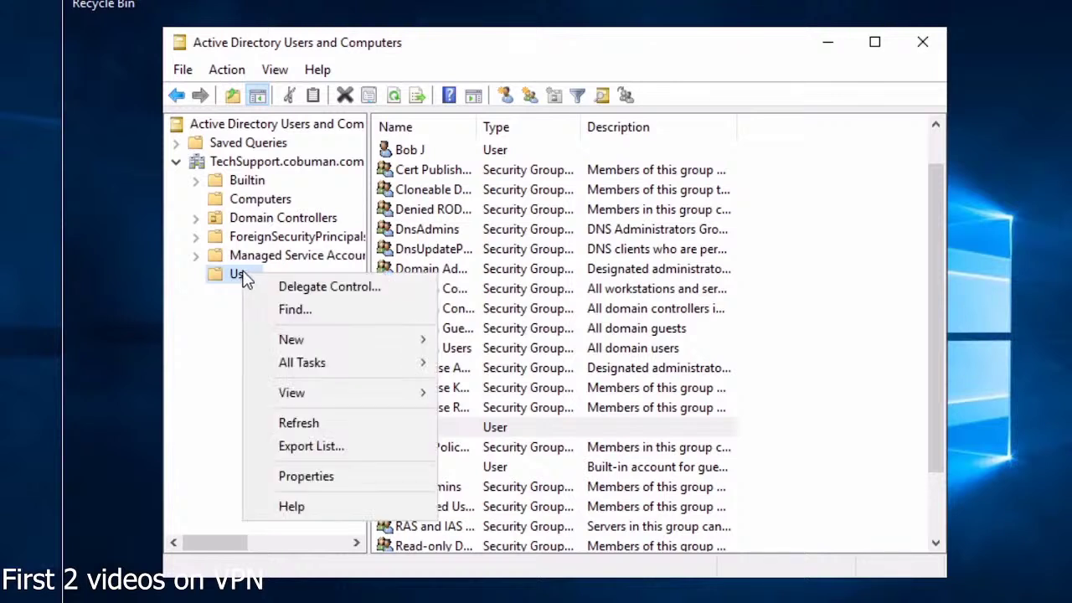
pyautogui.click(301, 309)
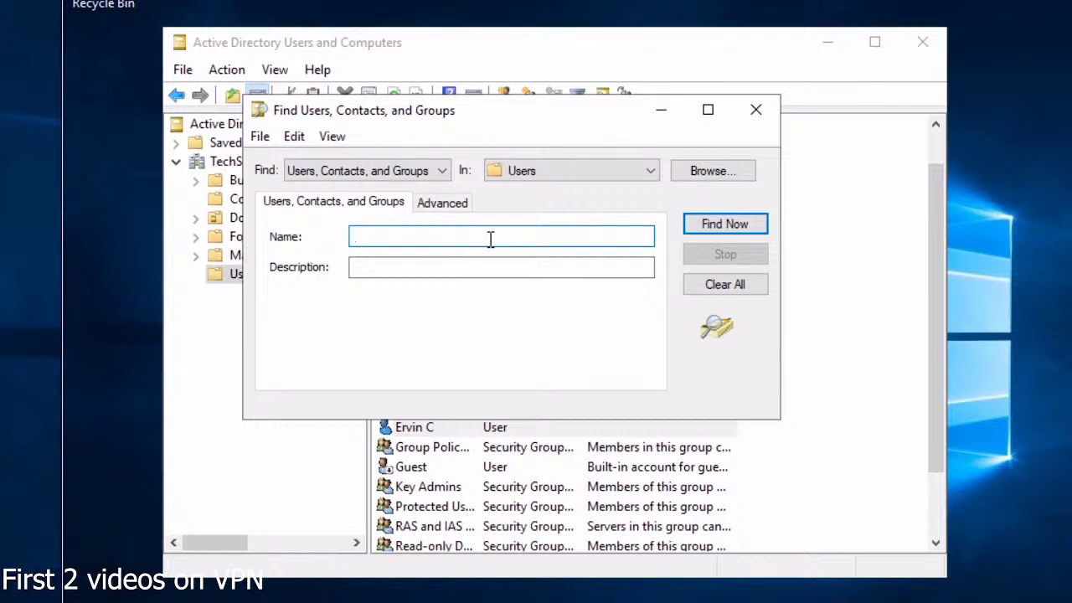
pyautogui.write('ervin_can')
pyautogui.press('Return')
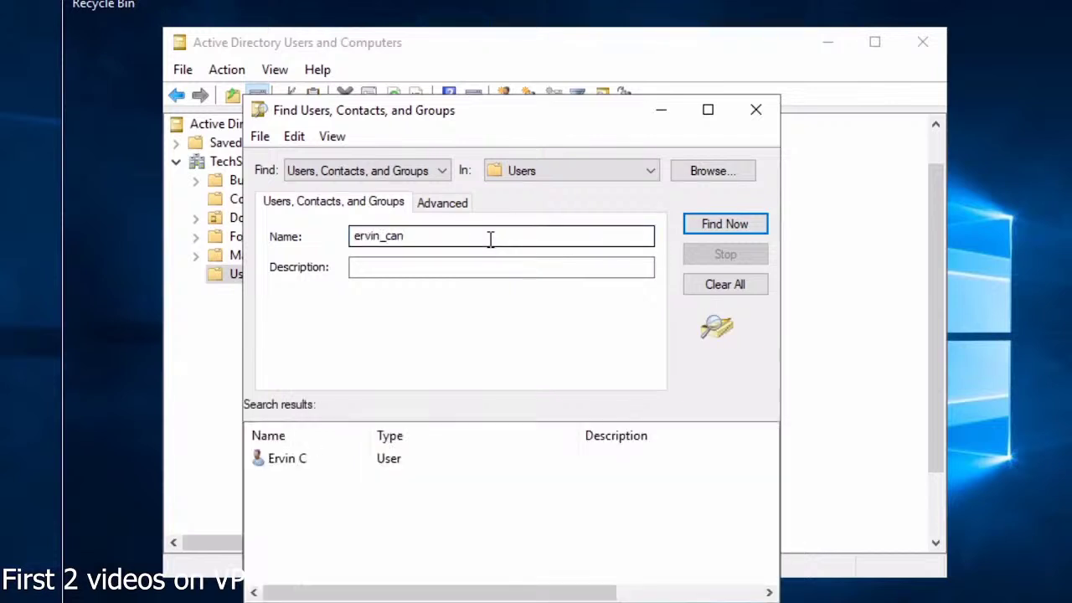
pyautogui.click(285, 460)
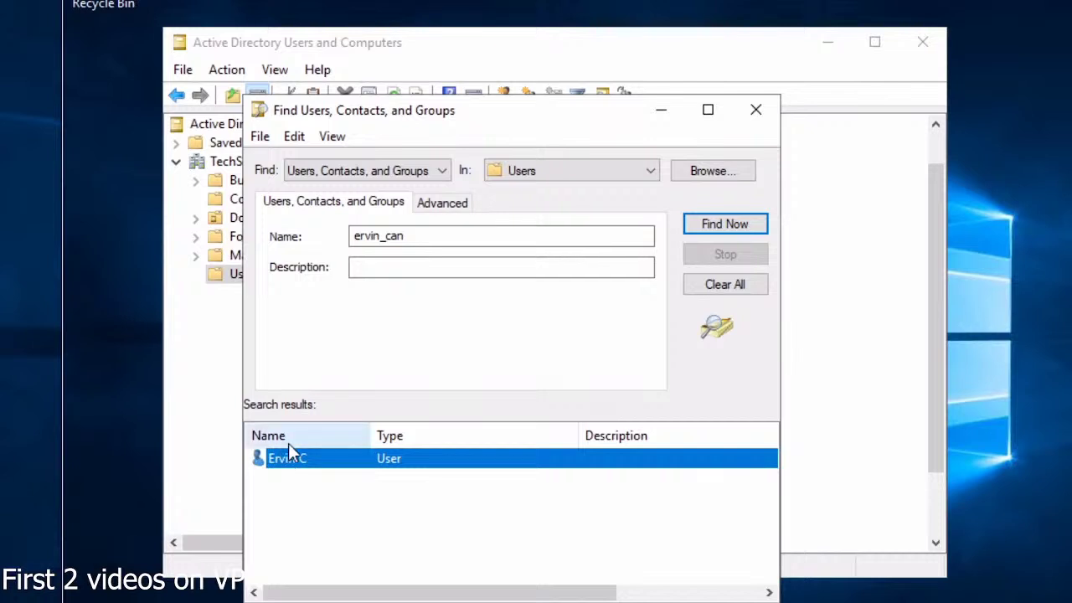
pyautogui.rightClick(294, 465)
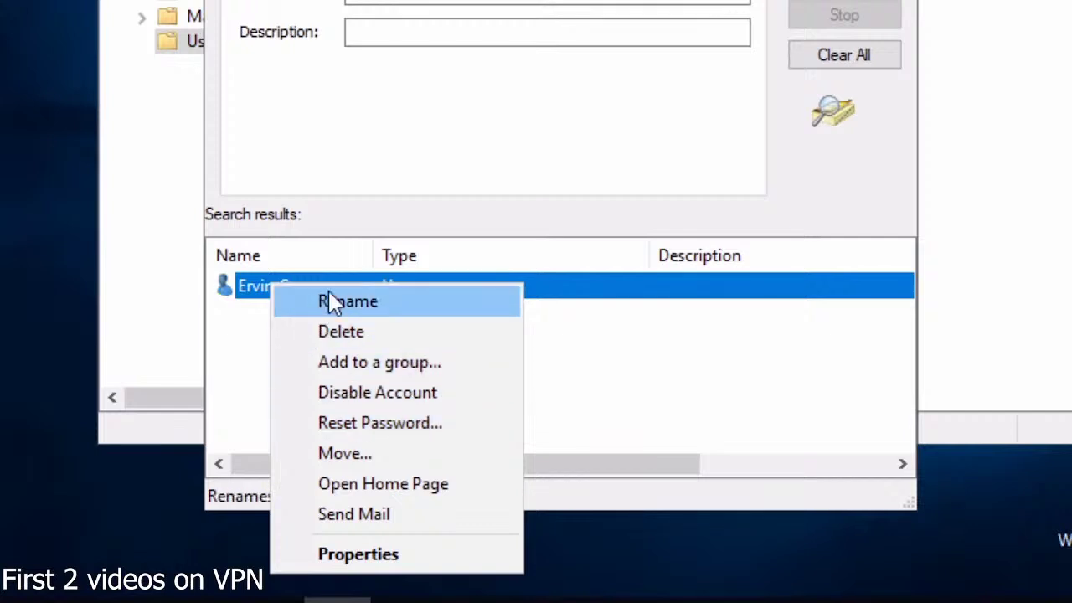
# Step: Reset the user's password with a confirmed new password and unlock the account
pyautogui.click(405, 432)
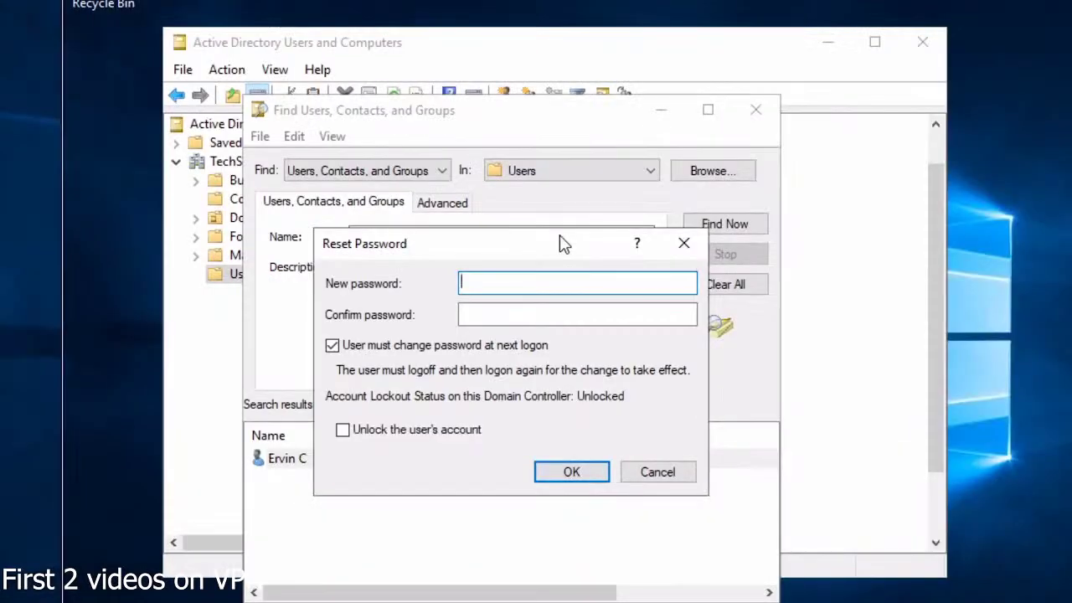
pyautogui.write('*******')
pyautogui.click(577, 314)
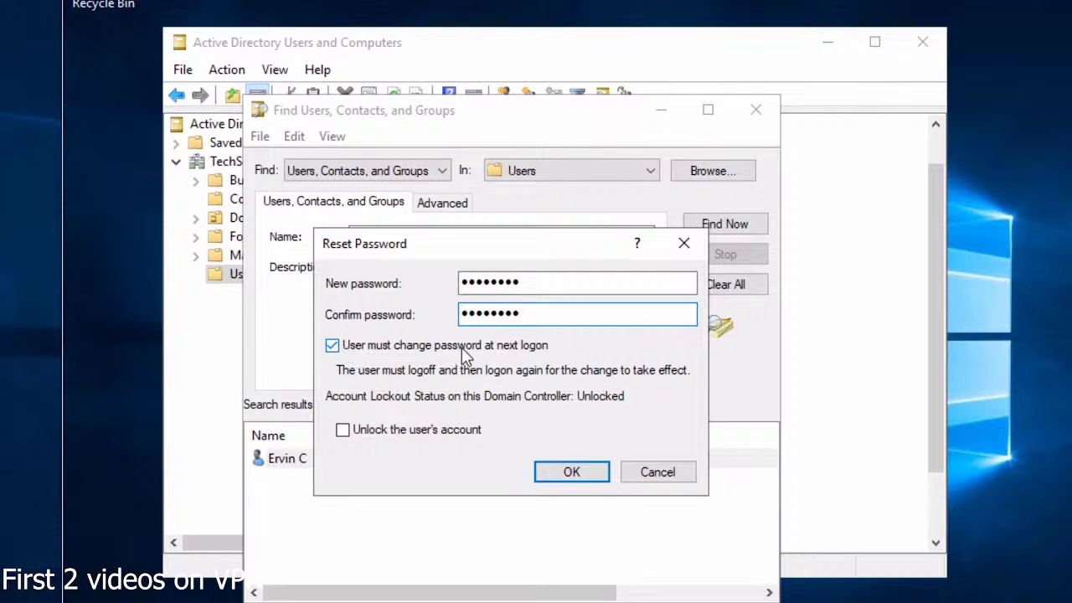
pyautogui.click(570, 469)
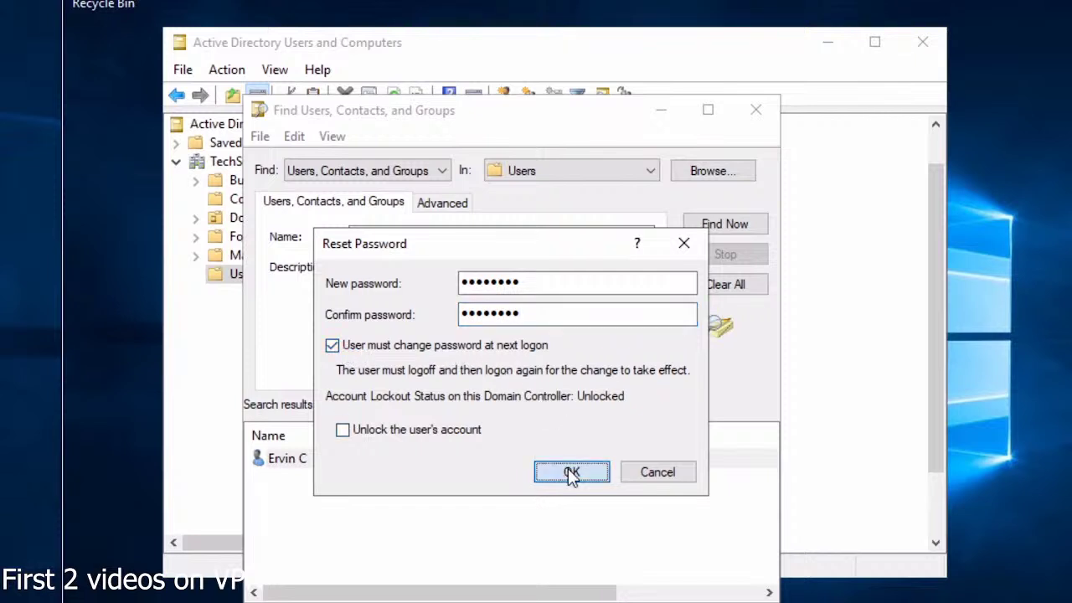
pyautogui.click(345, 433)
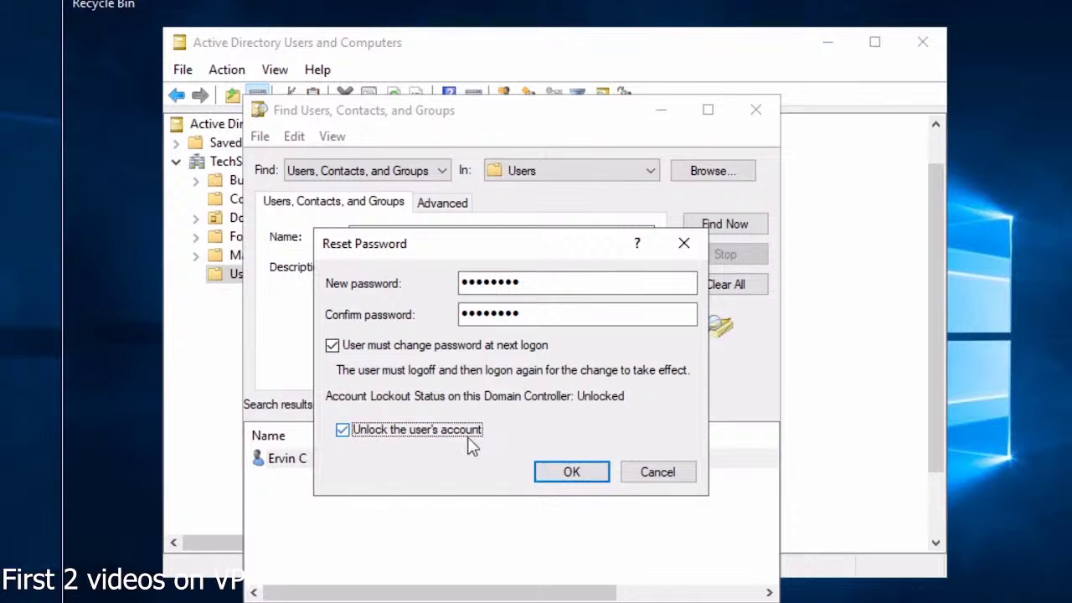
pyautogui.click(569, 472)
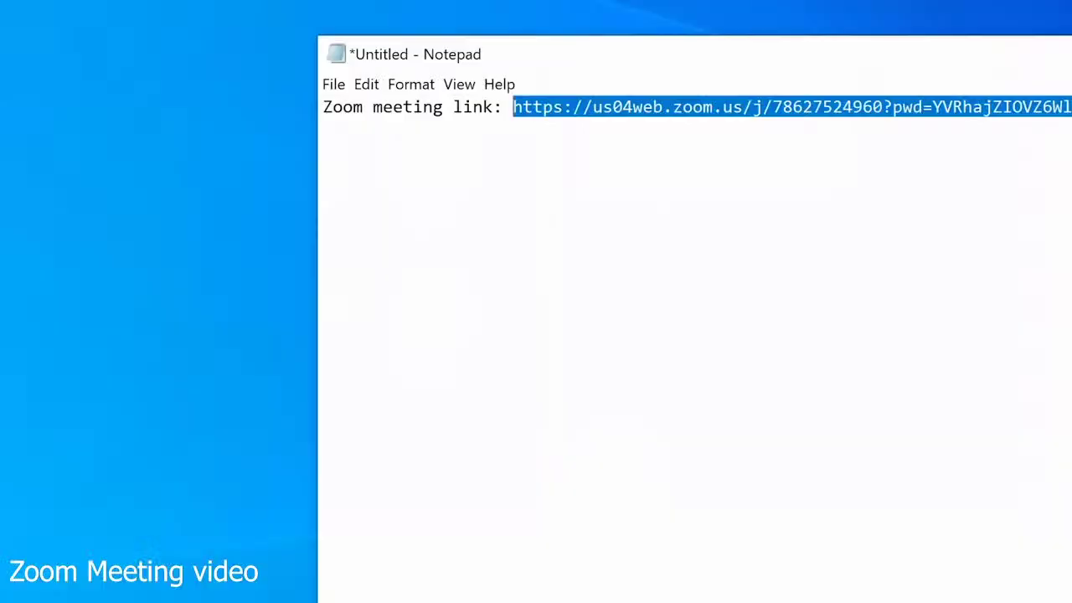
# Step: Copy the selected Zoom meeting link from Notepad
pyautogui.rightClick(643, 110)
pyautogui.click(687, 173)
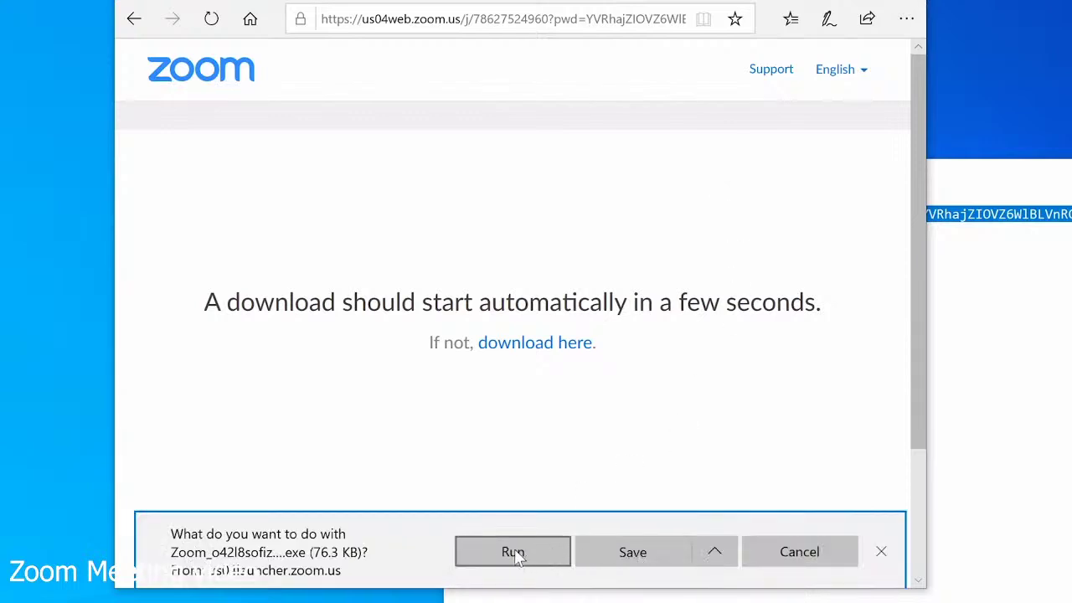
# Step: Run the downloaded Zoom launcher and approve its installer permission prompt
pyautogui.click(514, 552)
pyautogui.click(366, 497)
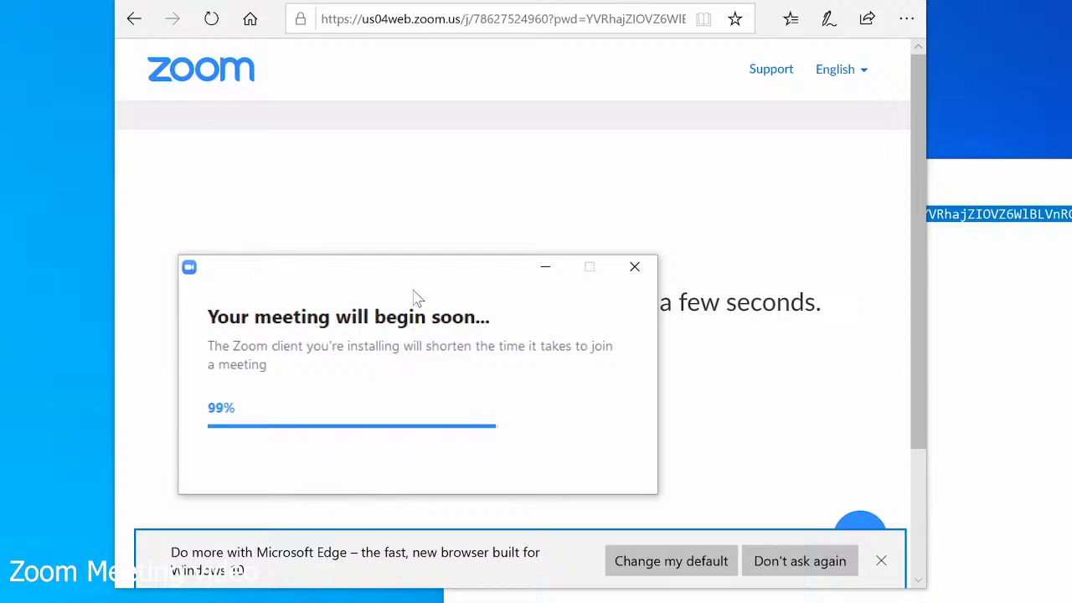
pyautogui.moveTo(420, 278); pyautogui.dragTo(240, 213)
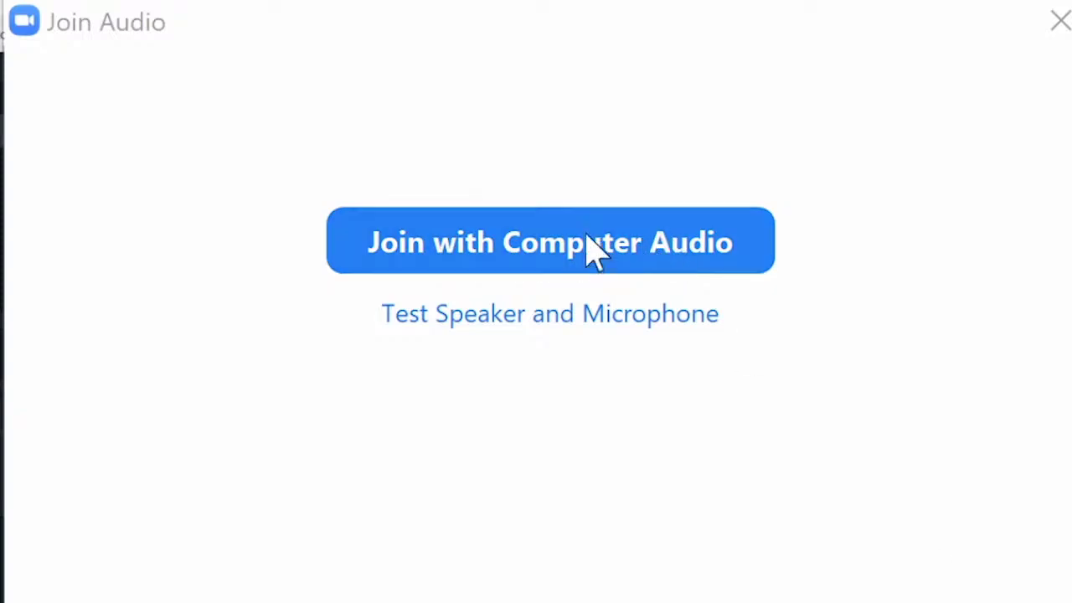
# Step: Join the meeting with computer audio
pyautogui.click(652, 246)
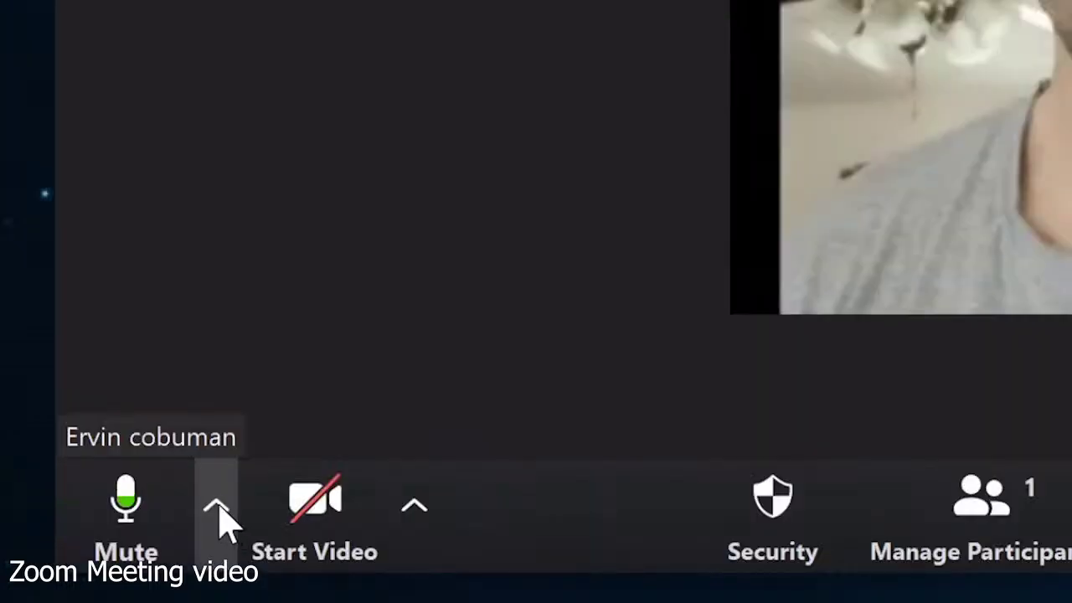
# Step: Choose Speakers (Plantronics C610) as the meeting's audio output
pyautogui.click(171, 487)
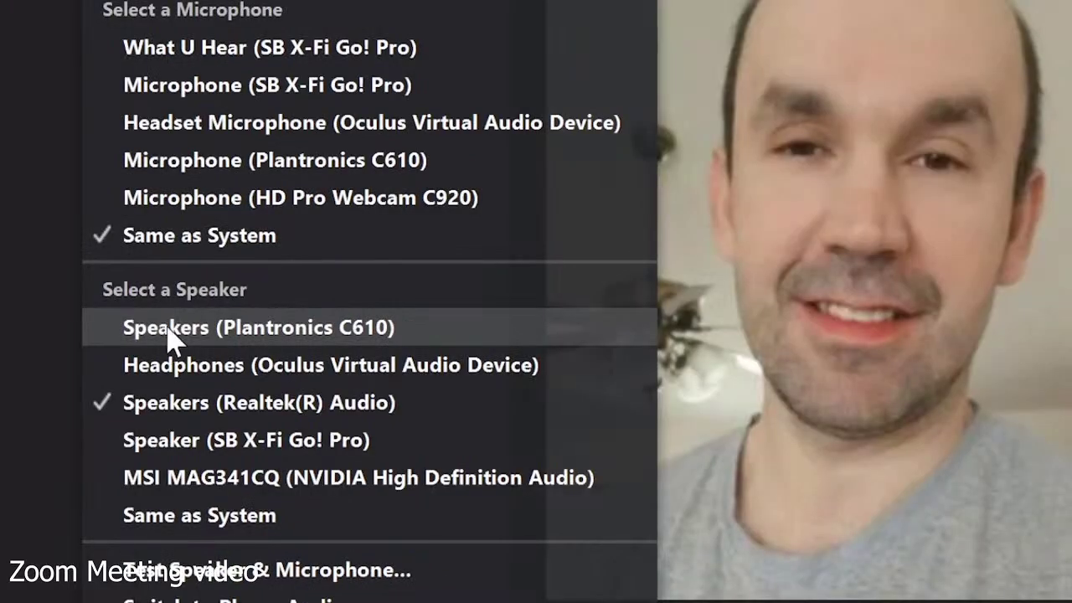
pyautogui.click(167, 331)
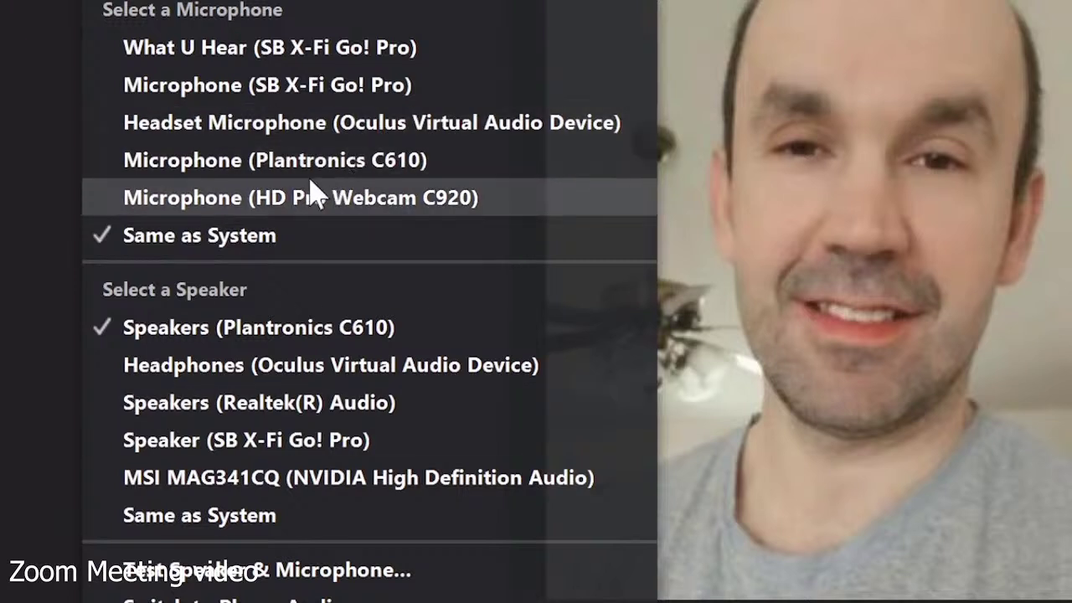
# Step: Pick Microphone (Plantronics C610) as the meeting's input device
pyautogui.click(262, 161)
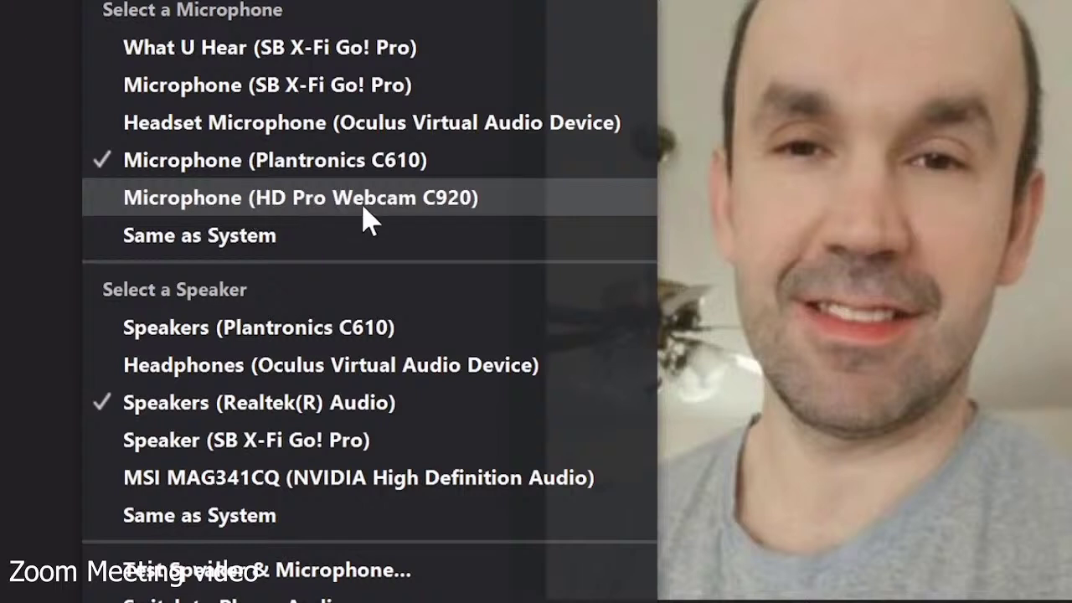
# Step: Try the HD Pro Webcam C920 microphone, then settle on Plantronics C610 speakers and microphone
pyautogui.click(390, 201)
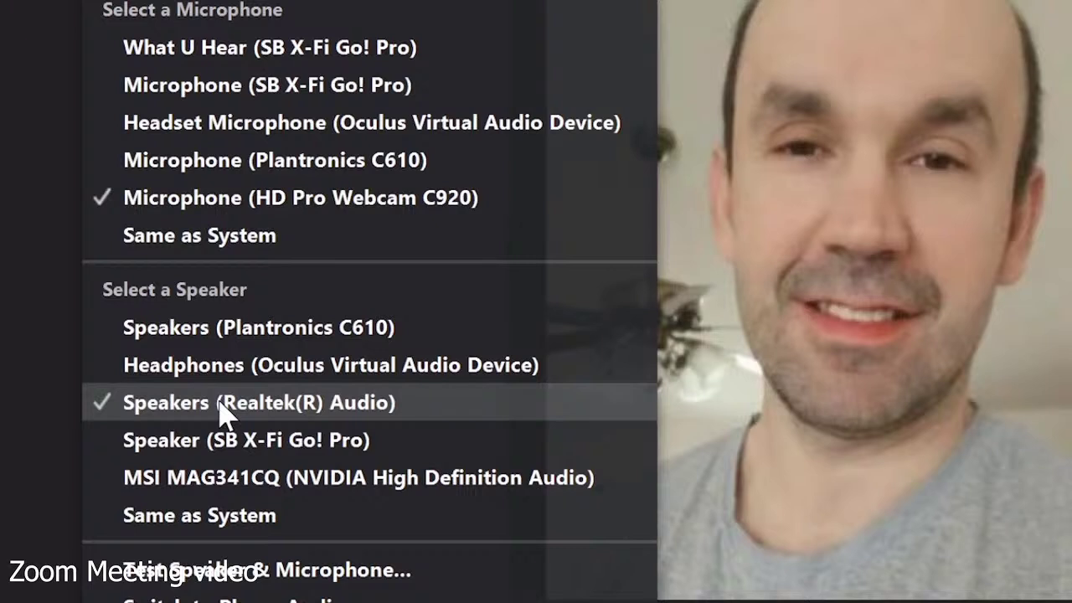
pyautogui.click(226, 329)
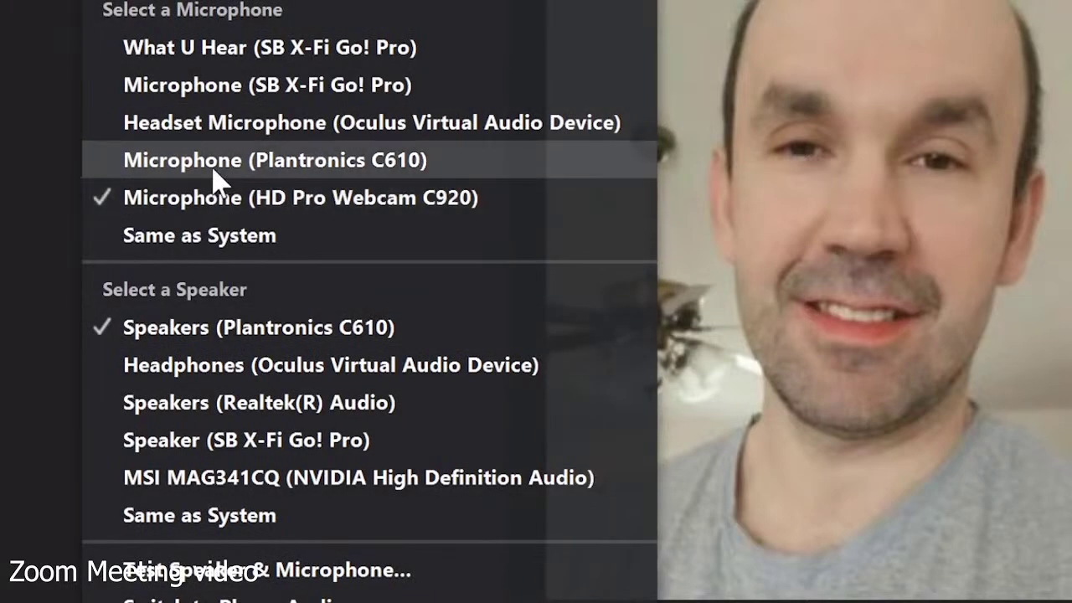
pyautogui.click(216, 171)
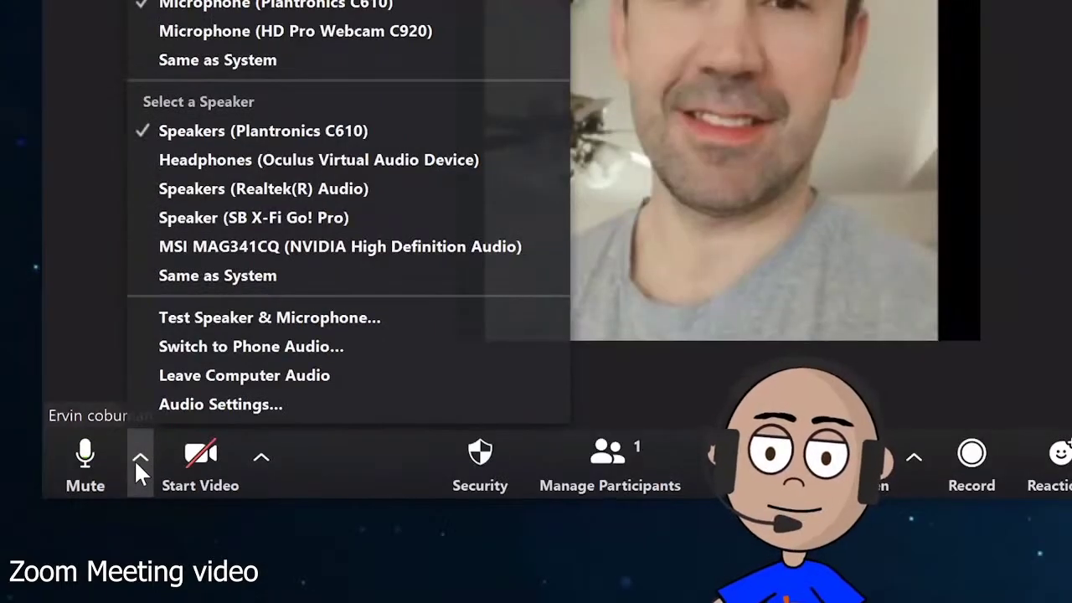
pyautogui.click(134, 460)
# Step: Run Zoom's speaker test, which plays a ringtone on Speakers (Plantronics C610), then close it
pyautogui.click(134, 459)
pyautogui.click(140, 482)
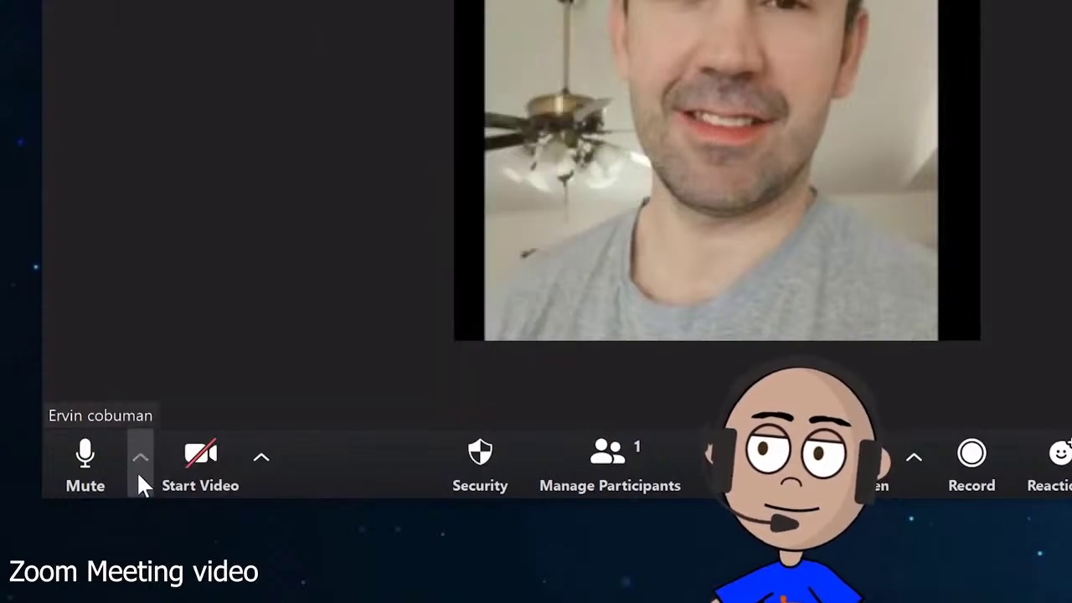
pyautogui.click(140, 469)
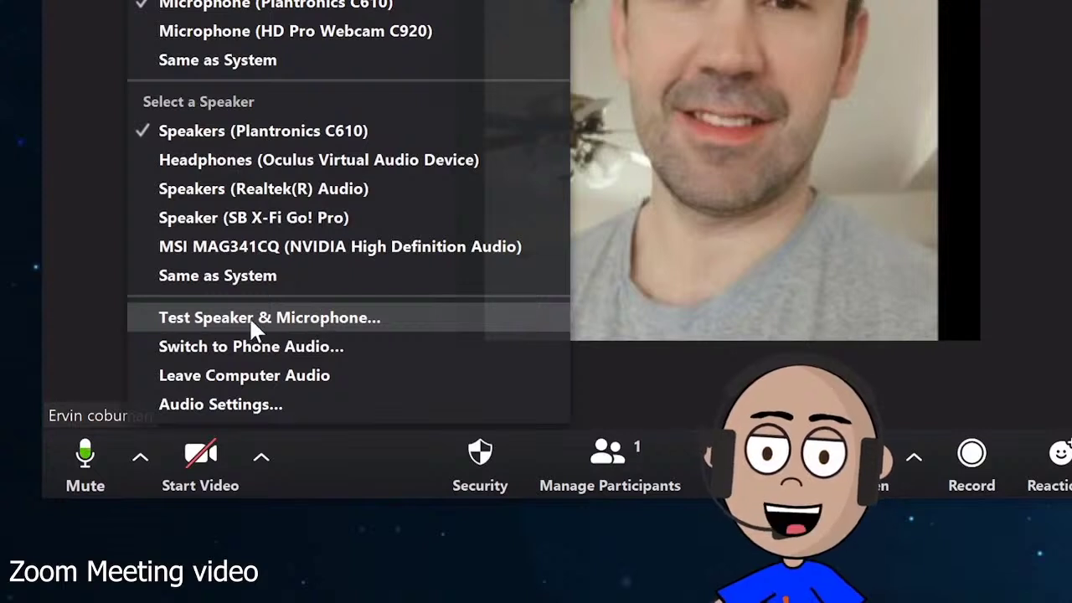
pyautogui.click(350, 327)
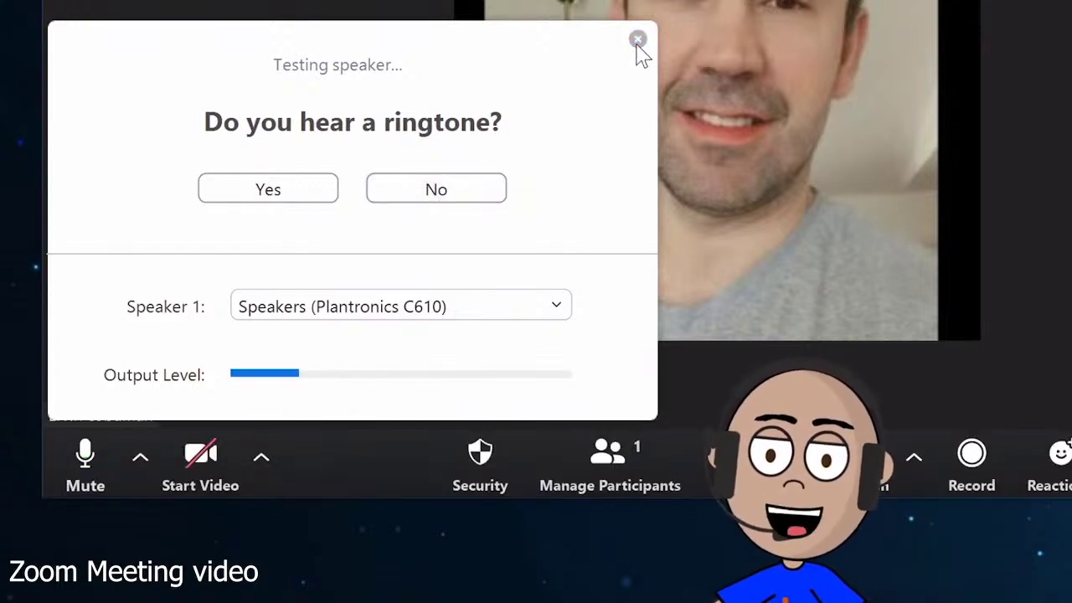
pyautogui.click(637, 42)
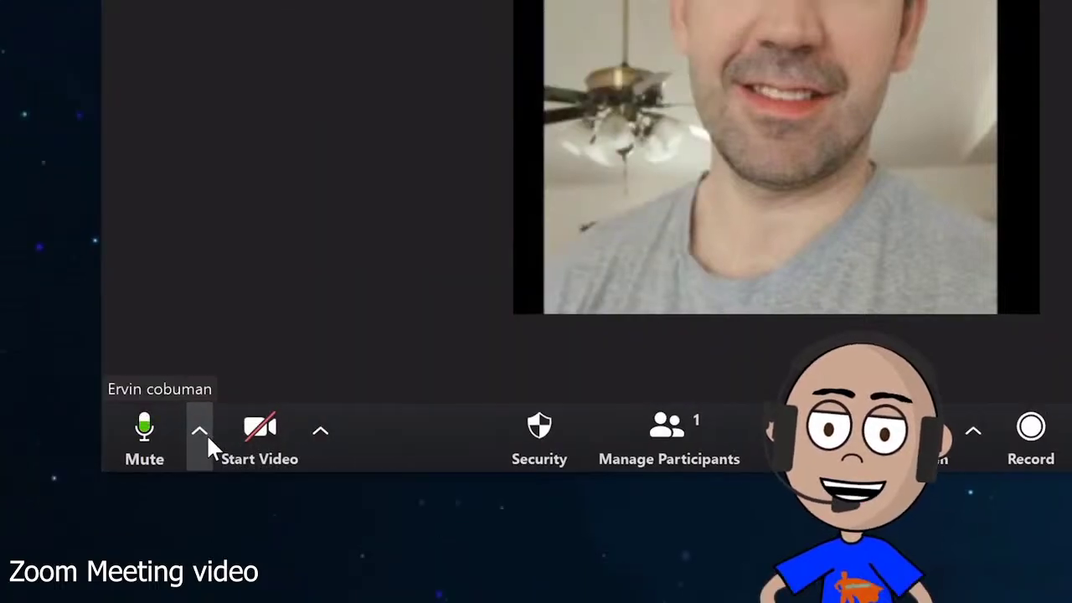
# Step: Show the Mute caret menu listing the available microphones and speakers
pyautogui.click(206, 434)
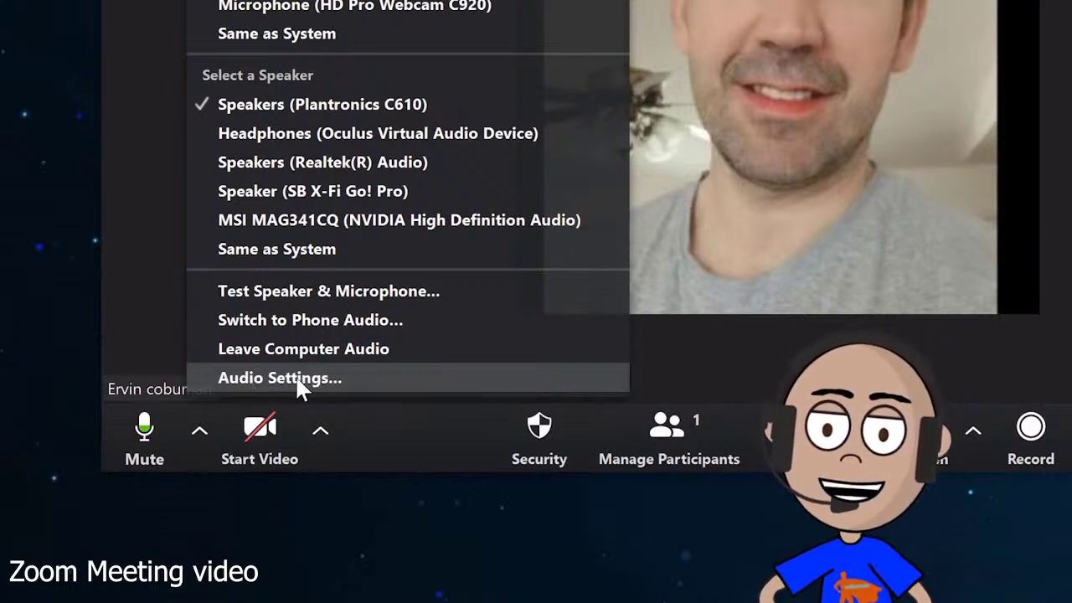
# Step: Raise speaker volume, try Realtek as ringer device, then disable the separate ringtone device
pyautogui.click(280, 379)
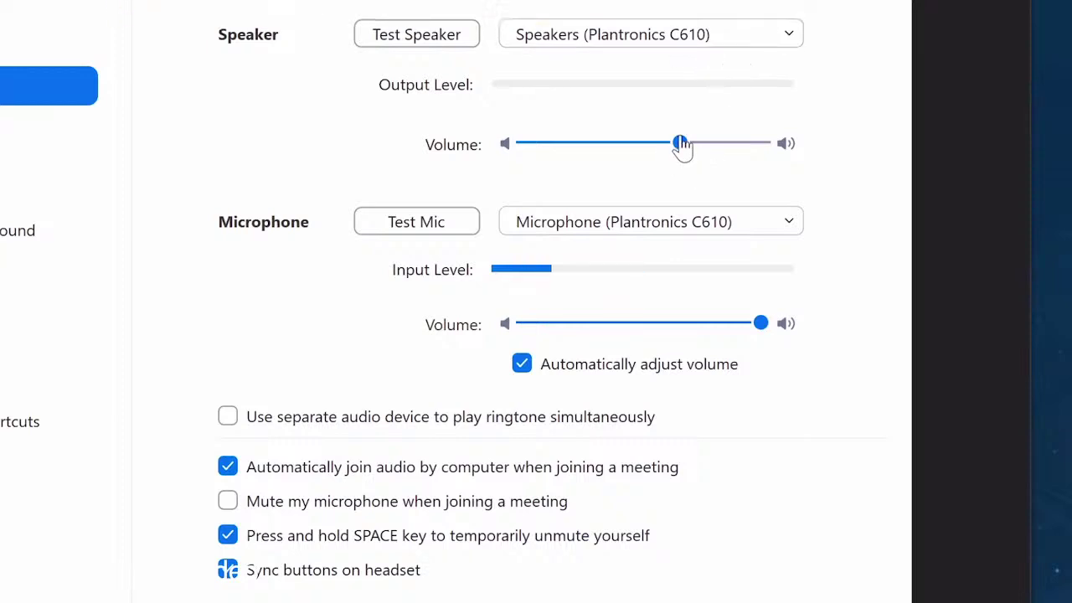
pyautogui.moveTo(683, 144)
pyautogui.mouseDown()
pyautogui.moveTo(709, 144)
pyautogui.moveTo(696, 144)
pyautogui.mouseUp()
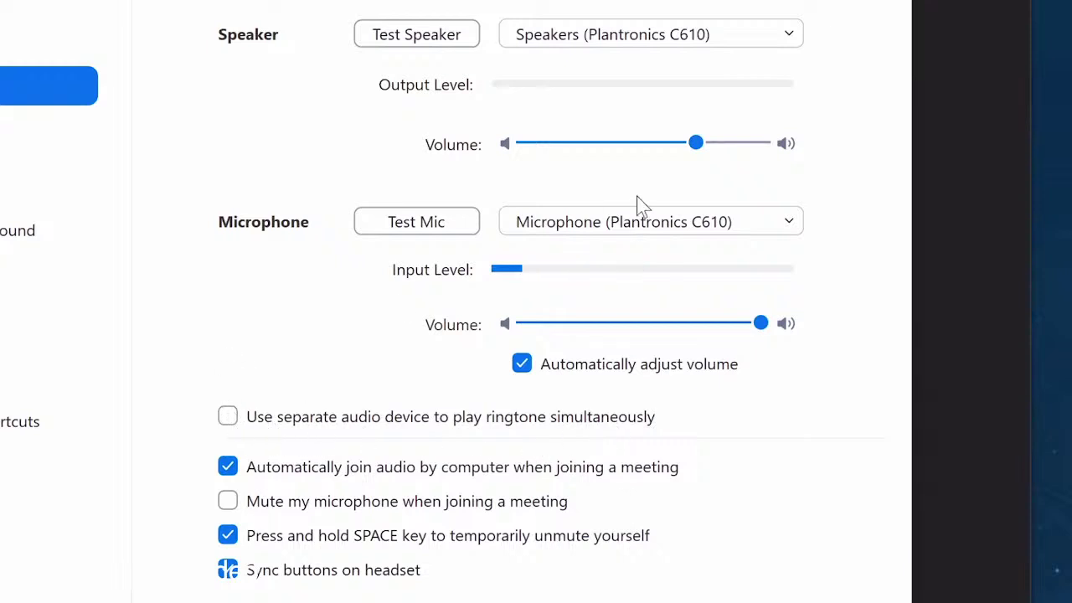
pyautogui.click(227, 417)
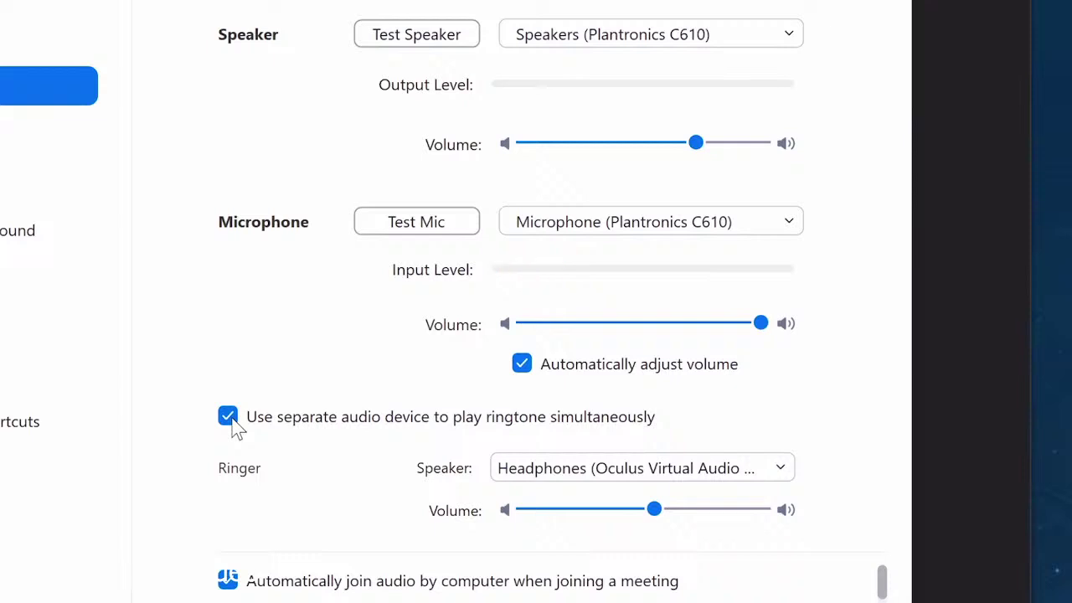
pyautogui.click(638, 473)
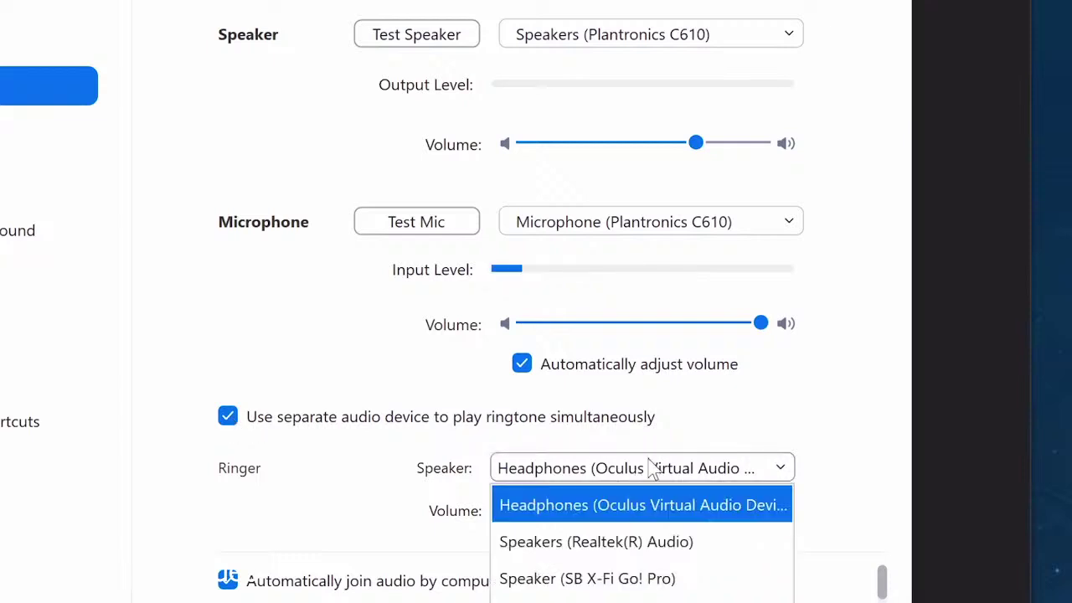
pyautogui.click(693, 557)
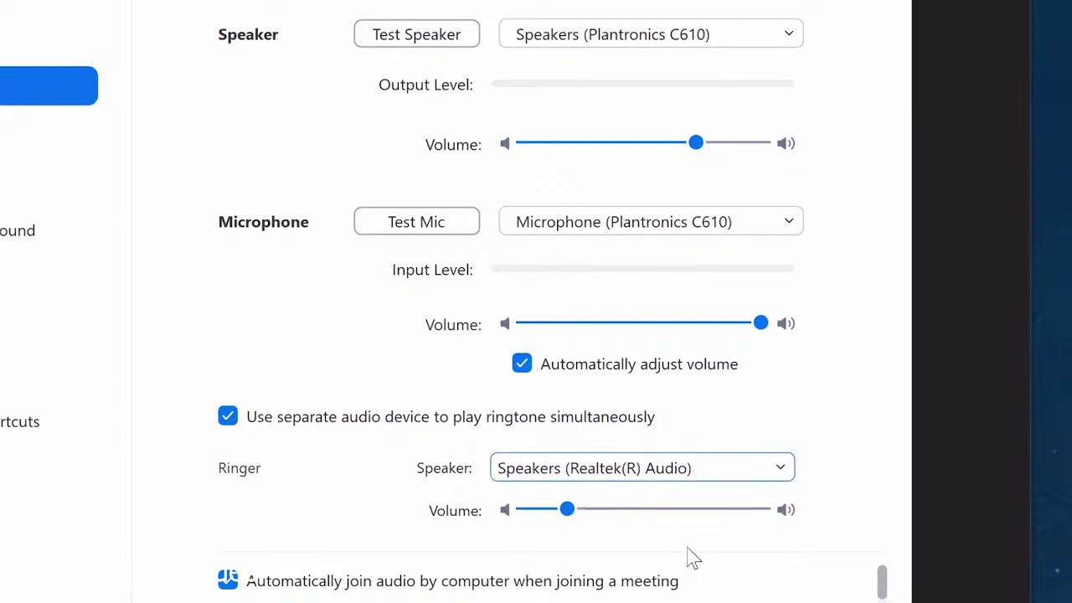
pyautogui.click(577, 510)
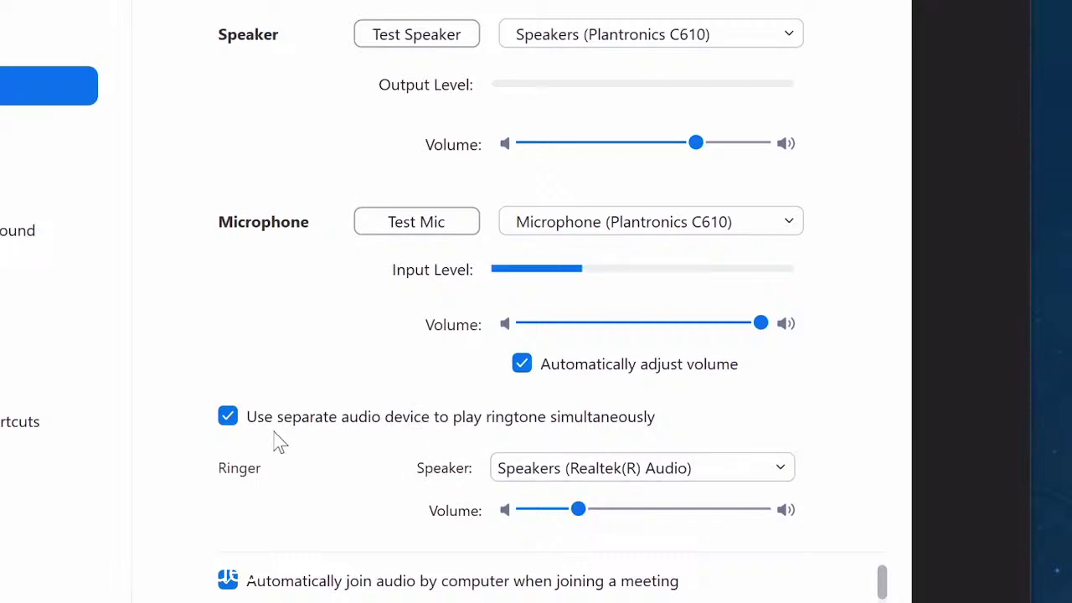
pyautogui.click(229, 418)
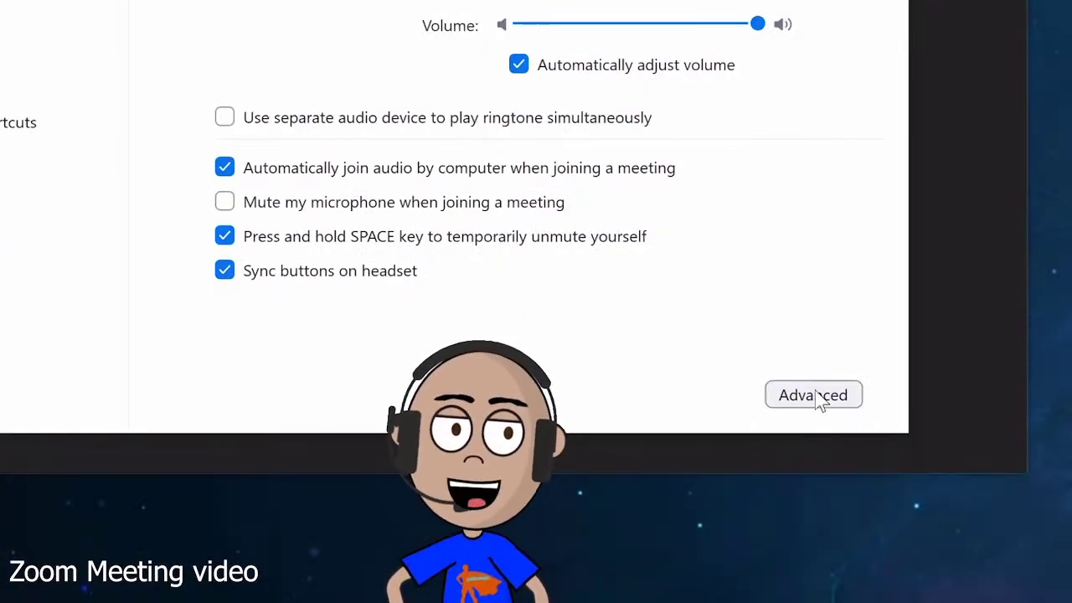
pyautogui.click(813, 395)
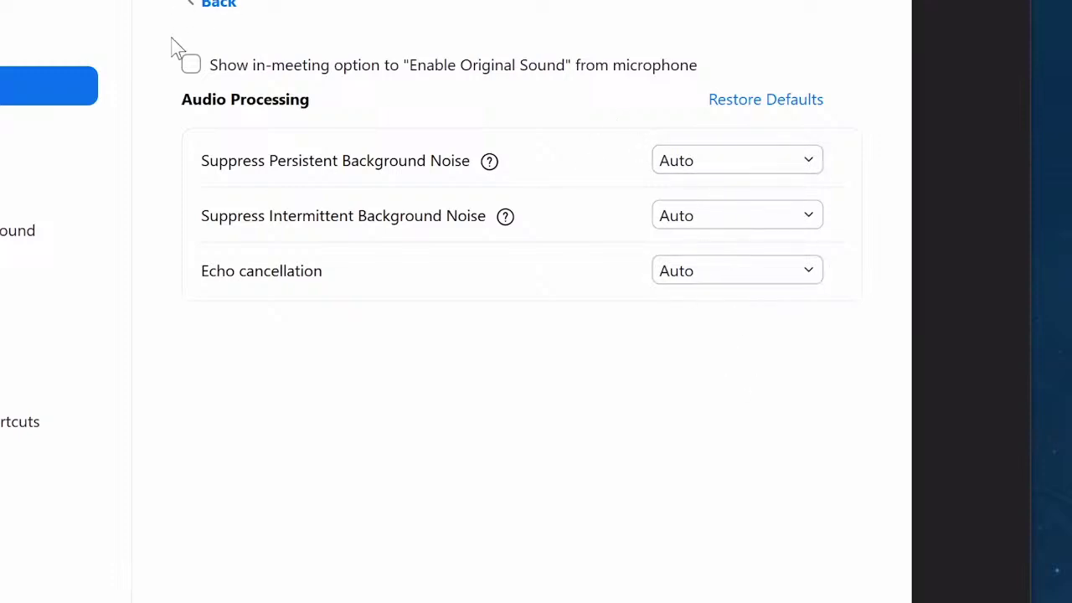
# Step: Go back from advanced audio options and close Zoom's Settings window
pyautogui.click(198, 6)
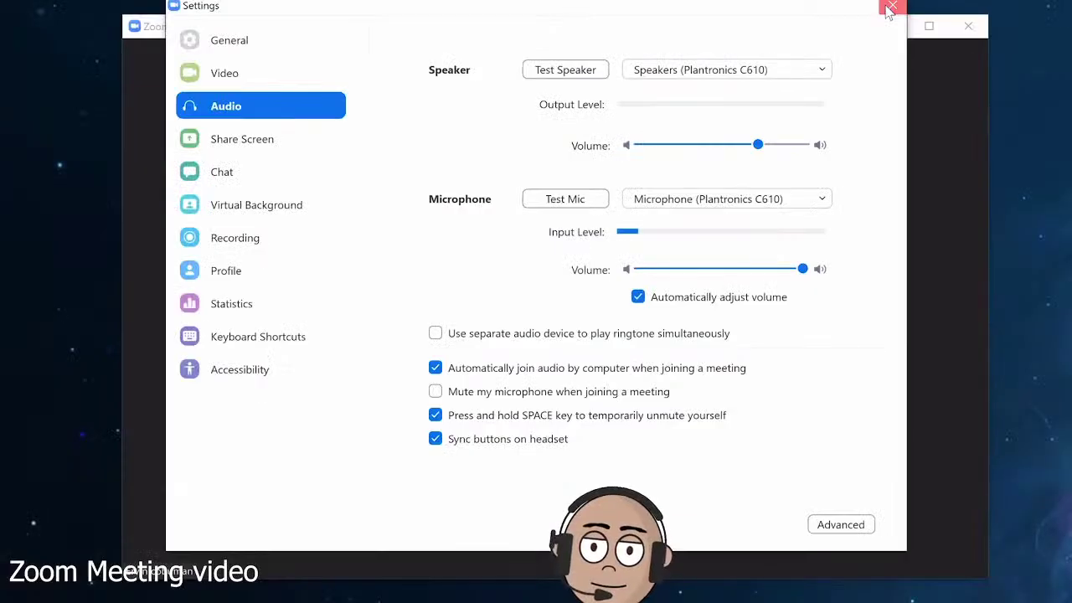
pyautogui.click(892, 10)
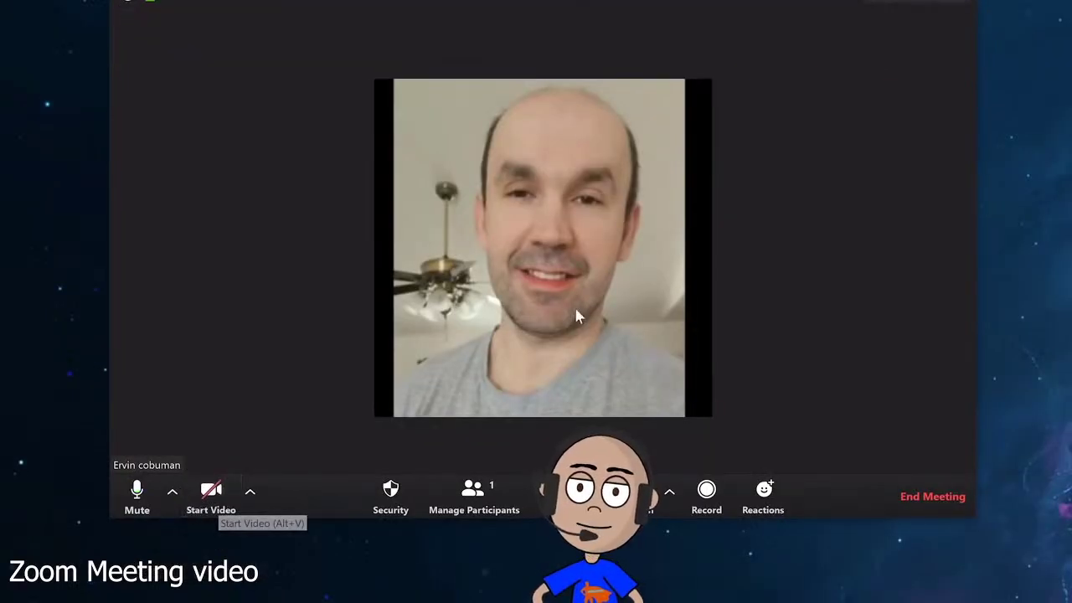
pyautogui.click(210, 499)
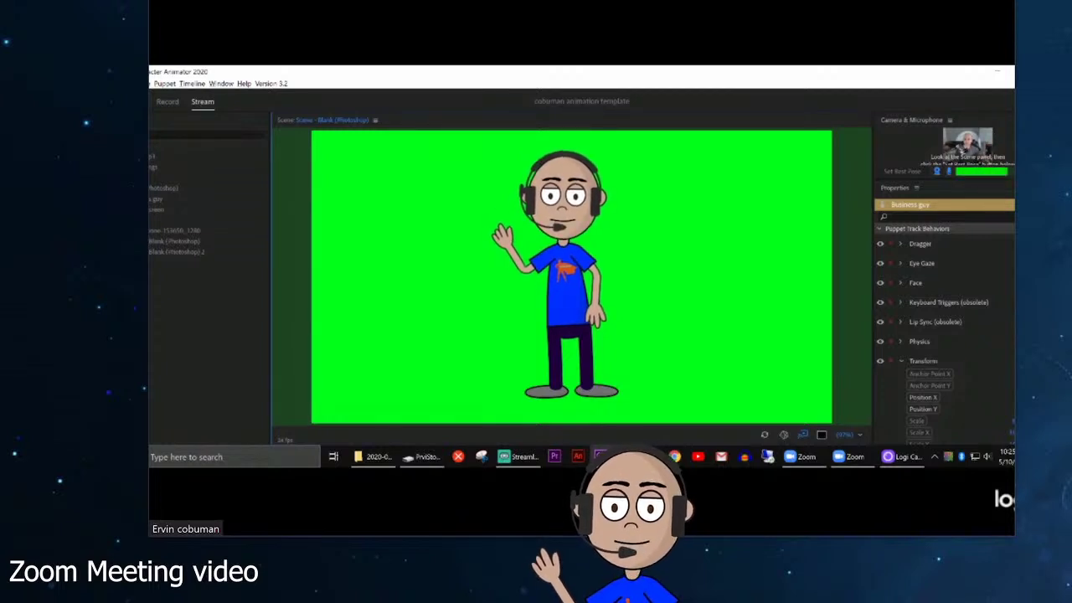
pyautogui.moveTo(615, 268)
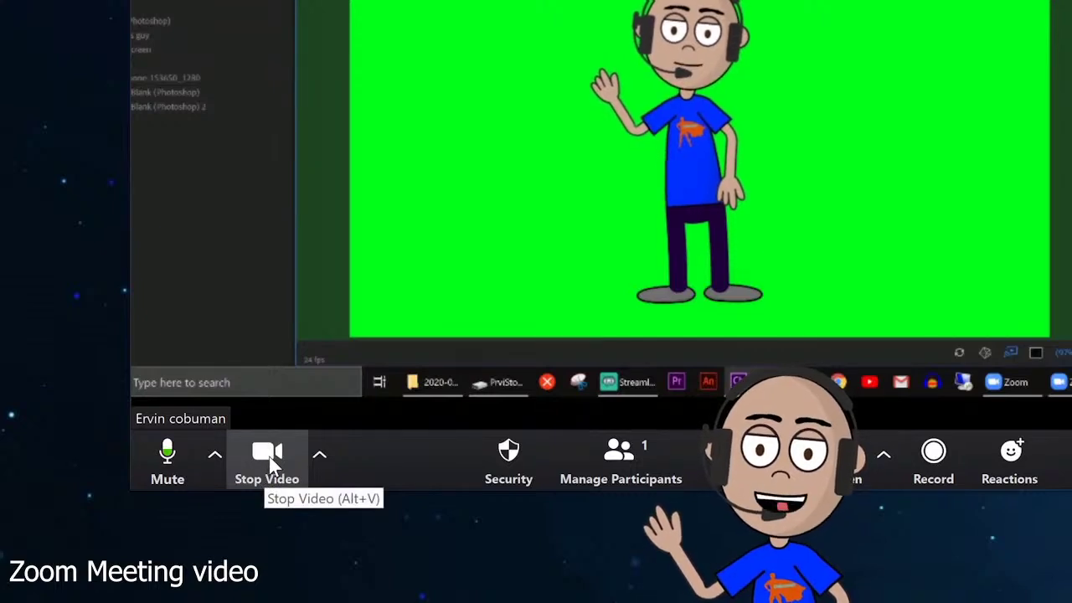
pyautogui.click(269, 465)
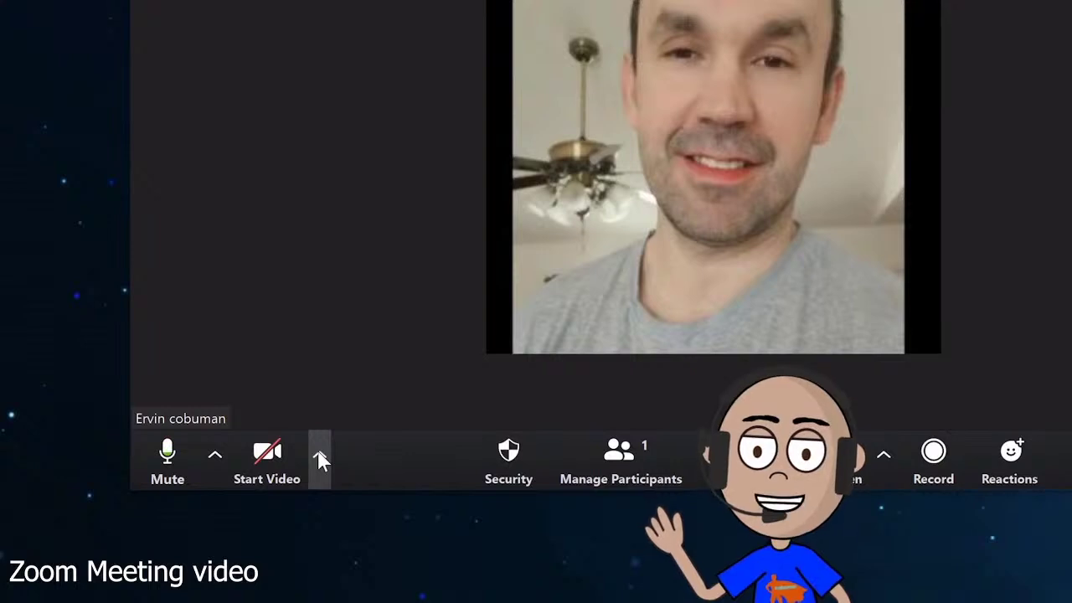
# Step: Try switching the camera to HD Pro Webcam C920, then dismiss the camera list
pyautogui.click(321, 458)
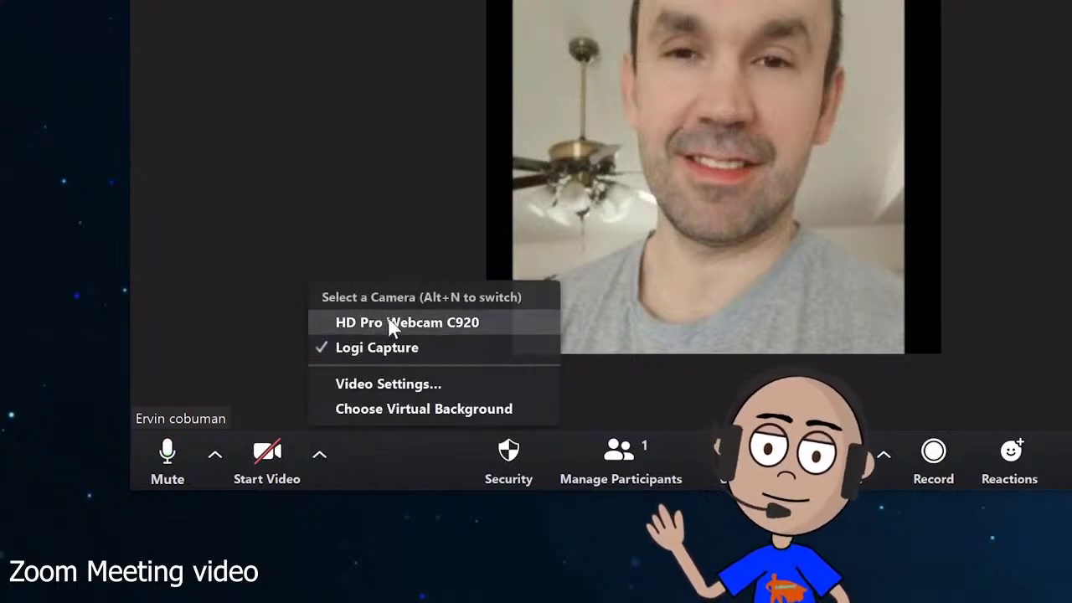
pyautogui.click(381, 327)
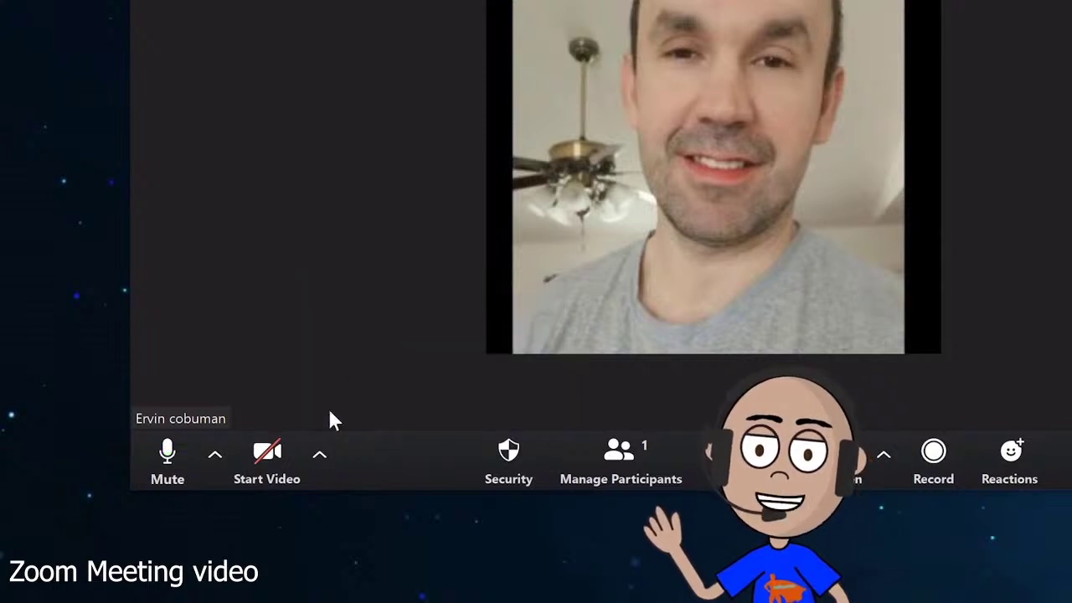
pyautogui.click(319, 461)
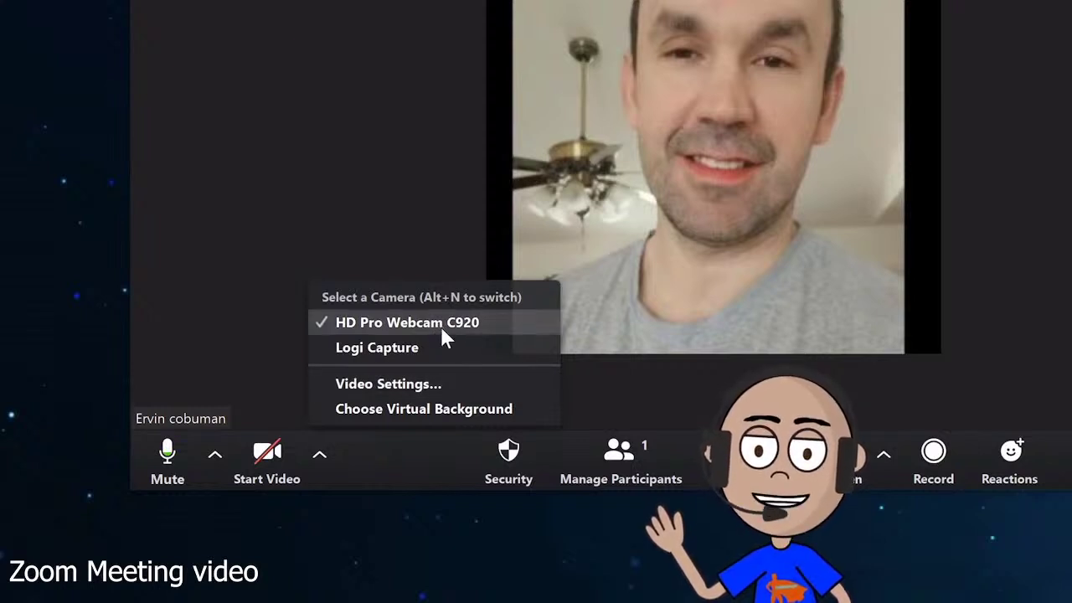
pyautogui.press('Escape')
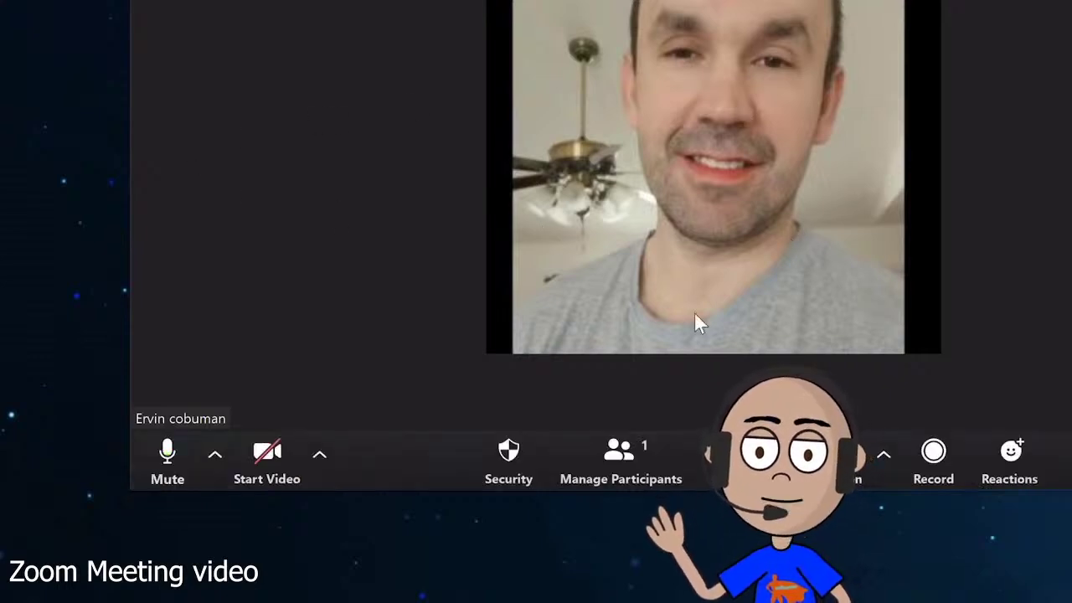
# Step: Select Logi Capture as the camera, toggle video on and off, and open Video Settings
pyautogui.click(320, 475)
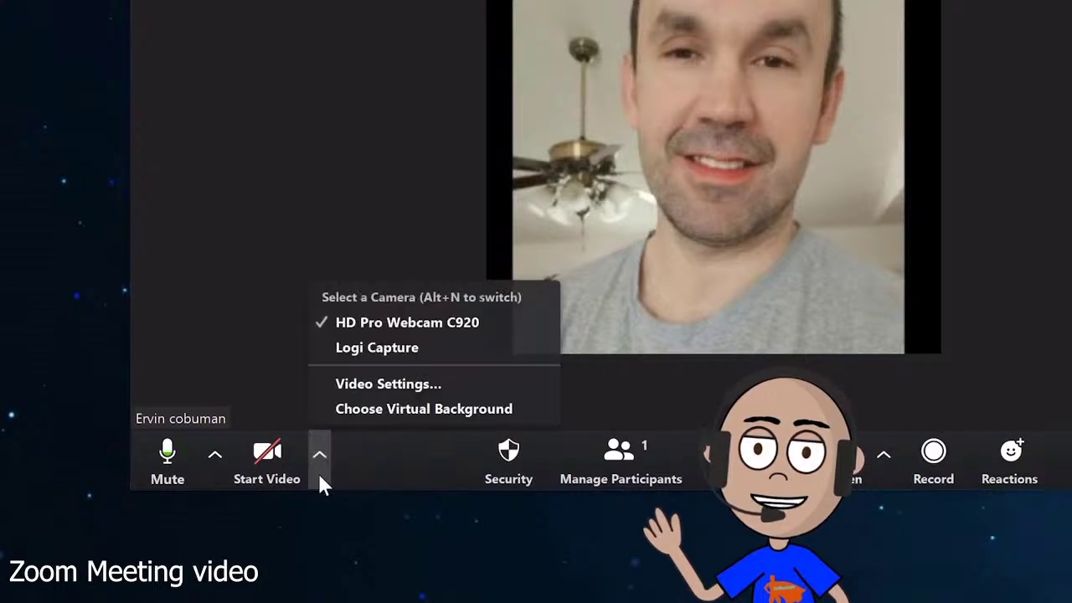
pyautogui.click(386, 356)
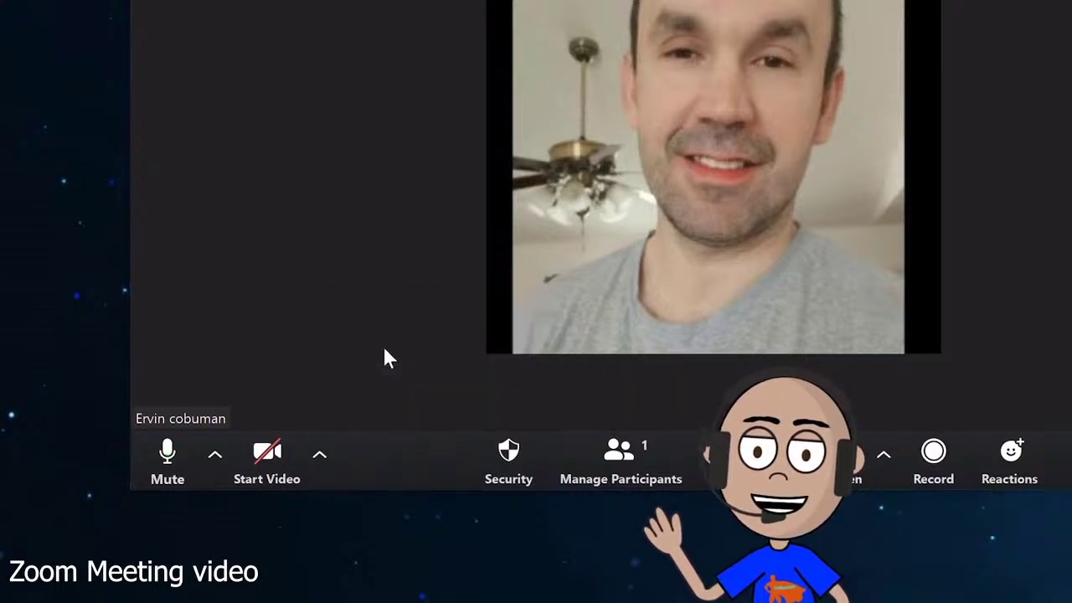
pyautogui.click(264, 456)
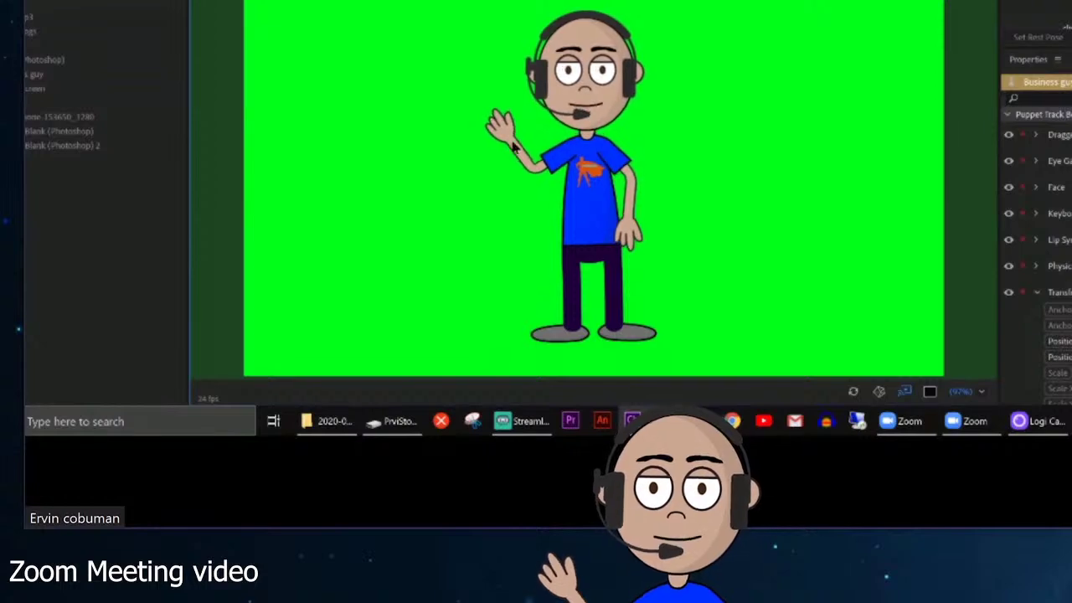
pyautogui.moveTo(391, 369)
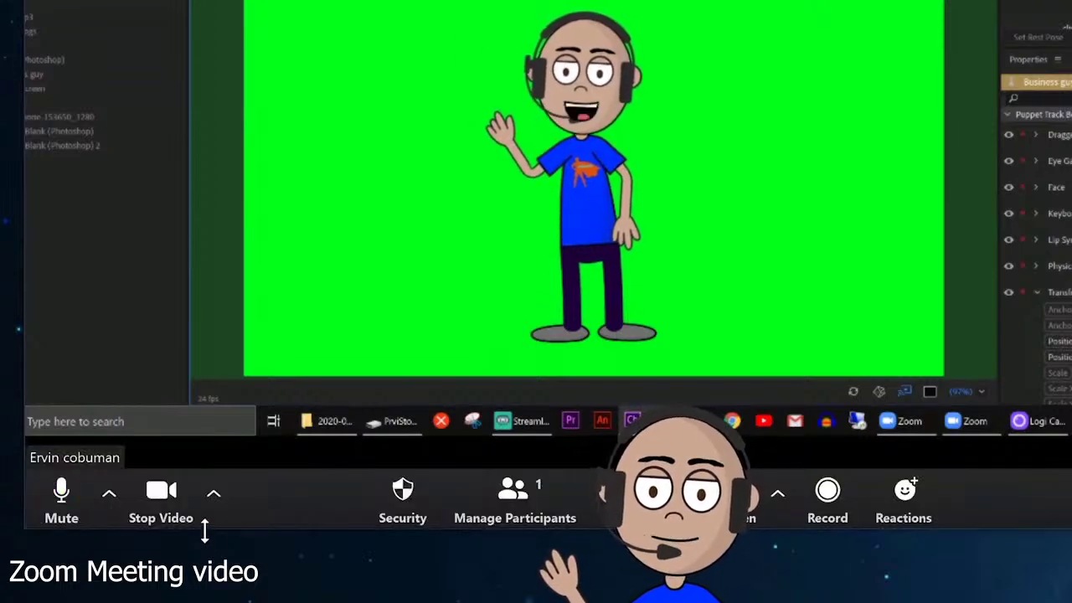
pyautogui.click(172, 507)
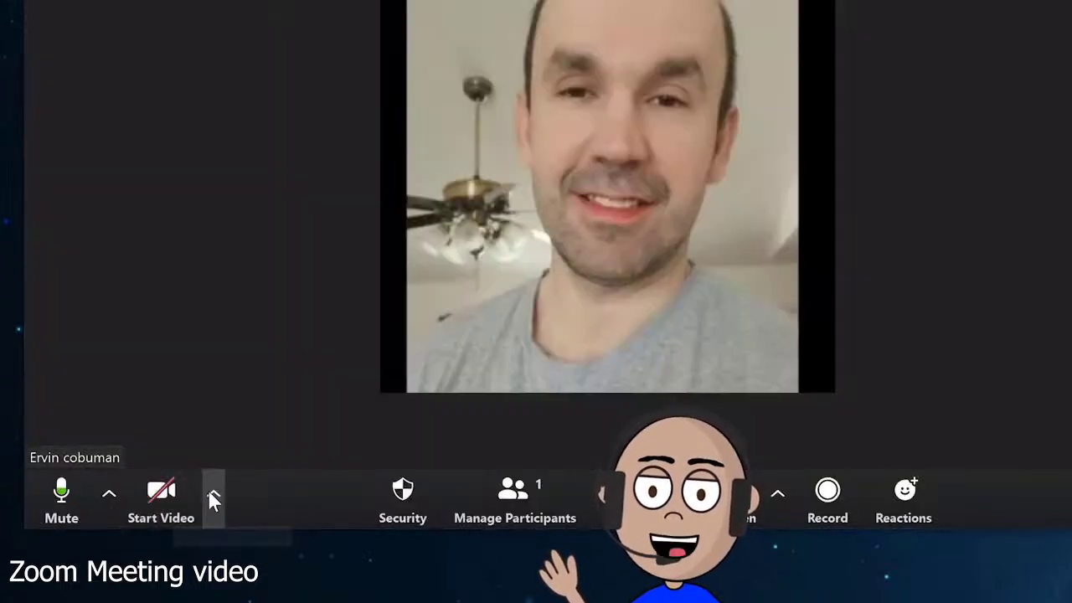
pyautogui.click(211, 492)
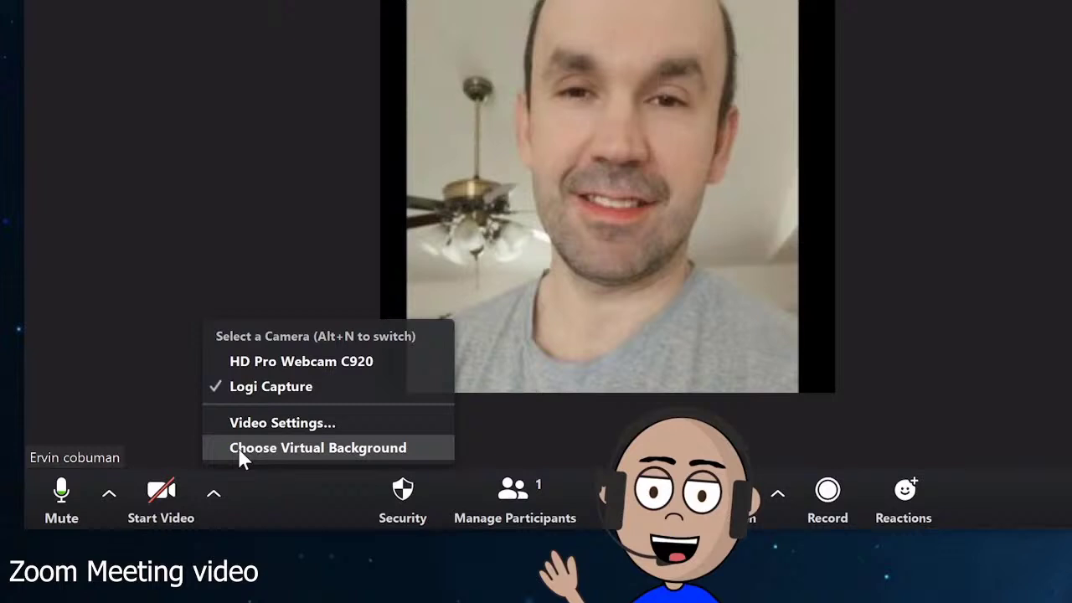
pyautogui.click(289, 425)
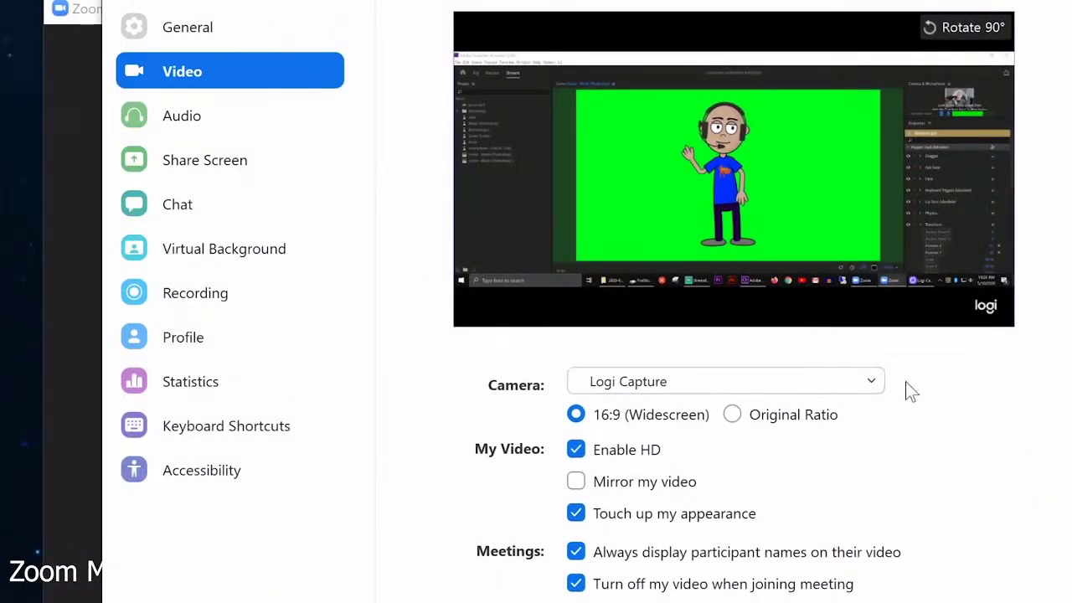
# Step: Keep Logi Capture in the Camera dropdown, scroll the video options, then go to Virtual Background
pyautogui.click(865, 383)
pyautogui.click(859, 381)
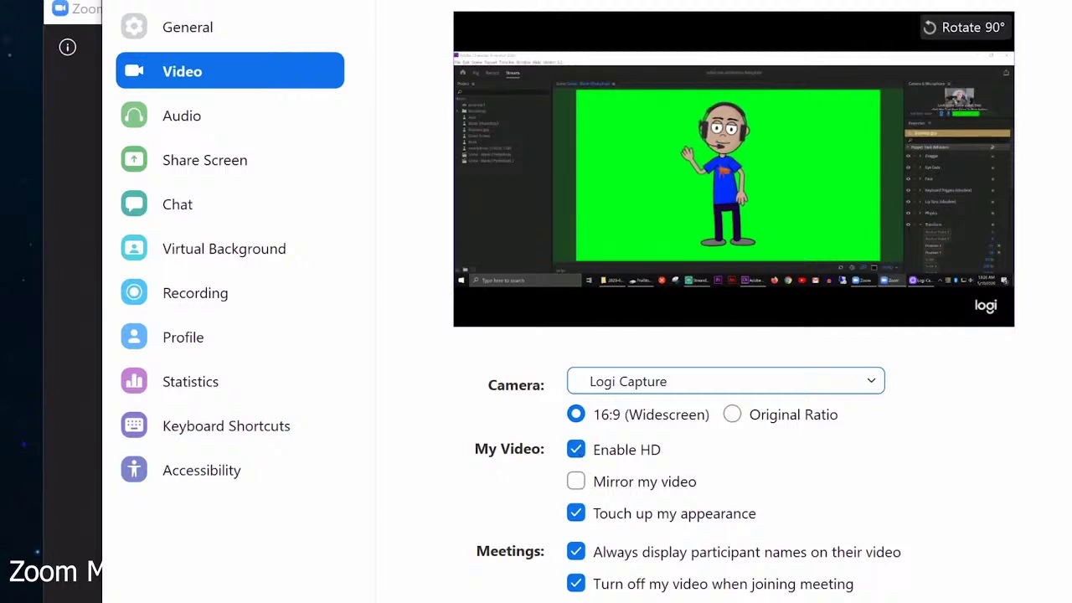
pyautogui.scroll(-1, 1062, 499)
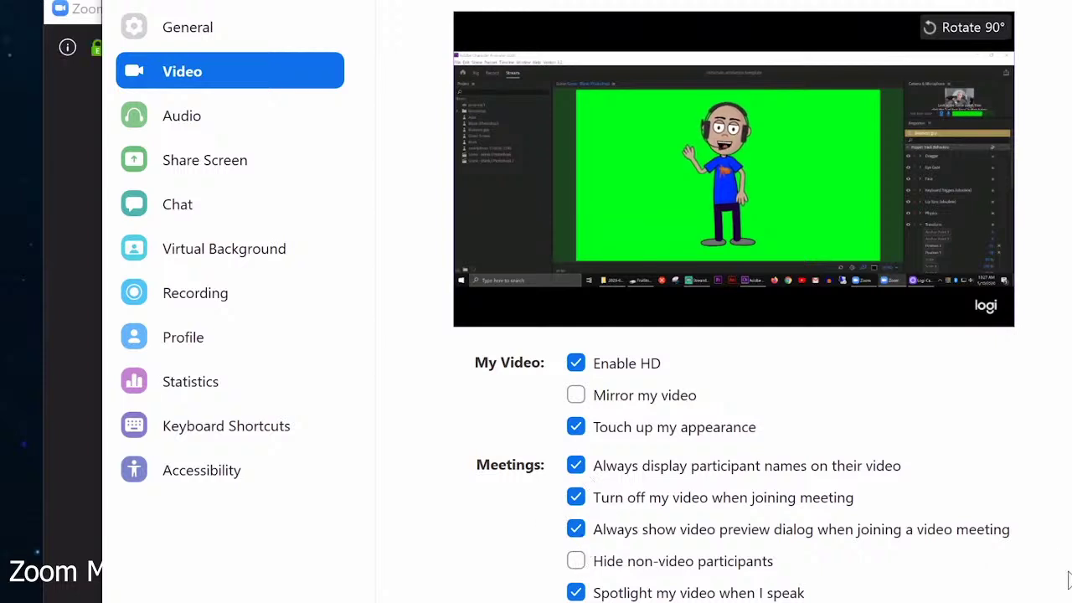
pyautogui.scroll(-1, 743, 472)
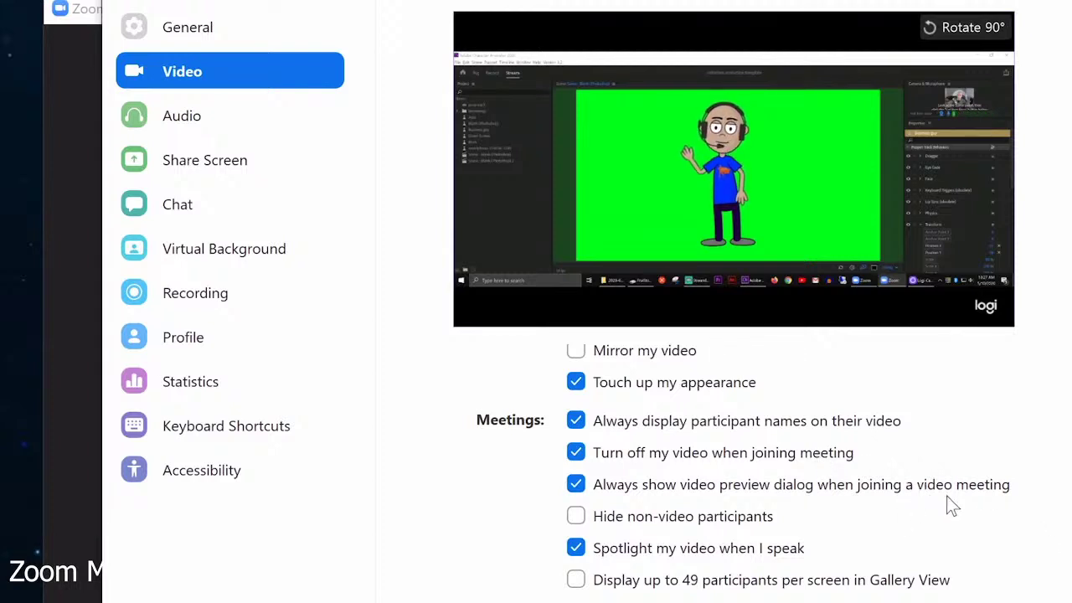
pyautogui.click(226, 252)
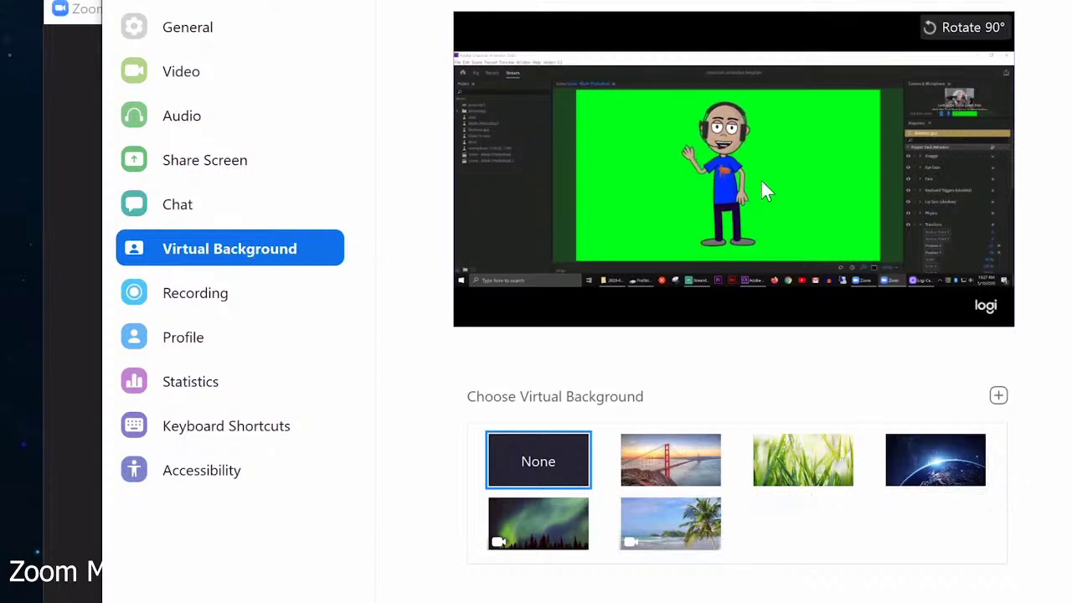
# Step: Choose the Earth virtual background and check 'I have a green screen'
pyautogui.click(914, 458)
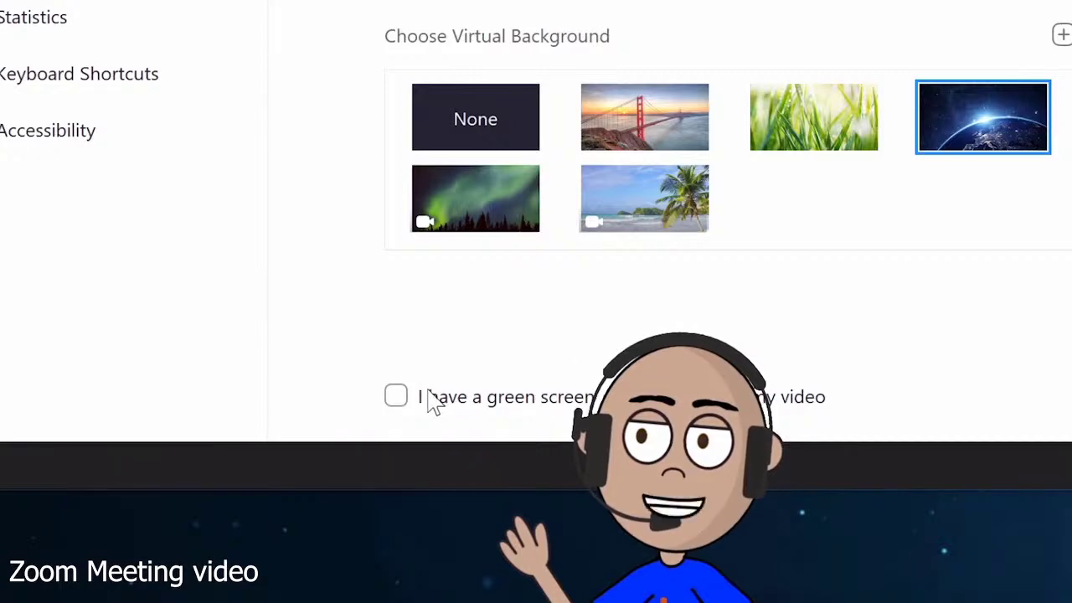
pyautogui.click(397, 398)
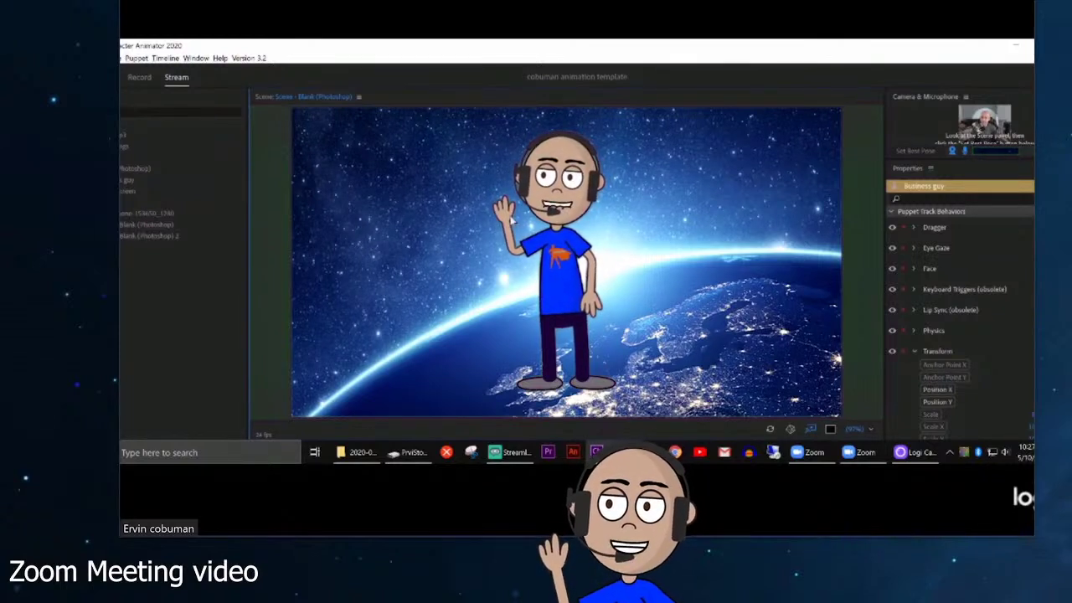
# Step: Try the Beach and then the Northern Lights virtual backgrounds
pyautogui.moveTo(858, 377)
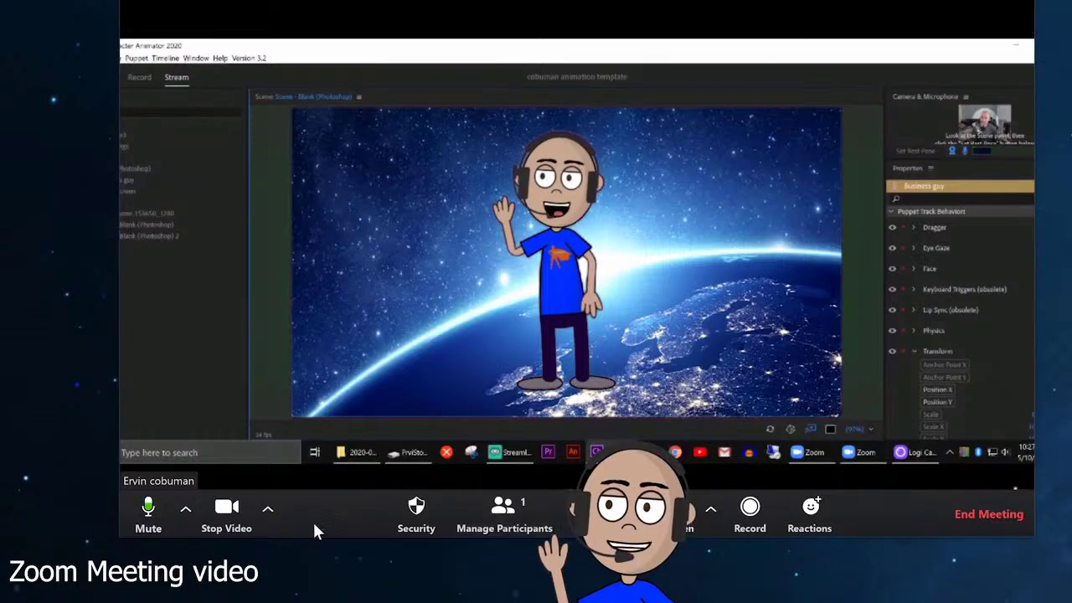
pyautogui.click(267, 511)
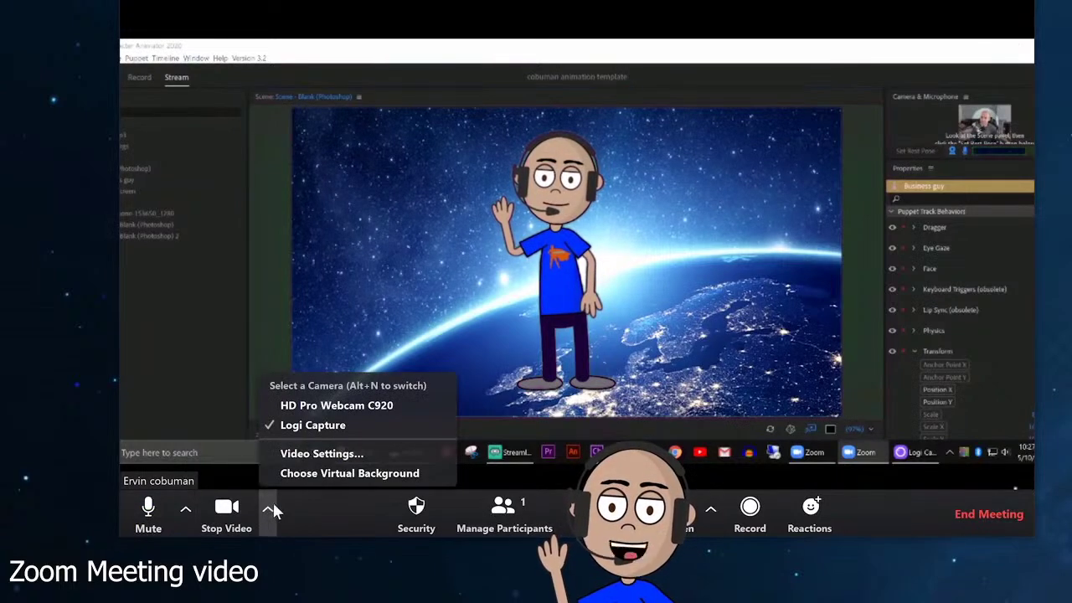
pyautogui.click(318, 474)
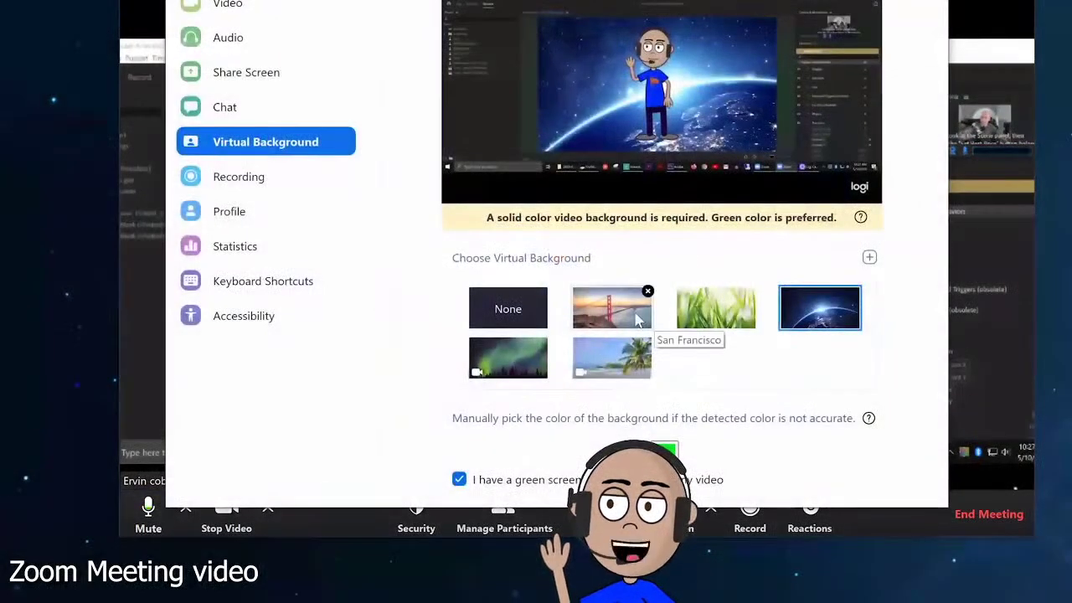
pyautogui.click(612, 362)
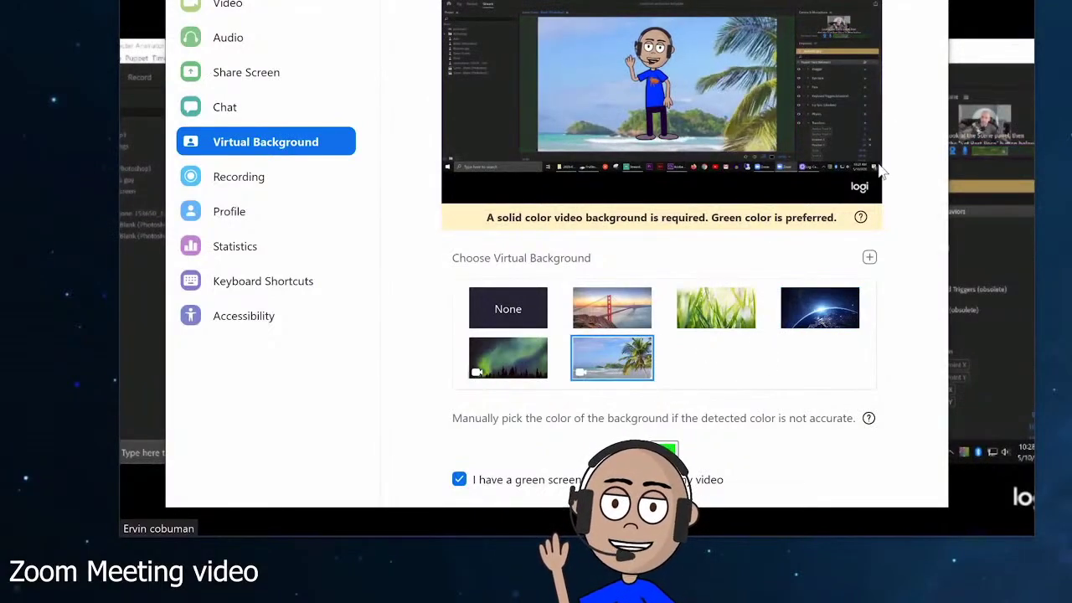
pyautogui.press('Escape')
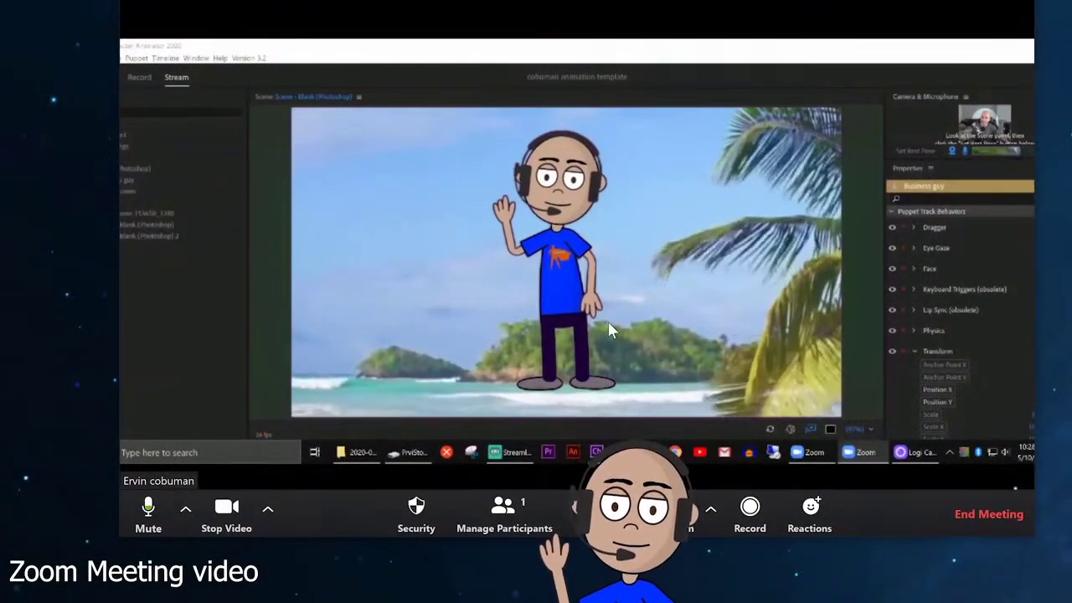
pyautogui.click(275, 507)
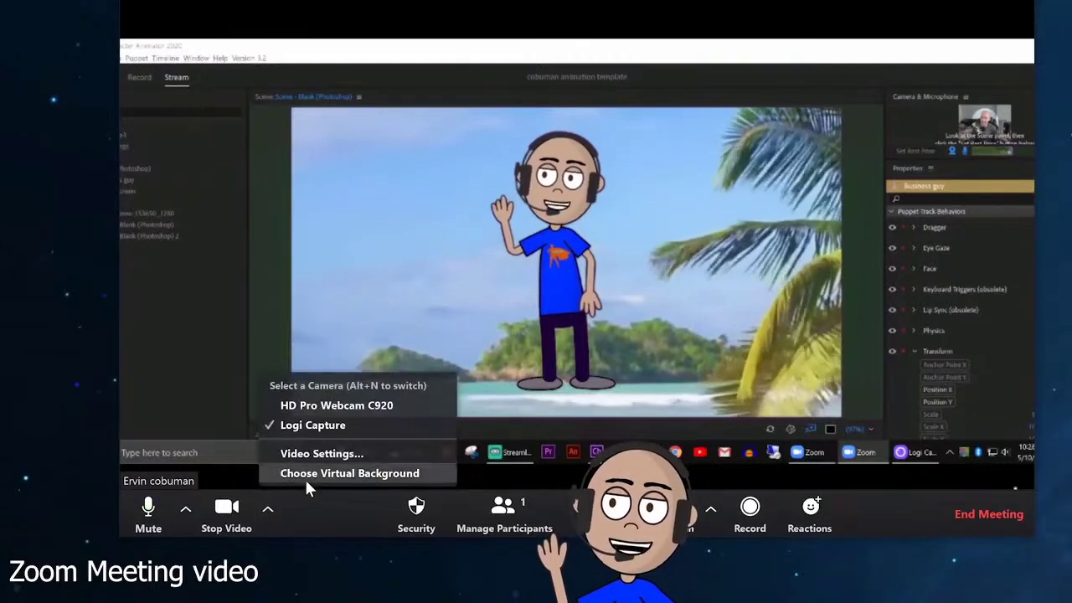
pyautogui.click(309, 474)
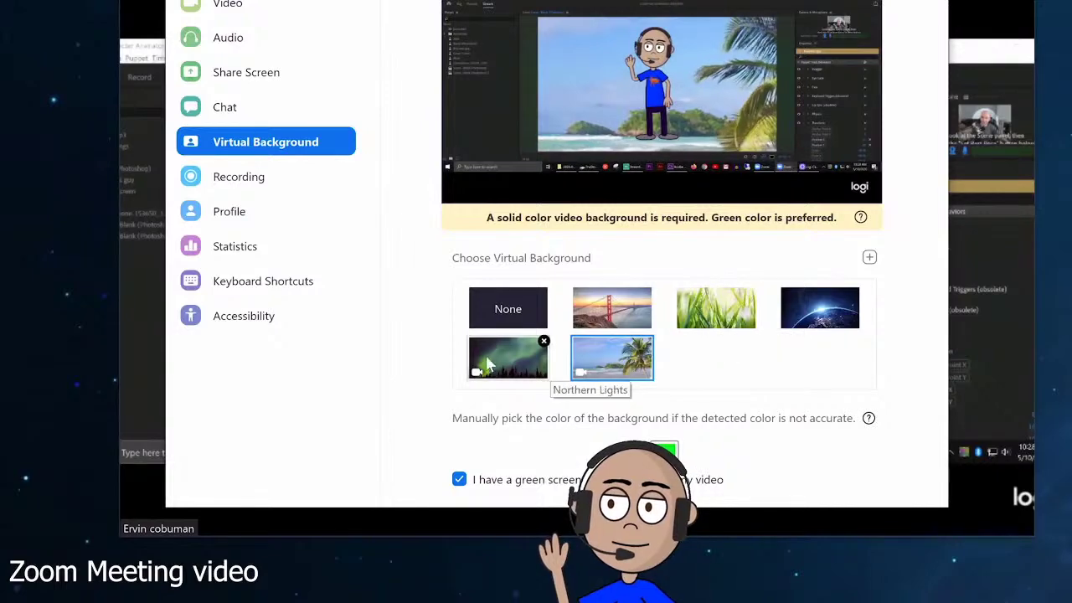
pyautogui.click(500, 357)
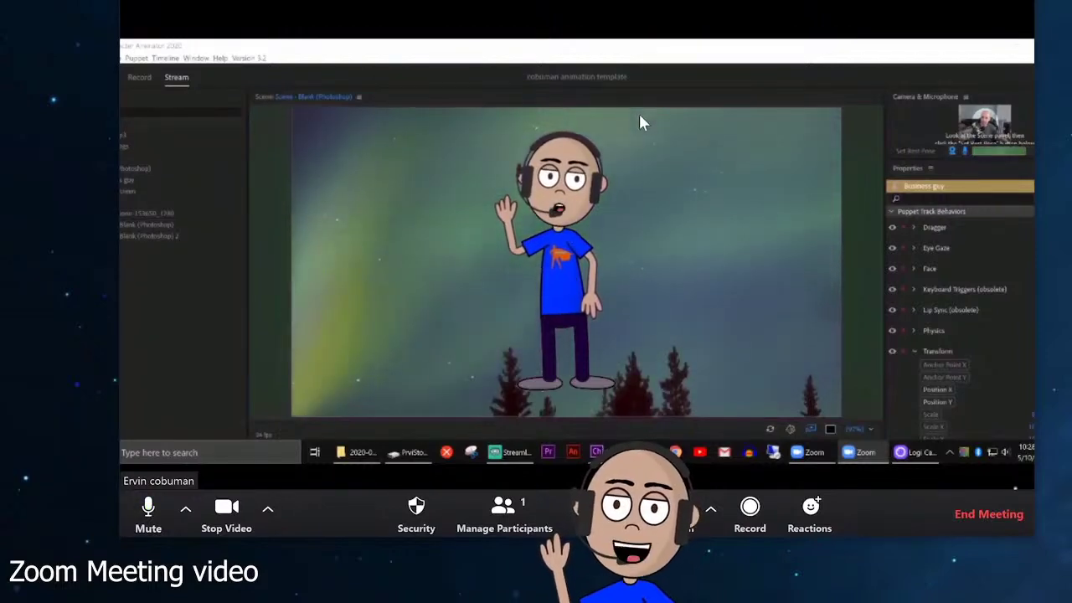
# Step: Try the Grass and Earth backgrounds, then set the virtual background to None
pyautogui.click(268, 507)
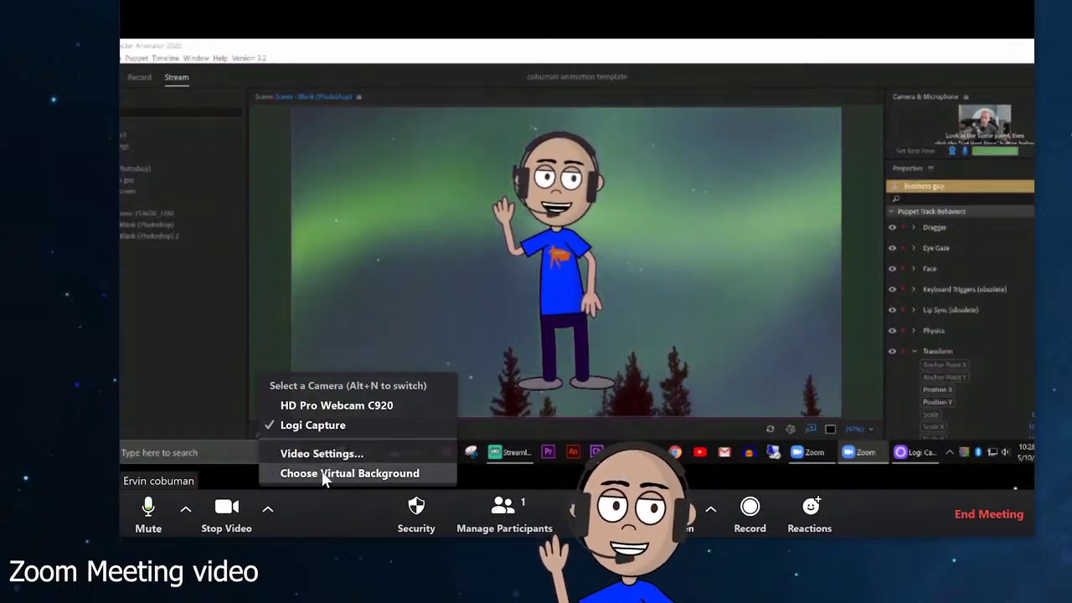
pyautogui.click(307, 523)
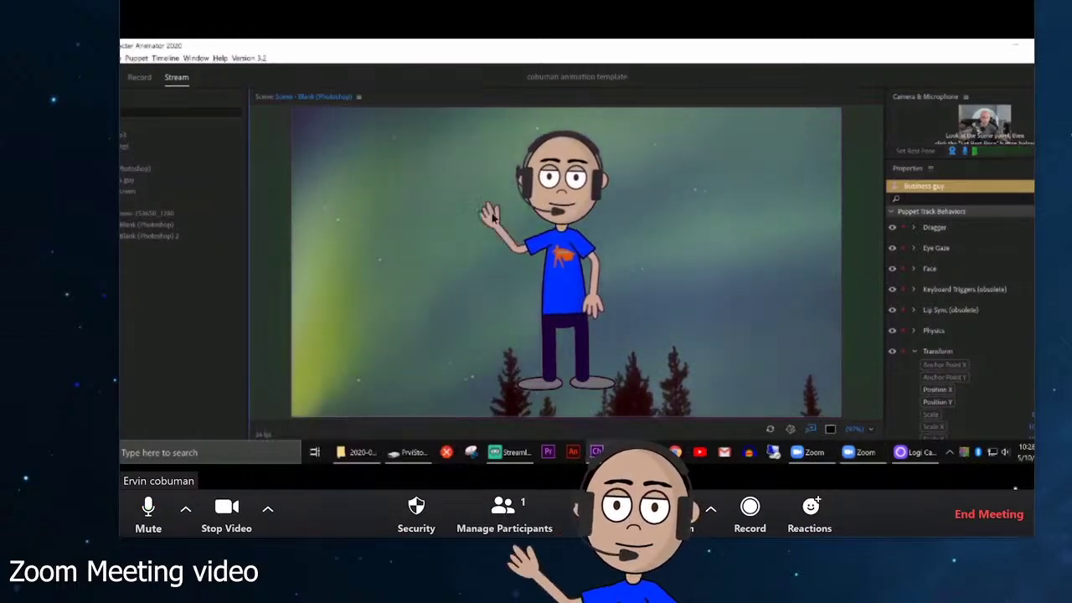
pyautogui.click(273, 521)
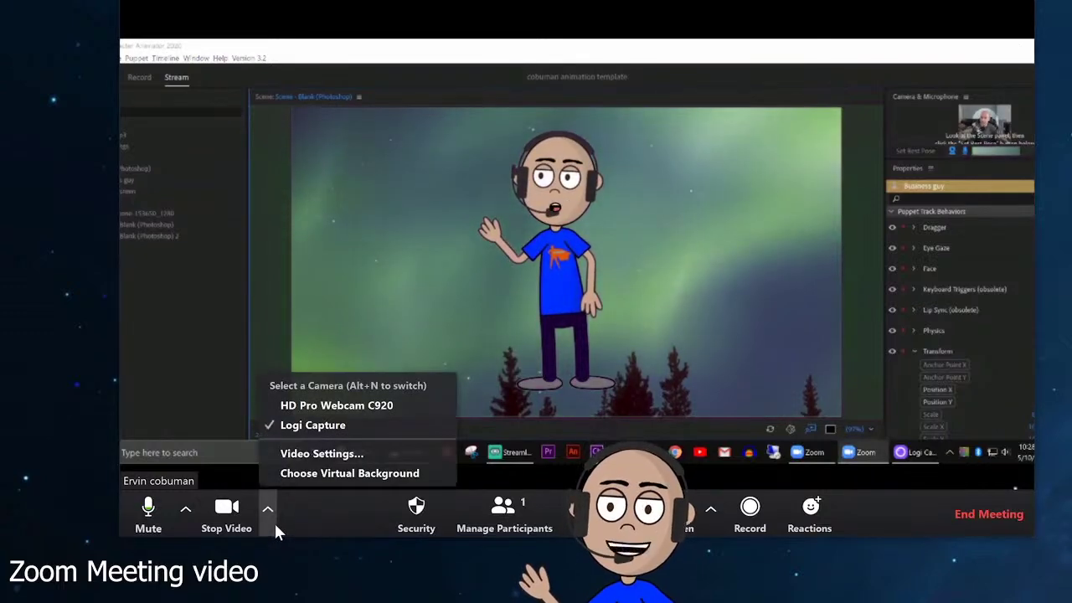
pyautogui.click(322, 475)
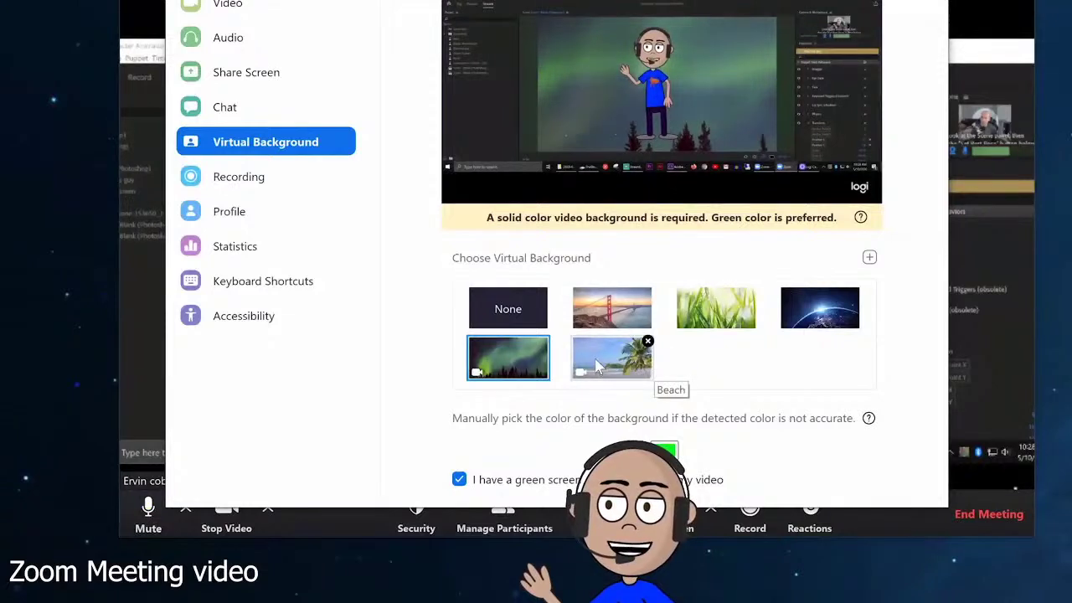
pyautogui.click(726, 309)
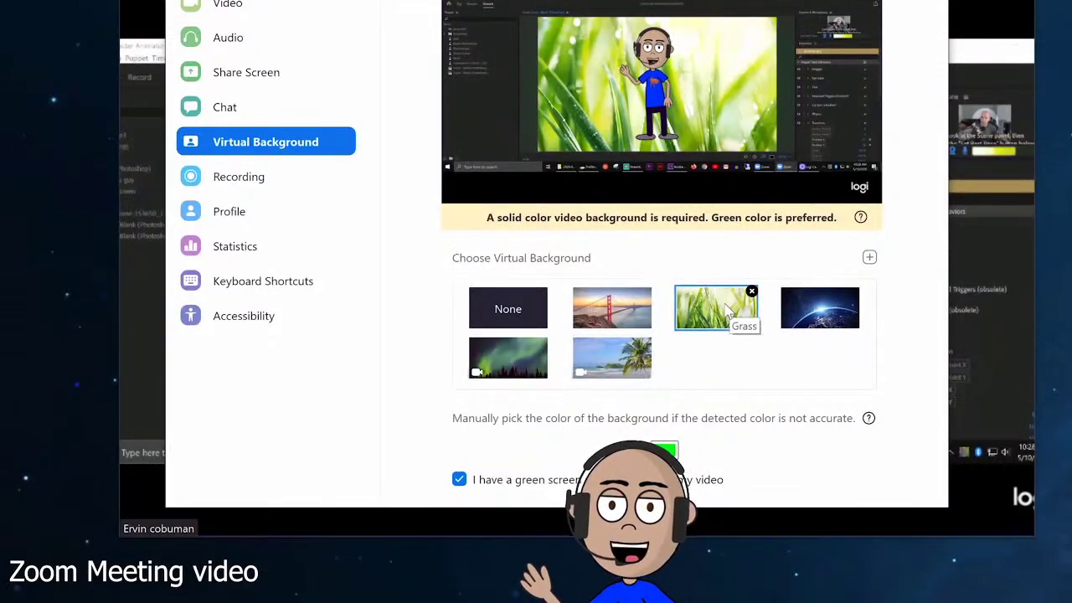
pyautogui.click(849, 310)
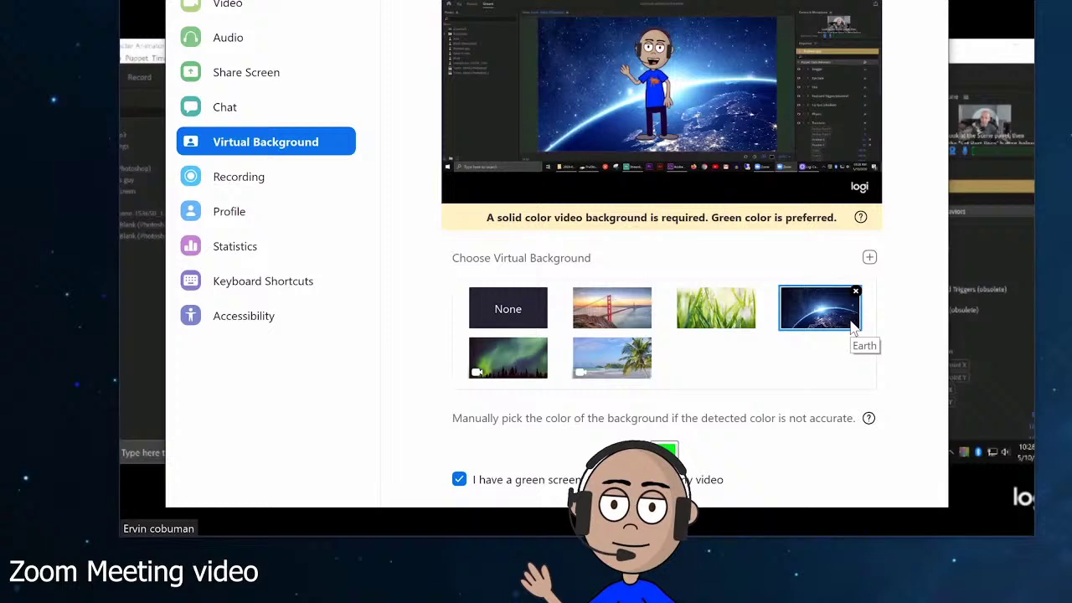
pyautogui.click(506, 310)
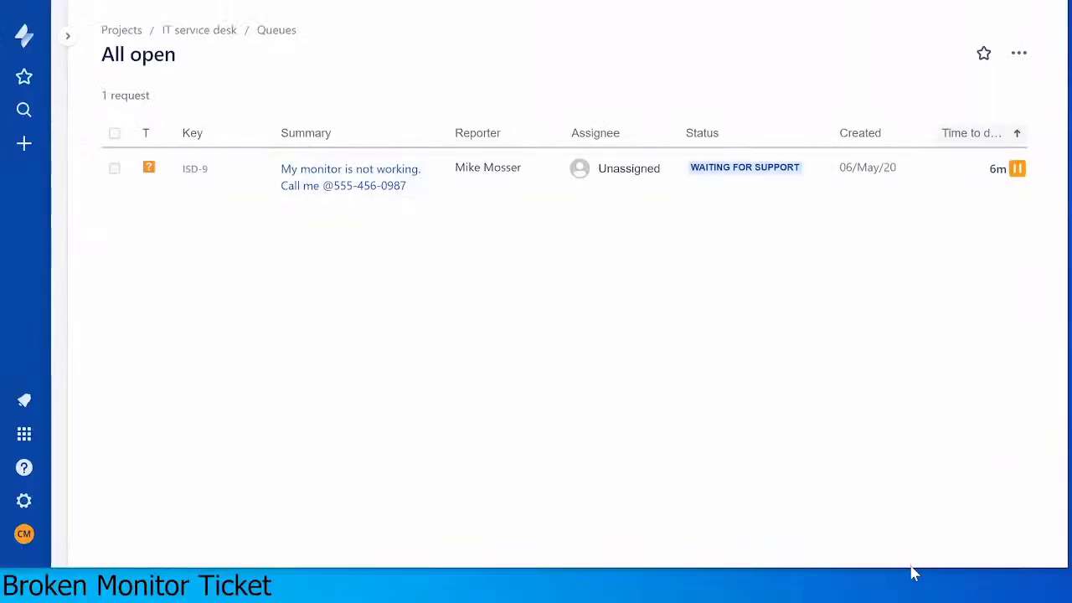
# Step: Stretch the browser window and open the ISD-9 broken-monitor request
pyautogui.moveTo(908, 572); pyautogui.dragTo(907, 601)
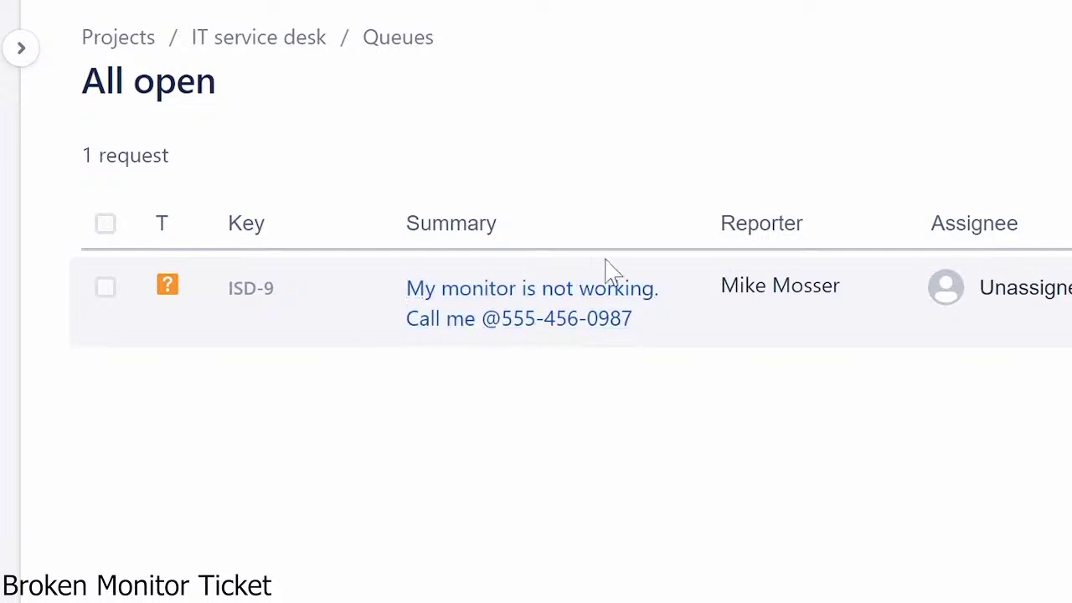
pyautogui.click(484, 303)
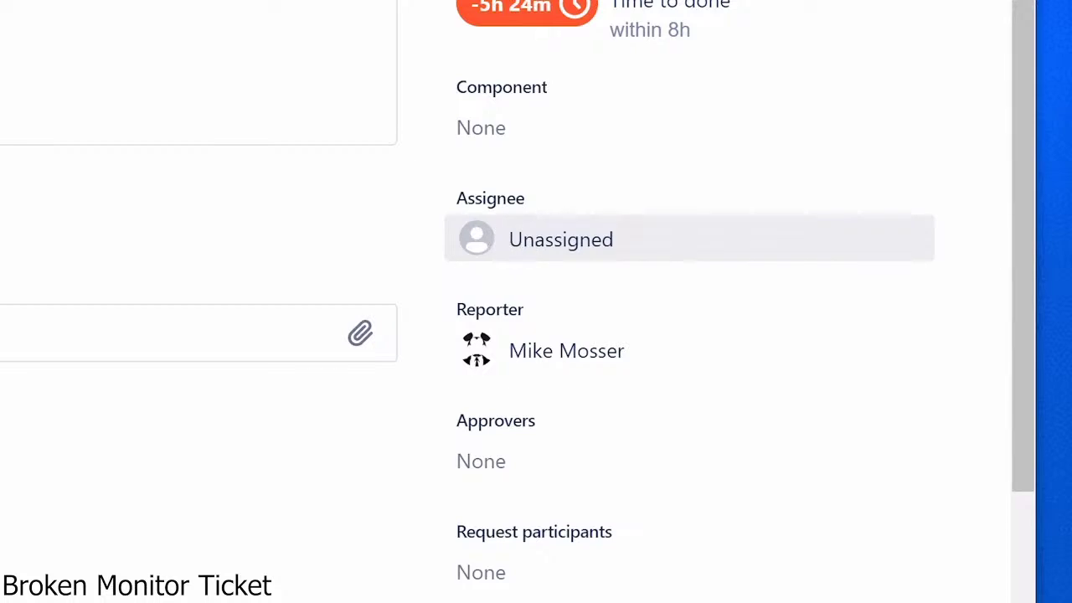
# Step: Assign ISD-9 to yourself, then highlight the request title and the reporter's name
pyautogui.click(503, 243)
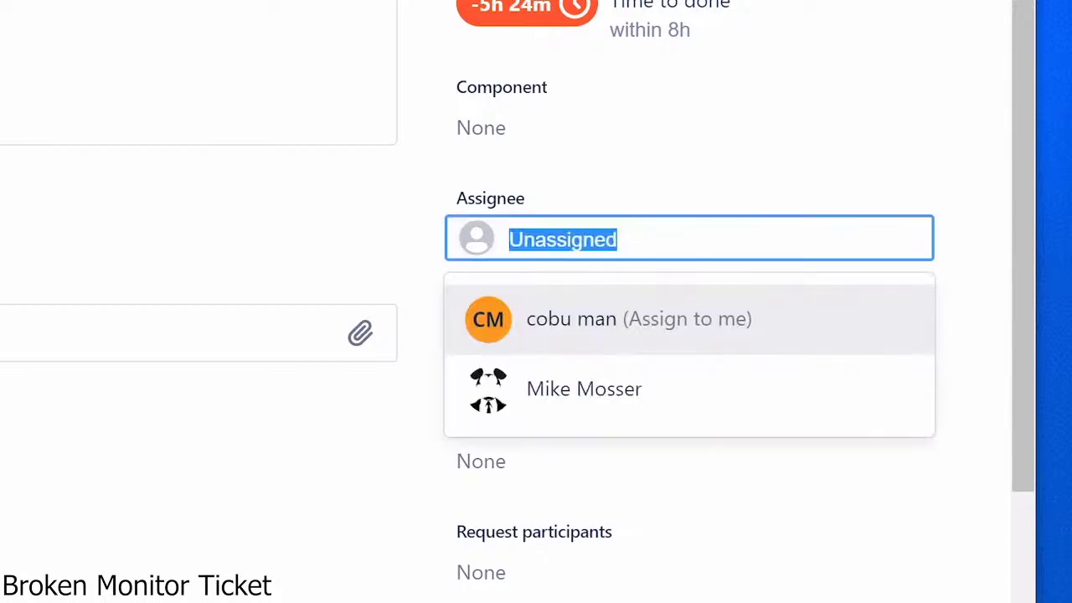
pyautogui.click(605, 333)
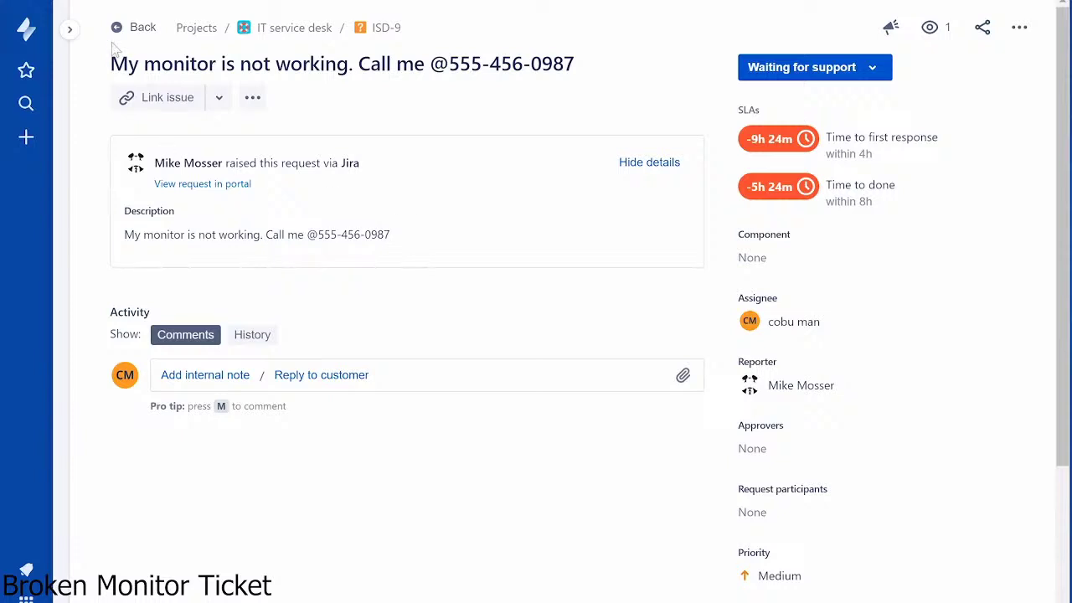
pyautogui.moveTo(109, 64); pyautogui.dragTo(240, 64)
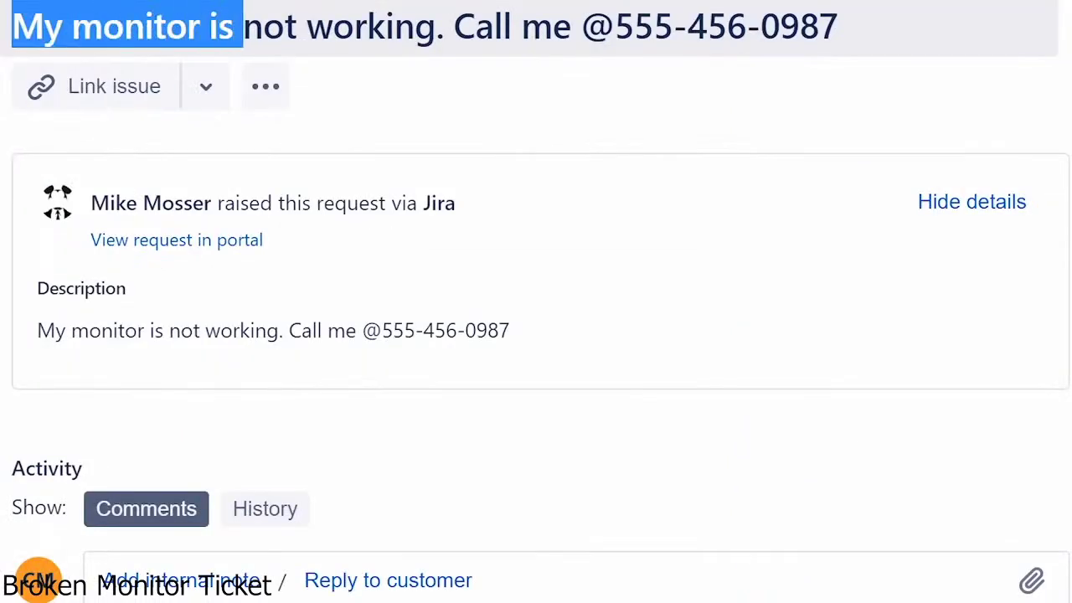
pyautogui.moveTo(242, 26); pyautogui.dragTo(819, 26)
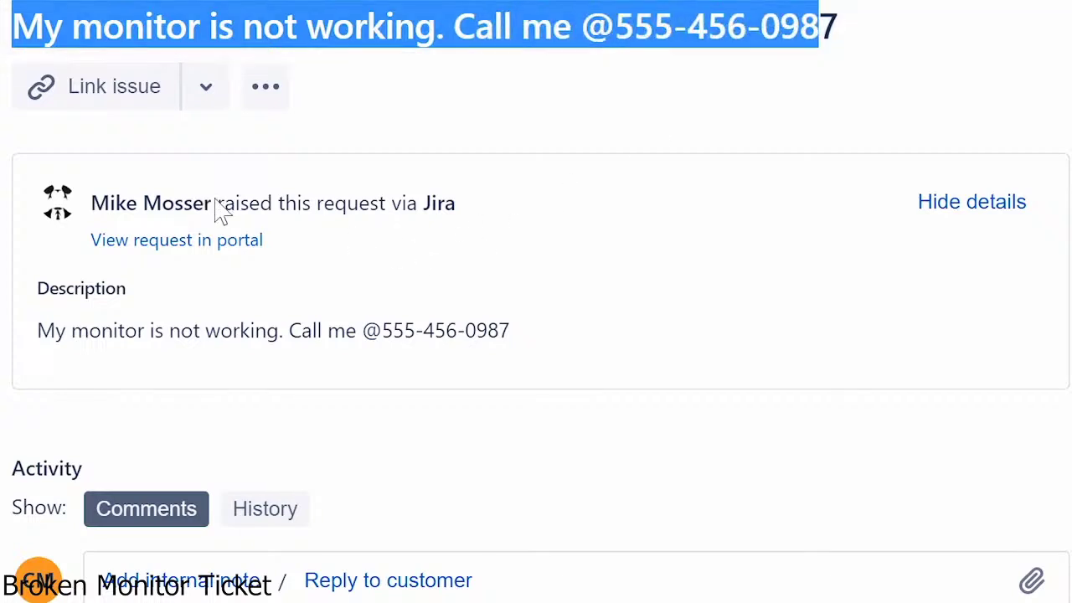
pyautogui.moveTo(215, 202); pyautogui.dragTo(93, 209)
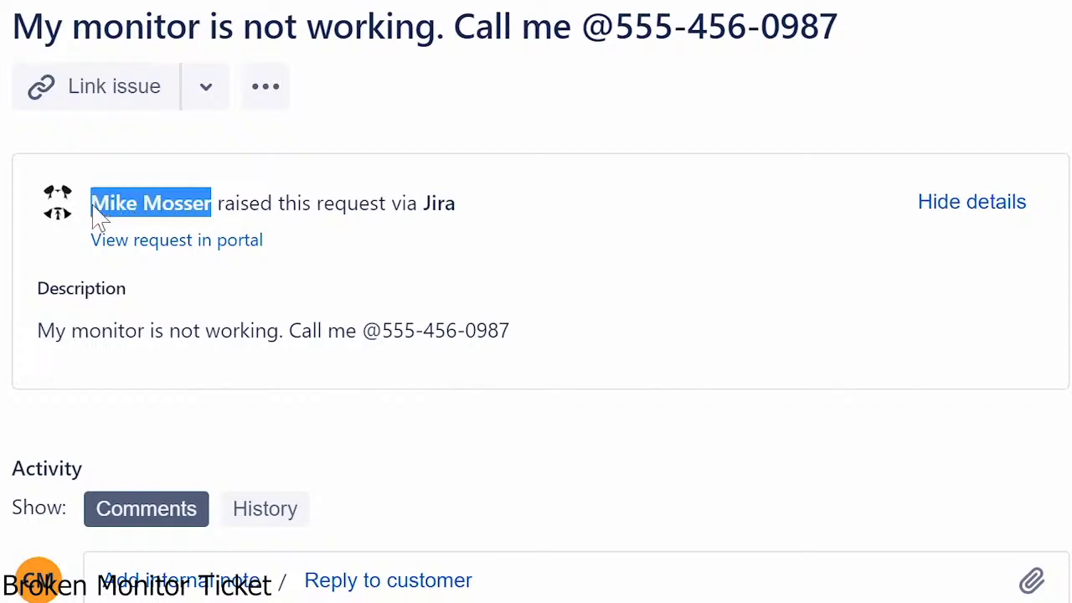
pyautogui.click(518, 324)
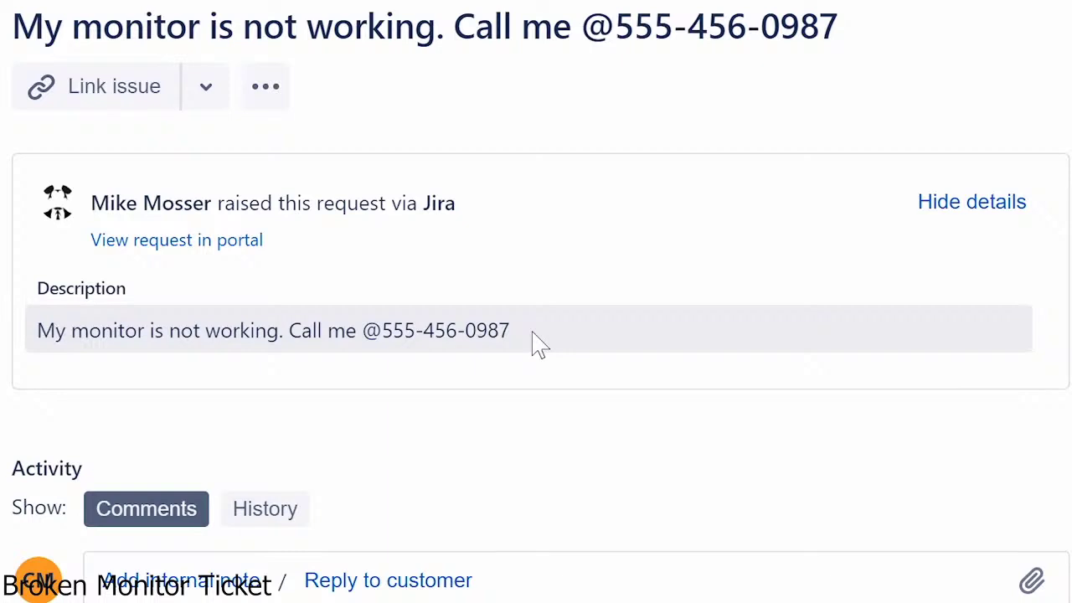
# Step: Highlight the contact number line in the description and open the description for editing
pyautogui.moveTo(519, 332); pyautogui.dragTo(54, 350)
pyautogui.moveTo(509, 331); pyautogui.dragTo(37, 331)
pyautogui.click(409, 339)
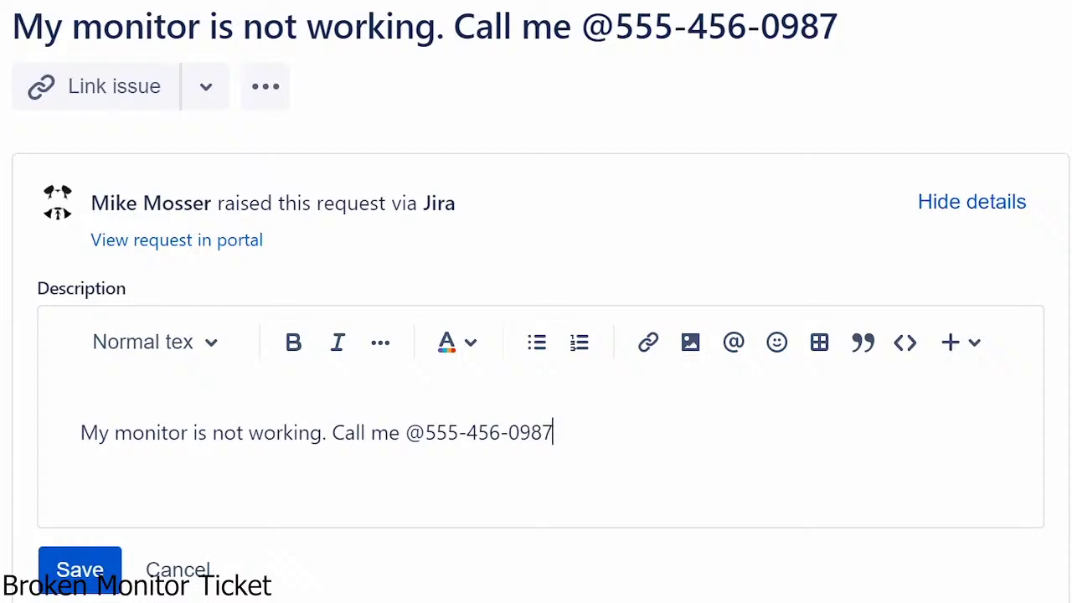
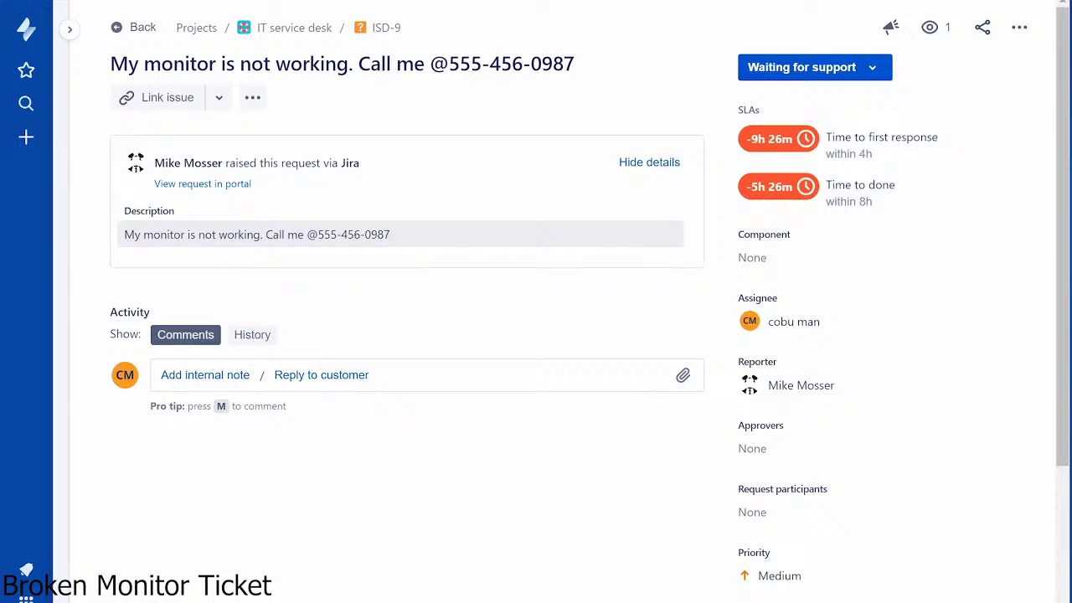
# Step: Draft an internal note saying the customer's main monitor isn't working and is indeed broken
pyautogui.click(203, 376)
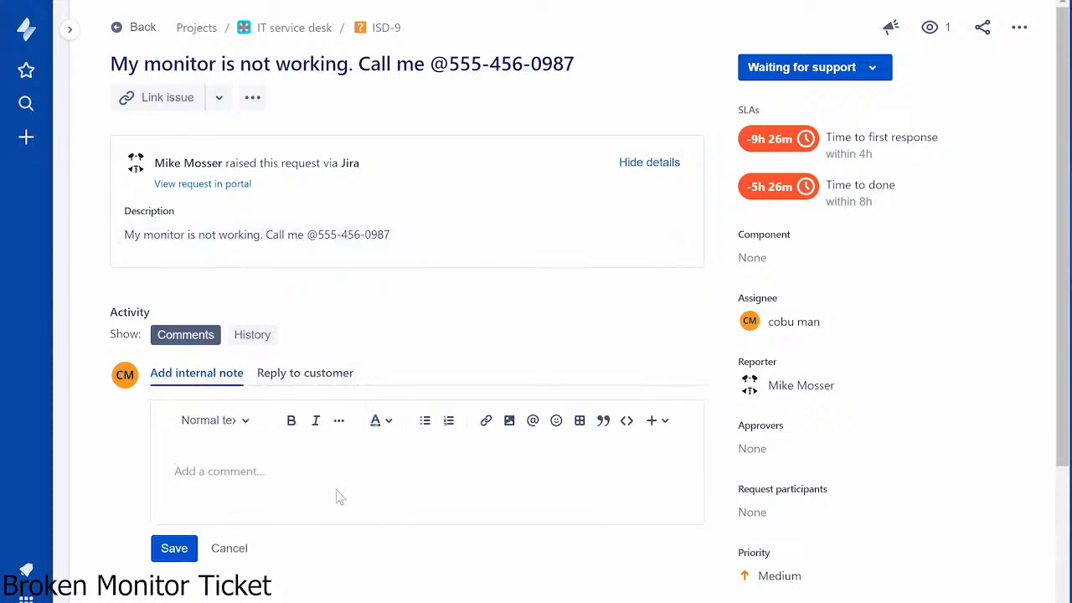
pyautogui.write('W')
pyautogui.press('BackSpace')
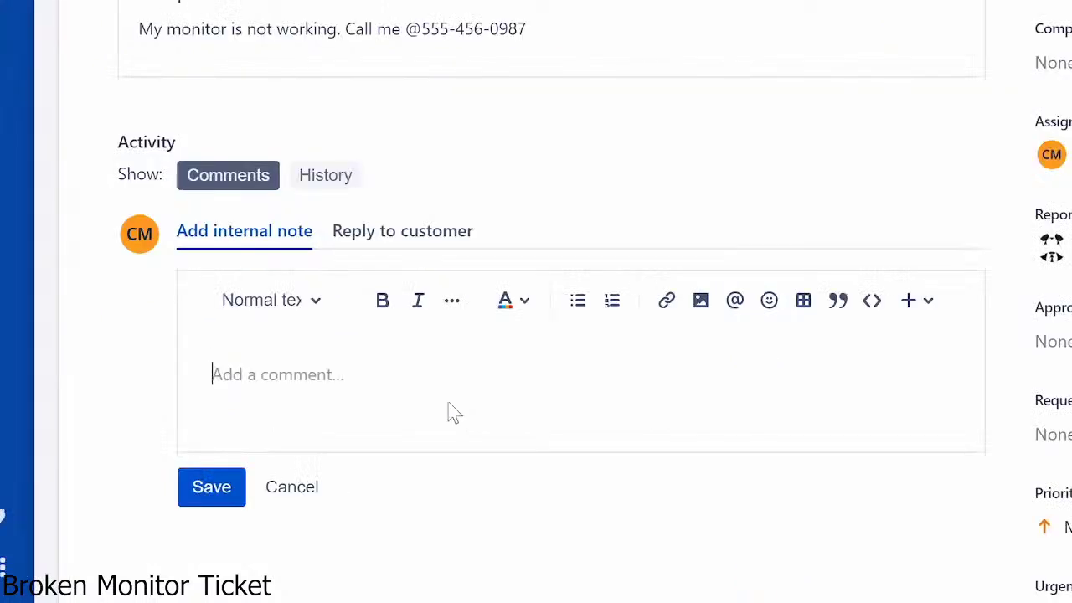
pyautogui.write('Customers')
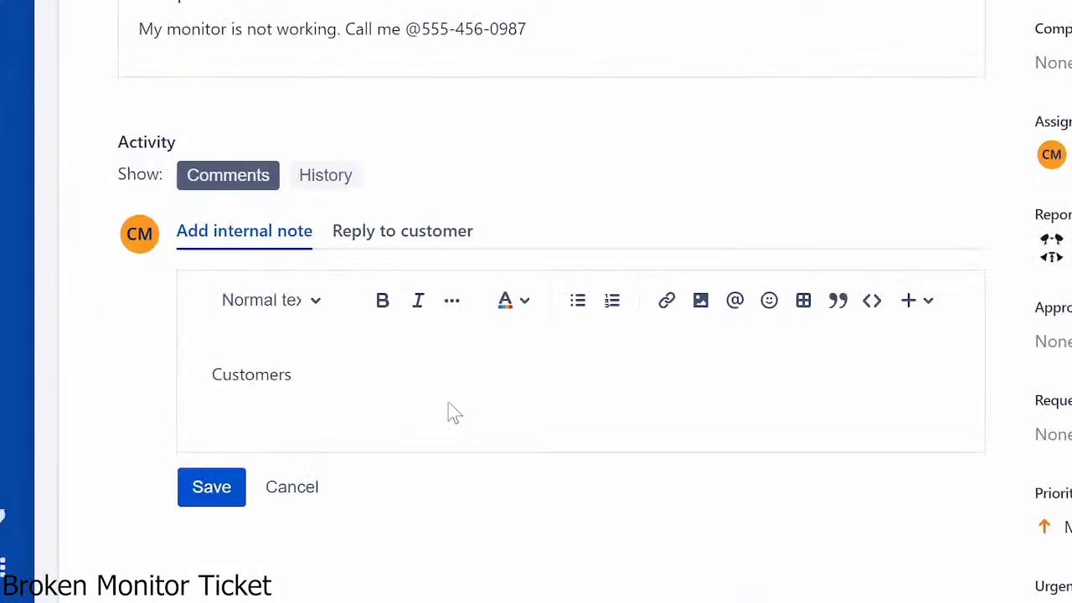
pyautogui.press('BackSpace')
pyautogui.write("'s main monito")
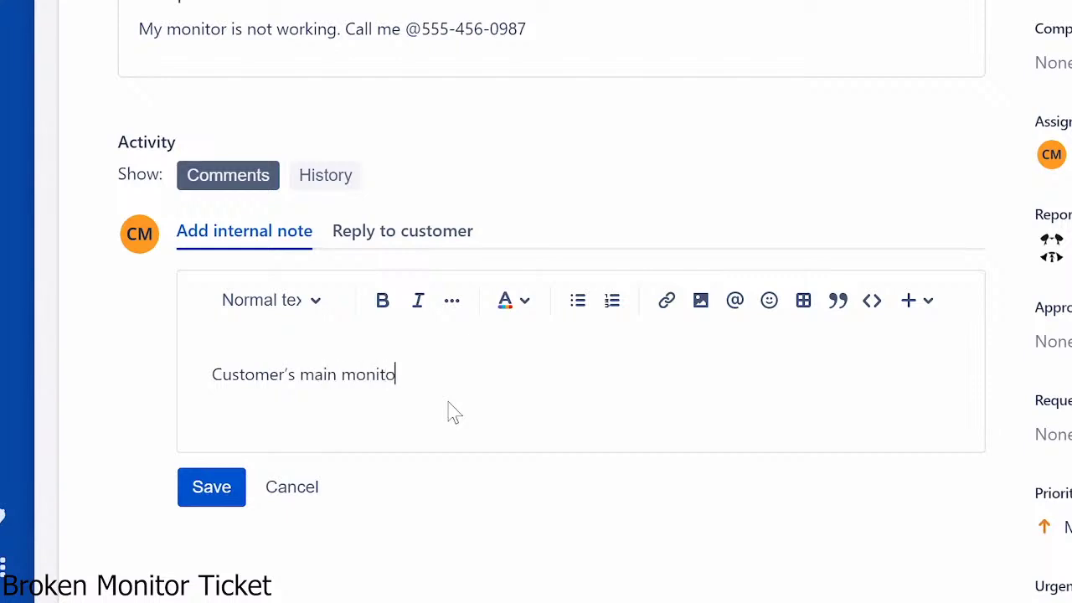
pyautogui.write('r is not working.')
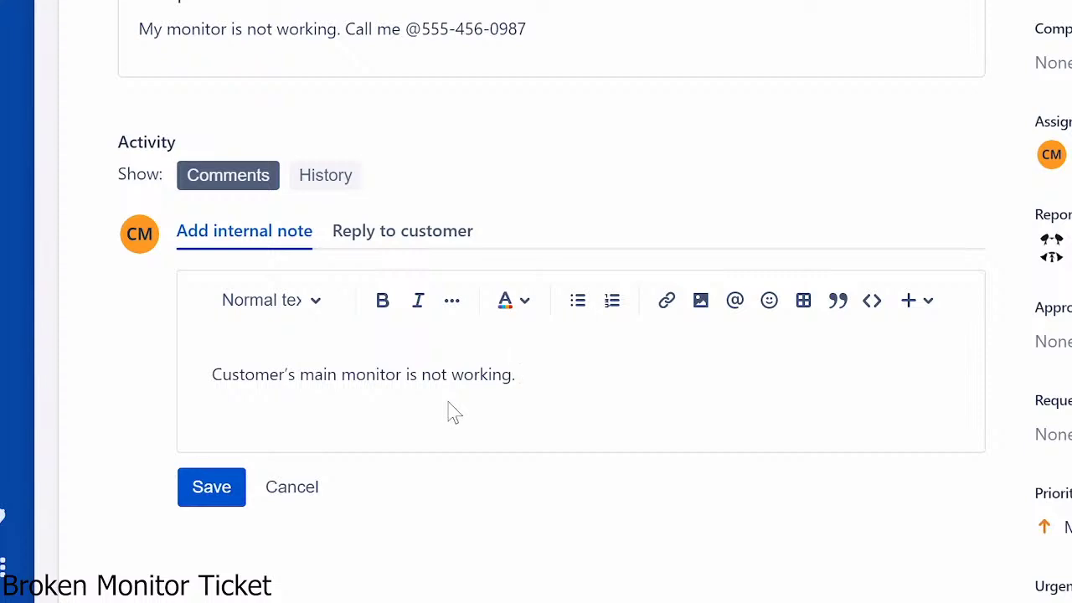
pyautogui.write('Instructed M')
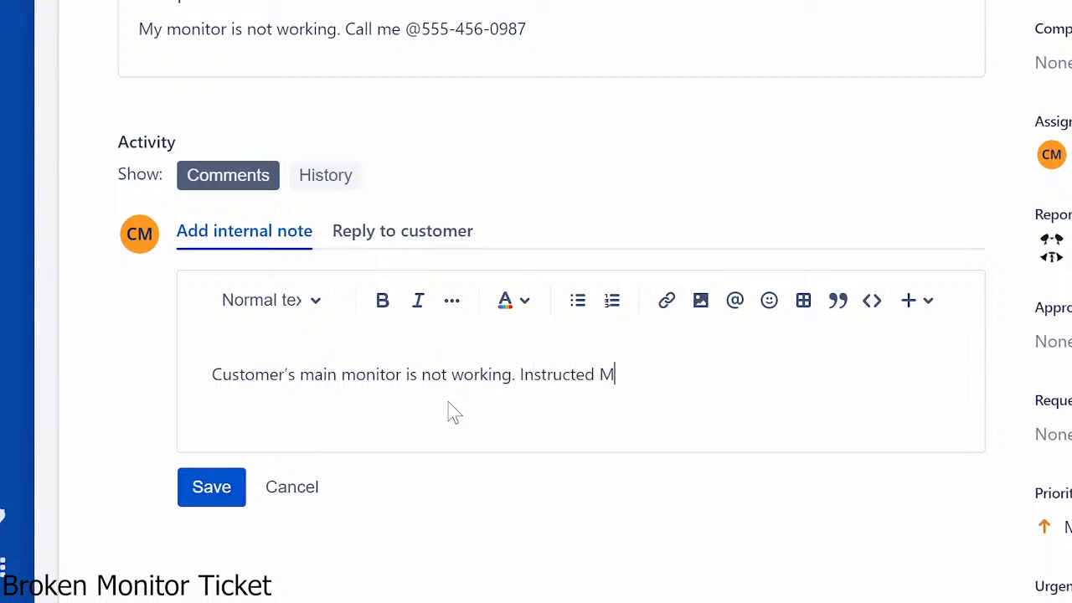
pyautogui.write('ike to unp')
pyautogui.press('BackSpace')
pyautogui.write('nplug the f')
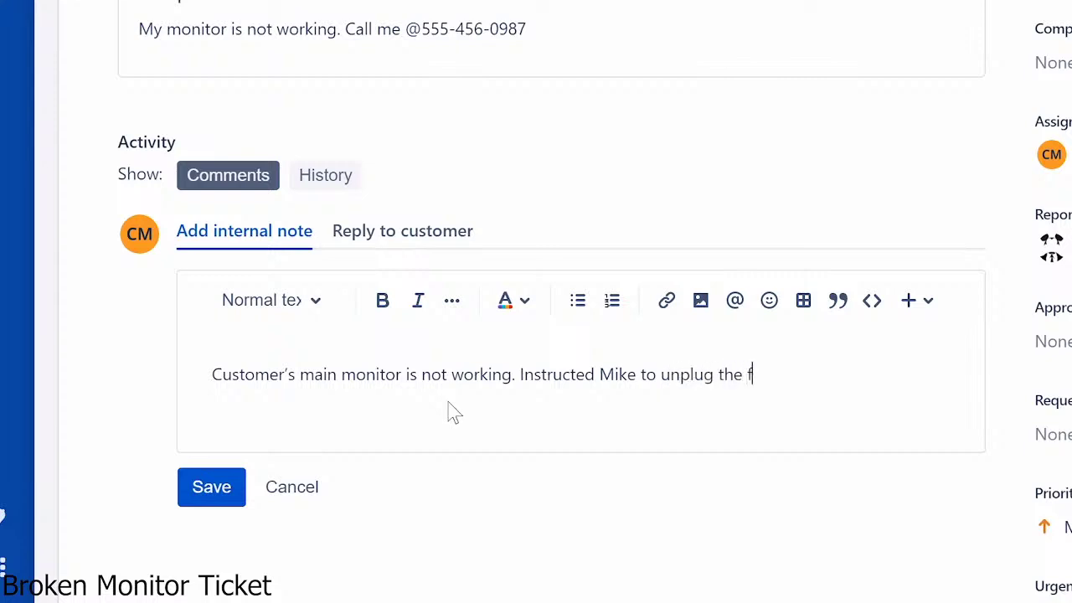
pyautogui.write('irst/vo')
pyautogui.press('BackSpace')
pyautogui.press('BackSpace')
pyautogui.write('broken ')
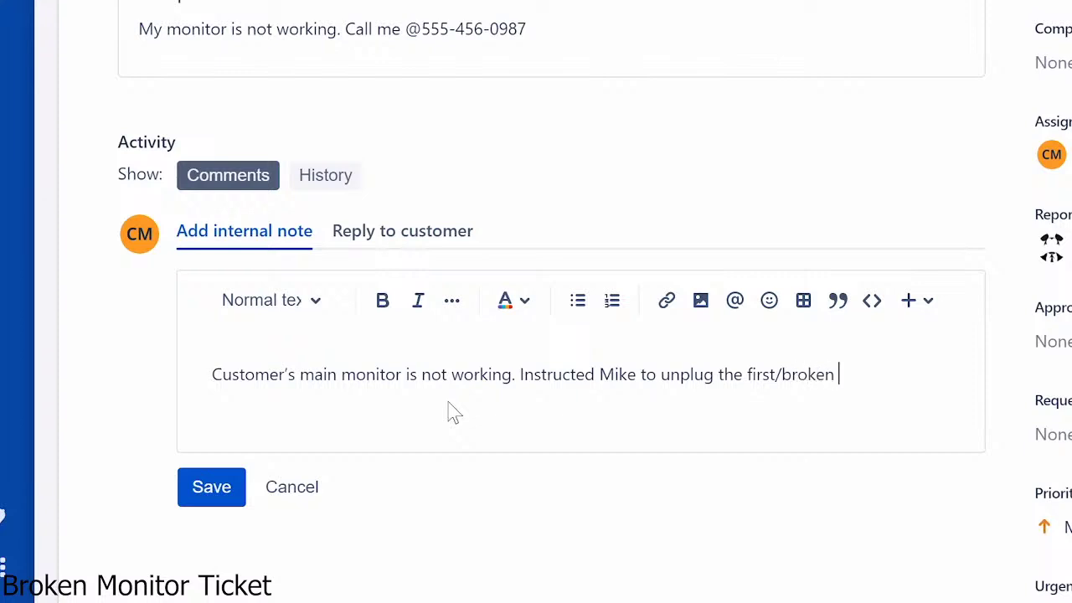
pyautogui.write('monitor. .. after doing ')
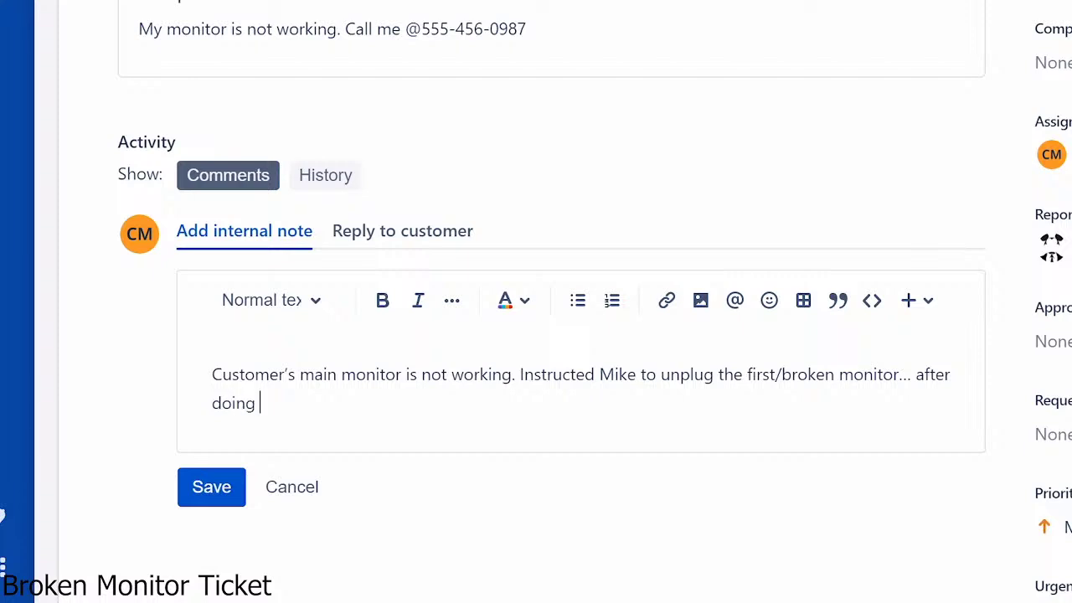
pyautogui.write('so it appears that ')
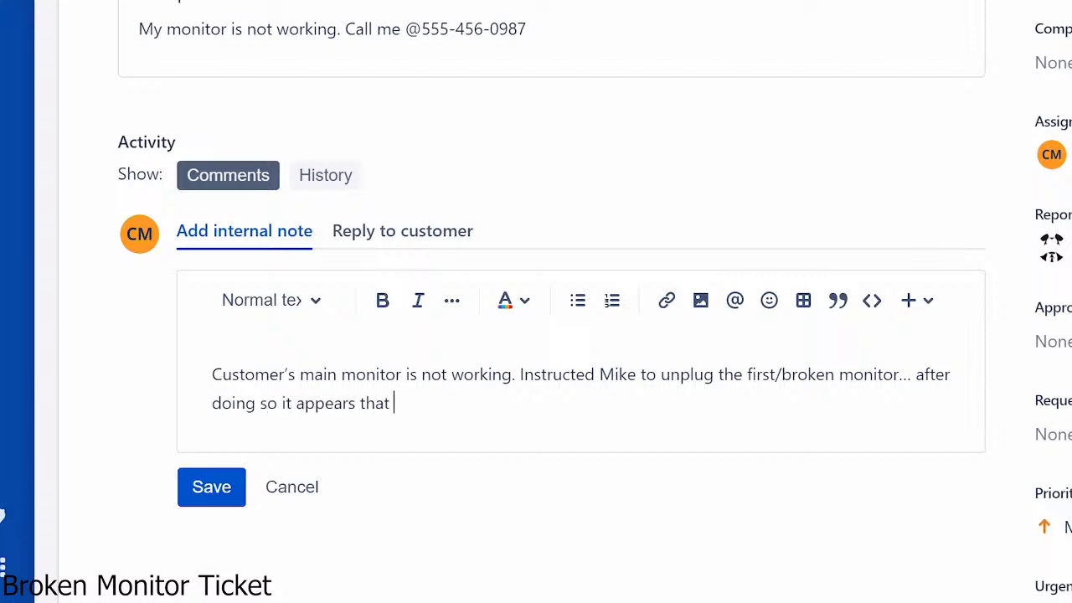
pyautogui.write('the monitor is indeed ')
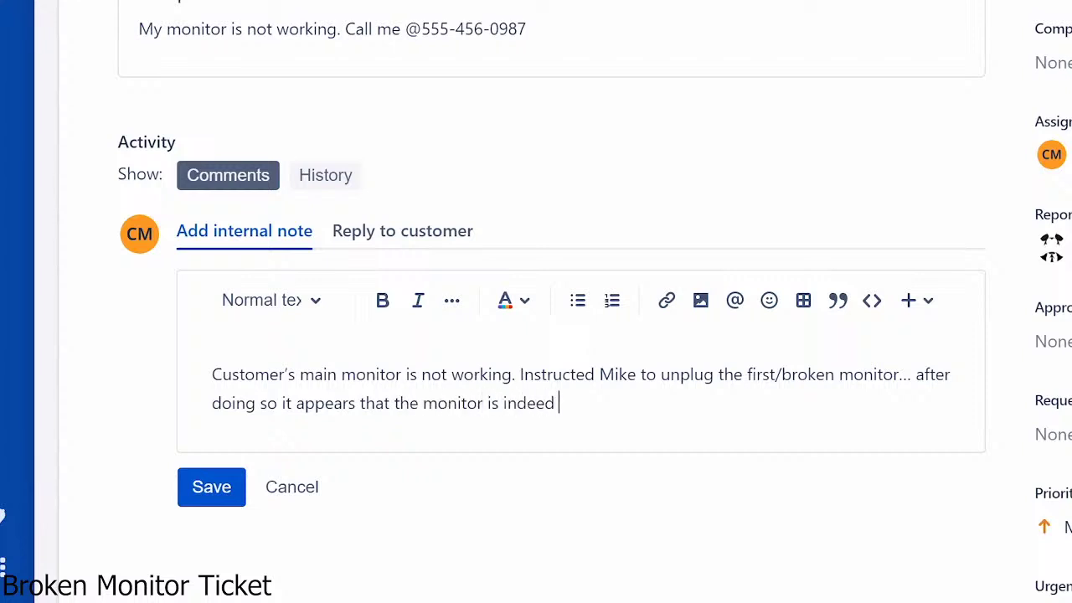
pyautogui.write('broken.')
# Step: Add the workaround line: he will use his 2nd monitor until he acquires a new one
pyautogui.press('Return')
pyautogui.write('work')
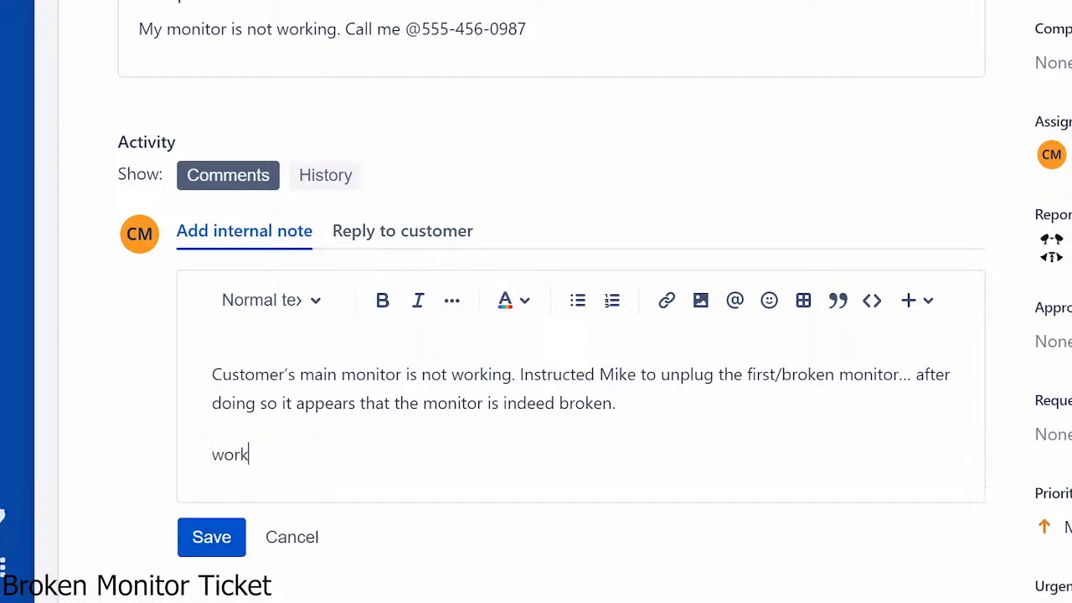
pyautogui.write('around:')
pyautogui.write('he will ')
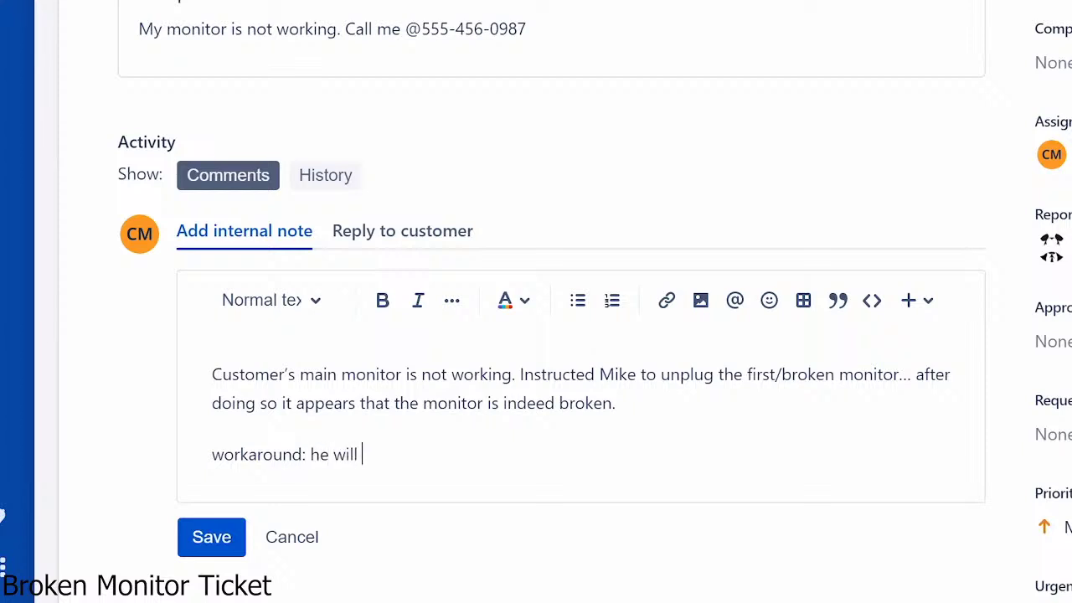
pyautogui.write('use his 2nd monit')
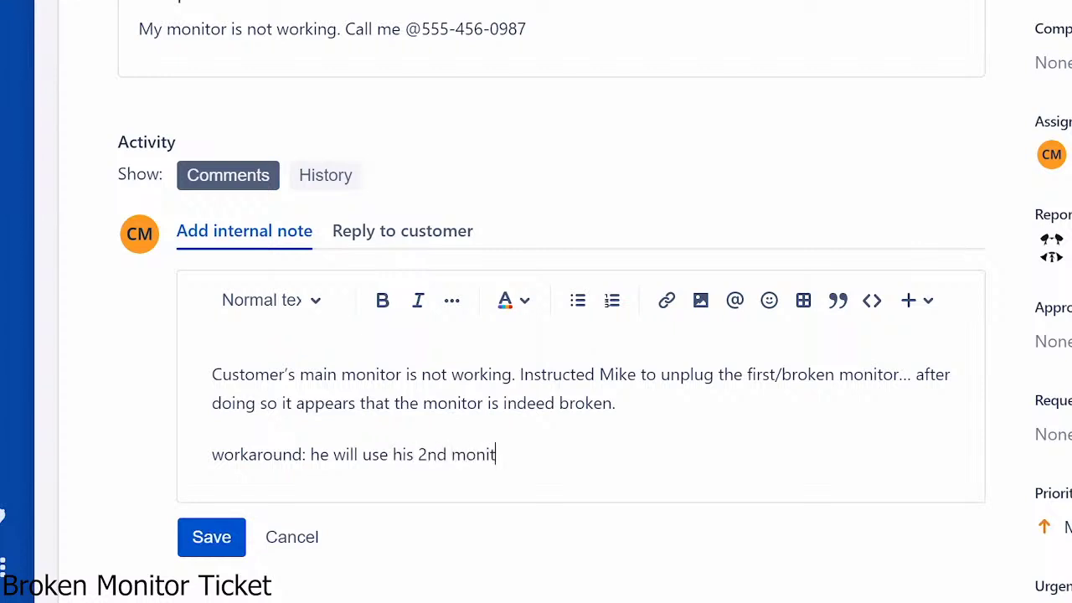
pyautogui.write('or for t')
pyautogui.press('BackSpace')
pyautogui.write('time being. ')
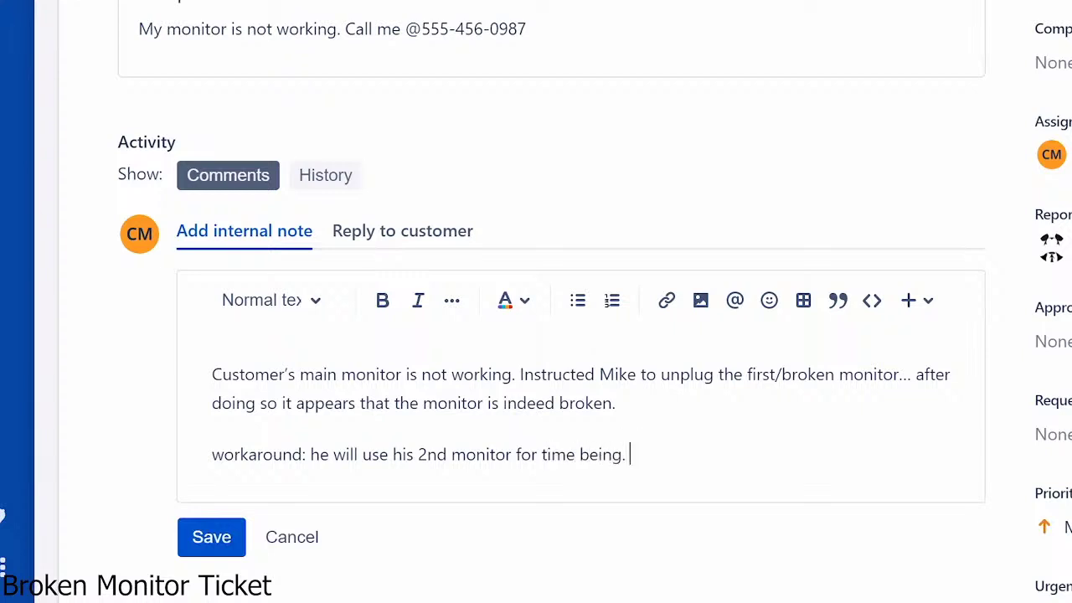
pyautogui.write('Later he will ac')
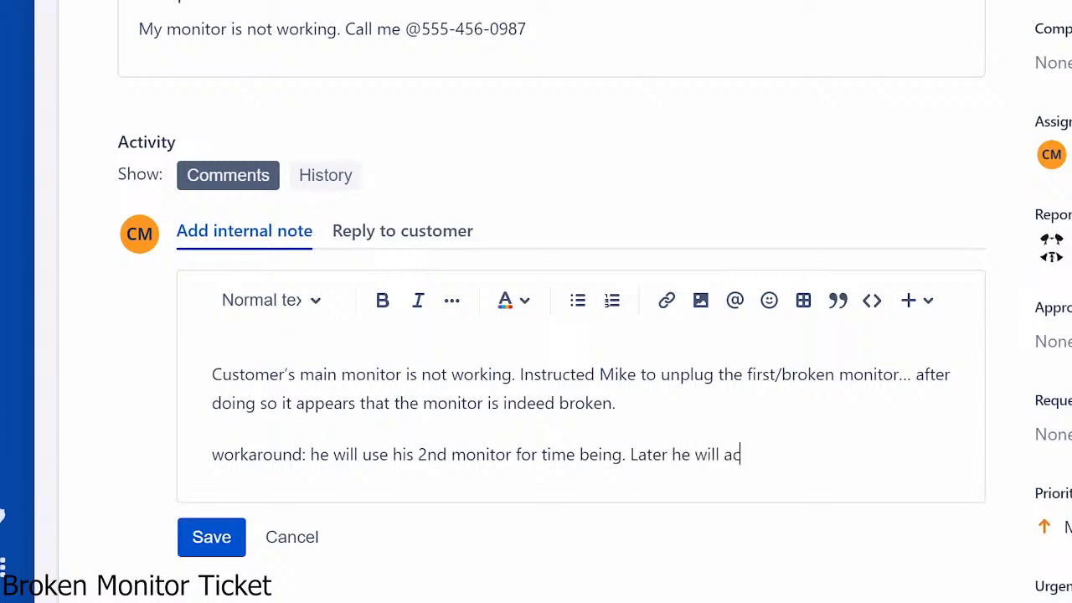
pyautogui.write('quire a new monitor')
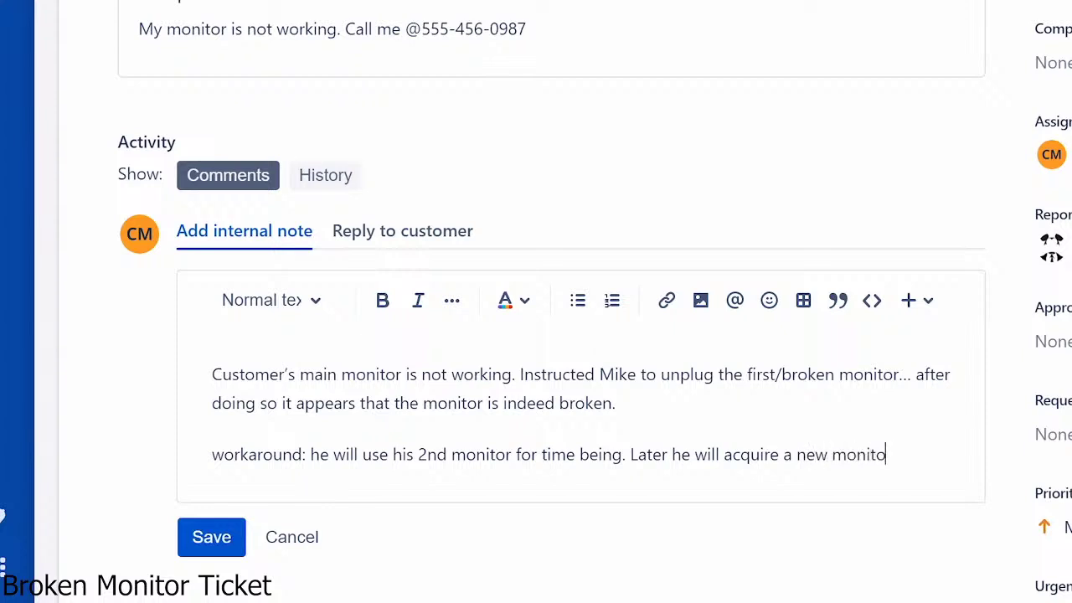
pyautogui.write('.')
# Step: Review the note's opening sentence and the unplugging instruction by selecting them
pyautogui.press('Up')
pyautogui.moveTo(512, 374); pyautogui.dragTo(231, 374)
pyautogui.moveTo(533, 374); pyautogui.dragTo(899, 374)
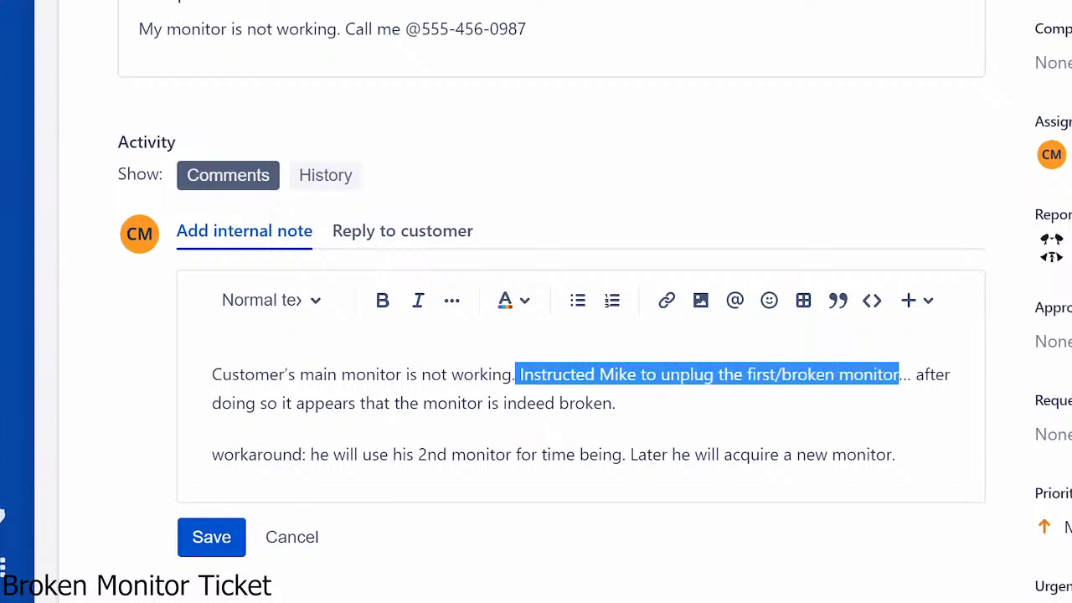
pyautogui.click(834, 375)
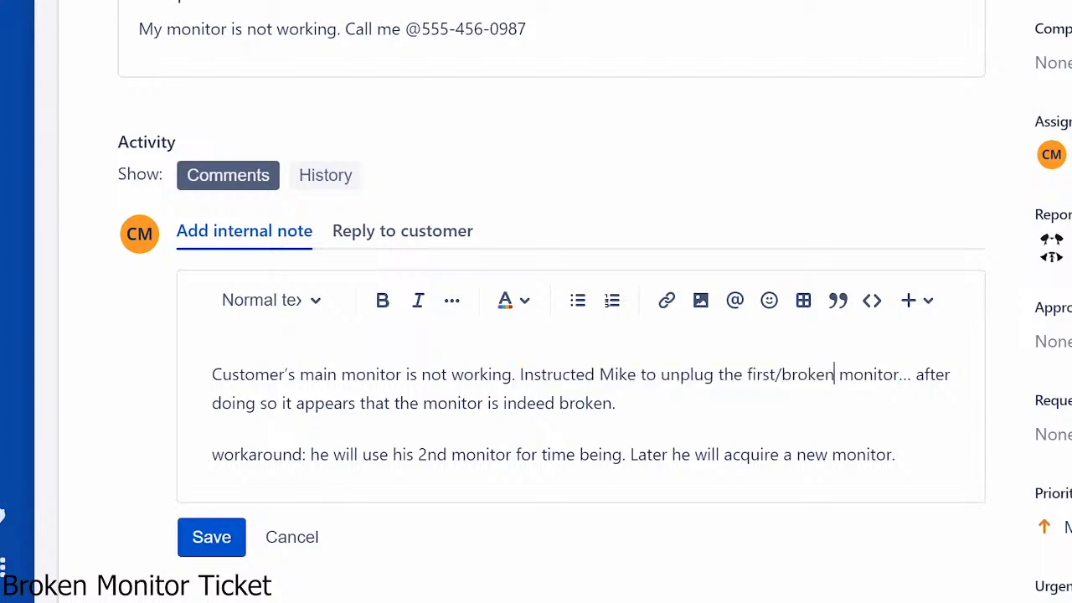
pyautogui.click(615, 403)
pyautogui.moveTo(519, 374); pyautogui.dragTo(899, 375)
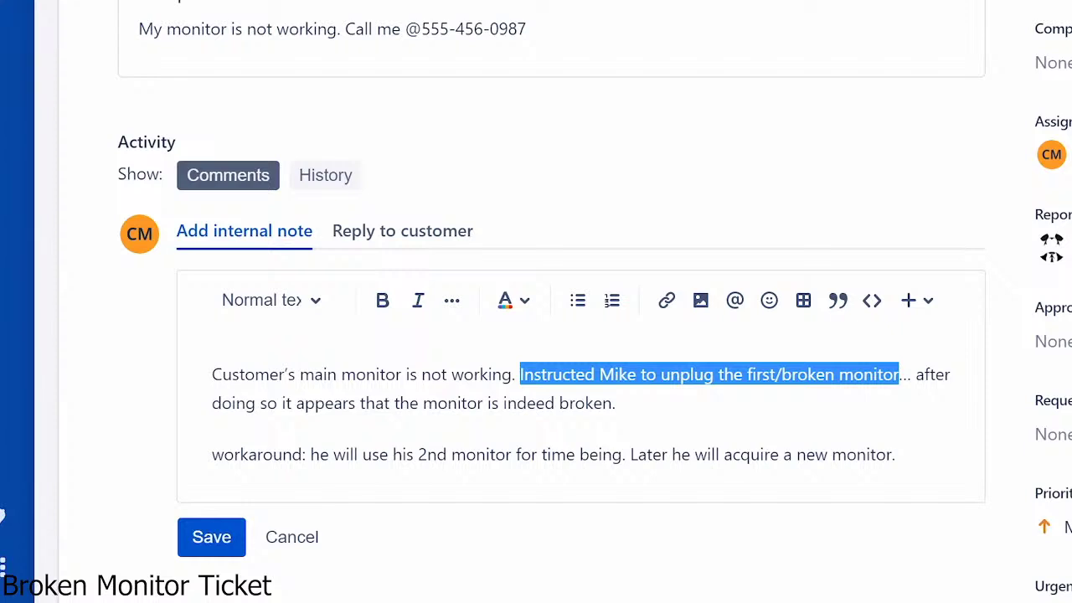
pyautogui.click(615, 403)
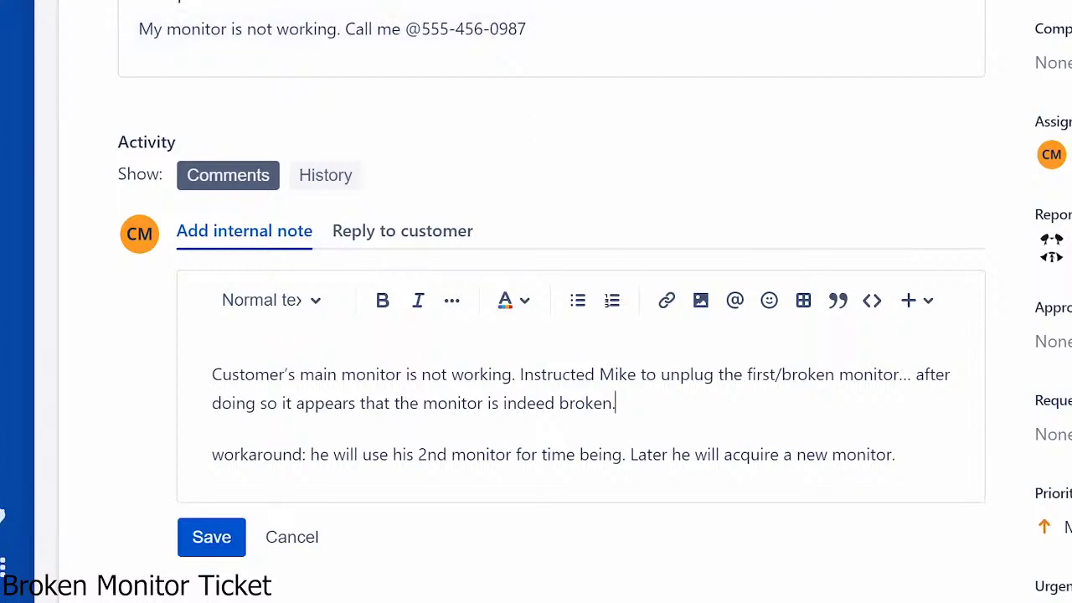
# Step: Recheck the broken-monitor and workaround lines, then save the internal note on ISD-9
pyautogui.moveTo(522, 375); pyautogui.dragTo(900, 374)
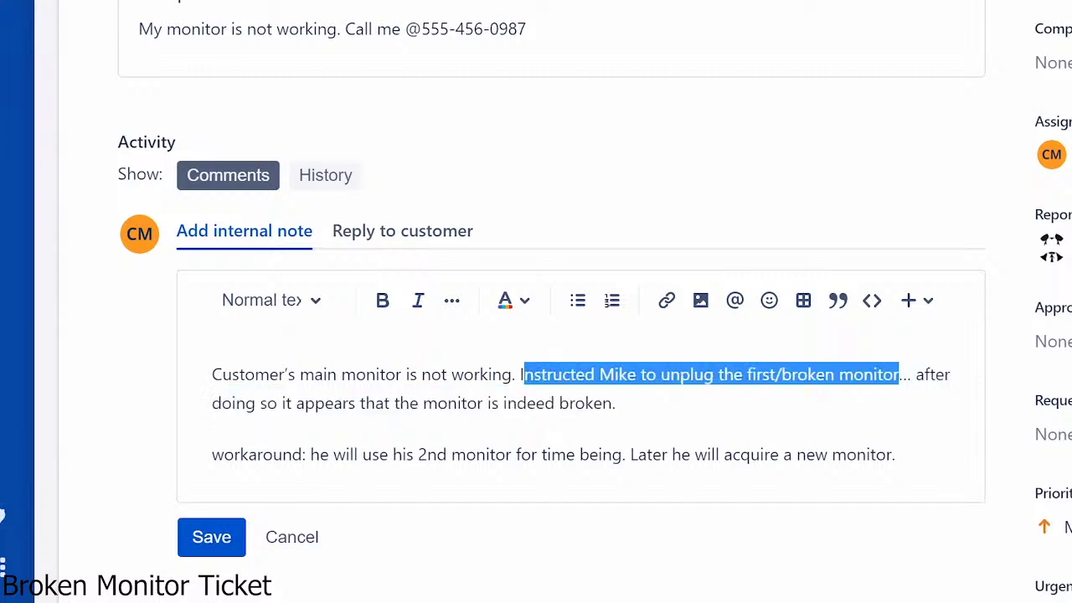
pyautogui.click(616, 403)
pyautogui.moveTo(212, 403); pyautogui.dragTo(617, 403)
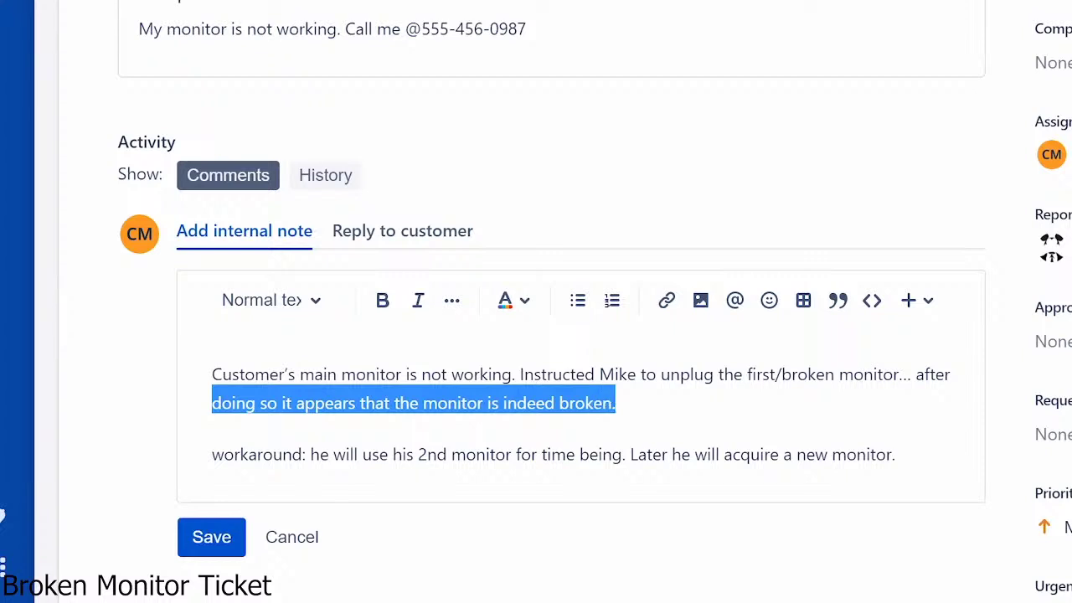
pyautogui.click(616, 403)
pyautogui.moveTo(212, 454); pyautogui.dragTo(638, 454)
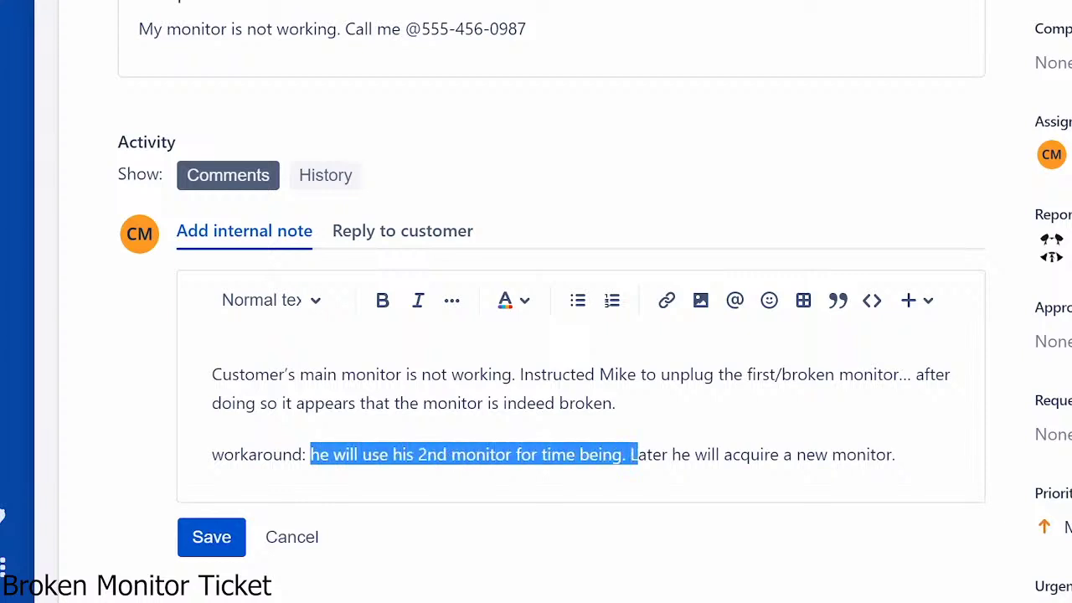
pyautogui.click(945, 469)
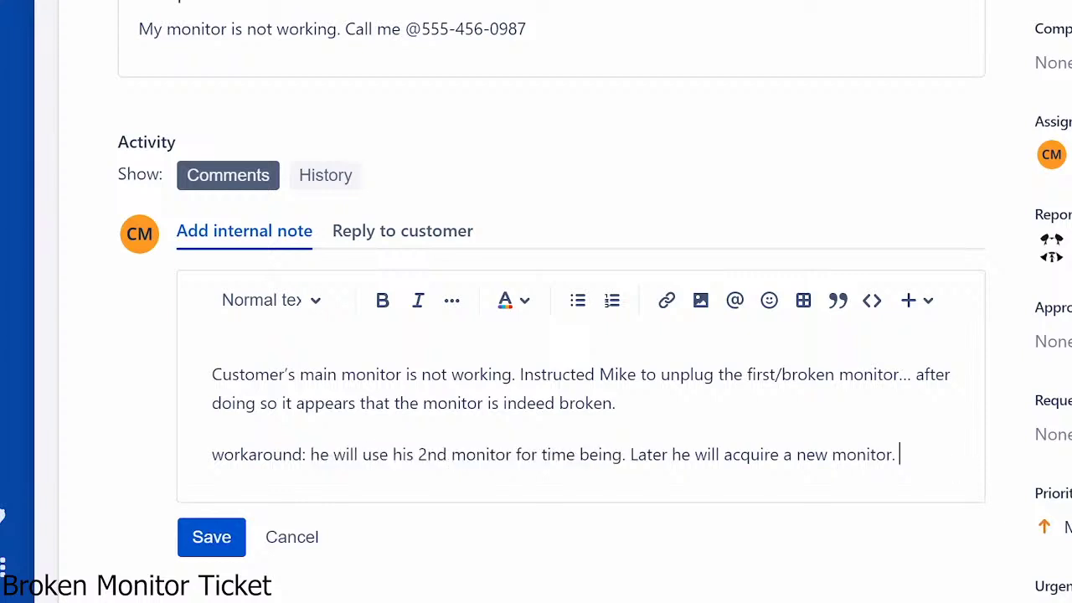
pyautogui.click(214, 538)
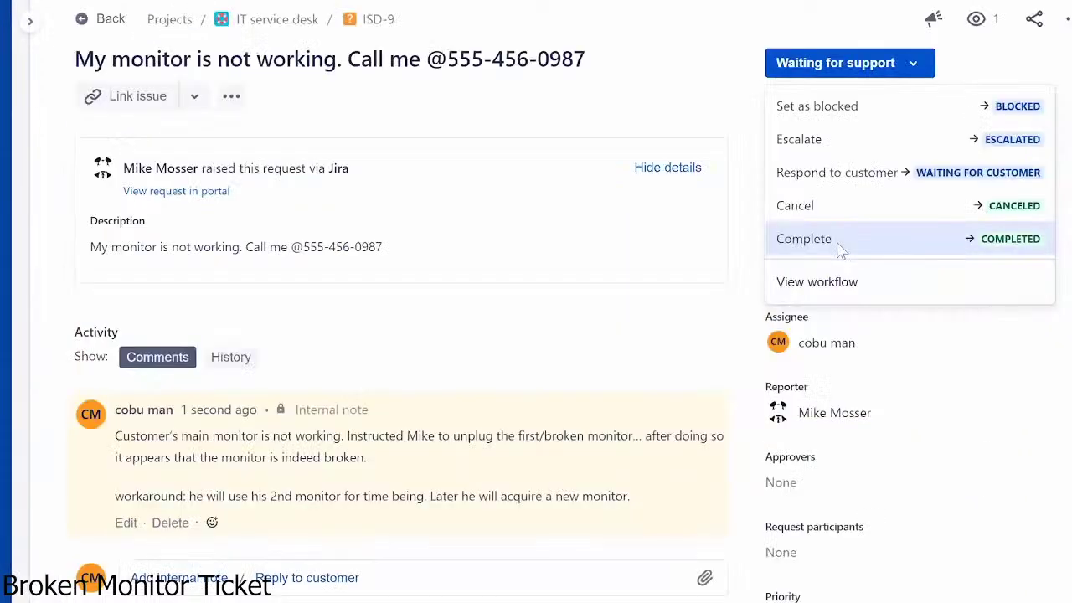
# Step: Set ticket ISD-9's status to Completed
pyautogui.click(837, 243)
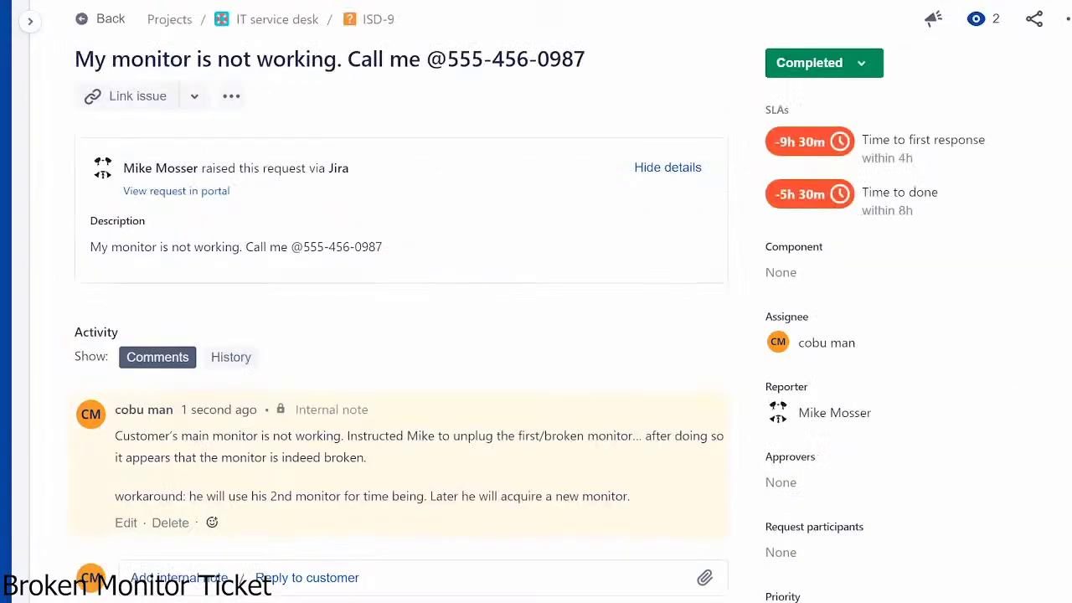
pyautogui.scroll(-5, 837, 423)
pyautogui.scroll(5, 536, 301)
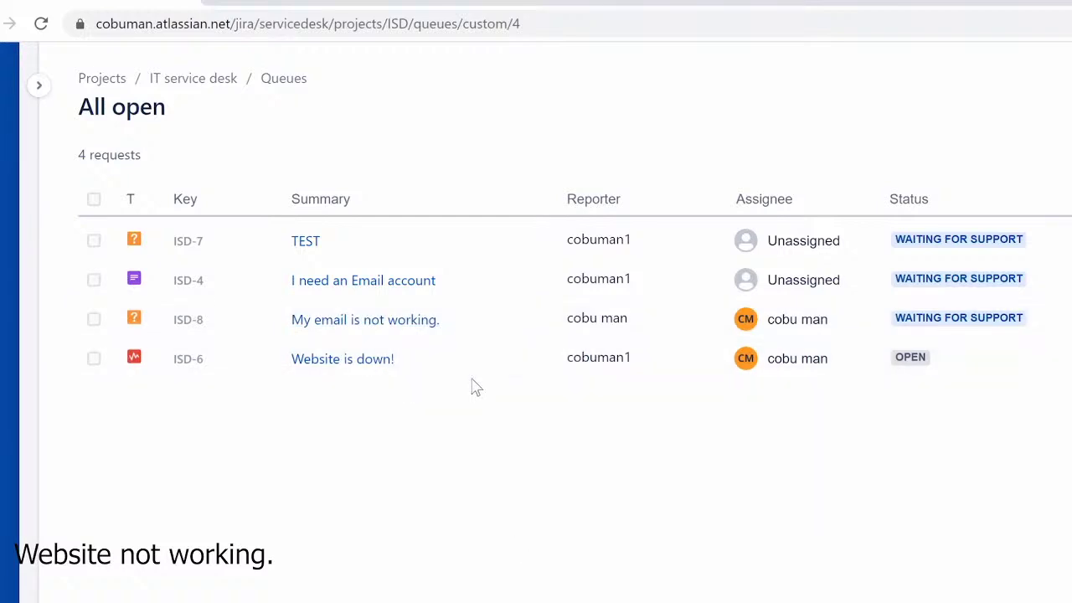
# Step: Open ticket ISD-8, read its description and preview the error mail.PNG screenshot
pyautogui.click(385, 327)
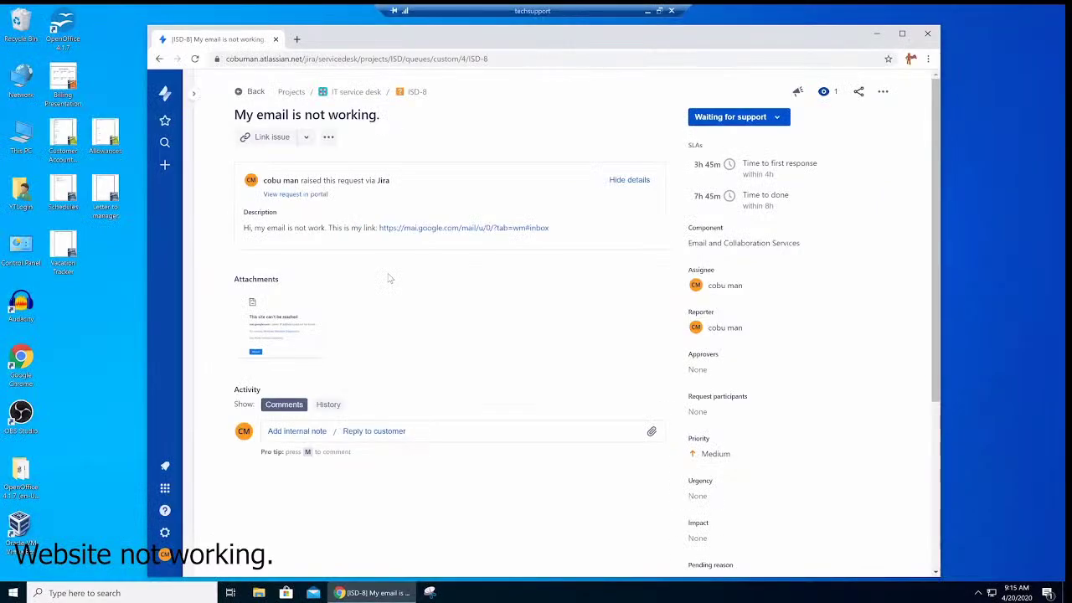
pyautogui.moveTo(243, 228); pyautogui.dragTo(376, 228)
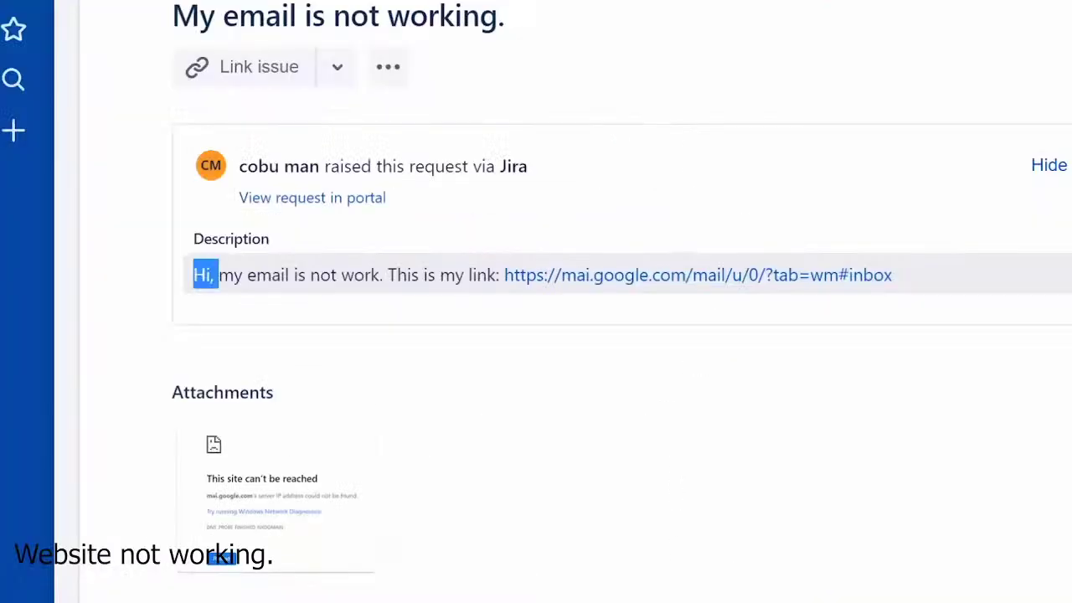
pyautogui.moveTo(495, 274); pyautogui.dragTo(964, 292)
pyautogui.click(954, 242)
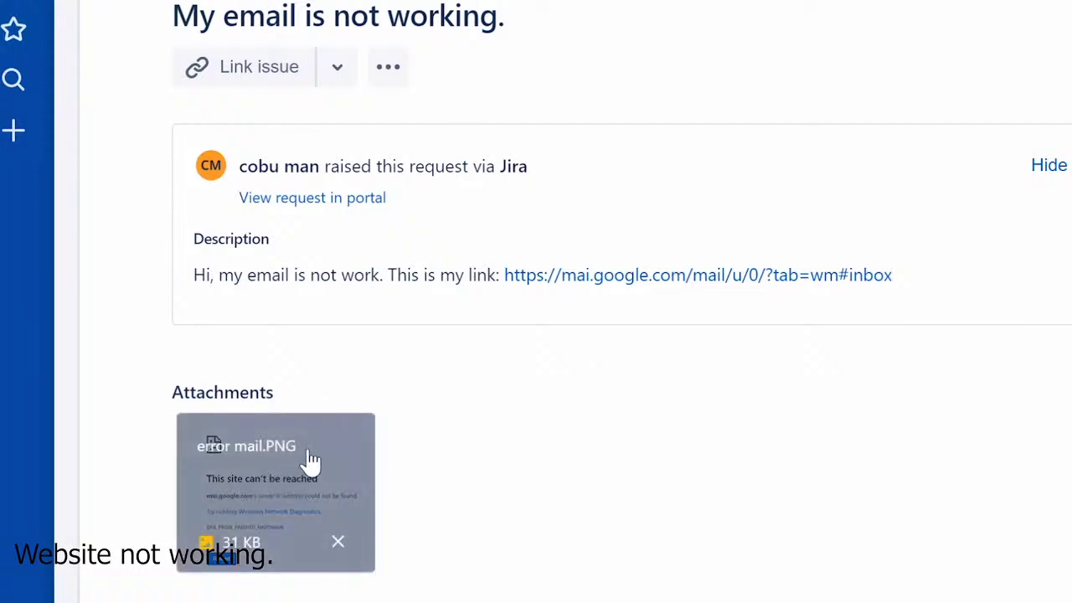
pyautogui.click(271, 481)
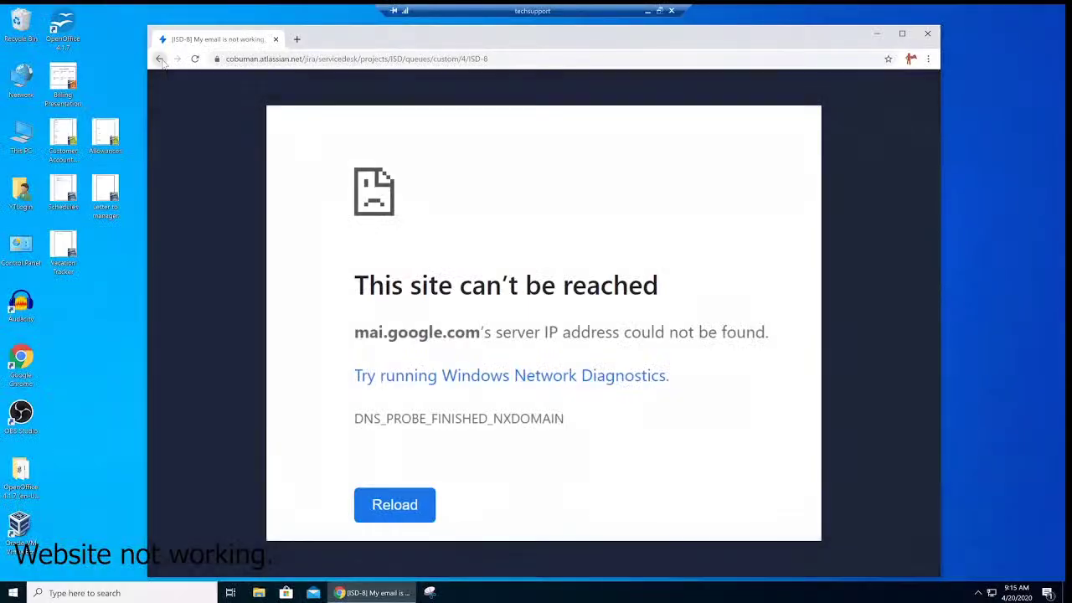
# Step: Reopen ISD-8 from the All open queue and follow the customer's description link
pyautogui.hotkey('alt', 'Left')
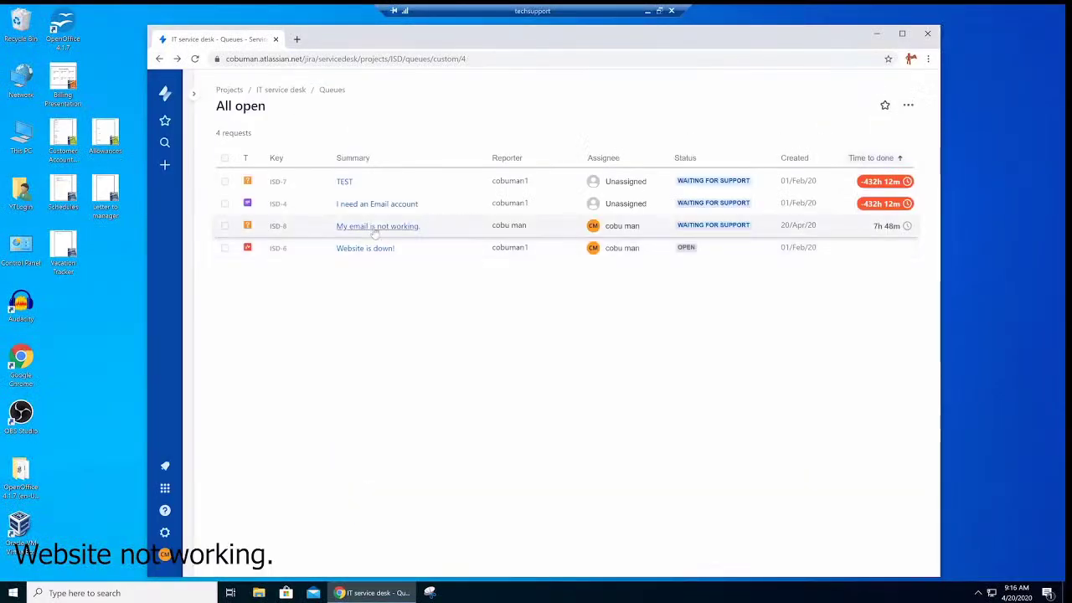
pyautogui.click(372, 226)
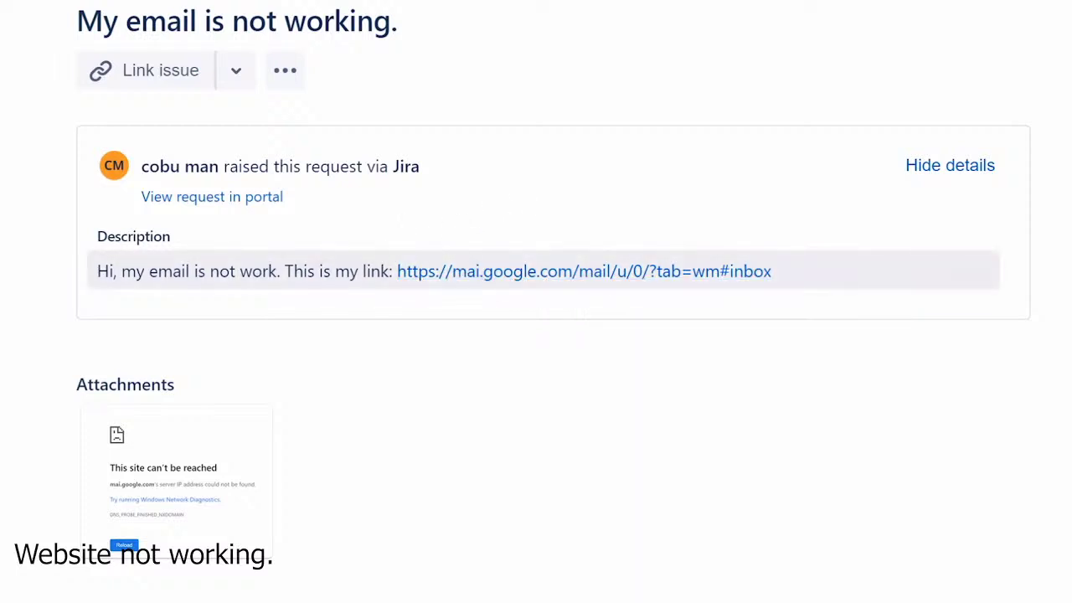
pyautogui.click(482, 278)
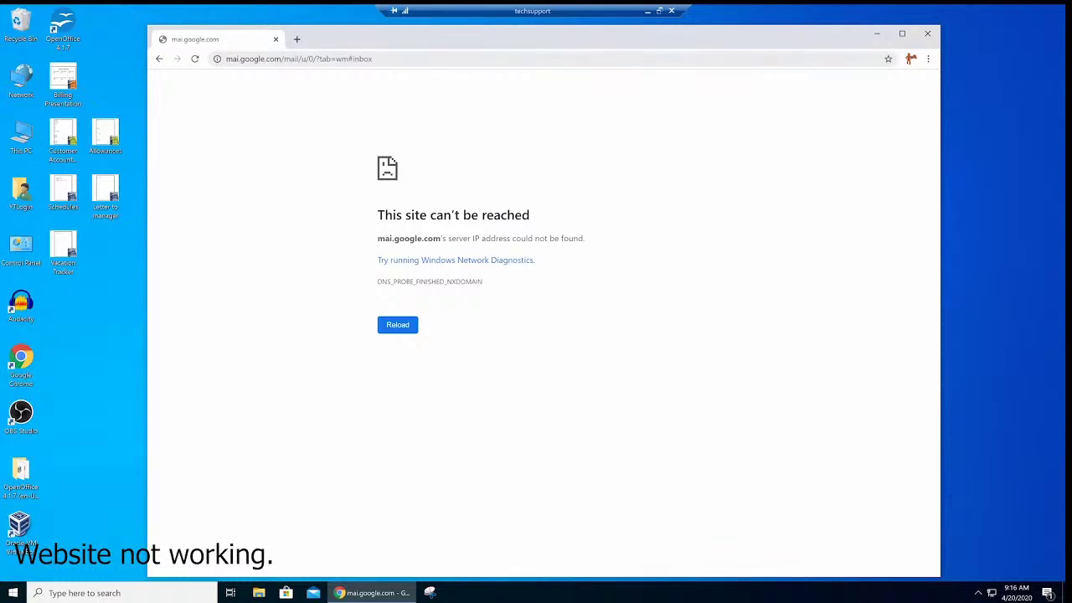
# Step: Correct the address to mail.google.com, load it, then go back to ticket ISD-8
pyautogui.click(269, 66)
pyautogui.press('End')
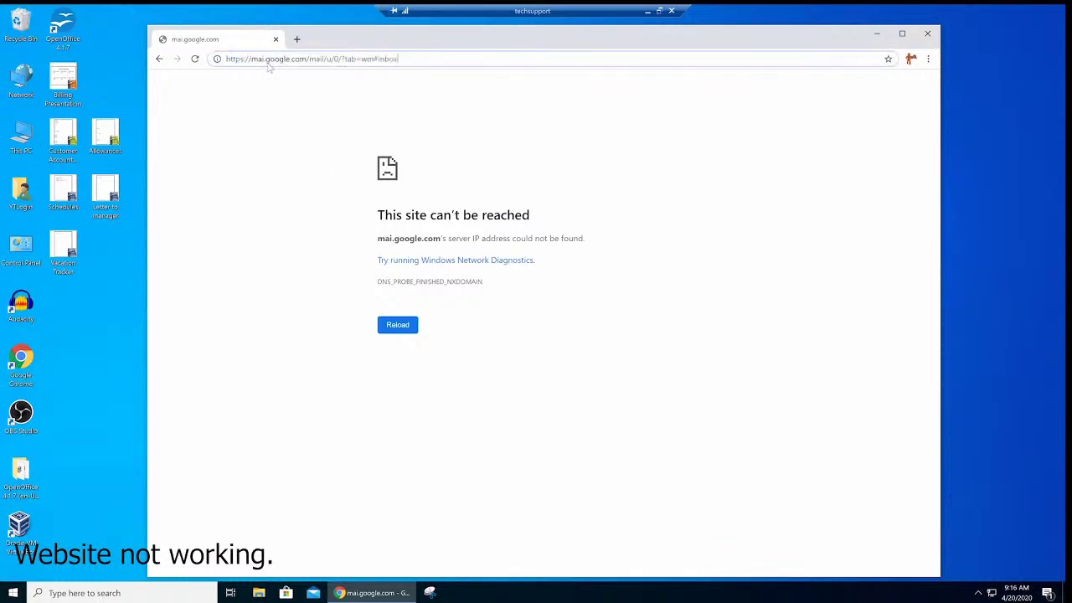
pyautogui.press('Left')
pyautogui.press('Left')
pyautogui.press('Left')
pyautogui.press('Left')
pyautogui.press('Left')
pyautogui.press('Left')
pyautogui.press('Left')
pyautogui.press('Left')
pyautogui.press('Left')
pyautogui.press('Left')
pyautogui.press('Left')
pyautogui.press('Left')
pyautogui.press('Left')
pyautogui.press('Left')
pyautogui.press('Left')
pyautogui.press('Left')
pyautogui.press('Left')
pyautogui.press('Left')
pyautogui.press('Left')
pyautogui.press('Left')
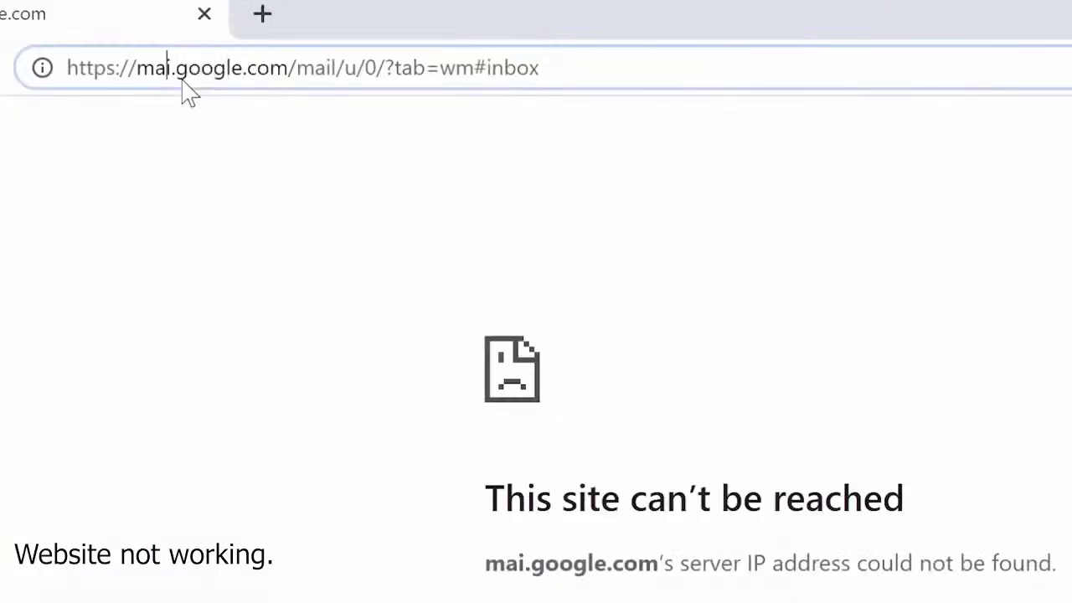
pyautogui.write('l')
pyautogui.press('Return')
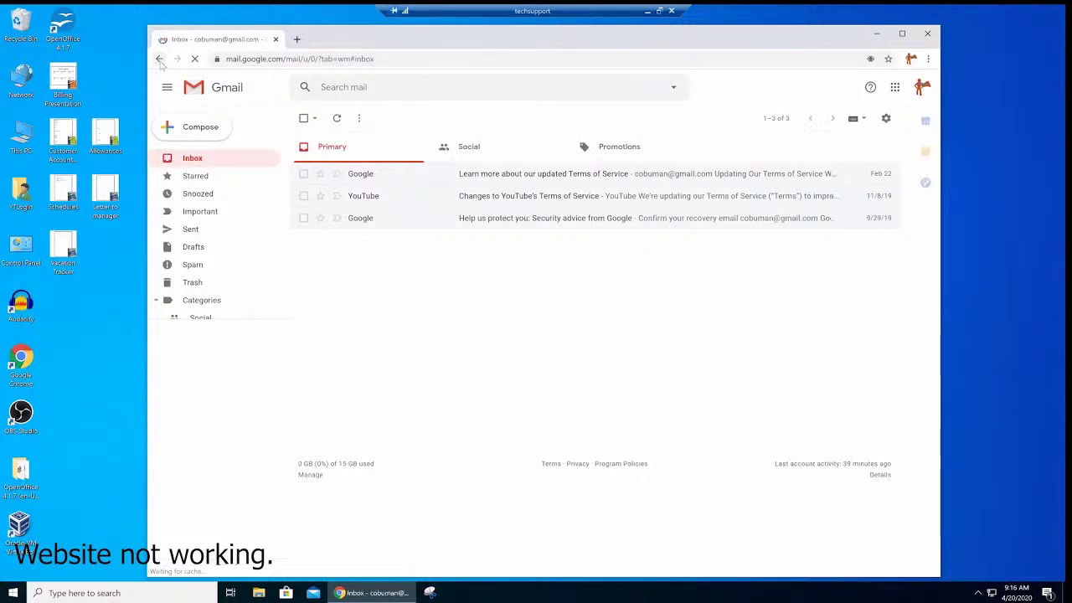
pyautogui.click(159, 58)
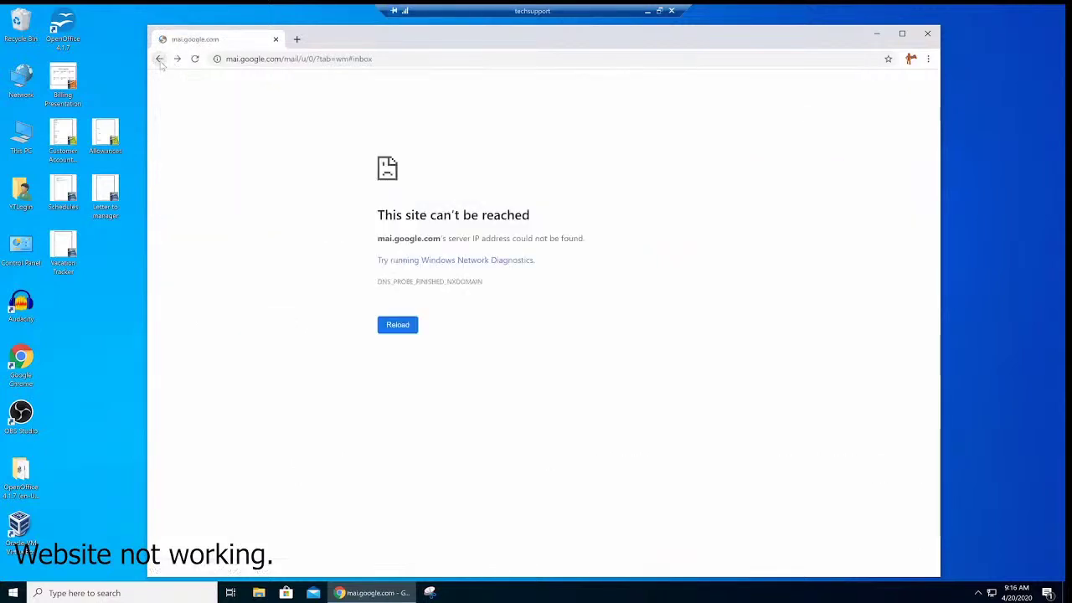
pyautogui.click(160, 59)
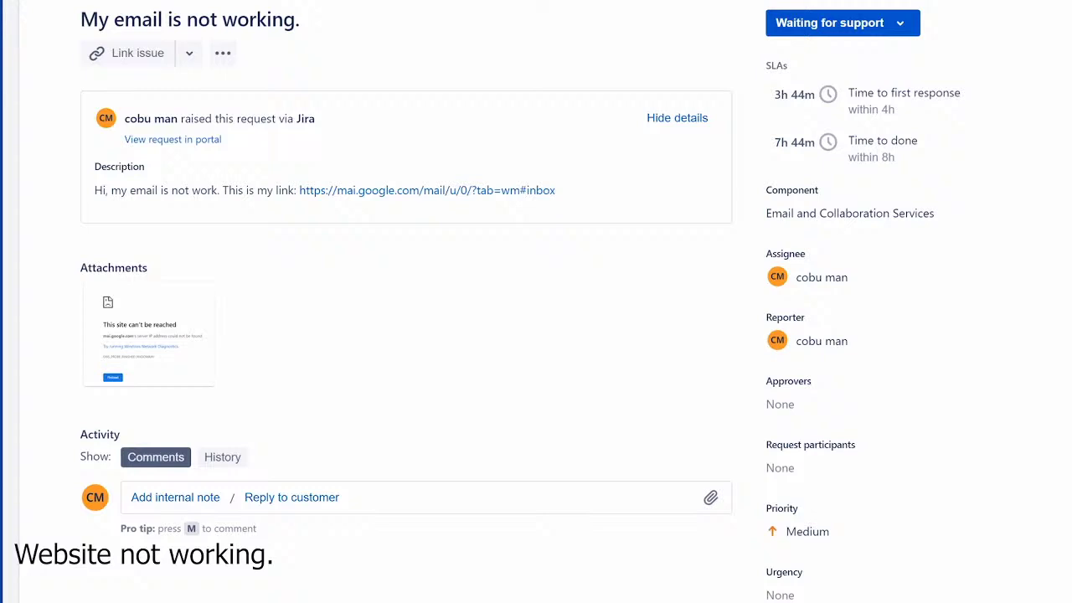
pyautogui.click(275, 67)
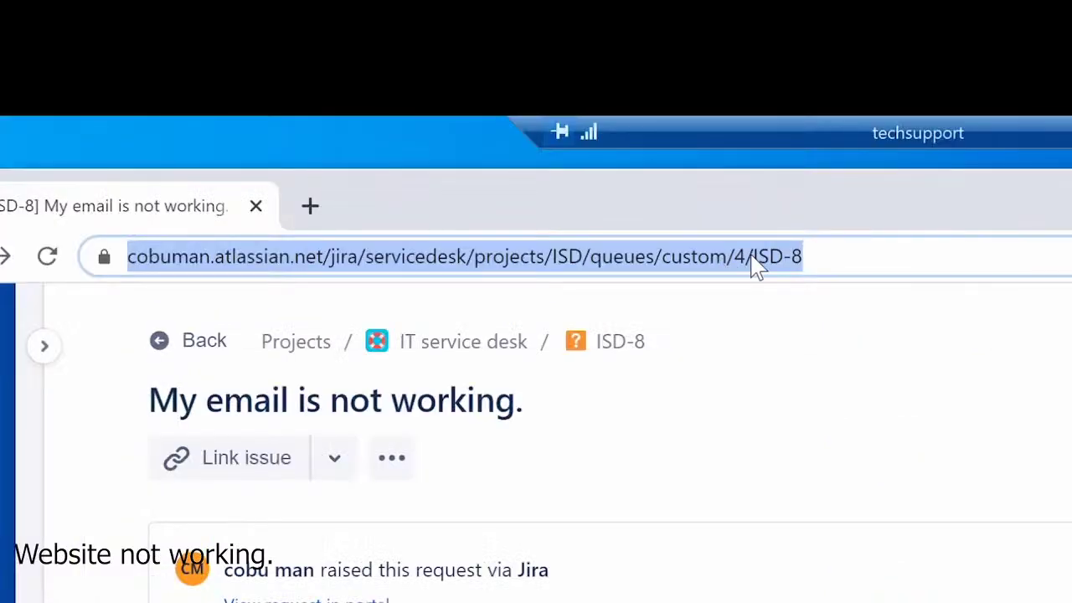
pyautogui.click(500, 60)
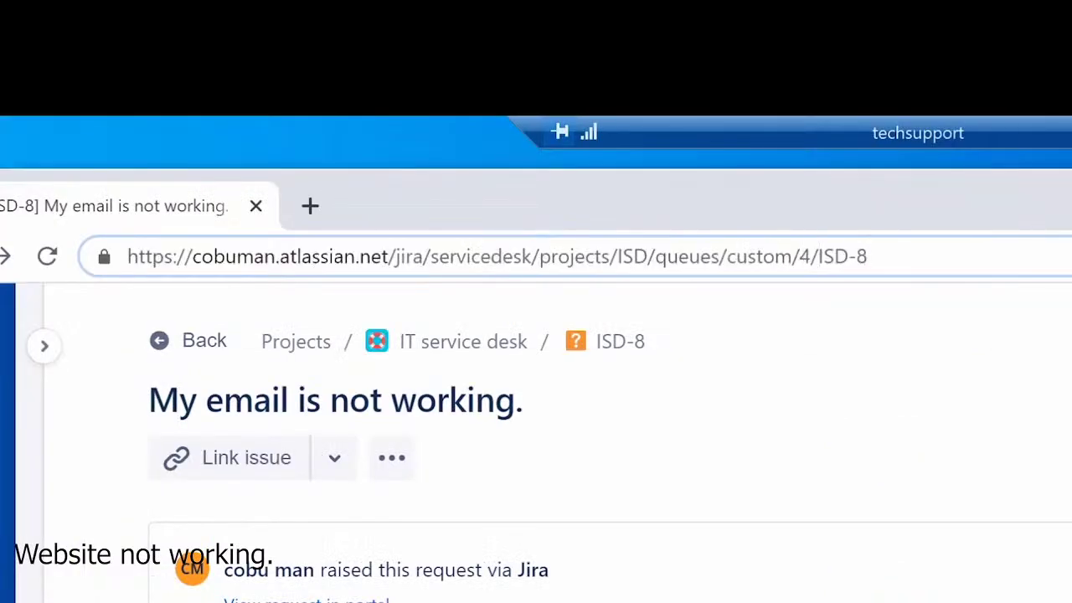
pyautogui.press('BackSpace')
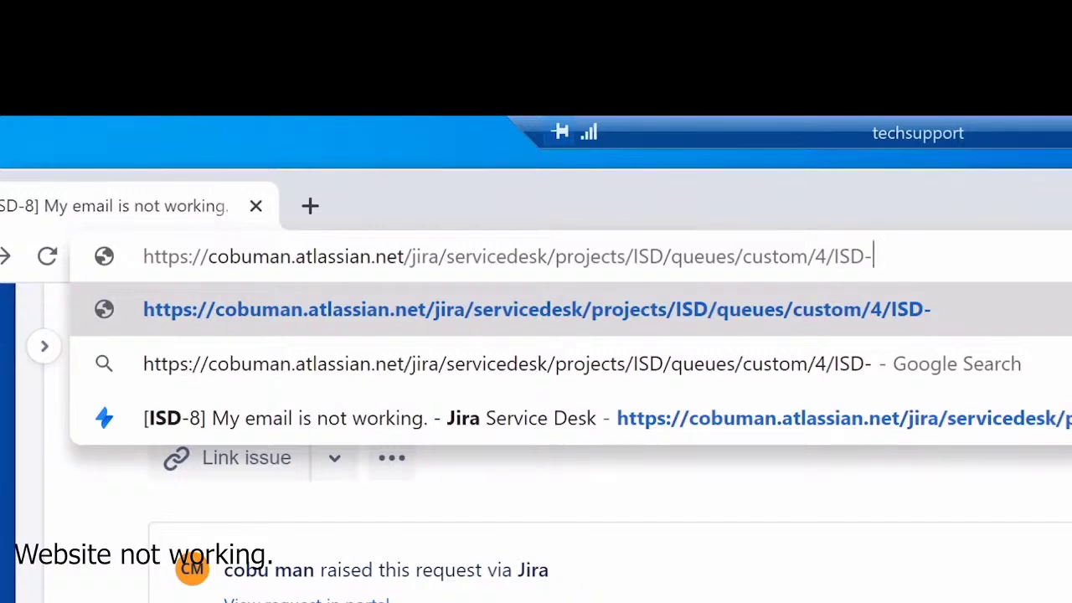
pyautogui.write('*')
pyautogui.press('BackSpace')
pyautogui.write('8')
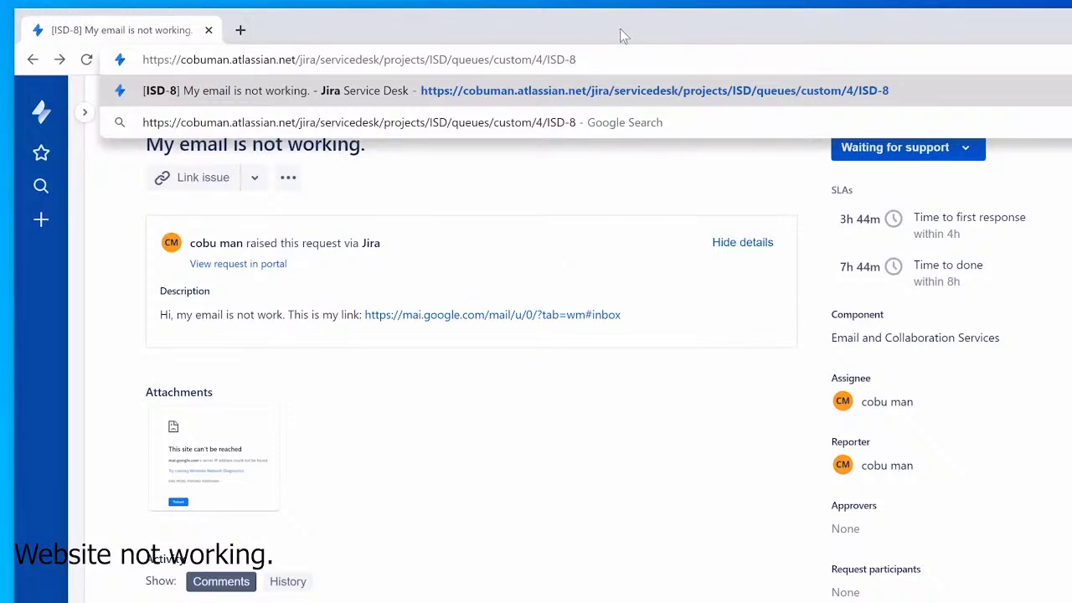
pyautogui.click(649, 409)
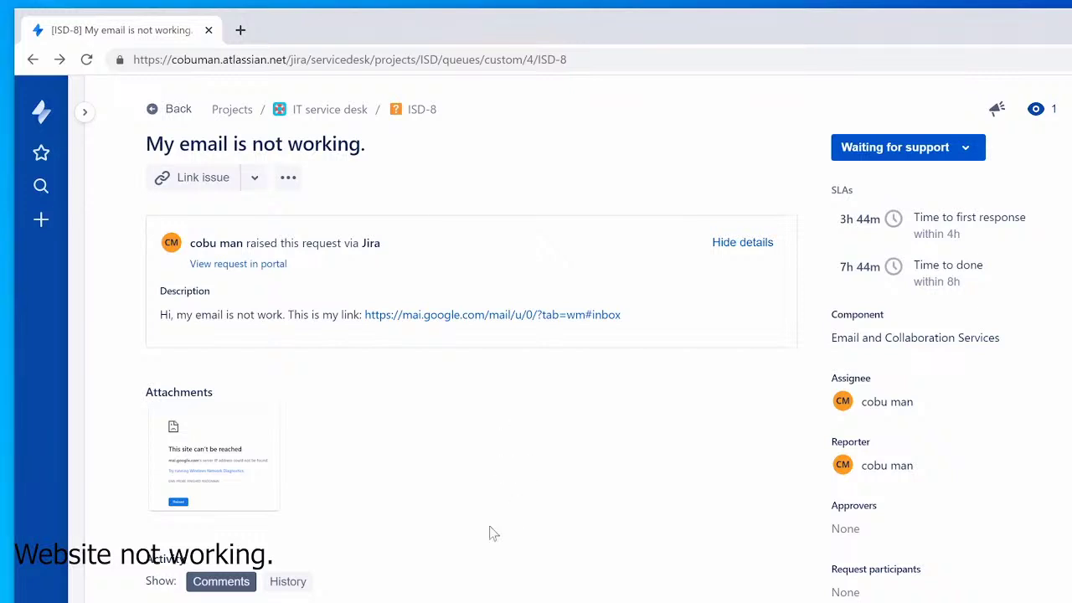
# Step: Post a reply introducing the Help Desk agent and asking if anyone else in the group can access the website
pyautogui.scroll(-2, 501, 540)
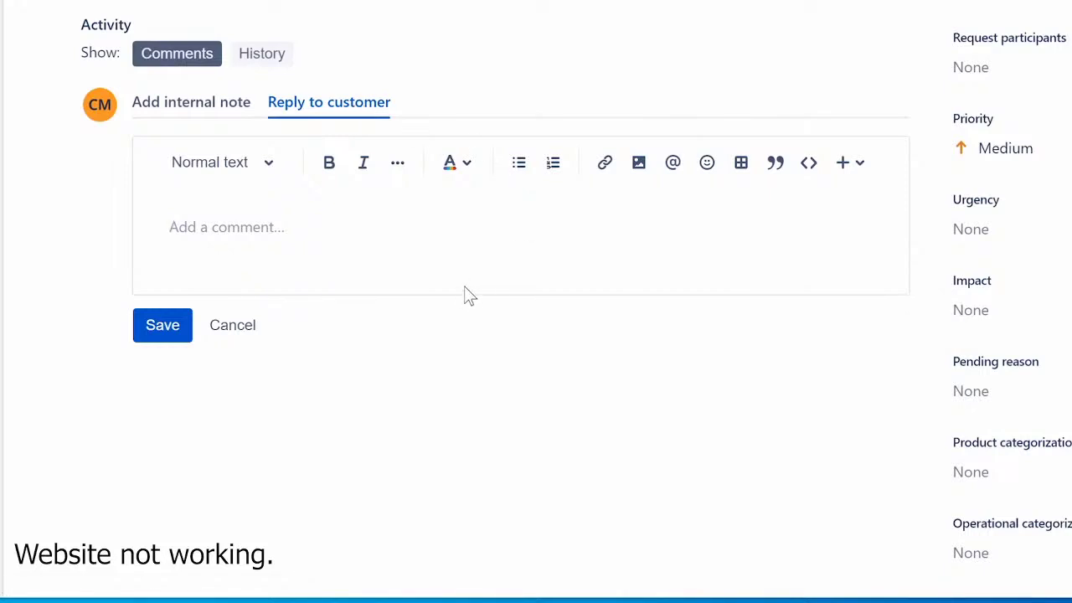
pyautogui.write('Hello')
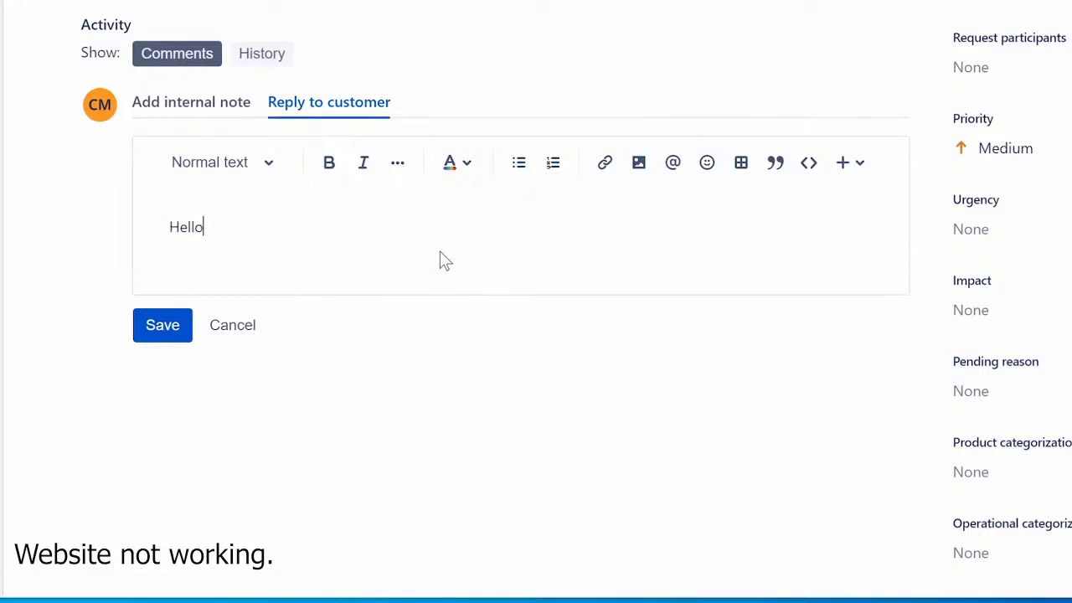
pyautogui.write(', my name is Ervin with')
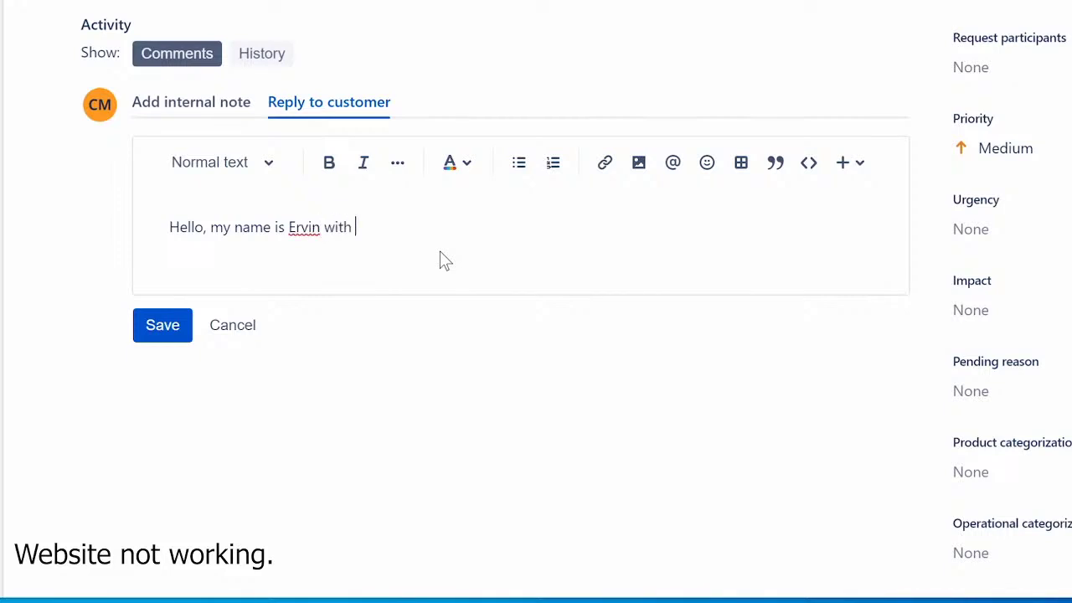
pyautogui.write(' Help Desk. I have your ')
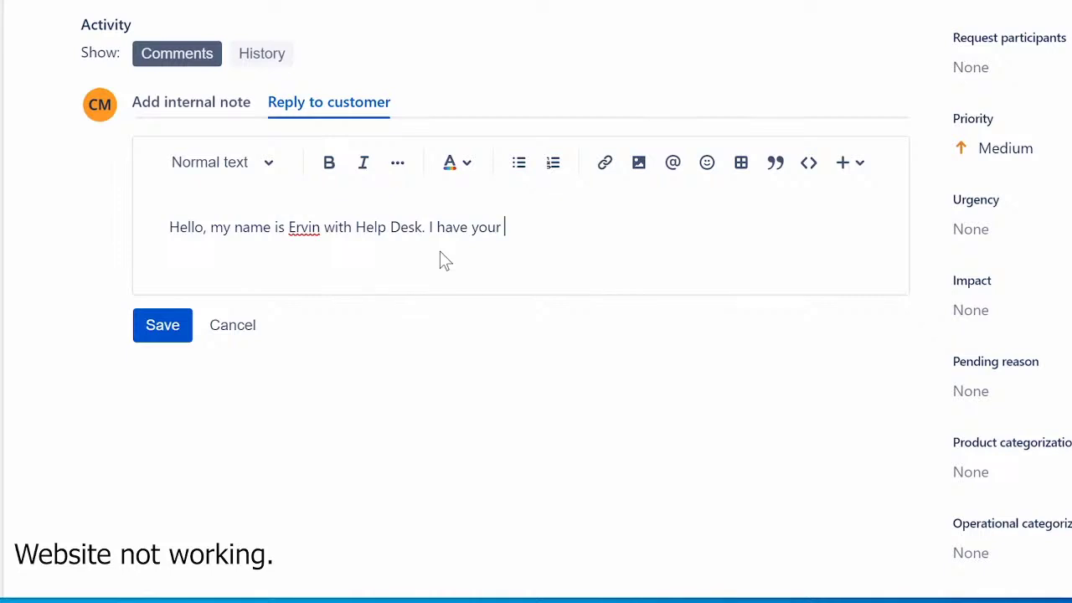
pyautogui.write('ticket about ')
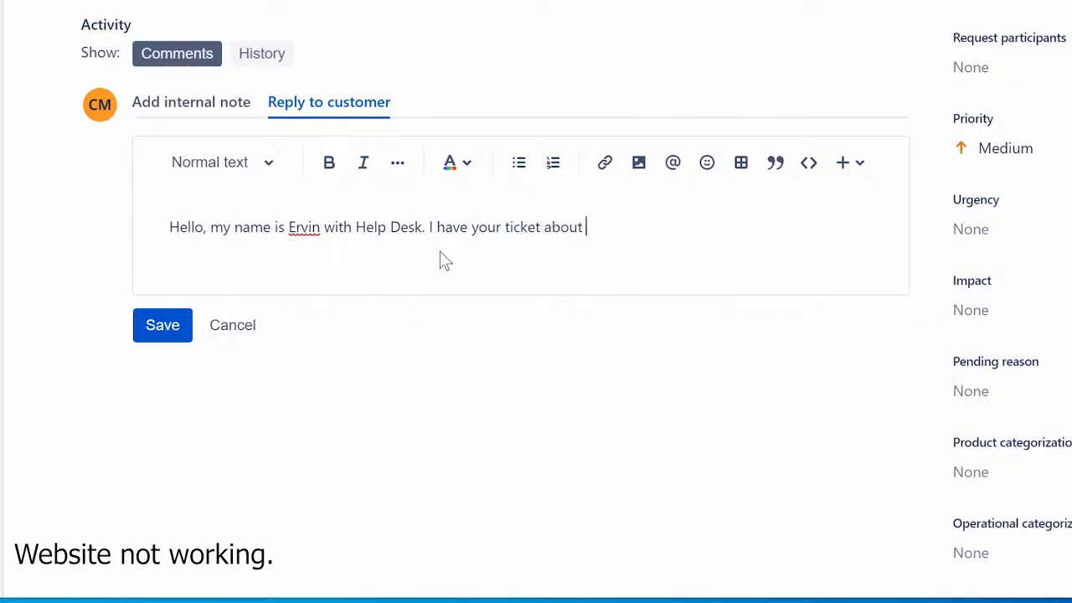
pyautogui.write('broken link.')
pyautogui.press('Return')
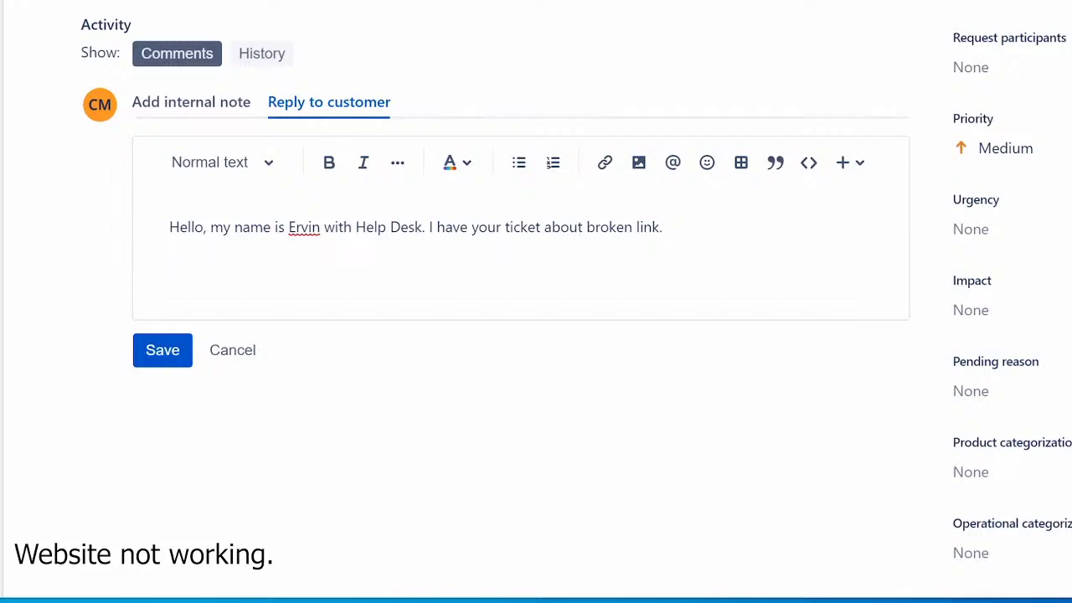
pyautogui.write('Is anybody e')
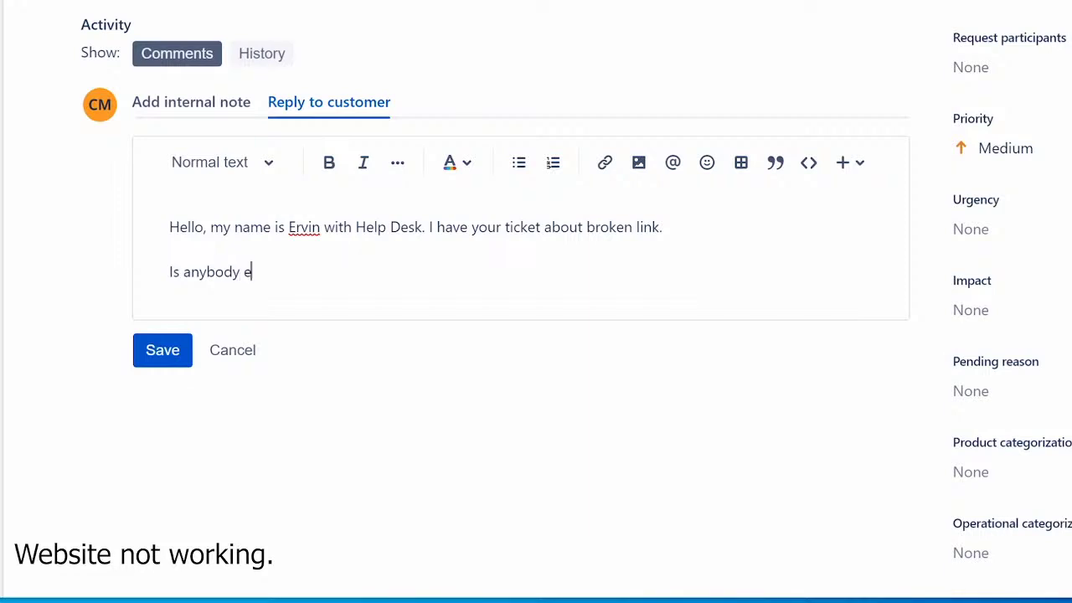
pyautogui.write('lse in your group ')
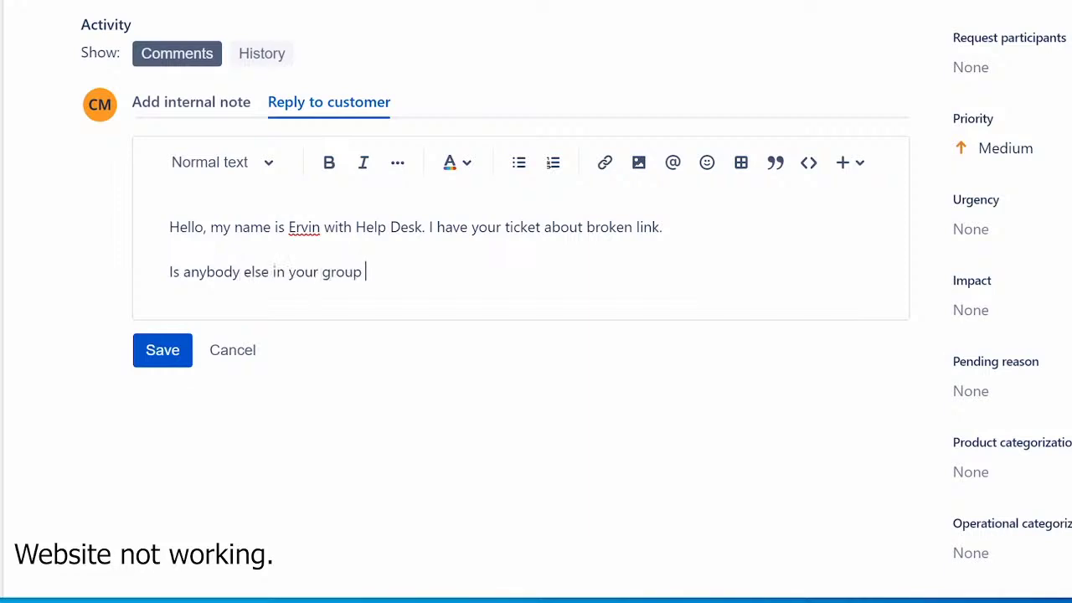
pyautogui.write('having this iss')
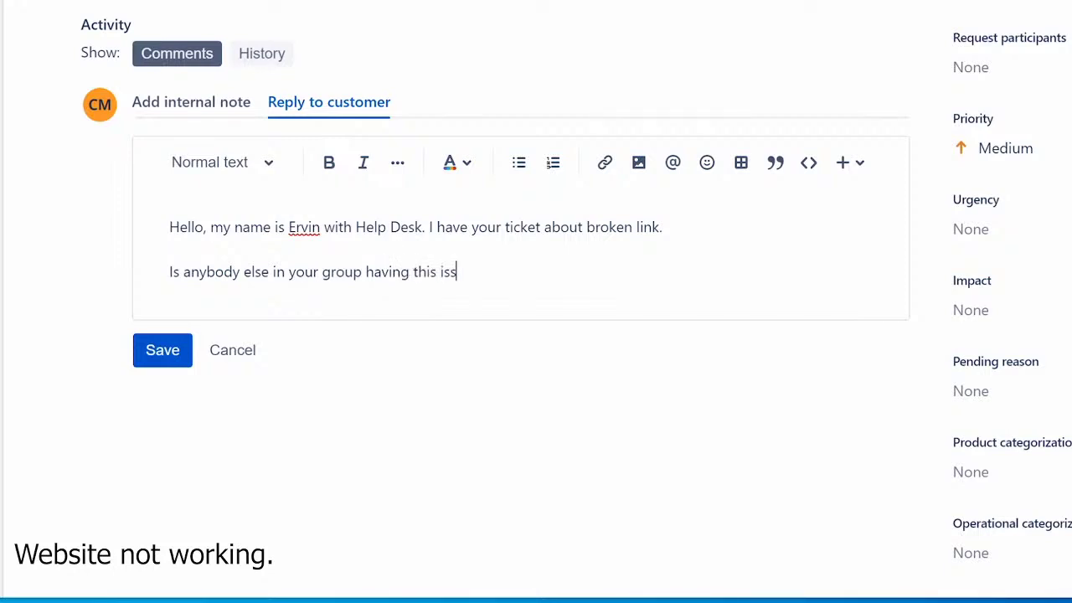
pyautogui.write('ue')
pyautogui.press('BackSpace')
pyautogui.press('BackSpace')
pyautogui.press('BackSpace')
pyautogui.press('BackSpace')
pyautogui.press('BackSpace')
pyautogui.press('BackSpace')
pyautogui.press('BackSpace')
pyautogui.press('BackSpace')
pyautogui.press('BackSpace')
pyautogui.press('BackSpace')
pyautogui.press('BackSpace')
pyautogui.press('BackSpace')
pyautogui.press('BackSpace')
pyautogui.press('BackSpace')
pyautogui.press('BackSpace')
pyautogui.press('BackSpace')
pyautogui.press('BackSpace')
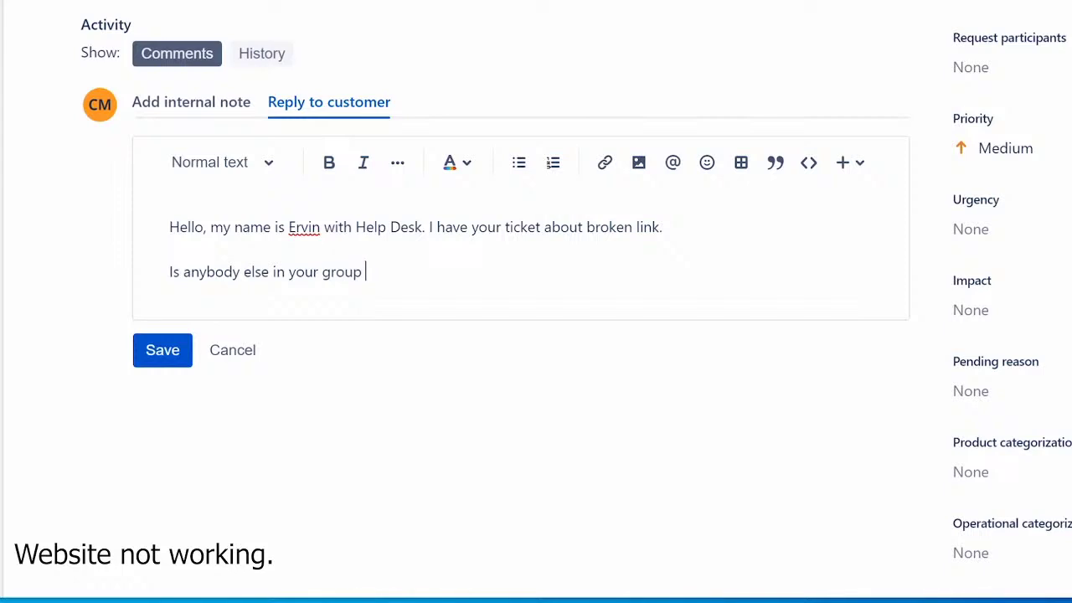
pyautogui.write('able to access this we')
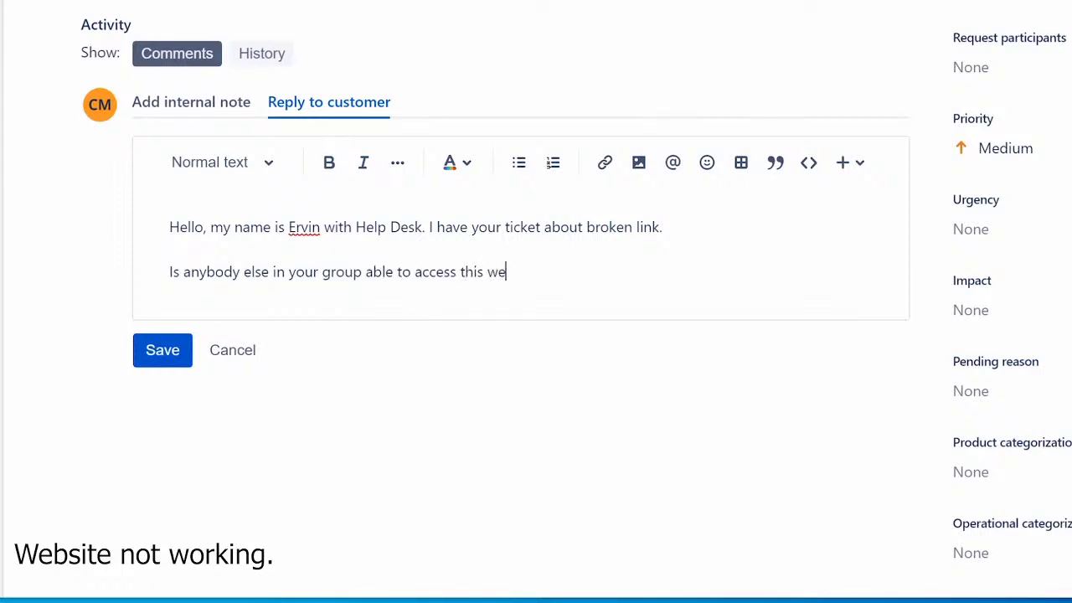
pyautogui.write('bsite?')
pyautogui.click(151, 352)
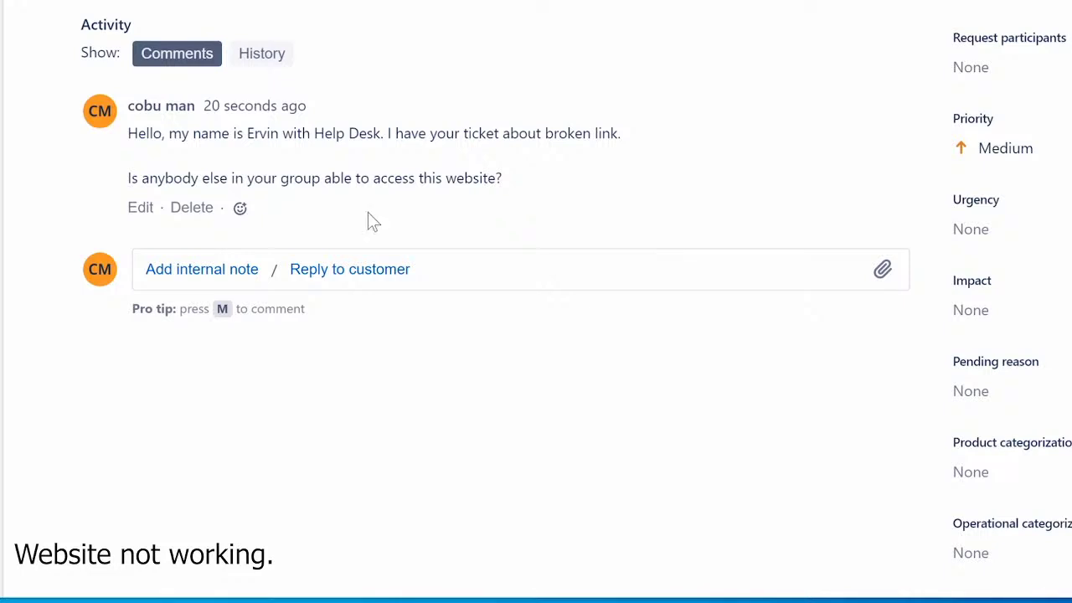
# Step: Draft a three-line reply: customer confirms the correct link, agent asks to check with another person, customer says it works
pyautogui.click(350, 272)
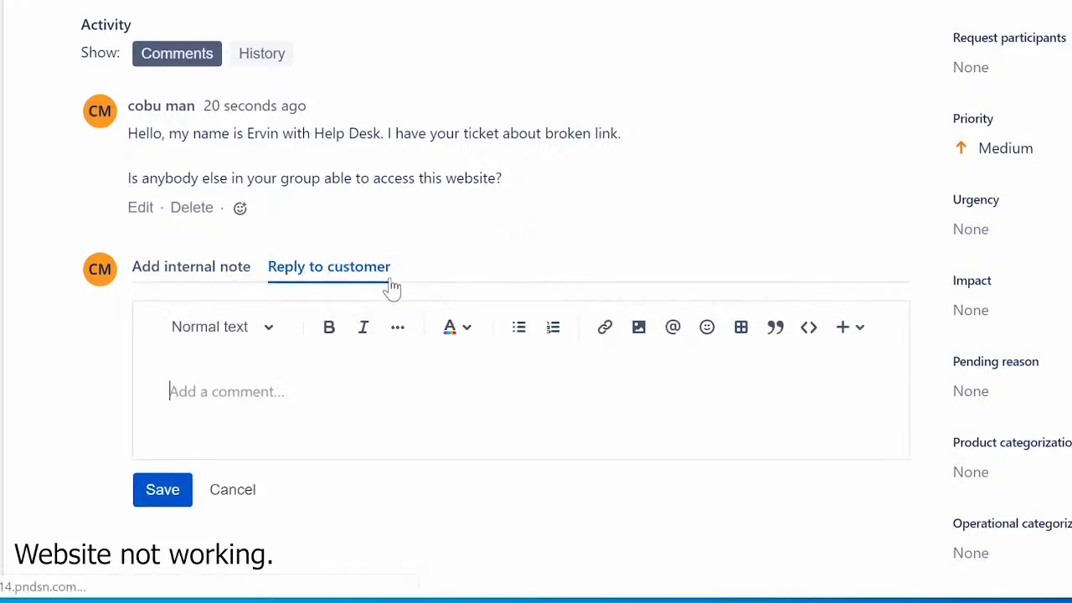
pyautogui.write('Custo')
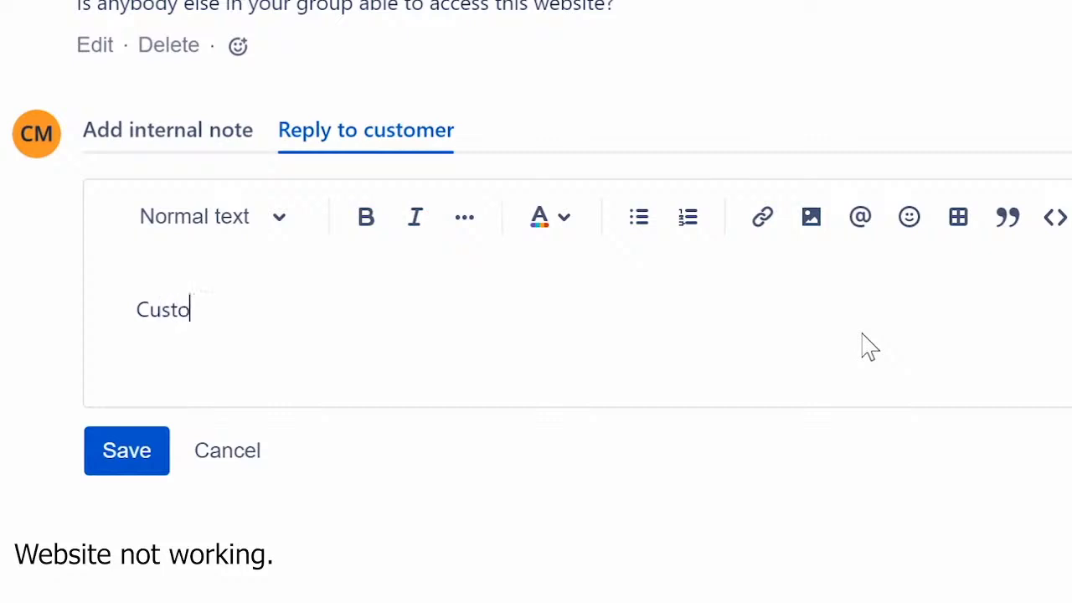
pyautogui.write('mer: Yes, ')
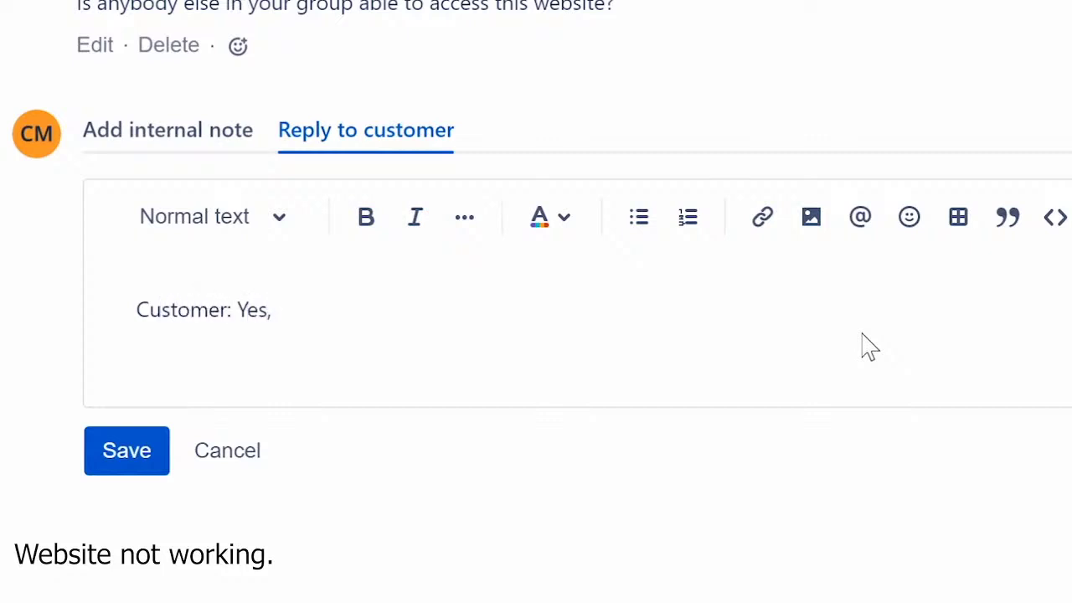
pyautogui.write('that is the')
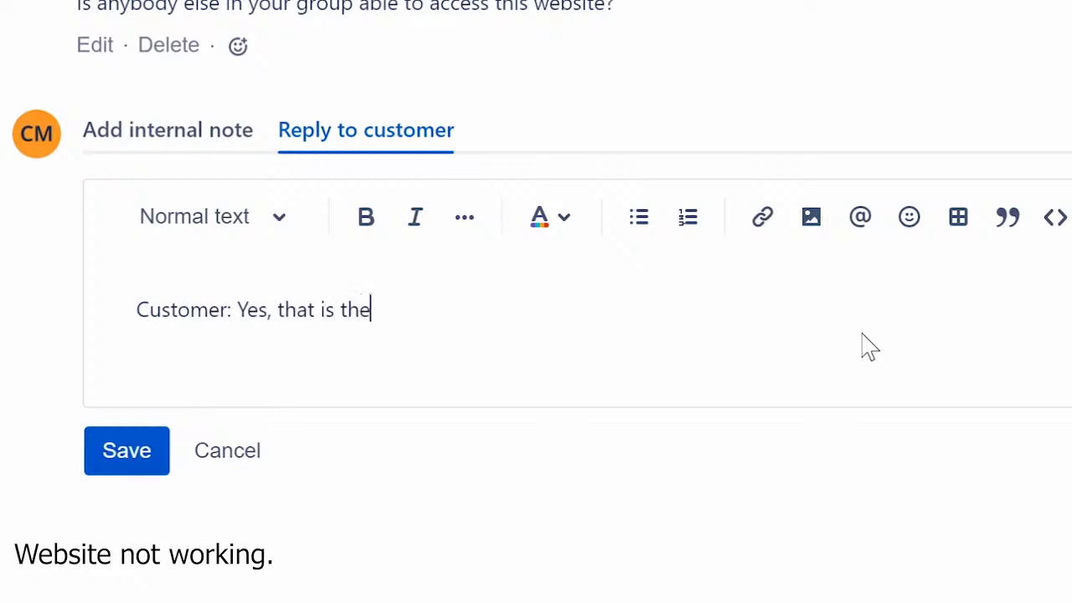
pyautogui.write(' correct link...')
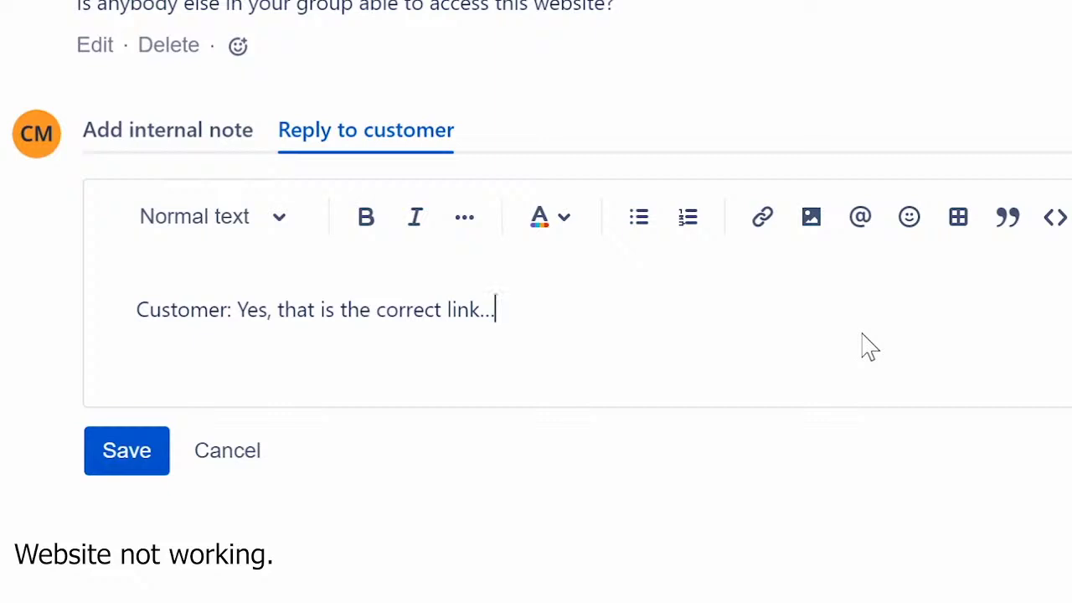
pyautogui.press('Return')
pyautogui.write('Er')
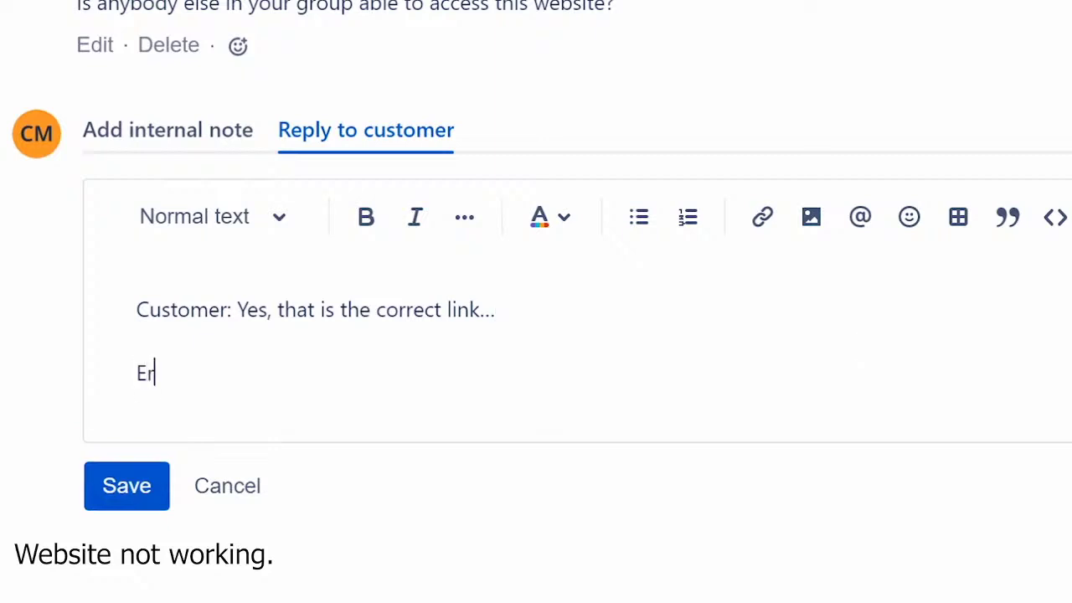
pyautogui.write('vin: ')
pyautogui.write('Can you please ')
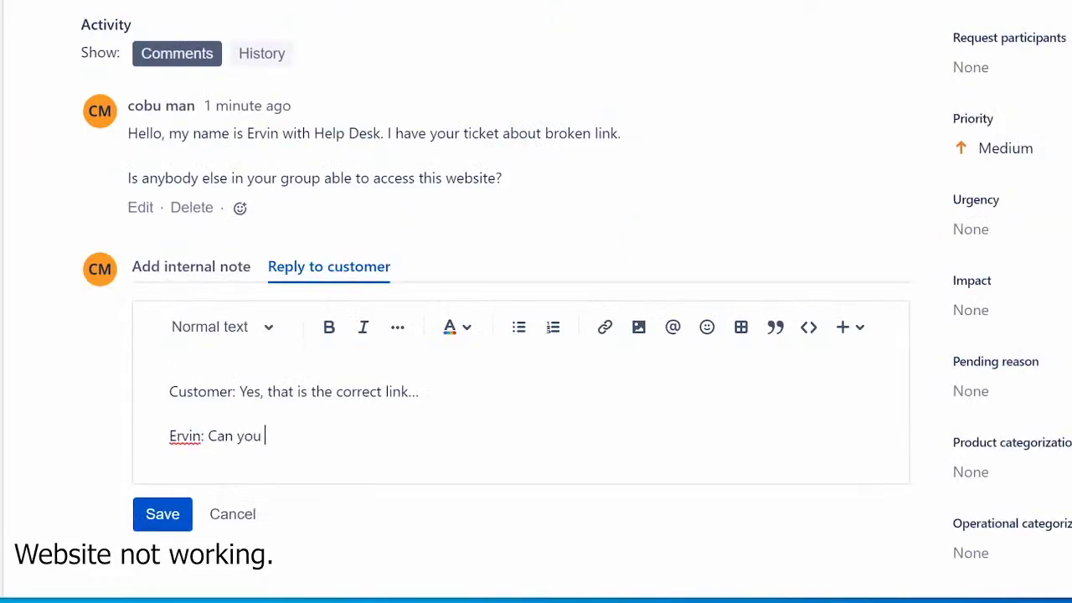
pyautogui.write('check')
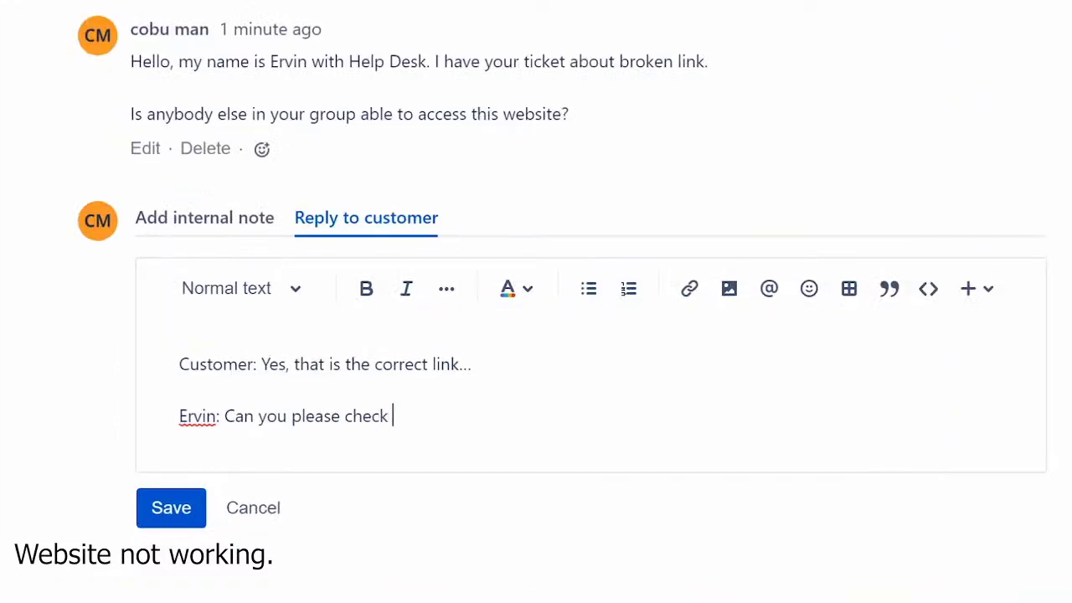
pyautogui.write(' with one other person')
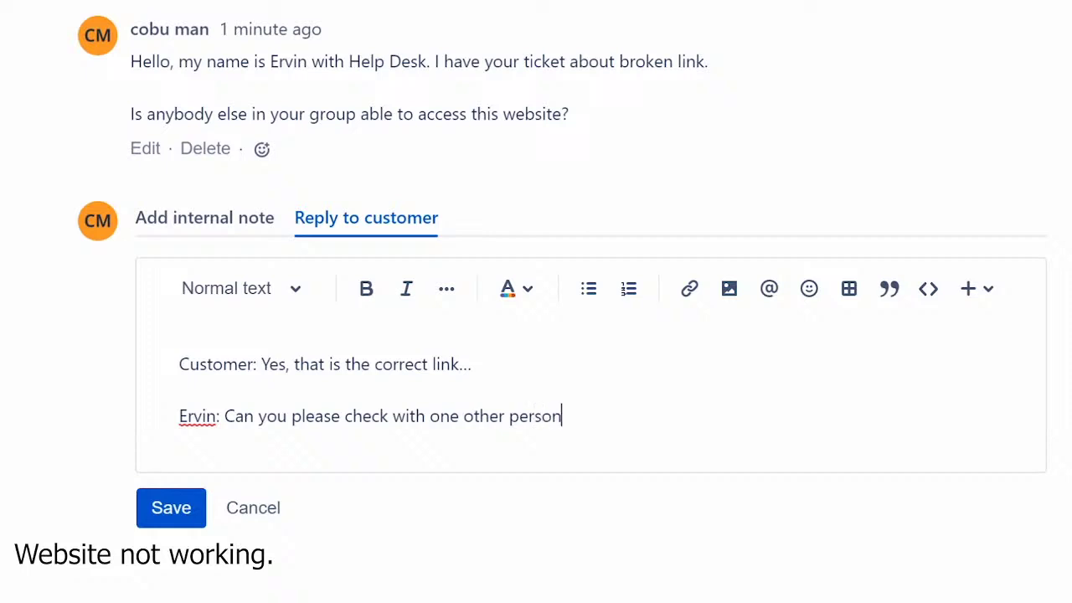
pyautogui.write(' just to be ')
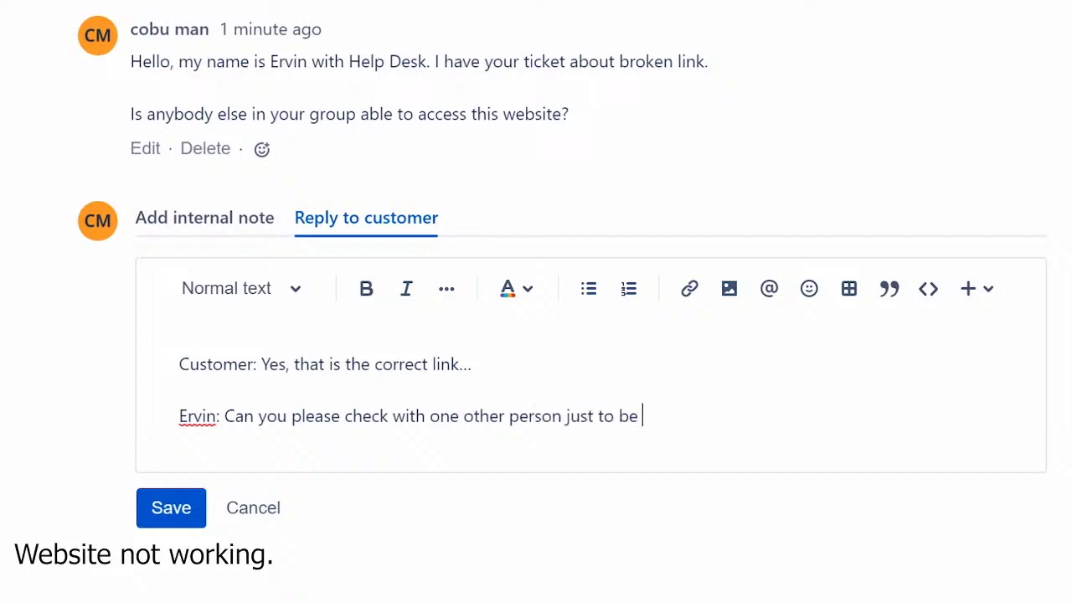
pyautogui.write('sure?')
pyautogui.press('Return')
pyautogui.press('Return')
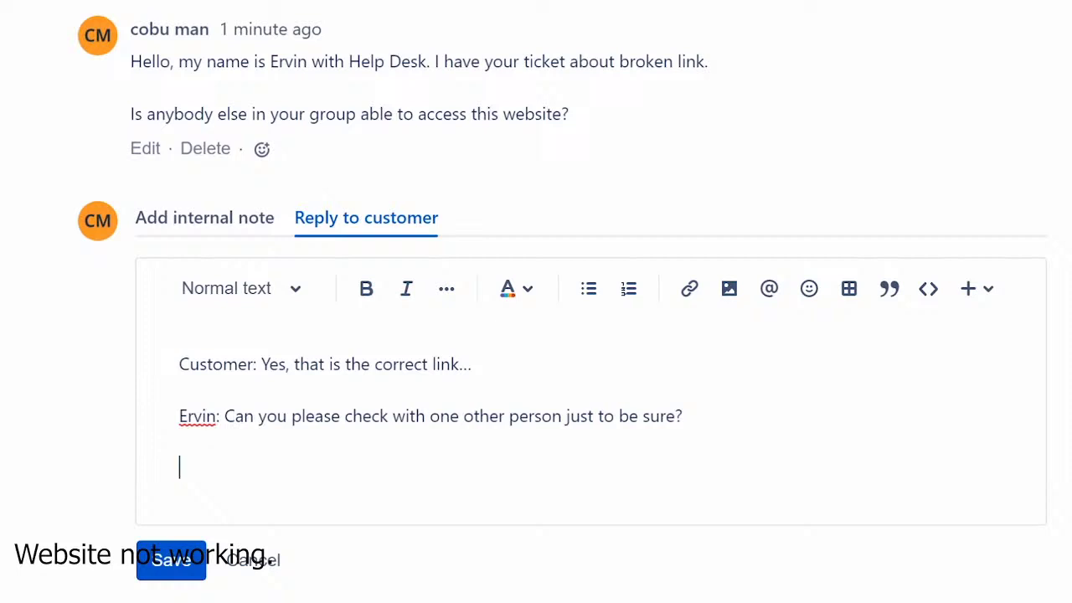
pyautogui.write('Customer: ')
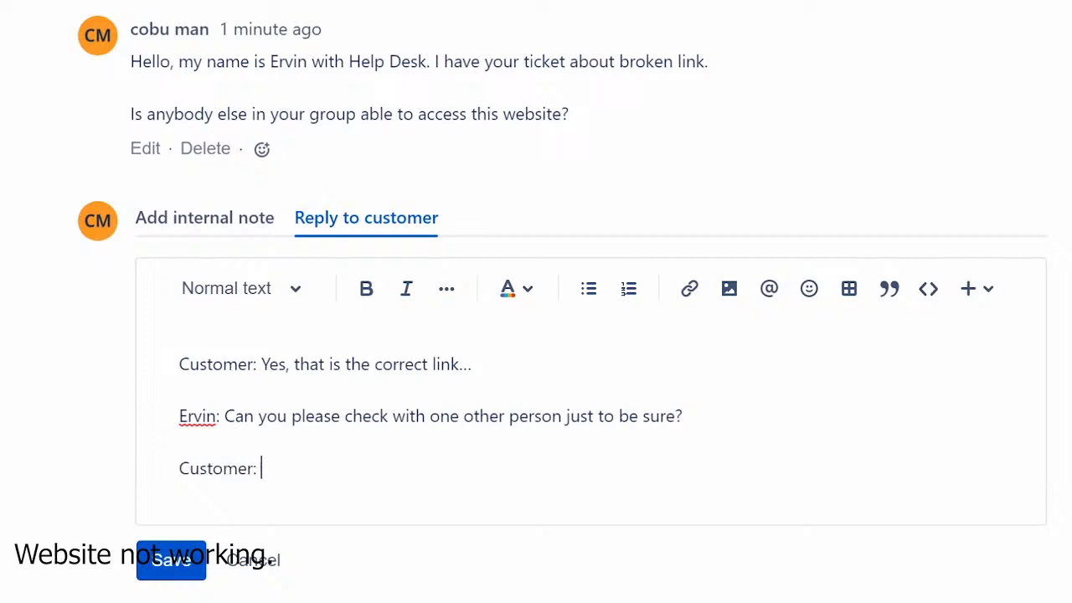
pyautogui.write('Yes, its')
pyautogui.press('BackSpace')
pyautogui.write("'s working for the")
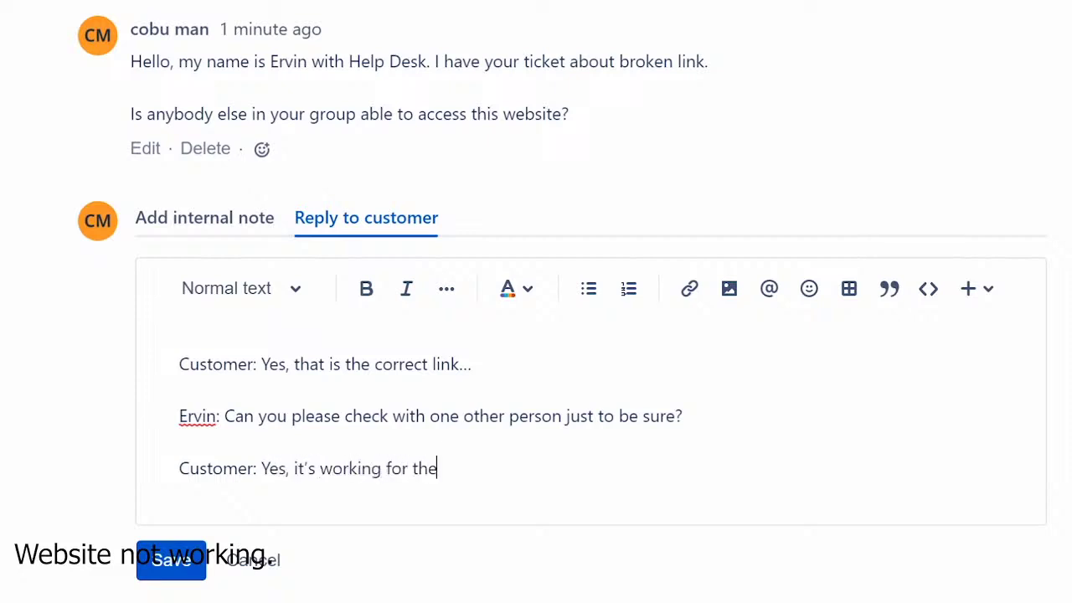
pyautogui.write('m...')
pyautogui.scroll(-3, 557, 263)
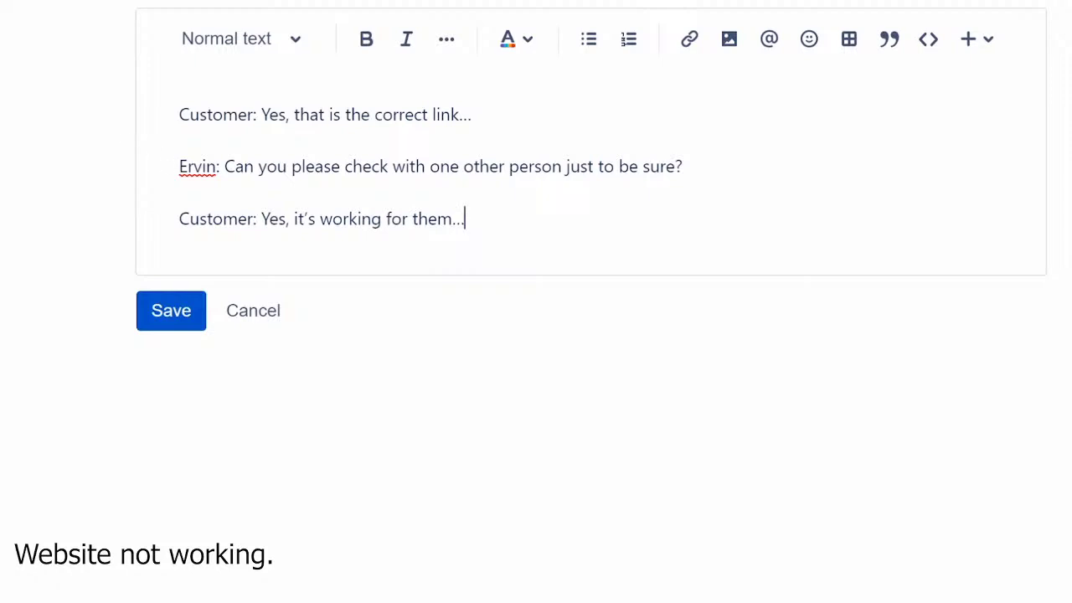
# Step: Add the customer line 'They are using the same link as me...' to the draft
pyautogui.moveTo(216, 166); pyautogui.dragTo(178, 166)
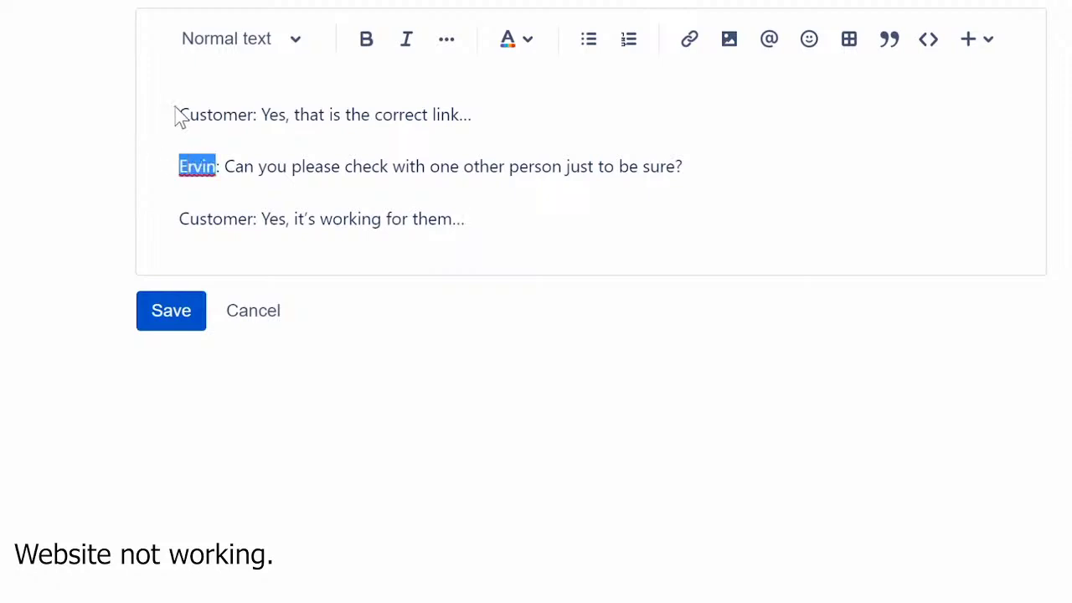
pyautogui.moveTo(178, 114)
pyautogui.mouseDown()
pyautogui.moveTo(259, 115)
pyautogui.moveTo(178, 115)
pyautogui.mouseUp()
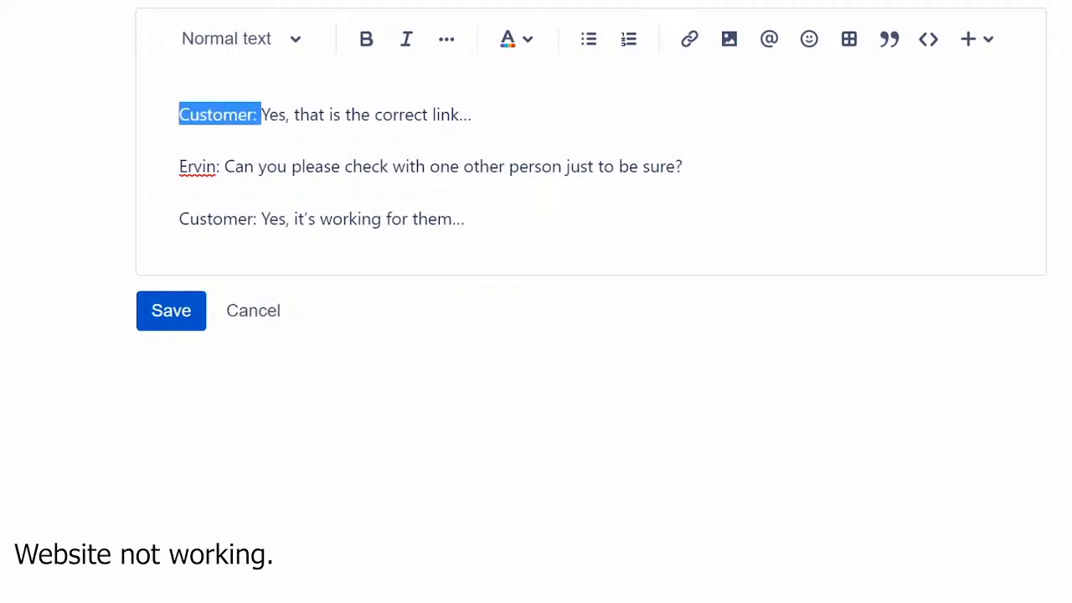
pyautogui.click(668, 251)
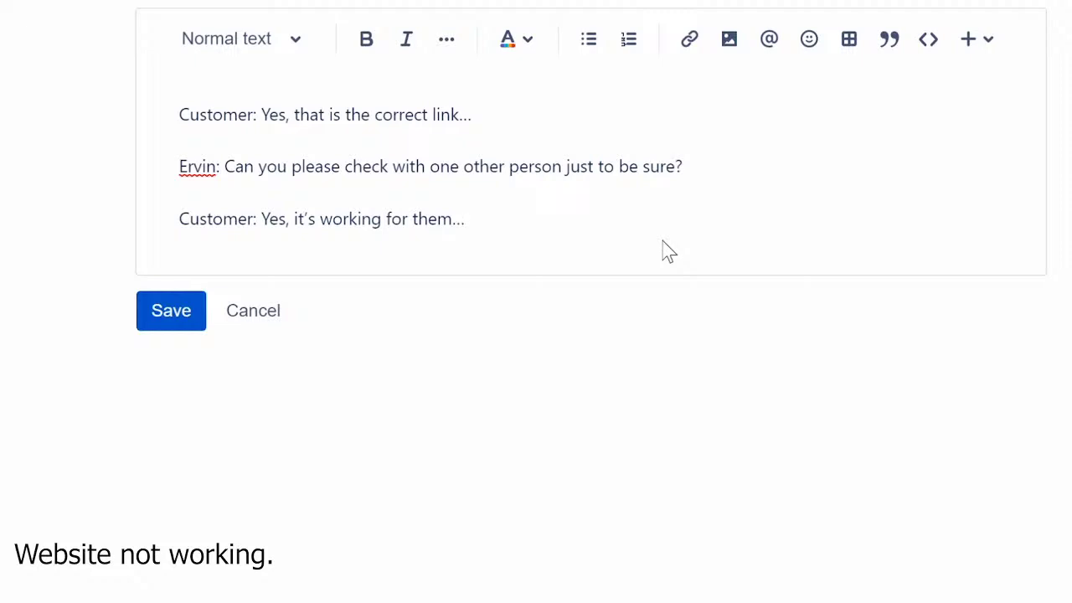
pyautogui.press('Return')
pyautogui.write('Custo')
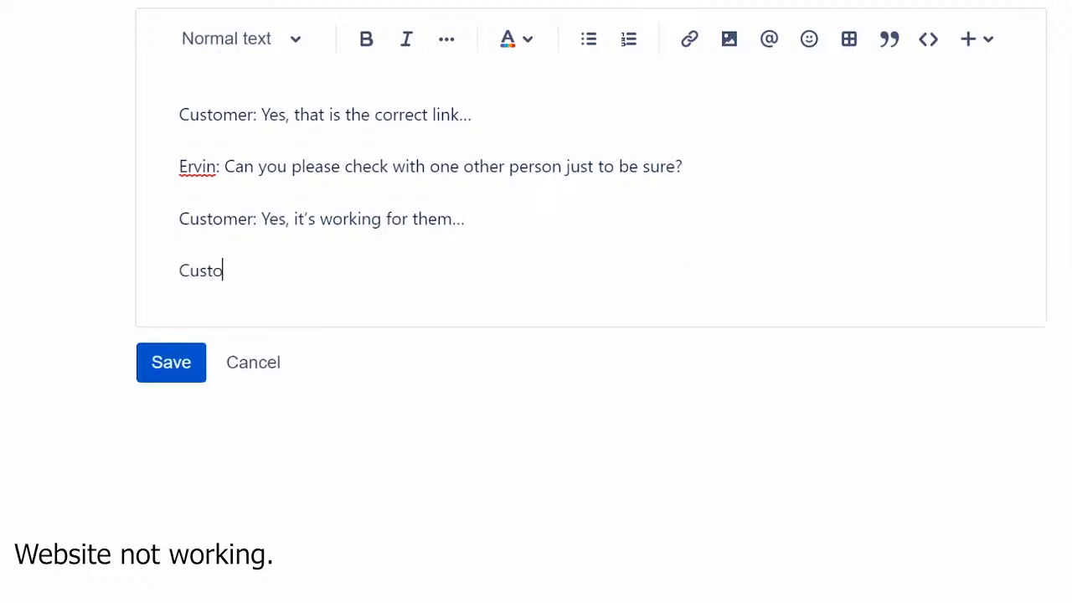
pyautogui.write('mer: They are using the sma')
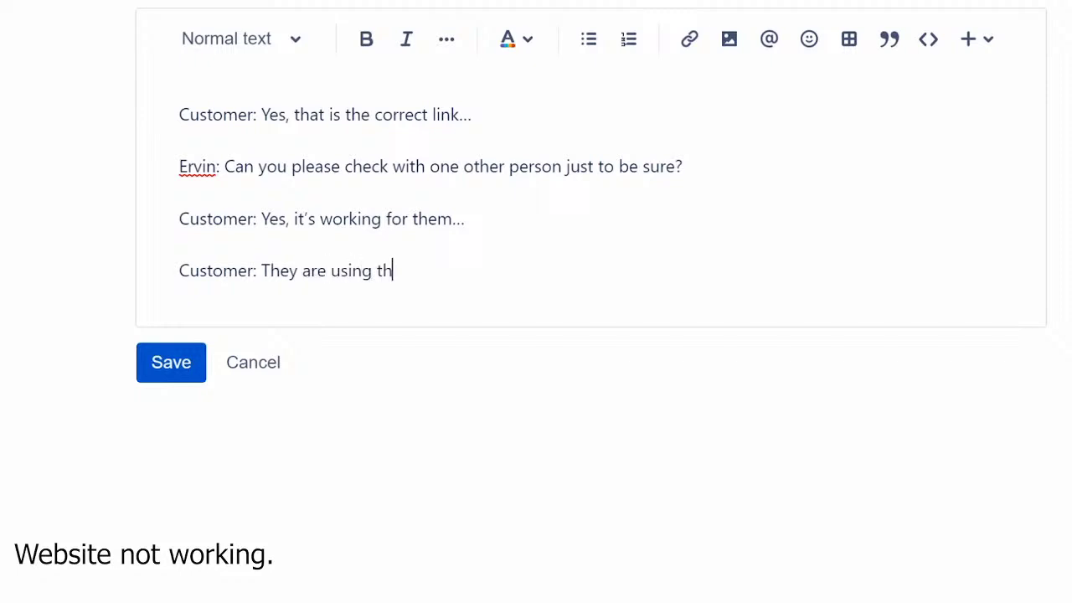
pyautogui.press('BackSpace')
pyautogui.press('BackSpace')
pyautogui.write('ame link as me')
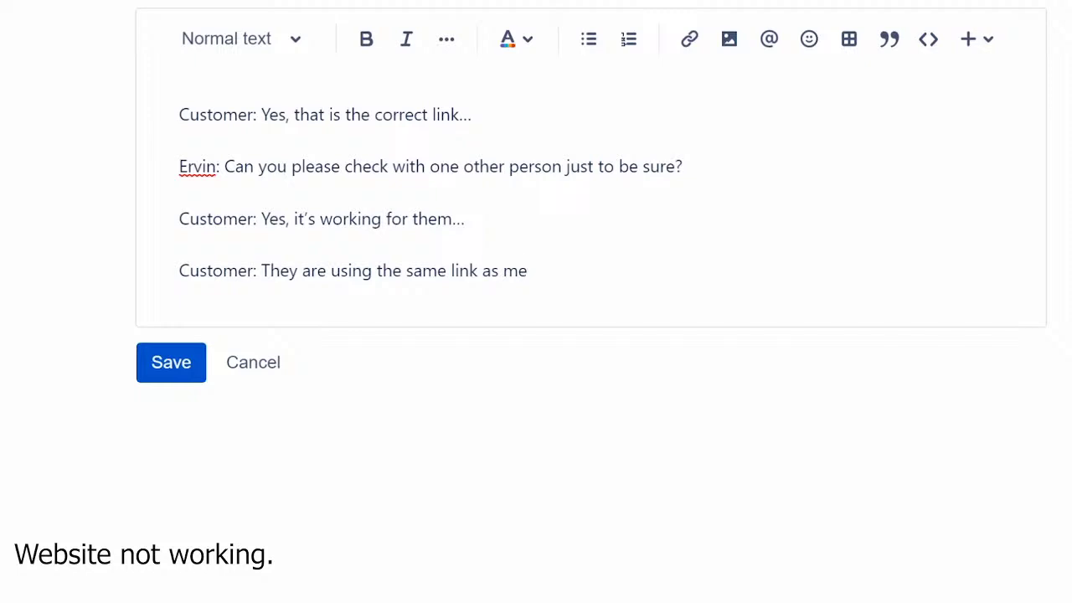
pyautogui.write('...')
# Step: Add the agent's request for a screenshot of the working website and 'Customer: with screenshot'
pyautogui.press('Return')
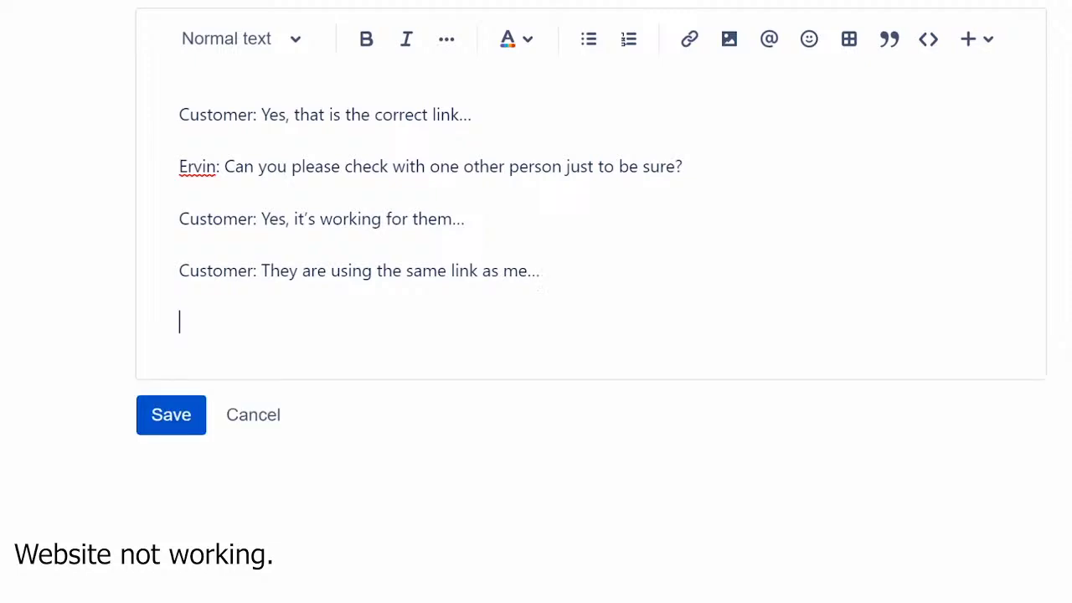
pyautogui.write('Ervin: Can yop')
pyautogui.press('BackSpace')
pyautogui.write('u ')
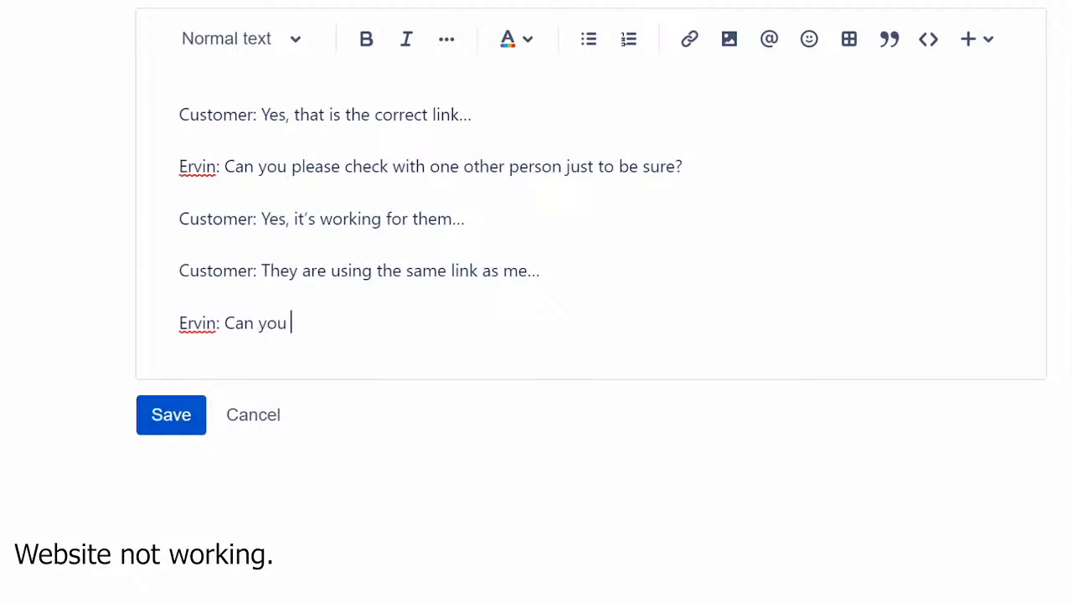
pyautogui.write('please show me ')
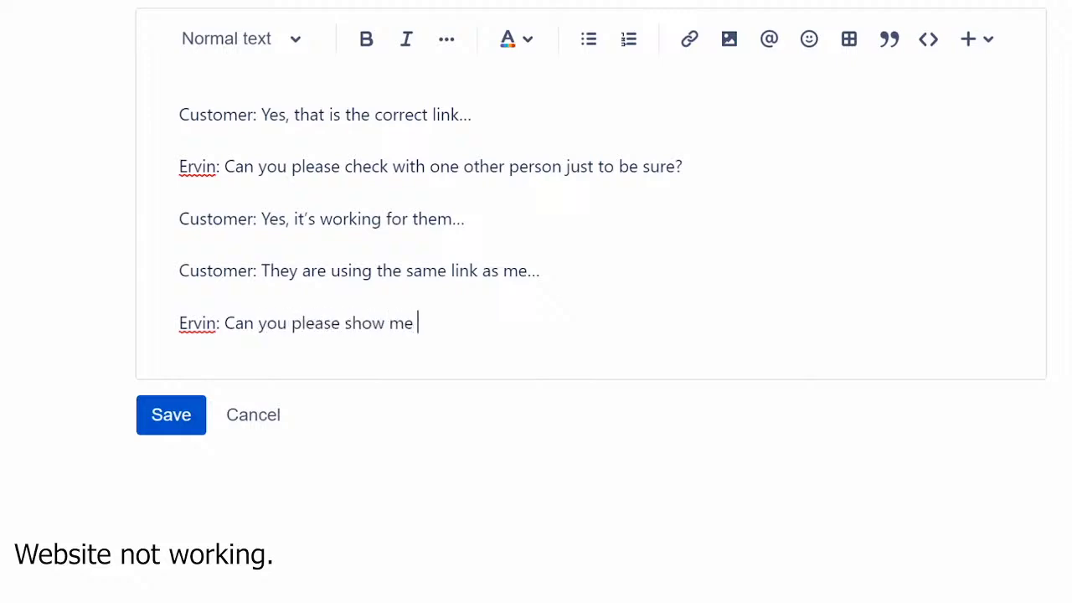
pyautogui.write('the screenshot of w')
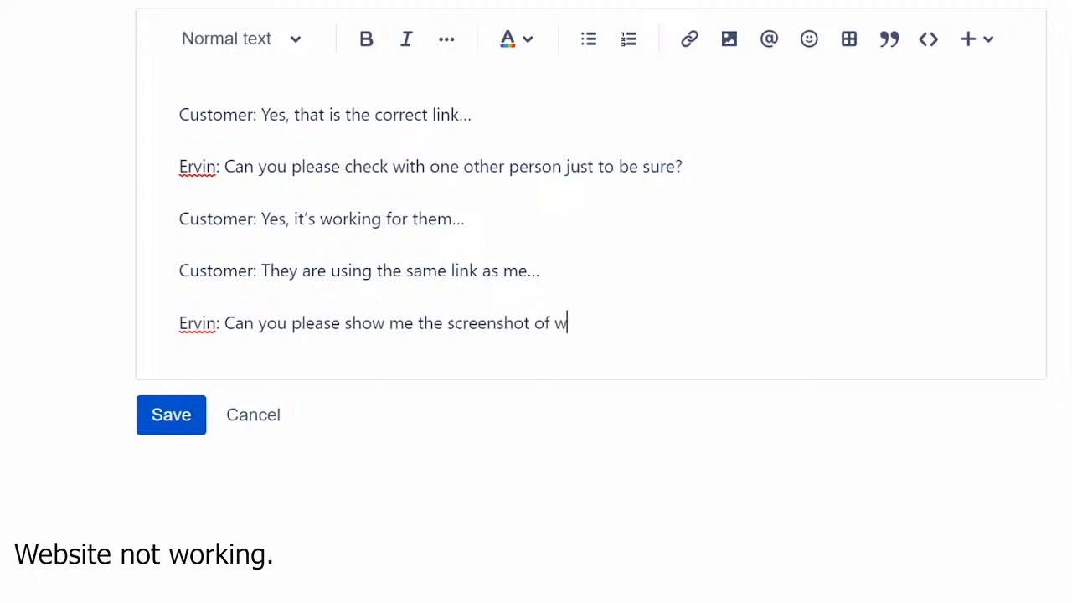
pyautogui.write('orking webstie')
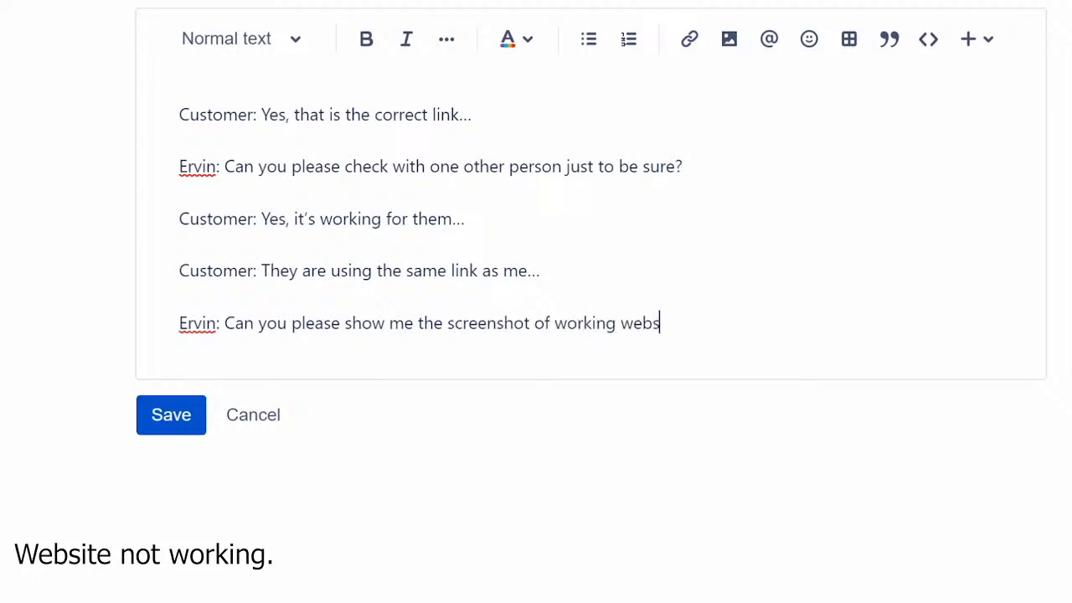
pyautogui.press('BackSpace')
pyautogui.press('BackSpace')
pyautogui.write('ite.')
pyautogui.press('BackSpace')
pyautogui.write('?')
pyautogui.press('Return')
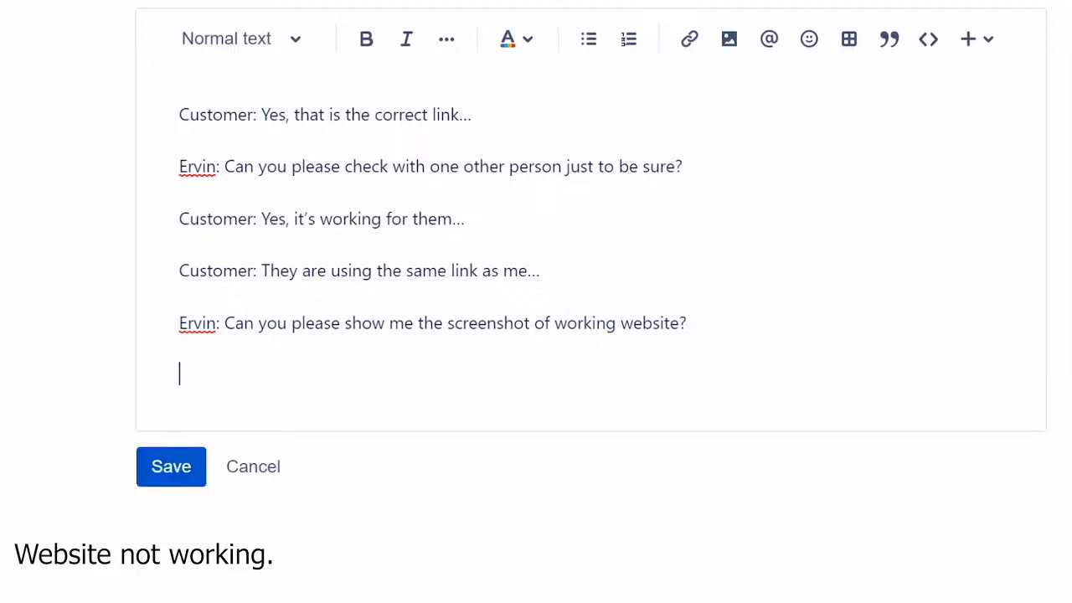
pyautogui.write('Cust')
pyautogui.write('o')
pyautogui.press('BackSpace')
pyautogui.write('tomer: with s')
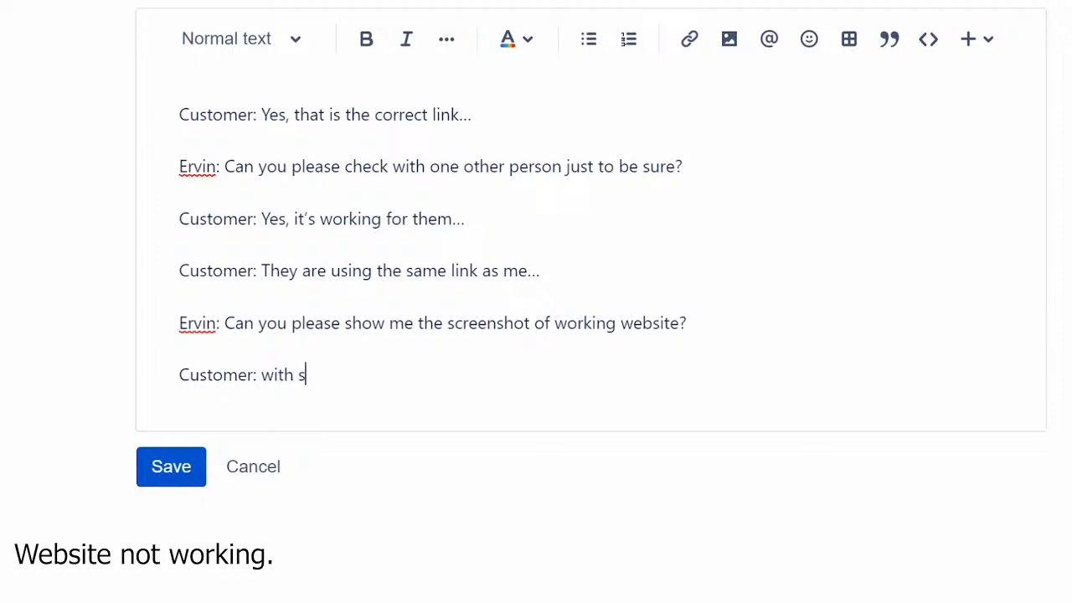
pyautogui.write('creenshot')
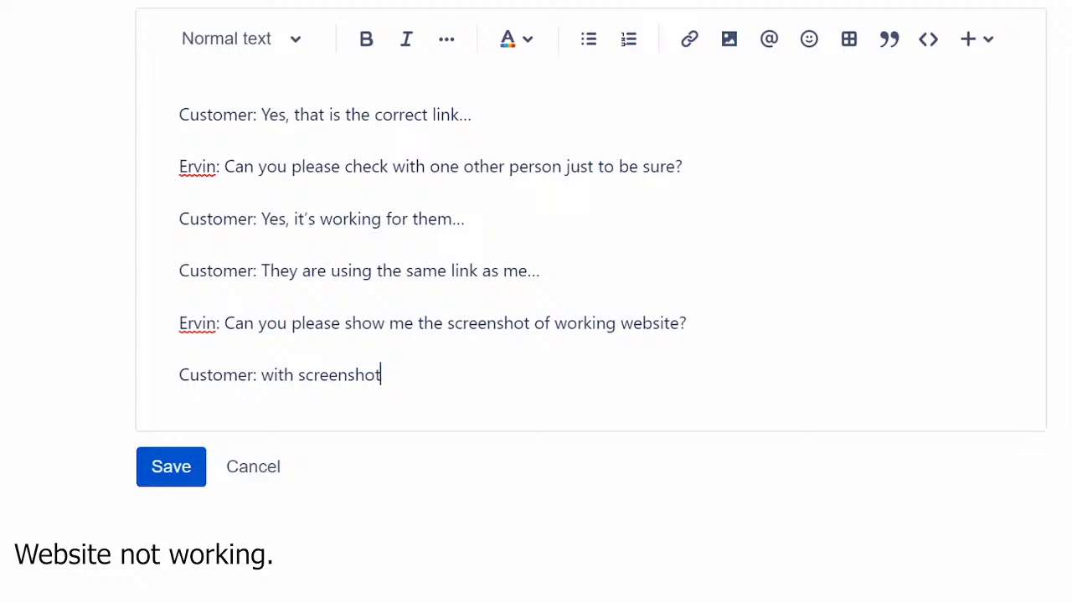
pyautogui.scroll(-1, 535, 251)
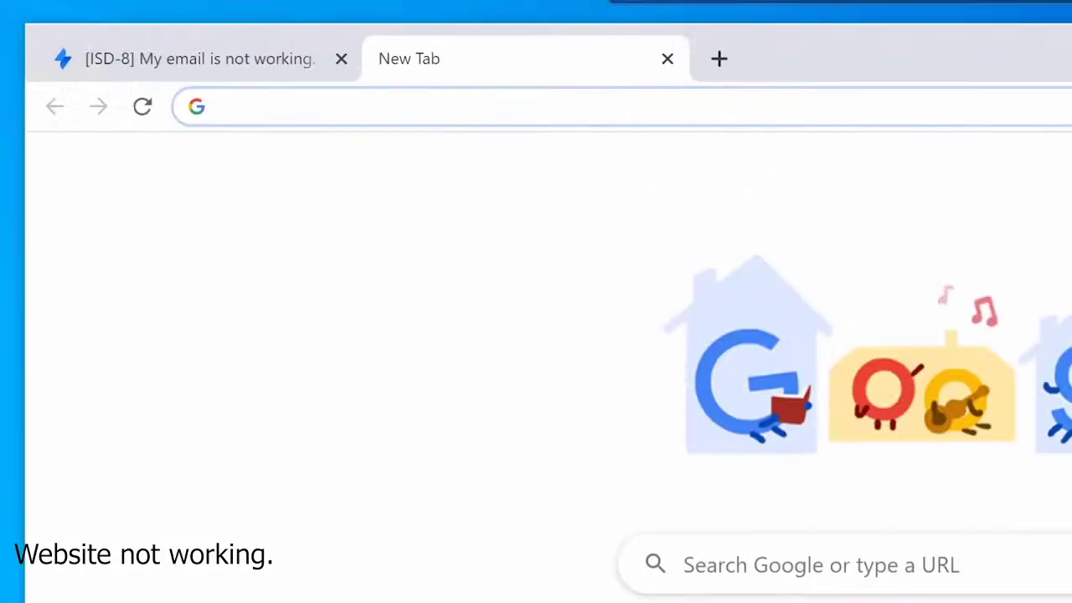
# Step: Load the misspelled mai.google.com address in a new tab to show it's unreachable, then close it
pyautogui.write('https://mail.google.com/mail/u/0/?tab=wm#inbox')
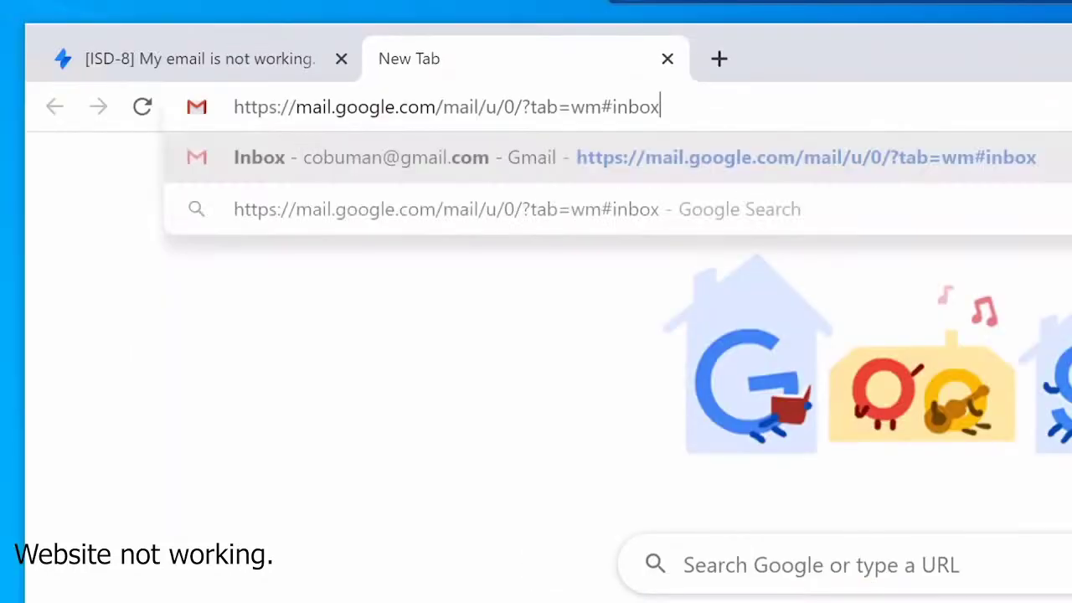
pyautogui.click(331, 106)
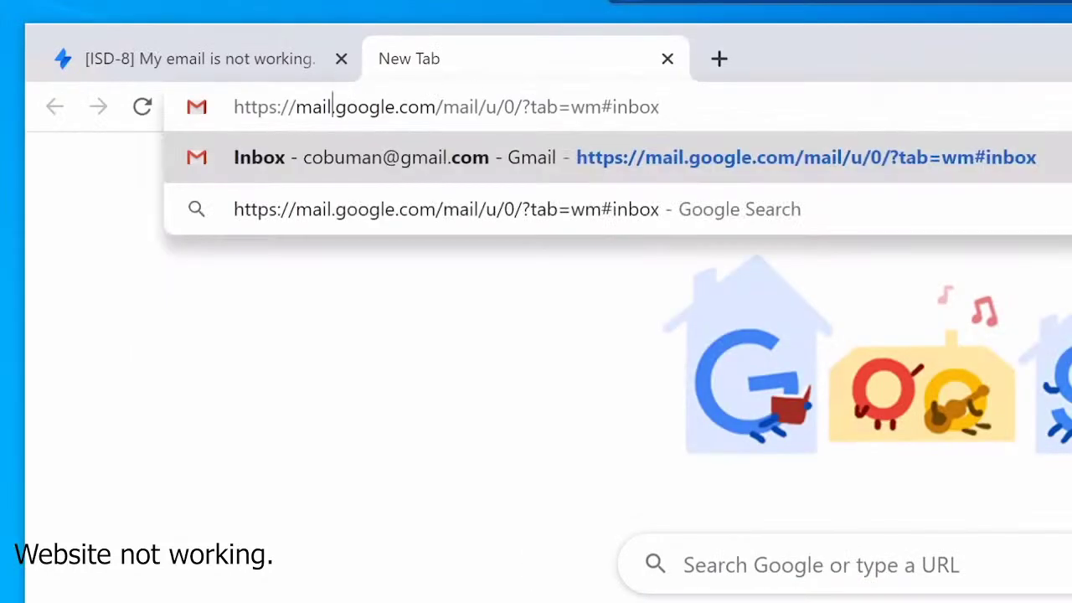
pyautogui.press('Delete')
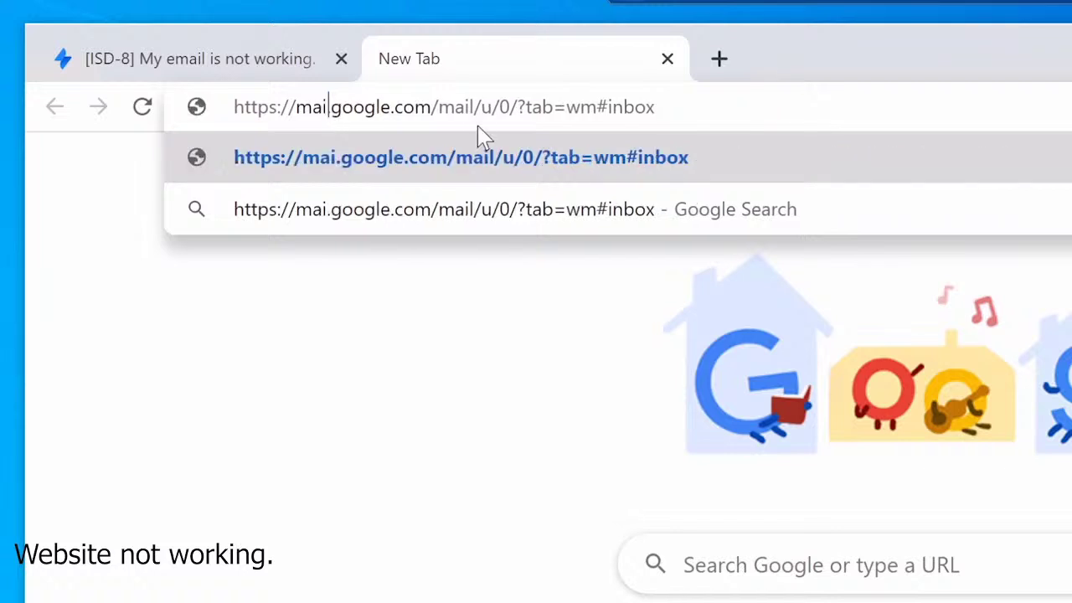
pyautogui.press('Return')
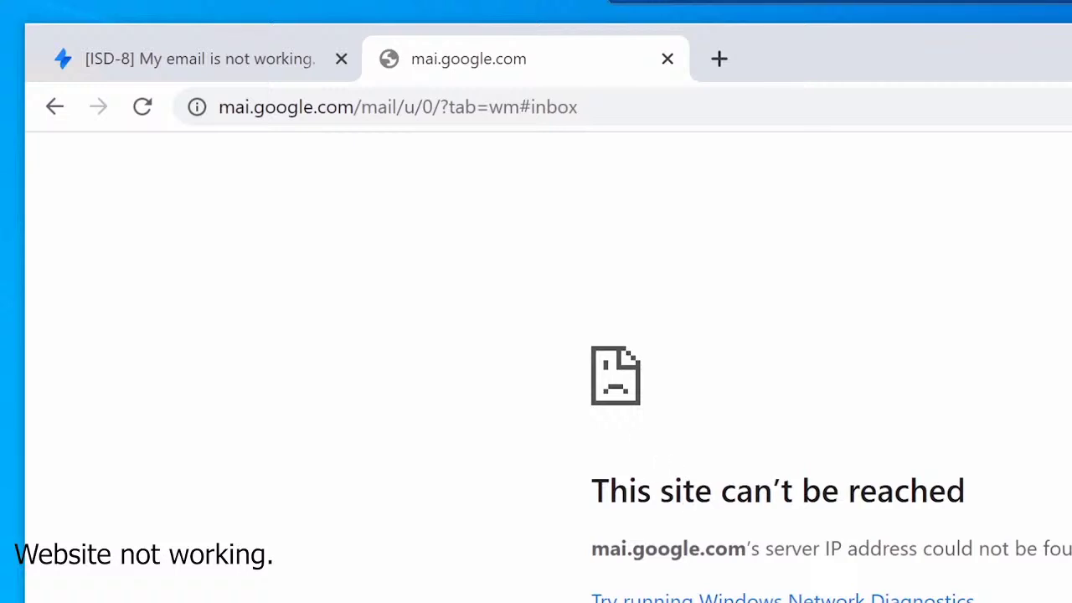
pyautogui.click(666, 59)
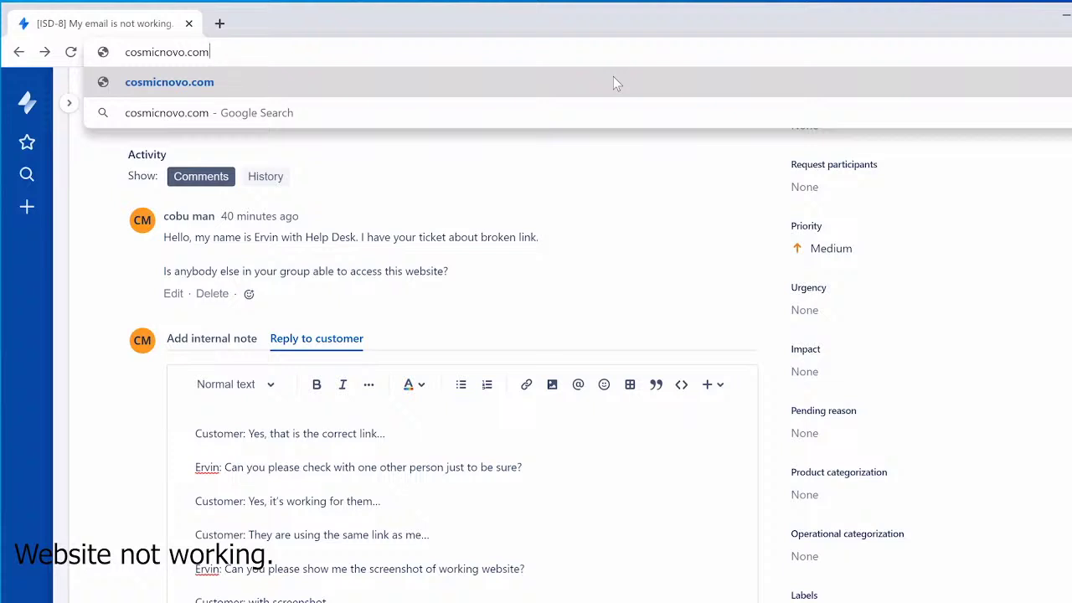
# Step: Load cosmicnovo.com and scroll through its front page of articles
pyautogui.press('Return')
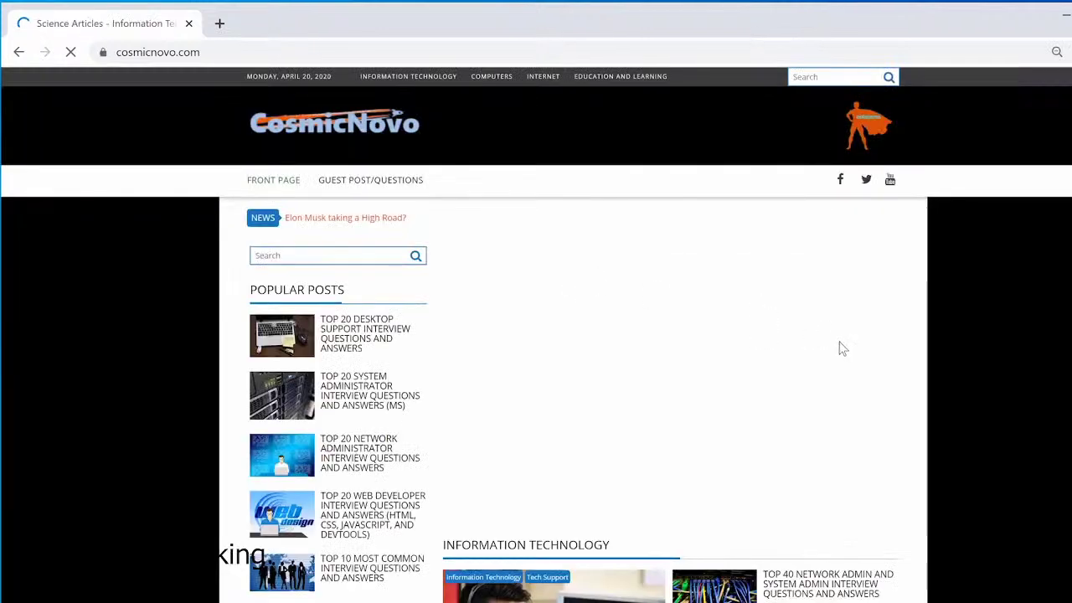
pyautogui.scroll(-3, 842, 349)
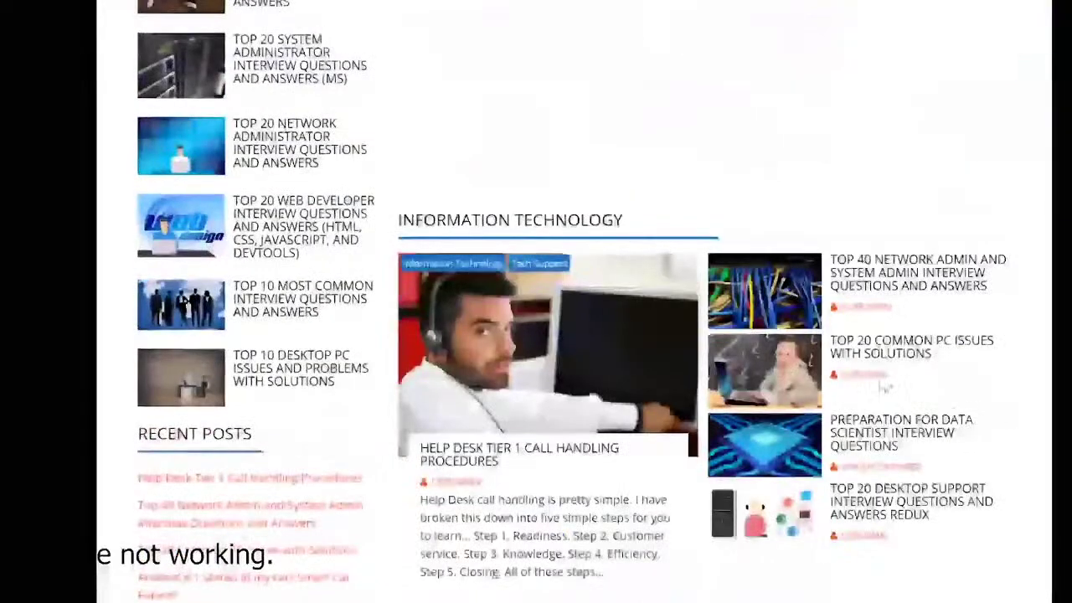
pyautogui.scroll(5, 363, 375)
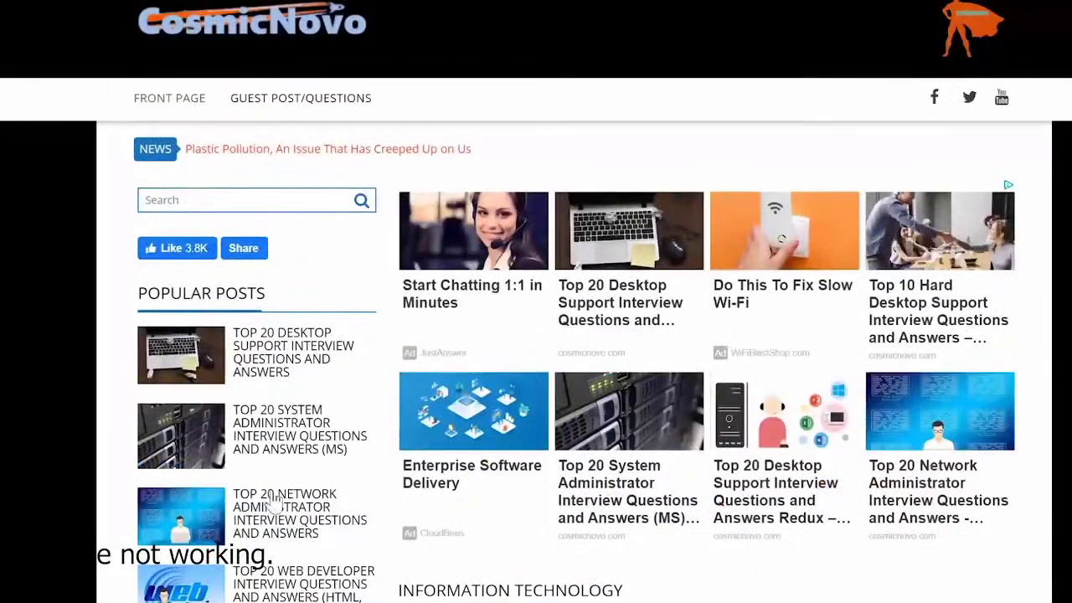
pyautogui.scroll(-5, 455, 455)
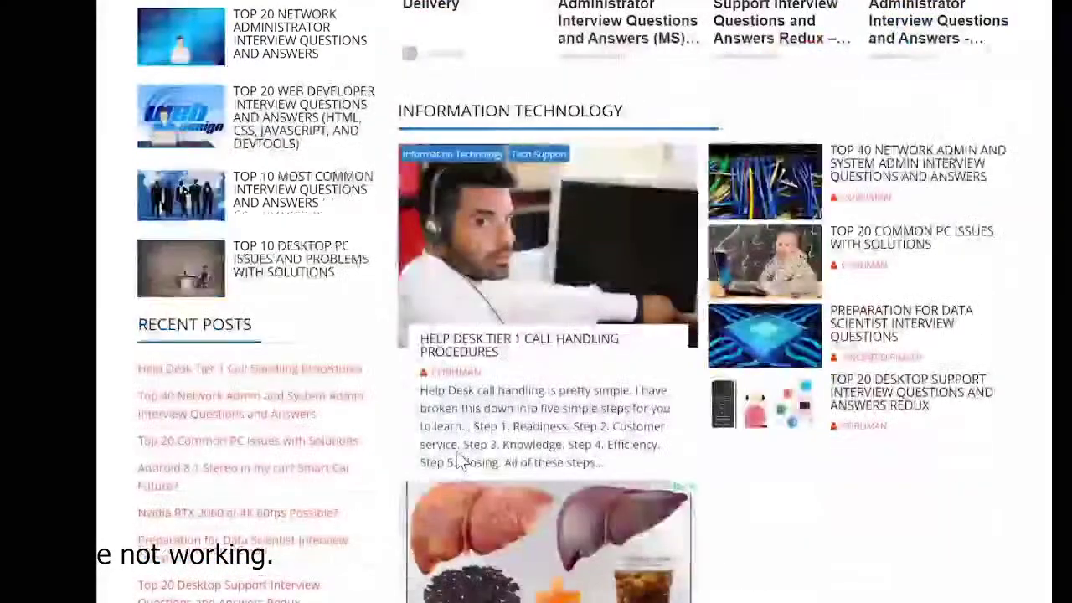
pyautogui.scroll(-5, 457, 459)
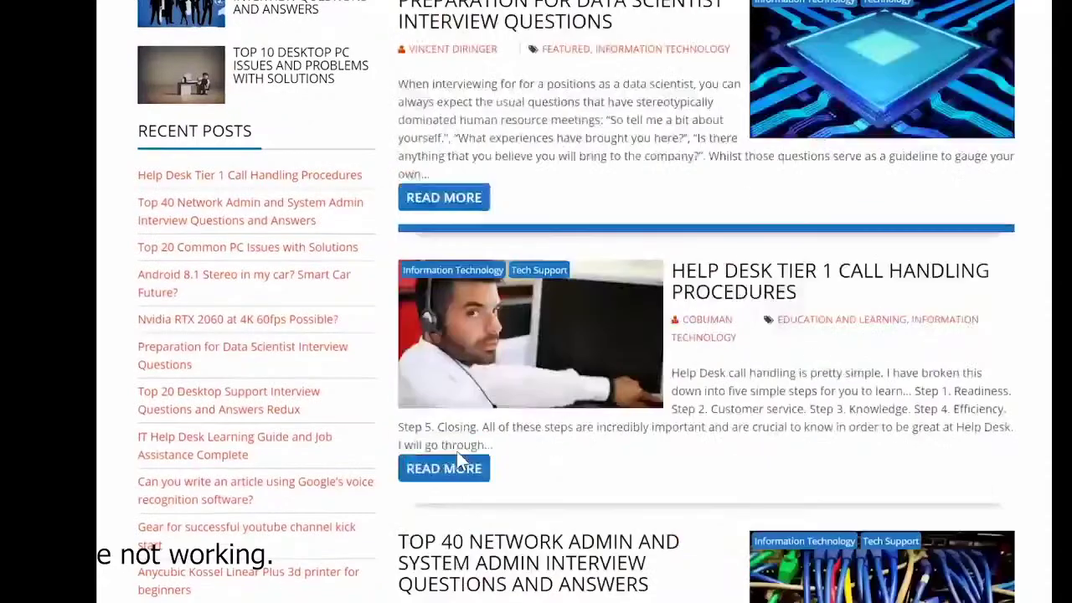
pyautogui.scroll(-4, 457, 460)
pyautogui.scroll(-3, 457, 460)
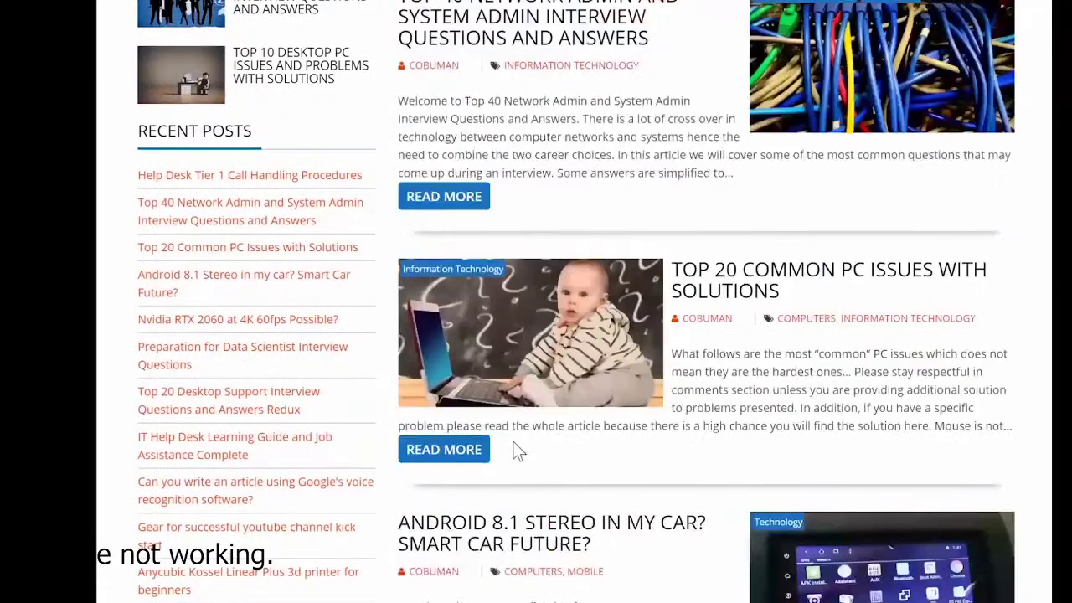
pyautogui.scroll(5, 517, 452)
pyautogui.scroll(-1, 495, 448)
pyautogui.scroll(3, 500, 450)
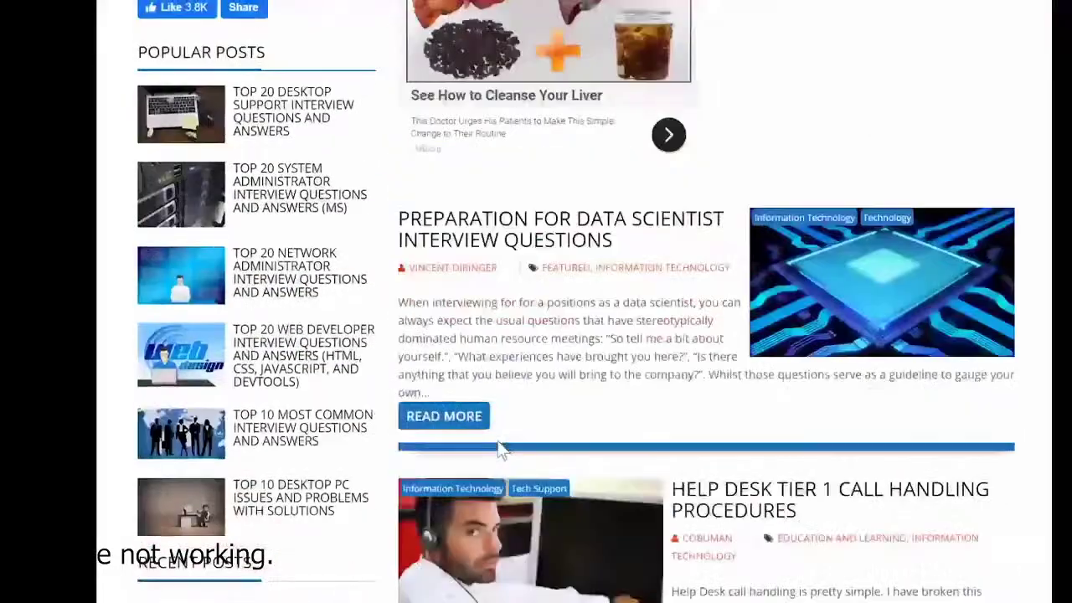
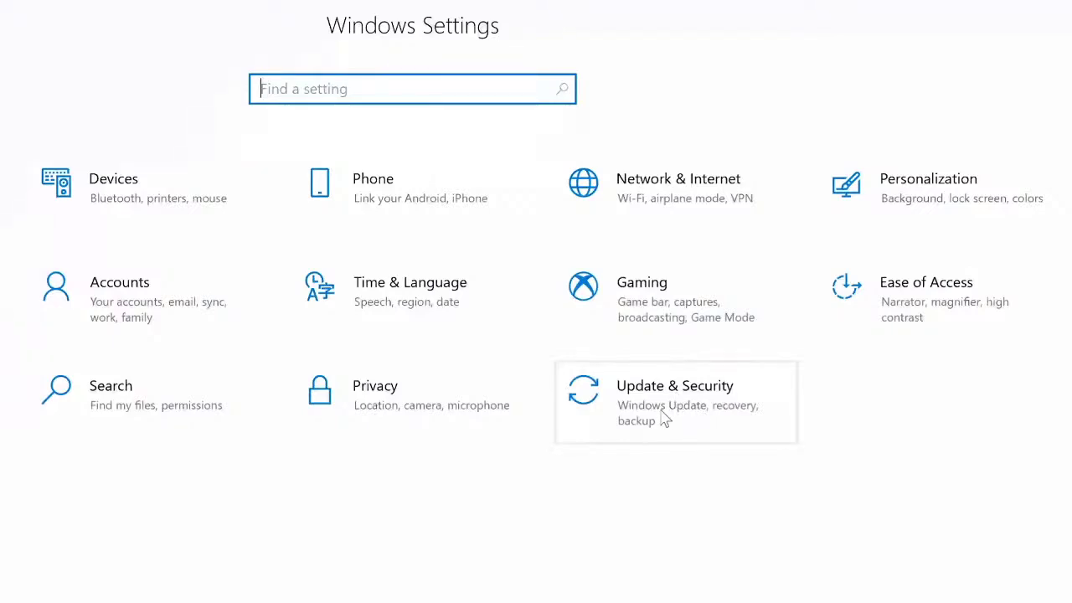
# Step: Open Update & Security and resume the paused updates, leaving KB4497165 pending restart
pyautogui.click(688, 417)
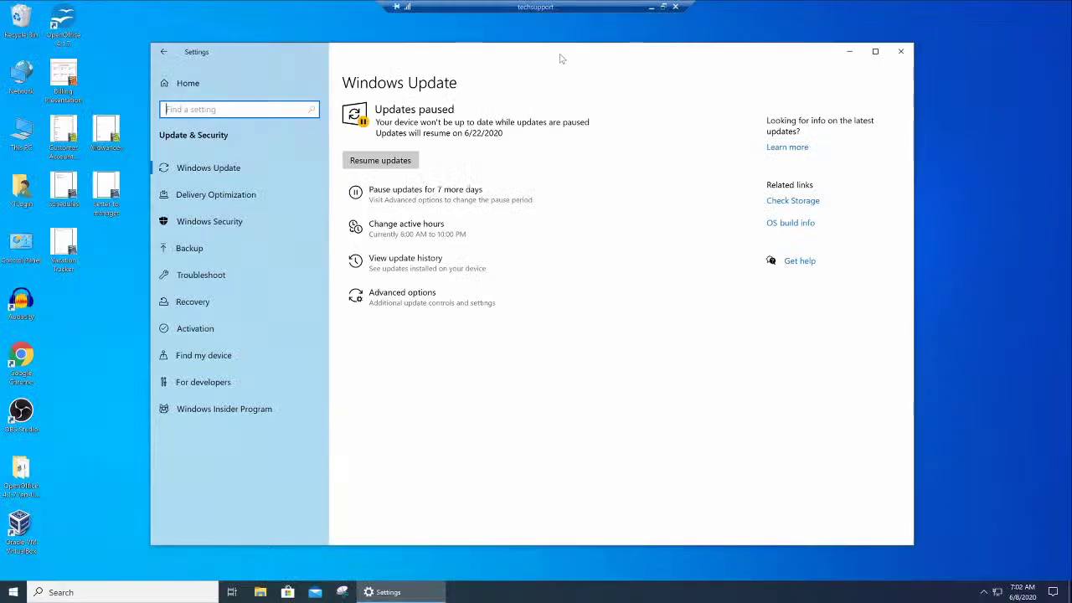
pyautogui.moveTo(552, 59); pyautogui.dragTo(562, 55)
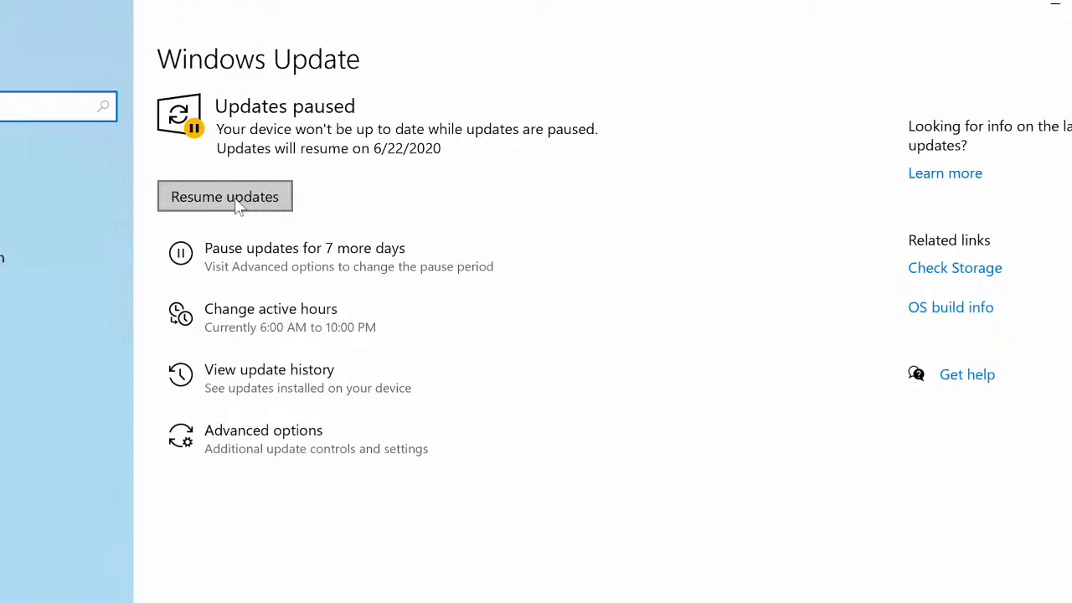
pyautogui.click(237, 207)
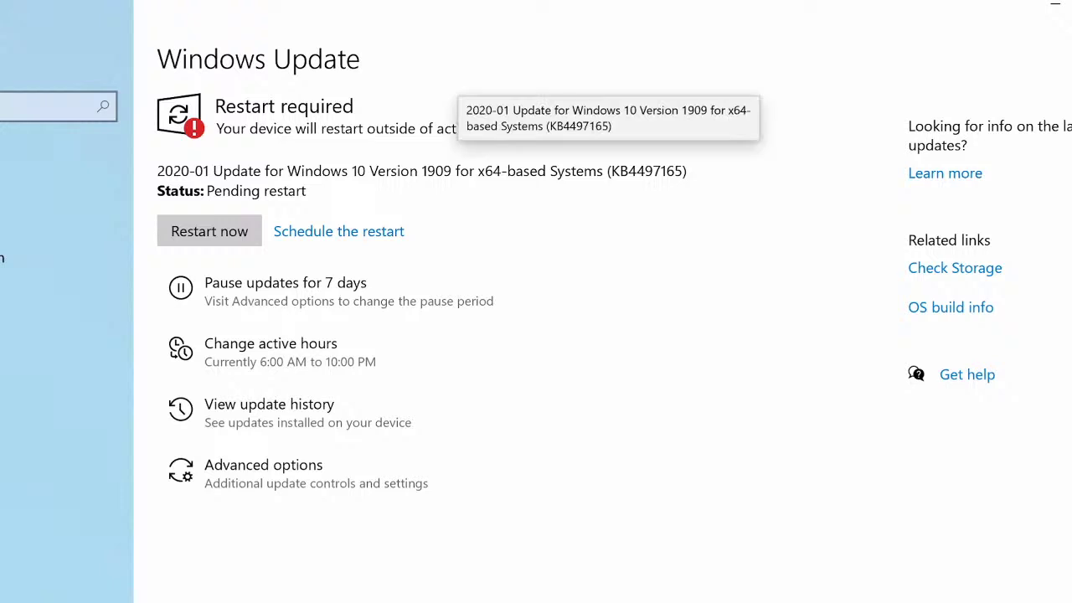
pyautogui.moveTo(609, 171); pyautogui.dragTo(732, 171)
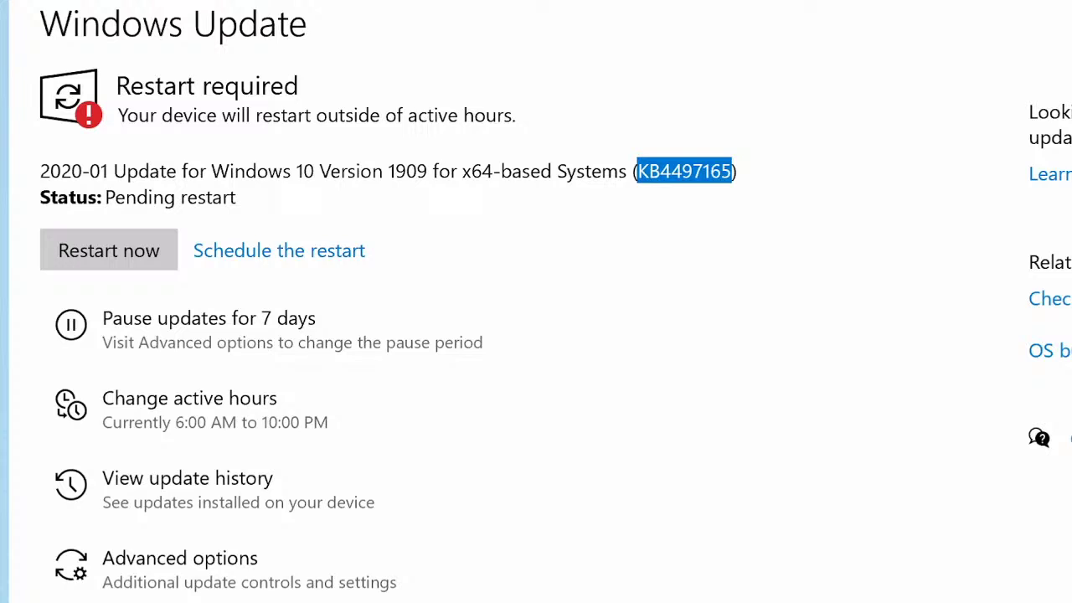
# Step: Copy the selected KB4497165 number from the Windows Update title via its context menu
pyautogui.rightClick(685, 169)
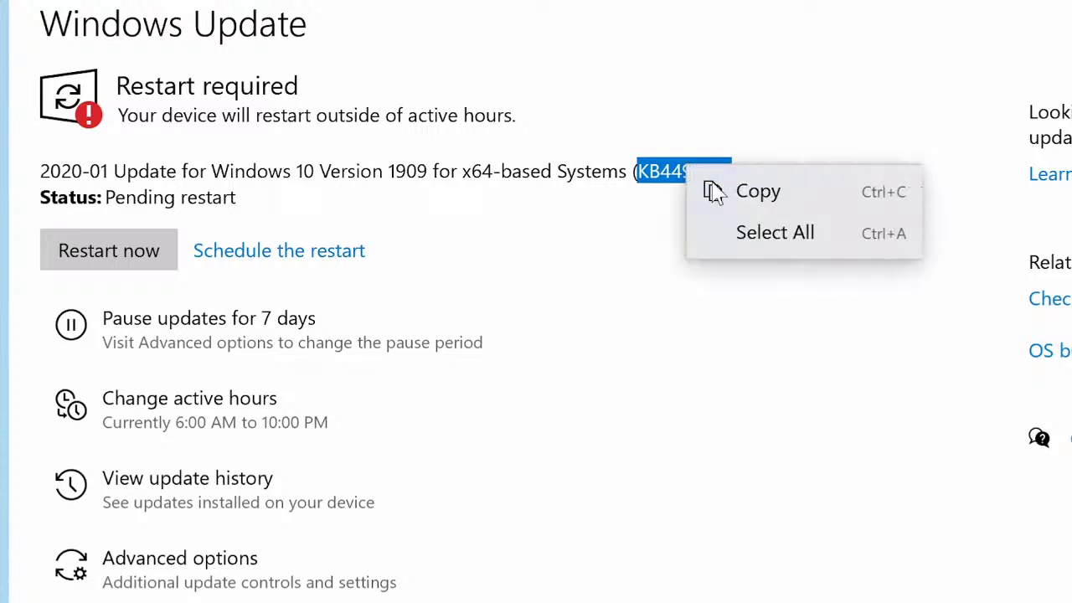
pyautogui.click(761, 204)
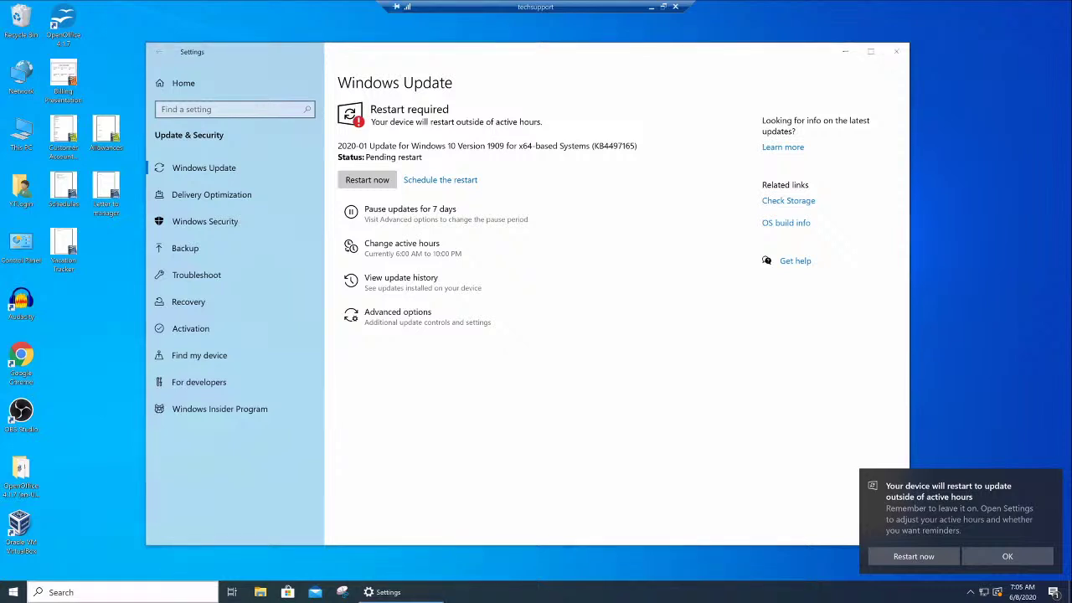
pyautogui.click(132, 589)
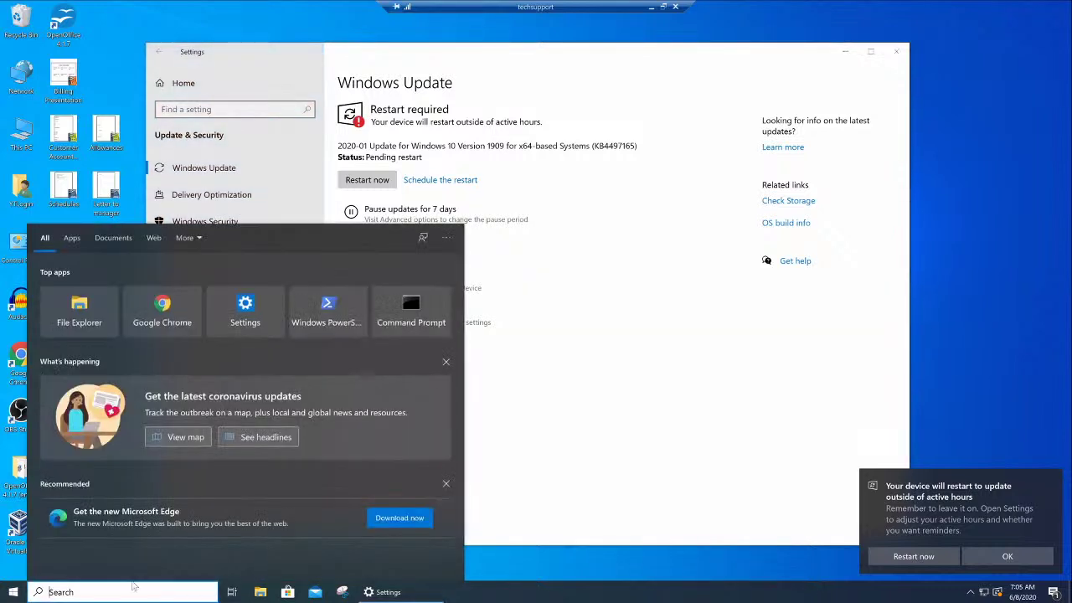
pyautogui.write('winver')
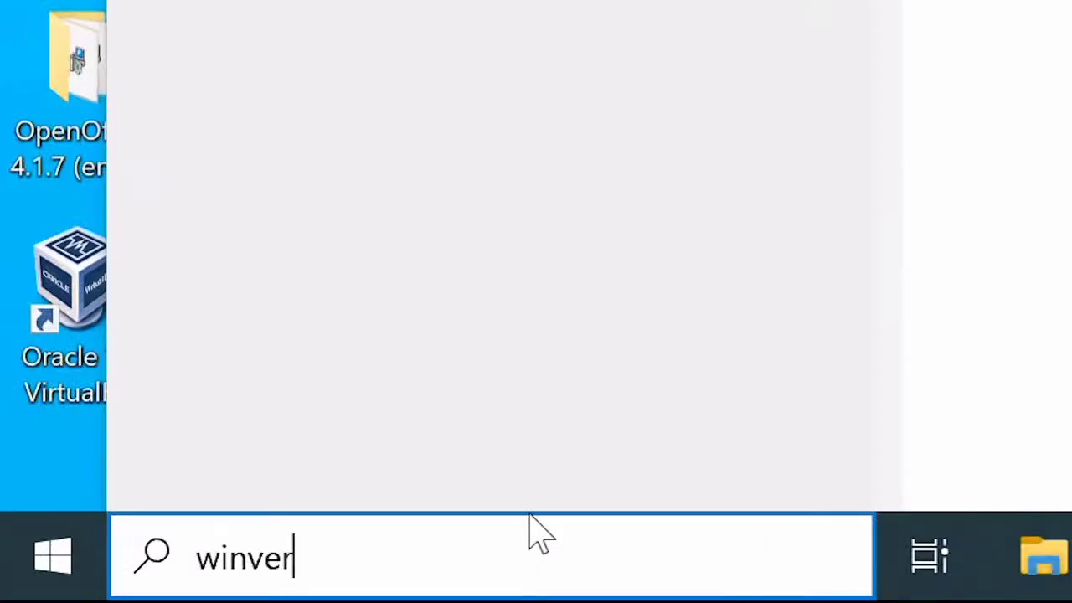
pyautogui.press('Return')
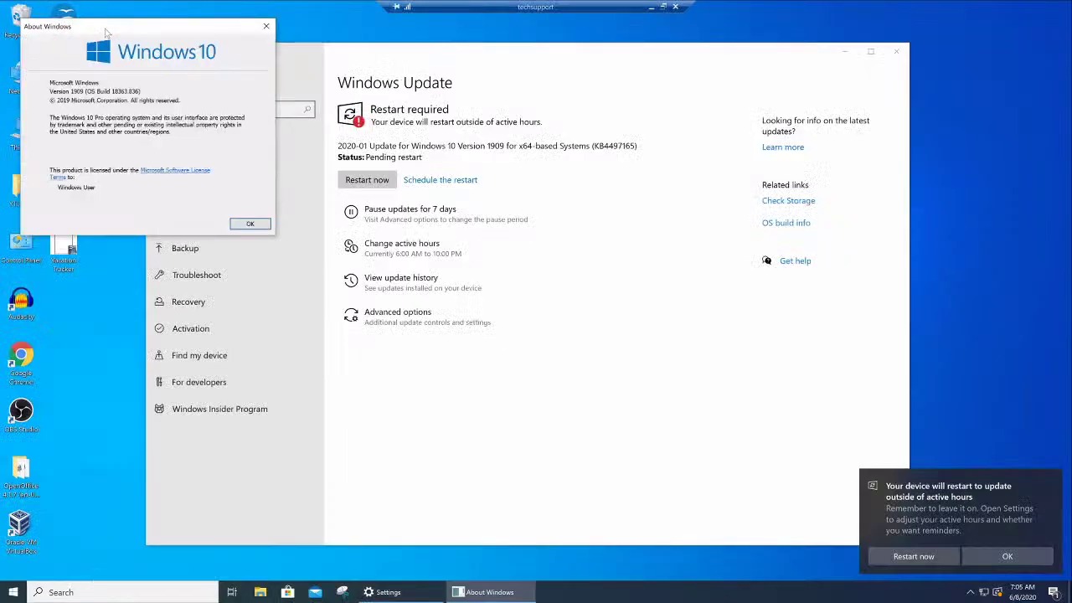
pyautogui.moveTo(139, 30); pyautogui.dragTo(558, 181)
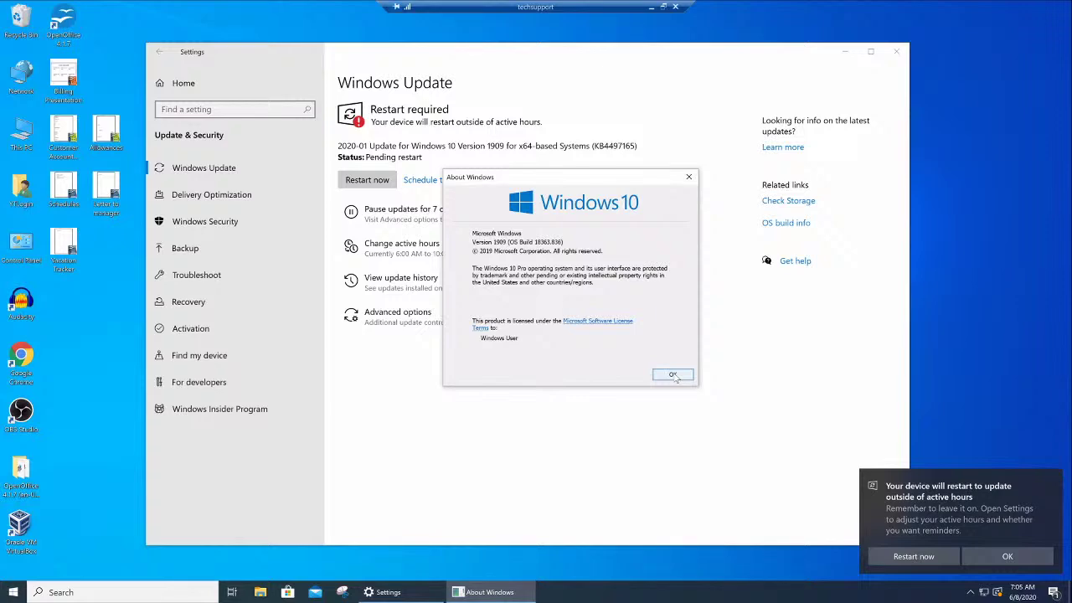
pyautogui.click(674, 376)
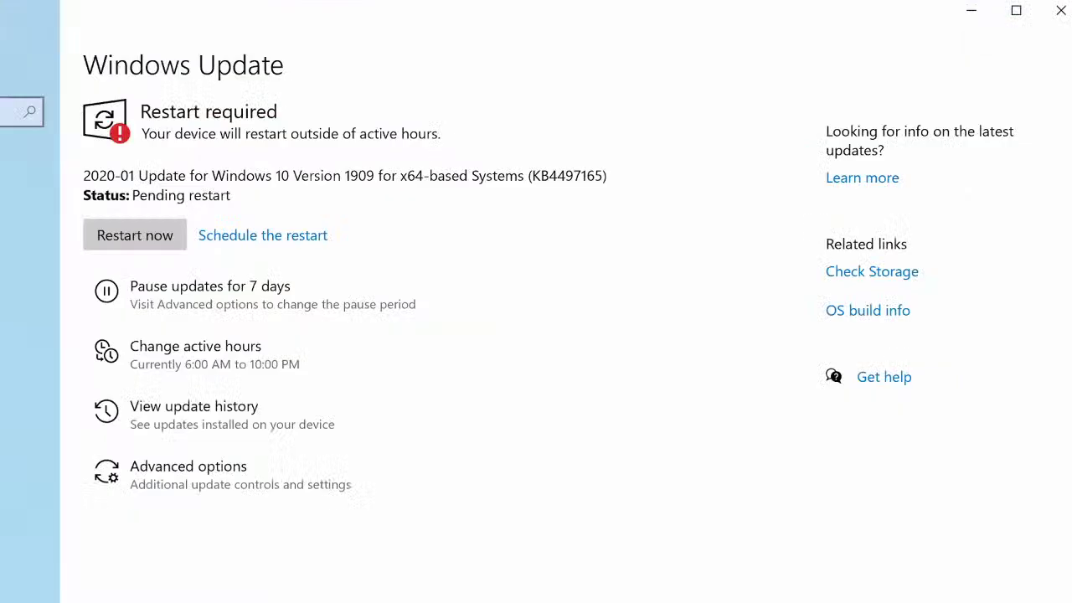
# Step: Launch Microsoft Edge from Windows search and enlarge and reposition its window
pyautogui.moveTo(595, 146); pyautogui.dragTo(599, 146)
pyautogui.moveTo(540, 176); pyautogui.dragTo(600, 173)
pyautogui.hotkey('ctrl', 'c')
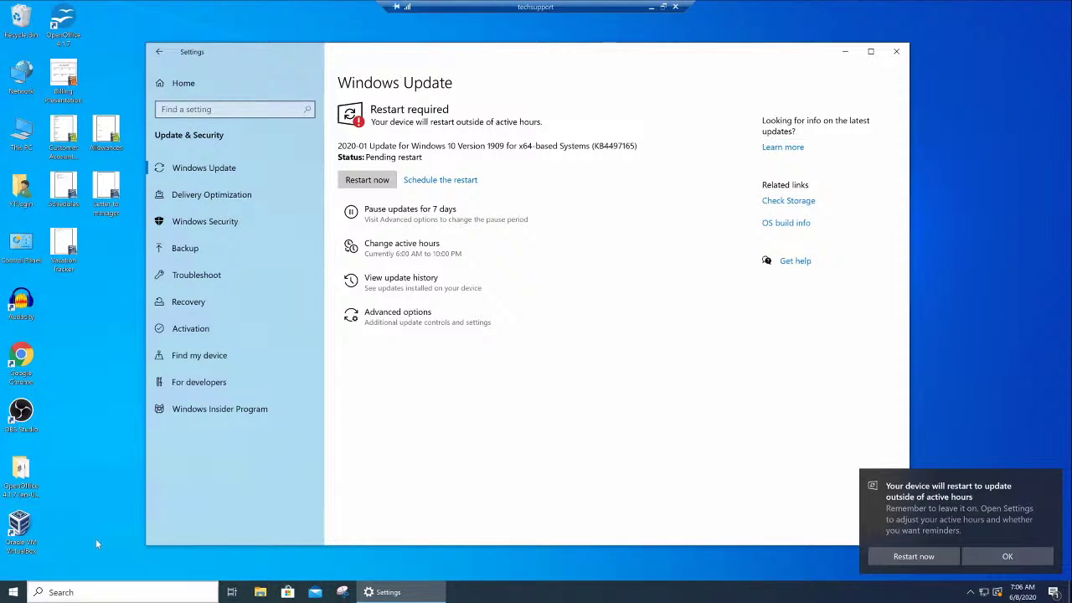
pyautogui.click(21, 360)
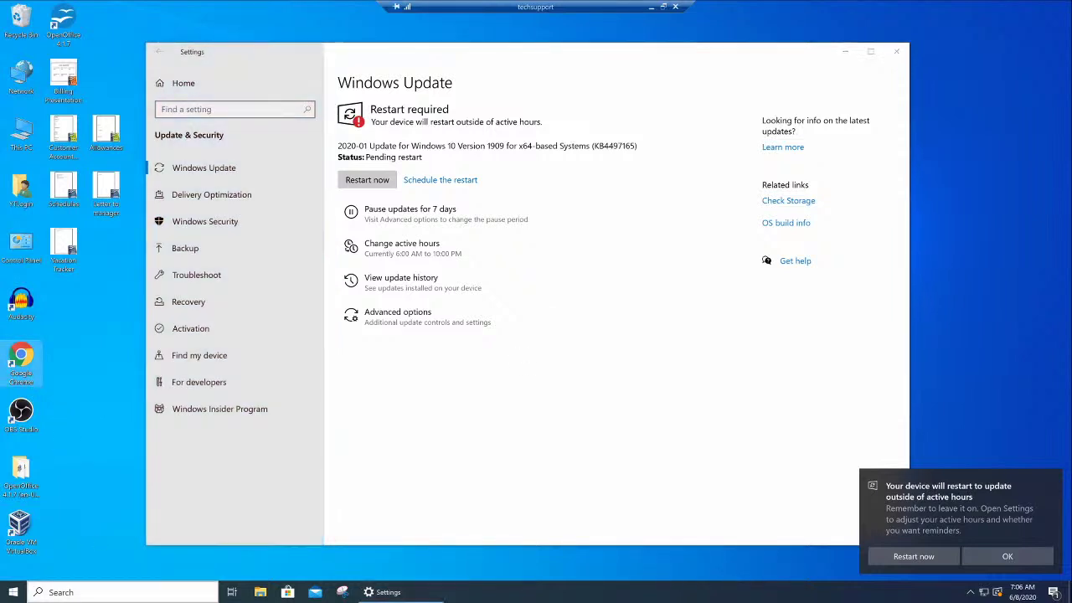
pyautogui.press('super+s')
pyautogui.write('edge')
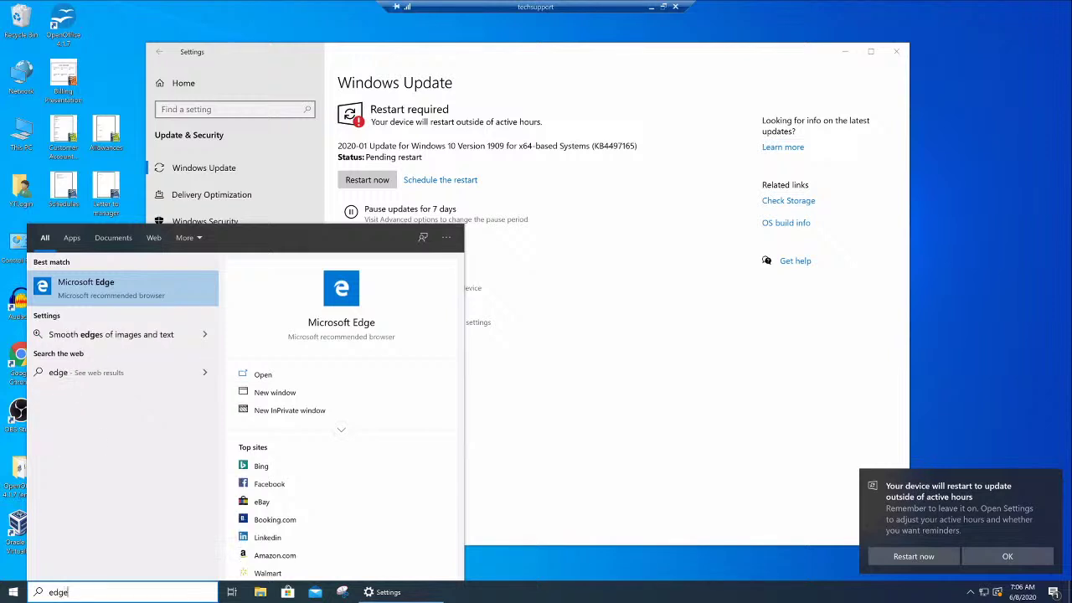
pyautogui.press('Return')
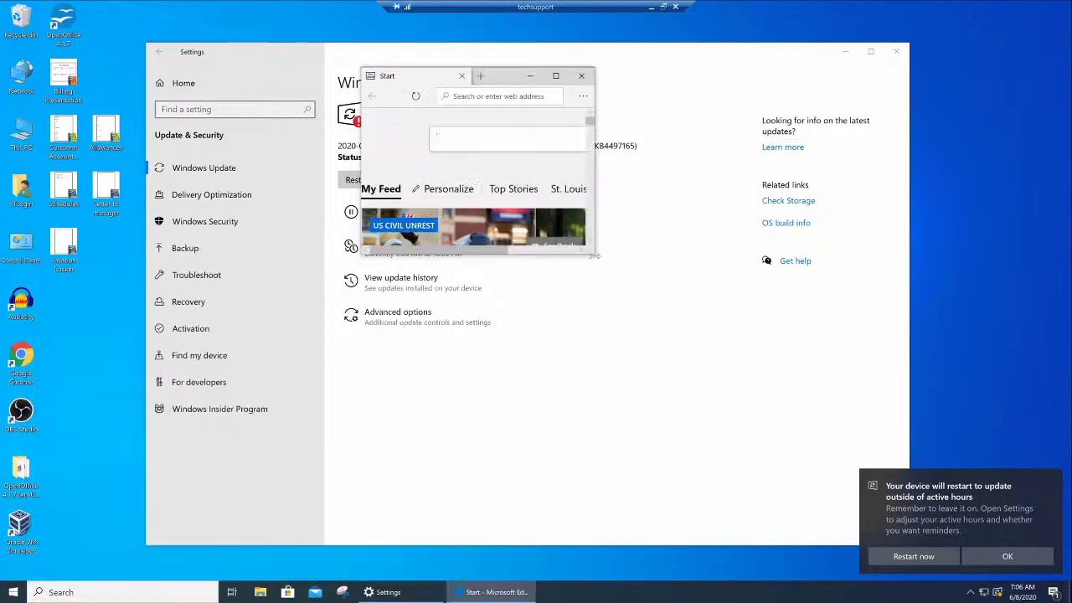
pyautogui.moveTo(594, 256); pyautogui.dragTo(911, 463)
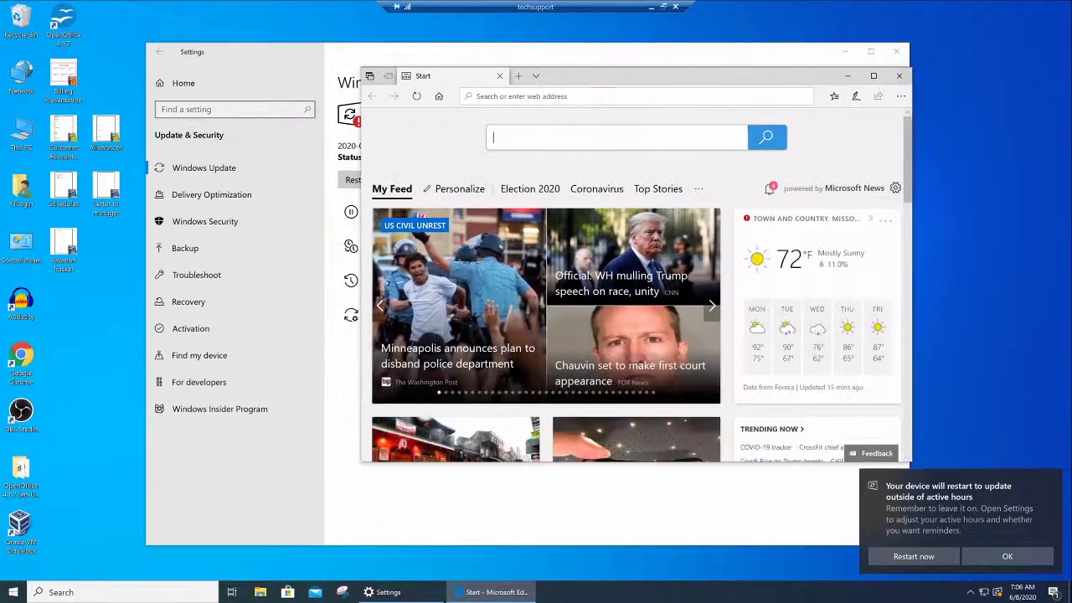
pyautogui.moveTo(637, 75); pyautogui.dragTo(547, 87)
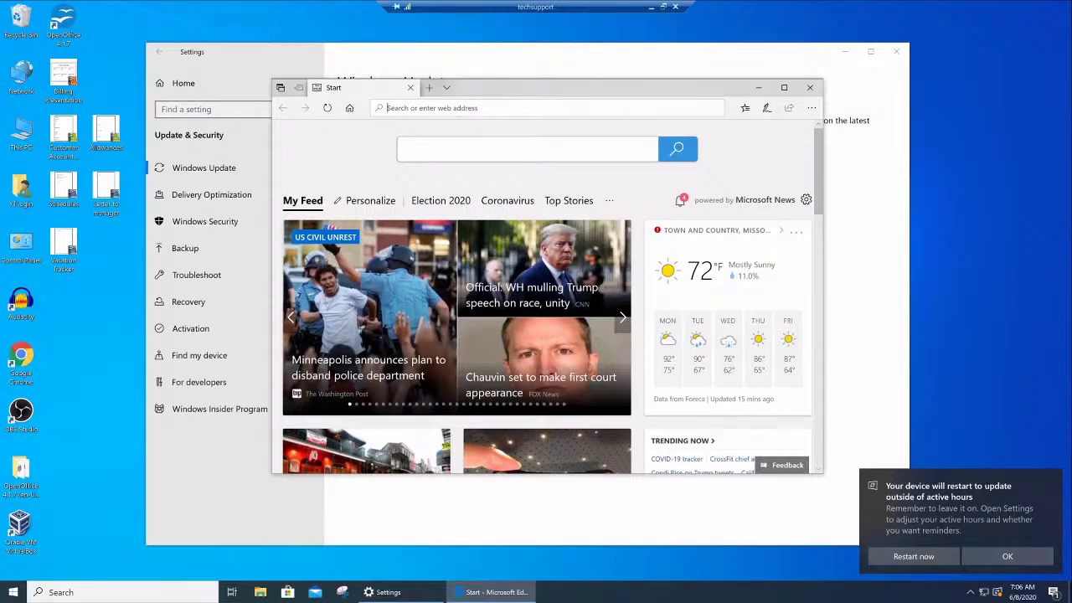
# Step: Load google.com, dismiss the Edge promo bar and retry past the secure-connection error
pyautogui.write('google.com')
pyautogui.press('Return')
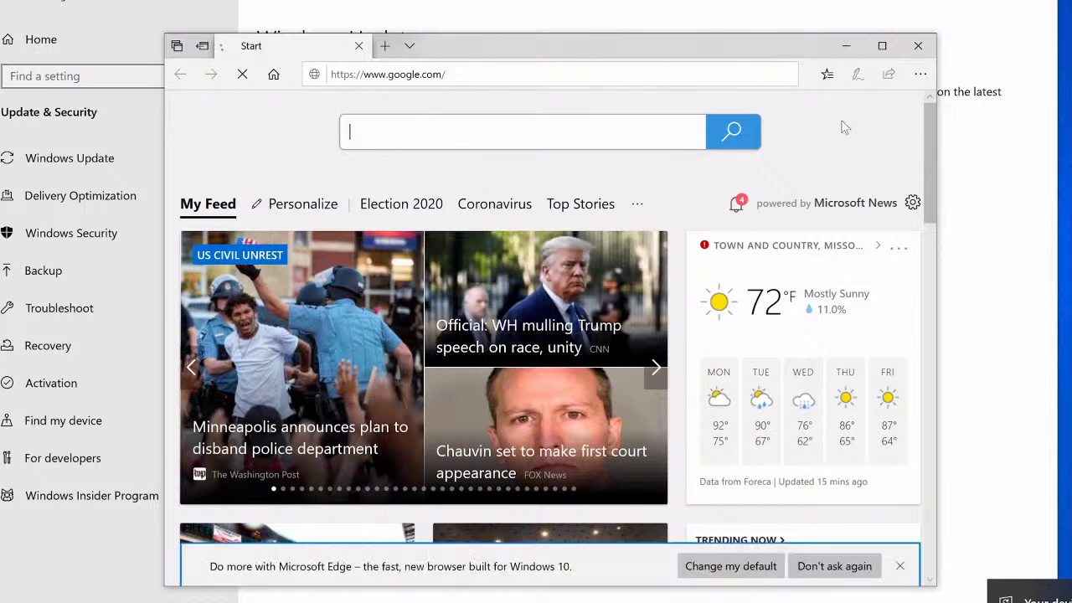
pyautogui.moveTo(927, 132); pyautogui.dragTo(681, 108)
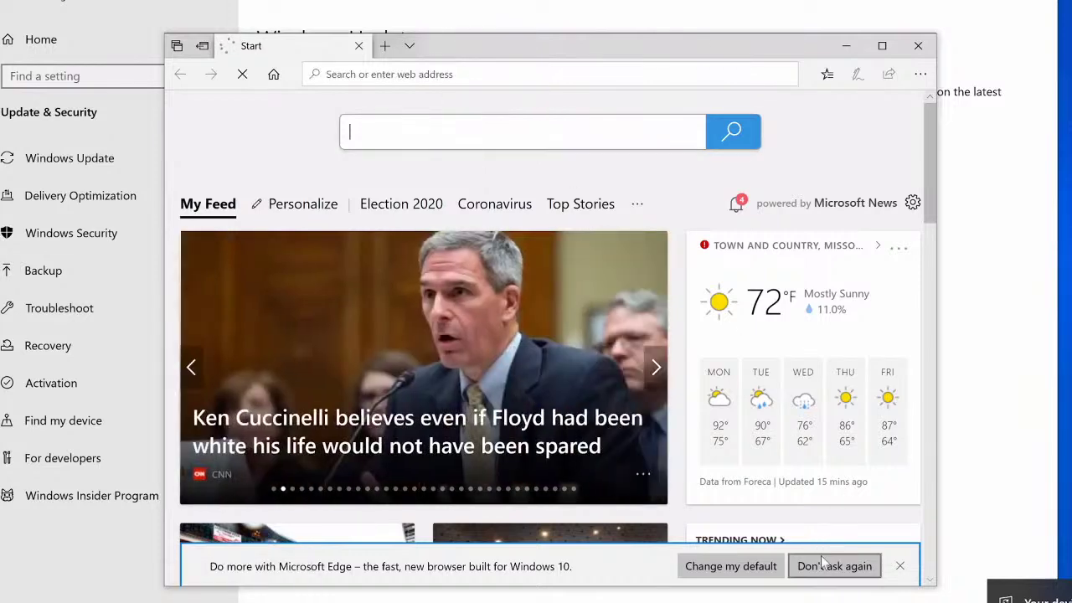
pyautogui.click(899, 566)
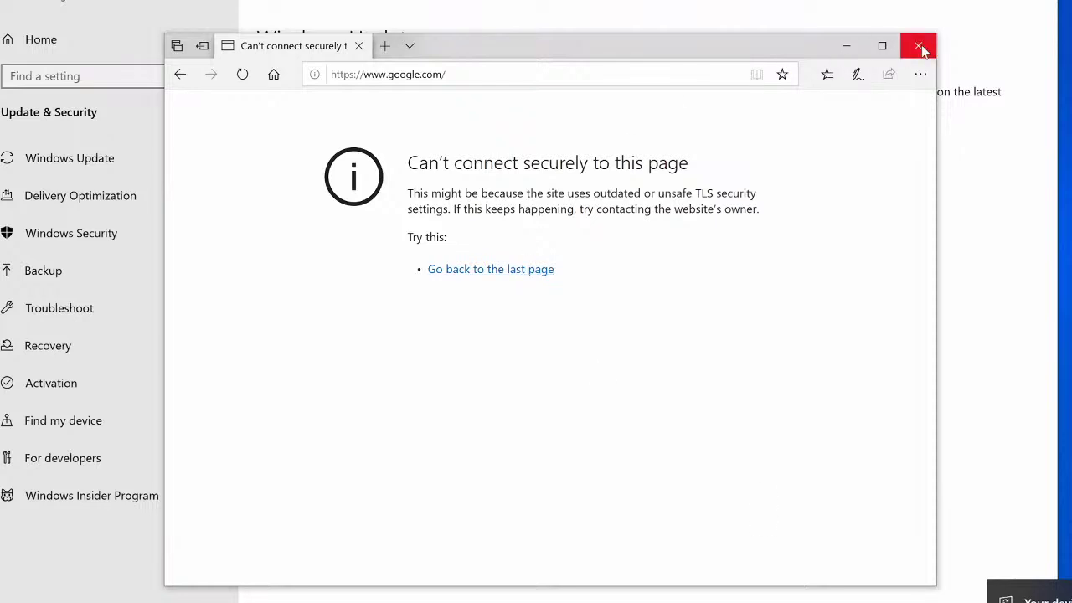
pyautogui.click(469, 269)
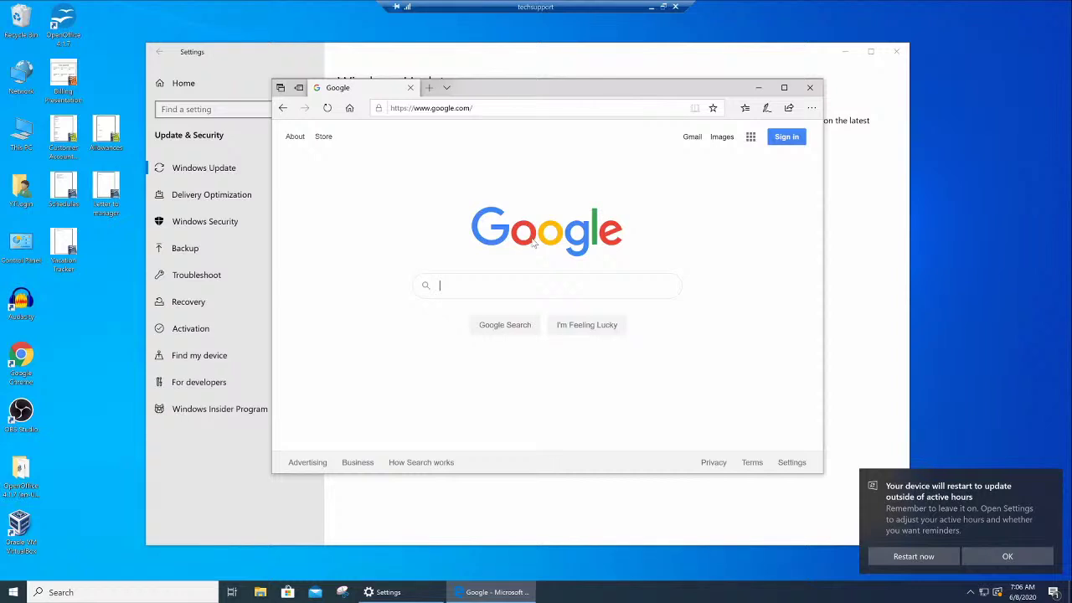
# Step: Paste KB4497165 into Google and run the search, yielding about 48,700 results
pyautogui.hotkey('ctrl', 'v')
pyautogui.press('Return')
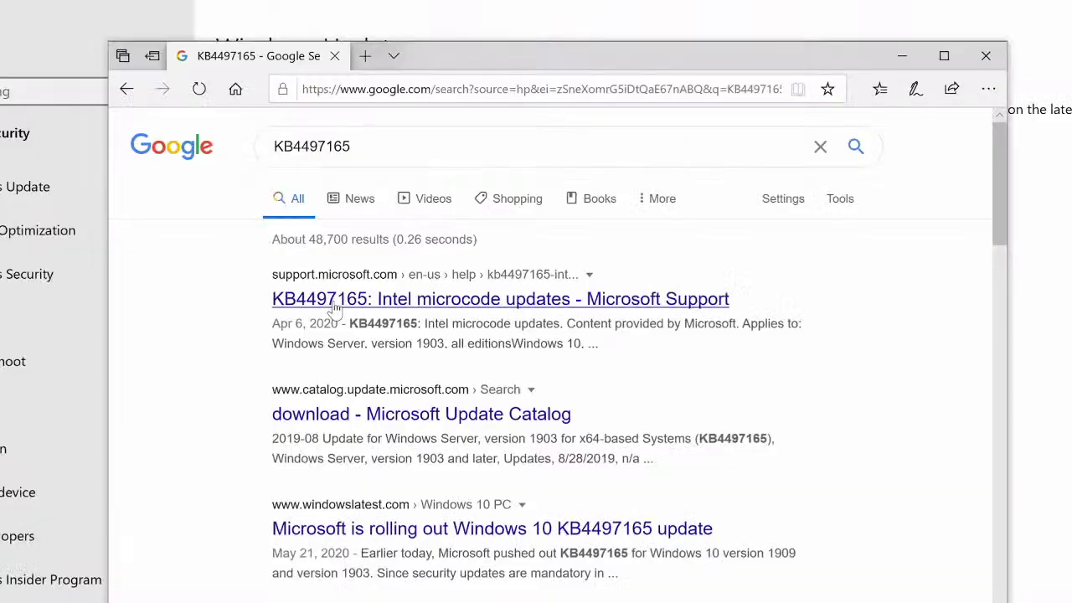
pyautogui.moveTo(622, 53); pyautogui.dragTo(588, 196)
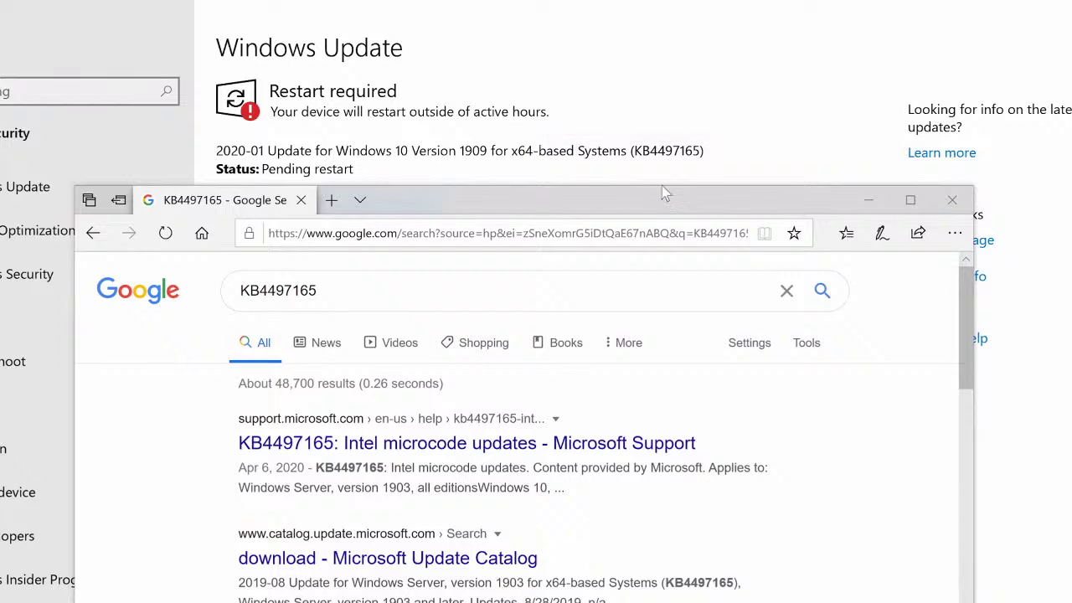
pyautogui.moveTo(661, 189); pyautogui.dragTo(671, 142)
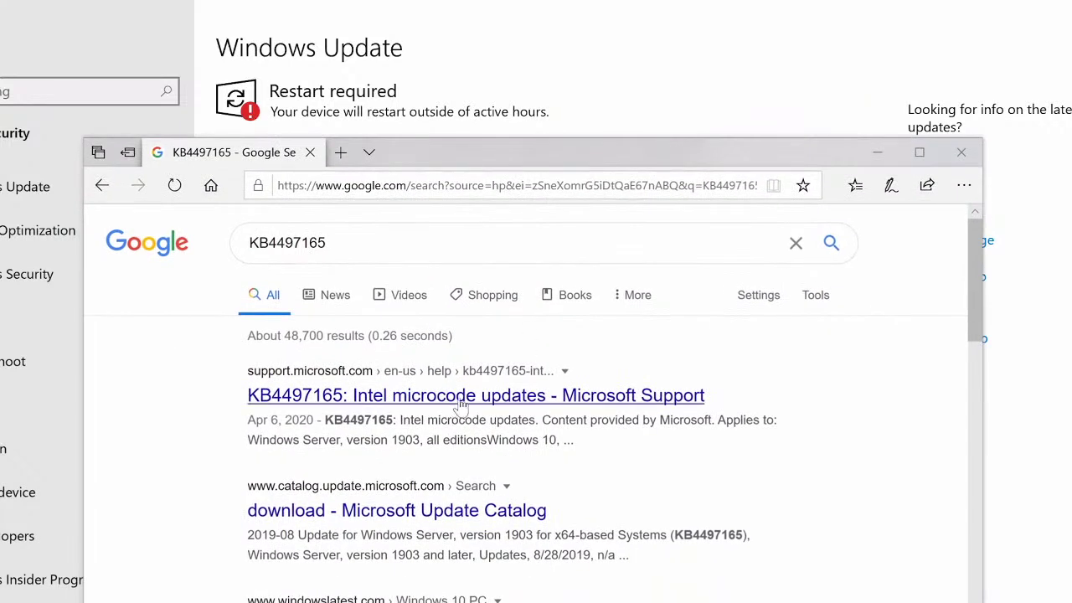
# Step: Open the KB4497165 support article, review the Windows 10 version 1903 entries, and expand 'More' under Applies to
pyautogui.click(462, 406)
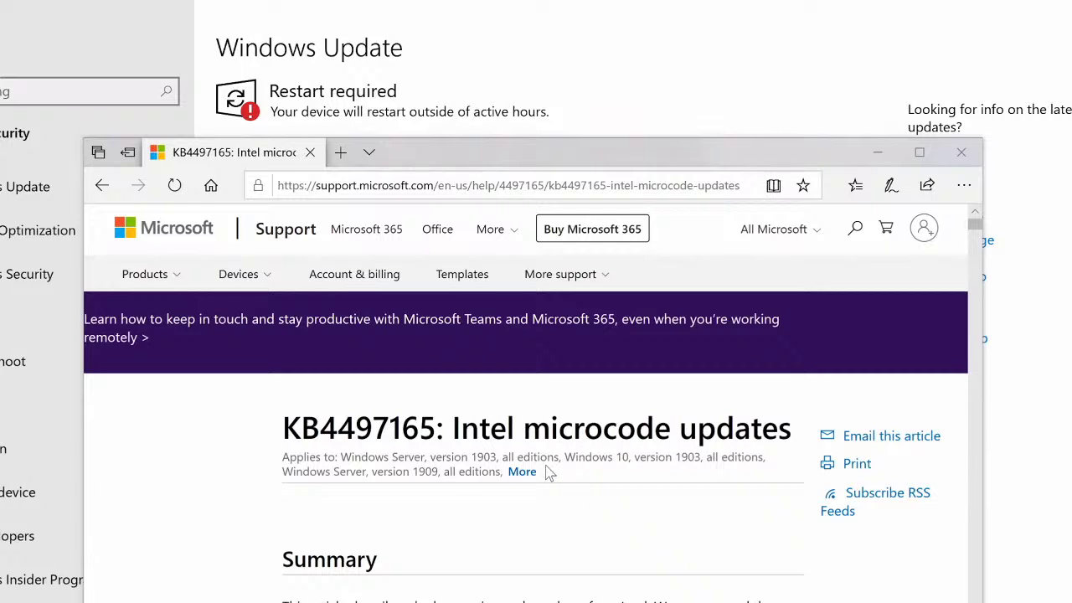
pyautogui.scroll(-1, 549, 473)
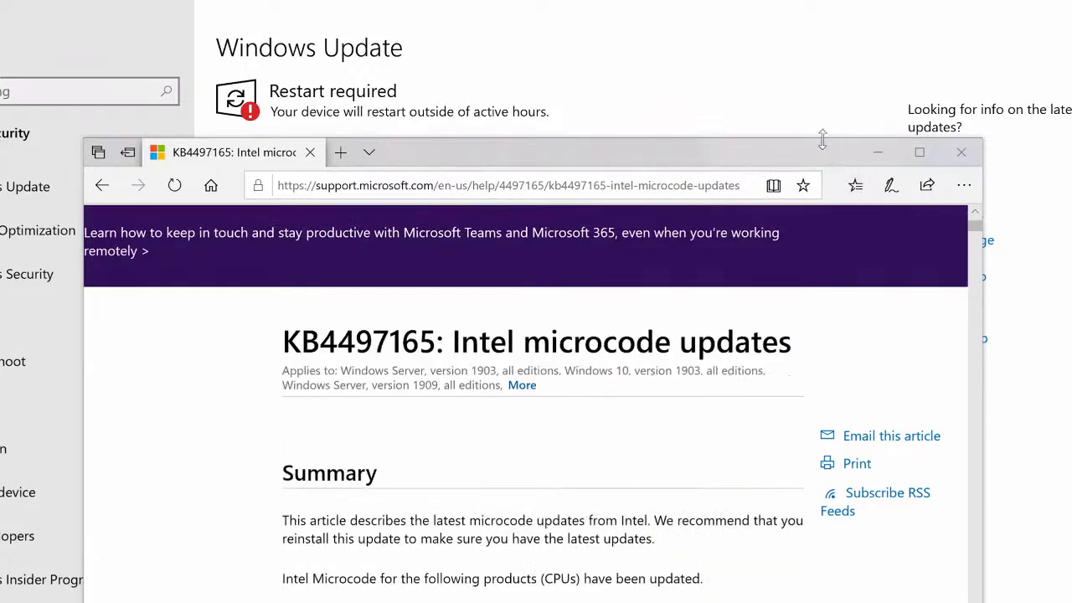
pyautogui.moveTo(818, 144); pyautogui.dragTo(797, 0)
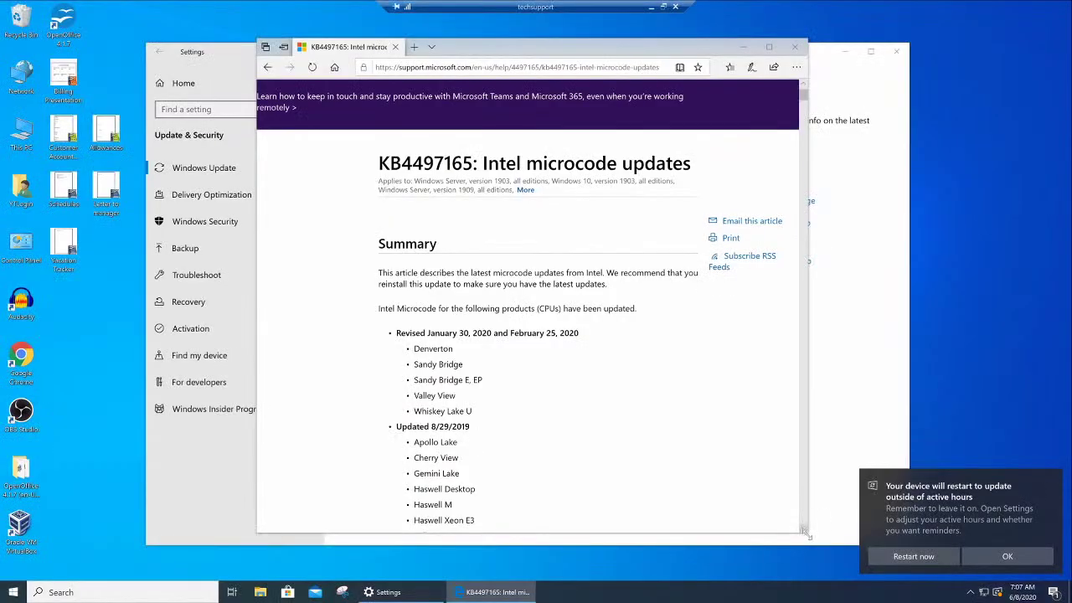
pyautogui.moveTo(808, 536); pyautogui.dragTo(859, 544)
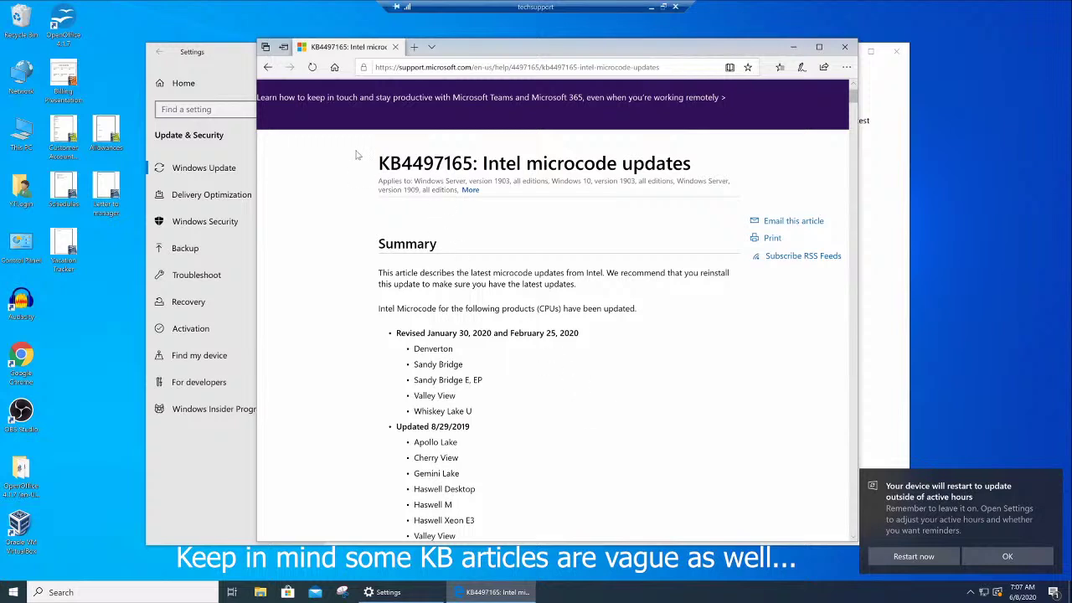
pyautogui.moveTo(378, 163); pyautogui.dragTo(693, 167)
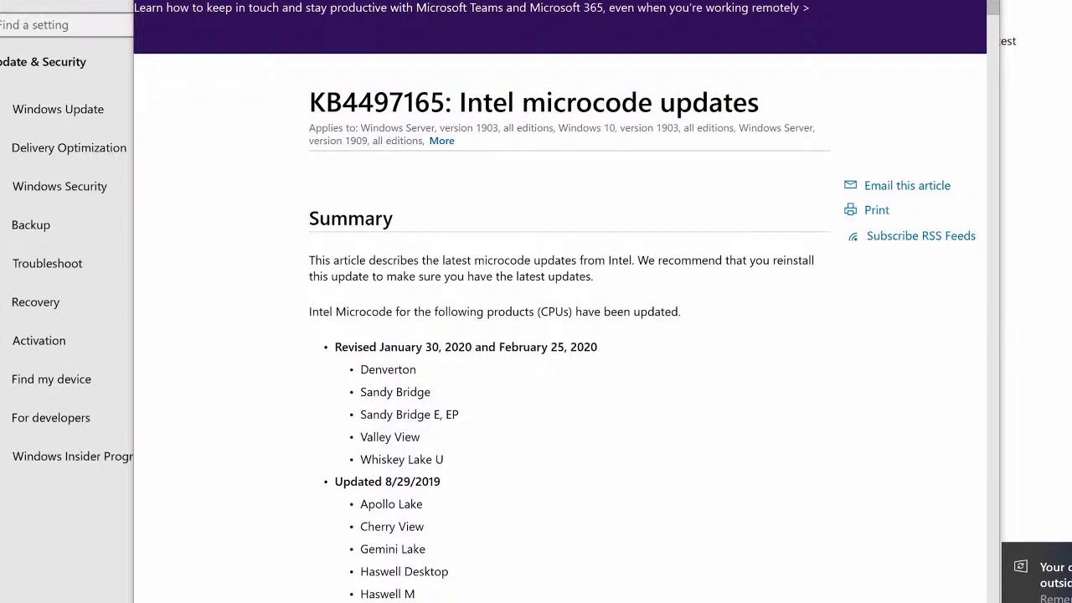
pyautogui.moveTo(315, 132); pyautogui.dragTo(427, 132)
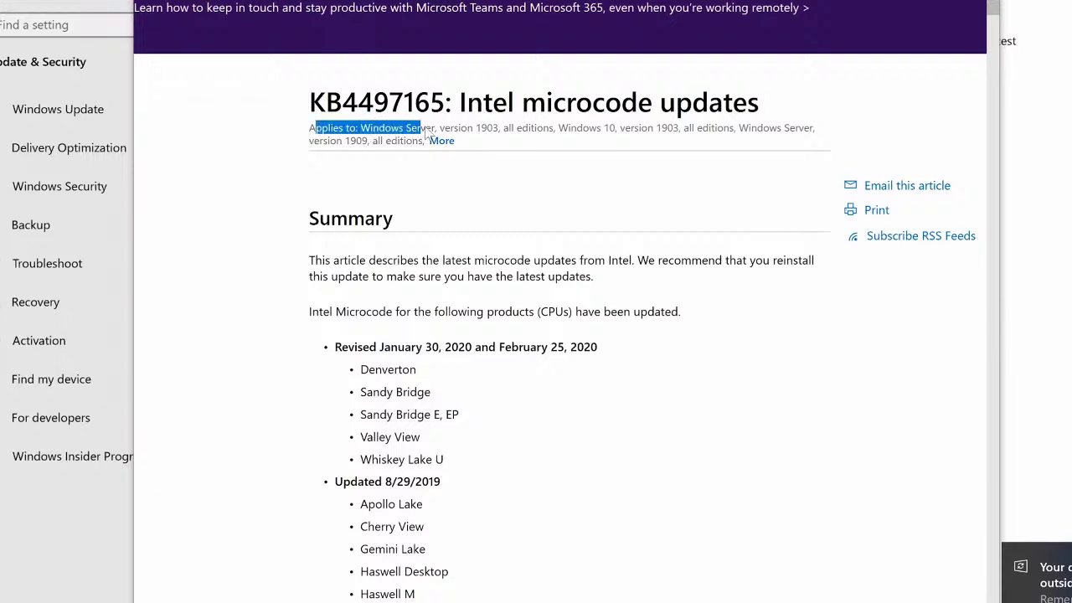
pyautogui.click(294, 131)
pyautogui.moveTo(209, 57); pyautogui.dragTo(684, 68)
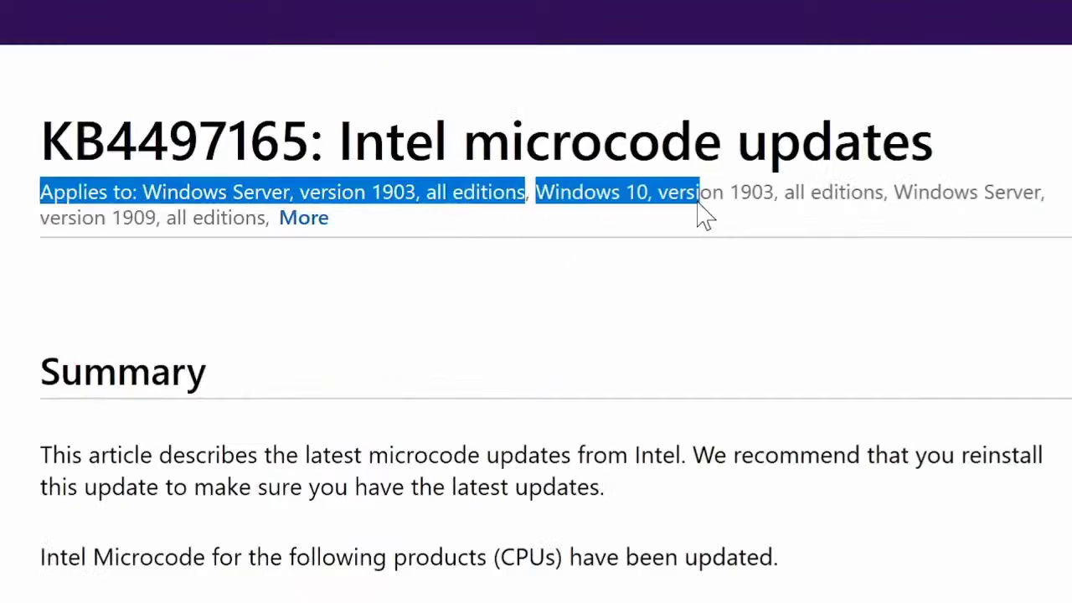
pyautogui.moveTo(700, 214); pyautogui.dragTo(1047, 218)
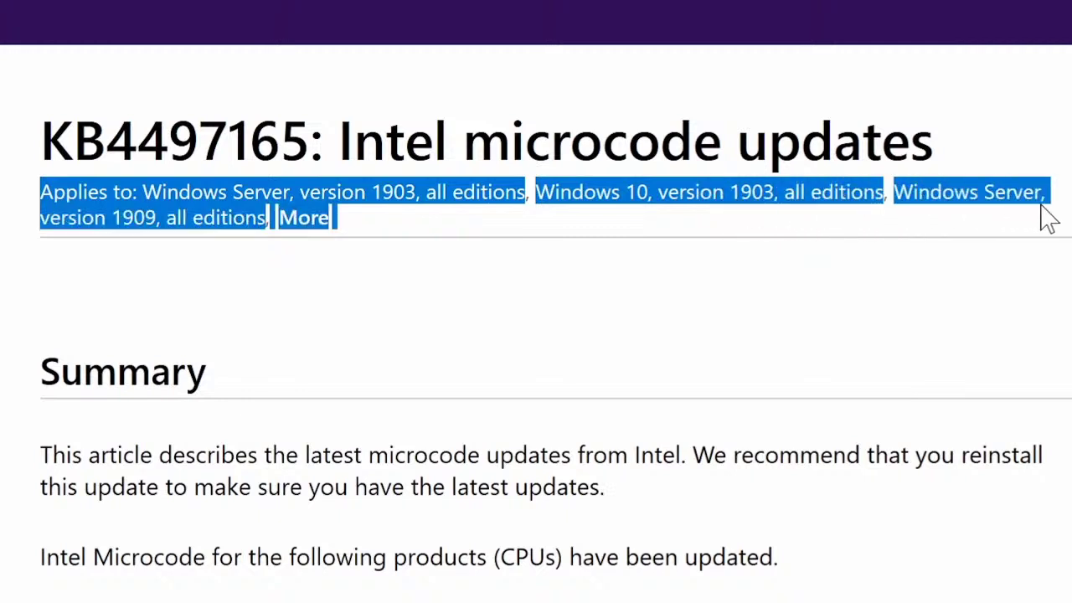
pyautogui.moveTo(183, 238); pyautogui.dragTo(160, 234)
pyautogui.click(160, 234)
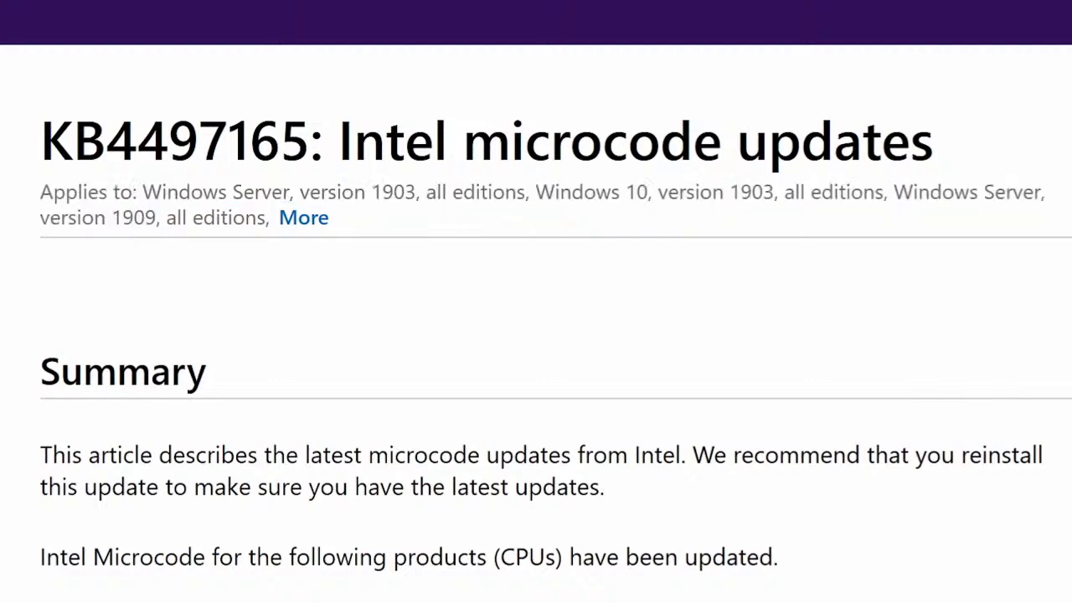
pyautogui.click(304, 219)
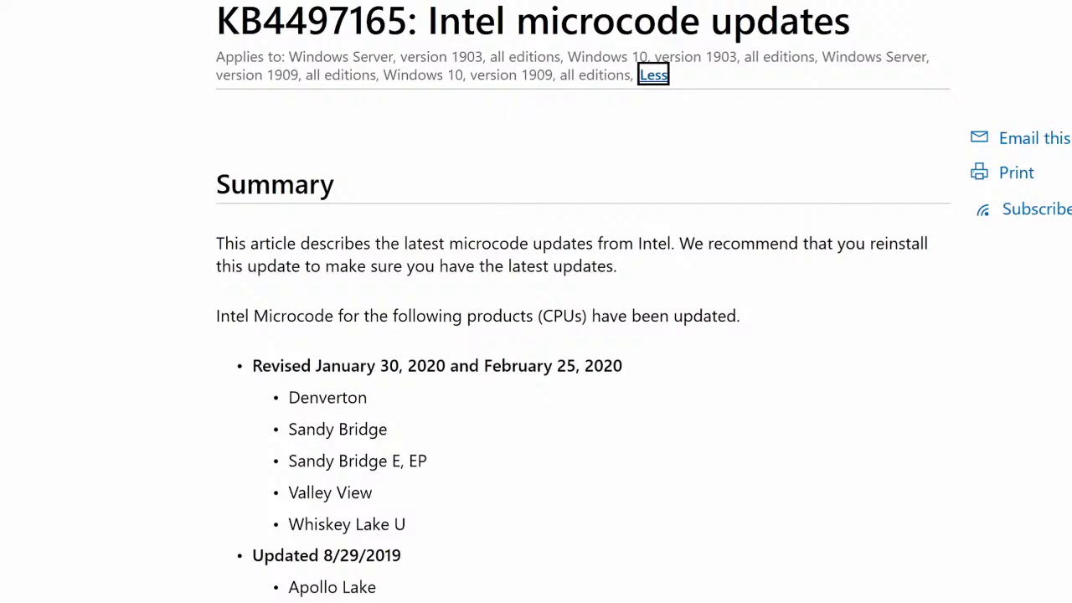
# Step: Highlight the updated Intel Microcode sentence and the CPUs revised in 2020
pyautogui.scroll(-3, 536, 335)
pyautogui.scroll(2, 536, 335)
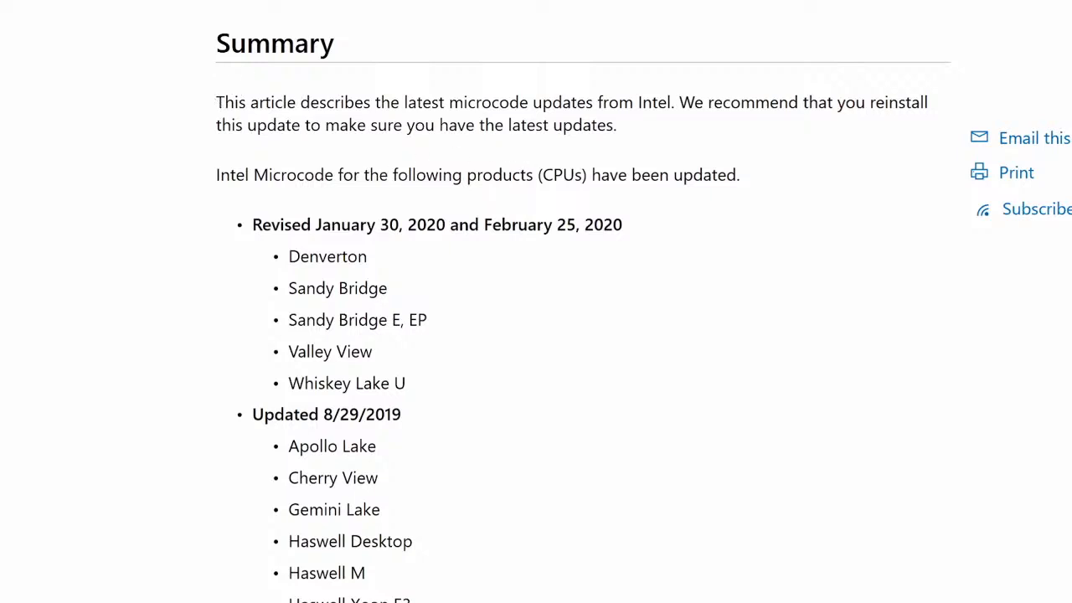
pyautogui.moveTo(216, 176); pyautogui.dragTo(733, 185)
pyautogui.moveTo(288, 257); pyautogui.dragTo(410, 385)
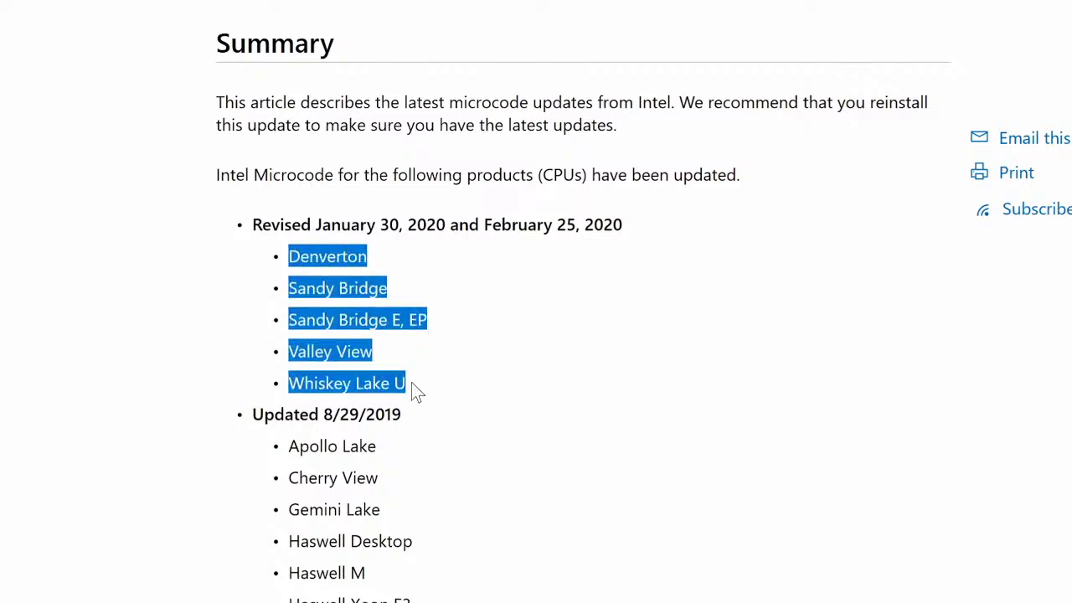
pyautogui.click(411, 369)
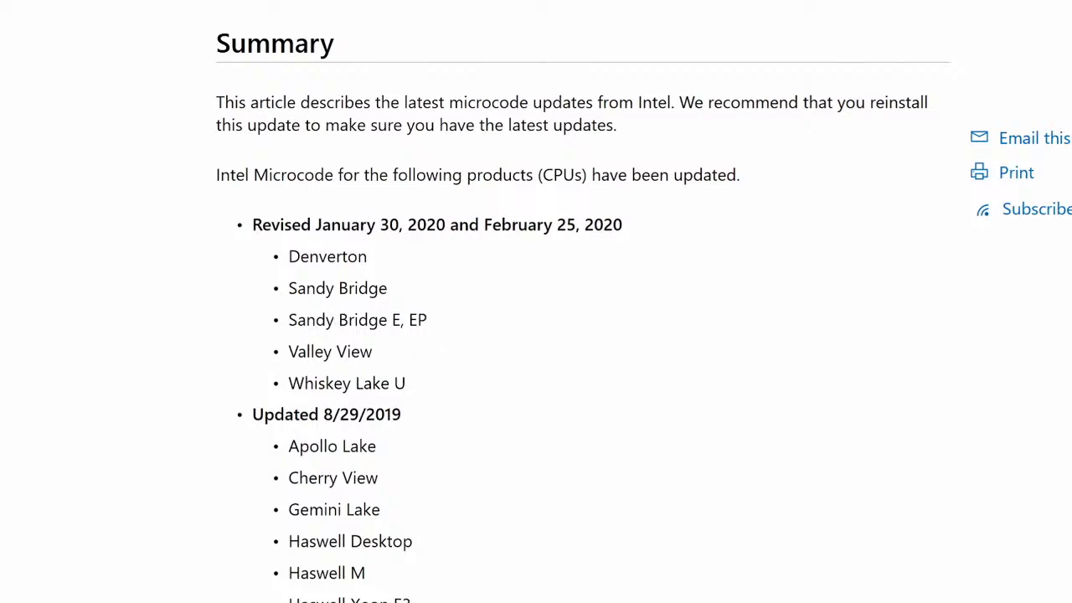
# Step: Scroll through the processor table down to the article's Notes section
pyautogui.scroll(-2, 423, 390)
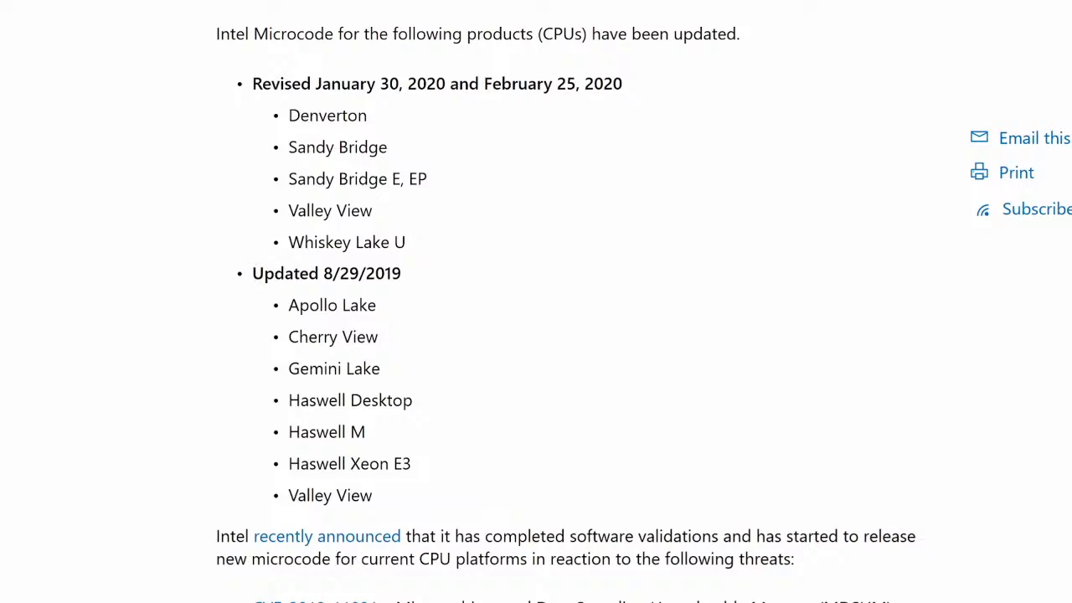
pyautogui.scroll(-2, 423, 389)
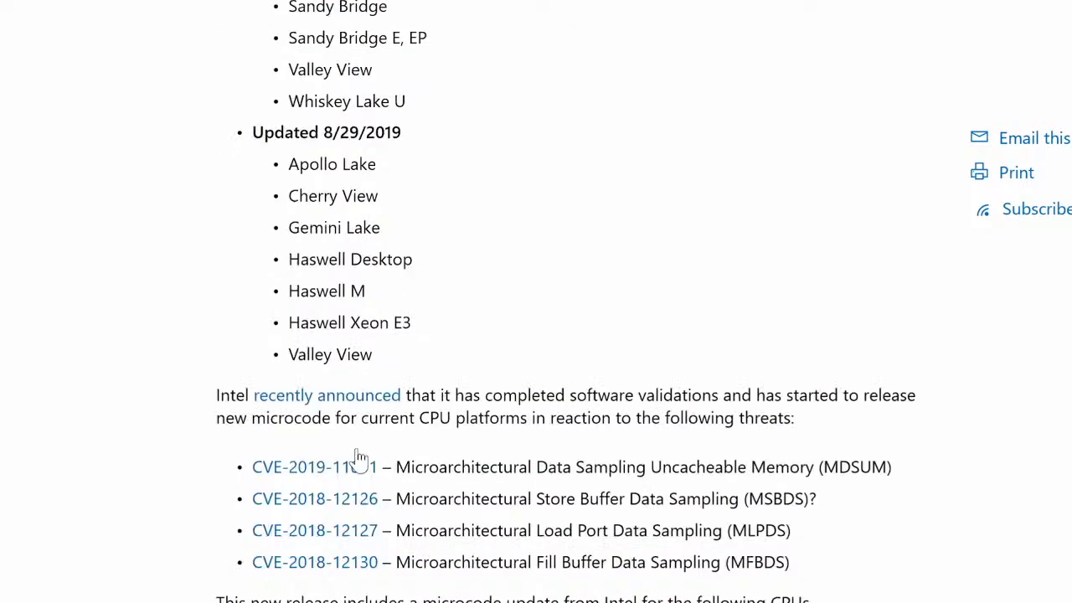
pyautogui.scroll(-6, 325, 393)
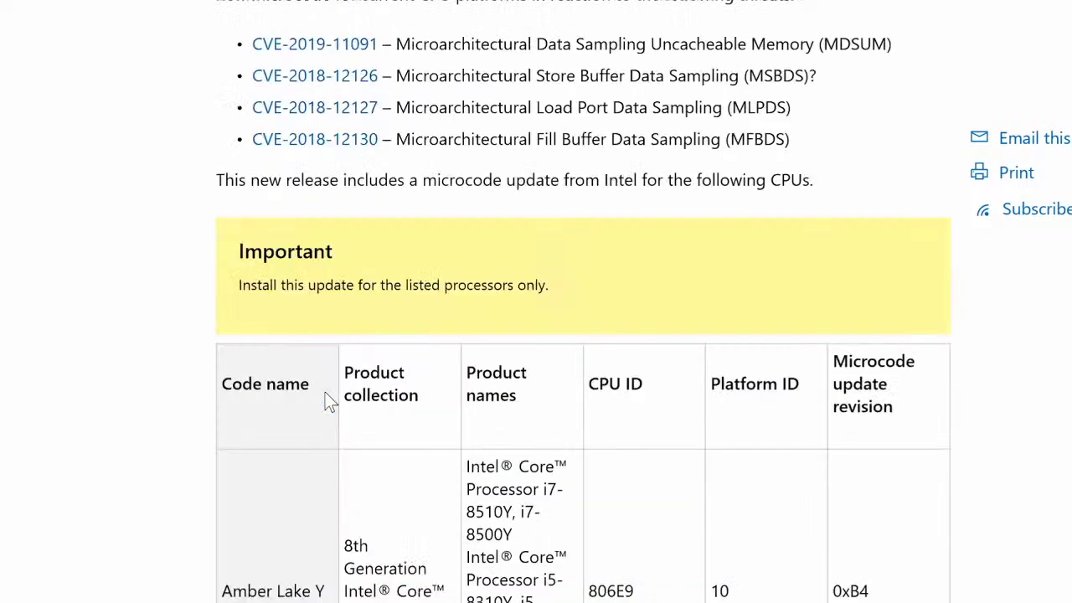
pyautogui.scroll(-2, 450, 367)
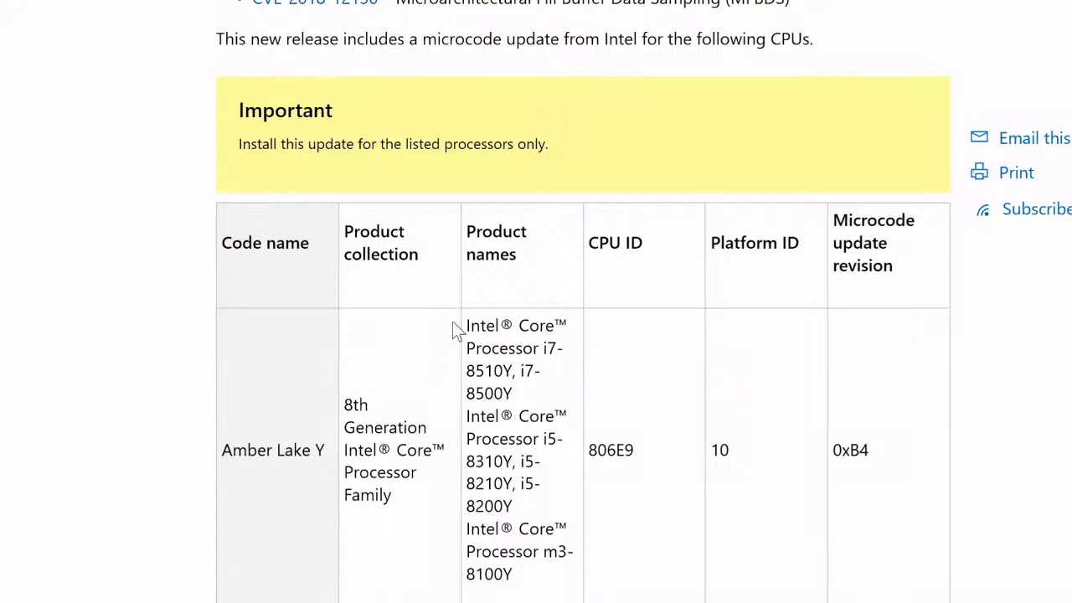
pyautogui.scroll(4, 452, 327)
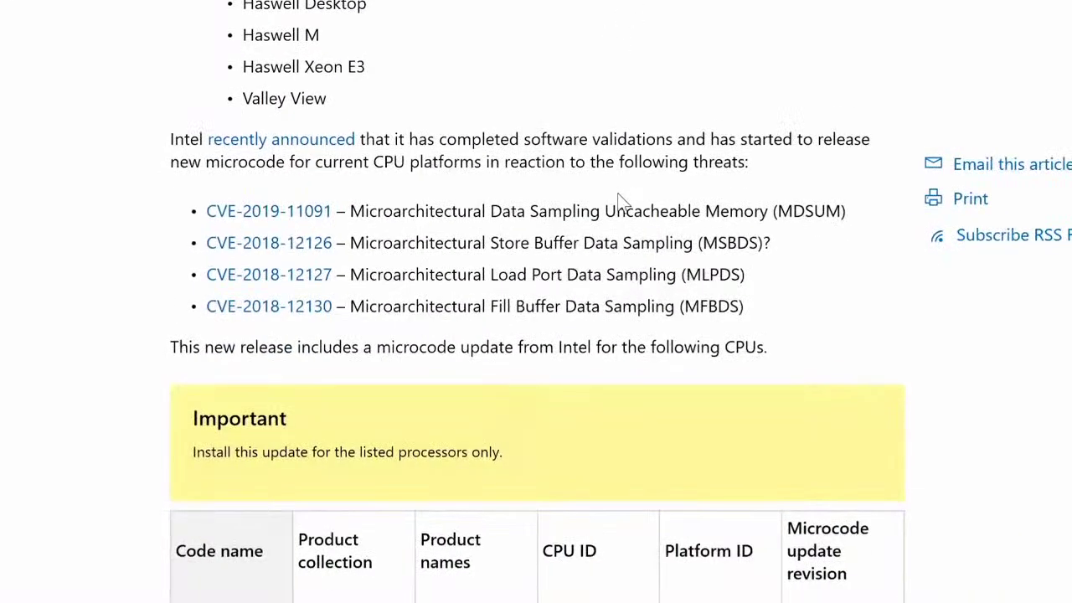
pyautogui.scroll(-3, 617, 195)
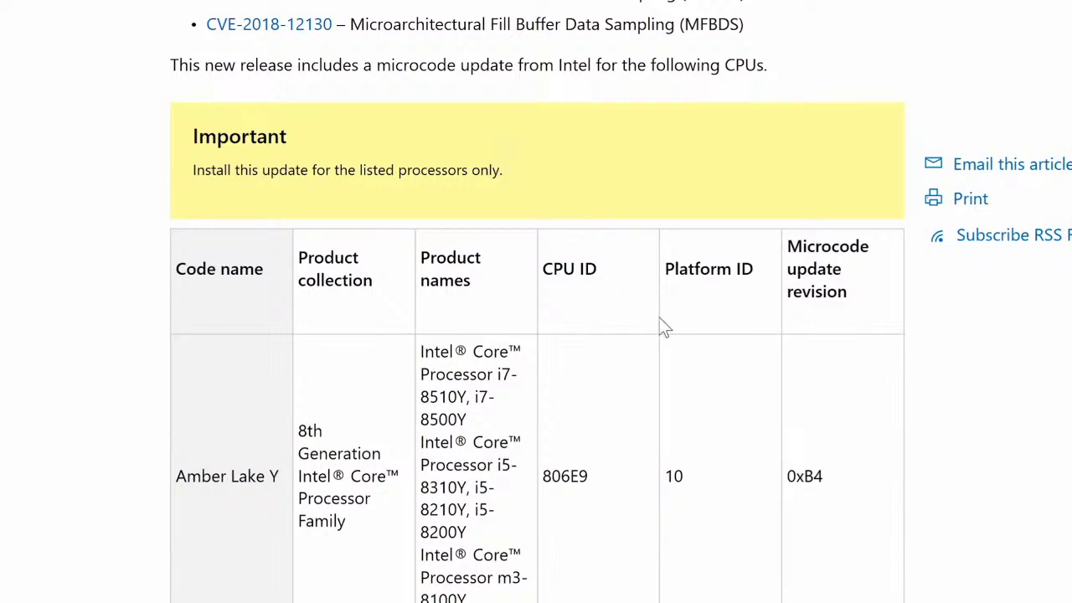
pyautogui.scroll(-2, 659, 319)
pyautogui.scroll(-3, 653, 311)
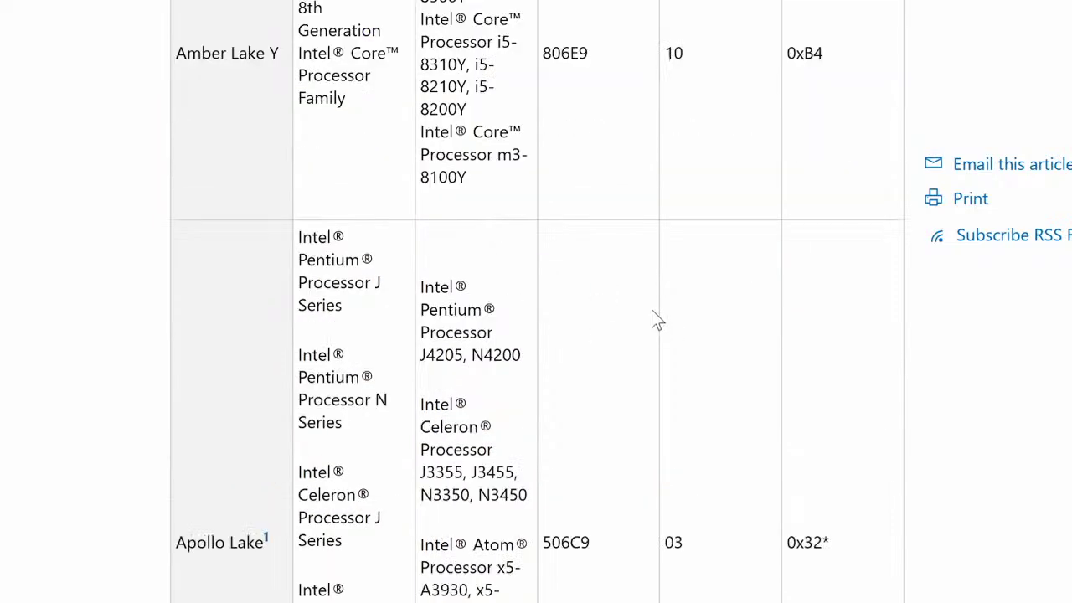
pyautogui.scroll(-12, 651, 311)
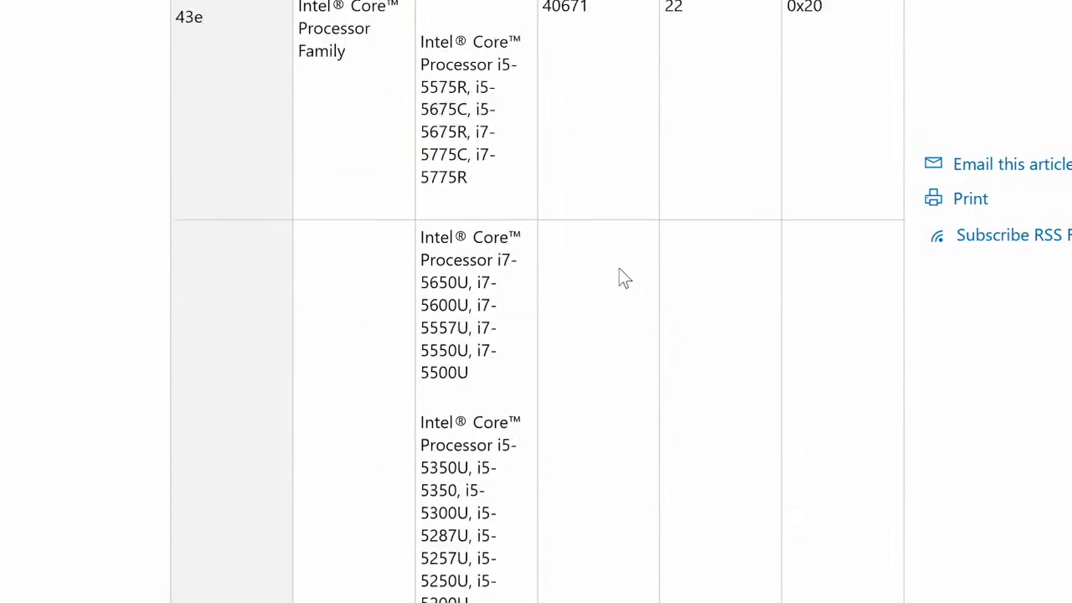
pyautogui.scroll(-11, 620, 270)
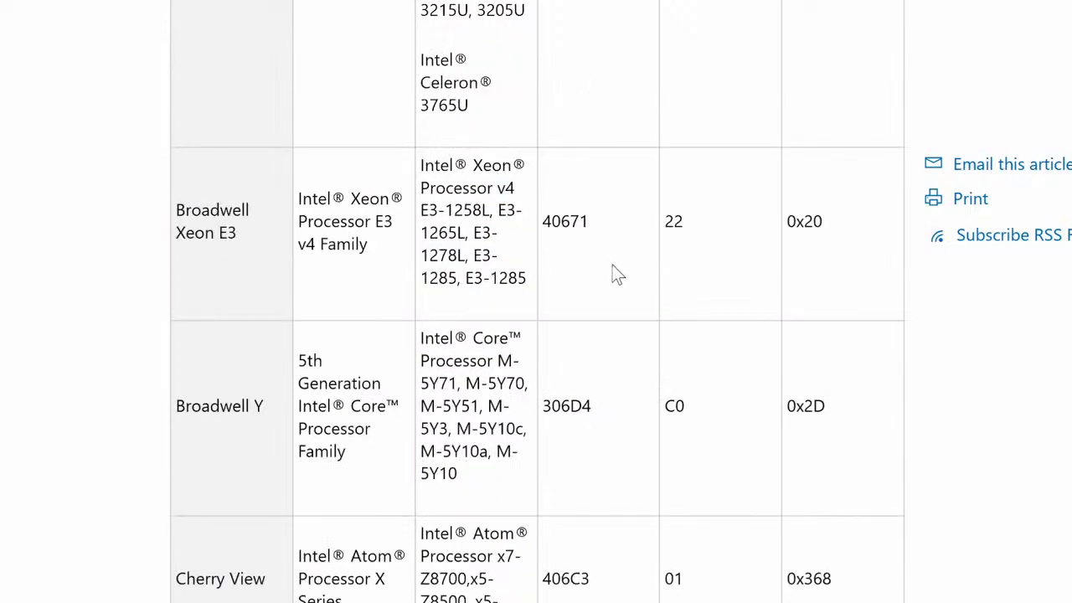
pyautogui.scroll(-6, 612, 268)
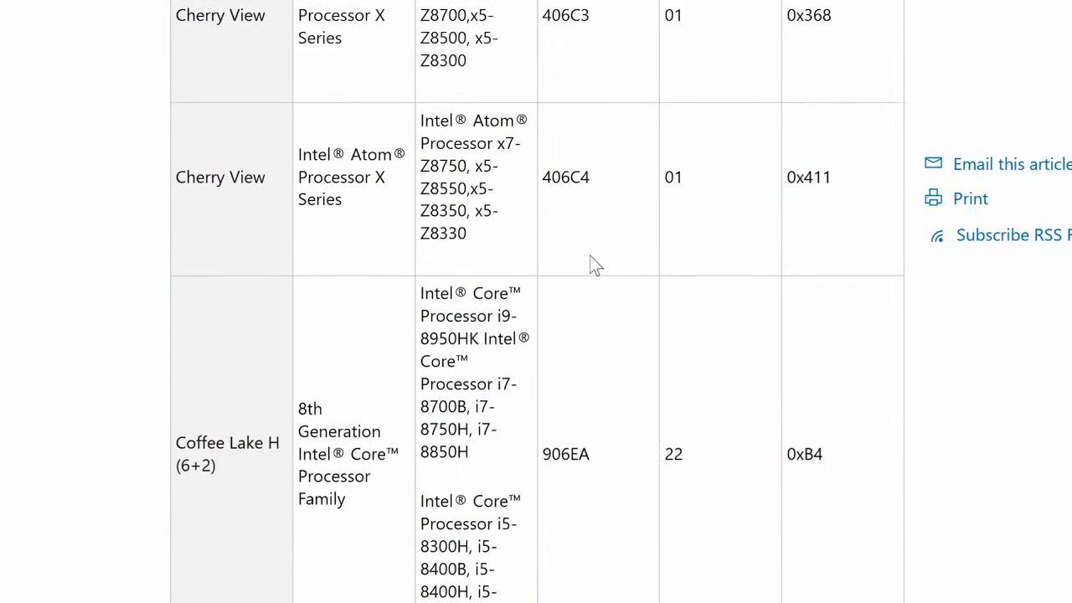
pyautogui.scroll(-15, 591, 263)
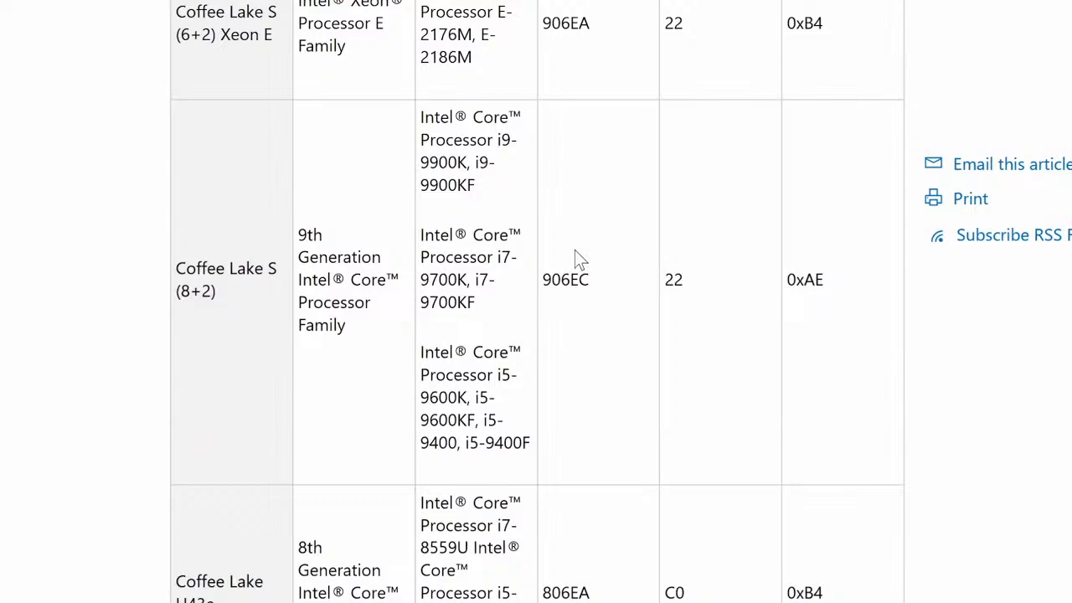
pyautogui.scroll(-18, 620, 248)
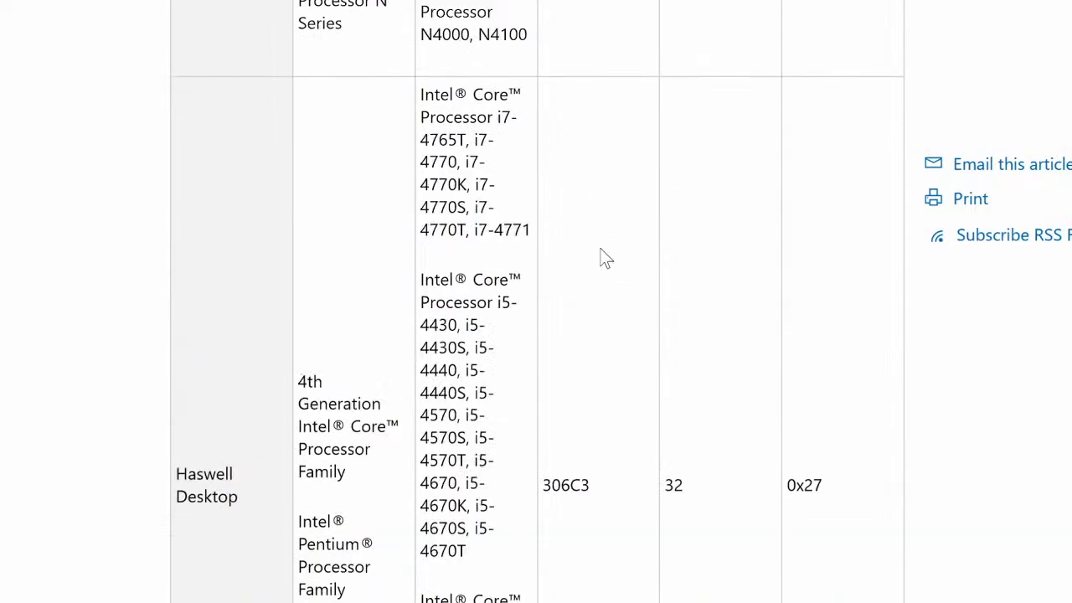
pyautogui.scroll(-18, 518, 196)
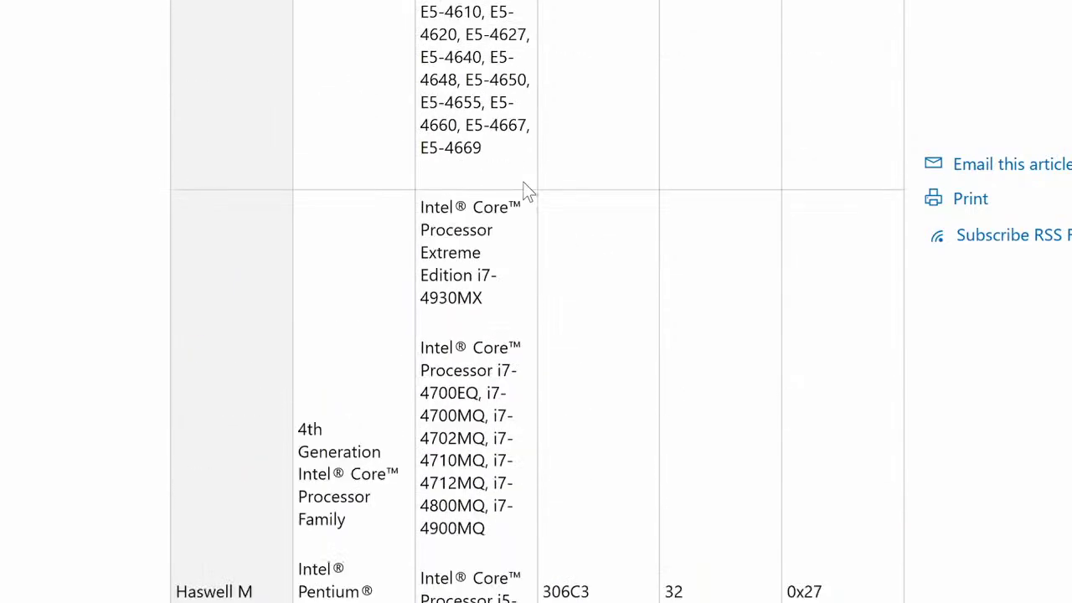
pyautogui.scroll(-14, 523, 193)
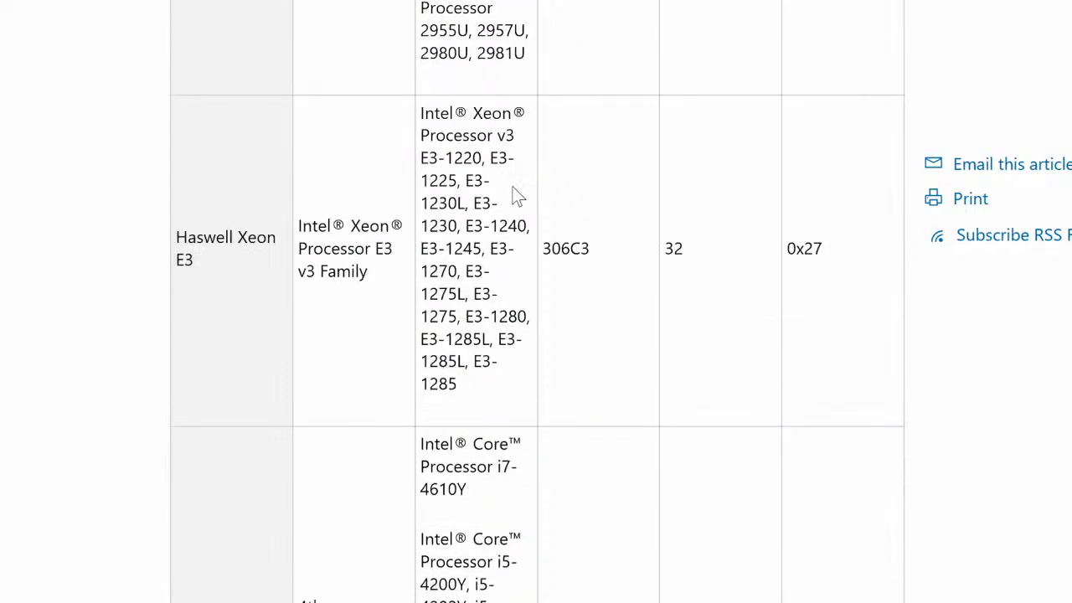
pyautogui.scroll(-4, 518, 192)
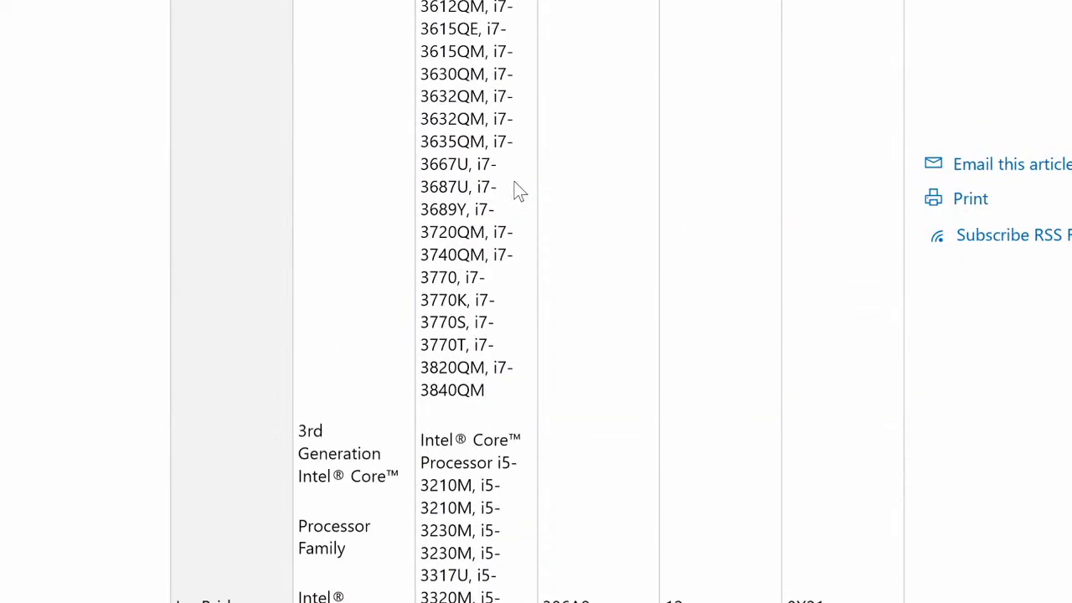
pyautogui.scroll(-18, 519, 192)
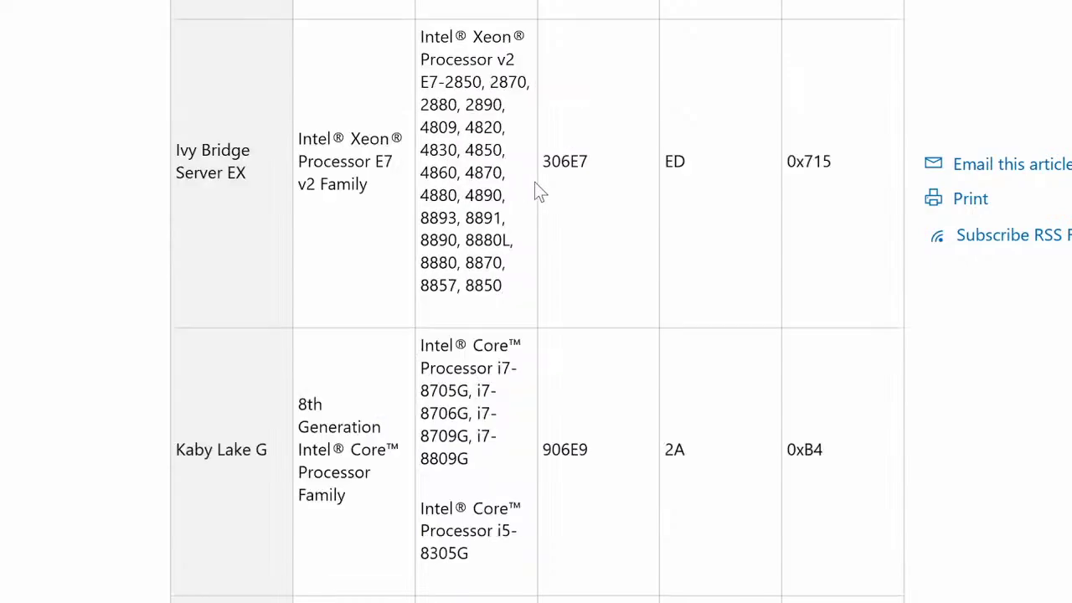
pyautogui.scroll(-2, 540, 186)
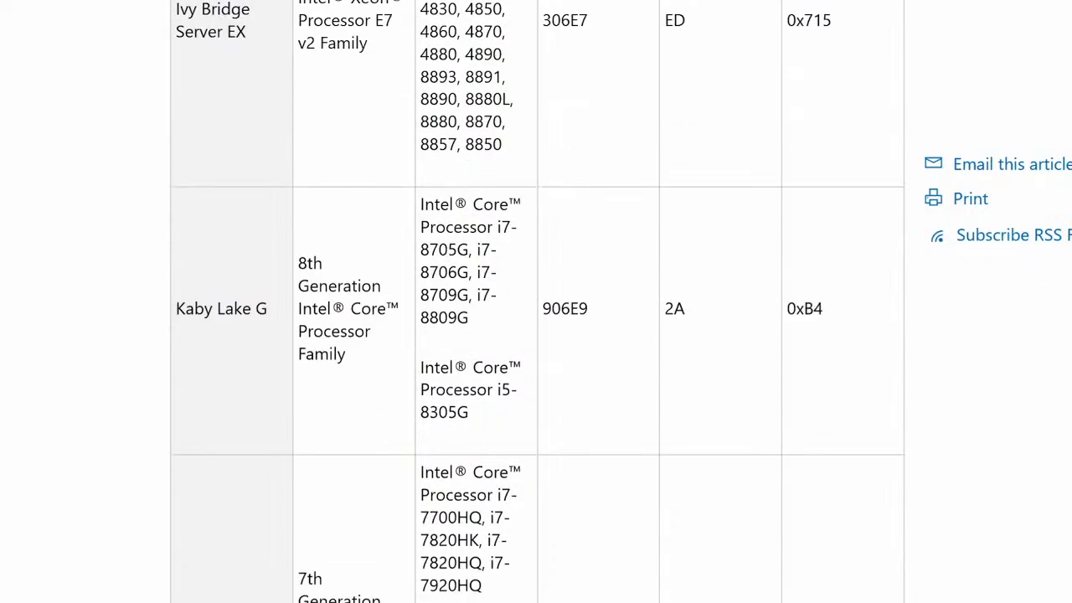
pyautogui.scroll(-20, 536, 302)
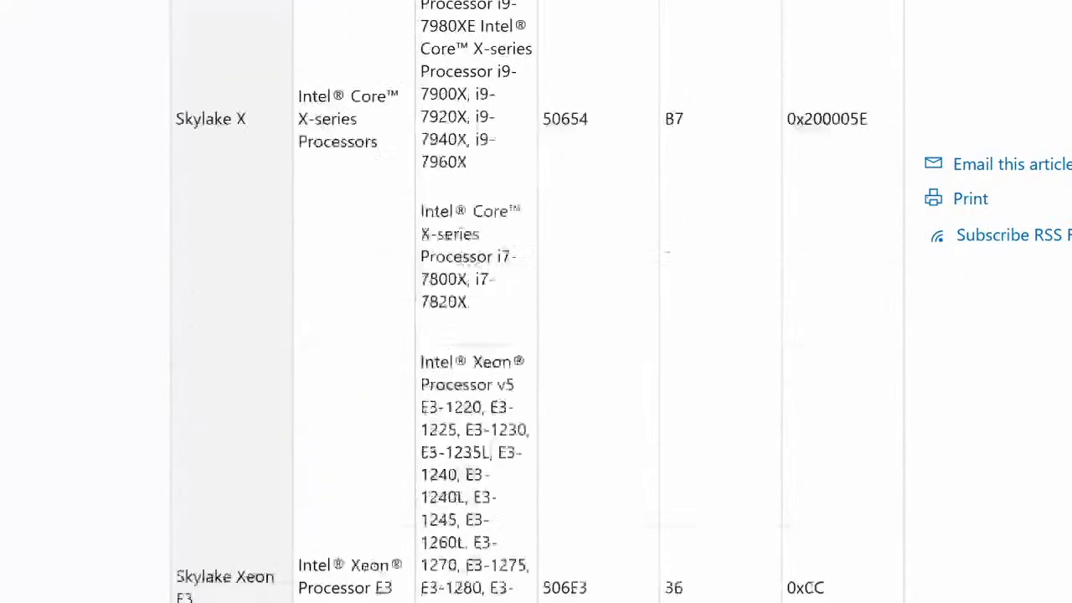
pyautogui.scroll(-20, 536, 301)
pyautogui.scroll(-8, 822, 391)
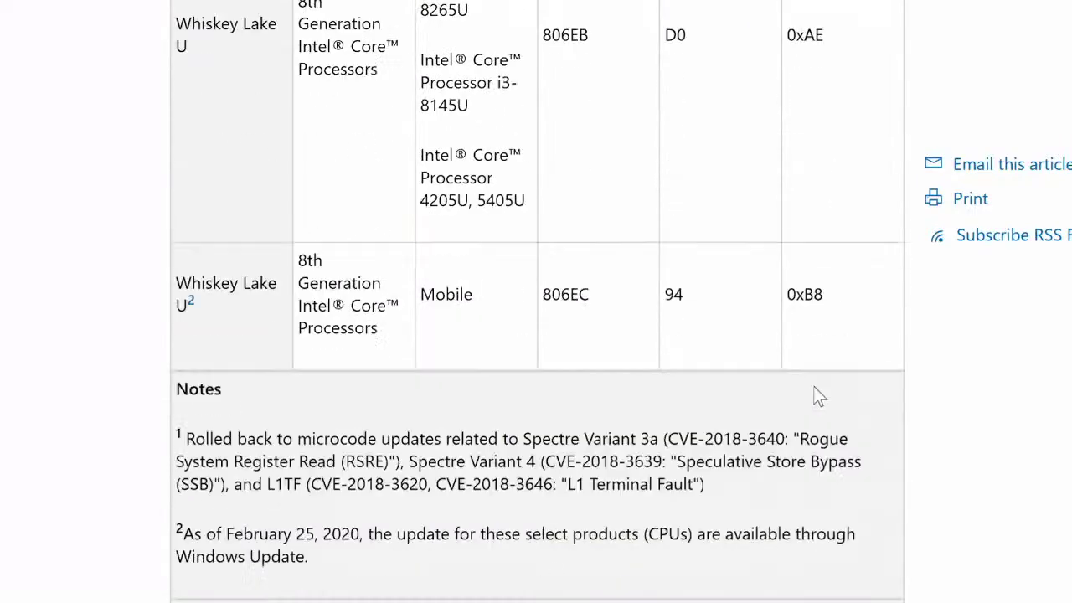
pyautogui.scroll(-8, 820, 396)
pyautogui.scroll(3, 829, 363)
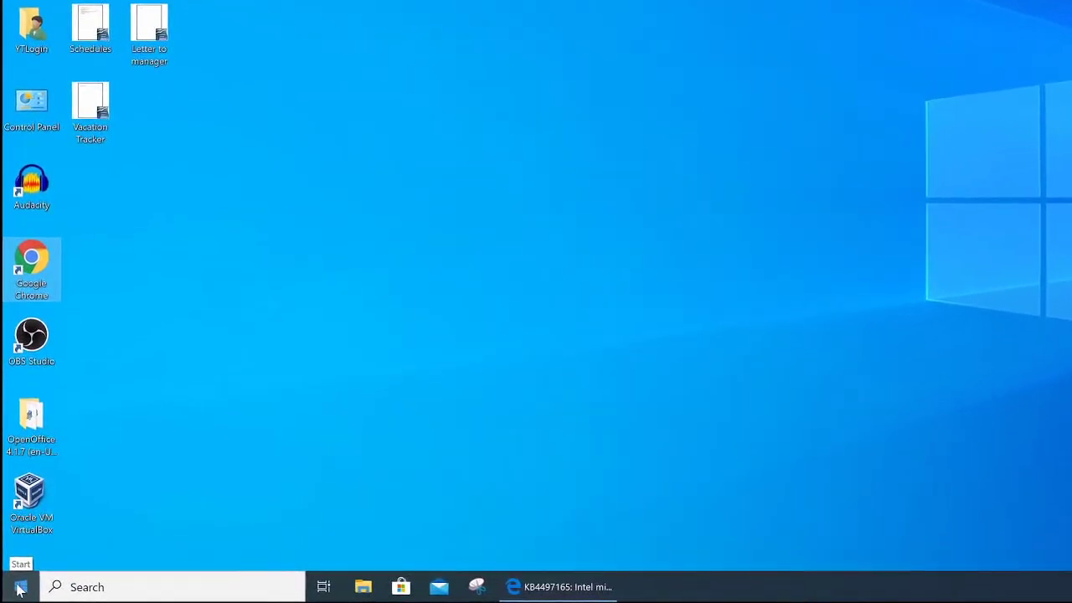
# Step: Open Apps & features from the Win+X menu, then its Programs and Features link
pyautogui.click(17, 585)
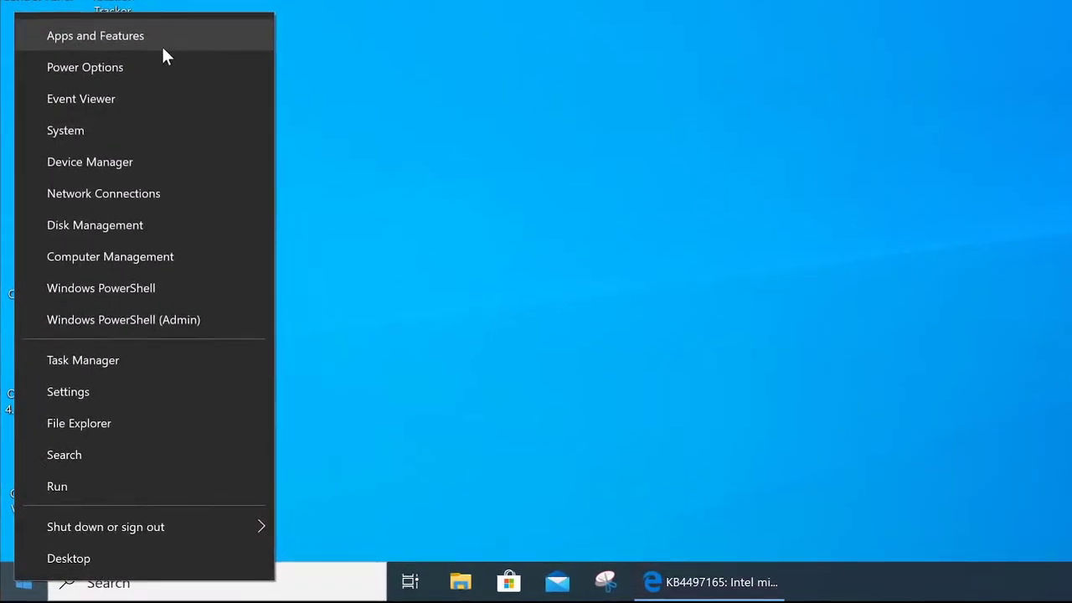
pyautogui.click(157, 63)
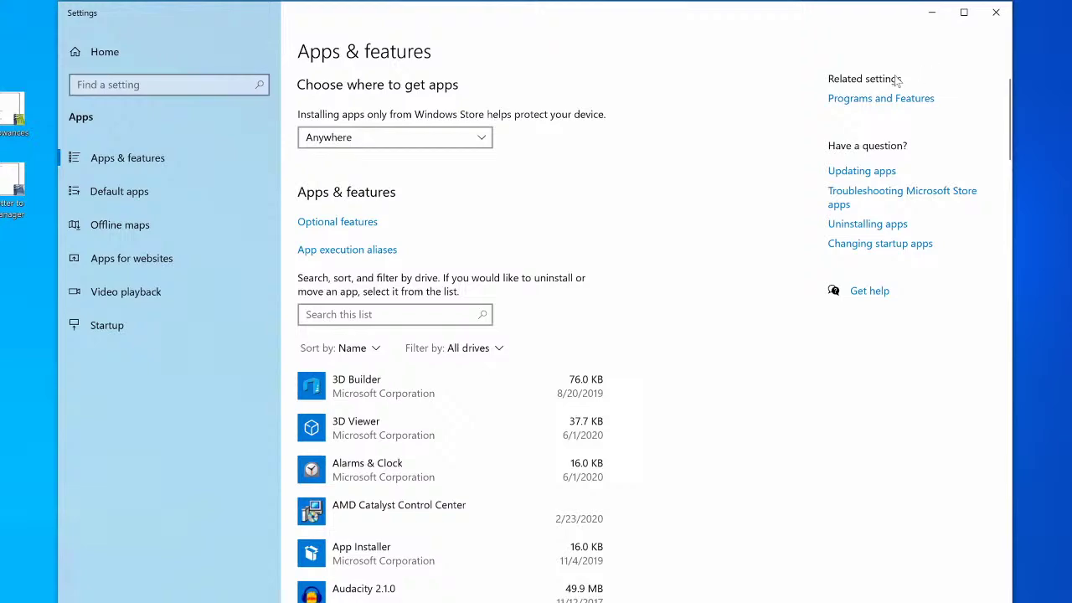
pyautogui.click(876, 102)
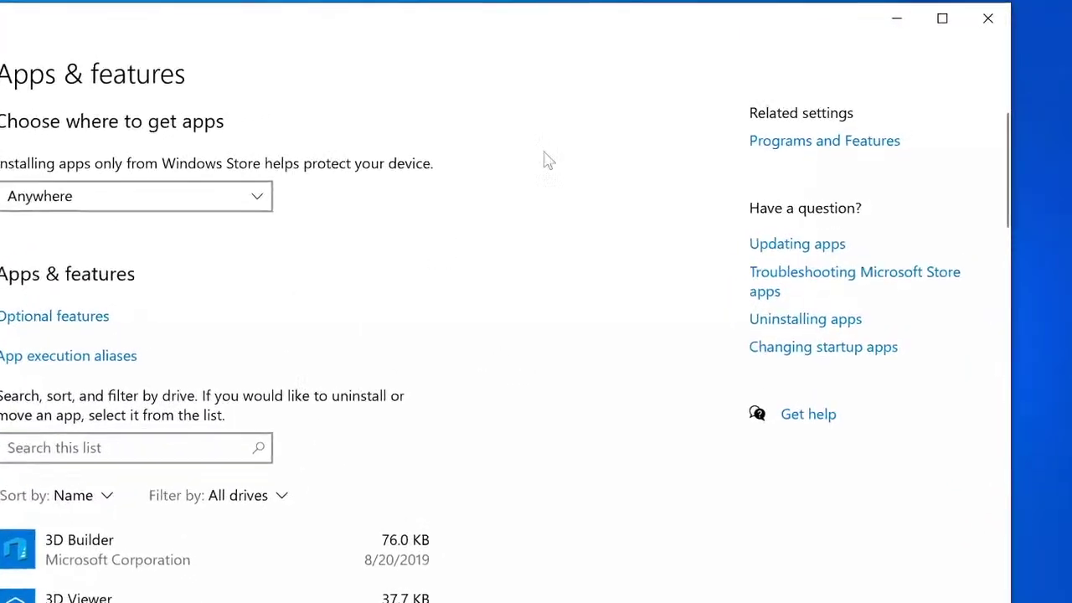
pyautogui.click(808, 165)
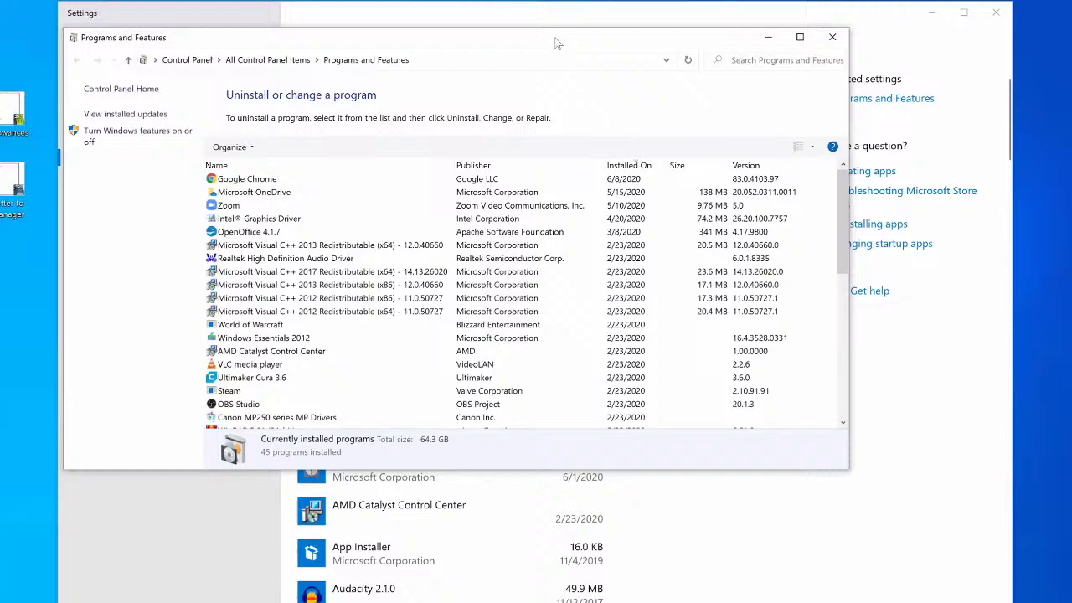
pyautogui.moveTo(555, 41); pyautogui.dragTo(641, 52)
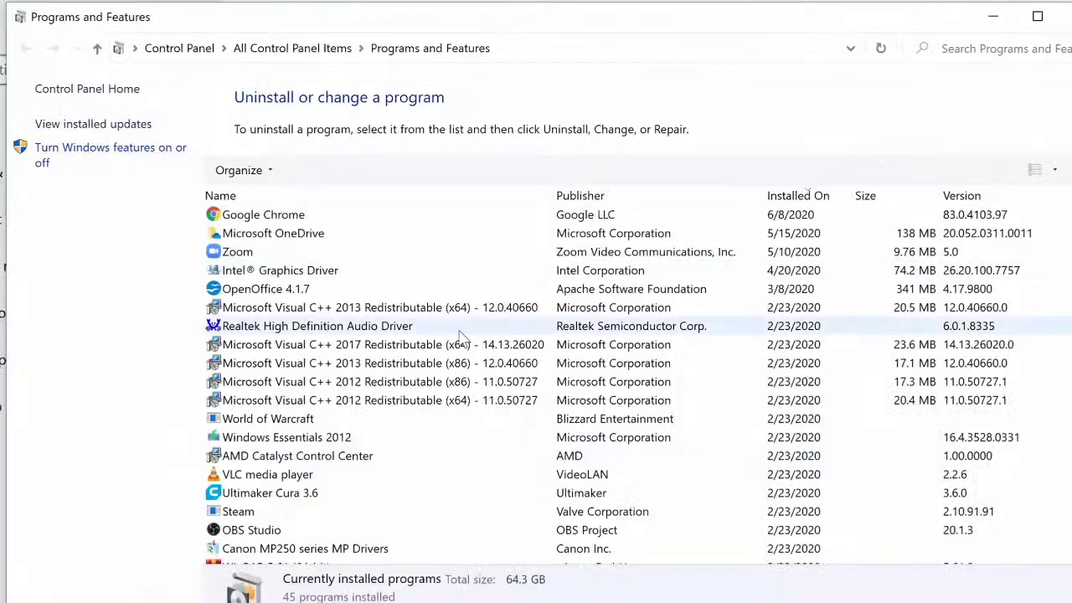
pyautogui.scroll(-4, 640, 291)
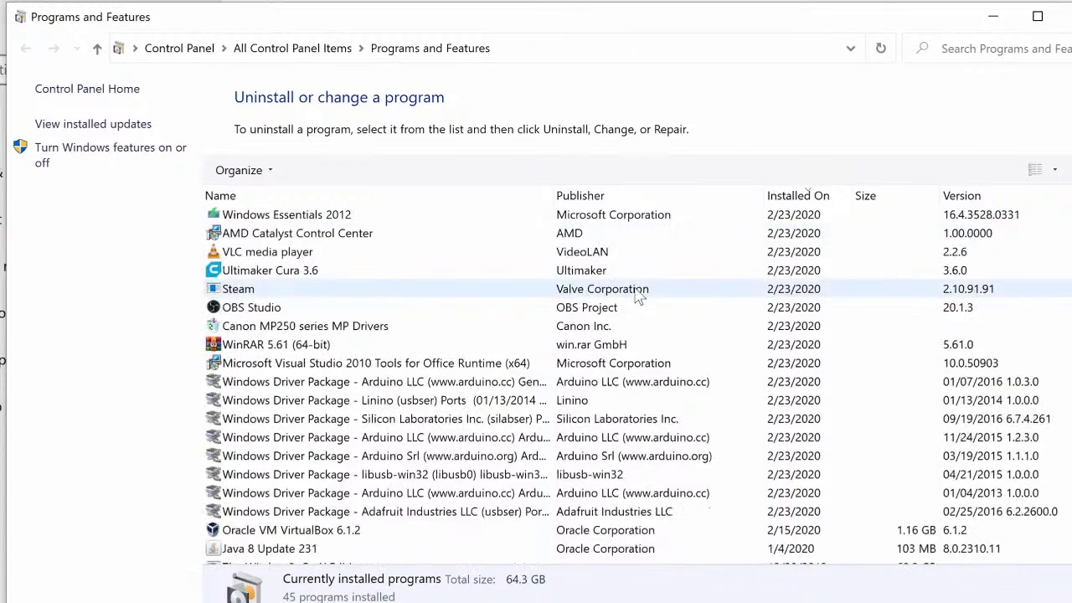
pyautogui.scroll(4, 630, 293)
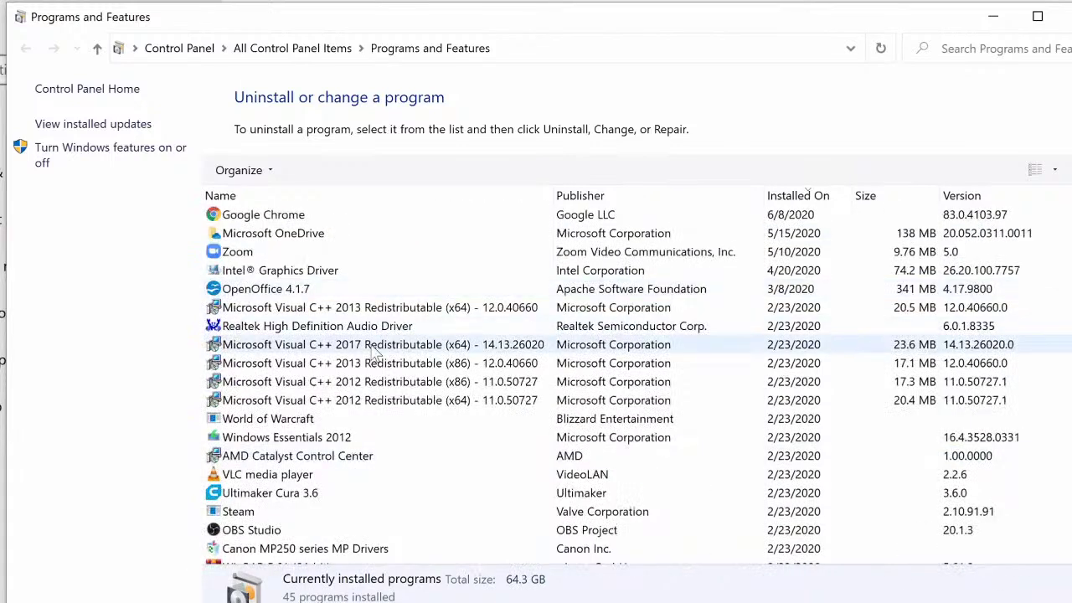
pyautogui.scroll(-5, 366, 355)
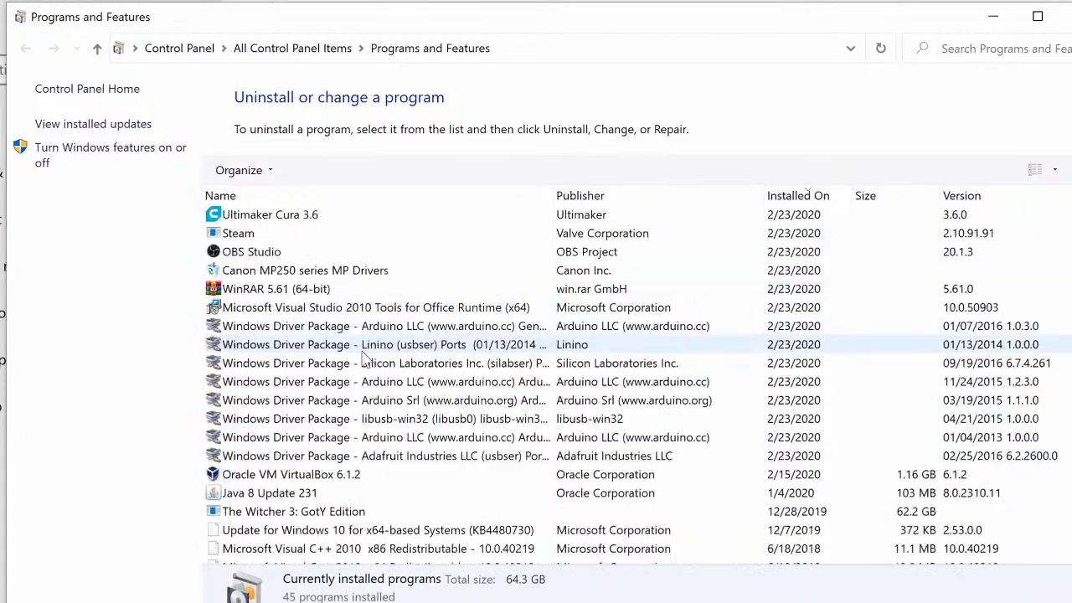
pyautogui.scroll(-4, 366, 356)
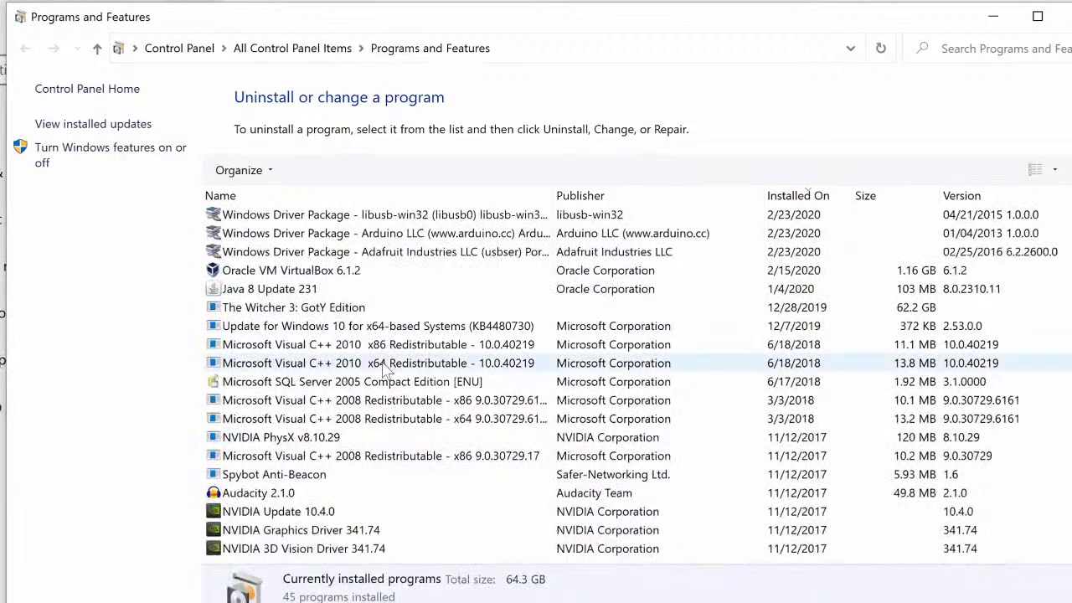
pyautogui.scroll(3, 387, 371)
pyautogui.scroll(6, 385, 368)
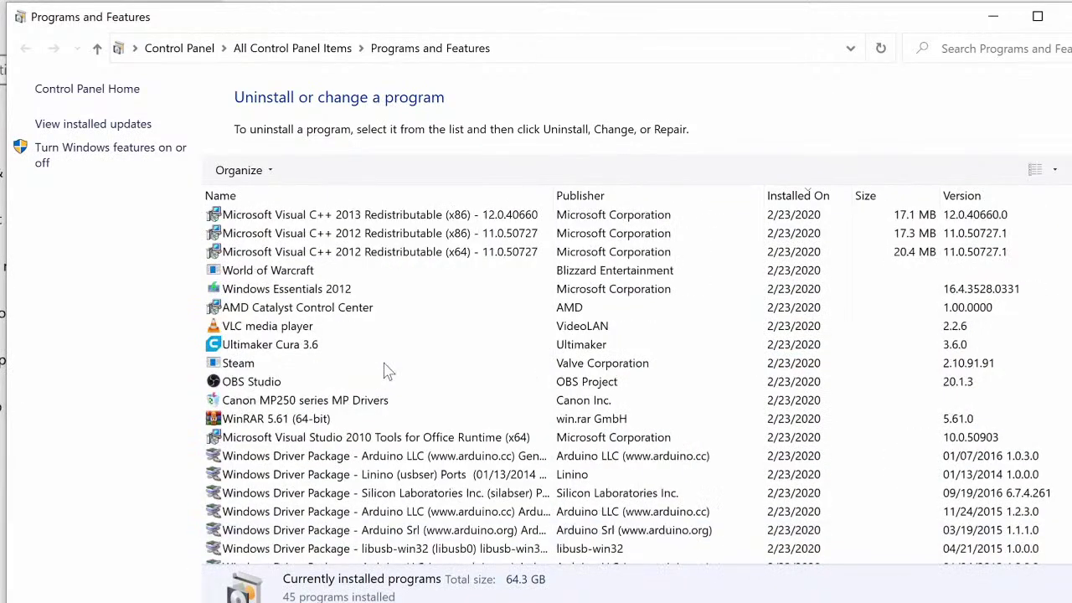
pyautogui.click(393, 344)
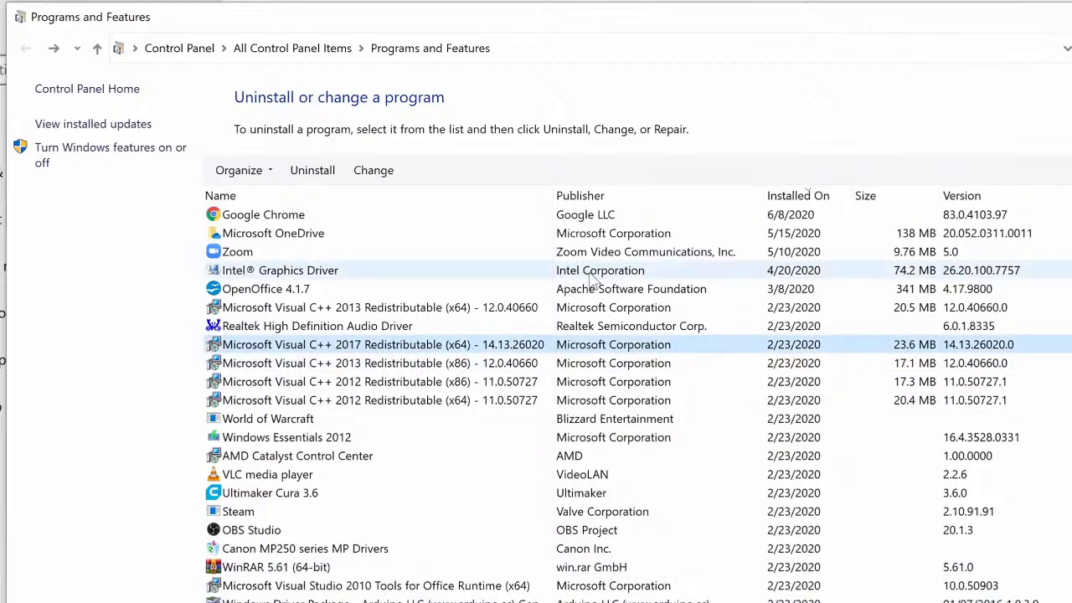
pyautogui.click(592, 277)
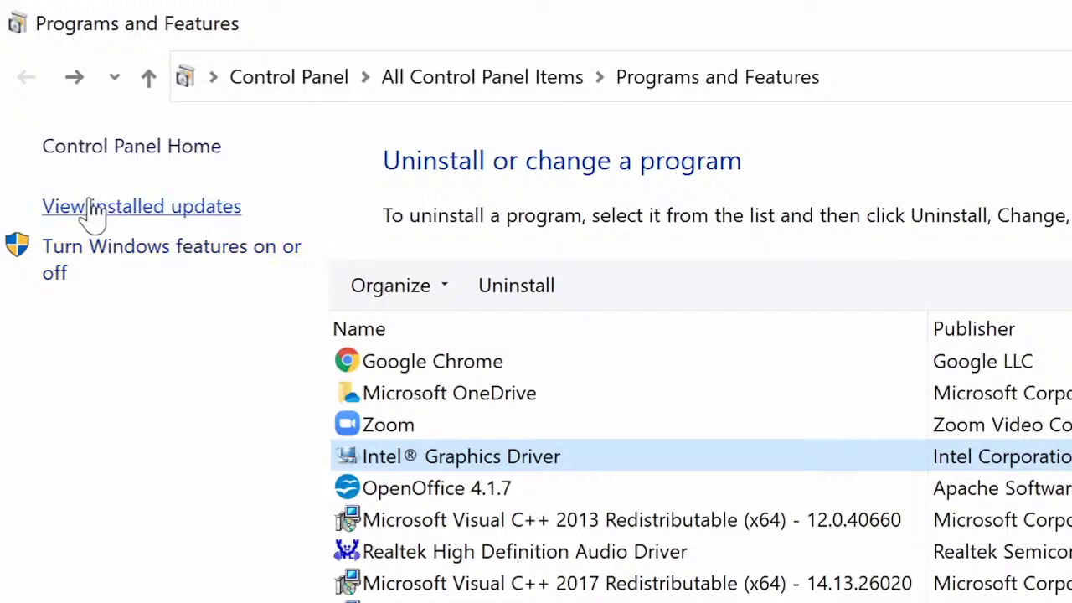
# Step: Show installed updates, narrow the Program column to reveal dates, and select KB4497165 and KB2565063
pyautogui.click(138, 208)
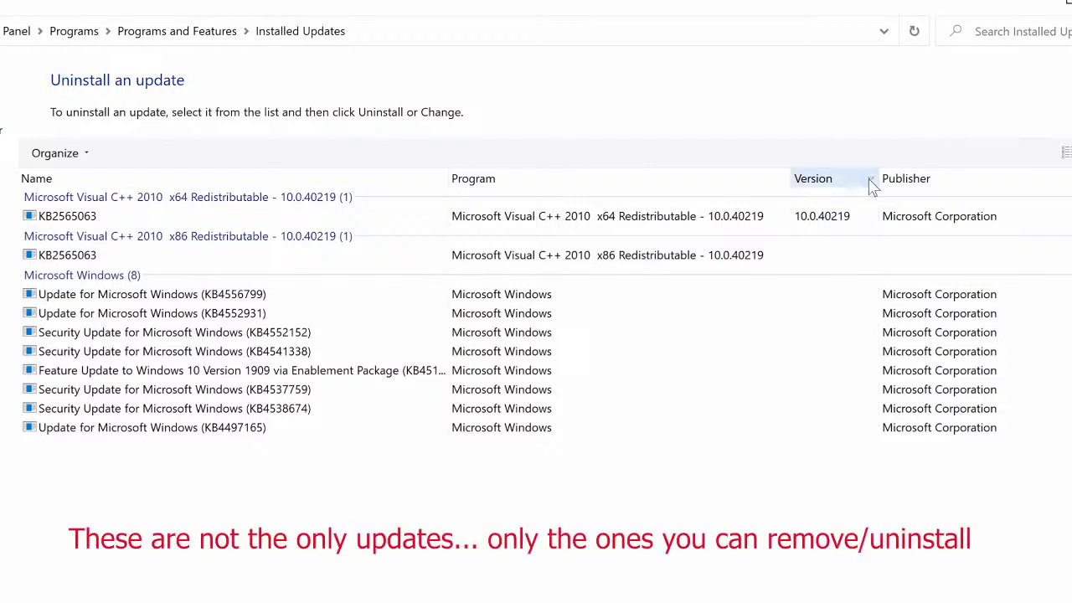
pyautogui.moveTo(793, 178); pyautogui.dragTo(676, 176)
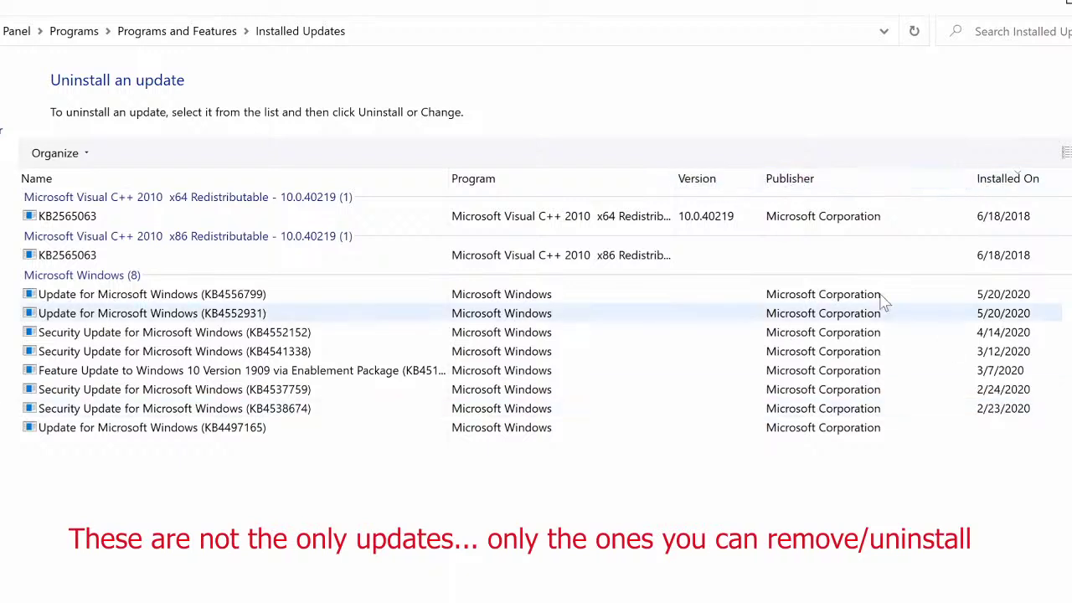
pyautogui.click(253, 436)
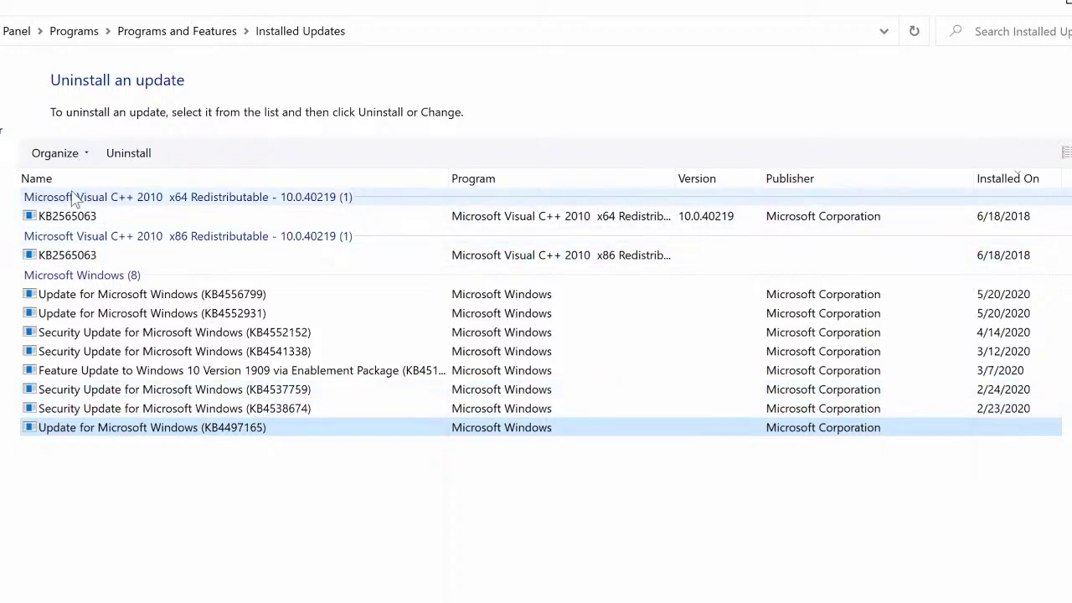
pyautogui.click(992, 226)
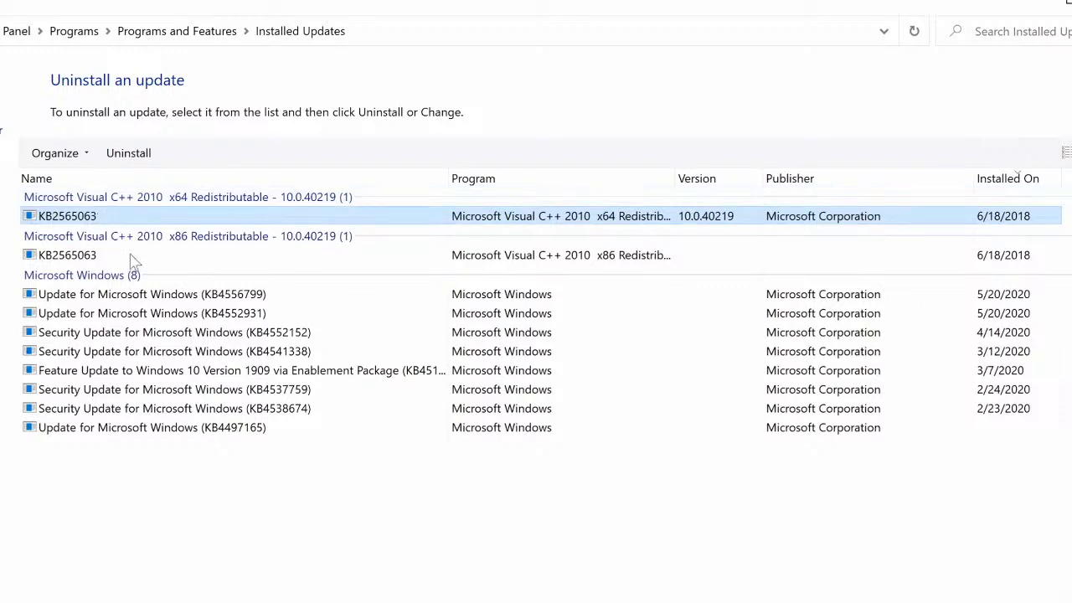
# Step: Return Edge to the Google results for KB4497165 and select the KB digits in the query
pyautogui.hotkey('alt', 'Tab')
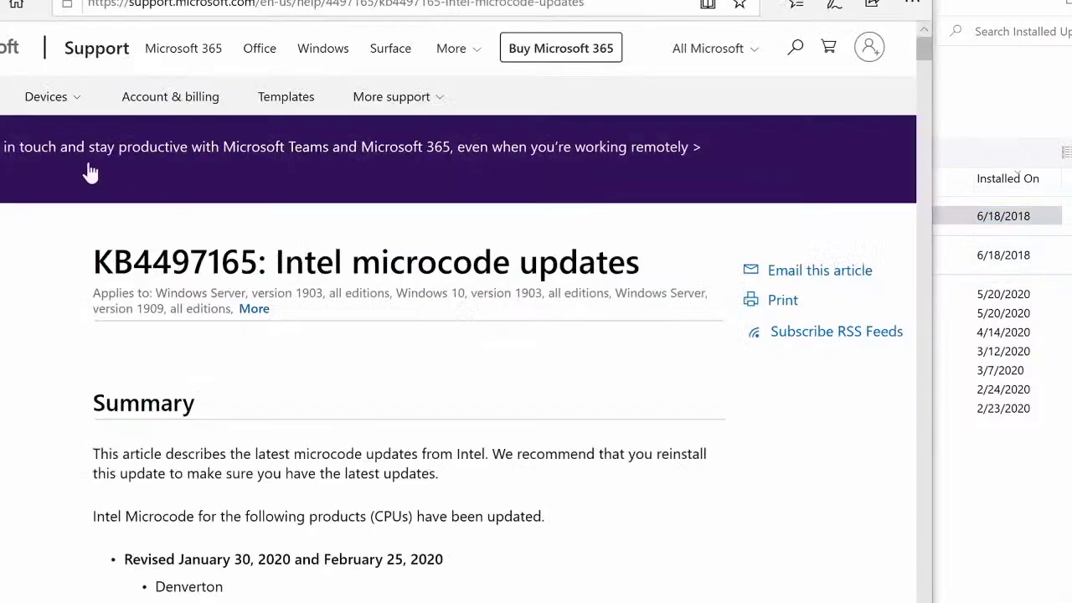
pyautogui.hotkey('alt', 'Left')
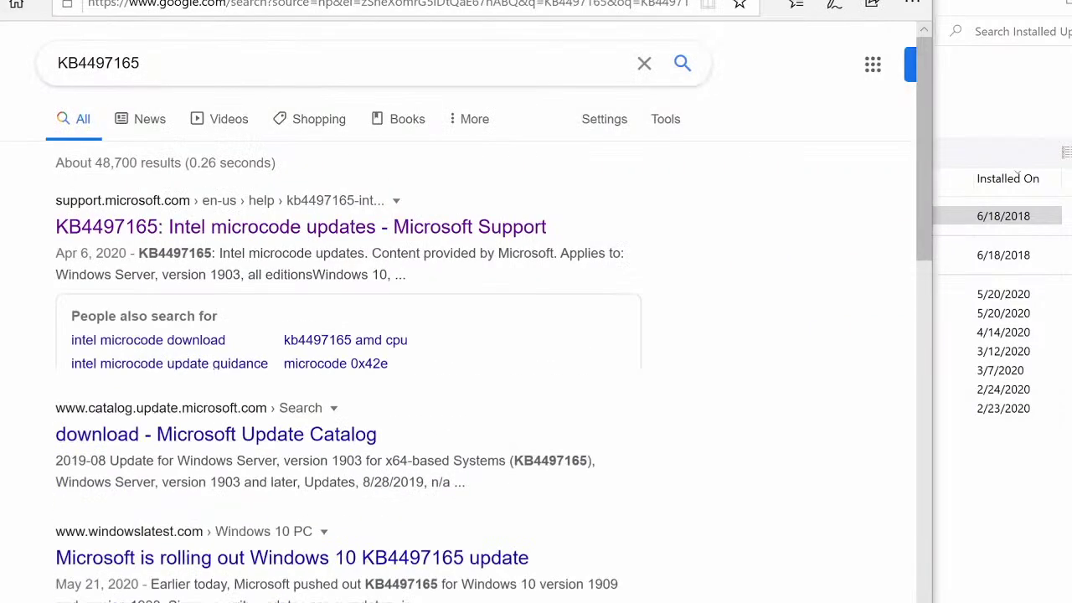
pyautogui.moveTo(139, 62); pyautogui.dragTo(79, 63)
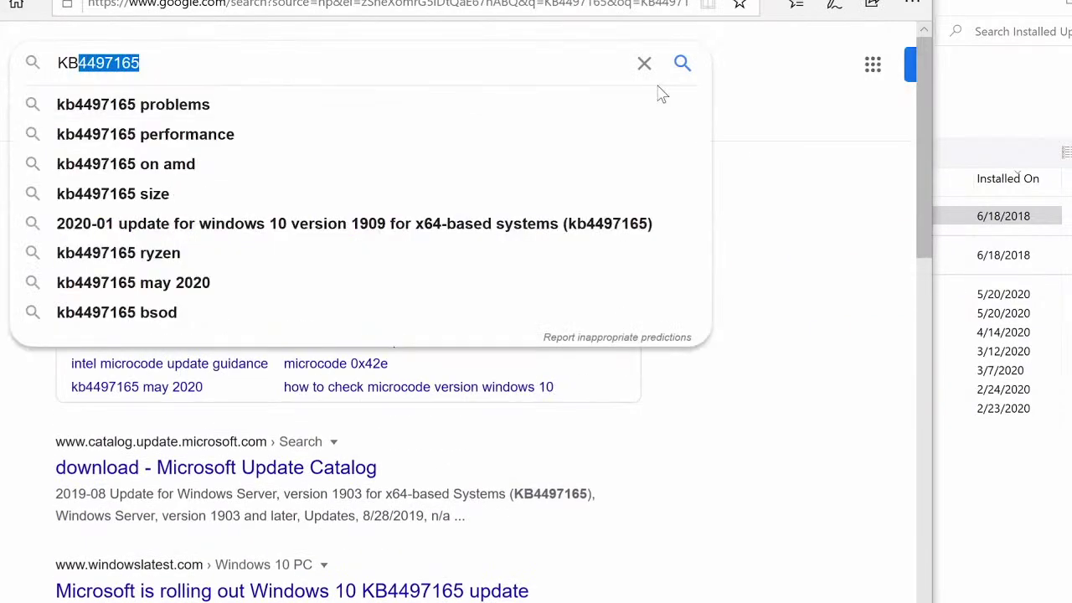
# Step: Change the Google query to KB2565063, checking it against Installed Updates, and run the search
pyautogui.write('25')
pyautogui.write('6')
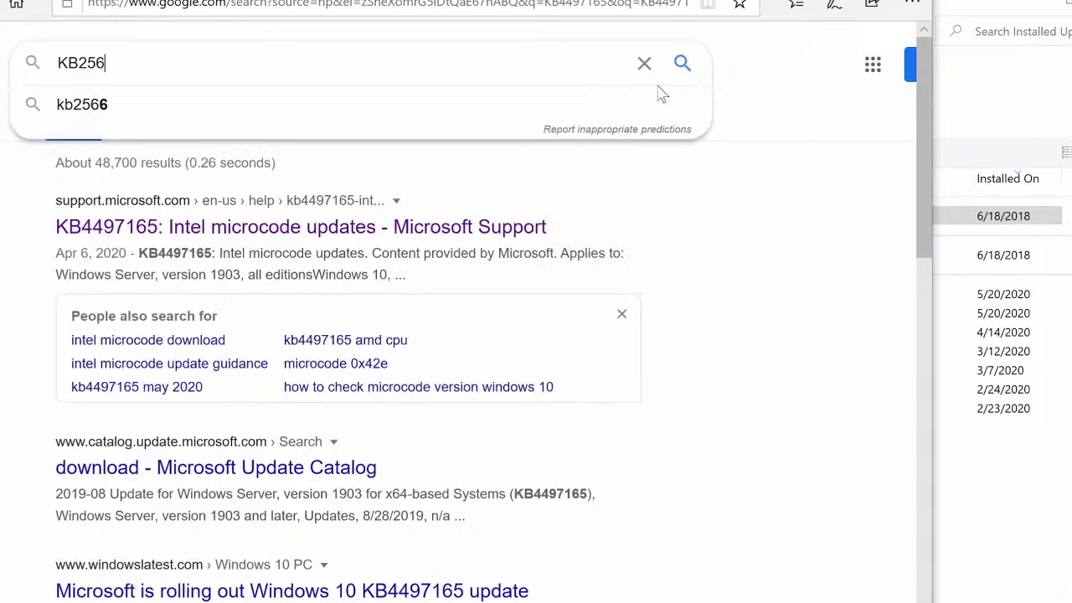
pyautogui.write('063')
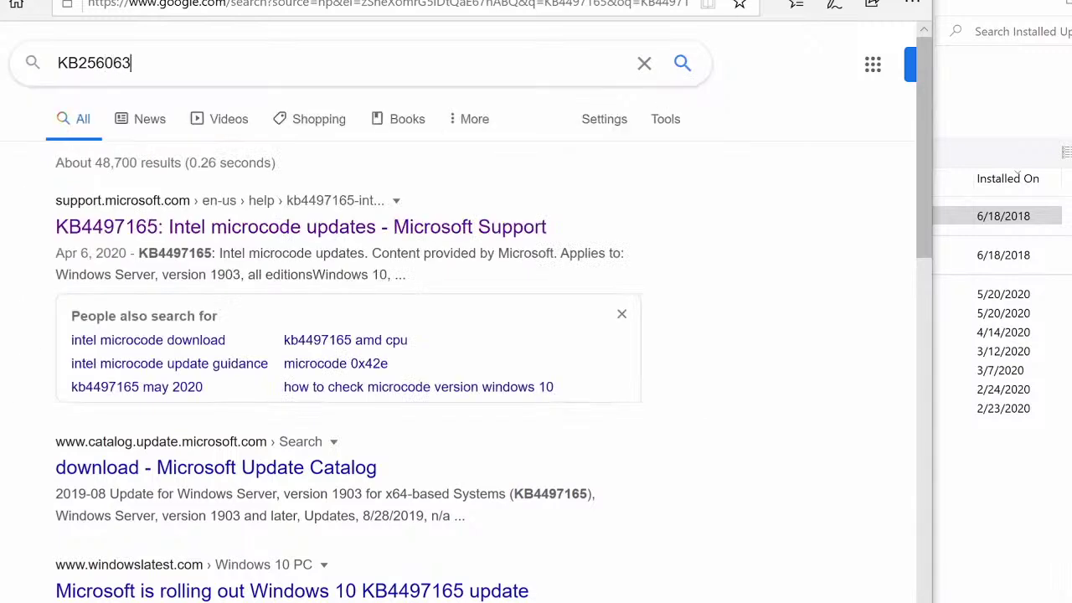
pyautogui.hotkey('alt', 'Tab')
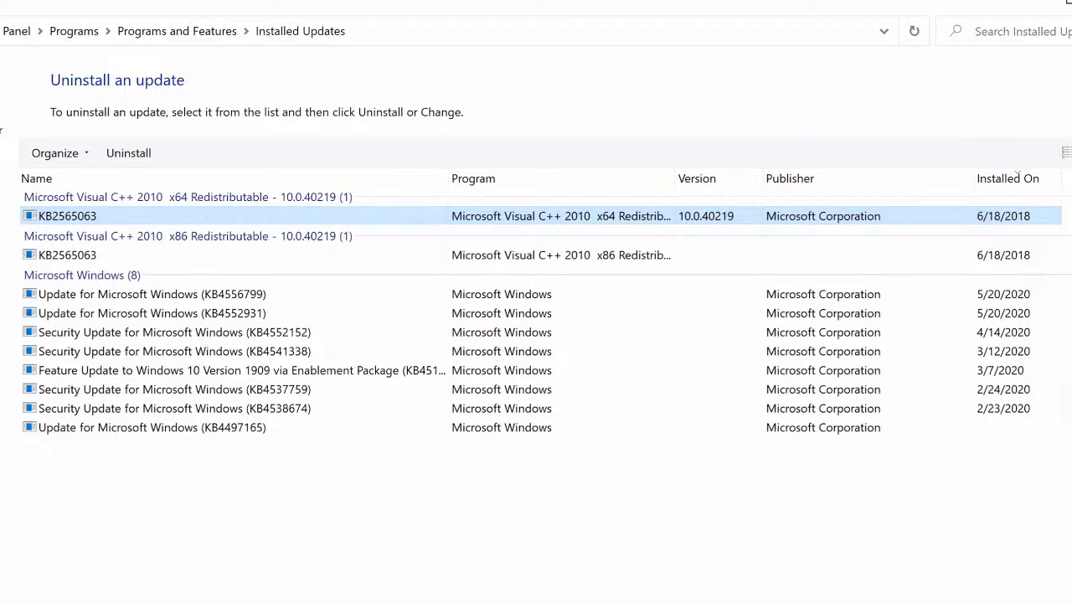
pyautogui.hotkey('alt', 'Tab')
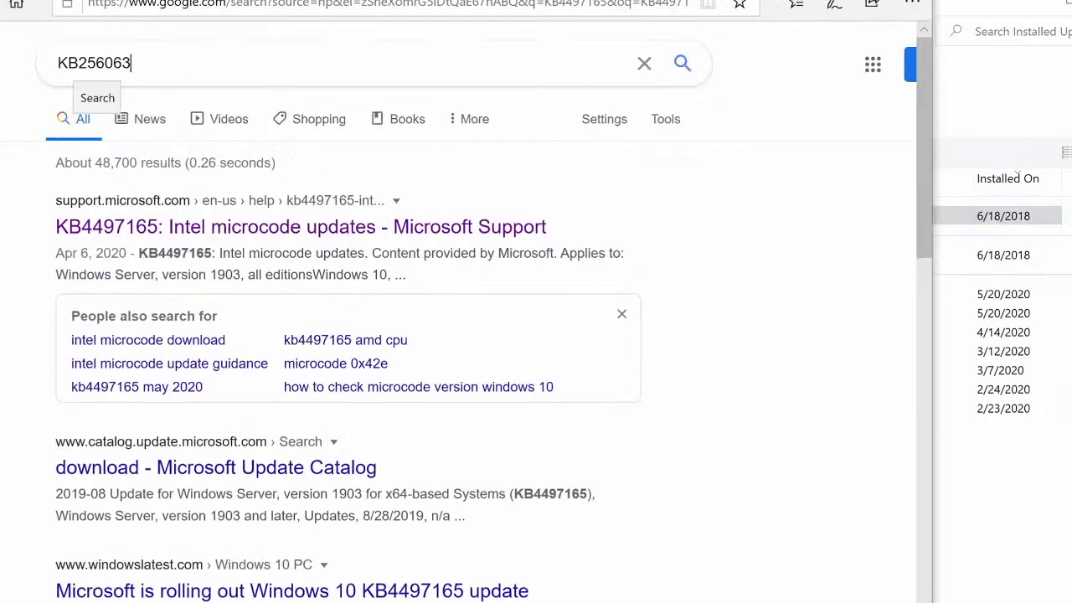
pyautogui.write('5')
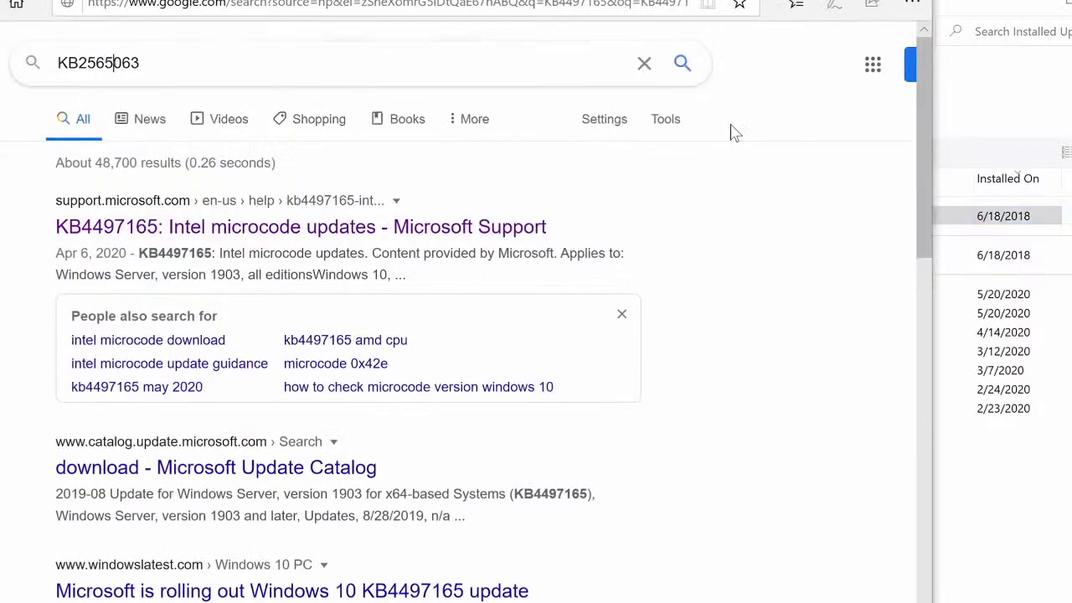
pyautogui.press('Return')
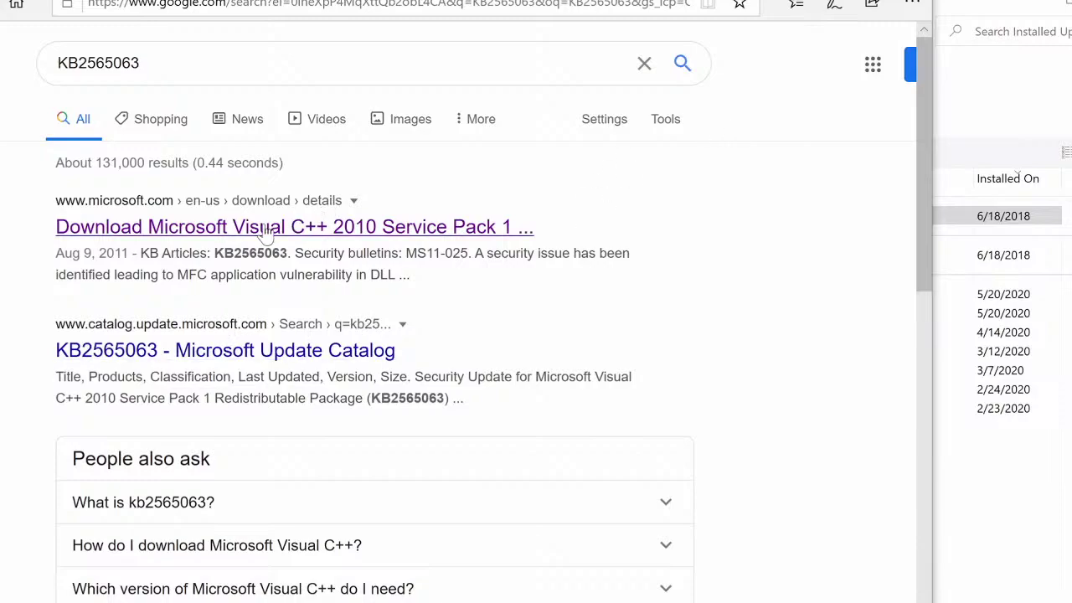
pyautogui.hotkey('alt', 'Tab')
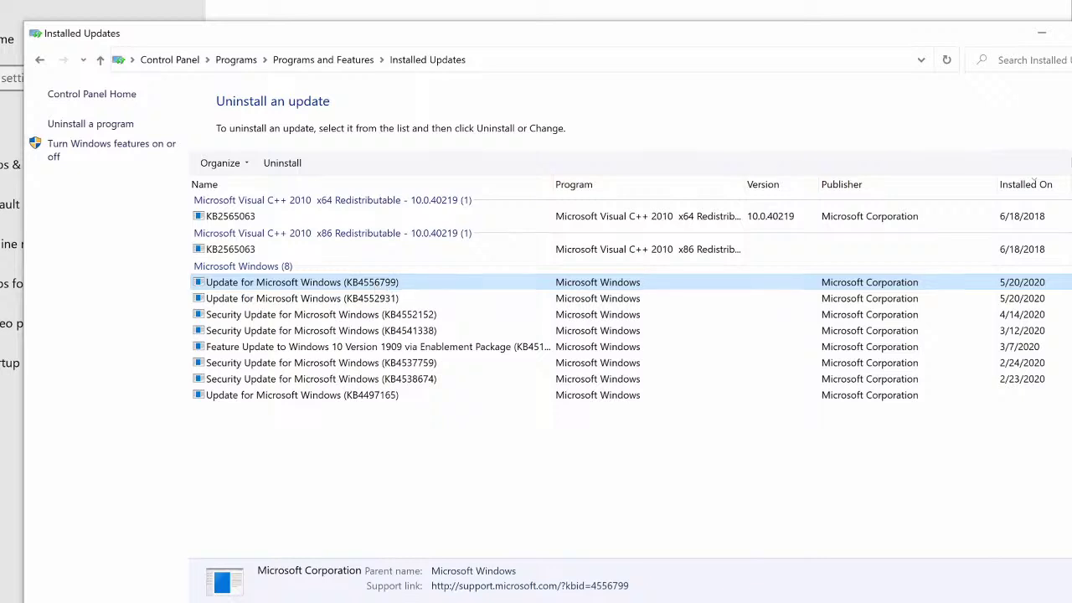
# Step: Replace the Google query with KB4556799 from the updates list and run the search
pyautogui.hotkey('alt', 'Tab')
pyautogui.moveTo(292, 87); pyautogui.dragTo(240, 86)
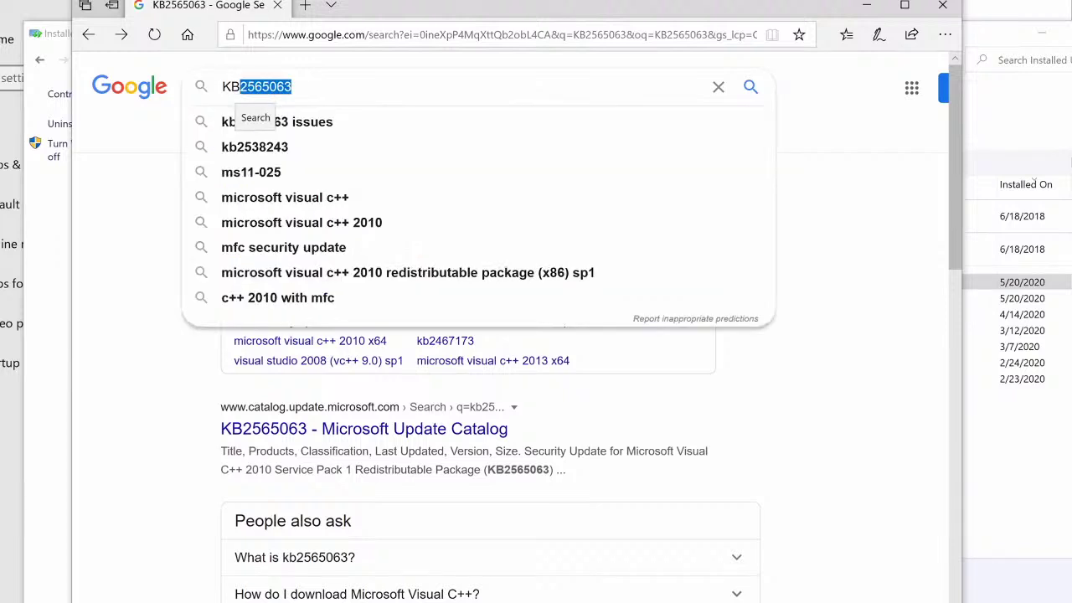
pyautogui.write('455')
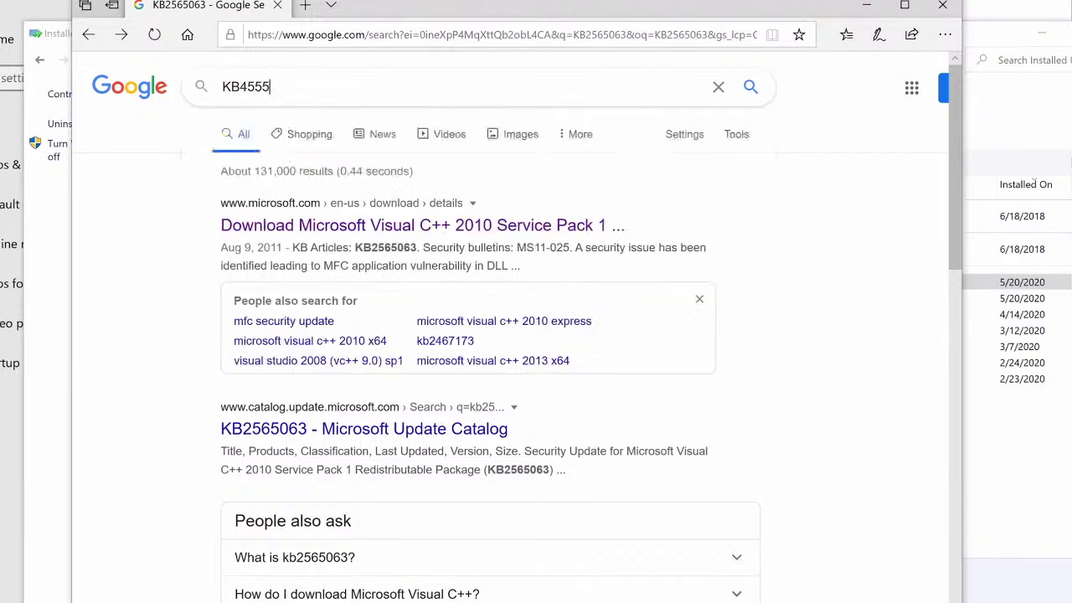
pyautogui.click(867, 5)
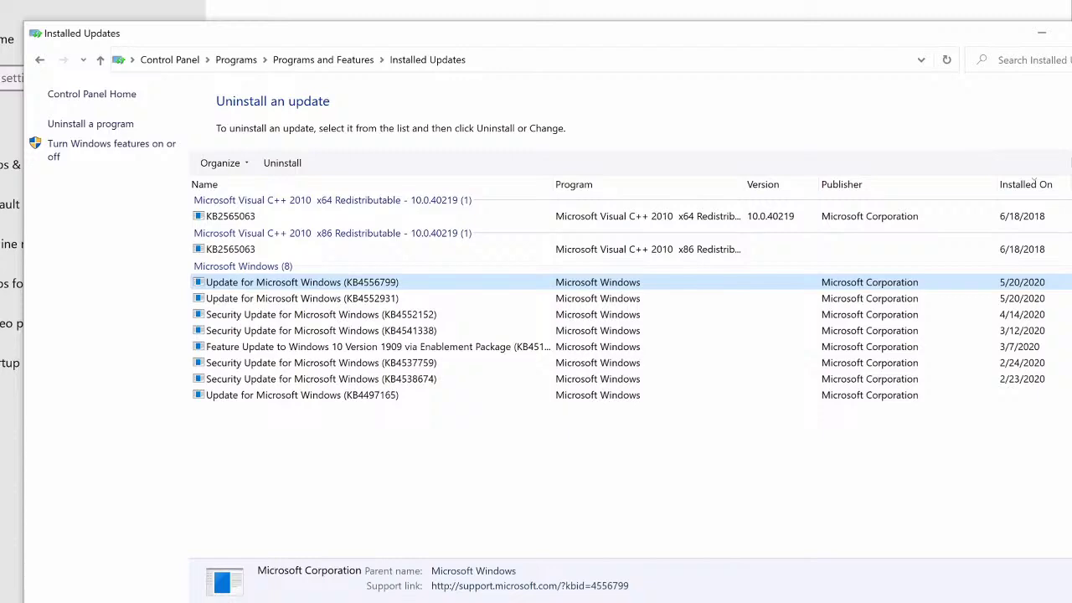
pyautogui.hotkey('alt', 'Tab')
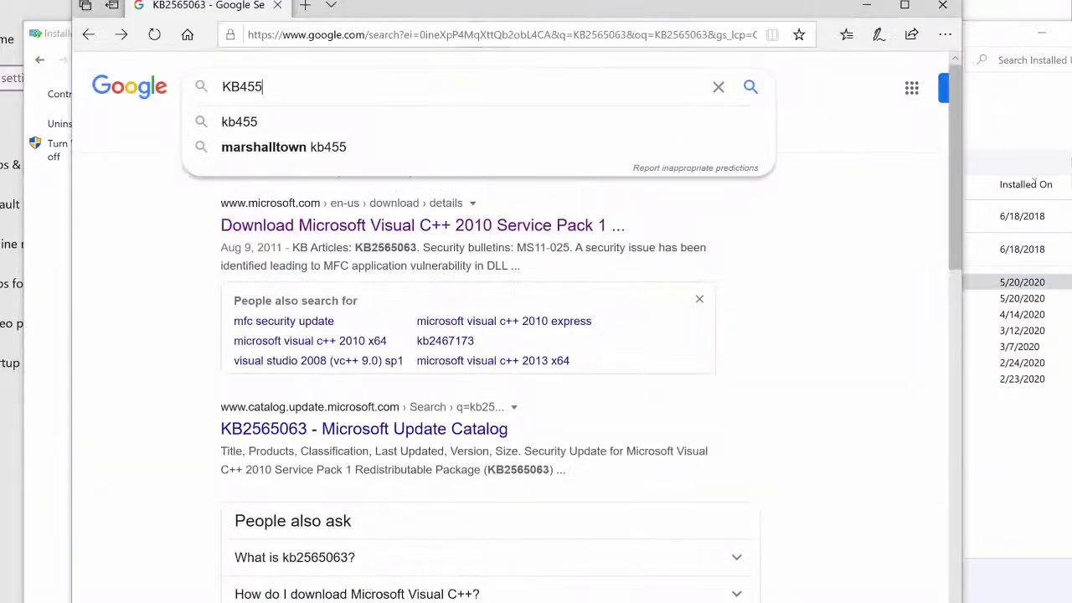
pyautogui.write('KB4556799')
pyautogui.press('Return')
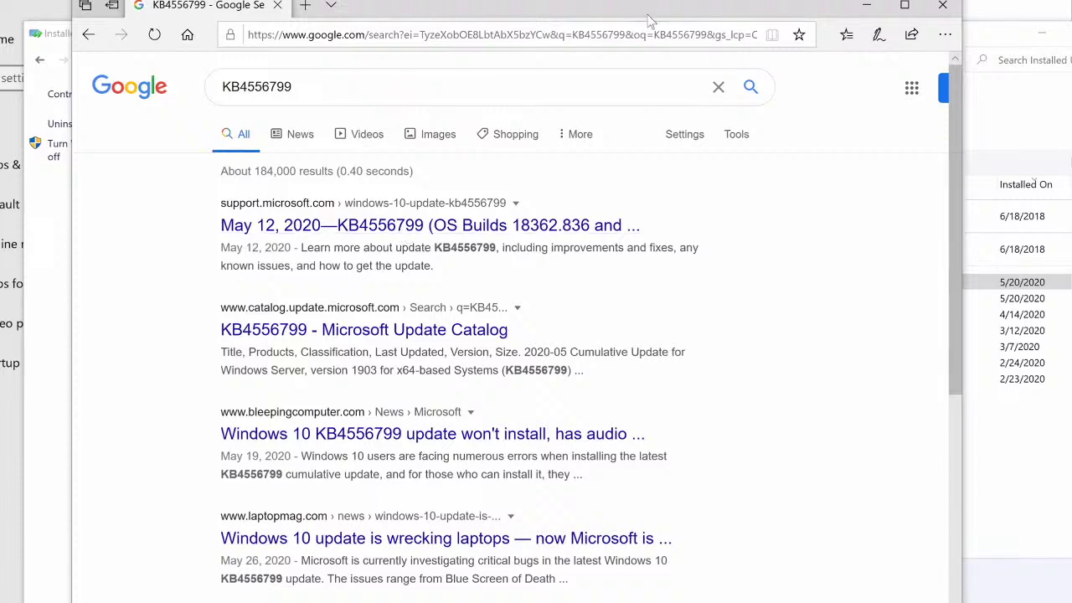
pyautogui.moveTo(688, 14); pyautogui.dragTo(811, 400)
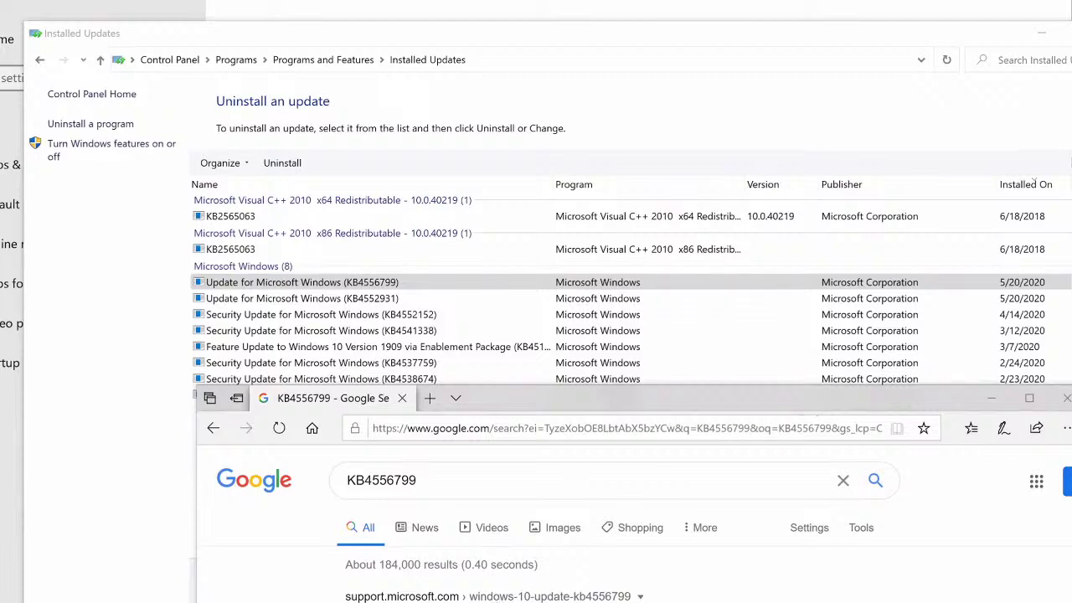
pyautogui.click(549, 596)
pyautogui.moveTo(720, 397); pyautogui.dragTo(641, 50)
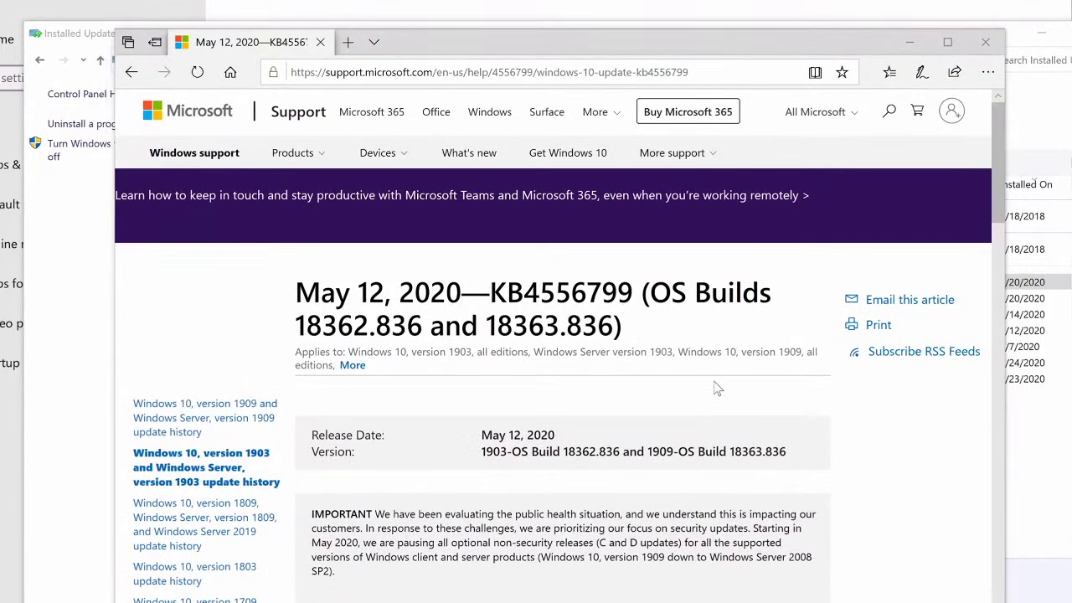
pyautogui.scroll(-2, 713, 393)
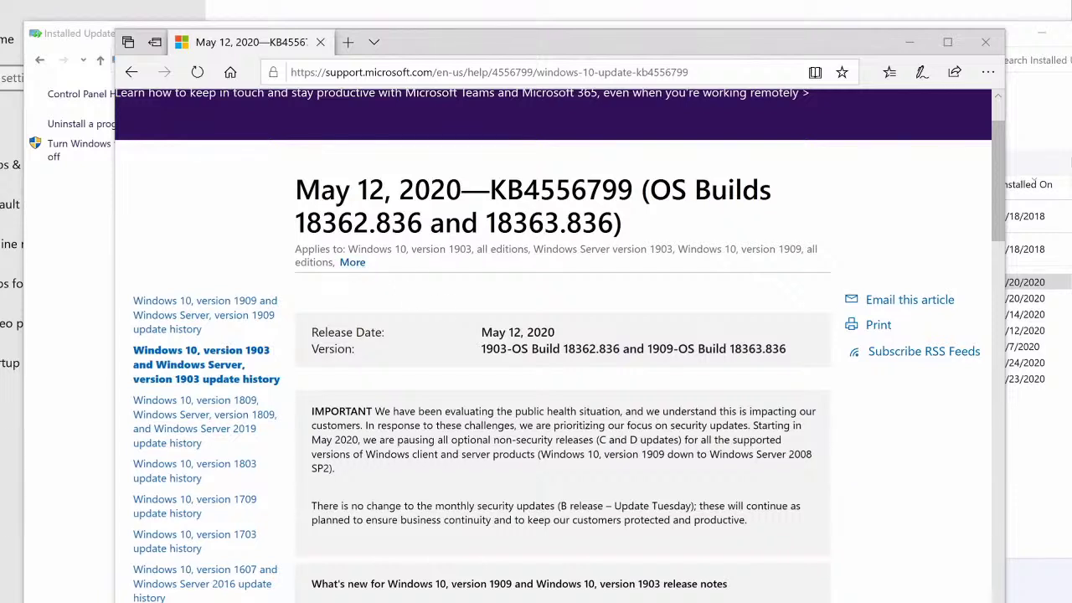
pyautogui.moveTo(296, 249); pyautogui.dragTo(421, 256)
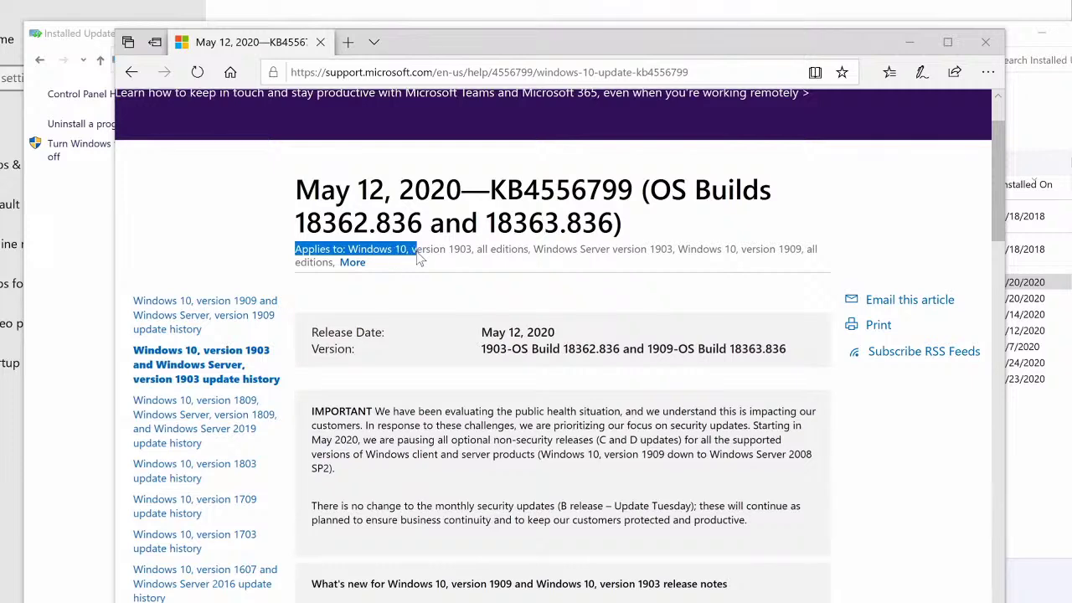
pyautogui.click(450, 268)
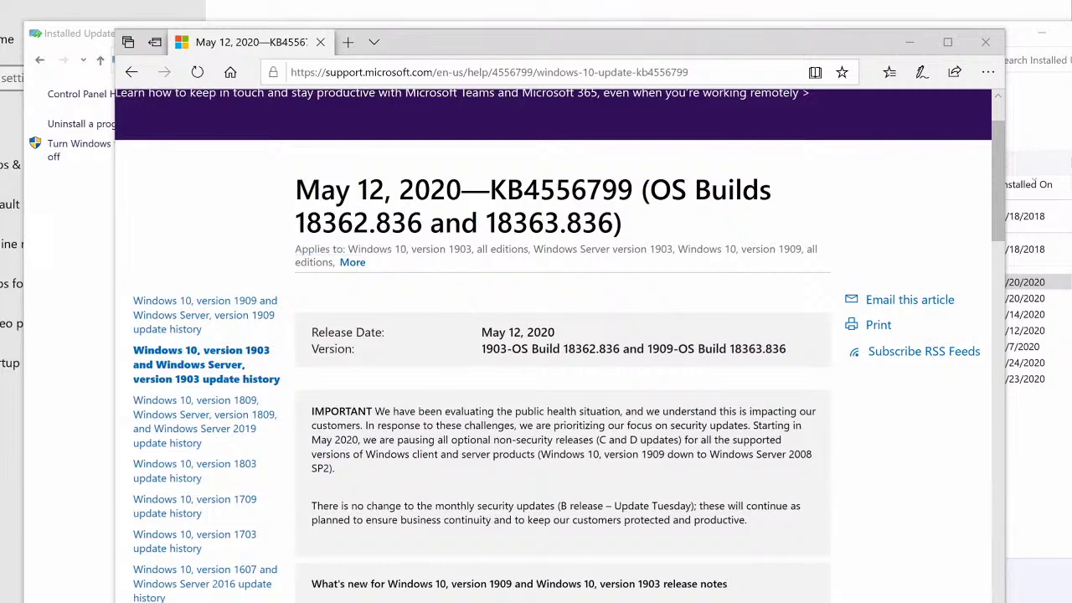
pyautogui.scroll(-1, 553, 343)
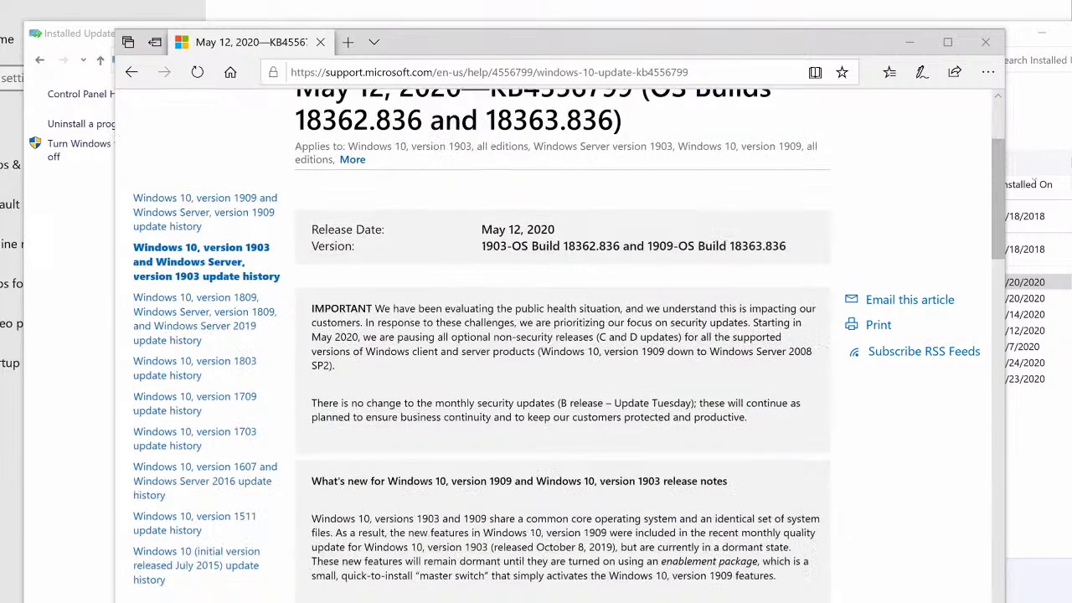
pyautogui.moveTo(735, 42); pyautogui.dragTo(645, 47)
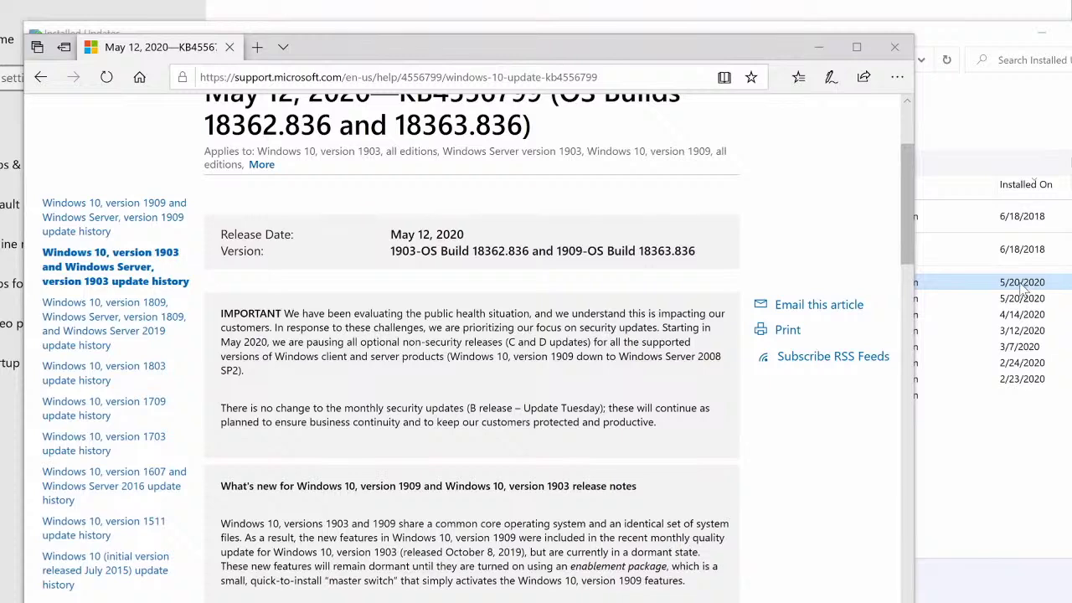
pyautogui.moveTo(573, 43); pyautogui.dragTo(609, 20)
pyautogui.scroll(-10, 526, 344)
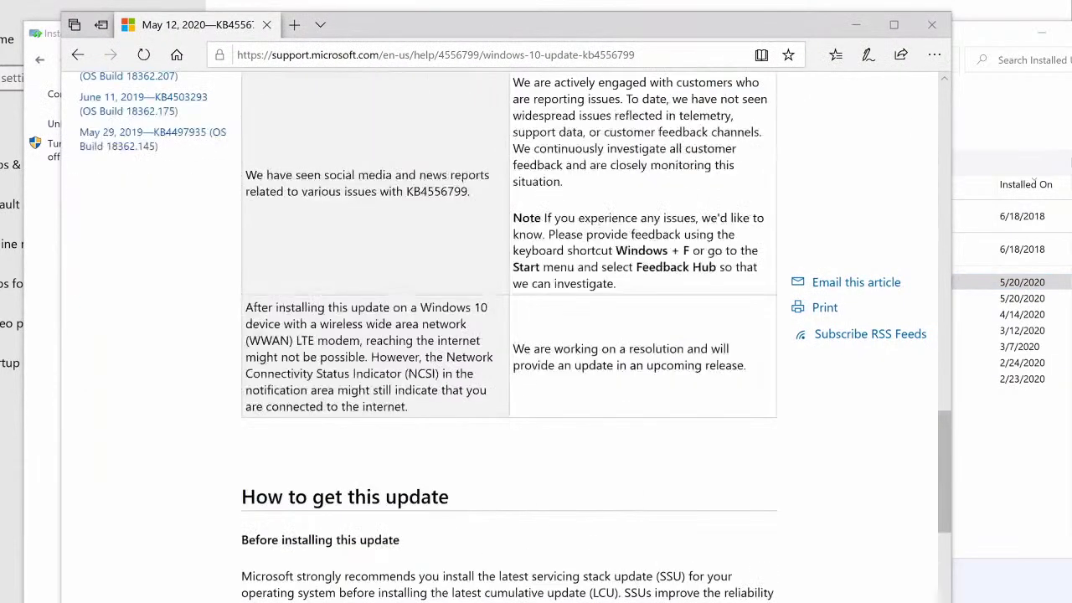
pyautogui.scroll(4, 519, 362)
pyautogui.scroll(-4, 519, 362)
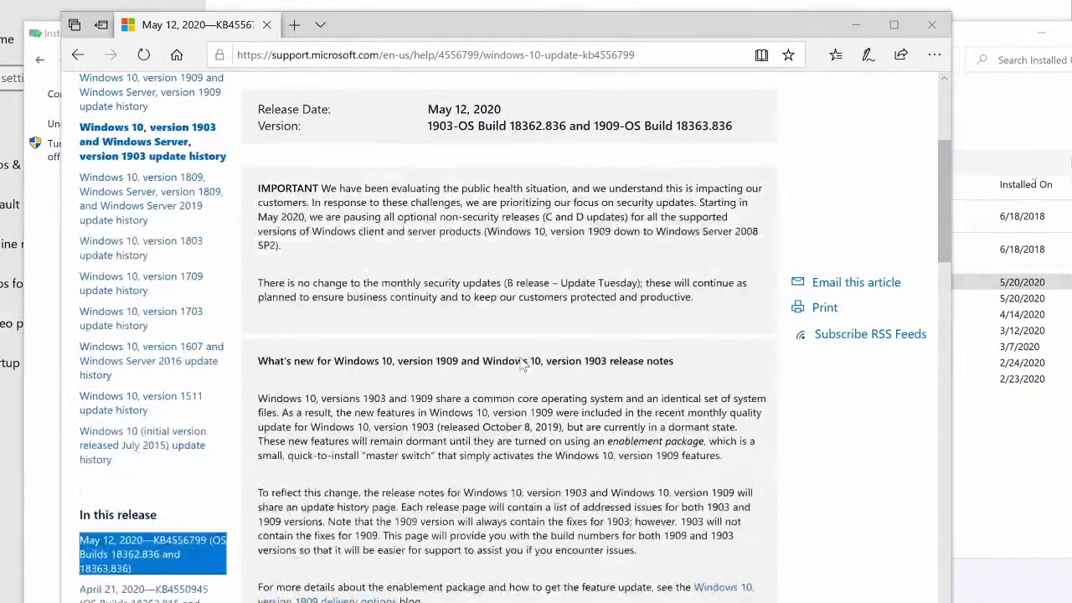
pyautogui.scroll(-10, 514, 356)
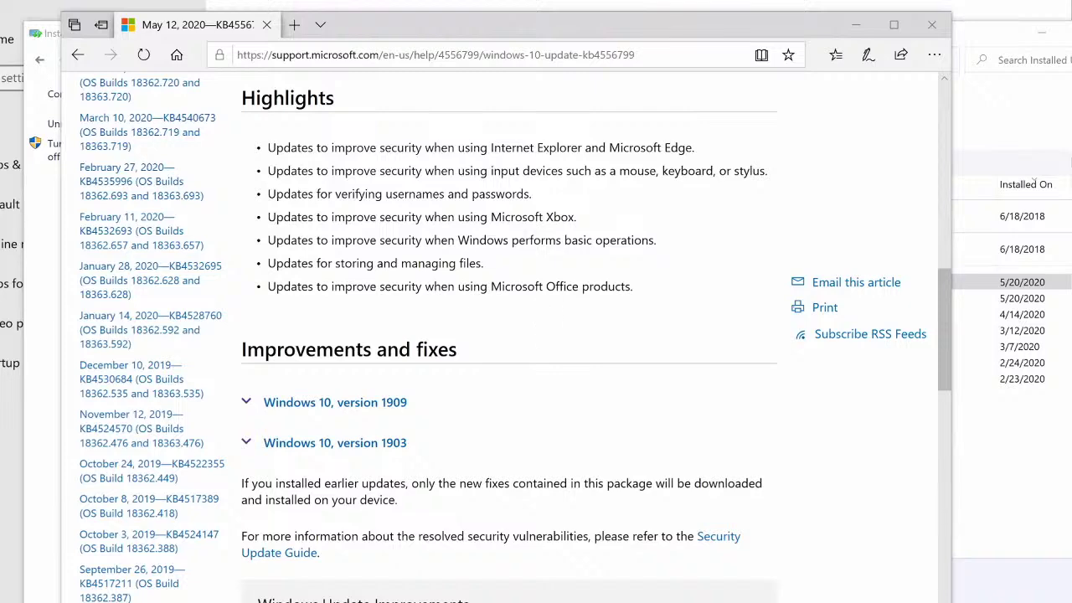
pyautogui.scroll(5, 509, 335)
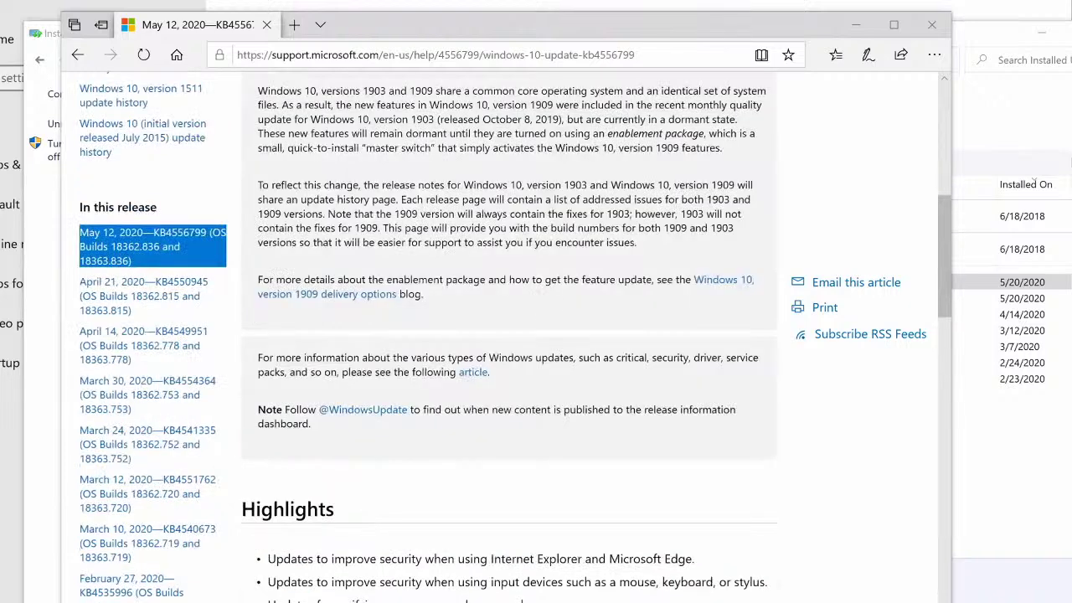
pyautogui.scroll(-4, 509, 335)
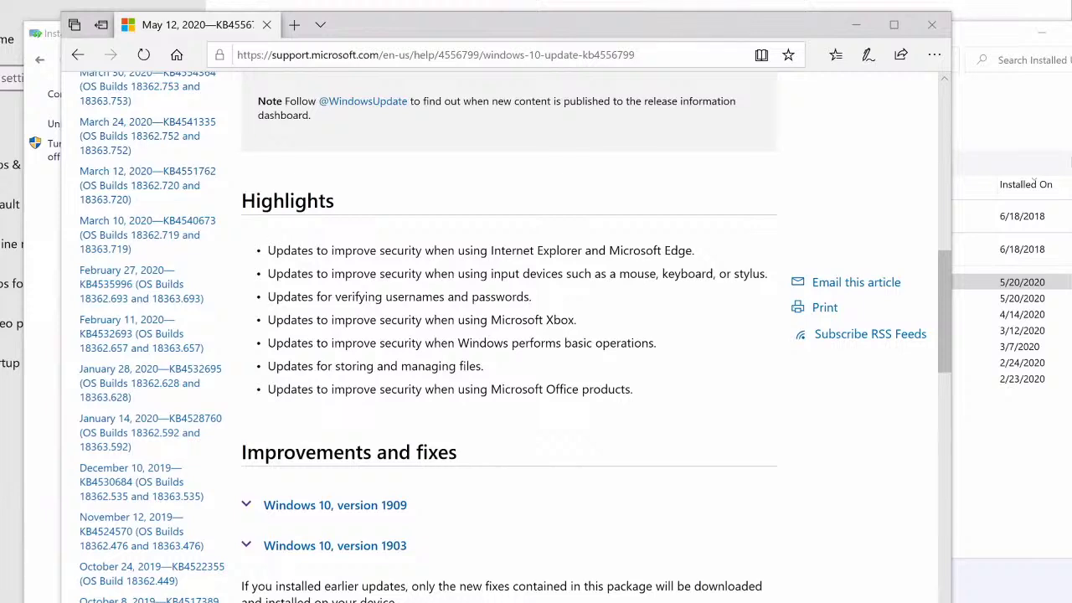
pyautogui.moveTo(268, 250); pyautogui.dragTo(396, 256)
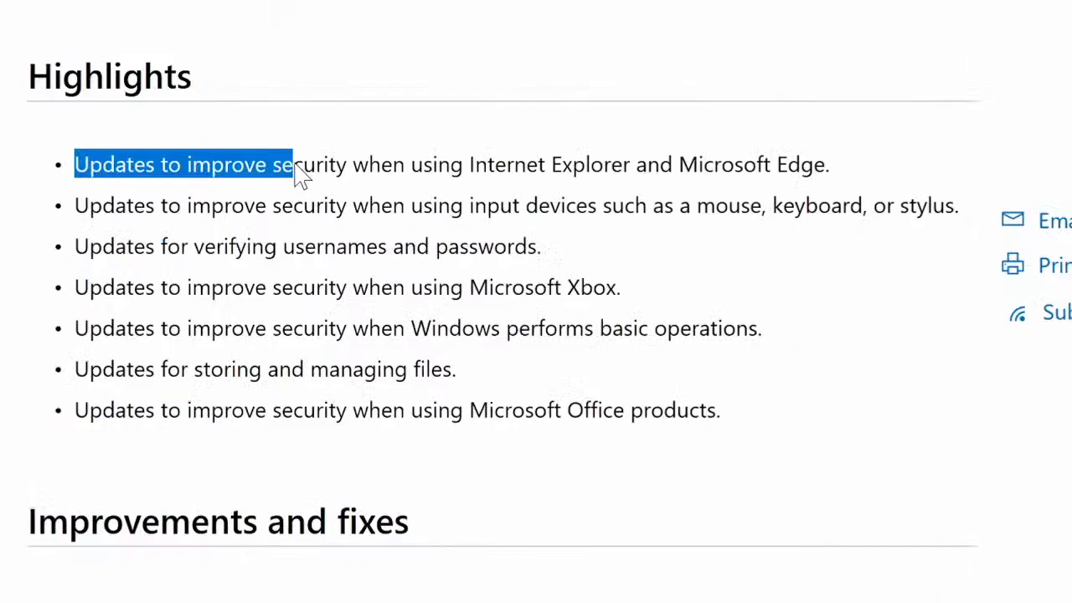
# Step: Review the Internet Explorer/Edge, Xbox security and basic-operations Highlights bullets, then scroll to the top
pyautogui.click(396, 255)
pyautogui.moveTo(74, 164); pyautogui.dragTo(849, 167)
pyautogui.click(849, 167)
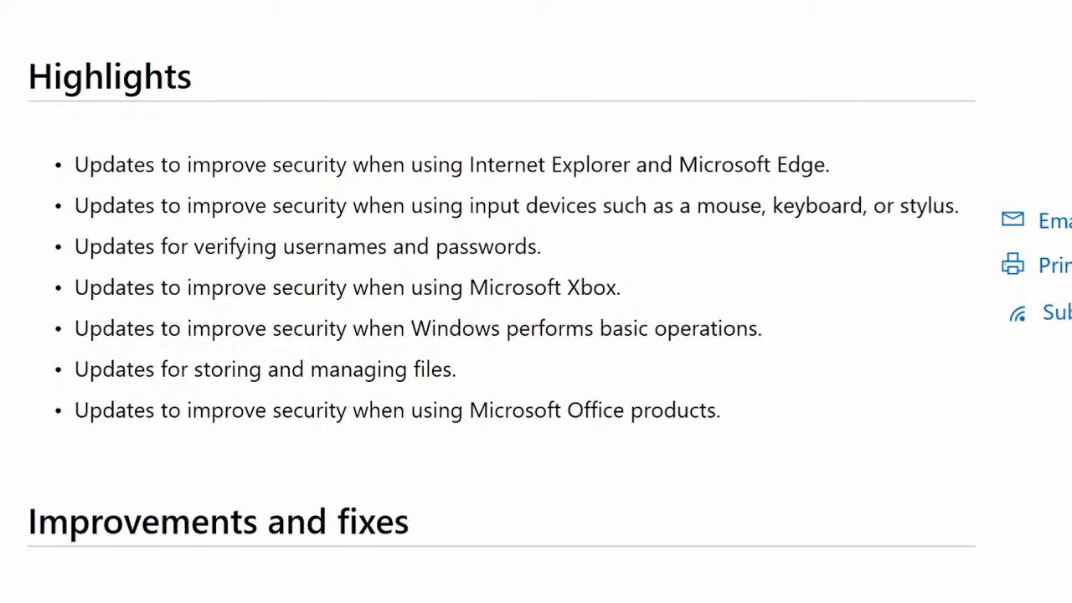
pyautogui.moveTo(189, 287); pyautogui.dragTo(634, 294)
pyautogui.click(634, 294)
pyautogui.moveTo(324, 328); pyautogui.dragTo(735, 329)
pyautogui.click(438, 387)
pyautogui.scroll(15, 854, 24)
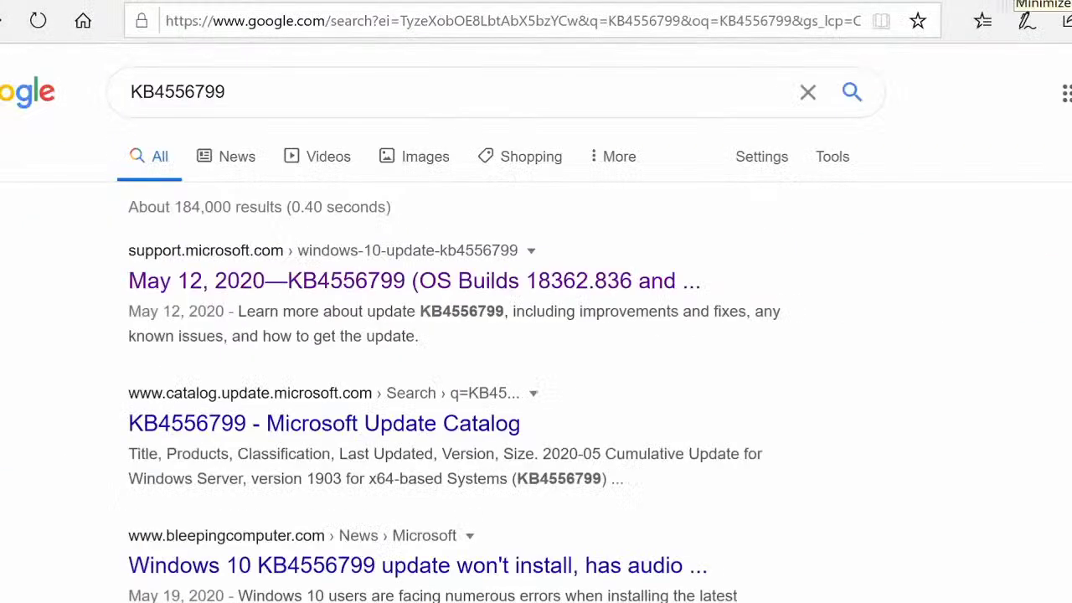
# Step: Select KB4552152 in Installed Updates and run a Google search with the edited KB number
pyautogui.click(1042, 3)
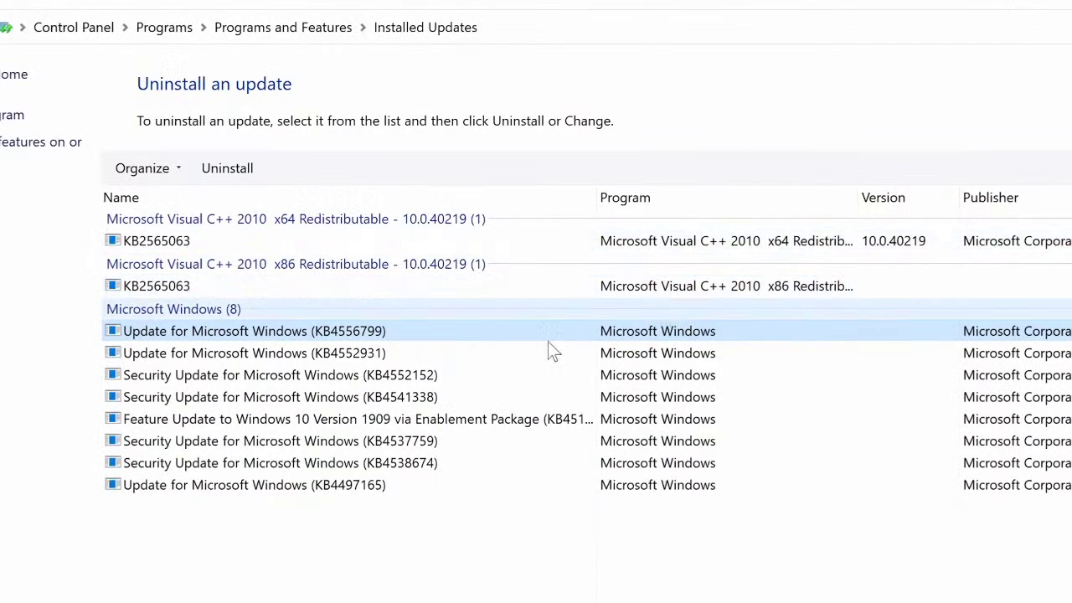
pyautogui.click(398, 380)
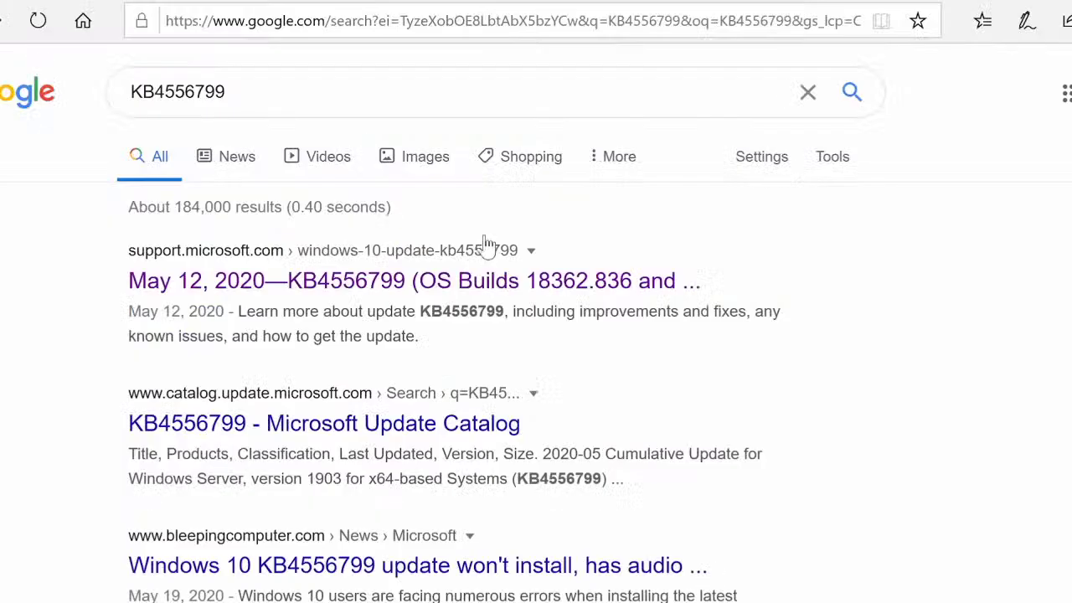
pyautogui.moveTo(224, 91); pyautogui.dragTo(184, 92)
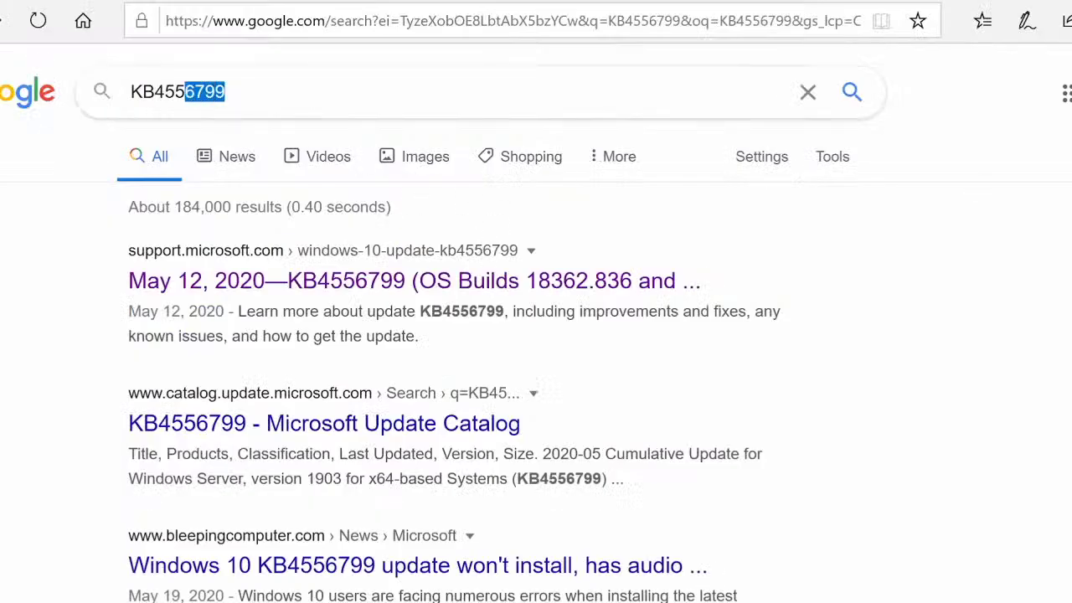
pyautogui.write('215')
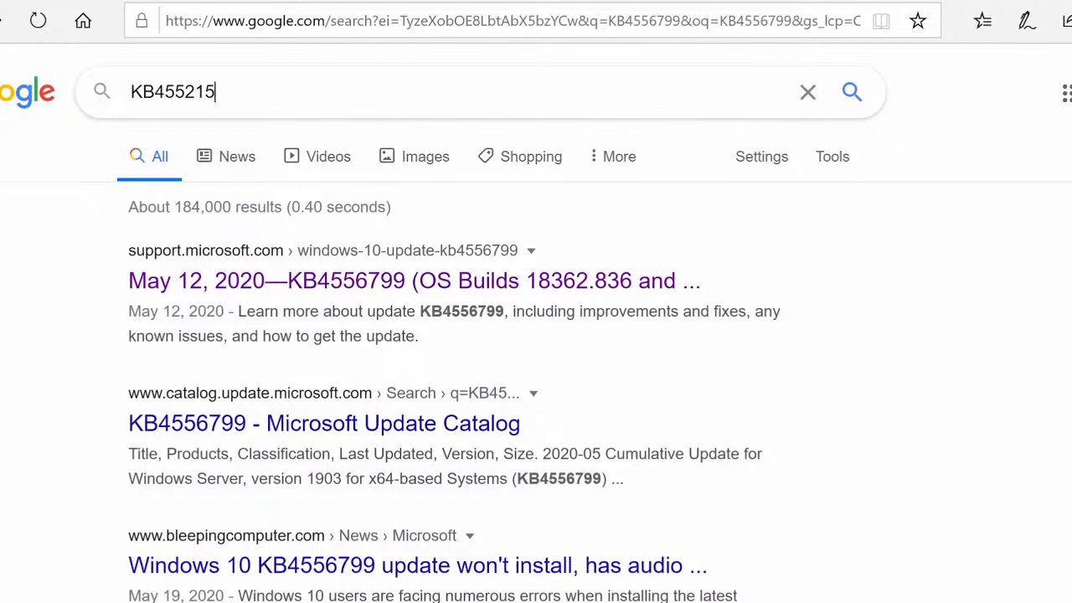
pyautogui.write('52')
pyautogui.press('Return')
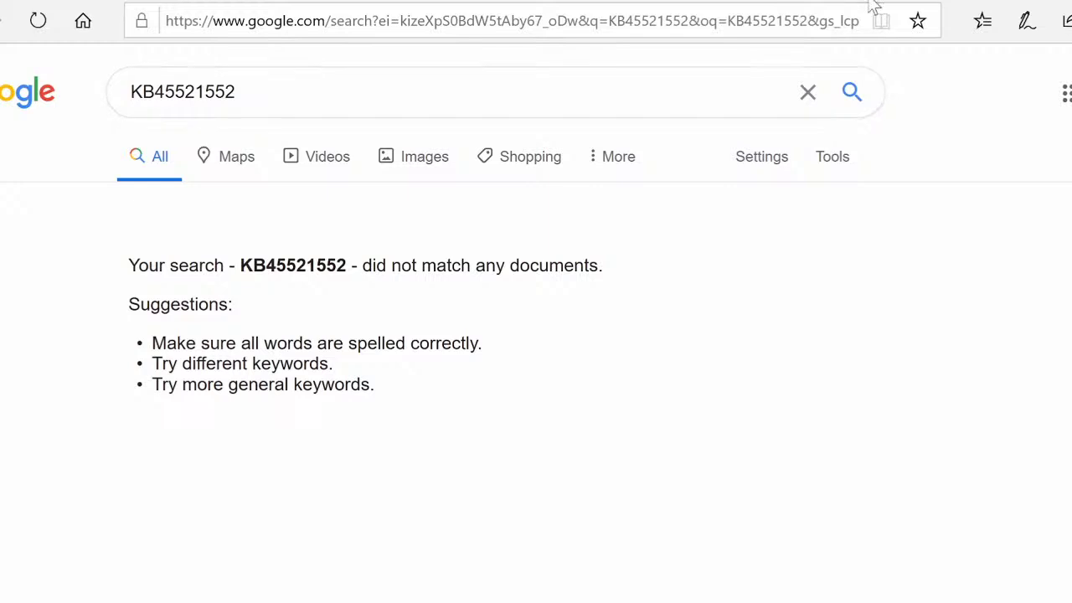
# Step: Correct the query to KB4552152, search again, and open the support.microsoft.com article
pyautogui.moveTo(876, 9); pyautogui.dragTo(959, 453)
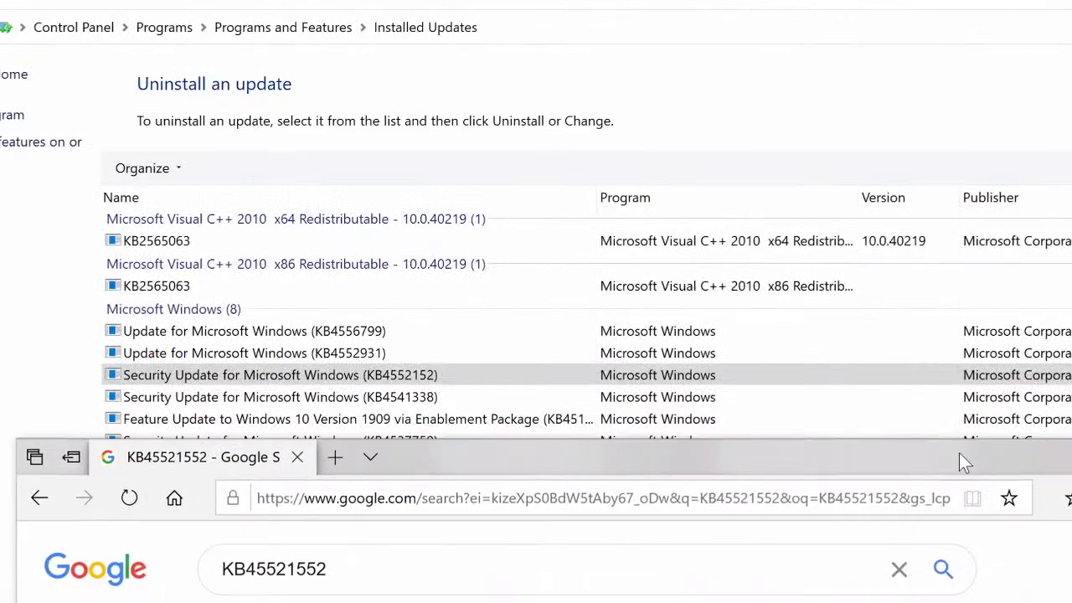
pyautogui.moveTo(327, 567); pyautogui.dragTo(295, 568)
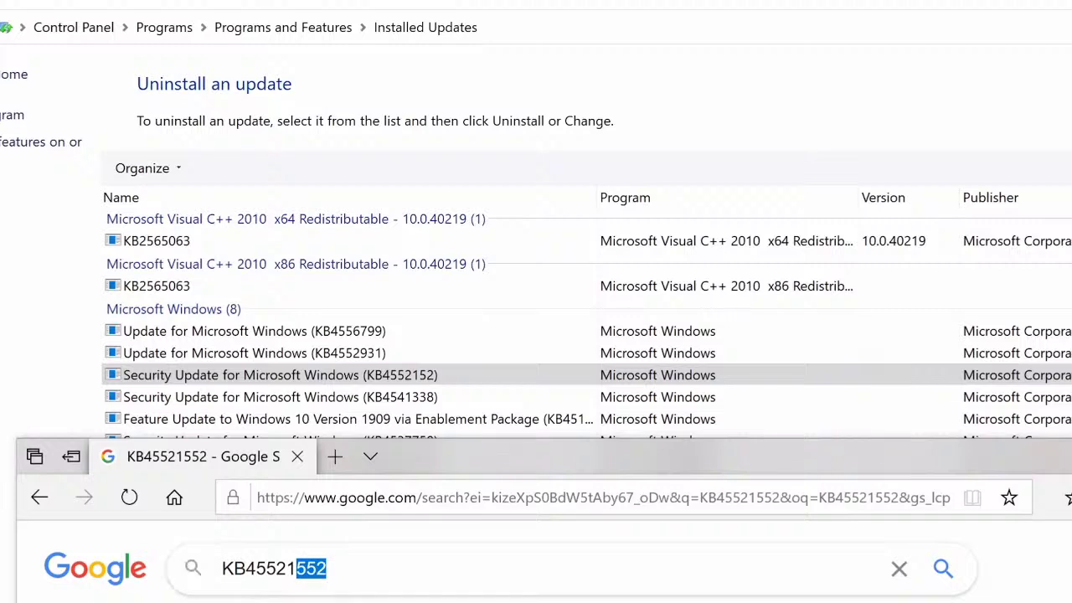
pyautogui.write('52')
pyautogui.press('Return')
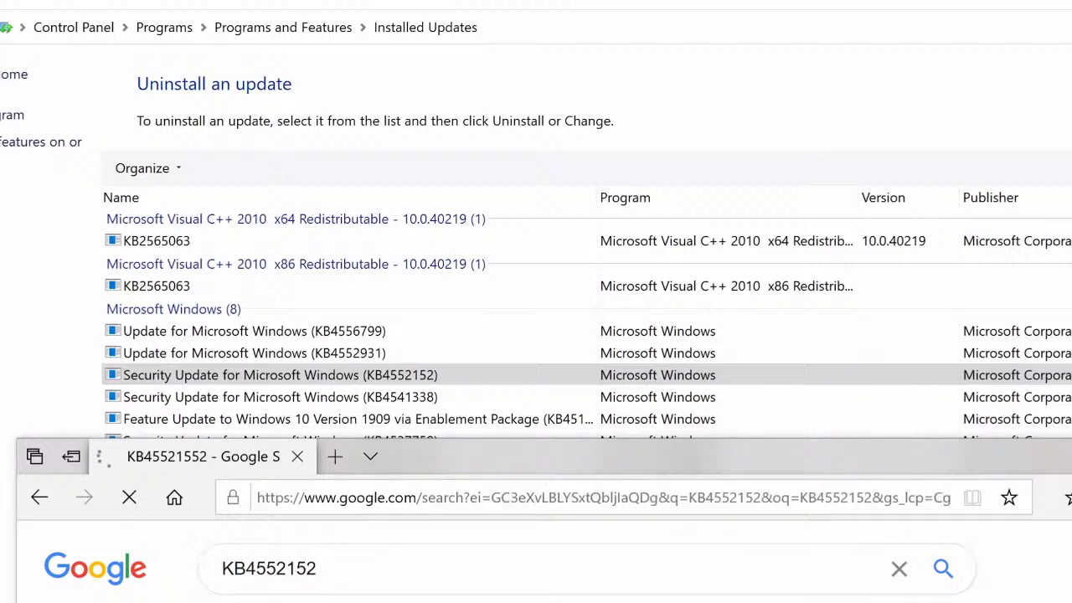
pyautogui.moveTo(833, 449); pyautogui.dragTo(846, 5)
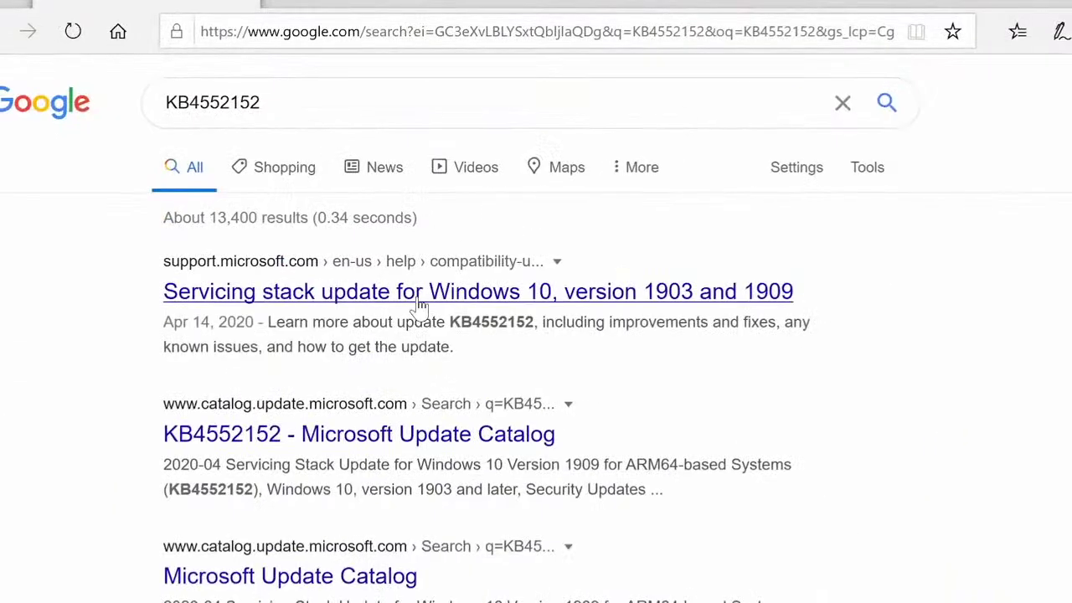
pyautogui.click(435, 295)
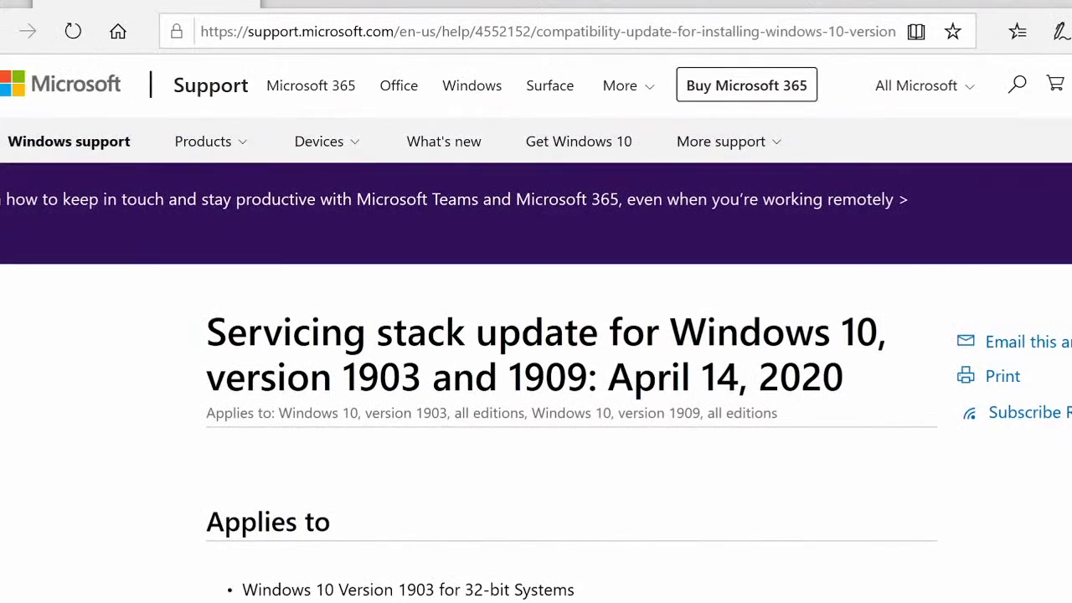
pyautogui.scroll(-5, 686, 411)
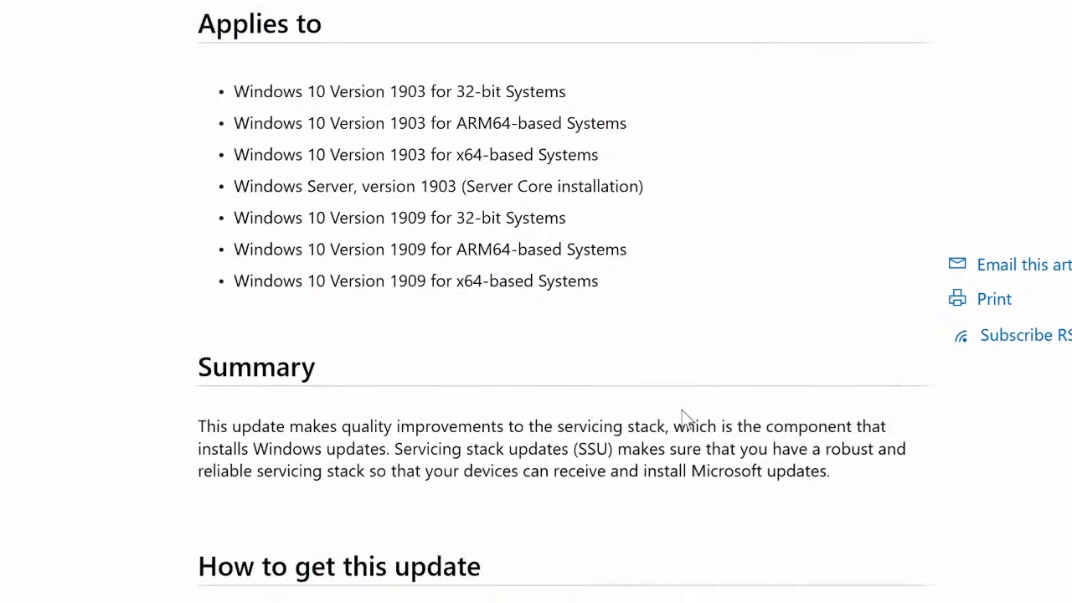
pyautogui.moveTo(206, 427); pyautogui.dragTo(387, 449)
pyautogui.click(653, 431)
pyautogui.click(387, 450)
pyautogui.scroll(-5, 407, 271)
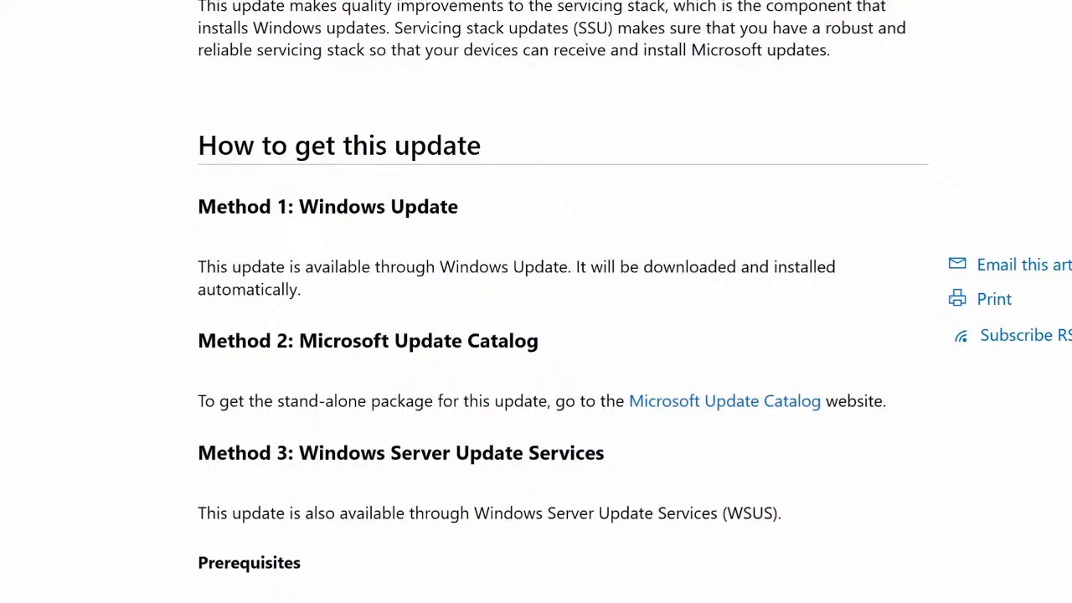
pyautogui.moveTo(801, 289); pyautogui.dragTo(661, 10)
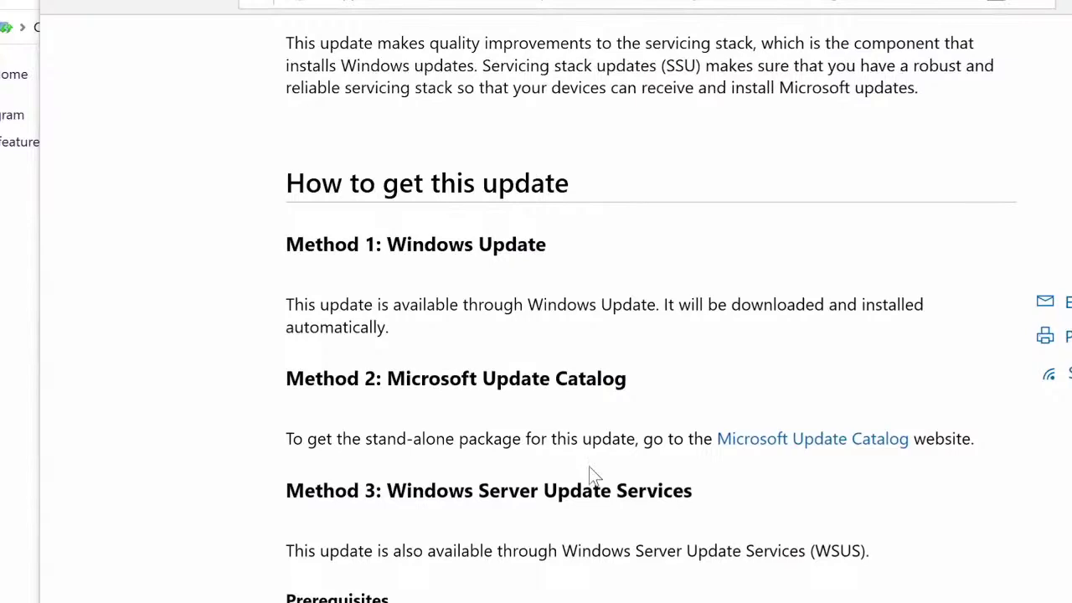
pyautogui.scroll(-6, 588, 479)
pyautogui.scroll(-7, 588, 482)
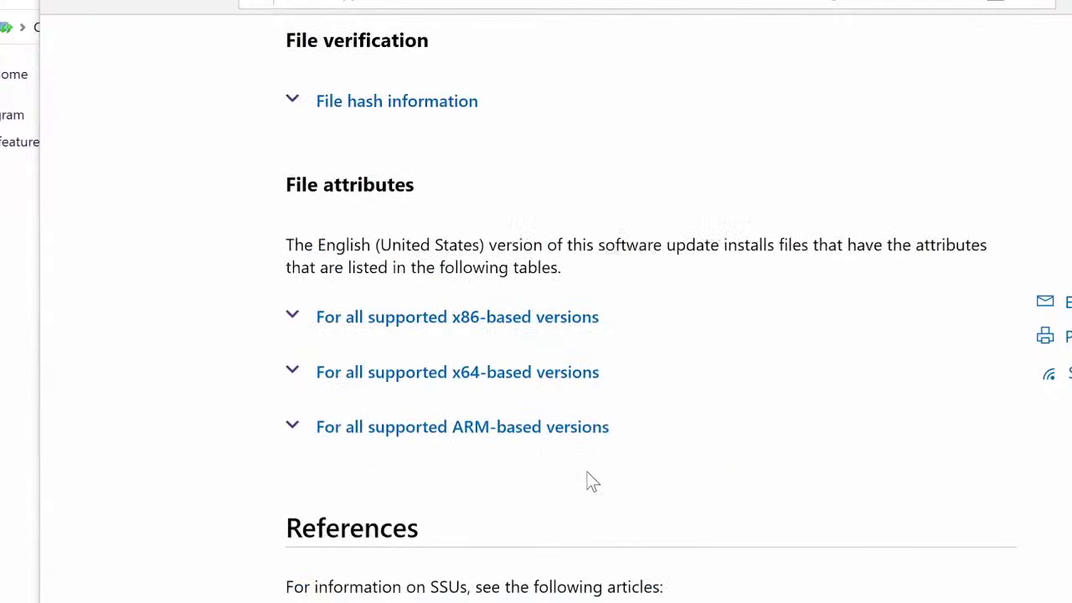
pyautogui.scroll(5, 628, 481)
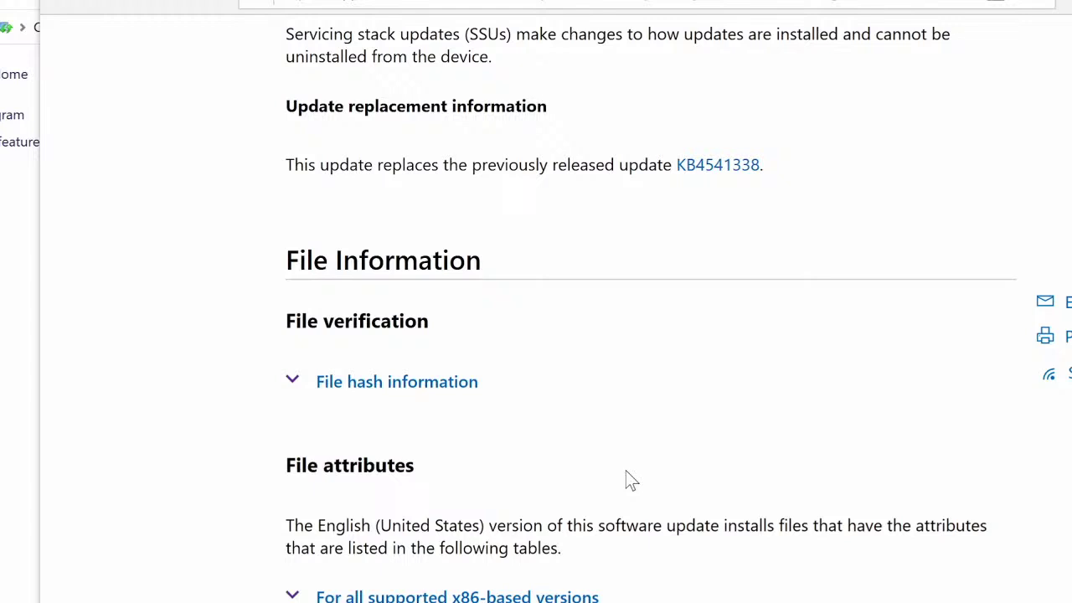
pyautogui.scroll(5, 631, 478)
pyautogui.scroll(3, 631, 479)
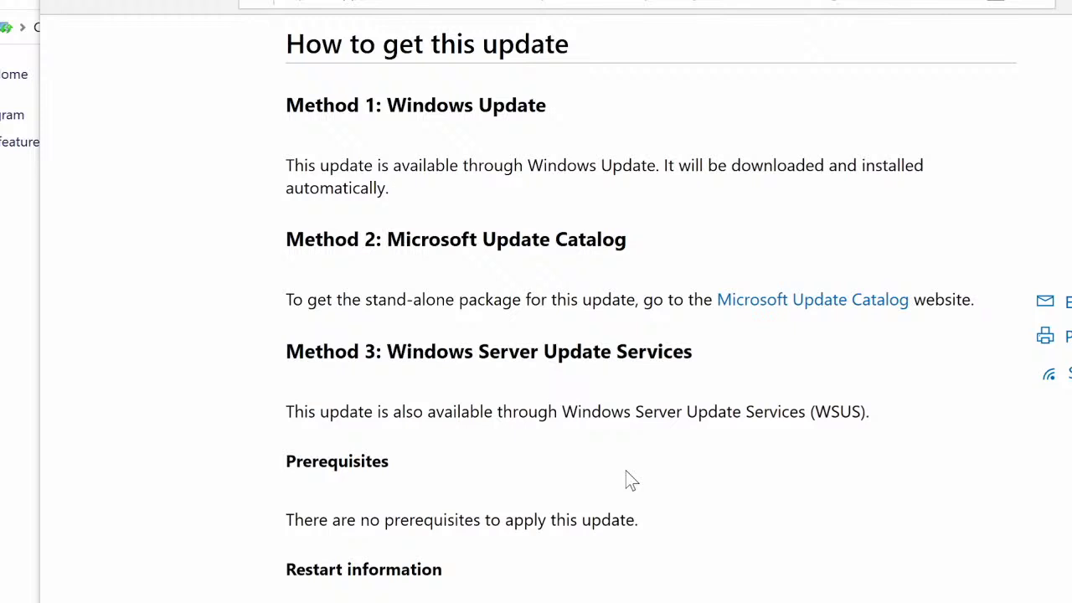
pyautogui.scroll(2, 536, 301)
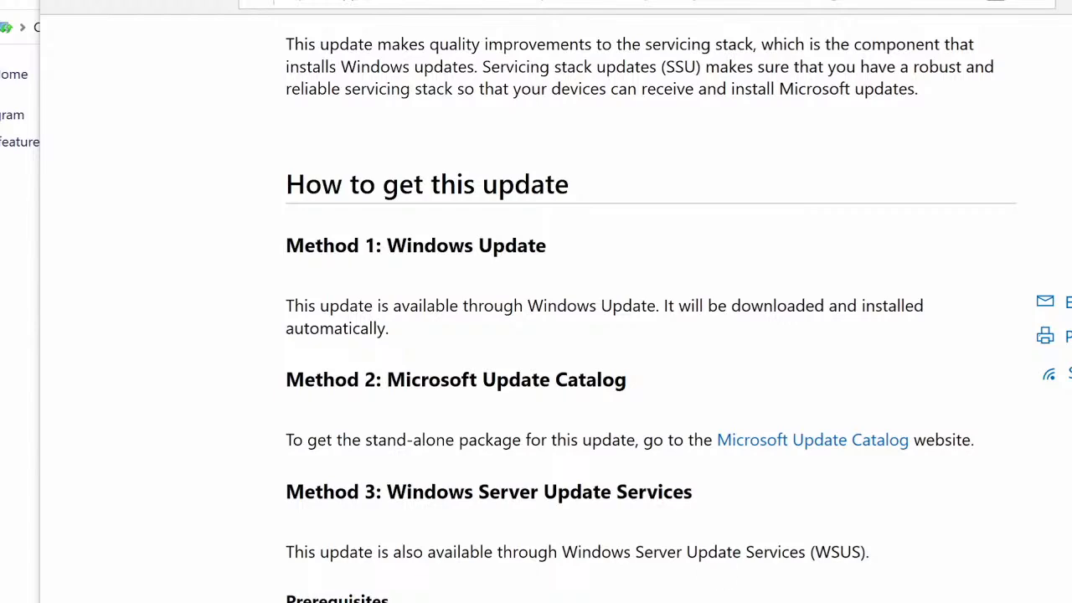
pyautogui.scroll(2, 536, 301)
pyautogui.scroll(6, 756, 595)
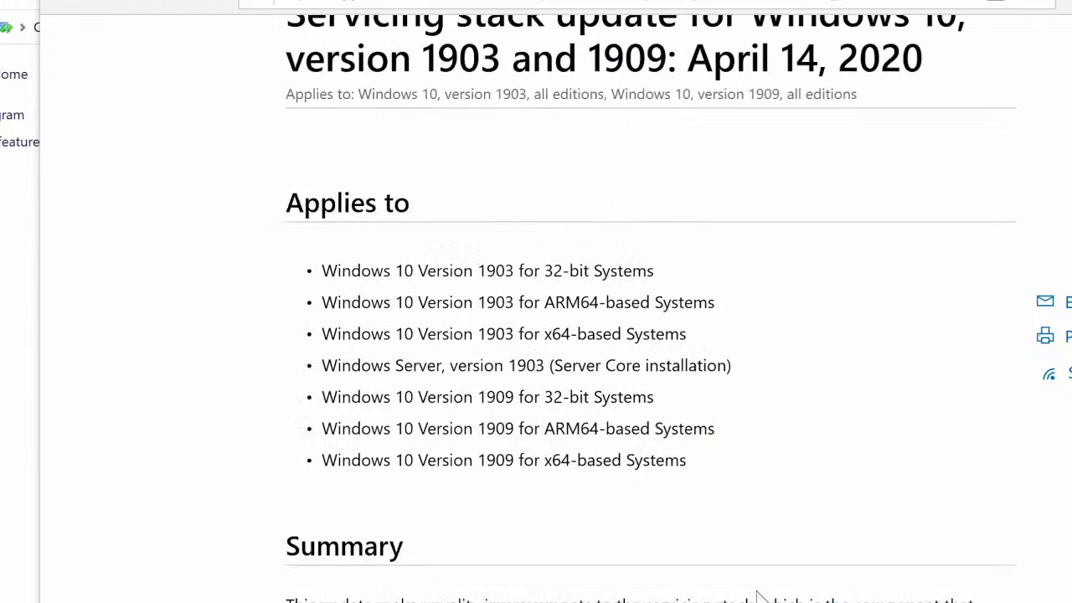
pyautogui.scroll(-4, 756, 595)
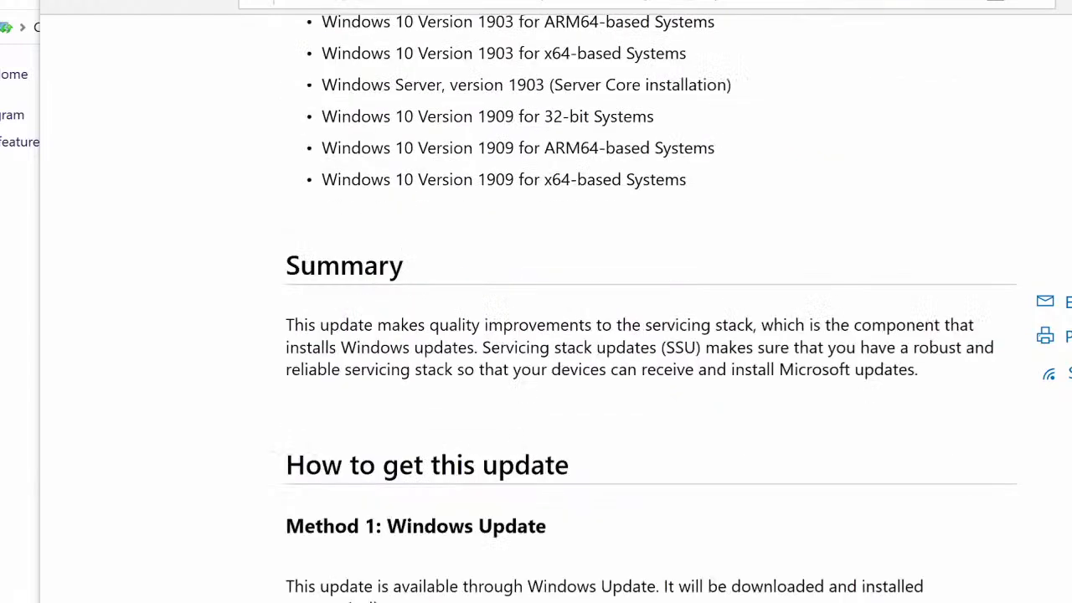
pyautogui.scroll(6, 536, 301)
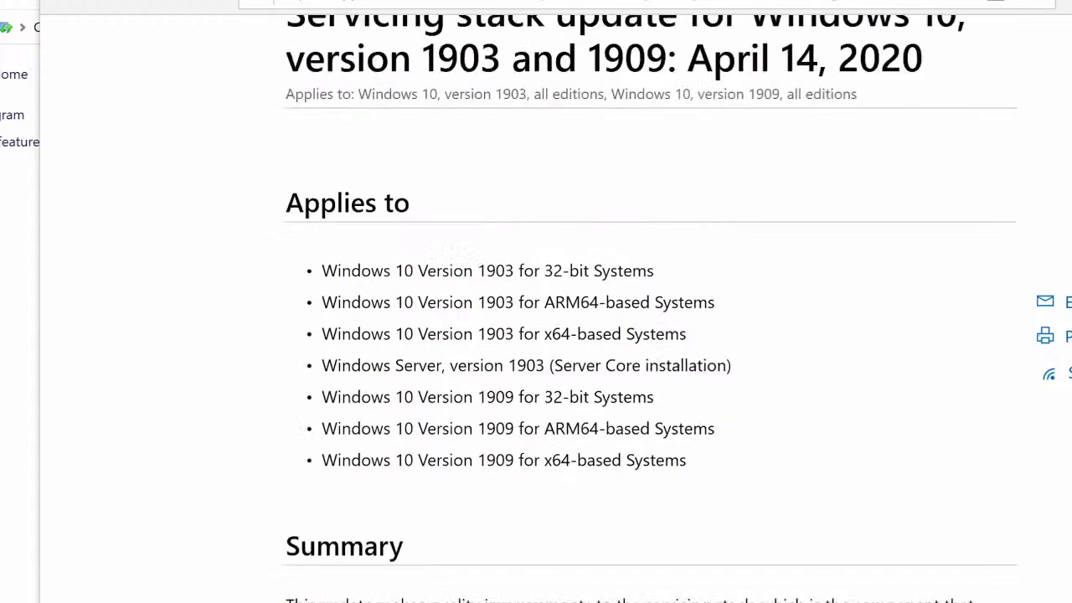
pyautogui.scroll(-6, 535, 301)
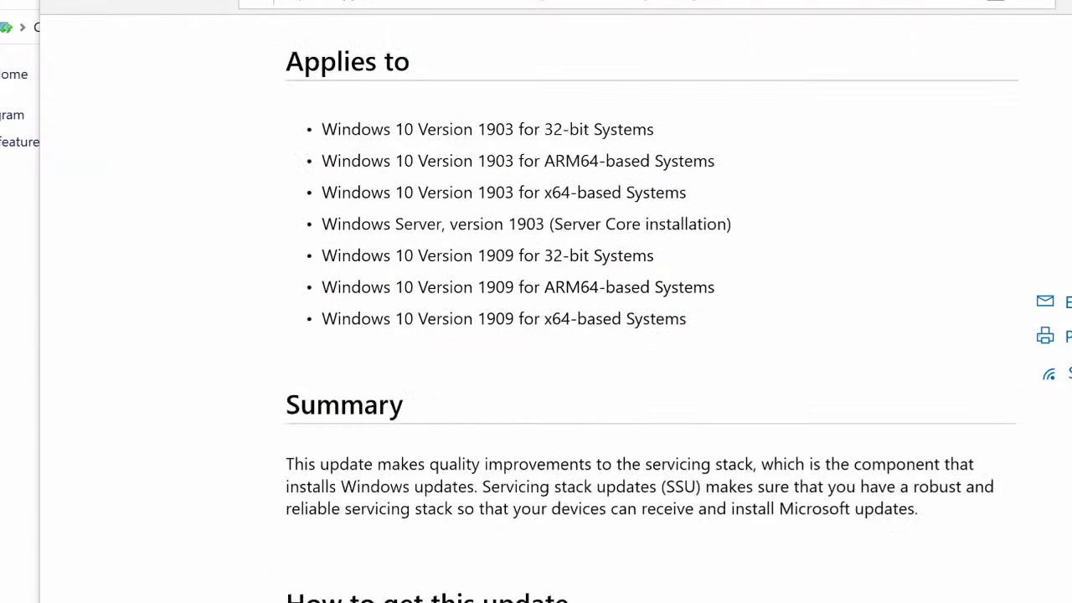
pyautogui.scroll(4, 536, 302)
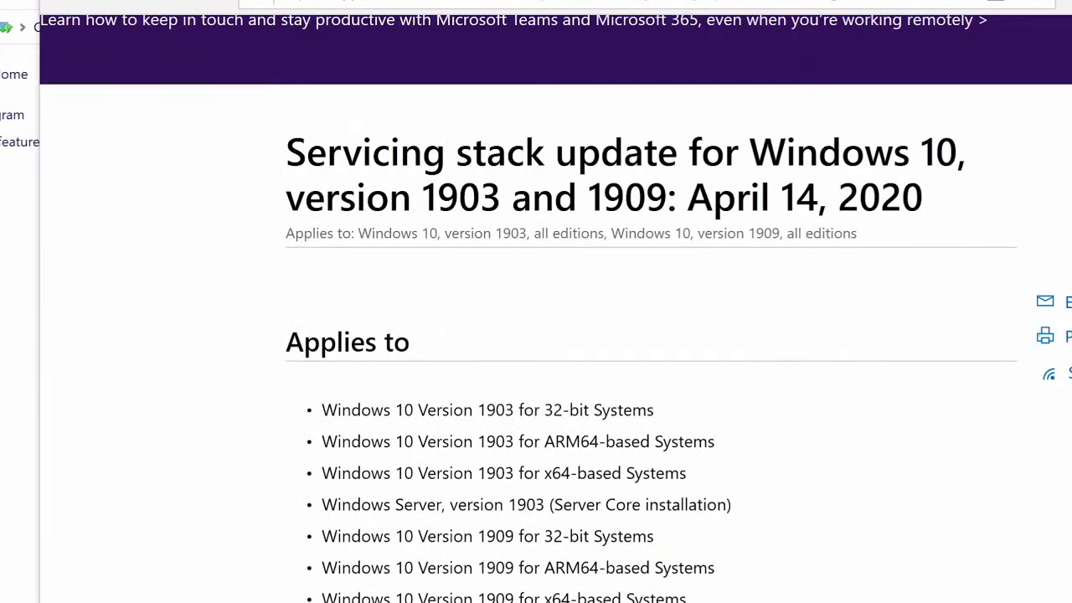
pyautogui.scroll(-8, 838, 593)
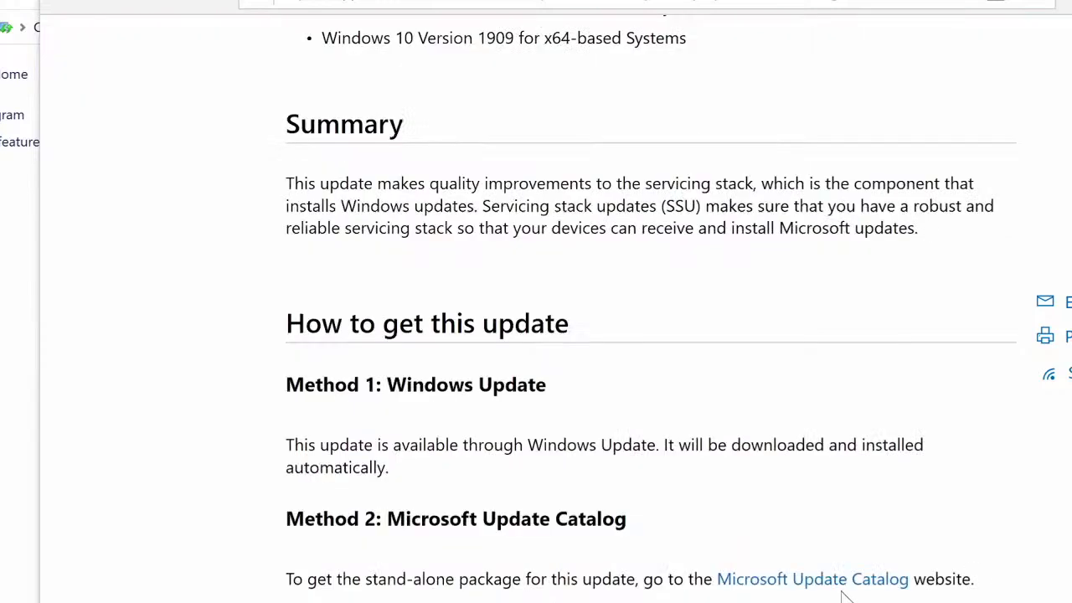
pyautogui.scroll(-6, 843, 595)
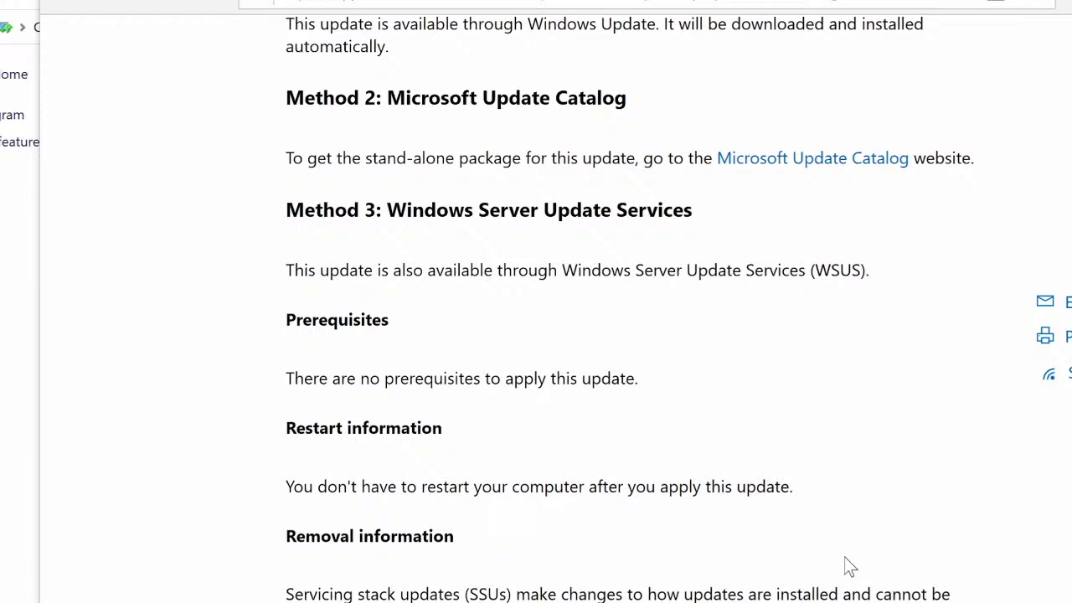
pyautogui.scroll(-14, 848, 566)
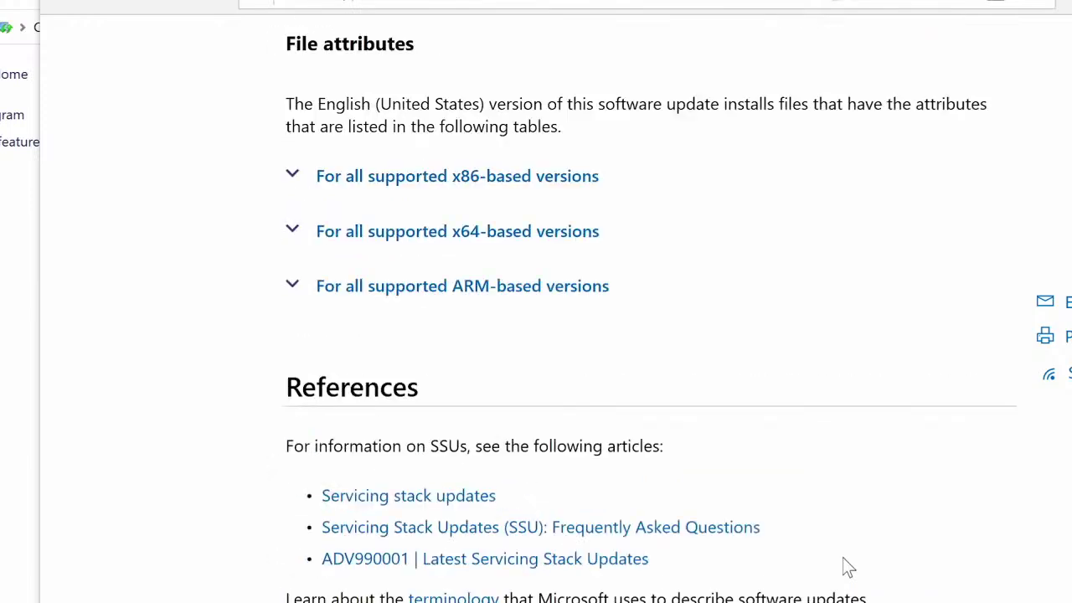
pyautogui.scroll(18, 799, 522)
pyautogui.scroll(8, 923, 303)
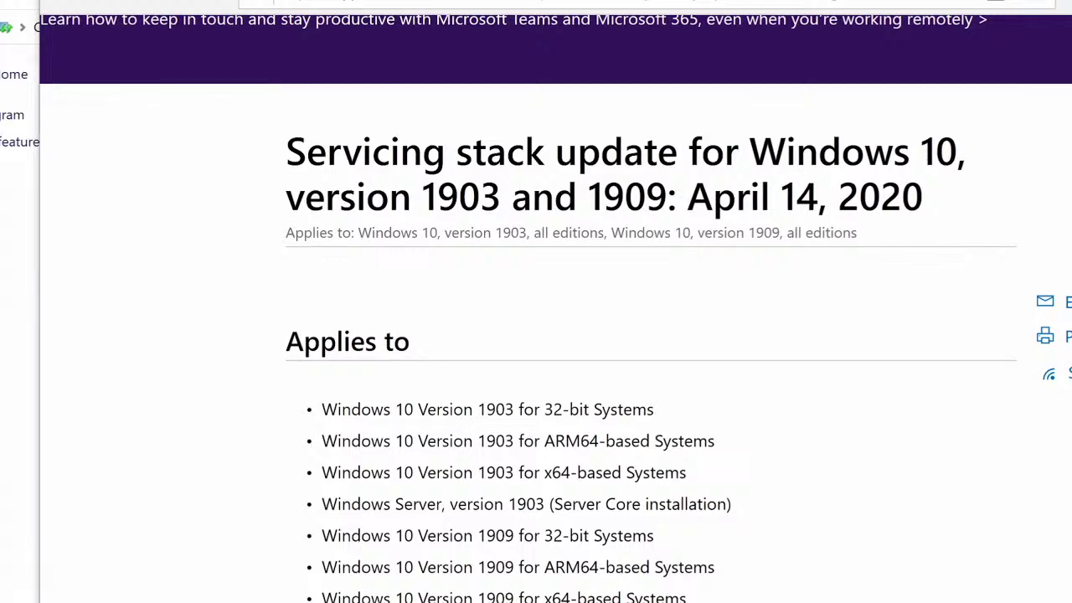
# Step: Return to Installed Updates and review KB4541338, the 1909 feature update, KB4537759 and KB4538674
pyautogui.hotkey('alt', 'Tab')
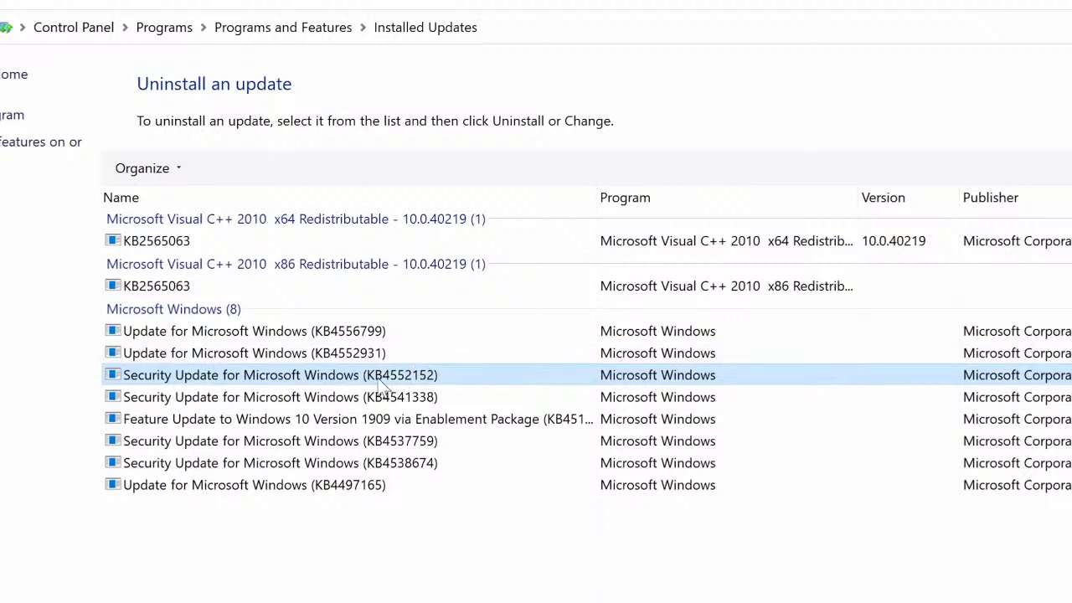
pyautogui.click(366, 399)
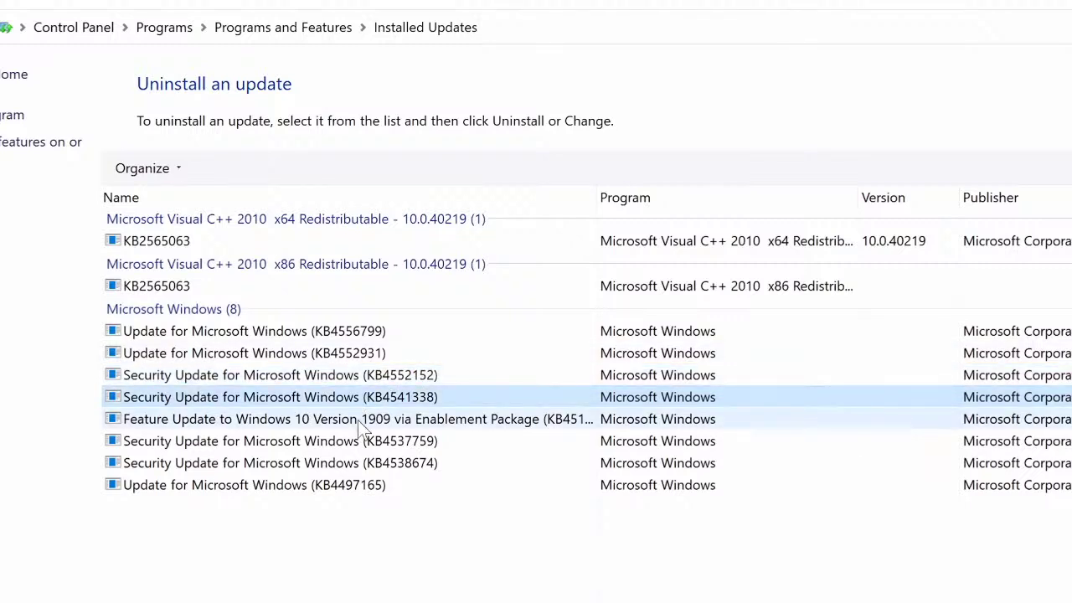
pyautogui.click(363, 425)
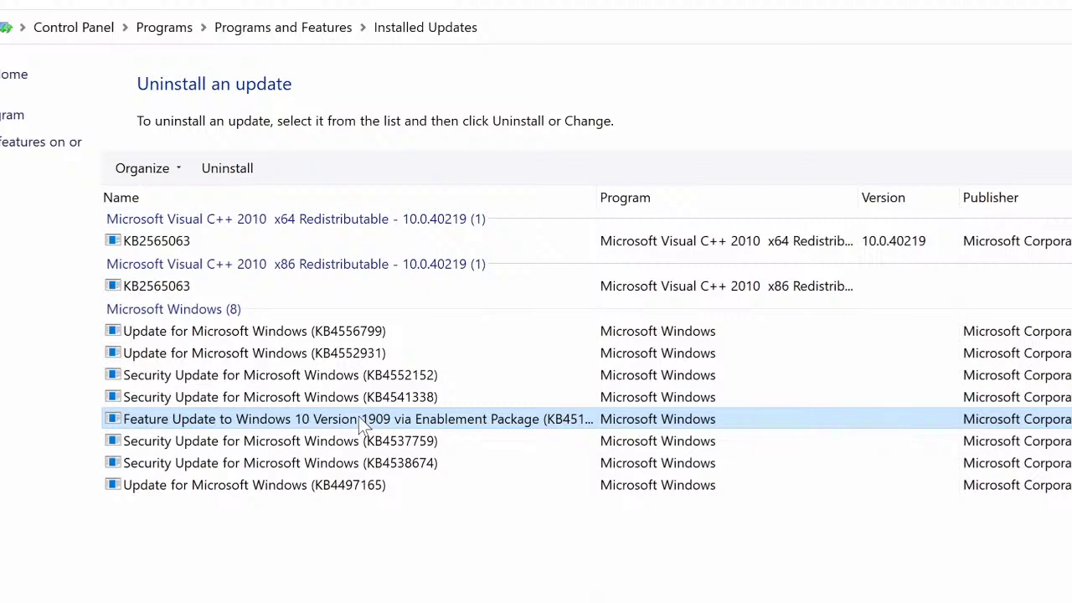
pyautogui.click(366, 451)
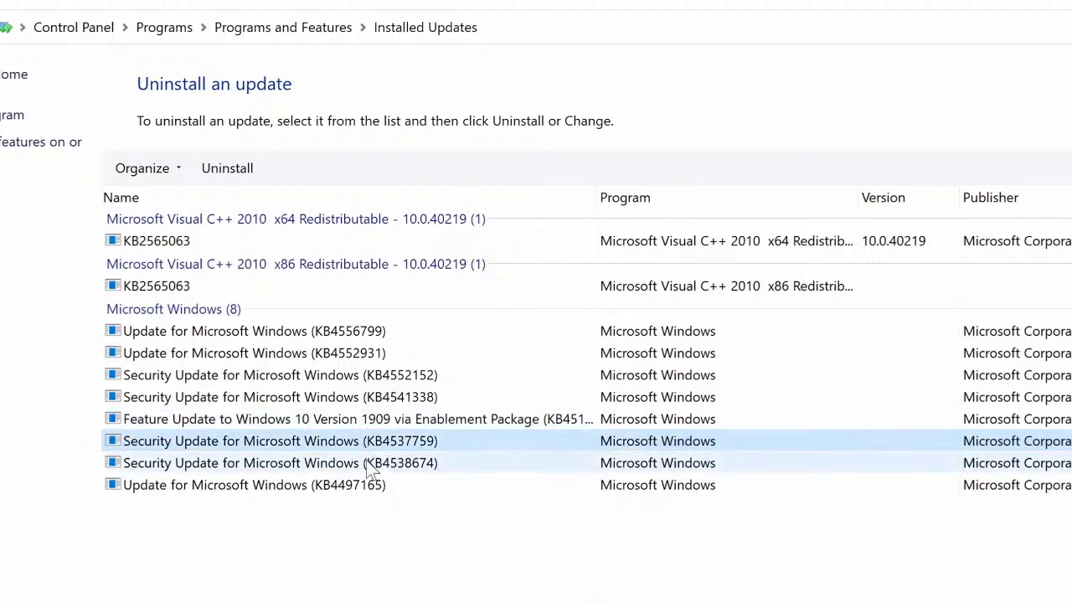
pyautogui.click(368, 465)
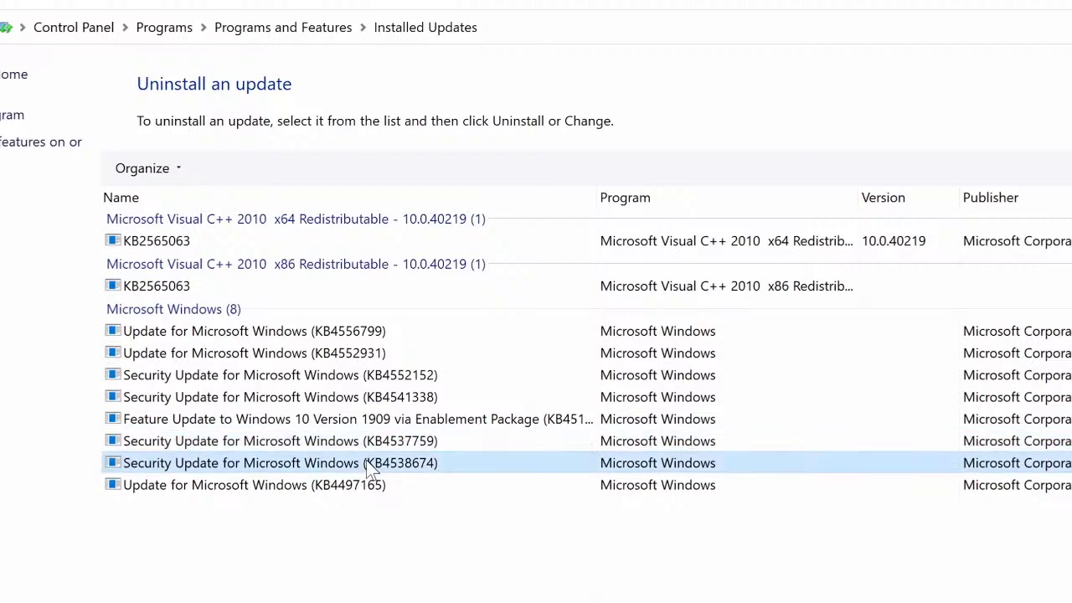
# Step: Review the rows KB4537759, KB4538674, KB4541338, KB4552931, KB4556799 and KB4552152
pyautogui.click(715, 444)
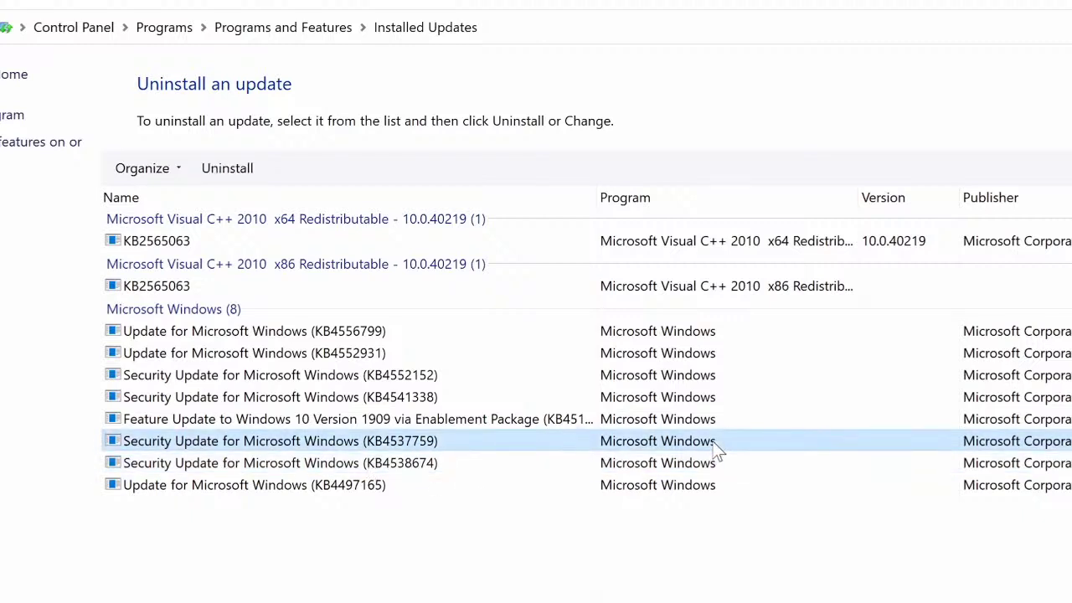
pyautogui.click(650, 471)
pyautogui.click(647, 442)
pyautogui.click(647, 402)
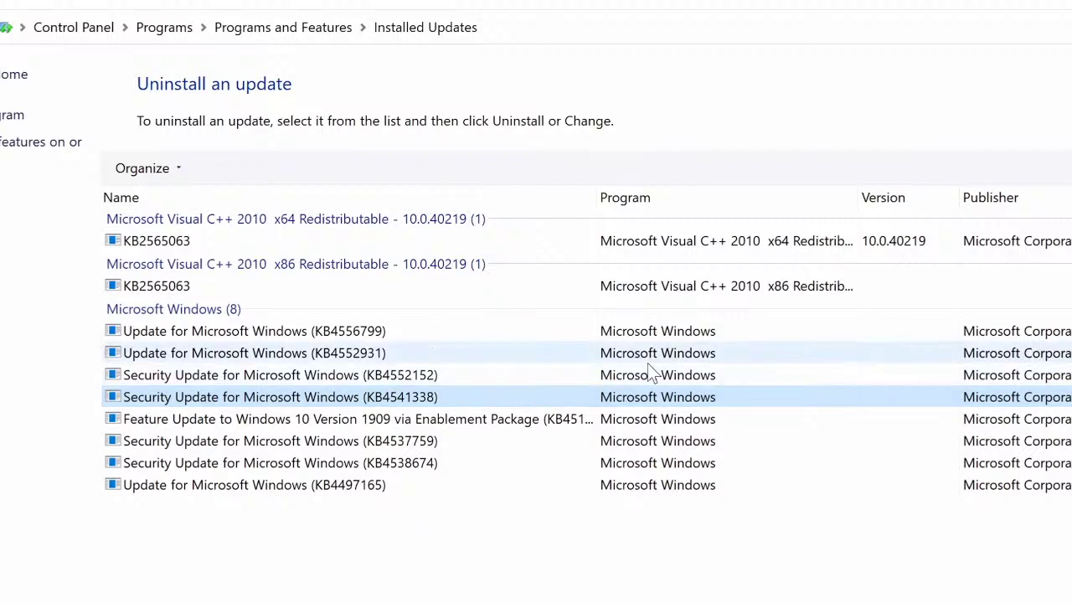
pyautogui.click(649, 362)
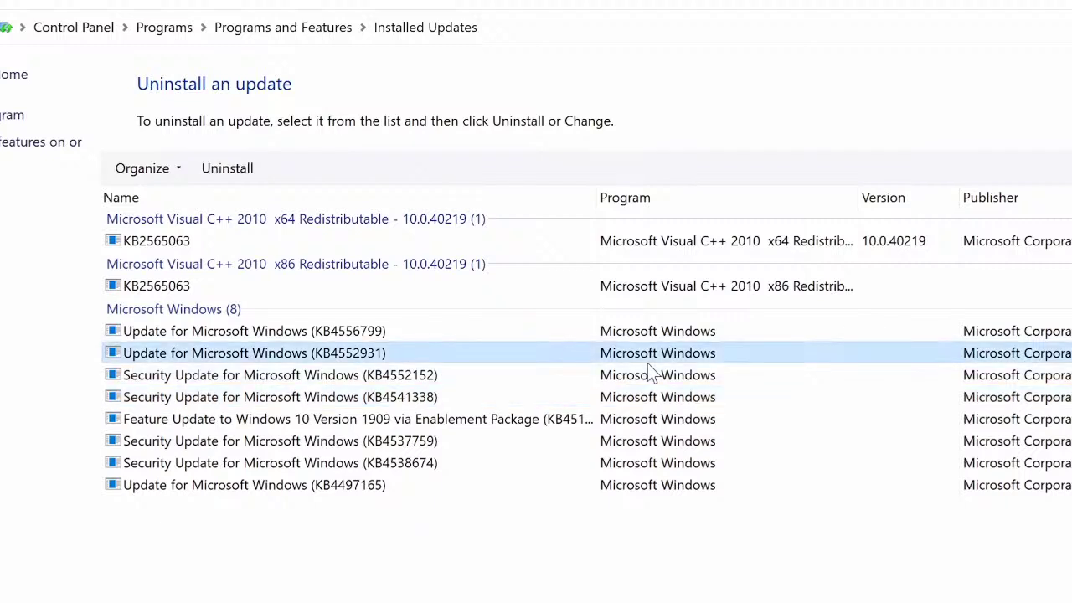
pyautogui.click(684, 335)
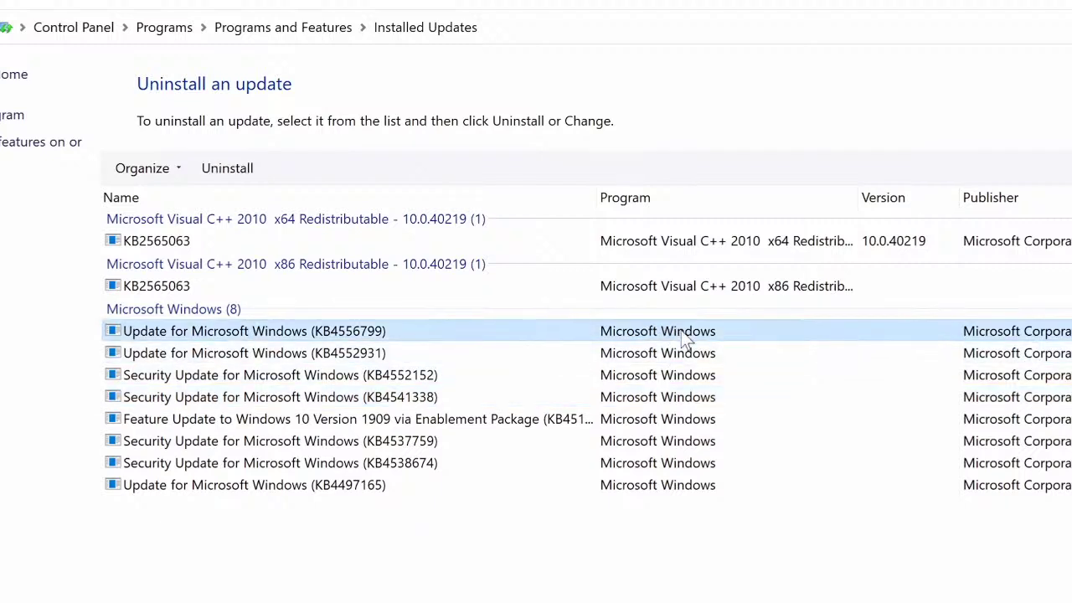
pyautogui.click(648, 377)
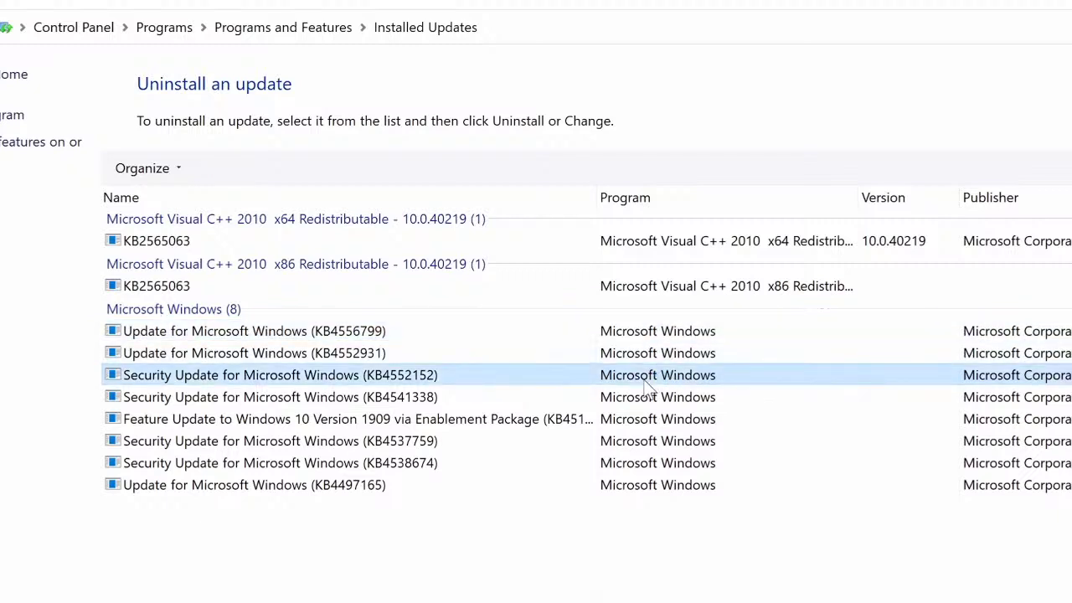
pyautogui.click(652, 400)
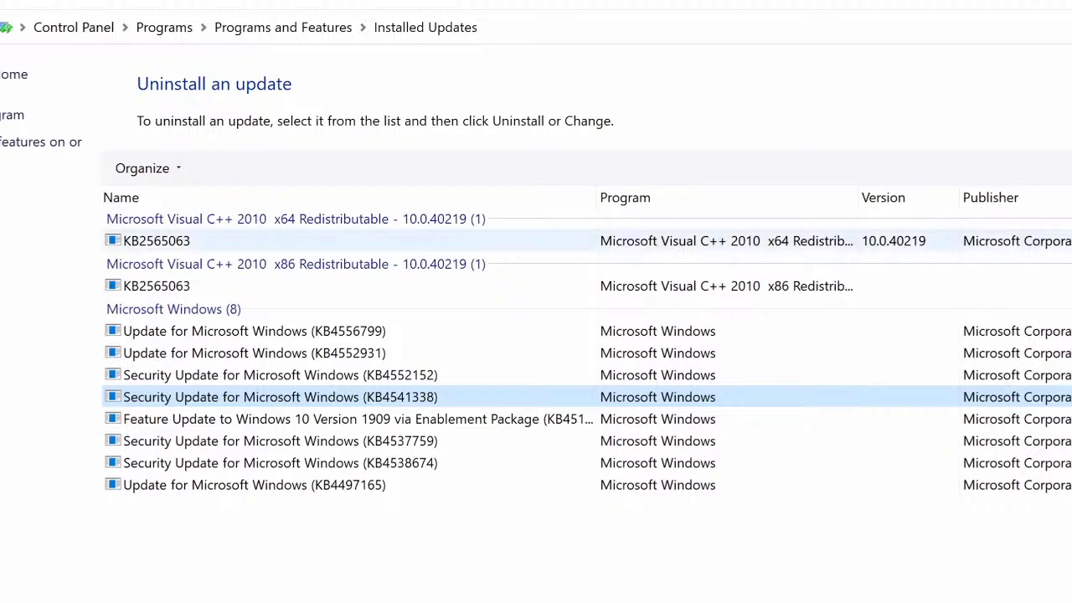
pyautogui.click(687, 420)
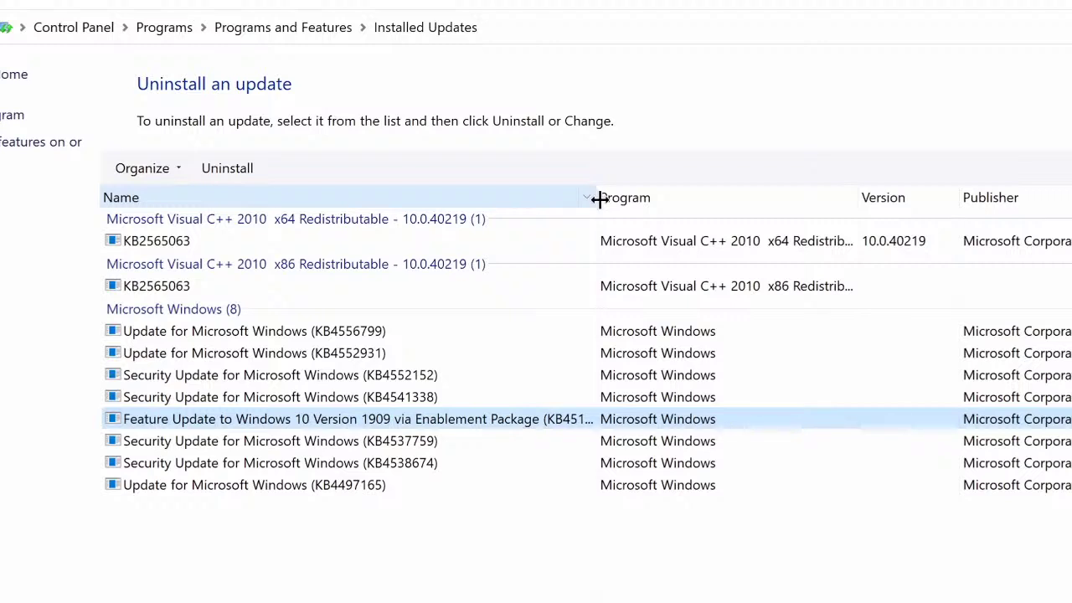
pyautogui.click(340, 334)
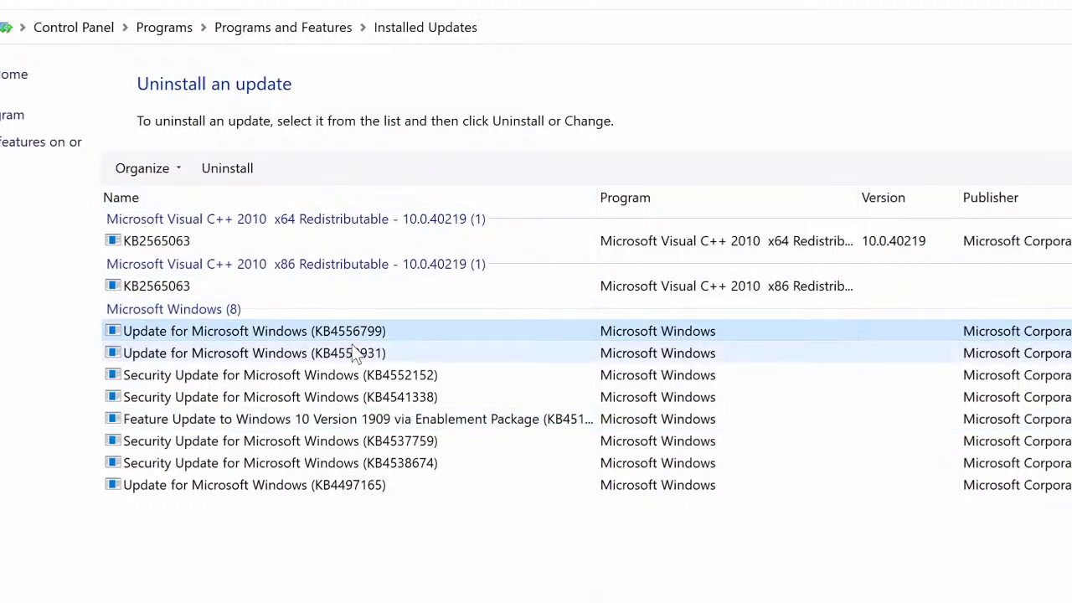
pyautogui.click(353, 357)
pyautogui.click(395, 379)
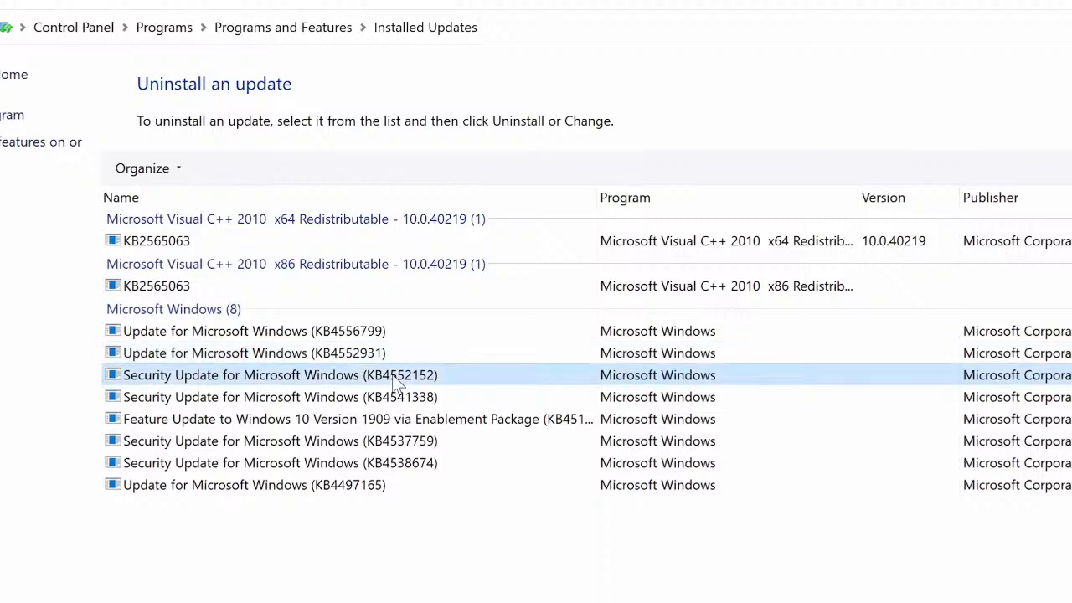
pyautogui.click(421, 395)
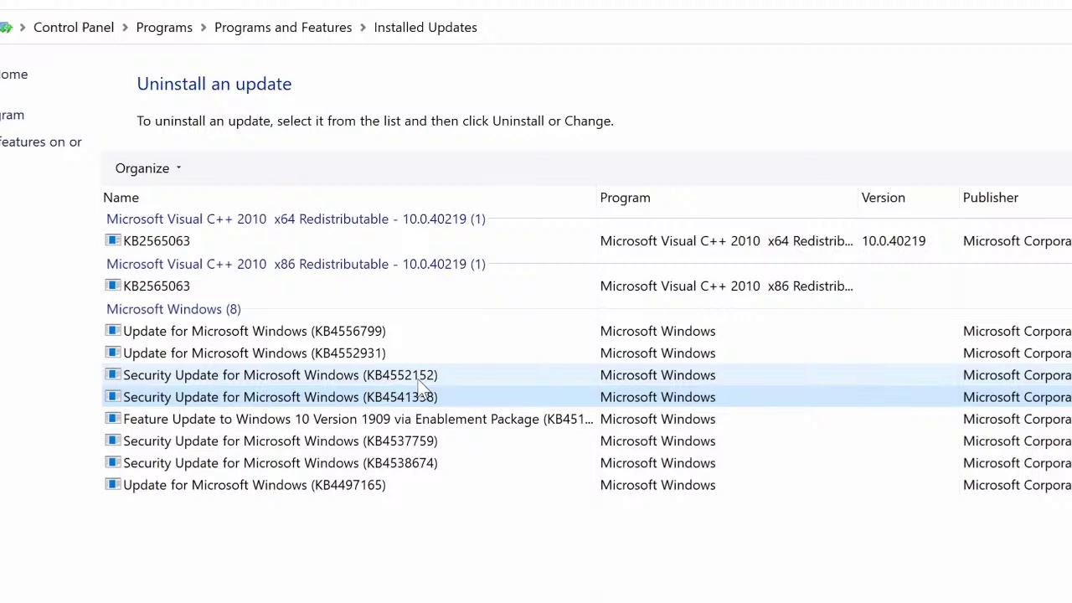
pyautogui.click(447, 424)
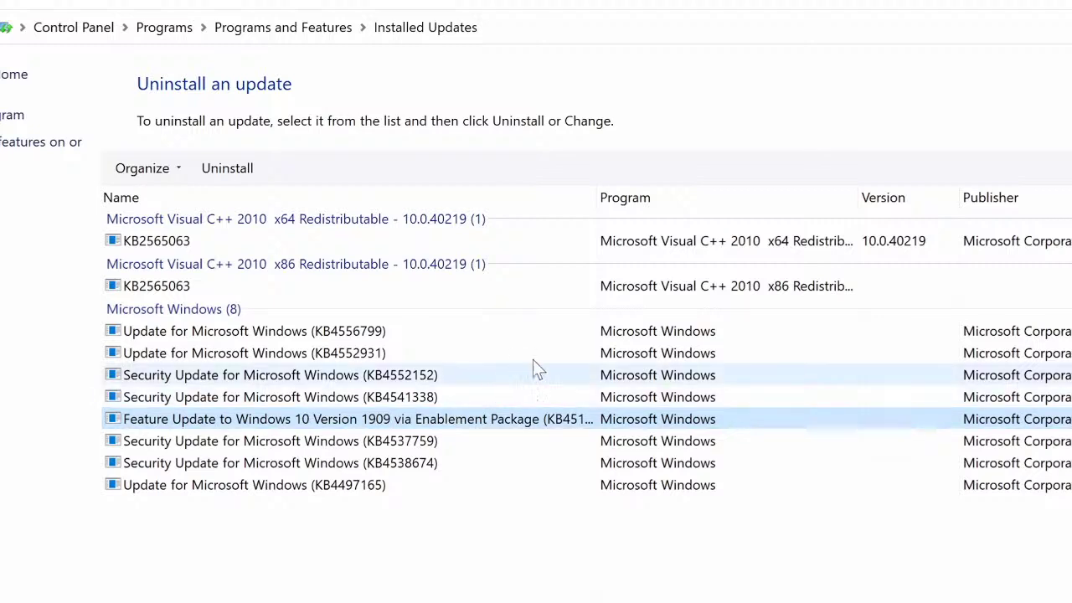
pyautogui.click(482, 400)
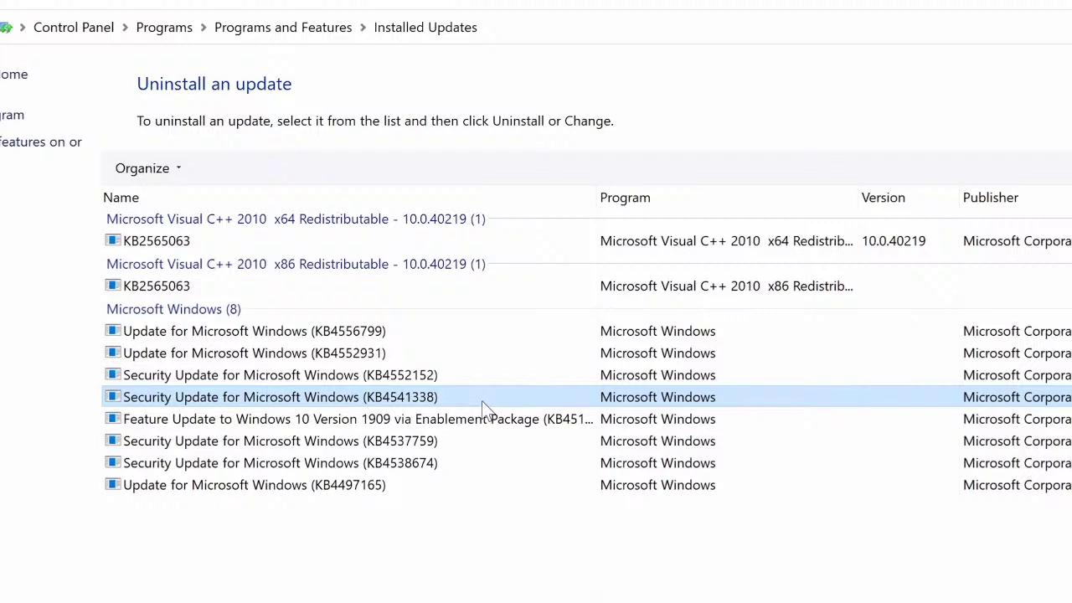
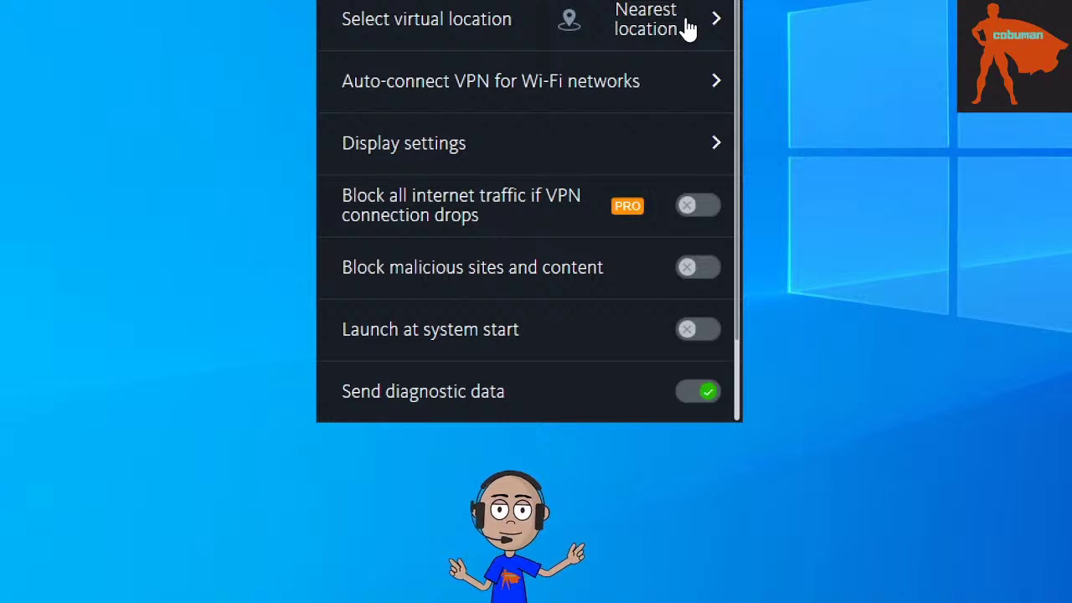
# Step: Show Avira Phantom VPN's virtual location list scrolled to the top, with Nearest location selected
pyautogui.click(687, 29)
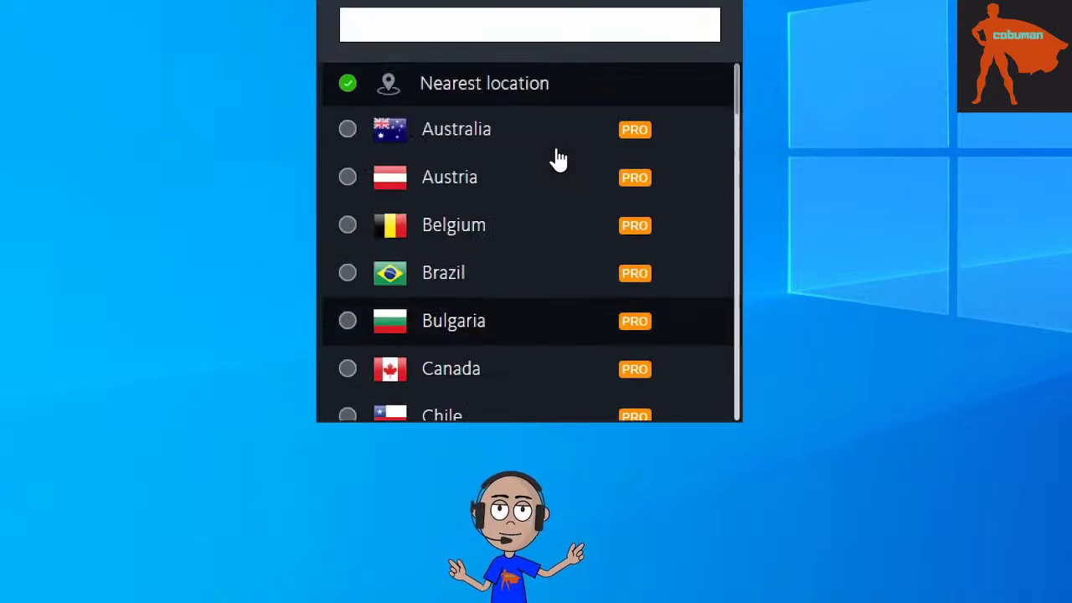
pyautogui.scroll(2, 552, 159)
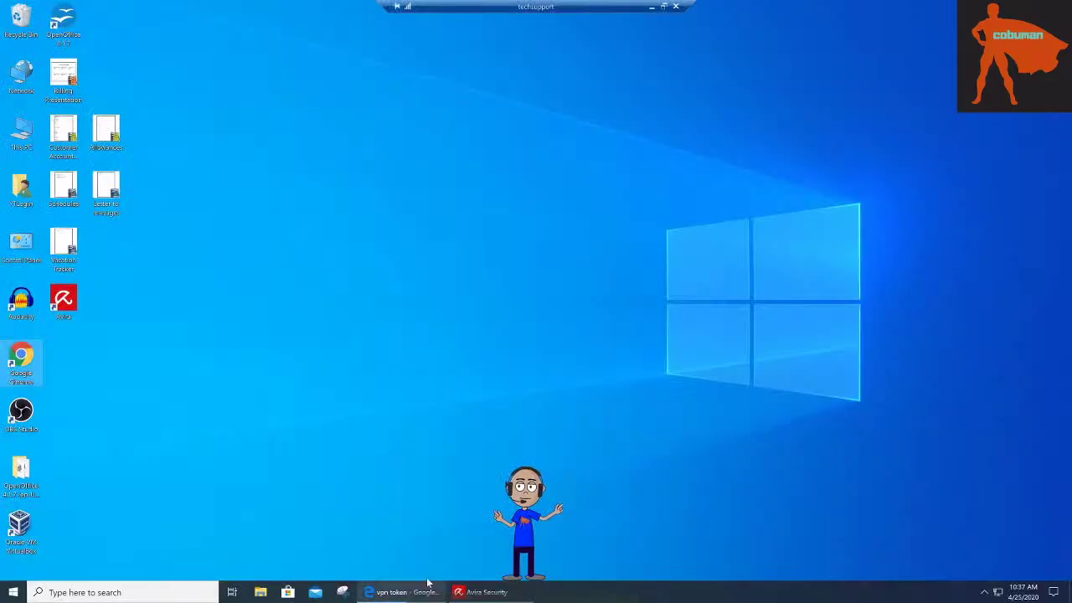
pyautogui.moveTo(411, 595)
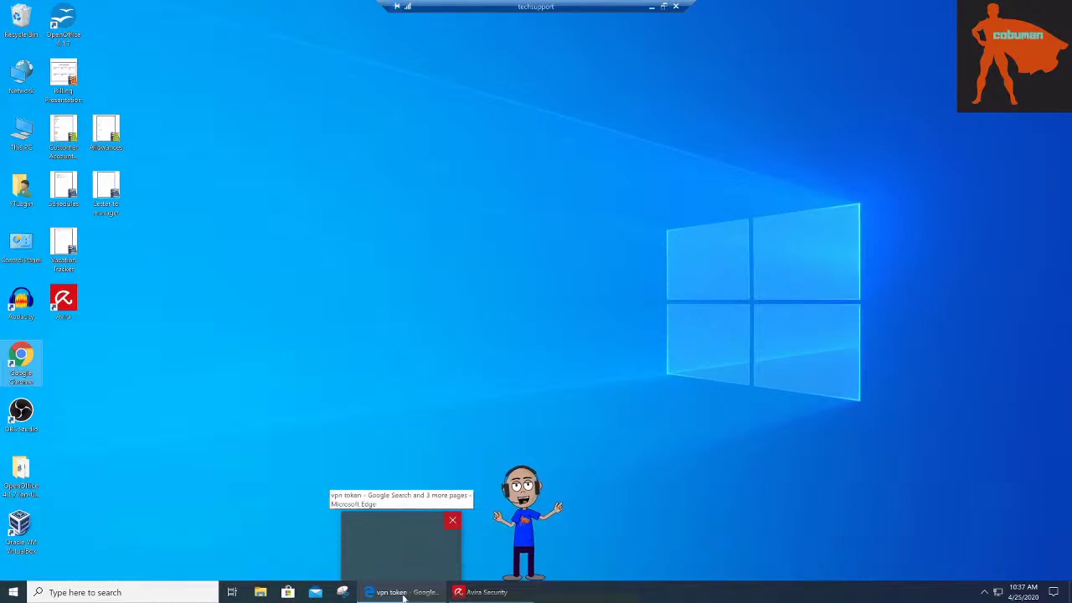
# Step: Restore Edge from the taskbar to the vpn token image results and nudge the window into place
pyautogui.click(404, 592)
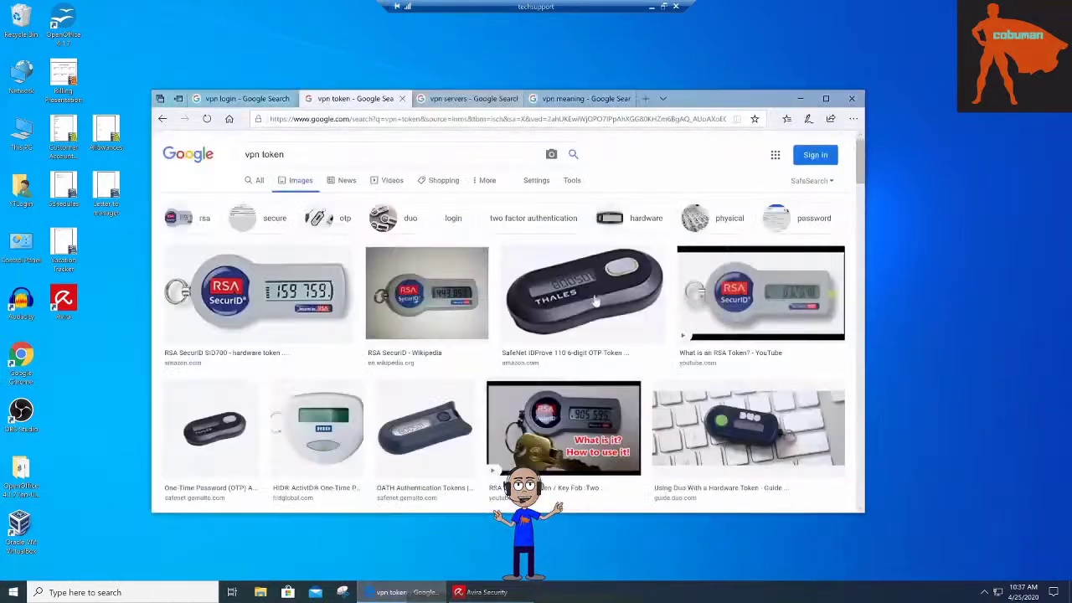
pyautogui.click(243, 98)
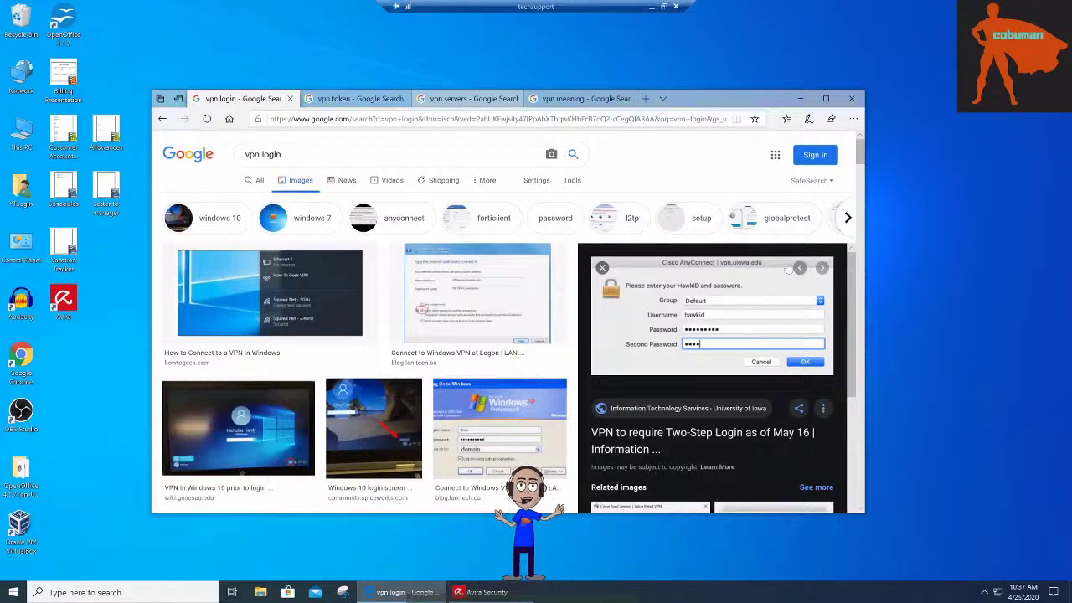
pyautogui.moveTo(683, 92); pyautogui.dragTo(658, 60)
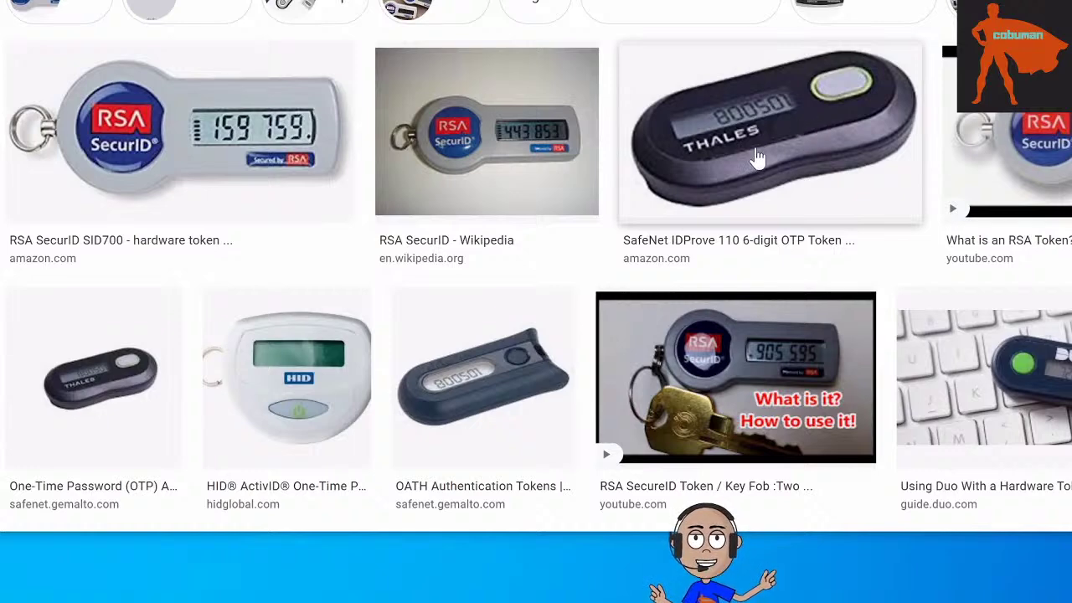
# Step: Scroll down through the vpn token hardware token images, then move to the vpn servers results
pyautogui.scroll(-3, 757, 157)
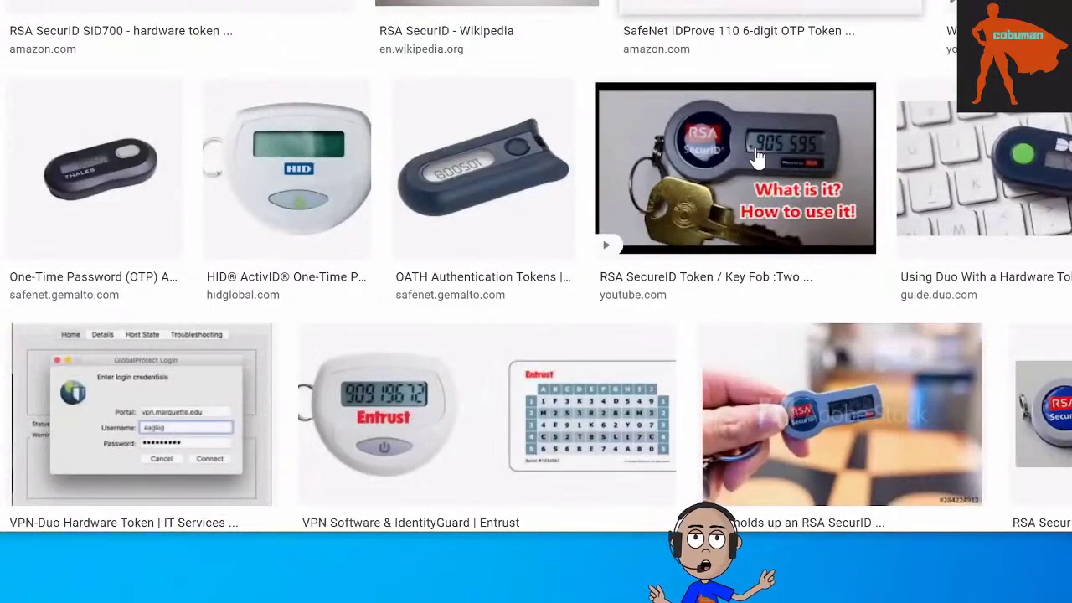
pyautogui.moveTo(756, 157)
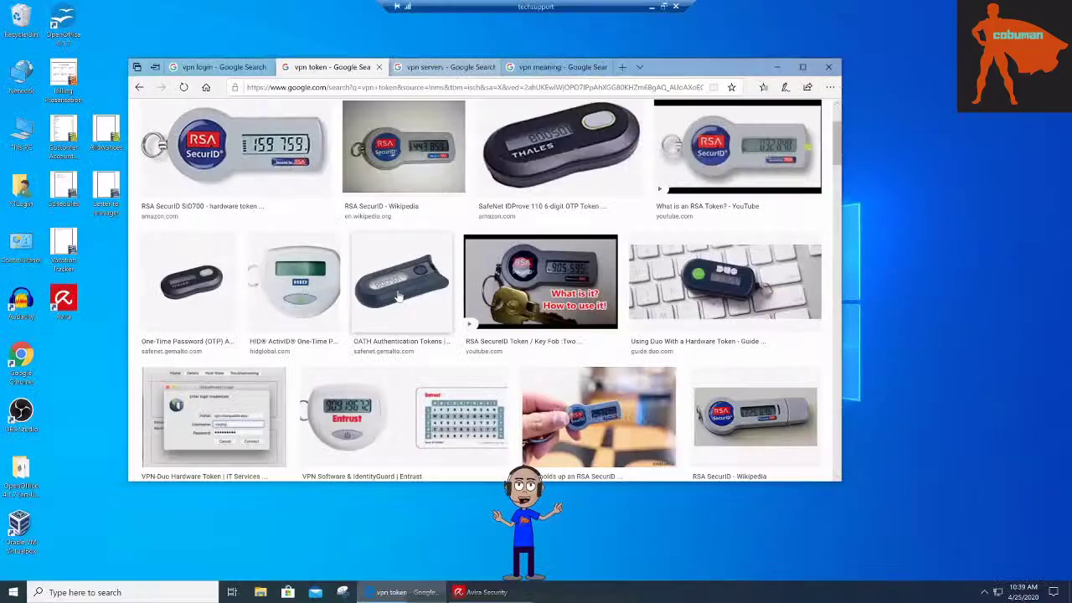
pyautogui.scroll(-3, 477, 195)
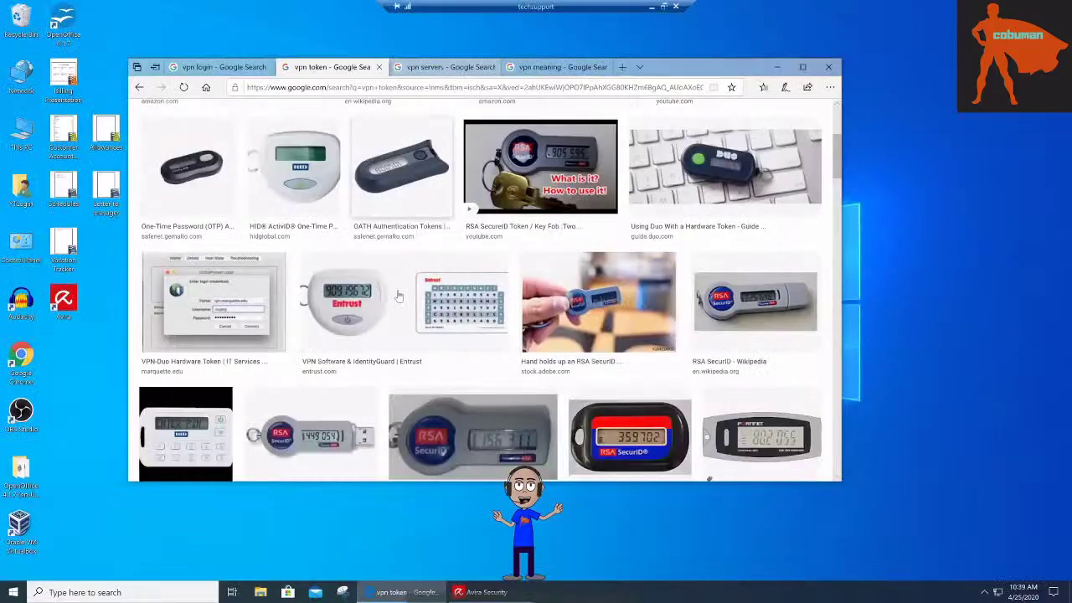
pyautogui.scroll(-3, 478, 194)
pyautogui.scroll(-3, 398, 297)
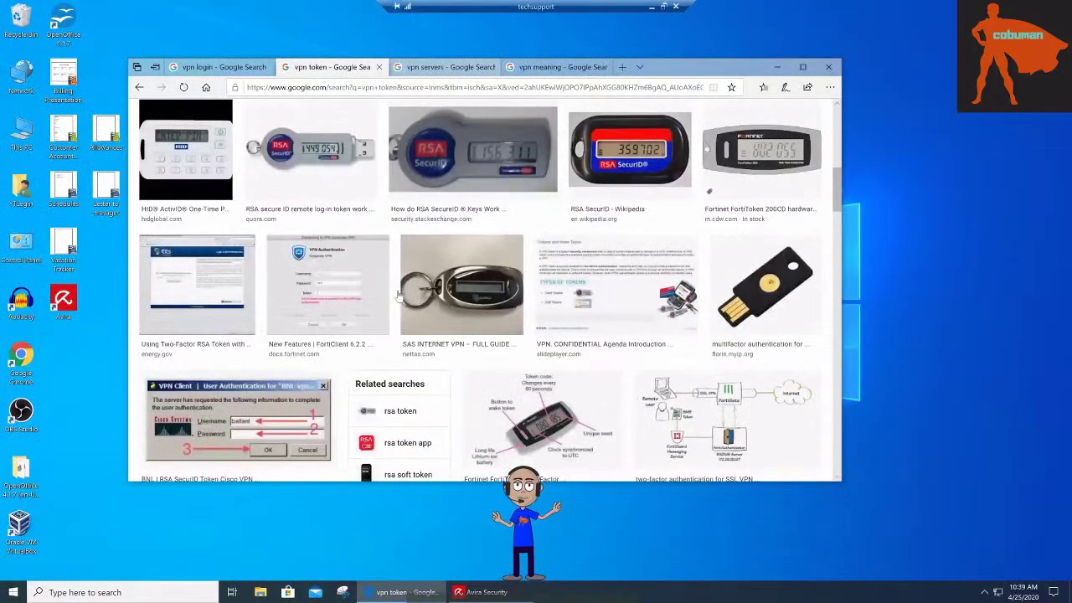
pyautogui.scroll(-3, 399, 296)
pyautogui.scroll(-3, 399, 296)
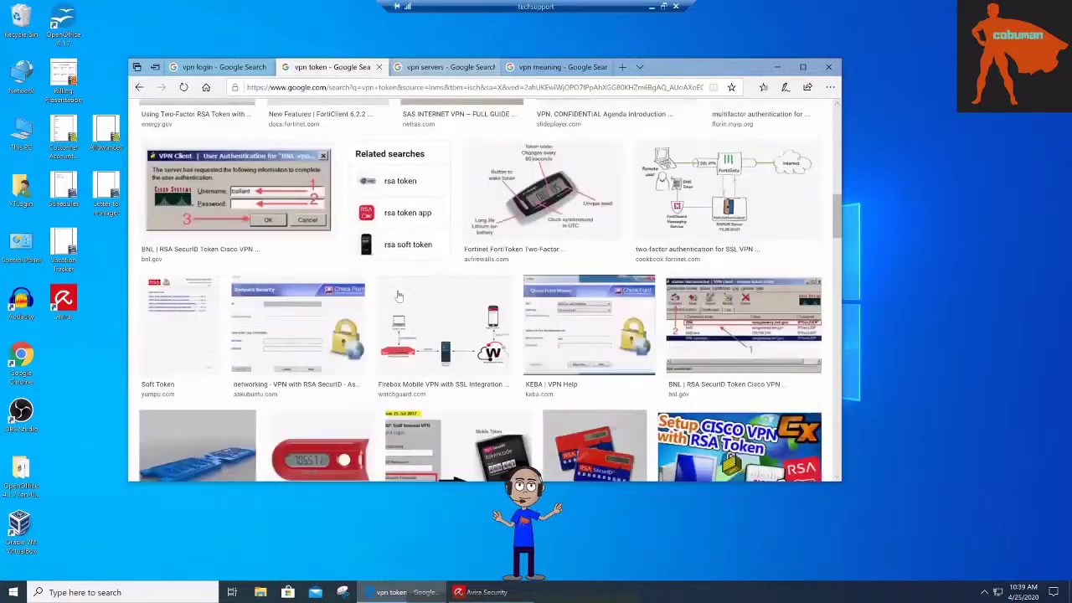
pyautogui.scroll(-10, 412, 278)
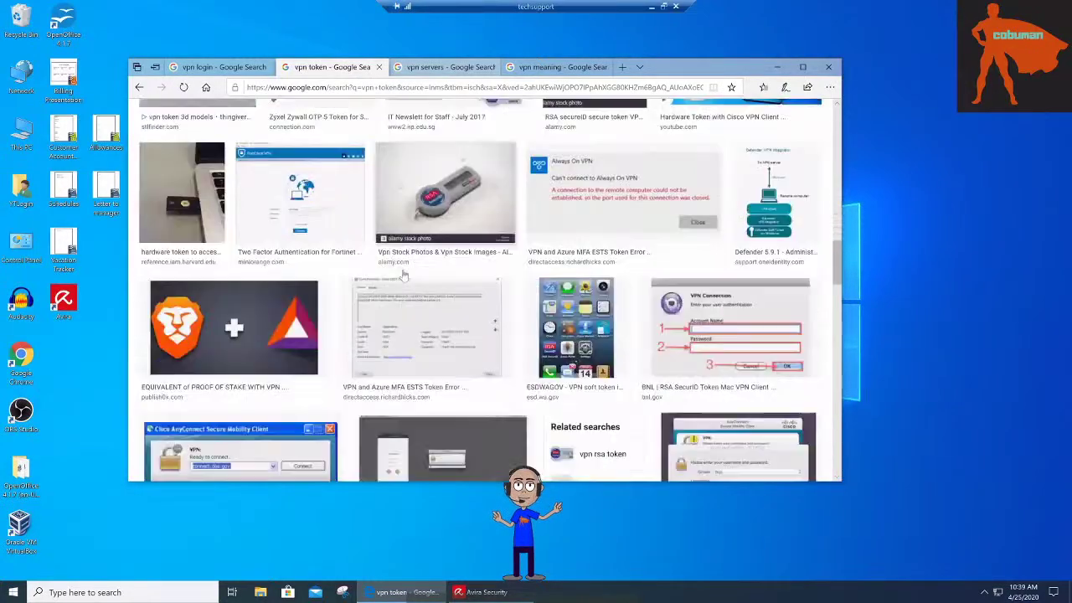
pyautogui.scroll(-3, 407, 274)
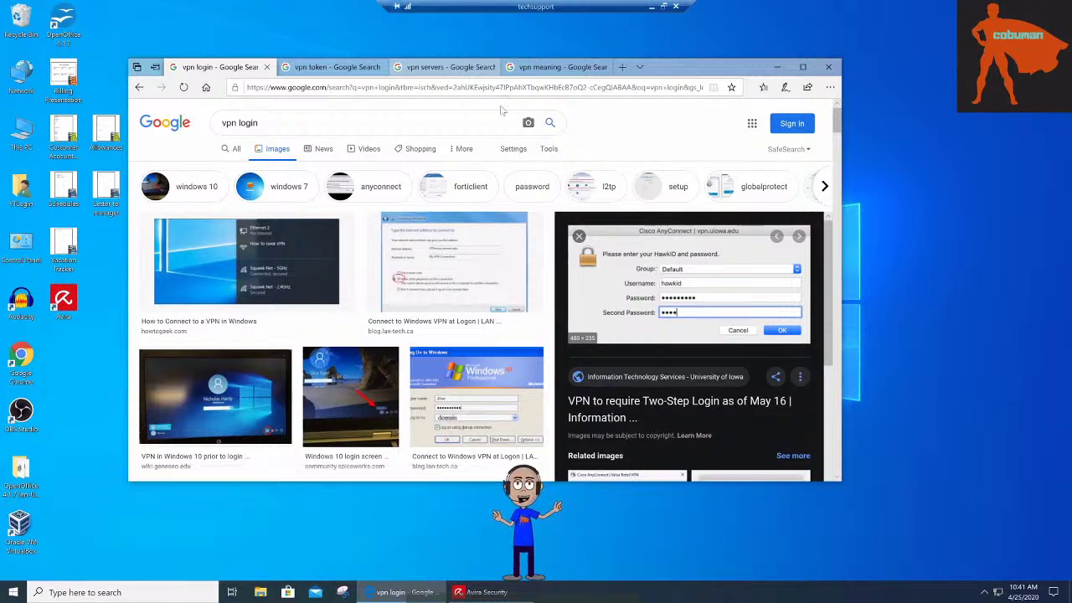
pyautogui.click(429, 69)
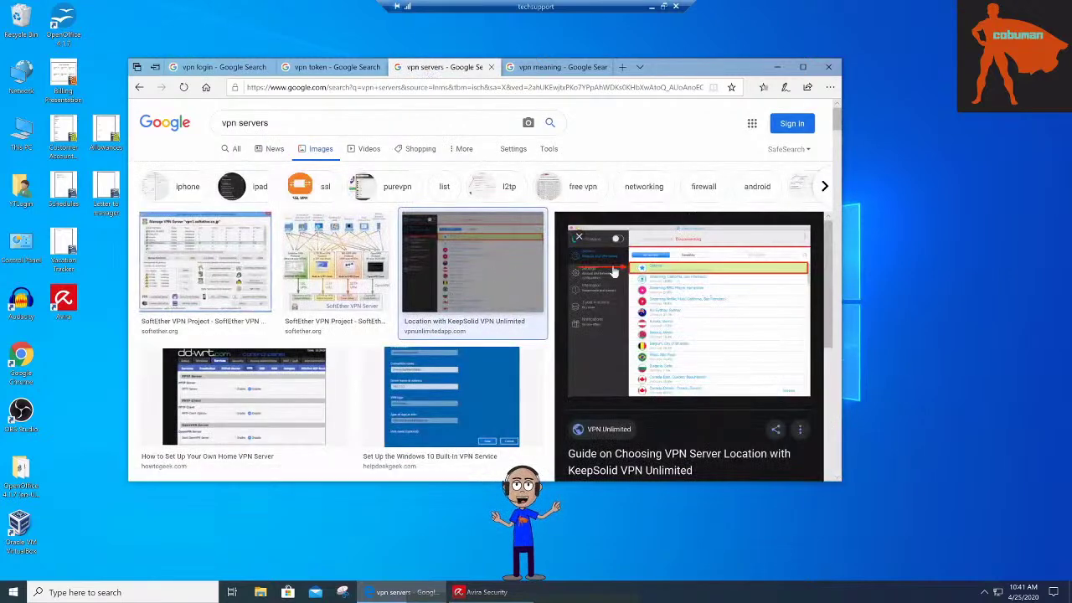
# Step: Preview the 'VPN server locations Archives' image and drag the Edge window down-left
pyautogui.scroll(-3, 294, 285)
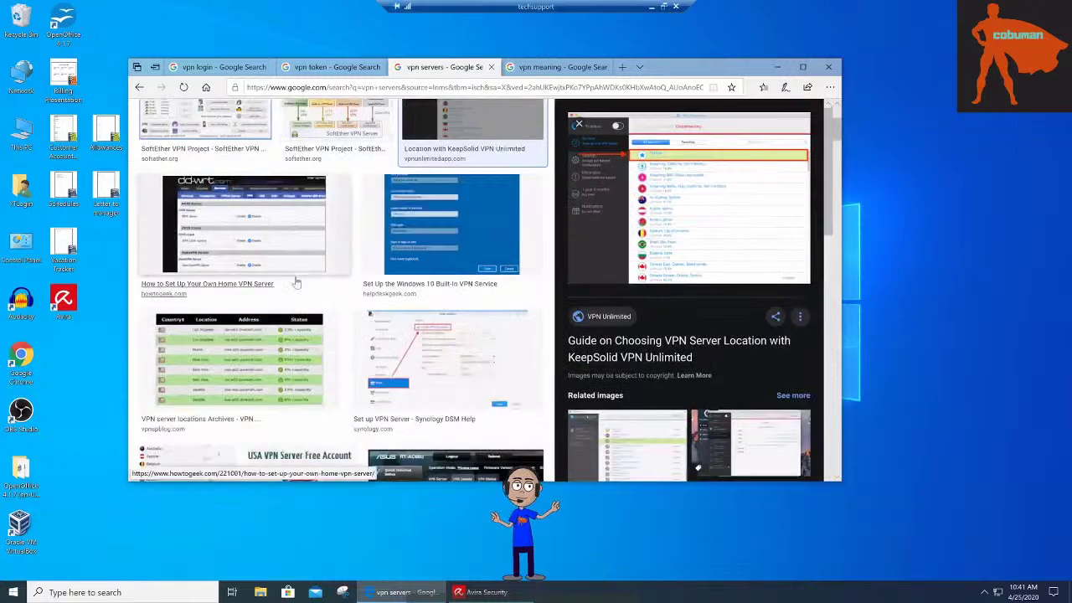
pyautogui.click(213, 252)
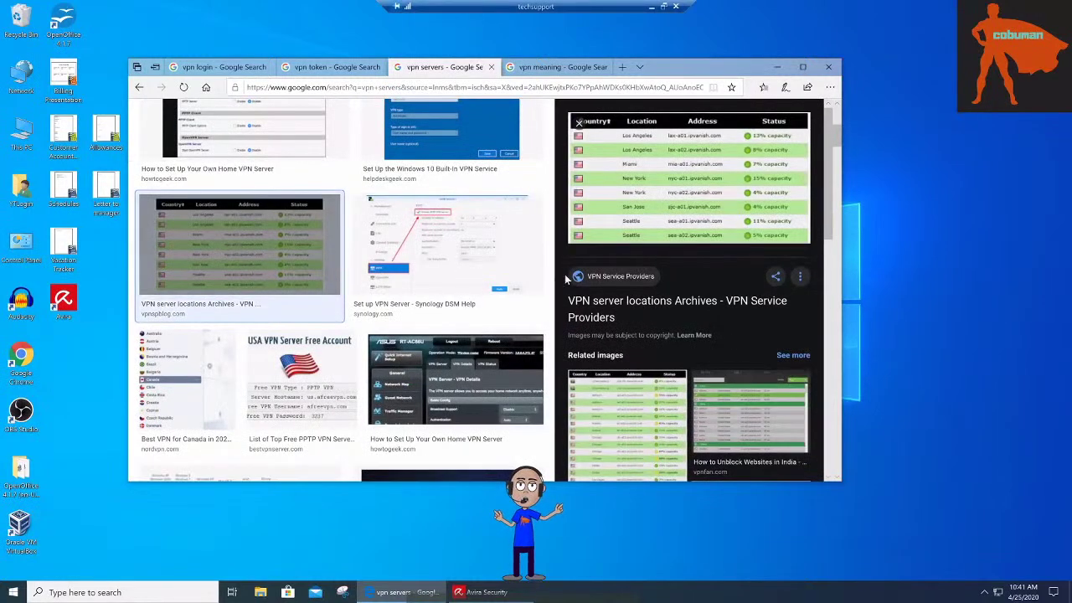
pyautogui.scroll(1, 550, 279)
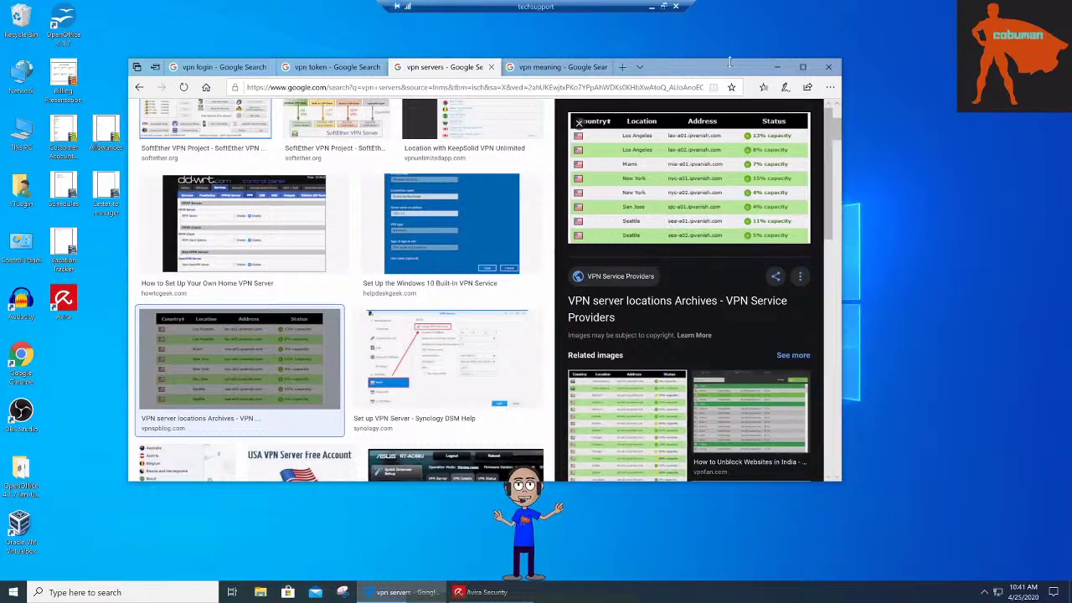
pyautogui.moveTo(691, 66); pyautogui.dragTo(613, 149)
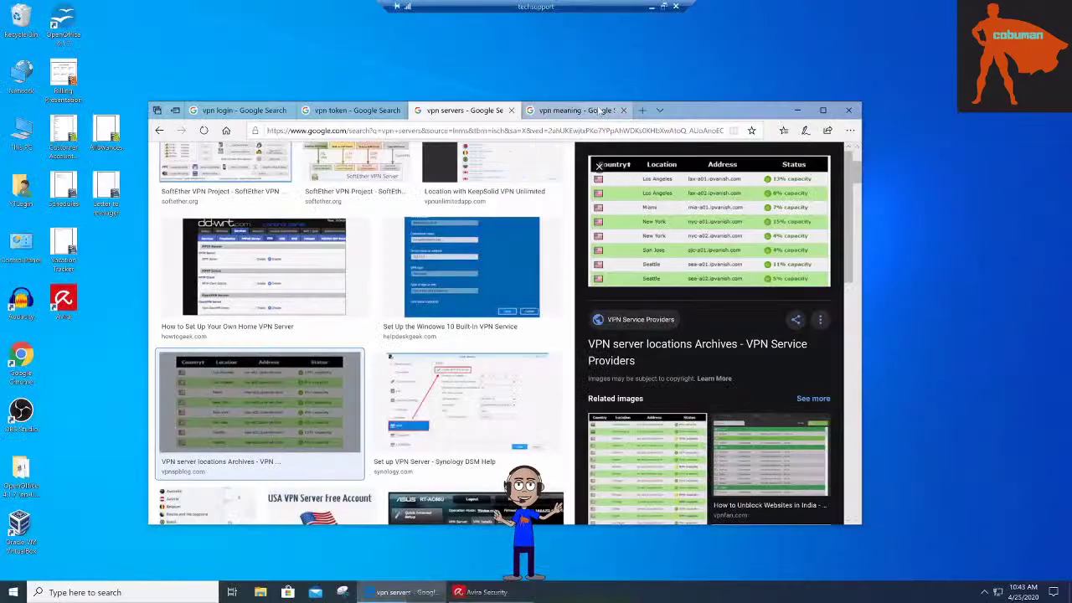
# Step: Close the vpn meaning tab and enter https getmyvpnsoftware.com in a new tab's address bar
pyautogui.click(623, 110)
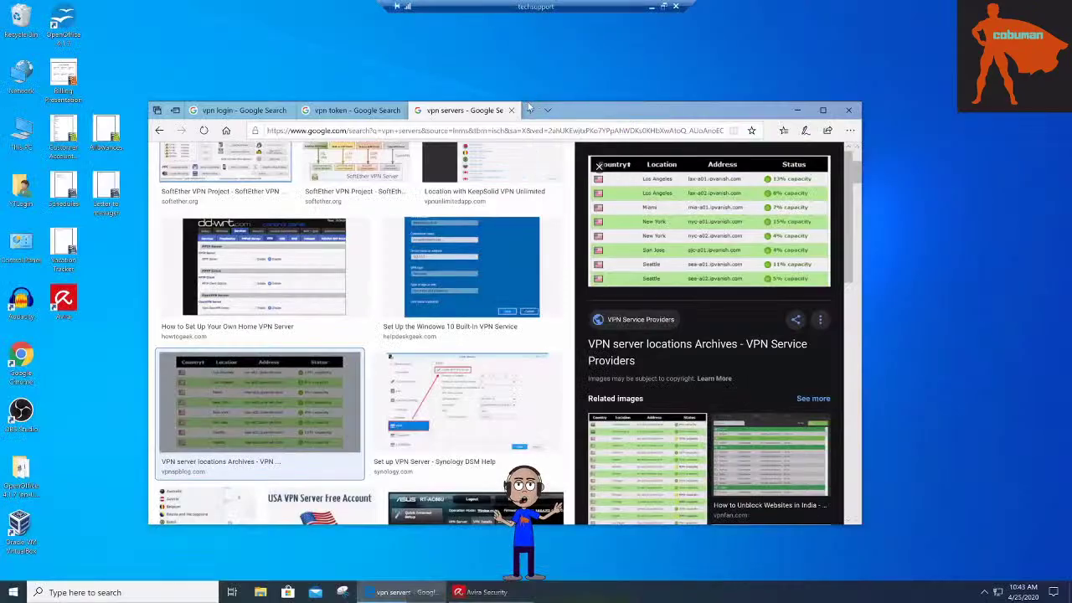
pyautogui.click(533, 110)
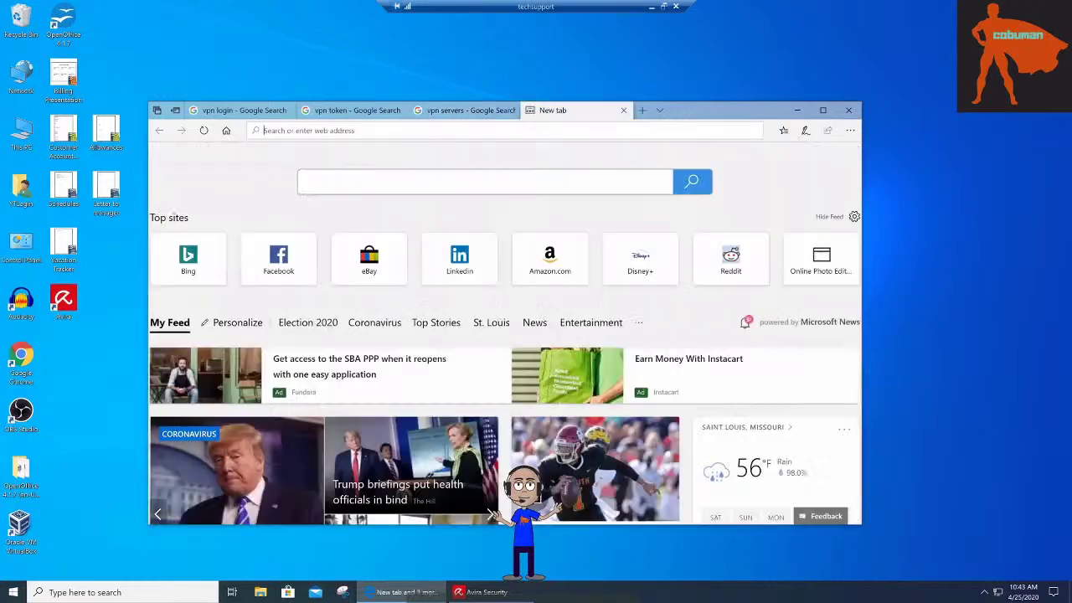
pyautogui.write('https')
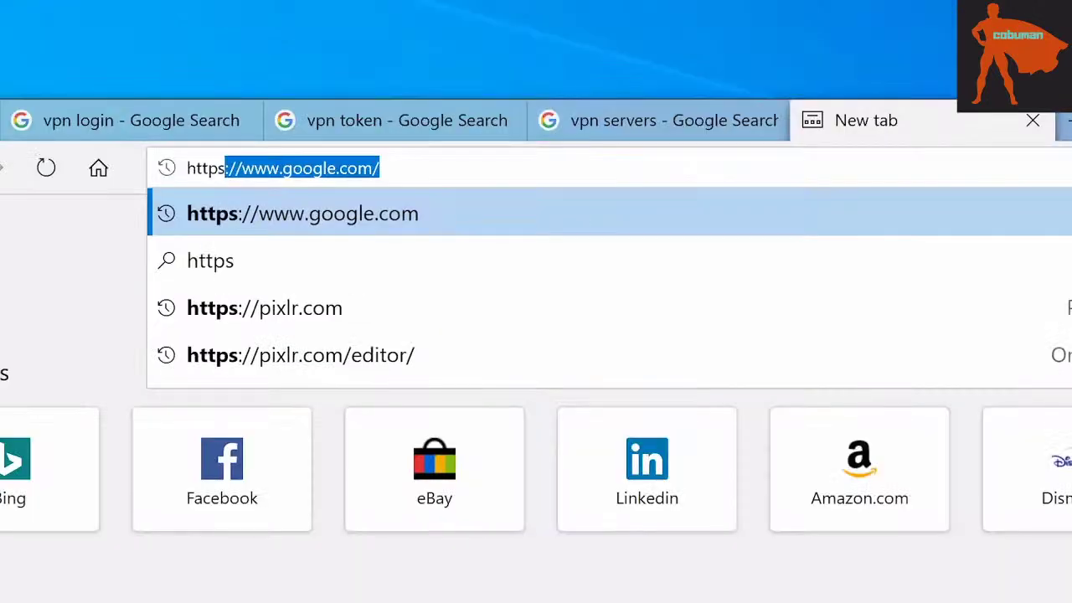
pyautogui.press('End')
pyautogui.press('BackSpace')
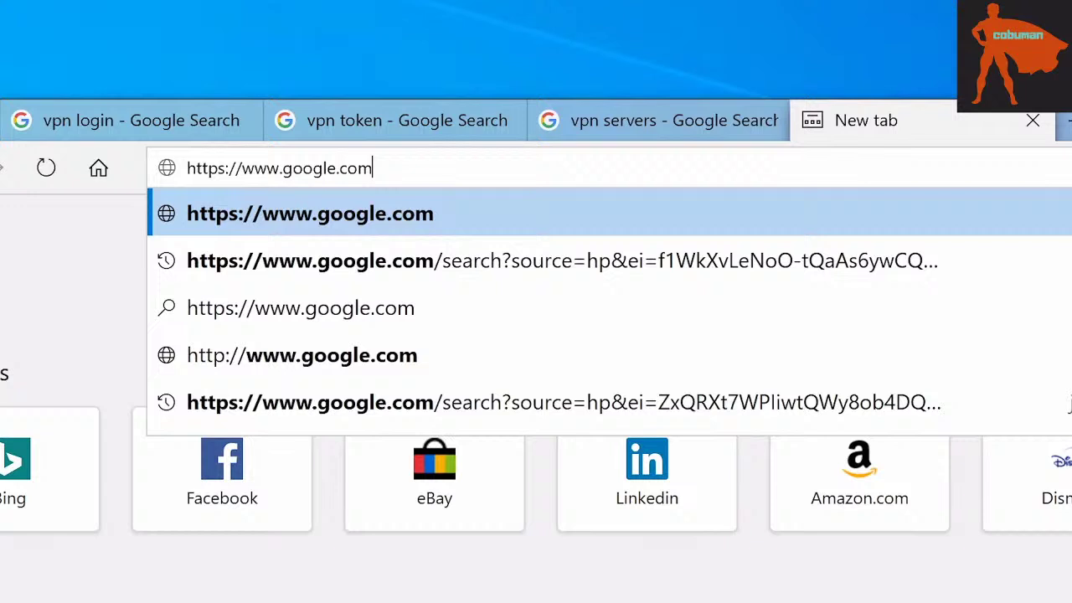
pyautogui.press('BackSpace')
pyautogui.press('BackSpace')
pyautogui.press('BackSpace')
pyautogui.press('BackSpace')
pyautogui.press('BackSpace')
pyautogui.press('BackSpace')
pyautogui.press('BackSpace')
pyautogui.press('BackSpace')
pyautogui.press('BackSpace')
pyautogui.press('BackSpace')
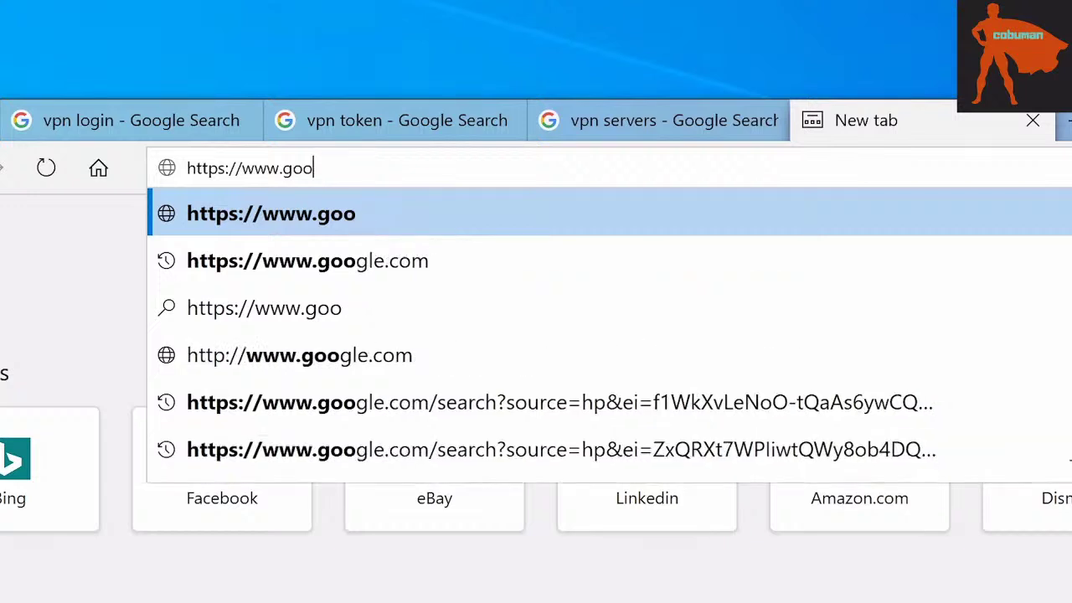
pyautogui.write('getm')
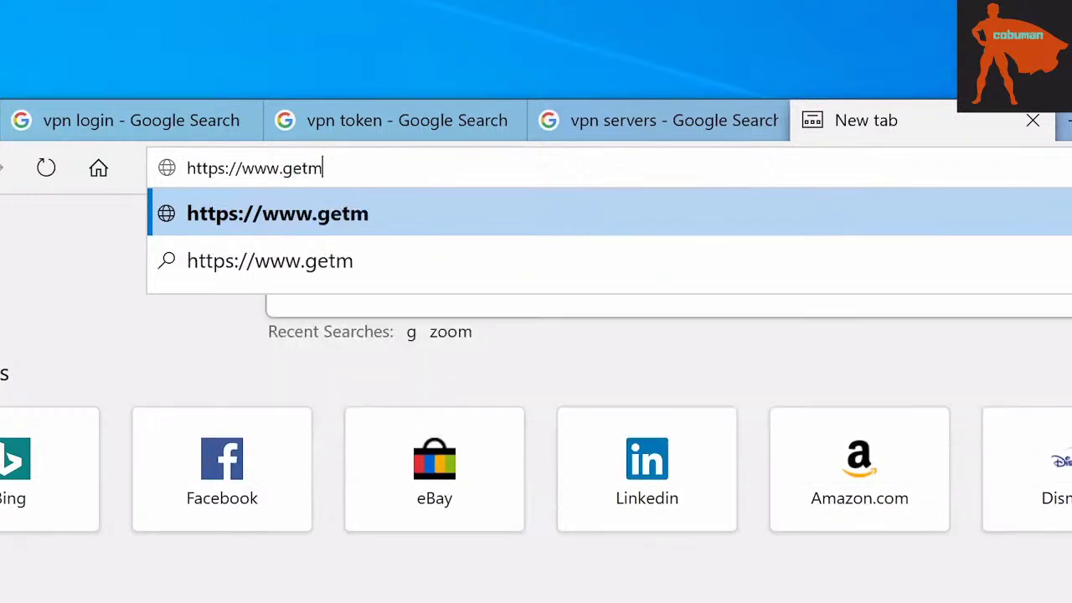
pyautogui.write('yvpnsoftware.com')
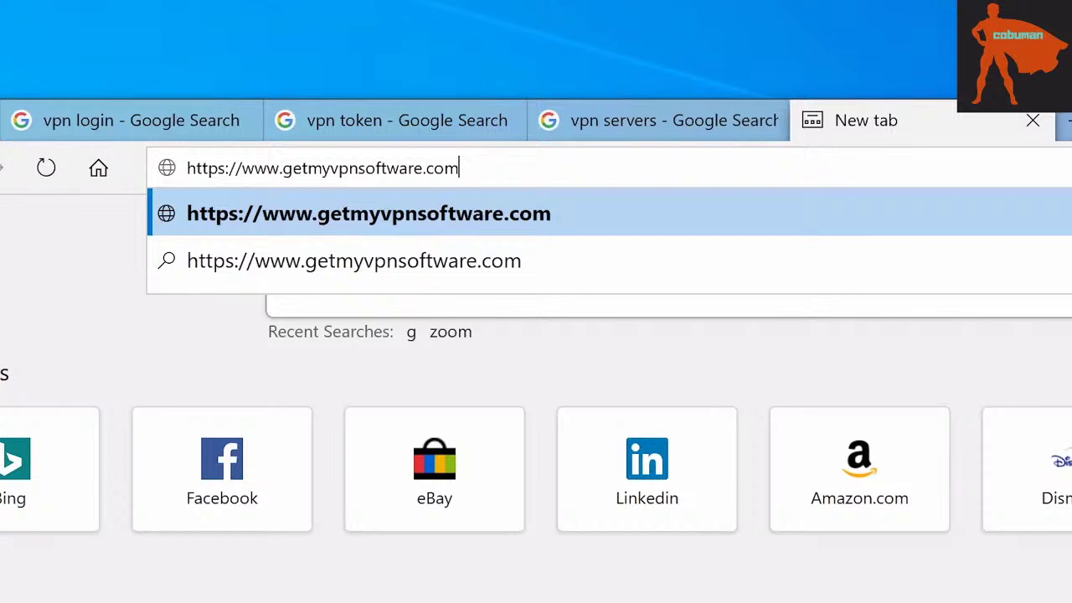
# Step: Select the typed address, close the new tab, and return to the vpn login image results
pyautogui.hotkey('shift', 'Left')
pyautogui.hotkey('shift', 'Left')
pyautogui.hotkey('shift', 'Left')
pyautogui.hotkey('shift', 'Left')
pyautogui.hotkey('shift', 'Left')
pyautogui.hotkey('shift', 'Left')
pyautogui.hotkey('shift', 'Left')
pyautogui.hotkey('shift', 'Left')
pyautogui.hotkey('shift', 'Left')
pyautogui.hotkey('shift', 'Left')
pyautogui.hotkey('shift', 'Left')
pyautogui.hotkey('shift', 'Left')
pyautogui.hotkey('shift', 'Left')
pyautogui.hotkey('shift', 'Left')
pyautogui.hotkey('shift', 'Left')
pyautogui.hotkey('shift', 'Left')
pyautogui.hotkey('shift', 'Left')
pyautogui.hotkey('shift', 'Left')
pyautogui.hotkey('shift', 'Left')
pyautogui.hotkey('shift', 'Left')
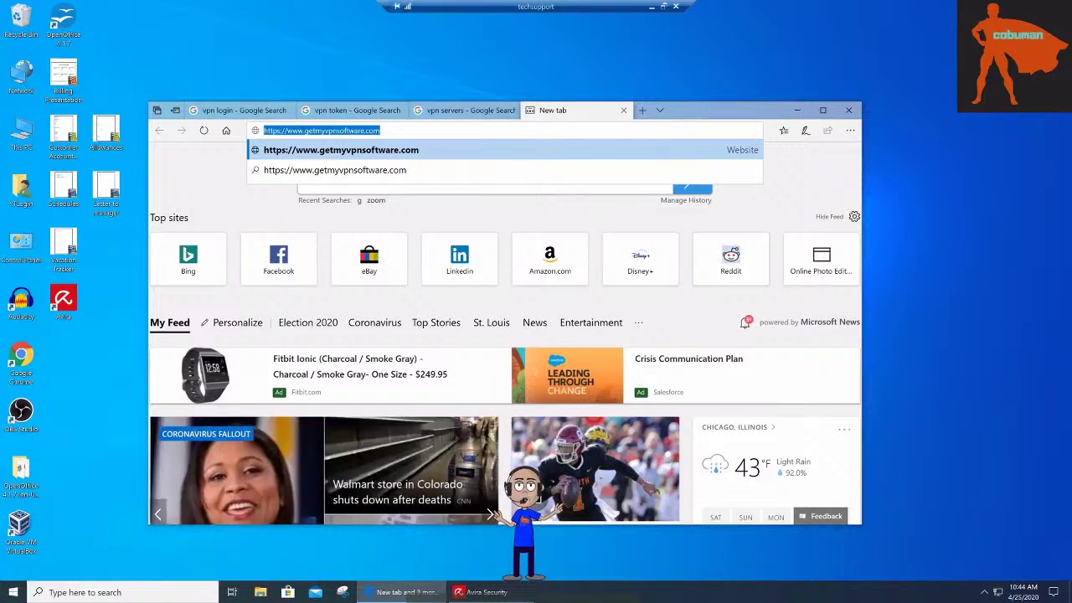
pyautogui.click(624, 112)
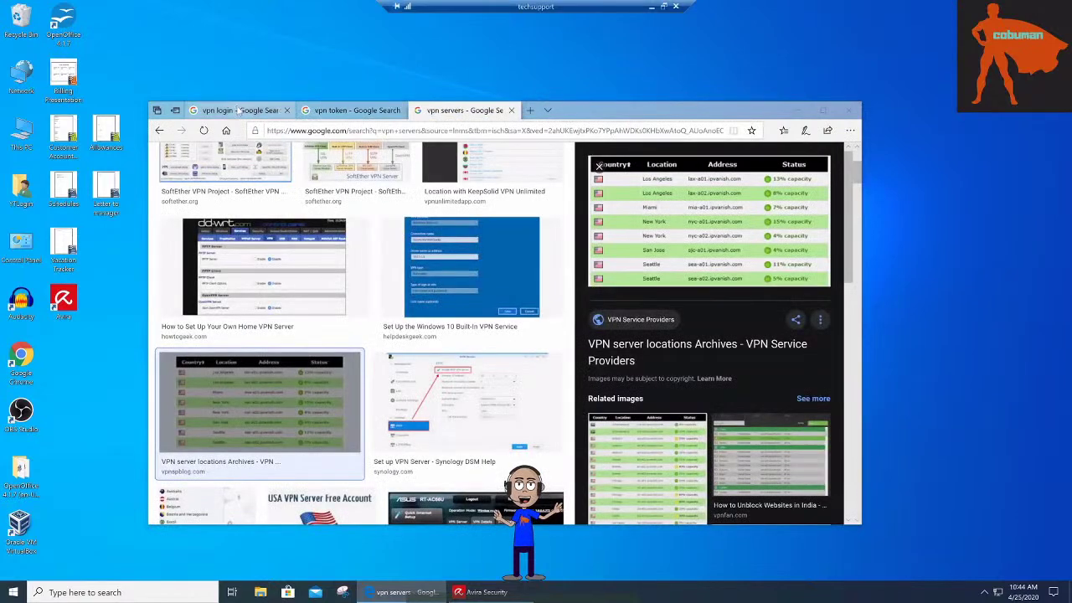
pyautogui.click(238, 111)
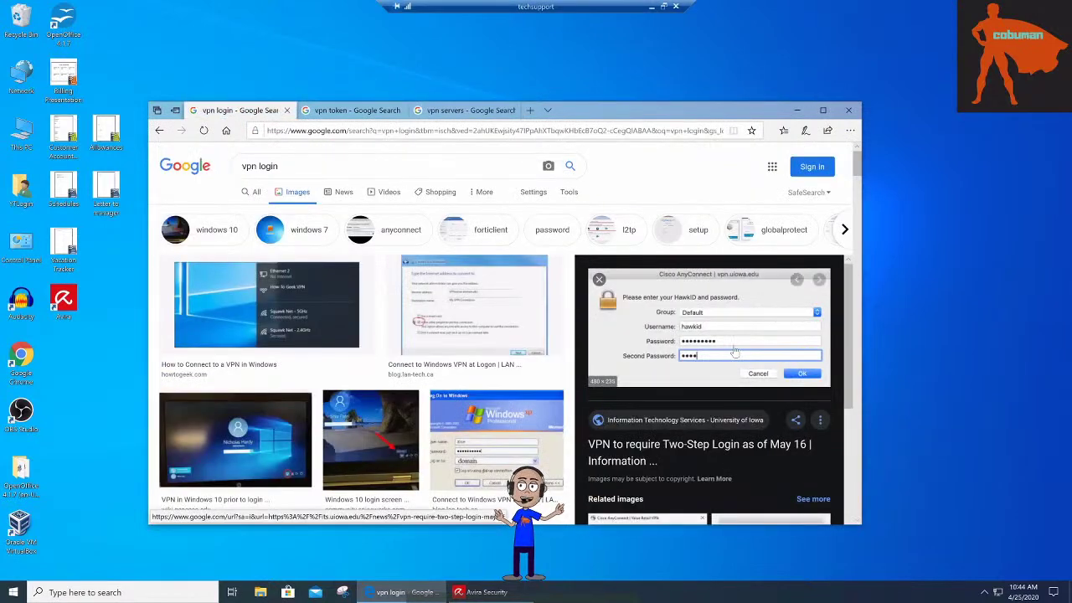
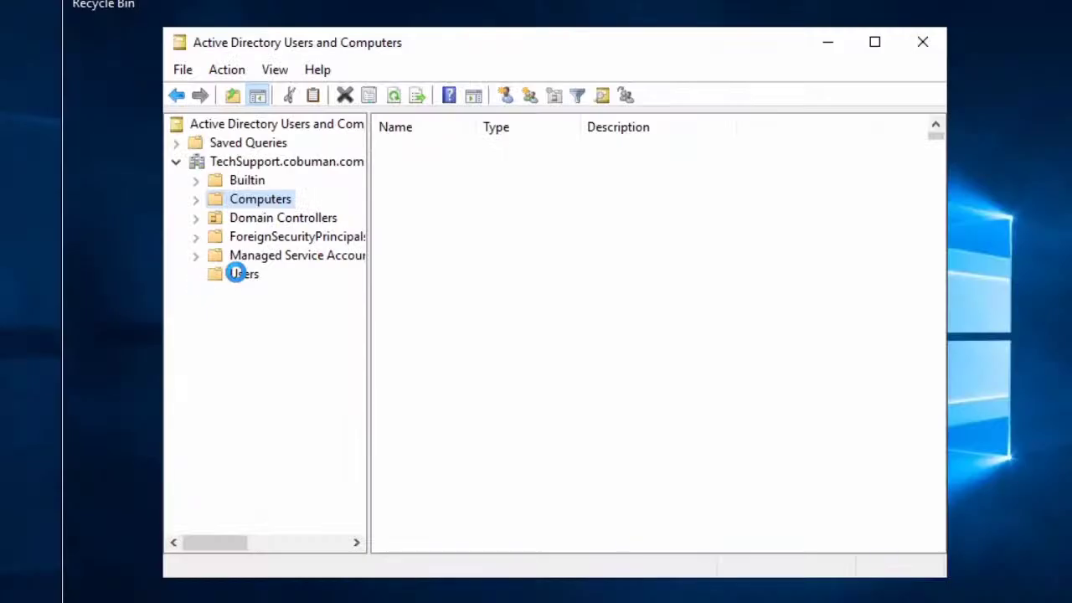
pyautogui.click(335, 410)
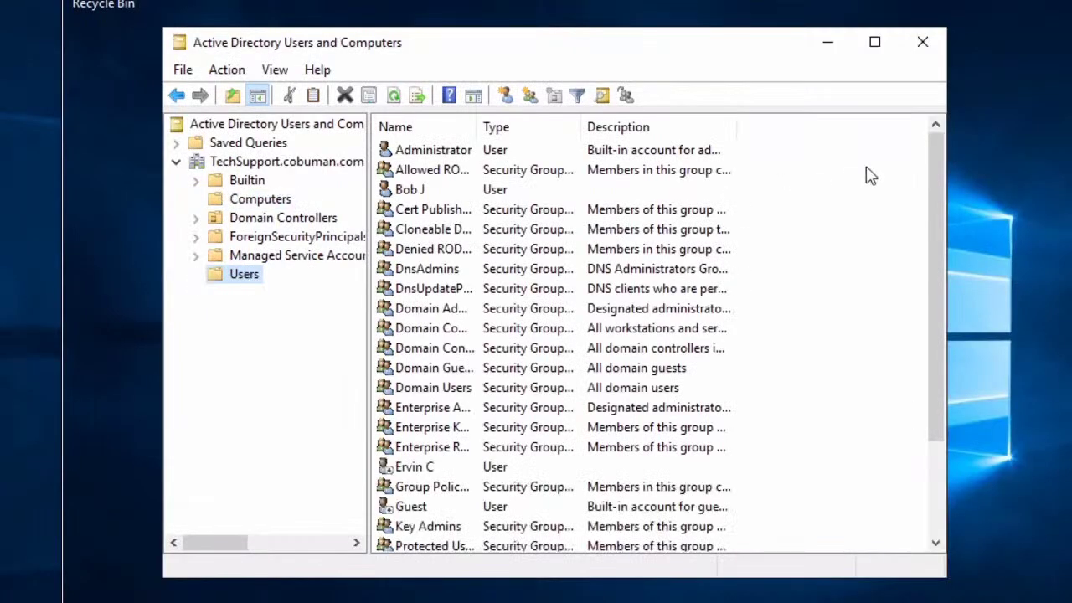
pyautogui.moveTo(938, 171); pyautogui.dragTo(926, 149)
pyautogui.rightClick(240, 279)
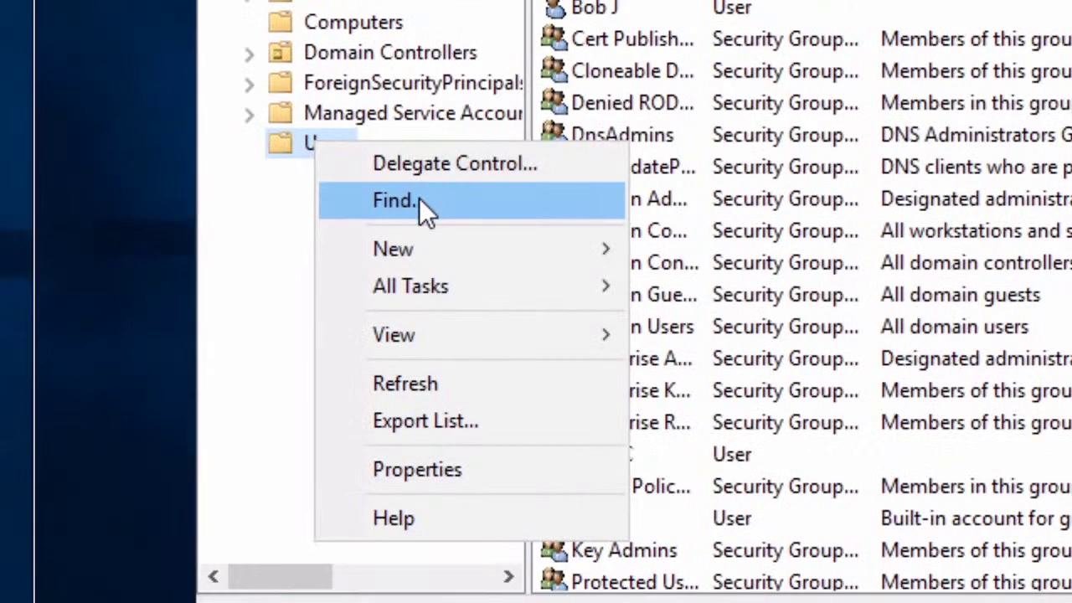
pyautogui.click(418, 201)
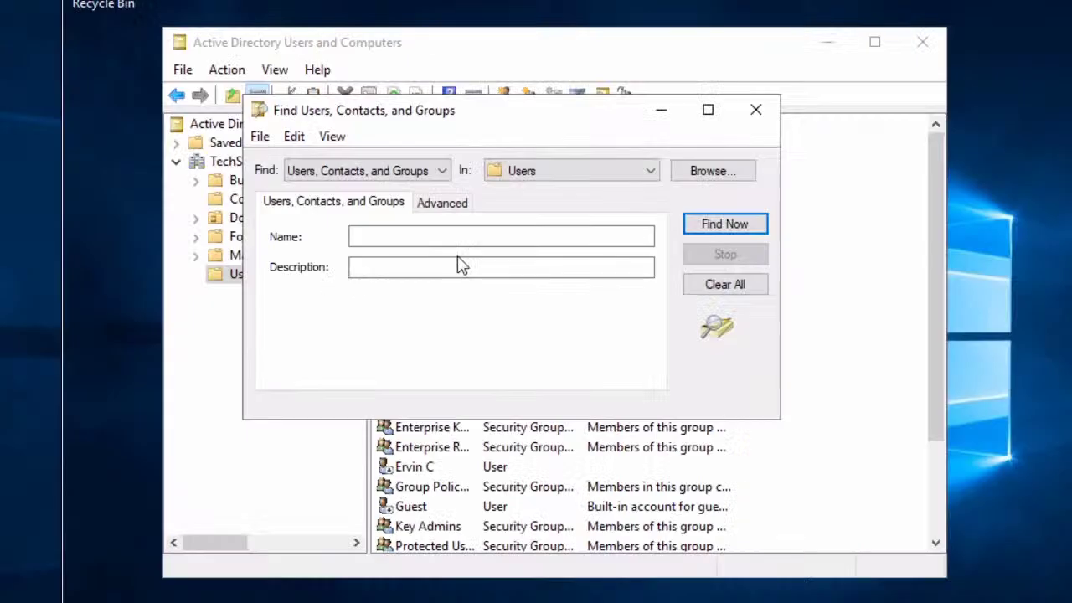
pyautogui.click(442, 237)
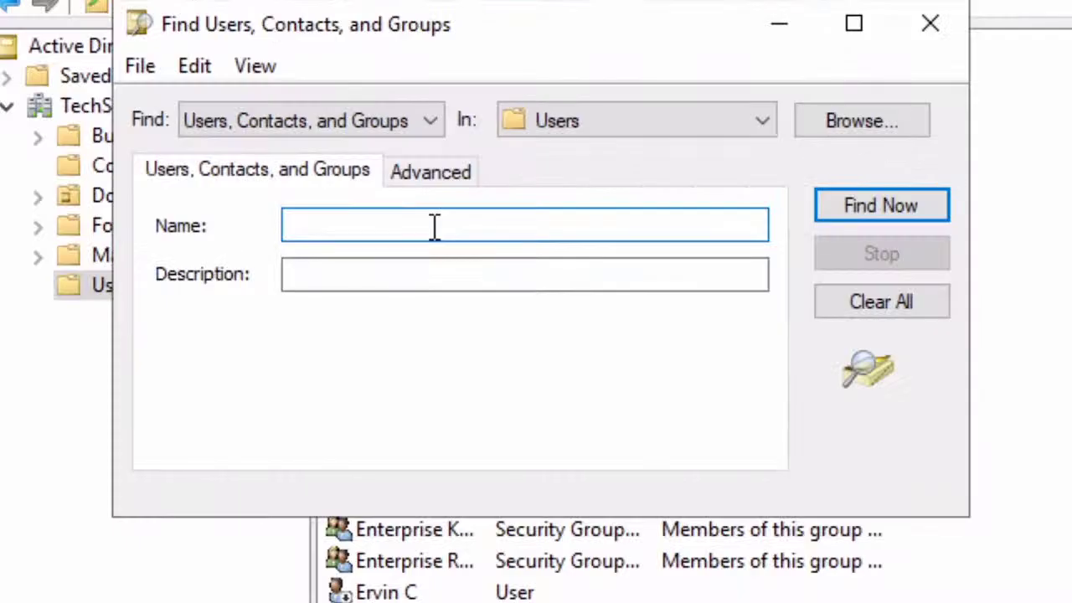
pyautogui.write('ervin_can')
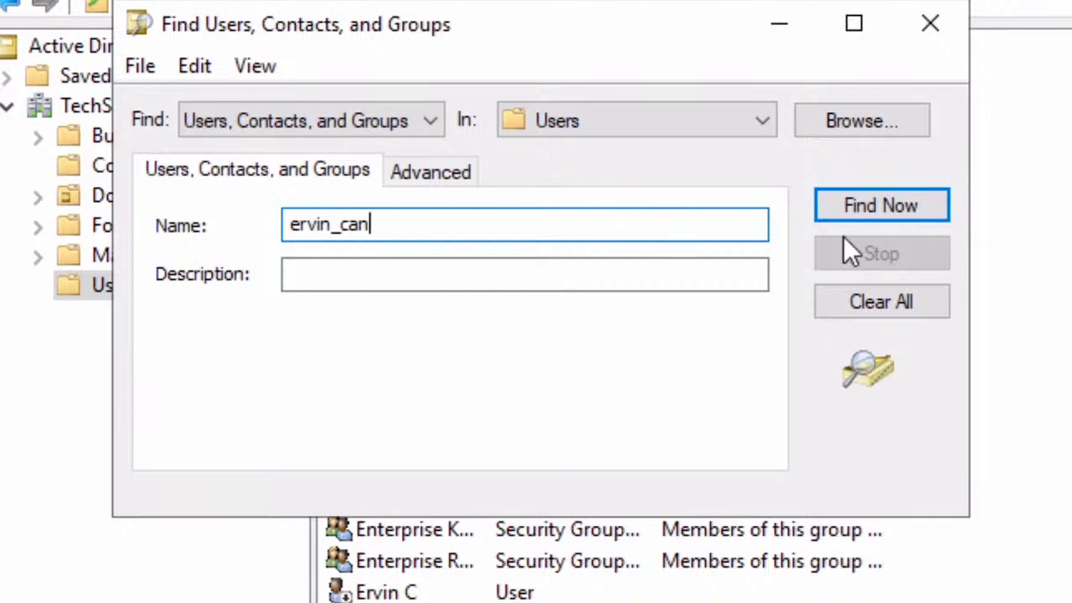
pyautogui.click(863, 206)
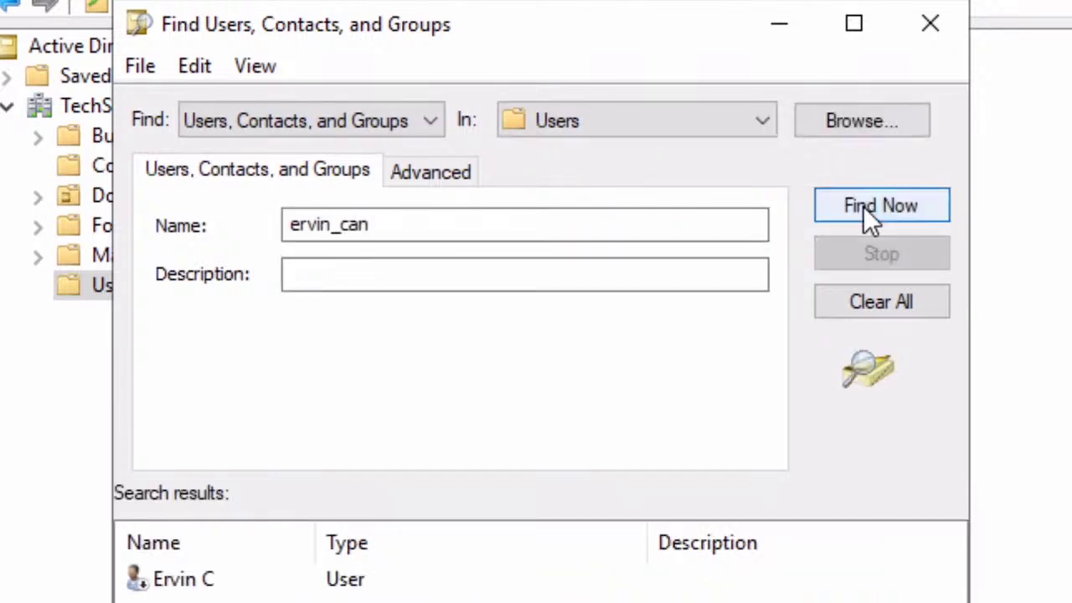
pyautogui.click(228, 584)
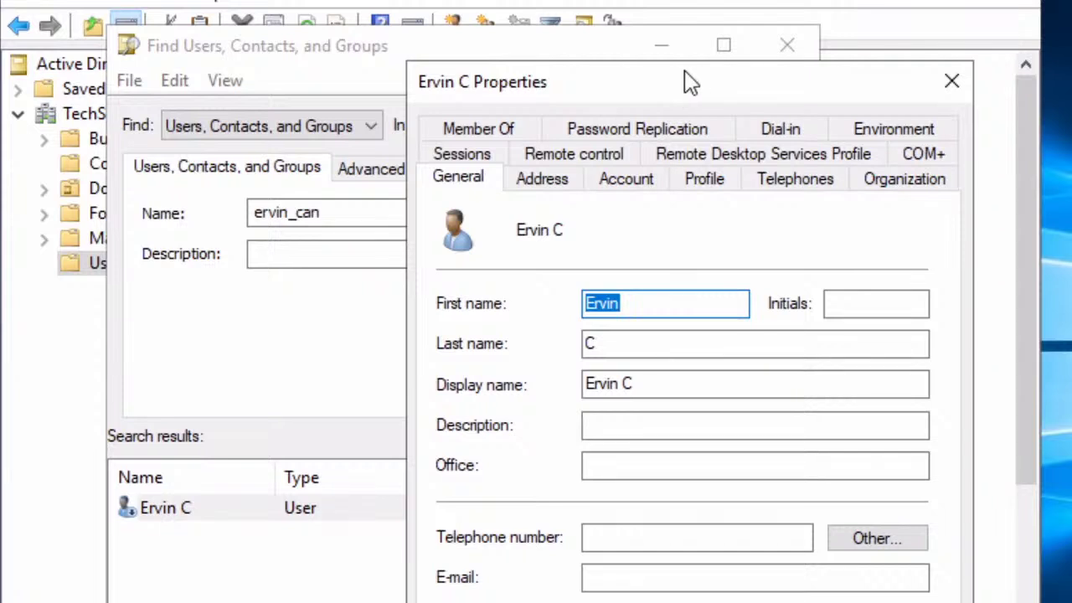
pyautogui.moveTo(684, 71); pyautogui.dragTo(593, 37)
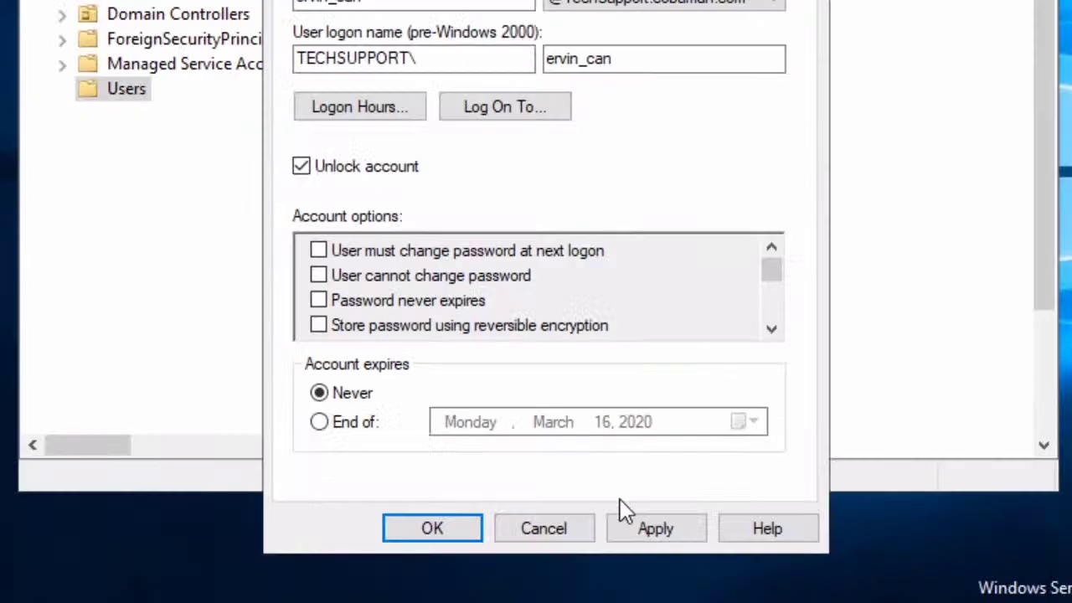
pyautogui.click(633, 526)
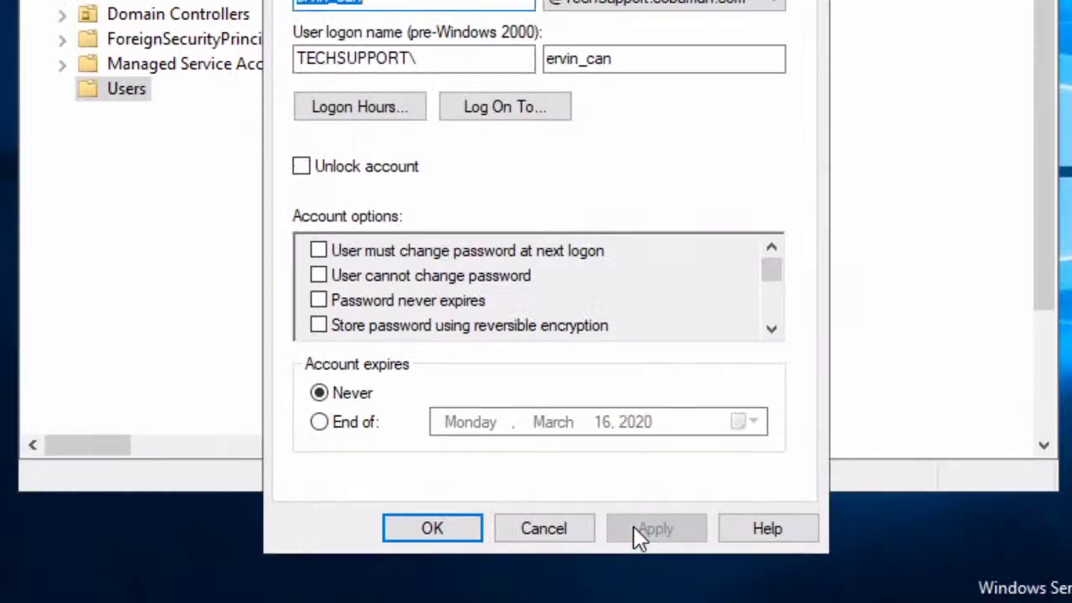
pyautogui.click(432, 528)
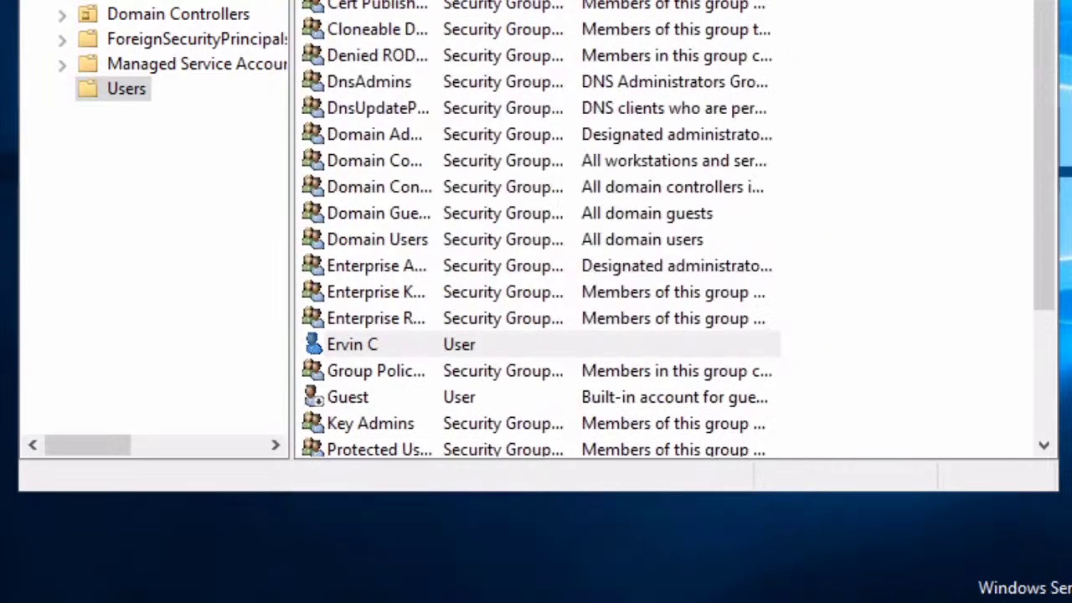
pyautogui.rightClick(126, 92)
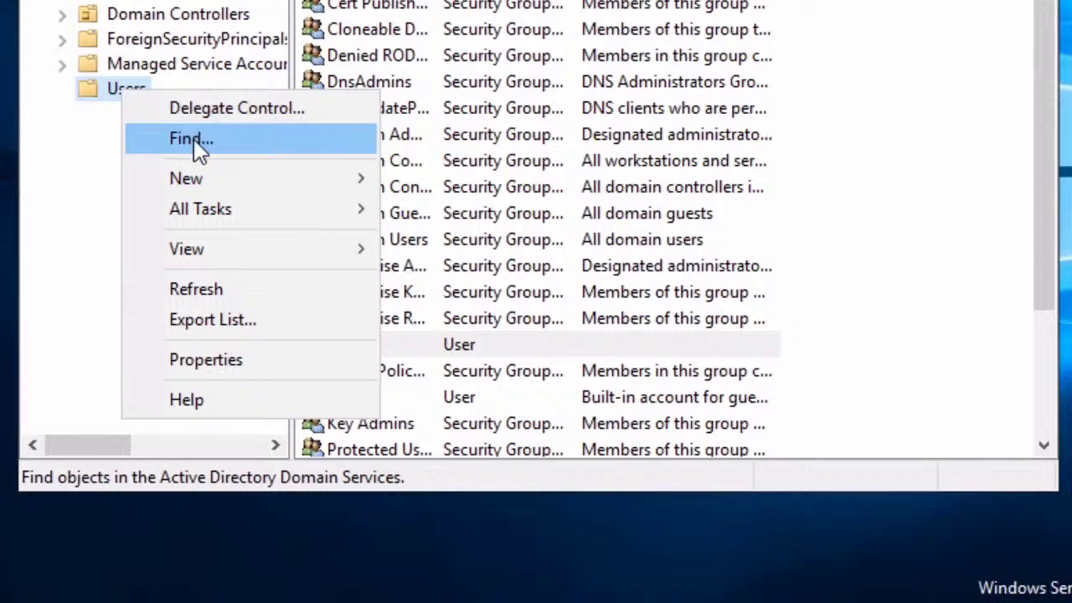
pyautogui.press('Escape')
pyautogui.doubleClick(335, 344)
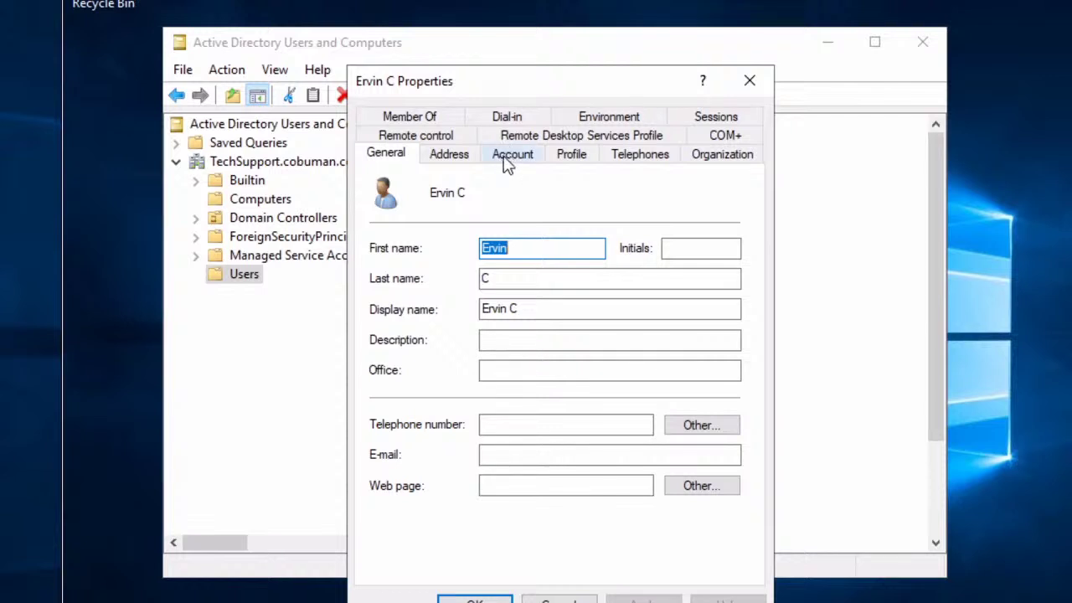
pyautogui.click(513, 156)
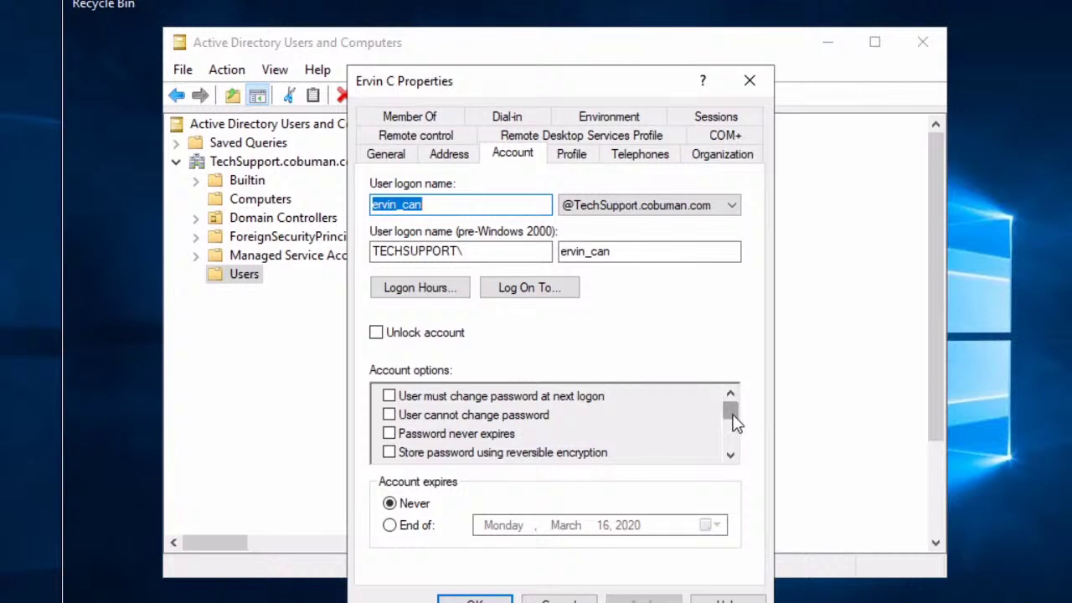
pyautogui.moveTo(734, 421); pyautogui.dragTo(733, 420)
pyautogui.click(394, 399)
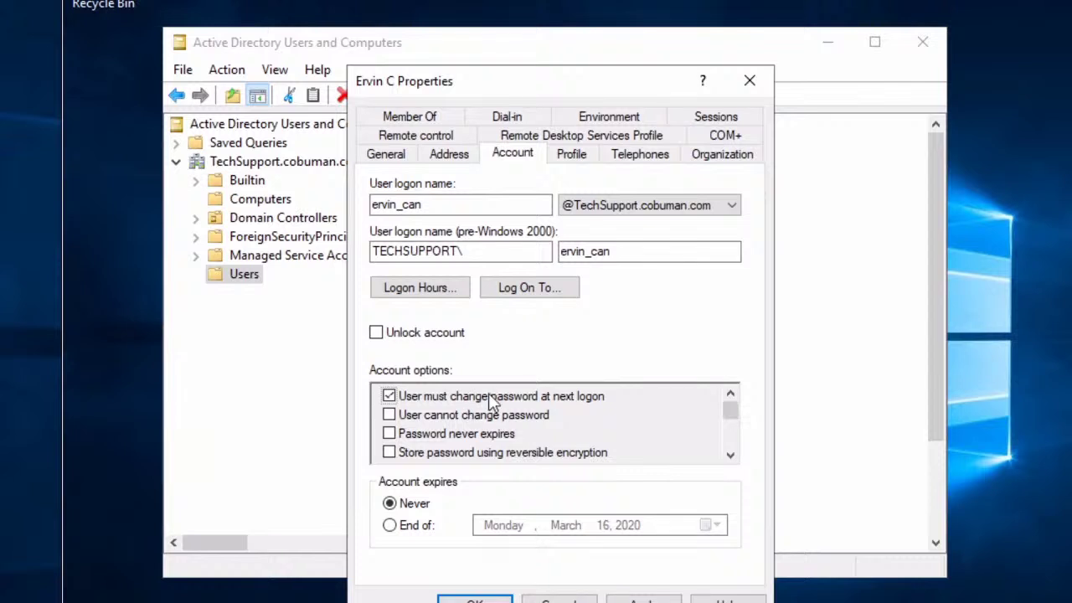
pyautogui.moveTo(734, 414)
pyautogui.mouseDown()
pyautogui.moveTo(726, 455)
pyautogui.moveTo(732, 412)
pyautogui.mouseUp()
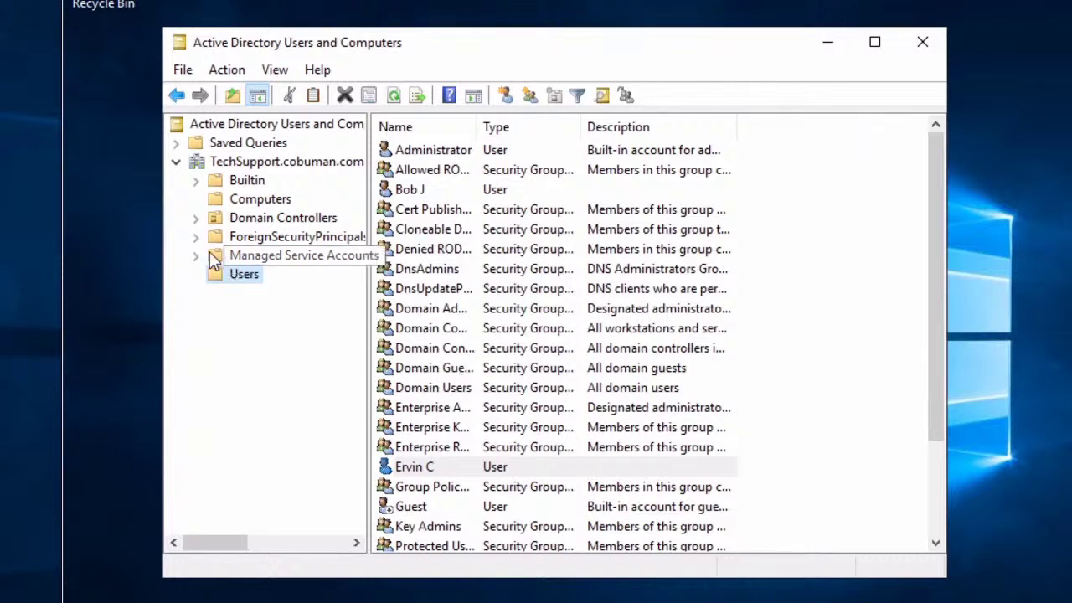
pyautogui.click(406, 470)
pyautogui.rightClick(406, 470)
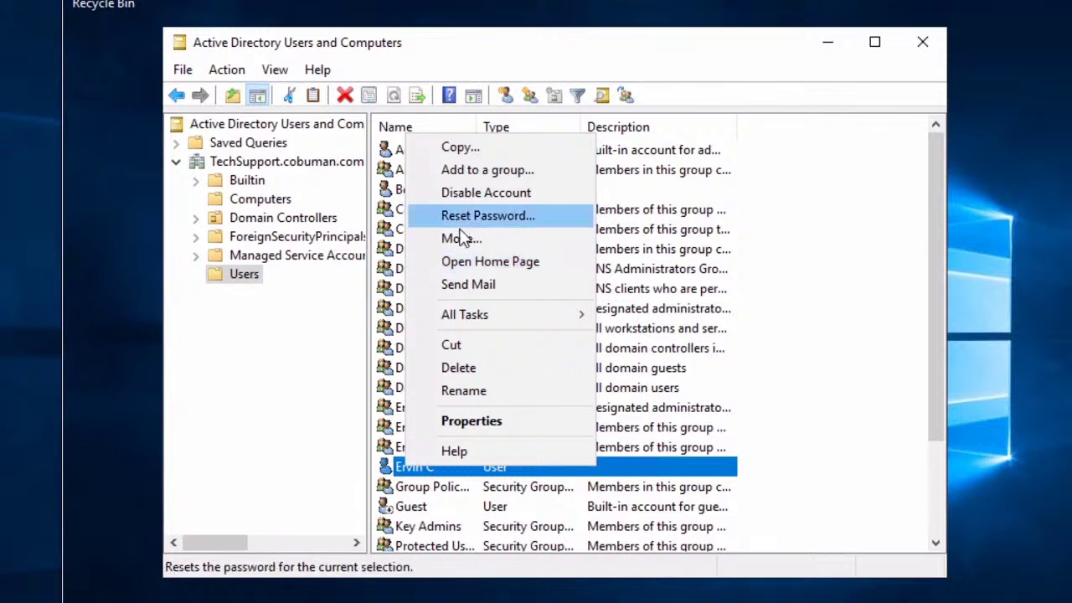
pyautogui.click(303, 377)
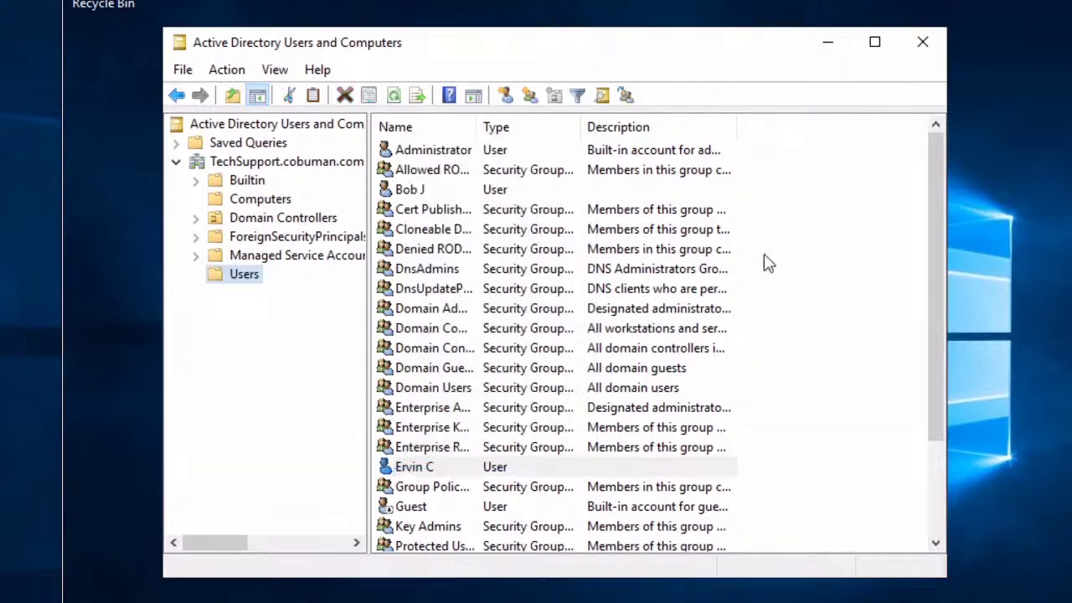
pyautogui.moveTo(932, 209); pyautogui.dragTo(928, 249)
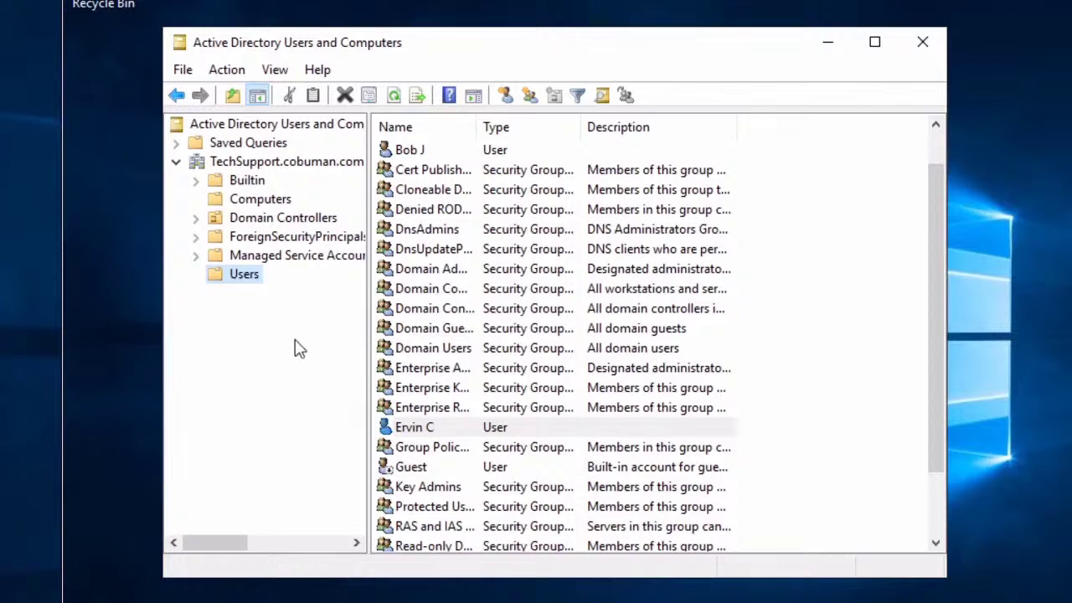
pyautogui.rightClick(244, 278)
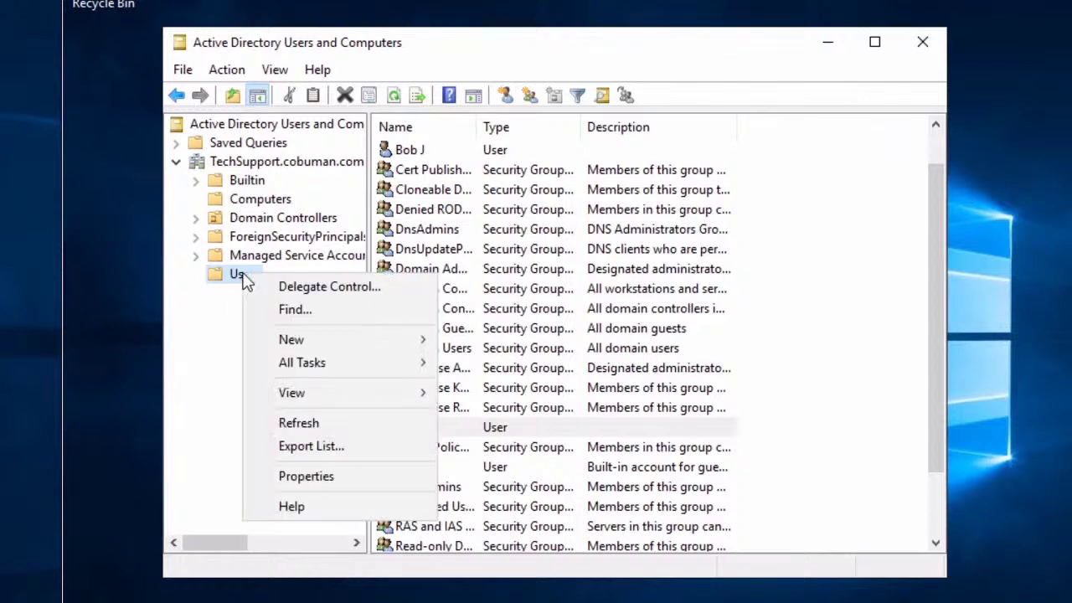
pyautogui.click(299, 306)
pyautogui.click(491, 240)
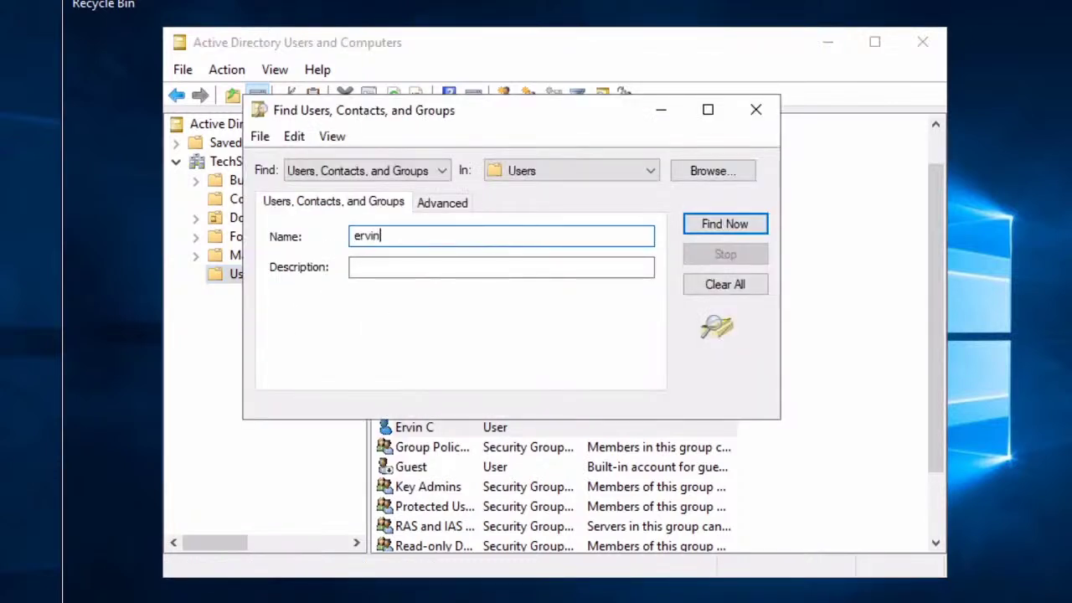
pyautogui.write('ervin_can')
pyautogui.press('Return')
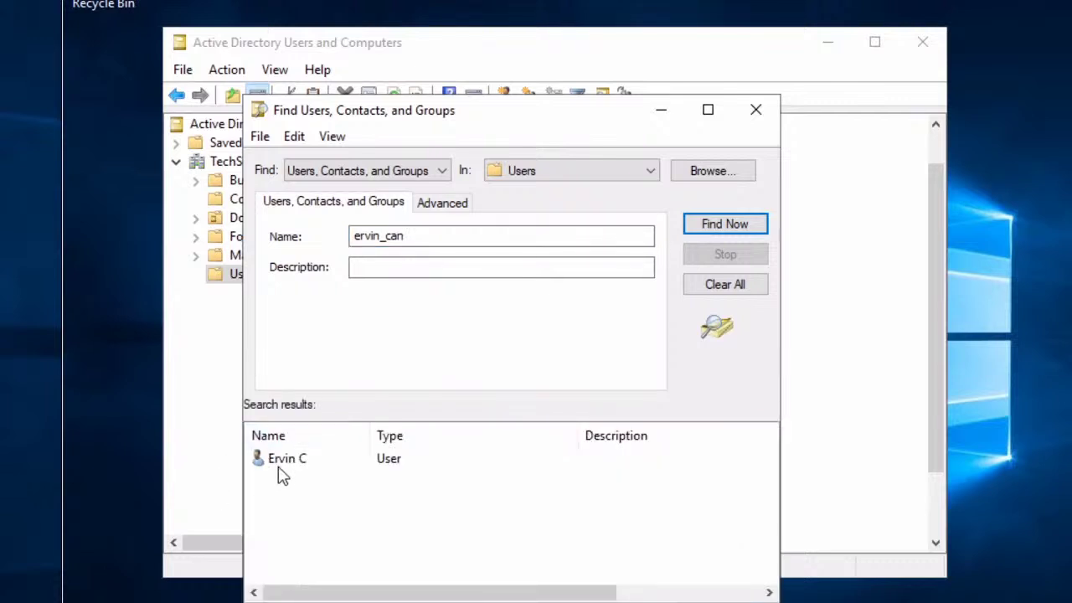
pyautogui.click(285, 469)
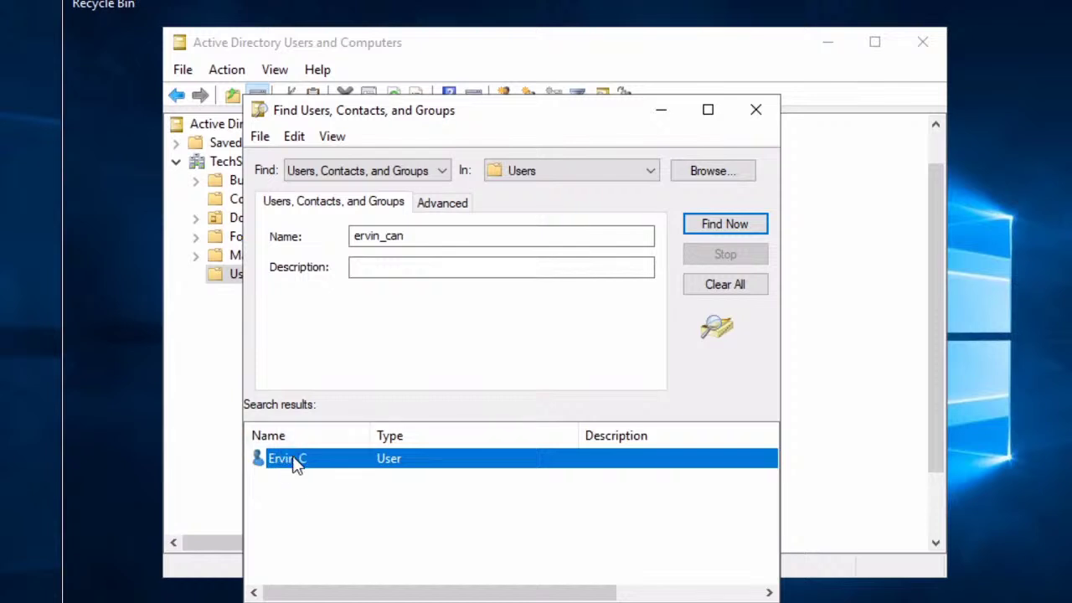
pyautogui.rightClick(295, 465)
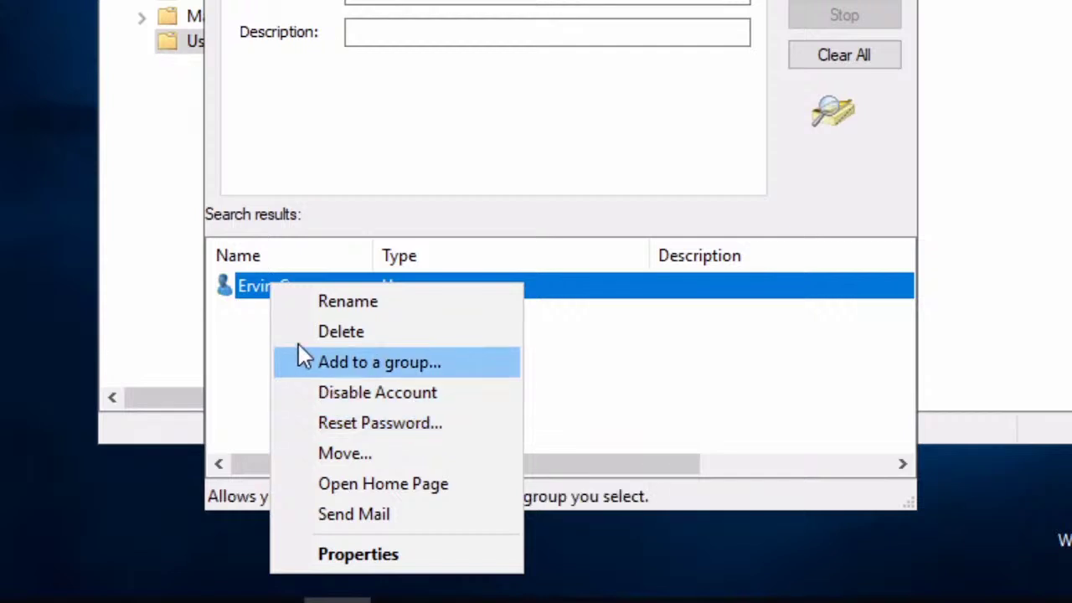
pyautogui.click(405, 432)
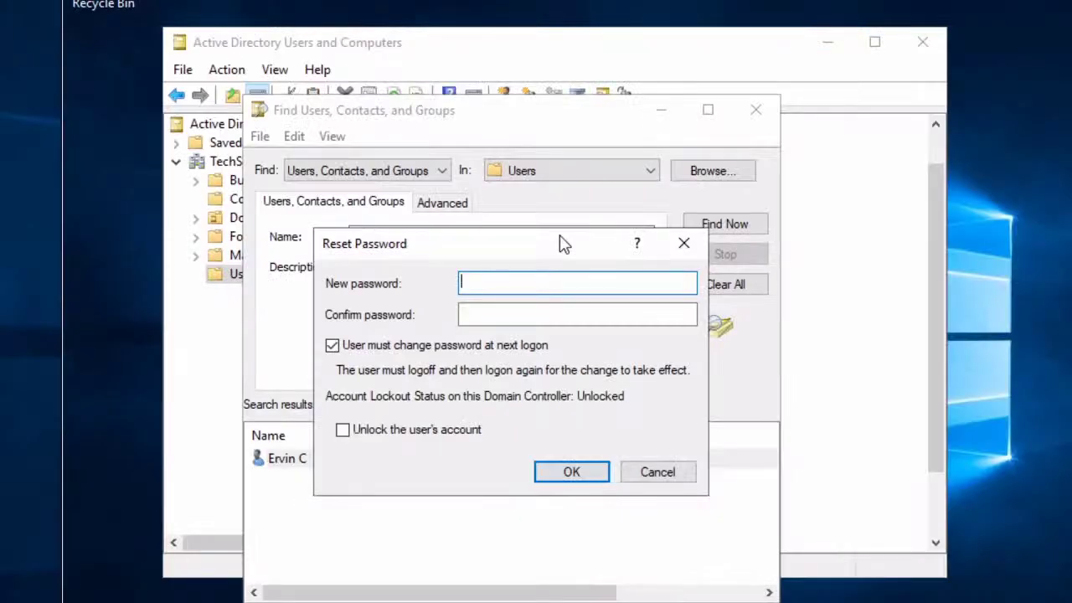
# Step: Enter and confirm a new password, keeping change-at-next-logon and ticking unlock the user's account
pyautogui.press('Tab')
pyautogui.write('Password')
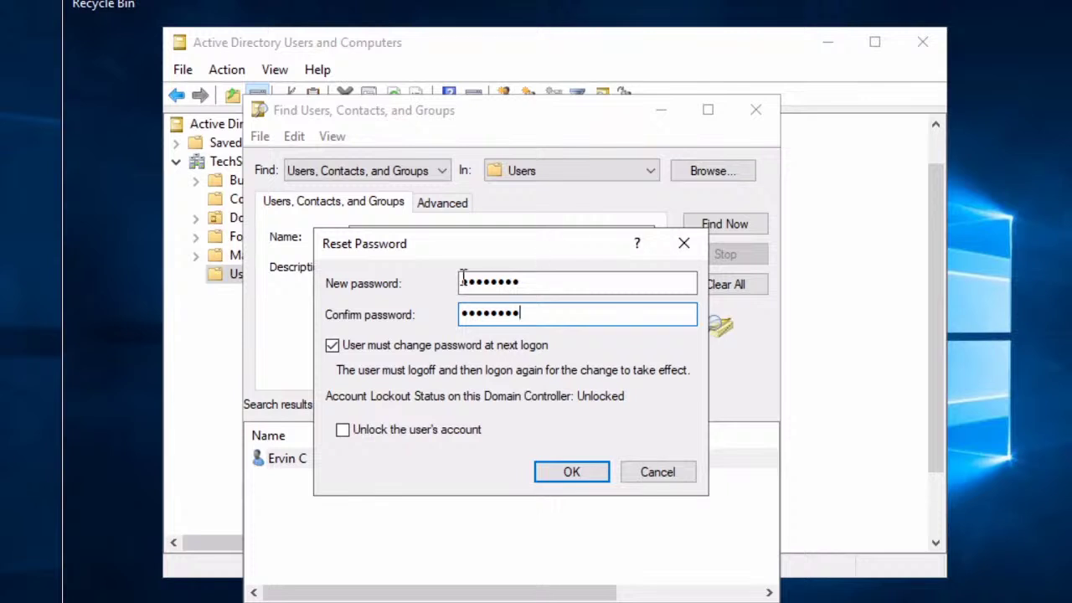
pyautogui.click(345, 350)
pyautogui.click(345, 350)
pyautogui.click(568, 468)
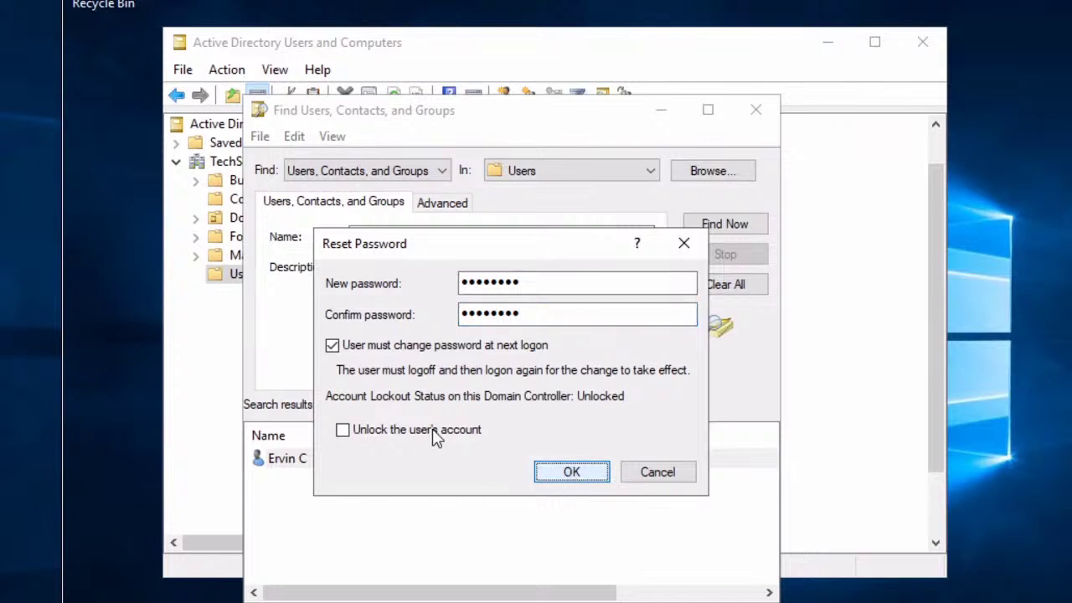
pyautogui.click(345, 432)
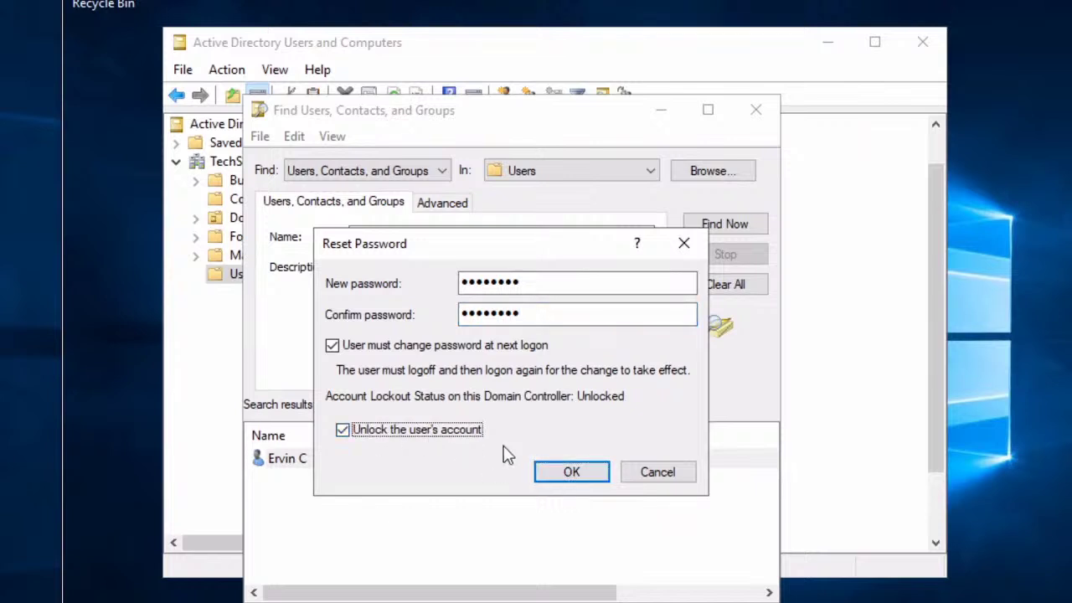
pyautogui.click(569, 473)
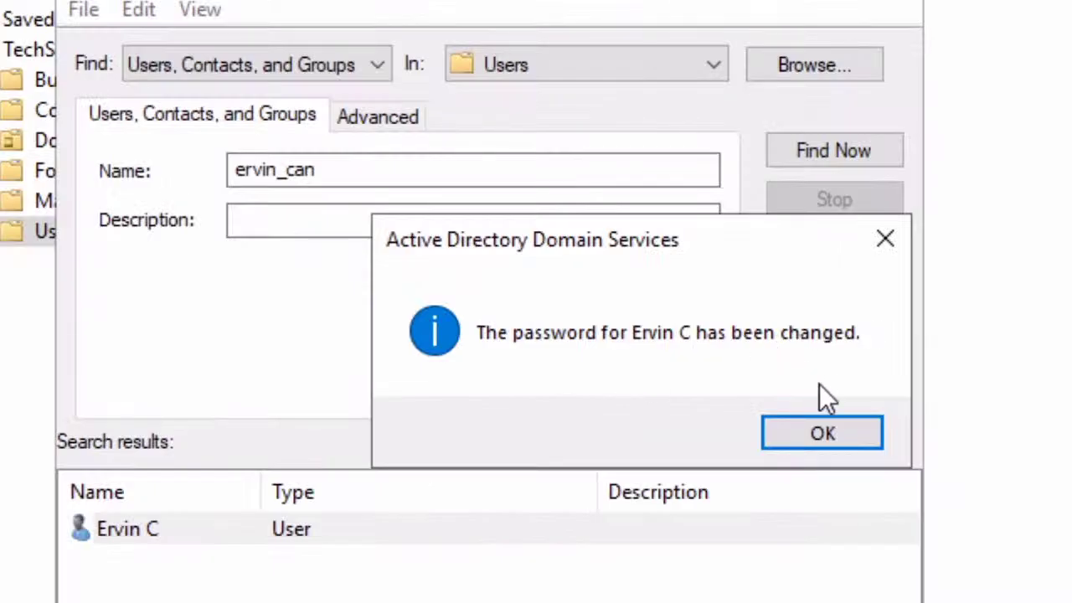
pyautogui.click(832, 429)
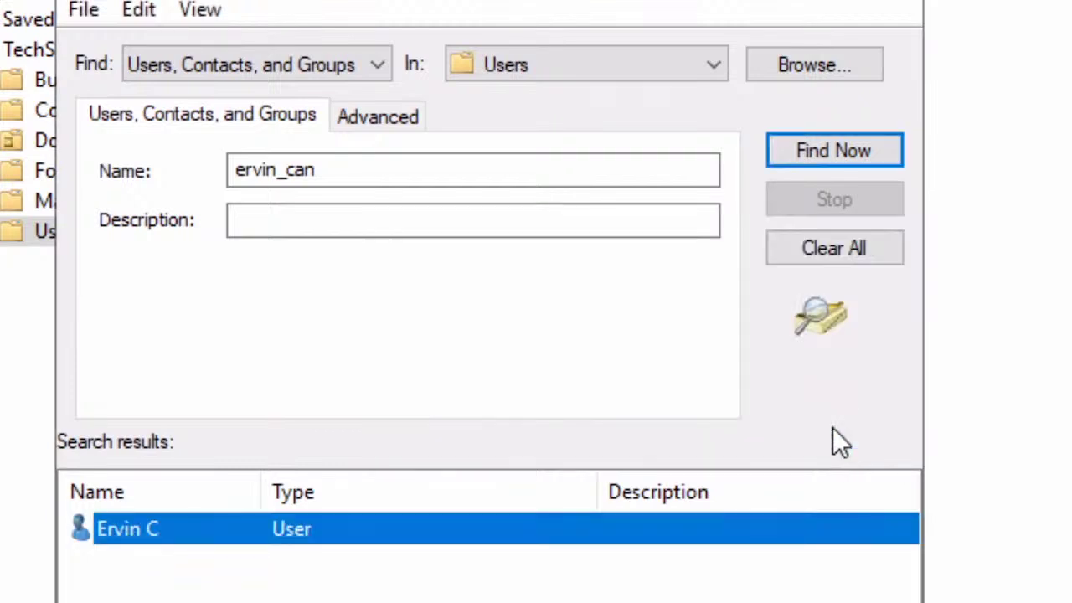
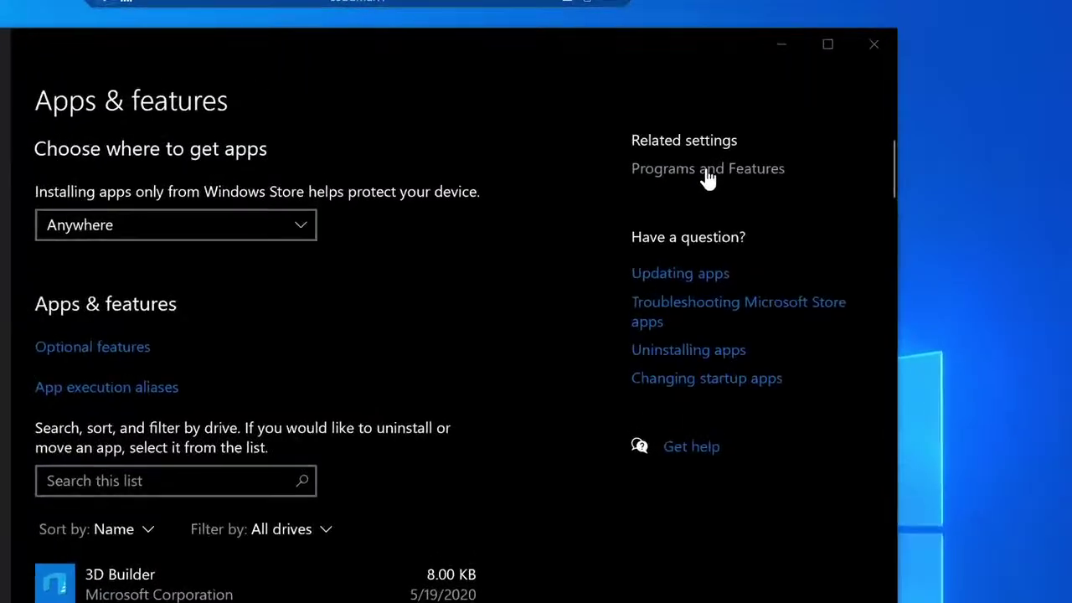
pyautogui.click(708, 118)
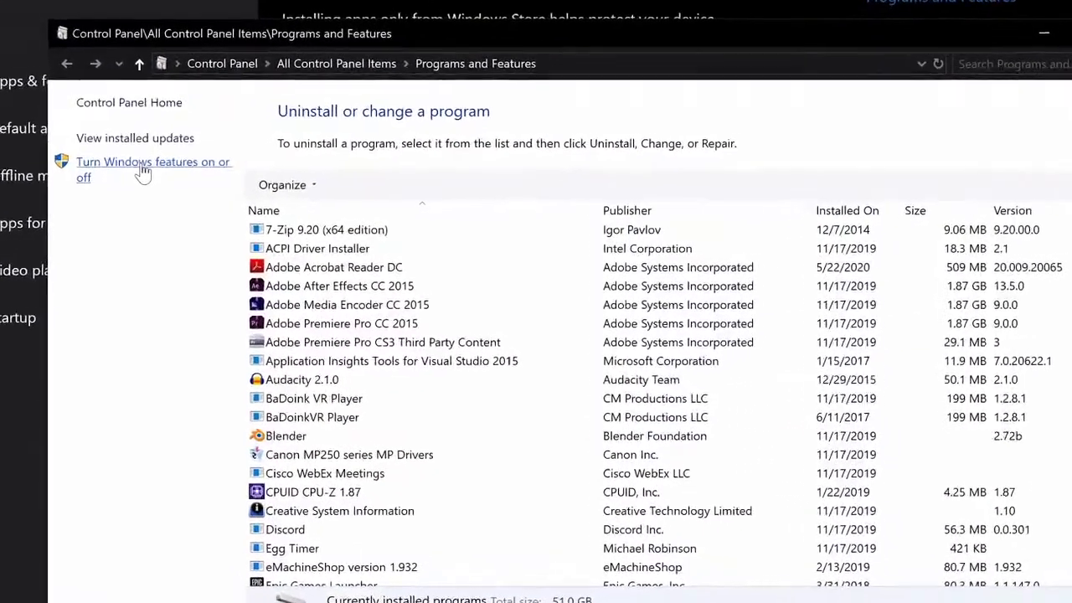
pyautogui.click(147, 159)
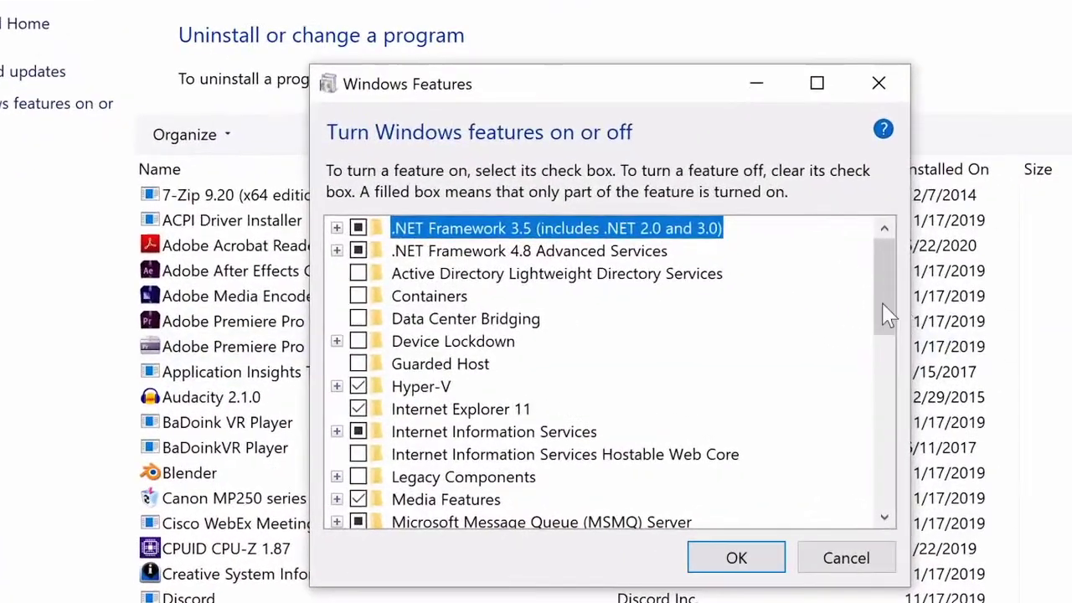
pyautogui.moveTo(906, 318)
pyautogui.mouseDown()
pyautogui.moveTo(903, 332)
pyautogui.moveTo(904, 314)
pyautogui.mouseUp()
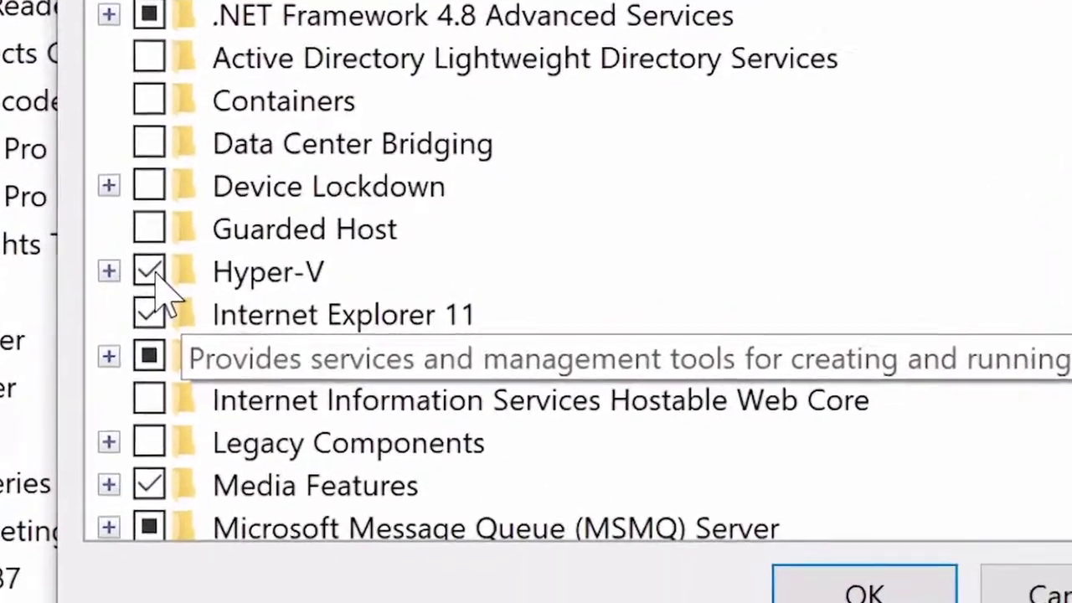
pyautogui.click(173, 276)
pyautogui.click(174, 276)
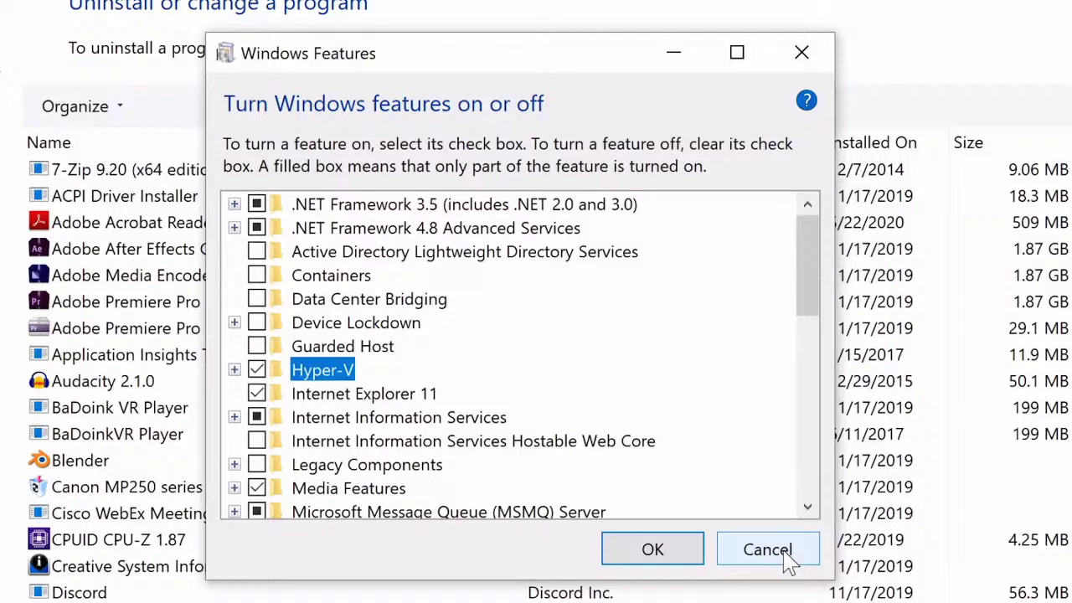
pyautogui.click(767, 549)
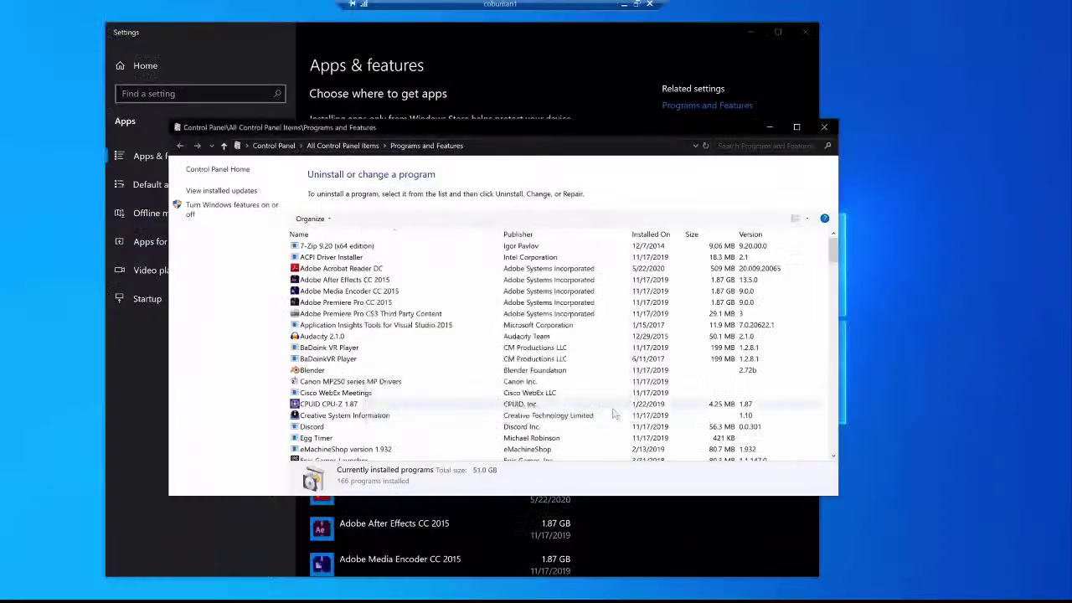
pyautogui.click(825, 128)
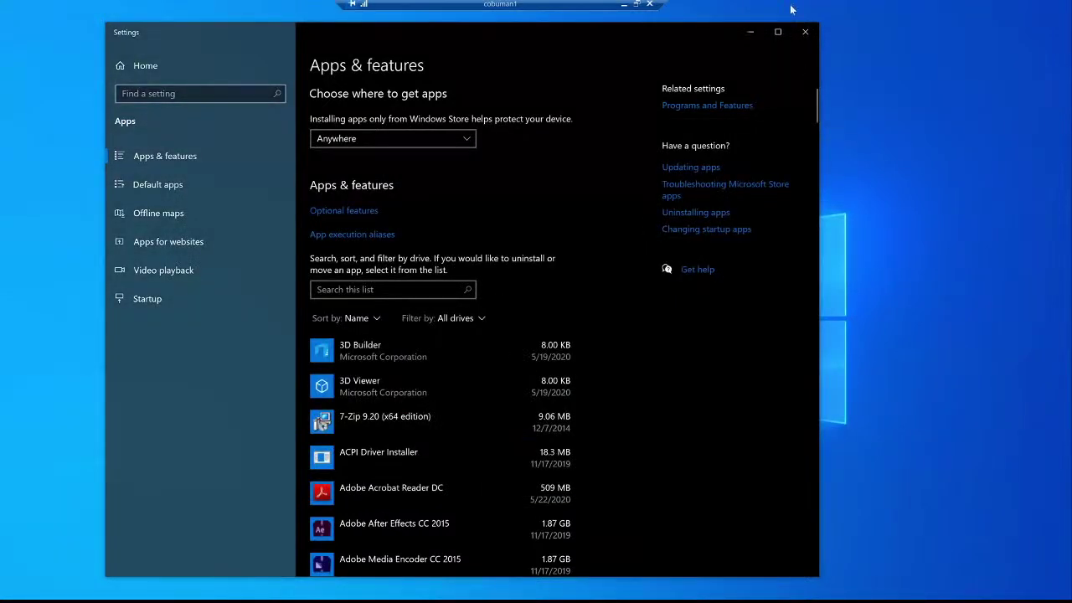
# Step: Close Settings, launch Hyper-V Manager from Start and make its window smaller
pyautogui.click(805, 33)
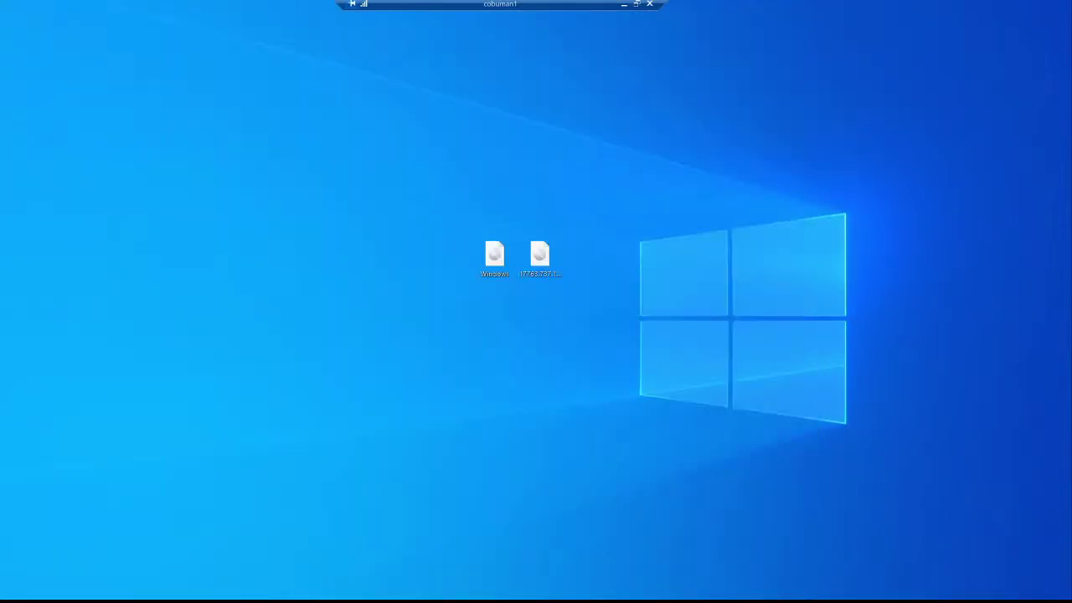
pyautogui.press('super')
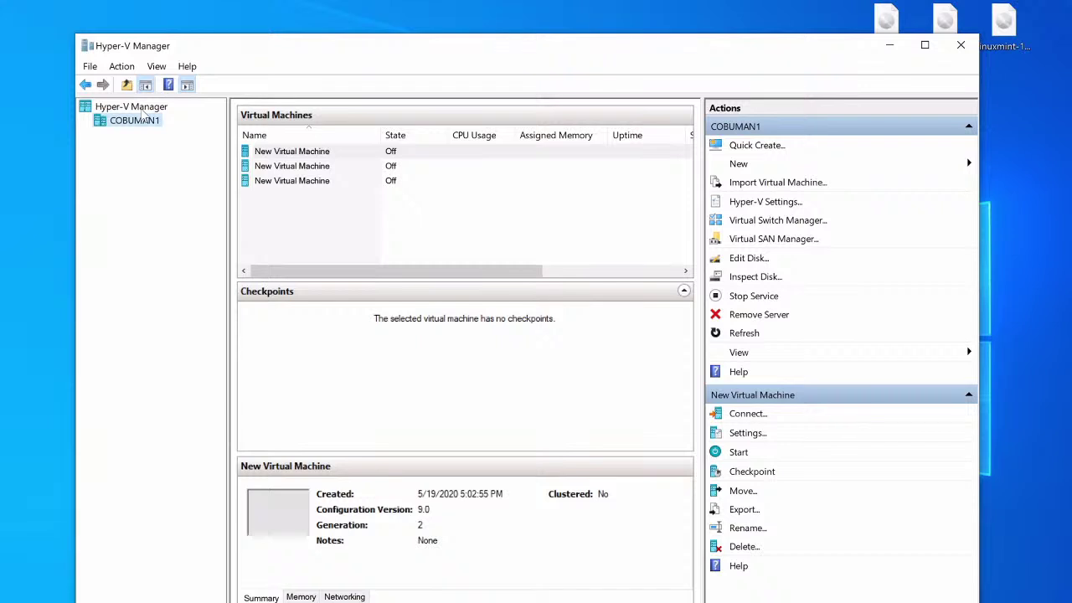
pyautogui.click(142, 109)
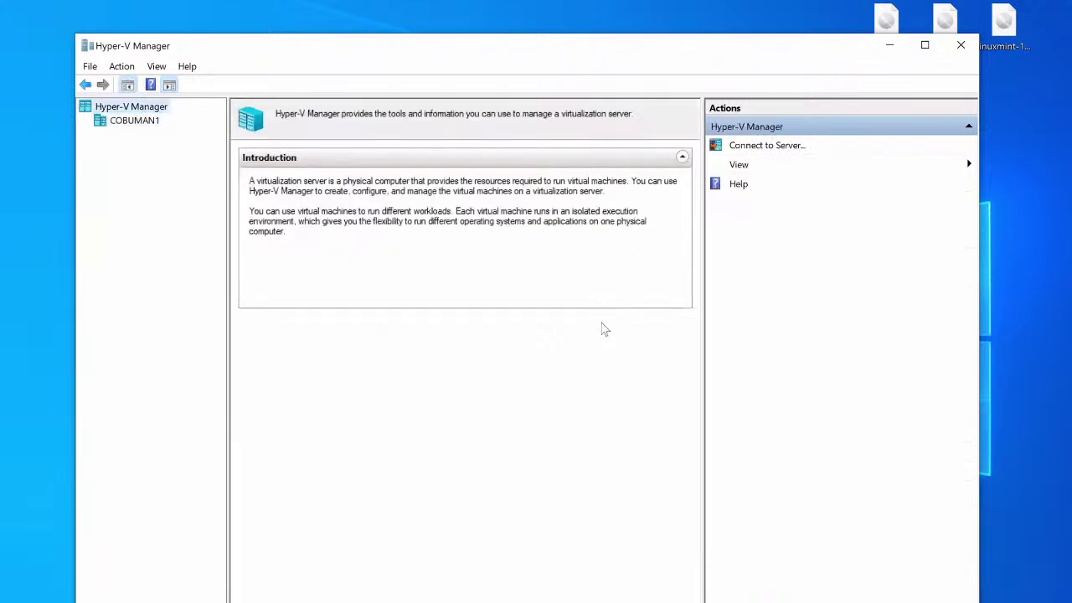
pyautogui.moveTo(978, 602); pyautogui.dragTo(917, 592)
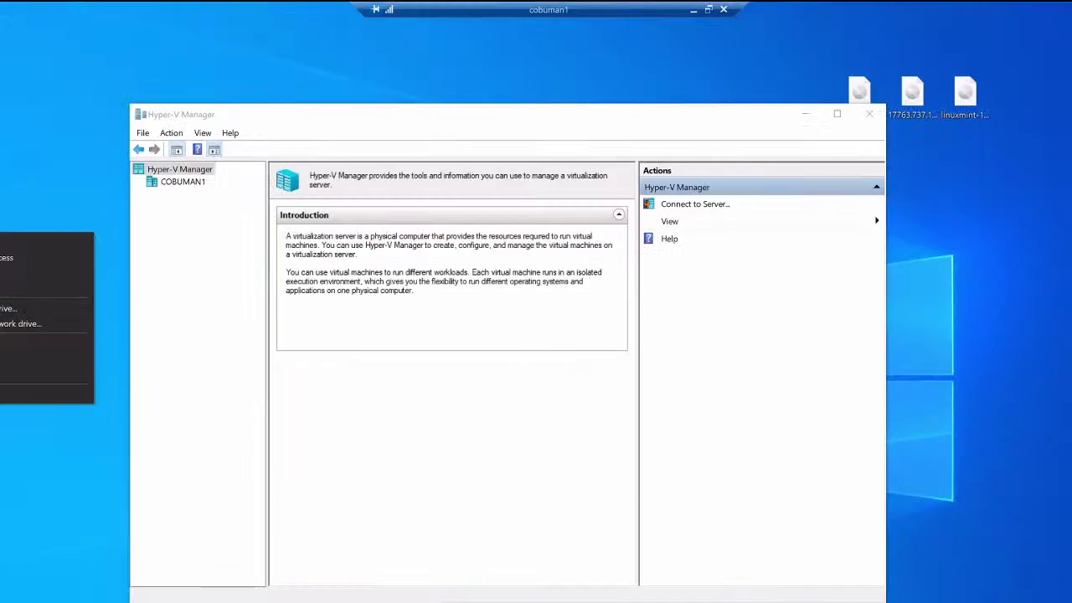
# Step: Check this computer's system specifications, then list the local host's three virtual machines
pyautogui.click(46, 393)
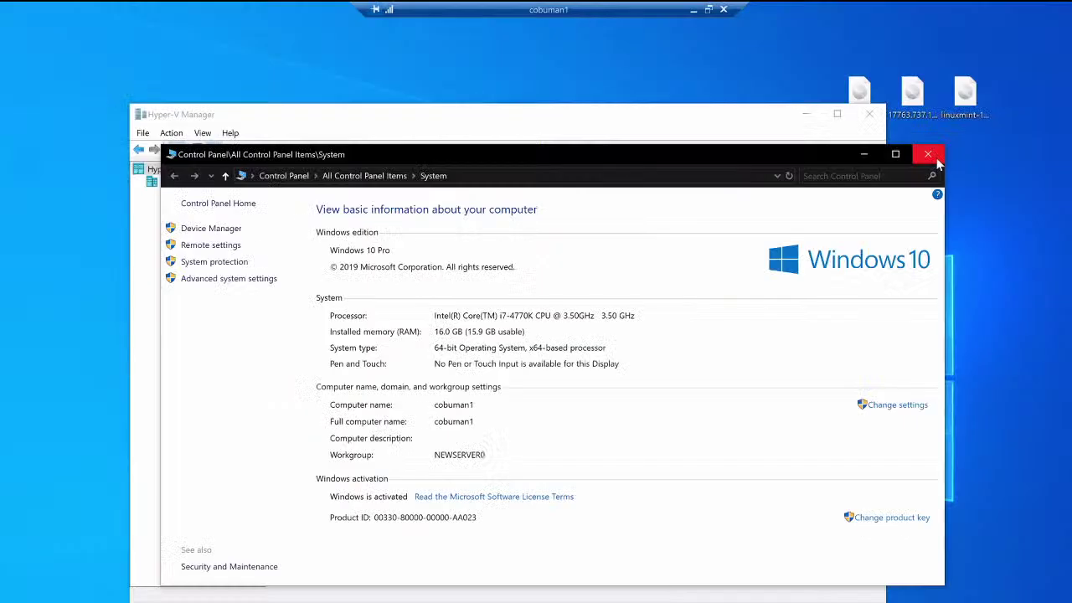
pyautogui.click(936, 159)
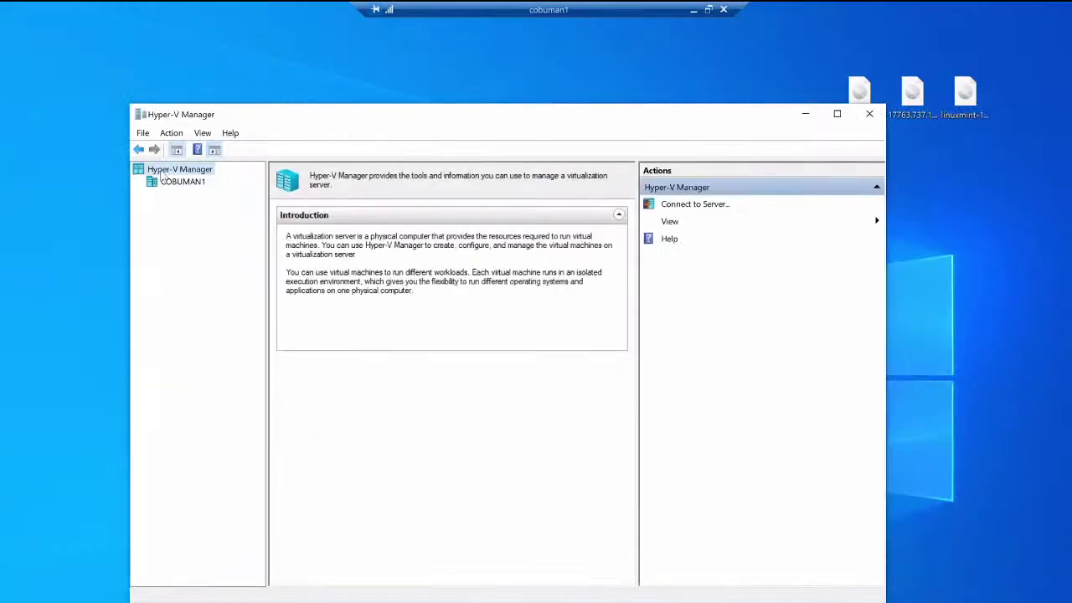
pyautogui.click(184, 183)
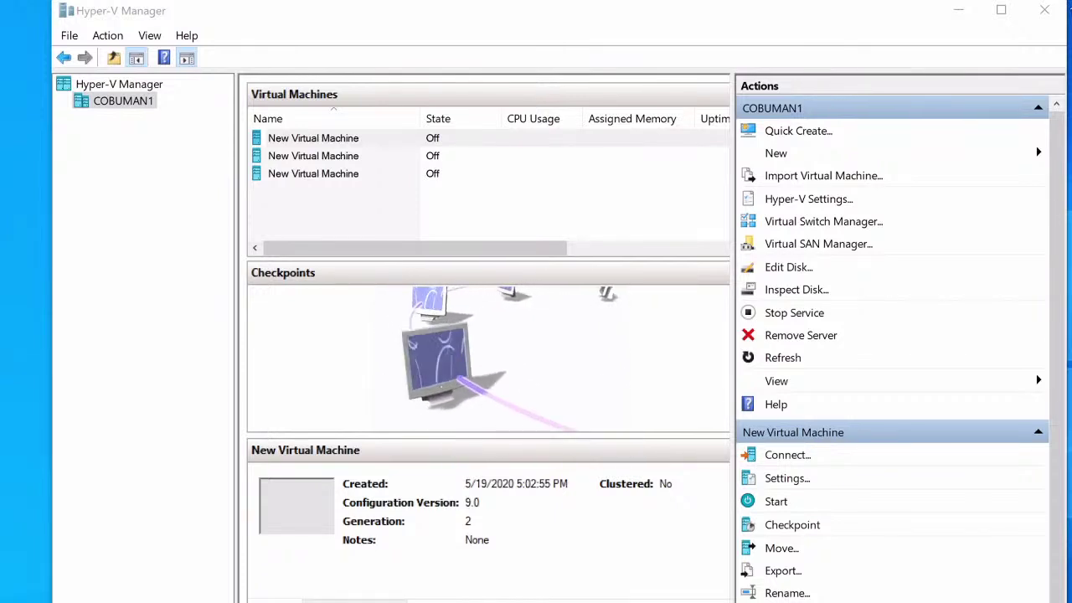
pyautogui.rightClick(541, 2)
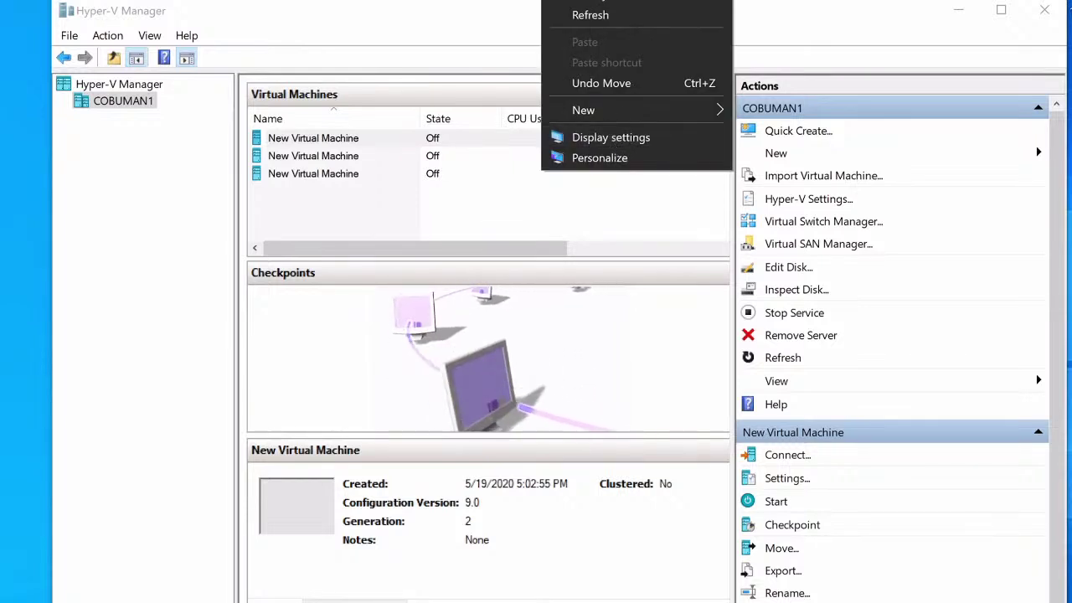
pyautogui.press('Escape')
pyautogui.hotkey('ctrl', 'shift', 'Escape')
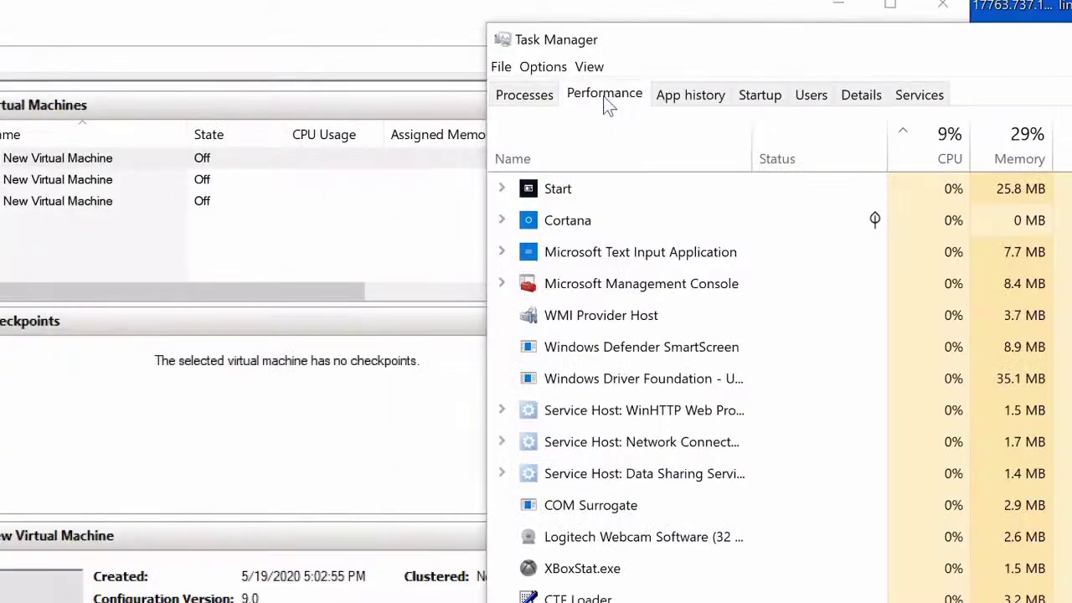
pyautogui.click(606, 97)
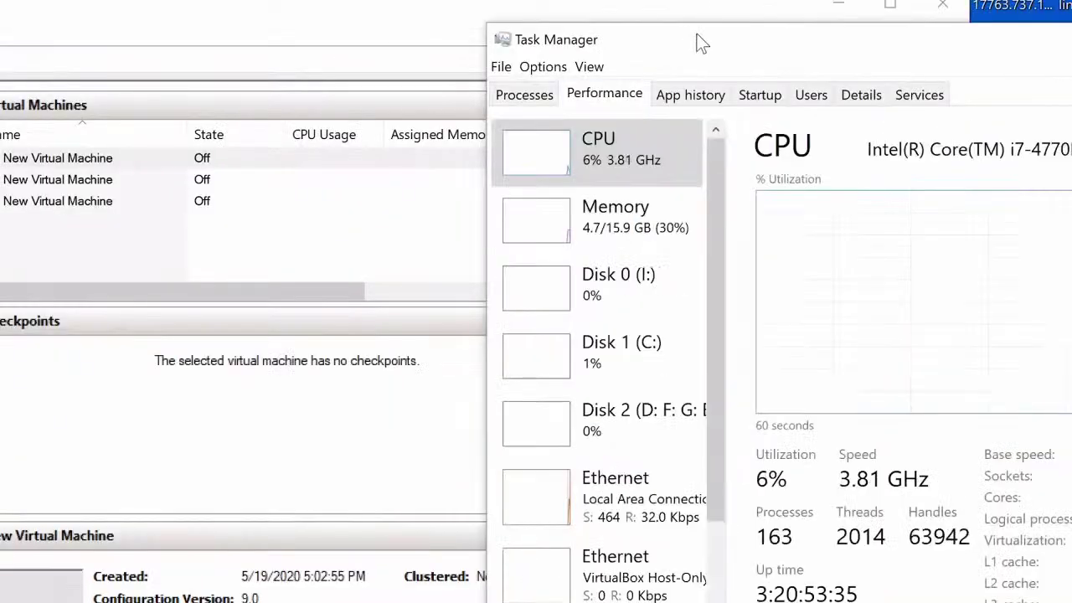
pyautogui.moveTo(696, 43); pyautogui.dragTo(736, 11)
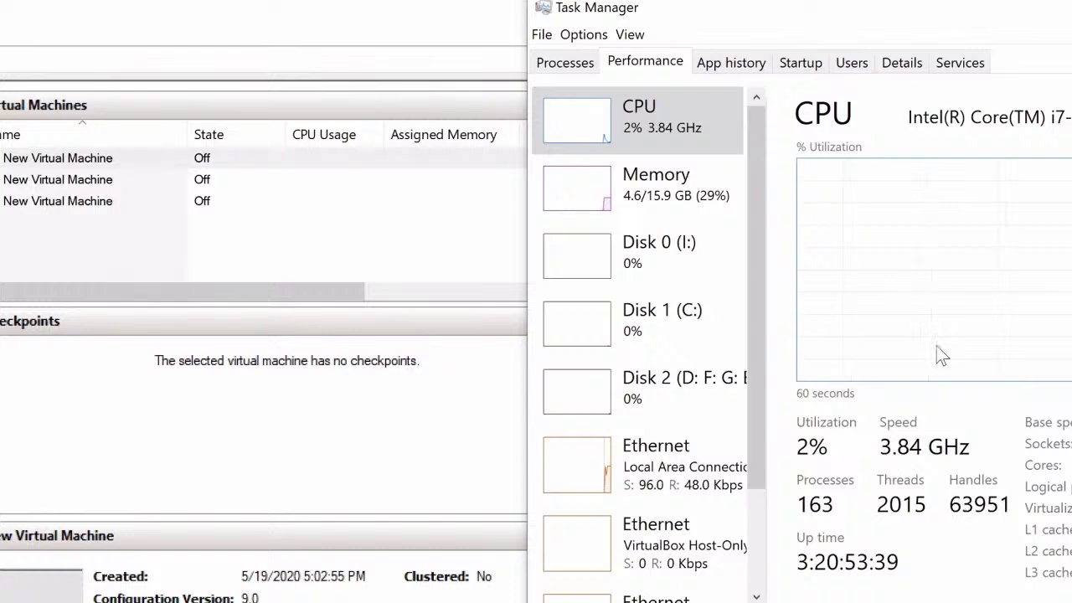
pyautogui.moveTo(955, 17); pyautogui.dragTo(603, 0)
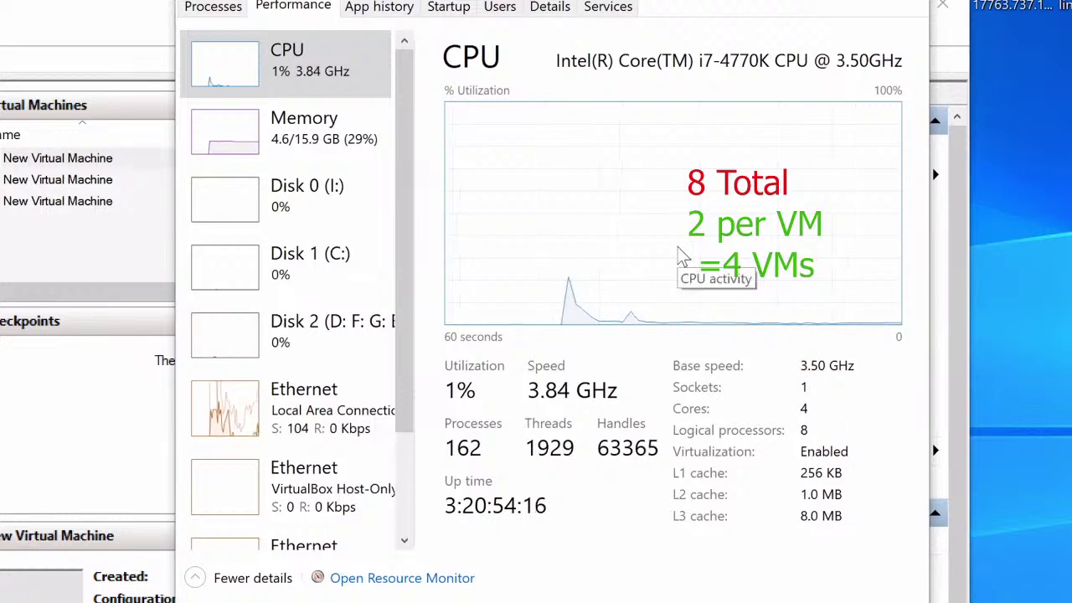
pyautogui.click(299, 144)
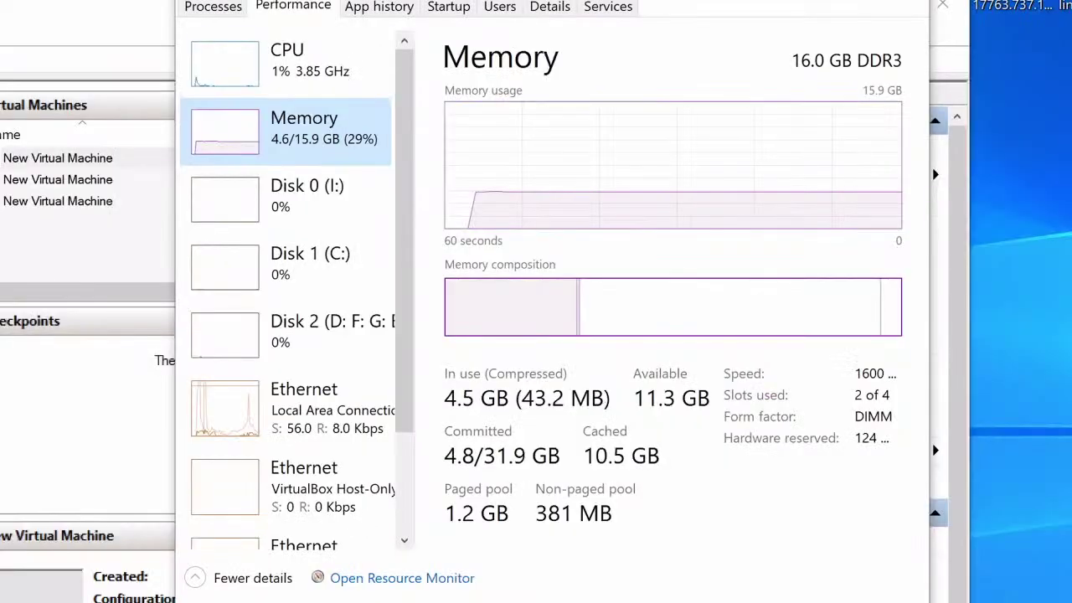
pyautogui.click(289, 65)
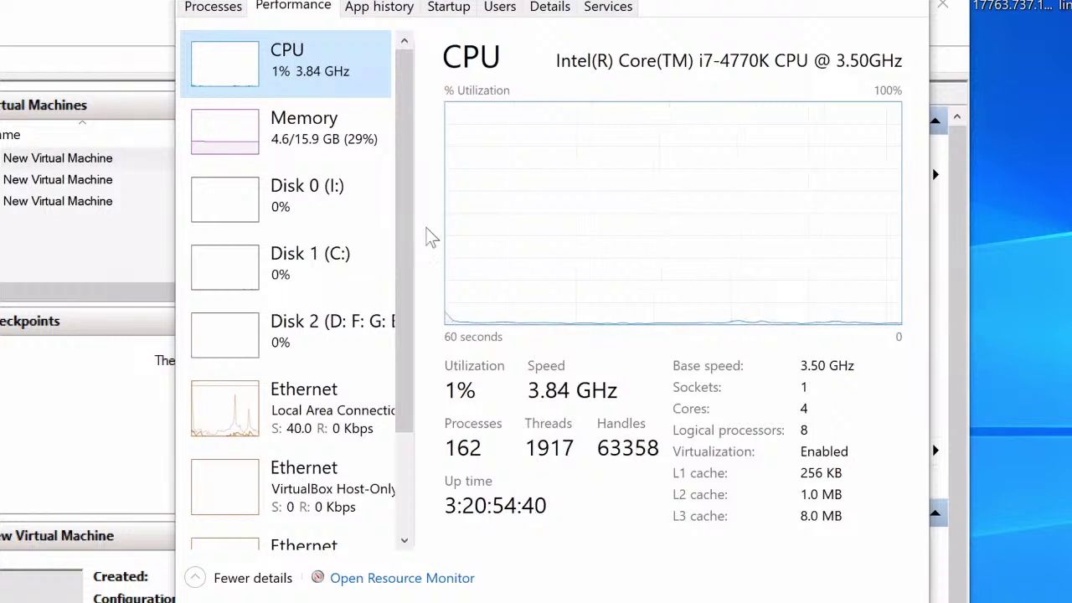
pyautogui.click(323, 138)
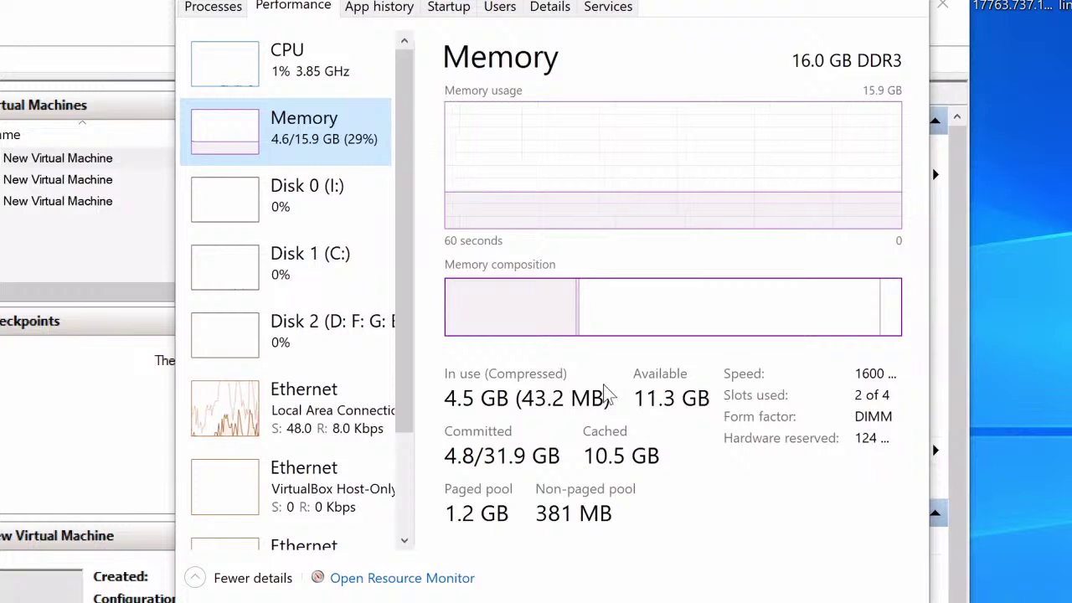
pyautogui.hotkey('alt', 'F4')
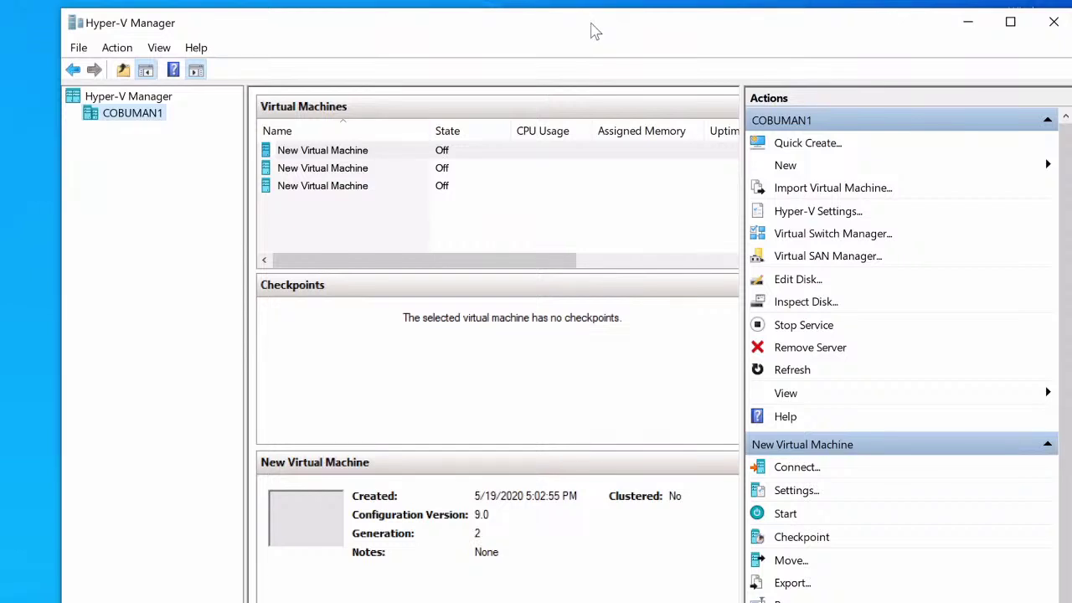
# Step: Move Hyper-V Manager lower, clear the VM selection and start Quick Create from a gallery image
pyautogui.moveTo(593, 29); pyautogui.dragTo(591, 75)
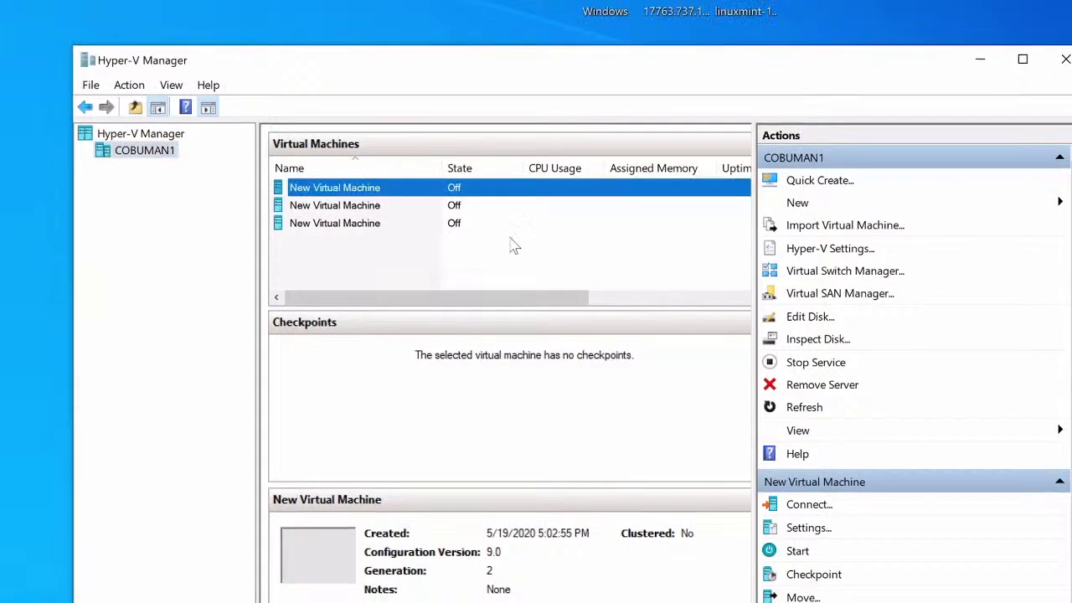
pyautogui.click(415, 266)
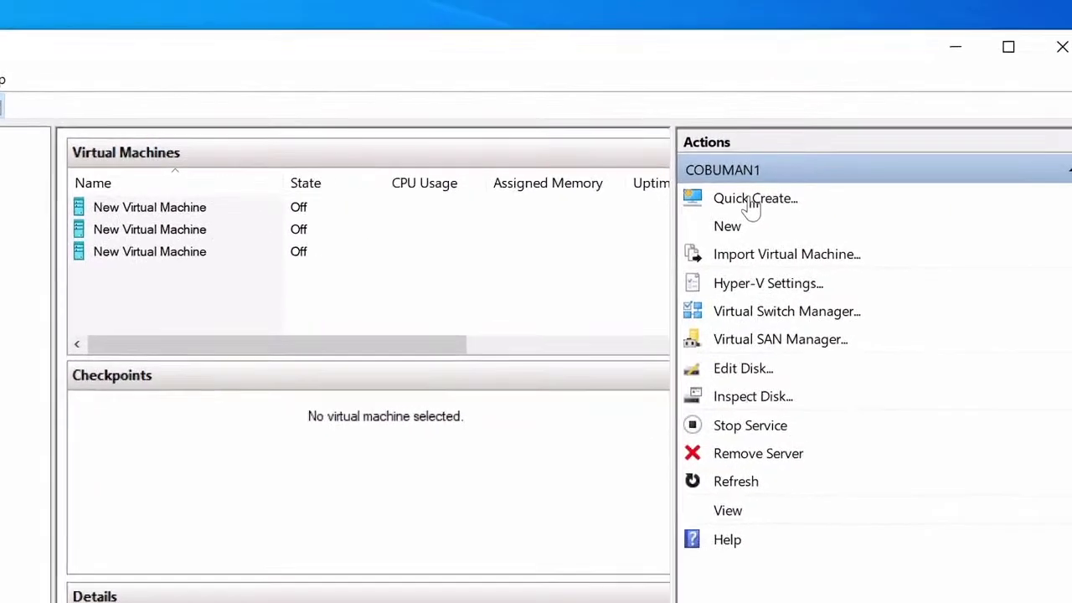
pyautogui.click(751, 201)
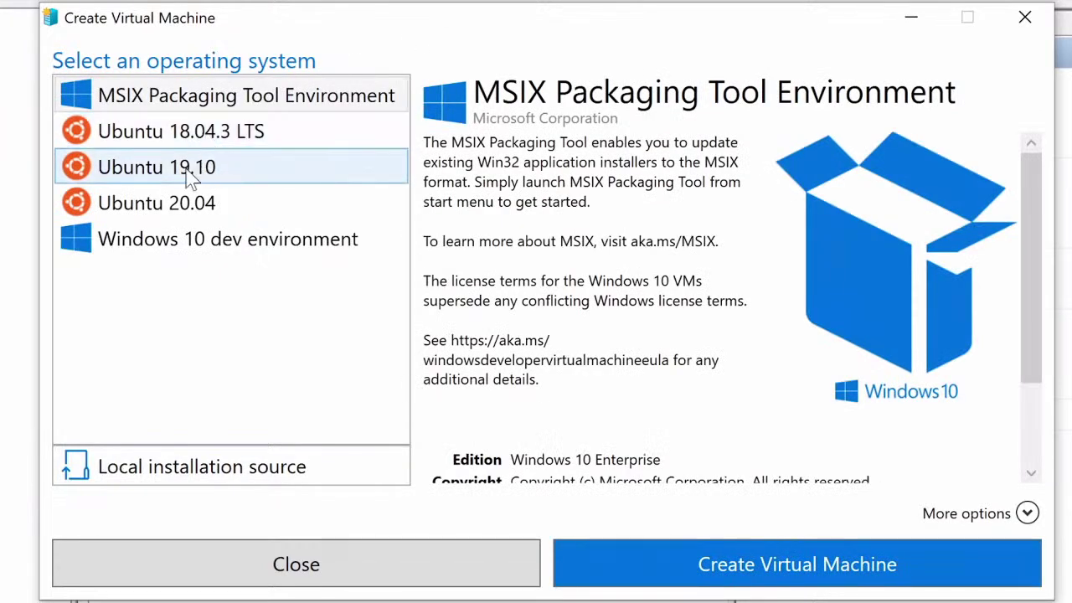
# Step: Compare Ubuntu 18.04.3, 19.10 and Windows 10 dev environment images, ending on Ubuntu 20.04 details
pyautogui.click(184, 213)
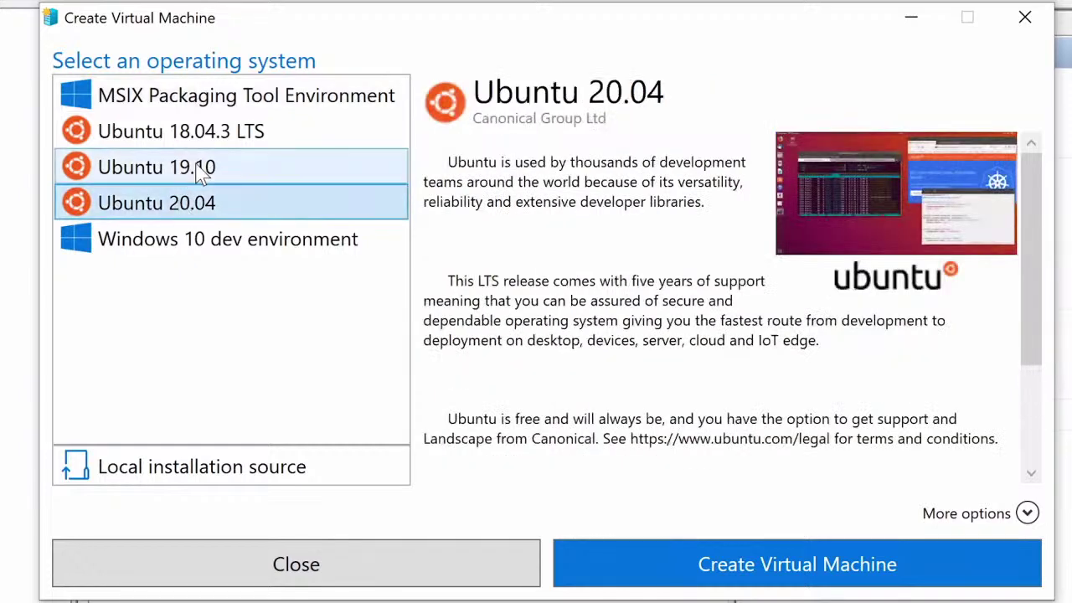
pyautogui.click(200, 171)
pyautogui.click(236, 138)
pyautogui.click(827, 574)
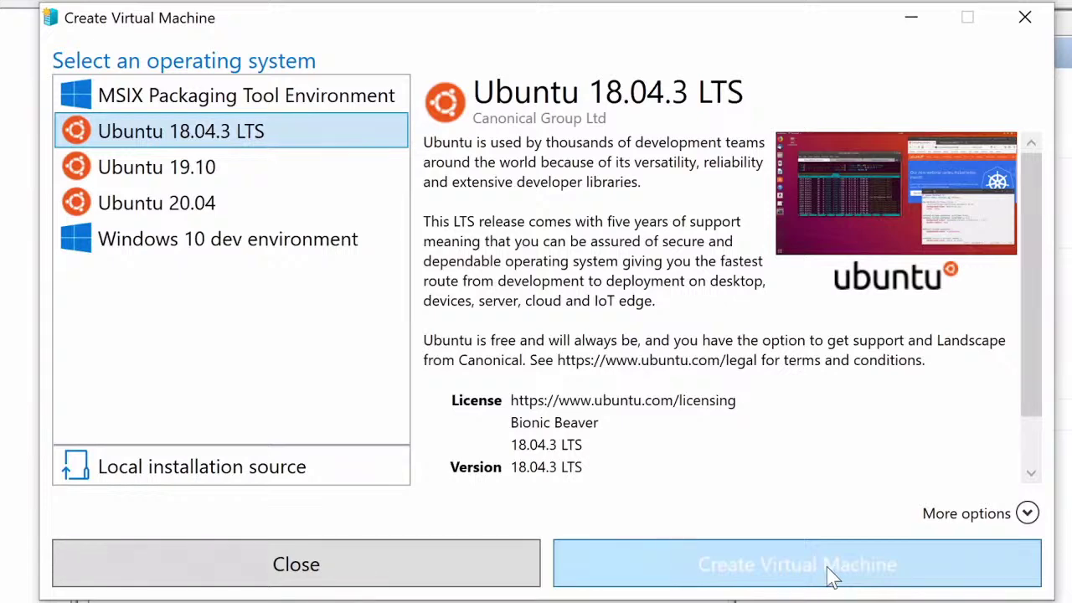
pyautogui.click(204, 172)
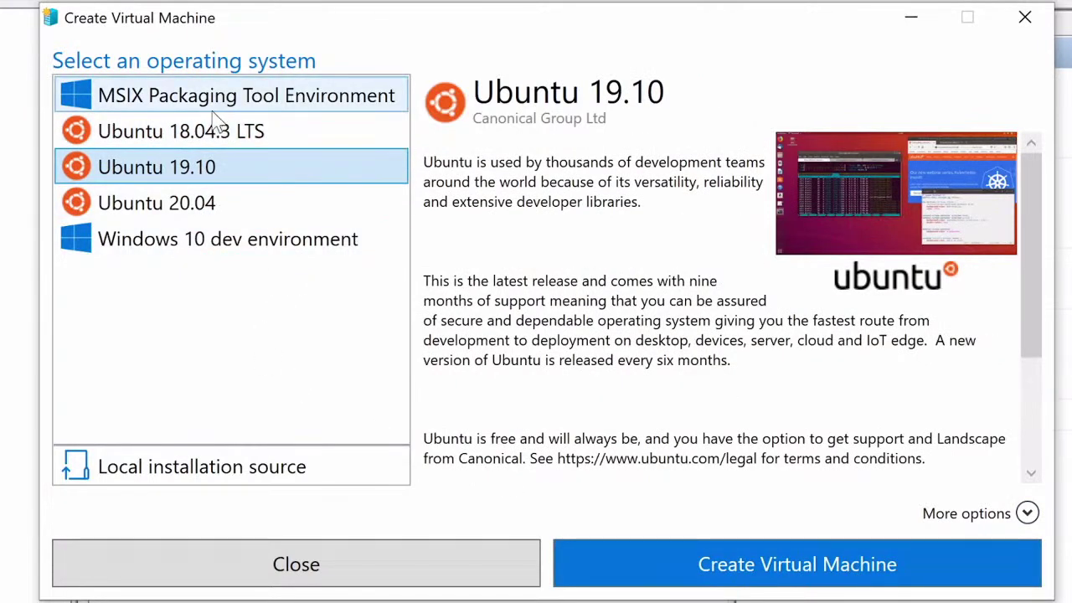
pyautogui.click(211, 136)
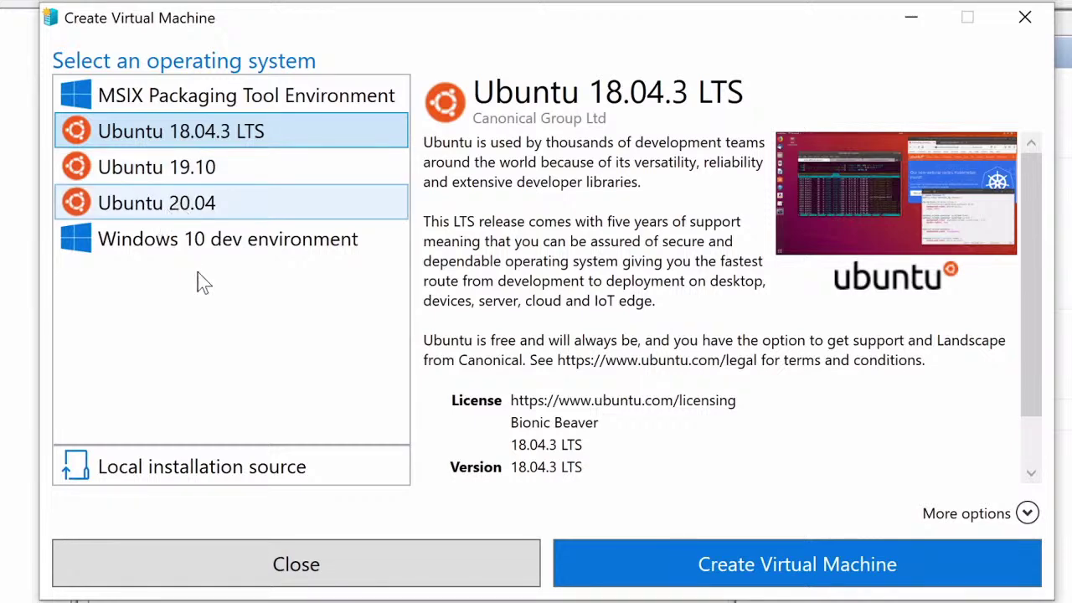
pyautogui.click(226, 242)
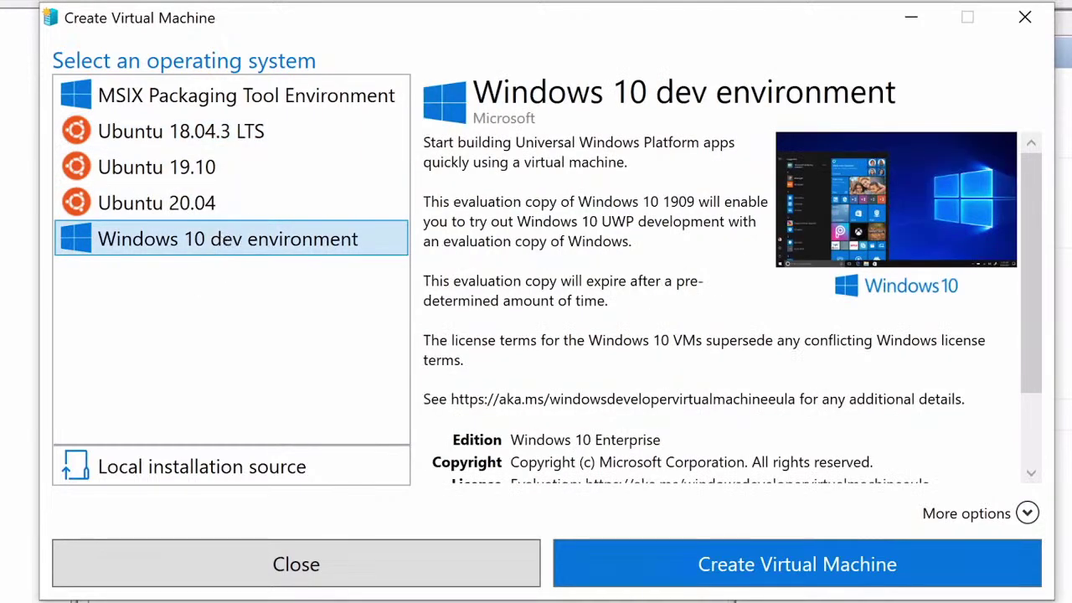
pyautogui.scroll(-3, 1038, 249)
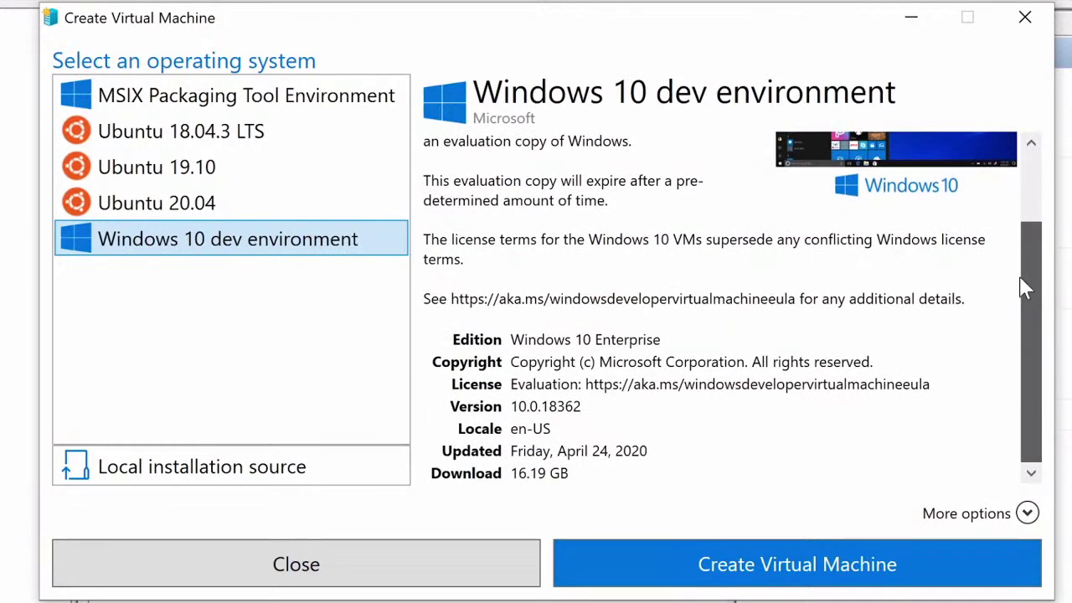
pyautogui.scroll(3, 1034, 226)
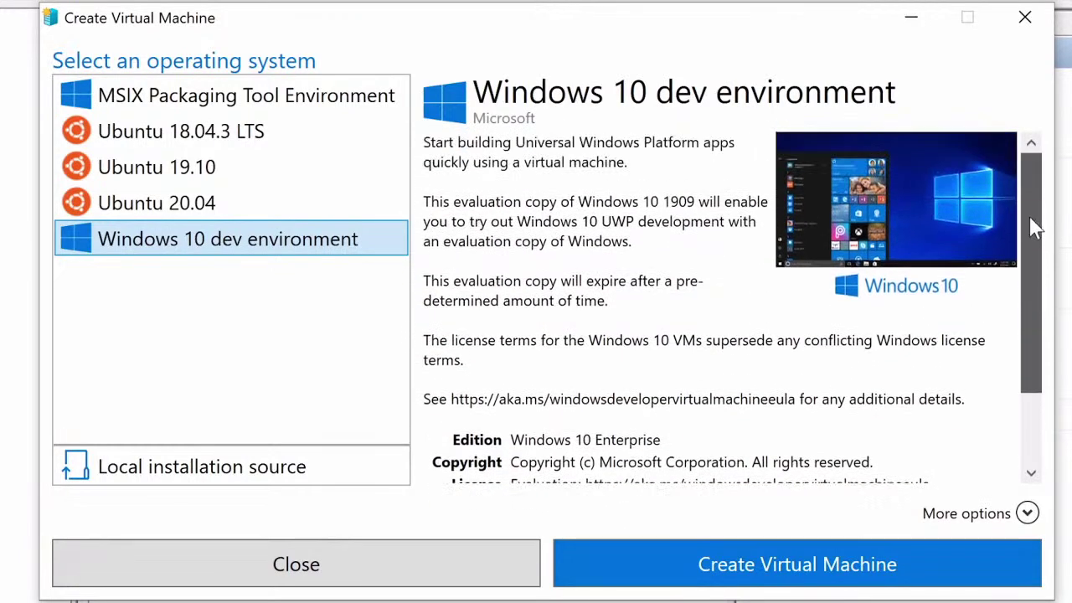
pyautogui.click(174, 175)
pyautogui.click(168, 211)
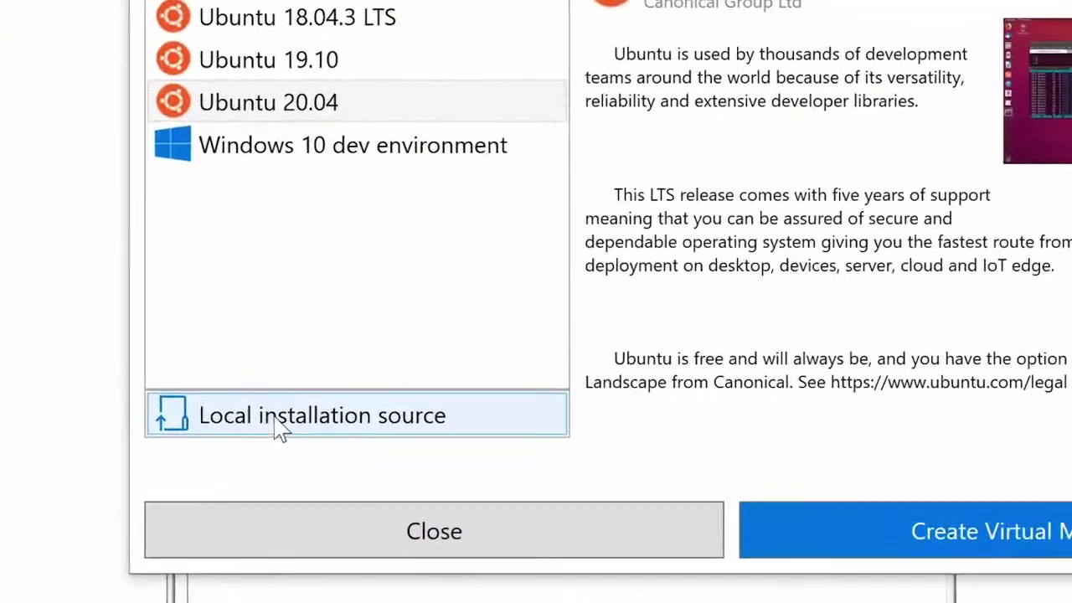
# Step: Choose Local installation source and begin changing the installation file
pyautogui.click(226, 442)
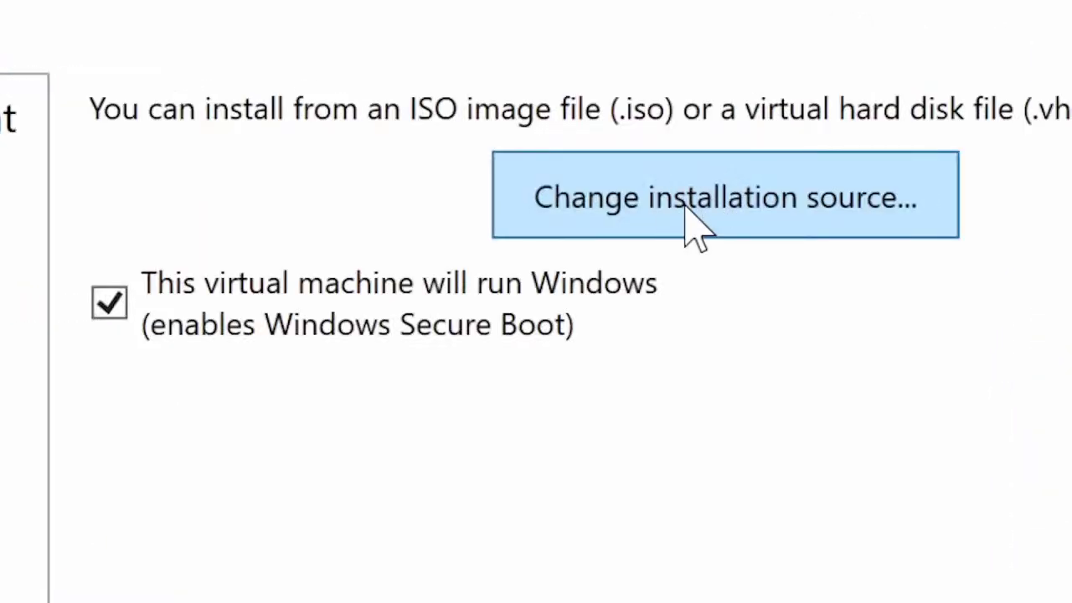
pyautogui.click(689, 219)
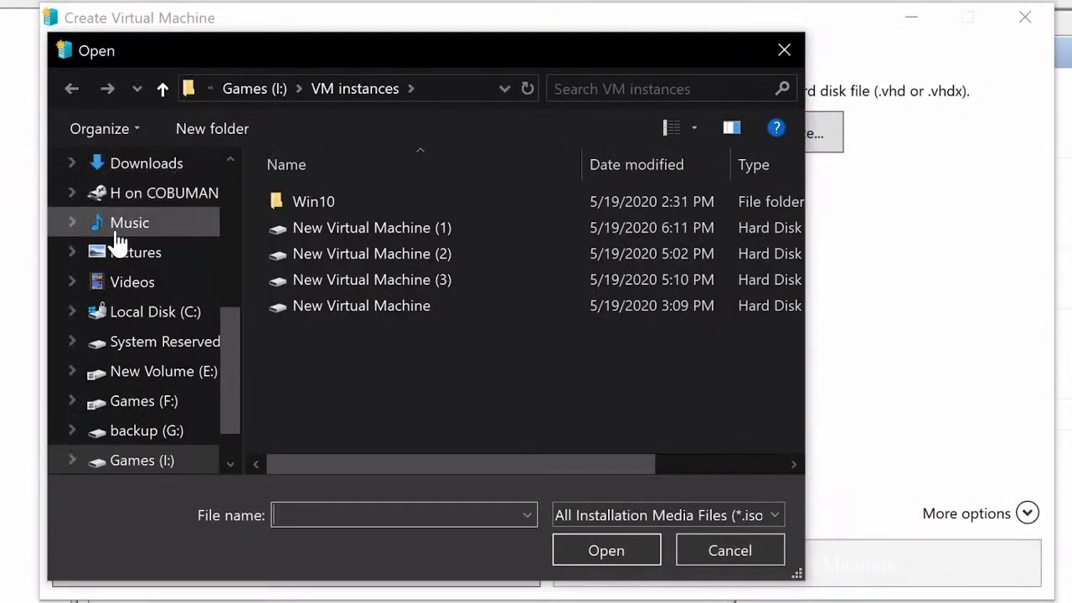
# Step: Browse to the Desktop folder and select the Windows image file
pyautogui.scroll(1, 130, 276)
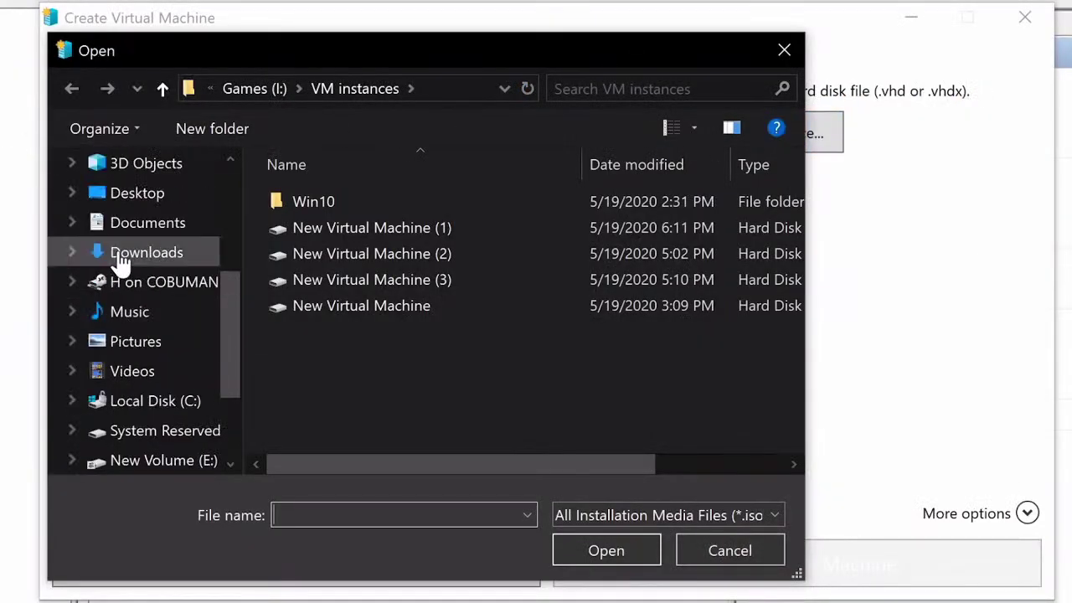
pyautogui.click(149, 201)
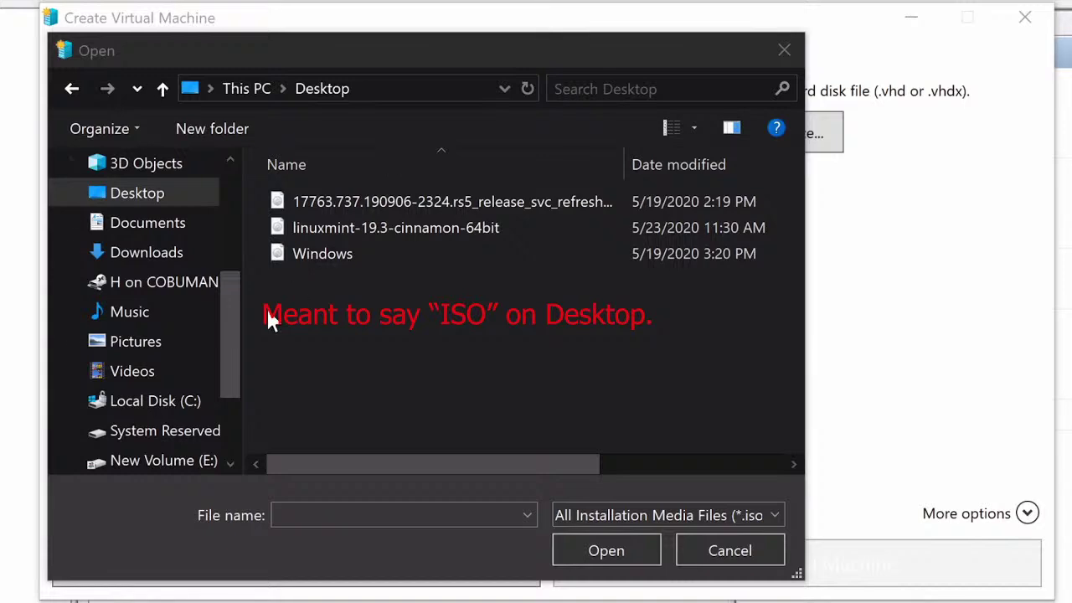
pyautogui.click(322, 254)
# Step: Confirm Windows.iso, create the virtual machine and open the new machine's settings
pyautogui.click(606, 550)
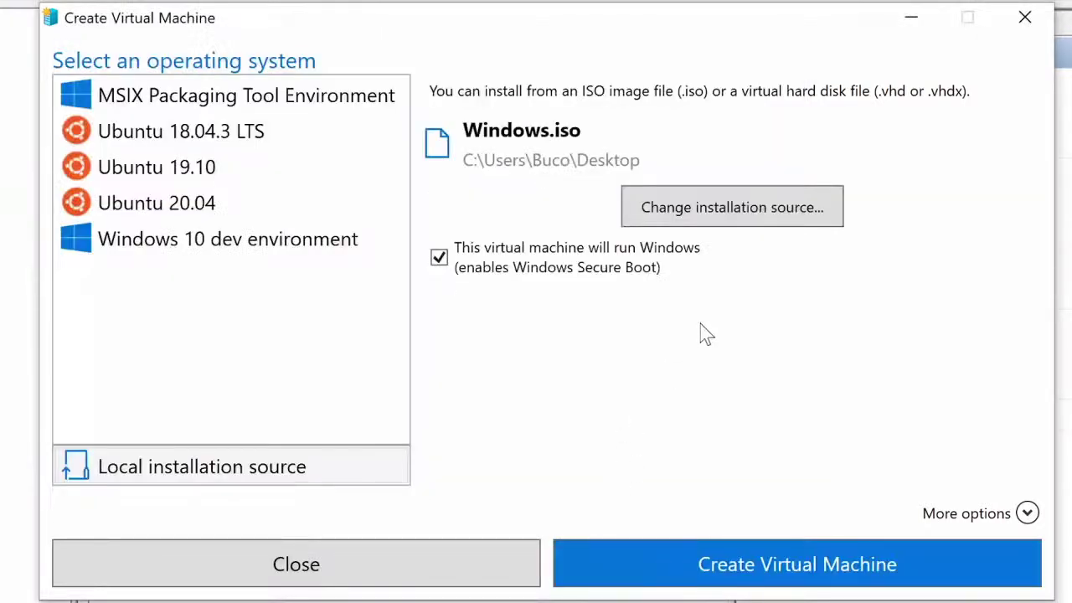
pyautogui.click(777, 574)
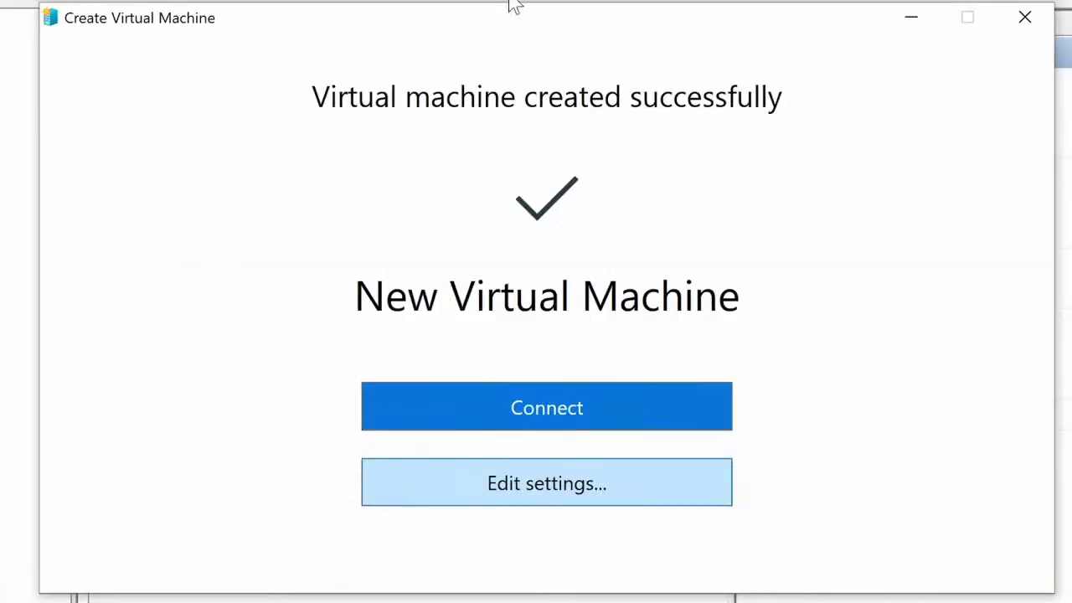
pyautogui.moveTo(596, 17); pyautogui.dragTo(599, 12)
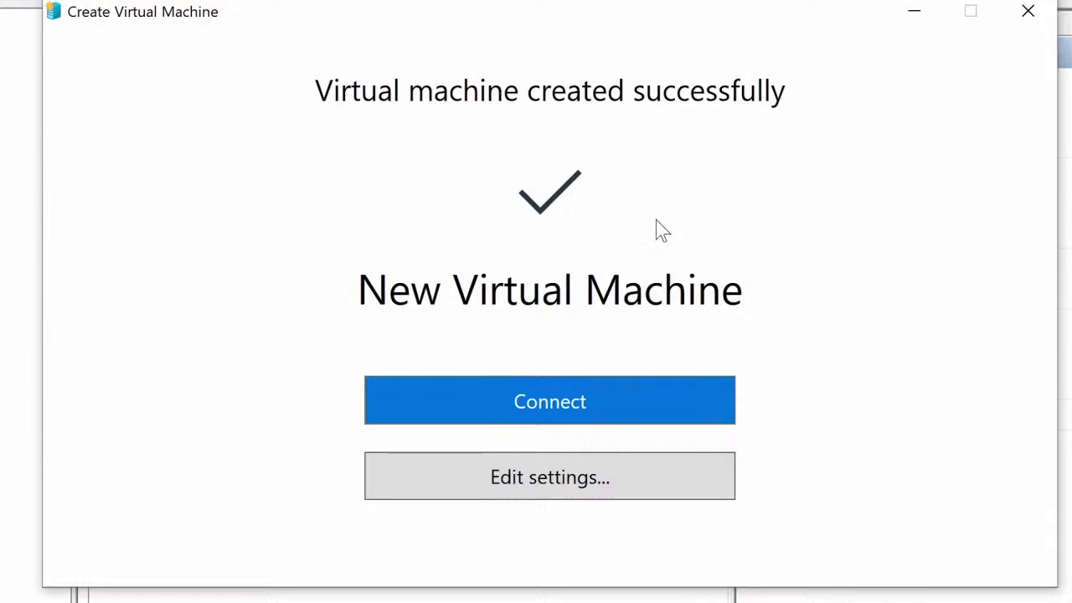
pyautogui.click(583, 406)
pyautogui.click(560, 495)
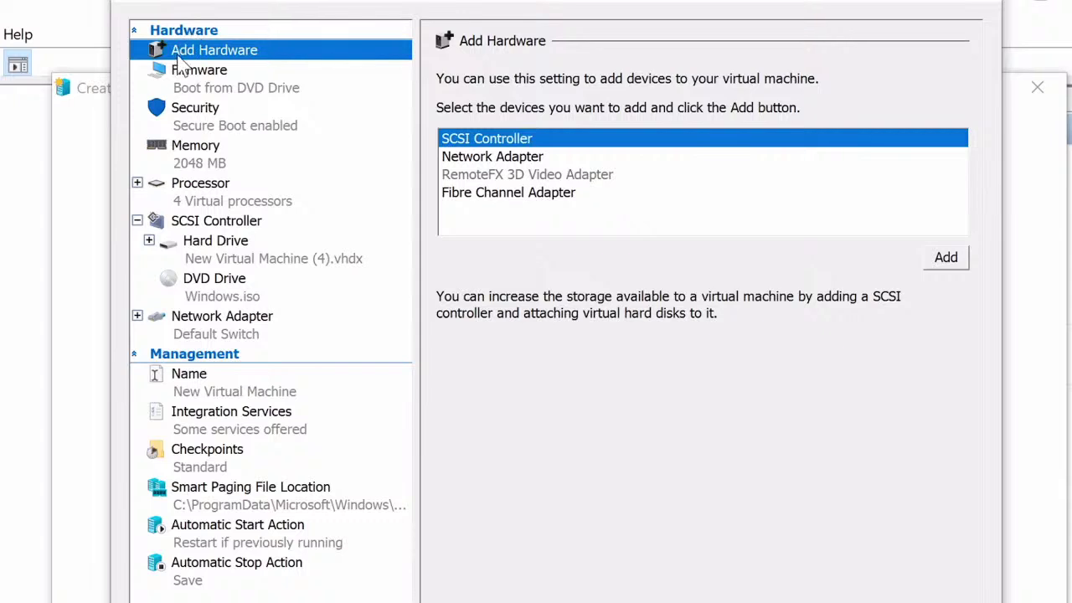
# Step: Inspect the Hard Drive and Network Adapter firmware boot entries, then view Security settings
pyautogui.click(191, 77)
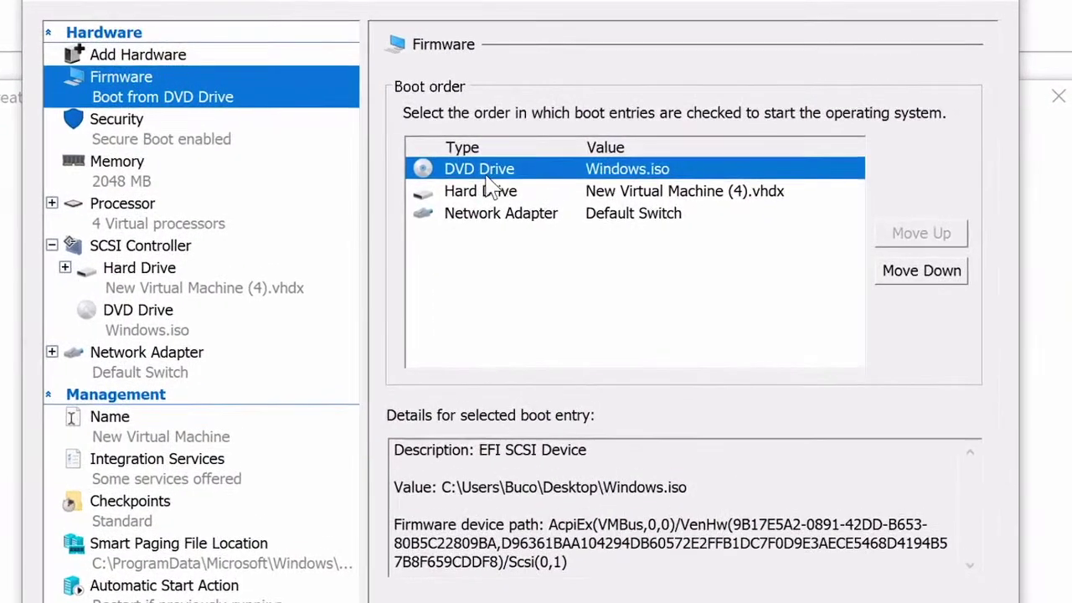
pyautogui.click(490, 197)
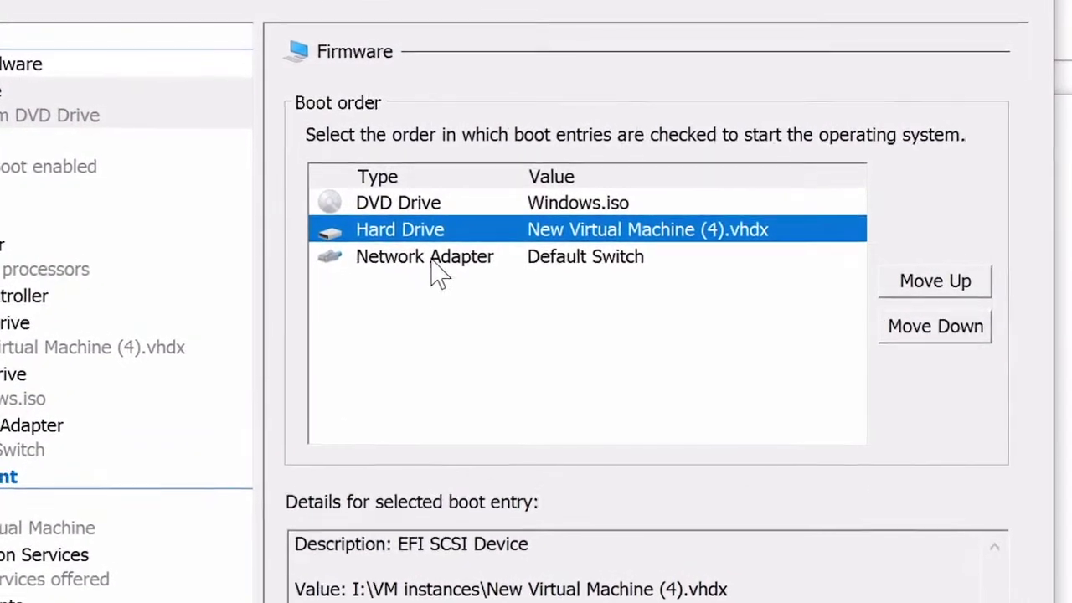
pyautogui.click(434, 274)
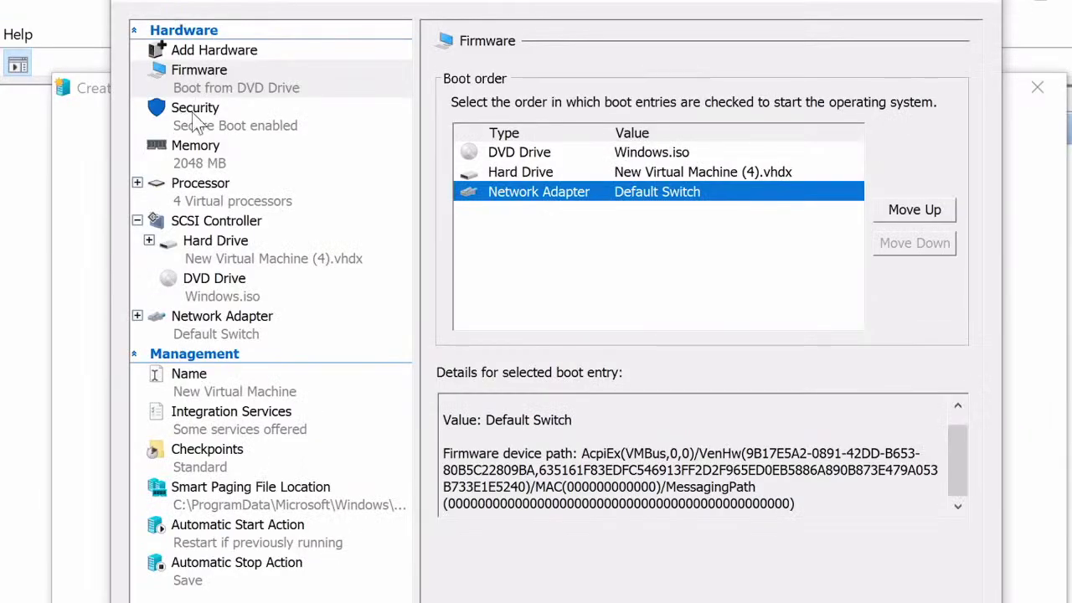
pyautogui.click(194, 117)
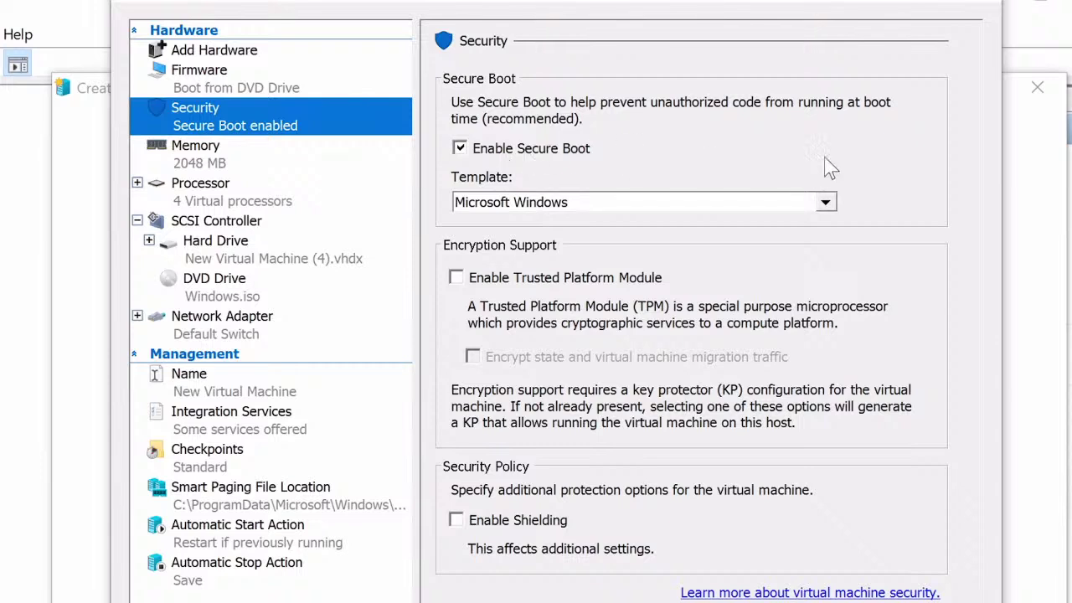
# Step: Keep Microsoft Windows as the Secure Boot template and view the Memory page
pyautogui.click(826, 204)
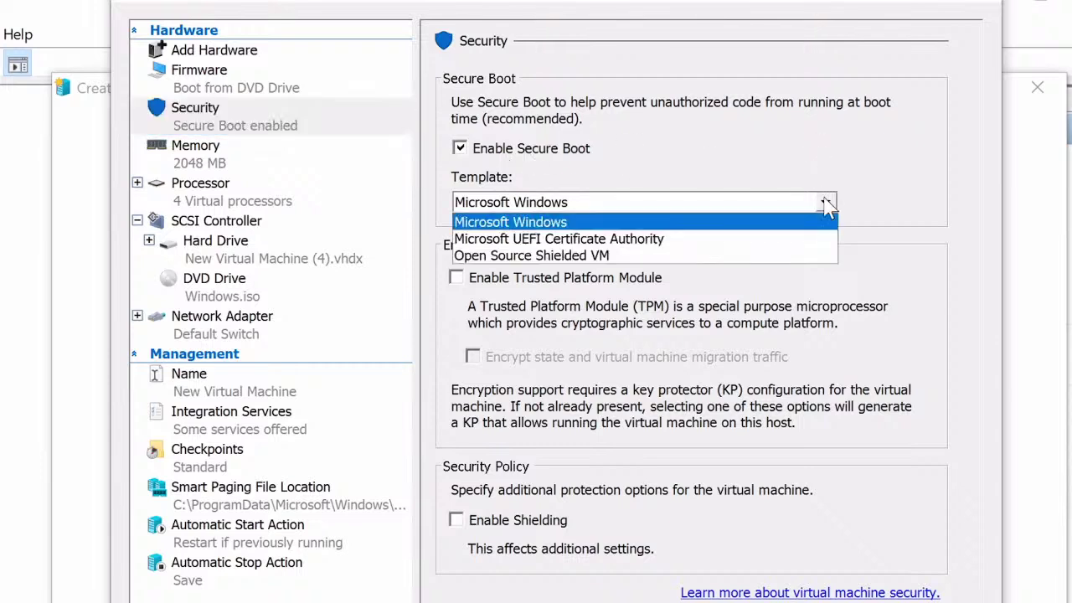
pyautogui.click(826, 204)
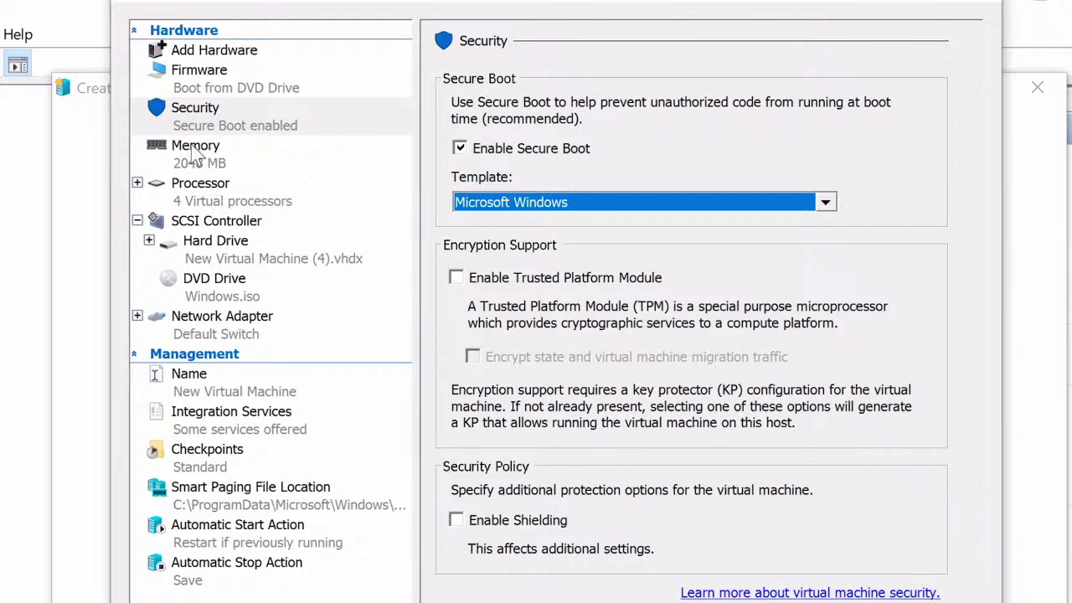
pyautogui.click(194, 154)
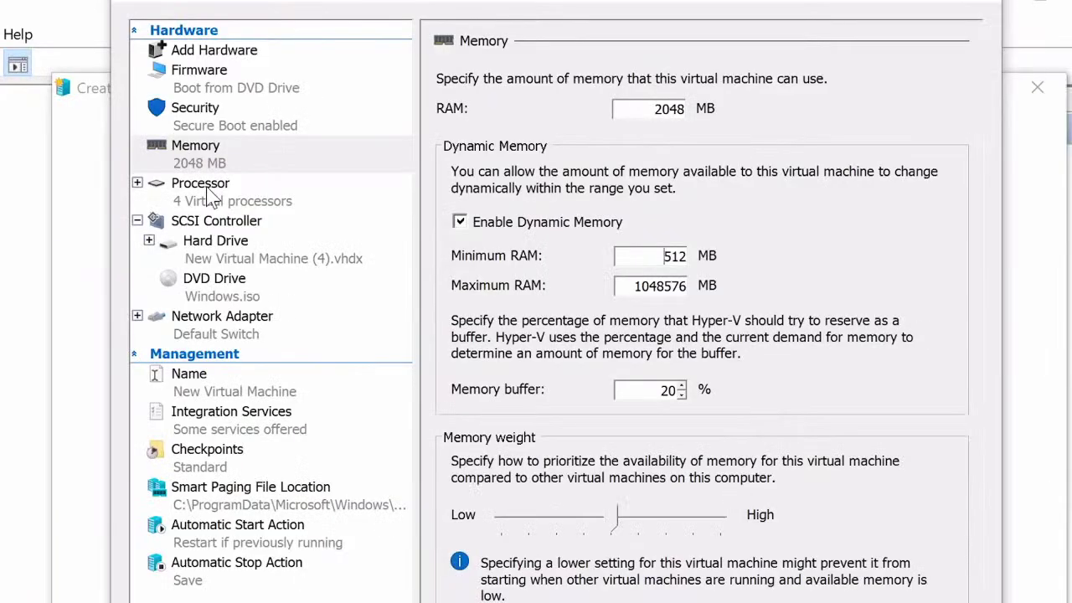
# Step: Set the machine's virtual processors from 4 to 3 on the Processor page
pyautogui.click(211, 196)
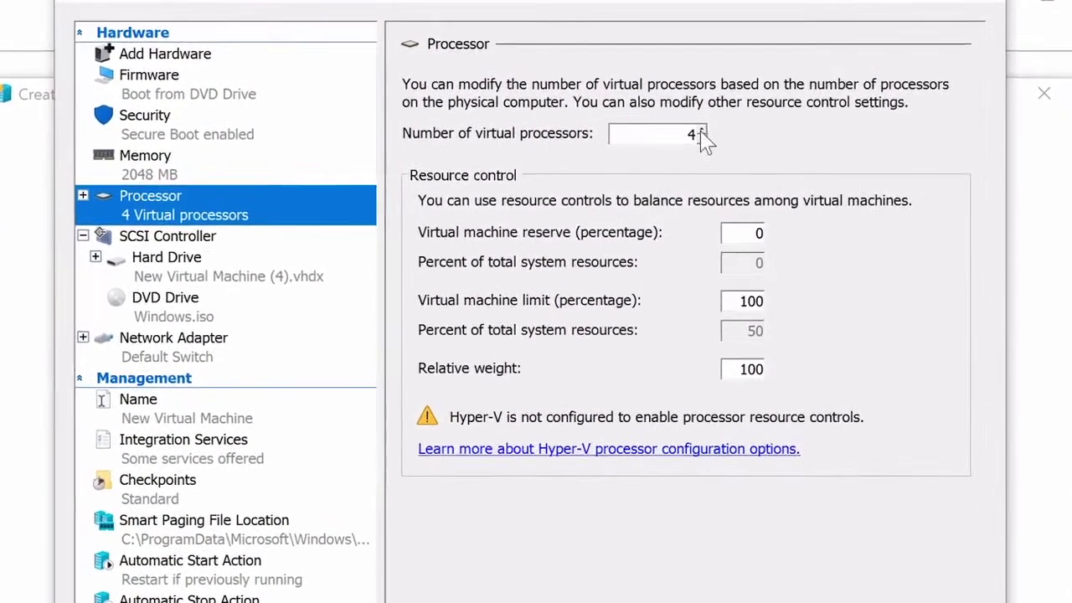
pyautogui.click(702, 139)
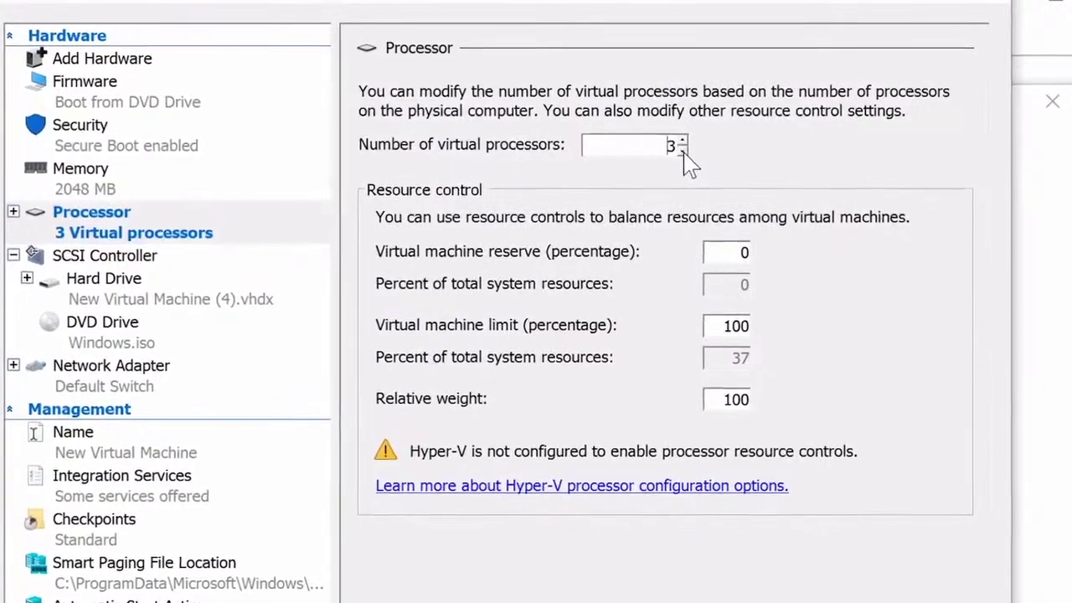
pyautogui.click(682, 152)
pyautogui.click(683, 152)
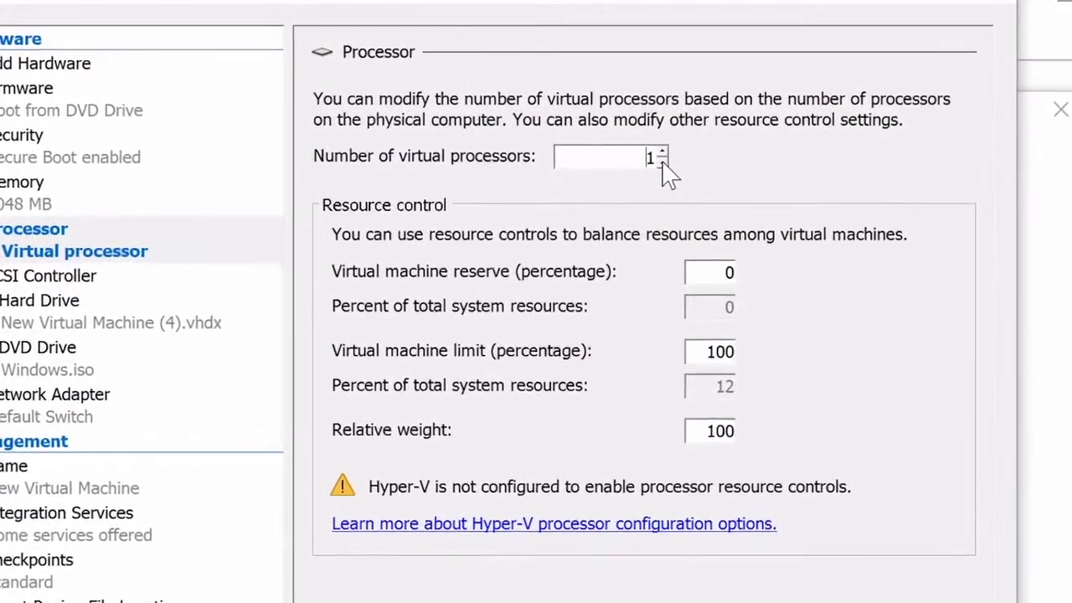
pyautogui.click(662, 155)
pyautogui.click(662, 154)
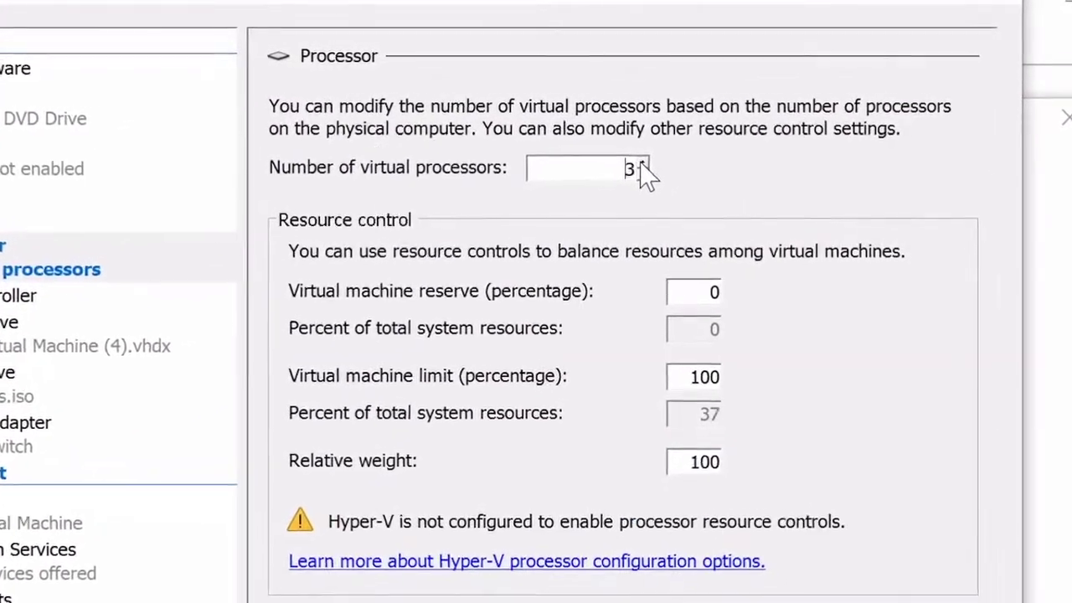
pyautogui.click(642, 164)
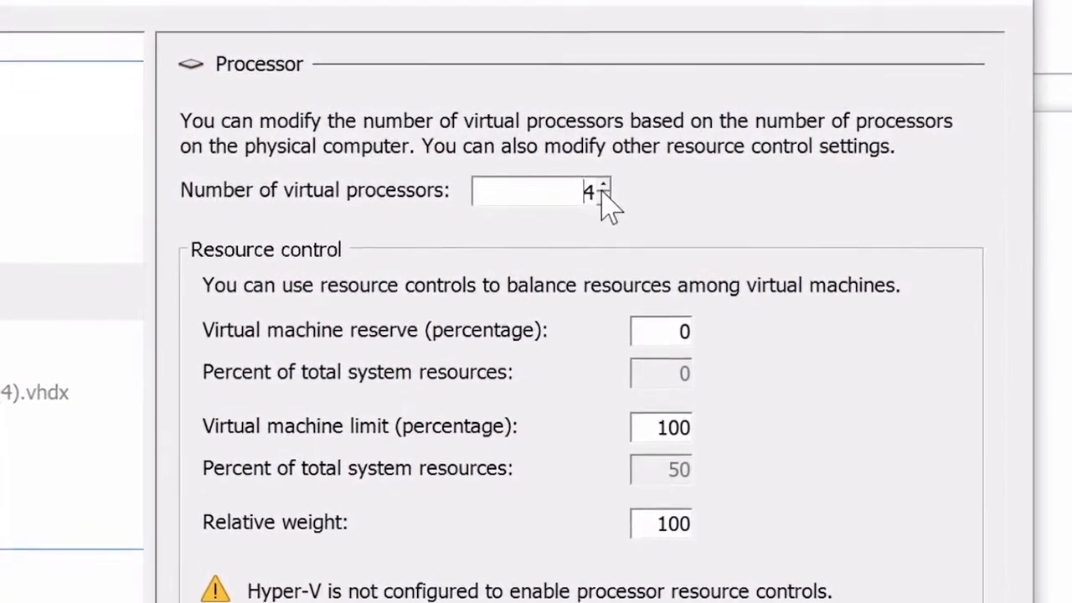
pyautogui.click(603, 198)
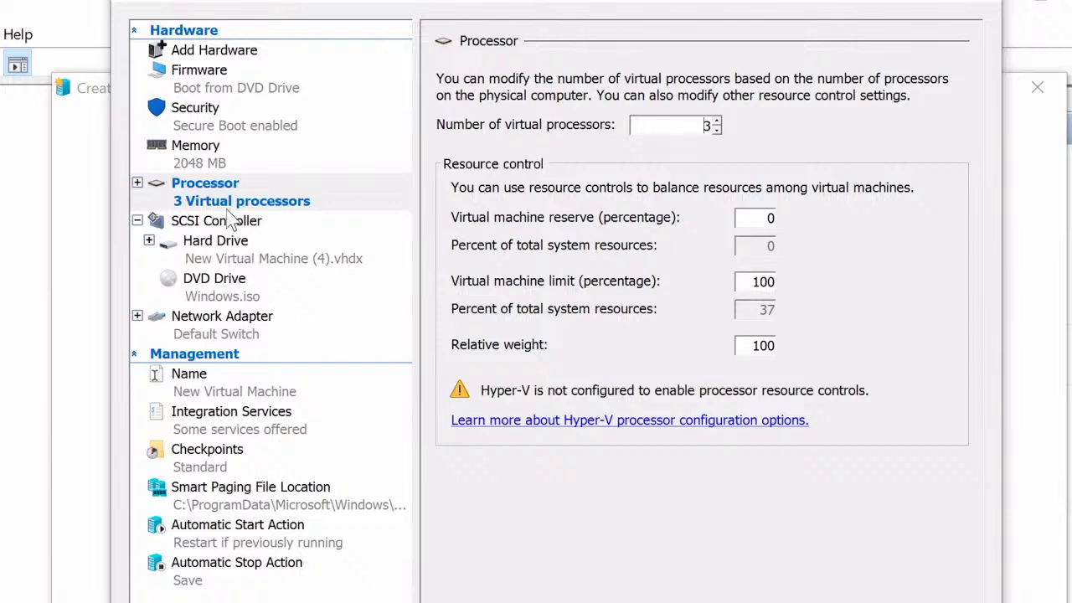
pyautogui.hotkey('shift', 'Tab')
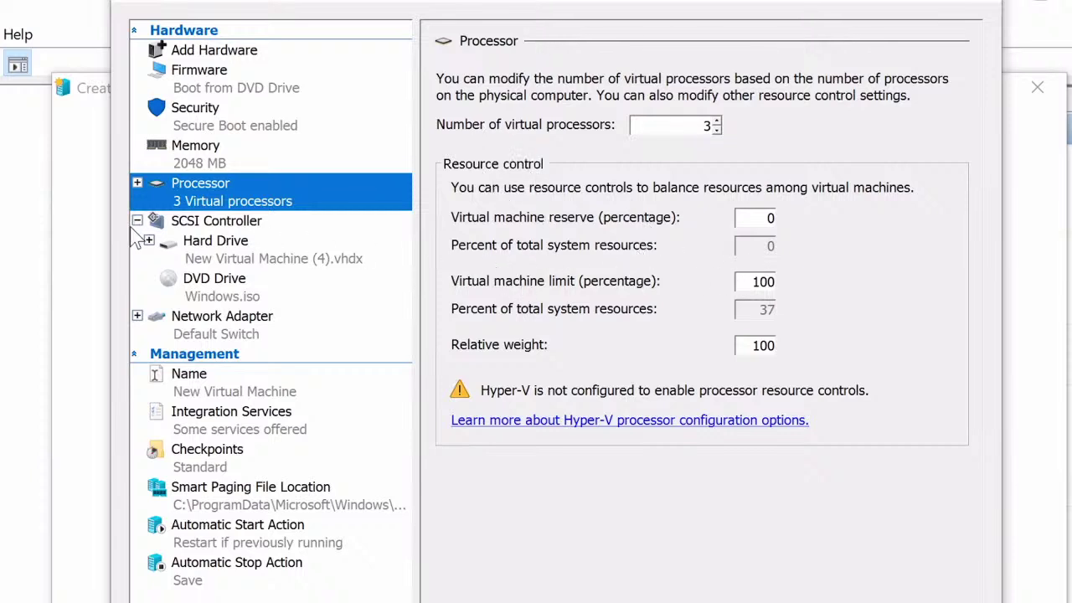
pyautogui.click(233, 251)
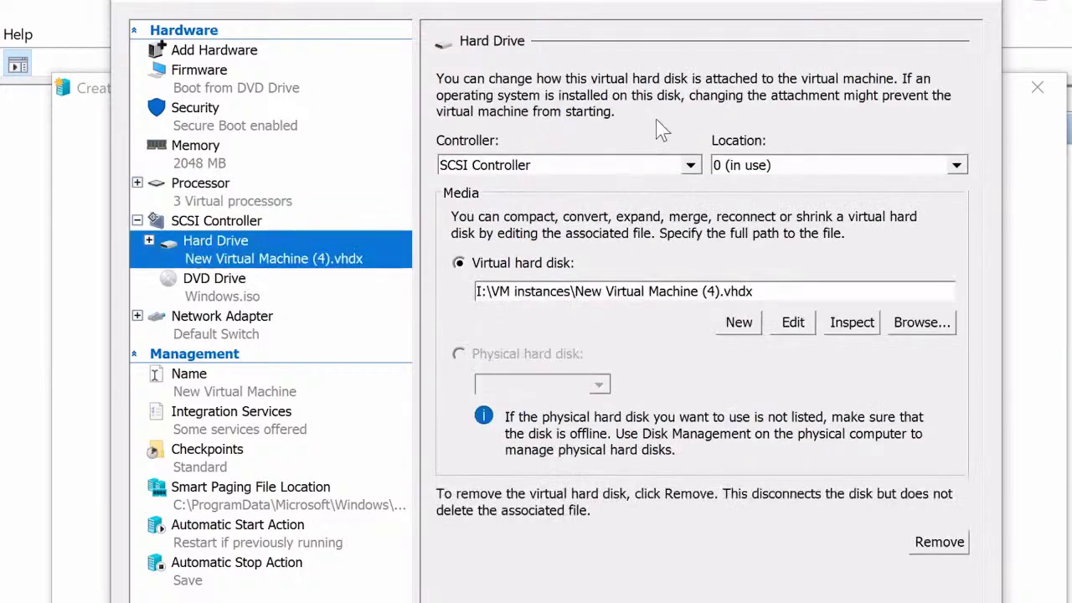
pyautogui.click(691, 165)
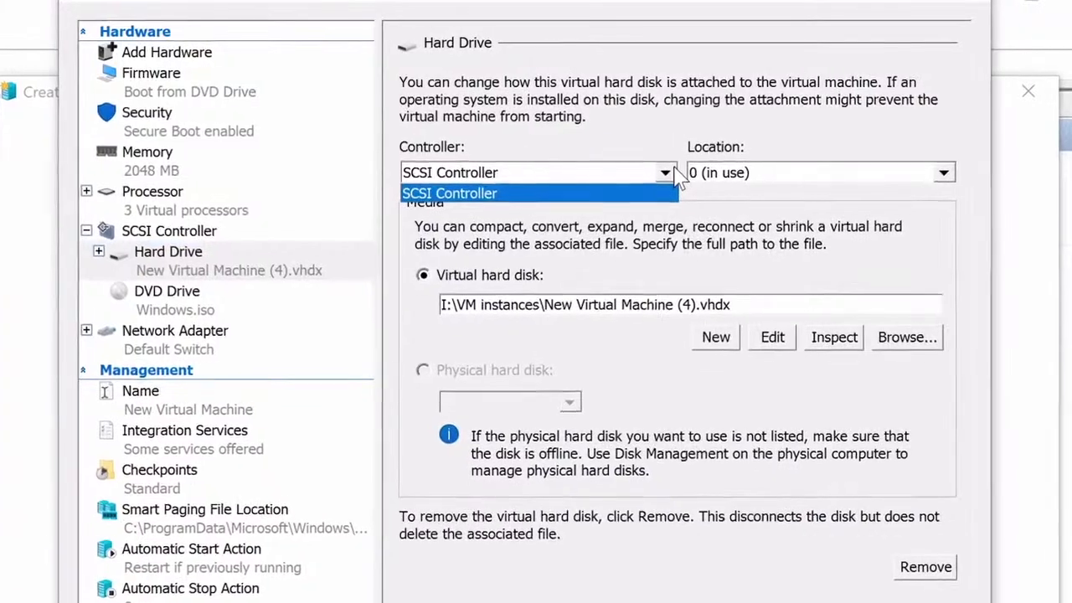
pyautogui.click(691, 165)
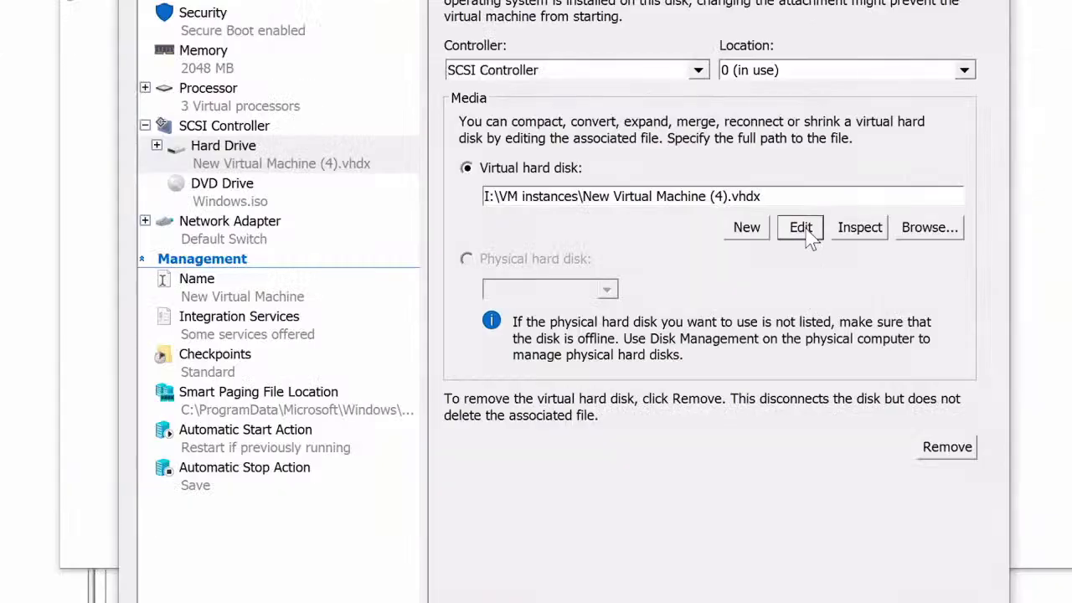
pyautogui.click(670, 426)
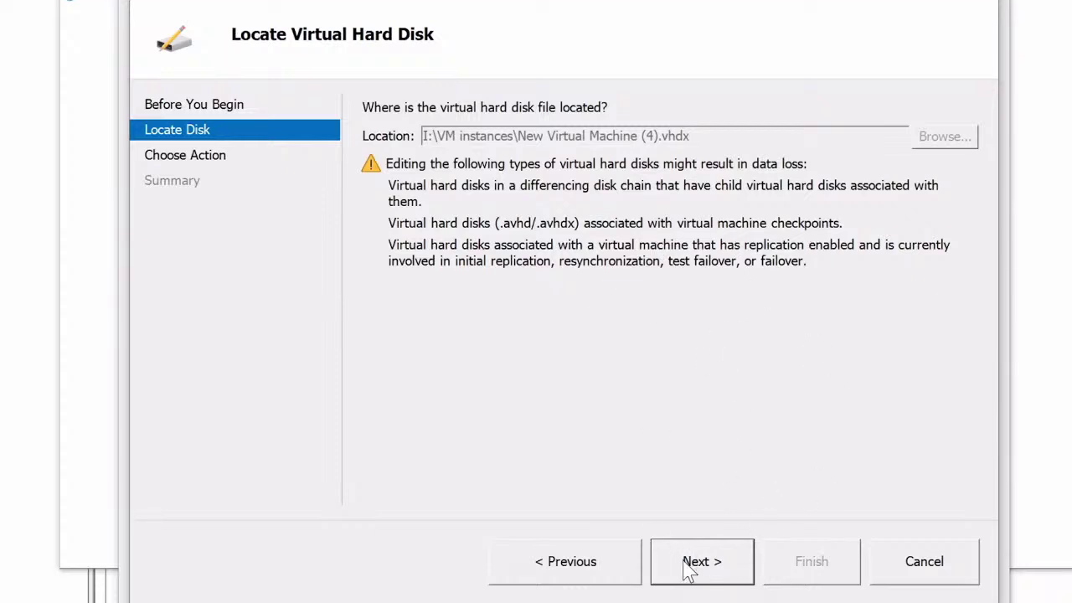
pyautogui.click(909, 574)
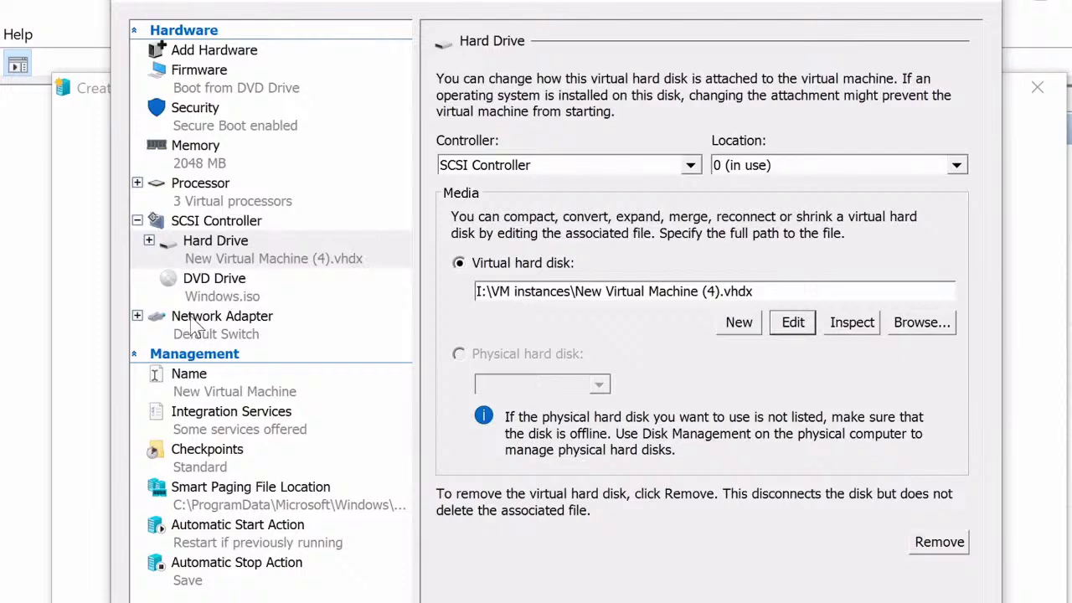
pyautogui.click(192, 323)
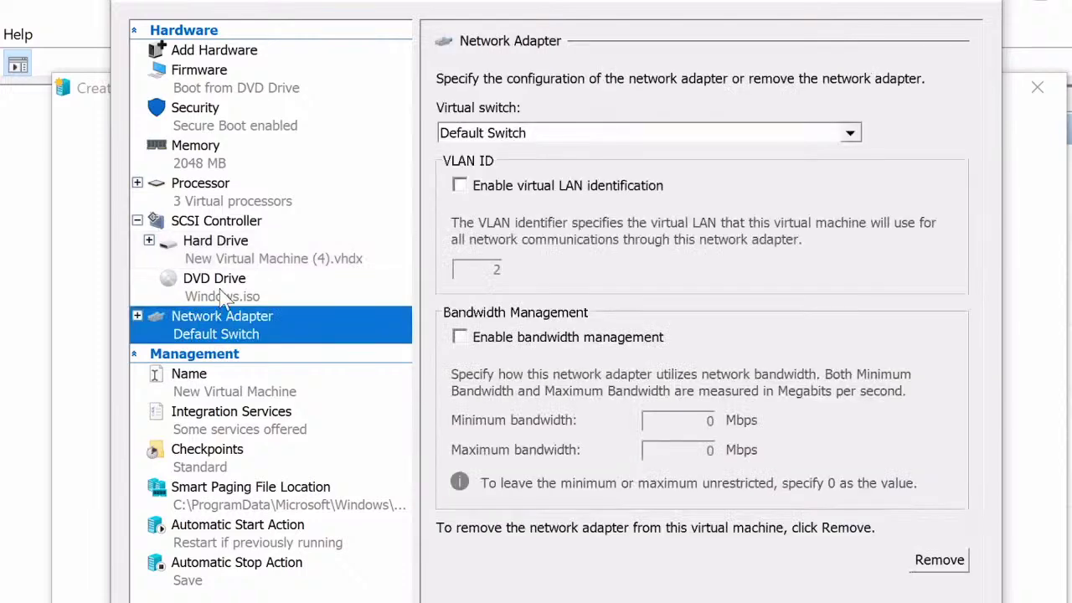
# Step: Review the DVD drive and network adapter, keep Default Switch, and close the VM settings
pyautogui.click(221, 296)
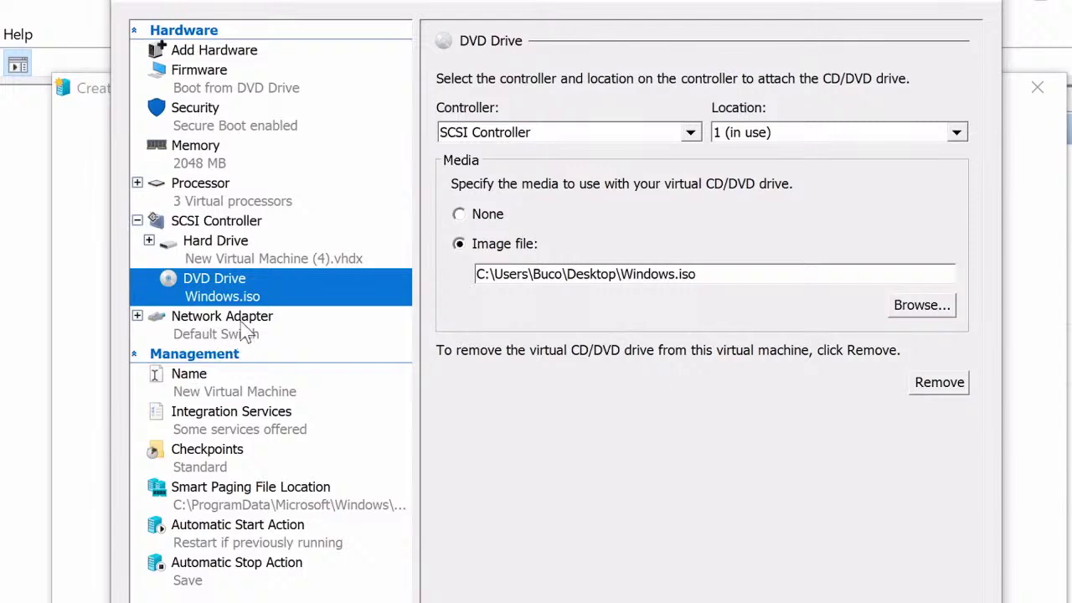
pyautogui.click(242, 328)
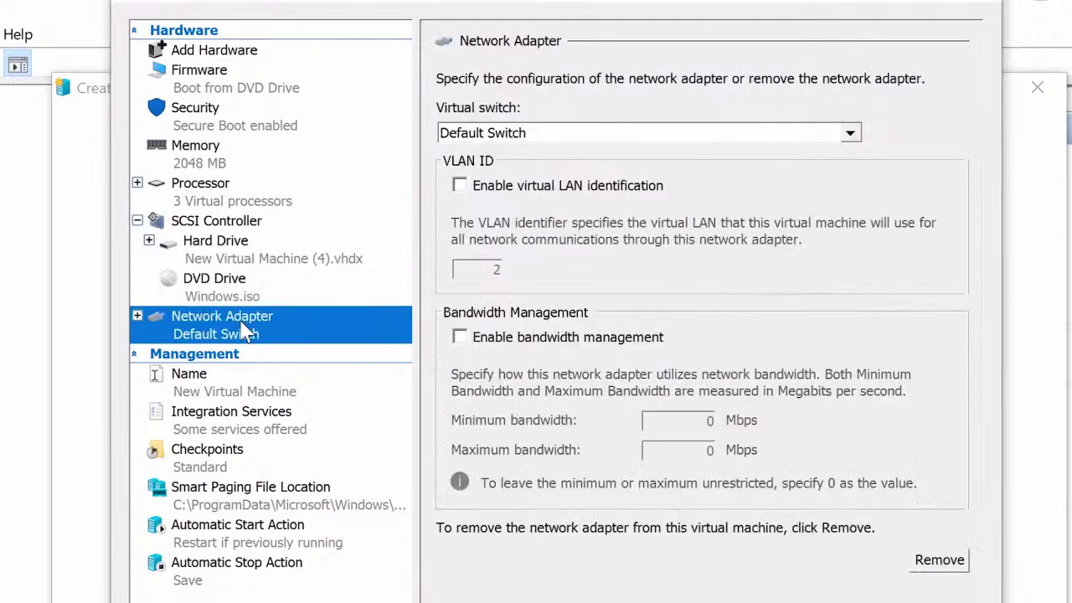
pyautogui.click(850, 133)
pyautogui.click(852, 136)
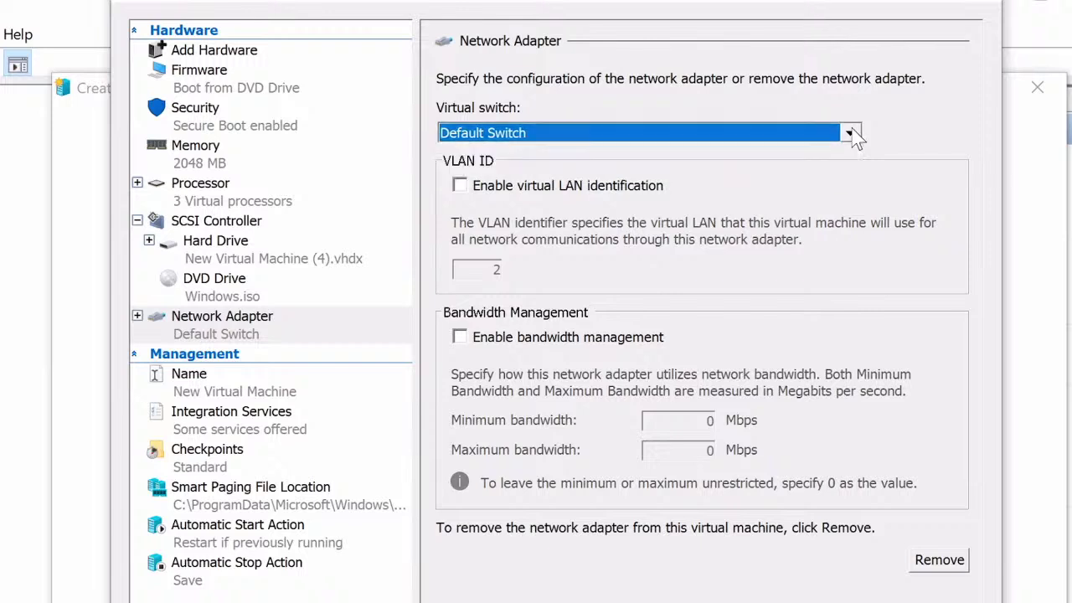
pyautogui.click(848, 132)
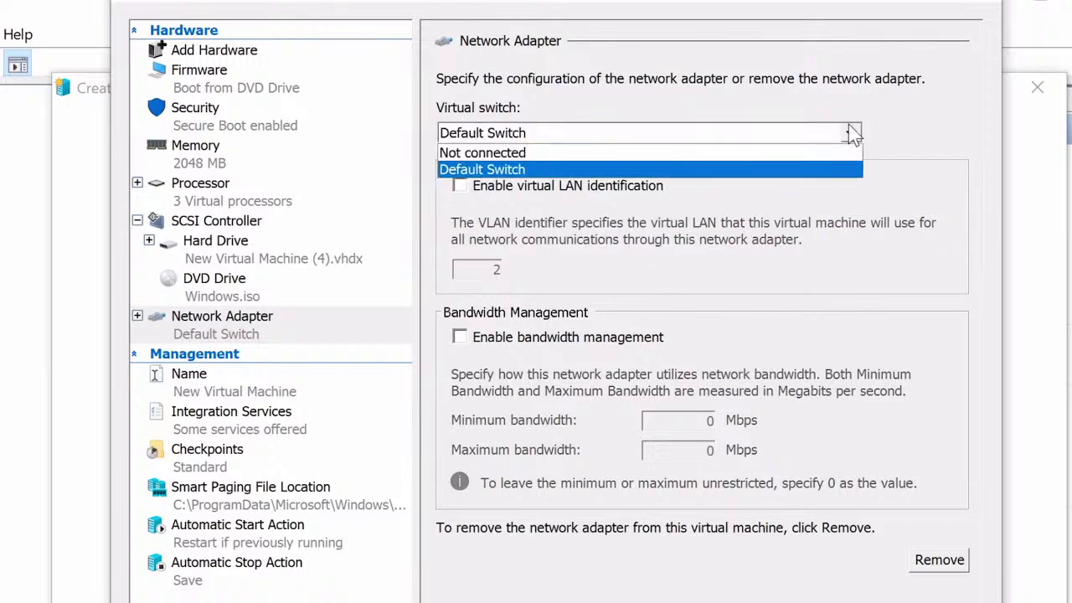
pyautogui.click(852, 134)
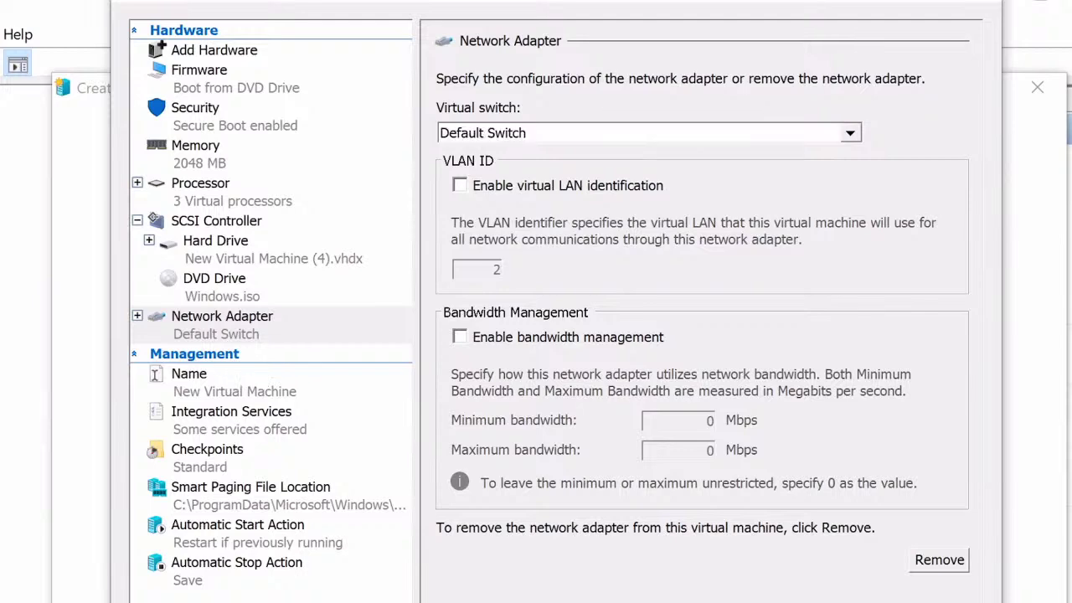
pyautogui.press('Return')
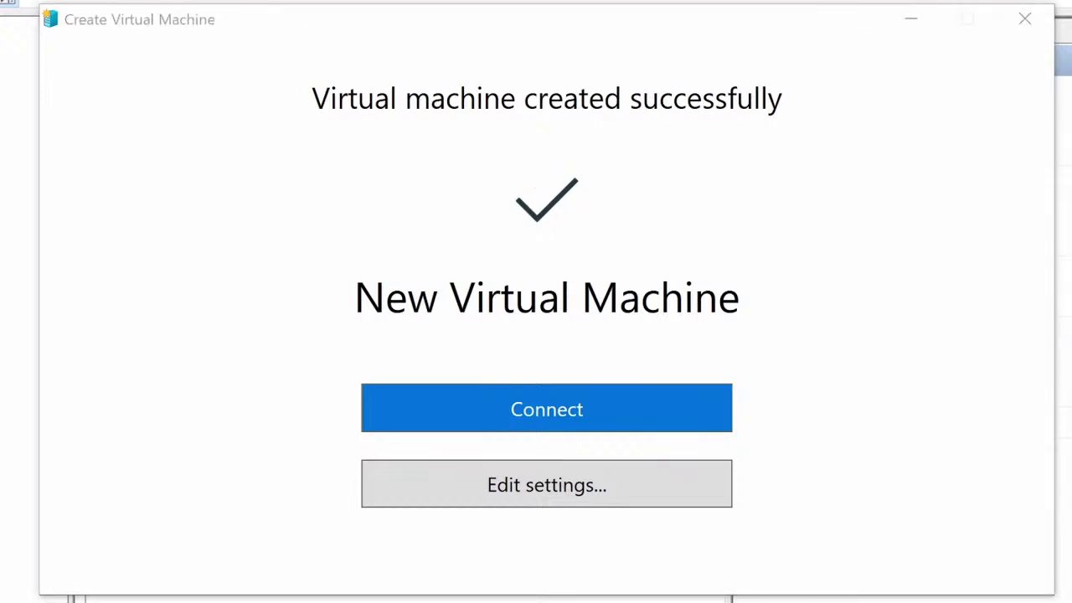
# Step: Connect to New Virtual Machine and start it
pyautogui.click(549, 406)
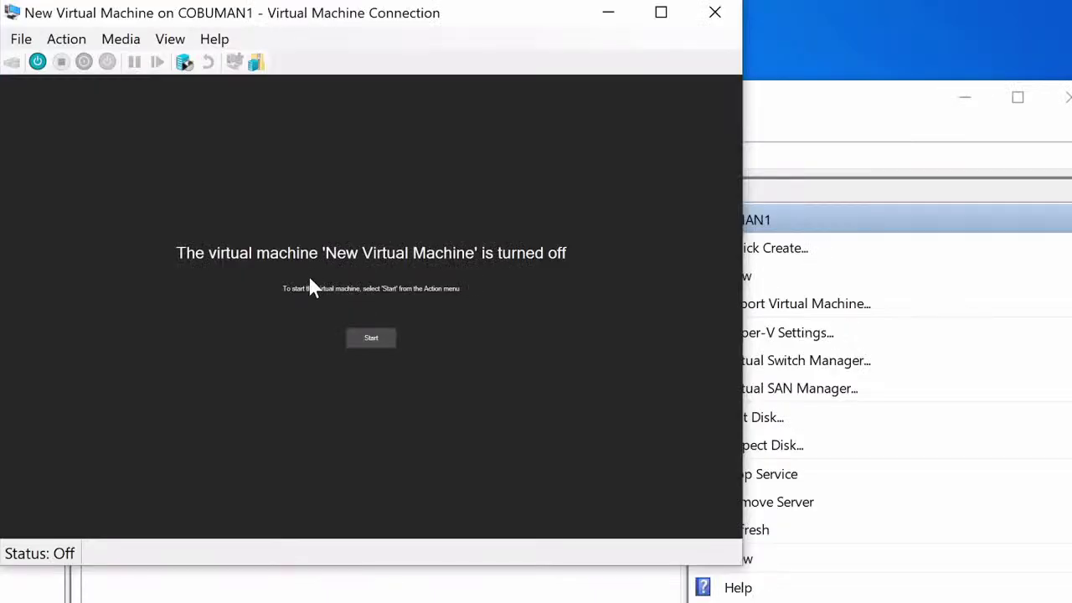
pyautogui.click(370, 339)
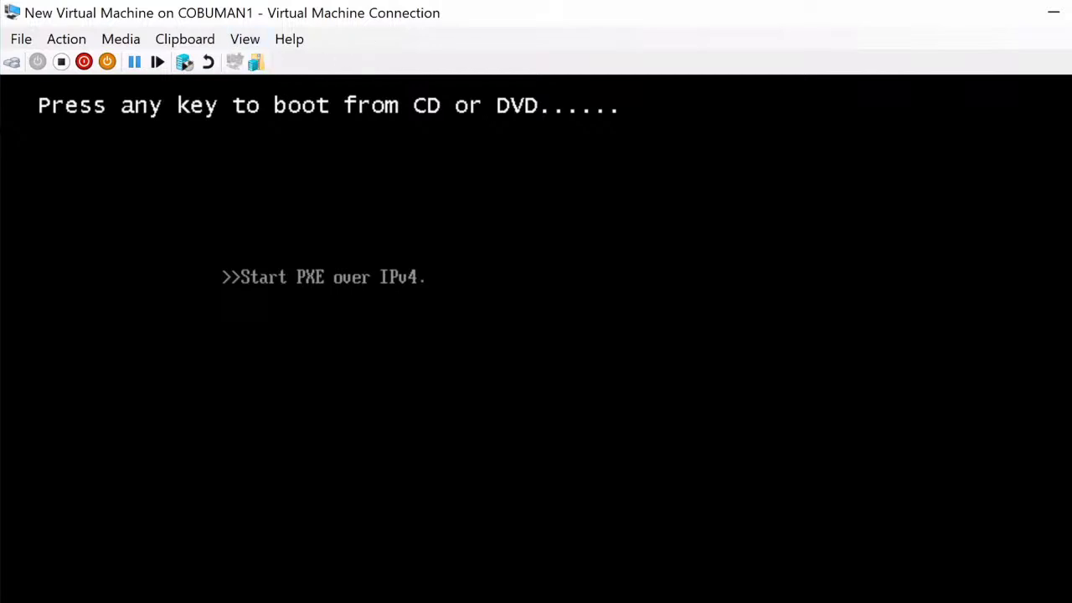
# Step: Pause and resume the VM, then eject Windows.iso from its DVD drive
pyautogui.click(135, 62)
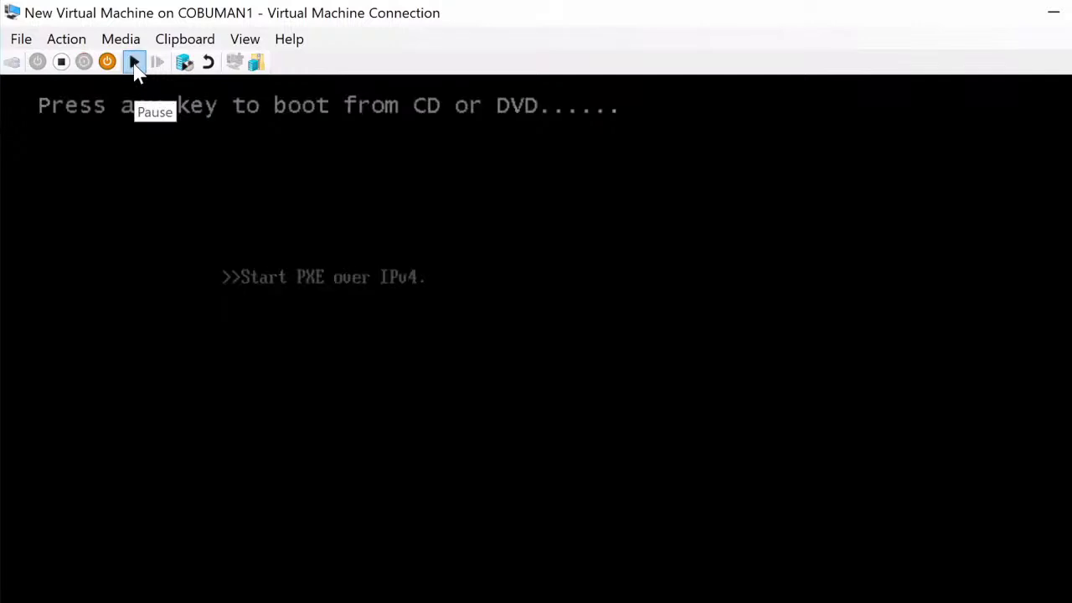
pyautogui.click(122, 40)
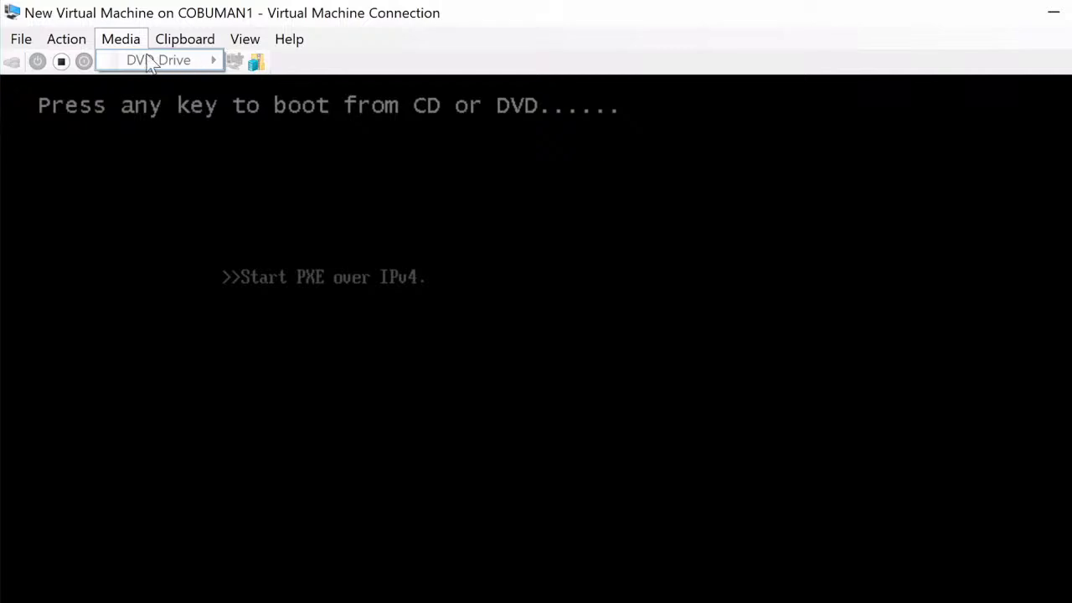
pyautogui.click(132, 44)
pyautogui.click(134, 62)
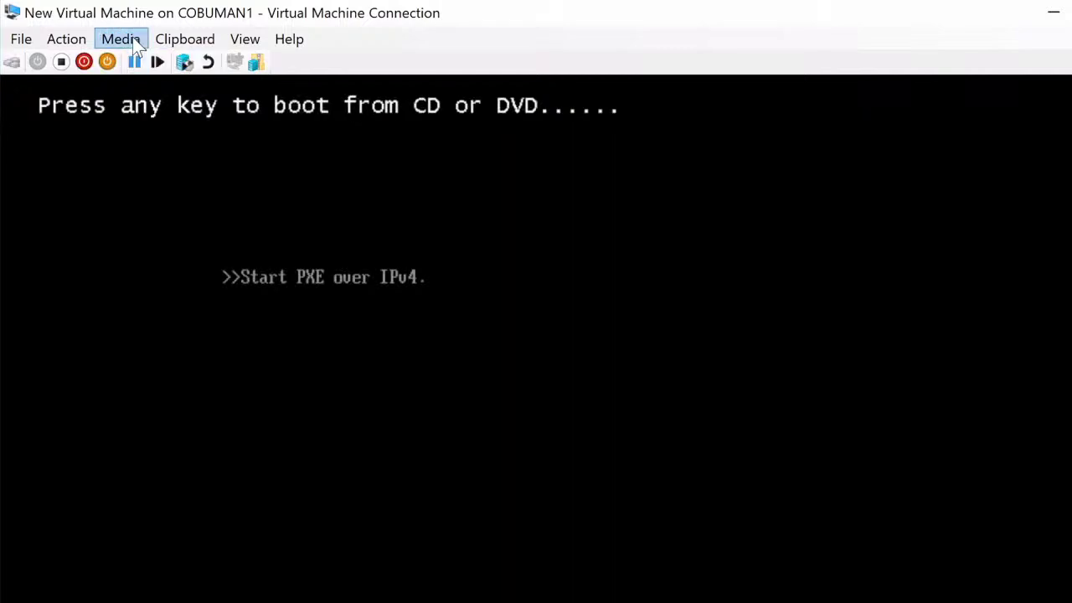
pyautogui.click(134, 42)
pyautogui.click(159, 64)
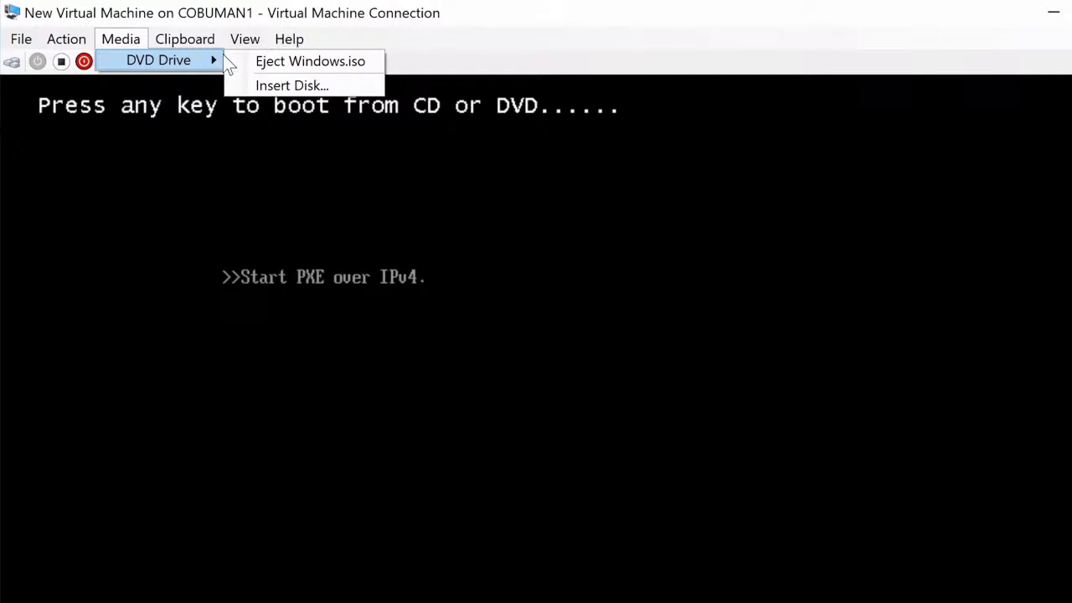
pyautogui.click(335, 70)
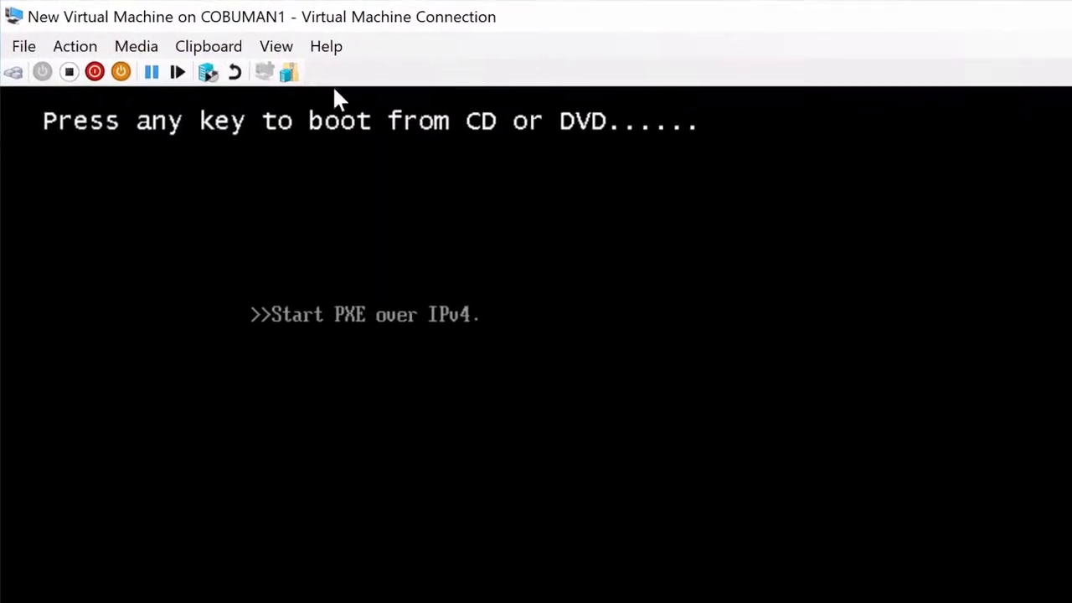
# Step: Insert the Windows ISO from the Desktop and reset the virtual machine
pyautogui.click(148, 48)
pyautogui.moveTo(178, 74)
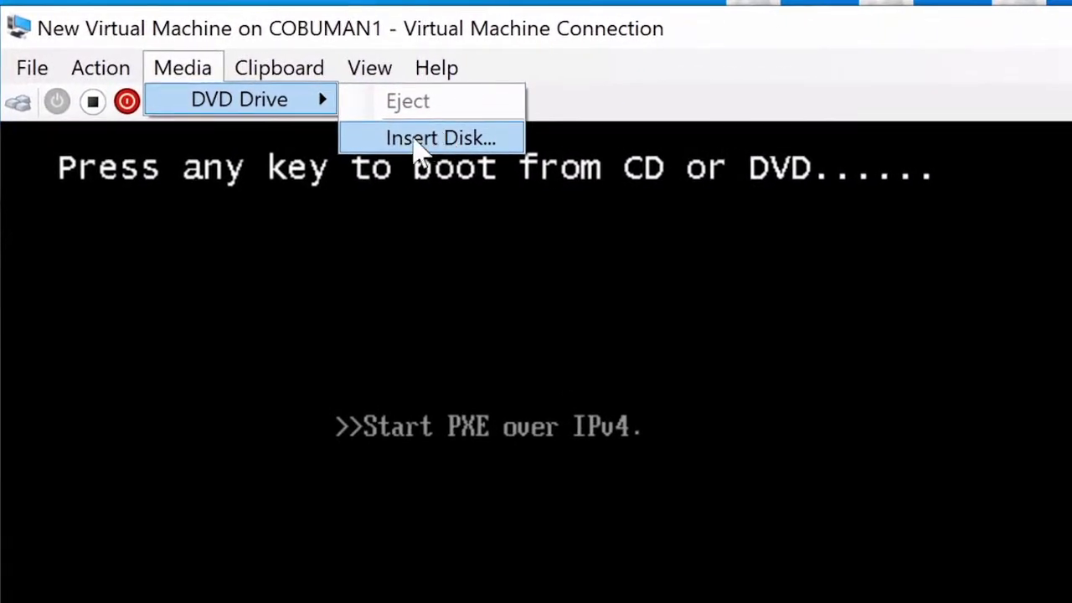
pyautogui.click(416, 142)
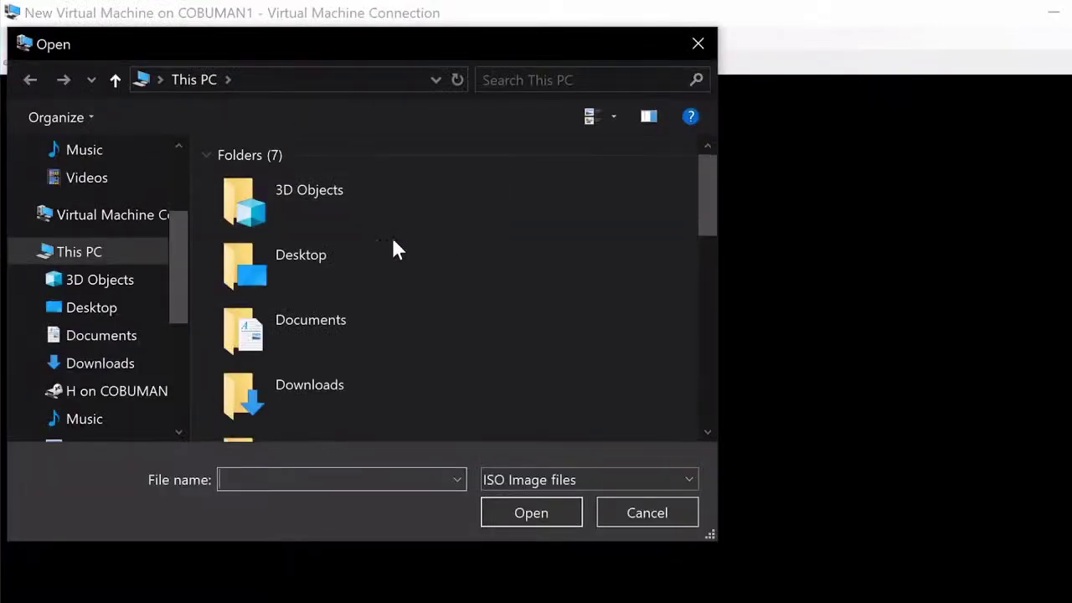
pyautogui.click(108, 305)
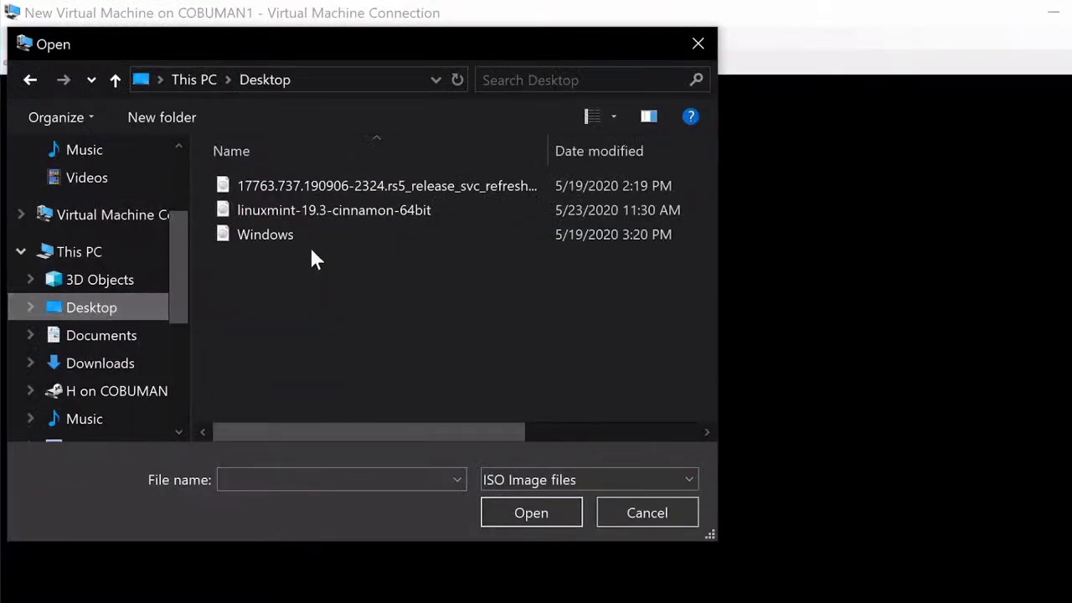
pyautogui.click(273, 235)
pyautogui.click(531, 509)
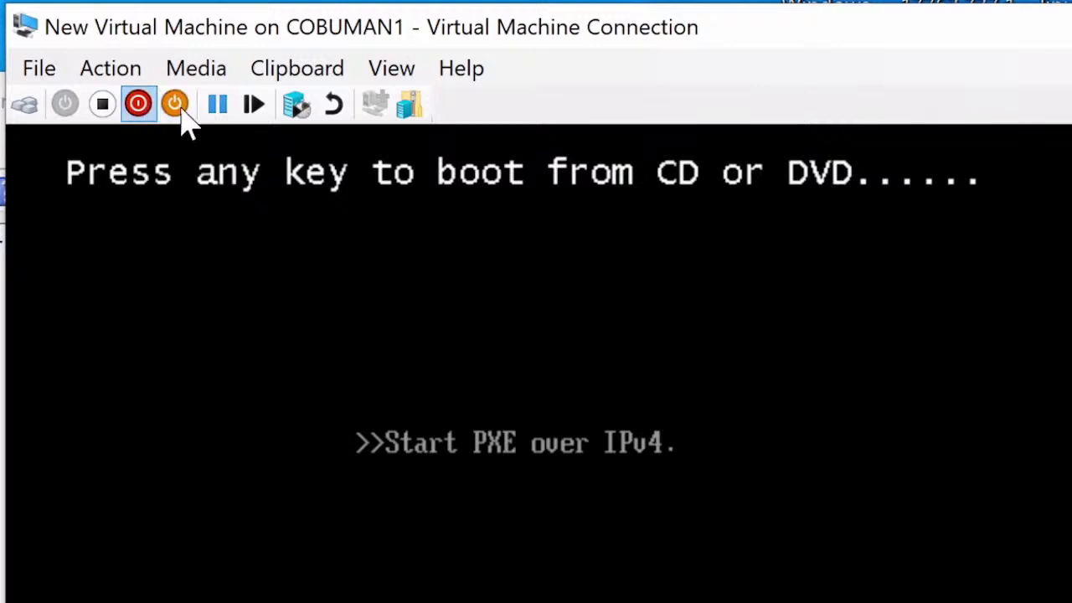
pyautogui.click(256, 106)
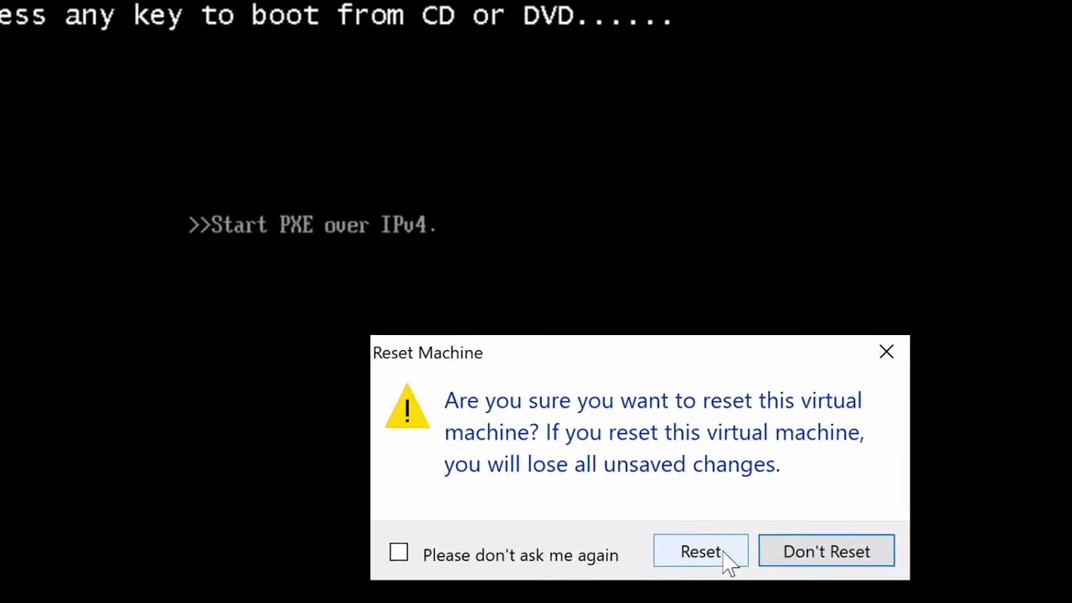
pyautogui.click(726, 561)
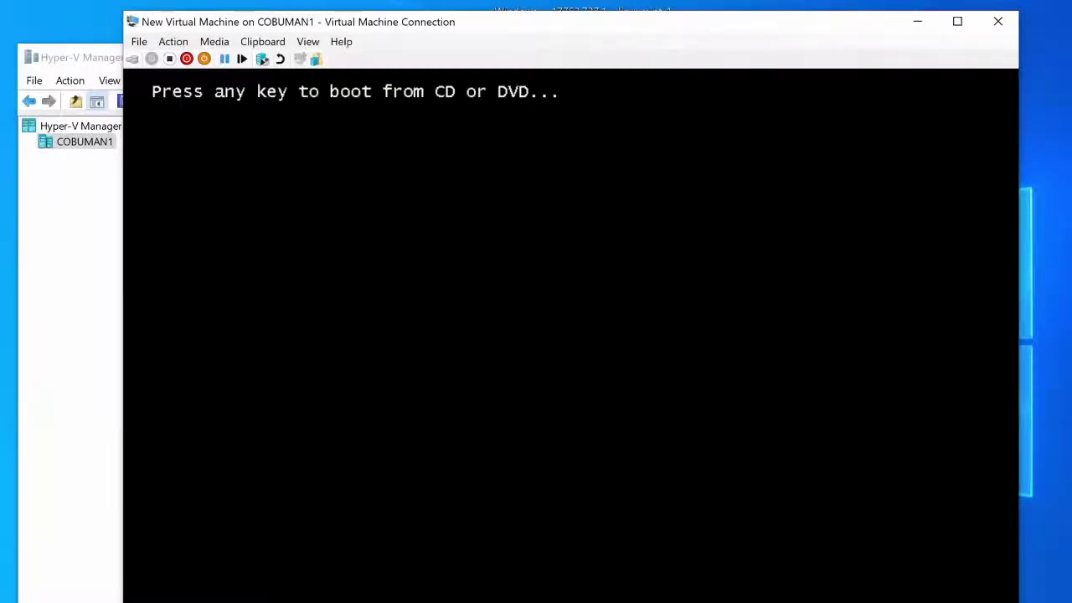
# Step: Boot the DVD into Windows Setup, start Install now, then quit at the Activate Windows page
pyautogui.press('Return')
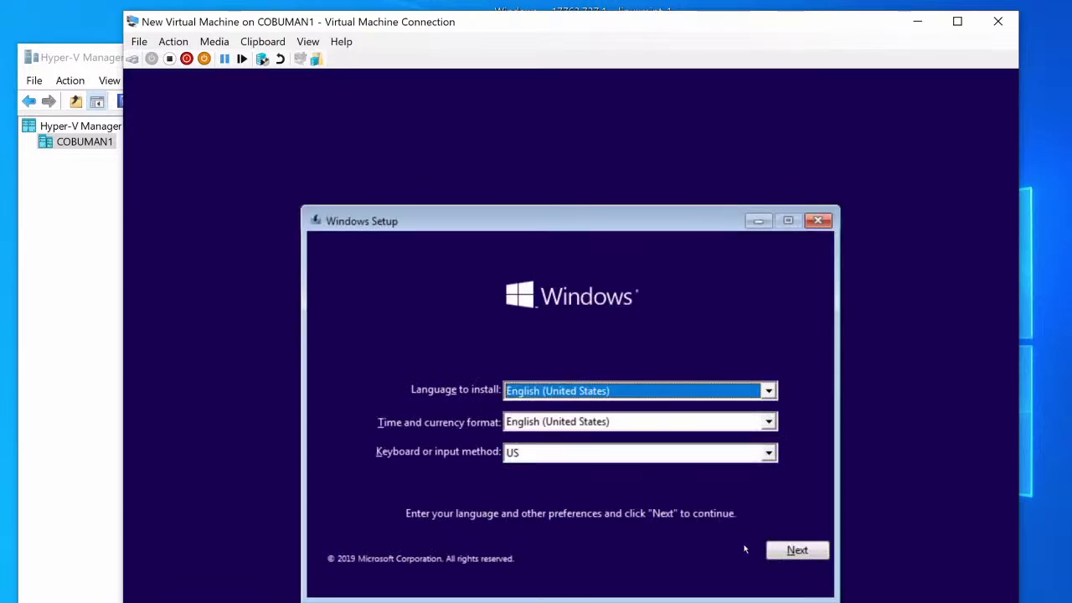
pyautogui.click(796, 551)
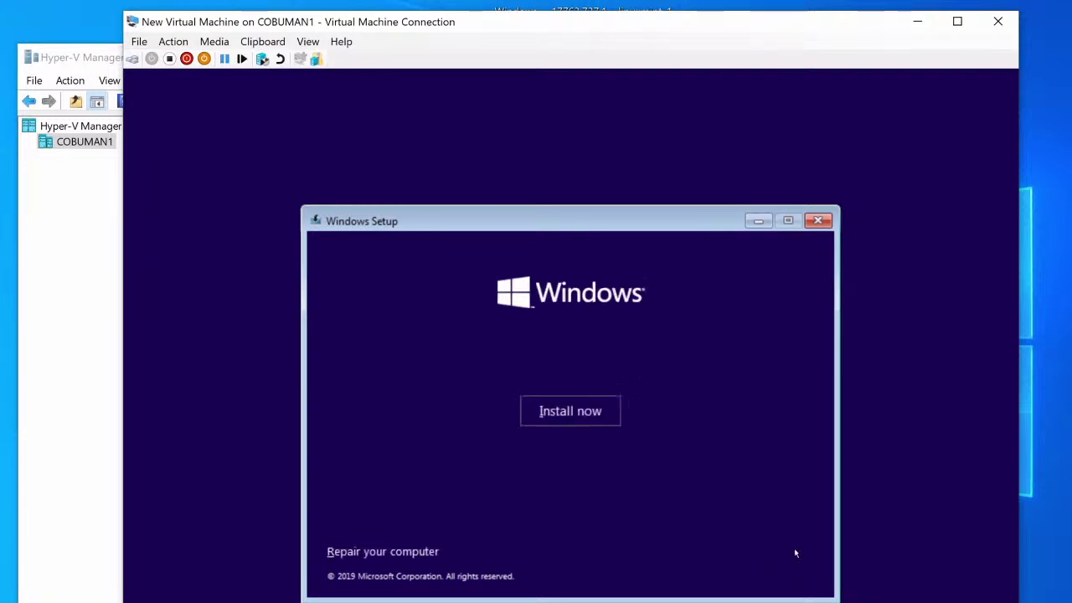
pyautogui.click(576, 414)
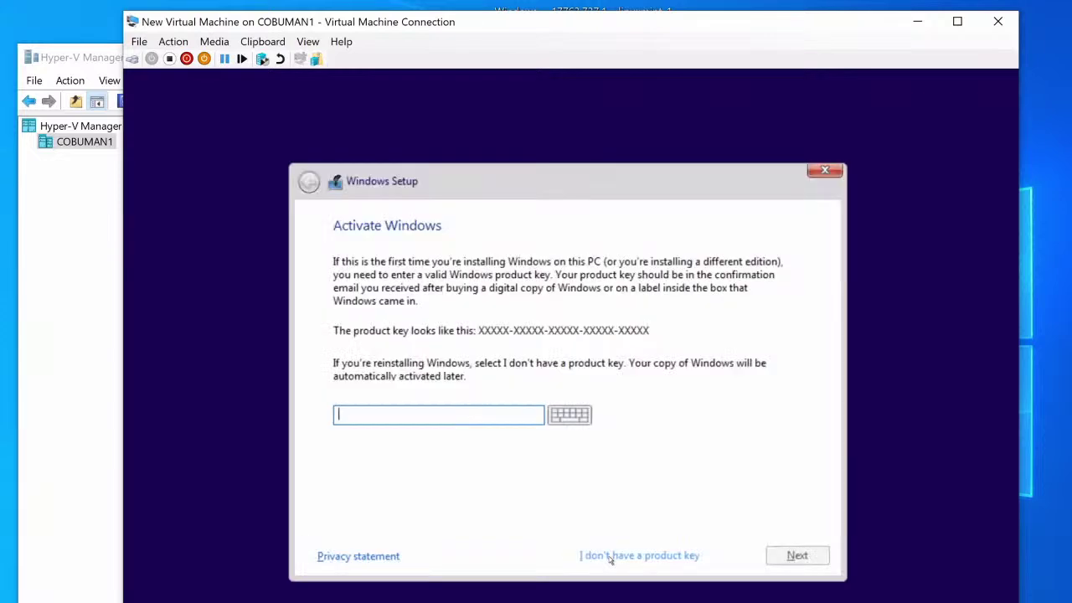
pyautogui.click(825, 171)
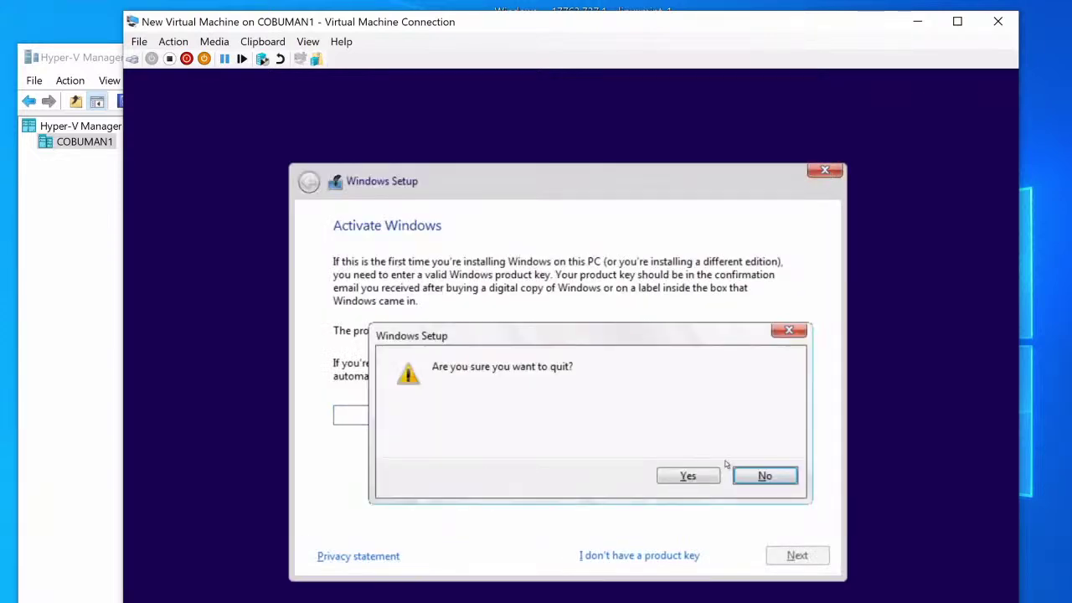
pyautogui.click(692, 478)
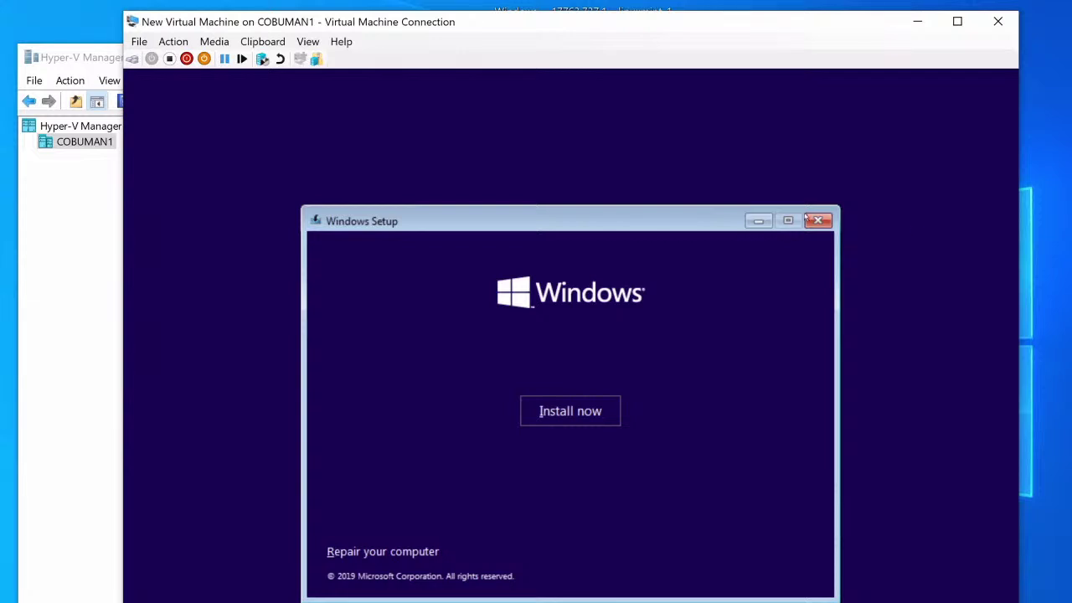
pyautogui.click(818, 221)
# Step: Confirm cancelling Windows Setup and eject Windows.iso from the DVD drive
pyautogui.click(701, 481)
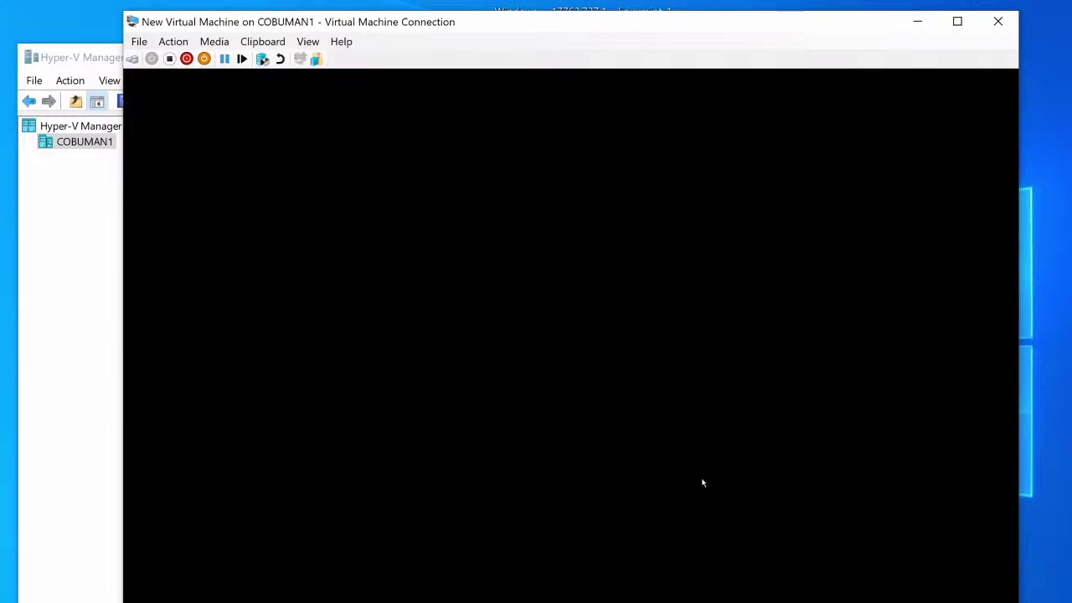
pyautogui.click(214, 42)
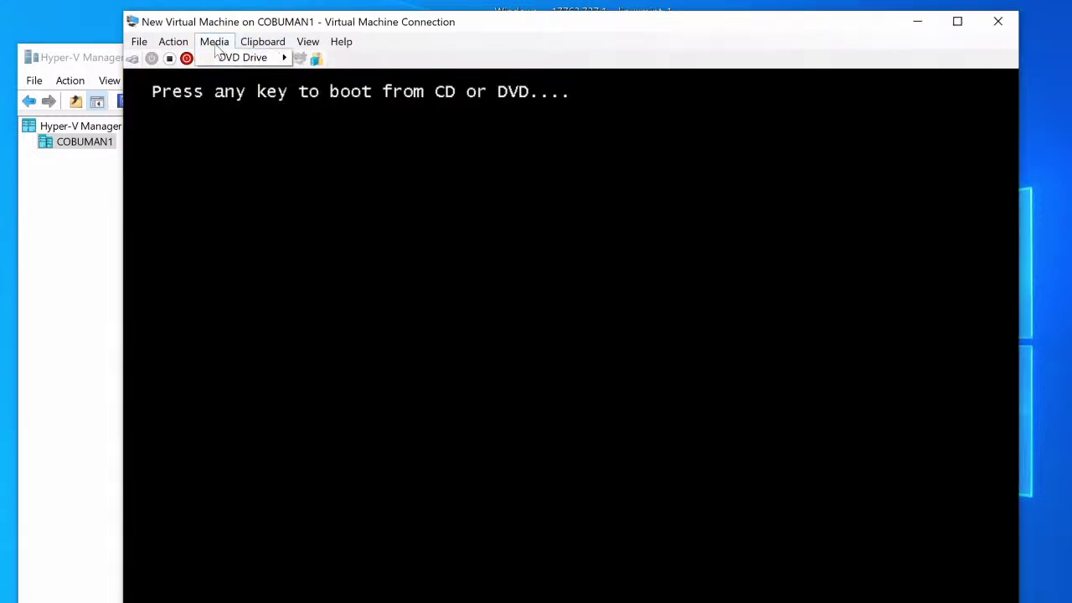
pyautogui.moveTo(259, 56)
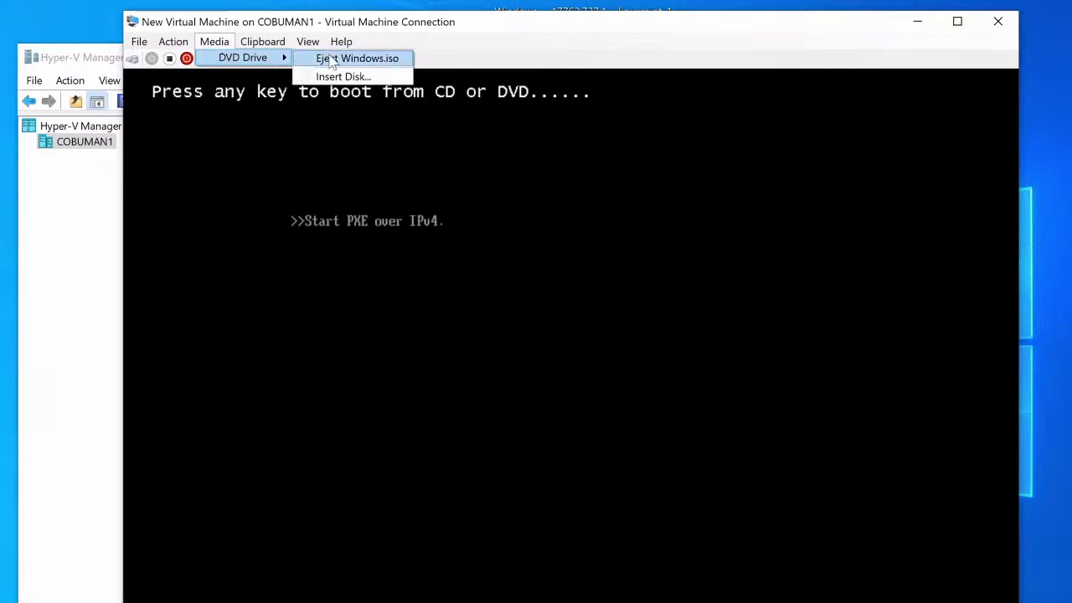
pyautogui.click(333, 60)
# Step: Insert the 17763.737 Windows ISO and reset the virtual machine
pyautogui.click(214, 42)
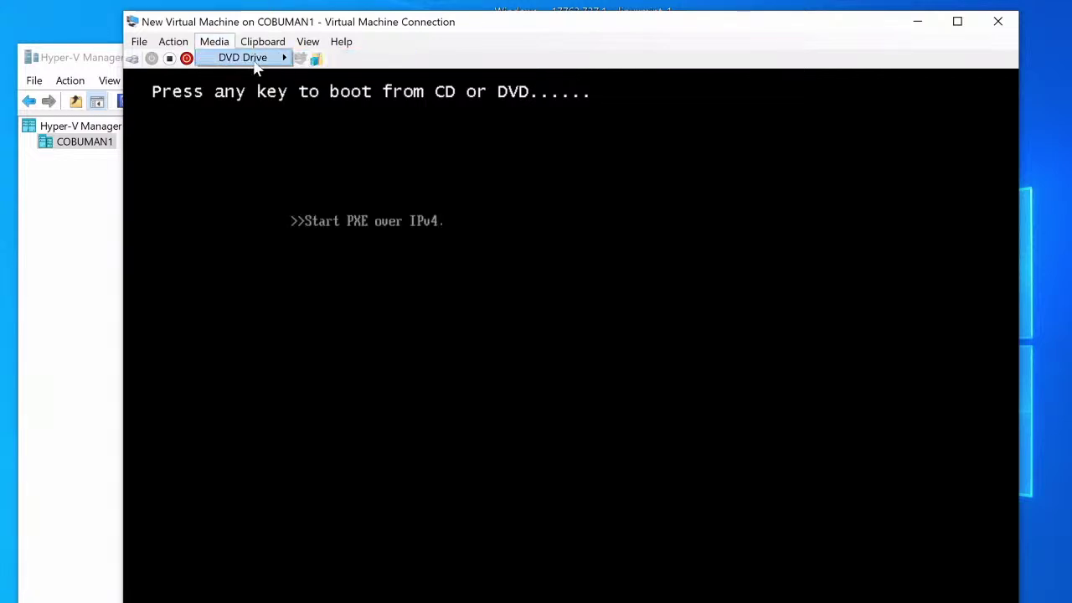
pyautogui.moveTo(258, 66)
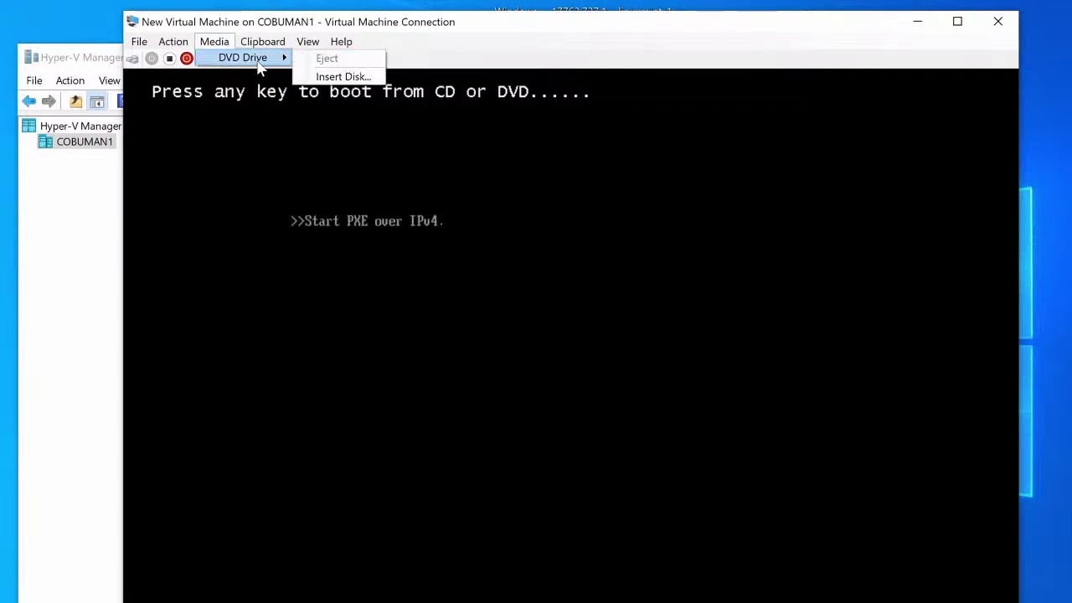
pyautogui.click(335, 77)
pyautogui.click(411, 154)
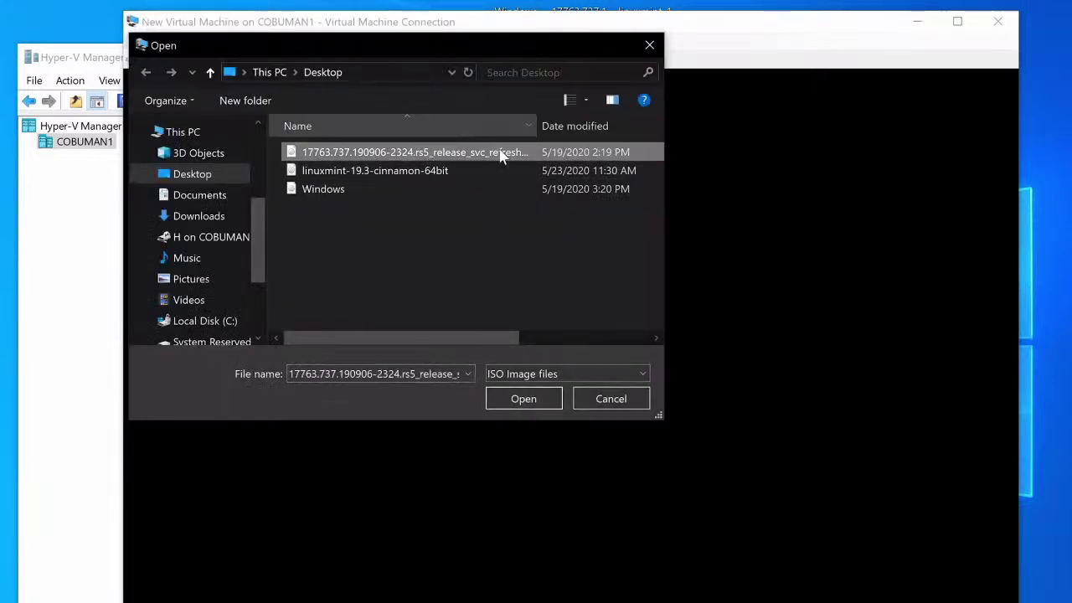
pyautogui.click(512, 403)
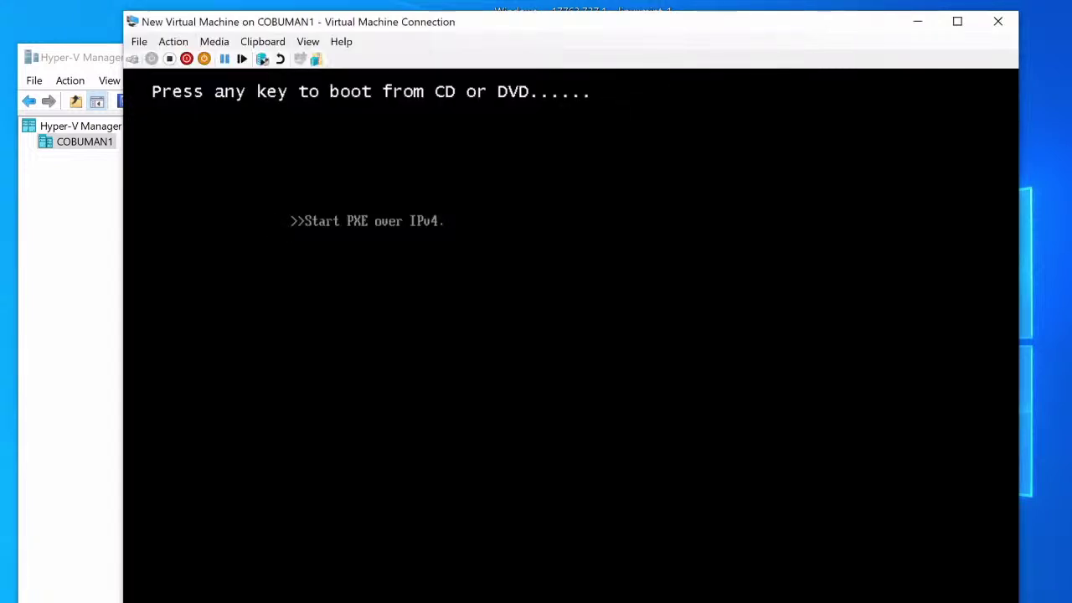
pyautogui.click(241, 58)
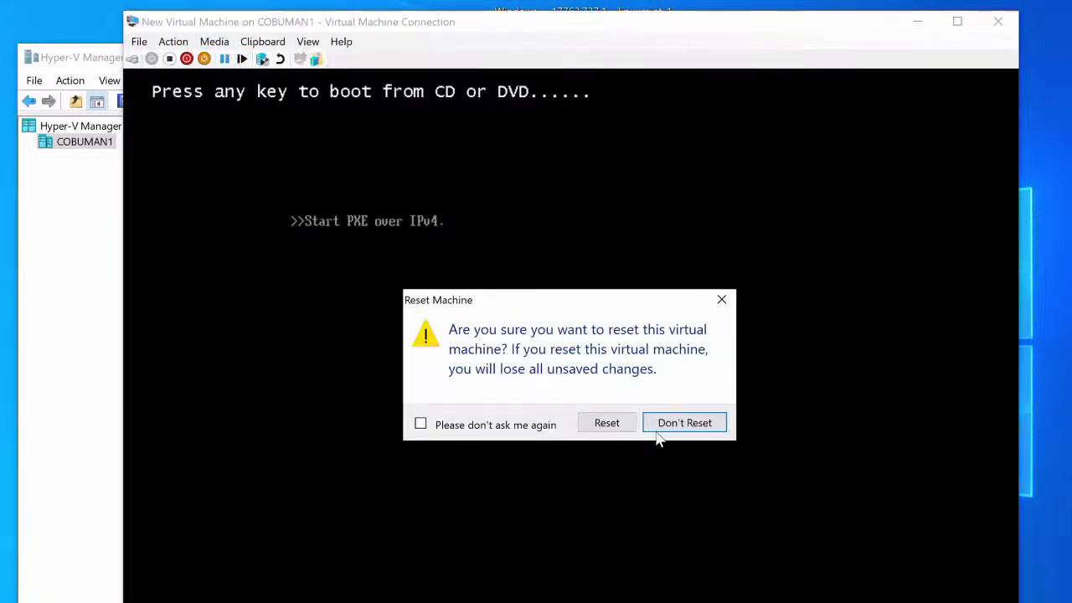
pyautogui.click(627, 431)
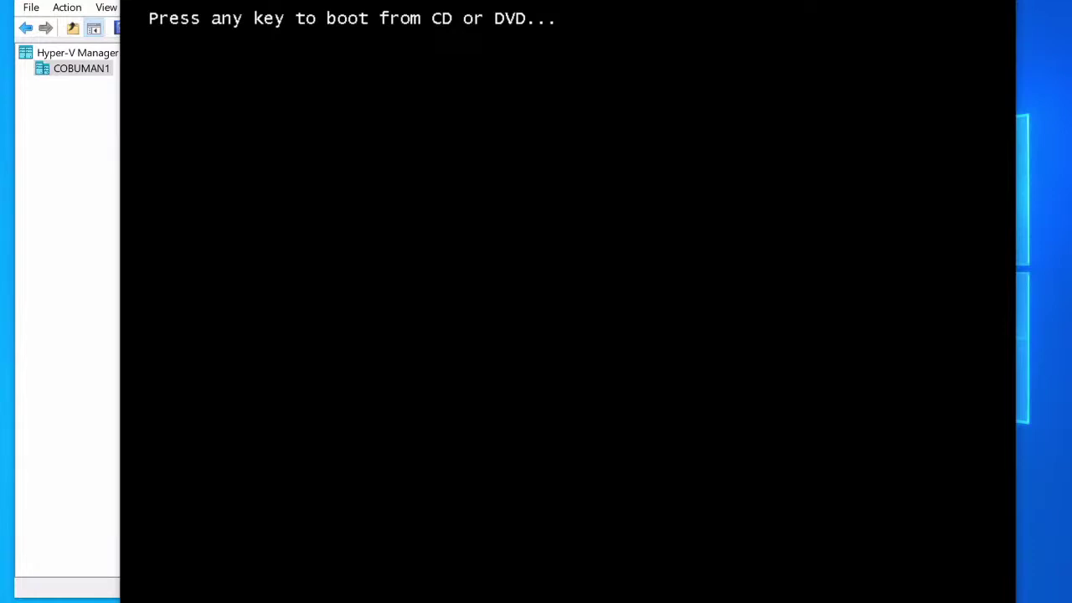
# Step: Boot the 17763.737 ISO into Windows Server 2019 Setup, then cancel the installation
pyautogui.press('Return')
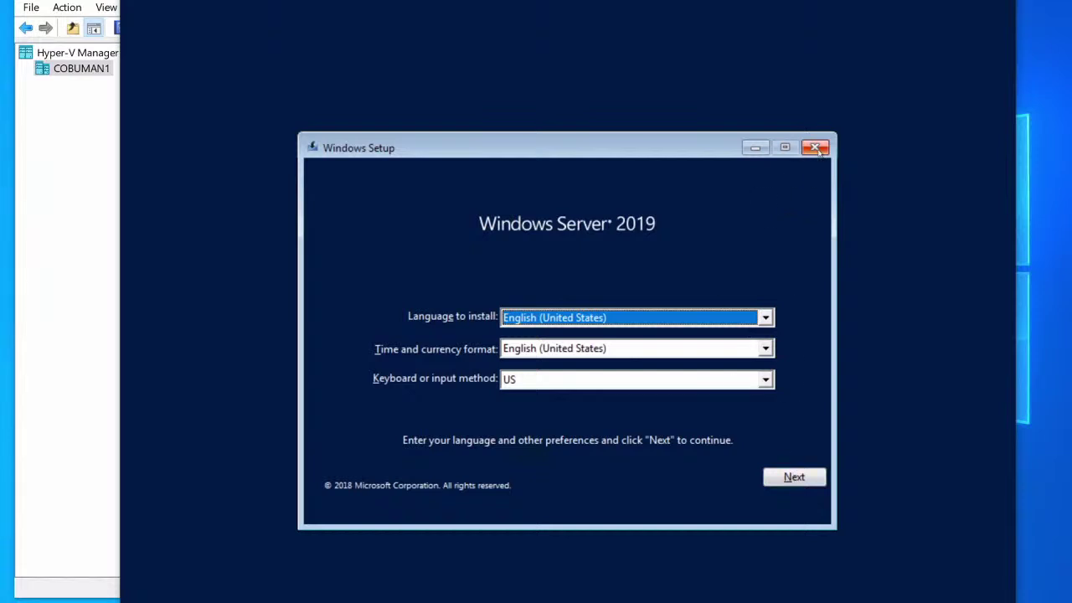
pyautogui.click(815, 149)
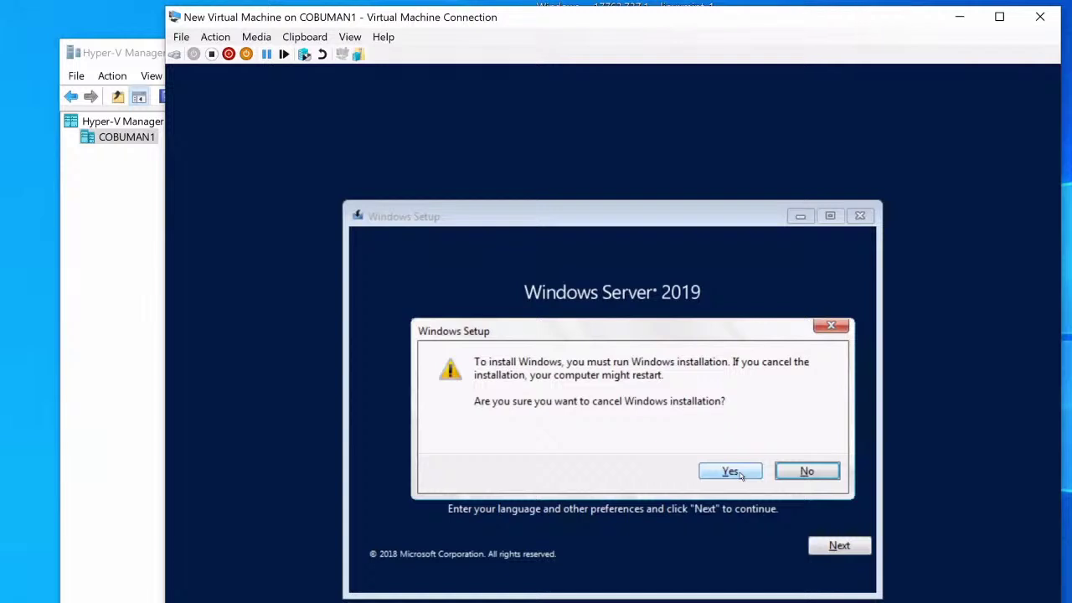
pyautogui.click(685, 403)
# Step: Insert the Desktop's linuxmint-19.3-cinnamon-64bit image into the VM's DVD drive
pyautogui.click(267, 38)
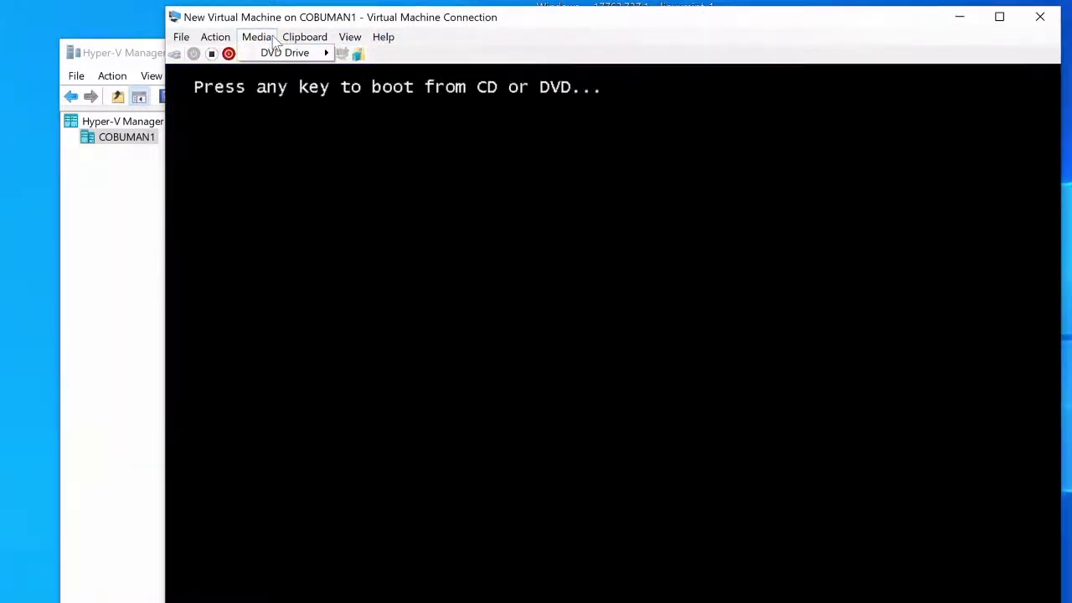
pyautogui.moveTo(303, 53)
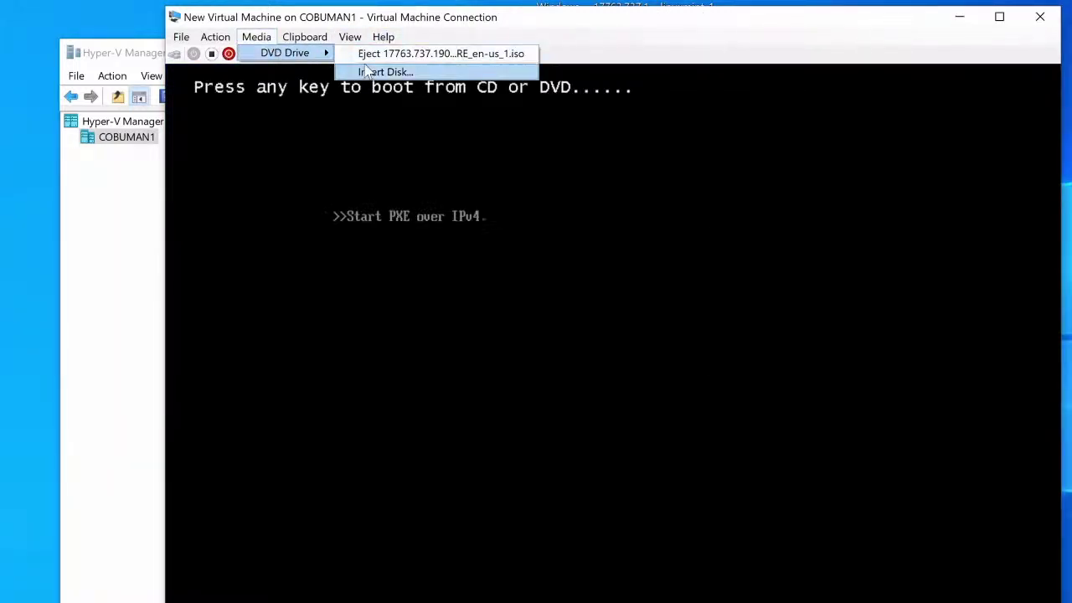
pyautogui.click(256, 37)
pyautogui.click(257, 37)
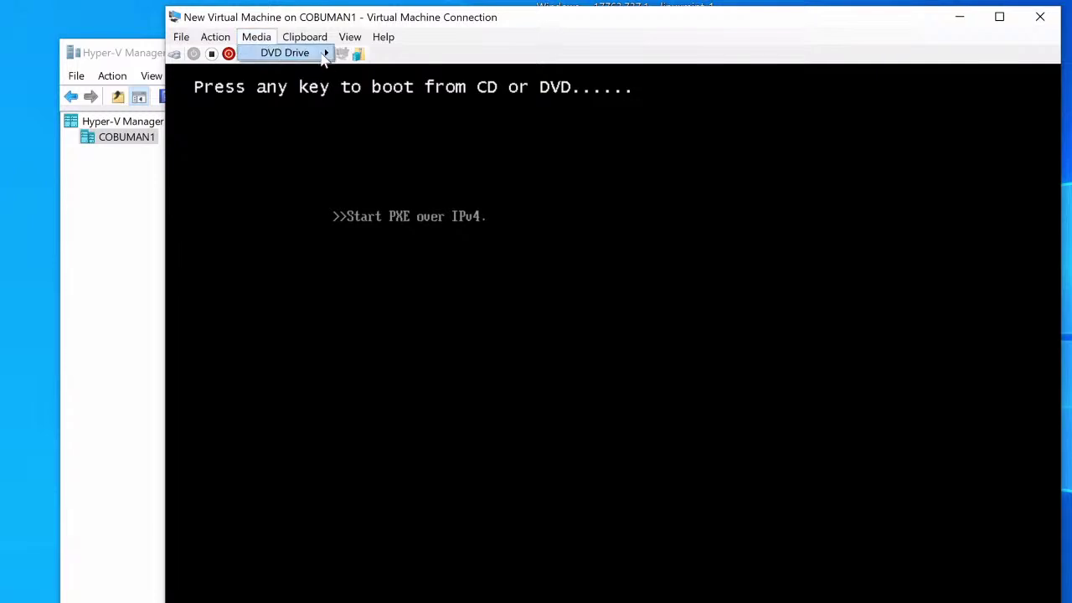
pyautogui.moveTo(326, 55)
pyautogui.click(384, 72)
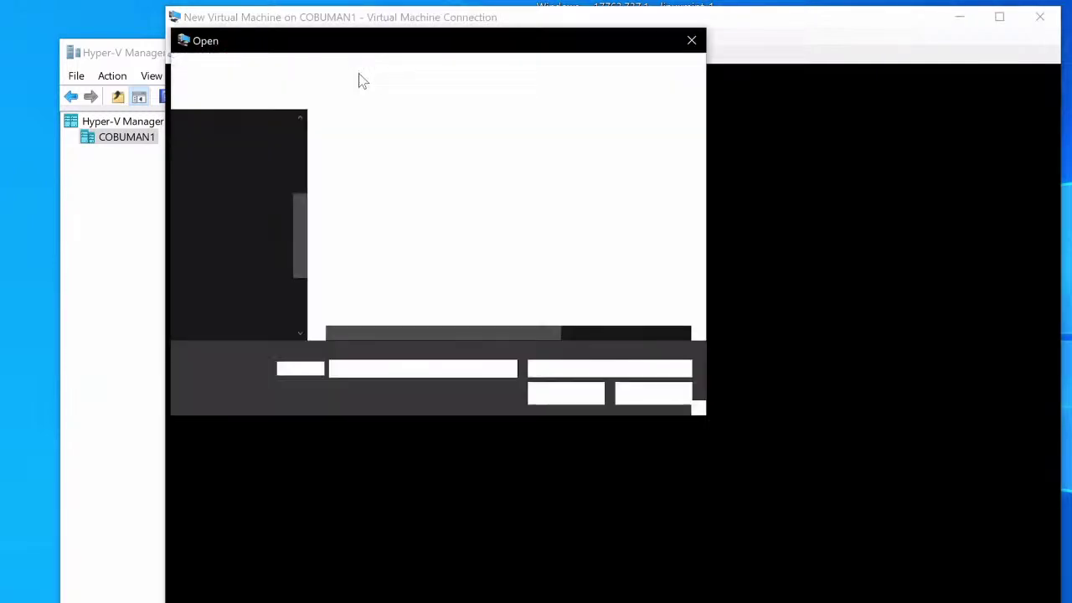
pyautogui.click(405, 166)
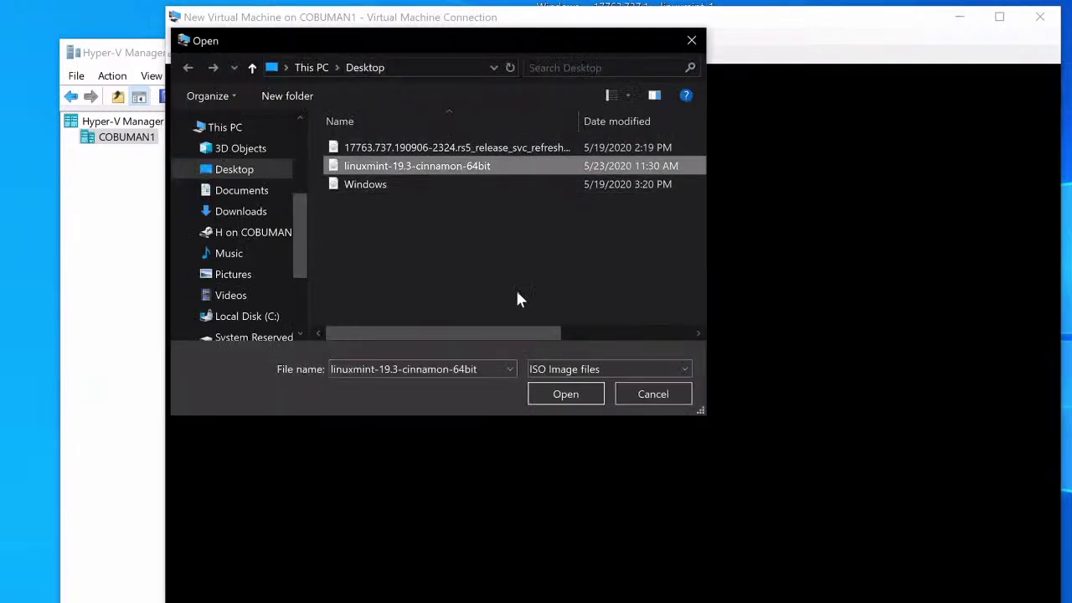
pyautogui.click(553, 396)
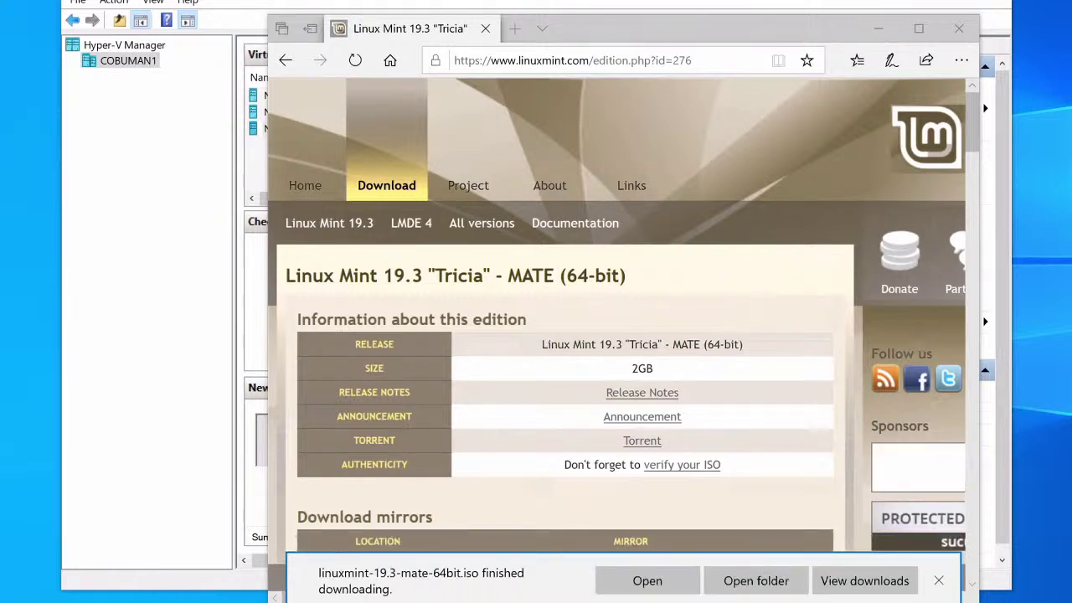
# Step: Move the downloaded linuxmint-19.3-mate-64bit.iso out of Downloads and close Edge
pyautogui.click(762, 581)
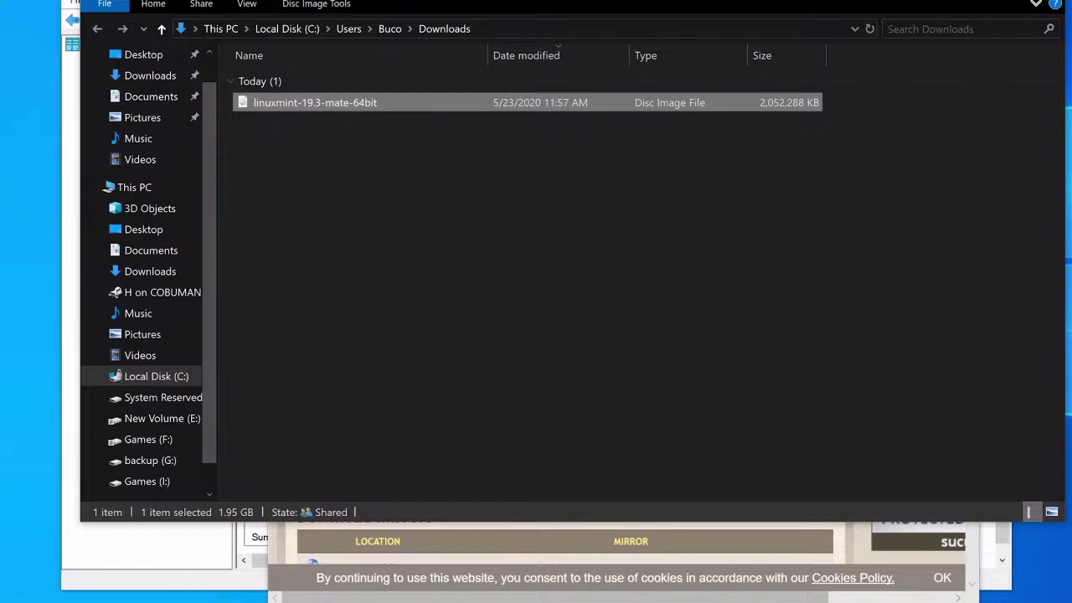
pyautogui.press('Delete')
pyautogui.hotkey('alt', 'F4')
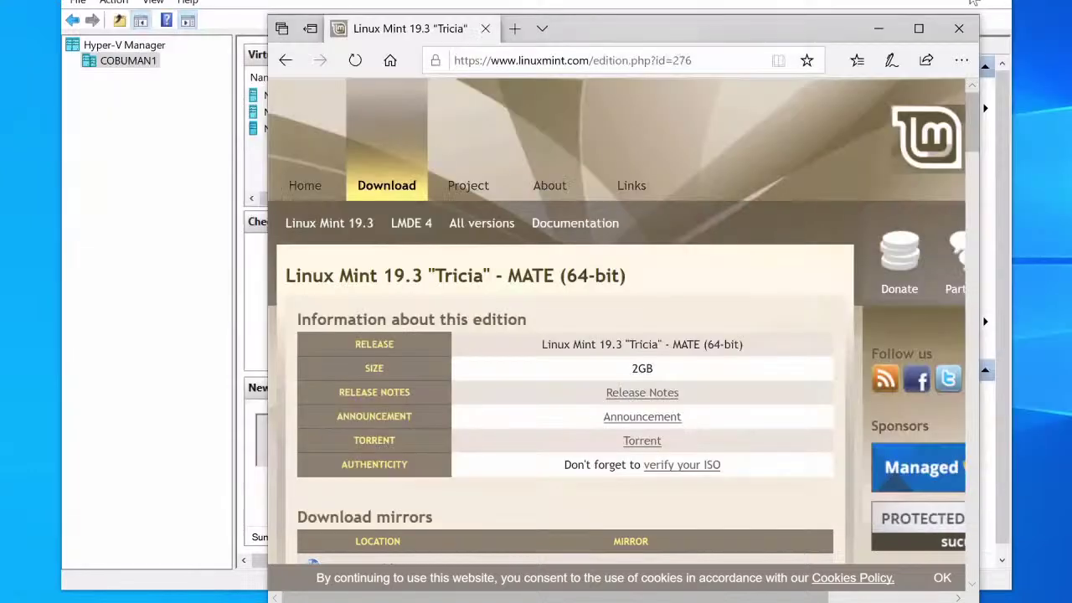
pyautogui.click(963, 26)
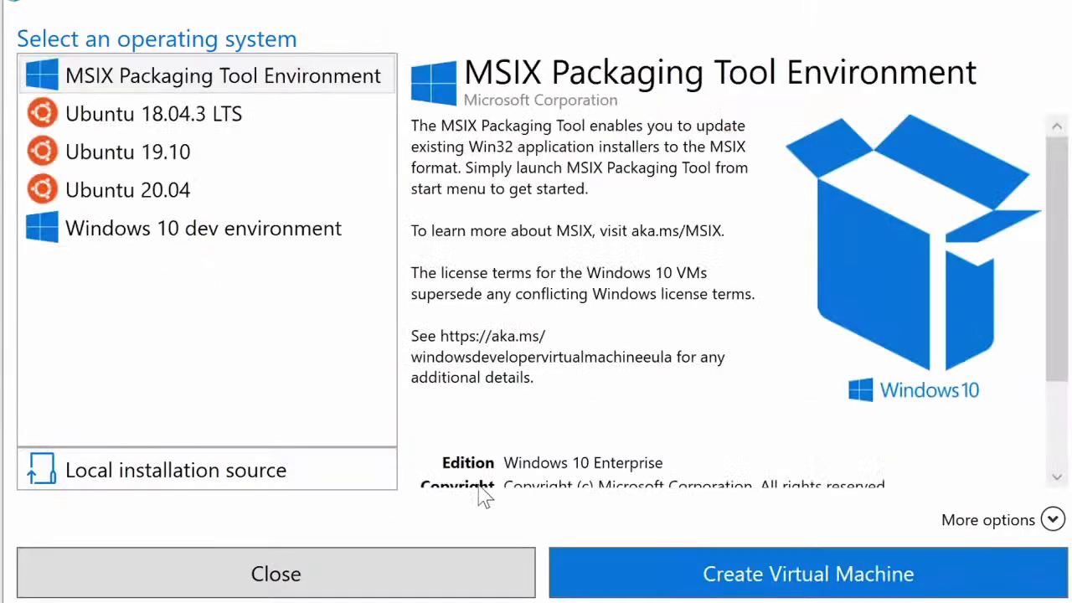
# Step: Quick-create a VM from the Desktop's linuxmint-19.3-mate-64bit.iso with Windows Secure Boot unticked
pyautogui.click(170, 475)
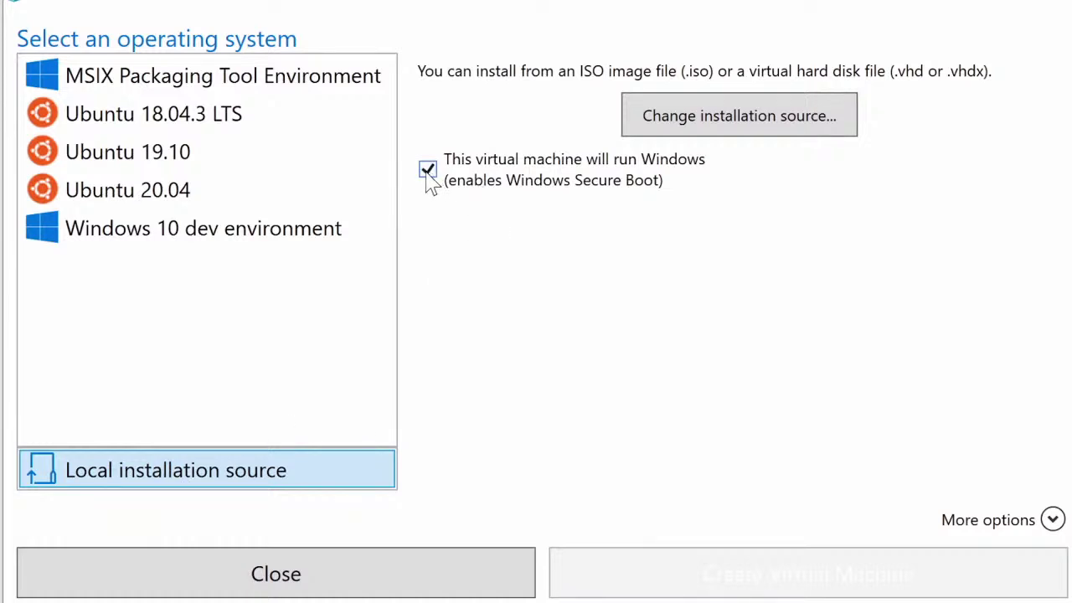
pyautogui.click(428, 176)
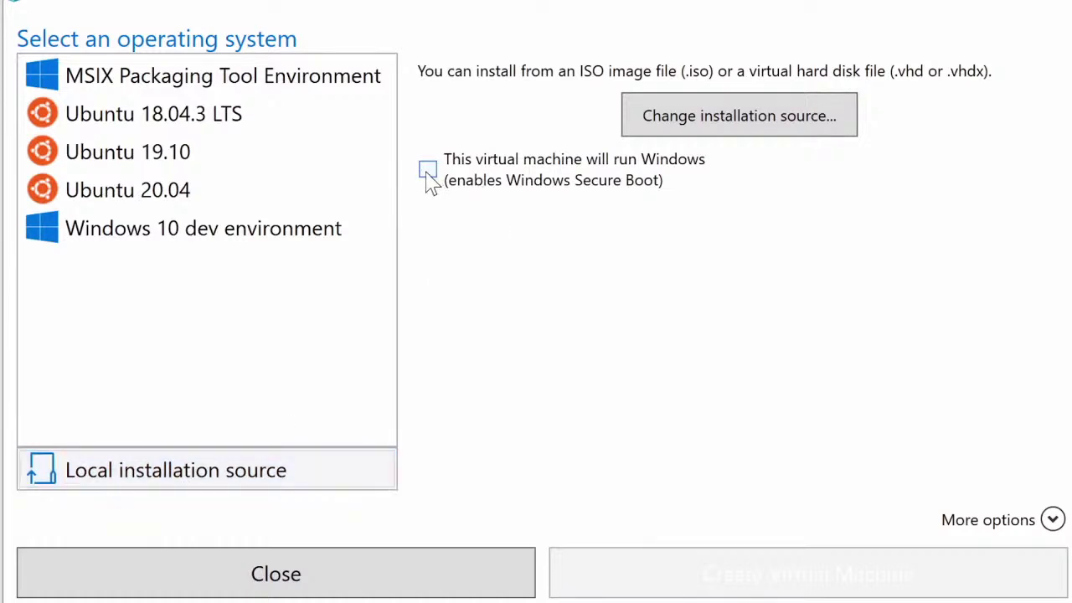
pyautogui.click(784, 125)
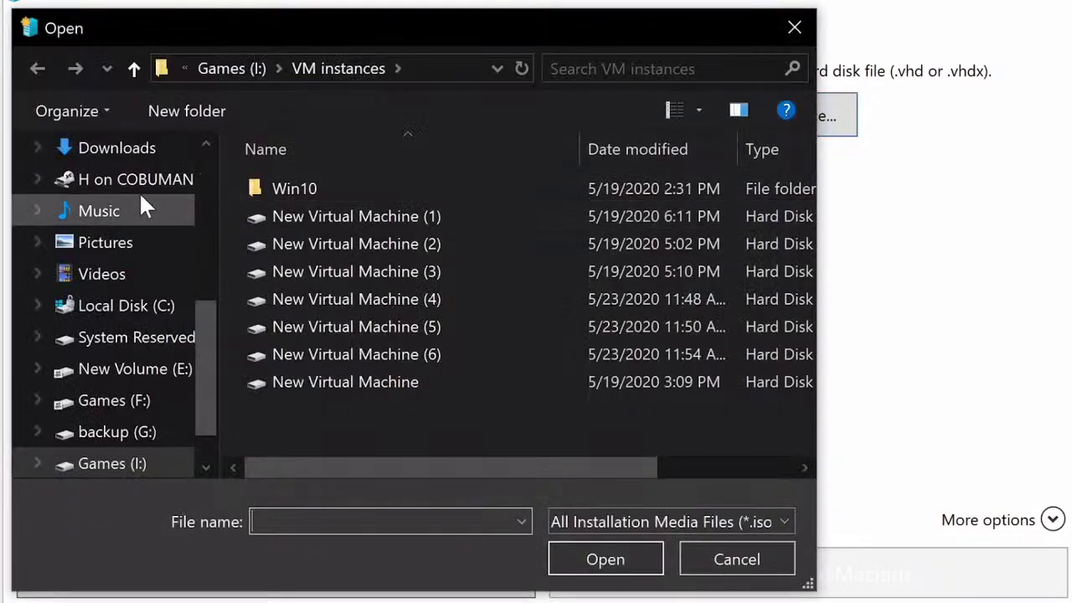
pyautogui.scroll(2, 109, 234)
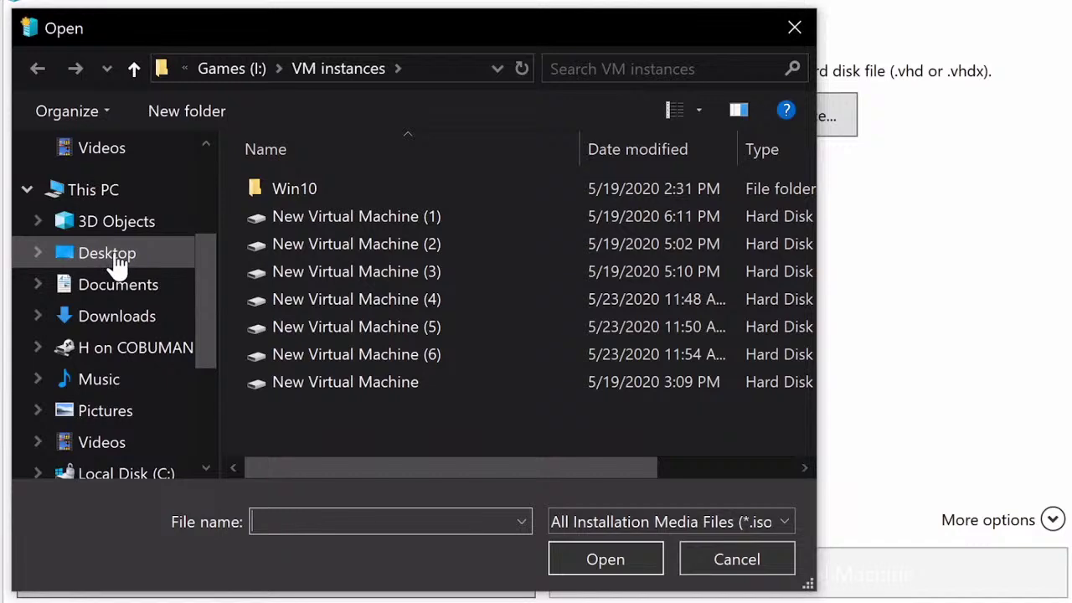
pyautogui.click(117, 264)
pyautogui.click(362, 220)
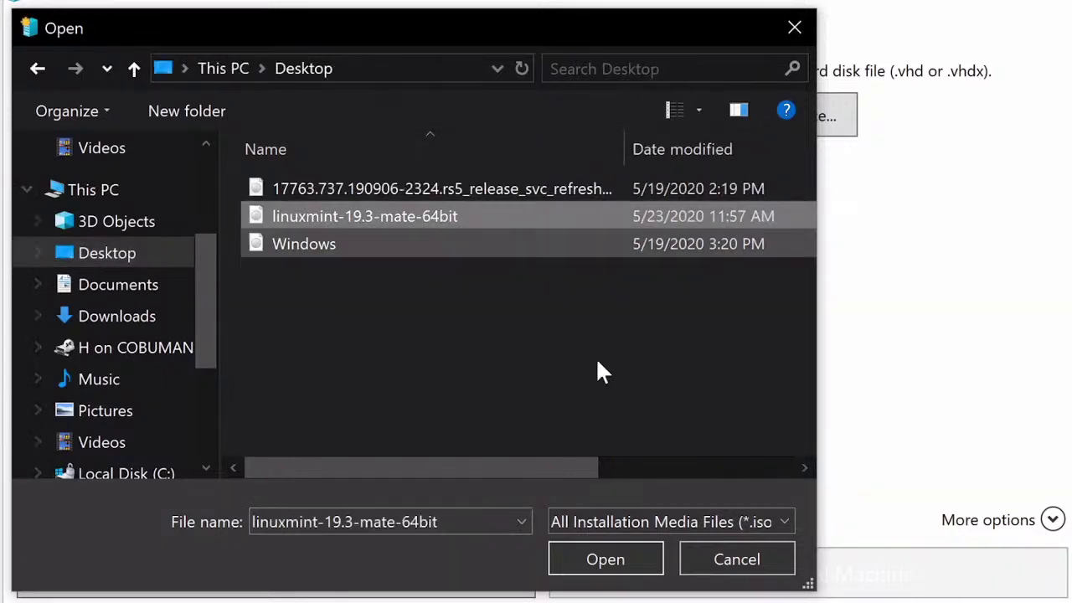
pyautogui.click(617, 554)
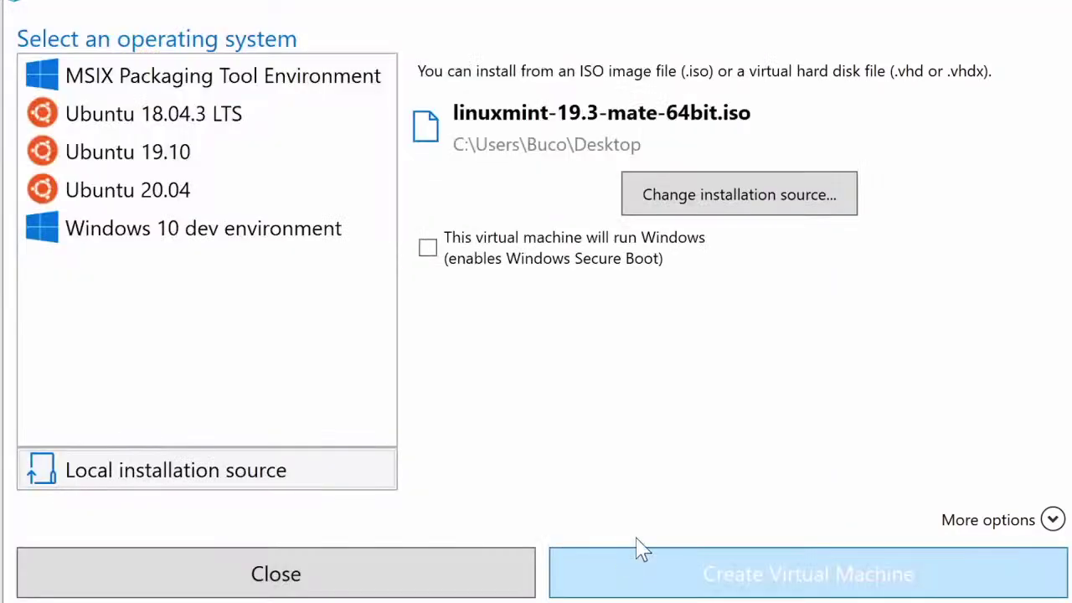
pyautogui.click(795, 576)
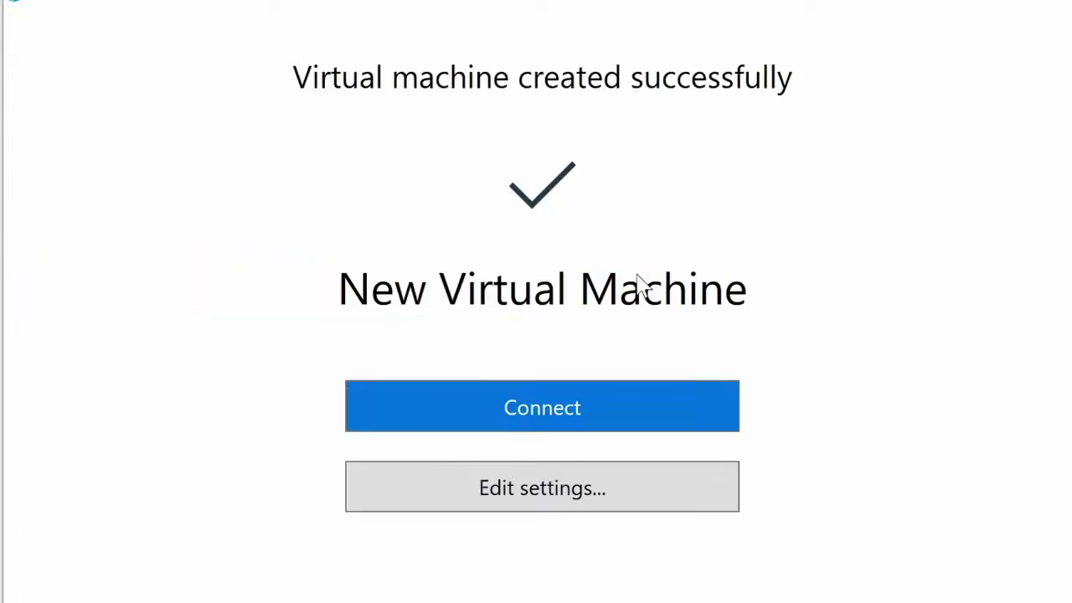
pyautogui.click(570, 495)
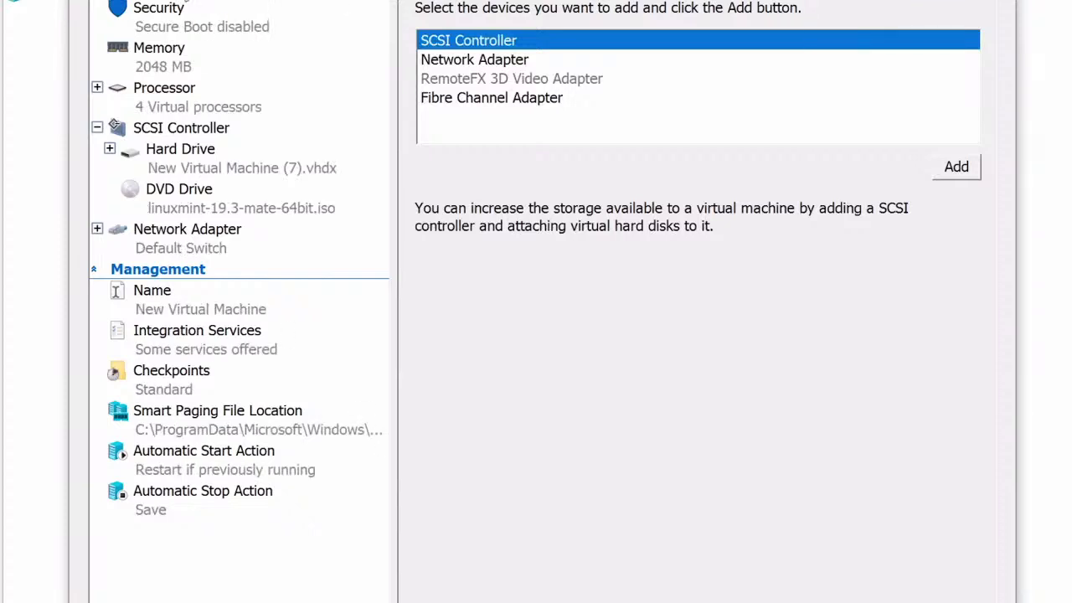
# Step: Review firmware, memory and hard drive settings, and set the processor count to 3
pyautogui.click(293, 62)
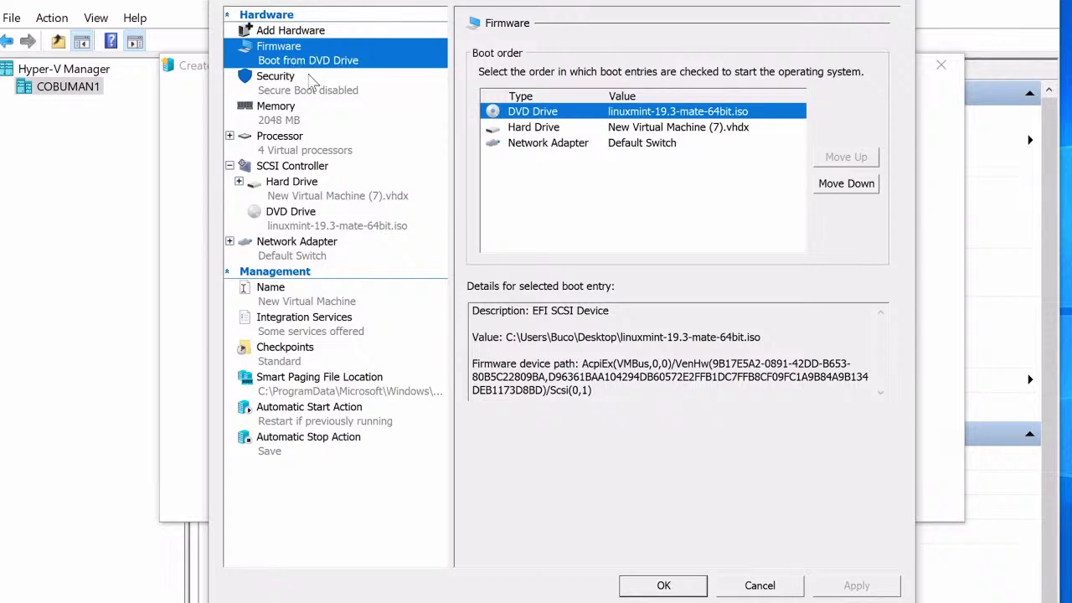
pyautogui.click(289, 113)
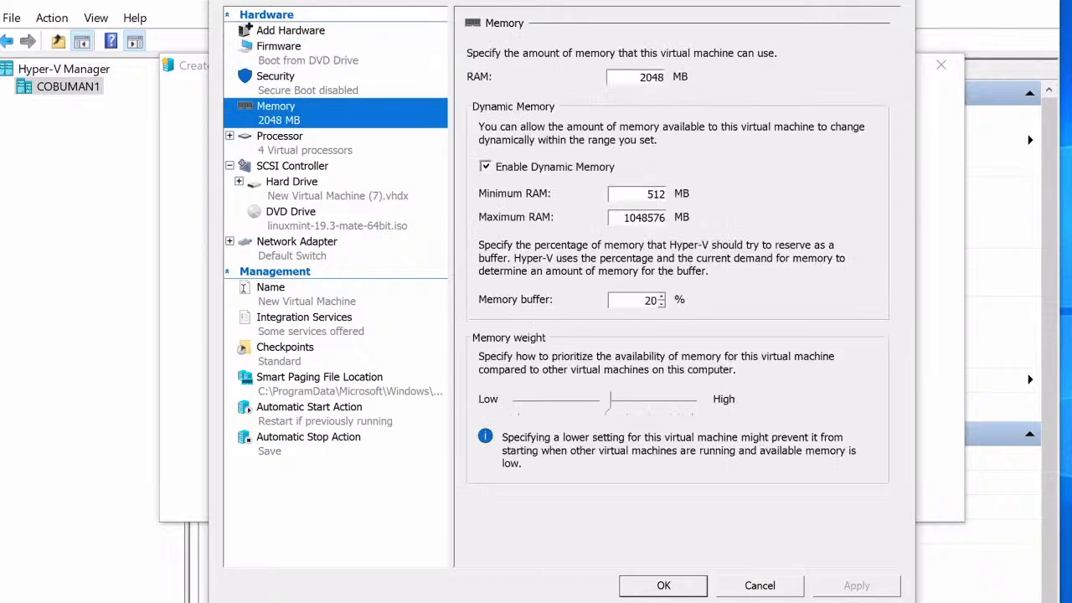
pyautogui.click(308, 148)
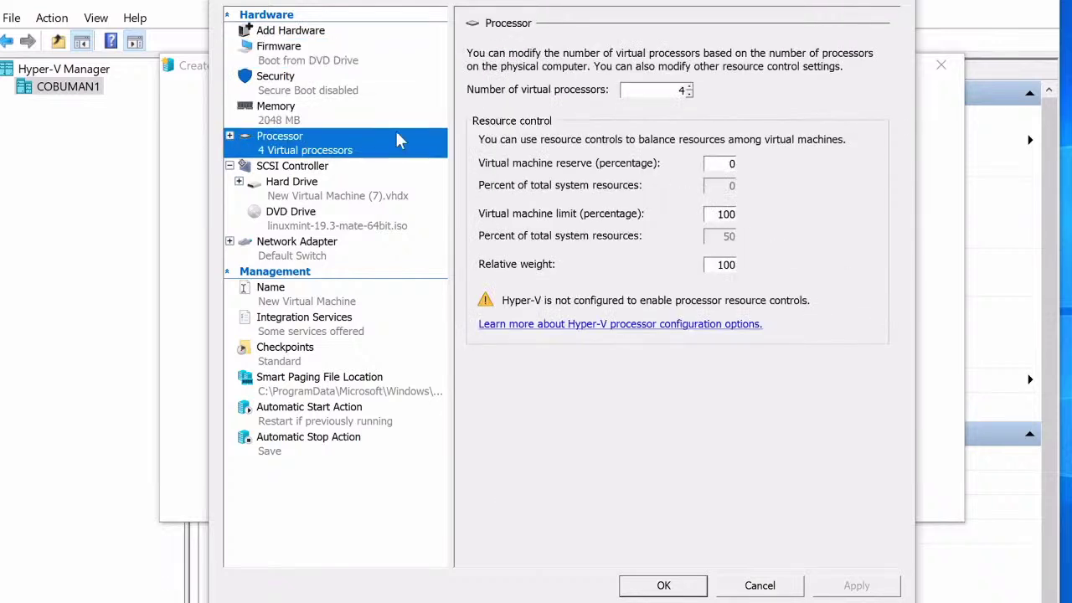
pyautogui.click(690, 94)
pyautogui.click(314, 200)
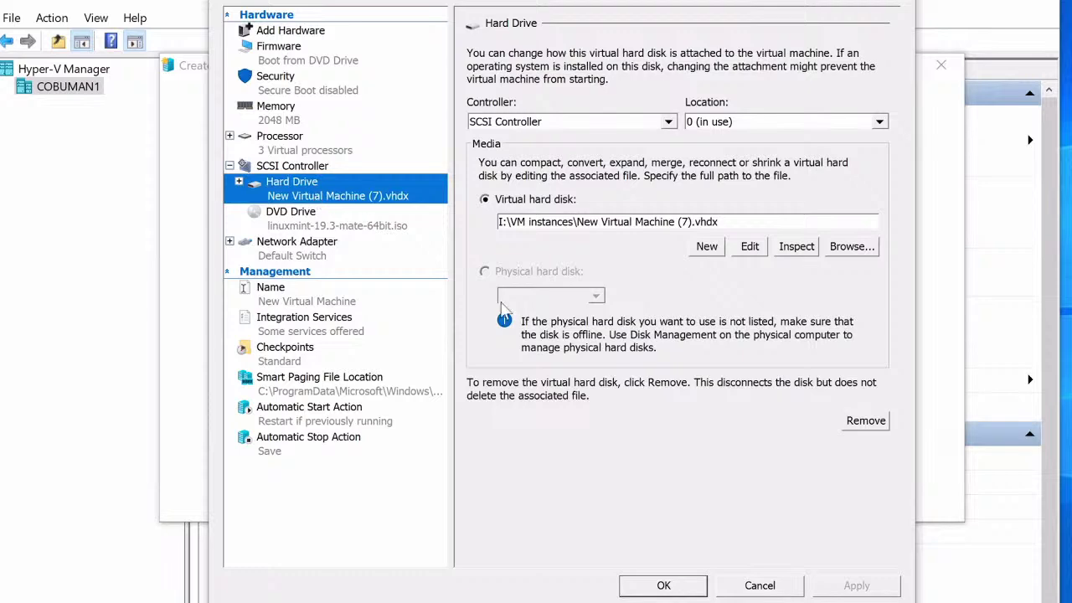
pyautogui.click(677, 588)
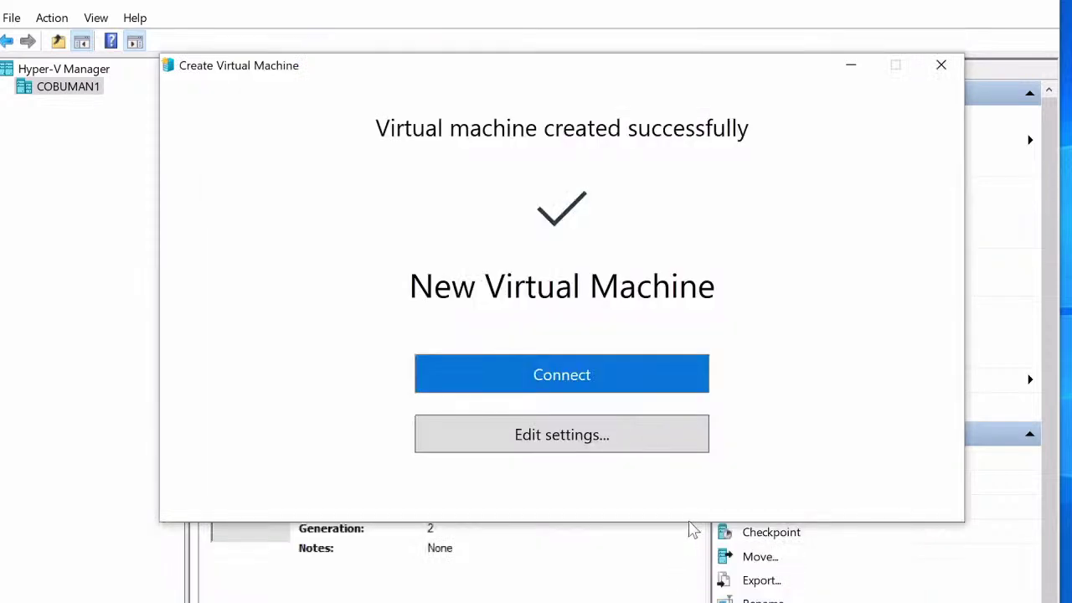
# Step: Connect to the new VM and re-insert linuxmint-19.3-mate-64bit.iso from the Desktop
pyautogui.click(522, 377)
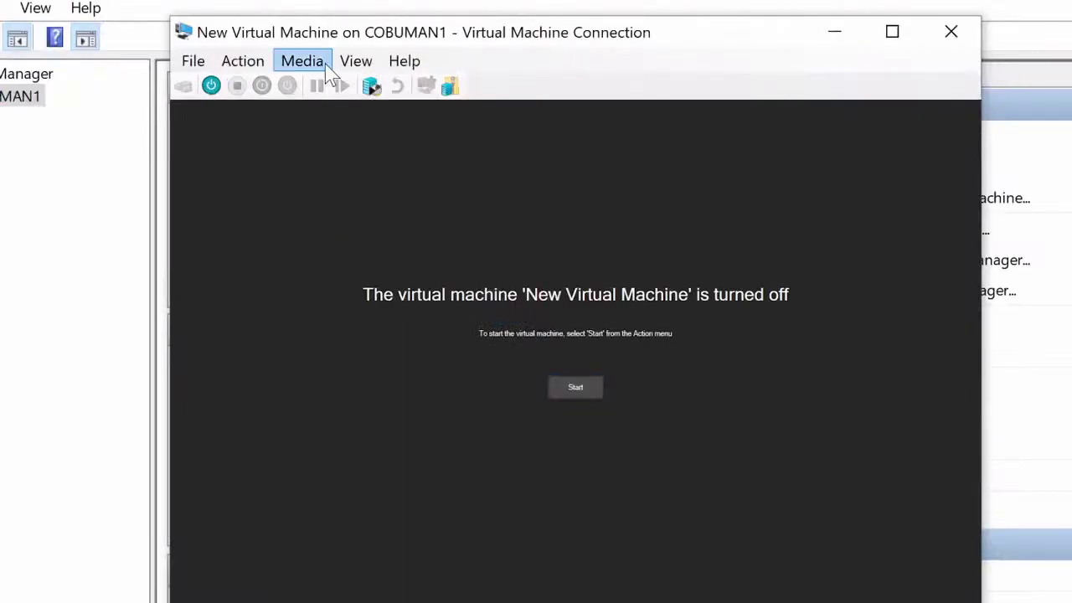
pyautogui.click(303, 58)
pyautogui.moveTo(343, 92)
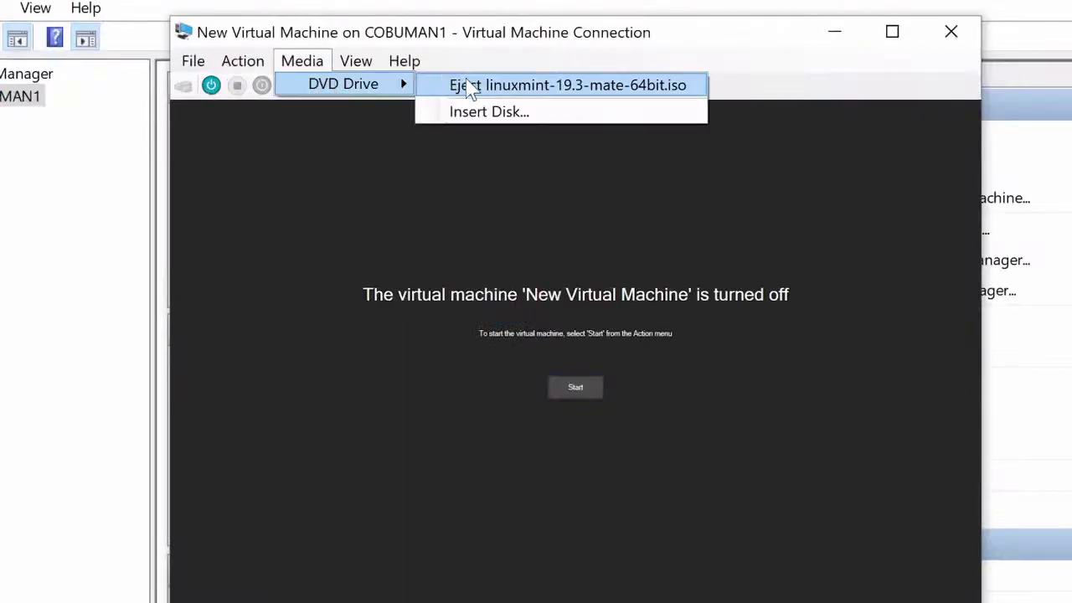
pyautogui.click(472, 91)
pyautogui.click(308, 67)
pyautogui.click(316, 65)
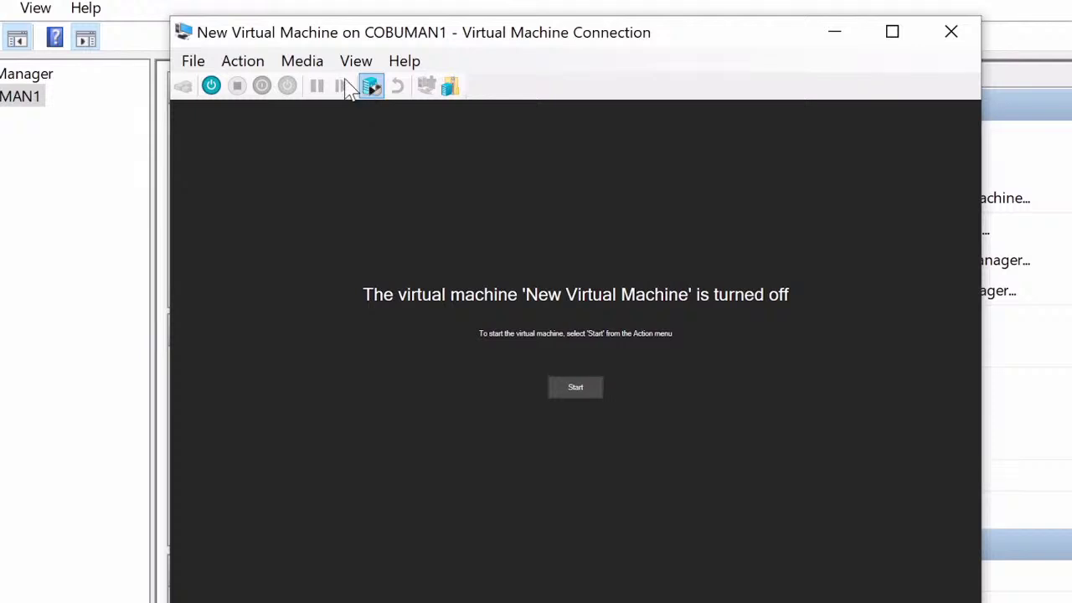
pyautogui.click(304, 64)
pyautogui.moveTo(374, 92)
pyautogui.click(447, 107)
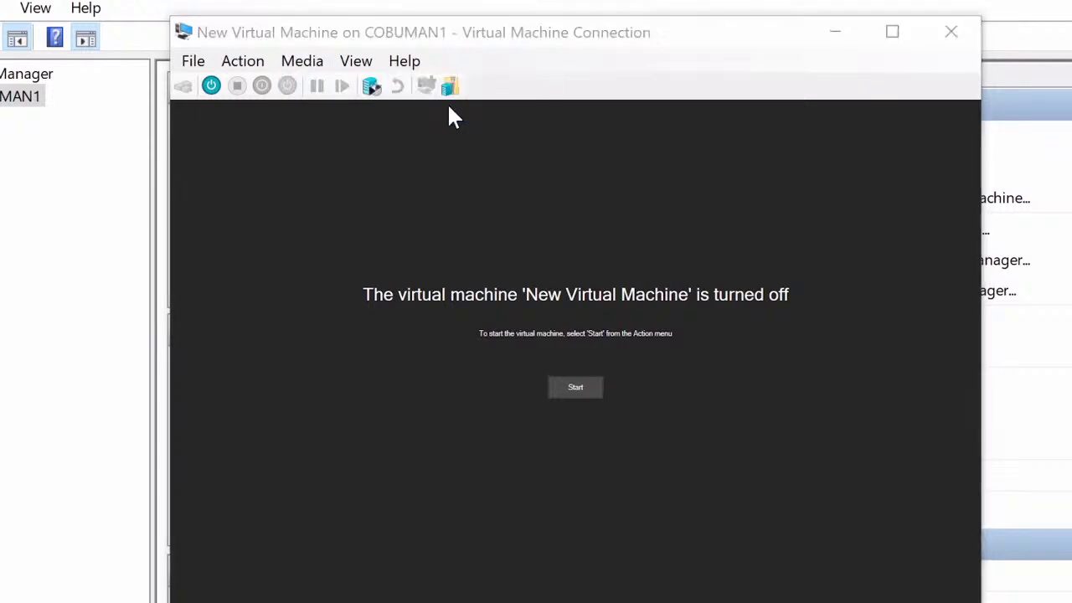
pyautogui.doubleClick(496, 325)
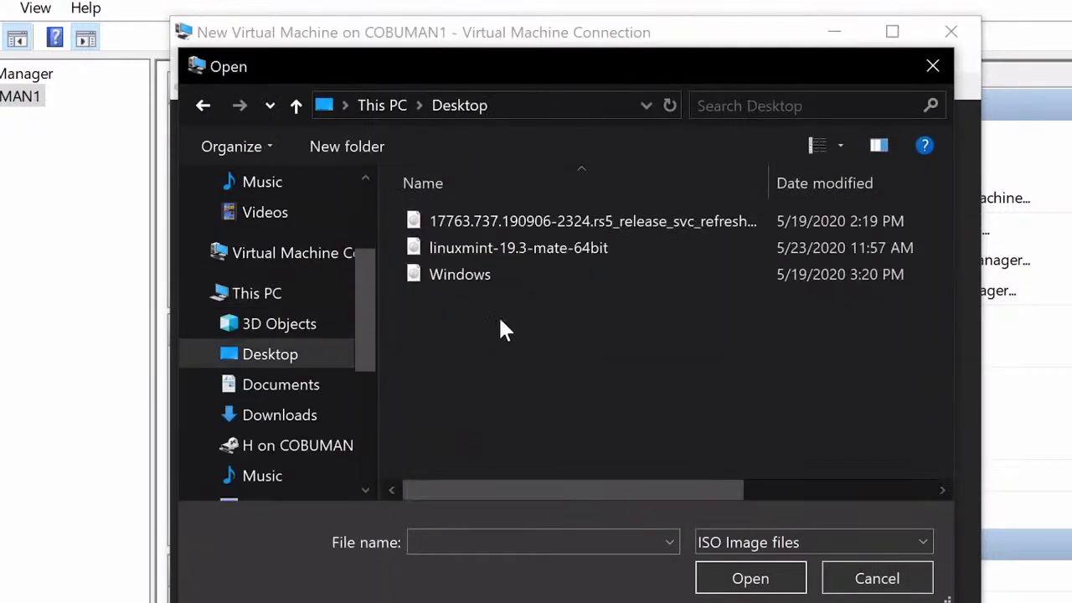
pyautogui.click(527, 247)
pyautogui.click(745, 574)
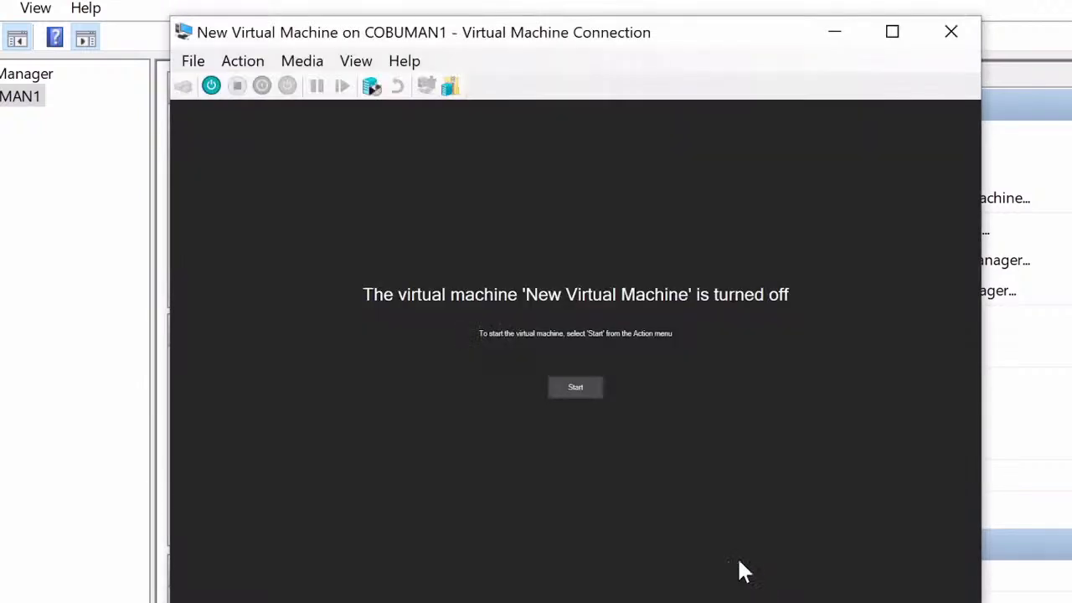
# Step: Start the VM and boot the first Linux Mint 19.3 menu entry
pyautogui.click(578, 387)
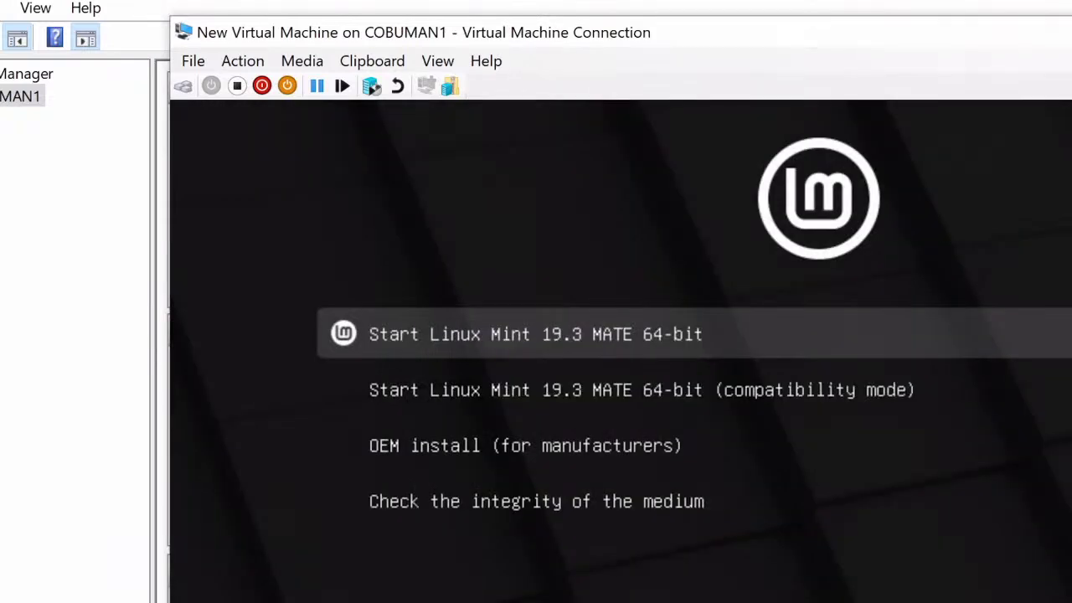
pyautogui.moveTo(809, 38); pyautogui.dragTo(673, 0)
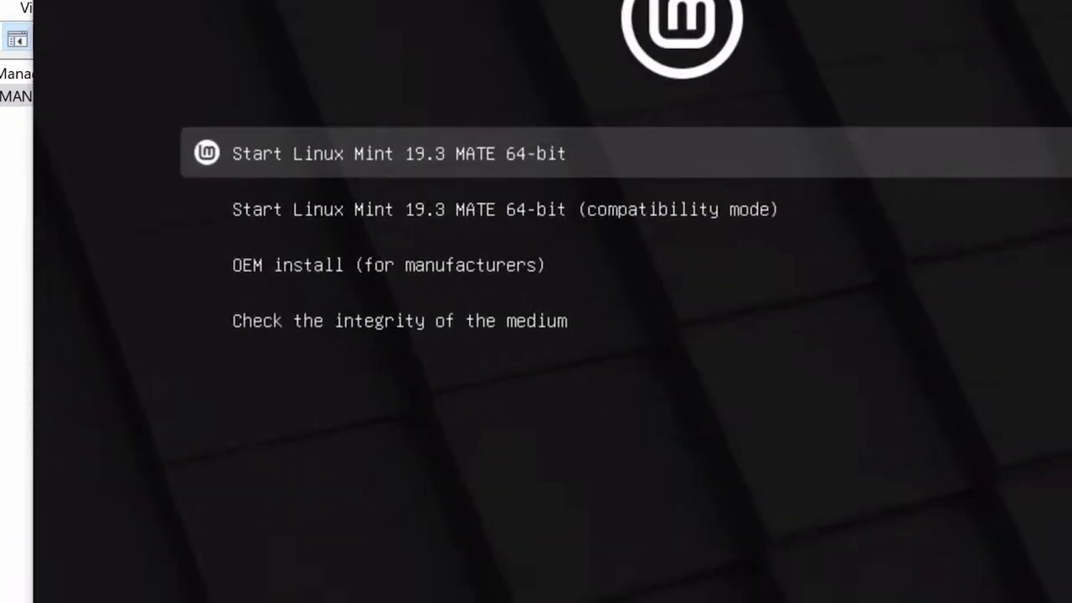
pyautogui.press('Return')
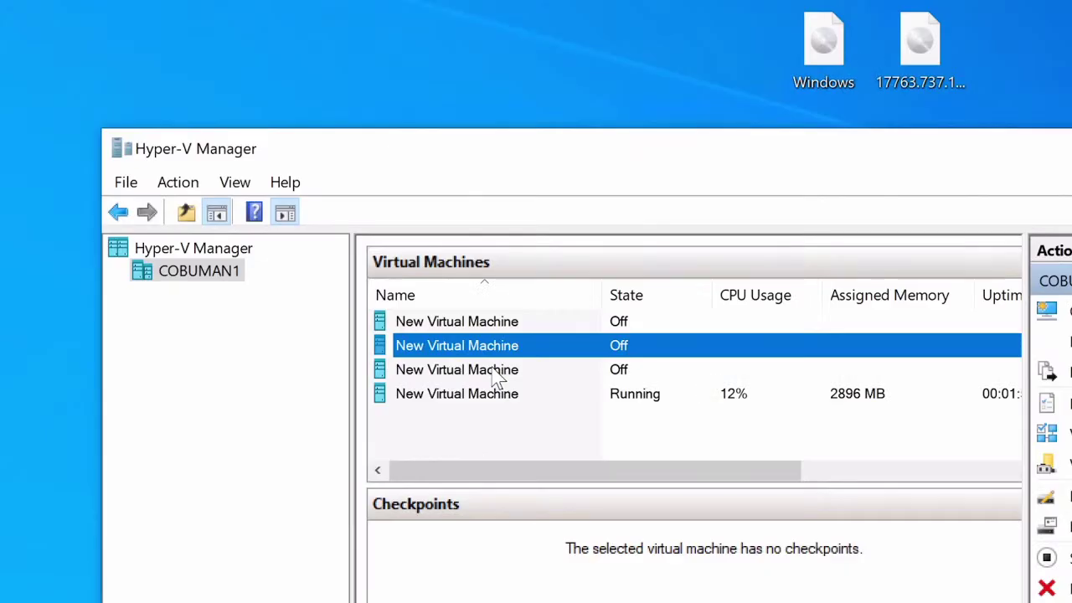
# Step: Start the second virtual machine and connect to its display
pyautogui.click(493, 367)
pyautogui.click(493, 350)
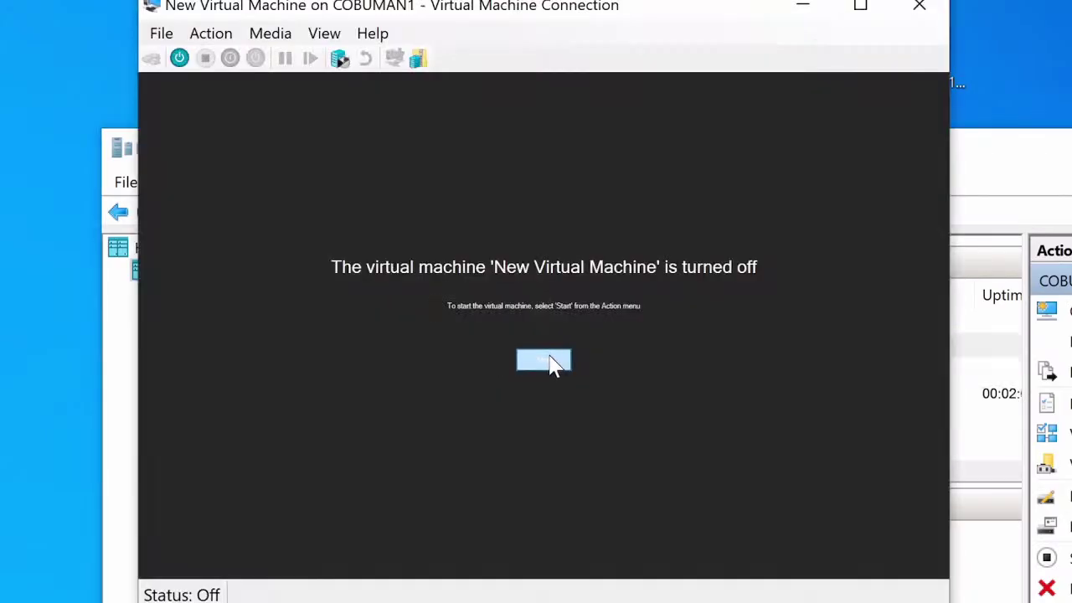
pyautogui.click(548, 363)
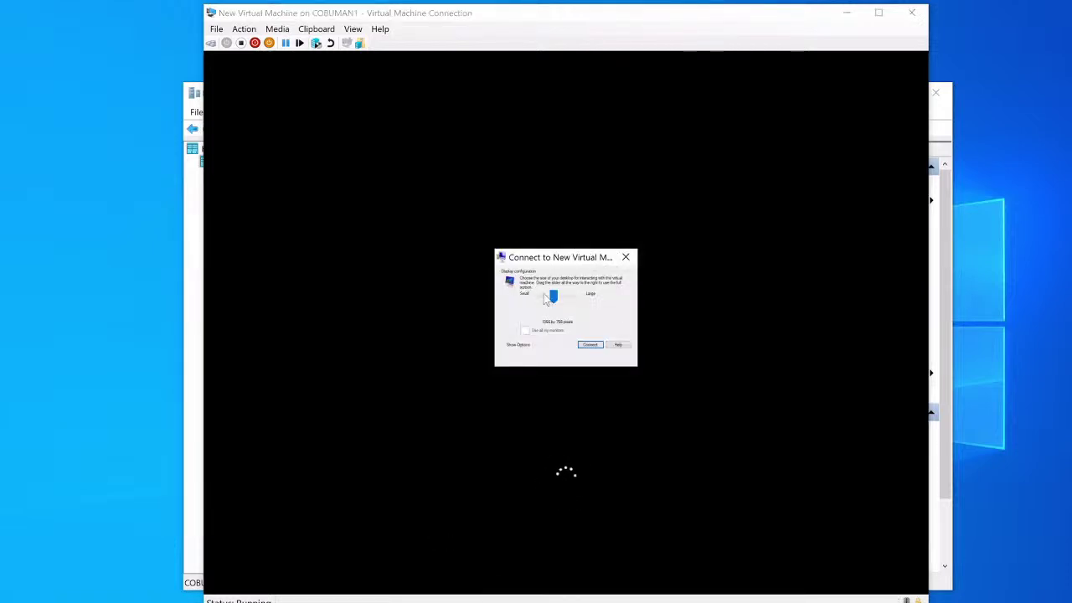
pyautogui.click(589, 344)
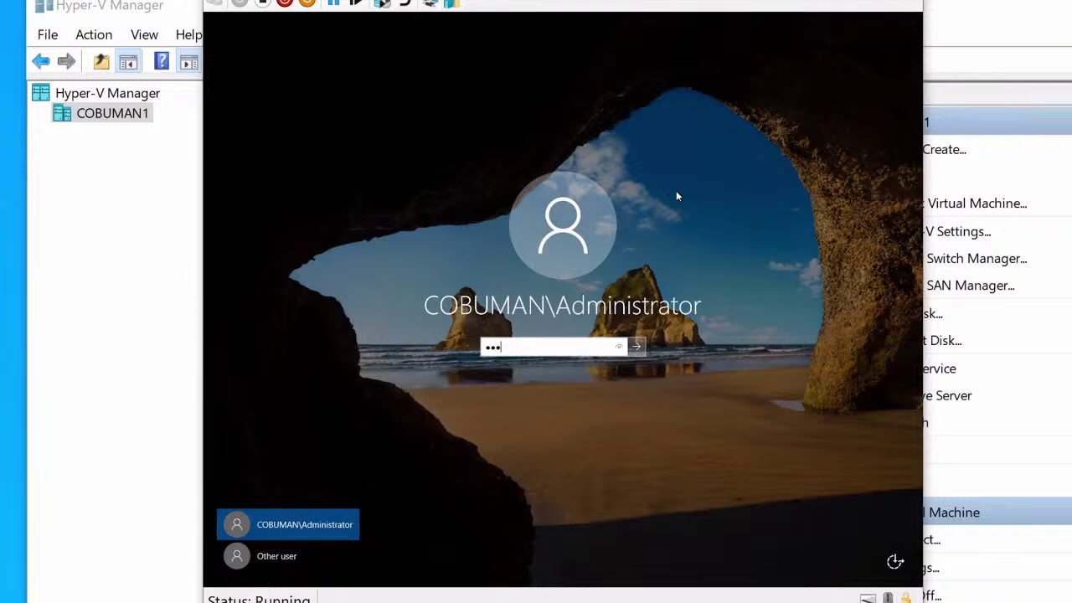
# Step: Sign in as Administrator with the account password, retrying after a mistyped entry
pyautogui.press('Return')
pyautogui.press('Return')
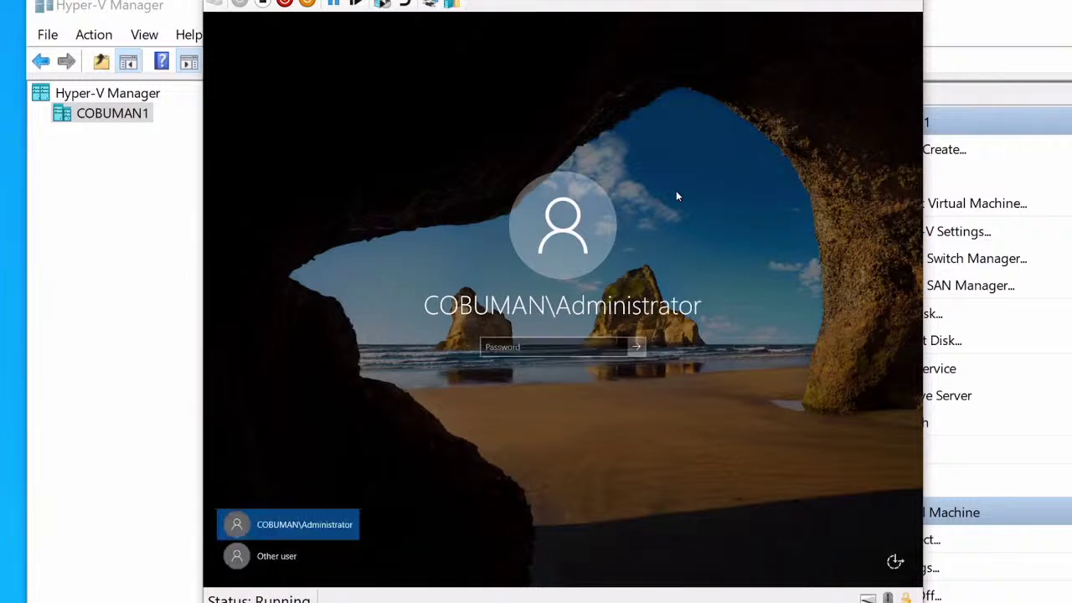
pyautogui.write('•')
pyautogui.press('BackSpace')
pyautogui.write('••')
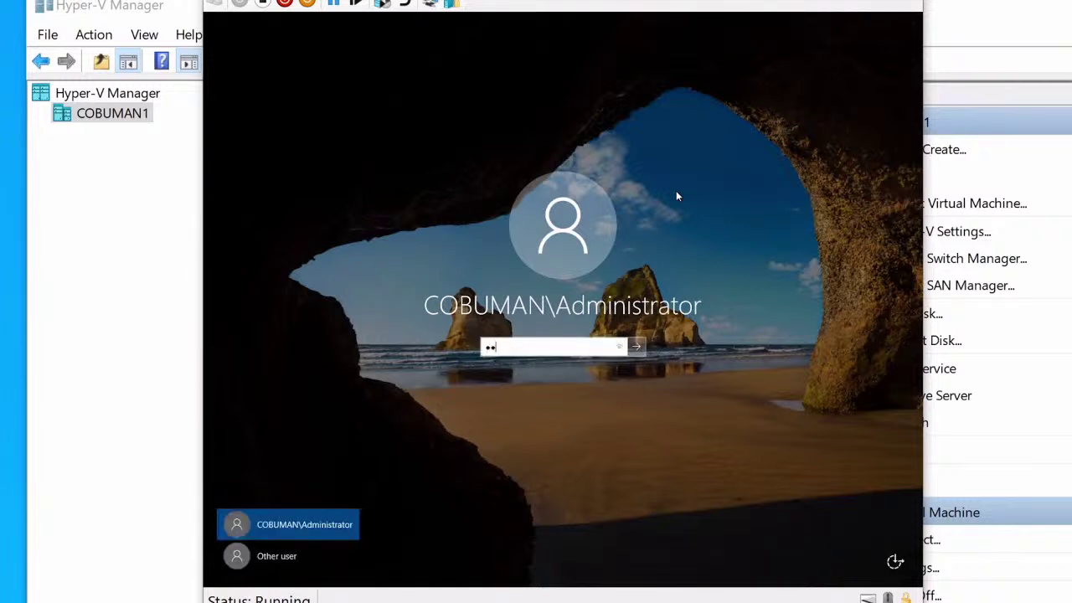
pyautogui.write('••••')
pyautogui.press('Return')
pyautogui.press('Return')
pyautogui.write('•••••••')
pyautogui.press('Return')
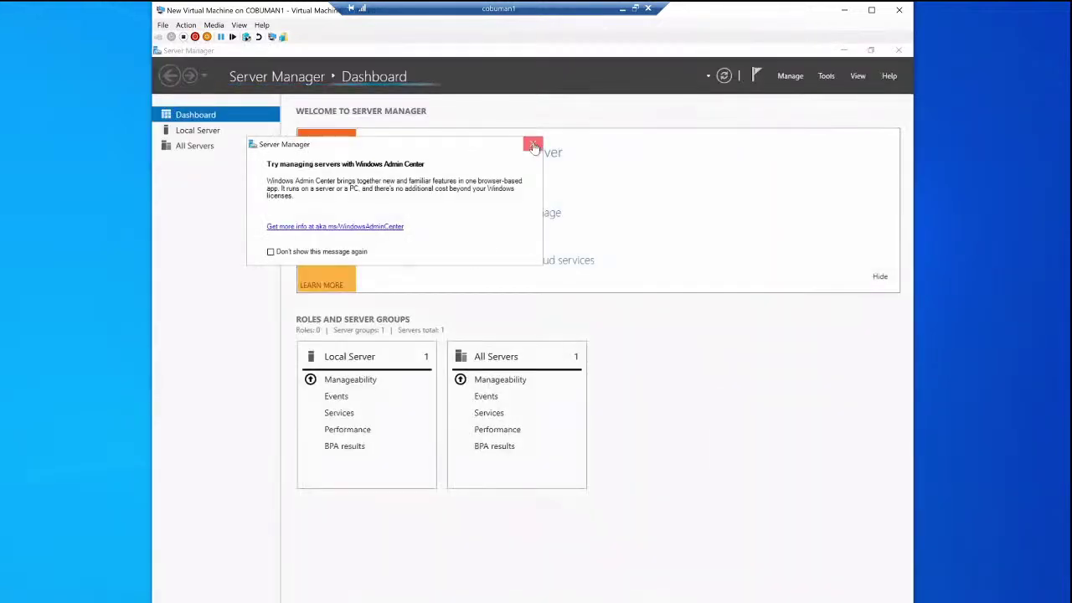
# Step: Dismiss the Admin Center suggestion, review Local Server properties, then close Server Manager and cancel the shutdown prompt
pyautogui.click(533, 145)
pyautogui.click(199, 131)
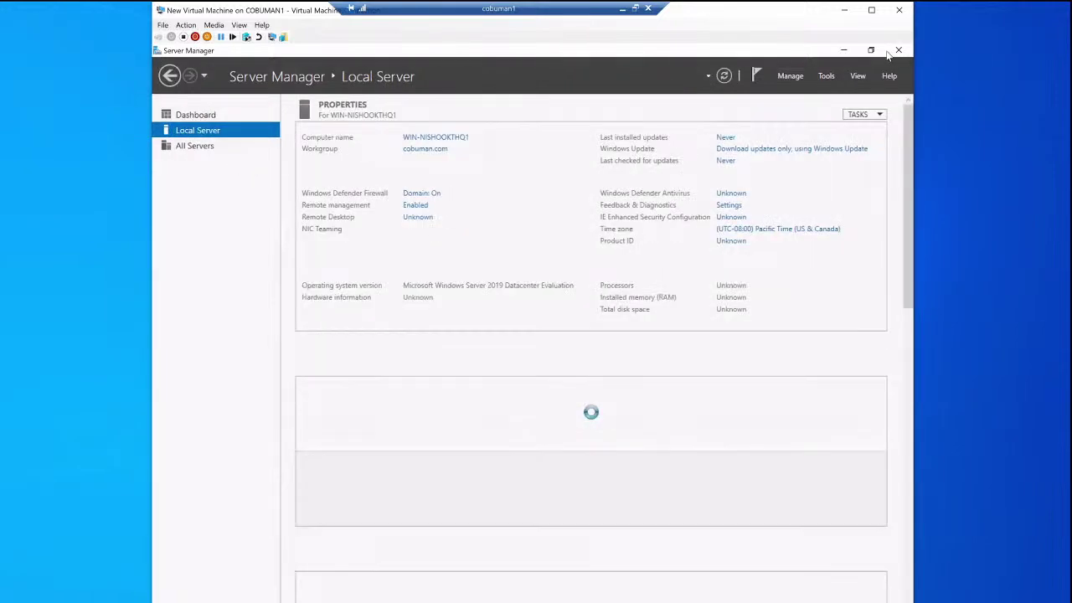
pyautogui.scroll(-8, 841, 301)
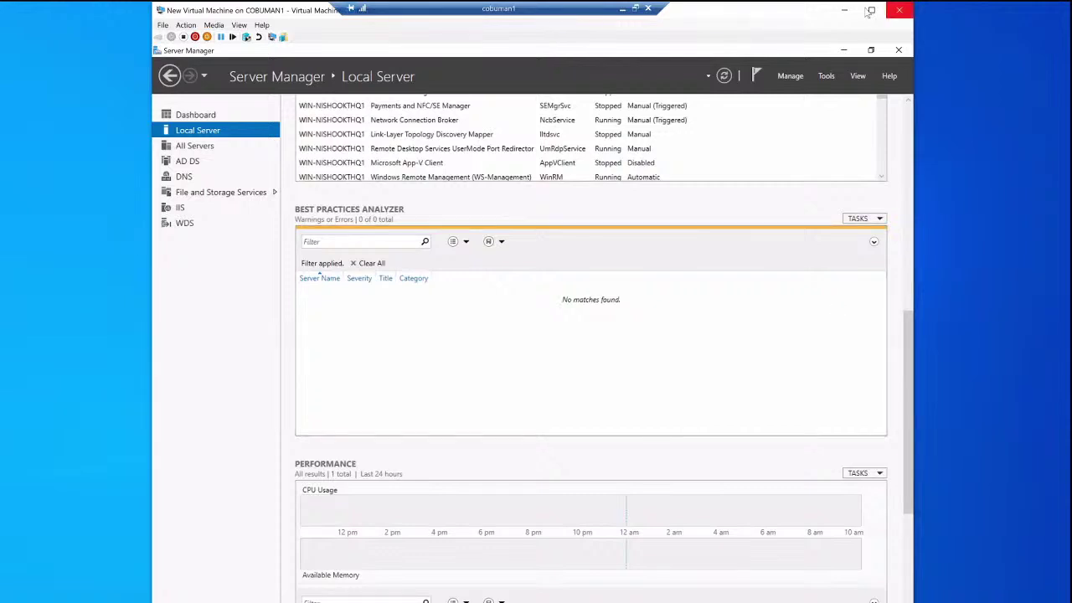
pyautogui.click(899, 52)
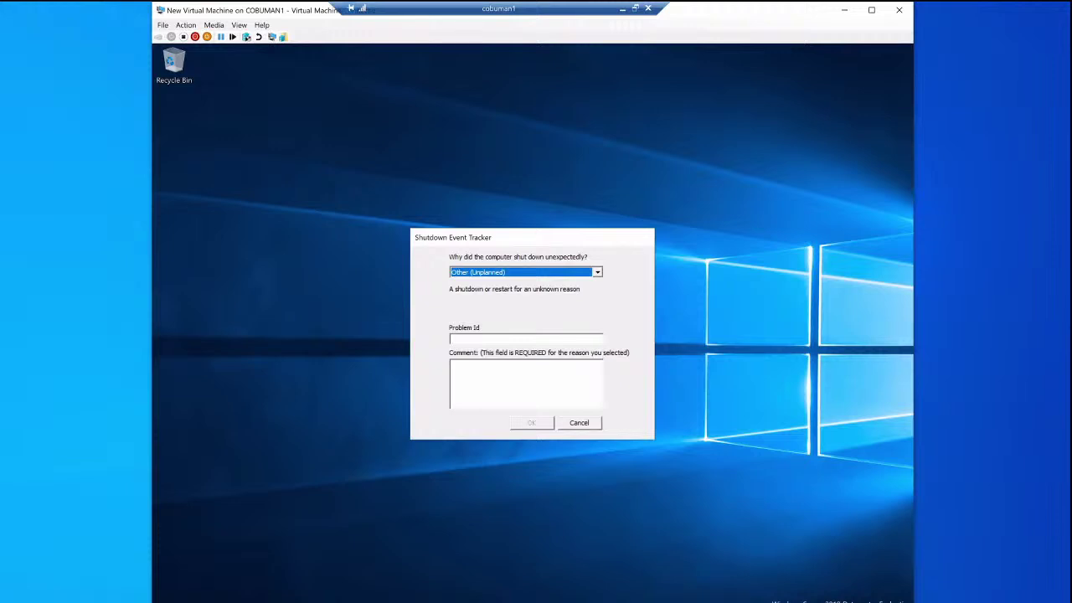
pyautogui.click(577, 423)
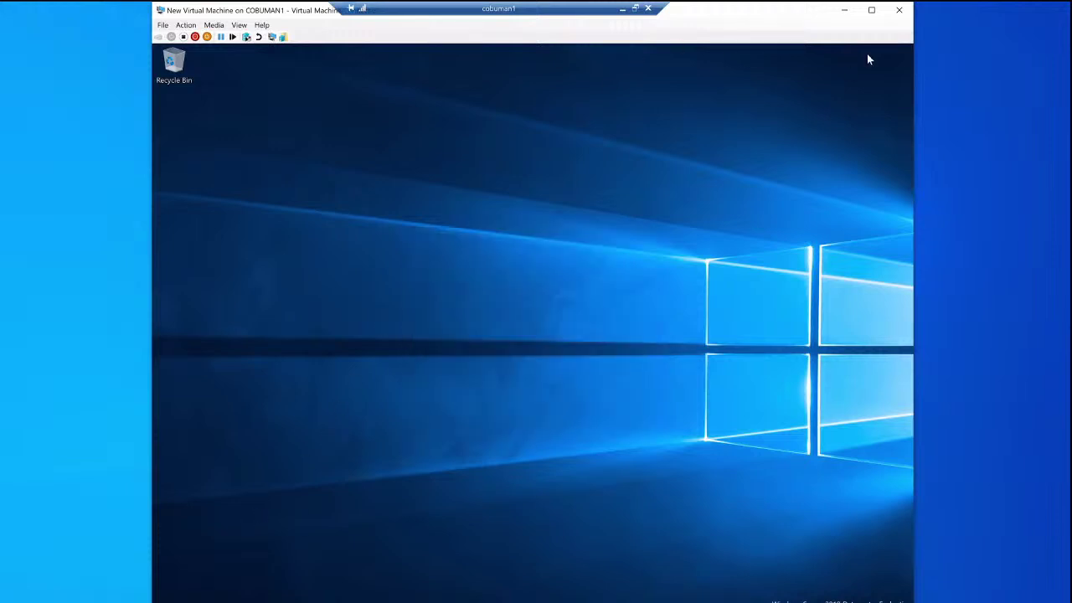
# Step: Show the VM full screen and launch Control Panel and File Explorer from Start
pyautogui.click(871, 9)
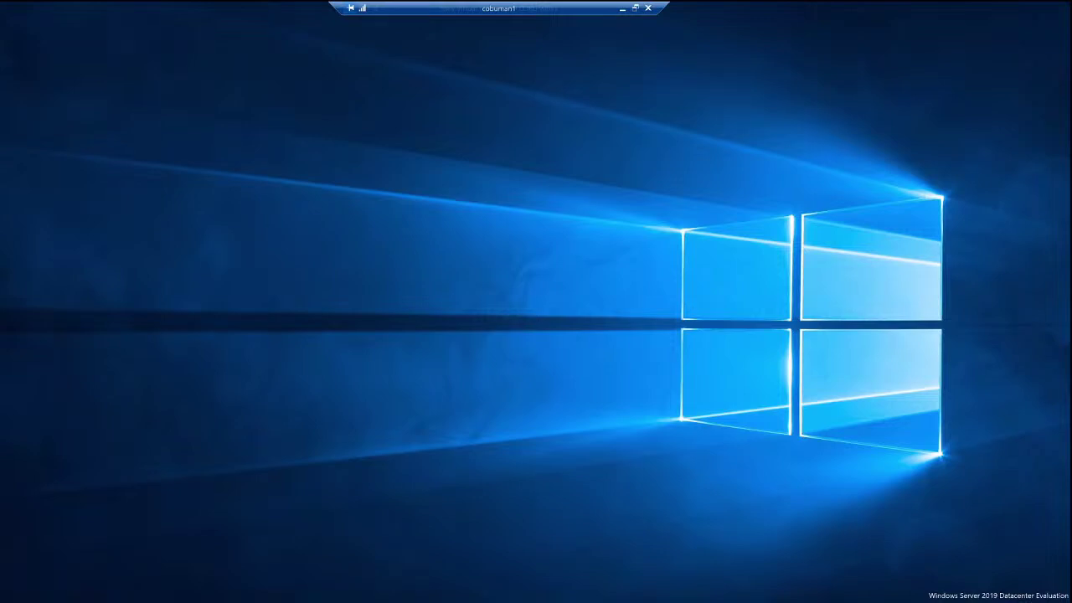
pyautogui.press('super')
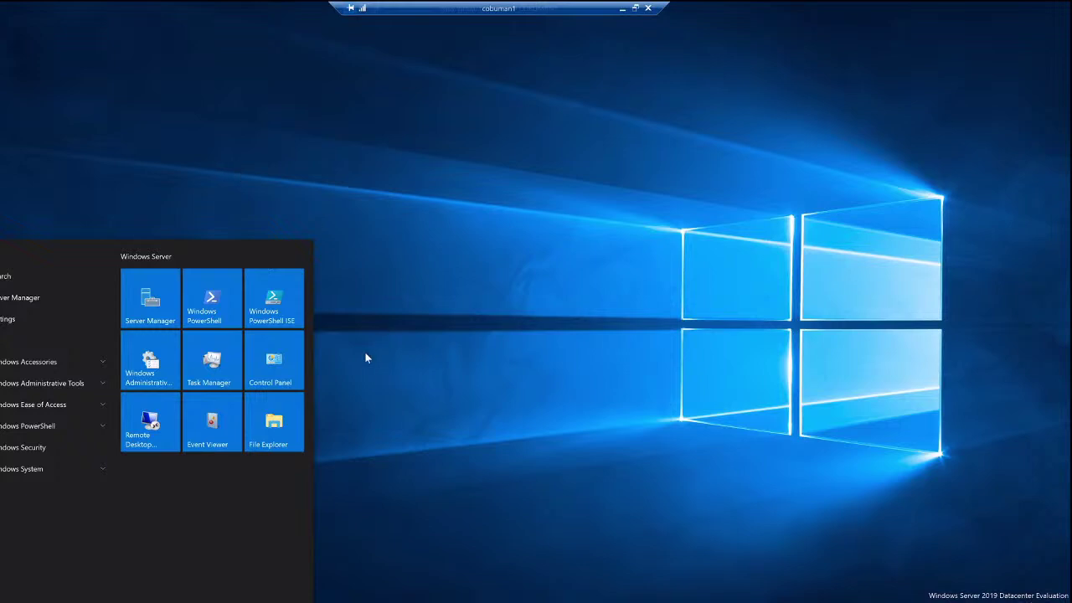
pyautogui.click(274, 368)
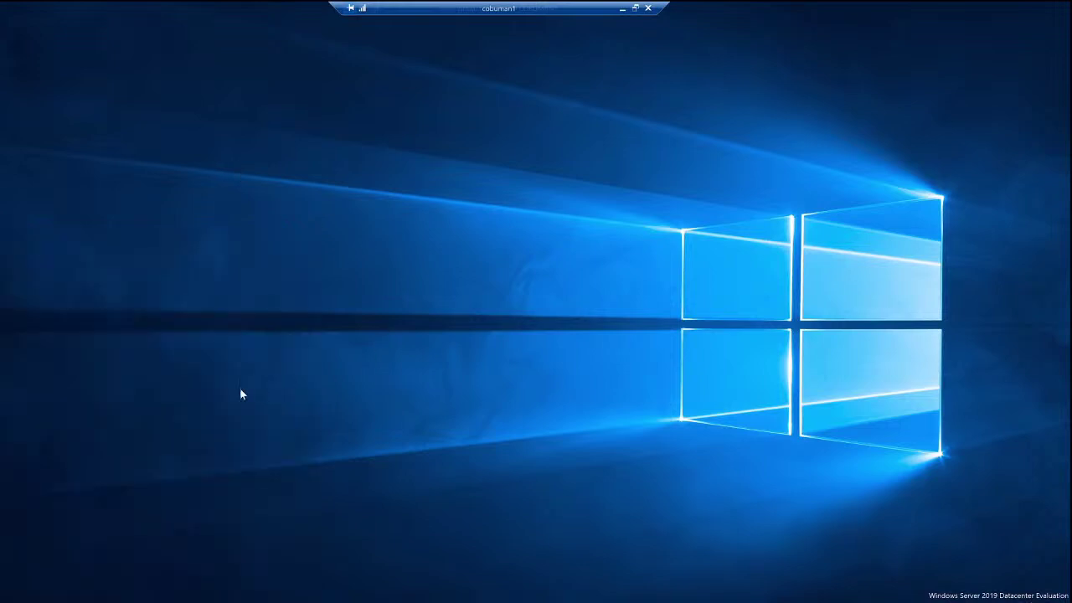
pyautogui.press('super')
pyautogui.click(268, 434)
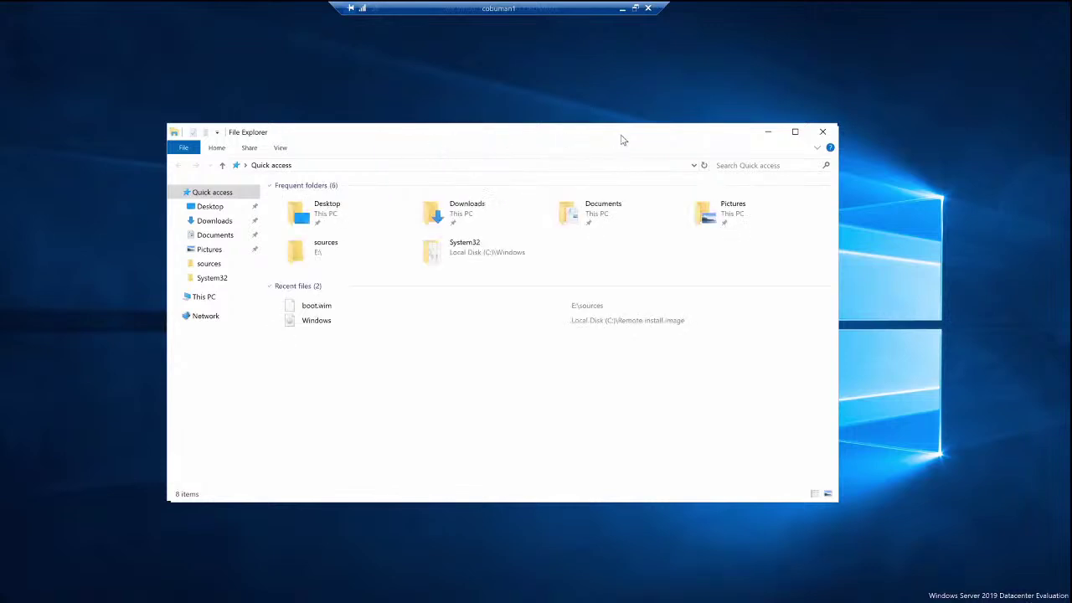
# Step: Close File Explorer and browse the domain's Users container in Active Directory Users and Computers
pyautogui.click(909, 131)
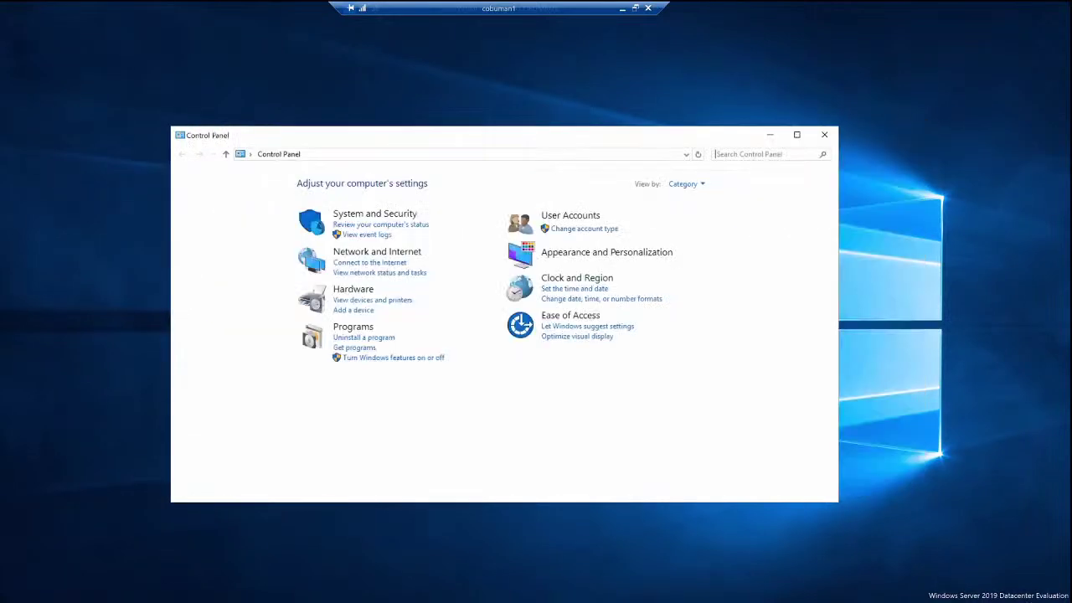
pyautogui.press('super')
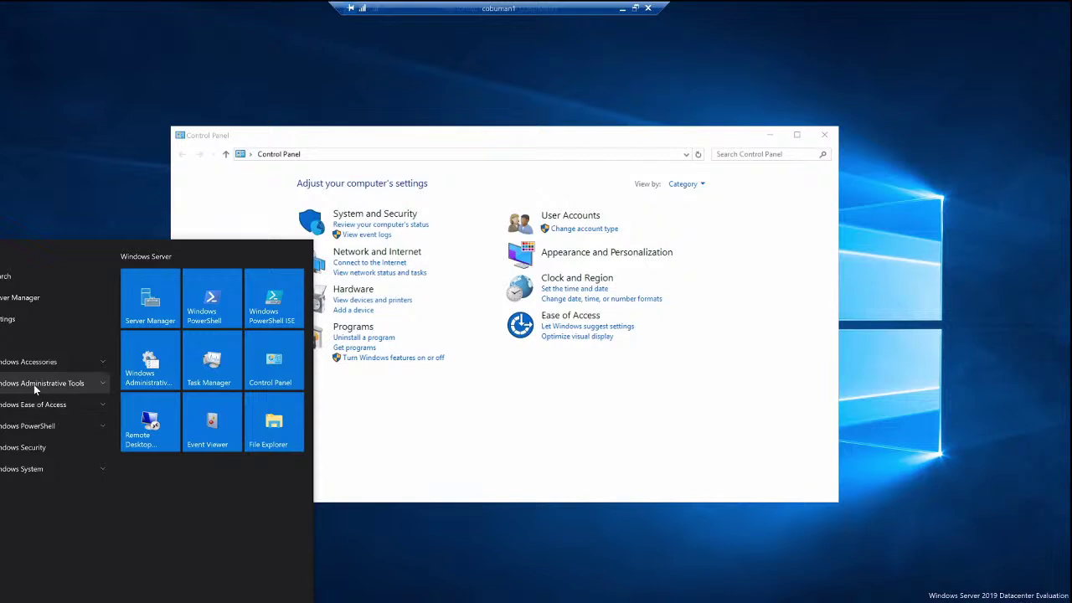
pyautogui.click(33, 385)
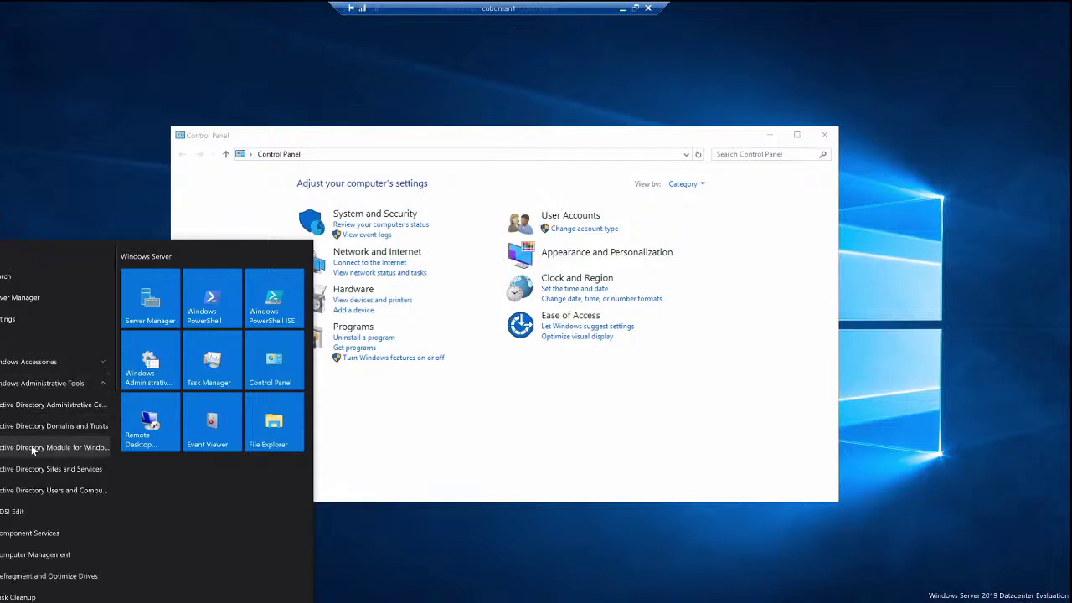
pyautogui.click(25, 491)
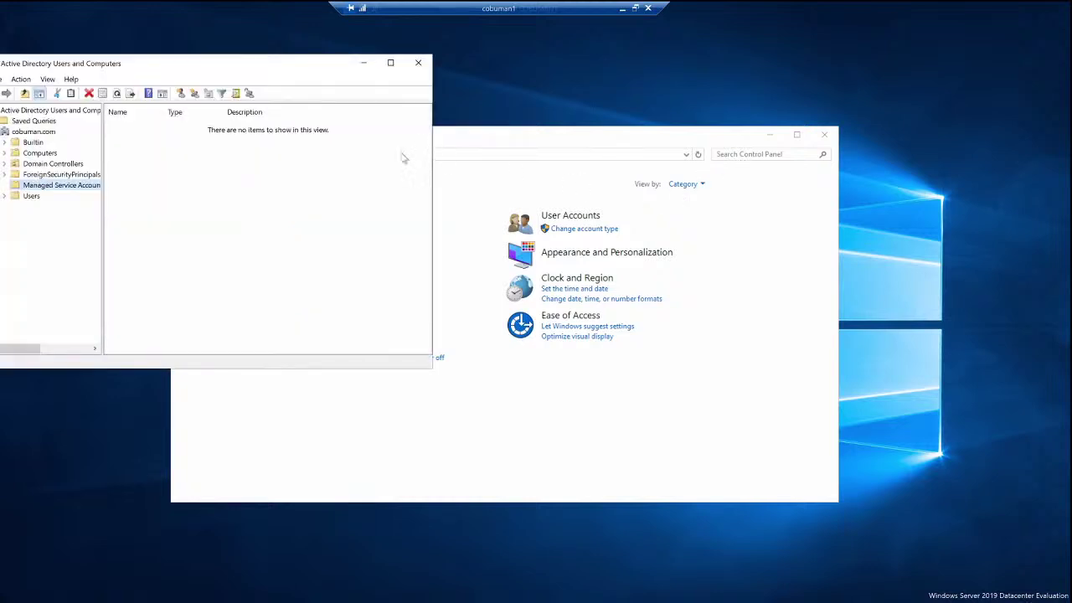
pyautogui.click(29, 132)
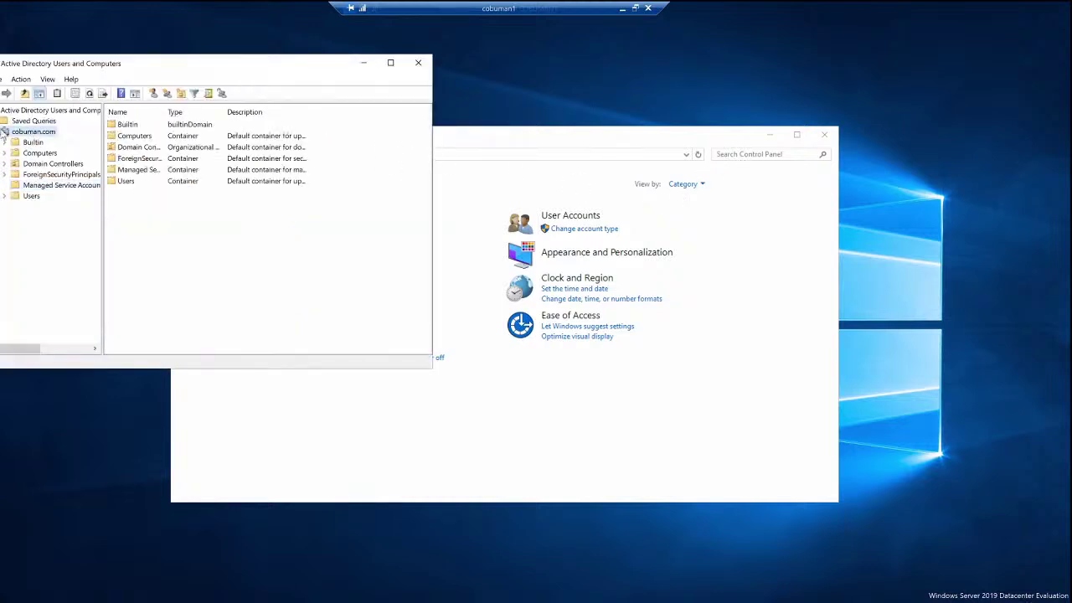
pyautogui.click(139, 180)
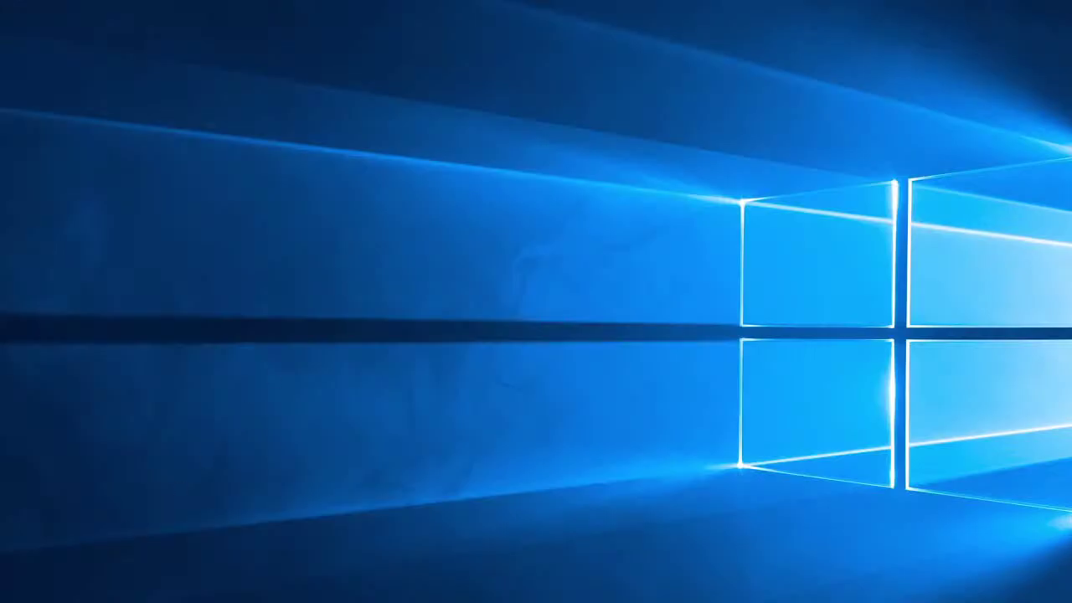
# Step: Open the Administrative Tools folder from Start, look through it, then close it
pyautogui.press('super')
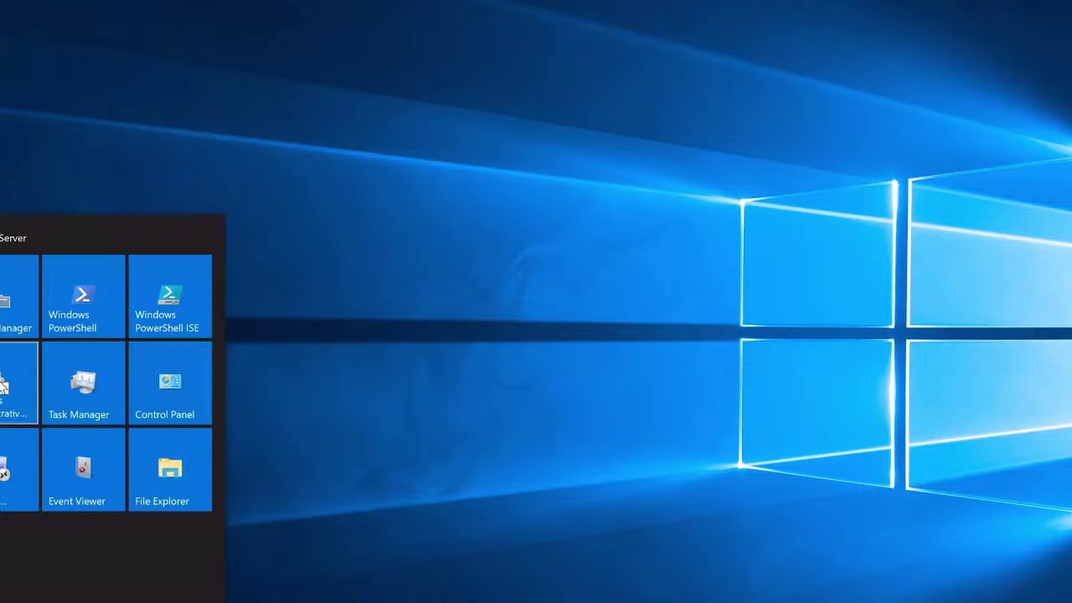
pyautogui.click(4, 386)
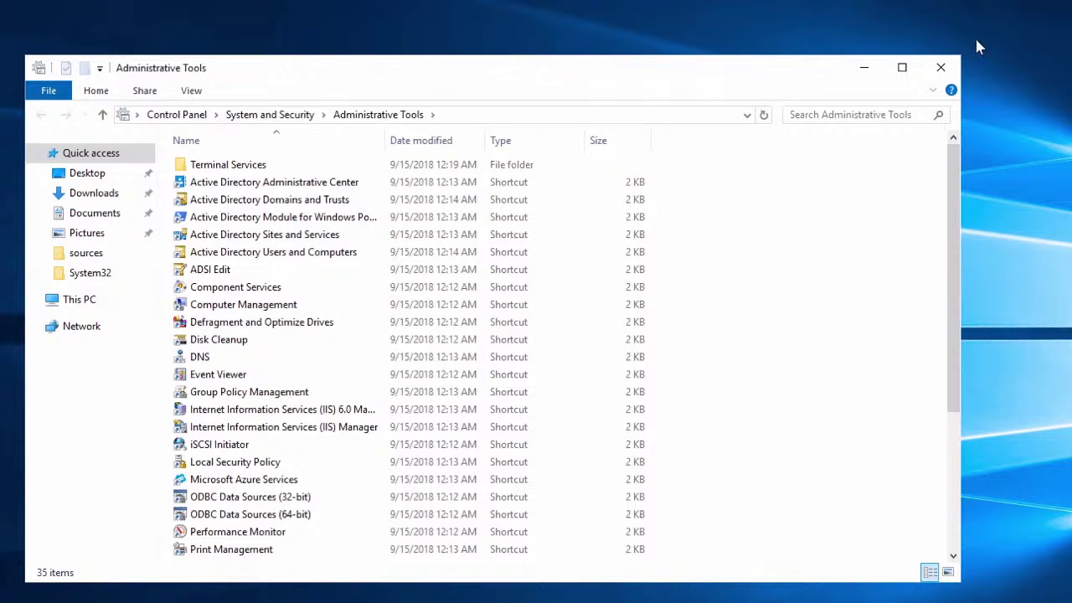
pyautogui.click(946, 71)
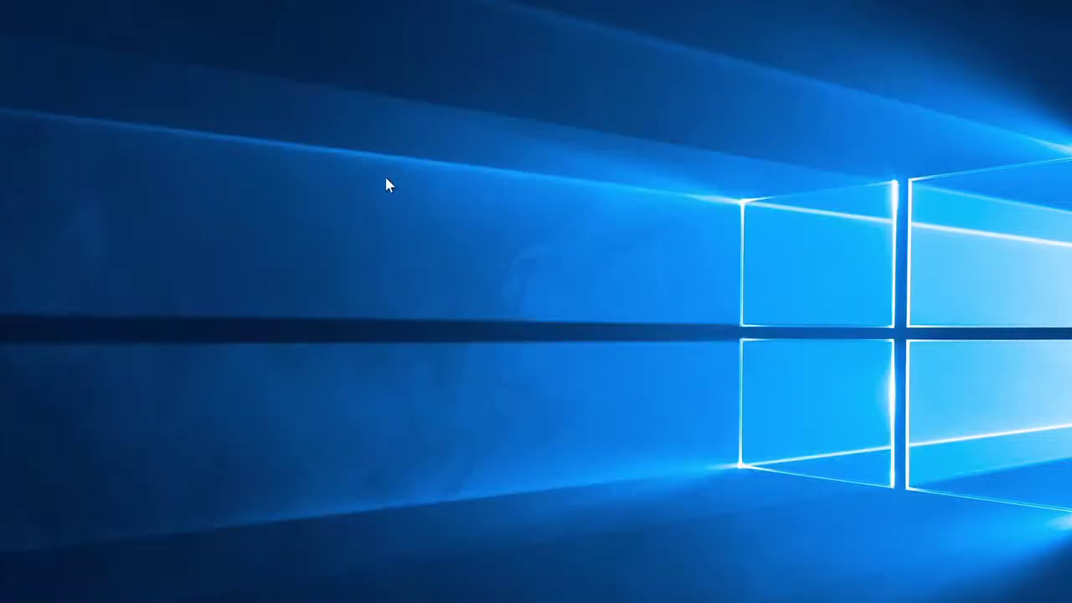
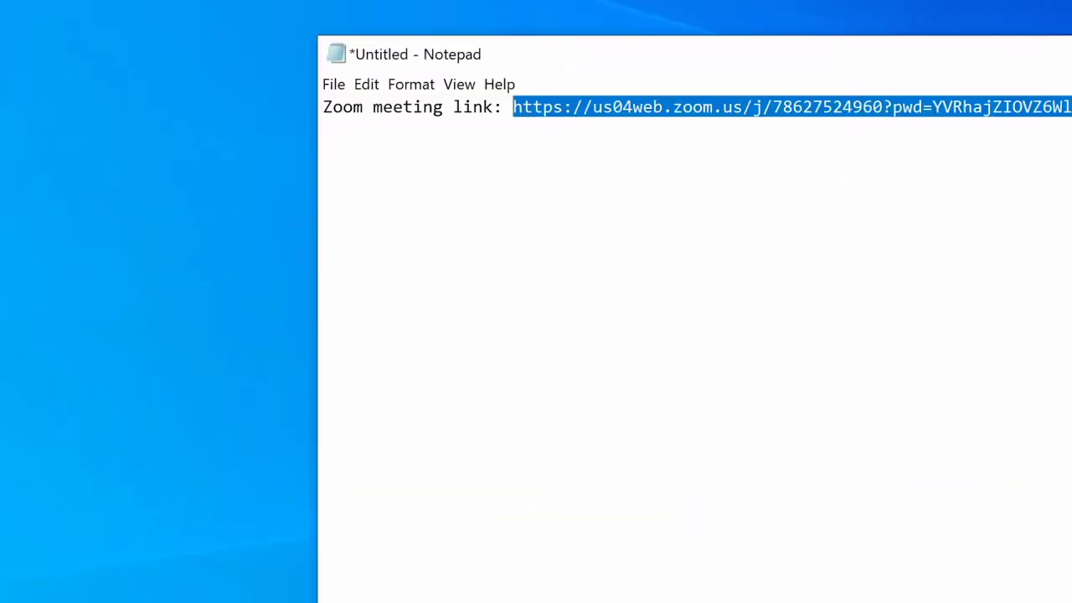
# Step: Copy the meeting link from Notepad and run the Zoom launcher downloaded in Edge
pyautogui.rightClick(642, 108)
pyautogui.click(737, 176)
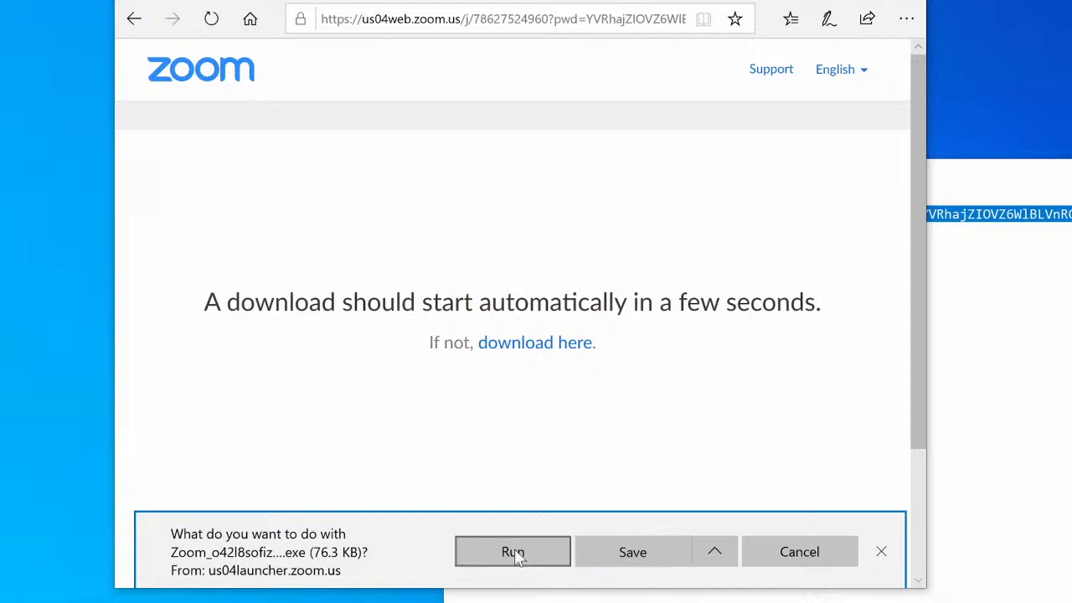
pyautogui.click(513, 552)
pyautogui.click(365, 493)
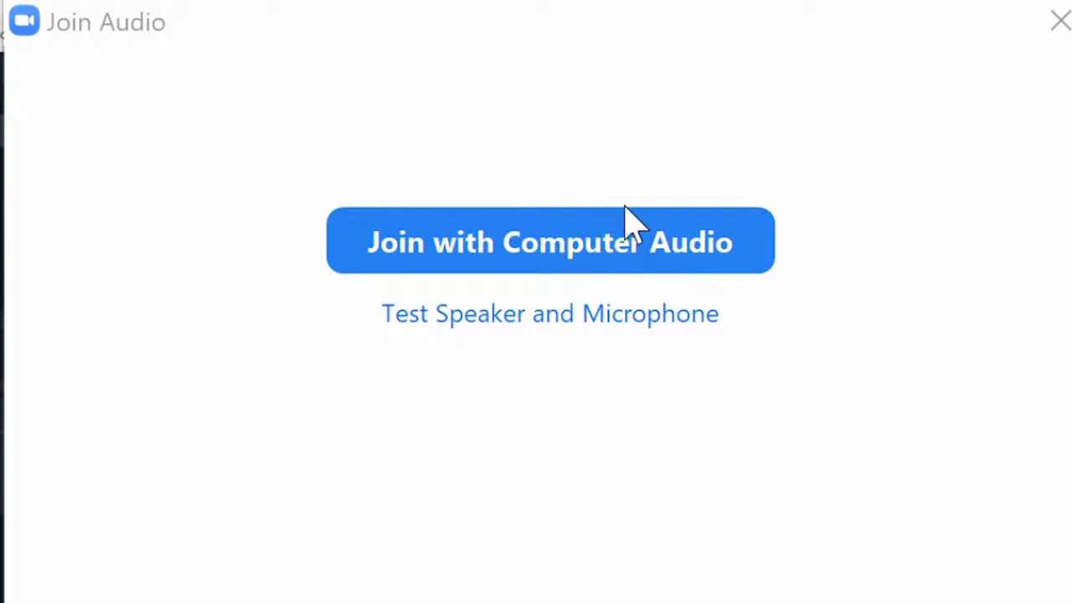
# Step: Join the meeting with computer audio
pyautogui.click(656, 251)
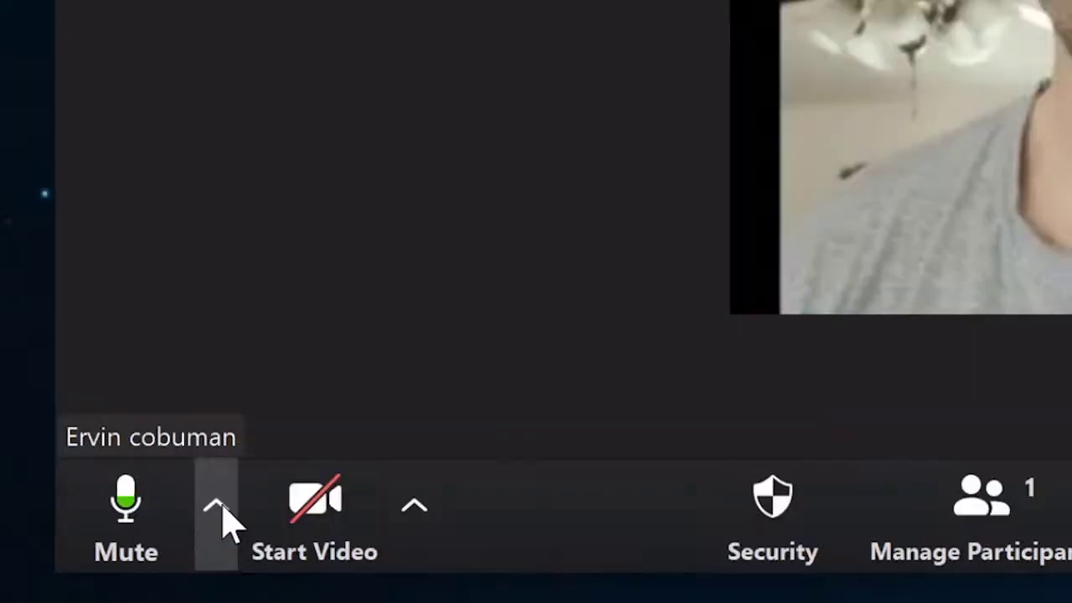
# Step: Route meeting sound to Speakers (Plantronics C610)
pyautogui.click(169, 490)
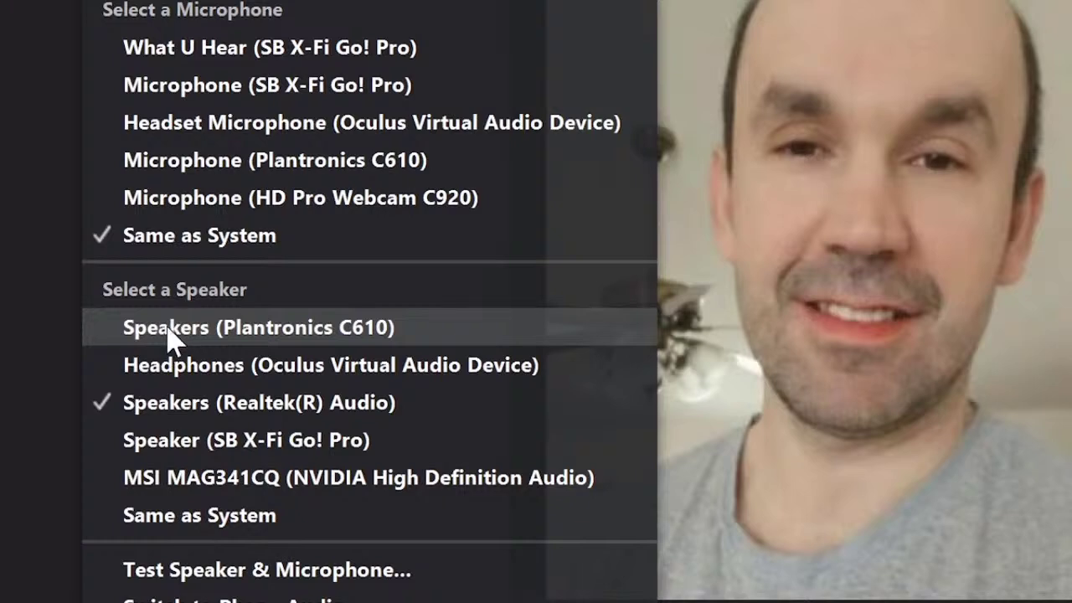
pyautogui.click(168, 329)
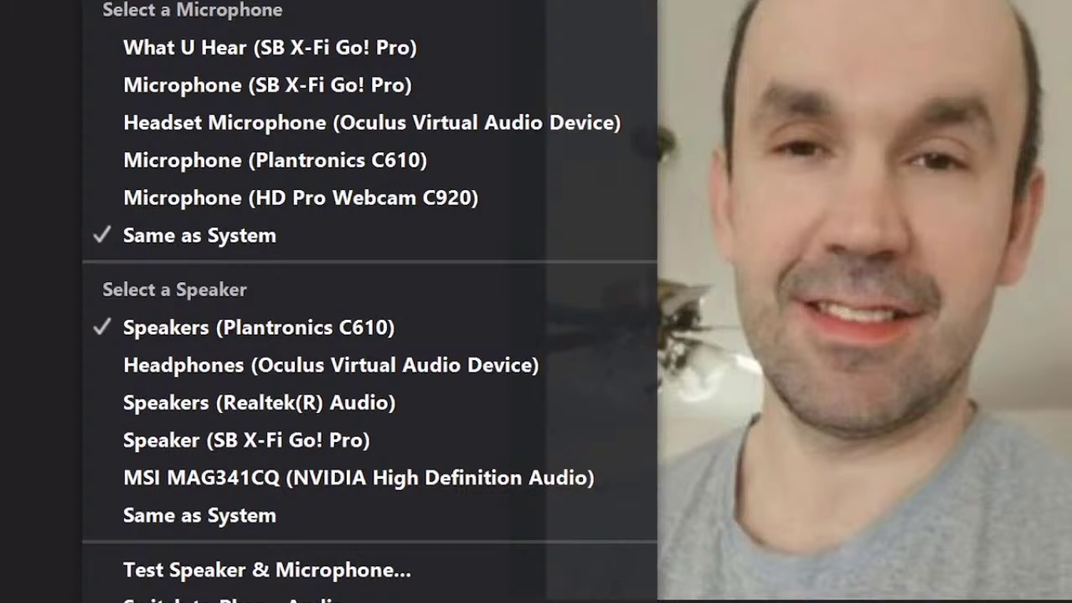
# Step: Set the microphone to Plantronics C610 and speaker output to Realtek(R) Audio
pyautogui.click(262, 155)
pyautogui.click(219, 410)
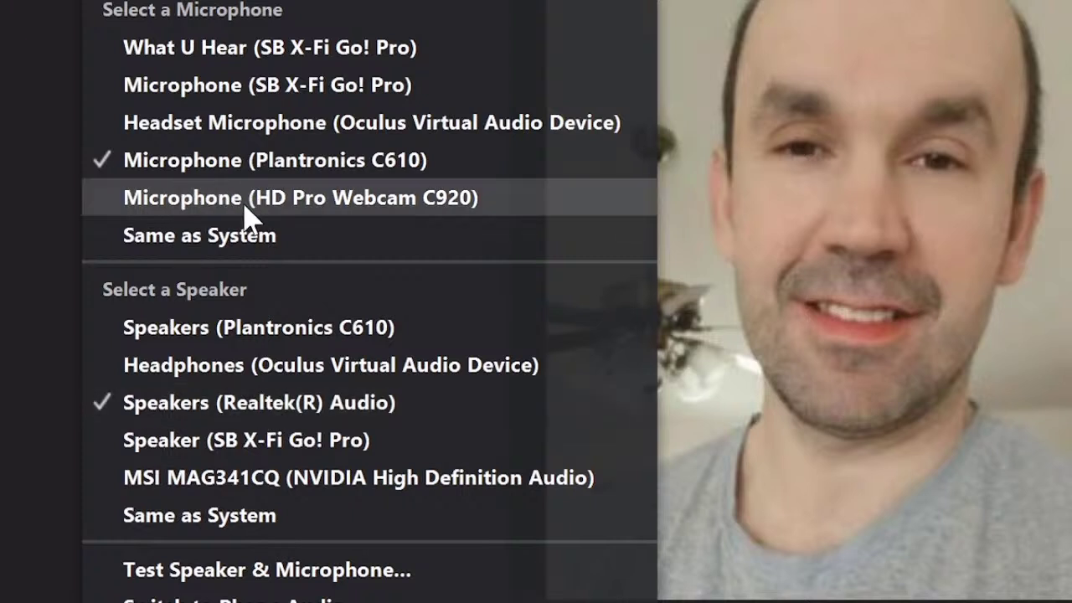
# Step: Try the HD Pro Webcam C920 mic, then put speakers and microphone on Plantronics C610
pyautogui.click(383, 207)
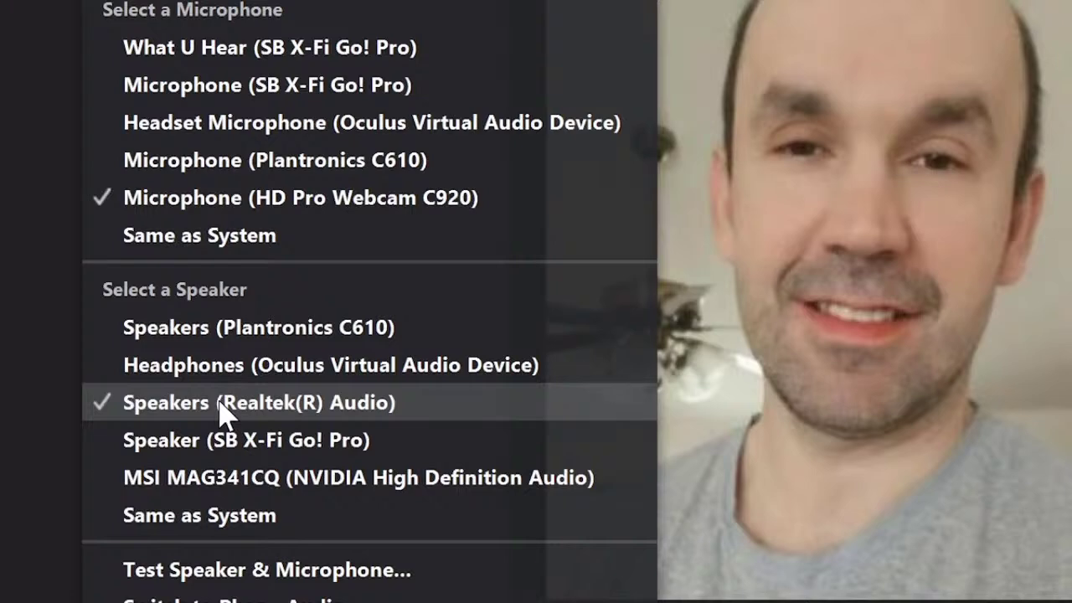
pyautogui.click(225, 335)
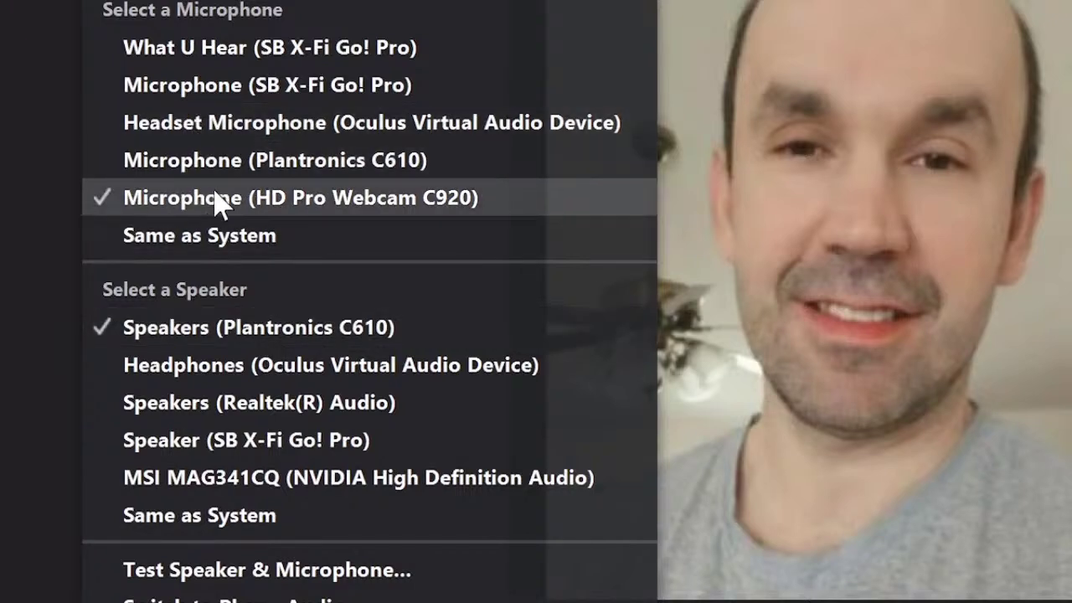
pyautogui.click(213, 166)
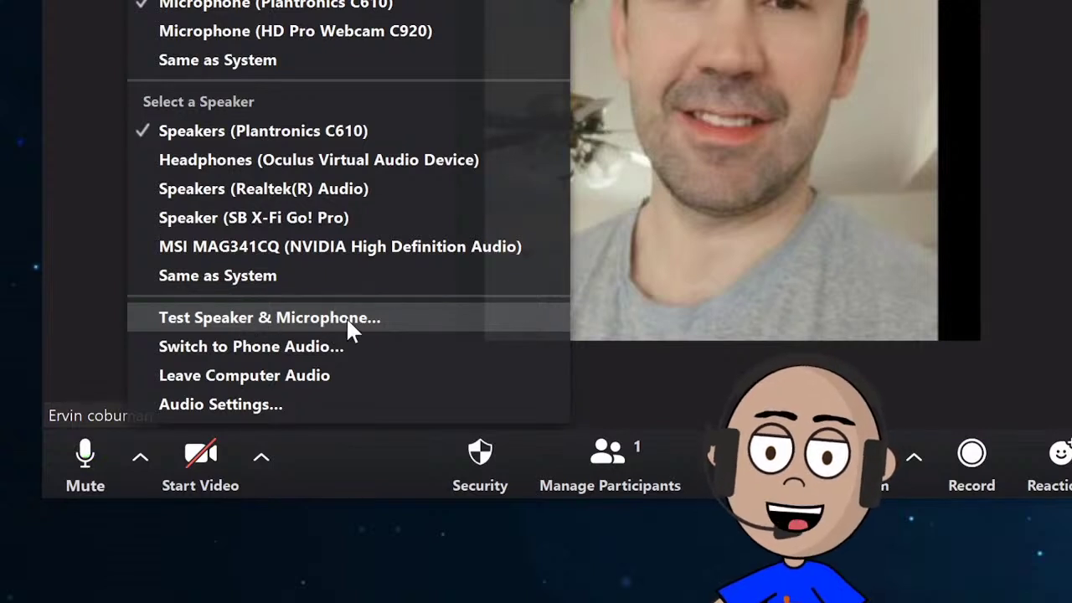
pyautogui.click(346, 317)
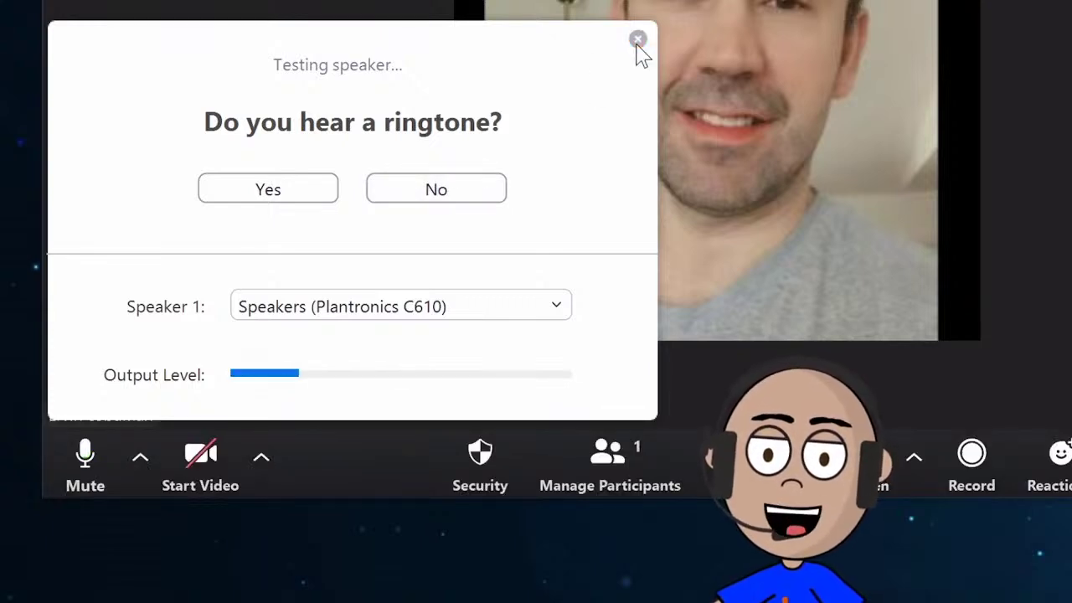
pyautogui.click(637, 41)
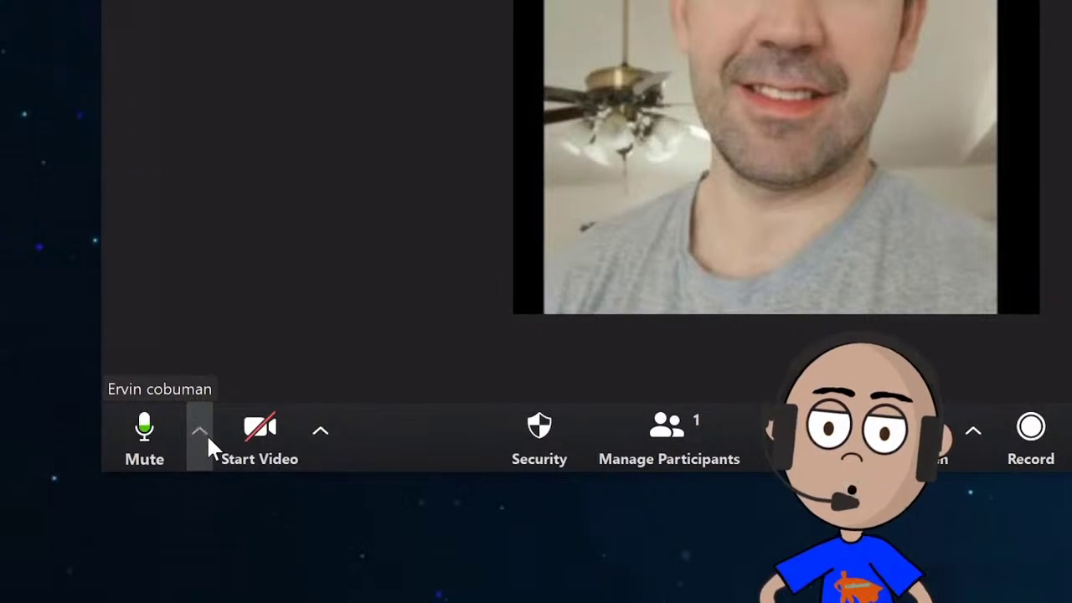
pyautogui.click(141, 458)
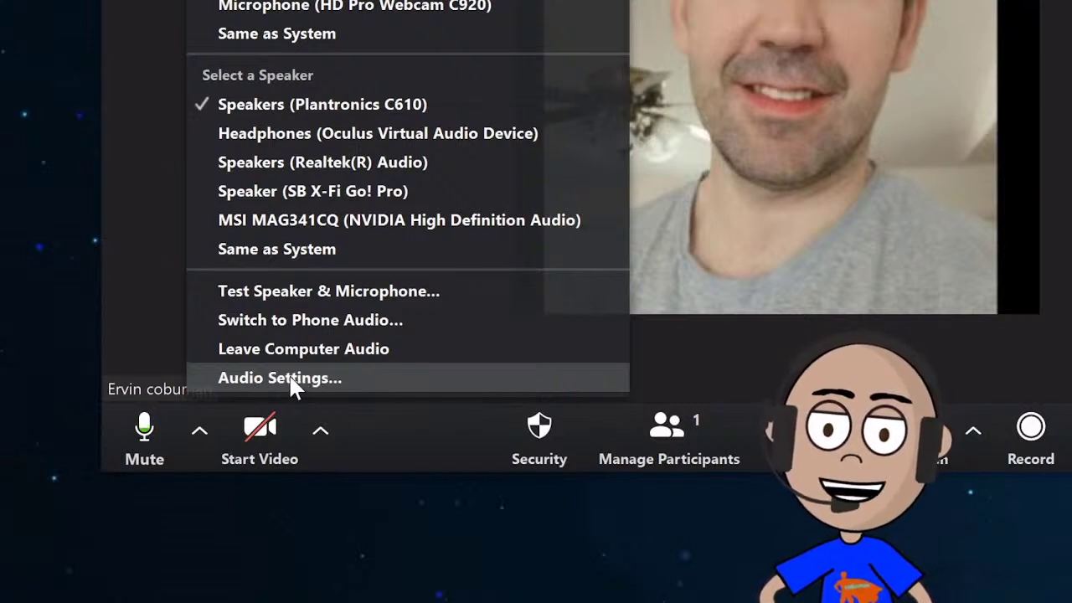
pyautogui.click(295, 386)
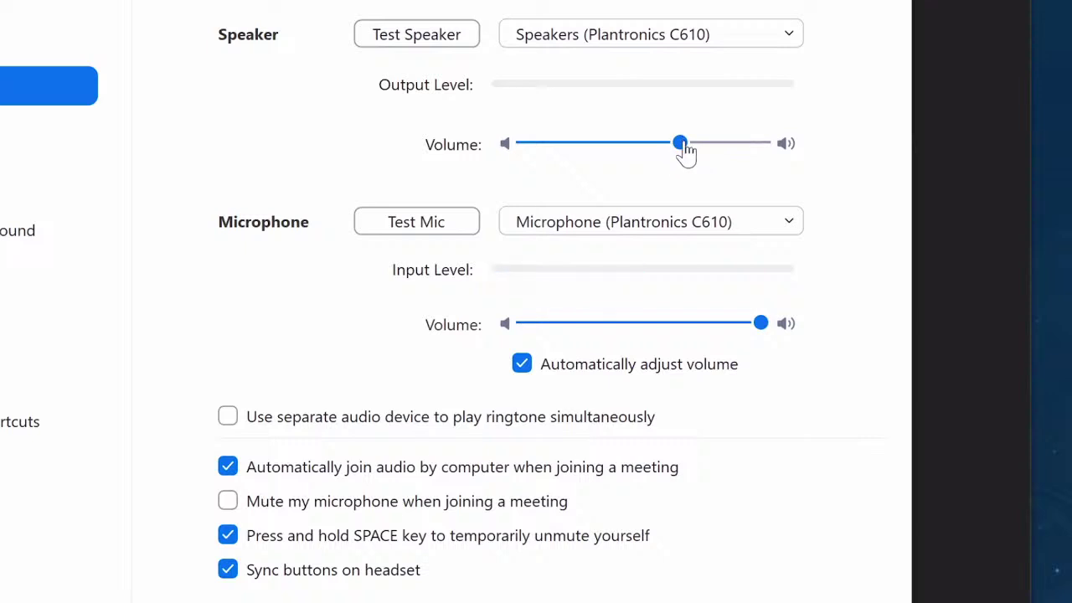
pyautogui.moveTo(686, 153)
pyautogui.mouseDown()
pyautogui.moveTo(711, 151)
pyautogui.moveTo(698, 150)
pyautogui.mouseUp()
pyautogui.click(229, 418)
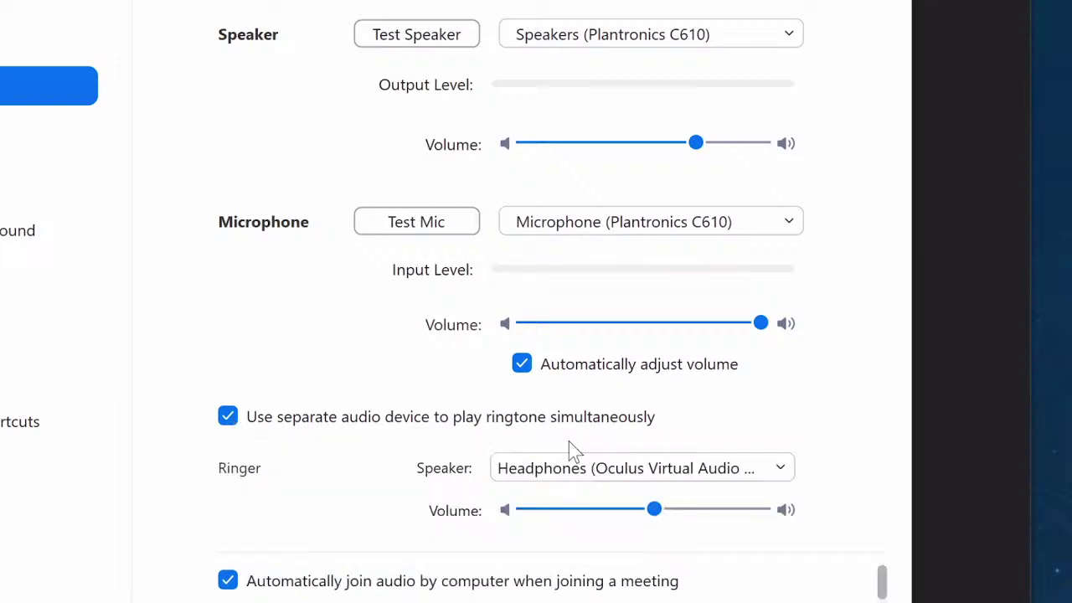
pyautogui.click(650, 469)
pyautogui.click(687, 544)
pyautogui.moveTo(571, 513); pyautogui.dragTo(579, 512)
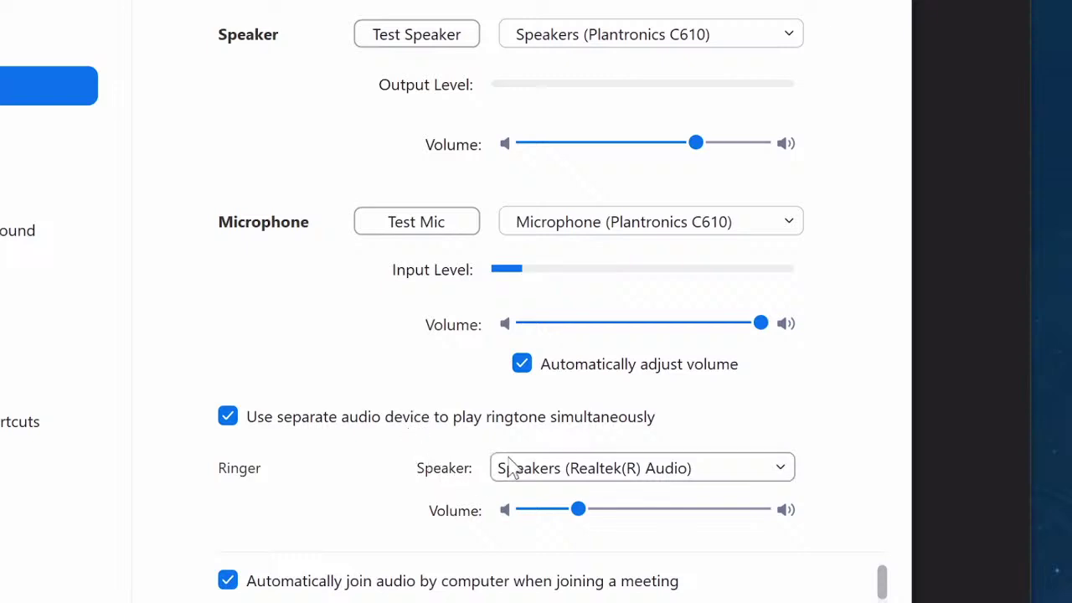
pyautogui.click(230, 419)
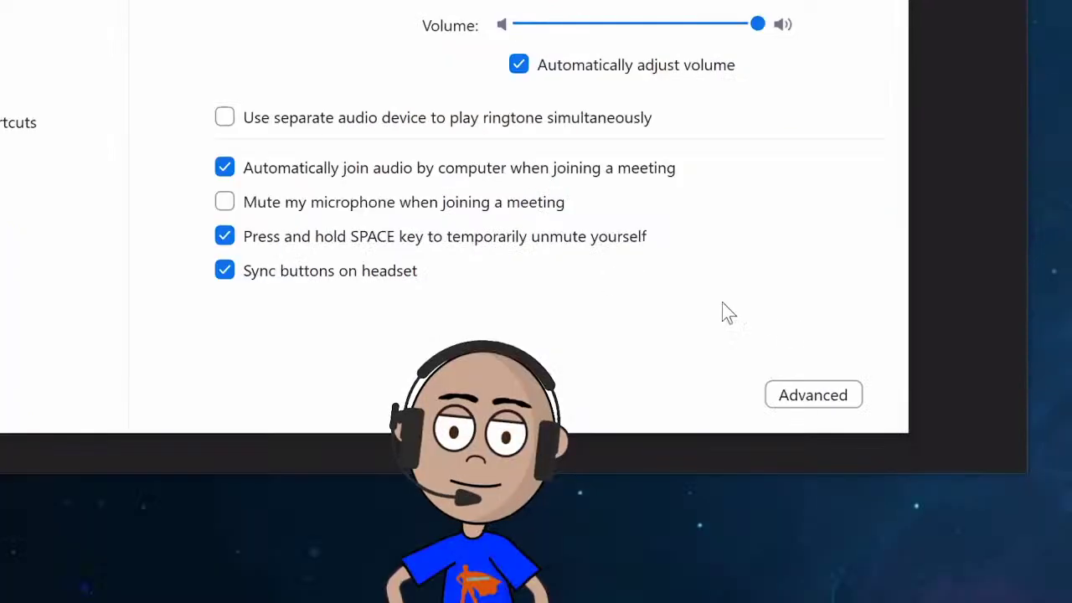
pyautogui.click(819, 397)
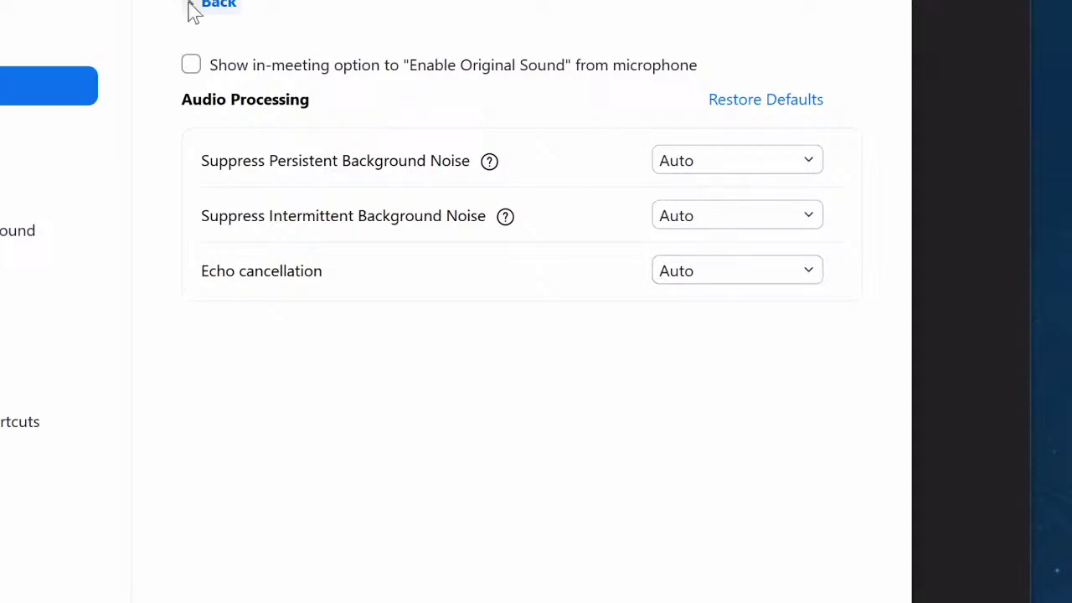
pyautogui.click(214, 5)
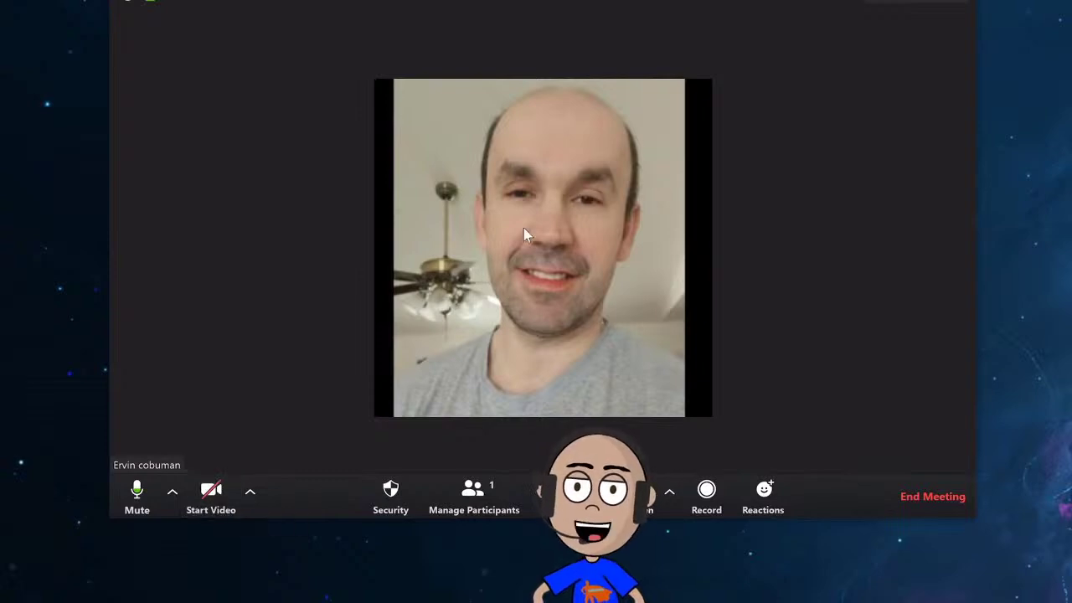
# Step: Briefly send the green-screen character video, turn it off, and show the camera list
pyautogui.click(209, 503)
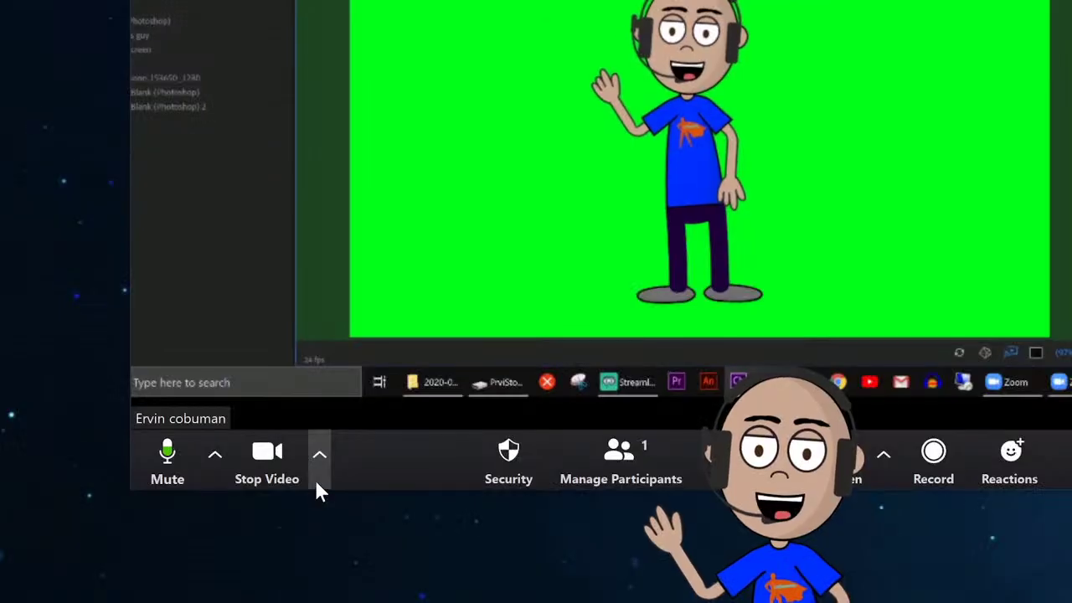
pyautogui.click(269, 455)
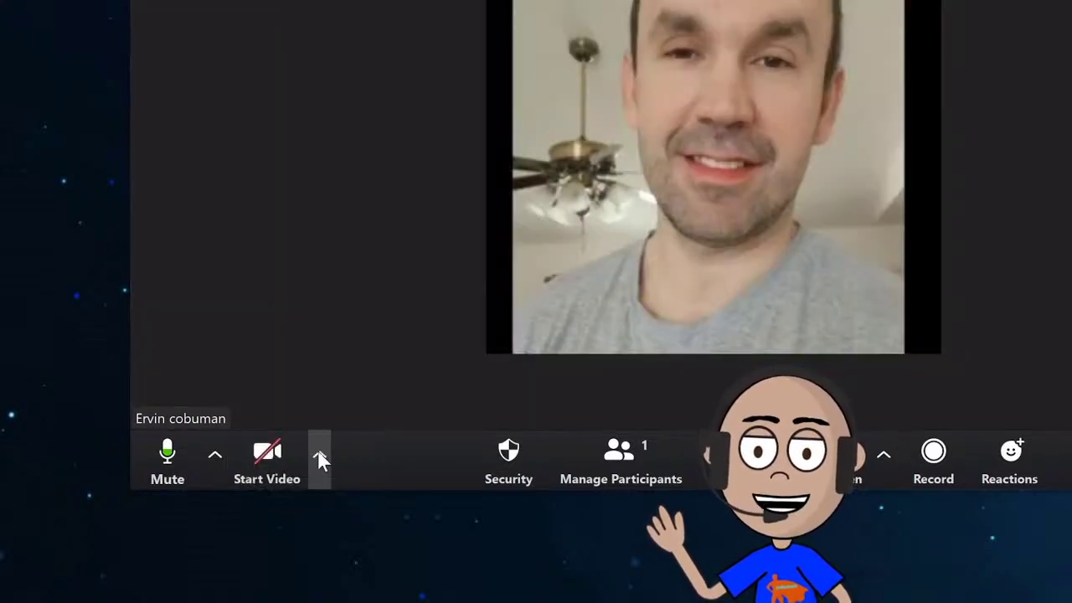
pyautogui.click(319, 457)
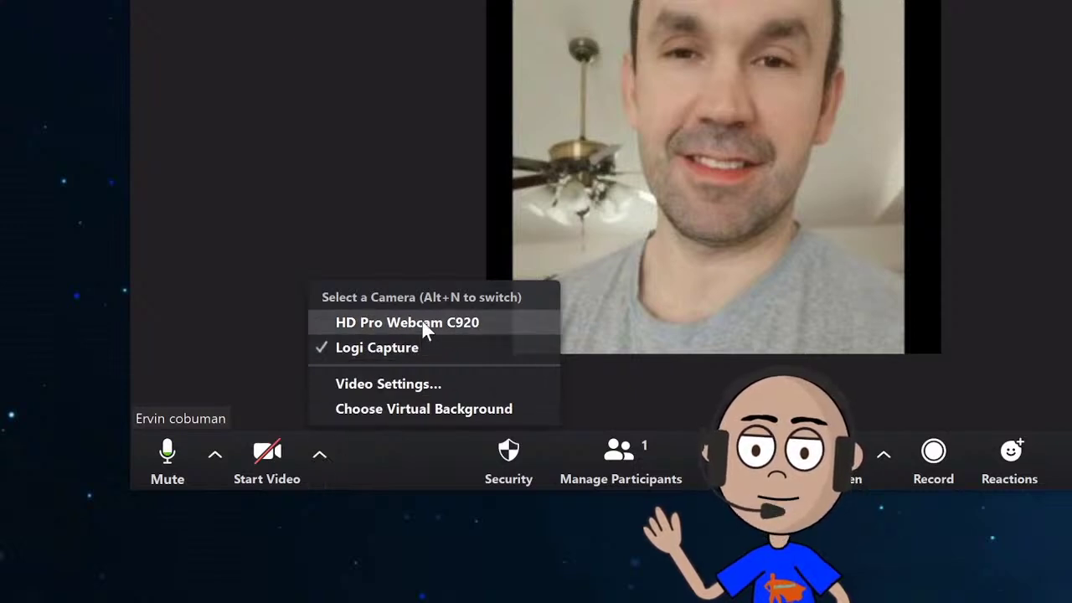
# Step: Select HD Pro Webcam C920 as the camera and verify its checkmark
pyautogui.click(381, 327)
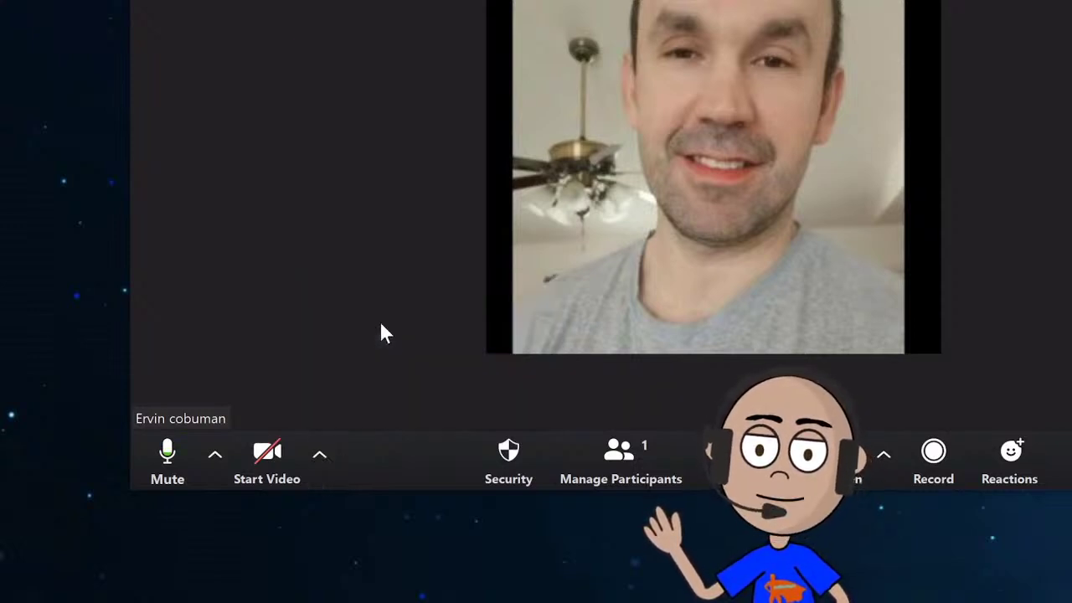
pyautogui.click(320, 461)
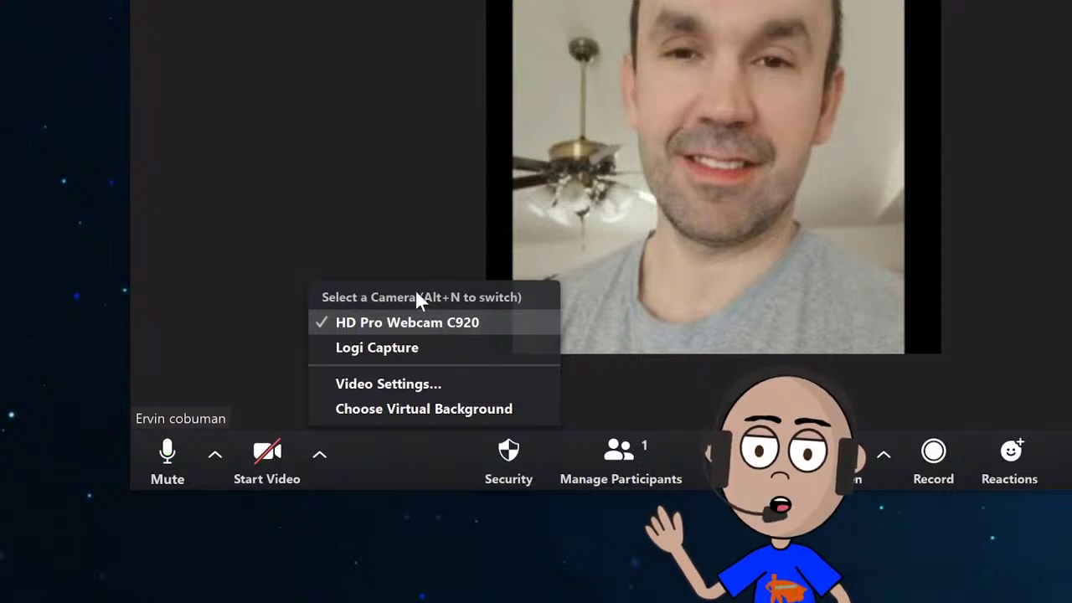
pyautogui.click(439, 326)
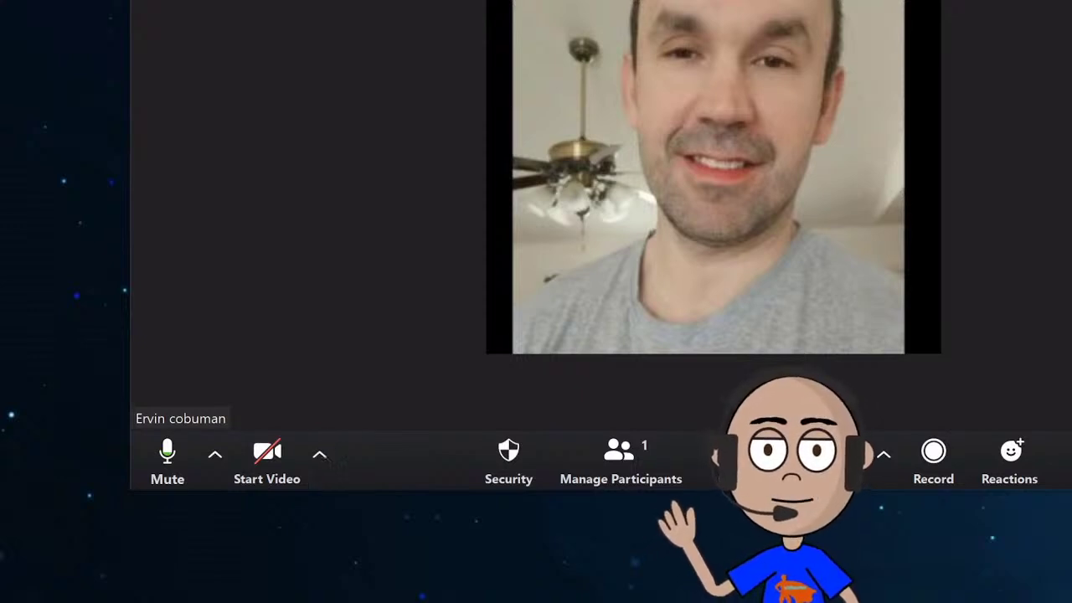
# Step: Switch the camera back to Logi Capture, then briefly start and stop the cartoon video
pyautogui.click(321, 483)
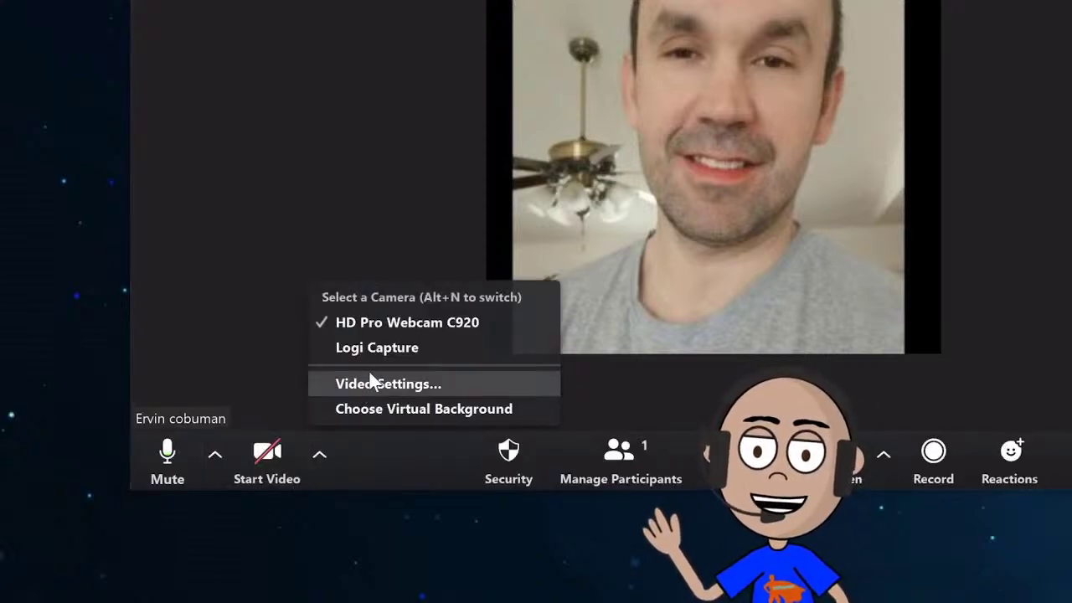
pyautogui.click(387, 350)
pyautogui.click(256, 469)
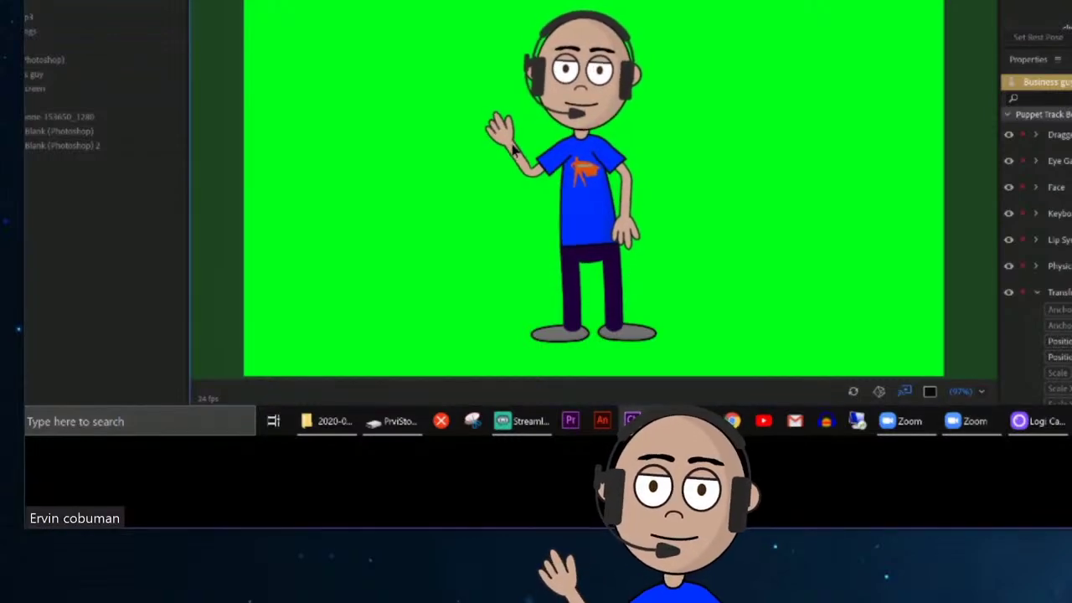
pyautogui.moveTo(207, 532)
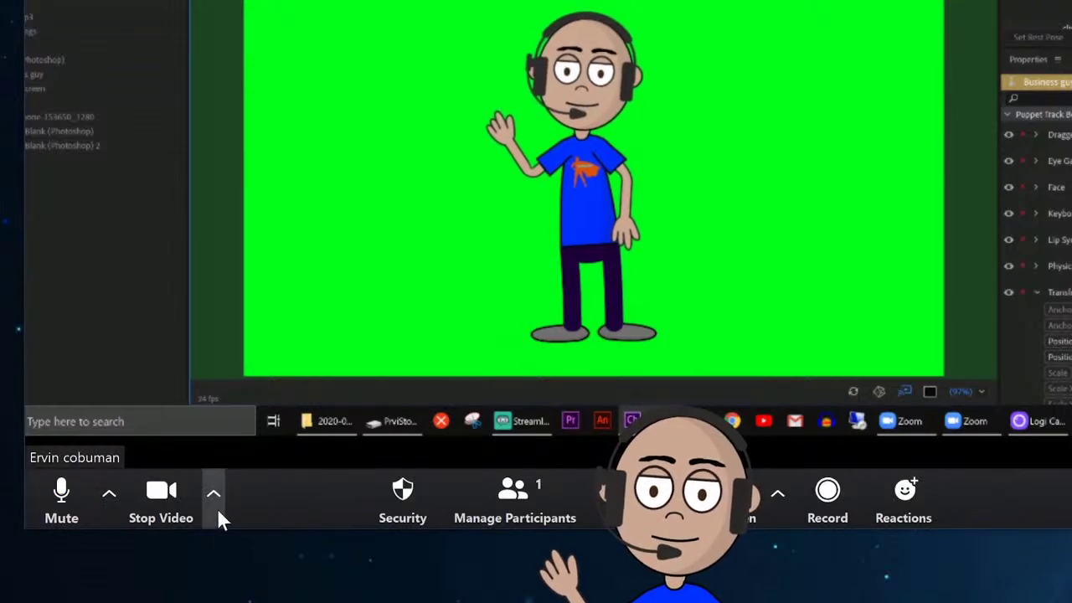
pyautogui.click(171, 502)
pyautogui.click(213, 496)
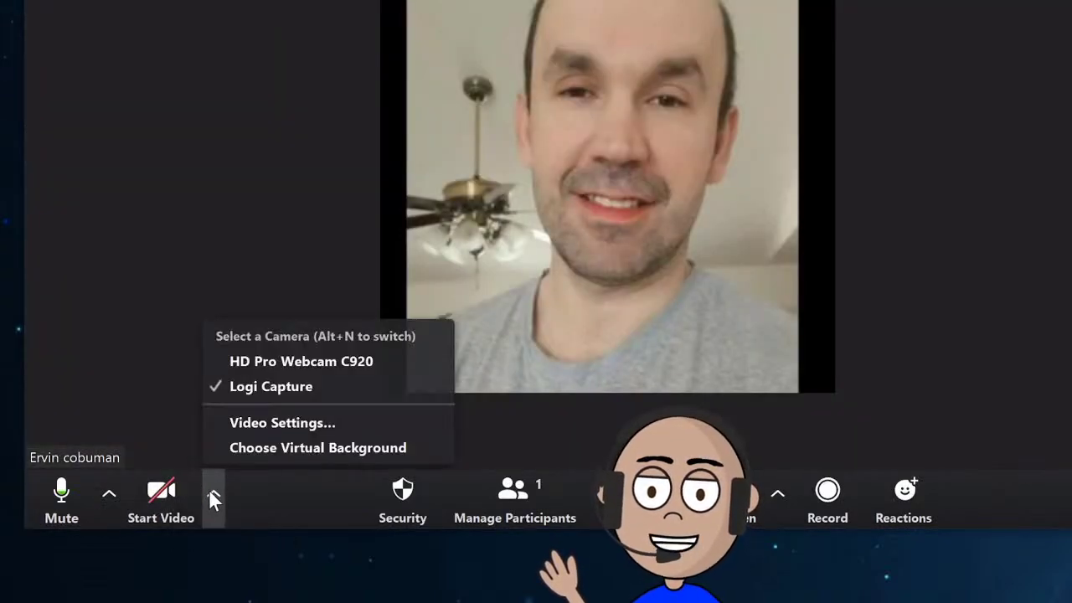
# Step: In Video Settings keep Logi Capture as the camera, then go to Virtual Background
pyautogui.click(289, 429)
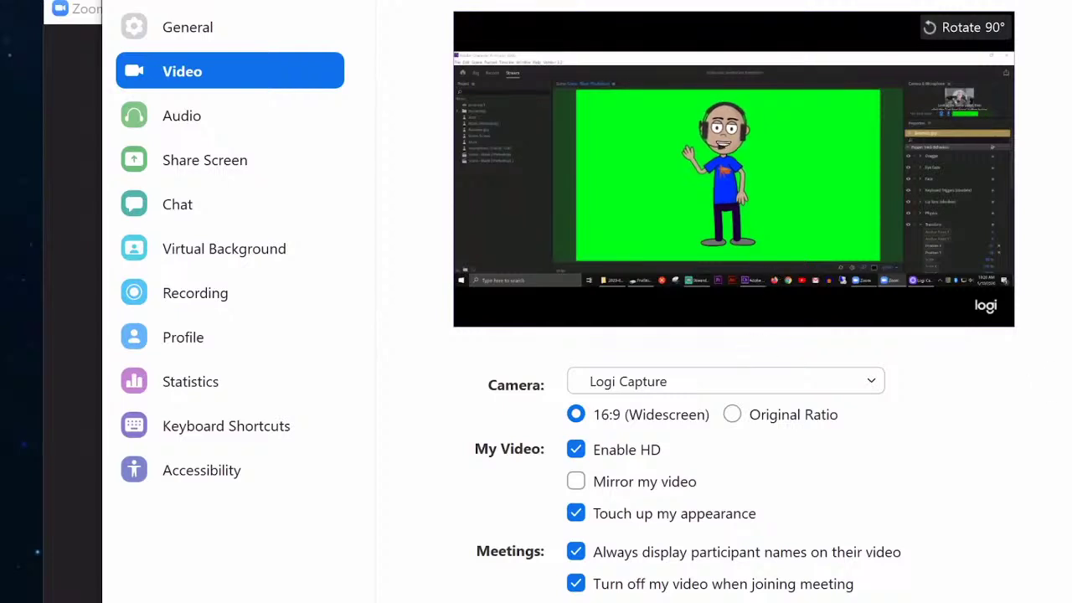
pyautogui.scroll(-1, 1033, 383)
pyautogui.scroll(1, 1033, 383)
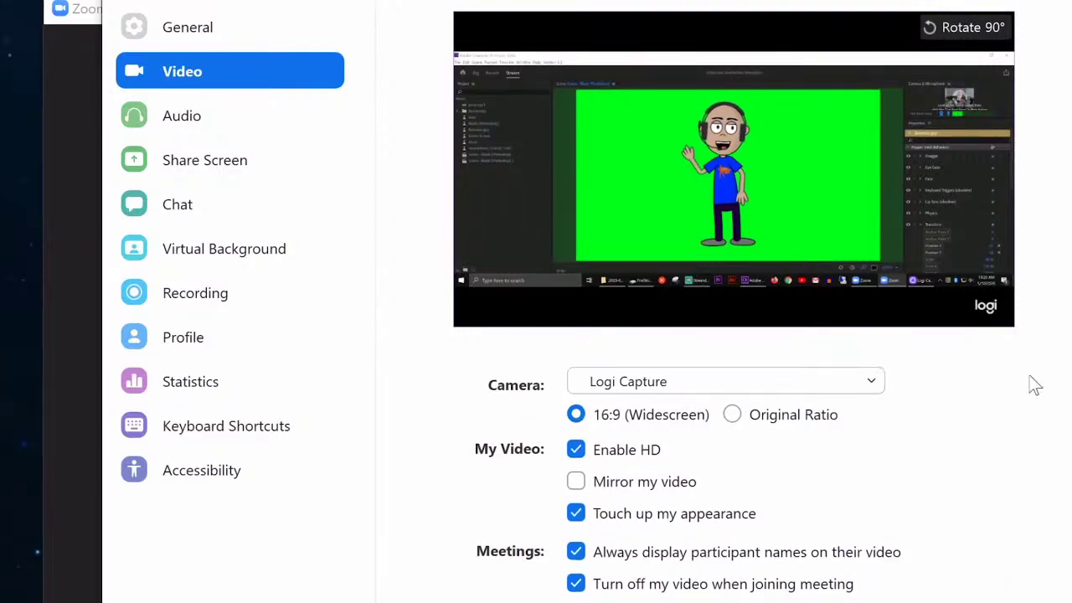
pyautogui.click(861, 382)
pyautogui.click(858, 381)
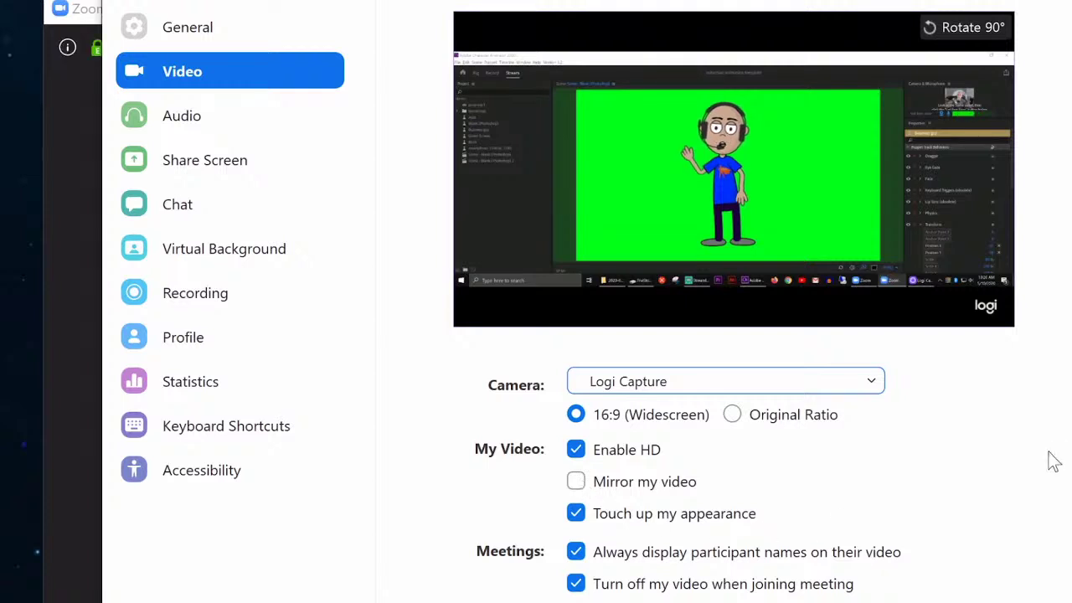
pyautogui.scroll(-2, 737, 469)
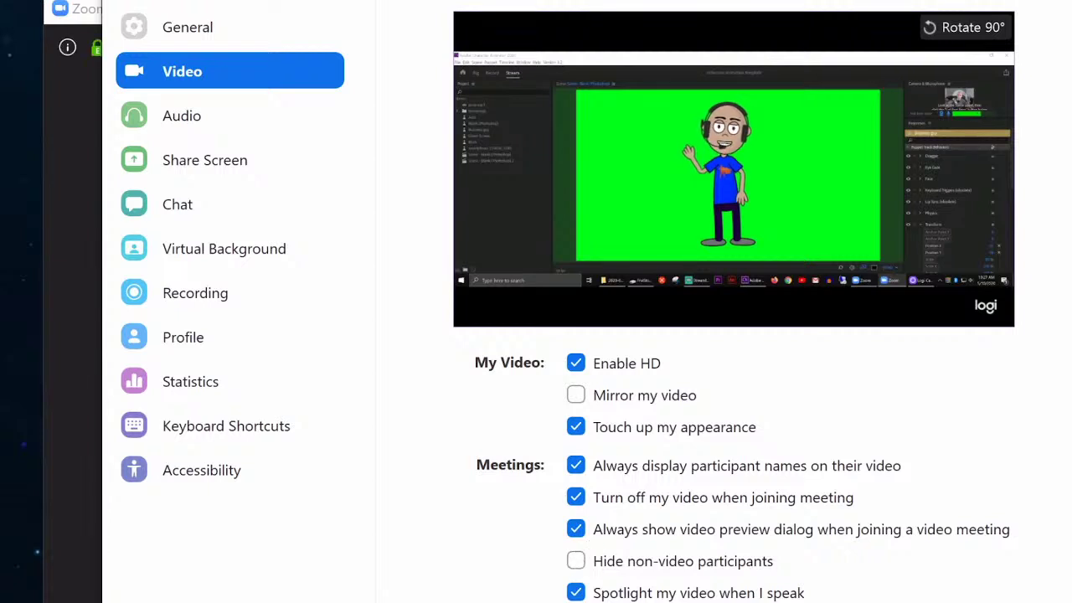
pyautogui.scroll(-1, 737, 469)
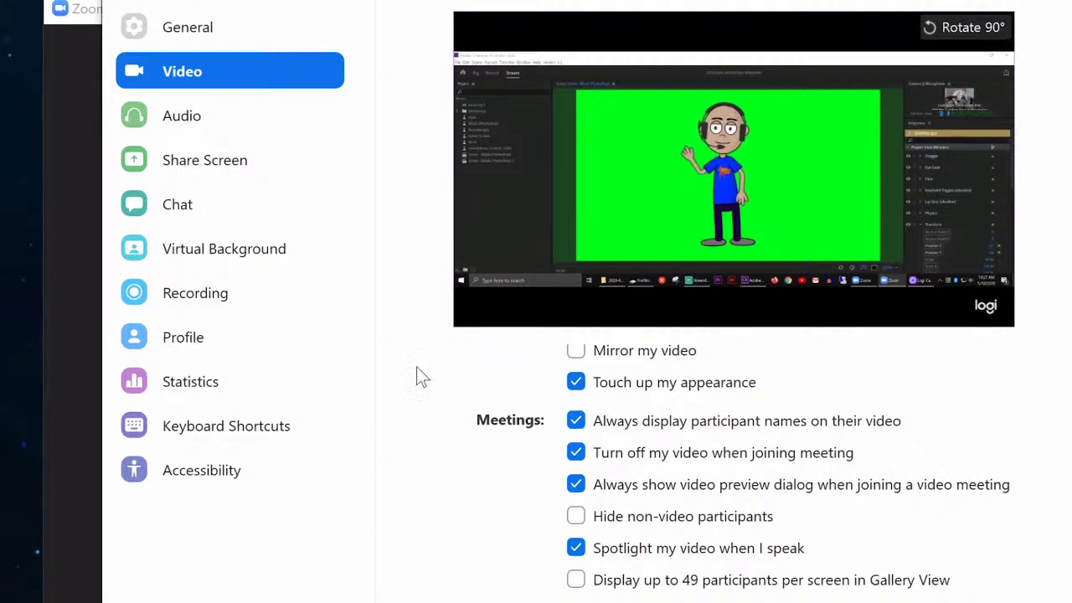
pyautogui.click(226, 251)
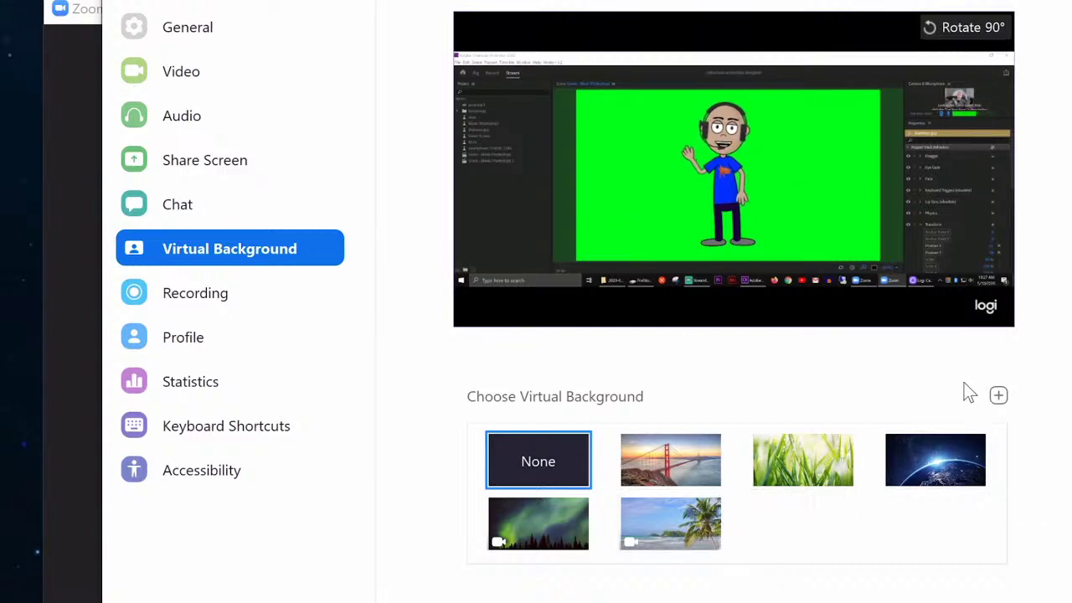
# Step: Apply the Earth-from-space background with 'I have a green screen' enabled
pyautogui.click(914, 457)
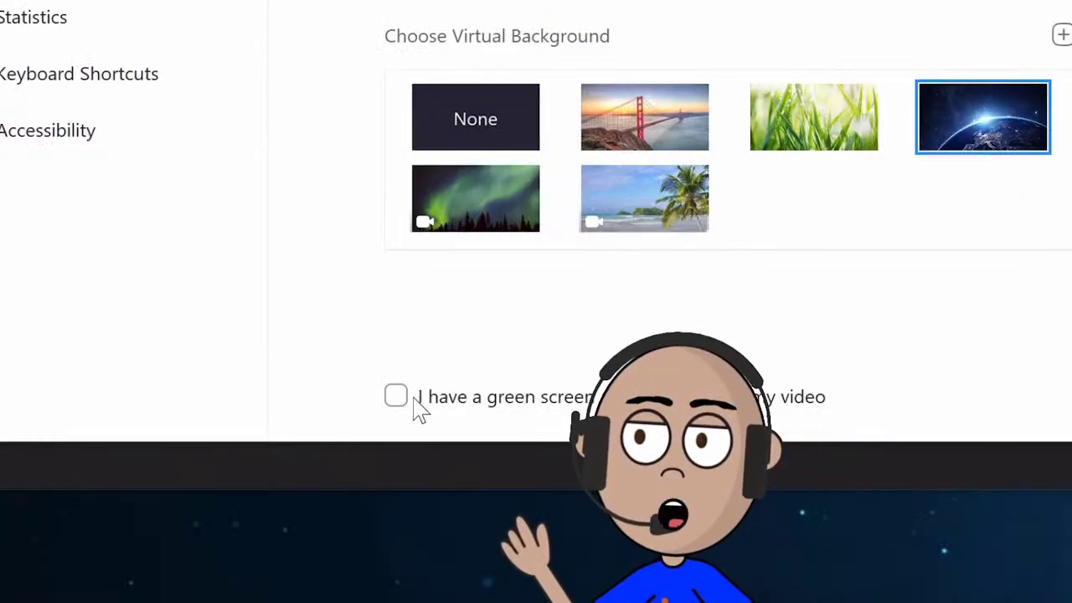
pyautogui.click(397, 397)
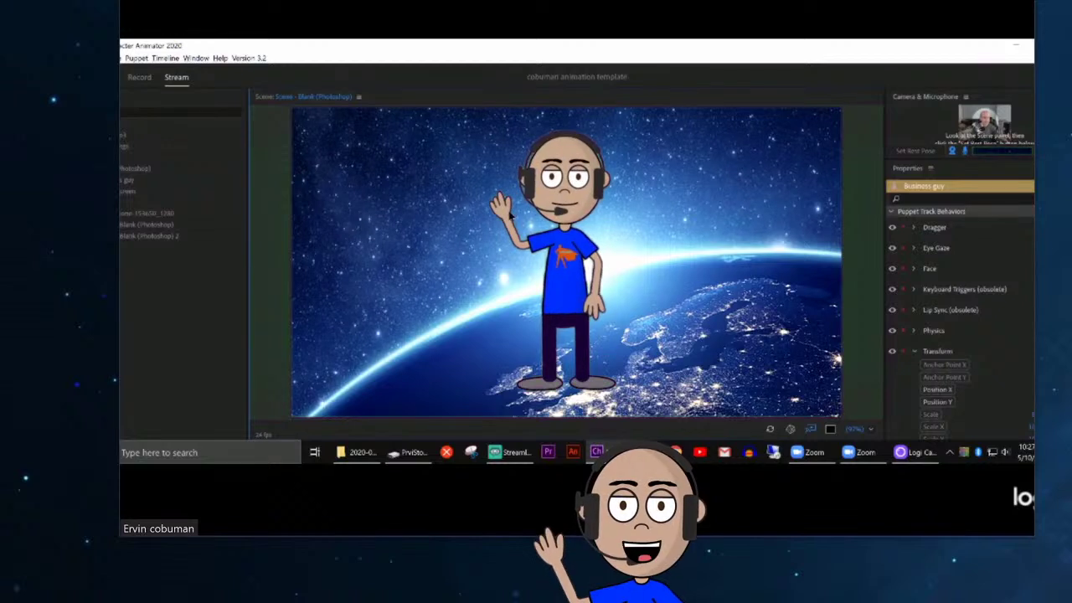
pyautogui.moveTo(860, 387)
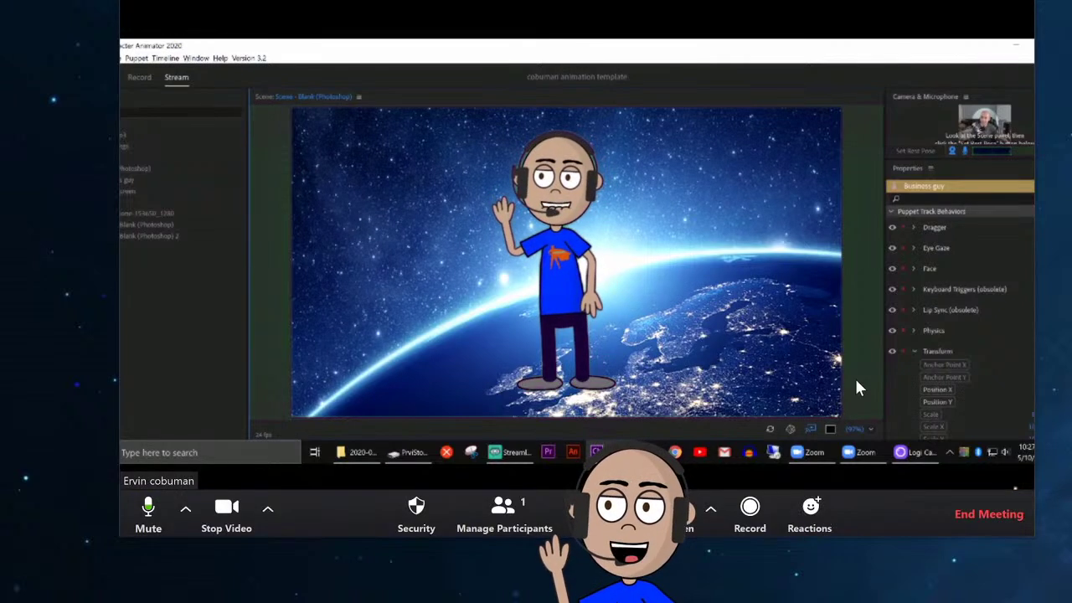
# Step: Change the character's virtual background to the Beach scene and return to the meeting
pyautogui.click(264, 509)
pyautogui.click(306, 473)
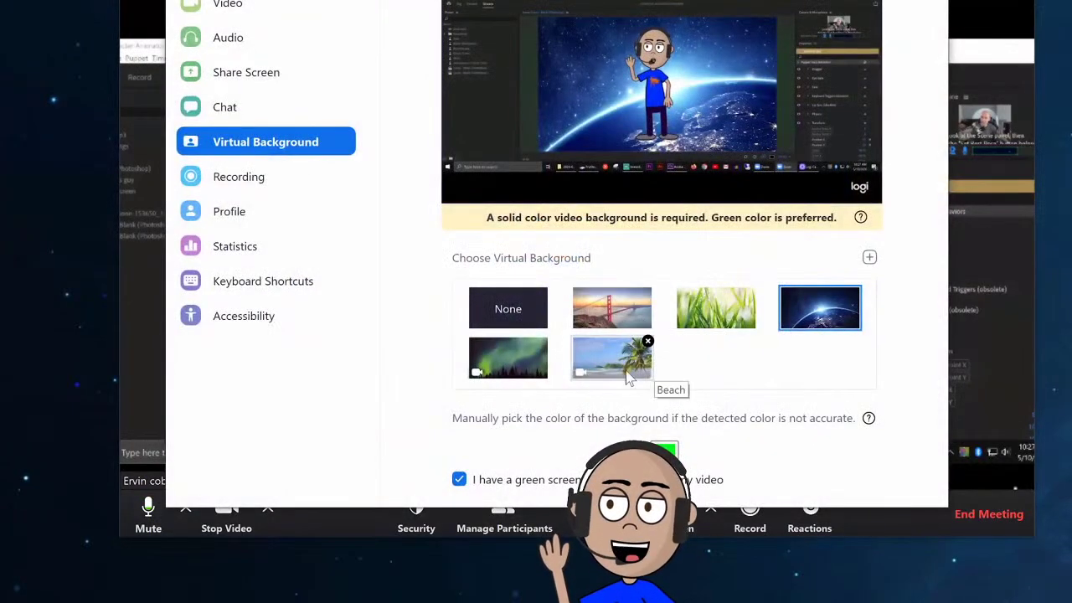
pyautogui.click(612, 363)
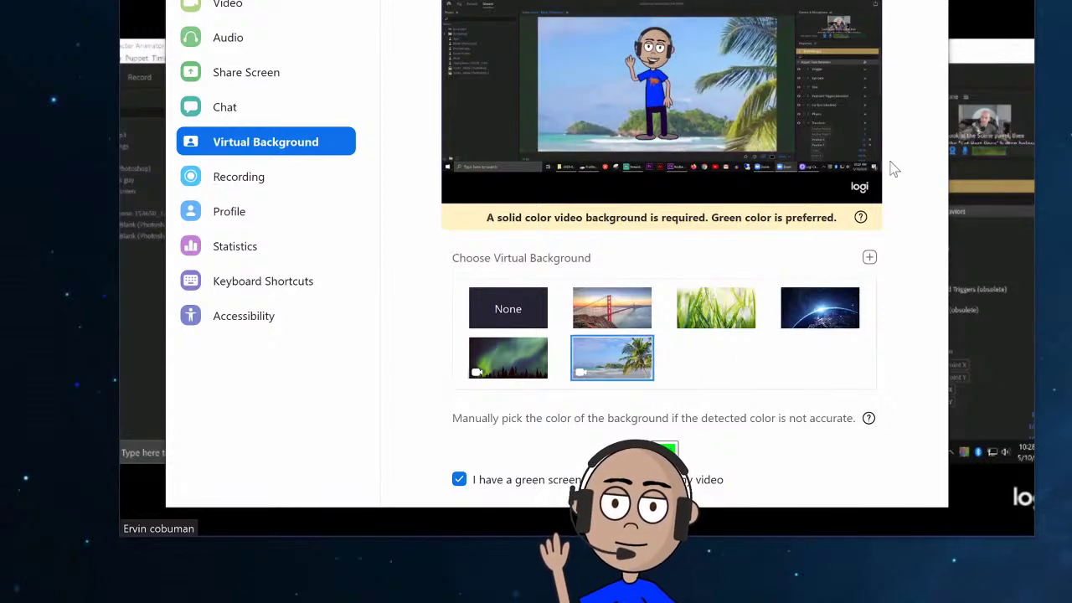
pyautogui.press('Escape')
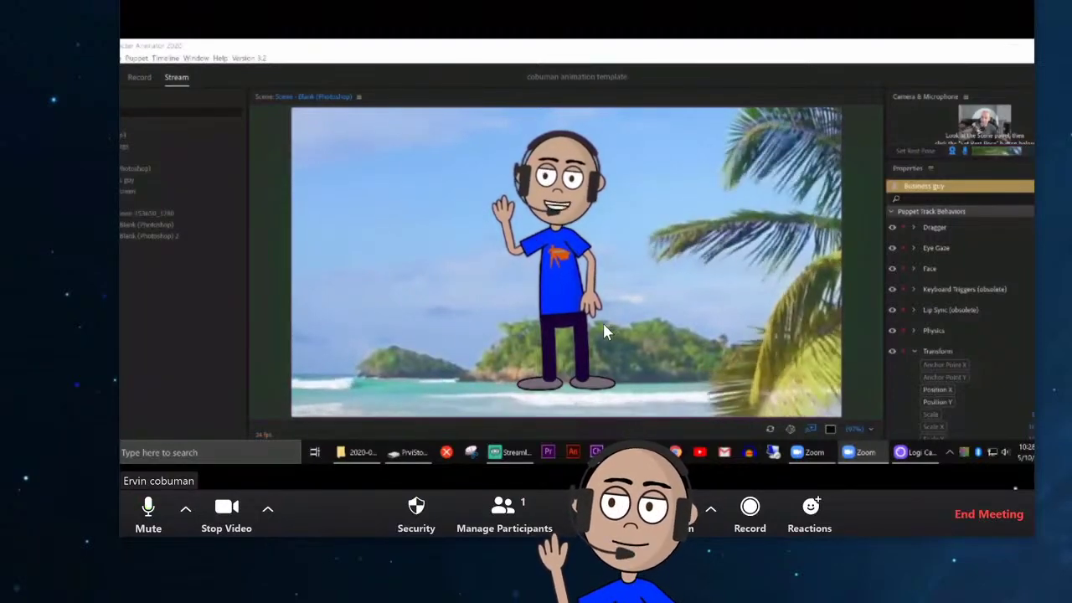
# Step: Switch the virtual background to the Northern Lights aurora scene
pyautogui.click(270, 508)
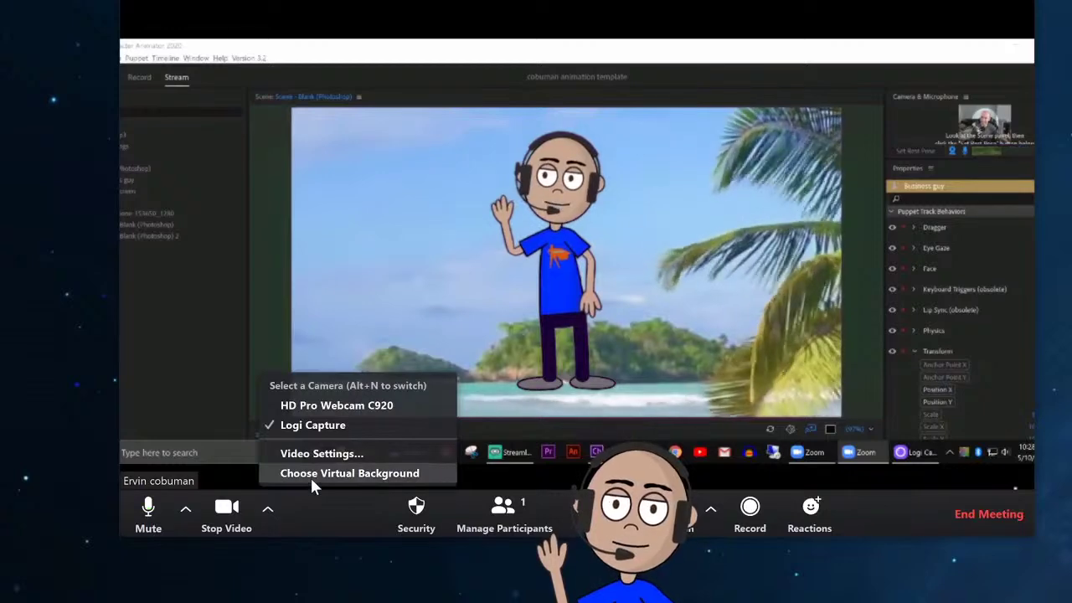
pyautogui.click(311, 475)
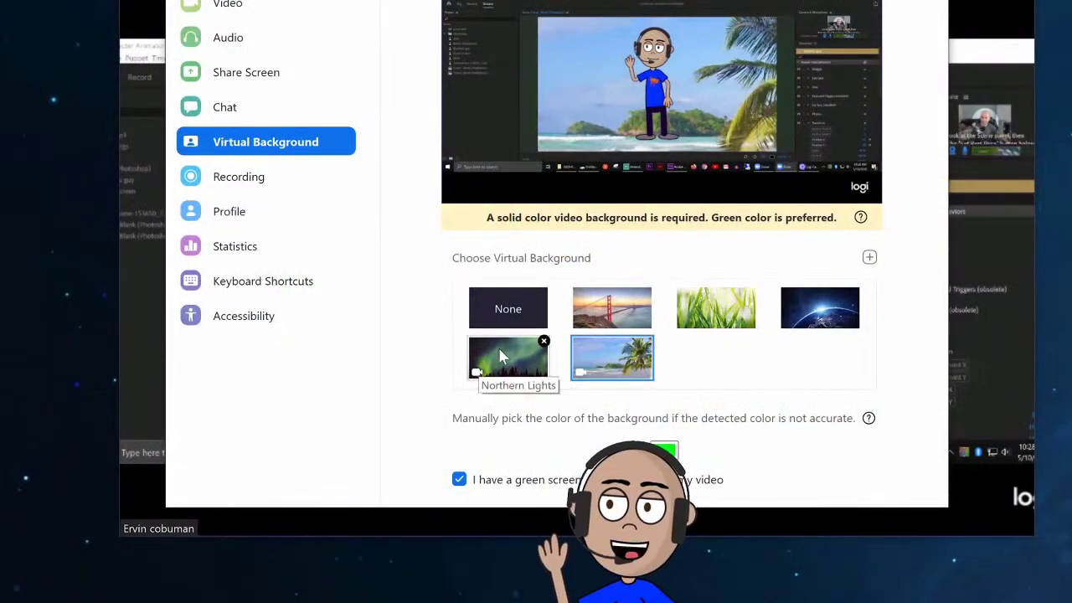
pyautogui.click(508, 356)
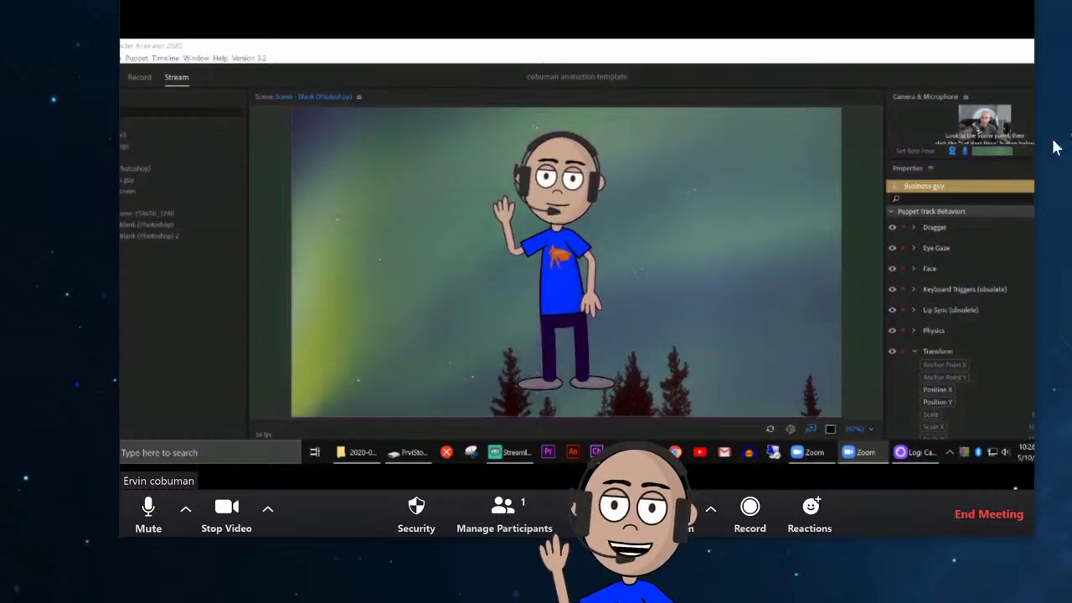
pyautogui.click(268, 508)
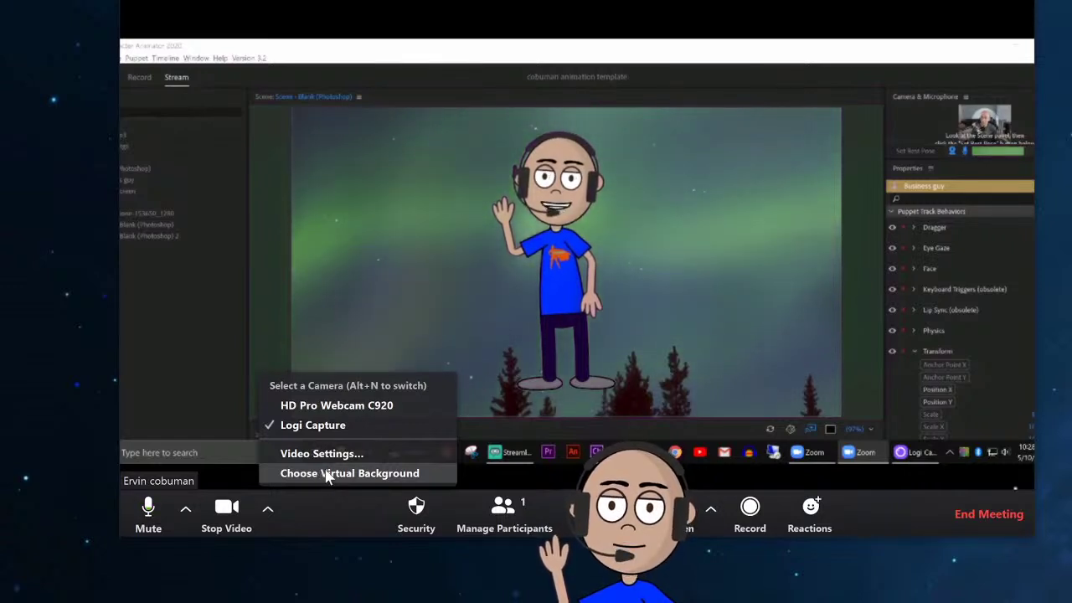
# Step: Try the Grass and Earth backgrounds, then set None for plain green and close Settings
pyautogui.click(503, 219)
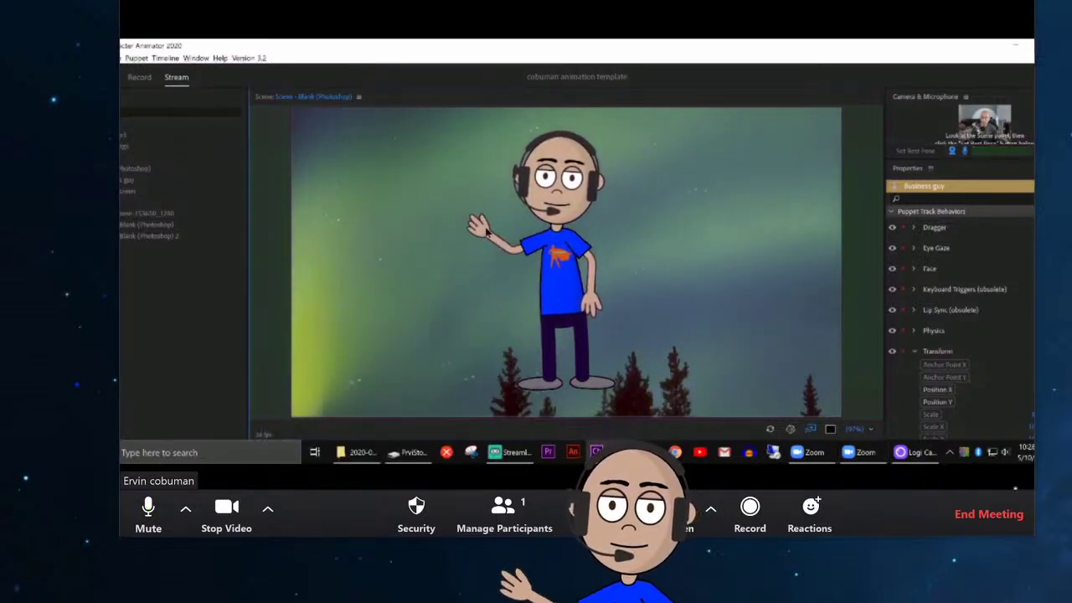
pyautogui.click(274, 521)
pyautogui.click(322, 474)
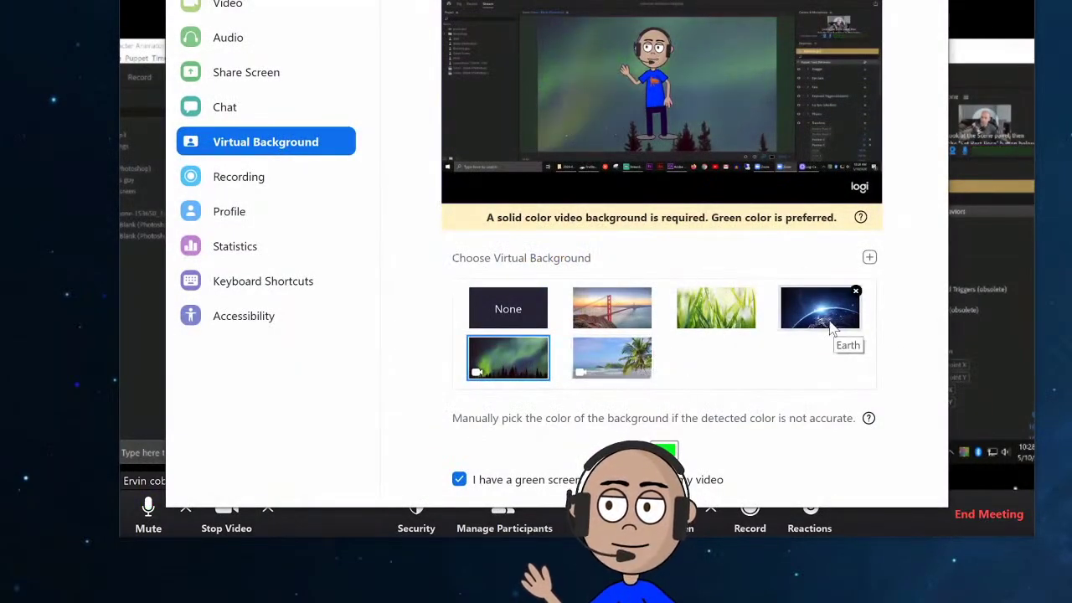
pyautogui.click(727, 309)
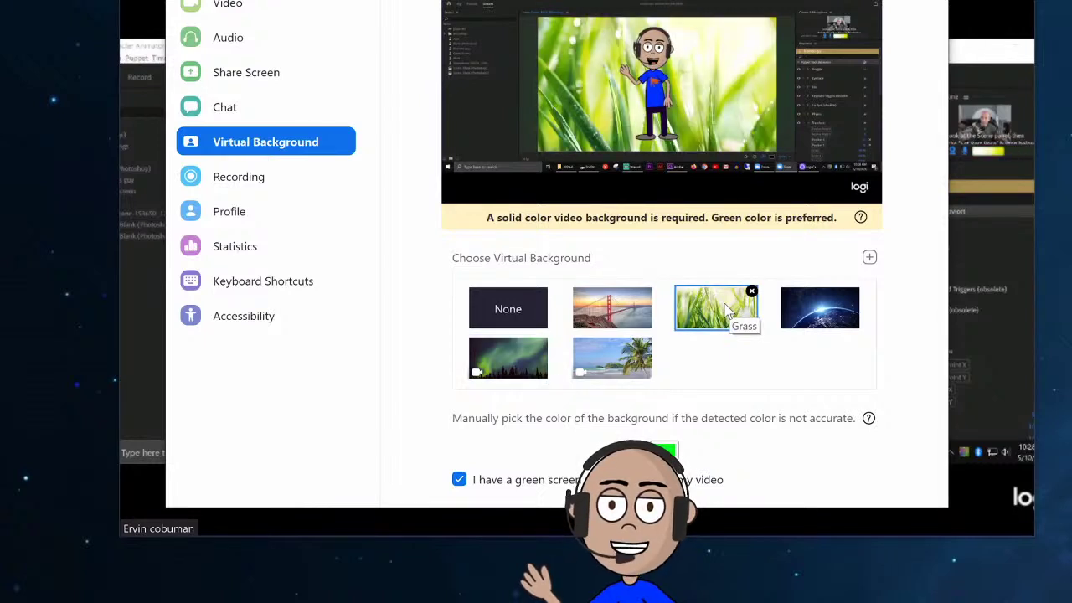
pyautogui.click(852, 326)
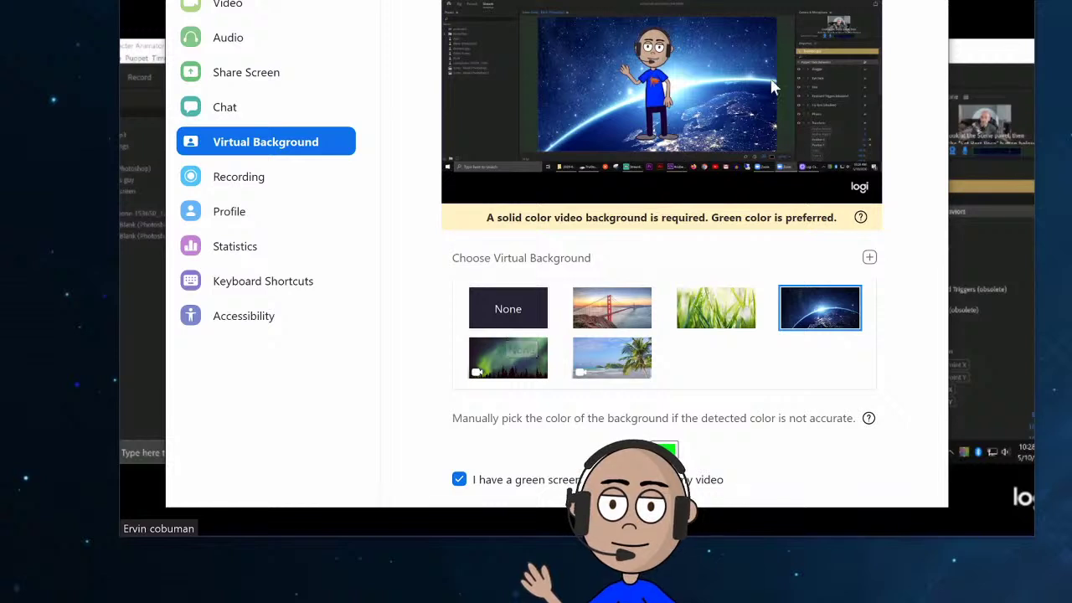
pyautogui.click(497, 323)
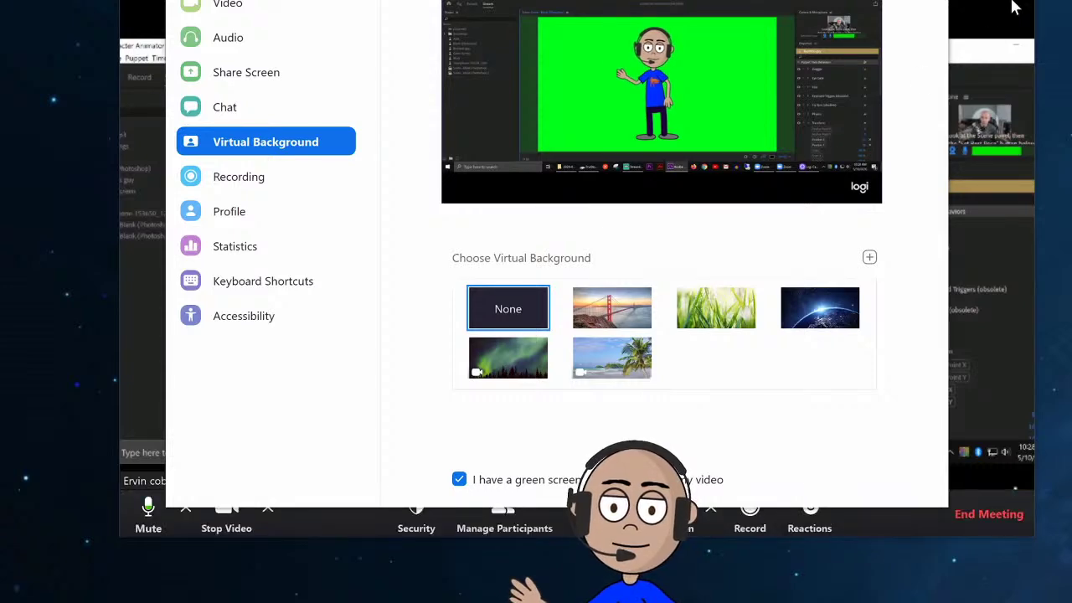
pyautogui.press('Escape')
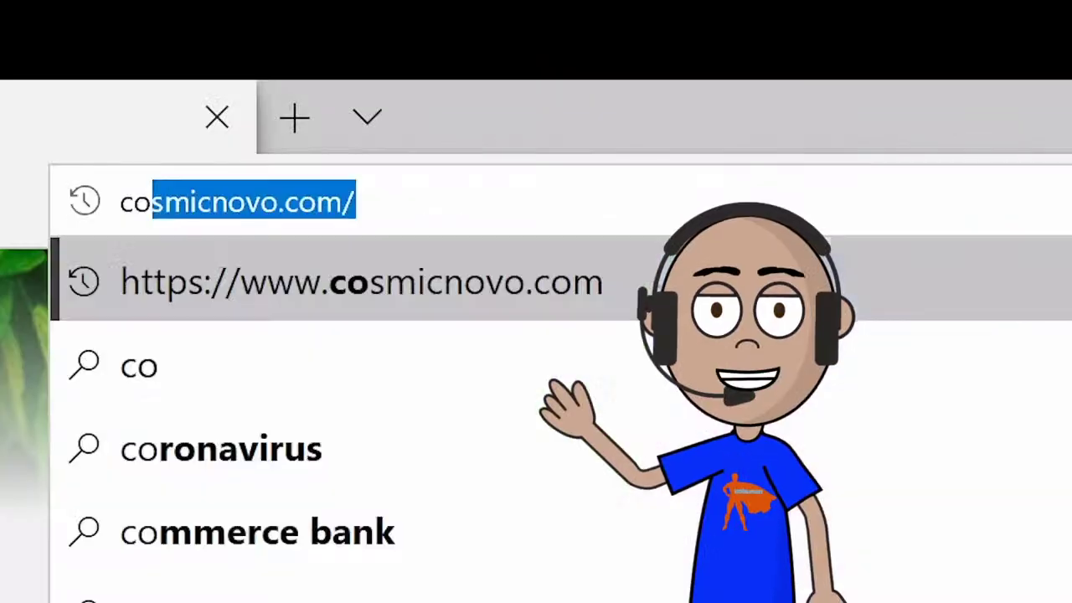
# Step: Load cosmicnovo.com from the address-bar autocomplete suggestion
pyautogui.write('smicnovo.com/')
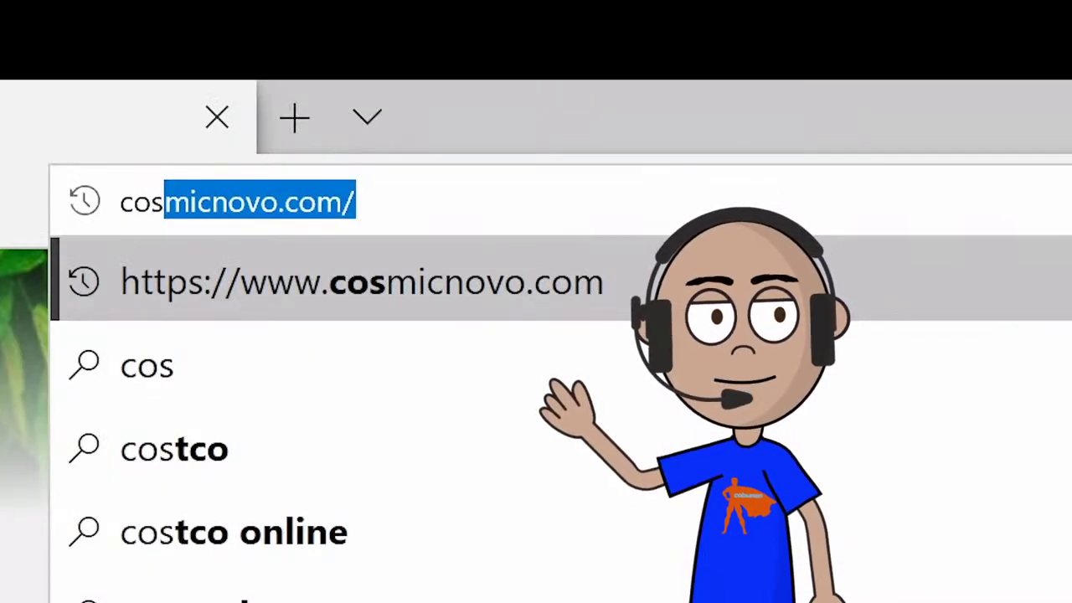
pyautogui.press('Return')
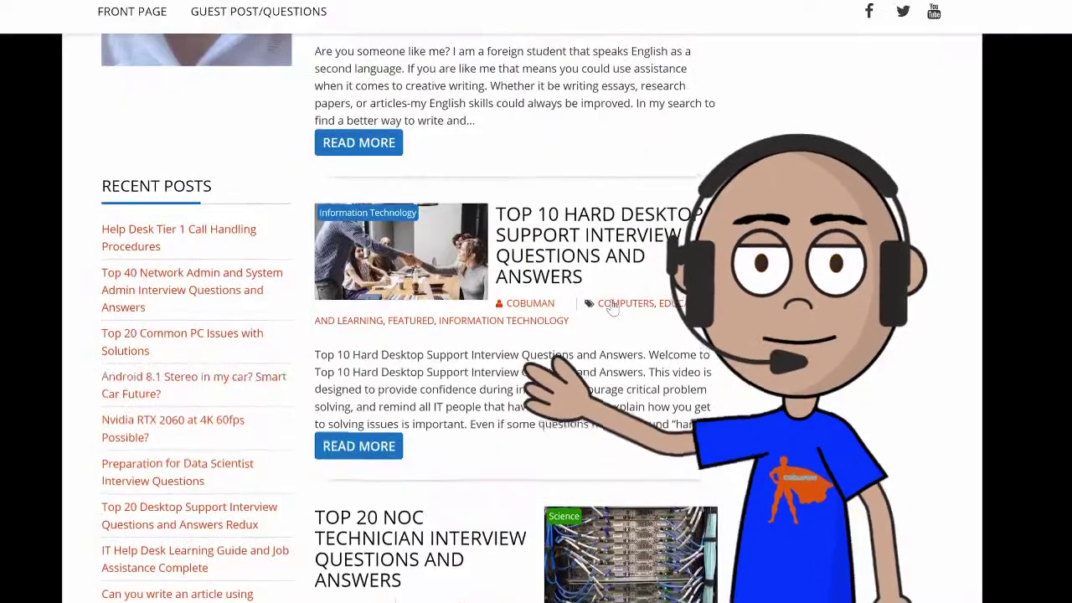
# Step: Open the Help Desk Tier 1 Call Handling and Top 20 Desktop Support articles
pyautogui.scroll(-4, 614, 308)
pyautogui.scroll(-3, 614, 307)
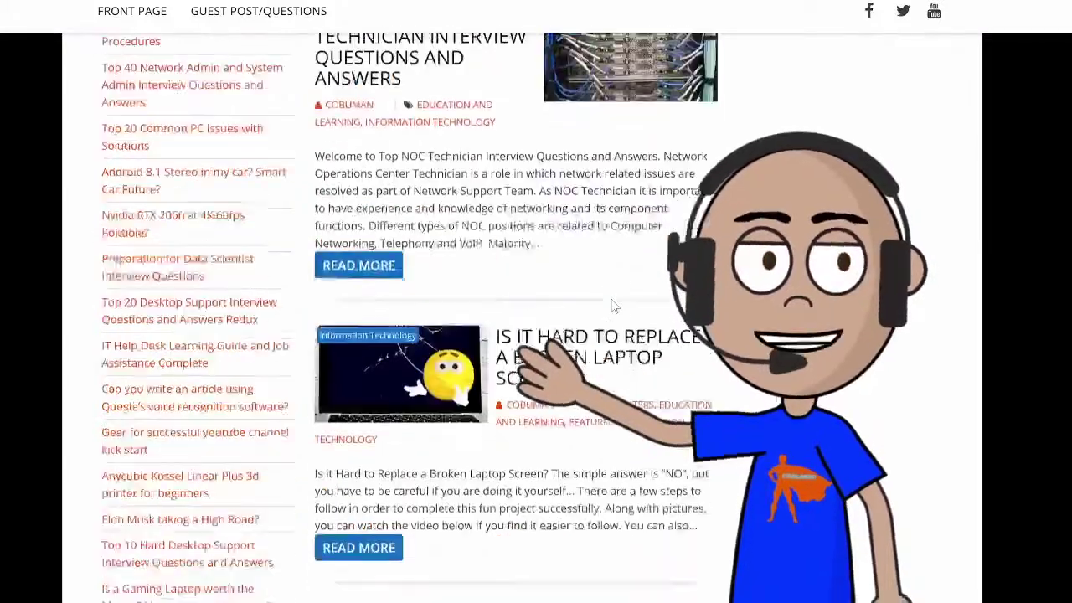
pyautogui.scroll(3, 614, 304)
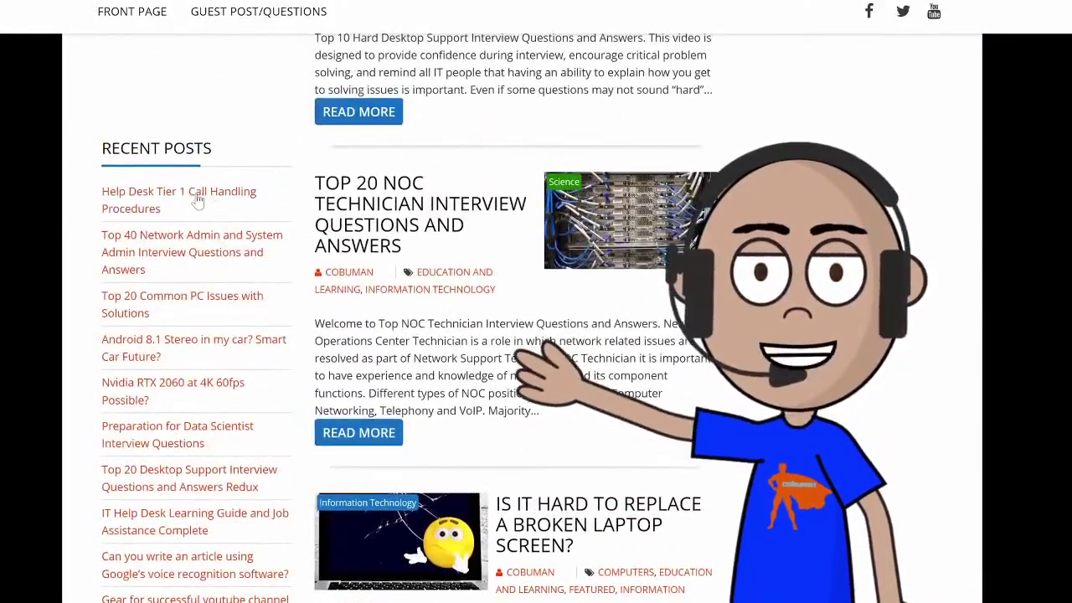
pyautogui.click(198, 200)
pyautogui.scroll(-4, 676, 316)
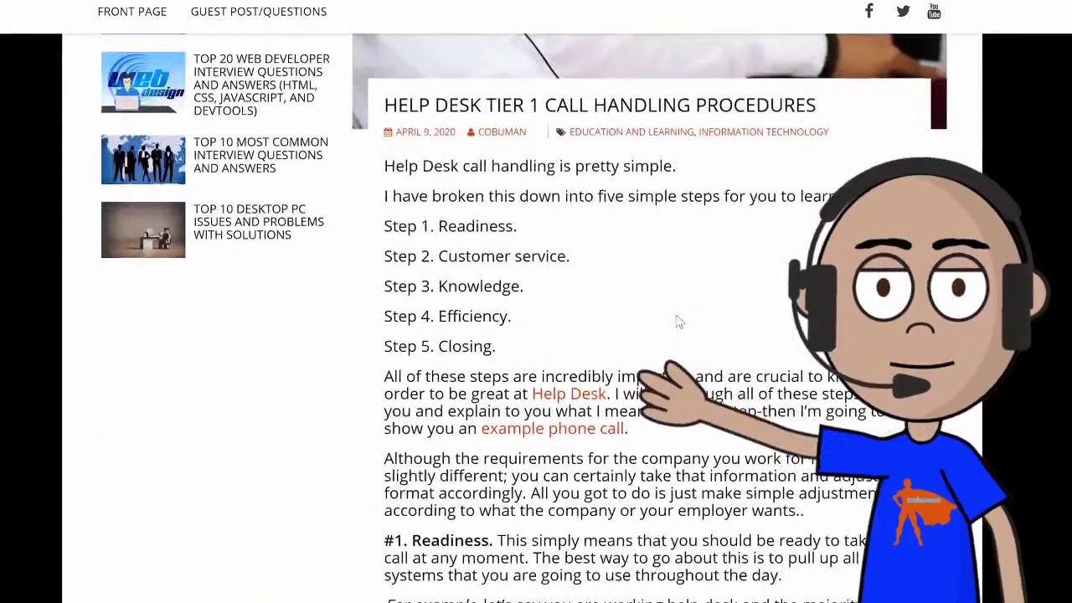
pyautogui.scroll(4, 678, 318)
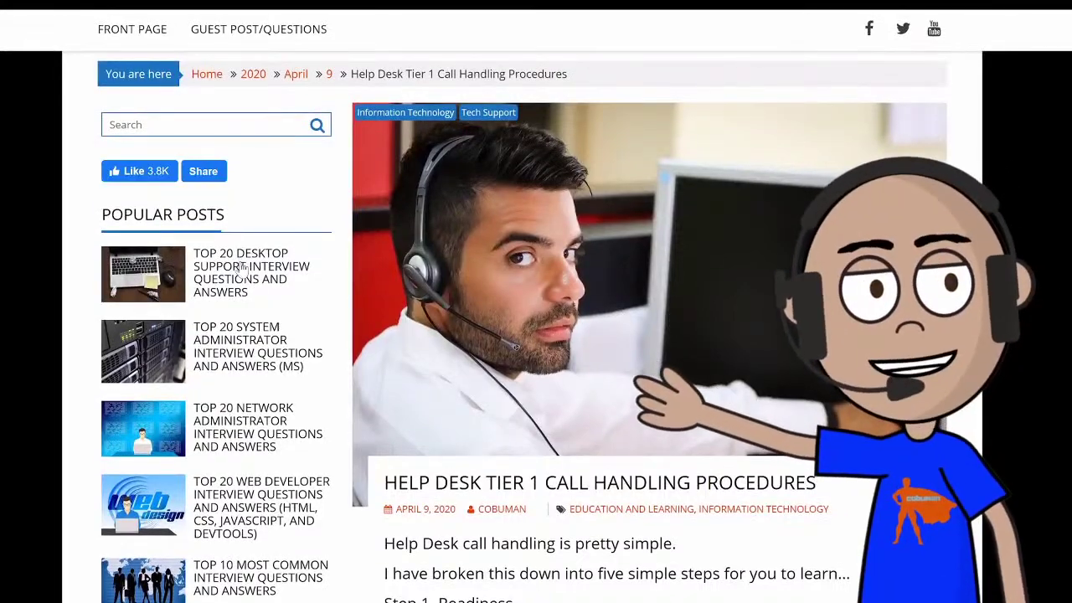
pyautogui.click(257, 266)
# Step: Open the Network Administrator, System Administrator and Top 10 Common Interview Questions articles
pyautogui.scroll(-3, 358, 264)
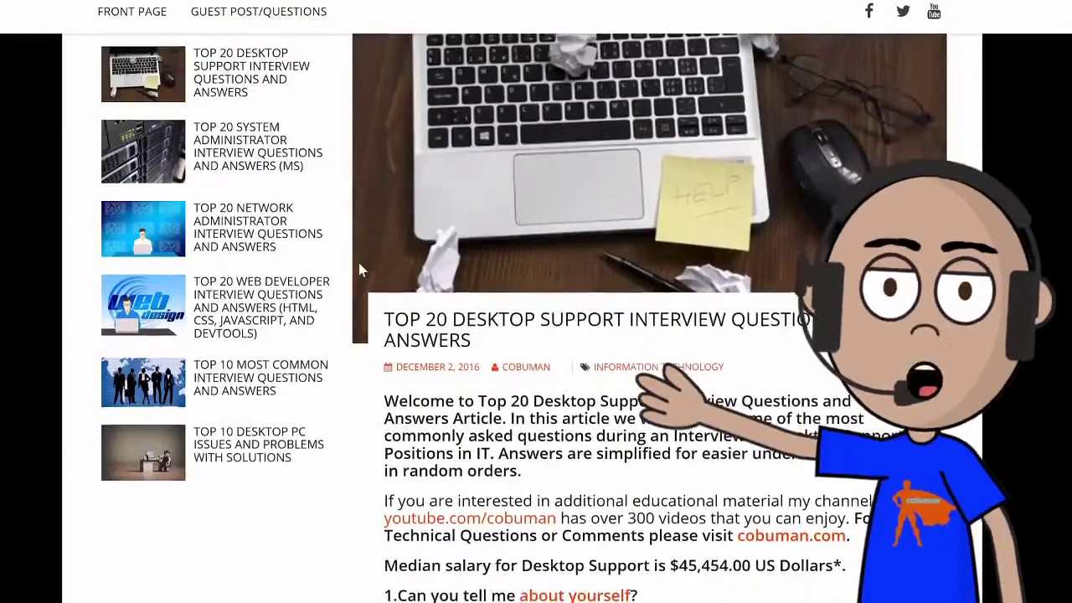
pyautogui.scroll(4, 358, 262)
pyautogui.scroll(-2, 358, 262)
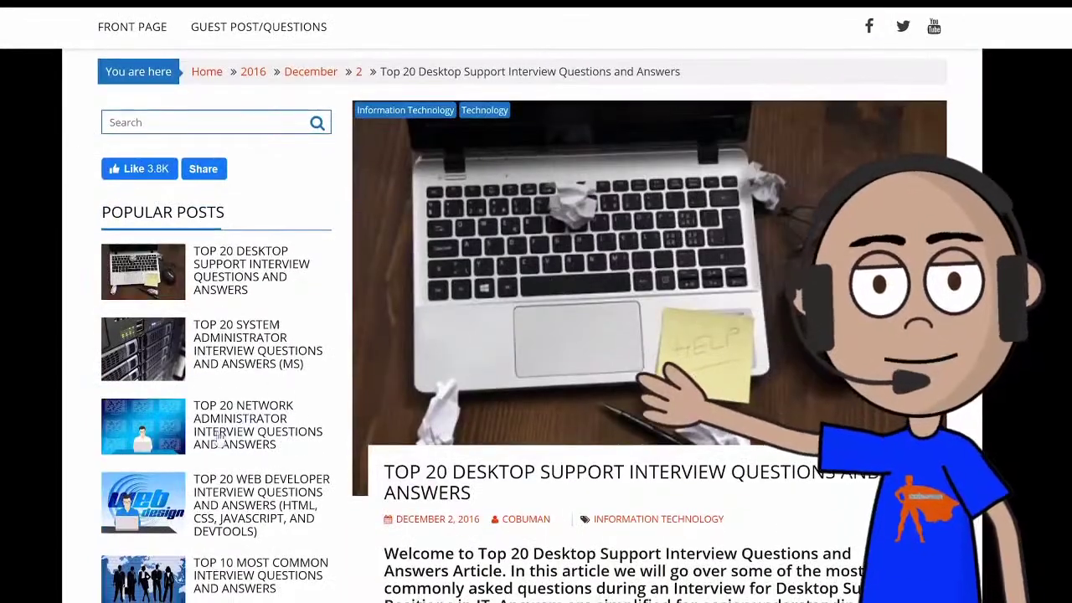
pyautogui.click(231, 428)
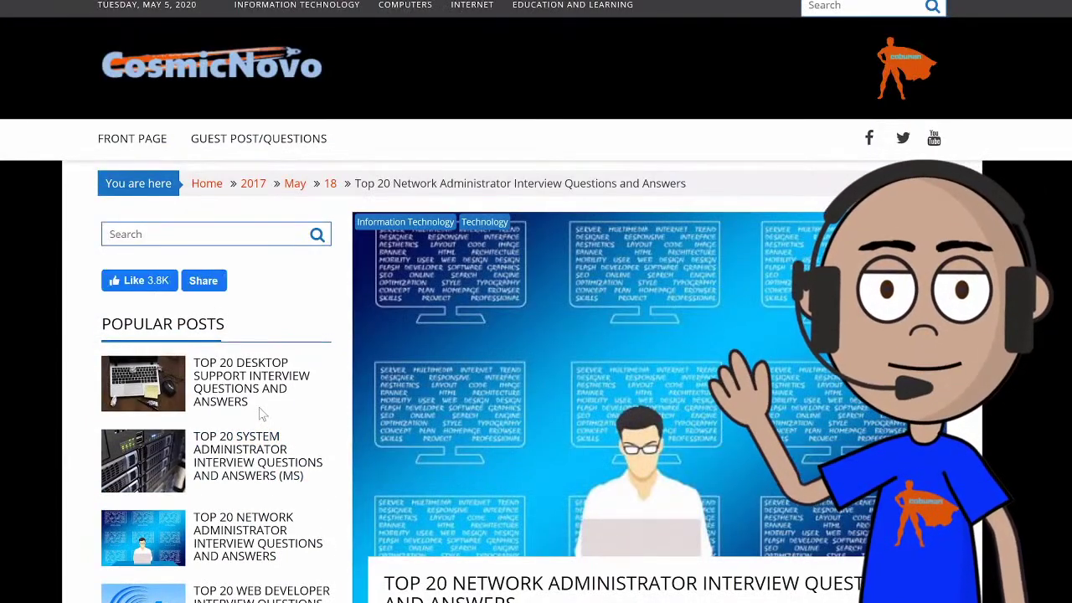
pyautogui.click(245, 443)
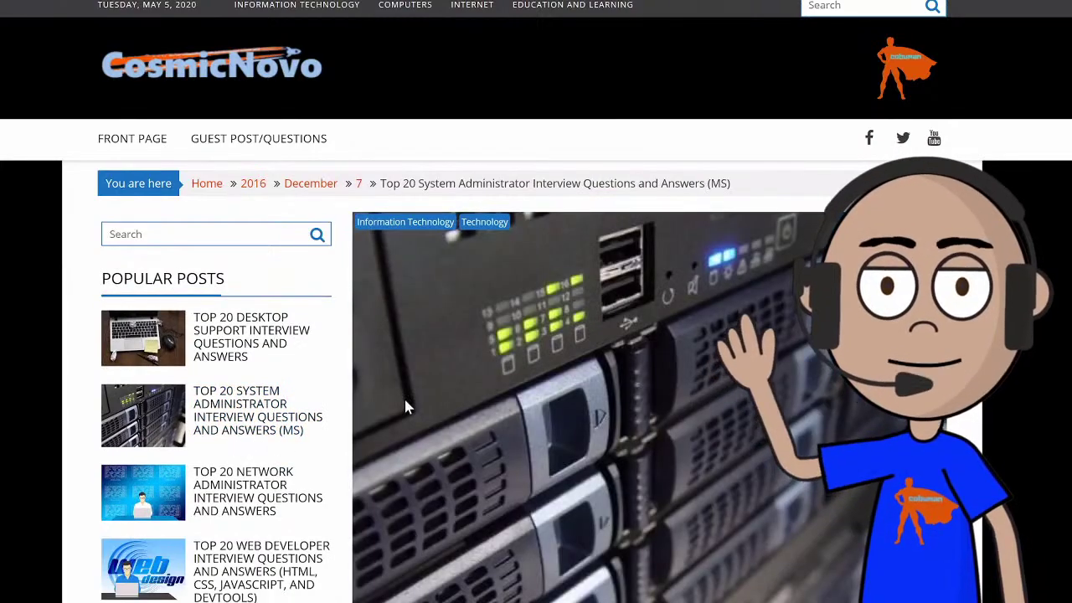
pyautogui.scroll(-2, 404, 396)
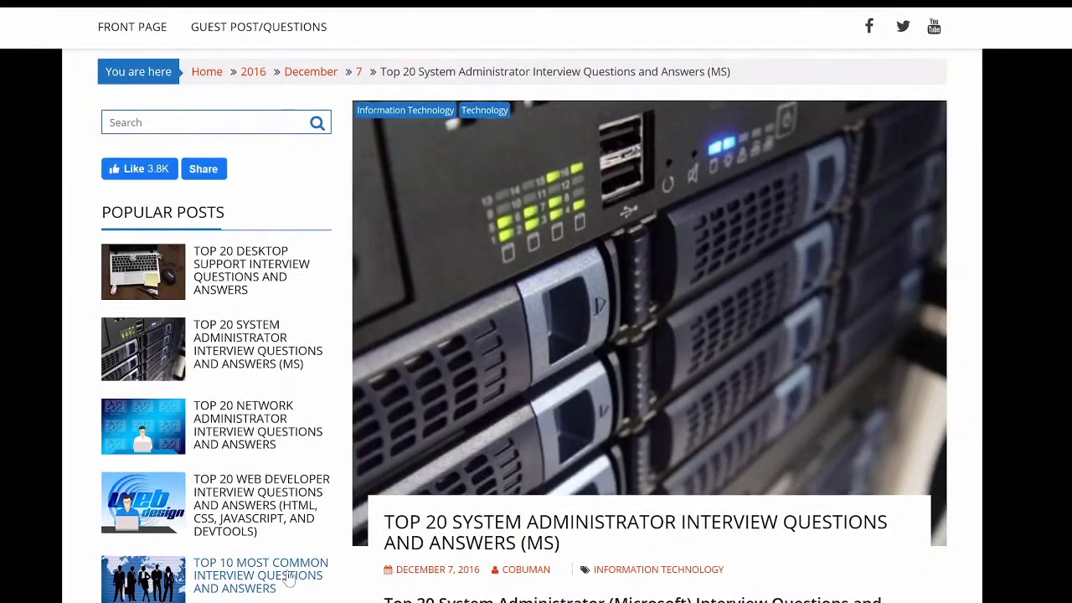
pyautogui.click(289, 576)
# Step: Play the embedded Desktop Support and Top 20 Network Administrator interview videos
pyautogui.scroll(-3, 594, 383)
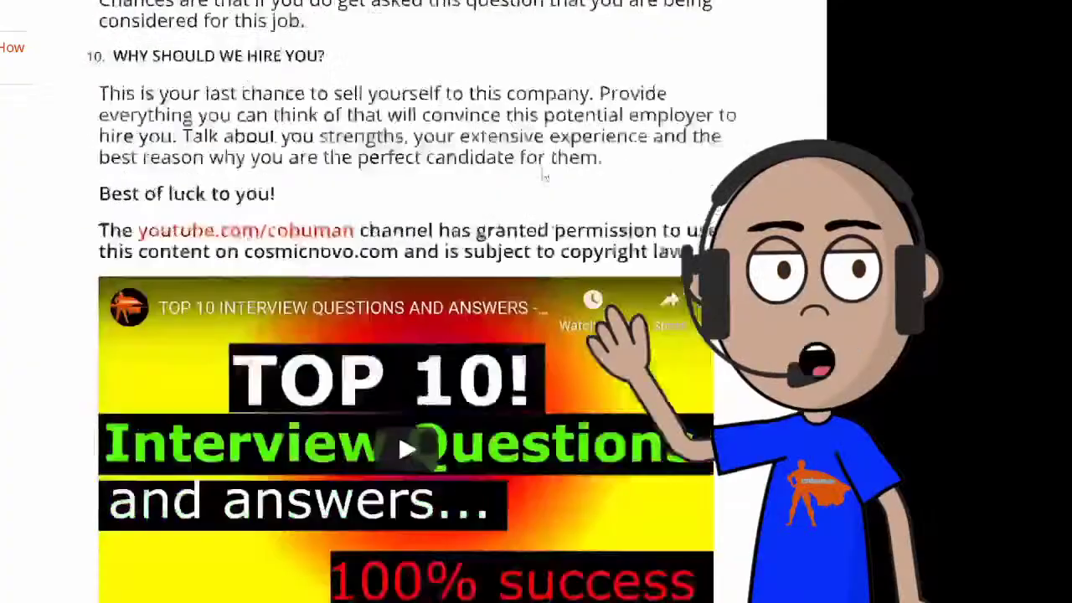
pyautogui.scroll(-2, 543, 171)
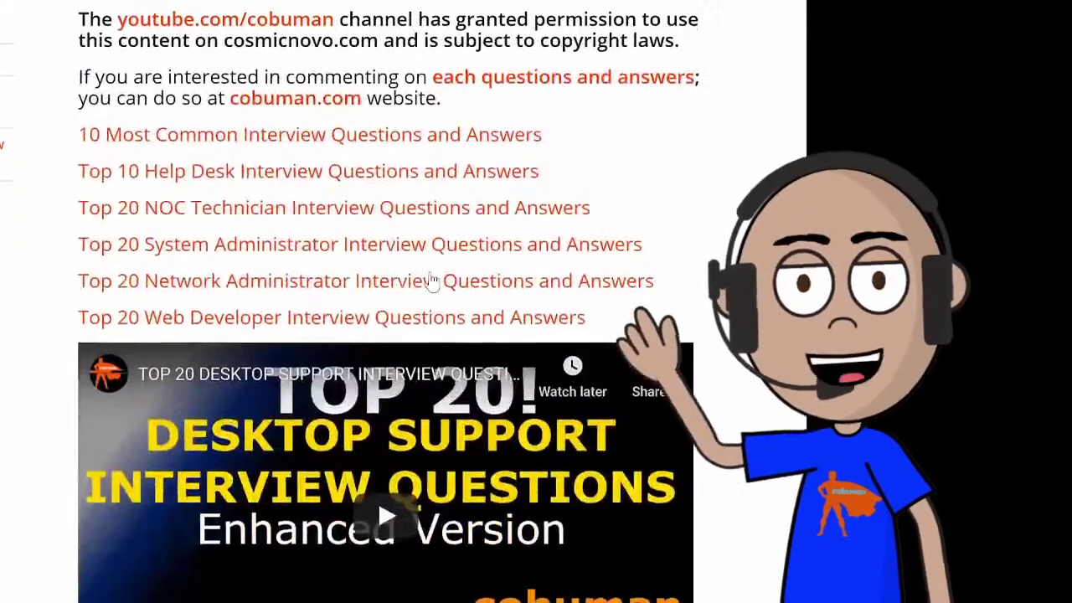
pyautogui.scroll(-2, 427, 285)
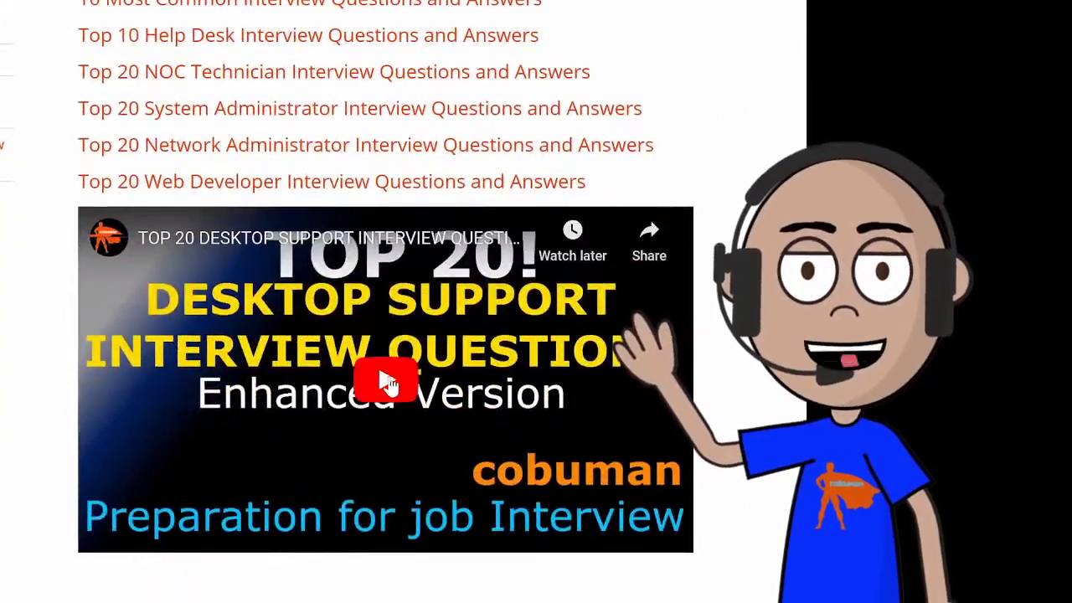
pyautogui.click(384, 387)
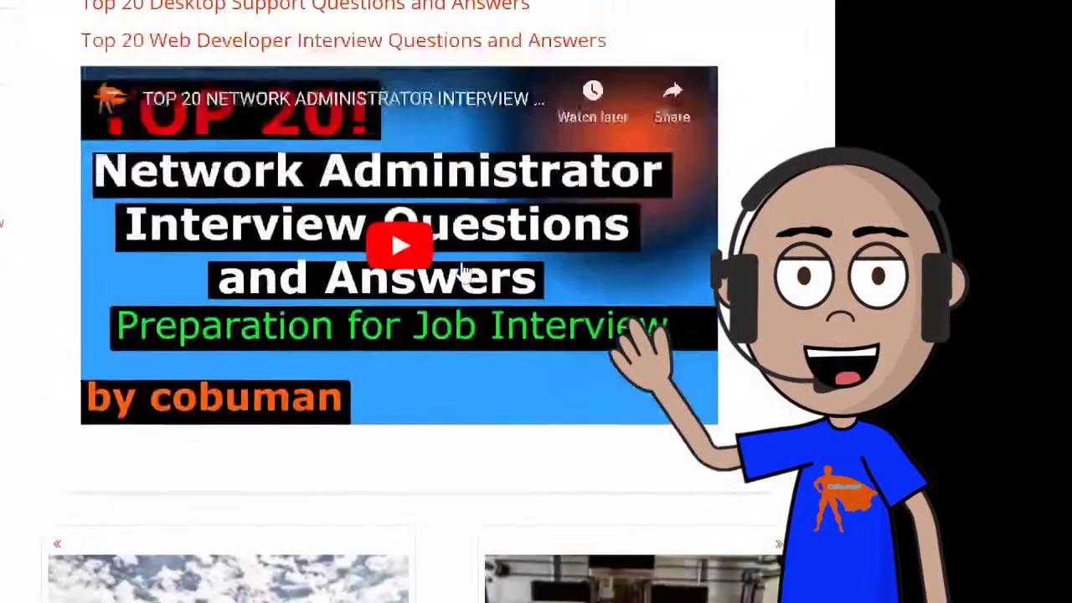
pyautogui.scroll(1, 425, 314)
pyautogui.click(401, 347)
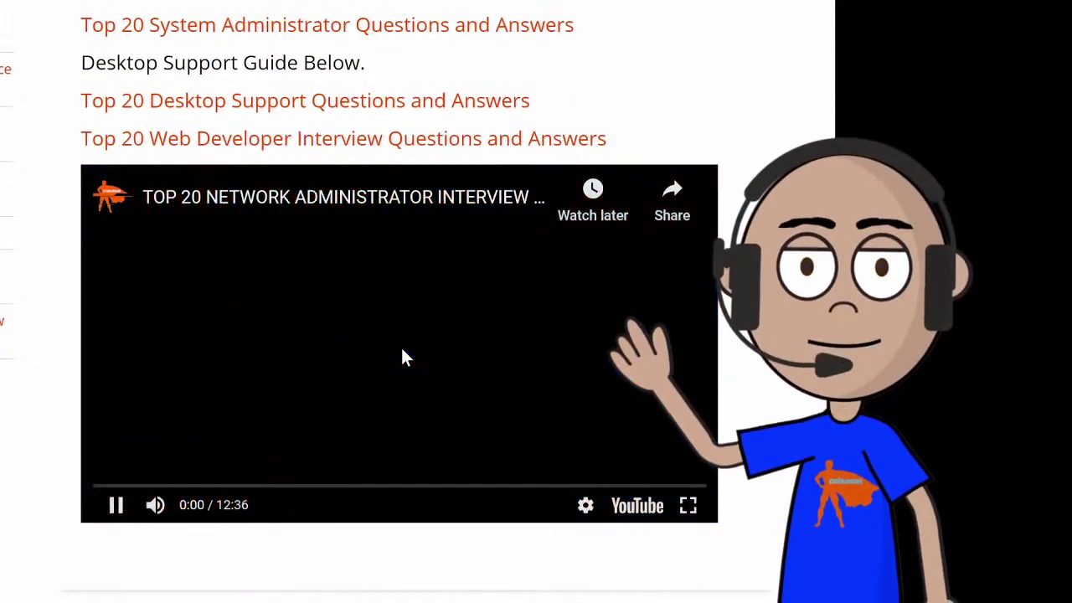
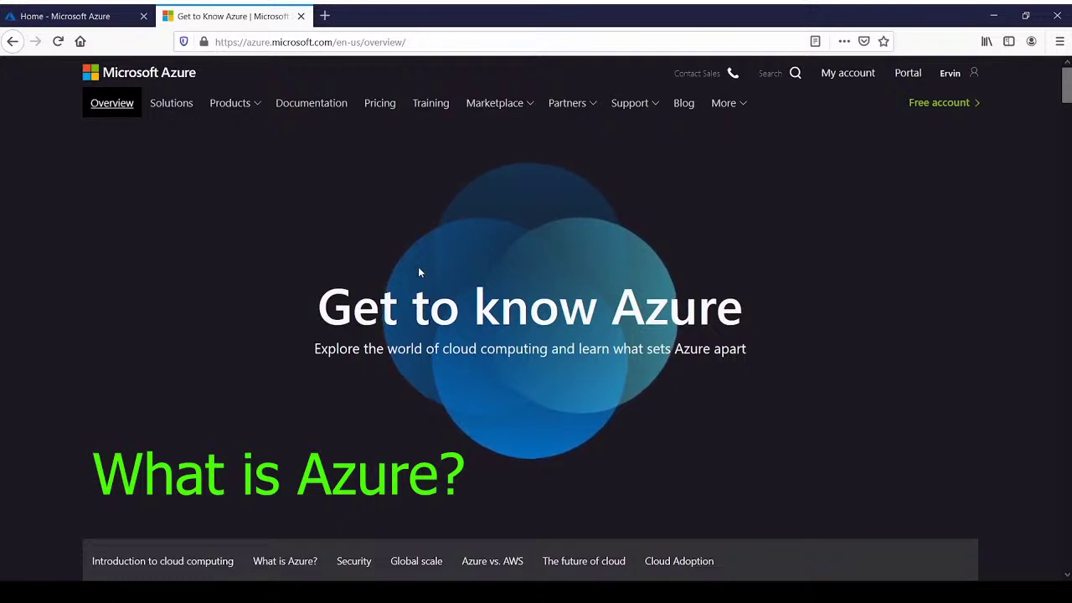
# Step: Switch back to the 'Home - Microsoft Azure' portal tab with Ctrl+Page Up
pyautogui.hotkey('ctrl', 'pageup')
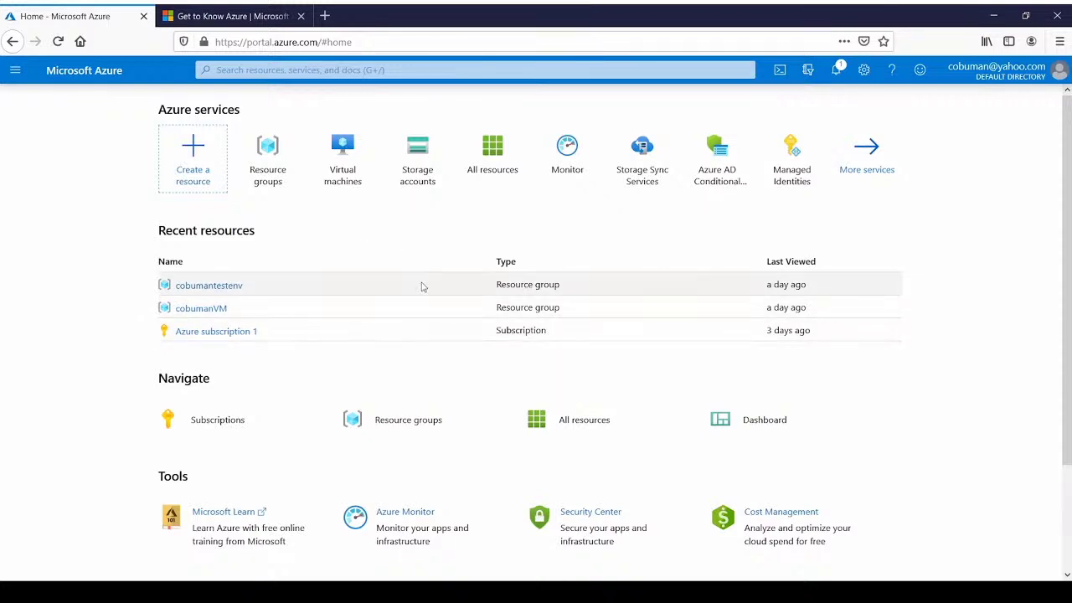
# Step: Highlight the Recent resources and Azure services headings on the Home page
pyautogui.moveTo(256, 232); pyautogui.dragTo(174, 231)
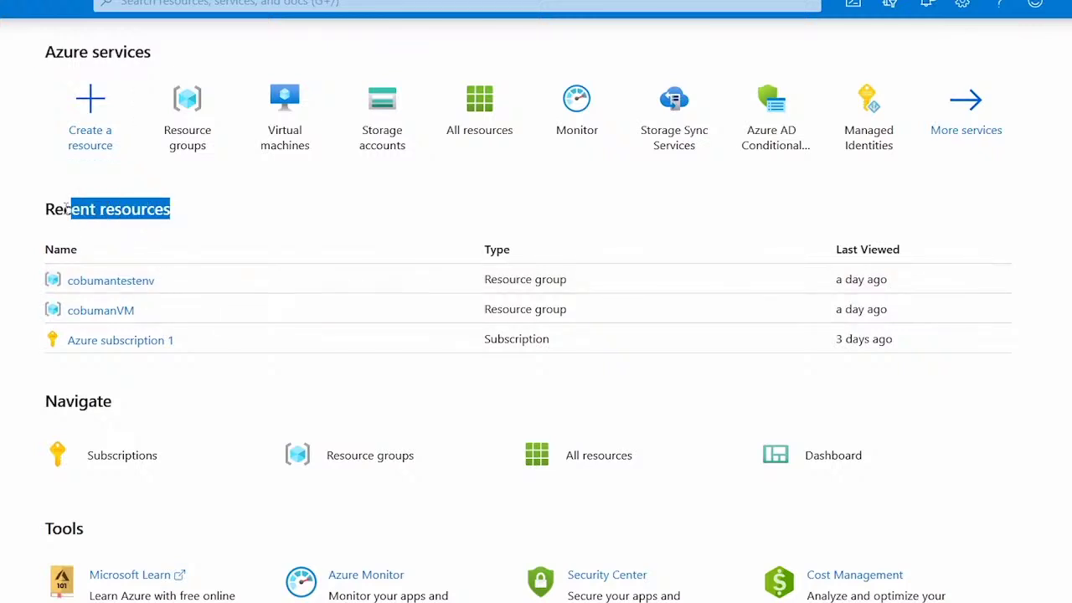
pyautogui.moveTo(65, 209); pyautogui.dragTo(12, 221)
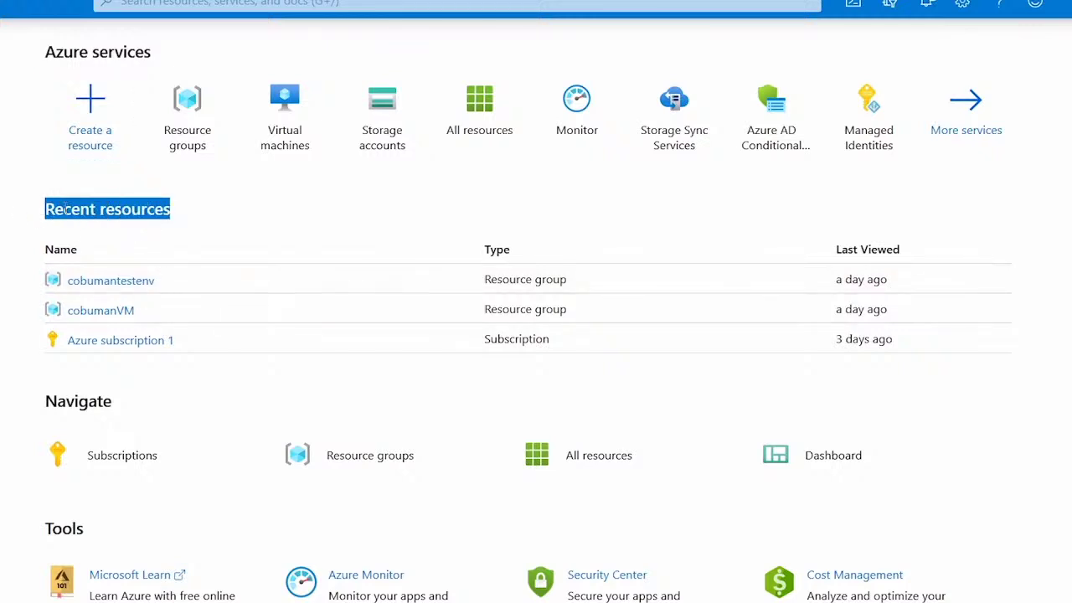
pyautogui.moveTo(43, 51); pyautogui.dragTo(185, 56)
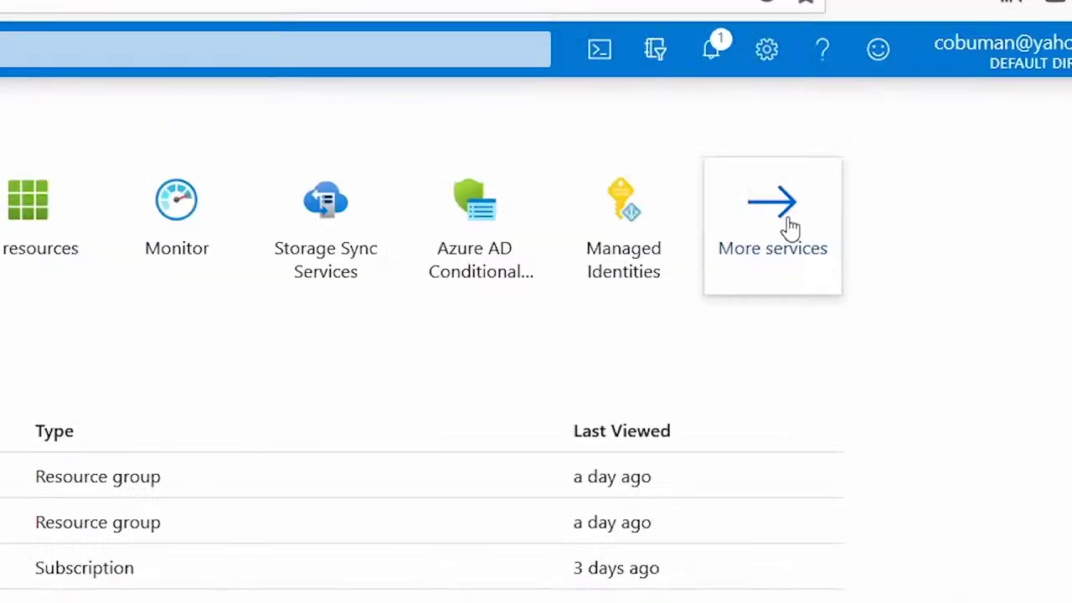
# Step: Open More services and browse the expanded list of Azure services
pyautogui.click(789, 226)
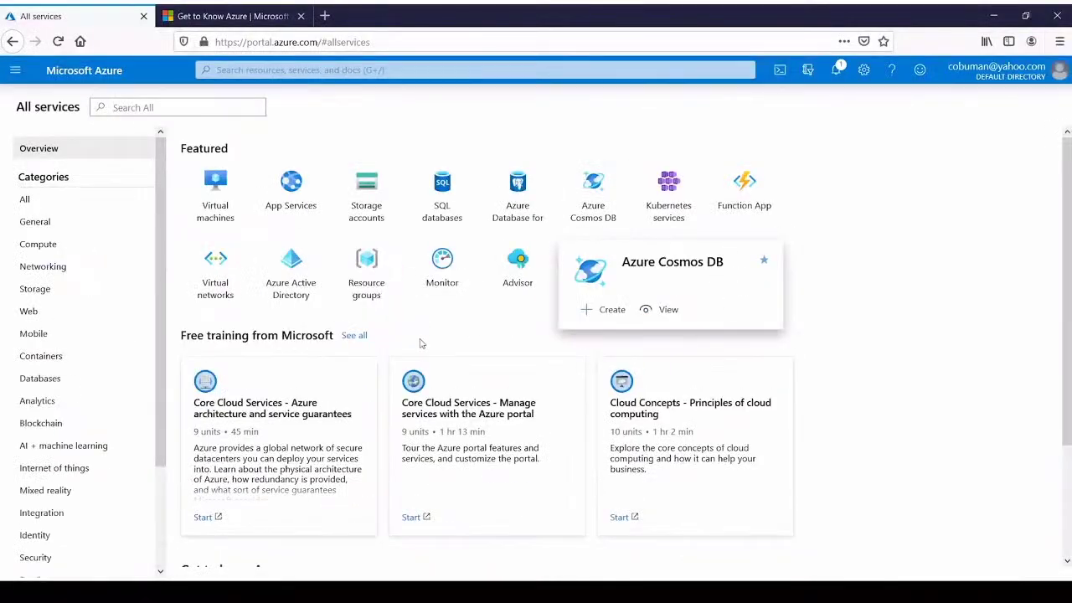
pyautogui.scroll(-3, 413, 341)
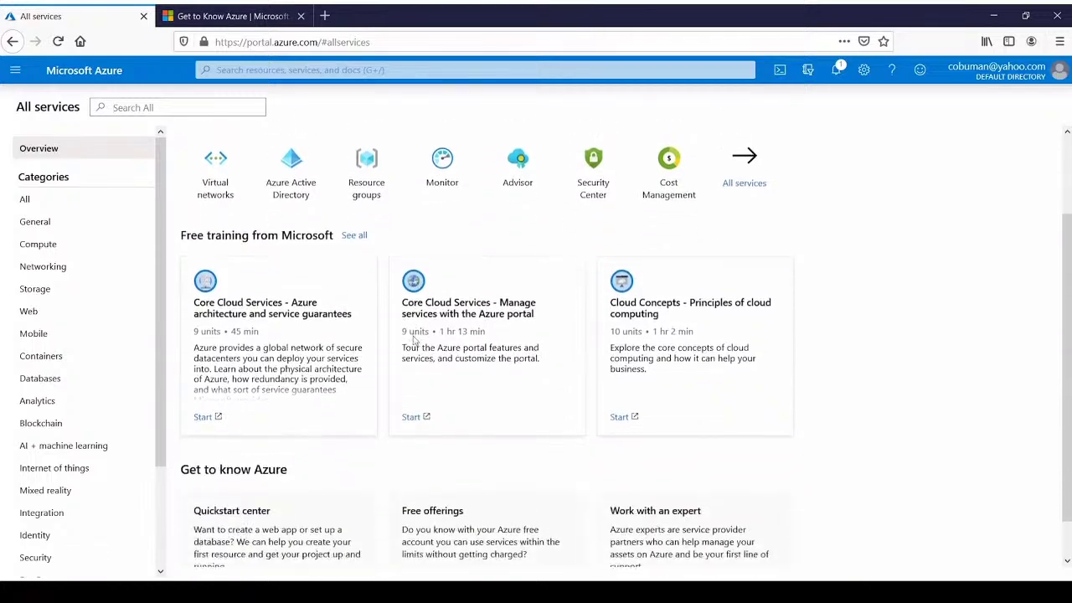
pyautogui.scroll(3, 411, 340)
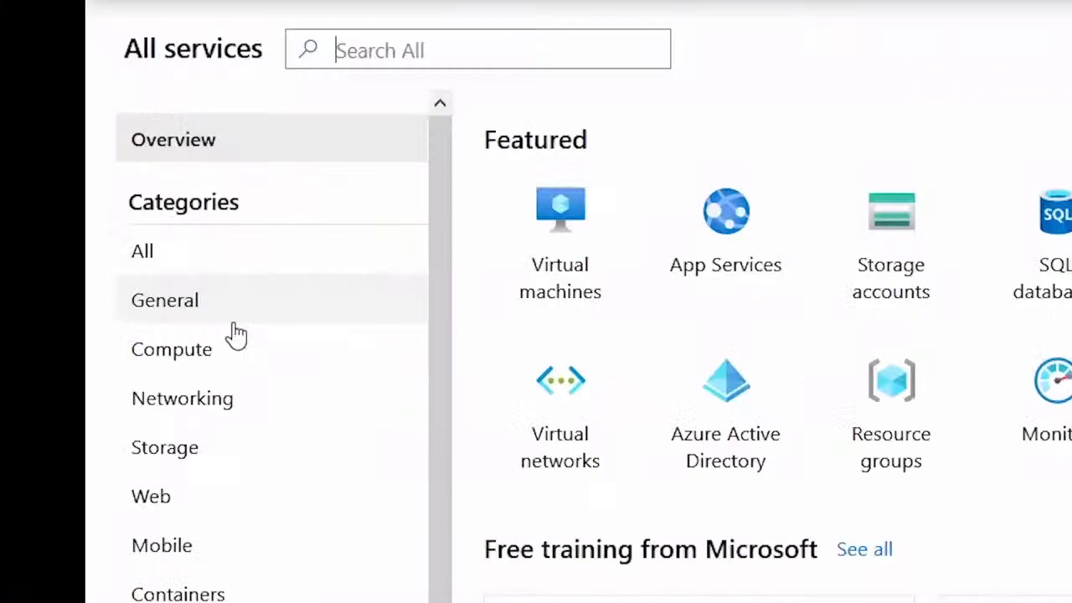
pyautogui.scroll(-2, 78, 236)
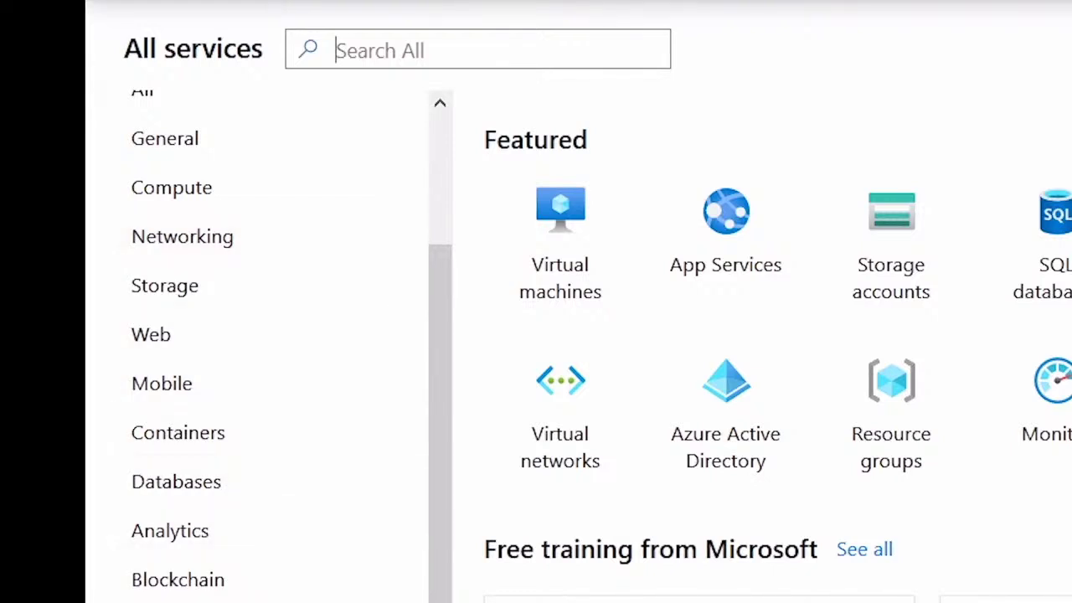
pyautogui.scroll(-3, 268, 343)
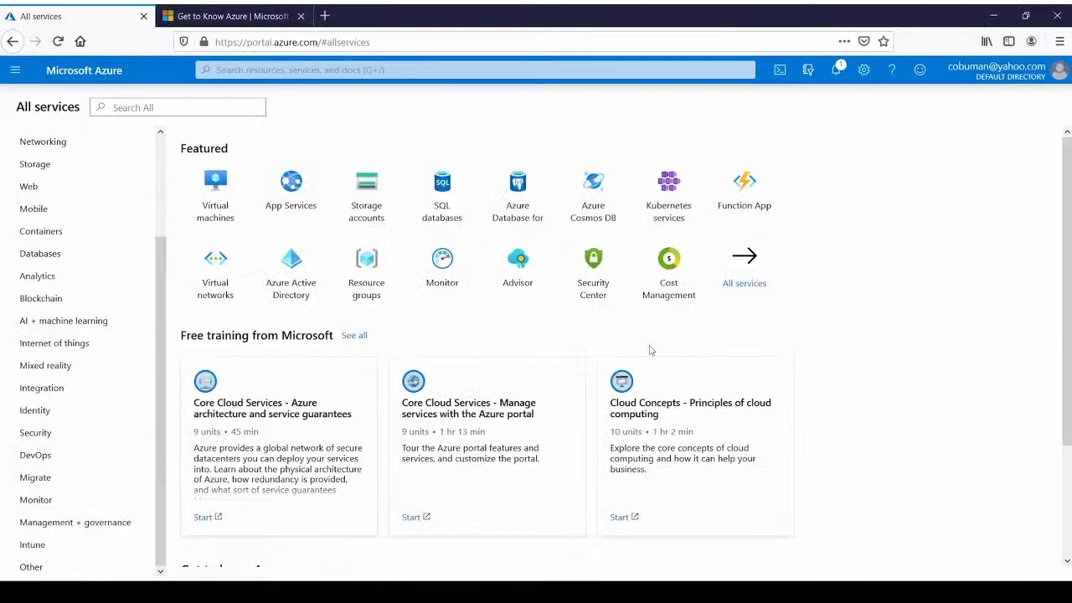
pyautogui.scroll(-3, 735, 318)
pyautogui.scroll(3, 708, 289)
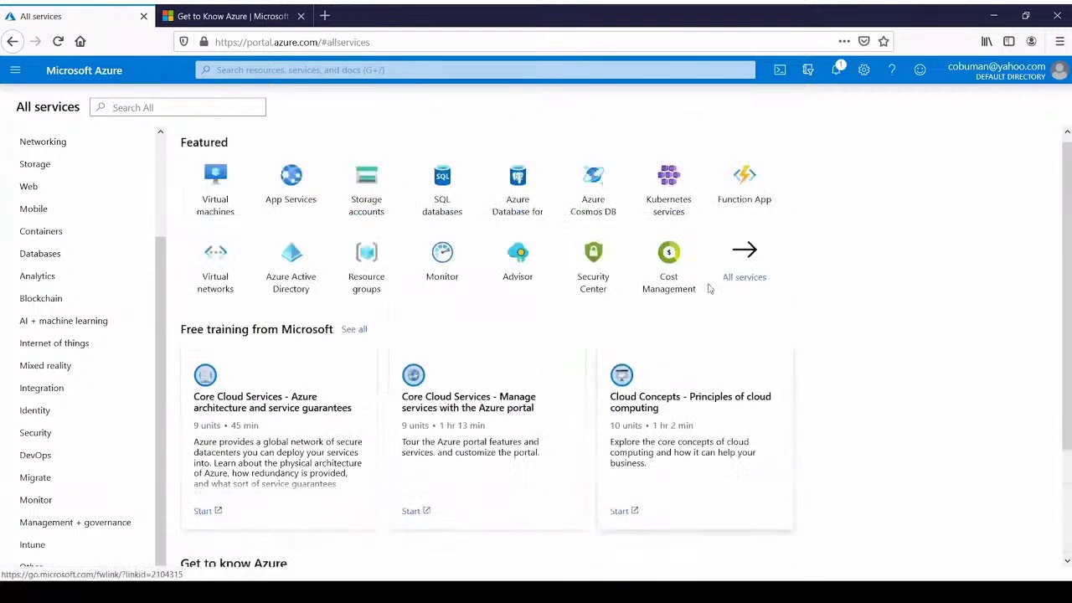
# Step: Open the All services page and look through the General and Compute categories
pyautogui.click(747, 261)
pyautogui.moveTo(667, 326)
pyautogui.scroll(-4, 667, 326)
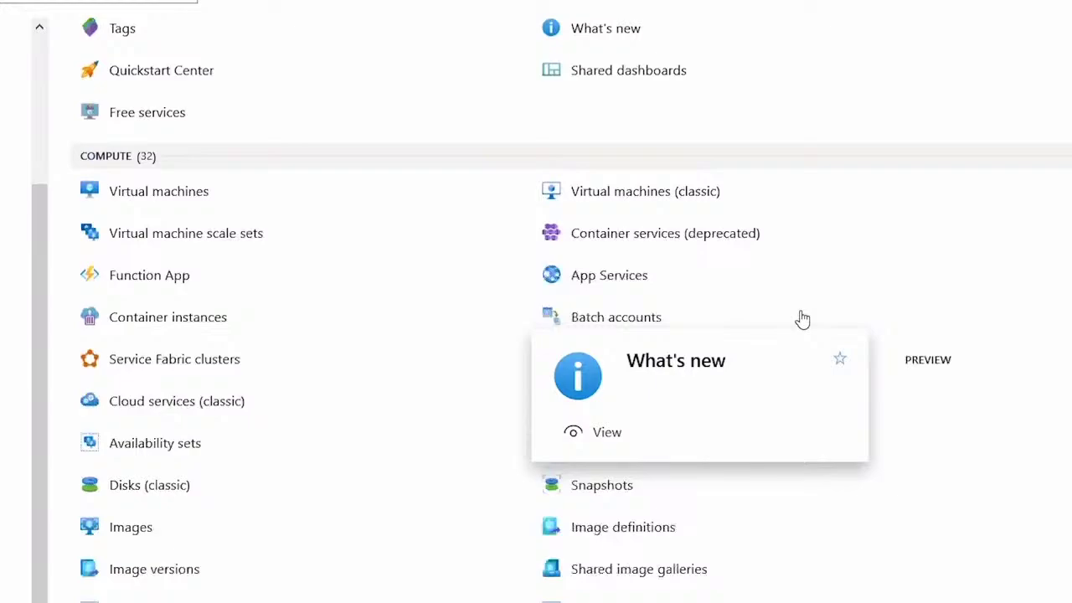
pyautogui.scroll(-10, 802, 318)
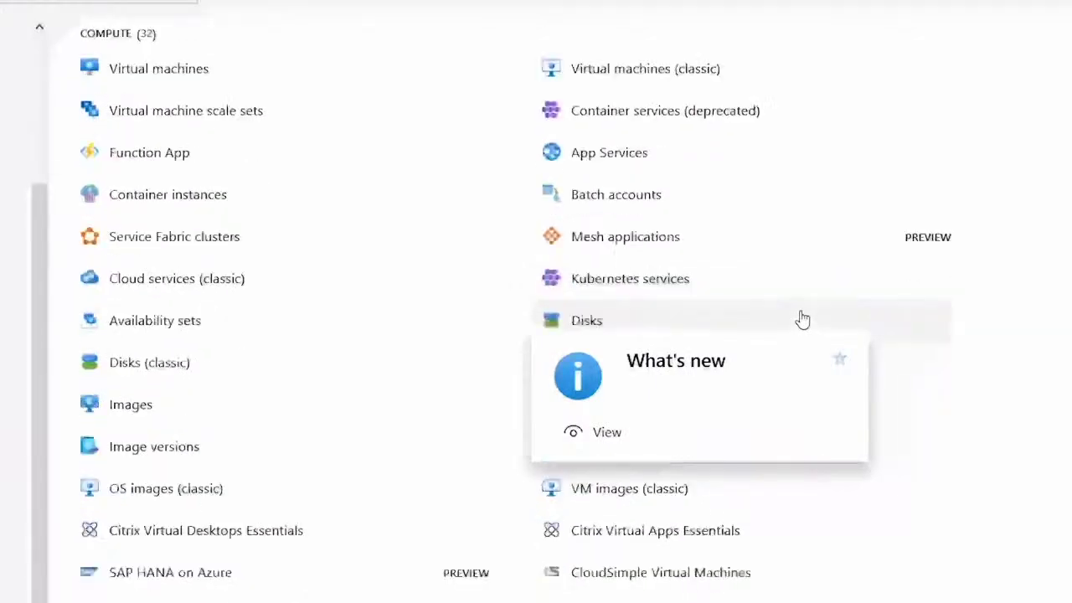
pyautogui.scroll(-9, 536, 335)
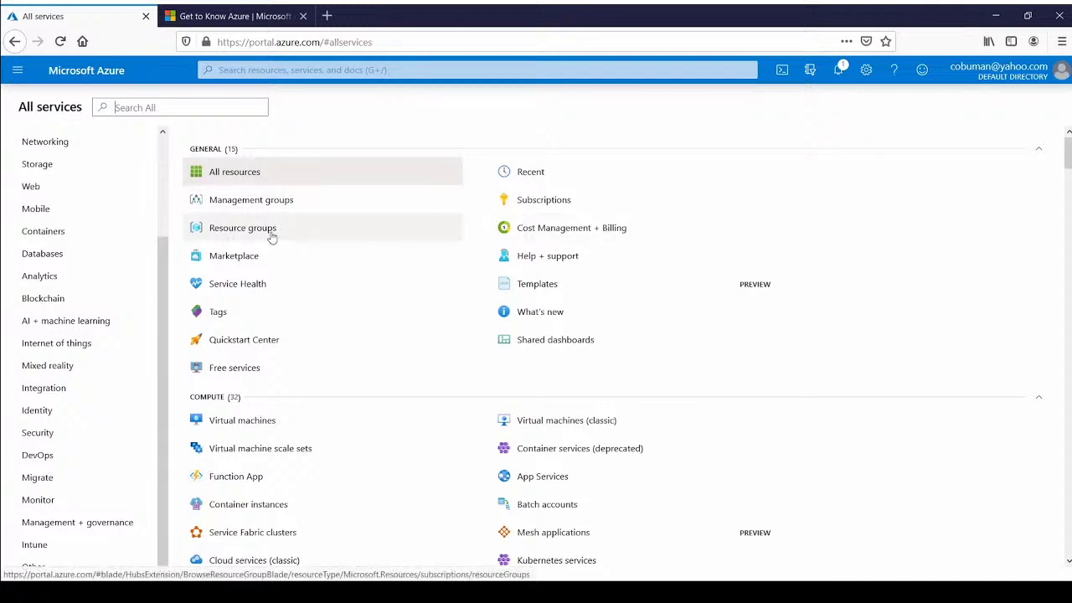
pyautogui.moveTo(273, 237)
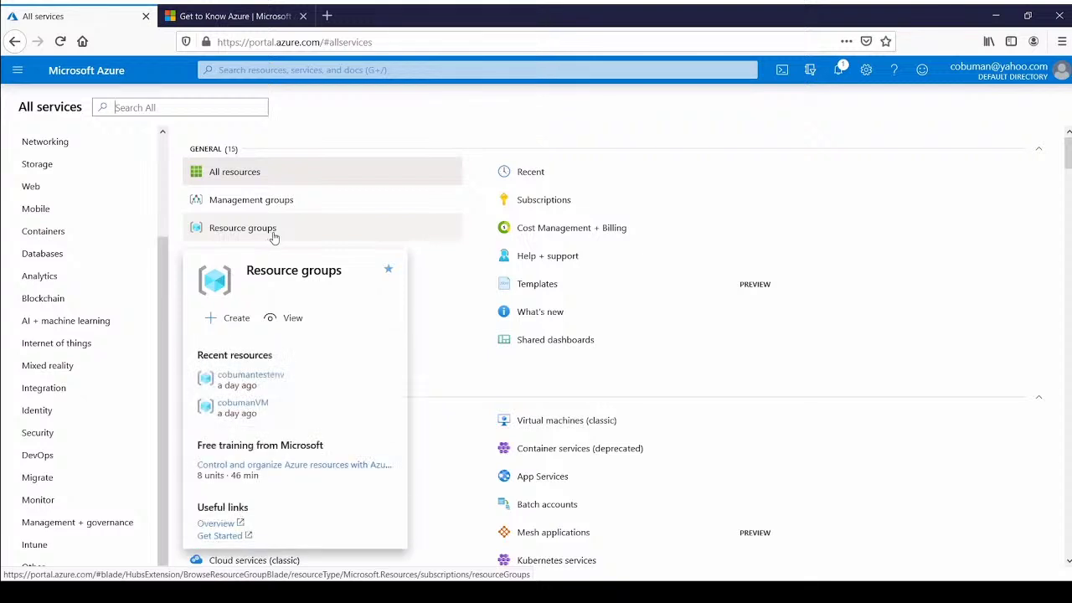
pyautogui.moveTo(767, 205)
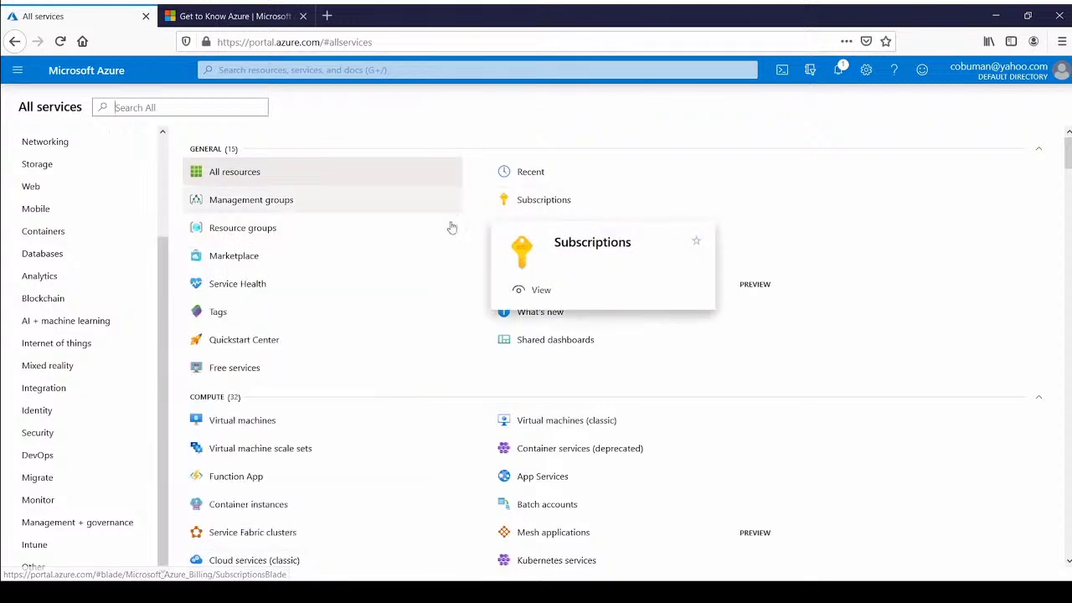
pyautogui.moveTo(314, 253)
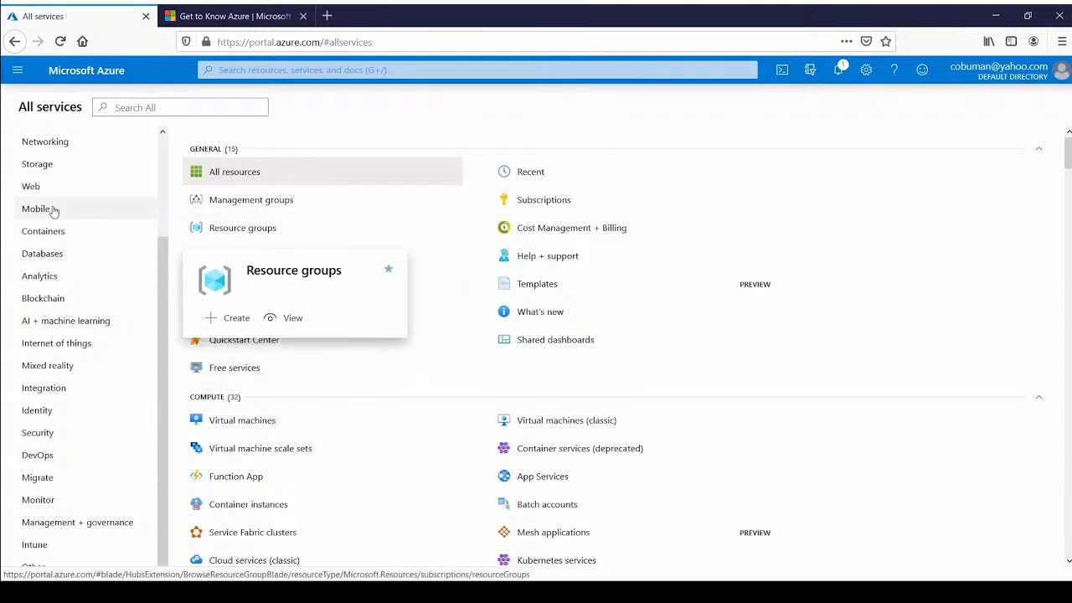
pyautogui.scroll(2, 41, 200)
pyautogui.scroll(1, 50, 207)
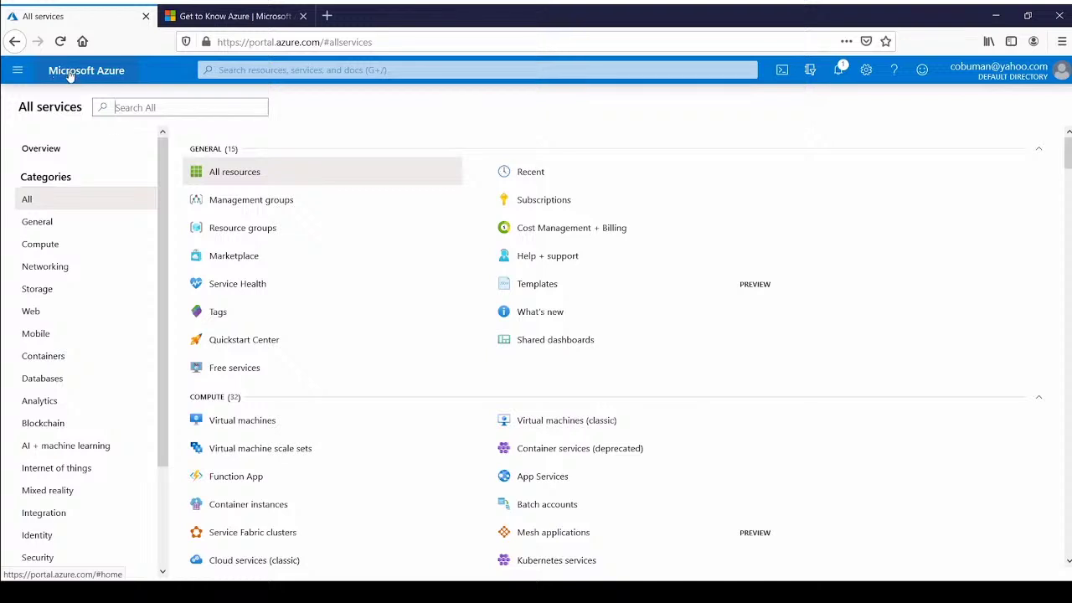
# Step: Return to the portal Home page through the Microsoft Azure header link
pyautogui.click(72, 73)
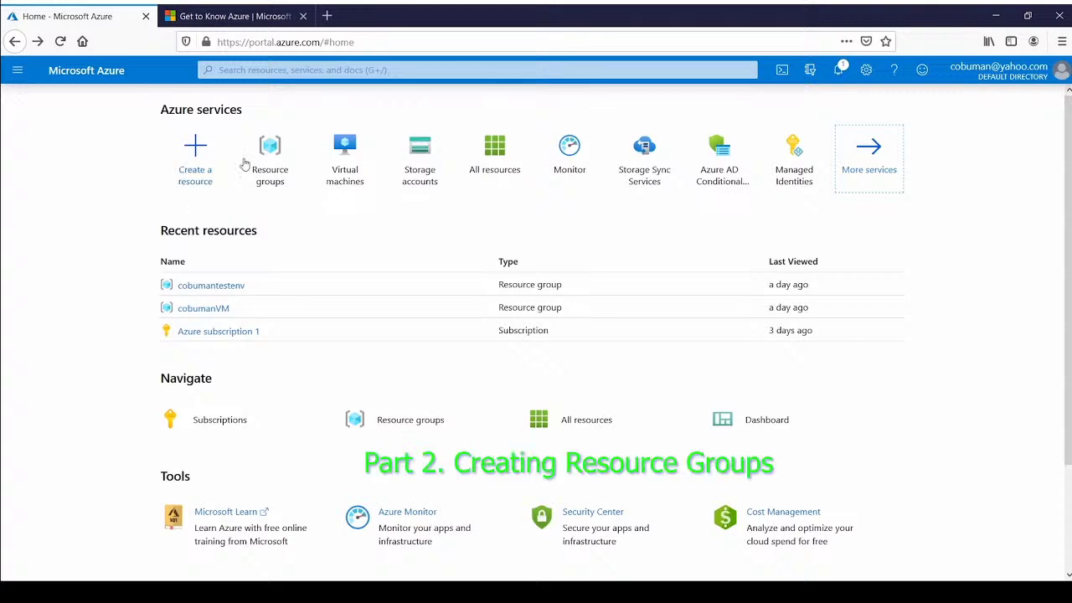
pyautogui.moveTo(269, 160)
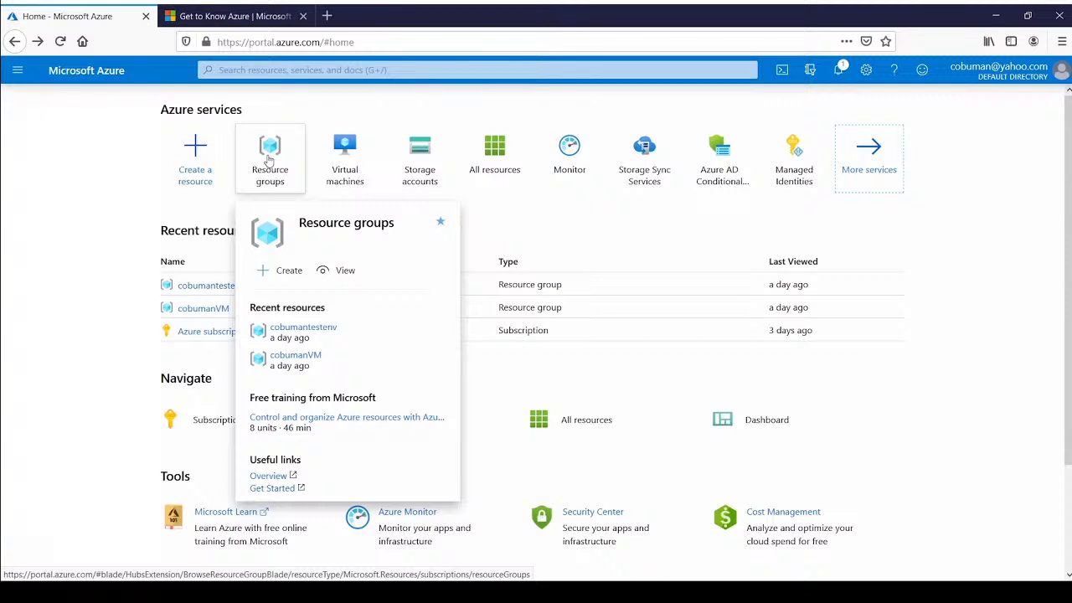
# Step: Start a new resource group from Resource groups under Azure subscription 1
pyautogui.click(269, 159)
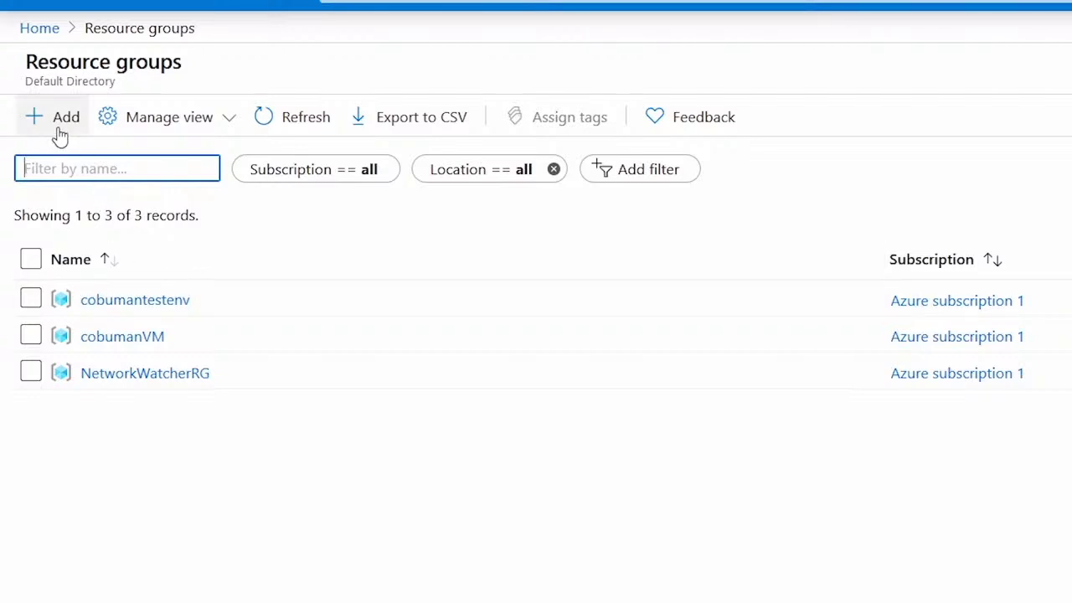
pyautogui.click(66, 121)
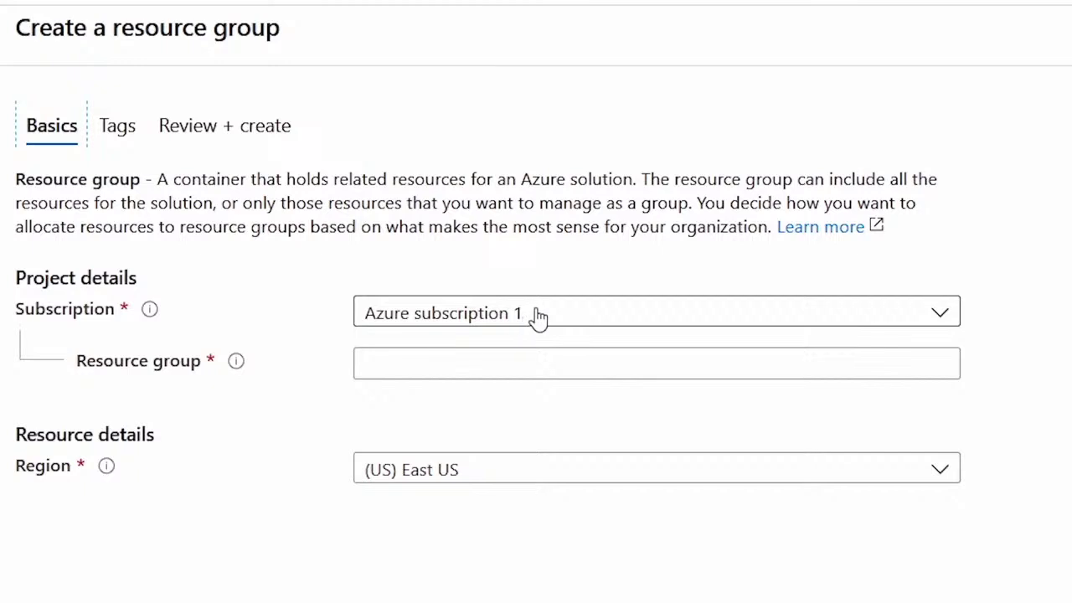
pyautogui.click(542, 315)
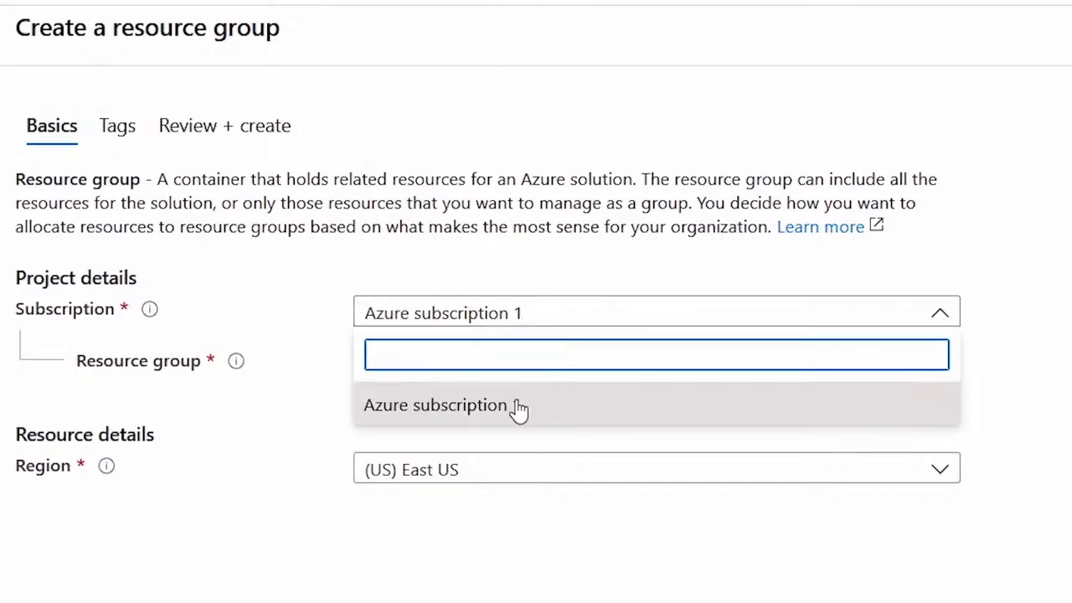
pyautogui.click(521, 407)
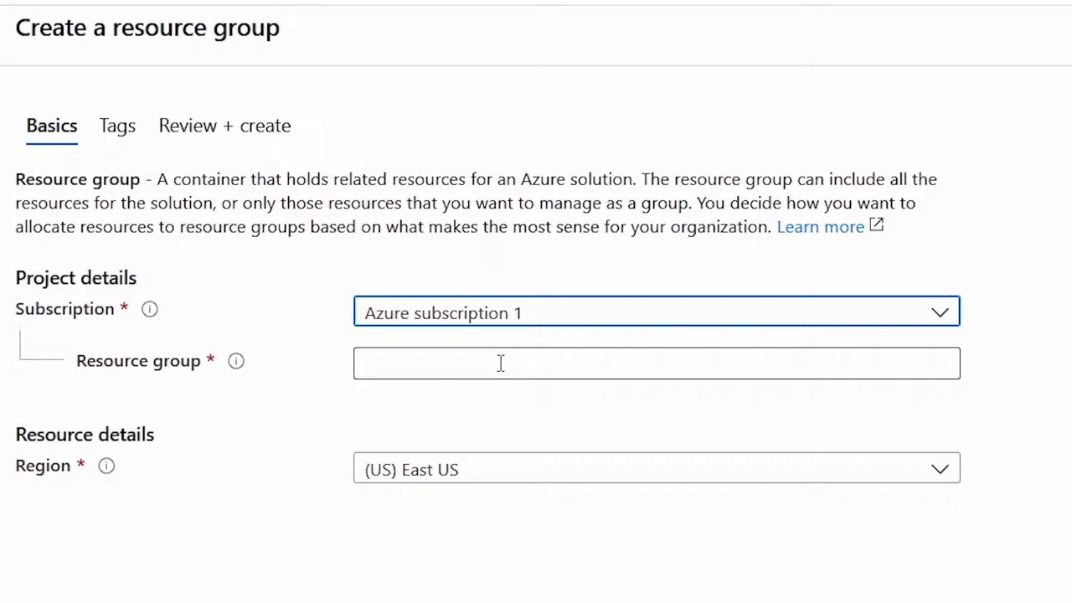
# Step: Name the new resource group Azuretutorial
pyautogui.click(434, 370)
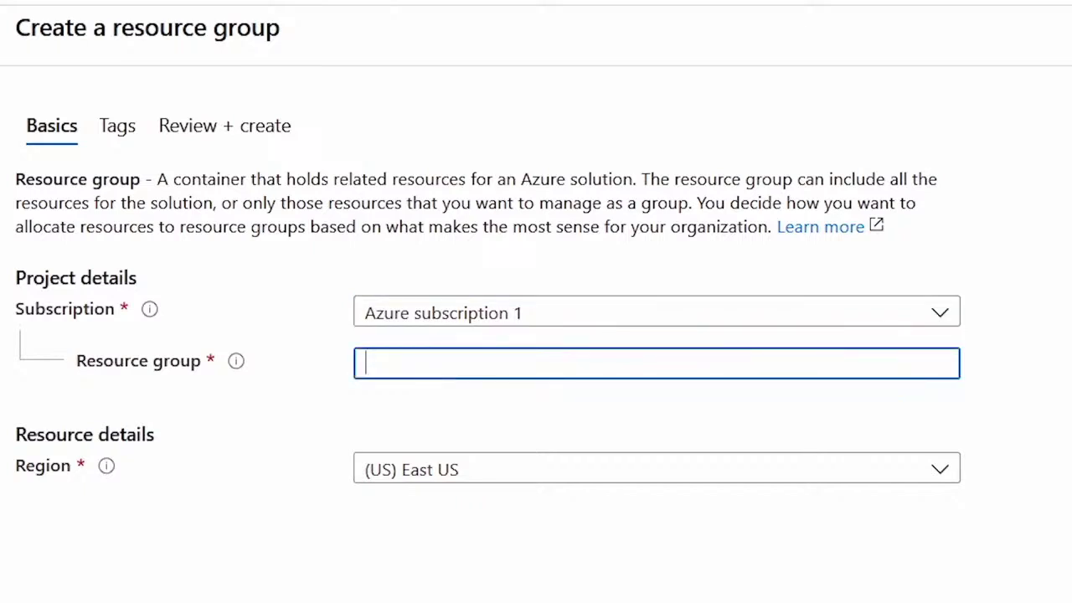
pyautogui.write('Az')
pyautogui.press('BackSpace')
pyautogui.press('BackSpace')
pyautogui.write('Aaz')
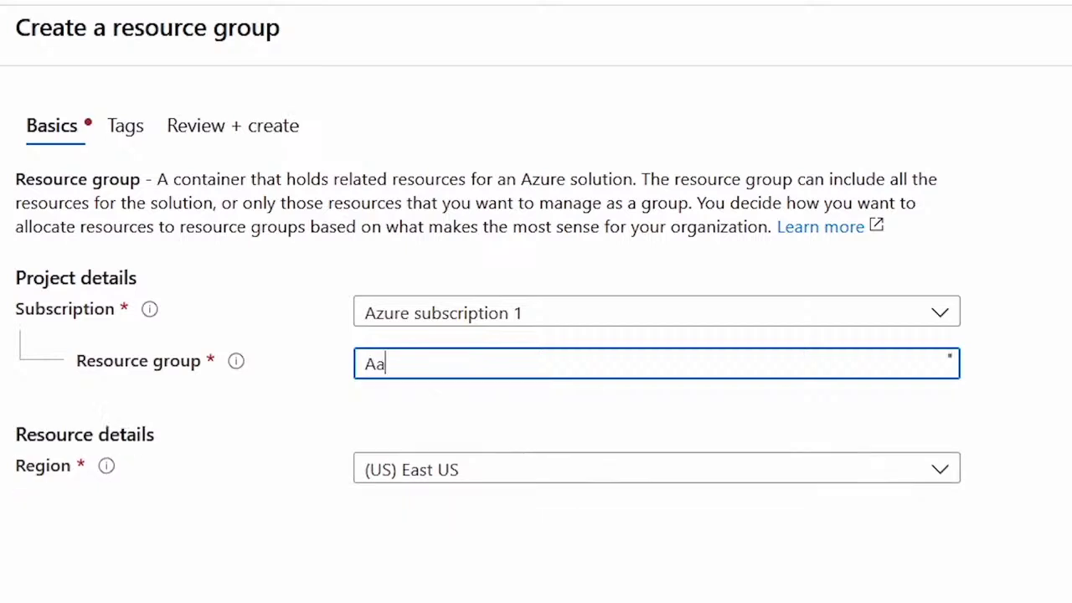
pyautogui.press('BackSpace')
pyautogui.press('BackSpace')
pyautogui.write('zure')
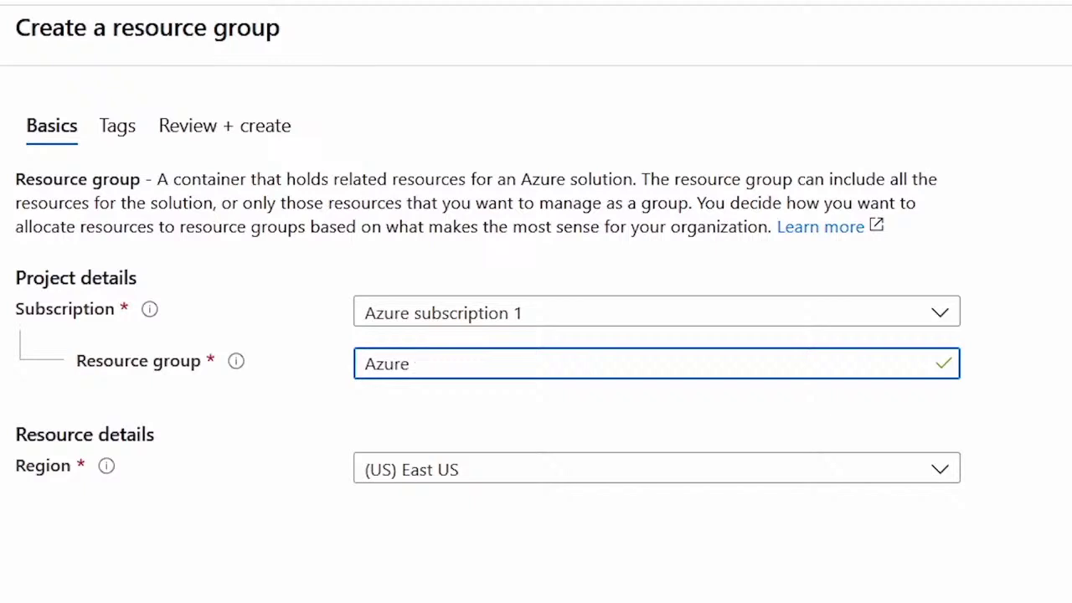
pyautogui.write('tutorial')
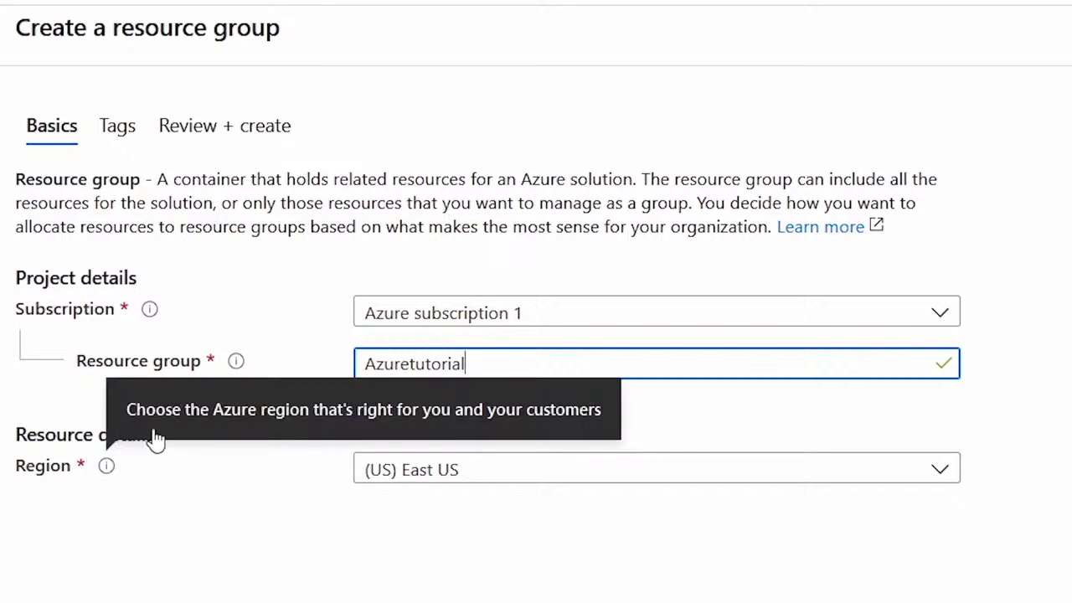
# Step: Set the resource group's region to (US) Central US
pyautogui.click(551, 481)
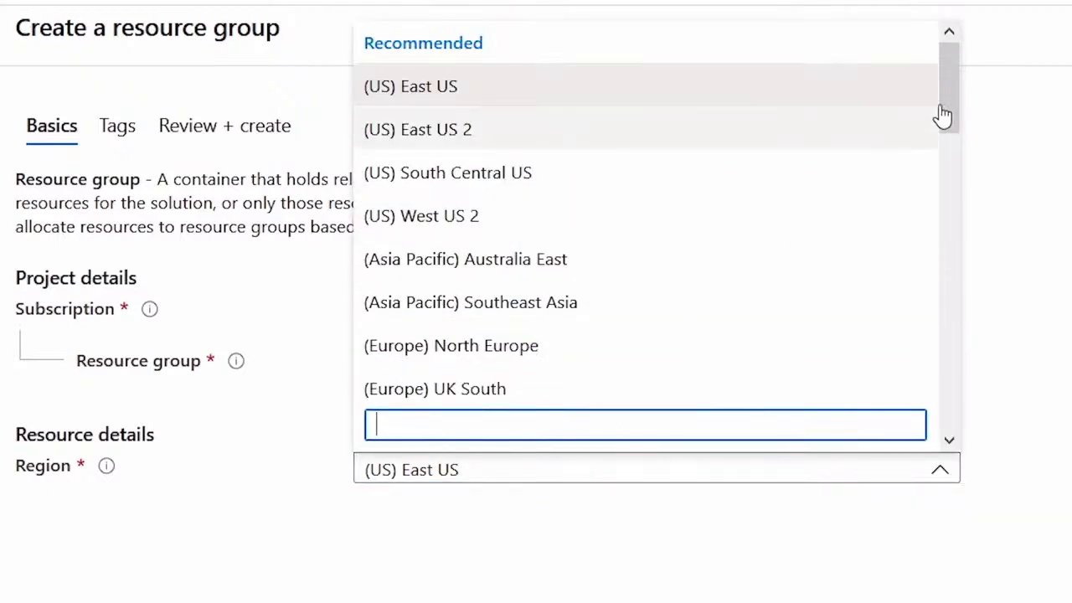
pyautogui.moveTo(952, 91); pyautogui.dragTo(953, 99)
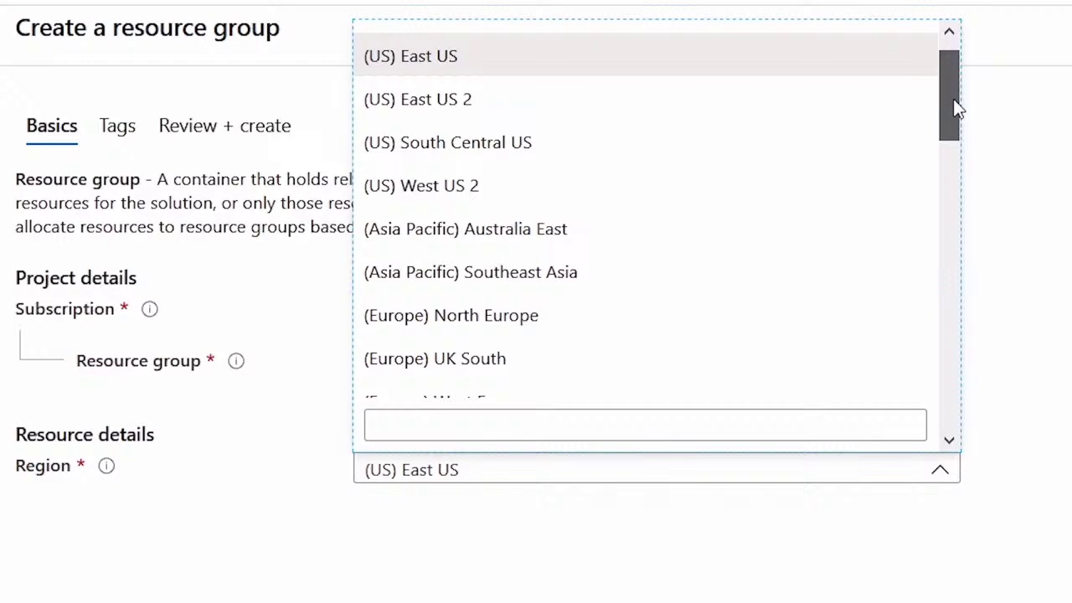
pyautogui.moveTo(953, 101); pyautogui.dragTo(944, 161)
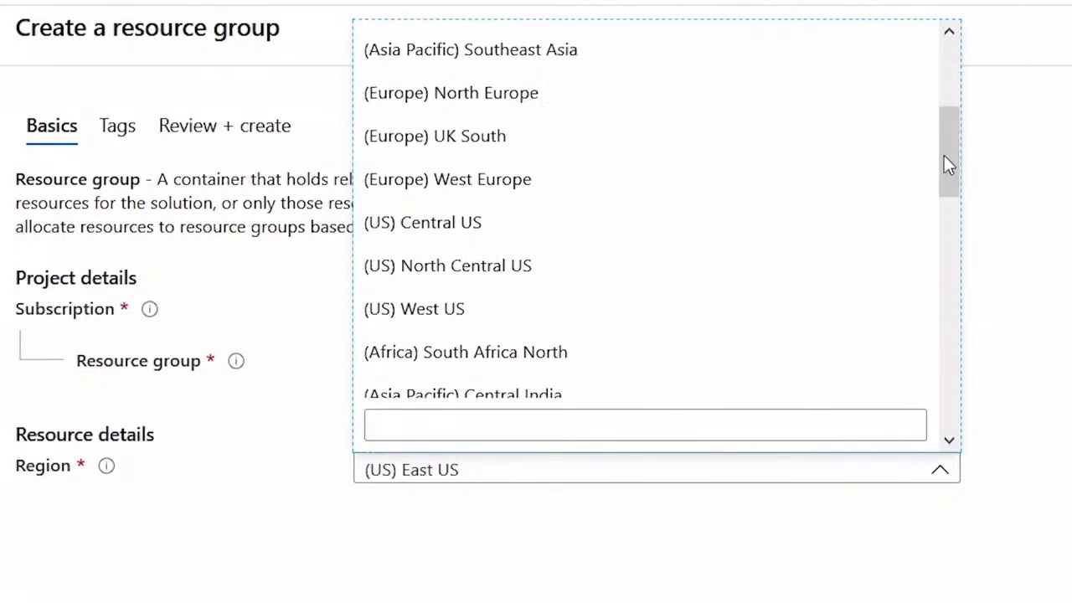
pyautogui.click(492, 228)
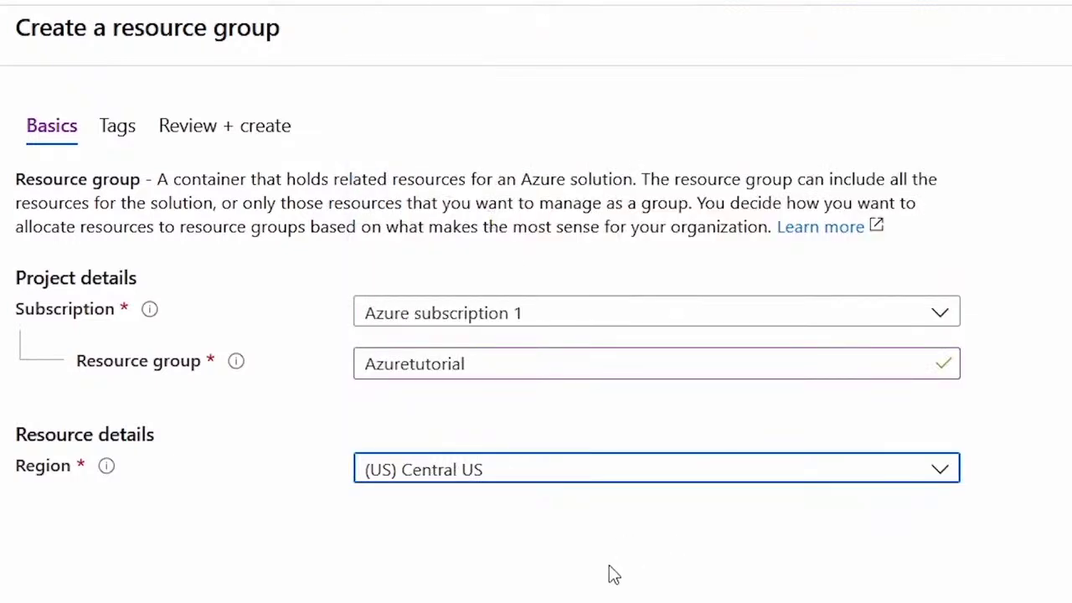
pyautogui.click(468, 531)
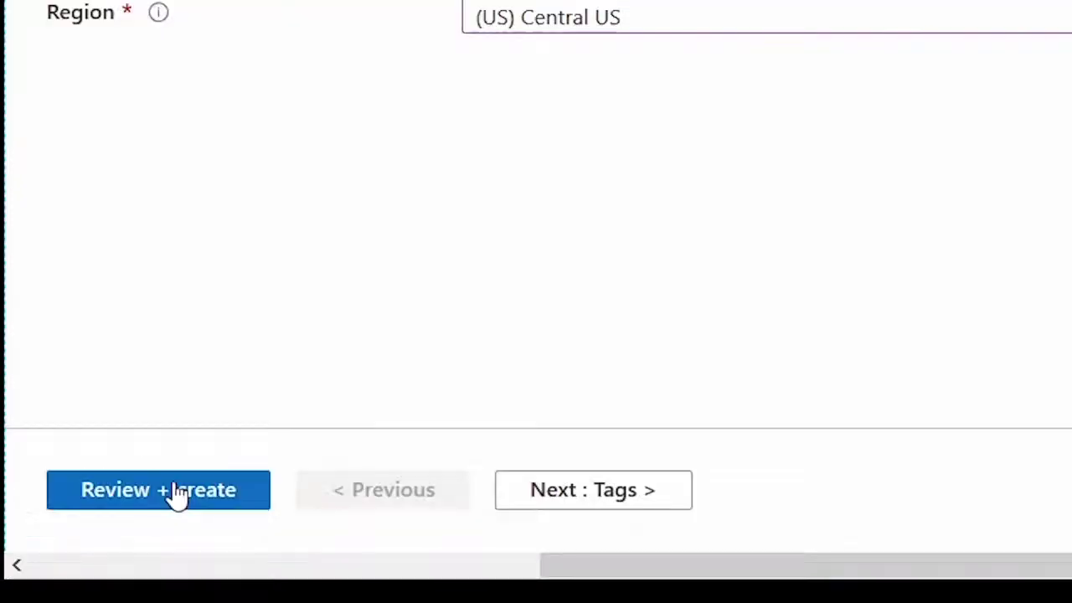
# Step: Review and create the Azuretutorial resource group in Central US
pyautogui.click(176, 492)
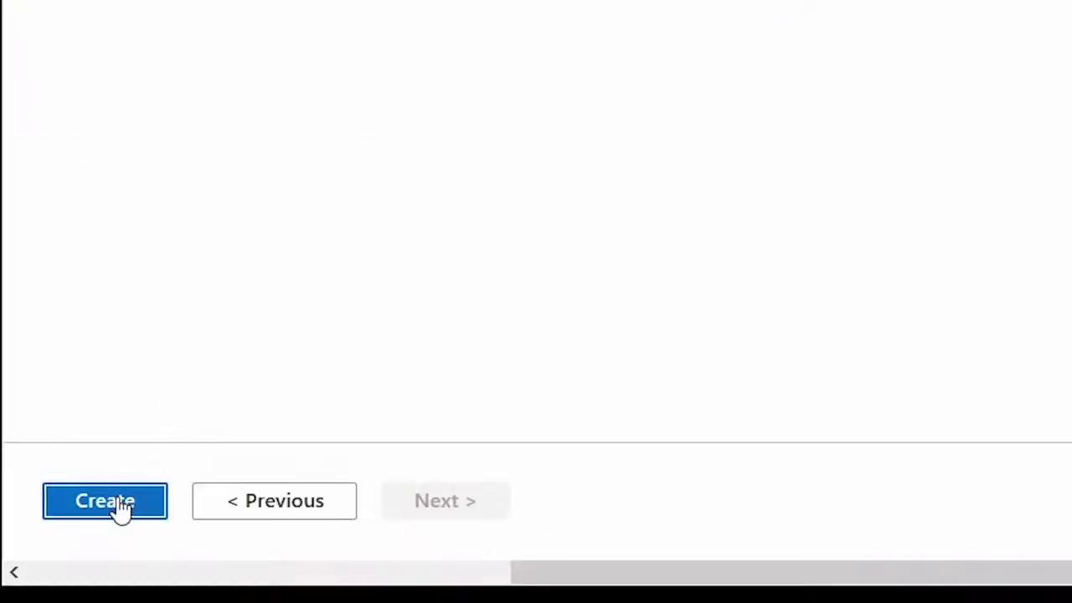
pyautogui.click(121, 500)
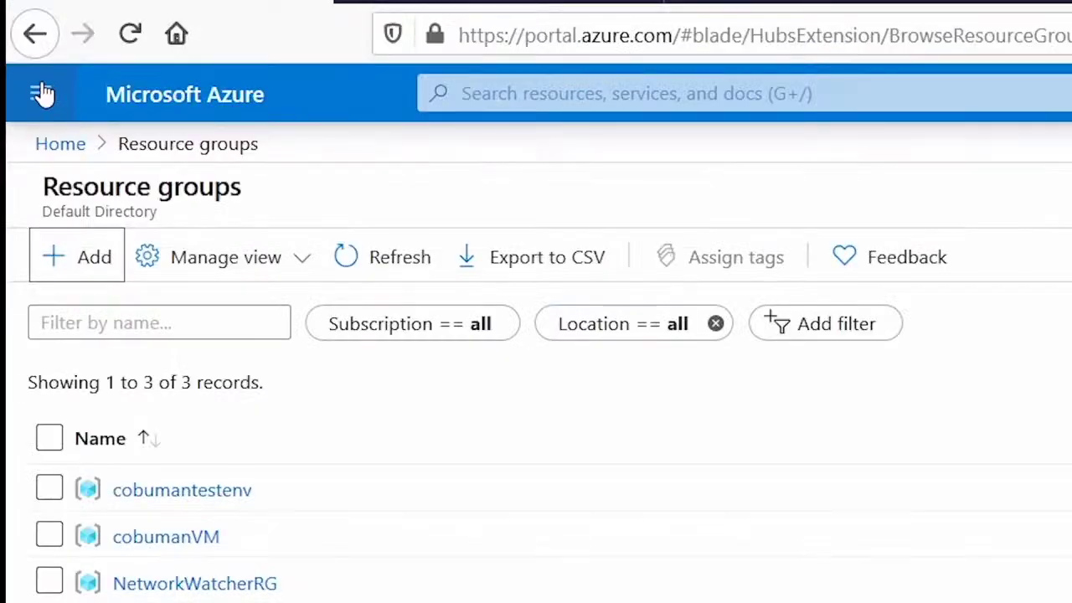
# Step: Open the hamburger portal menu from the Resource groups list
pyautogui.click(42, 99)
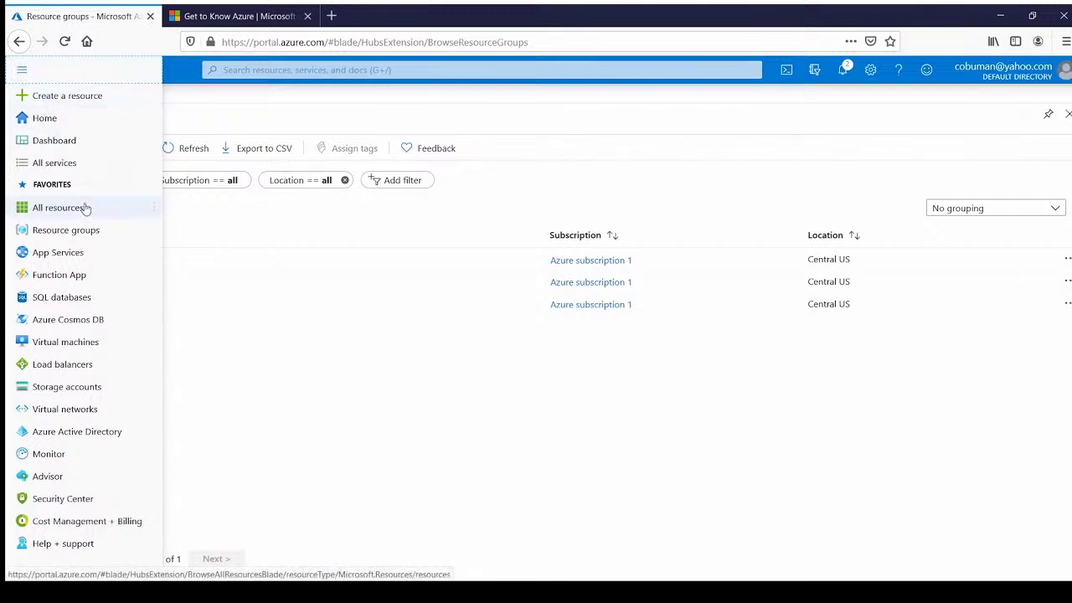
# Step: Go Home, then open Virtual machines from the portal menu, showing 0 VMs
pyautogui.click(67, 124)
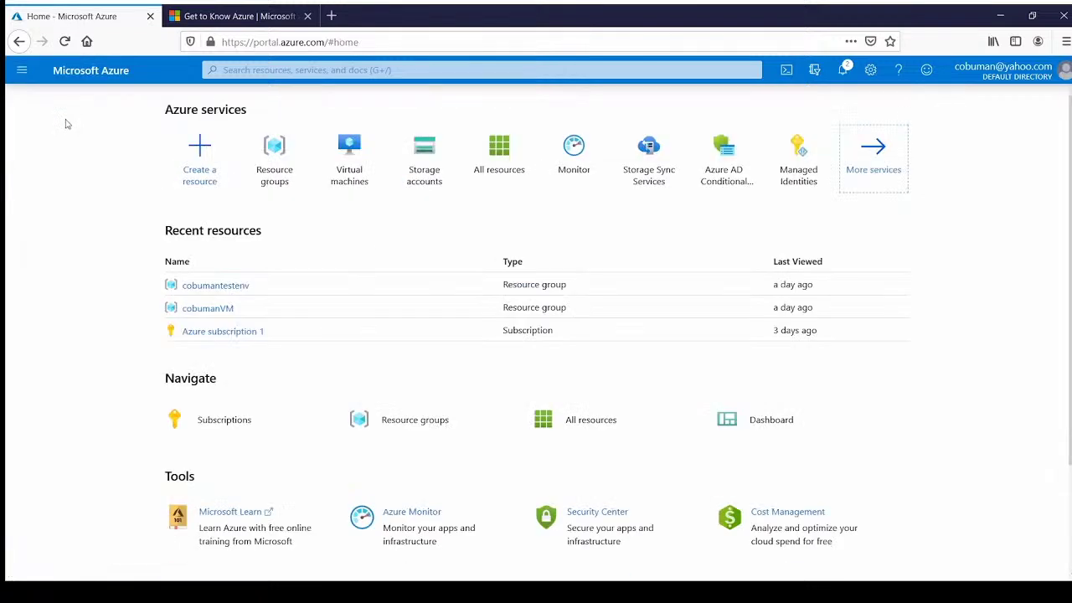
pyautogui.click(20, 71)
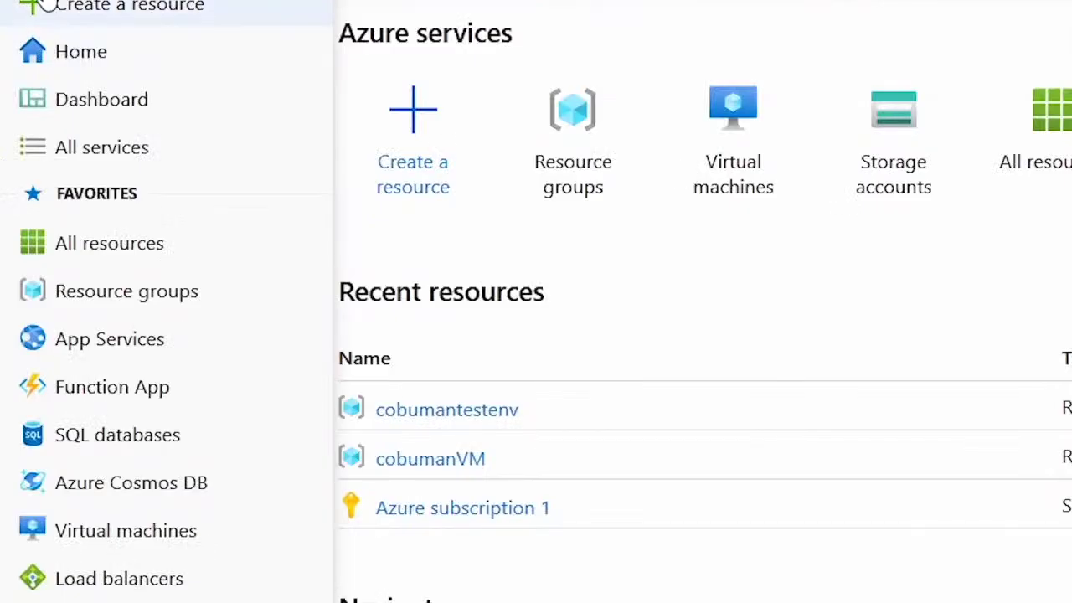
pyautogui.moveTo(165, 360)
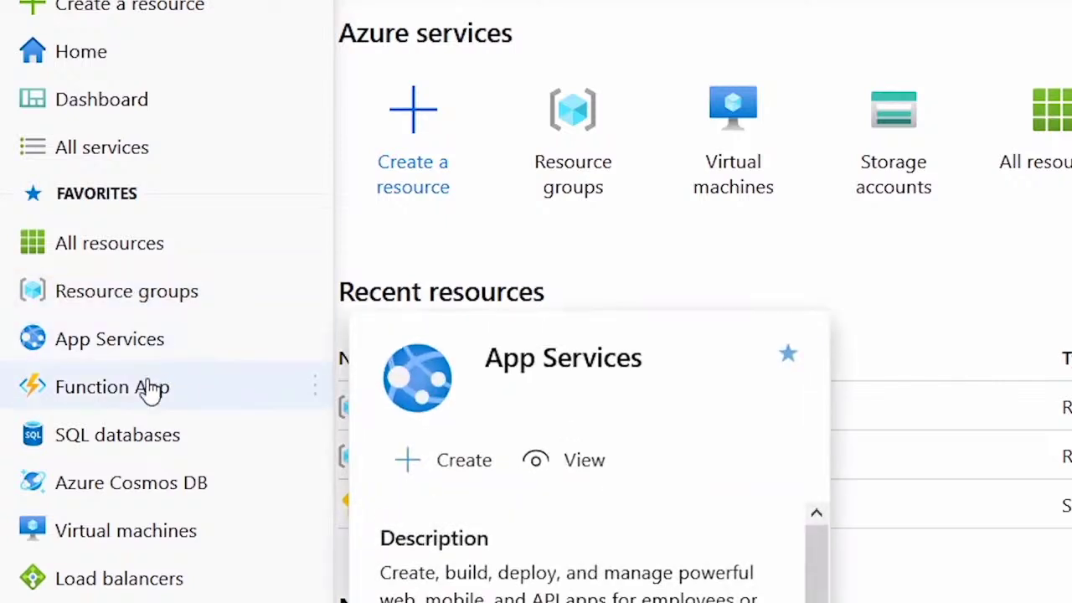
pyautogui.moveTo(87, 540)
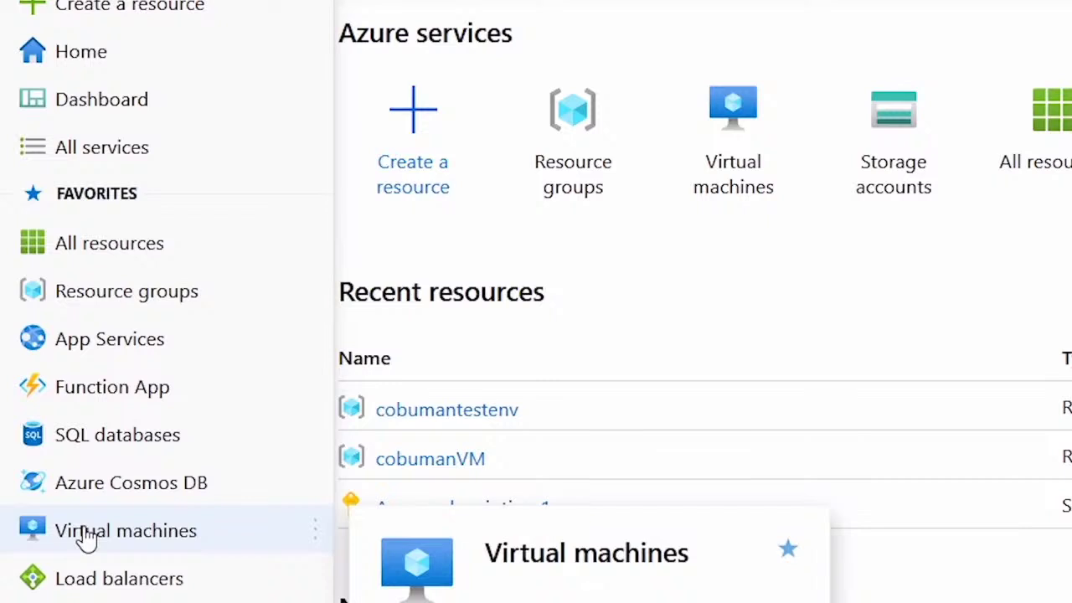
pyautogui.click(83, 538)
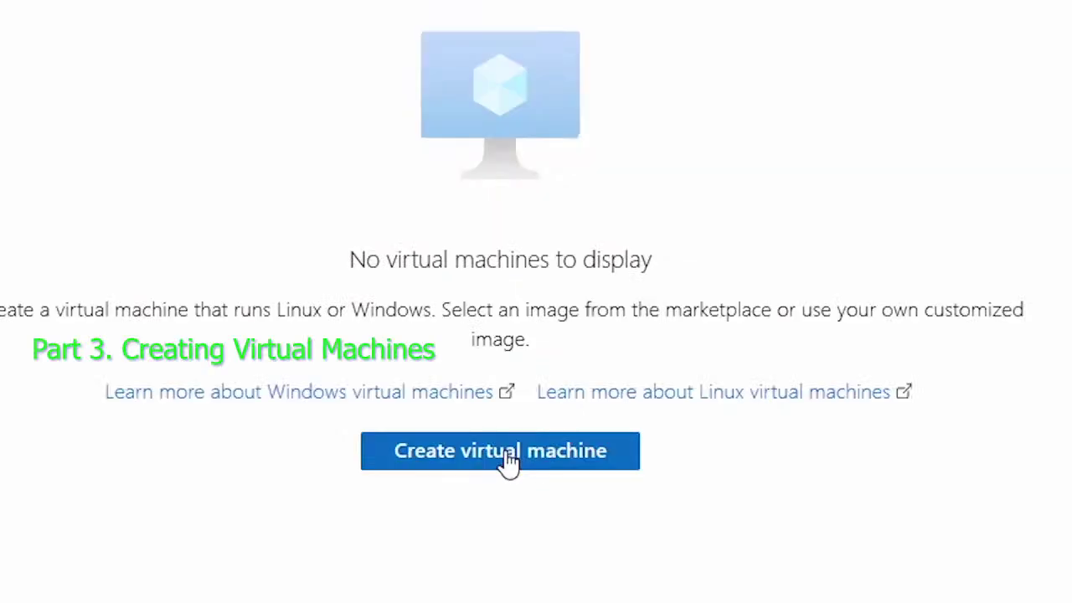
# Step: Start a new VM named Windows10VM in the Azuretutorial resource group
pyautogui.click(509, 462)
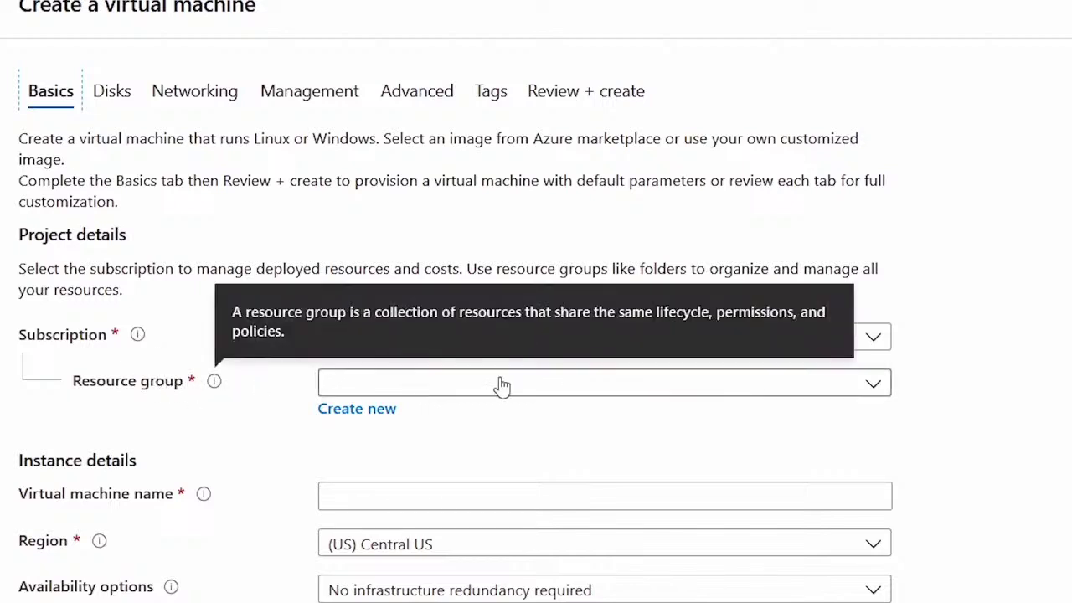
pyautogui.click(872, 387)
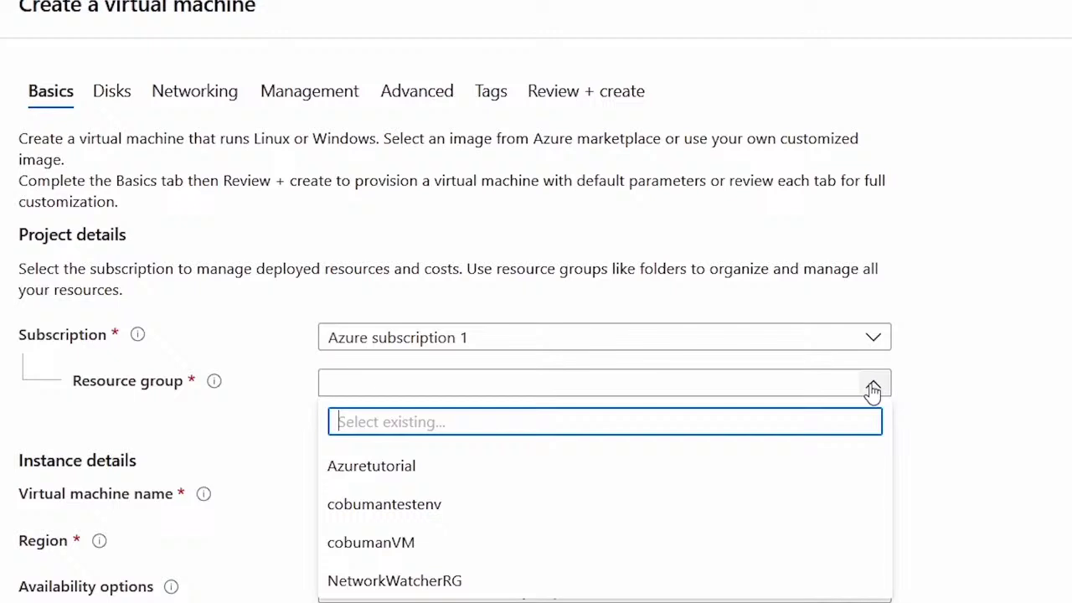
pyautogui.click(388, 473)
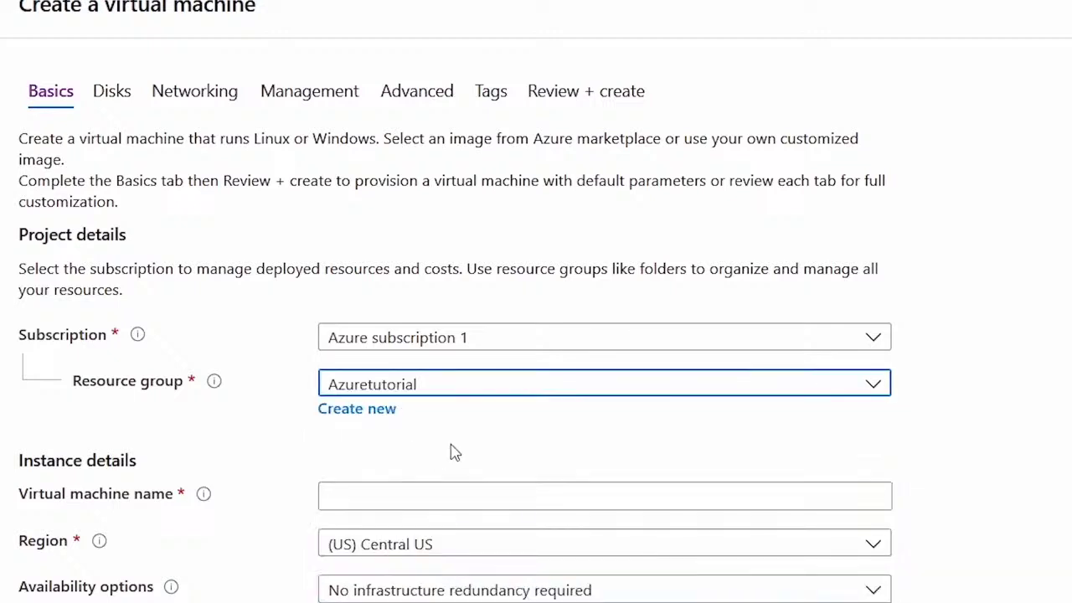
pyautogui.scroll(-2, 456, 323)
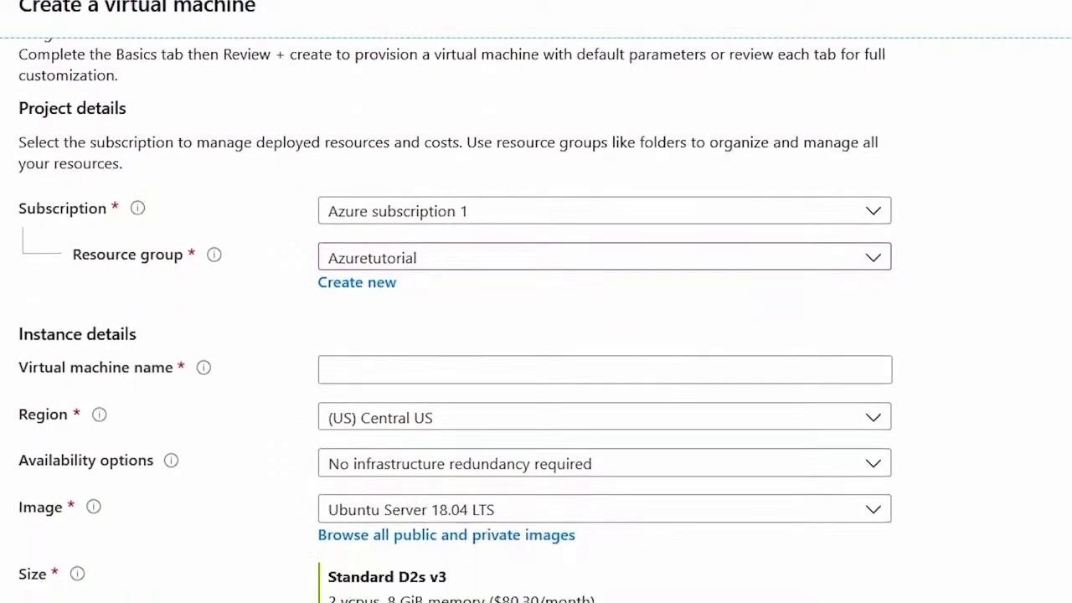
pyautogui.click(498, 369)
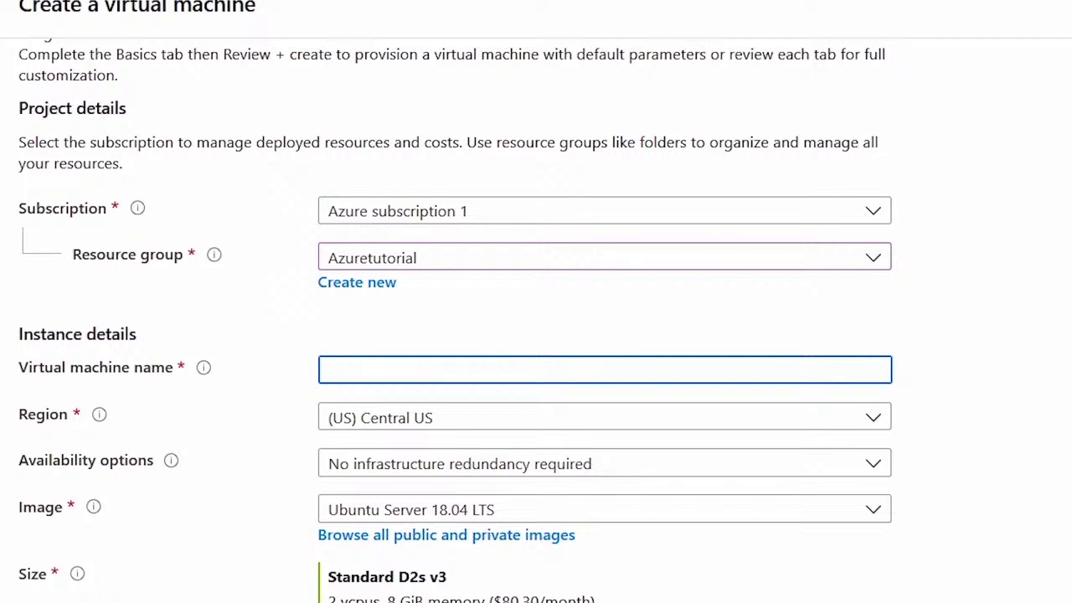
pyautogui.write('Windows')
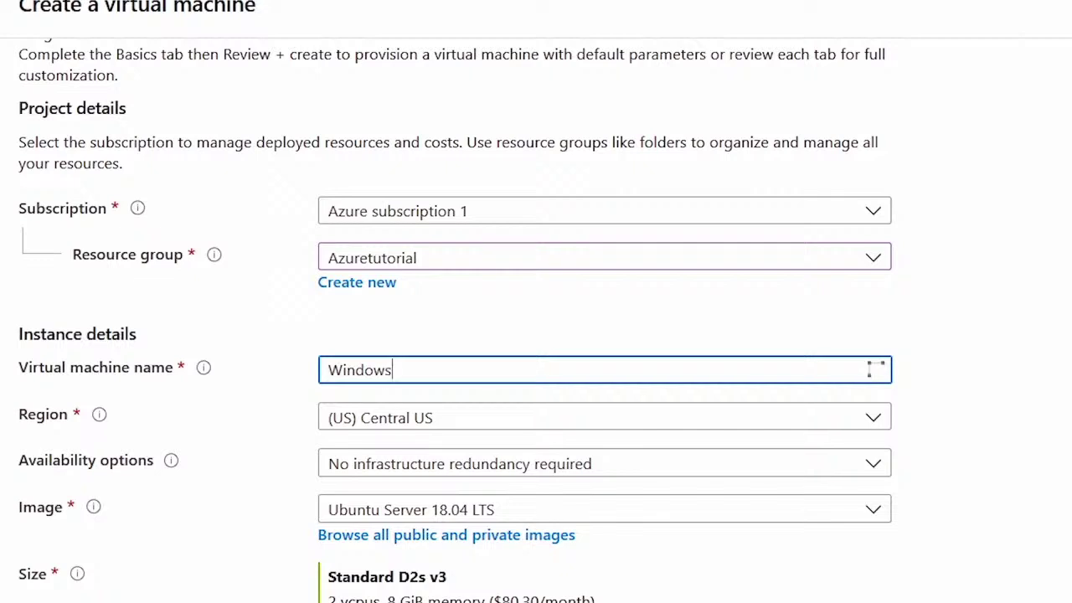
pyautogui.write('10VM')
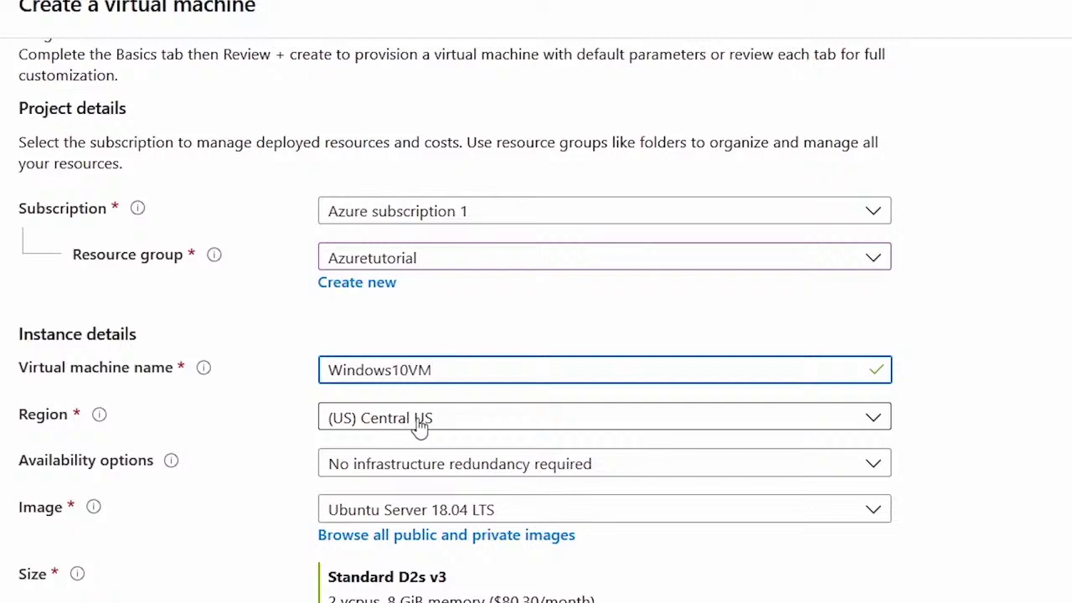
pyautogui.scroll(-3, 536, 334)
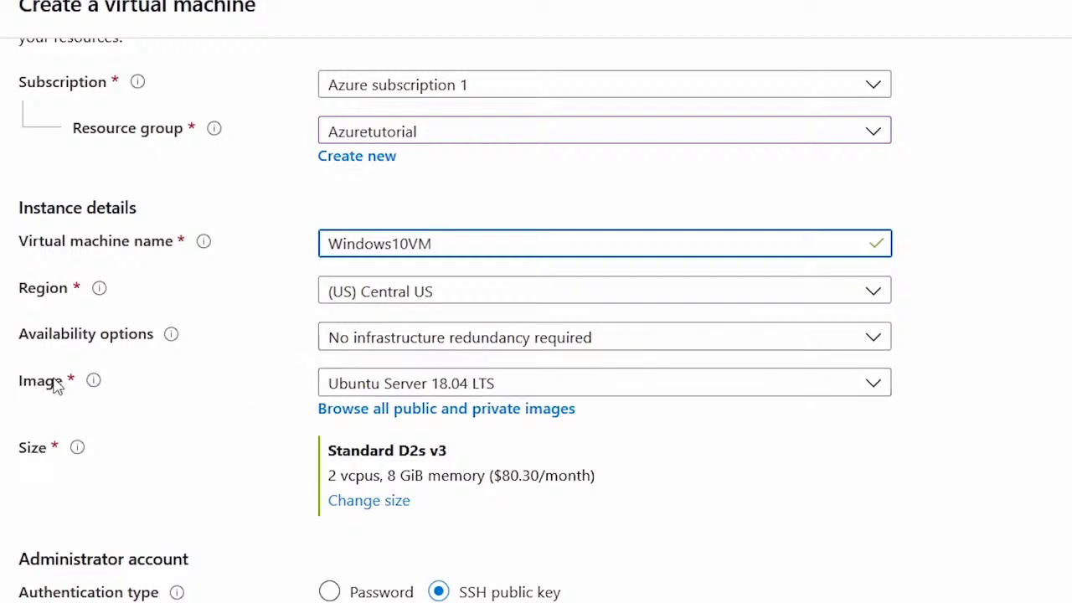
pyautogui.moveTo(94, 382)
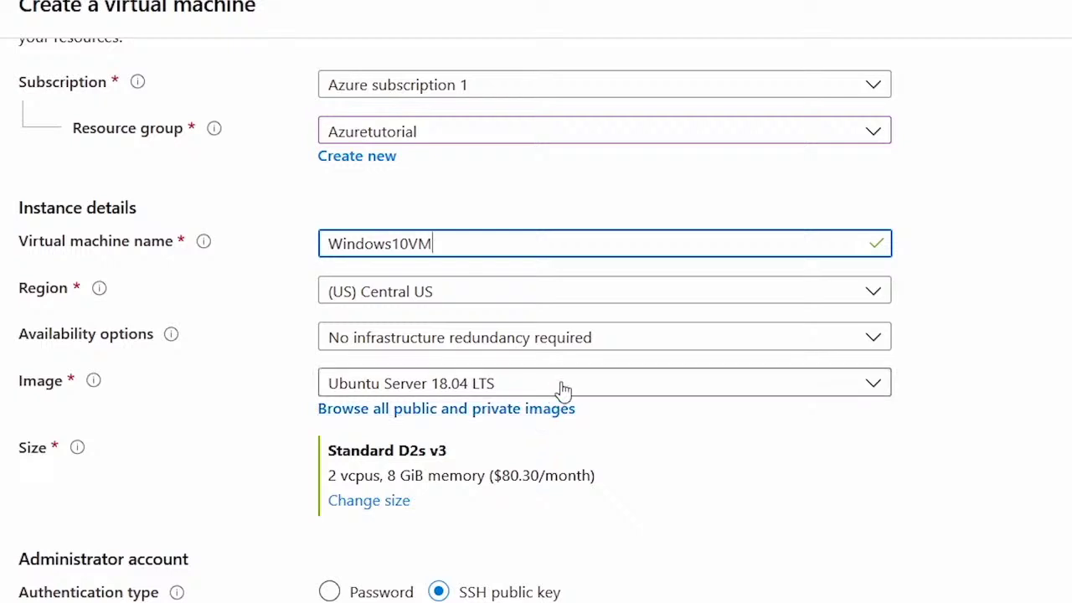
# Step: Choose Windows 10 Pro, Version 1809 as the image, defaulting to Standard D2 v2 size
pyautogui.click(562, 390)
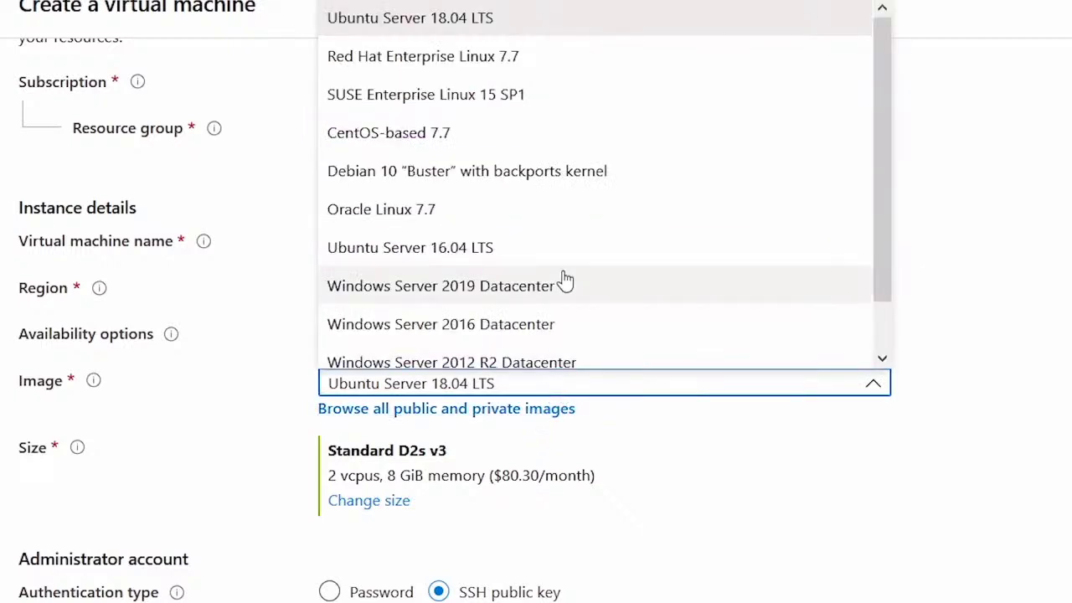
pyautogui.scroll(-1, 565, 240)
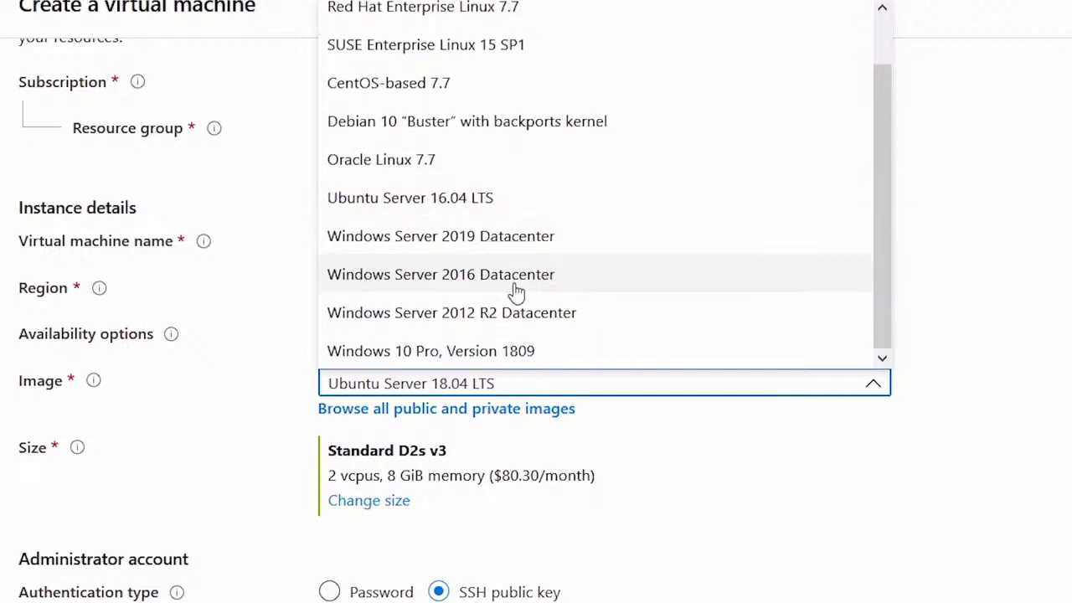
pyautogui.click(519, 352)
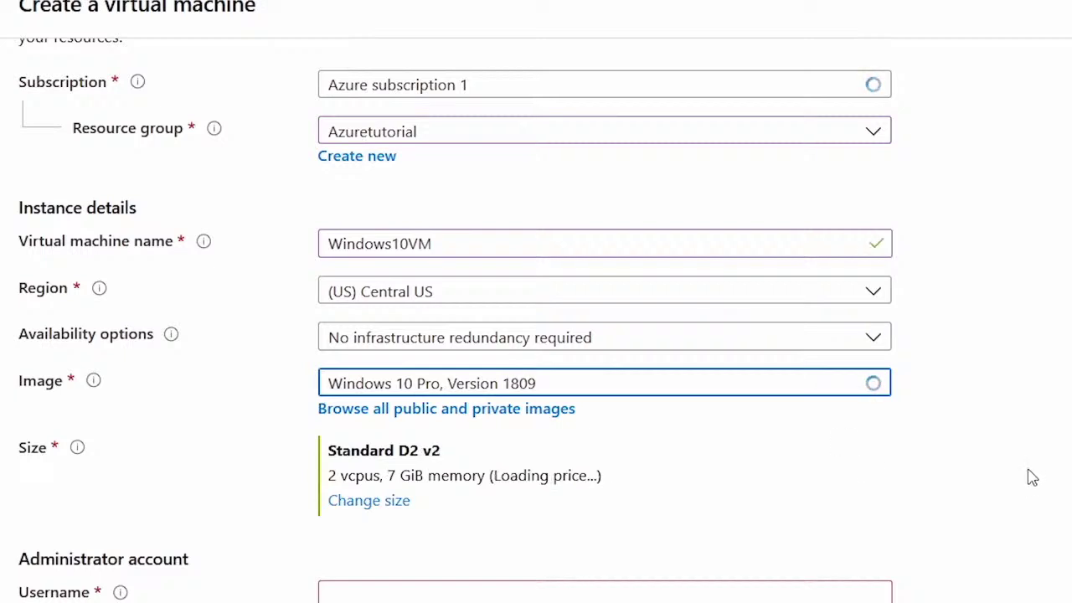
pyautogui.scroll(-2, 1028, 473)
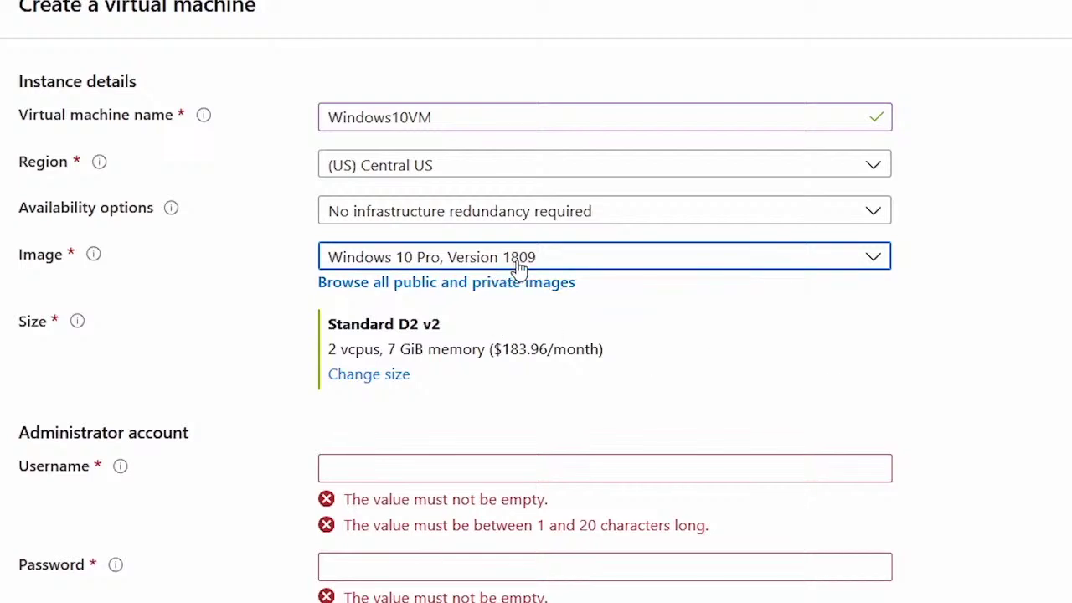
pyautogui.moveTo(76, 324)
# Step: Open the VM size list and settle on A1_v2 after briefly trying B1ls
pyautogui.click(370, 378)
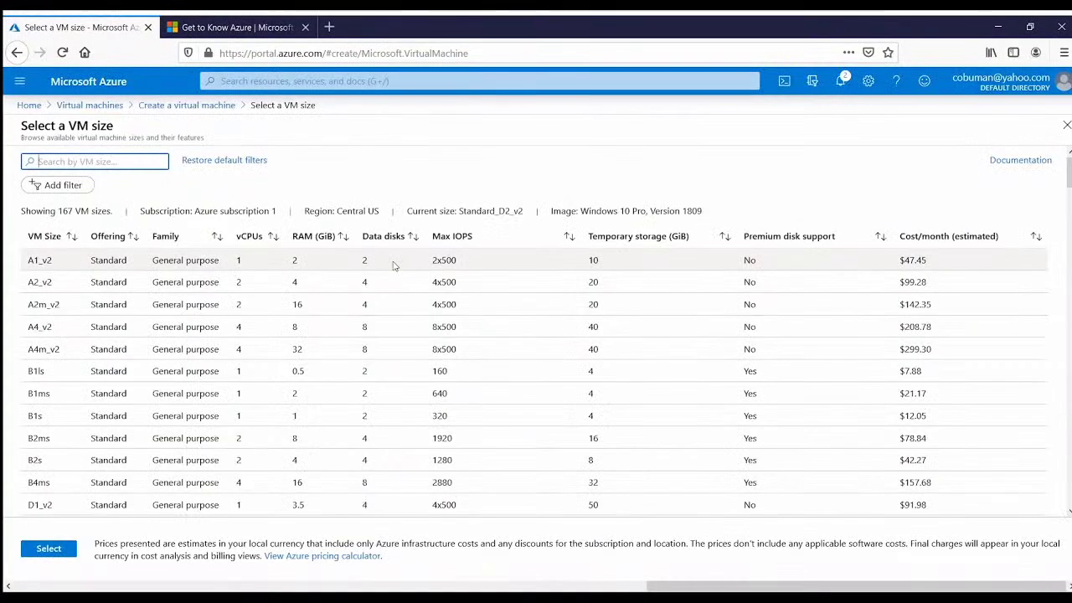
pyautogui.click(98, 262)
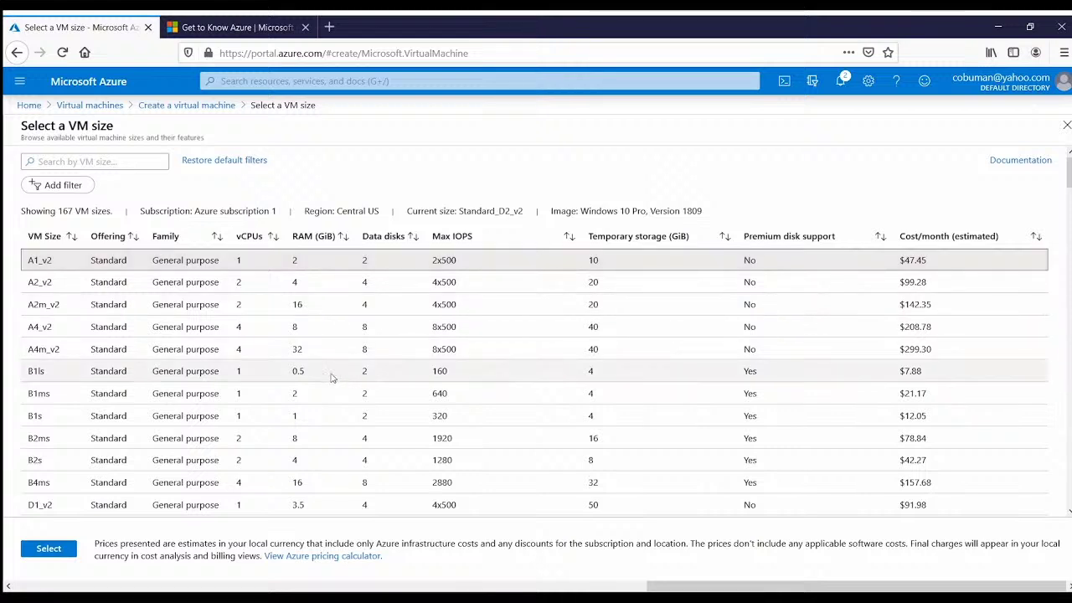
pyautogui.click(584, 368)
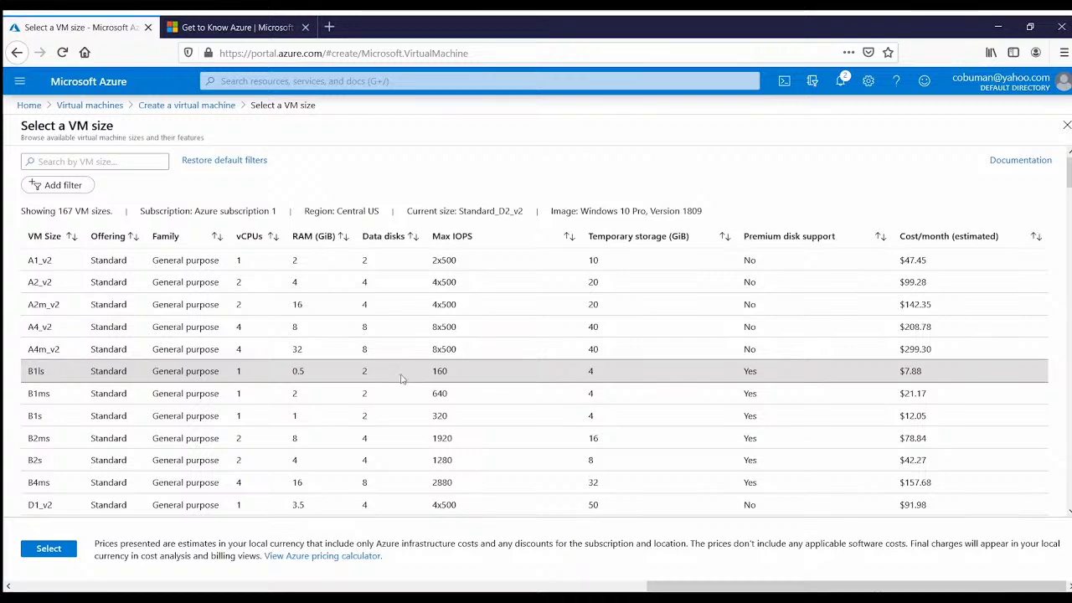
pyautogui.click(471, 261)
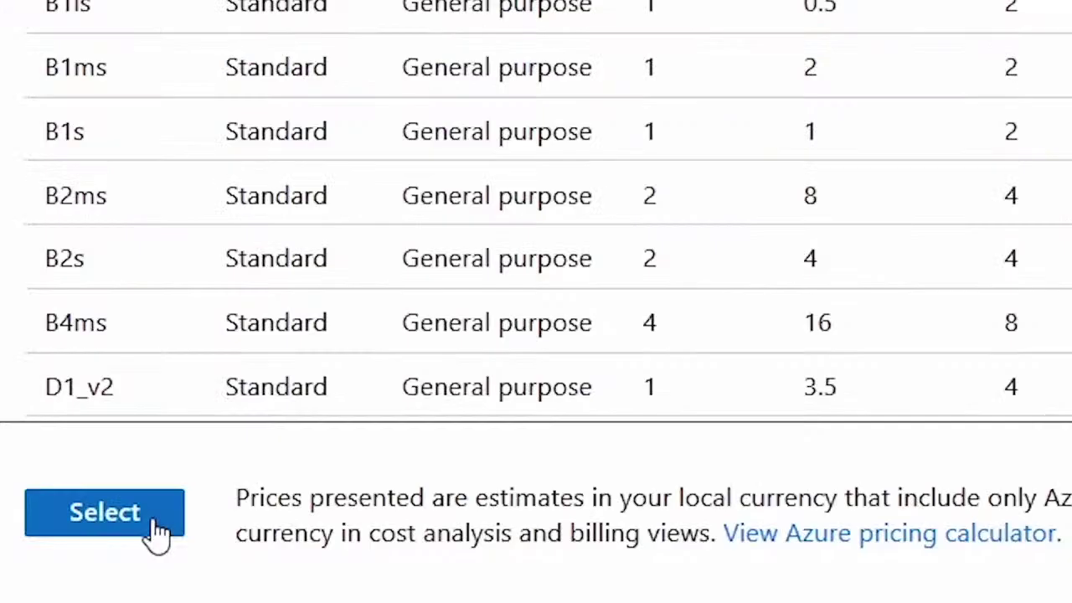
# Step: Apply the chosen A1_v2 size to the virtual machine
pyautogui.click(155, 524)
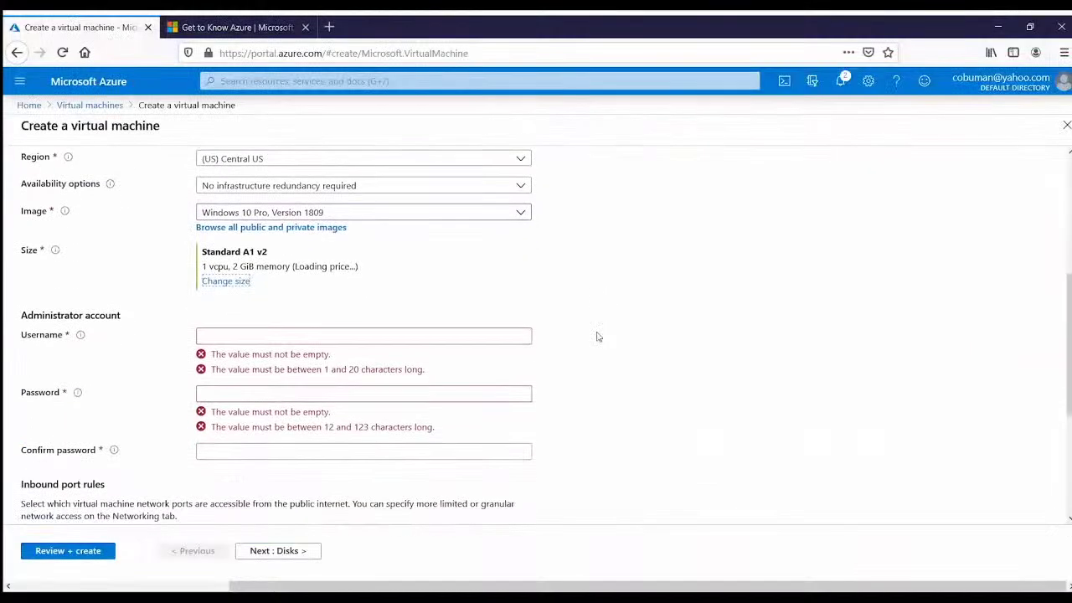
pyautogui.scroll(-1, 597, 335)
pyautogui.scroll(2, 598, 335)
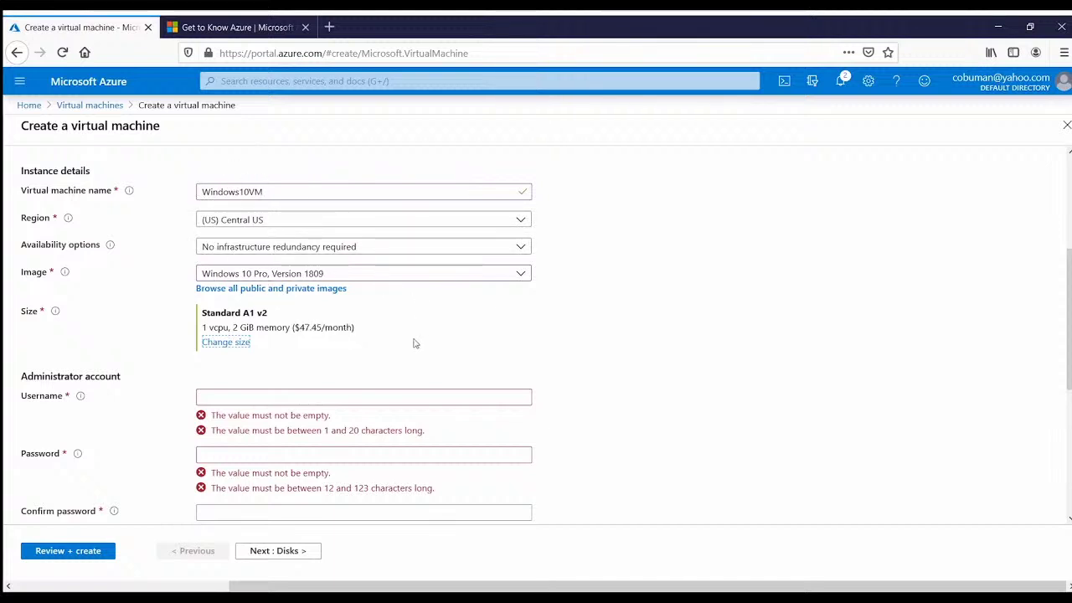
pyautogui.scroll(-2, 413, 344)
# Step: Enter the administrator username and a 12-character password, then begin confirming the password
pyautogui.click(295, 323)
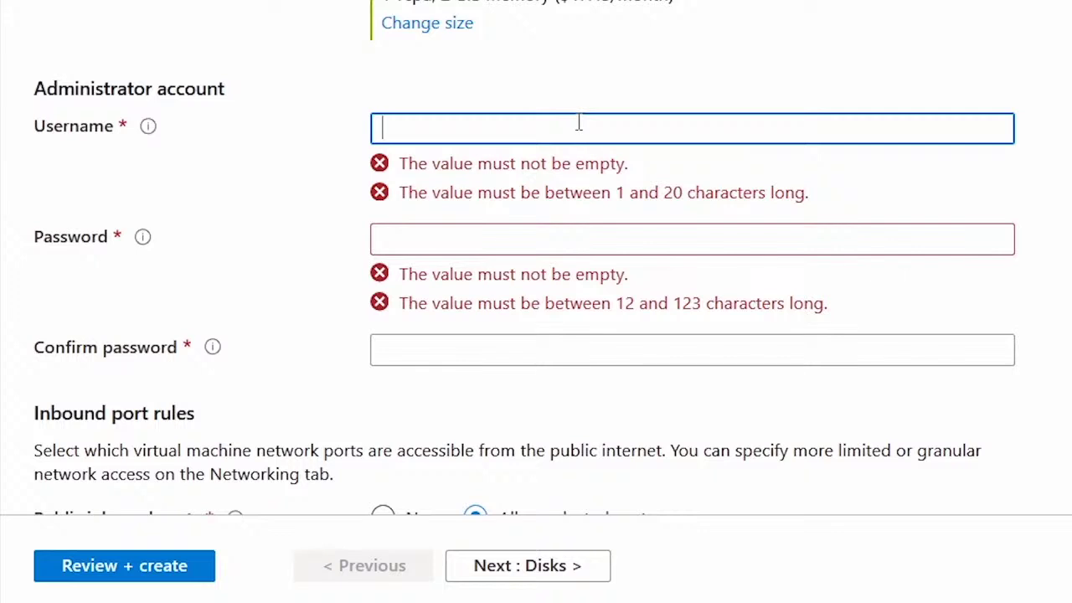
pyautogui.write('cobuman')
pyautogui.press('Tab')
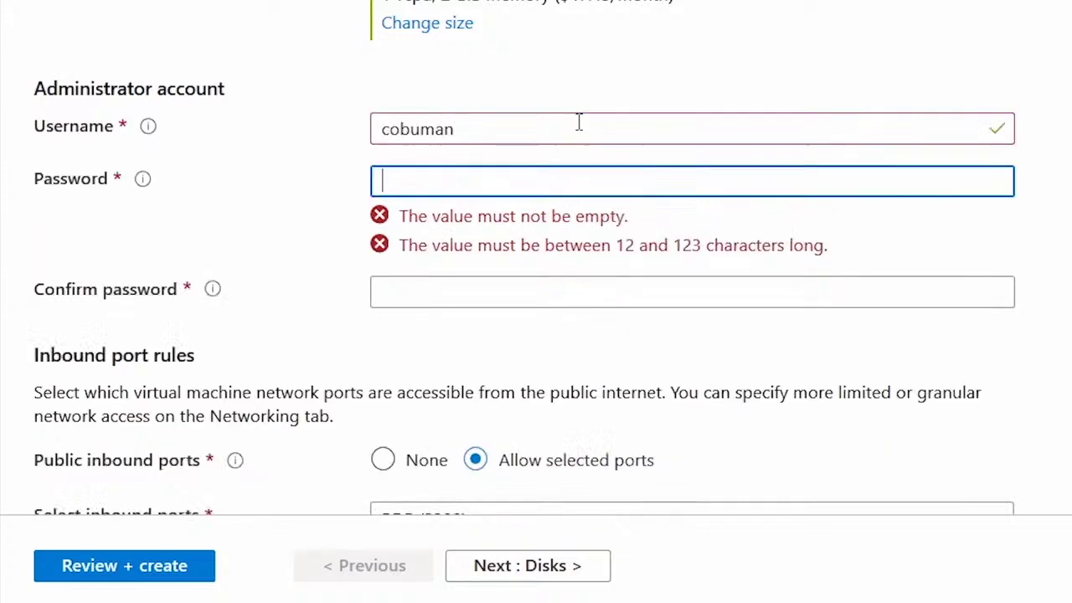
pyautogui.write('•••••••••••')
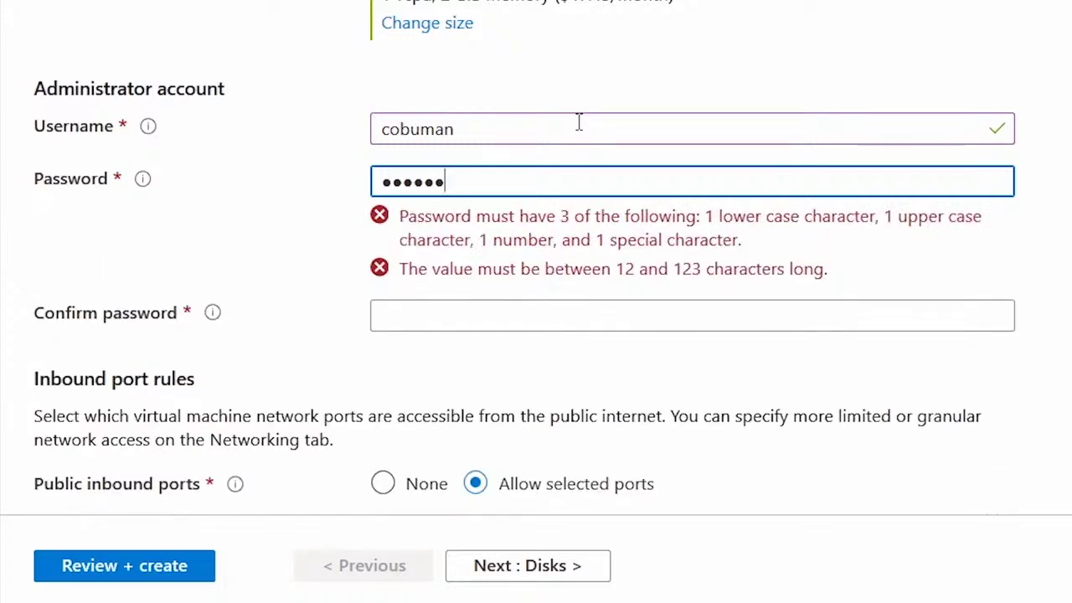
pyautogui.write('•')
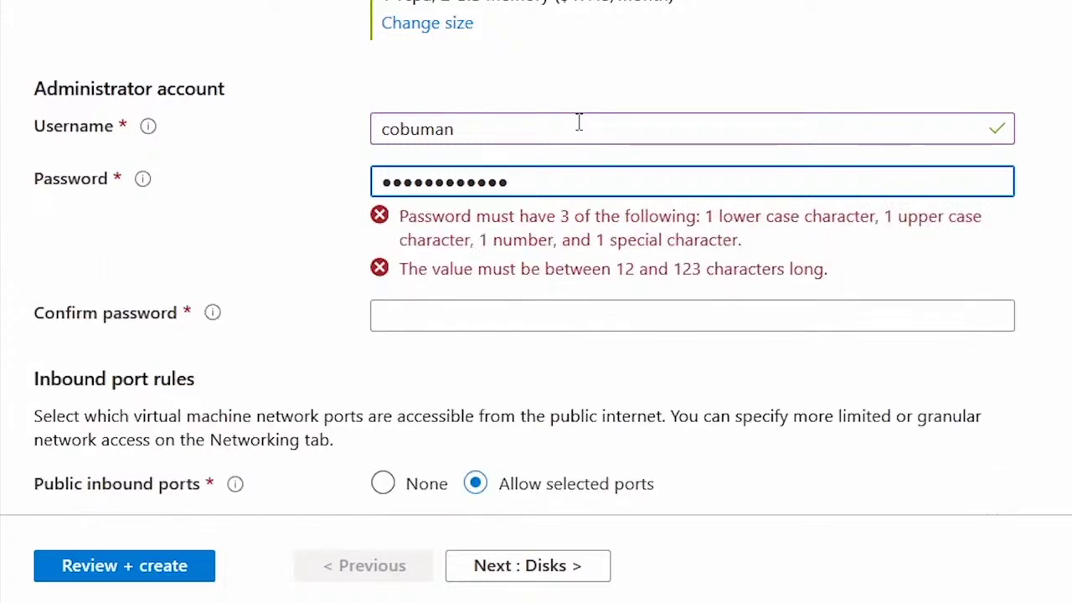
pyautogui.press('Tab')
pyautogui.write('•••••')
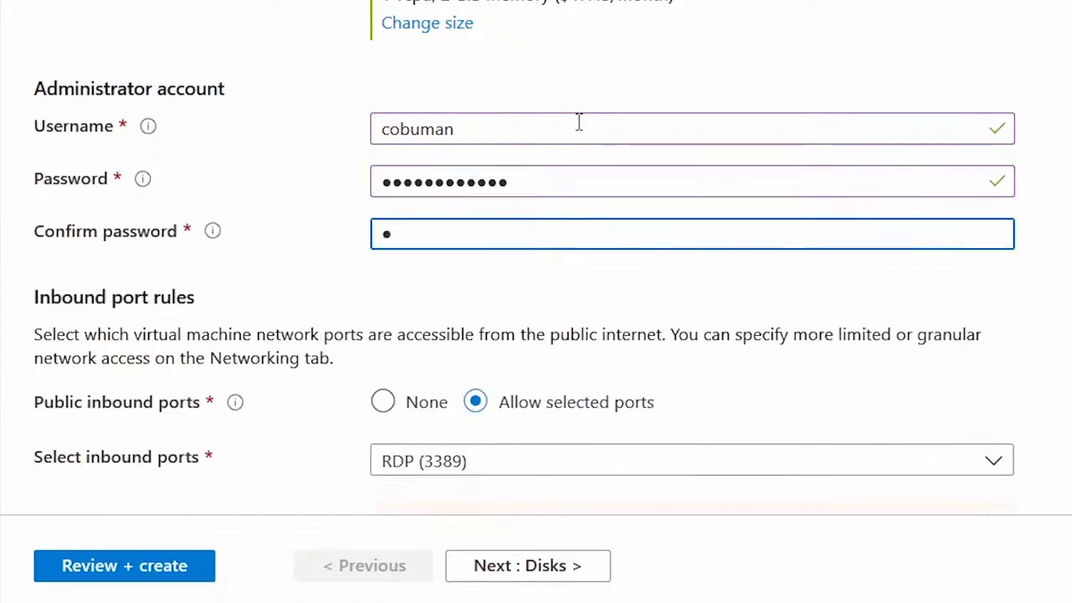
pyautogui.write('•••••••')
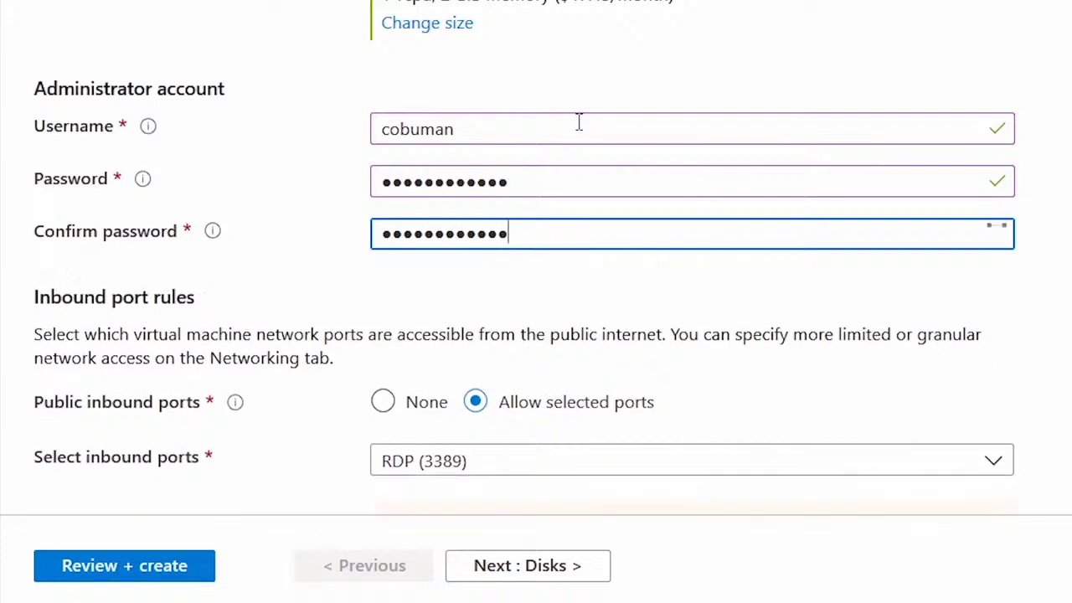
pyautogui.scroll(-3, 827, 242)
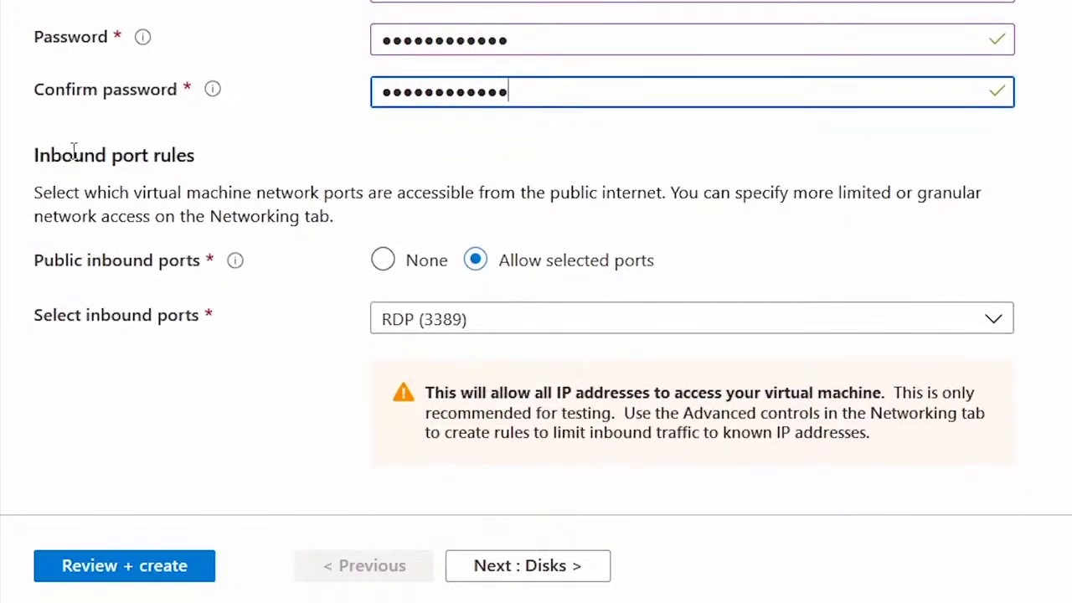
pyautogui.moveTo(36, 195); pyautogui.dragTo(356, 216)
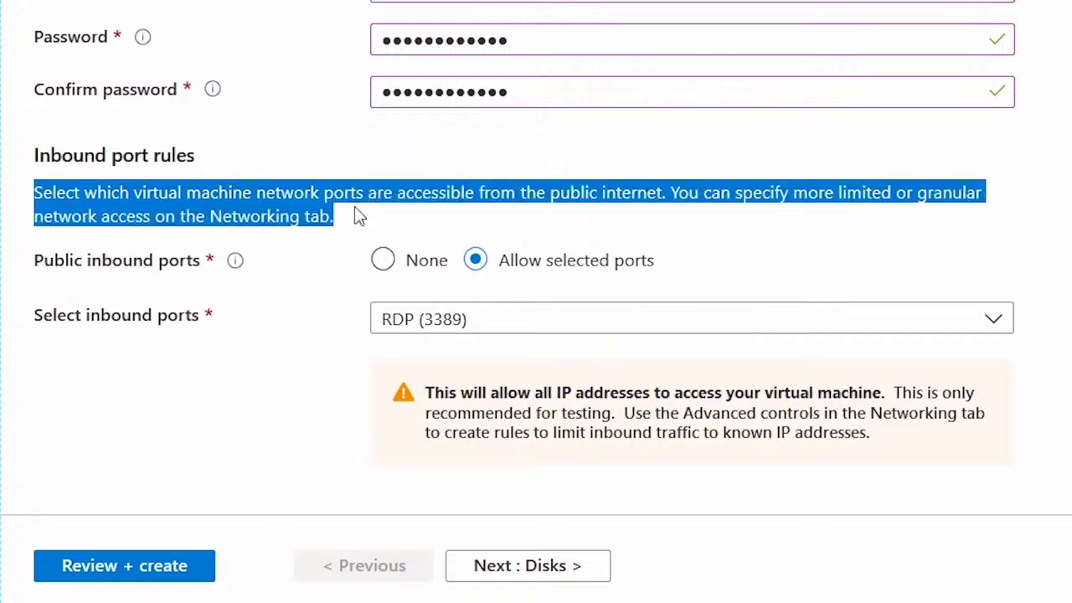
pyautogui.click(617, 201)
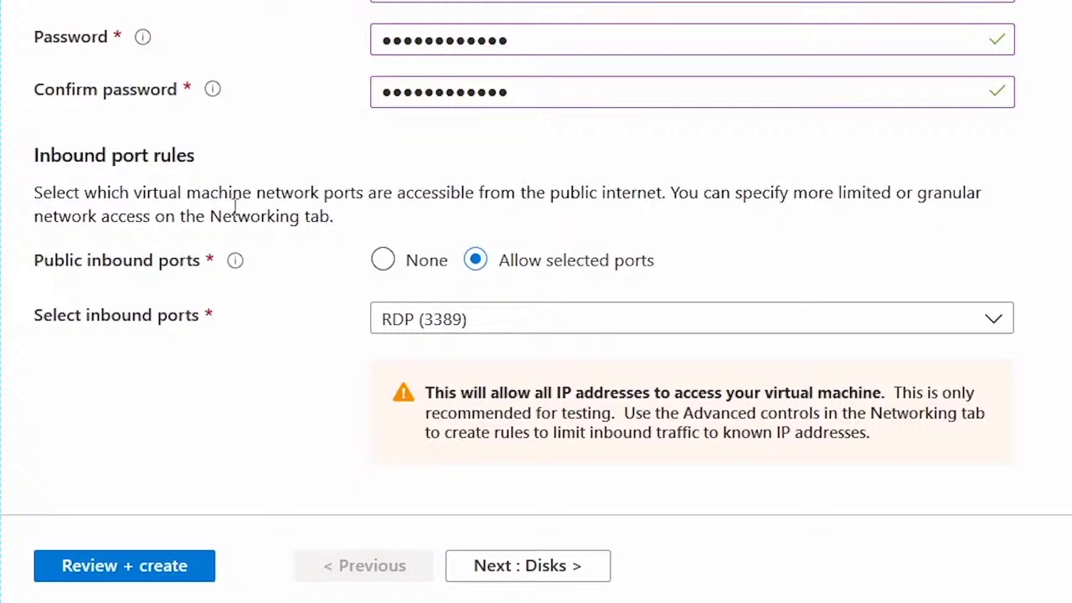
pyautogui.scroll(-2, 235, 207)
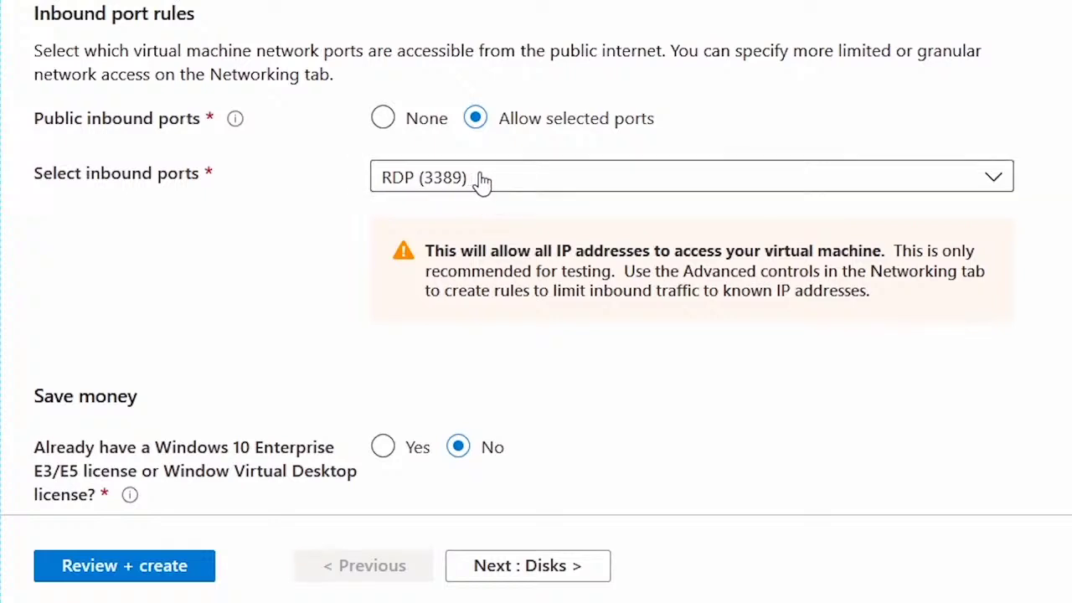
pyautogui.scroll(-1, 639, 359)
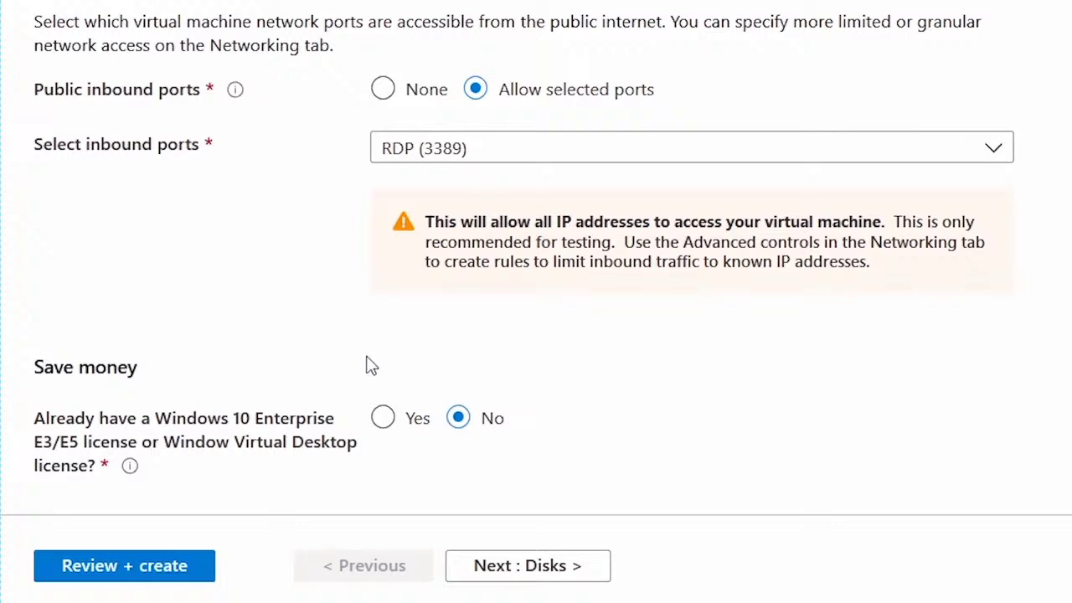
# Step: Validate the Windows10VM settings, look over the review summary, and create the VM
pyautogui.click(125, 569)
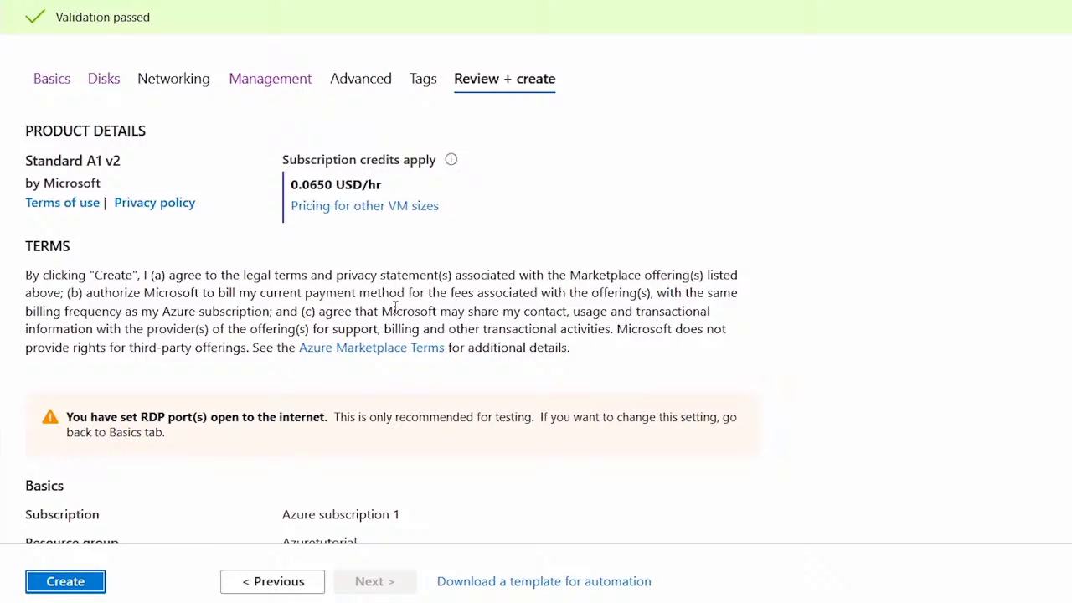
pyautogui.scroll(-2, 395, 307)
pyautogui.scroll(-4, 322, 216)
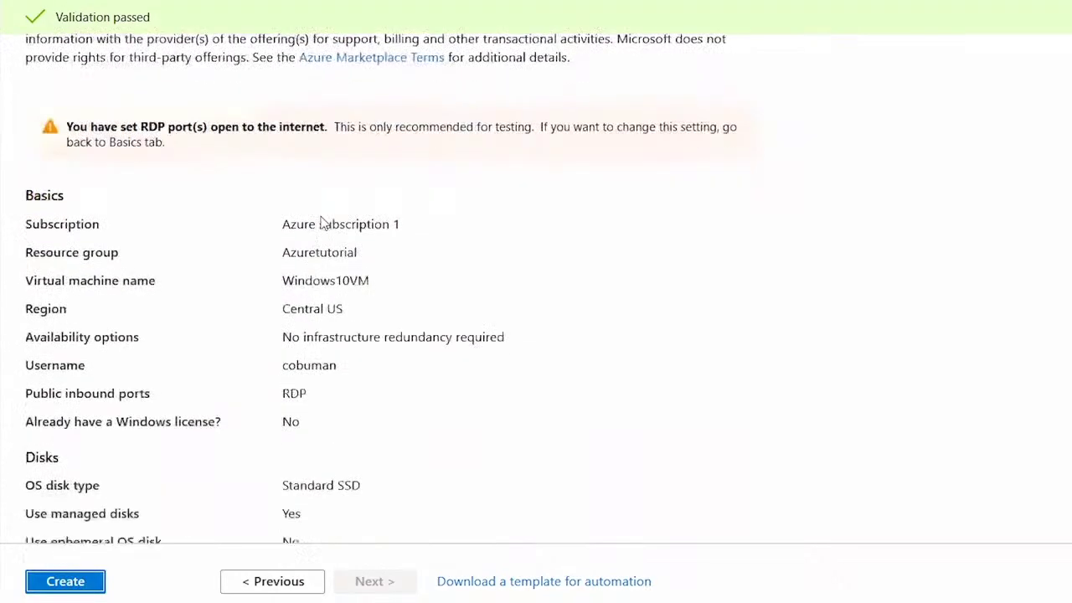
pyautogui.scroll(-1, 347, 239)
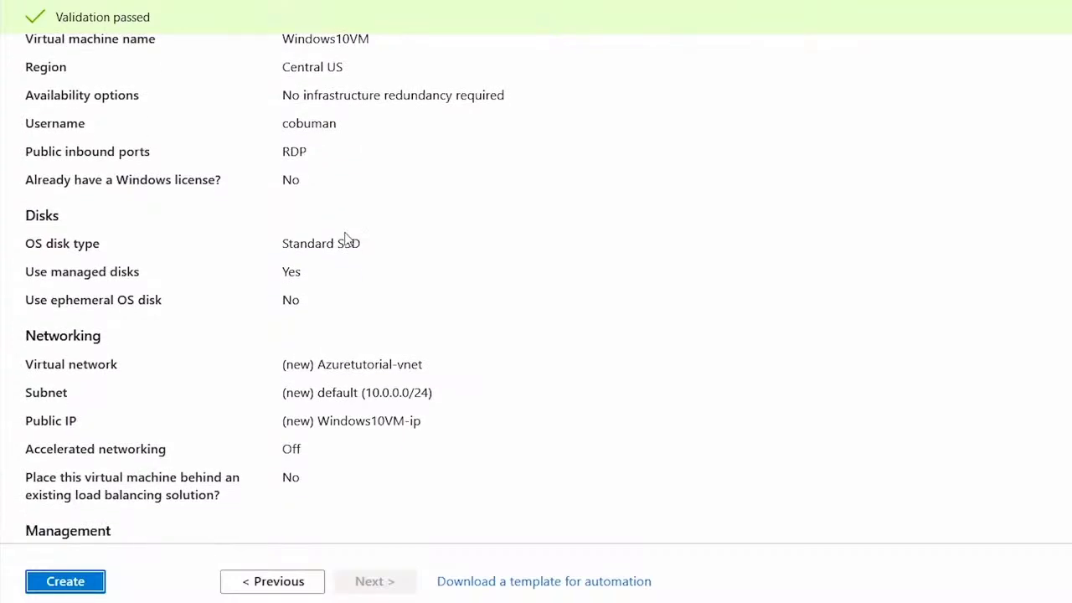
pyautogui.scroll(-4, 346, 239)
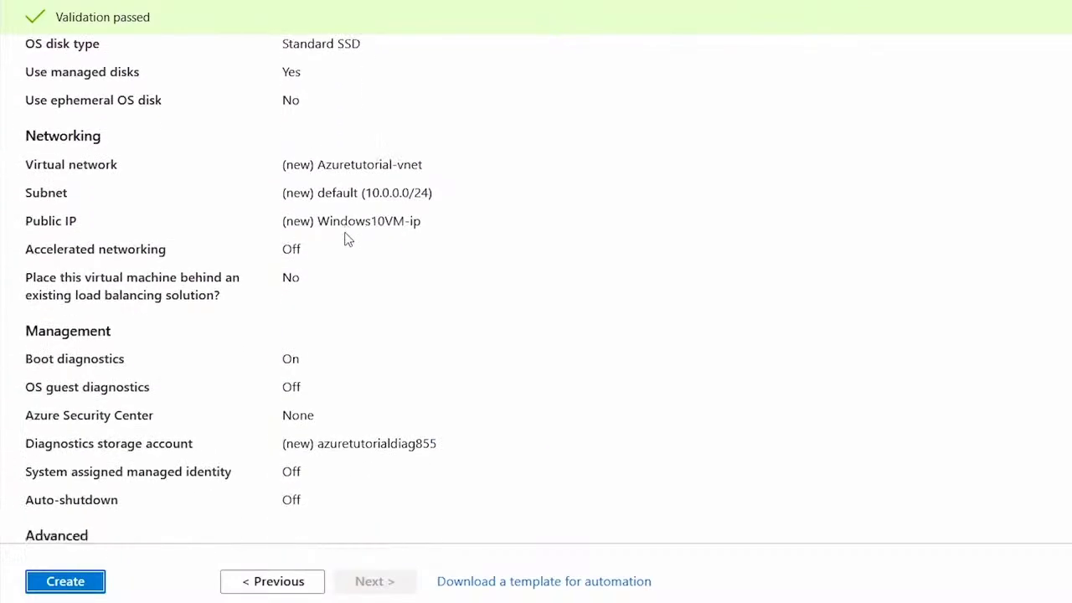
pyautogui.scroll(10, 347, 240)
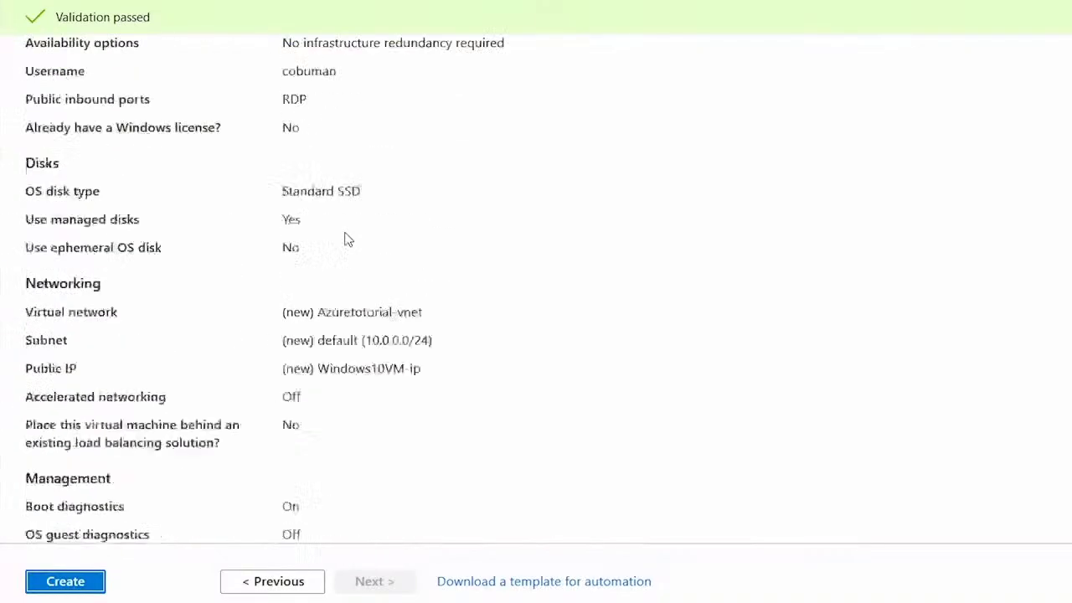
pyautogui.scroll(1, 347, 240)
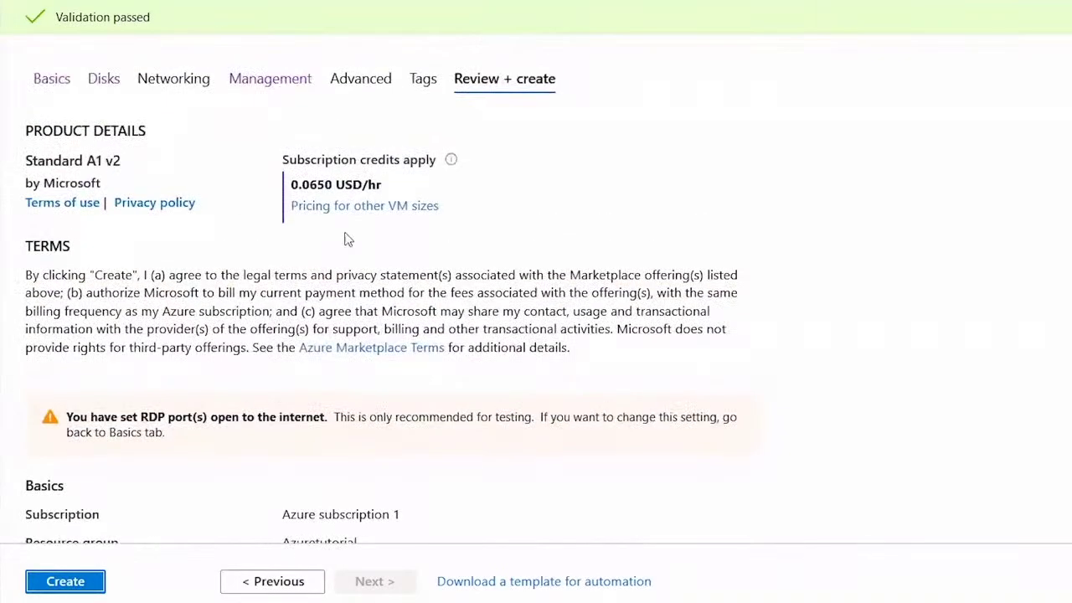
pyautogui.scroll(-10, 323, 369)
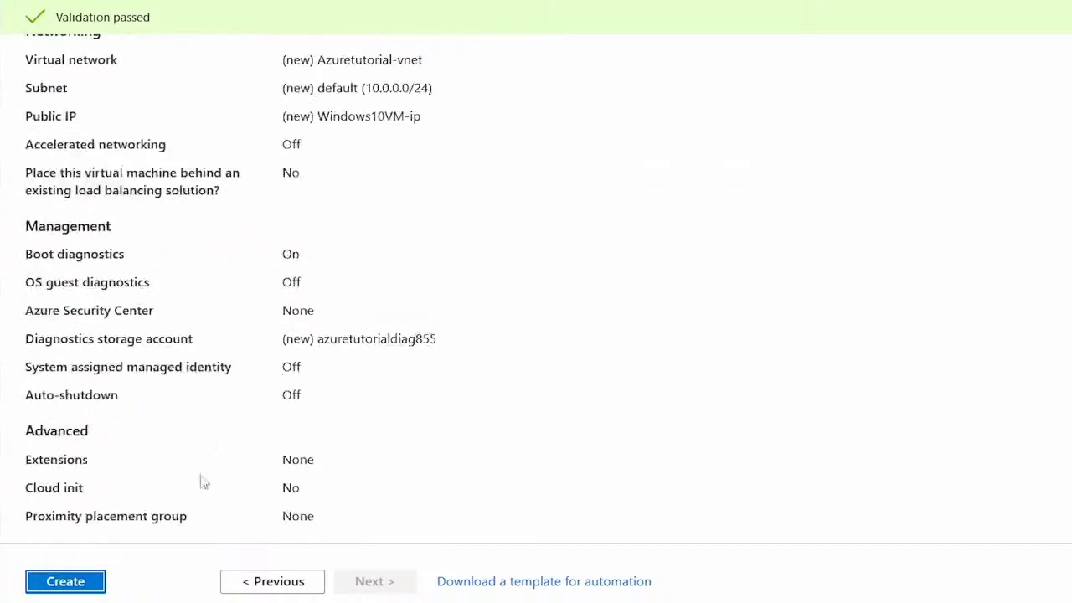
pyautogui.click(134, 506)
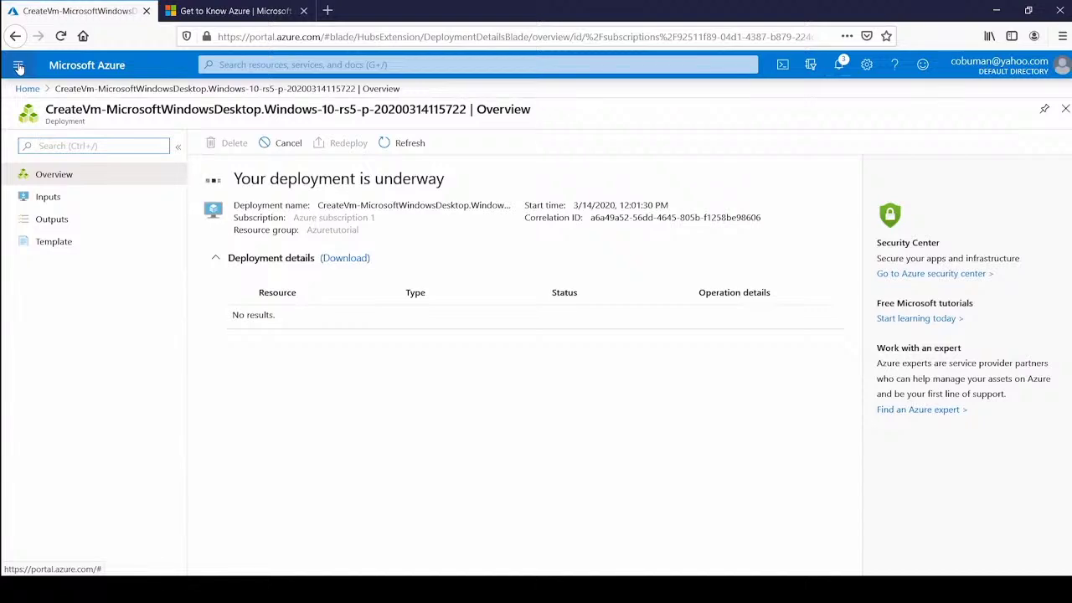
# Step: From Virtual machines, start a new VM and open the Resource group list
pyautogui.click(19, 65)
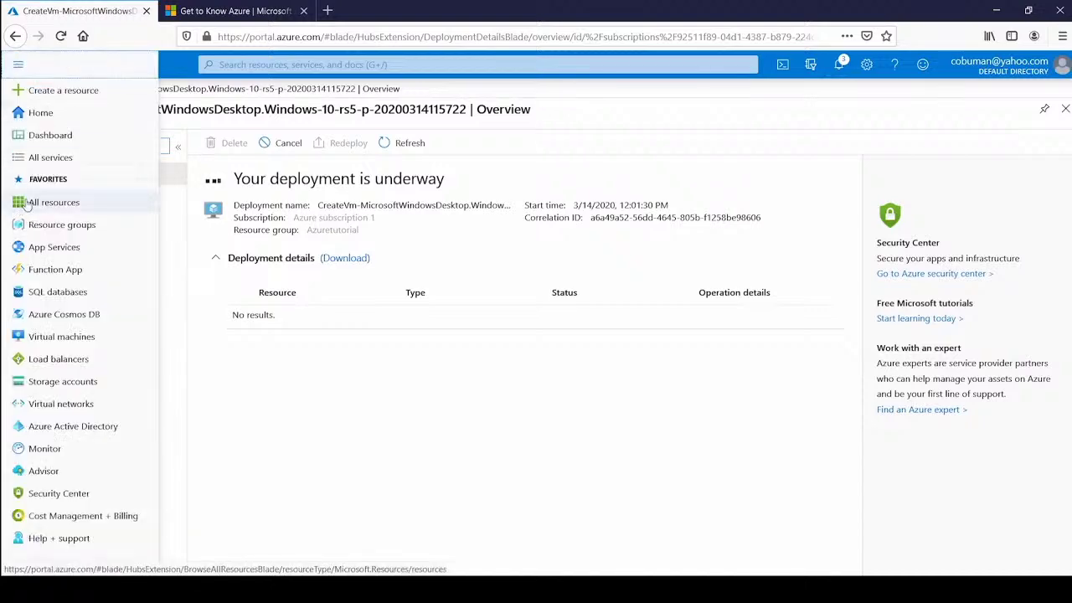
pyautogui.moveTo(63, 343)
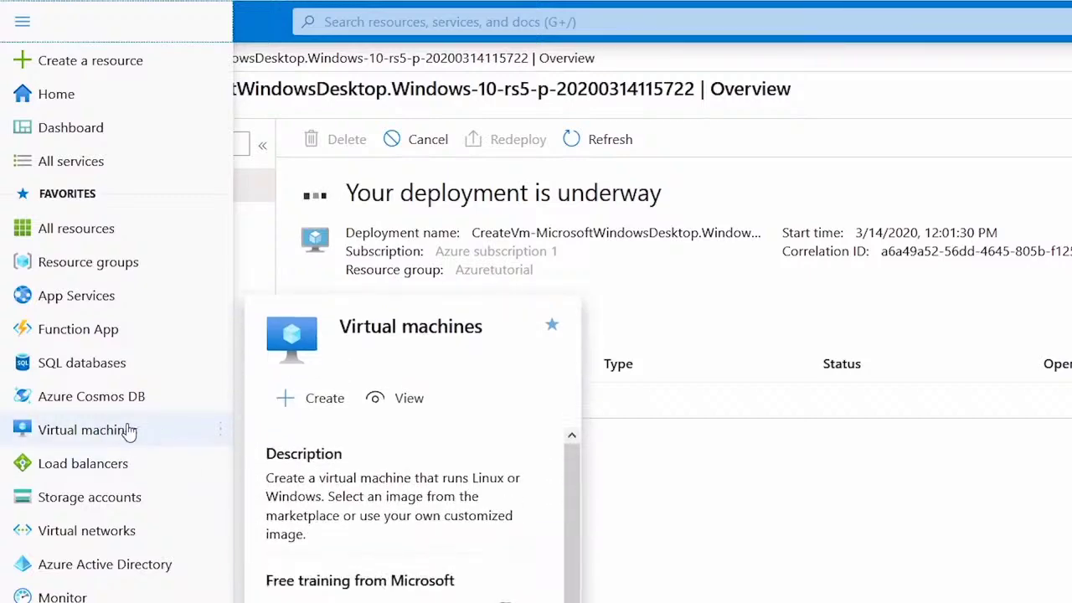
pyautogui.click(121, 430)
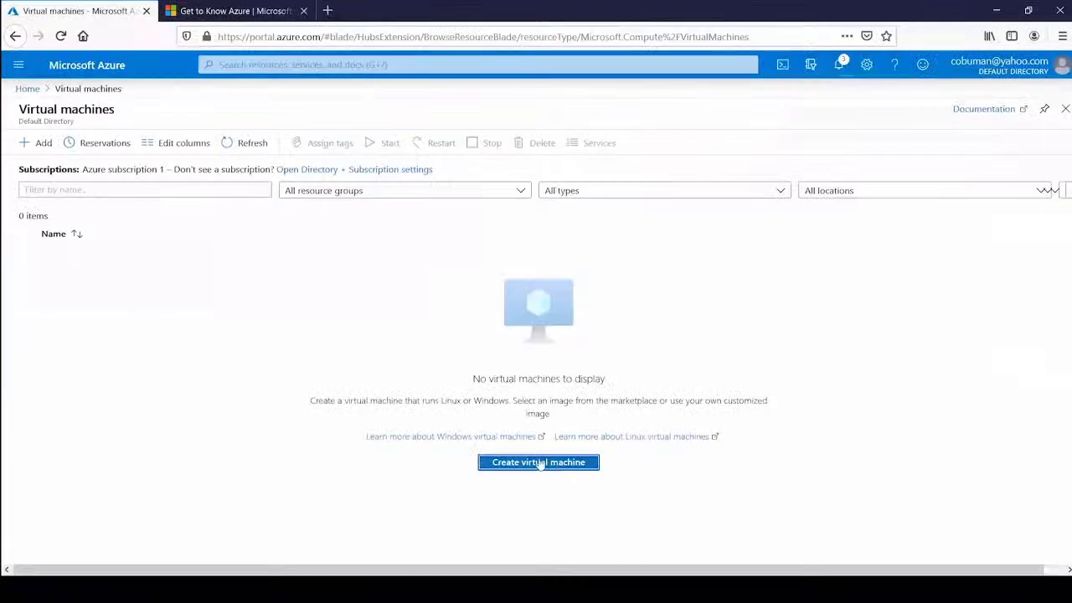
pyautogui.click(538, 461)
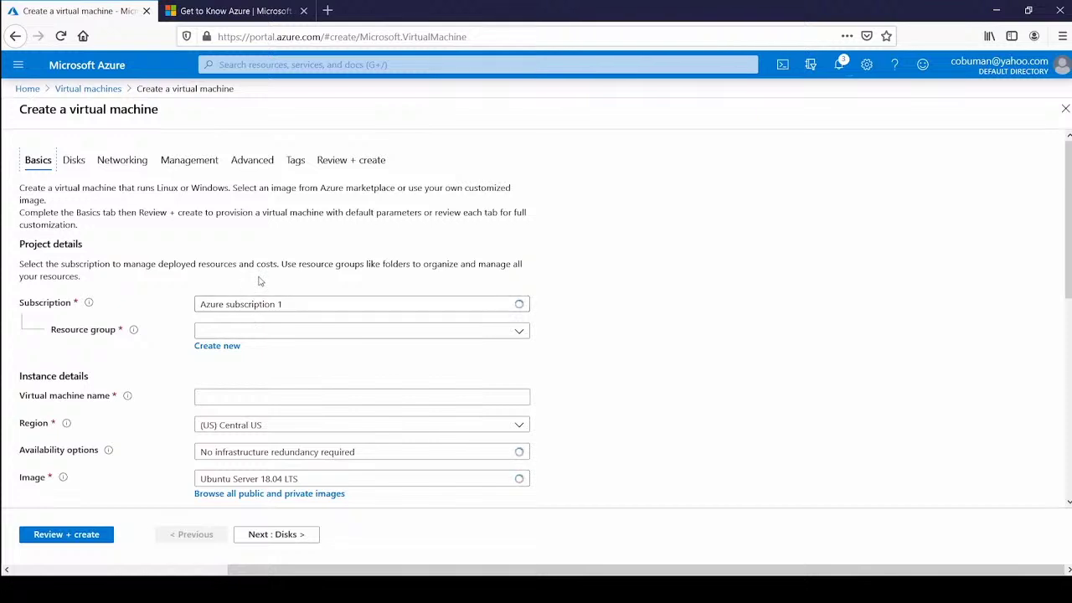
pyautogui.scroll(-2, 260, 281)
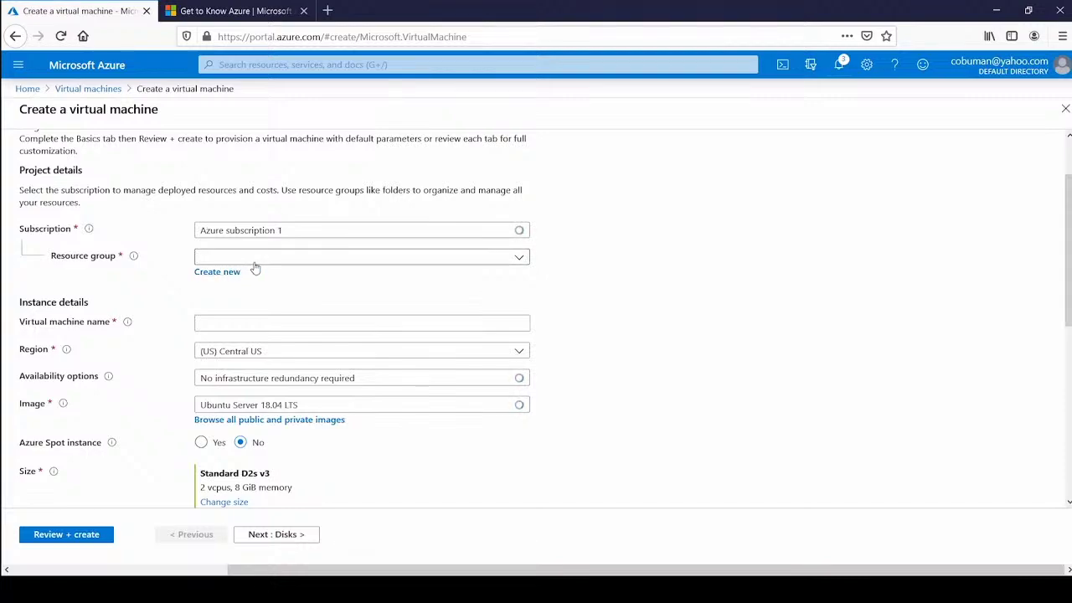
pyautogui.click(257, 262)
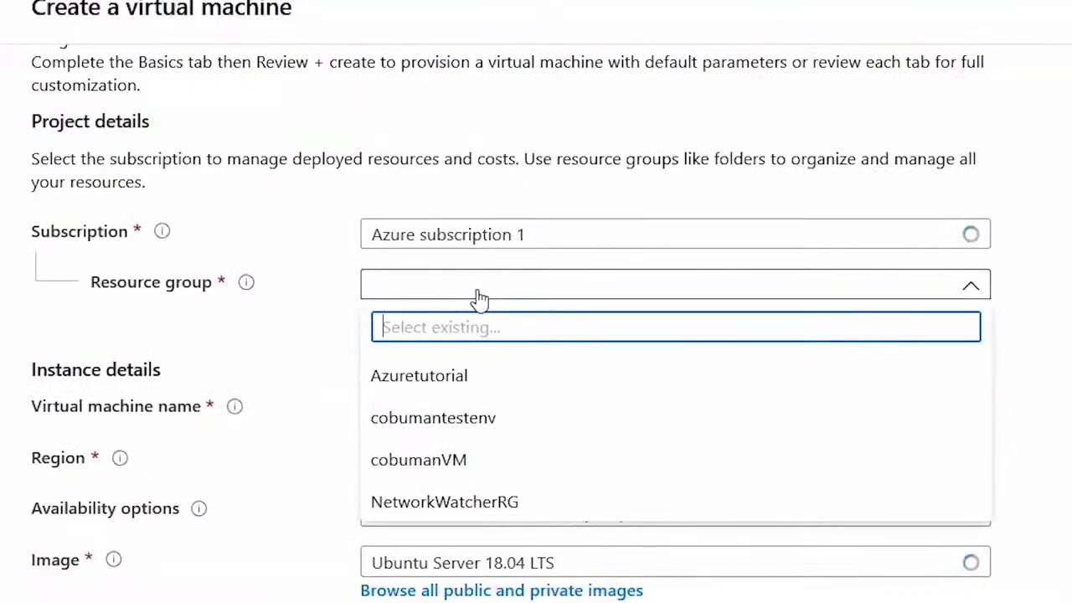
# Step: Choose the Azuretutorial resource group and name the VM WindowsServ2019VM
pyautogui.click(429, 378)
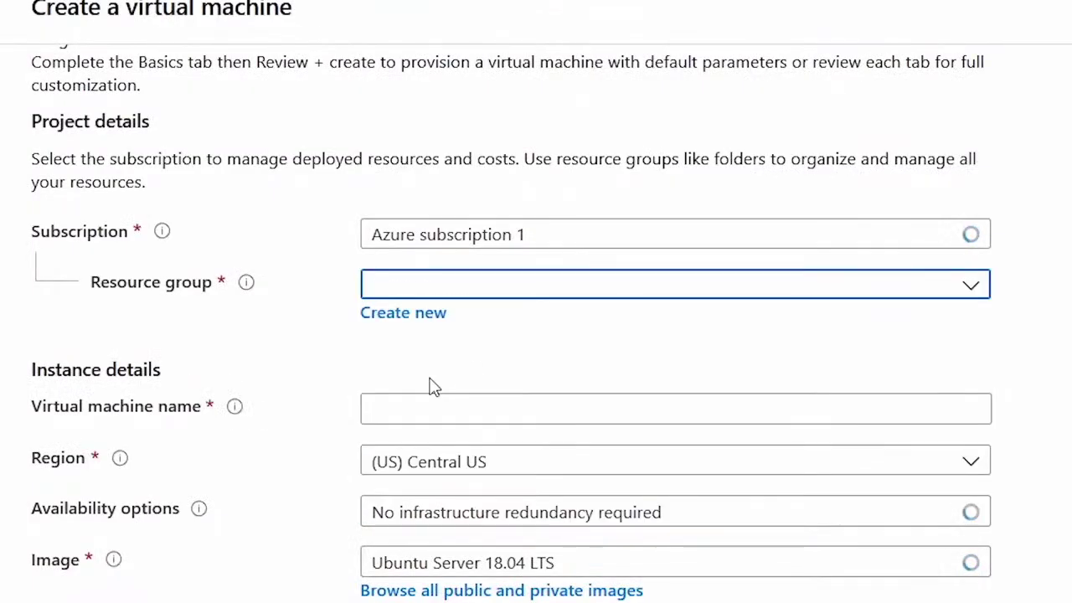
pyautogui.click(474, 408)
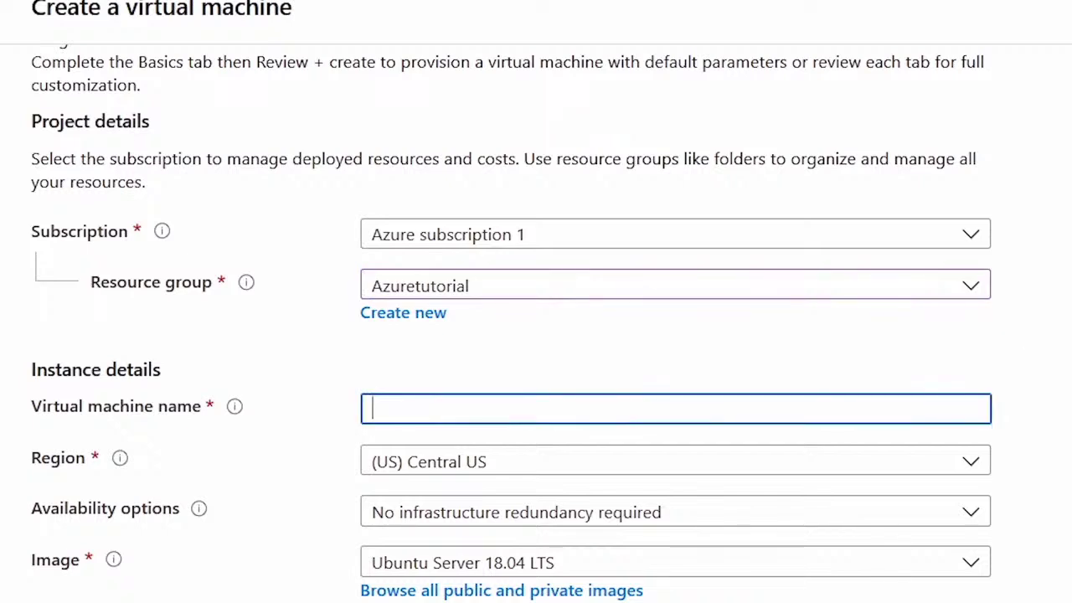
pyautogui.write('Windowsse')
pyautogui.press('BackSpace')
pyautogui.press('BackSpace')
pyautogui.write('S')
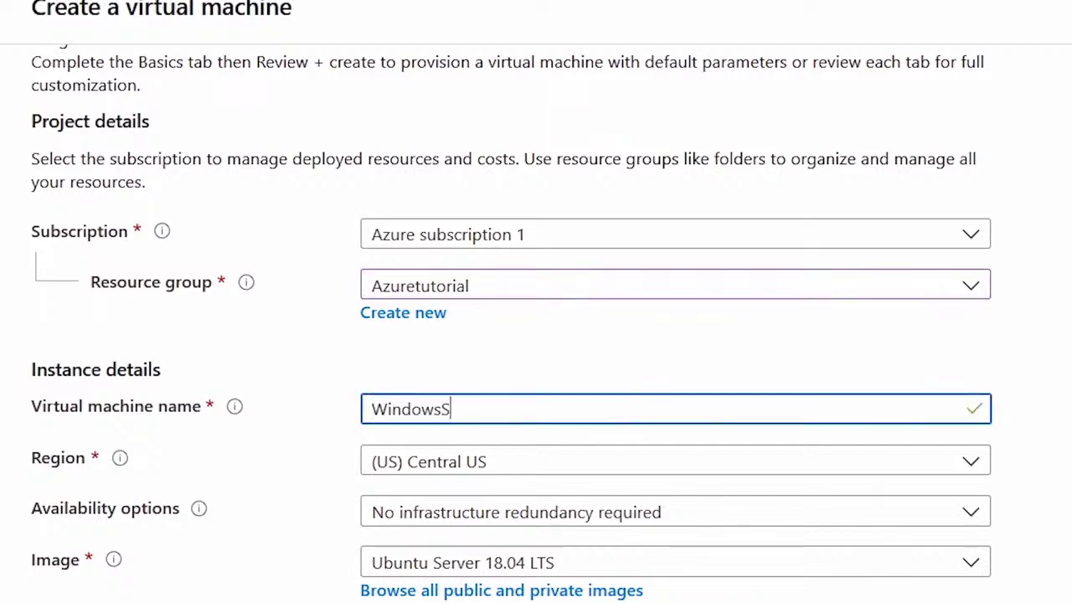
pyautogui.write('erv2019')
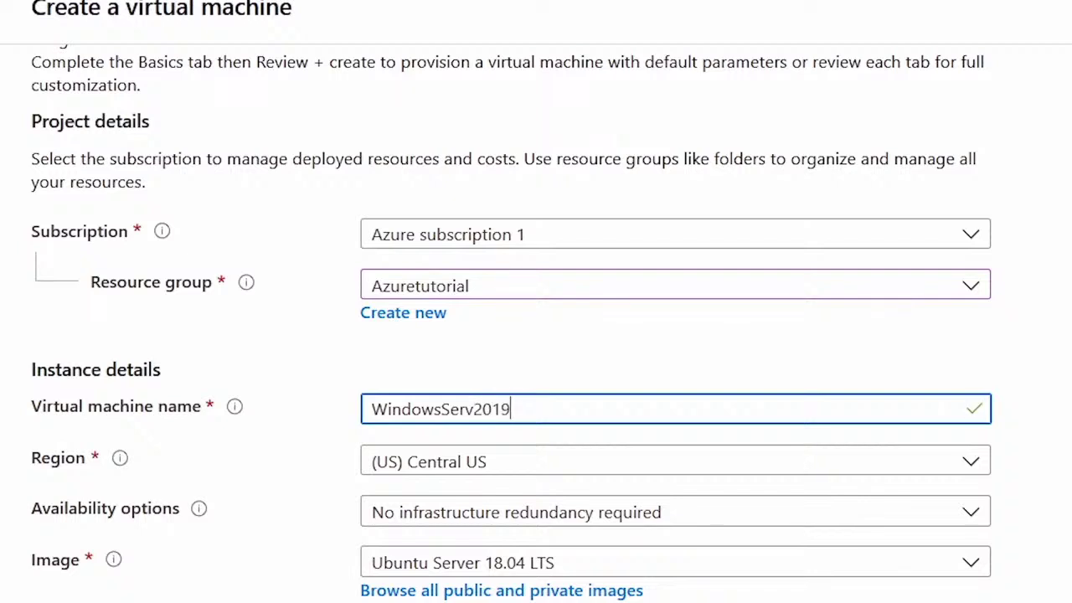
pyautogui.write('VM')
# Step: Set the VM image to Windows Server 2019 Datacenter
pyautogui.scroll(-2, 555, 371)
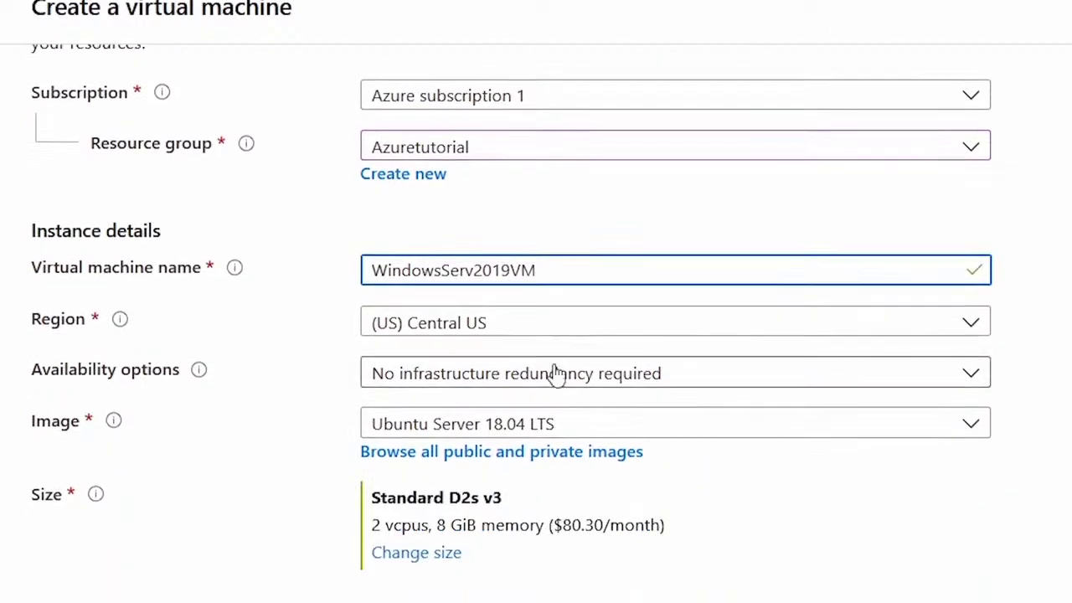
pyautogui.click(562, 427)
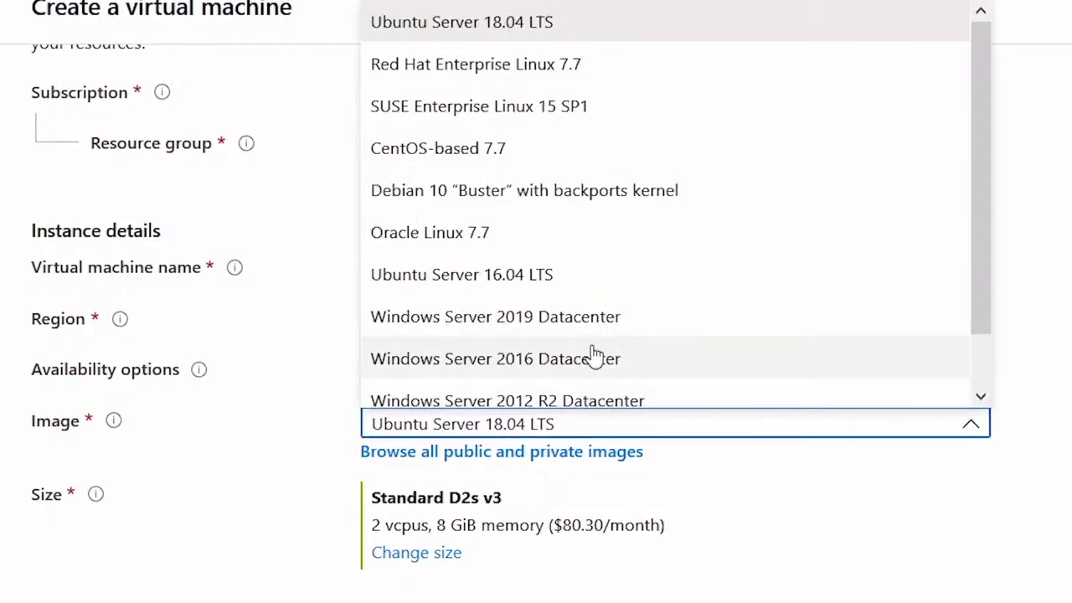
pyautogui.scroll(-1, 612, 329)
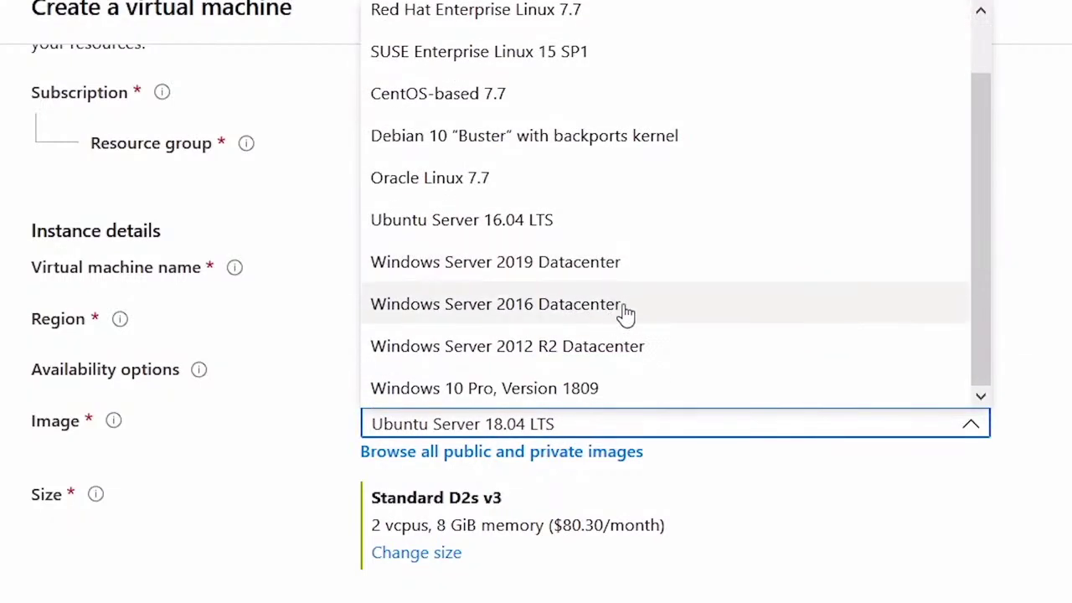
pyautogui.click(634, 280)
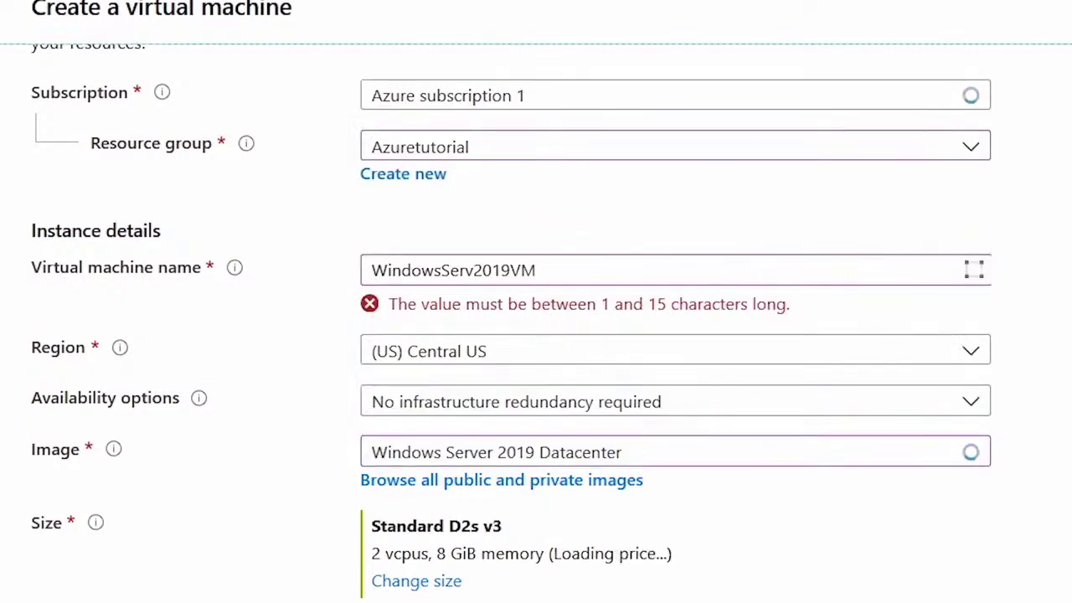
pyautogui.scroll(-4, 427, 358)
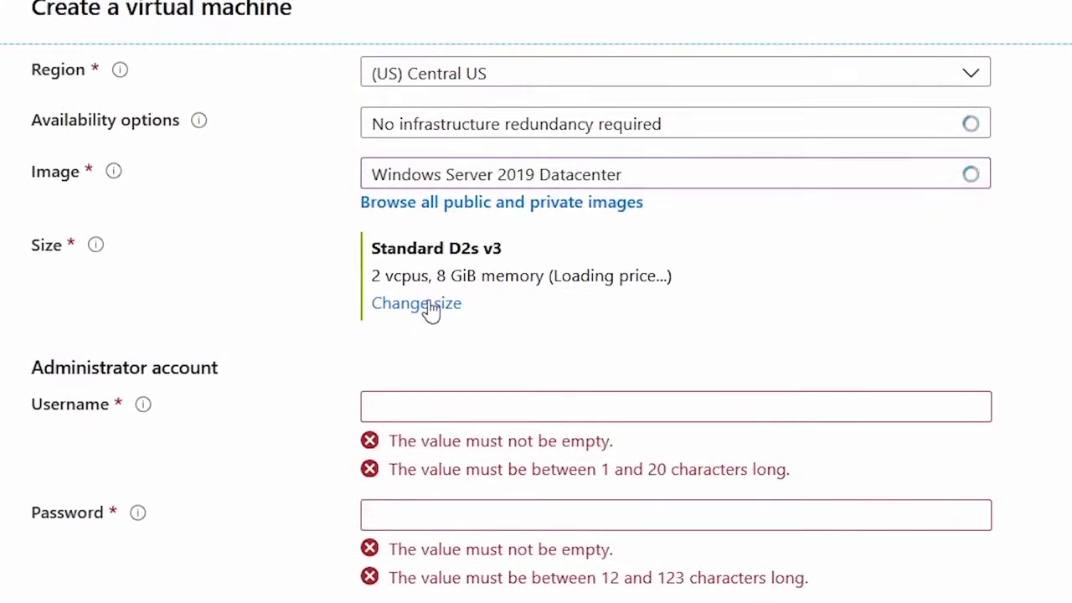
# Step: Change the VM size to Standard A1 v2 (1 vcpu, 2 GiB, $47.45/month)
pyautogui.click(429, 307)
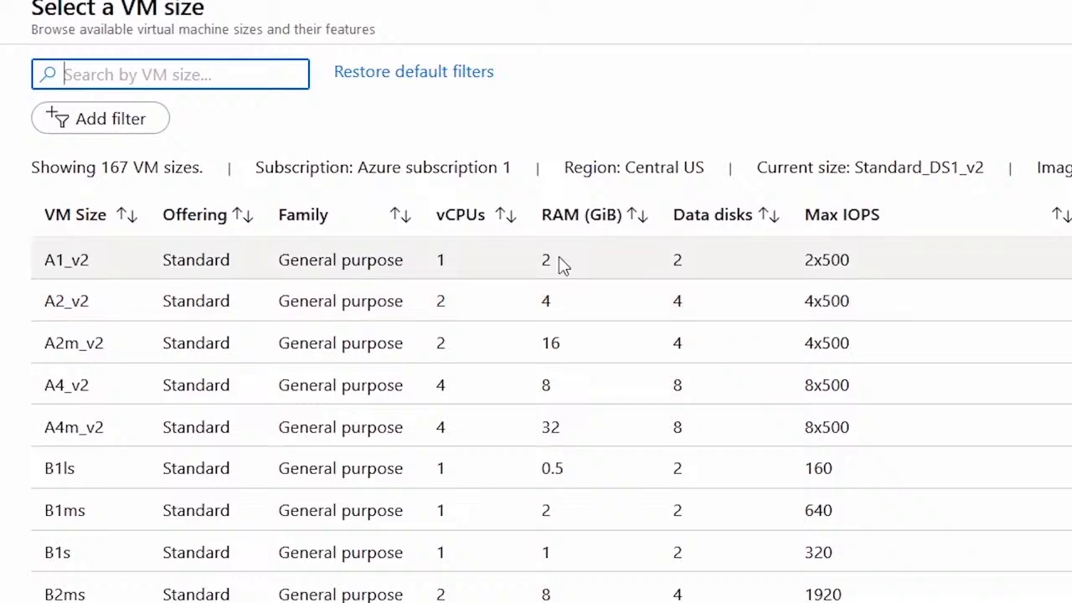
pyautogui.click(236, 262)
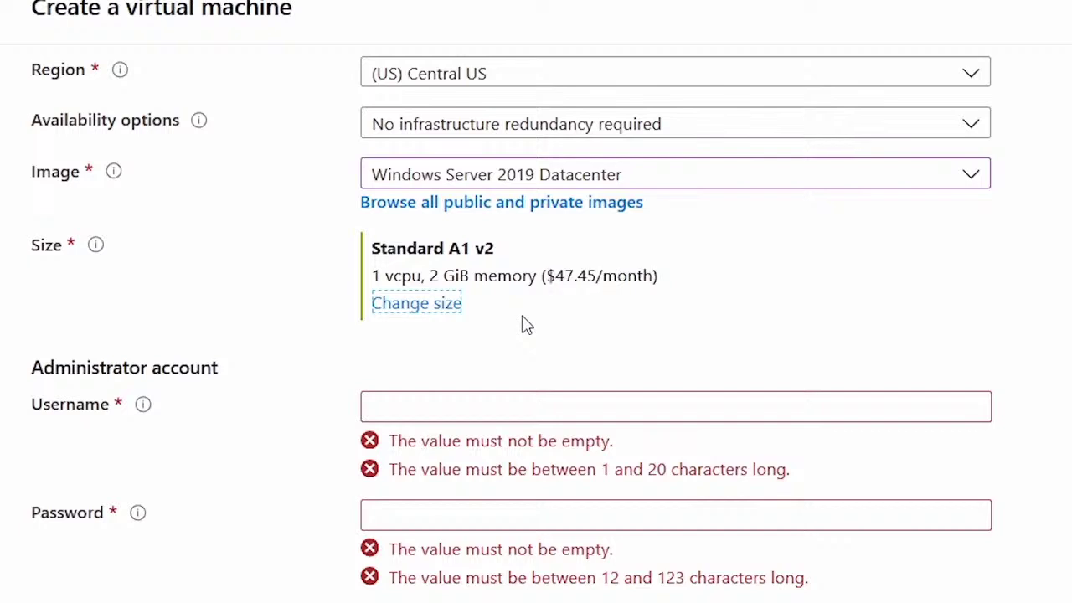
# Step: Fill in the administrator username and a matching password in both password fields
pyautogui.scroll(-2, 525, 326)
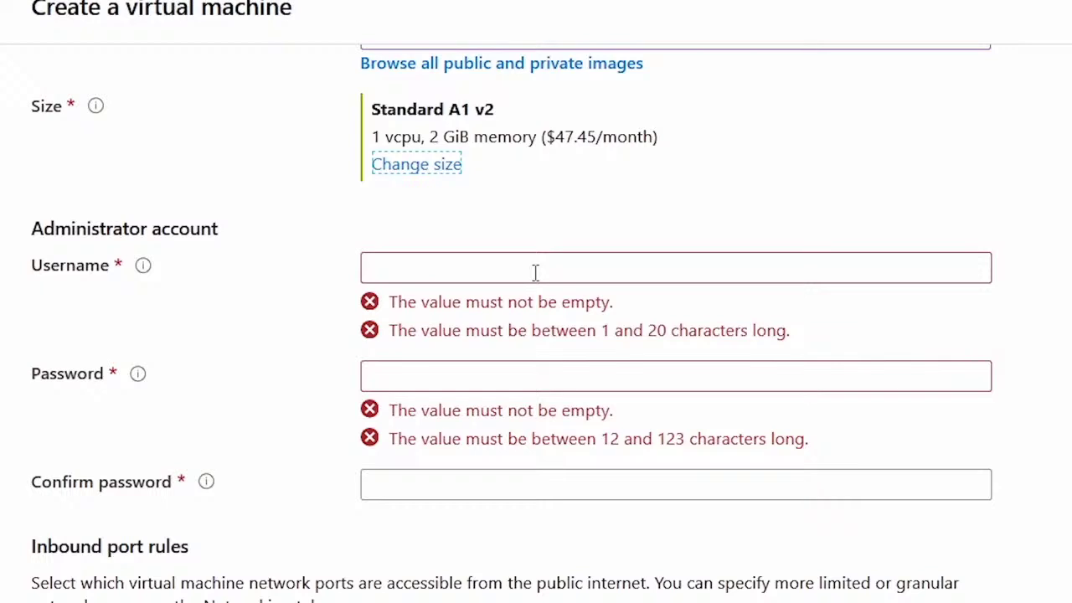
pyautogui.click(535, 273)
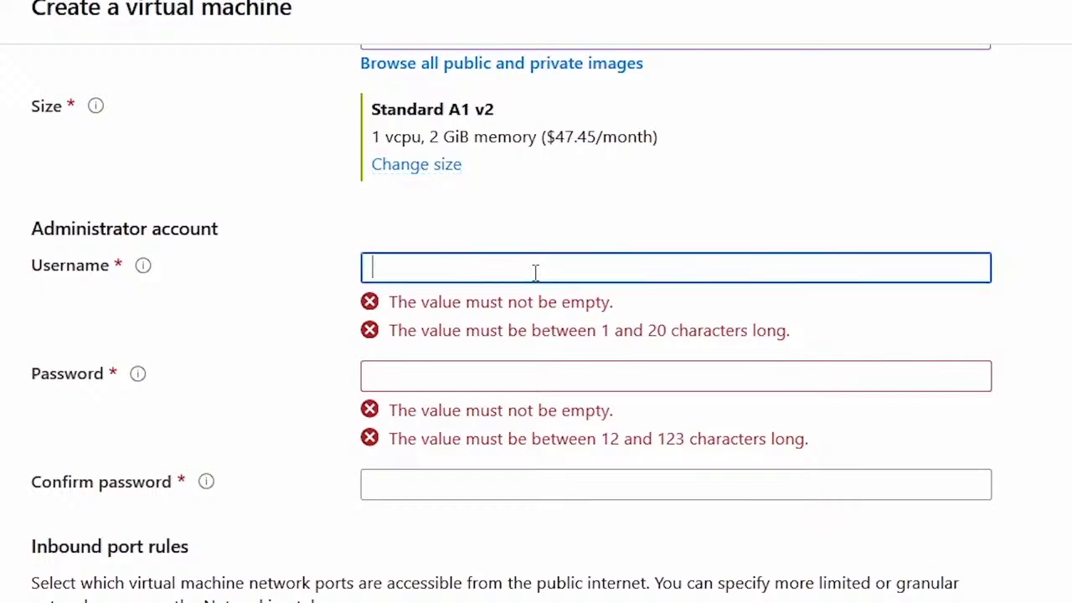
pyautogui.write('cobuman')
pyautogui.press('Tab')
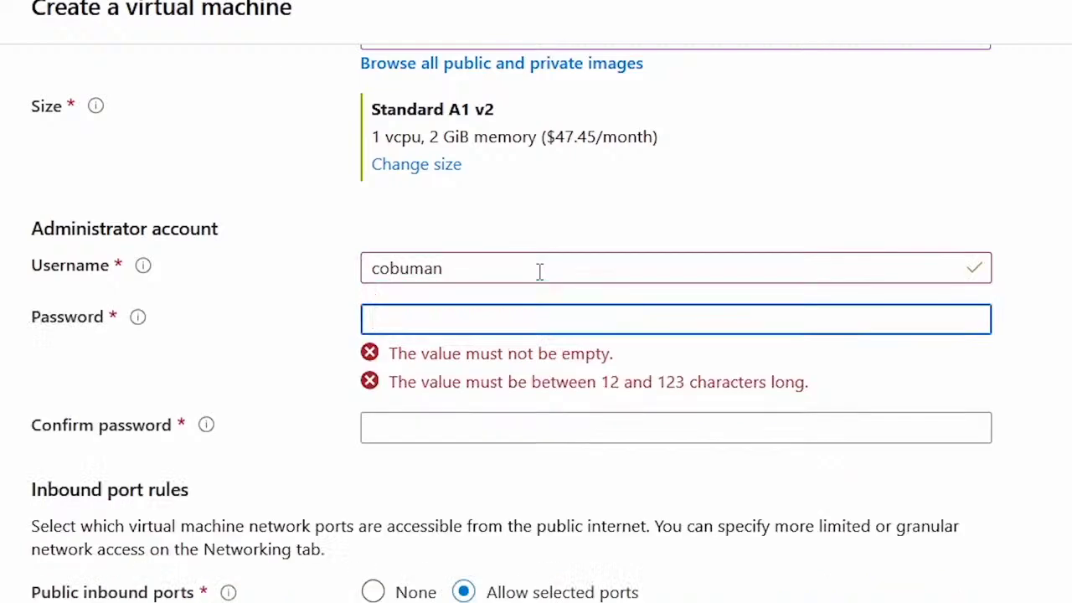
pyautogui.write('•••••••')
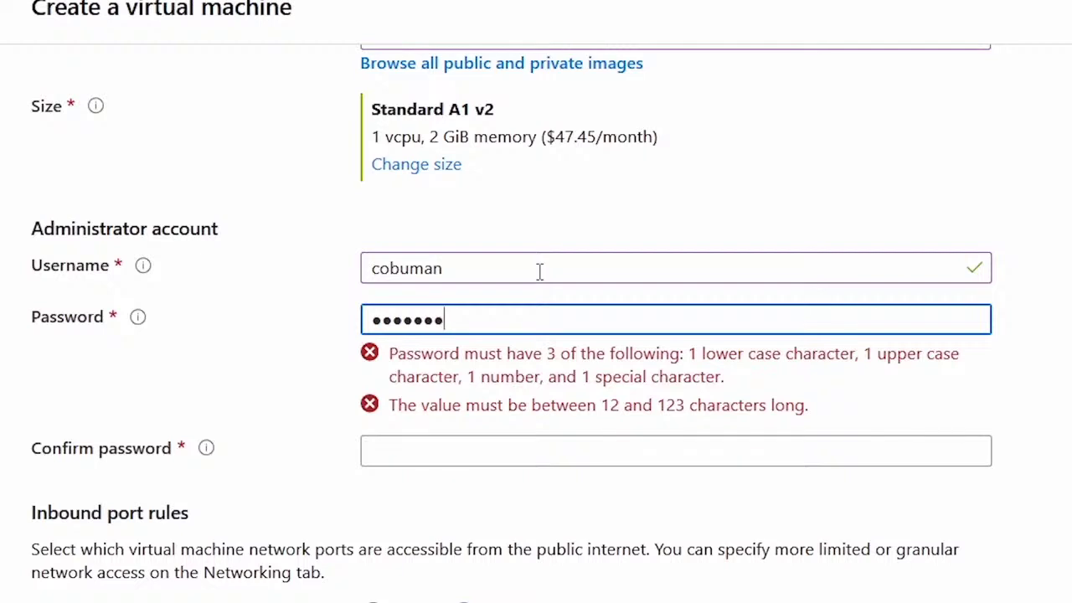
pyautogui.write('•••')
pyautogui.press('Tab')
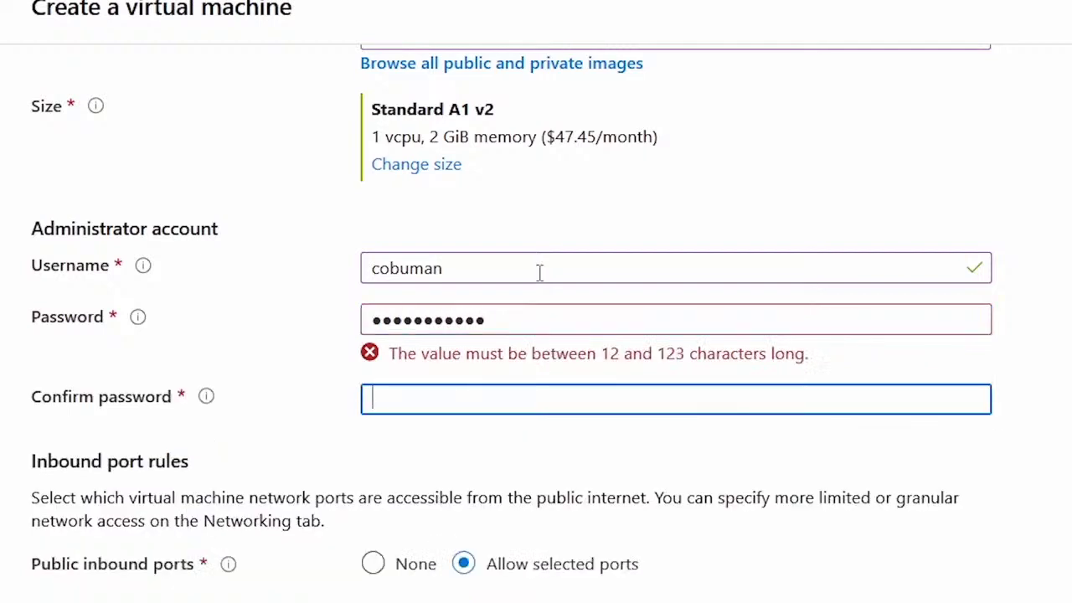
pyautogui.moveTo(536, 313); pyautogui.dragTo(308, 325)
pyautogui.write('••••••')
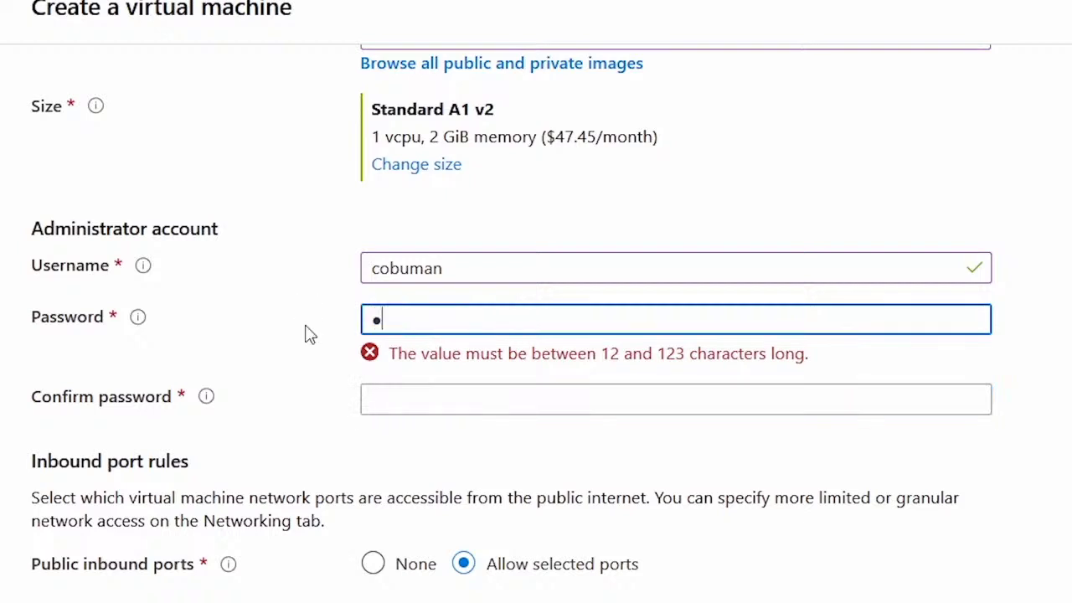
pyautogui.write('••••••')
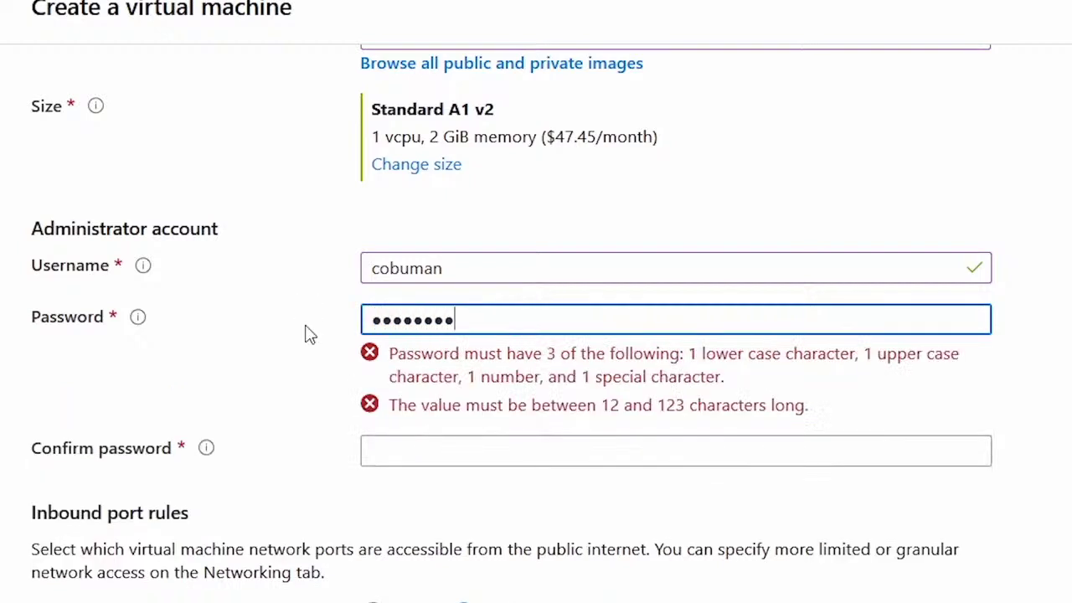
pyautogui.press('Tab')
pyautogui.write('••••••')
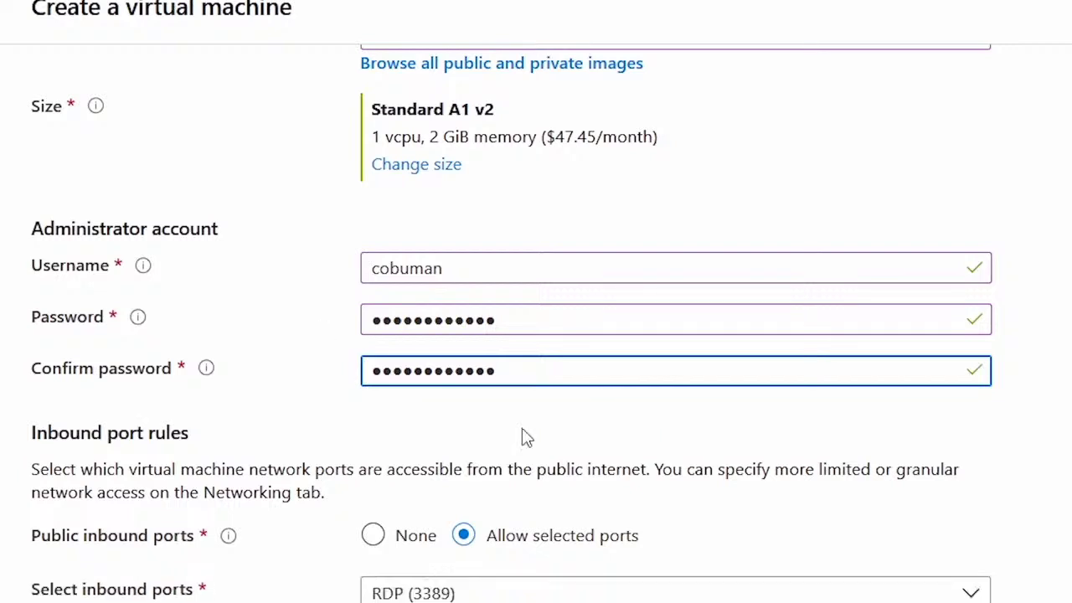
pyautogui.scroll(-3, 670, 452)
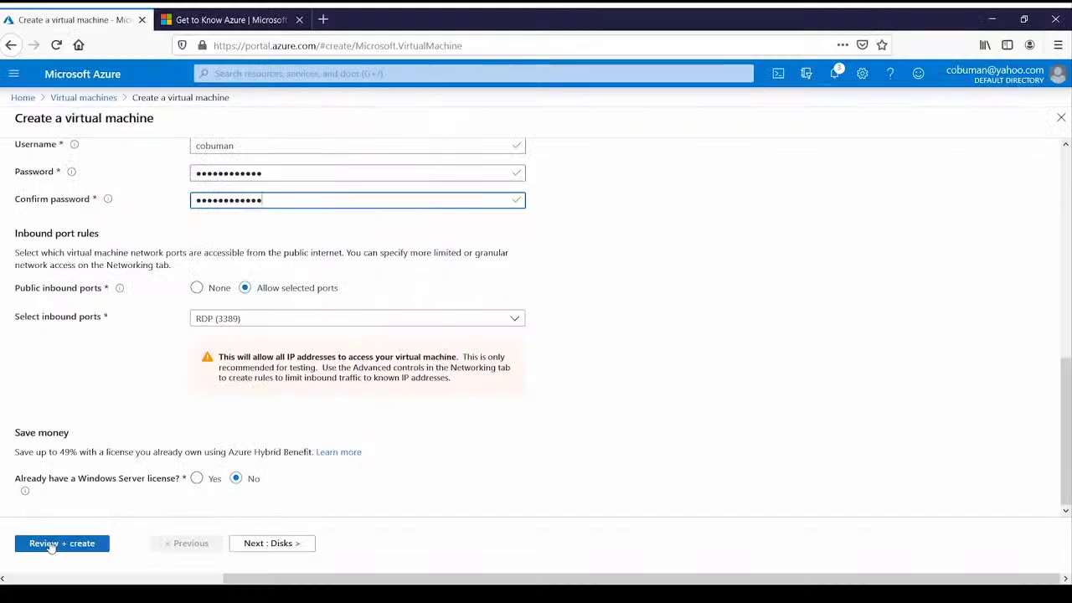
# Step: Run Review + create, then return to Basics after validation rejects the over-long name
pyautogui.click(52, 545)
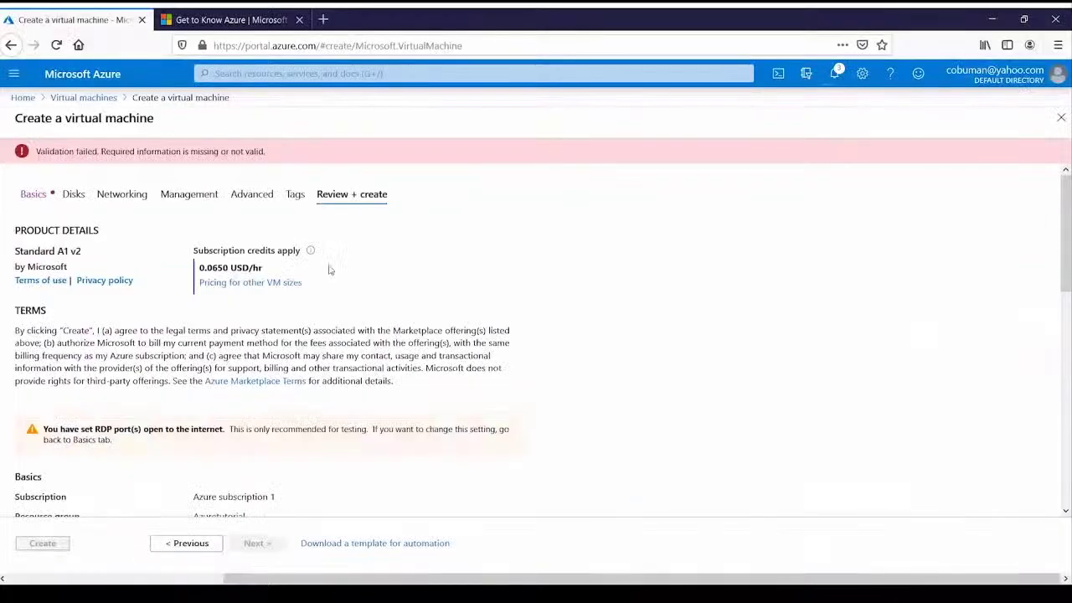
pyautogui.scroll(-1, 1057, 556)
pyautogui.scroll(-5, 329, 268)
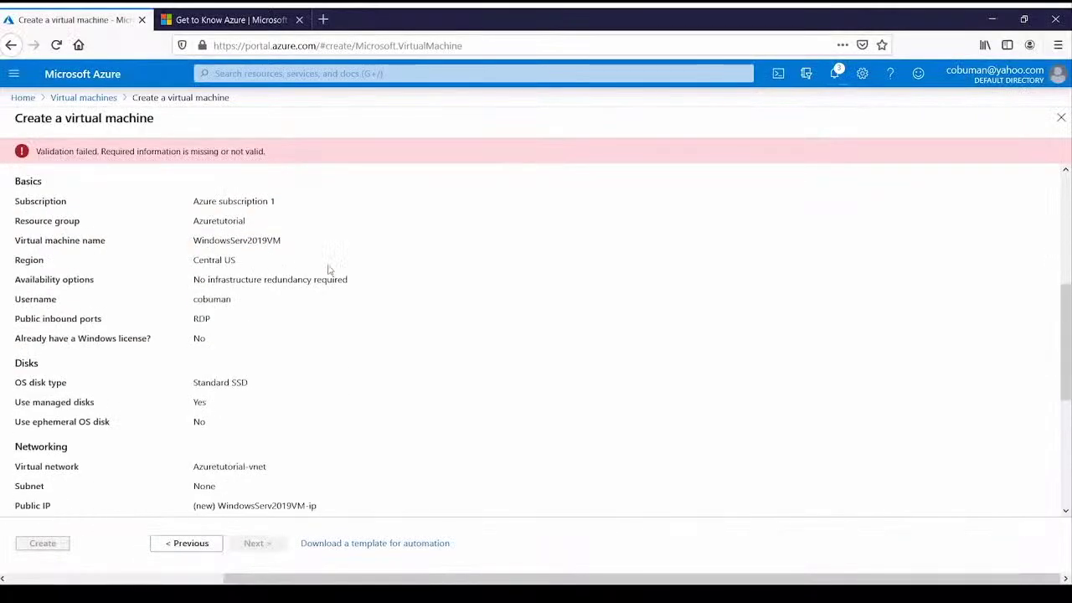
pyautogui.scroll(8, 329, 269)
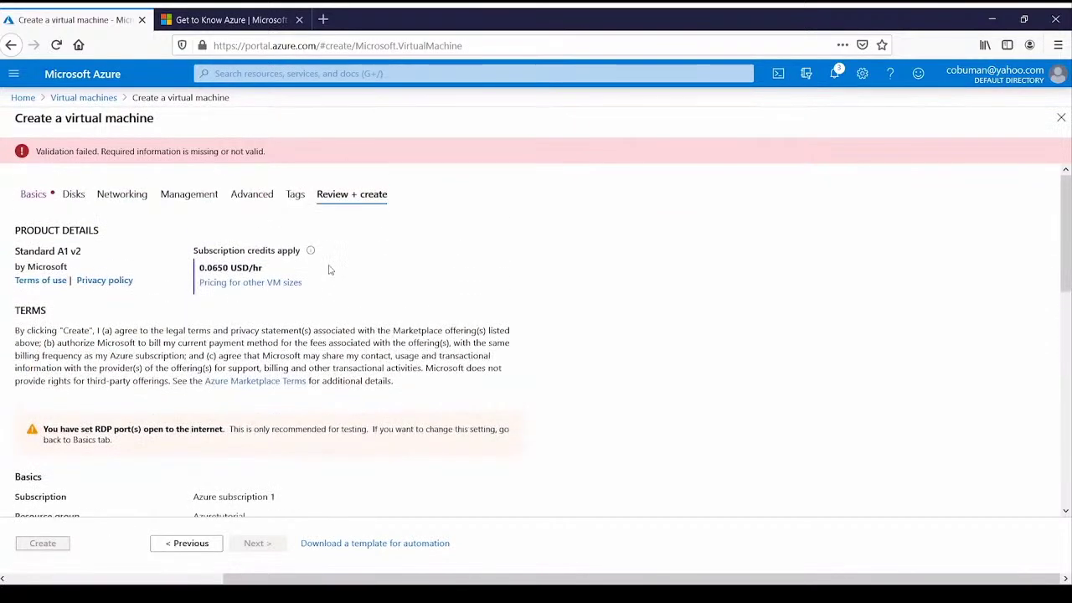
pyautogui.click(192, 545)
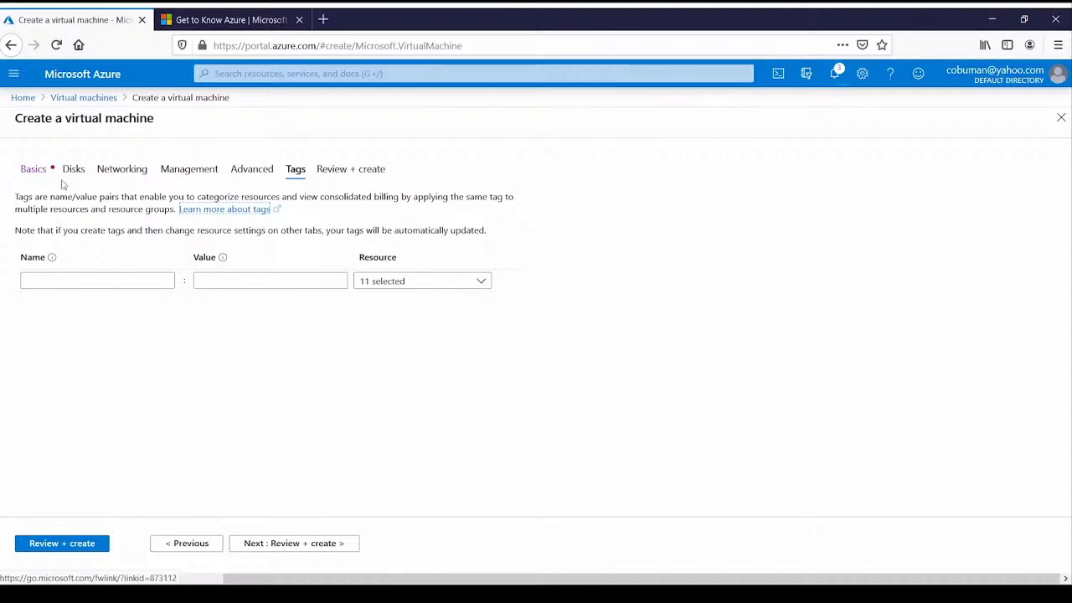
pyautogui.click(46, 171)
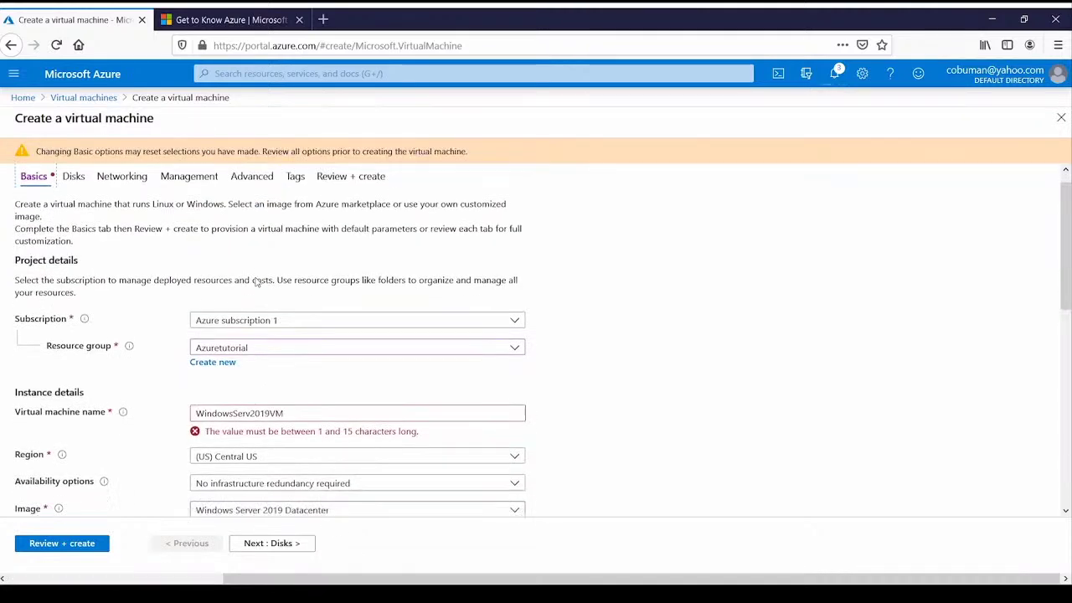
pyautogui.scroll(-1, 257, 282)
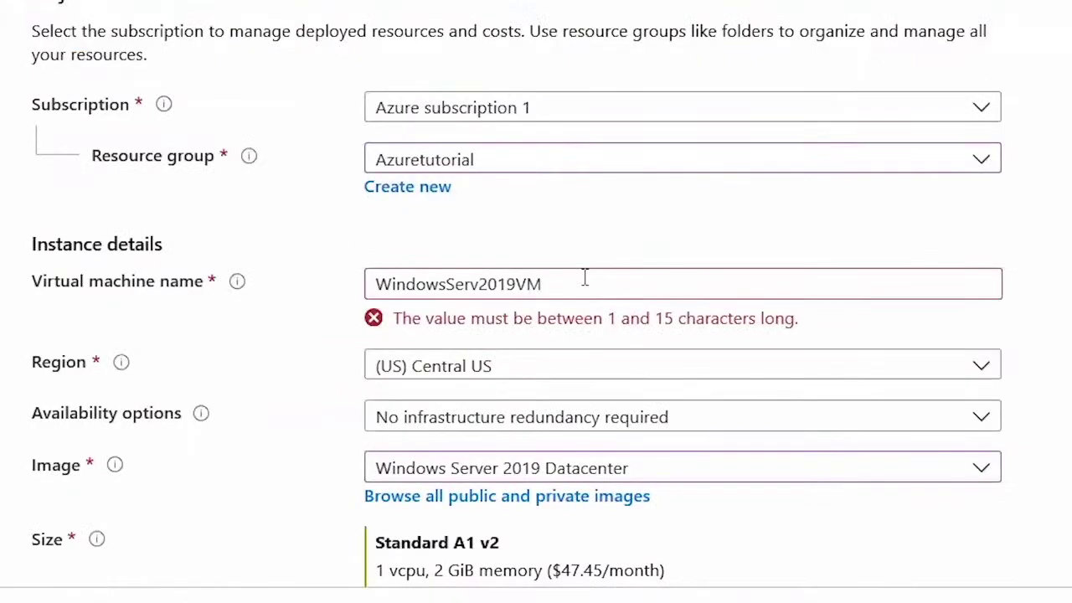
# Step: Shorten the VM name to WindowsServ2019 and rerun validation, which now passes
pyautogui.click(584, 278)
pyautogui.press('BackSpace')
pyautogui.press('BackSpace')
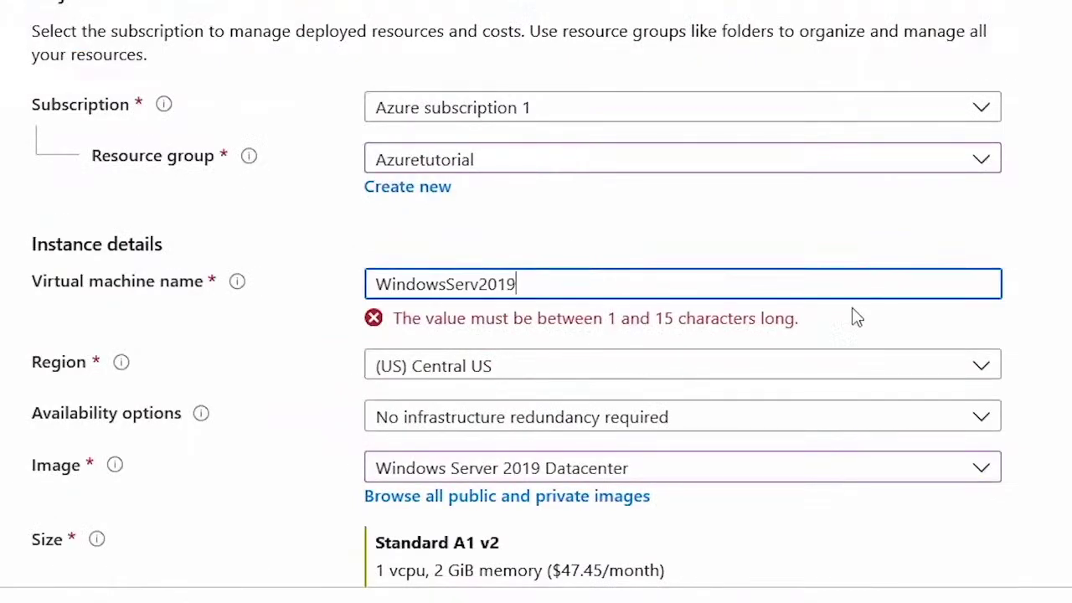
pyautogui.scroll(-4, 659, 351)
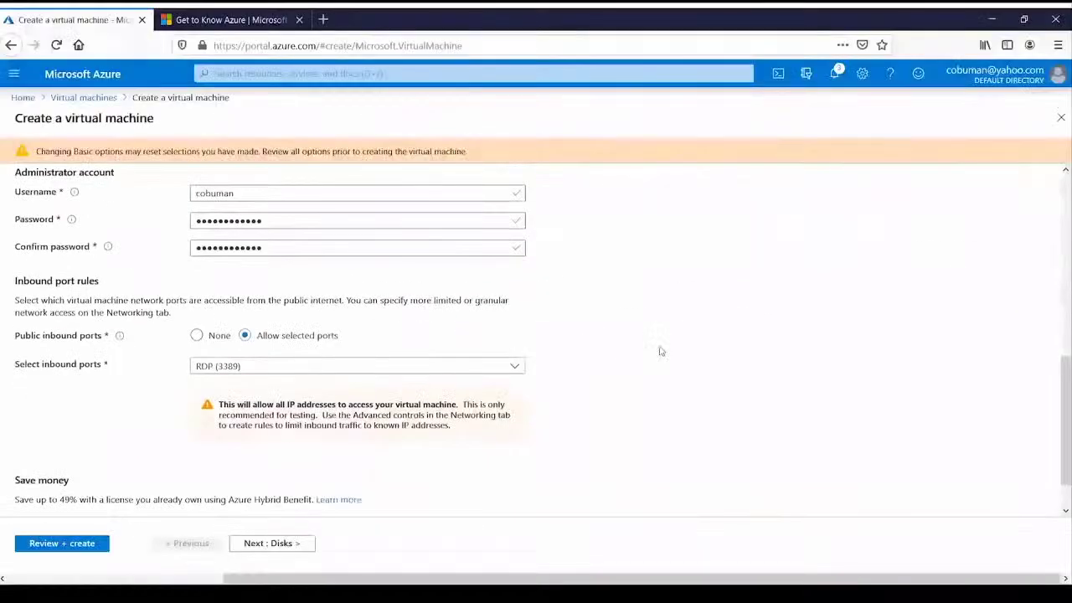
pyautogui.scroll(-1, 659, 350)
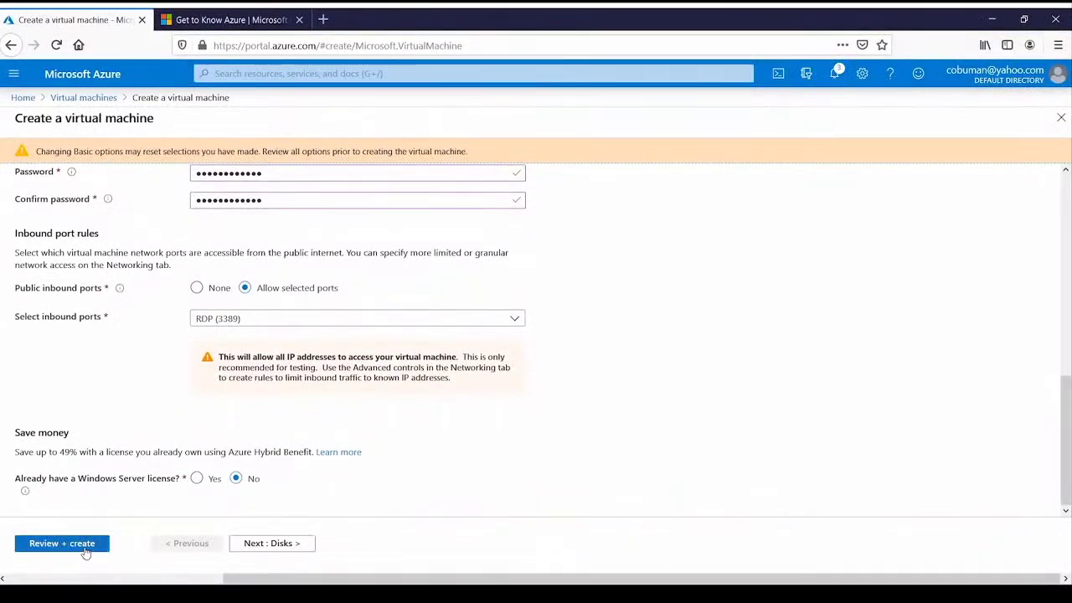
pyautogui.click(62, 543)
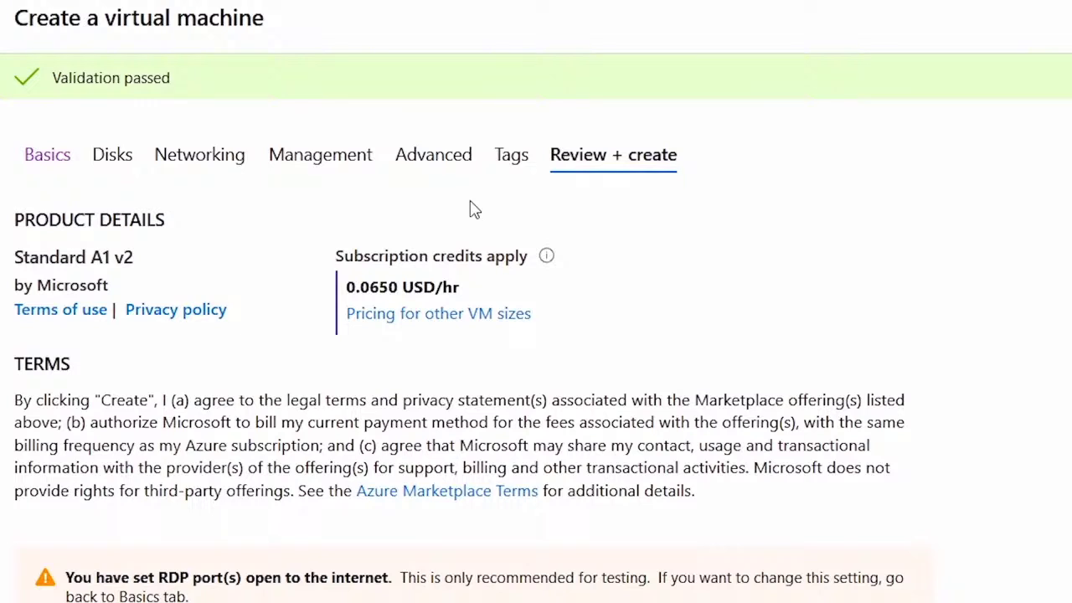
# Step: Check the OS disk types on the Disks tab, keeping Standard SSD
pyautogui.click(127, 164)
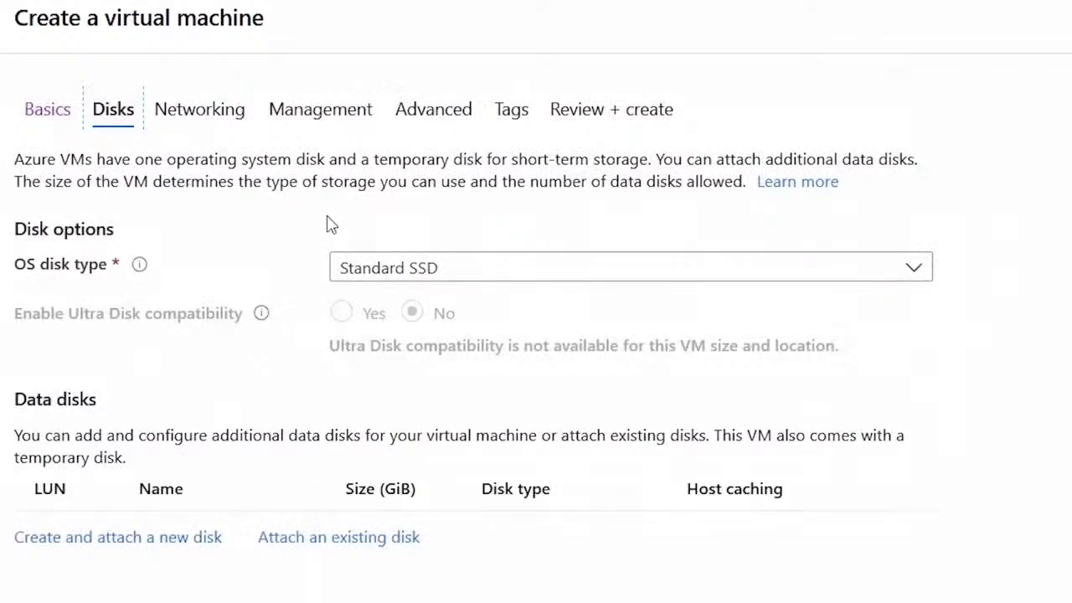
pyautogui.click(469, 281)
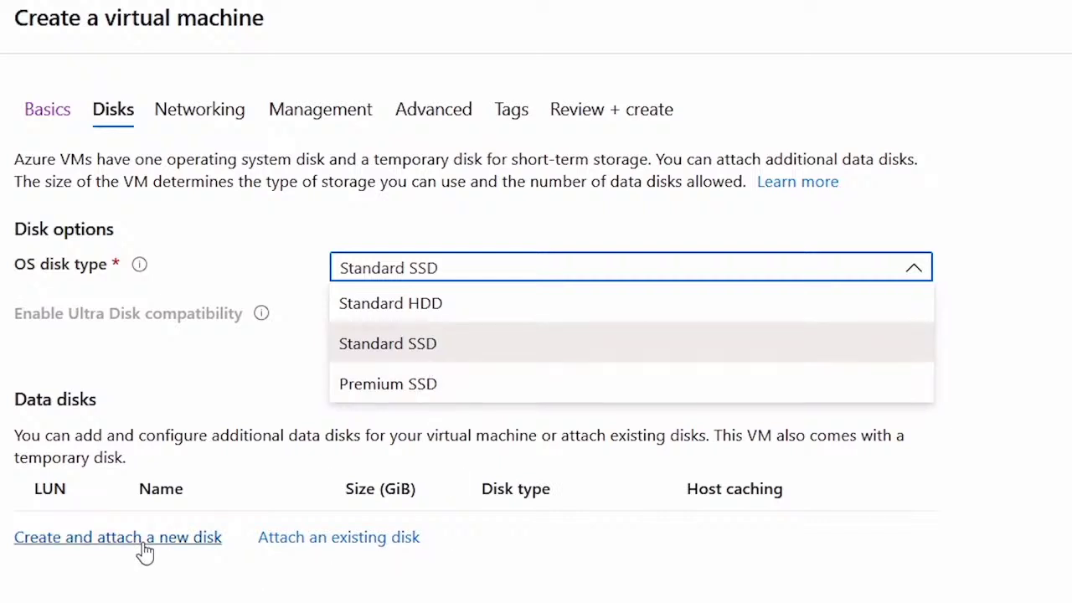
pyautogui.press('Escape')
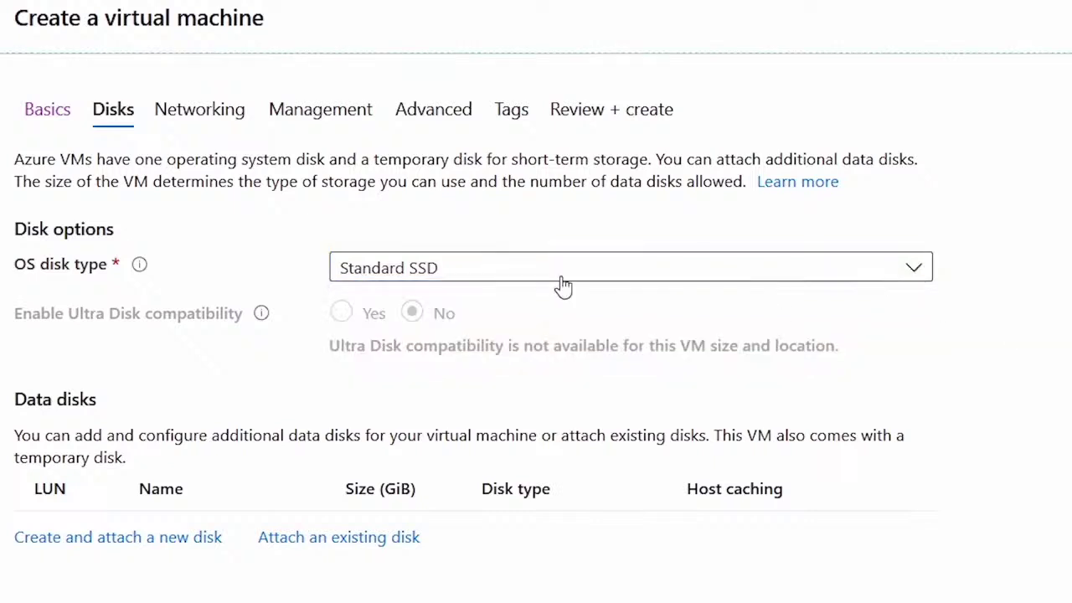
# Step: Look over the Networking, Management and Advanced settings, then return to Basics
pyautogui.click(201, 110)
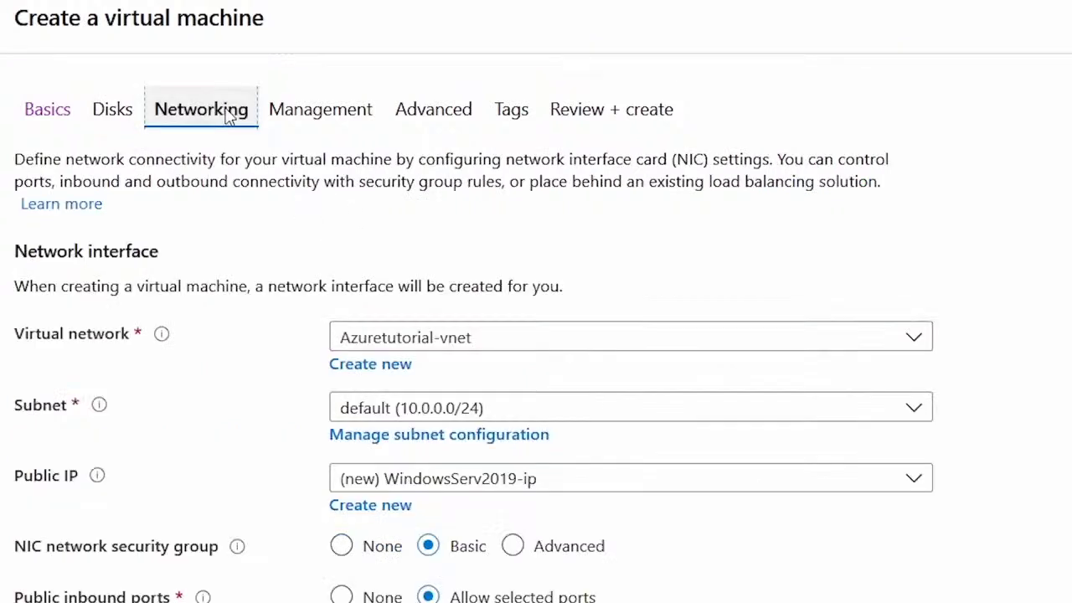
pyautogui.scroll(-3, 527, 379)
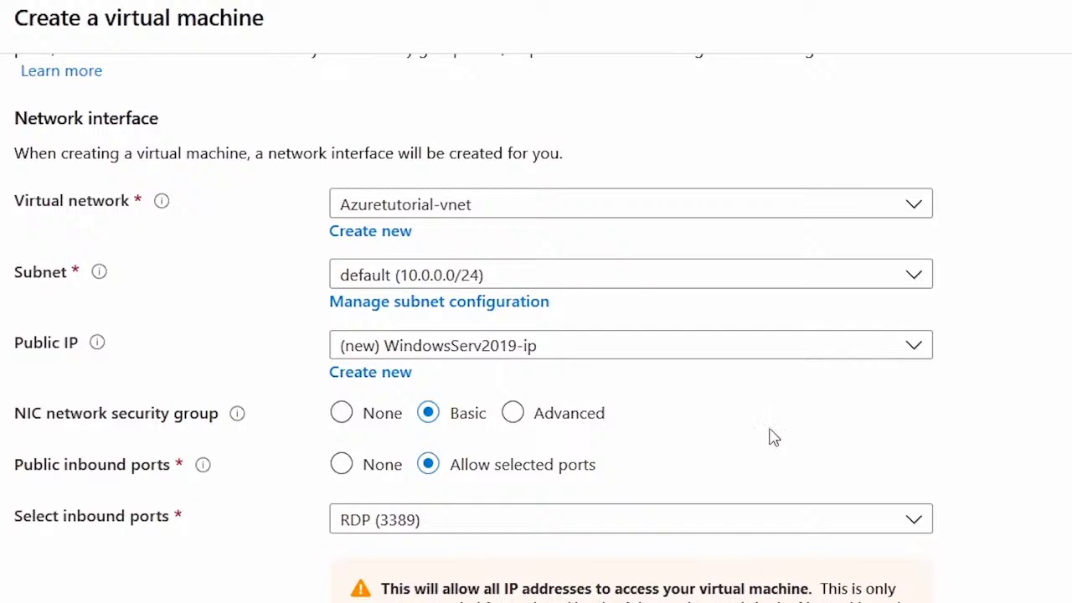
pyautogui.scroll(3, 770, 435)
pyautogui.click(318, 125)
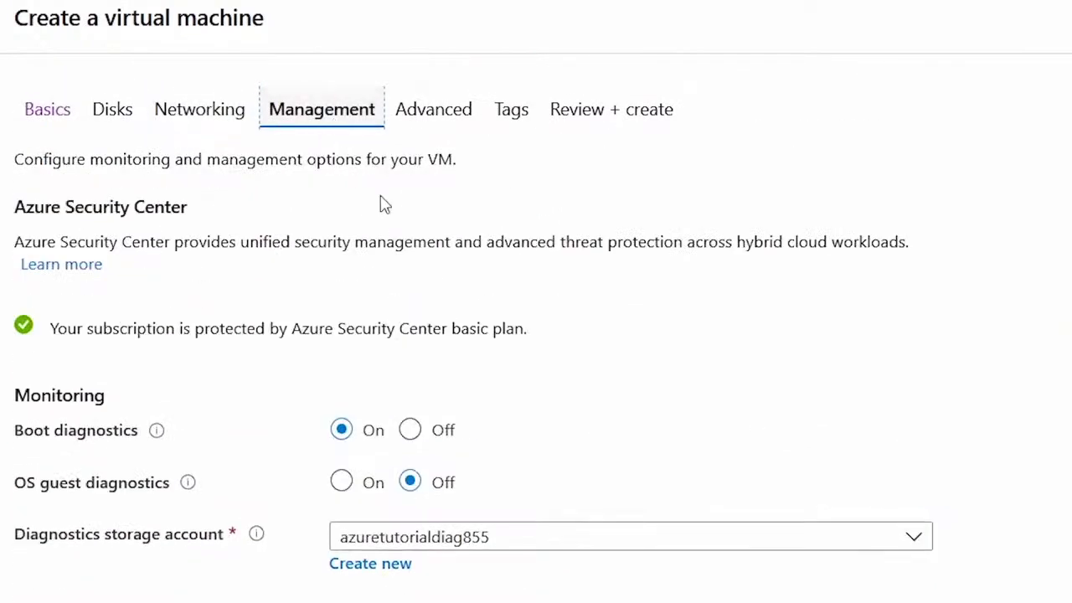
pyautogui.scroll(-2, 442, 287)
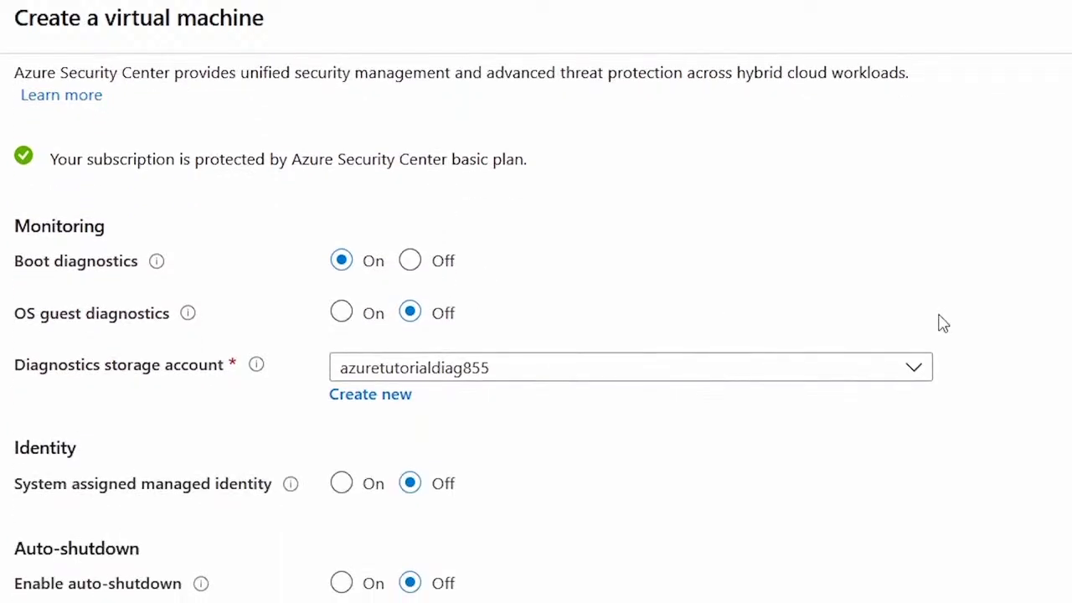
pyautogui.scroll(2, 938, 321)
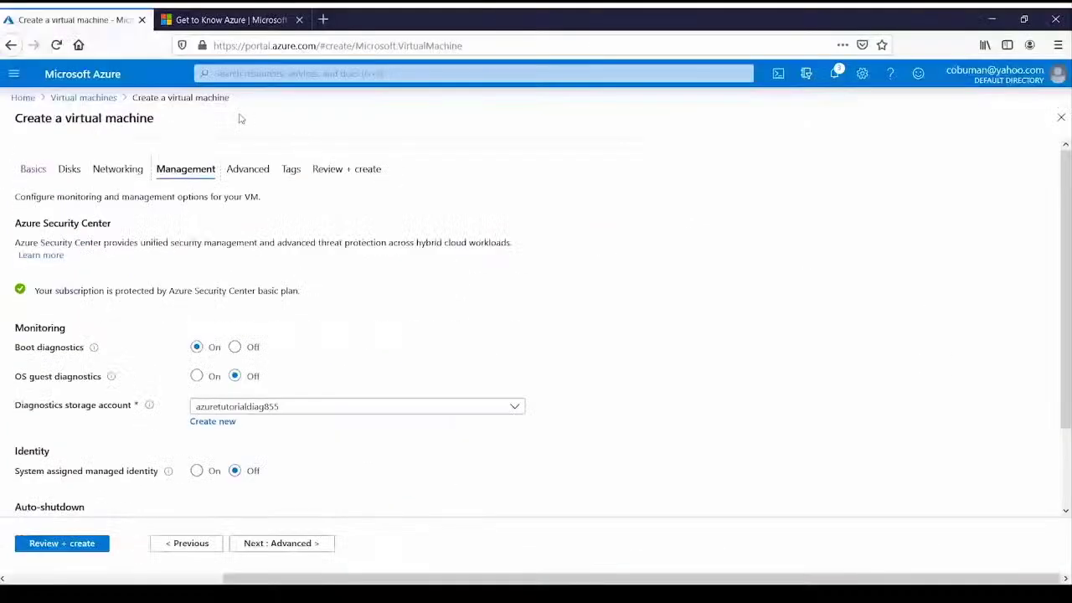
pyautogui.click(257, 179)
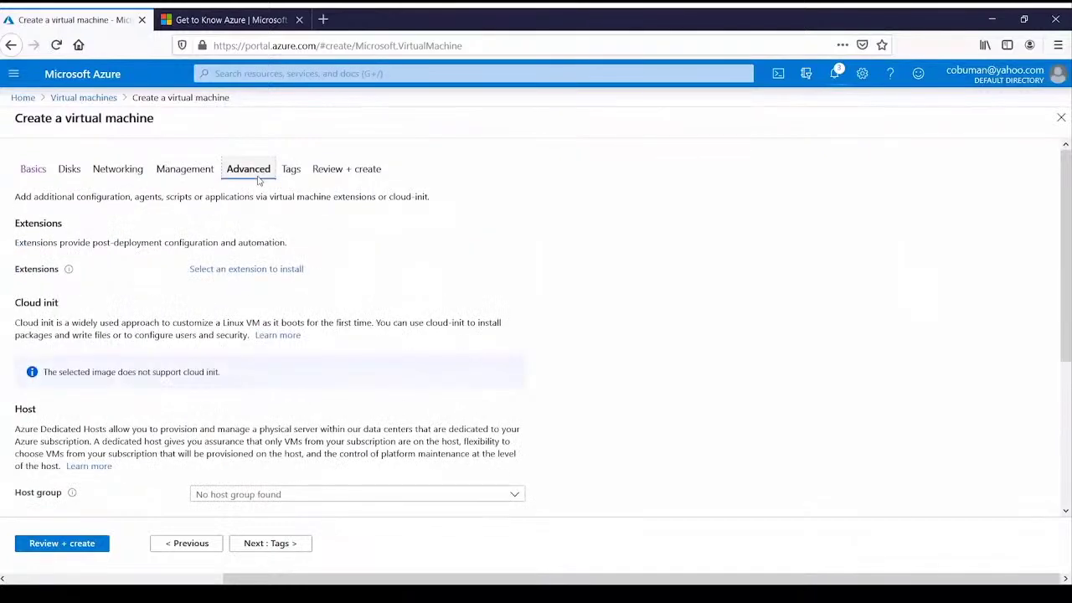
pyautogui.click(38, 171)
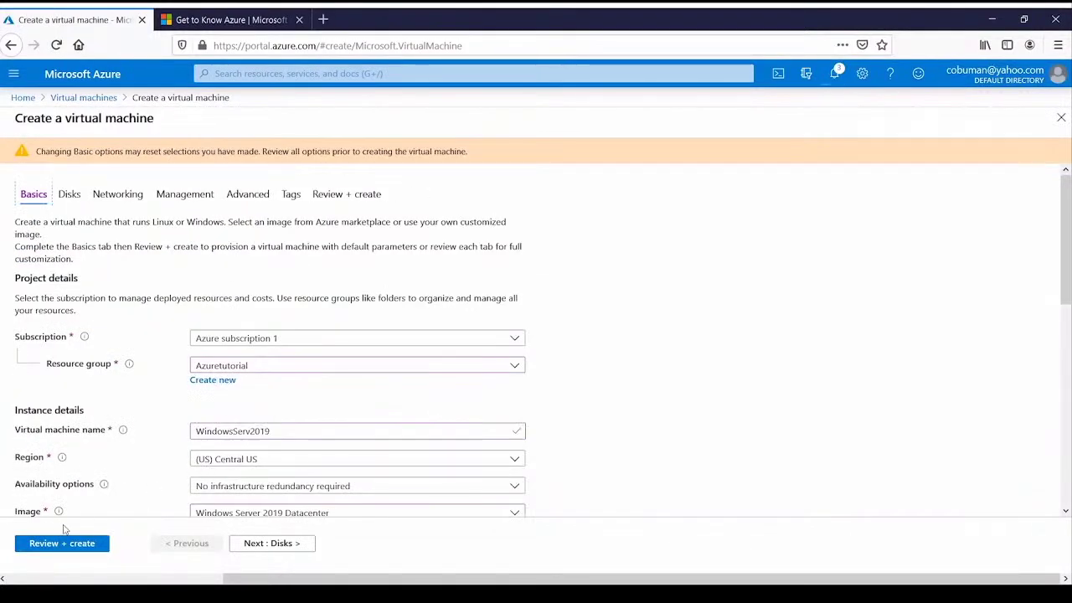
# Step: Review the validated WindowsServ2019 summary, including its Basics and Disks settings
pyautogui.click(64, 549)
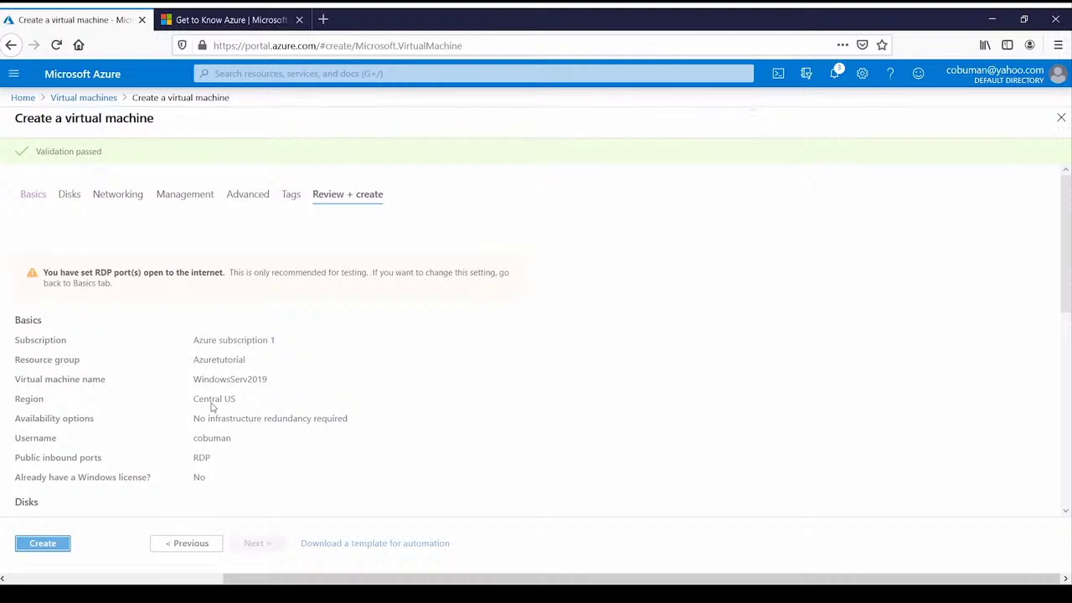
pyautogui.scroll(-10, 212, 410)
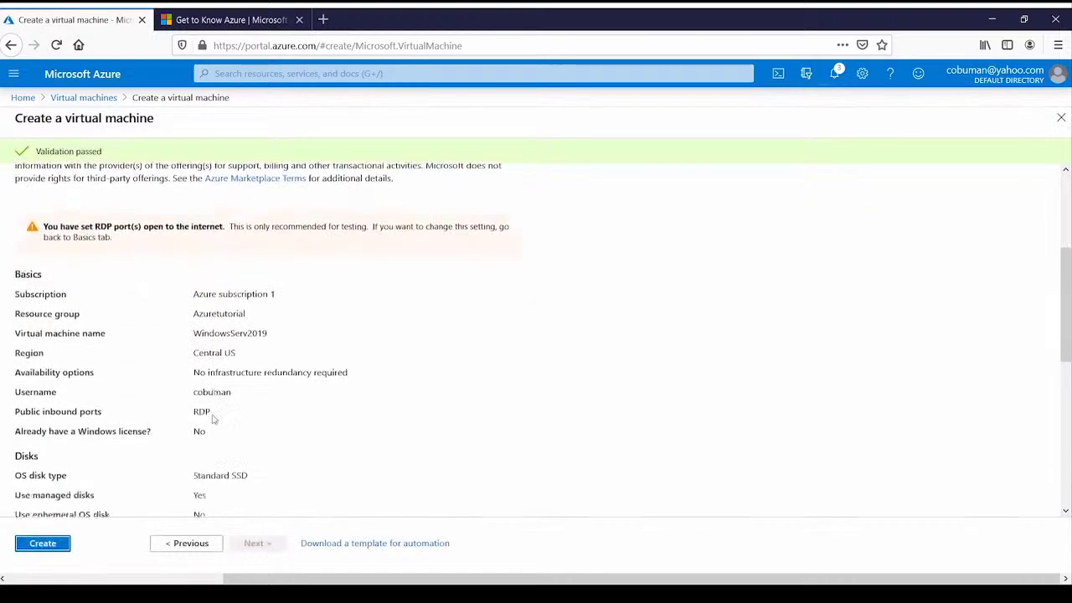
# Step: Create the WindowsServ2019 VM and check its deployment progress in the notifications
pyautogui.click(39, 545)
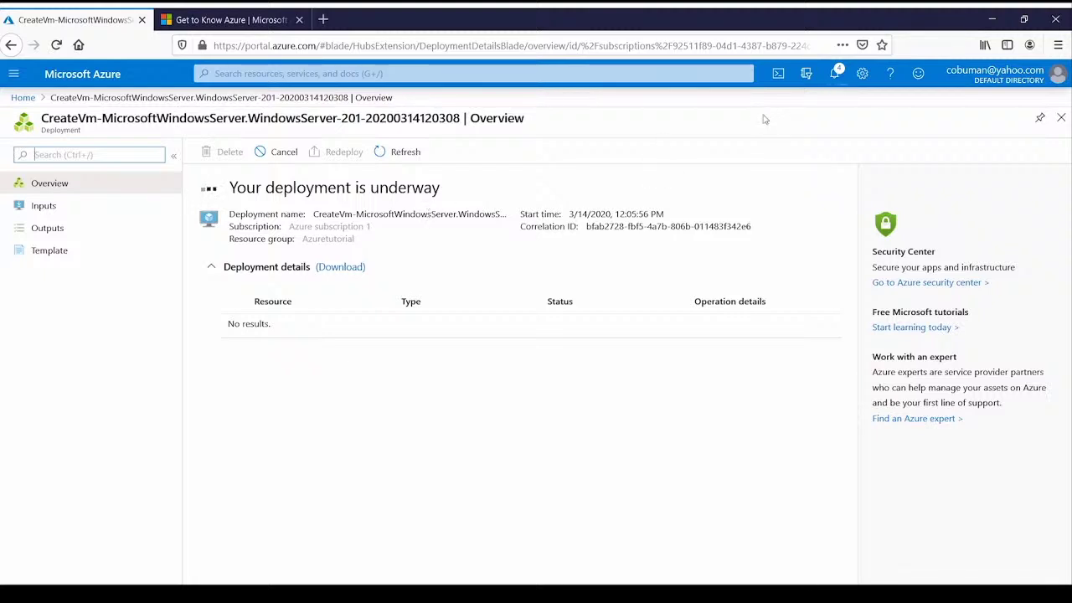
pyautogui.click(835, 76)
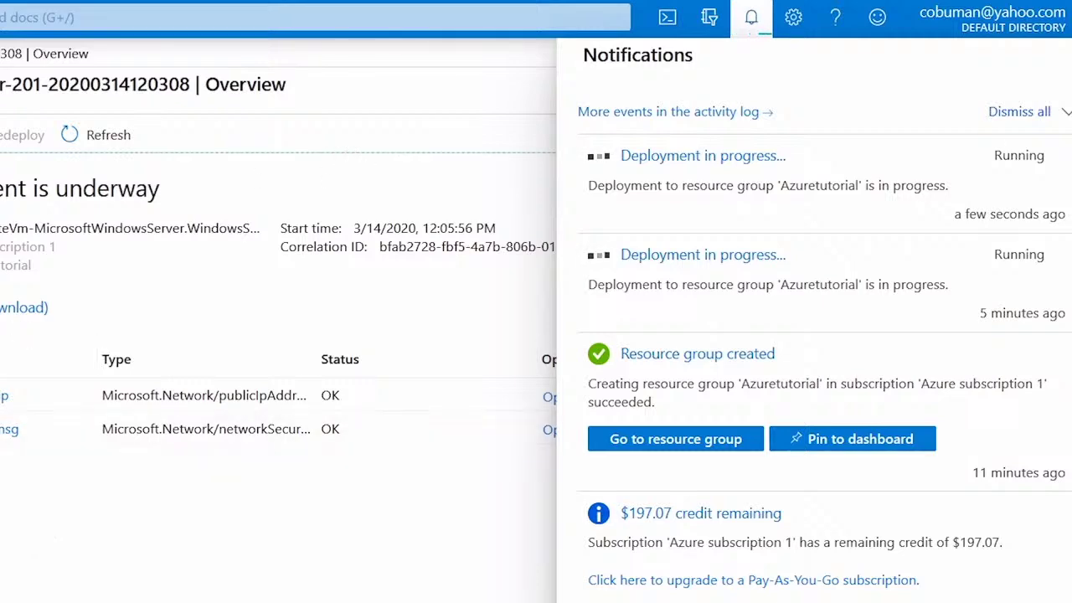
pyautogui.click(603, 155)
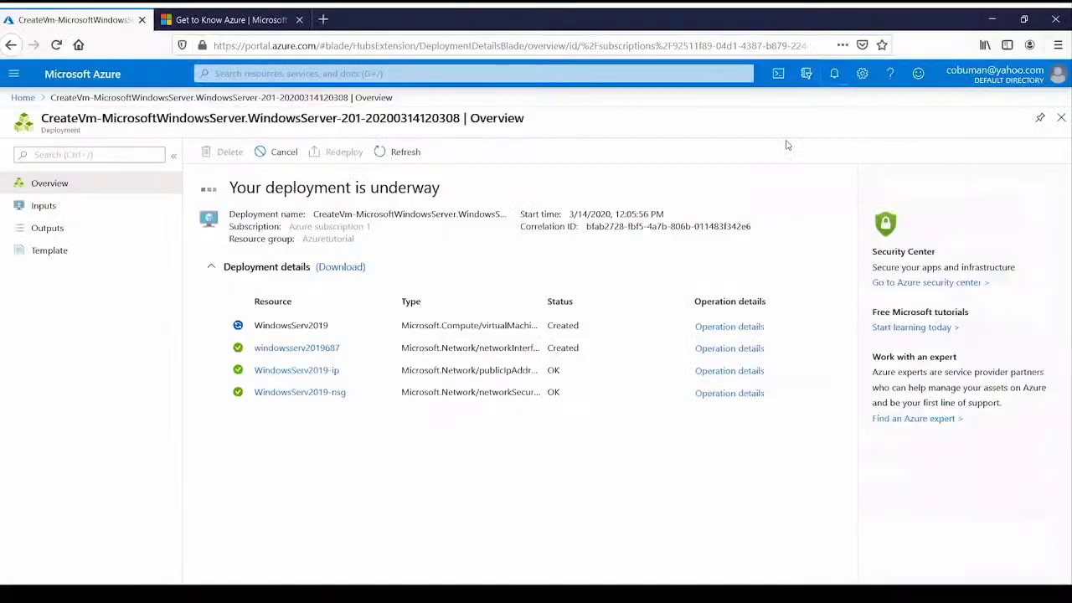
# Step: Go to the Virtual machines list and start a new VM with + Add
pyautogui.click(15, 74)
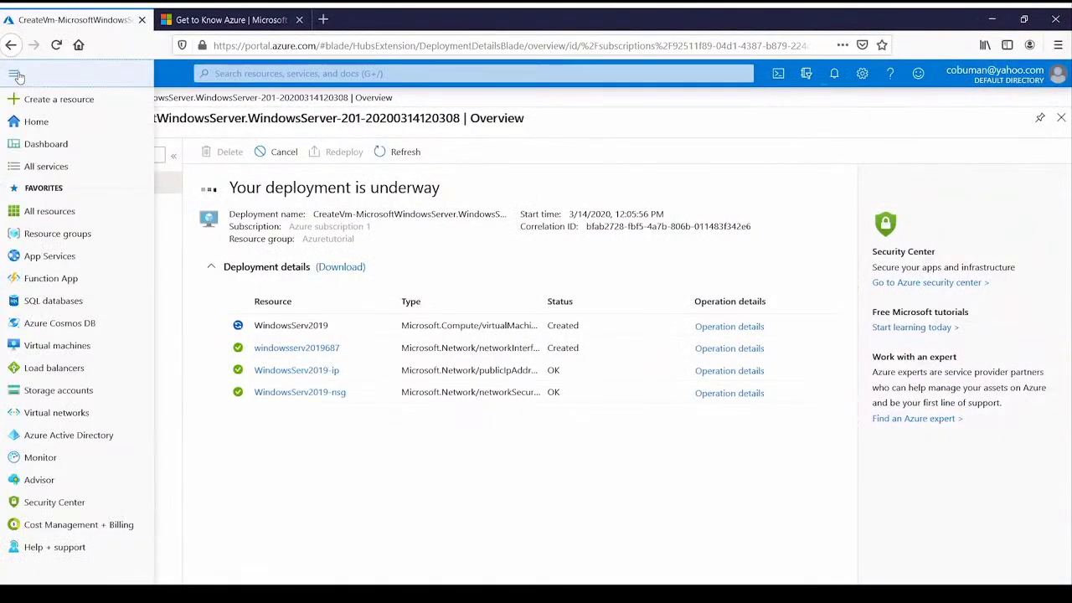
pyautogui.click(58, 348)
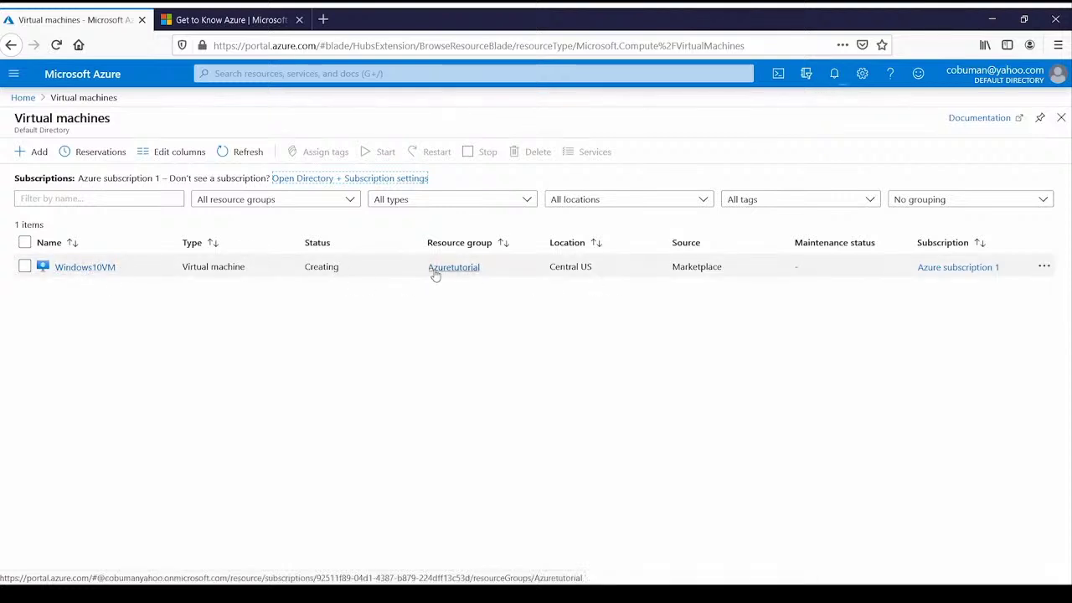
pyautogui.click(39, 154)
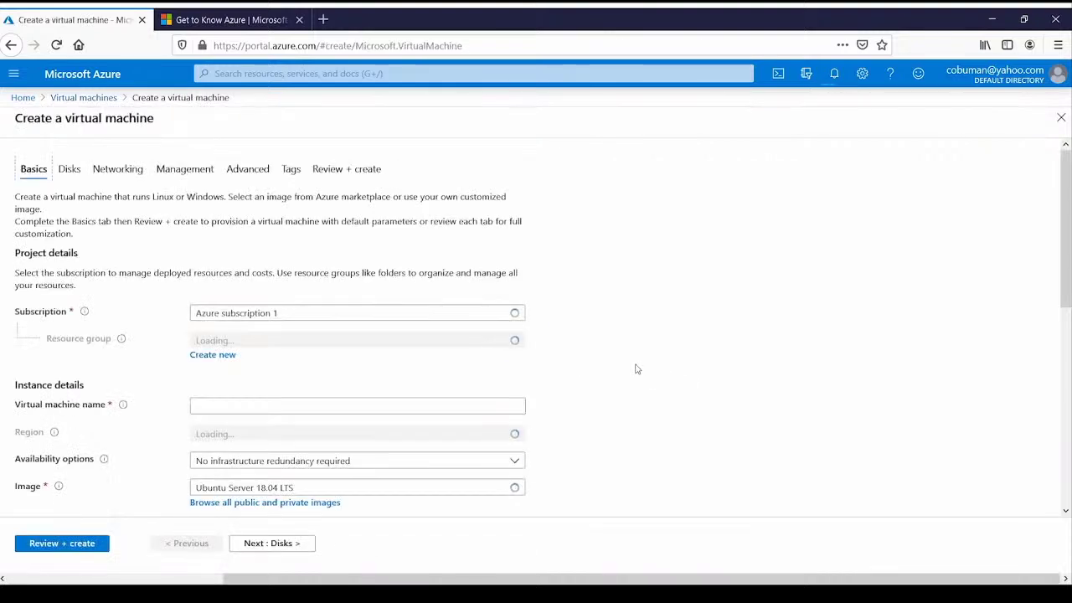
# Step: Choose Azuretutorial as the resource group for the new VM
pyautogui.scroll(-1, 509, 383)
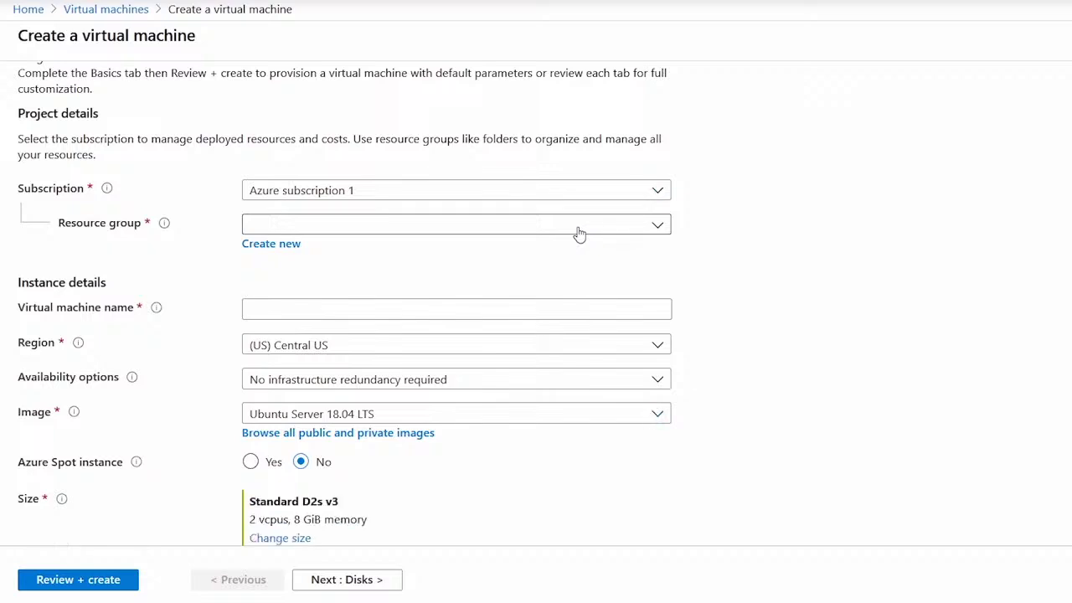
pyautogui.click(338, 228)
pyautogui.click(304, 286)
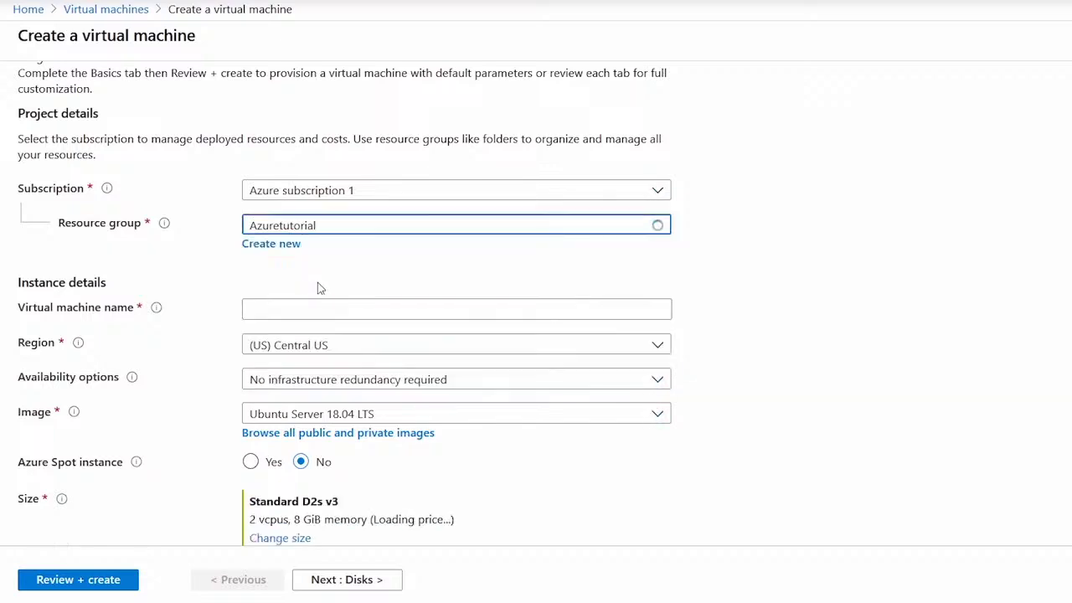
# Step: Name the VM LinuxVMUbuntu and keep Ubuntu Server 18.04 LTS as its image
pyautogui.scroll(-1, 378, 289)
pyautogui.click(374, 215)
pyautogui.write('LinuxVMUbuntu')
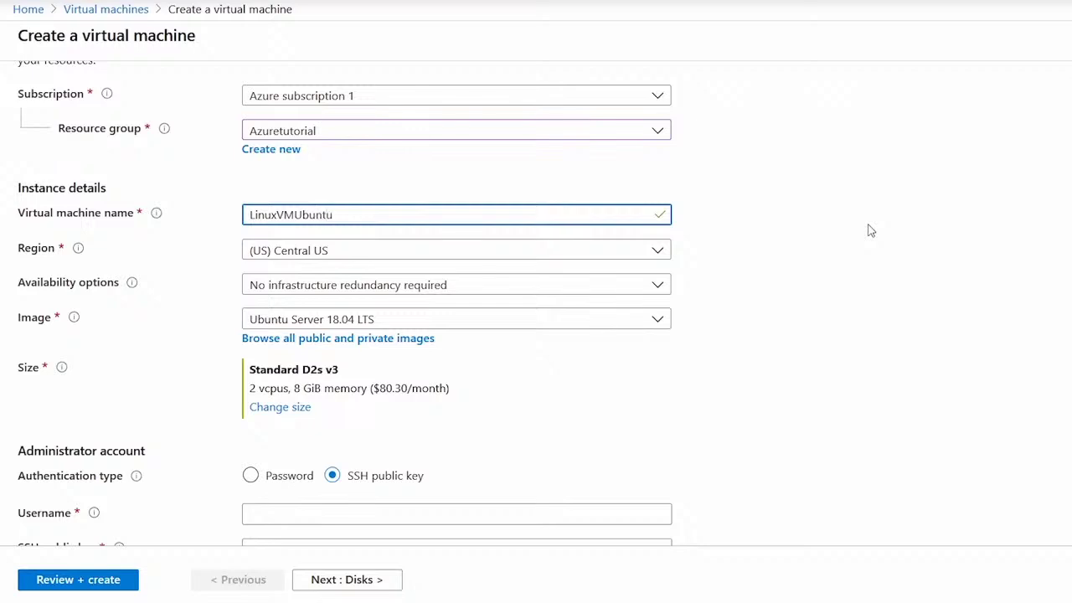
pyautogui.click(929, 268)
pyautogui.scroll(-1, 598, 273)
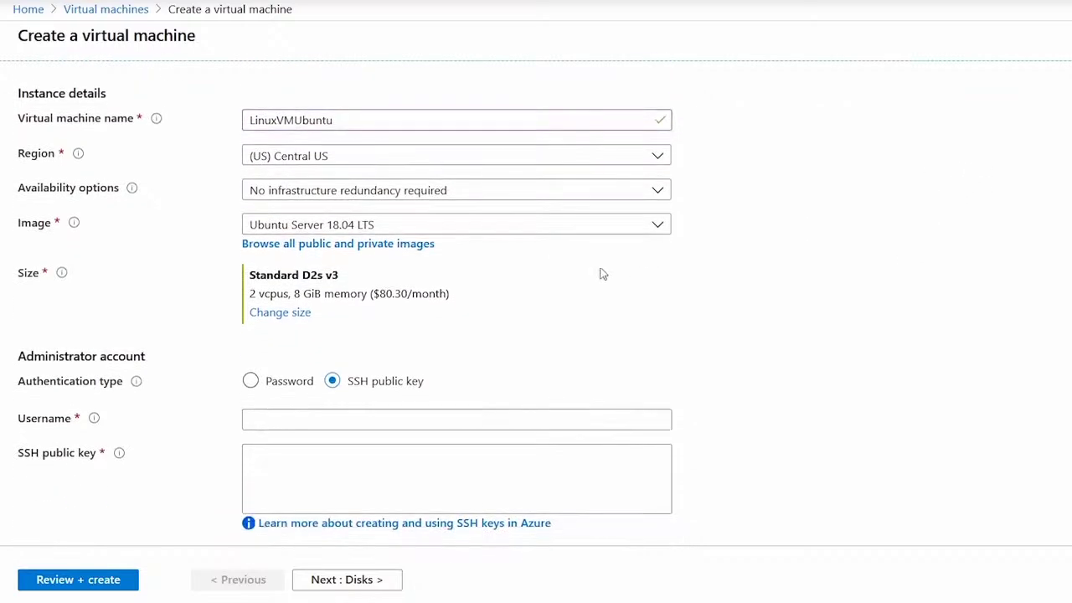
pyautogui.click(543, 230)
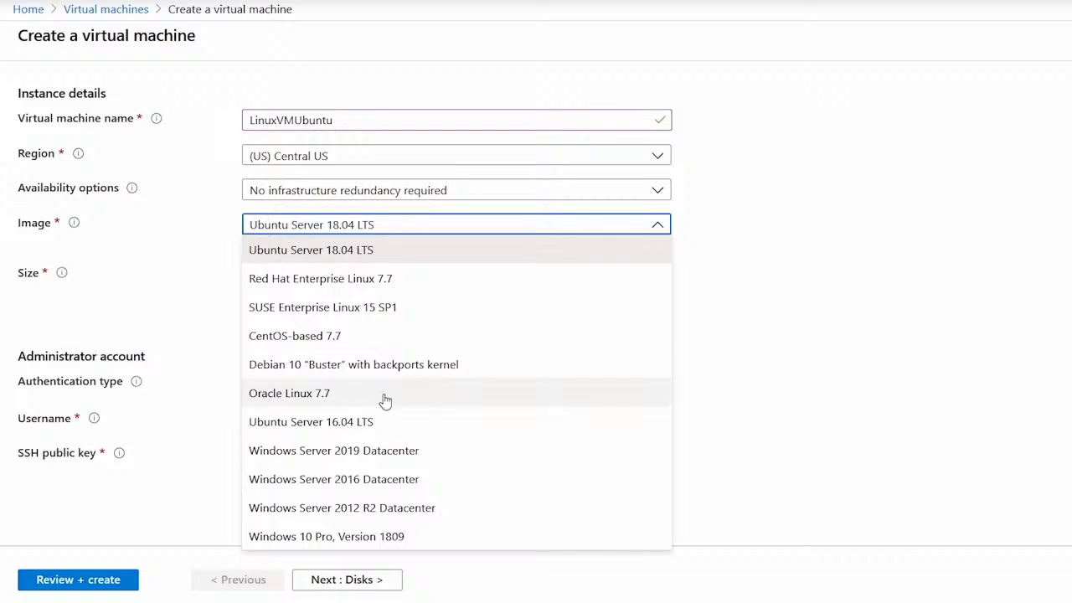
pyautogui.click(856, 352)
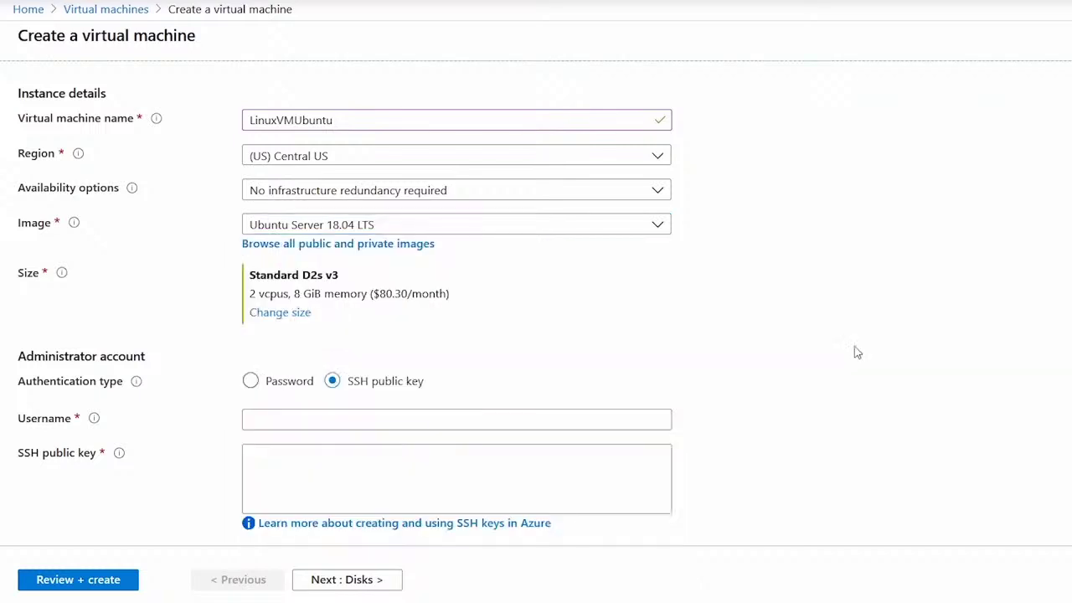
# Step: Change the VM size to Standard A1 v2 (1 vCPU, 2 GiB memory)
pyautogui.click(282, 314)
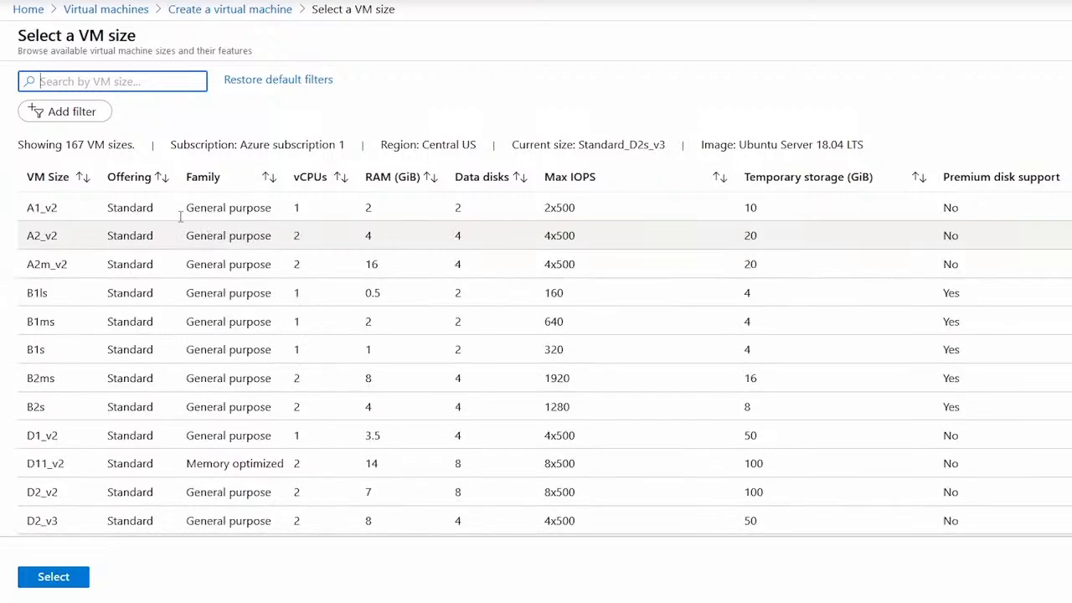
pyautogui.click(158, 210)
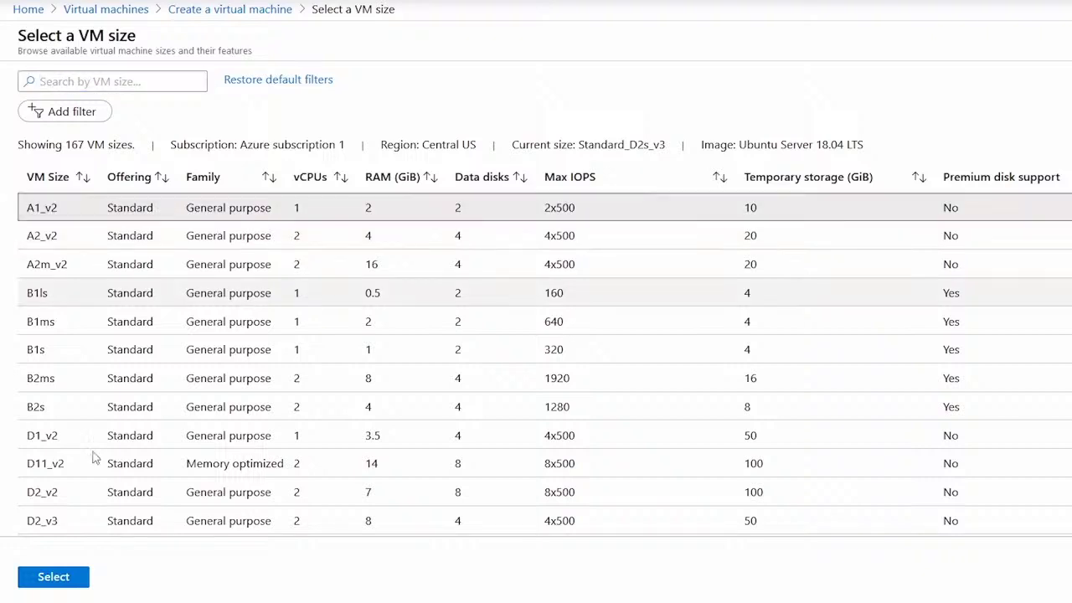
pyautogui.click(54, 581)
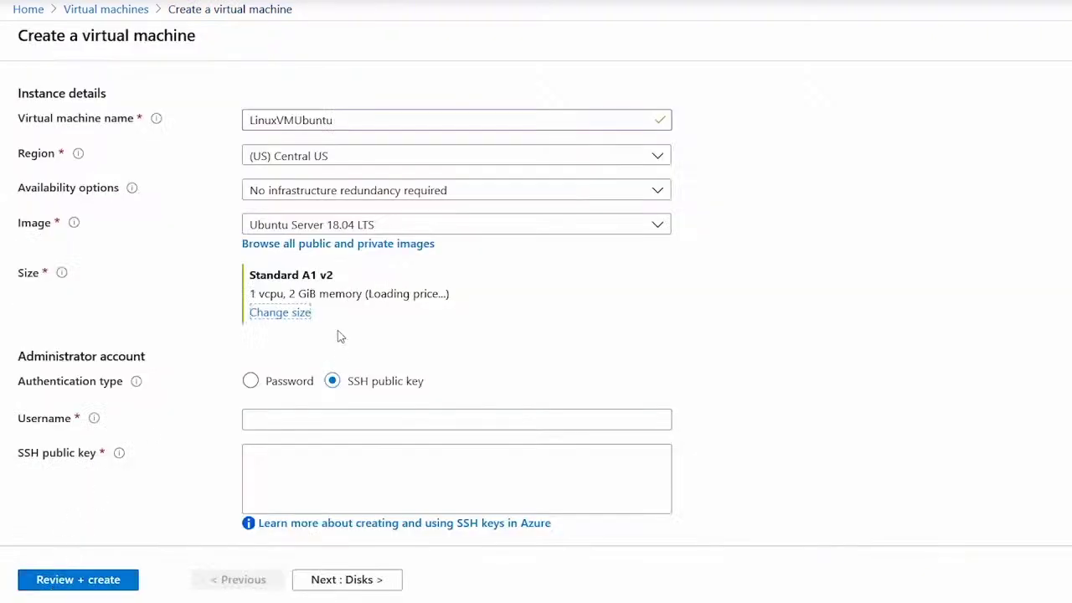
pyautogui.scroll(-3, 552, 354)
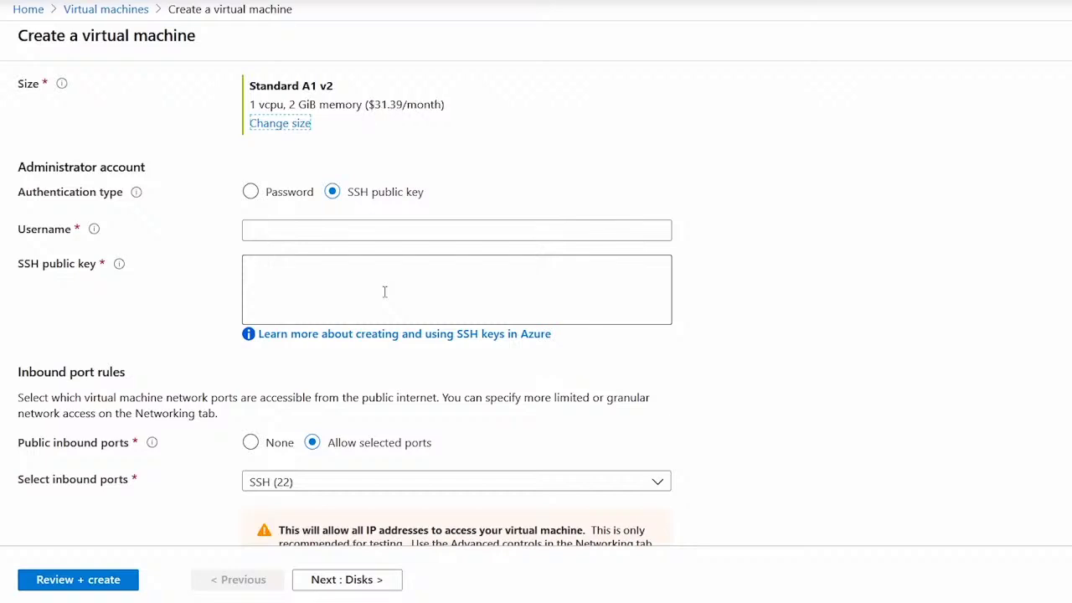
# Step: Use password authentication and enter an admin username with a matching password and confirmation
pyautogui.click(253, 196)
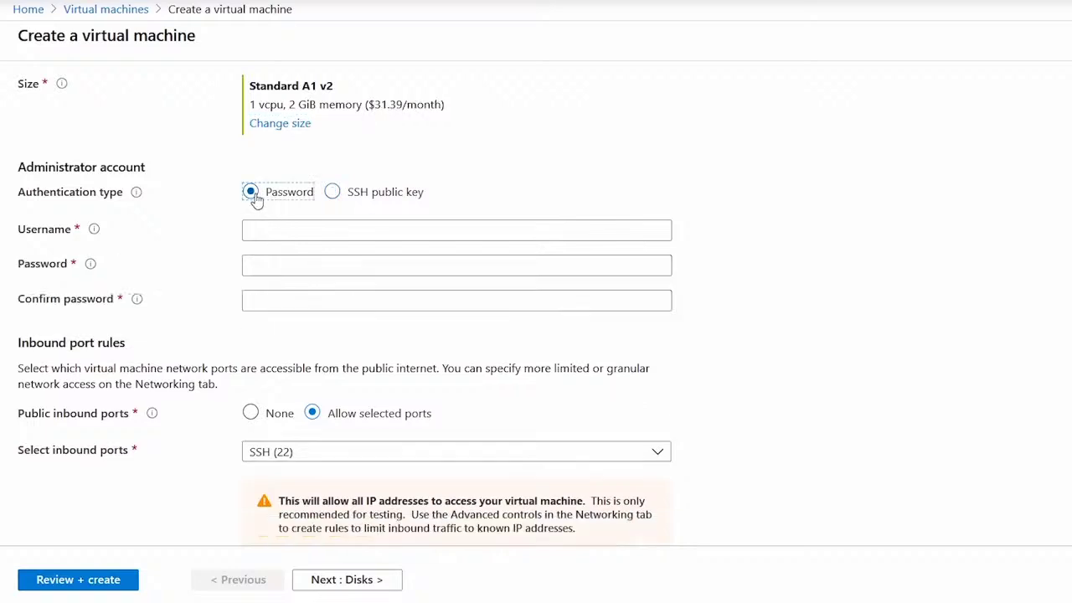
pyautogui.click(333, 192)
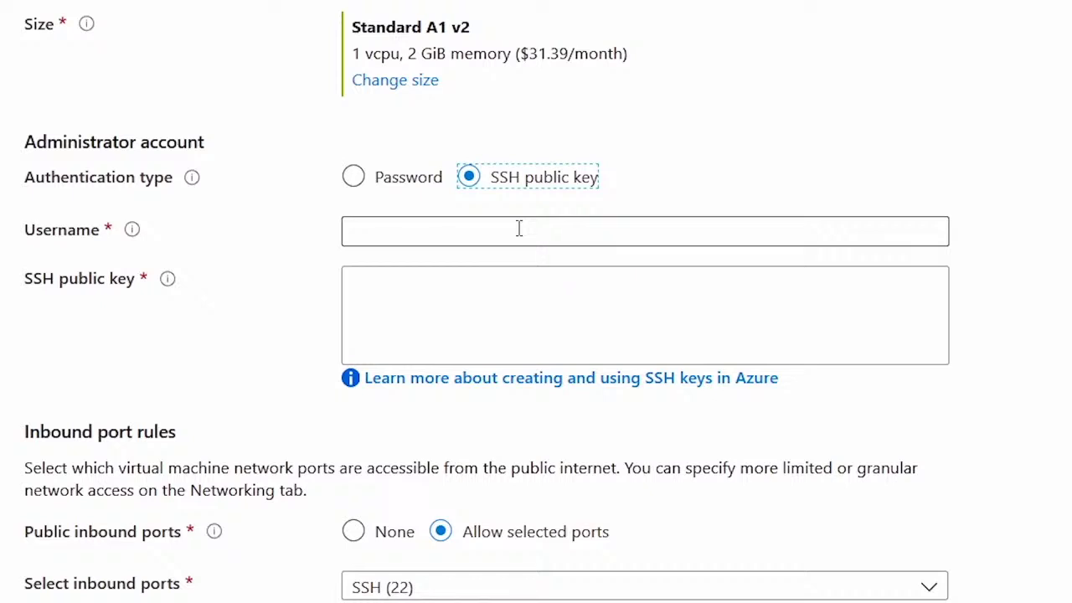
pyautogui.click(360, 177)
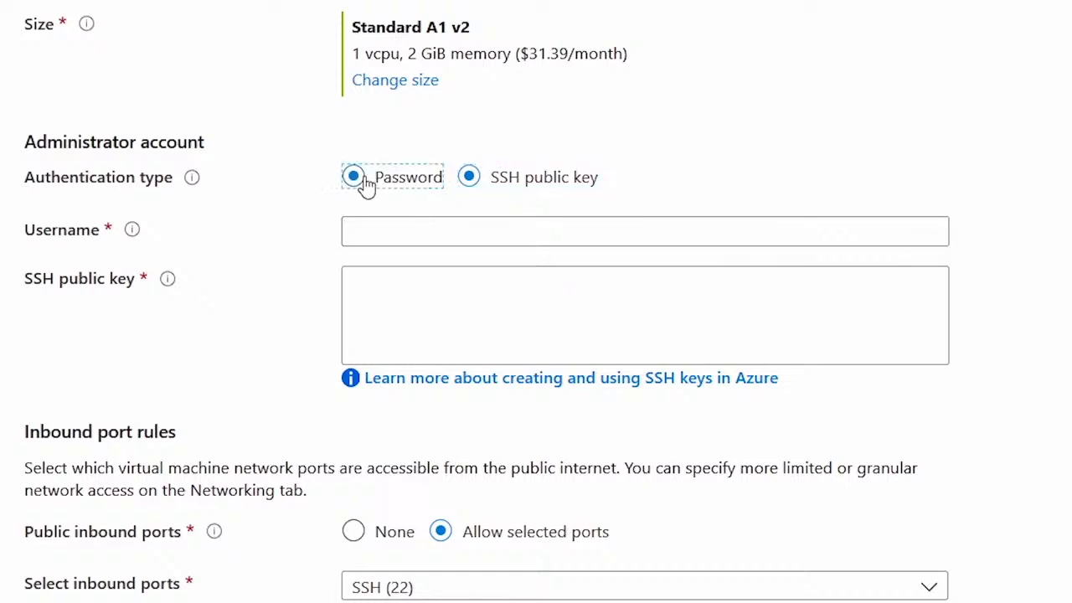
pyautogui.click(477, 223)
pyautogui.write('cobuman')
pyautogui.press('Tab')
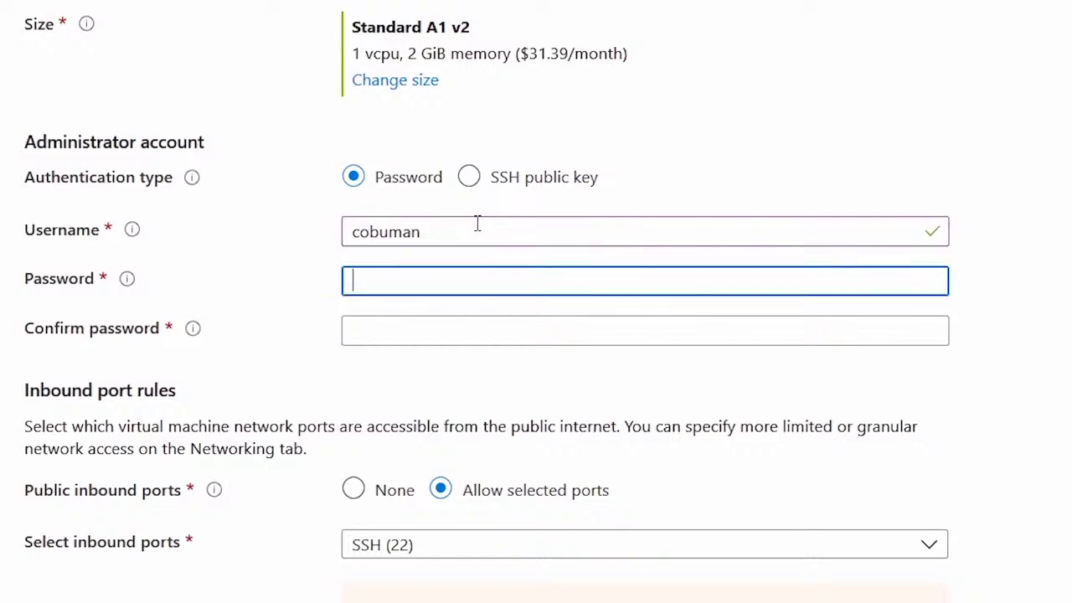
pyautogui.write('*********')
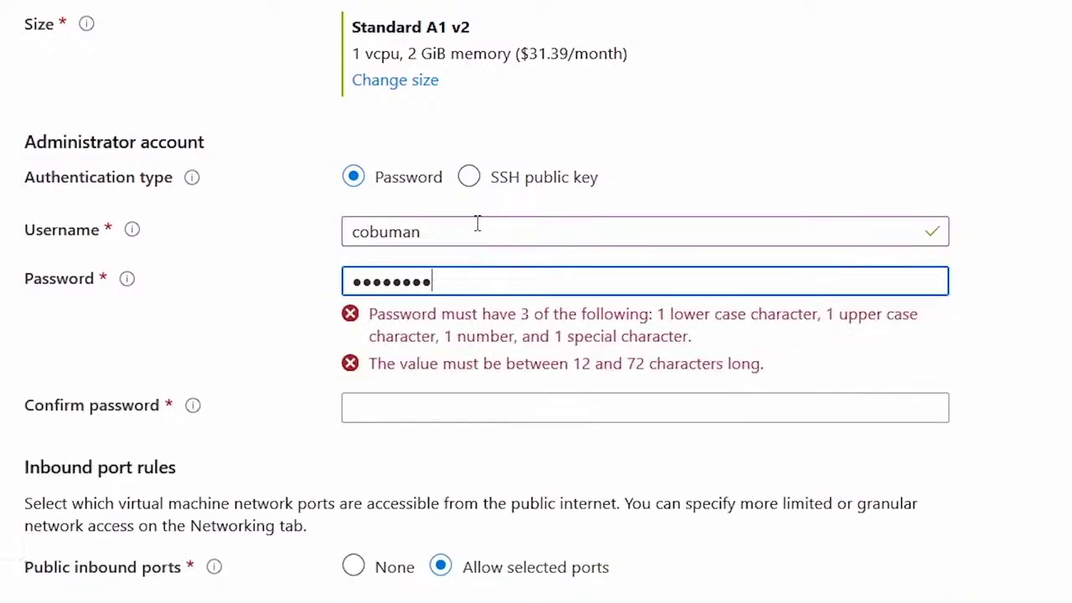
pyautogui.write('***')
pyautogui.press('Tab')
pyautogui.write('*****')
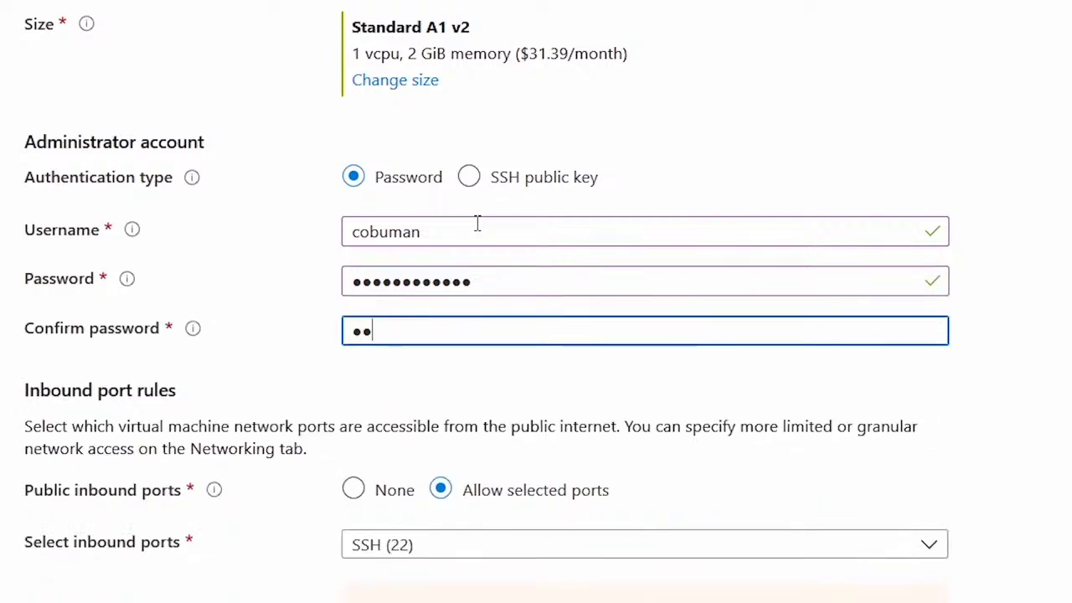
pyautogui.write('*****')
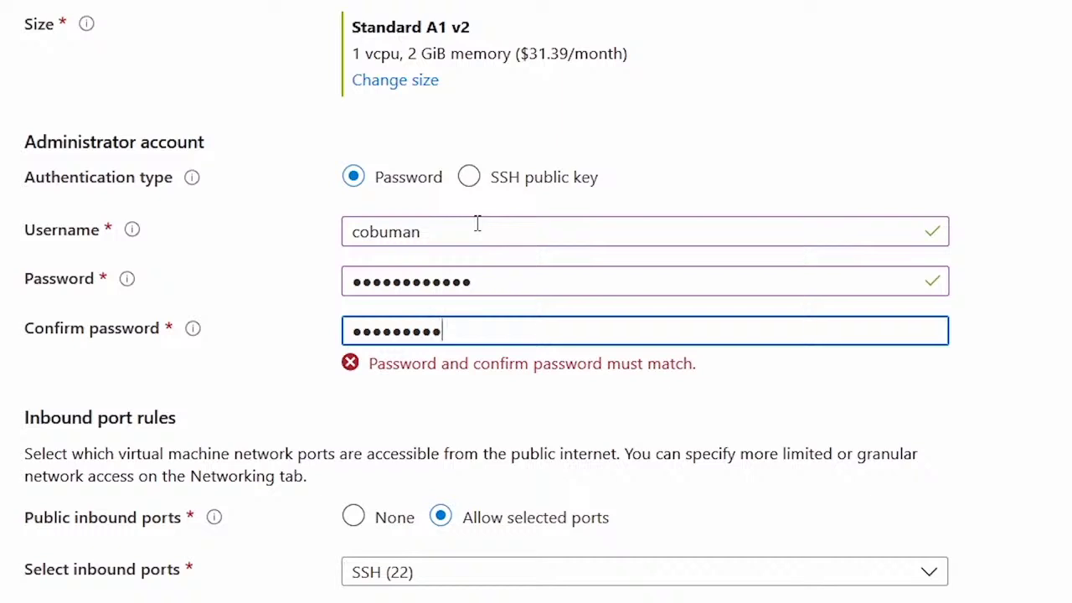
pyautogui.write('**')
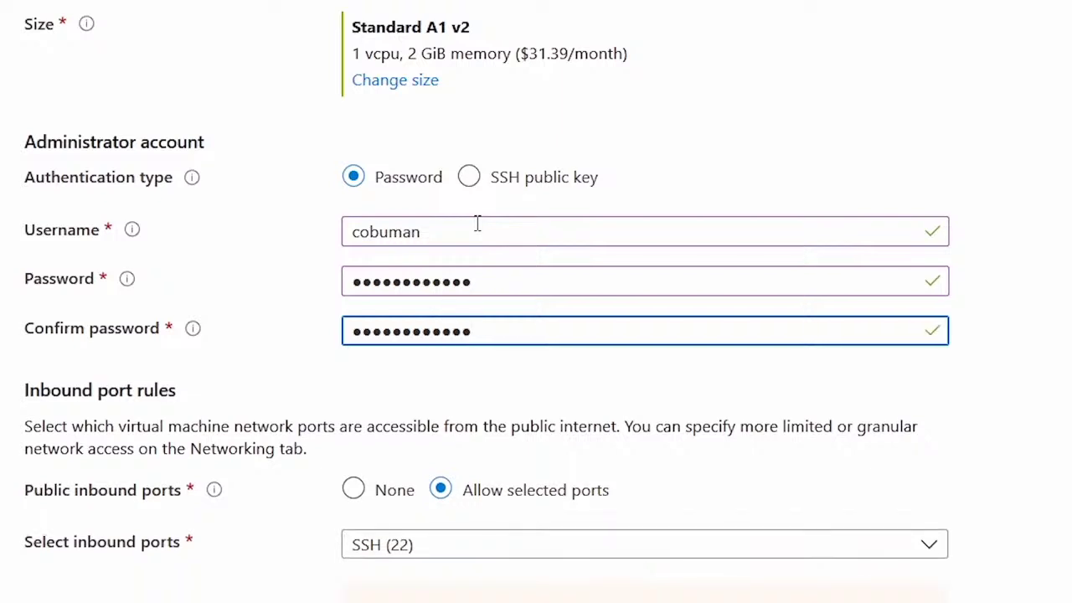
pyautogui.click(668, 427)
pyautogui.scroll(-1, 667, 427)
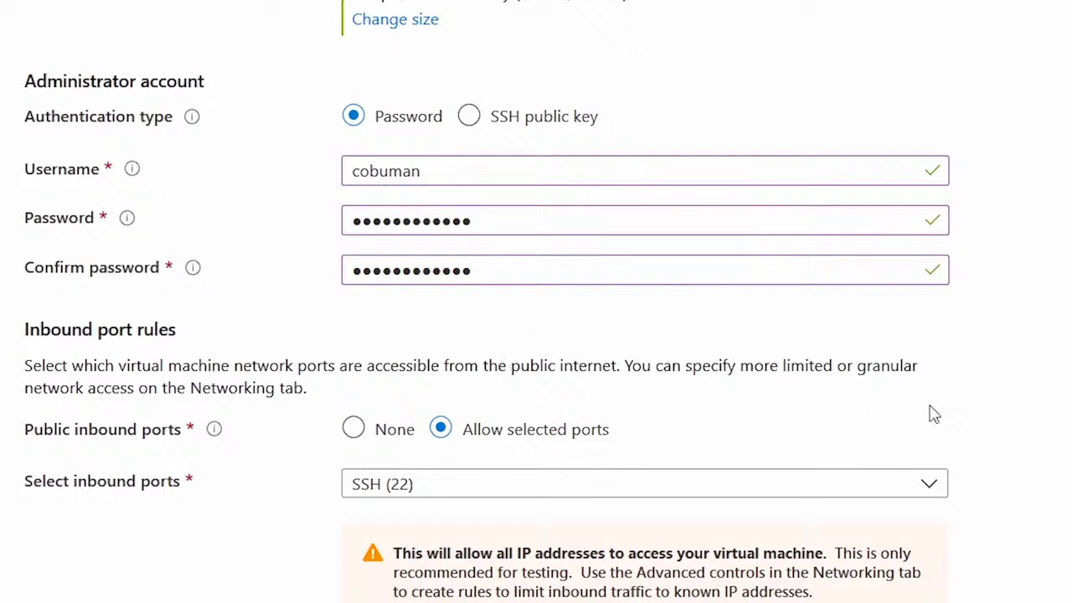
pyautogui.click(925, 484)
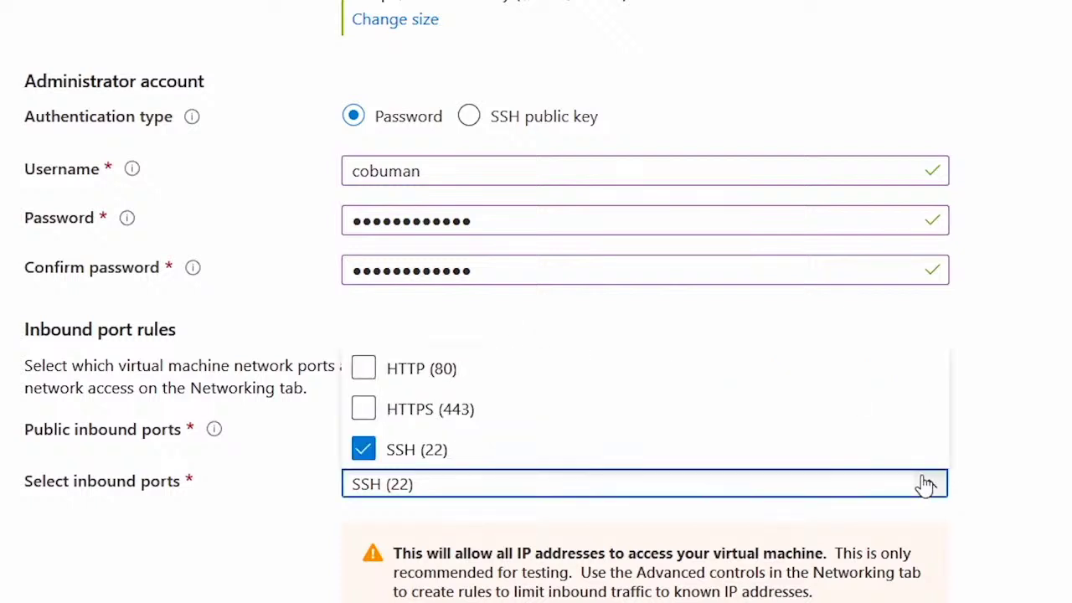
pyautogui.click(201, 528)
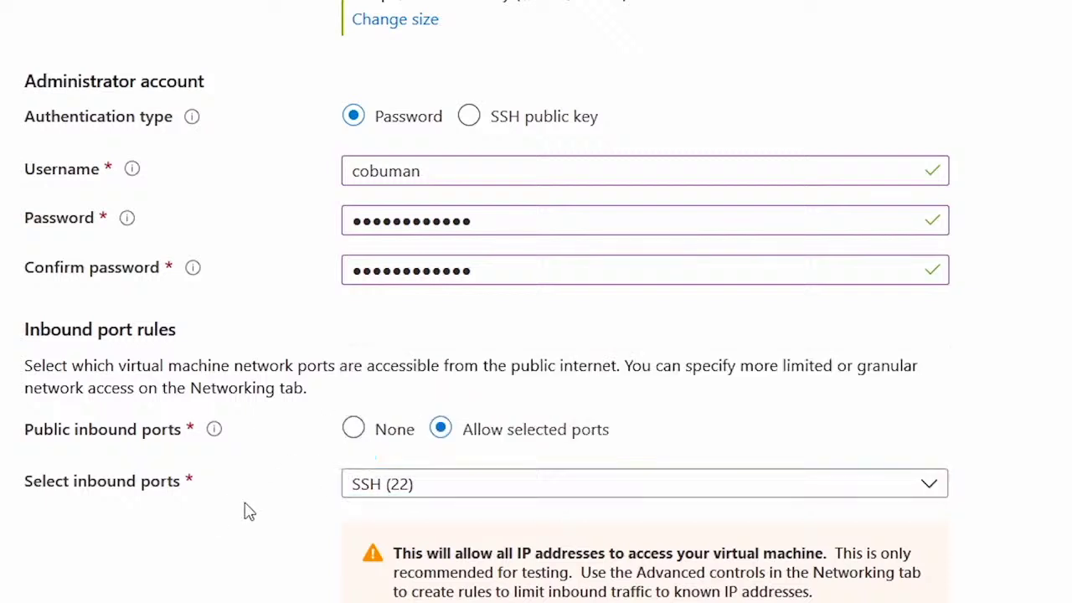
pyautogui.click(436, 498)
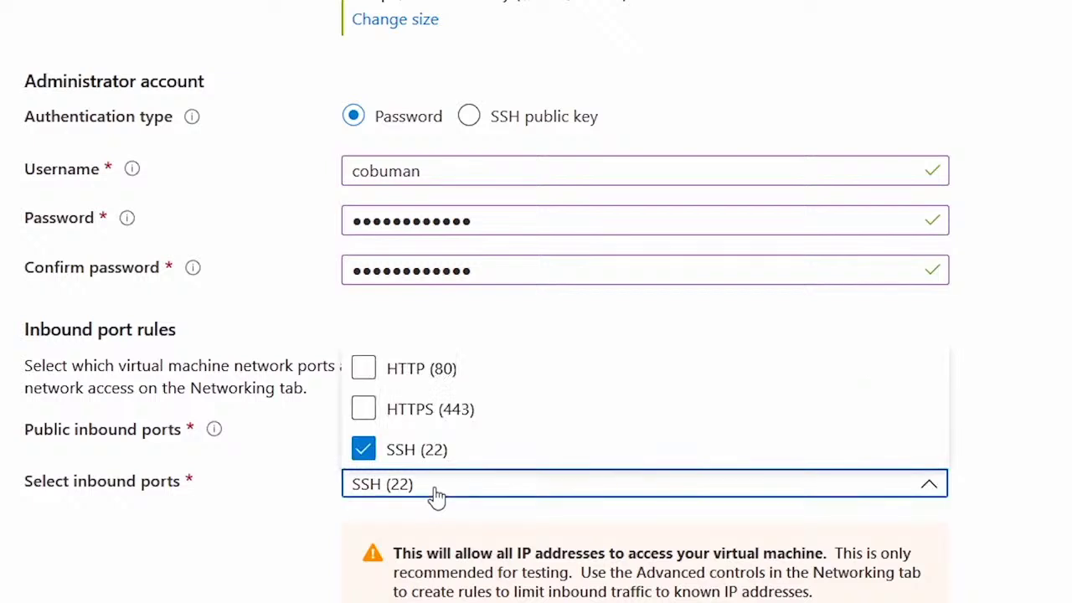
pyautogui.click(363, 409)
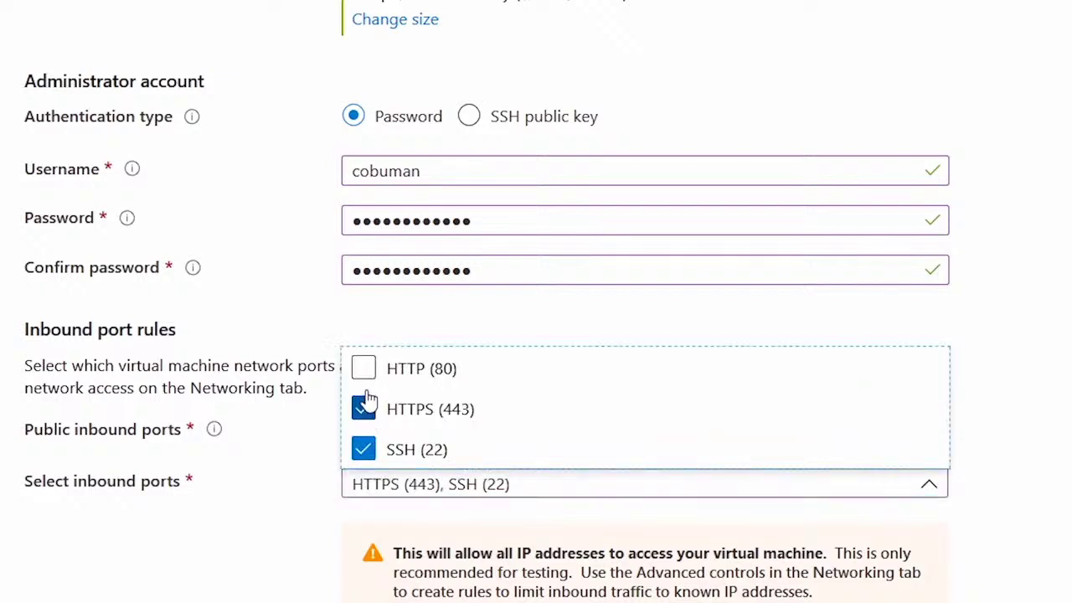
pyautogui.click(366, 379)
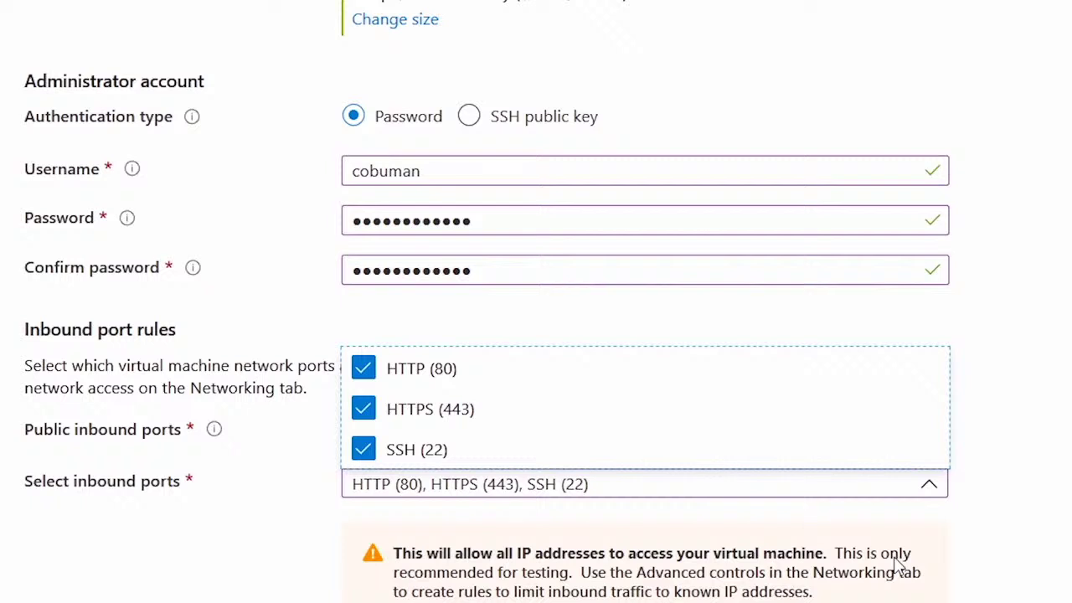
pyautogui.click(365, 375)
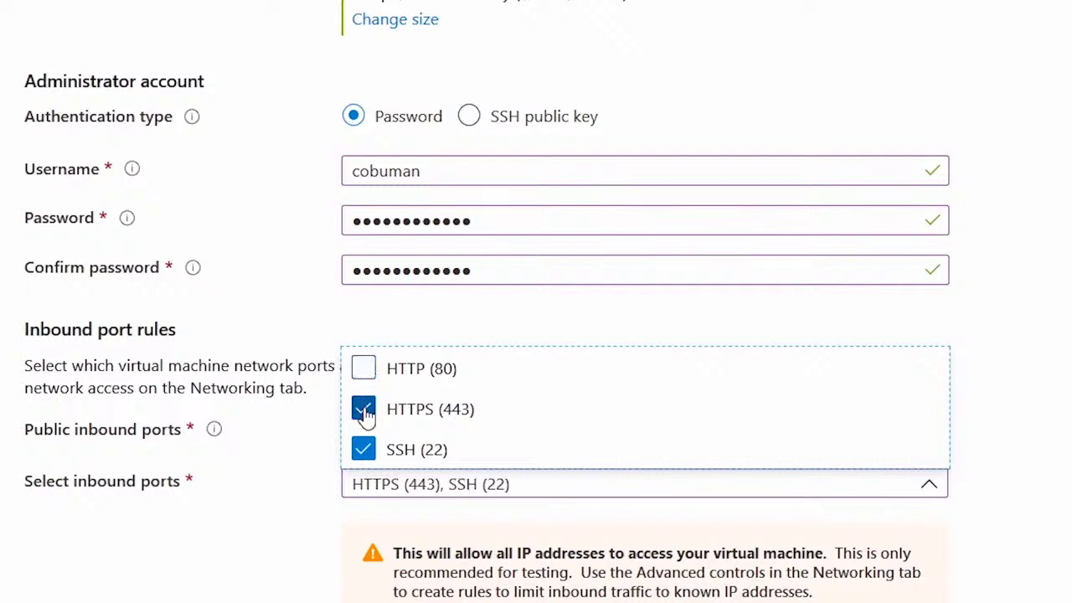
pyautogui.click(366, 414)
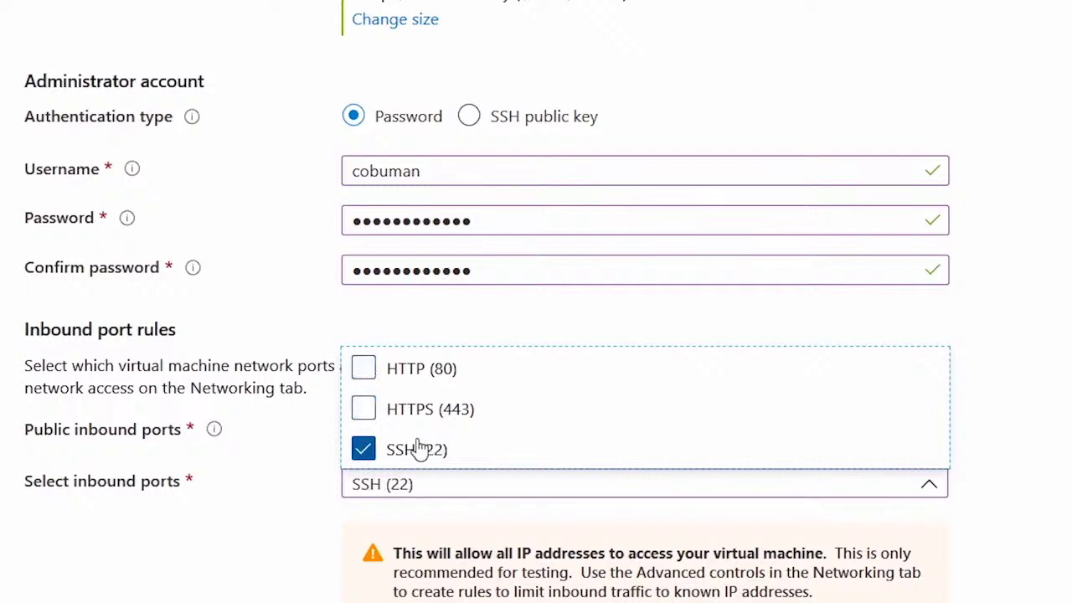
pyautogui.press('Escape')
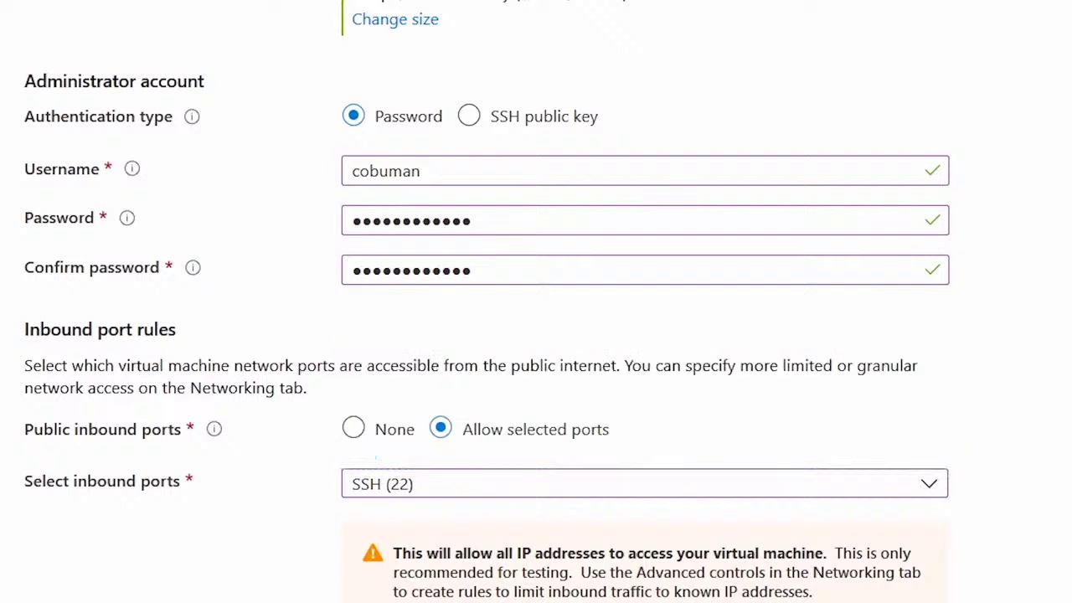
pyautogui.click(939, 491)
pyautogui.press('Escape')
pyautogui.click(925, 486)
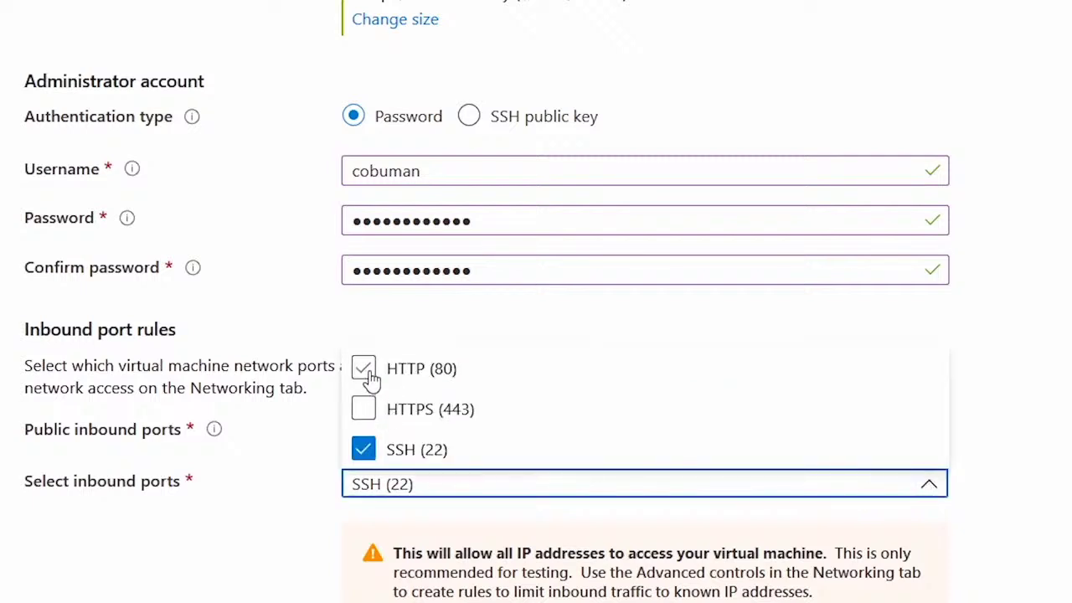
pyautogui.press('Escape')
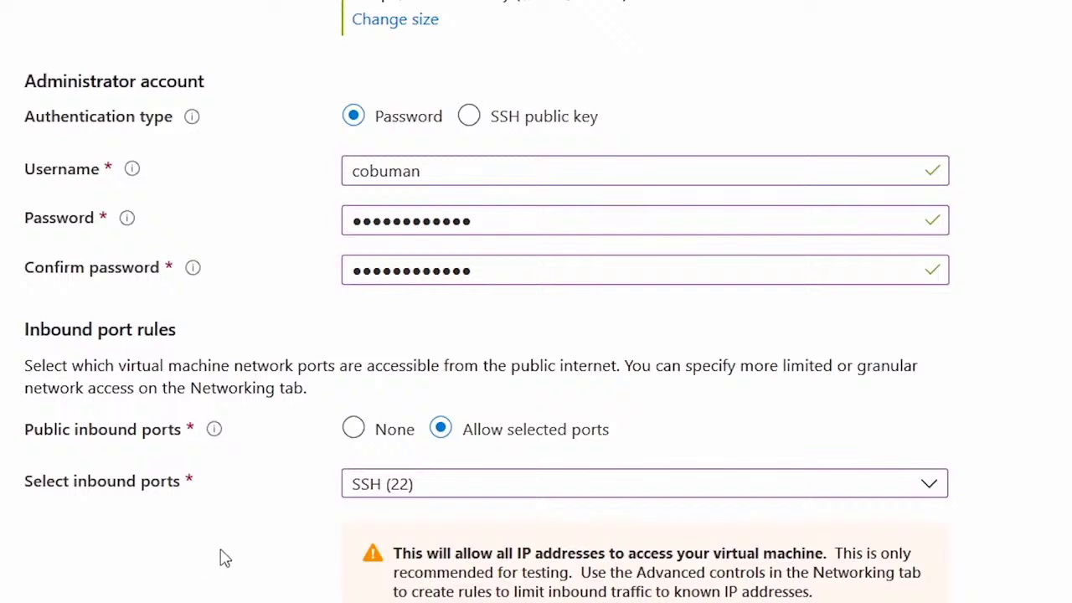
pyautogui.scroll(5, 306, 550)
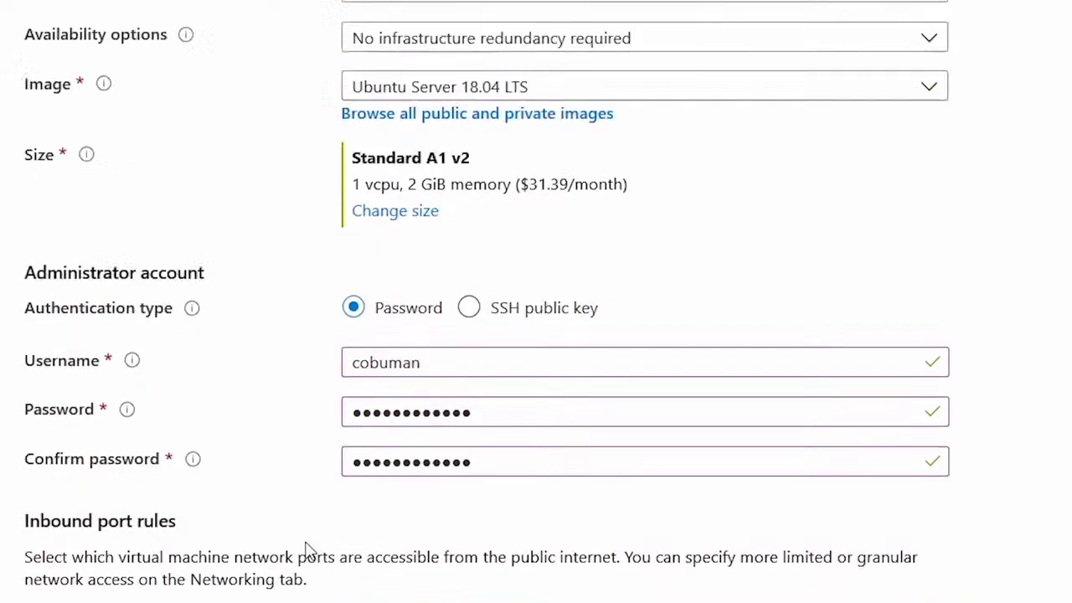
pyautogui.scroll(-3, 307, 550)
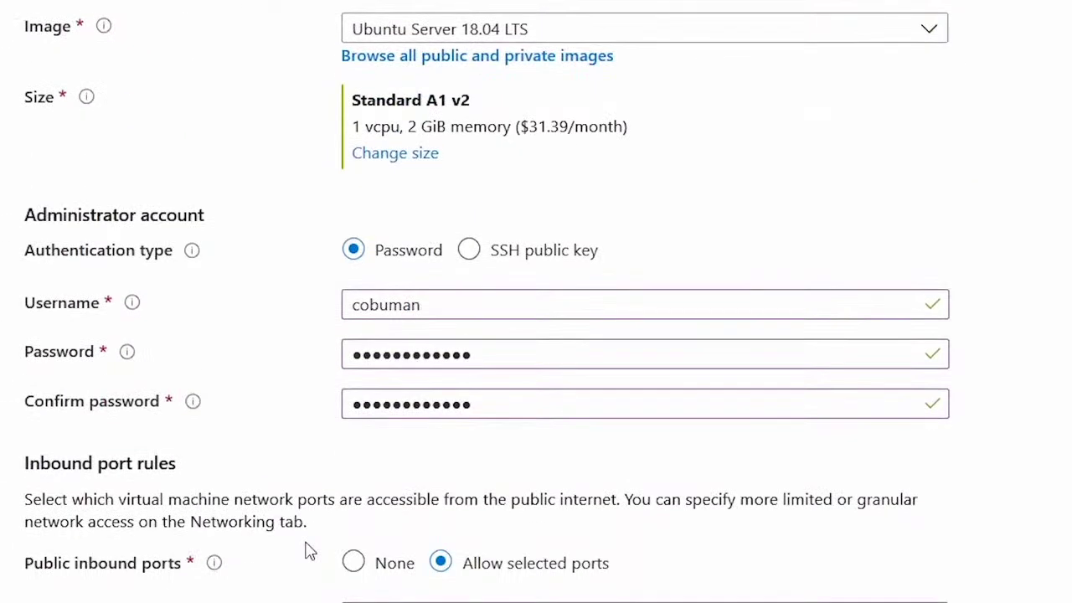
pyautogui.scroll(-2, 305, 553)
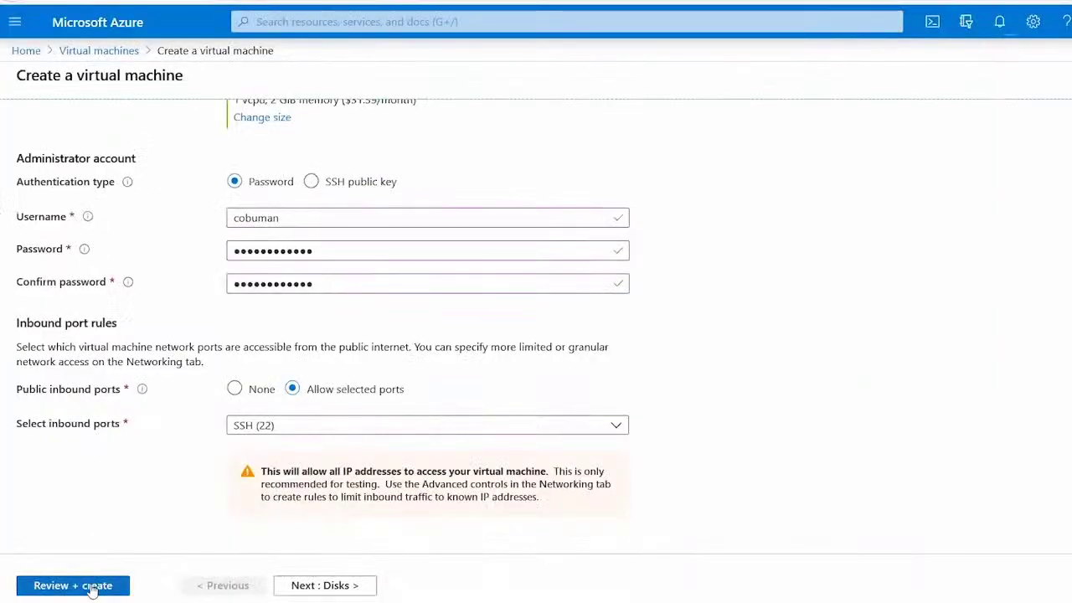
# Step: Validate LinuxVMUbuntu (Standard A1 v2, 0.0430 USD/hr) and start its deployment
pyautogui.click(93, 590)
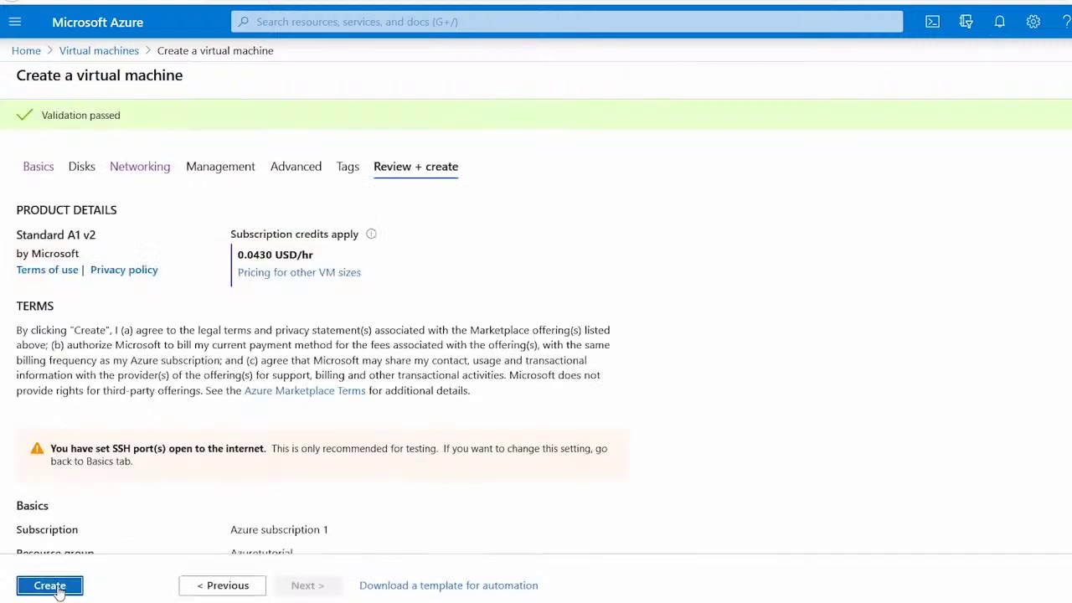
pyautogui.click(57, 590)
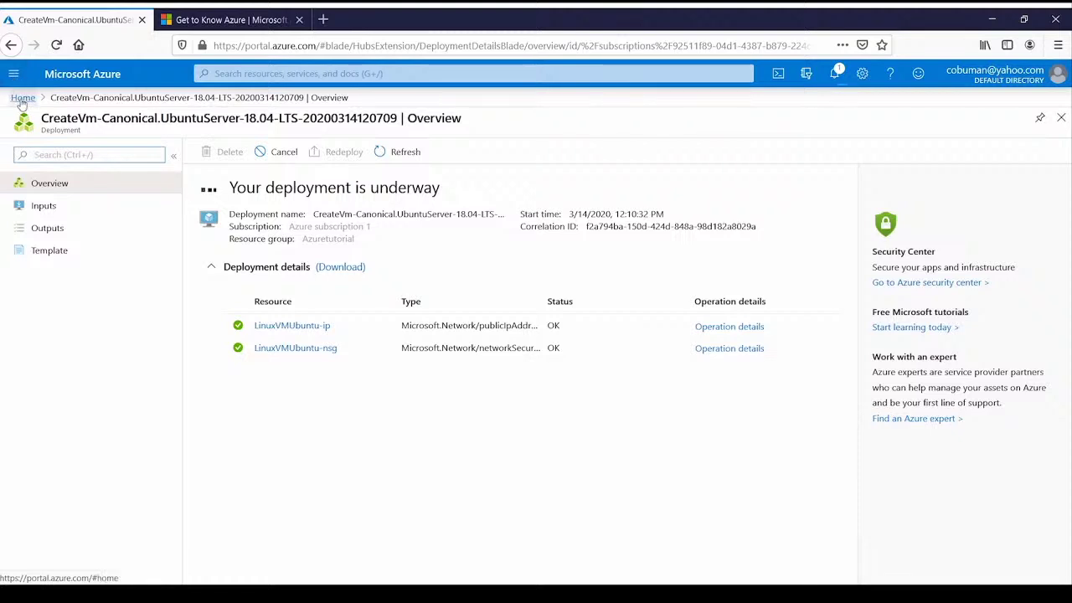
# Step: Return to the Azure Home page through the portal menu
pyautogui.click(13, 75)
pyautogui.click(52, 124)
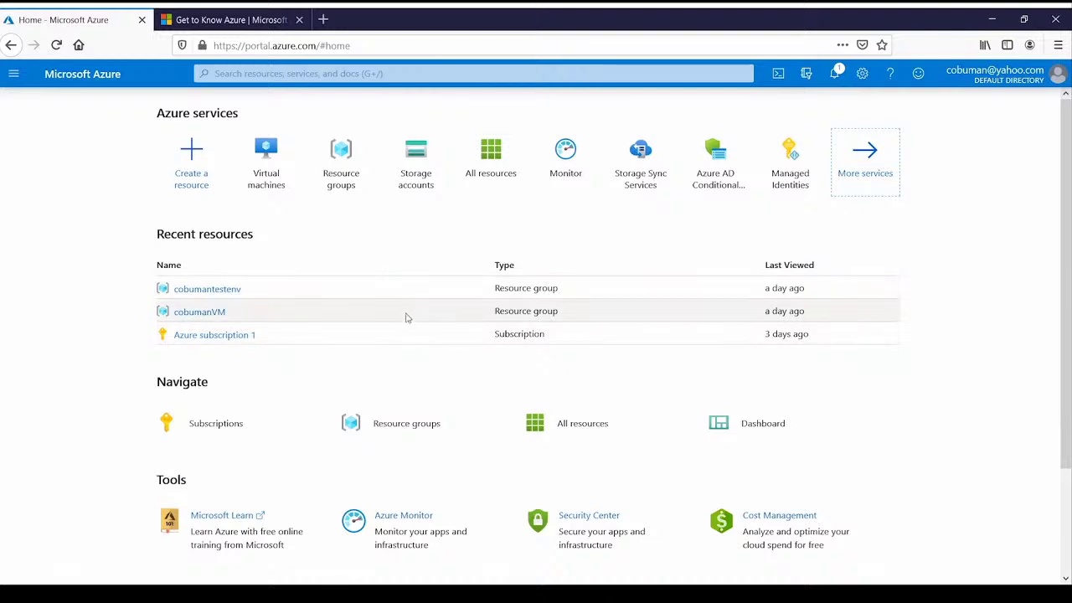
pyautogui.click(12, 74)
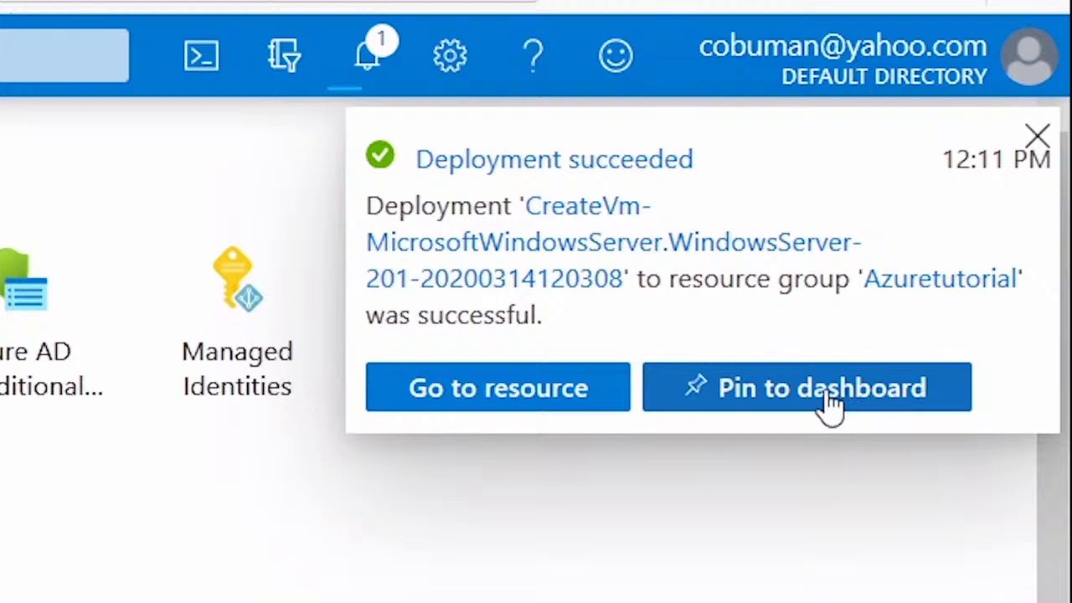
# Step: Pin the WindowsServ2019 VM to the dashboard and go to My Dashboard
pyautogui.click(782, 401)
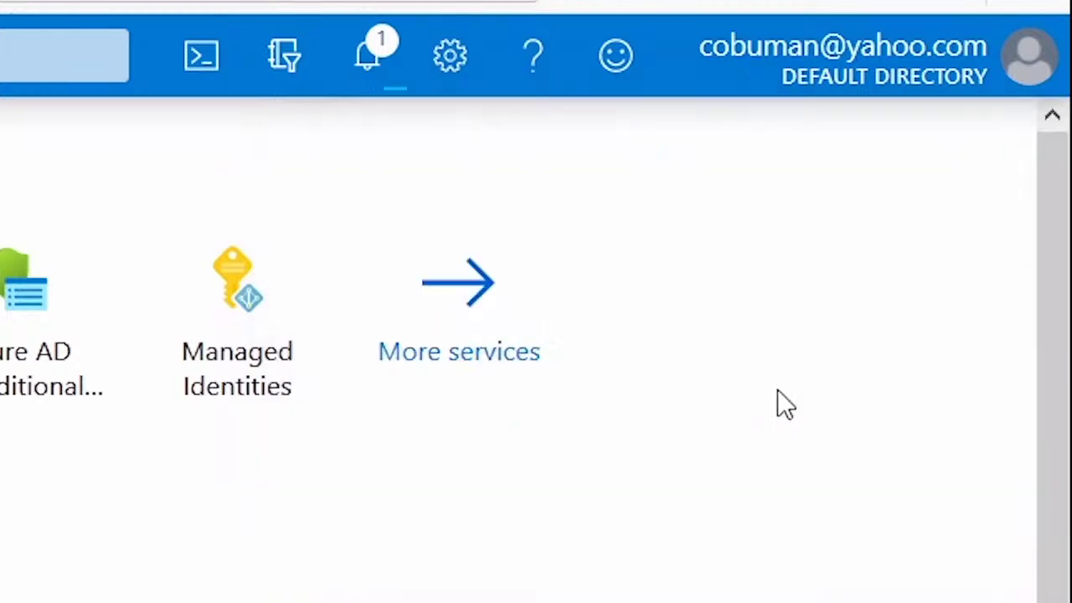
pyautogui.click(33, 43)
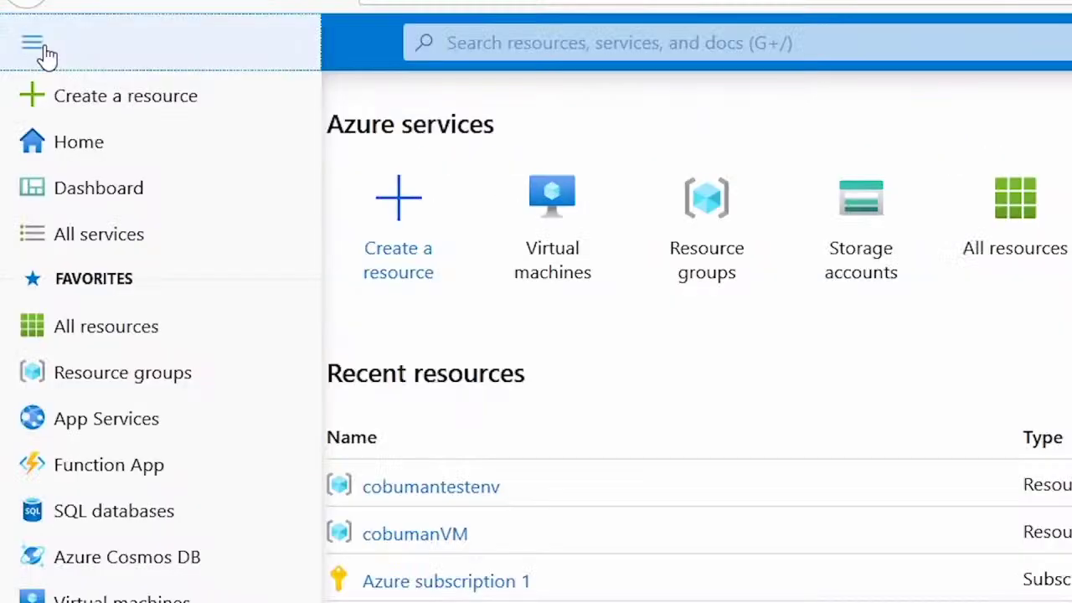
pyautogui.click(87, 191)
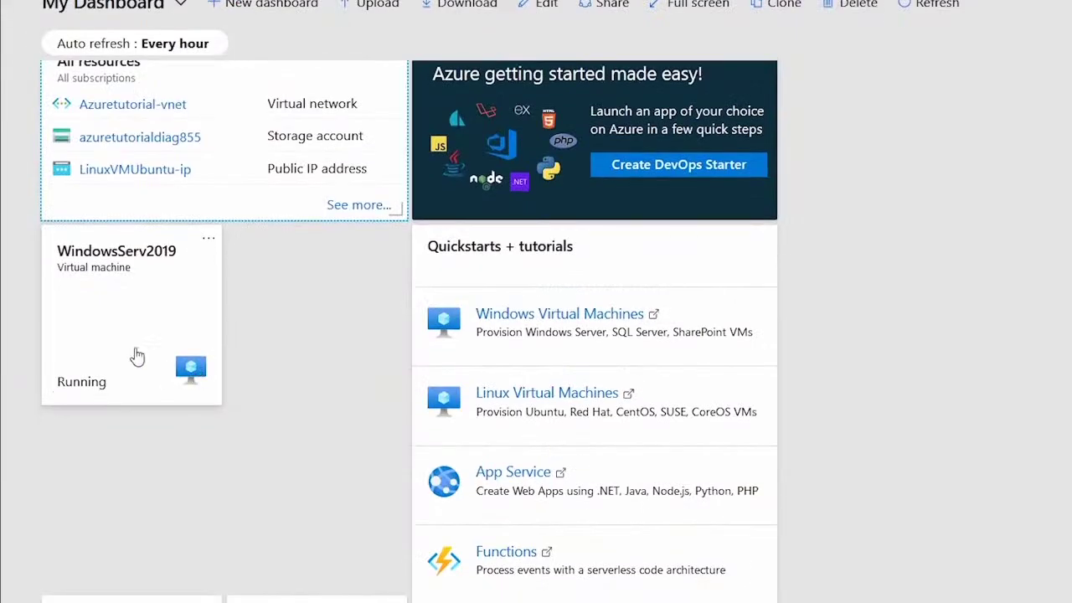
pyautogui.scroll(1, 124, 344)
pyautogui.scroll(-1, 124, 343)
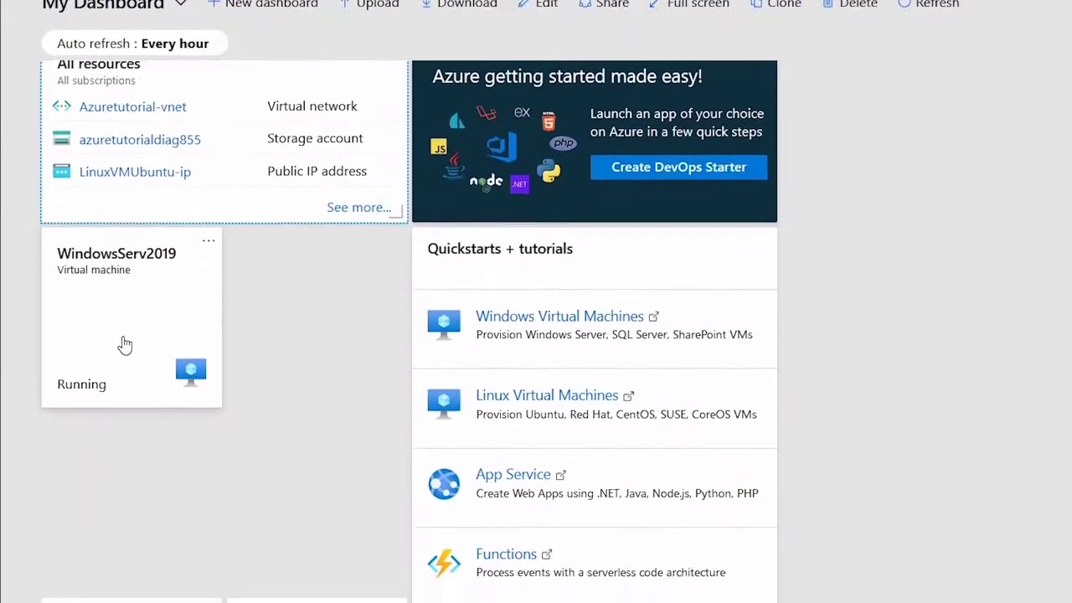
pyautogui.scroll(1, 125, 344)
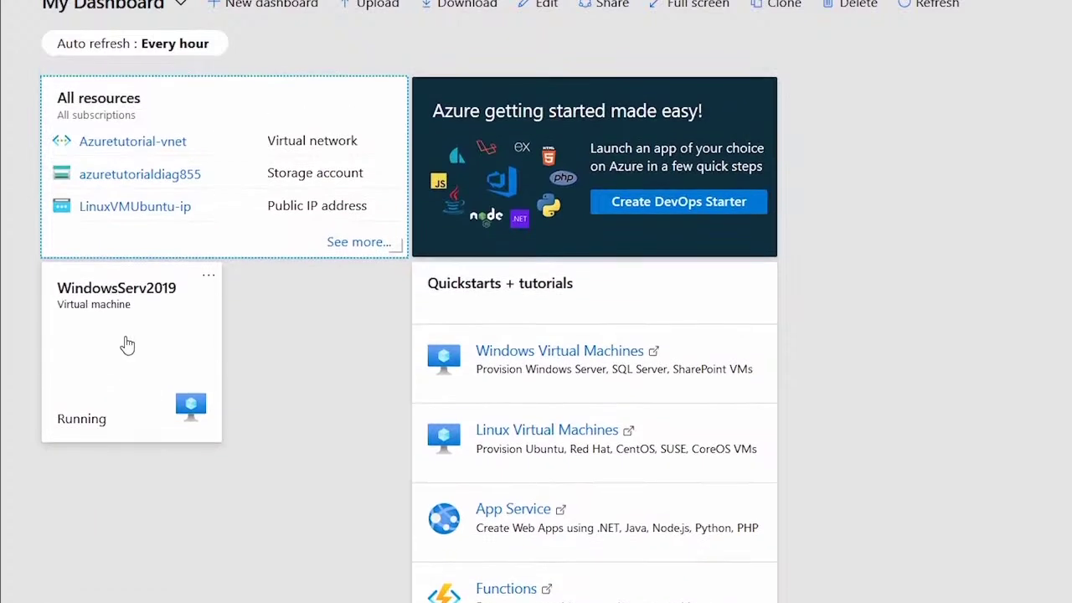
# Step: Open WindowsServ2019 from the notifications, look over its Overview, then return to My Dashboard
pyautogui.click(127, 345)
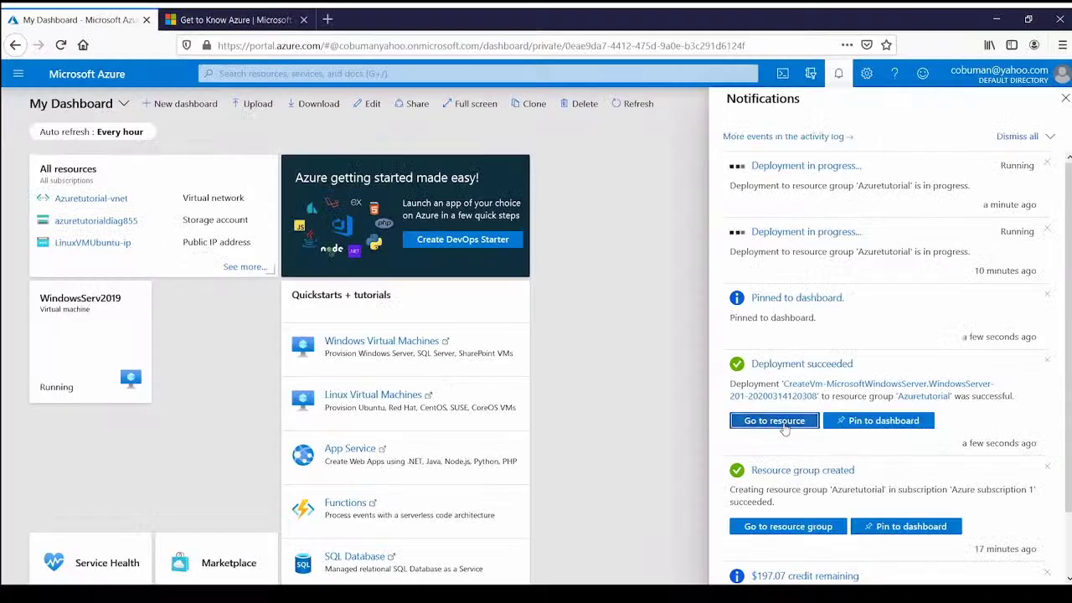
pyautogui.click(778, 421)
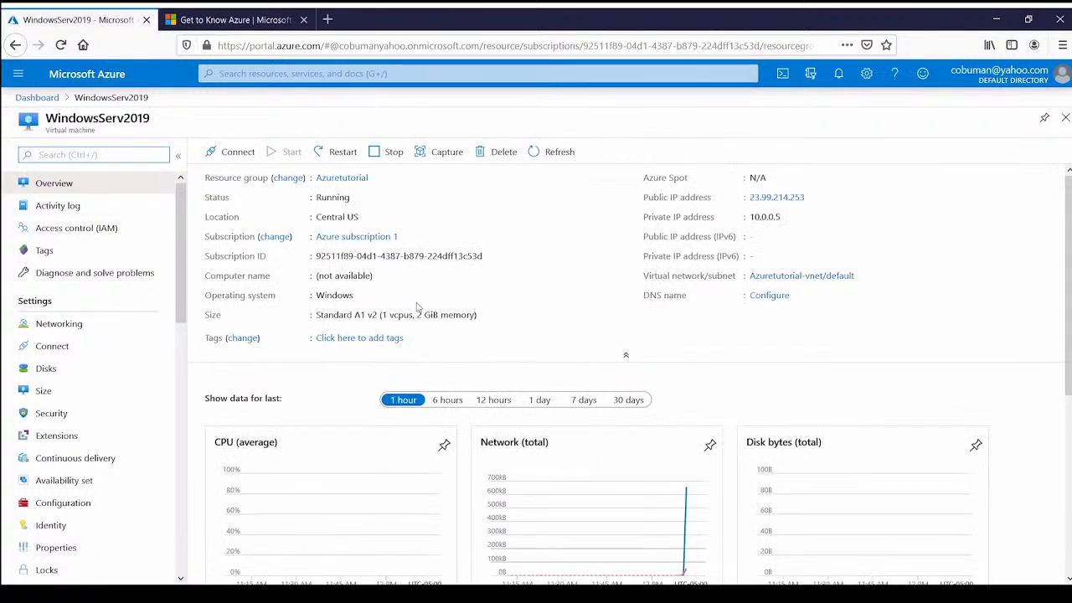
pyautogui.scroll(-3, 417, 307)
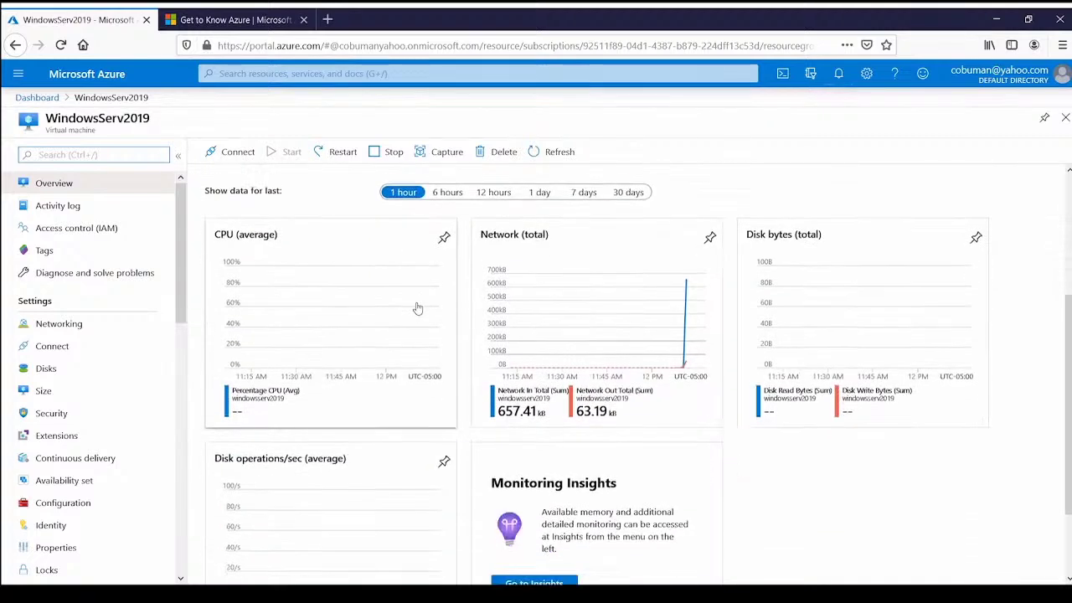
pyautogui.scroll(3, 314, 374)
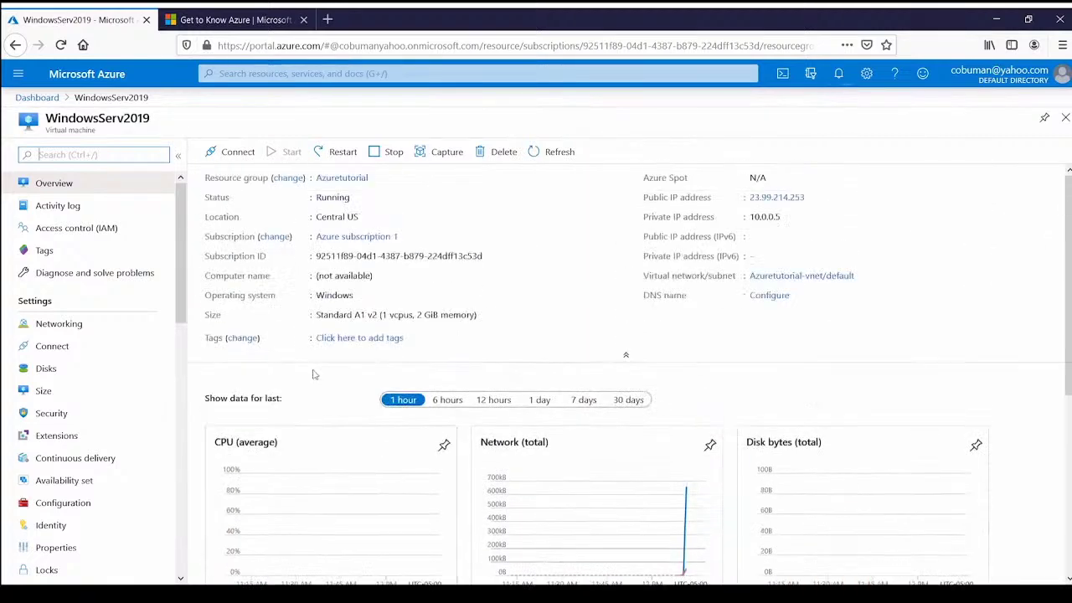
pyautogui.click(28, 98)
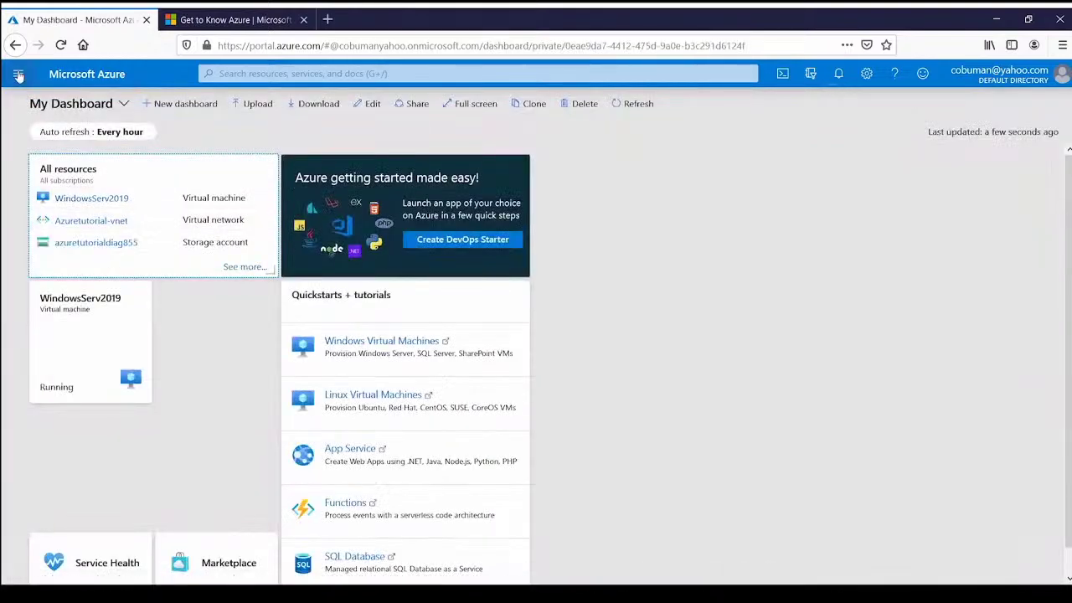
# Step: Show the Virtual machines list with Windows10VM creating and WindowsServ2019 running
pyautogui.click(18, 73)
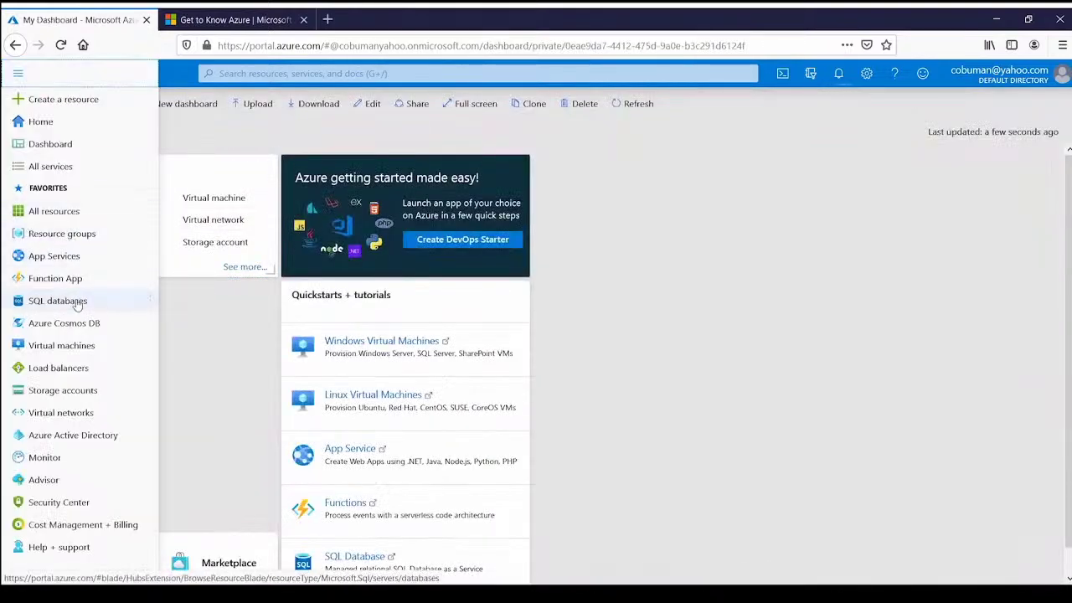
pyautogui.click(57, 346)
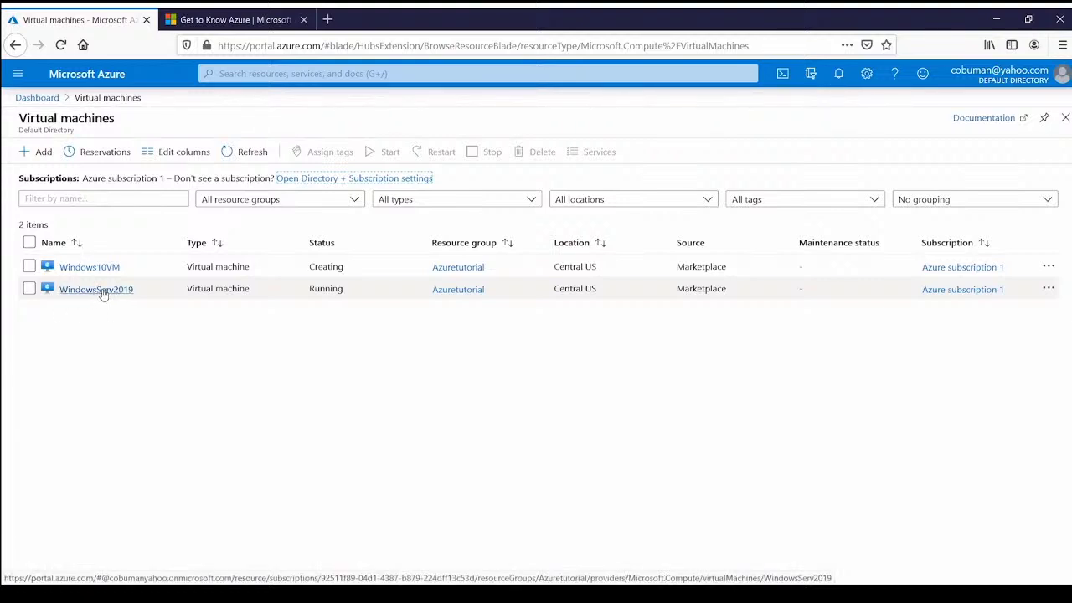
pyautogui.click(17, 72)
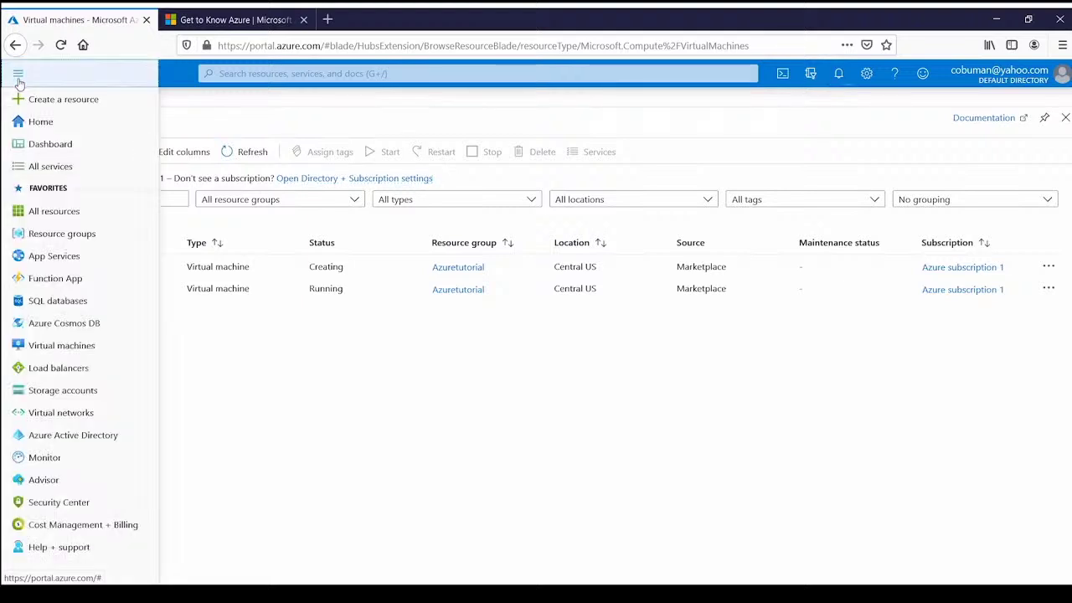
pyautogui.click(45, 350)
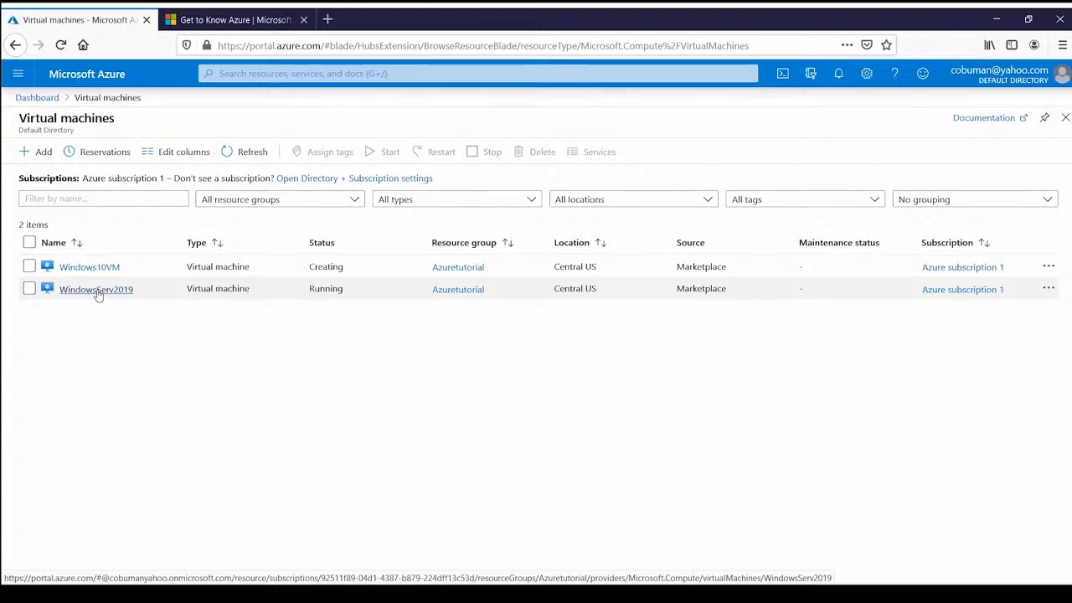
# Step: Open WindowsServ2019's overview and review its CPU, network and disk charts showing 3.5 MB inbound
pyautogui.click(97, 291)
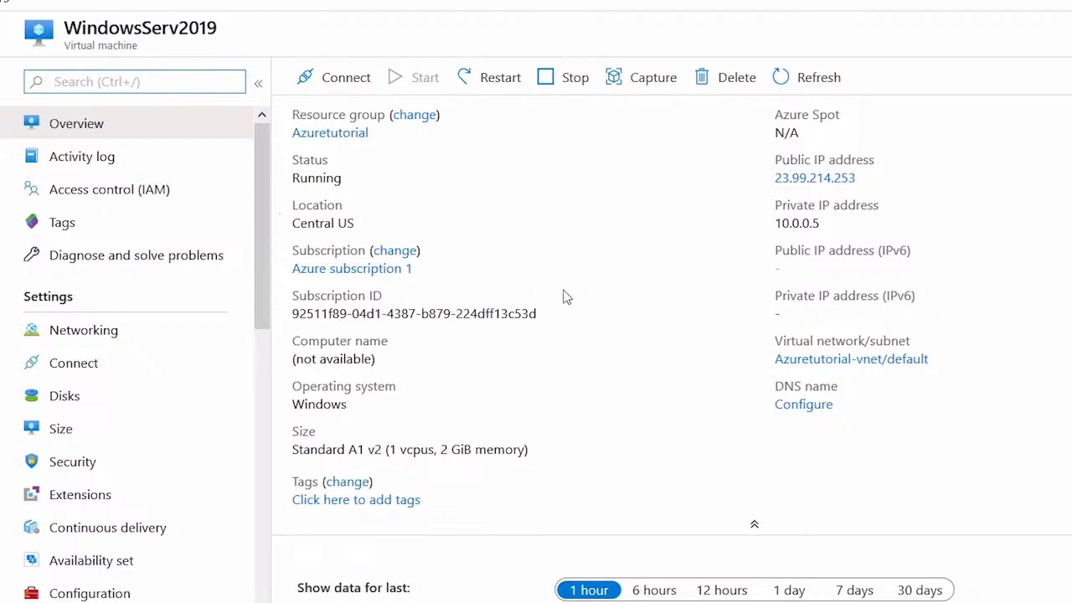
pyautogui.scroll(-2, 562, 297)
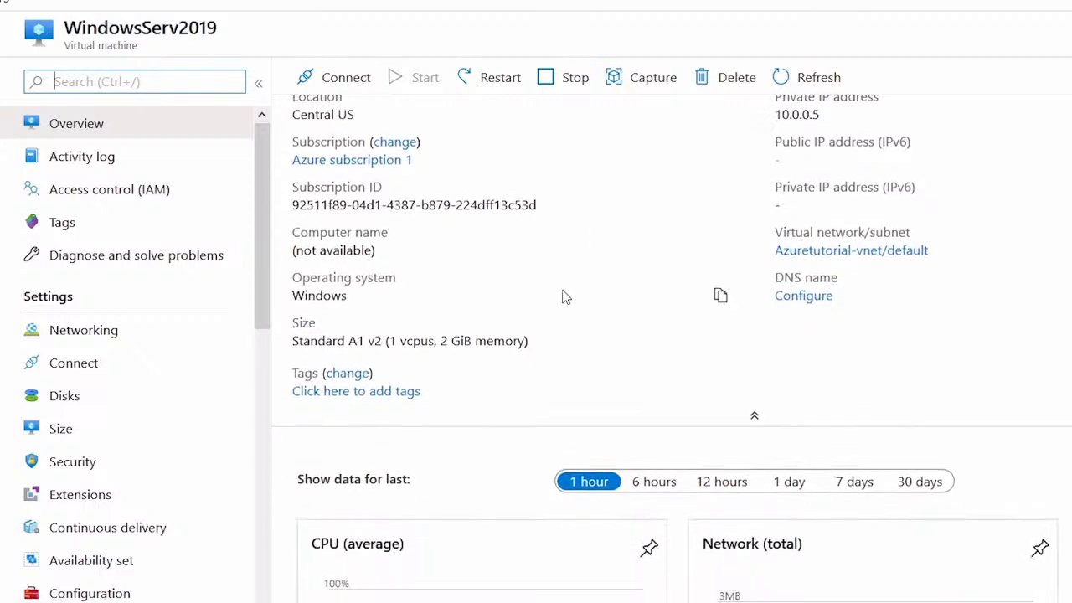
pyautogui.scroll(2, 562, 296)
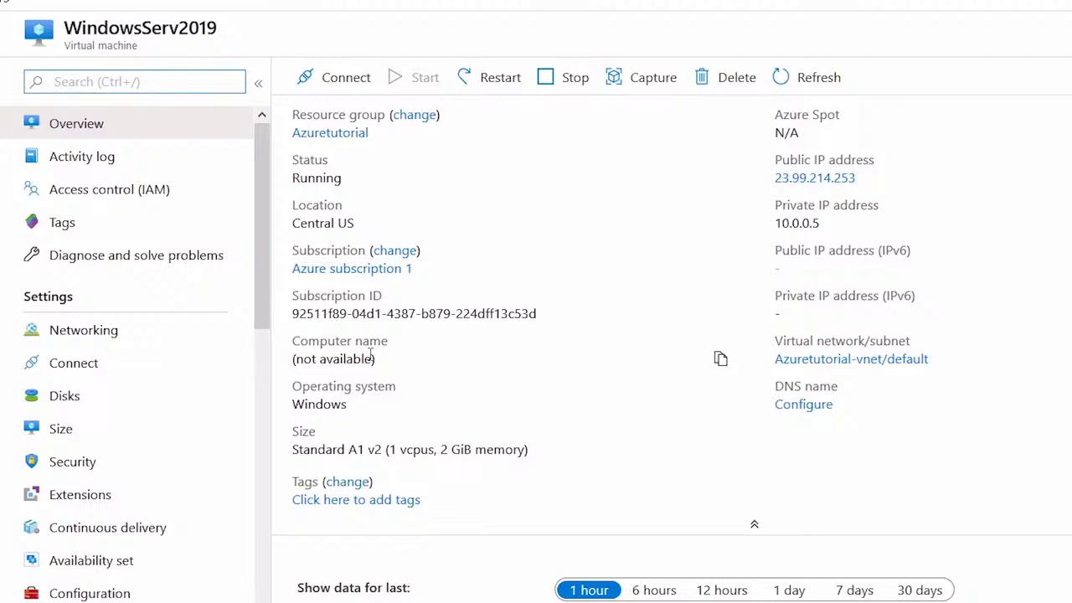
pyautogui.scroll(-2, 371, 353)
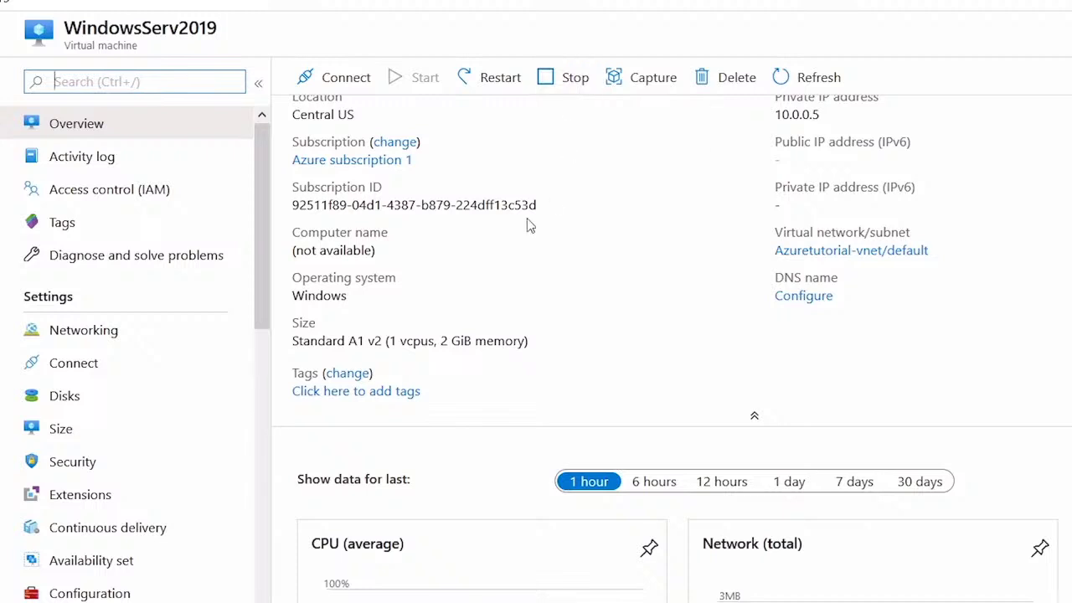
pyautogui.scroll(-1, 527, 224)
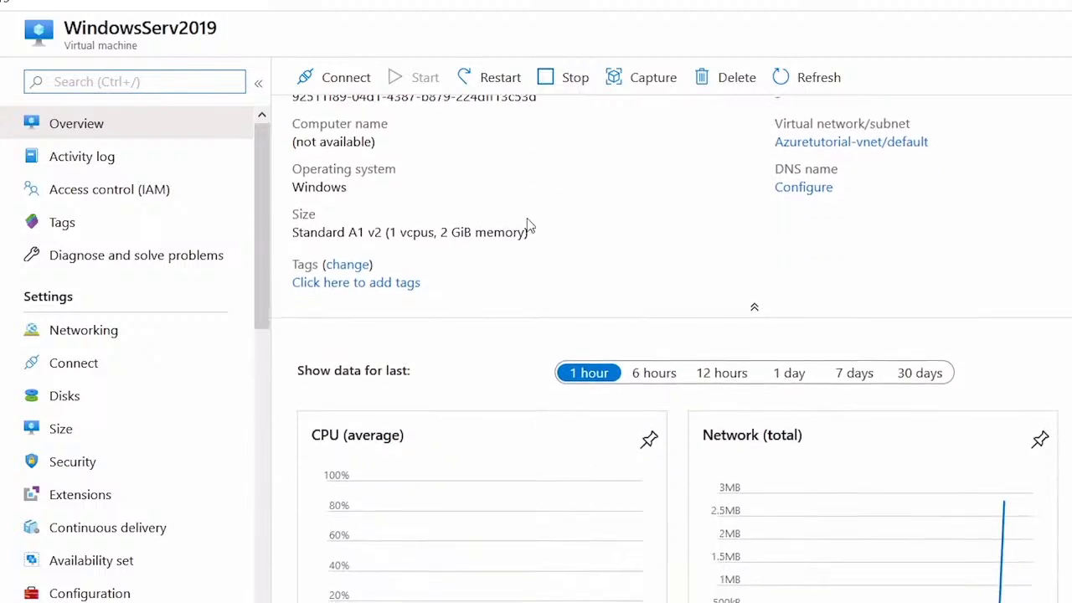
pyautogui.scroll(-2, 527, 224)
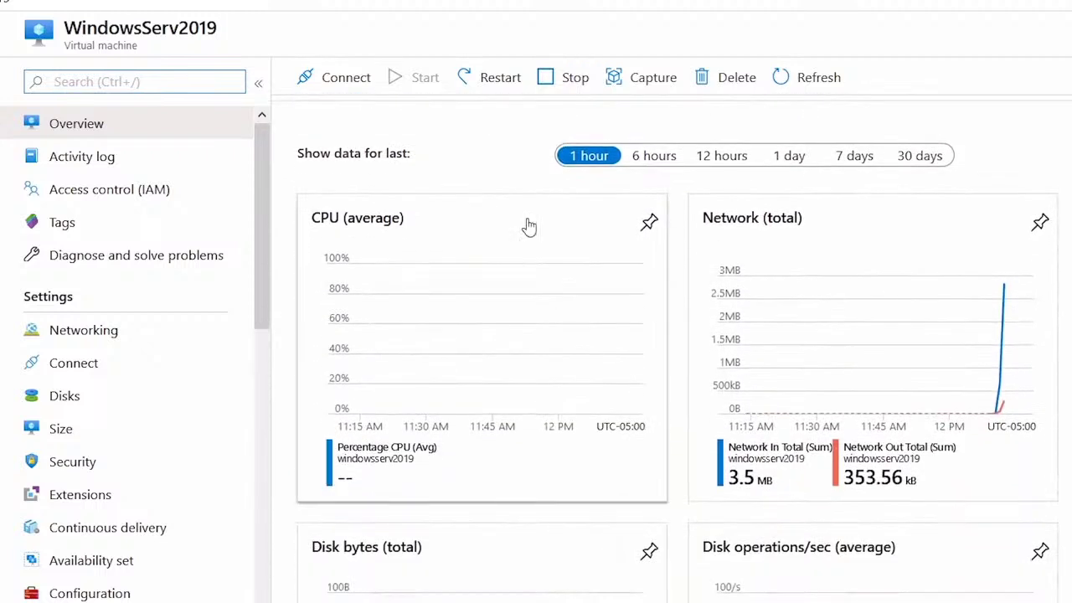
pyautogui.scroll(-1, 529, 226)
pyautogui.scroll(-1, 530, 226)
pyautogui.scroll(1, 529, 226)
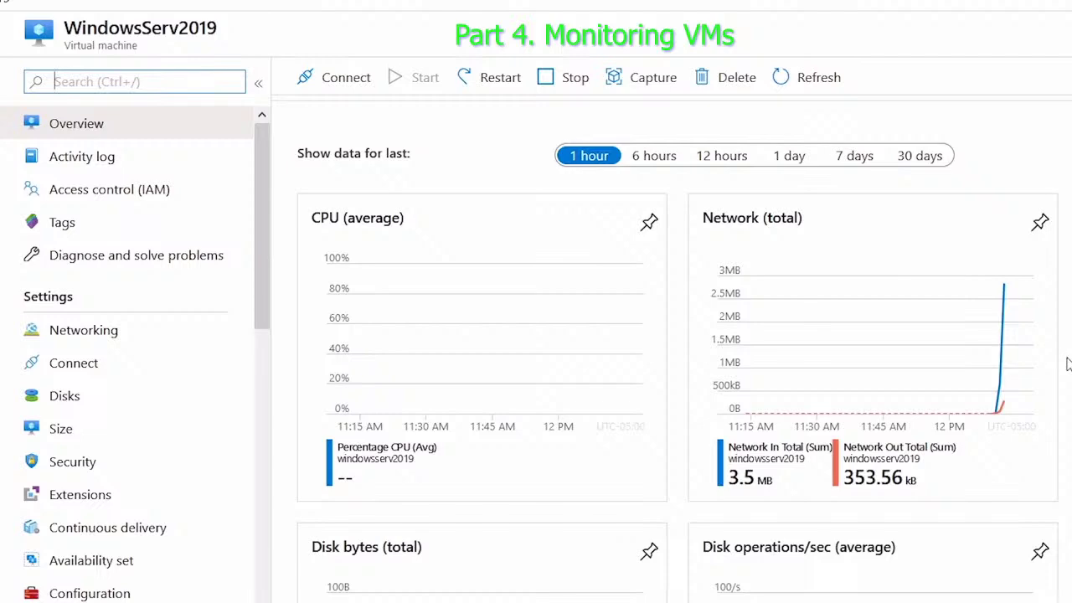
pyautogui.scroll(-3, 1067, 363)
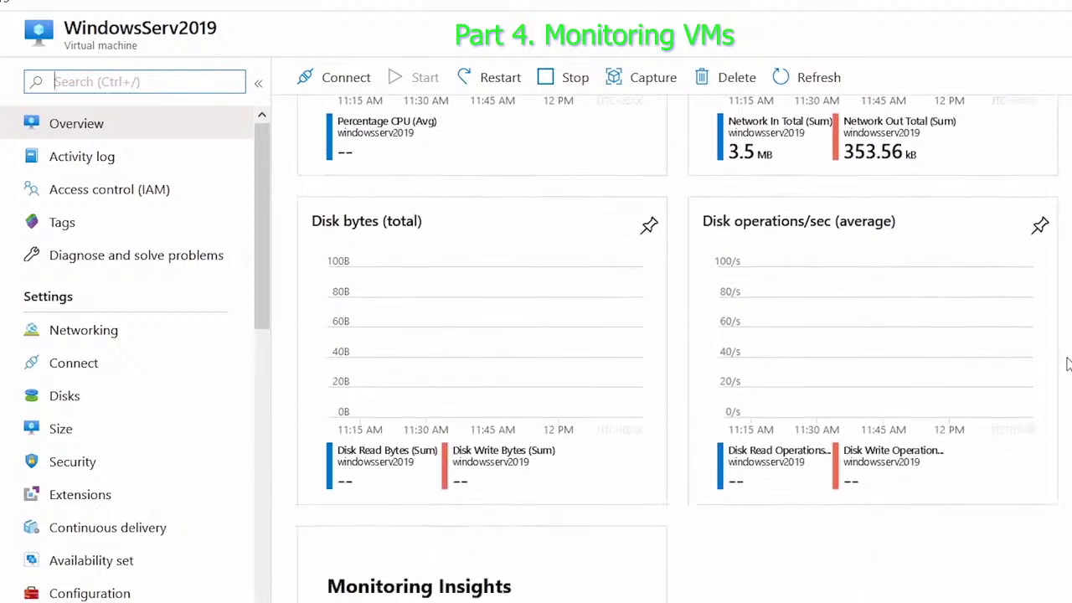
pyautogui.scroll(2, 1067, 363)
pyautogui.scroll(1, 1067, 363)
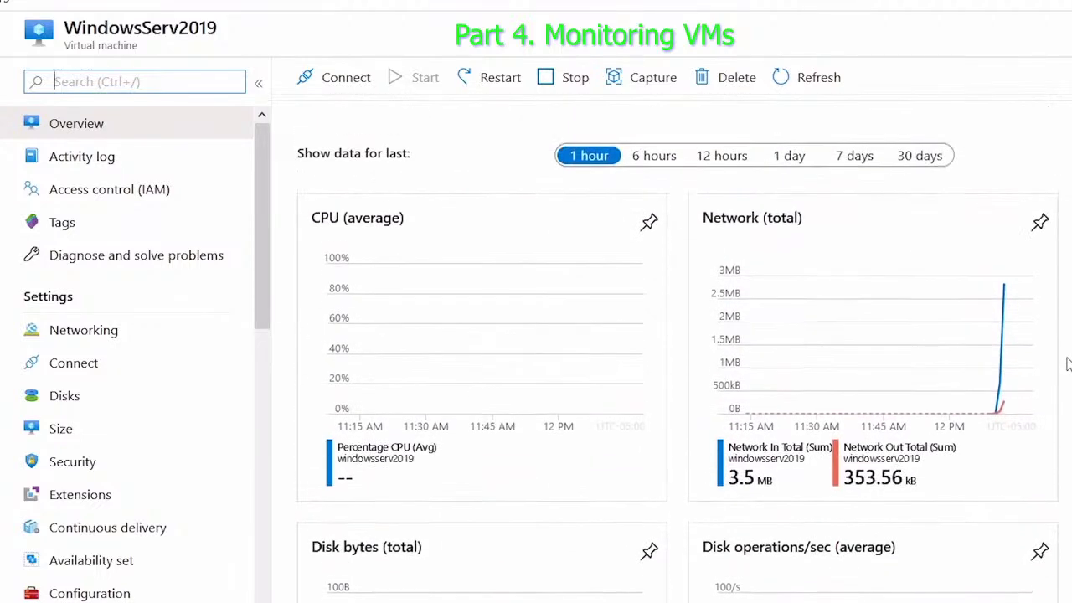
# Step: Switch the monitoring charts to the last 6 hours and review the 123.23 MB inbound traffic
pyautogui.click(666, 161)
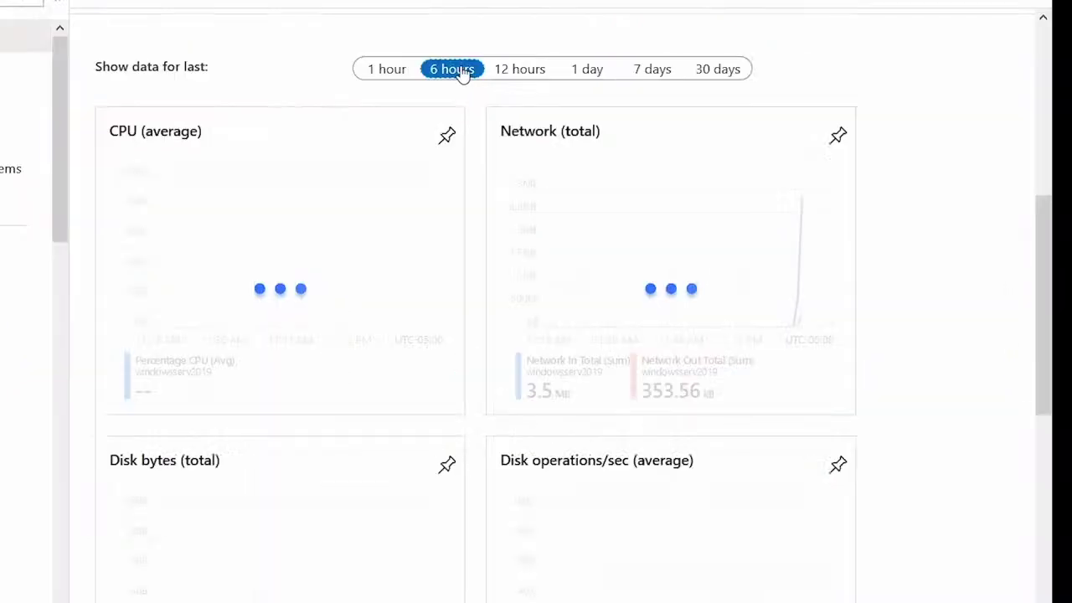
pyautogui.scroll(-1, 957, 268)
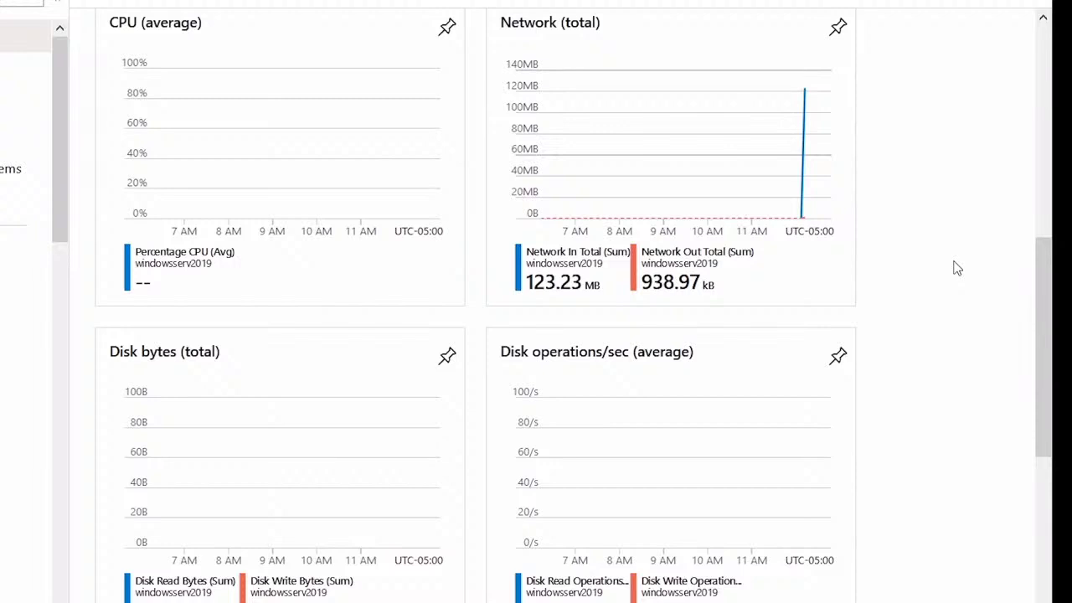
pyautogui.scroll(1, 957, 268)
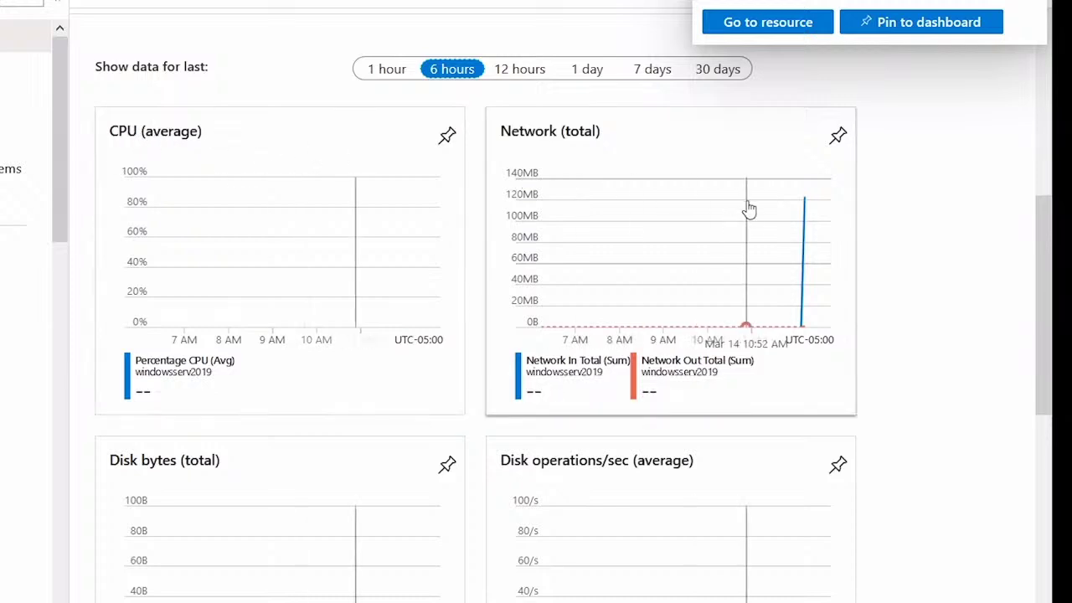
pyautogui.moveTo(804, 215)
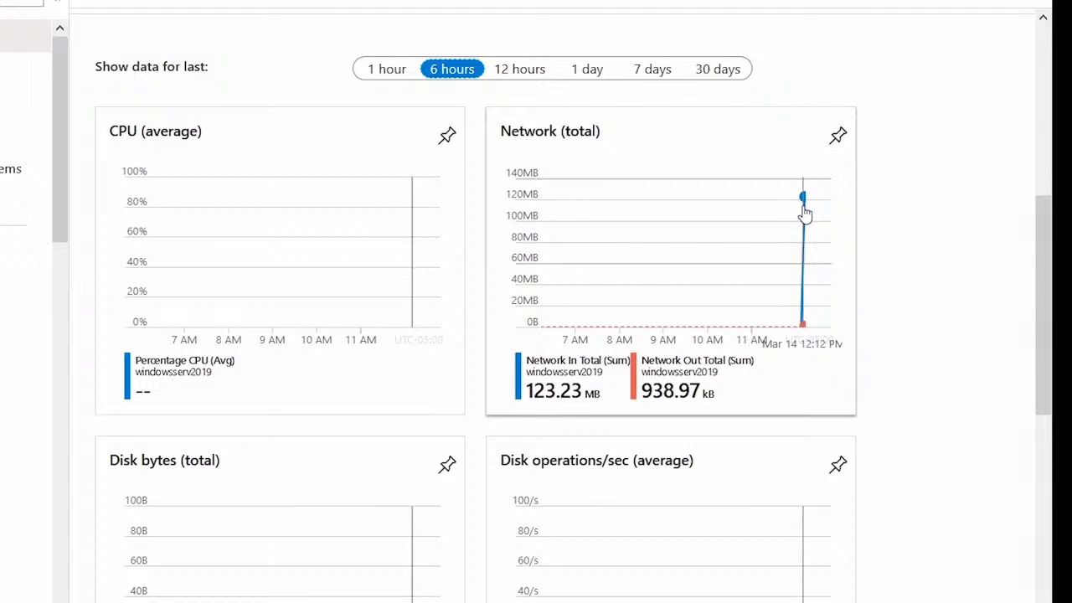
pyautogui.scroll(-3, 410, 452)
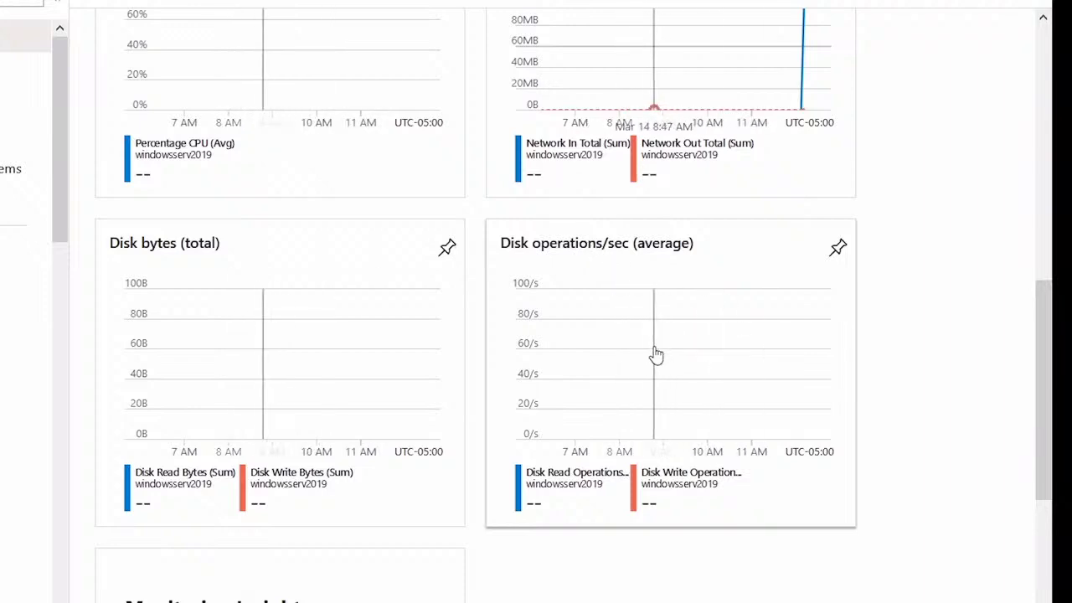
pyautogui.scroll(3, 689, 361)
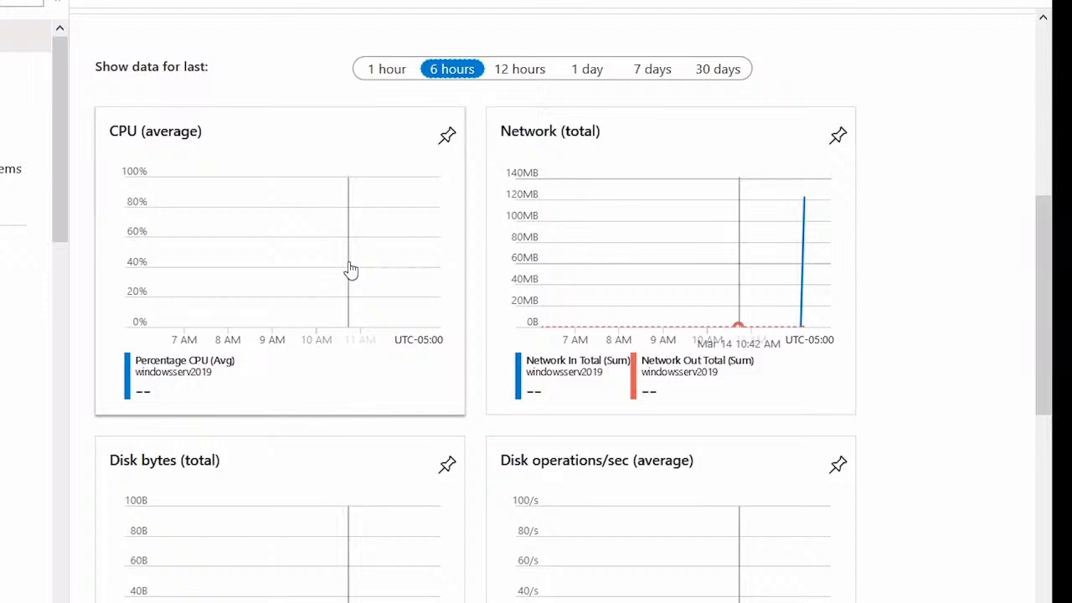
pyautogui.scroll(-3, 351, 269)
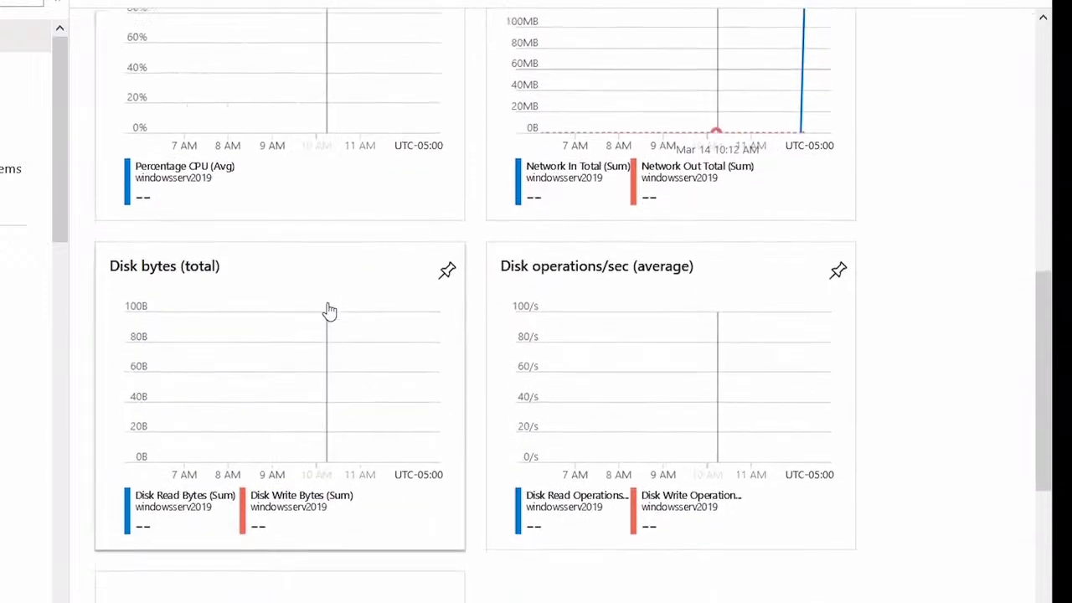
pyautogui.scroll(4, 331, 311)
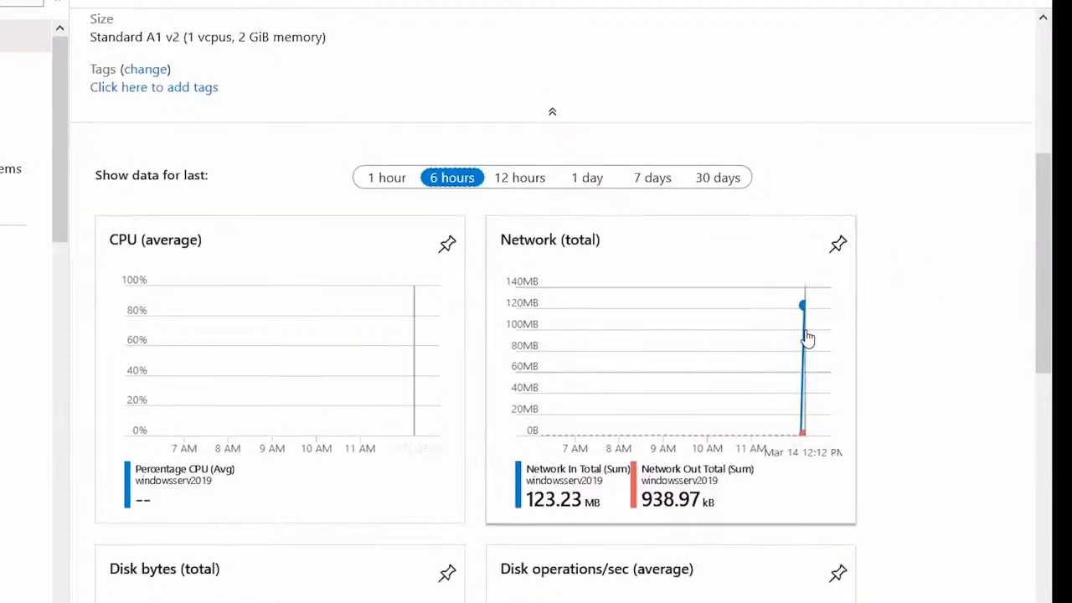
pyautogui.scroll(-4, 779, 343)
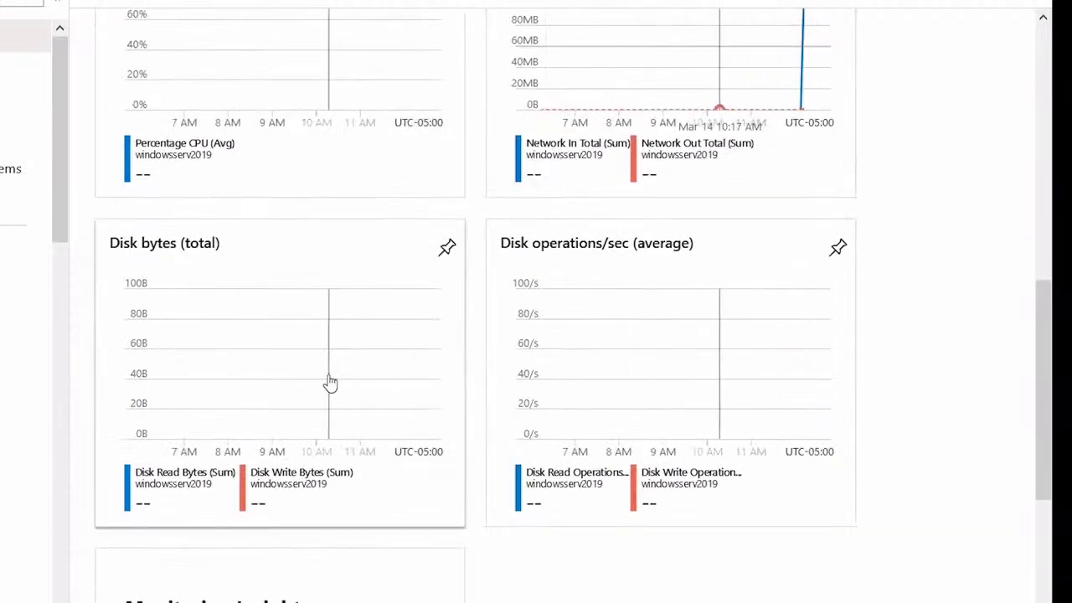
pyautogui.scroll(5, 329, 383)
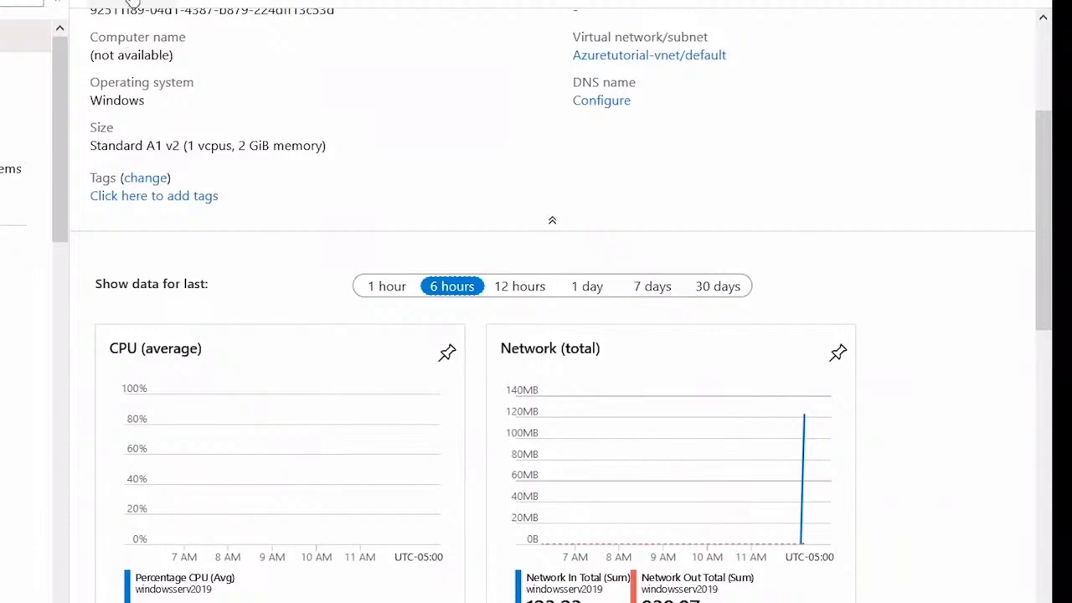
# Step: Open the Connect page with RDP selected for WindowsServ2019
pyautogui.scroll(-2, 301, 472)
pyautogui.scroll(-1, 456, 429)
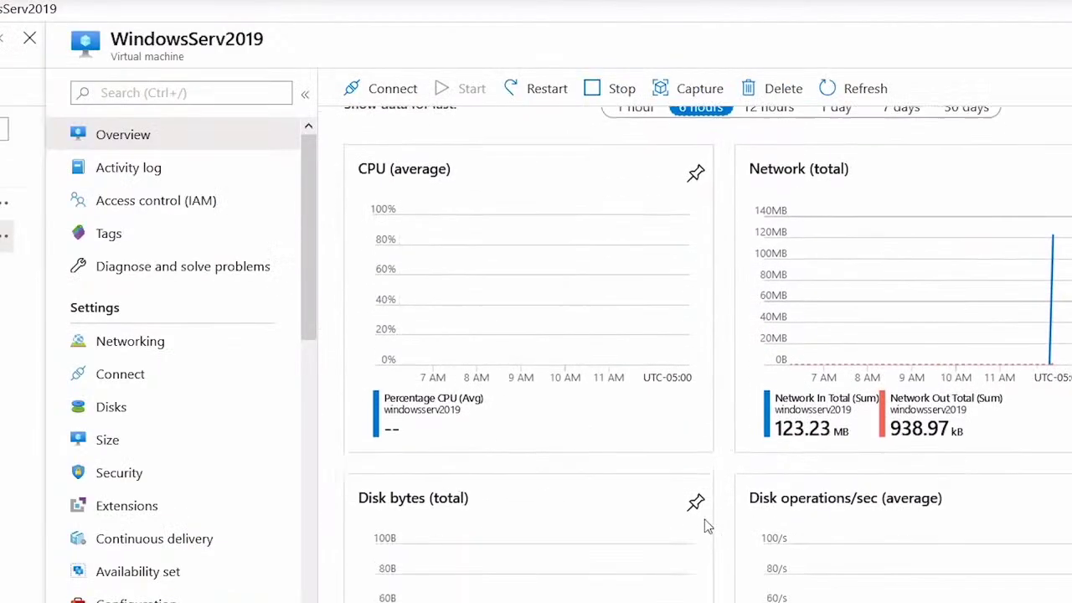
pyautogui.scroll(-2, 703, 526)
pyautogui.scroll(3, 639, 516)
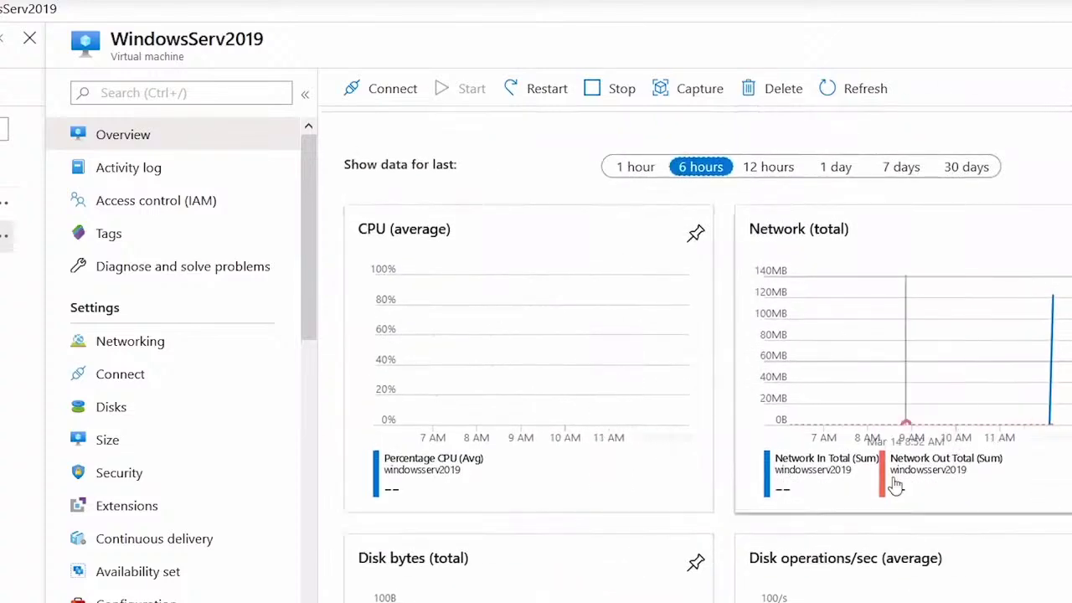
pyautogui.scroll(2, 624, 486)
pyautogui.scroll(3, 623, 486)
pyautogui.scroll(-6, 622, 468)
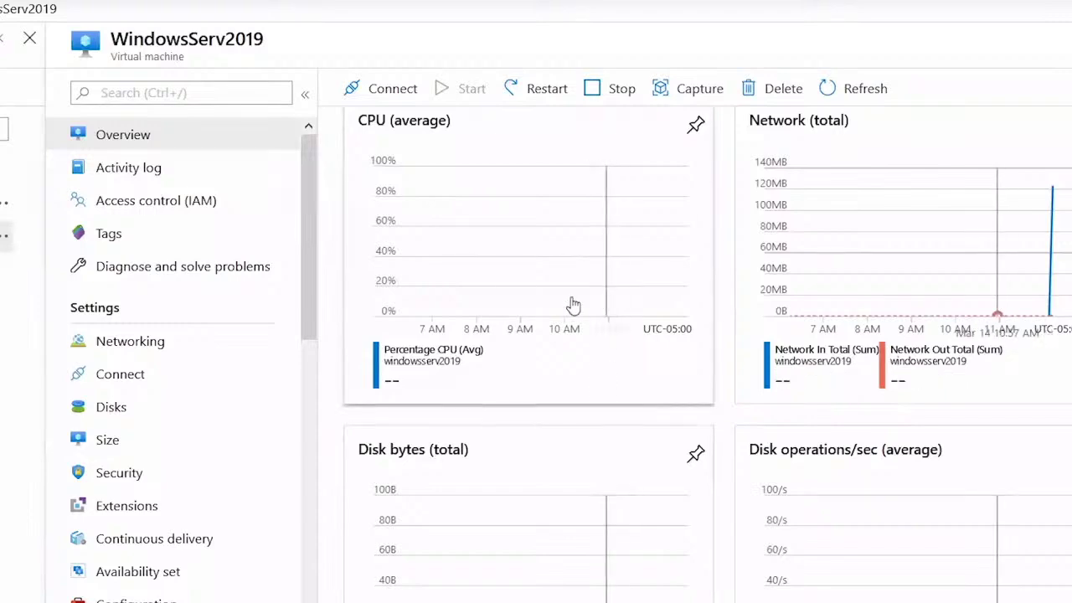
pyautogui.scroll(5, 576, 360)
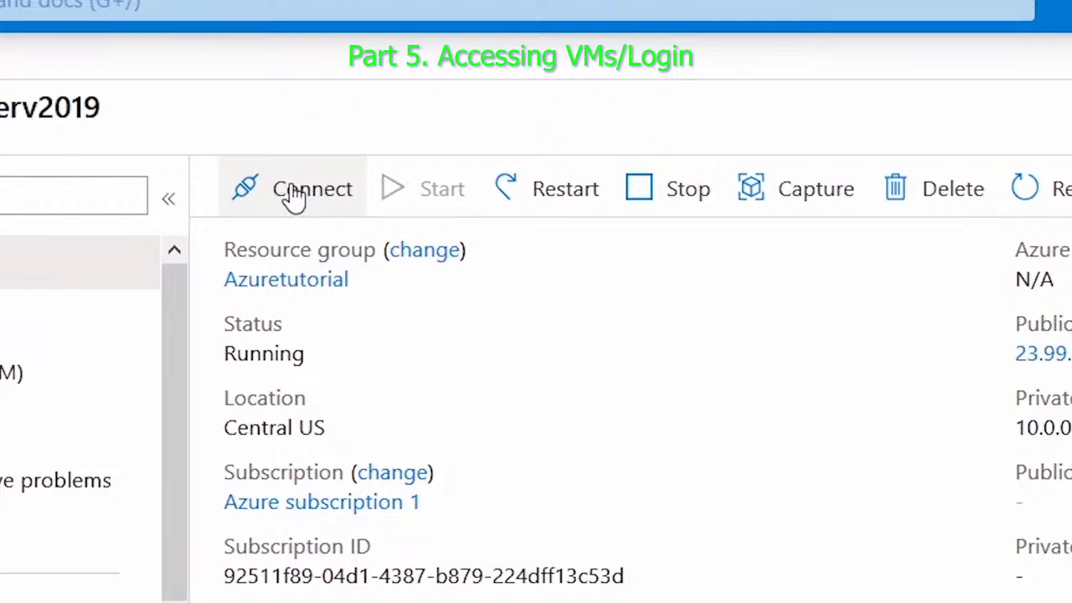
pyautogui.click(293, 192)
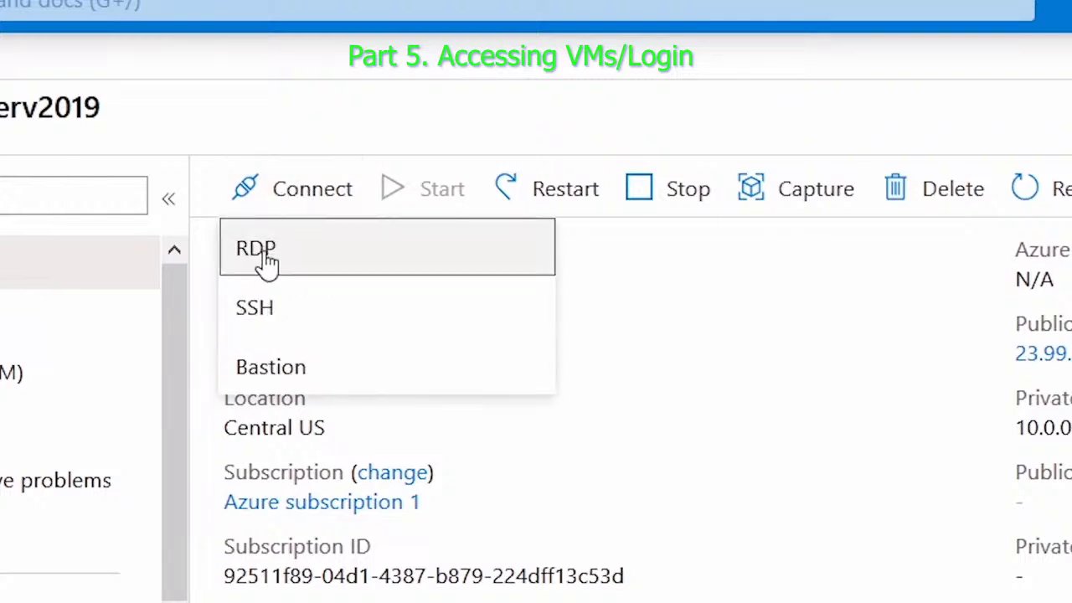
pyautogui.click(261, 251)
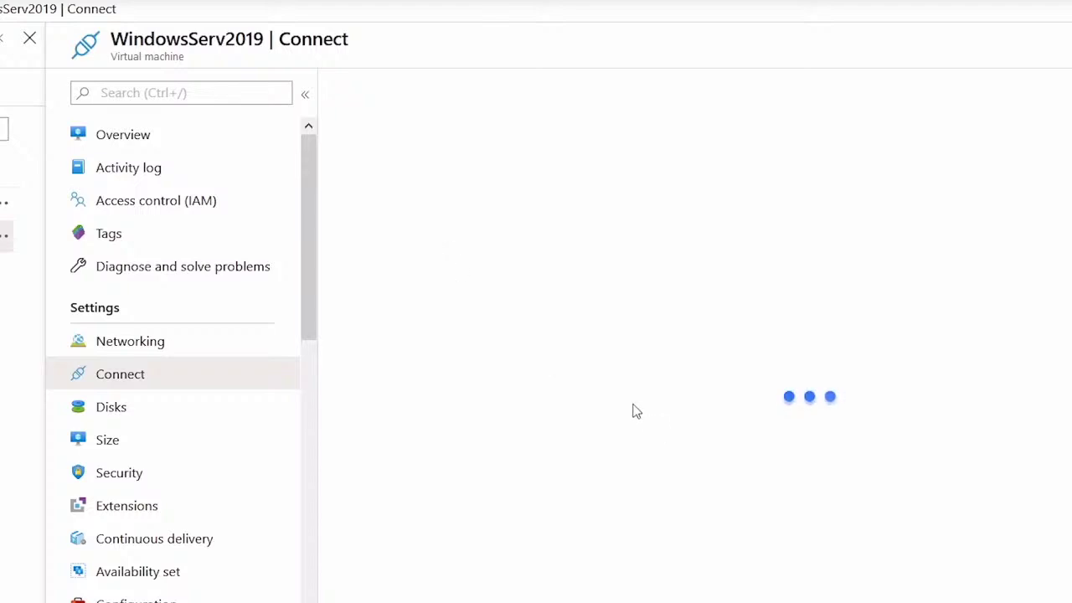
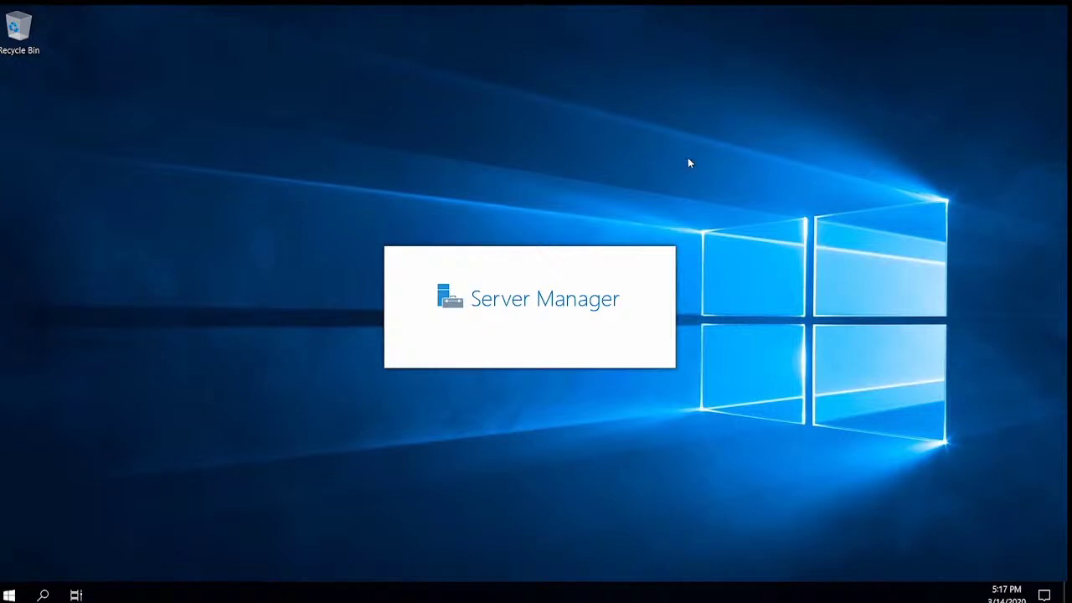
# Step: Open Server Manager, make the server discoverable on the network, and dismiss the Windows Admin Center popup
pyautogui.press('super')
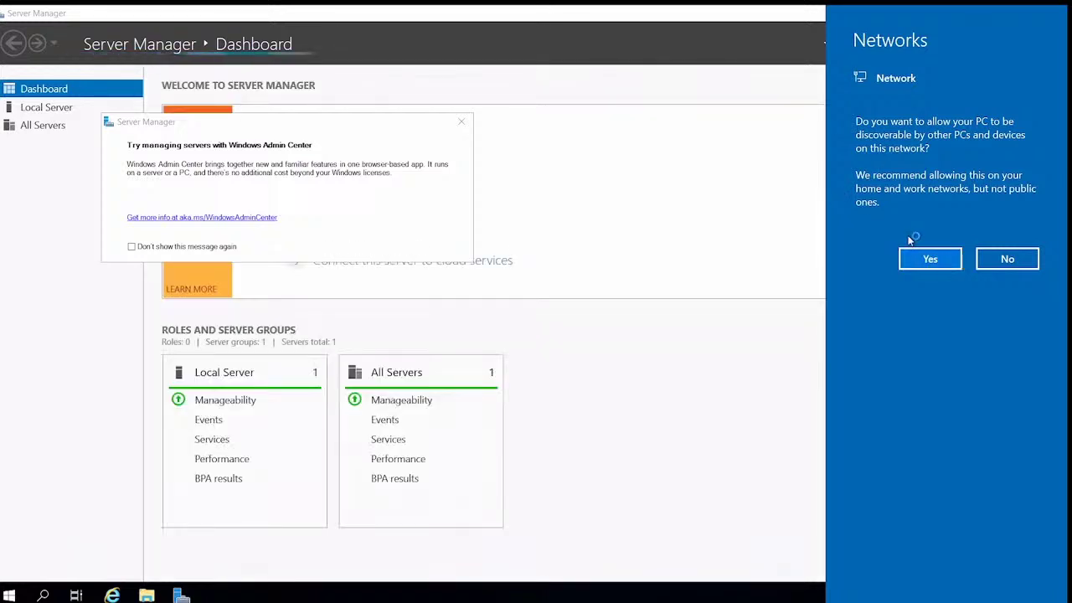
pyautogui.click(942, 265)
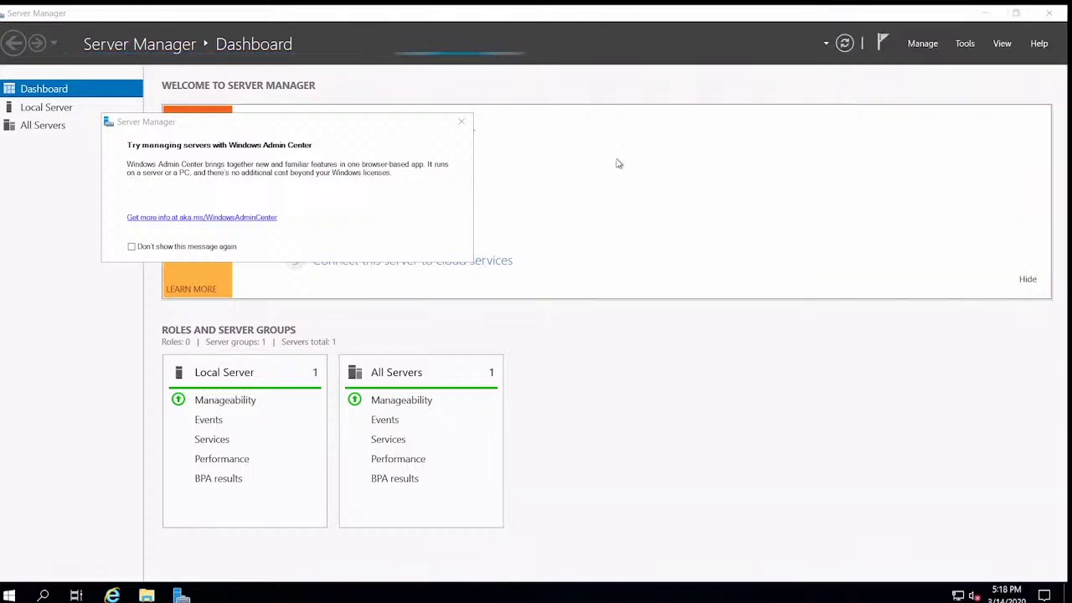
pyautogui.click(463, 124)
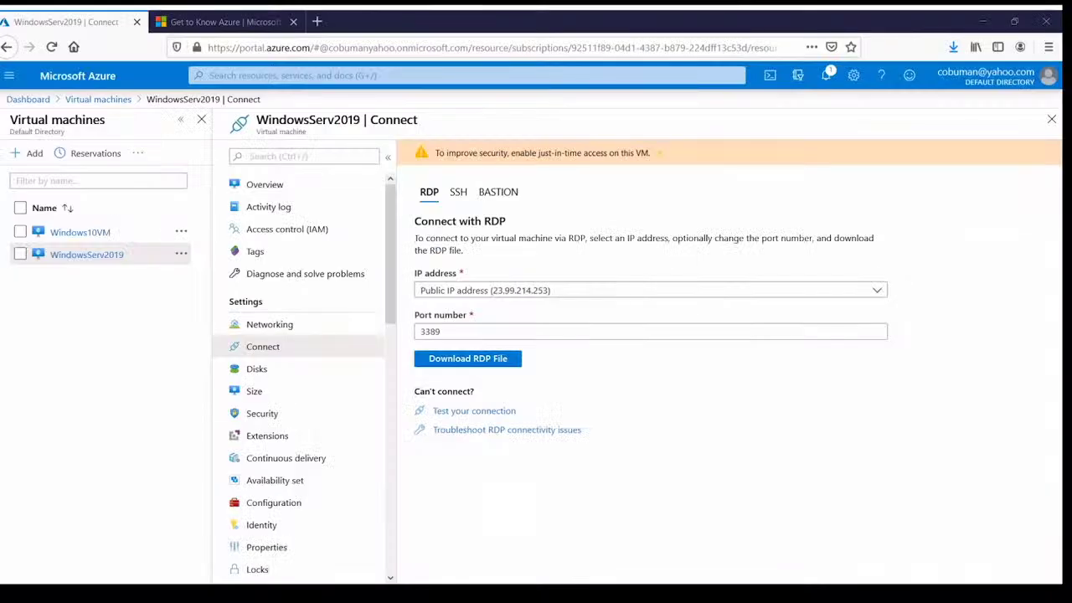
# Step: Show WindowsServ2019's overview and review its CPU, network and disk metric charts
pyautogui.click(262, 187)
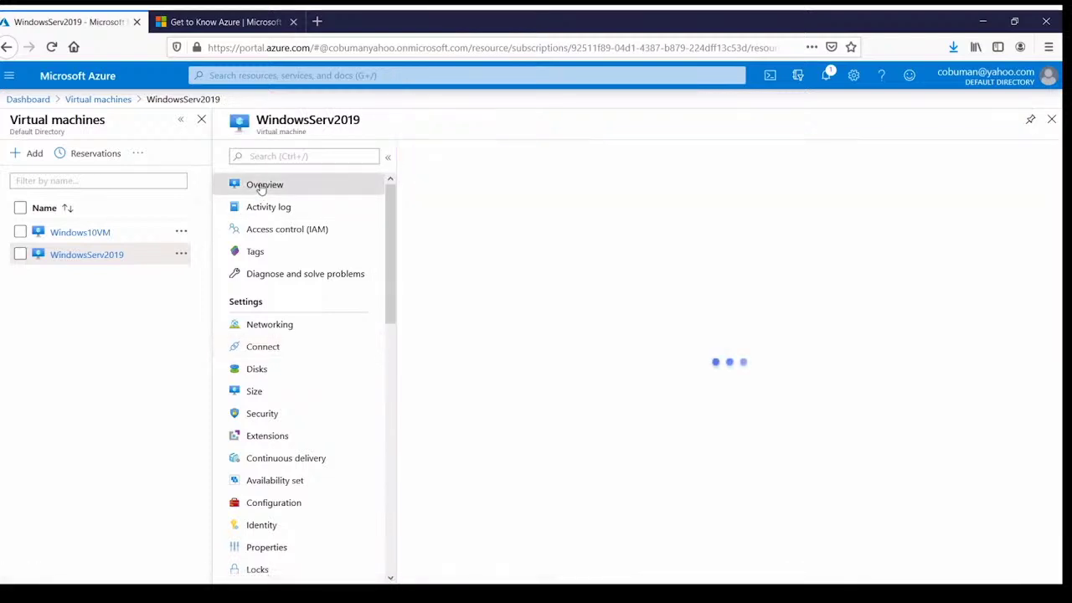
pyautogui.scroll(-5, 620, 294)
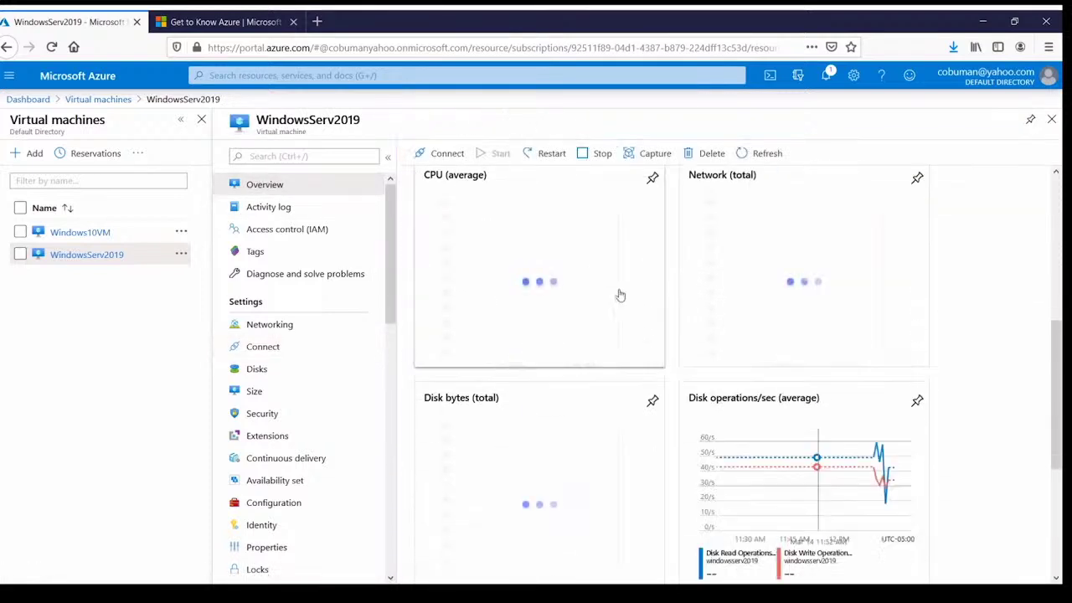
pyautogui.scroll(1, 621, 294)
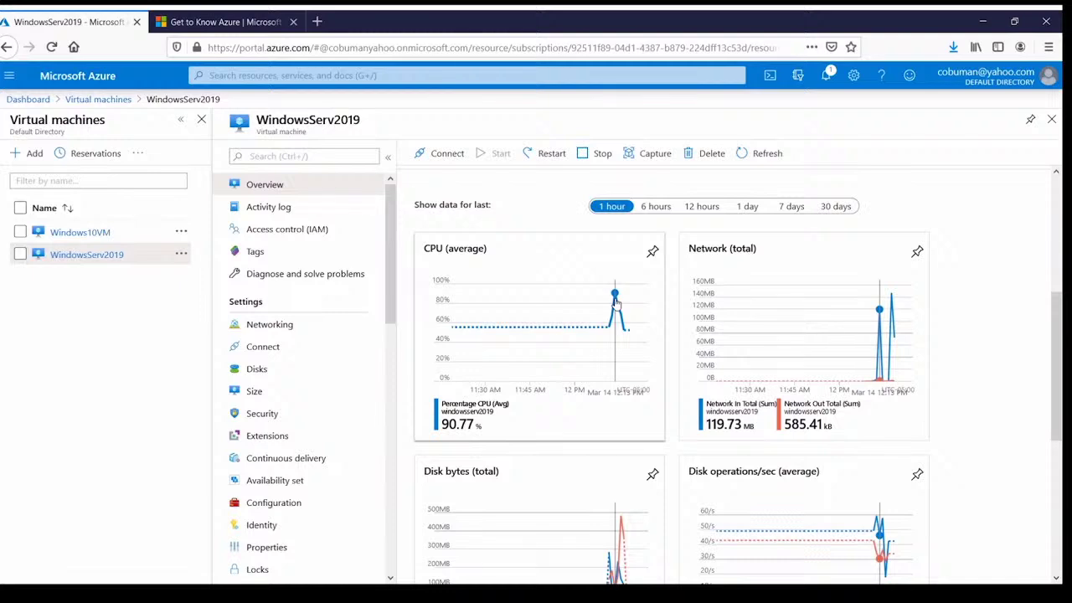
pyautogui.scroll(-1, 616, 301)
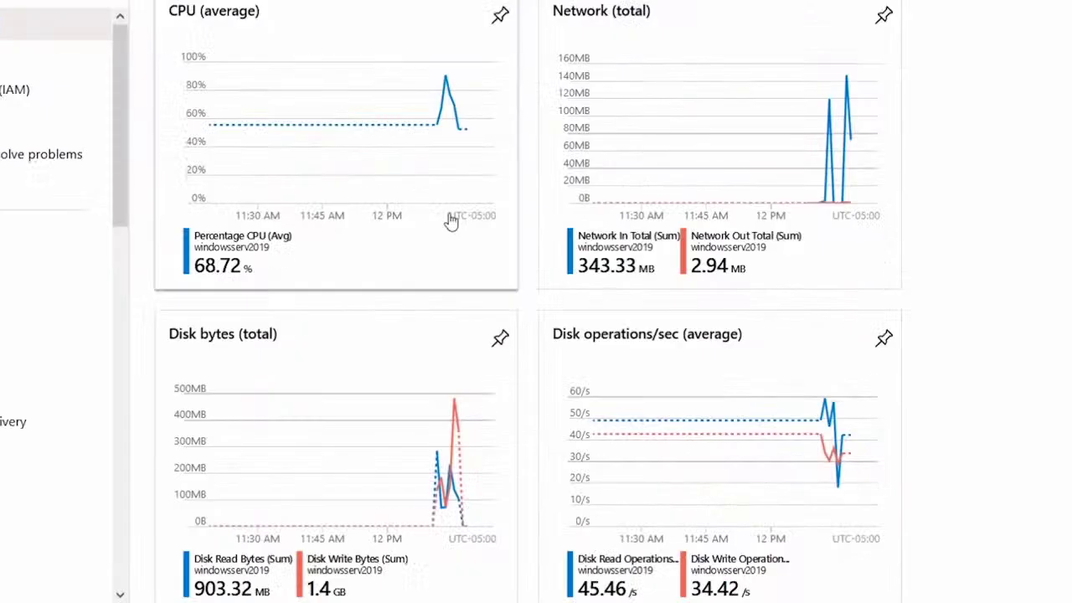
pyautogui.scroll(3, 450, 220)
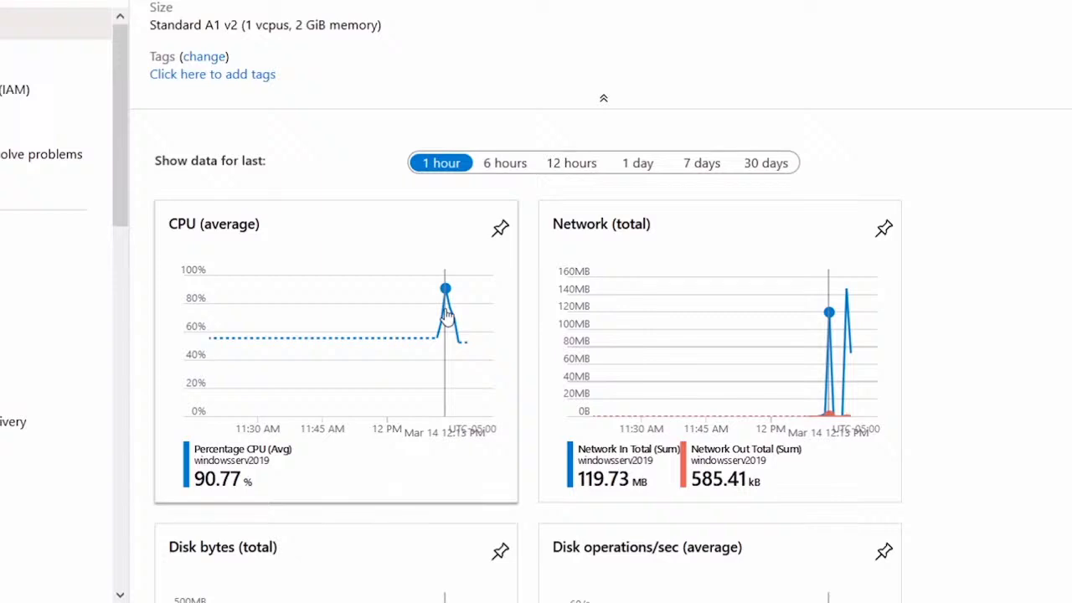
pyautogui.scroll(-3, 445, 312)
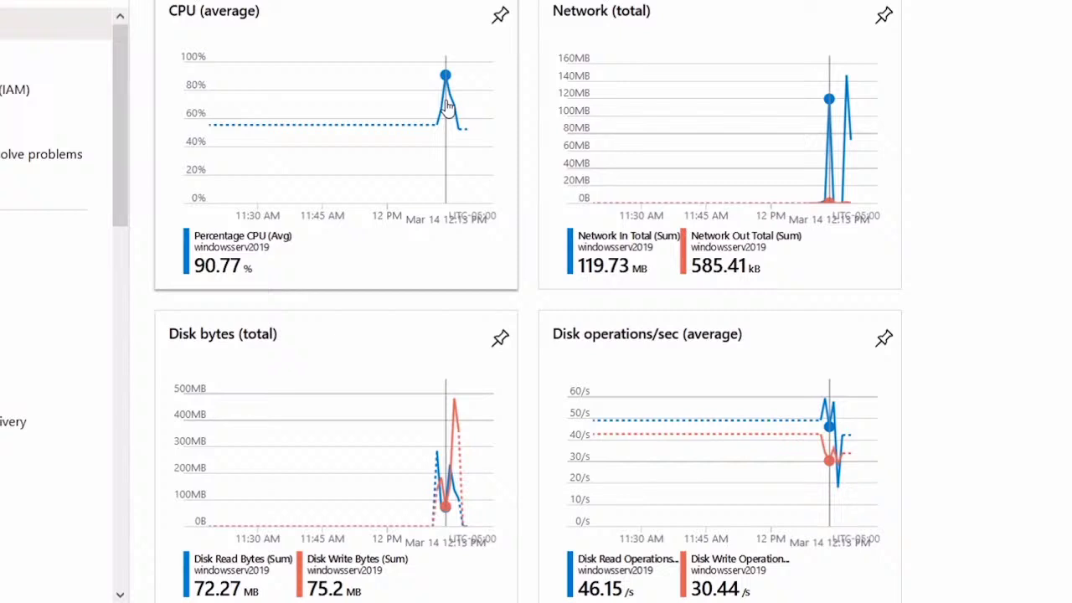
pyautogui.scroll(1, 446, 107)
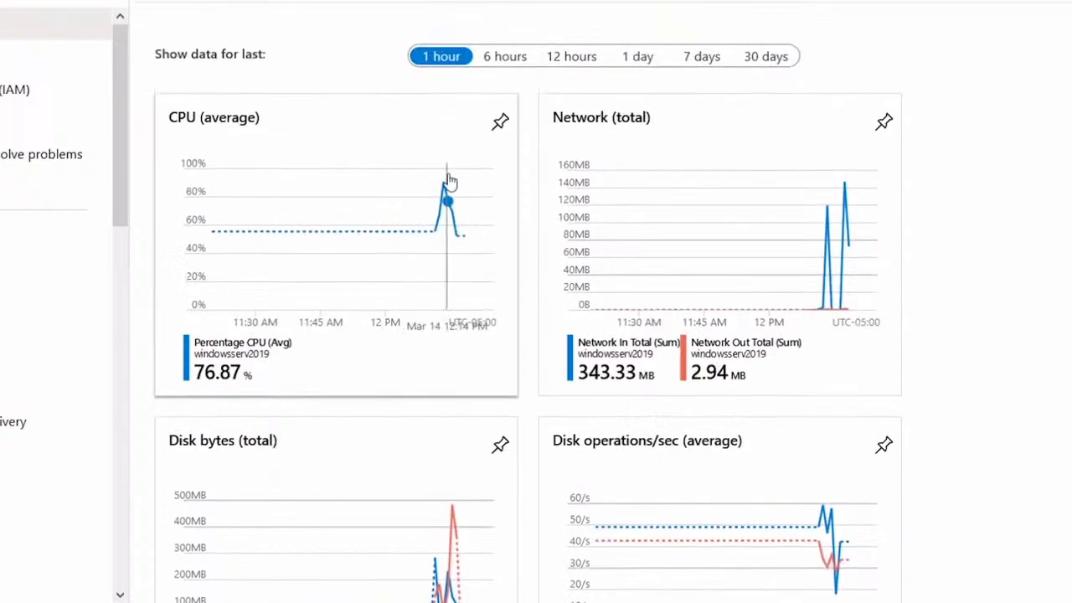
pyautogui.scroll(-1, 451, 189)
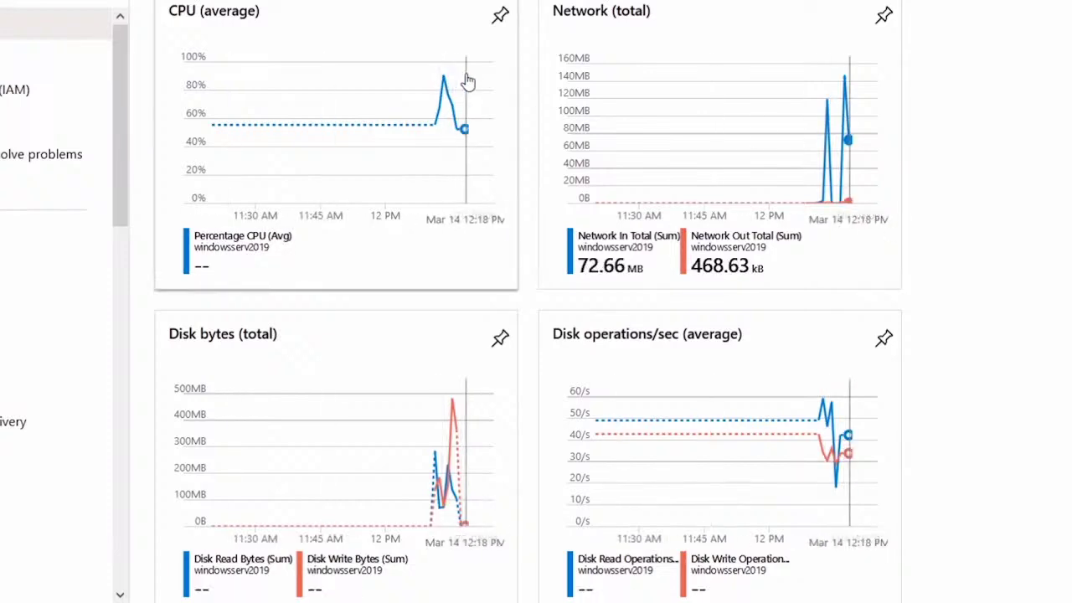
pyautogui.scroll(-1, 446, 88)
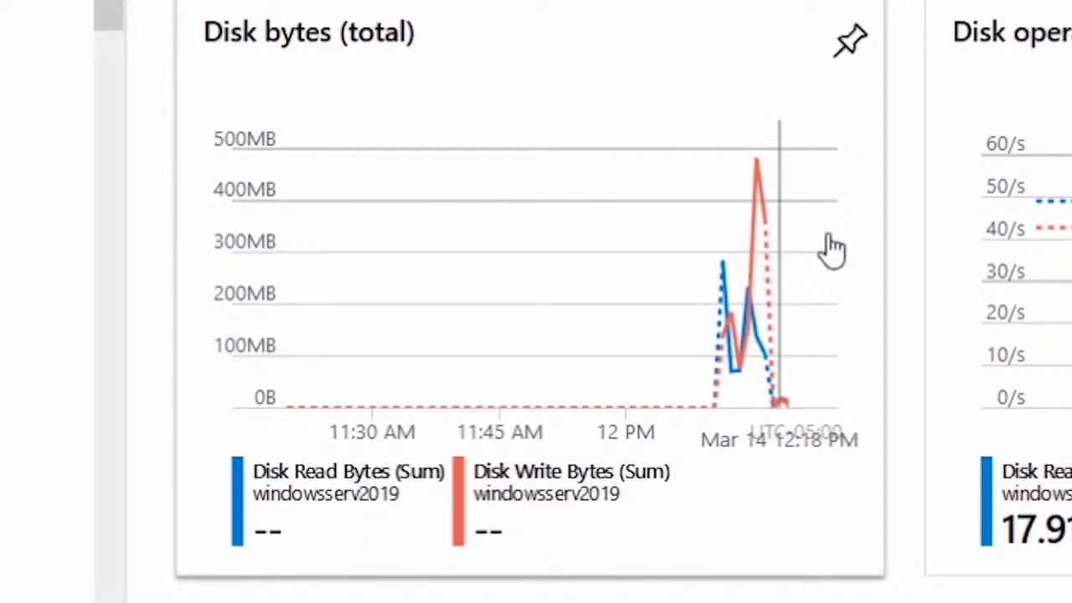
pyautogui.scroll(3, 784, 307)
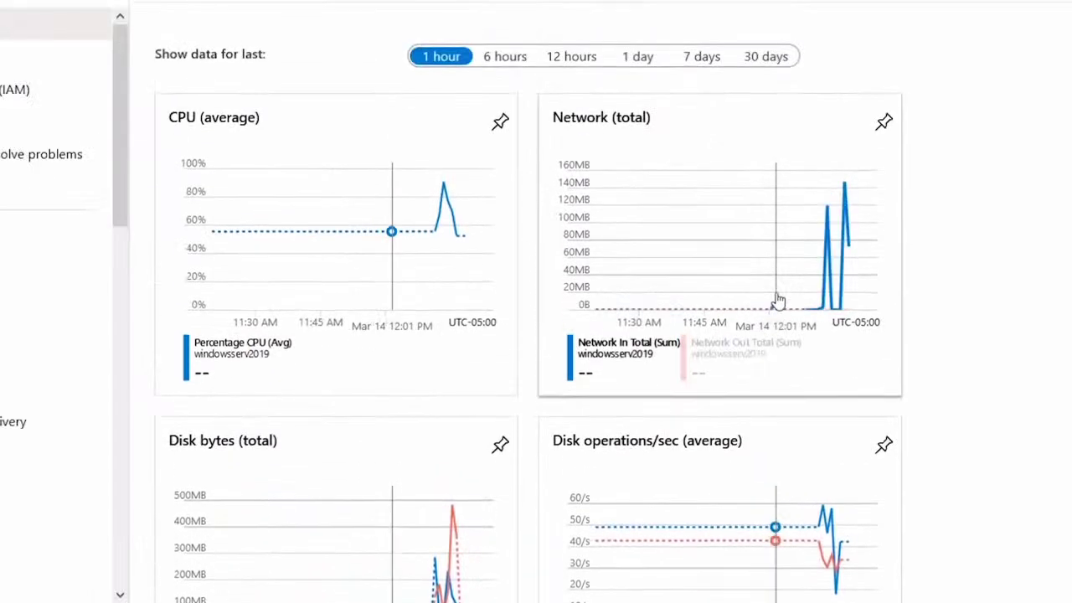
pyautogui.scroll(-1, 778, 300)
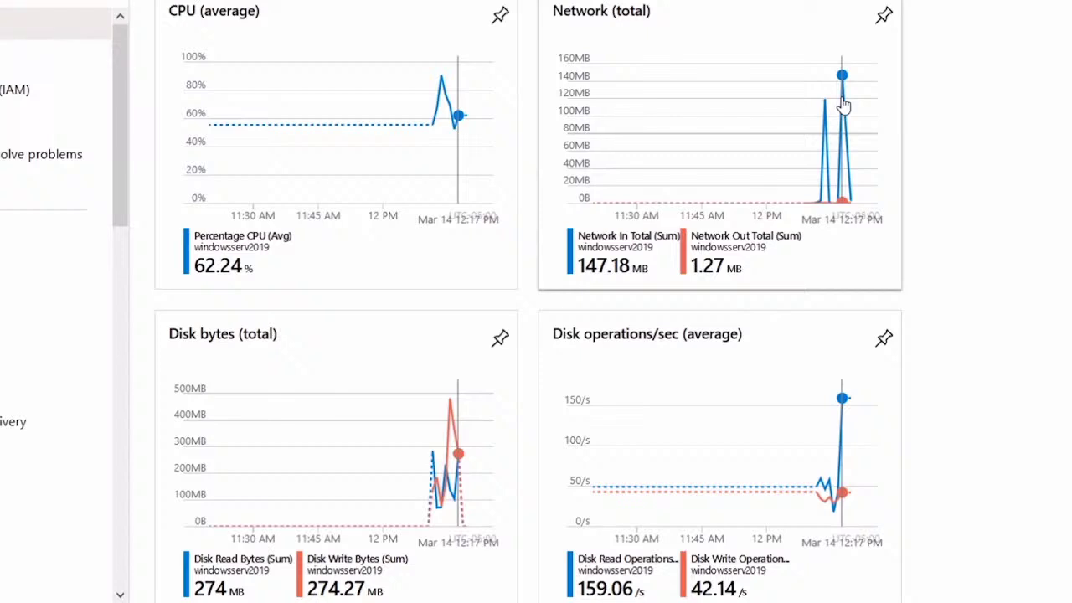
pyautogui.scroll(-1, 844, 105)
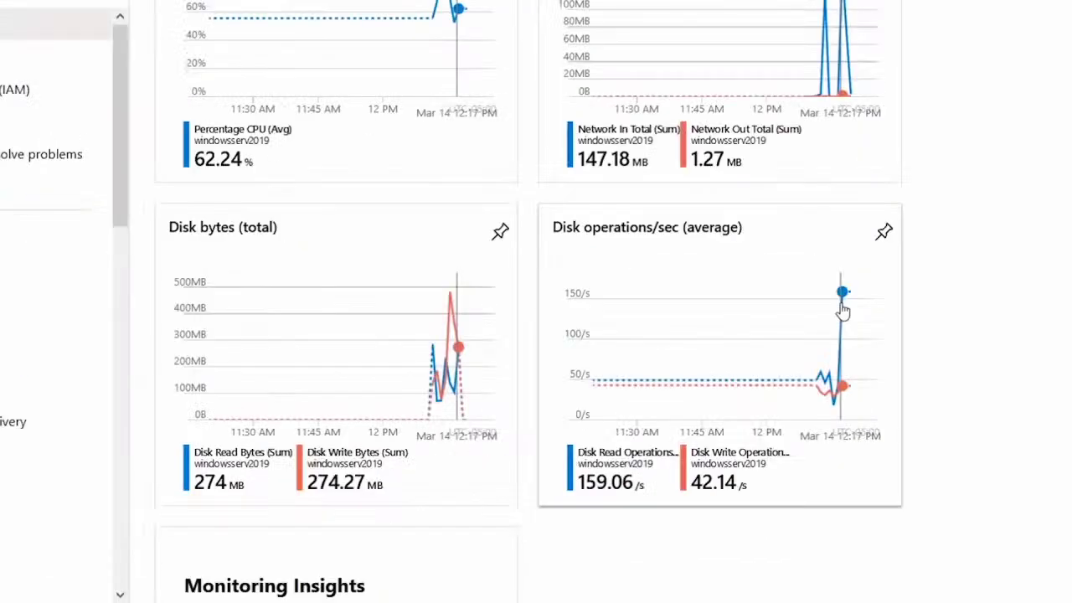
pyautogui.scroll(2, 843, 309)
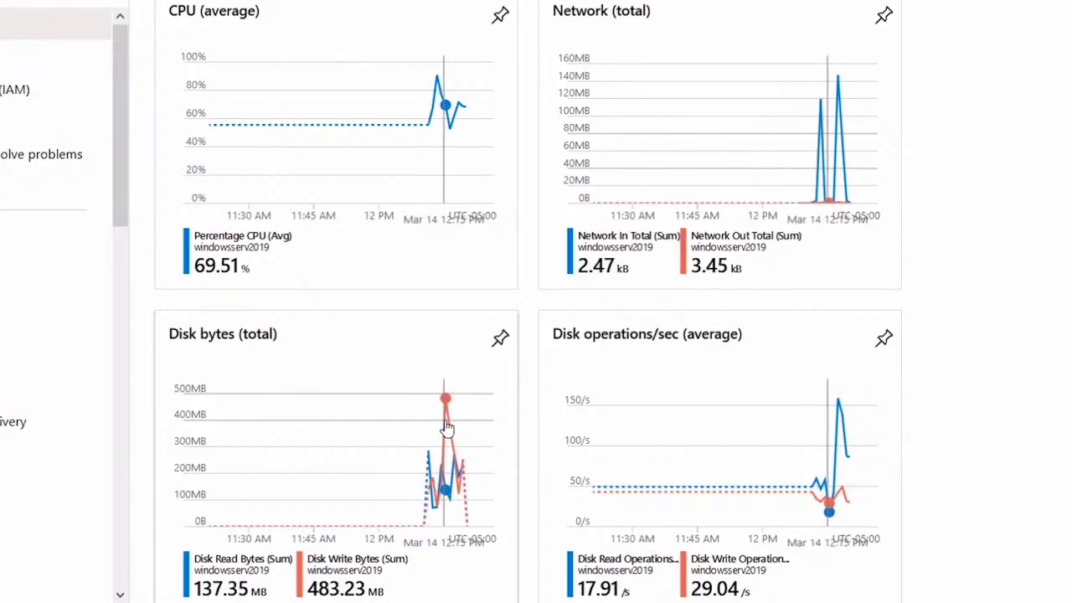
pyautogui.scroll(1, 446, 429)
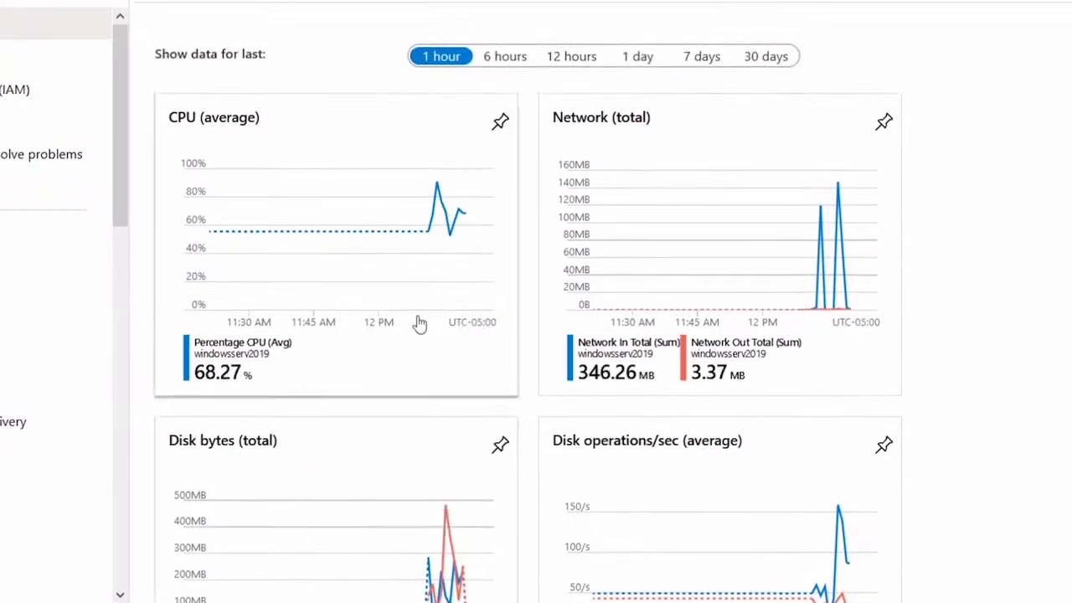
pyautogui.scroll(4, 941, 189)
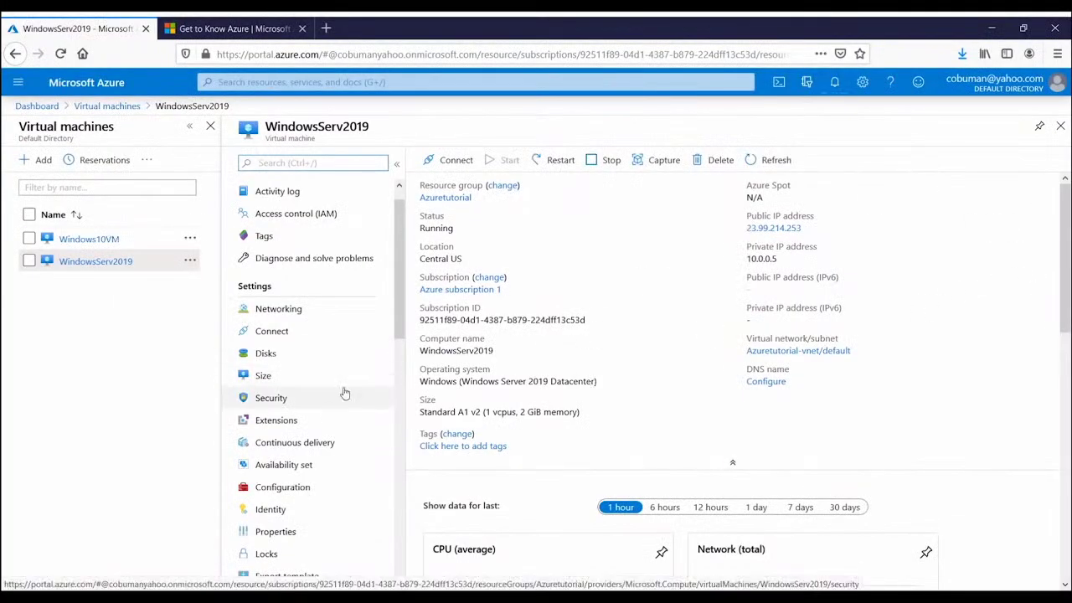
# Step: Open the RDP inbound port rule allowing TCP 3389 from any source
pyautogui.scroll(1, 343, 392)
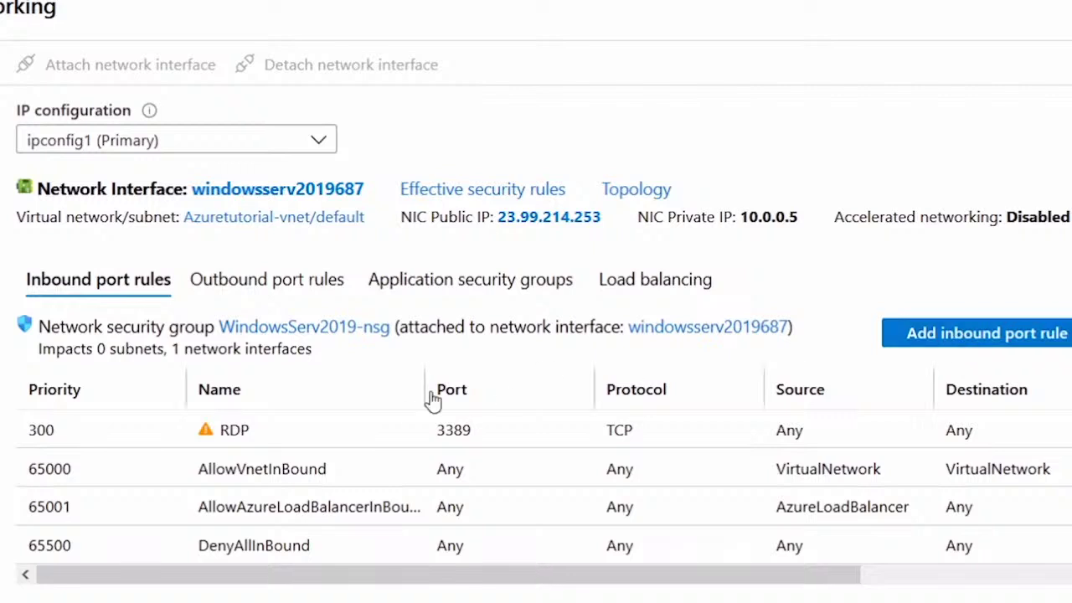
pyautogui.click(309, 444)
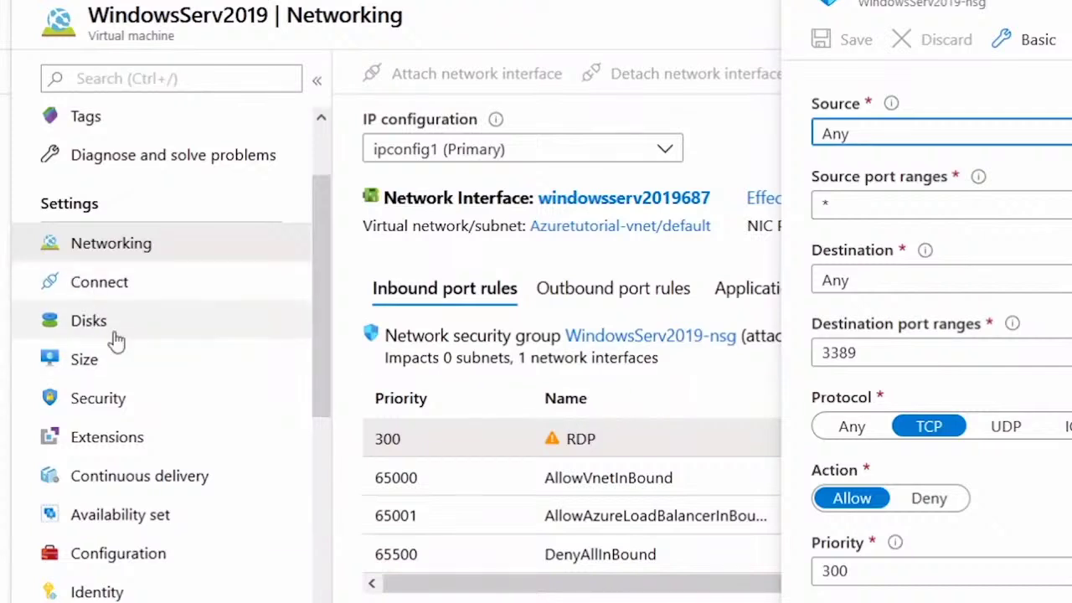
# Step: View the WindowsServ2019 virtual machine's disks
pyautogui.click(110, 333)
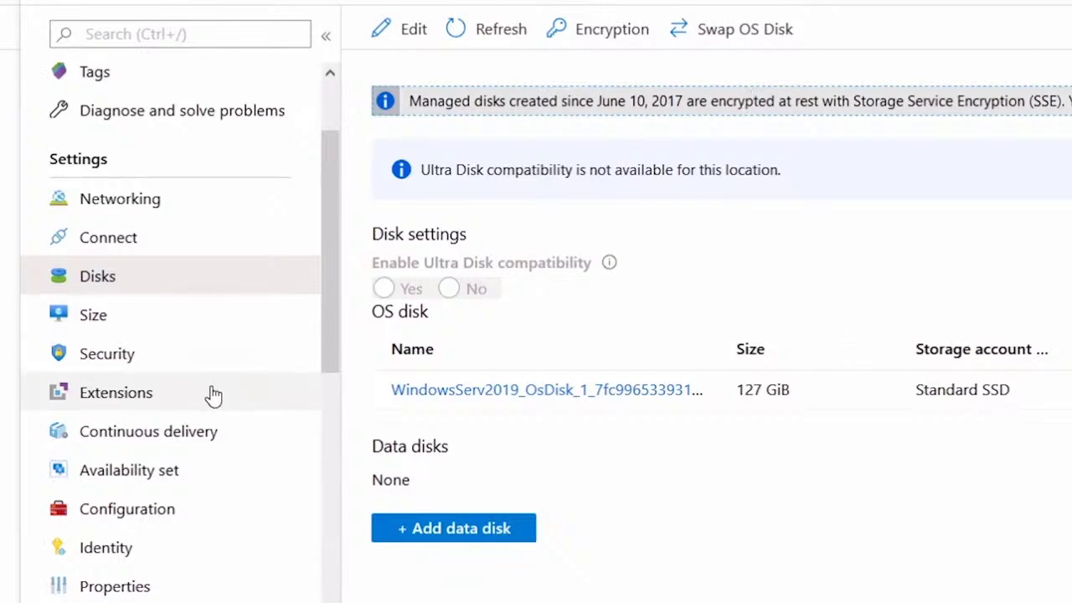
pyautogui.scroll(-1, 211, 393)
pyautogui.scroll(-1, 213, 393)
pyautogui.scroll(-1, 214, 394)
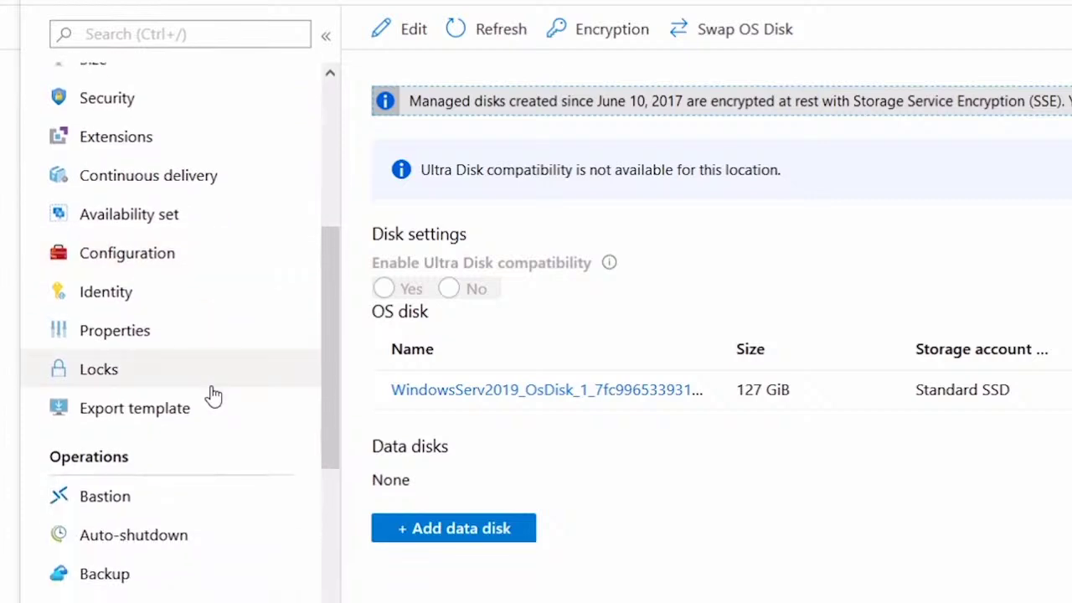
pyautogui.scroll(-3, 212, 394)
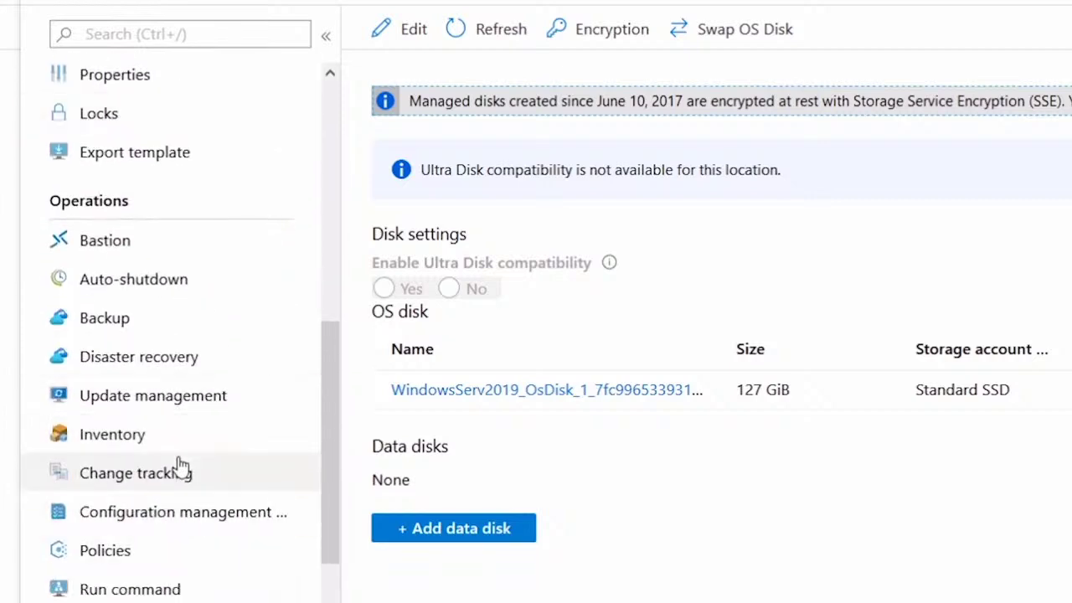
pyautogui.scroll(-3, 181, 465)
pyautogui.scroll(-1, 180, 466)
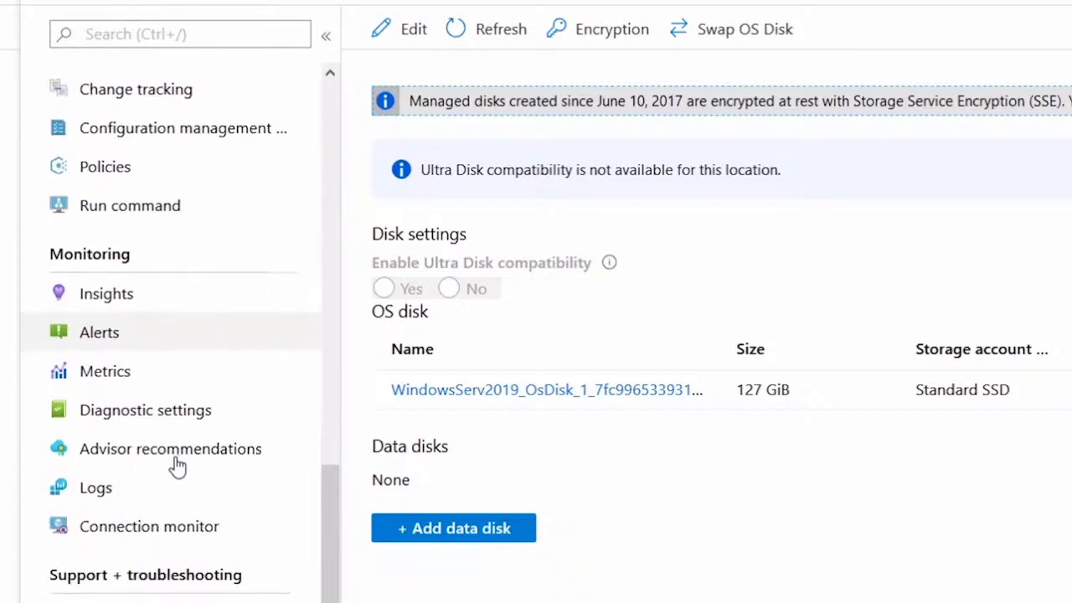
# Step: Return to the VM's overview and bring up the portal's services list
pyautogui.scroll(12, 131, 381)
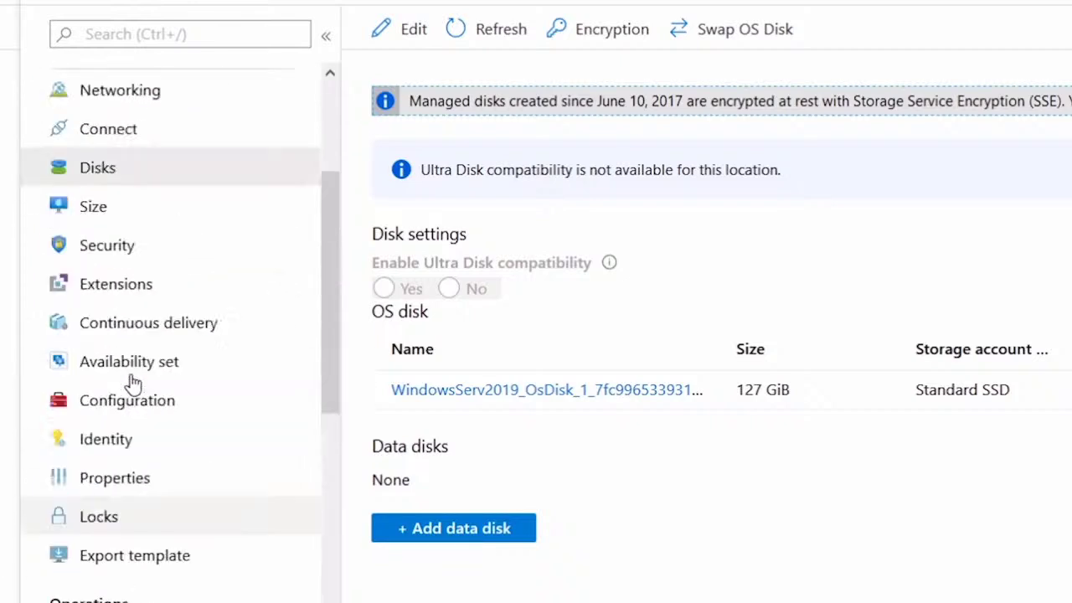
pyautogui.click(125, 87)
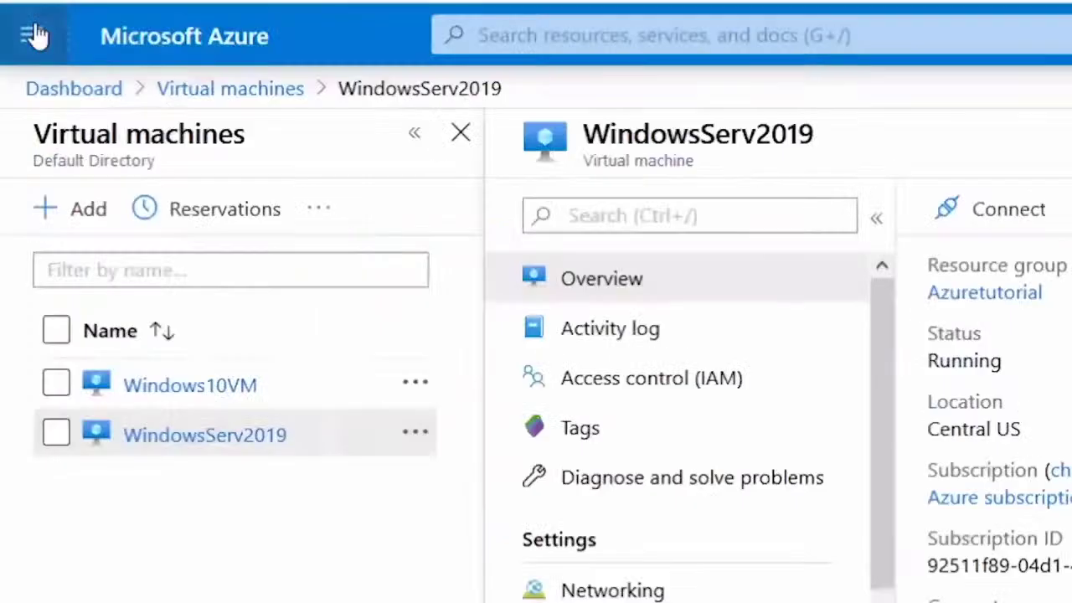
pyautogui.click(36, 33)
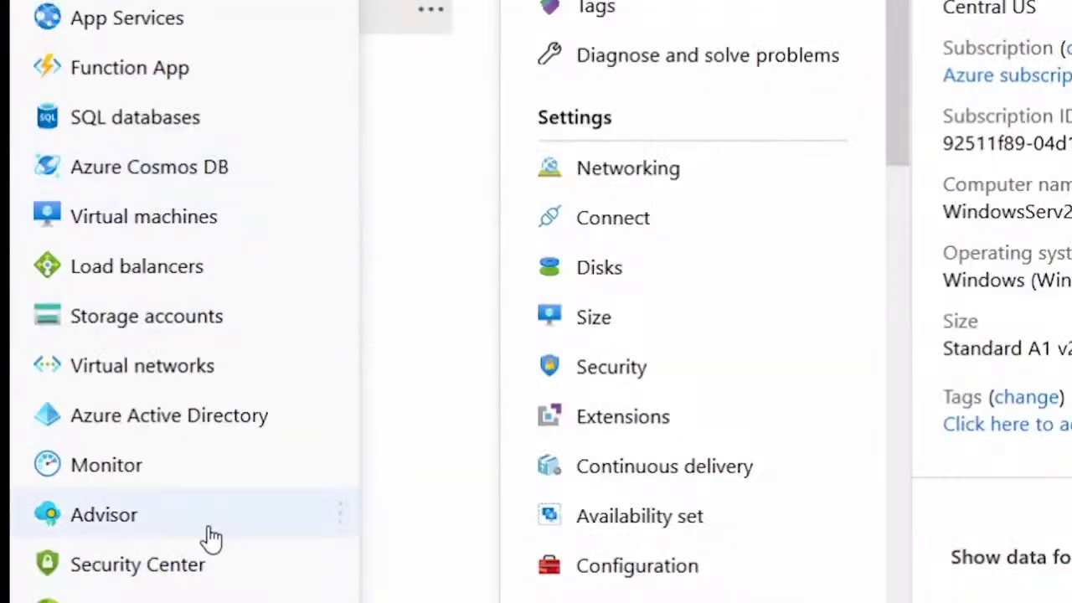
# Step: Go to Azure Monitor and start a new chart via Explore Metrics
pyautogui.click(98, 476)
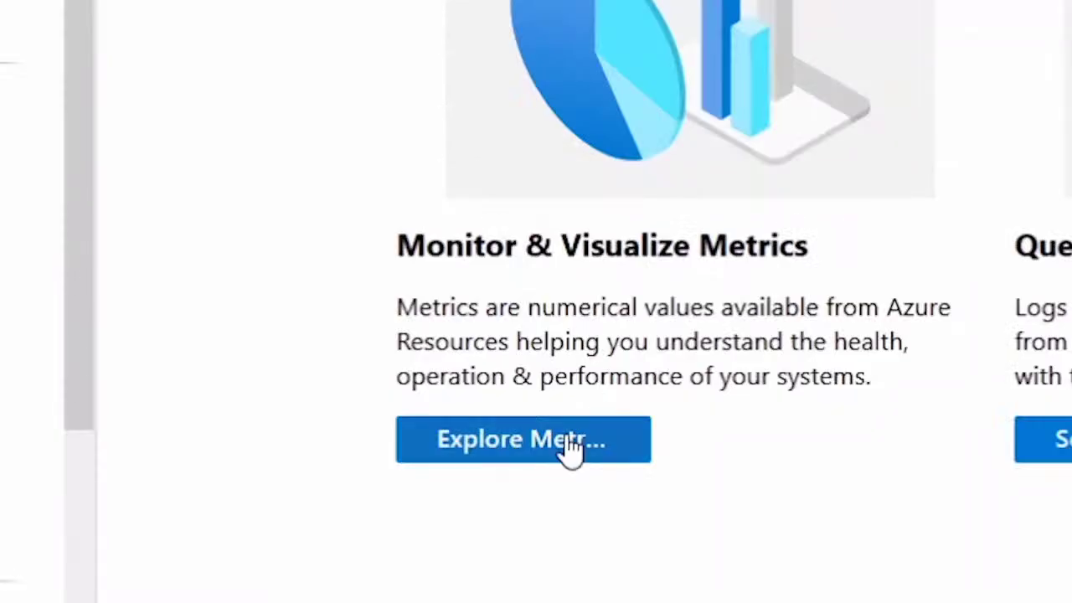
pyautogui.click(346, 495)
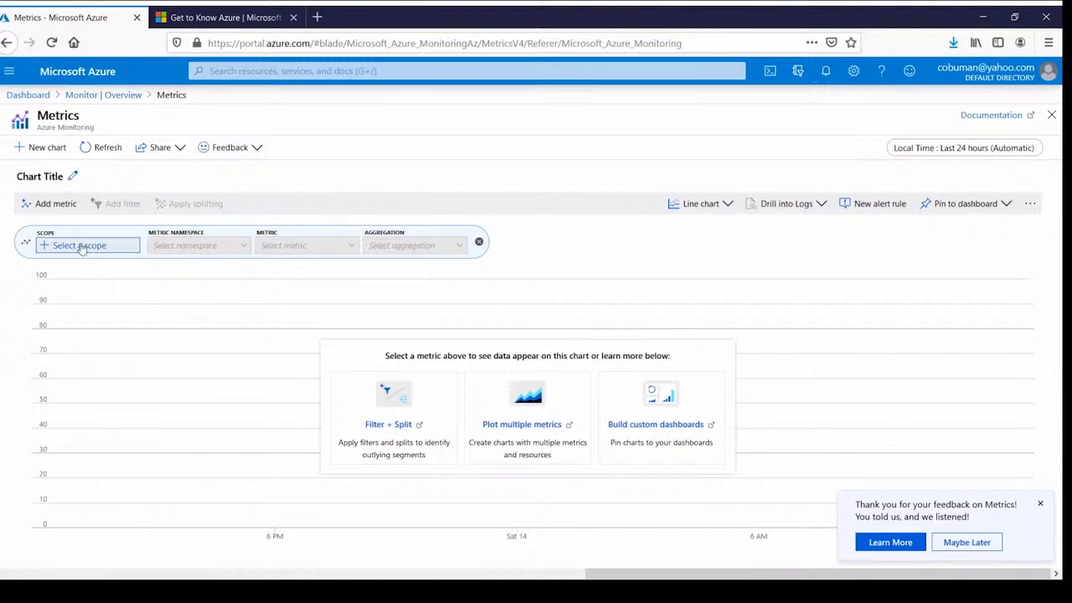
# Step: Scope the chart to WindowsServ2019 under azuretutorial, filtering resource types to Virtual machines
pyautogui.click(1039, 503)
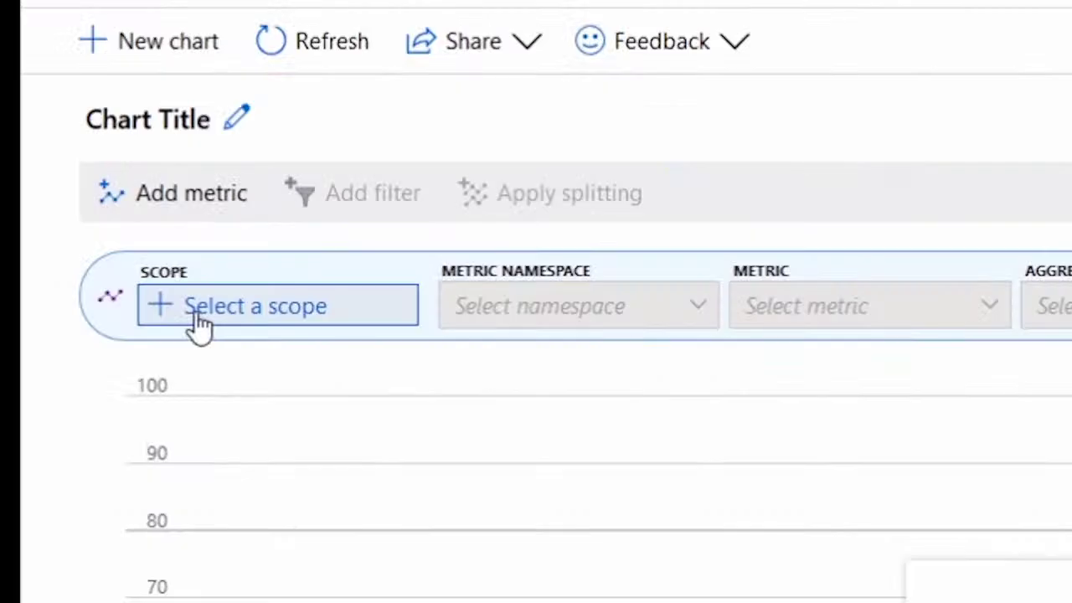
pyautogui.click(212, 310)
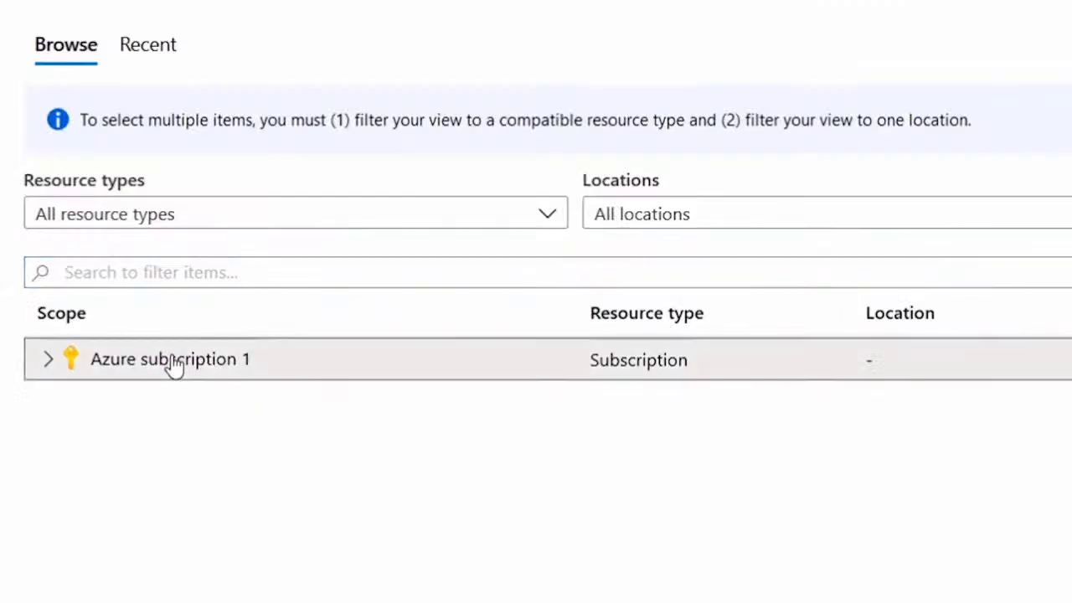
pyautogui.click(172, 362)
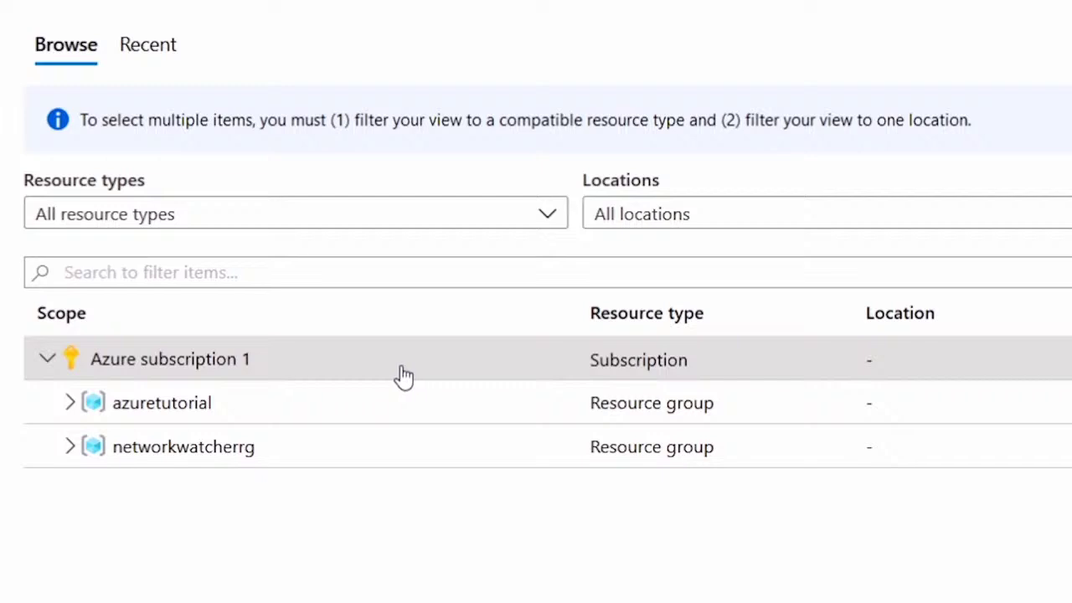
pyautogui.click(161, 406)
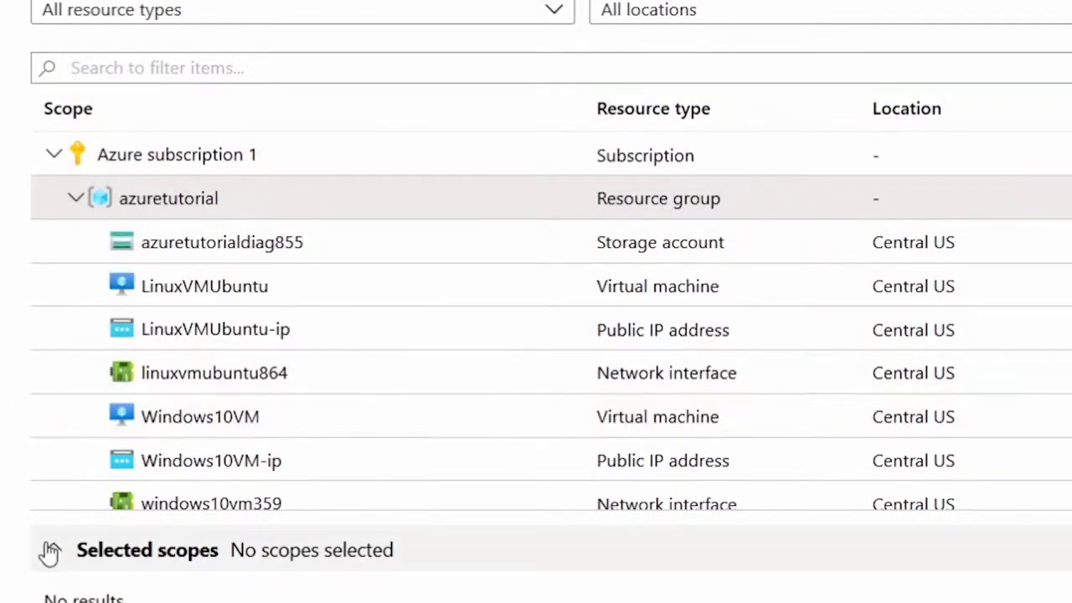
pyautogui.click(171, 15)
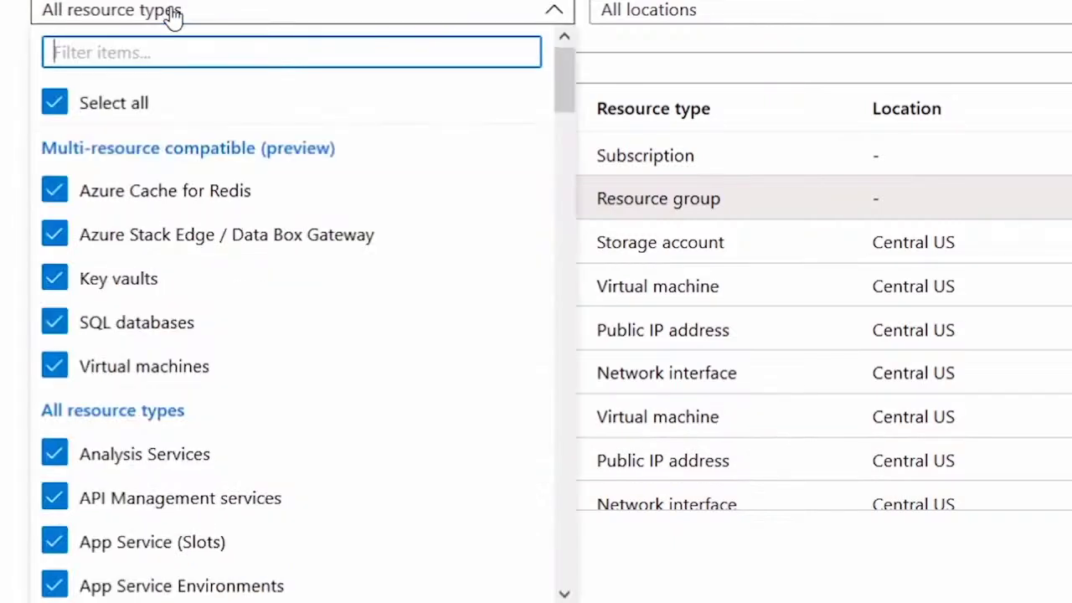
pyautogui.click(56, 105)
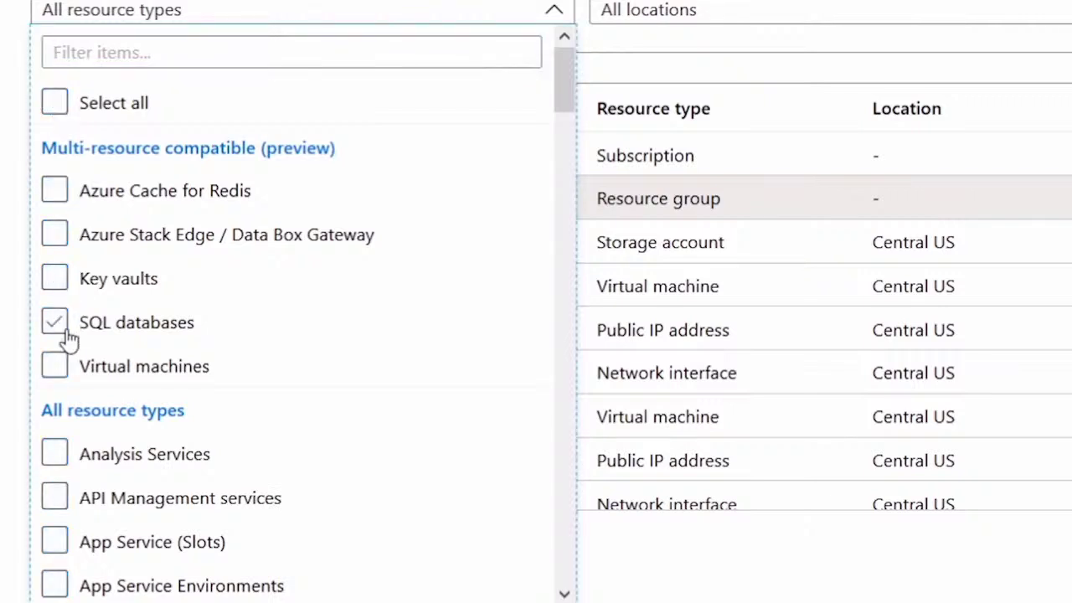
pyautogui.click(53, 373)
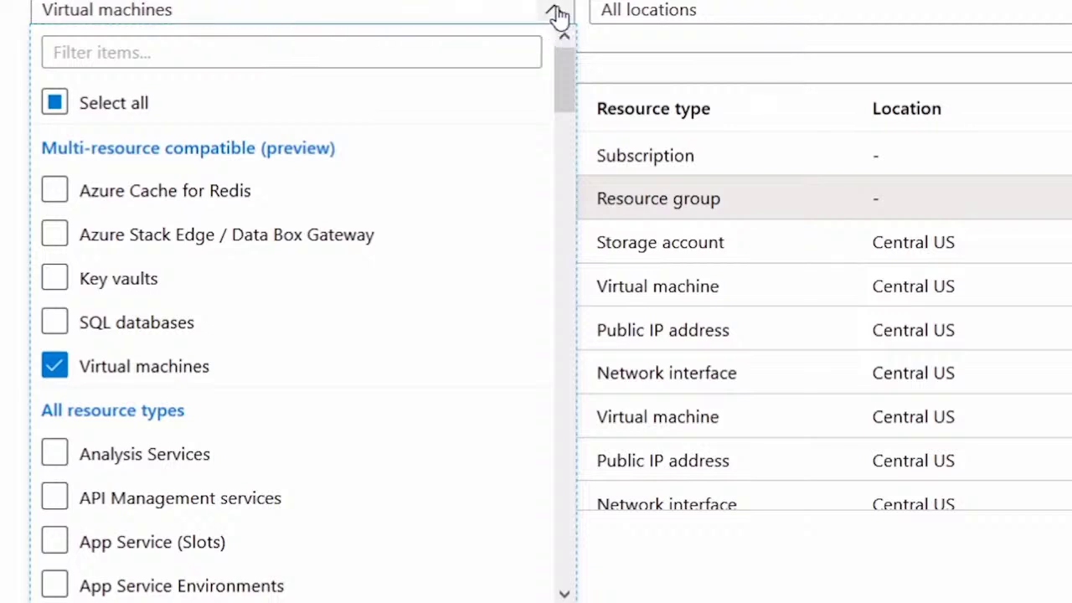
pyautogui.click(555, 17)
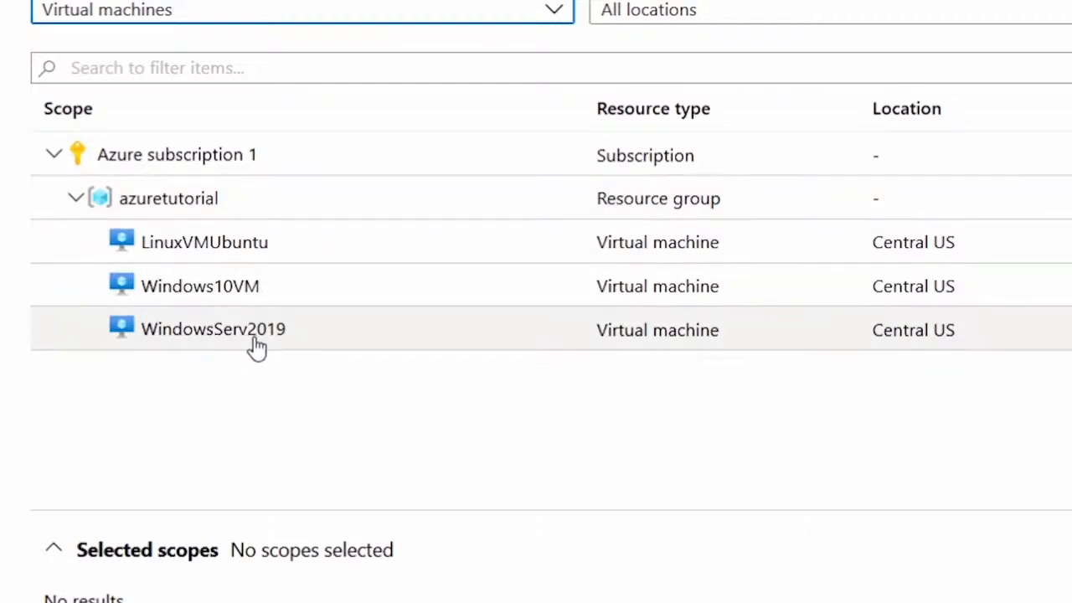
pyautogui.click(229, 339)
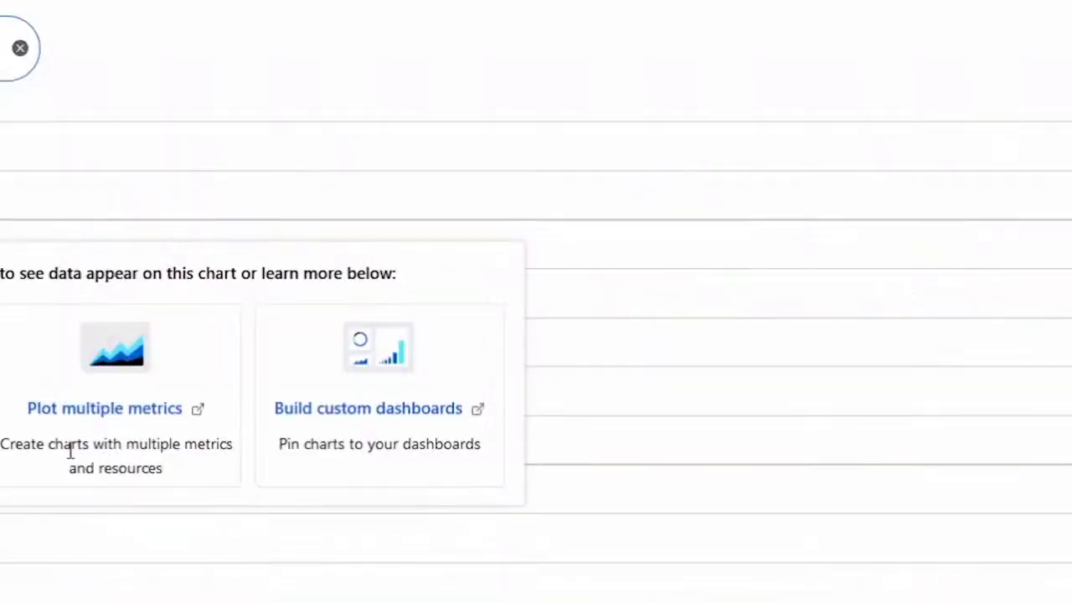
# Step: Apply the scope and plot average Disk Read Operations/Sec
pyautogui.click(674, 278)
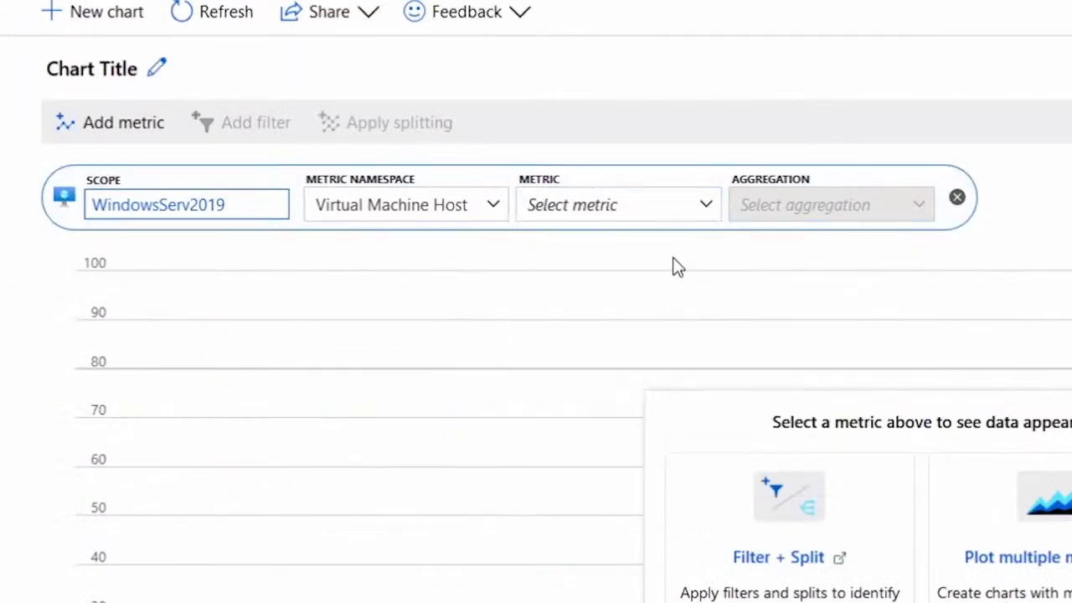
pyautogui.click(706, 211)
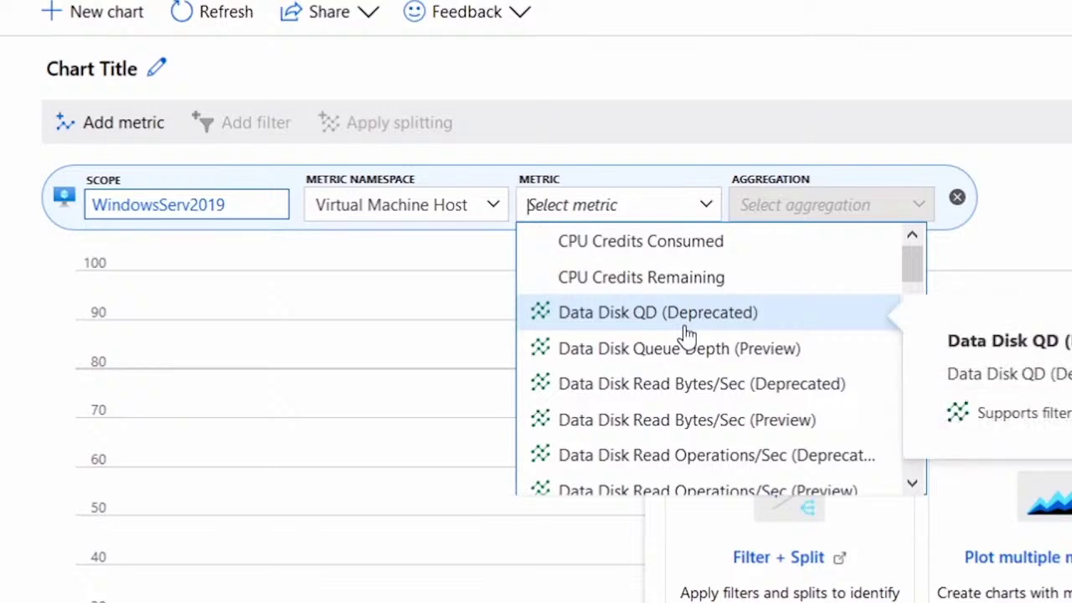
pyautogui.scroll(-3, 685, 333)
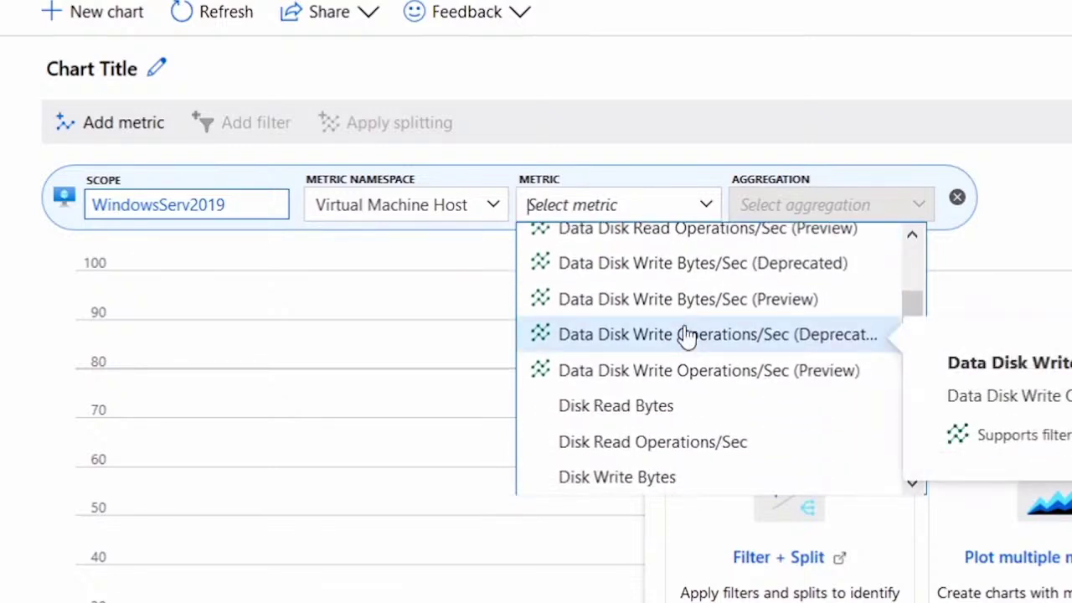
pyautogui.scroll(-2, 685, 334)
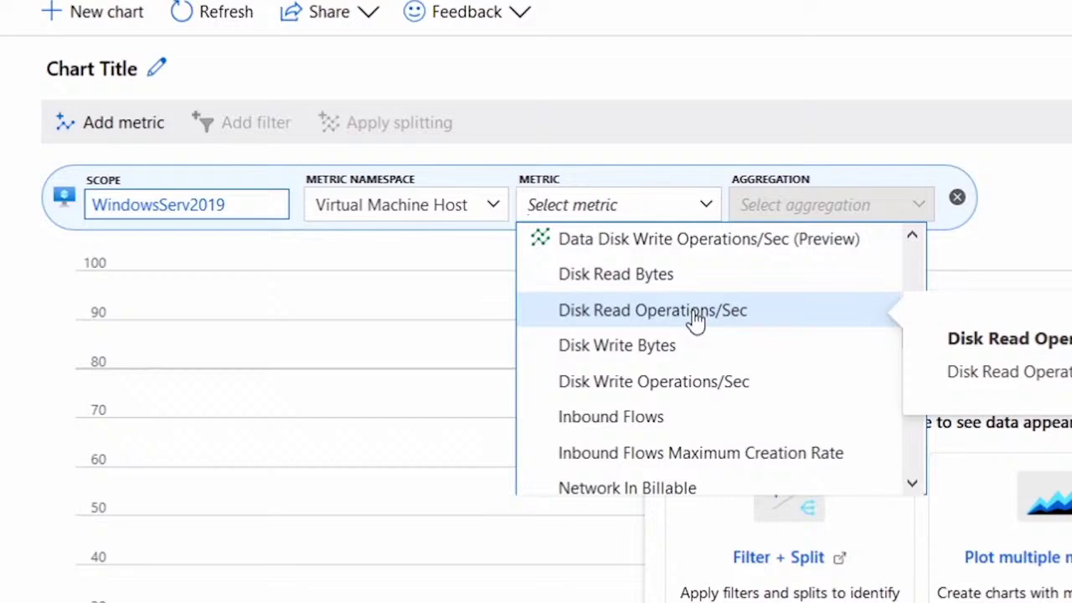
pyautogui.click(695, 318)
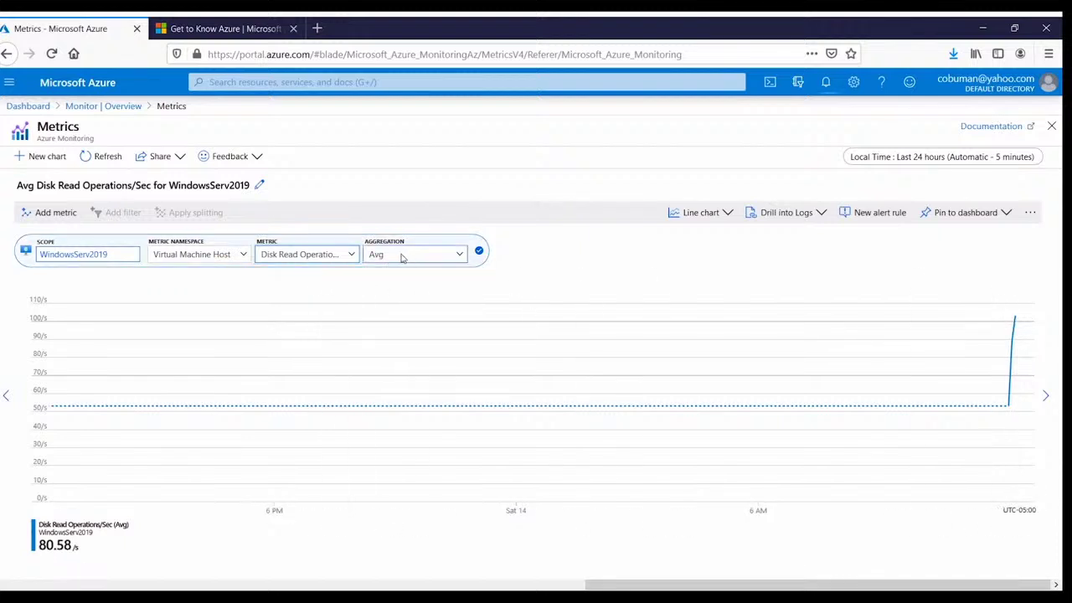
# Step: Add summed Network In Total as a second metric and shift the window to 3/14–3/15
pyautogui.click(46, 216)
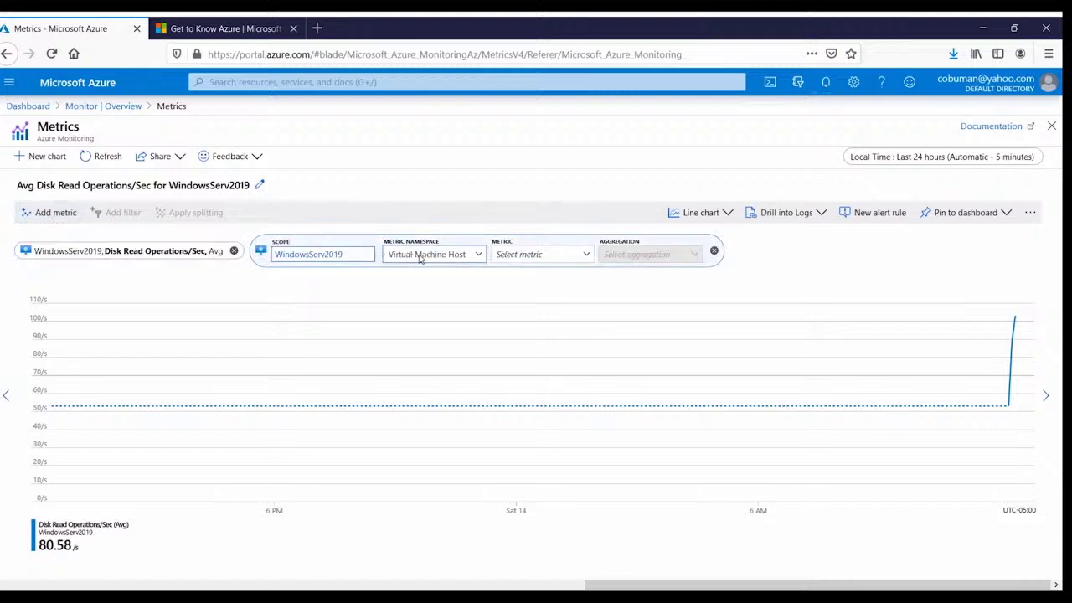
pyautogui.click(553, 255)
pyautogui.scroll(-8, 596, 339)
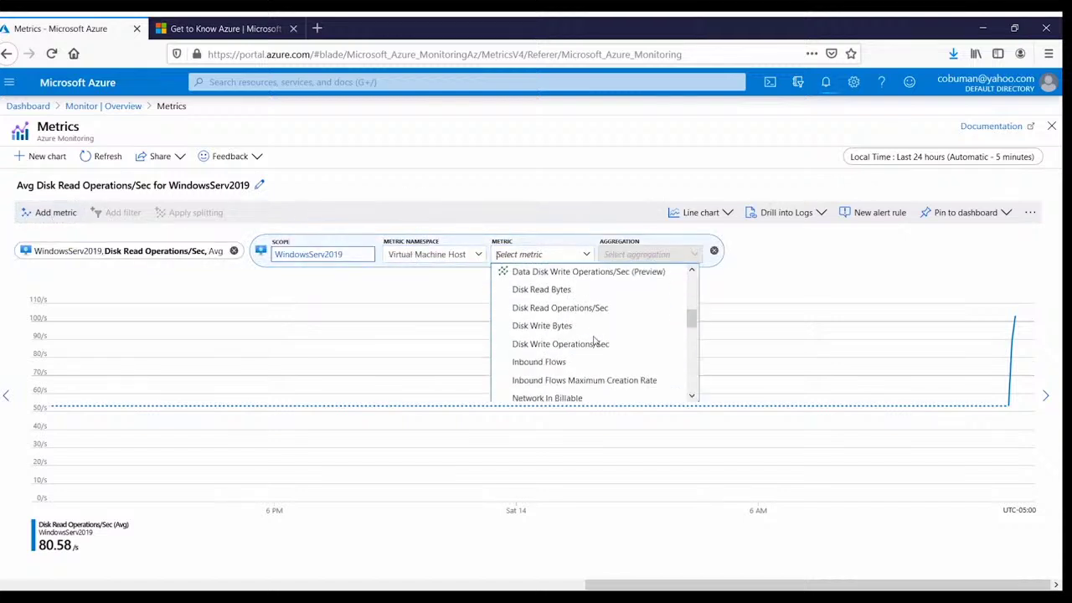
pyautogui.scroll(-5, 594, 339)
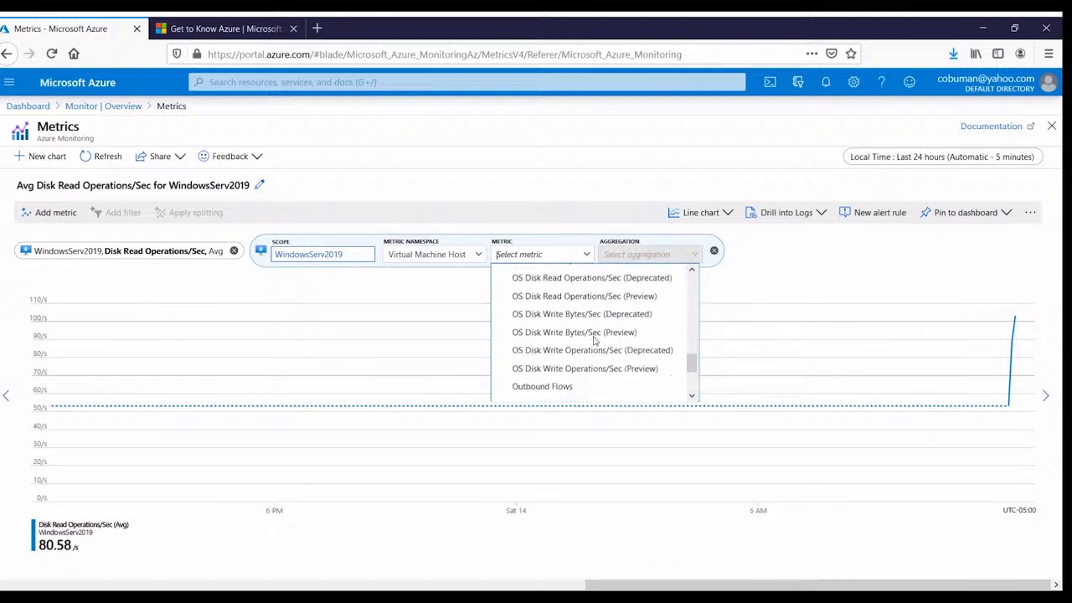
pyautogui.scroll(5, 595, 339)
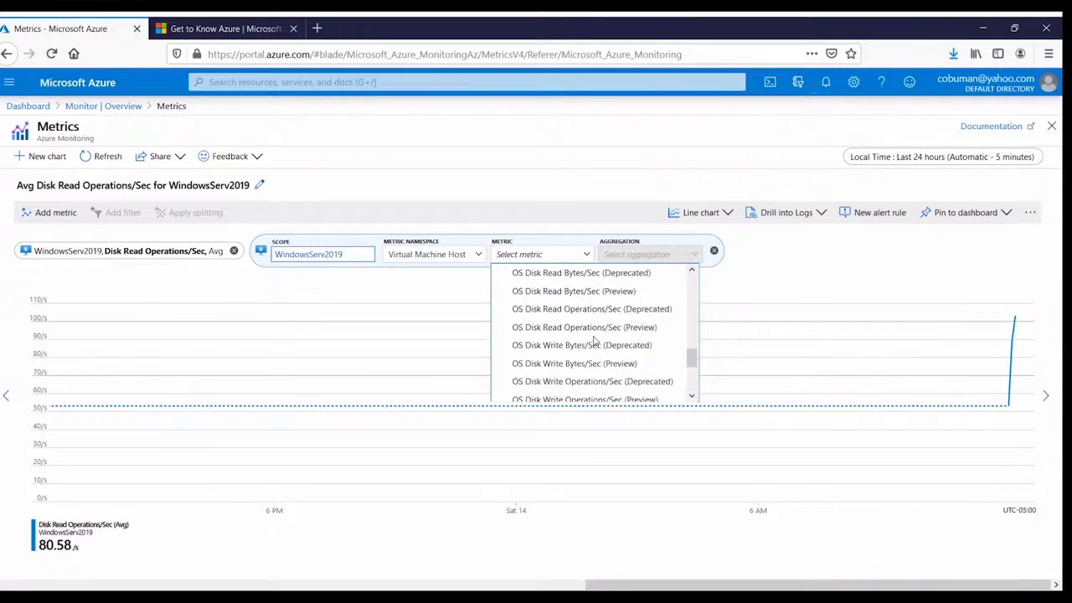
pyautogui.scroll(2, 594, 339)
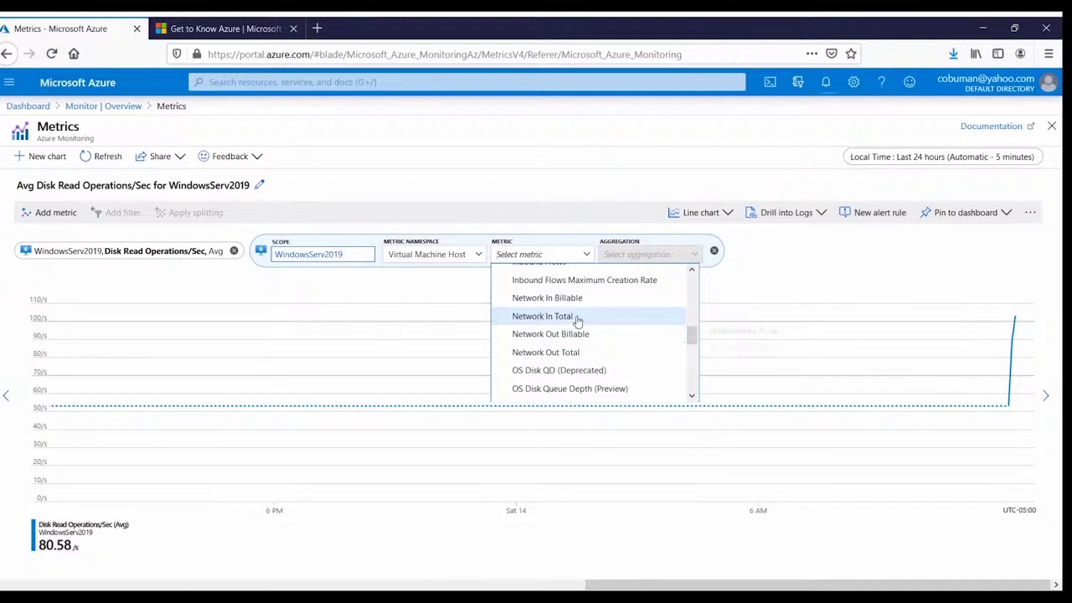
pyautogui.click(578, 312)
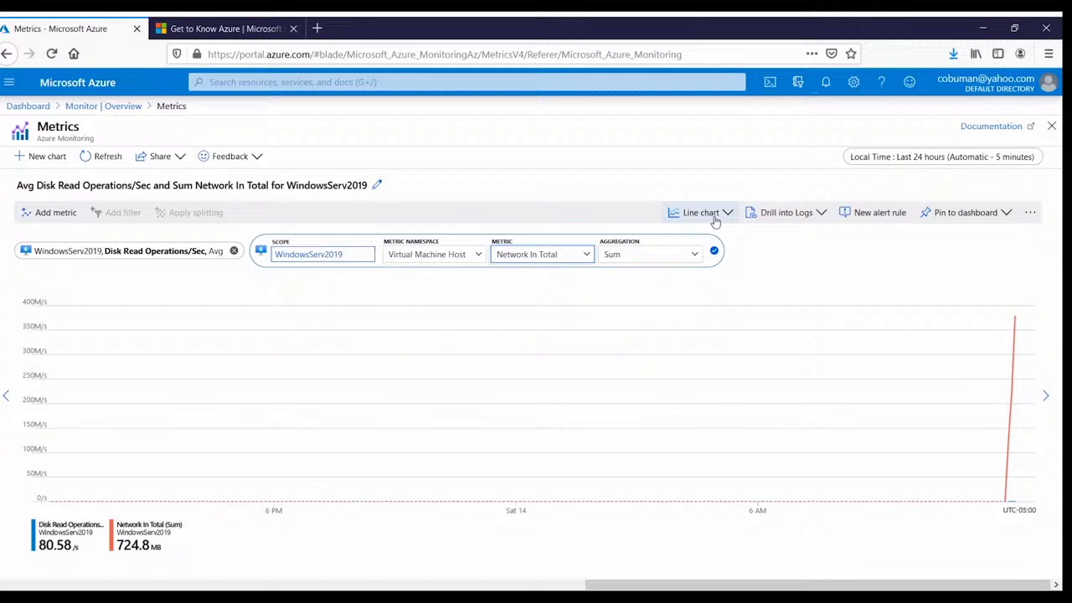
pyautogui.click(1052, 400)
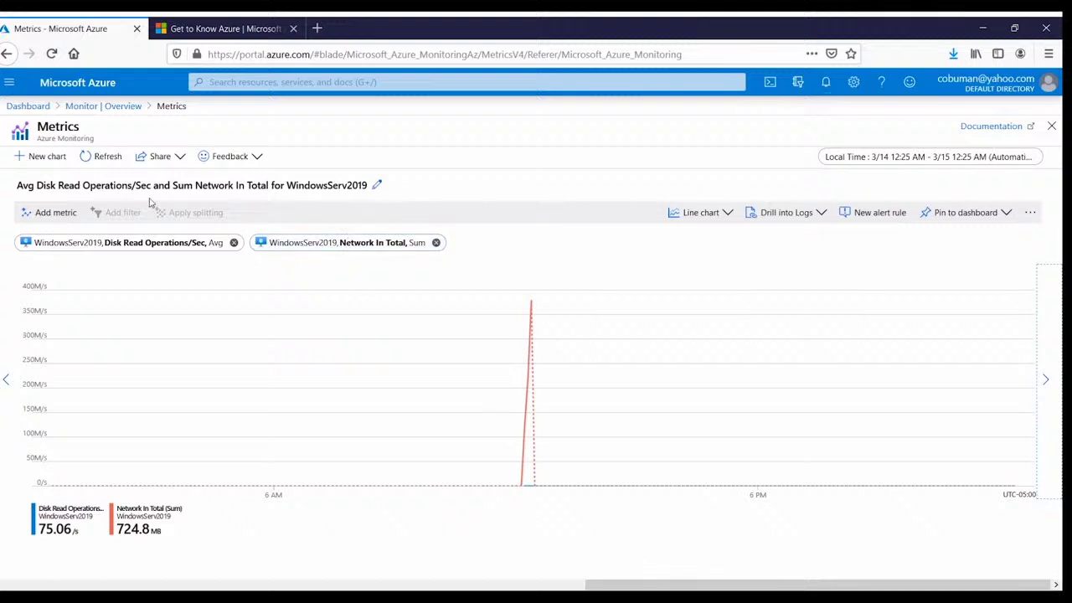
# Step: Add average Percentage CPU as the chart's third metric
pyautogui.click(52, 214)
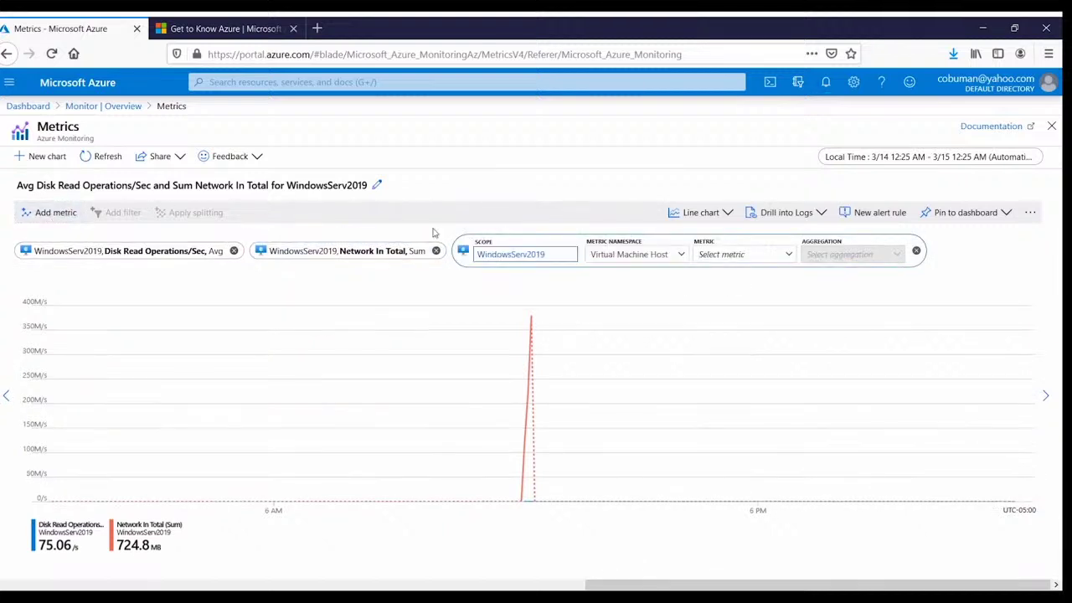
pyautogui.click(718, 255)
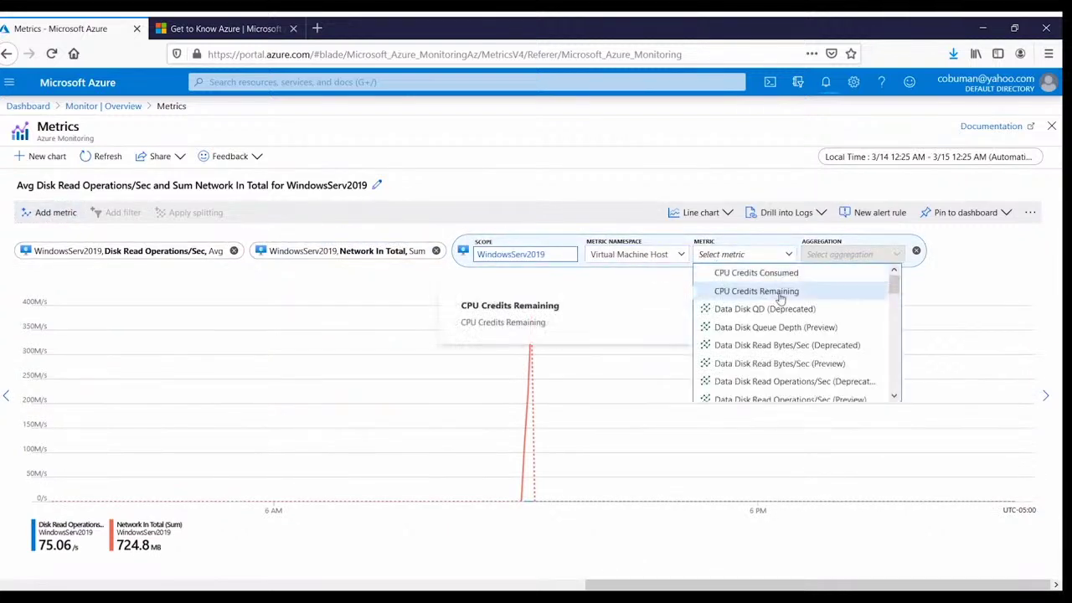
pyautogui.scroll(-5, 779, 299)
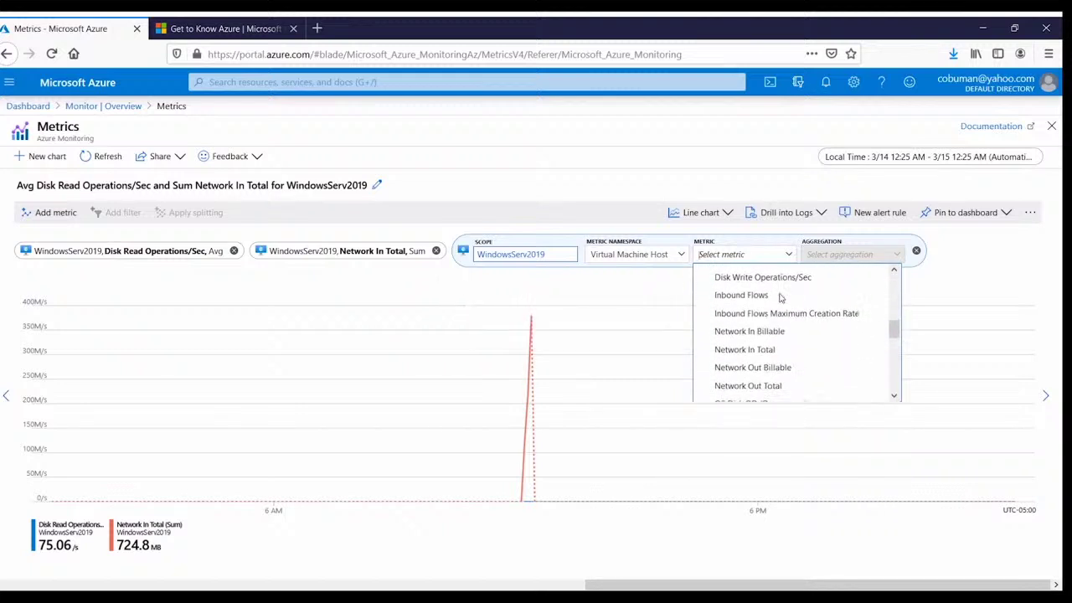
pyautogui.scroll(-5, 780, 299)
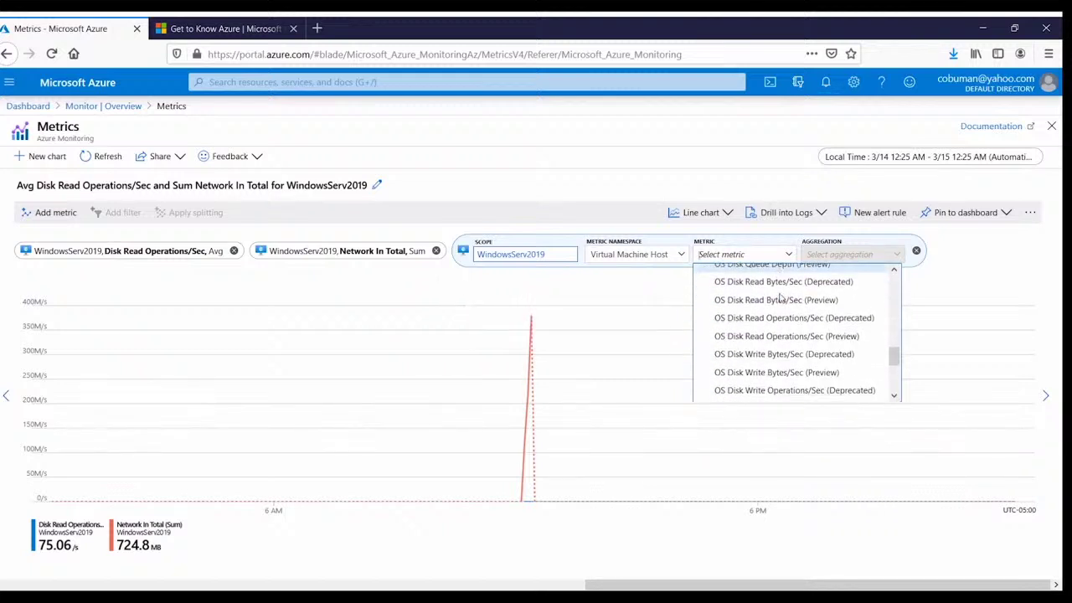
pyautogui.scroll(-2, 779, 299)
pyautogui.click(770, 319)
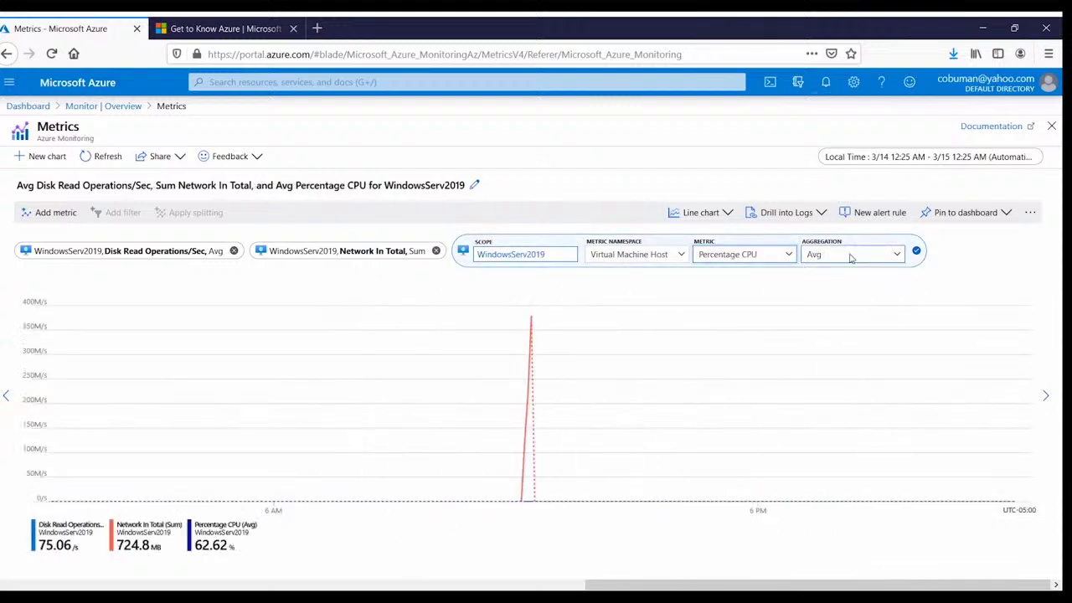
pyautogui.click(917, 251)
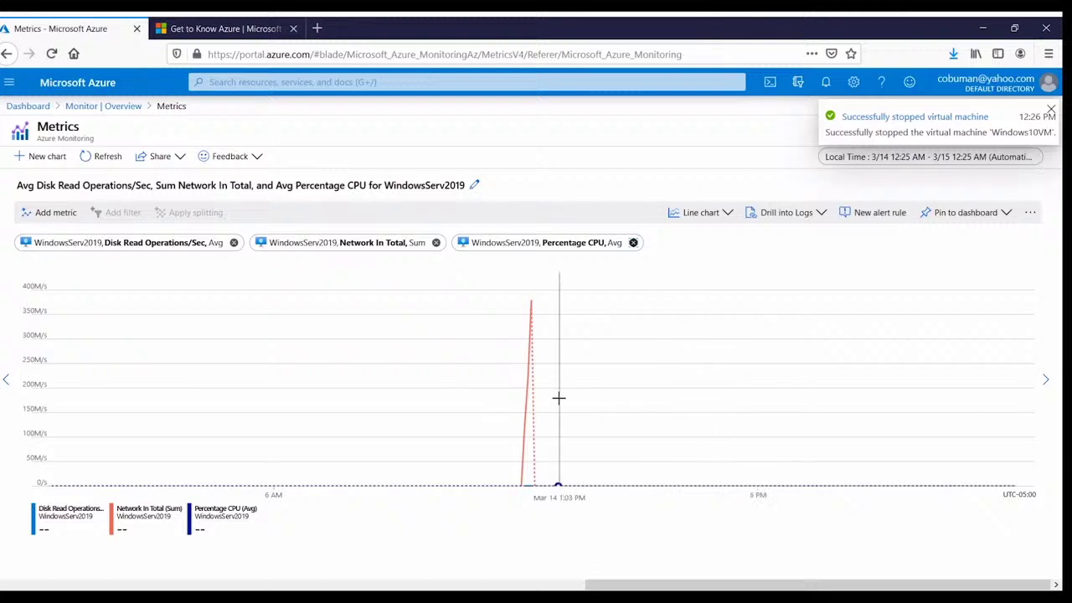
# Step: Page the chart's time range earlier and later, ending on the original day
pyautogui.click(6, 381)
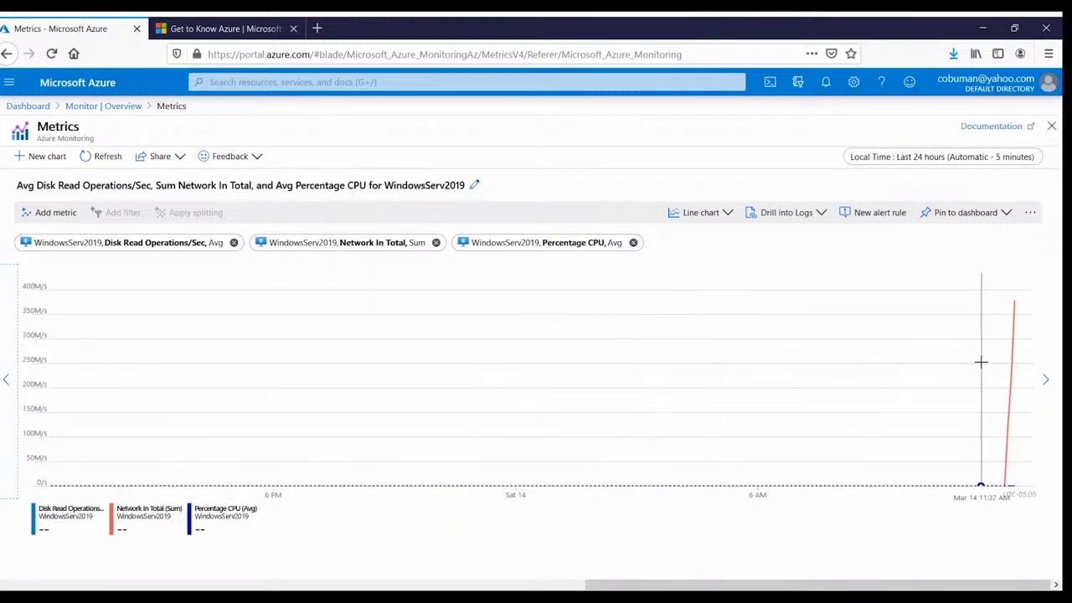
pyautogui.click(1047, 380)
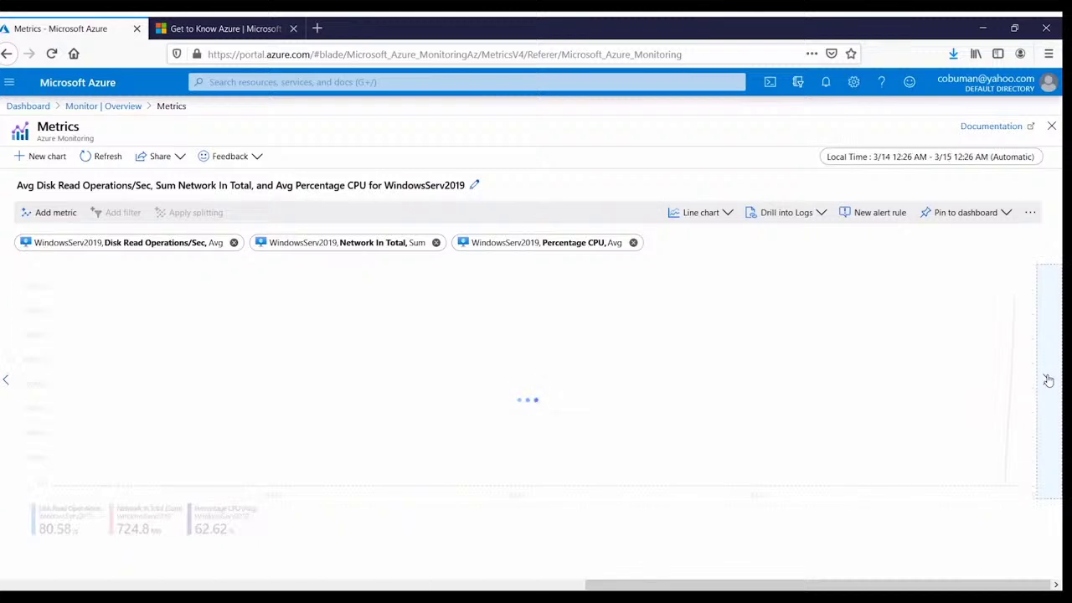
pyautogui.click(1048, 380)
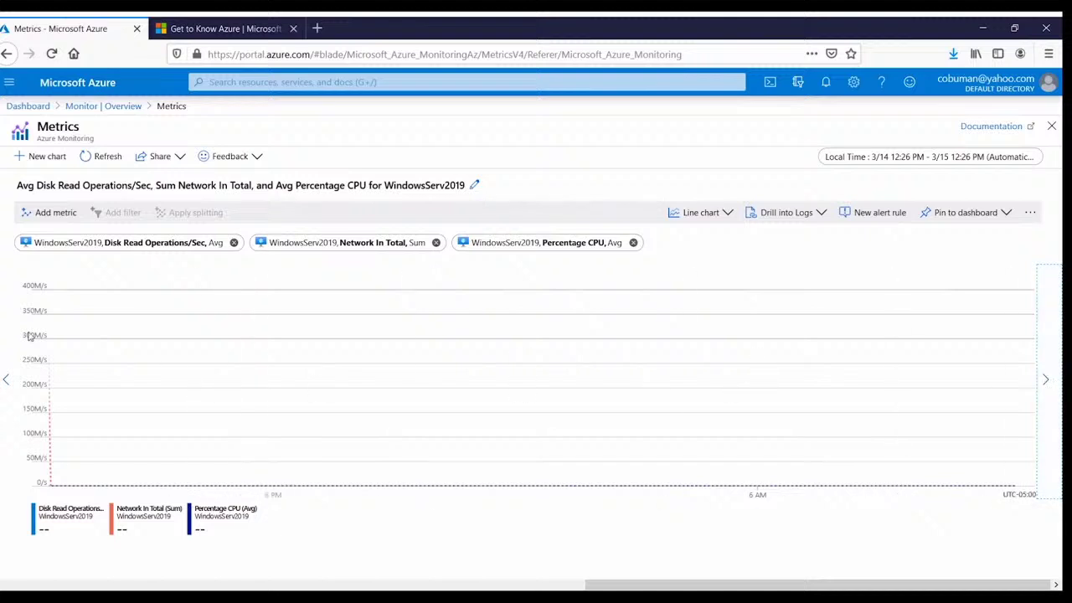
pyautogui.click(6, 377)
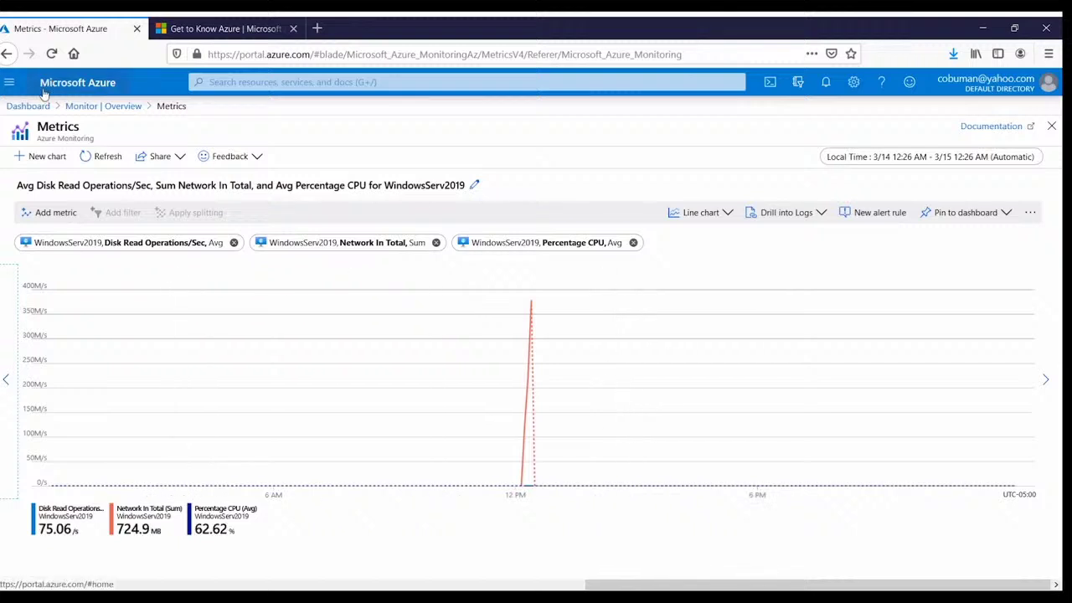
# Step: Open LinuxVMUbuntu from the Virtual machines list
pyautogui.click(7, 84)
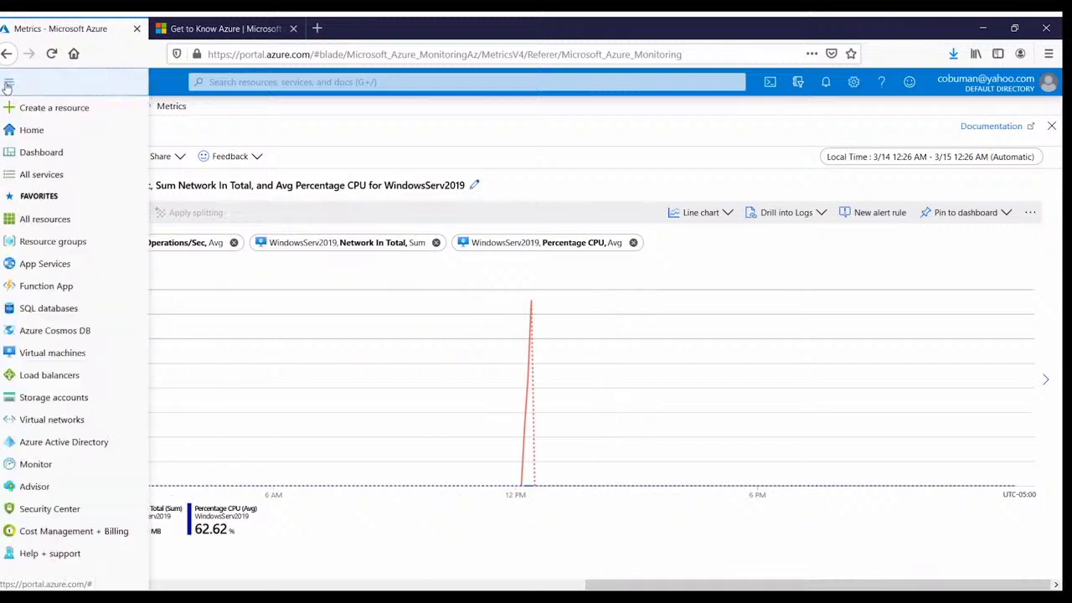
pyautogui.click(51, 355)
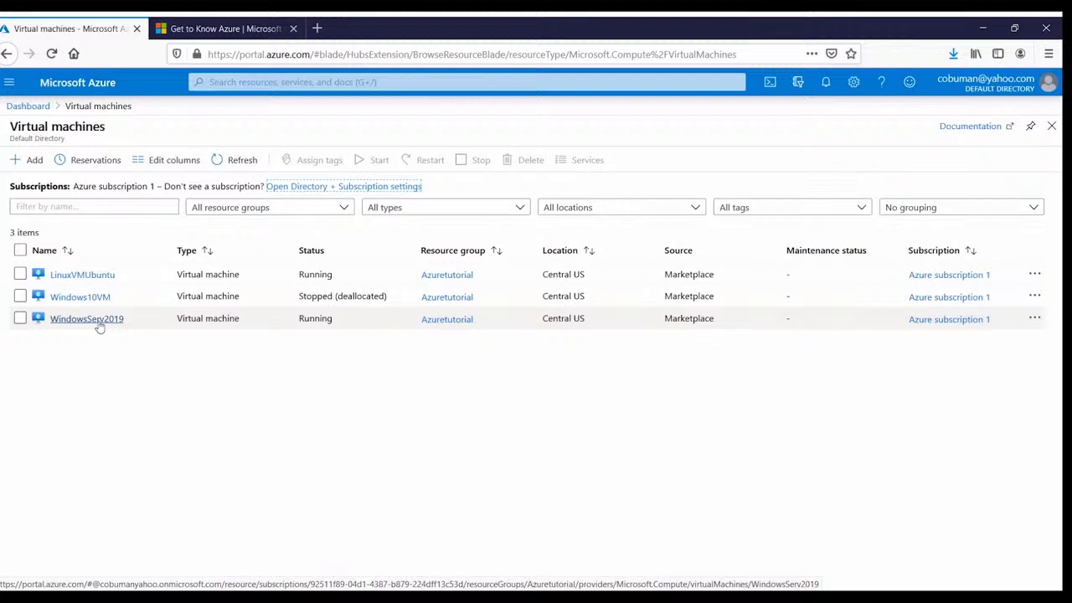
pyautogui.click(78, 275)
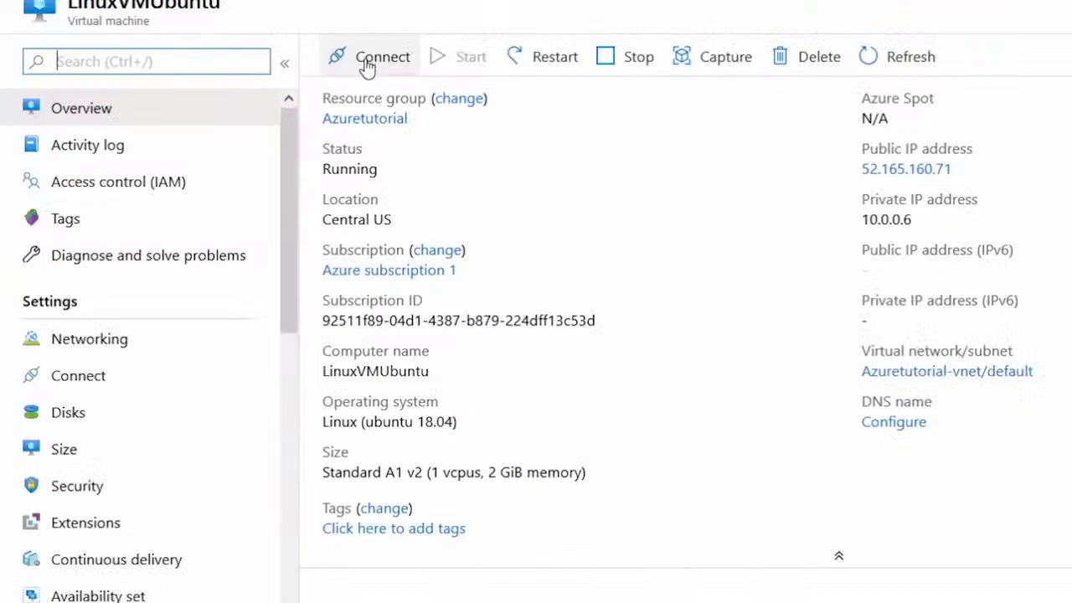
# Step: Show LinuxVMUbuntu's RDP connection details on port 3389, checking the SSH instructions too
pyautogui.click(431, 164)
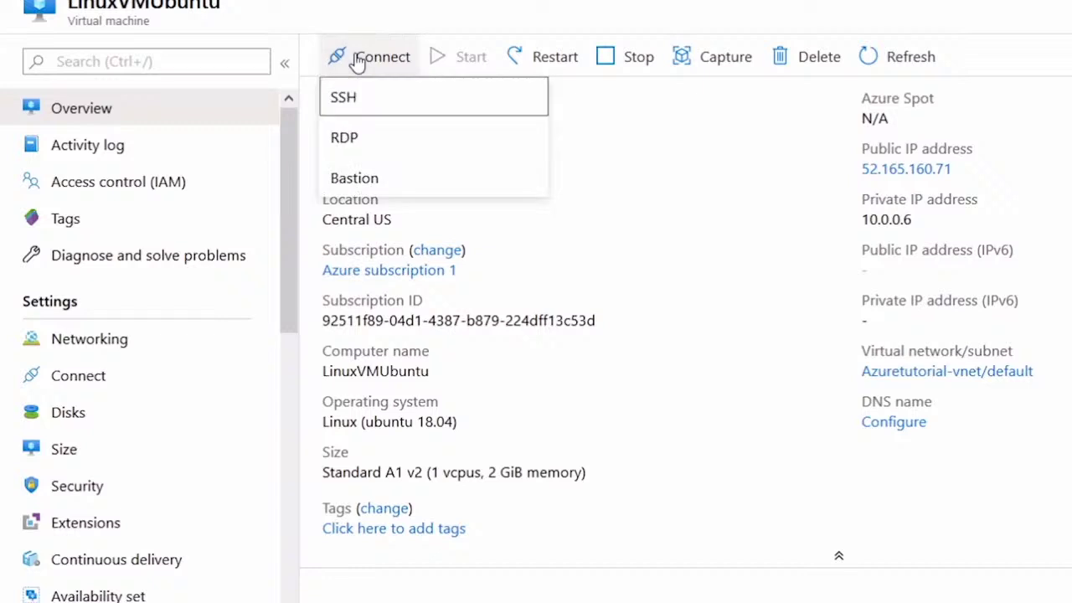
pyautogui.click(365, 143)
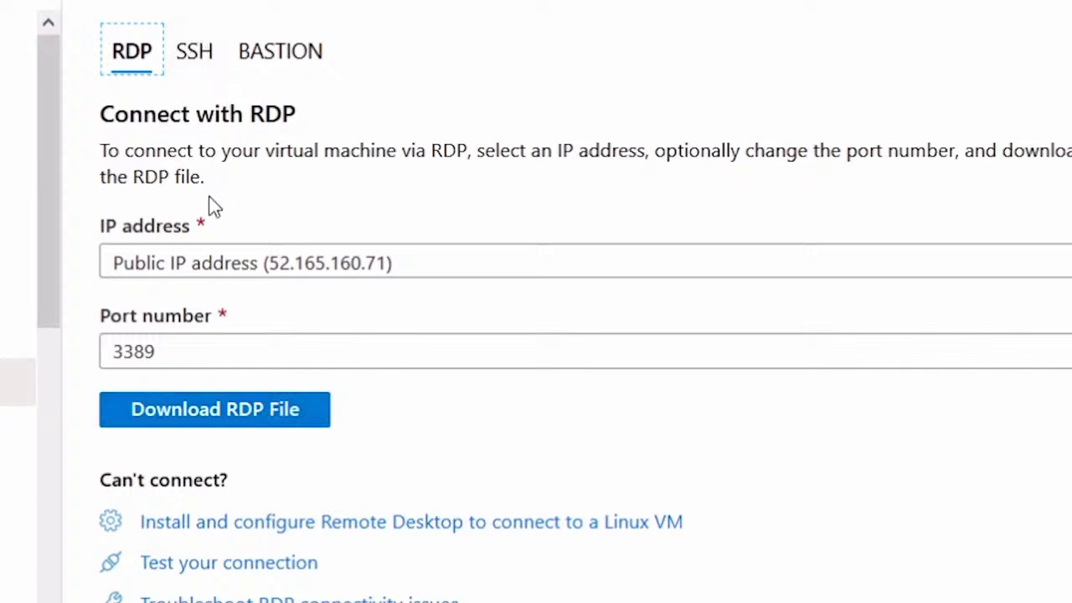
pyautogui.click(195, 67)
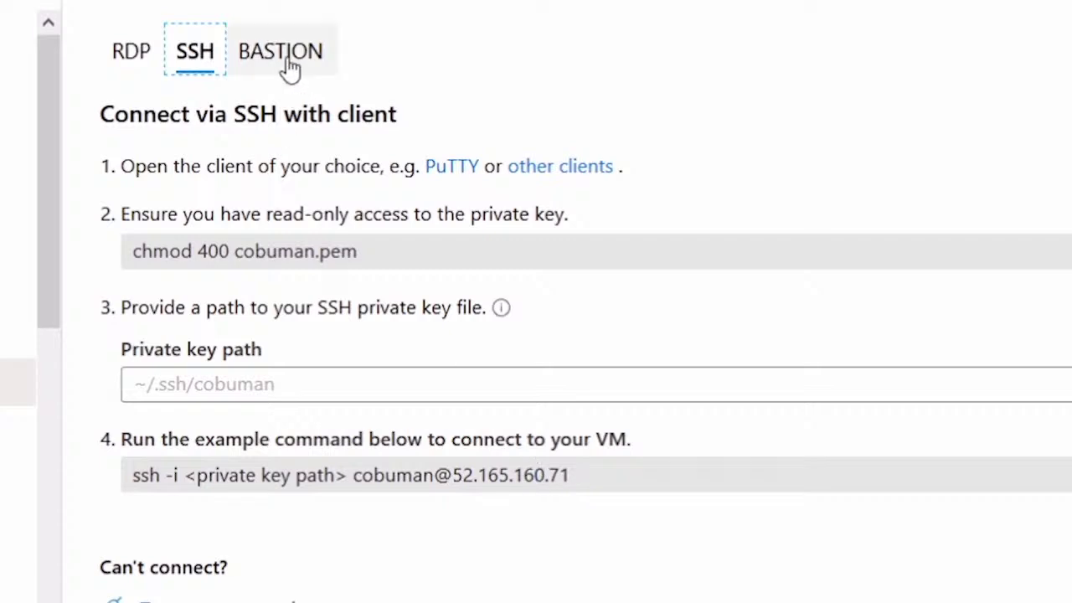
pyautogui.click(134, 50)
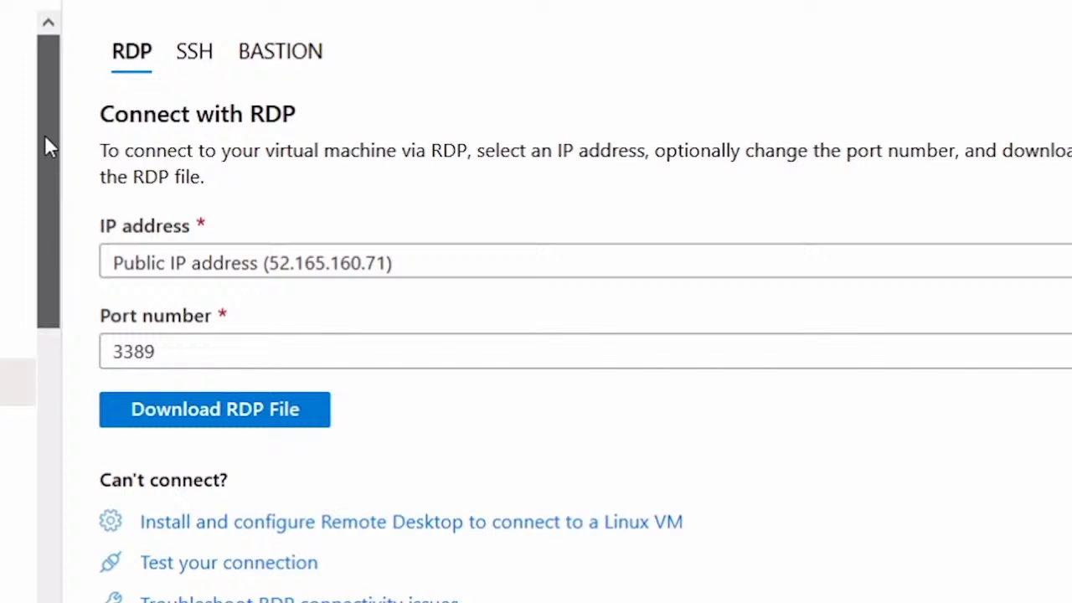
pyautogui.scroll(-1, 46, 156)
pyautogui.scroll(1, 55, 114)
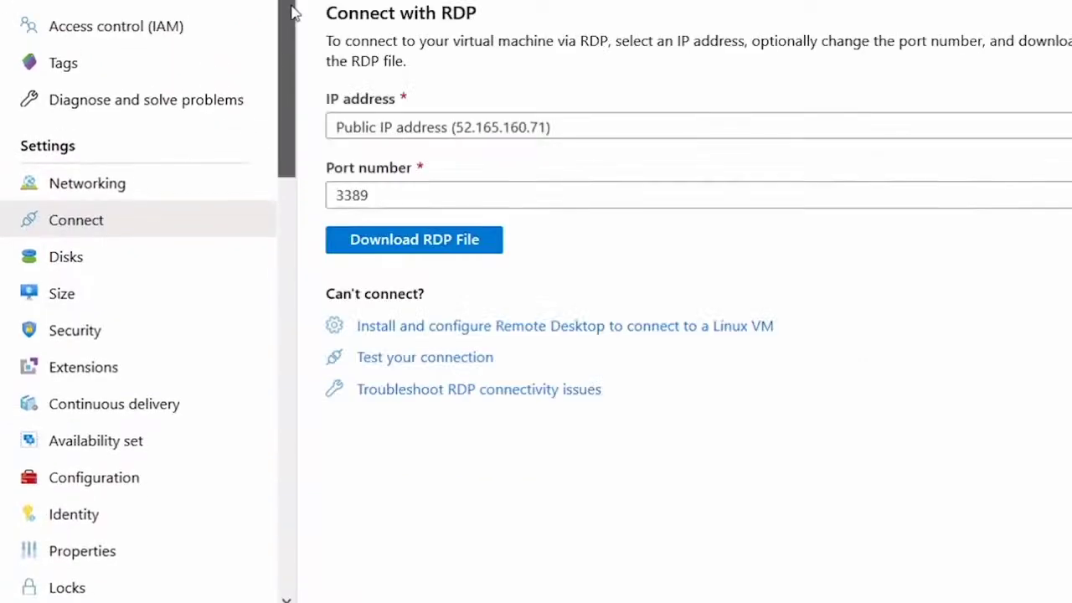
pyautogui.moveTo(293, 12); pyautogui.dragTo(292, 477)
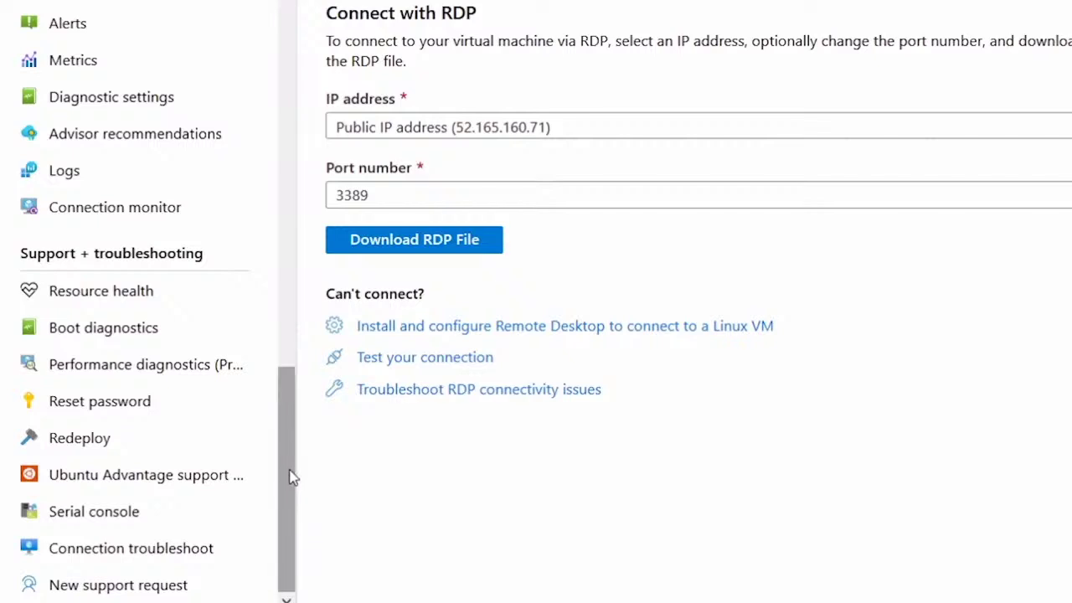
# Step: Open LinuxVMUbuntu's serial console and log in with the VM account's username and password
pyautogui.click(85, 520)
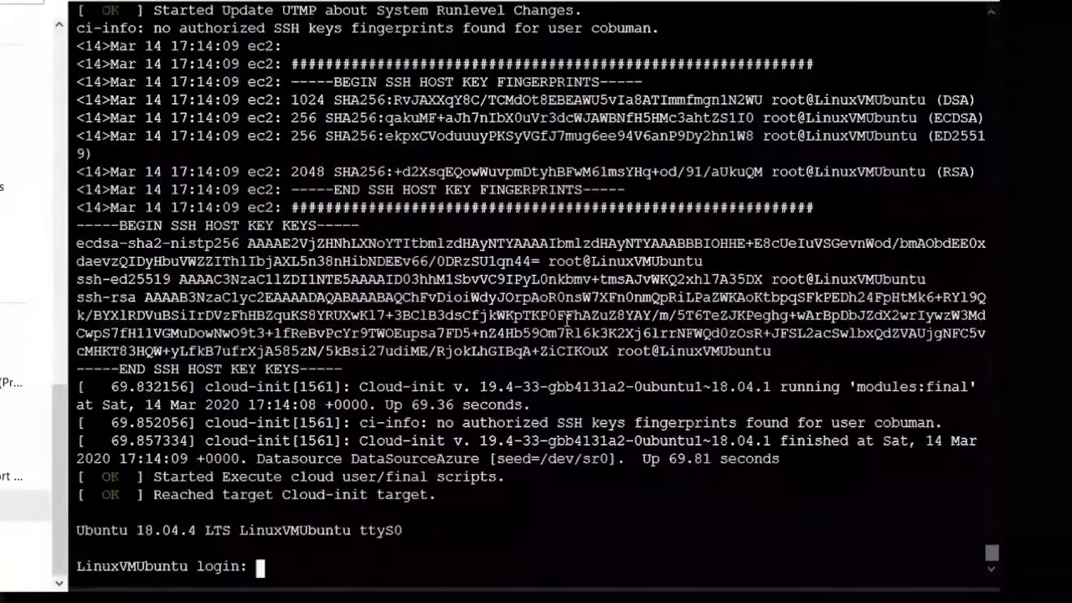
pyautogui.write('cobuman')
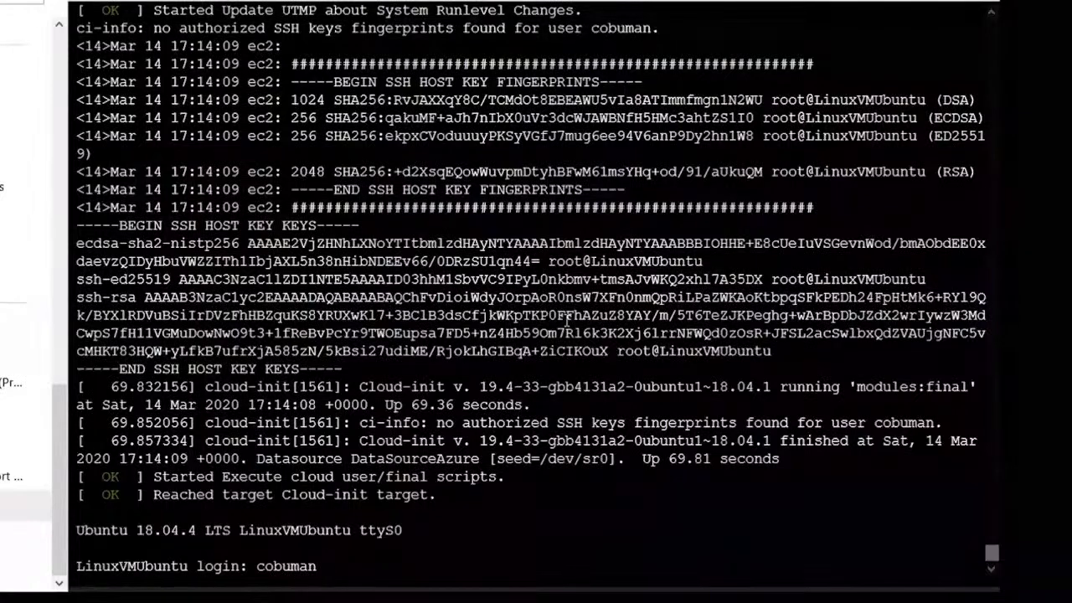
pyautogui.press('Return')
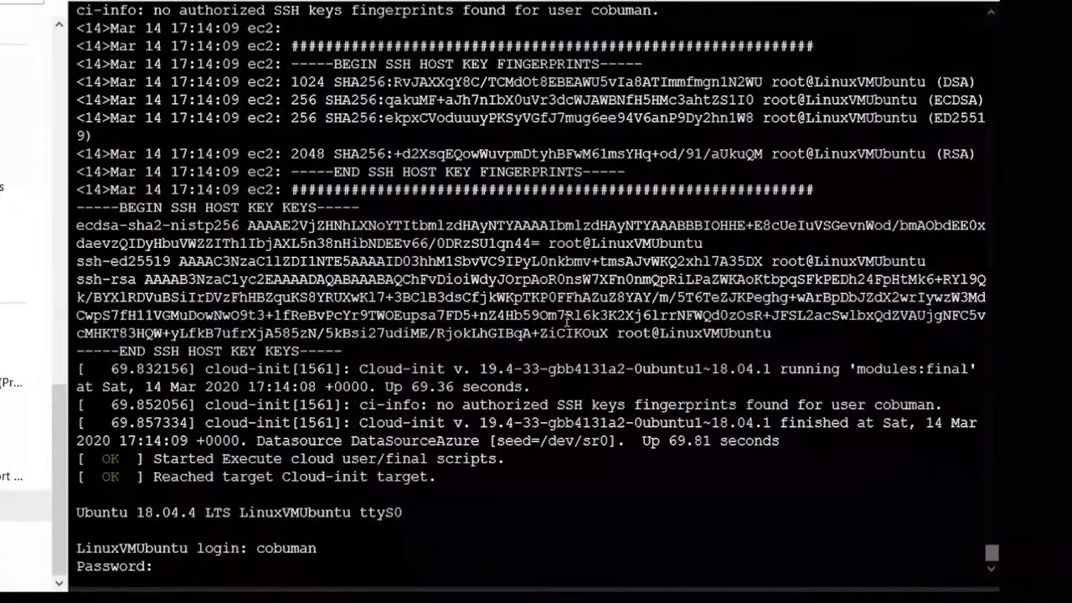
pyautogui.press('Return')
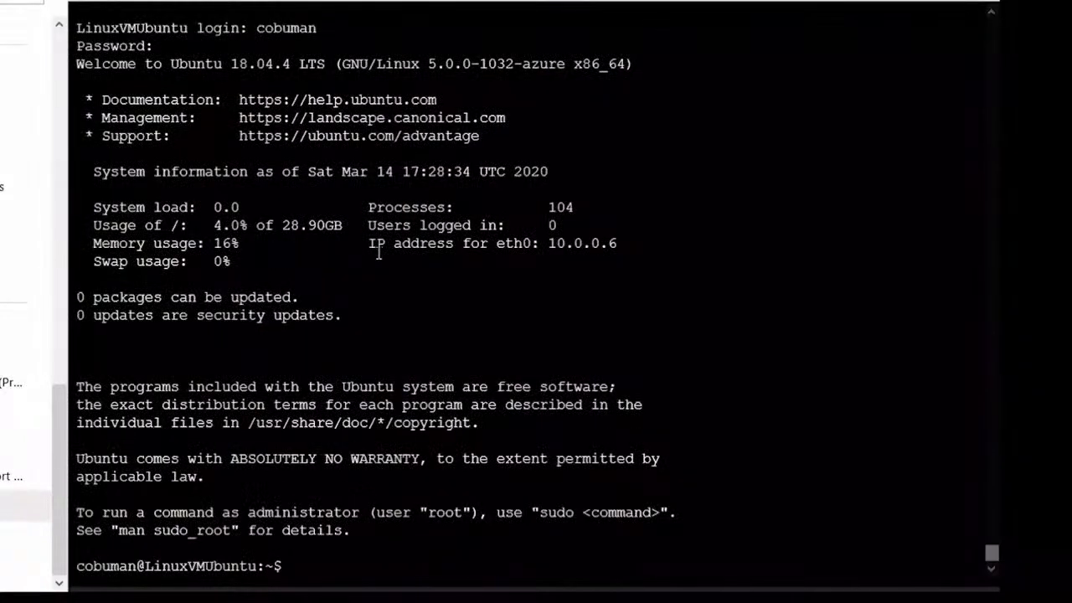
# Step: Change to the root directory with cd / and list all entries, hidden included, using ls -a
pyautogui.write('cd /')
pyautogui.press('Return')
pyautogui.write('ls')
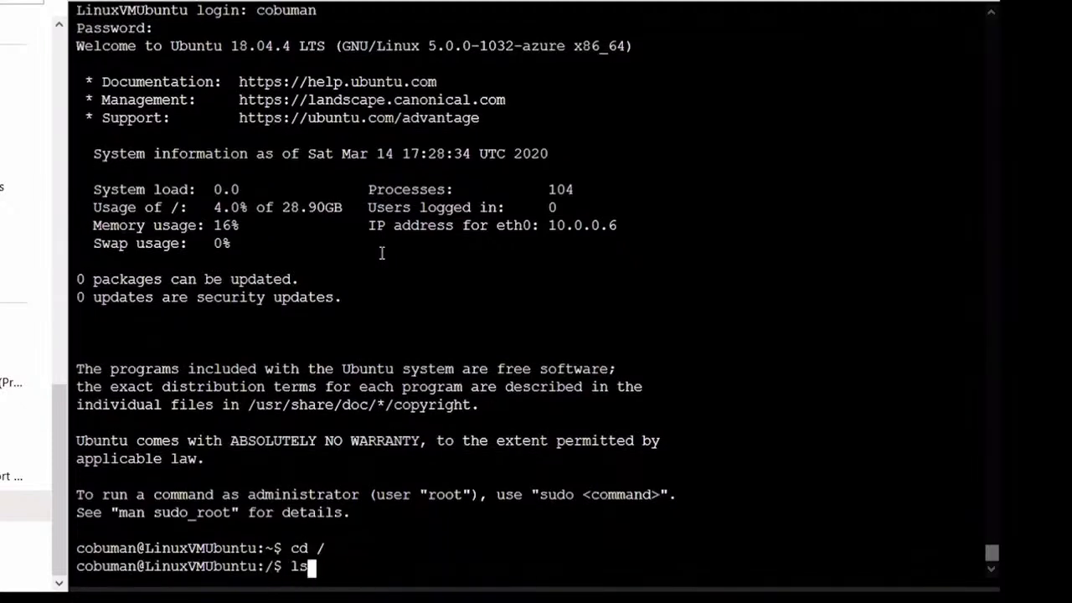
pyautogui.write(' -a')
pyautogui.press('Return')
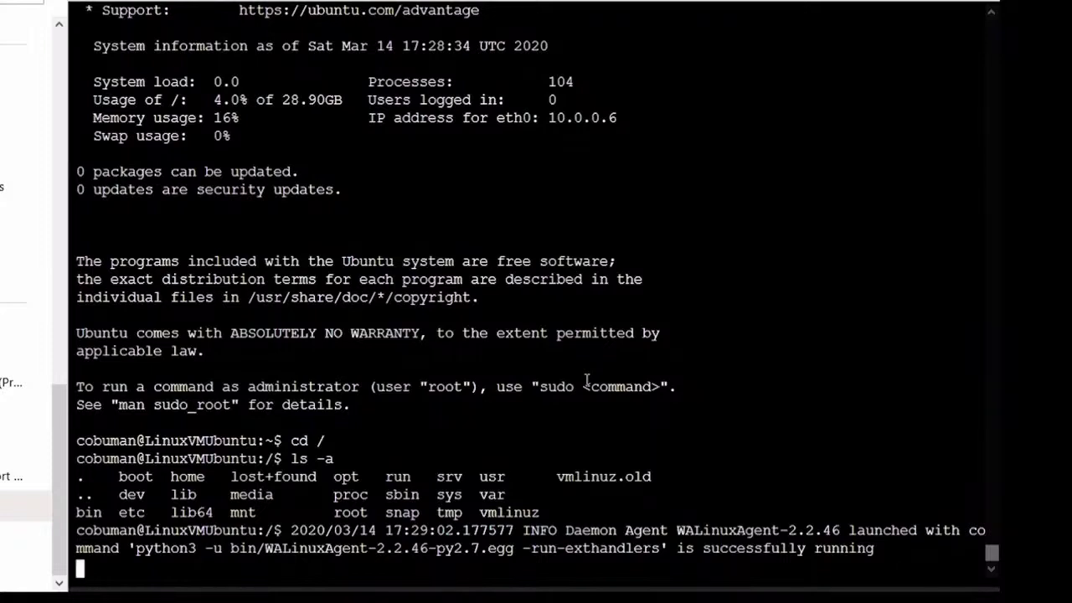
pyautogui.press('Return')
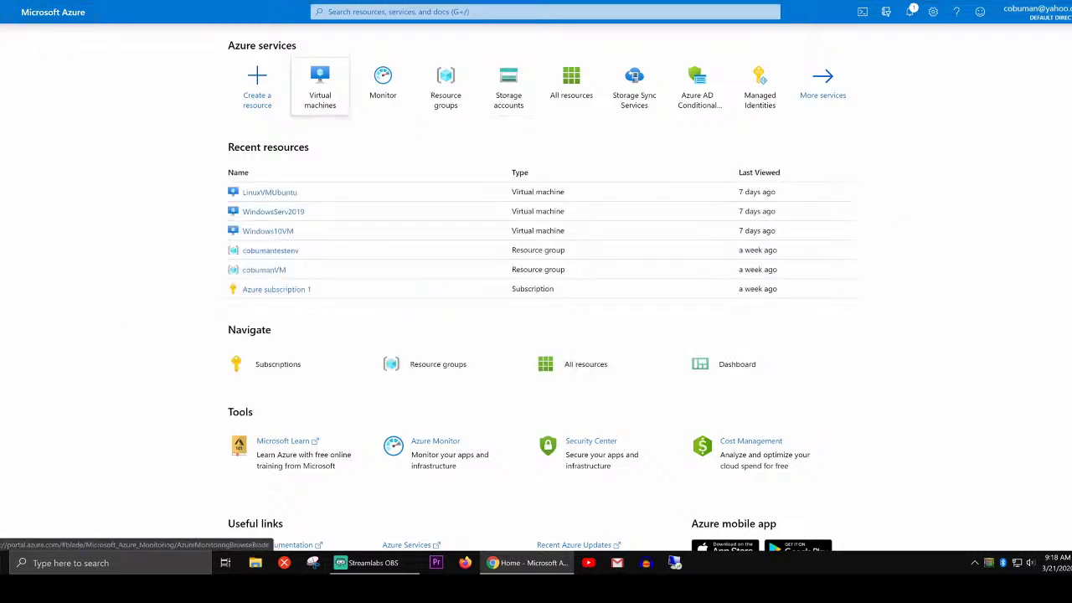
# Step: Go to Storage accounts from the portal menu and start adding a new storage account
pyautogui.click(11, 16)
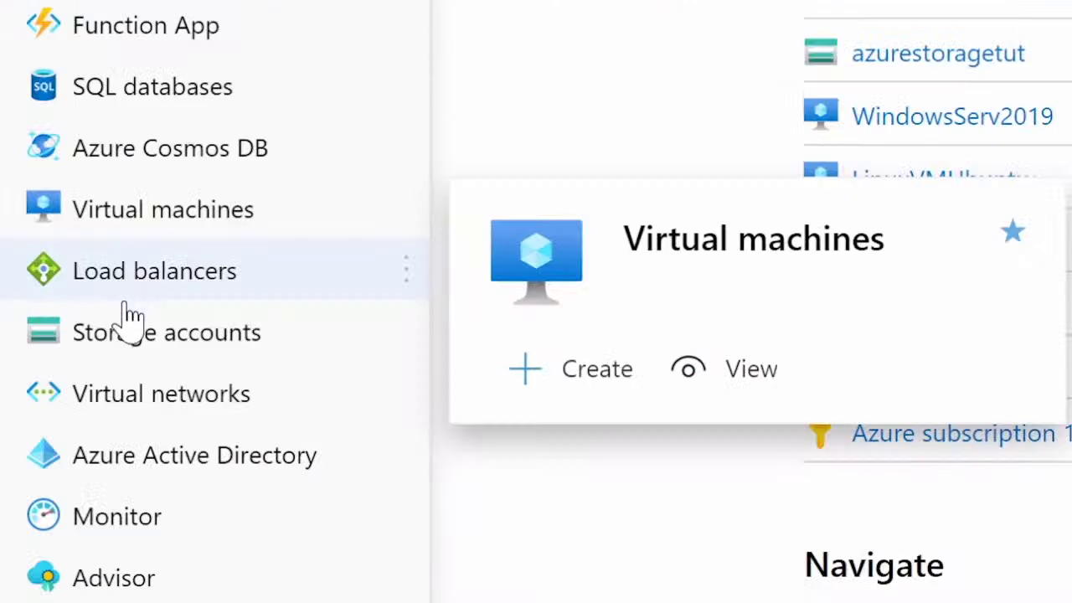
pyautogui.click(148, 330)
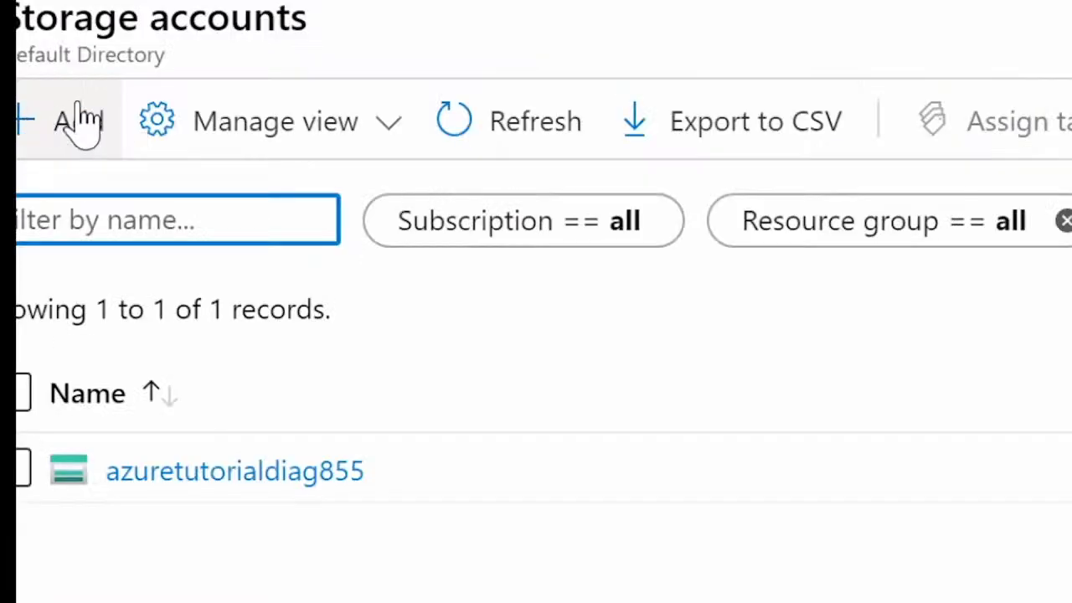
pyautogui.click(50, 126)
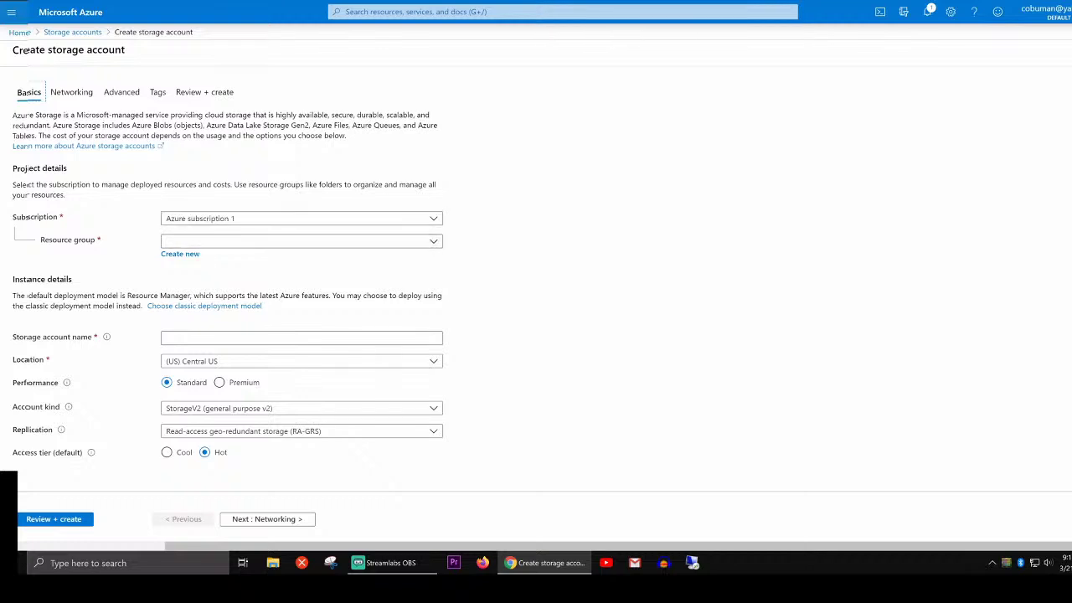
# Step: Choose Azure subscription 1 and the Azuretutorial resource group for the storage account
pyautogui.click(258, 224)
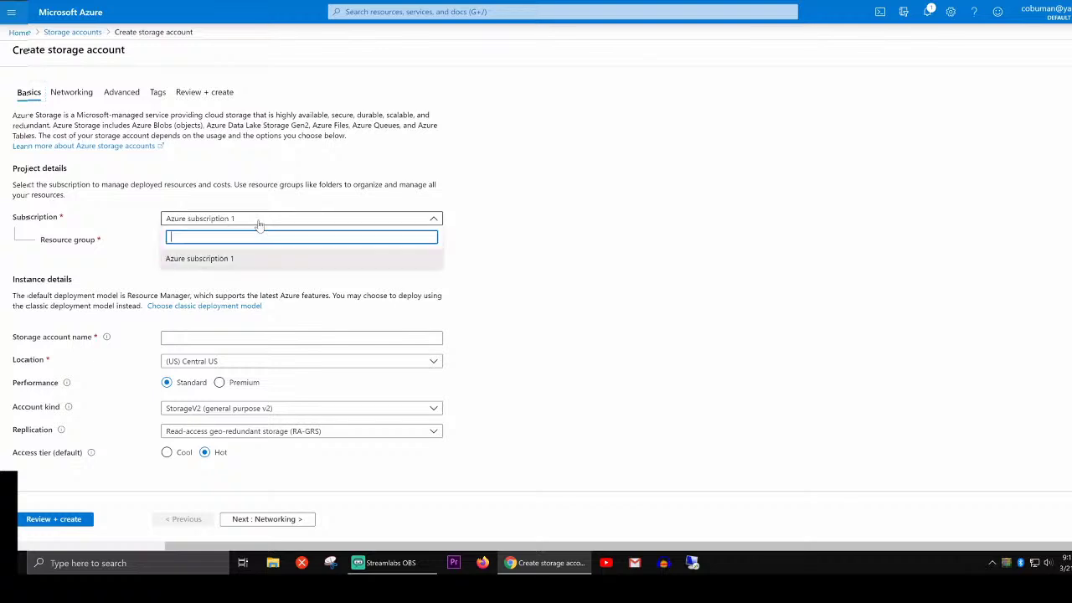
pyautogui.click(216, 260)
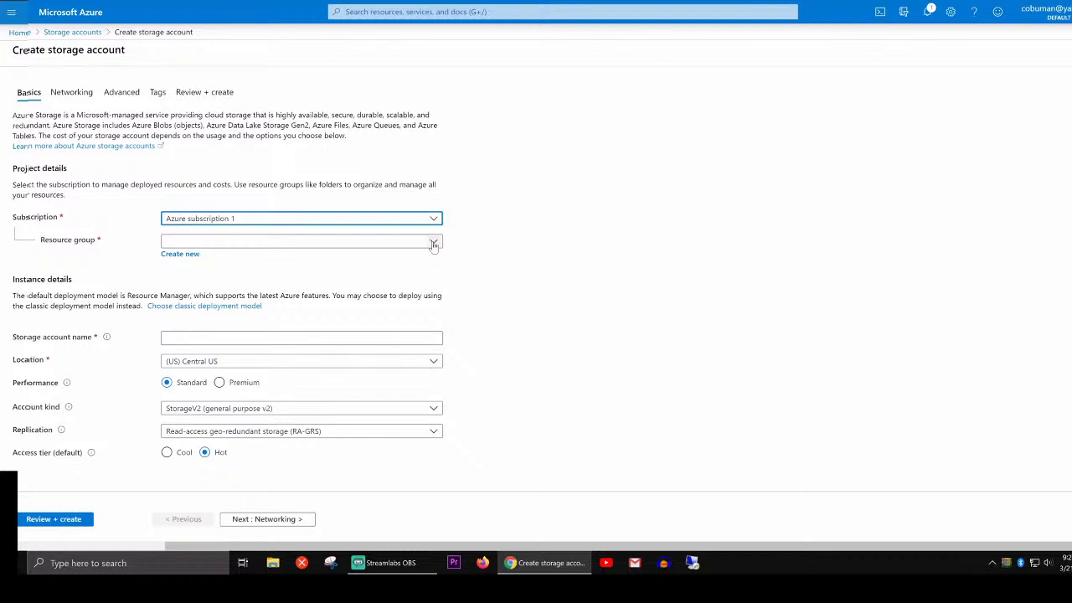
pyautogui.click(434, 243)
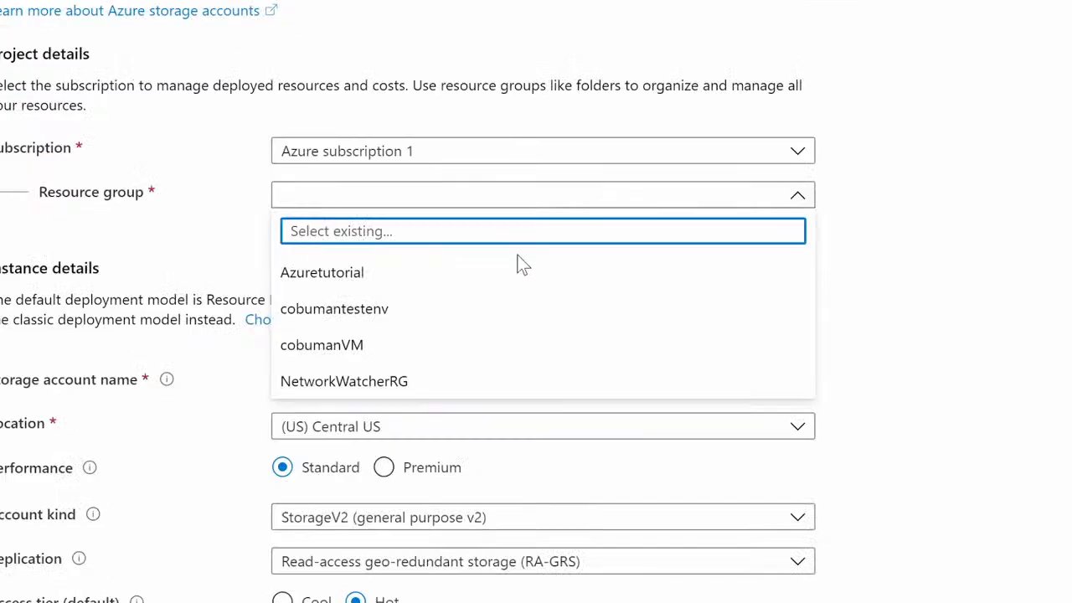
pyautogui.click(335, 278)
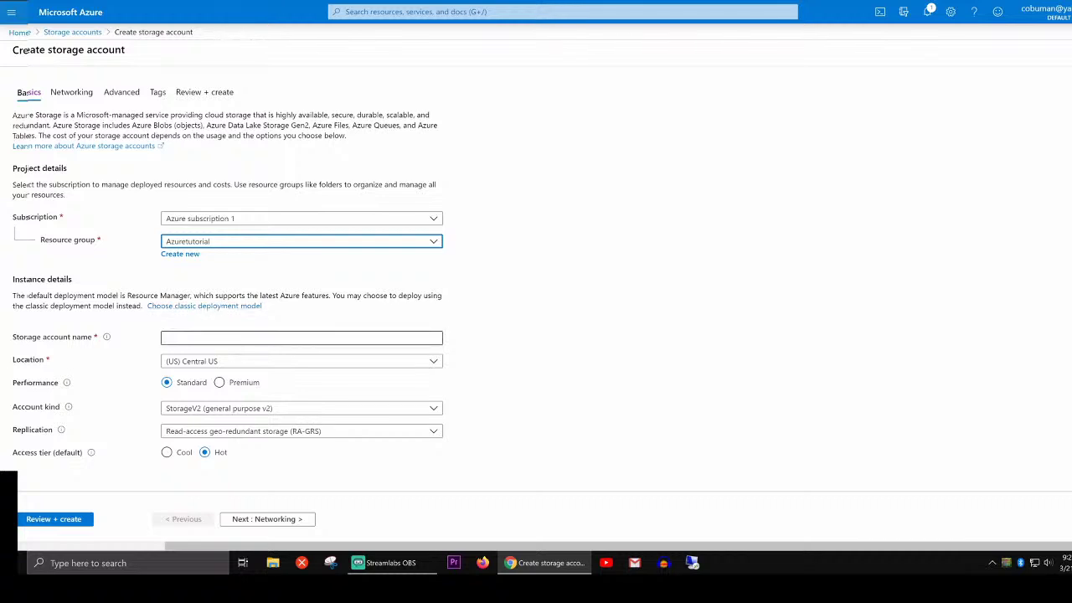
# Step: Enter the storage account name, abandoning taken names and settling on azurestoragetut
pyautogui.click(335, 337)
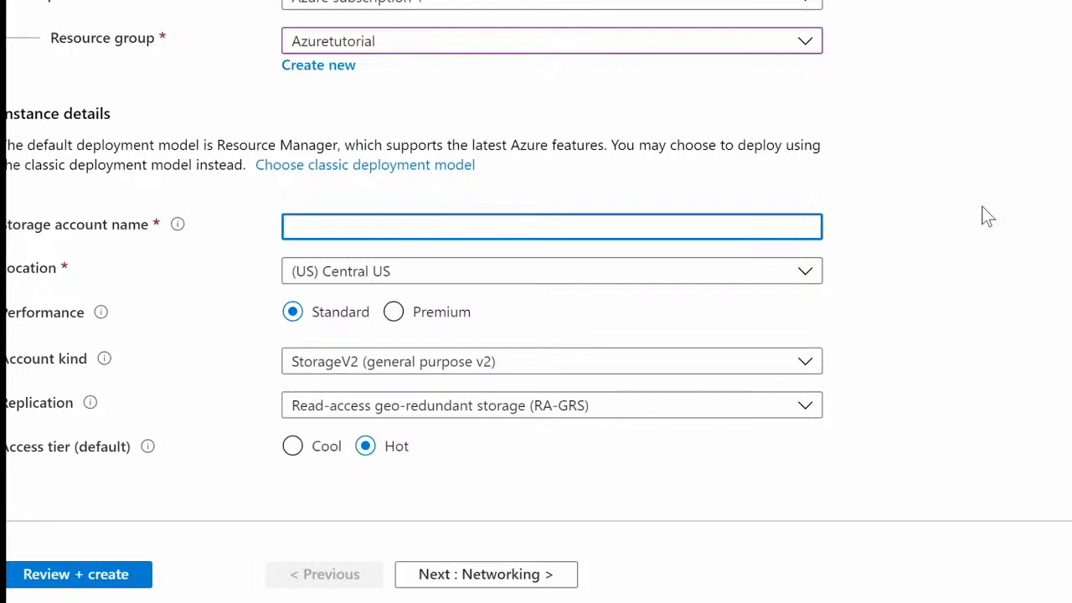
pyautogui.write('NewStorage')
pyautogui.press('BackSpace')
pyautogui.press('BackSpace')
pyautogui.press('BackSpace')
pyautogui.press('BackSpace')
pyautogui.press('BackSpace')
pyautogui.press('BackSpace')
pyautogui.press('BackSpace')
pyautogui.press('BackSpace')
pyautogui.press('BackSpace')
pyautogui.press('BackSpace')
pyautogui.write('newstoa')
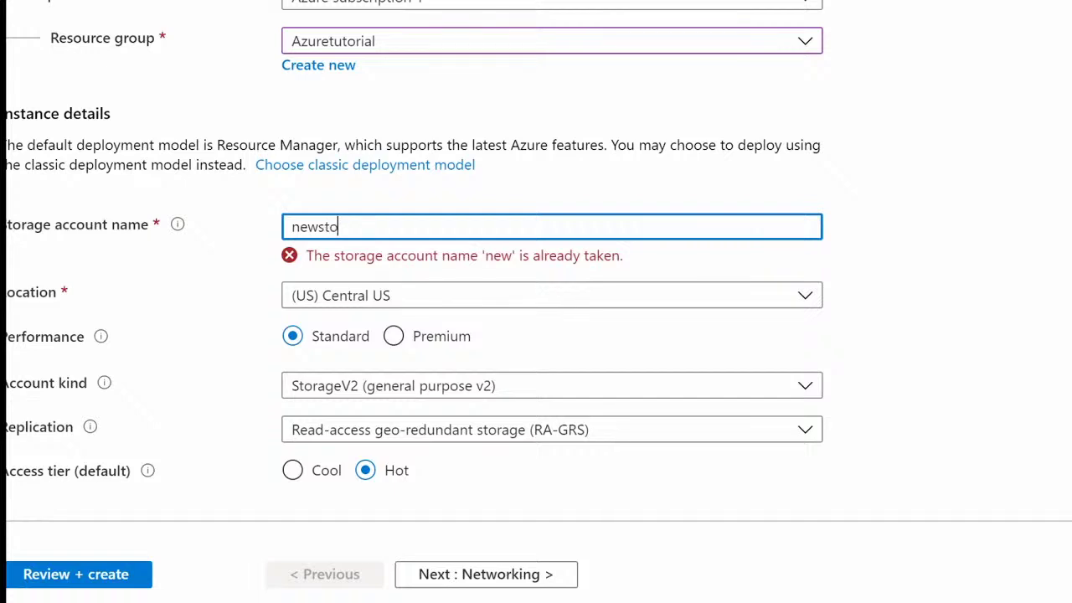
pyautogui.press('BackSpace')
pyautogui.press('BackSpace')
pyautogui.write('orage')
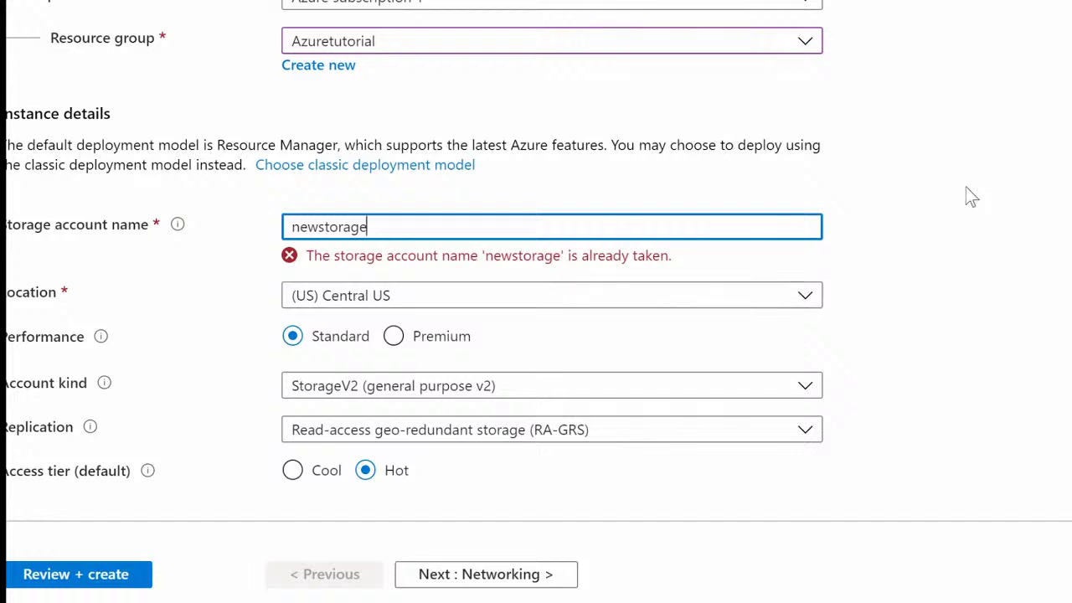
pyautogui.write('1')
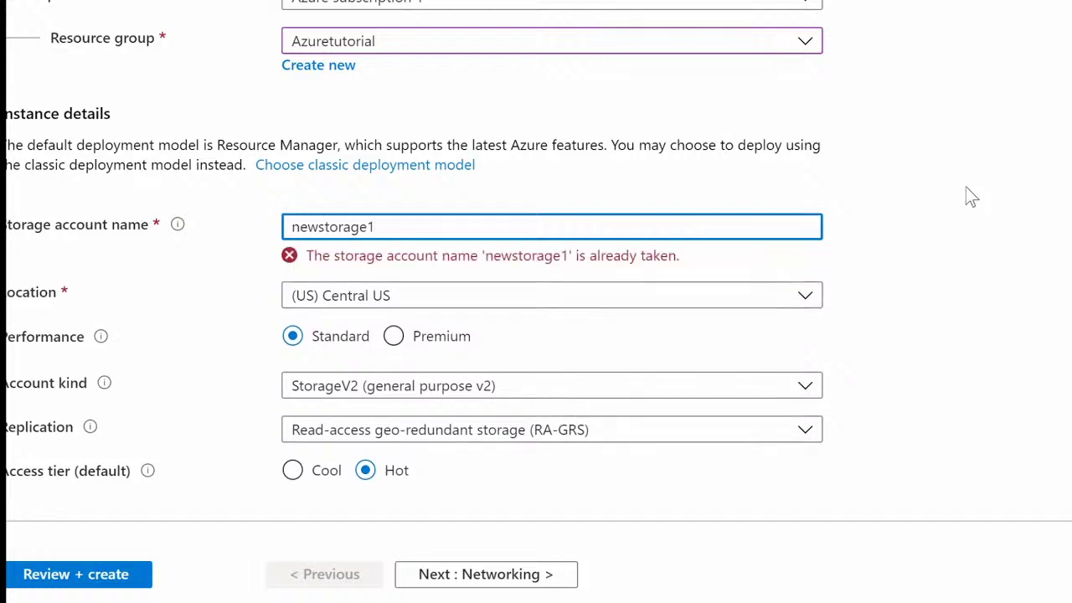
pyautogui.press('BackSpace')
pyautogui.press('BackSpace')
pyautogui.press('BackSpace')
pyautogui.press('BackSpace')
pyautogui.press('BackSpace')
pyautogui.press('BackSpace')
pyautogui.press('BackSpace')
pyautogui.press('BackSpace')
pyautogui.press('BackSpace')
pyautogui.press('BackSpace')
pyautogui.press('BackSpace')
pyautogui.write('azur')
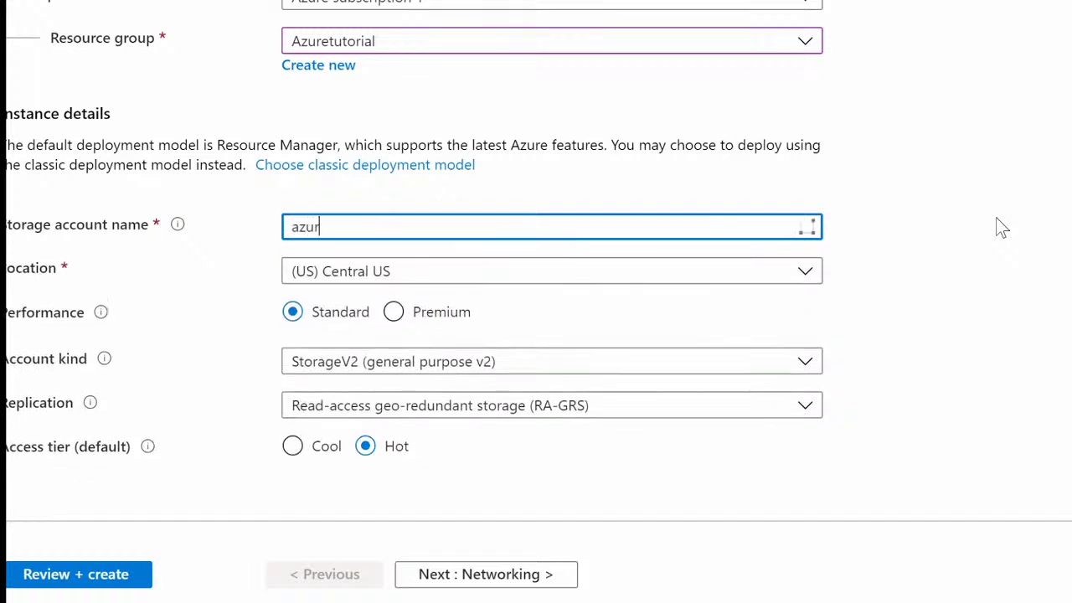
pyautogui.write('estorage')
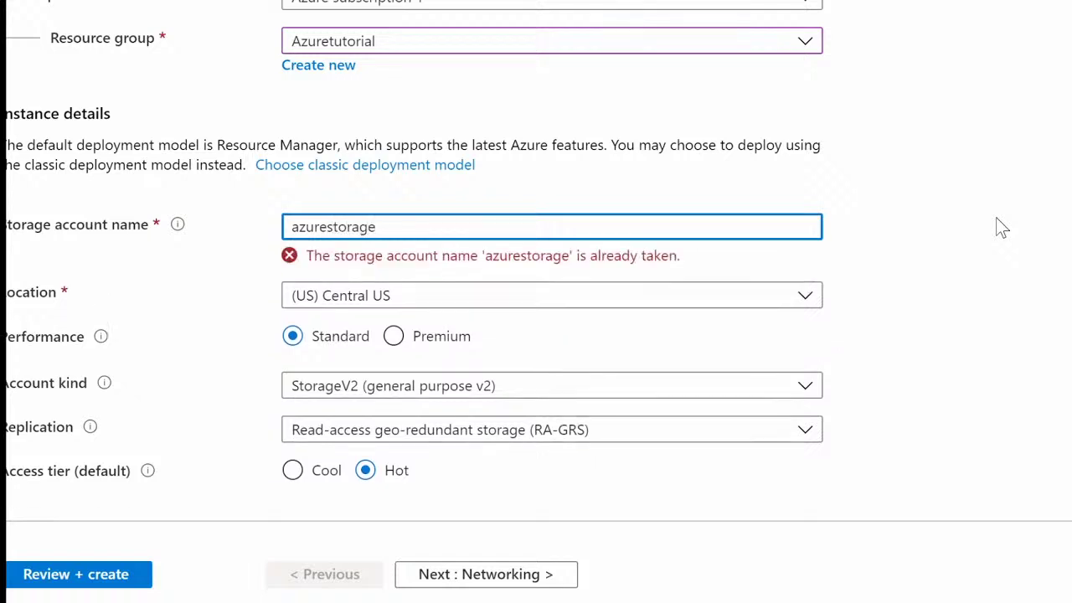
pyautogui.write('tutorial')
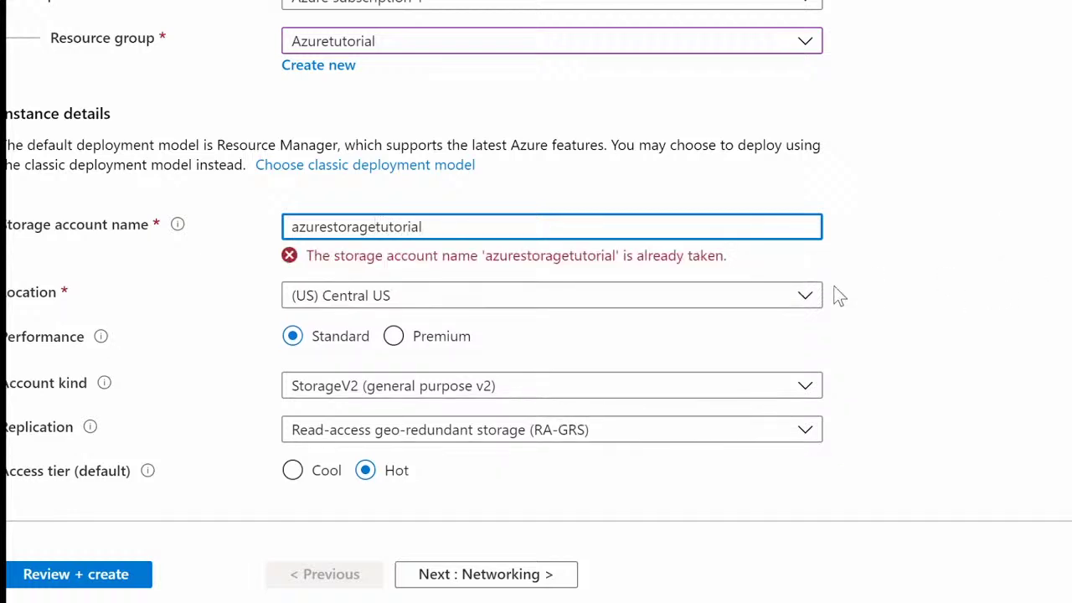
pyautogui.press('BackSpace')
pyautogui.press('BackSpace')
pyautogui.press('BackSpace')
pyautogui.press('BackSpace')
pyautogui.press('BackSpace')
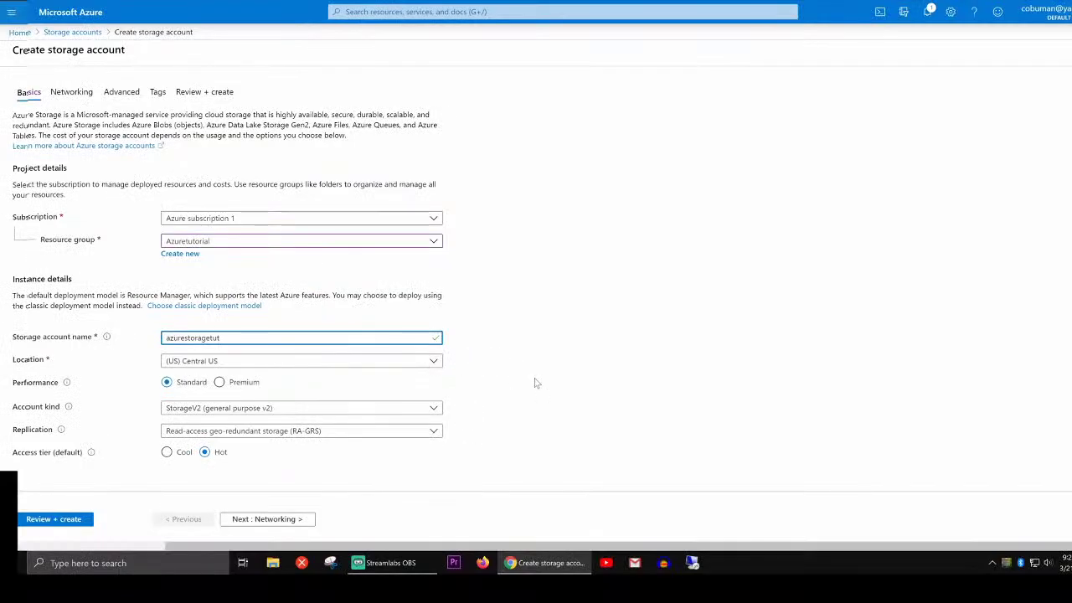
# Step: Keep Standard performance with LRS replication and advance to the Networking settings
pyautogui.moveTo(69, 384)
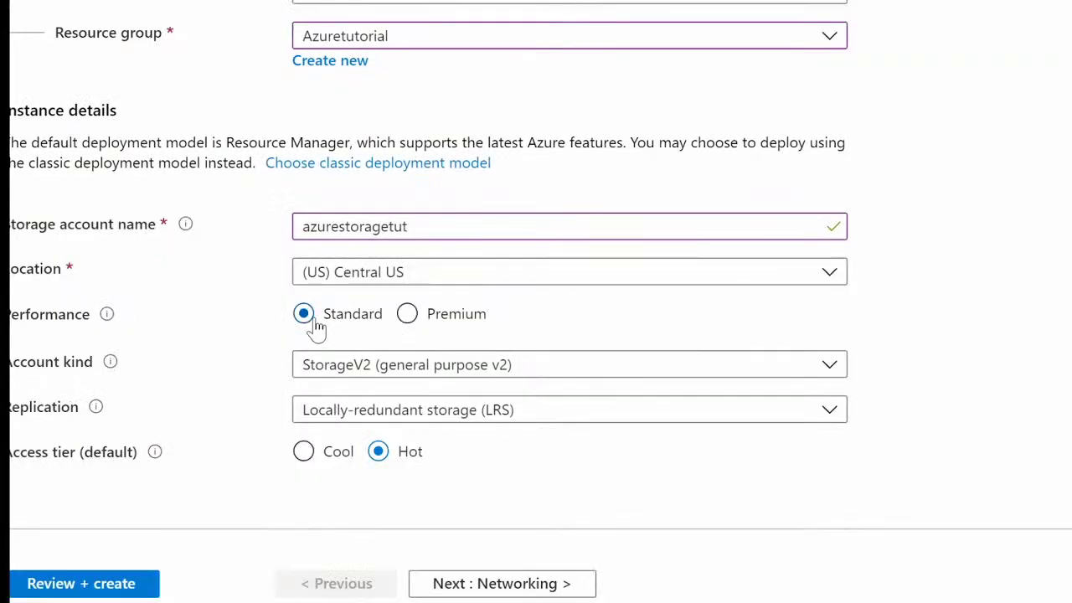
pyautogui.click(407, 315)
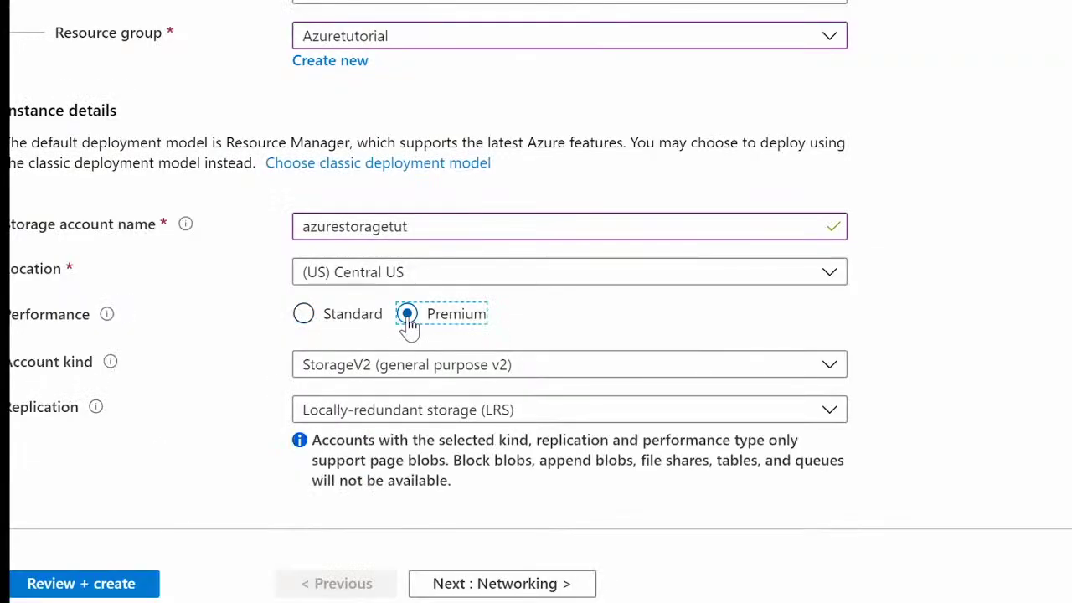
pyautogui.click(304, 317)
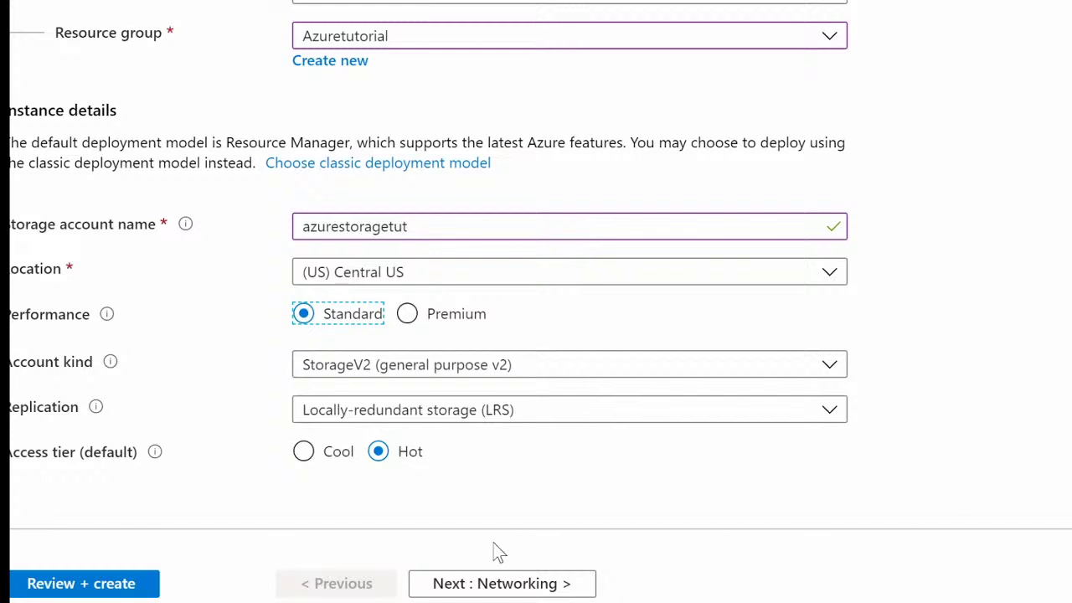
pyautogui.click(494, 585)
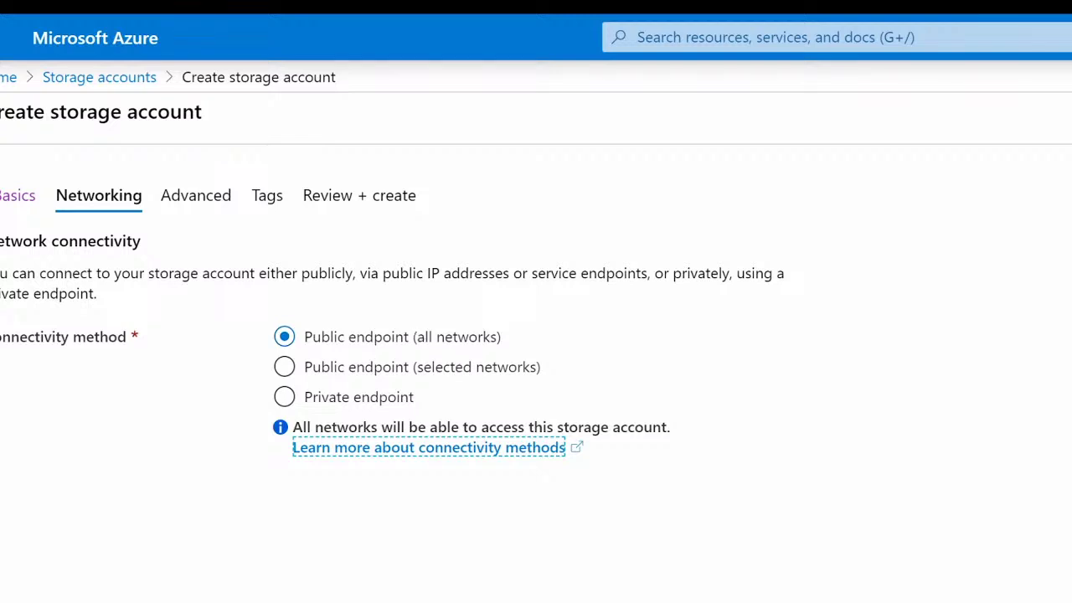
# Step: Move through the Advanced settings to Review + create for the new storage account
pyautogui.click(196, 195)
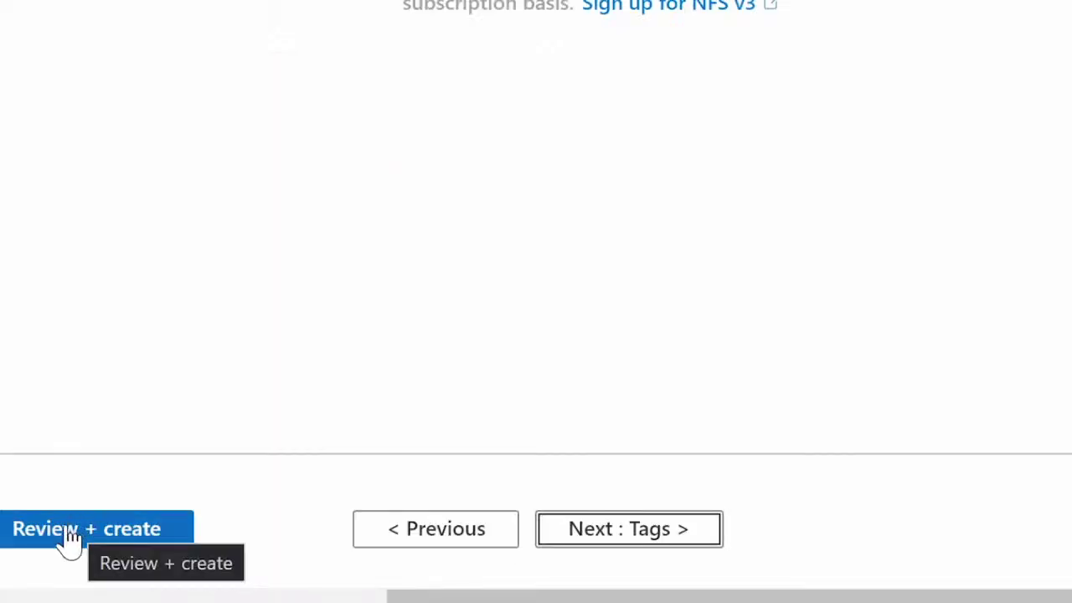
pyautogui.click(66, 534)
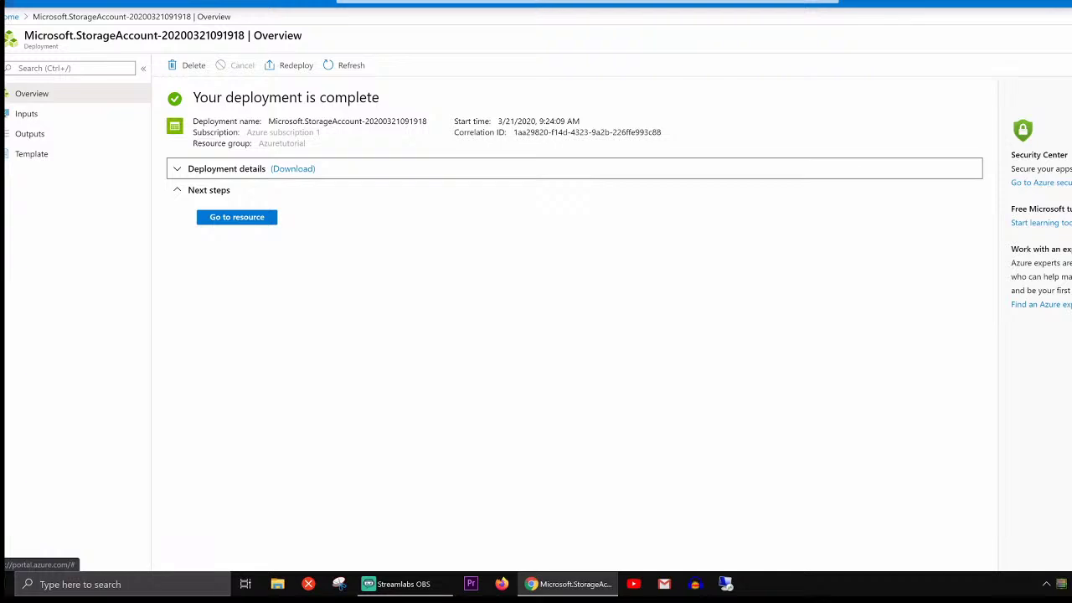
# Step: Visit Virtual machines, return Home, and open azurestoragetut from Recent resources
pyautogui.click(6, 3)
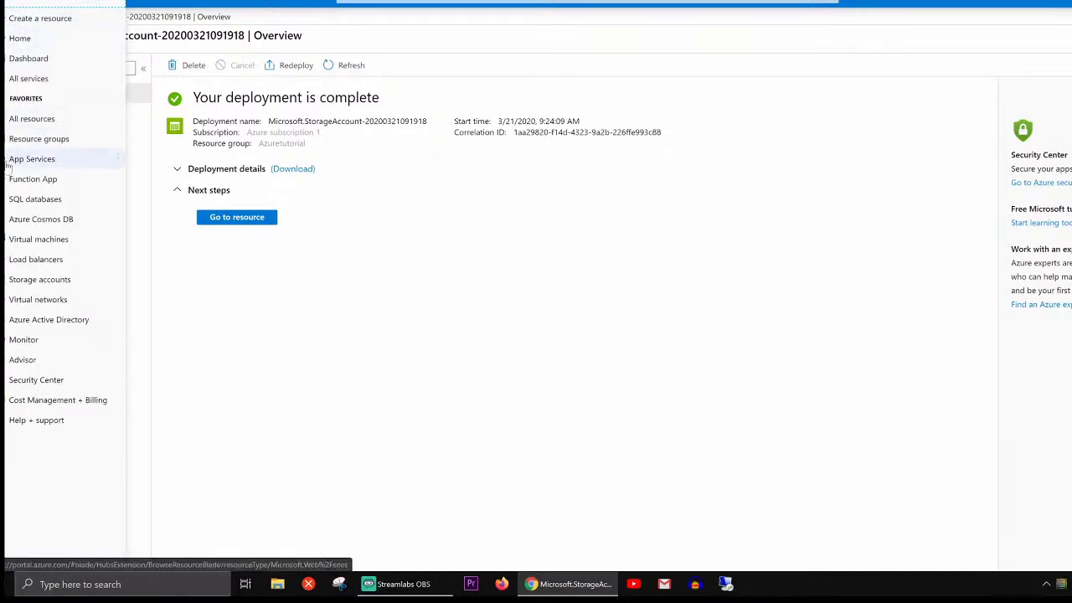
pyautogui.click(45, 241)
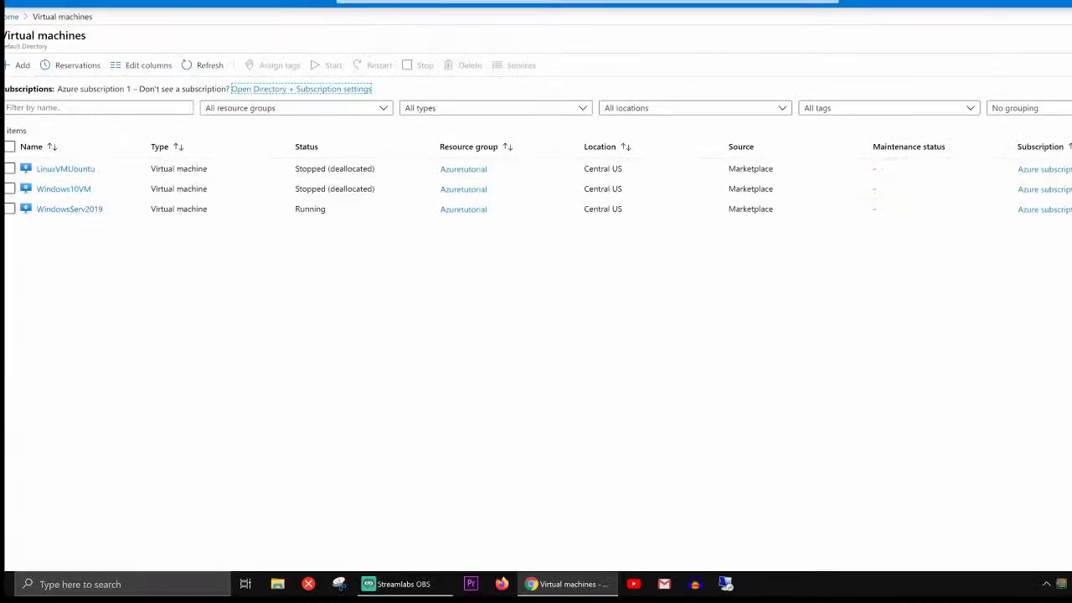
pyautogui.click(10, 17)
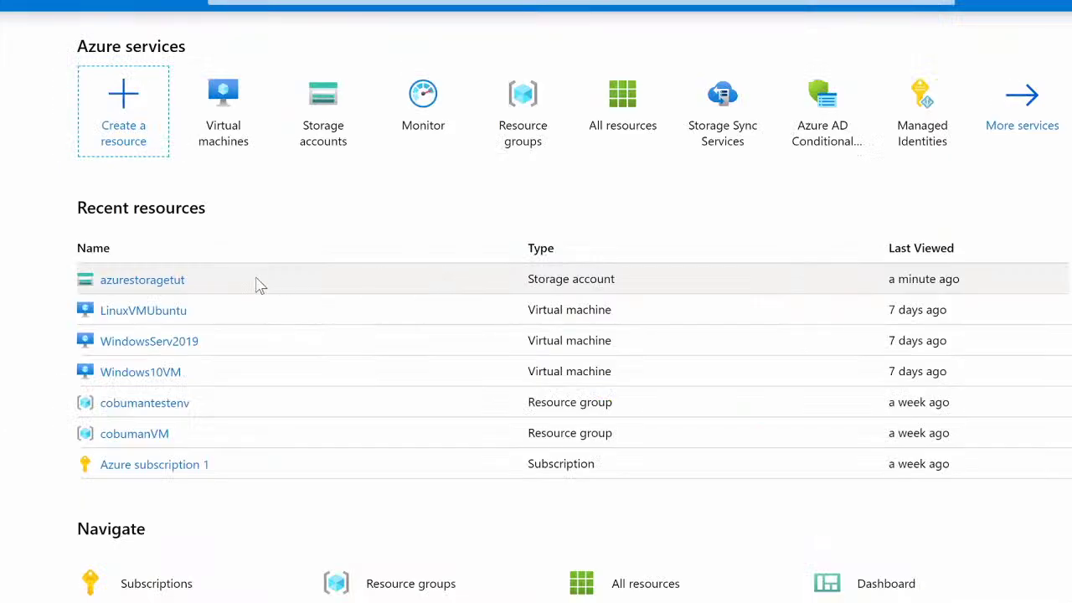
pyautogui.click(144, 281)
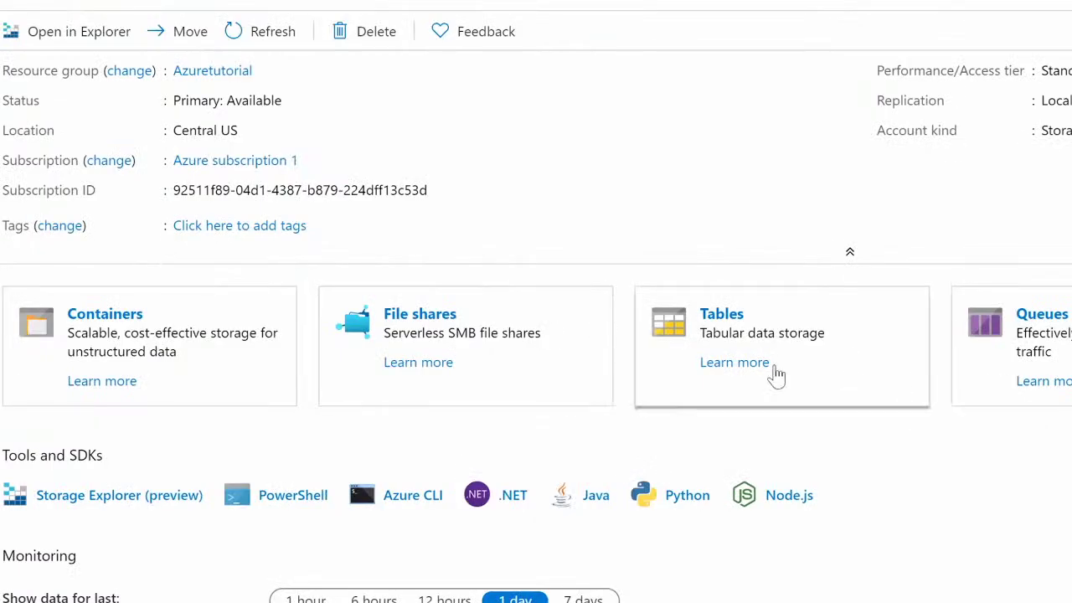
# Step: Under File shares, add a share named filesharedrive with quota 10 and create it
pyautogui.click(423, 322)
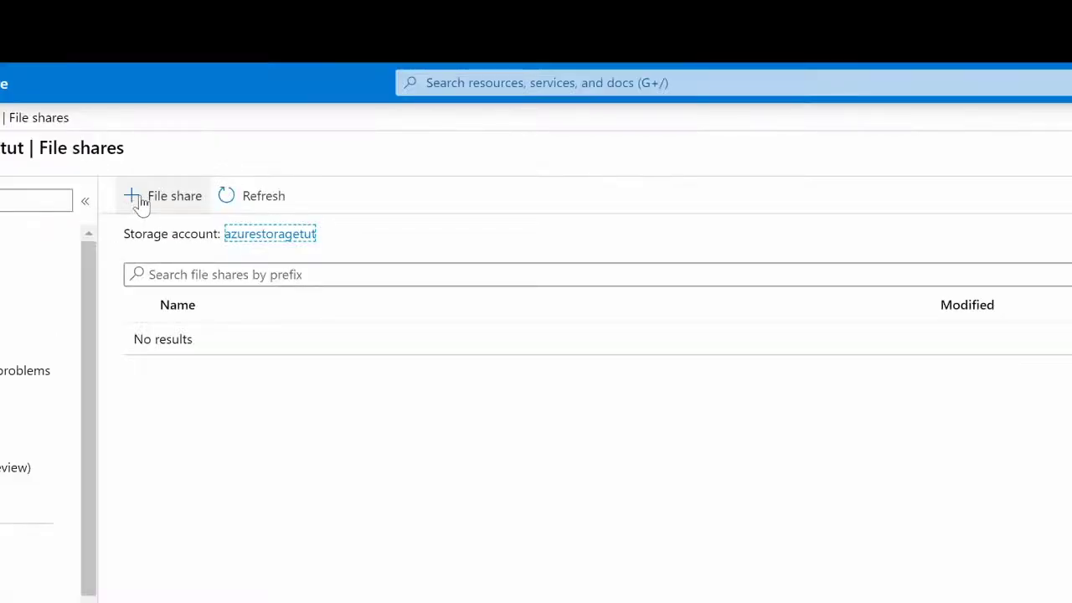
pyautogui.click(140, 204)
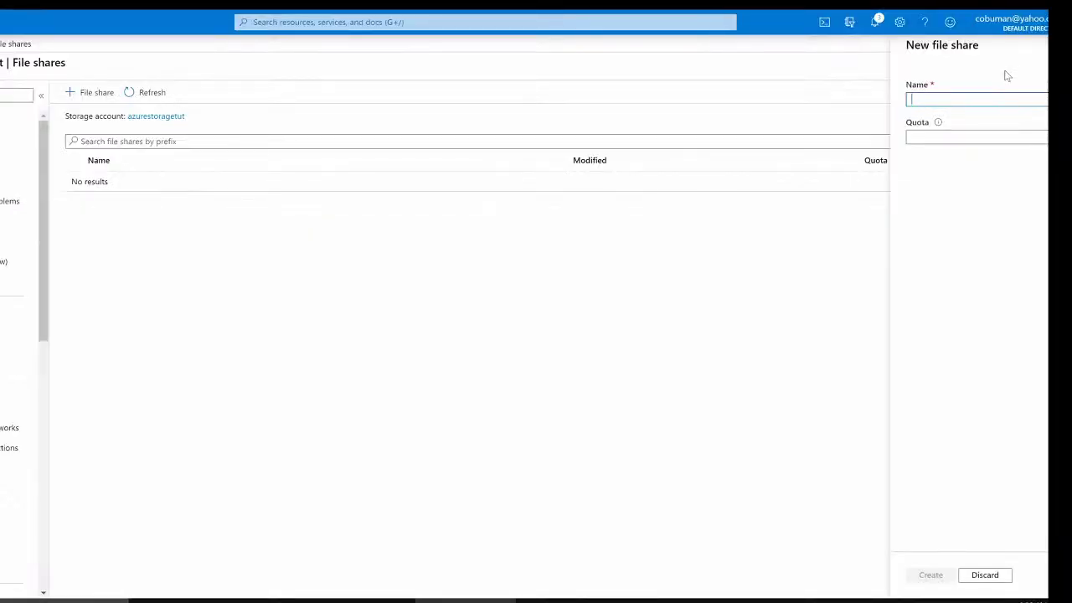
pyautogui.write('filesharedrive')
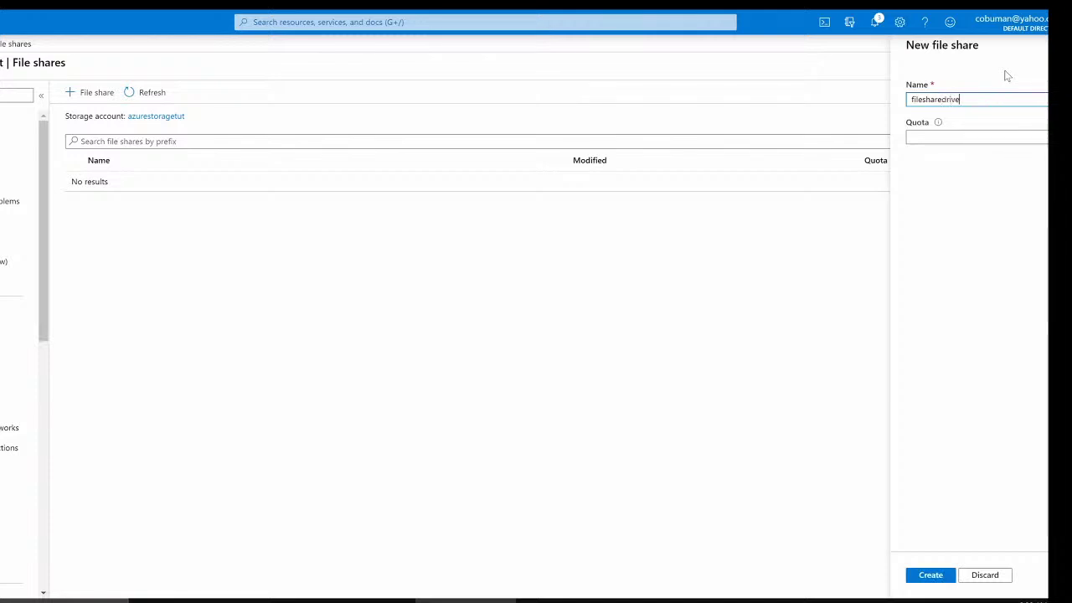
pyautogui.click(1005, 136)
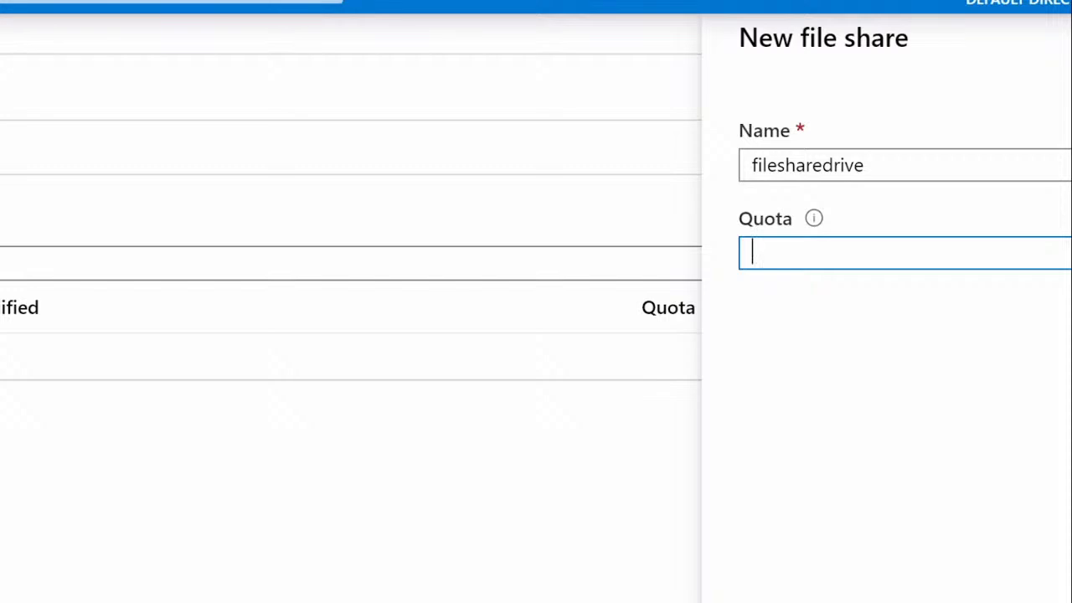
pyautogui.moveTo(814, 223)
pyautogui.write('10')
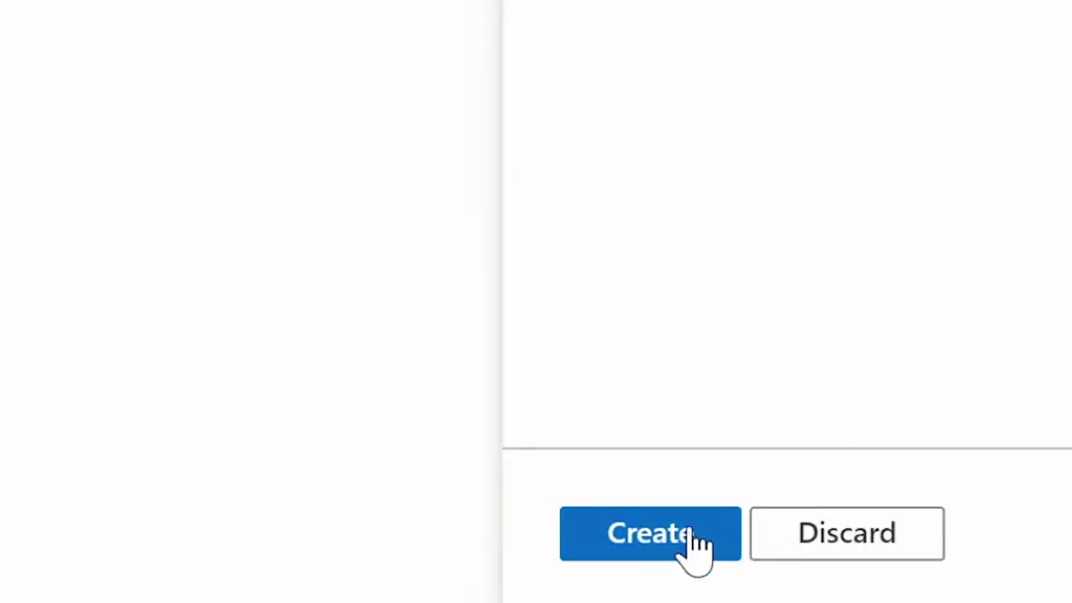
pyautogui.click(642, 543)
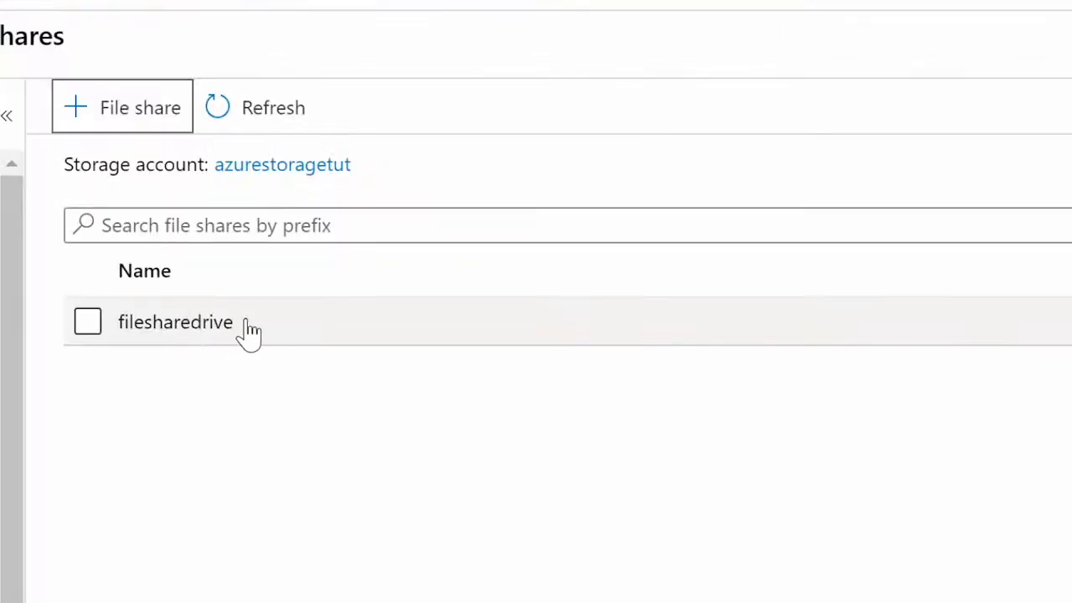
# Step: Inside the filesharedrive share, create a directory named userstorage
pyautogui.click(164, 329)
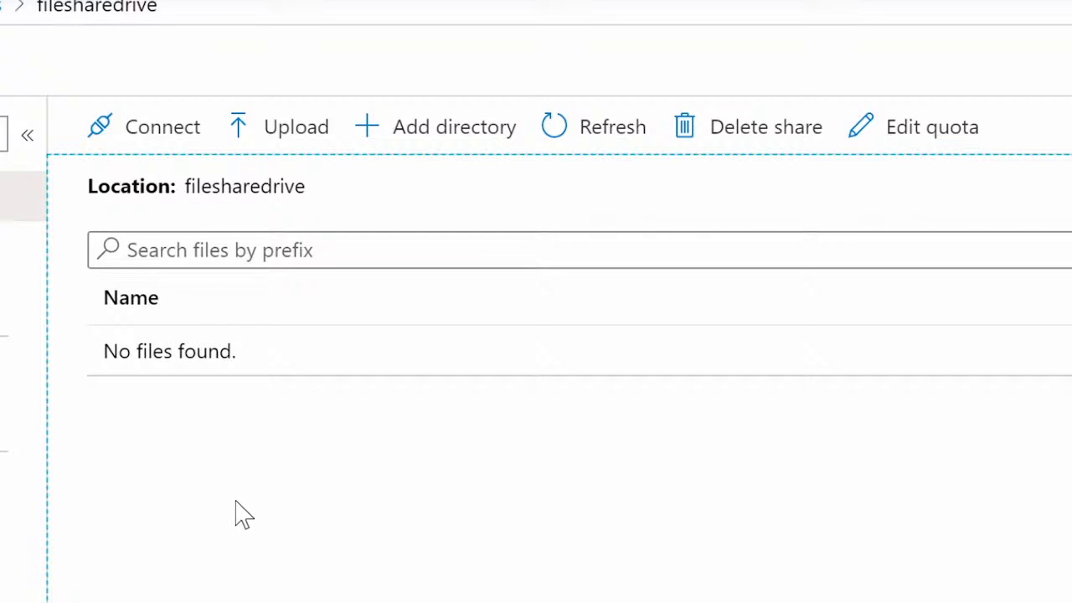
pyautogui.click(440, 141)
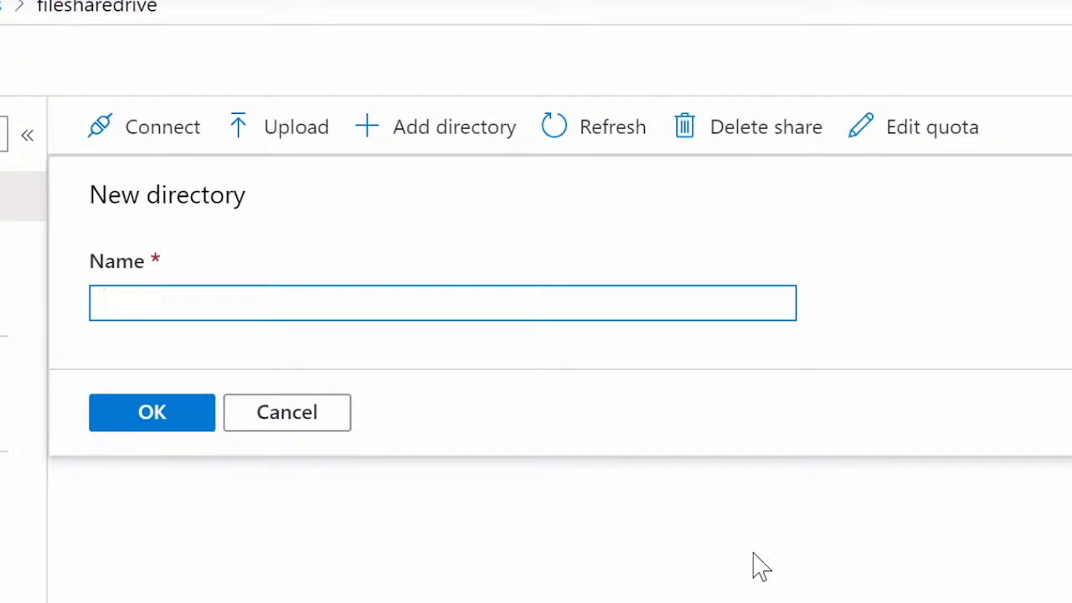
pyautogui.write('userstoarg')
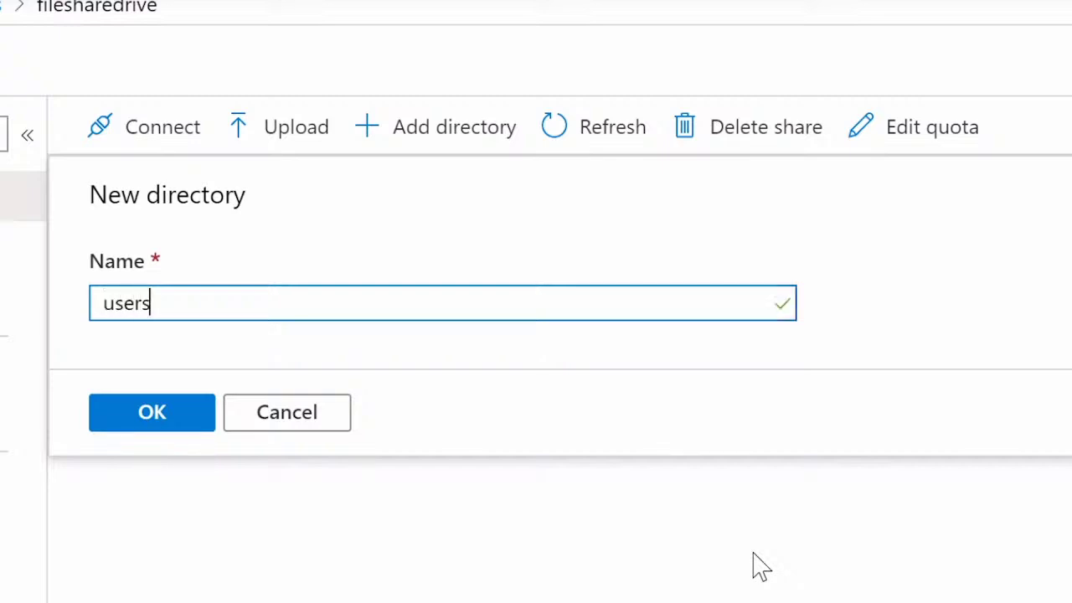
pyautogui.press('BackSpace')
pyautogui.press('BackSpace')
pyautogui.press('BackSpace')
pyautogui.write('ga')
pyautogui.press('BackSpace')
pyautogui.write('e')
pyautogui.press('BackSpace')
pyautogui.press('BackSpace')
pyautogui.write('rage')
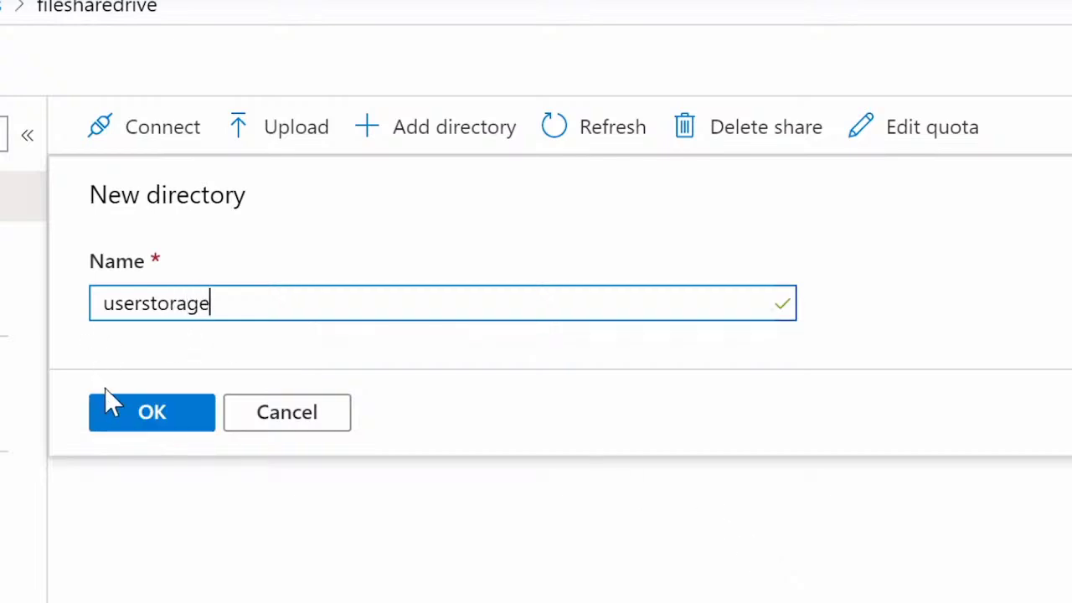
pyautogui.click(149, 419)
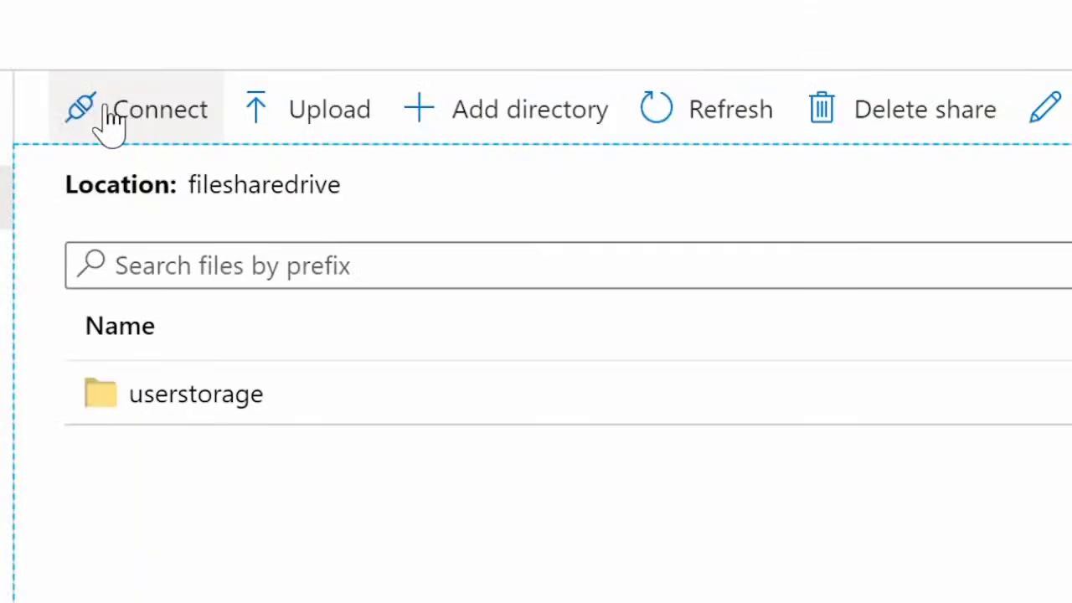
# Step: Copy the share's Windows PowerShell connection script using drive letter J
pyautogui.click(108, 121)
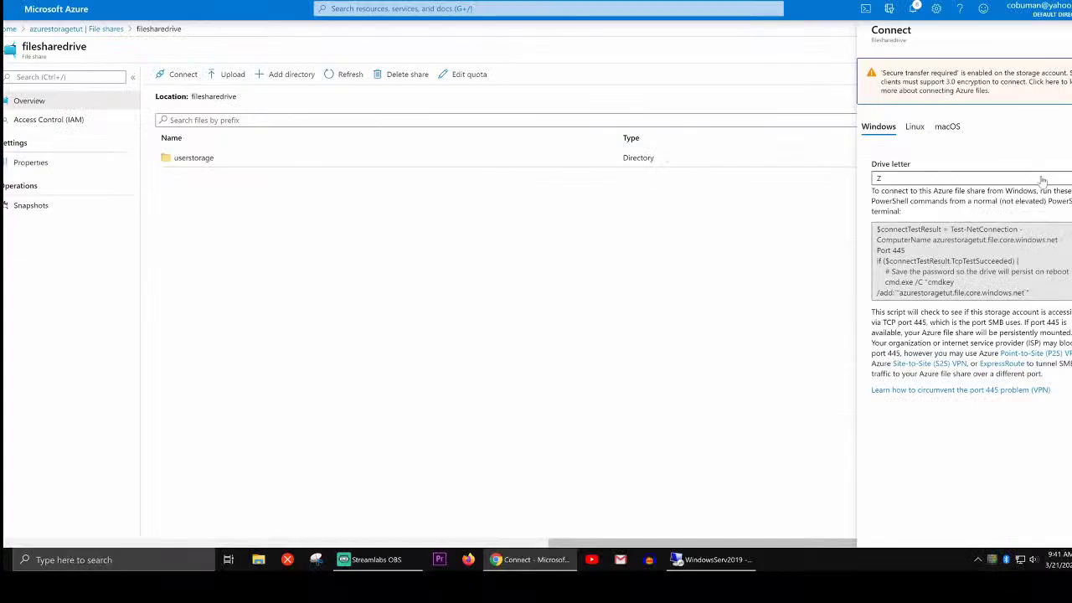
pyautogui.click(1042, 179)
pyautogui.click(918, 214)
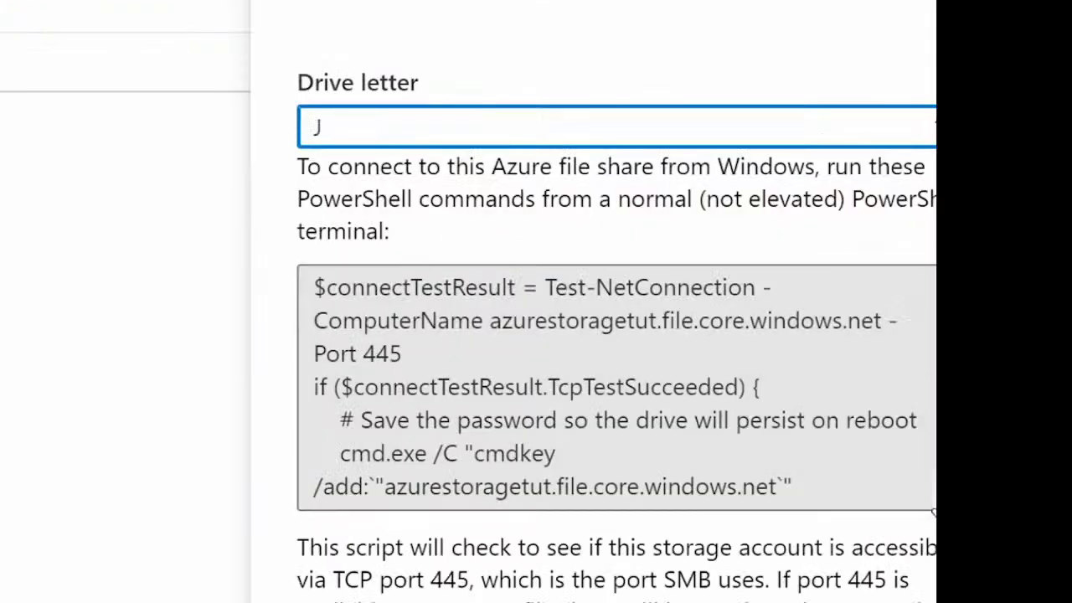
pyautogui.click(934, 488)
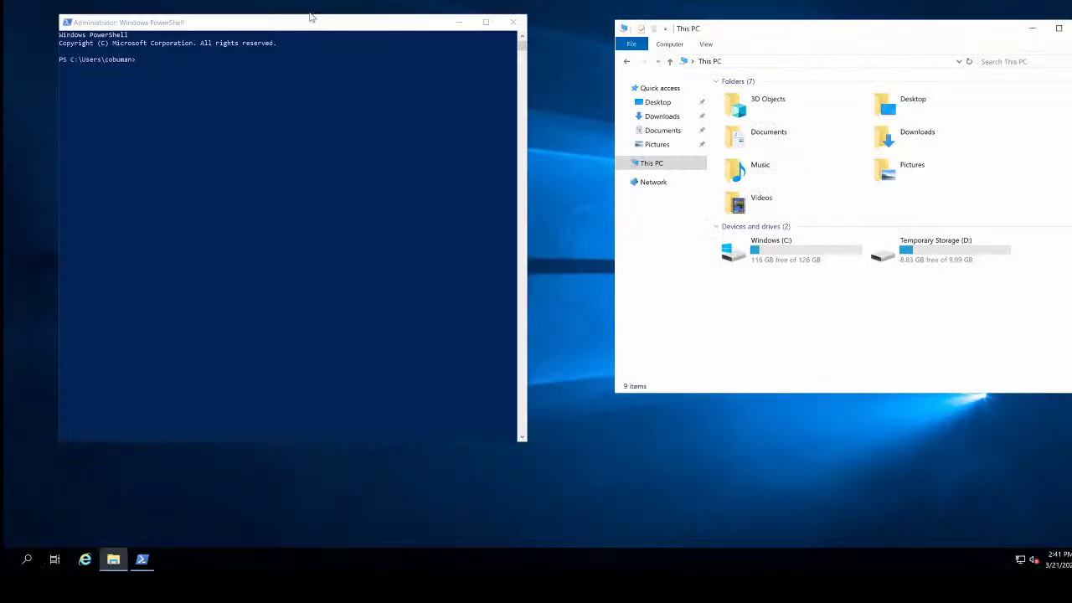
# Step: Arrange the PowerShell and Explorer windows, then paste and run the connection script in PowerShell
pyautogui.moveTo(289, 26); pyautogui.dragTo(245, 22)
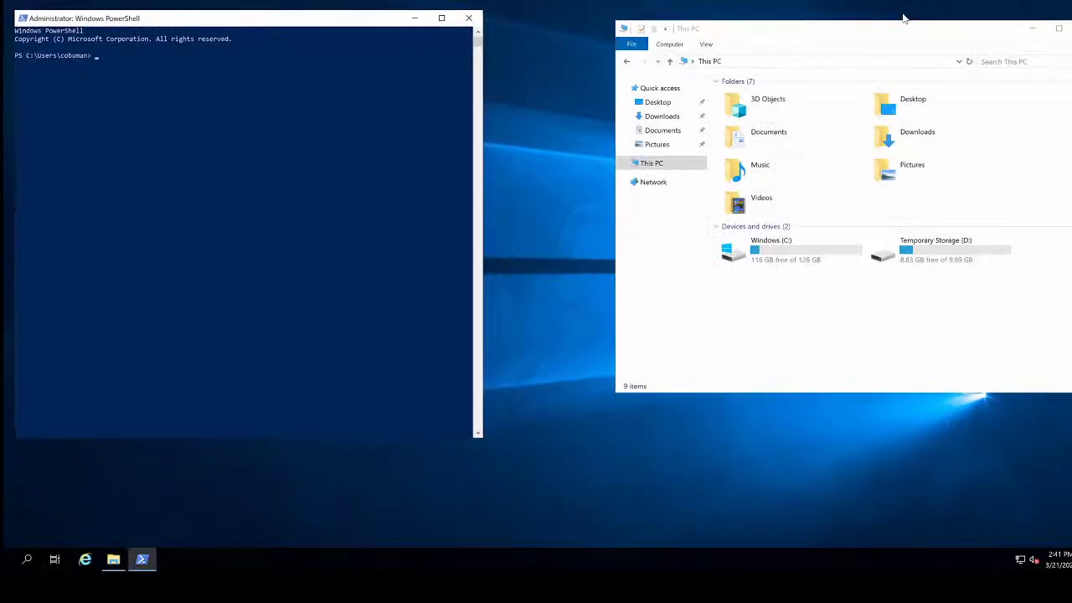
pyautogui.moveTo(885, 31); pyautogui.dragTo(816, 29)
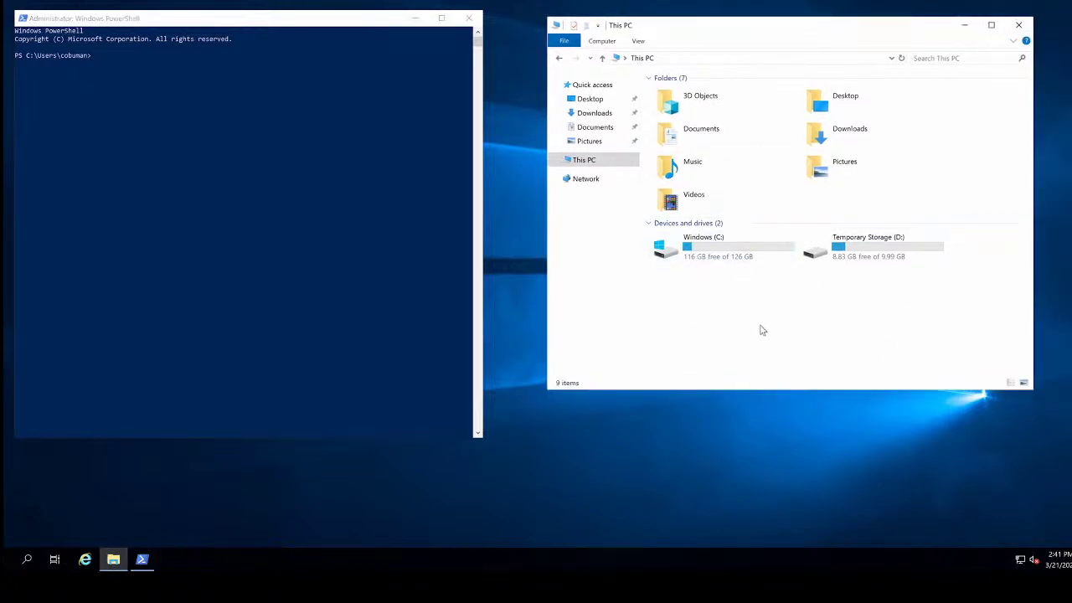
pyautogui.click(142, 23)
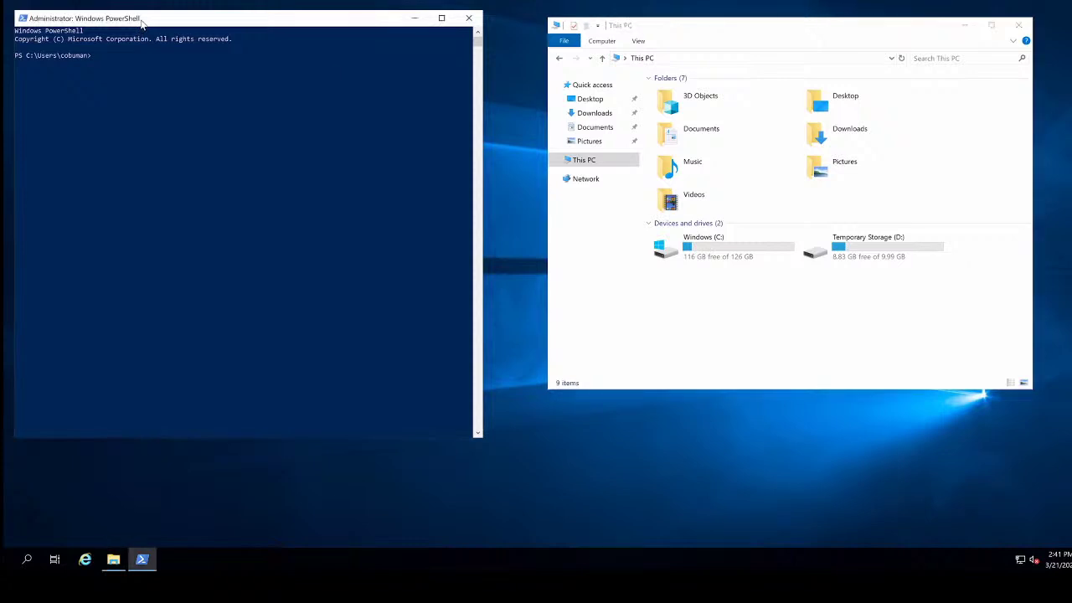
pyautogui.hotkey('ctrl', 'v')
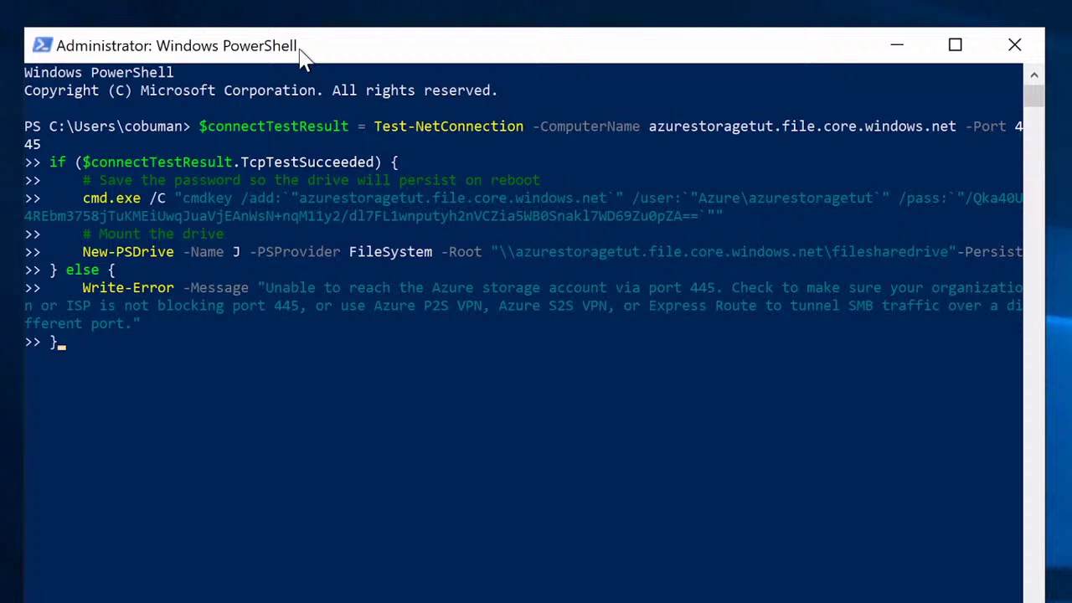
pyautogui.press('Return')
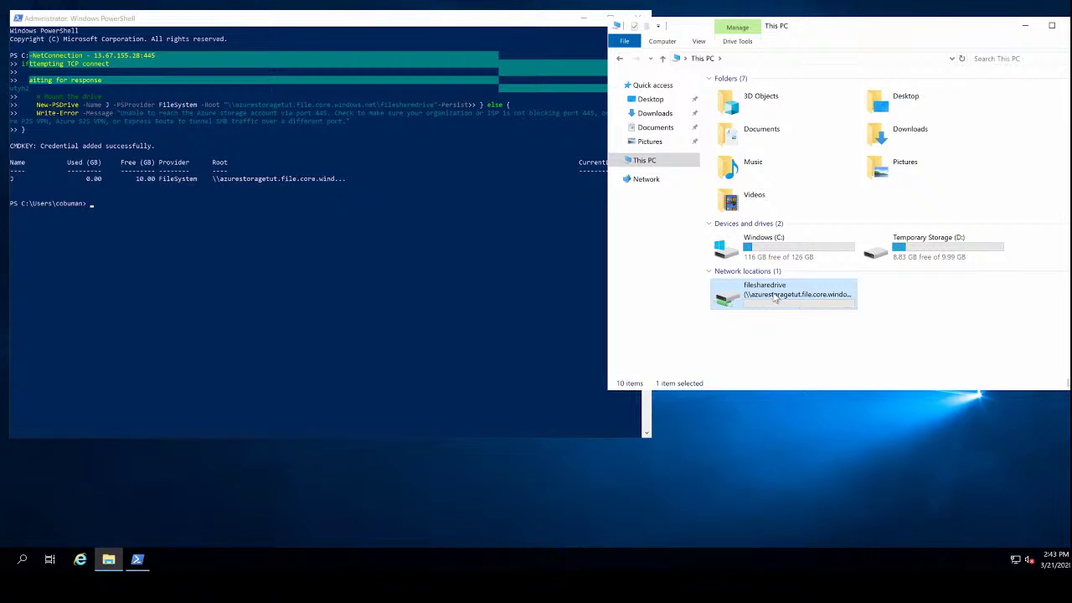
# Step: On drive J, open the userstorage folder and create a new text document named testdoc
pyautogui.doubleClick(775, 297)
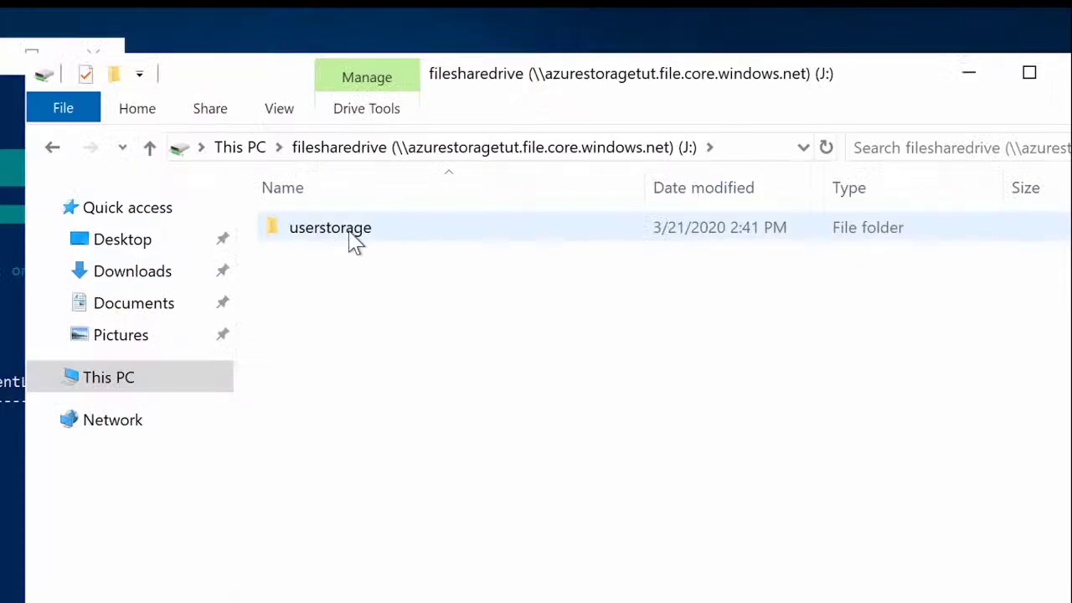
pyautogui.doubleClick(352, 238)
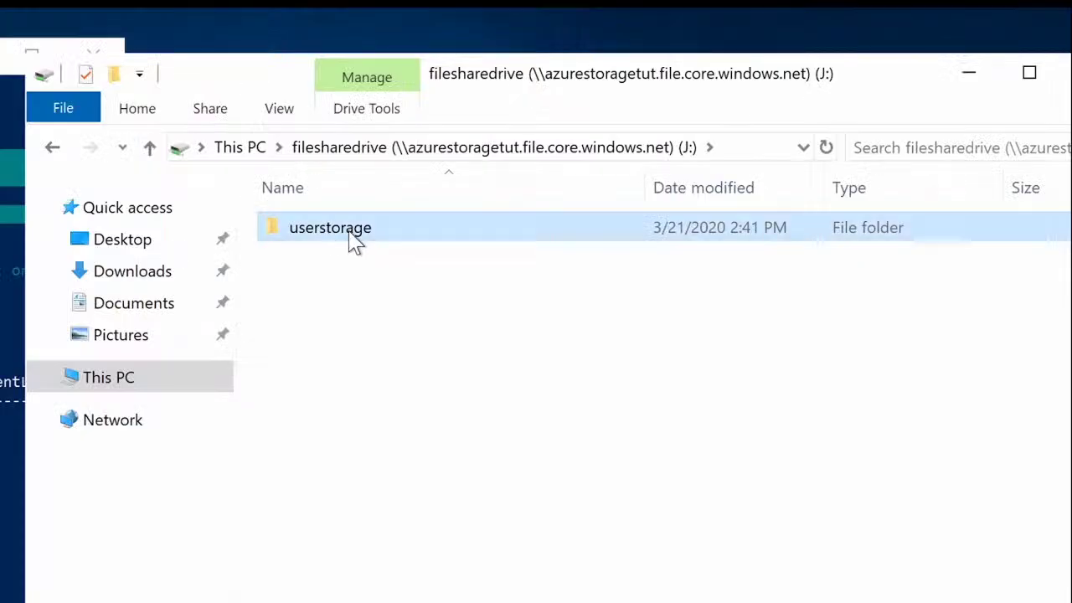
pyautogui.rightClick(383, 354)
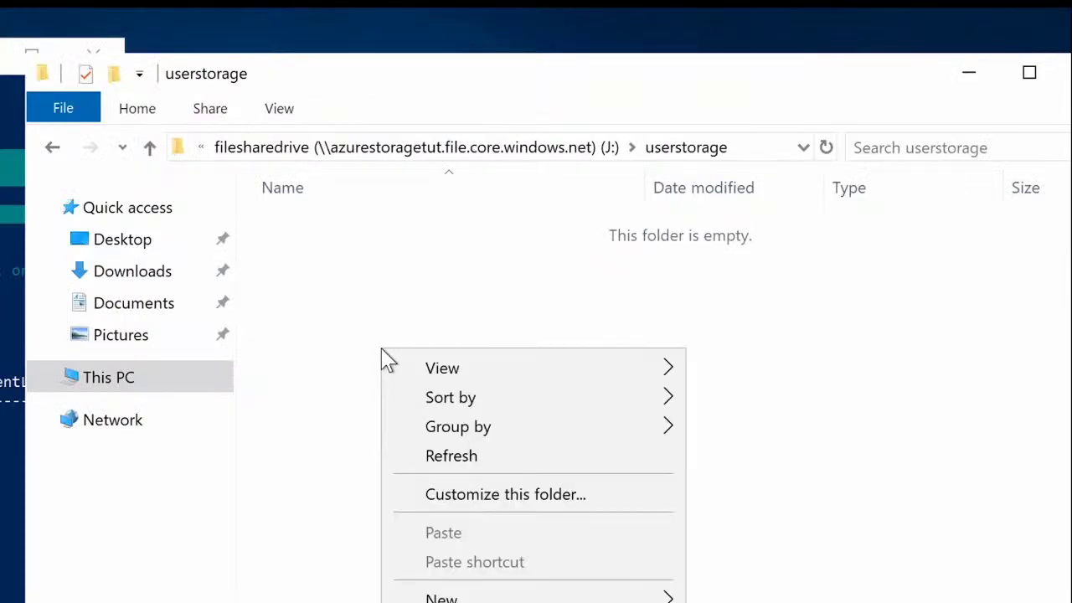
pyautogui.moveTo(608, 599)
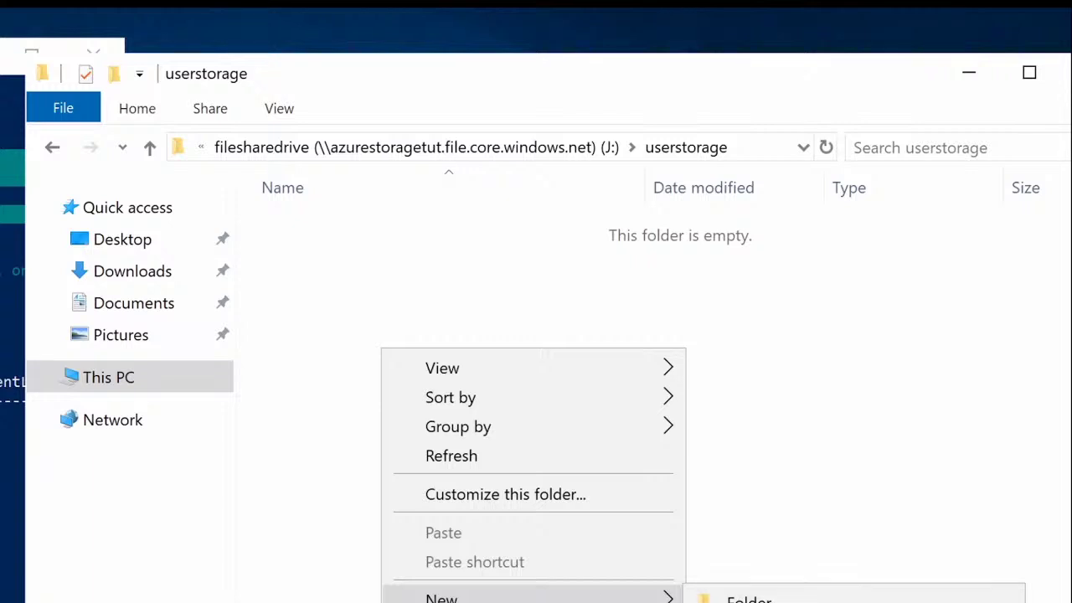
pyautogui.click(754, 602)
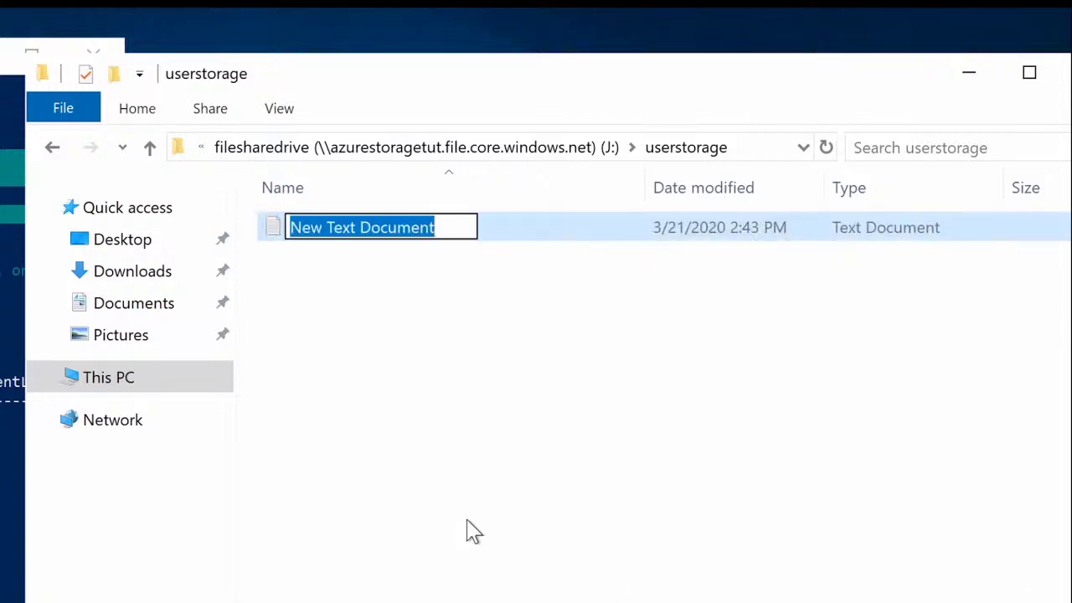
pyautogui.write('test')
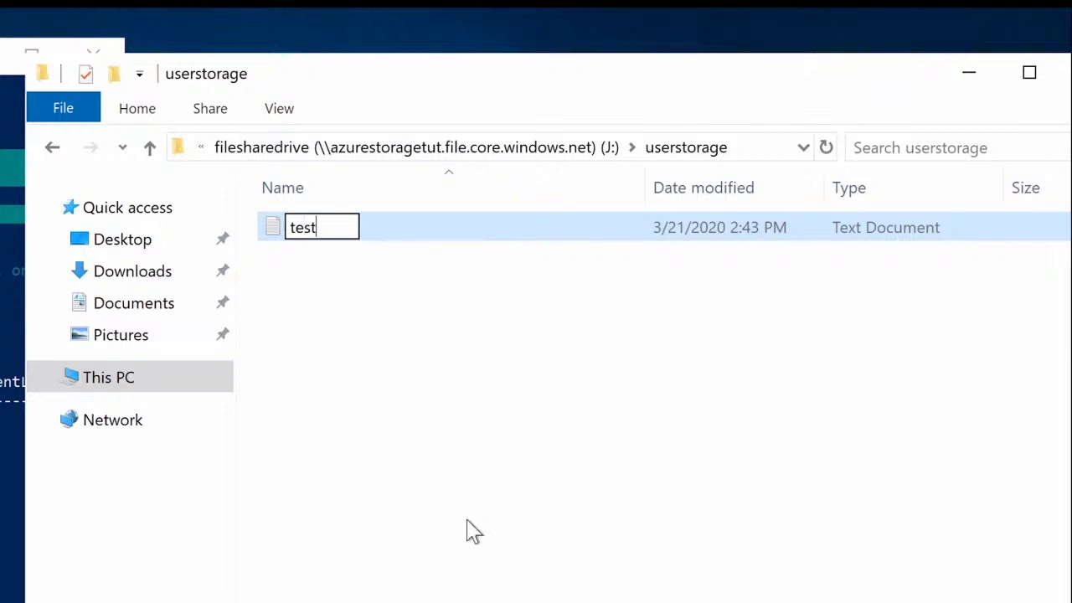
pyautogui.write('doc')
pyautogui.press('Return')
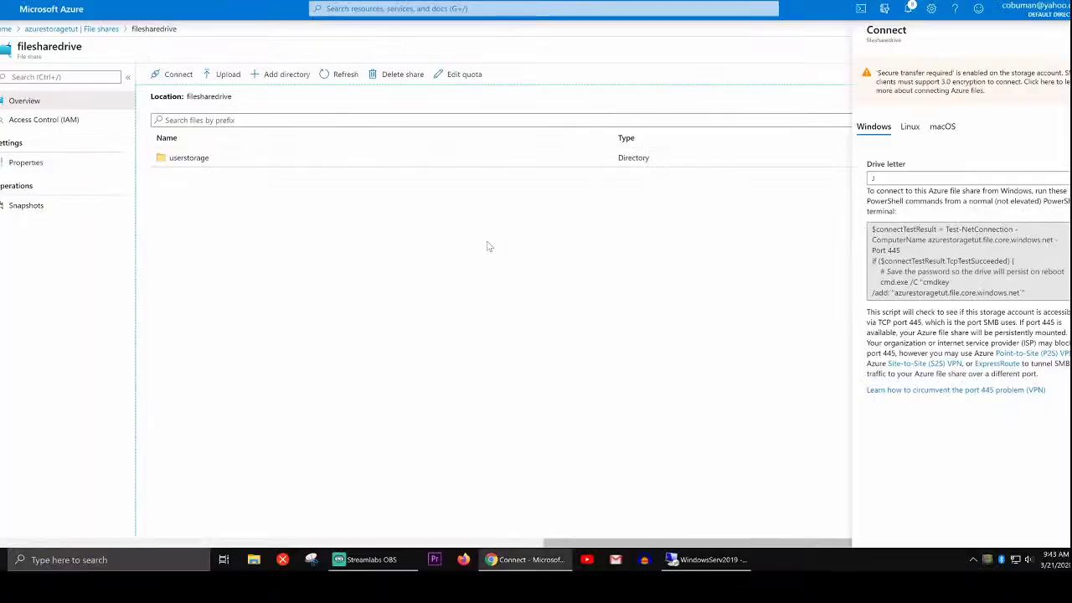
# Step: View userstorage in the portal, then open azurestoragetut and scroll to its monitoring charts
pyautogui.click(189, 162)
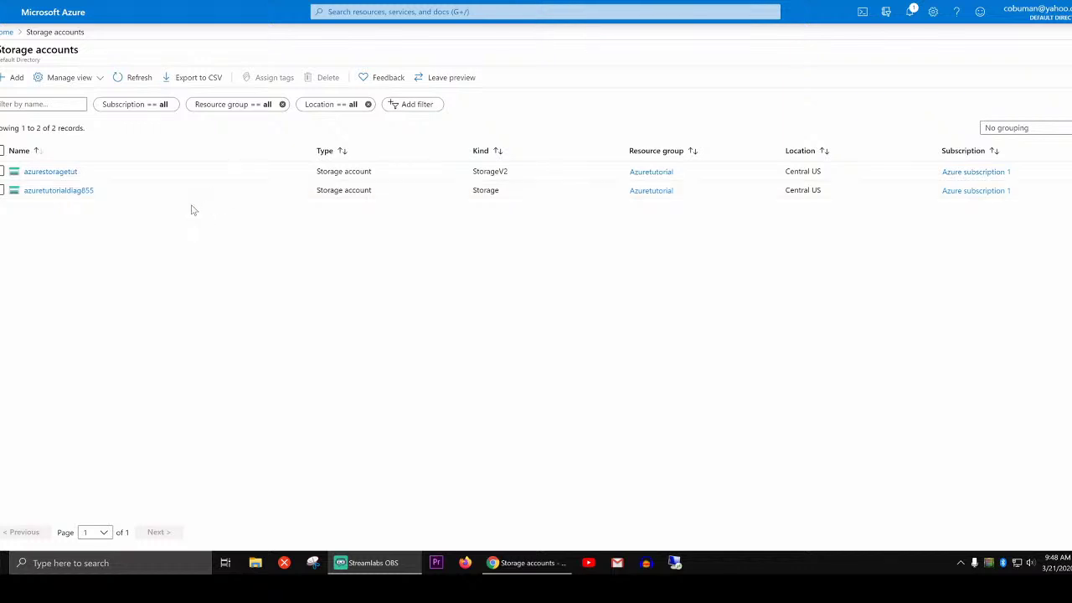
pyautogui.click(52, 173)
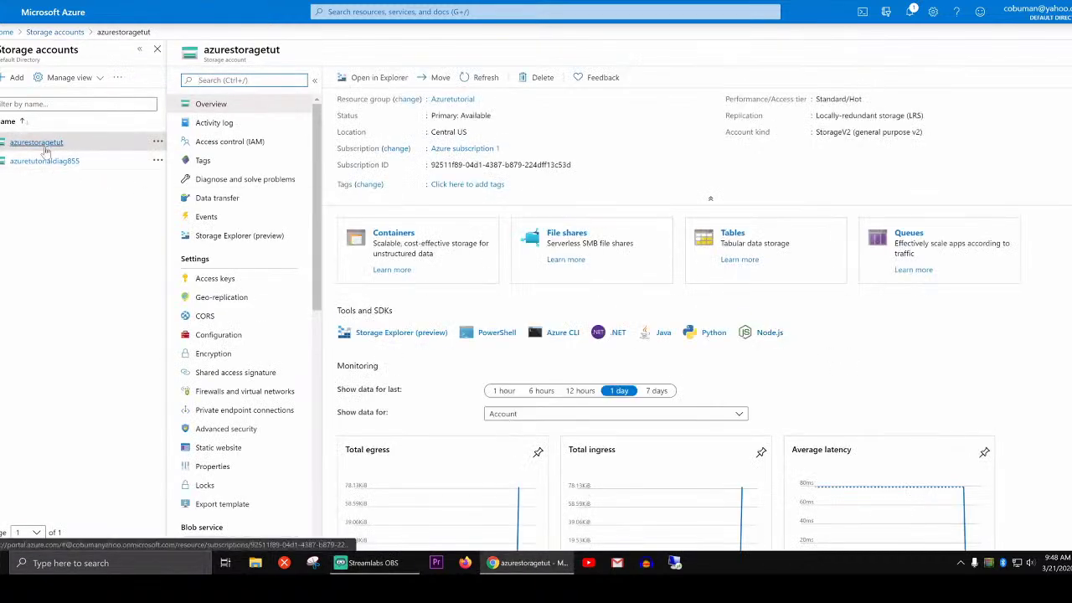
pyautogui.scroll(-3, 713, 285)
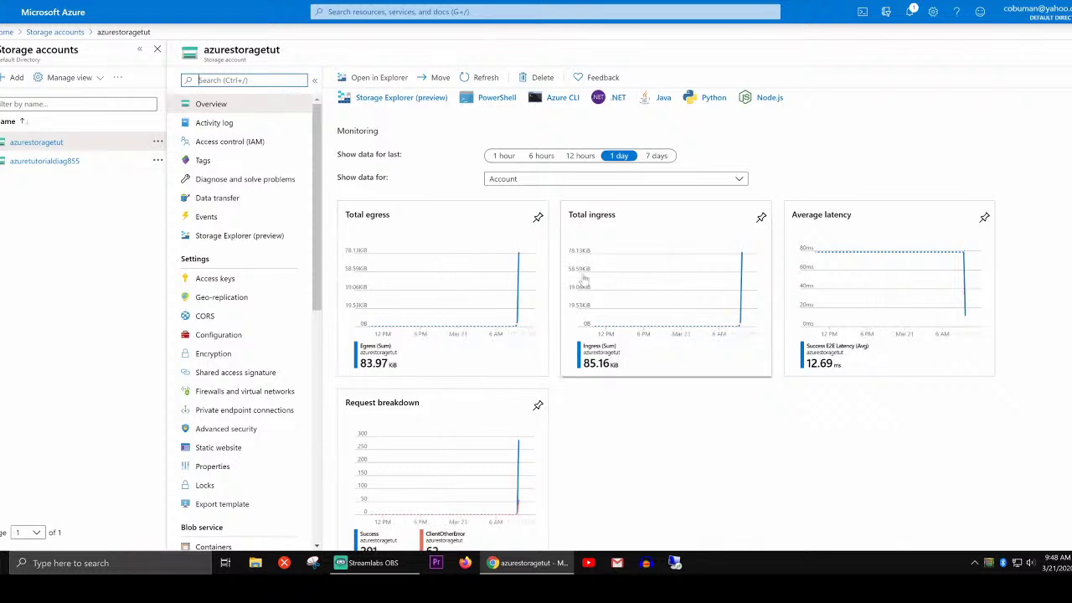
pyautogui.scroll(-1, 867, 297)
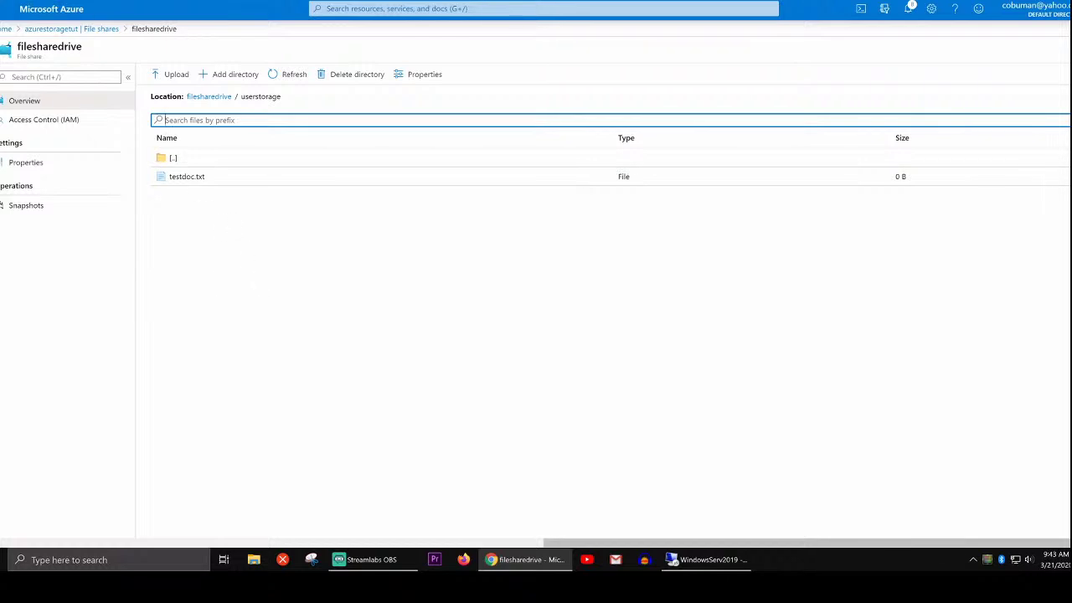
# Step: Return to the file shares list and reopen filesharedrive's Connect PowerShell script
pyautogui.hotkey('alt', 'Left')
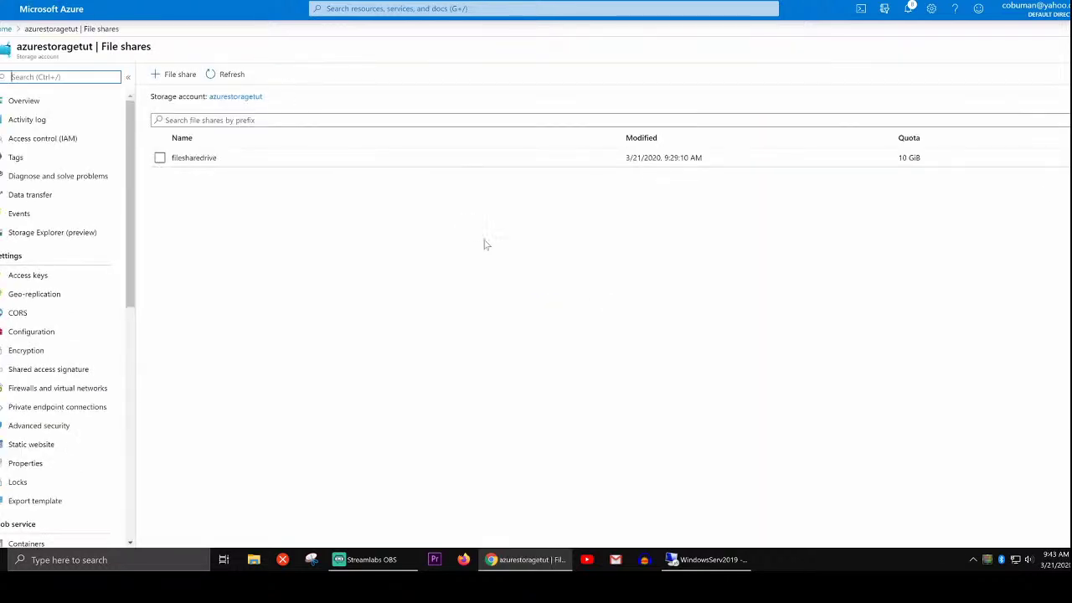
pyautogui.click(192, 158)
pyautogui.click(171, 73)
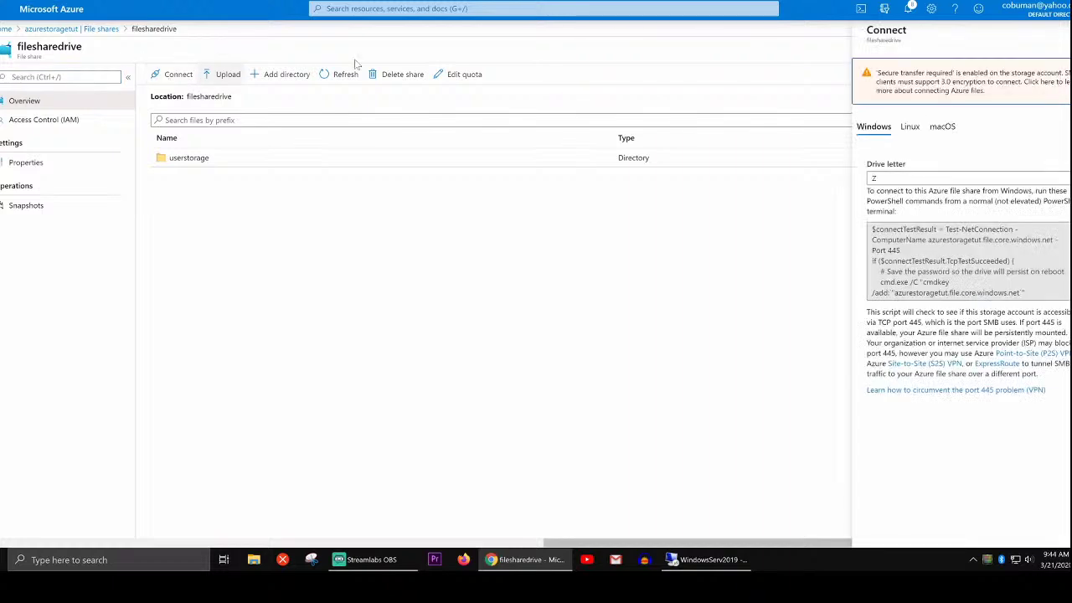
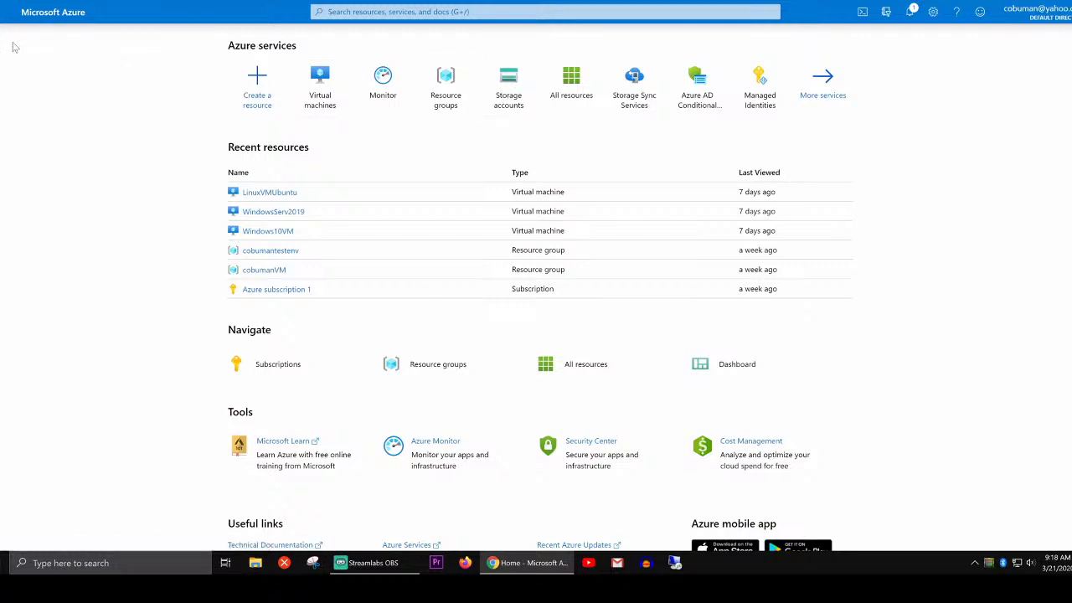
# Step: Show the Storage accounts page from the portal menu, listing azuretutorialdiag855
pyautogui.click(5, 17)
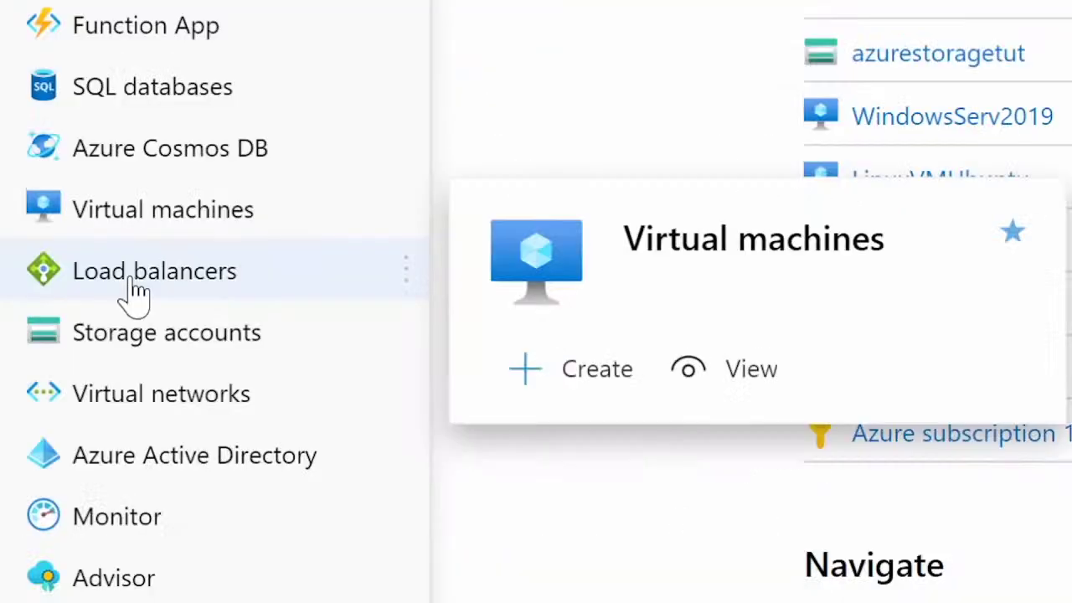
pyautogui.click(130, 340)
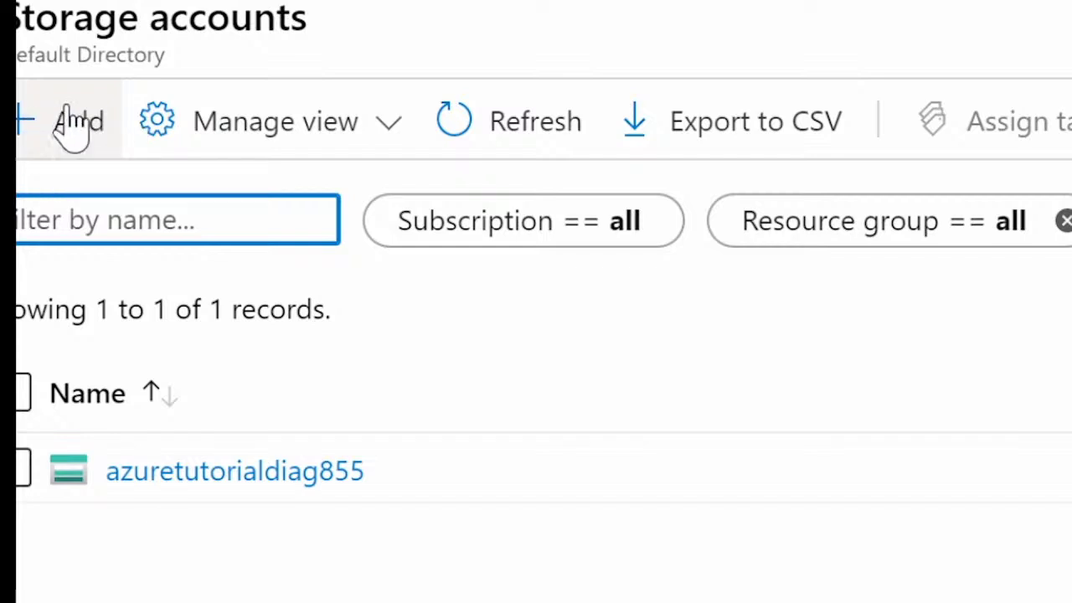
# Step: Begin a new storage account under Azure subscription 1 in resource group Azuretutorial
pyautogui.click(43, 126)
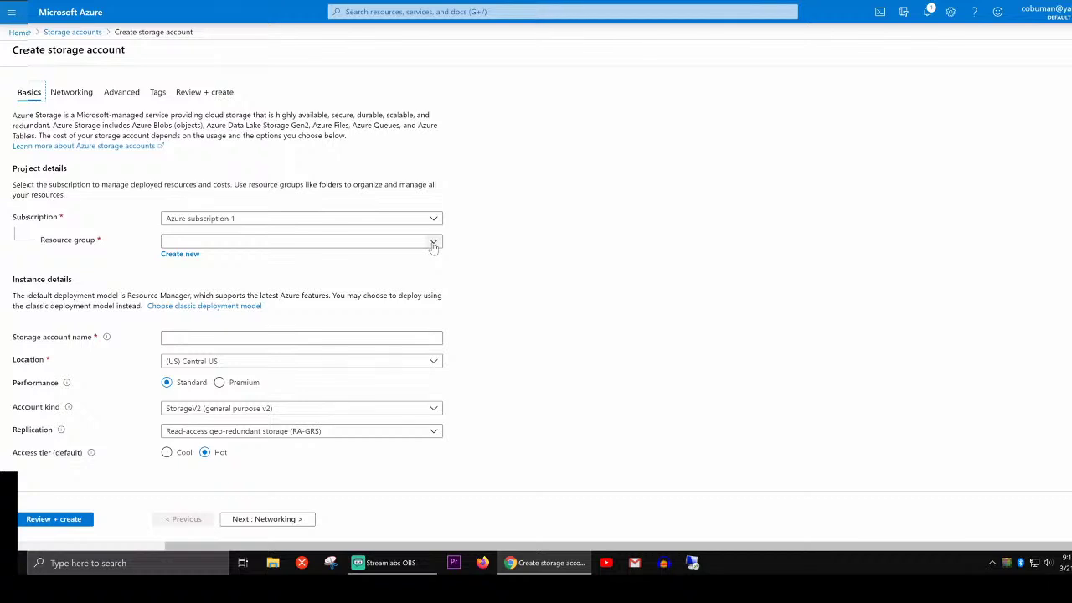
pyautogui.click(259, 225)
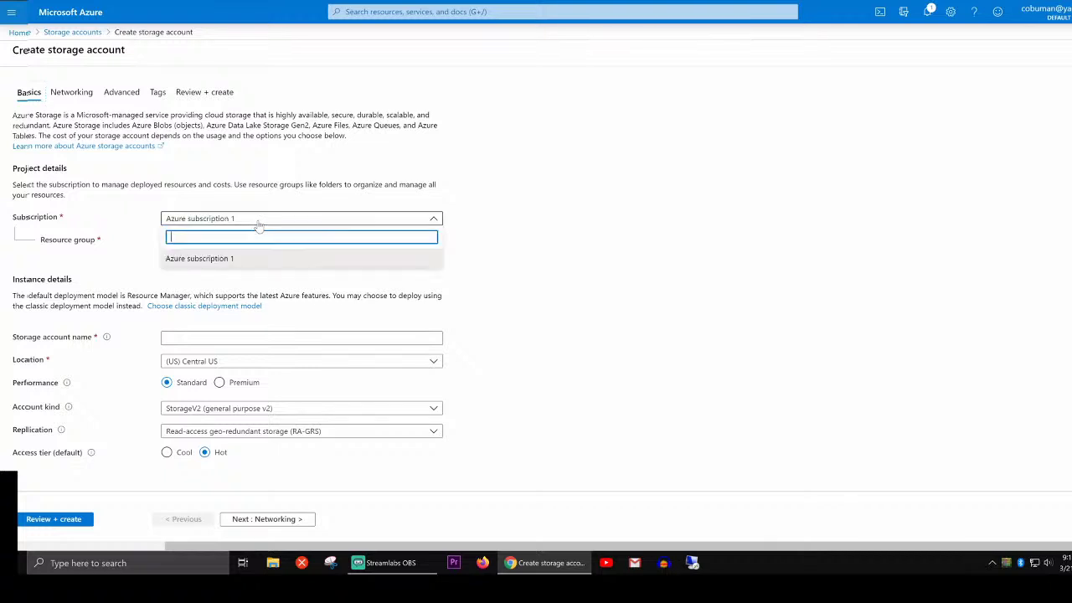
pyautogui.click(215, 260)
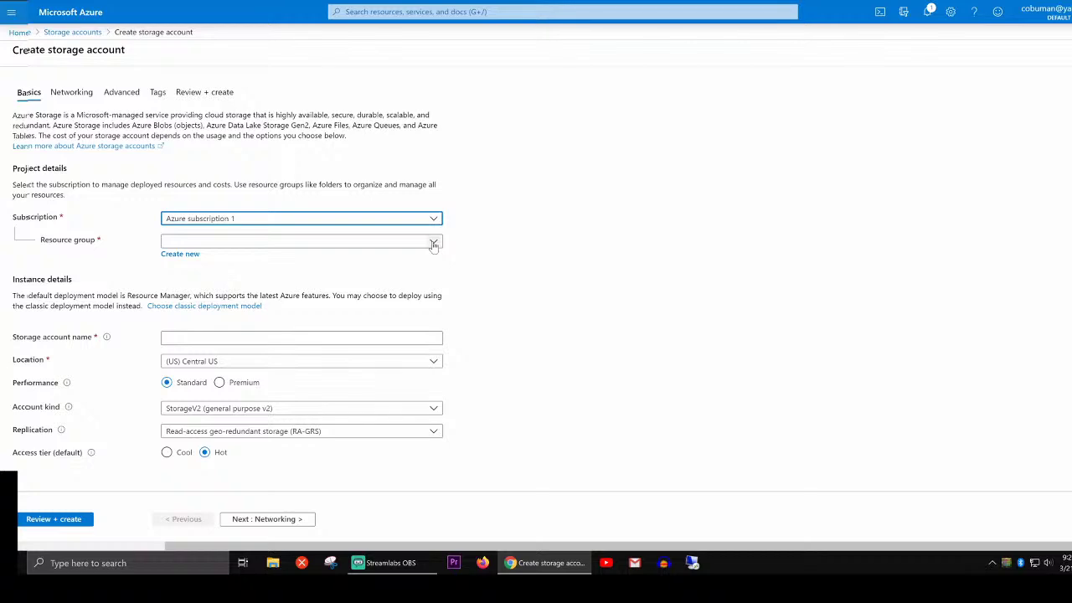
pyautogui.click(433, 243)
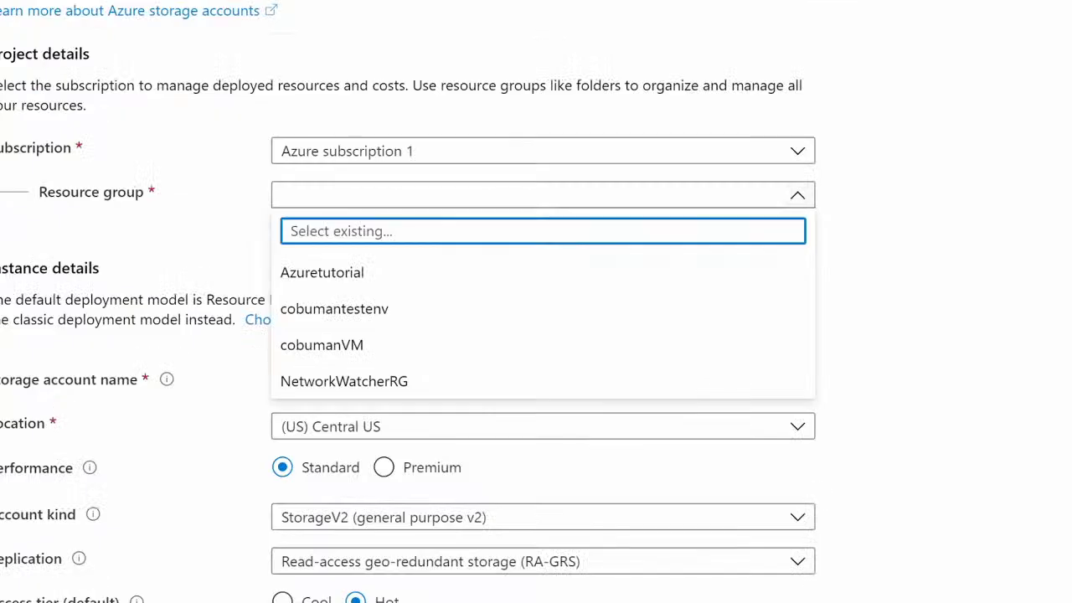
pyautogui.click(334, 277)
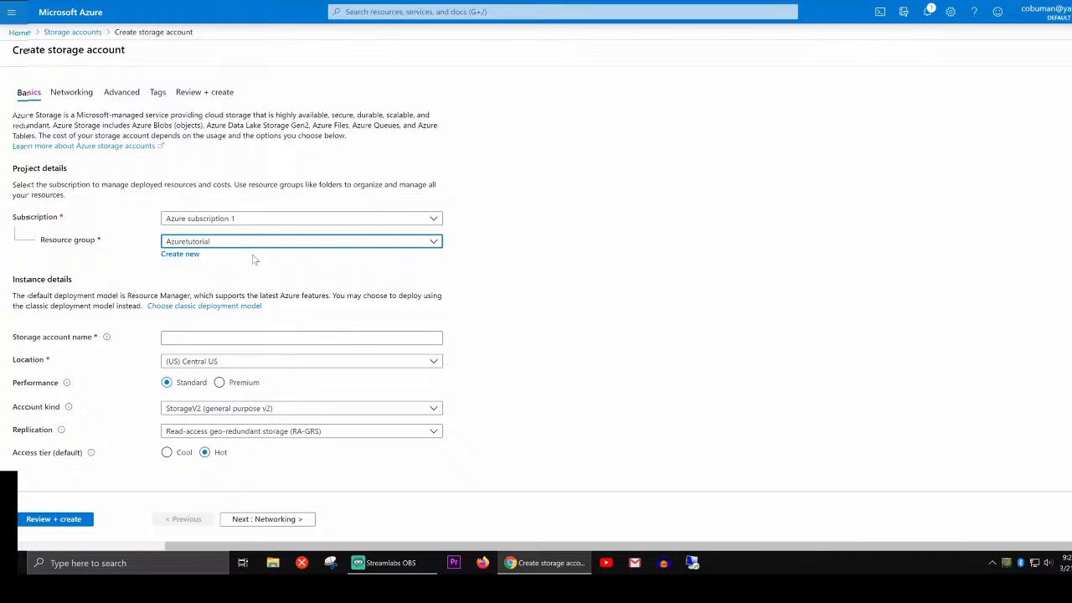
# Step: Name the storage account azurestoragetut after newstorage1 and azurestoragetutorial are rejected
pyautogui.click(237, 339)
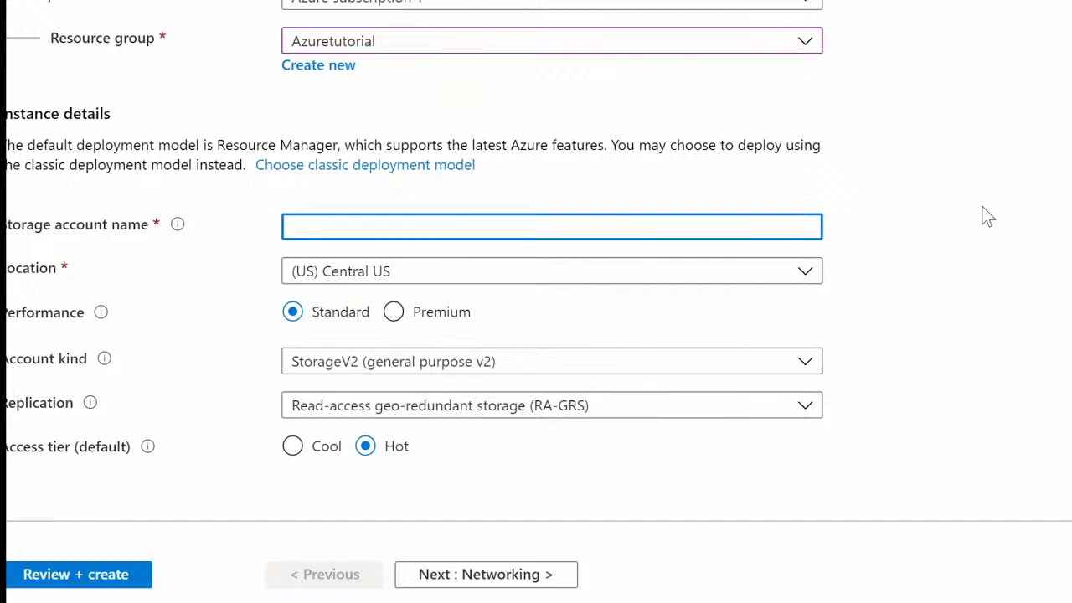
pyautogui.write('NewStorage')
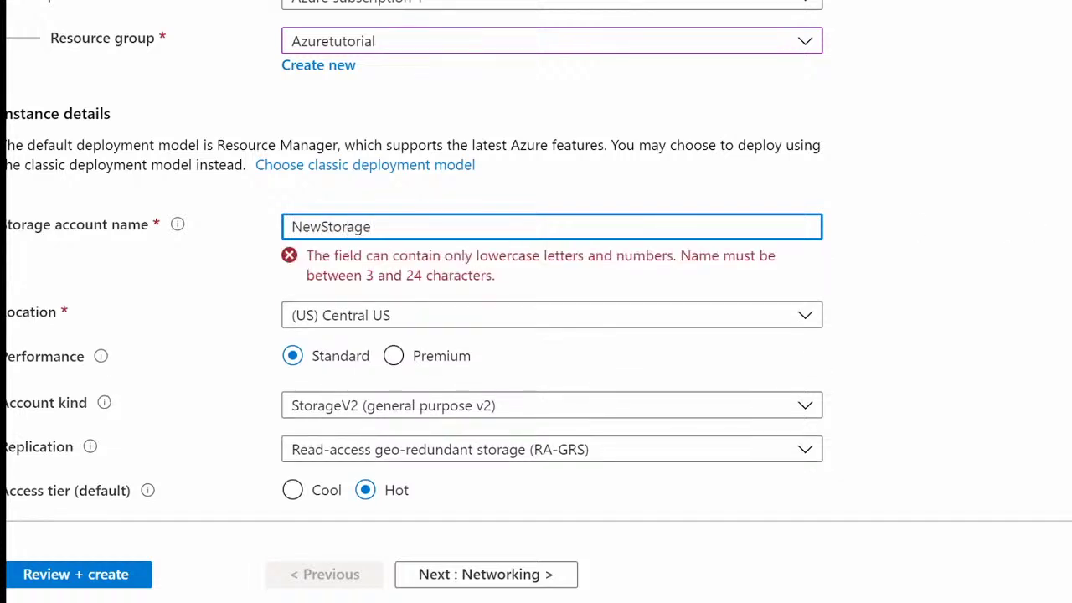
pyautogui.press('BackSpace')
pyautogui.press('BackSpace')
pyautogui.press('BackSpace')
pyautogui.press('BackSpace')
pyautogui.press('BackSpace')
pyautogui.press('BackSpace')
pyautogui.press('BackSpace')
pyautogui.press('BackSpace')
pyautogui.press('BackSpace')
pyautogui.press('BackSpace')
pyautogui.write('newsto')
pyautogui.write('a')
pyautogui.write('orage')
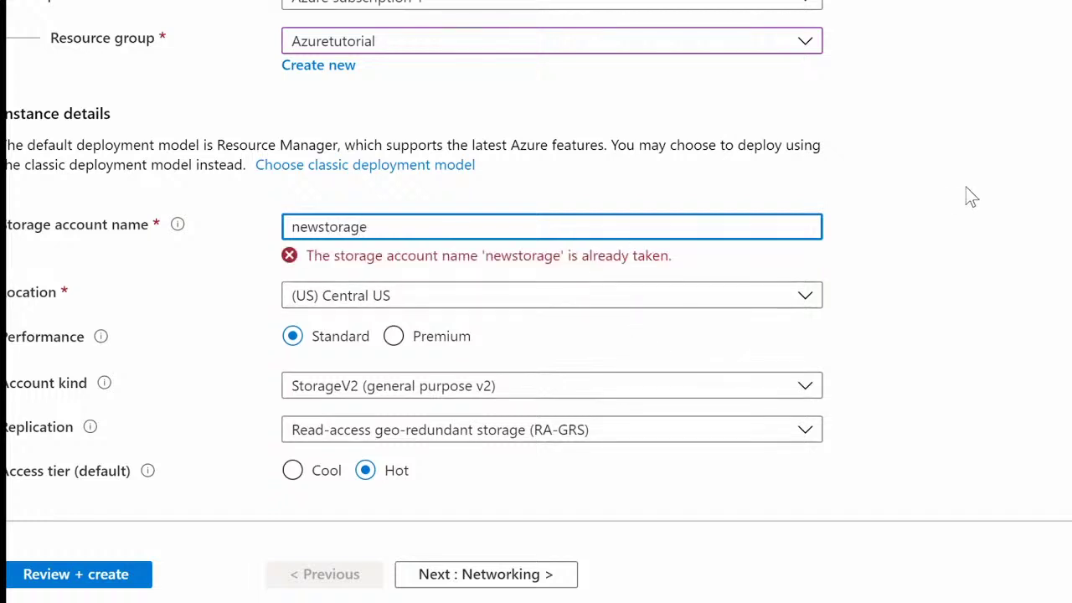
pyautogui.write('1')
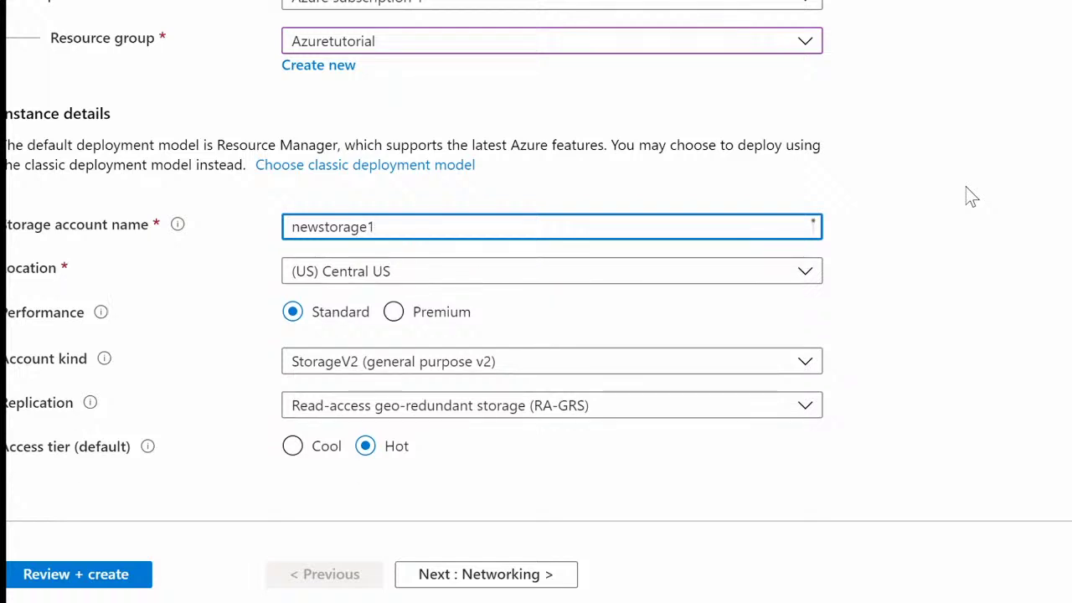
pyautogui.press('BackSpace')
pyautogui.press('BackSpace')
pyautogui.press('BackSpace')
pyautogui.press('BackSpace')
pyautogui.press('BackSpace')
pyautogui.press('BackSpace')
pyautogui.press('BackSpace')
pyautogui.press('BackSpace')
pyautogui.press('BackSpace')
pyautogui.press('BackSpace')
pyautogui.press('BackSpace')
pyautogui.write('azur')
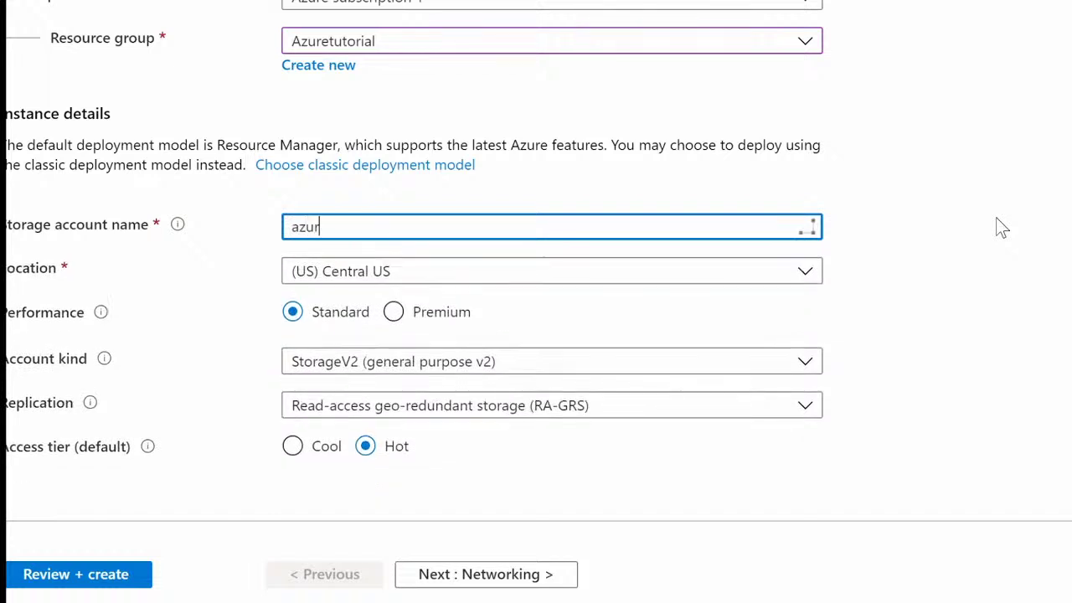
pyautogui.write('estorage')
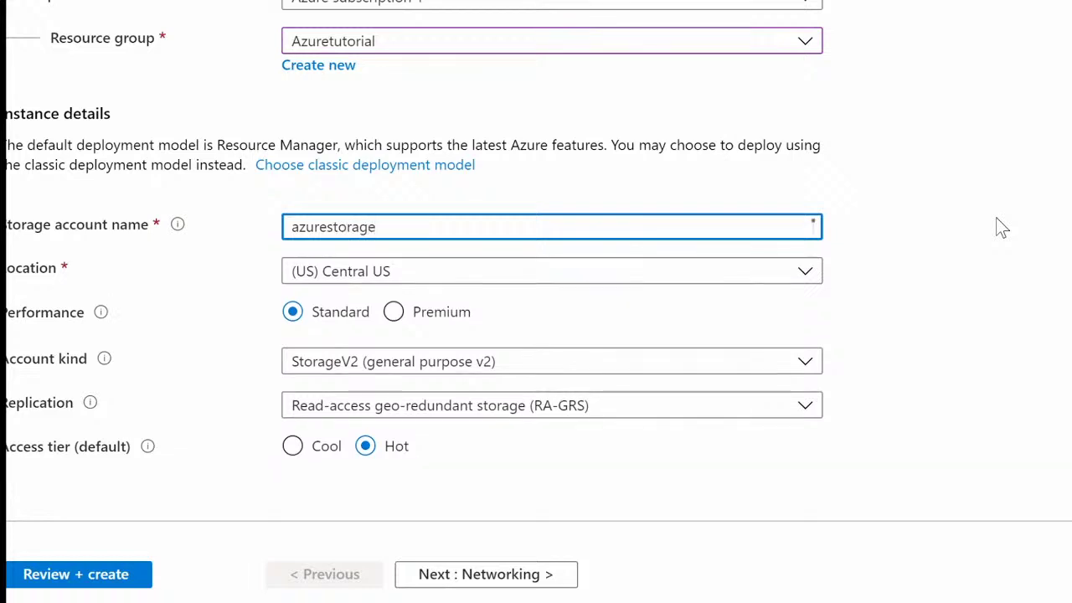
pyautogui.write('tu')
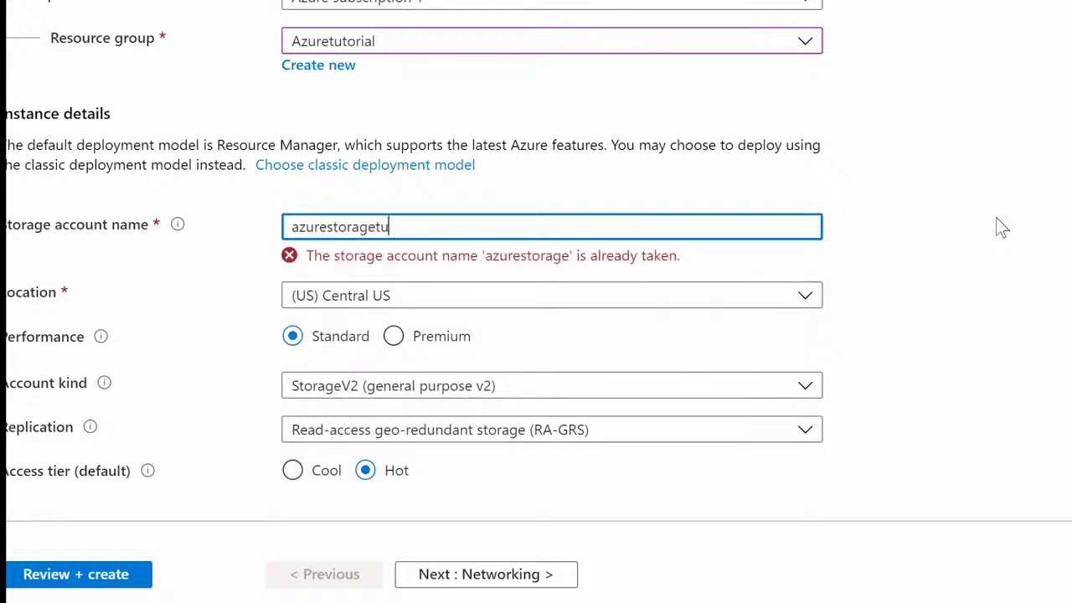
pyautogui.write('torial')
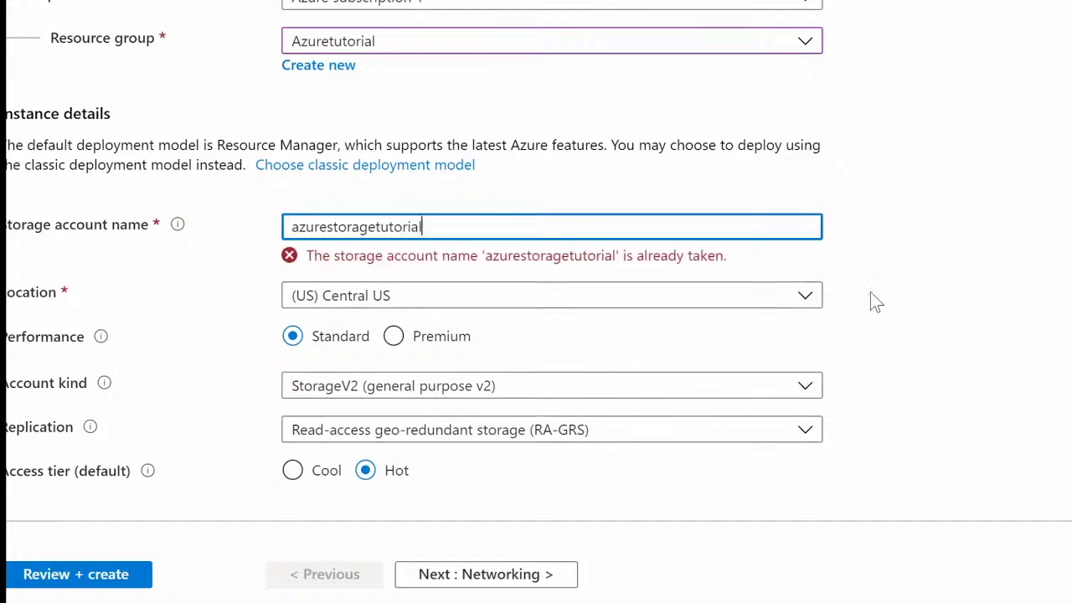
pyautogui.press('BackSpace')
pyautogui.press('BackSpace')
pyautogui.press('BackSpace')
pyautogui.press('BackSpace')
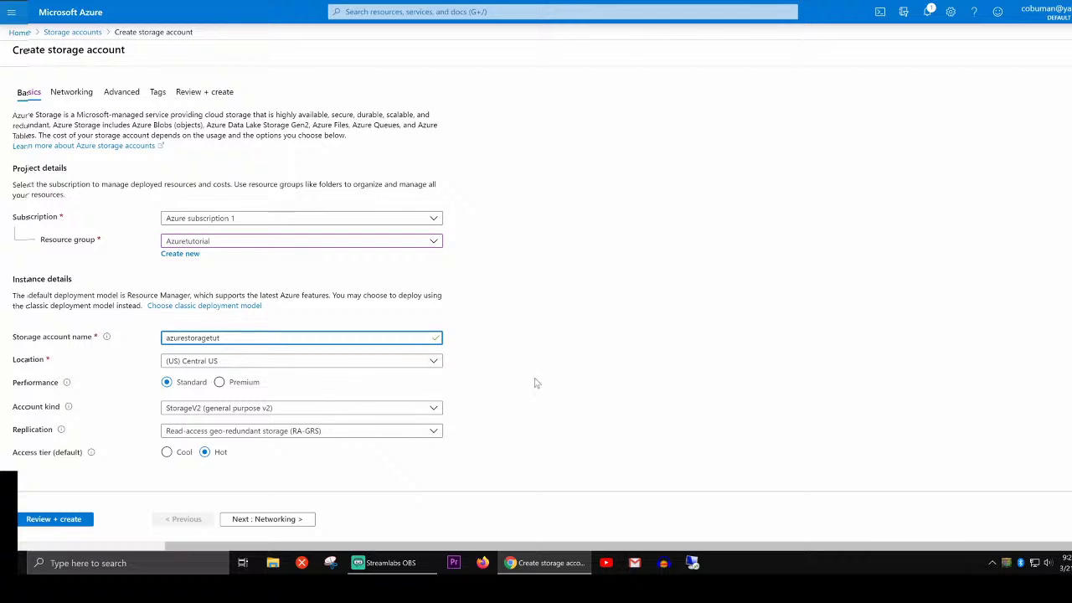
# Step: Leave performance on Standard with locally-redundant replication and advance to Networking
pyautogui.moveTo(68, 383)
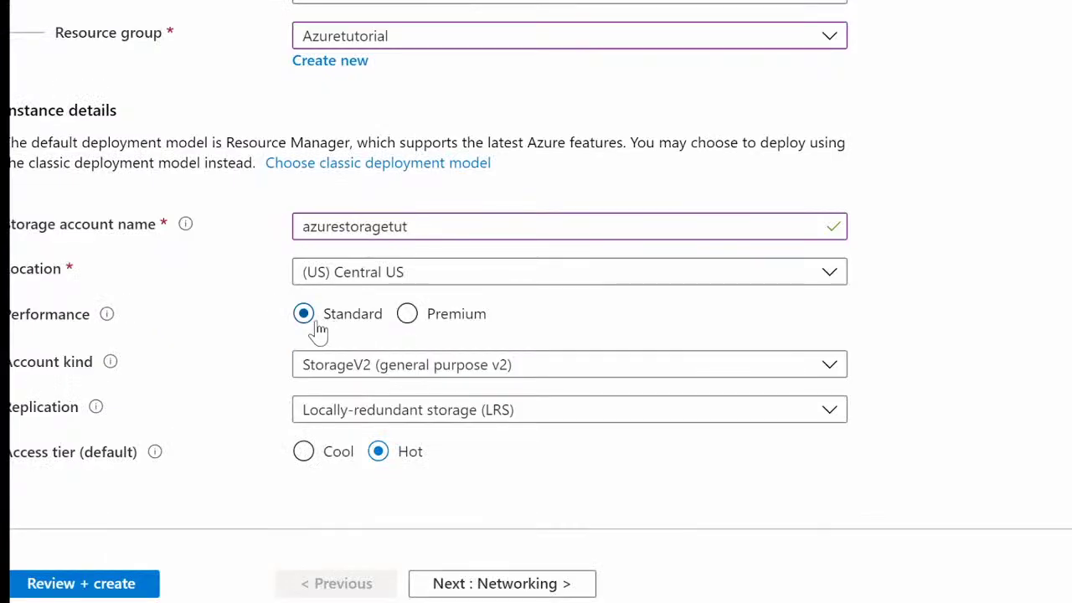
pyautogui.click(407, 316)
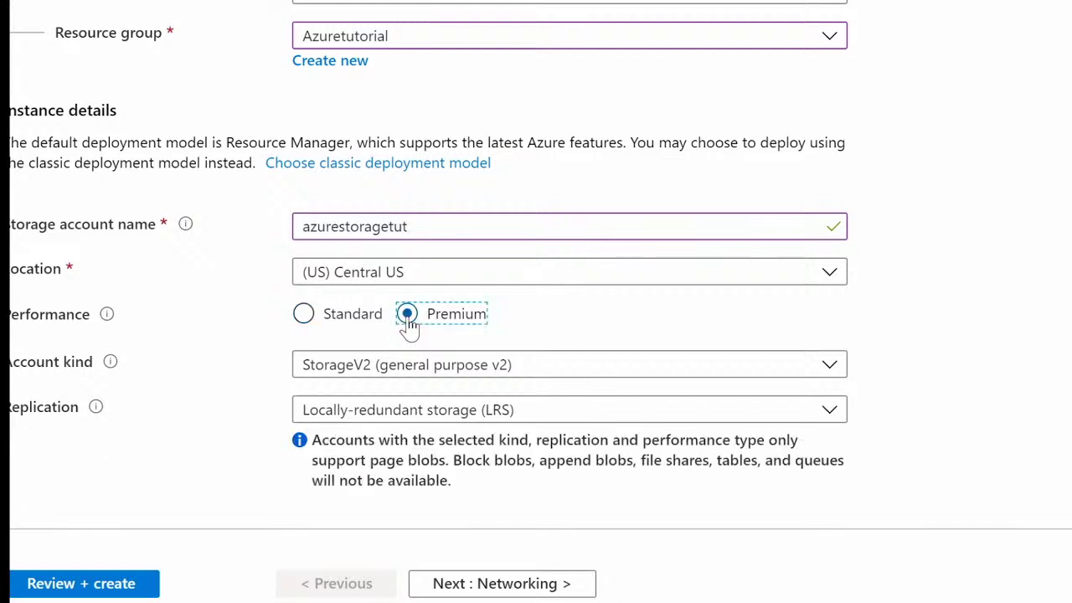
pyautogui.click(305, 320)
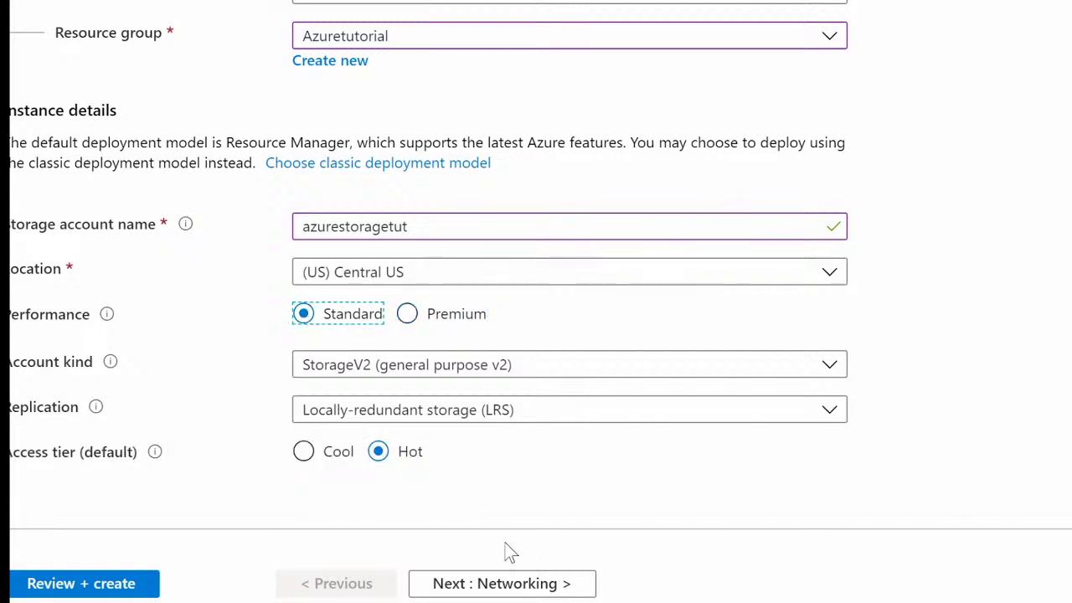
pyautogui.click(494, 586)
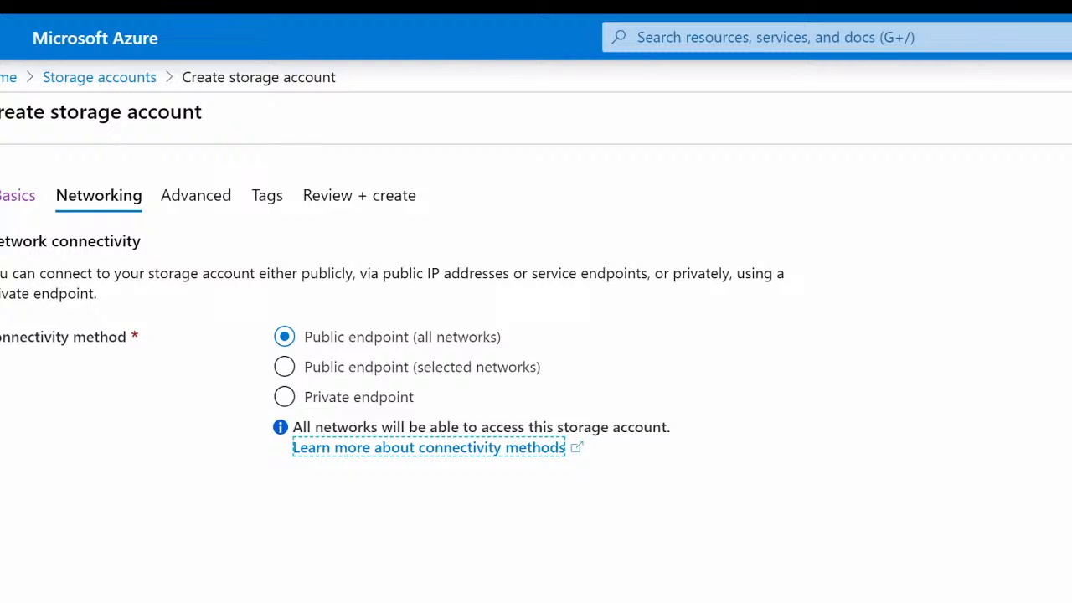
# Step: Pass through Advanced and Review + create, then create the azurestoragetut account
pyautogui.click(196, 195)
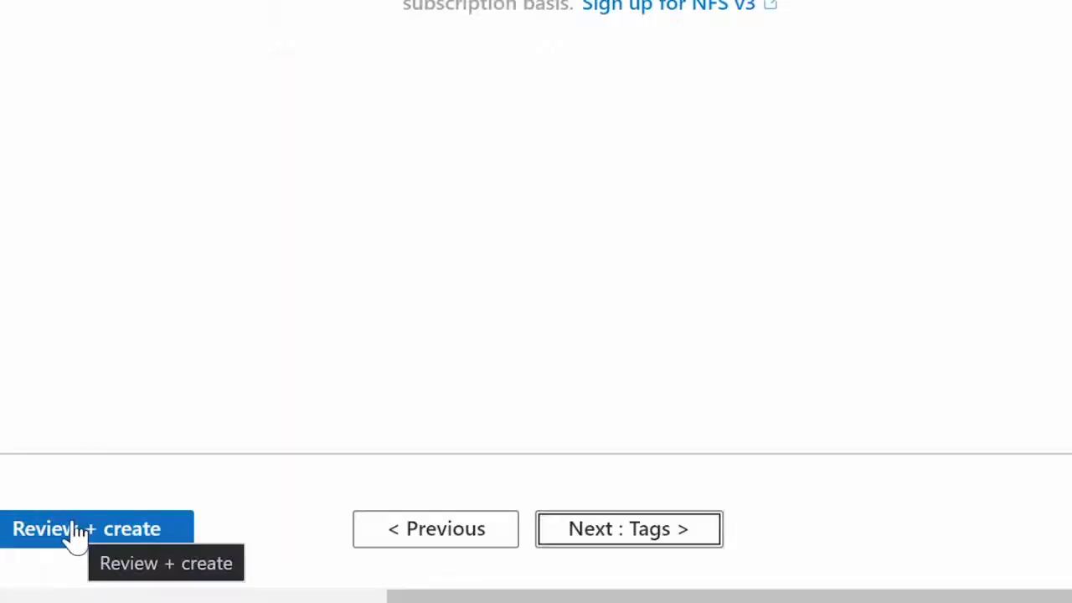
pyautogui.click(69, 527)
pyautogui.click(84, 532)
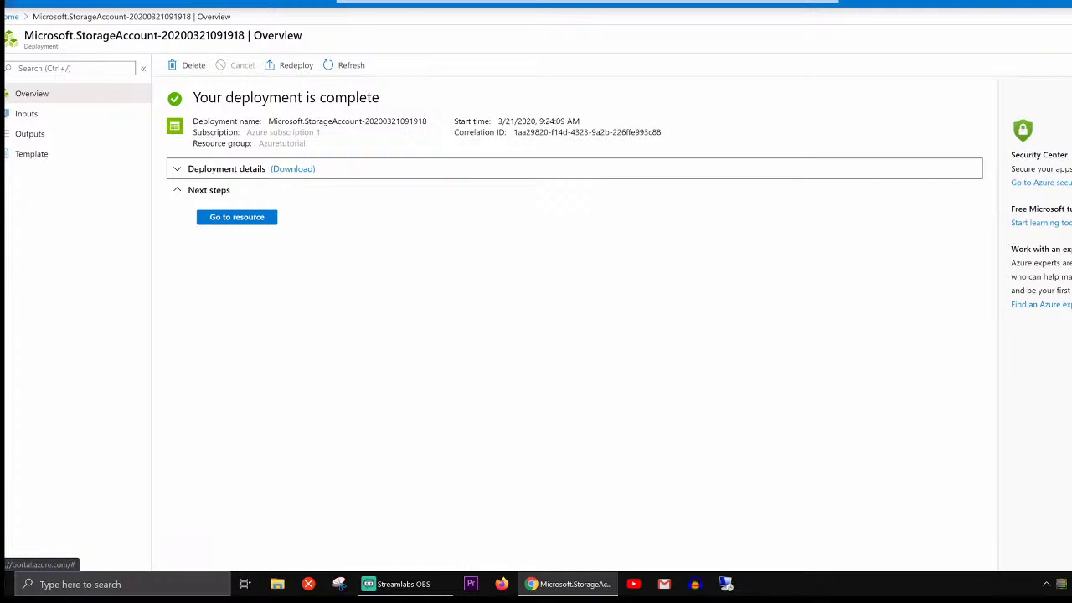
# Step: Glance at Virtual machines, then open azurestoragetut from Home's recent resources
pyautogui.click(5, 4)
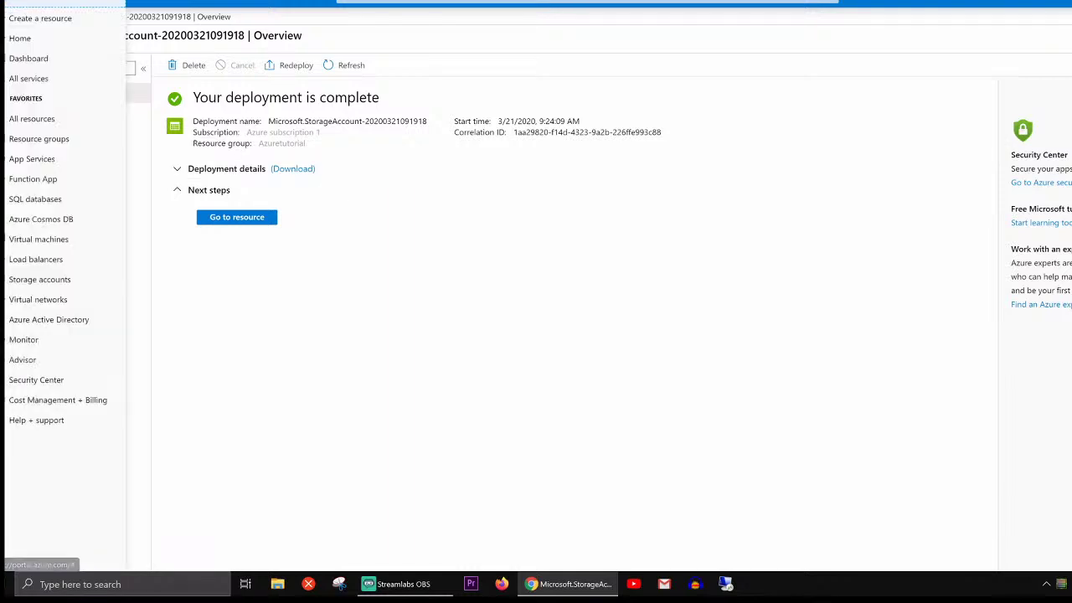
pyautogui.click(48, 239)
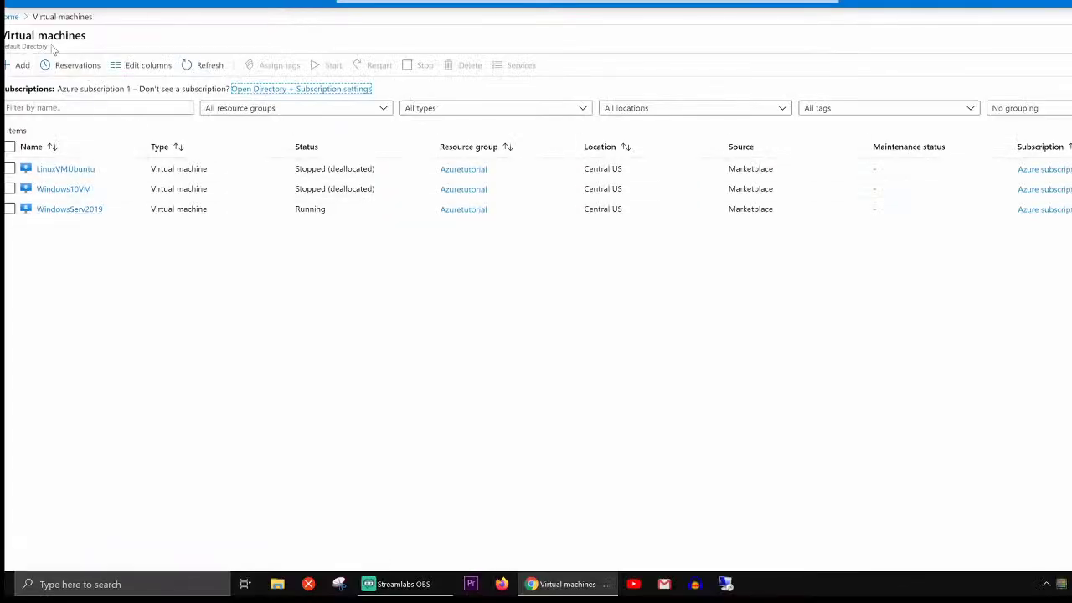
pyautogui.click(11, 17)
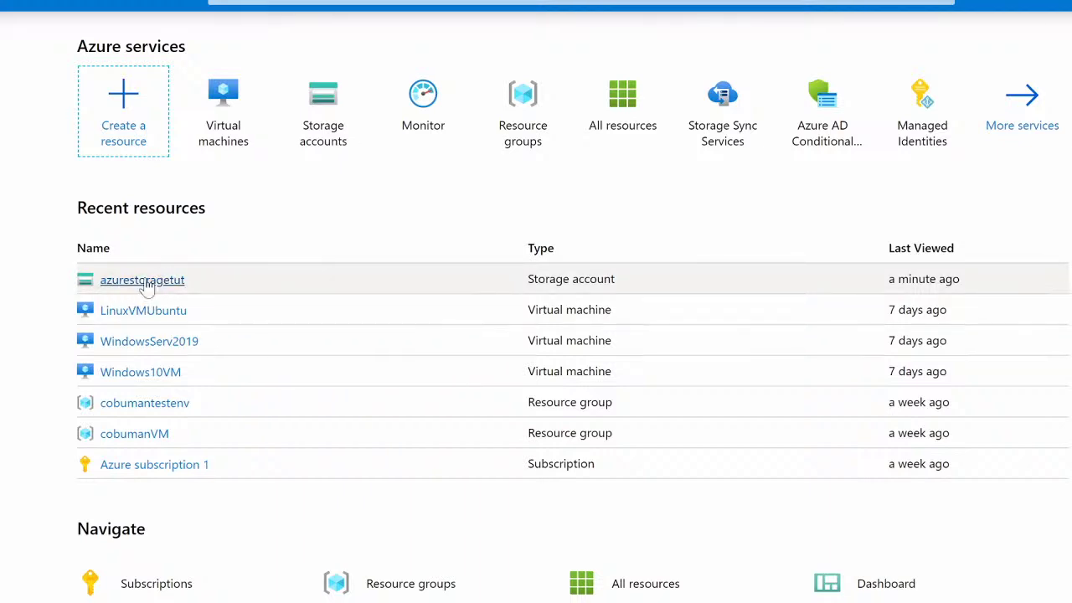
pyautogui.click(147, 283)
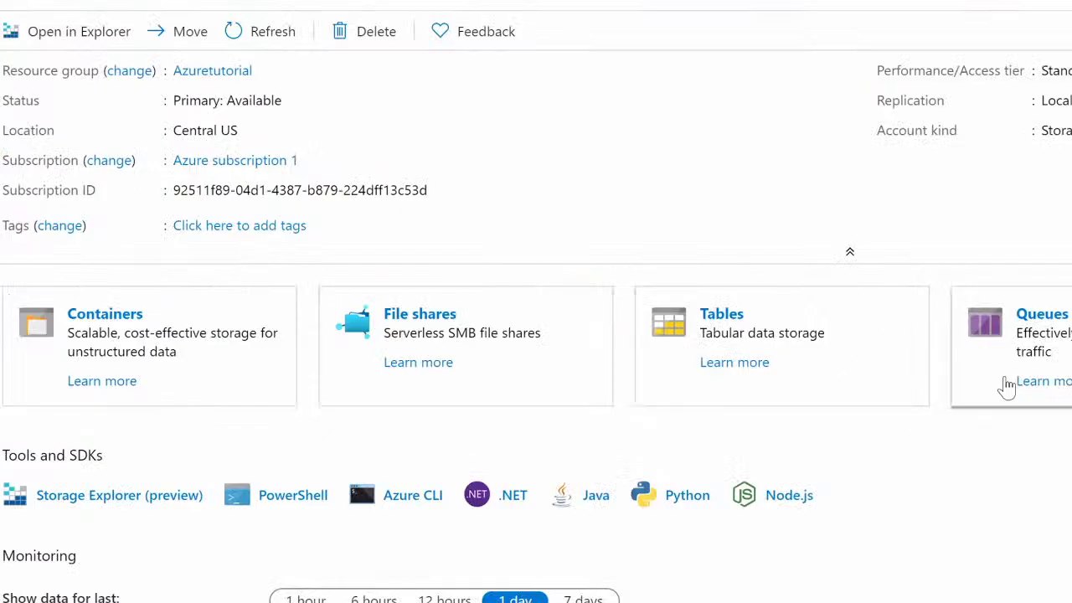
# Step: Add file share filesharedrive with a 10 GiB quota to azurestoragetut
pyautogui.click(423, 321)
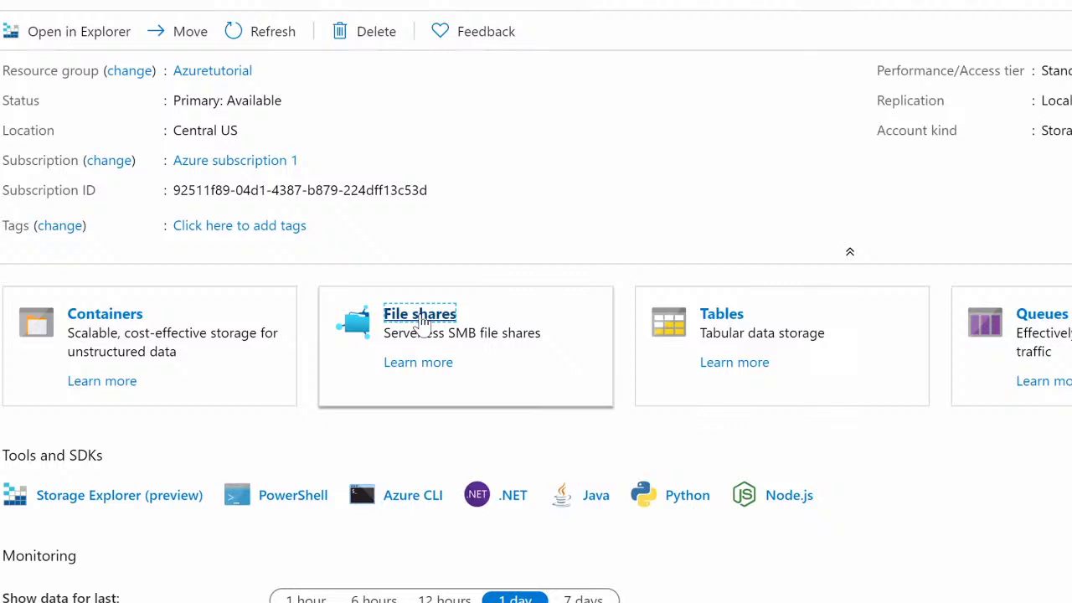
pyautogui.click(431, 311)
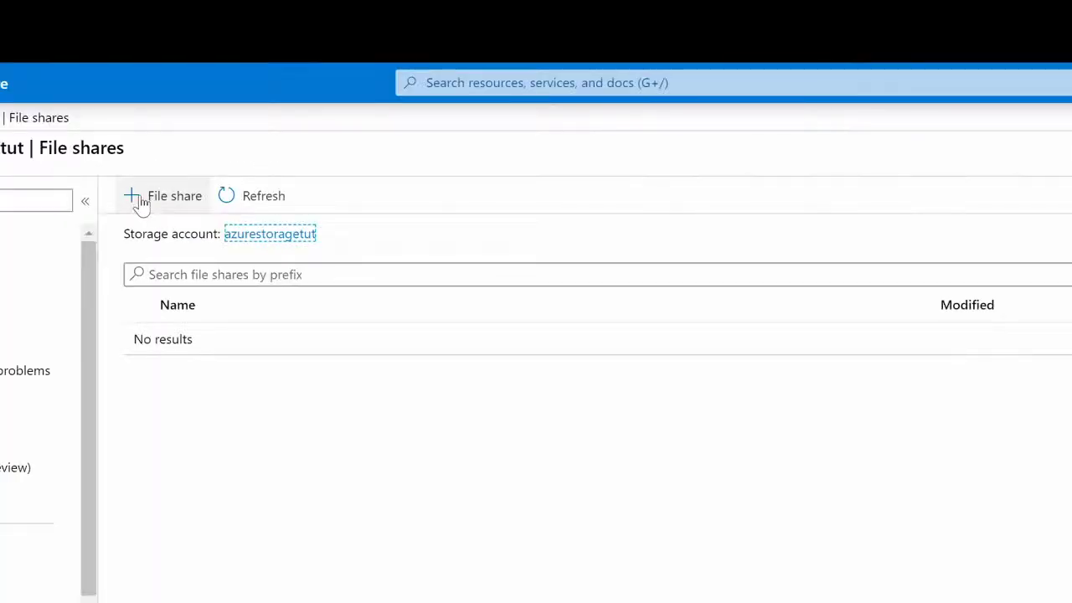
pyautogui.click(138, 203)
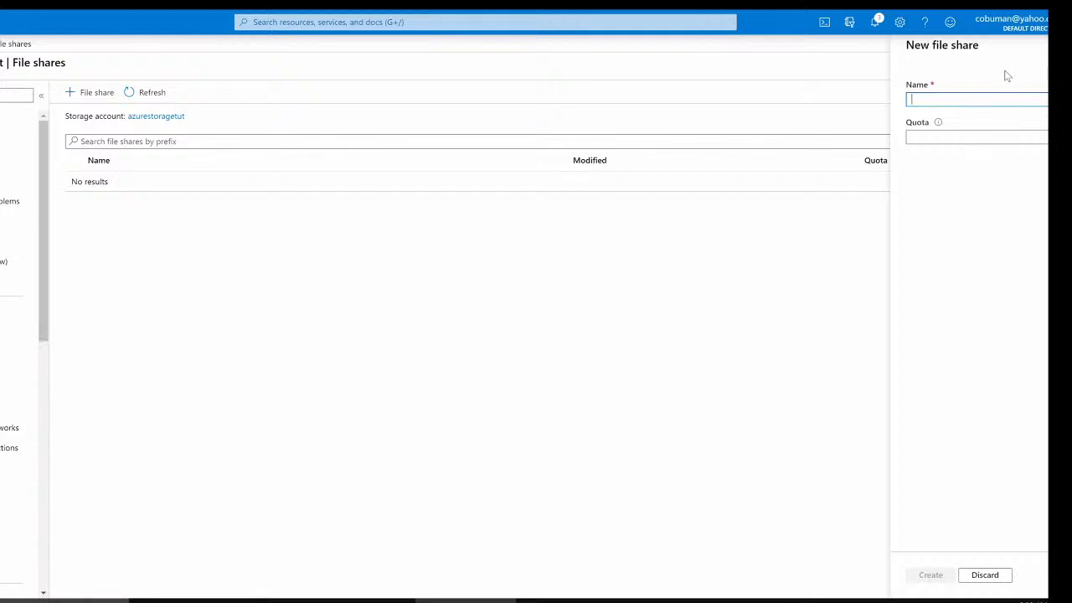
pyautogui.write('filesharedrive')
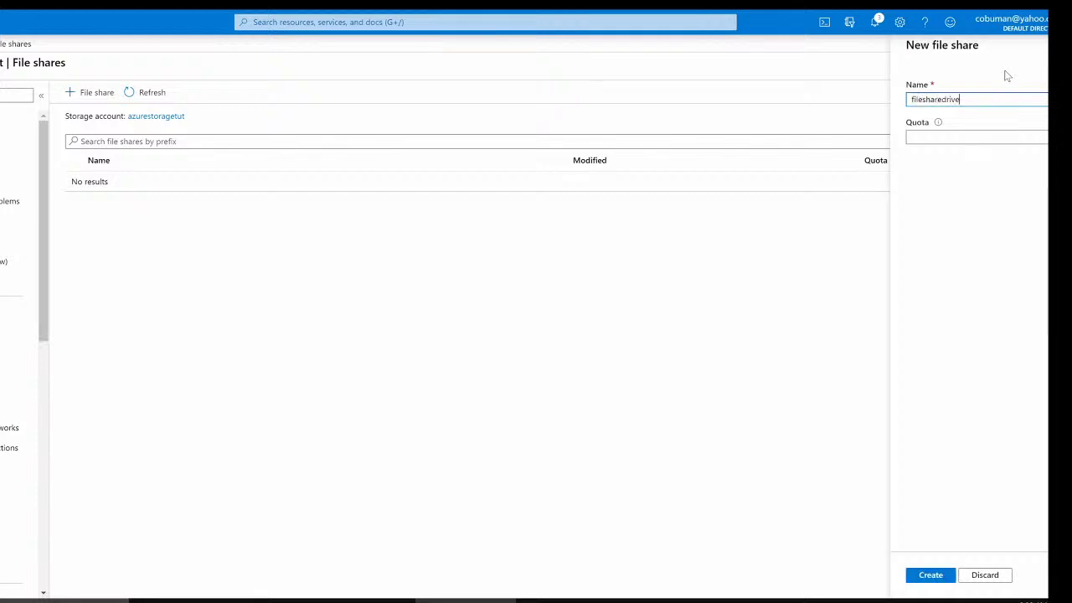
pyautogui.press('Tab')
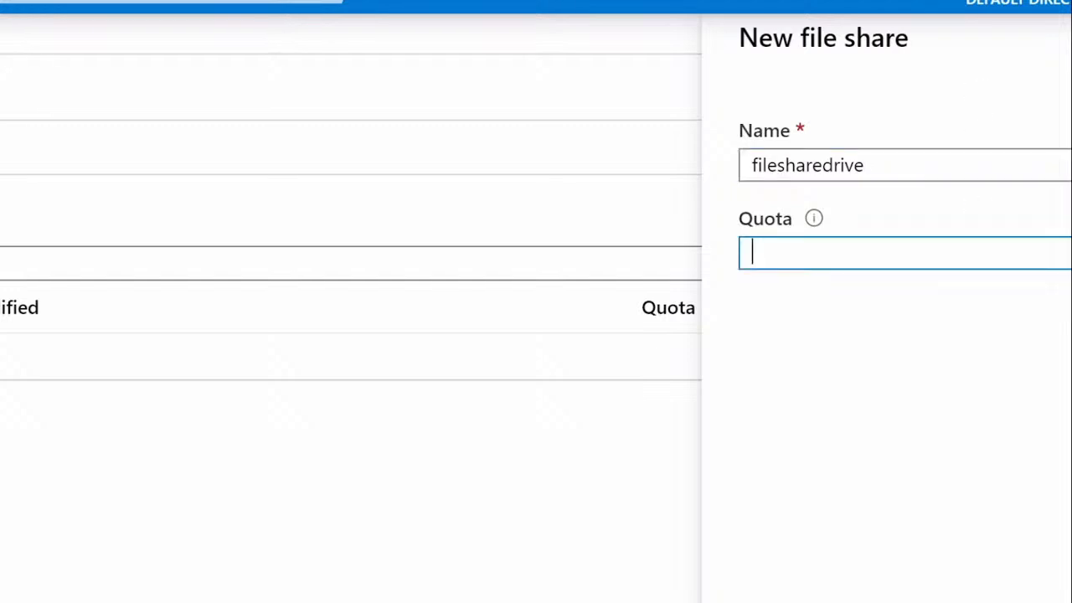
pyautogui.moveTo(813, 224)
pyautogui.write('10')
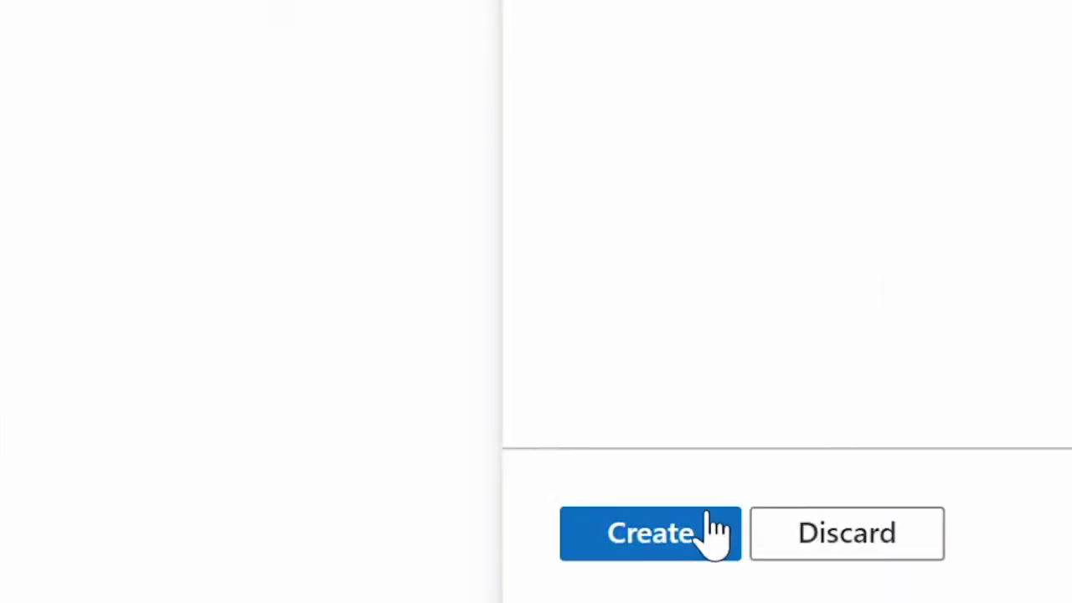
pyautogui.click(641, 540)
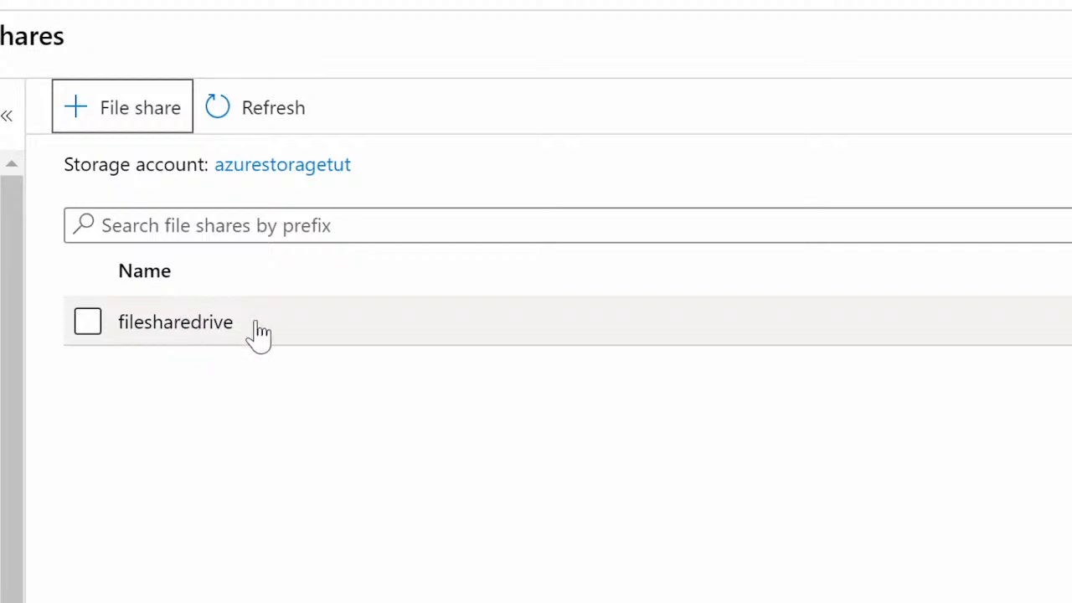
# Step: Create a directory named userstorage inside the filesharedrive share
pyautogui.click(159, 333)
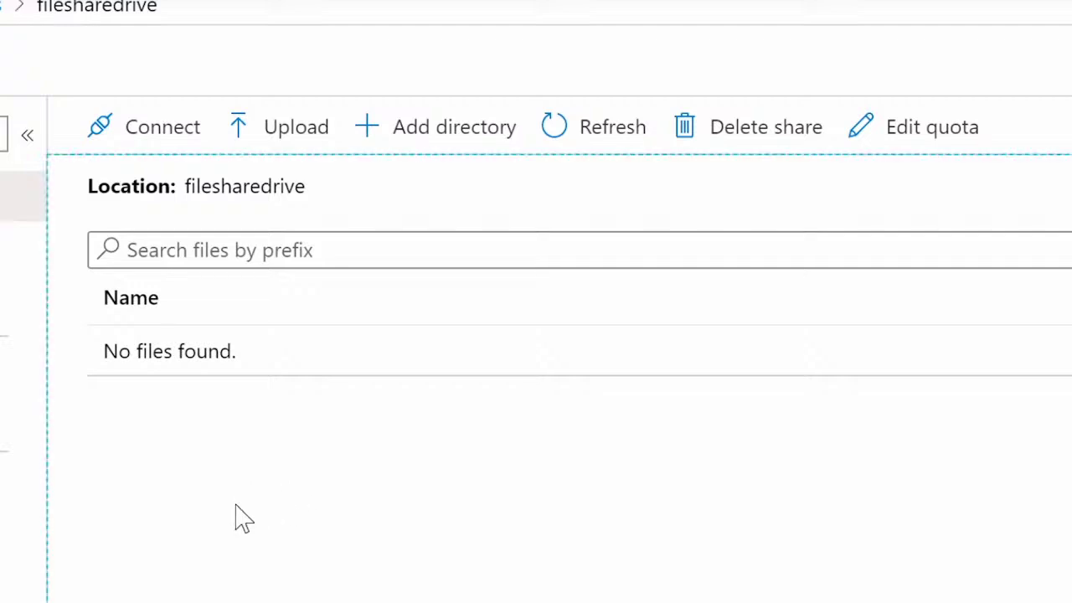
pyautogui.click(442, 142)
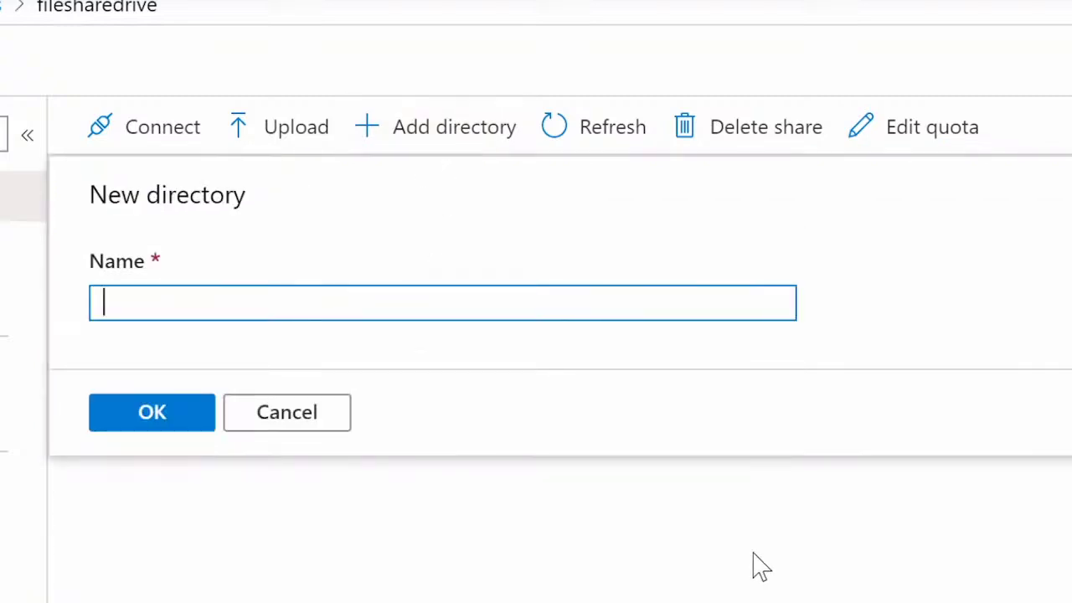
pyautogui.write('user')
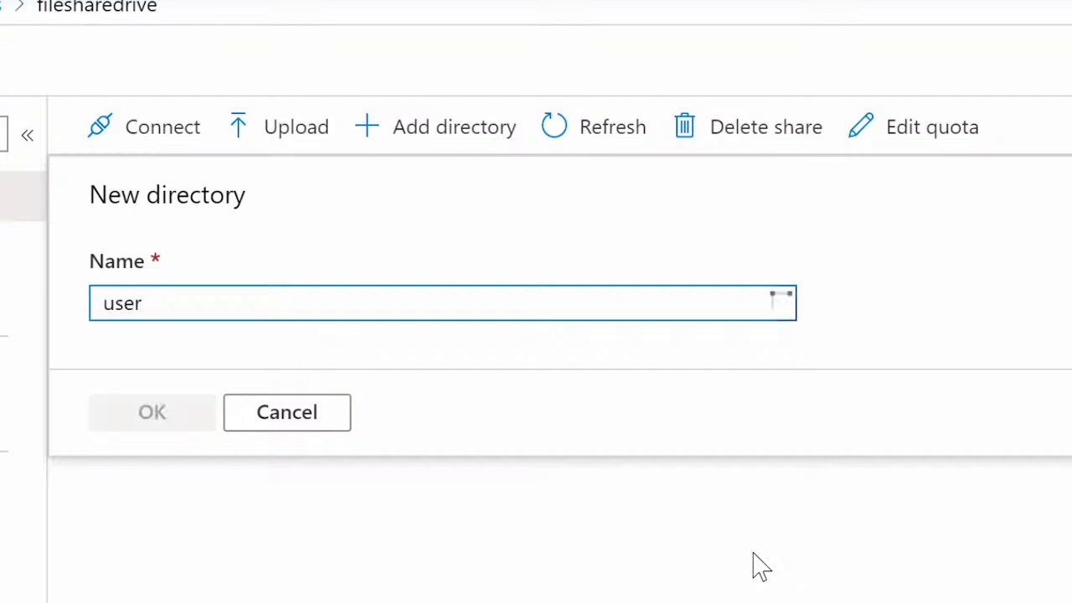
pyautogui.write('storage')
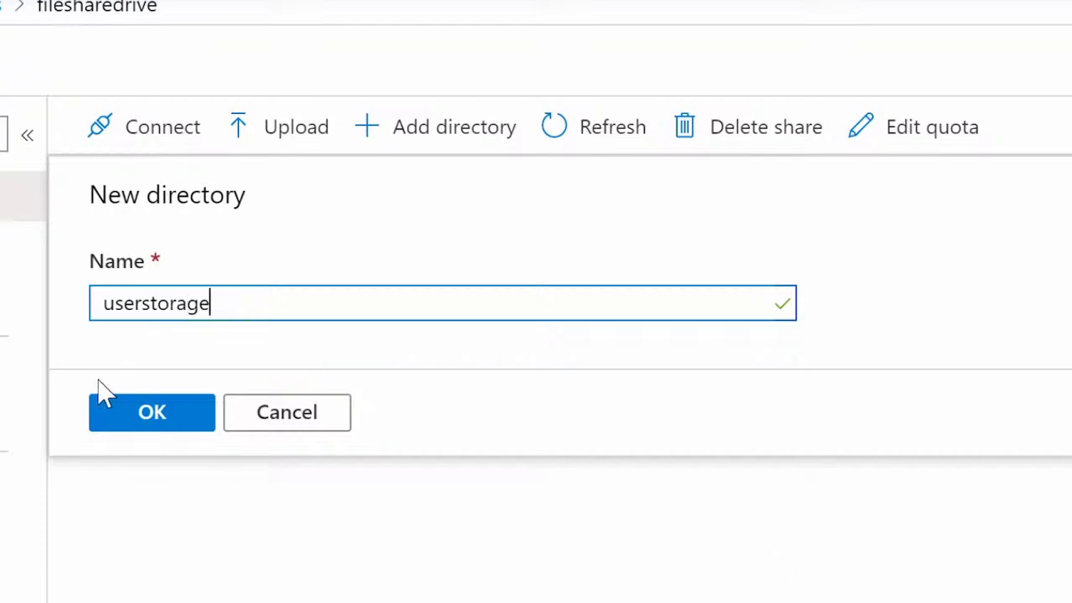
pyautogui.click(149, 417)
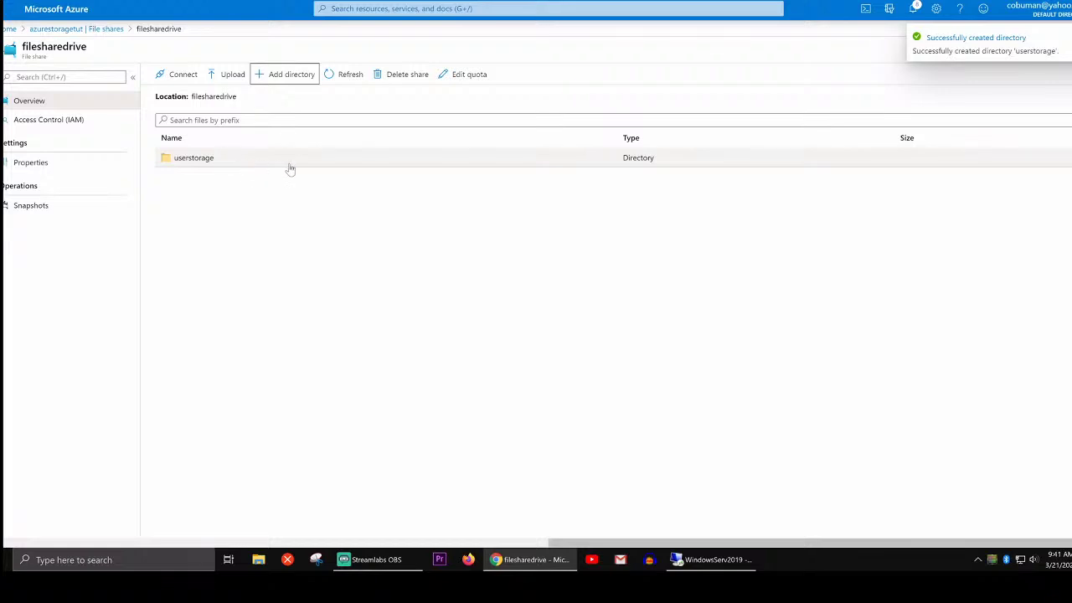
# Step: Copy filesharedrive's Windows PowerShell connection script using drive letter J
pyautogui.click(301, 243)
pyautogui.click(102, 118)
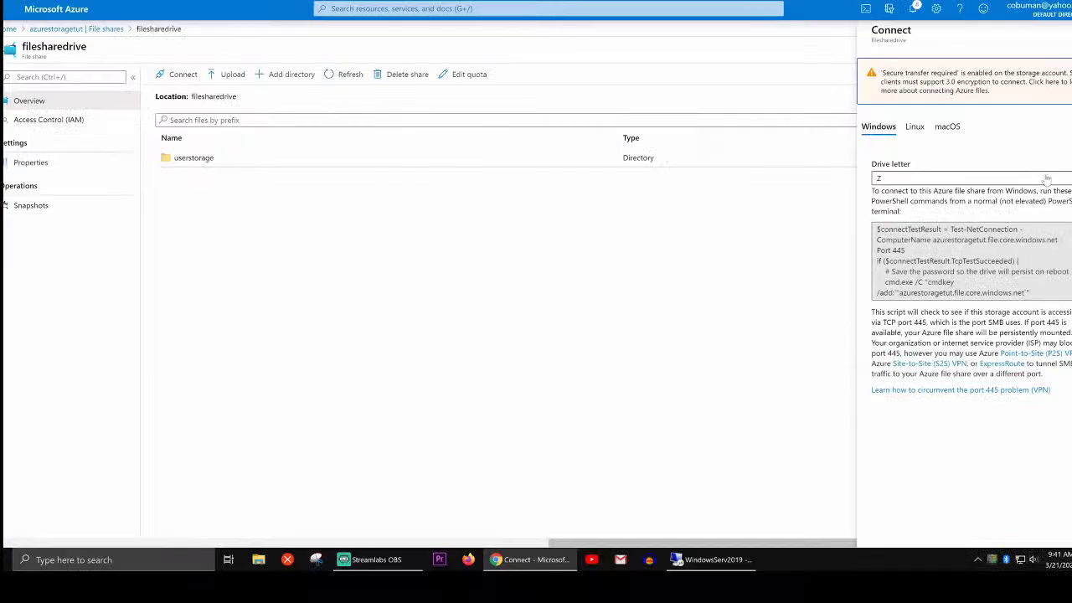
pyautogui.click(1046, 178)
pyautogui.click(917, 207)
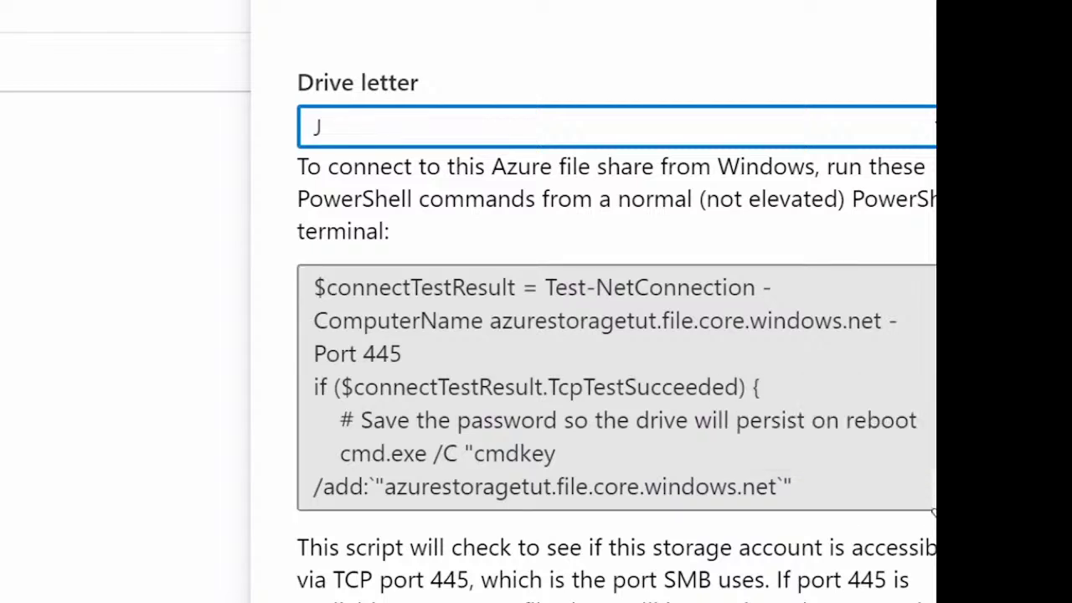
pyautogui.click(933, 499)
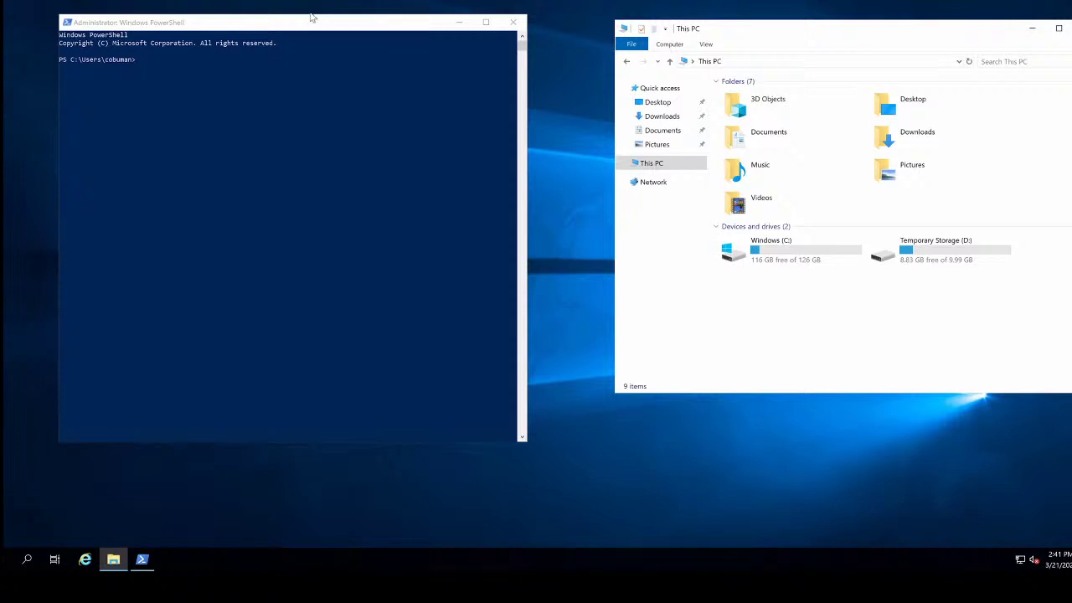
# Step: Place PowerShell beside File Explorer, then paste and run the script mapping drive J
pyautogui.moveTo(290, 32); pyautogui.dragTo(247, 27)
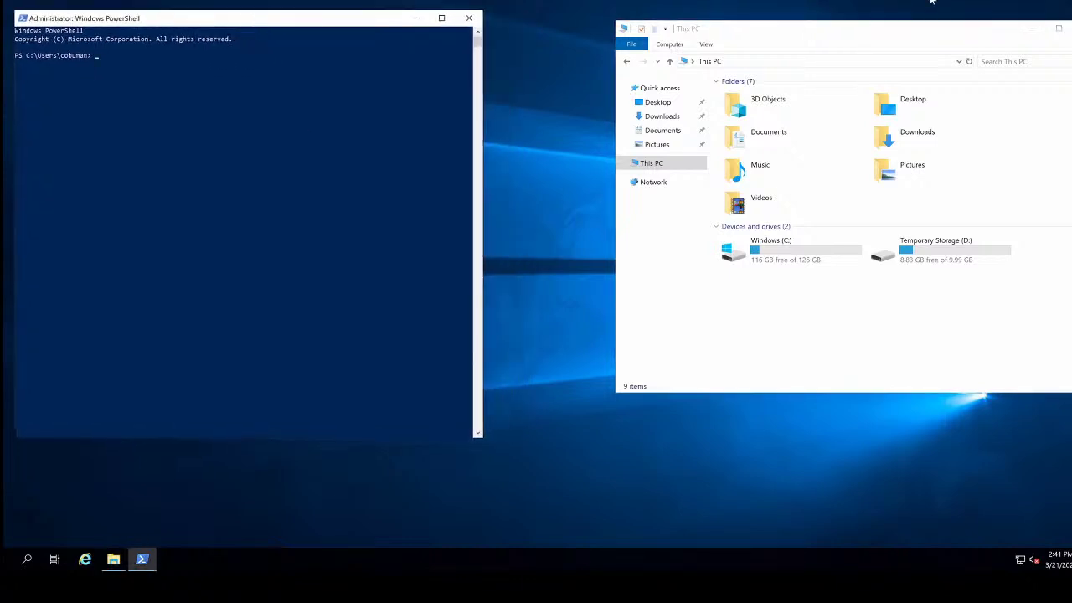
pyautogui.moveTo(889, 30); pyautogui.dragTo(821, 26)
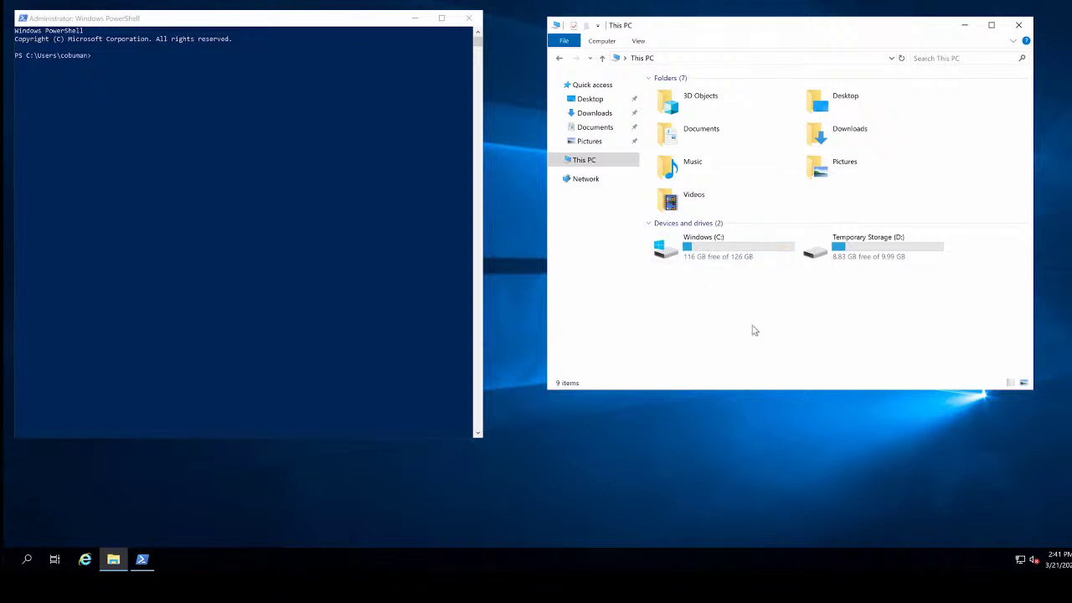
pyautogui.click(140, 21)
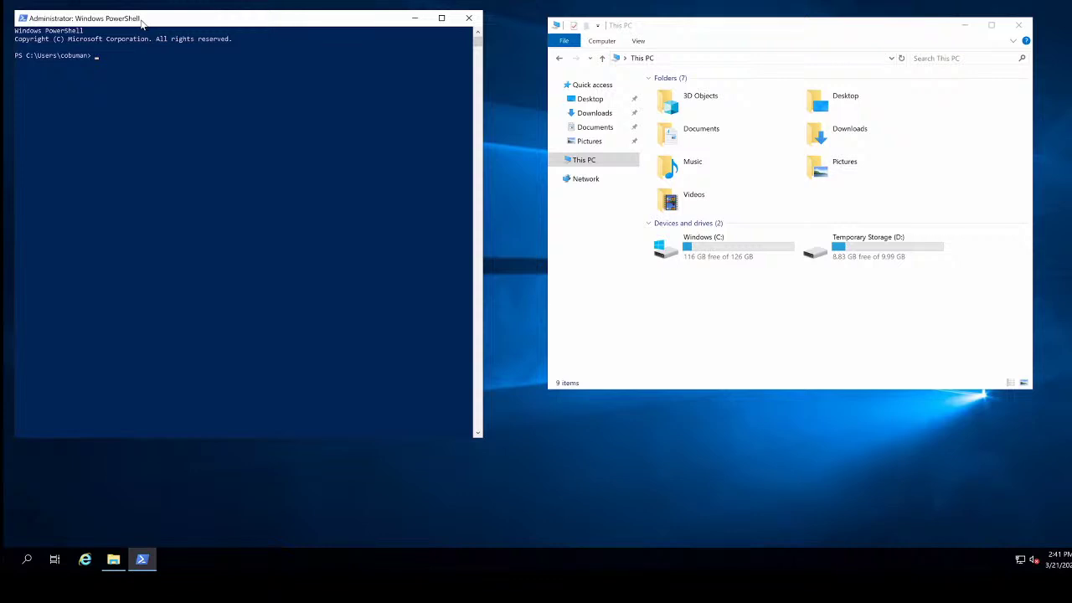
pyautogui.hotkey('ctrl', 'v')
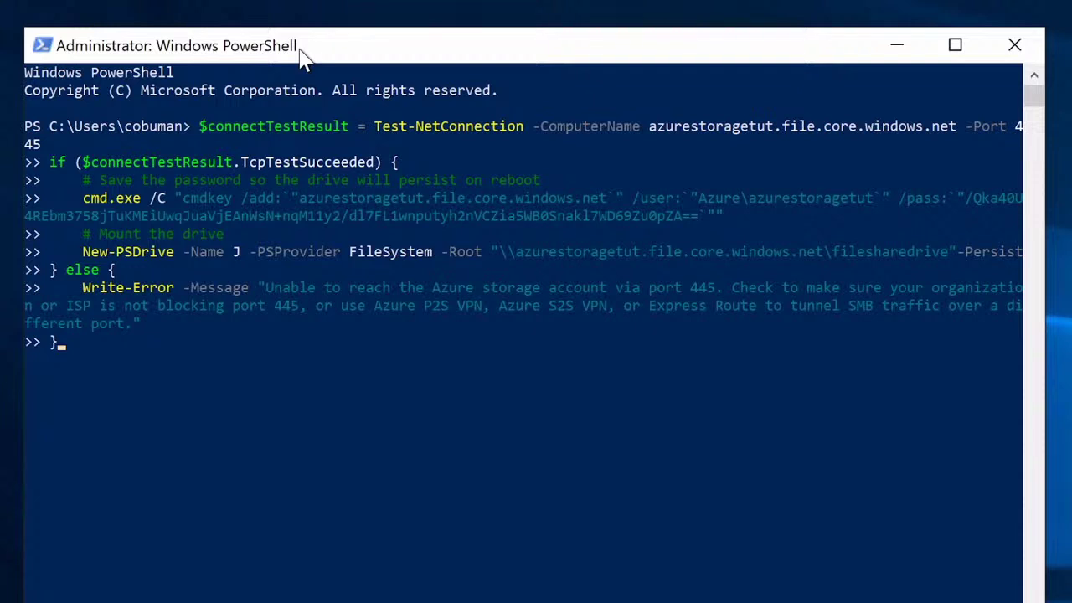
pyautogui.press('Return')
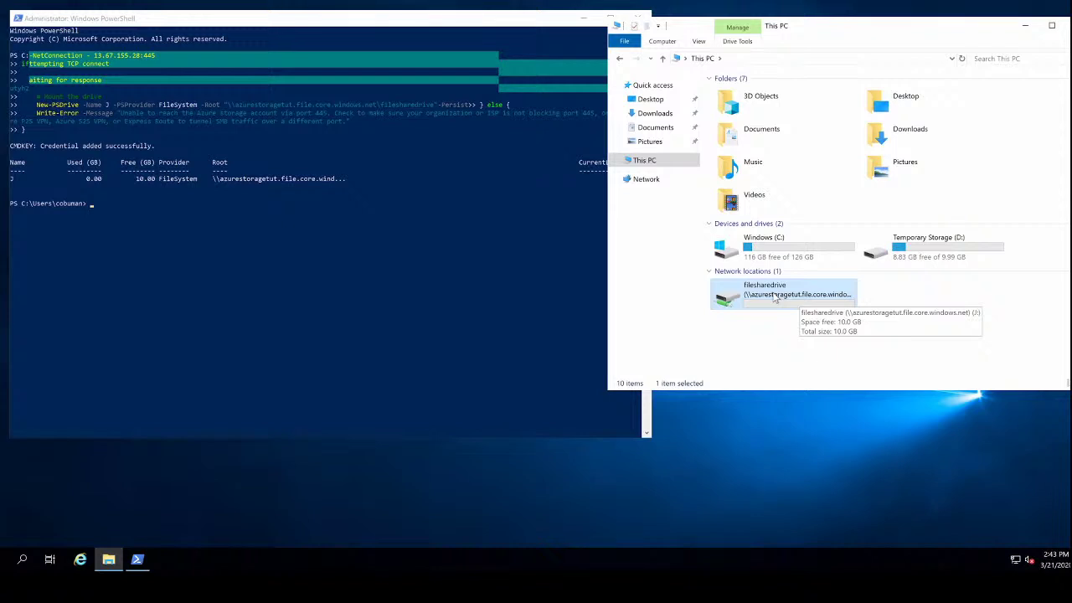
# Step: On the mapped J: drive, create an empty text document named testdoc in the userstorage folder
pyautogui.doubleClick(776, 298)
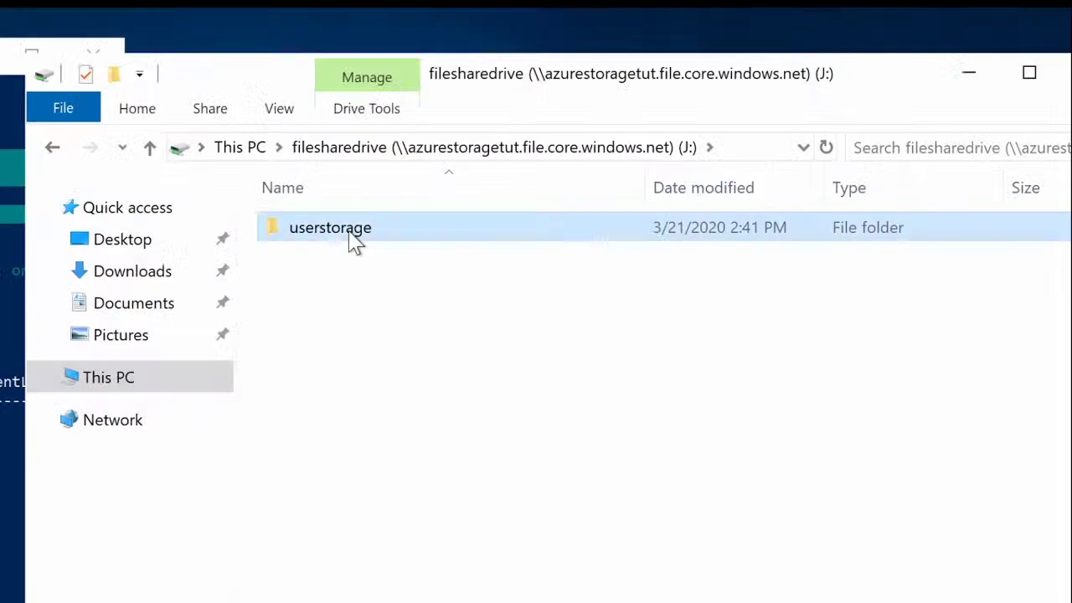
pyautogui.doubleClick(351, 238)
pyautogui.rightClick(382, 359)
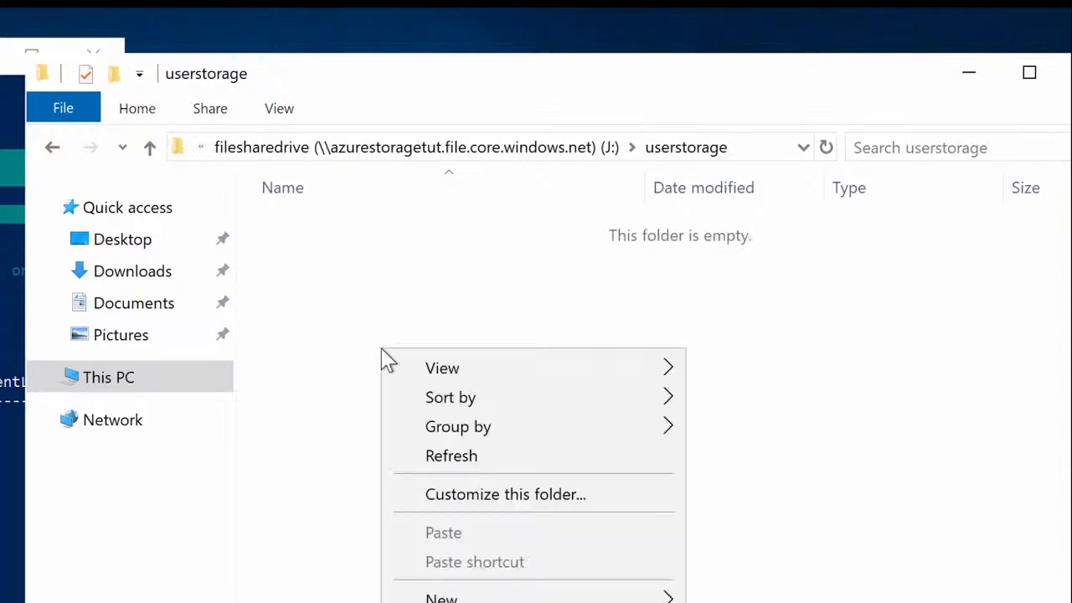
pyautogui.moveTo(609, 598)
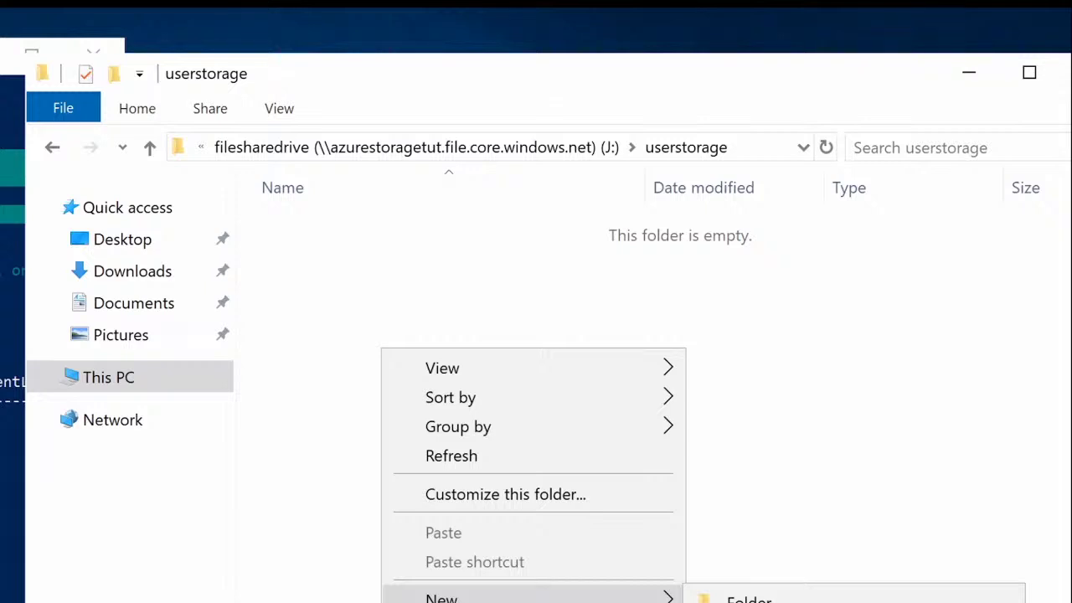
pyautogui.click(754, 602)
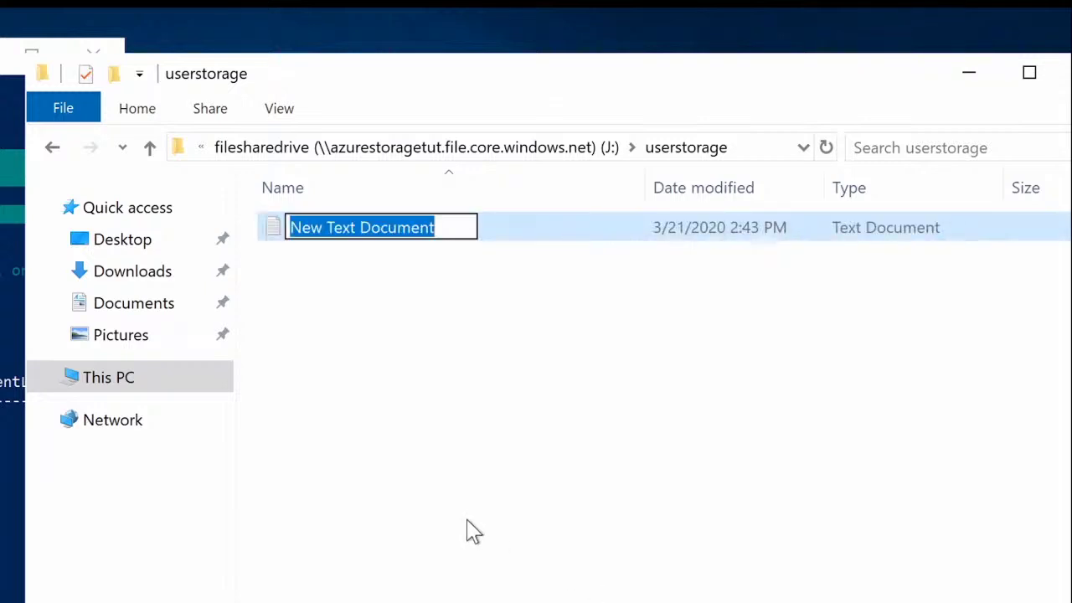
pyautogui.write('test')
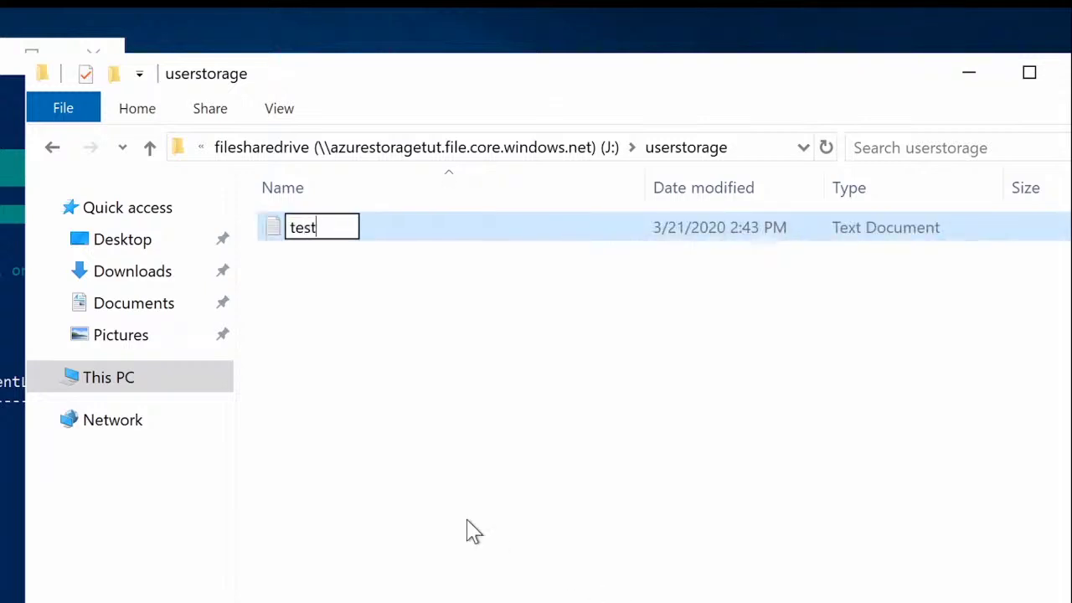
pyautogui.write('doc')
pyautogui.press('Return')
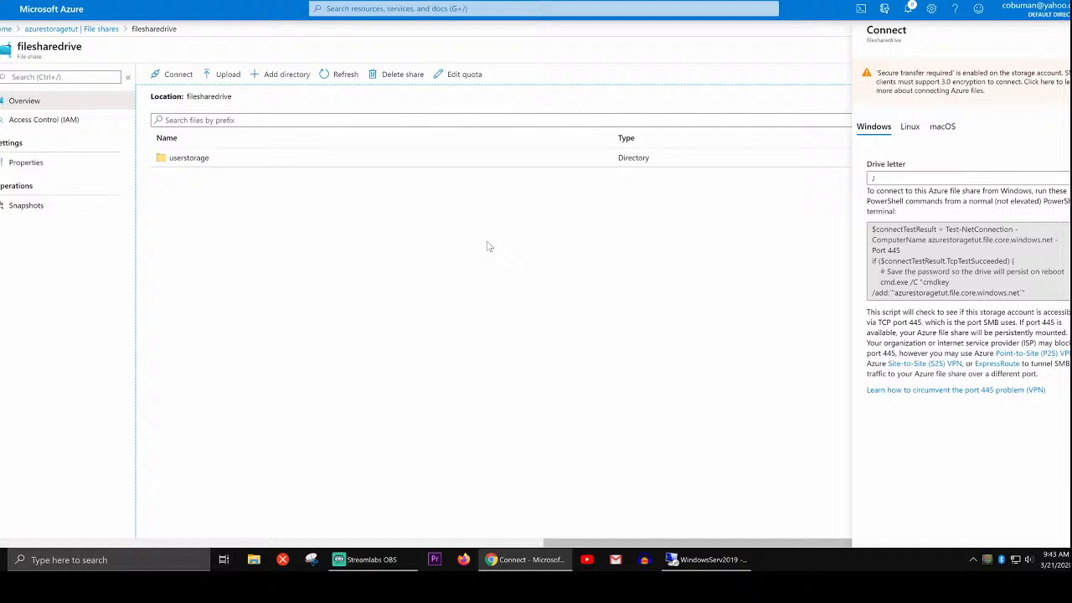
# Step: Check the userstorage directory in the azurestoragetut storage account to confirm testdoc.txt reached the share
pyautogui.click(187, 159)
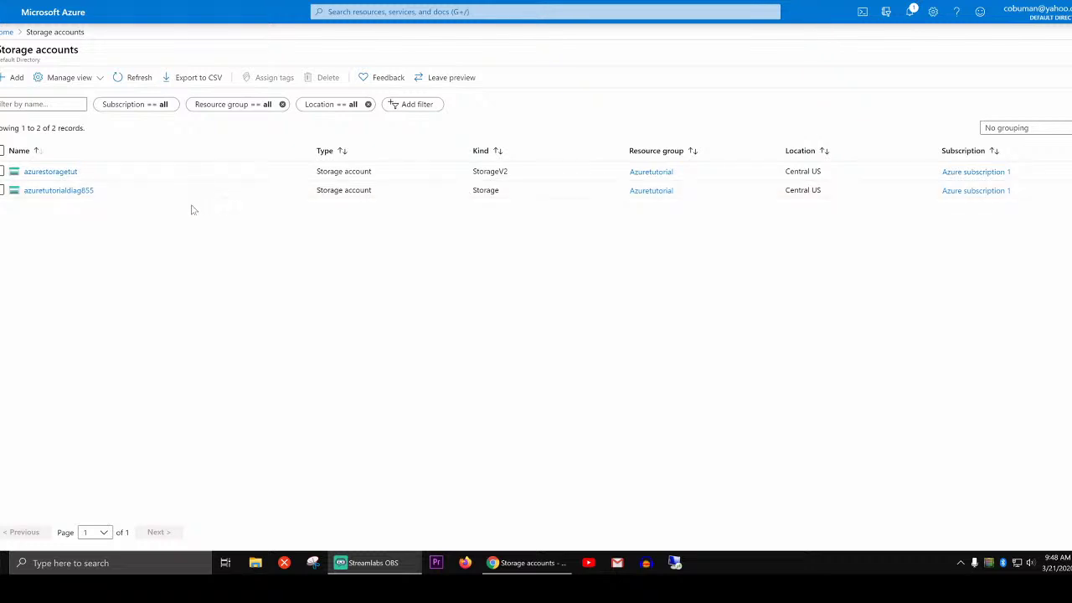
pyautogui.click(47, 174)
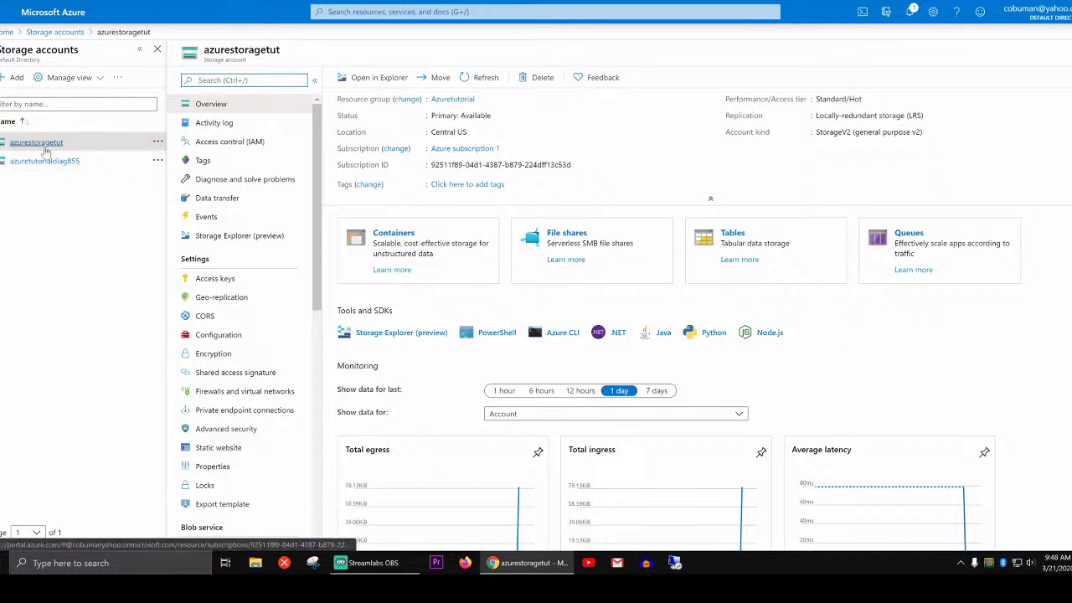
pyautogui.scroll(-3, 933, 378)
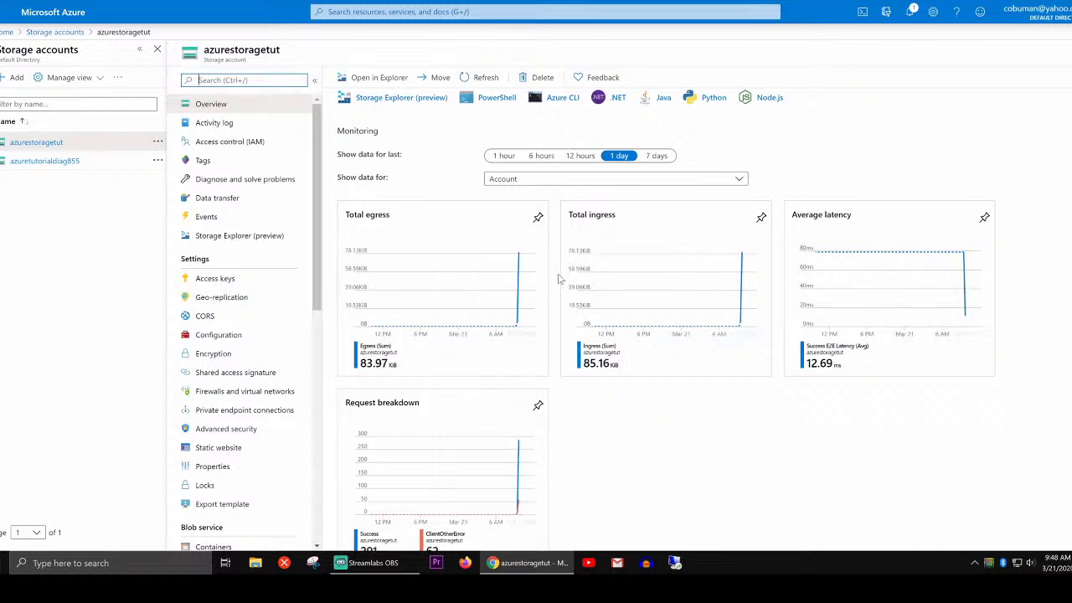
pyautogui.scroll(-1, 867, 297)
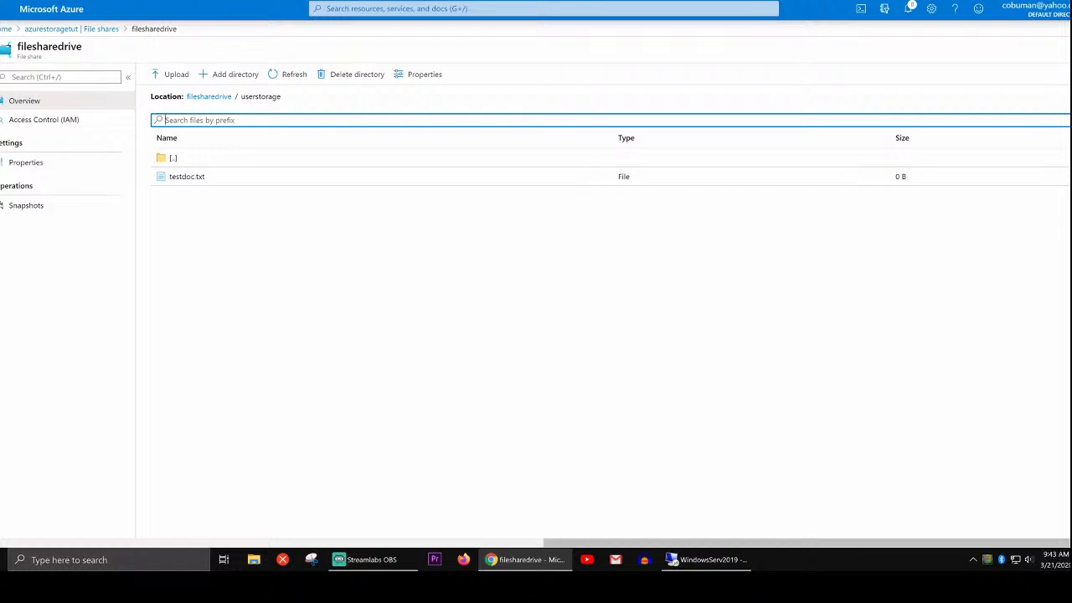
# Step: Go back to the file shares list and bring up the Connect PowerShell script for filesharedrive
pyautogui.hotkey('alt', 'Left')
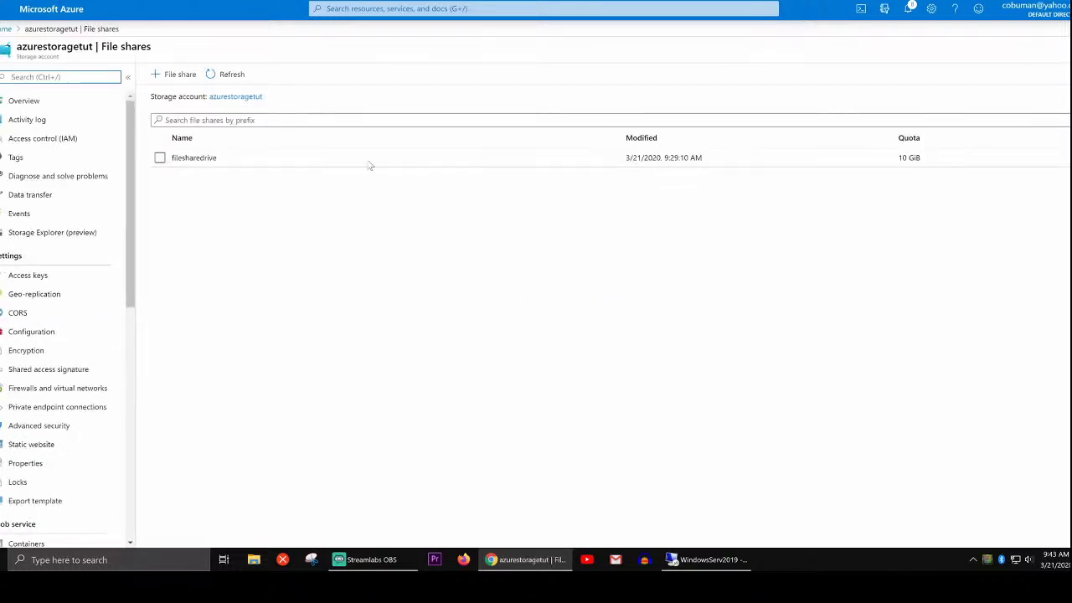
pyautogui.click(195, 157)
pyautogui.click(175, 75)
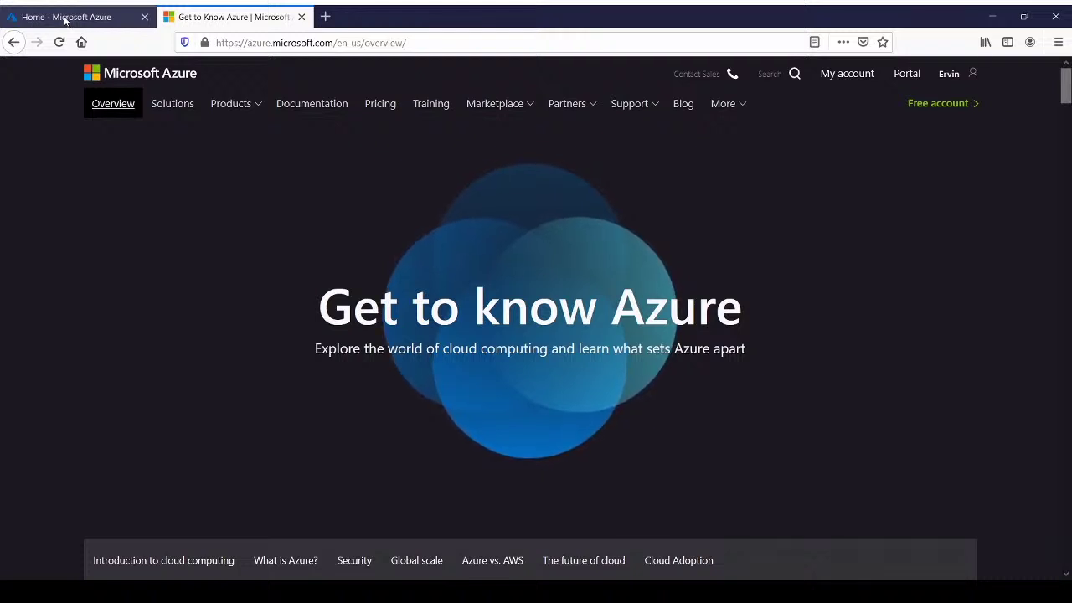
# Step: Return to the 'Home - Microsoft Azure' portal tab
pyautogui.click(65, 20)
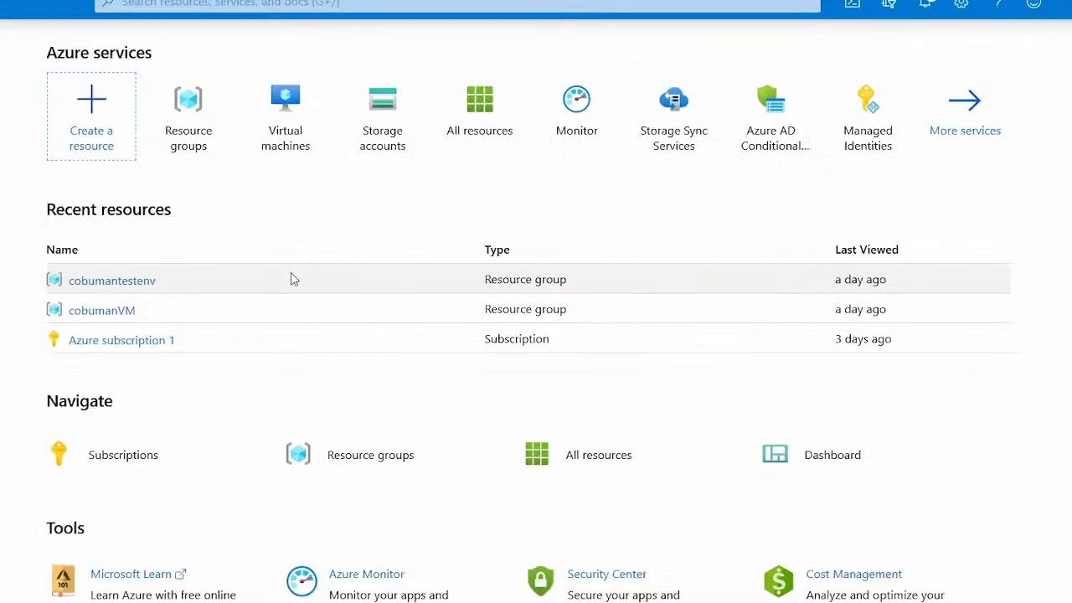
pyautogui.moveTo(179, 212); pyautogui.dragTo(25, 218)
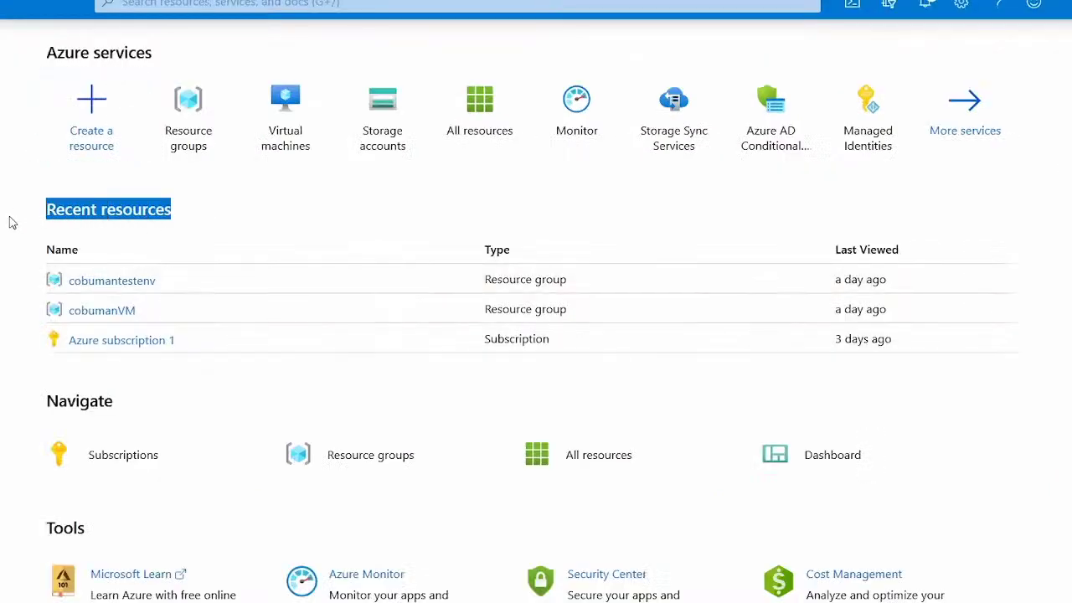
pyautogui.moveTo(46, 49); pyautogui.dragTo(185, 57)
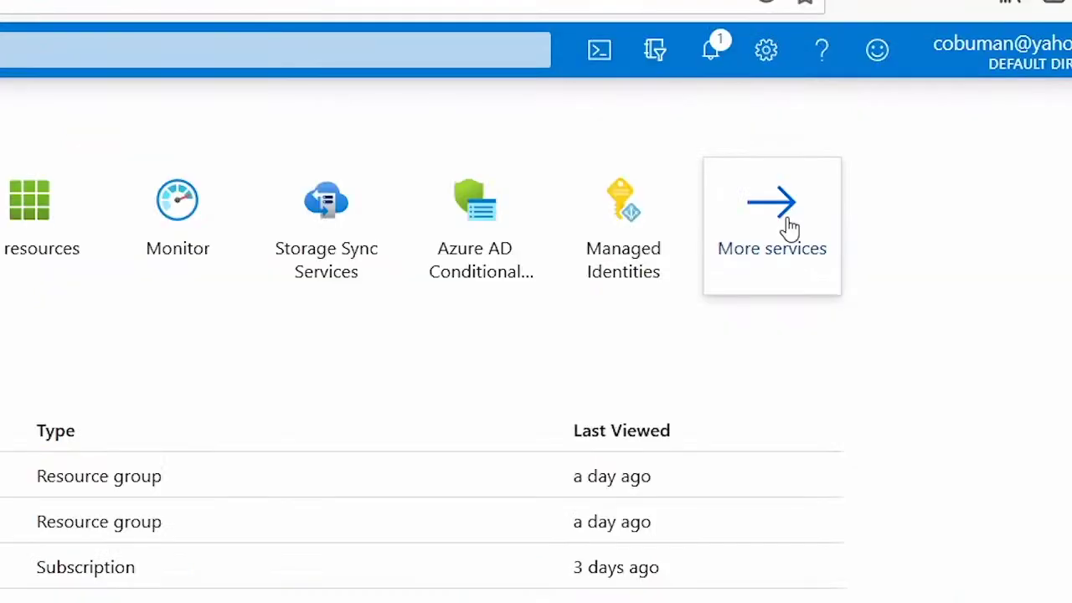
# Step: Open More services and browse its categories, featured services and free training modules
pyautogui.click(787, 226)
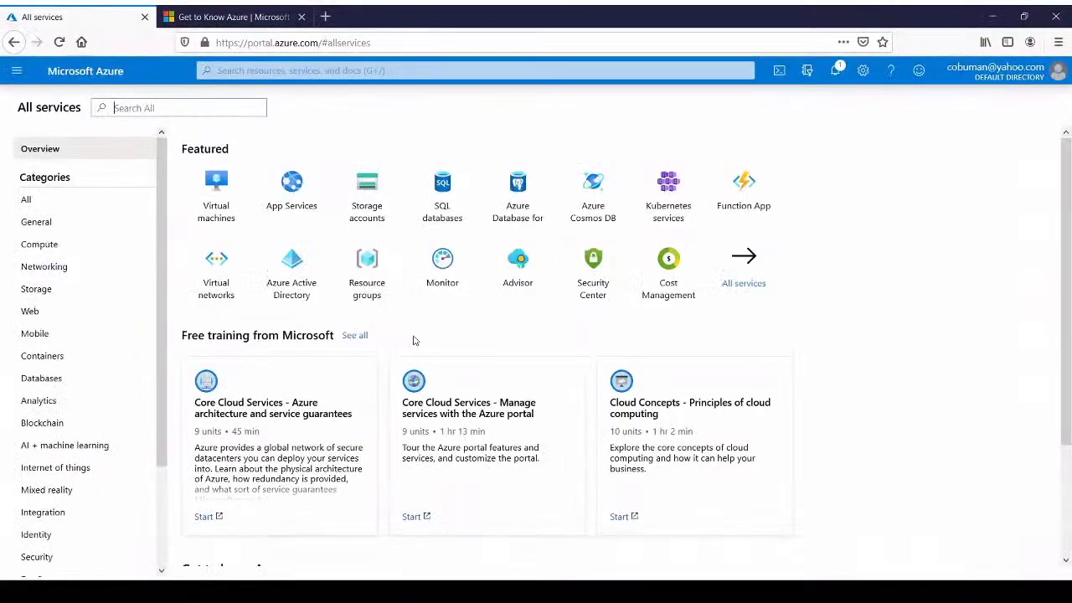
pyautogui.scroll(-2, 413, 340)
pyautogui.scroll(2, 414, 340)
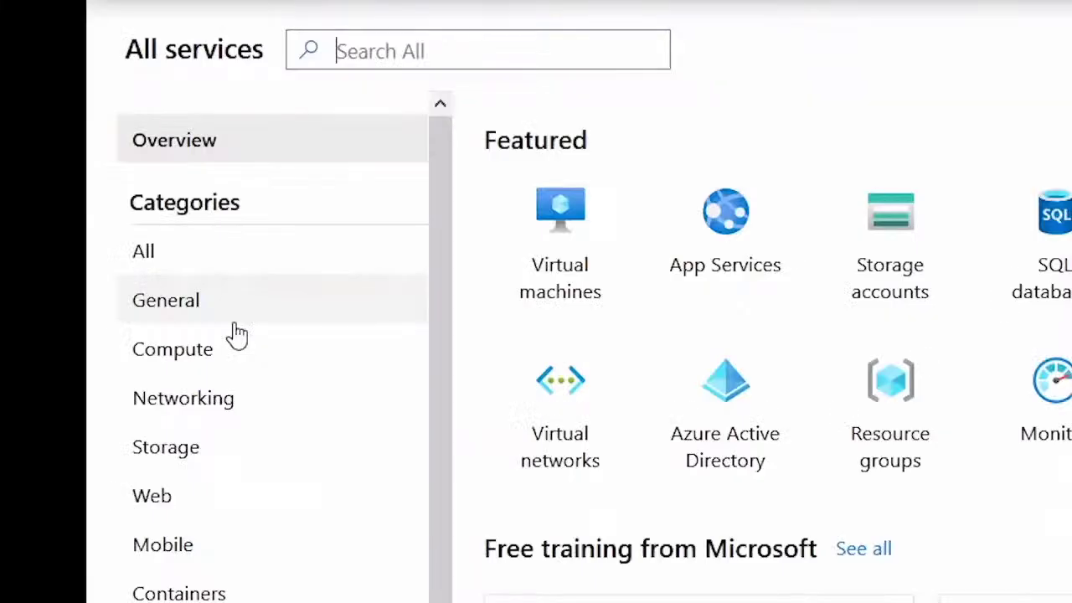
pyautogui.scroll(-2, 70, 228)
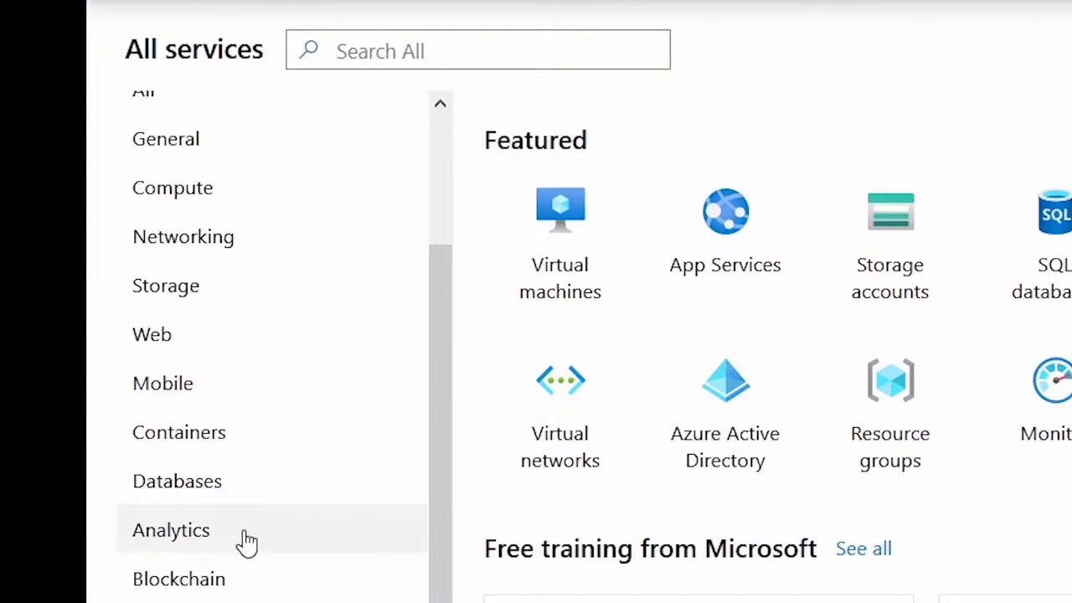
pyautogui.scroll(-1, 251, 597)
pyautogui.scroll(-1, 252, 596)
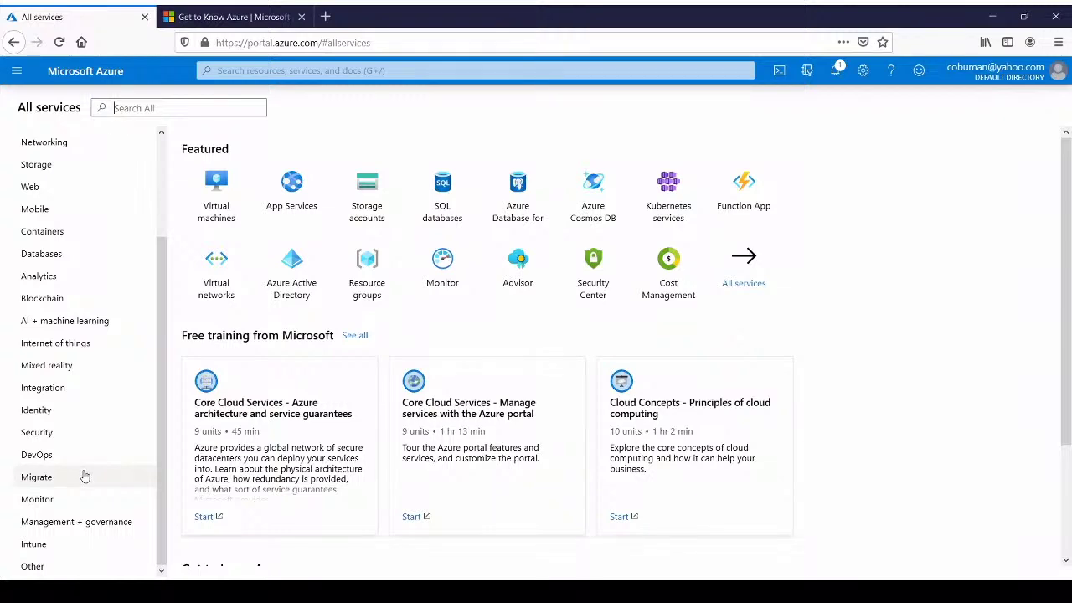
pyautogui.scroll(-3, 695, 293)
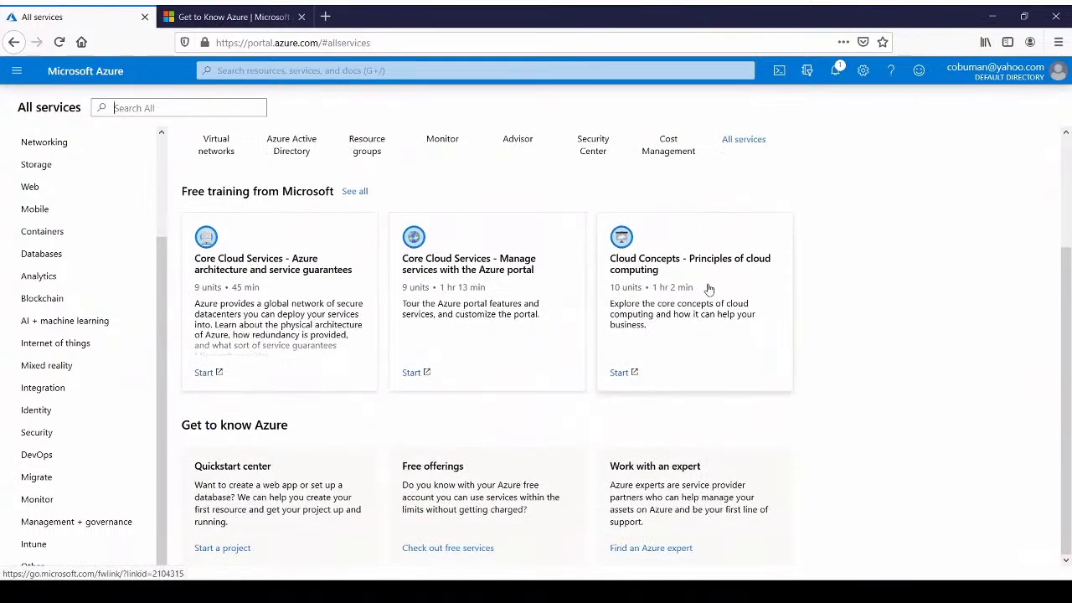
pyautogui.scroll(3, 707, 289)
# Step: Open the All services tile and scroll through every category, including General (15) and Compute (32)
pyautogui.click(747, 284)
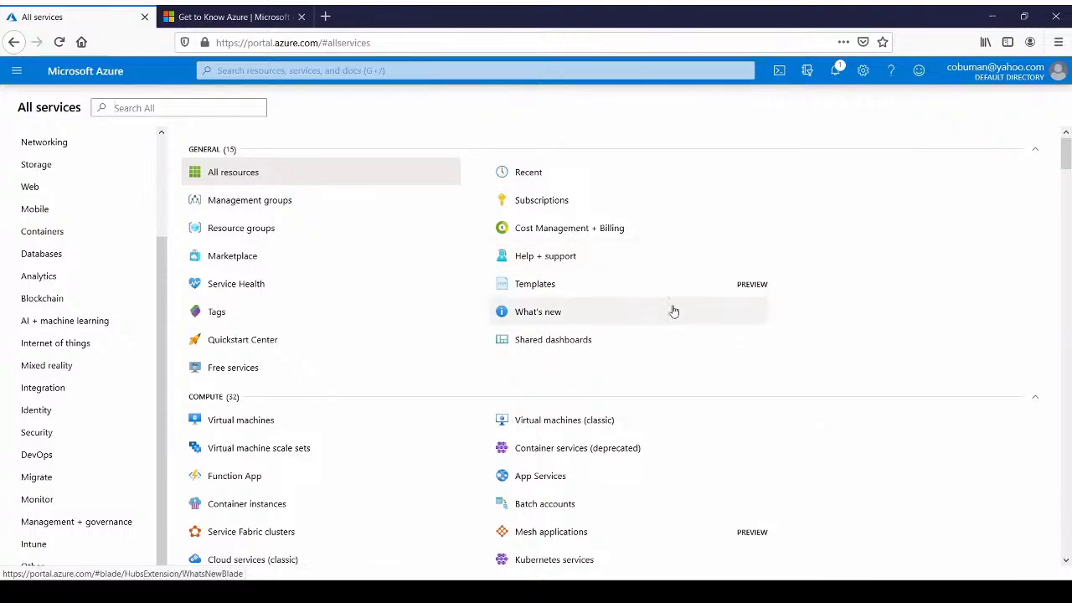
pyautogui.moveTo(667, 325)
pyautogui.scroll(-4, 669, 324)
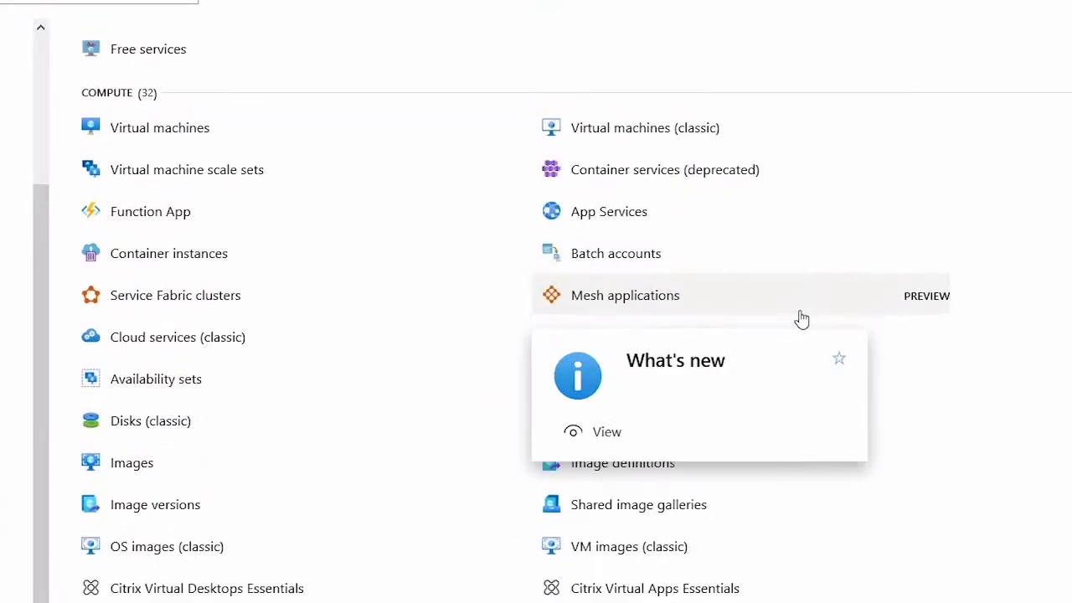
pyautogui.scroll(-15, 802, 318)
pyautogui.scroll(-12, 576, 318)
pyautogui.scroll(-8, 536, 319)
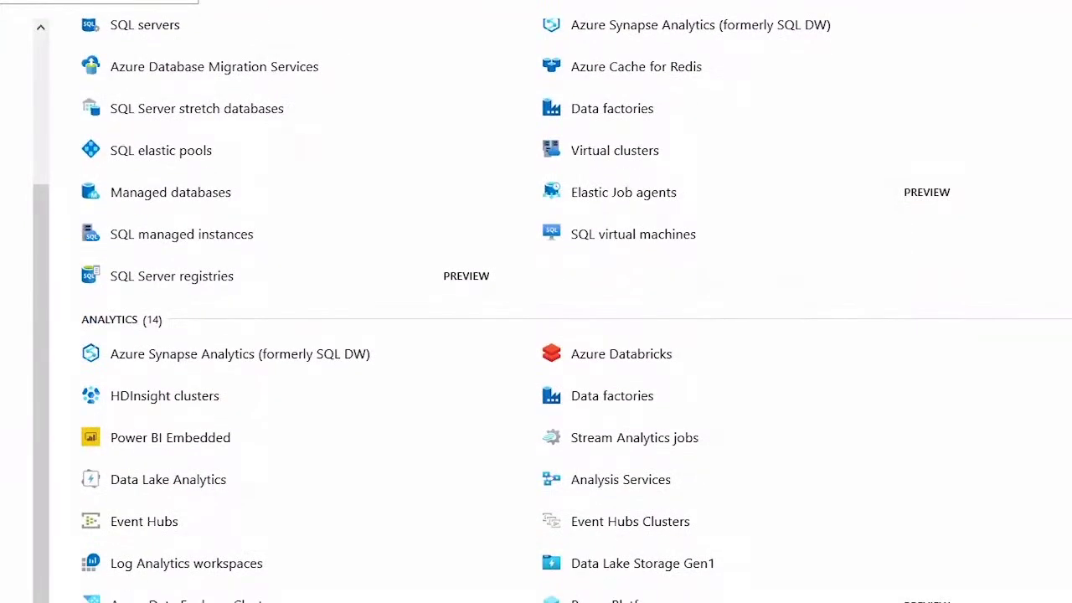
pyautogui.scroll(-3, 971, 351)
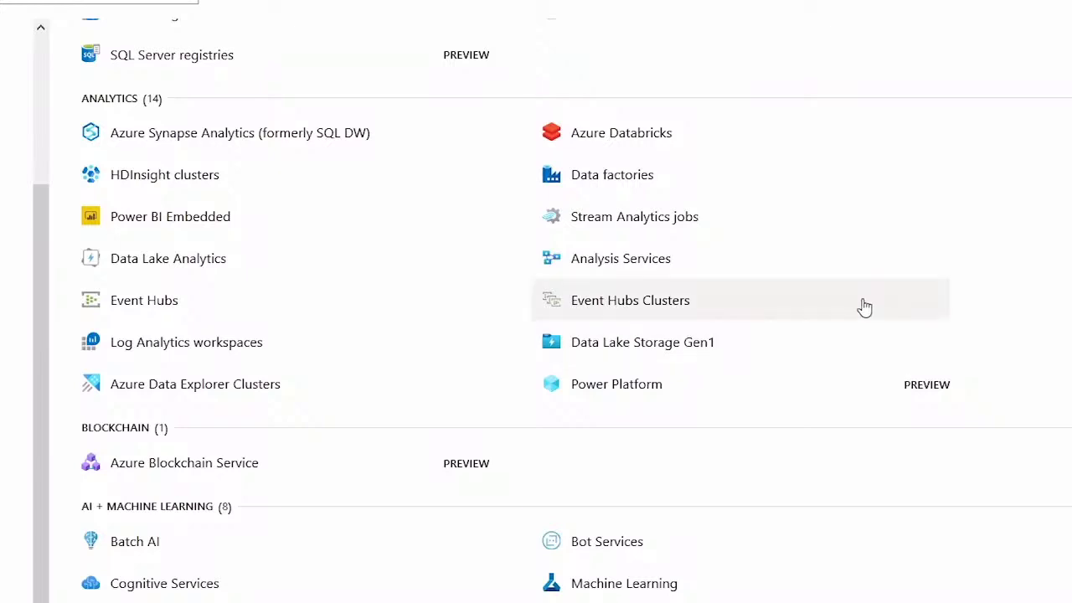
pyautogui.moveTo(864, 307)
pyautogui.scroll(-4, 864, 306)
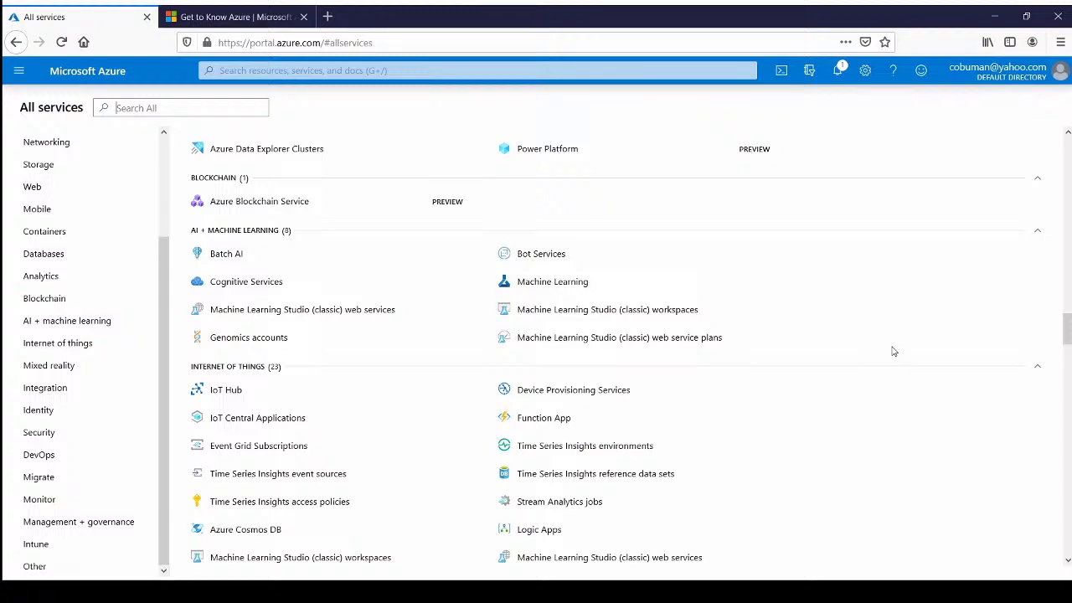
pyautogui.scroll(-3, 893, 352)
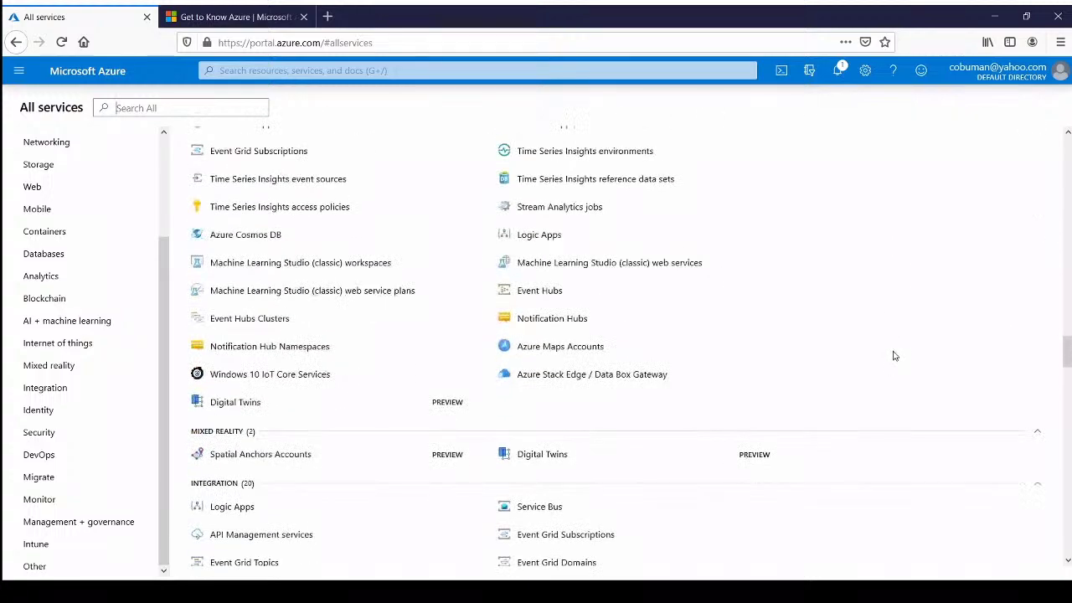
pyautogui.scroll(15, 893, 356)
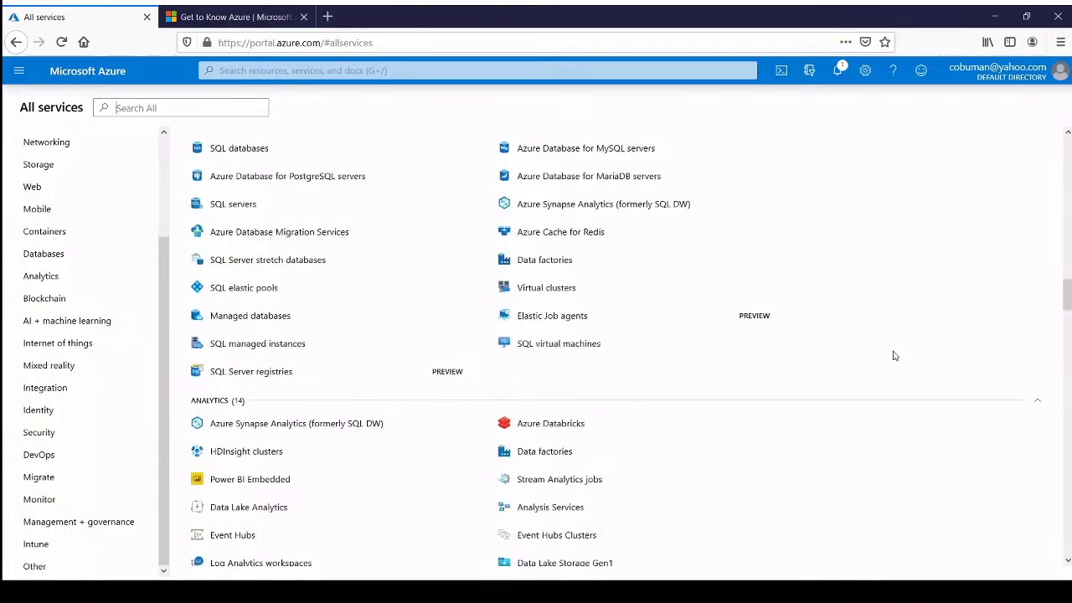
pyautogui.scroll(15, 893, 356)
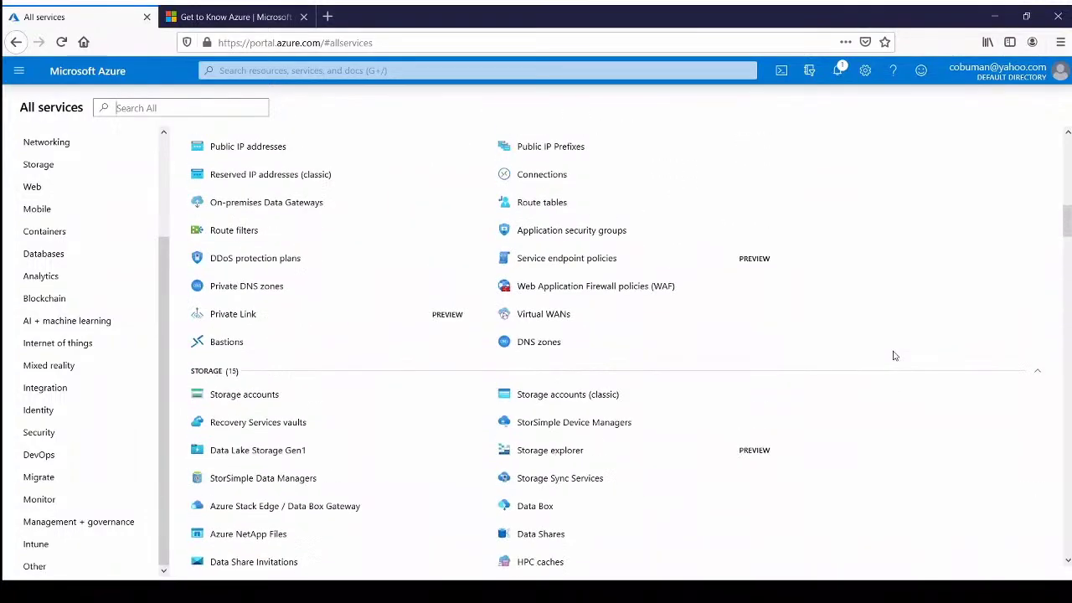
pyautogui.scroll(12, 892, 355)
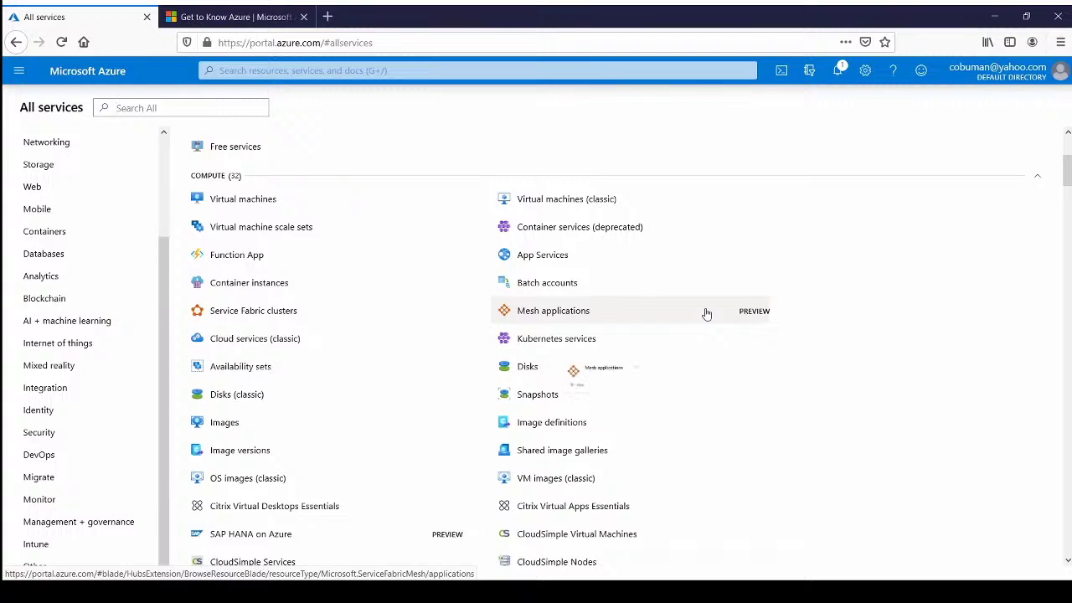
pyautogui.moveTo(706, 314)
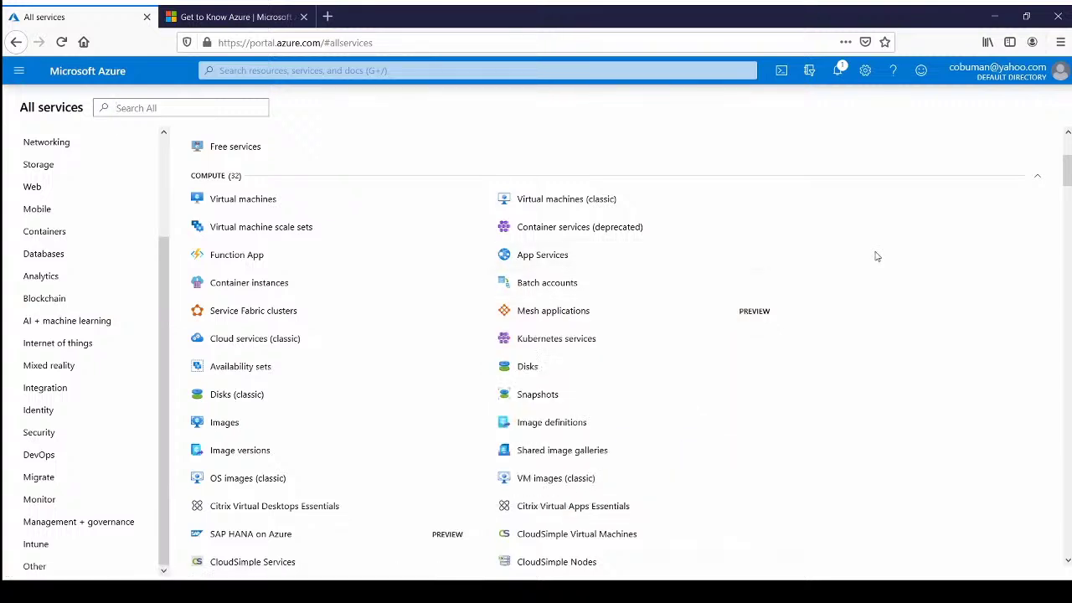
pyautogui.scroll(5, 876, 256)
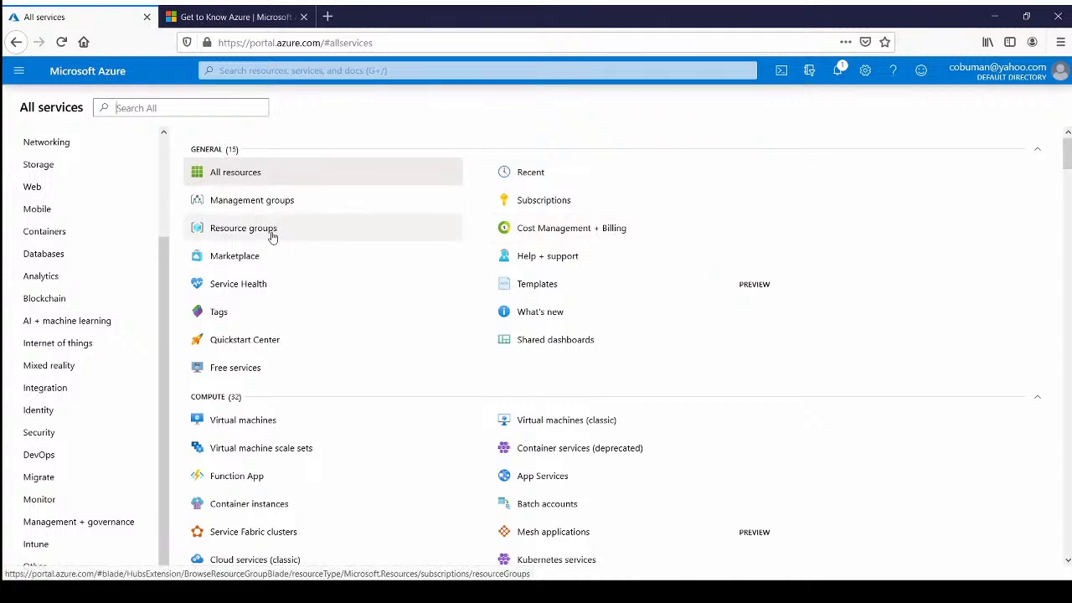
pyautogui.moveTo(272, 237)
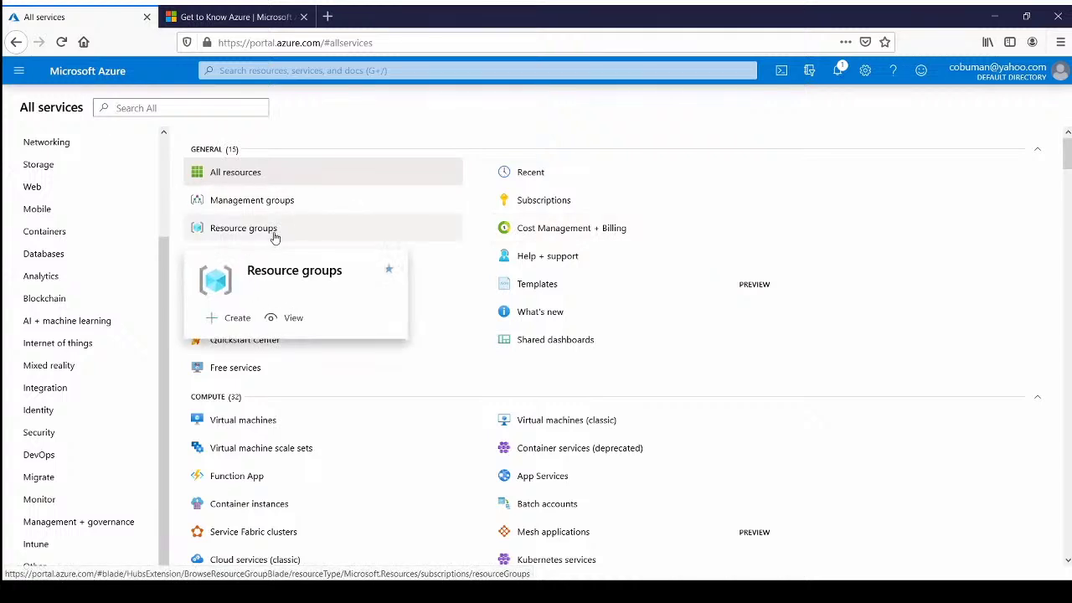
pyautogui.moveTo(487, 200)
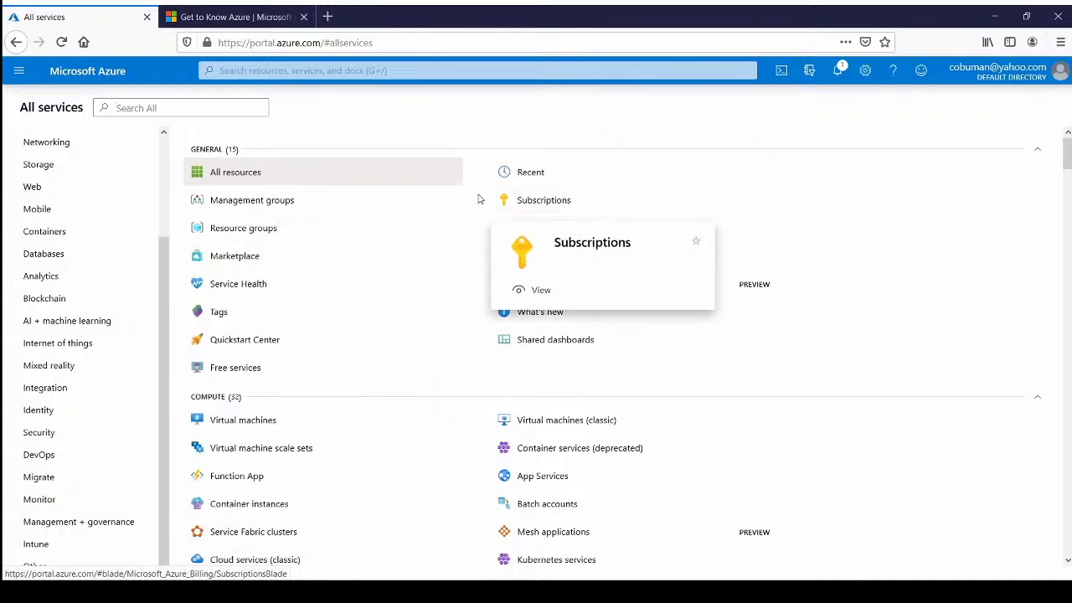
pyautogui.moveTo(320, 249)
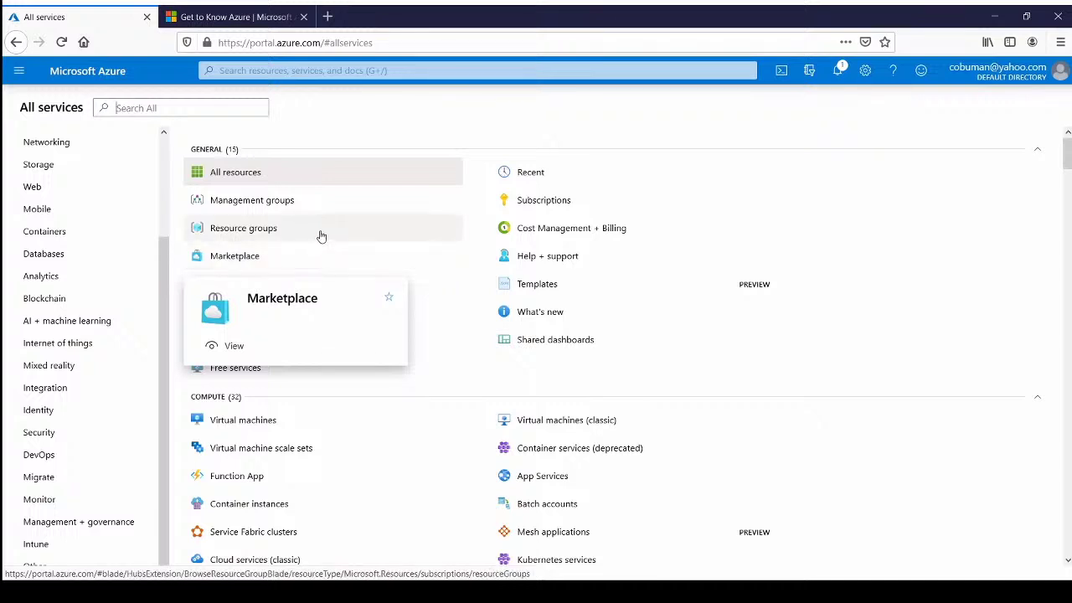
pyautogui.scroll(3, 52, 206)
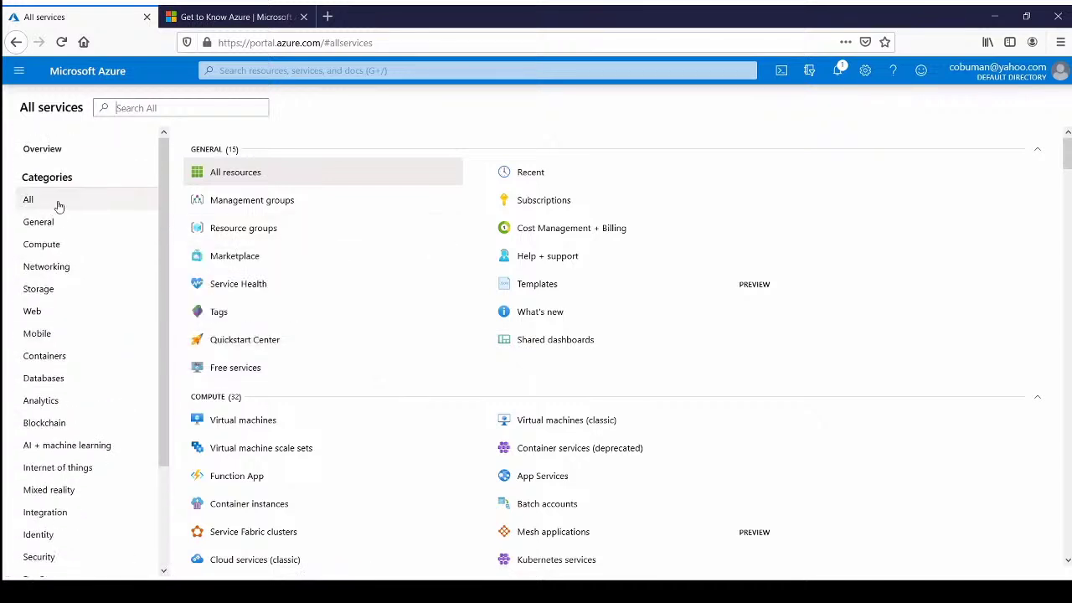
# Step: Go back to the portal home page and open the Resource groups list with its three groups
pyautogui.click(73, 76)
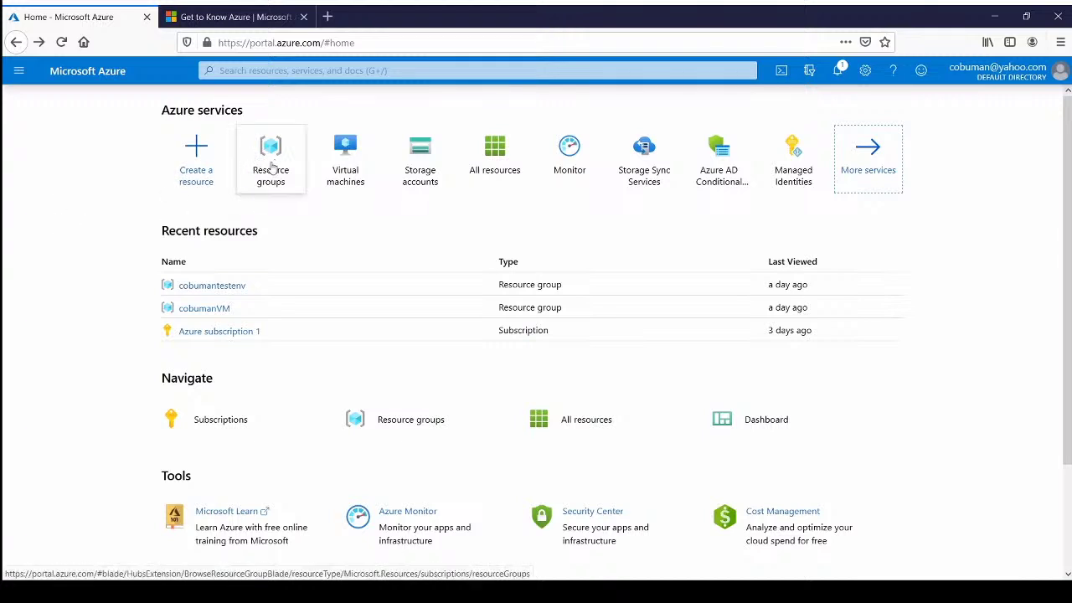
pyautogui.moveTo(269, 159)
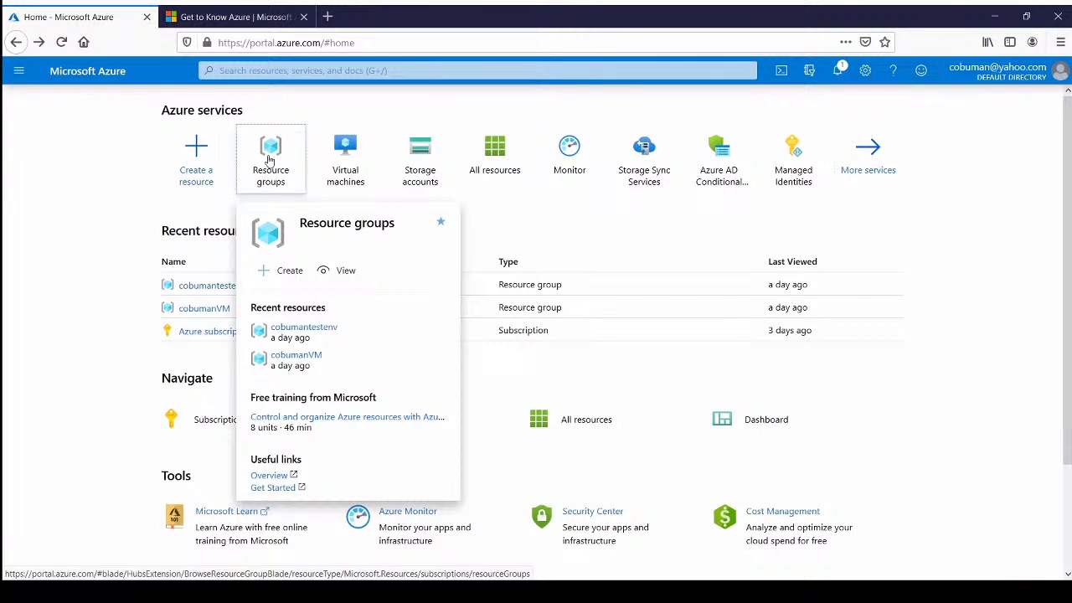
pyautogui.click(269, 160)
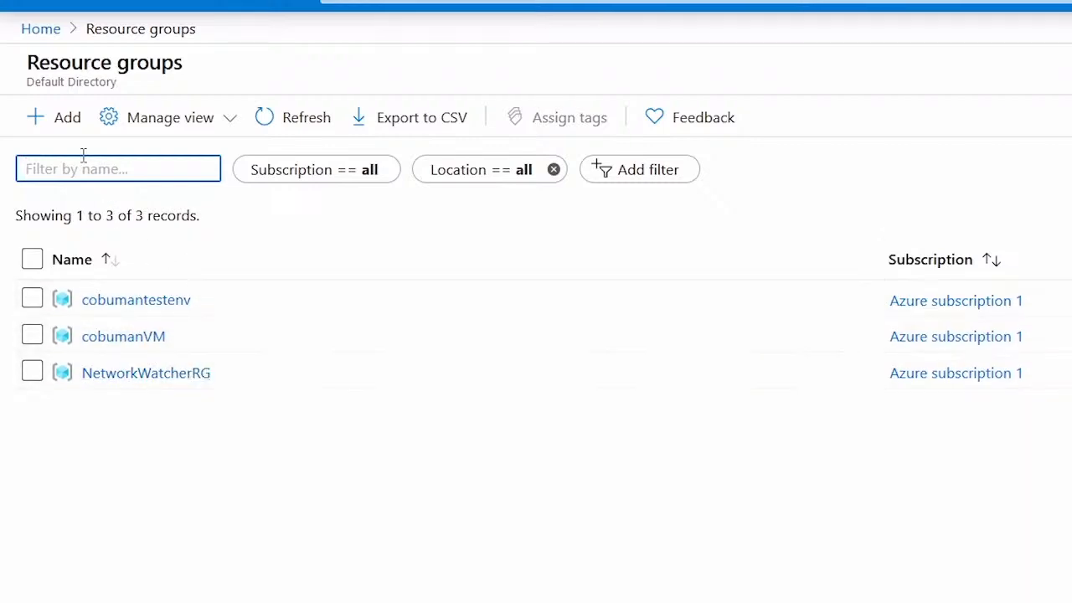
# Step: Add a new resource group, bringing up its form with Azure subscription 1 and (US) East US
pyautogui.click(67, 121)
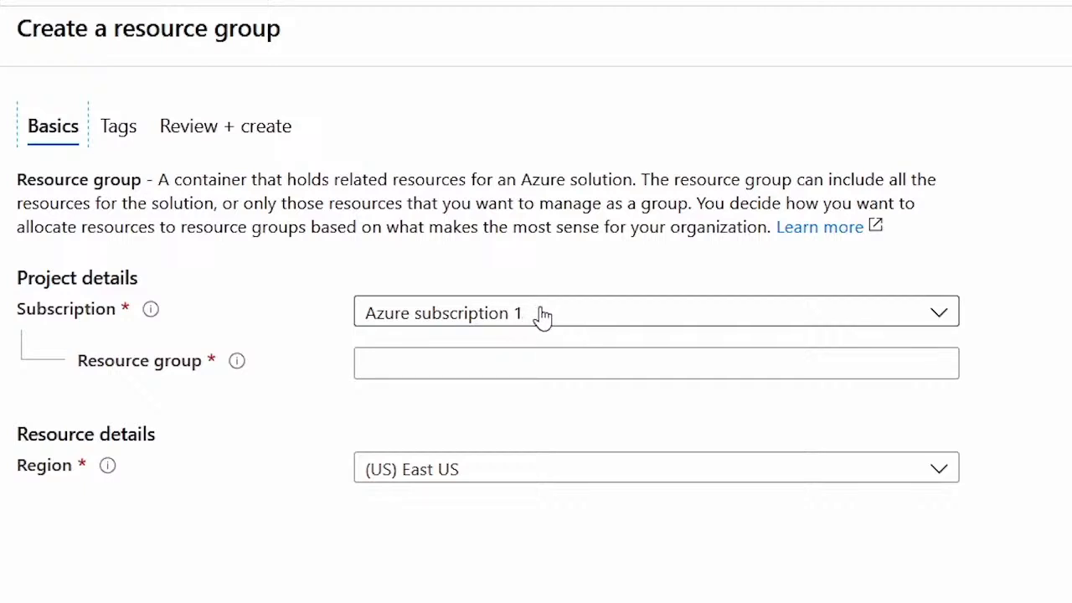
# Step: Choose Azure subscription 1 and name the resource group Azuretutorial
pyautogui.click(542, 316)
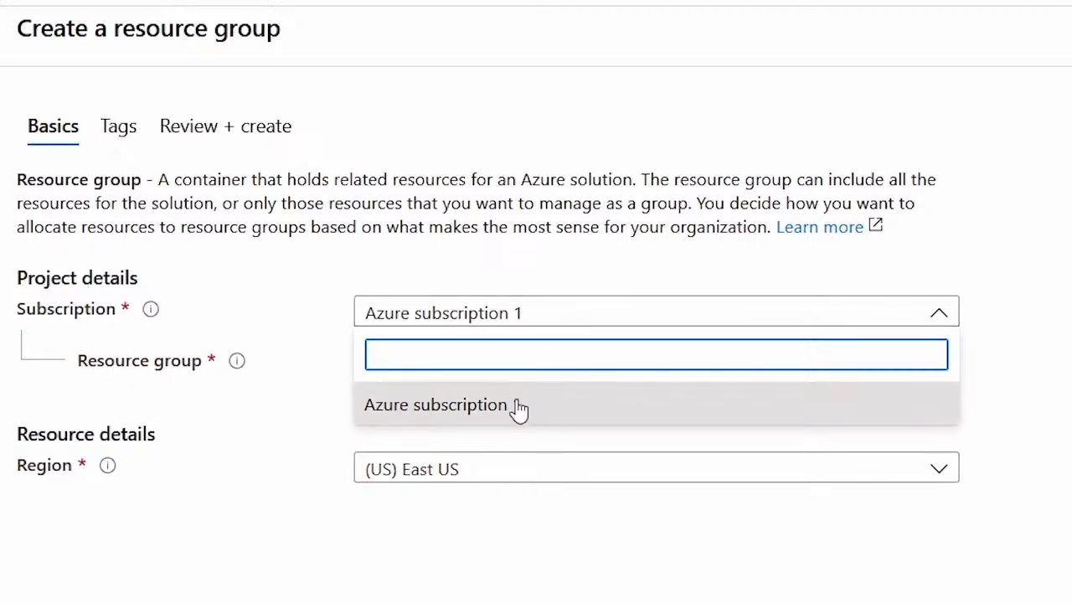
pyautogui.click(517, 407)
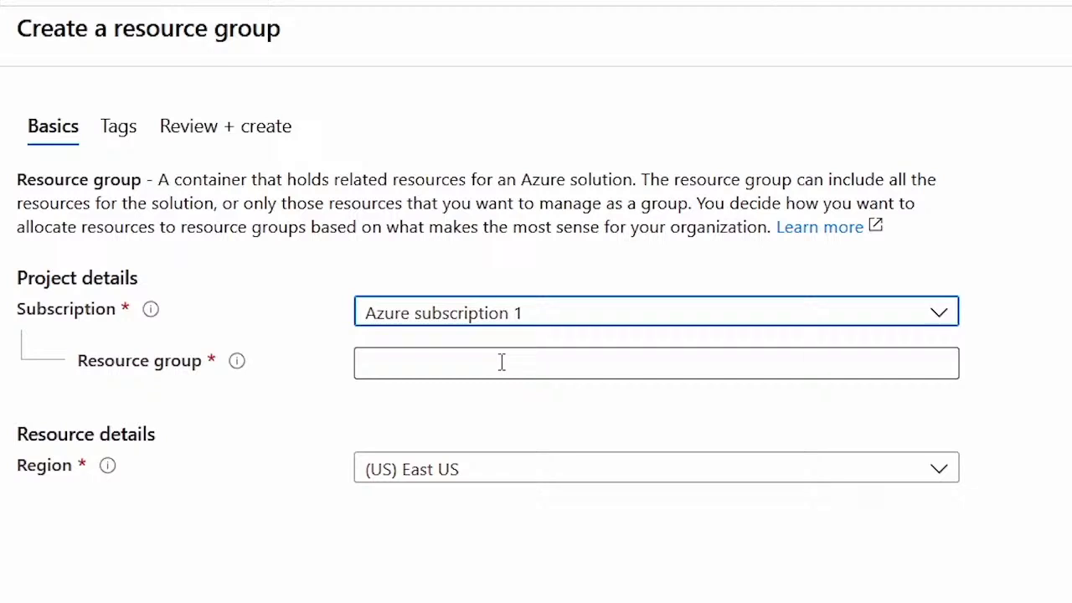
pyautogui.click(427, 373)
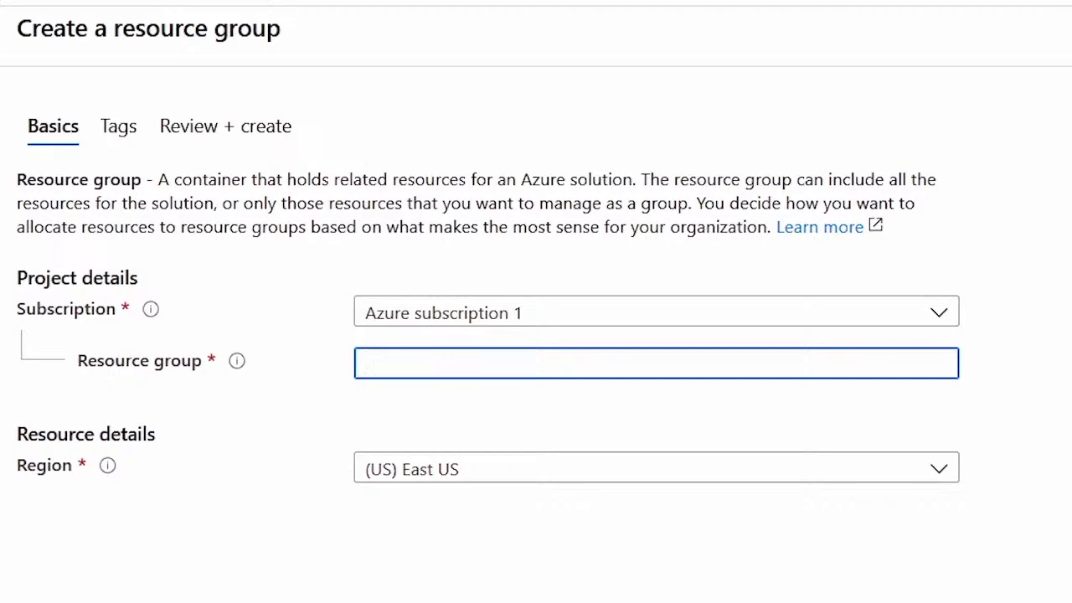
pyautogui.write('Az')
pyautogui.press('BackSpace')
pyautogui.press('BackSpace')
pyautogui.write('Aaz')
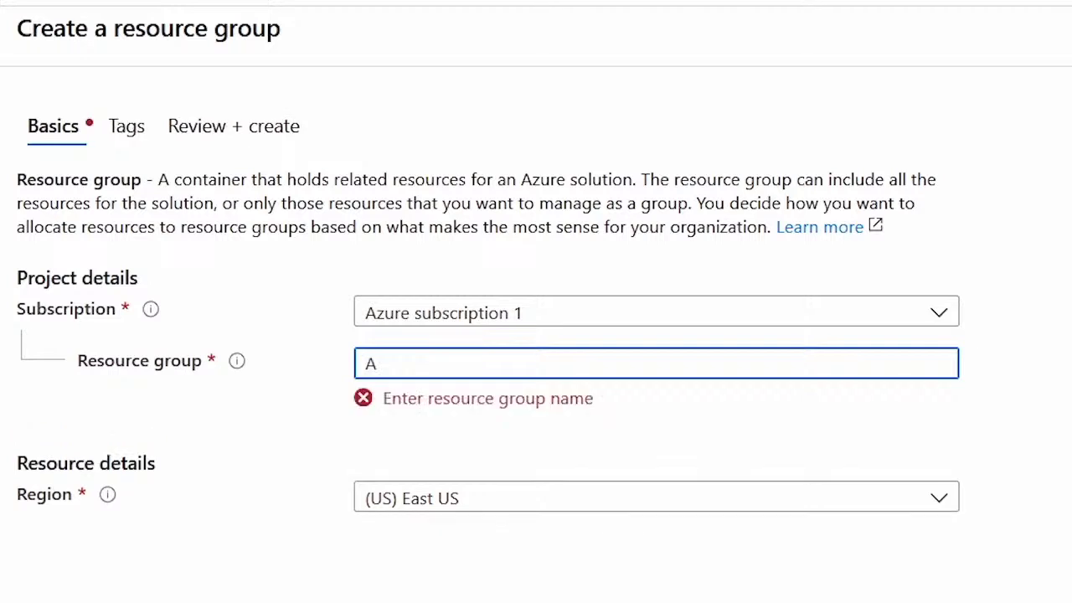
pyautogui.press('BackSpace')
pyautogui.press('BackSpace')
pyautogui.write('zure')
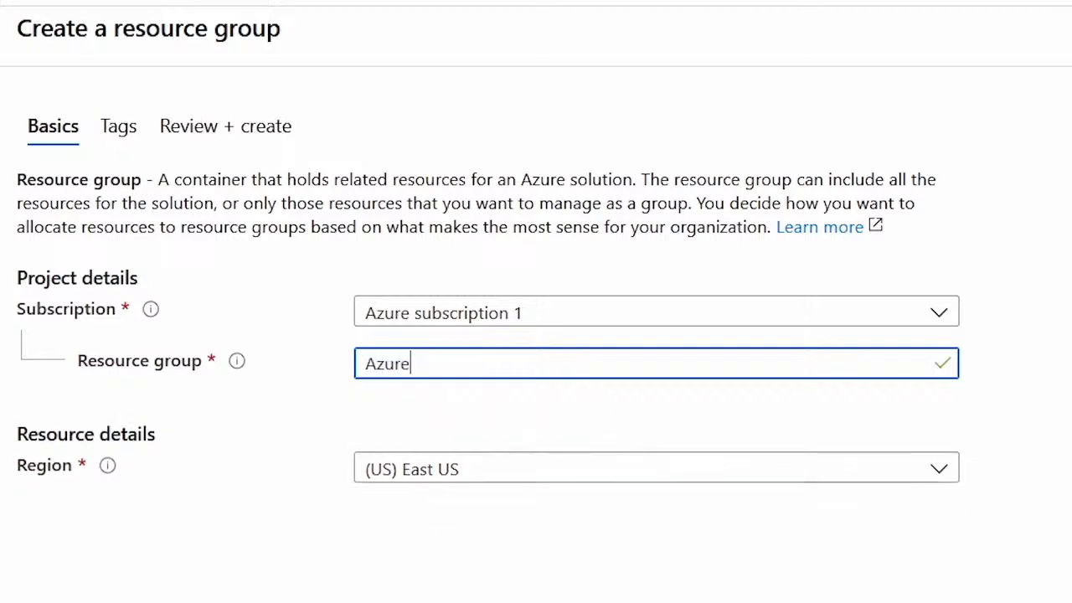
pyautogui.write('tutorial')
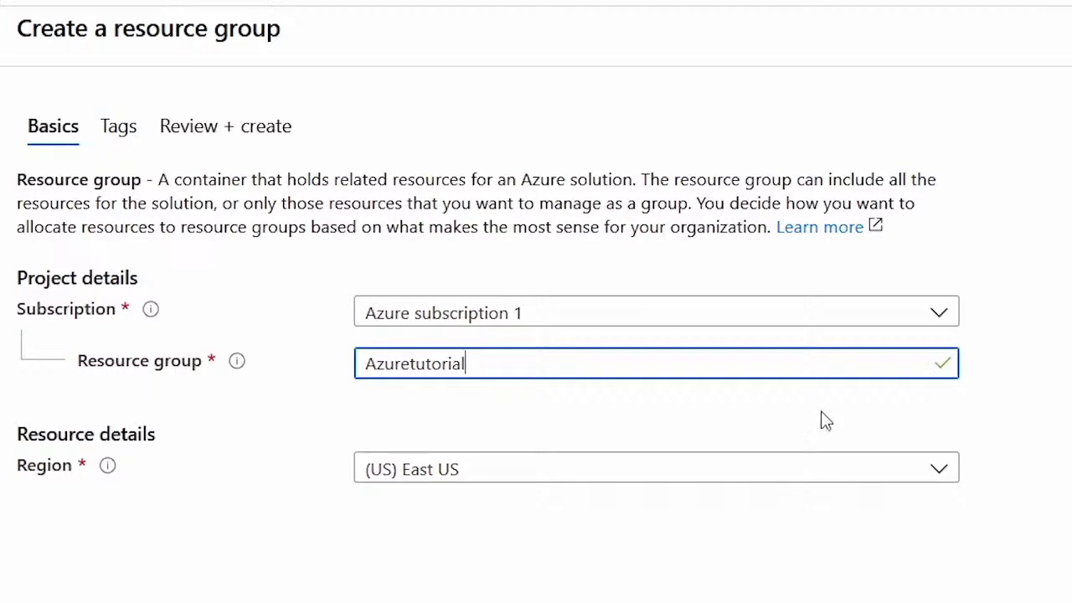
# Step: Set the resource group's region to (US) Central US
pyautogui.moveTo(96, 466)
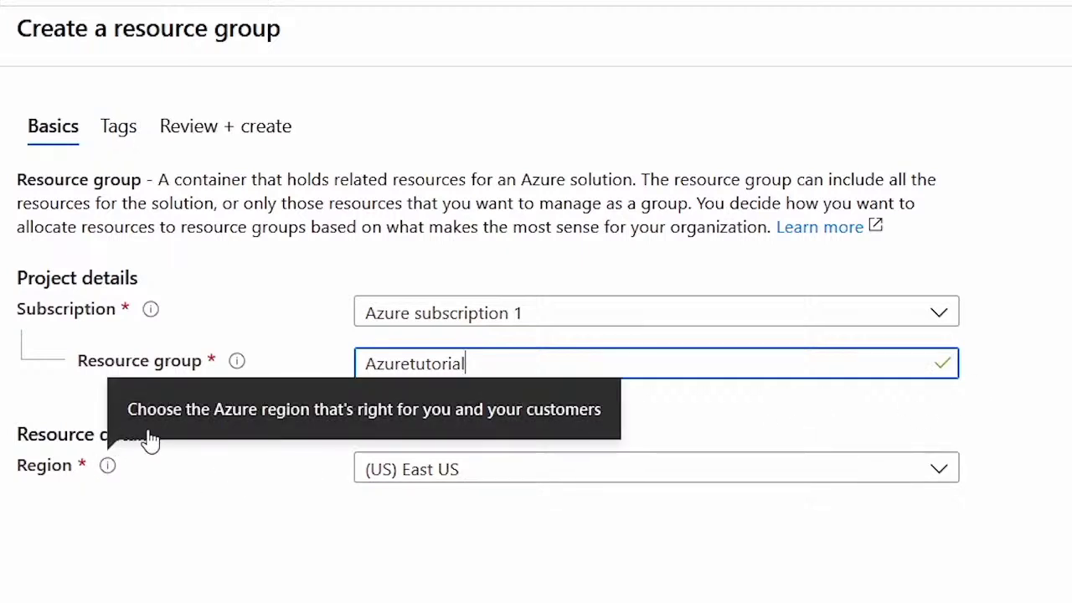
pyautogui.click(552, 482)
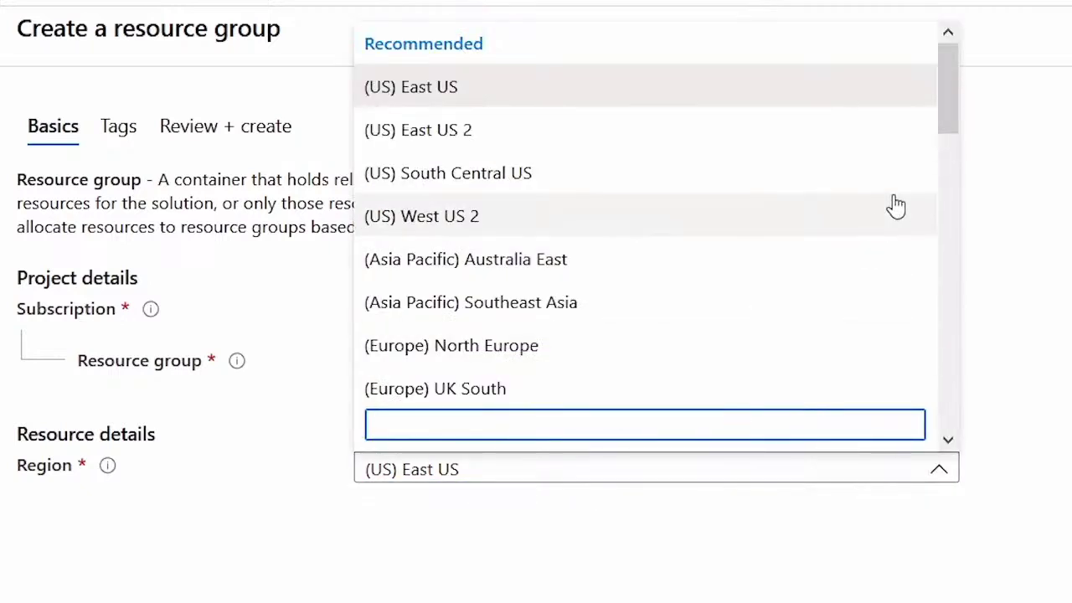
pyautogui.moveTo(953, 95); pyautogui.dragTo(956, 108)
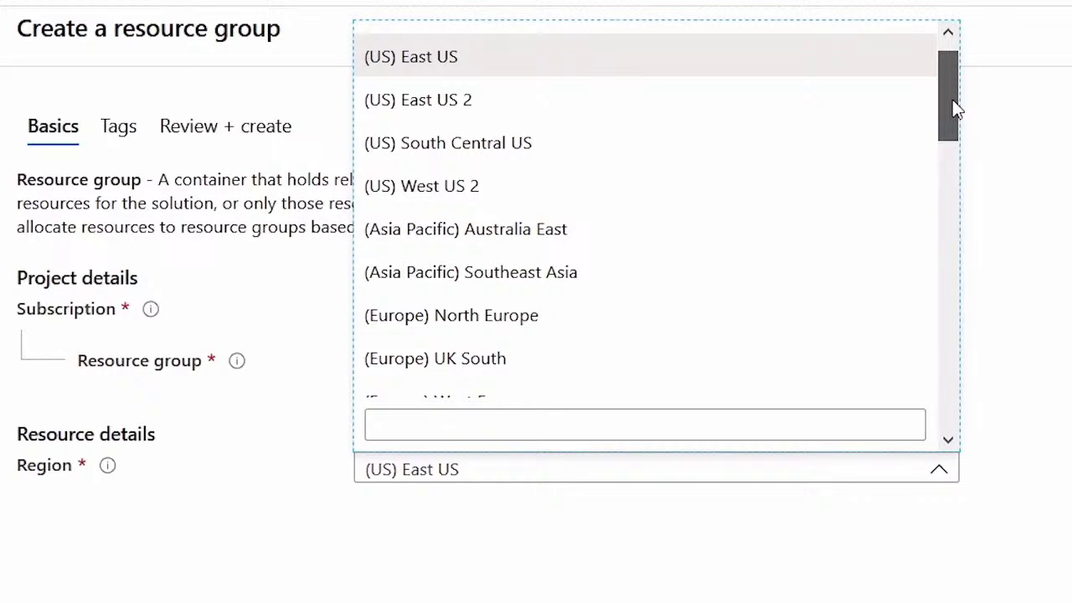
pyautogui.moveTo(953, 100); pyautogui.dragTo(942, 153)
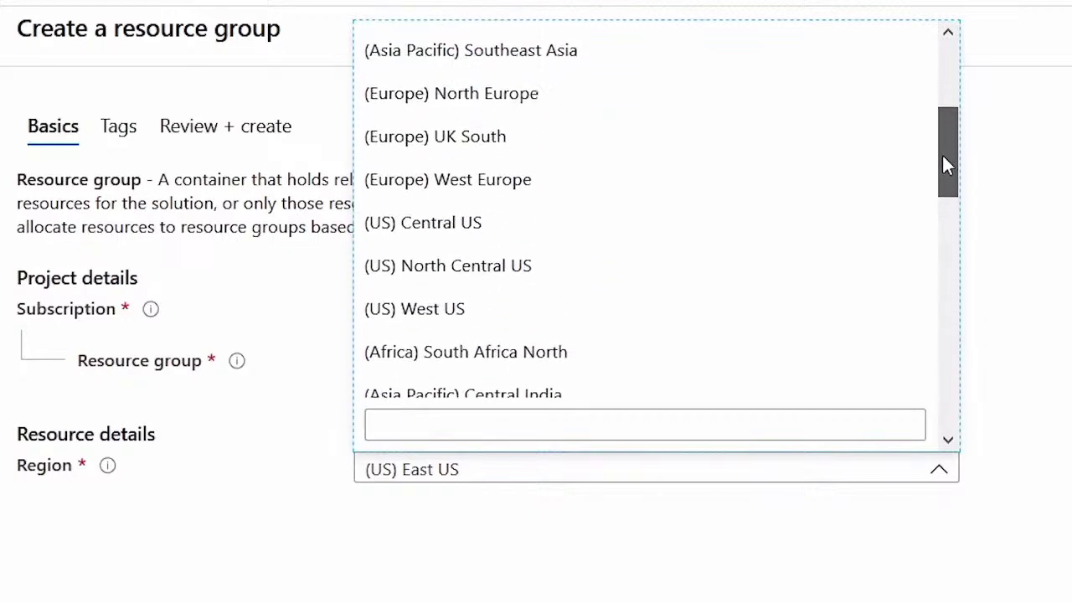
pyautogui.click(492, 230)
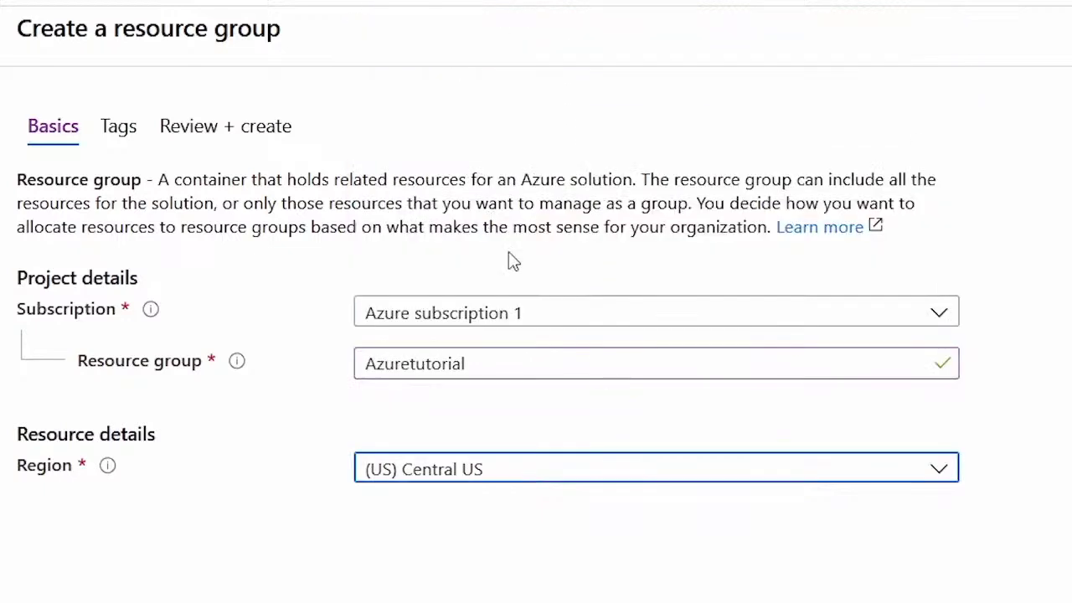
pyautogui.click(469, 531)
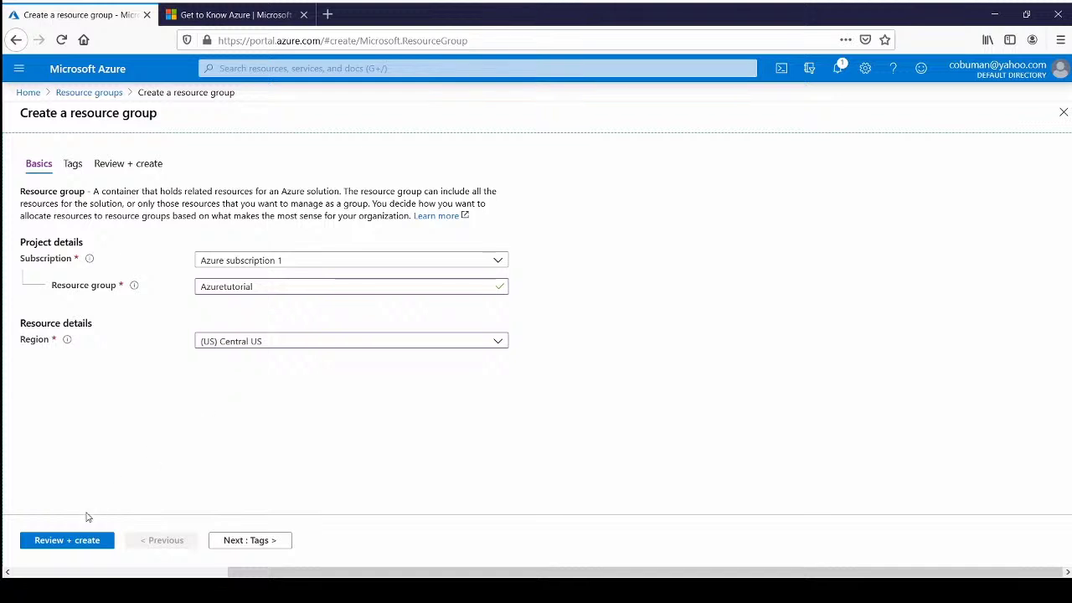
# Step: Review and create the Azuretutorial resource group
pyautogui.click(74, 541)
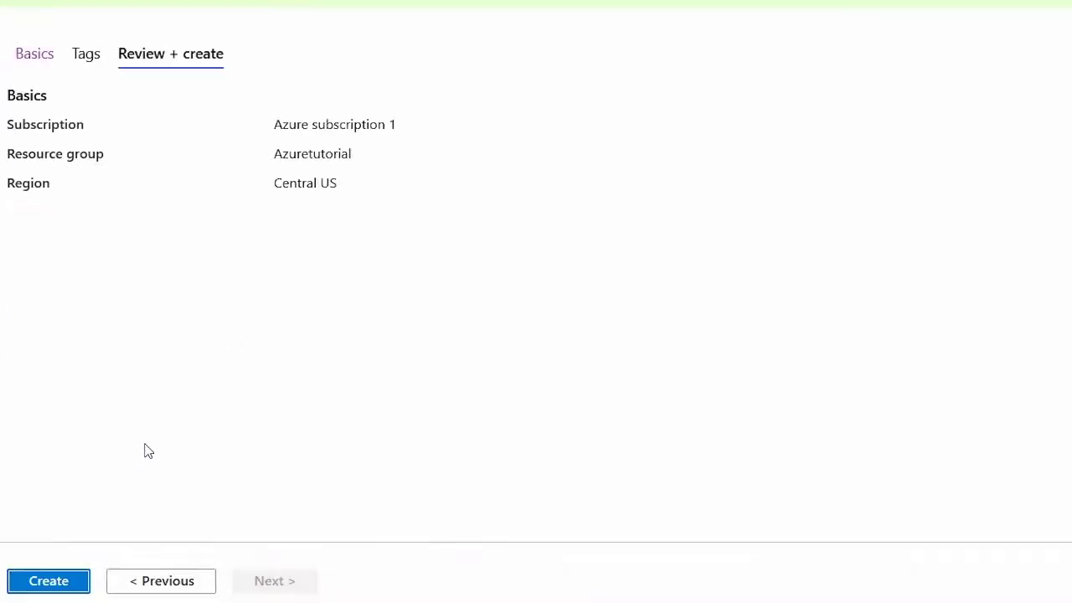
pyautogui.click(117, 505)
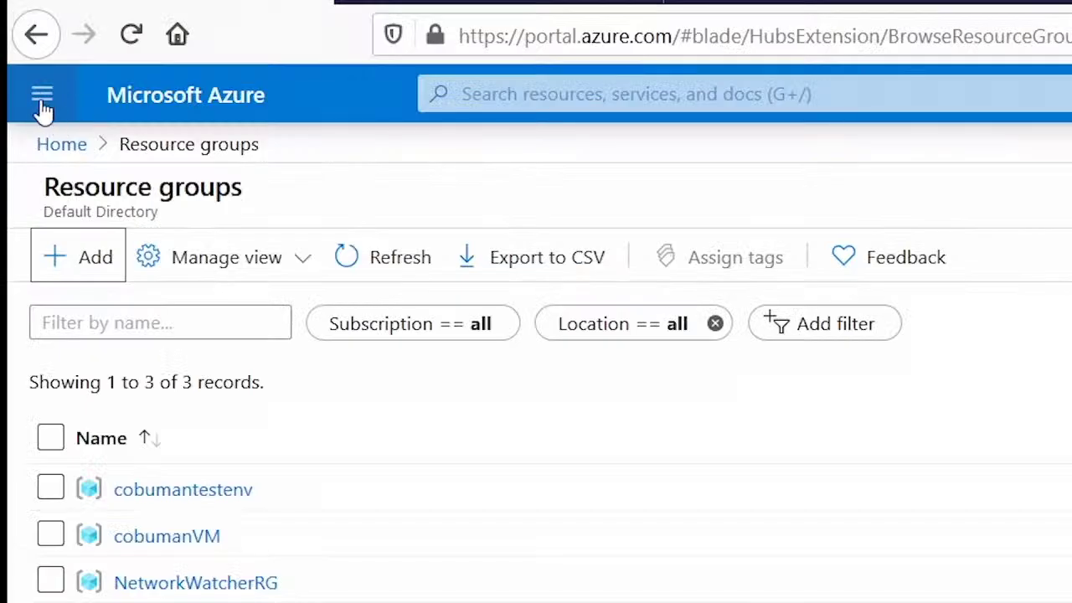
# Step: Go to Home, then open the empty Virtual machines list from the portal menu
pyautogui.click(42, 99)
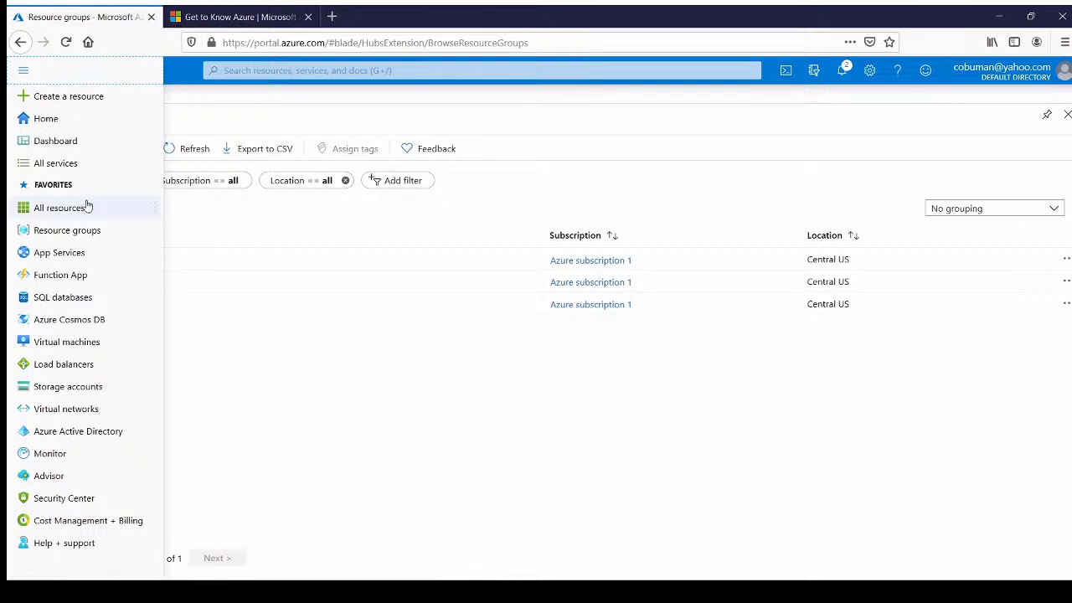
pyautogui.click(68, 123)
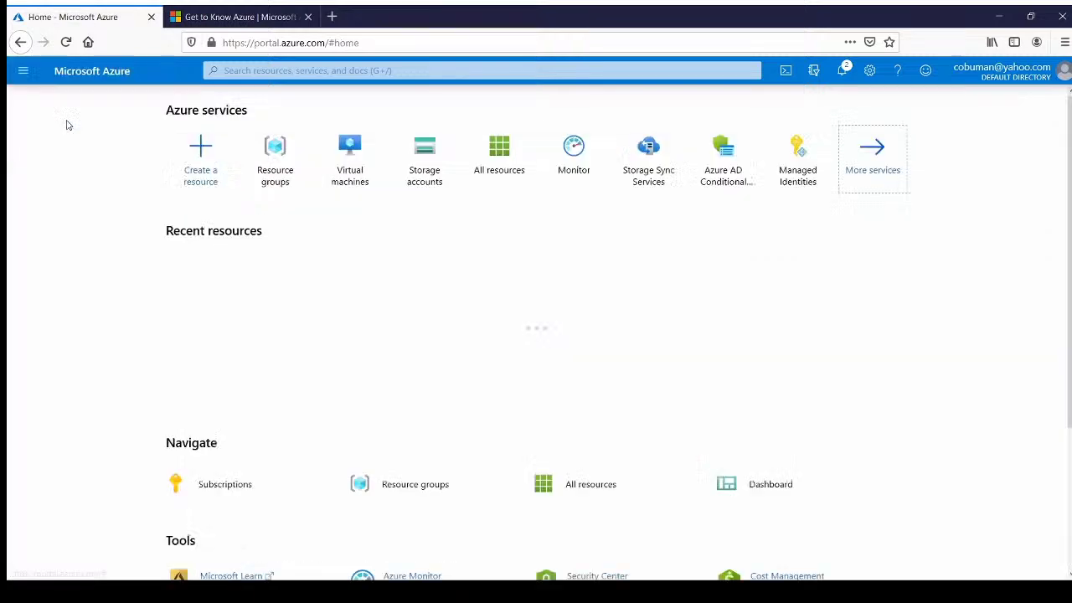
pyautogui.click(22, 71)
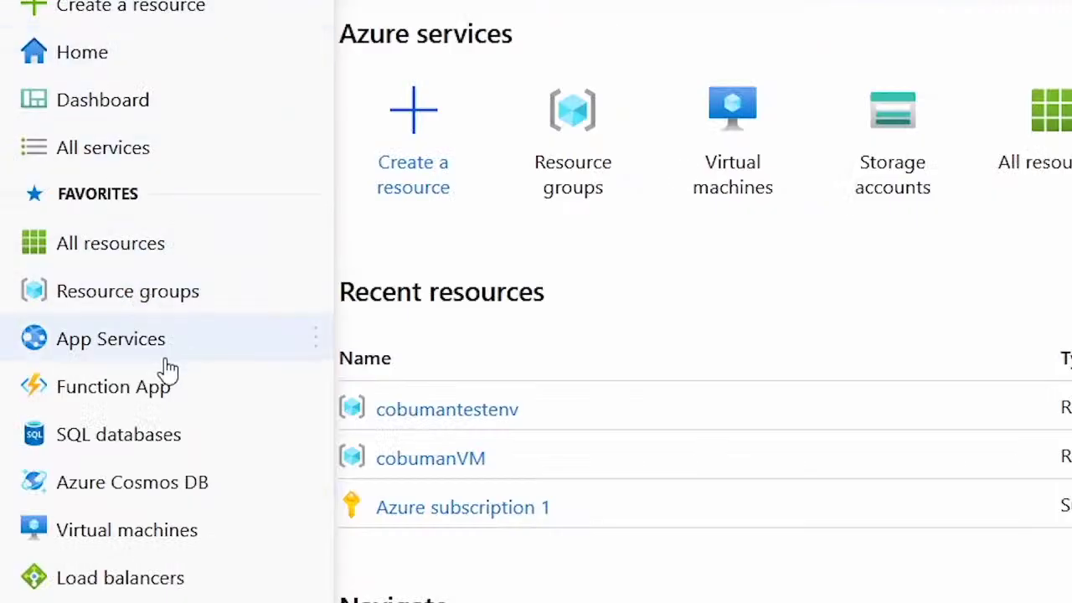
pyautogui.moveTo(166, 362)
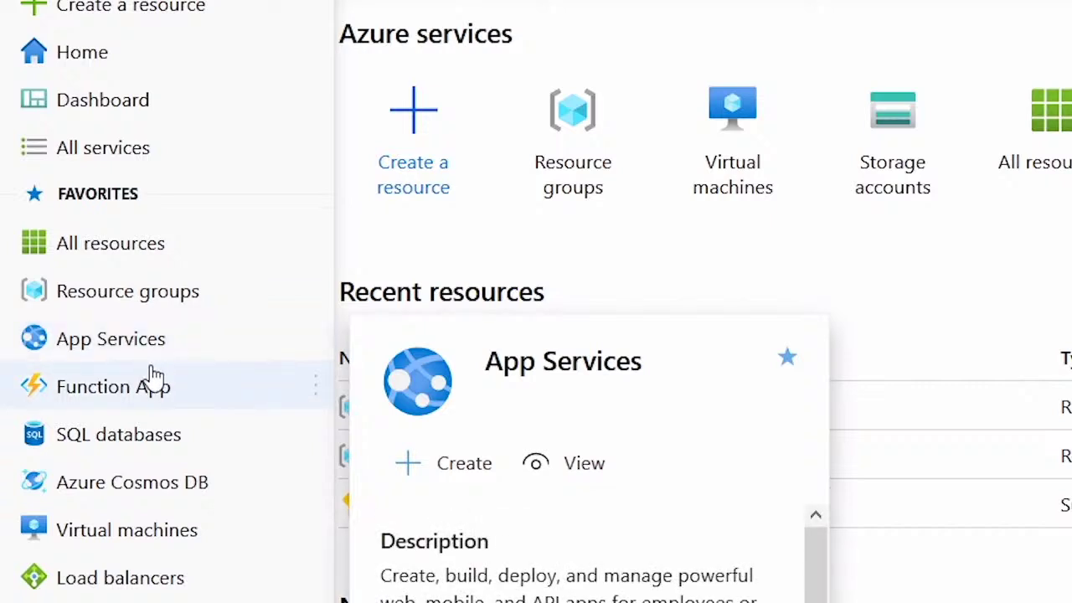
pyautogui.moveTo(92, 540)
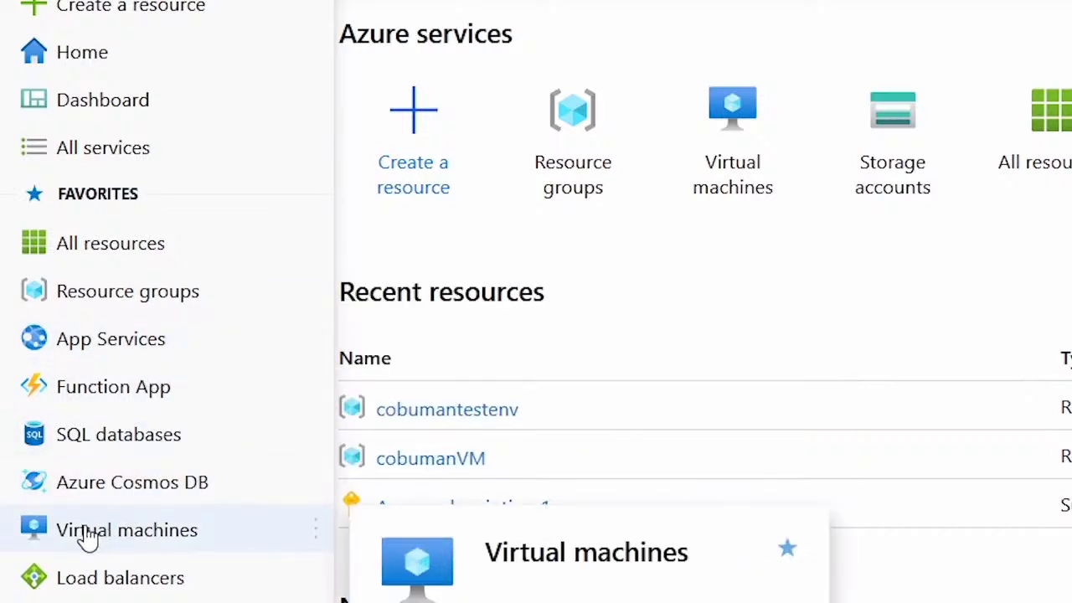
pyautogui.click(86, 532)
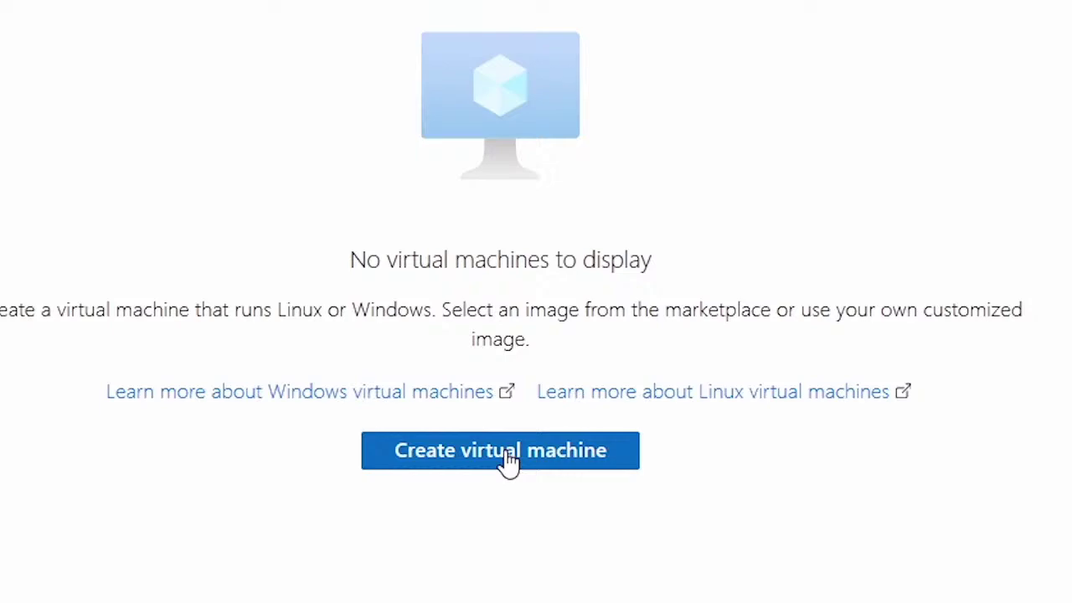
# Step: Start a new virtual machine in resource group Azuretutorial named Windows10VM
pyautogui.click(509, 461)
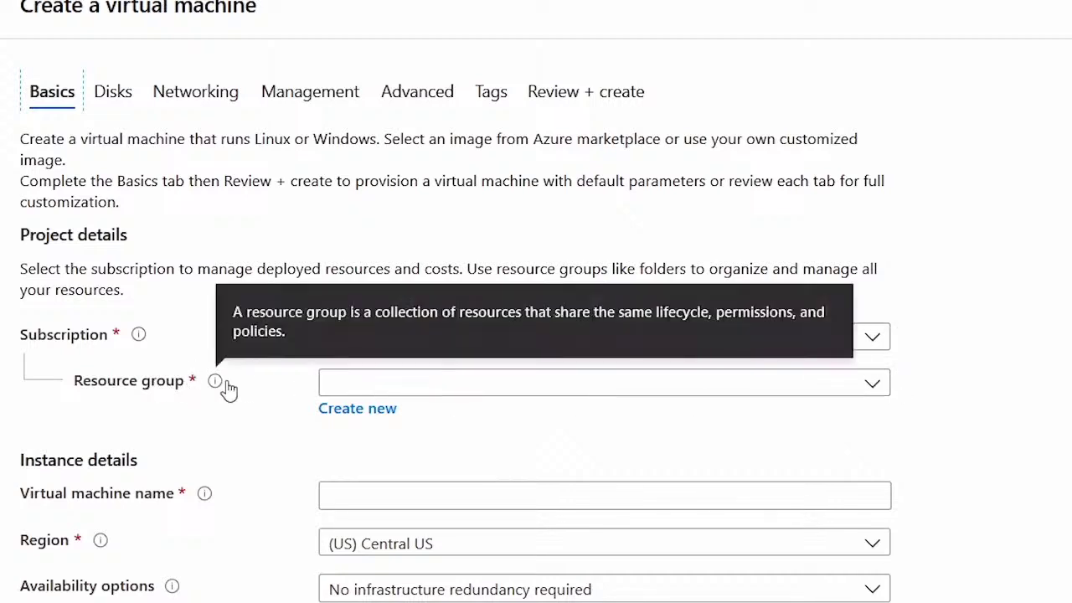
pyautogui.click(871, 388)
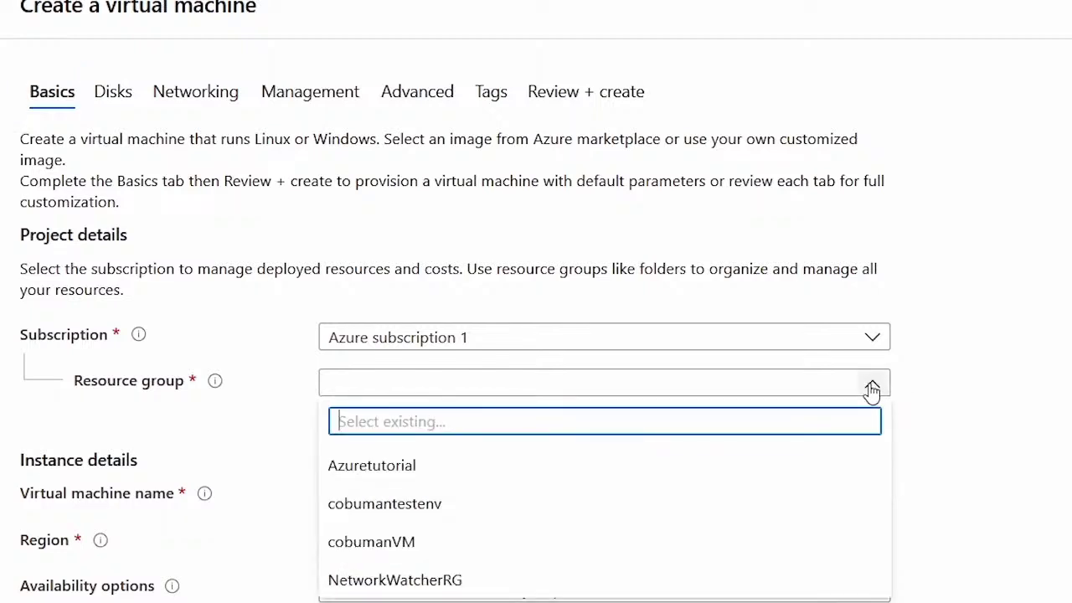
pyautogui.click(388, 476)
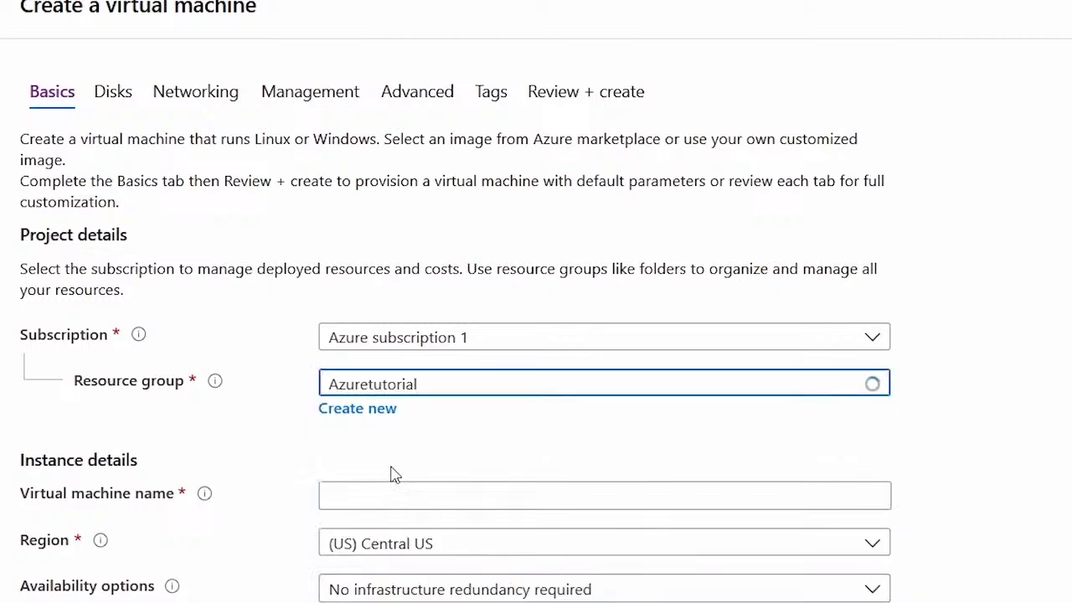
pyautogui.scroll(-3, 586, 377)
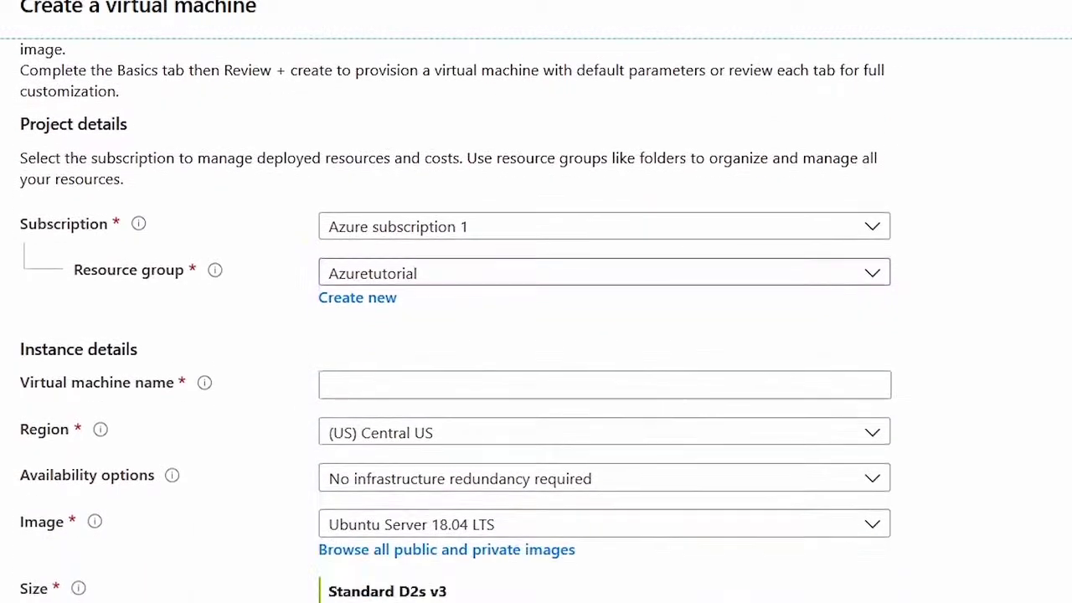
pyautogui.click(497, 369)
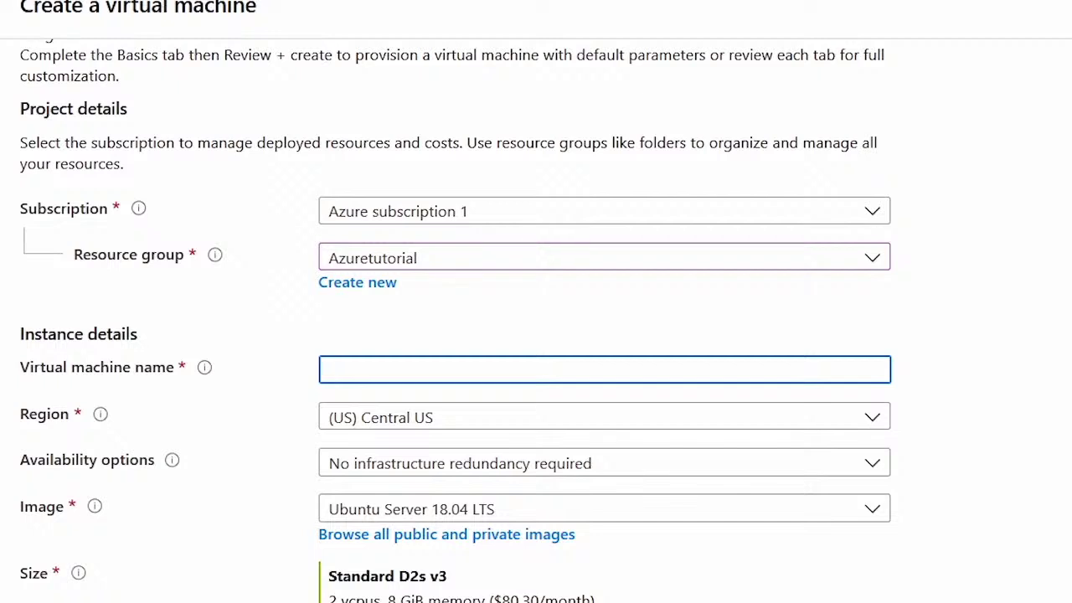
pyautogui.write('Windows10VM')
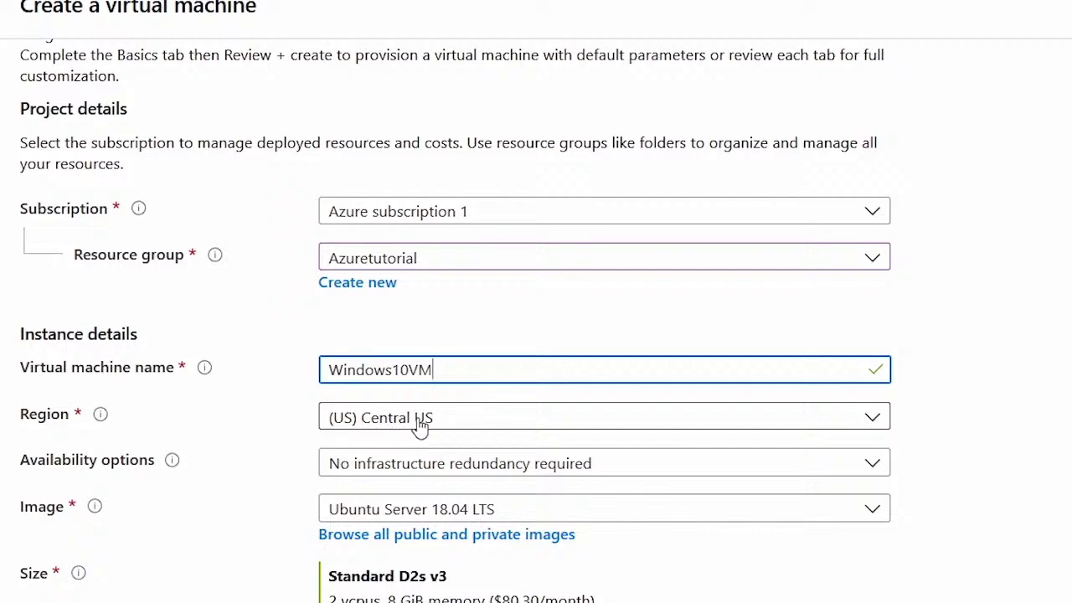
pyautogui.scroll(-2, 456, 320)
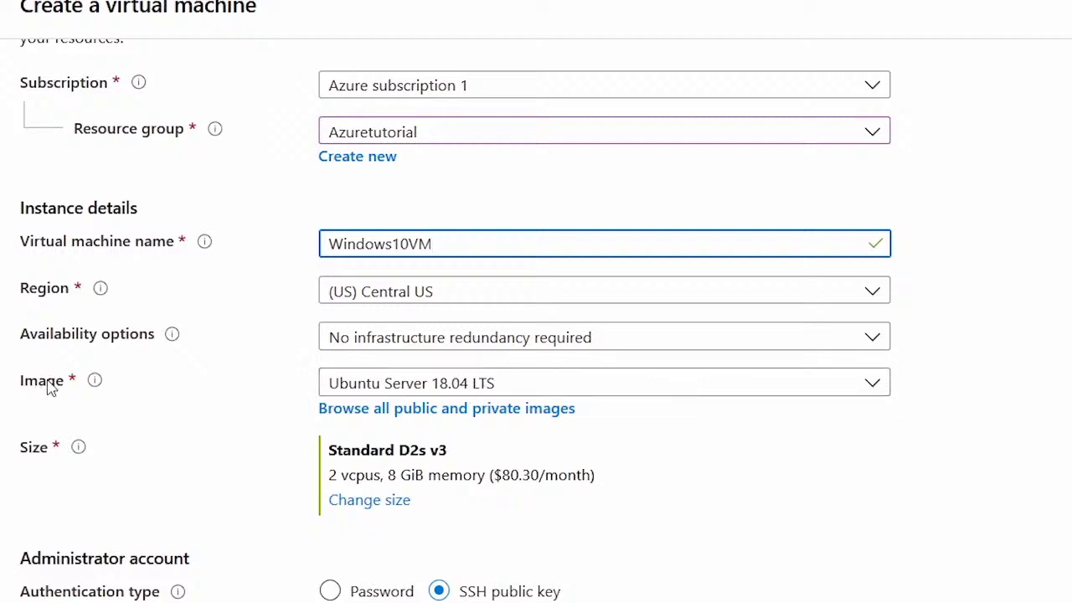
pyautogui.moveTo(99, 390)
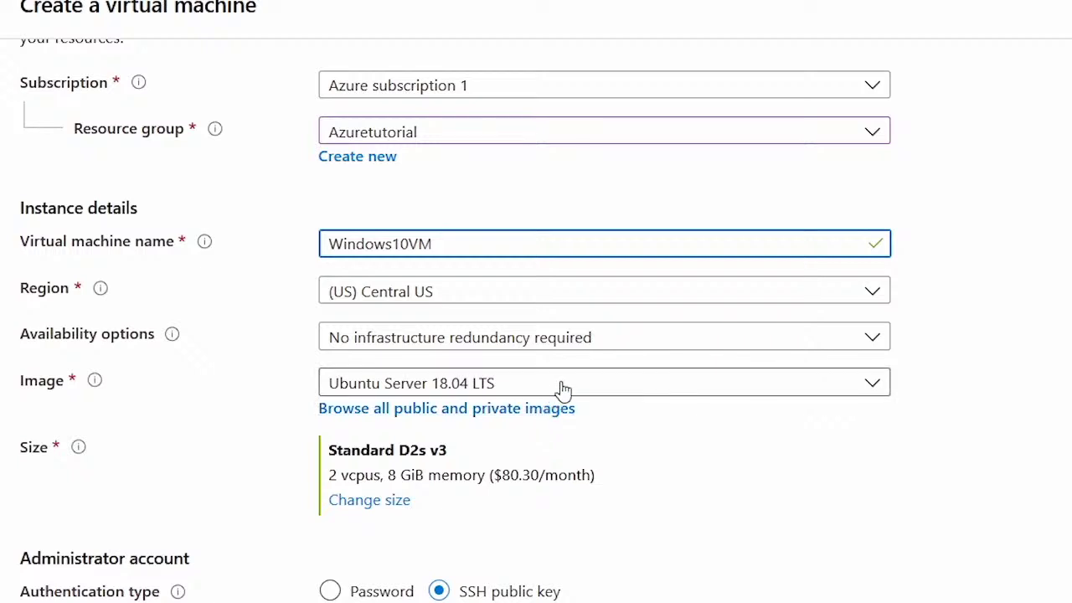
# Step: Replace the Ubuntu Server 18.04 LTS image with Windows 10 Pro, Version 1809
pyautogui.click(561, 387)
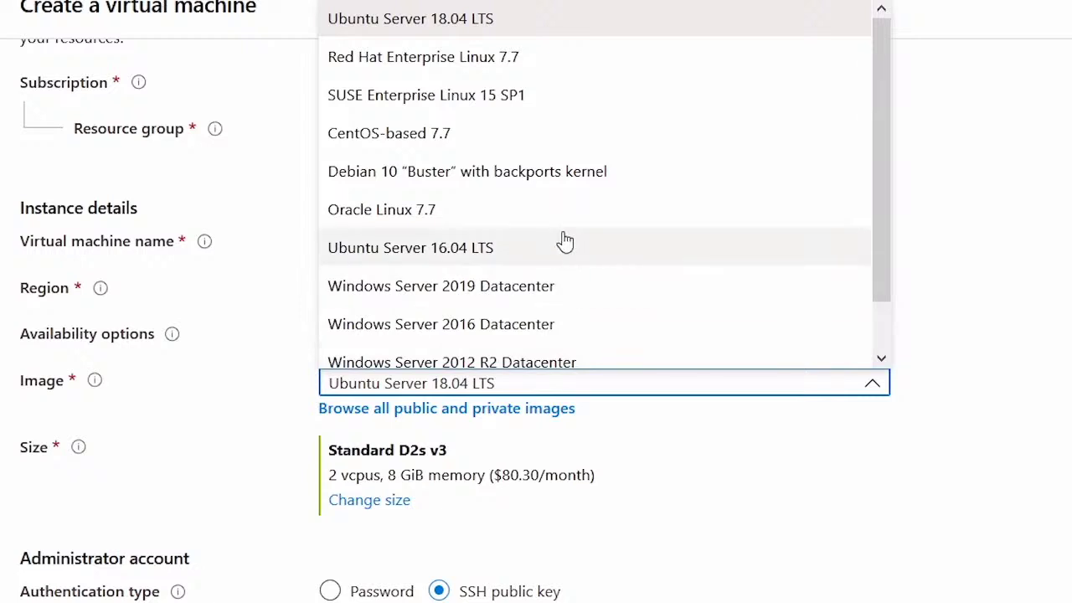
pyautogui.scroll(-1, 566, 241)
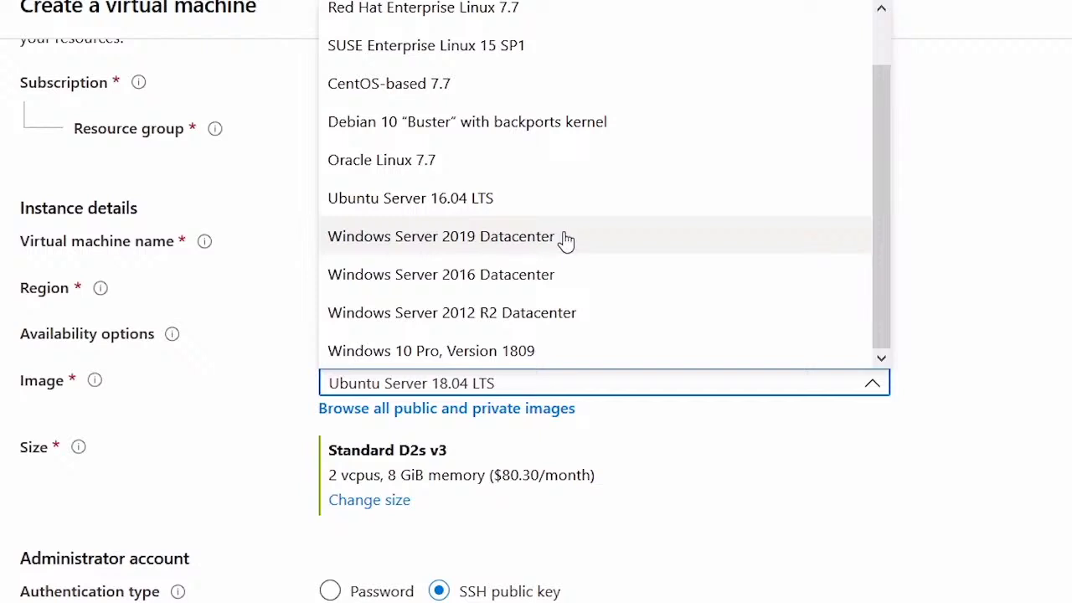
pyautogui.click(517, 358)
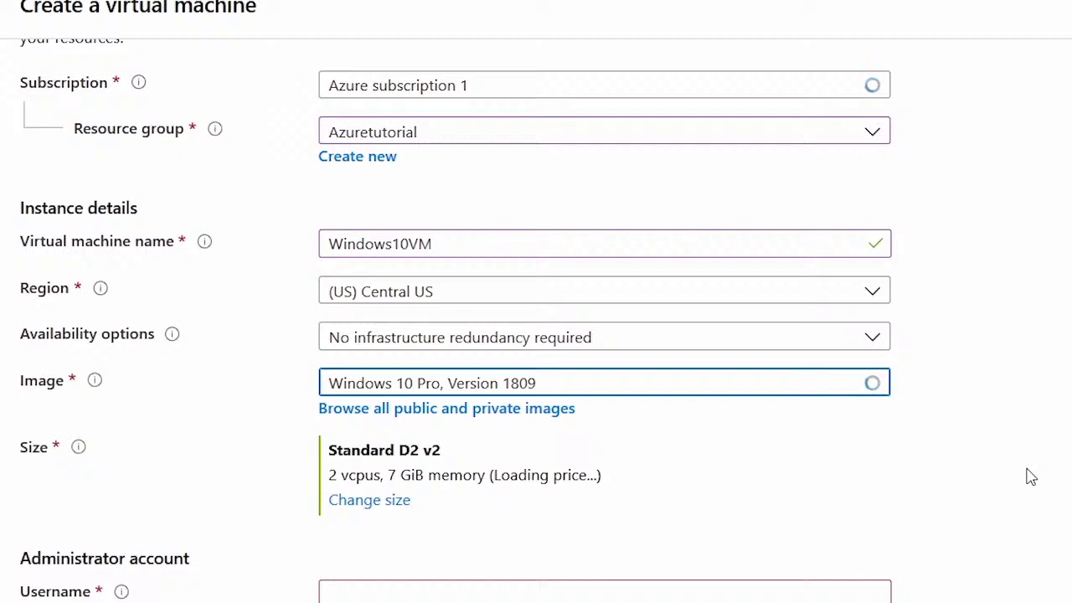
pyautogui.scroll(-3, 1026, 471)
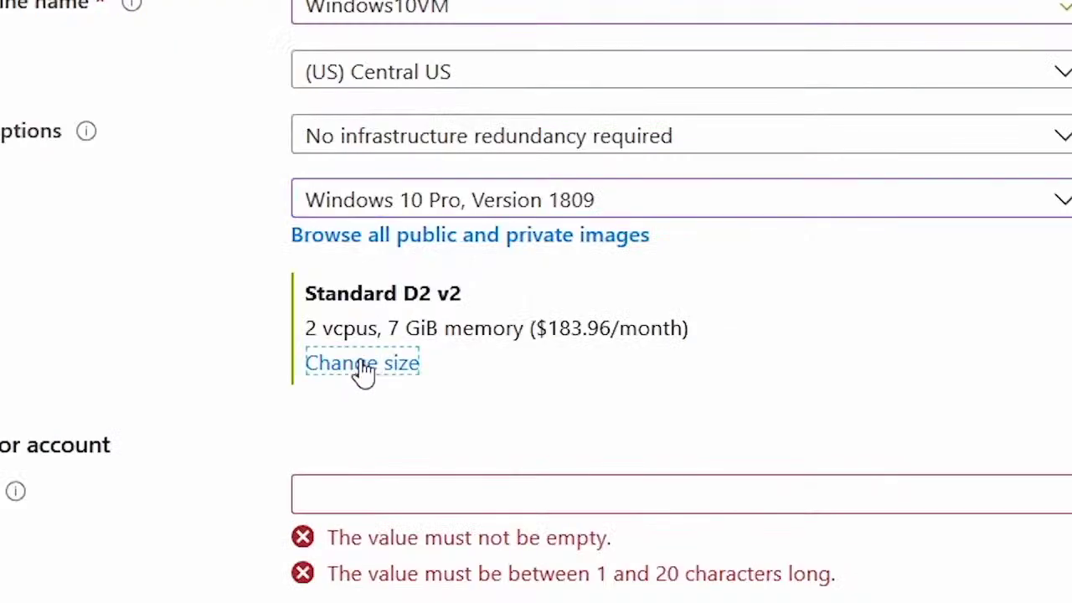
# Step: Choose the A1_v2 VM size, about $47.45 per month, after briefly considering B1ls
pyautogui.click(360, 368)
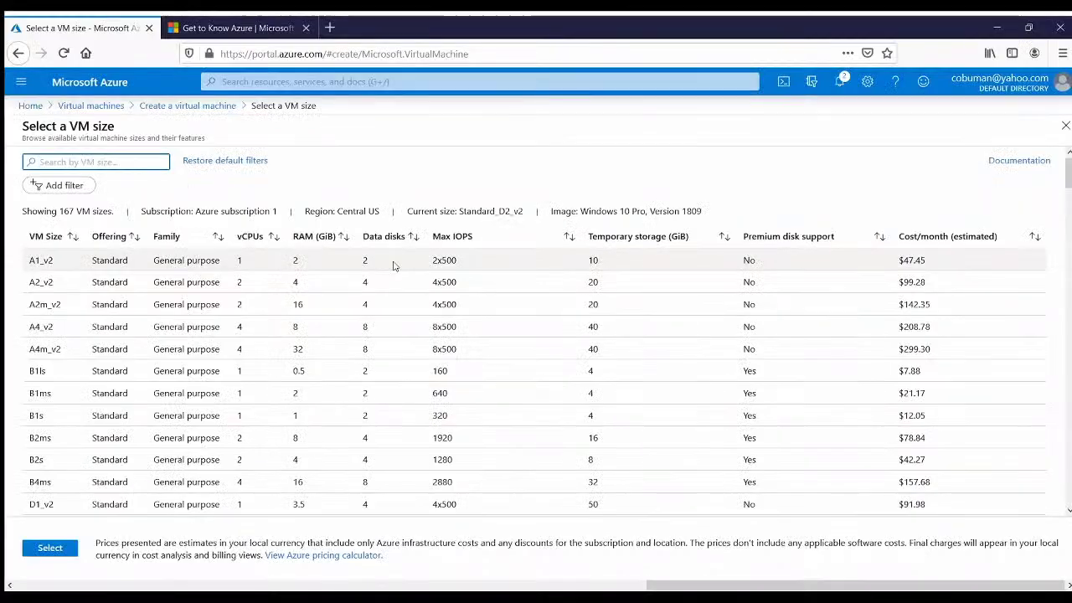
pyautogui.click(99, 263)
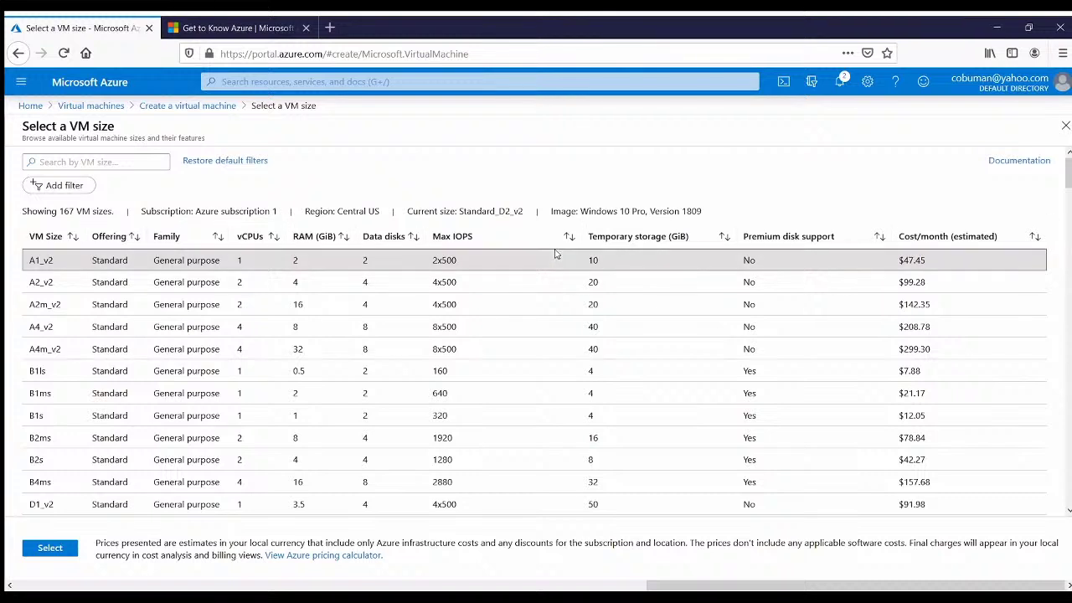
pyautogui.click(333, 373)
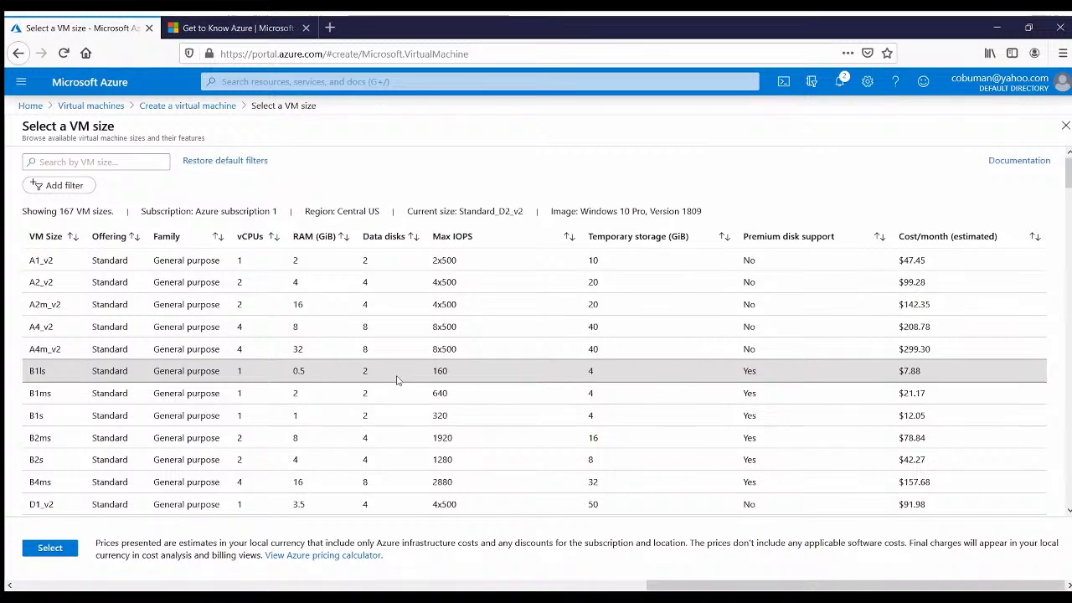
pyautogui.click(472, 262)
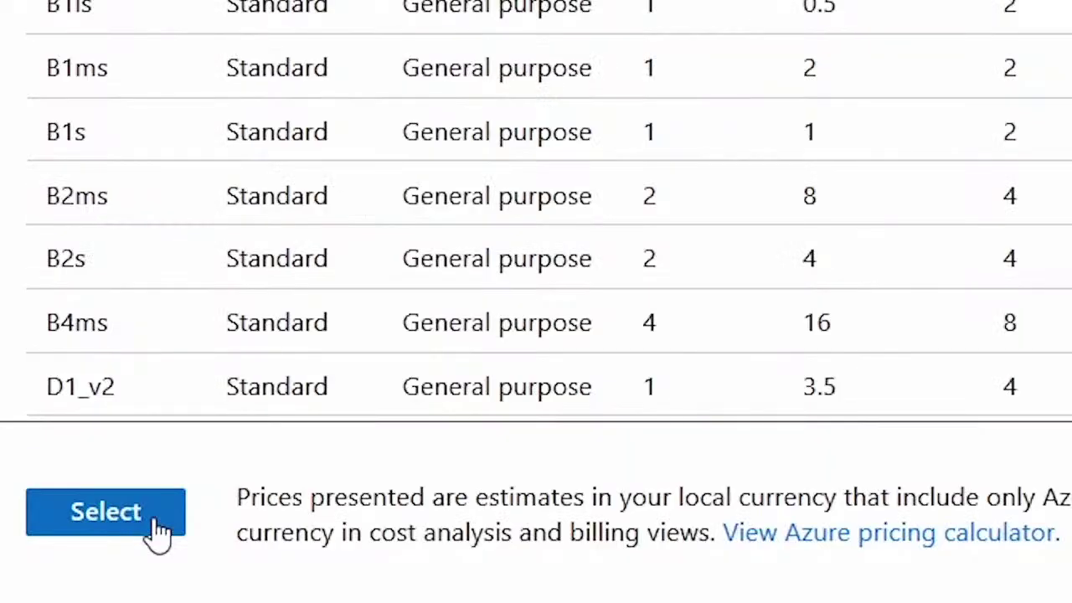
pyautogui.click(157, 526)
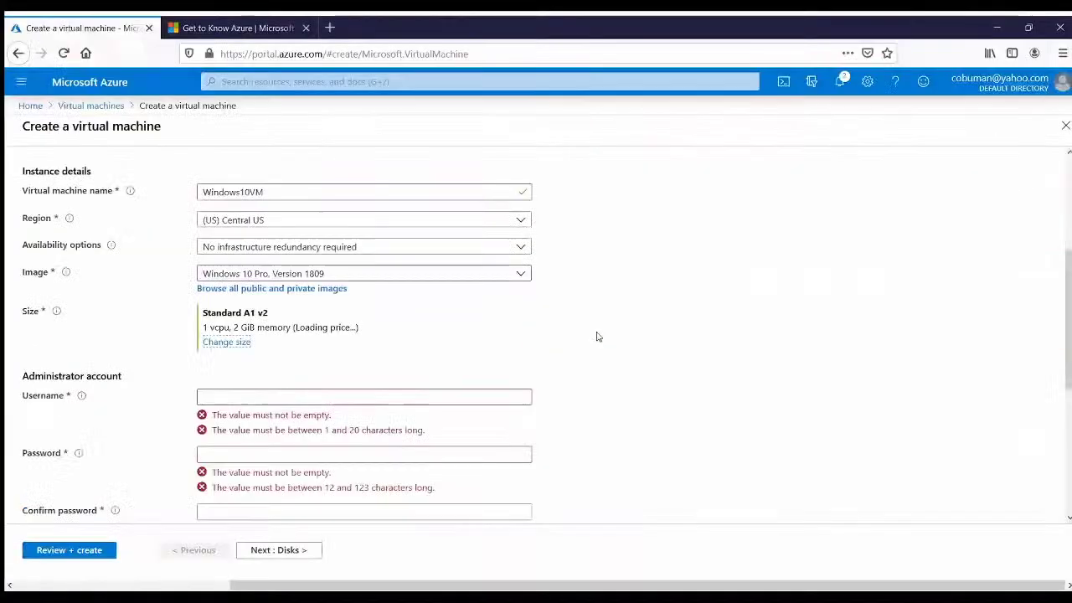
# Step: Enter the administrator username, then type the password and its confirmation
pyautogui.scroll(-2, 596, 336)
pyautogui.scroll(2, 596, 335)
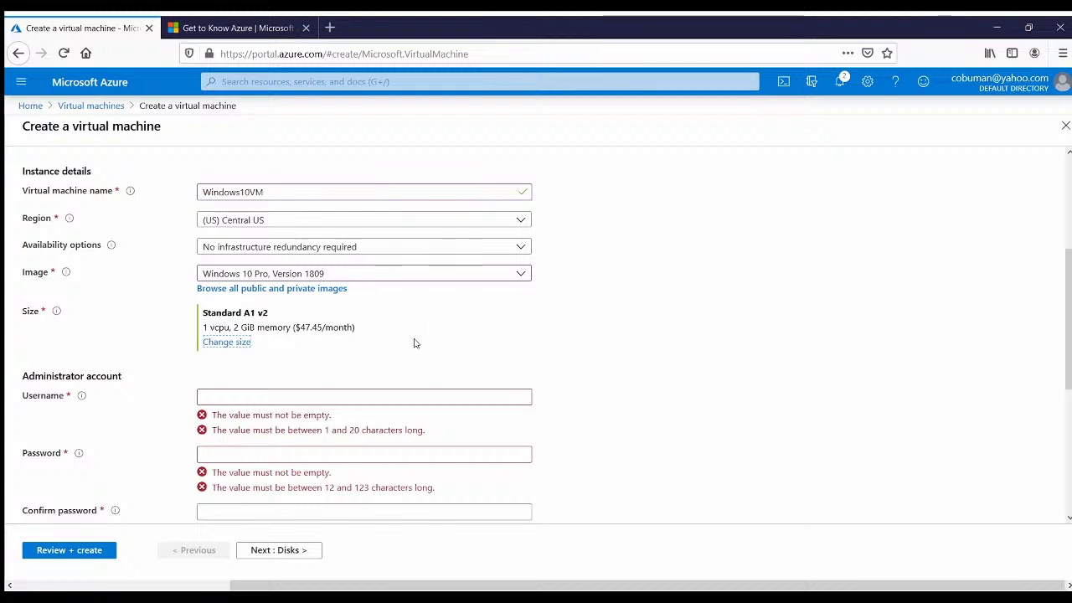
pyautogui.scroll(-2, 414, 342)
pyautogui.click(295, 323)
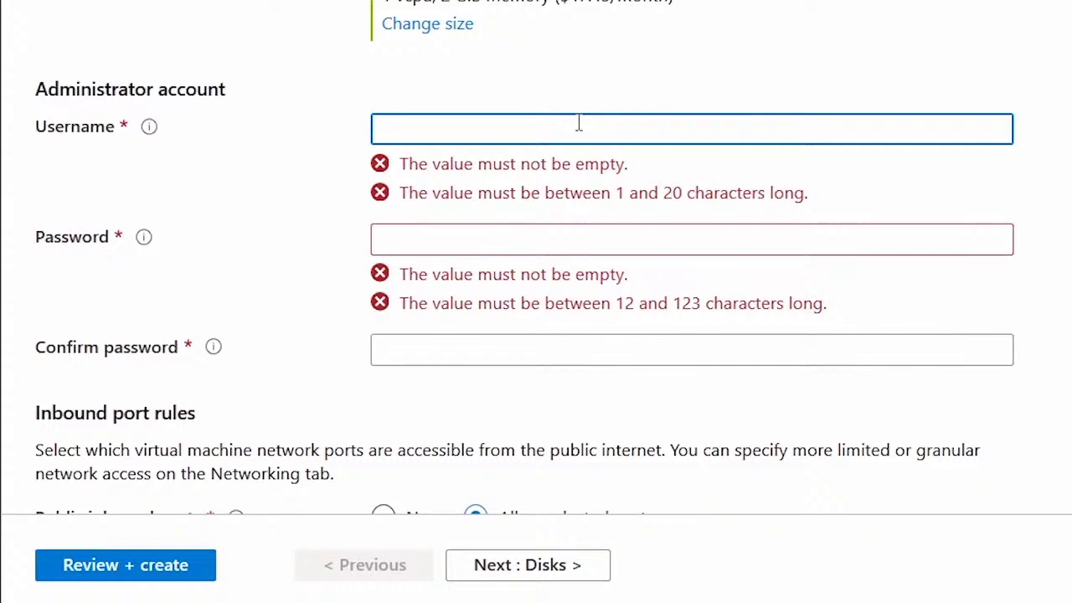
pyautogui.write('cobuman')
pyautogui.press('Tab')
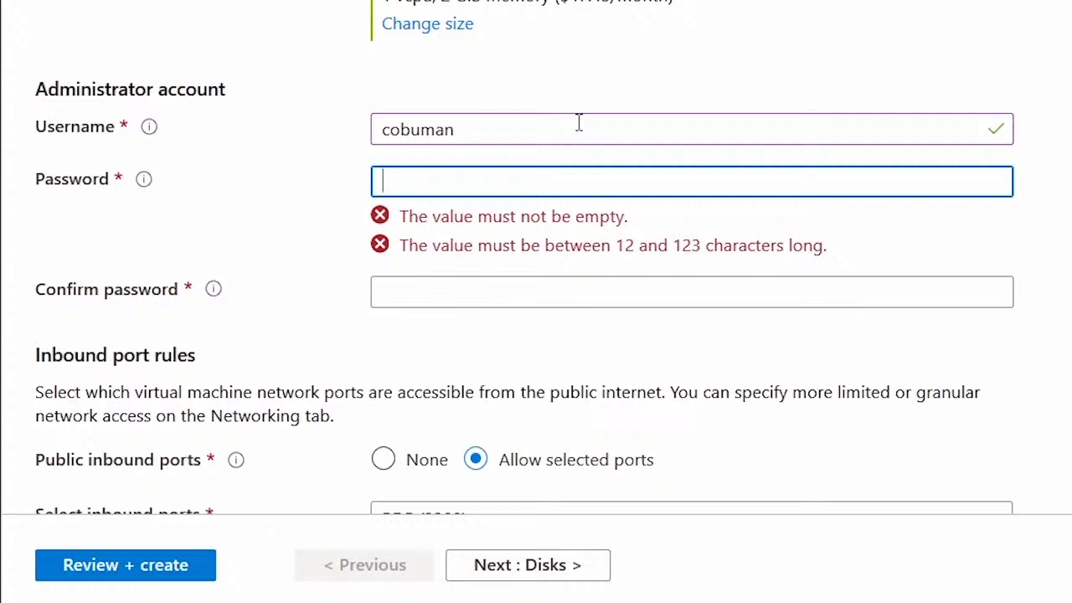
pyautogui.write('*******')
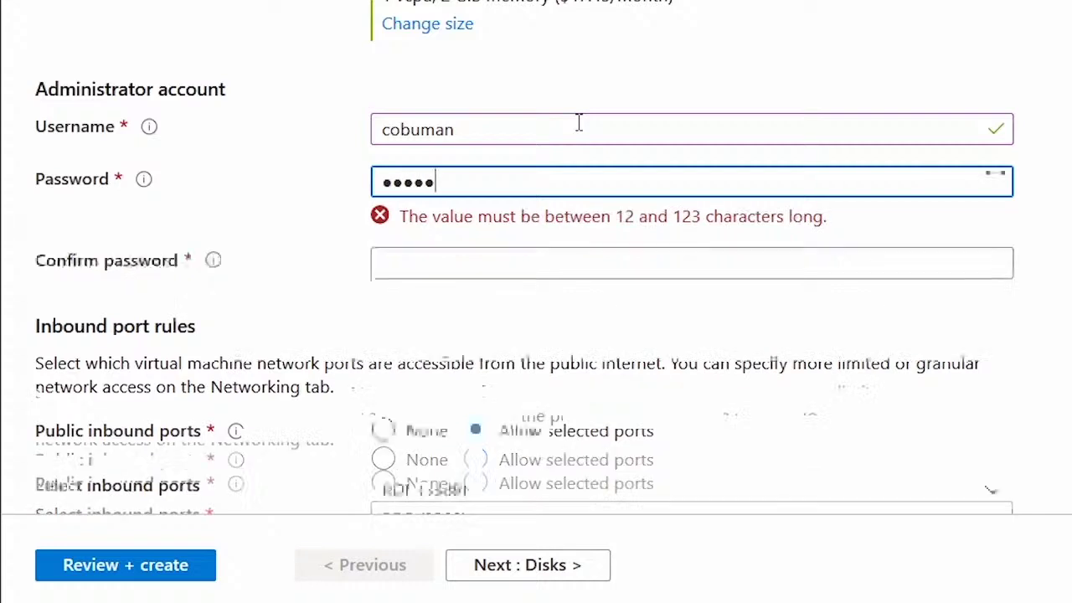
pyautogui.write('*****')
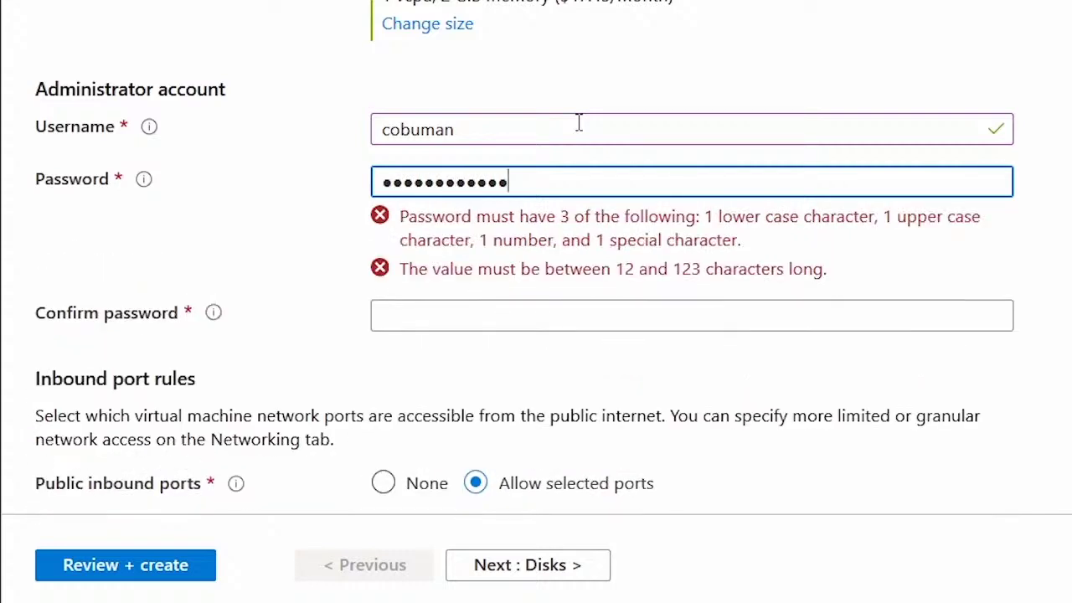
pyautogui.press('Tab')
pyautogui.write('****')
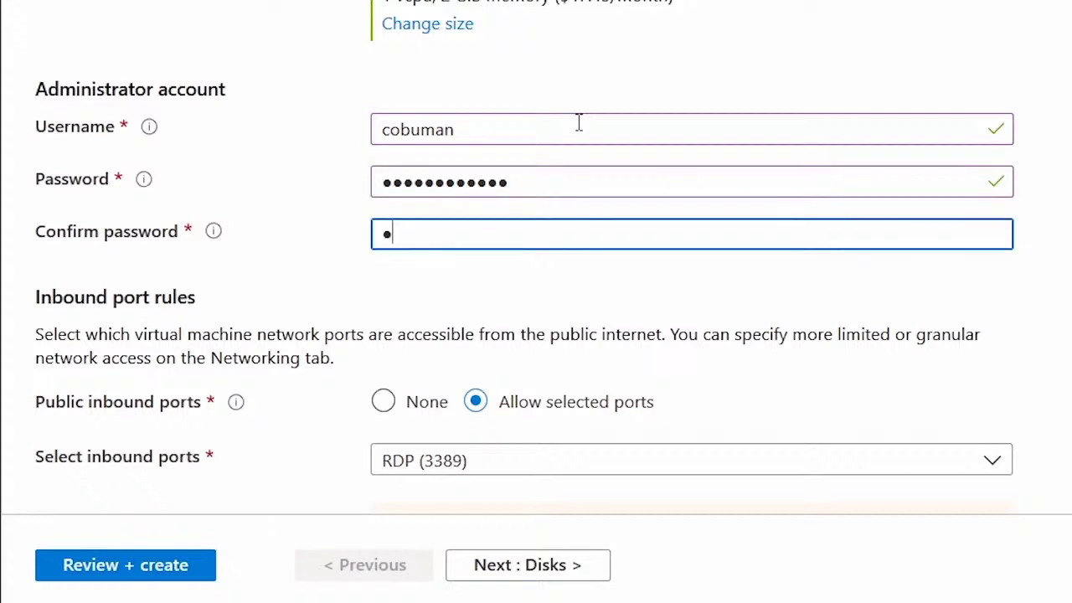
pyautogui.write('*****')
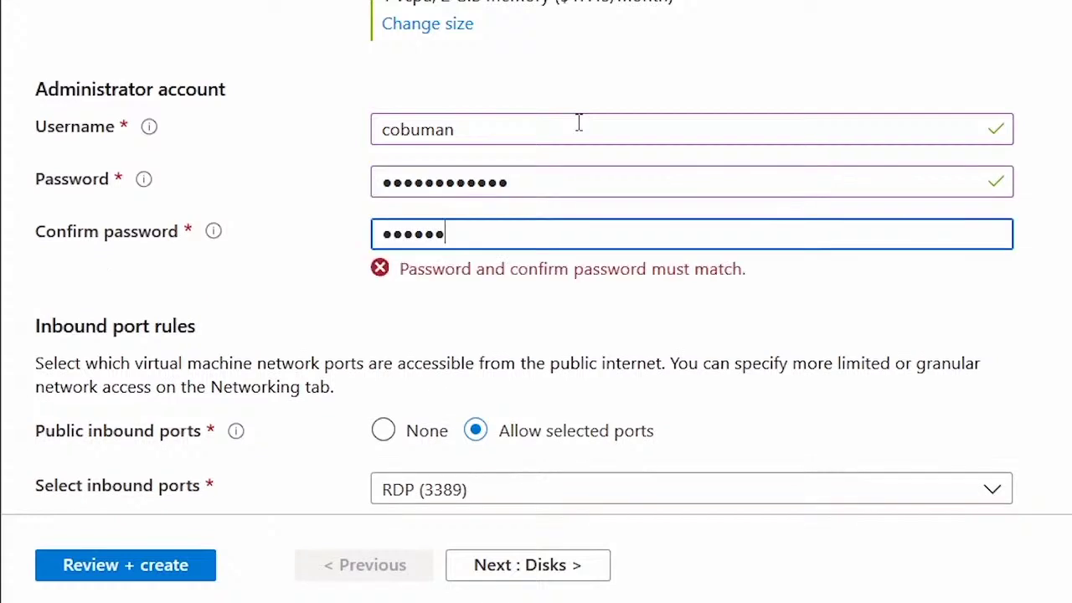
pyautogui.write('***')
# Step: Review the inbound port rules, leaving RDP (3389) allowed and the Windows 10 licence at No
pyautogui.scroll(-2, 825, 240)
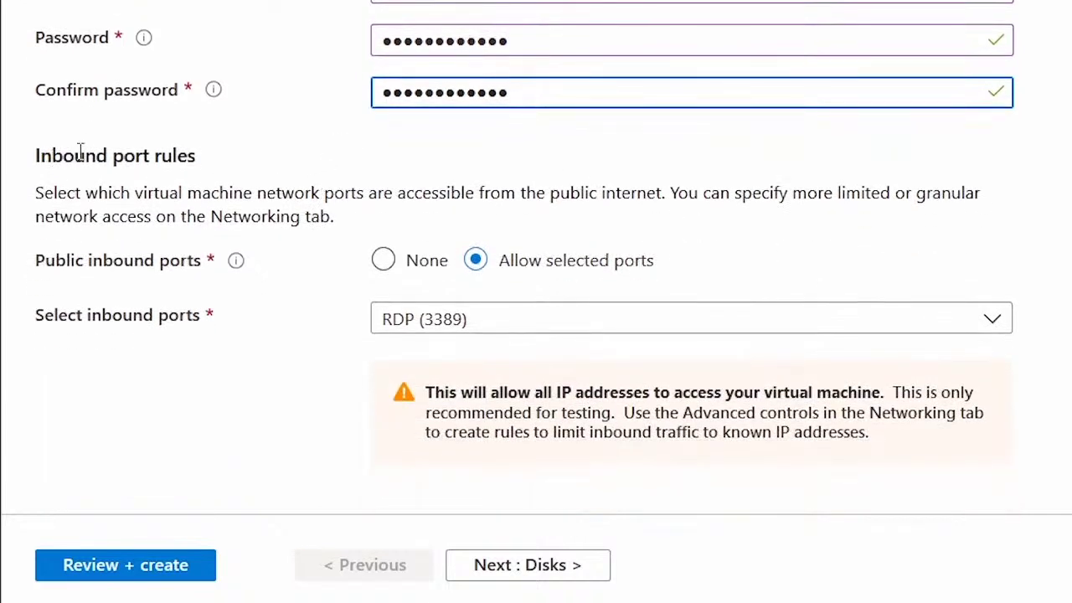
pyautogui.moveTo(35, 192); pyautogui.dragTo(359, 216)
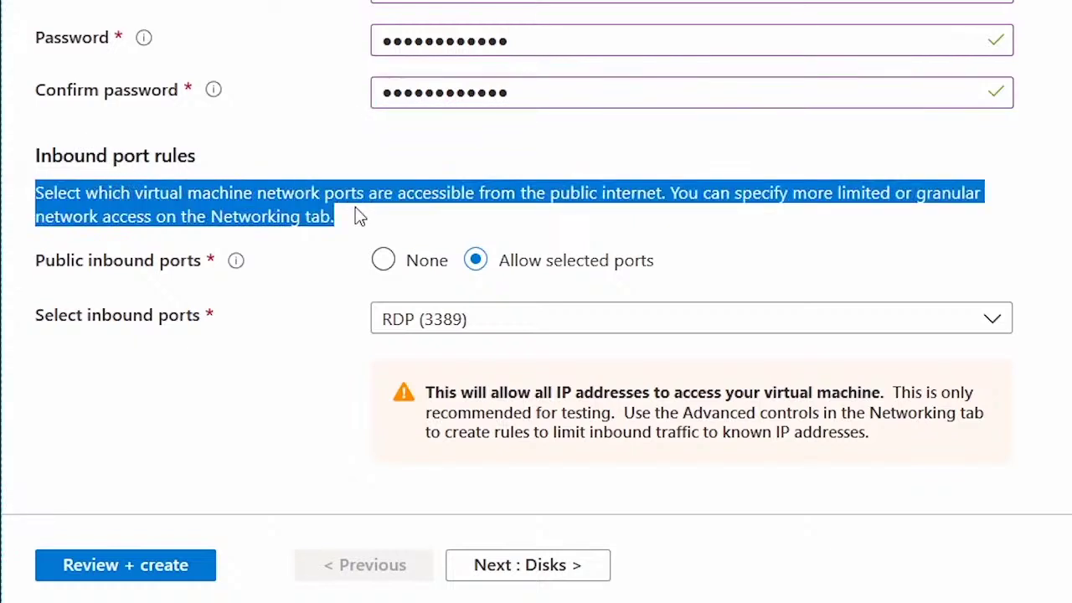
pyautogui.click(617, 201)
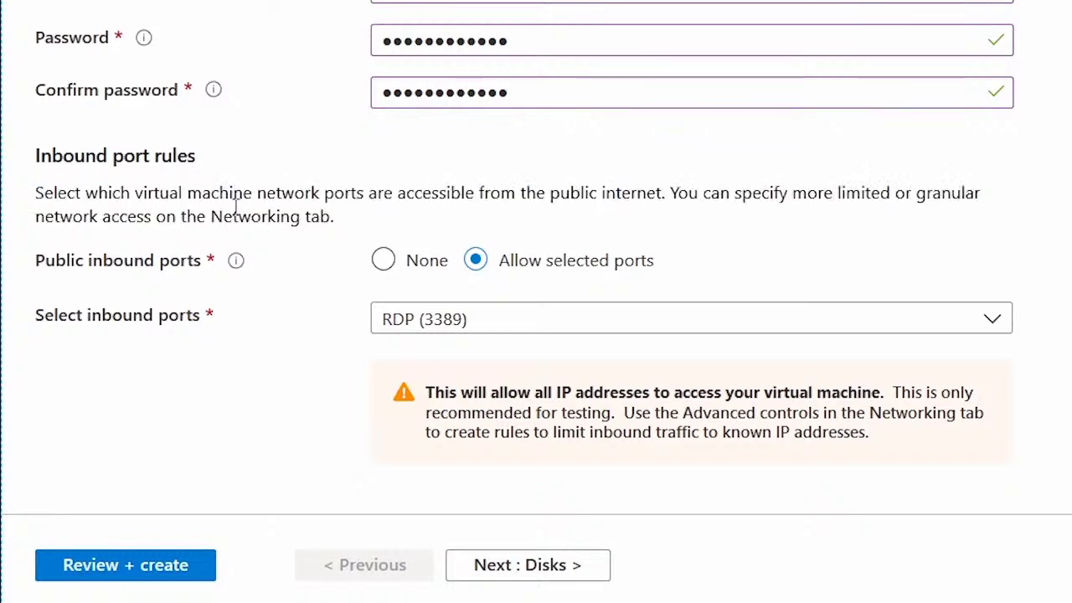
pyautogui.scroll(-2, 236, 206)
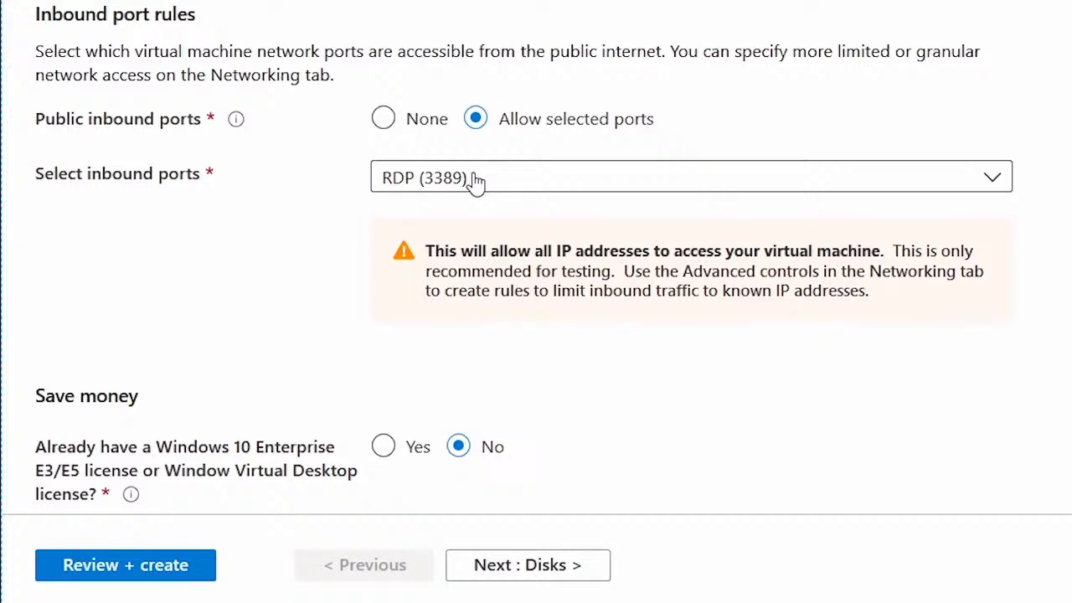
pyautogui.scroll(-1, 641, 358)
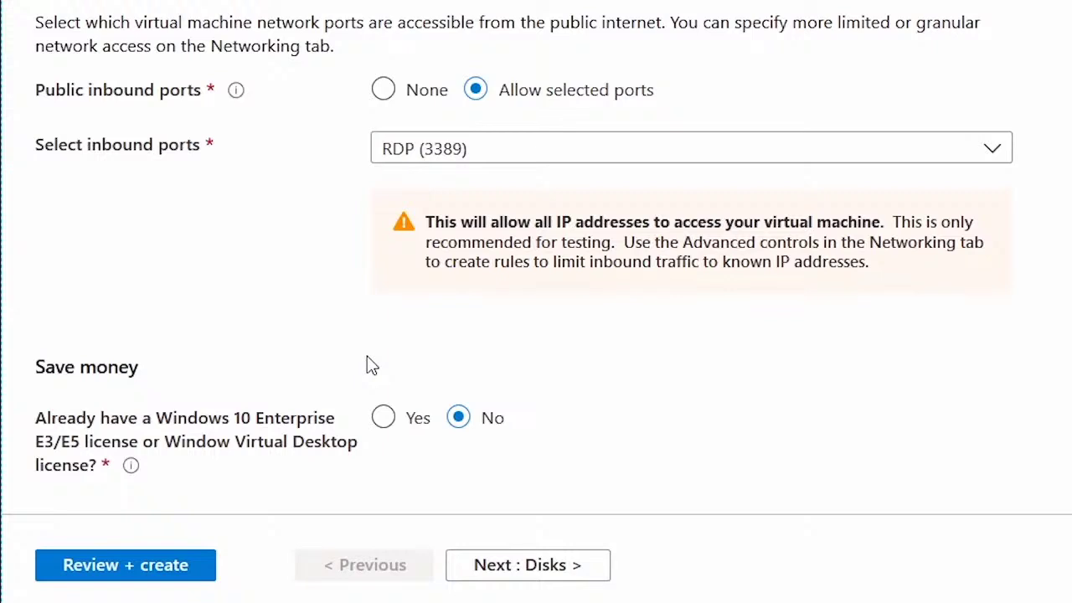
# Step: Validate Windows10VM, check its Standard A1 v2 summary at 0.0650 USD/hr, then create it
pyautogui.click(128, 572)
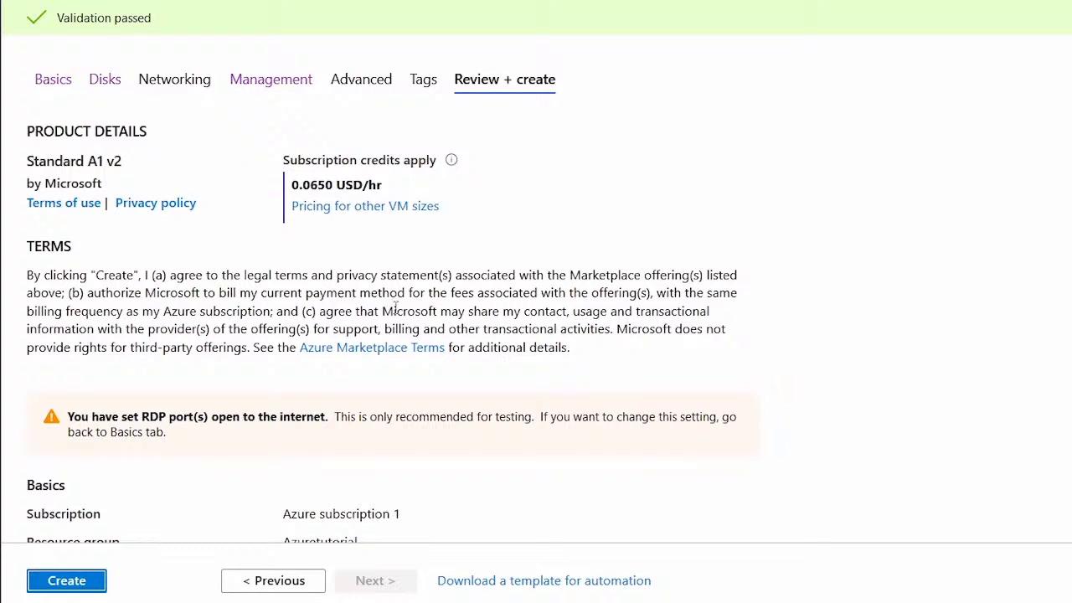
pyautogui.scroll(-4, 395, 308)
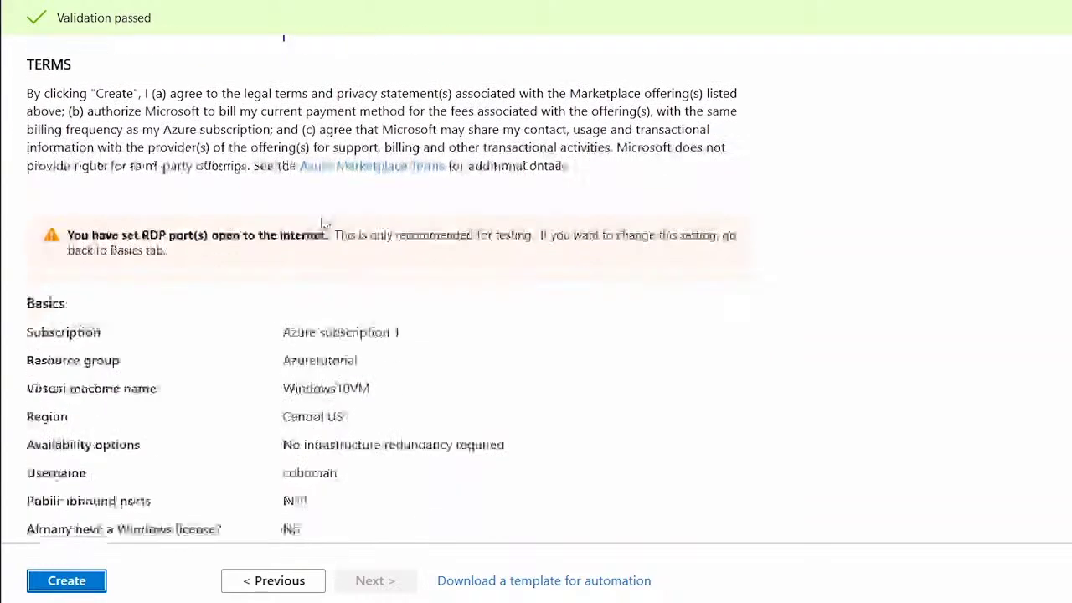
pyautogui.scroll(-3, 344, 234)
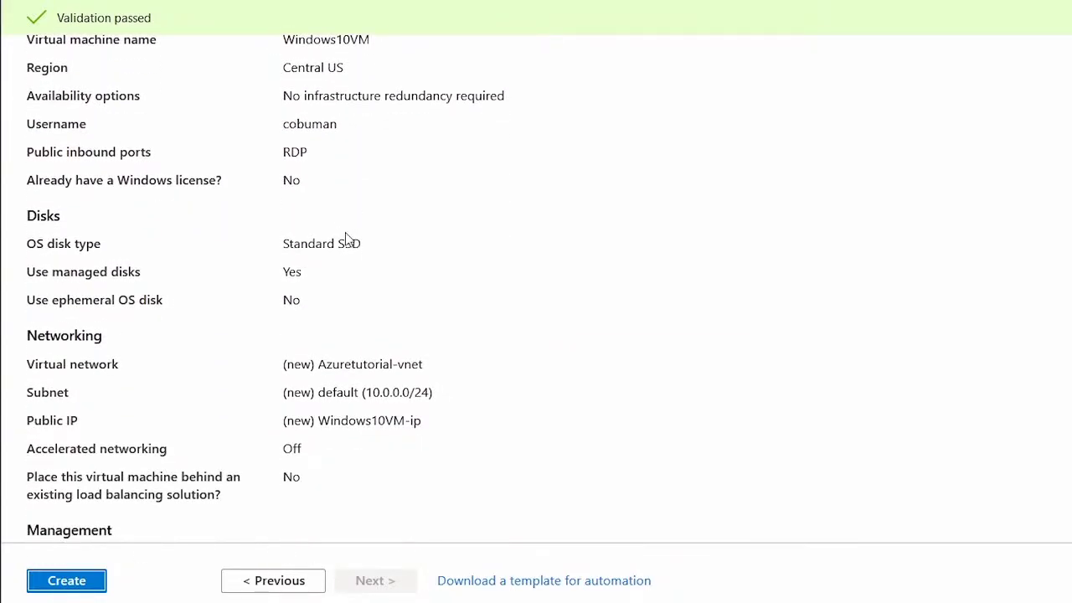
pyautogui.scroll(-4, 345, 235)
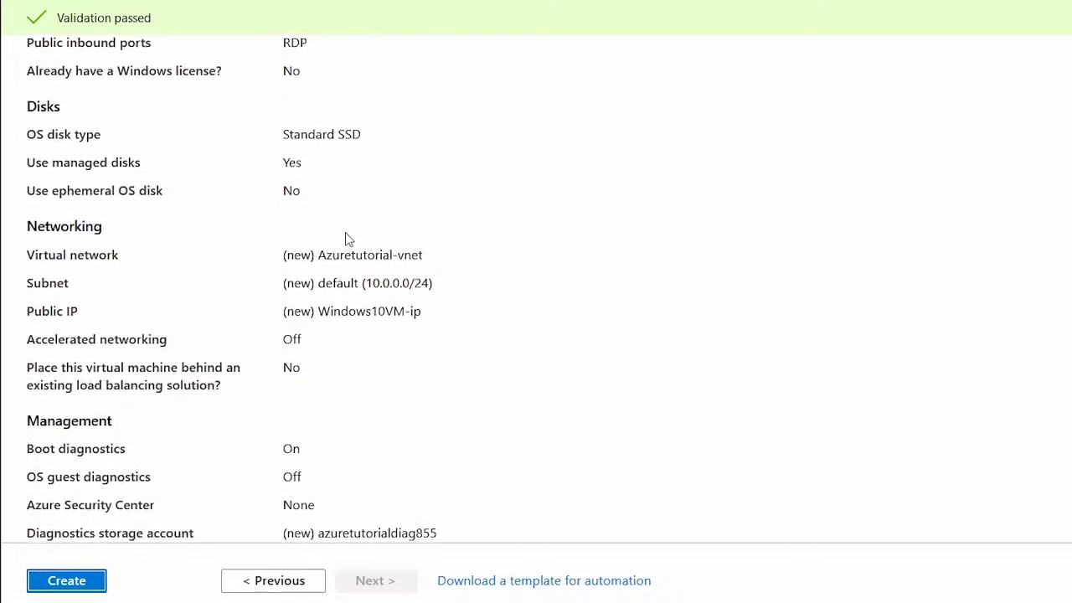
pyautogui.scroll(10, 346, 237)
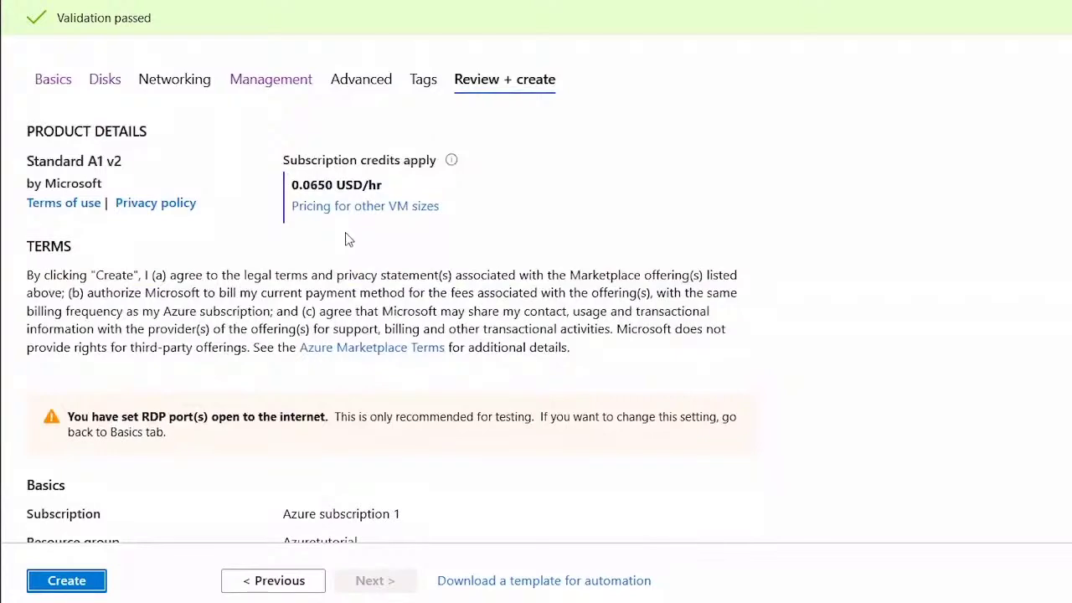
pyautogui.scroll(-6, 323, 368)
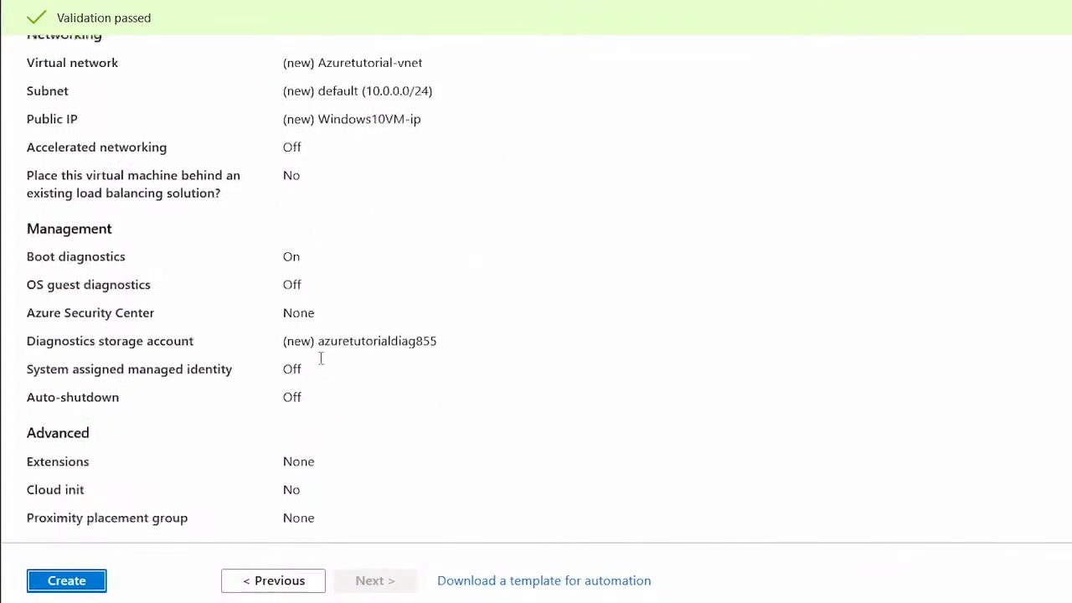
pyautogui.click(81, 583)
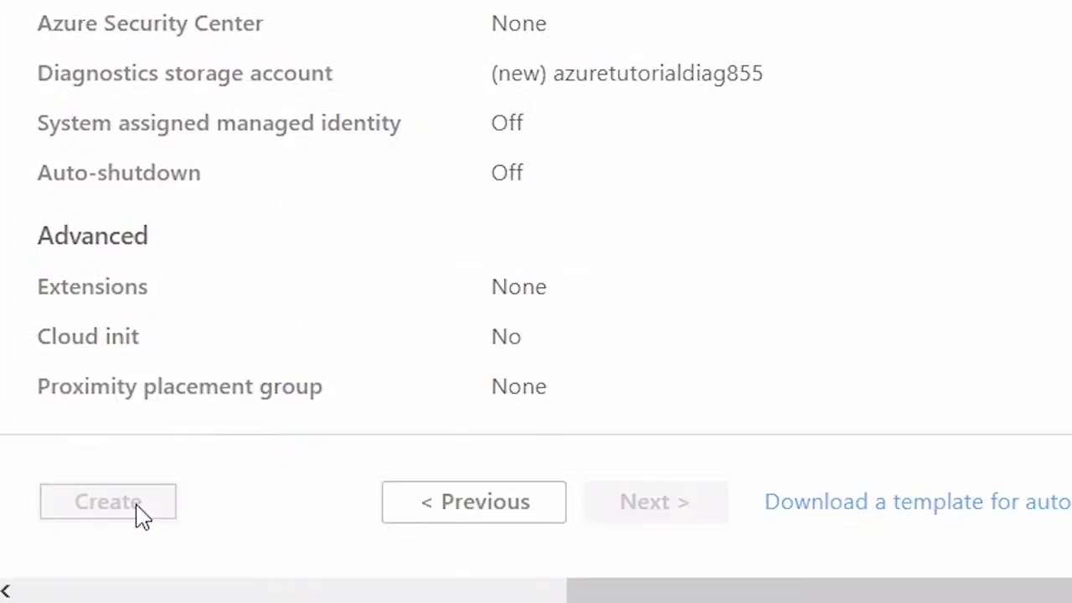
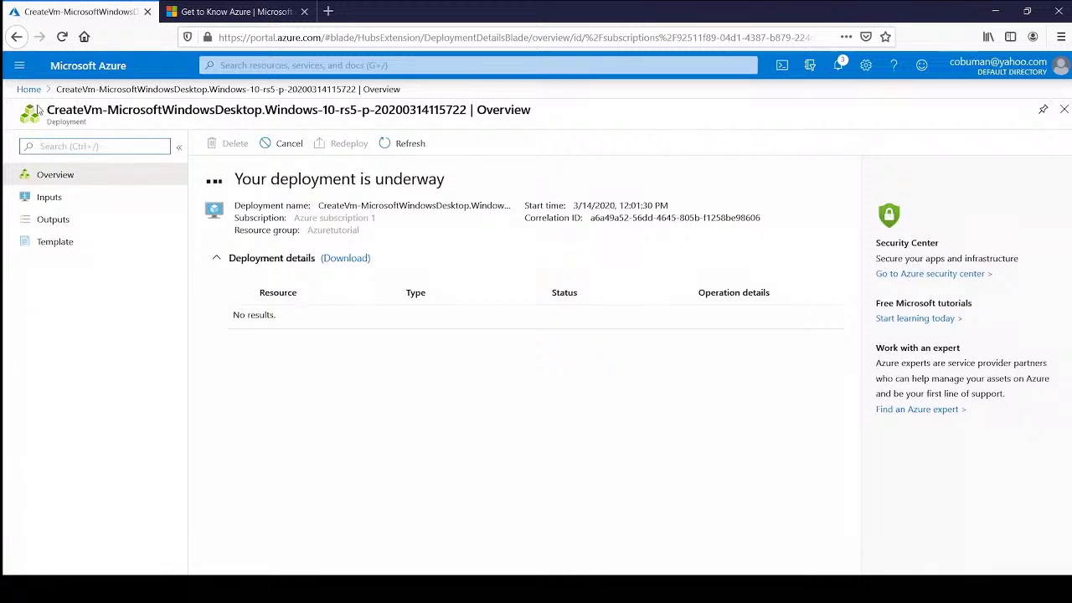
# Step: Go to Virtual machines from the portal menu to start creating a new VM
pyautogui.click(21, 66)
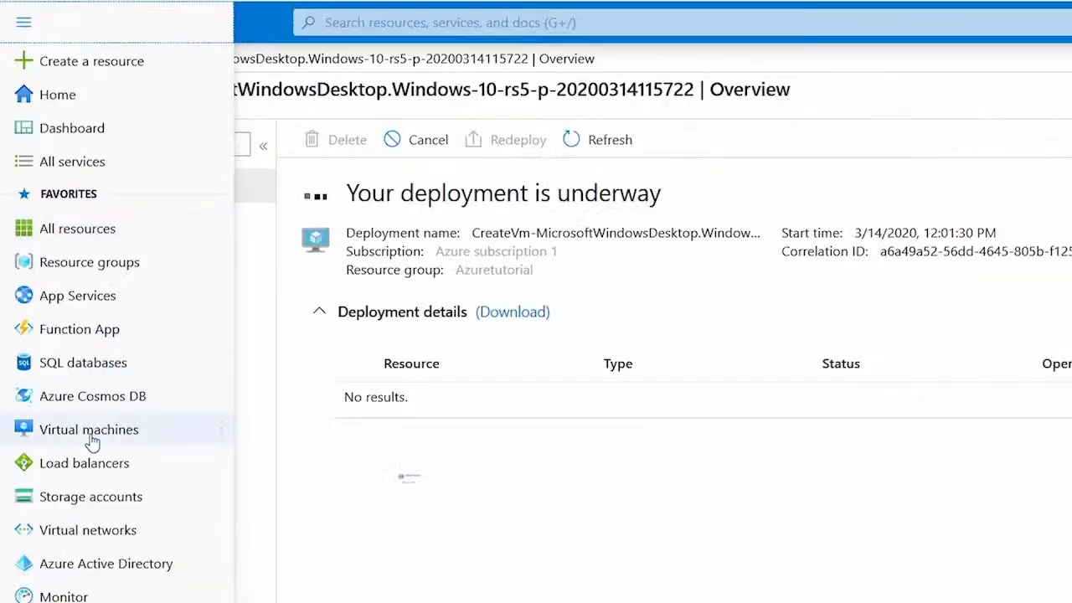
pyautogui.moveTo(65, 343)
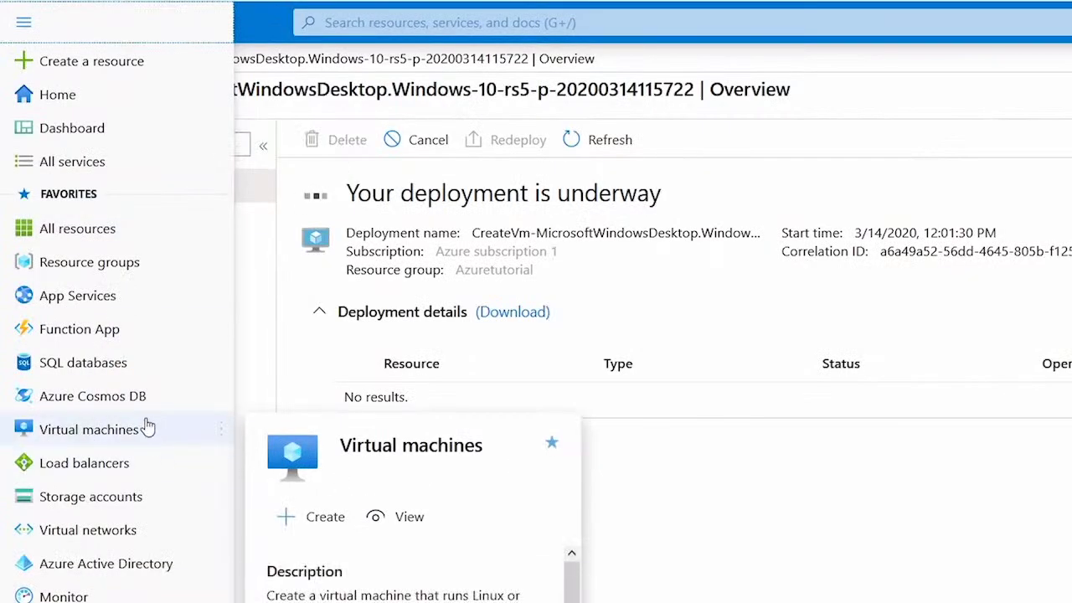
pyautogui.click(129, 430)
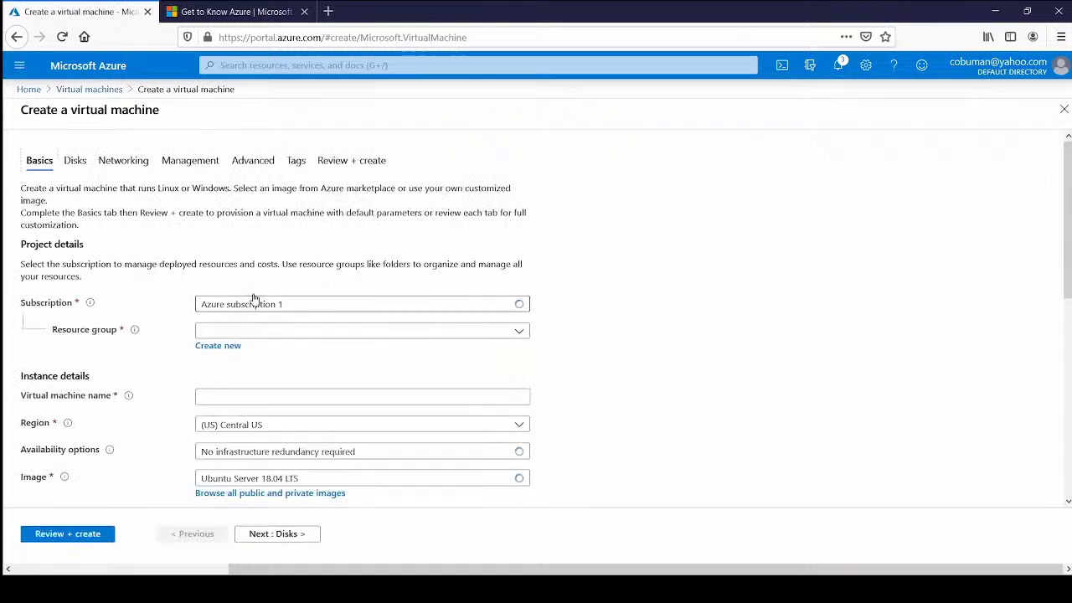
# Step: Put the VM in the Azuretutorial resource group and name it WindowsServ2019VM
pyautogui.scroll(-2, 256, 293)
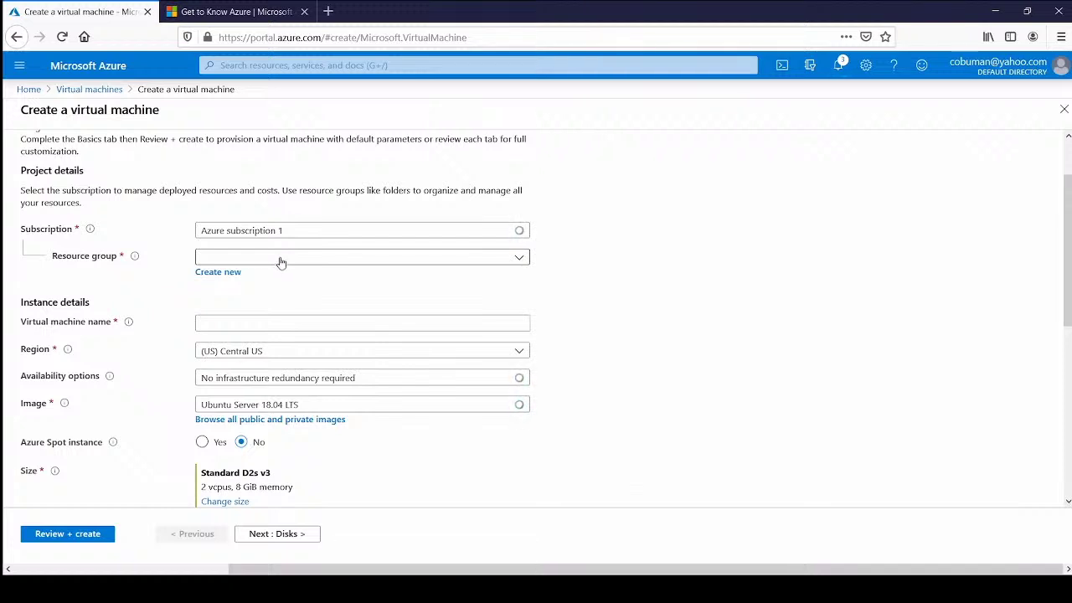
pyautogui.click(261, 261)
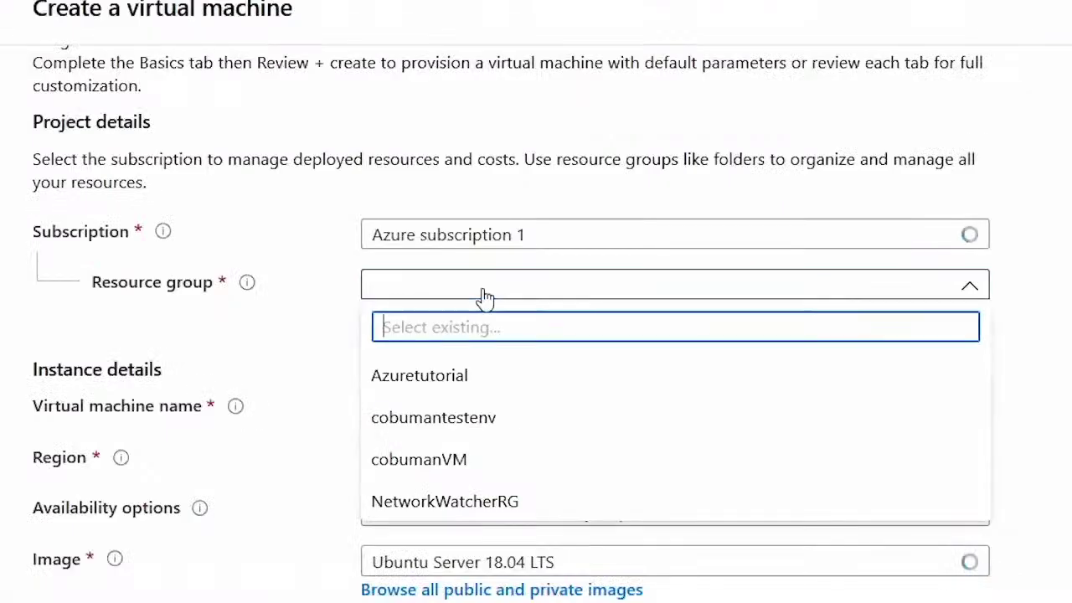
pyautogui.click(450, 374)
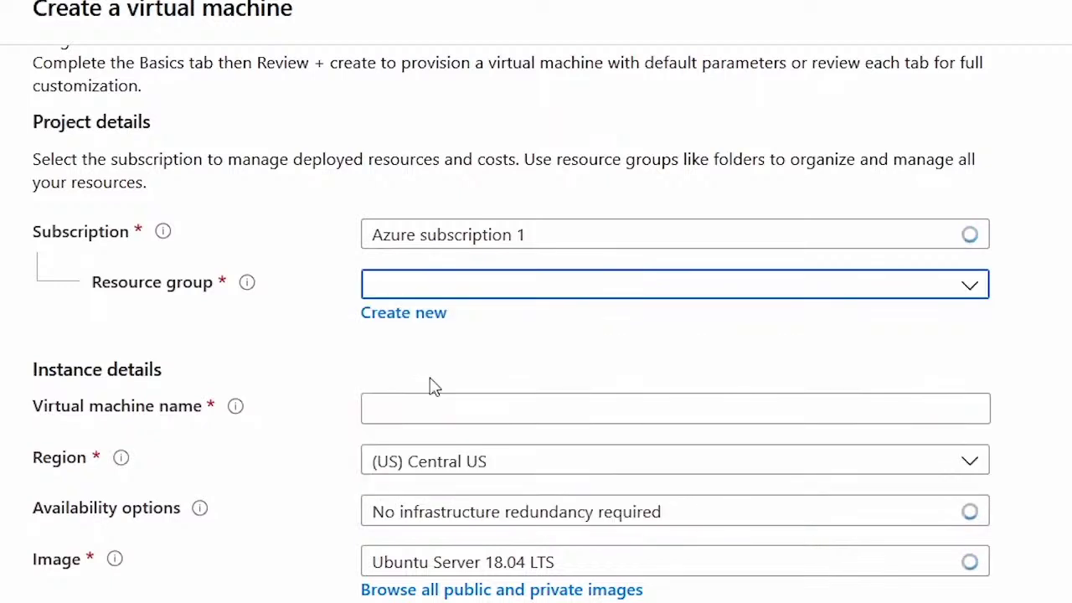
pyautogui.click(445, 410)
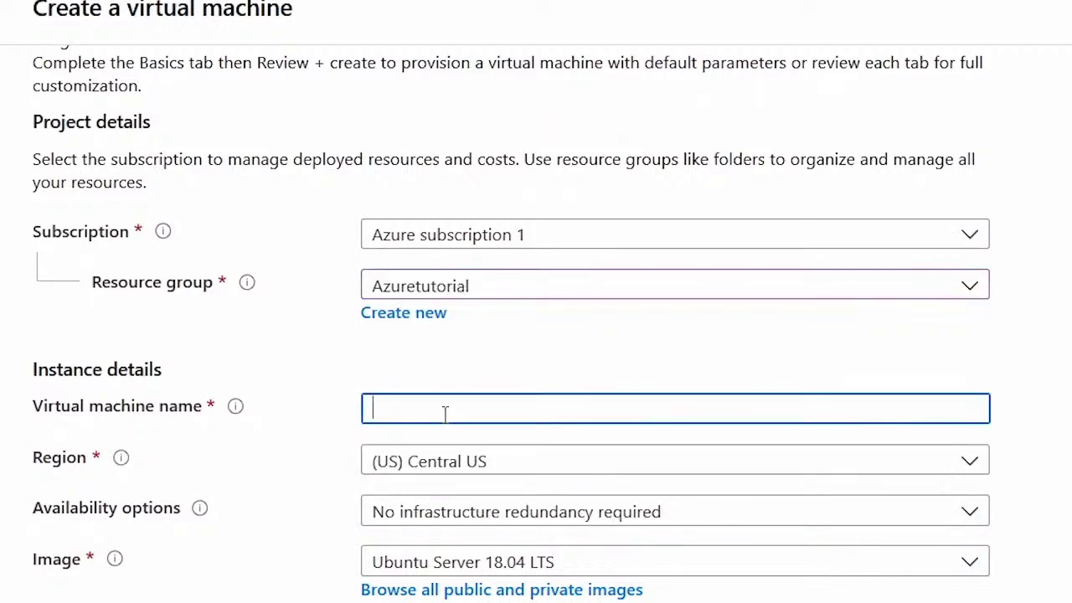
pyautogui.write('WindowsServ201')
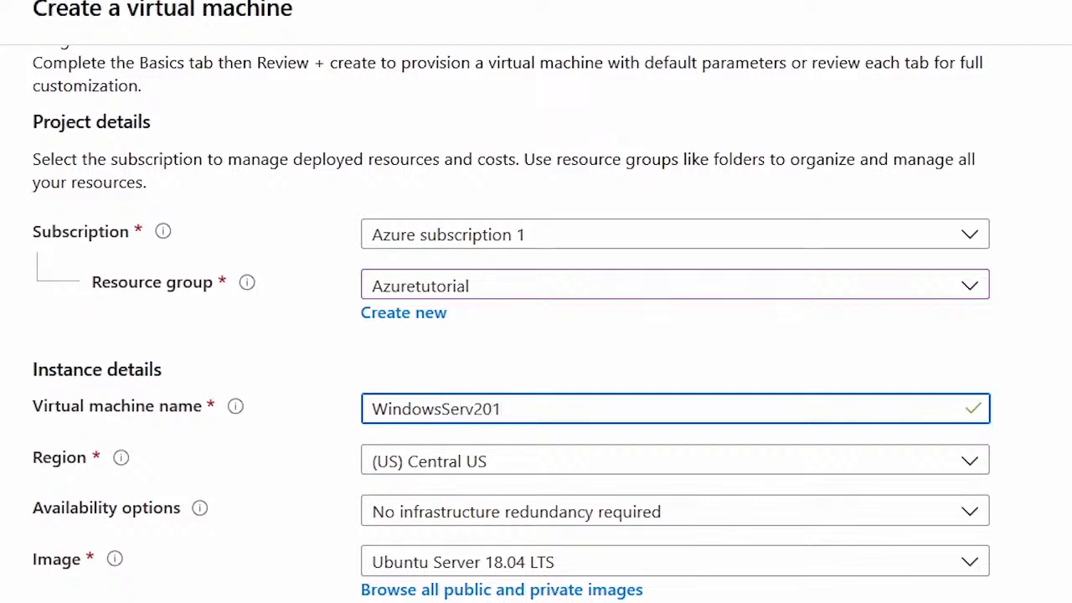
pyautogui.write('9VM')
# Step: Choose Windows Server 2019 Datacenter as the VM image
pyautogui.scroll(-2, 426, 301)
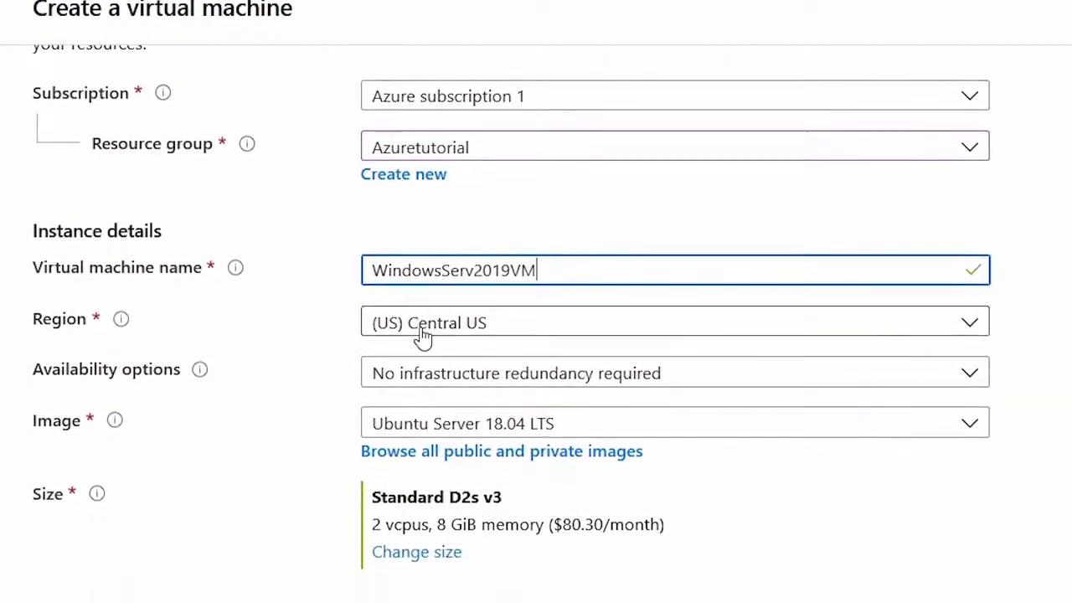
pyautogui.click(565, 427)
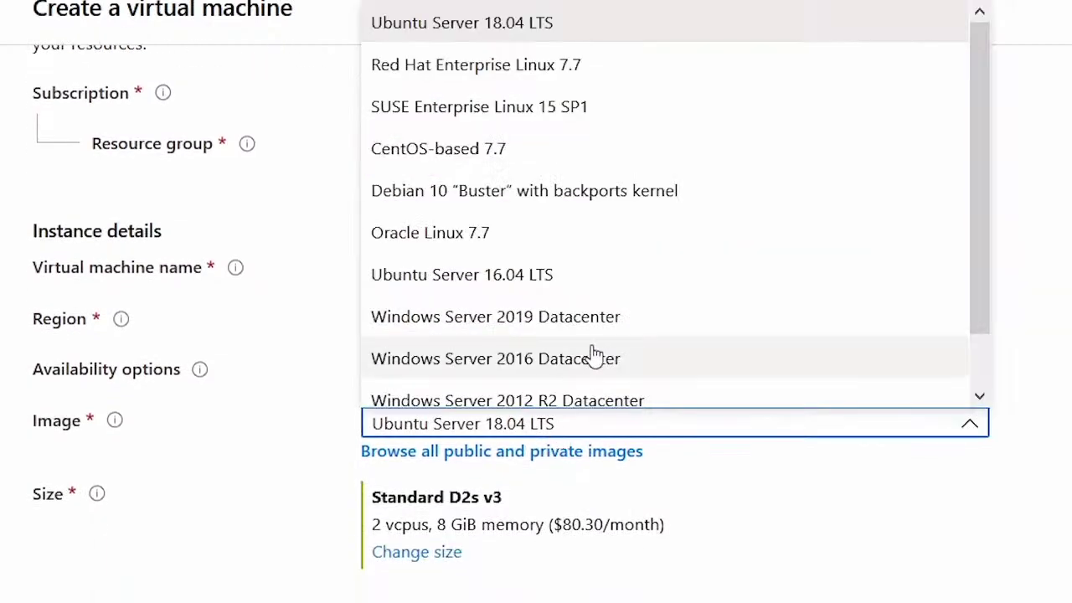
pyautogui.scroll(-1, 612, 327)
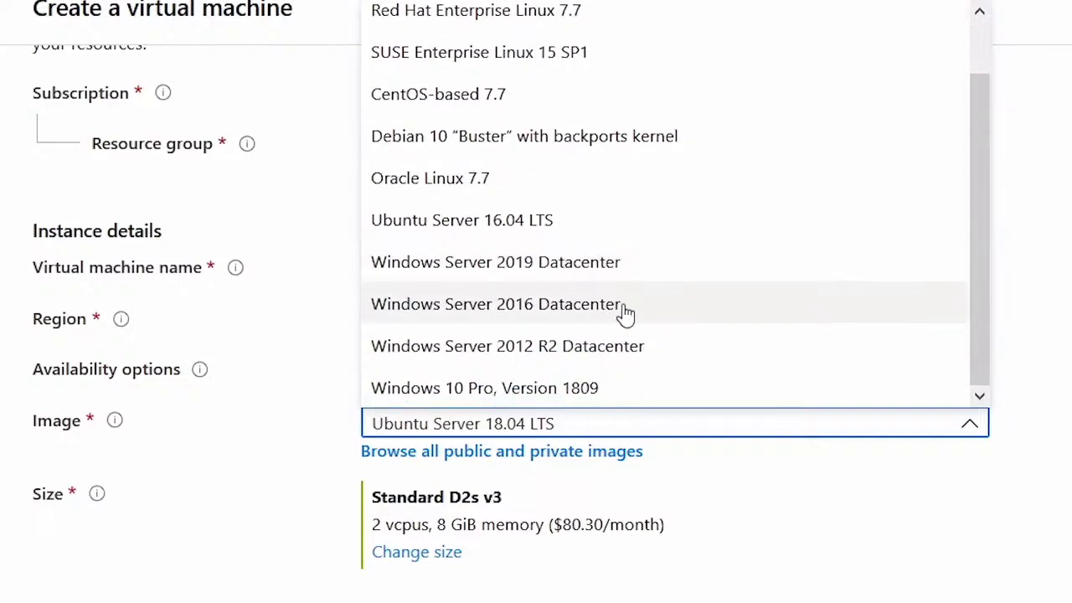
pyautogui.click(632, 273)
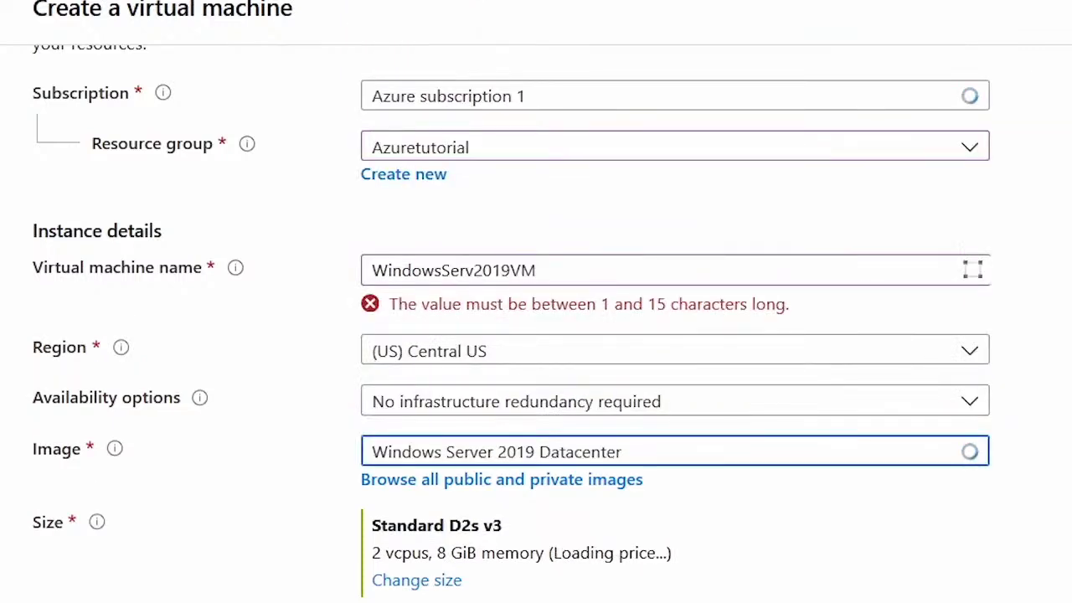
pyautogui.scroll(-3, 438, 344)
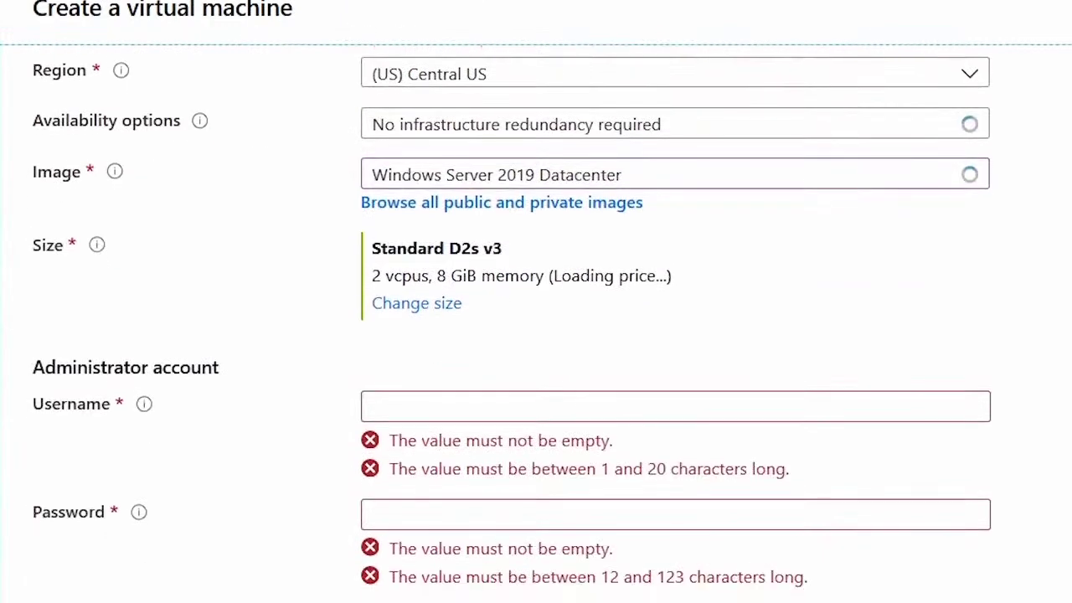
# Step: Change the VM size to Standard A1 v2 (1 vCPU, 2 GiB memory)
pyautogui.click(429, 306)
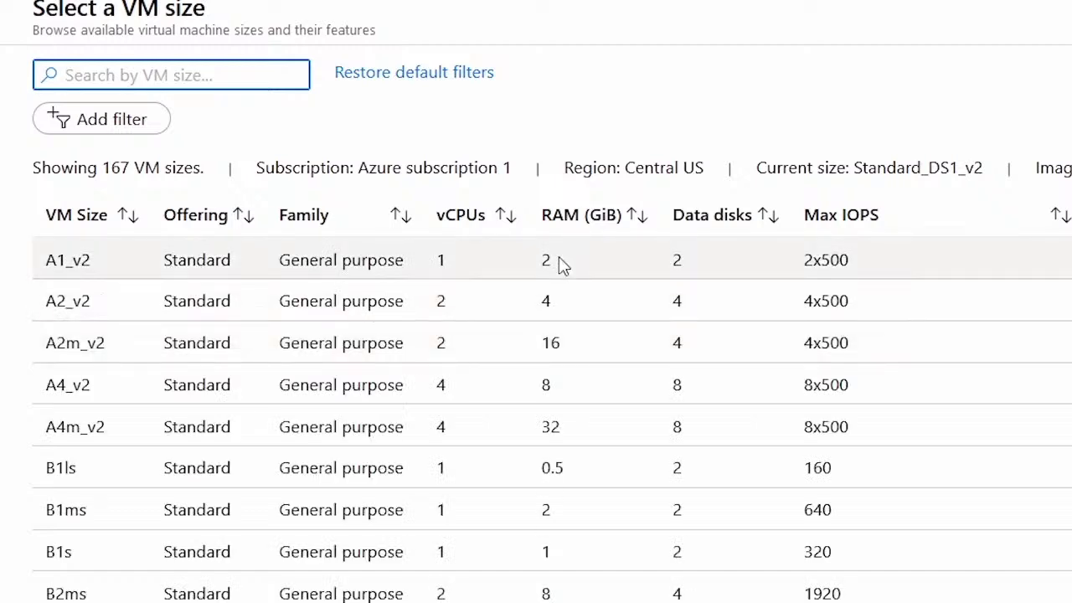
pyautogui.click(236, 265)
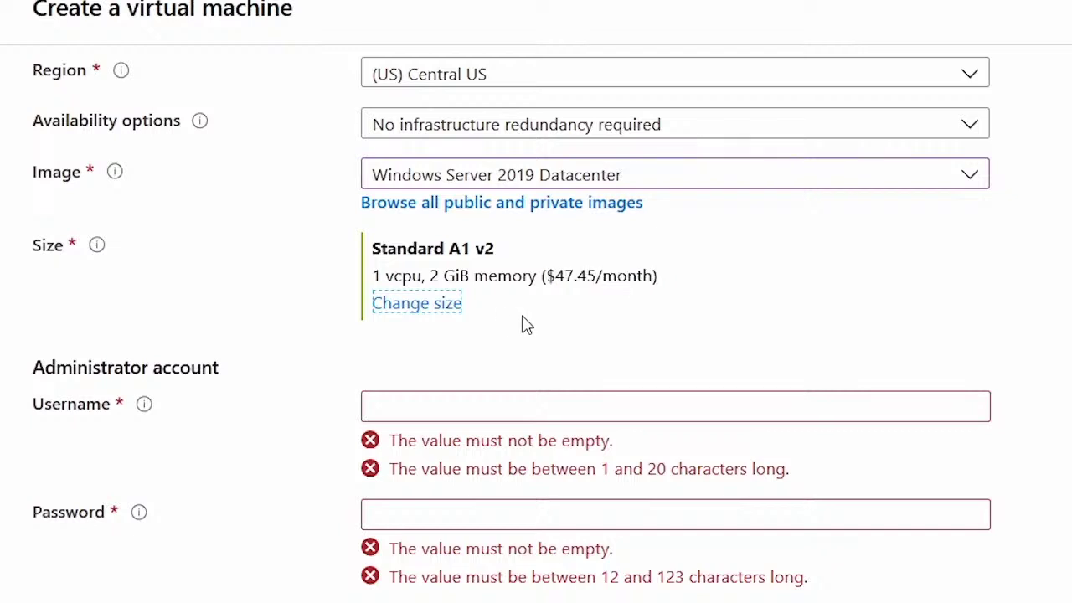
# Step: Enter the administrator username and a matching 12-character password and confirmation
pyautogui.scroll(-2, 515, 328)
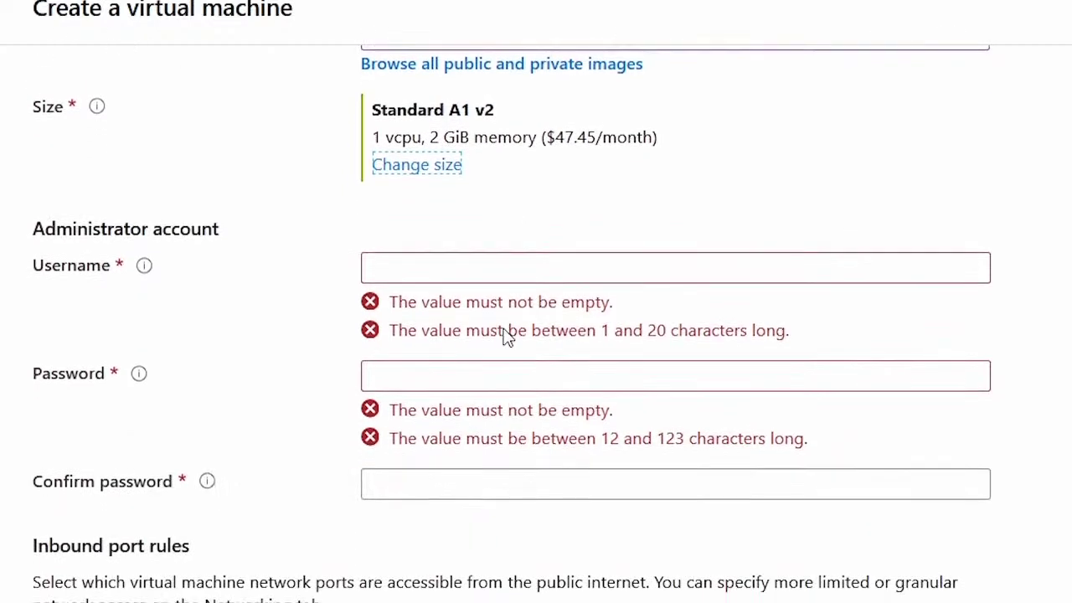
pyautogui.click(535, 273)
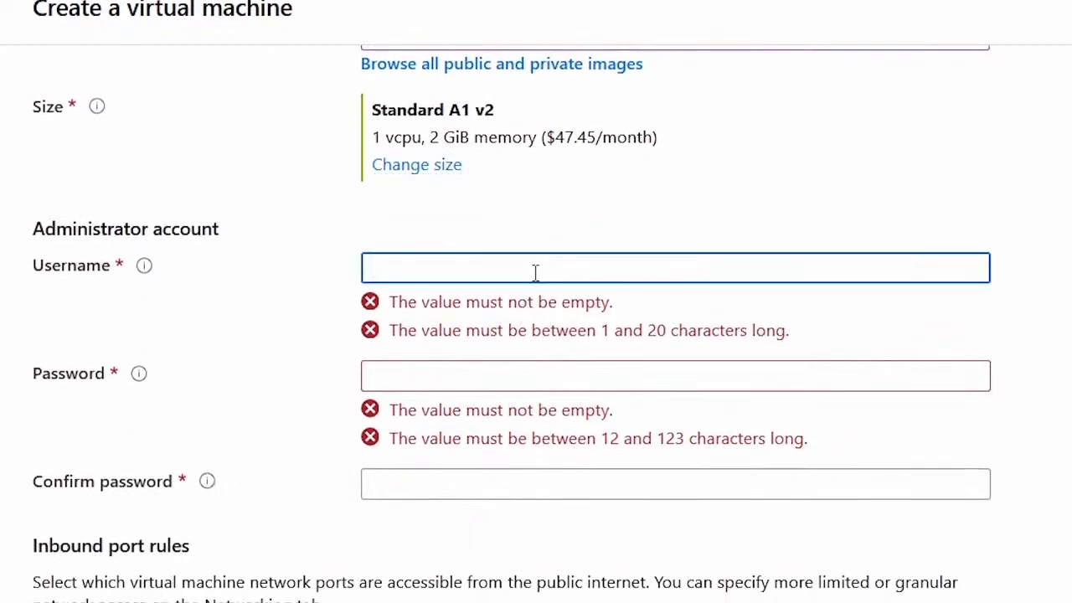
pyautogui.write('cobuman')
pyautogui.press('Tab')
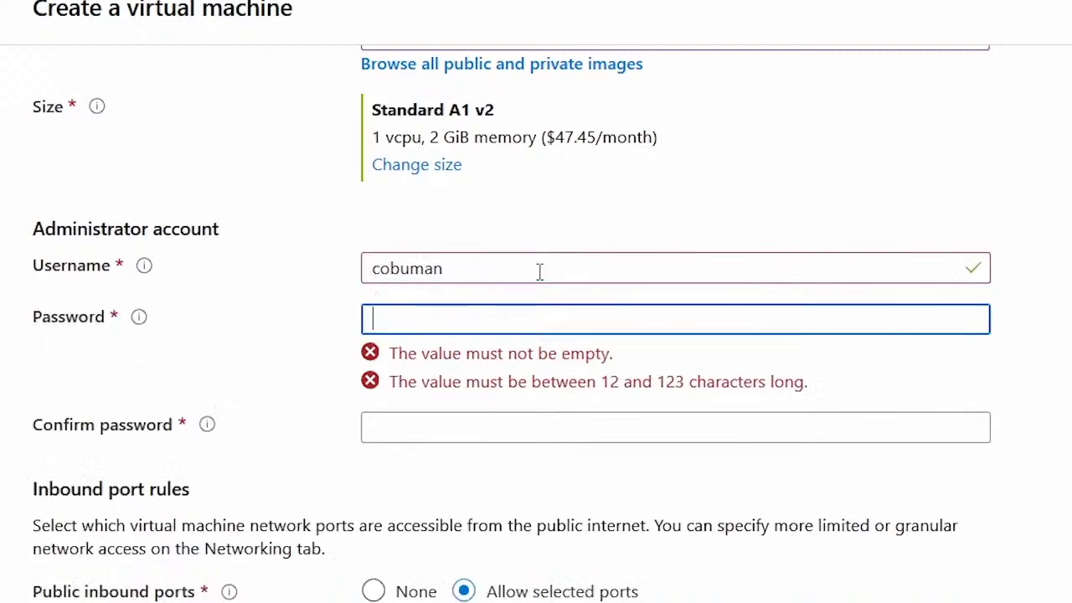
pyautogui.write('•••••••')
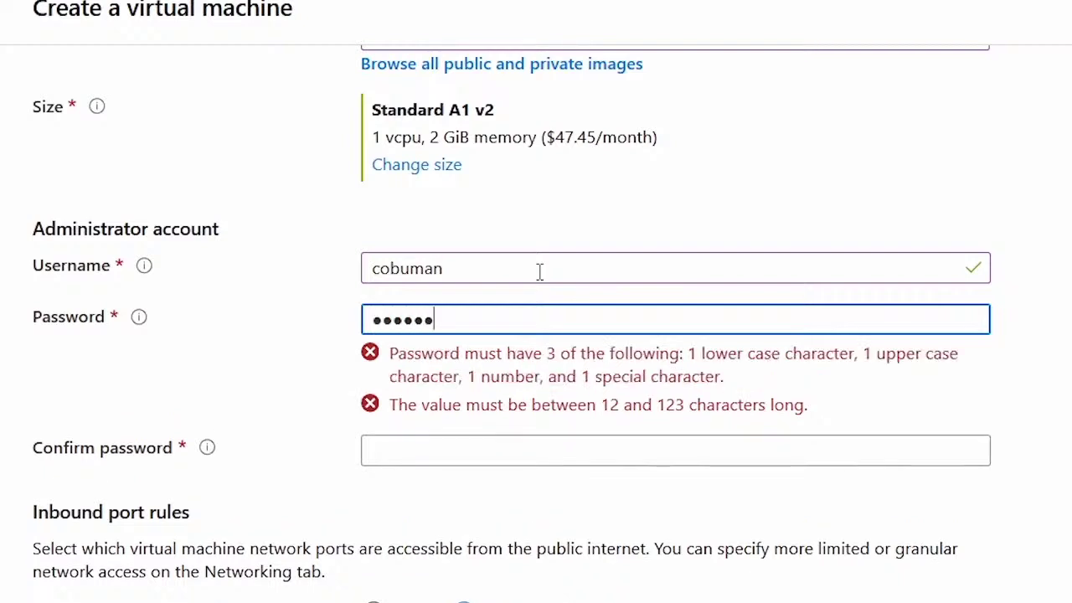
pyautogui.write('••••')
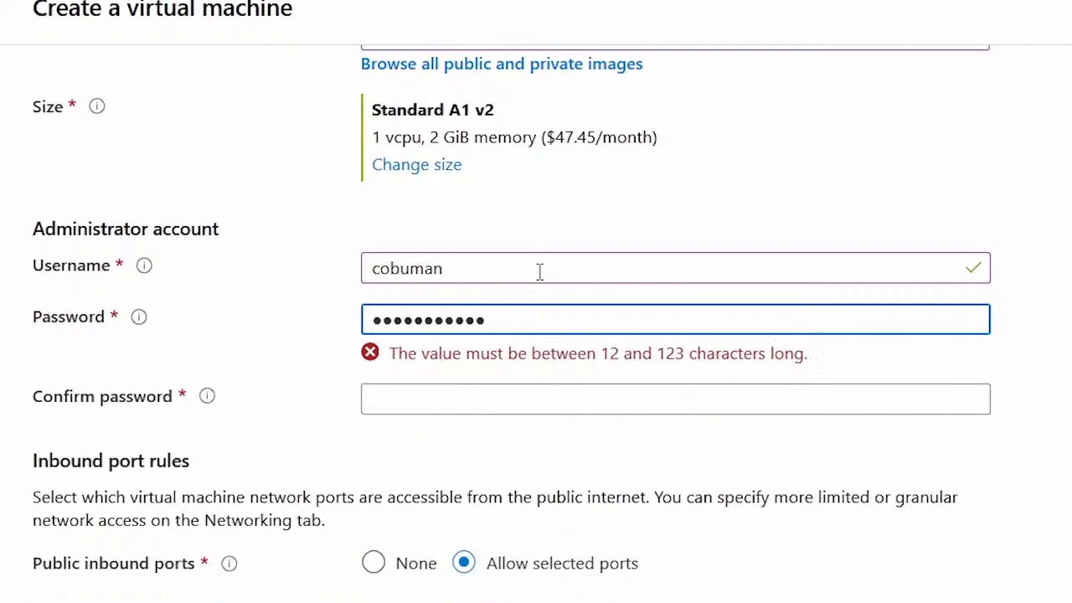
pyautogui.press('Tab')
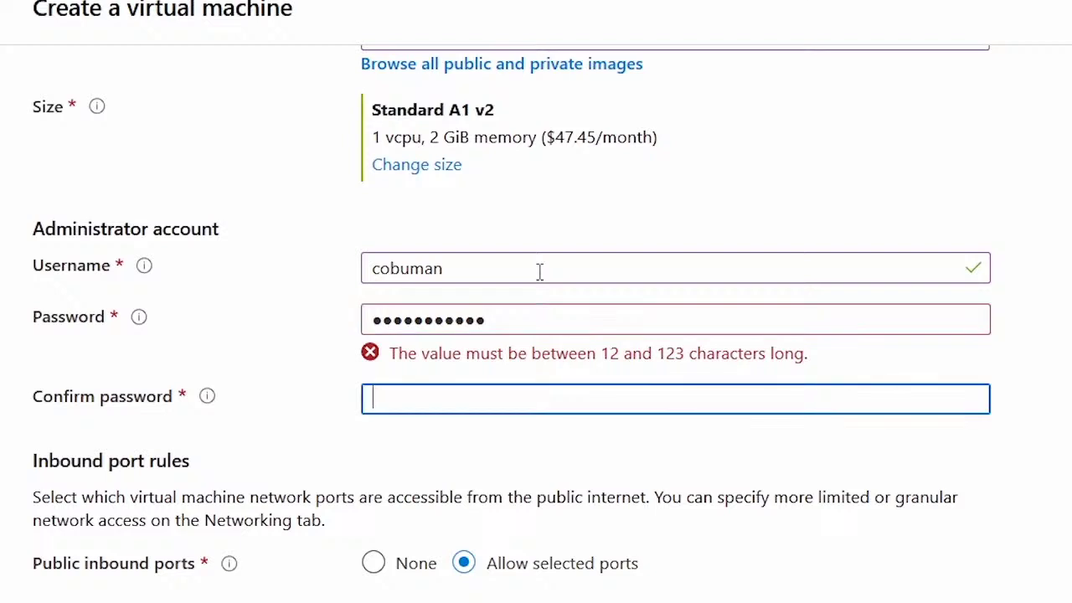
pyautogui.click(544, 315)
pyautogui.hotkey('ctrl', 'a')
pyautogui.write('•')
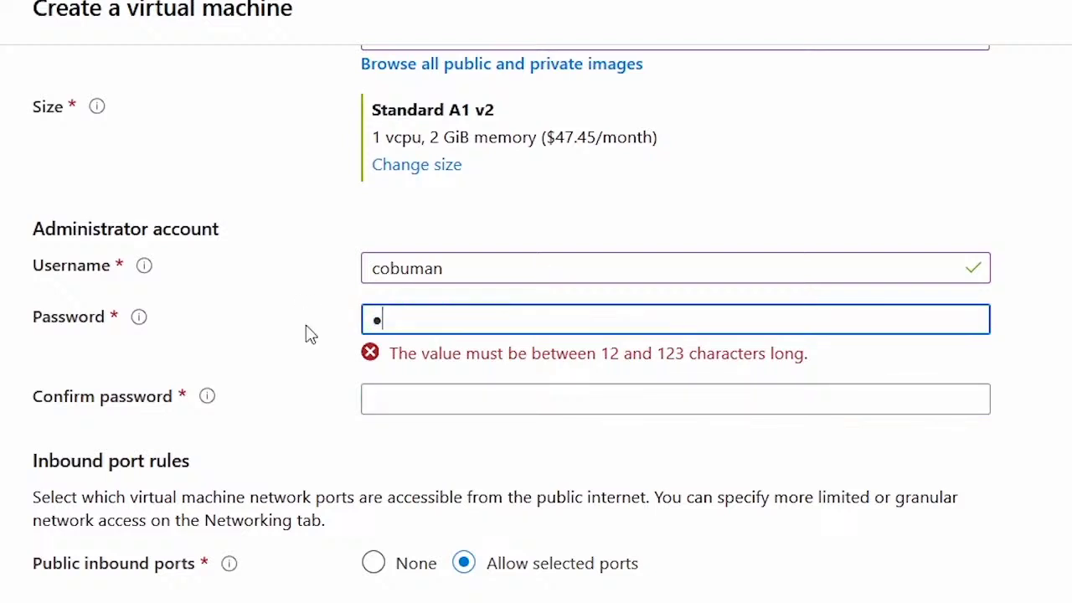
pyautogui.write('•••••••••••')
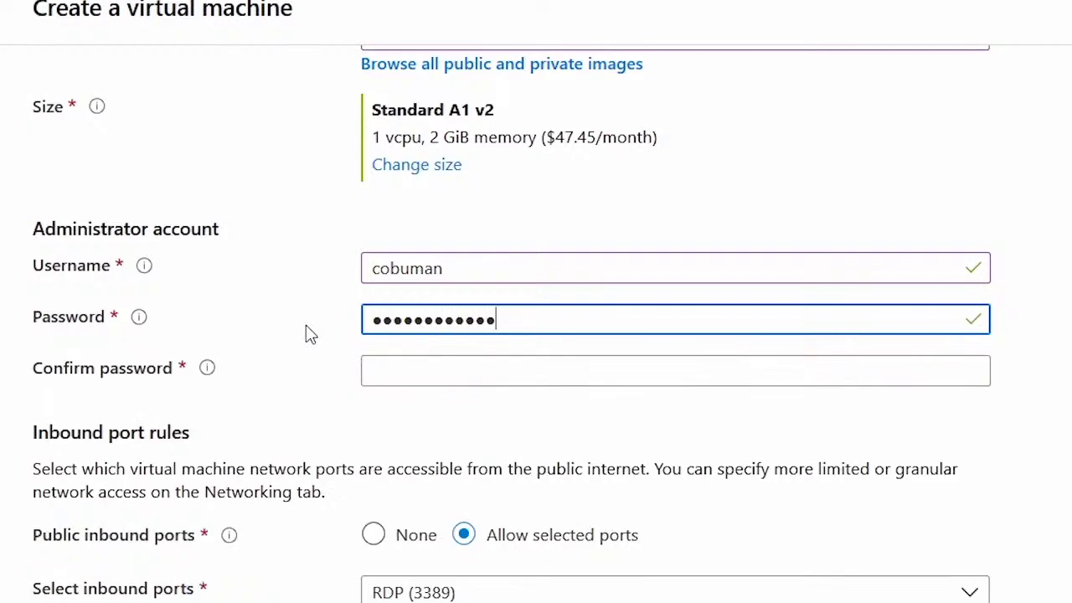
pyautogui.press('Tab')
pyautogui.write('••')
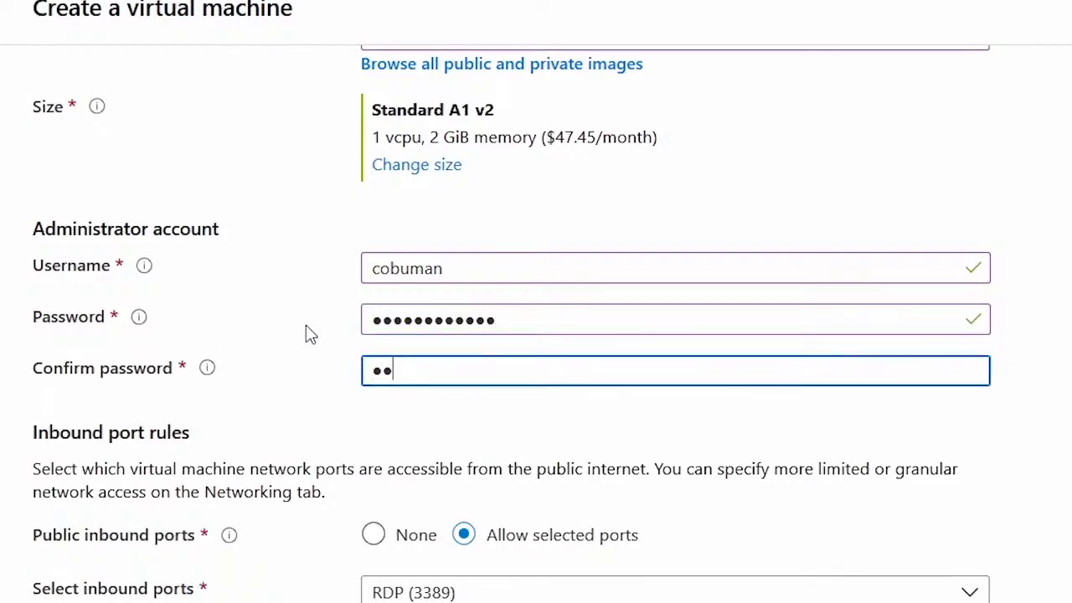
pyautogui.write('•••••••••')
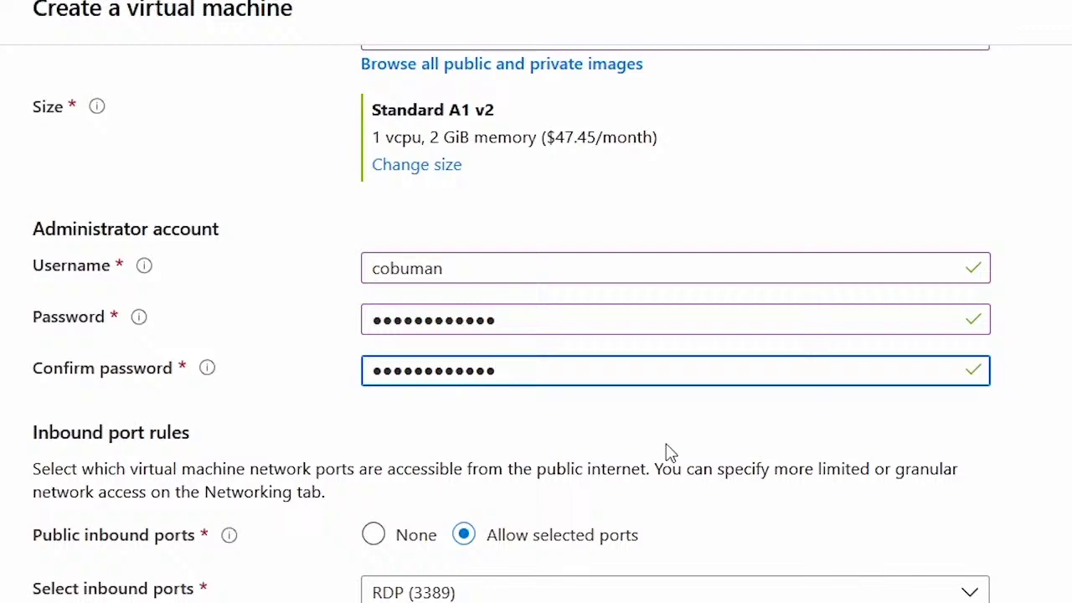
pyautogui.scroll(-3, 670, 452)
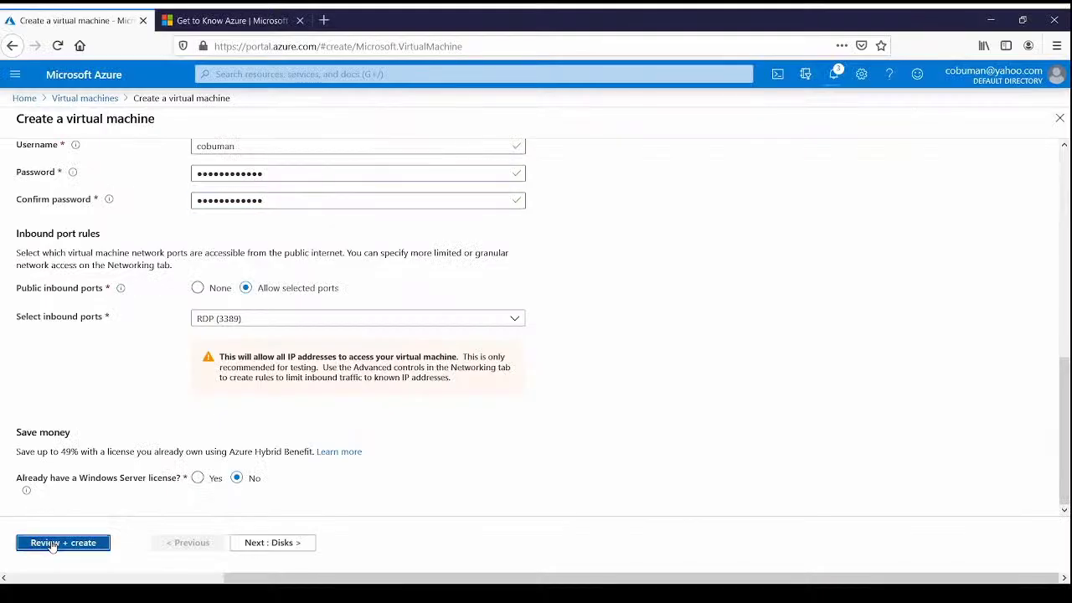
# Step: Run Review + create, see validation fail on Basics, and return to the previous wizard step
pyautogui.click(52, 544)
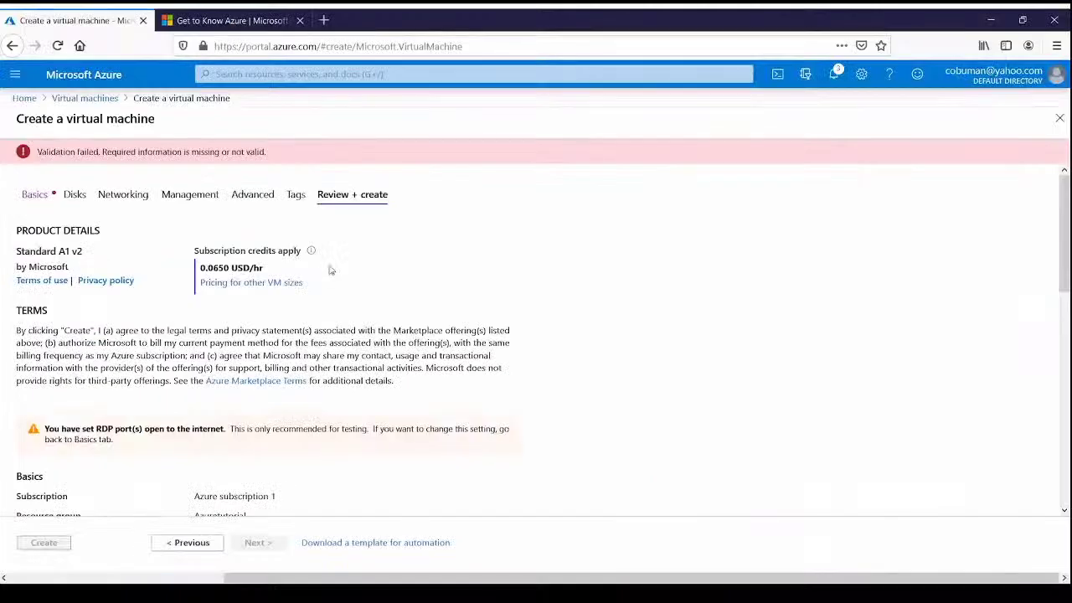
pyautogui.scroll(-4, 331, 269)
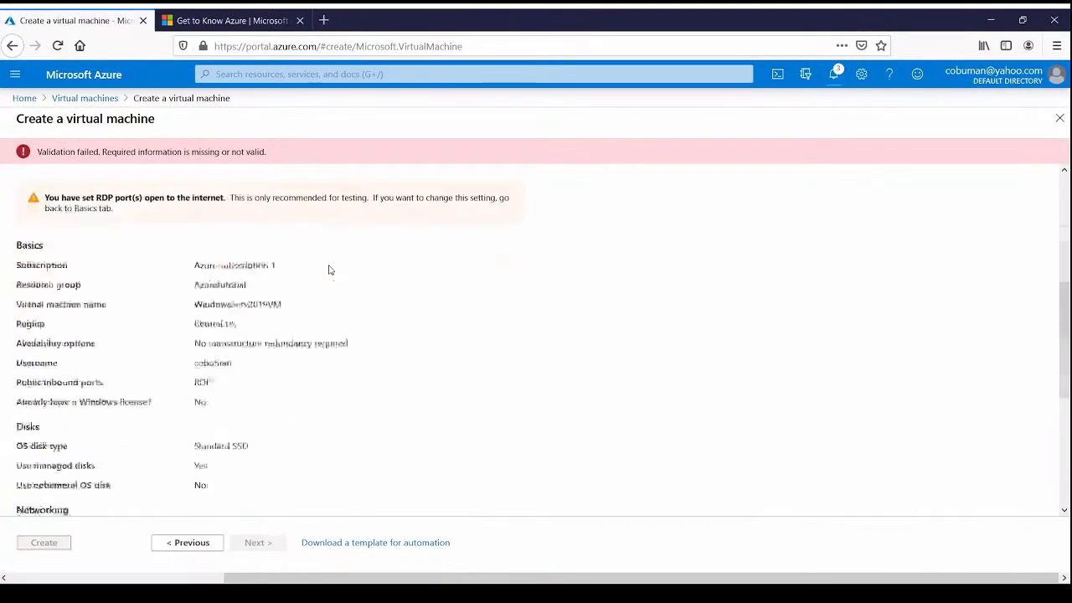
pyautogui.scroll(-3, 329, 269)
pyautogui.scroll(10, 329, 270)
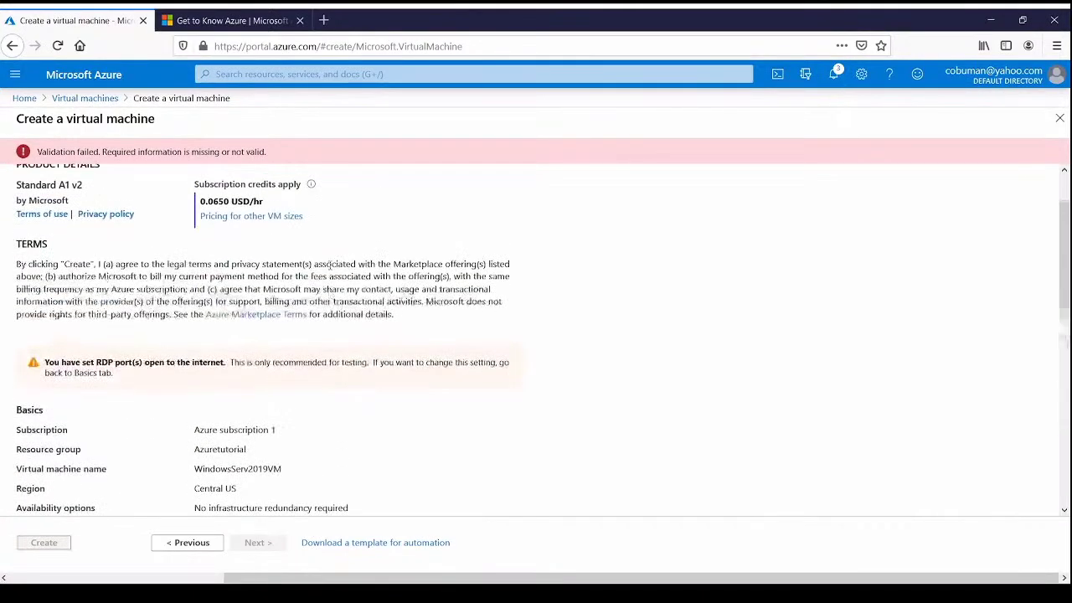
pyautogui.click(192, 545)
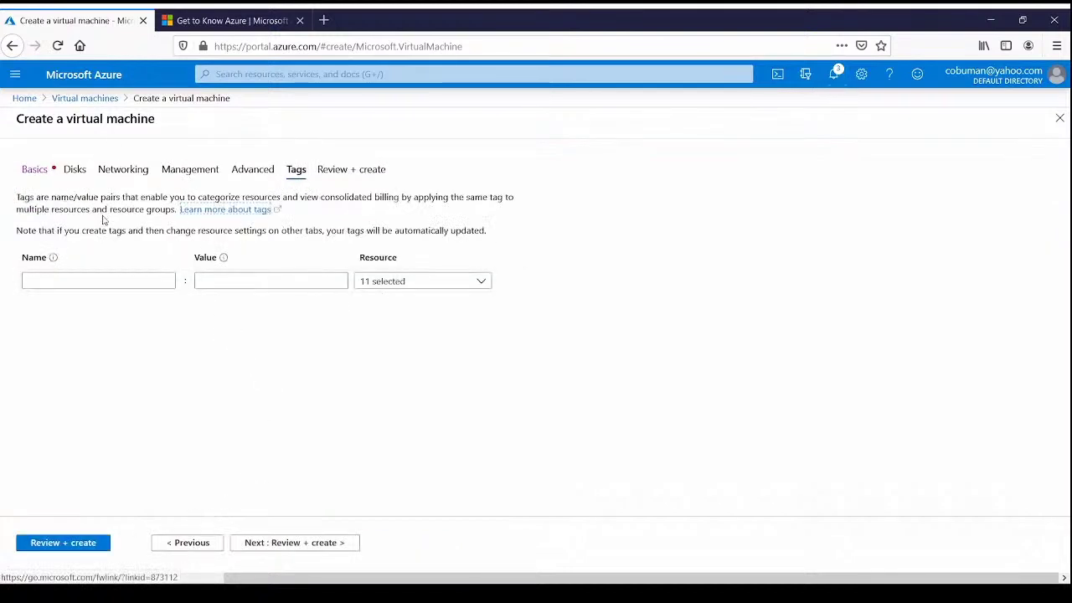
# Step: Shorten the VM name to WindowsServ2019 and rerun Review + create so validation passes
pyautogui.click(34, 170)
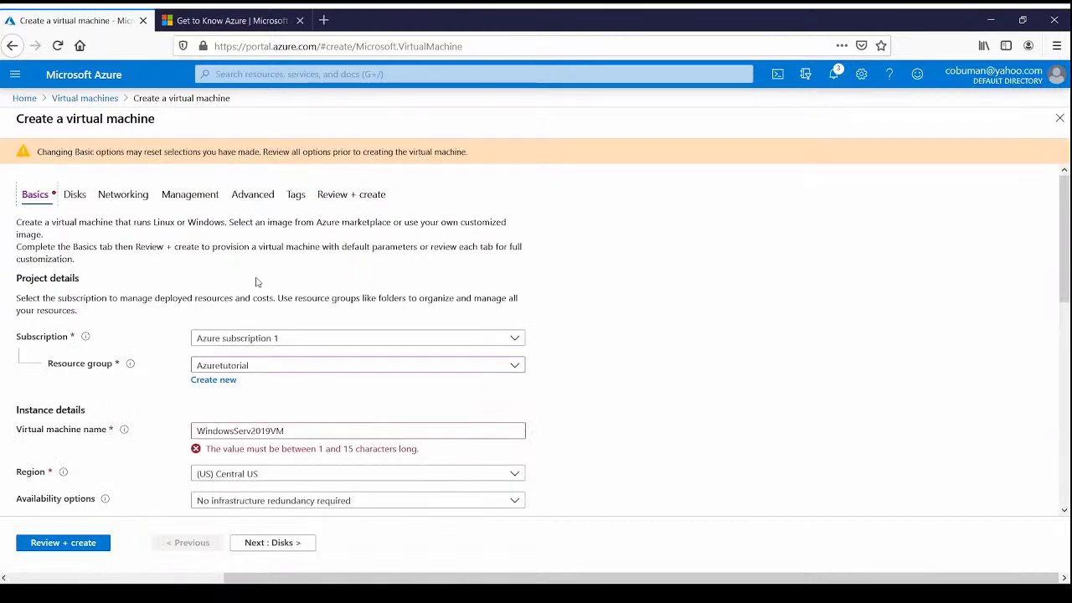
pyautogui.scroll(-2, 257, 282)
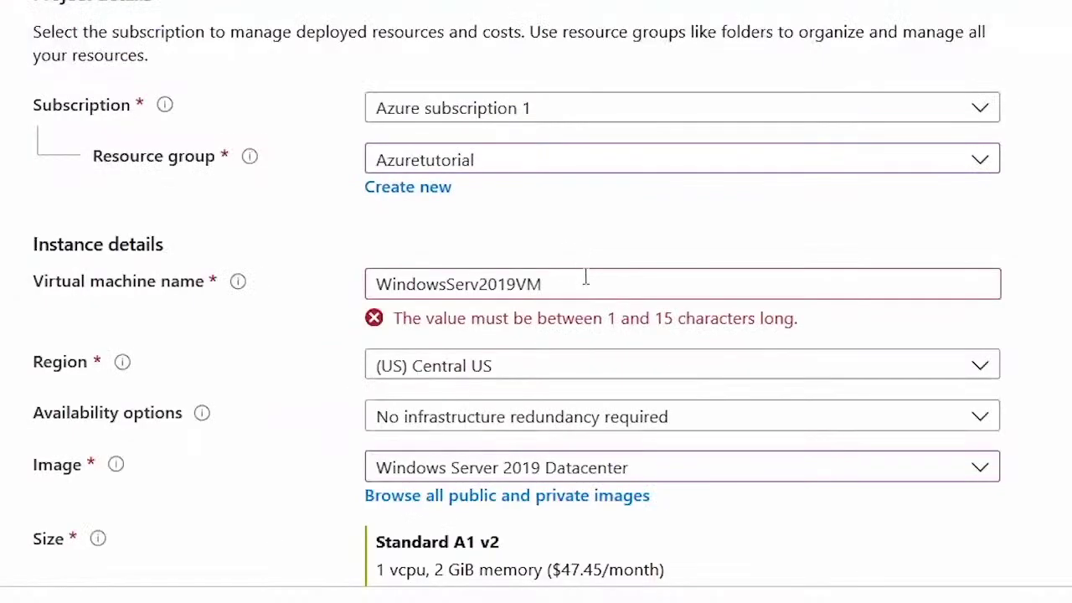
pyautogui.click(586, 279)
pyautogui.press('BackSpace')
pyautogui.press('BackSpace')
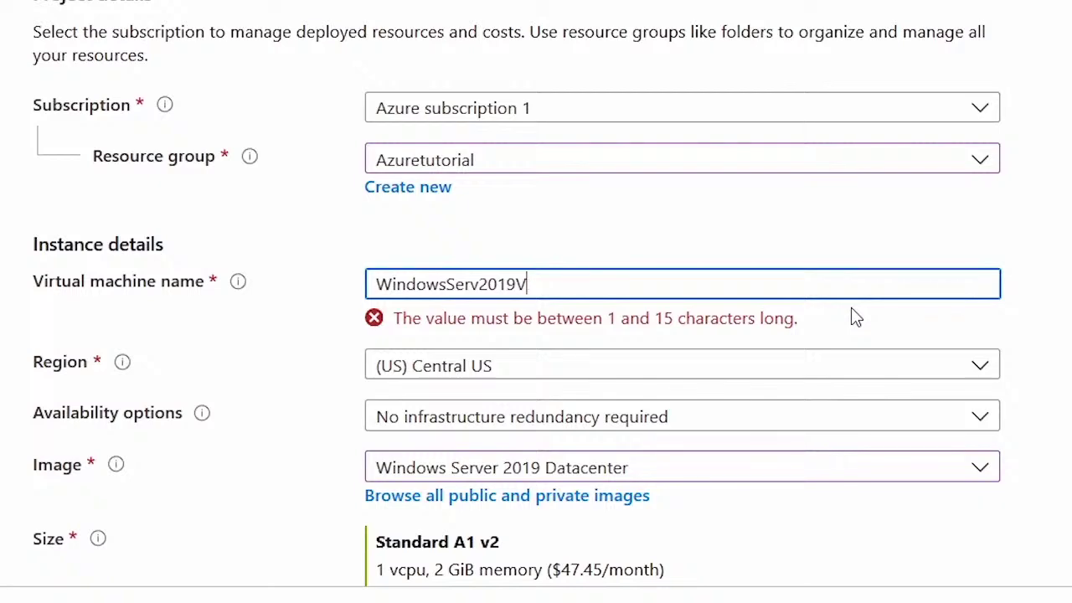
pyautogui.scroll(-5, 661, 350)
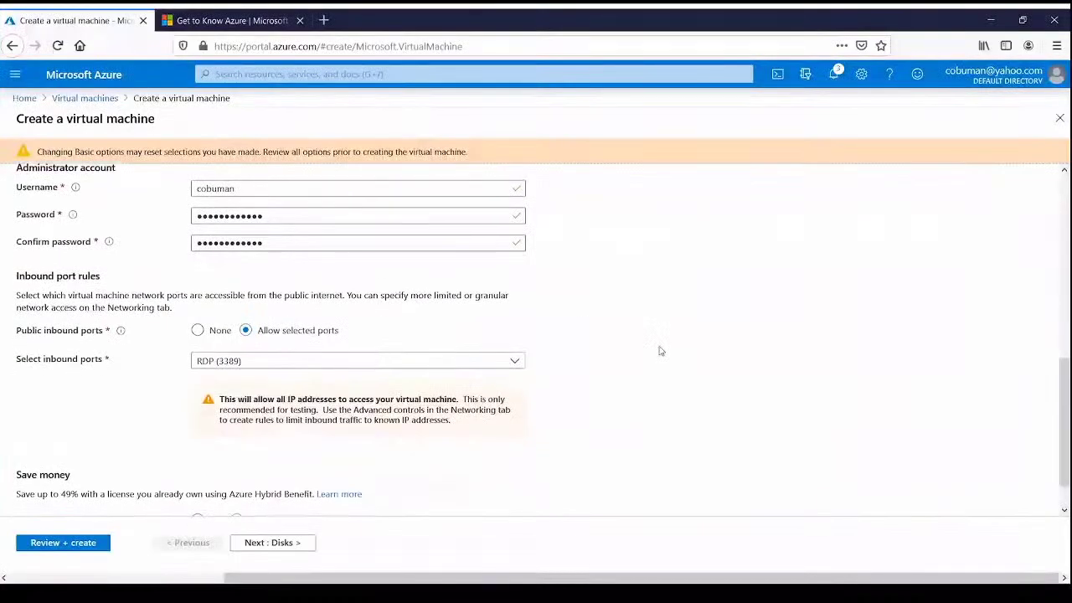
pyautogui.scroll(-1, 661, 351)
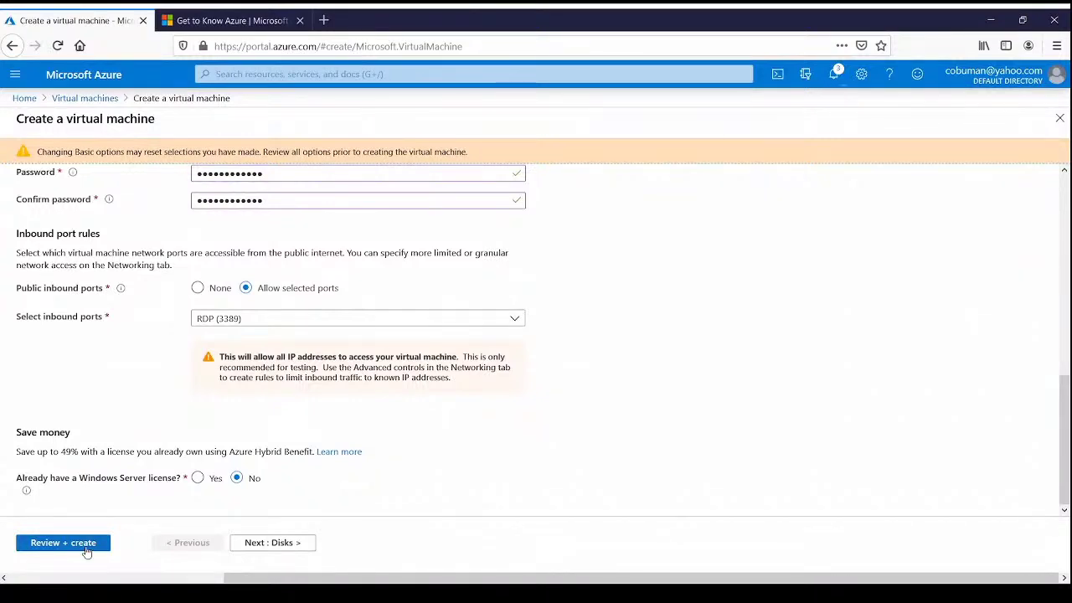
pyautogui.click(63, 543)
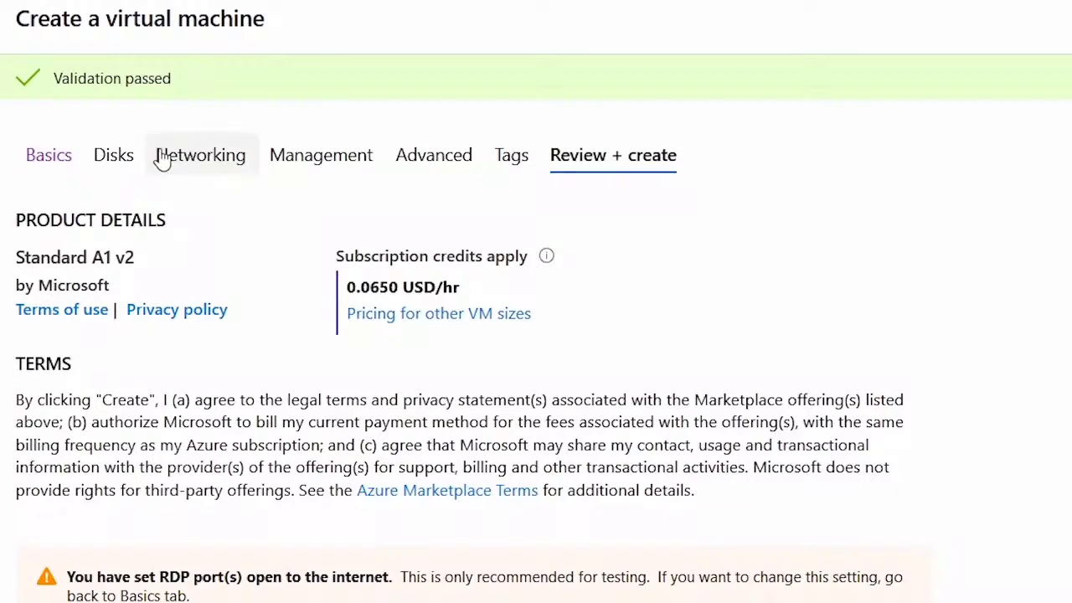
# Step: Check the OS disk type options on the Disks tab, keeping Standard SSD
pyautogui.click(131, 168)
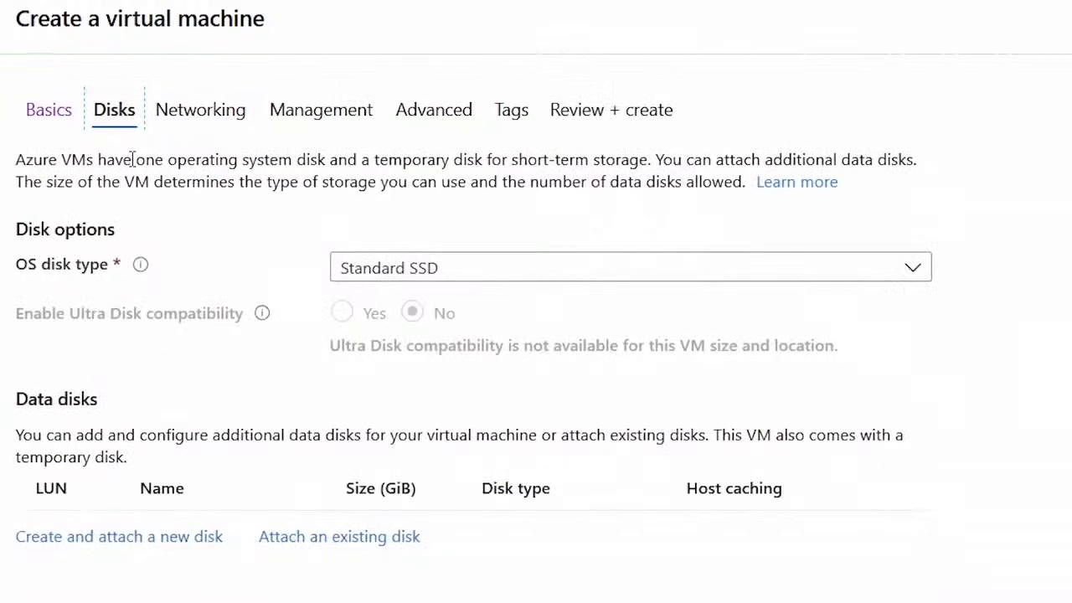
pyautogui.click(467, 281)
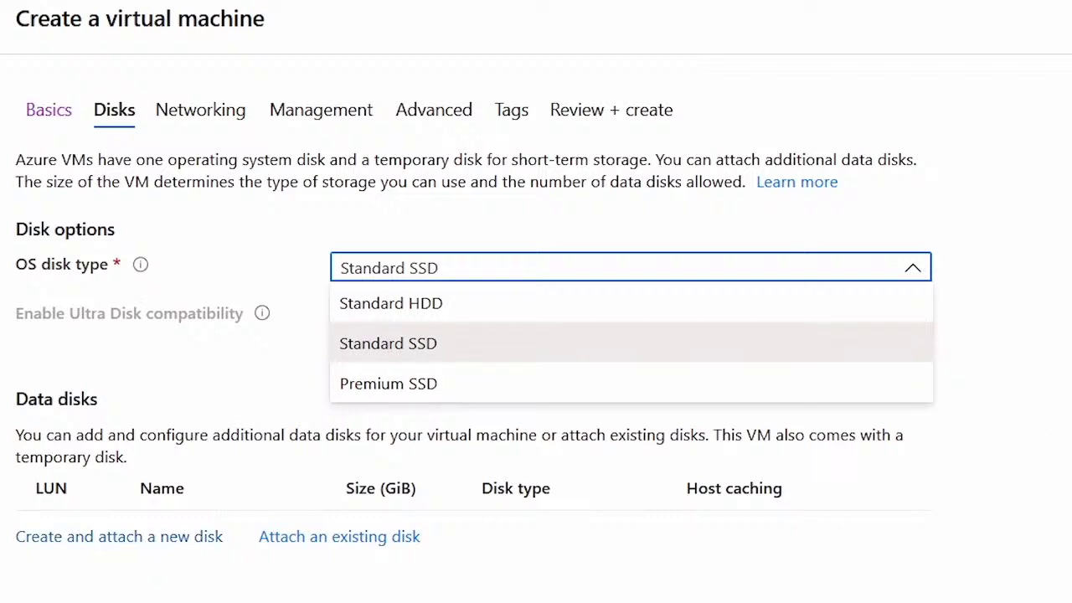
pyautogui.press('Escape')
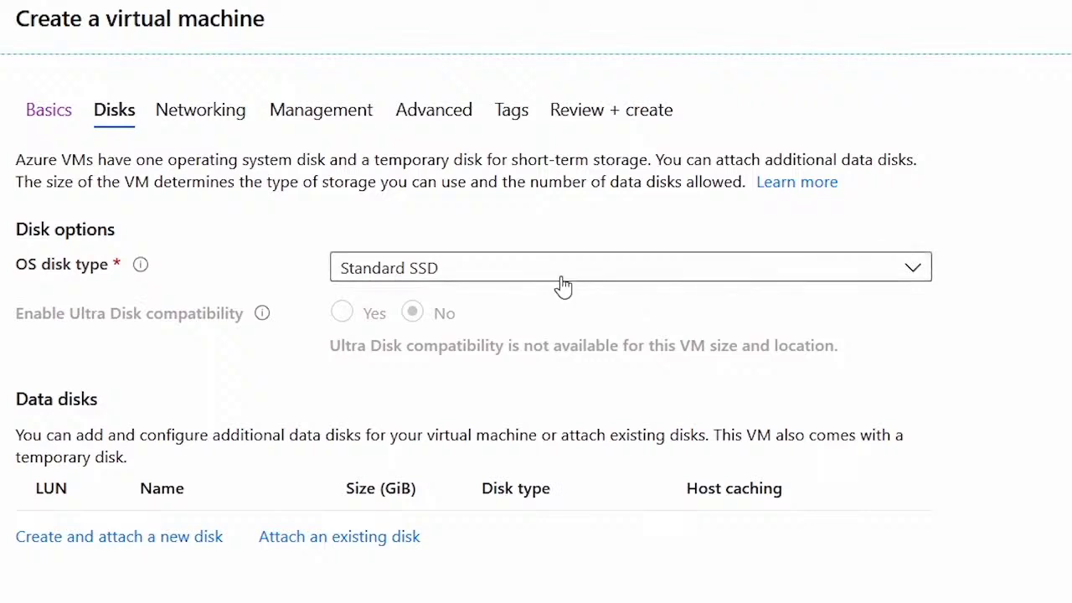
# Step: Browse the Networking, Management and Advanced settings, then return to Basics
pyautogui.click(231, 114)
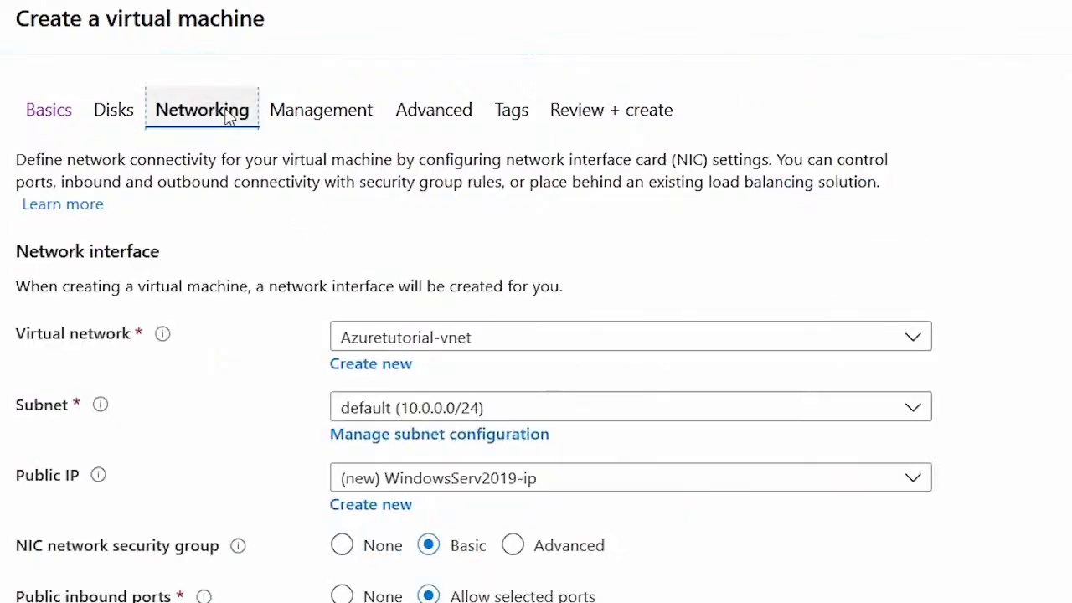
pyautogui.scroll(-3, 687, 352)
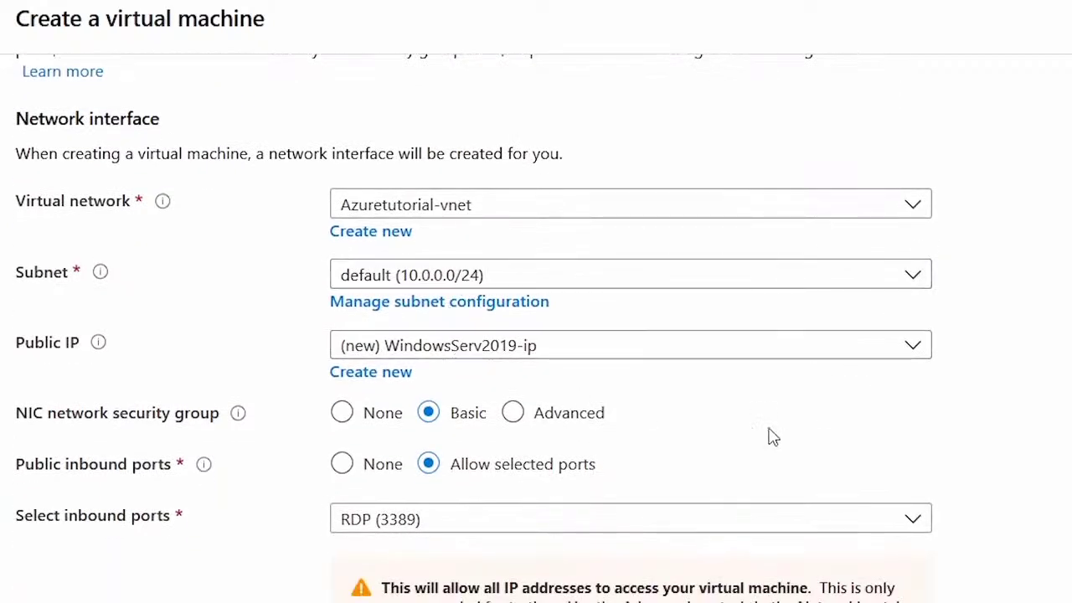
pyautogui.scroll(3, 769, 436)
pyautogui.click(319, 127)
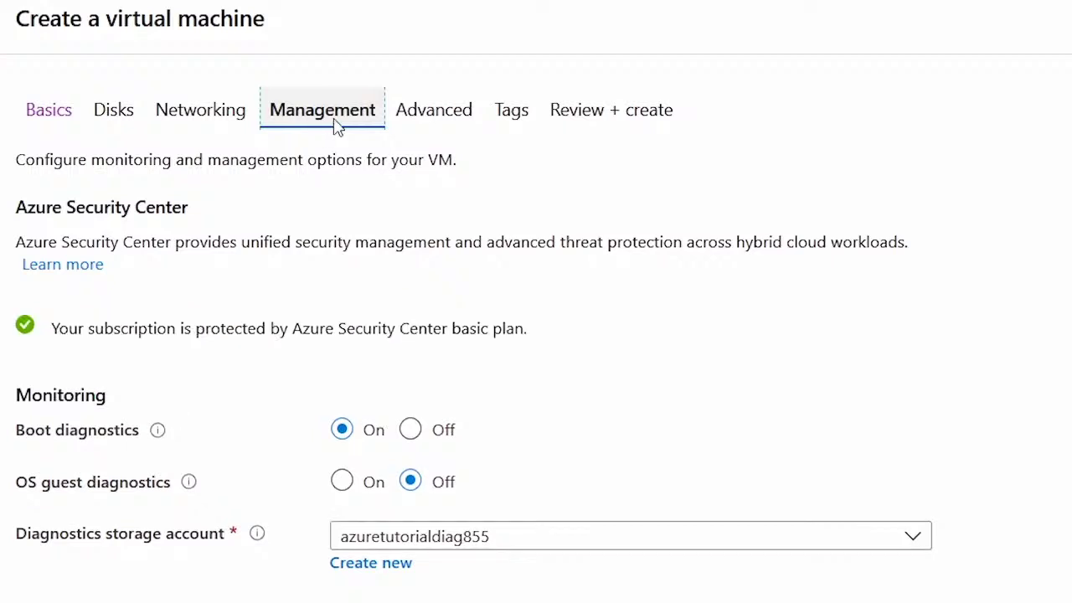
pyautogui.scroll(-2, 442, 287)
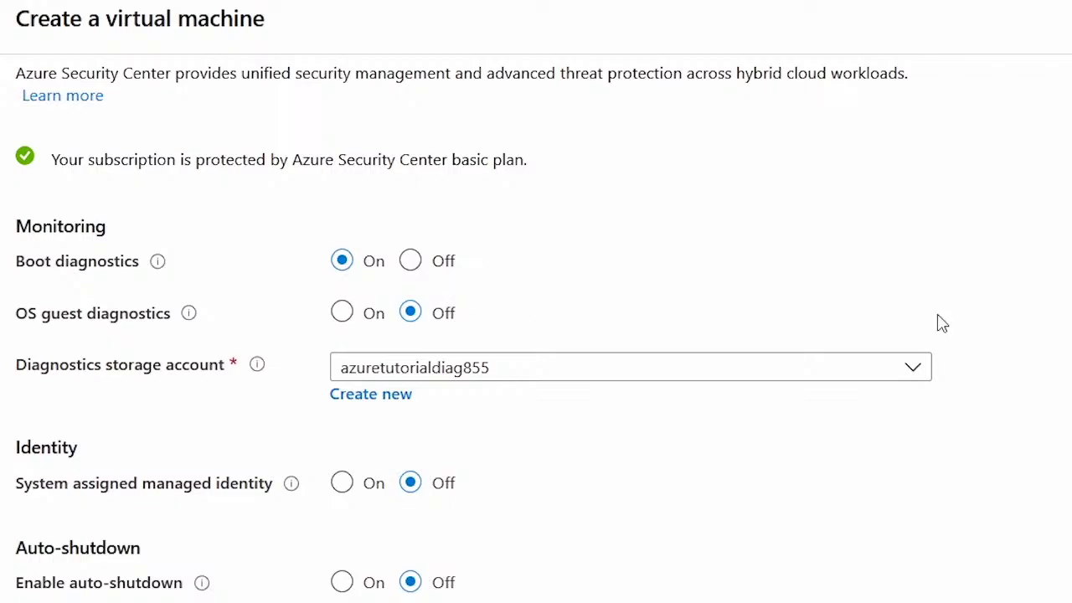
pyautogui.scroll(2, 942, 323)
pyautogui.click(260, 180)
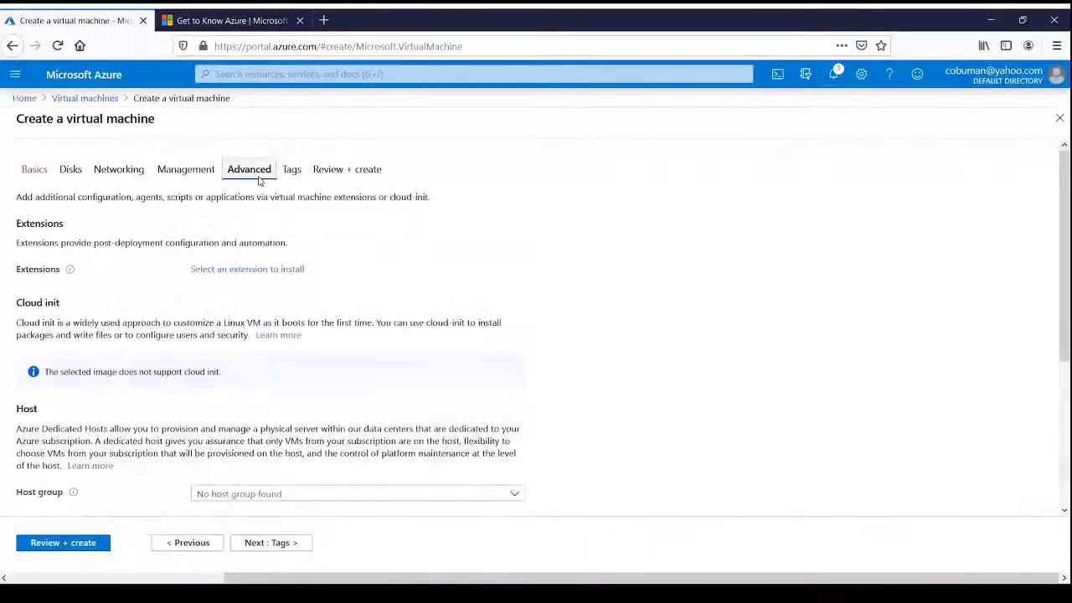
pyautogui.click(40, 173)
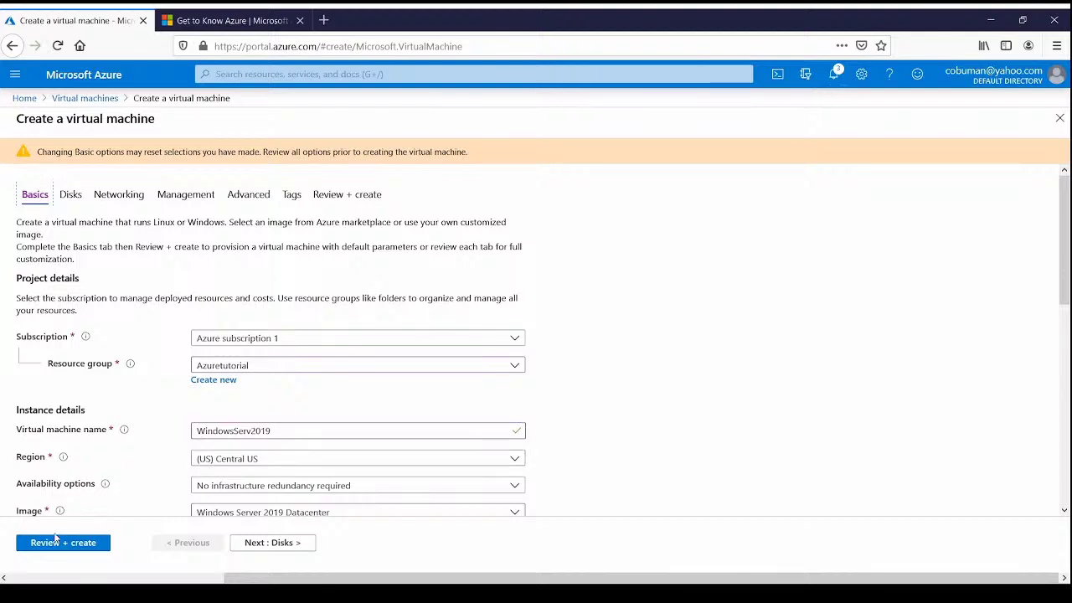
# Step: Rerun Review + create and scroll the passed summary showing Standard A1 v2 at 0.0650 USD/hr
pyautogui.click(67, 547)
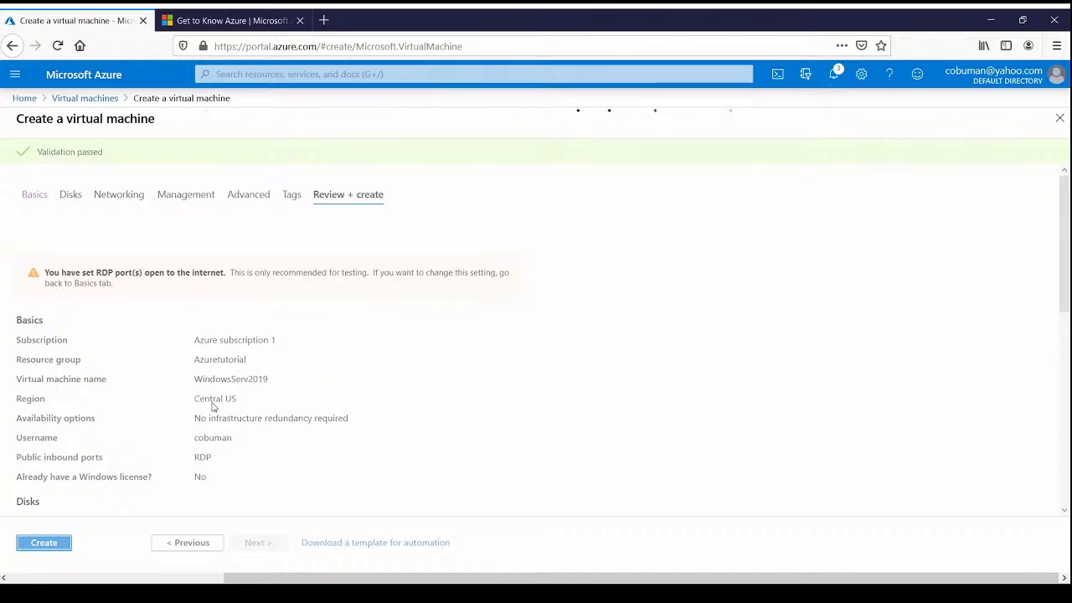
pyautogui.scroll(-5, 212, 415)
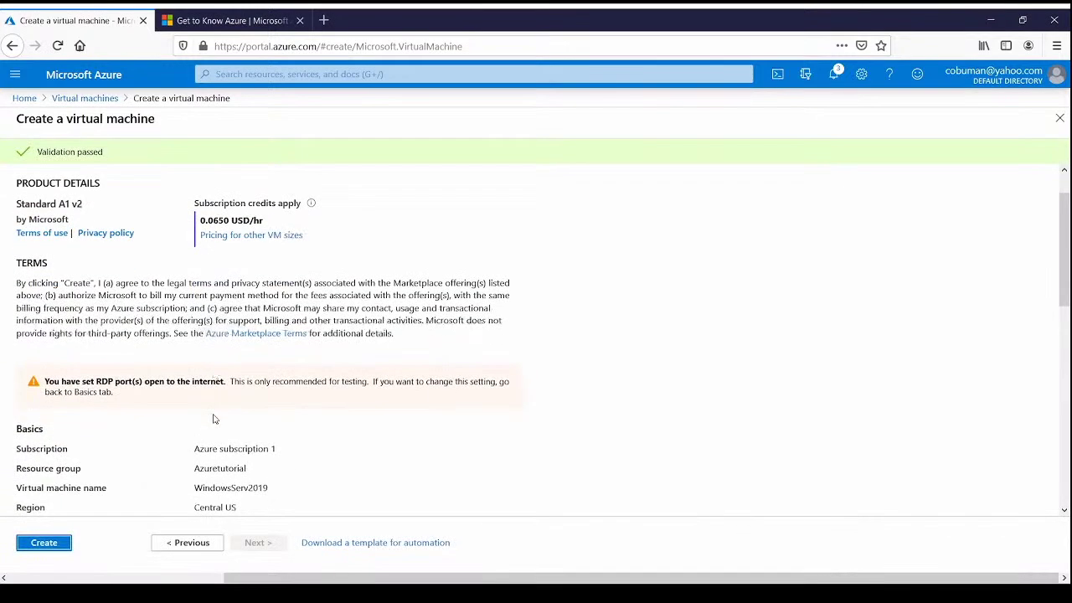
# Step: Create the WindowsServ2019 VM and check its deployment progress in Notifications
pyautogui.click(40, 544)
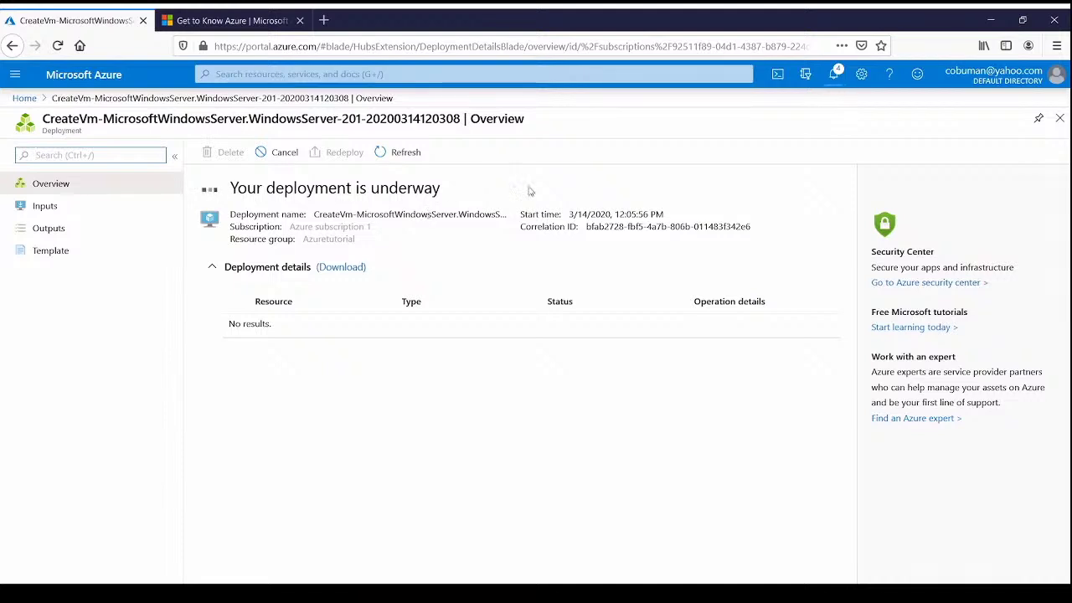
pyautogui.click(834, 75)
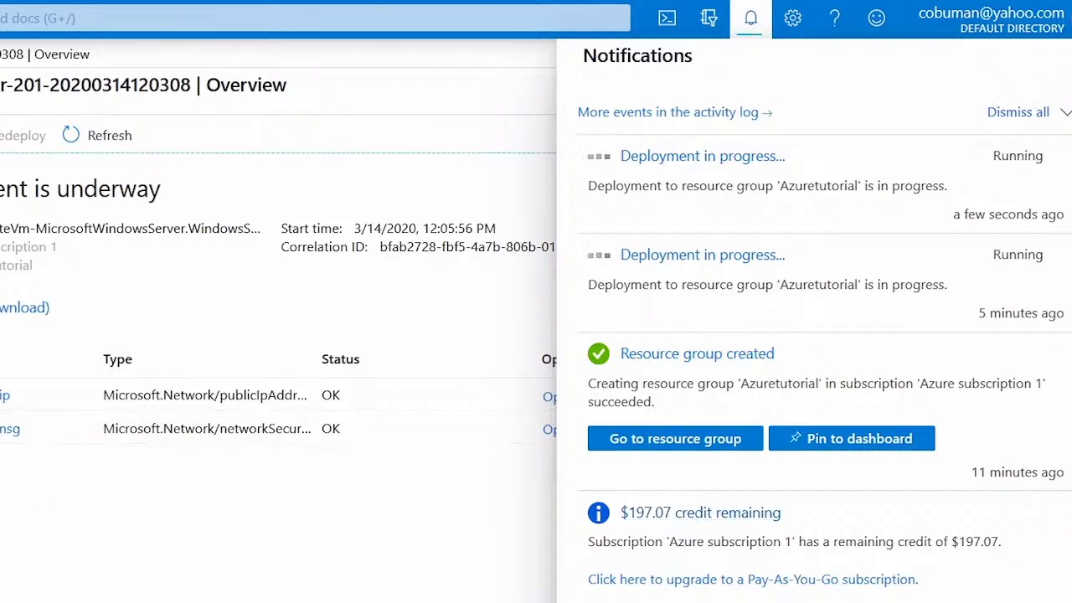
pyautogui.press('Escape')
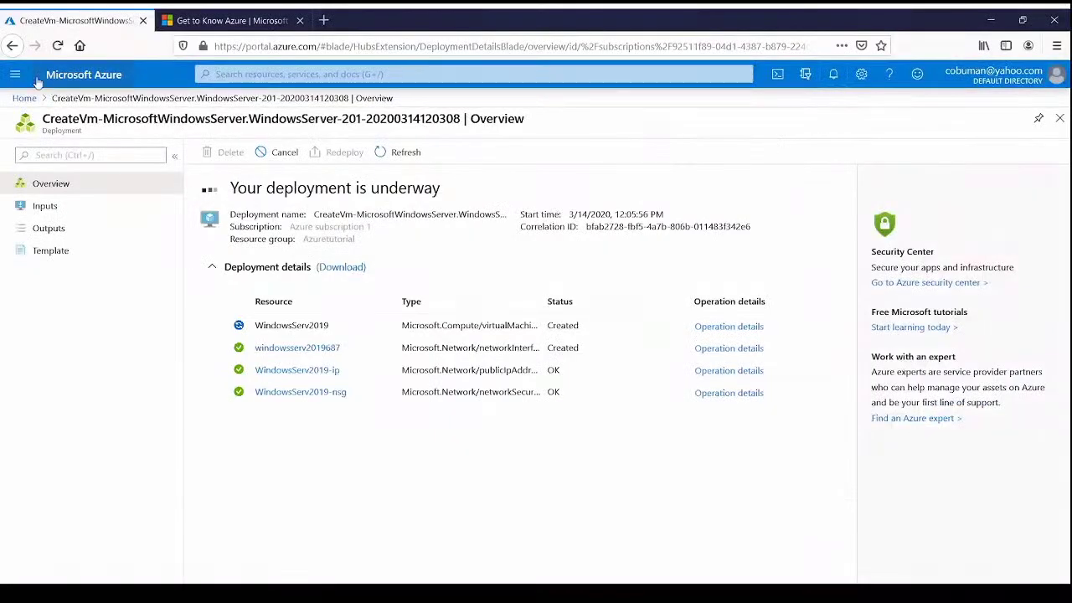
# Step: Start another virtual machine named LinuxVMUbuntu in the Azuretutorial resource group
pyautogui.click(16, 75)
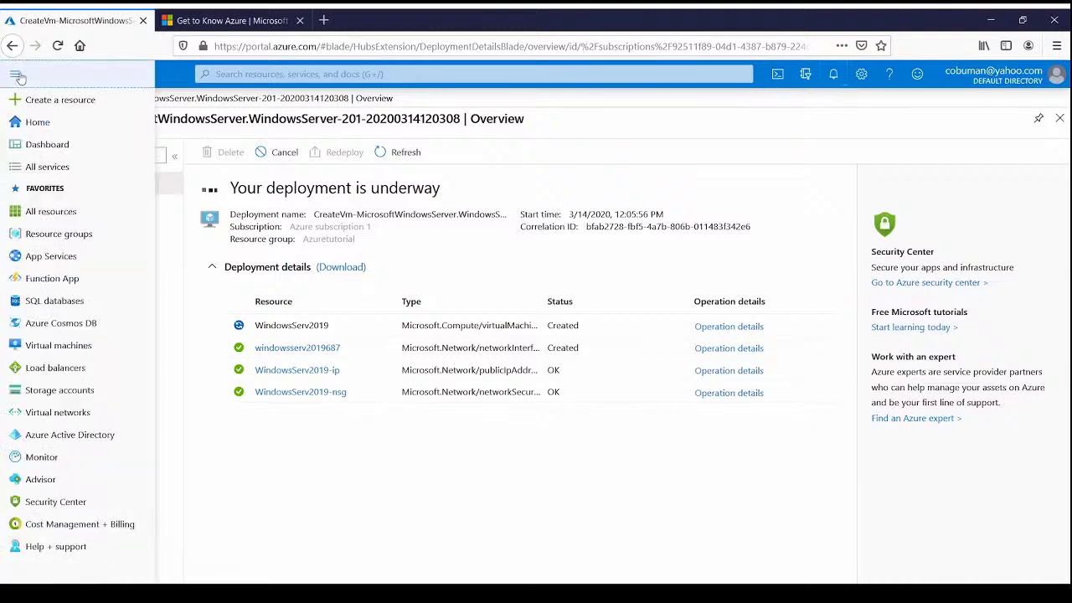
pyautogui.click(59, 350)
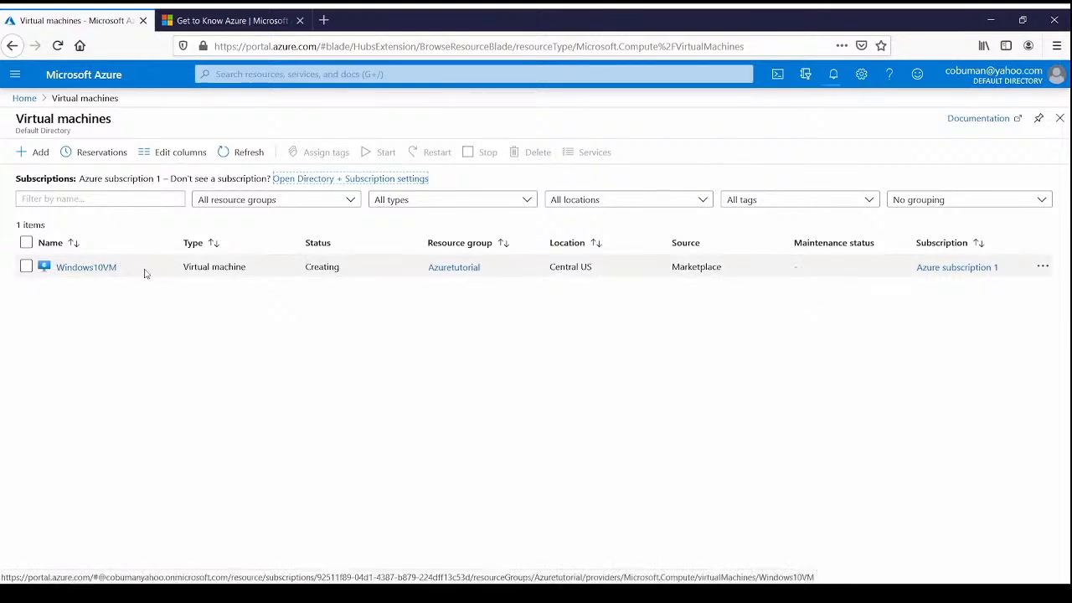
pyautogui.click(33, 152)
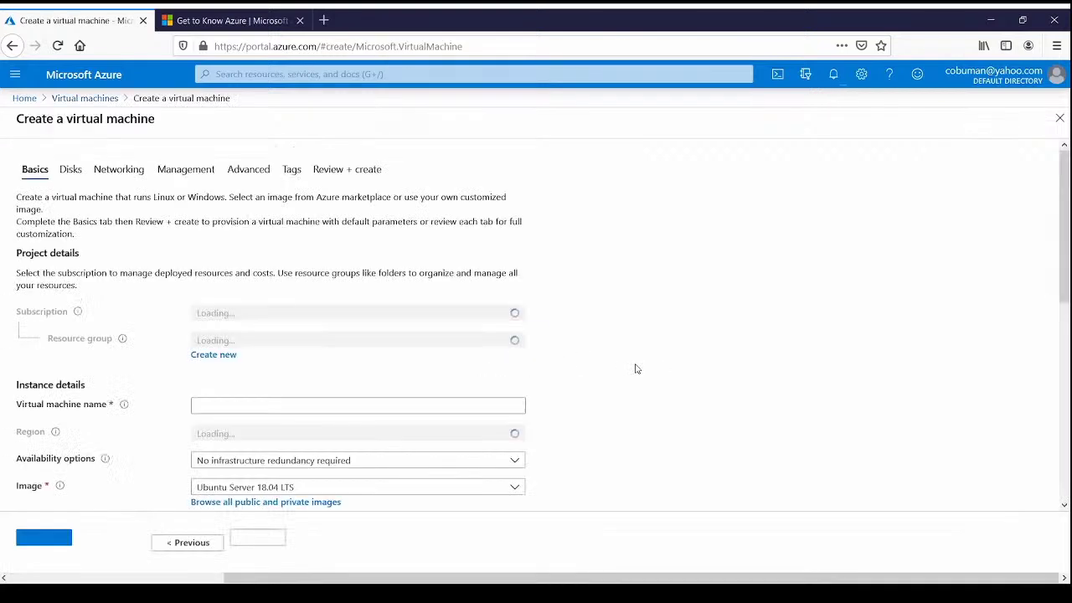
pyautogui.scroll(-2, 636, 369)
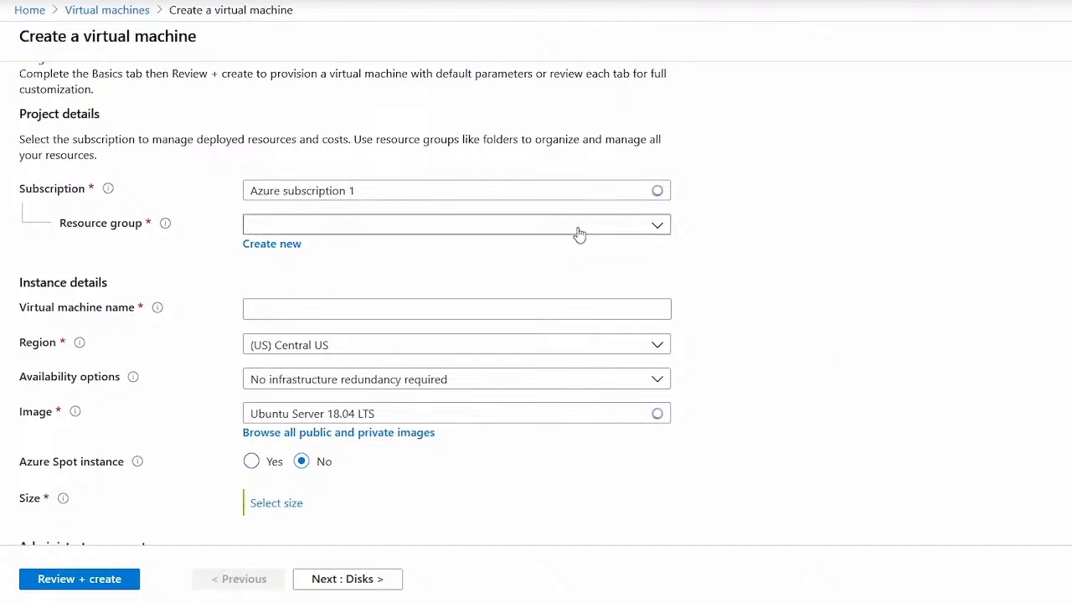
pyautogui.click(338, 227)
pyautogui.click(307, 286)
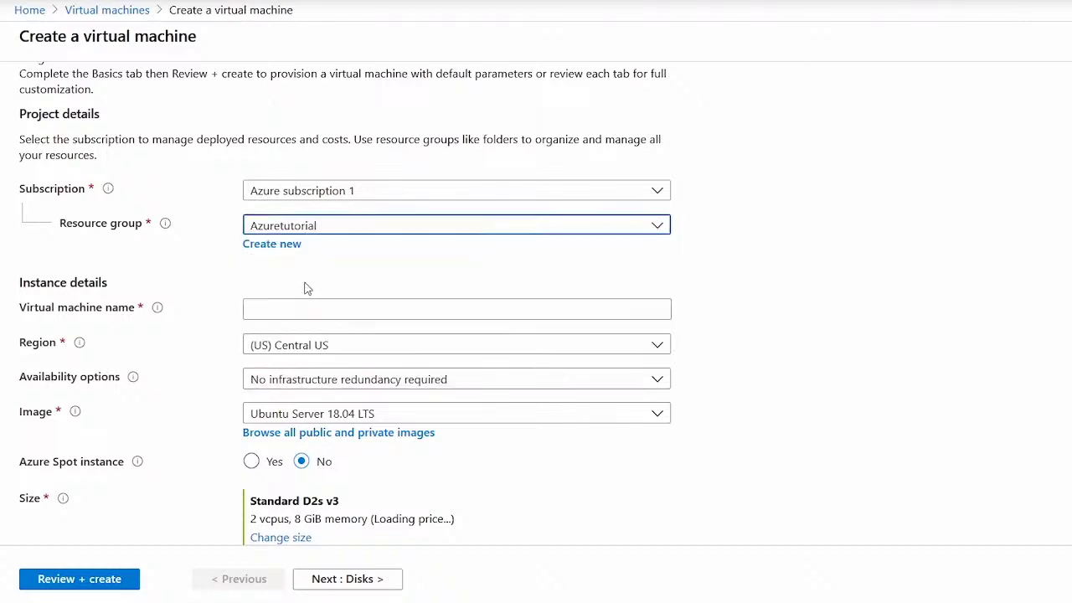
pyautogui.scroll(-2, 378, 223)
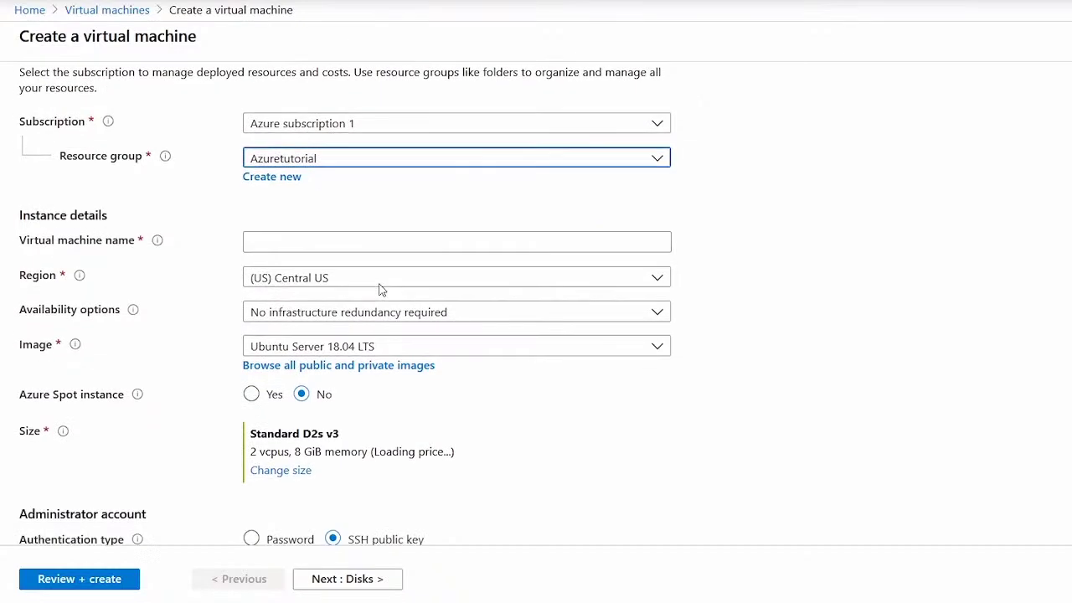
pyautogui.click(381, 215)
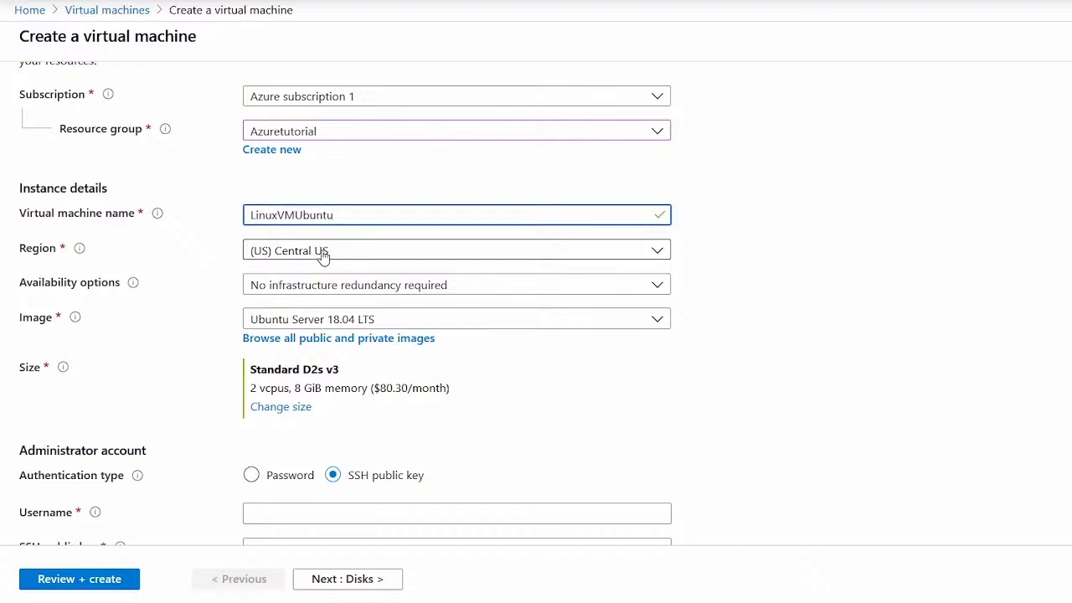
# Step: Keep Ubuntu Server 18.04 LTS as the VM image
pyautogui.scroll(-1, 927, 268)
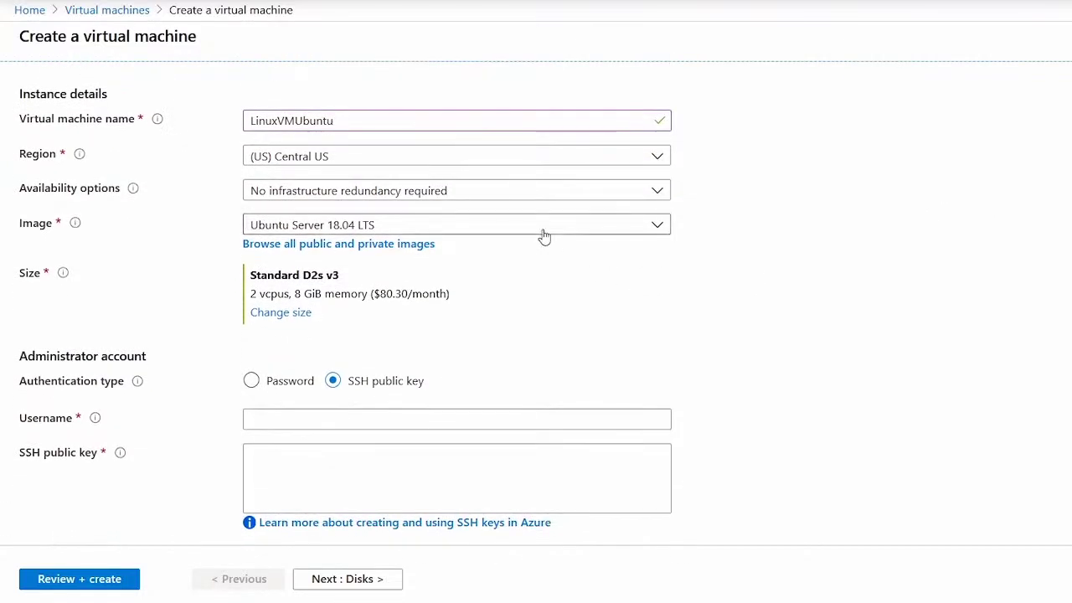
pyautogui.click(543, 232)
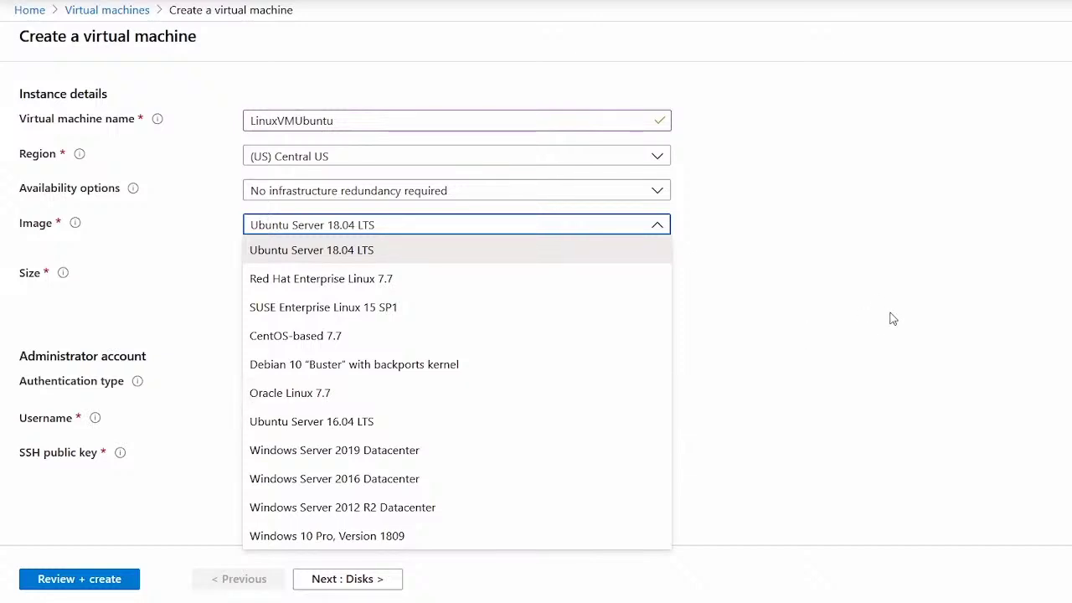
pyautogui.click(856, 352)
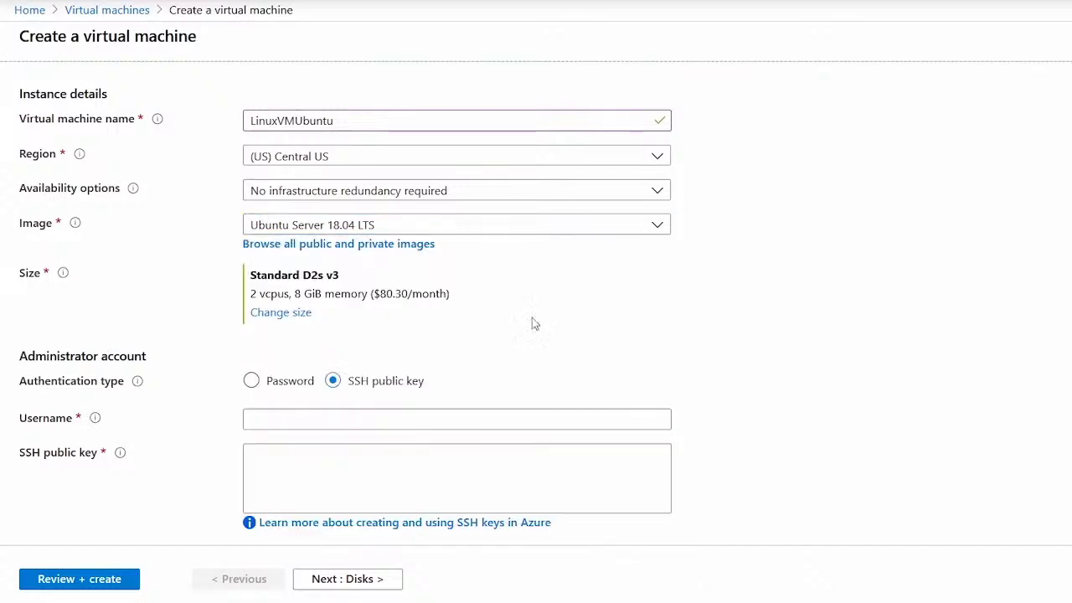
# Step: Replace the D2s v3 size with Standard A1_v2 (1 vcpu, 2 GiB memory)
pyautogui.click(282, 313)
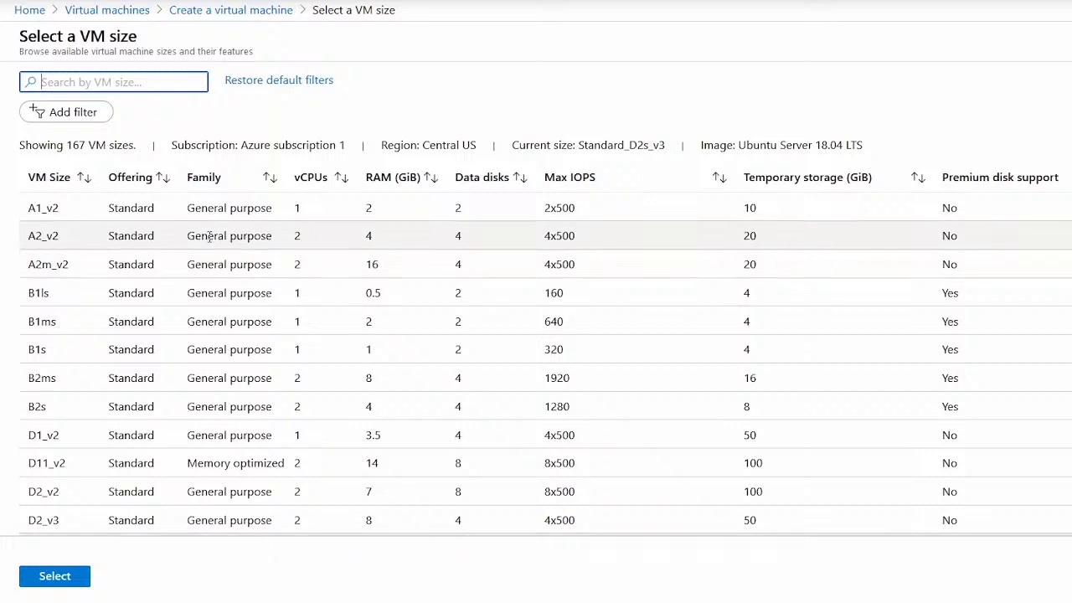
pyautogui.click(158, 207)
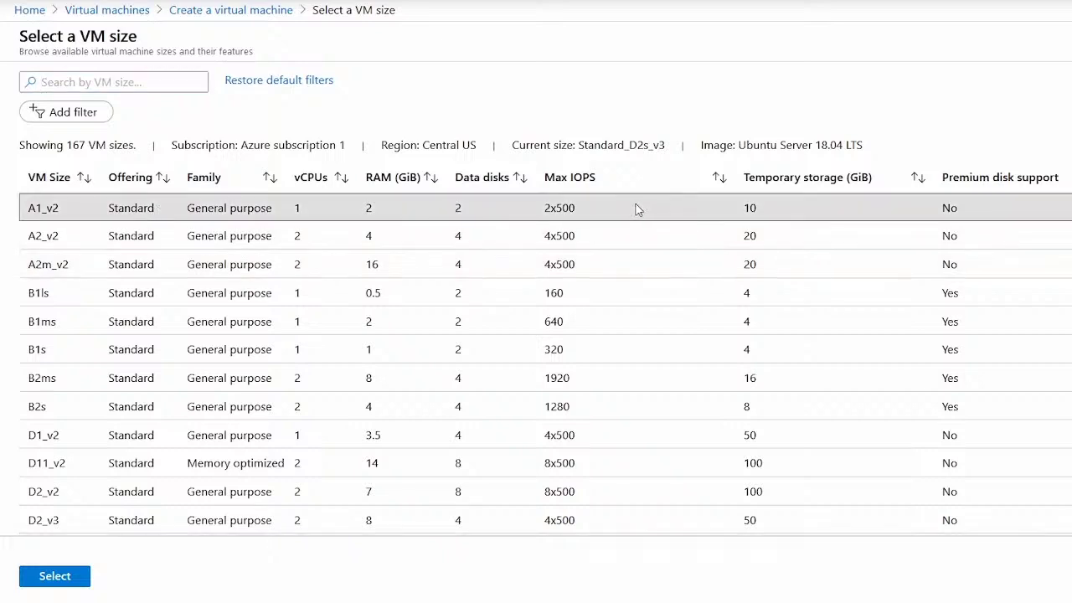
pyautogui.click(52, 583)
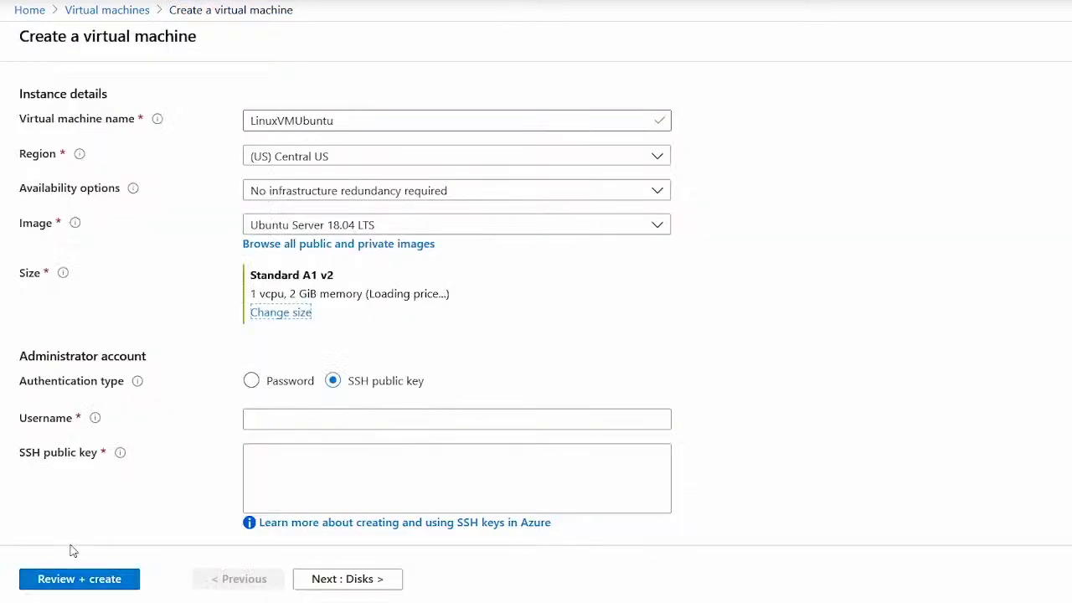
pyautogui.scroll(-1, 550, 352)
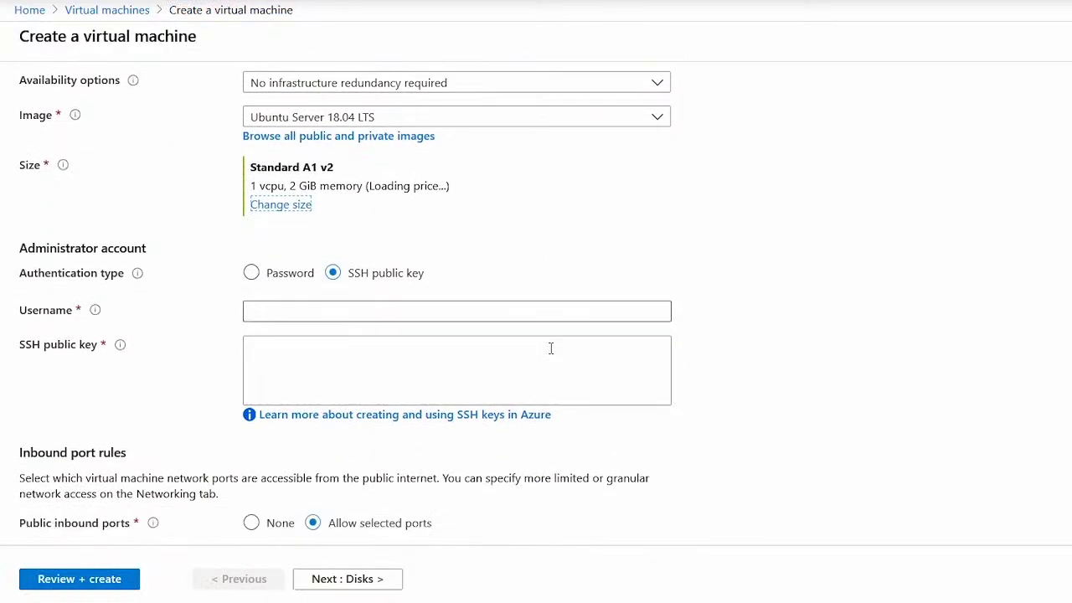
pyautogui.scroll(-1, 550, 348)
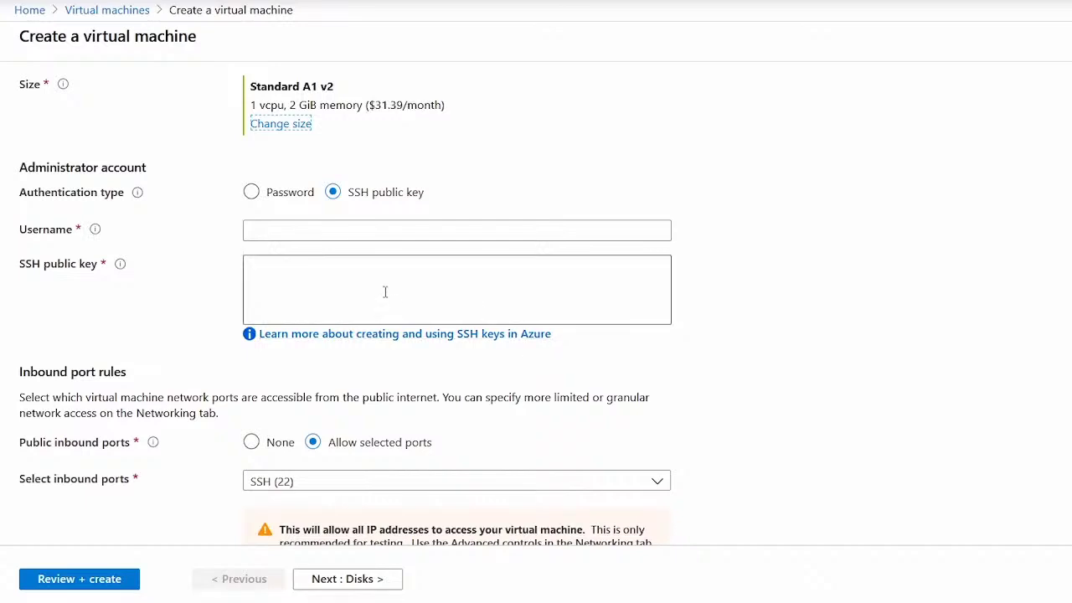
# Step: Use password authentication for the administrator, entering a username and a matching password twice
pyautogui.click(252, 193)
pyautogui.click(333, 192)
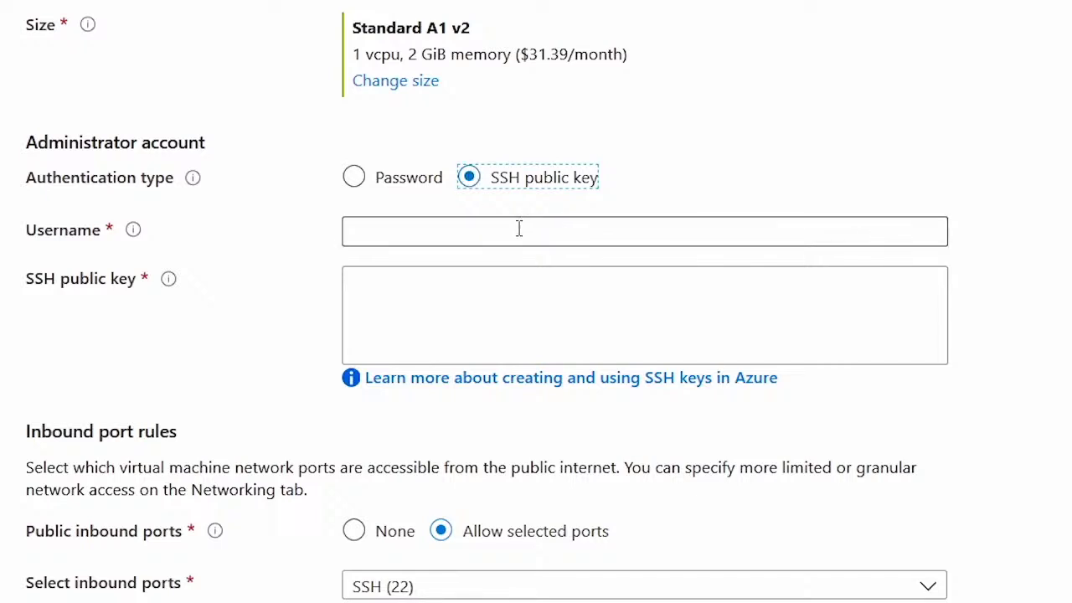
pyautogui.click(355, 178)
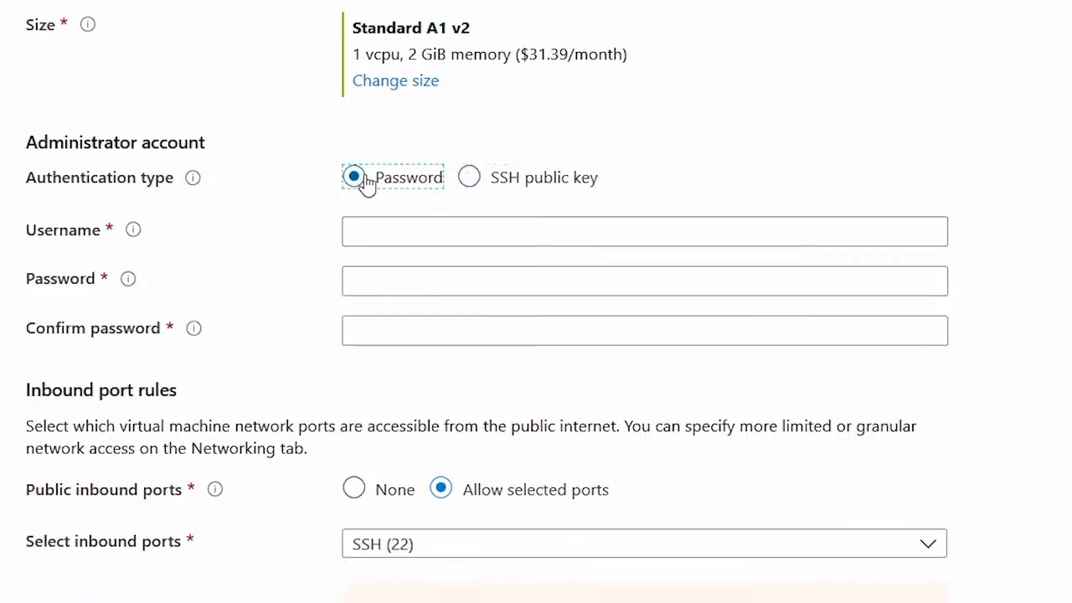
pyautogui.click(478, 223)
pyautogui.write('cobuman')
pyautogui.press('Tab')
pyautogui.write('••••••••')
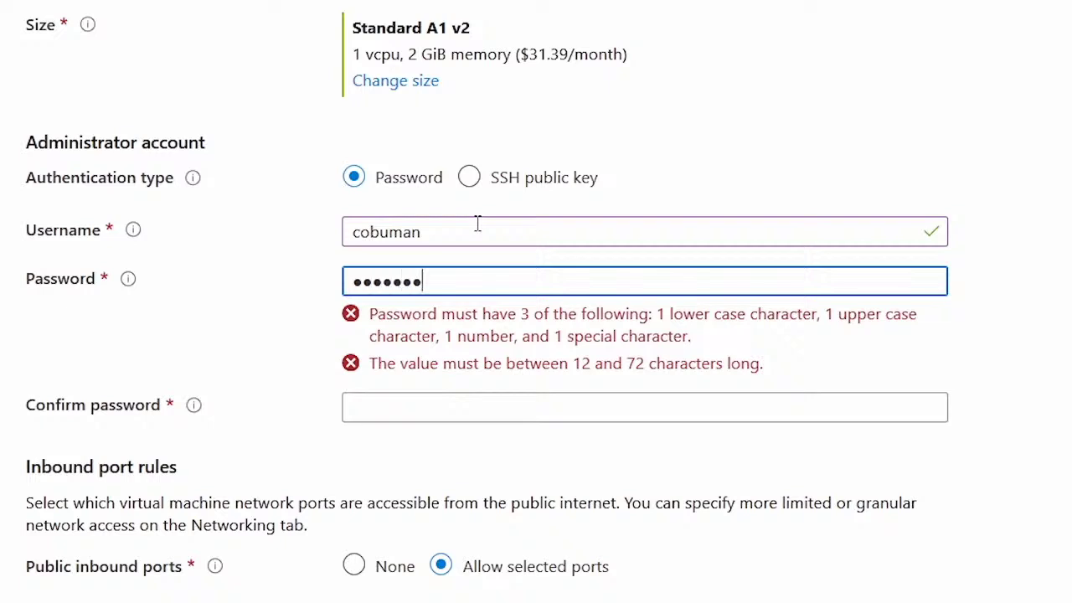
pyautogui.write('••••')
pyautogui.press('Tab')
pyautogui.write('••••••••••••')
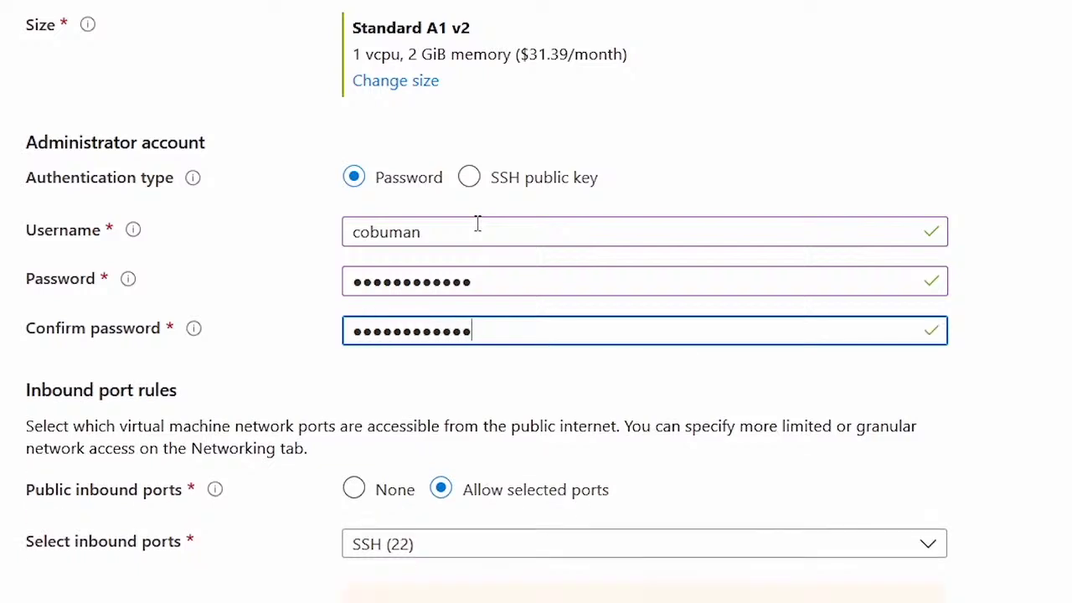
pyautogui.click(669, 427)
pyautogui.scroll(-1, 669, 427)
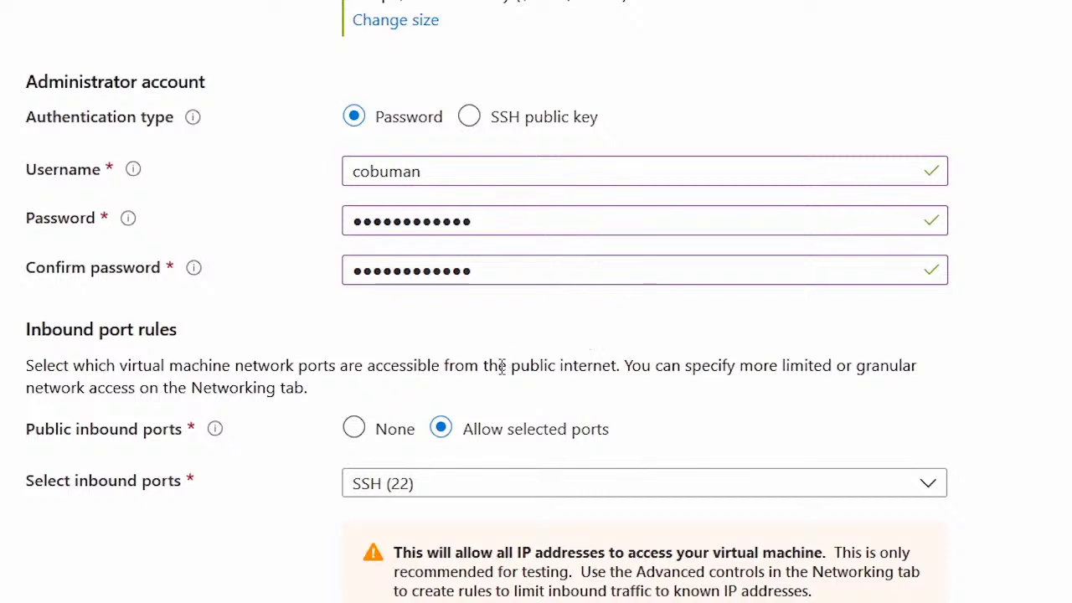
pyautogui.click(924, 483)
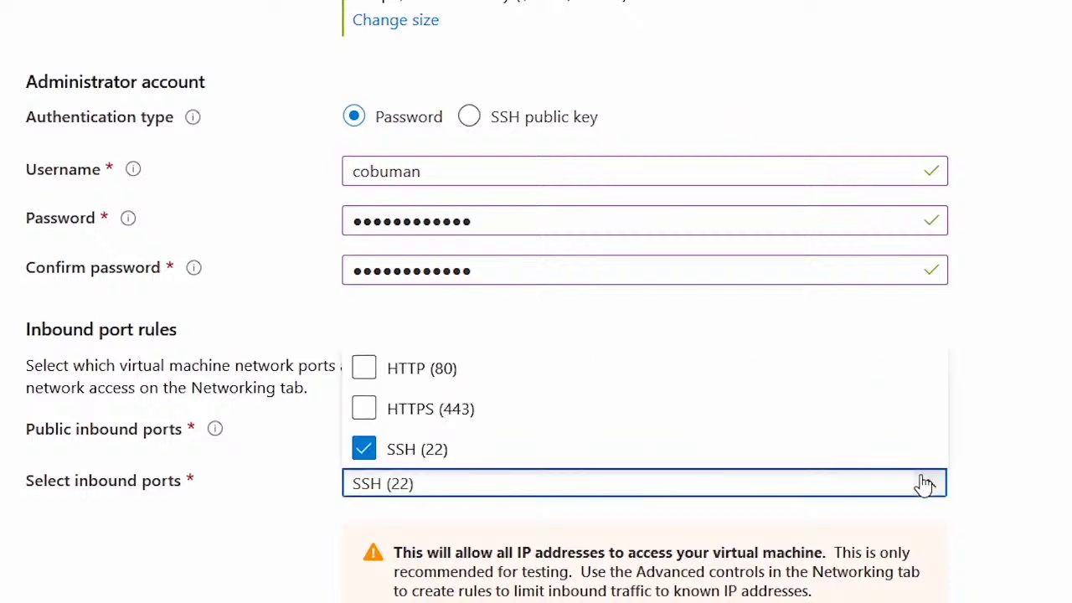
pyautogui.click(204, 527)
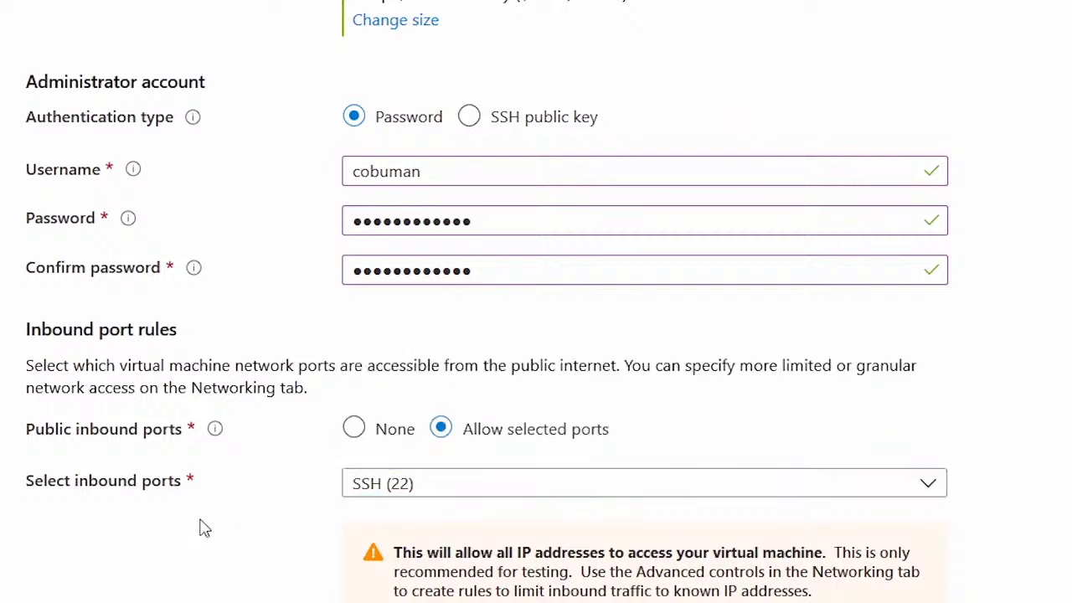
pyautogui.click(437, 495)
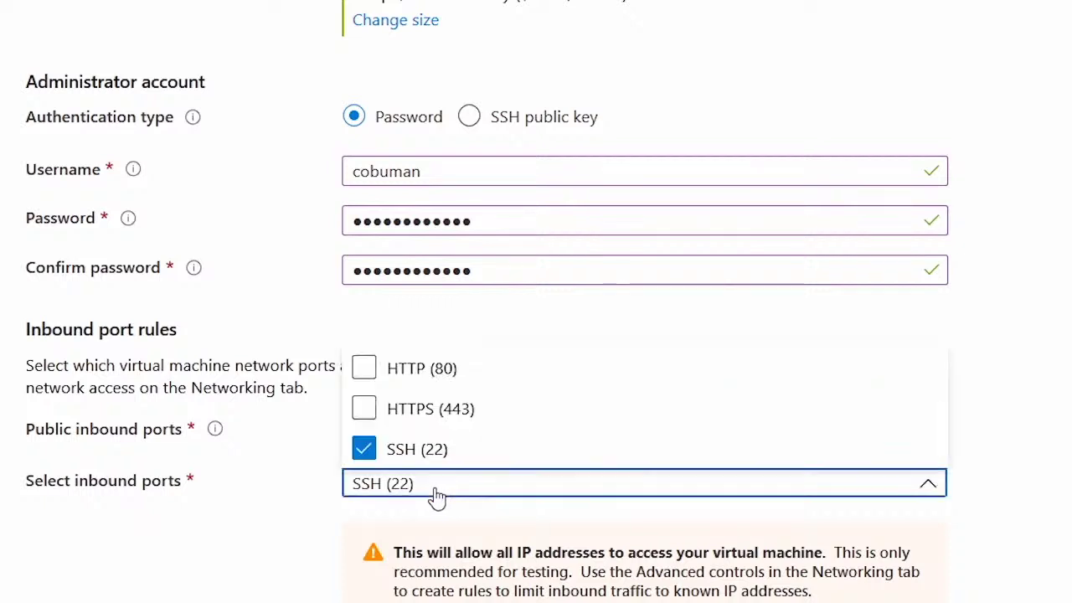
pyautogui.click(365, 411)
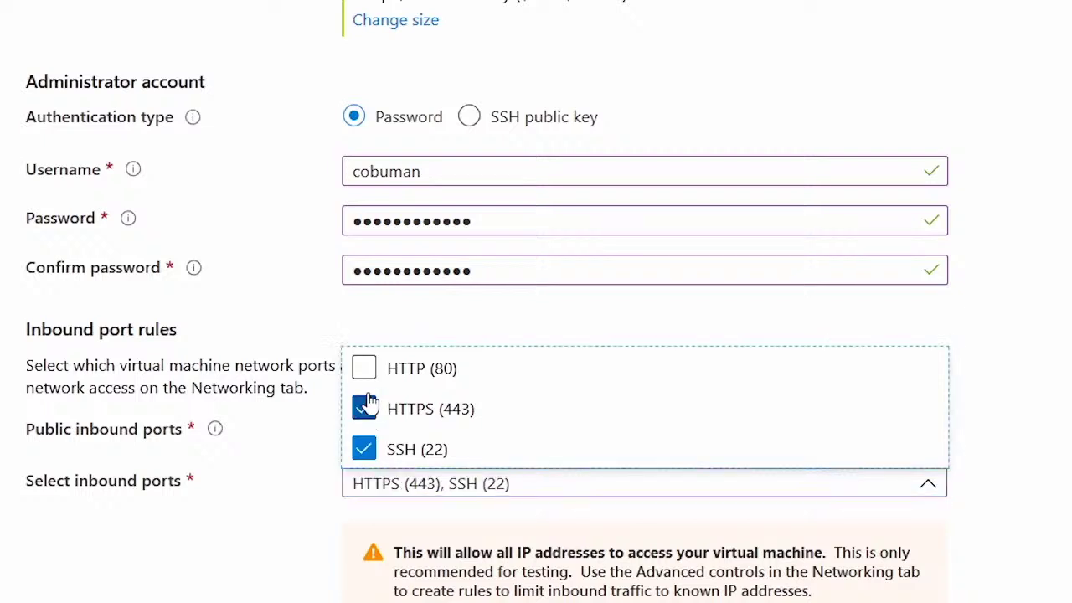
pyautogui.click(365, 377)
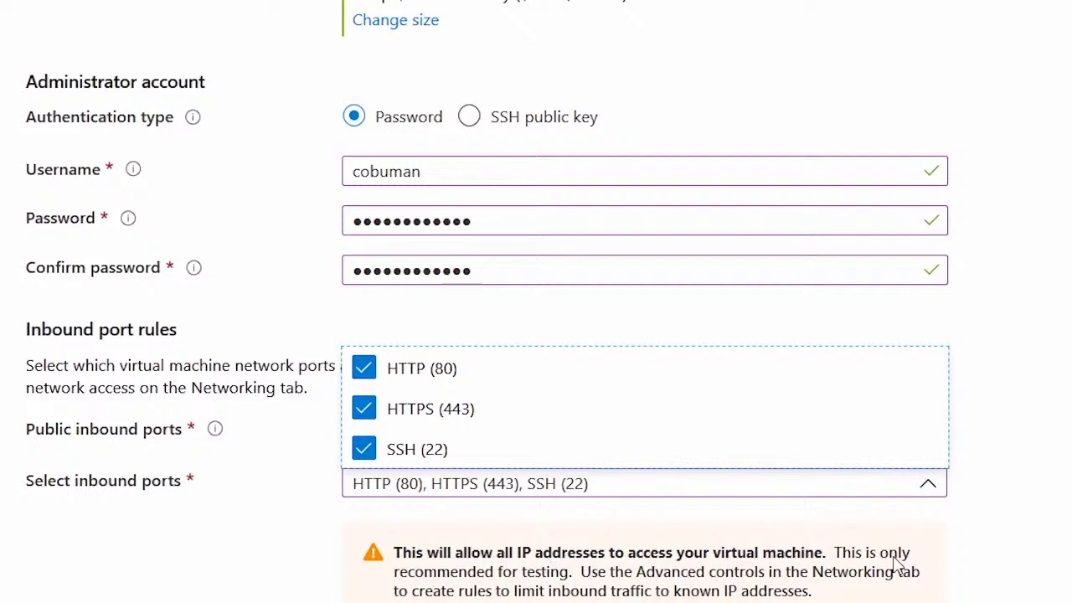
pyautogui.click(366, 371)
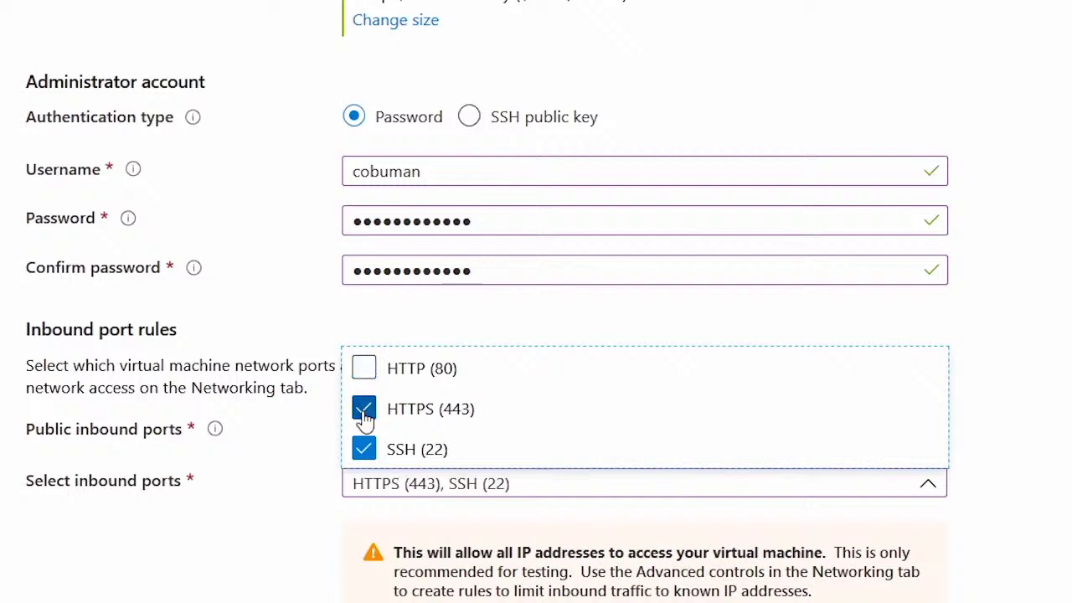
pyautogui.click(366, 411)
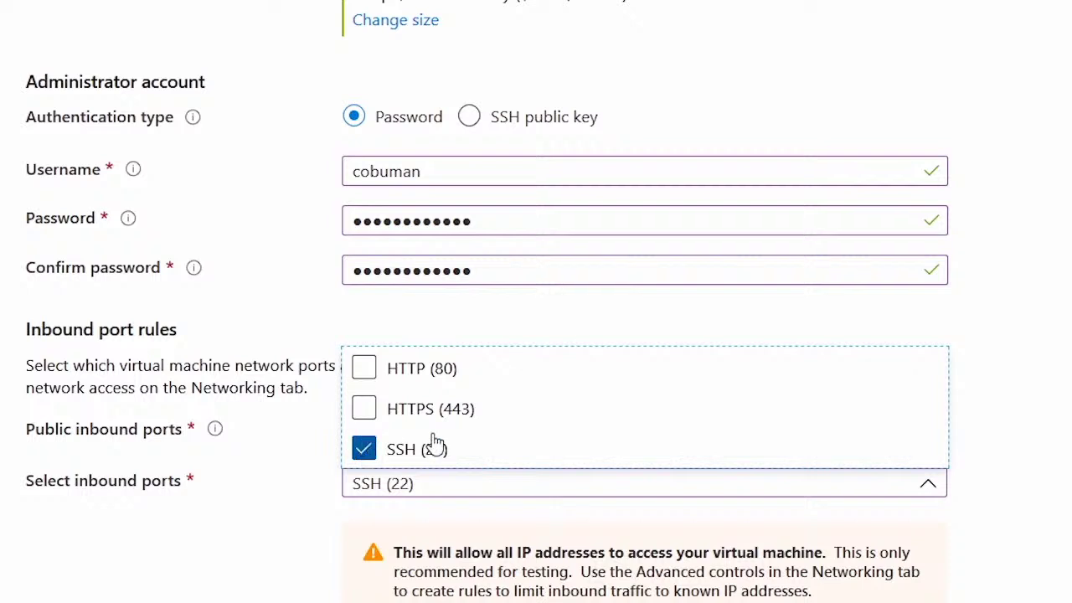
pyautogui.press('Escape')
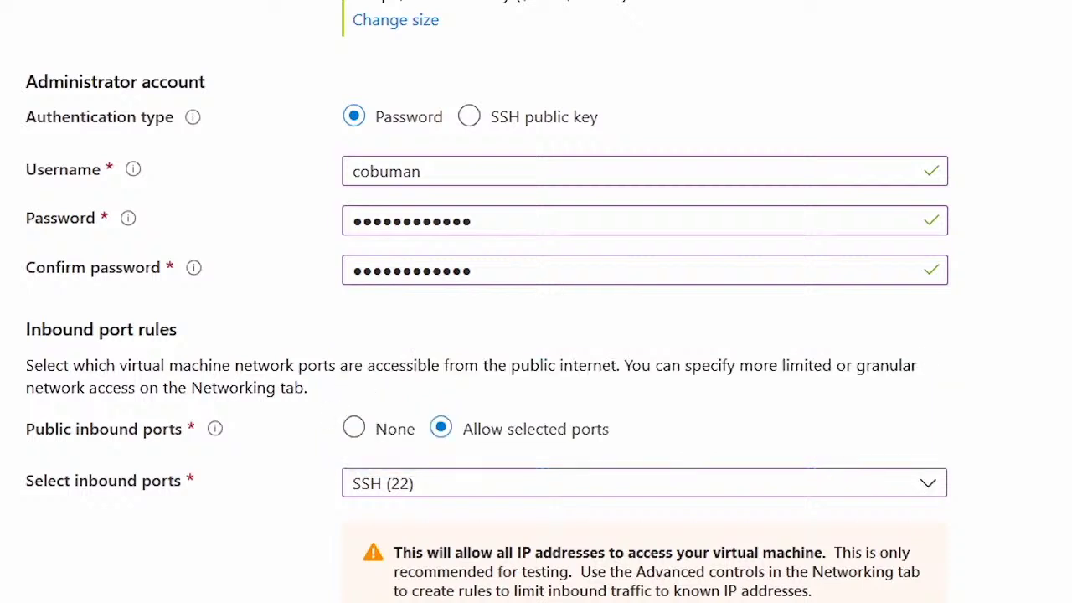
pyautogui.click(927, 484)
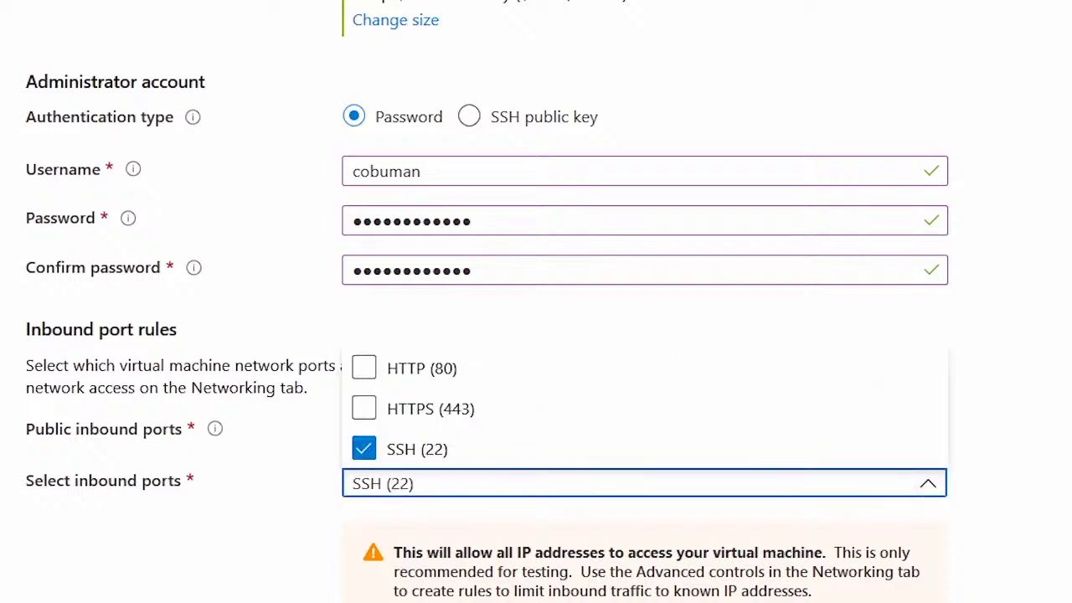
pyautogui.press('Escape')
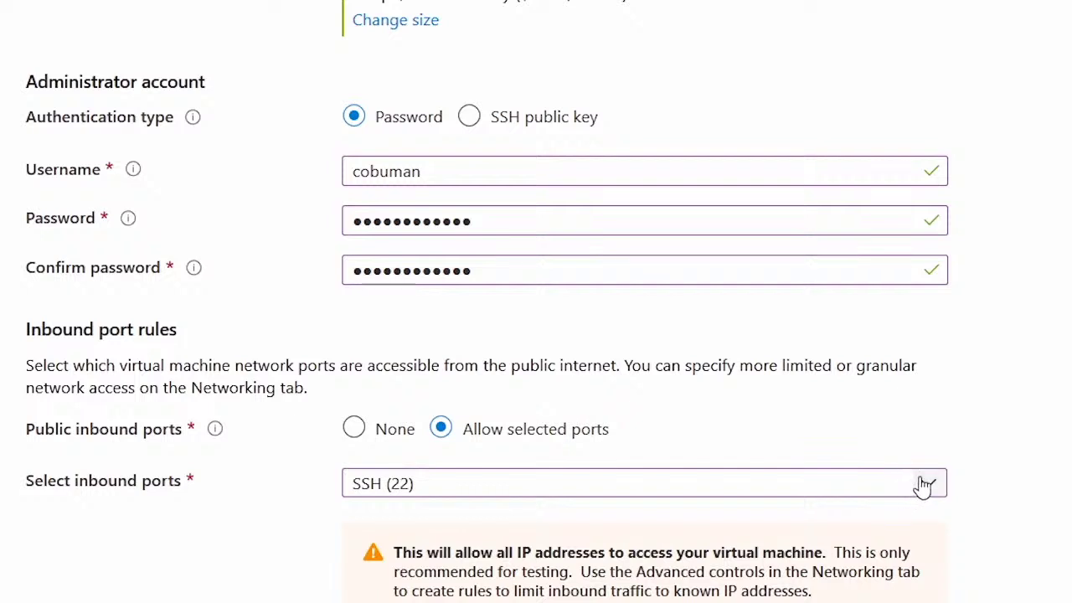
pyautogui.click(923, 485)
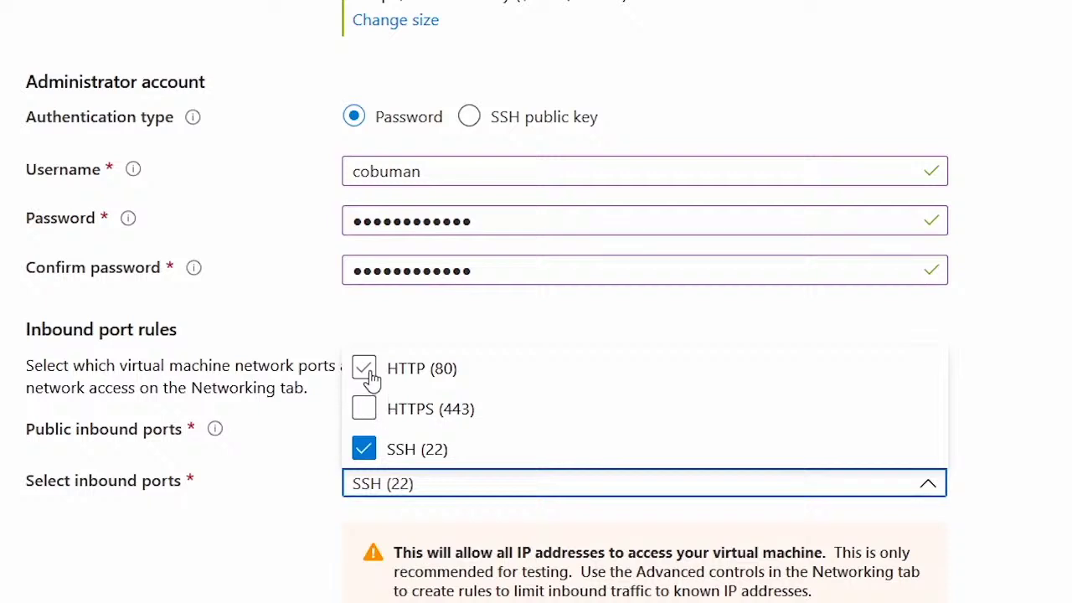
pyautogui.press('Escape')
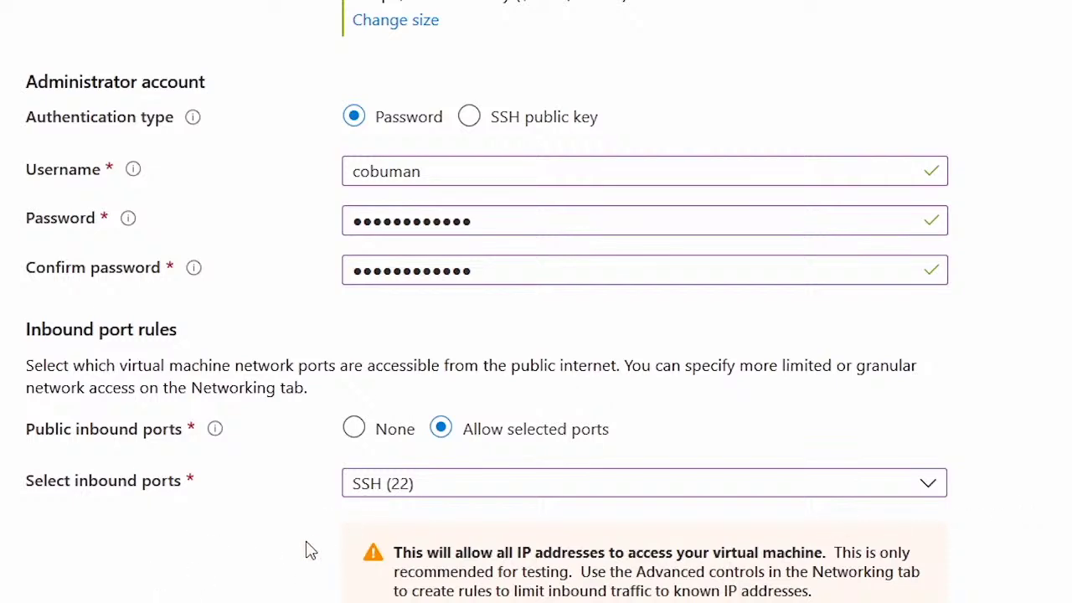
pyautogui.scroll(5, 307, 550)
pyautogui.scroll(-3, 307, 550)
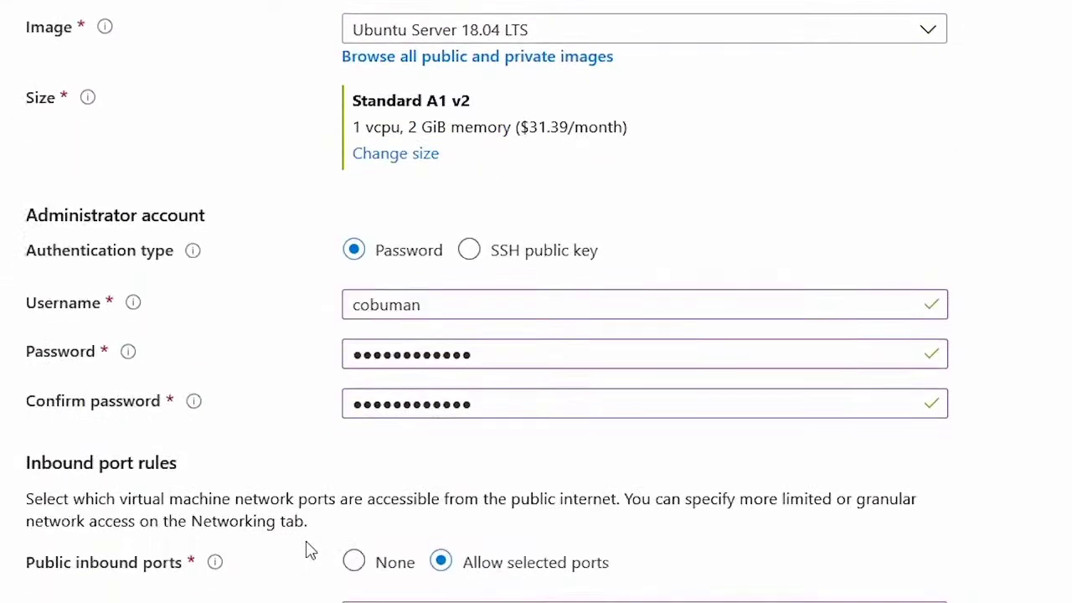
pyautogui.scroll(-2, 306, 550)
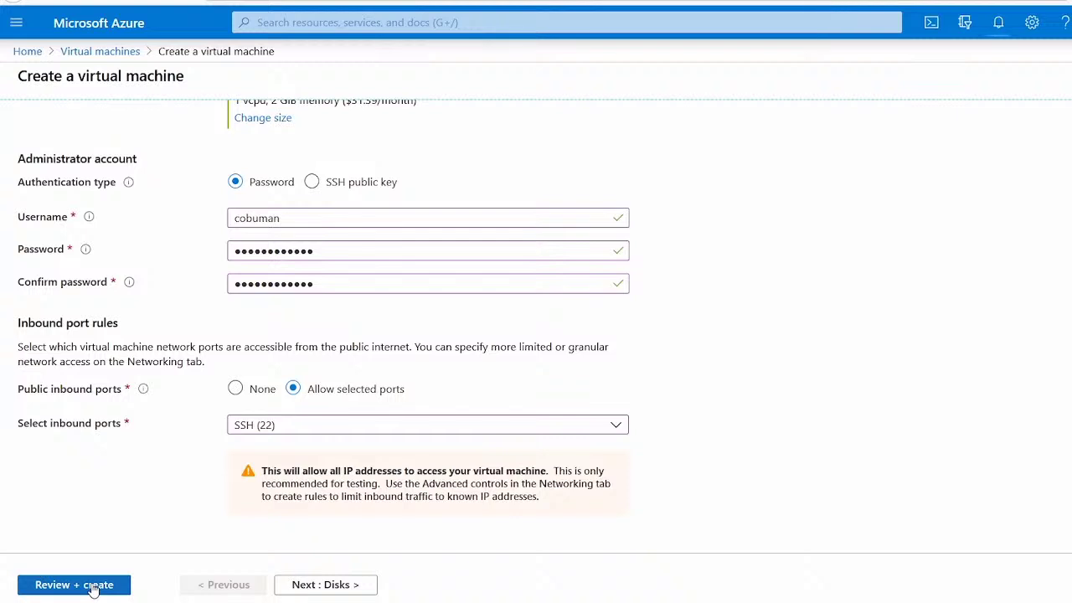
# Step: Run Review + create and, once validation passes, create the LinuxVMUbuntu VM
pyautogui.click(93, 586)
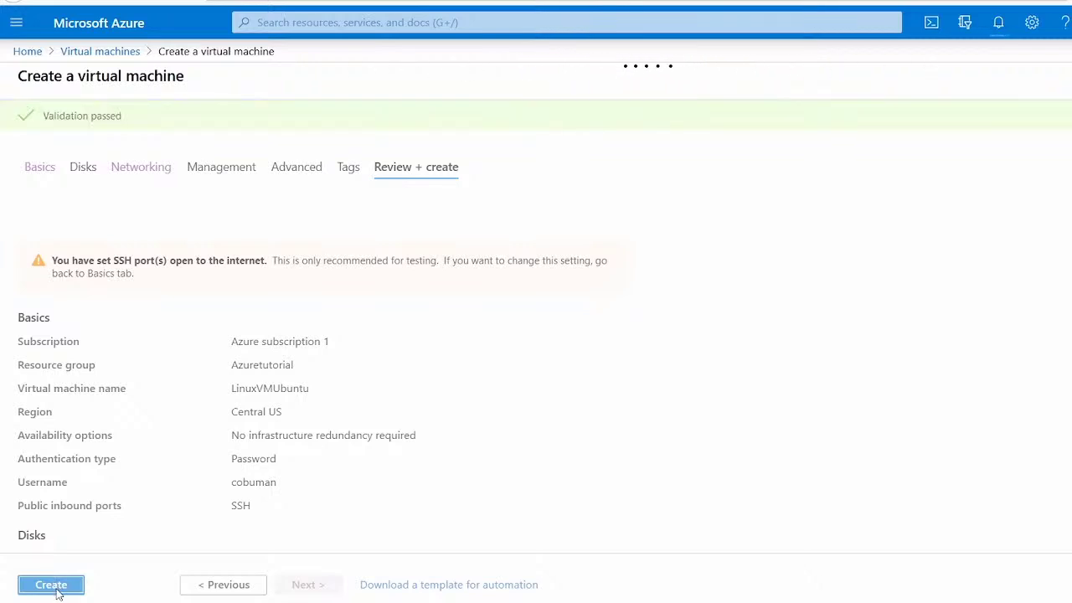
pyautogui.click(58, 587)
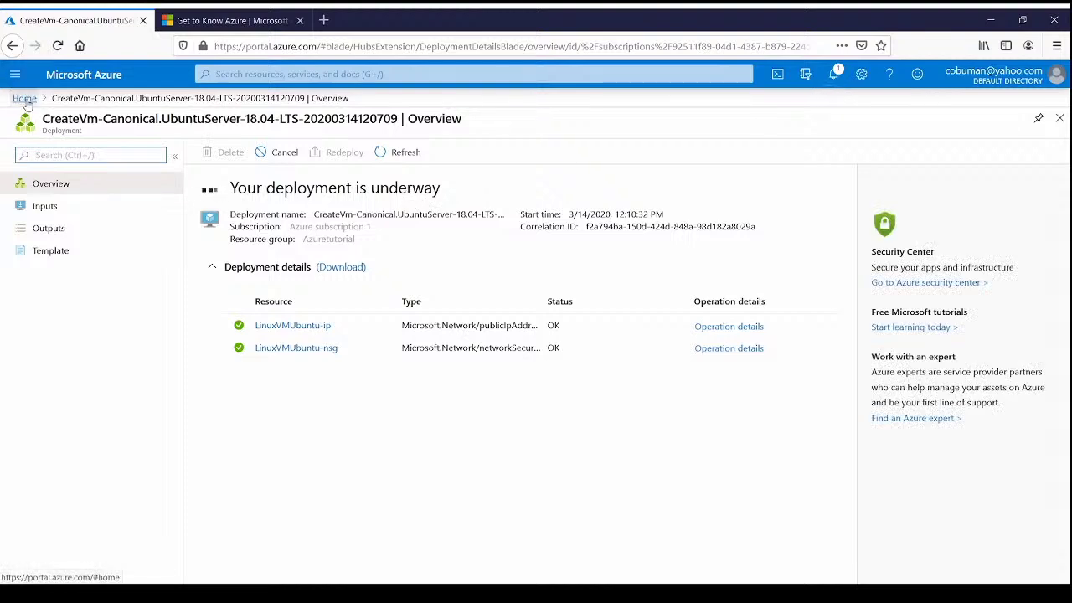
# Step: Pin the succeeded Windows Server VM deployment to the dashboard and go back to Home
pyautogui.click(14, 74)
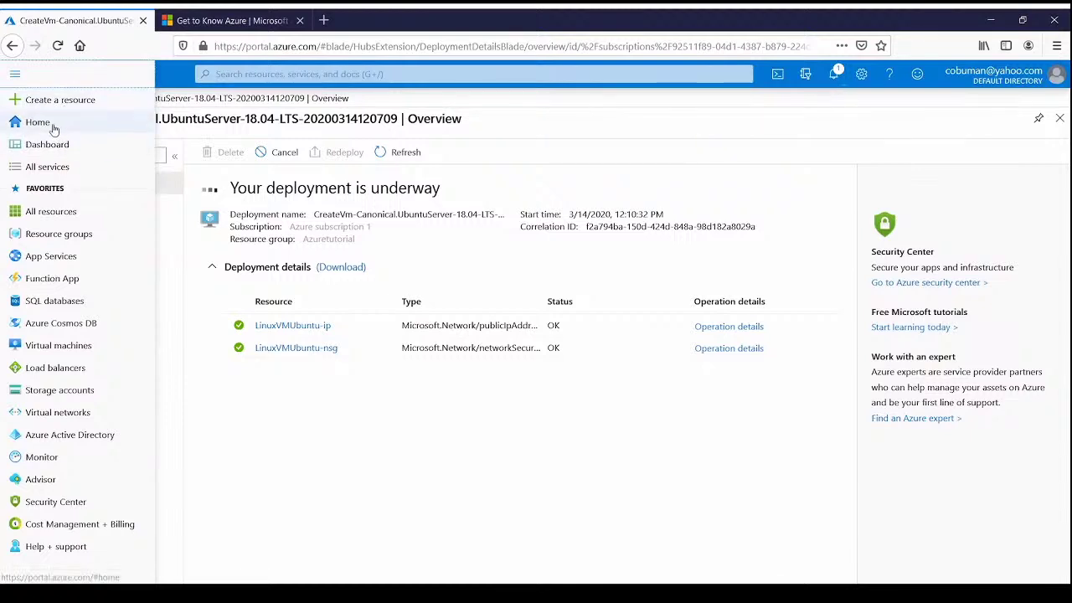
pyautogui.click(31, 124)
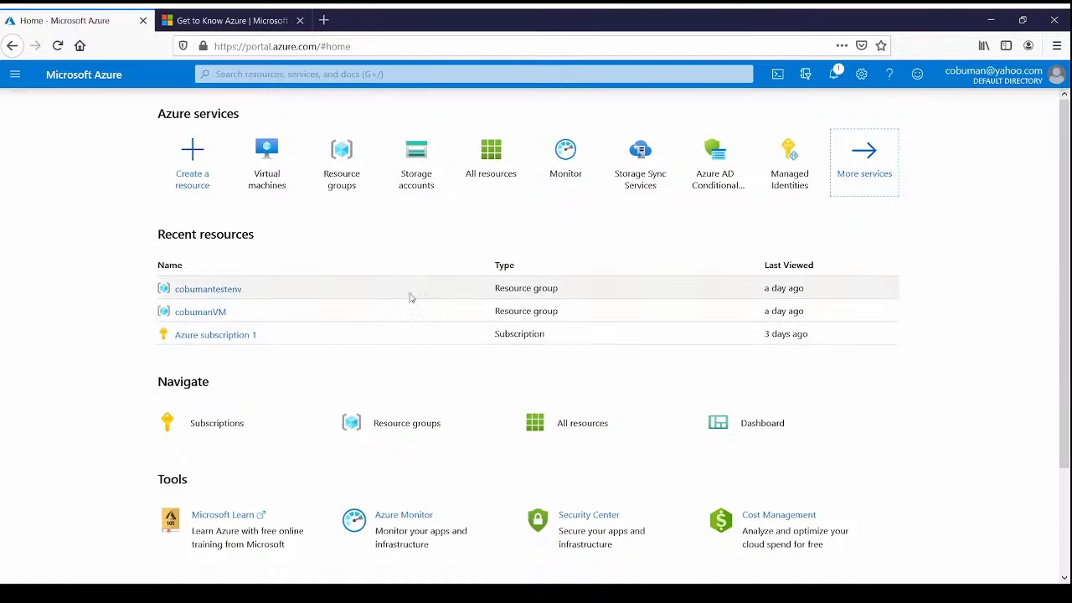
pyautogui.click(14, 74)
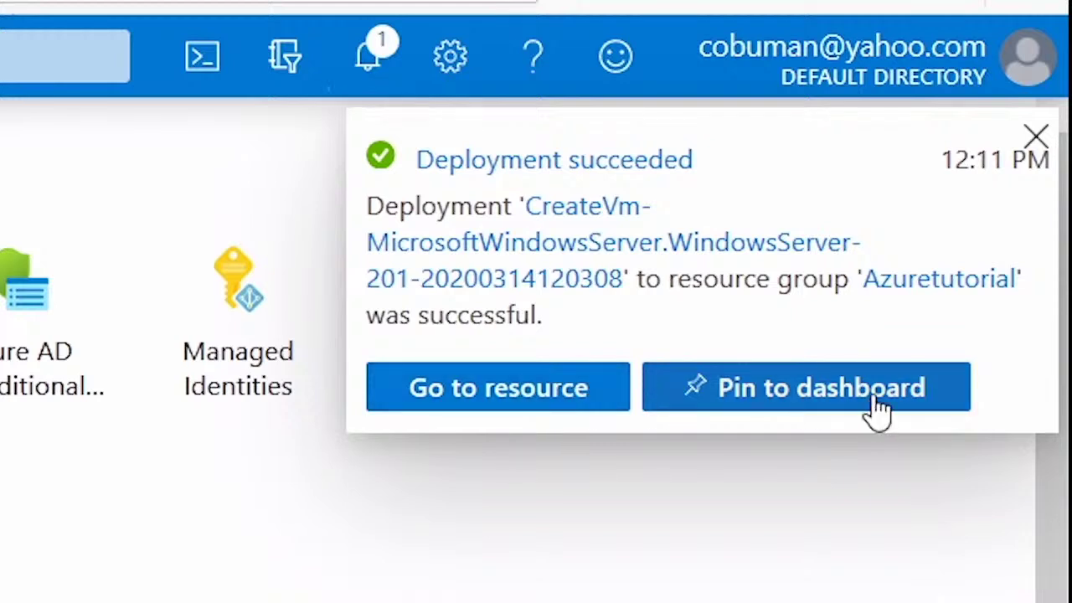
pyautogui.click(781, 401)
pyautogui.click(41, 44)
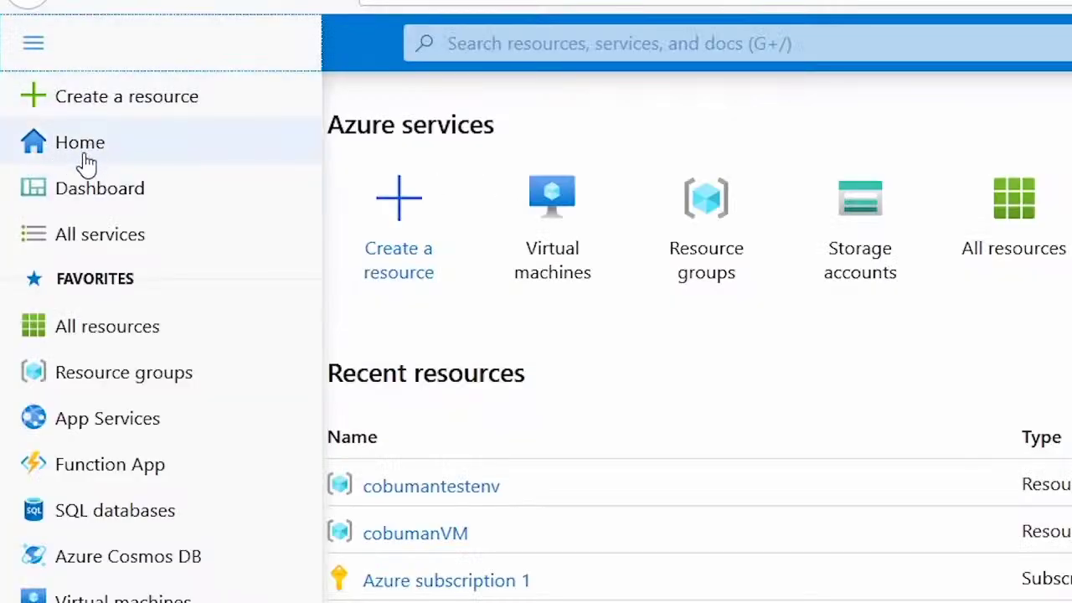
# Step: Check the pinned WindowsServ2019 tile showing Running on My Dashboard
pyautogui.click(90, 190)
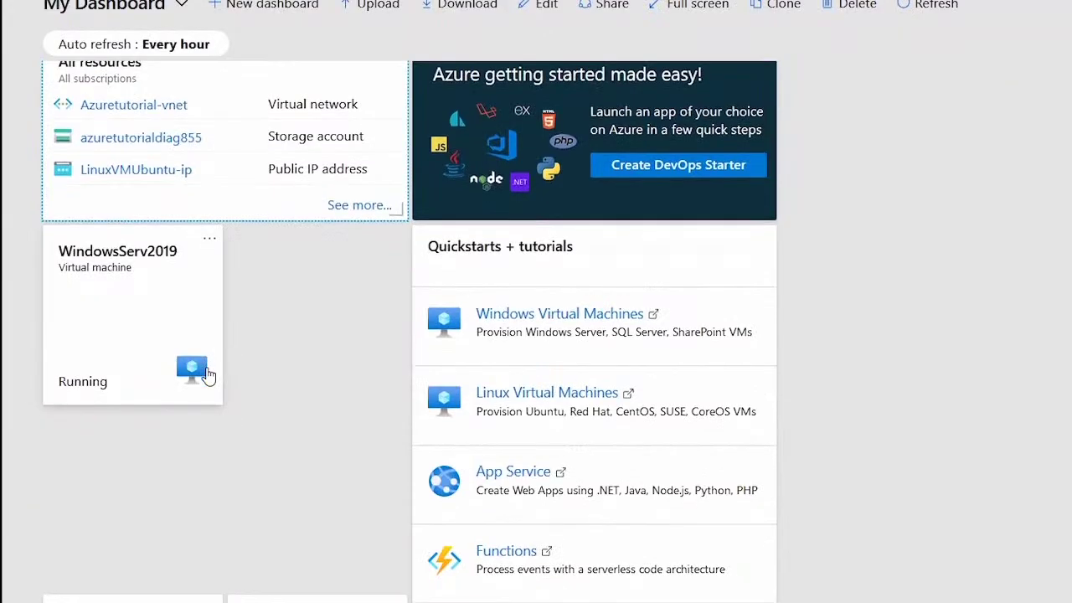
pyautogui.scroll(1, 124, 344)
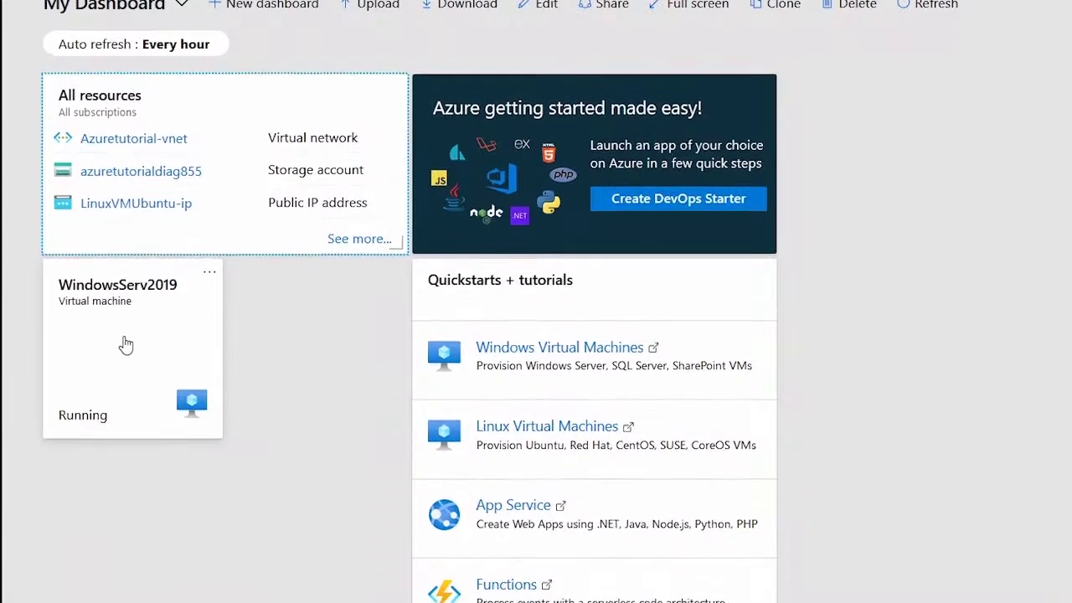
pyautogui.scroll(-1, 125, 345)
pyautogui.scroll(1, 127, 344)
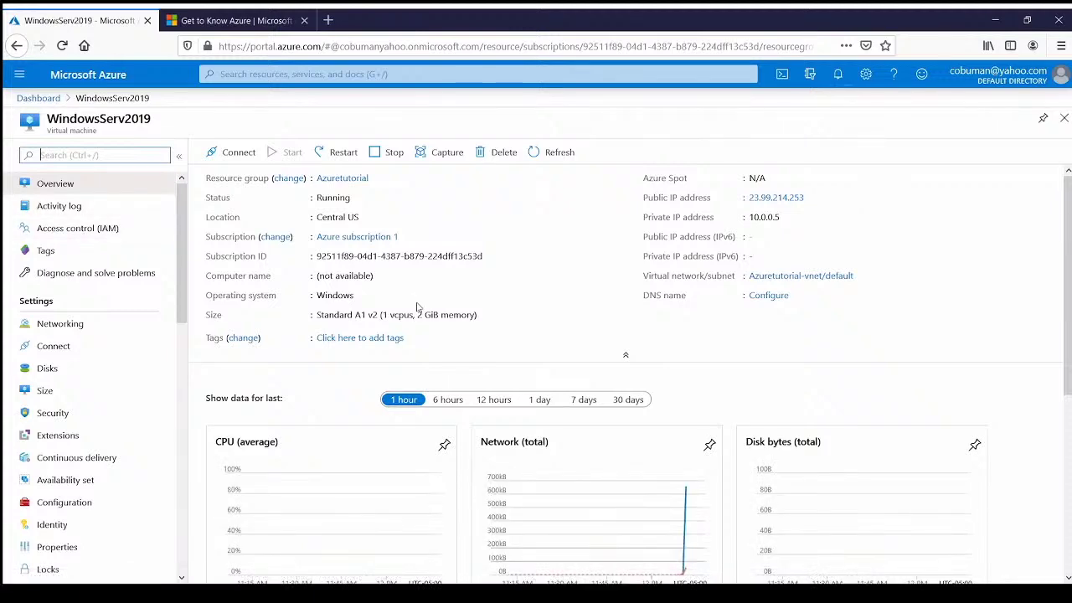
pyautogui.scroll(-5, 418, 307)
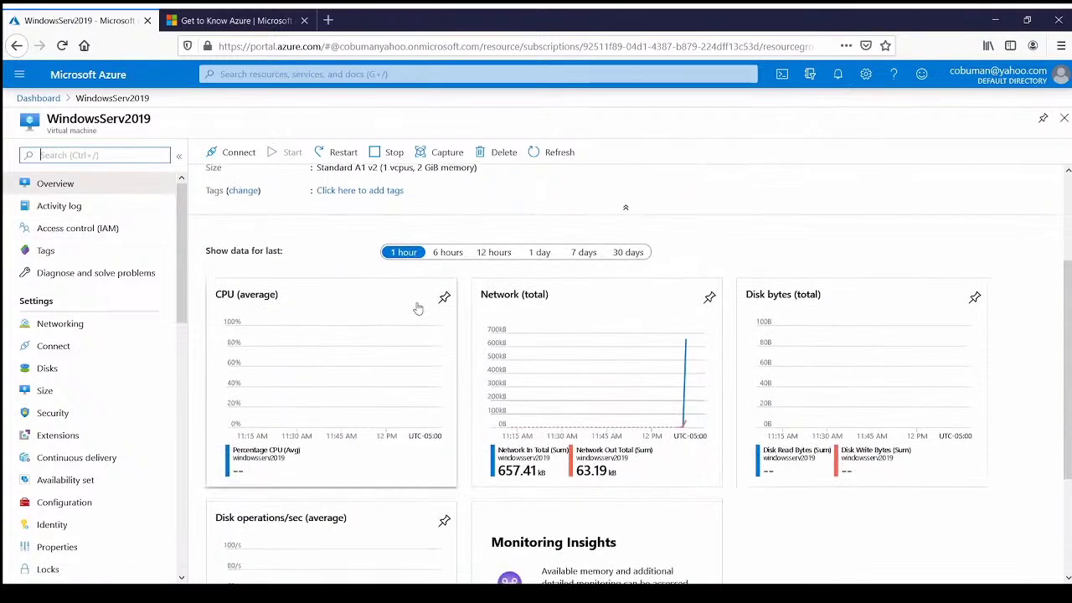
pyautogui.scroll(5, 311, 376)
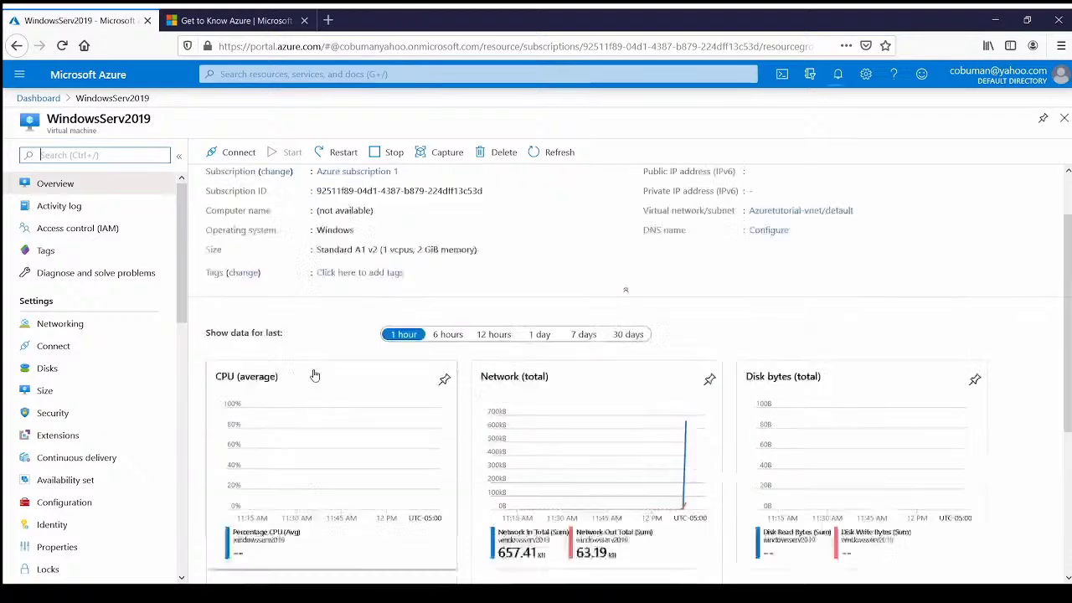
pyautogui.click(24, 98)
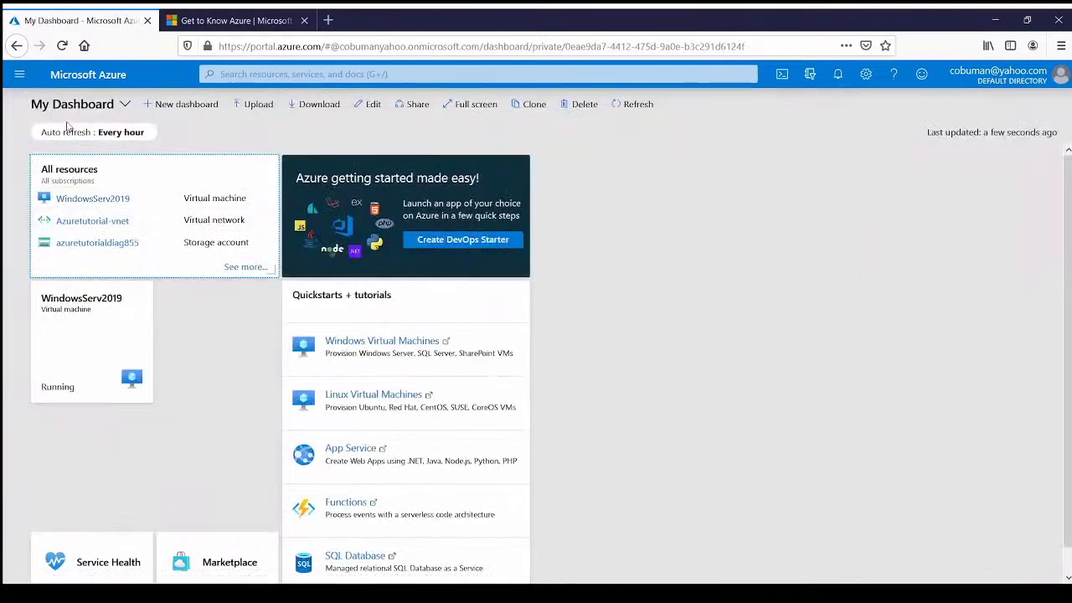
# Step: Show the Virtual machines list with Windows10VM Creating and WindowsServ2019 Running
pyautogui.click(19, 73)
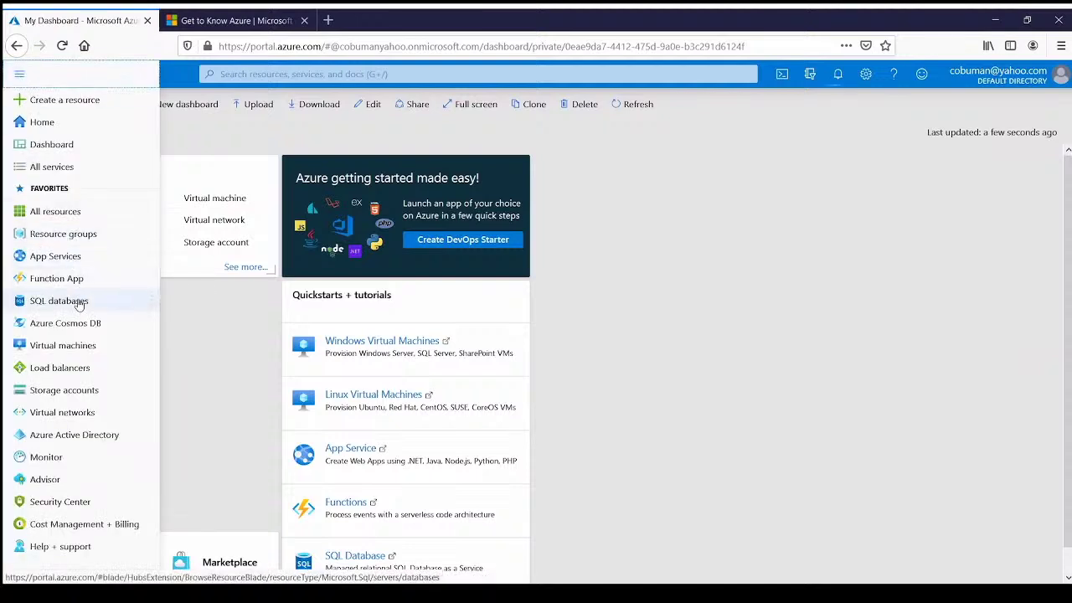
pyautogui.click(52, 344)
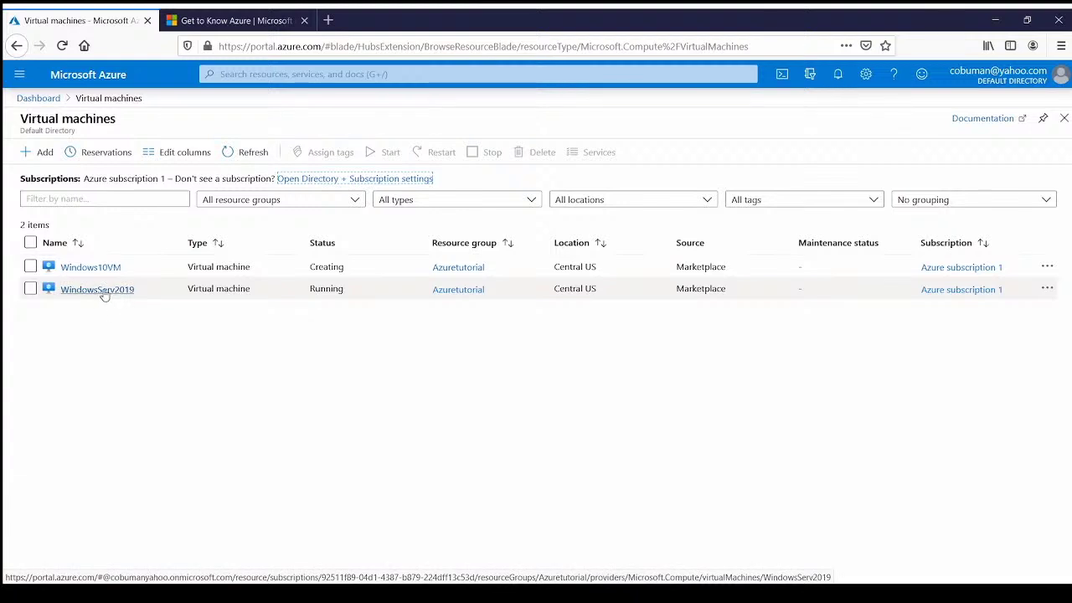
pyautogui.click(19, 74)
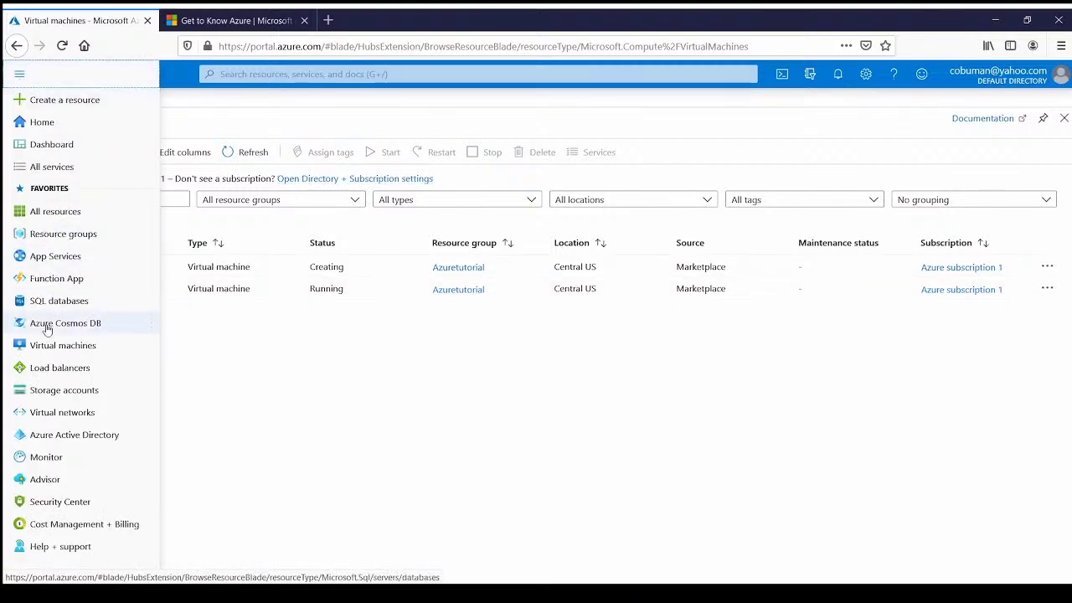
pyautogui.click(46, 350)
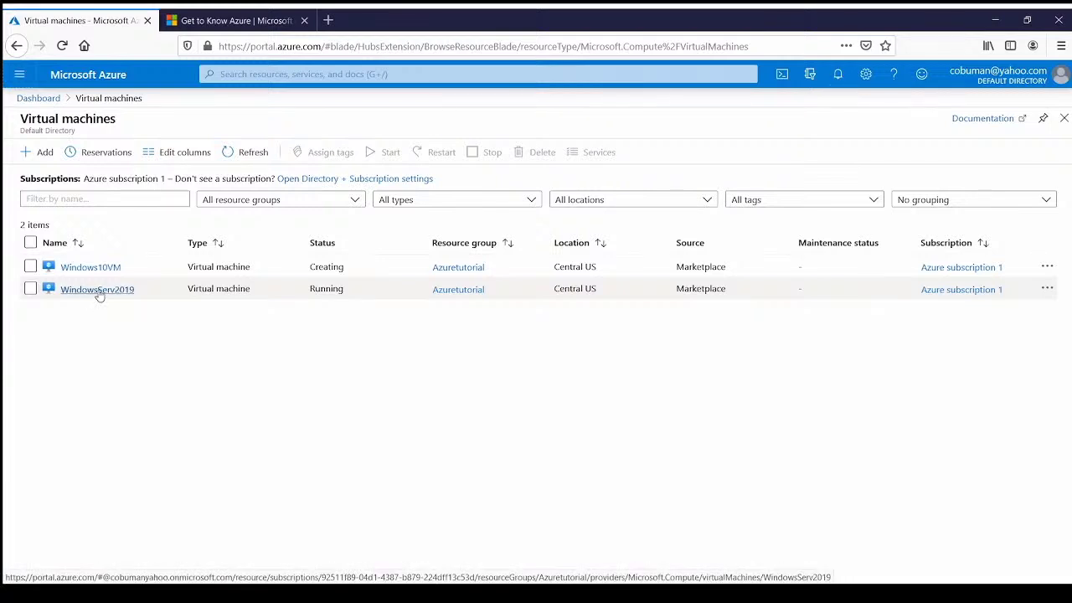
# Step: Open the WindowsServ2019 overview and scroll through its CPU and network charts
pyautogui.click(98, 289)
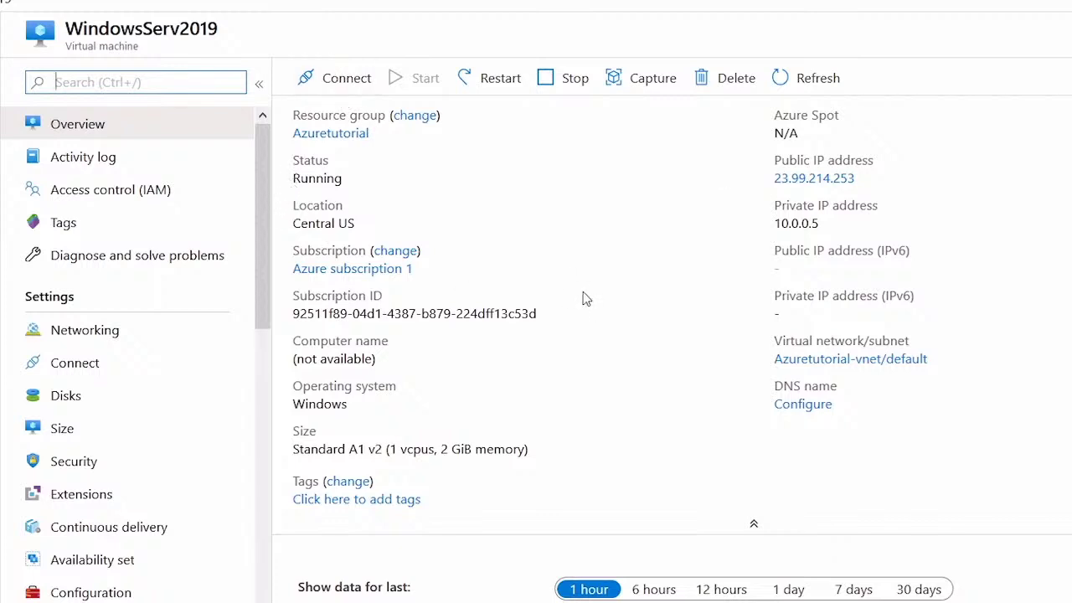
pyautogui.scroll(-2, 563, 297)
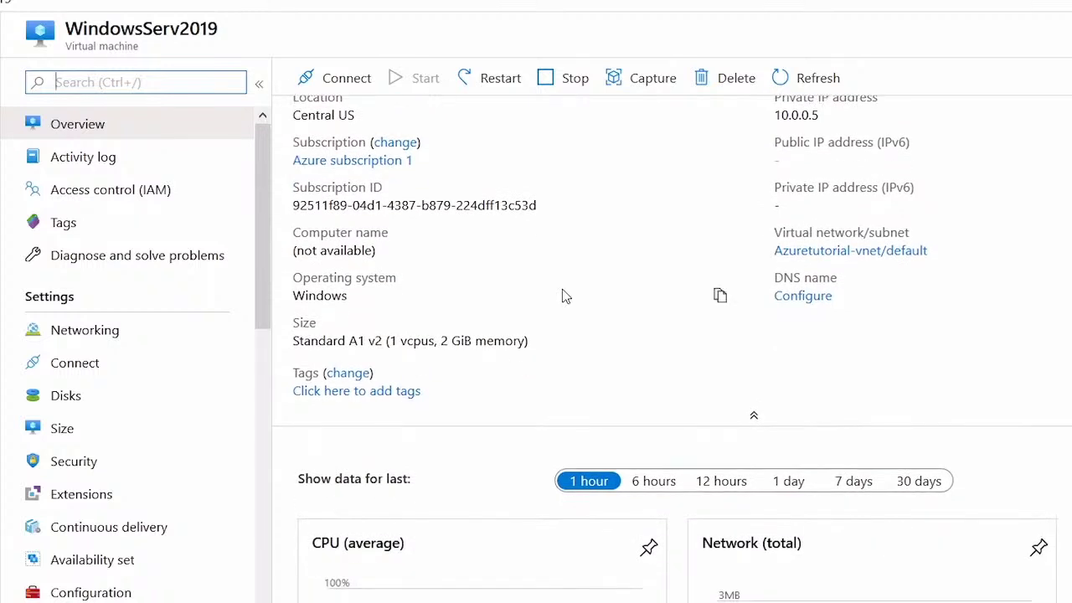
pyautogui.scroll(2, 563, 296)
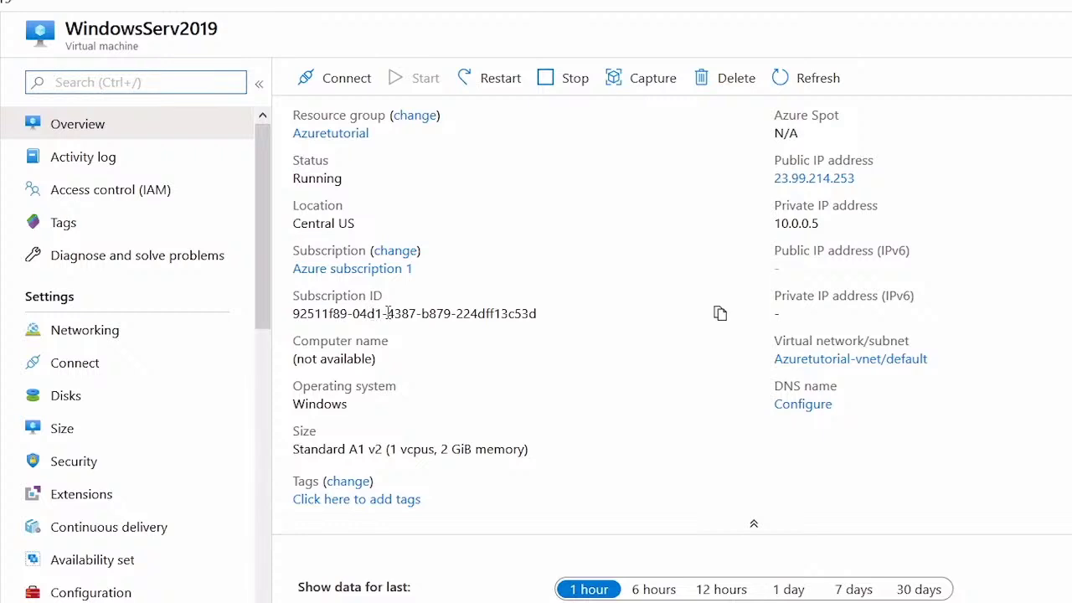
pyautogui.hotkey('ctrl', '/')
pyautogui.scroll(-1, 370, 354)
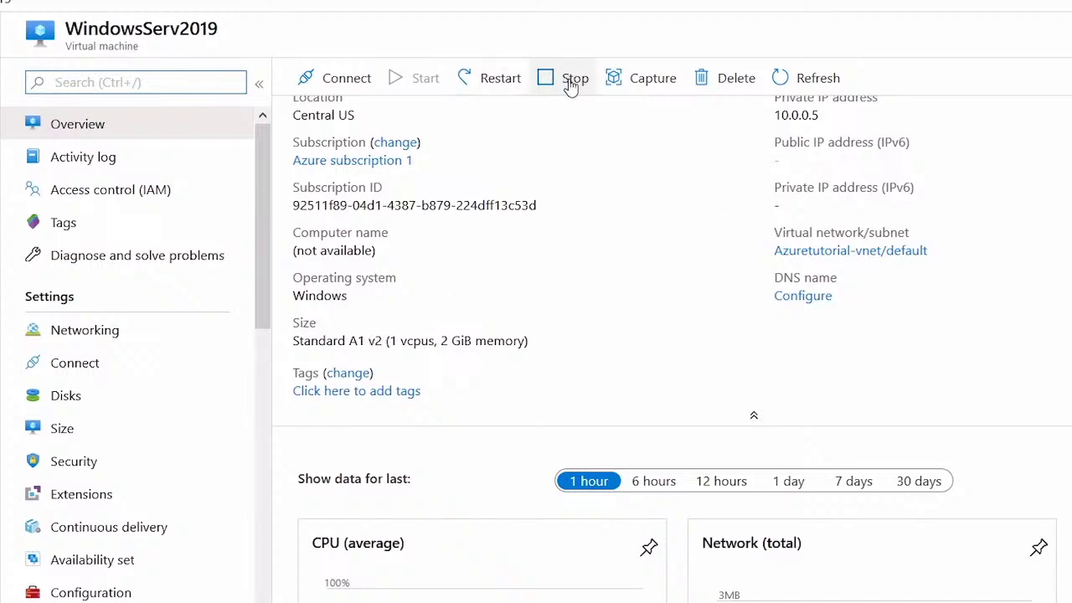
pyautogui.scroll(-2, 528, 225)
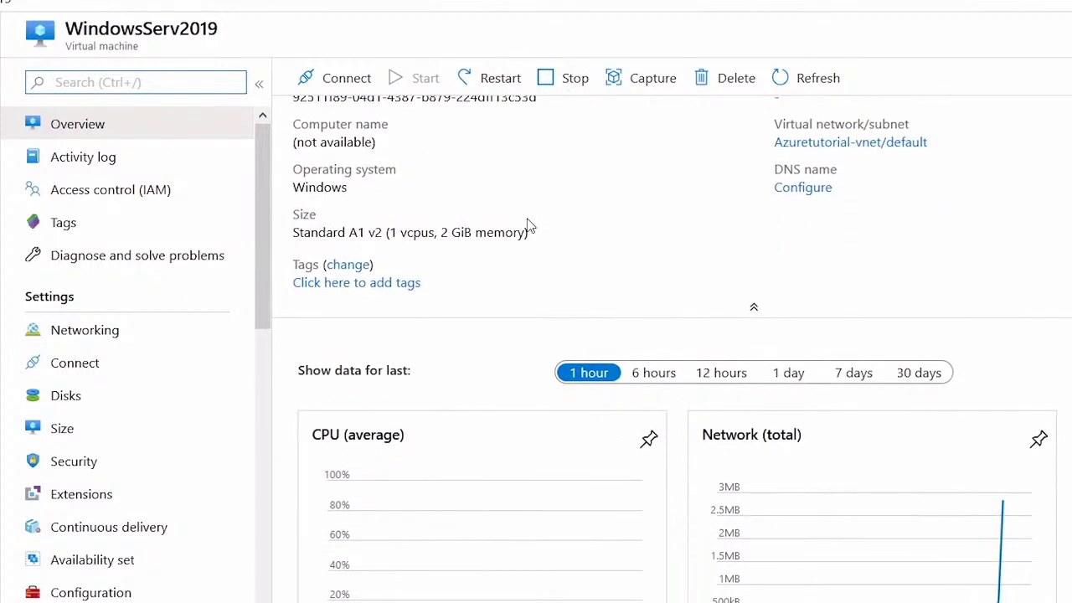
pyautogui.scroll(-4, 527, 224)
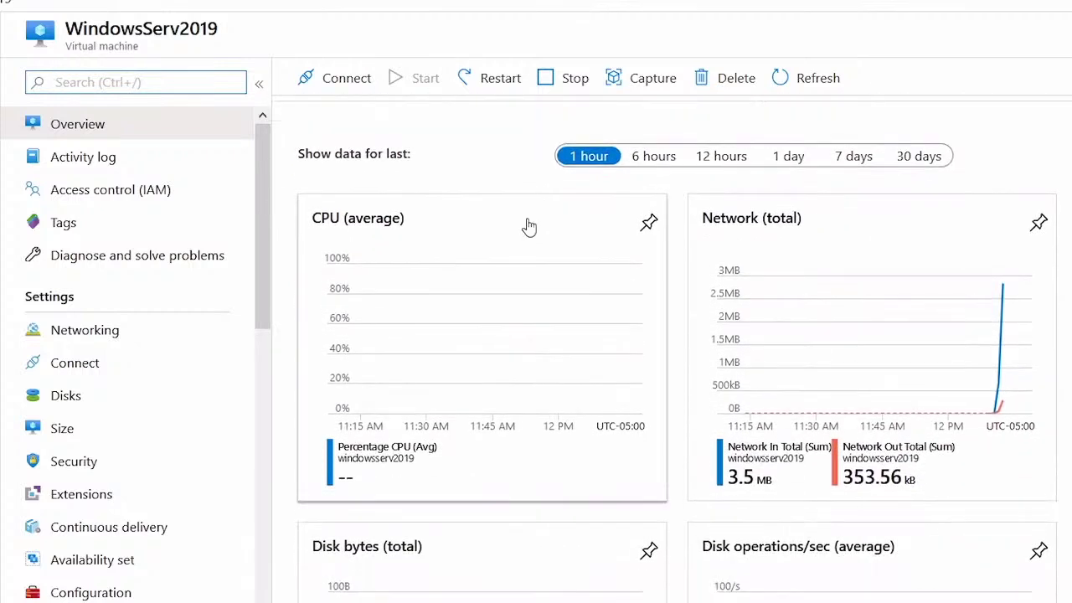
pyautogui.scroll(-2, 527, 225)
pyautogui.scroll(2, 527, 225)
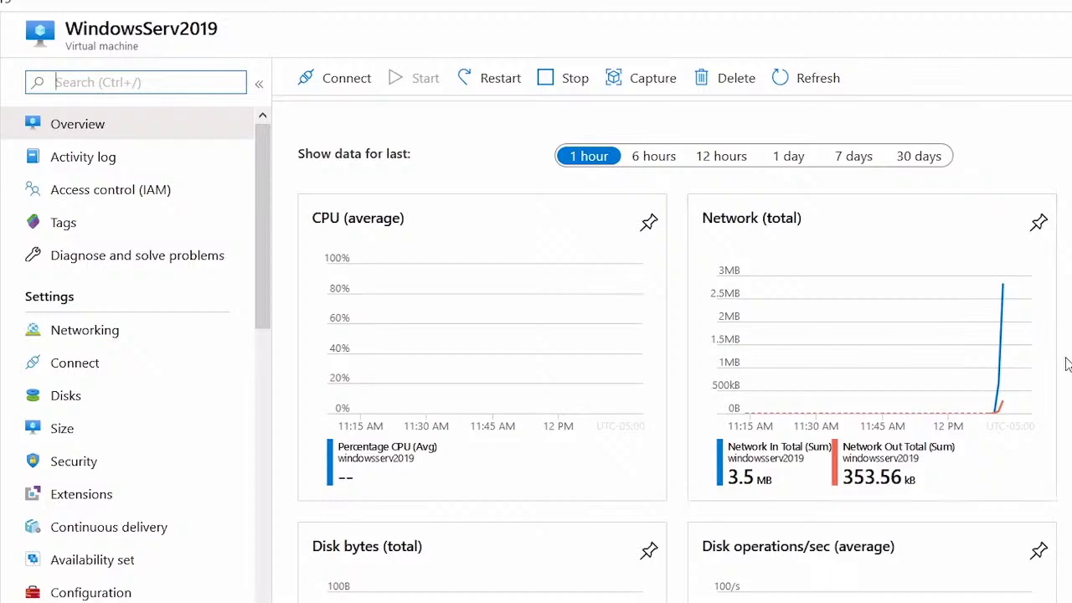
pyautogui.scroll(-1, 1066, 363)
pyautogui.scroll(-5, 1067, 364)
pyautogui.scroll(4, 1067, 363)
pyautogui.scroll(2, 1067, 364)
pyautogui.click(658, 158)
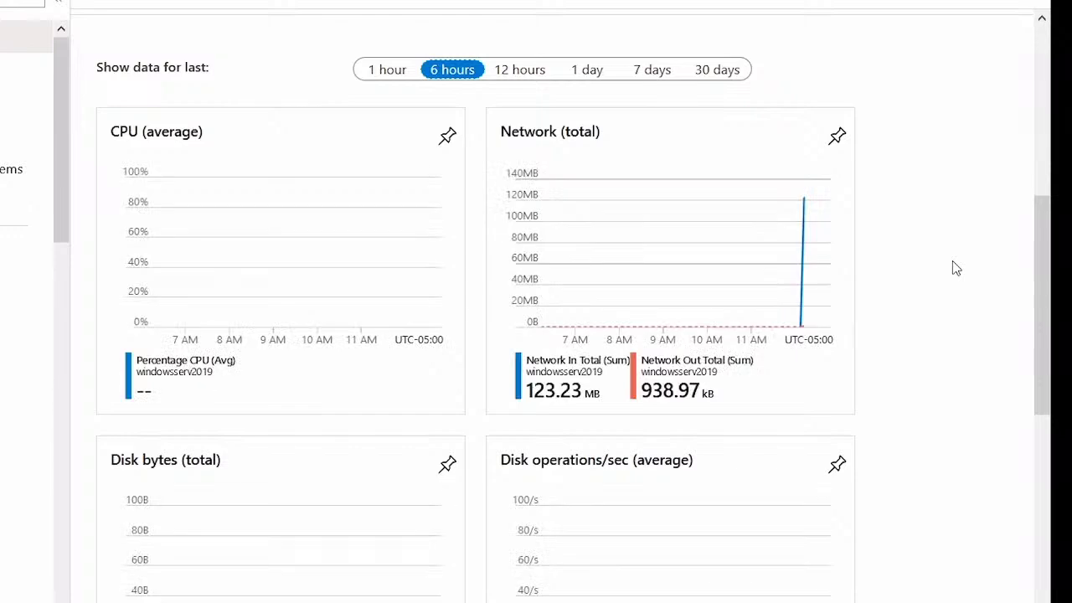
pyautogui.scroll(-1, 956, 268)
pyautogui.scroll(-1, 956, 268)
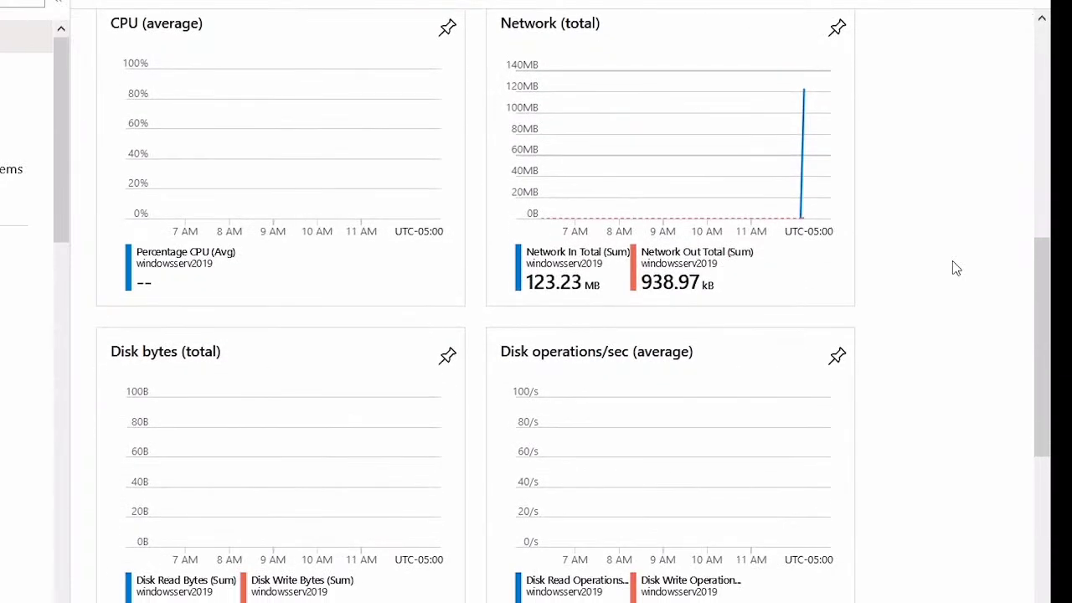
pyautogui.scroll(2, 952, 261)
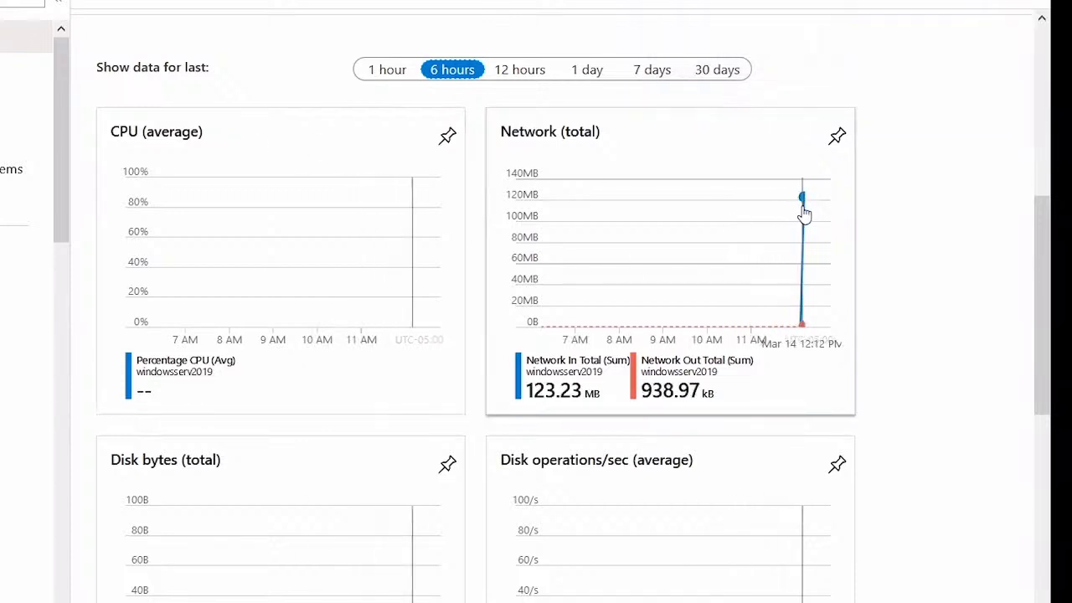
pyautogui.scroll(-5, 410, 454)
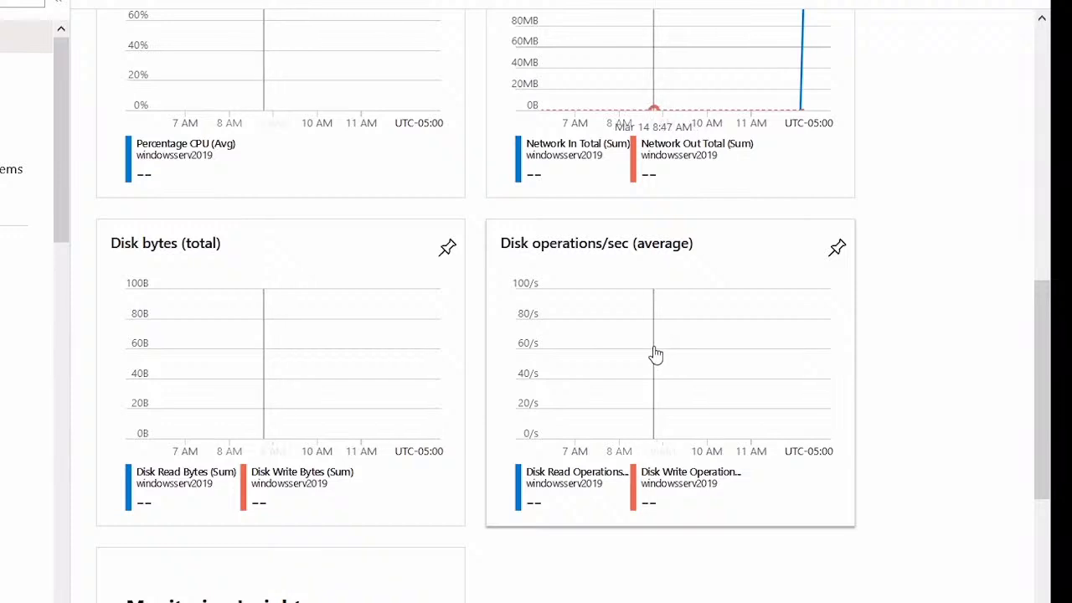
pyautogui.scroll(3, 689, 354)
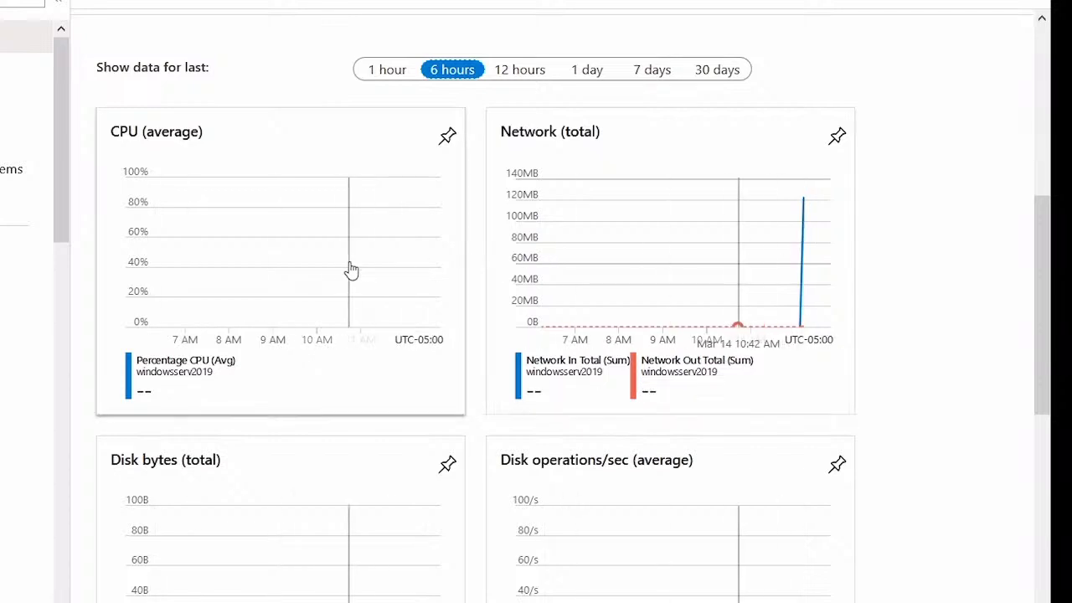
pyautogui.scroll(-3, 351, 270)
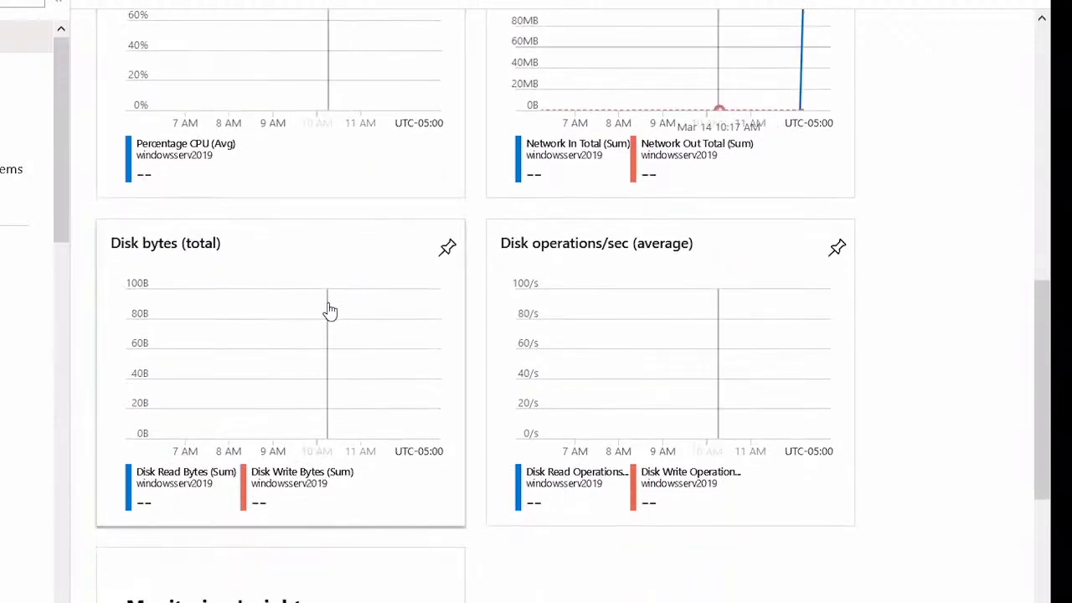
pyautogui.scroll(5, 328, 310)
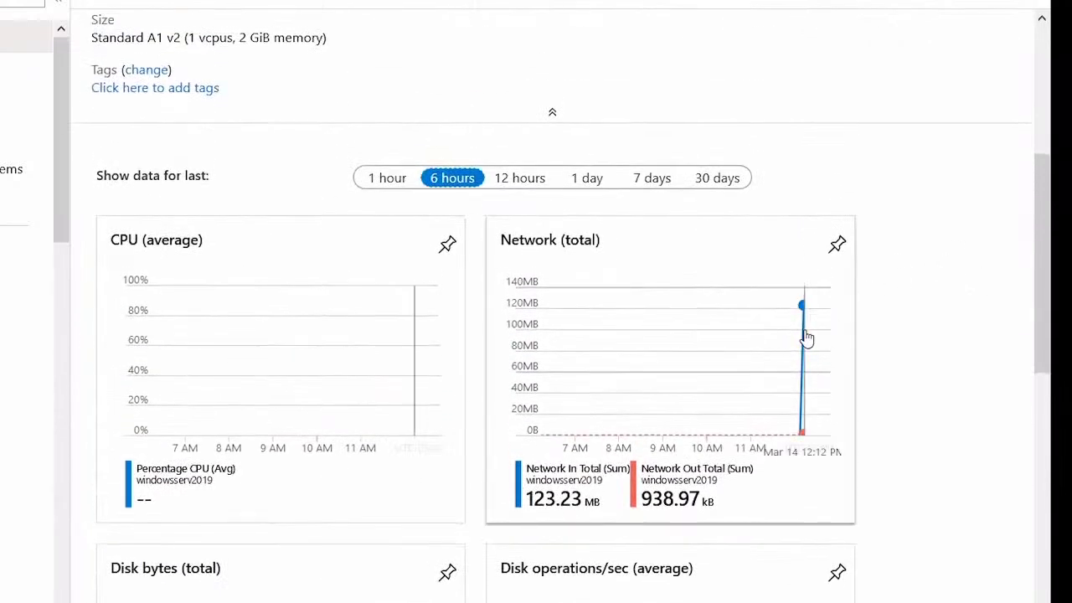
pyautogui.scroll(-5, 806, 338)
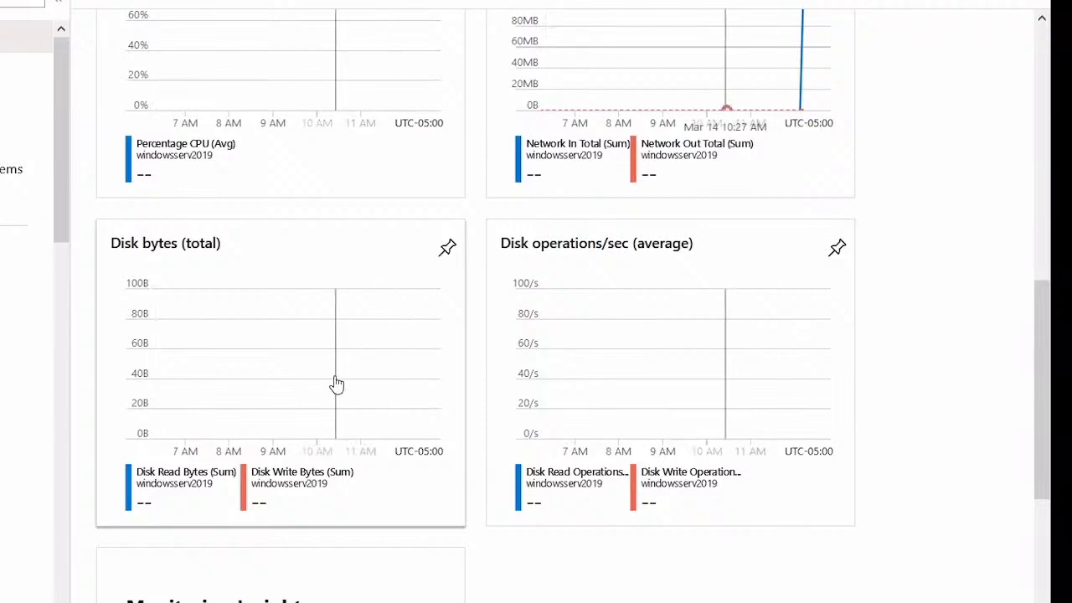
pyautogui.scroll(7, 328, 382)
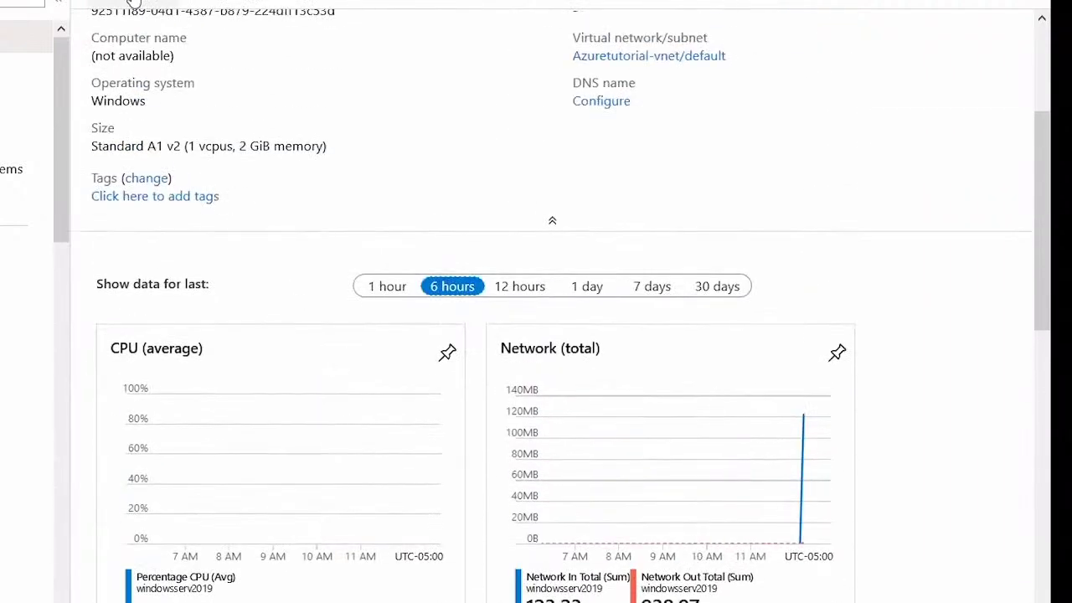
pyautogui.scroll(-4, 302, 408)
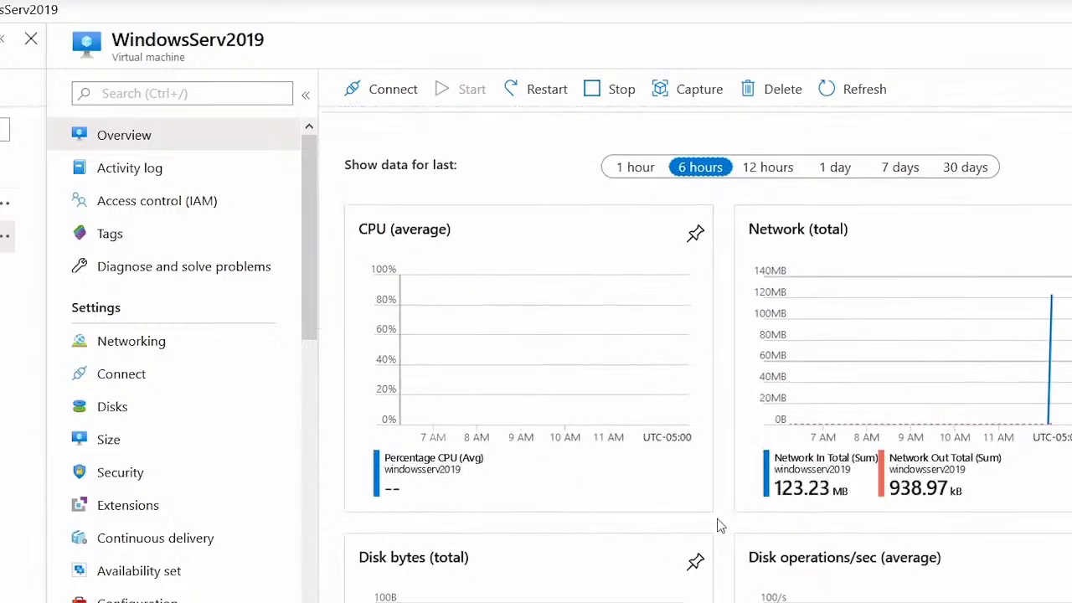
pyautogui.scroll(-3, 706, 522)
pyautogui.scroll(3, 596, 469)
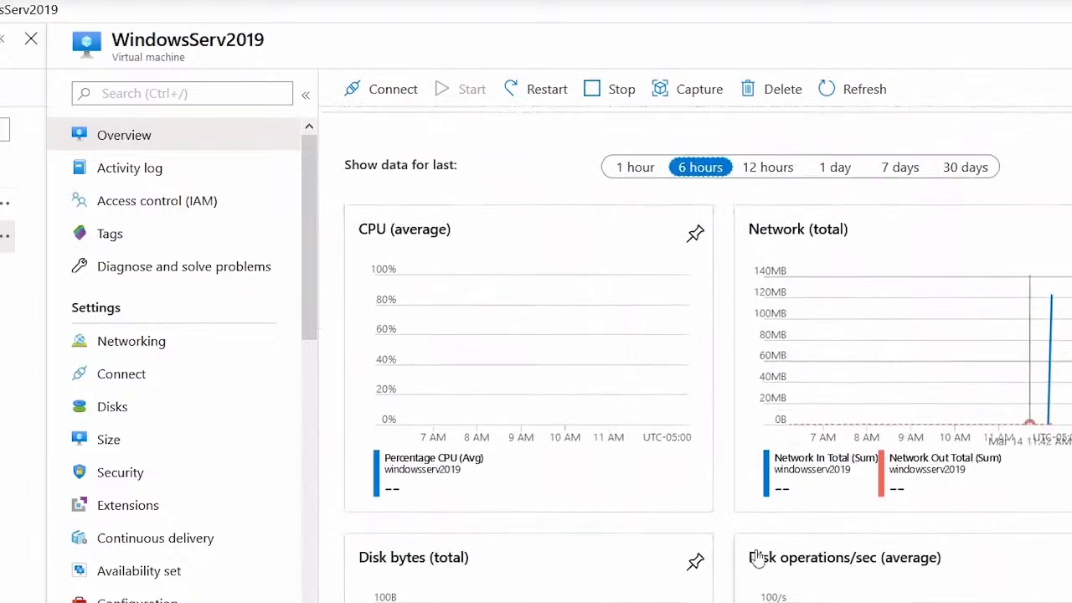
pyautogui.scroll(1, 624, 486)
pyautogui.scroll(5, 623, 485)
pyautogui.scroll(-7, 622, 486)
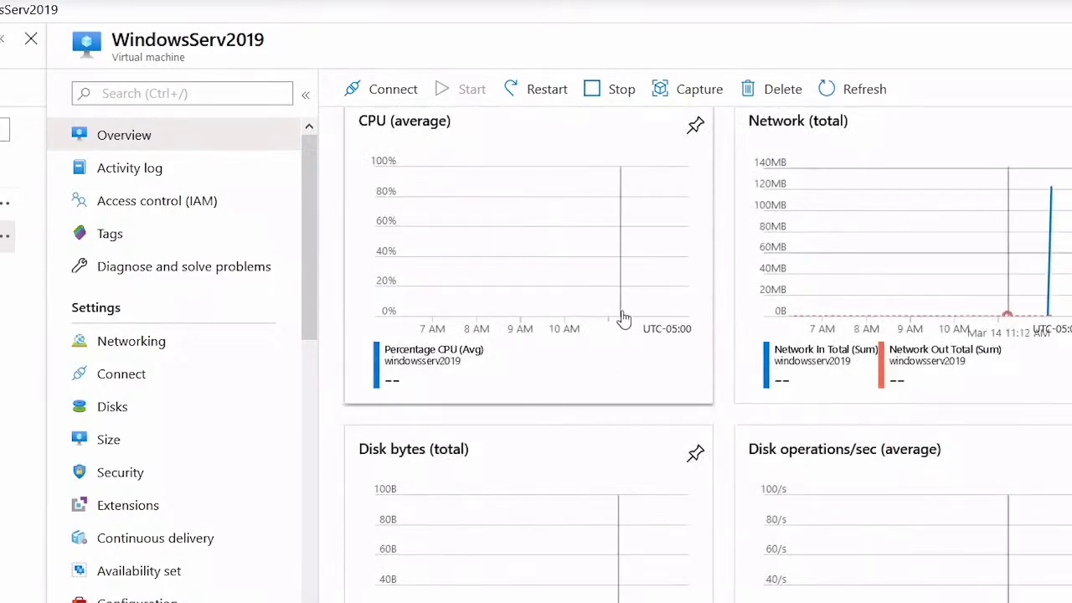
pyautogui.scroll(6, 577, 359)
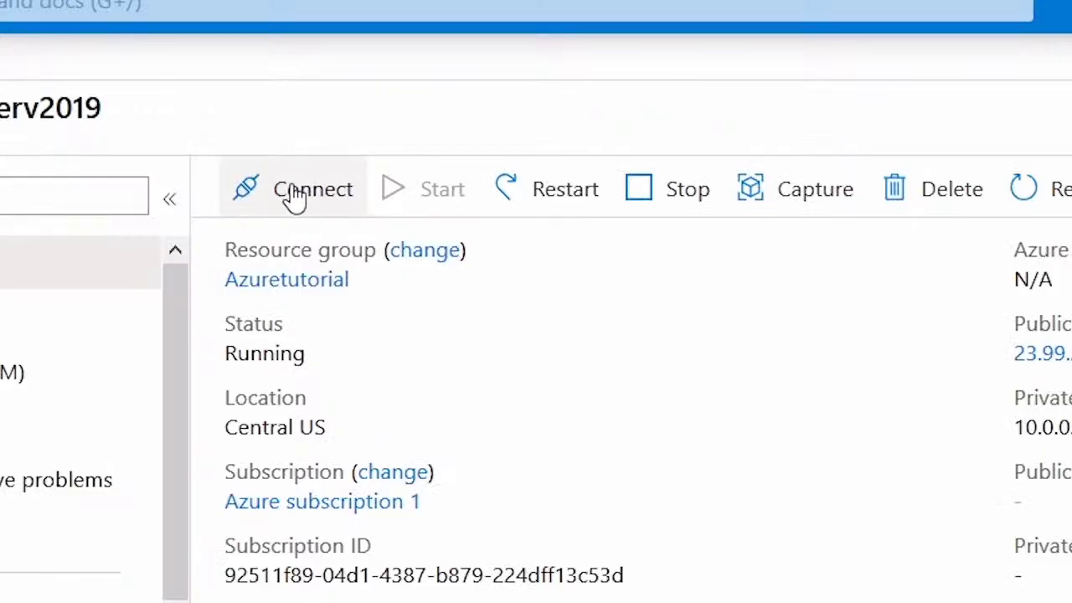
# Step: Download the WindowsServ2019 RDP file using its public IP and port 3389
pyautogui.click(294, 197)
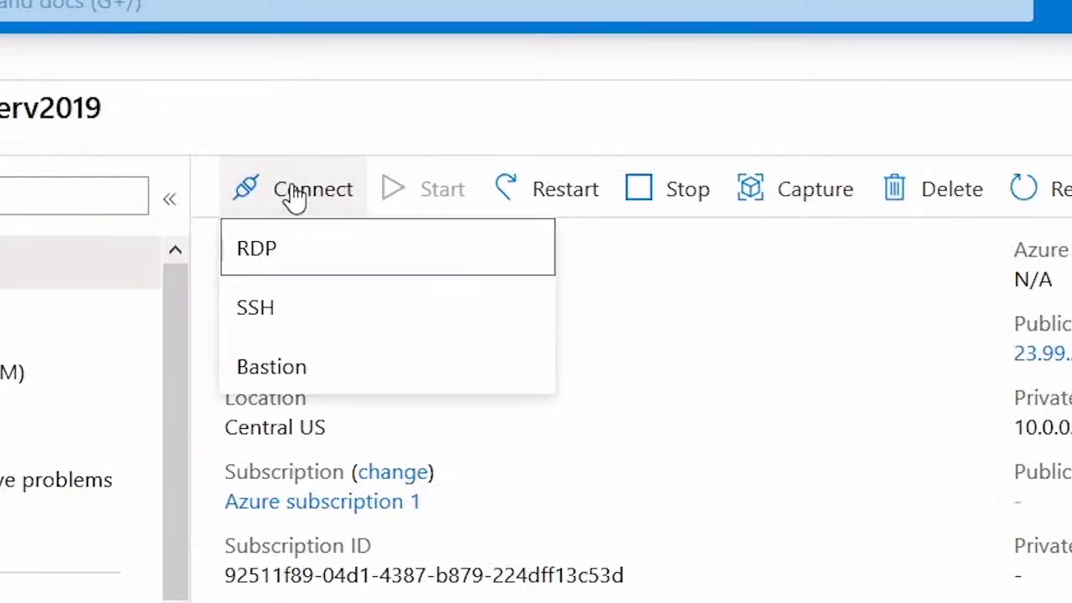
pyautogui.click(268, 262)
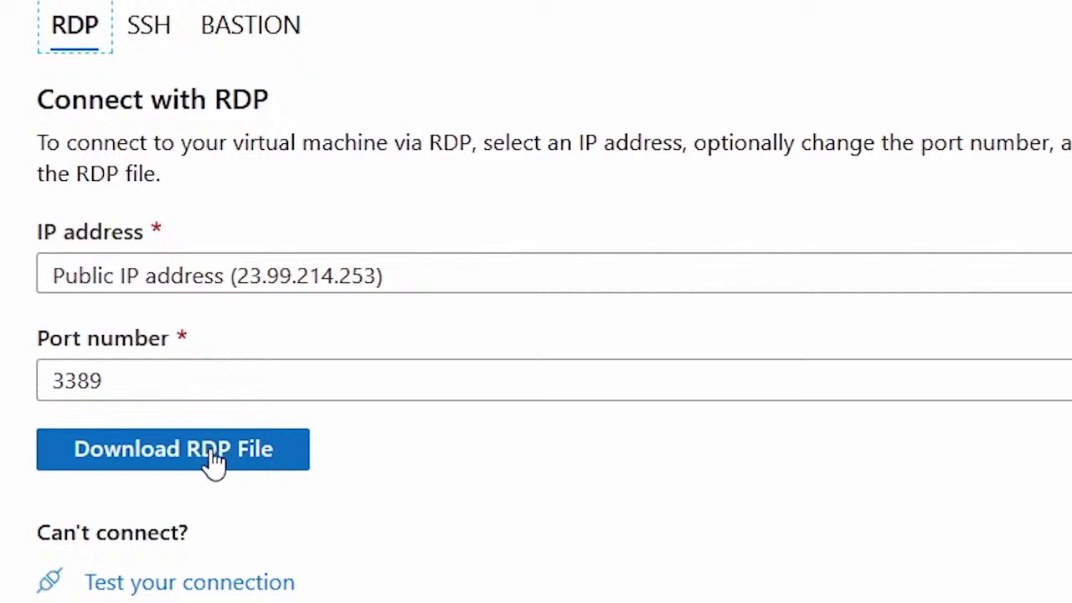
pyautogui.click(213, 458)
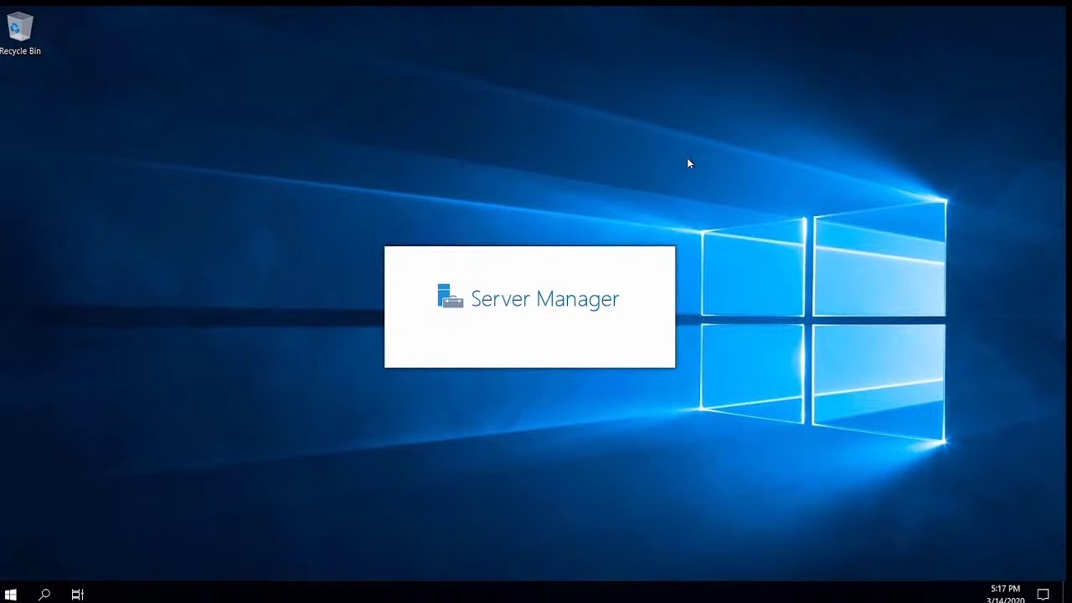
# Step: Allow network discovery on the server and dismiss the Windows Admin Center notice
pyautogui.press('super')
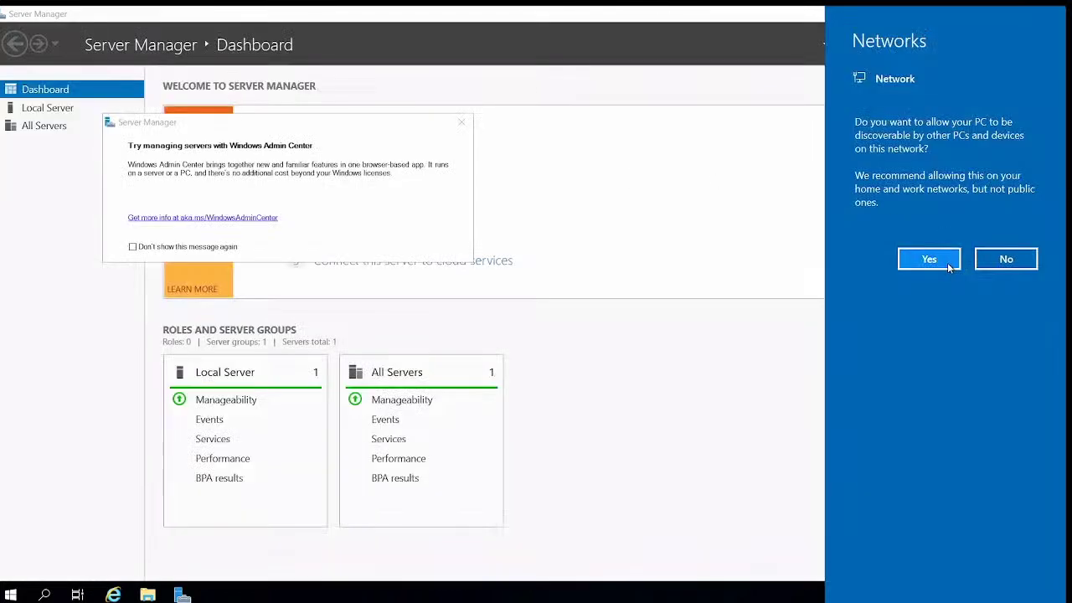
pyautogui.click(946, 260)
pyautogui.click(943, 266)
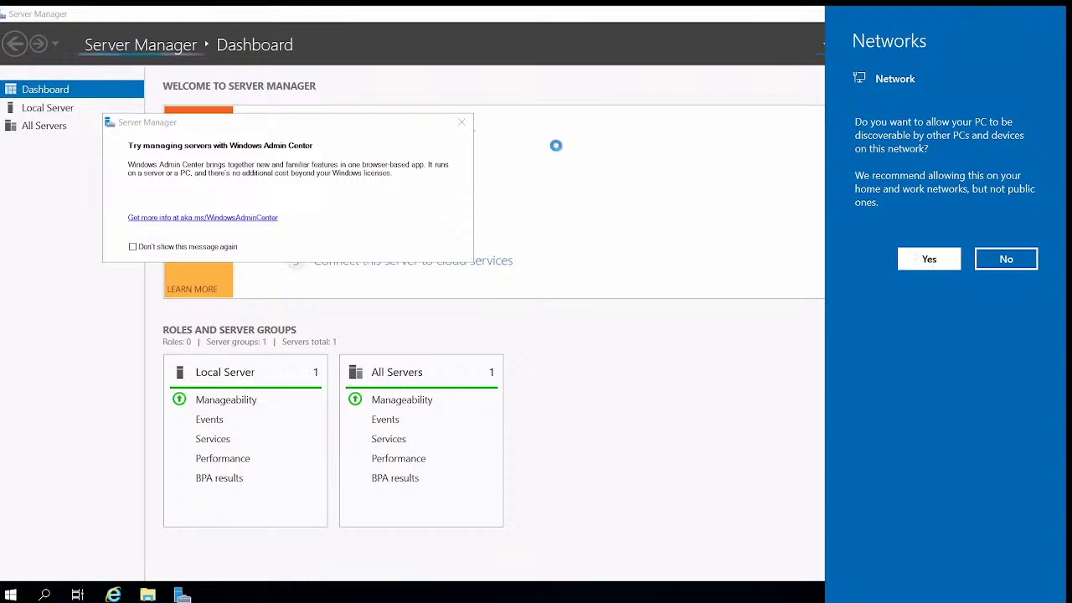
pyautogui.click(617, 164)
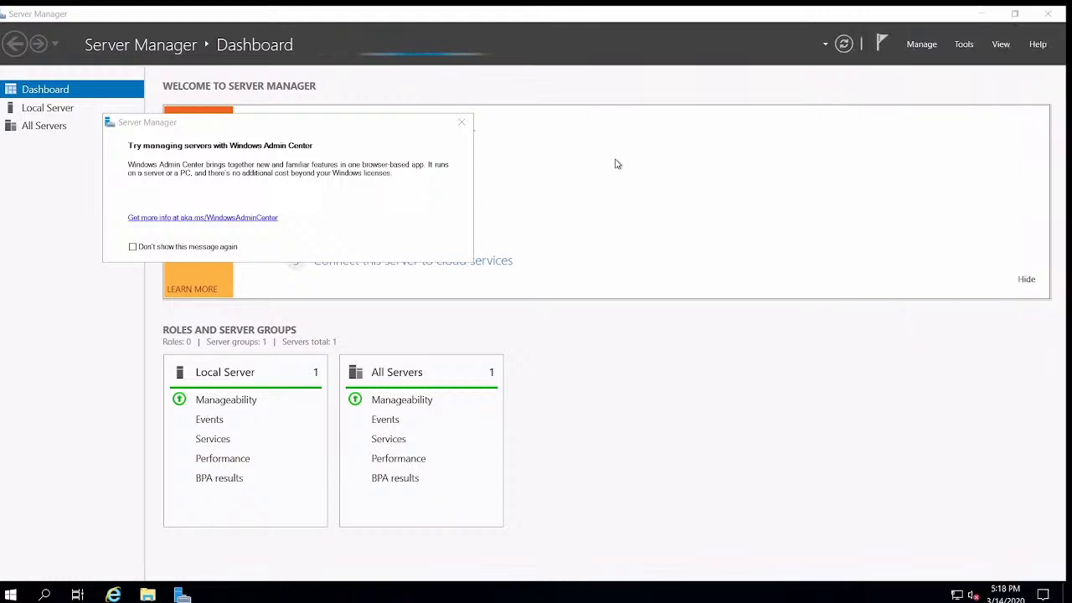
pyautogui.click(463, 125)
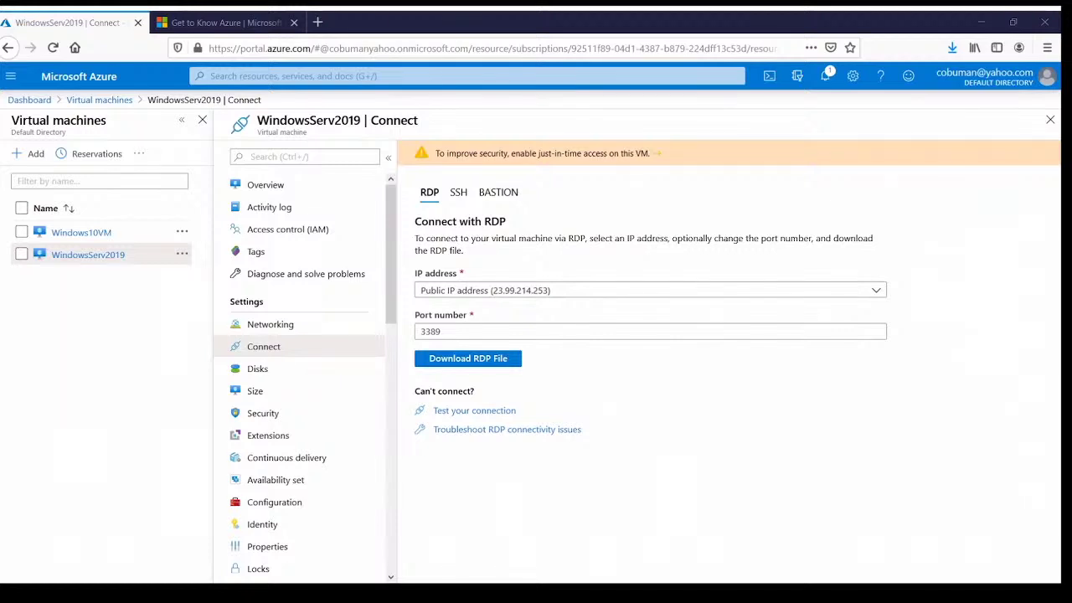
# Step: Return to the WindowsServ2019 overview and review its CPU (62.24%), network-in (147.18 MB) and disk charts
pyautogui.click(468, 359)
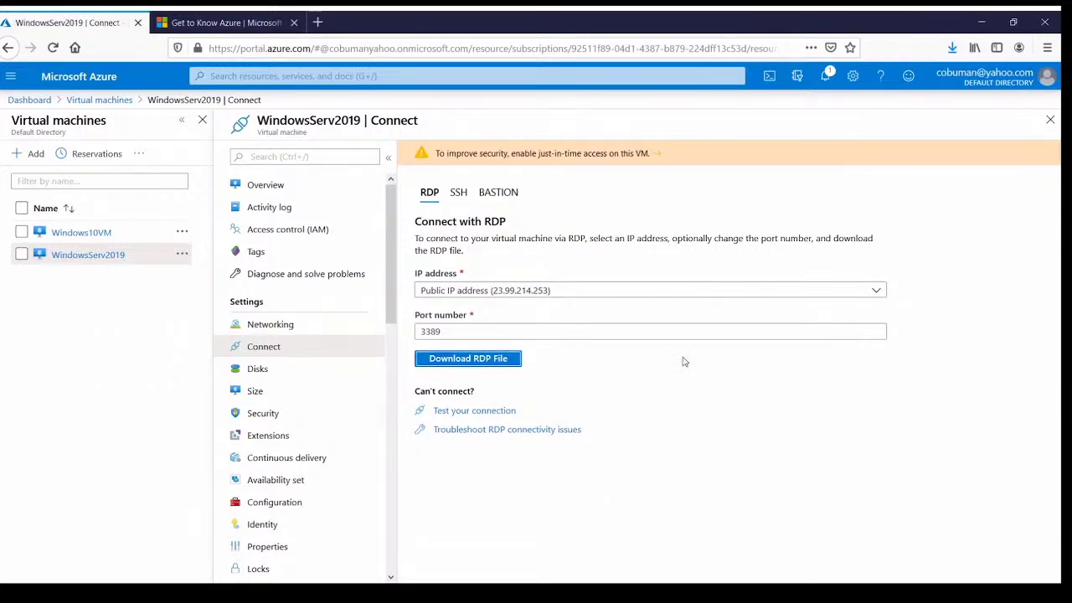
pyautogui.click(262, 188)
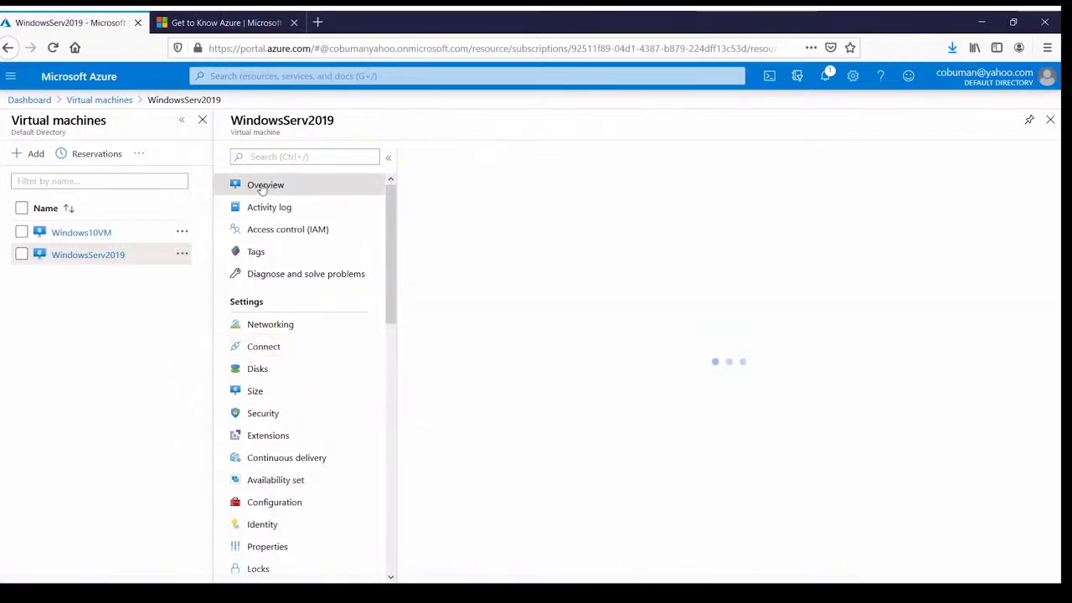
pyautogui.scroll(-3, 620, 294)
pyautogui.scroll(-3, 620, 294)
pyautogui.scroll(1, 618, 295)
pyautogui.moveTo(617, 300)
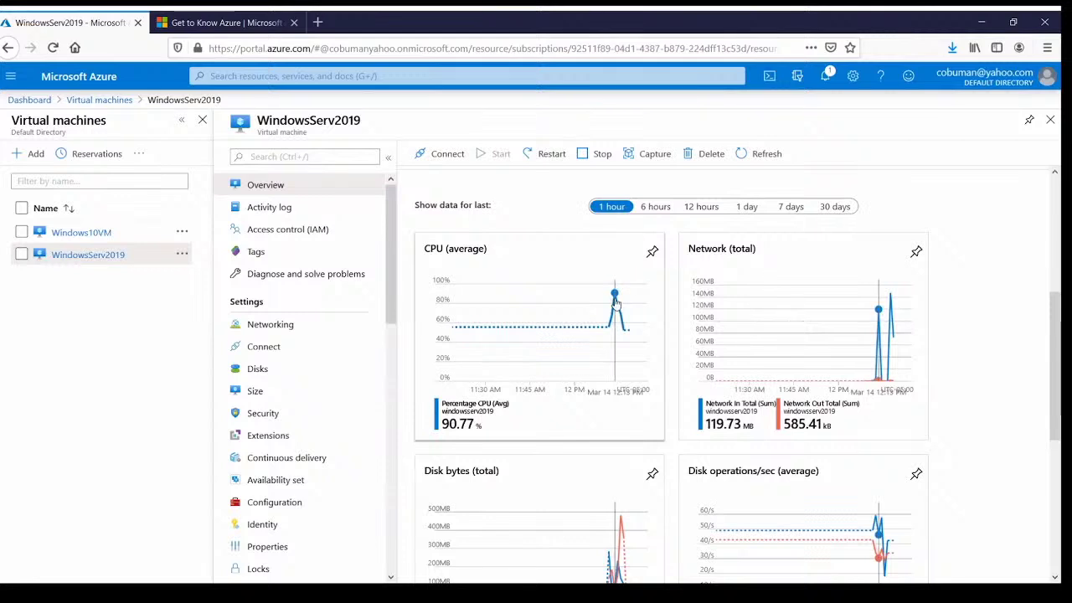
pyautogui.scroll(-2, 615, 301)
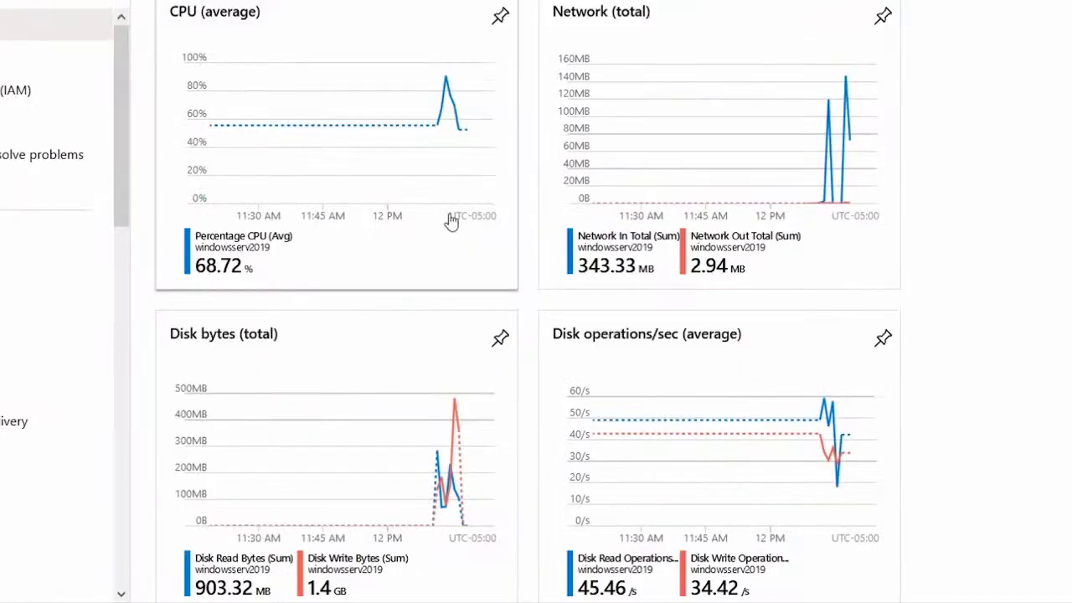
pyautogui.scroll(3, 452, 220)
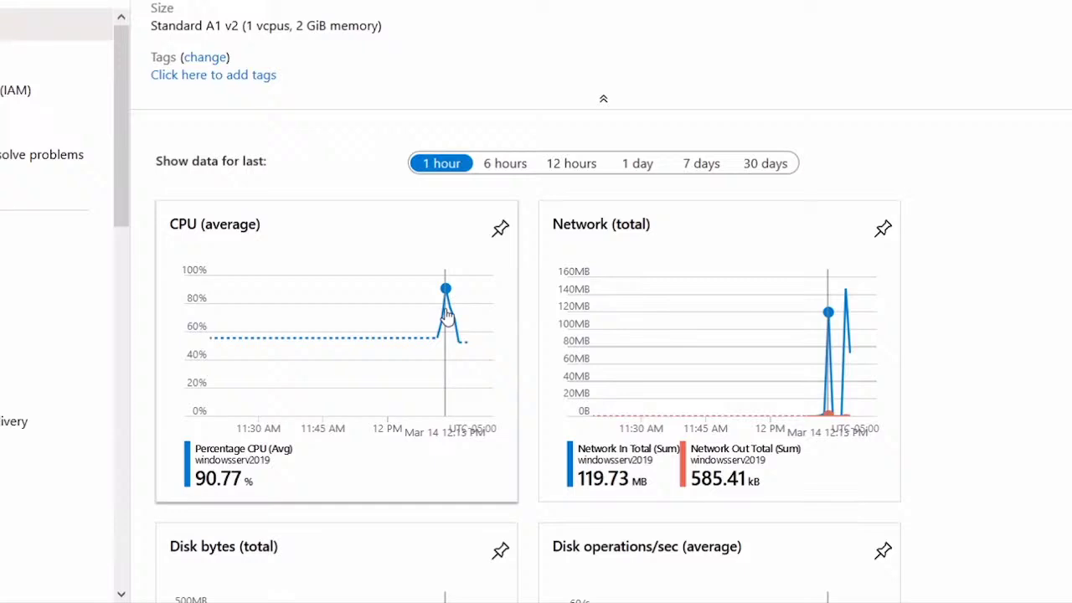
pyautogui.scroll(-3, 446, 312)
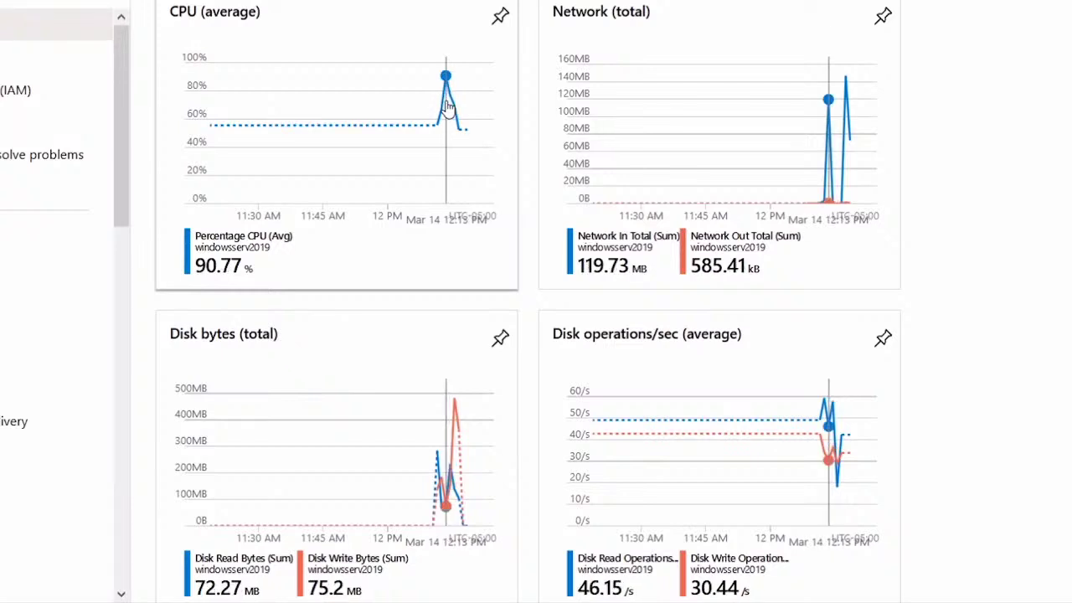
pyautogui.scroll(1, 448, 126)
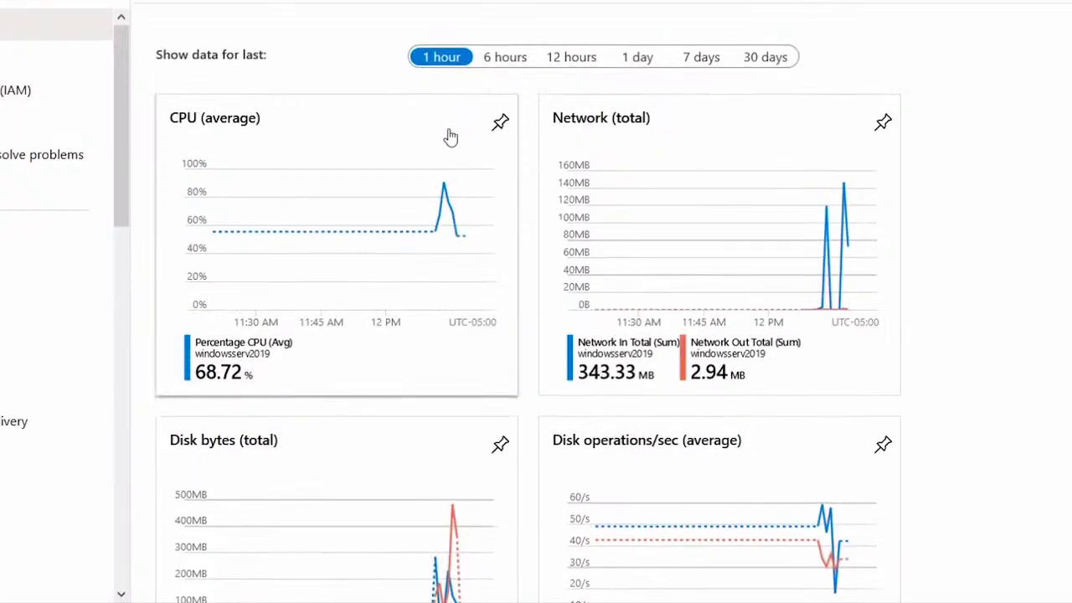
pyautogui.scroll(-1, 511, 130)
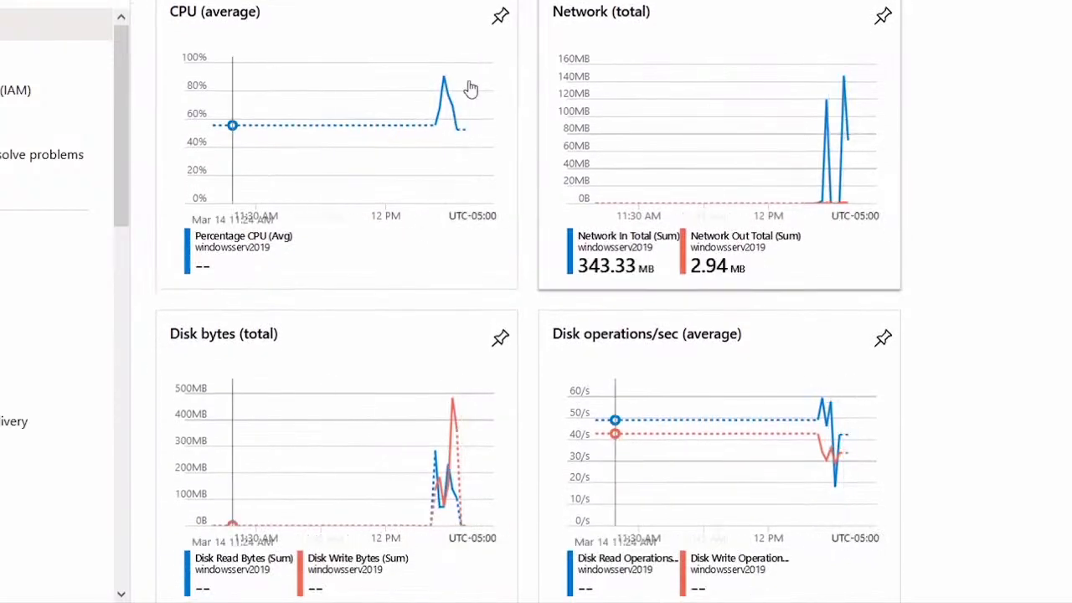
pyautogui.scroll(-1, 445, 92)
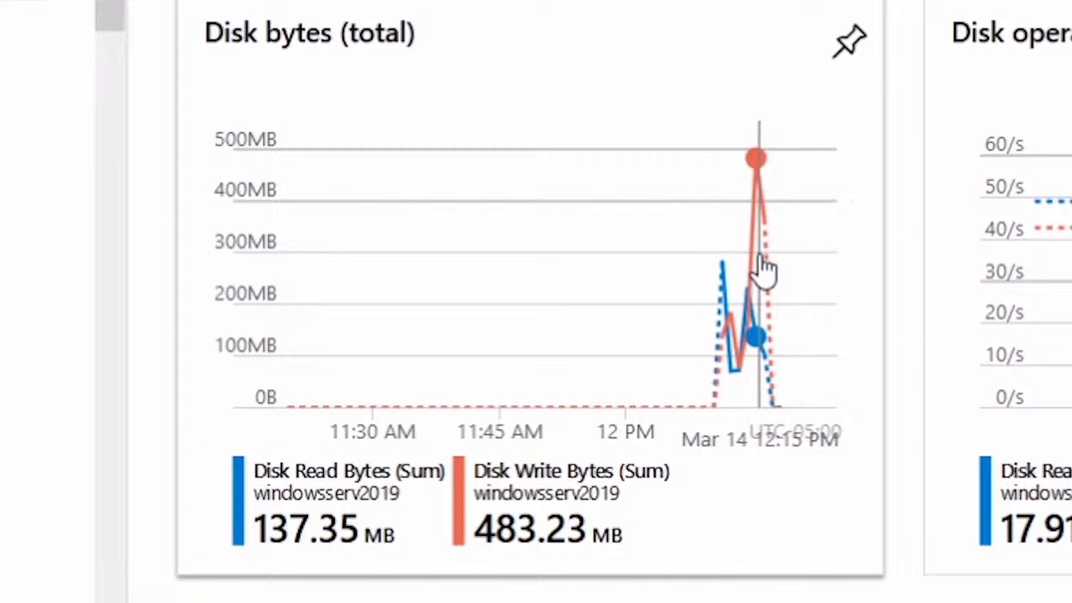
pyautogui.scroll(3, 777, 302)
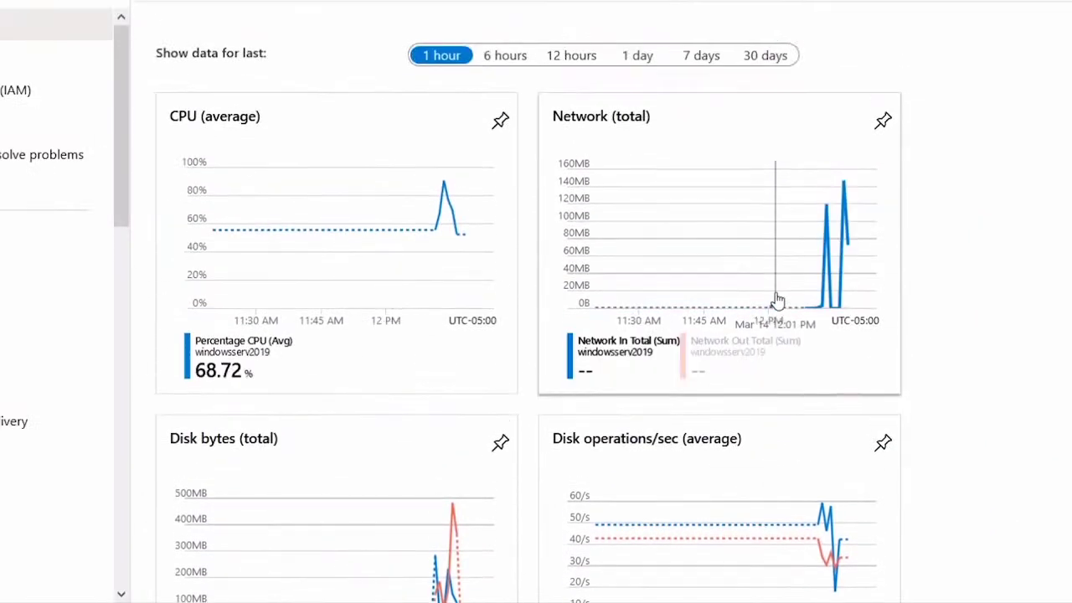
pyautogui.scroll(-1, 776, 299)
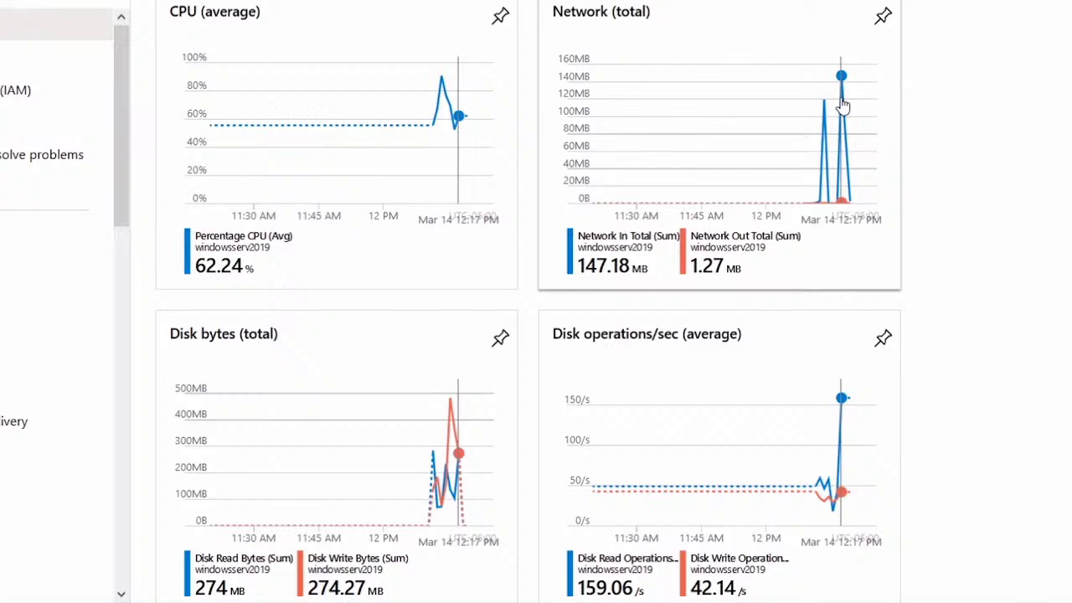
pyautogui.scroll(-2, 842, 104)
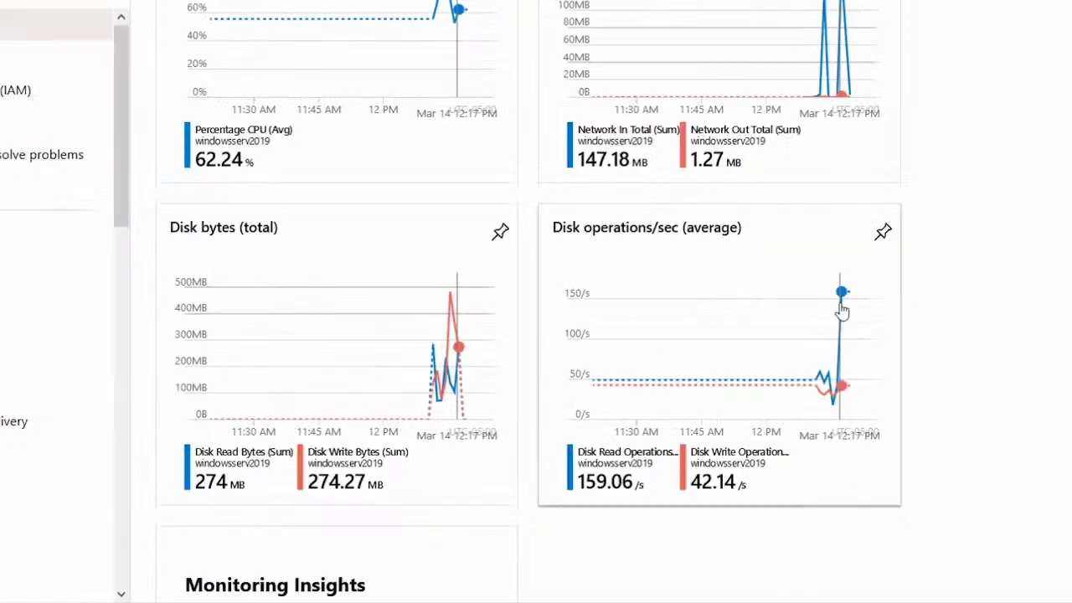
pyautogui.scroll(2, 842, 311)
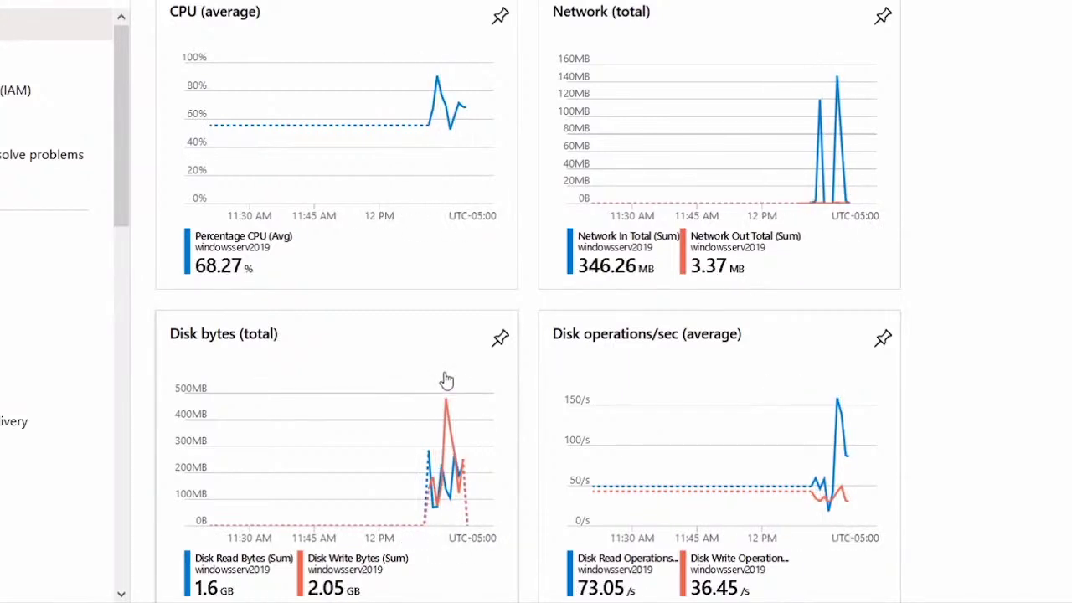
pyautogui.scroll(1, 446, 429)
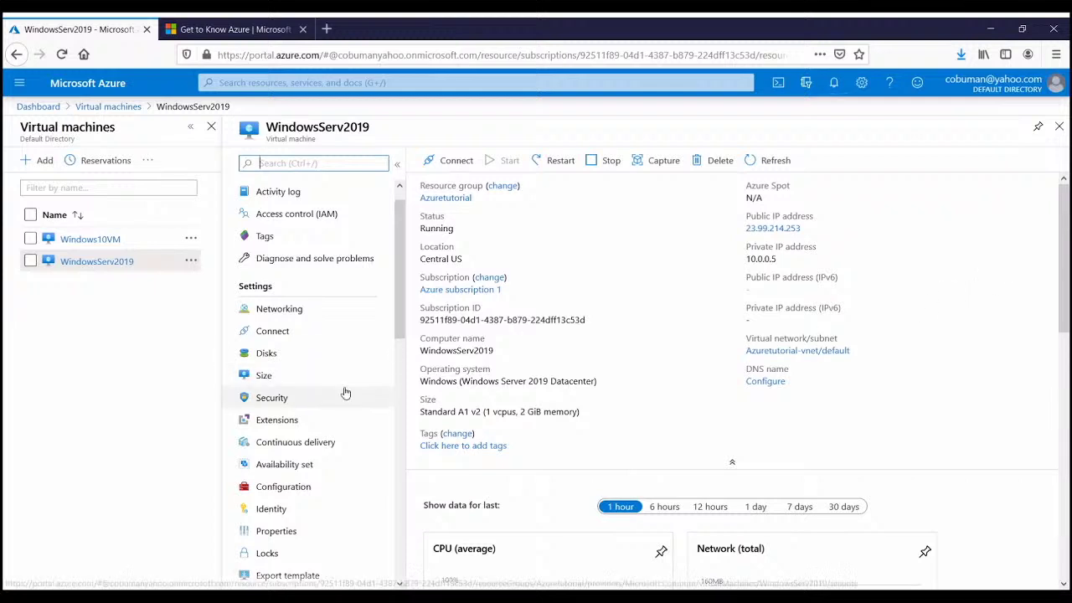
# Step: Open the RDP inbound rule (TCP 3389, Allow, priority 300) from WindowsServ2019's Networking page
pyautogui.scroll(1, 343, 391)
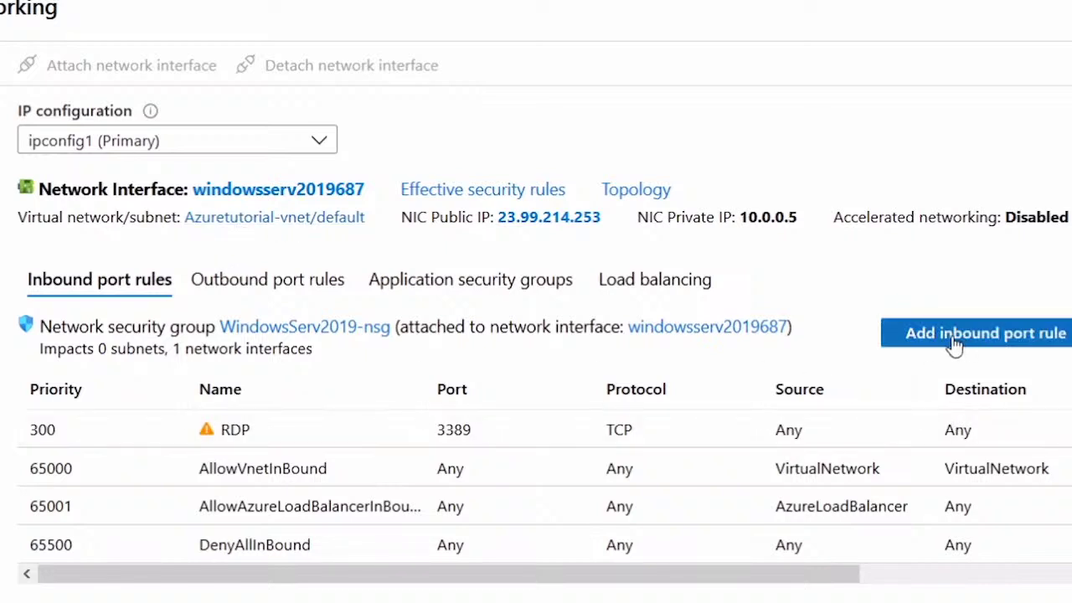
pyautogui.click(310, 445)
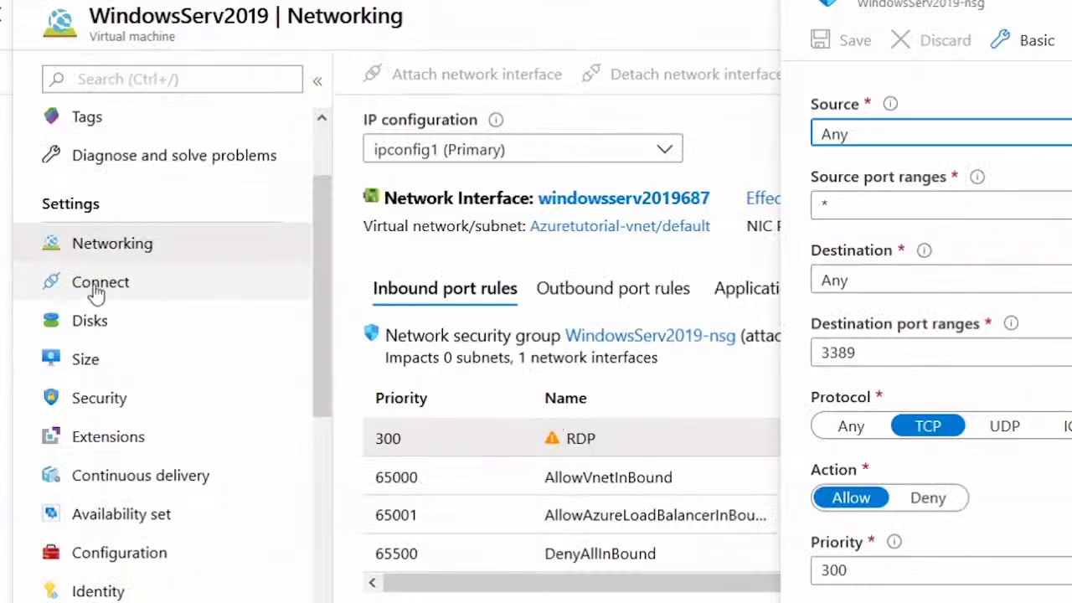
# Step: Glance at the VM's Disks page, then go back to the WindowsServ2019 Overview
pyautogui.click(112, 326)
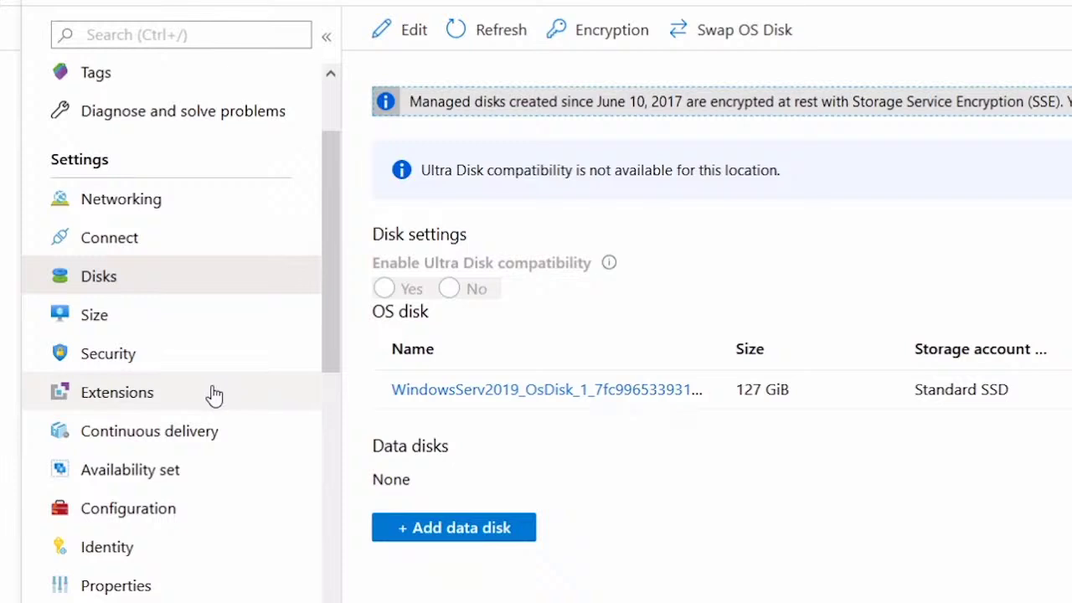
pyautogui.scroll(-3, 214, 395)
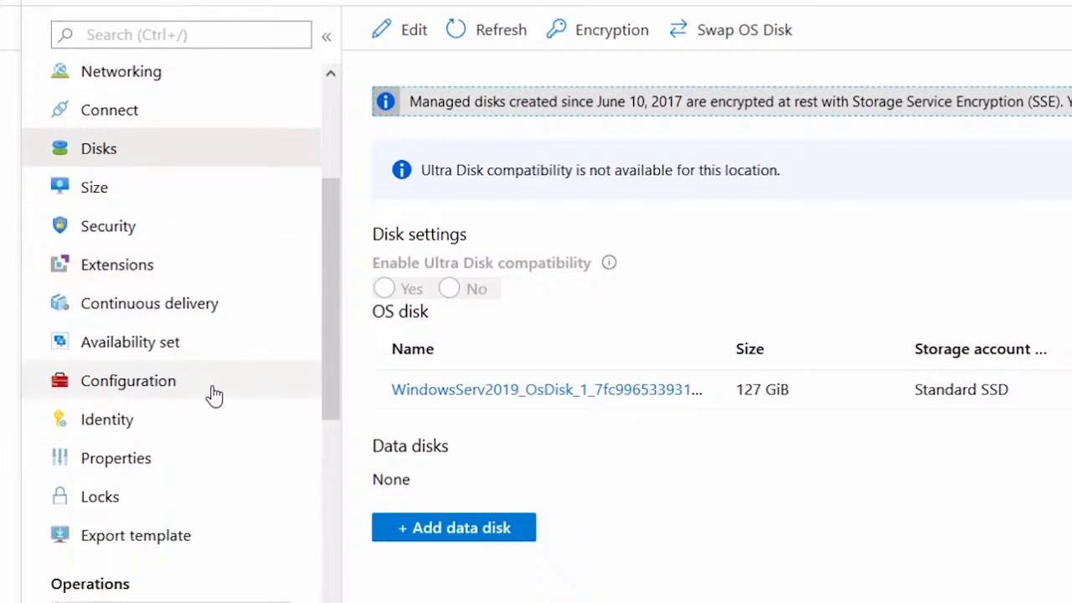
pyautogui.scroll(-3, 214, 395)
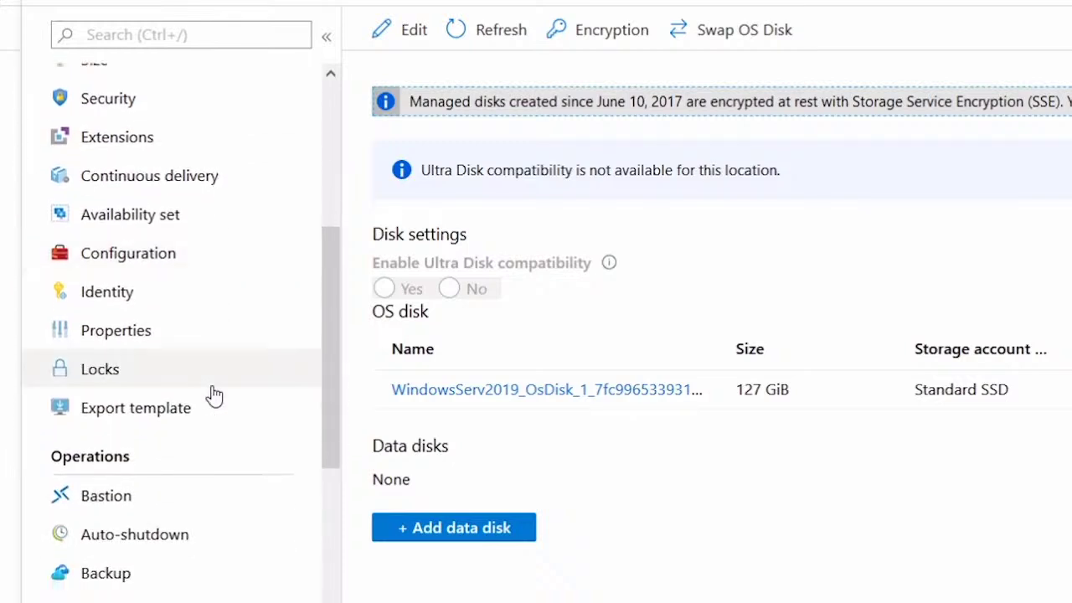
pyautogui.scroll(-6, 214, 395)
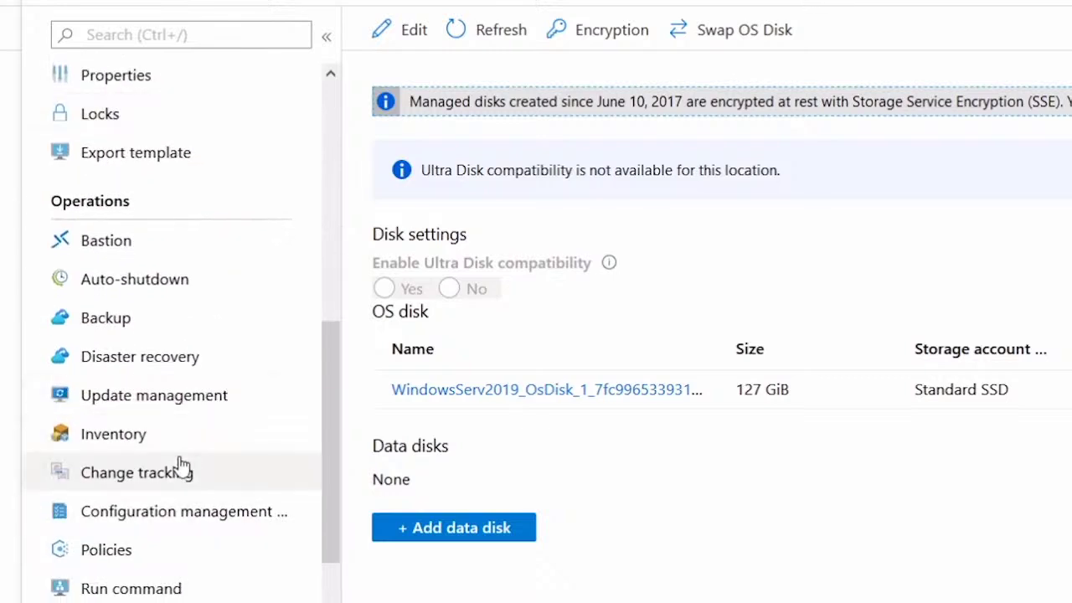
pyautogui.scroll(-2, 182, 469)
pyautogui.scroll(-4, 182, 467)
pyautogui.scroll(-3, 181, 465)
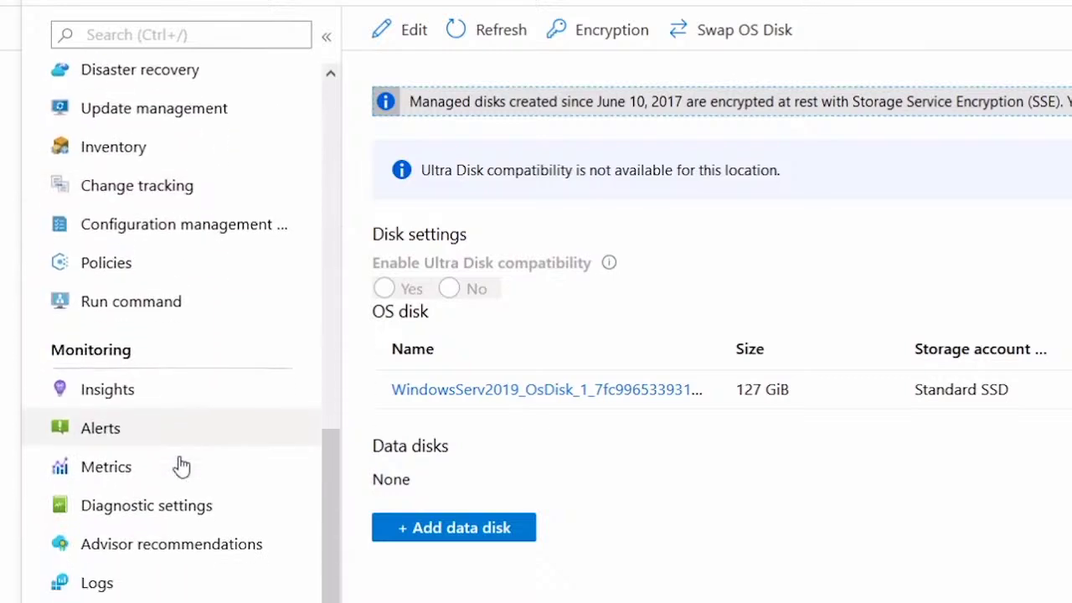
pyautogui.scroll(15, 132, 381)
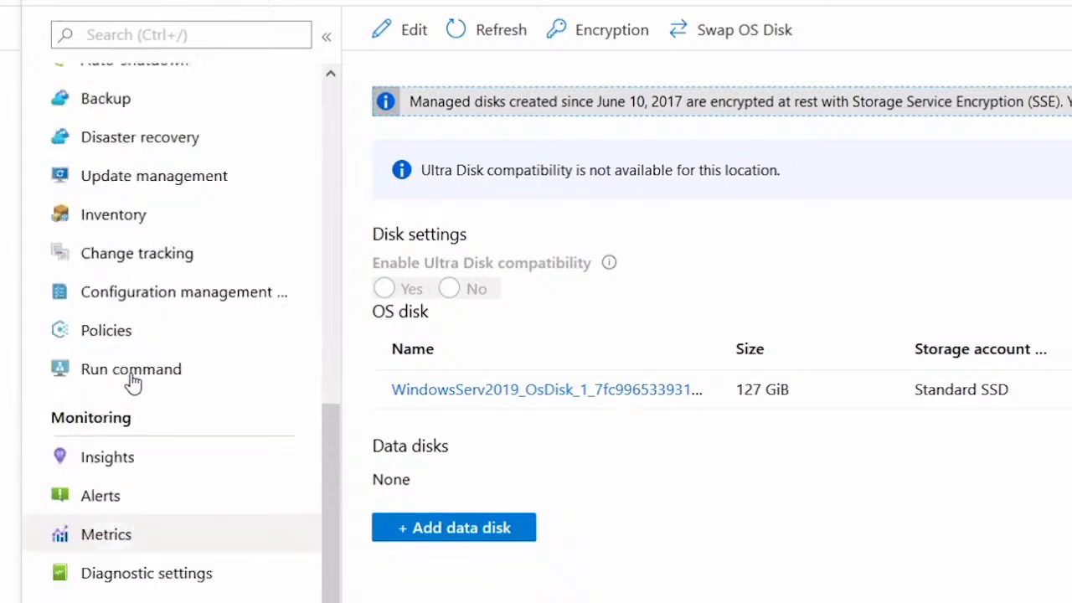
pyautogui.click(124, 97)
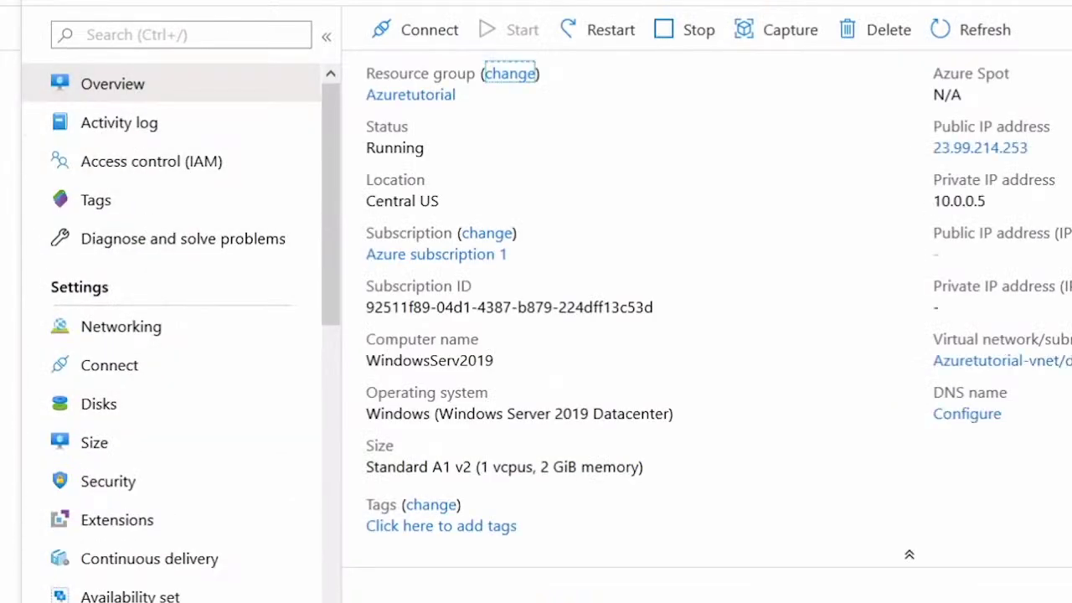
# Step: Open Explore Metrics in Azure Monitor from the portal menu to get a blank chart
pyautogui.click(37, 35)
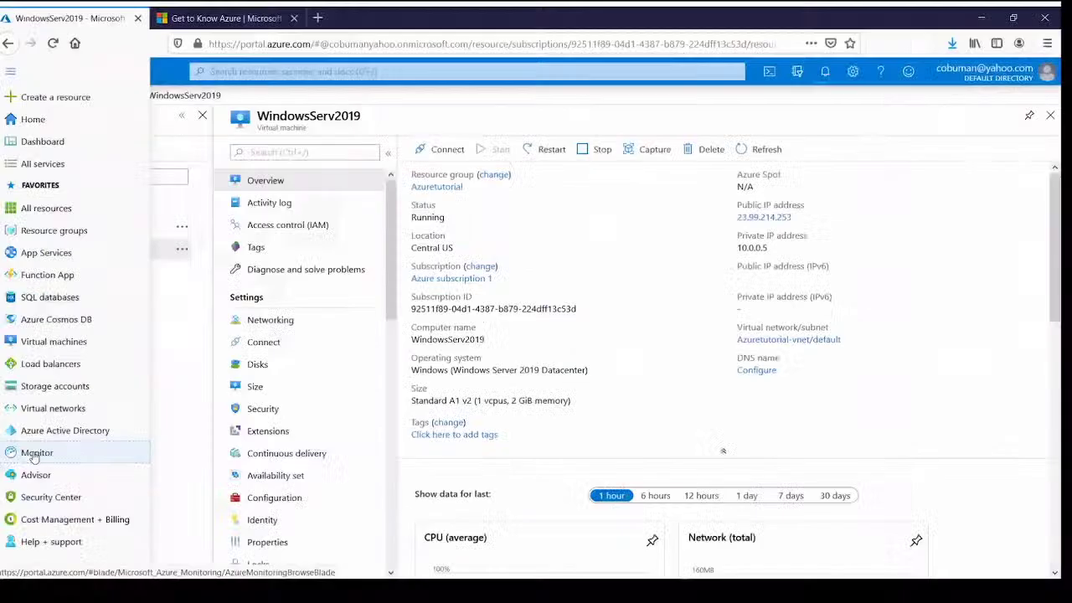
pyautogui.click(108, 467)
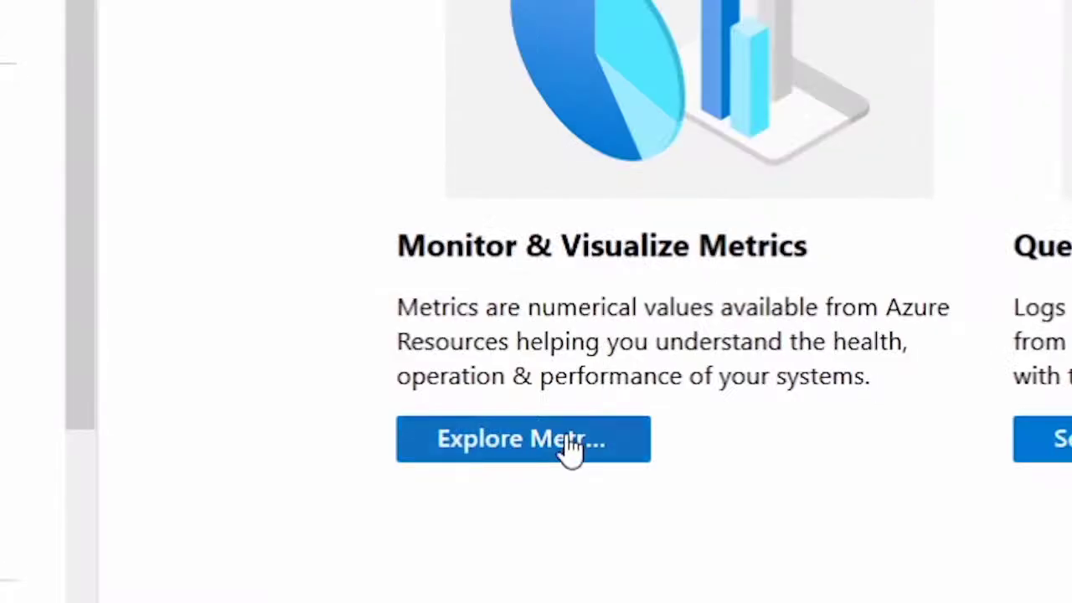
pyautogui.click(570, 448)
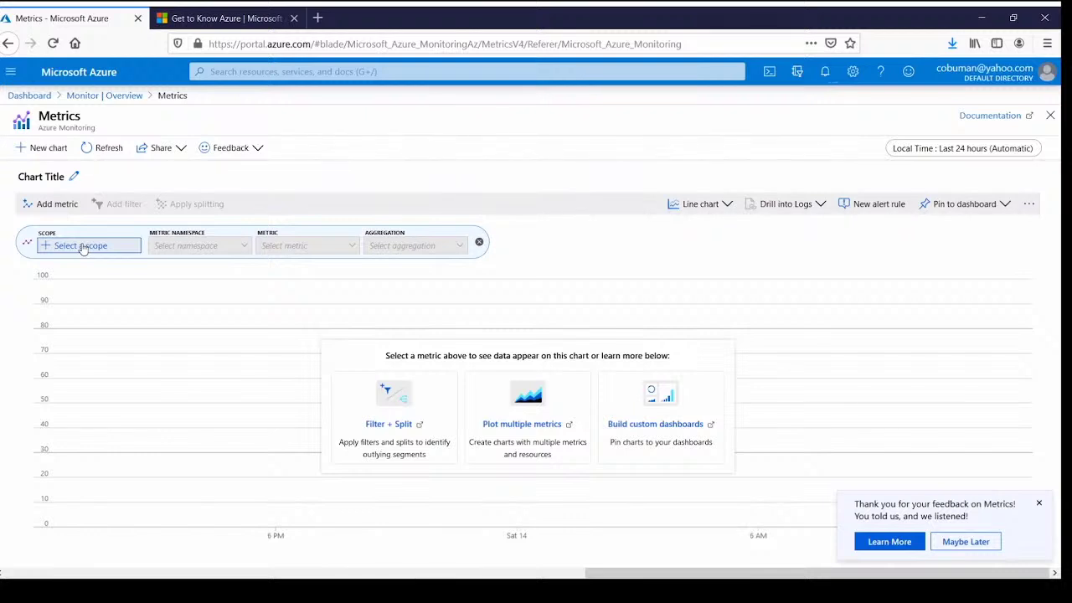
# Step: Set the chart scope to WindowsServ2019, filtering resource types to Virtual machines in azuretutorial
pyautogui.click(1038, 503)
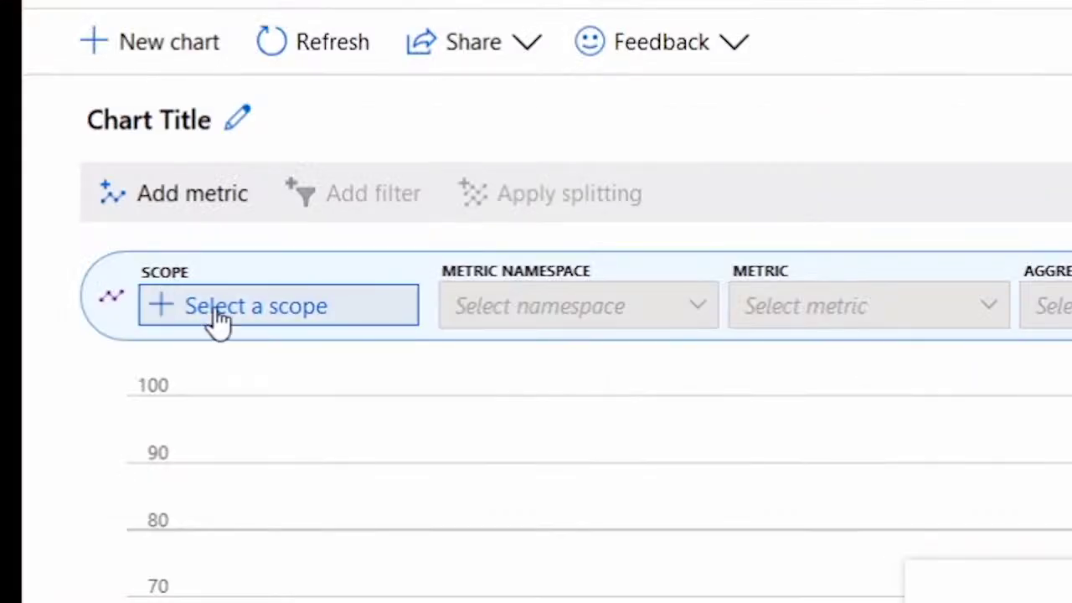
pyautogui.click(216, 318)
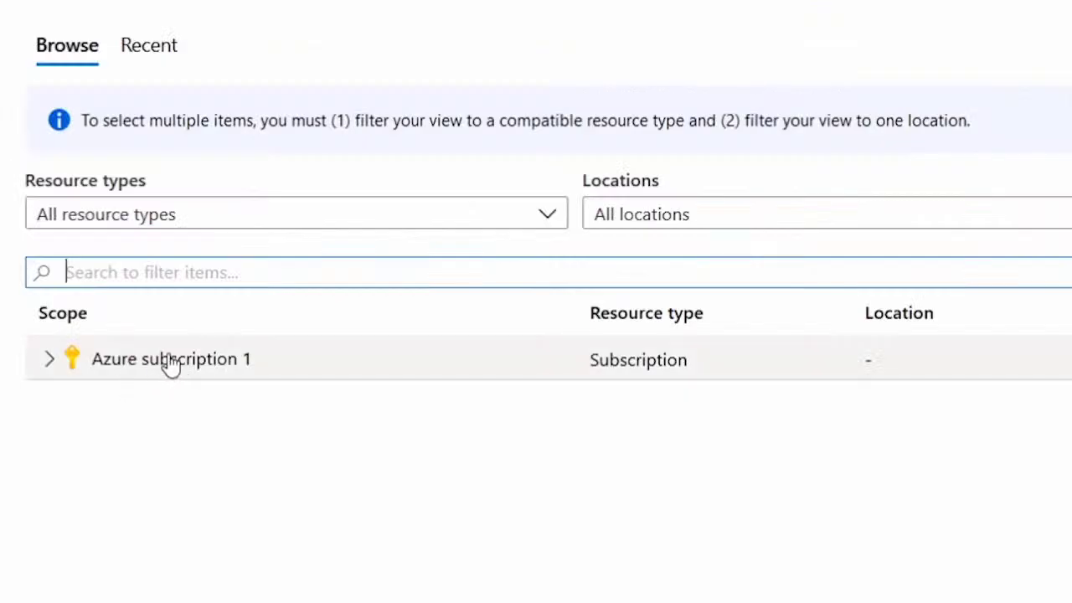
pyautogui.click(172, 360)
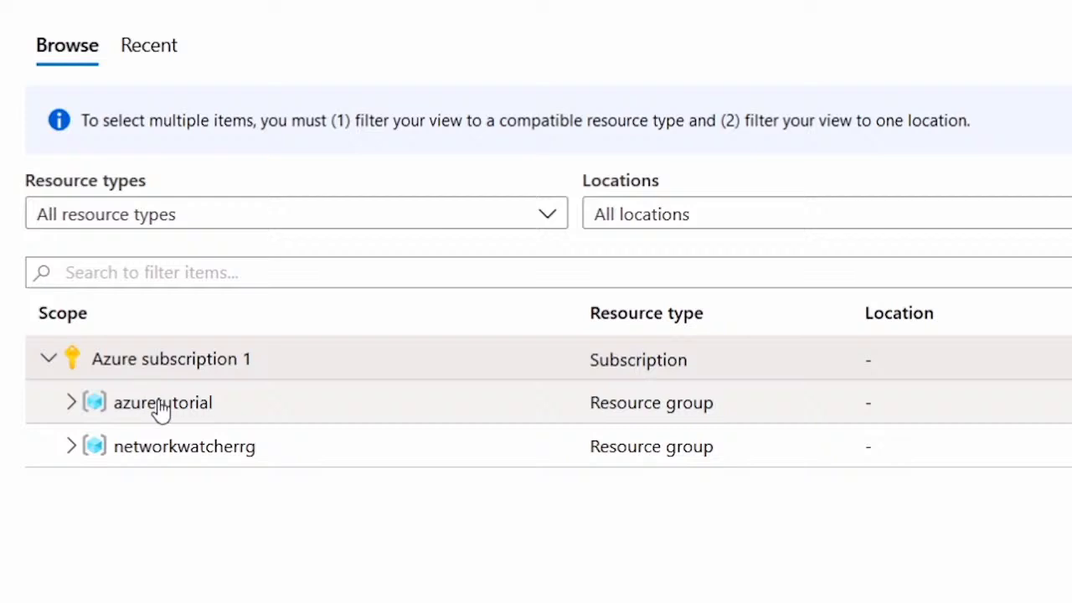
pyautogui.click(161, 409)
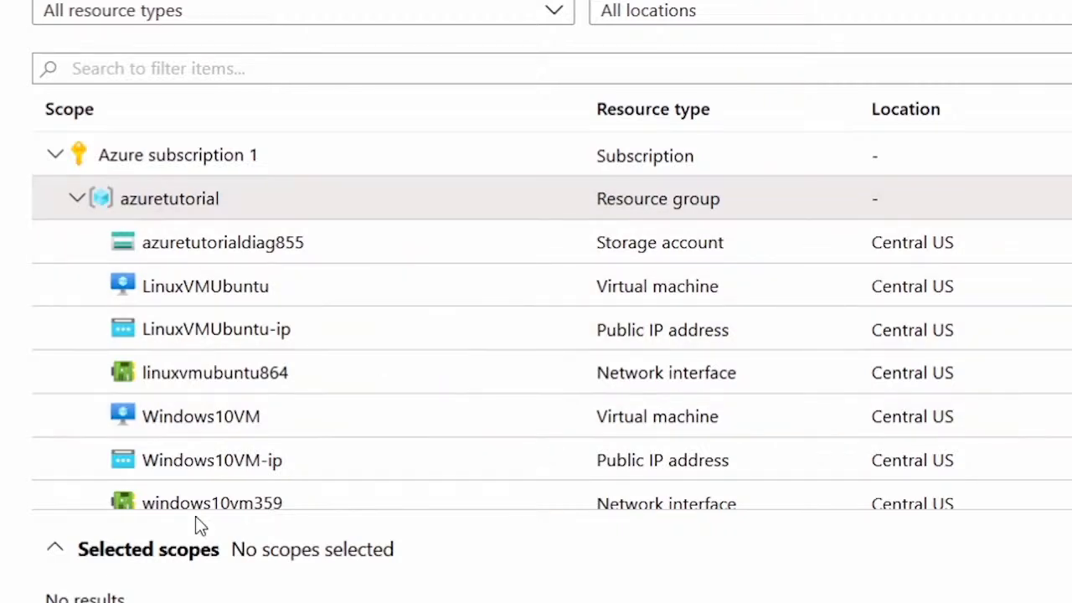
pyautogui.click(173, 17)
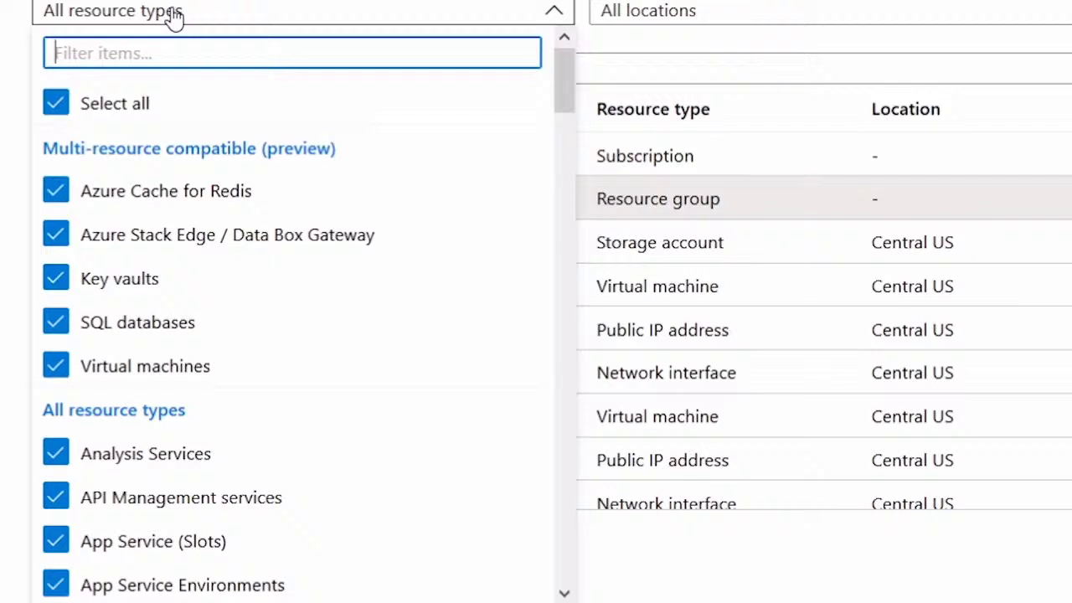
pyautogui.click(58, 108)
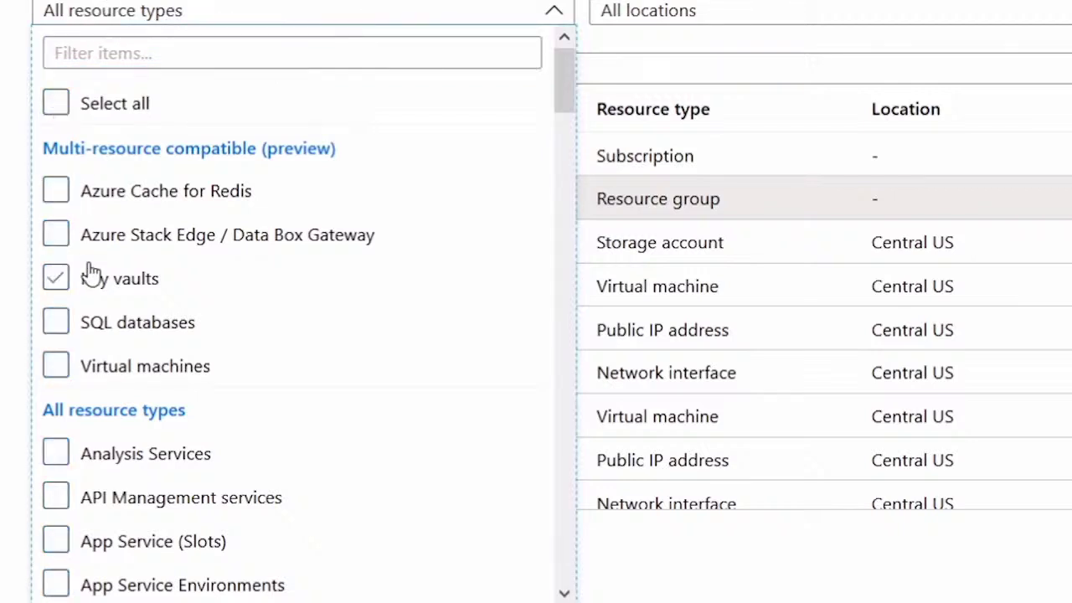
pyautogui.click(56, 369)
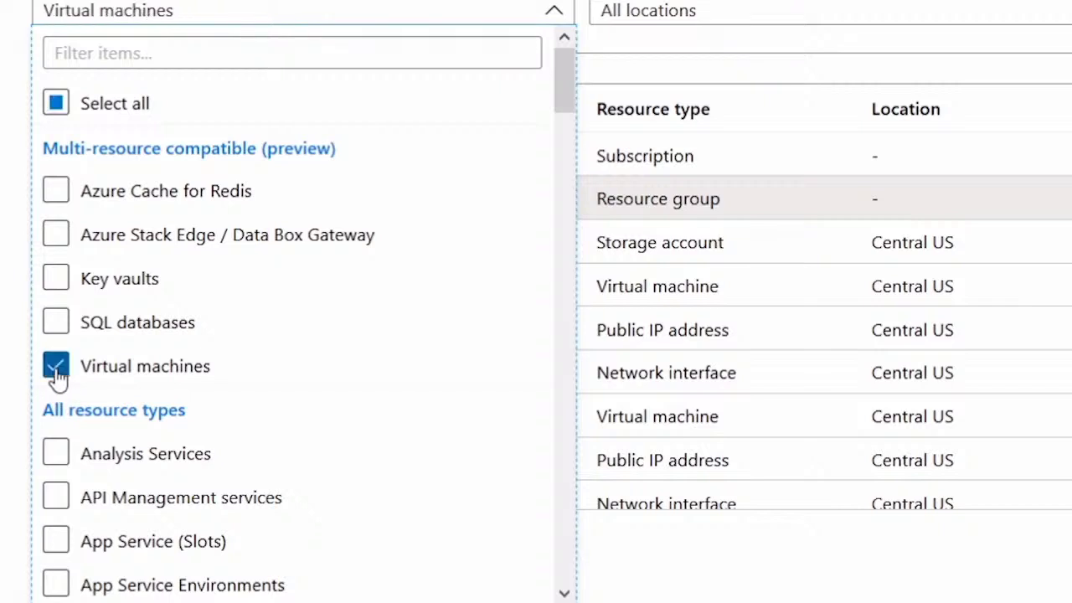
pyautogui.click(556, 19)
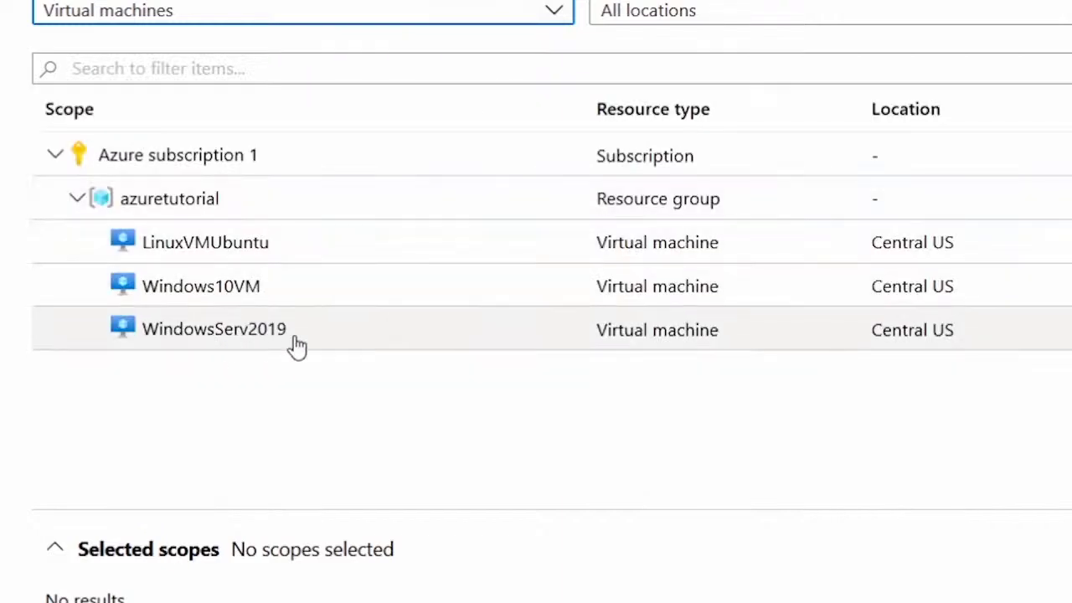
pyautogui.click(229, 335)
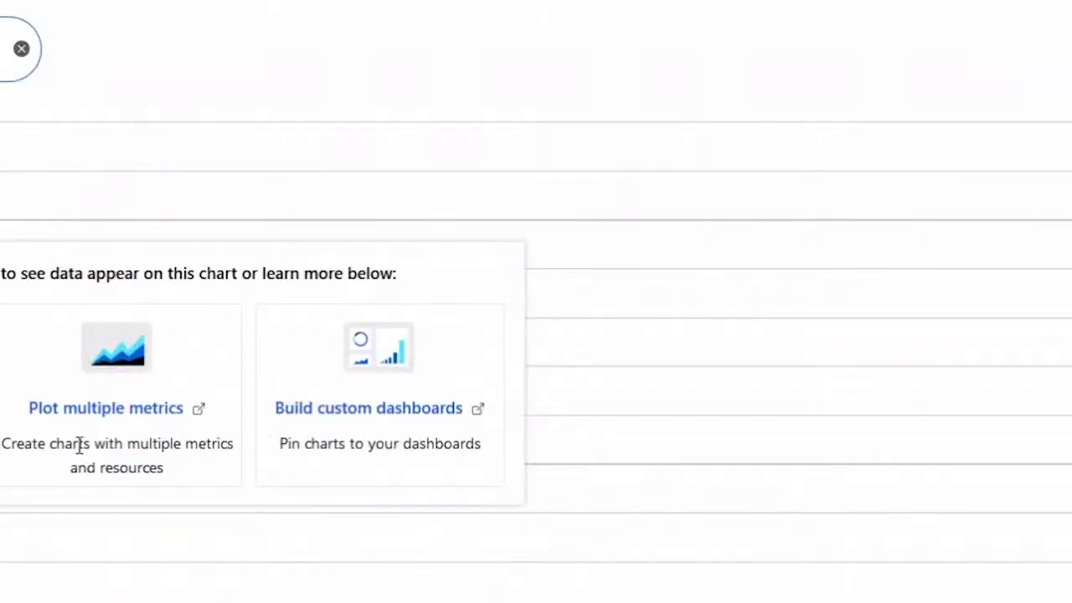
pyautogui.press('Escape')
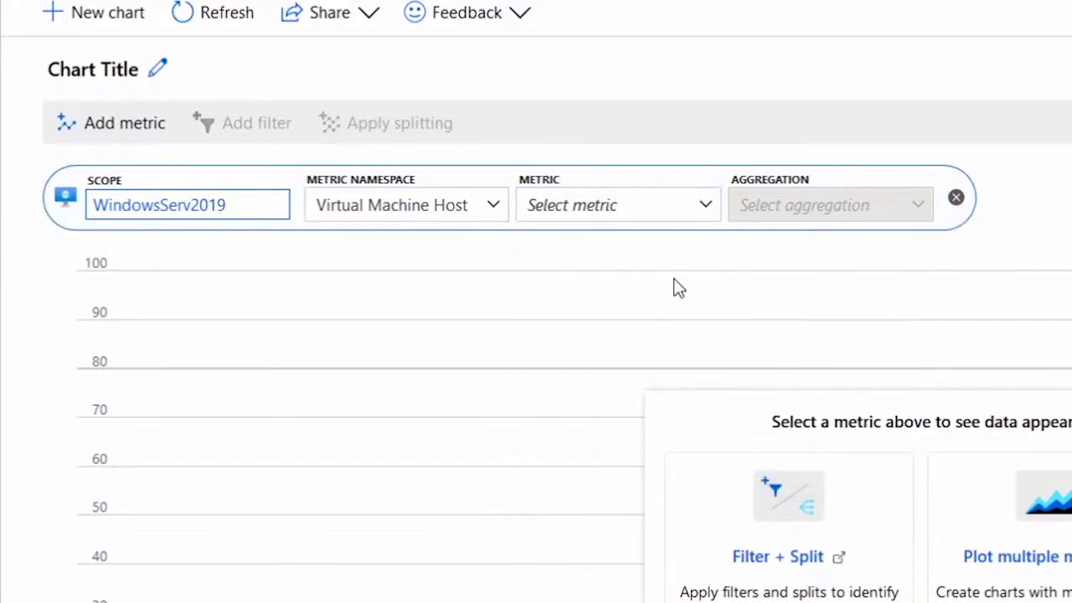
# Step: Chart the average Disk Read Operations/Sec metric for WindowsServ2019
pyautogui.click(705, 209)
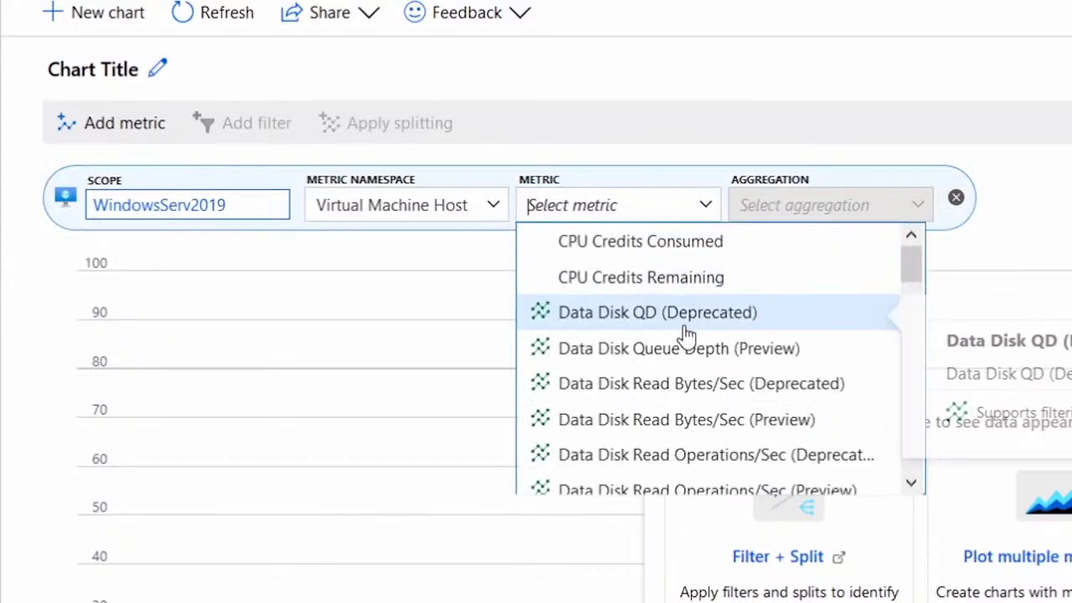
pyautogui.scroll(-3, 685, 333)
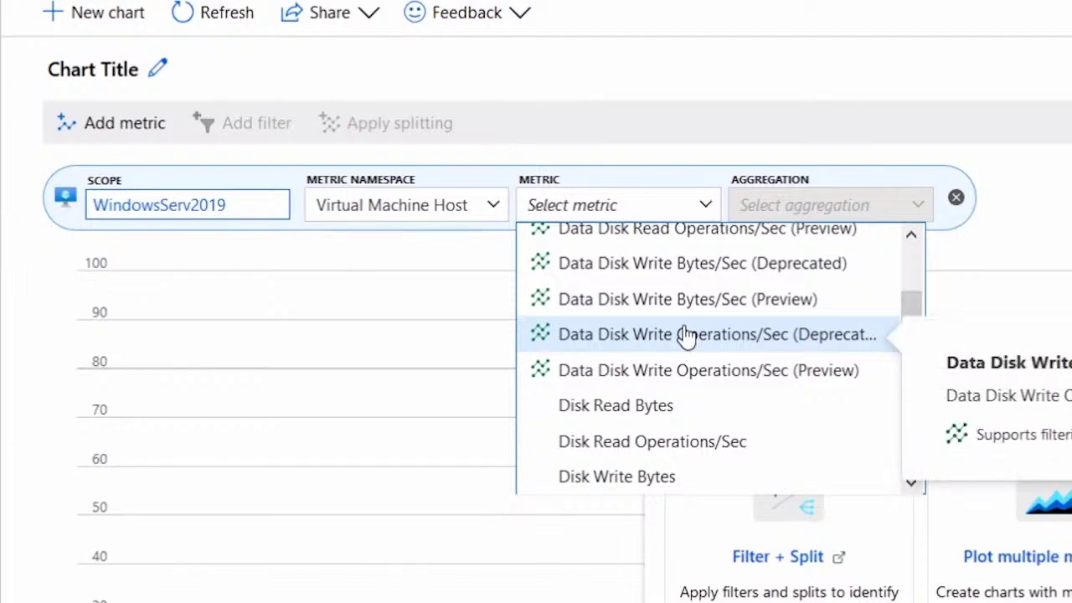
pyautogui.scroll(-2, 687, 335)
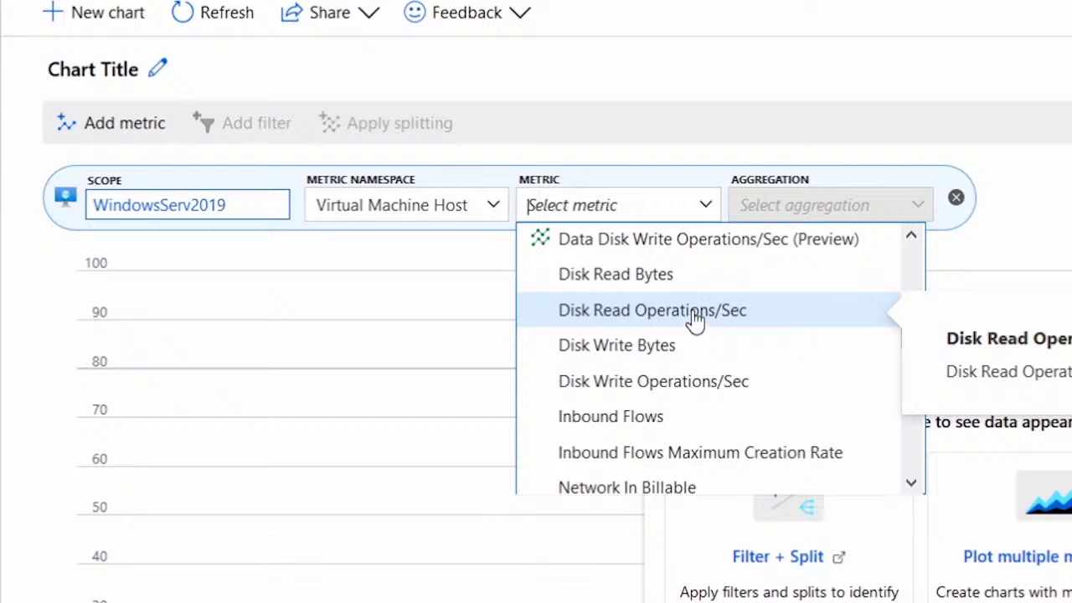
pyautogui.click(694, 320)
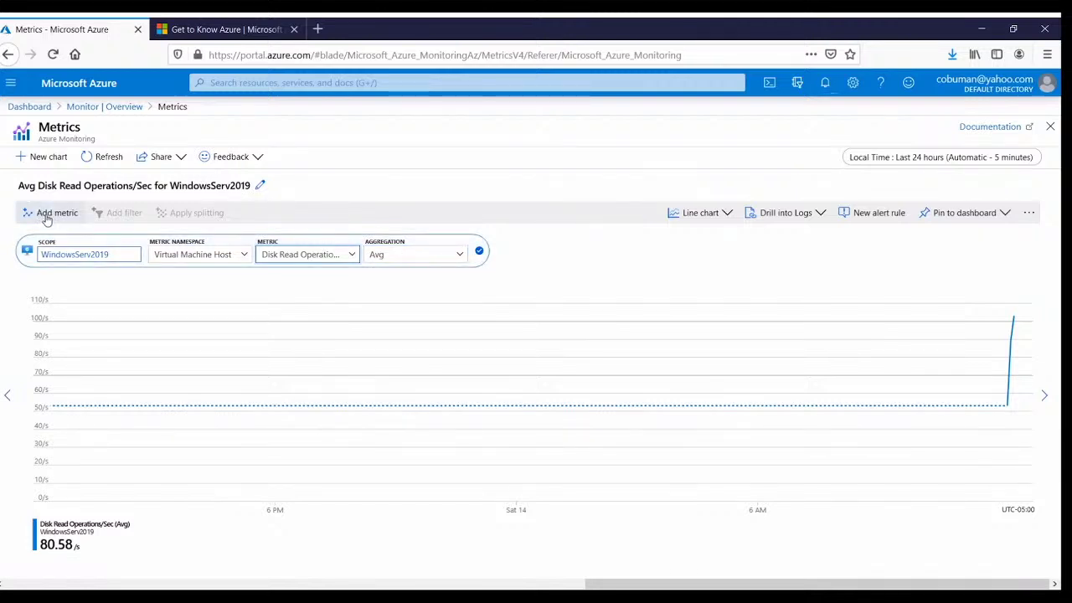
pyautogui.click(47, 216)
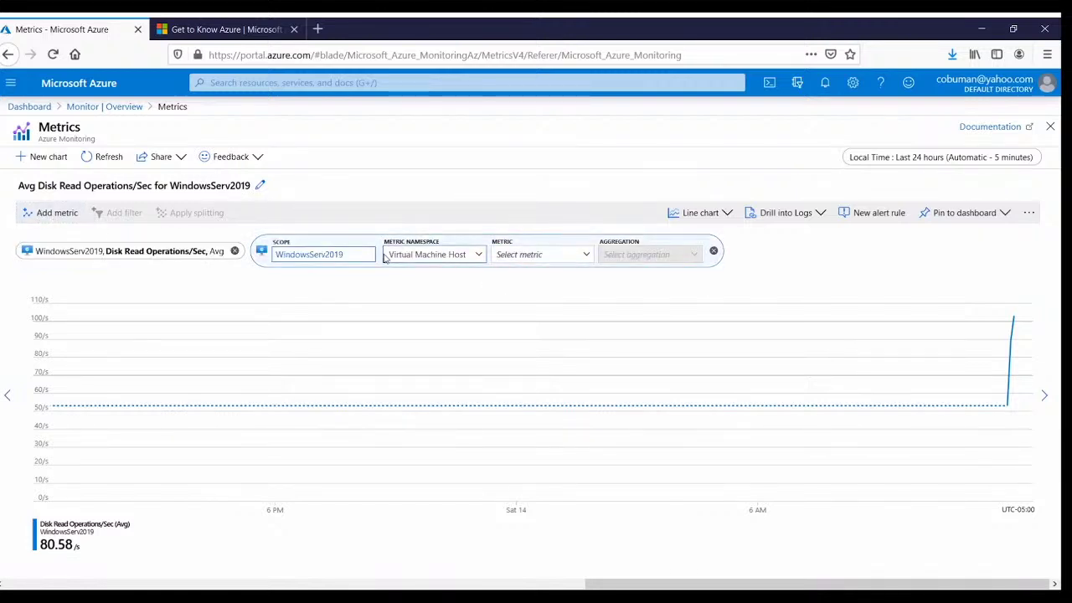
# Step: Add summed Network In Total to the chart and shift the time range to 3/14–3/15
pyautogui.click(552, 257)
pyautogui.scroll(-5, 545, 339)
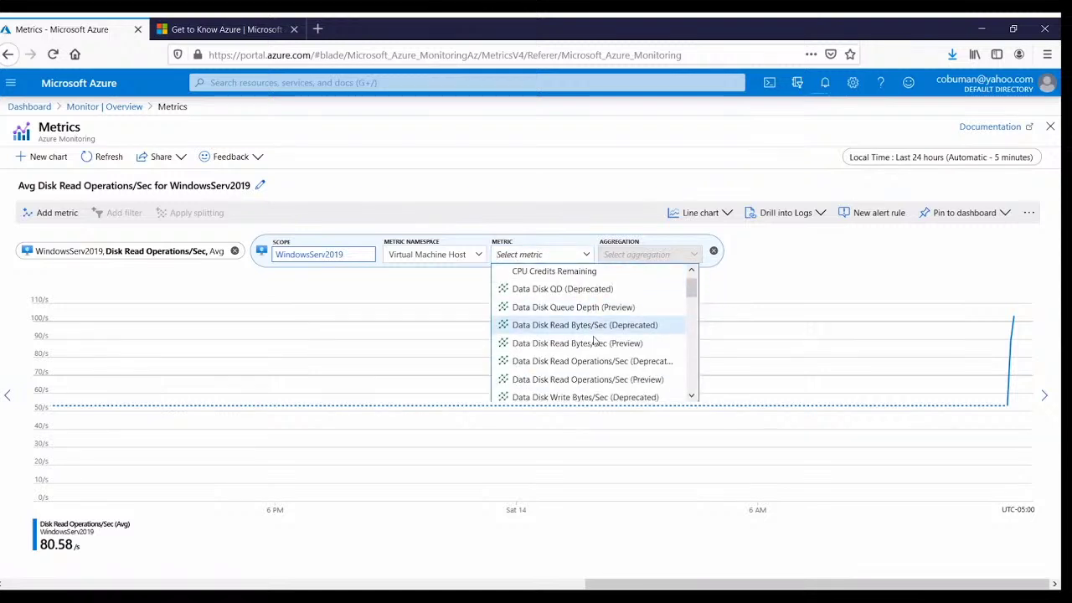
pyautogui.scroll(-2, 594, 340)
pyautogui.scroll(-4, 594, 340)
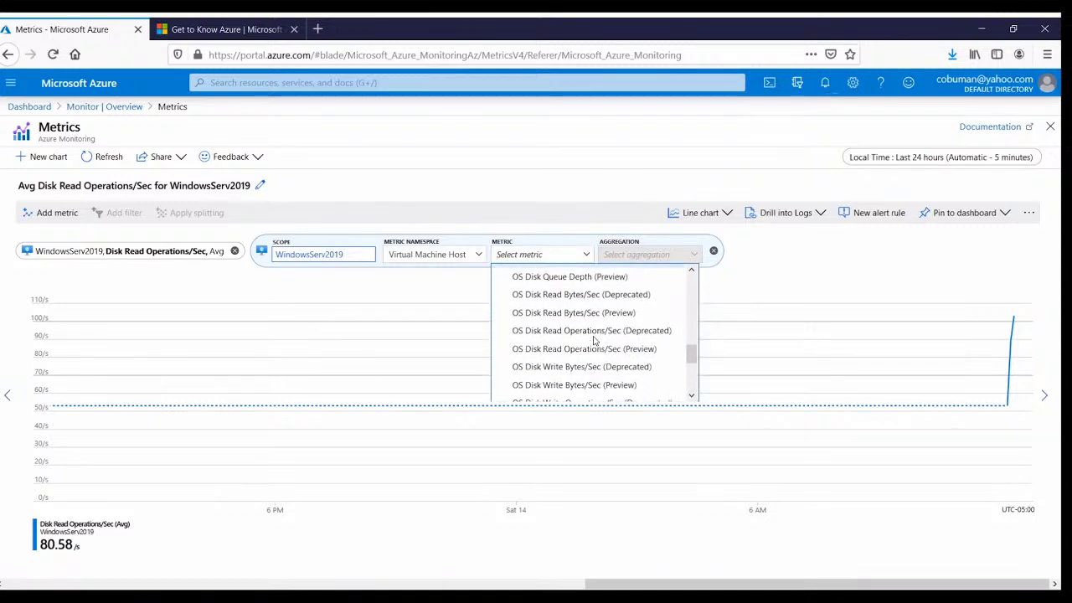
pyautogui.scroll(-3, 594, 340)
pyautogui.scroll(4, 593, 340)
pyautogui.scroll(4, 593, 339)
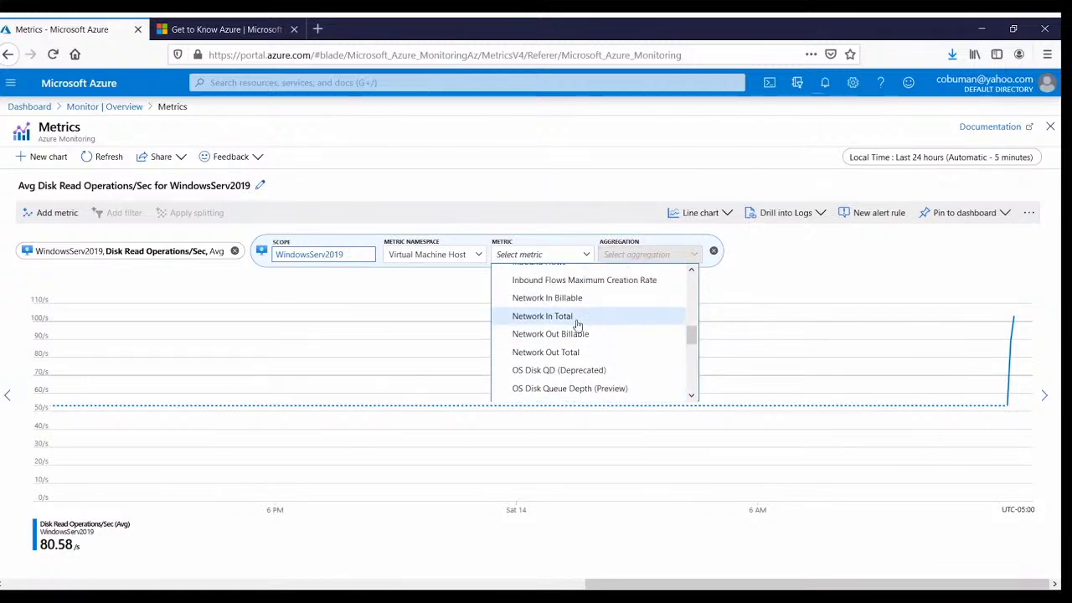
pyautogui.click(579, 318)
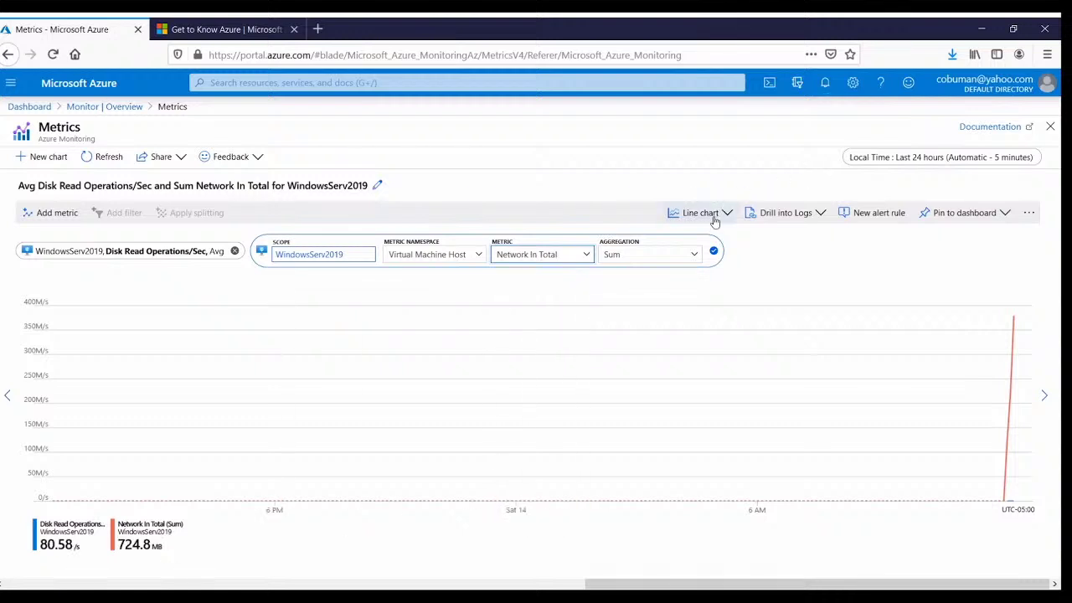
pyautogui.click(1053, 398)
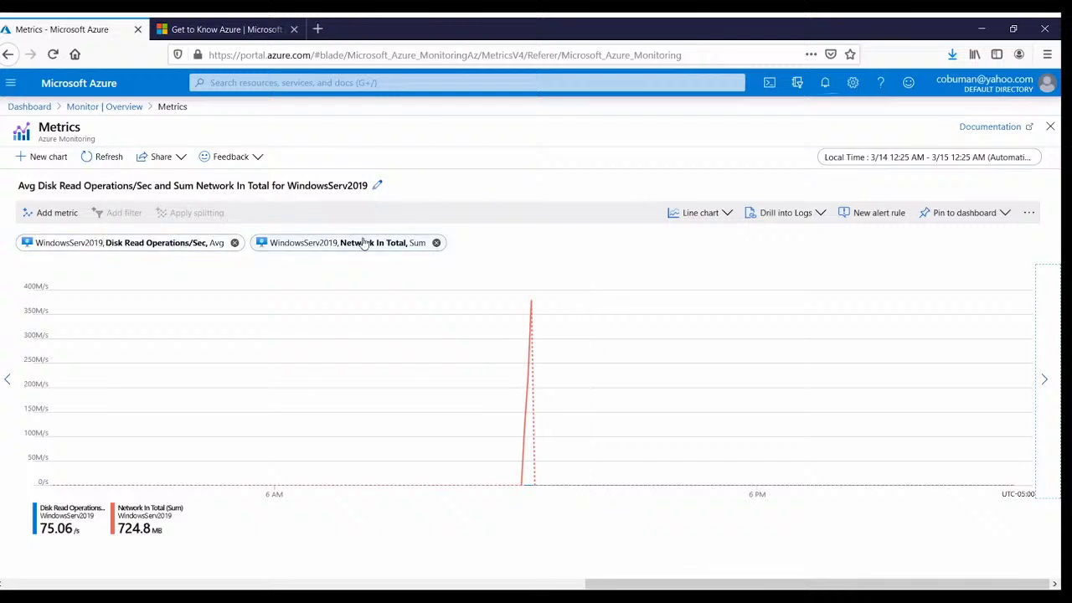
# Step: Add average Percentage CPU as a third metric on the WindowsServ2019 chart
pyautogui.click(52, 216)
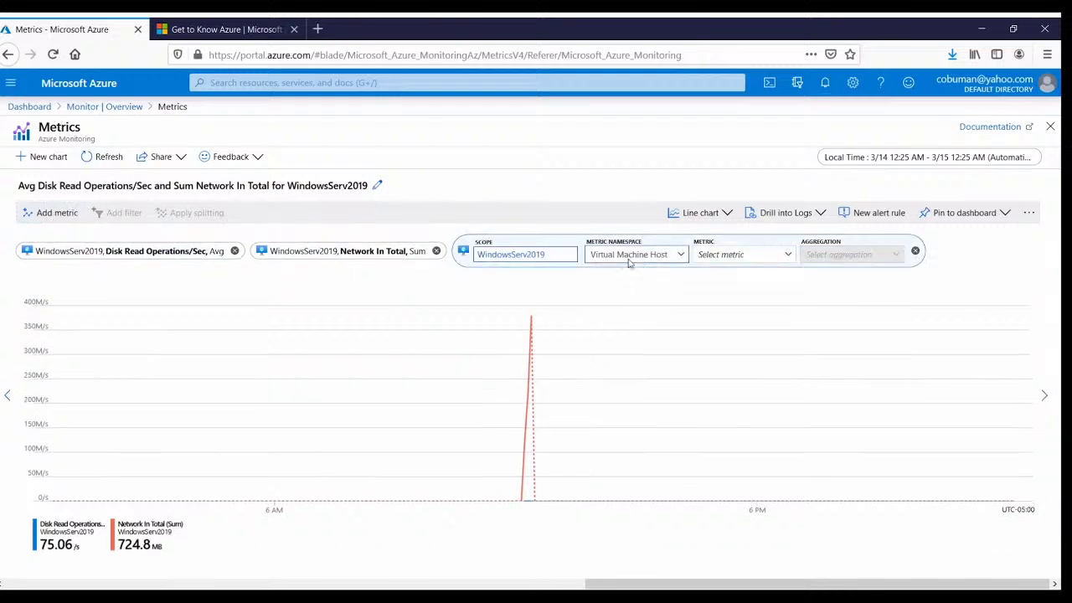
pyautogui.click(717, 254)
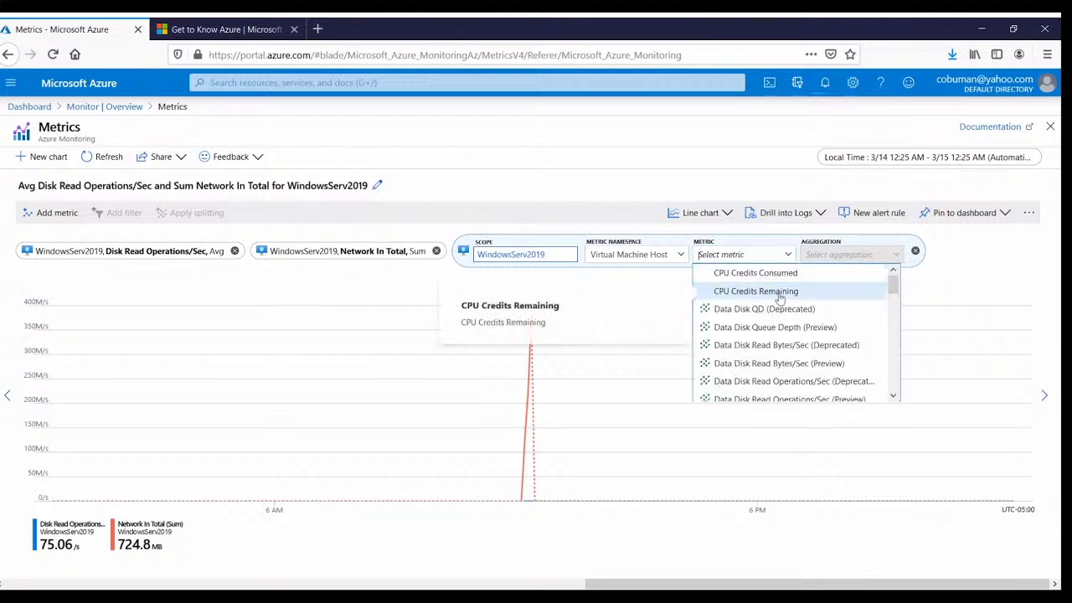
pyautogui.scroll(-6, 778, 297)
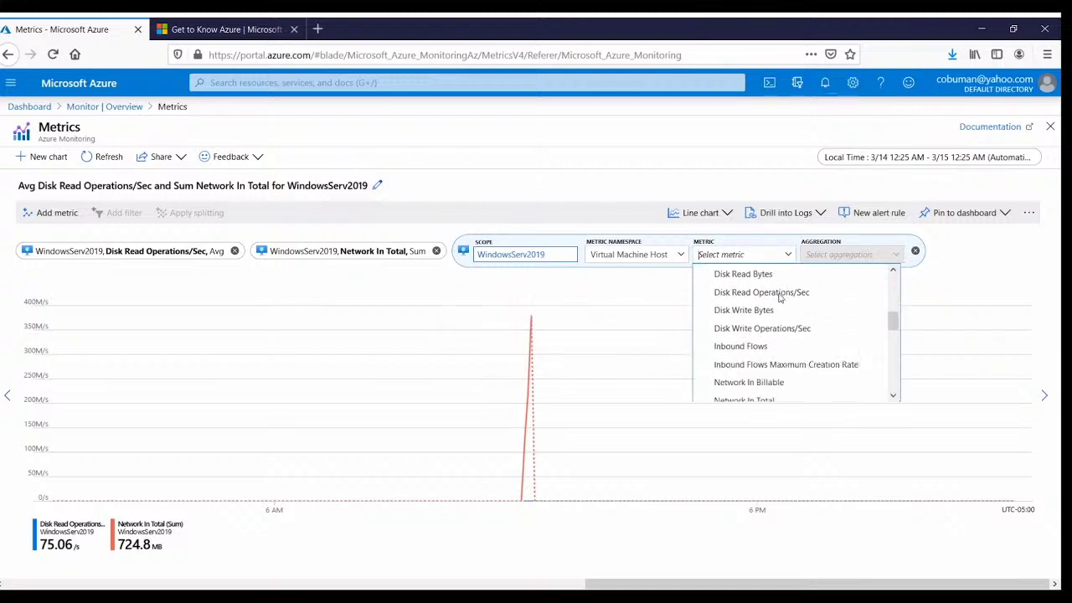
pyautogui.scroll(-8, 779, 297)
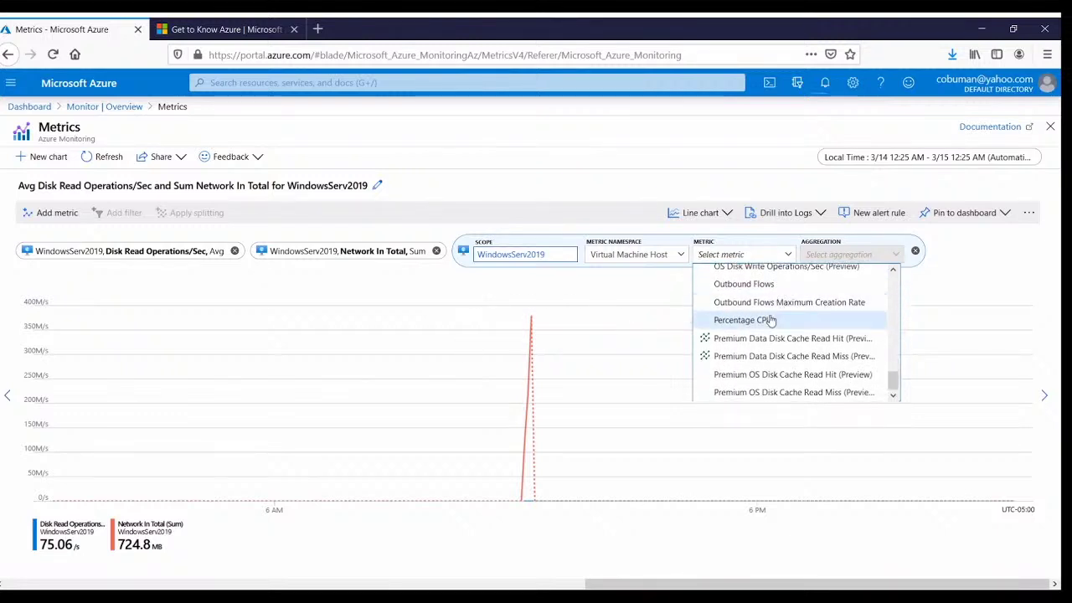
pyautogui.click(769, 319)
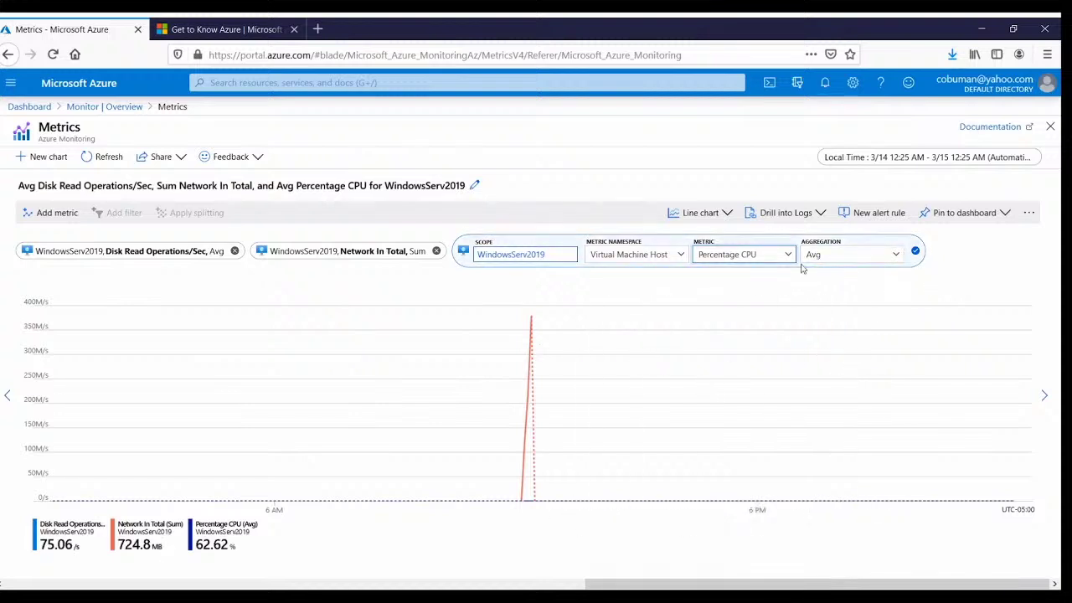
pyautogui.click(915, 252)
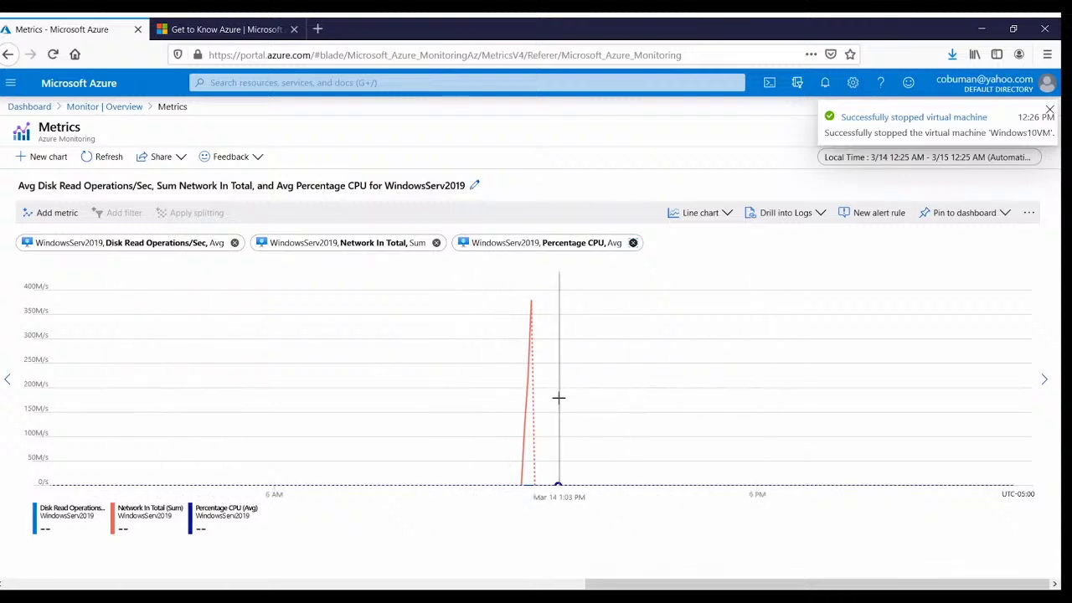
pyautogui.click(8, 379)
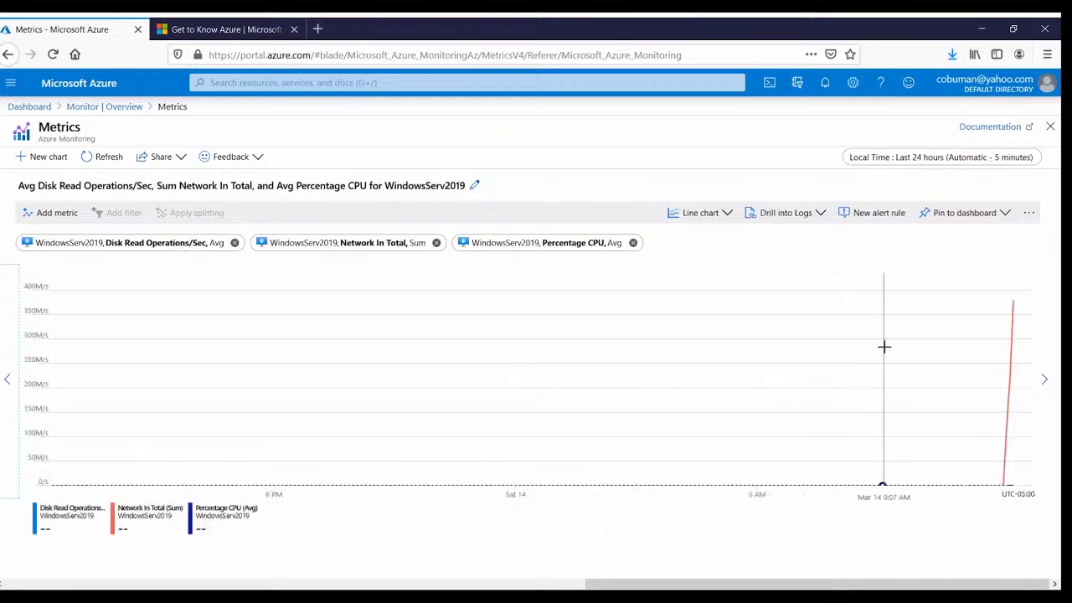
pyautogui.click(1045, 379)
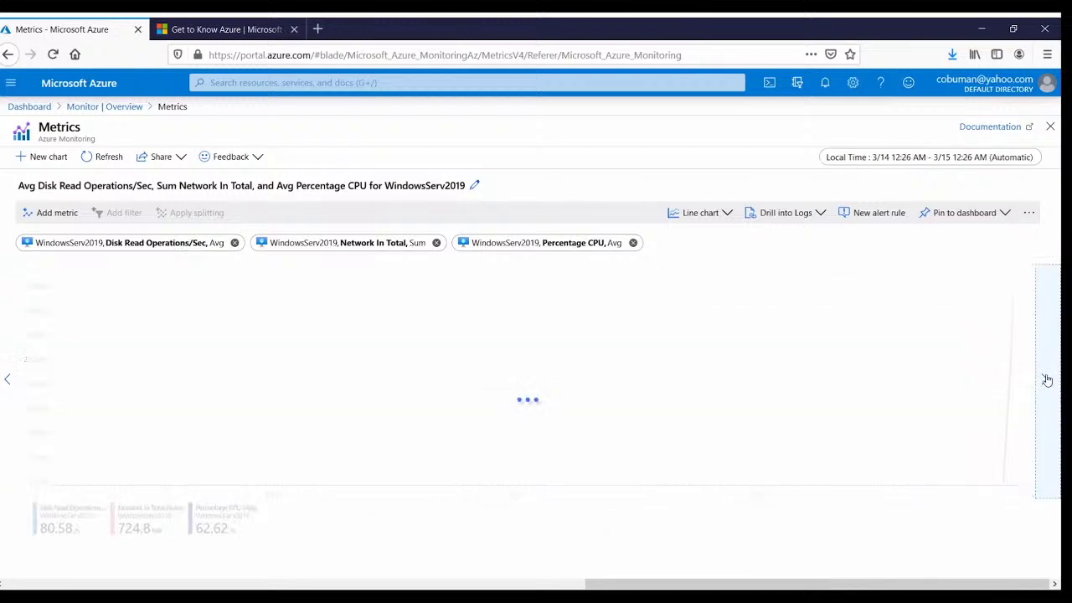
pyautogui.click(1046, 380)
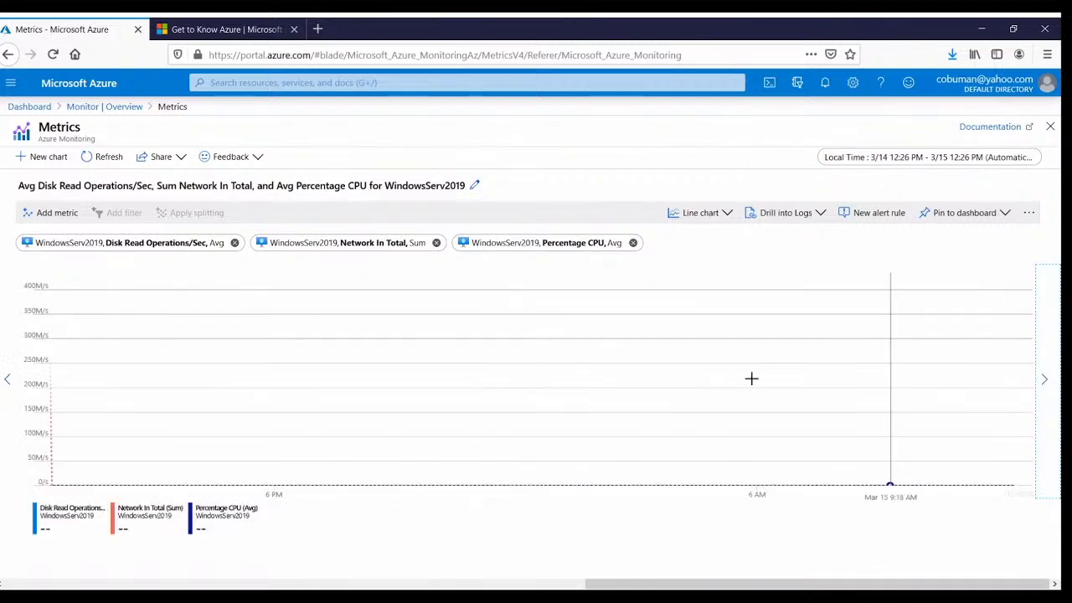
pyautogui.click(6, 378)
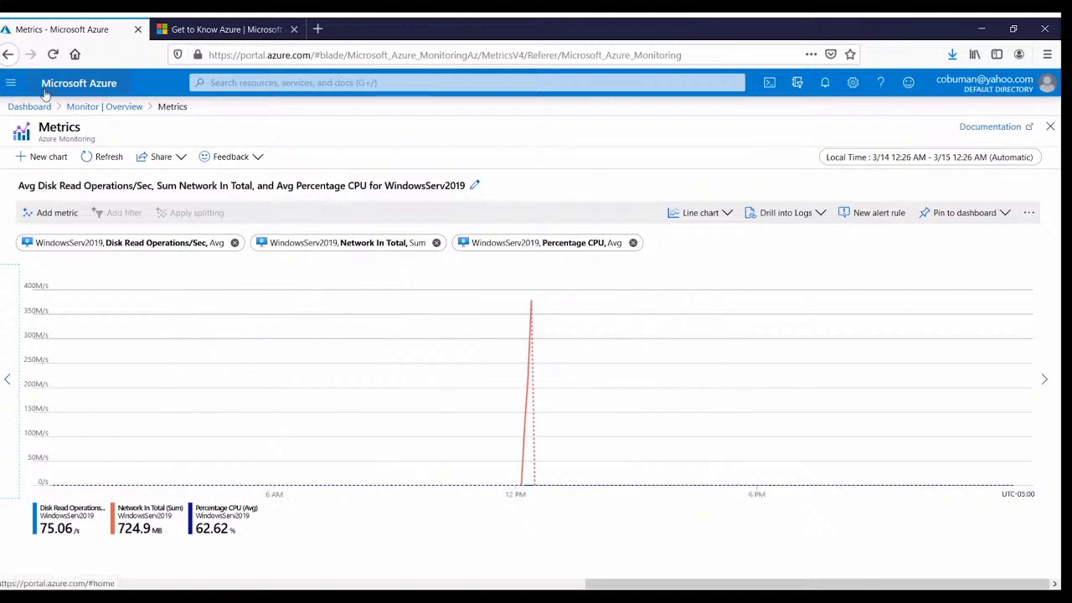
# Step: Open LinuxVMUbuntu from the Virtual machines list in the portal menu
pyautogui.click(10, 84)
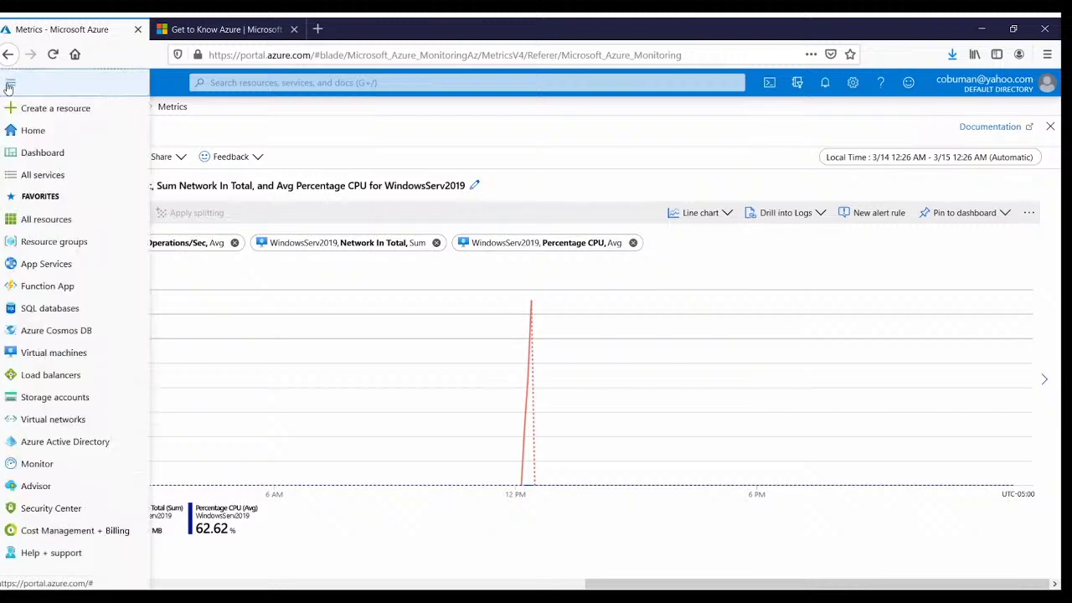
pyautogui.click(52, 360)
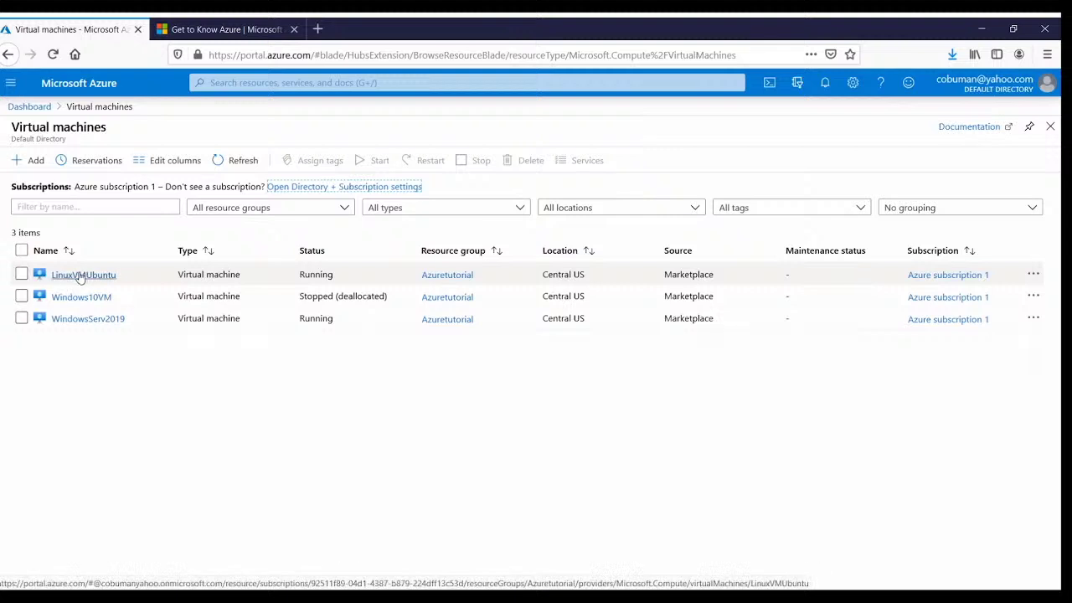
pyautogui.click(80, 276)
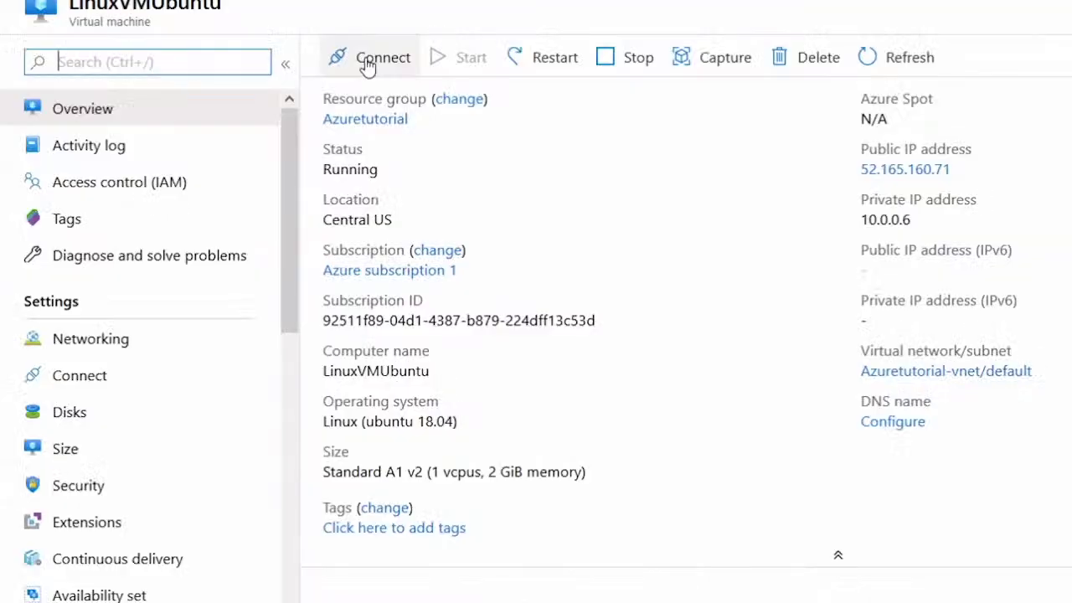
# Step: Show LinuxVMUbuntu's RDP connection details (52.165.160.71, port 3389), briefly checking the SSH tab
pyautogui.click(356, 63)
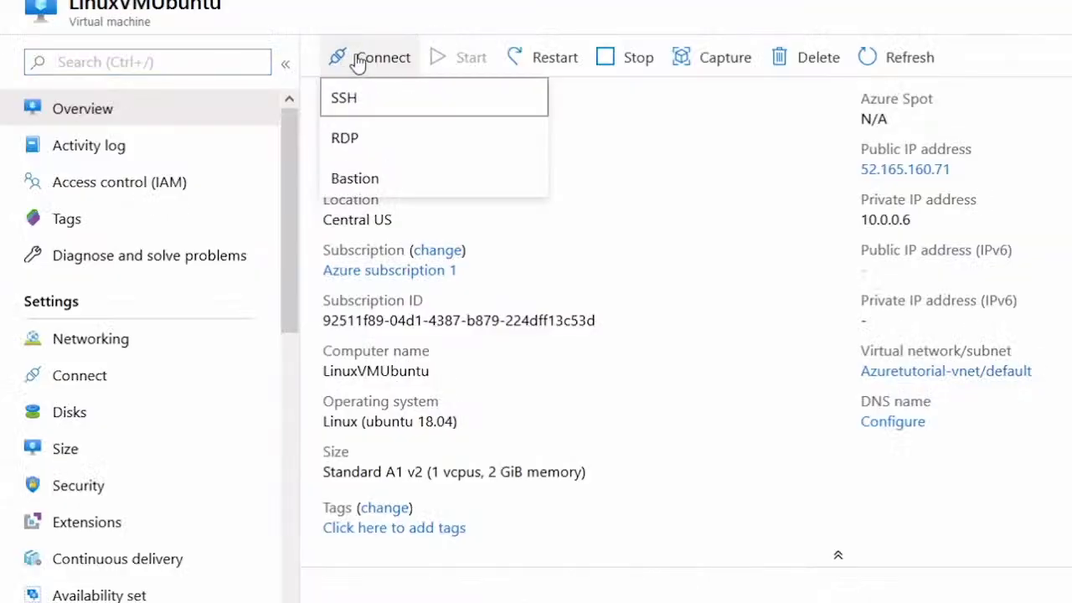
pyautogui.click(366, 142)
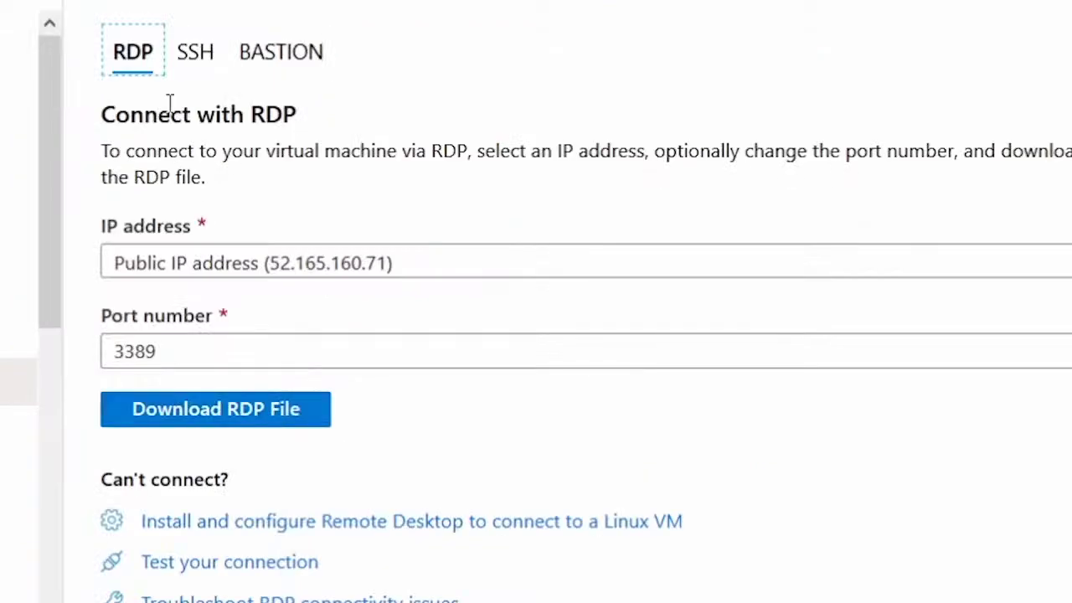
pyautogui.click(194, 67)
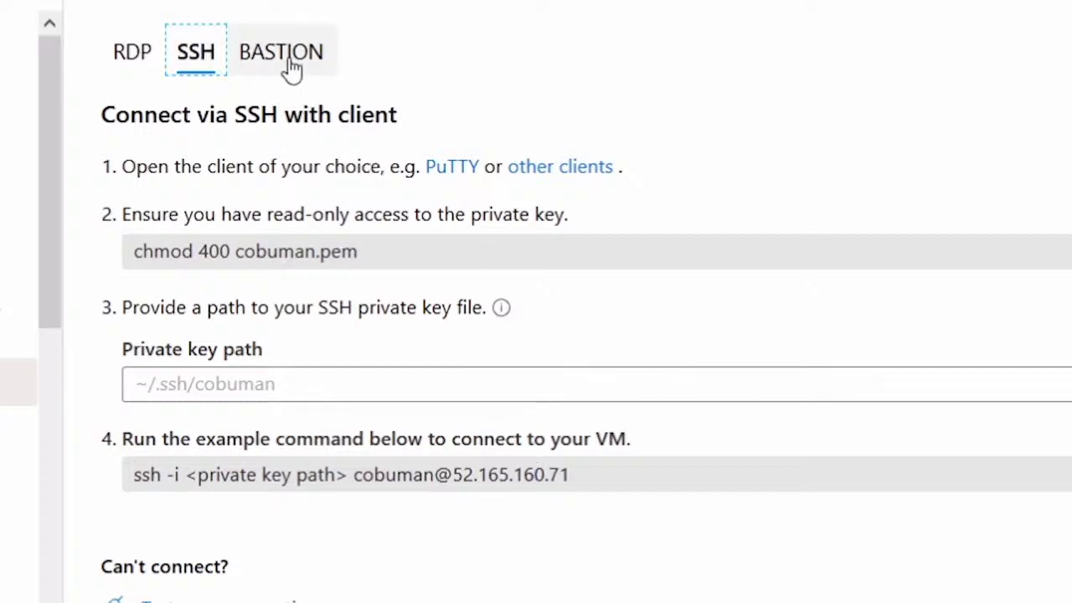
pyautogui.click(134, 50)
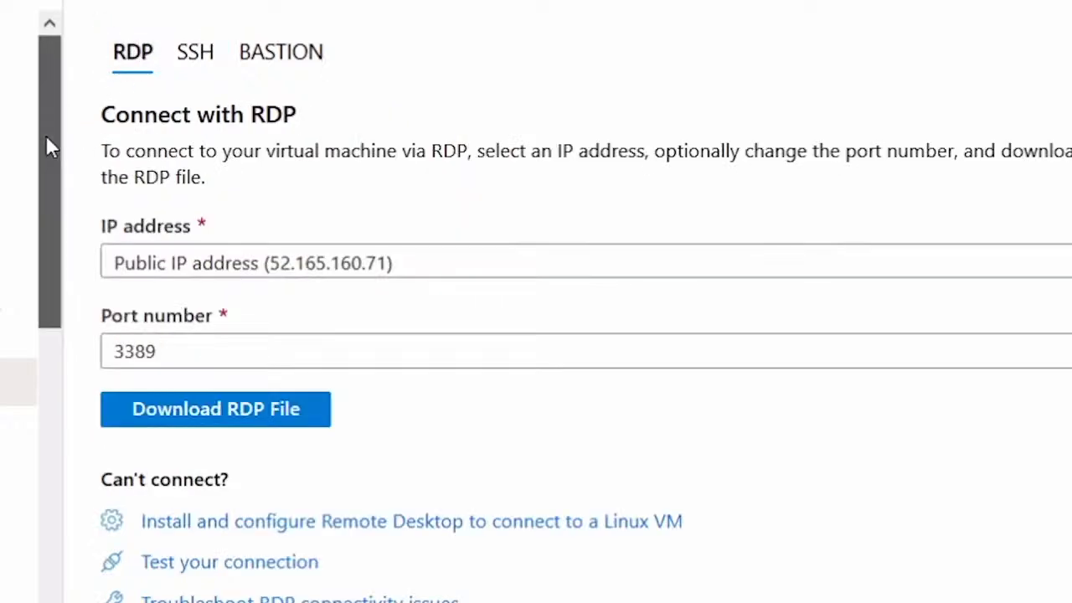
pyautogui.scroll(-1, 286, 39)
pyautogui.scroll(1, 293, 19)
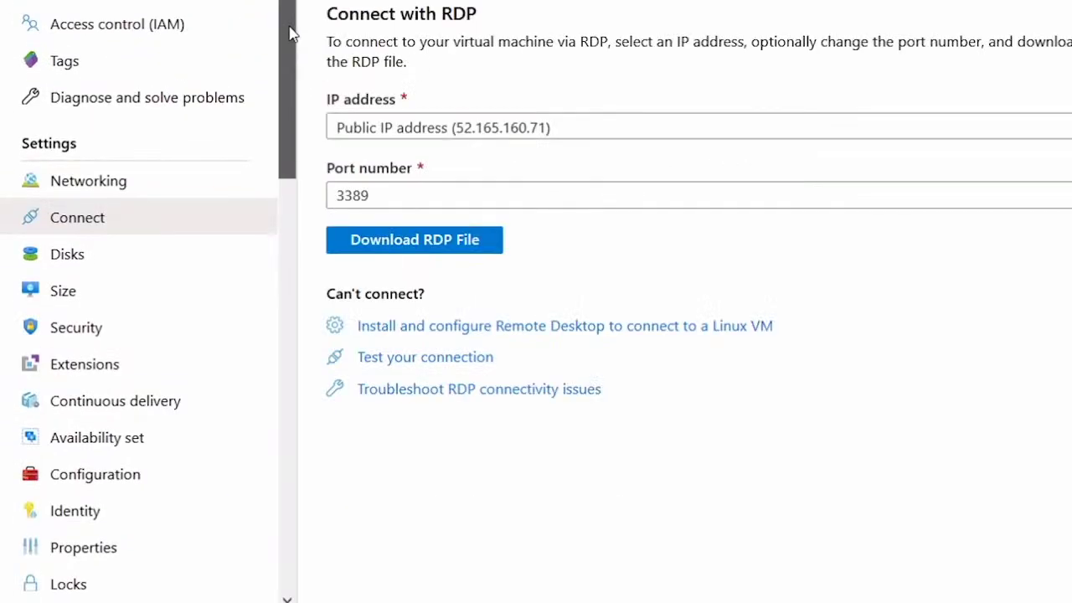
pyautogui.moveTo(293, 19); pyautogui.dragTo(289, 488)
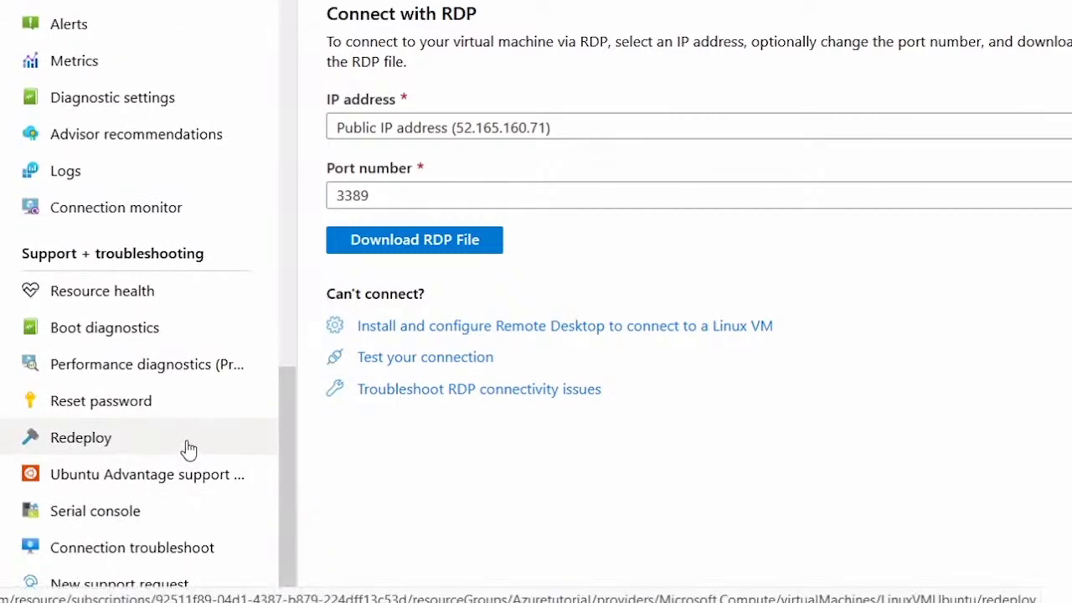
# Step: Open LinuxVMUbuntu's serial console and sign in with the account's username and password
pyautogui.click(86, 519)
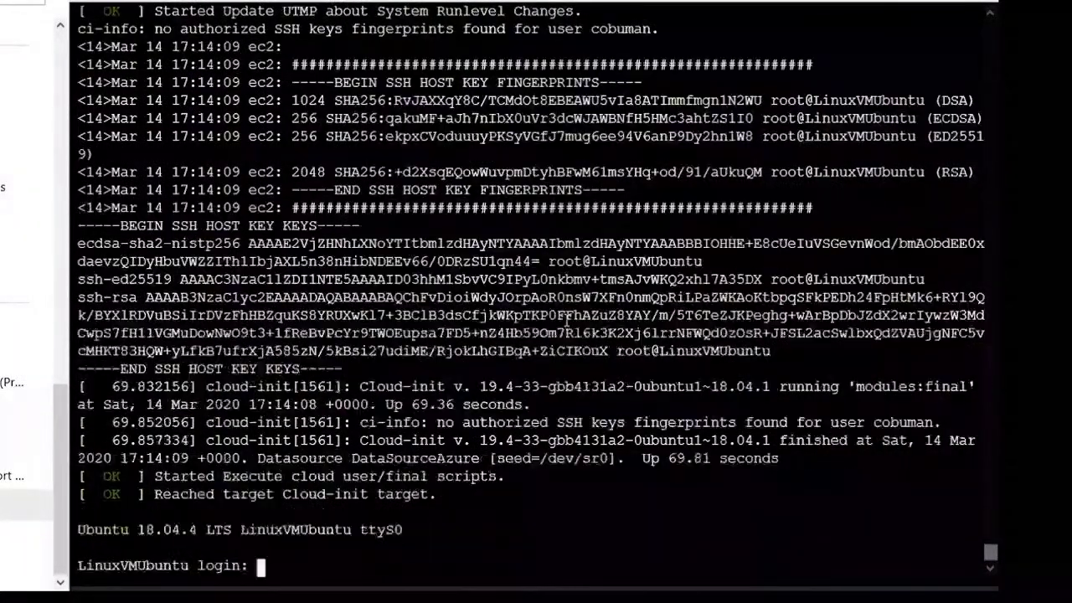
pyautogui.write('cobuman')
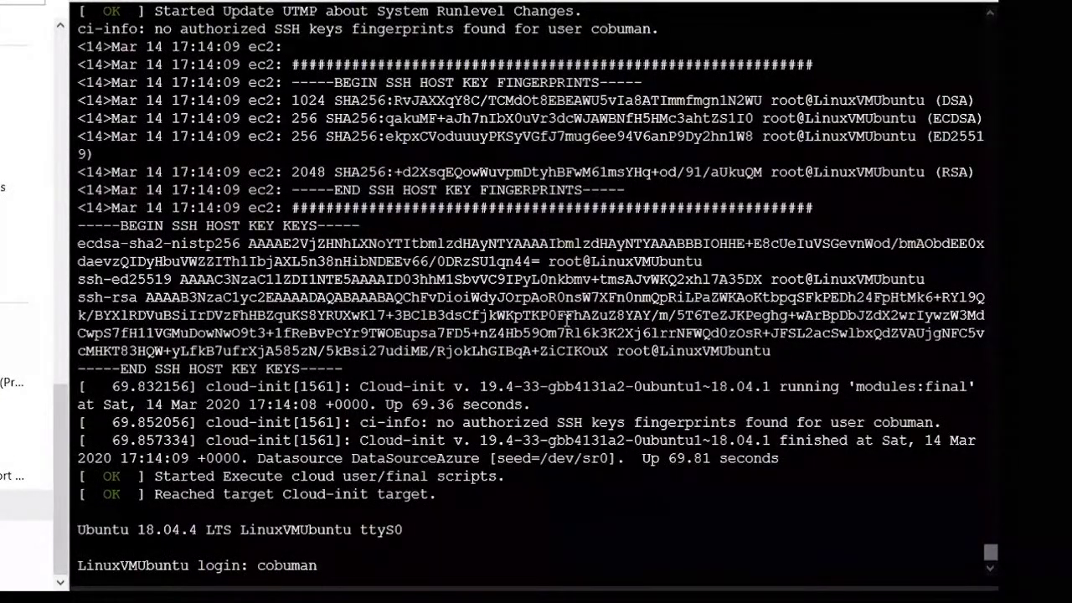
pyautogui.press('Return')
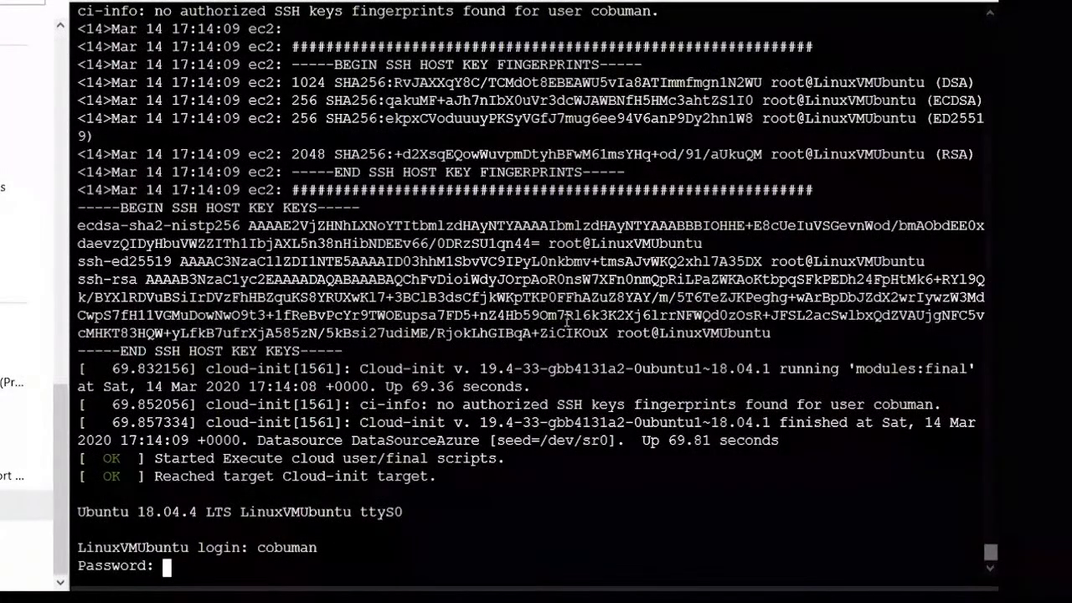
pyautogui.press('Return')
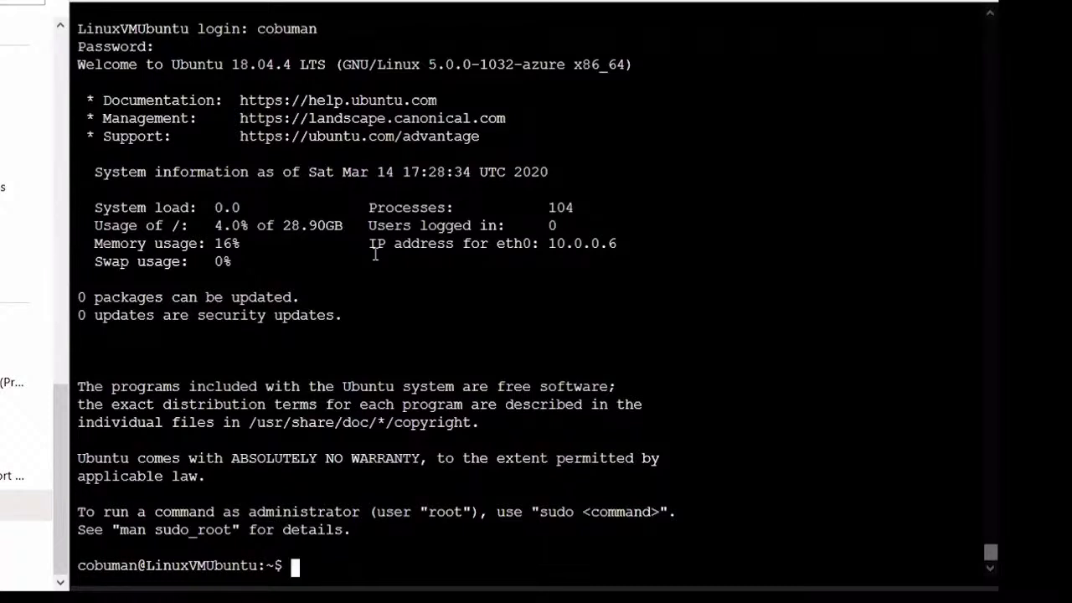
# Step: Change to the root directory and list all its entries with ls -a
pyautogui.write('cd /')
pyautogui.press('Return')
pyautogui.write('ls -a')
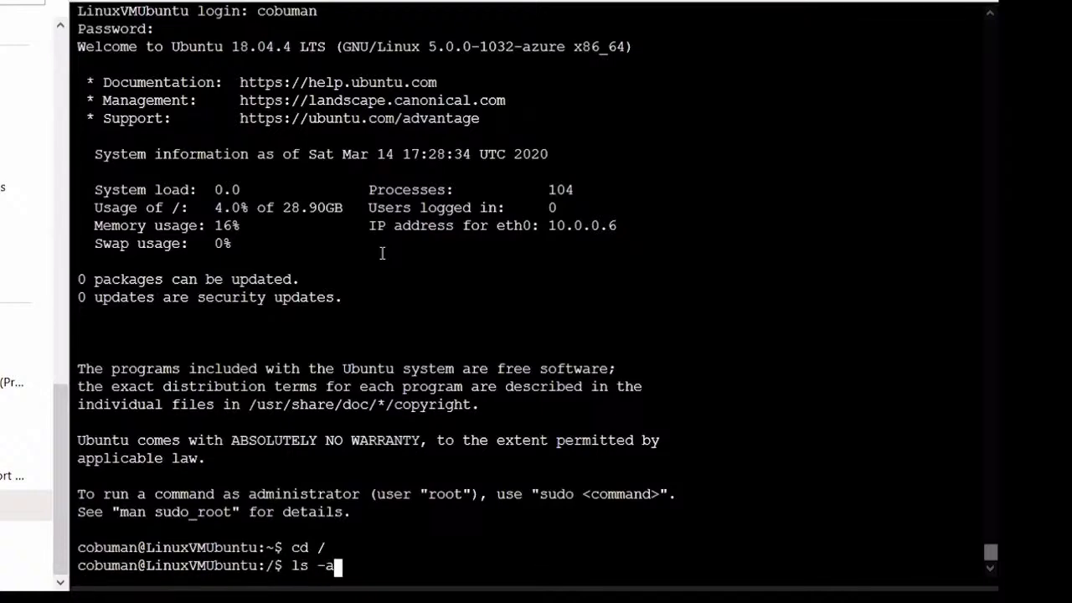
pyautogui.press('Return')
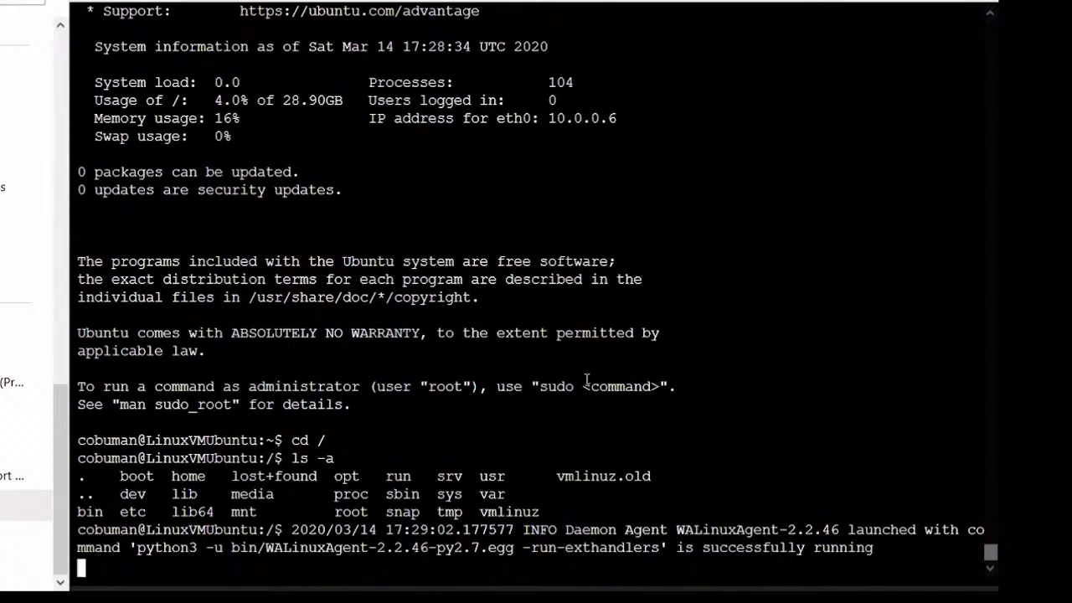
pyautogui.press('Return')
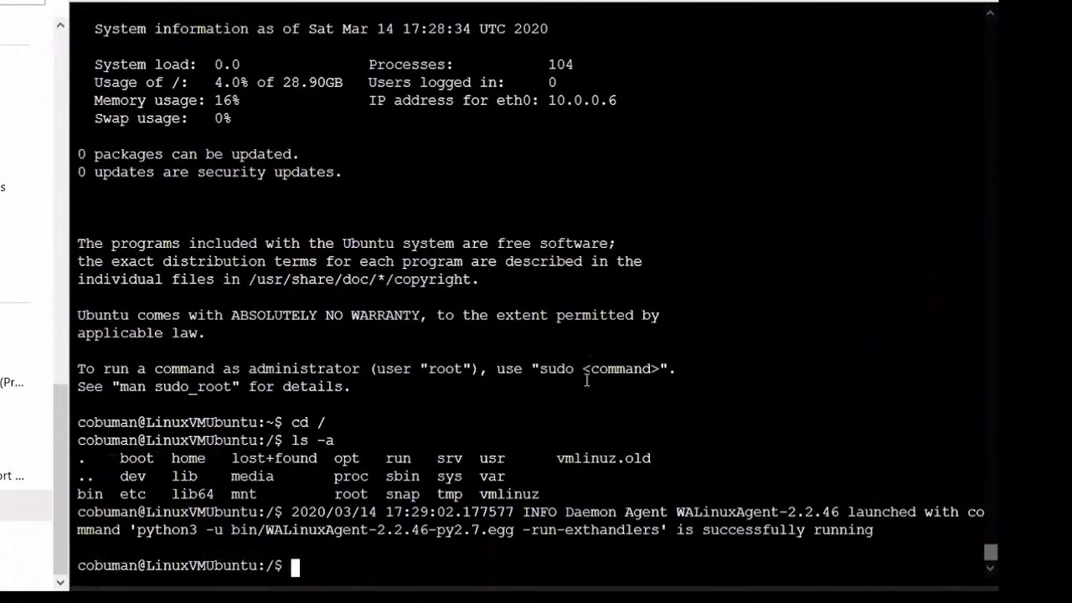
pyautogui.write('ls -a')
pyautogui.press('Return')
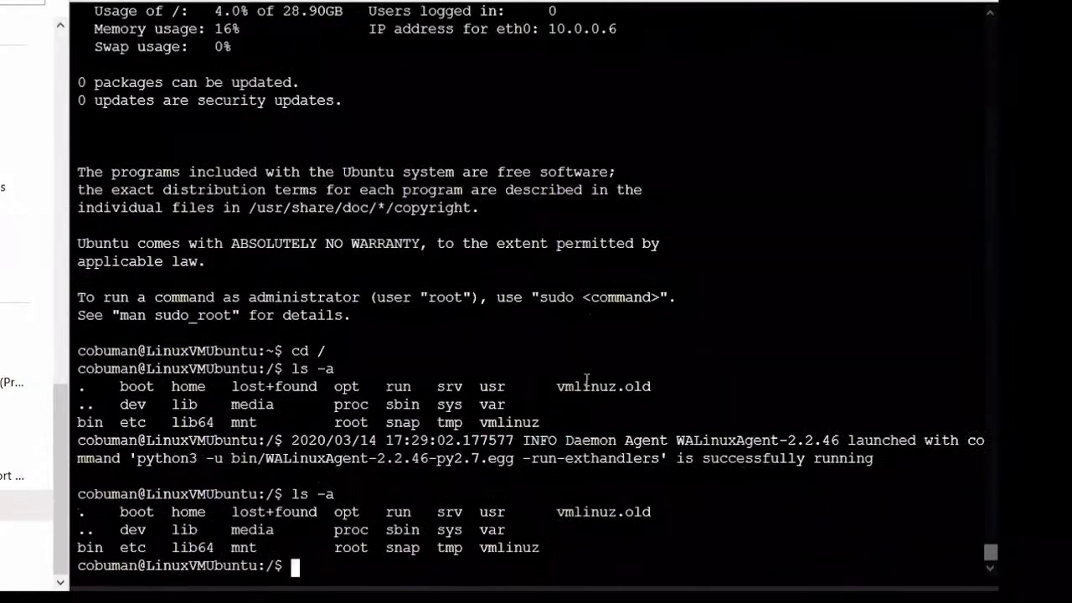
# Step: Move into /var and list its contents with ls and ls -a
pyautogui.write('cd var')
pyautogui.press('Return')
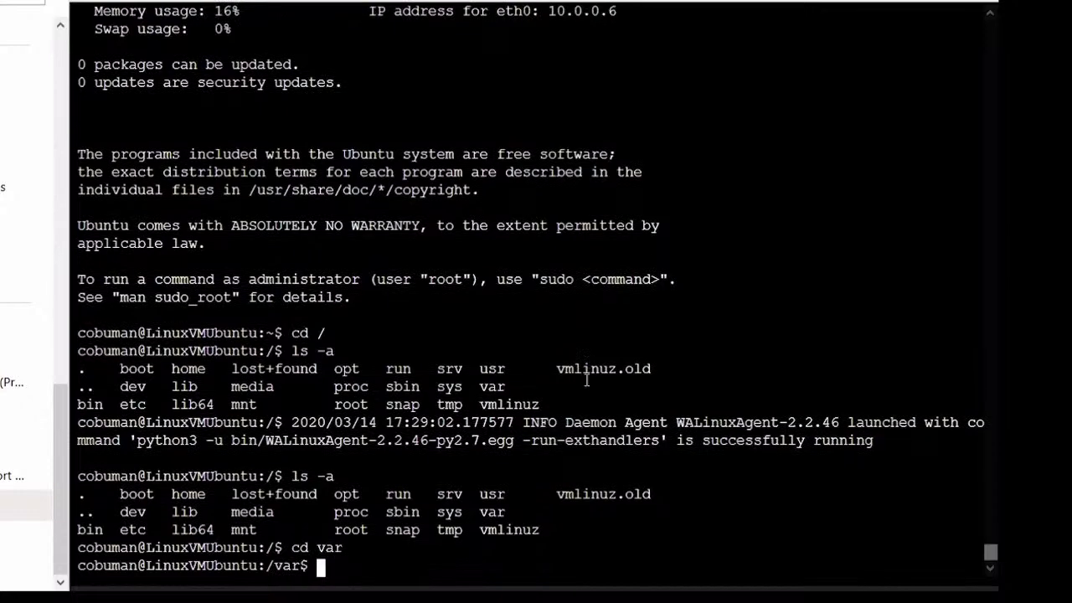
pyautogui.write('ls')
pyautogui.press('Return')
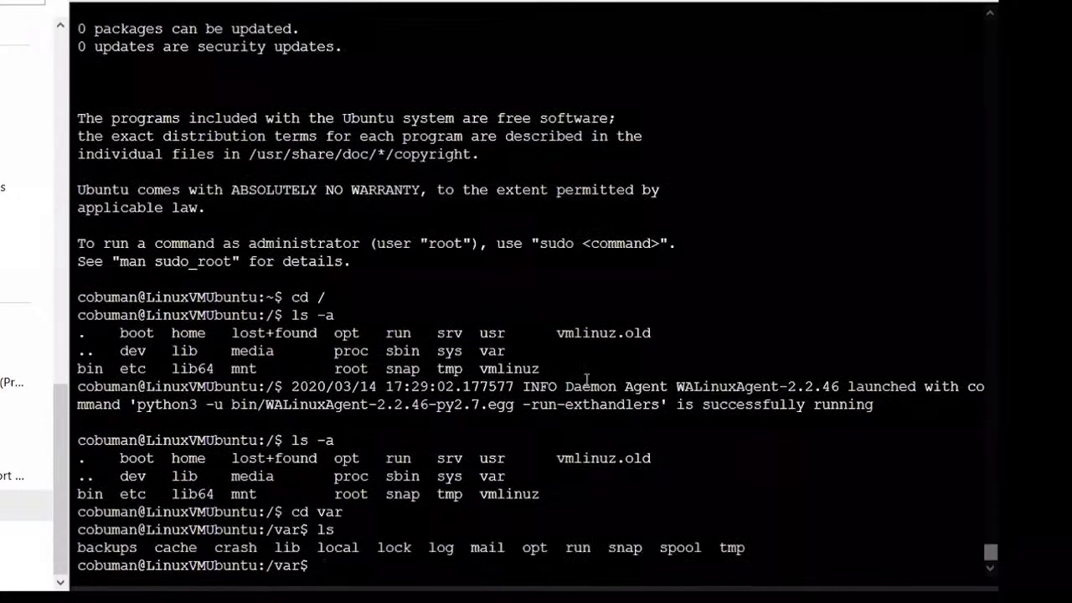
pyautogui.write('ls -a')
pyautogui.press('Return')
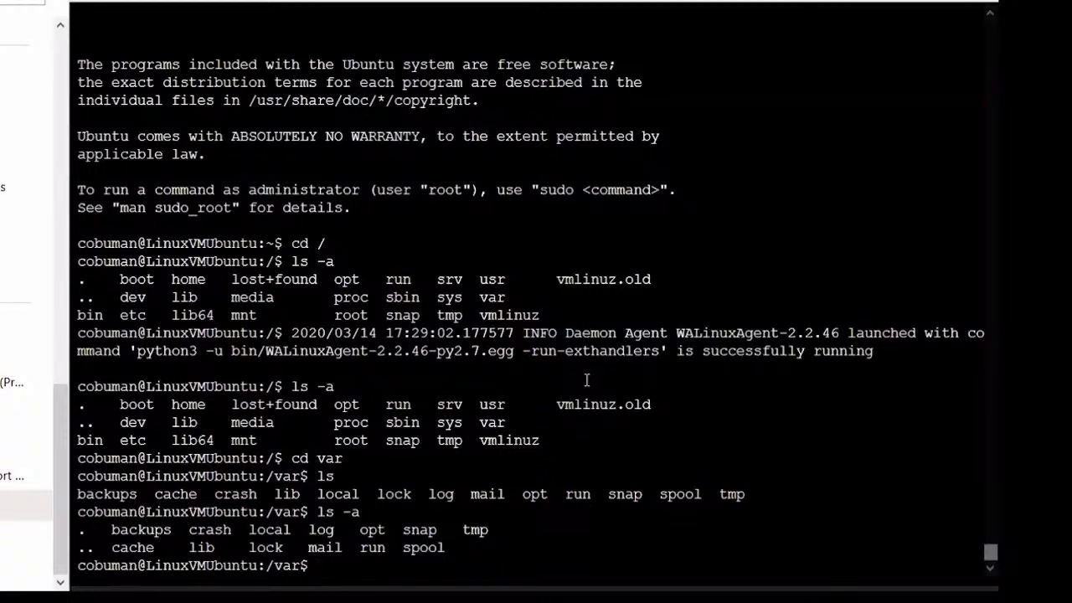
# Step: Launch vi with sudo, then suspend it with Ctrl+Z as a background job
pyautogui.write('sudo')
pyautogui.write('vi')
pyautogui.press('Return')
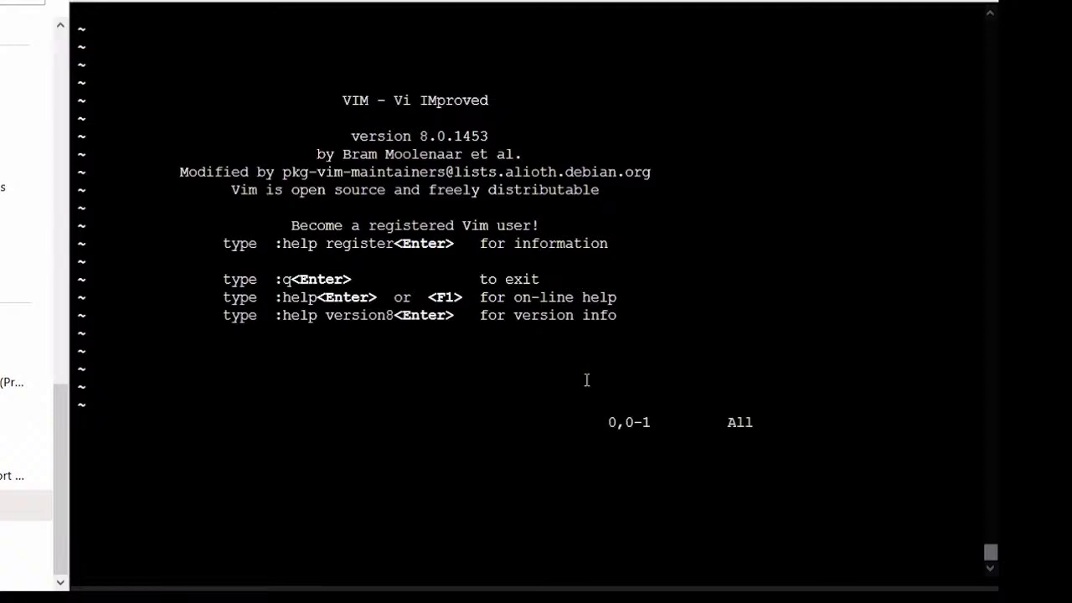
pyautogui.hotkey('ctrl', 'z')
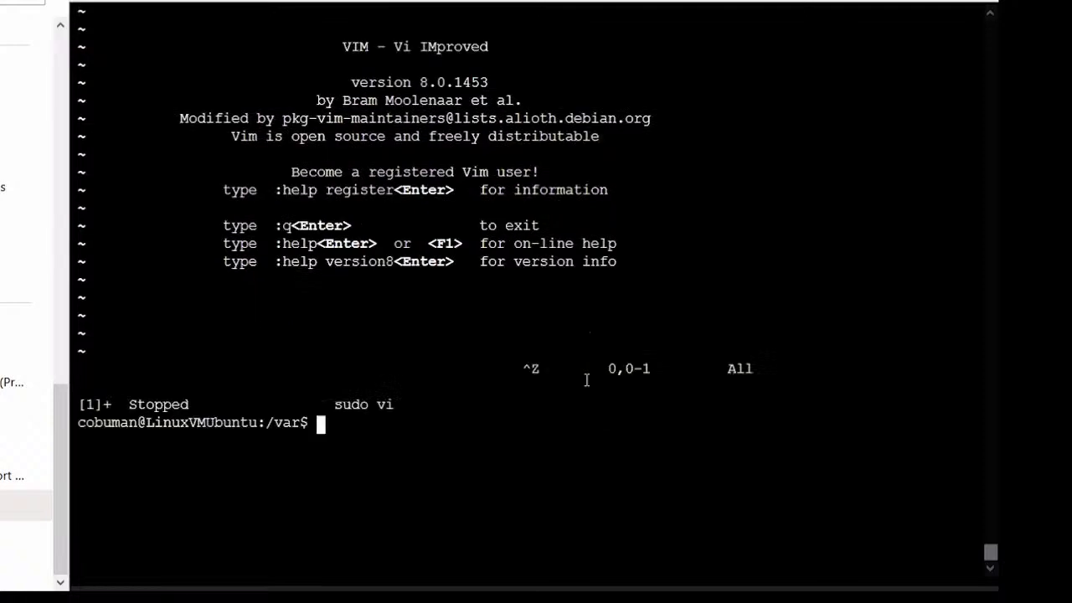